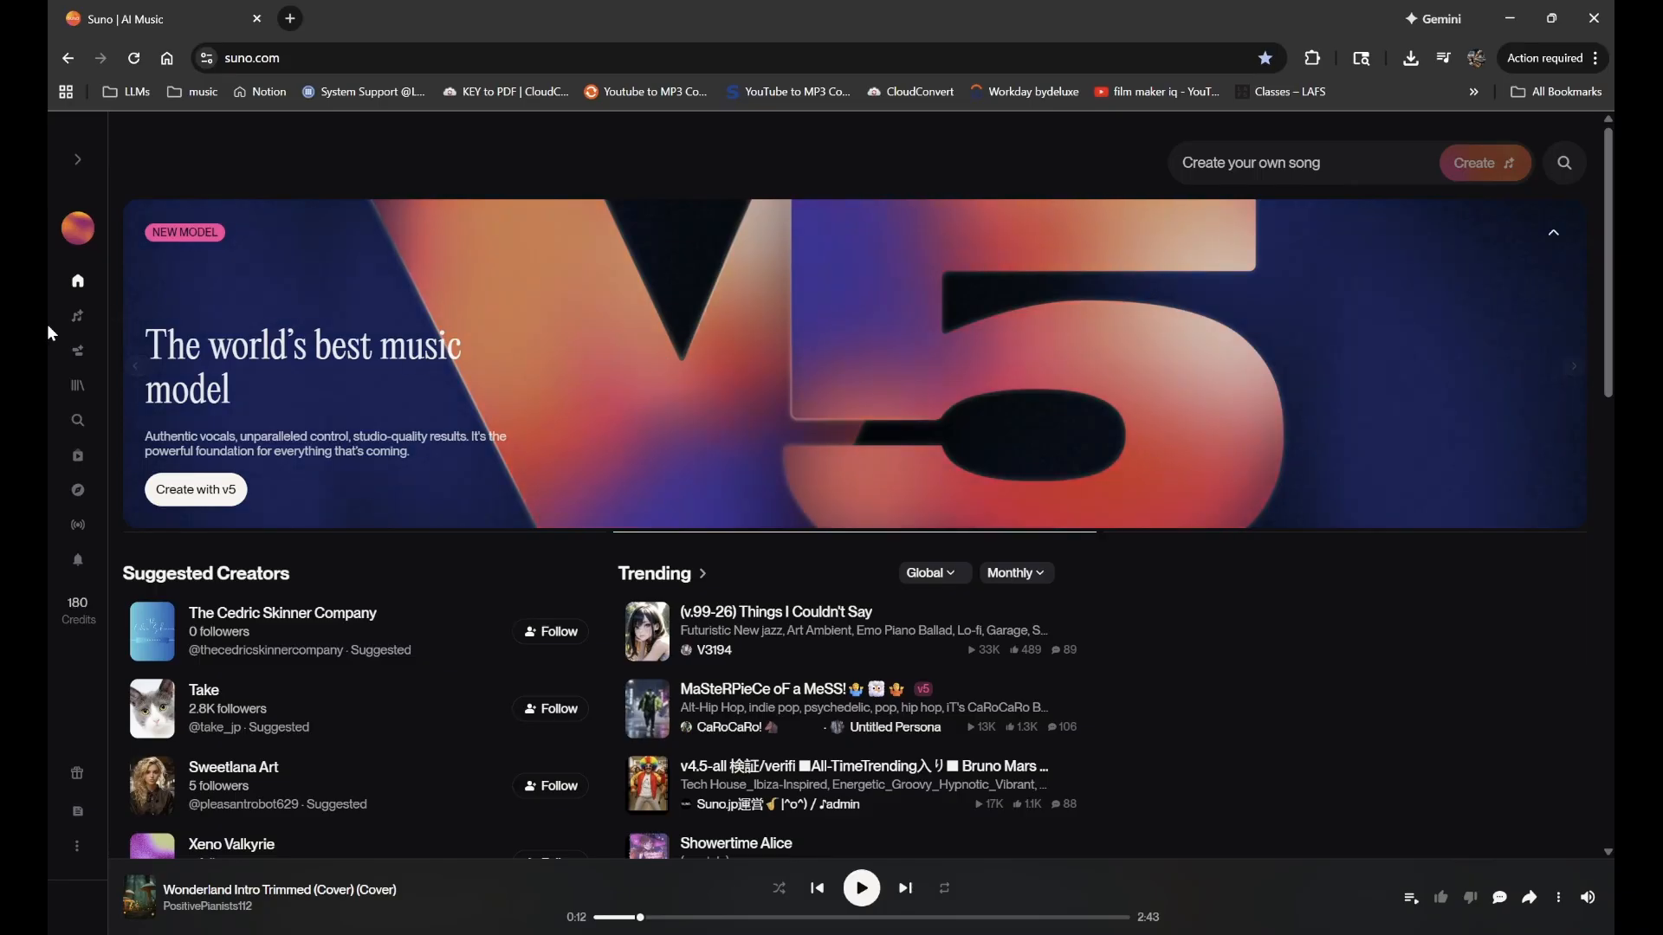
- Open the song creation page and look through the existing songs in My Workspace
click(75, 321)
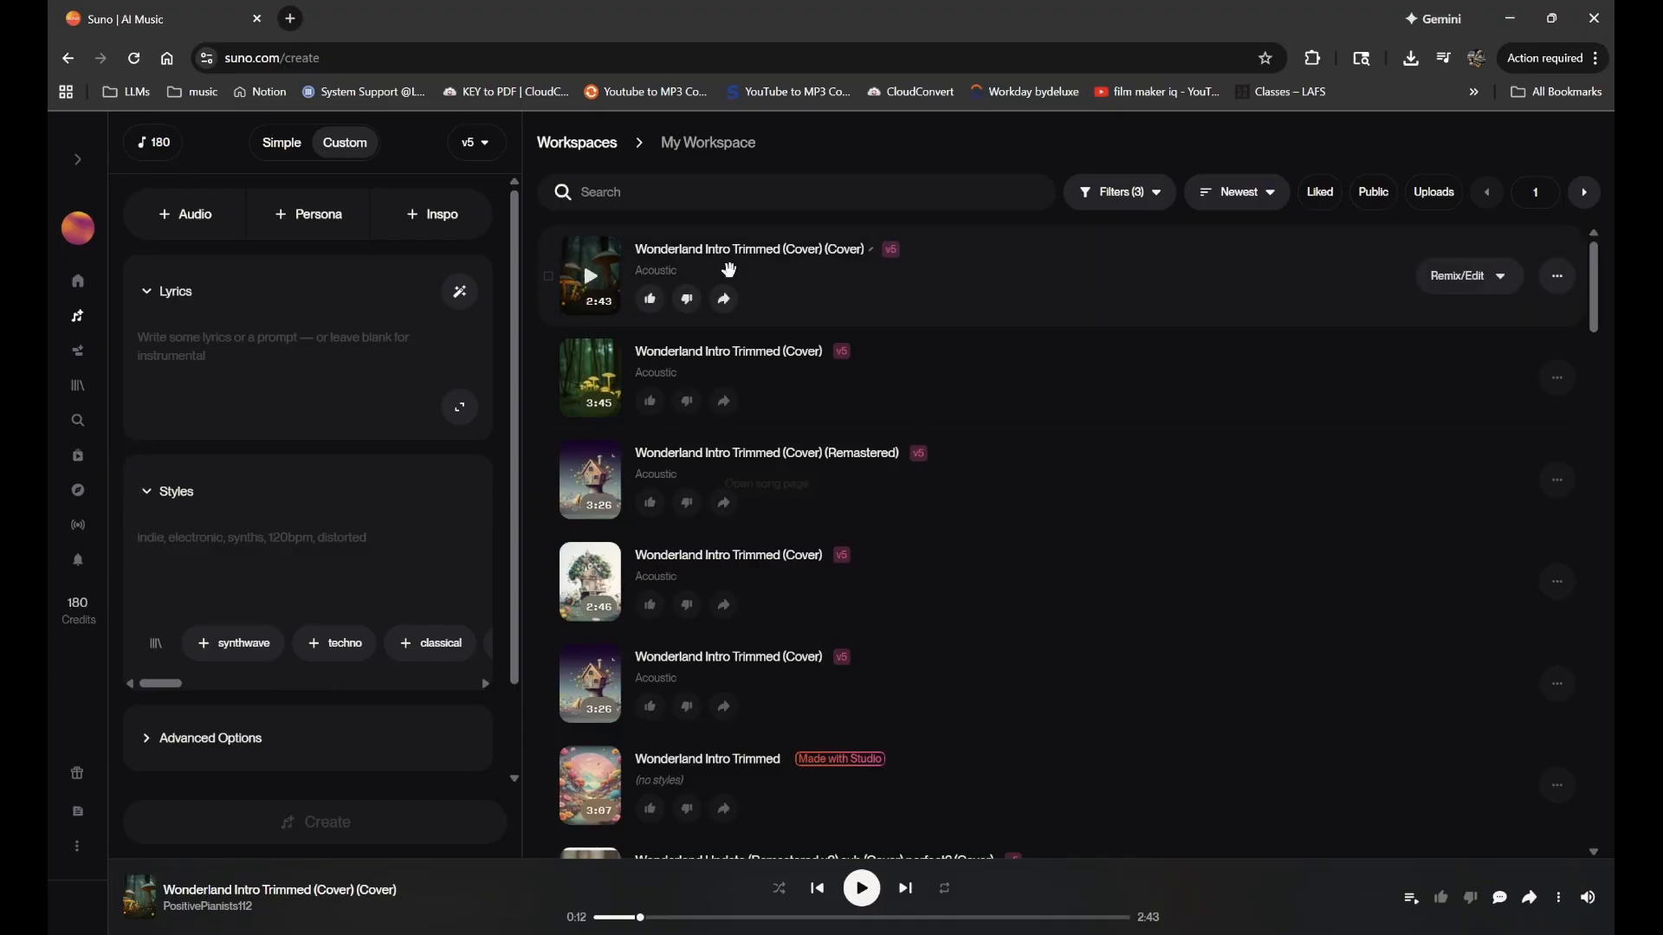
scroll(732, 422, down, 10)
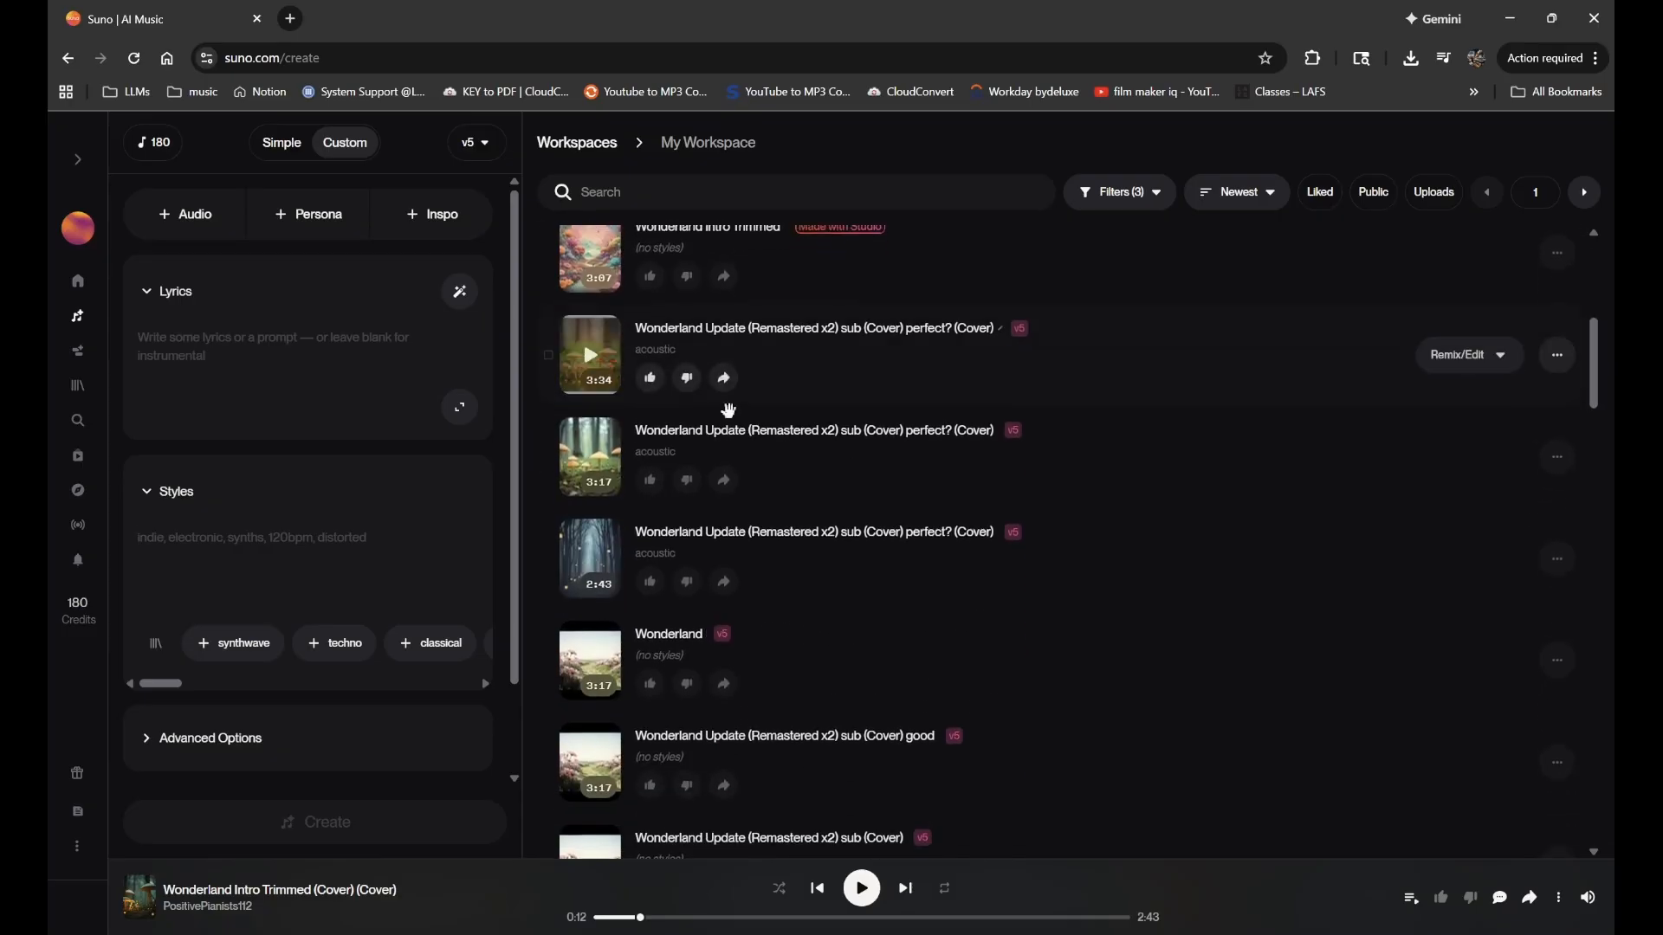
scroll(732, 421, down, 15)
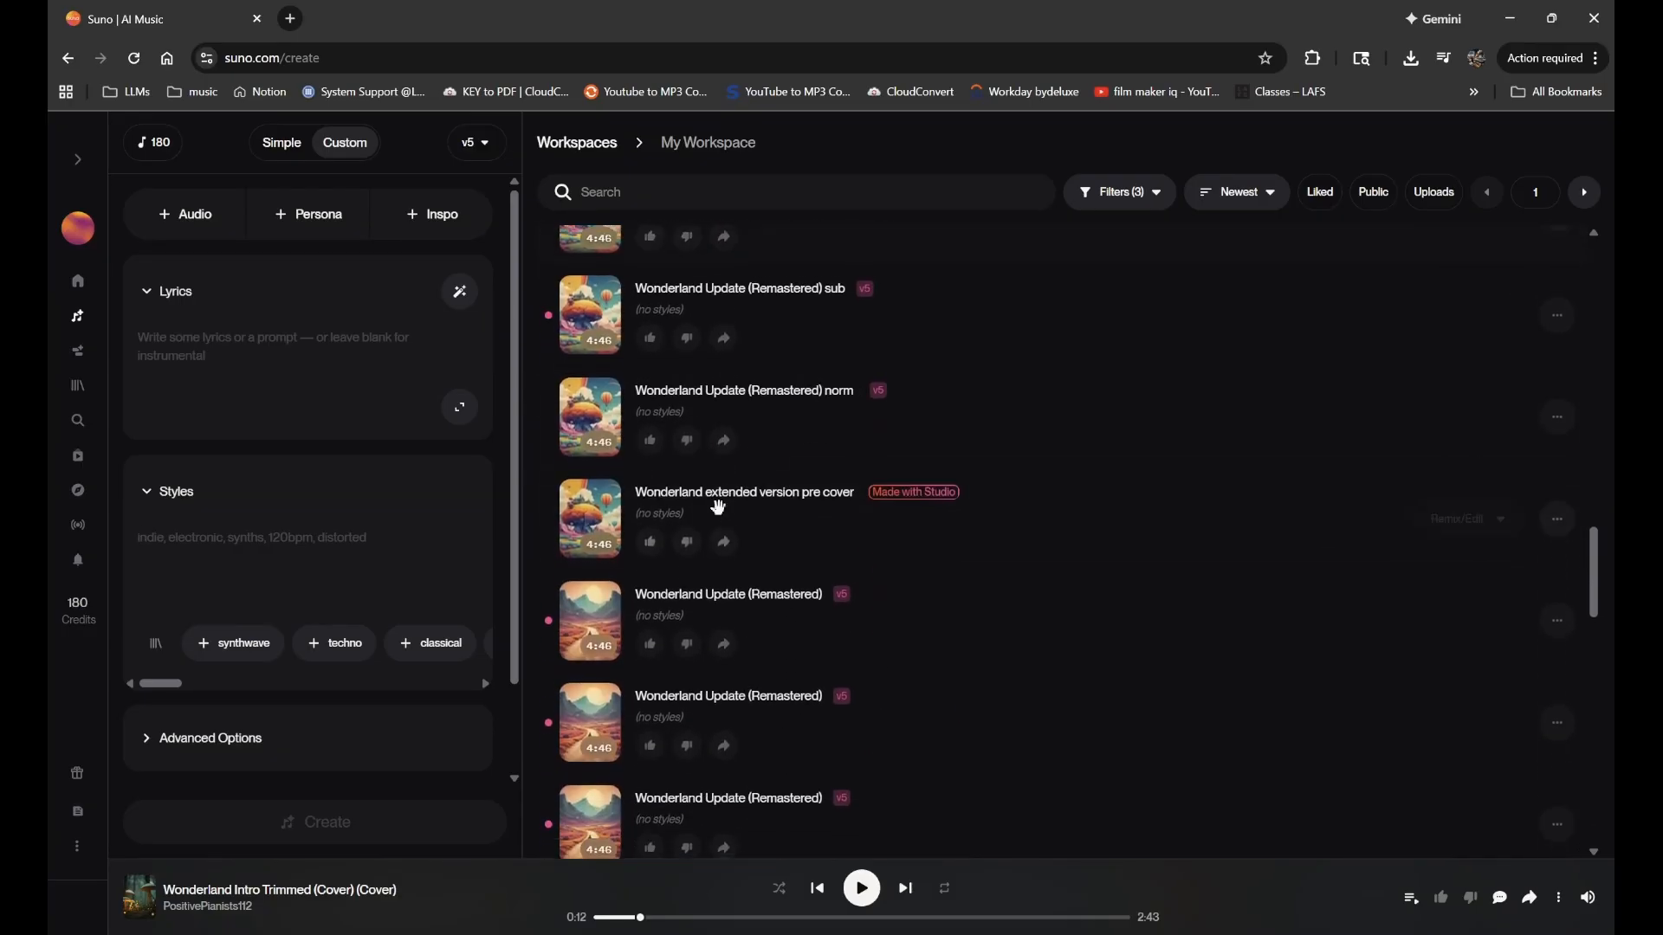
scroll(718, 507, down, 15)
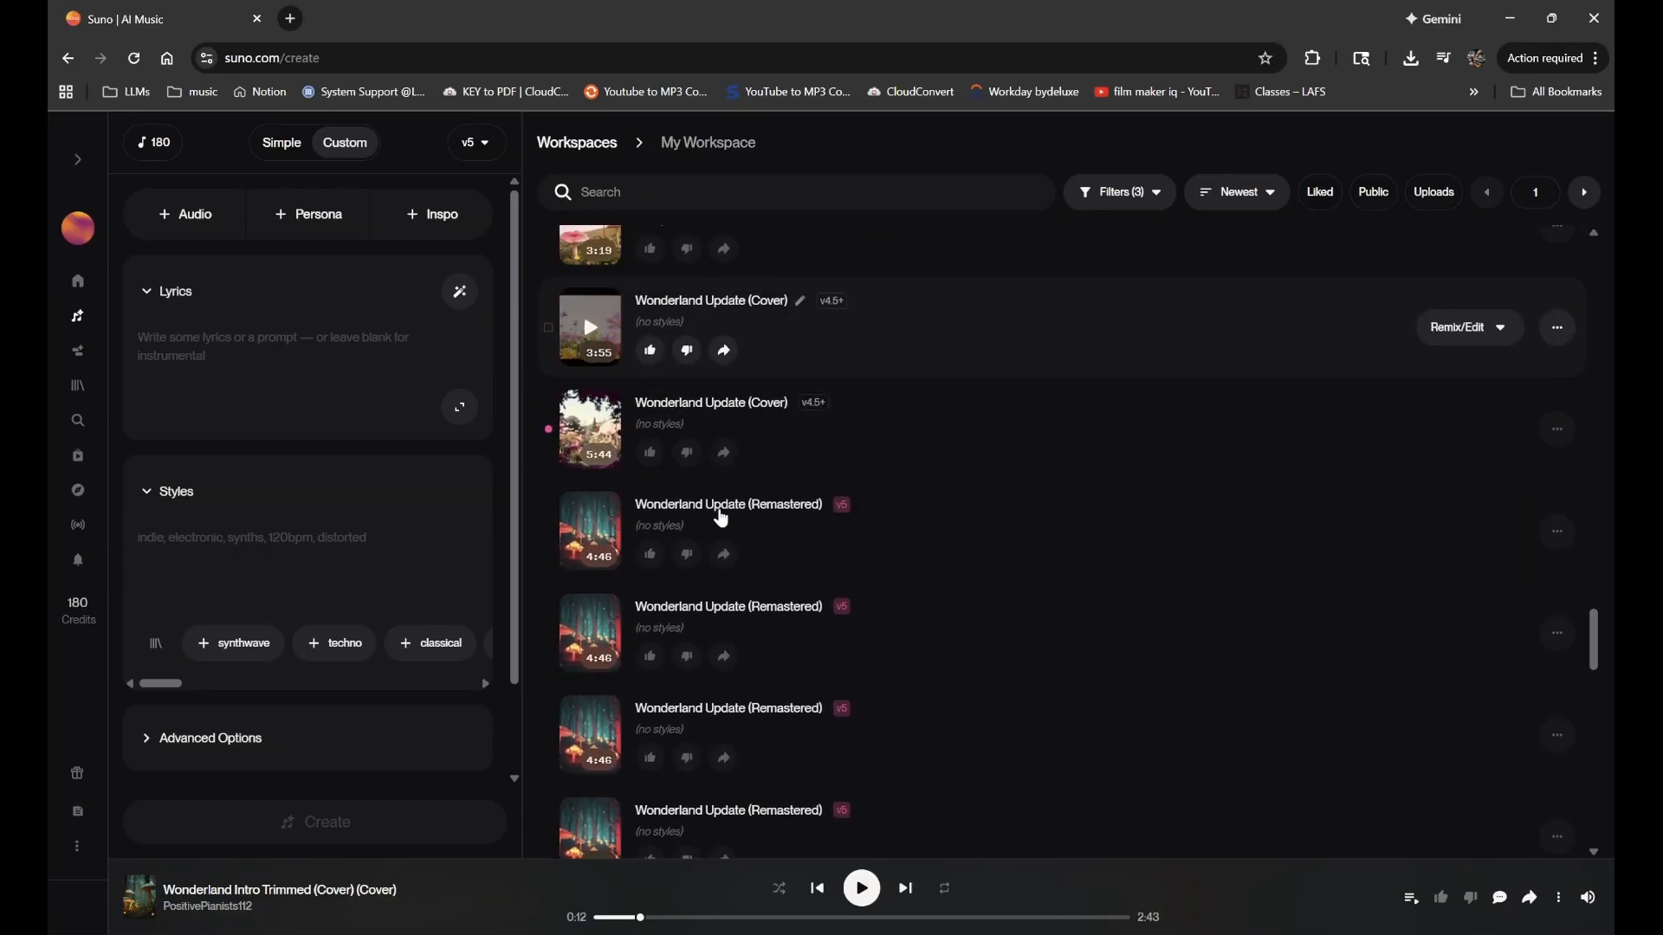
scroll(718, 507, down, 15)
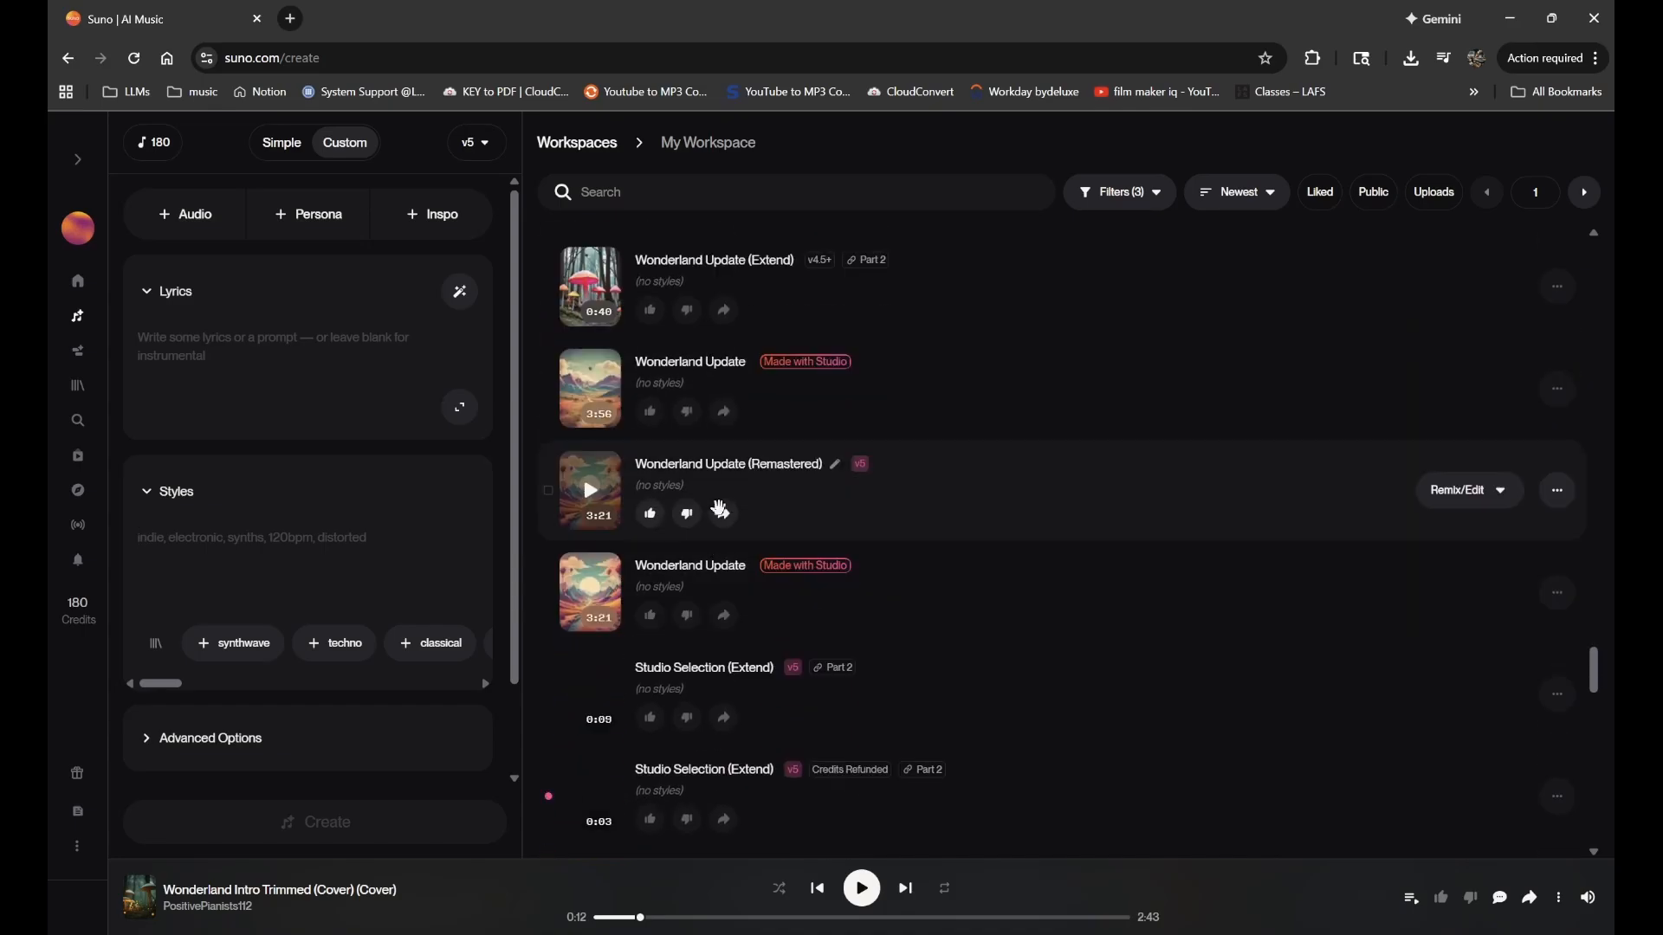
scroll(798, 530, down, 10)
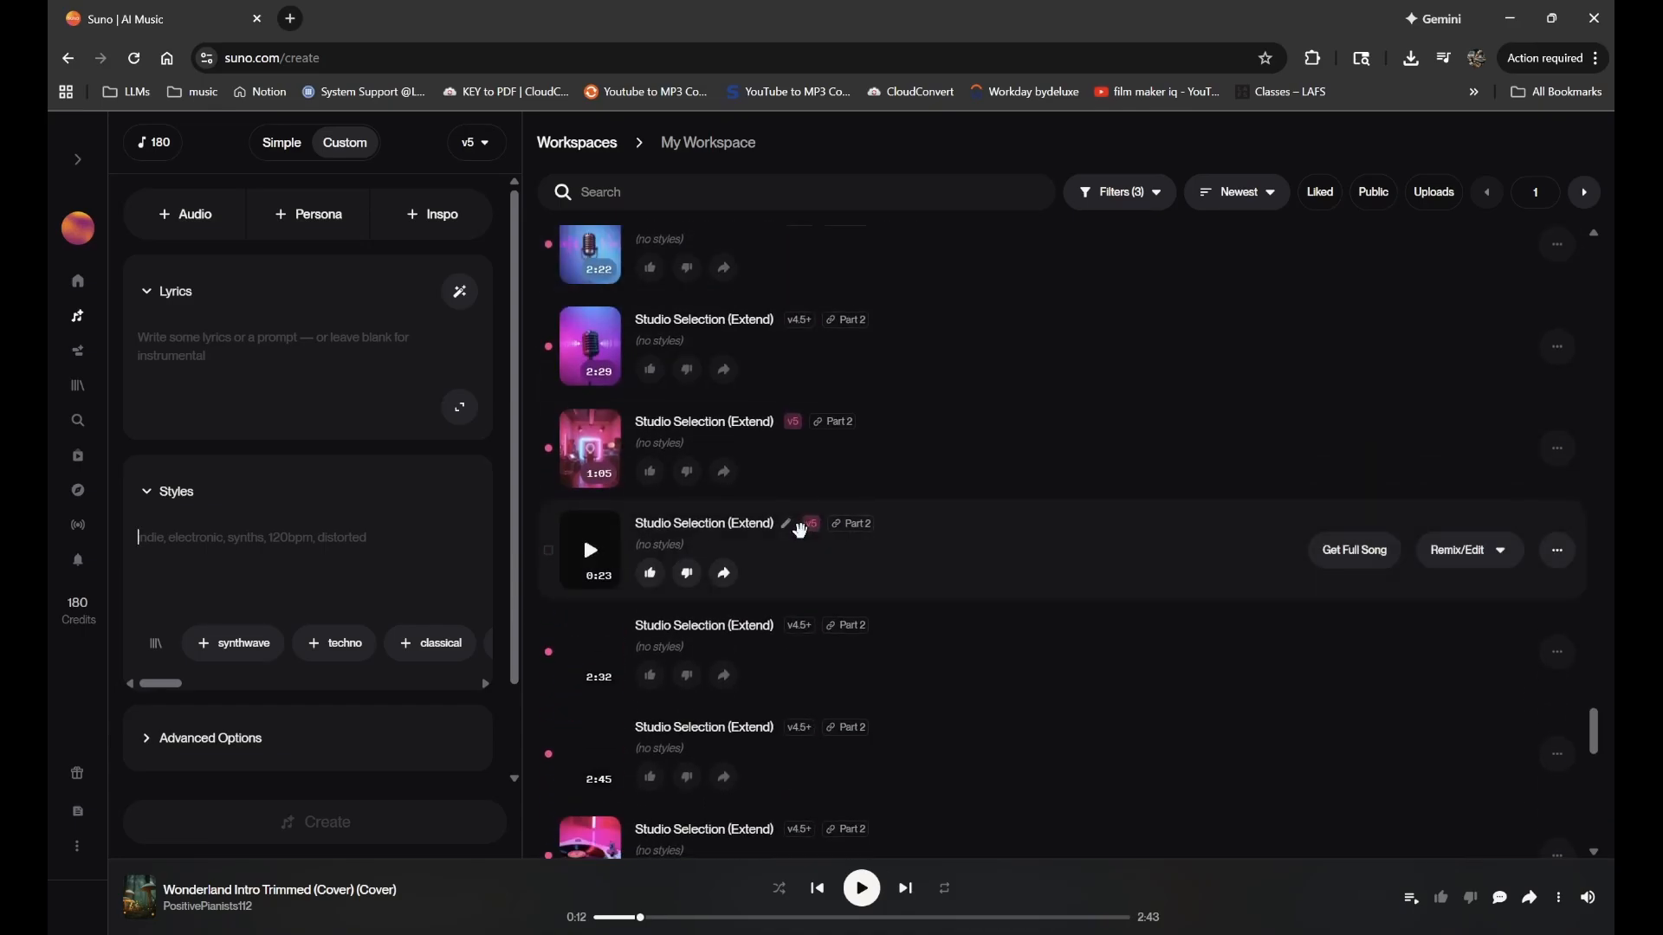
scroll(798, 530, down, 10)
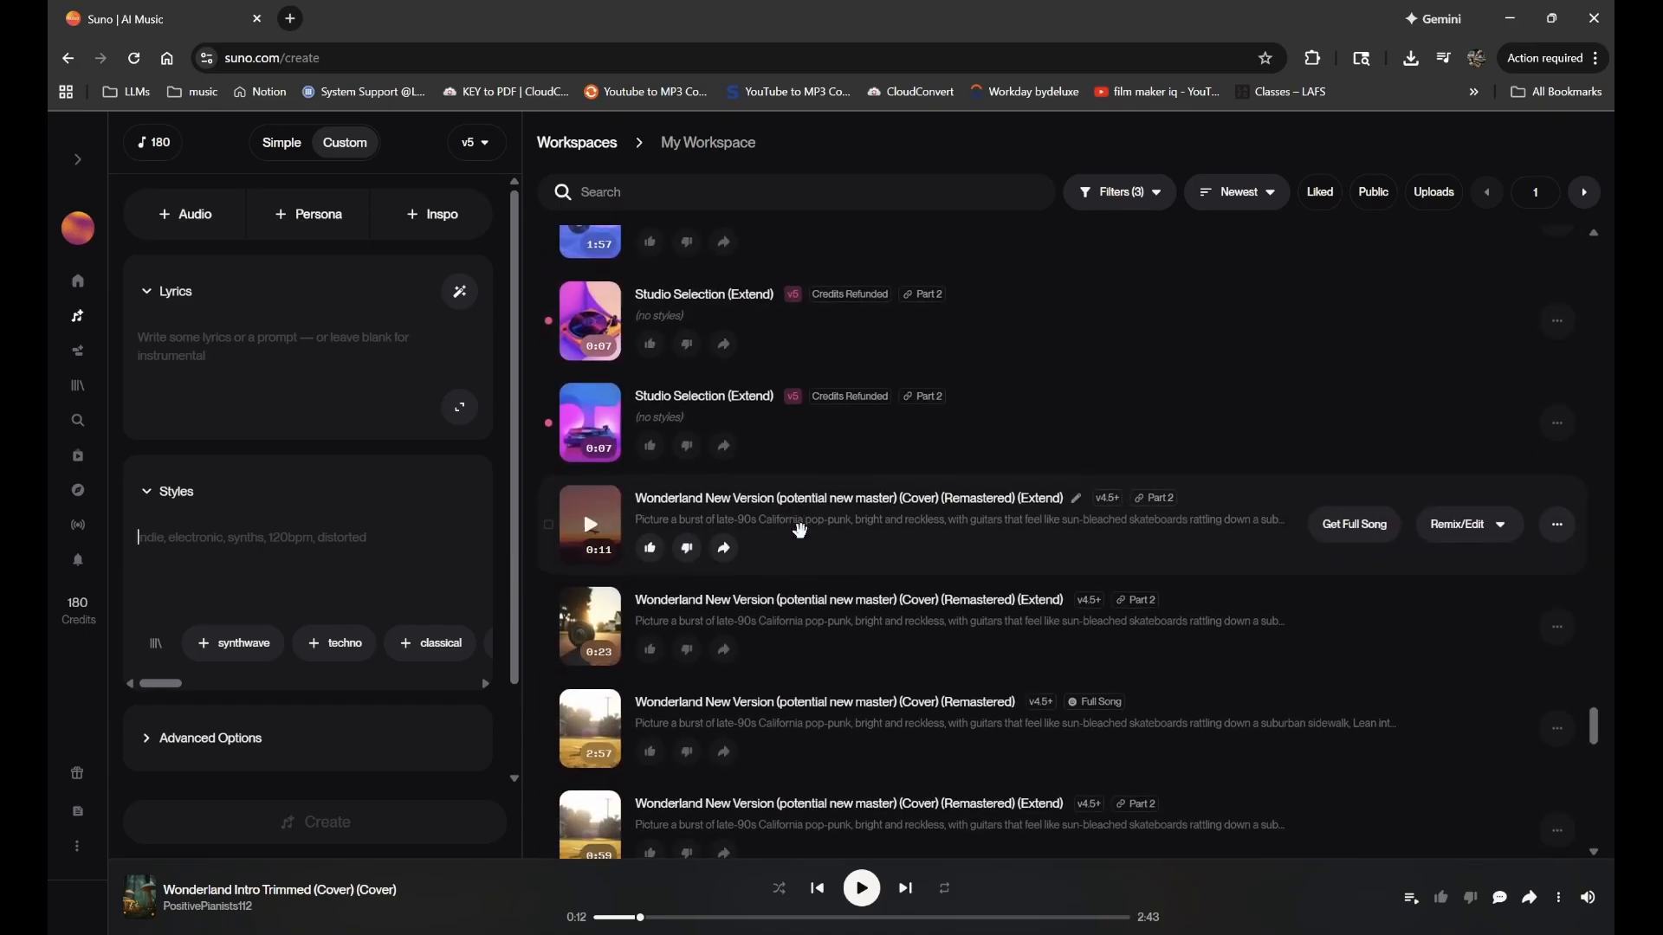
scroll(942, 613, up, 15)
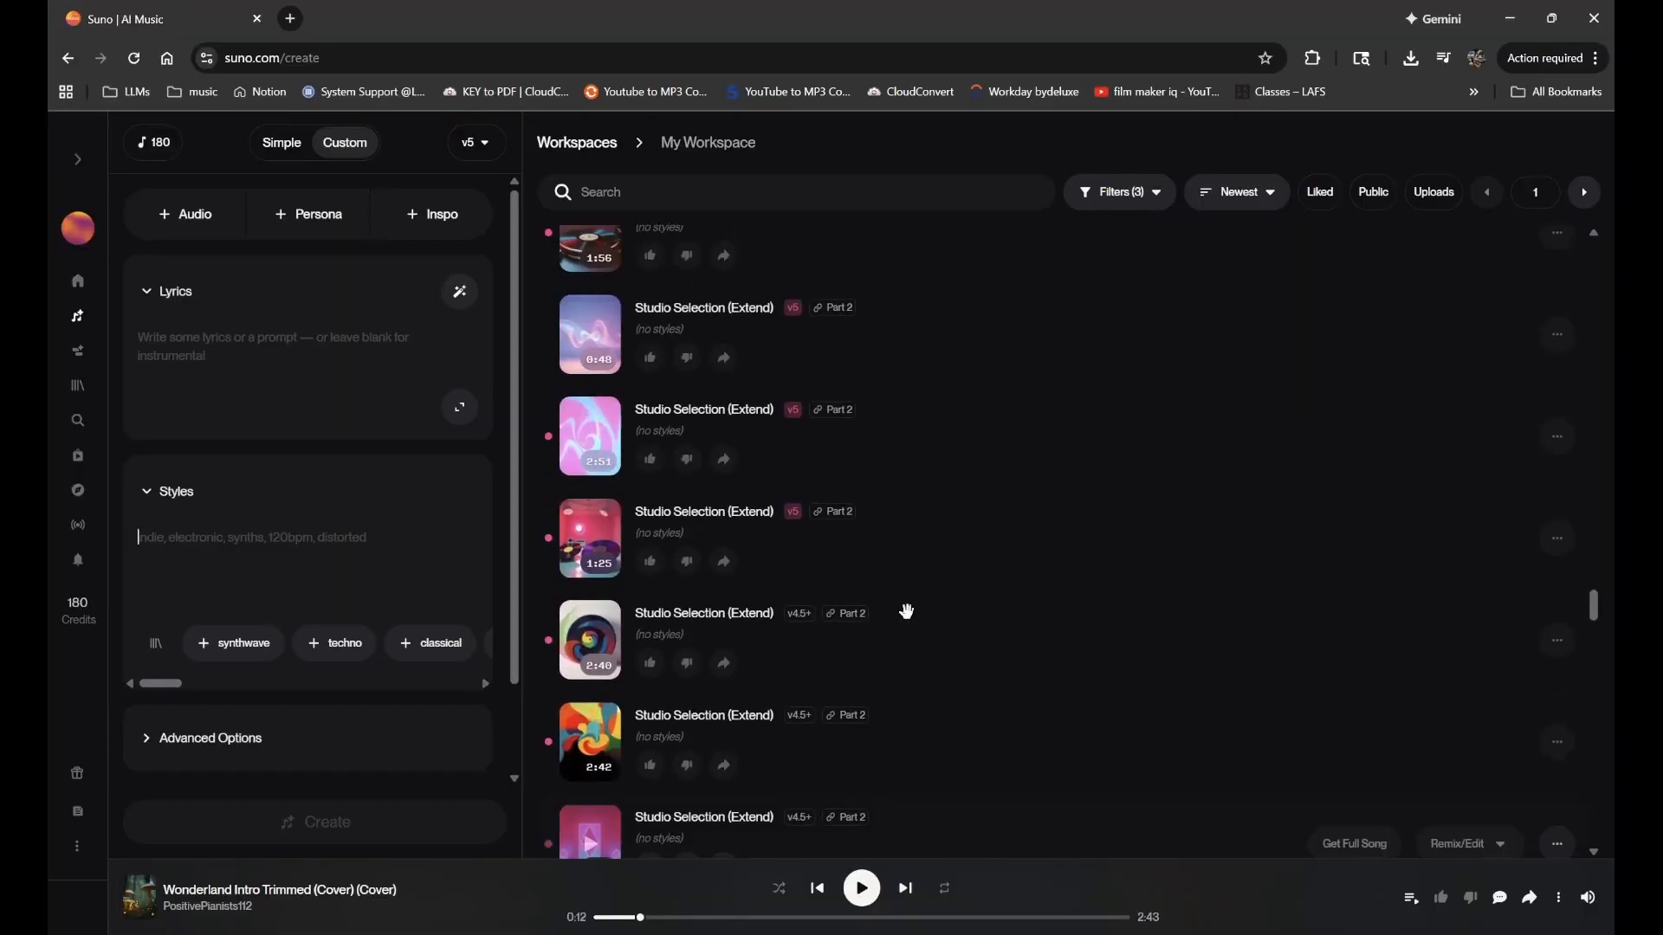
scroll(906, 611, up, 15)
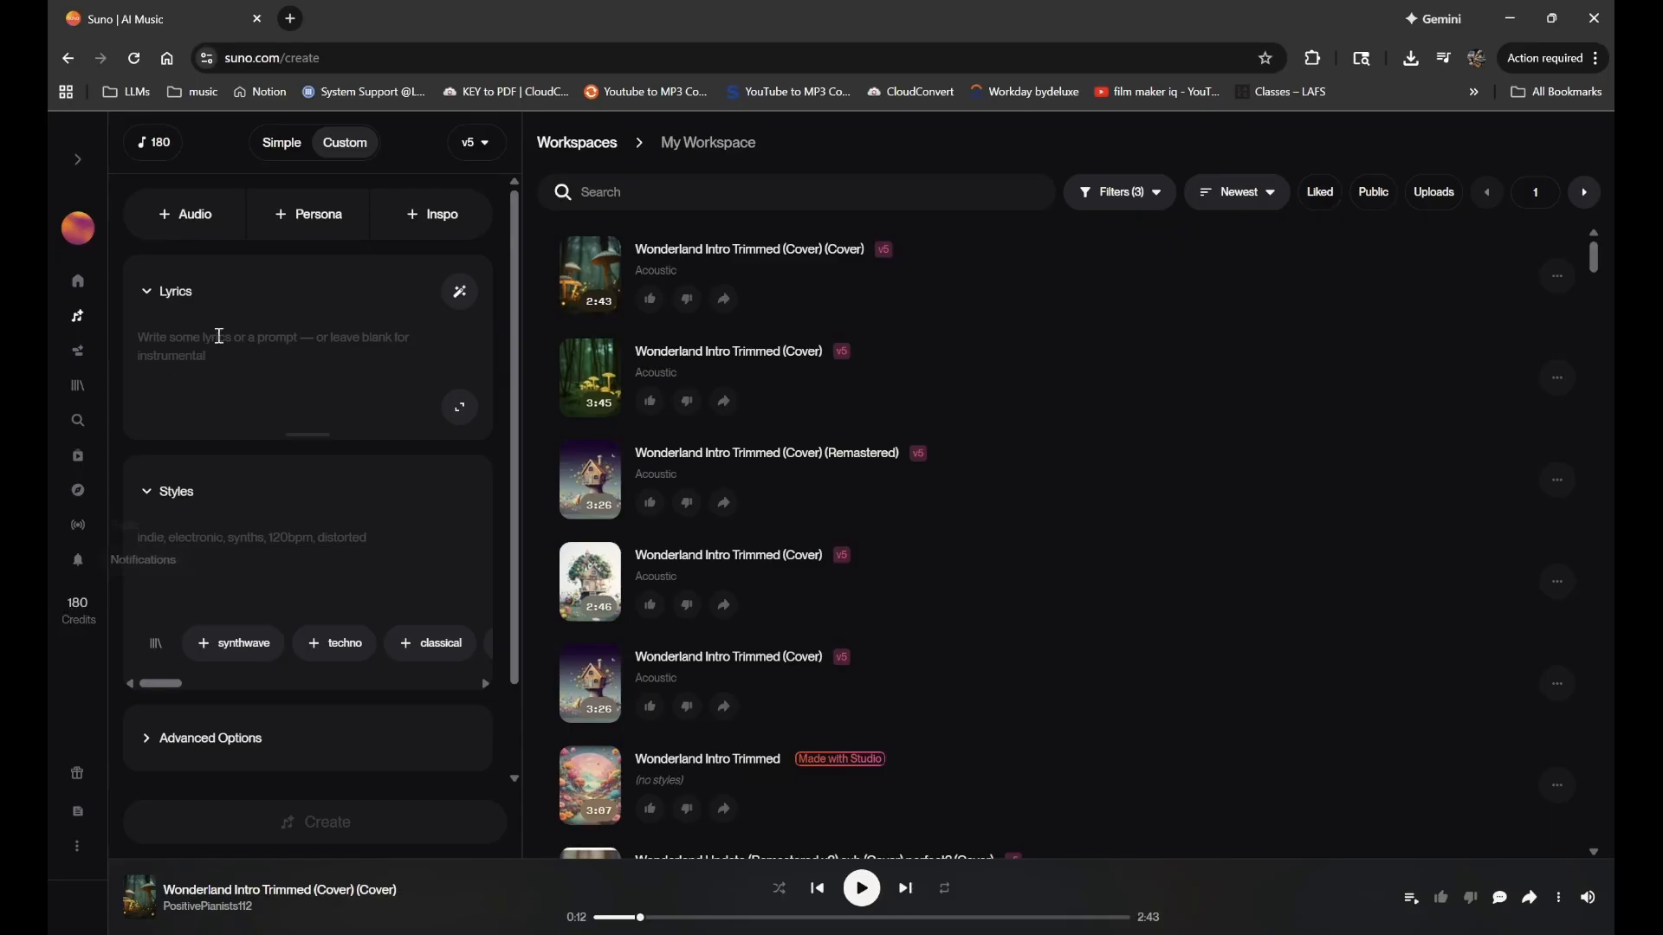
- Look through the available song models, switching to v4.5+ and back to v5
click(472, 149)
click(472, 149)
click(473, 147)
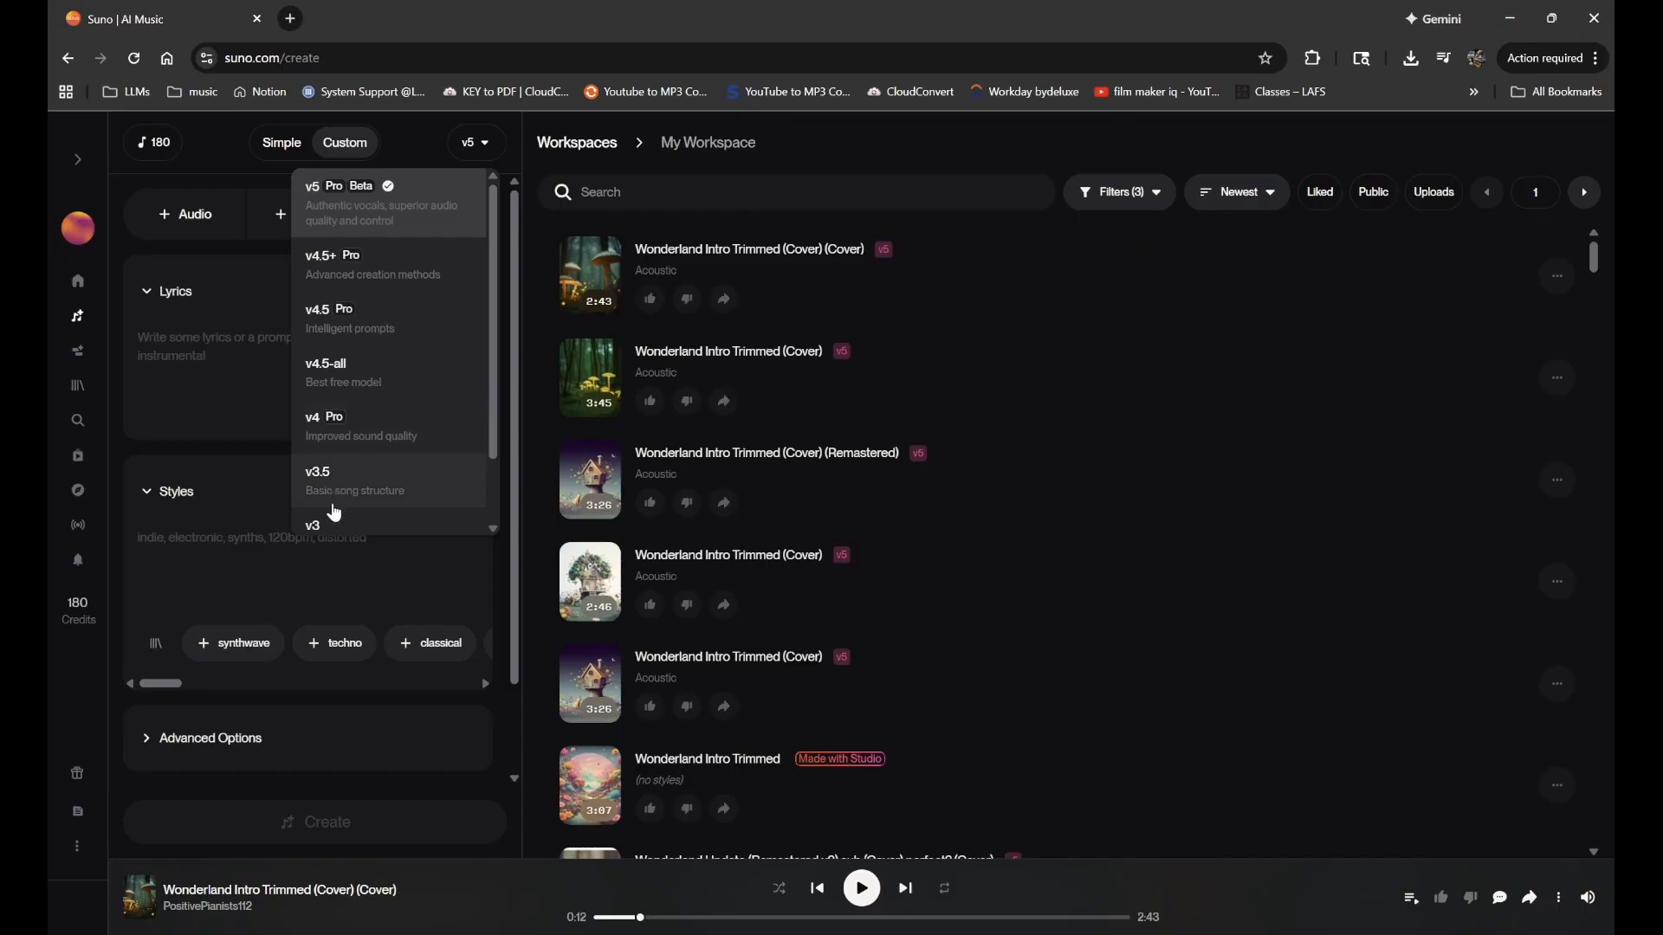
scroll(343, 485, down, 1)
scroll(353, 461, up, 1)
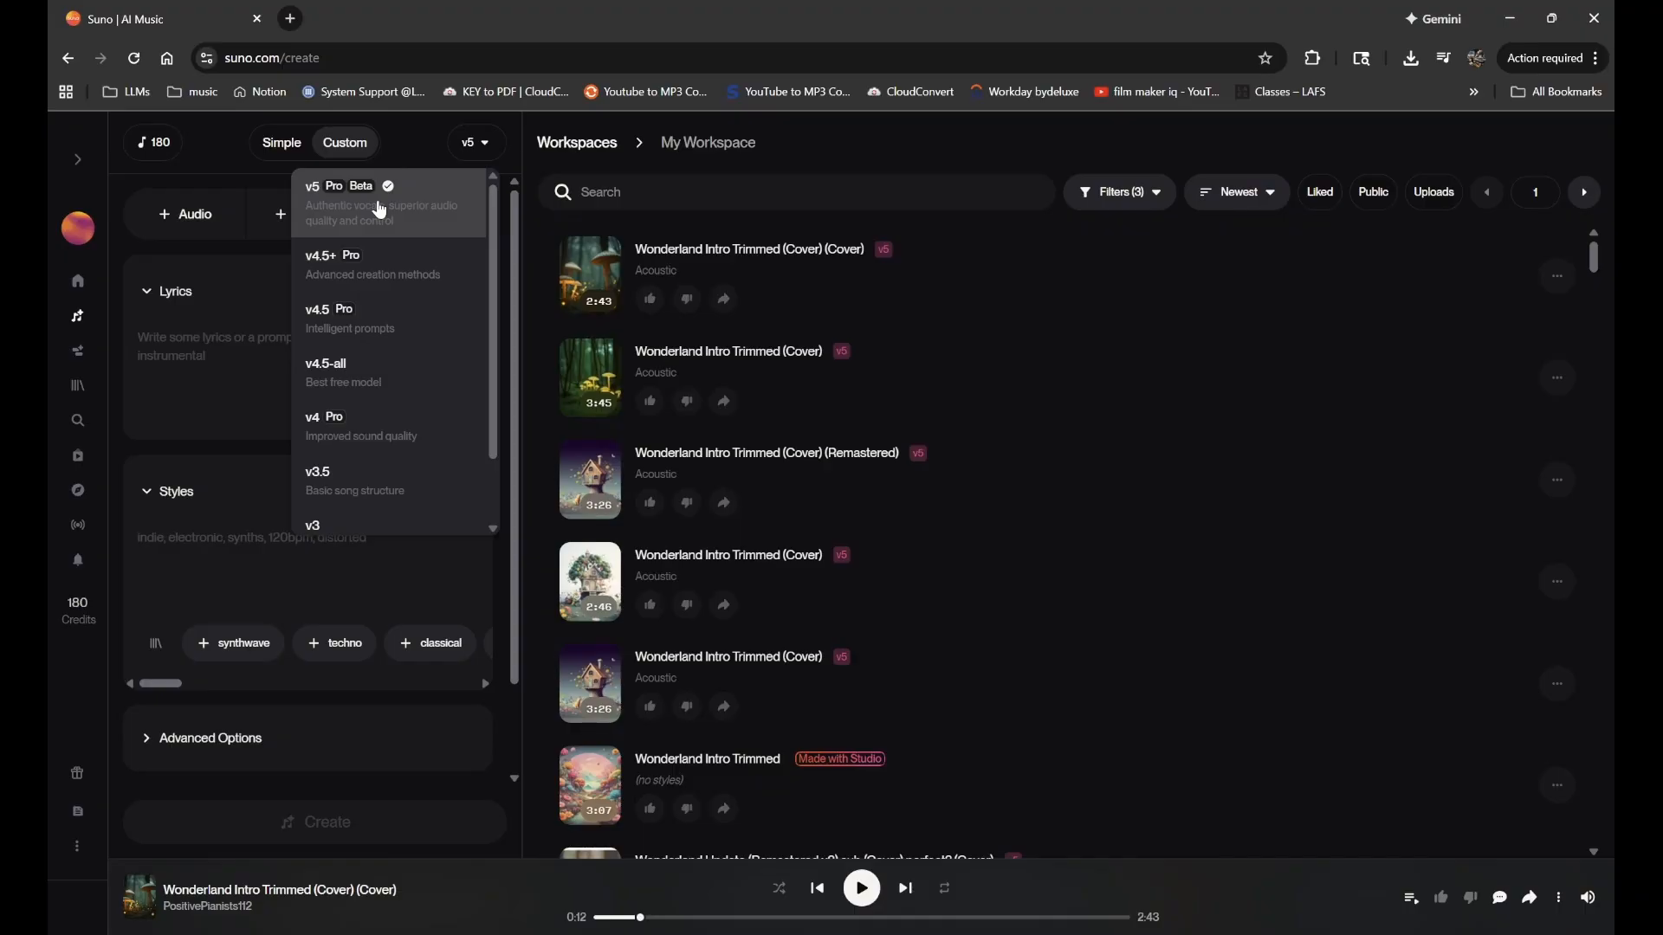
click(323, 281)
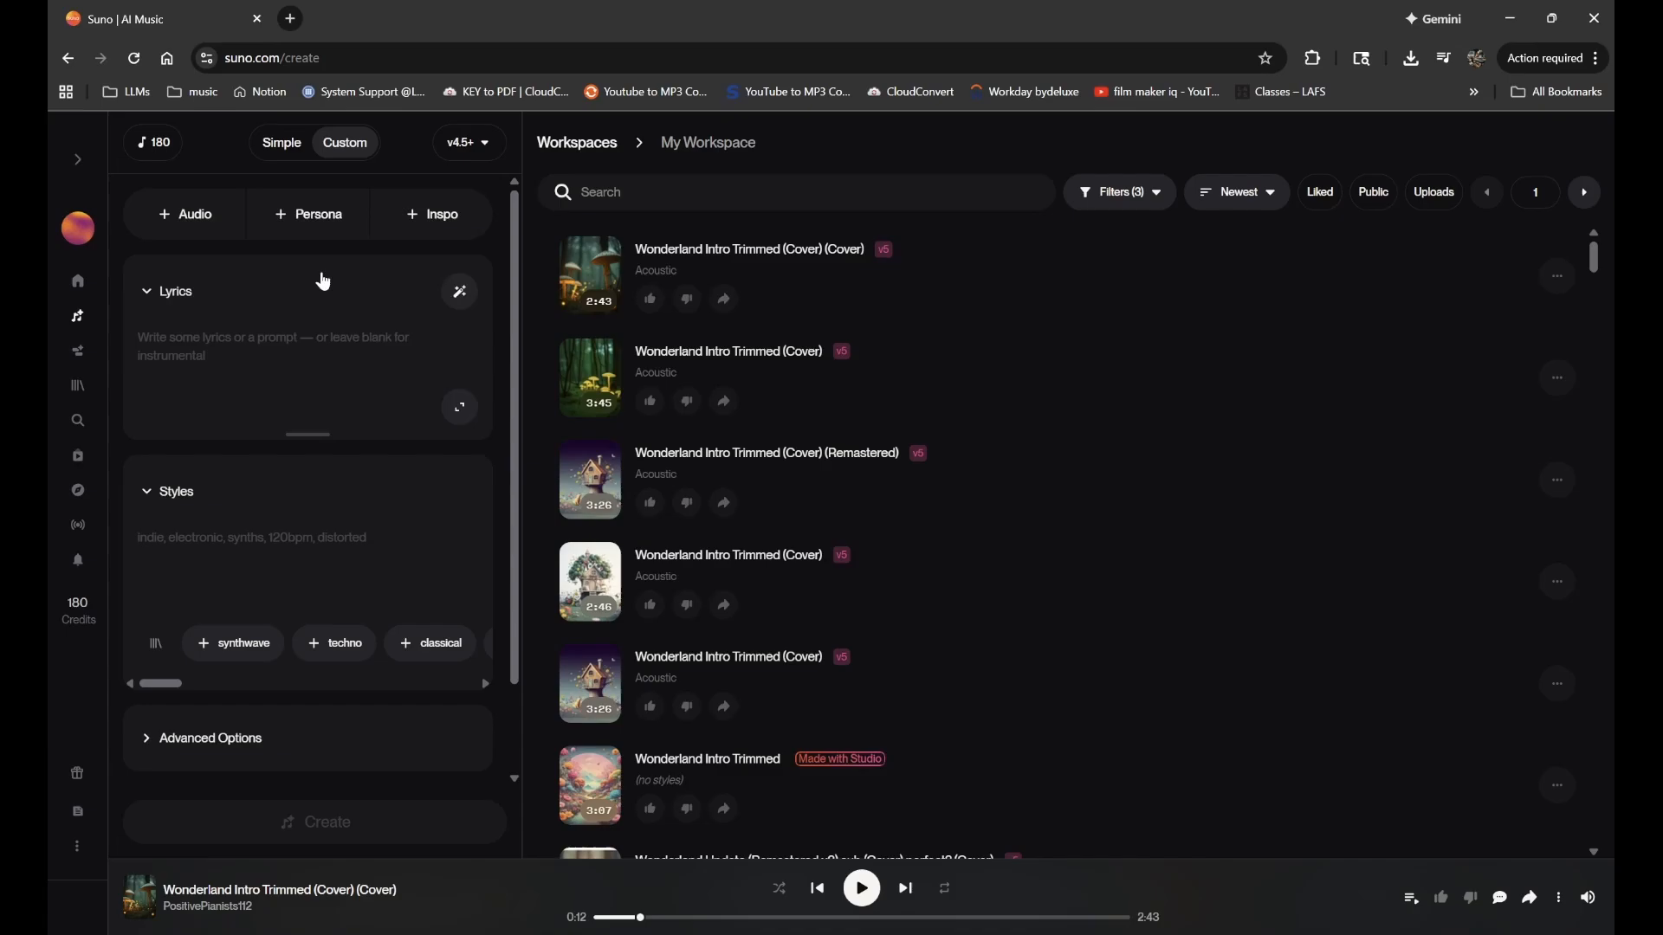
click(478, 152)
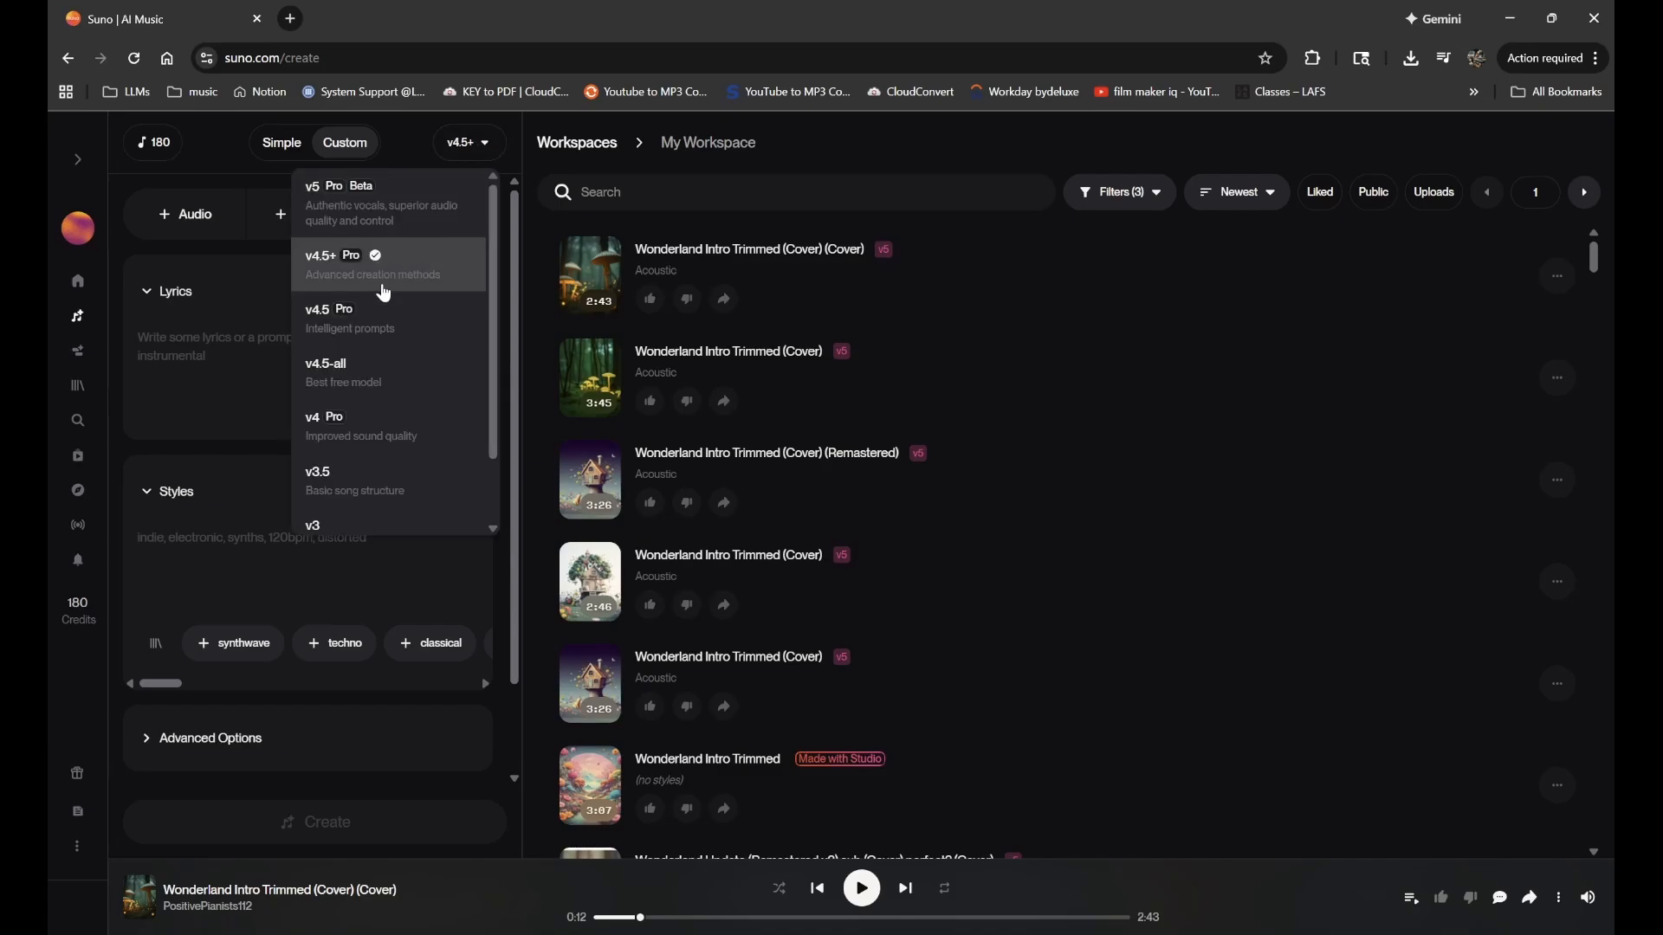
click(340, 223)
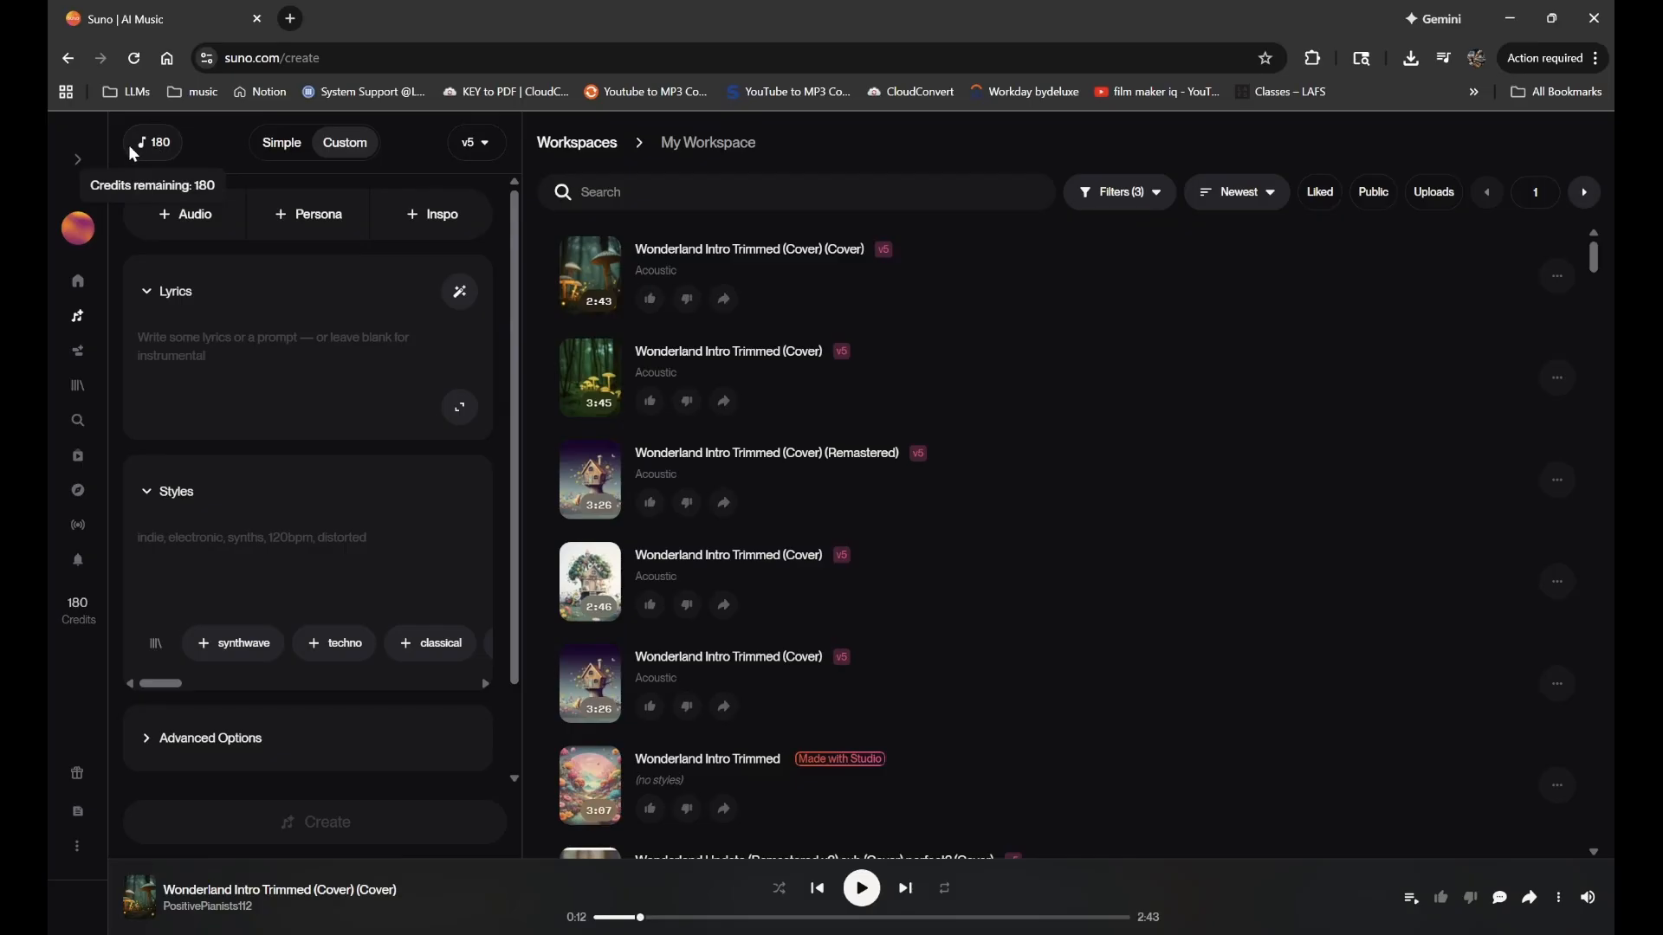
- Try Simple mode with the Instrumental option switched on and off, and return to Custom mode
click(284, 144)
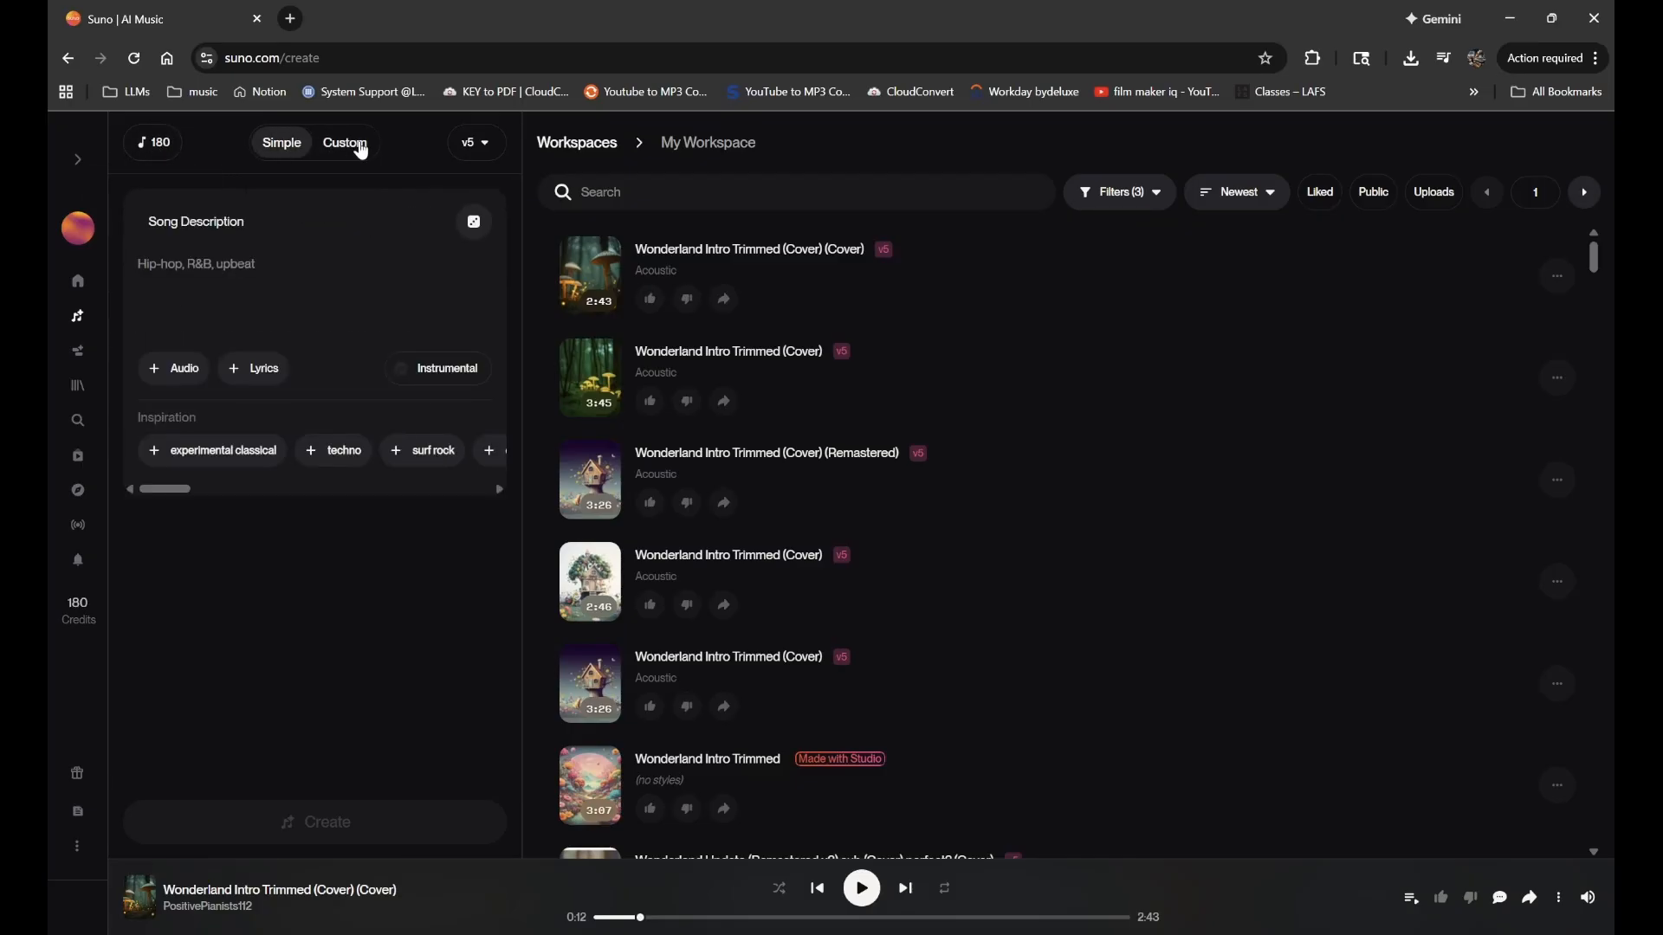
click(362, 147)
click(295, 144)
click(367, 148)
click(279, 144)
click(472, 381)
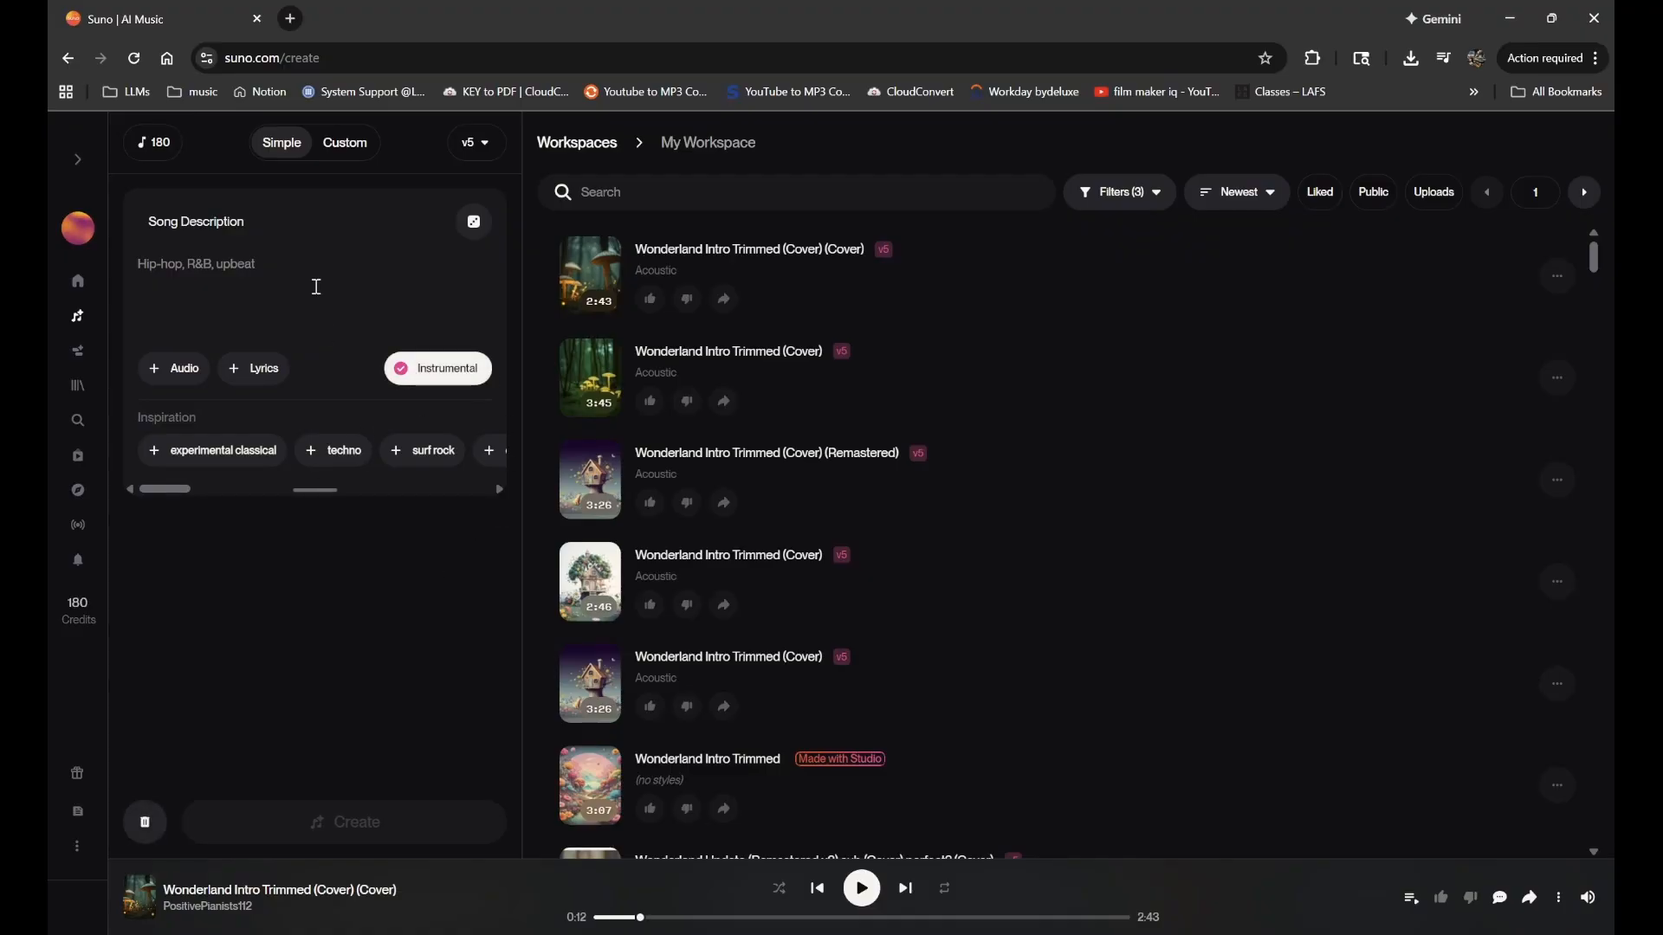
click(449, 385)
click(342, 145)
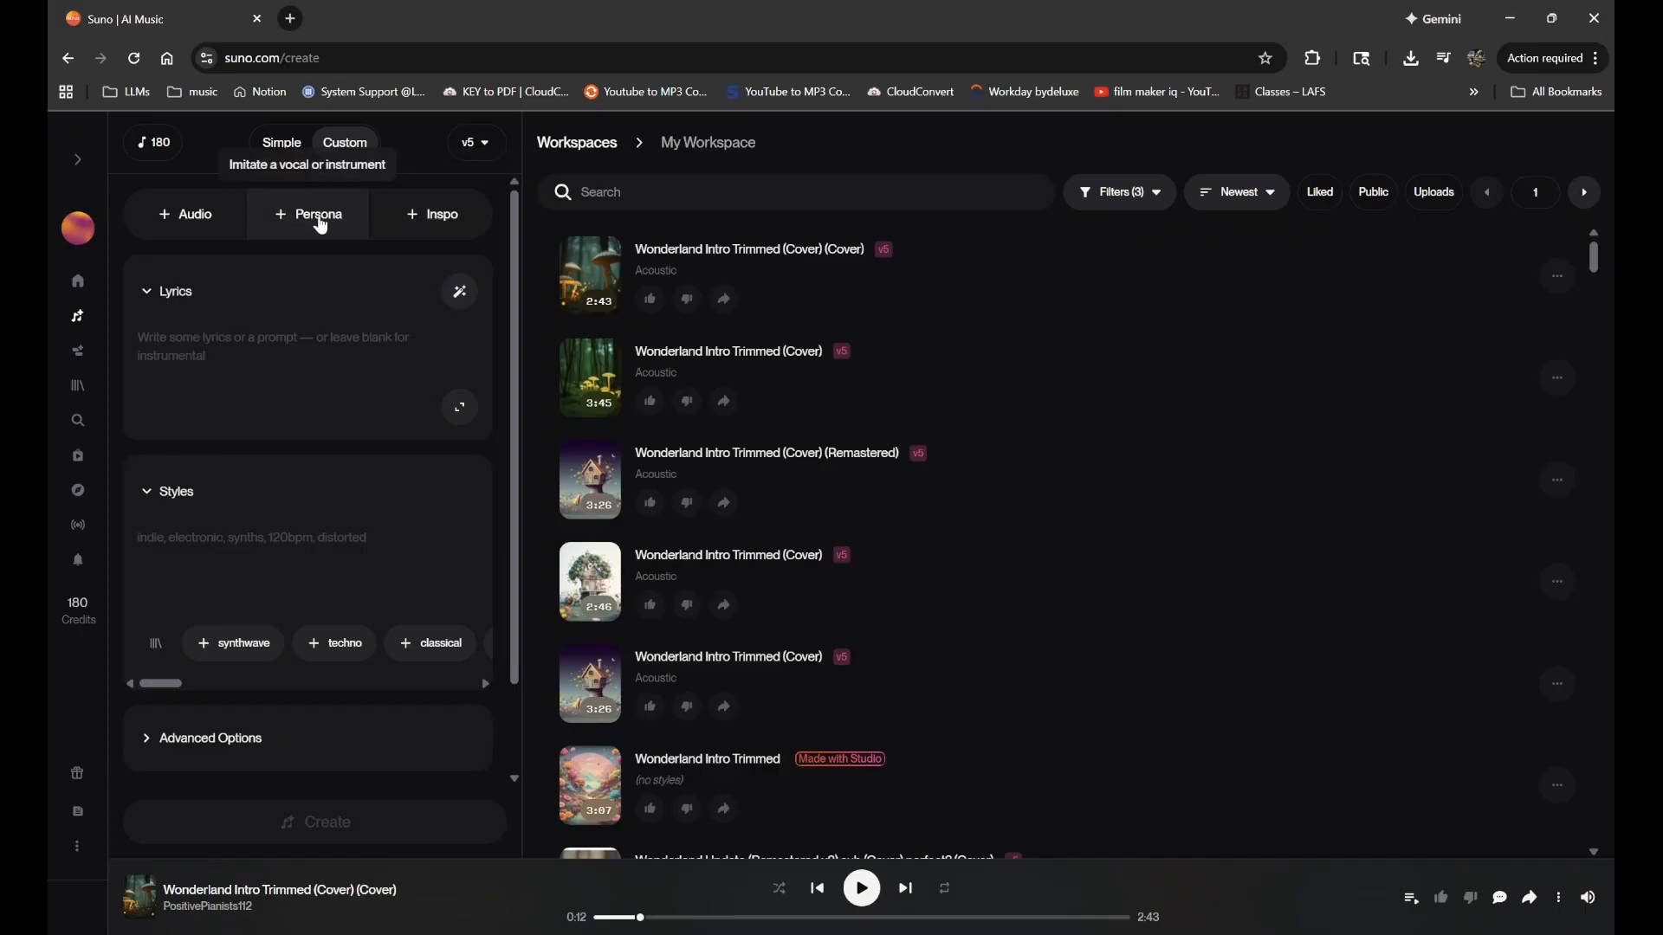
- View the Inspo playlist choices without picking one, and collapse and re-expand the Lyrics section
click(405, 209)
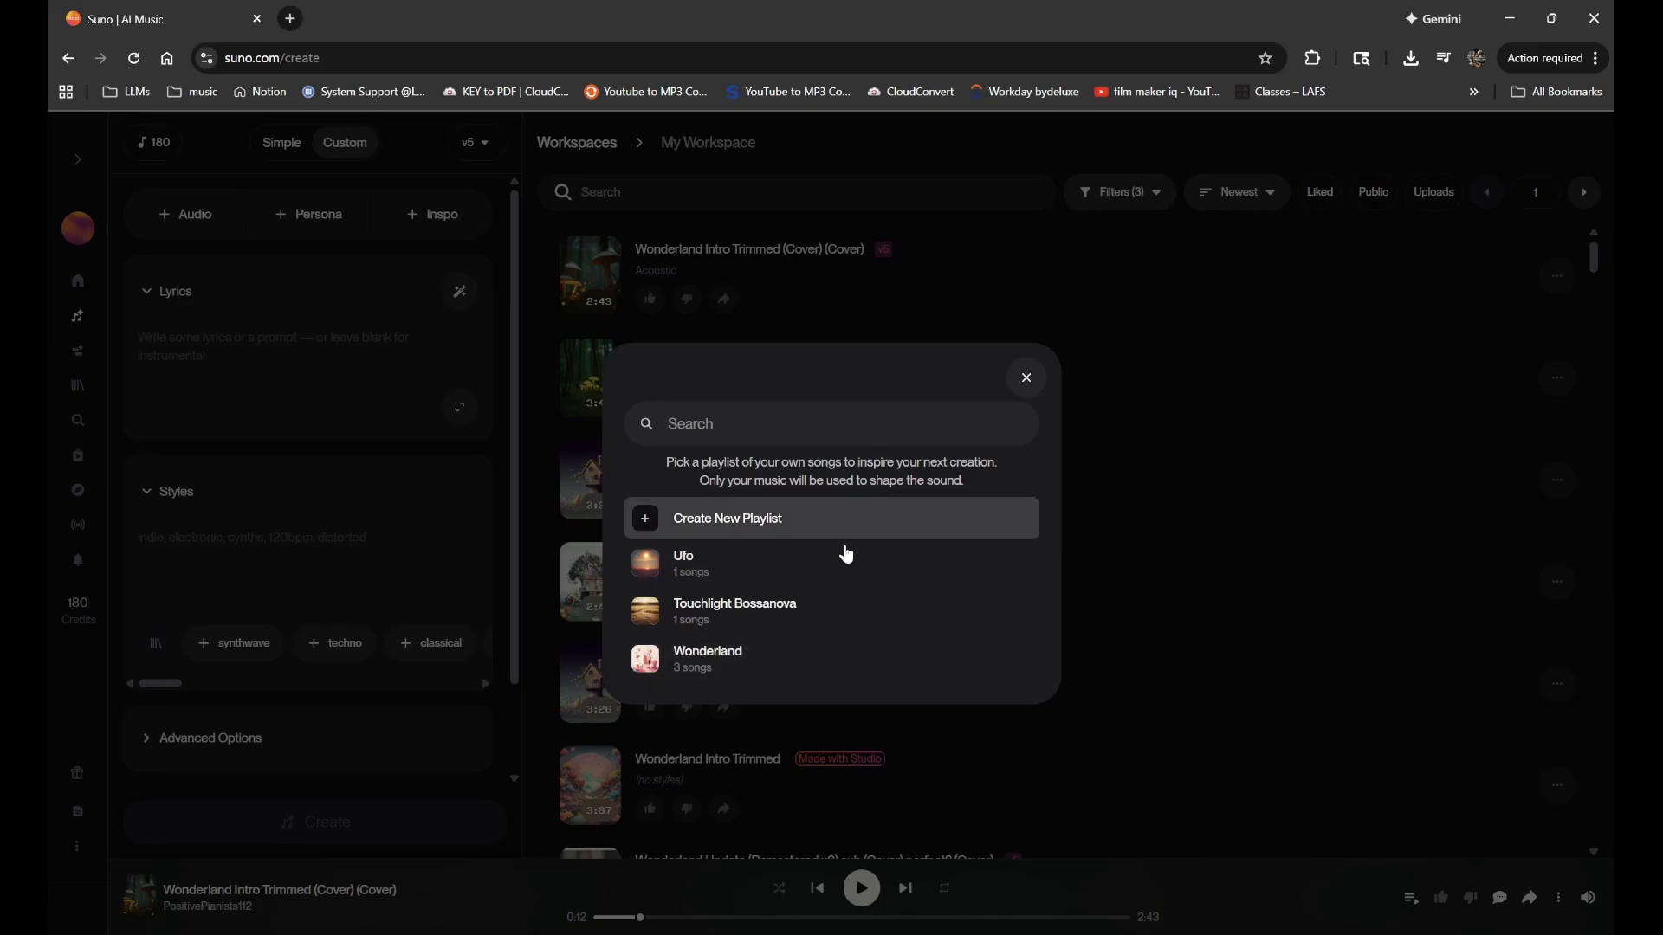
click(1025, 382)
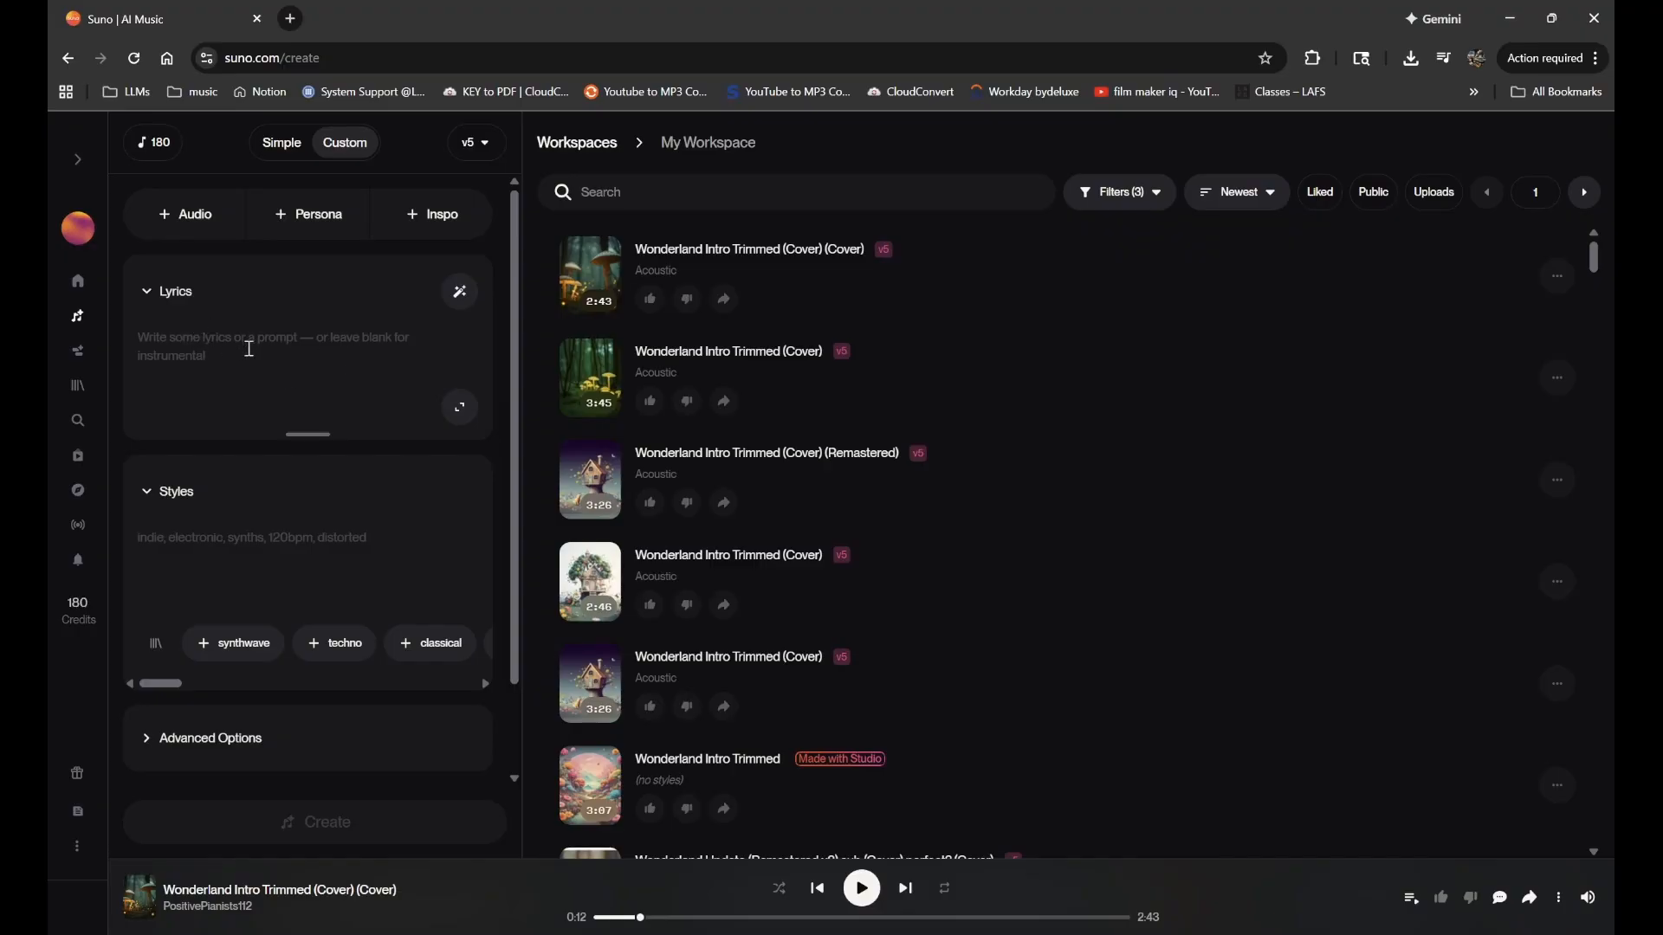
click(147, 292)
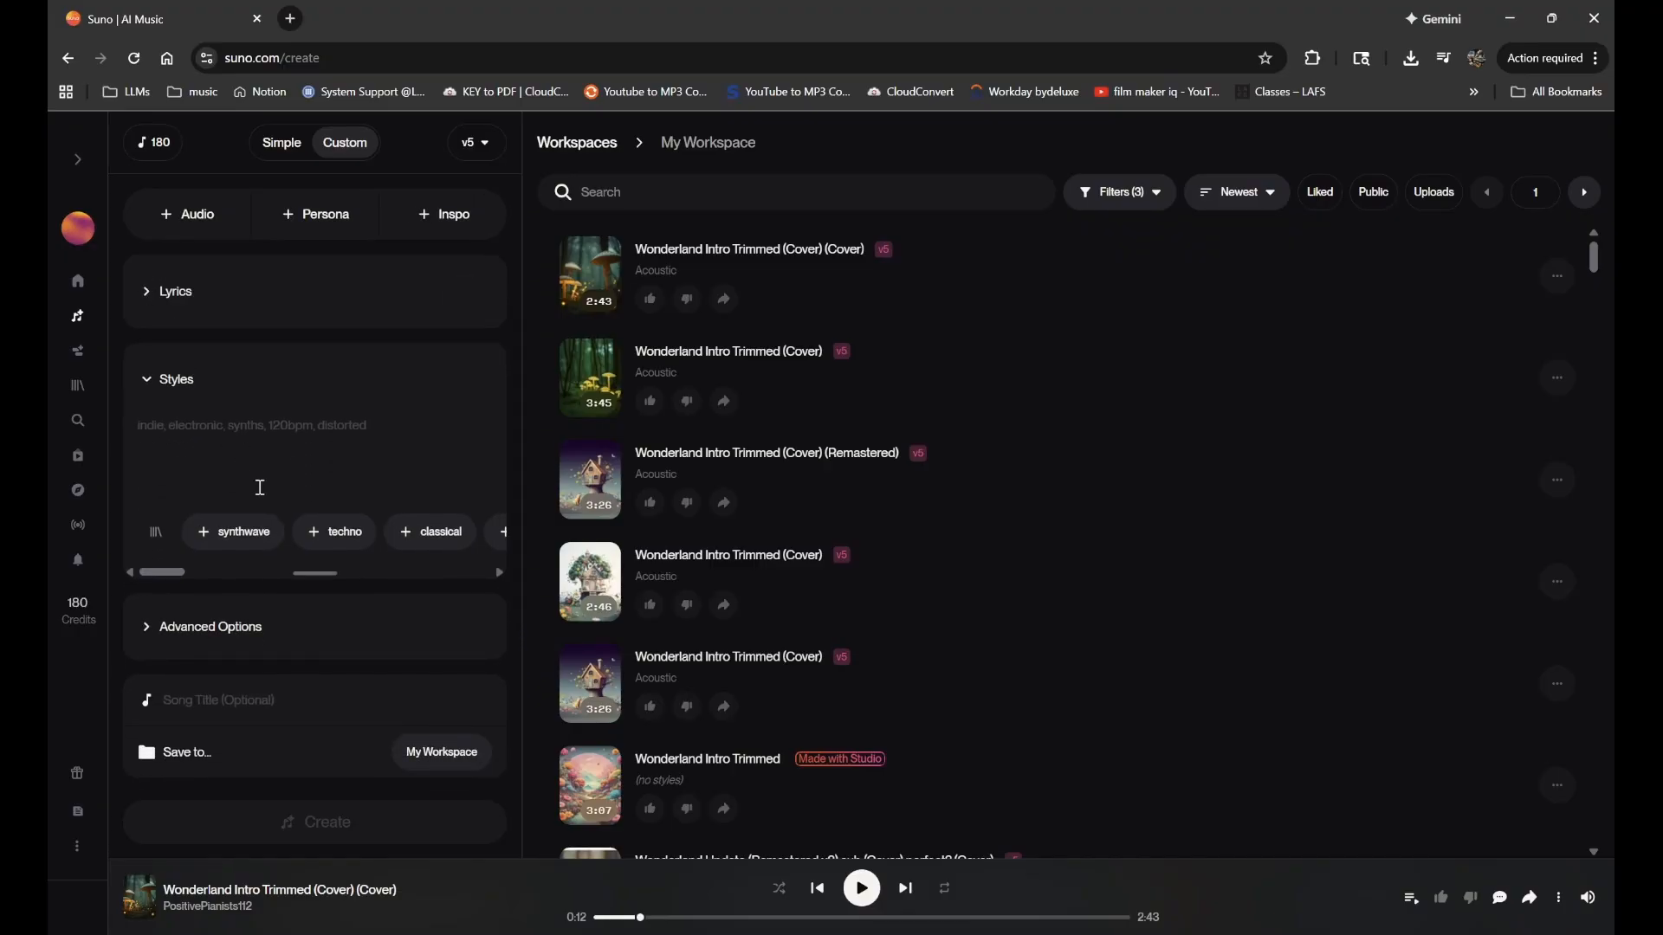
click(179, 293)
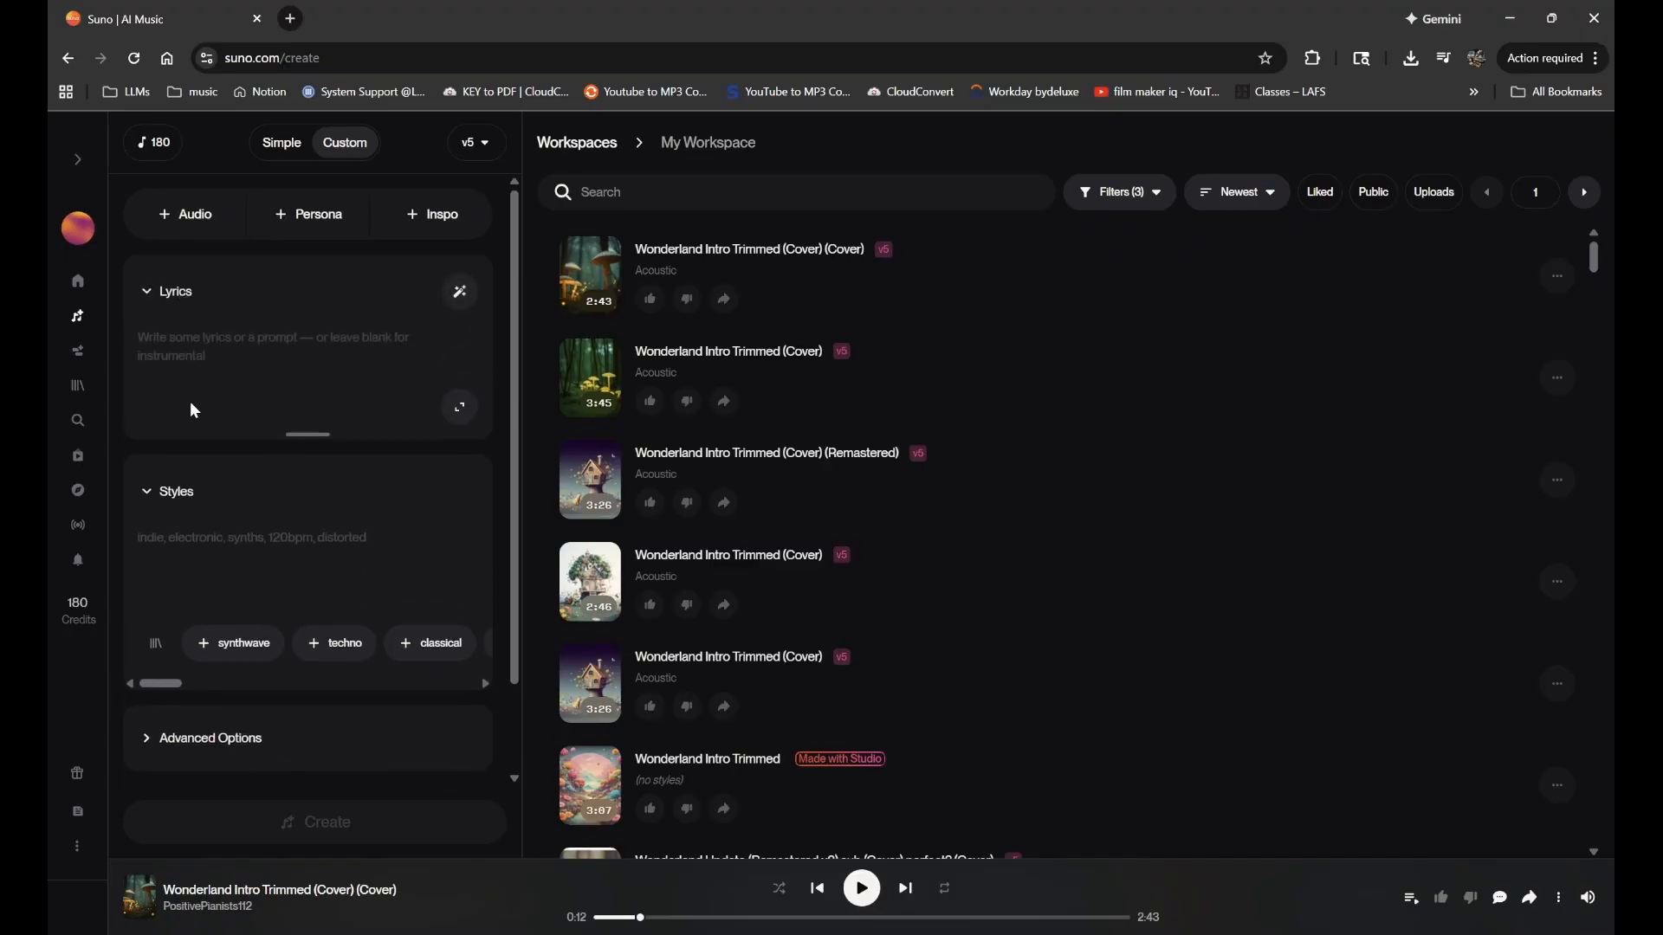
click(148, 295)
click(167, 295)
- Try "rock, alt rock" as the song's style description and clear it again
scroll(173, 519, down, 2)
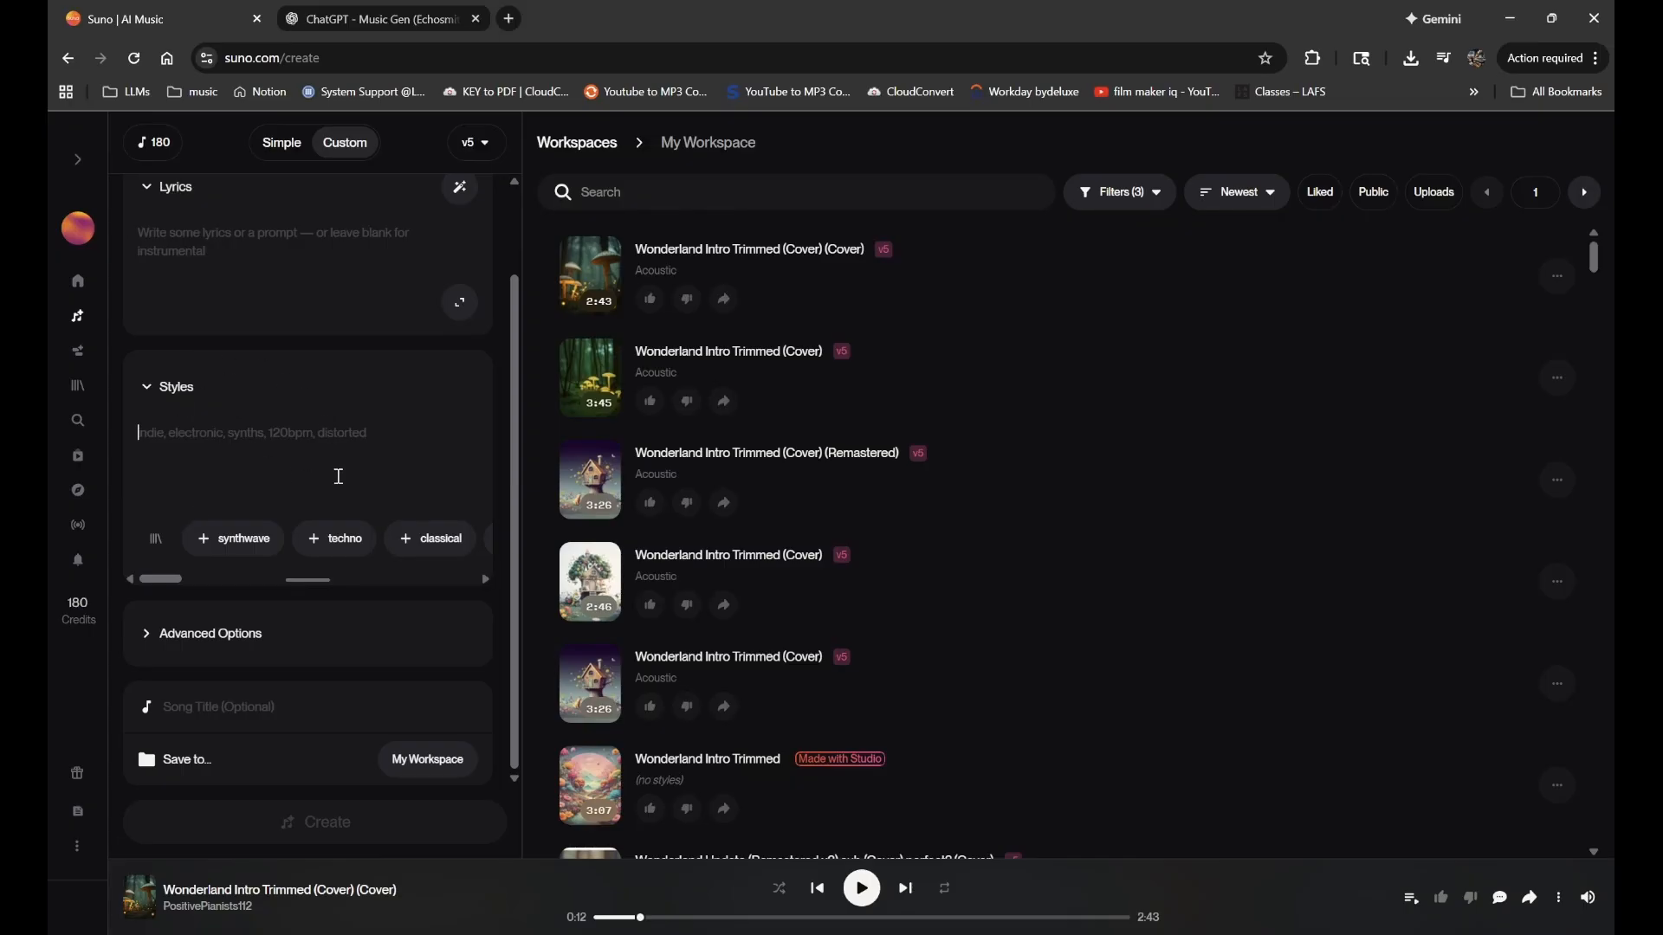
text(rock)
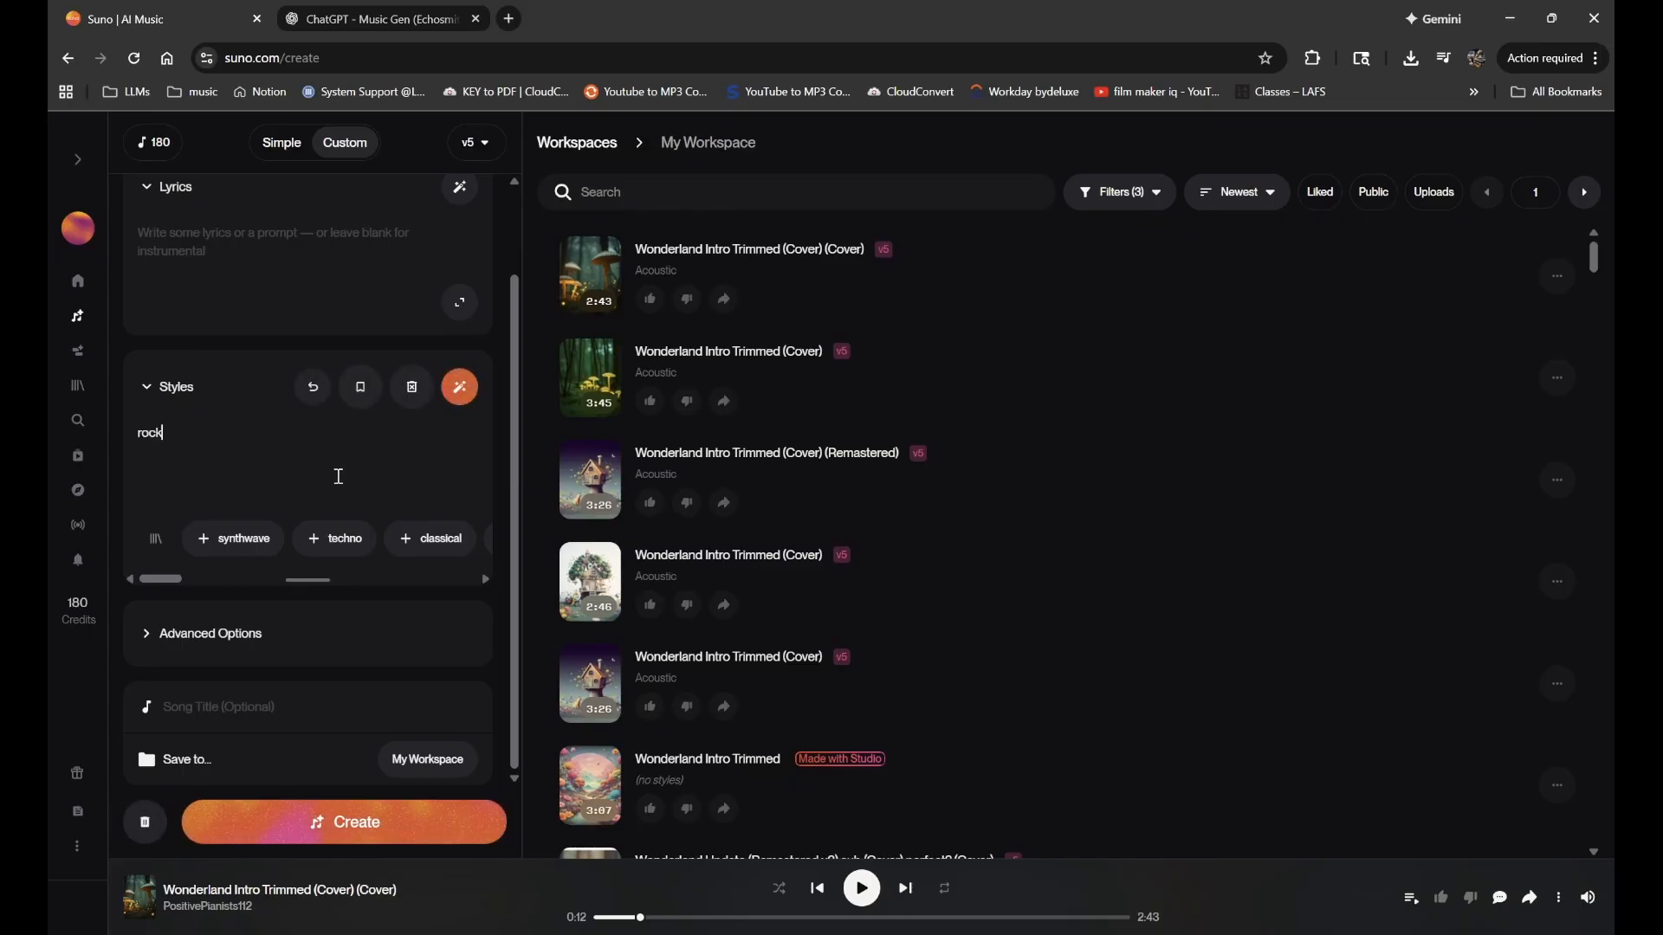
text(, alt rock)
key(BackSpace)
key(BackSpace)
key(BackSpace)
key(BackSpace)
key(BackSpace)
key(BackSpace)
key(BackSpace)
key(BackSpace)
key(BackSpace)
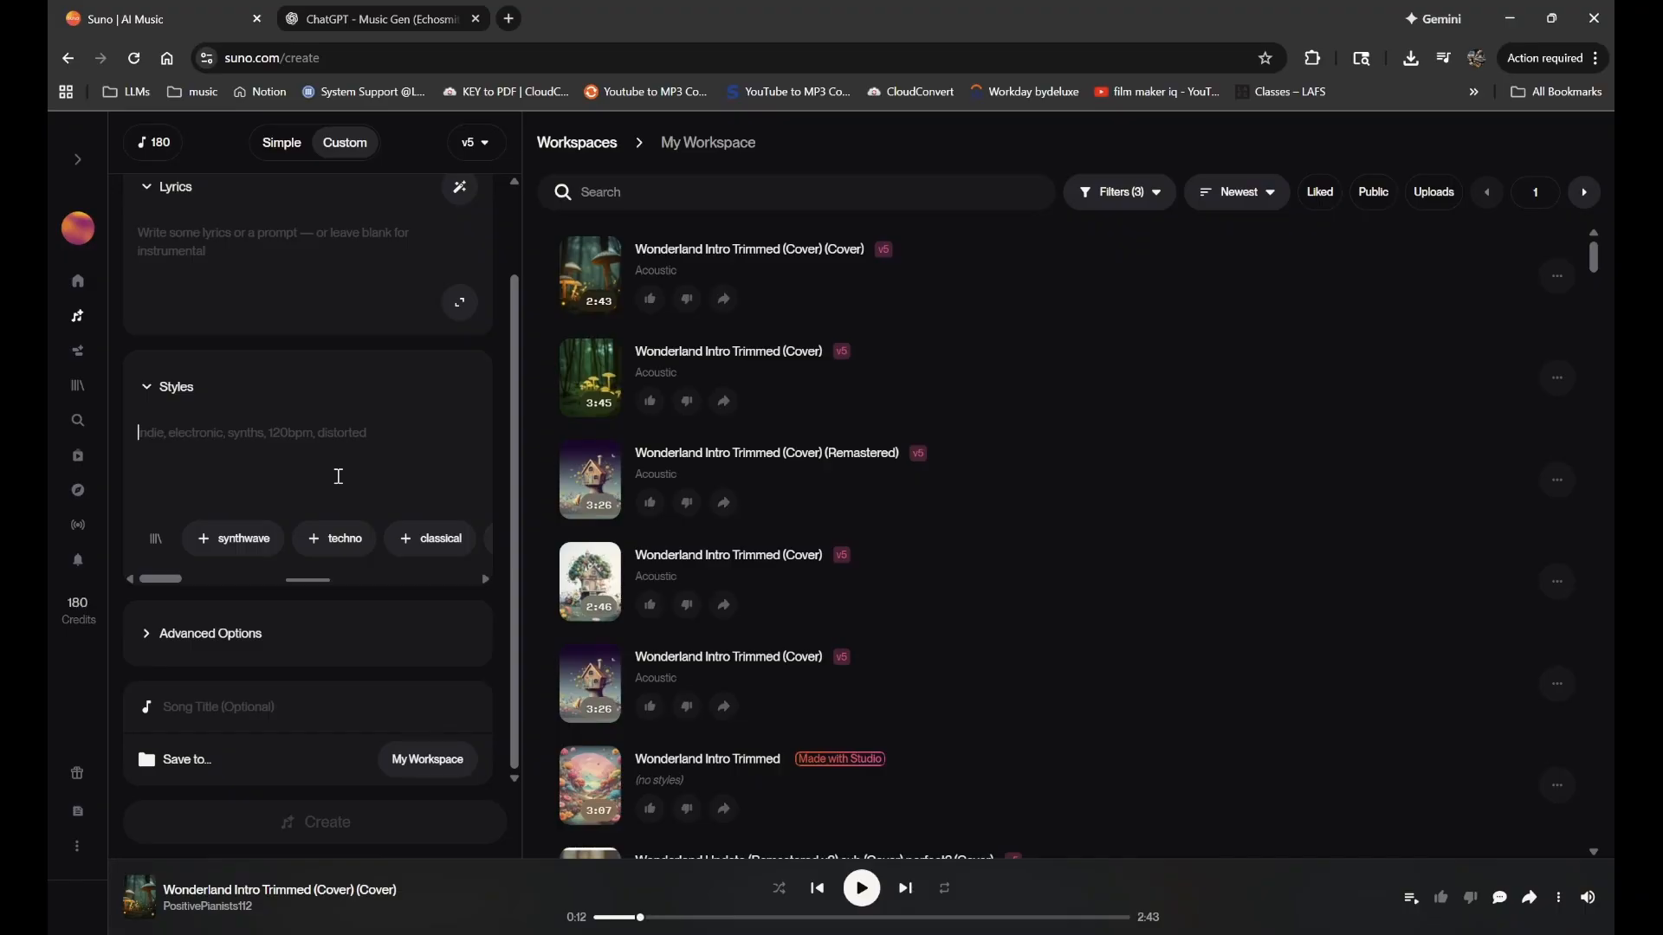
- Switch to ChatGPT to read the generated description of the anime fight-scene rock song, and return to Suno
click(358, 442)
click(378, 19)
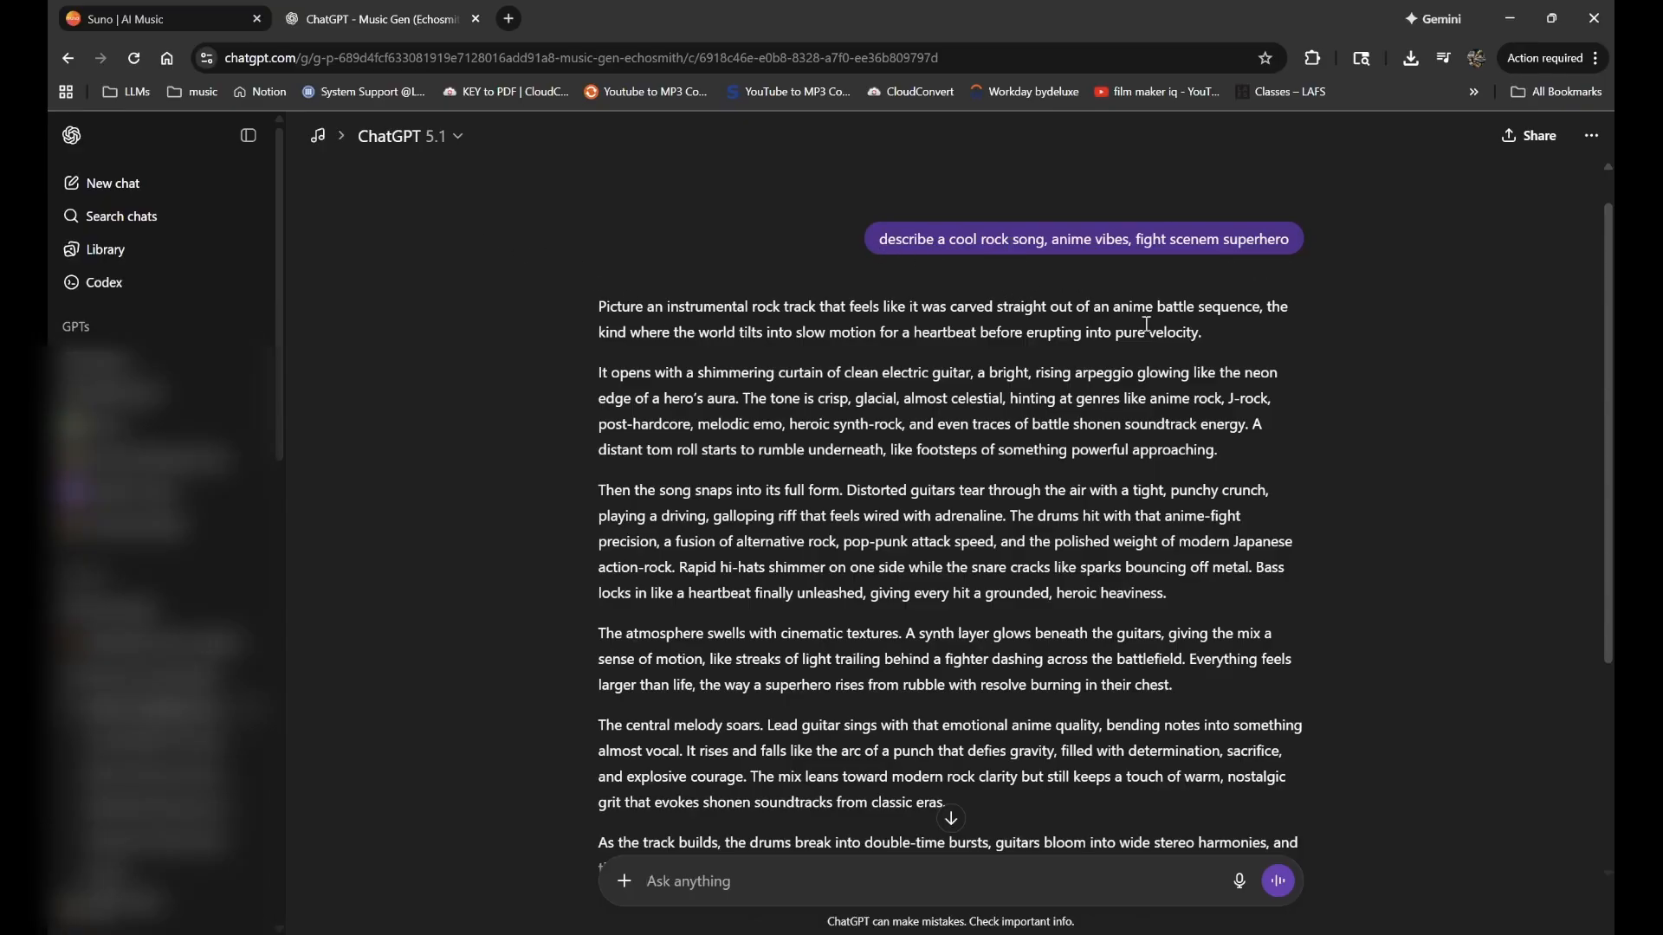
scroll(1146, 324, down, 1)
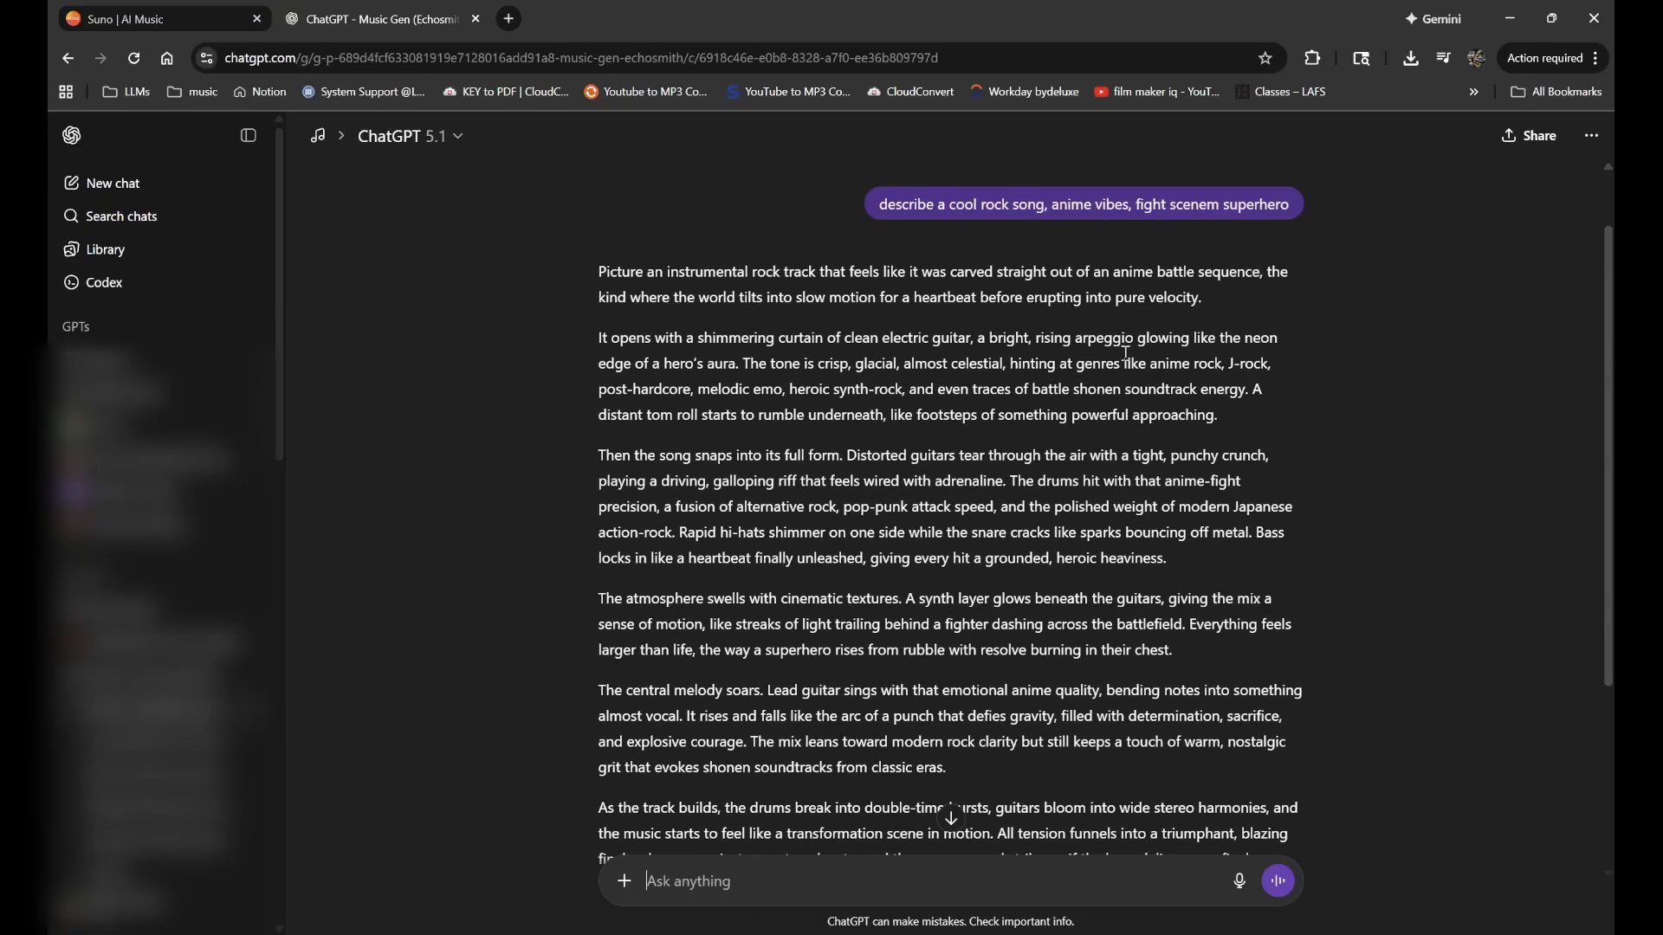
scroll(1223, 264, down, 2)
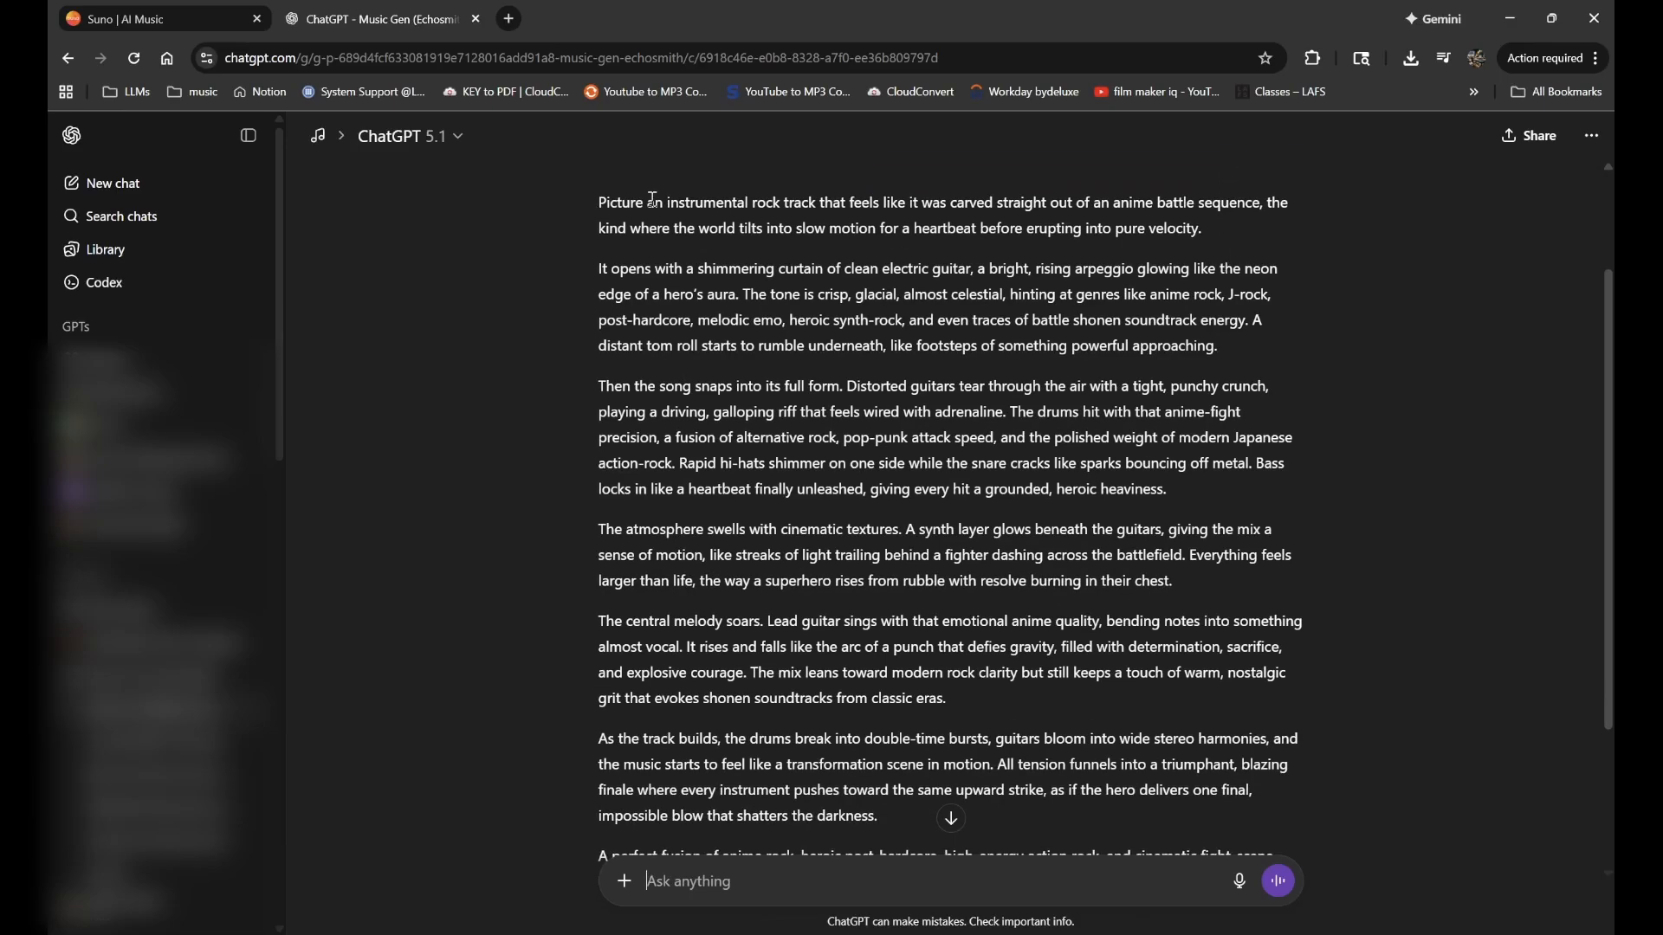
scroll(660, 685, down, 3)
scroll(1004, 688, up, 3)
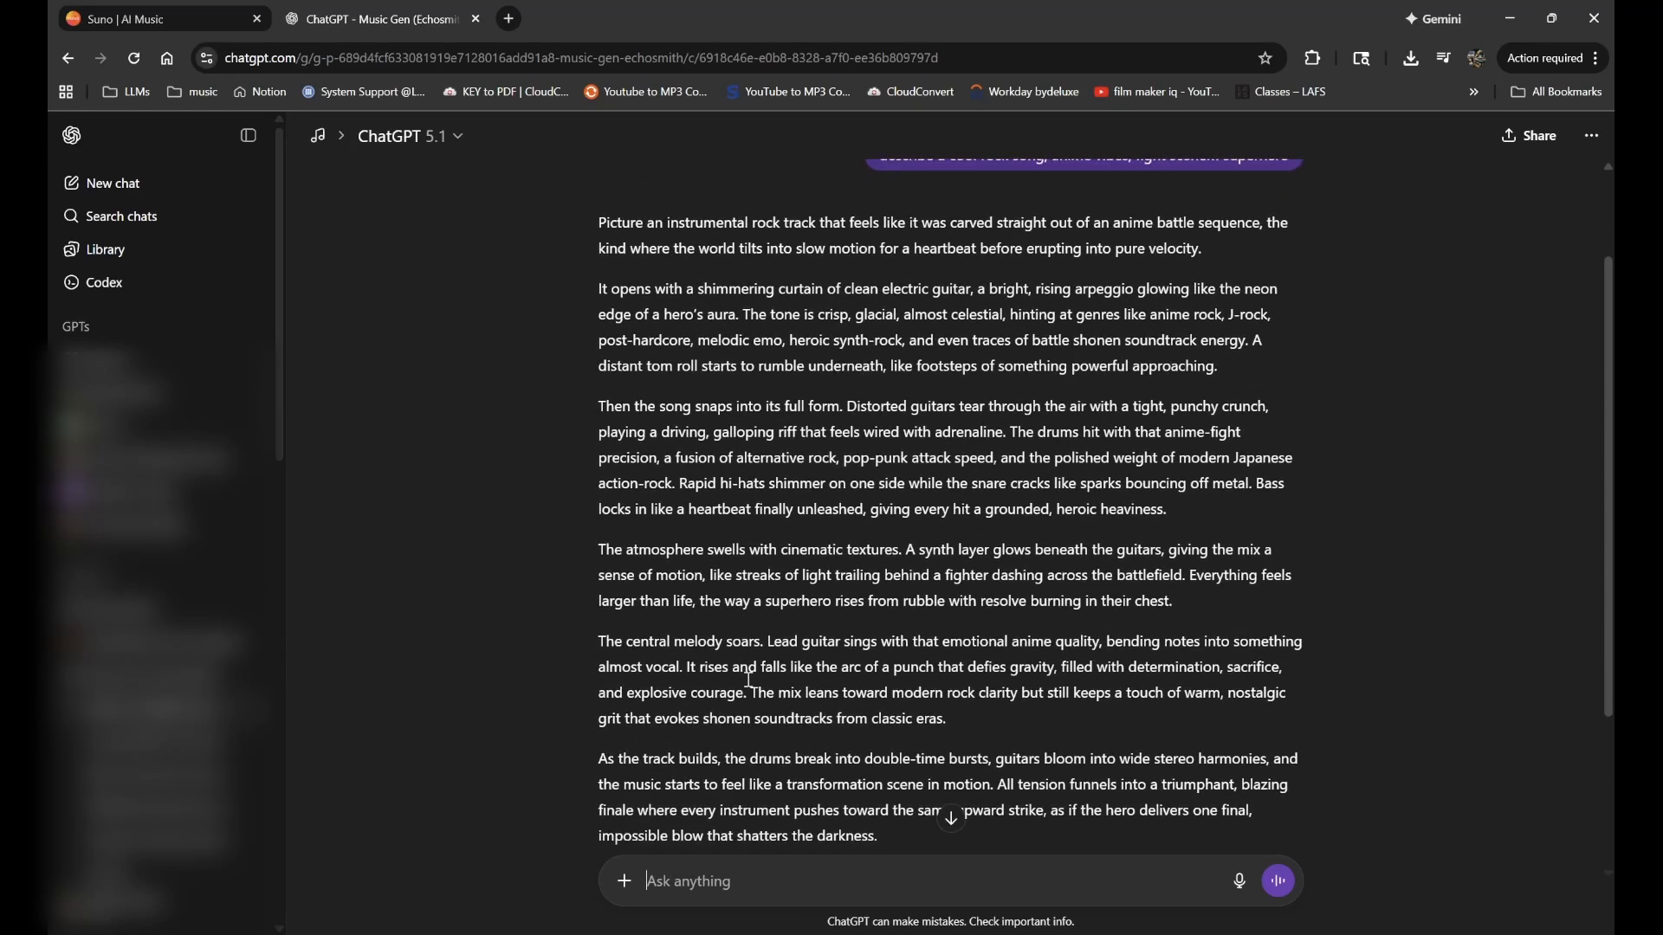
click(164, 16)
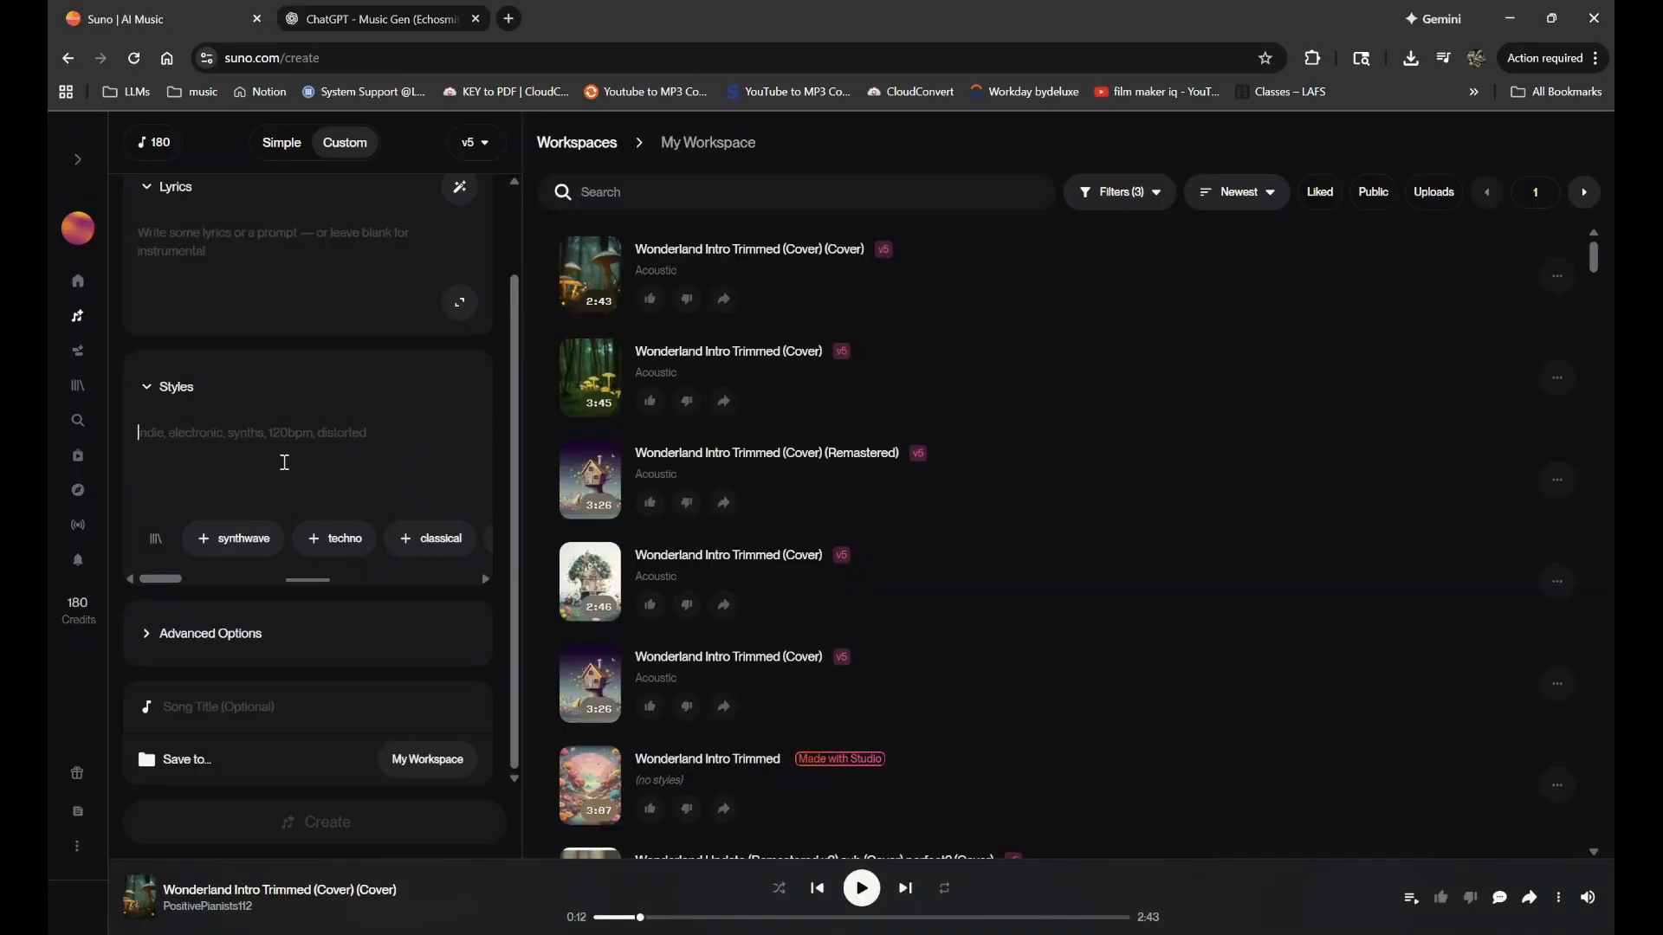
- Switch to ChatGPT and send the follow-up prompt "then it gets more hype" to extend the song description
click(381, 18)
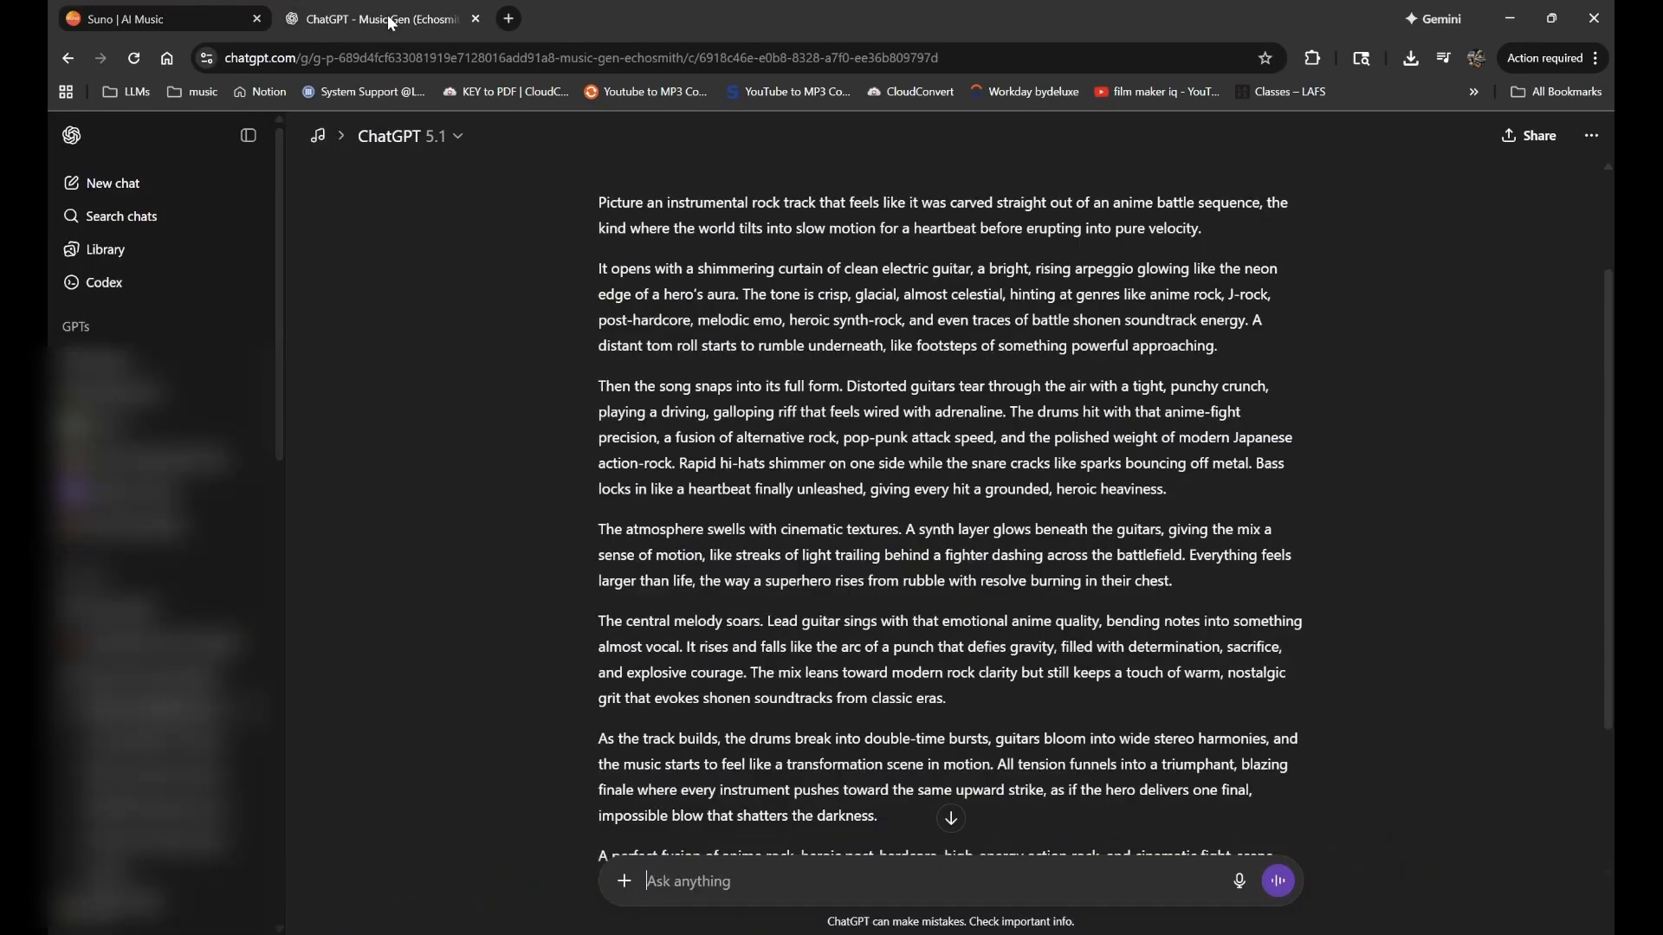
scroll(718, 337, up, 1)
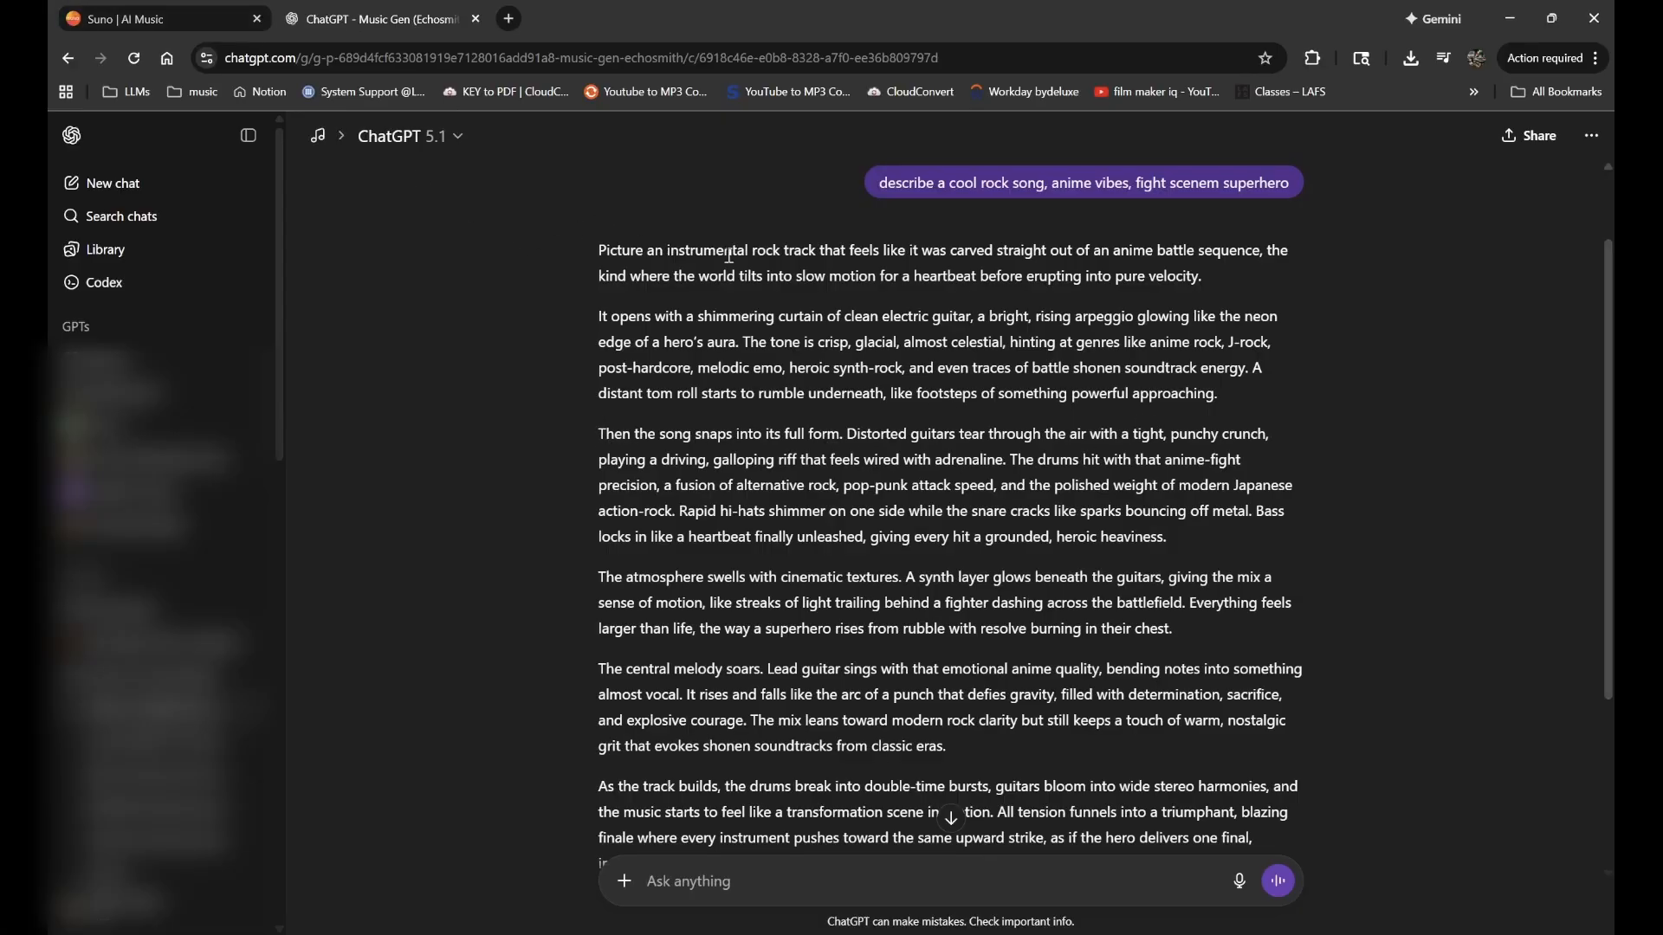
scroll(872, 620, down, 3)
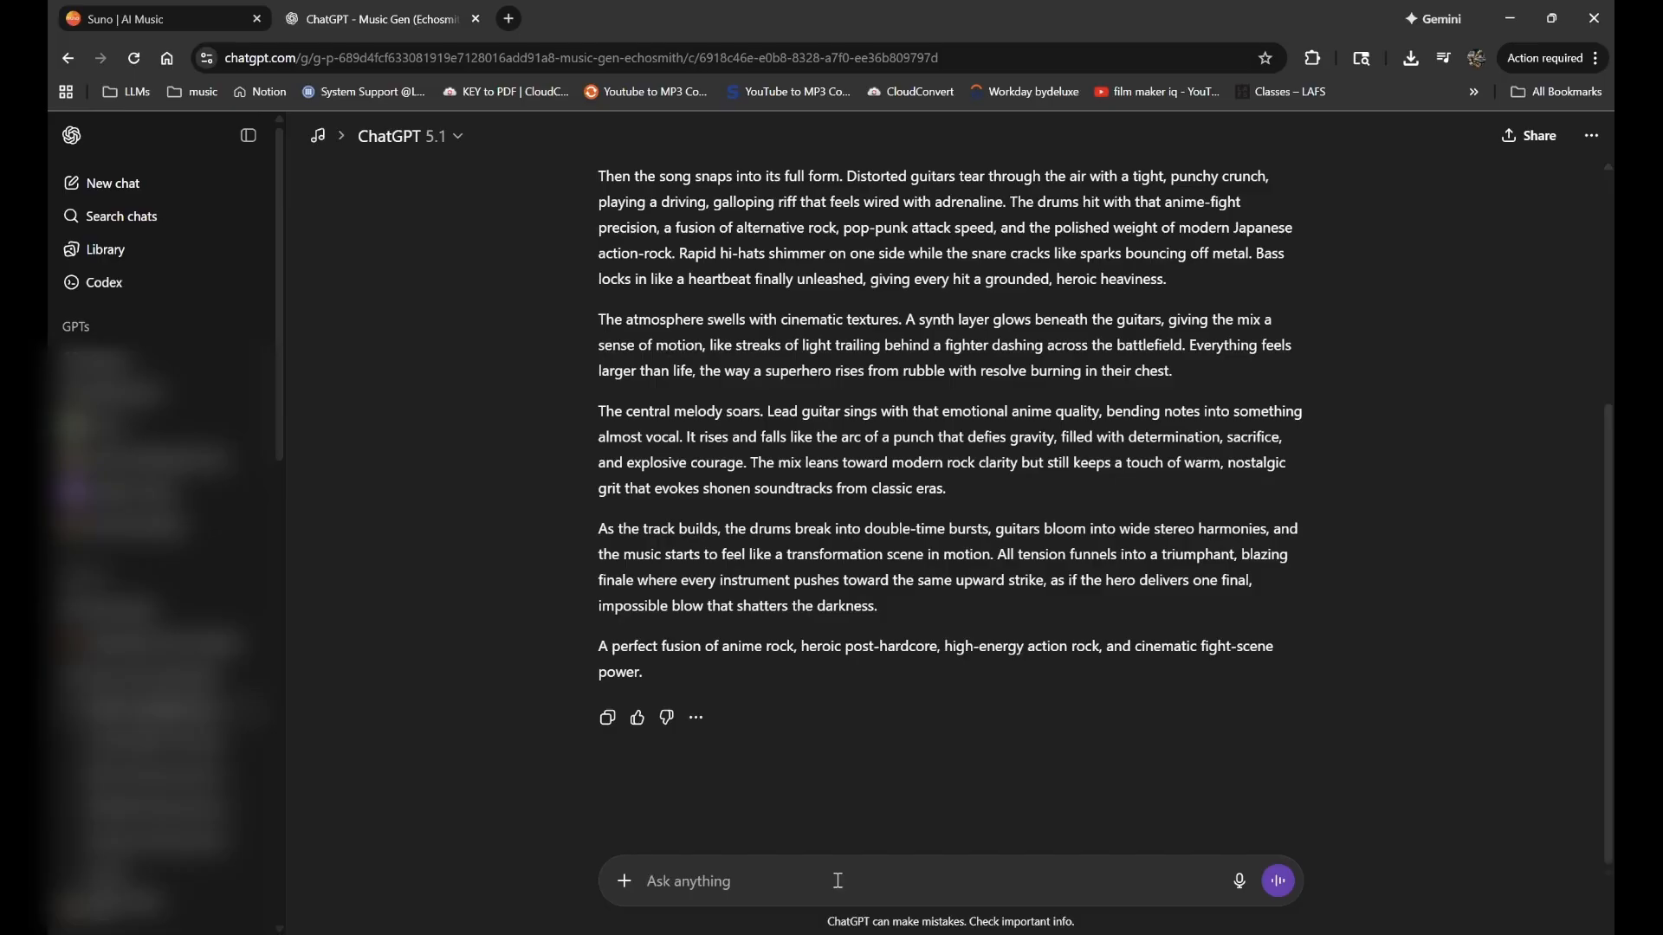
text(then it)
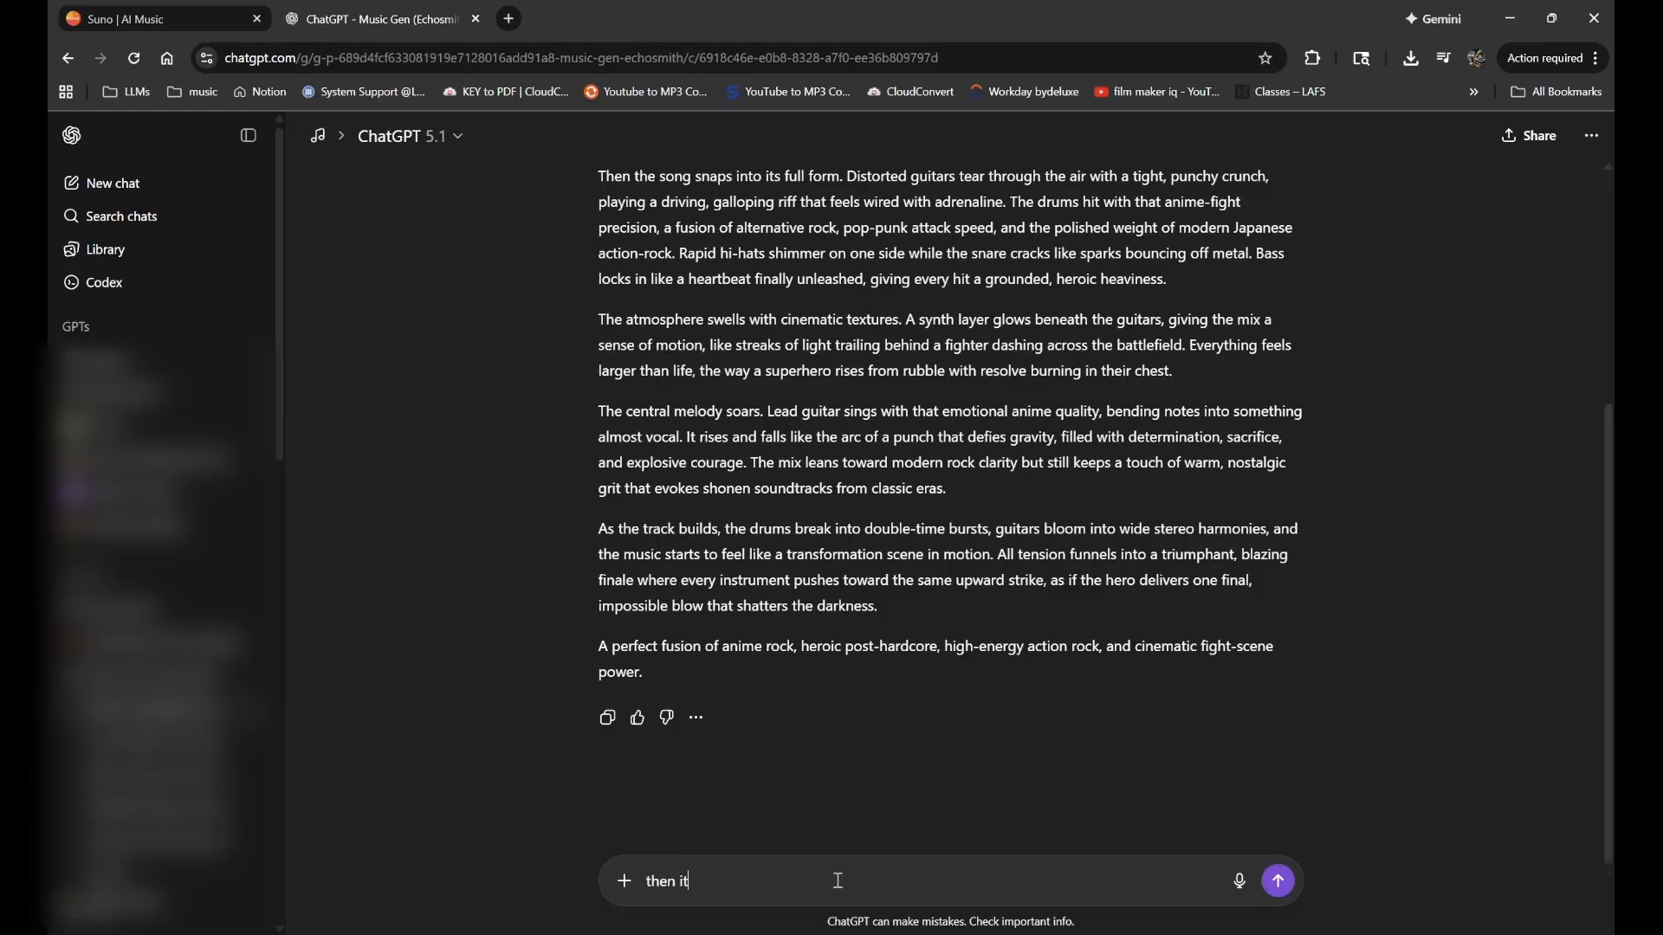
text( gets more hype)
key(Return)
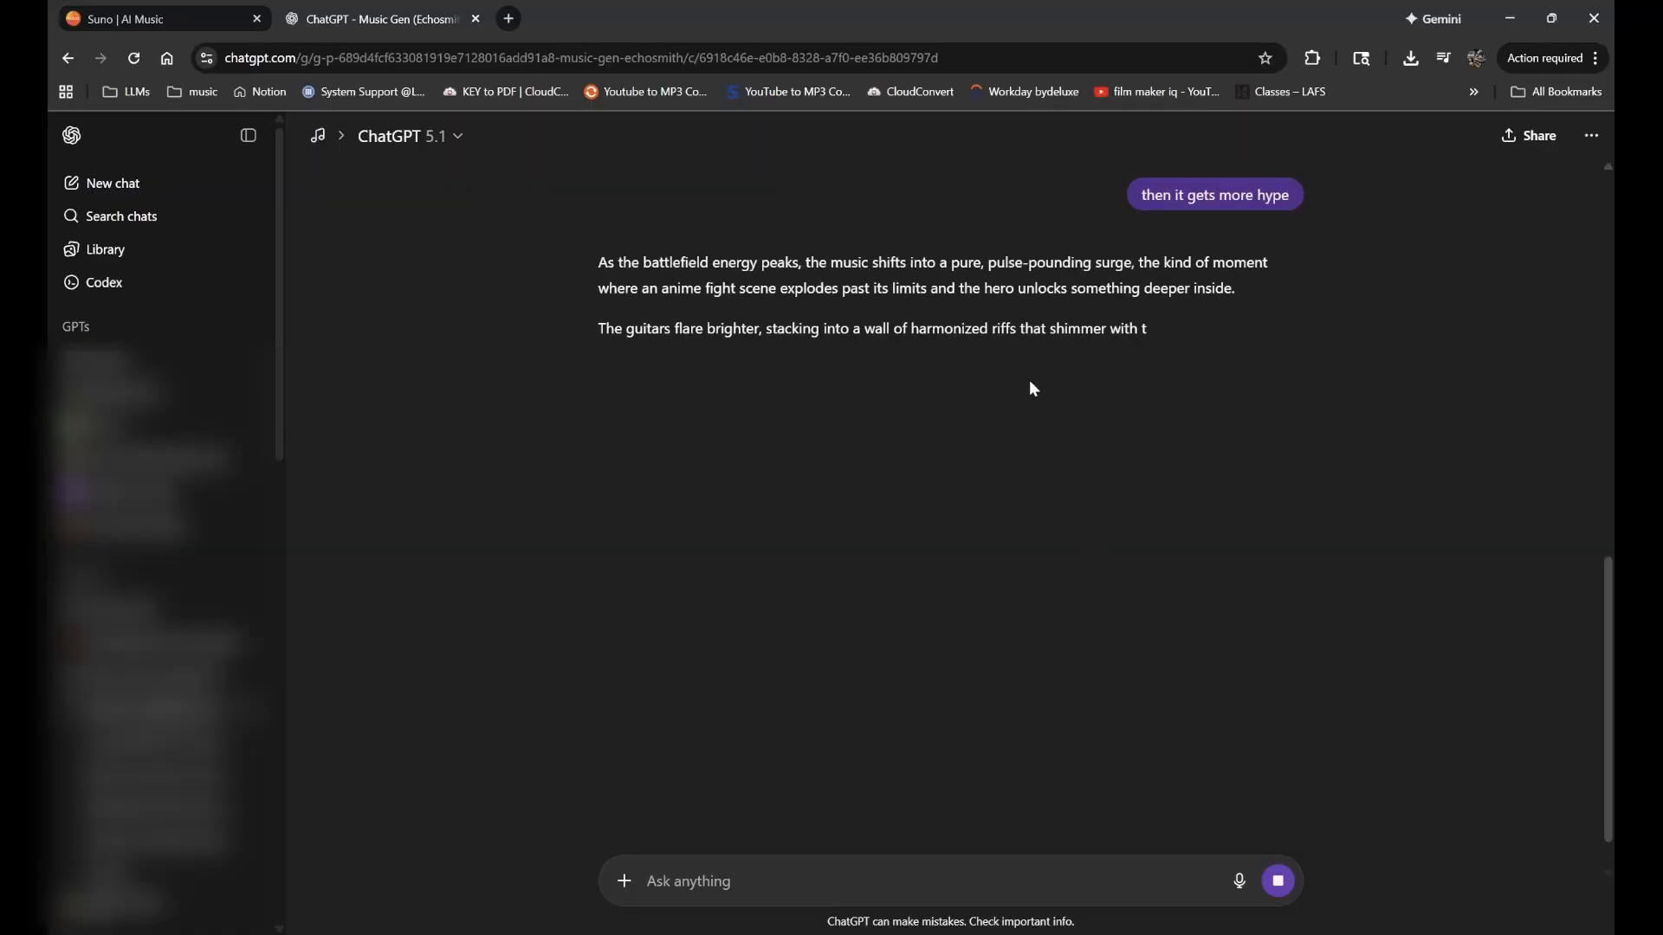
- Send the follow-up prompt "then a breakdown" to extend the song description
text(then )
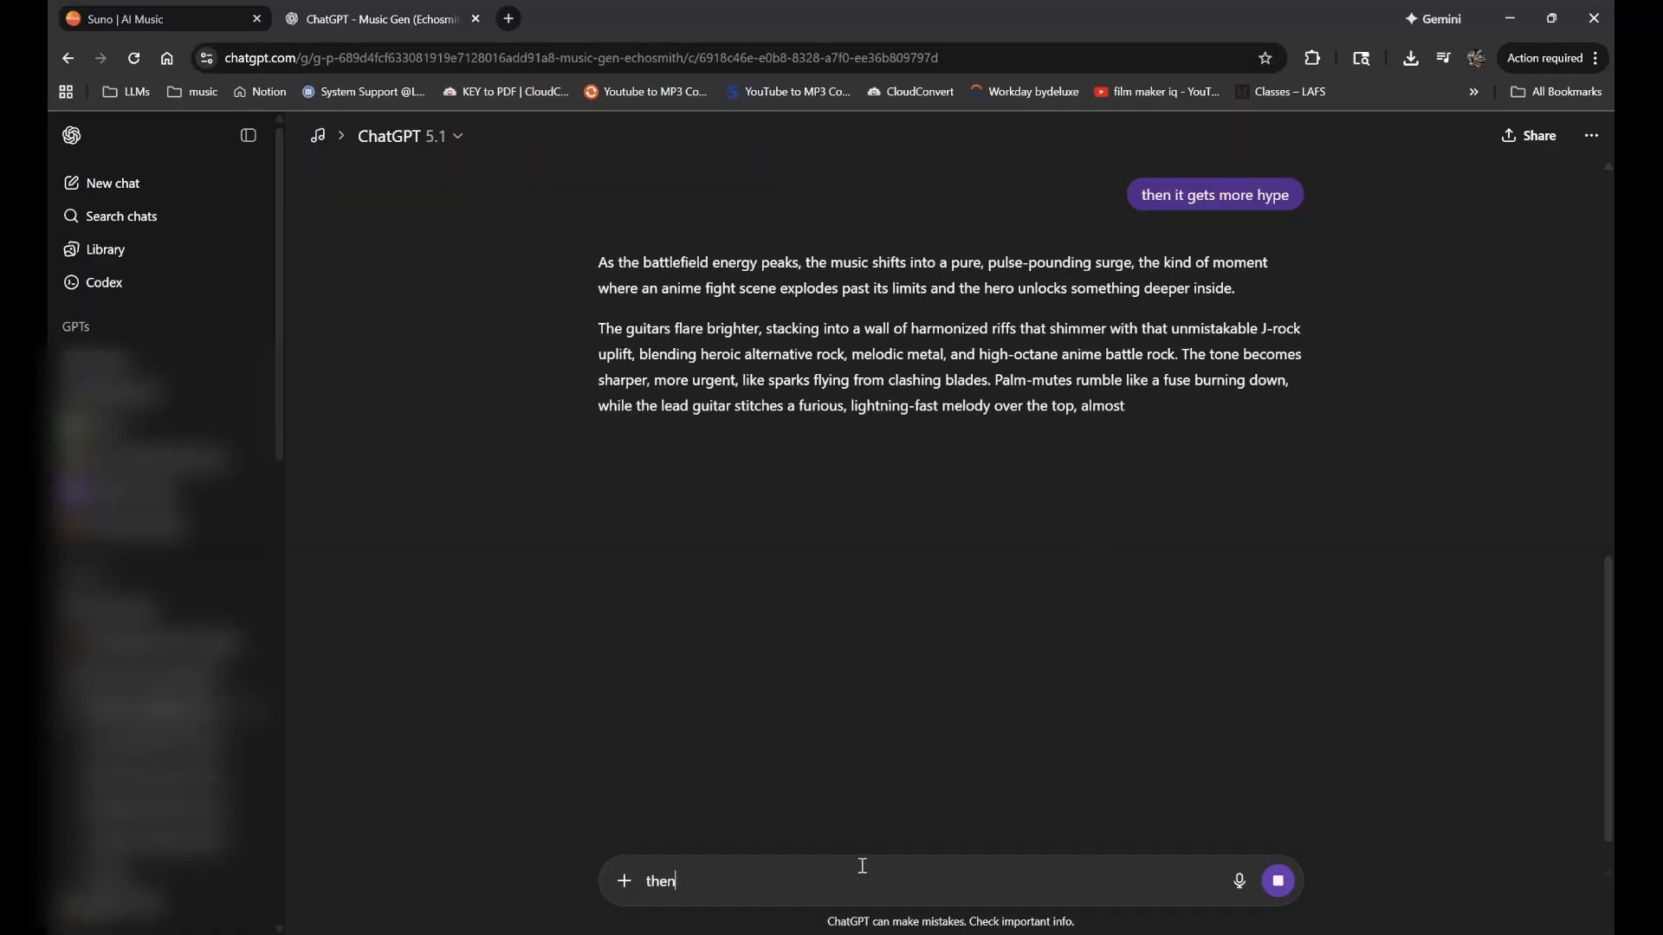
text(a breakdown)
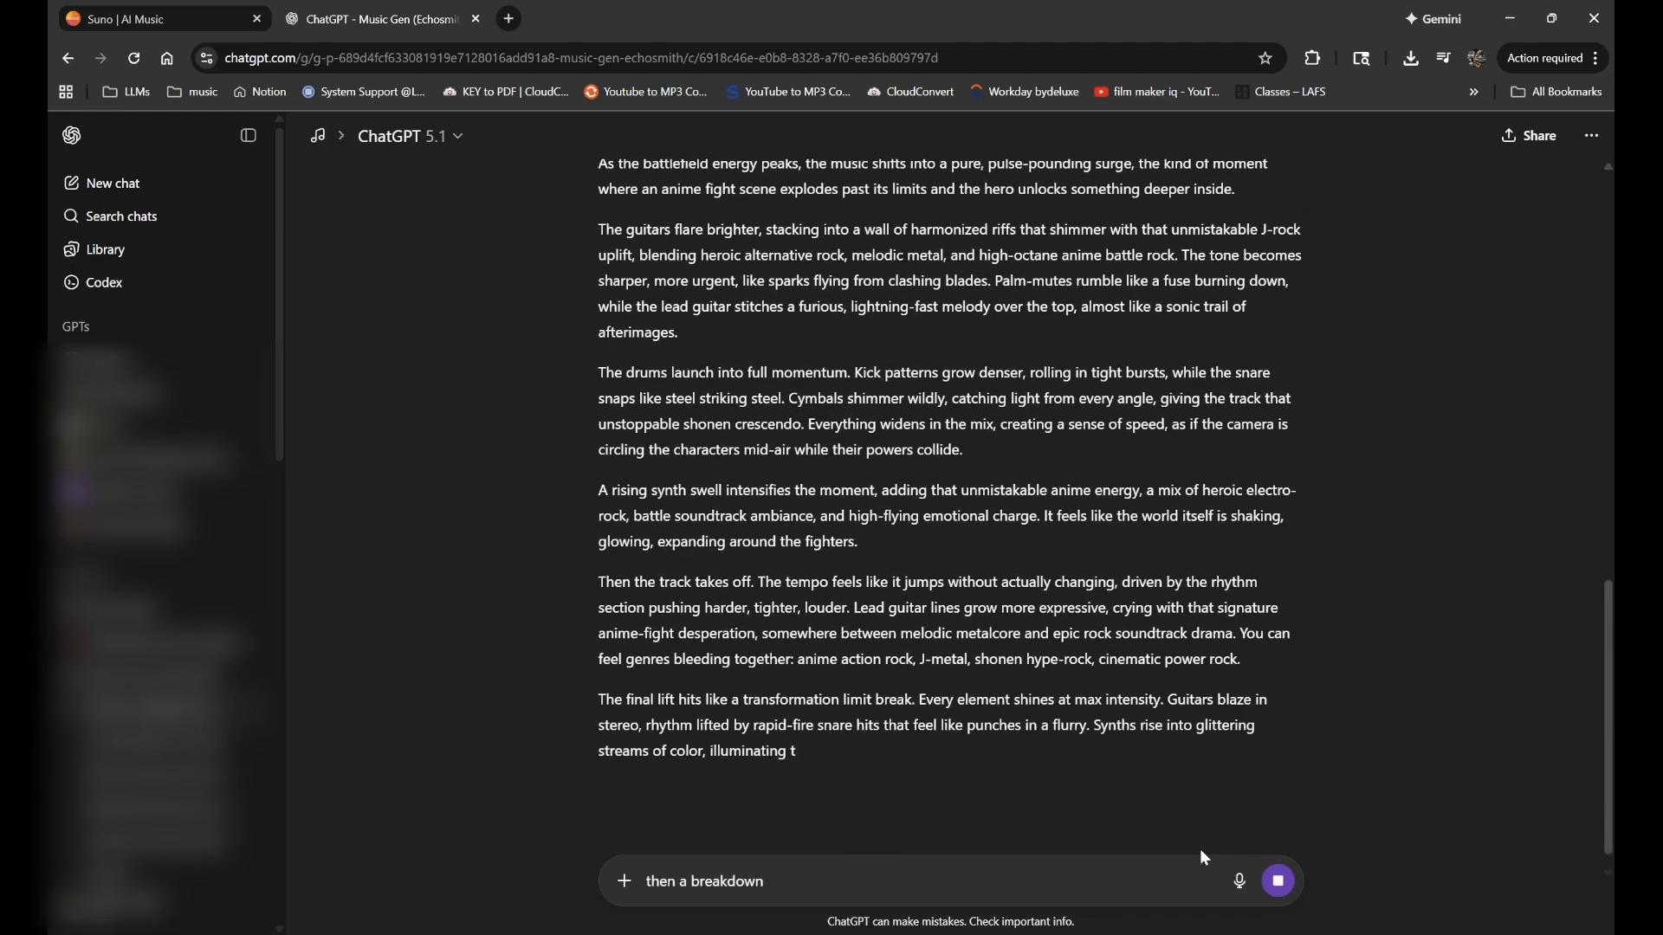
click(1283, 879)
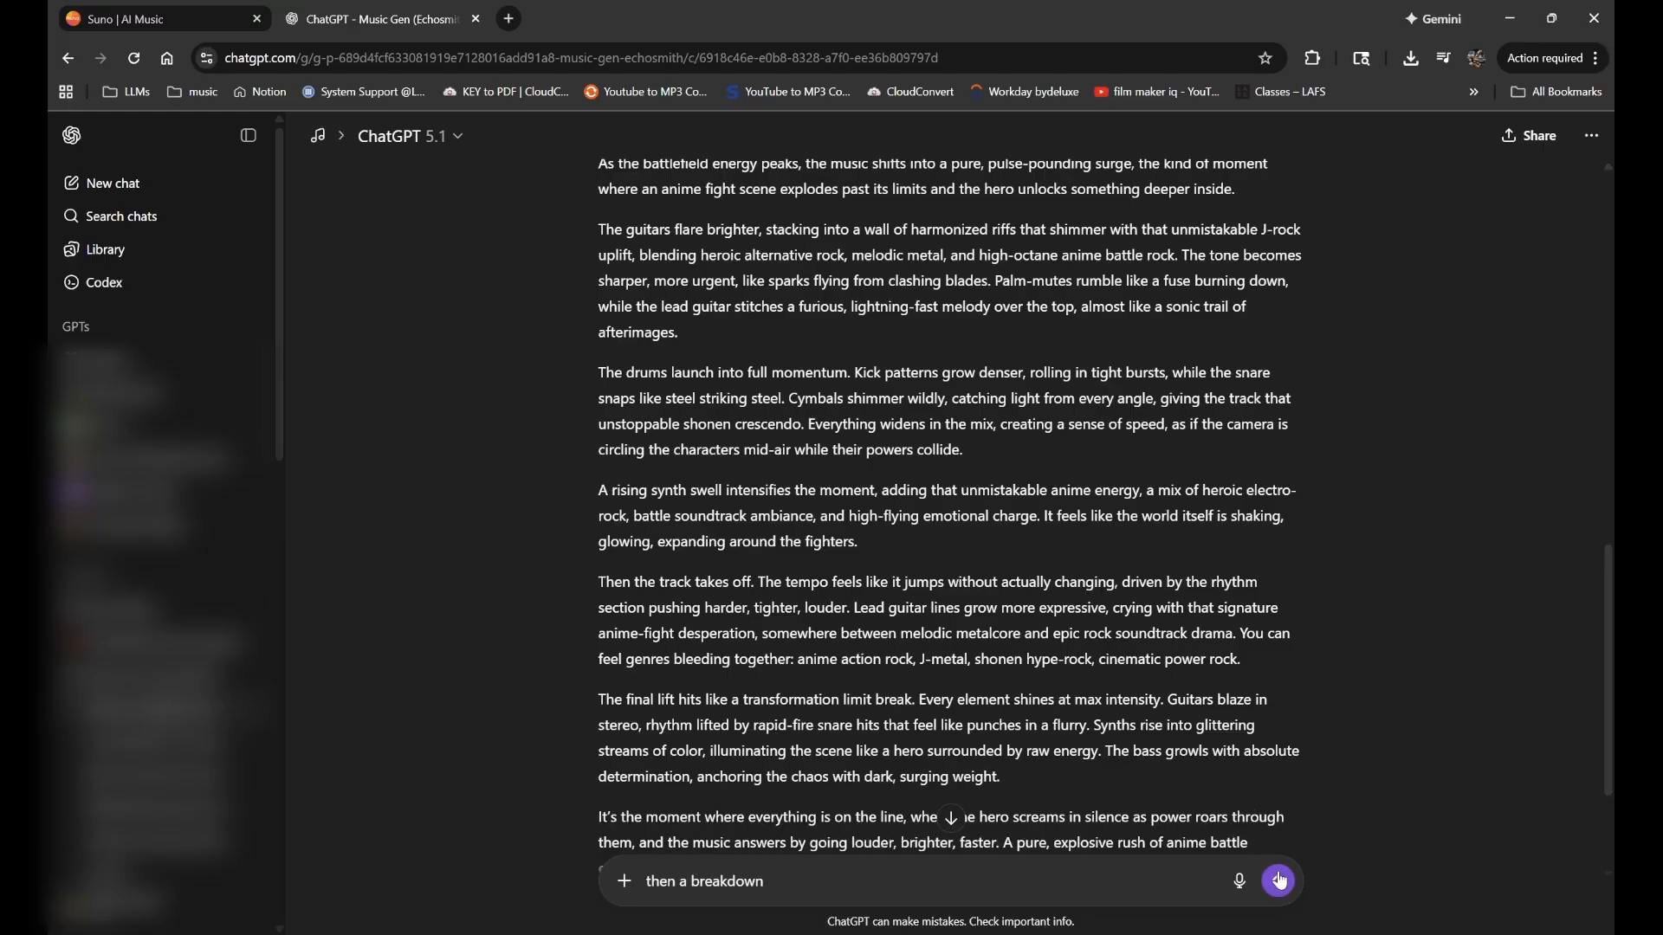
click(1282, 881)
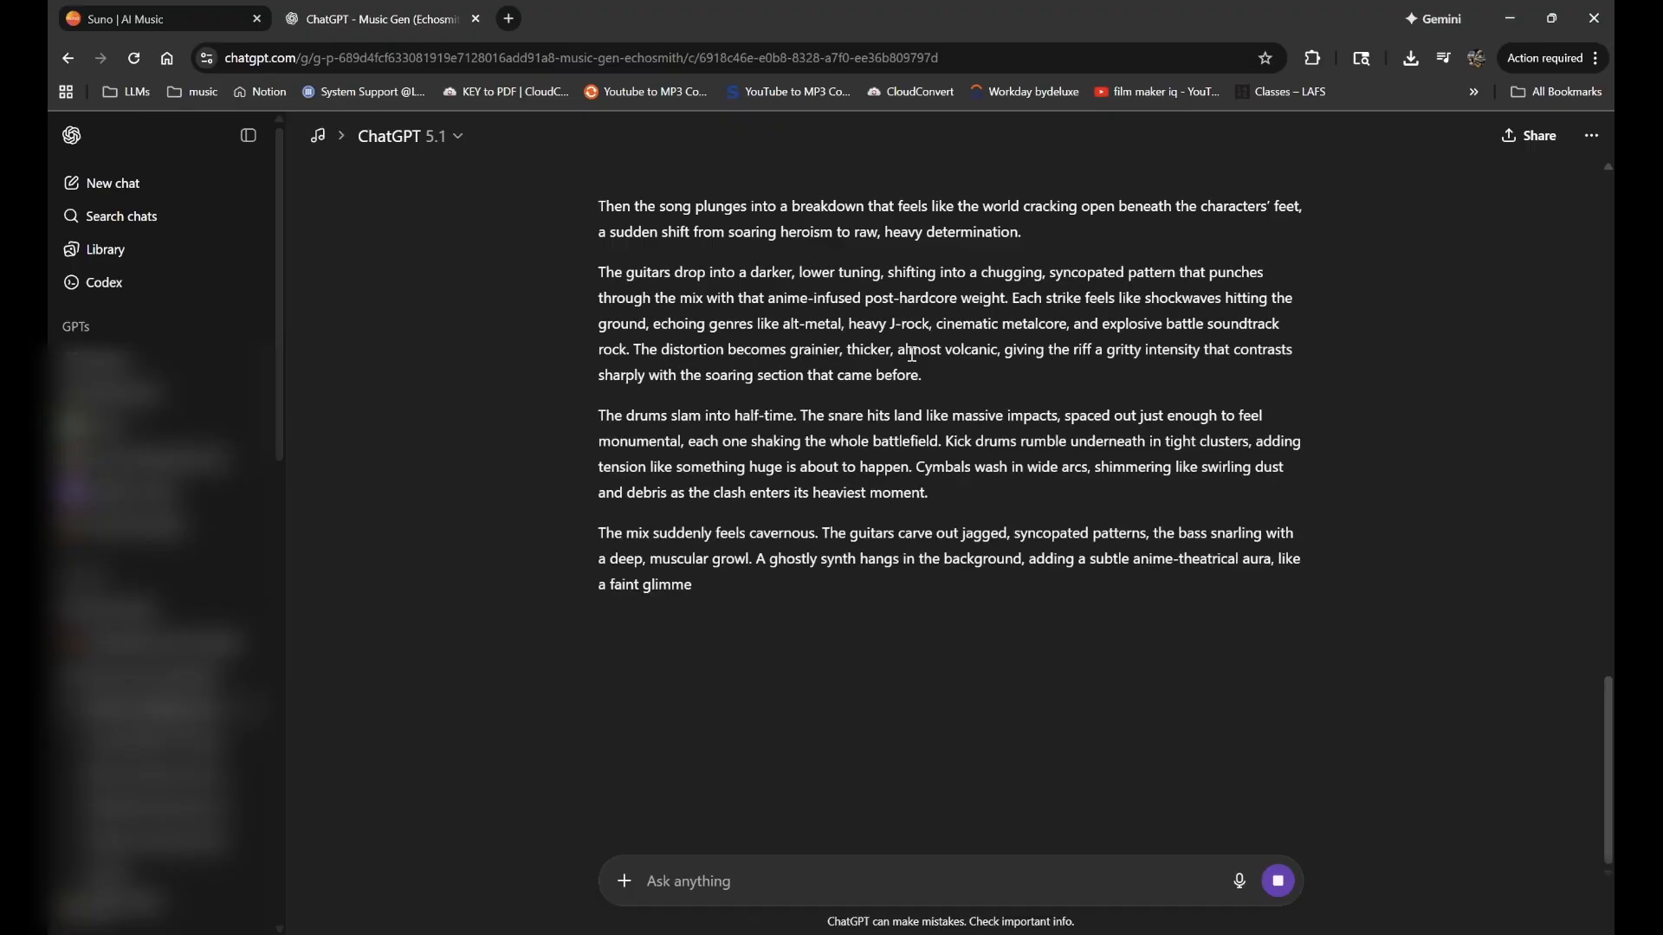
- Switch to Suno and look through the available model versions without changing the selected one
click(122, 24)
click(474, 144)
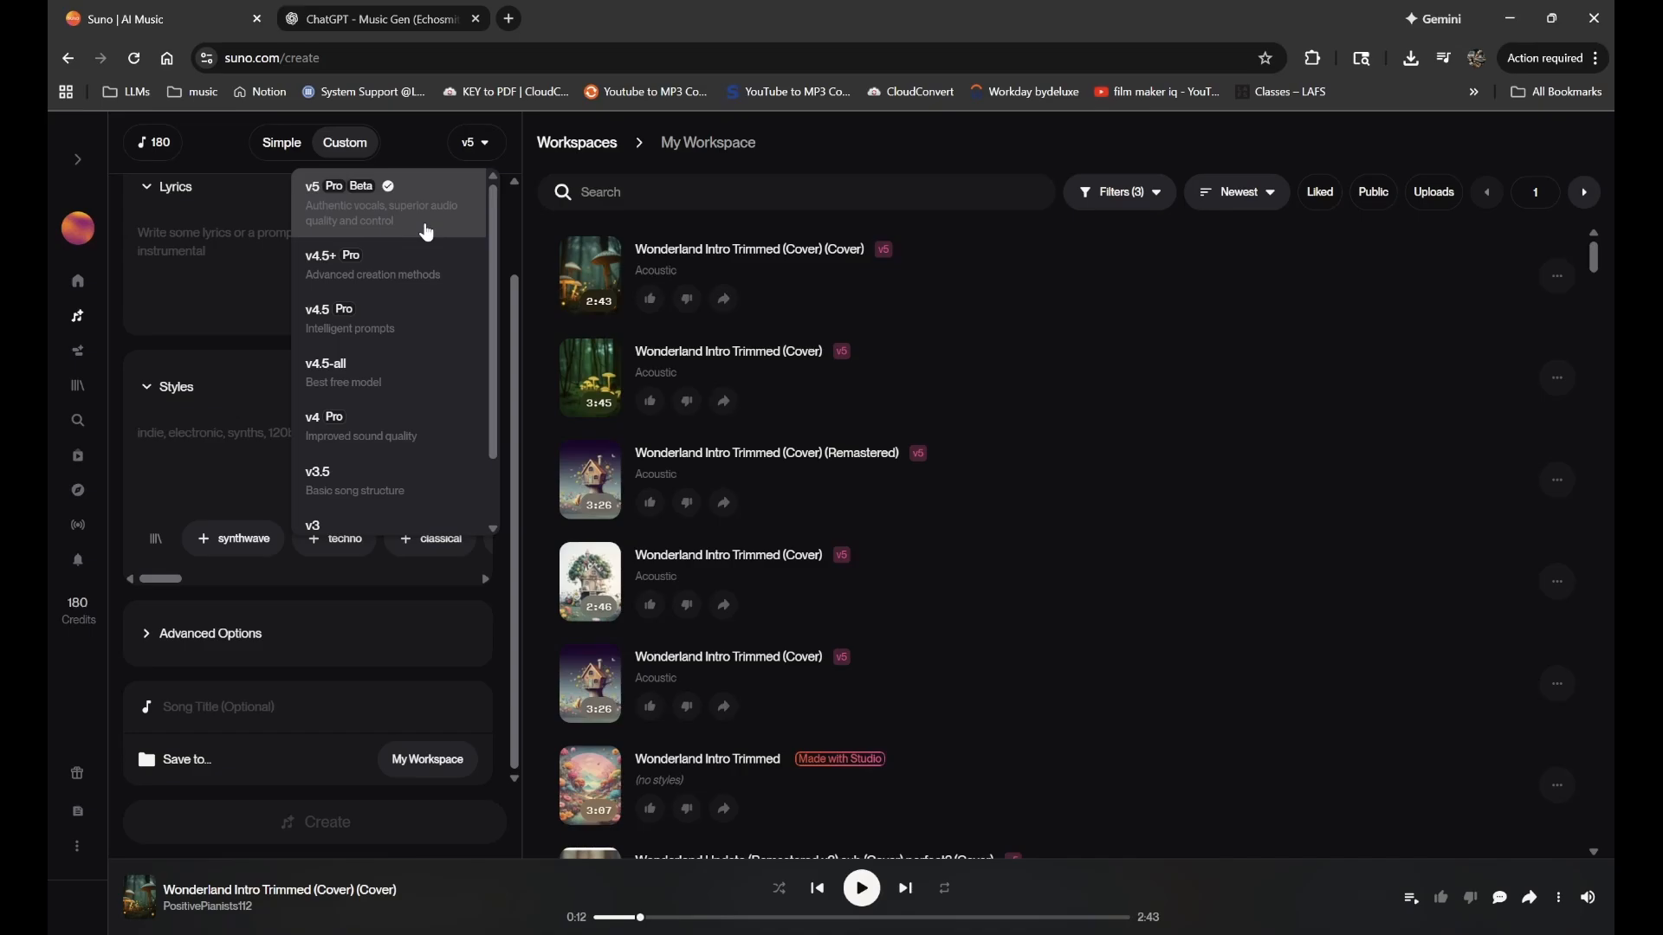
click(479, 143)
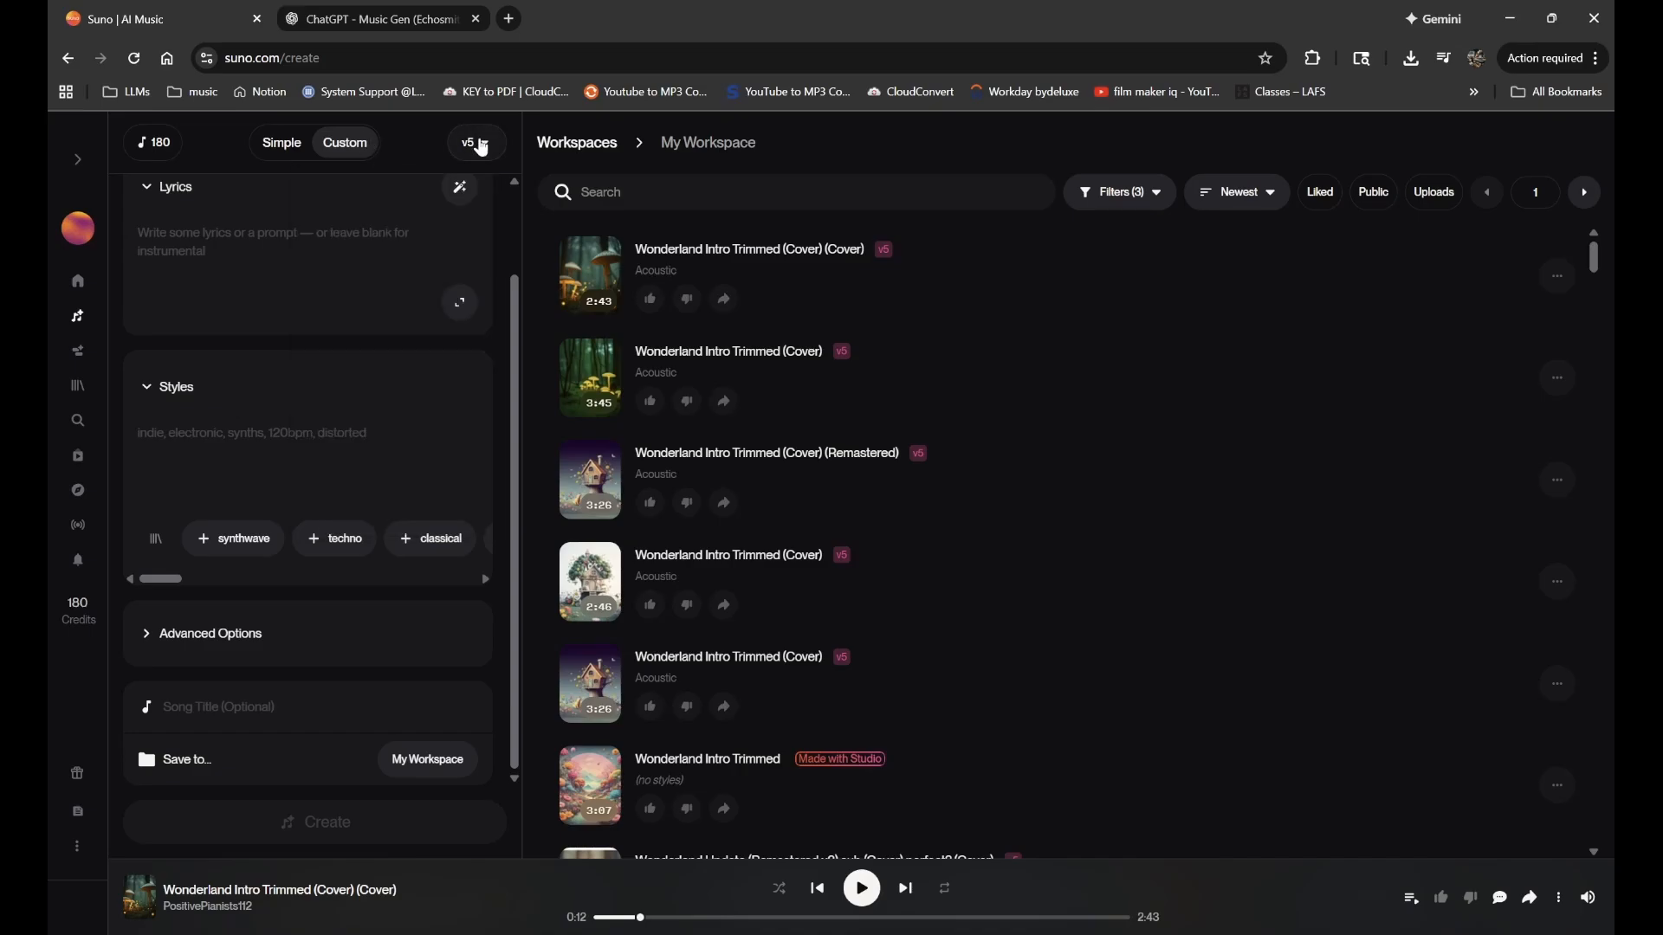
click(497, 154)
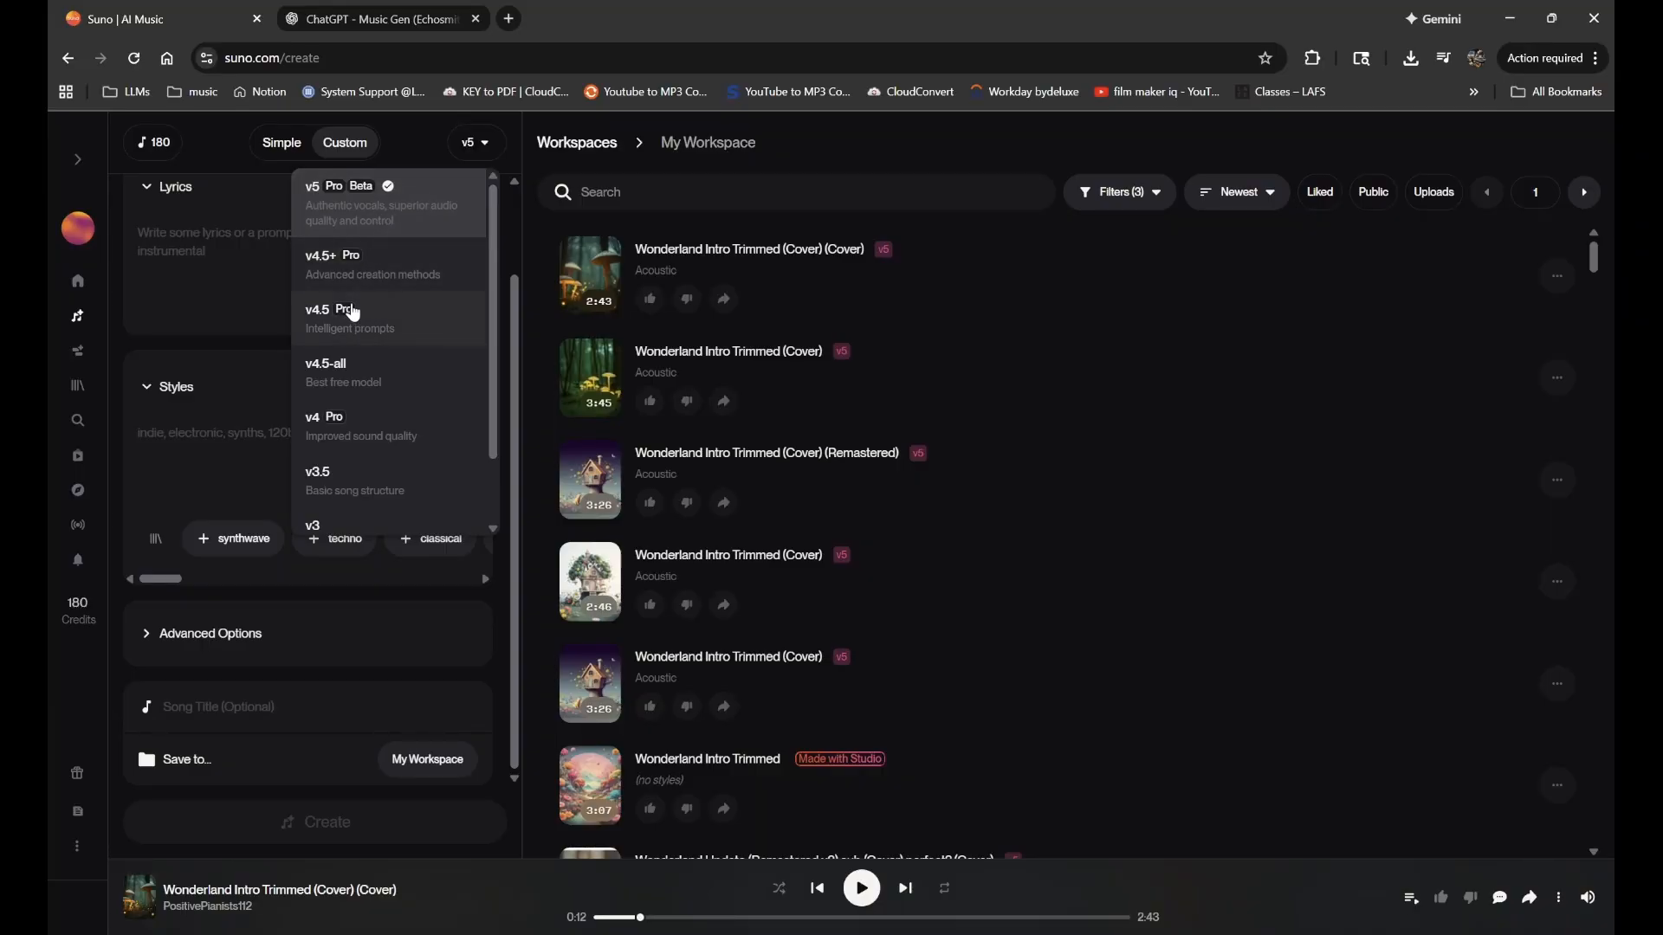
click(205, 430)
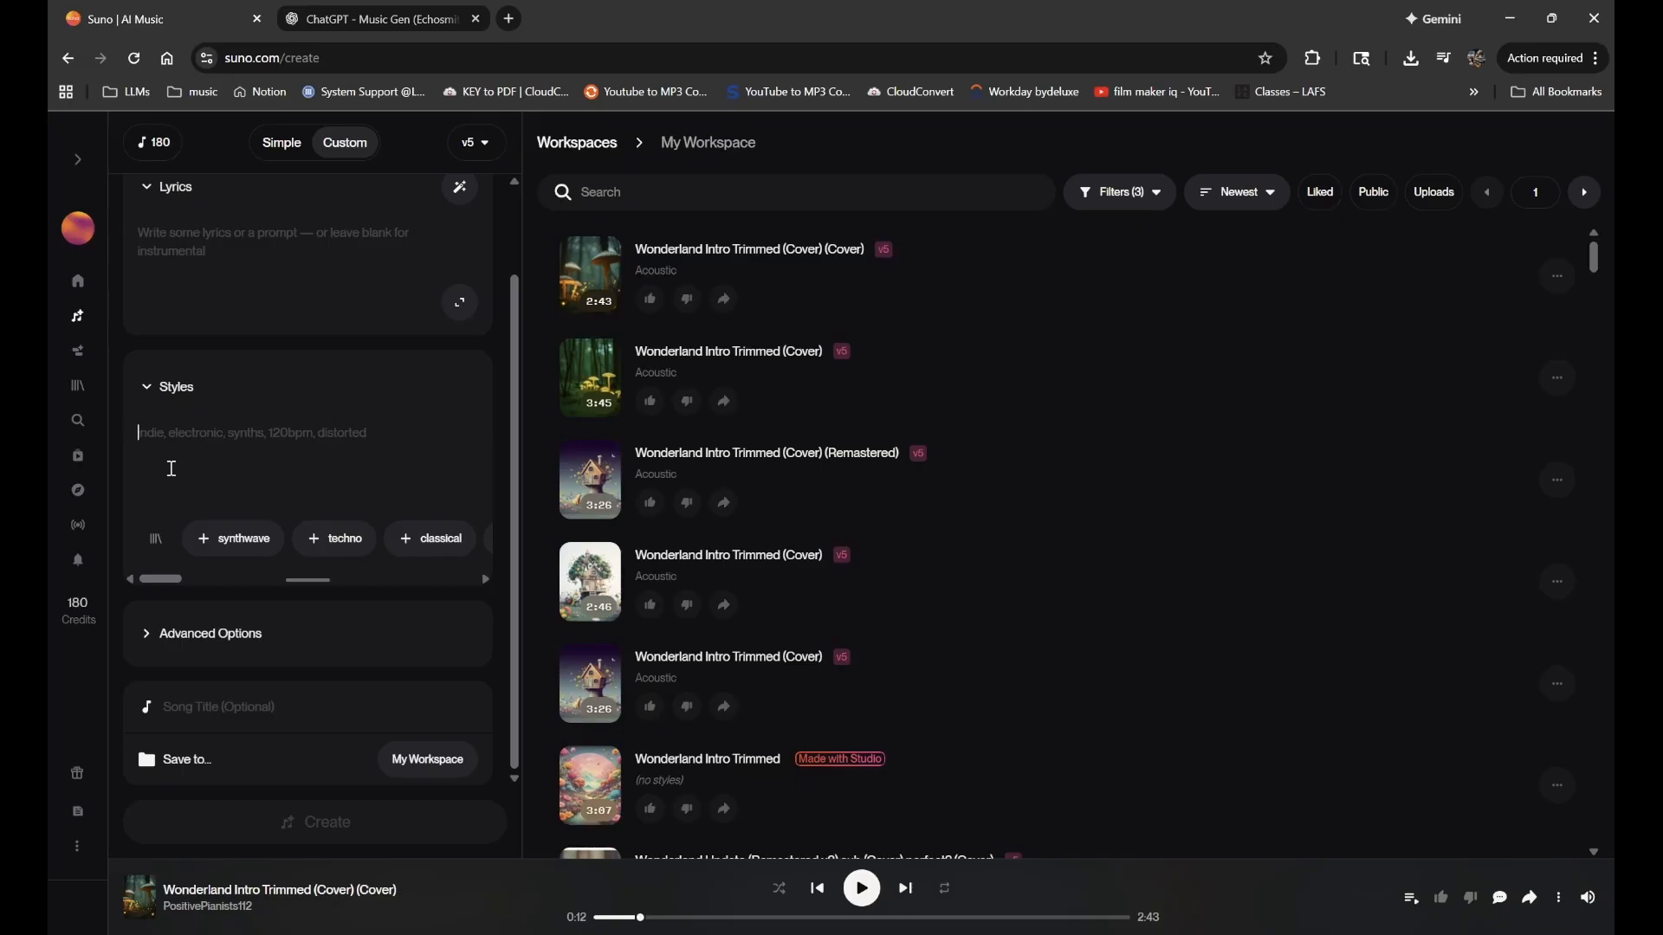
click(468, 144)
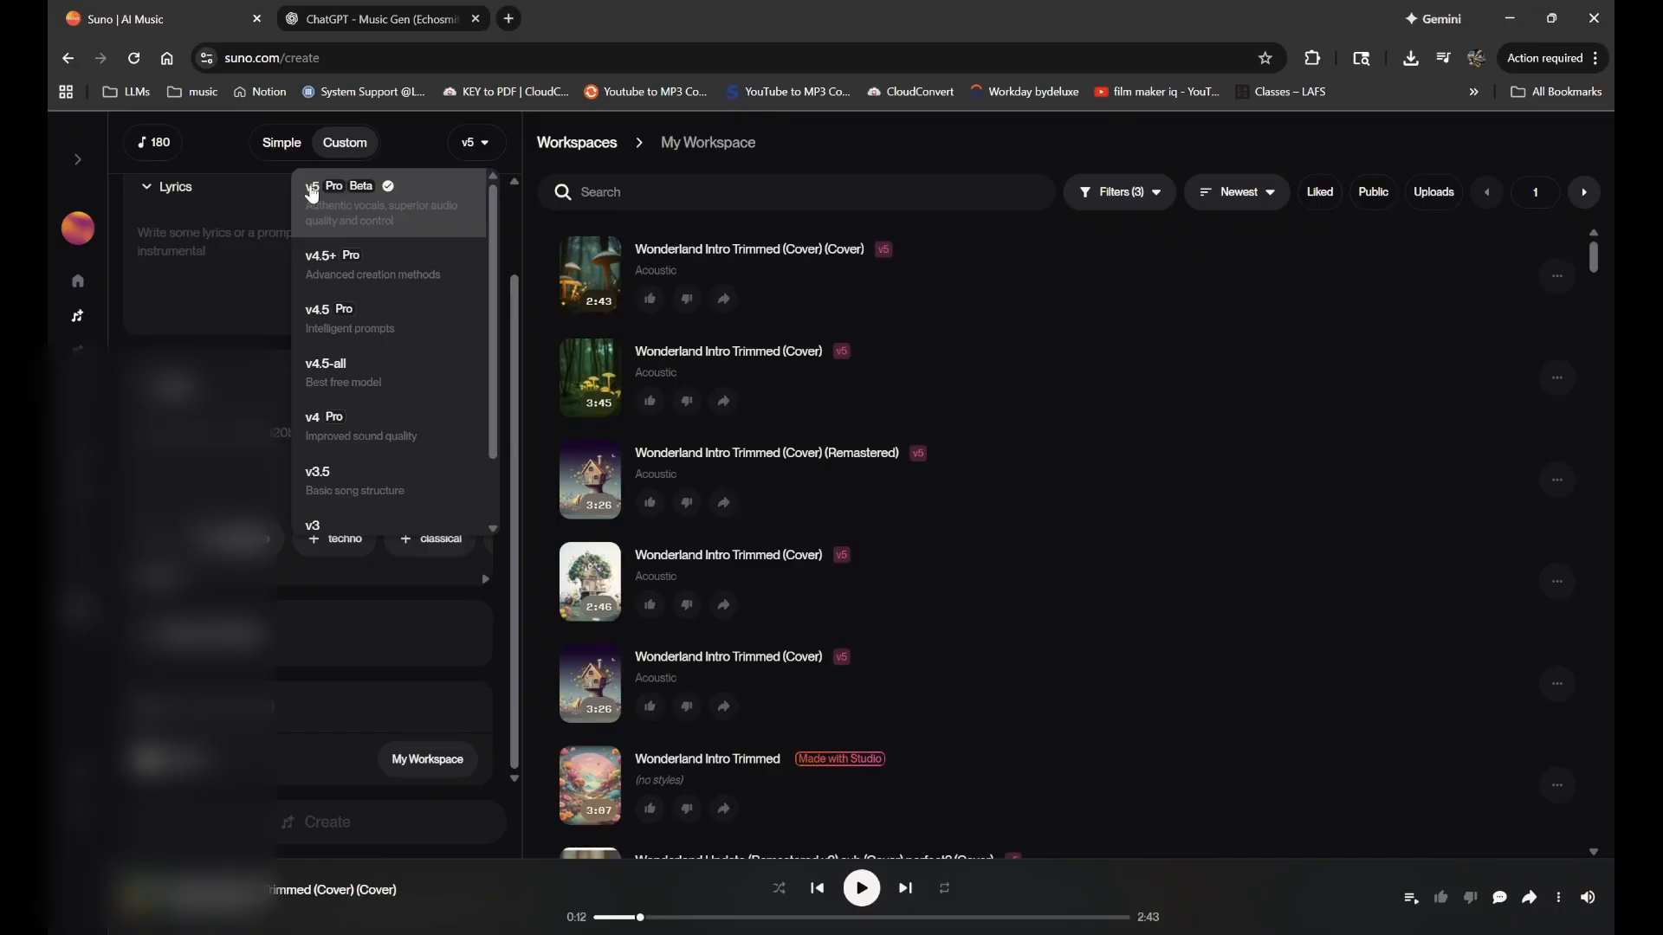
- Switch to ChatGPT and send the prompt "just give tags in this style" below the breakdown description
click(373, 18)
scroll(735, 449, up, 3)
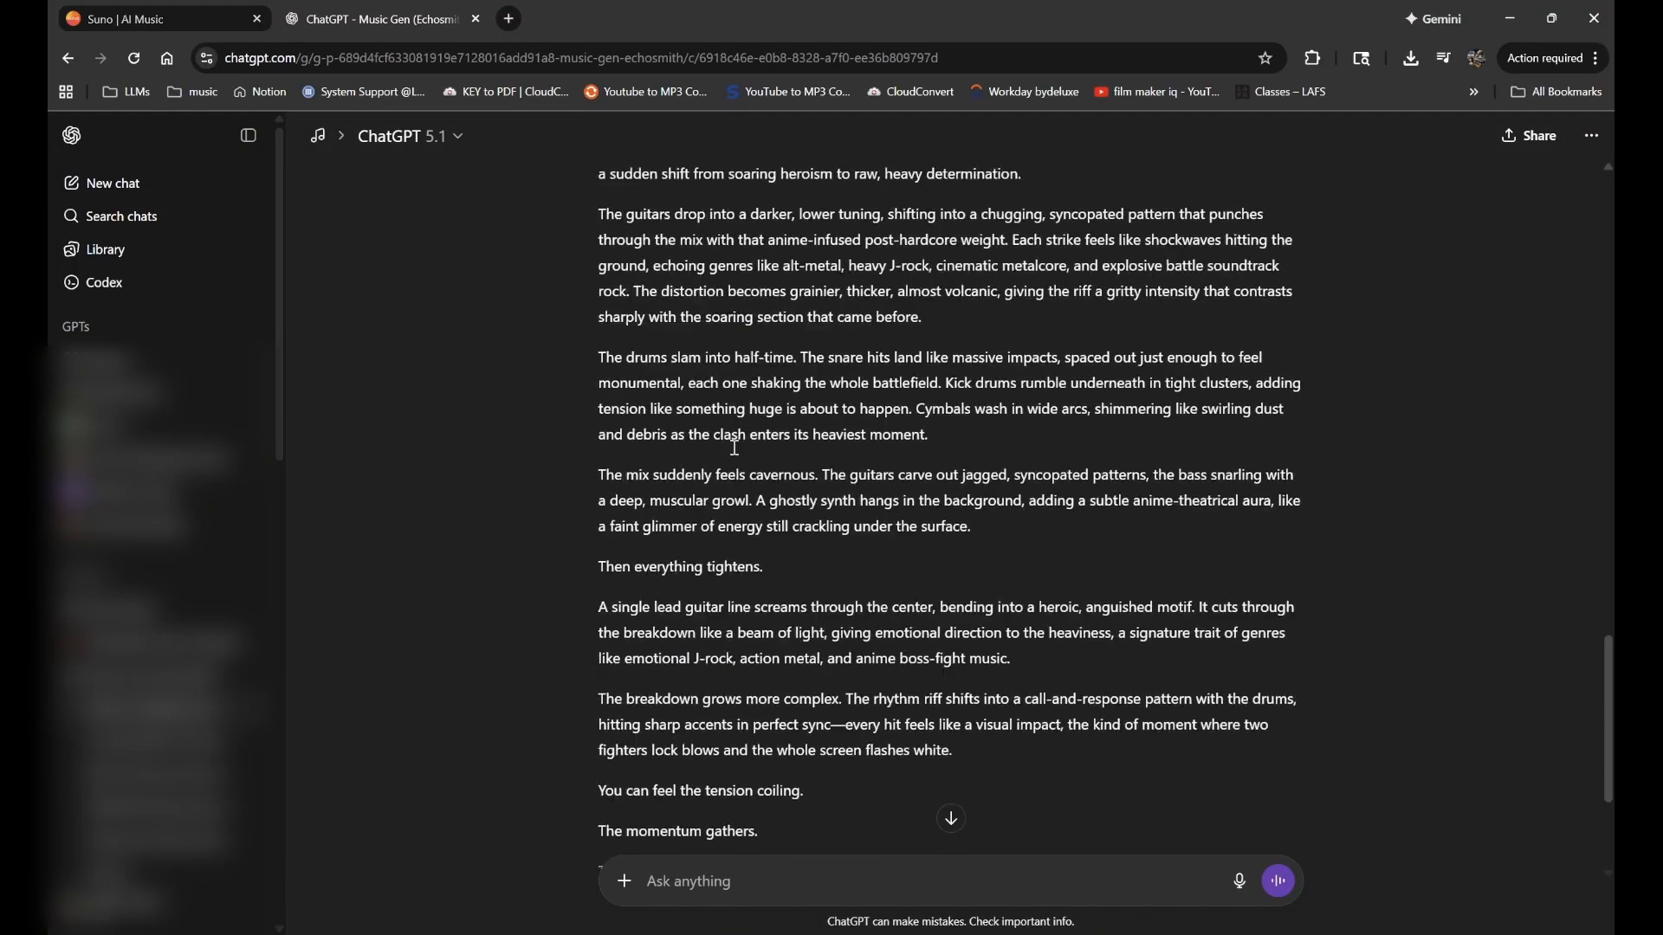
scroll(866, 606, down, 5)
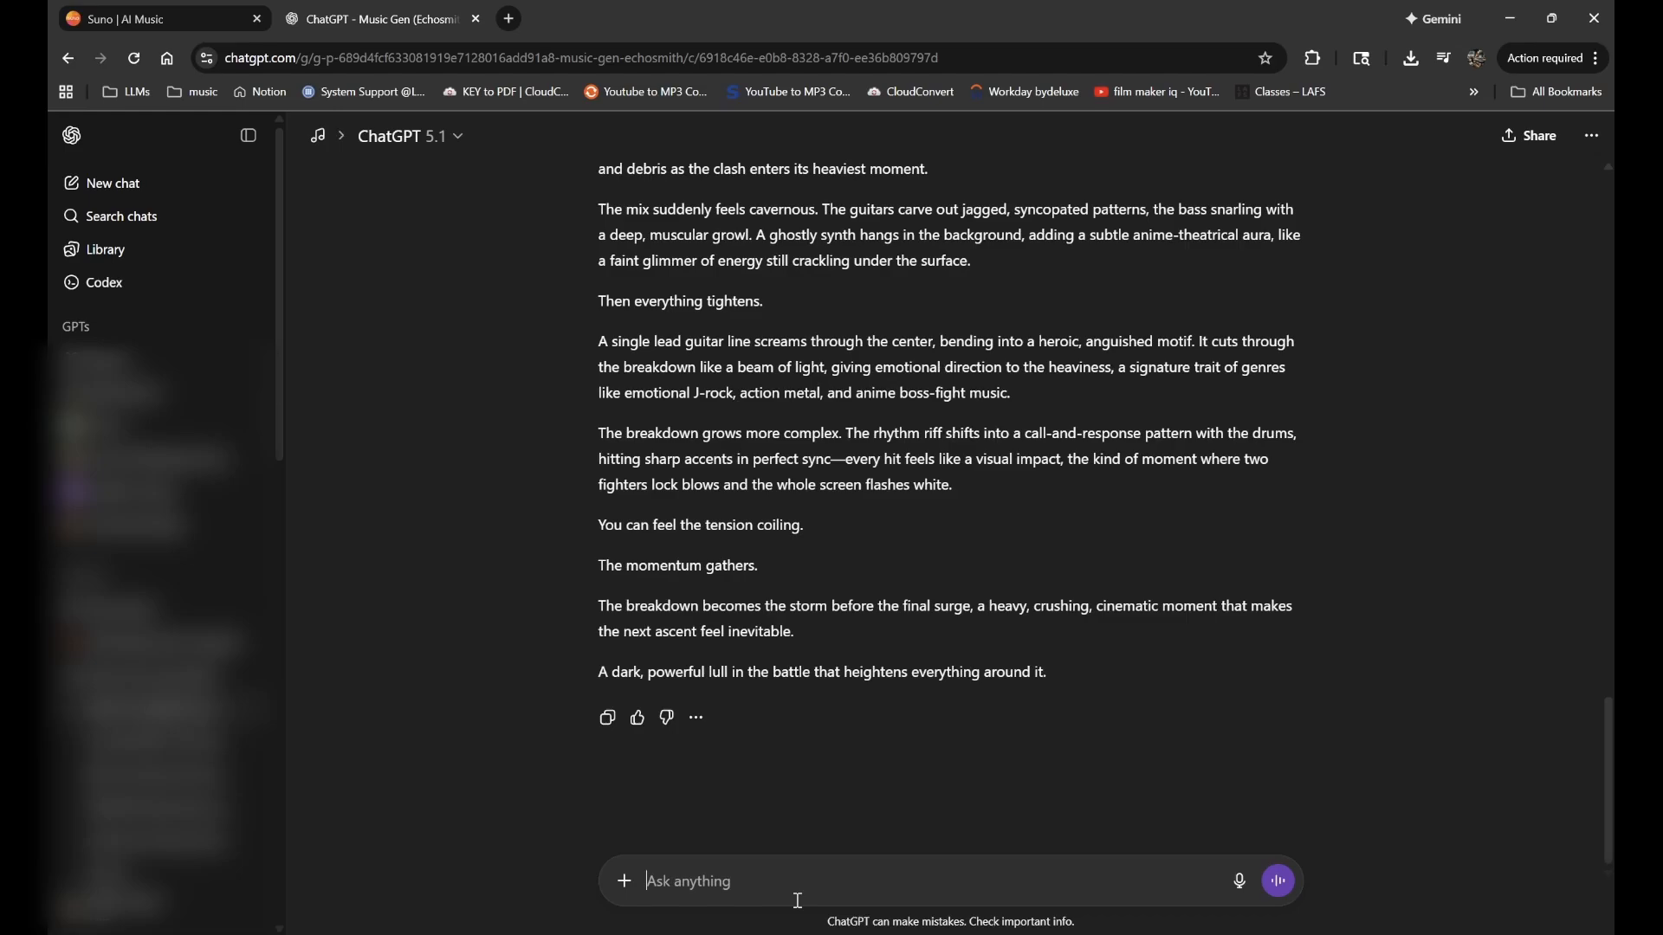
text(just give)
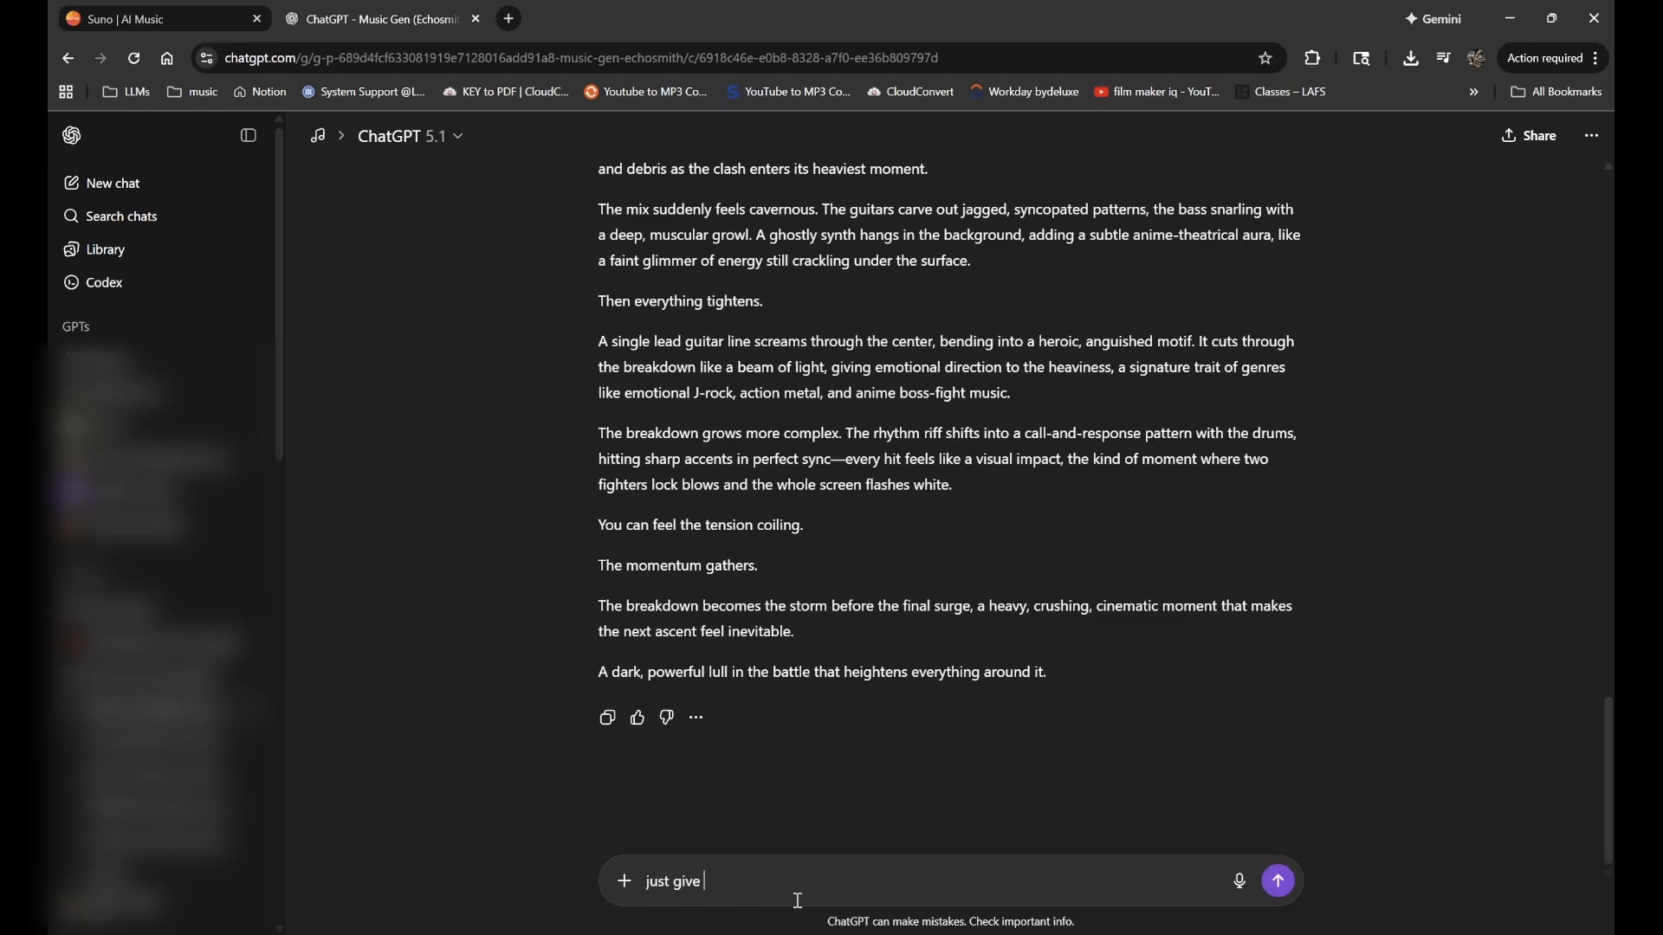
text( tags in this style)
key(Return)
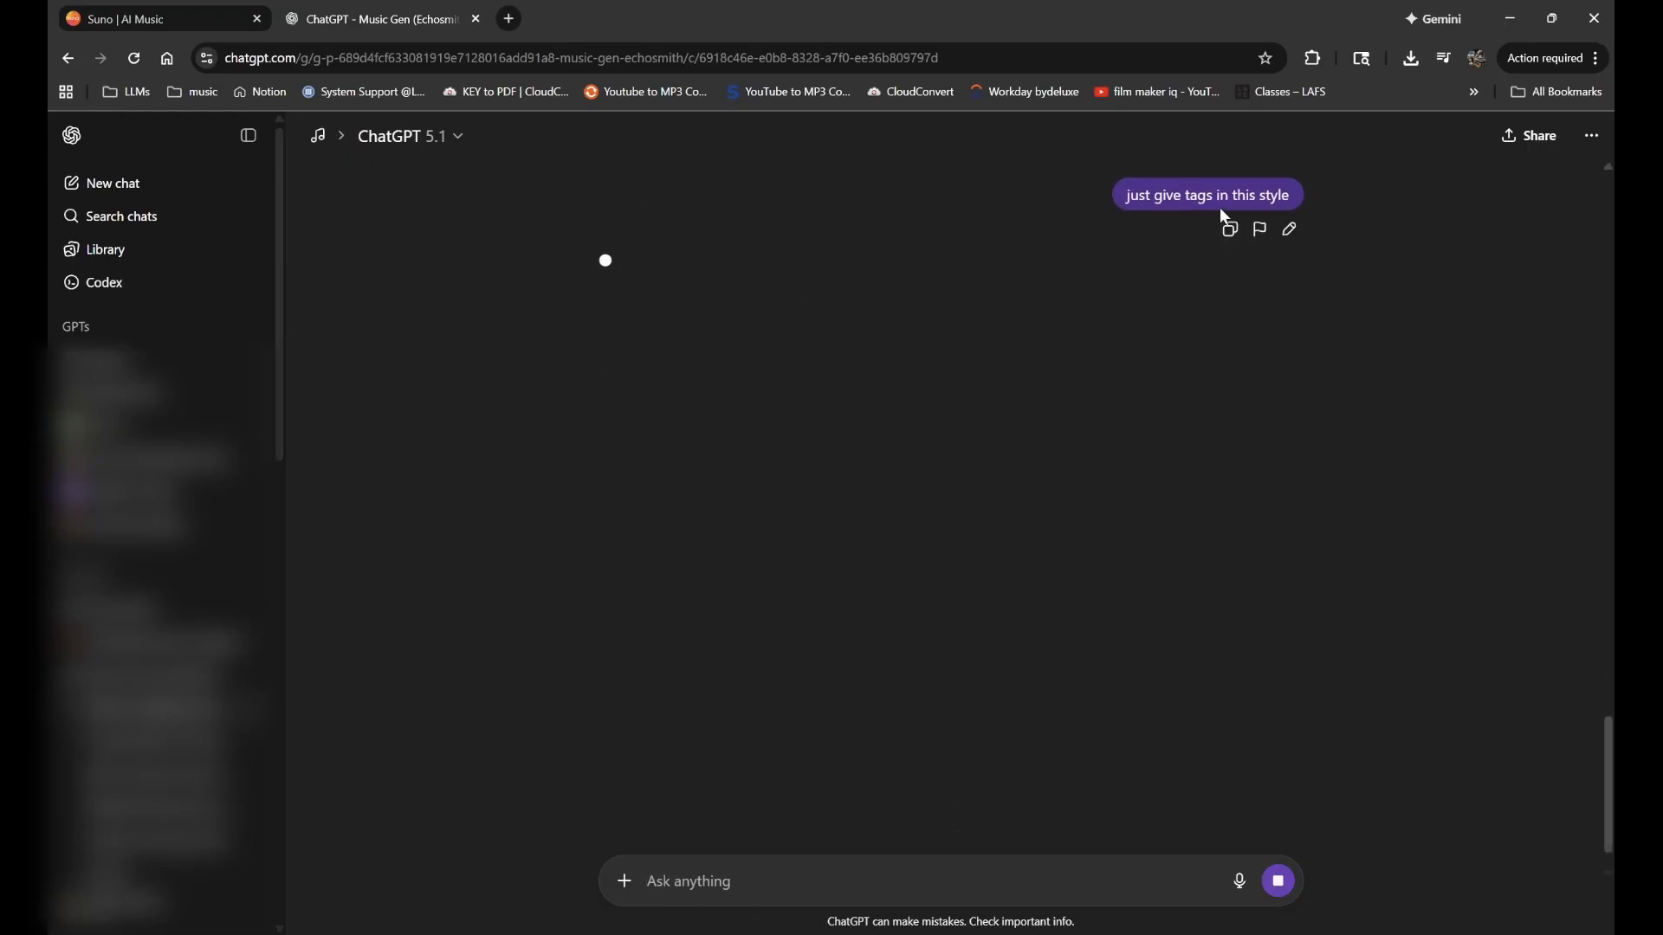
- Try the description's paragraph about the single lead guitar line as the song's style in Suno, and clear it again
scroll(1219, 206, up, 8)
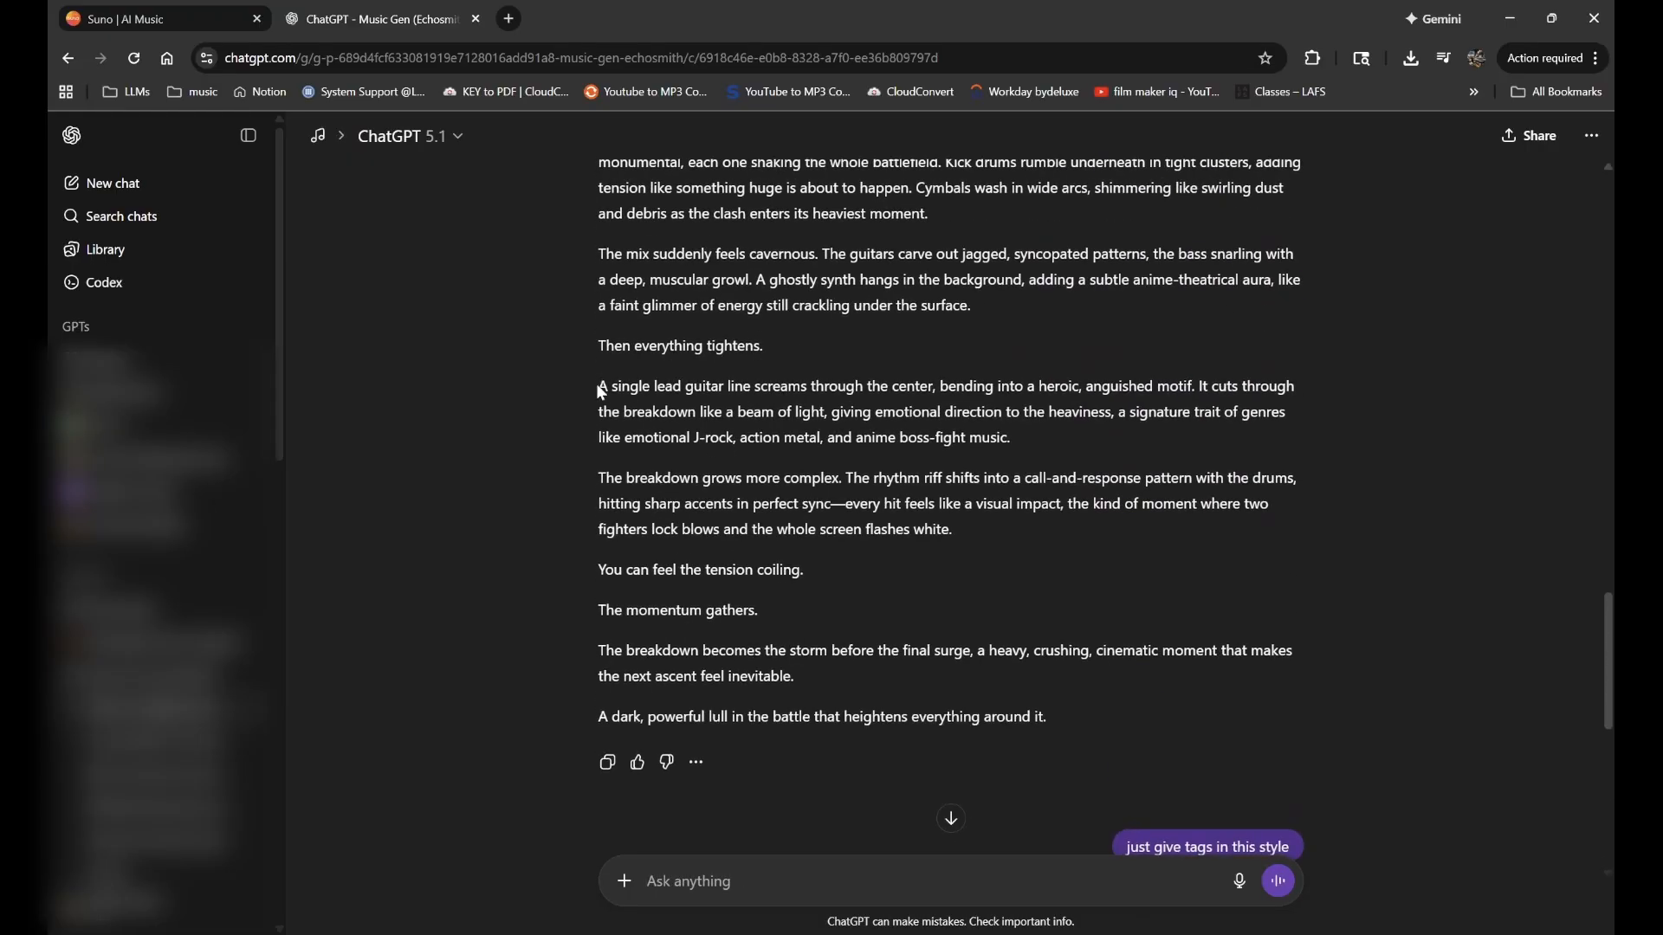
drag(601, 391, 1007, 433)
key(ctrl+c)
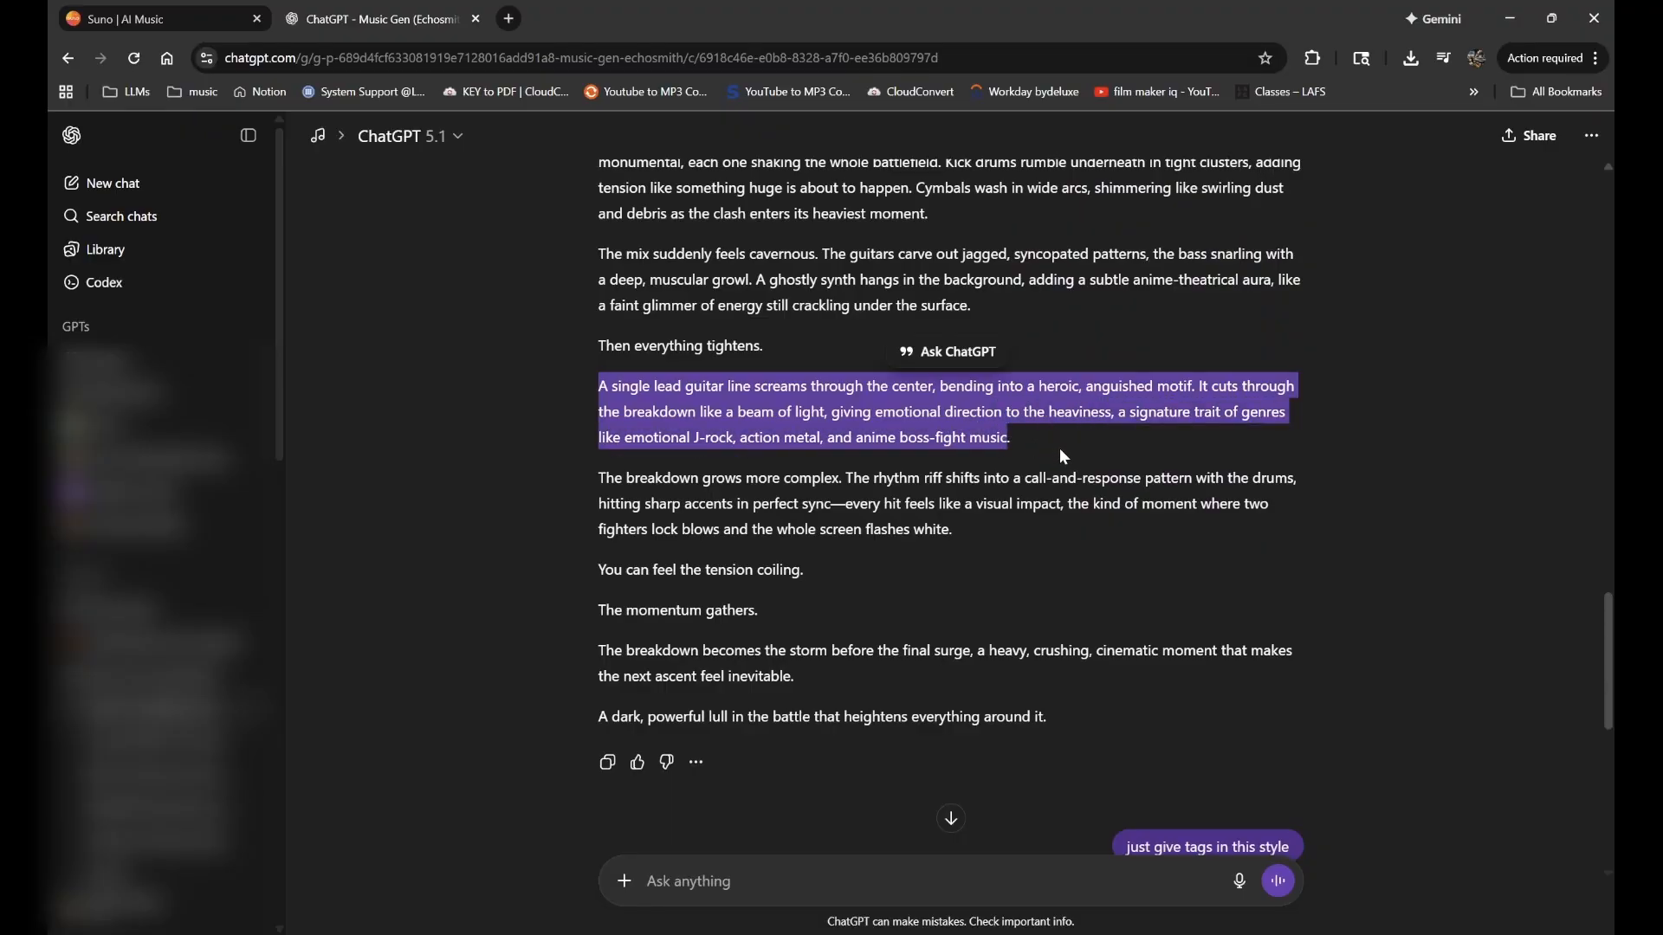
click(156, 18)
click(200, 430)
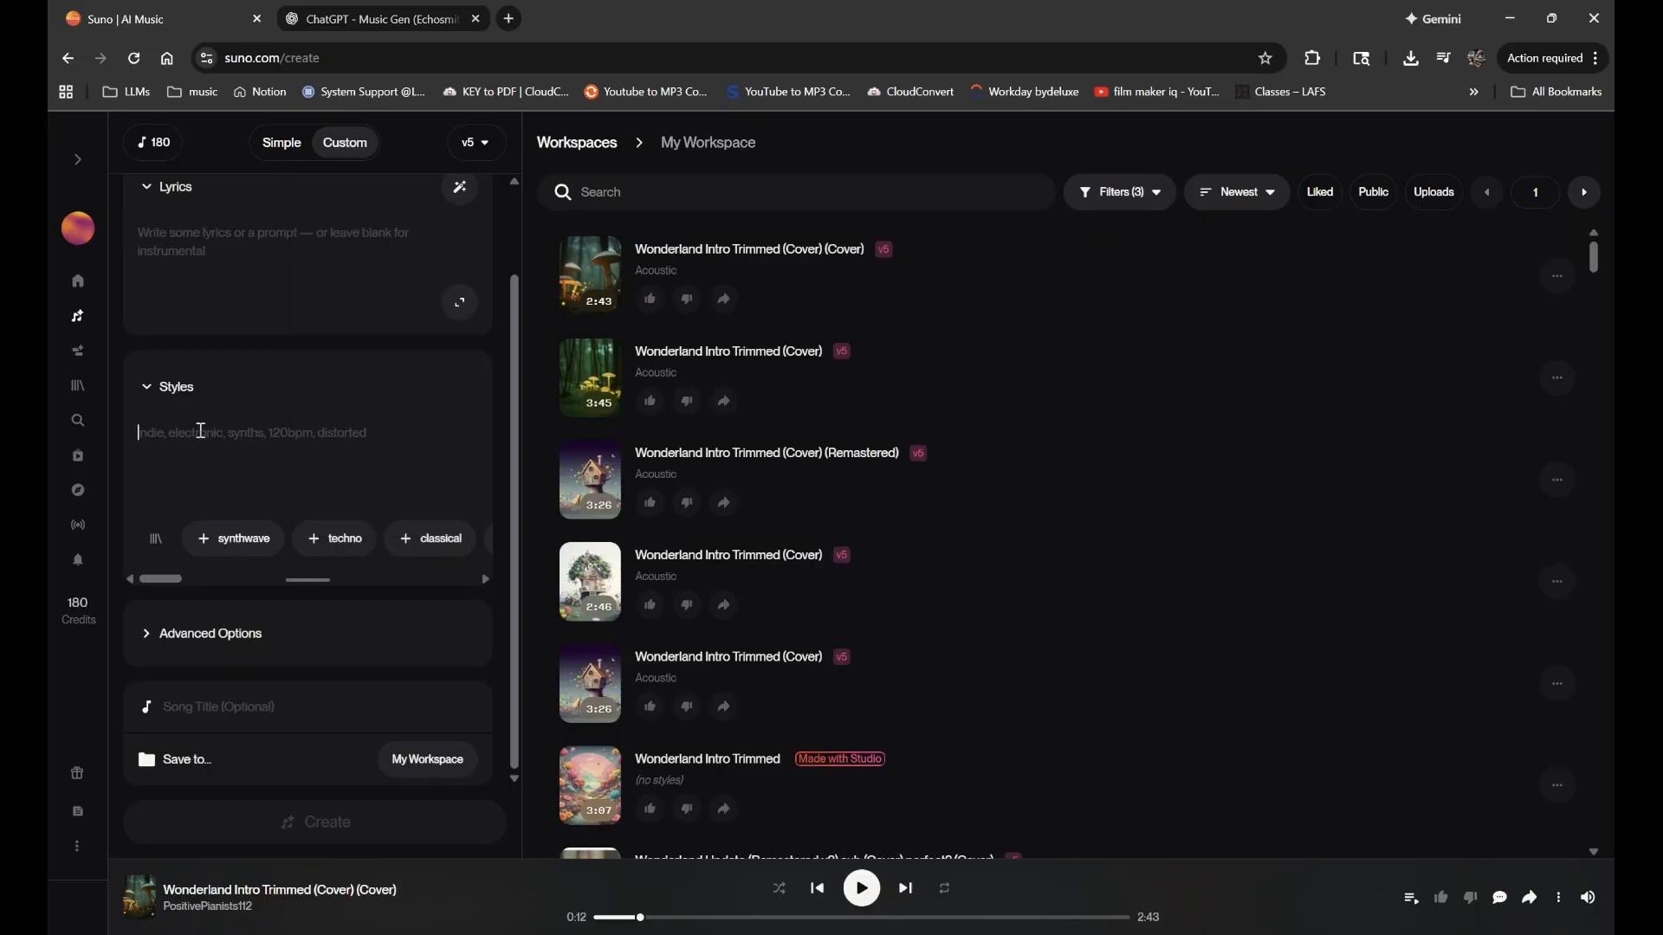
key(ctrl+v)
key(ctrl+a)
key(BackSpace)
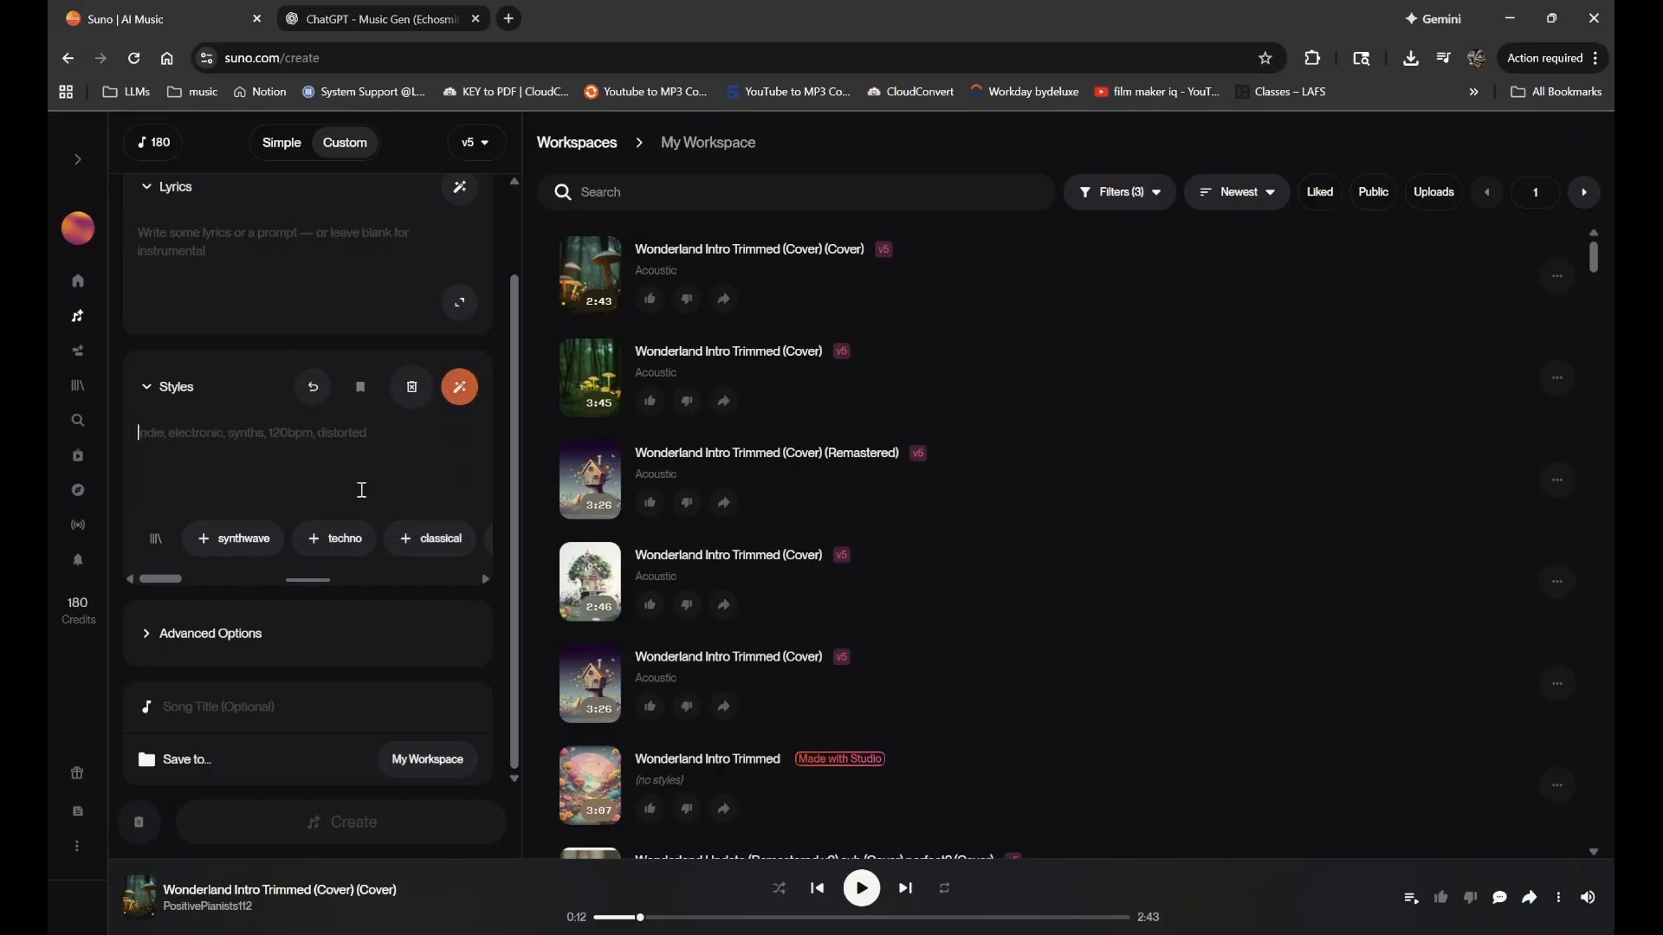
- Copy the full list of generated anime rock tags from ChatGPT into the song's styles in Suno
click(442, 16)
scroll(677, 564, down, 8)
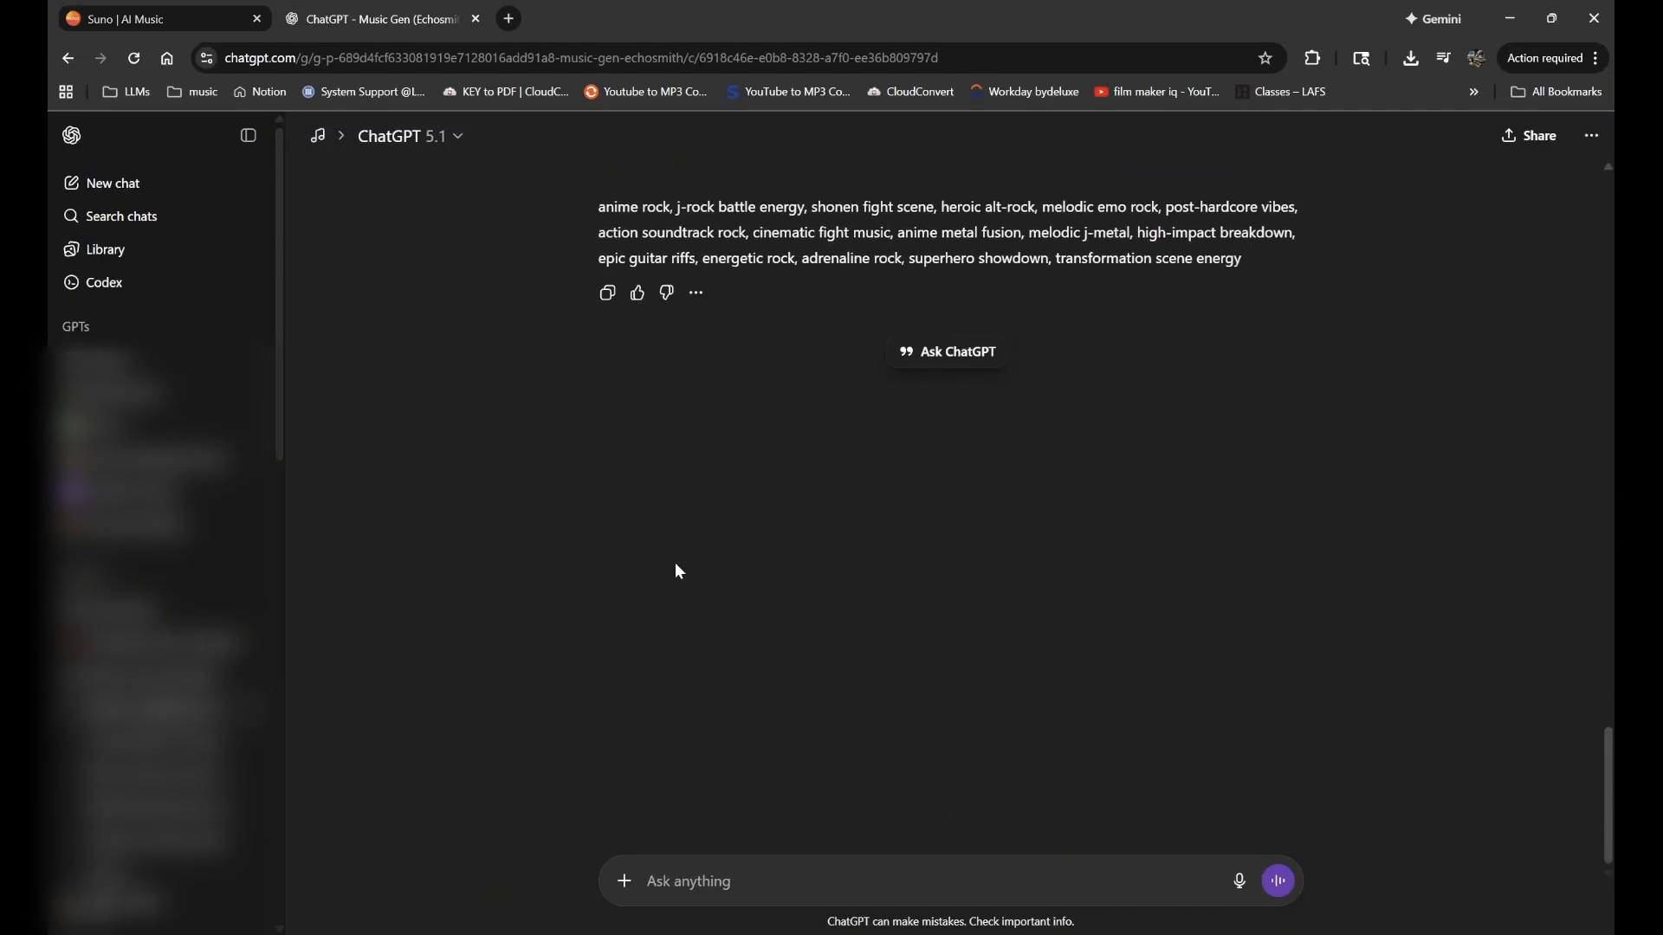
scroll(676, 564, up, 2)
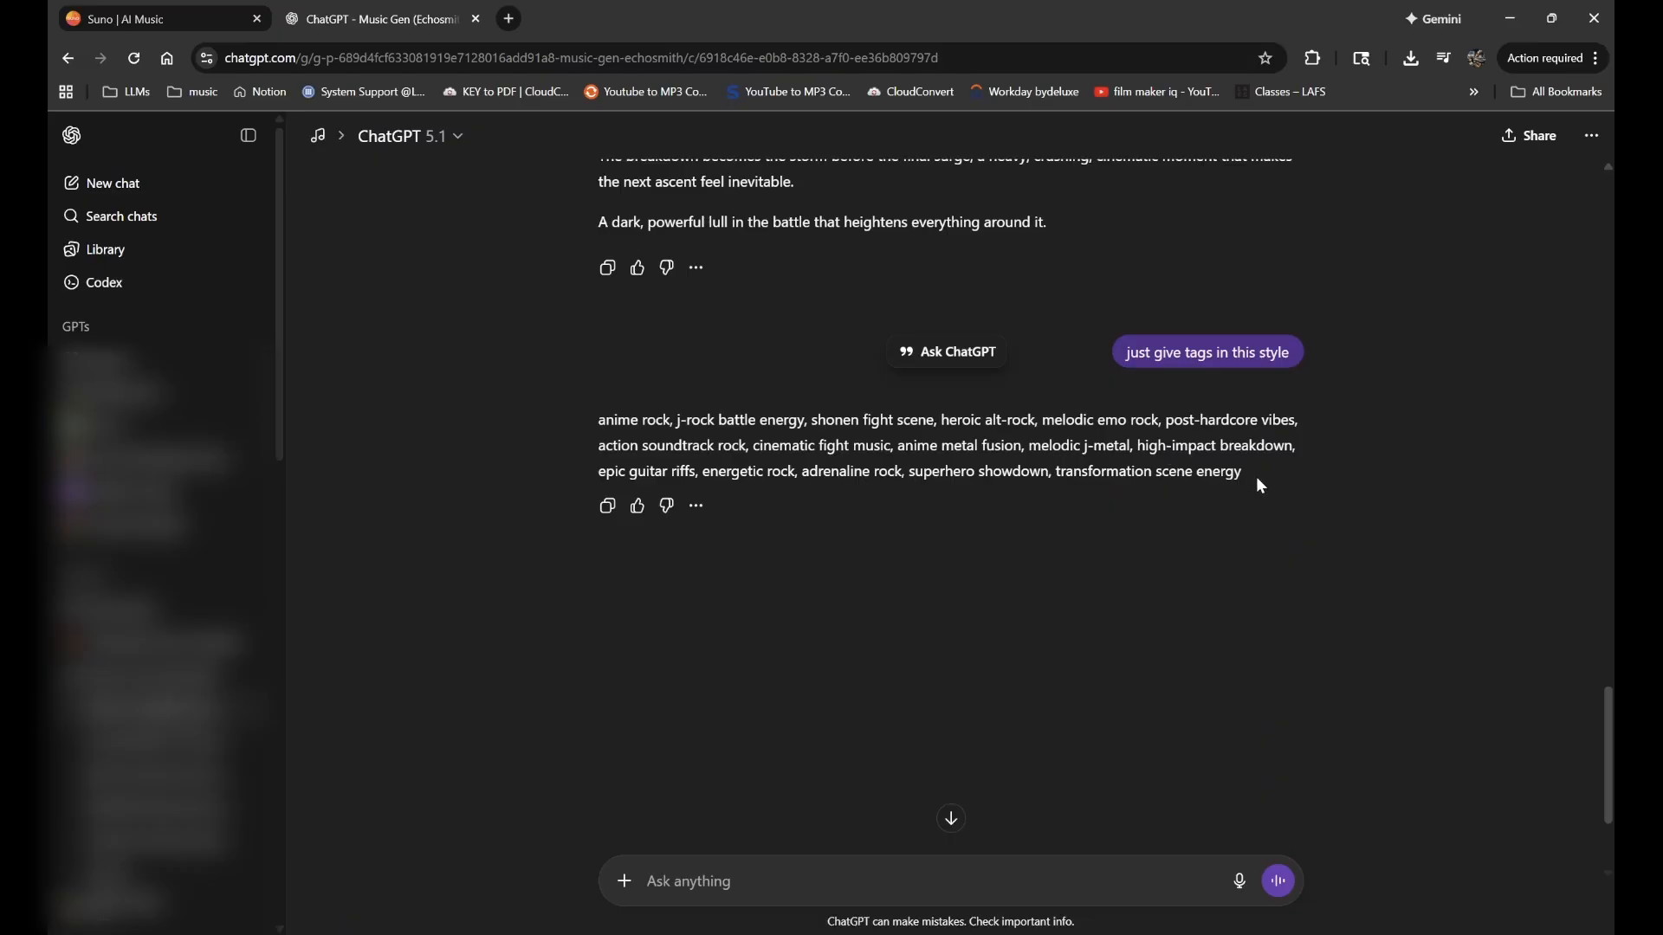
drag(1261, 485, 584, 418)
key(ctrl+c)
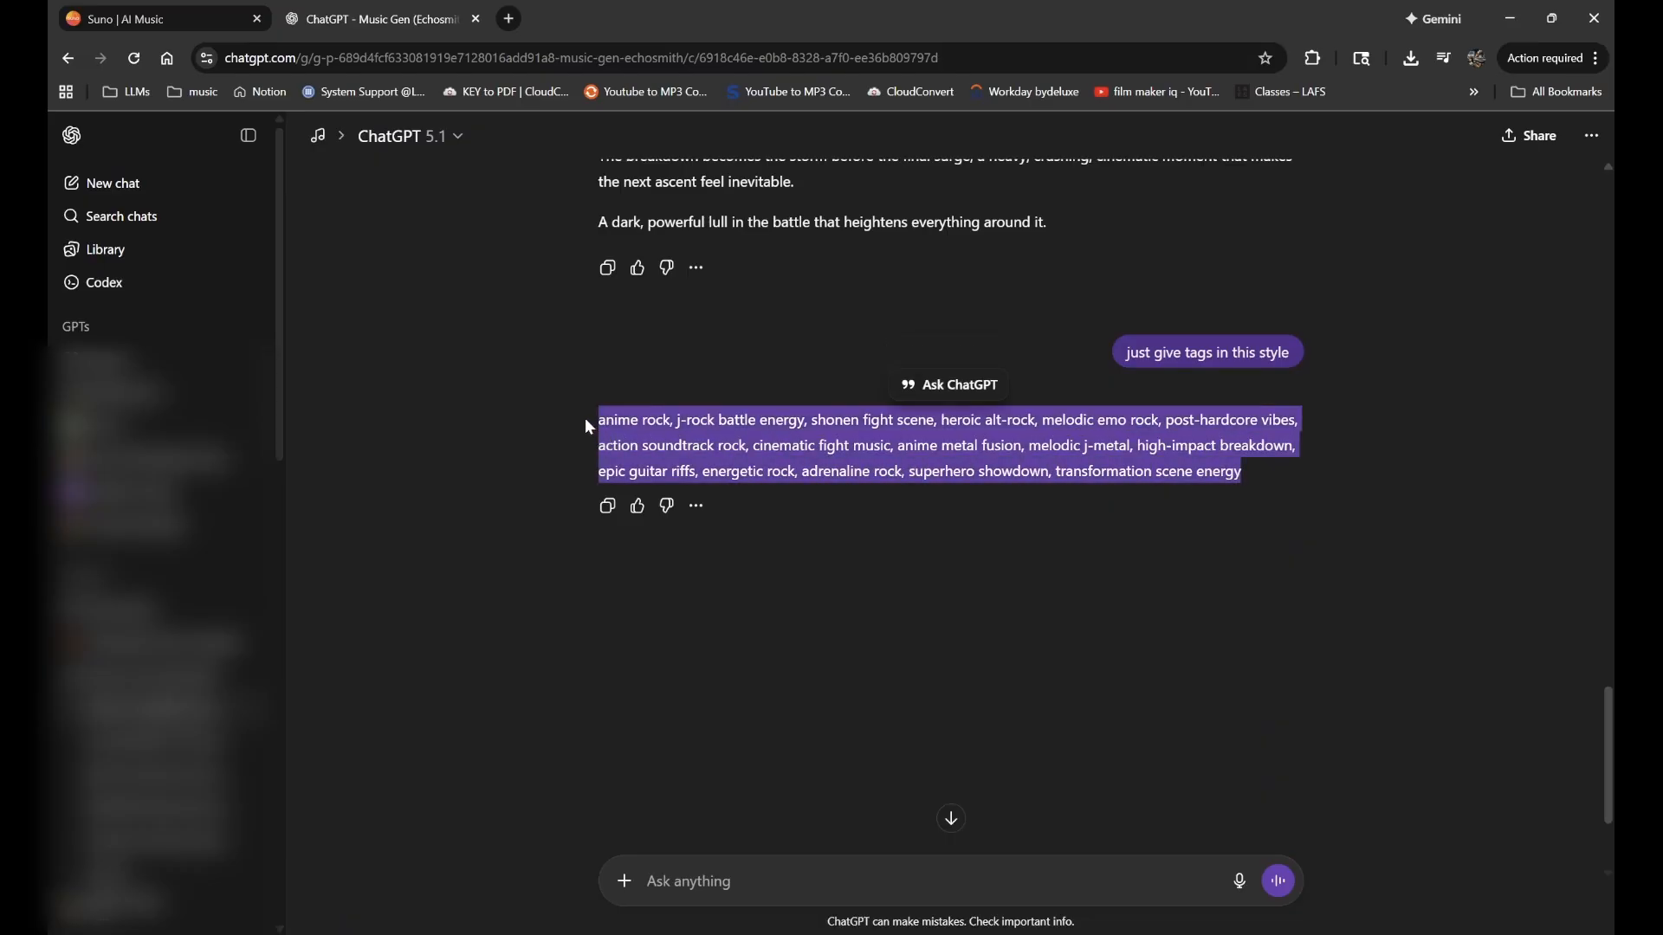
click(173, 18)
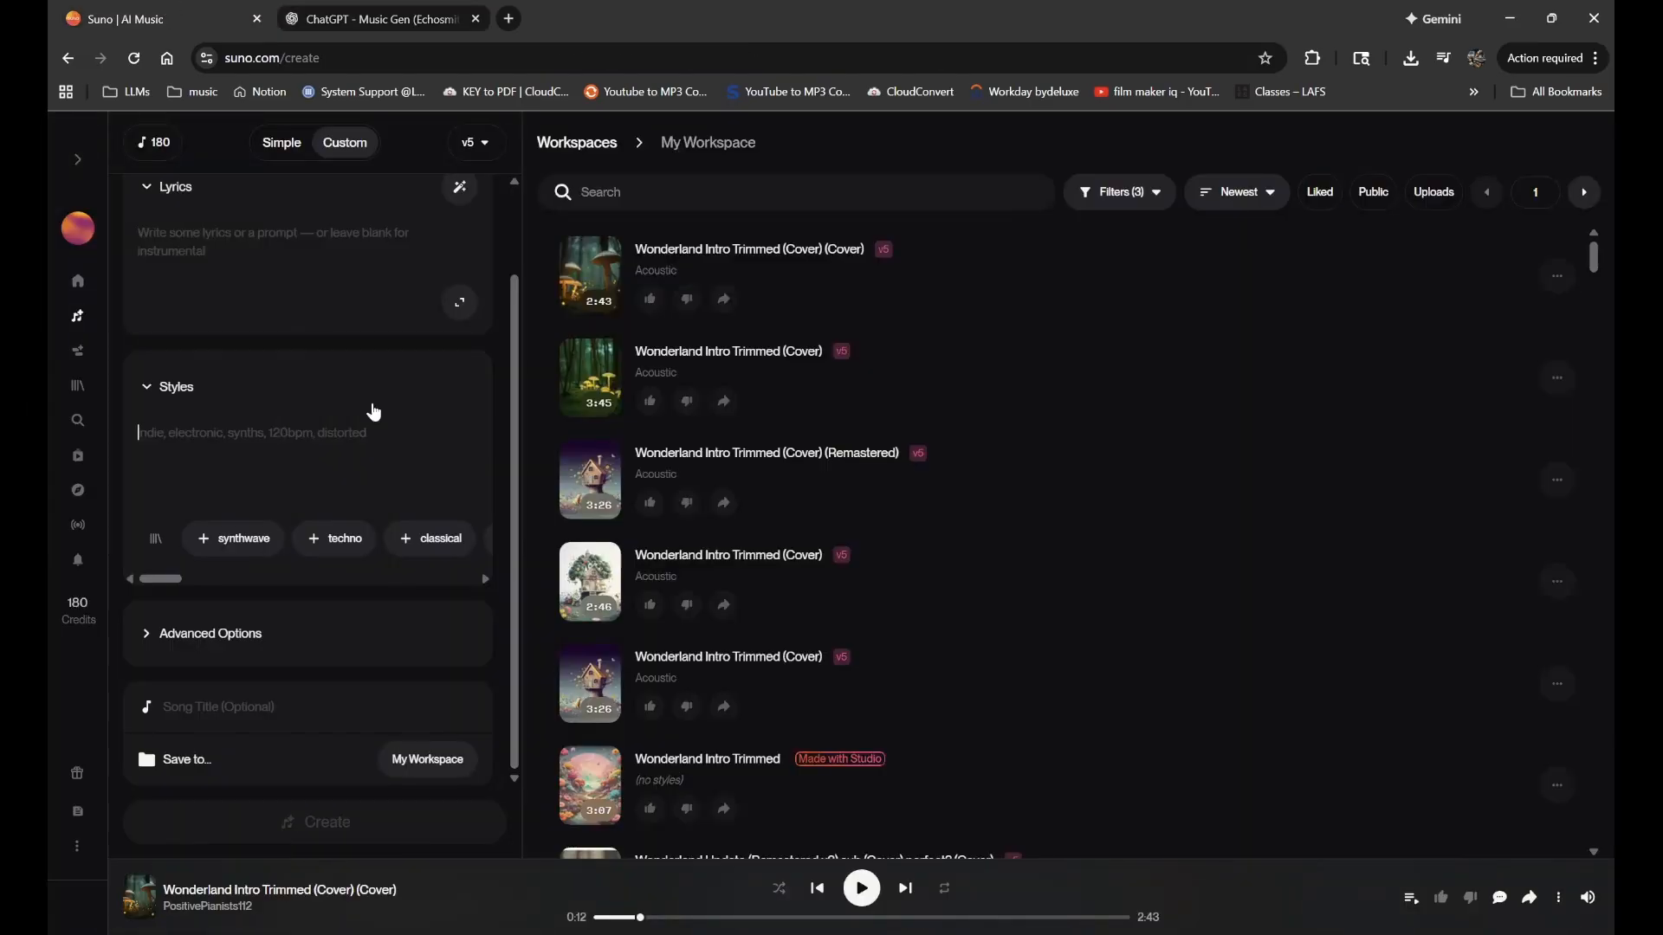
click(301, 477)
key(ctrl+v)
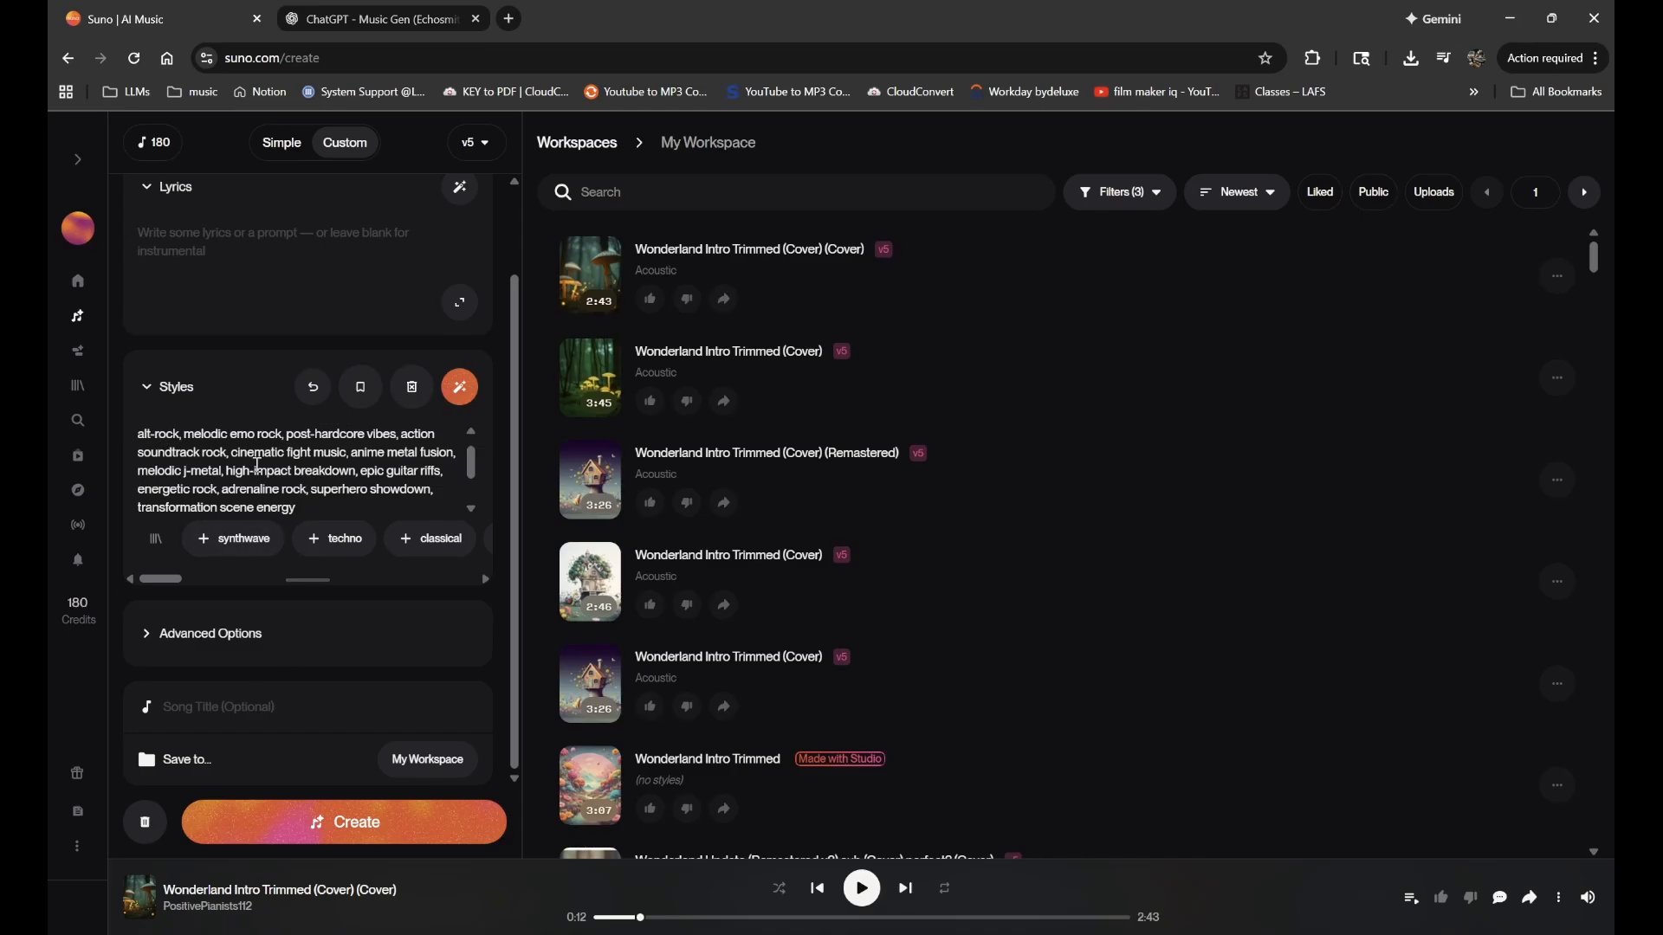
- Read through the pasted style tags and clear them all from the song's styles
scroll(346, 466, down, 2)
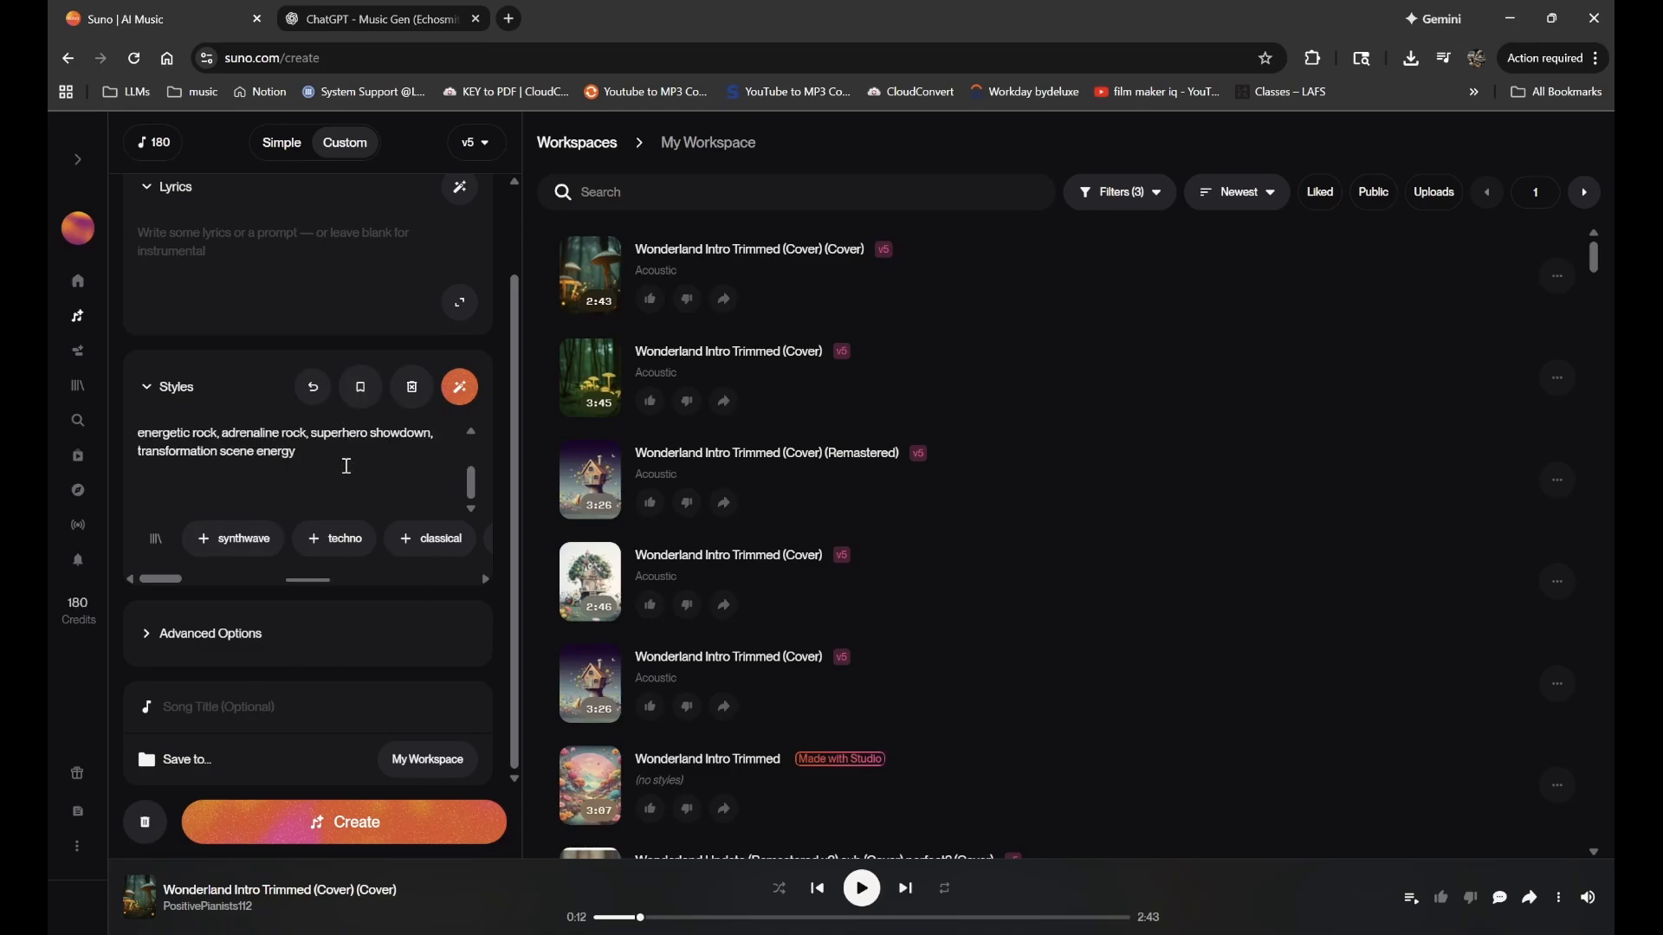
scroll(347, 466, up, 5)
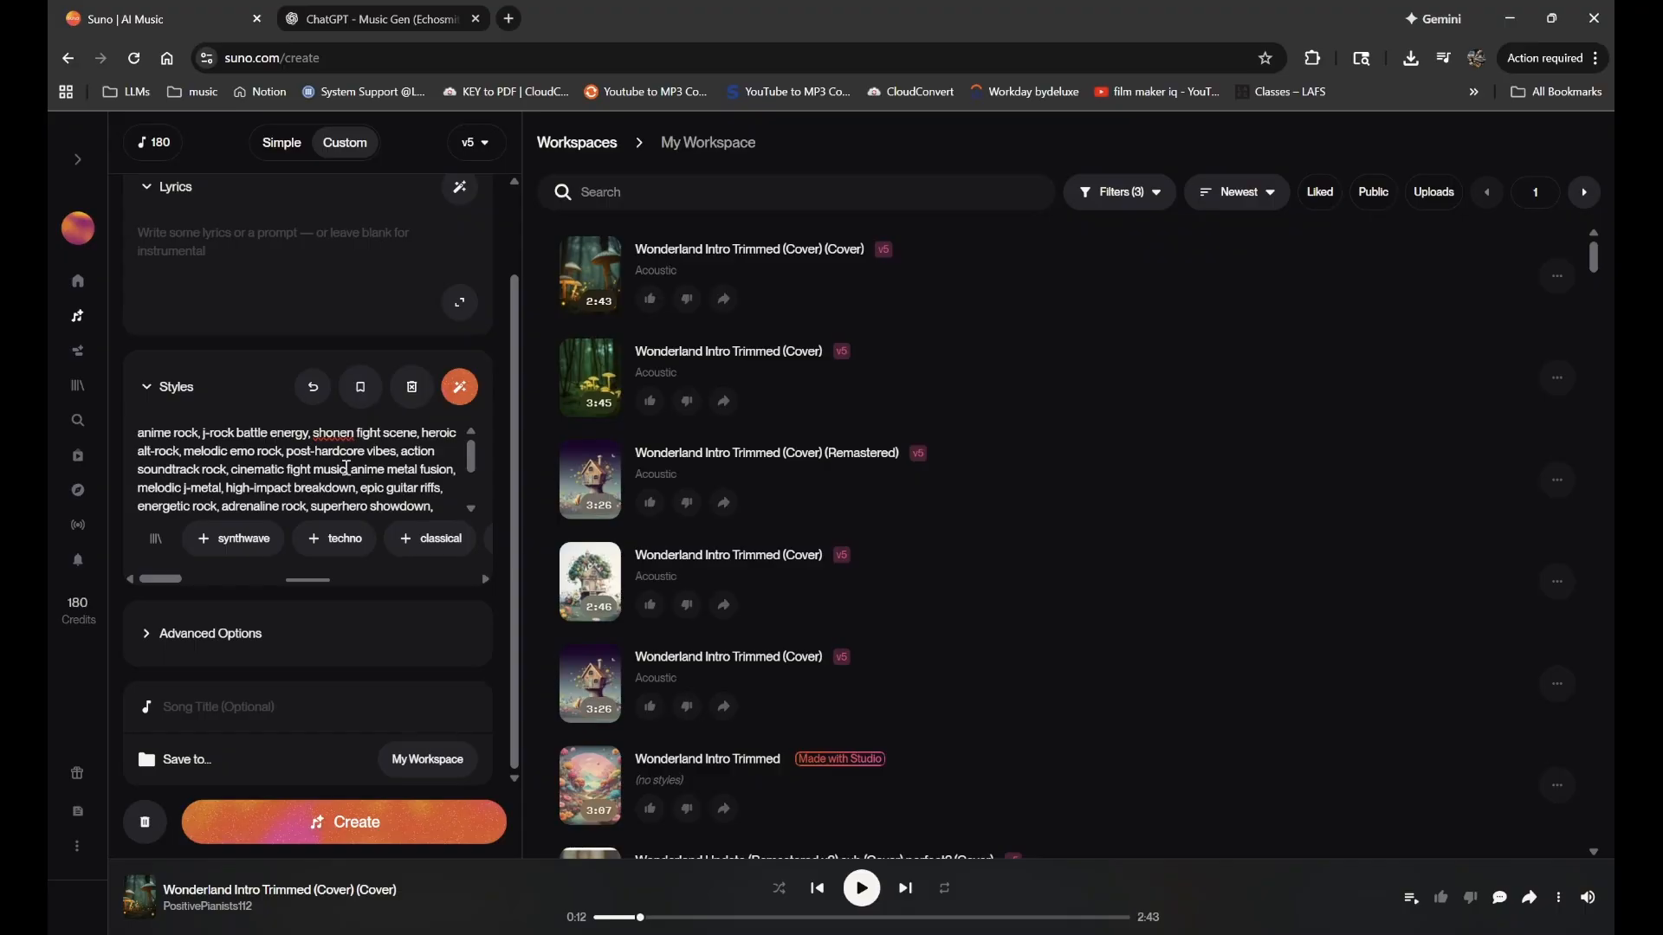
key(ctrl+a)
key(BackSpace)
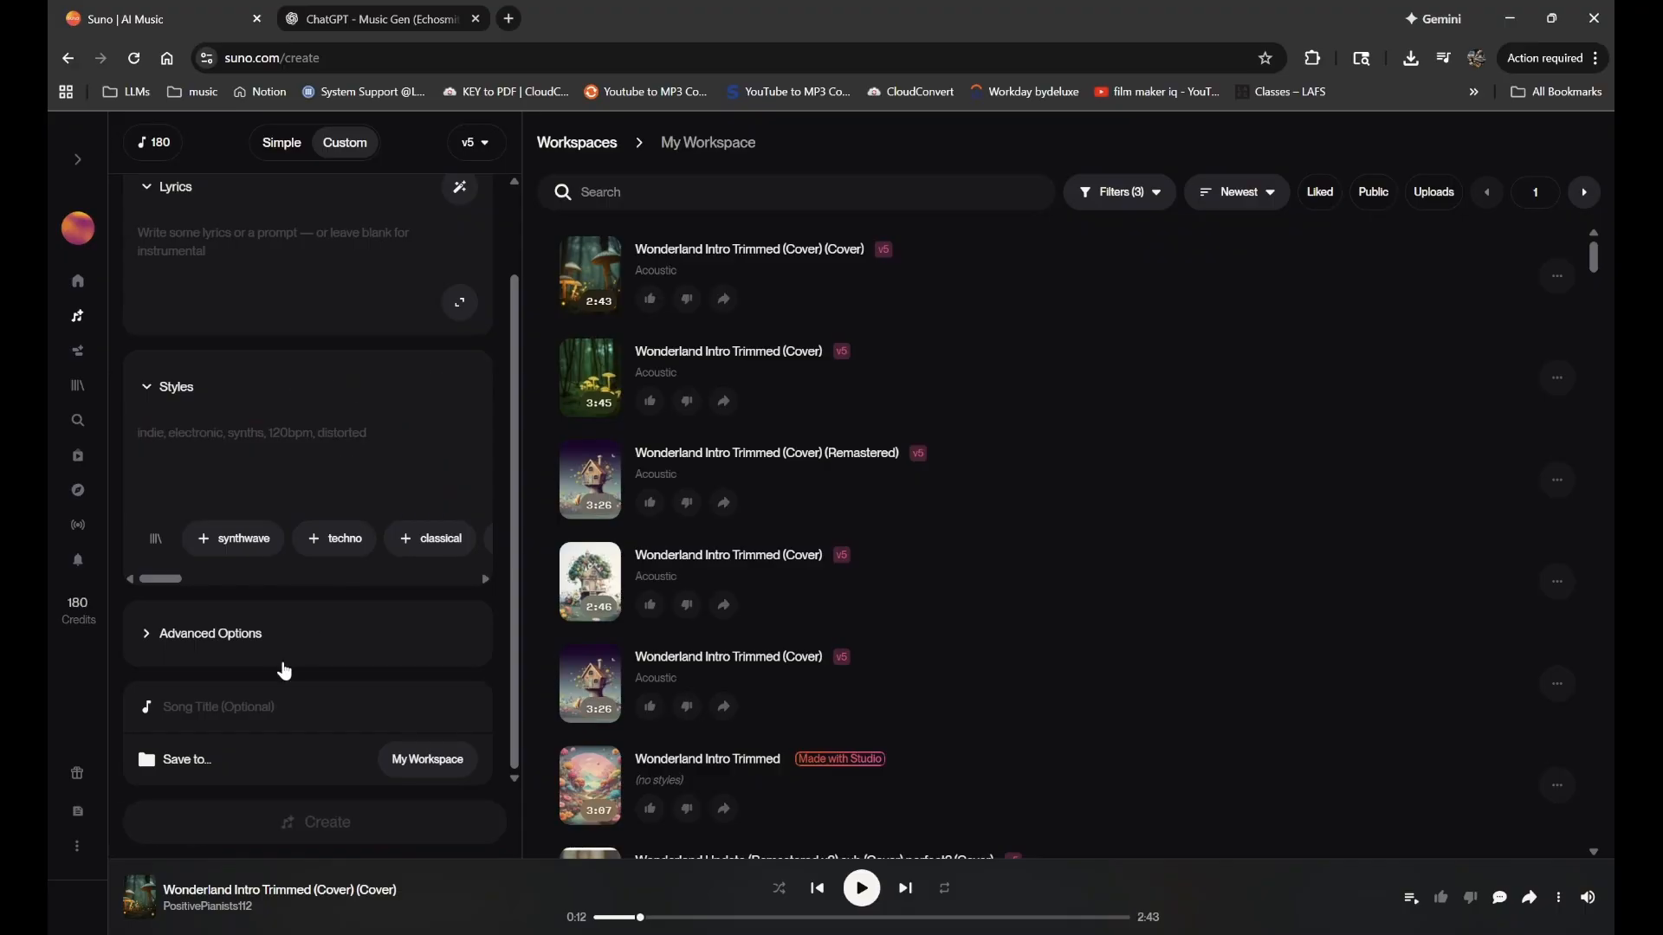
- Expand the song's Advanced Options to show the exclusion, vocal, lyrics, weirdness and style influence settings
click(285, 671)
click(285, 671)
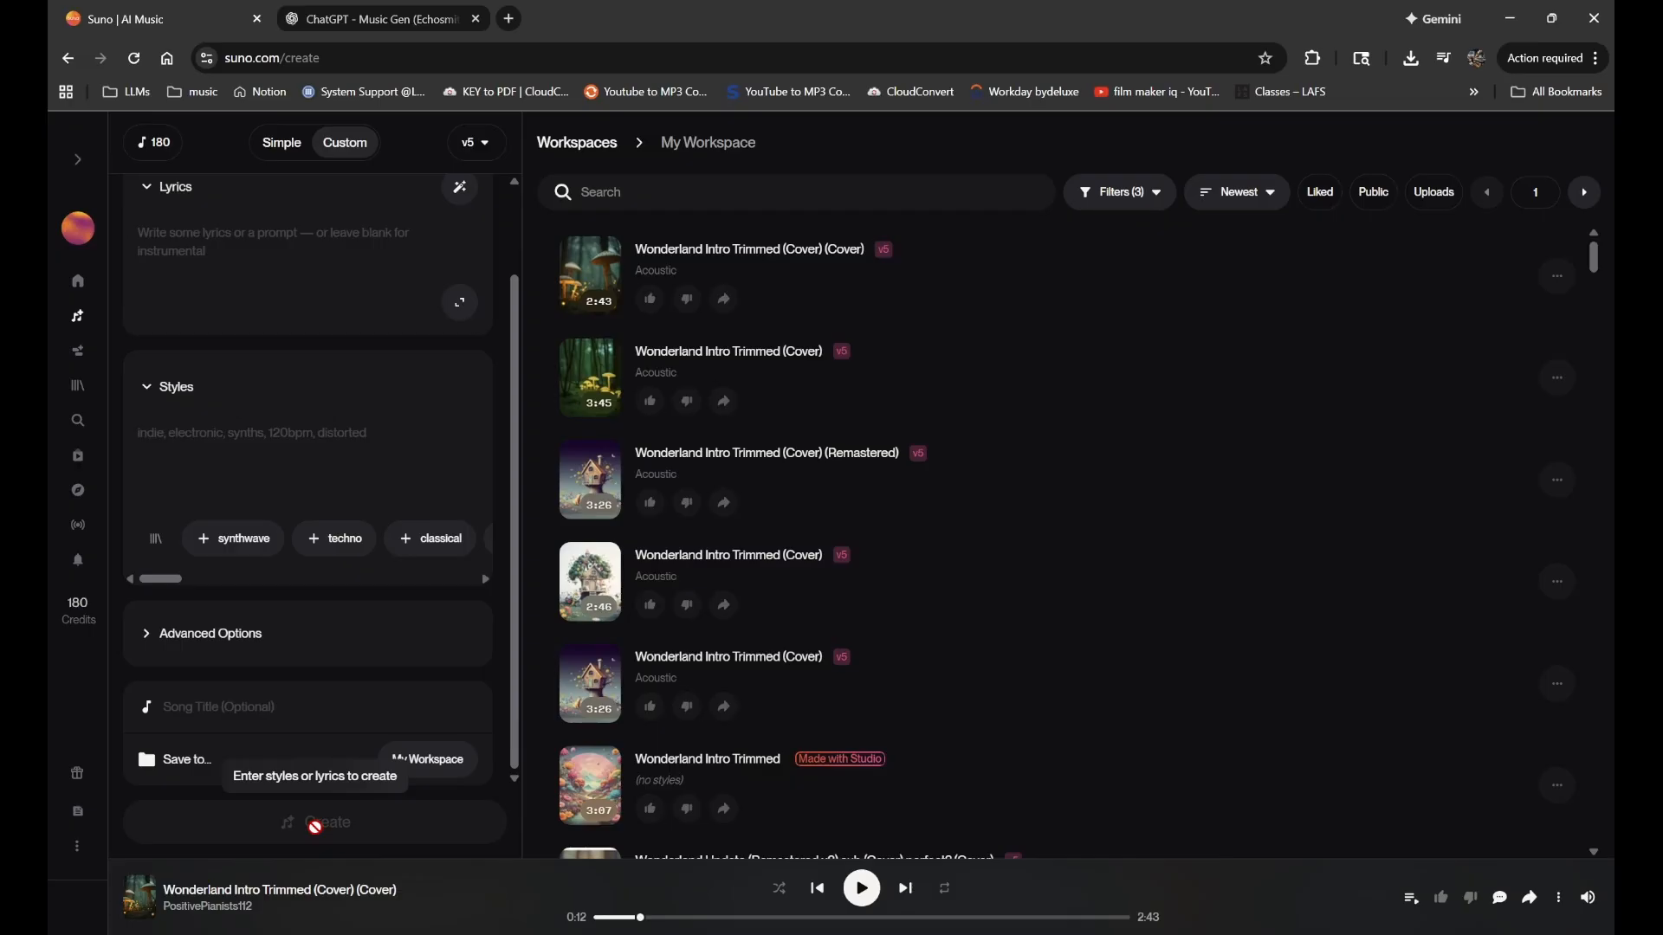
click(208, 645)
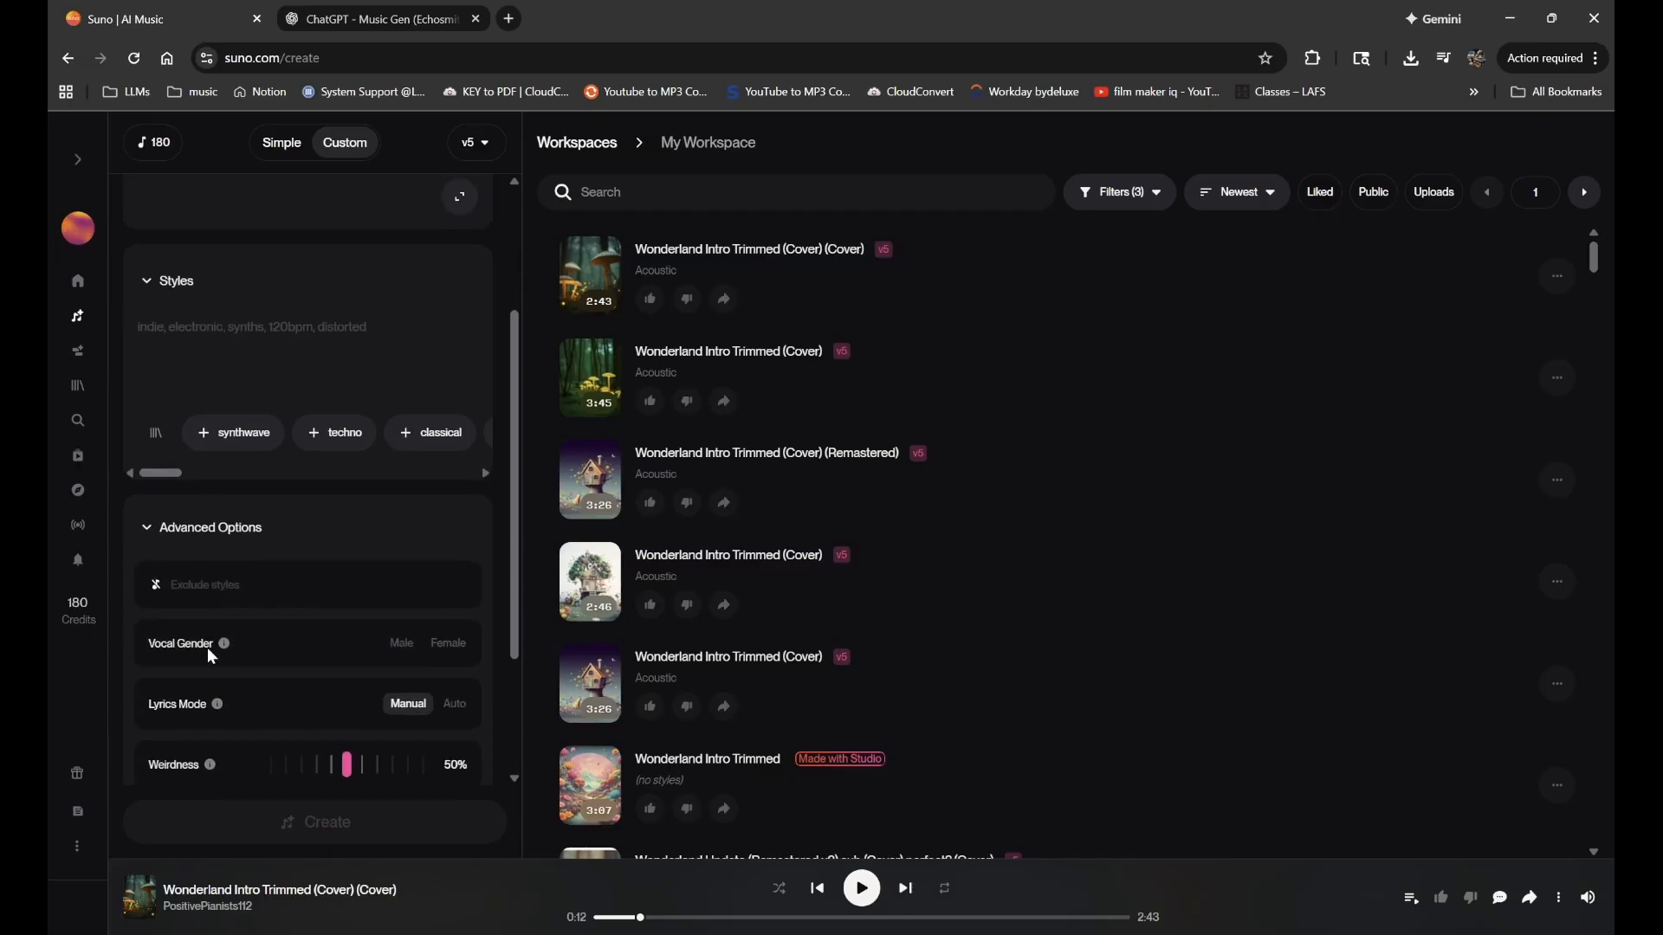
scroll(206, 647, down, 3)
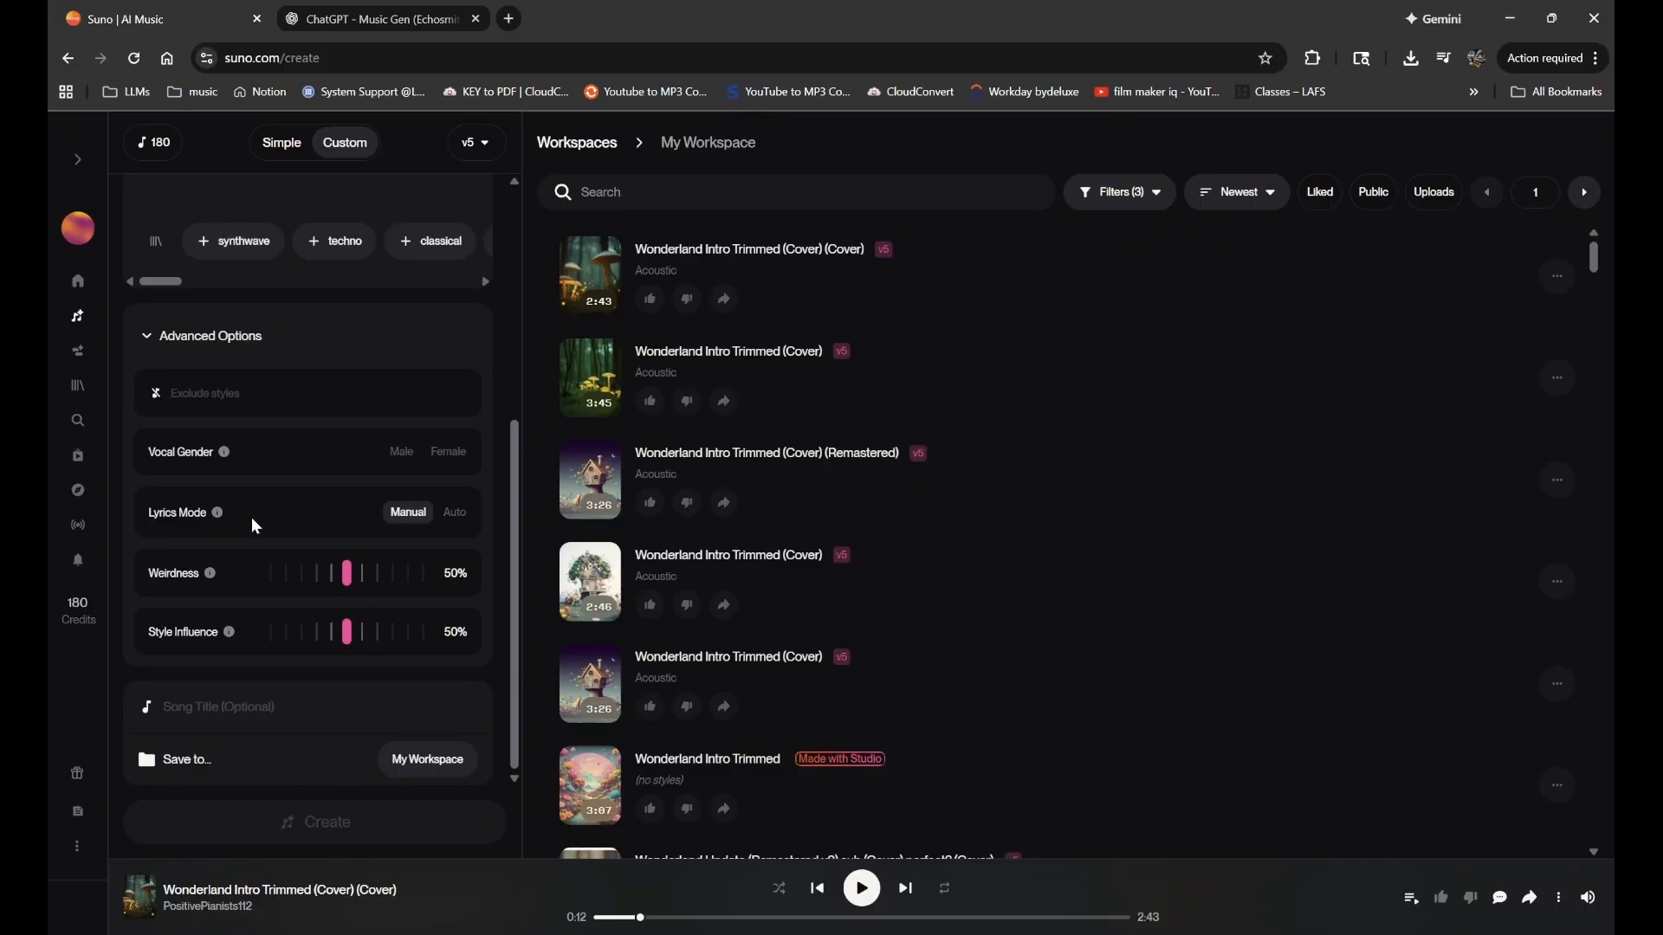
- Try "off beat" as an excluded style and clear it again
click(202, 394)
text(off beat)
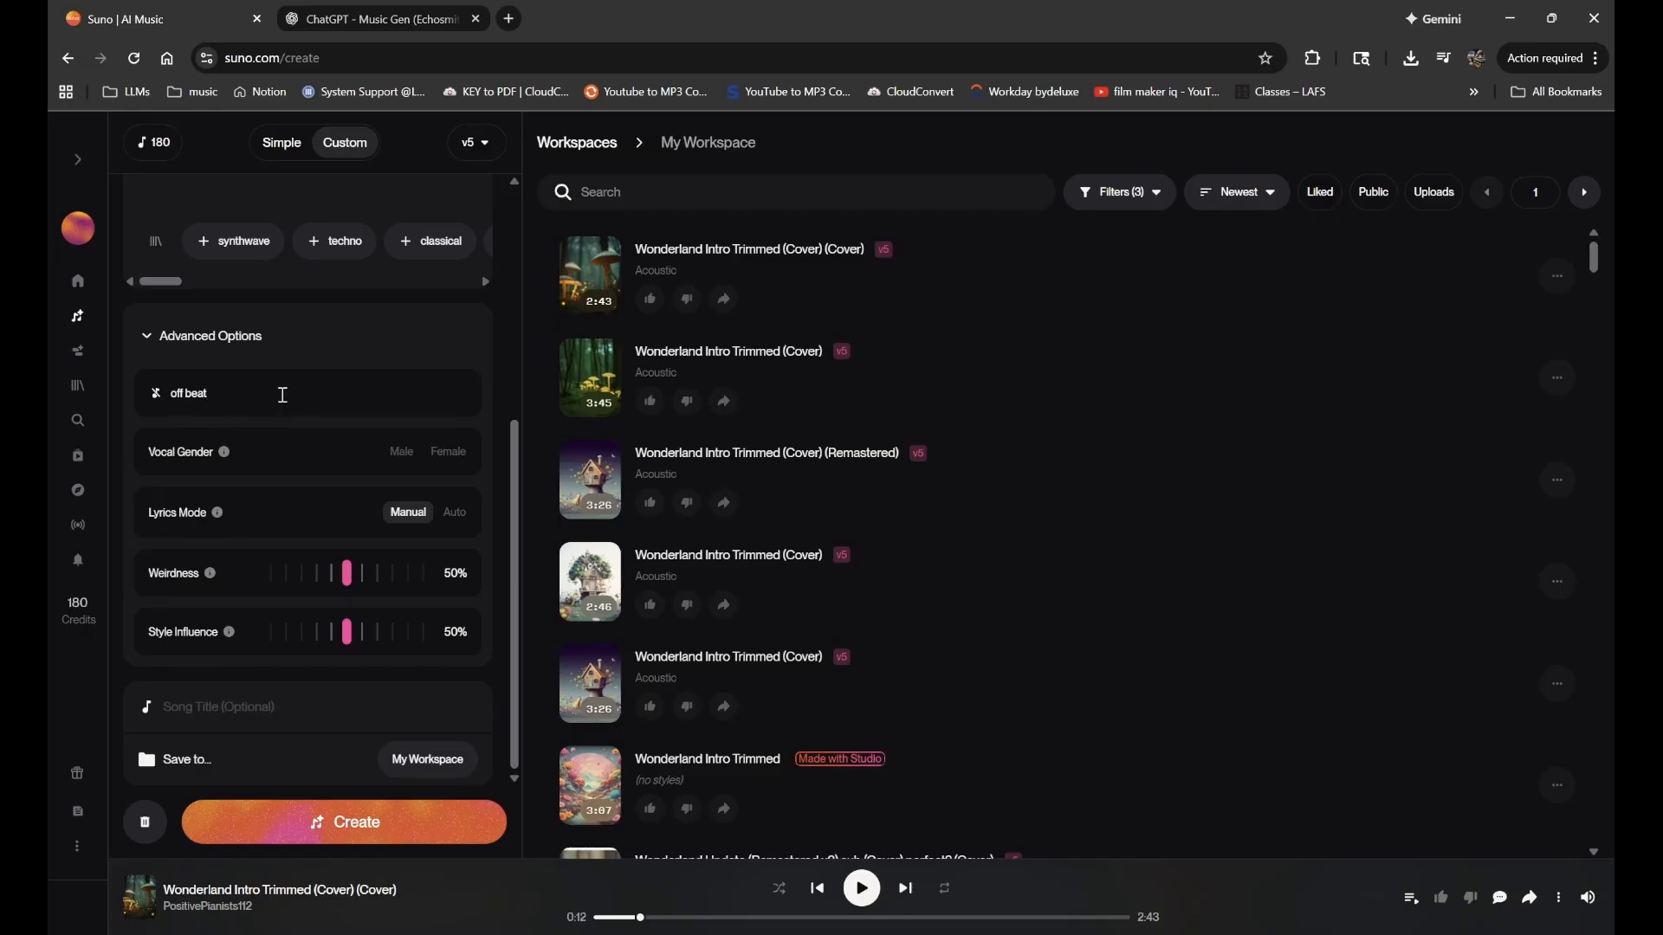
drag(282, 390, 106, 373)
key(BackSpace)
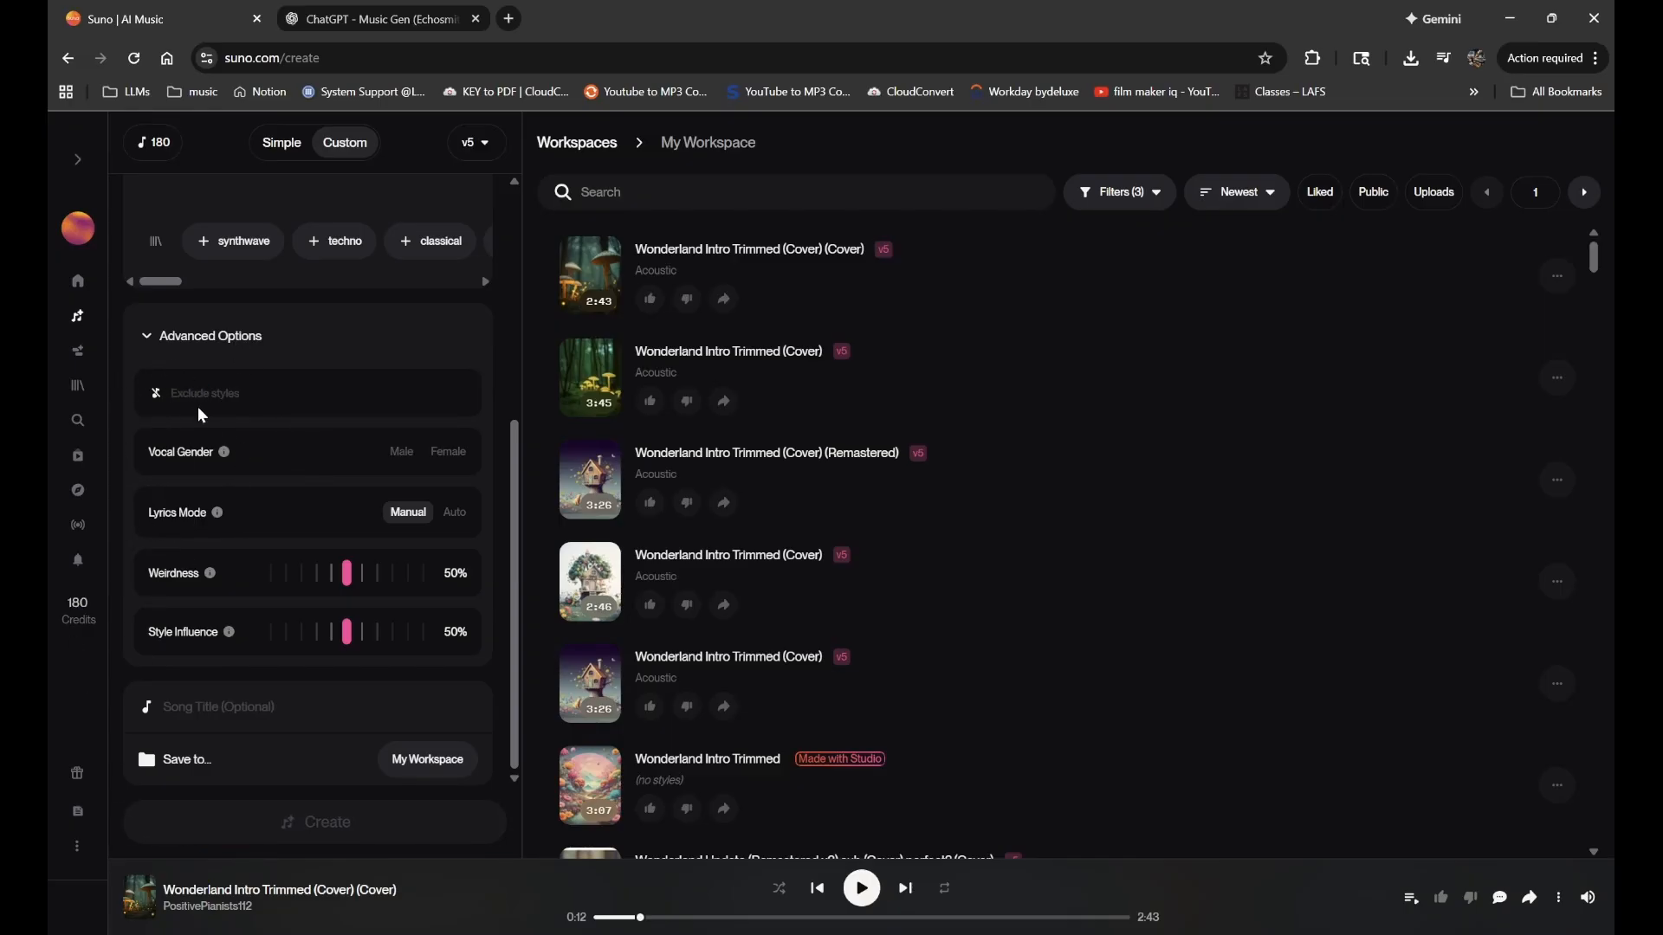
- Set the song's style description to "acoustic"
scroll(180, 421, up, 1)
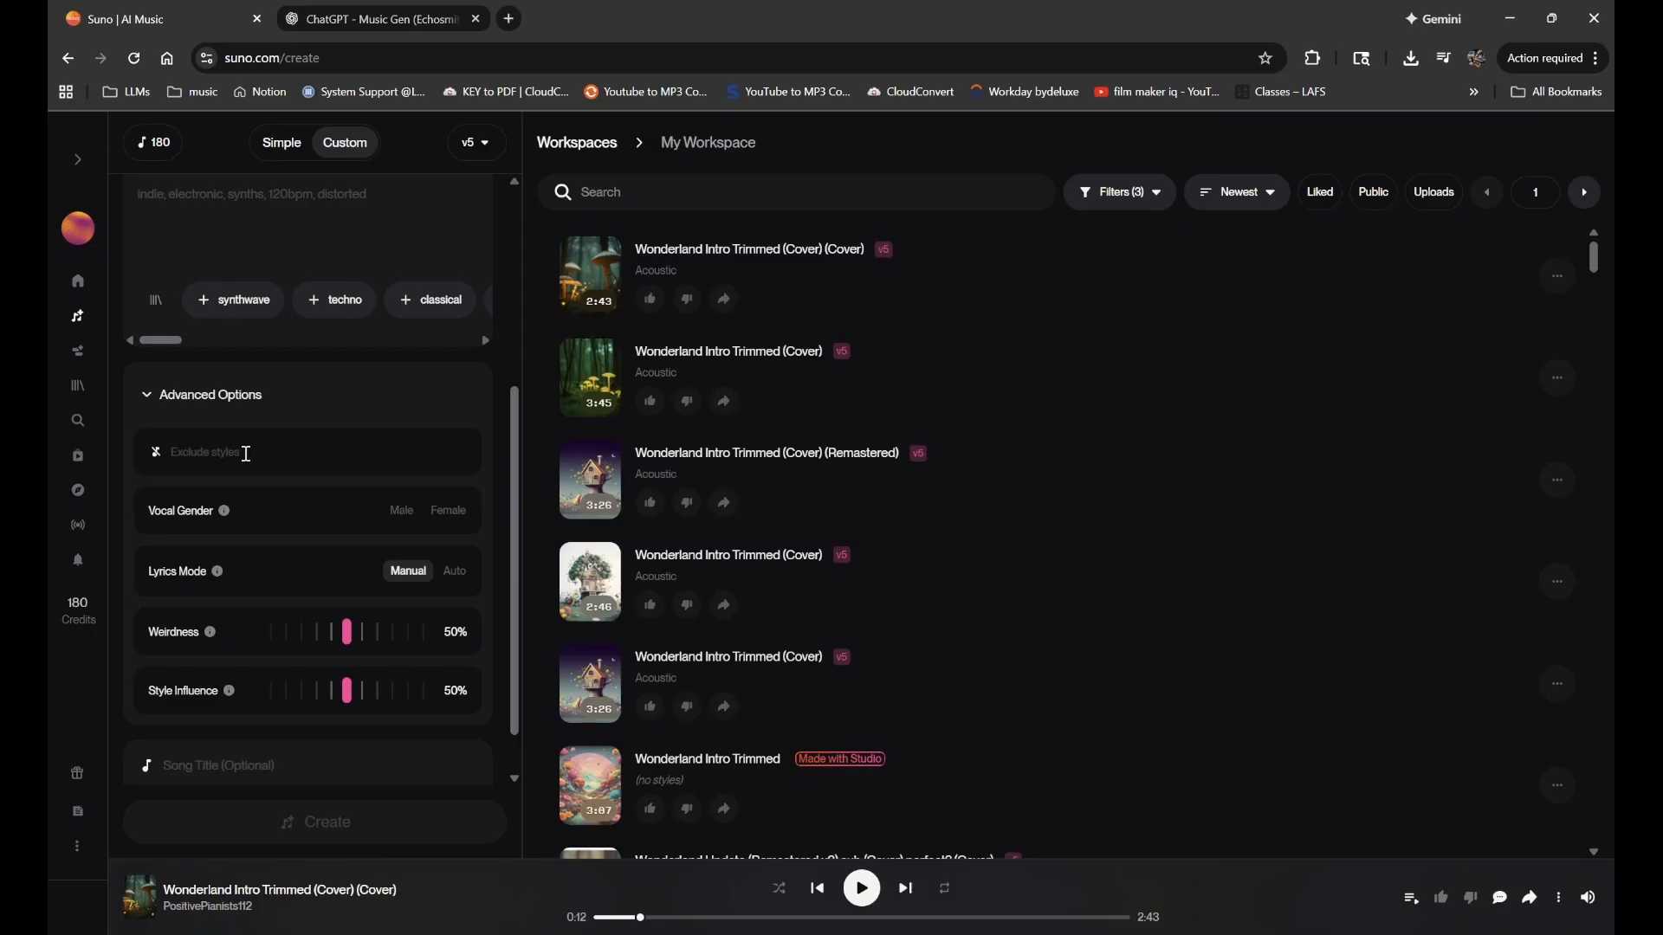
scroll(246, 454, up, 2)
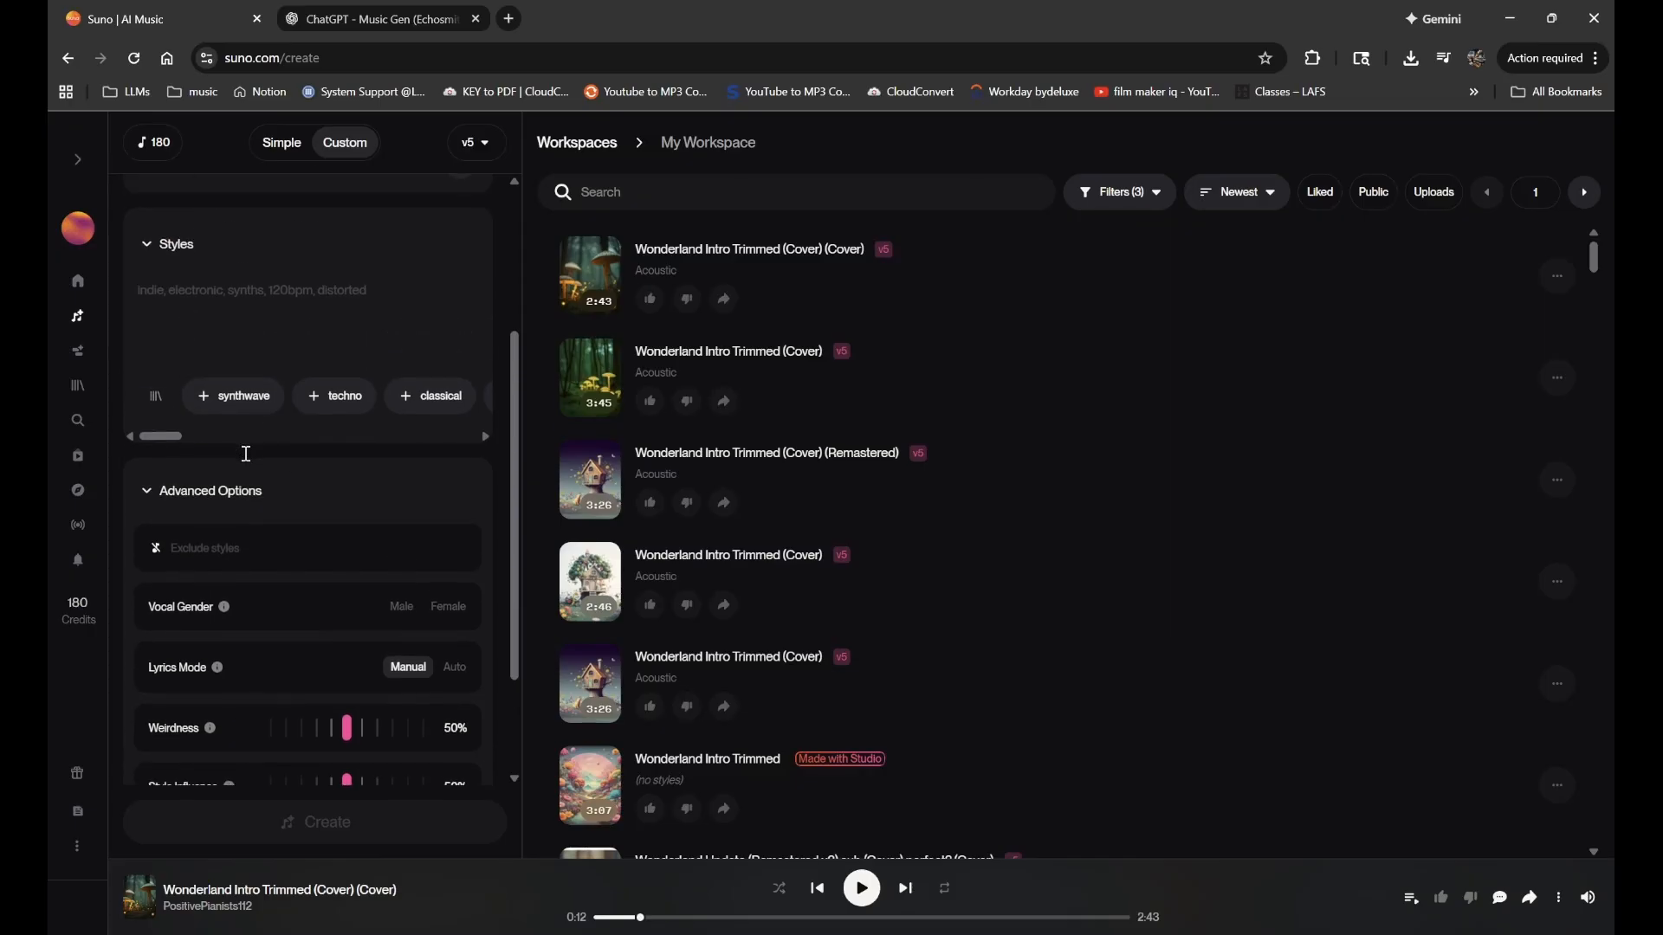
scroll(245, 433, down, 1)
click(273, 262)
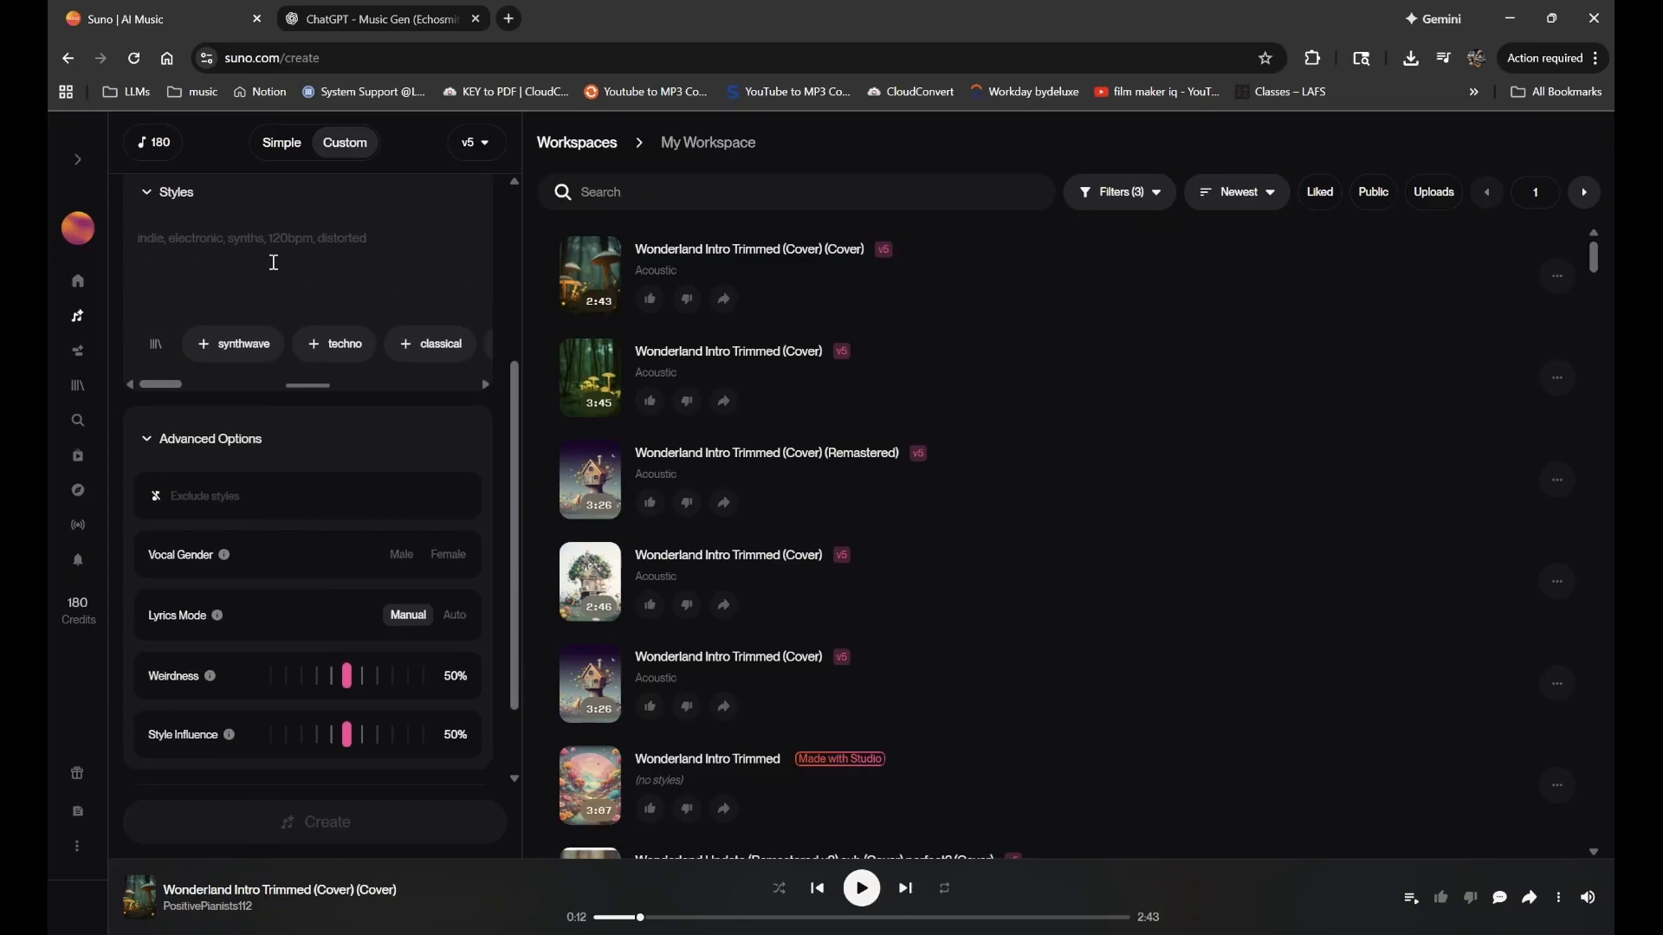
text(acoustic)
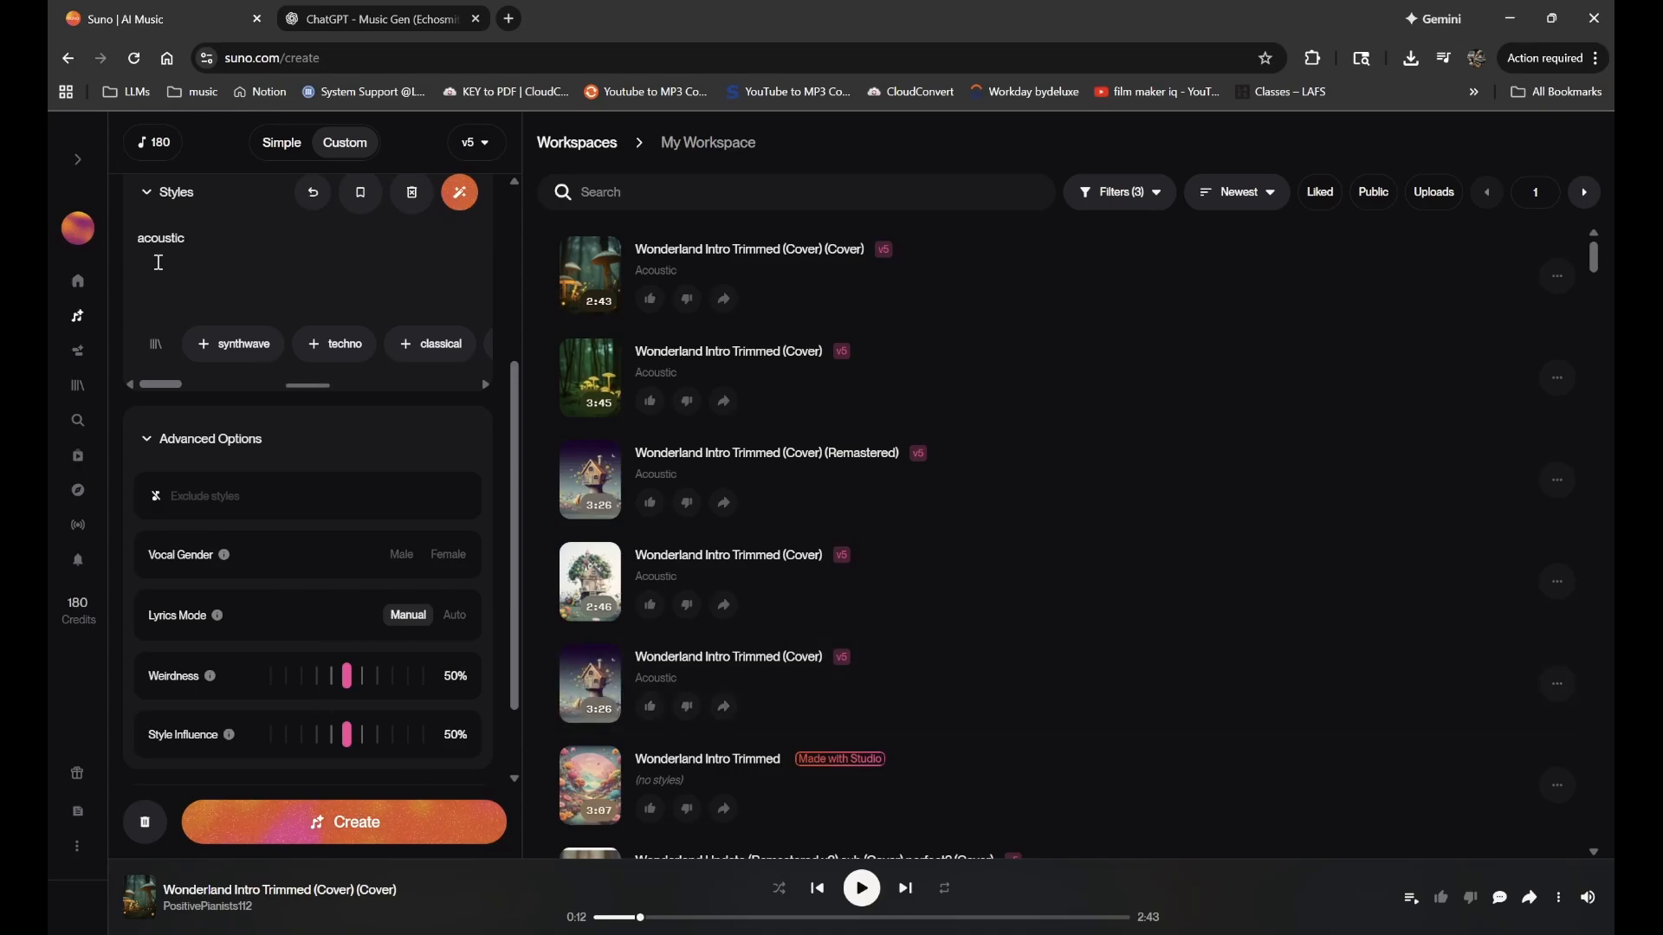
- Enter "drums" as the song's excluded style, keeping only "acoustic" in the style description
key(Home)
text(full)
key(shift+Home)
key(BackSpace)
text(drums)
scroll(187, 502, up, 1)
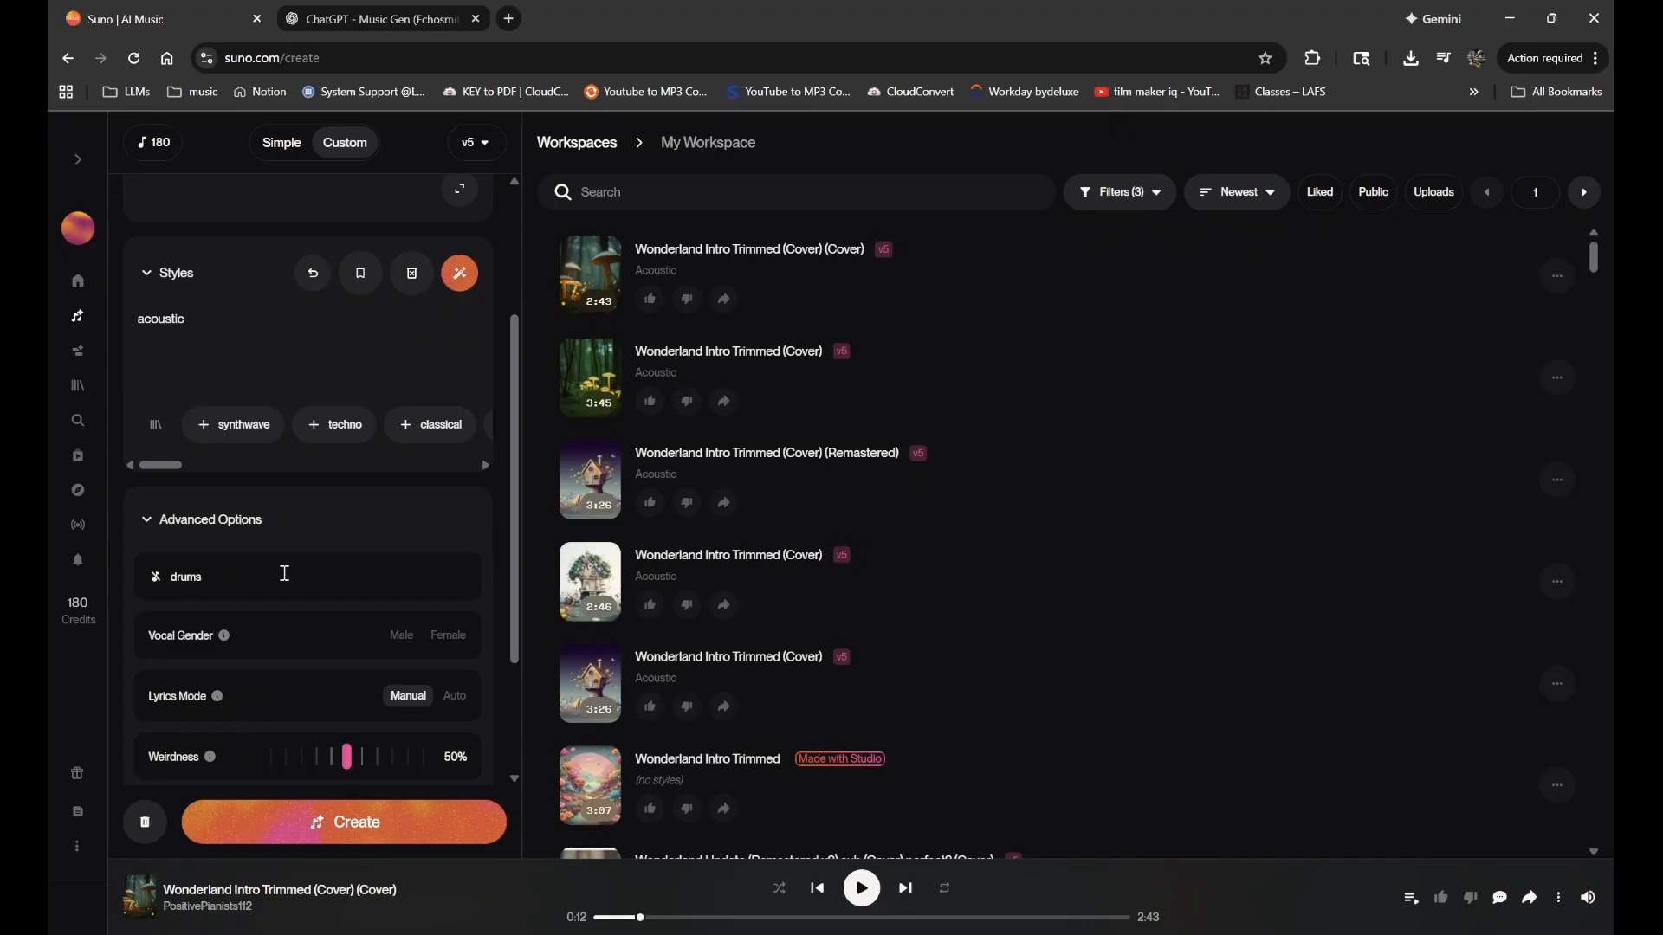
- Clear "drums" from the song's excluded styles
drag(284, 573, 120, 577)
key(BackSpace)
click(179, 579)
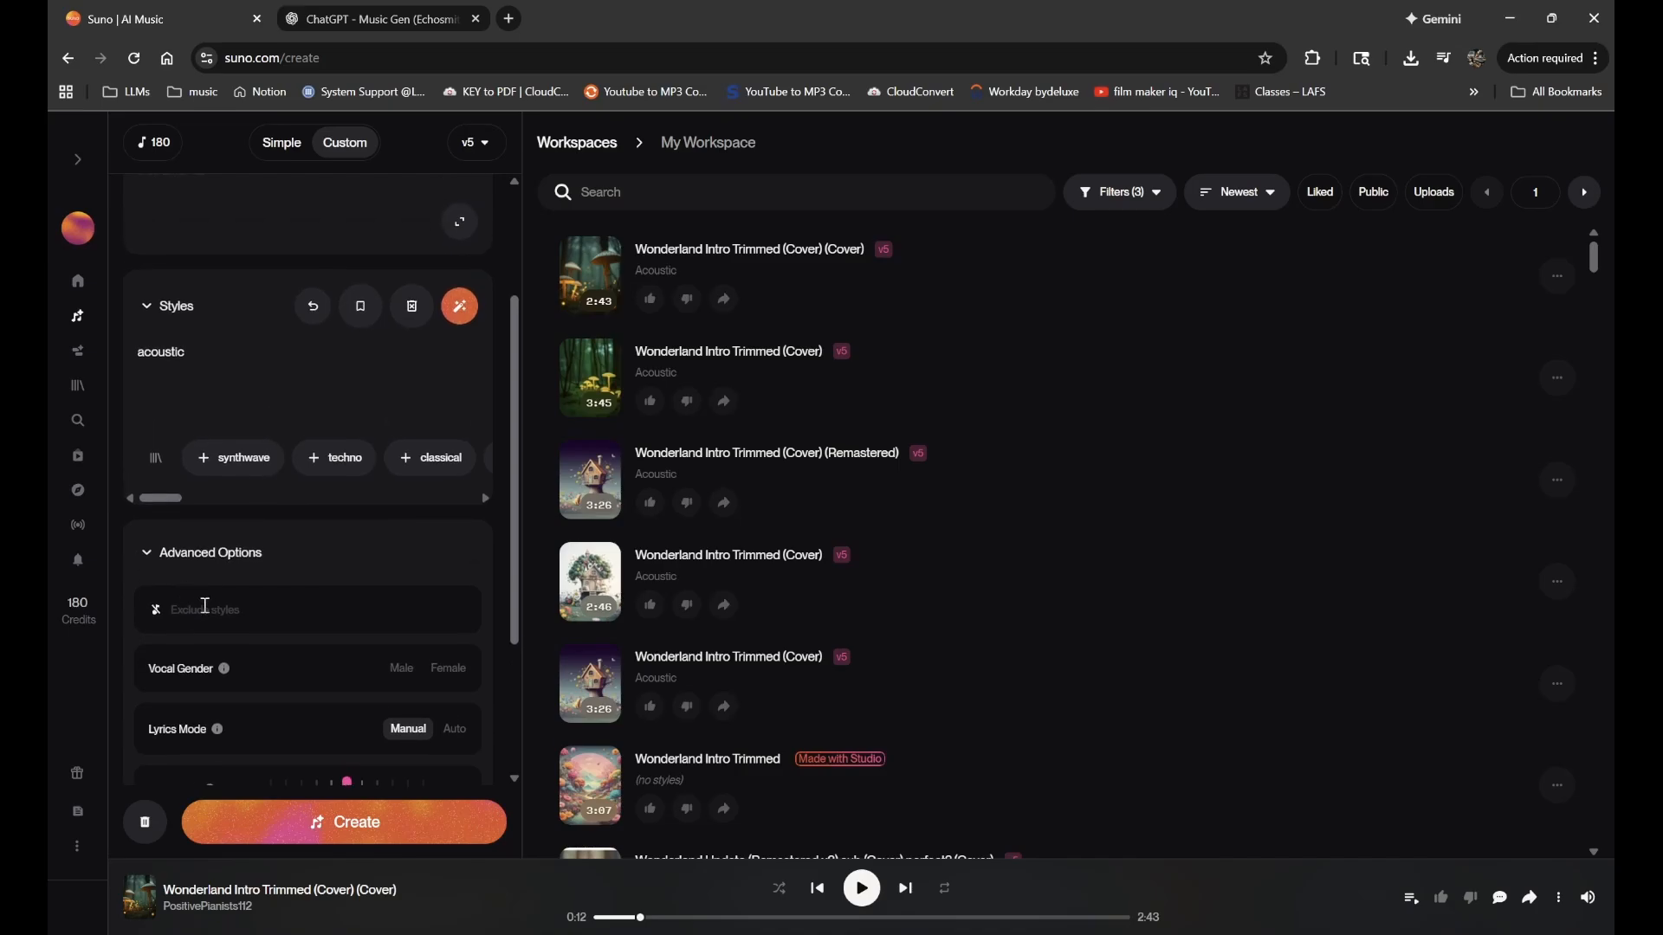
scroll(200, 606, down, 1)
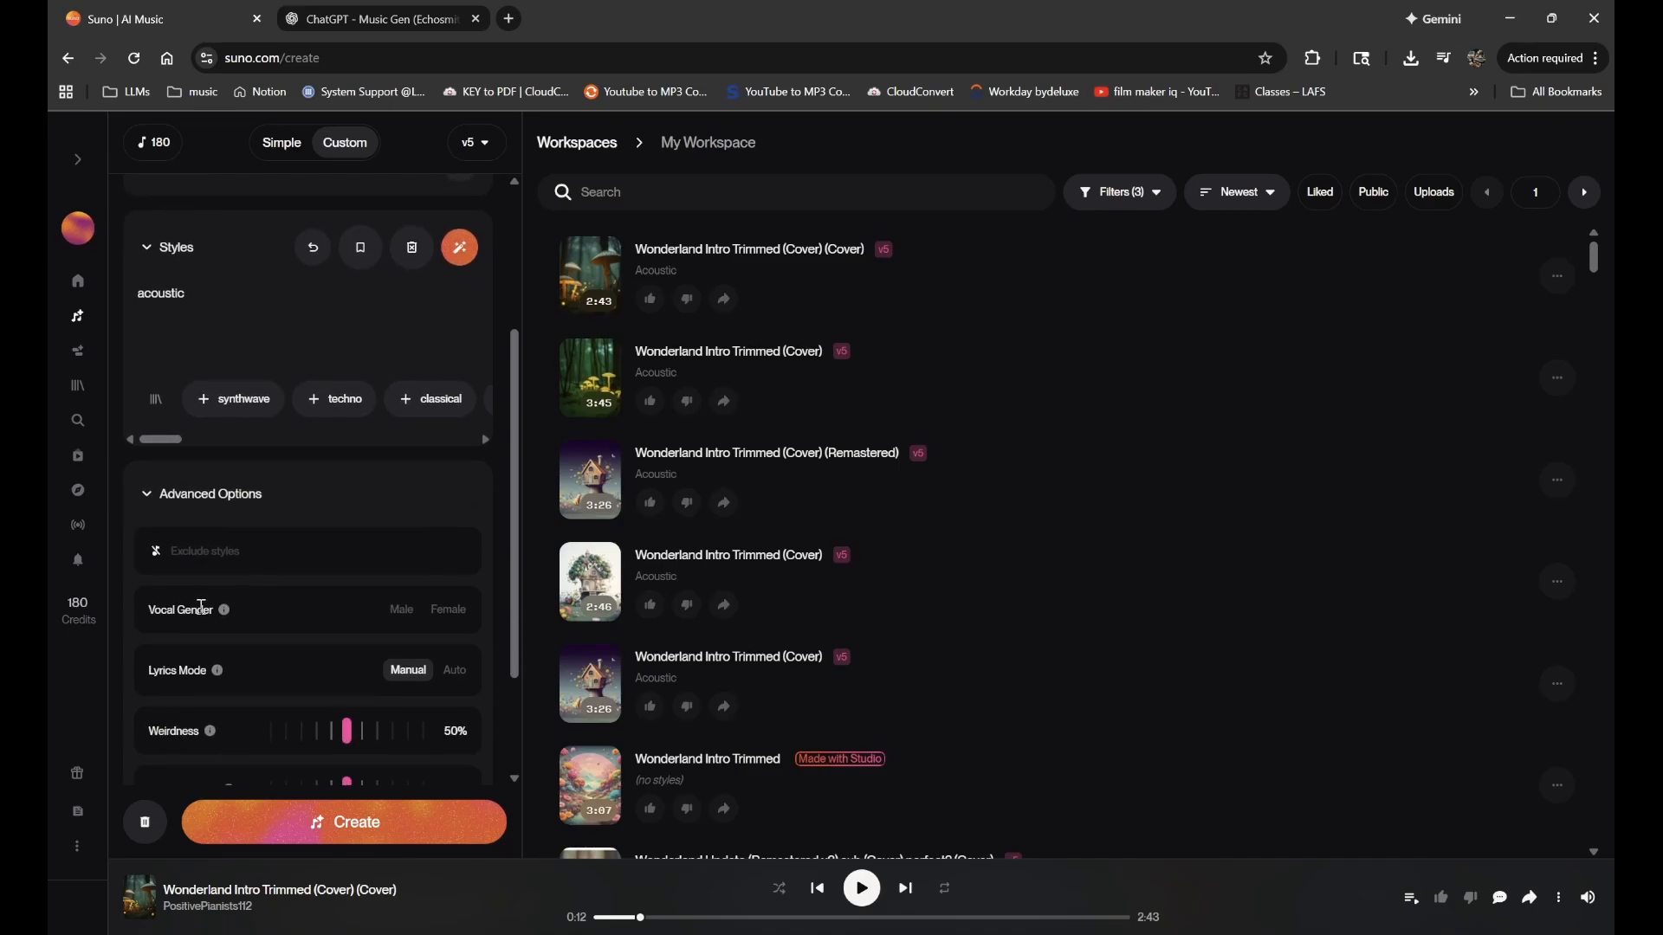
scroll(201, 606, up, 1)
mouse_move(232, 678)
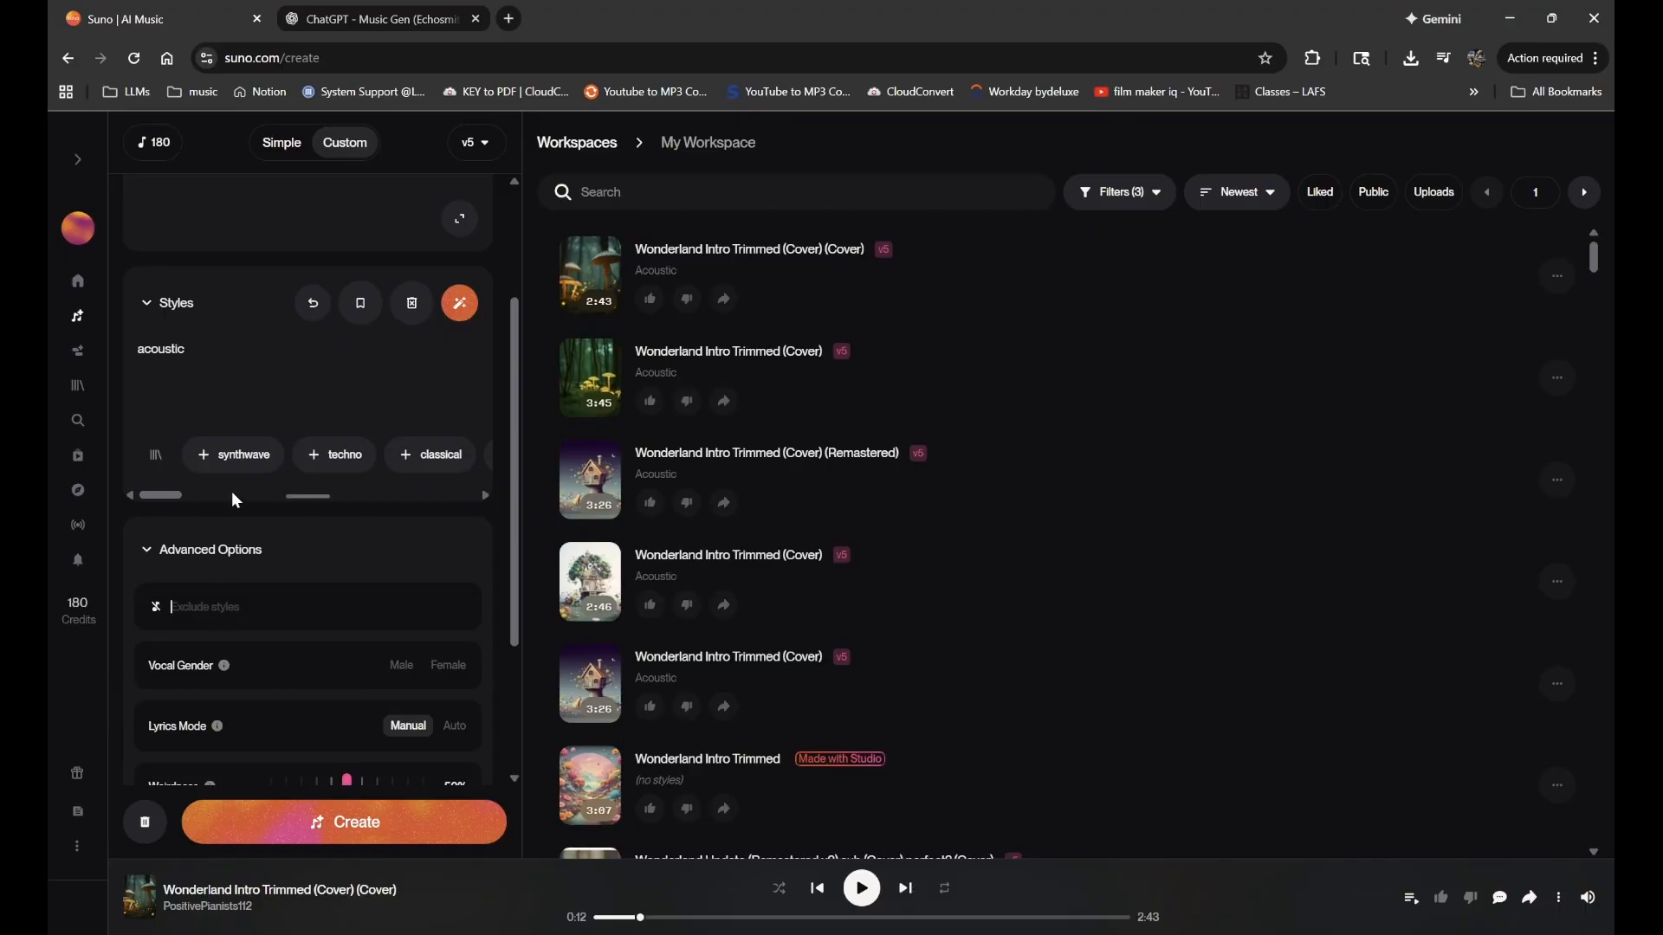
scroll(236, 500, up, 2)
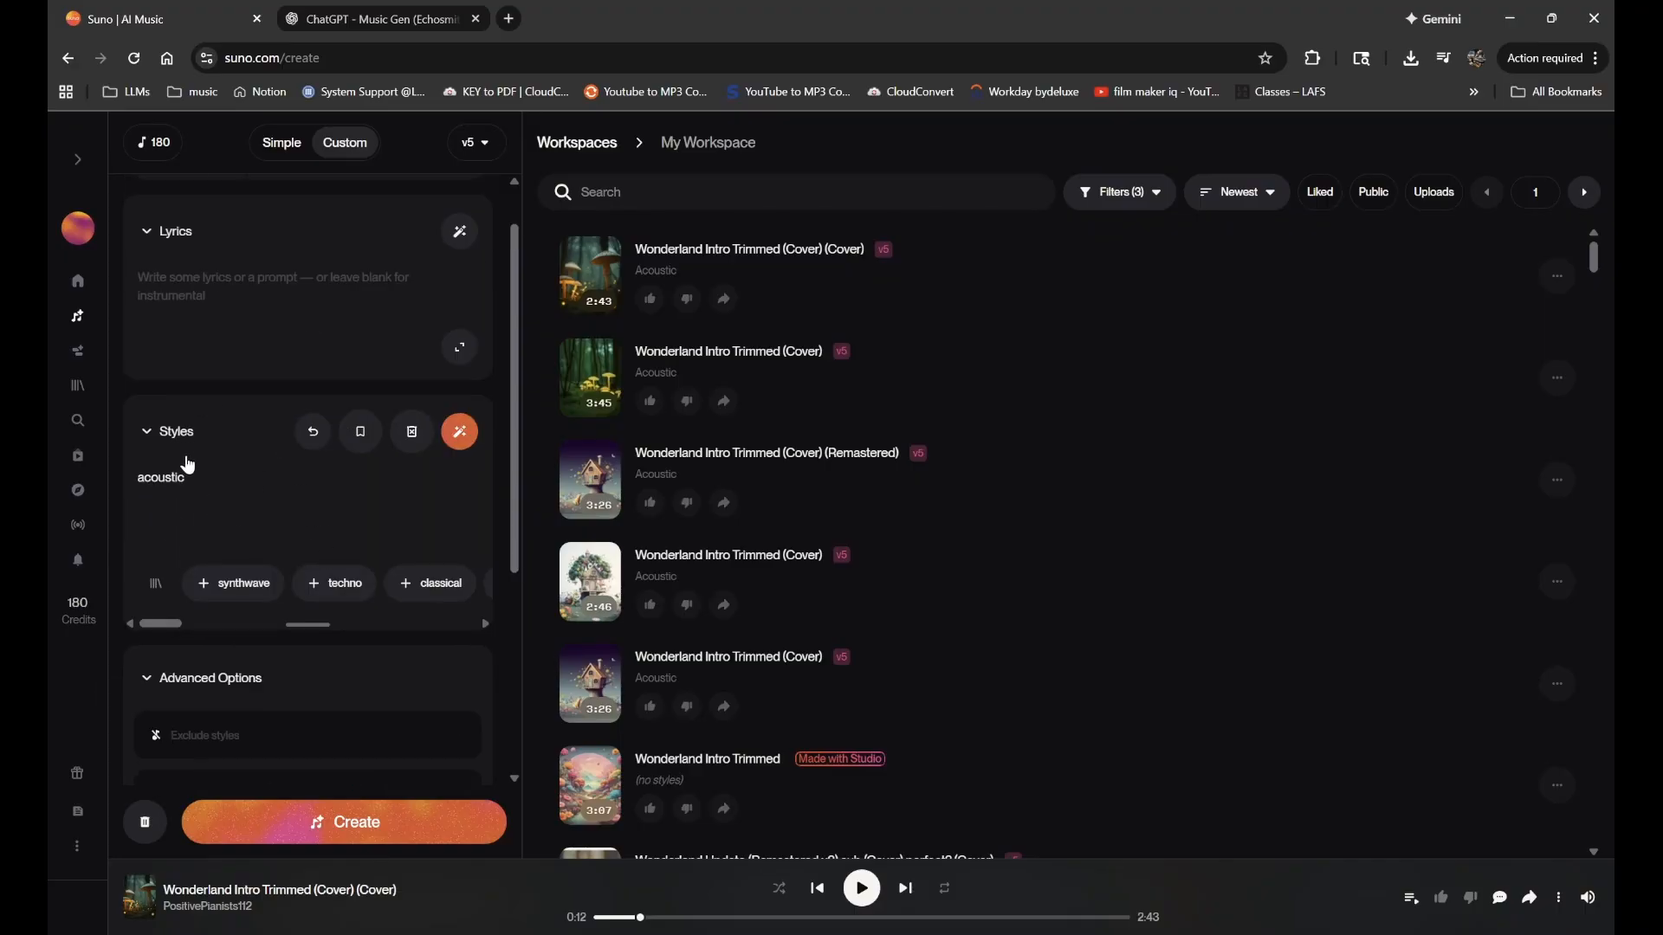
click(188, 483)
drag(188, 483, 132, 492)
click(193, 479)
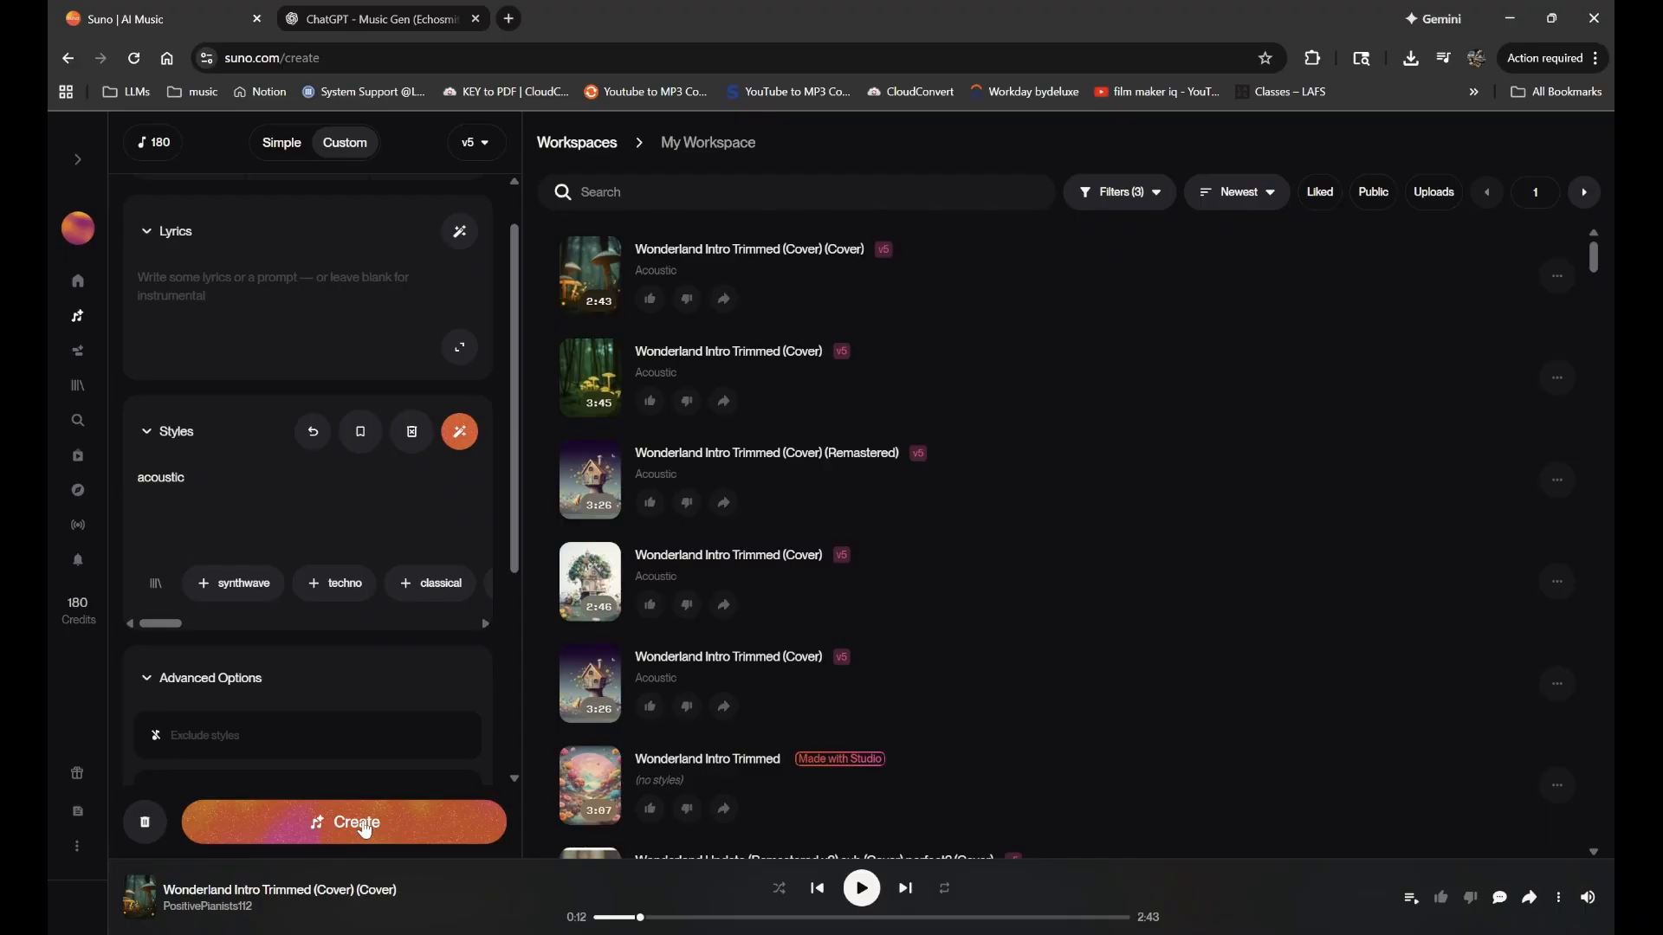
scroll(350, 577, down, 3)
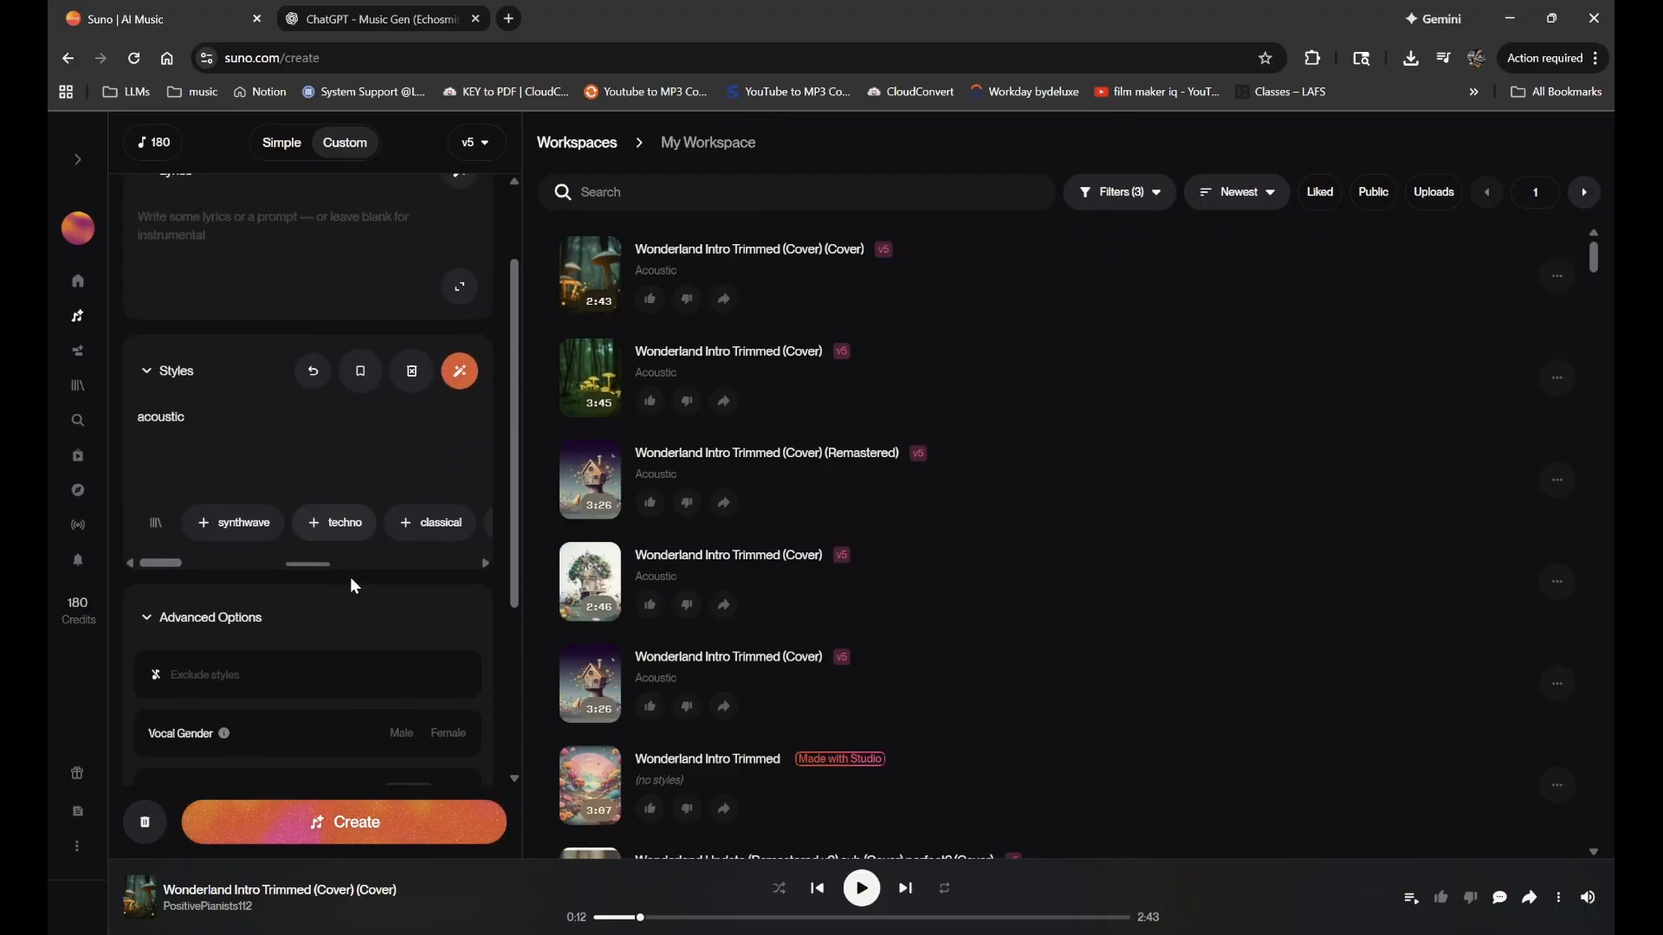
scroll(344, 486, up, 2)
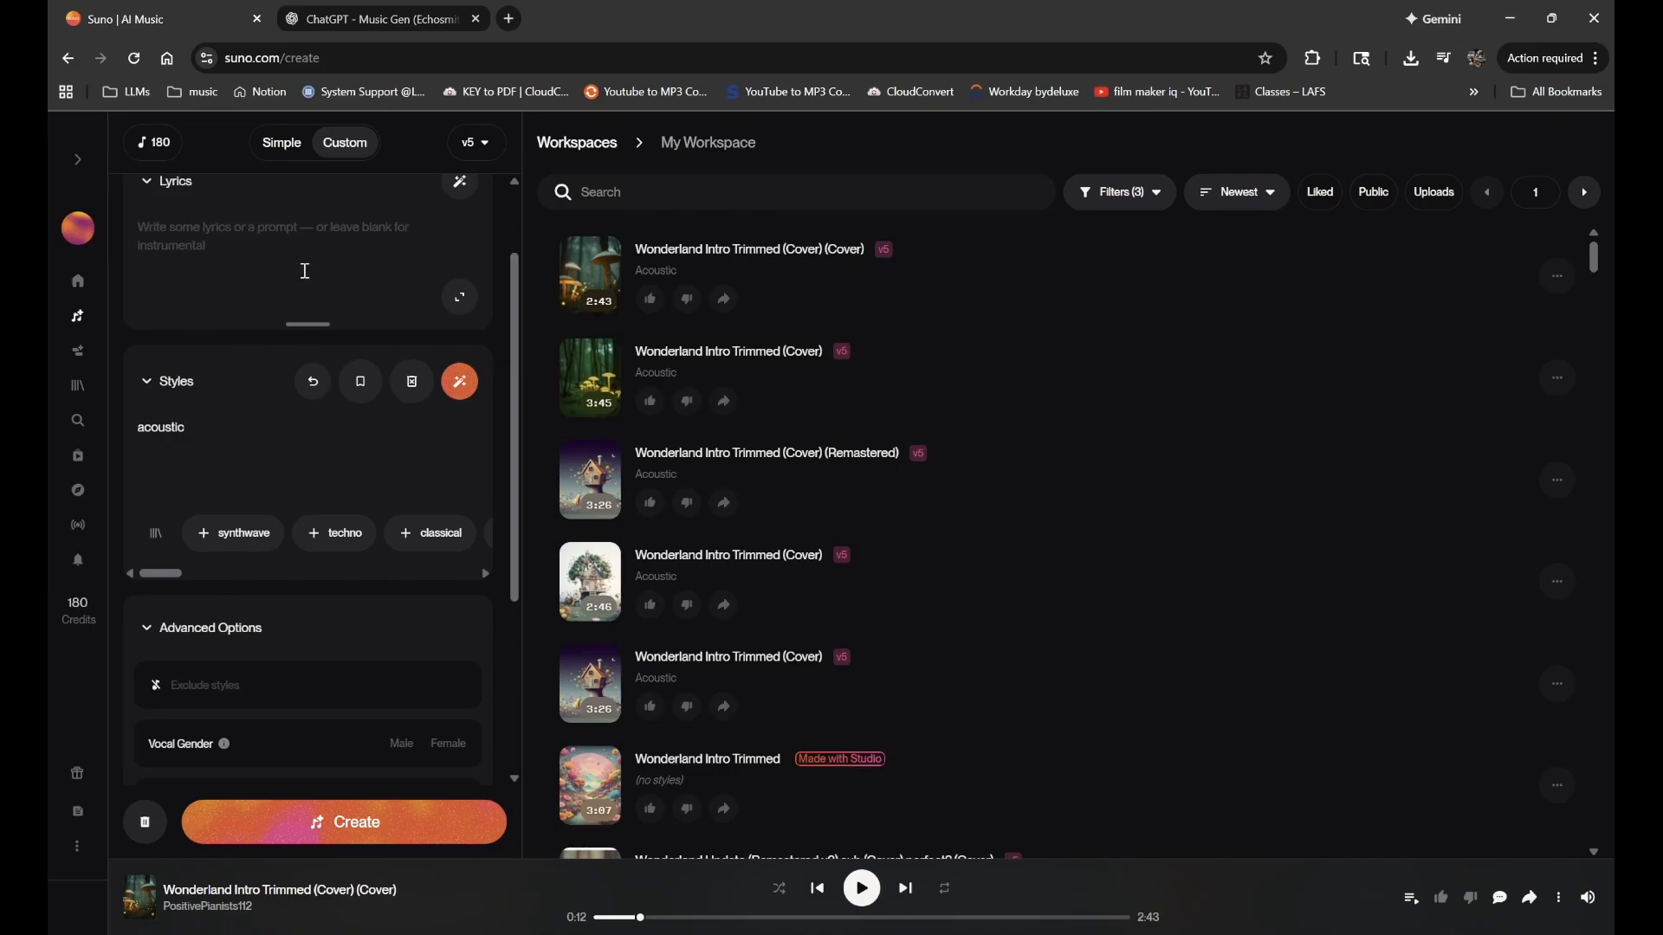
- Replace Suno's style description "acoustic" with the anime rock tag list copied from the ChatGPT chat
drag(215, 424, 47, 411)
key(BackSpace)
click(425, 7)
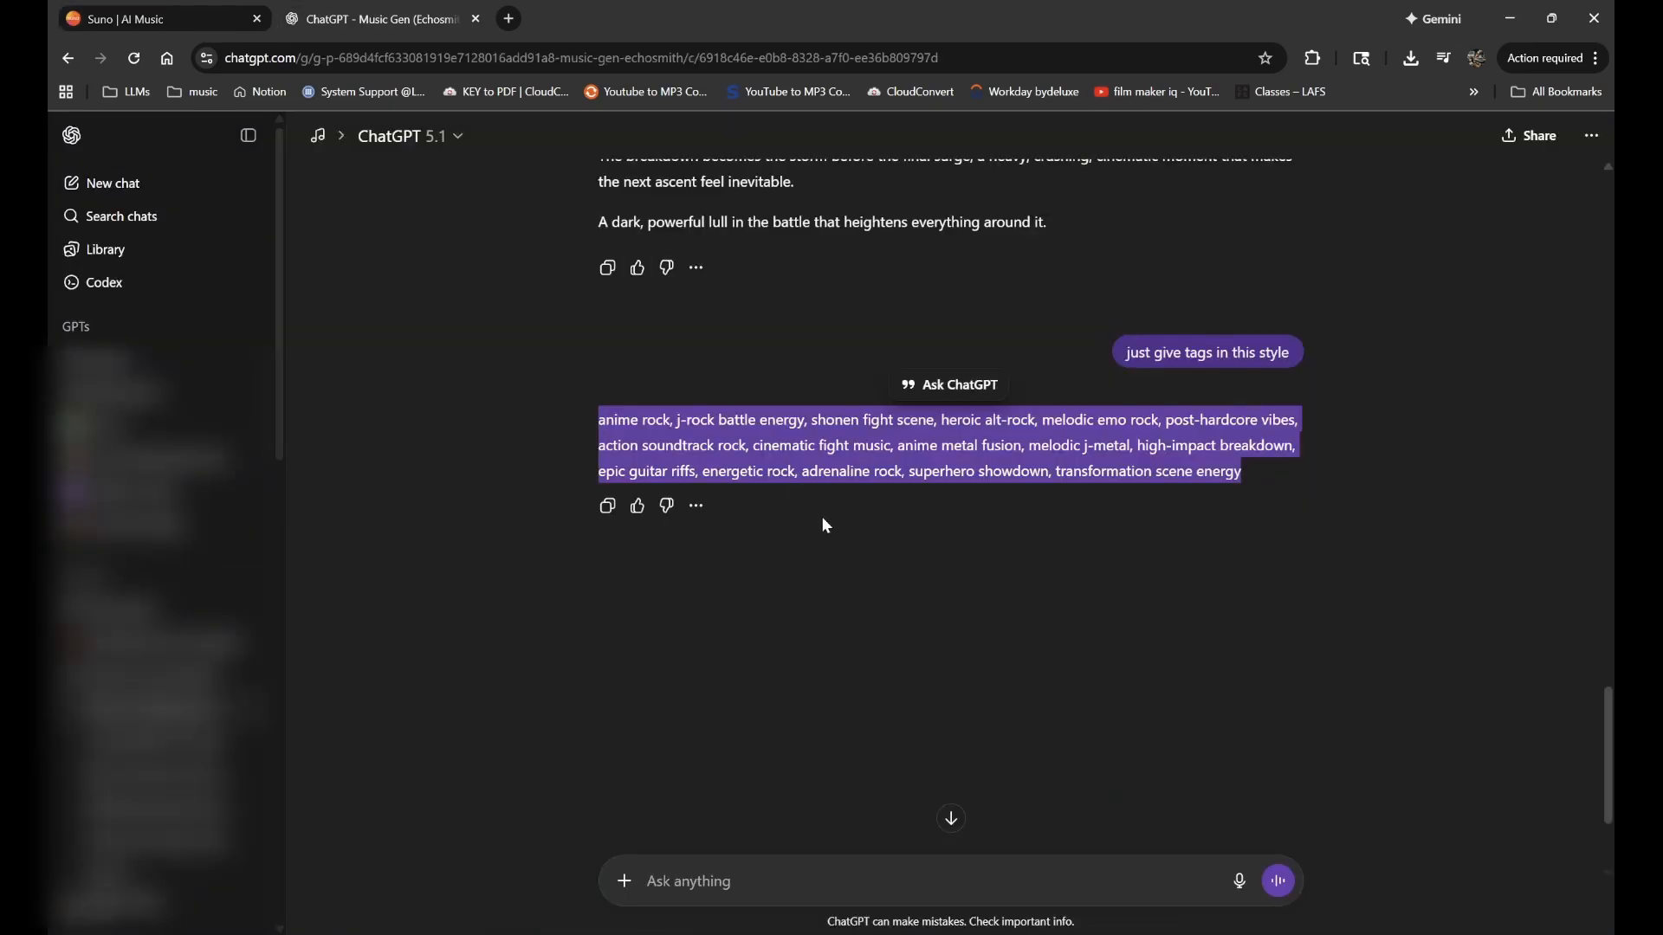
click(954, 463)
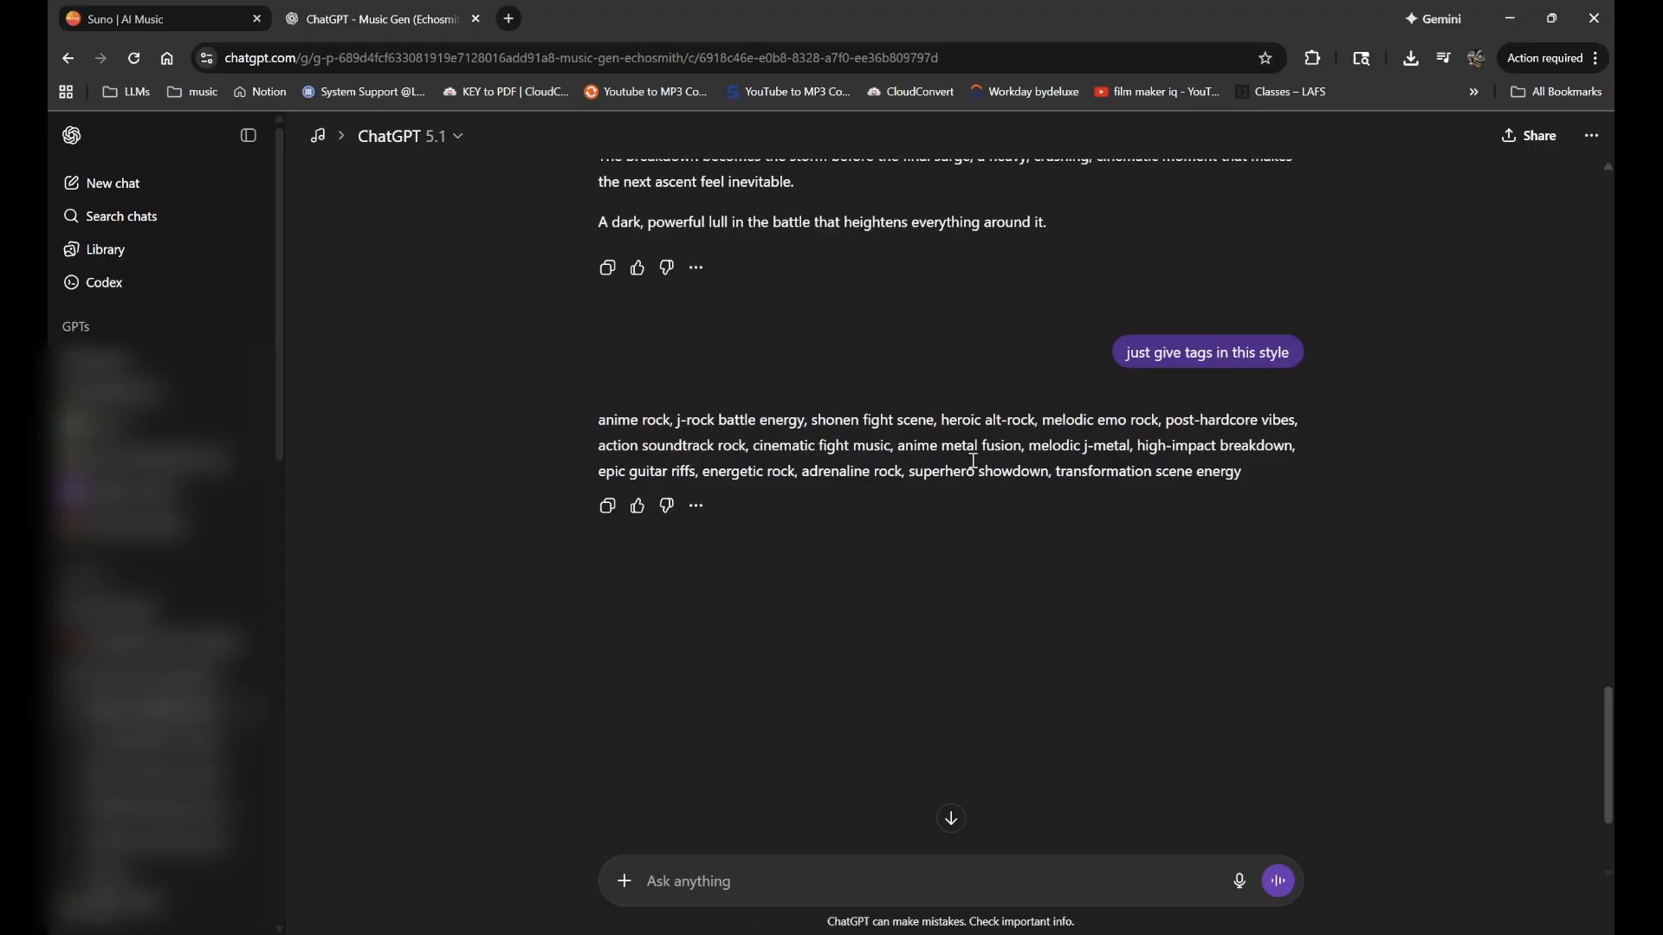
drag(597, 422, 1349, 493)
key(ctrl+c)
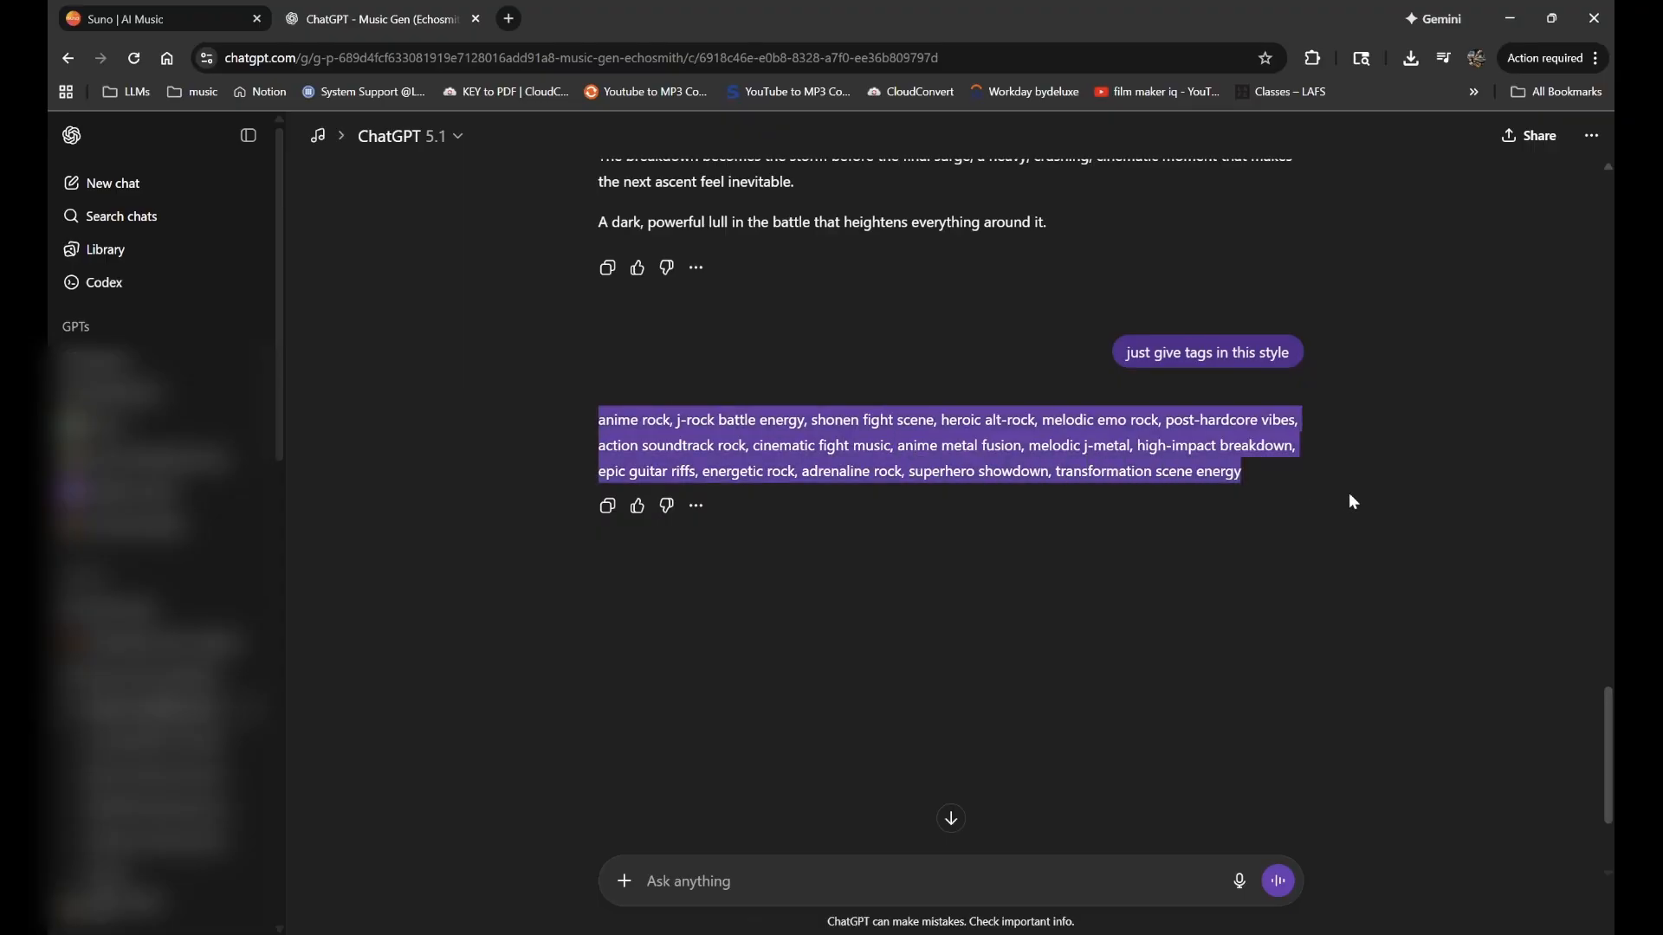
click(210, 7)
click(320, 430)
key(ctrl+v)
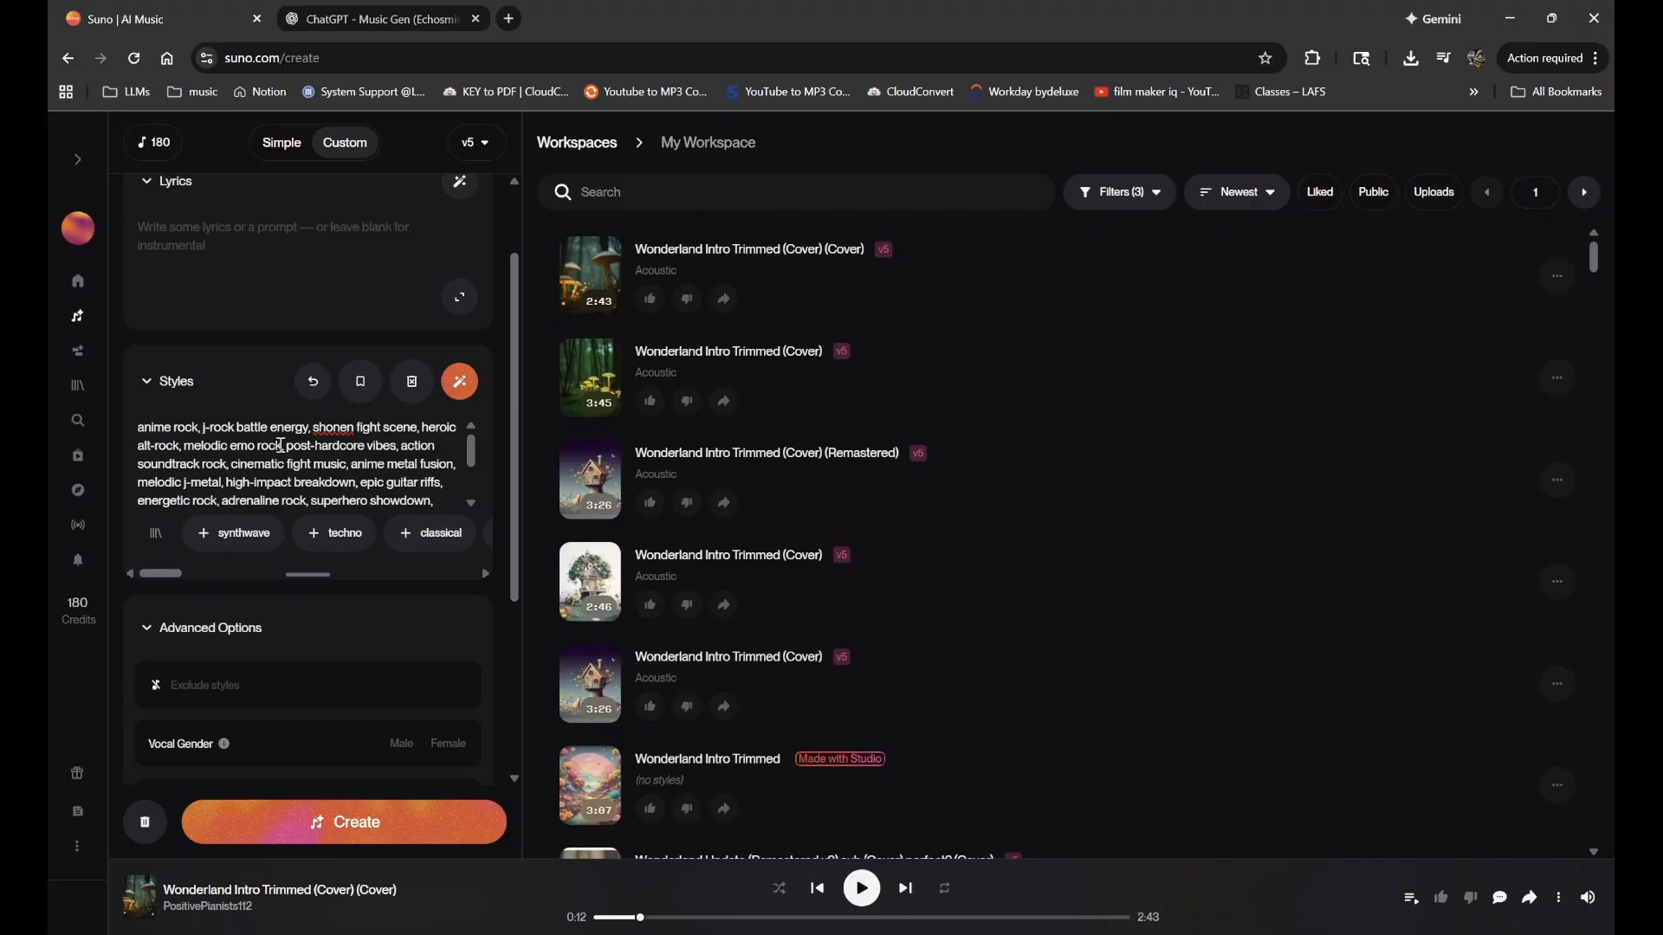
- Enclose "emo rock" in the style tags in square brackets and replace these with parentheses
click(280, 445)
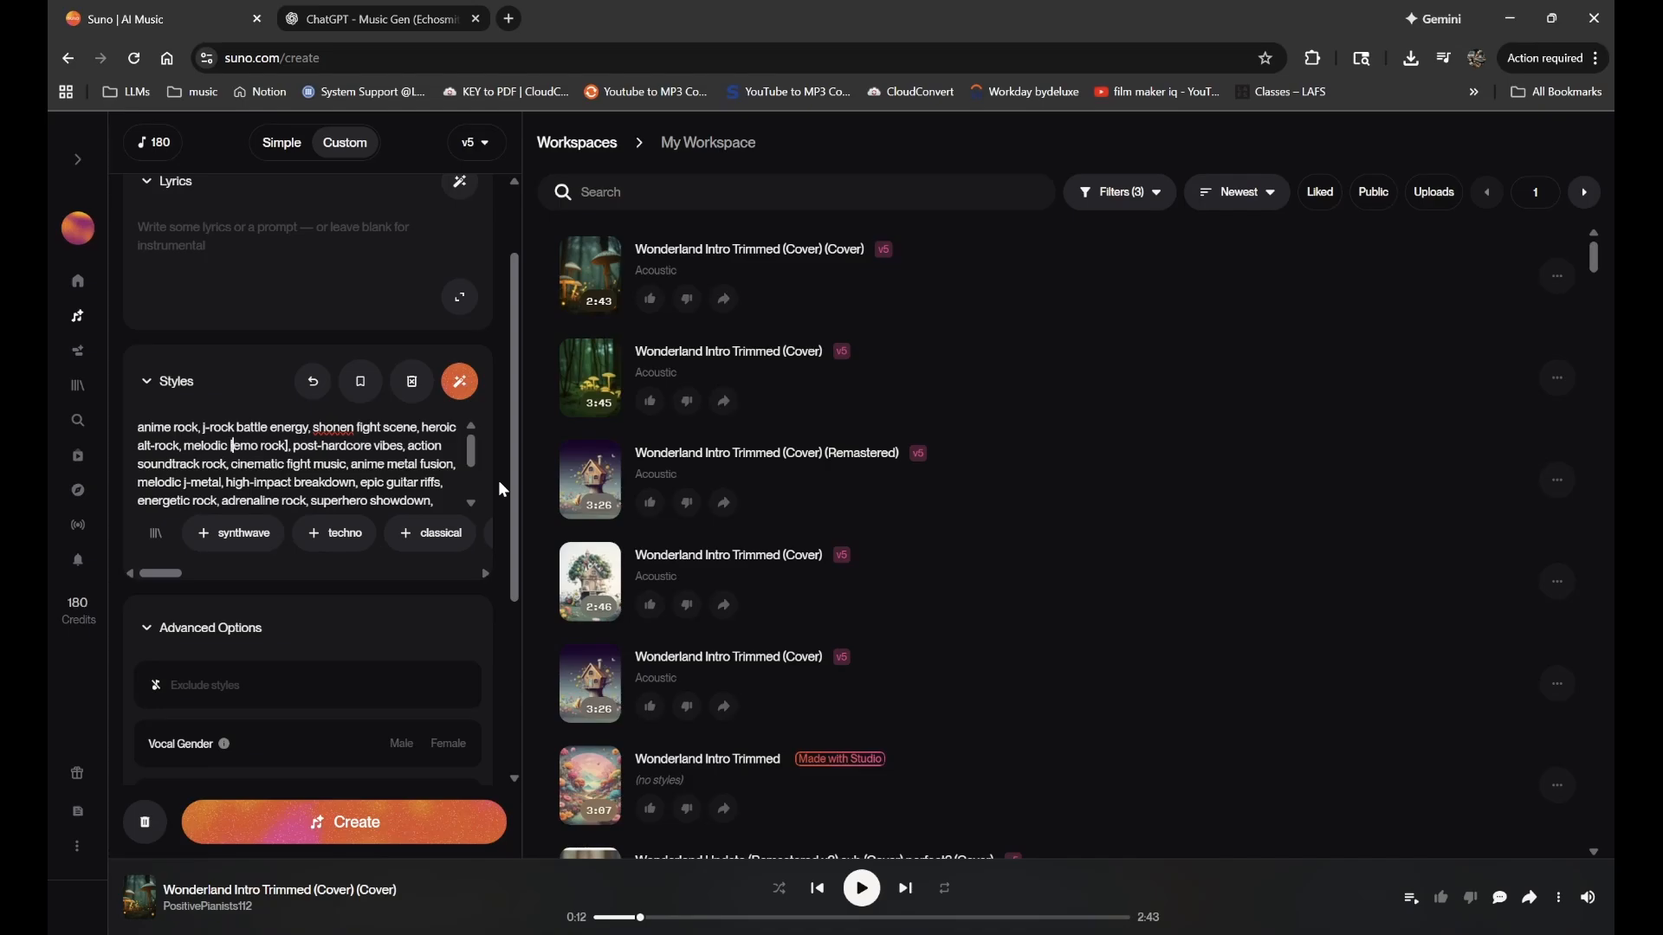
text([)
key(BackSpace)
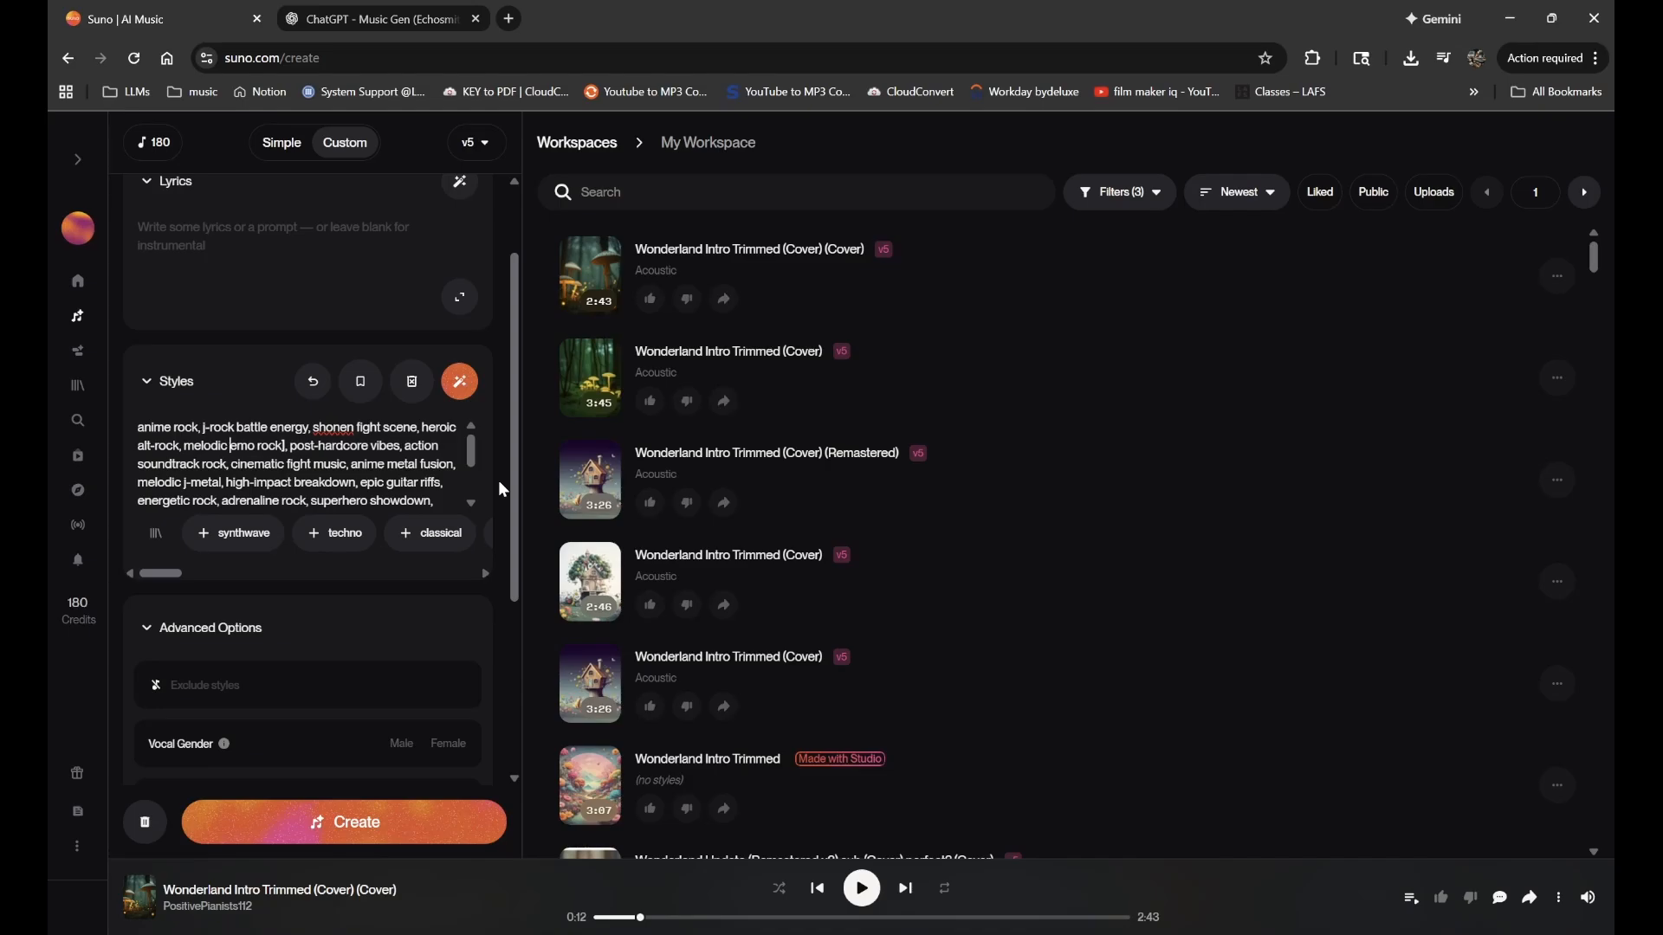
text(()
key(Right)
key(Right)
key(Right)
key(Right)
key(Right)
key(Right)
key(Right)
key(Right)
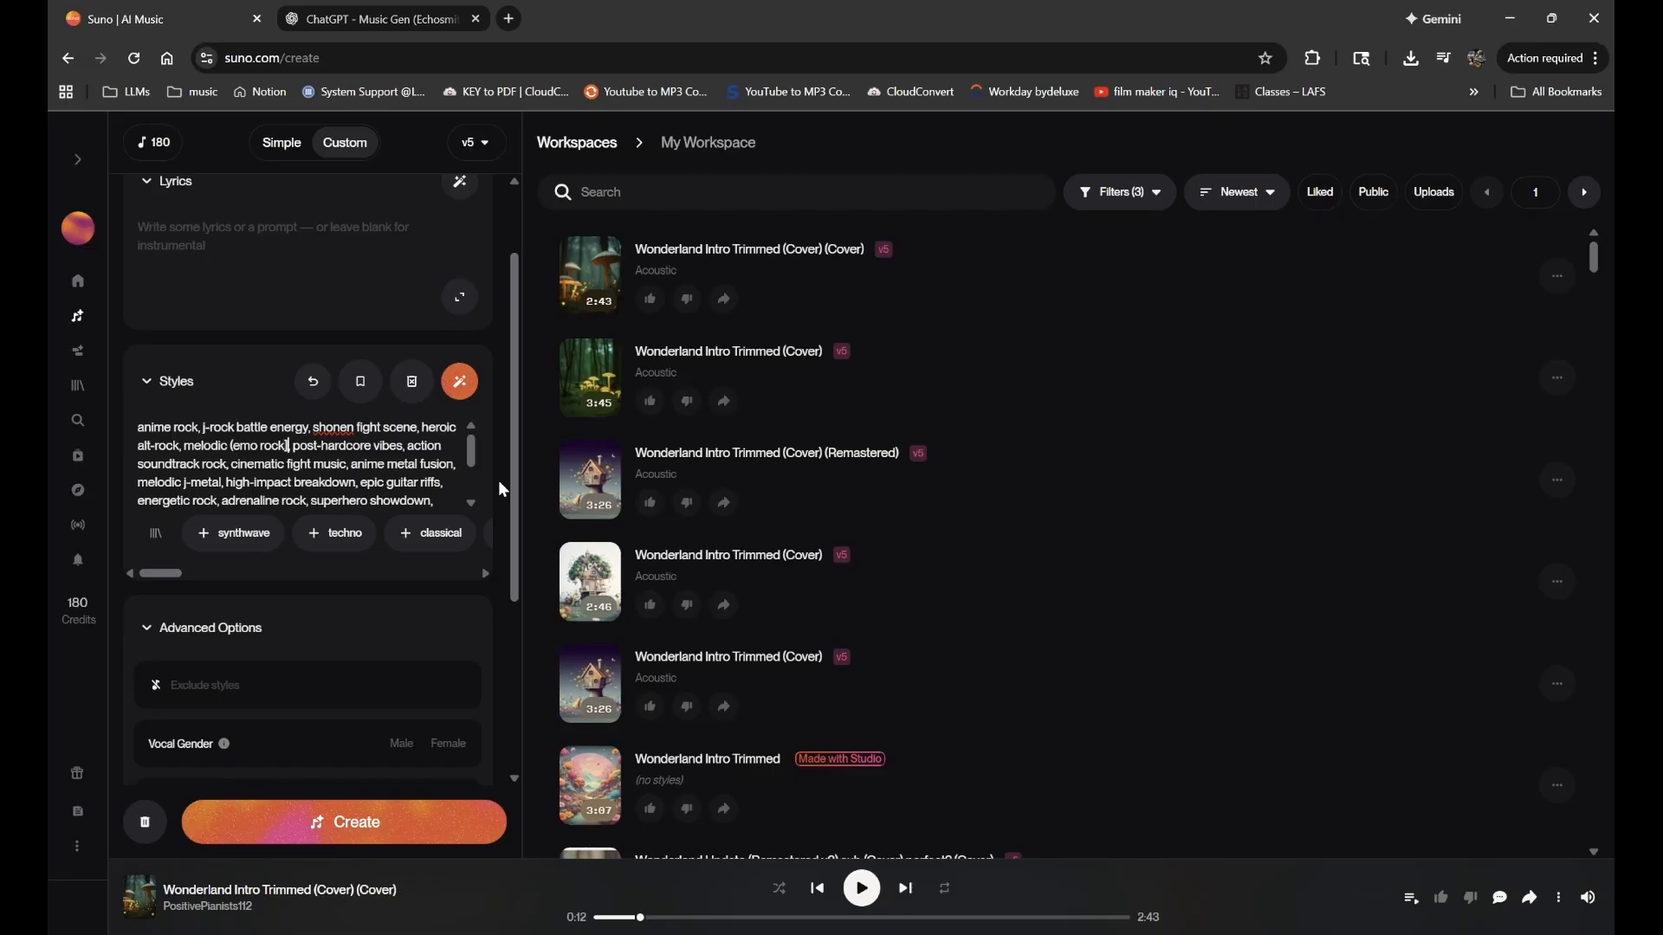
key(Delete)
text())
drag(229, 445, 286, 446)
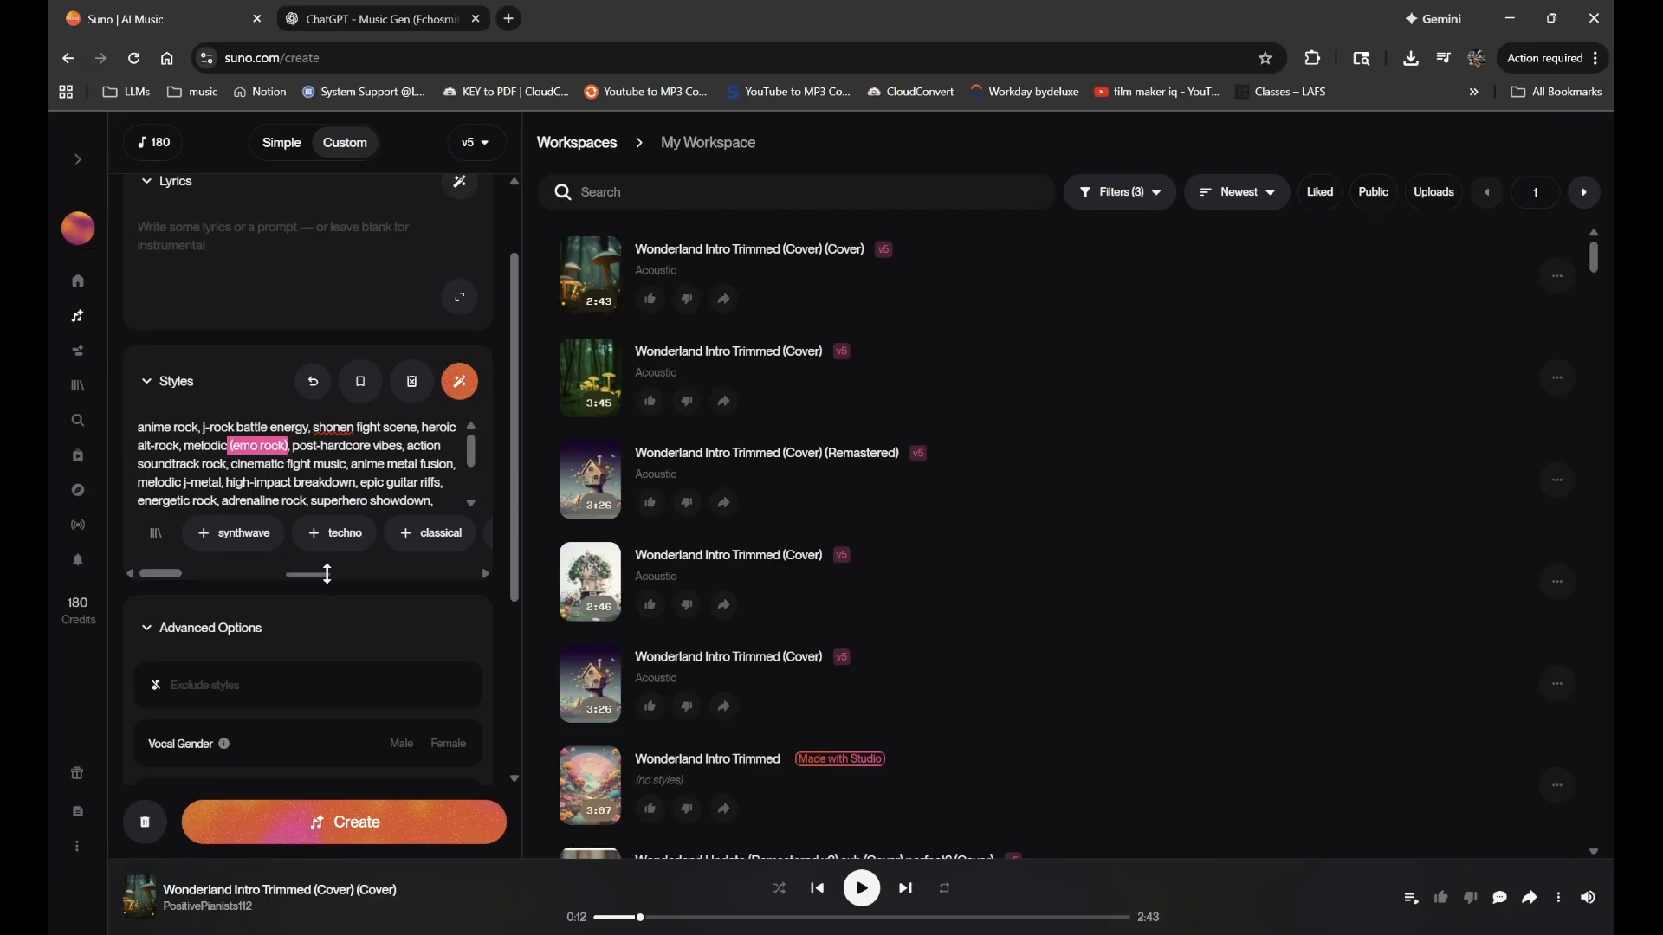
click(250, 439)
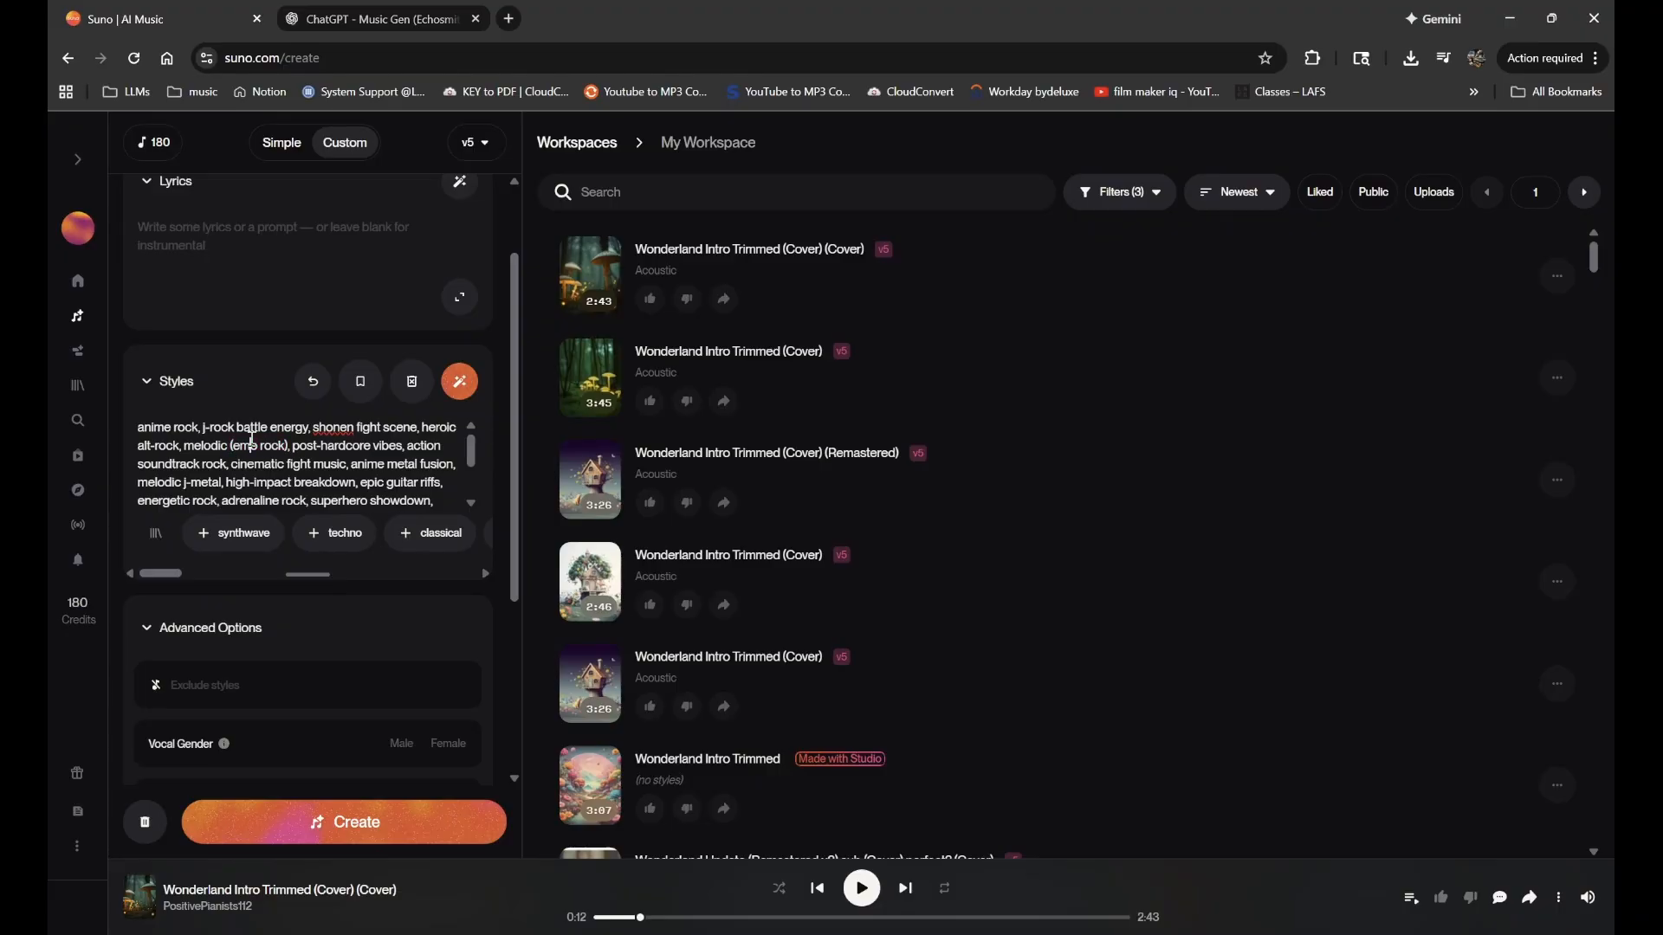
- Remove the parentheses around "emo rock" and the comma after it in the style tags
click(292, 447)
key(BackSpace)
key(BackSpace)
key(ctrl+Left)
key(ctrl+Left)
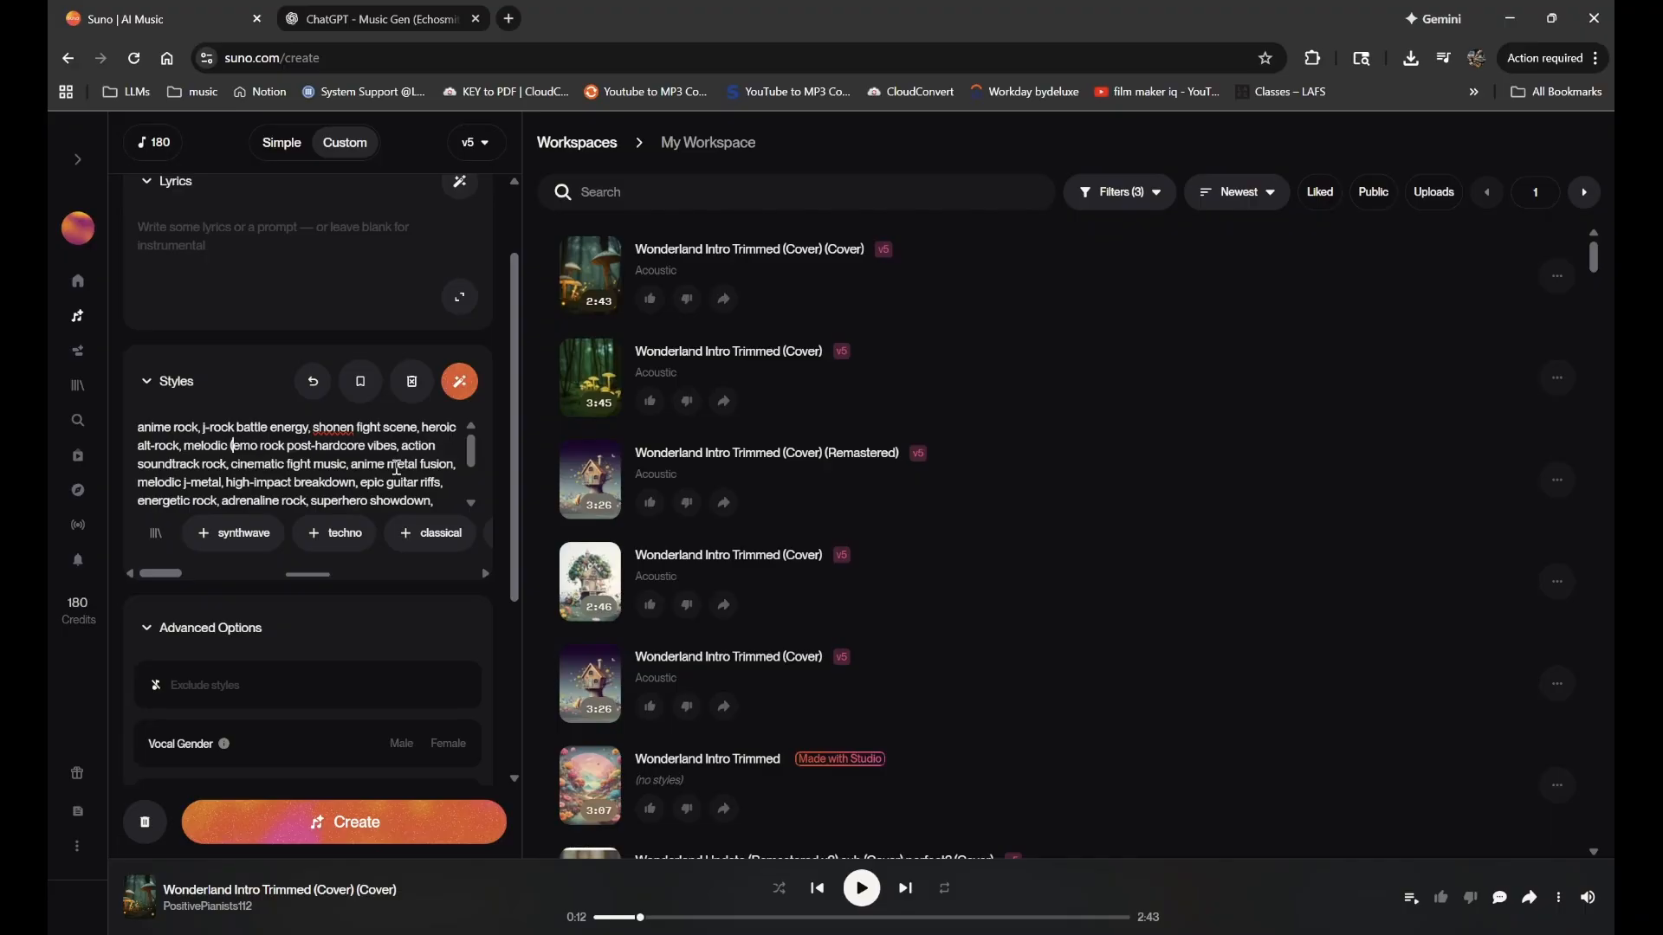
key(BackSpace)
- Delete all tags from the song's style description
scroll(362, 499, down, 2)
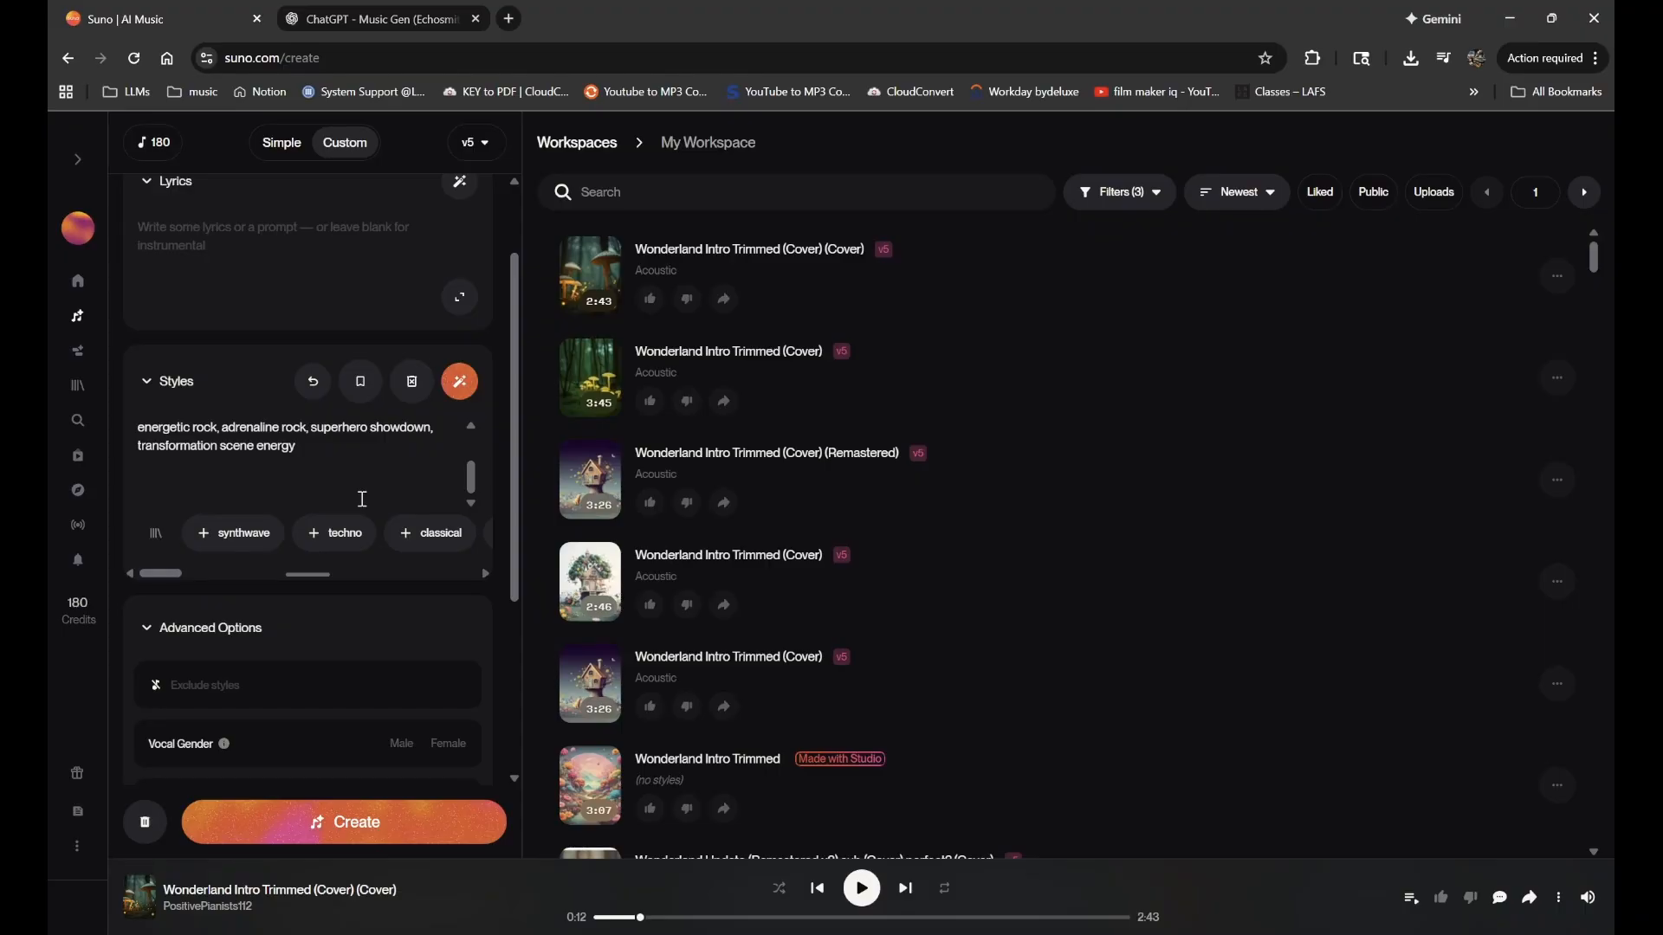
key(ctrl+a)
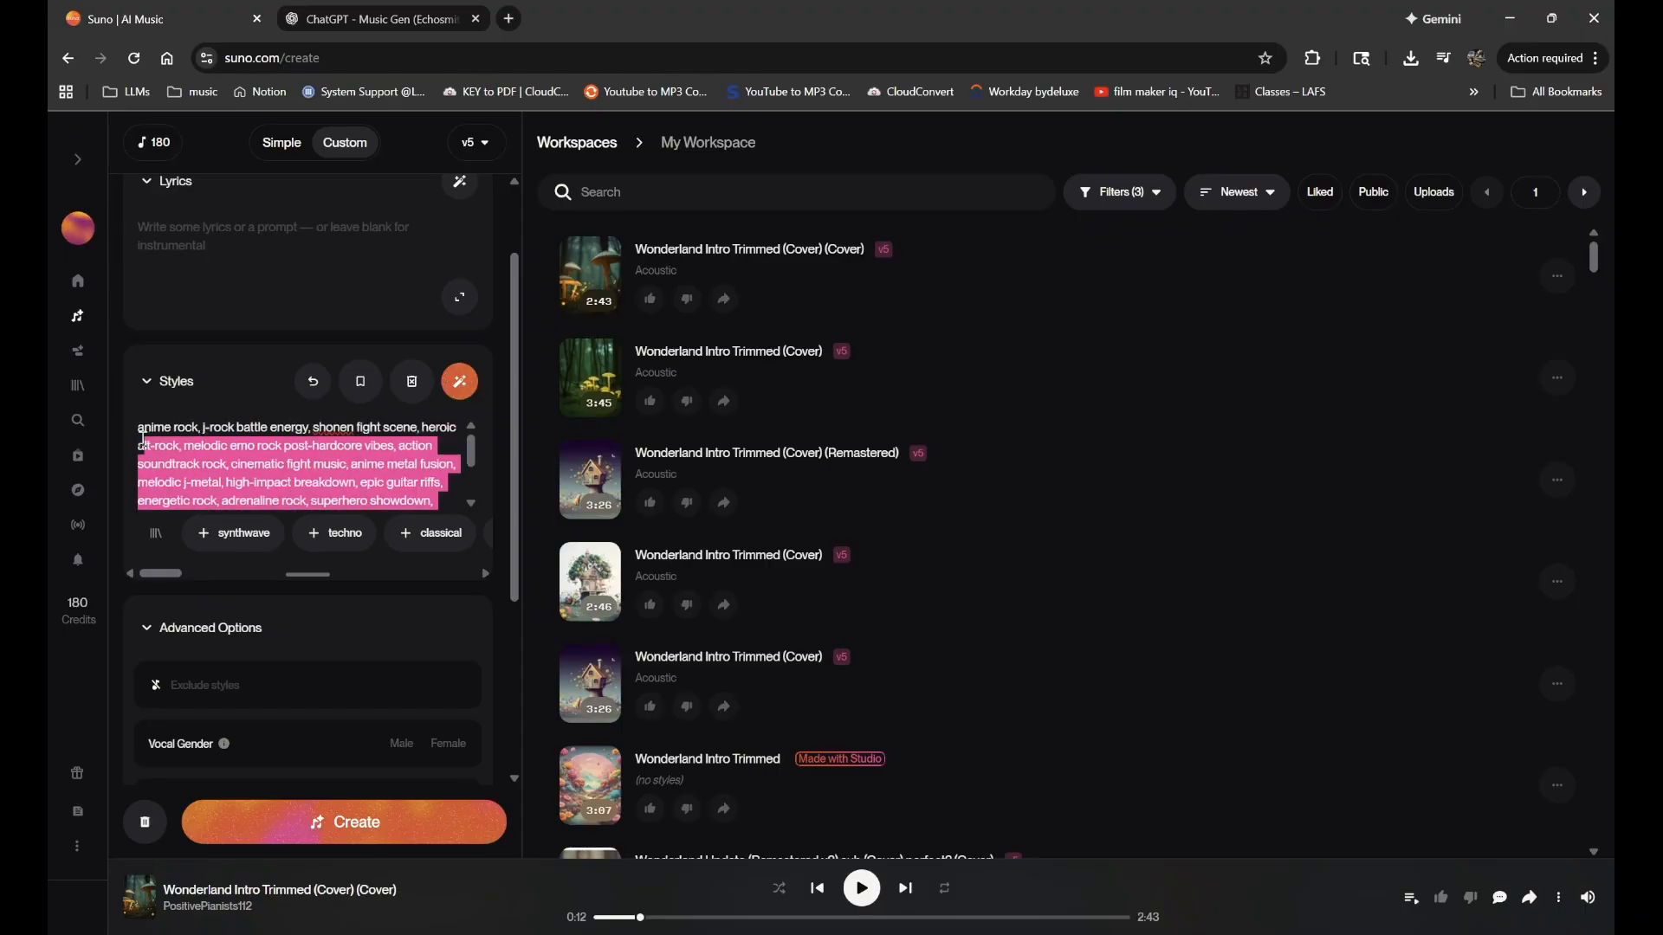
scroll(260, 531, down, 2)
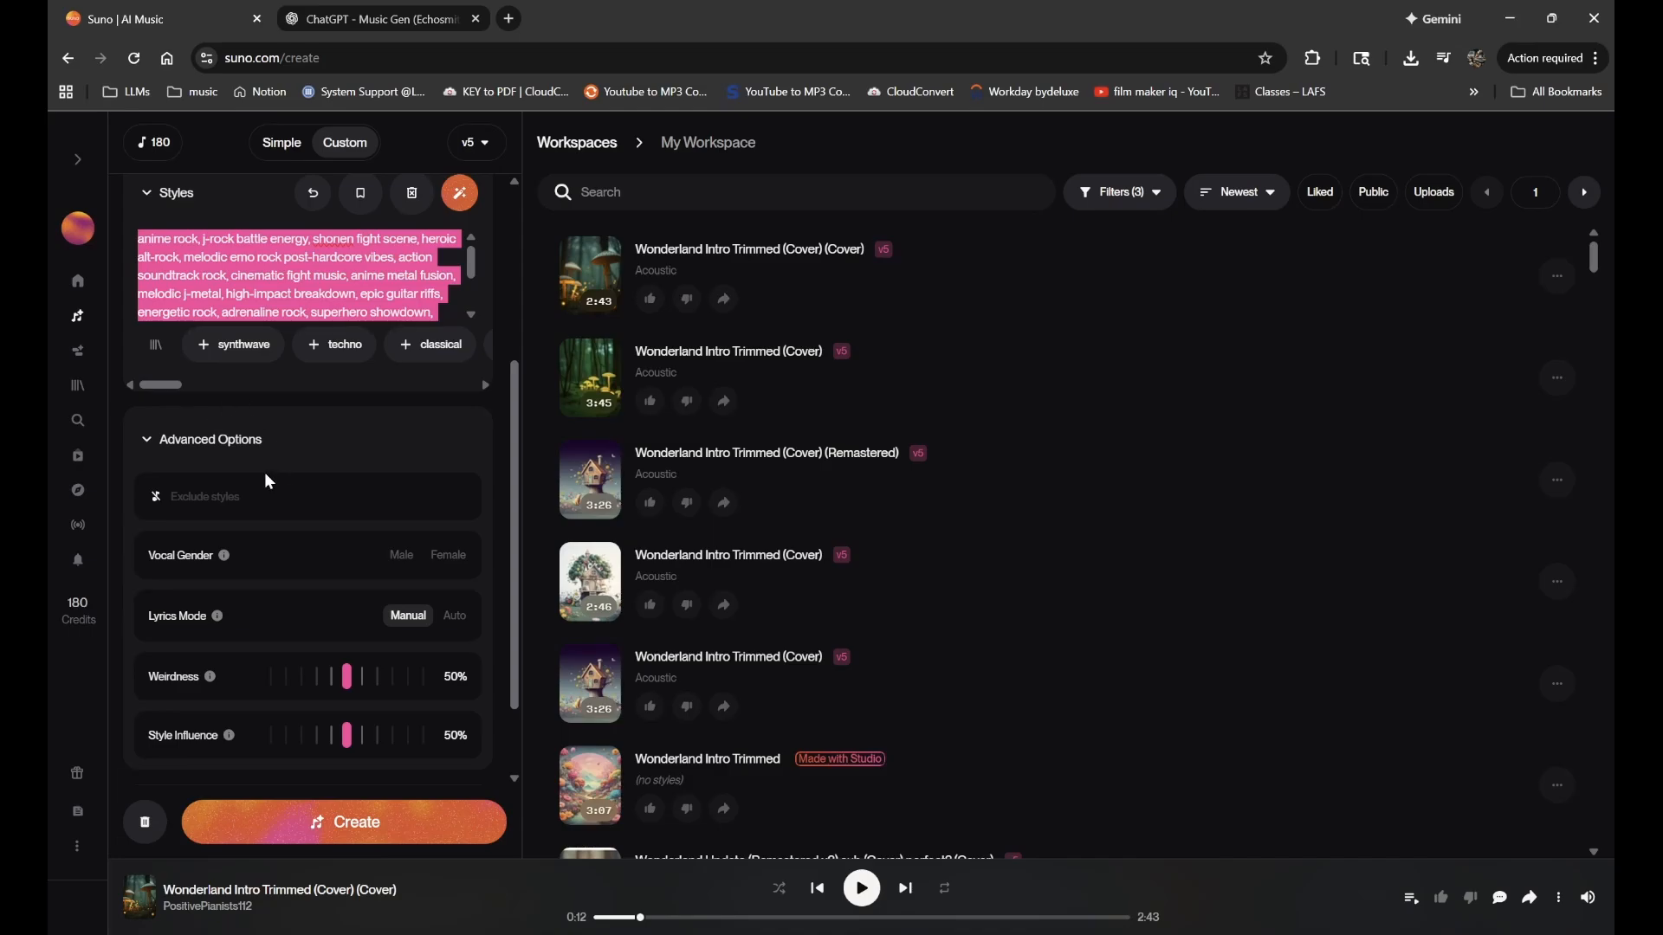
scroll(298, 511, up, 1)
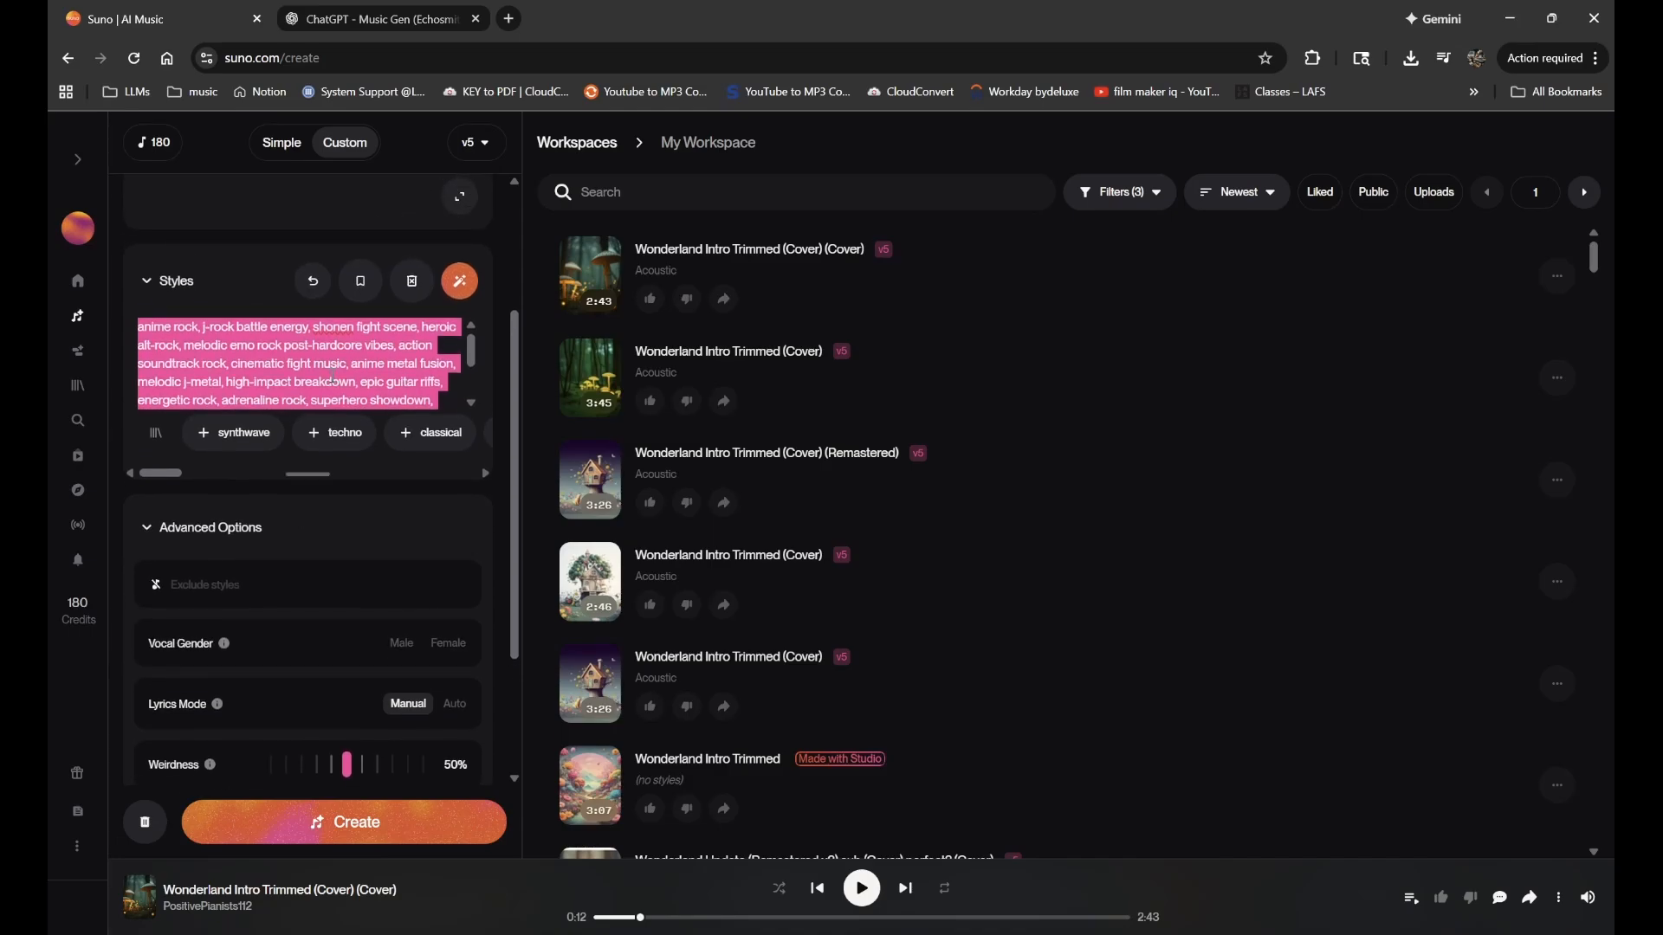
key(BackSpace)
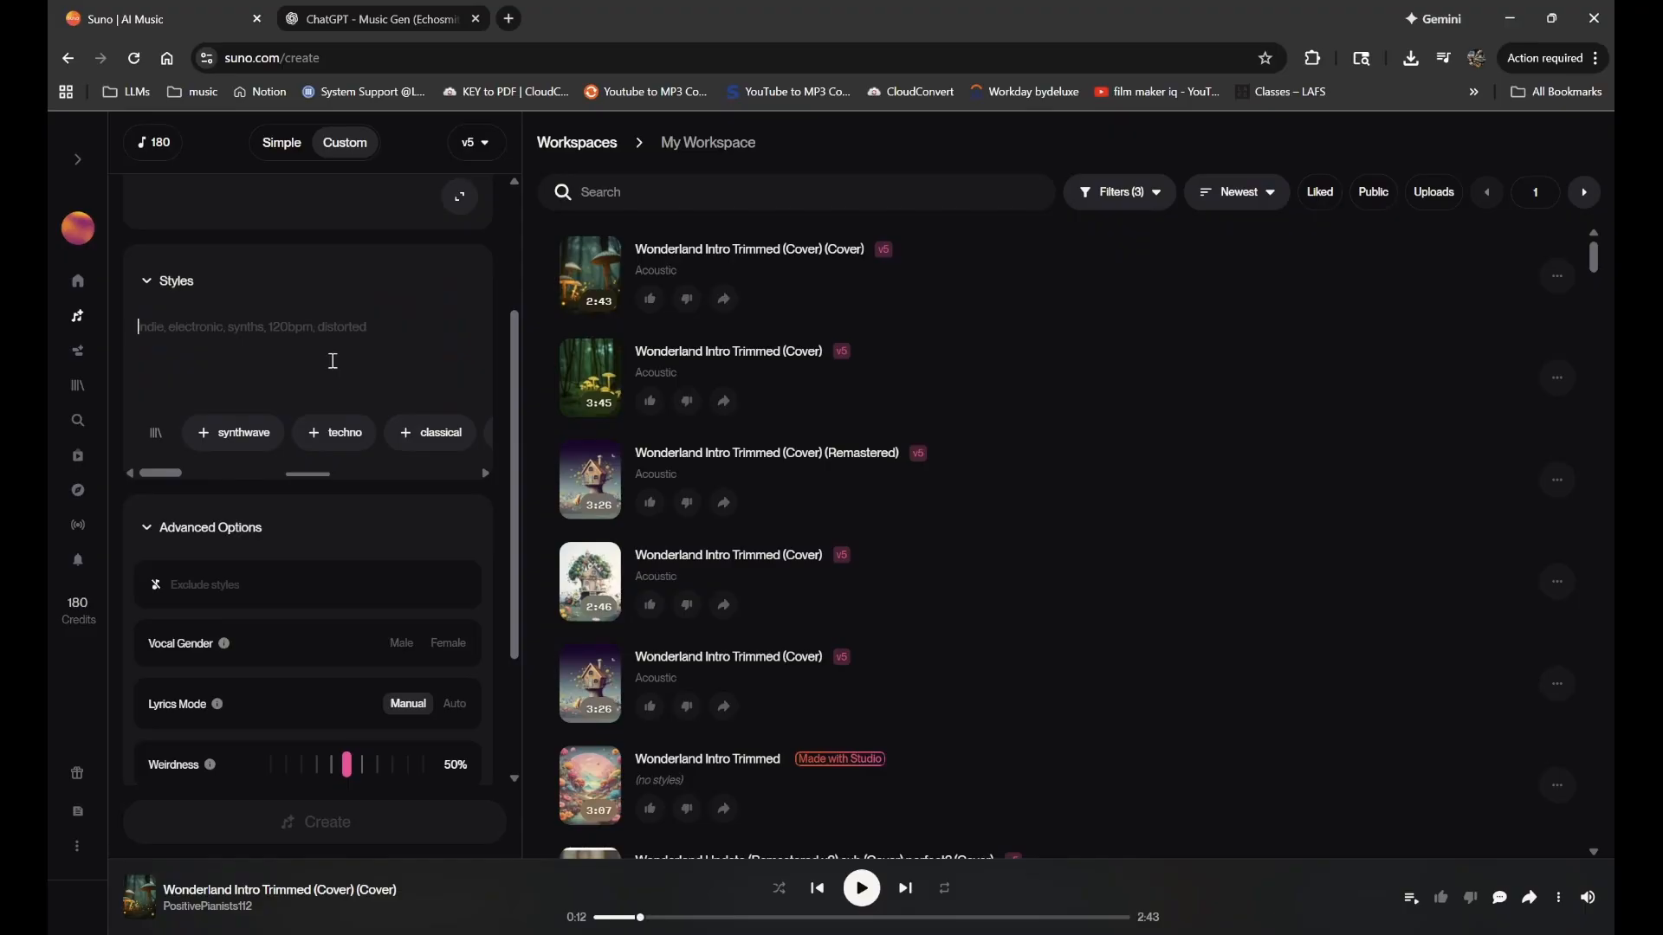
- Review the long breakdown description and the tag list in the ChatGPT chat and return to Suno
click(387, 12)
scroll(694, 348, up, 2)
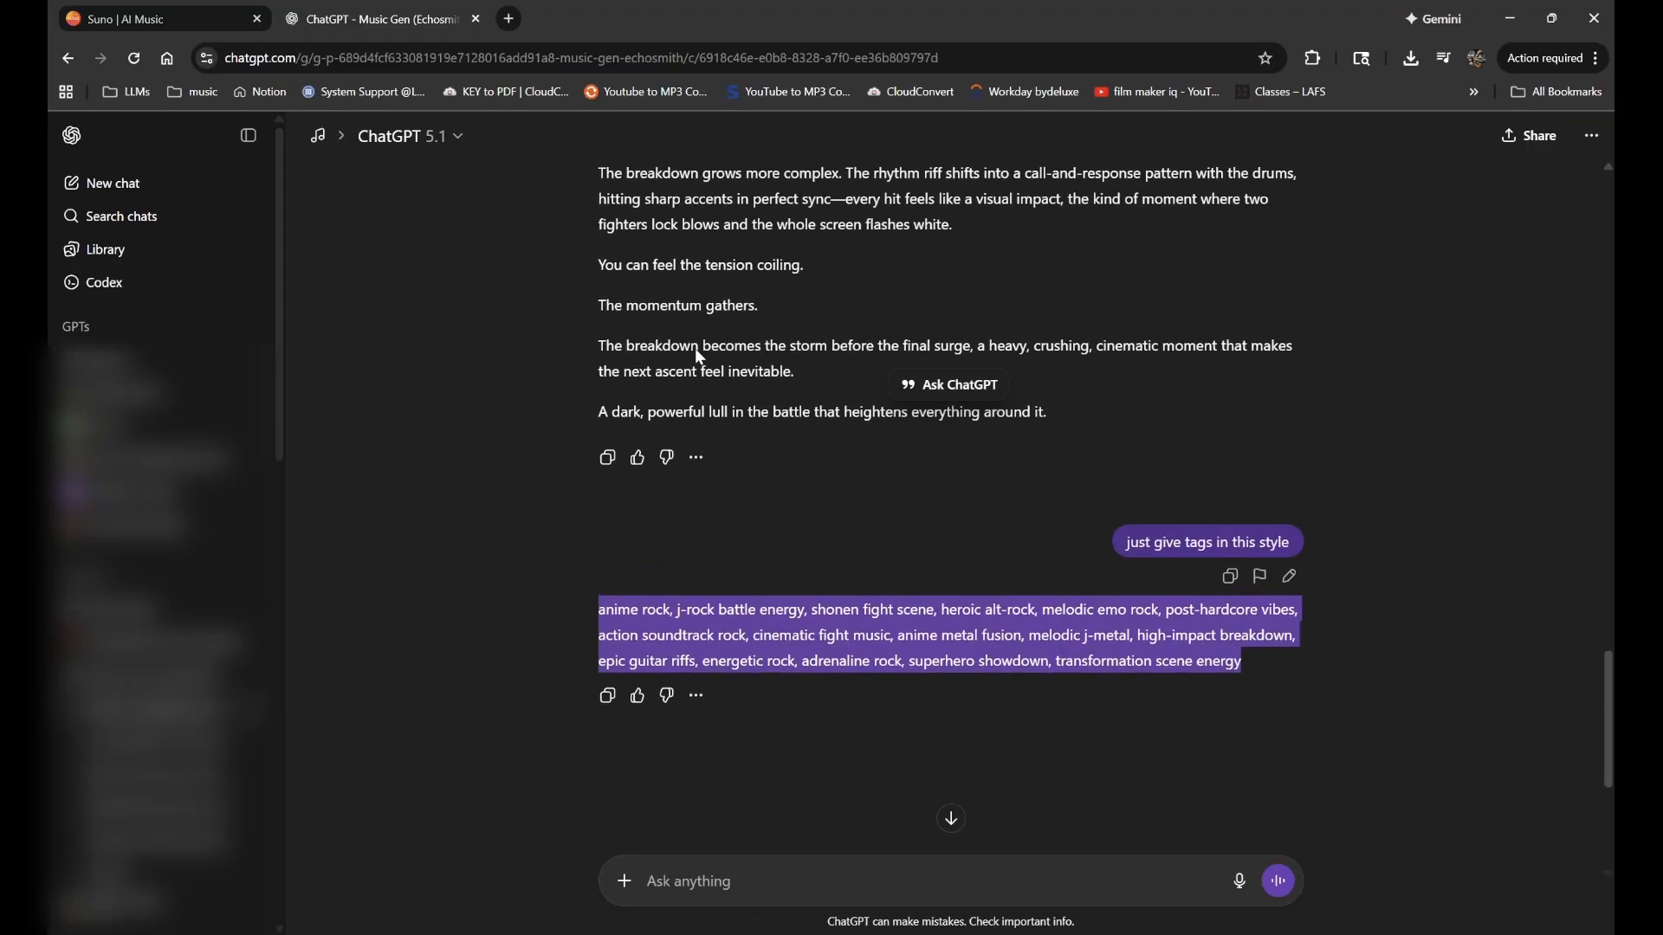
scroll(700, 355, up, 2)
scroll(856, 394, down, 4)
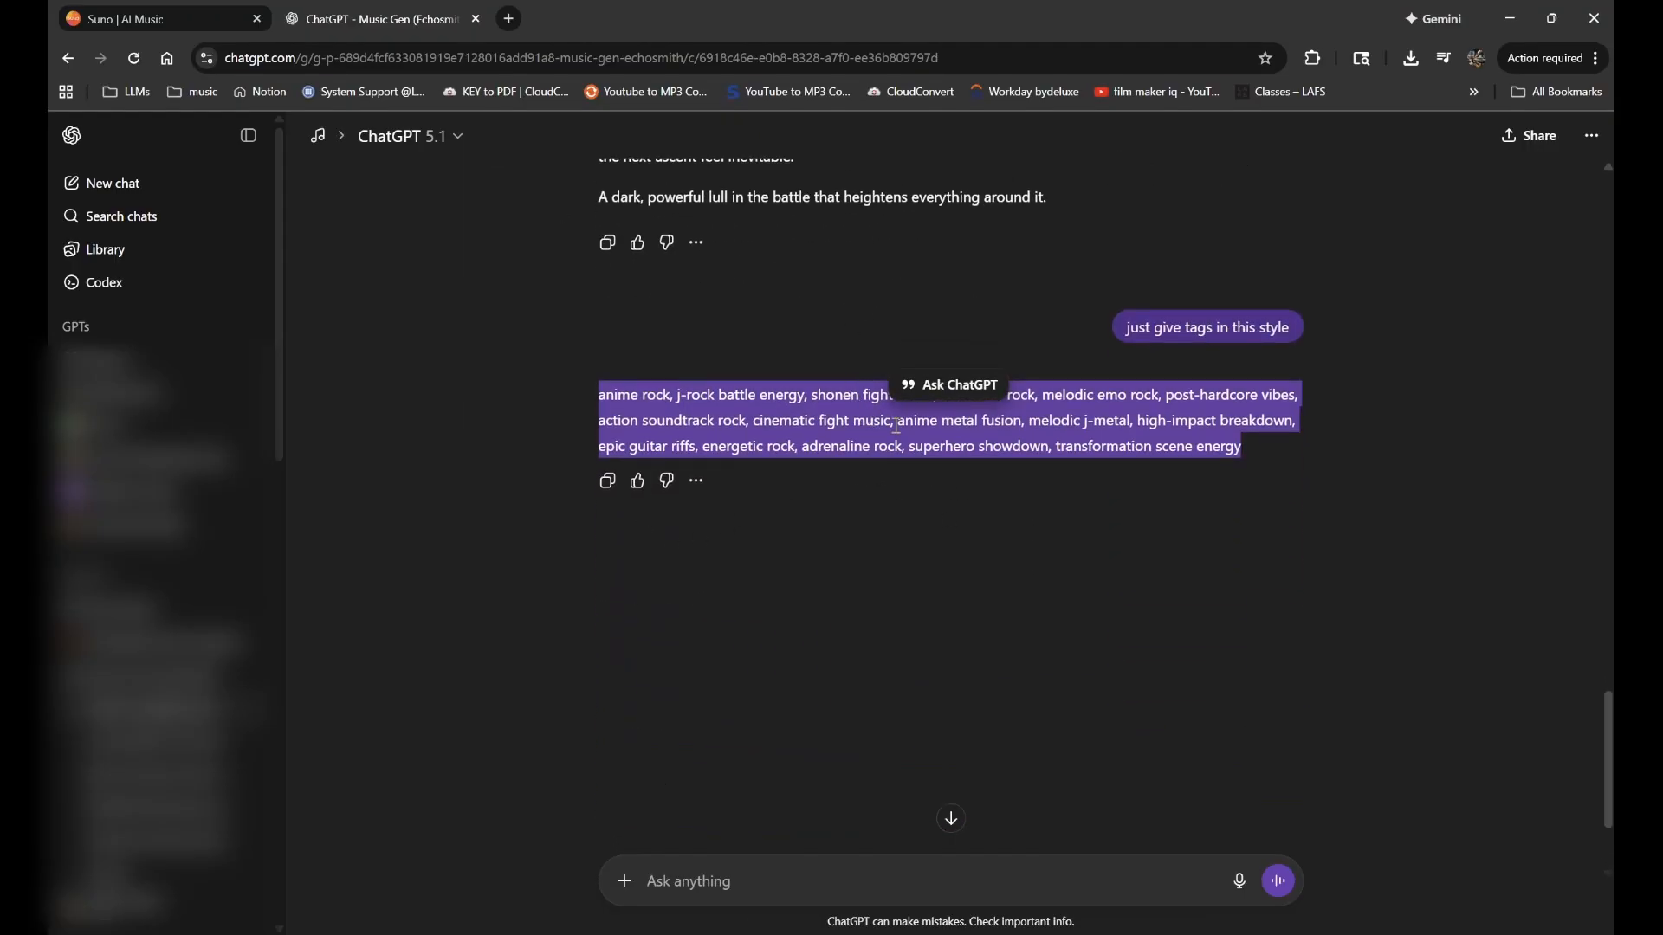
scroll(896, 424, up, 3)
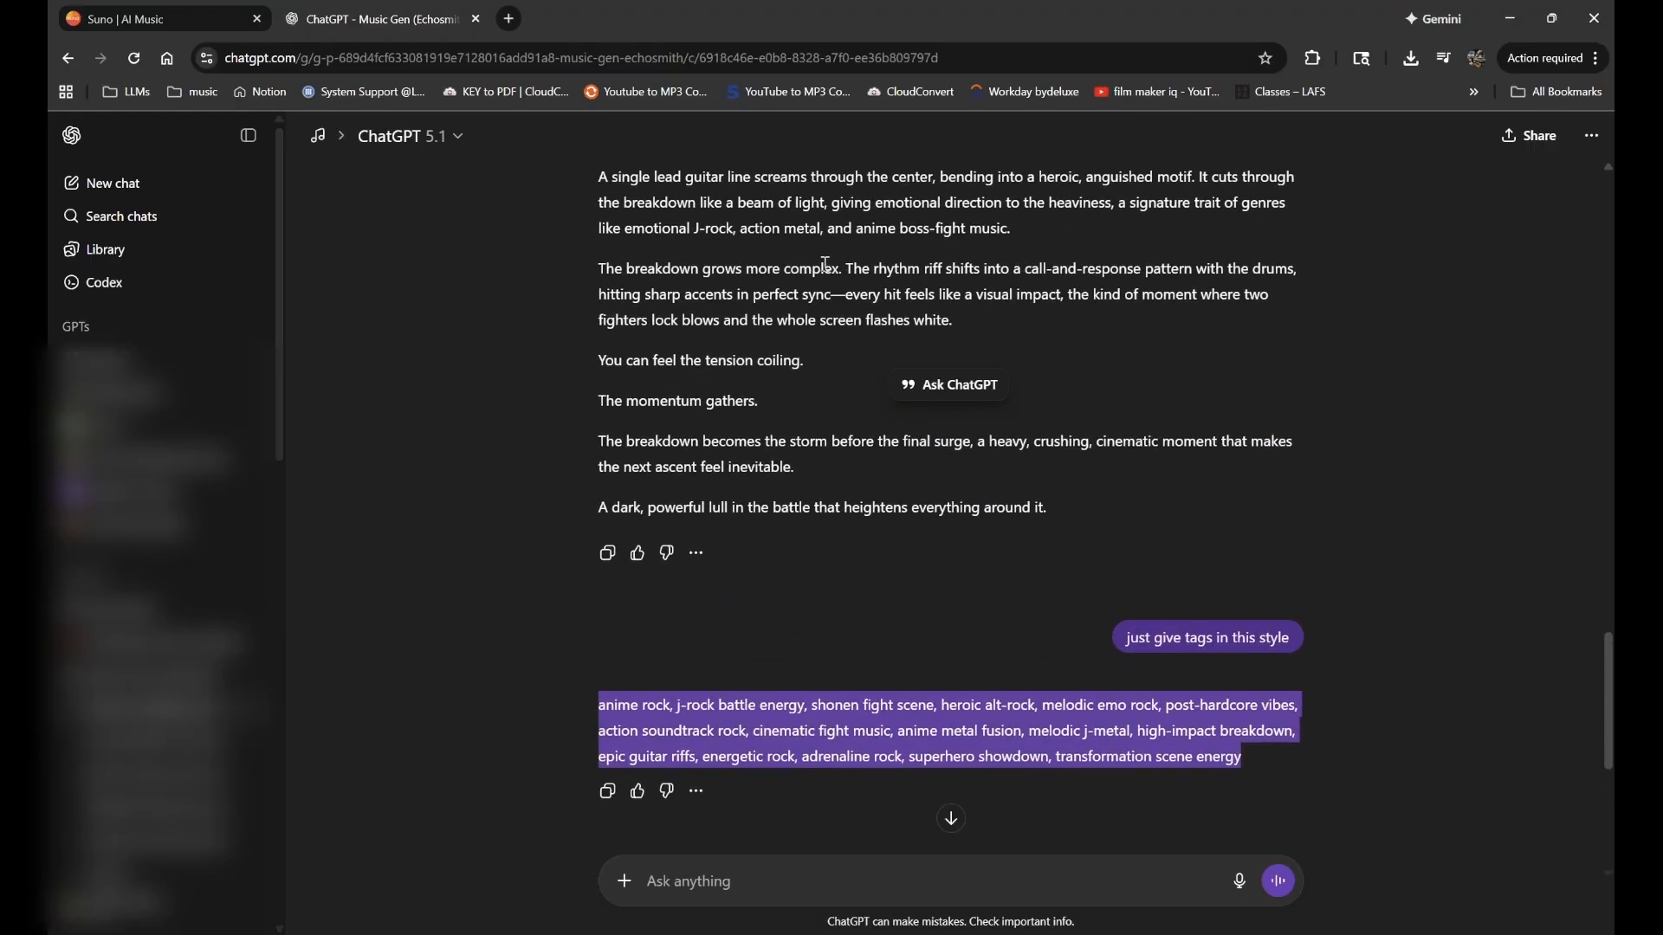
click(130, 18)
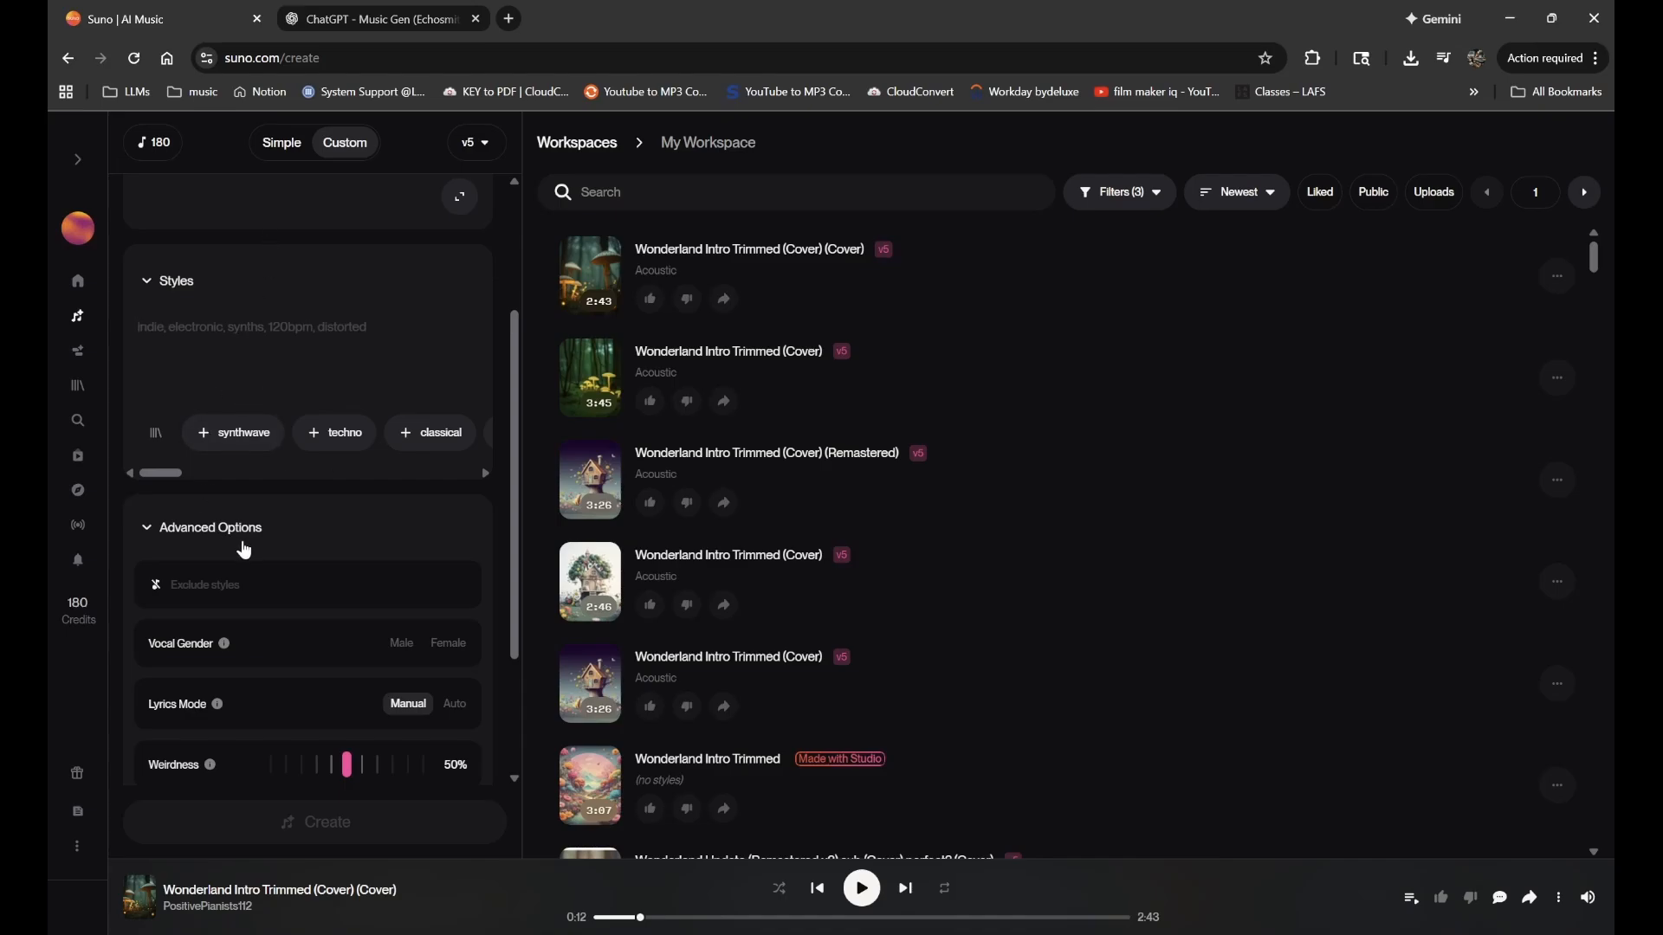
- Try the song's Weirdness at 0% and 28%, returning it to 50% each time
scroll(243, 551, down, 2)
mouse_move(215, 619)
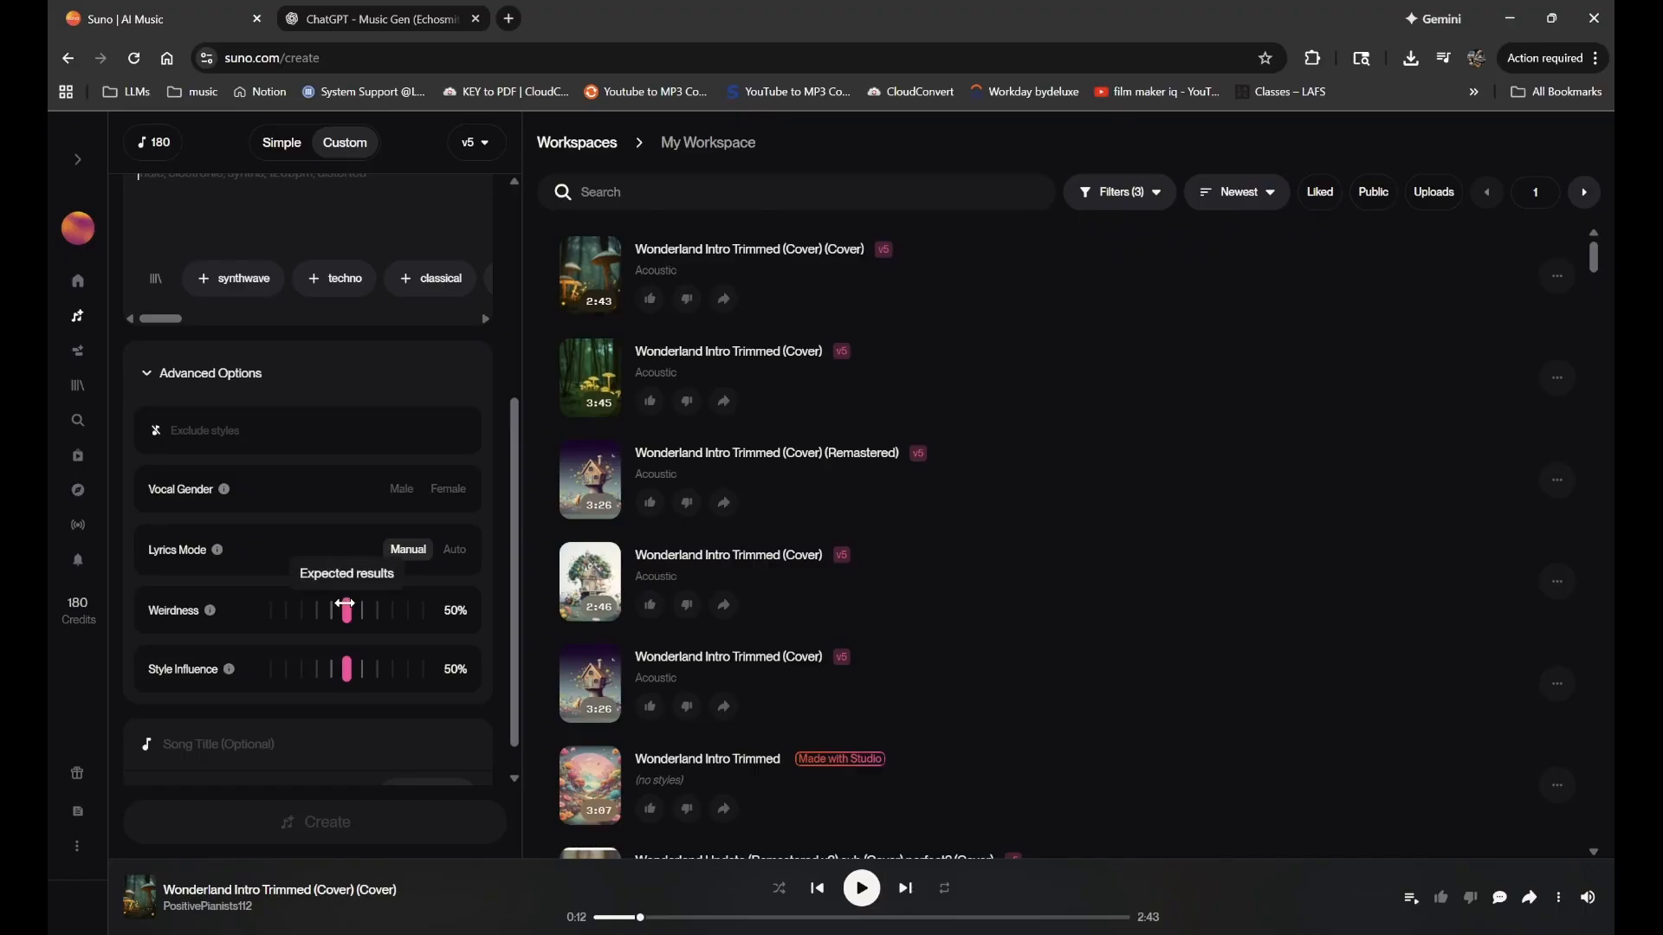
click(337, 610)
drag(337, 610, 262, 643)
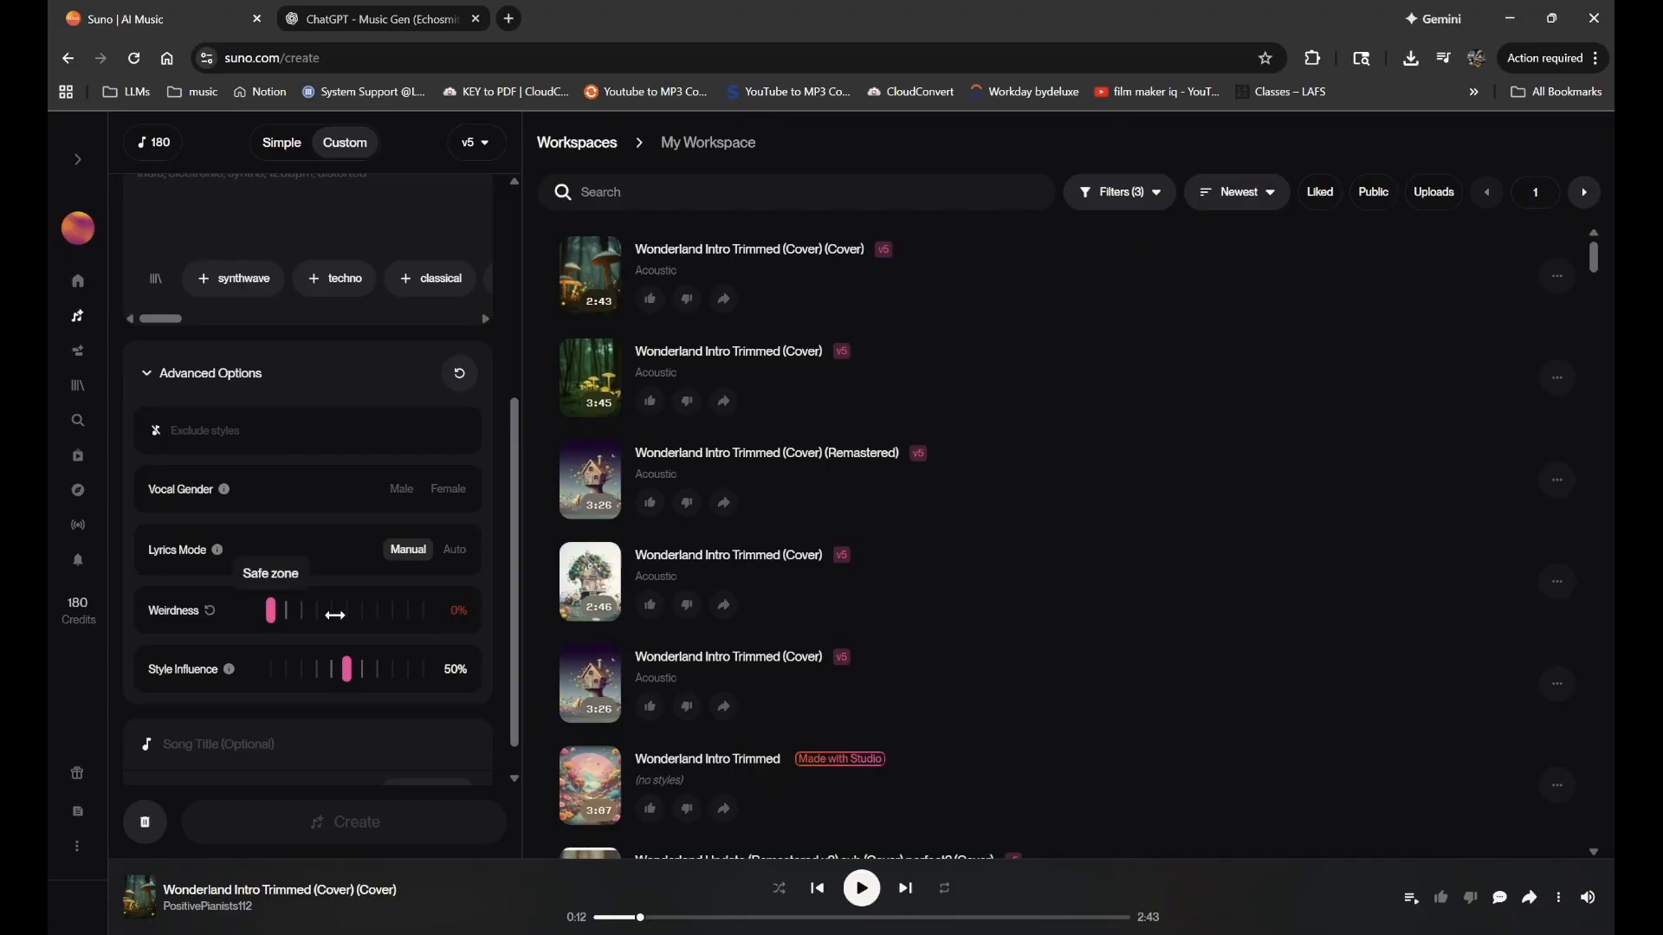
drag(323, 608, 218, 580)
drag(272, 613, 273, 616)
drag(287, 608, 347, 610)
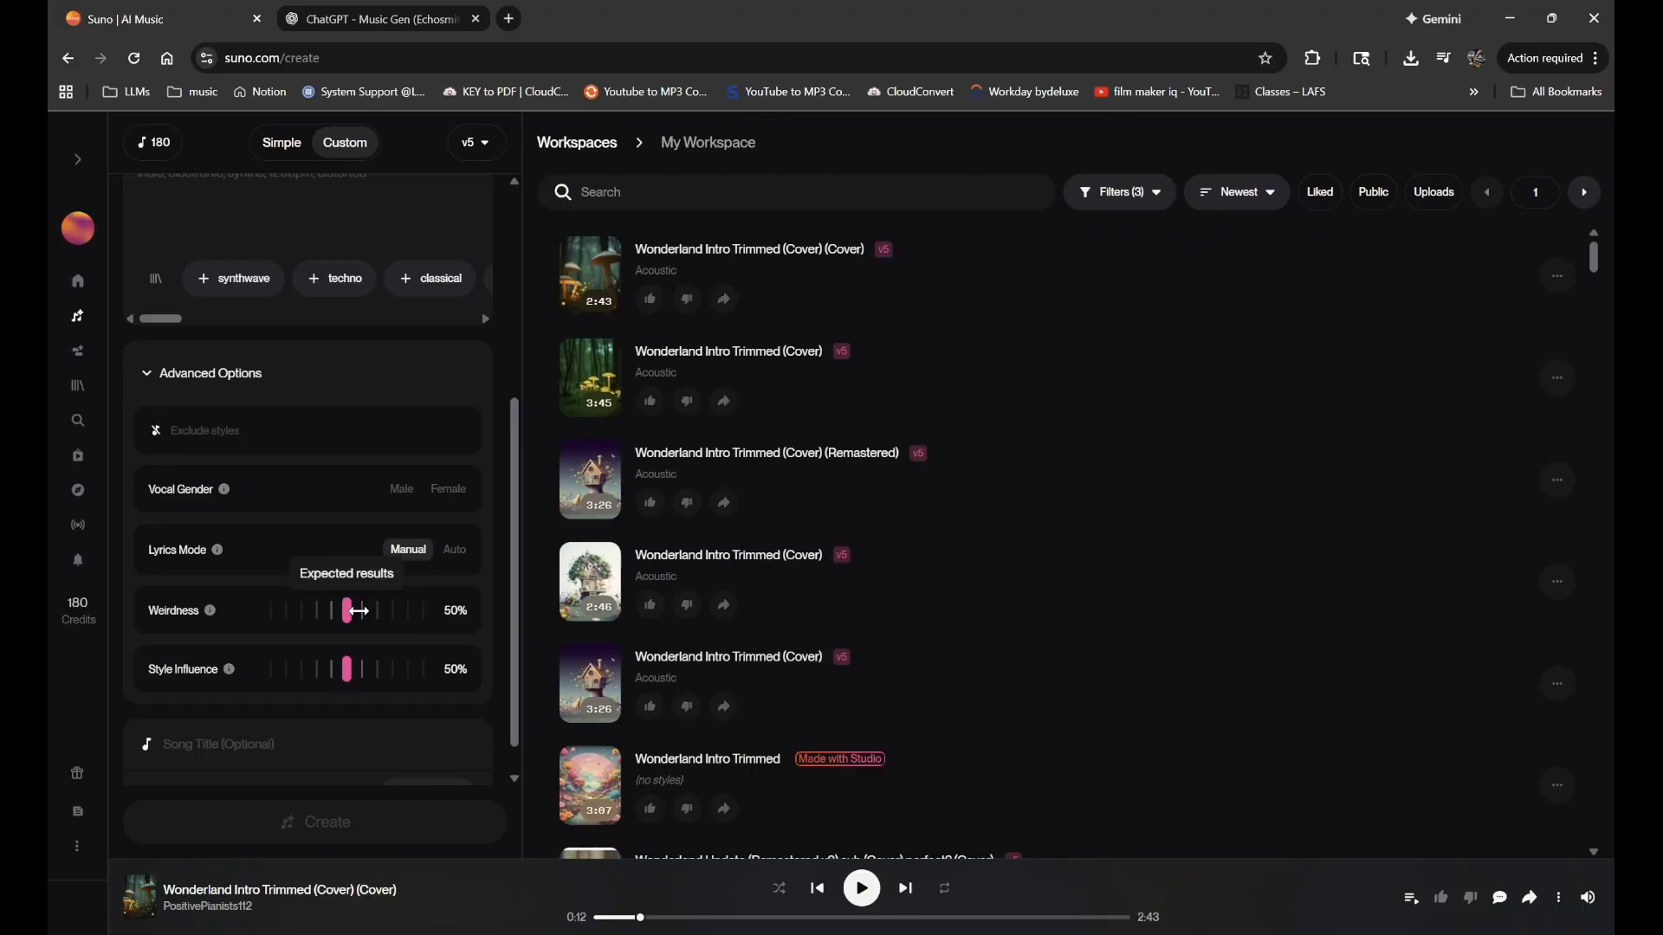
drag(358, 610, 325, 627)
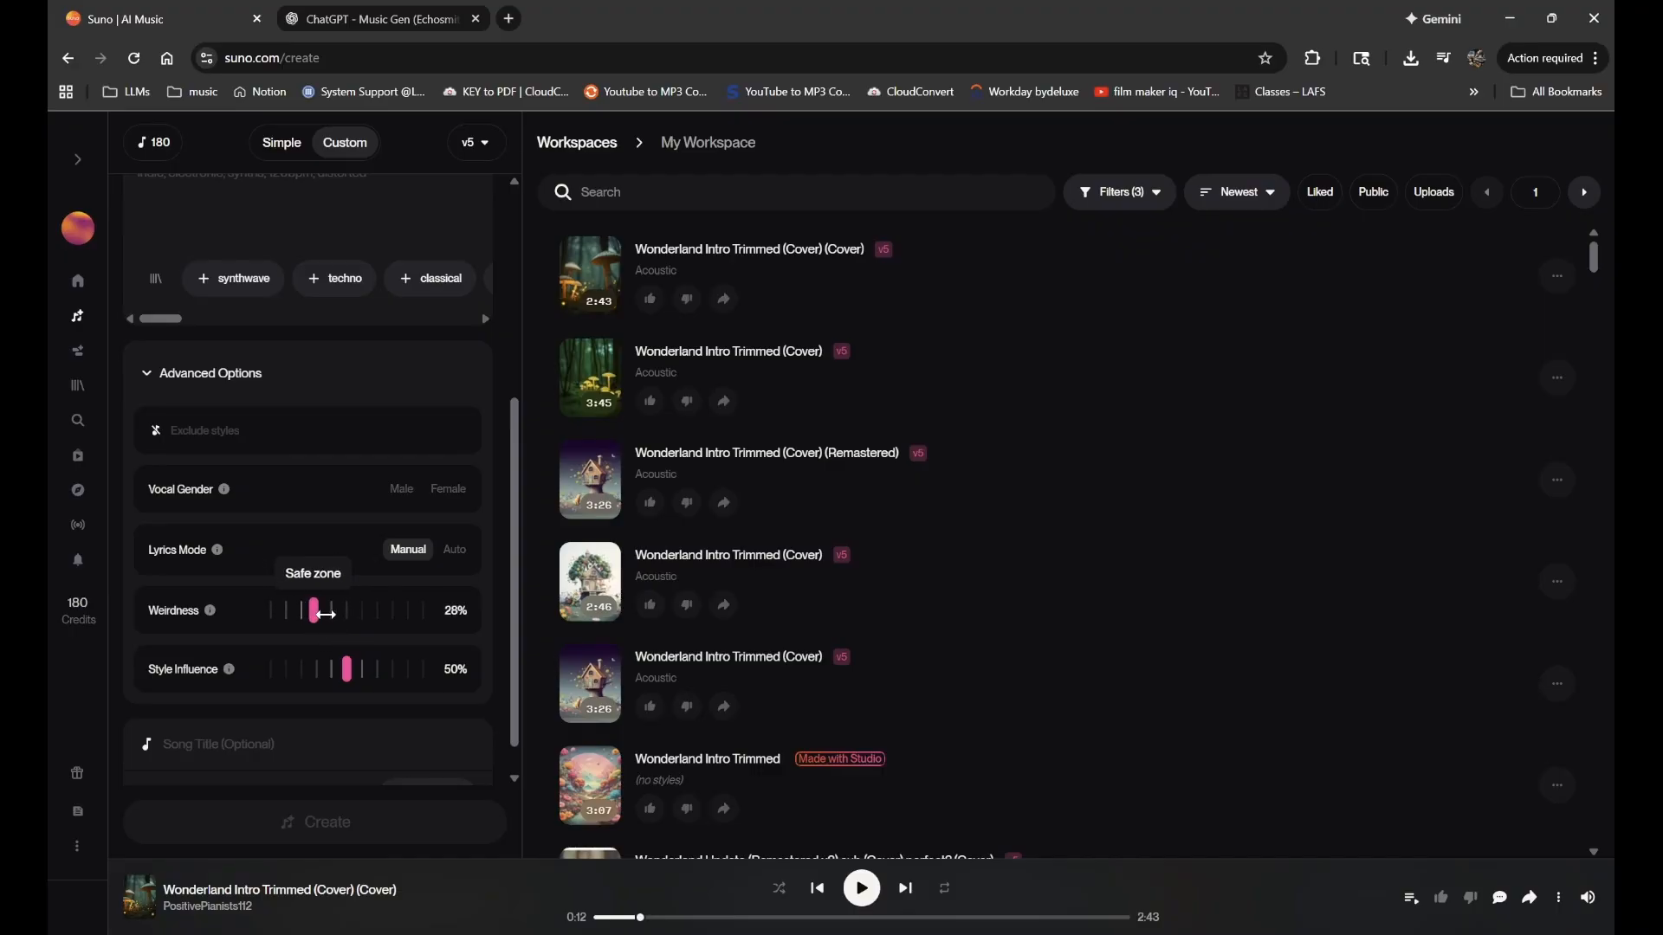
mouse_move(325, 614)
mouse_down()
mouse_move(439, 610)
mouse_move(348, 622)
mouse_up()
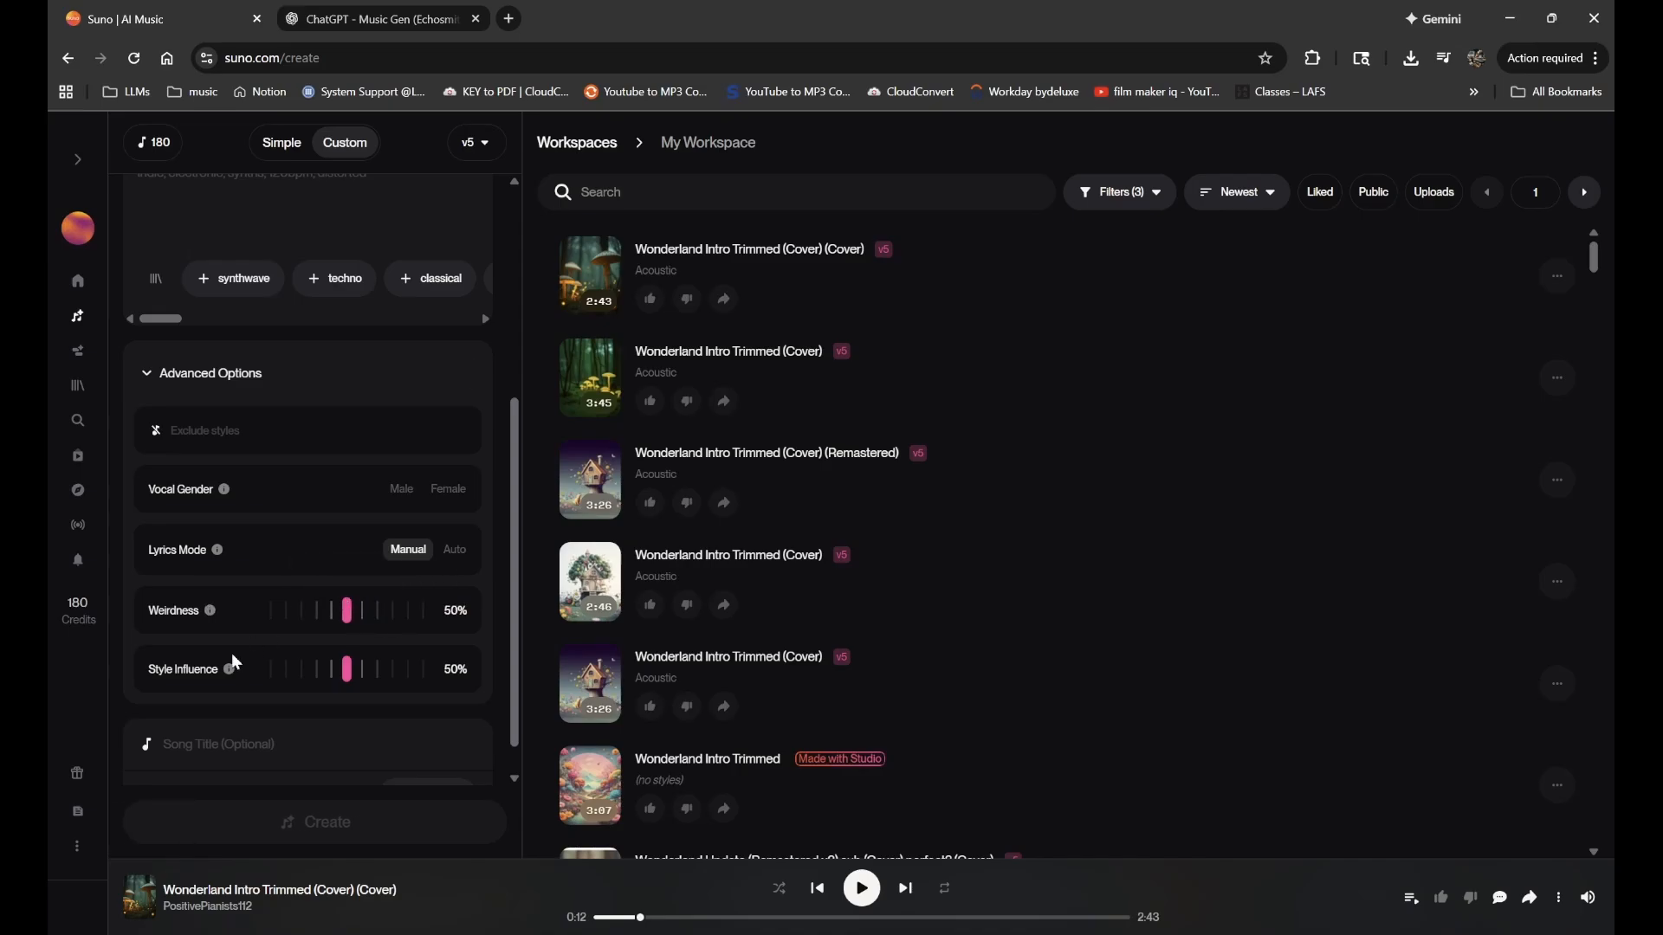
- Enter "acoustic" as the song's style description
scroll(236, 663, down, 1)
mouse_move(232, 639)
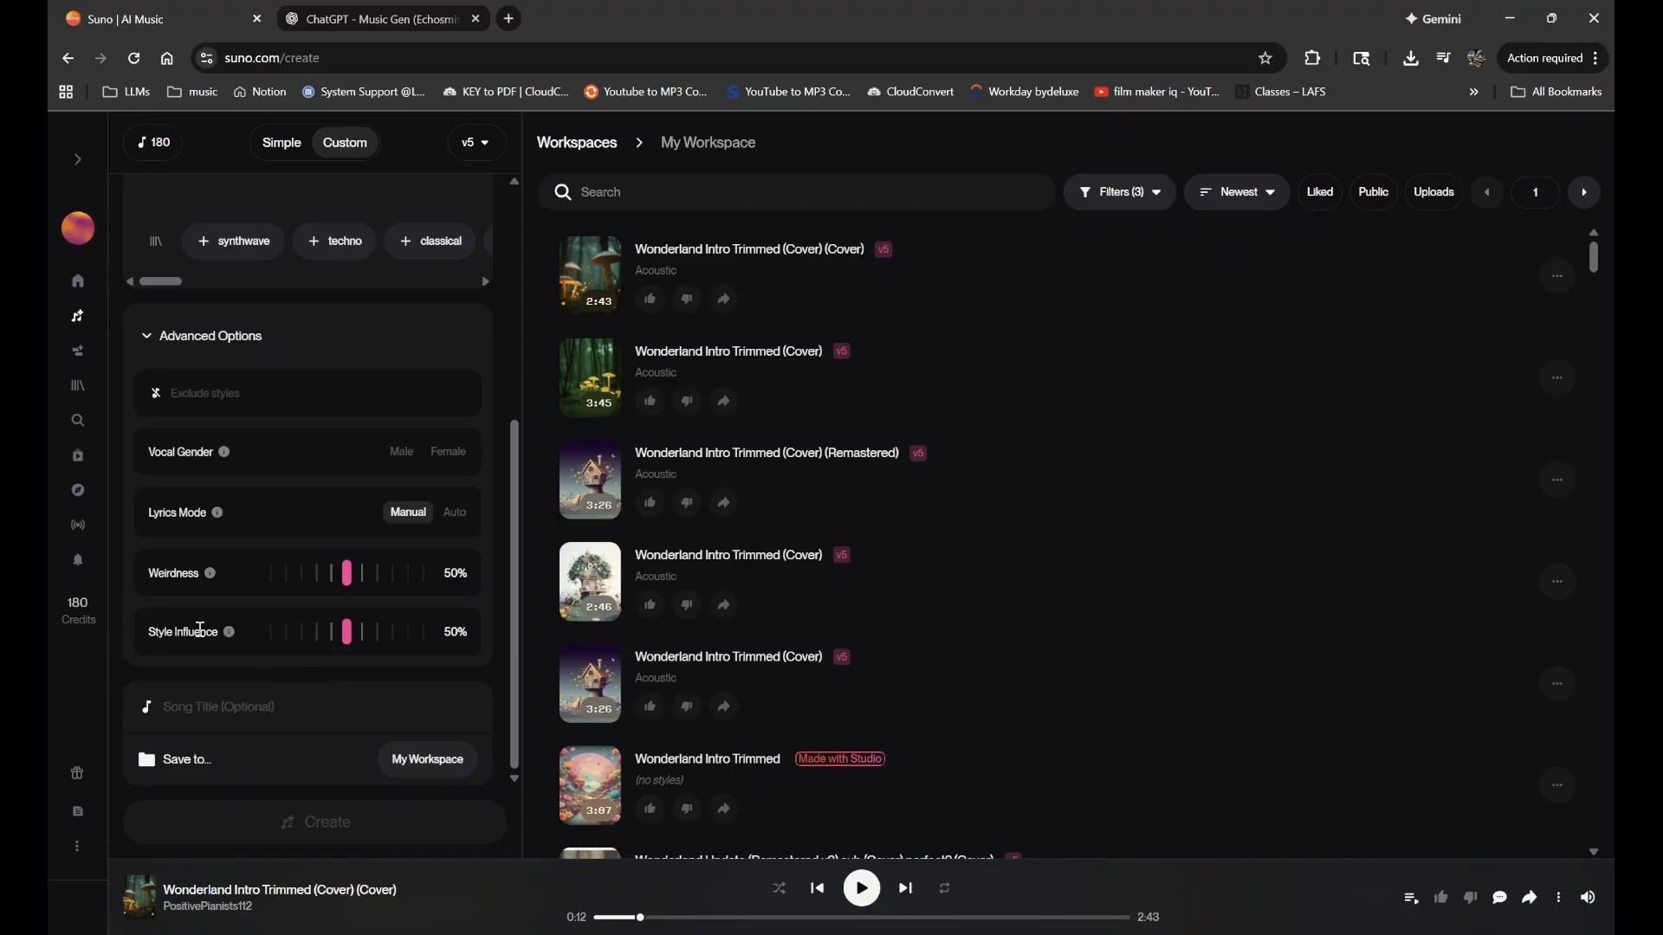
scroll(358, 656, up, 5)
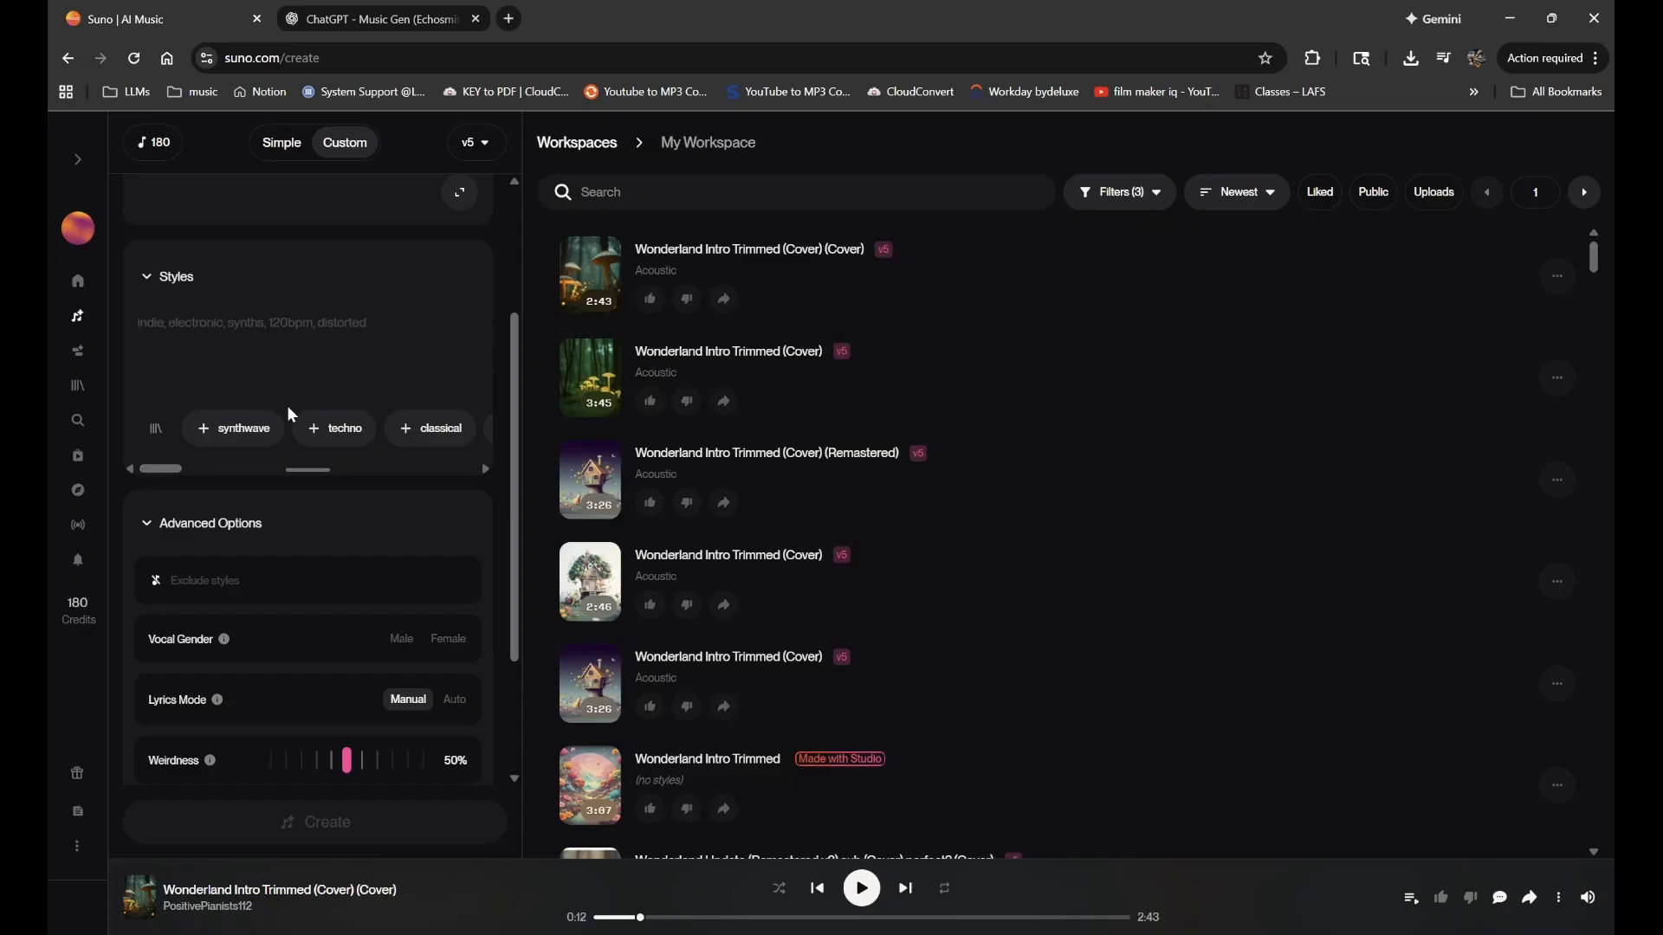
scroll(288, 405, down, 1)
scroll(263, 385, up, 1)
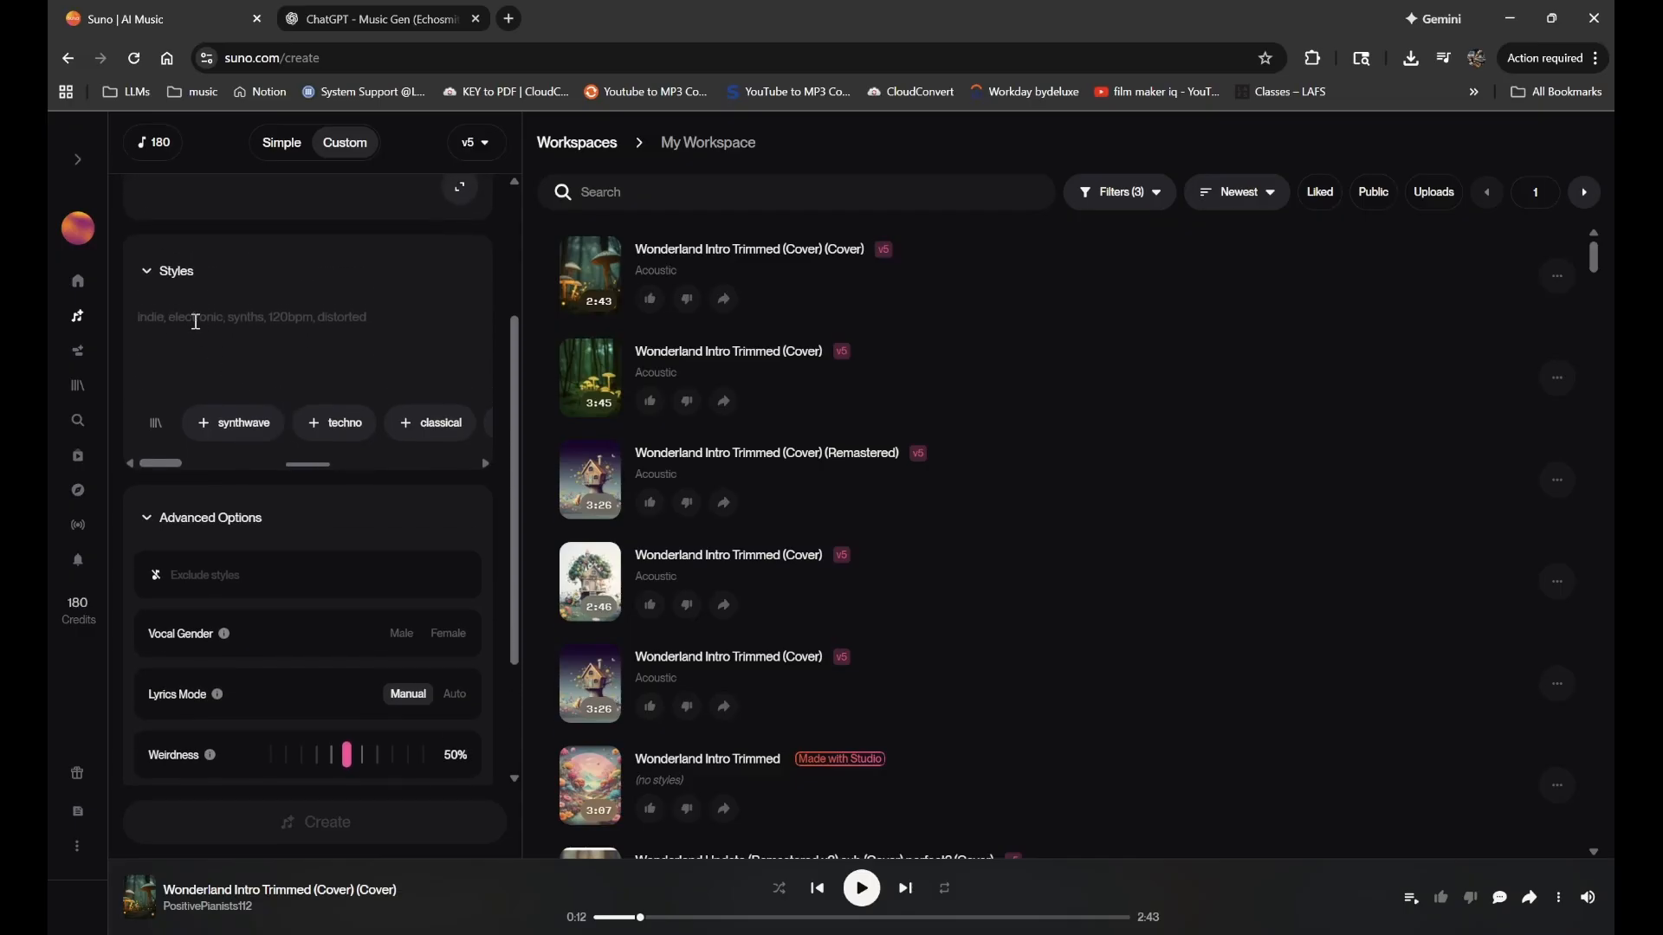
click(331, 389)
text(acoustic)
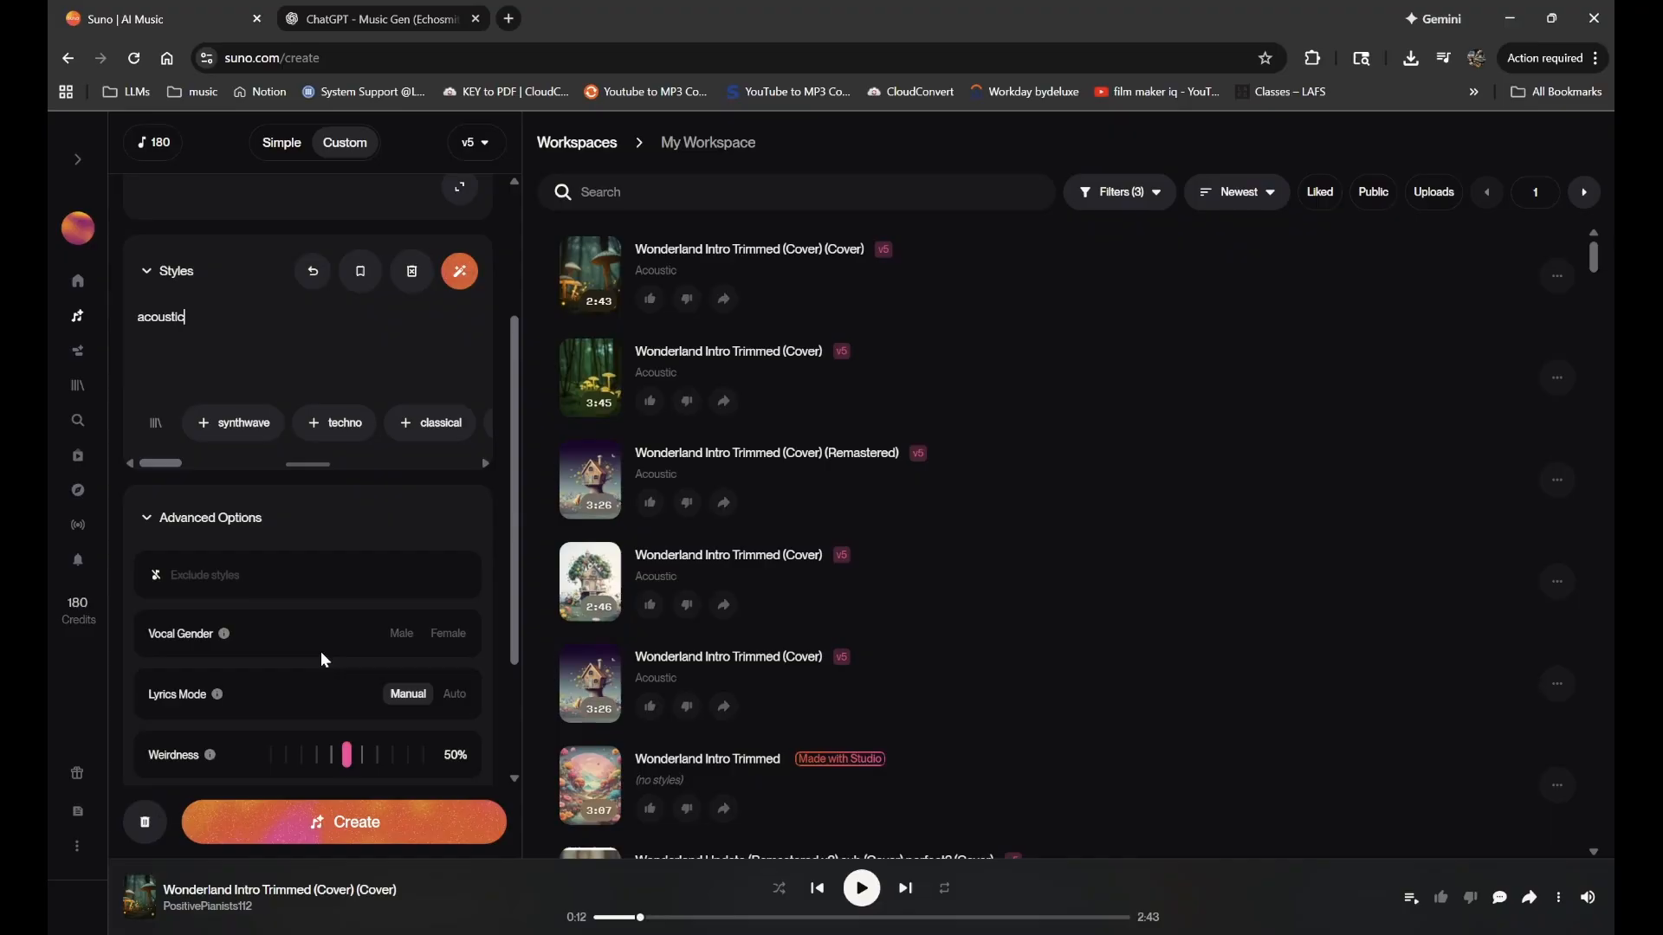
scroll(326, 662, down, 3)
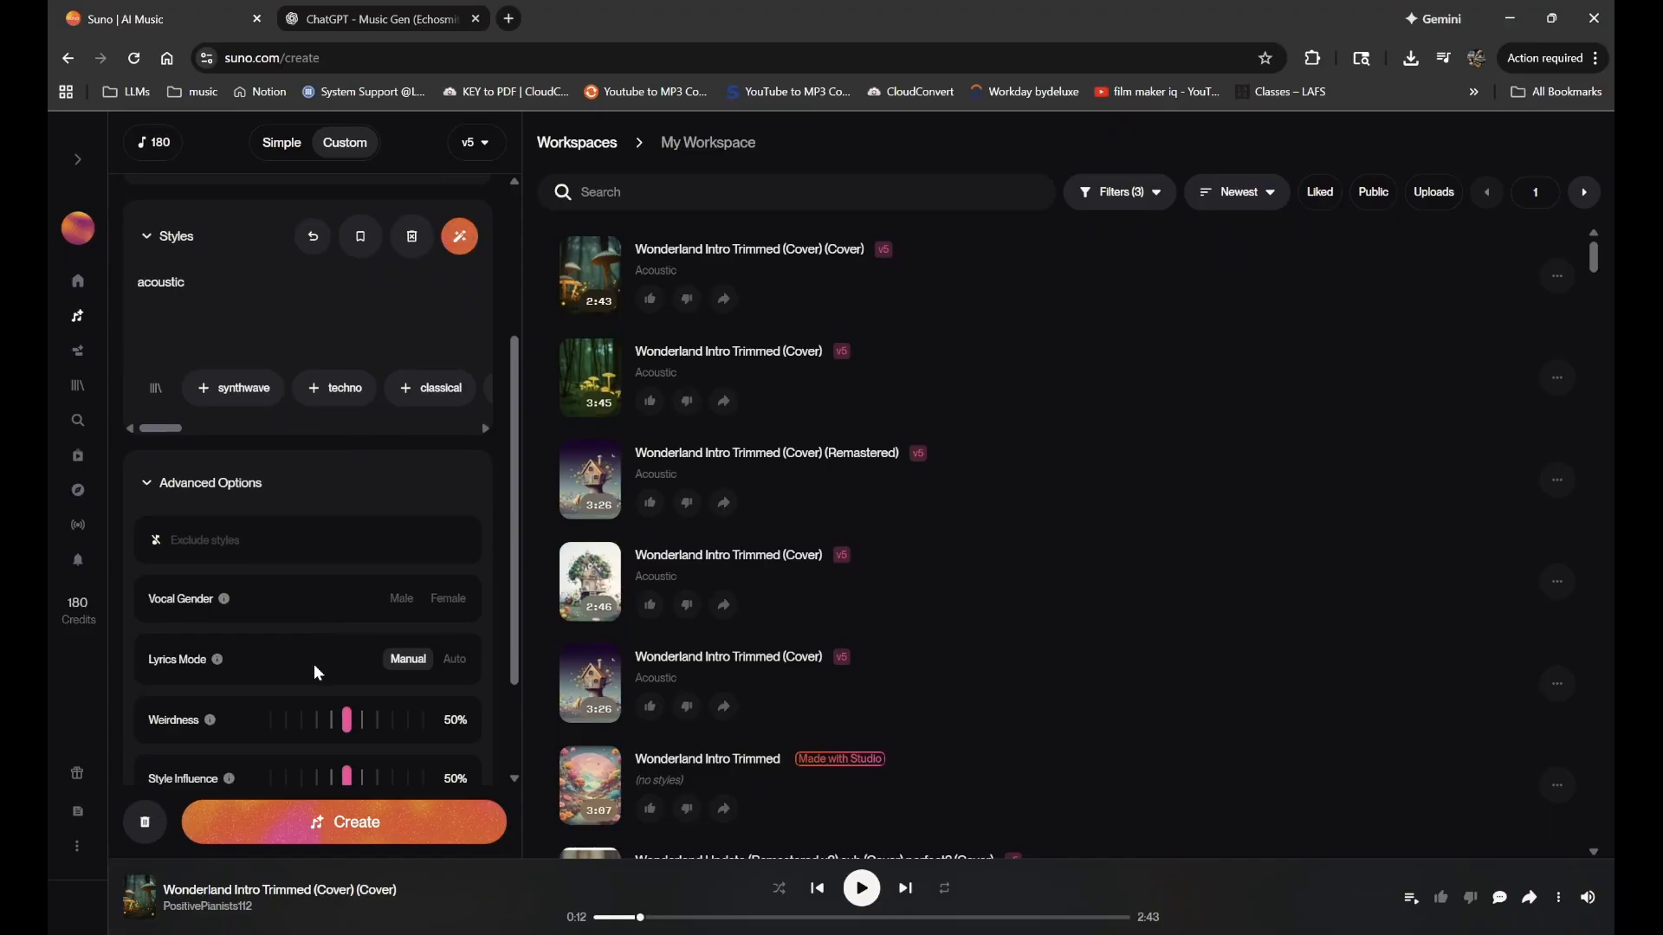
scroll(338, 620, up, 3)
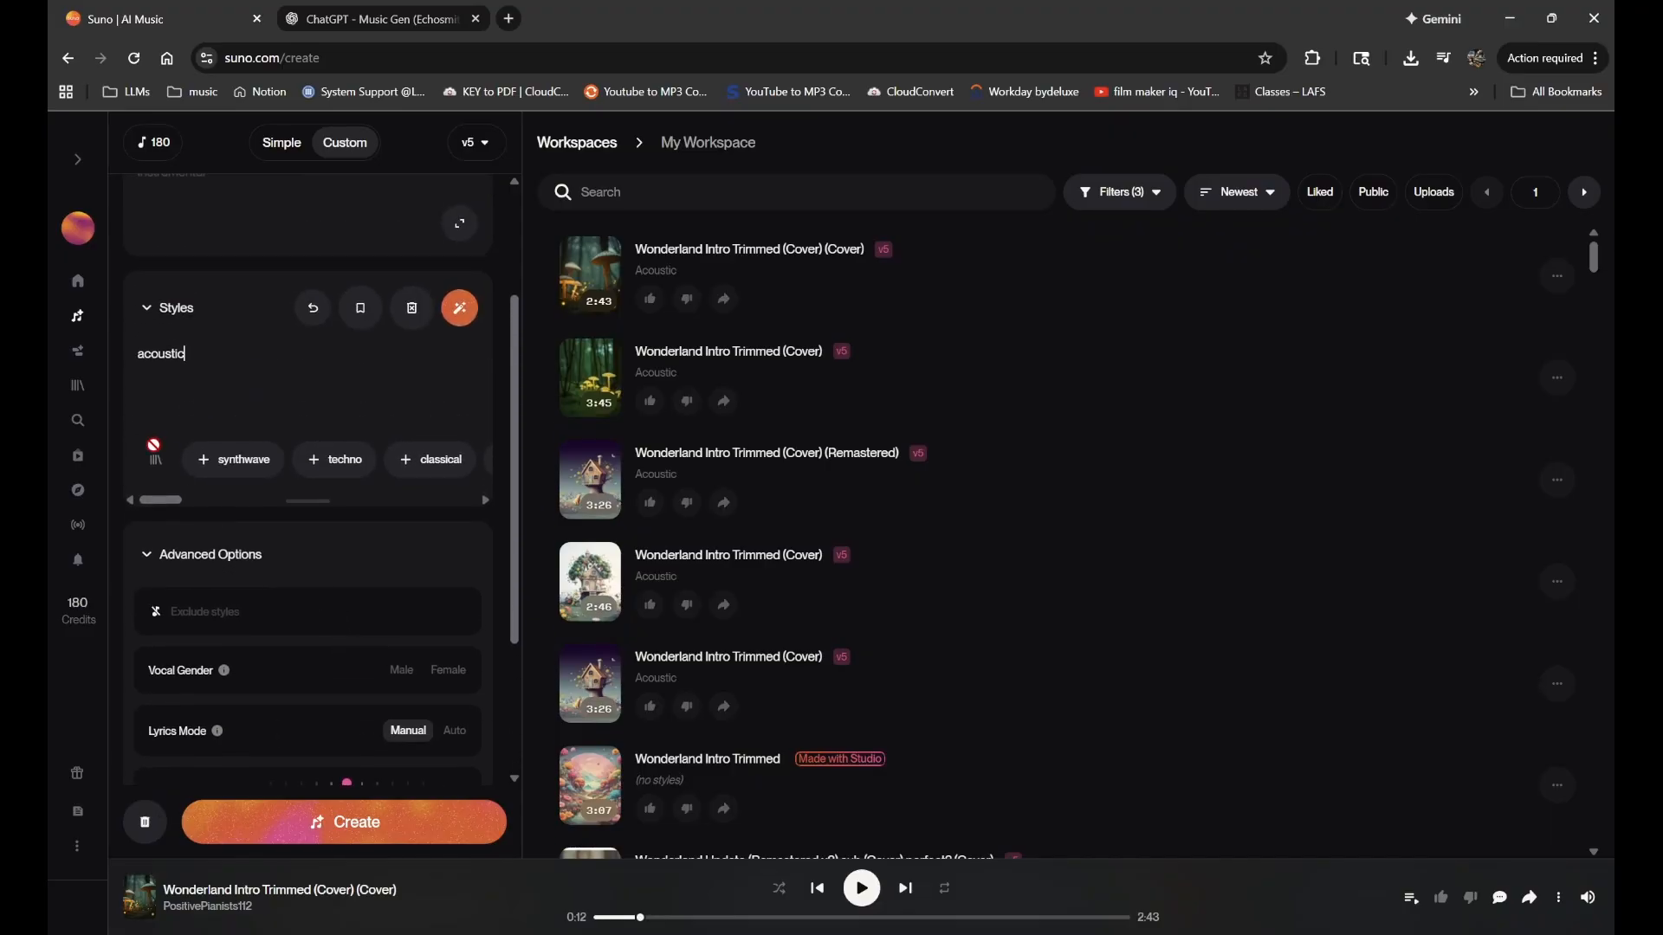
click(135, 355)
text(fu)
key(BackSpace)
key(BackSpace)
click(255, 611)
text(dr)
key(BackSpace)
key(BackSpace)
- Try the song's Style Influence at 81% and return it to 50%
scroll(245, 608, down, 2)
drag(336, 664, 381, 681)
scroll(285, 416, up, 1)
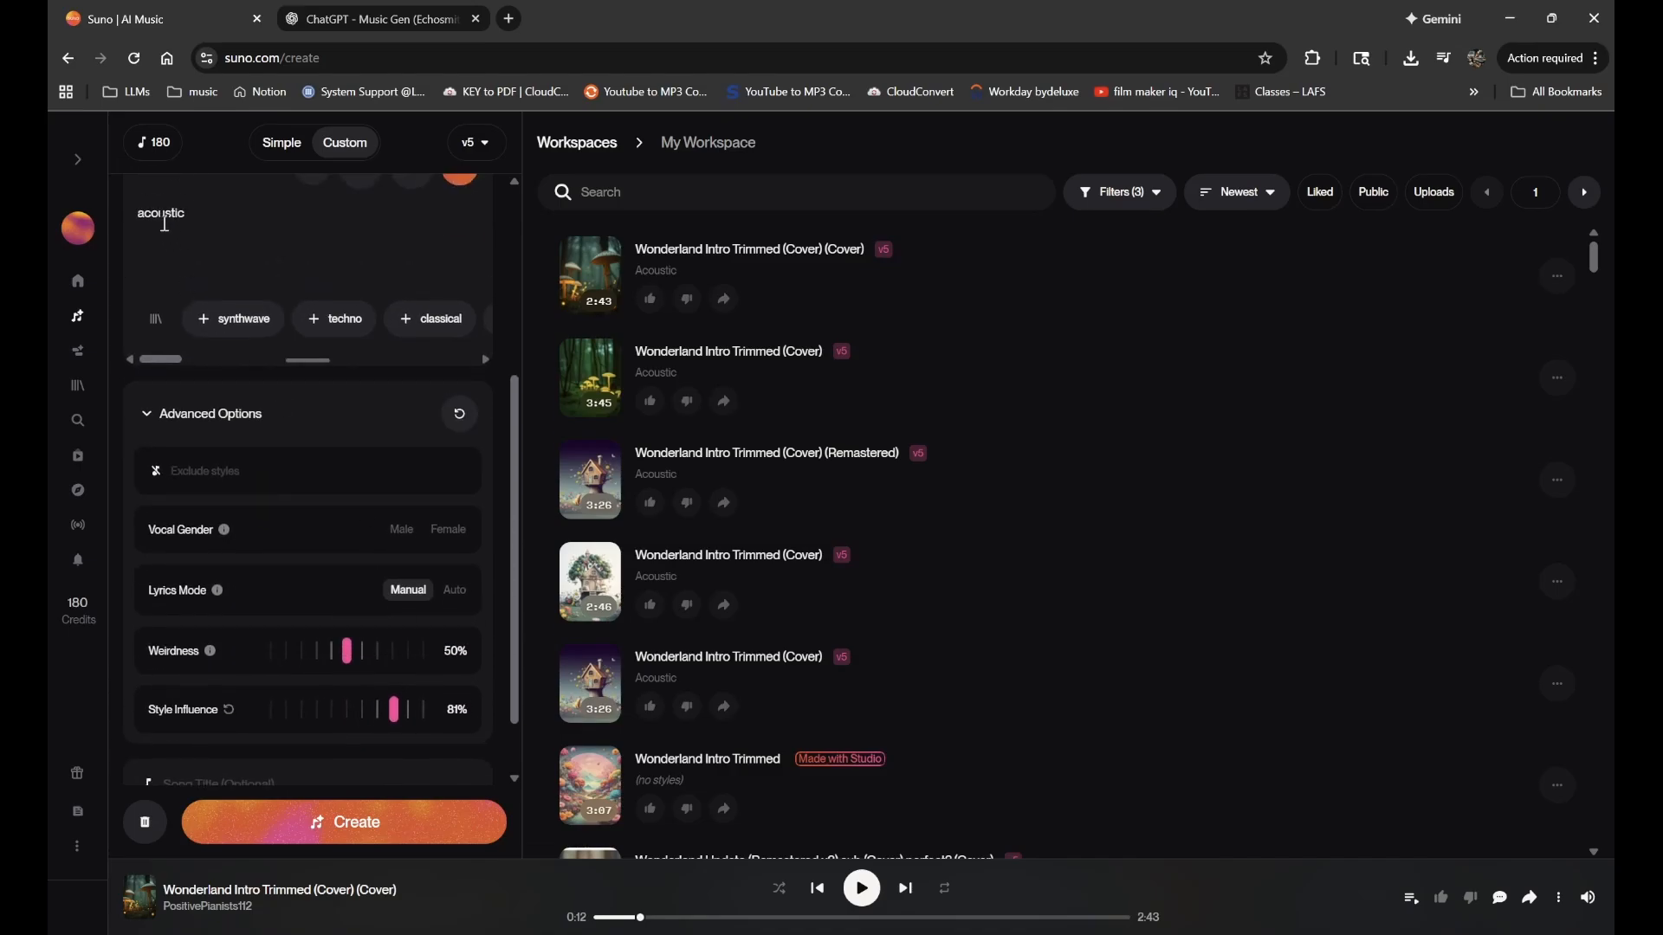
double_click(374, 710)
scroll(372, 736, down, 1)
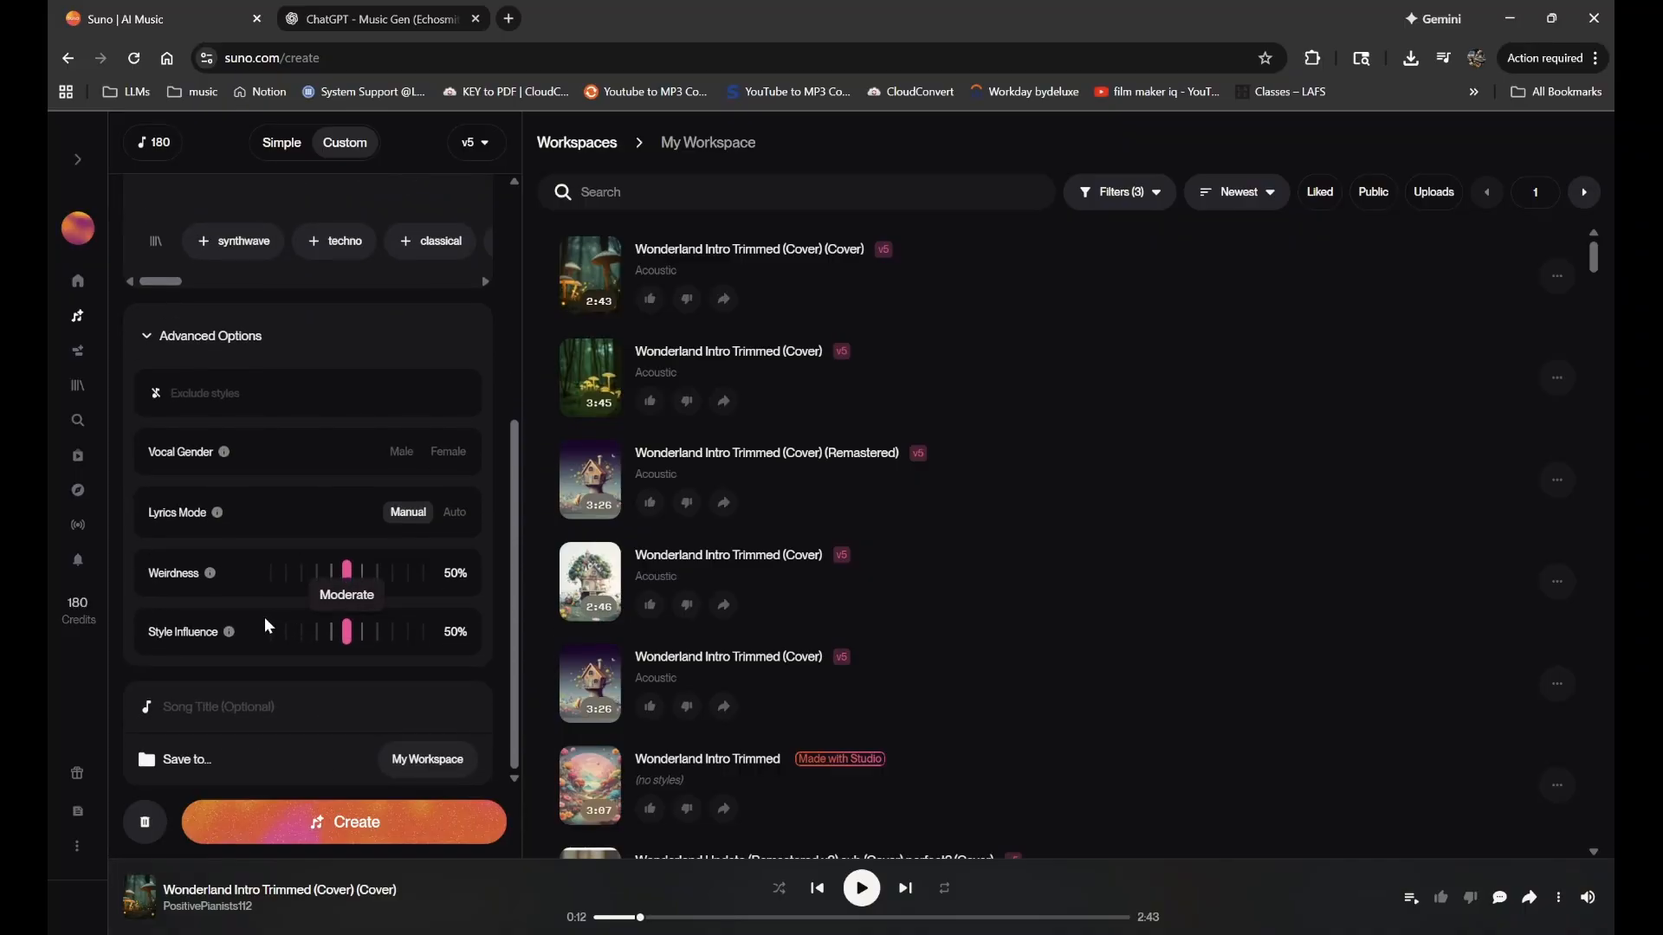
- Try the song's Style Influence at 26% and return it to 50%
scroll(239, 632, up, 1)
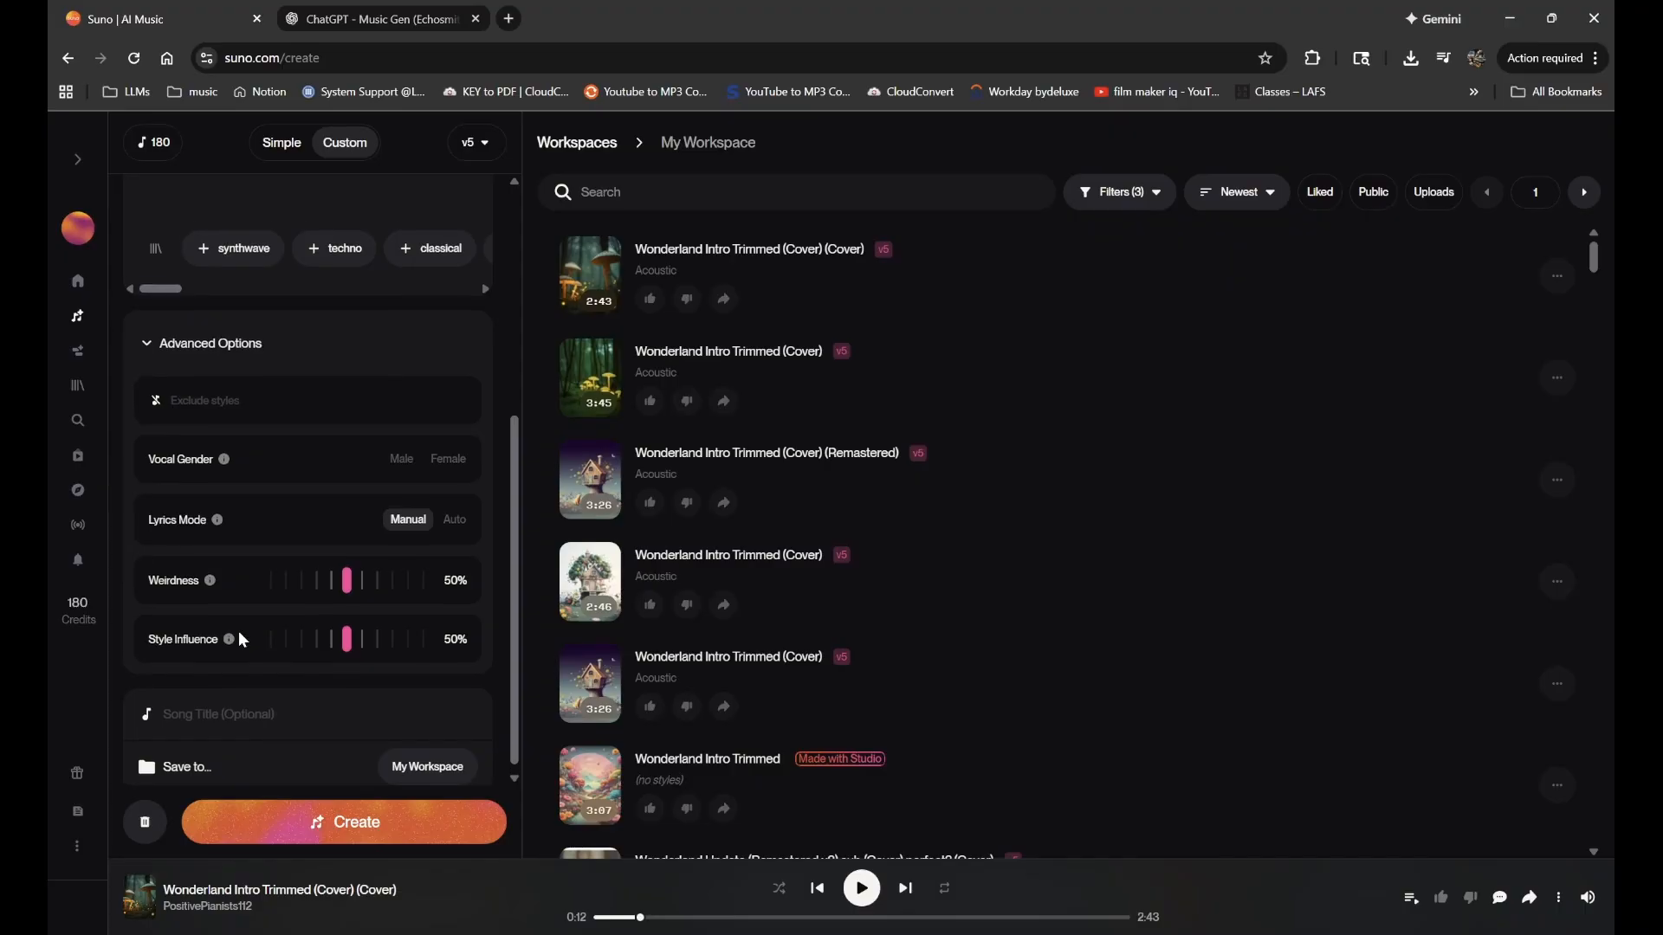
scroll(237, 630, up, 1)
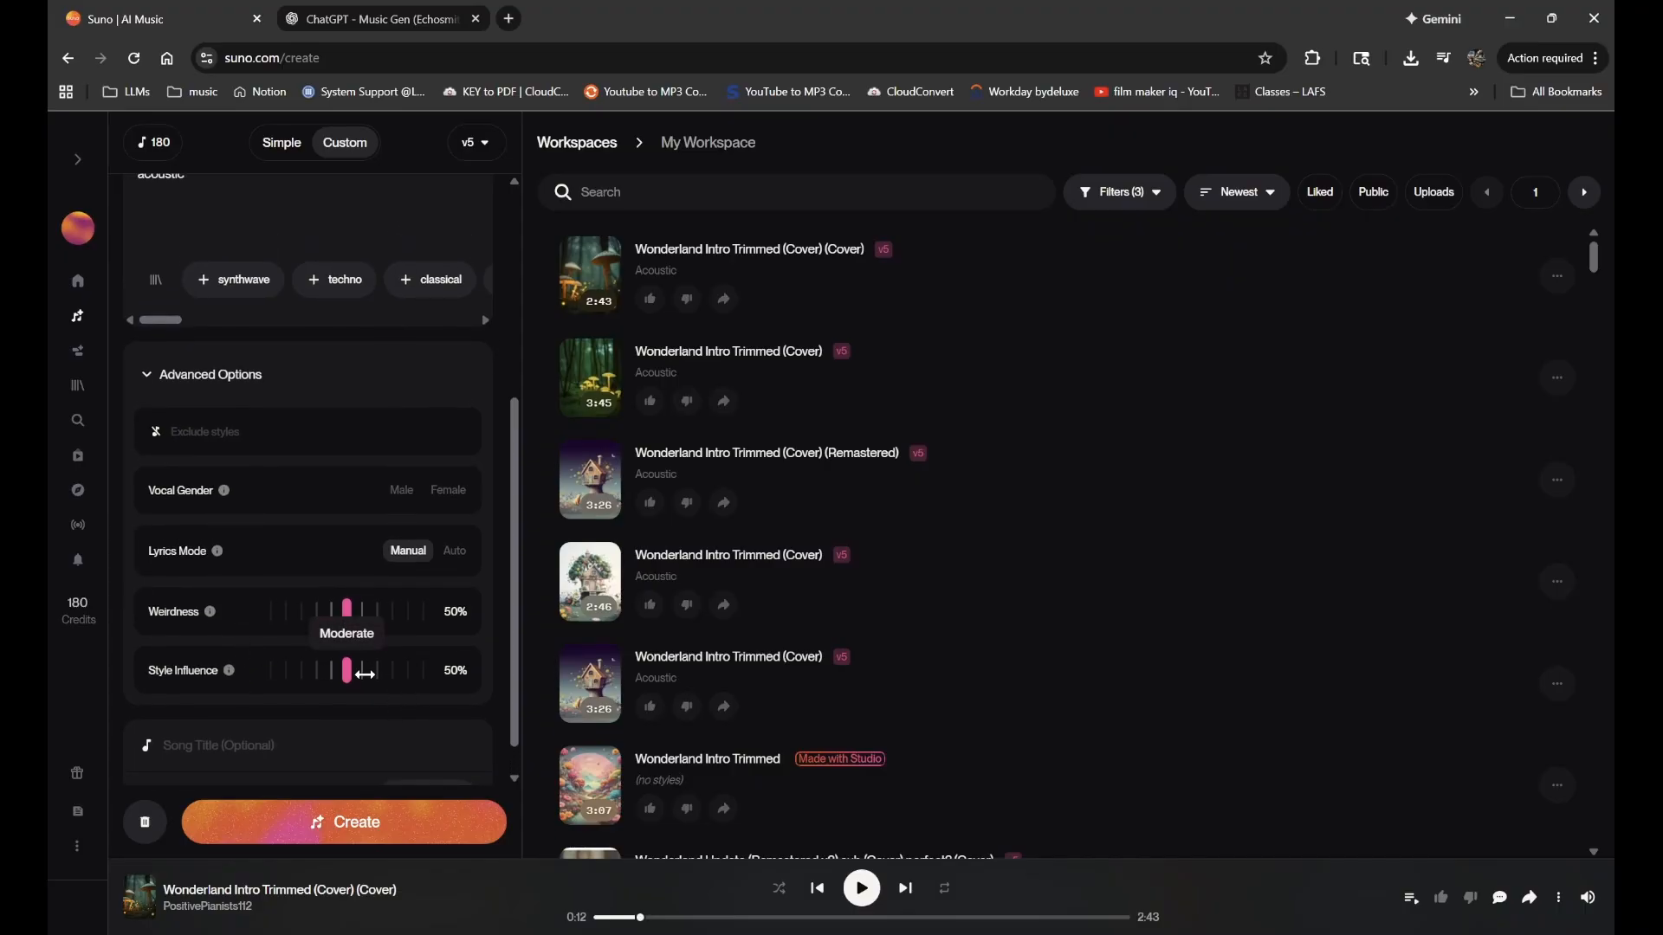
scroll(364, 674, up, 4)
scroll(364, 667, down, 5)
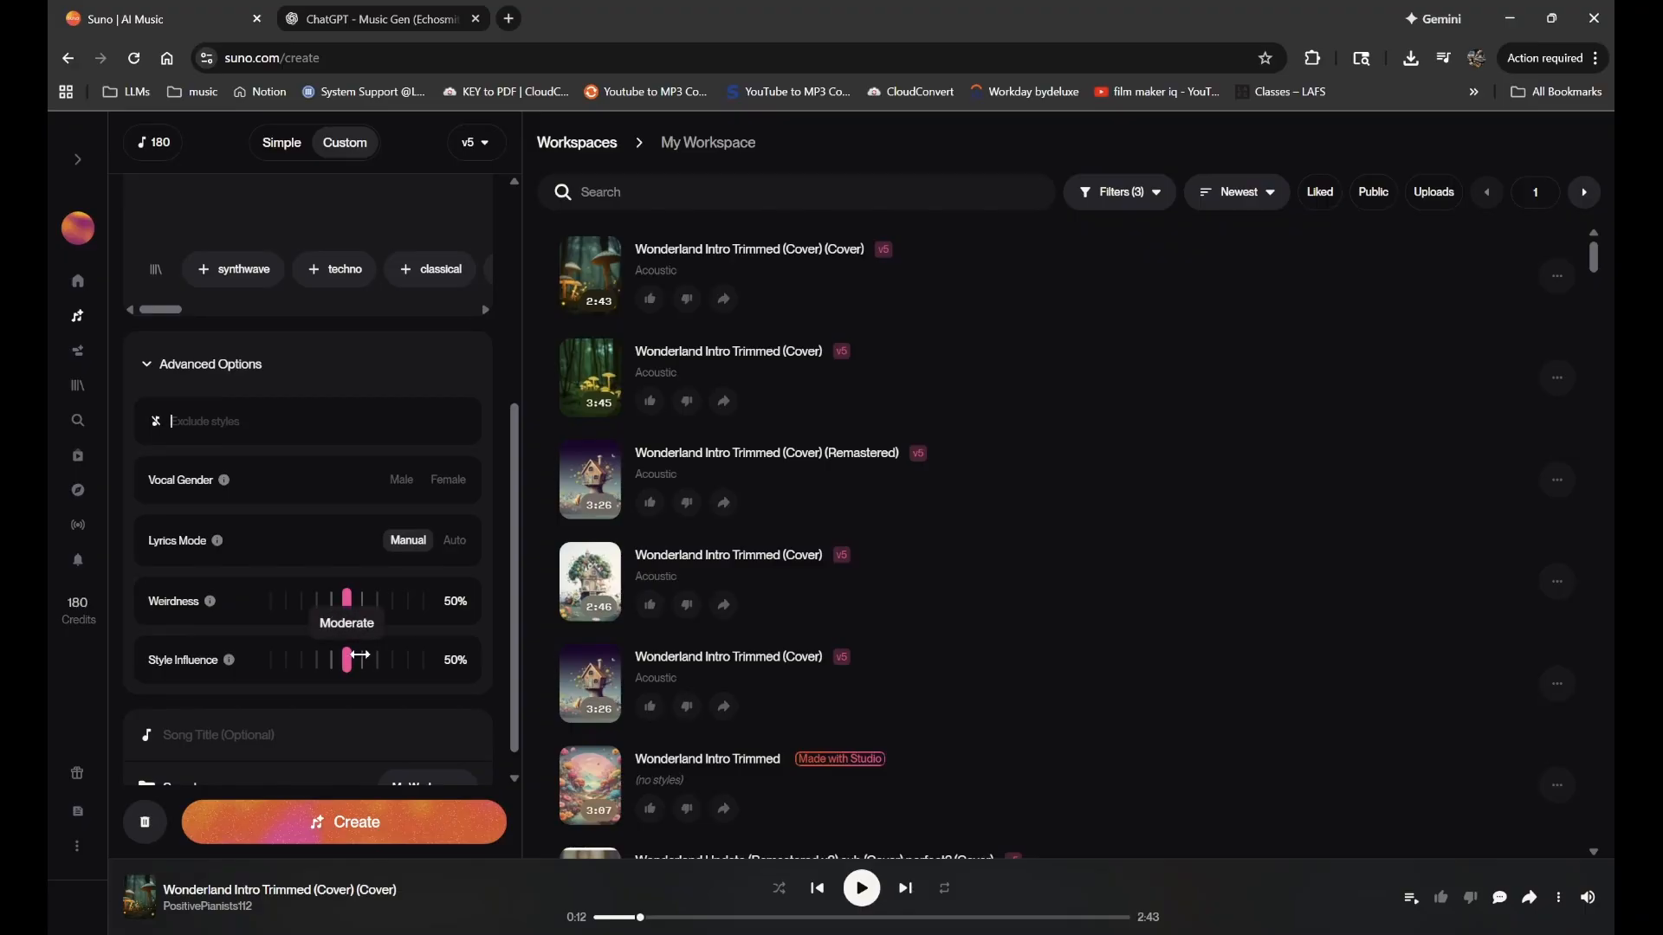
drag(358, 655, 314, 680)
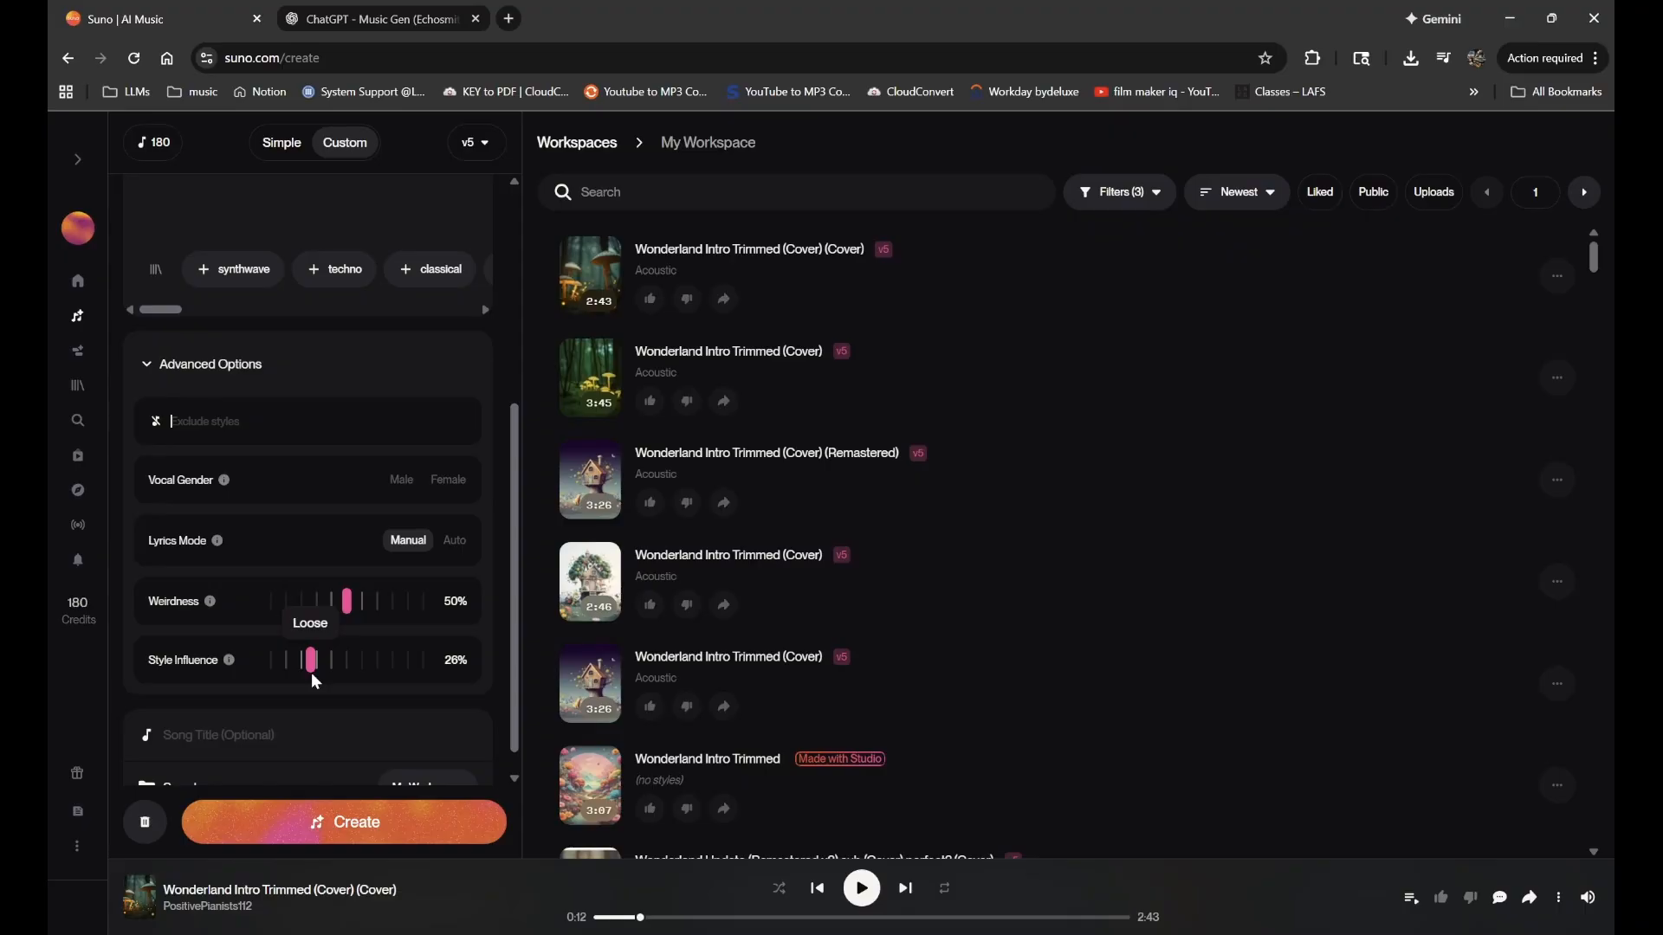
scroll(208, 502, up, 1)
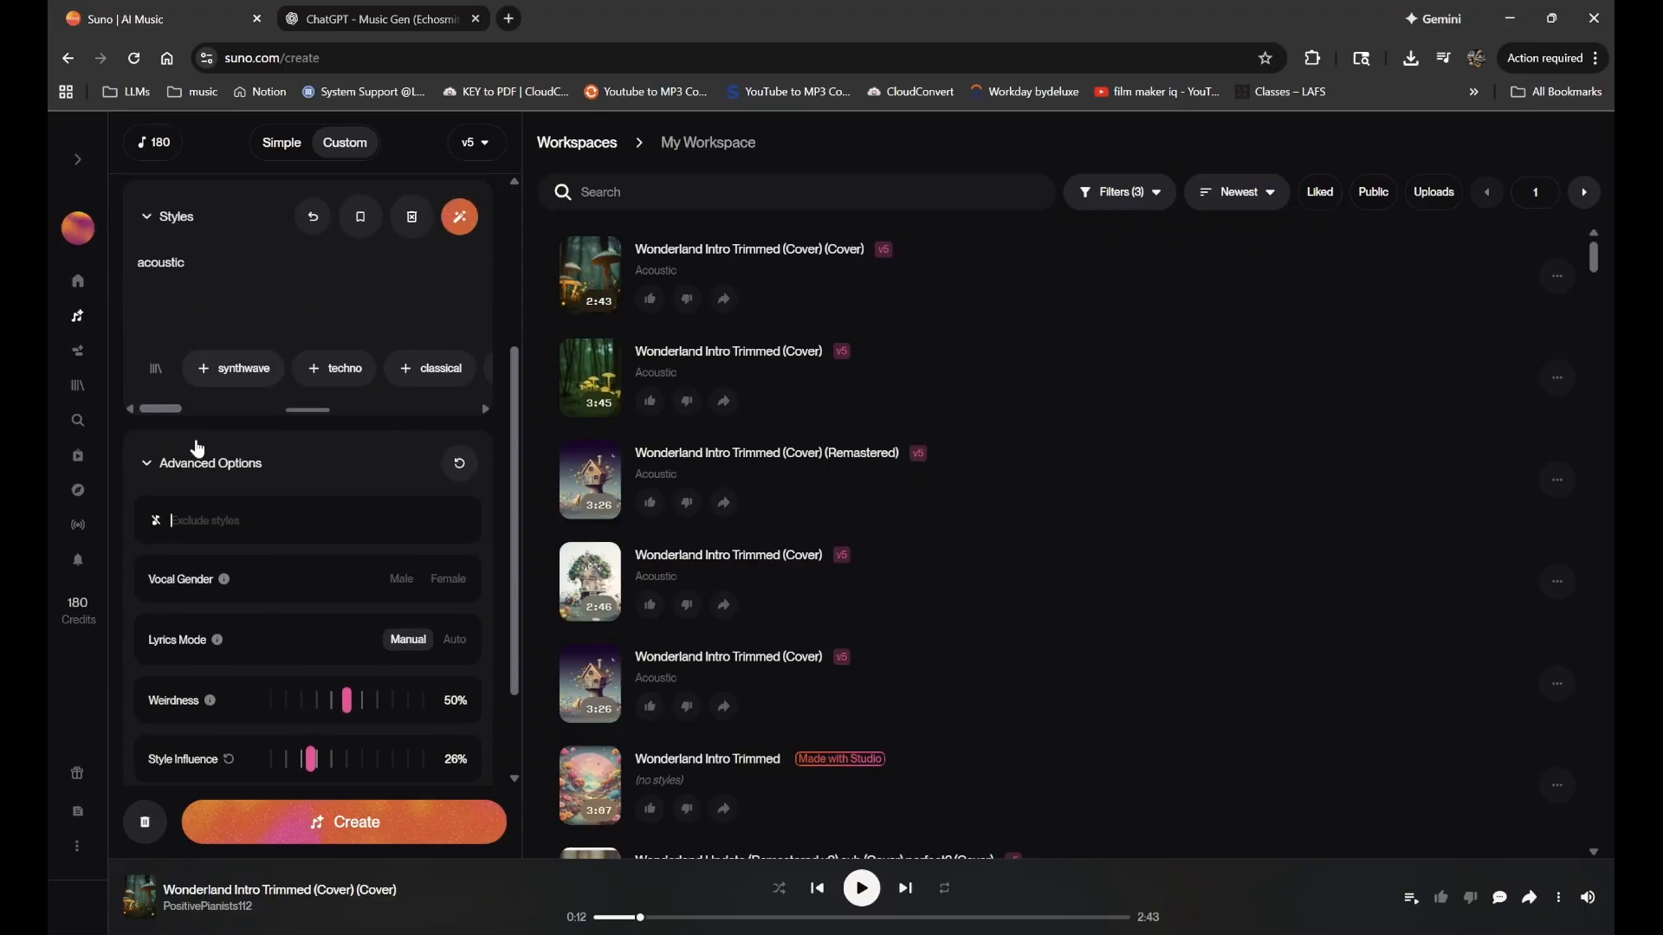
click(157, 502)
scroll(157, 502, down, 1)
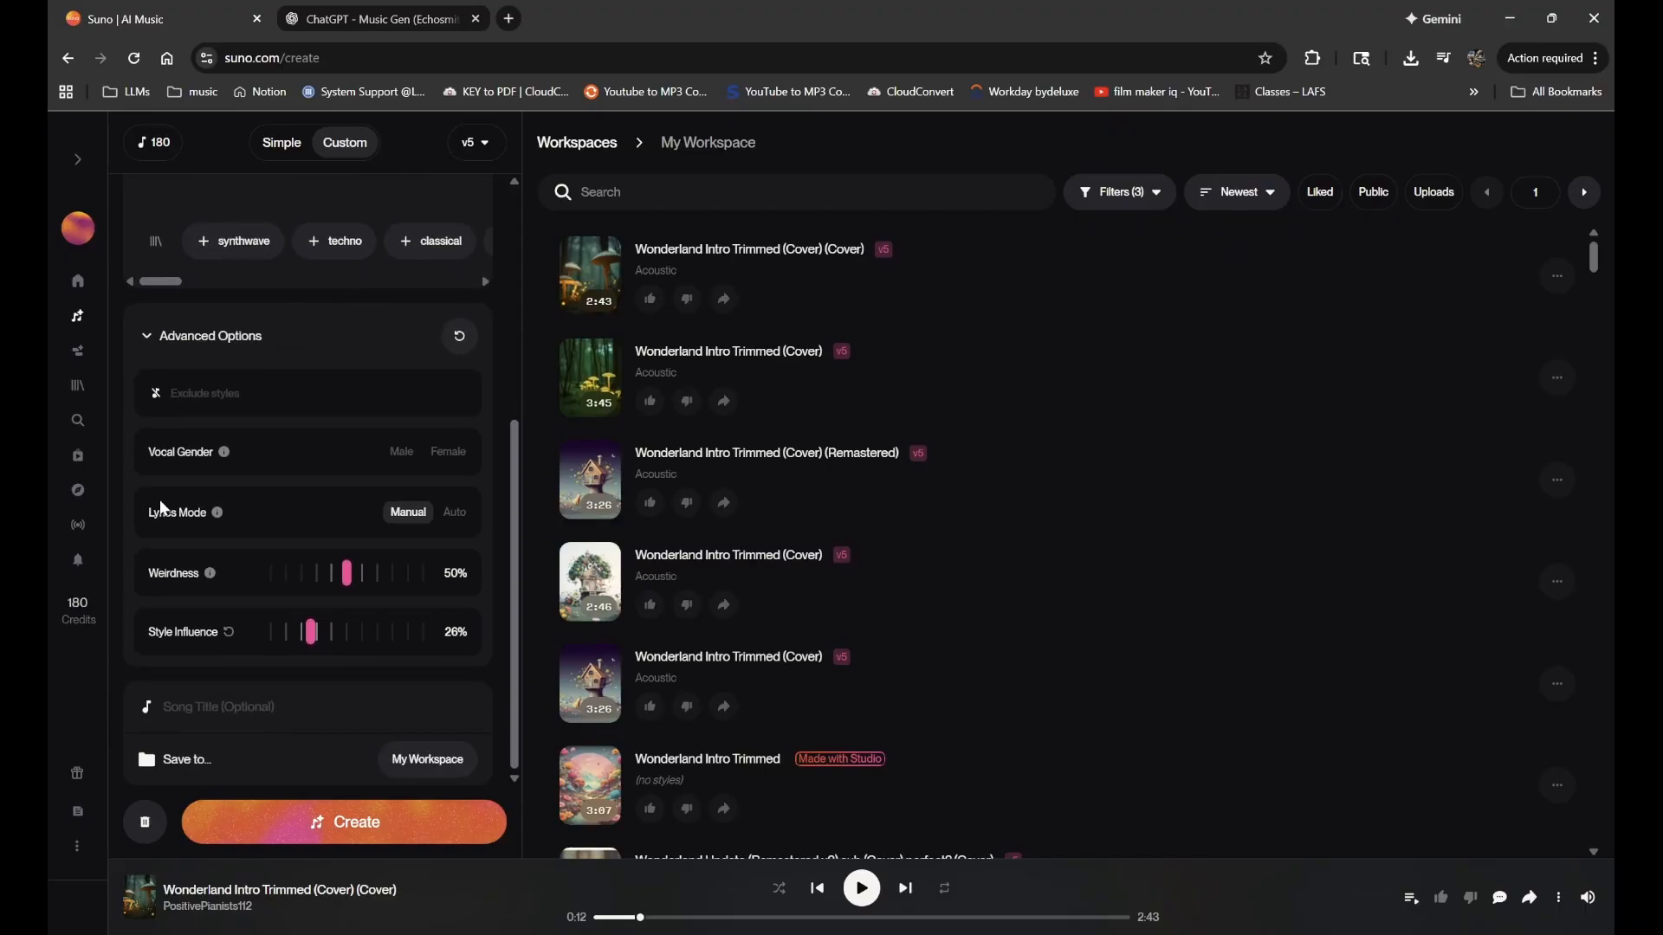
drag(300, 631, 347, 632)
- Browse the songs in My Workspace, view the list of all workspaces and reopen My Workspace
scroll(733, 440, down, 15)
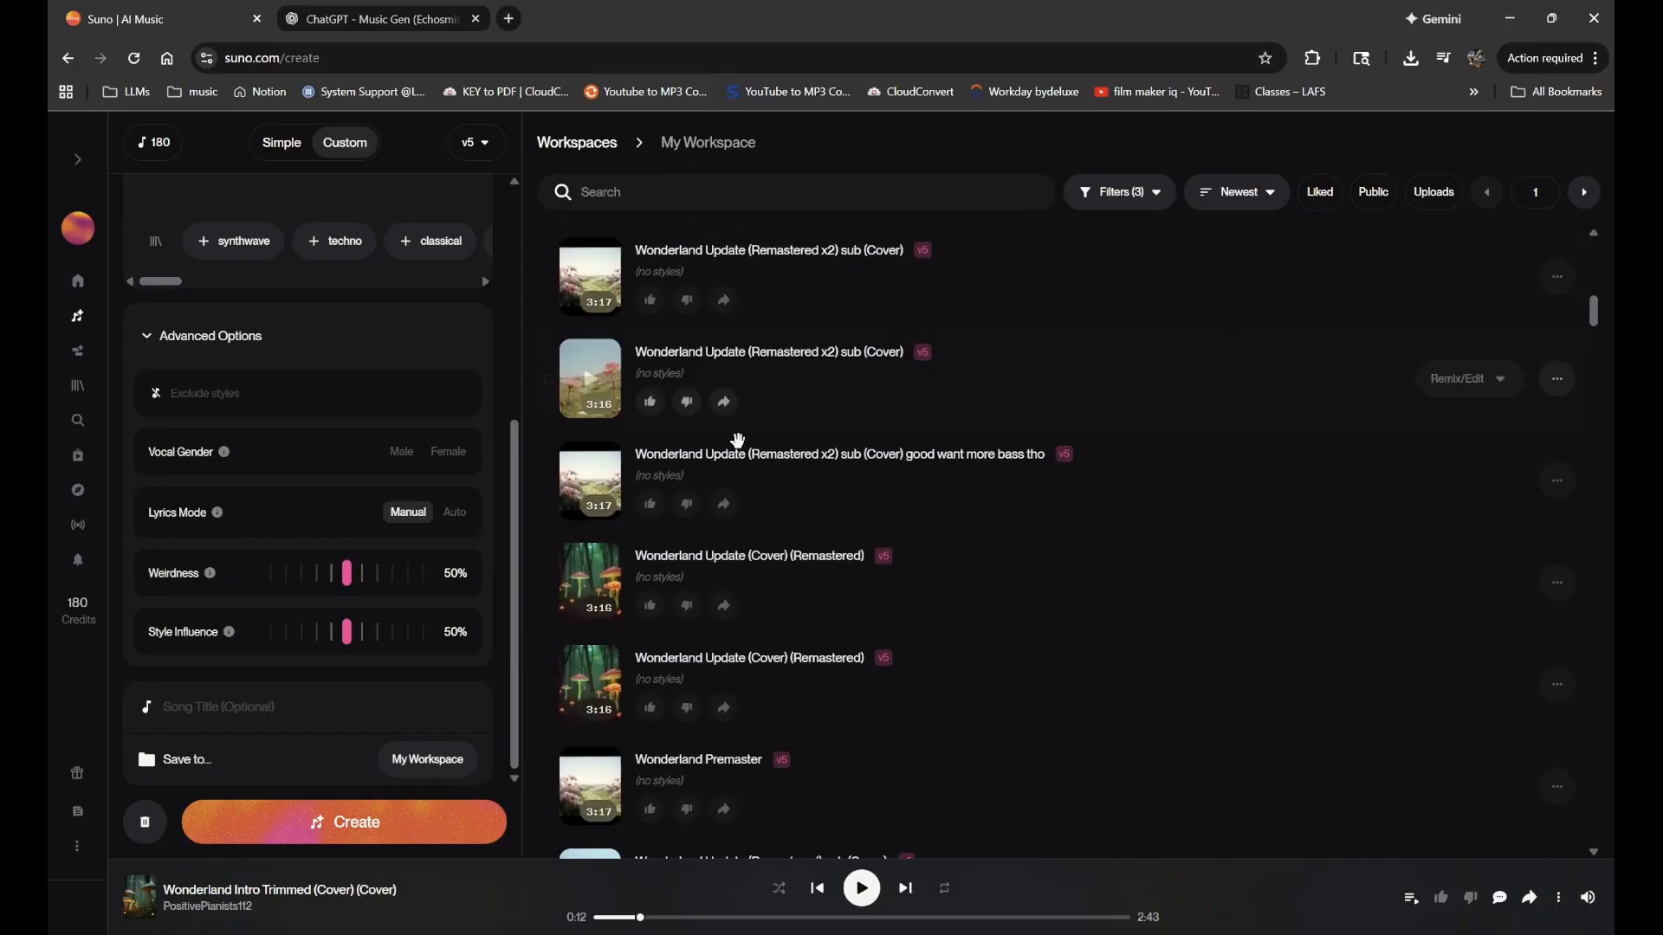
scroll(737, 440, down, 15)
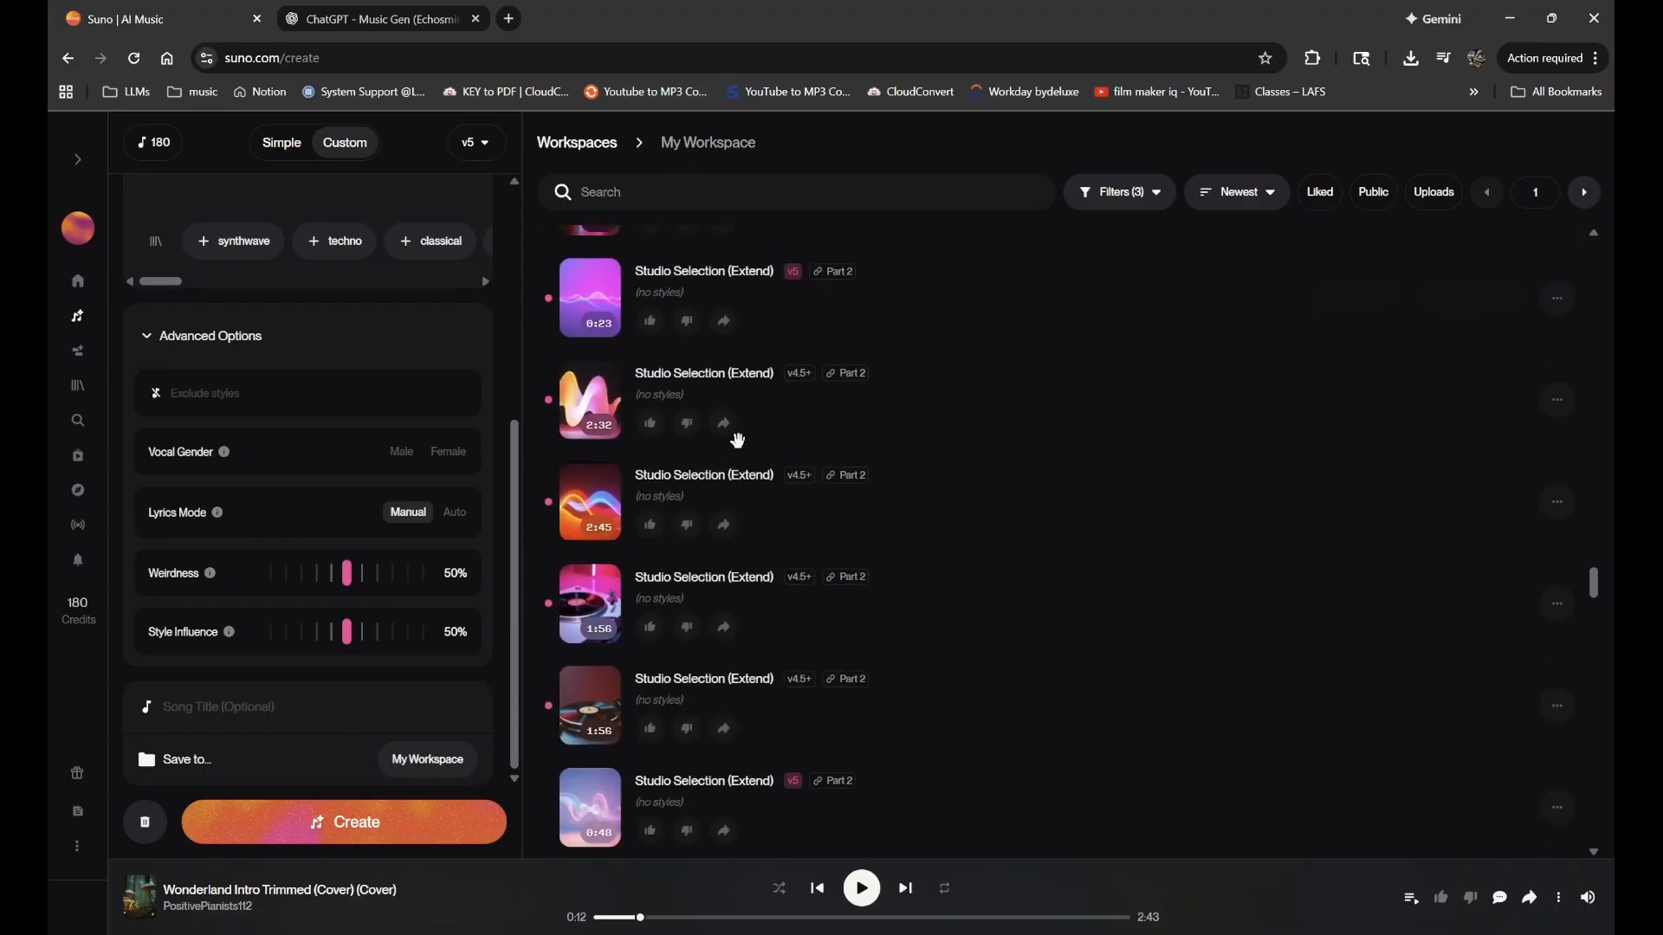
scroll(737, 439, up, 20)
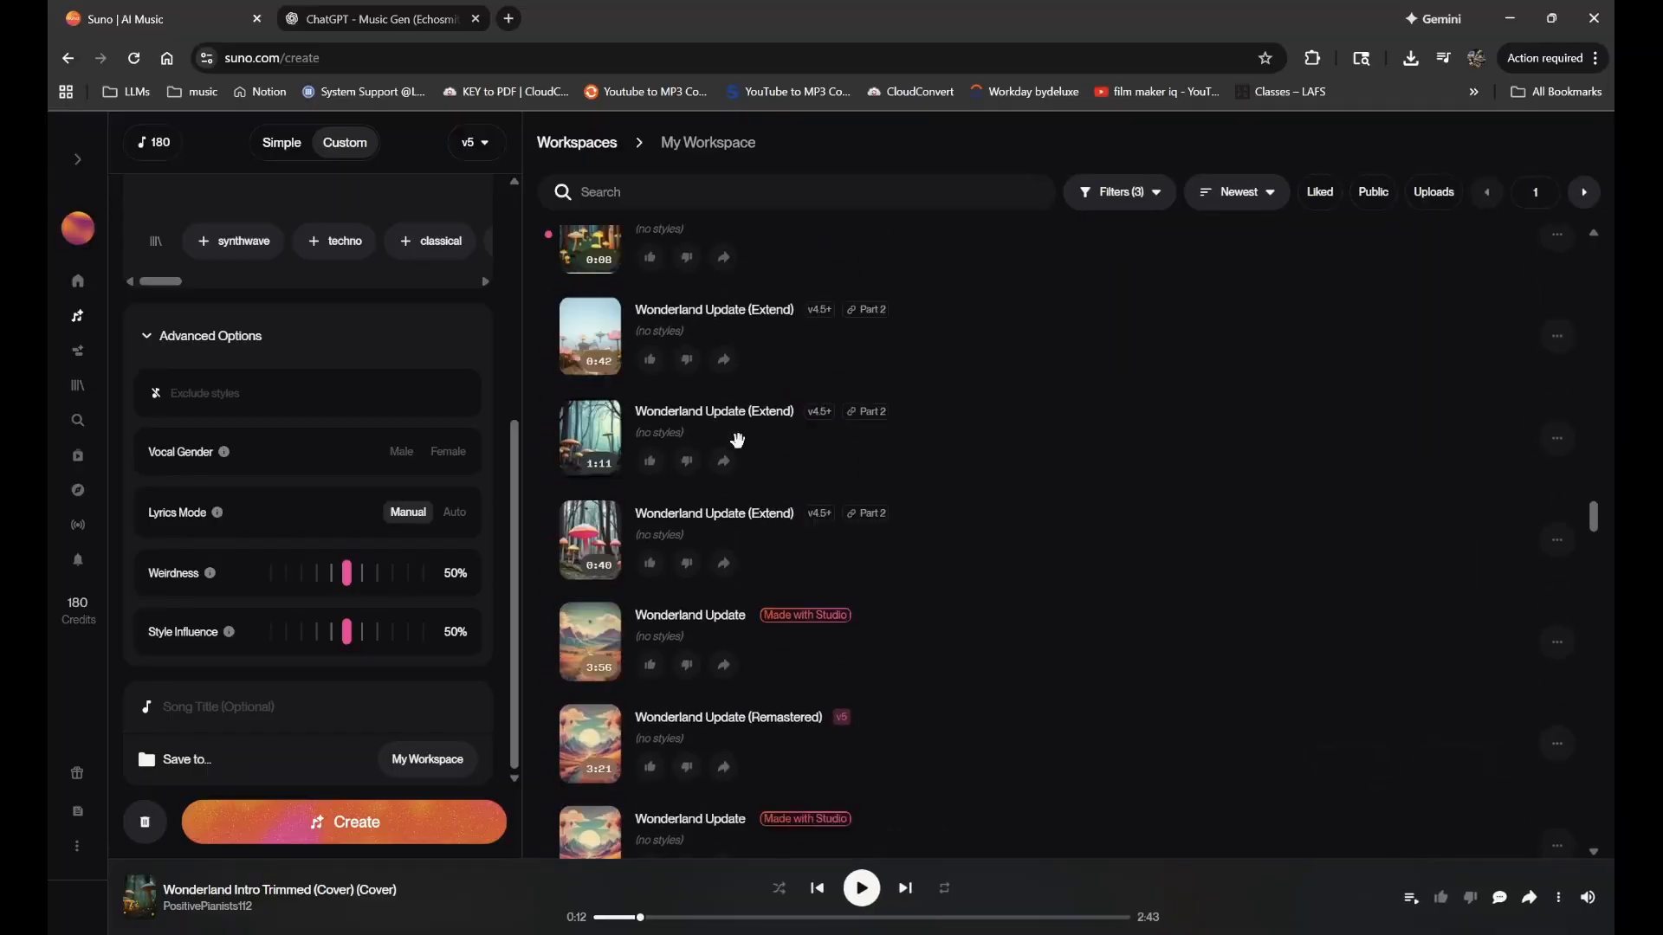
scroll(735, 439, up, 10)
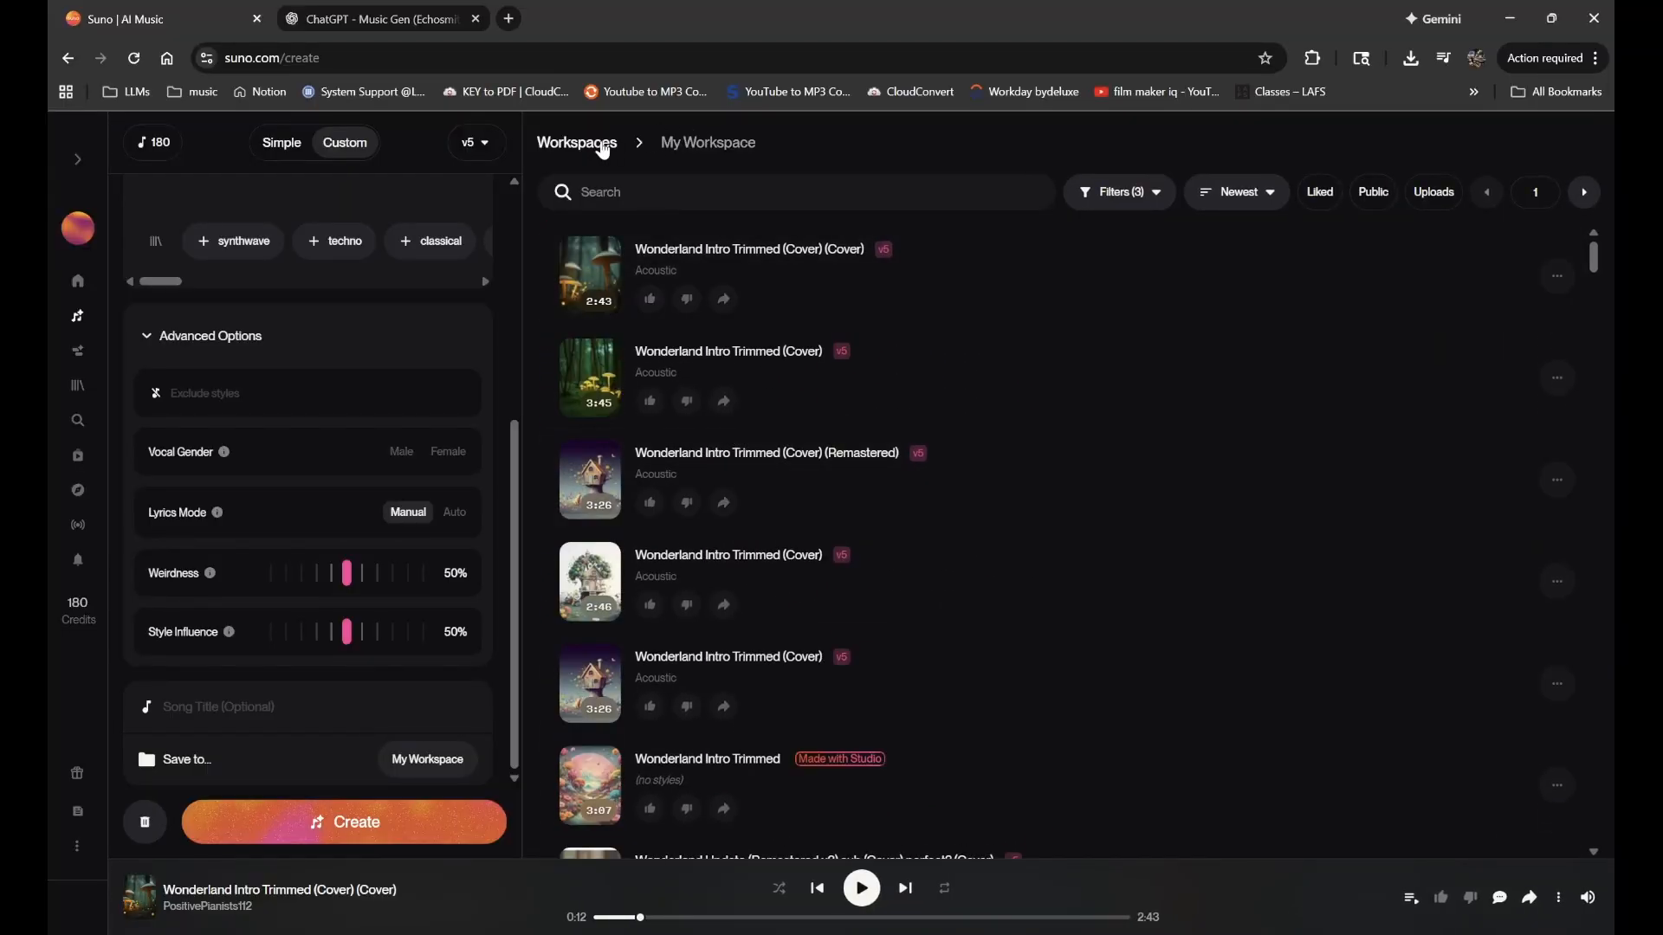
click(603, 142)
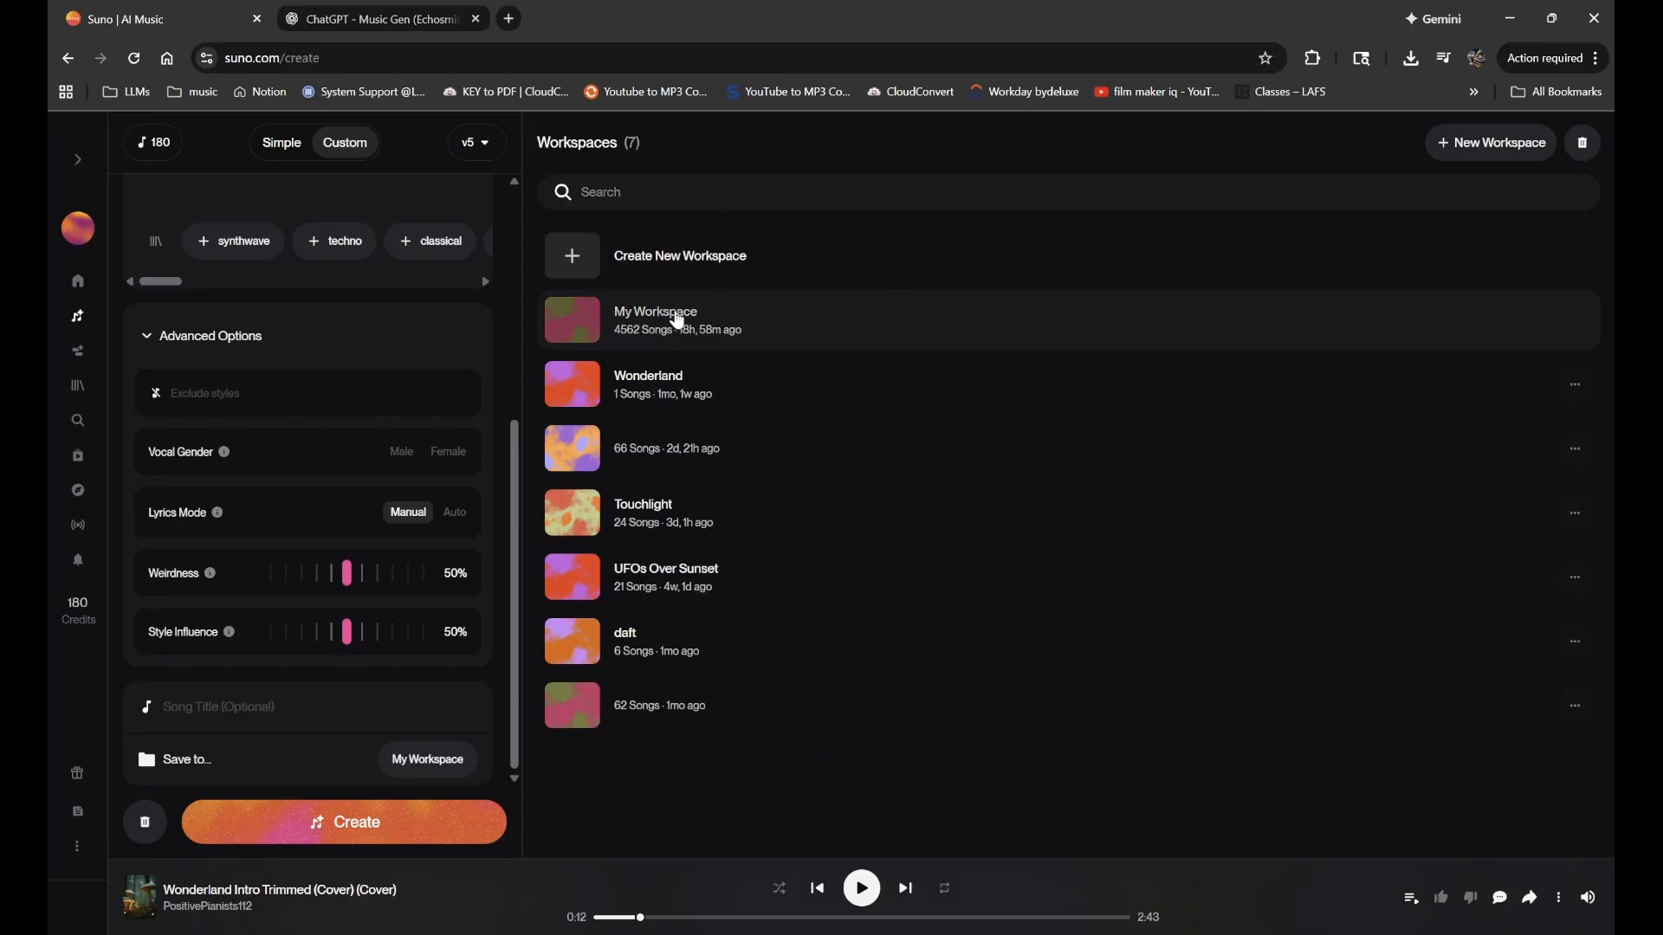
click(679, 319)
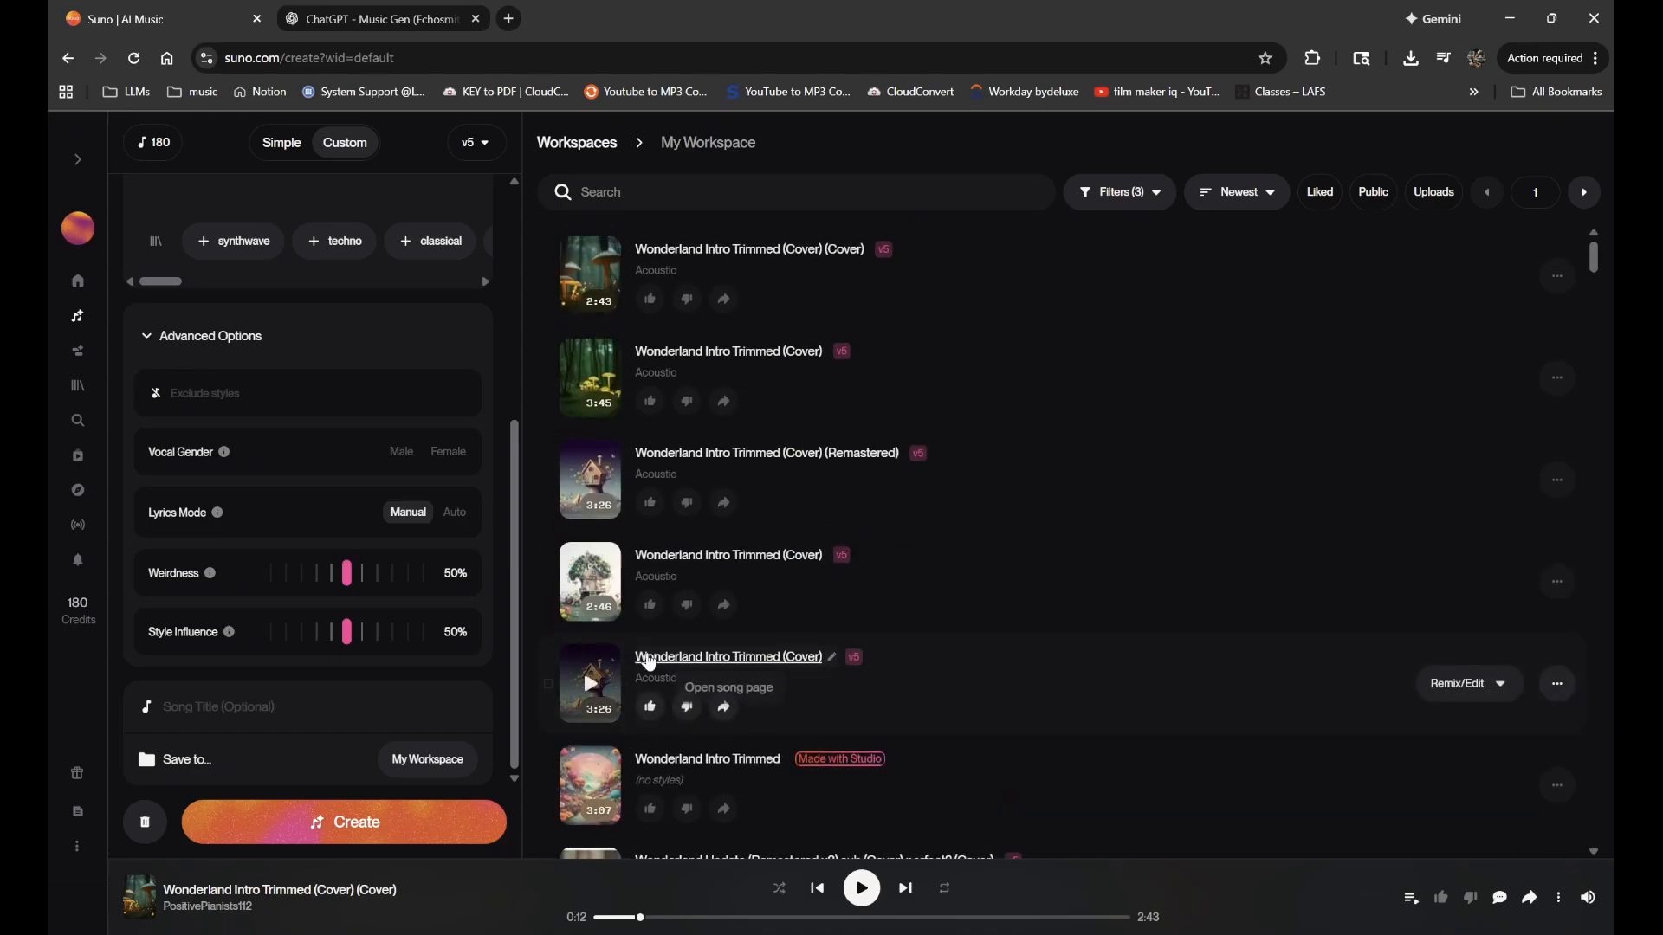
- Delete "acoustic" from the song's style description
scroll(226, 413, up, 5)
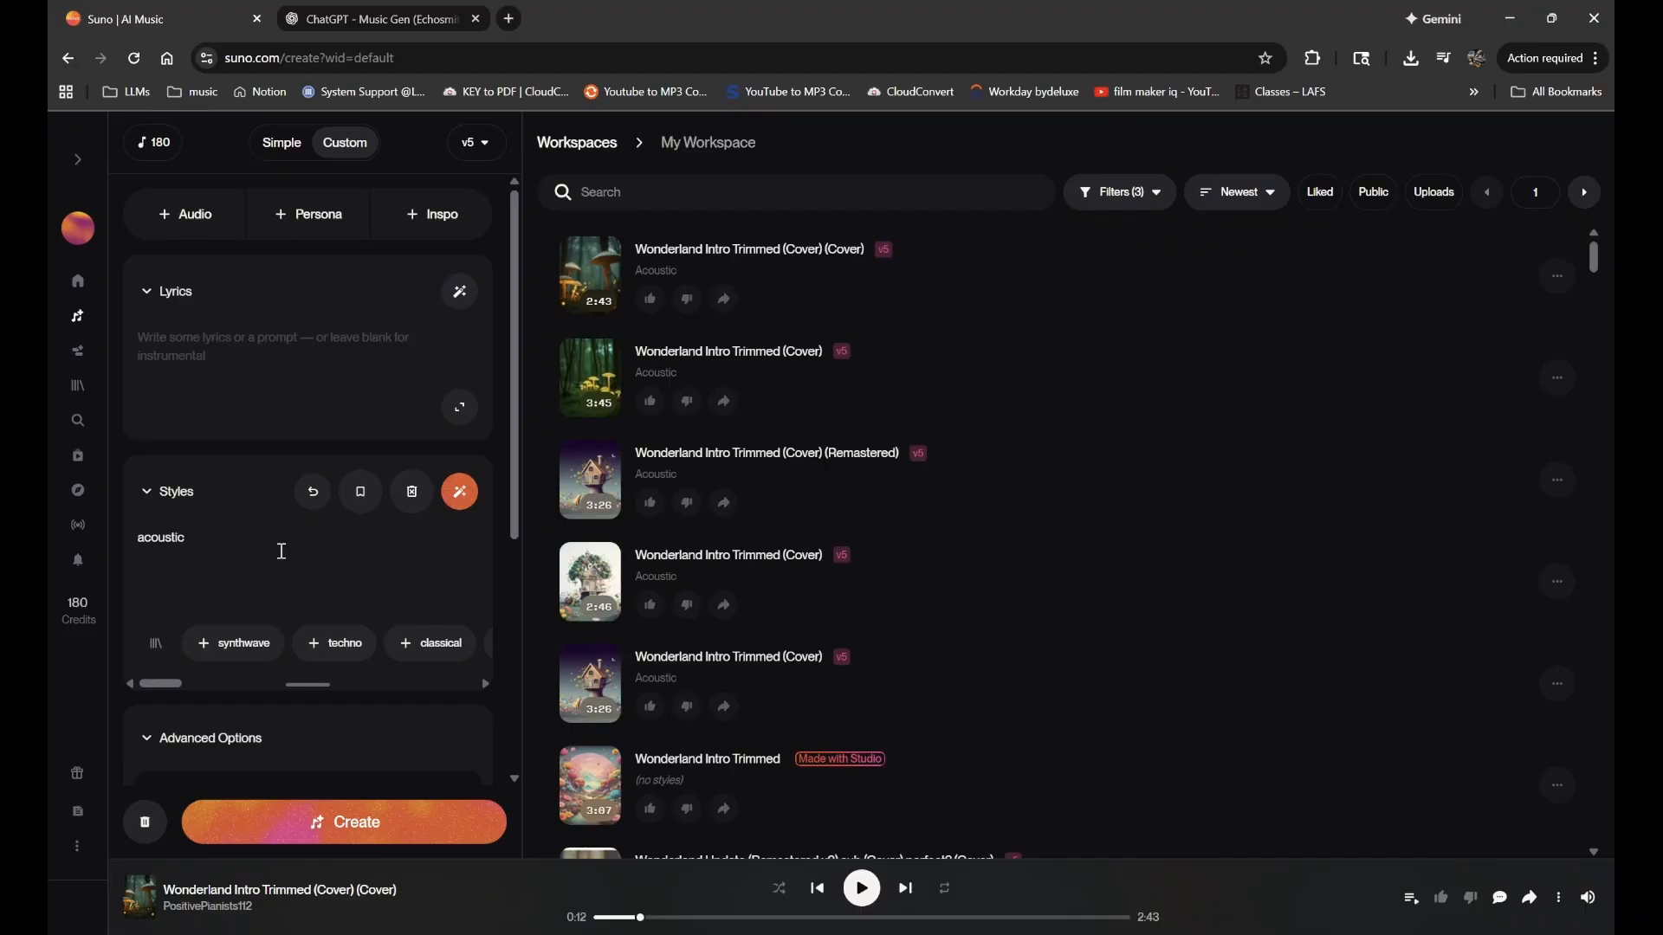
drag(278, 549, 107, 490)
key(BackSpace)
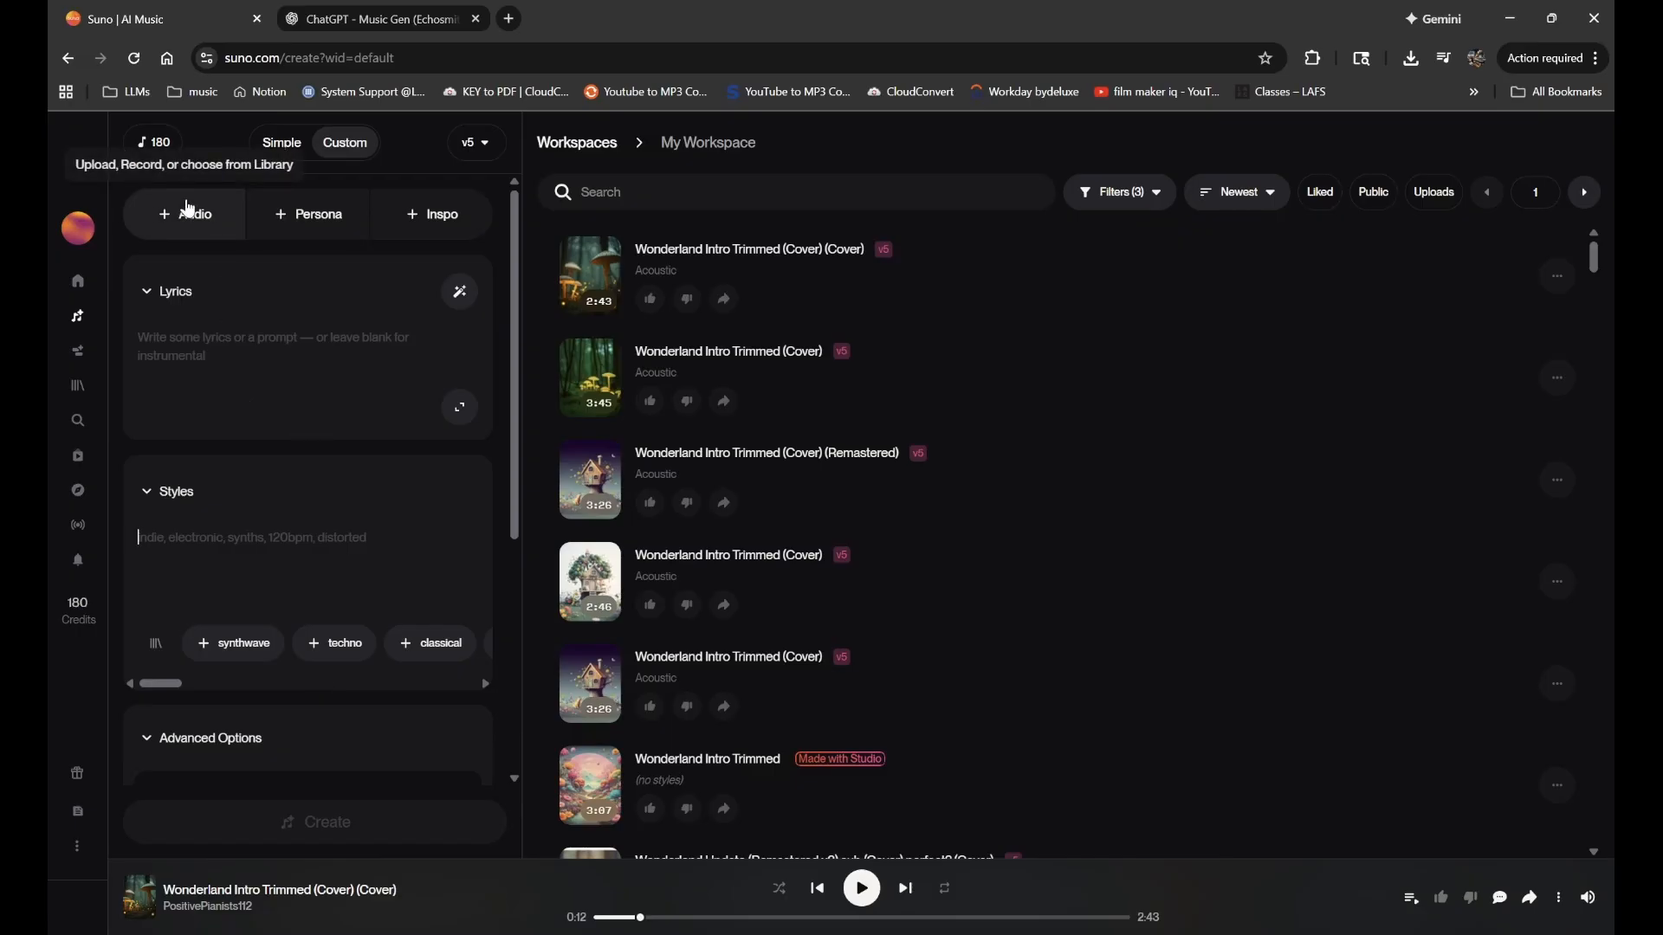
- Upload the Magnum Opus audio file from the computer
click(187, 213)
click(190, 269)
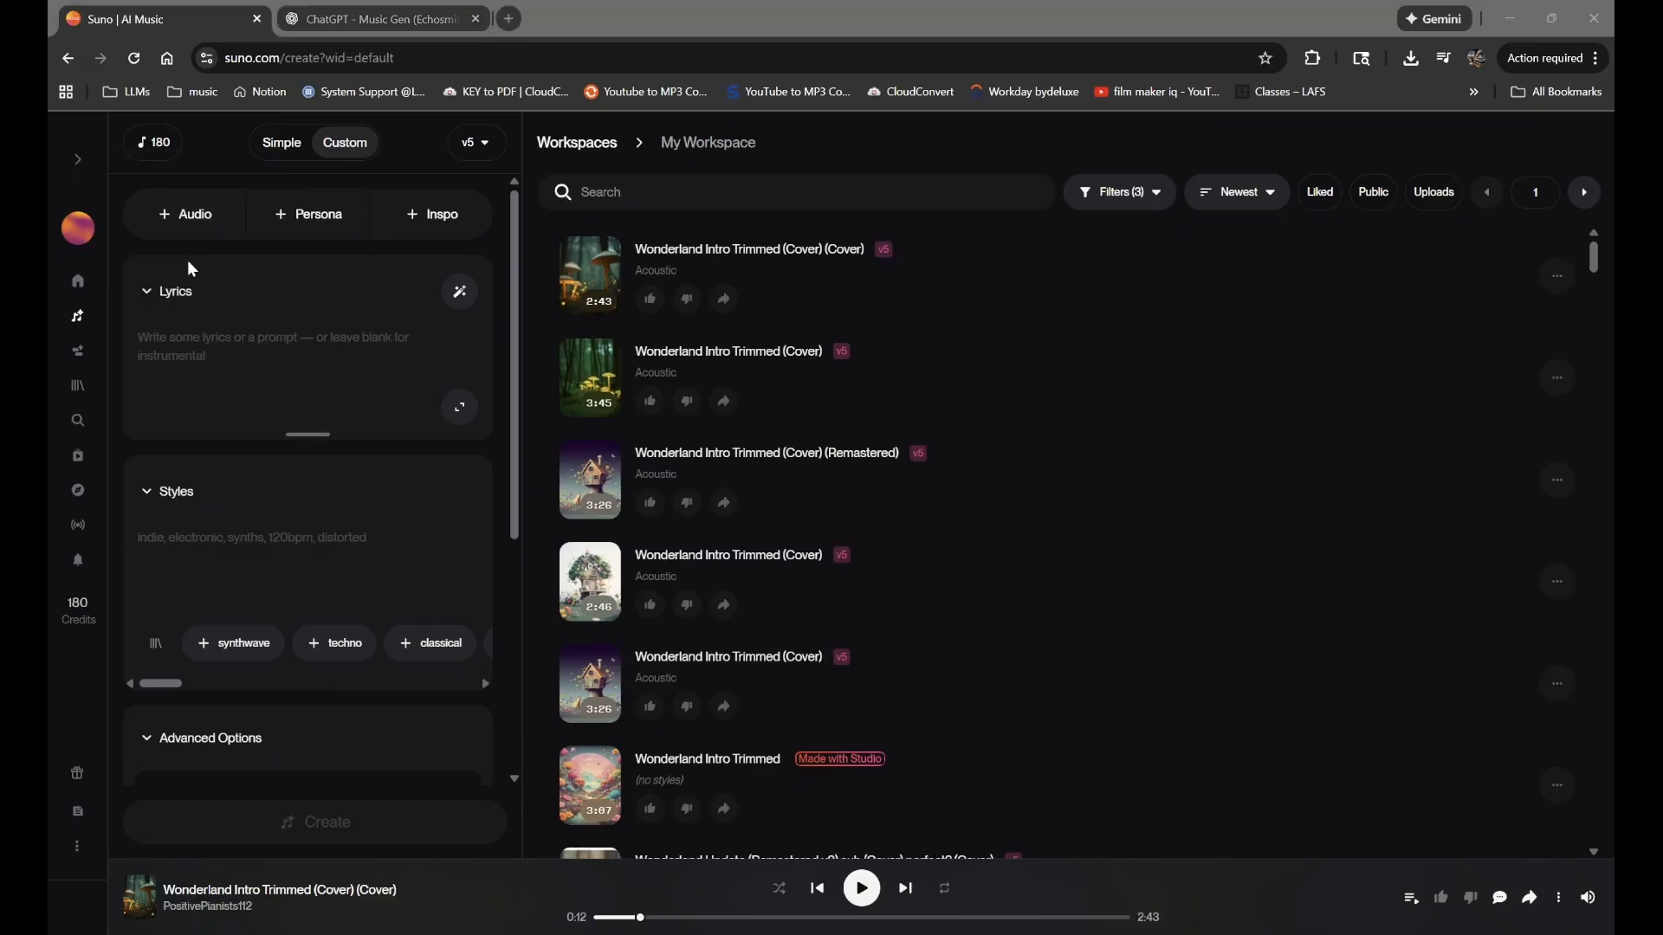
double_click(768, 309)
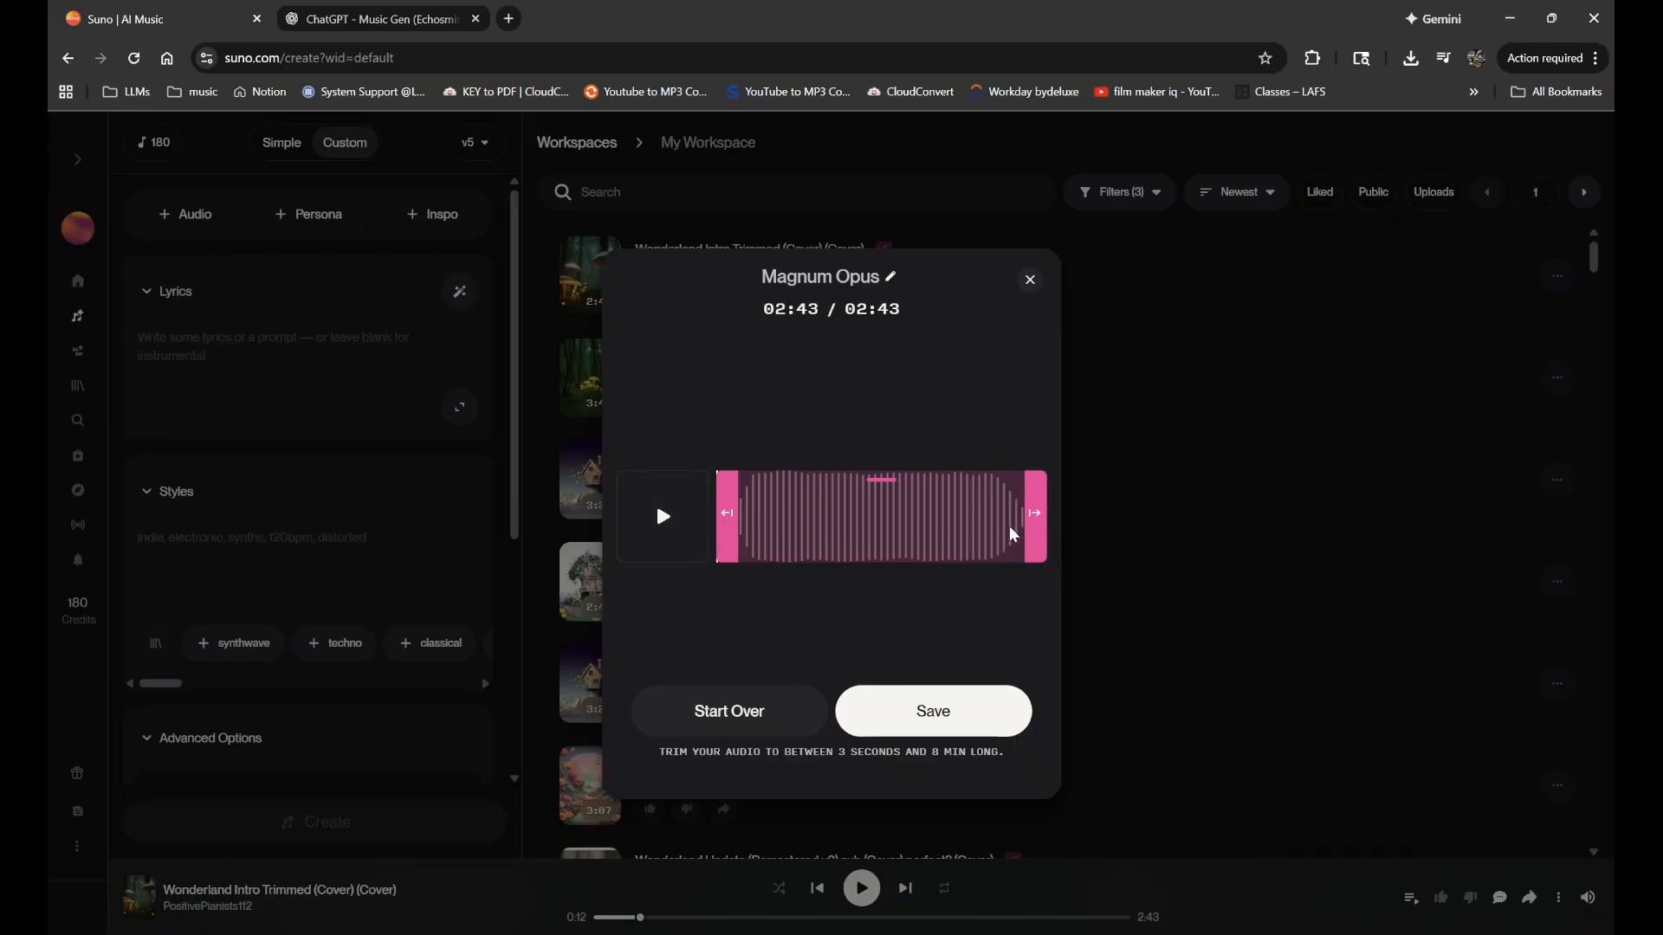
- Keep the uploaded audio at its full 02:43 length and save it to the library
drag(1015, 530, 1064, 546)
drag(726, 510, 666, 536)
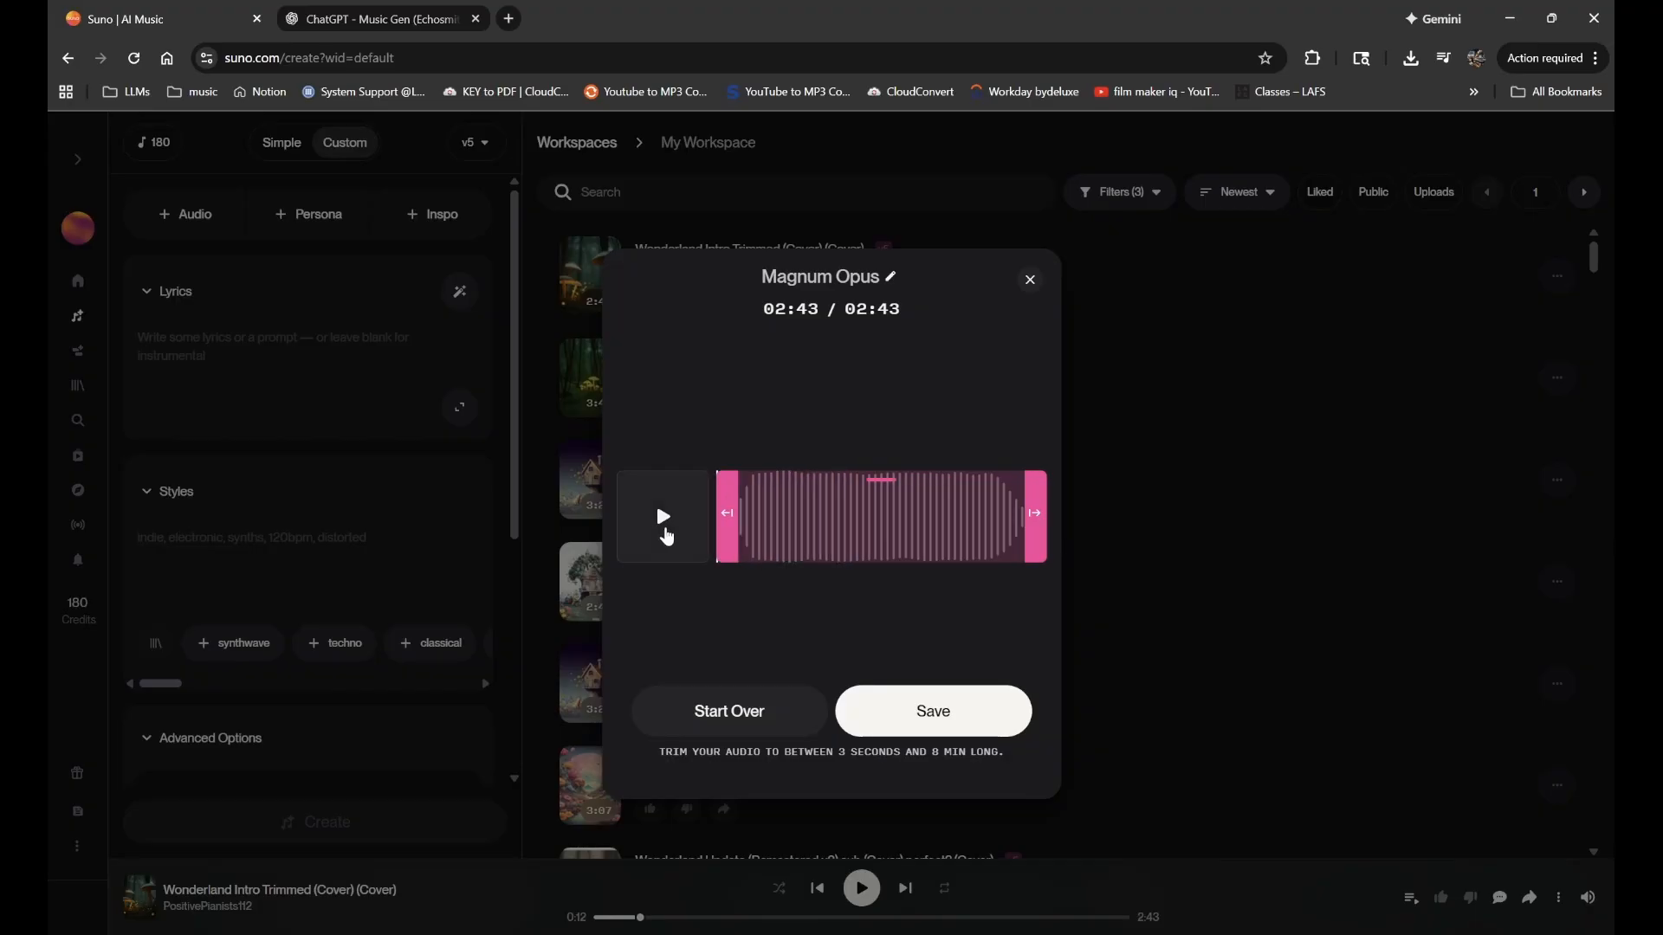
click(664, 524)
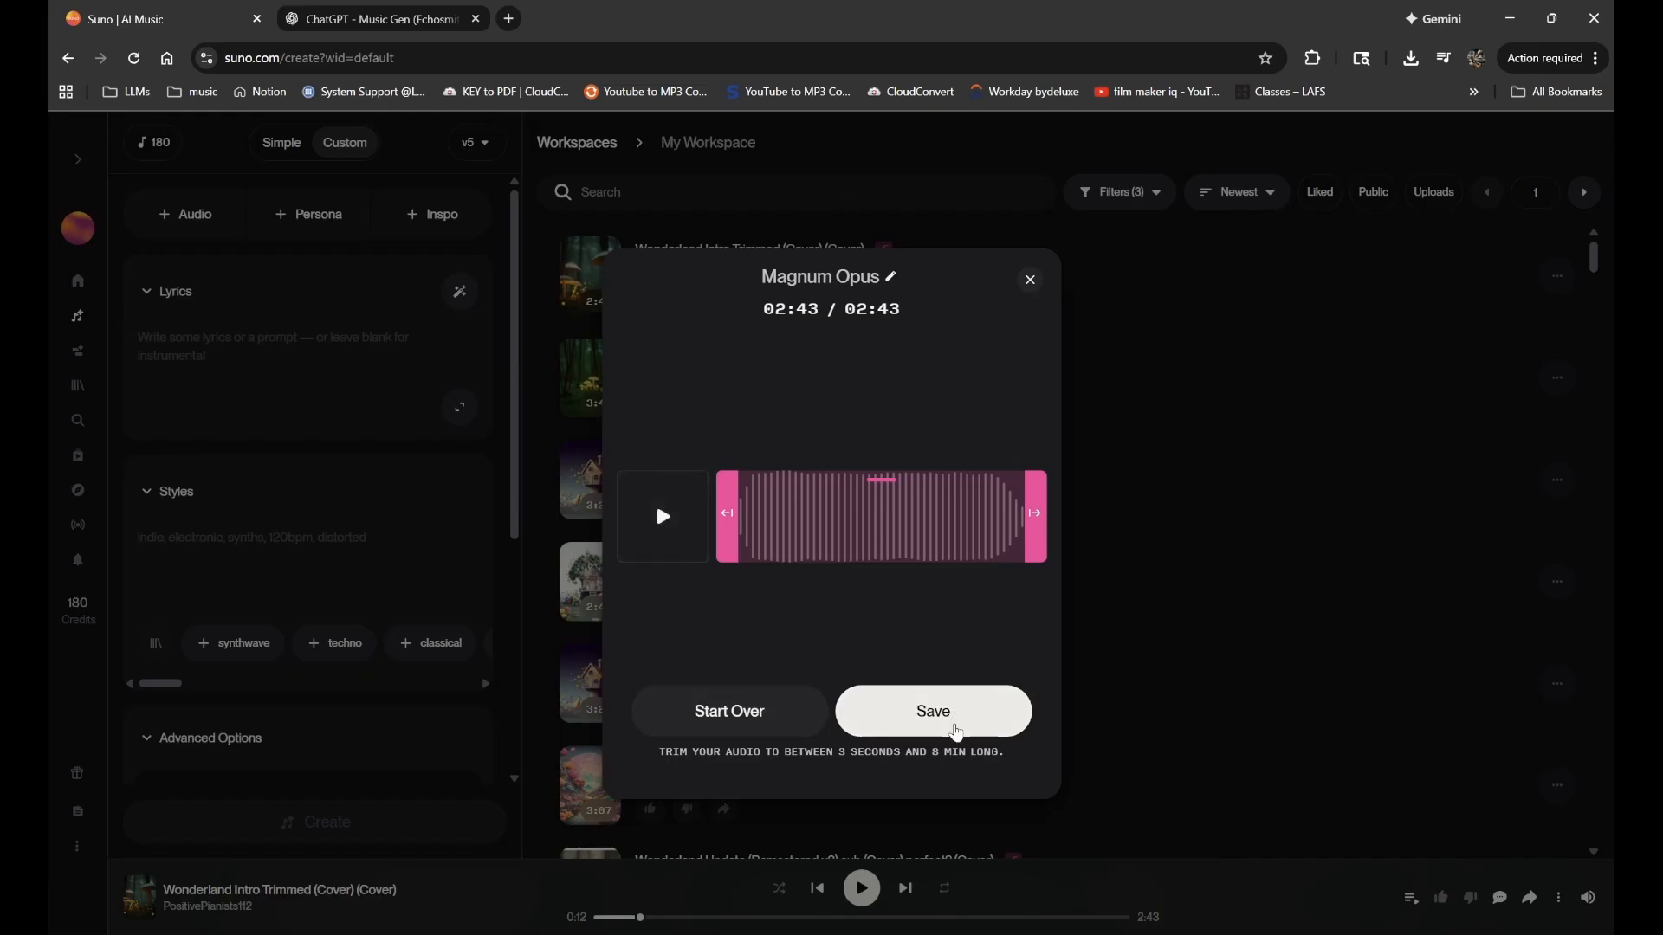
click(896, 723)
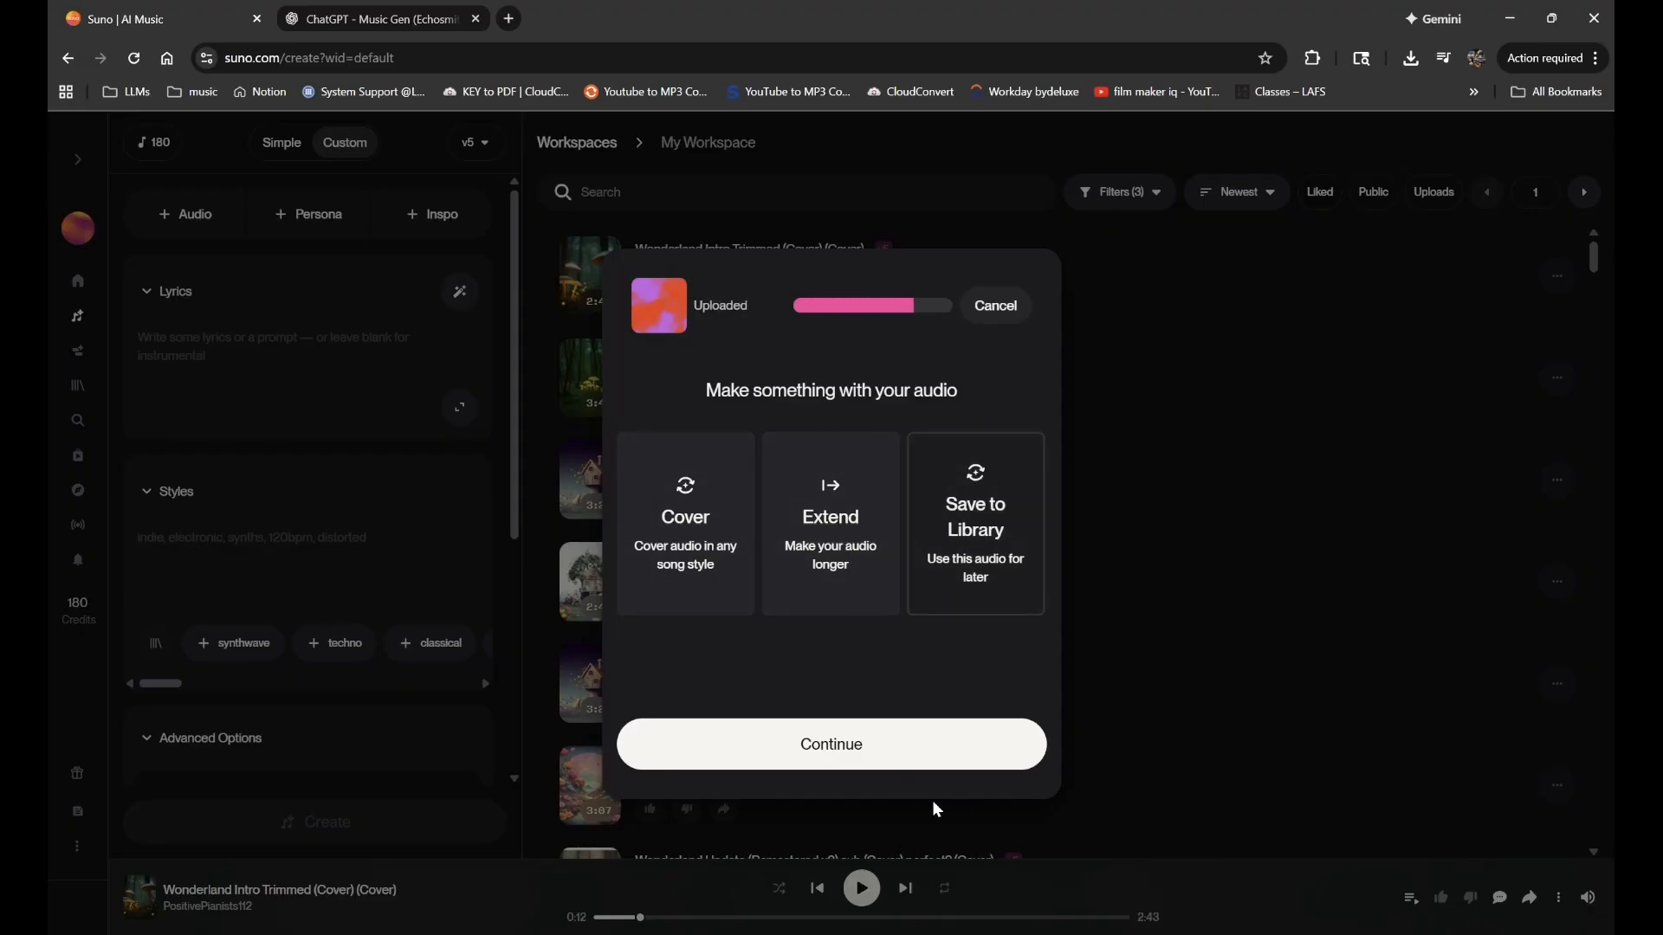
click(927, 752)
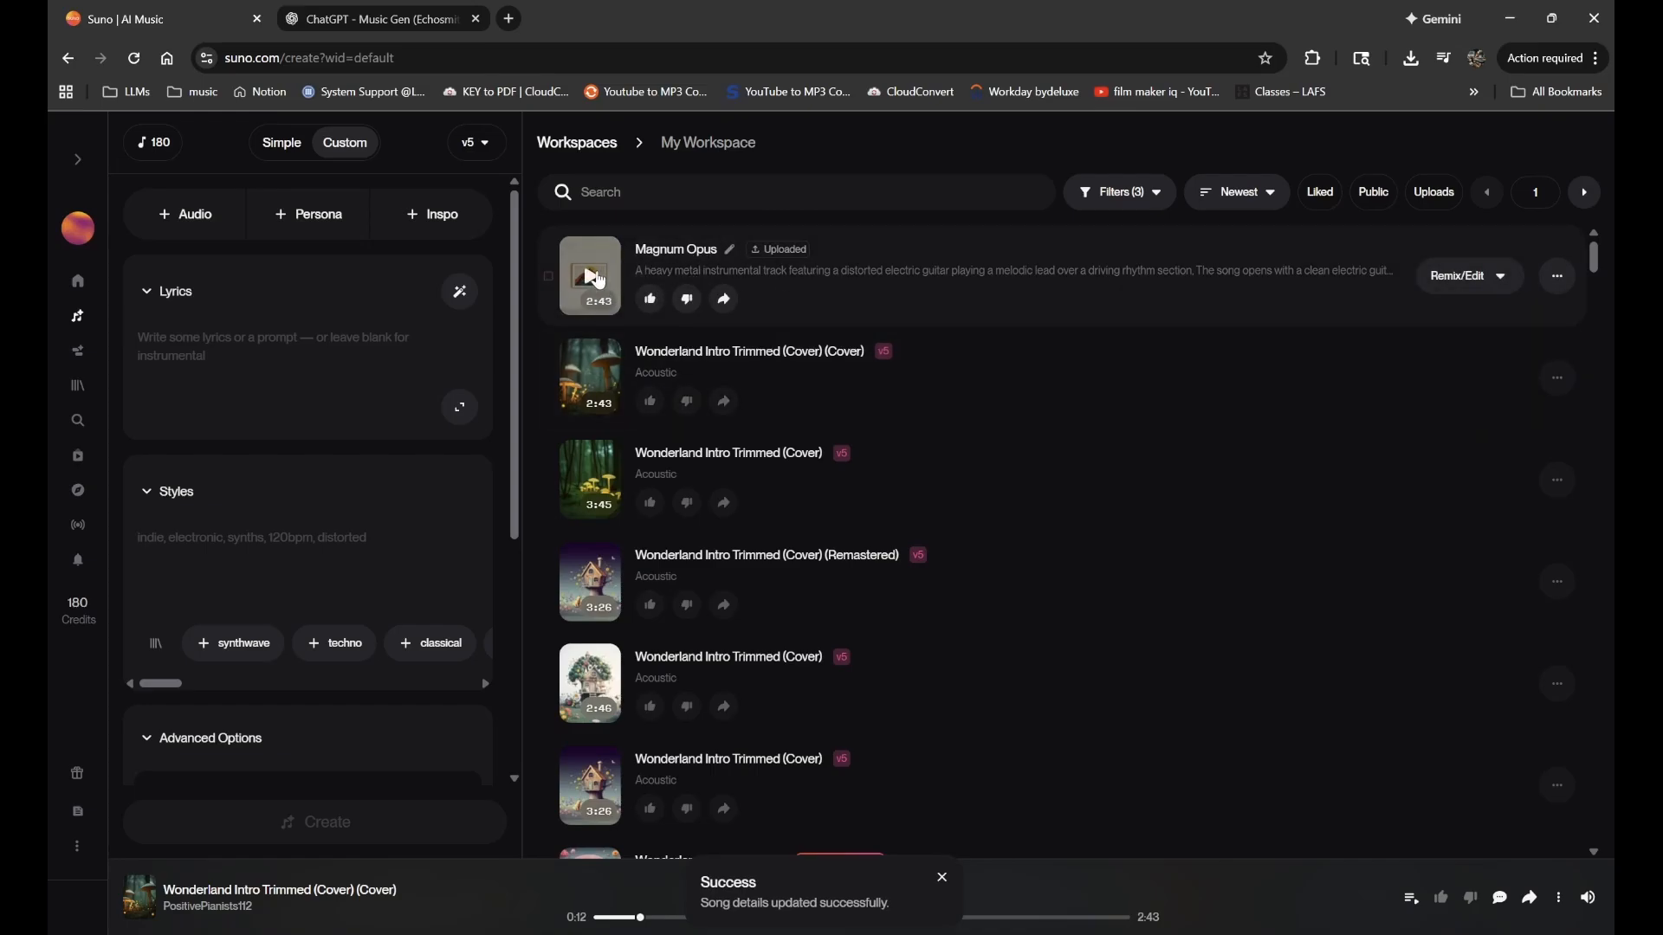
- Play the uploaded Magnum Opus track briefly, pause it and expand its full style description
click(592, 277)
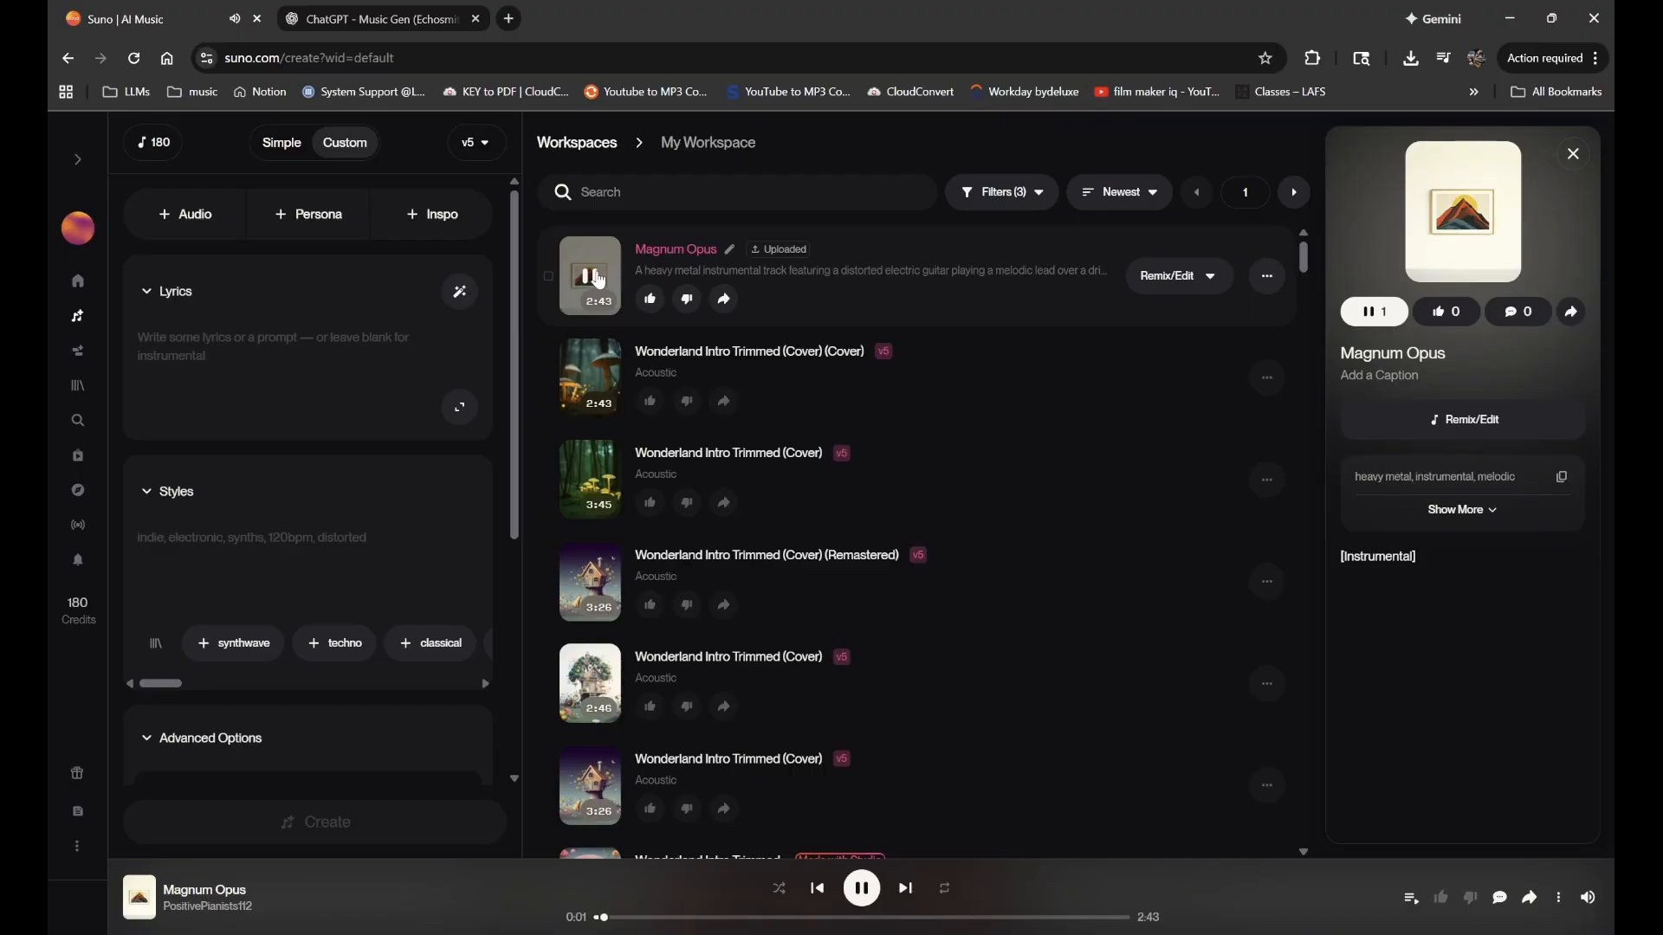
click(596, 277)
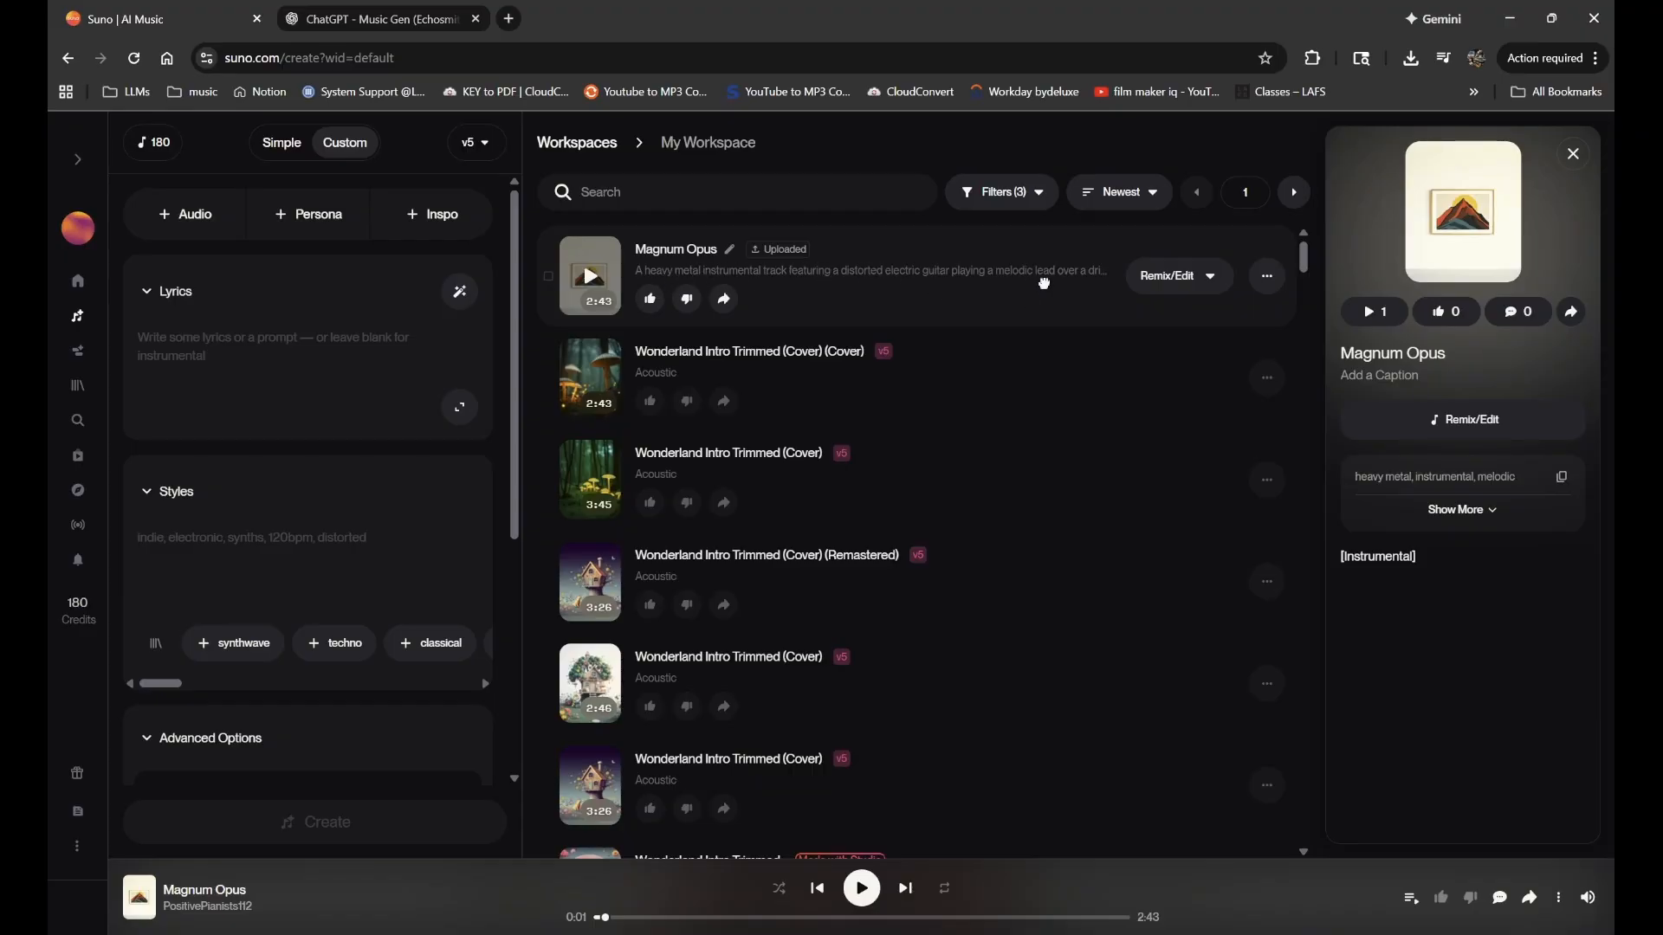
click(1457, 510)
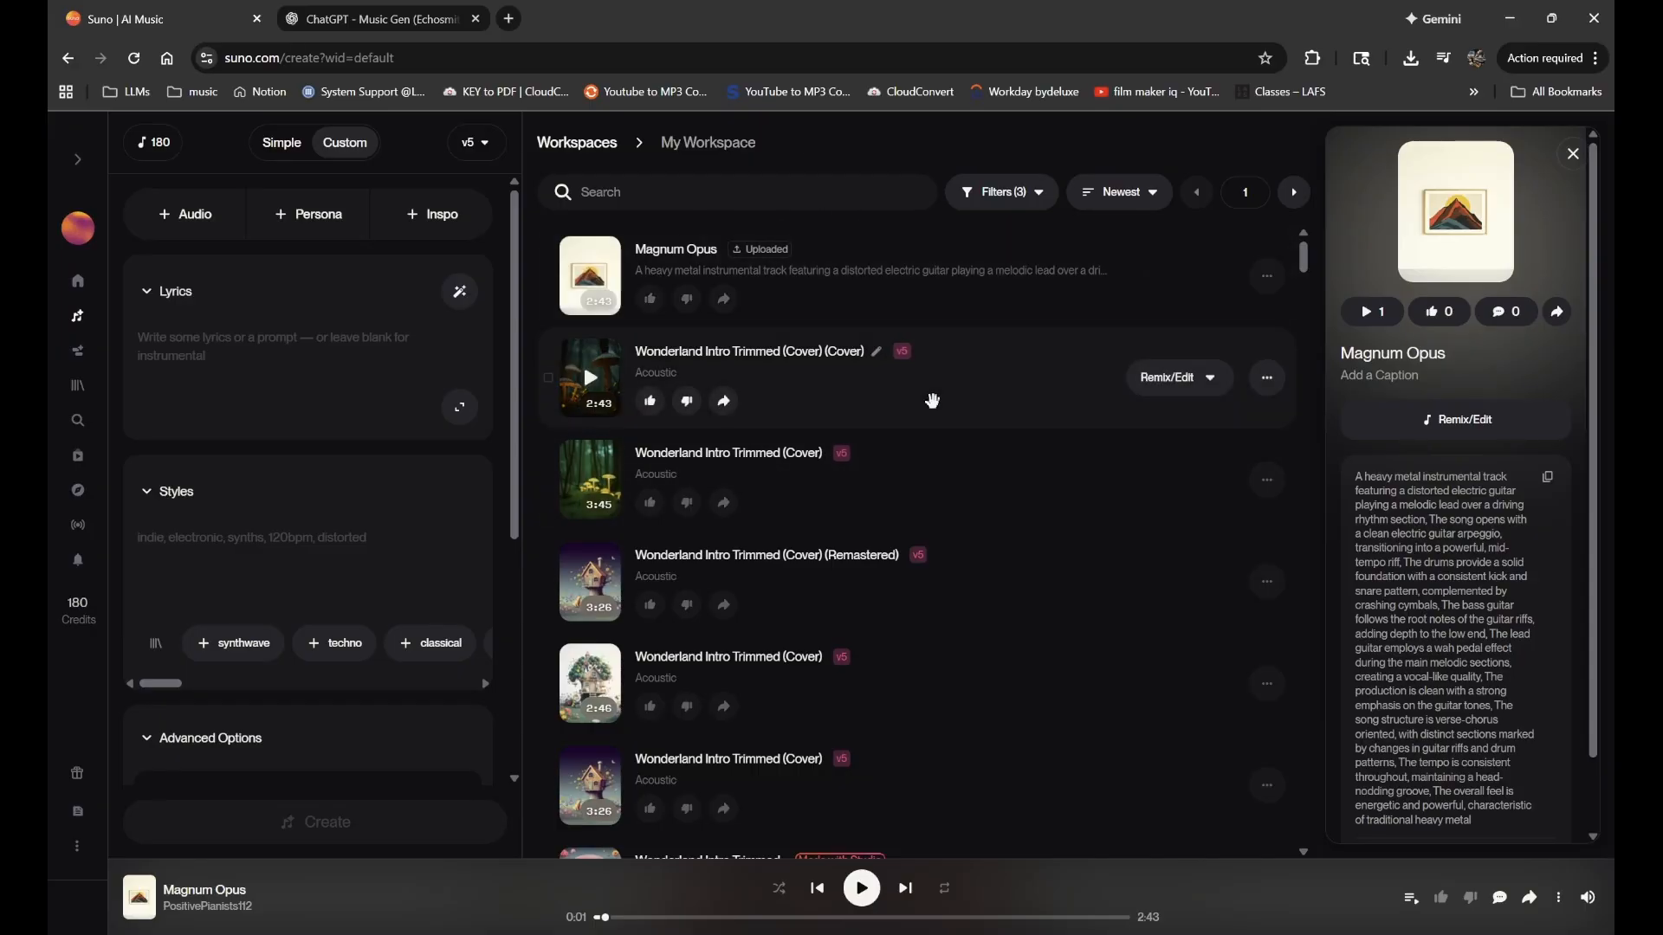
- Compare the details of Wonderland Intro Trimmed (Cover) (Cover) with the full style description of Magnum Opus
click(932, 400)
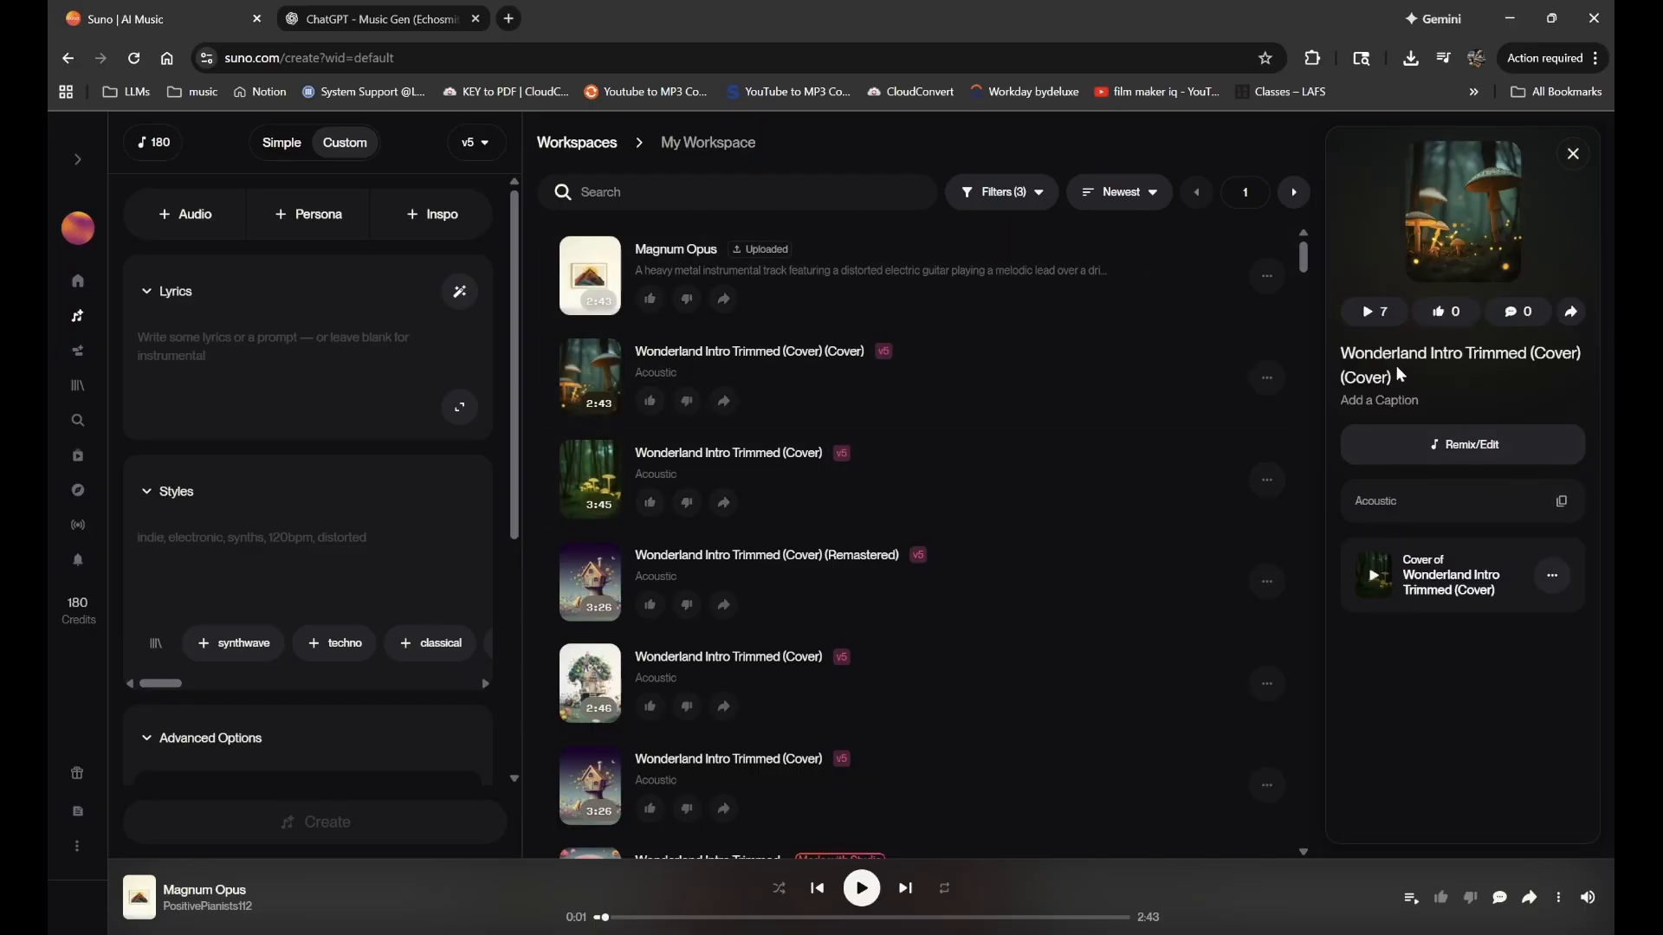
click(889, 292)
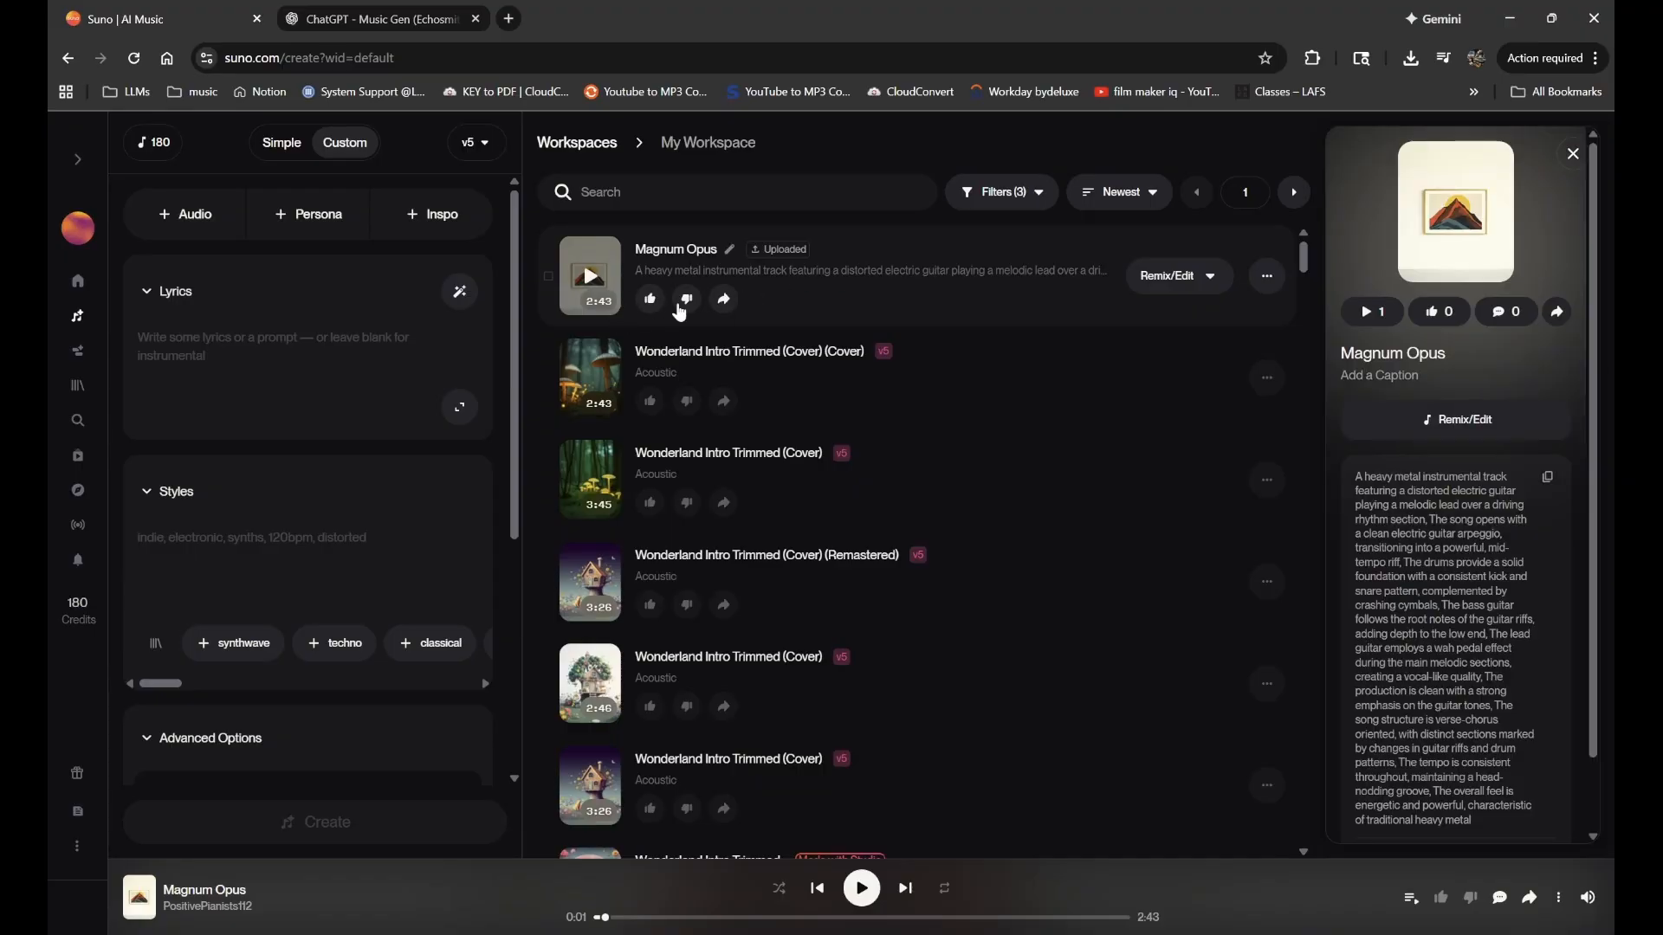
scroll(1394, 490, down, 1)
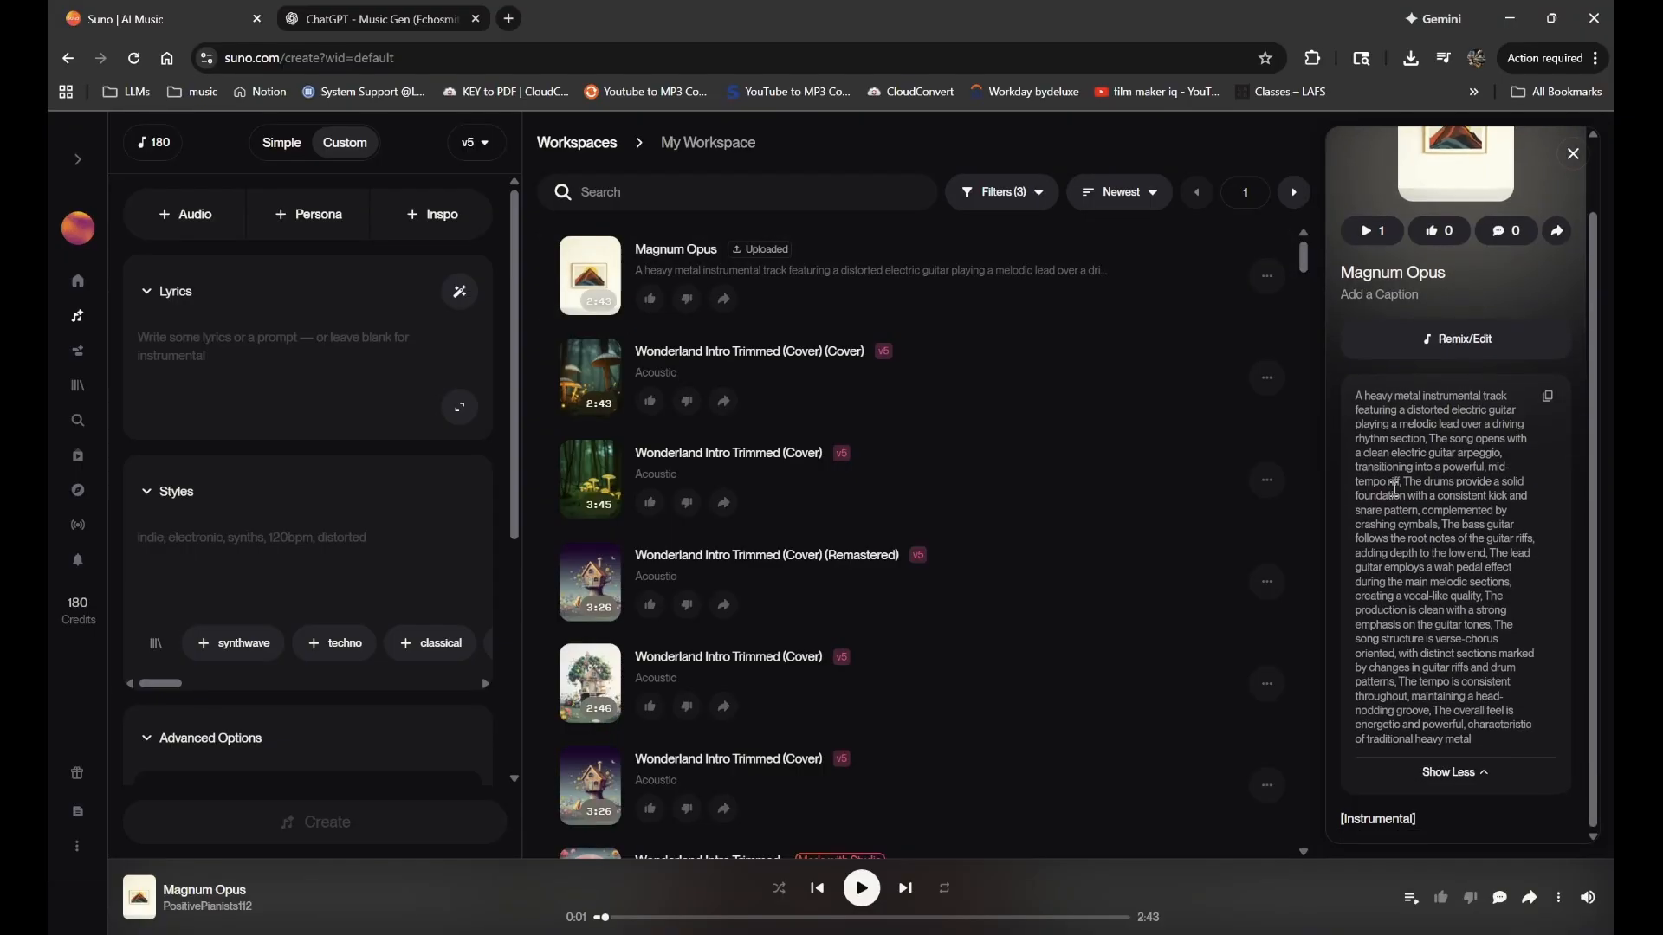
drag(1477, 747, 1347, 406)
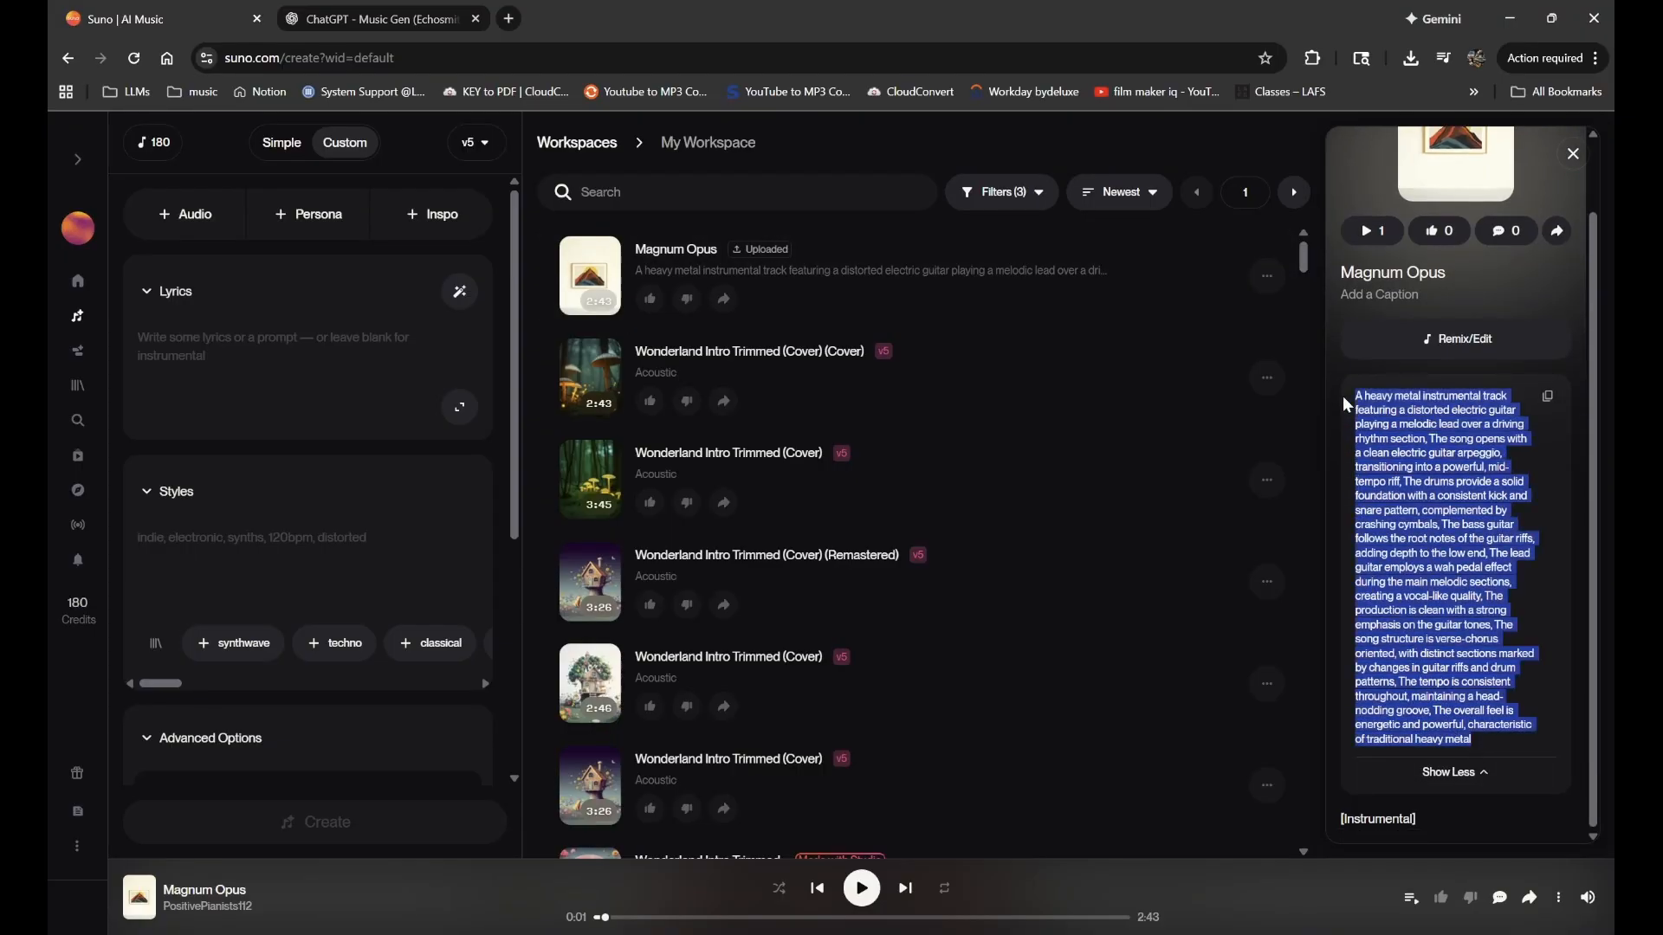
click(1409, 600)
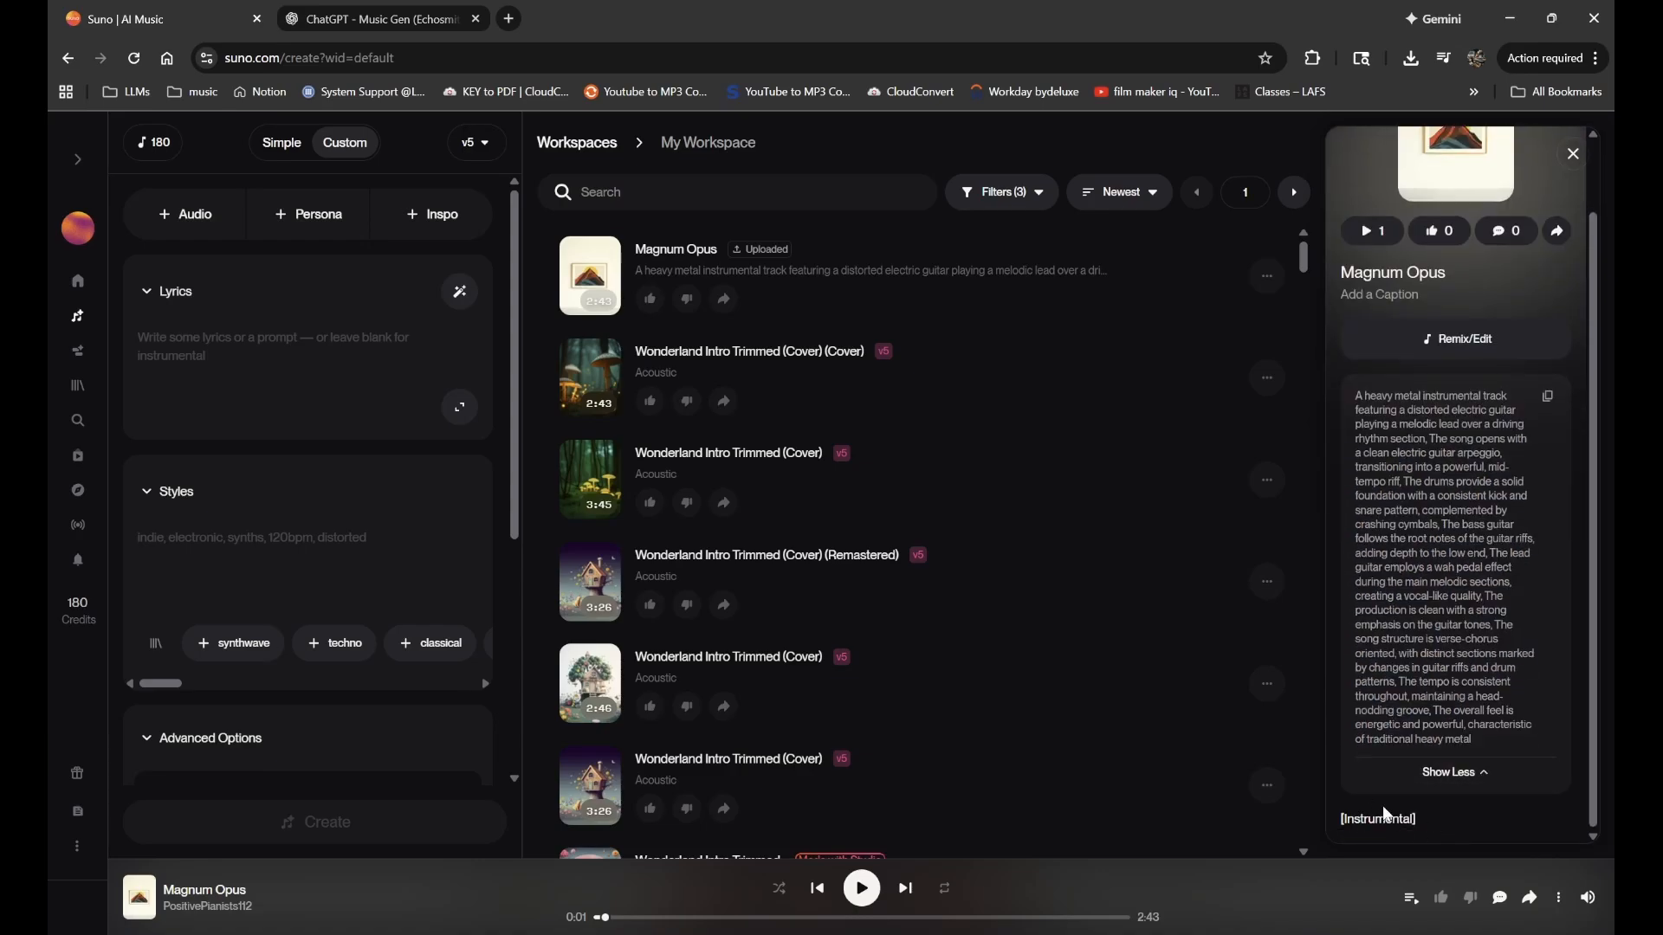
- Listen to the Magnum Opus track up to about 0:27 and pause it
scroll(1426, 697, up, 1)
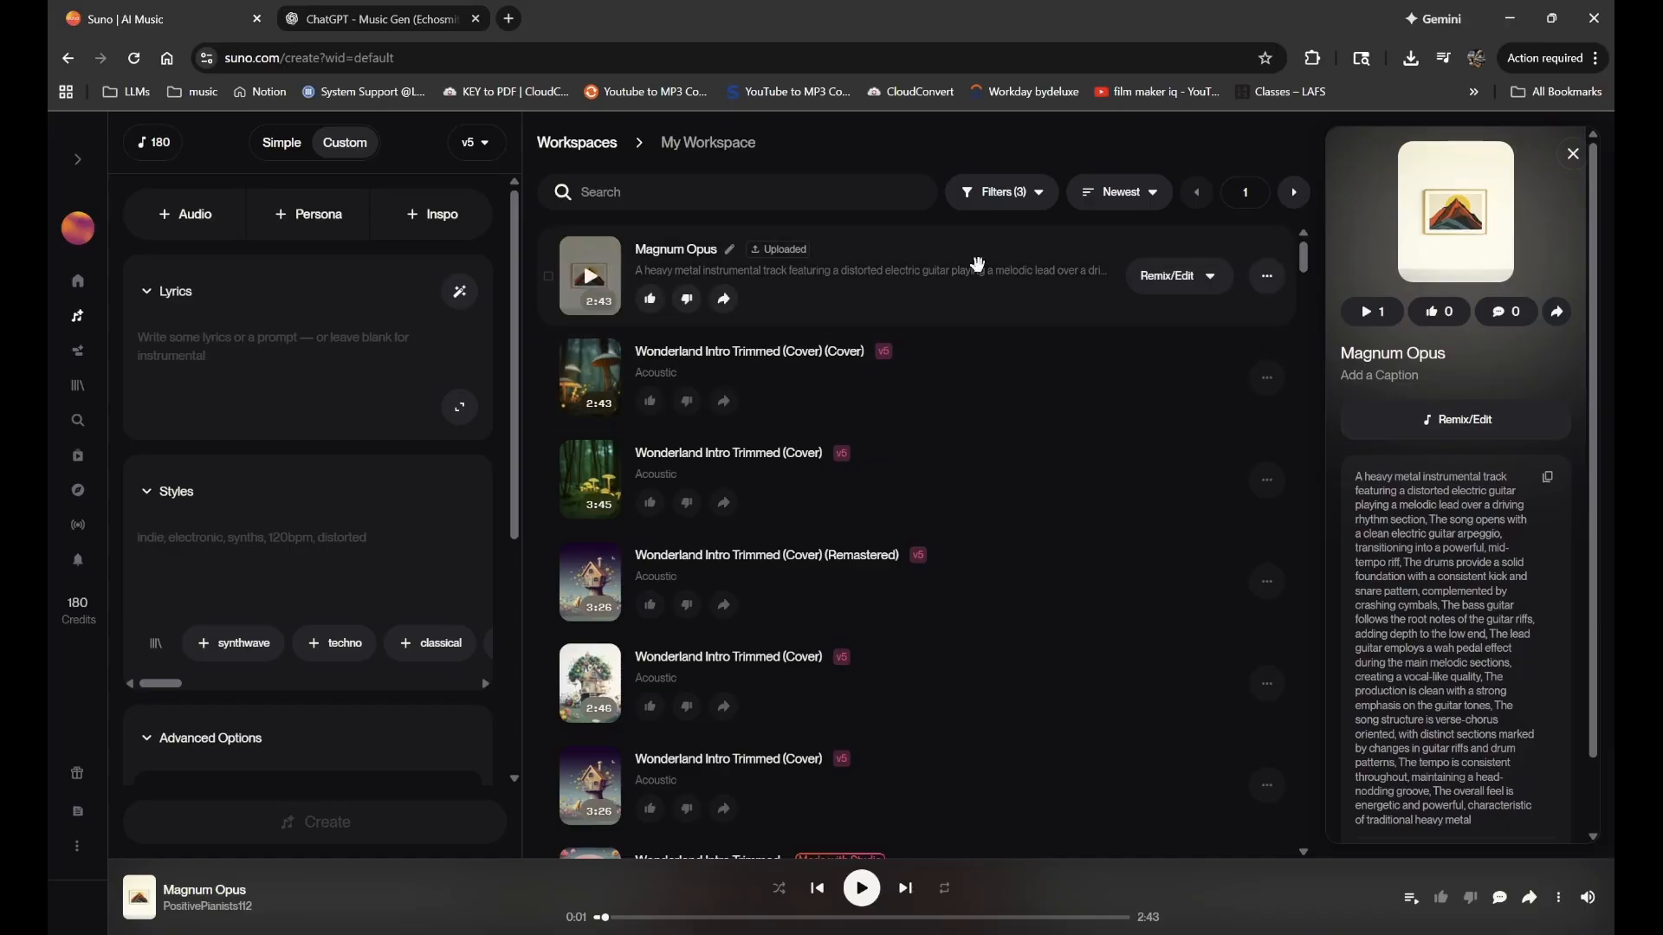
click(591, 276)
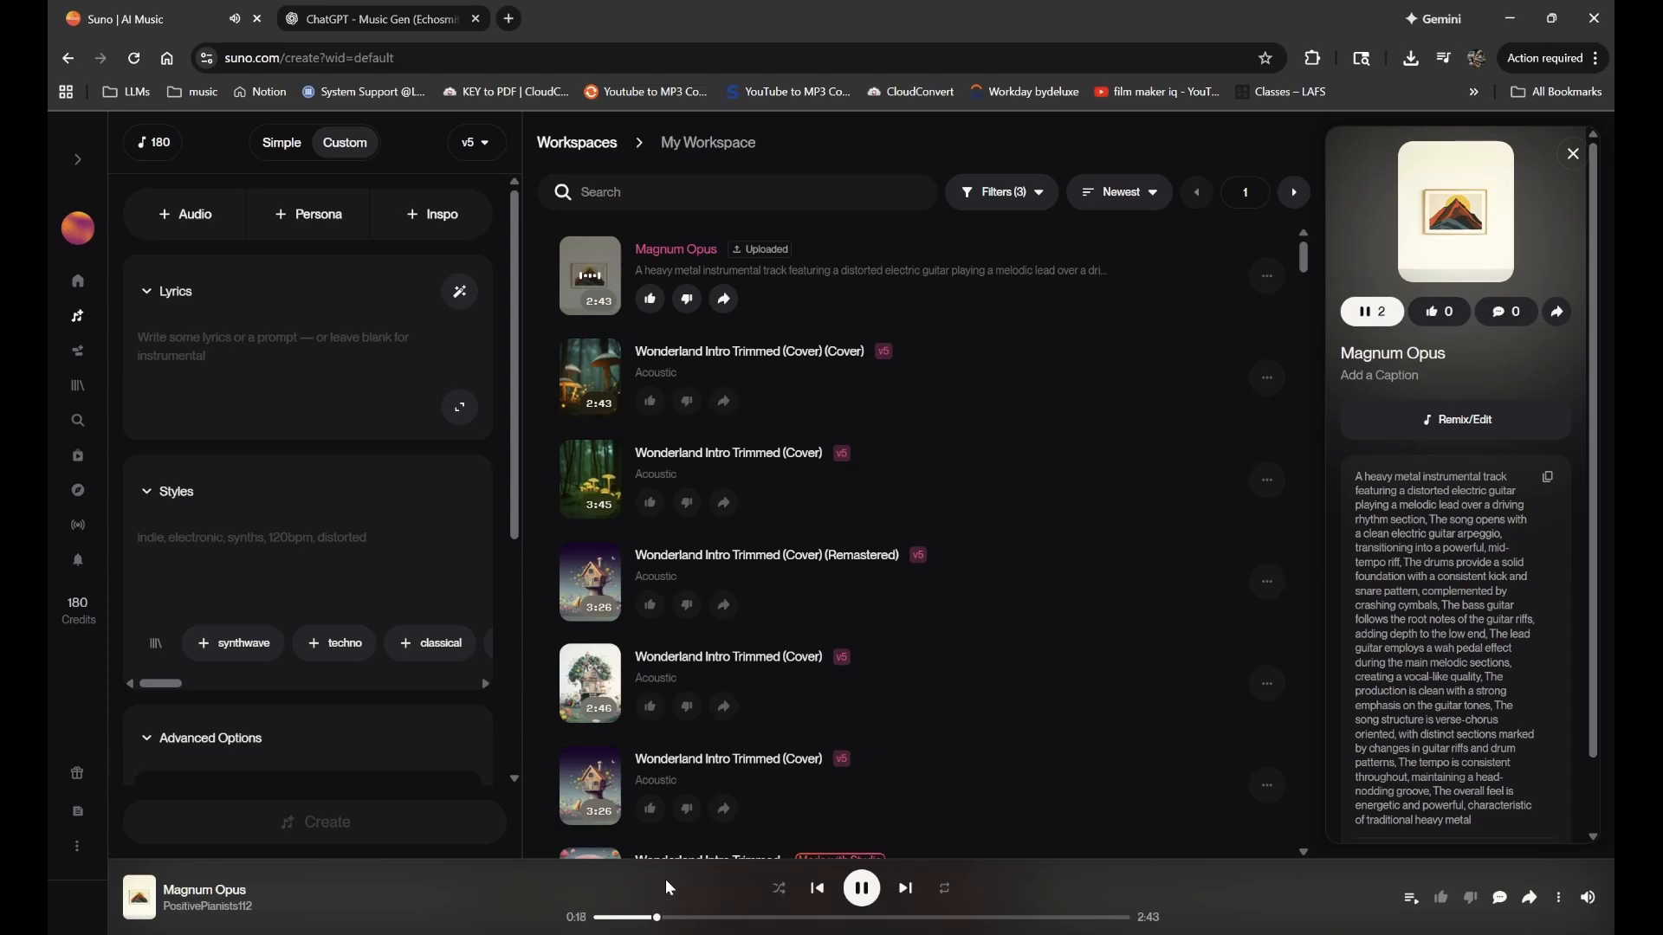
click(862, 885)
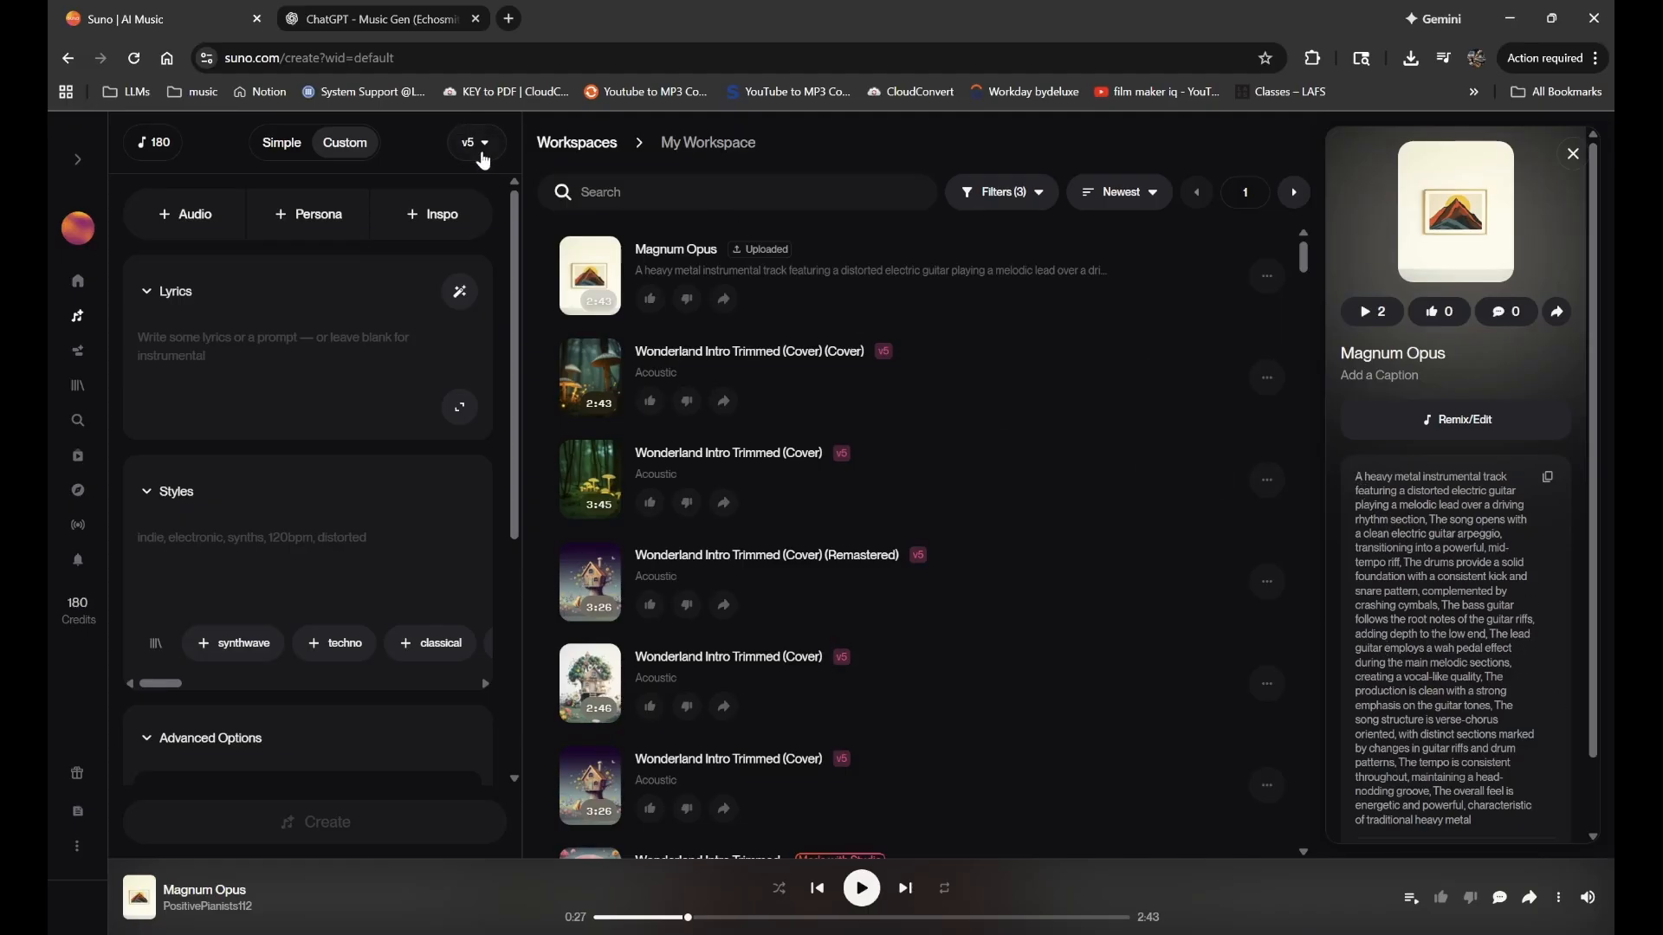
- Switch to ChatGPT, select the generated style tags from "anime rock" to "transformation scene energy", and return to Suno
click(422, 12)
click(797, 466)
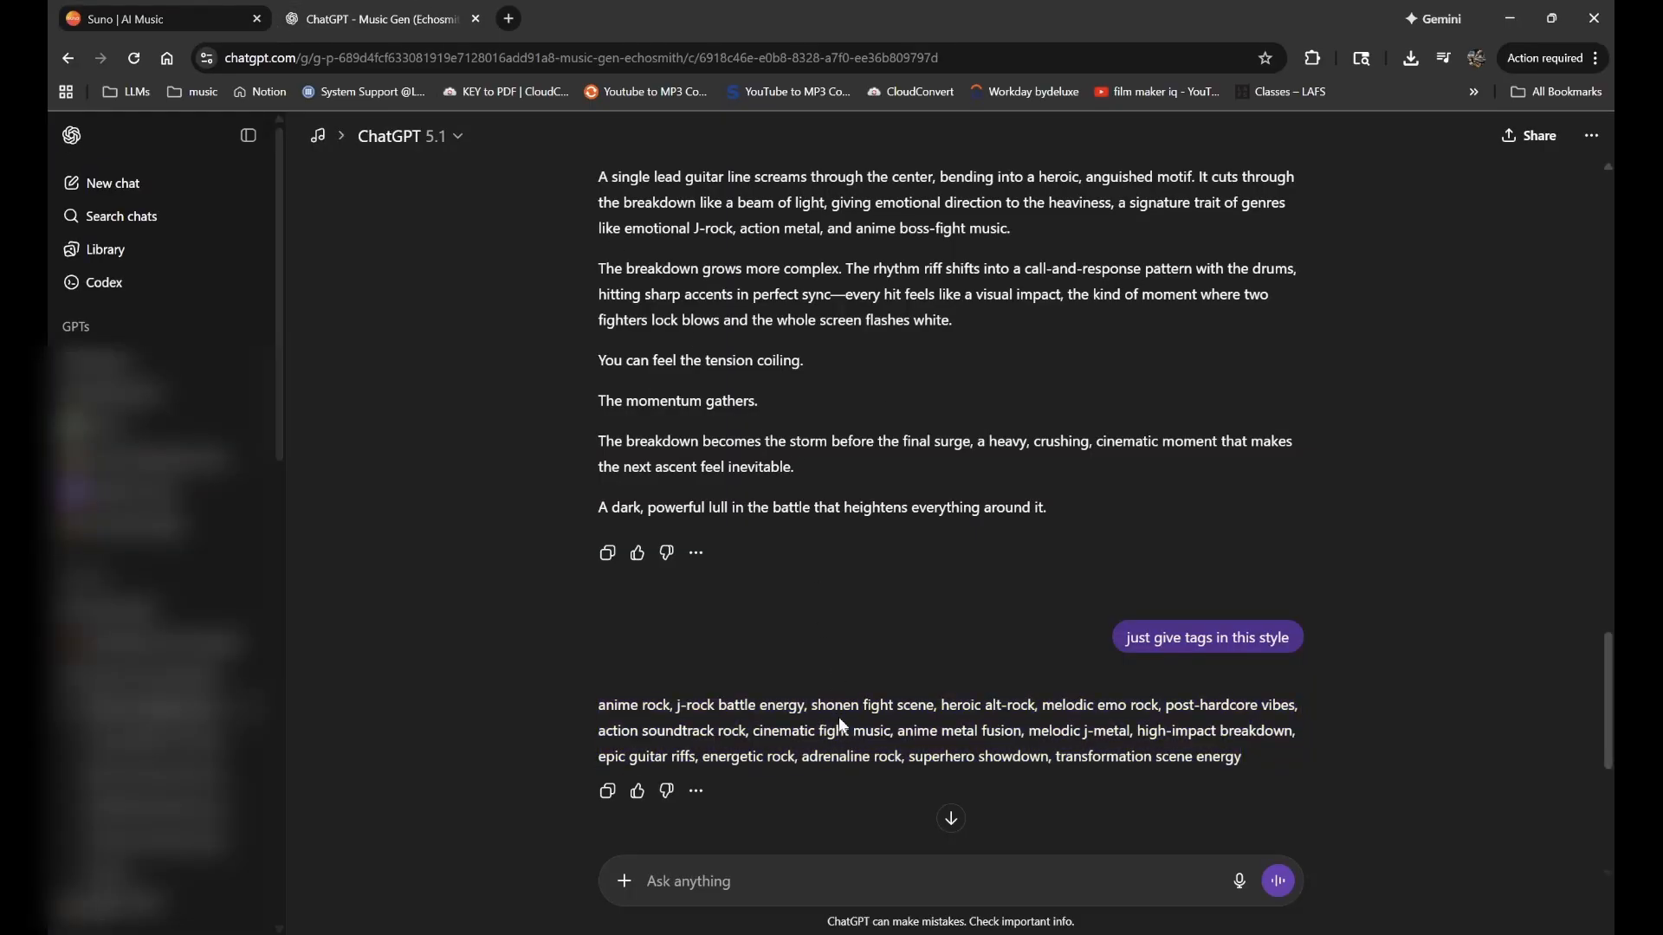
drag(595, 707, 1276, 755)
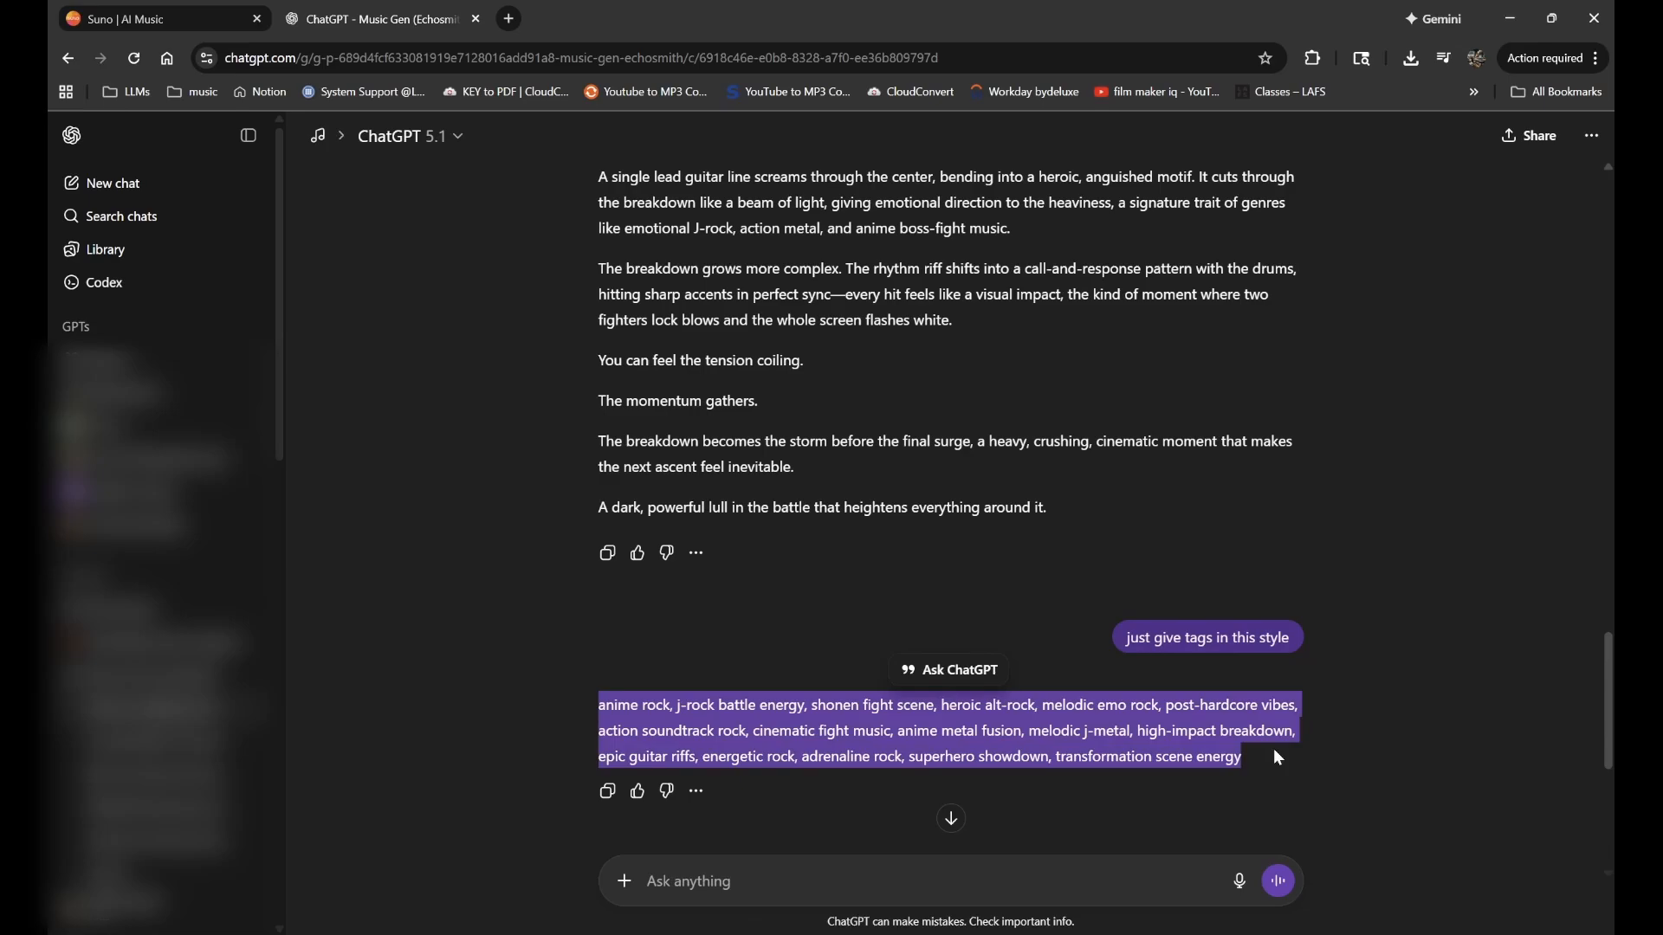
click(160, 13)
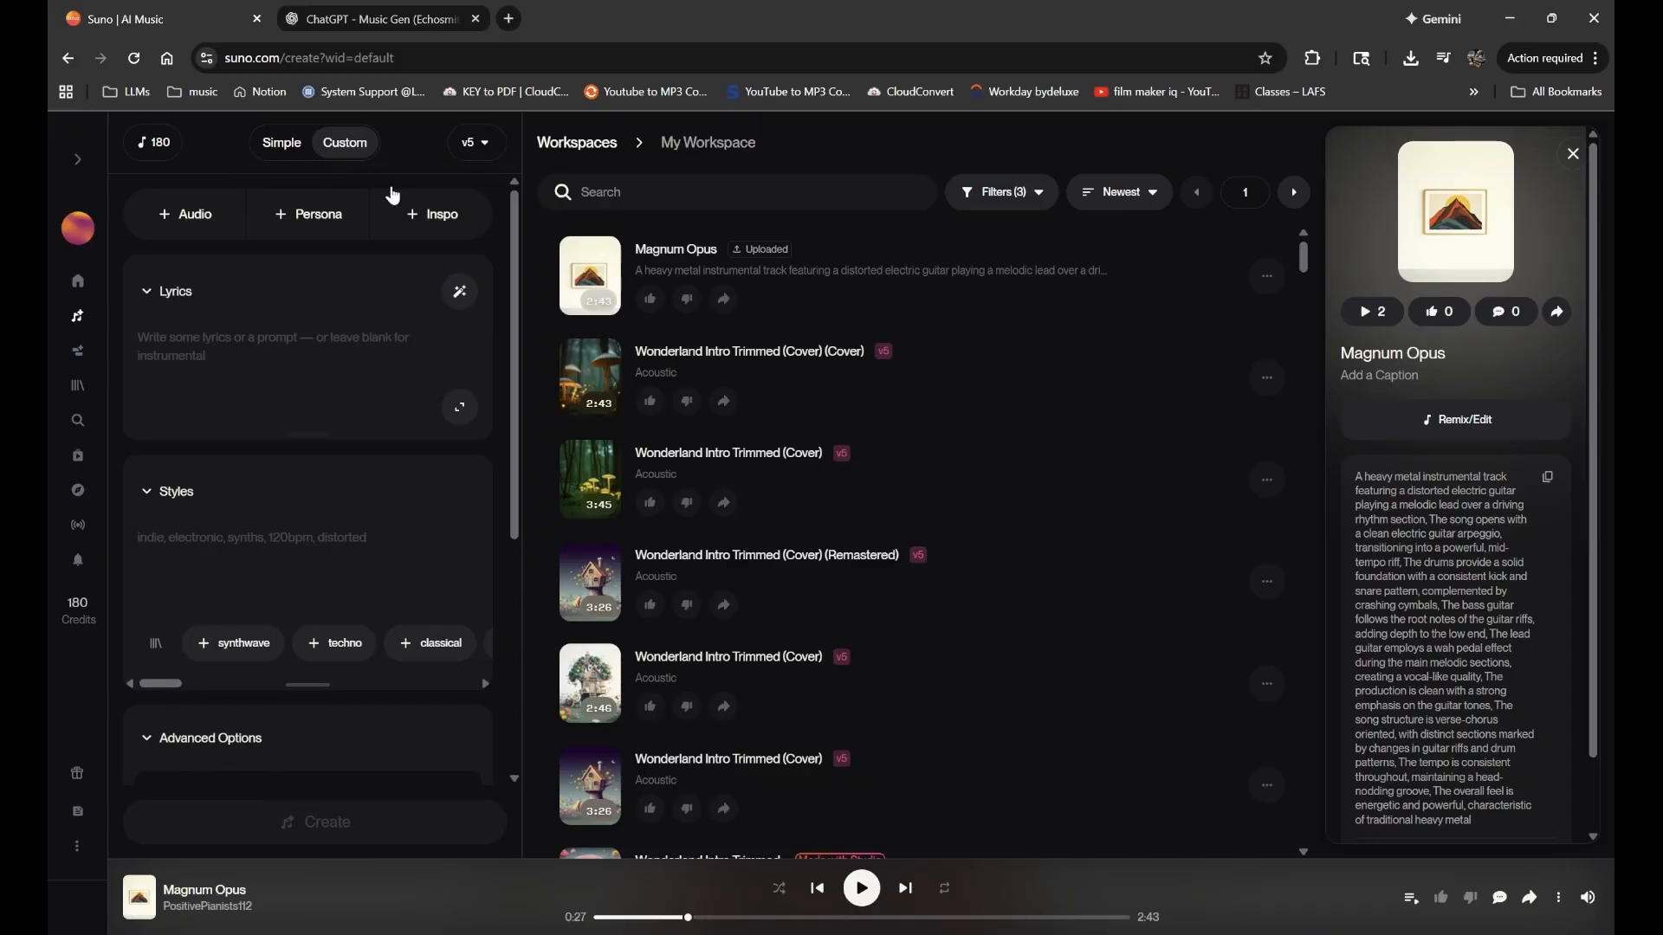
- Examine the remix and inspiration drop areas offered for the Magnum Opus track without adding it to either
drag(705, 276, 399, 321)
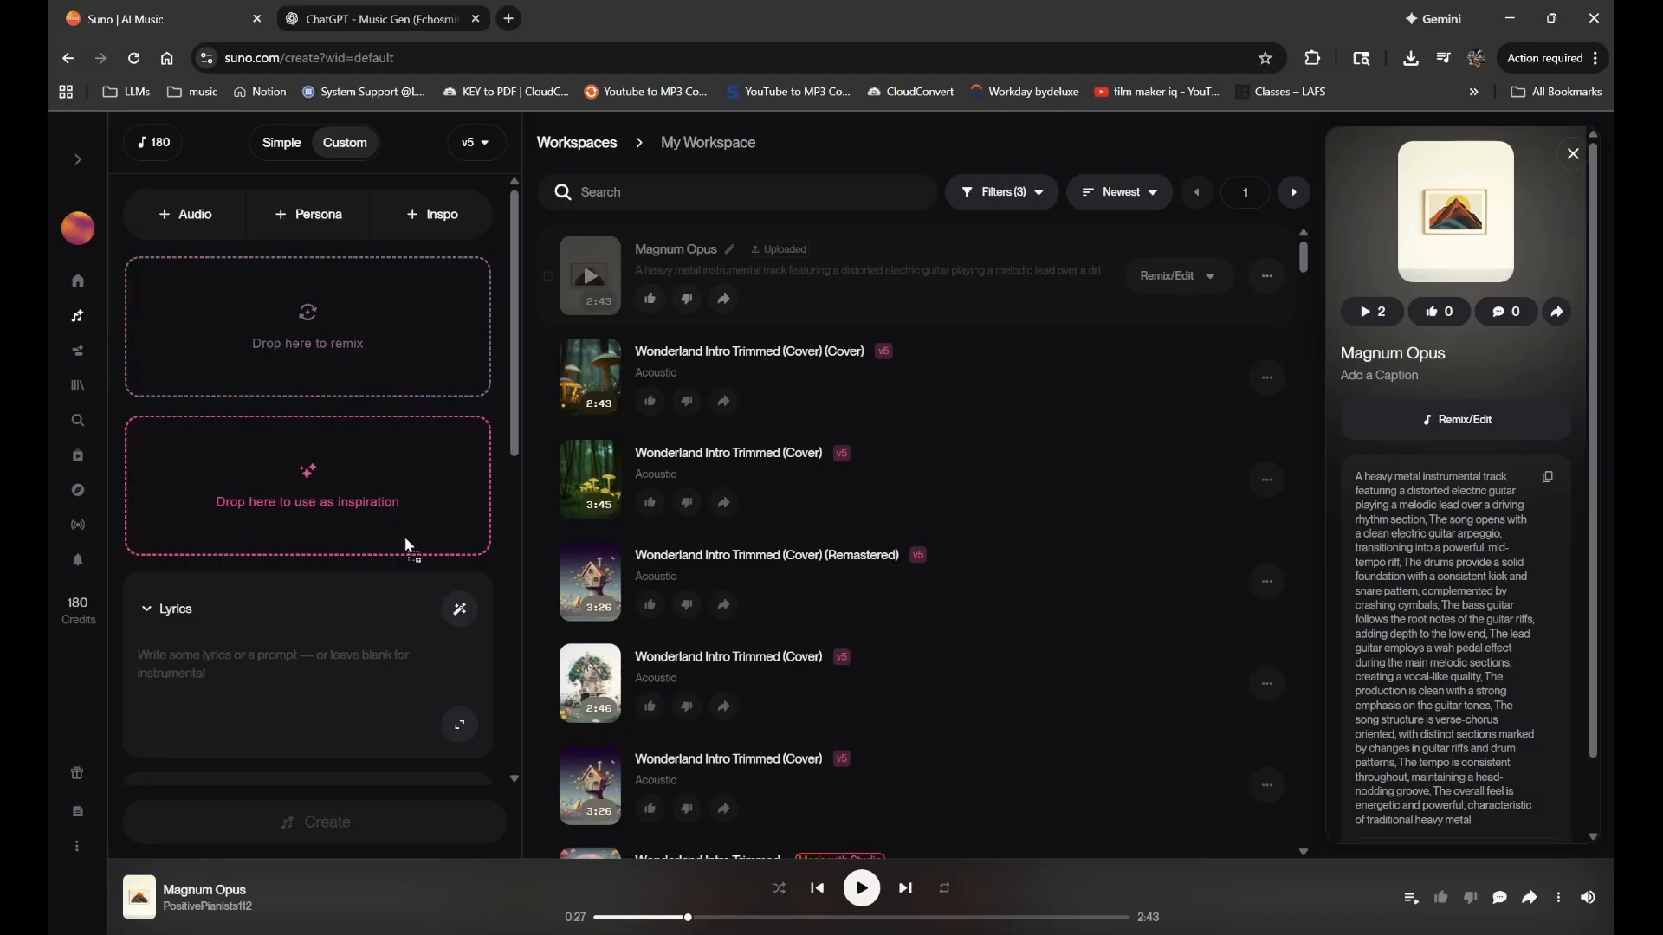
drag(246, 487, 271, 491)
drag(564, 349, 275, 396)
drag(412, 332, 749, 293)
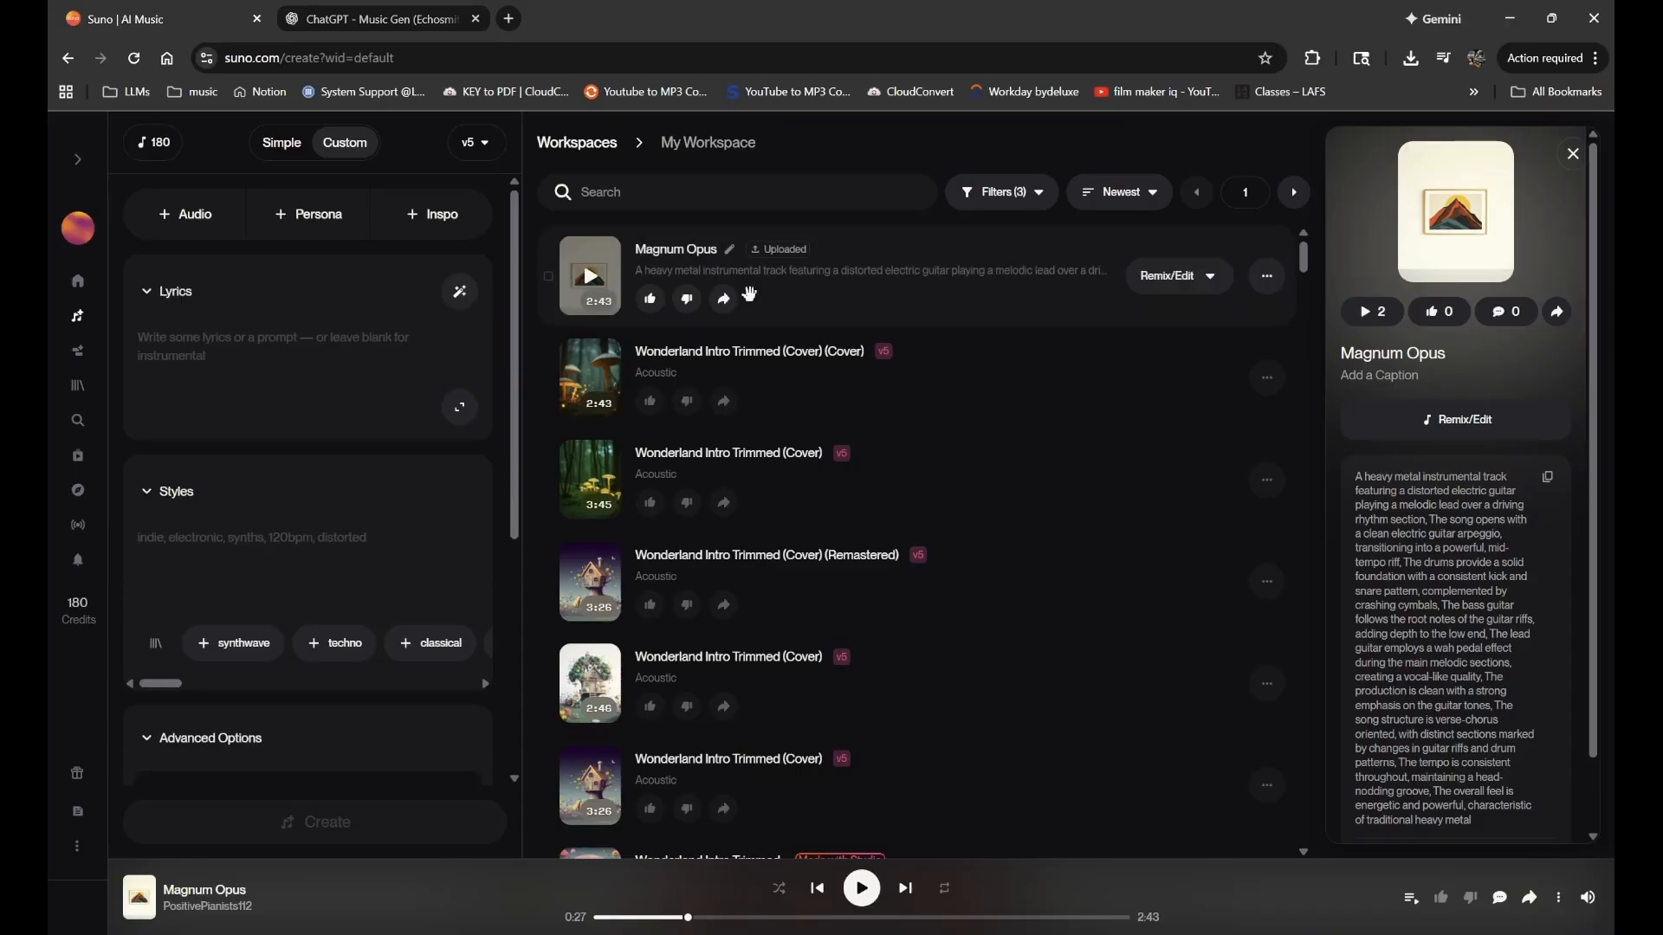
- Look through the Remix/Edit options and the further song options available for the uploaded Magnum Opus track
click(1169, 277)
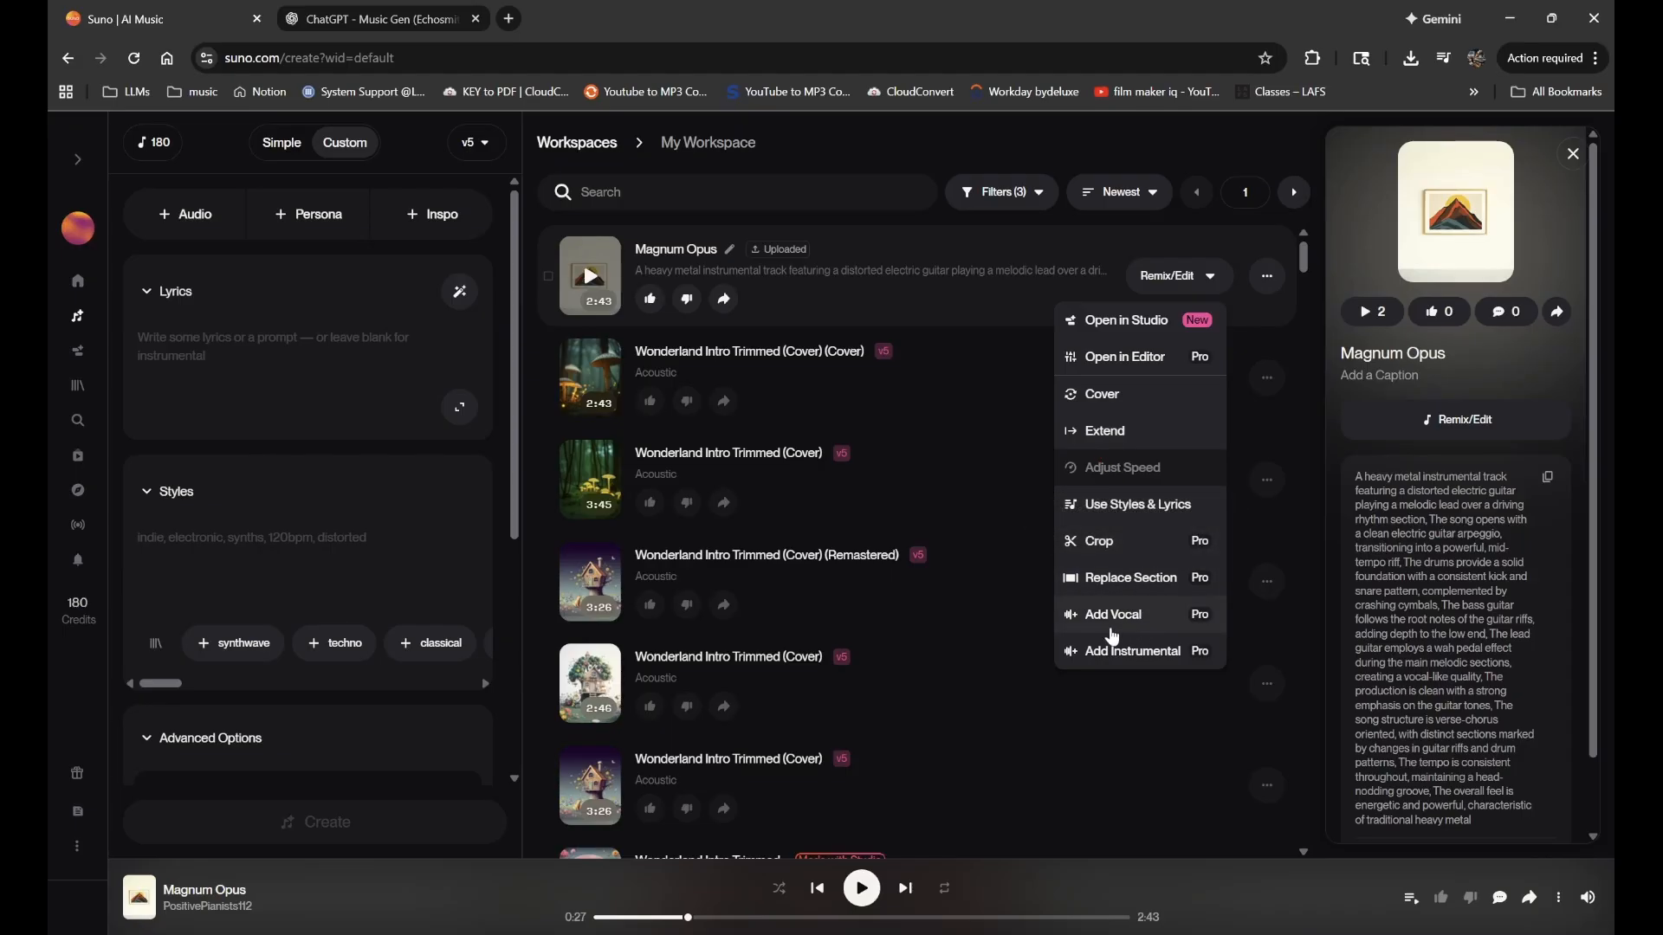
click(1184, 284)
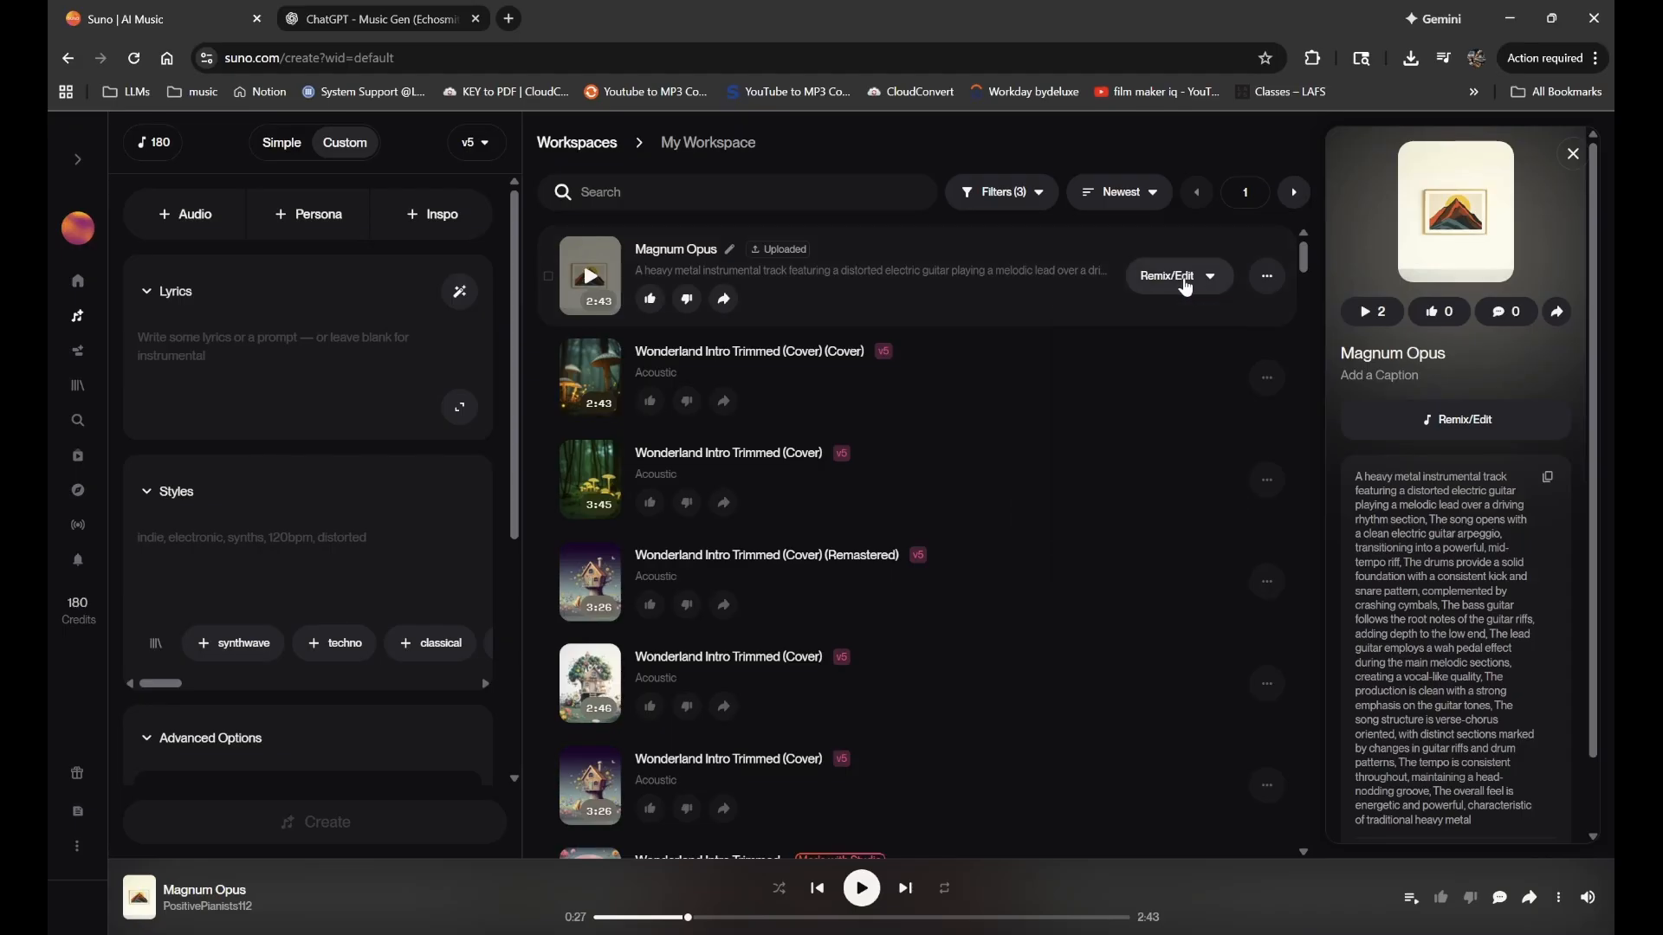
click(1263, 291)
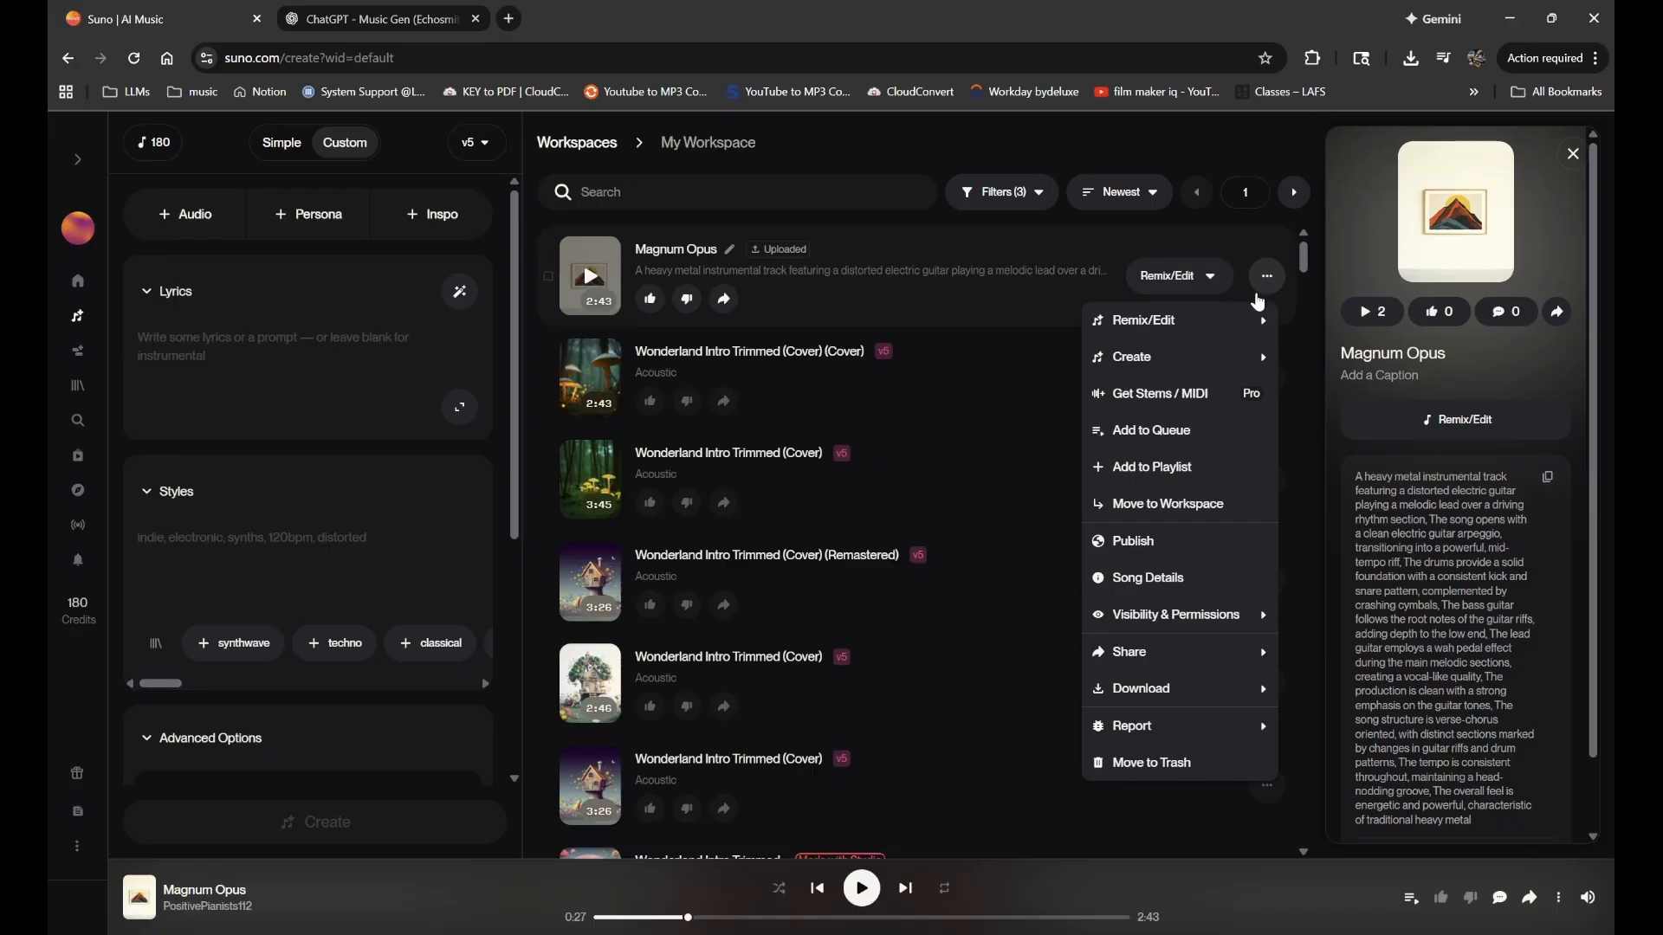
mouse_move(1207, 358)
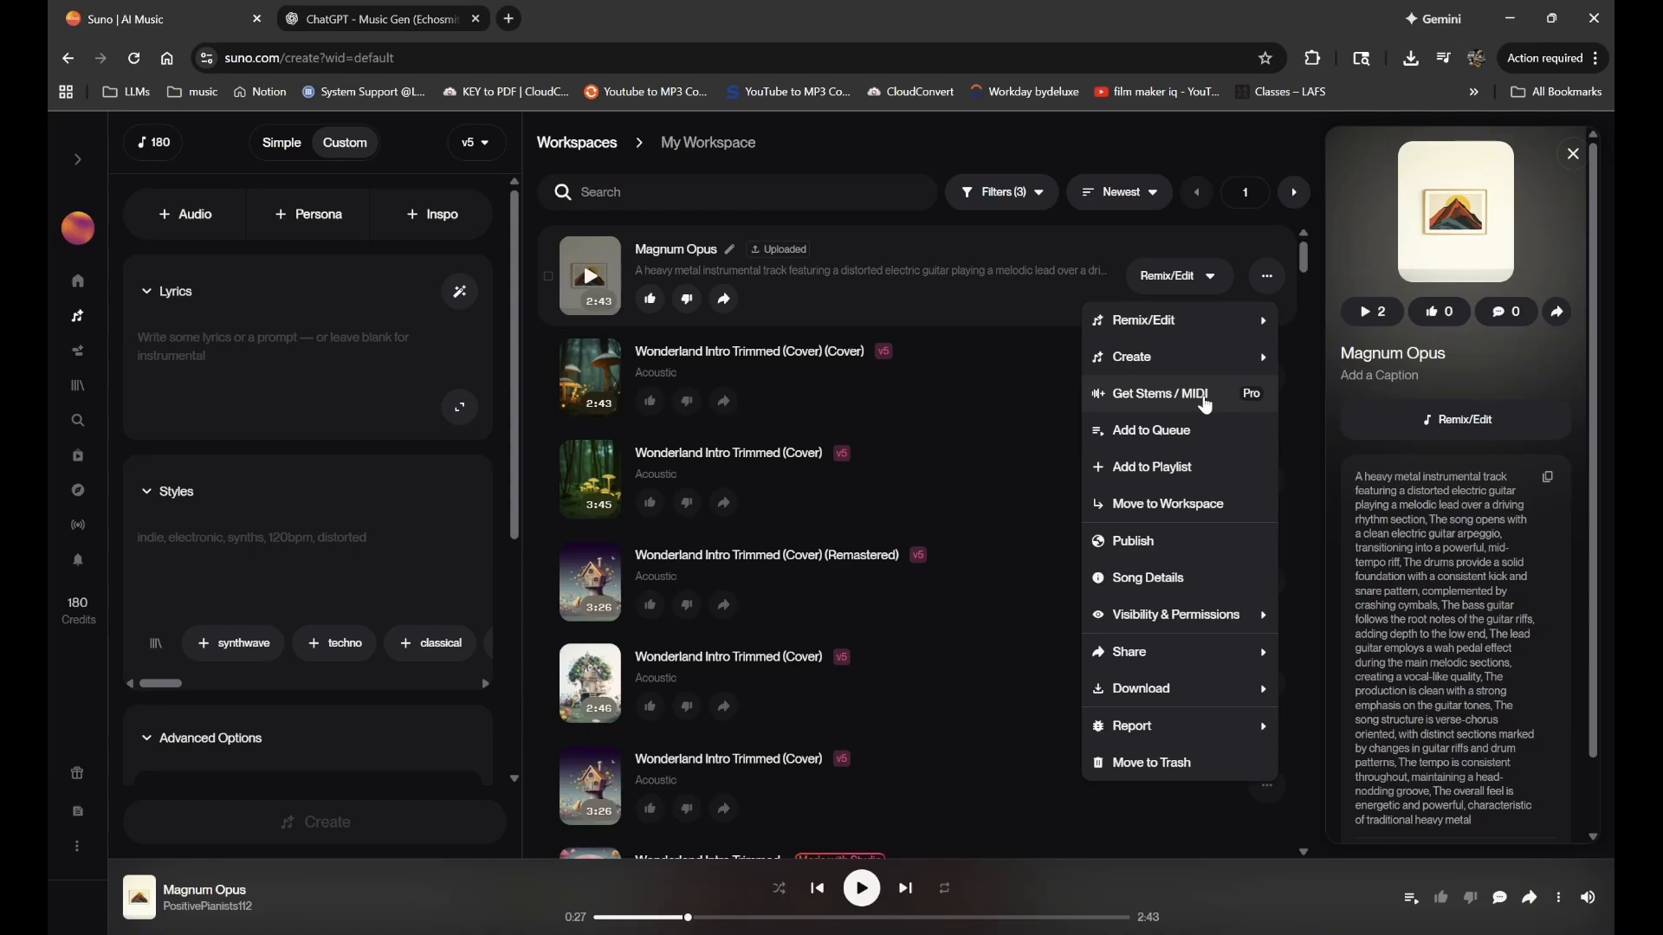
mouse_move(1196, 312)
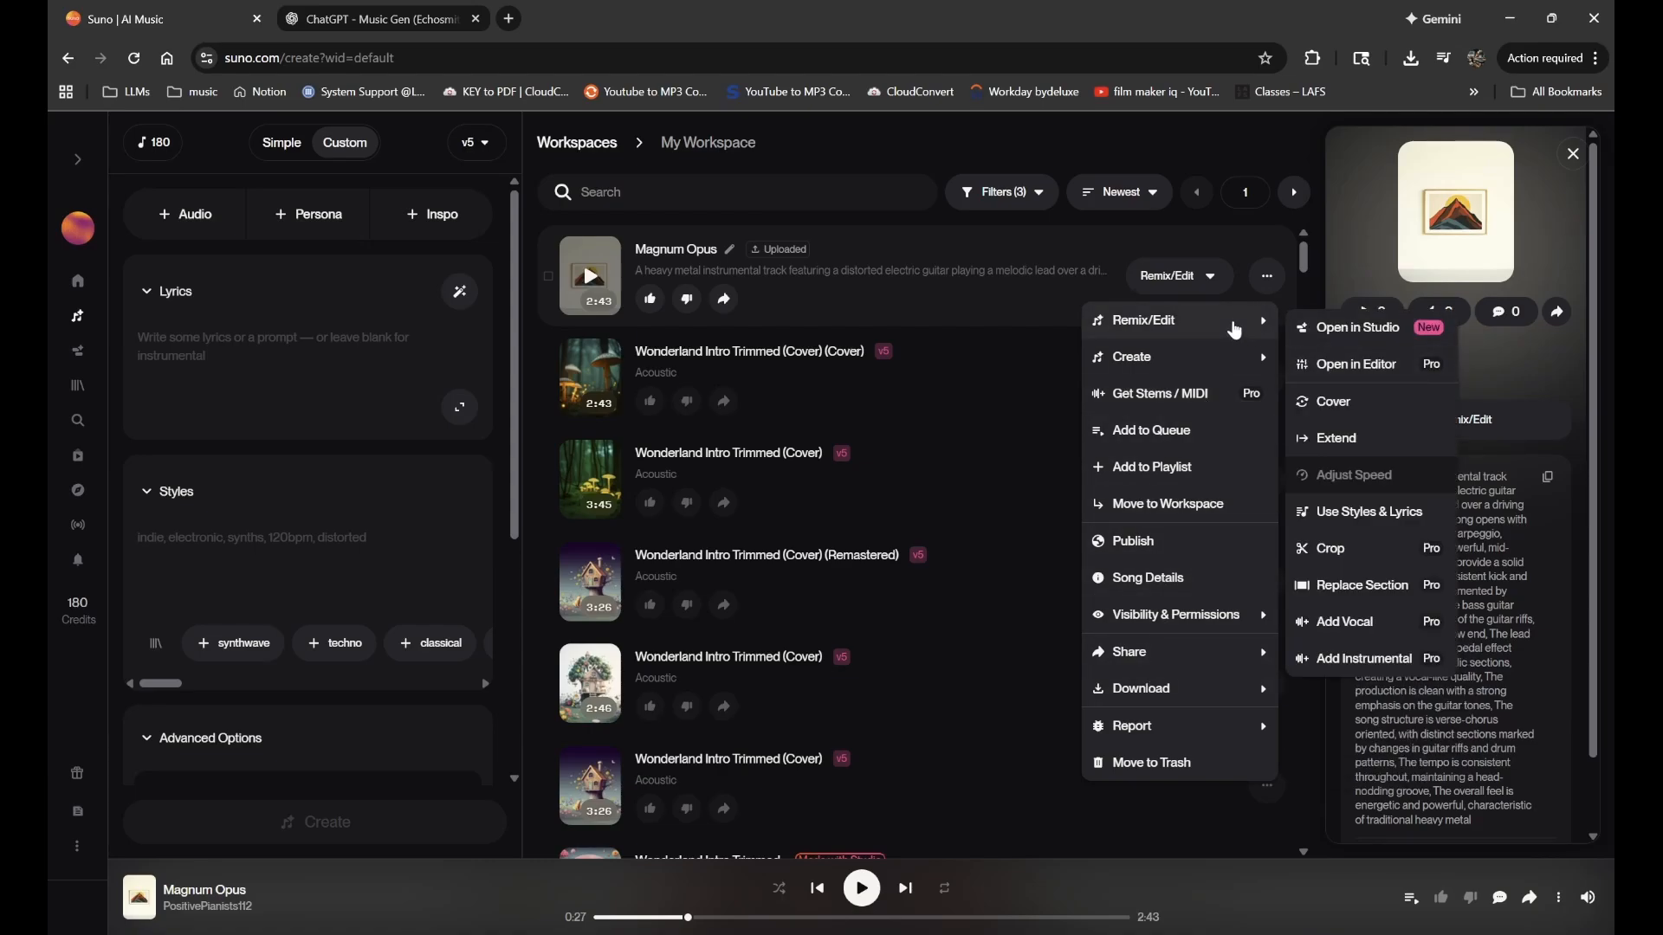
- Load the uploaded Magnum Opus track as the remix source and choose Cover as its mode
drag(960, 290, 309, 364)
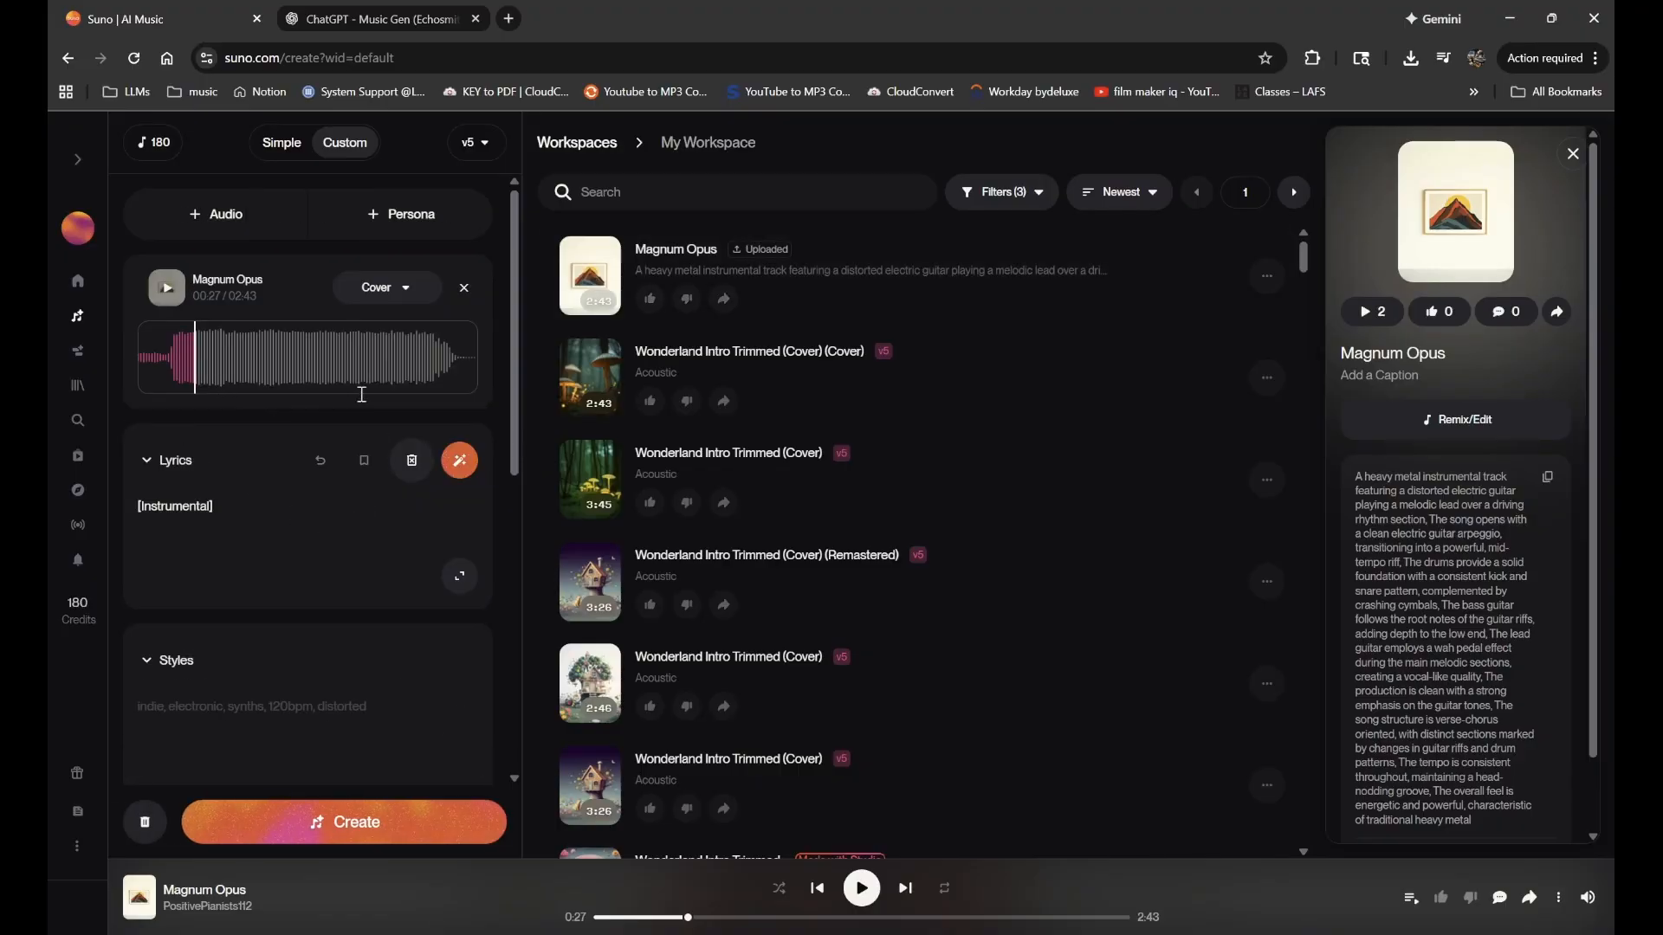
click(386, 295)
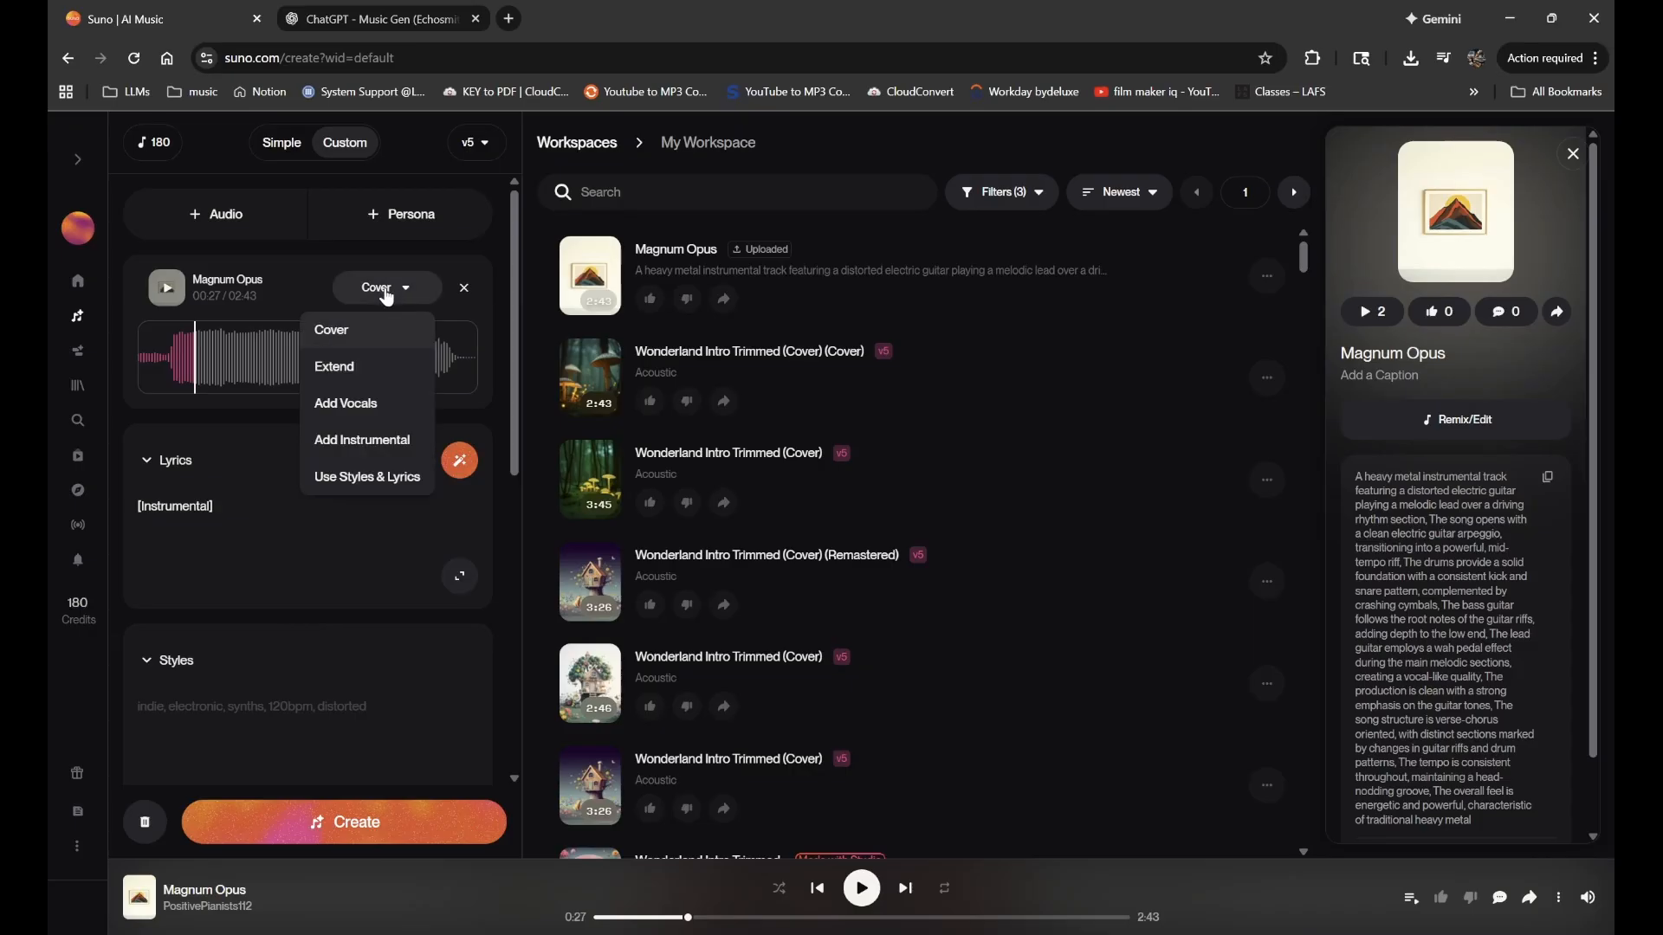
click(359, 345)
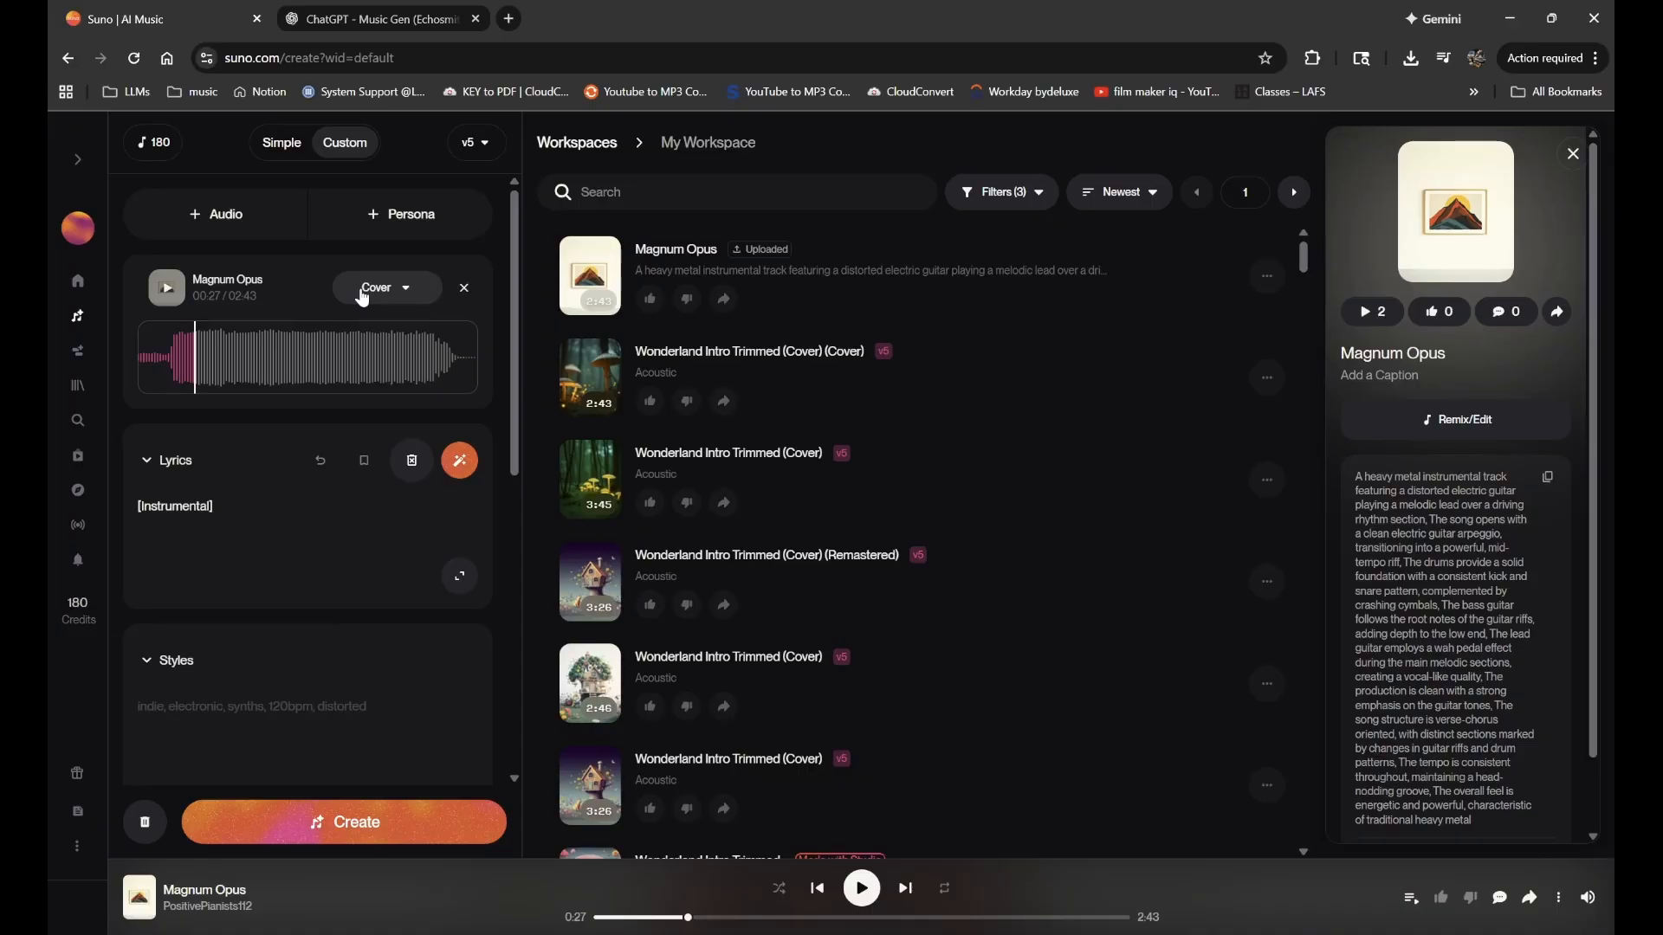
- Check the lyrics, styles and advanced options, and generate the Magnum Opus cover with no styles and 25% Audio Influence
scroll(312, 520, down, 3)
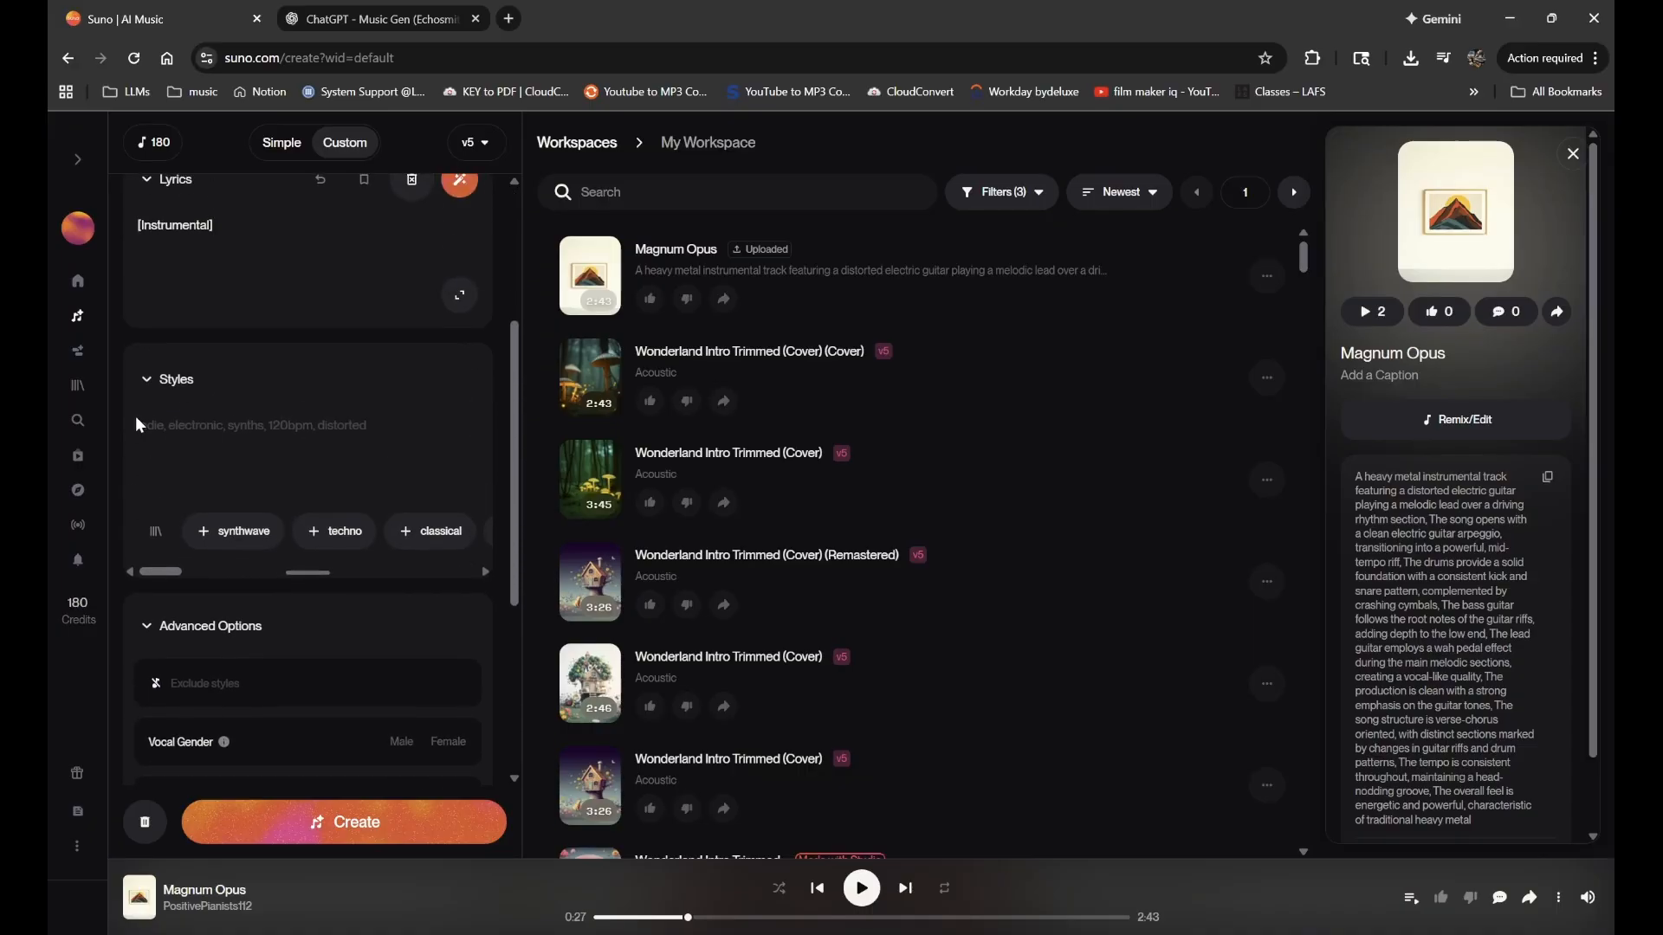
scroll(276, 431, up, 3)
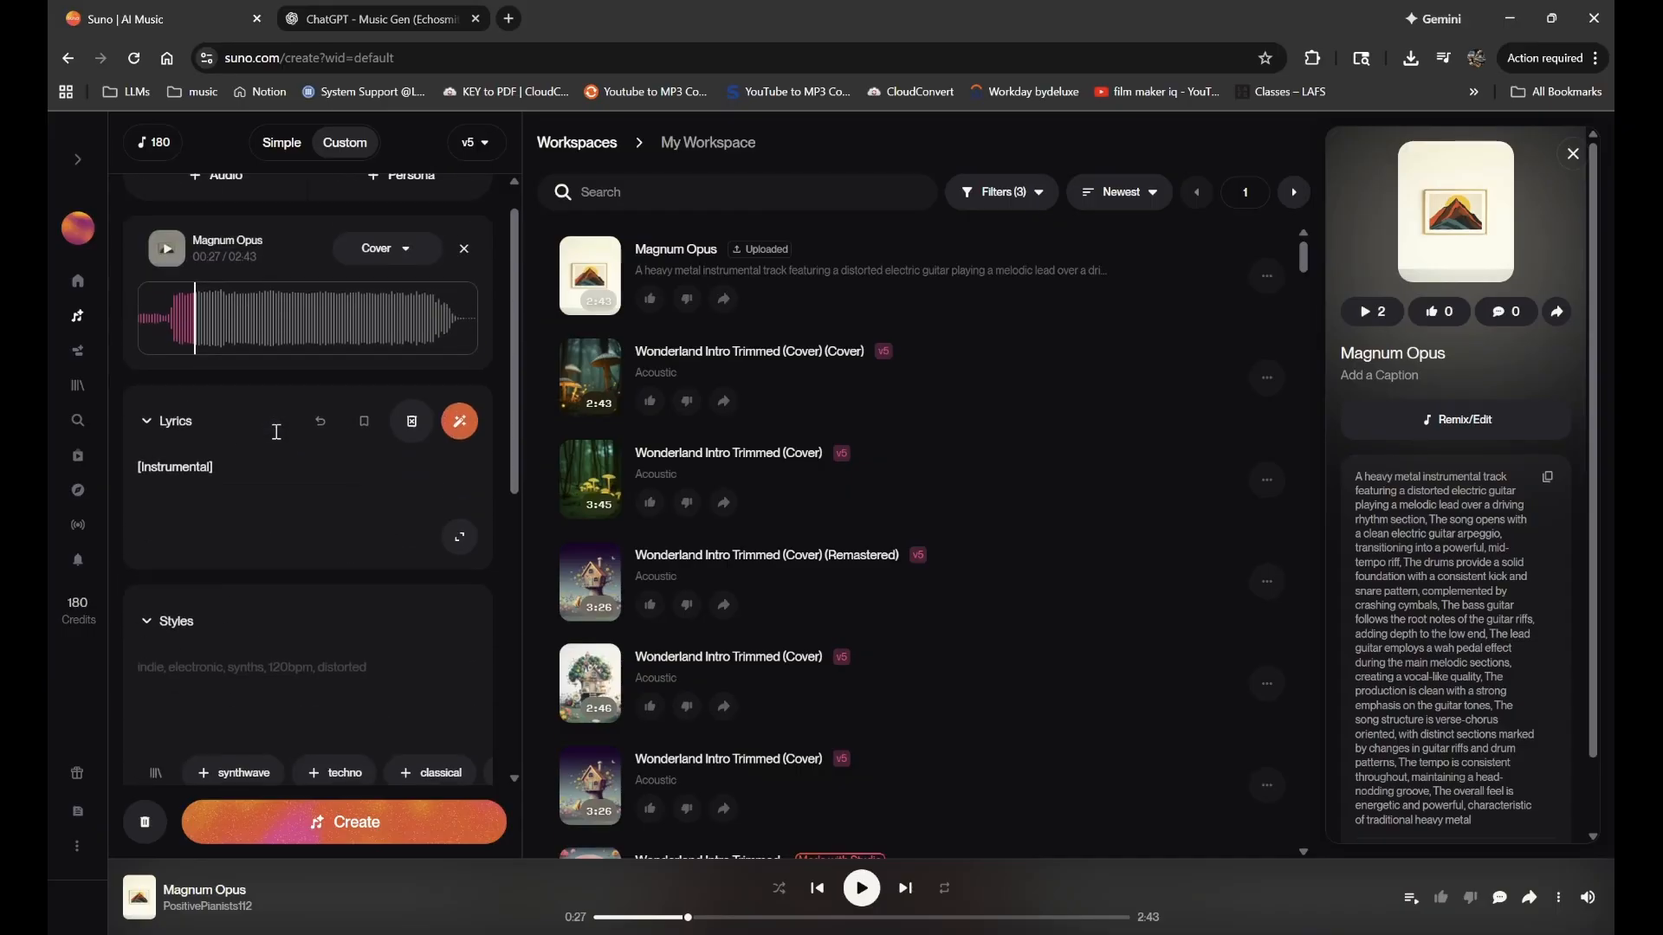
scroll(282, 522, down, 4)
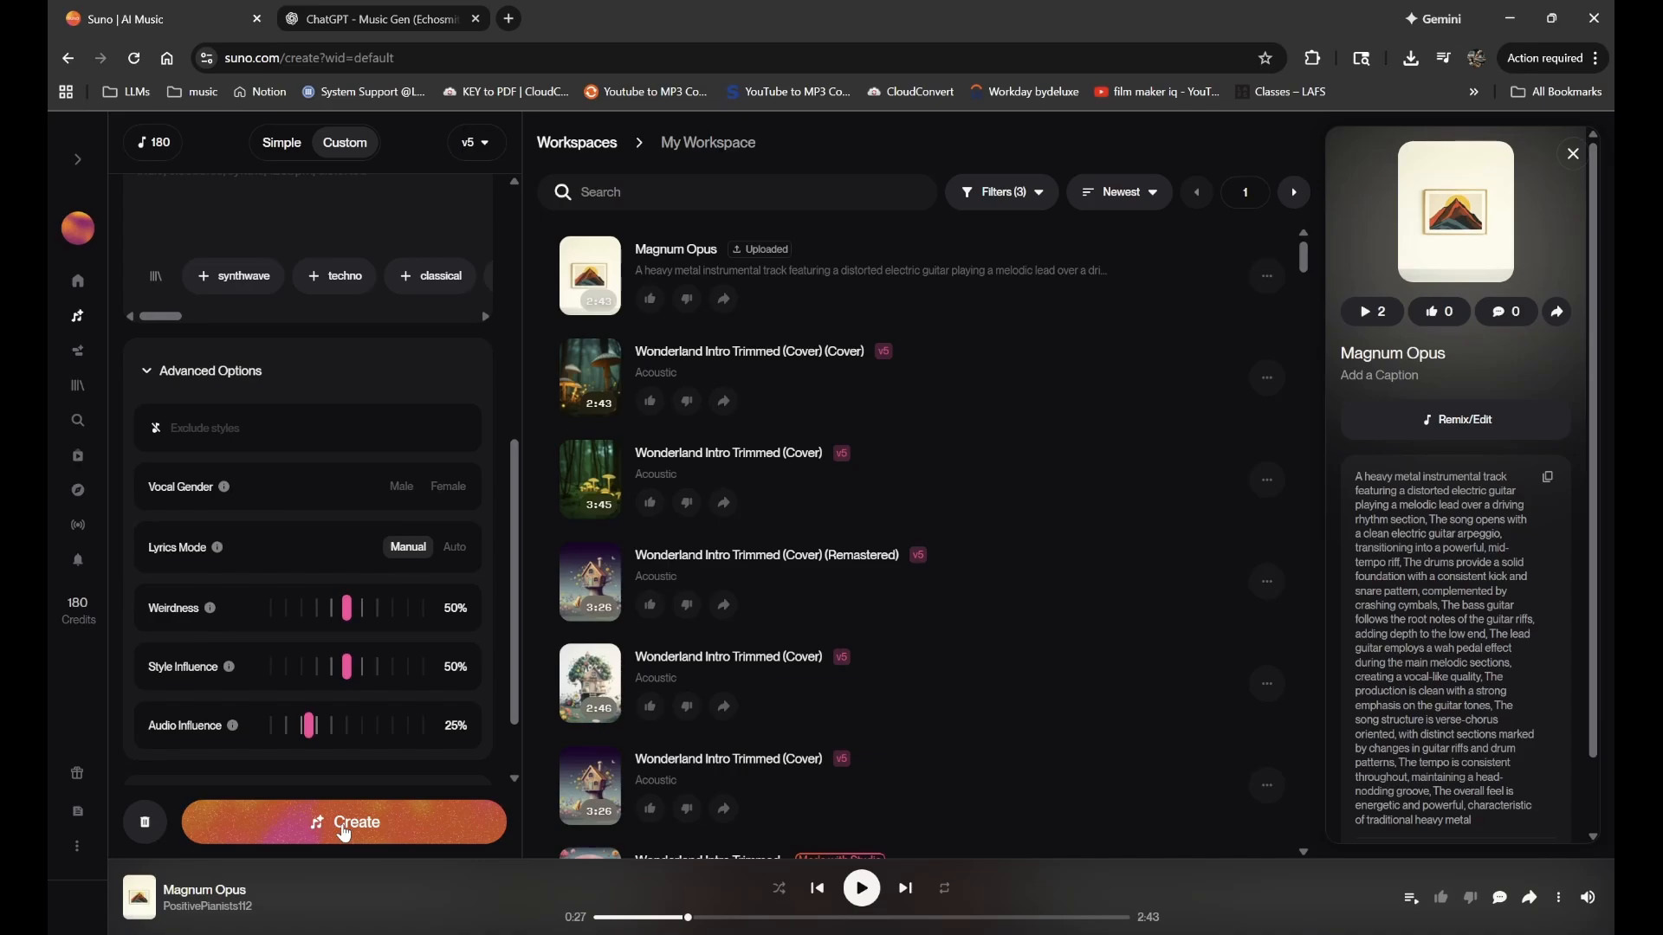
click(345, 831)
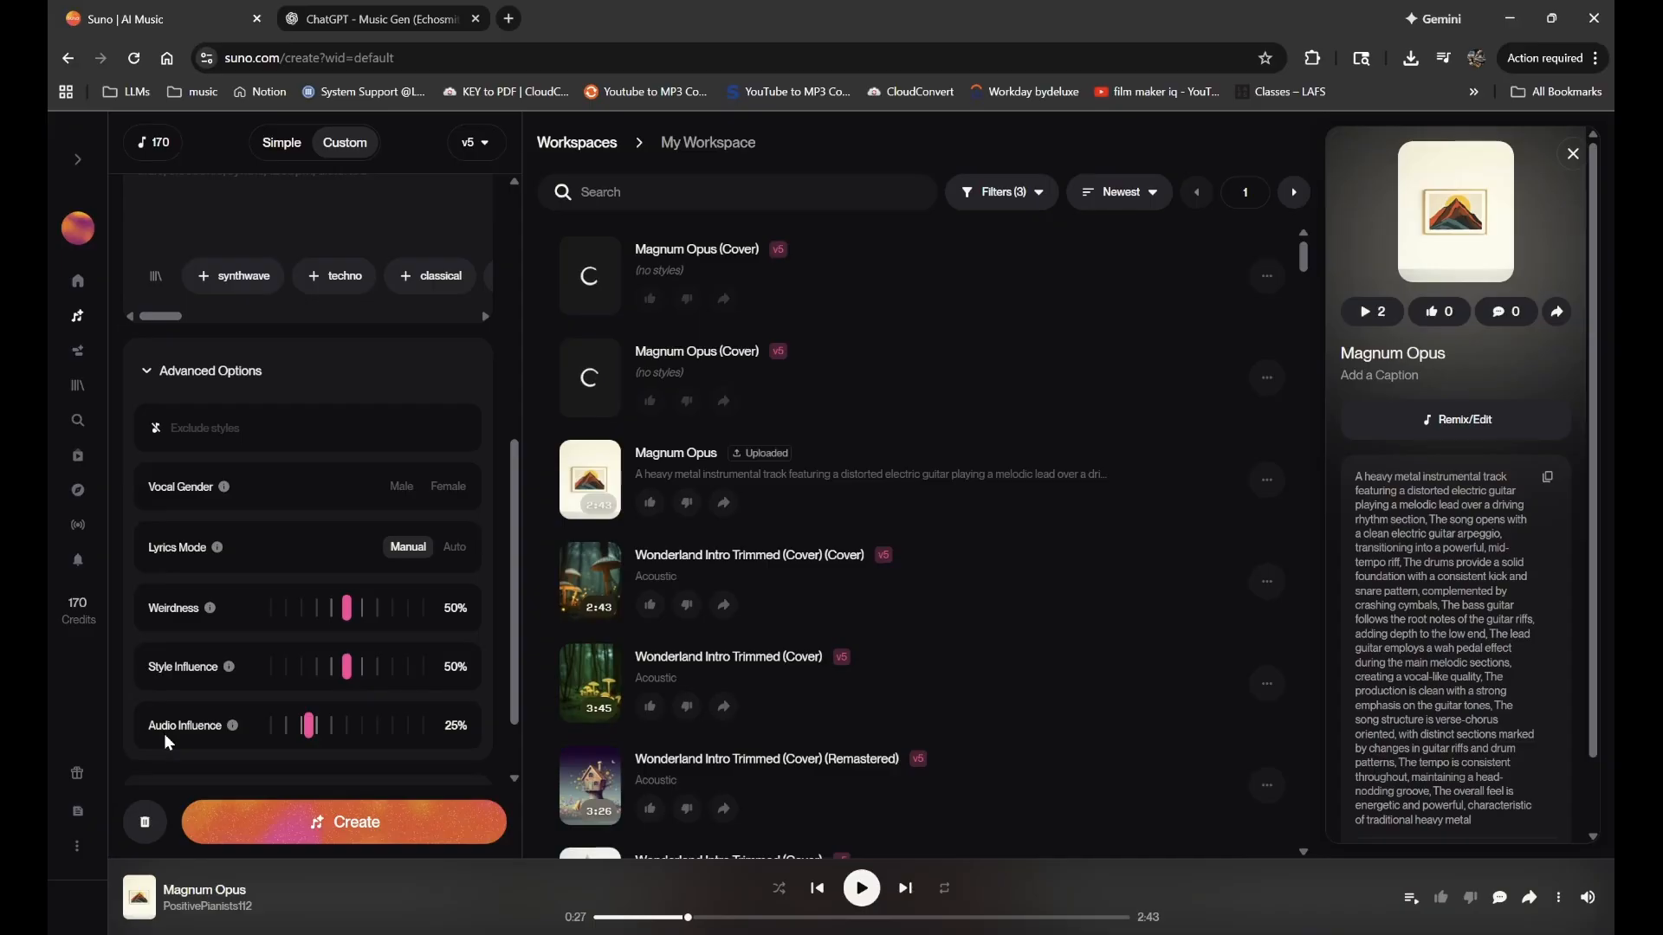
- Review the cover's source audio and creation settings, and read the explanation of Audio Influence
scroll(185, 724, up, 3)
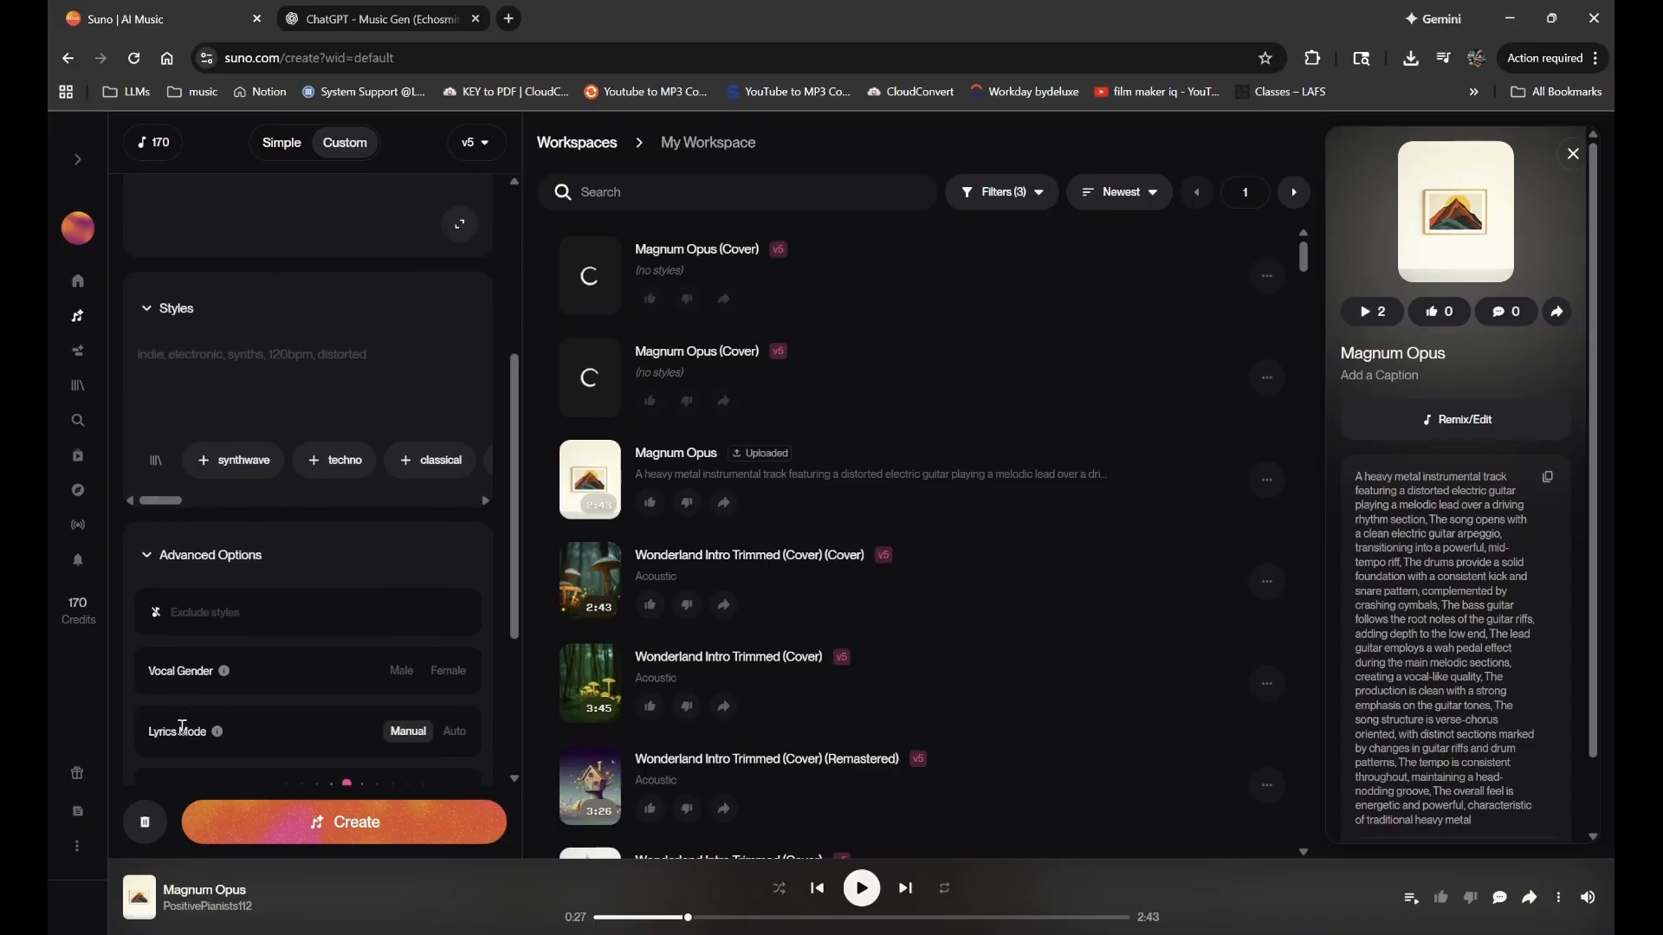
scroll(222, 487, up, 4)
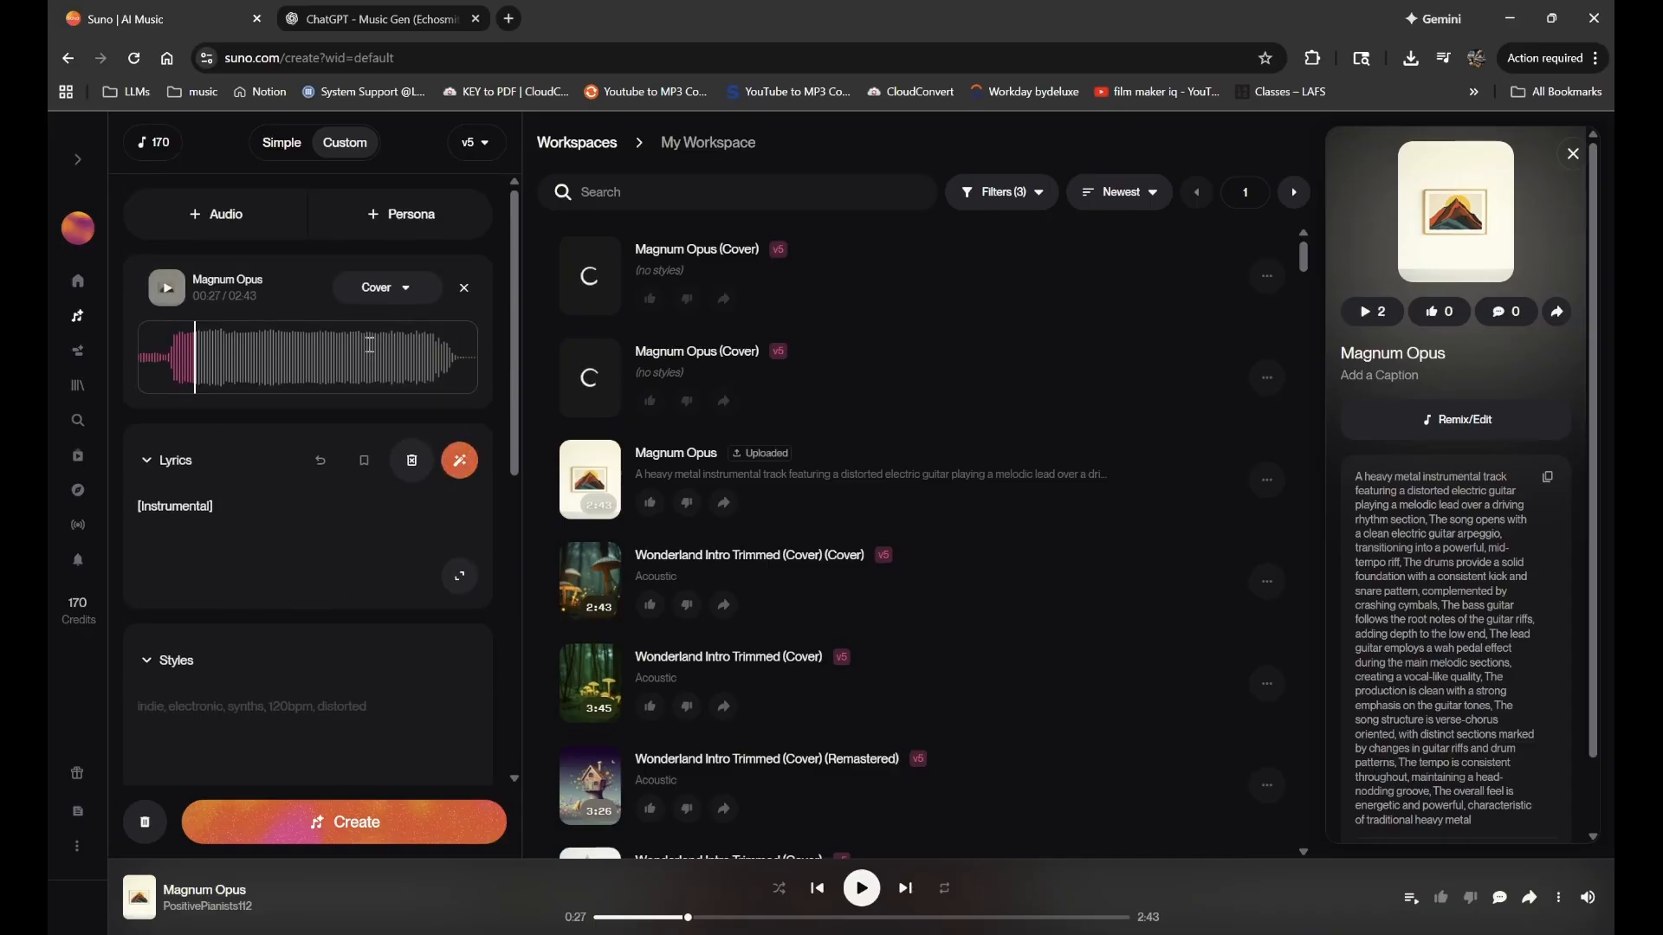
scroll(344, 437, down, 2)
scroll(343, 437, up, 2)
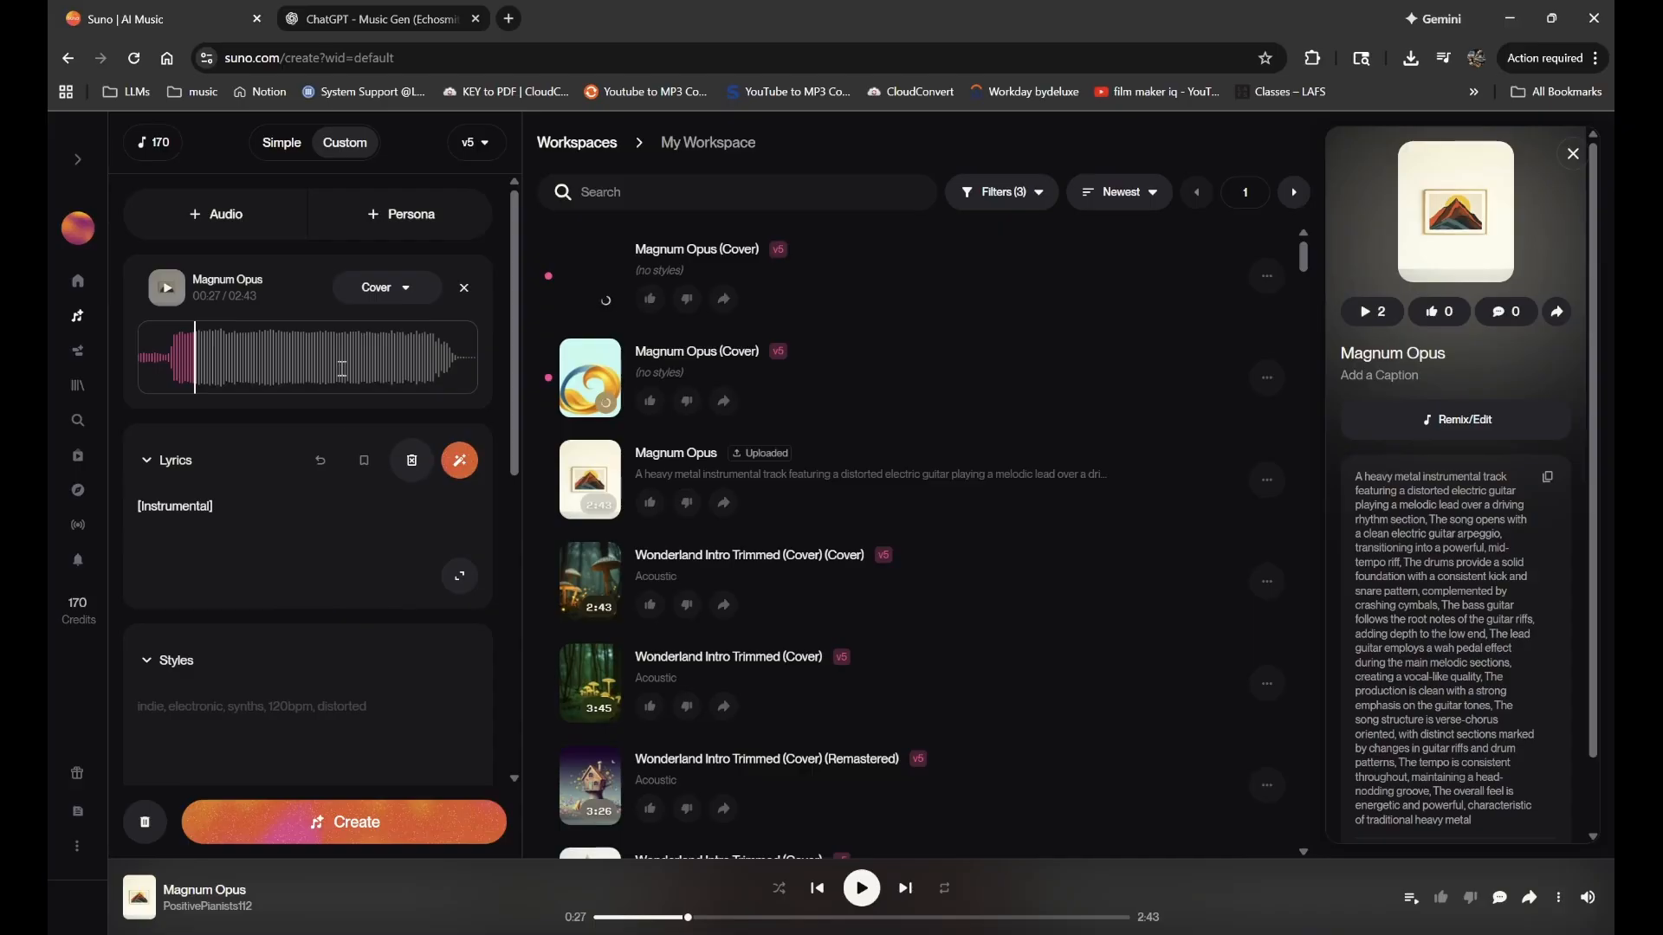
scroll(275, 635, down, 8)
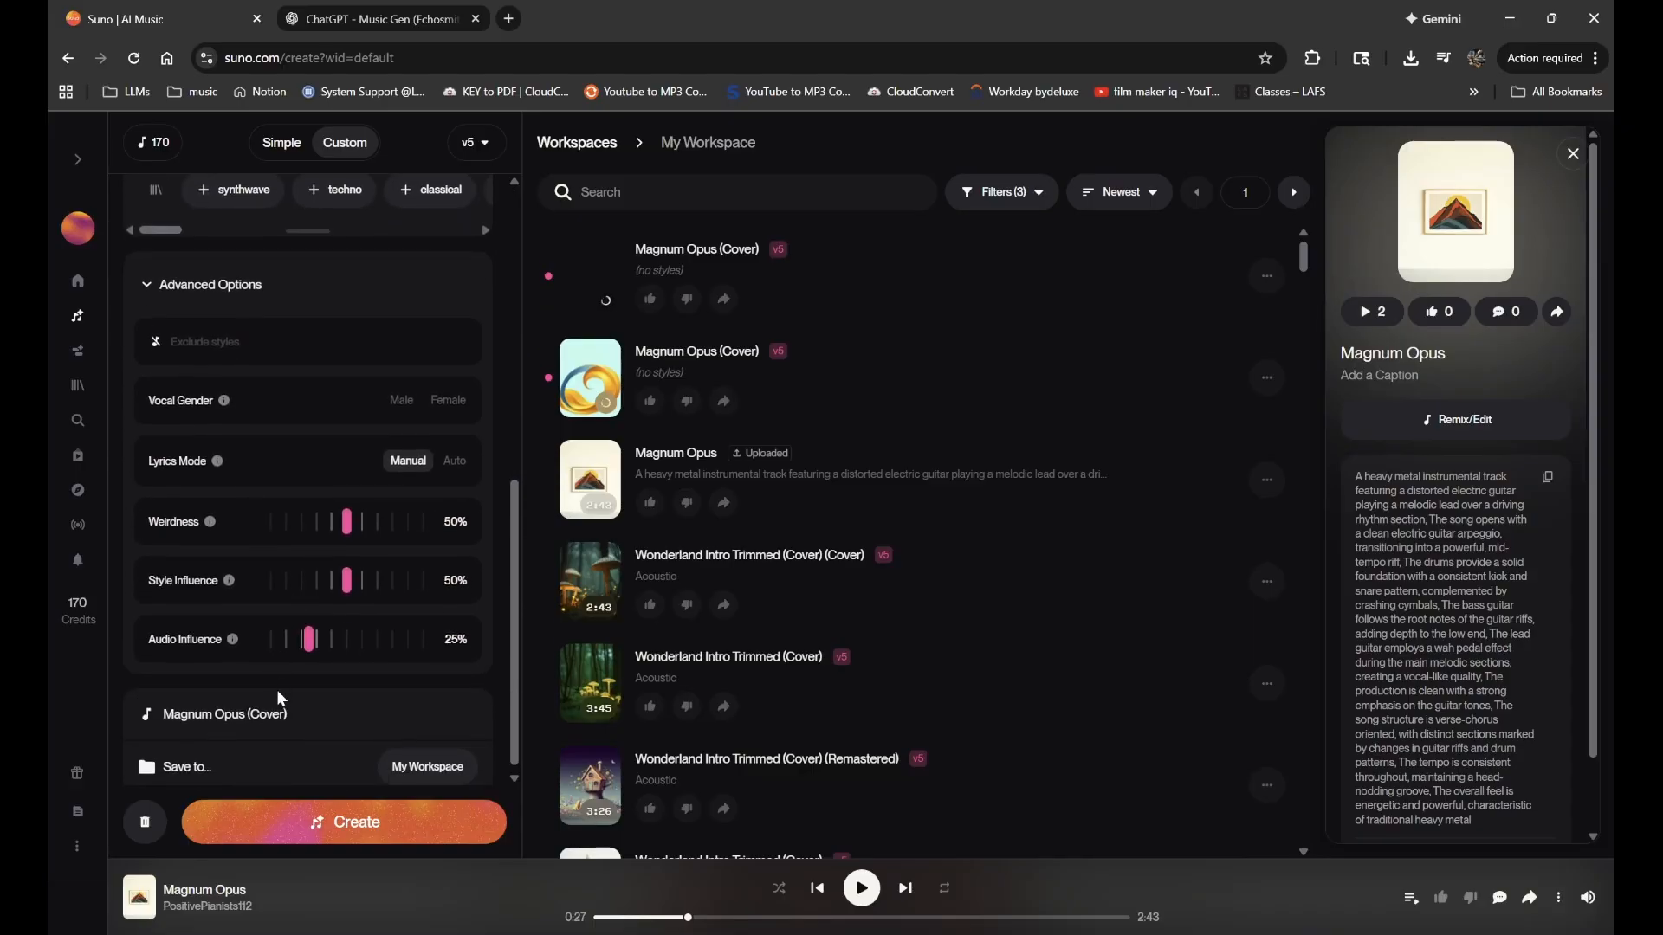
mouse_move(231, 644)
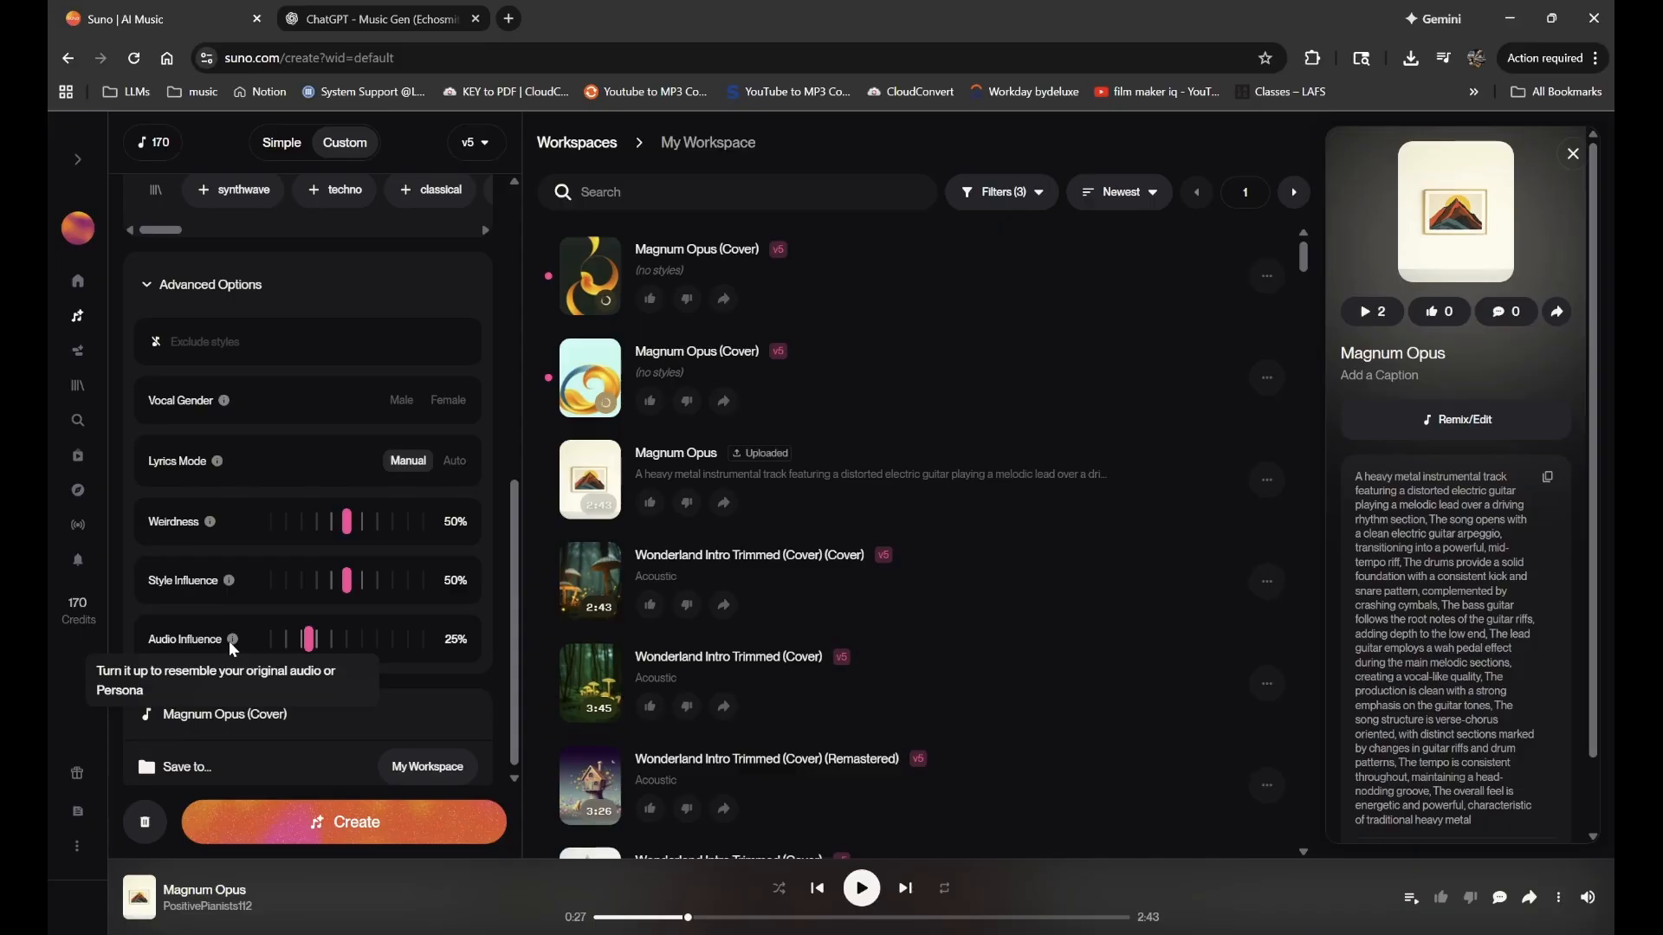
- Try the cover's Audio Influence at 100% and at 12%, and return it to about 25%
click(423, 639)
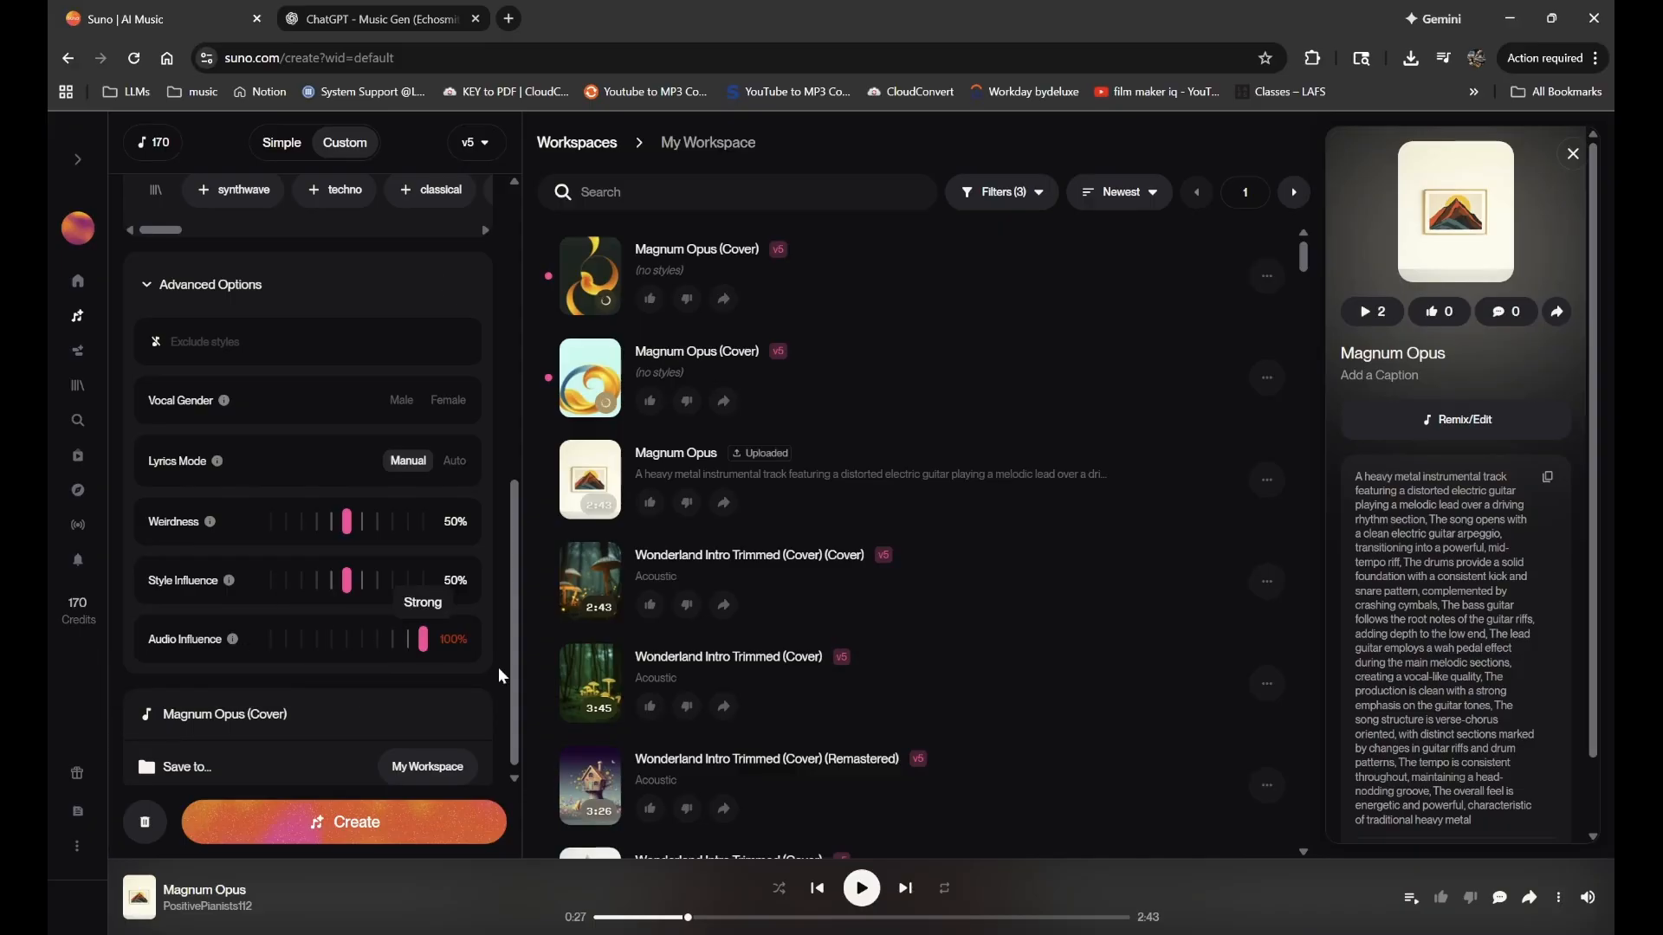
scroll(426, 648, up, 6)
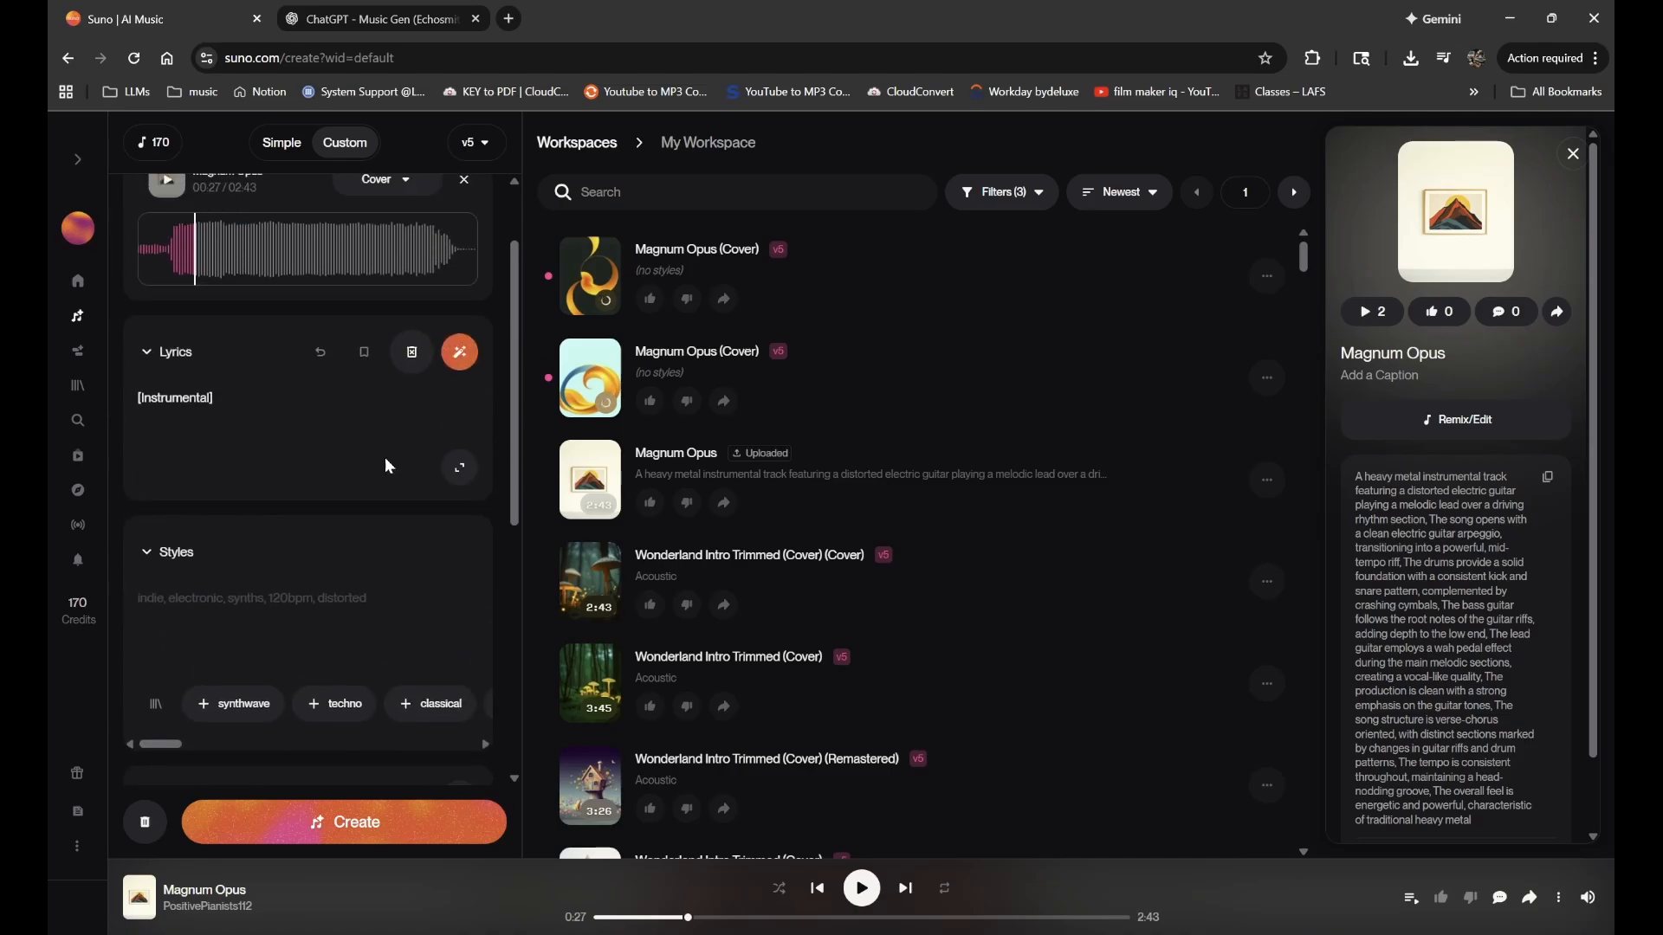
scroll(264, 261, down, 6)
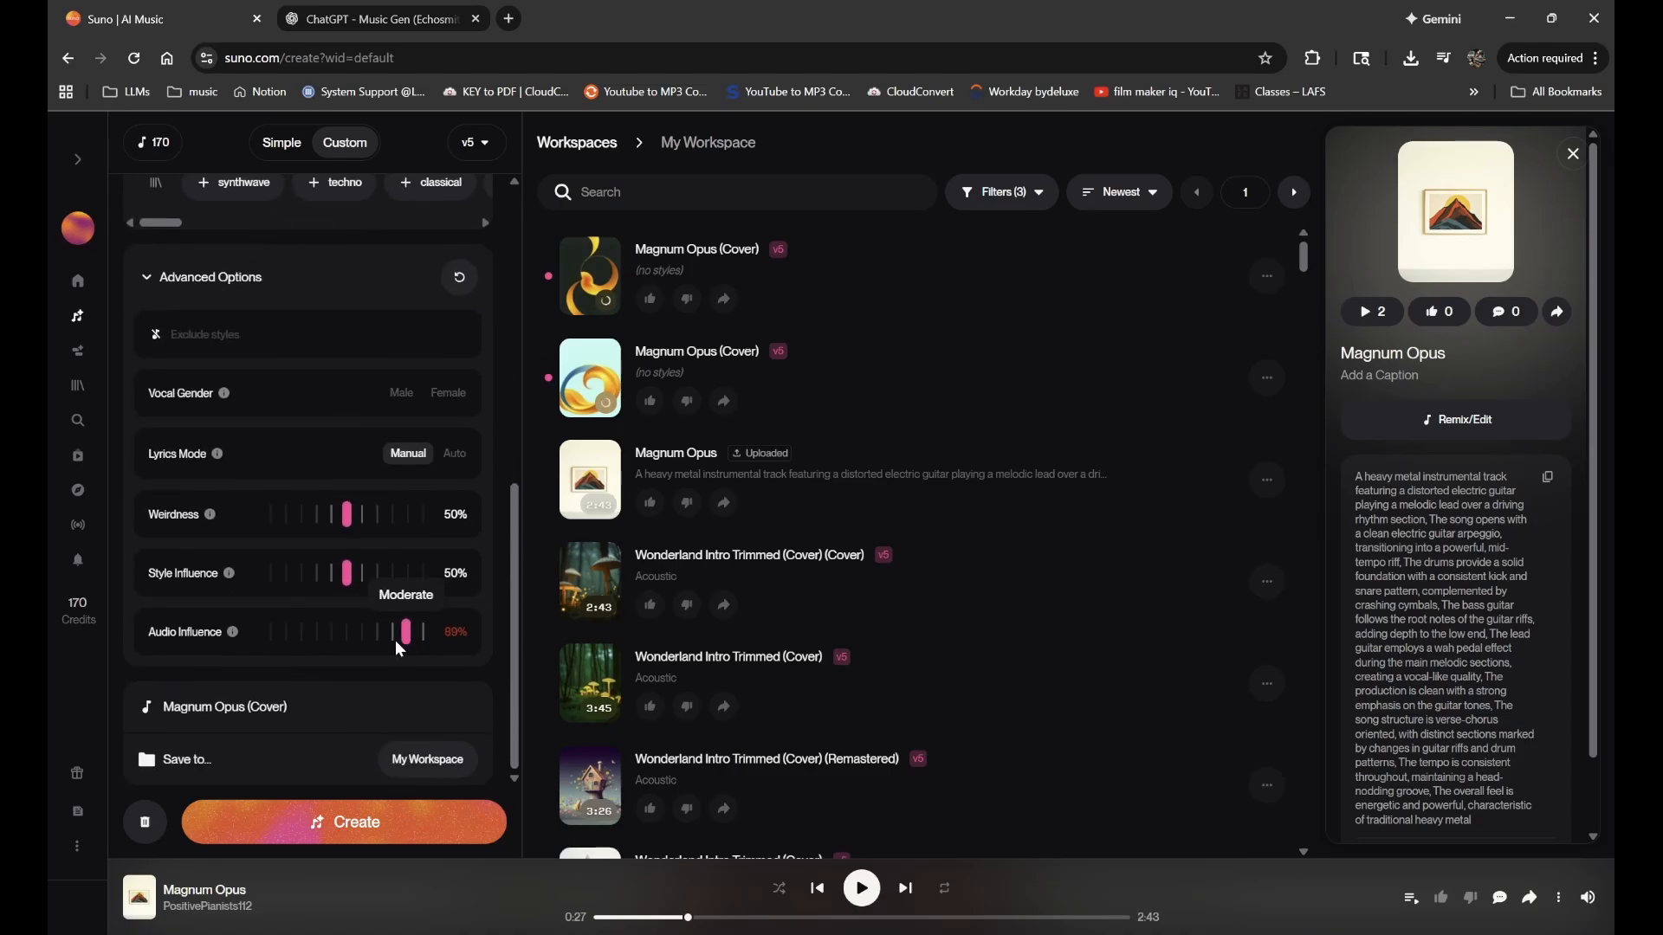
drag(398, 648, 278, 648)
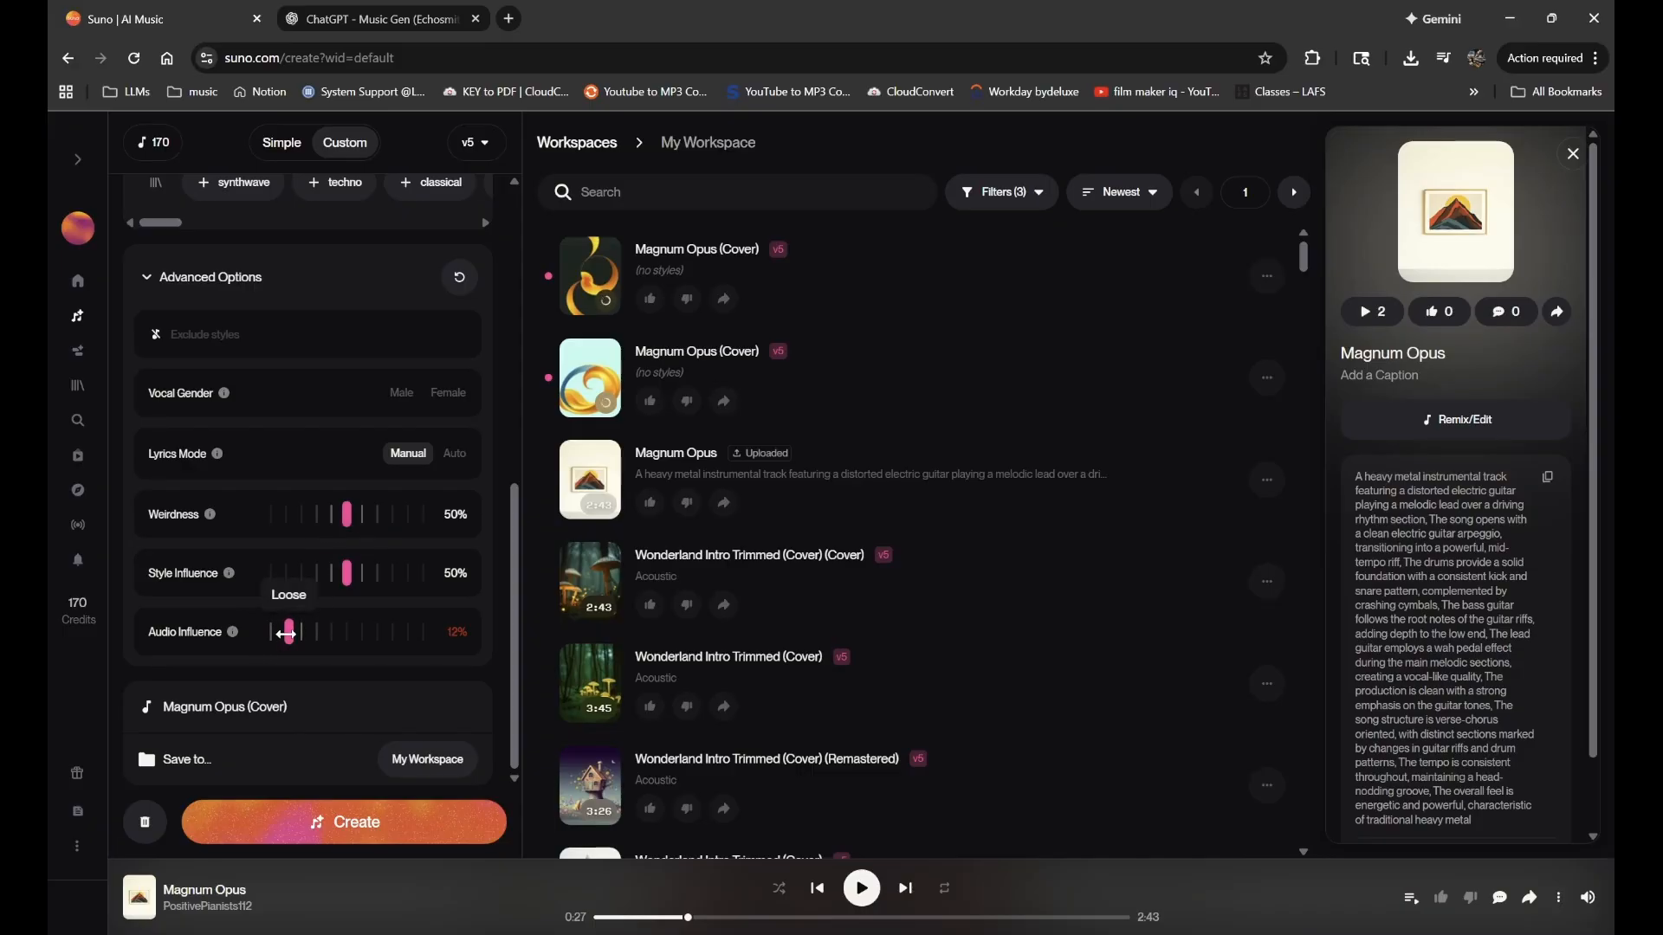
scroll(304, 611, up, 8)
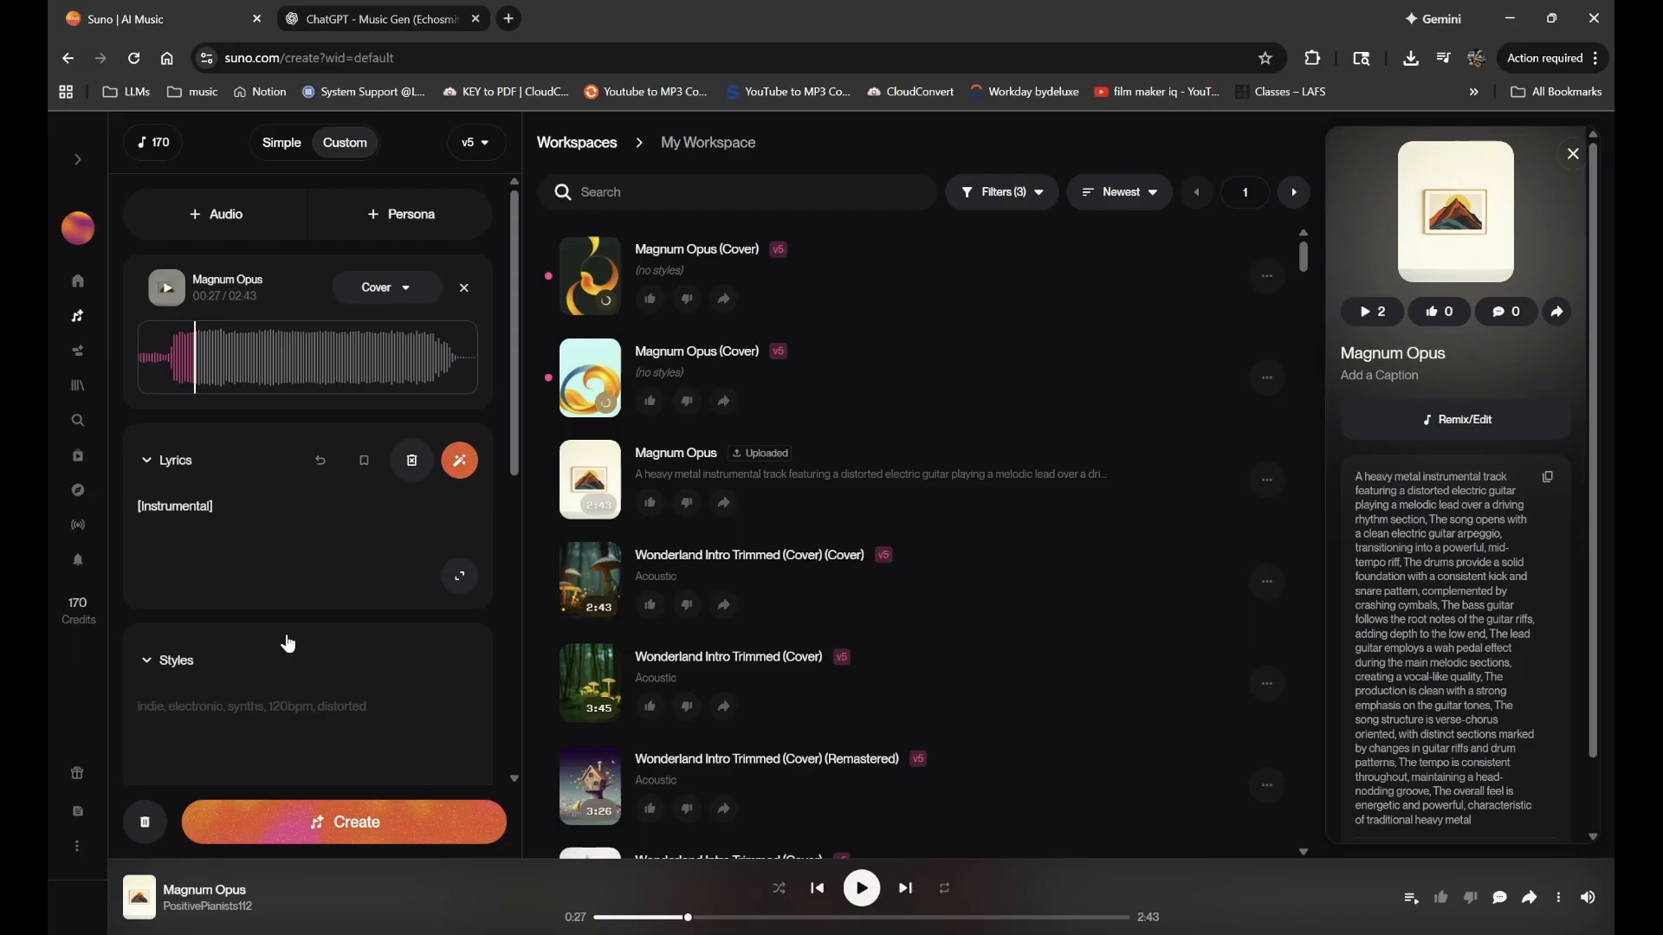
scroll(289, 643, down, 8)
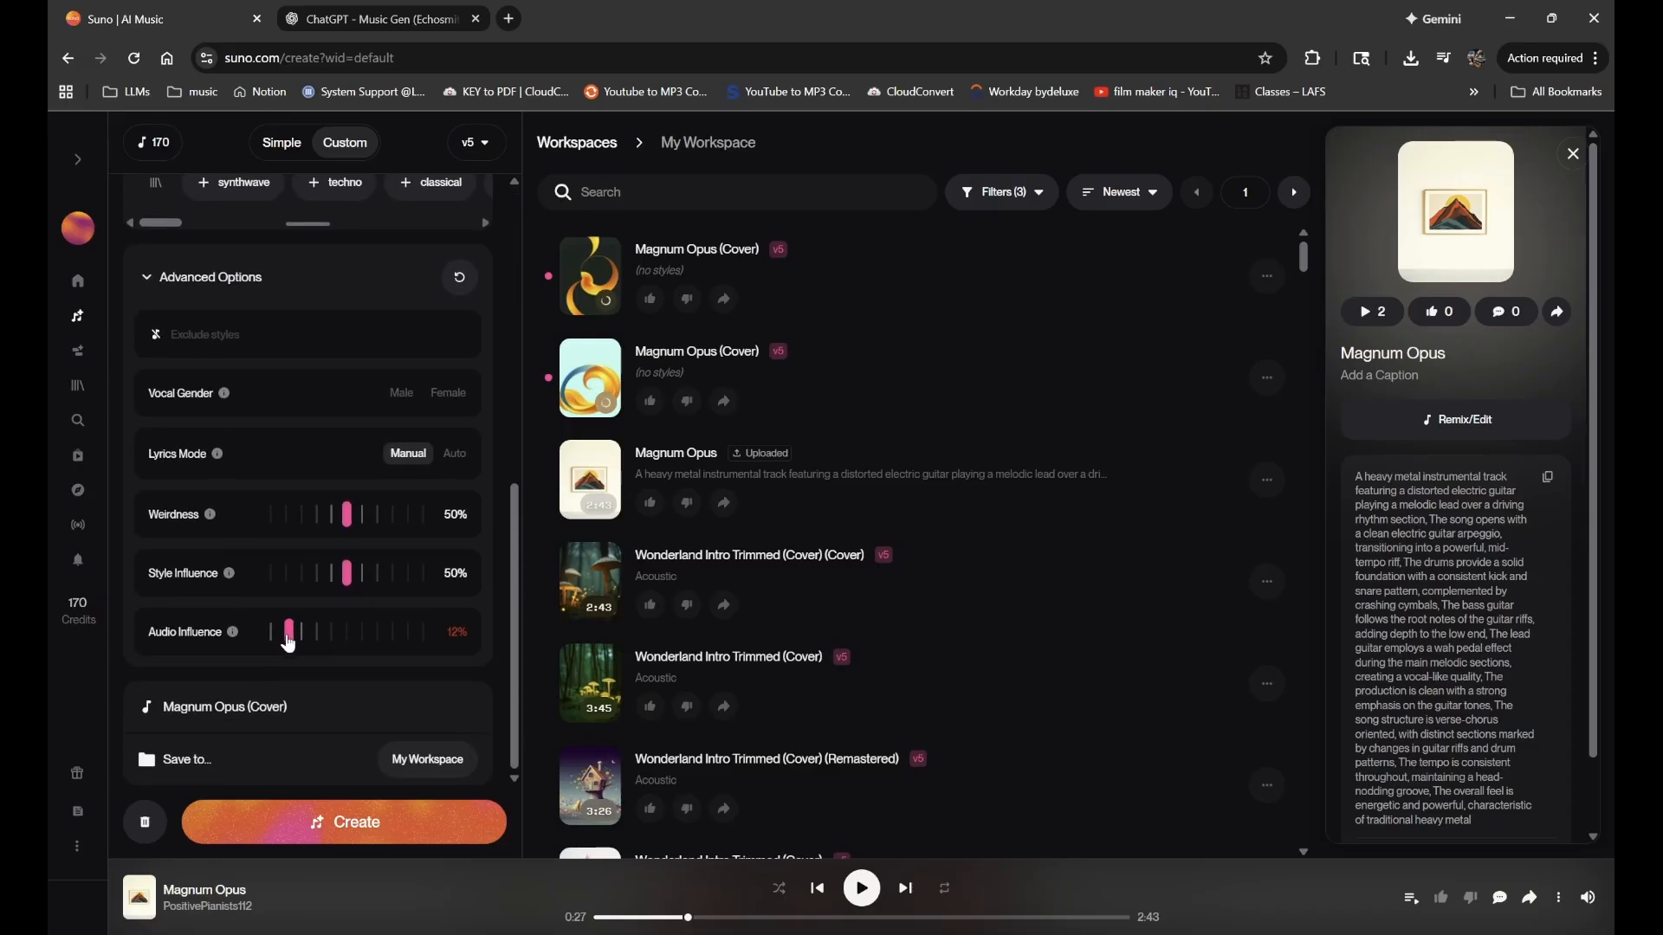
mouse_move(286, 635)
mouse_move(287, 634)
mouse_down()
mouse_move(342, 633)
mouse_move(309, 632)
mouse_up()
scroll(362, 325, up, 8)
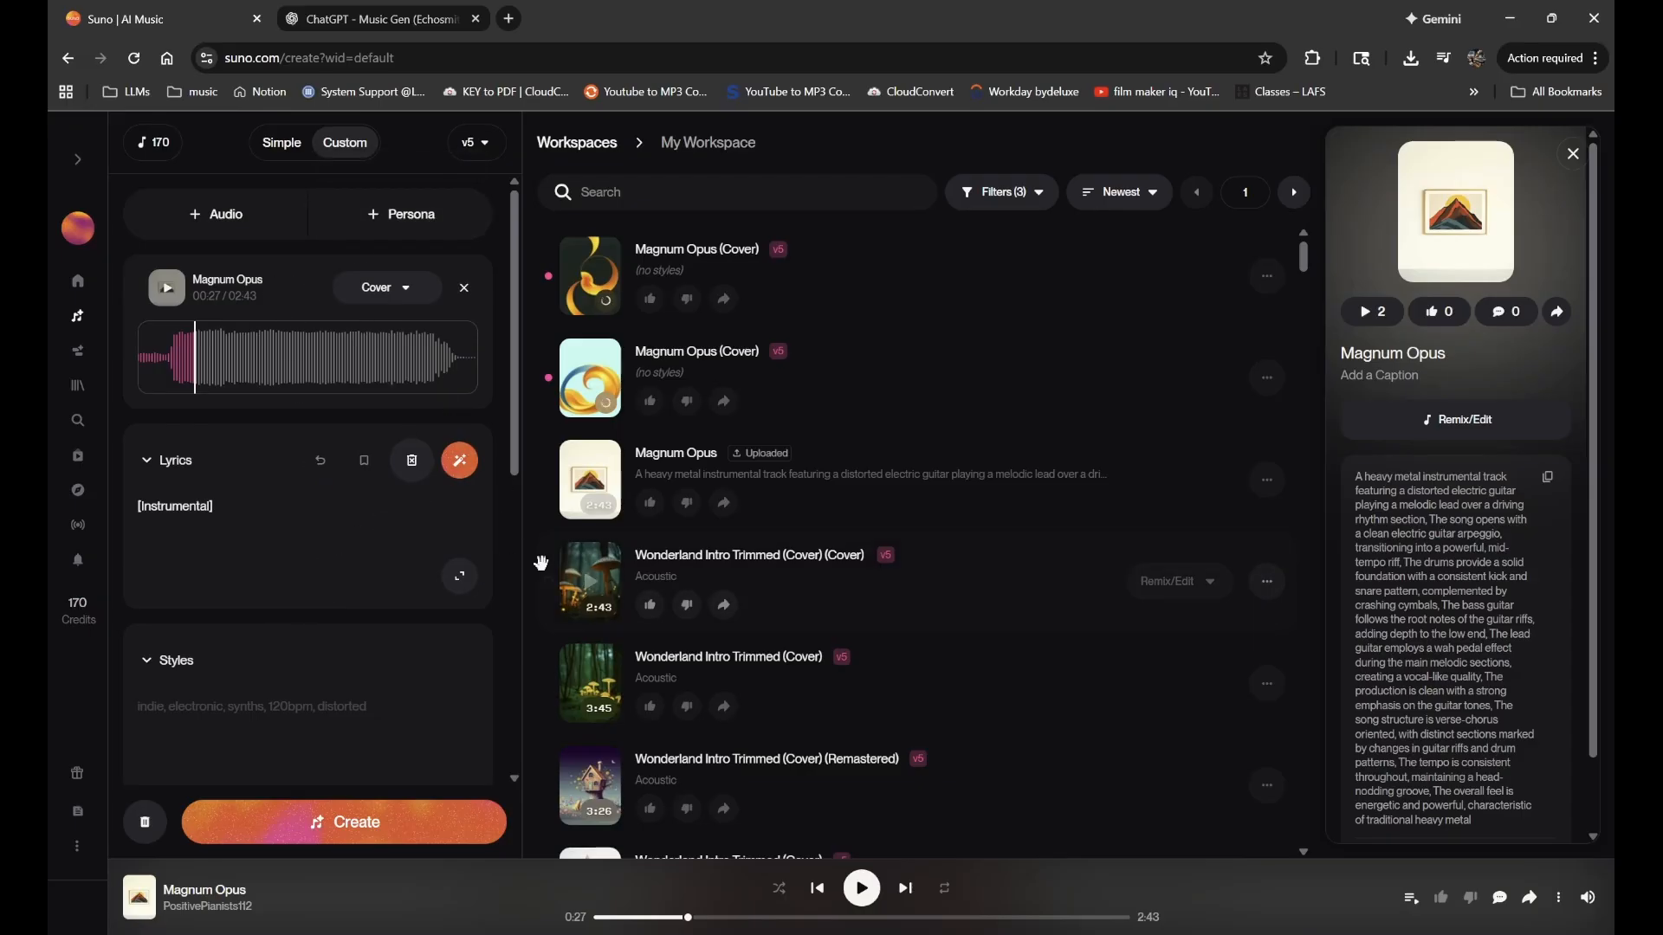
- Examine the song options, including Download, for the Wonderland Intro Trimmed track made with Studio
scroll(555, 564, down, 3)
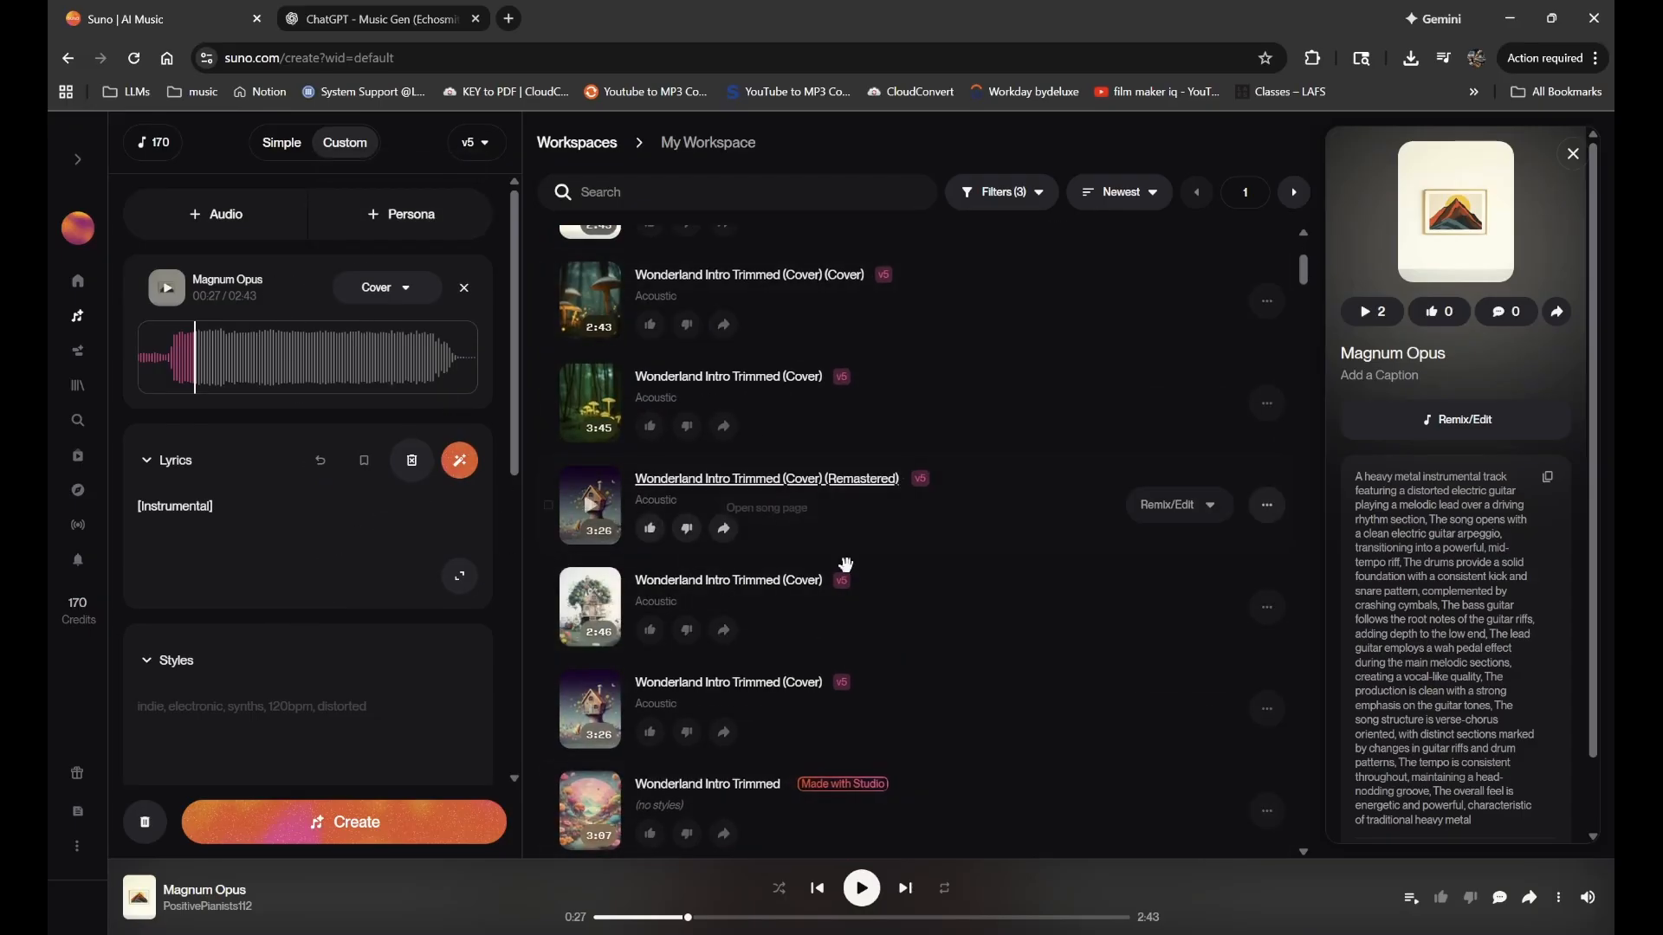
scroll(819, 613, down, 2)
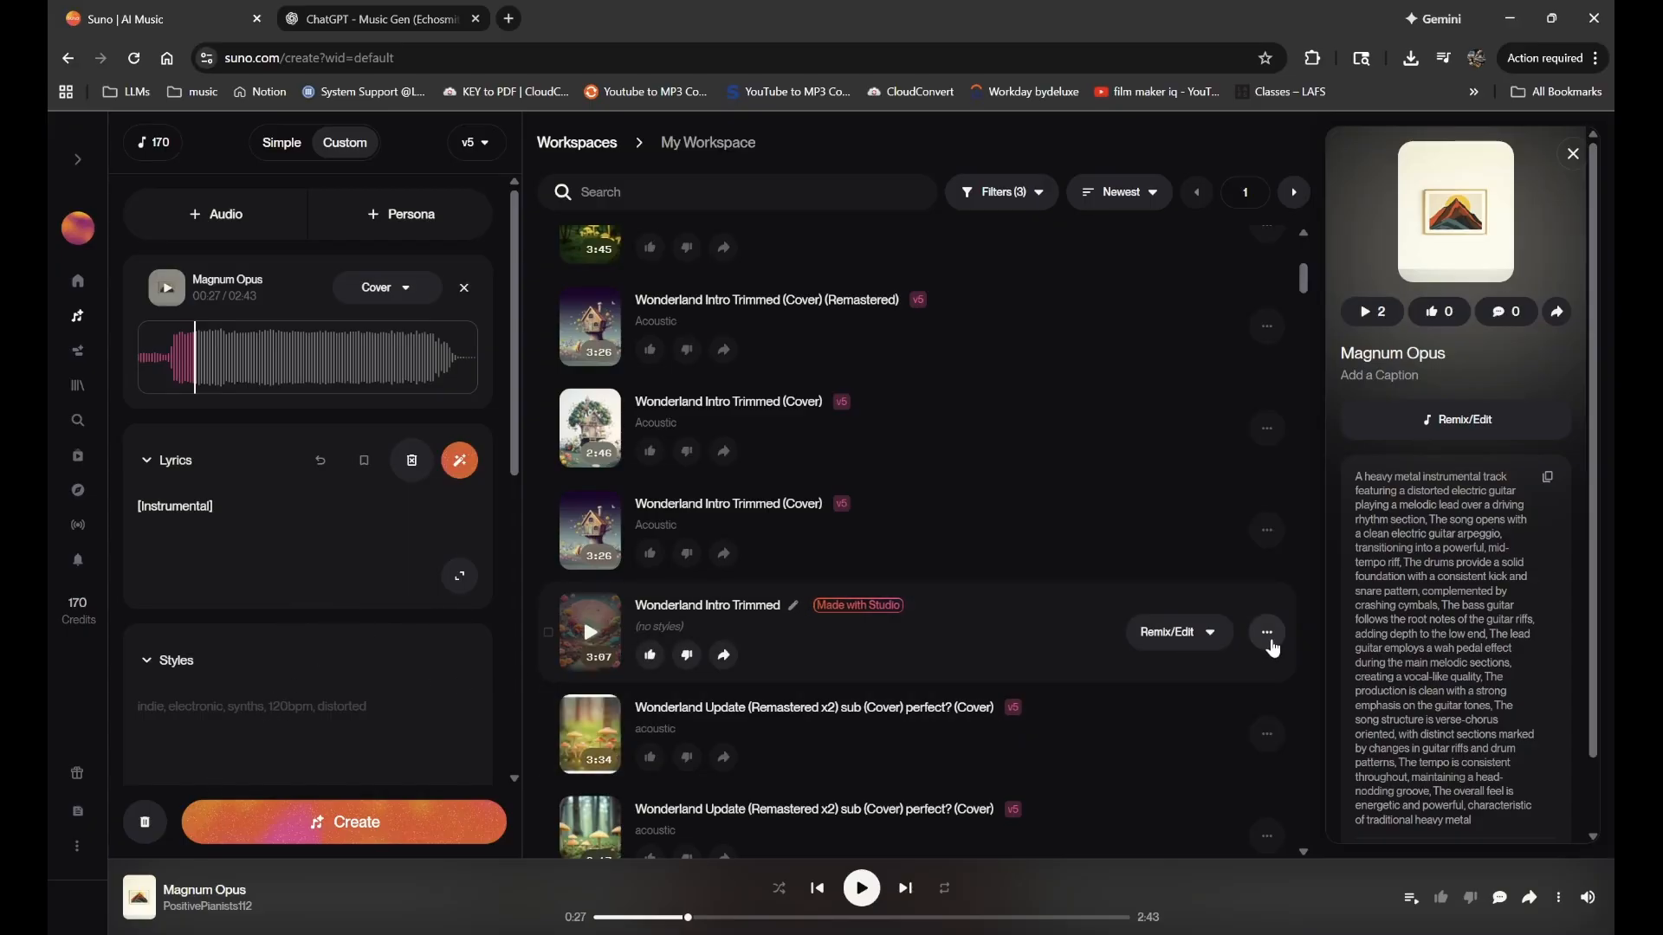
click(1265, 637)
mouse_move(1195, 827)
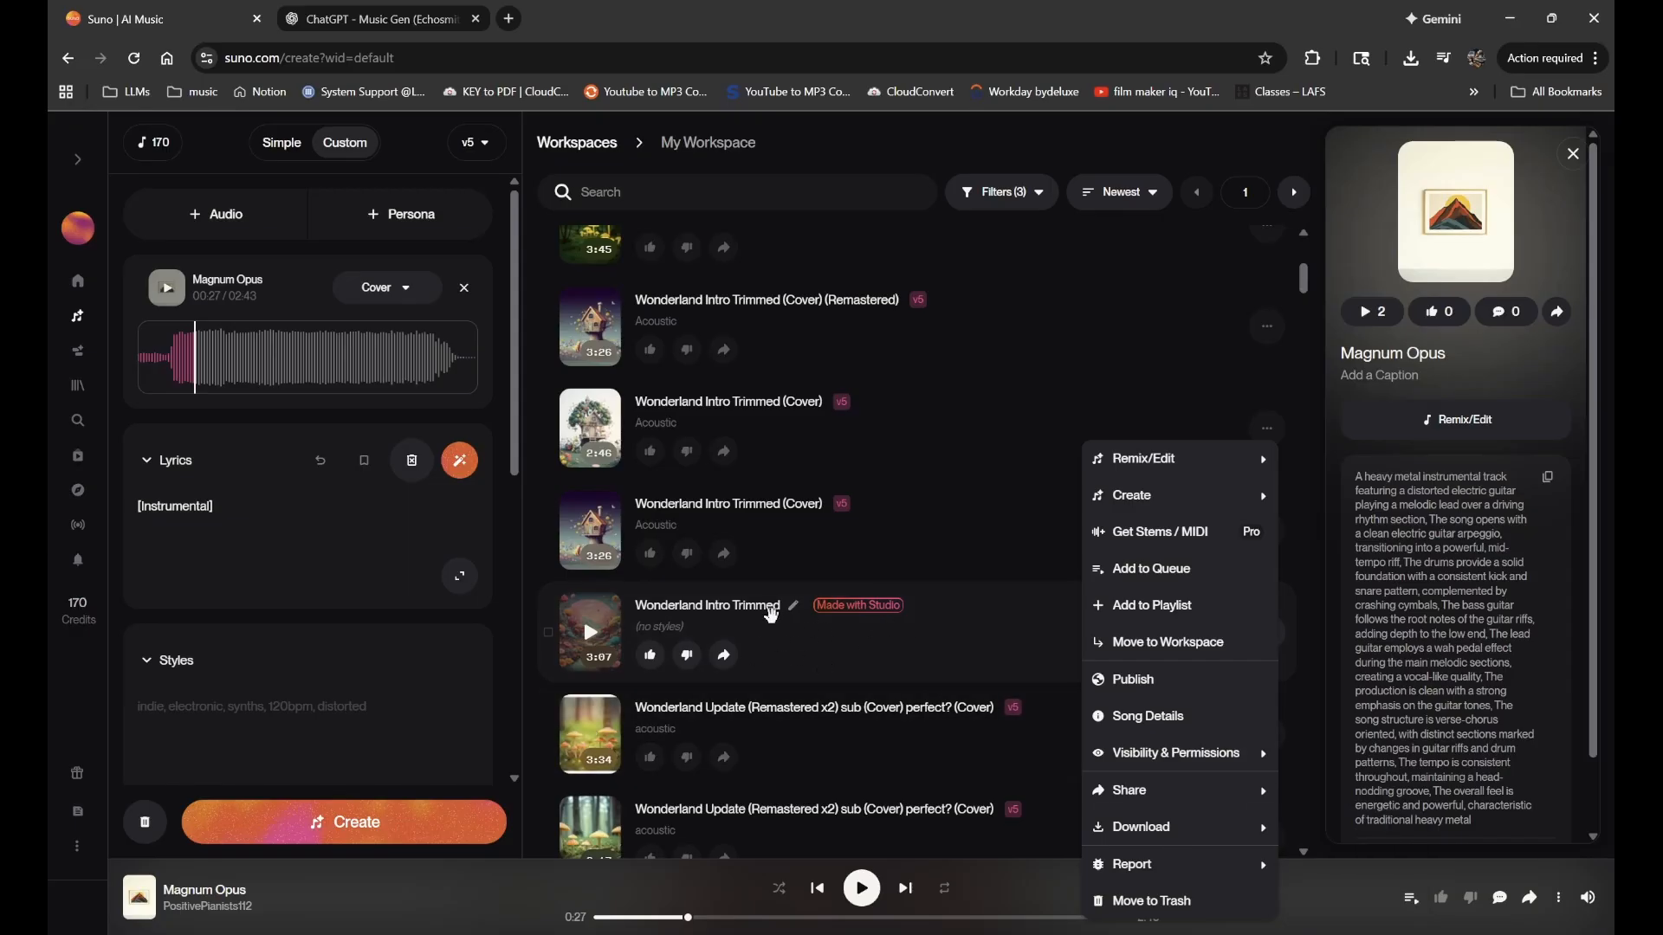
drag(784, 642, 720, 571)
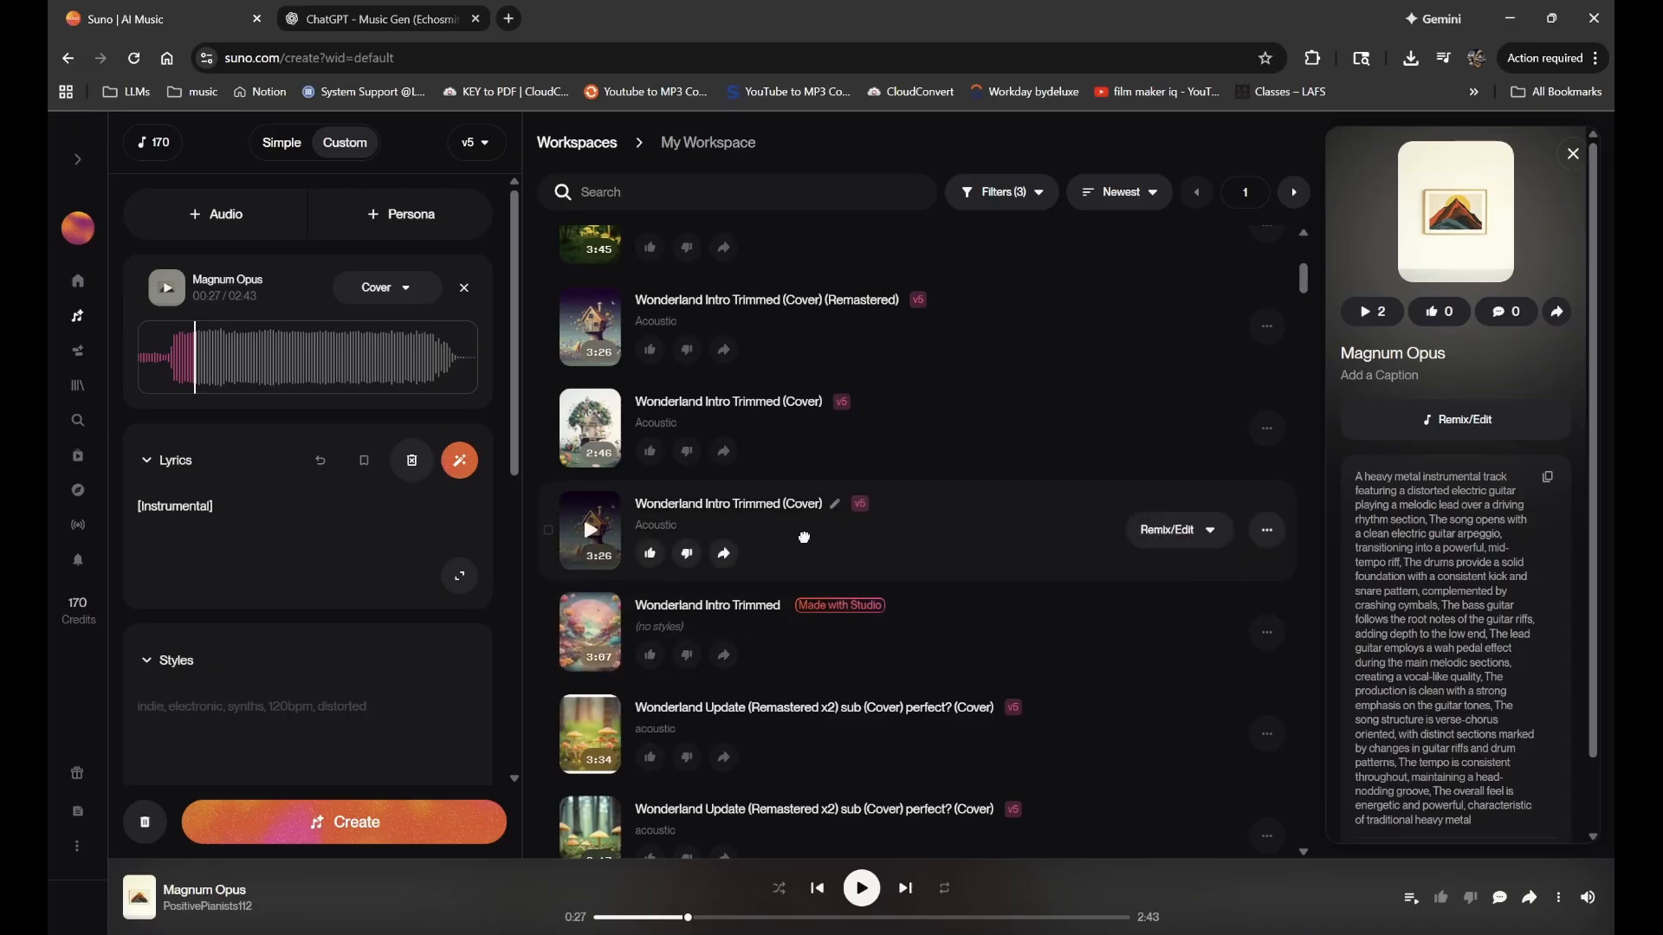
- Try to bring a Wonderland Intro Trimmed (Cover) track from the workspace into the creation form as a remix source
drag(804, 538, 744, 629)
scroll(744, 615, up, 2)
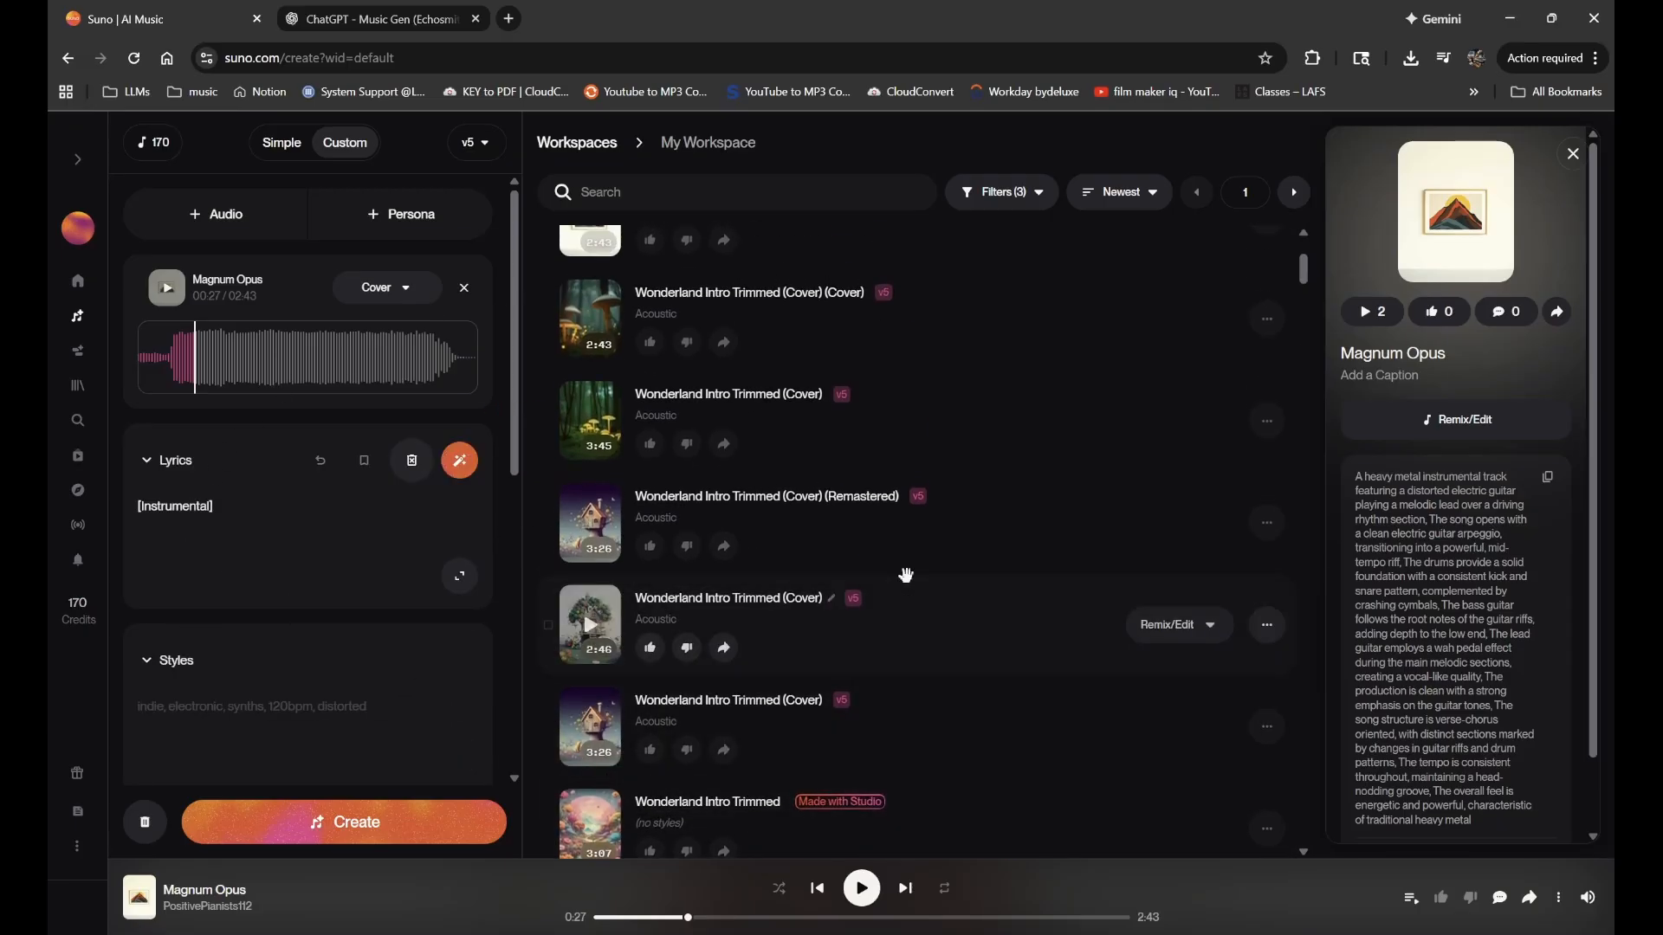
drag(906, 575, 645, 515)
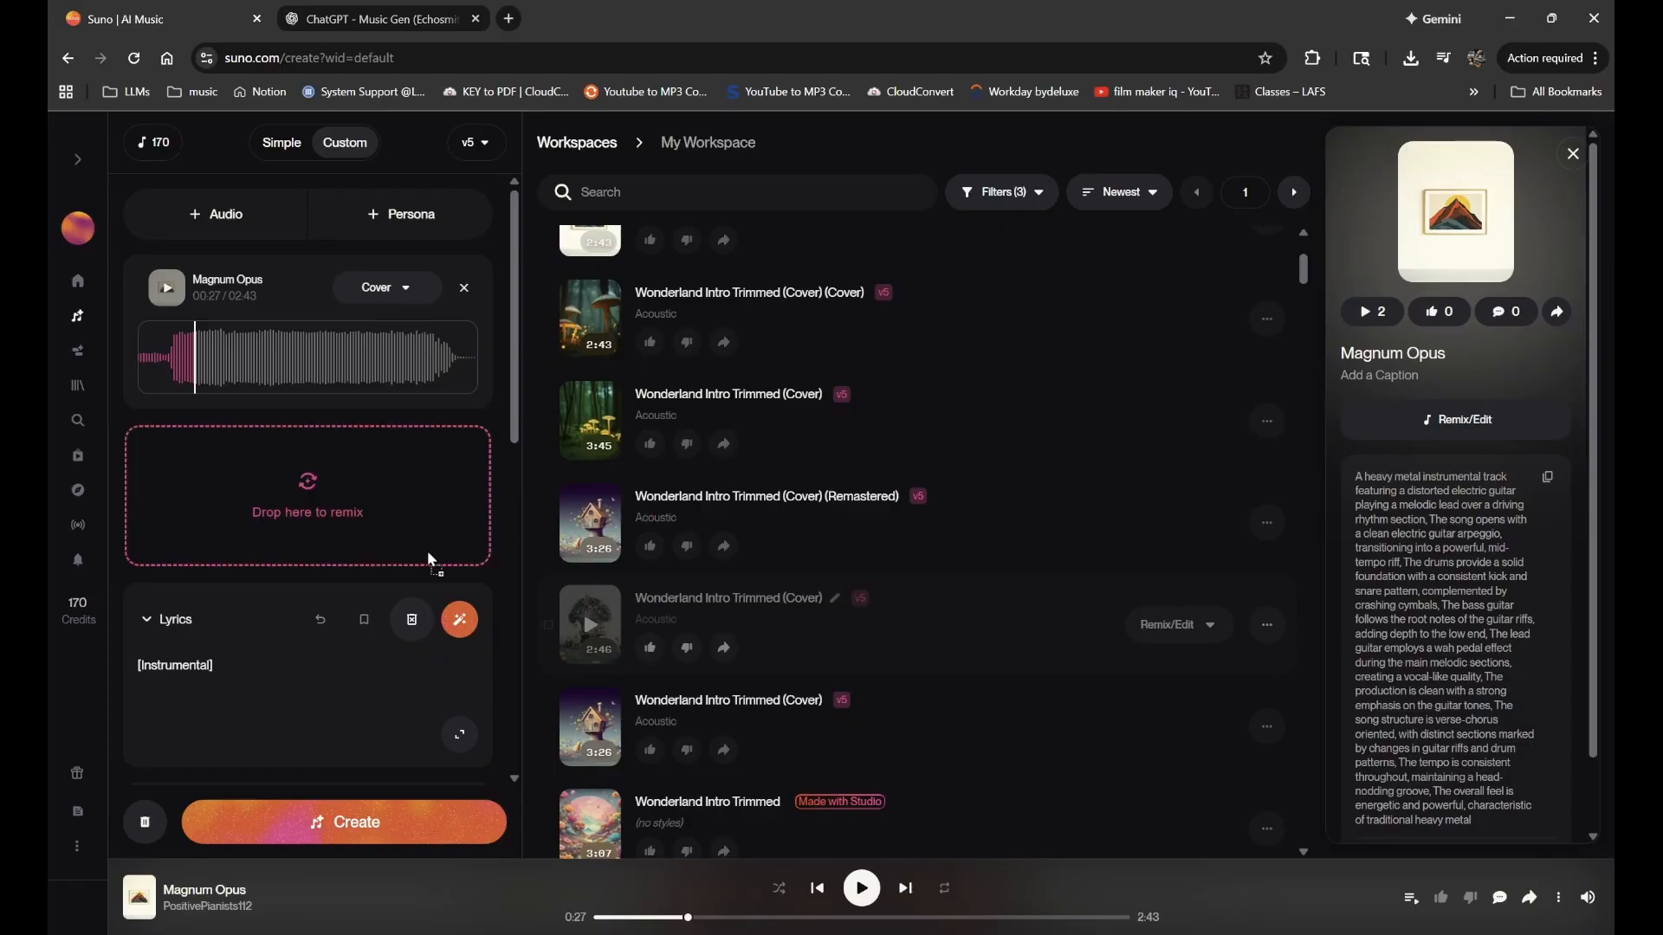
drag(428, 549, 583, 610)
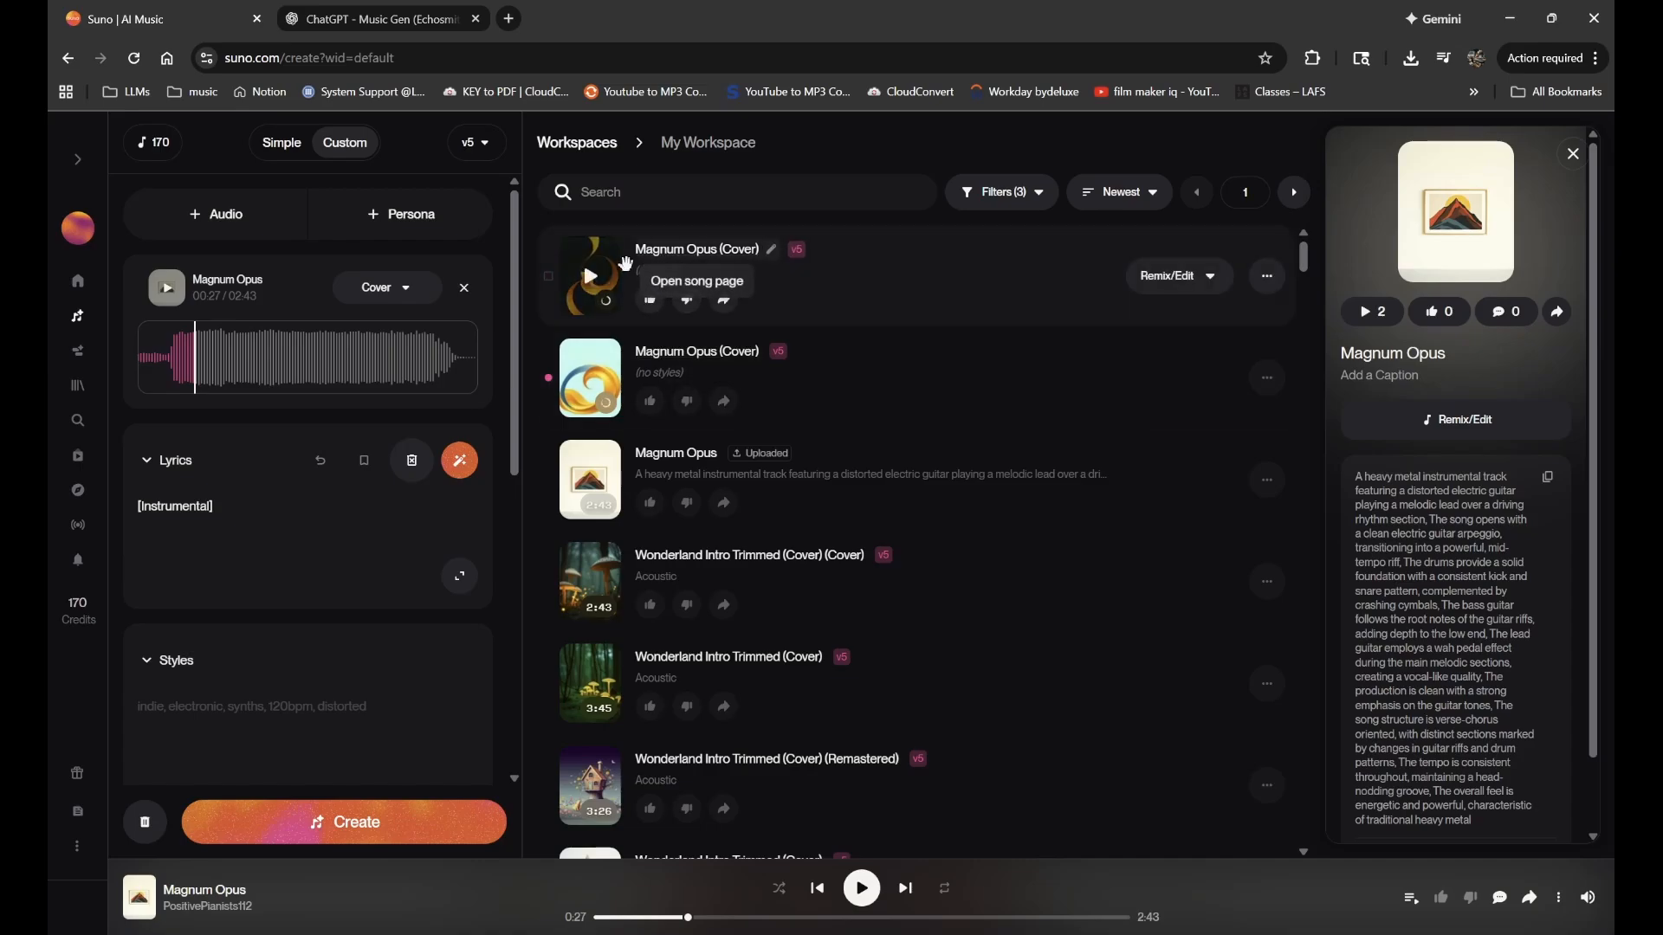
- Listen to both Magnum Opus covers made without styles, skipping ahead in each, and pause playback
click(590, 275)
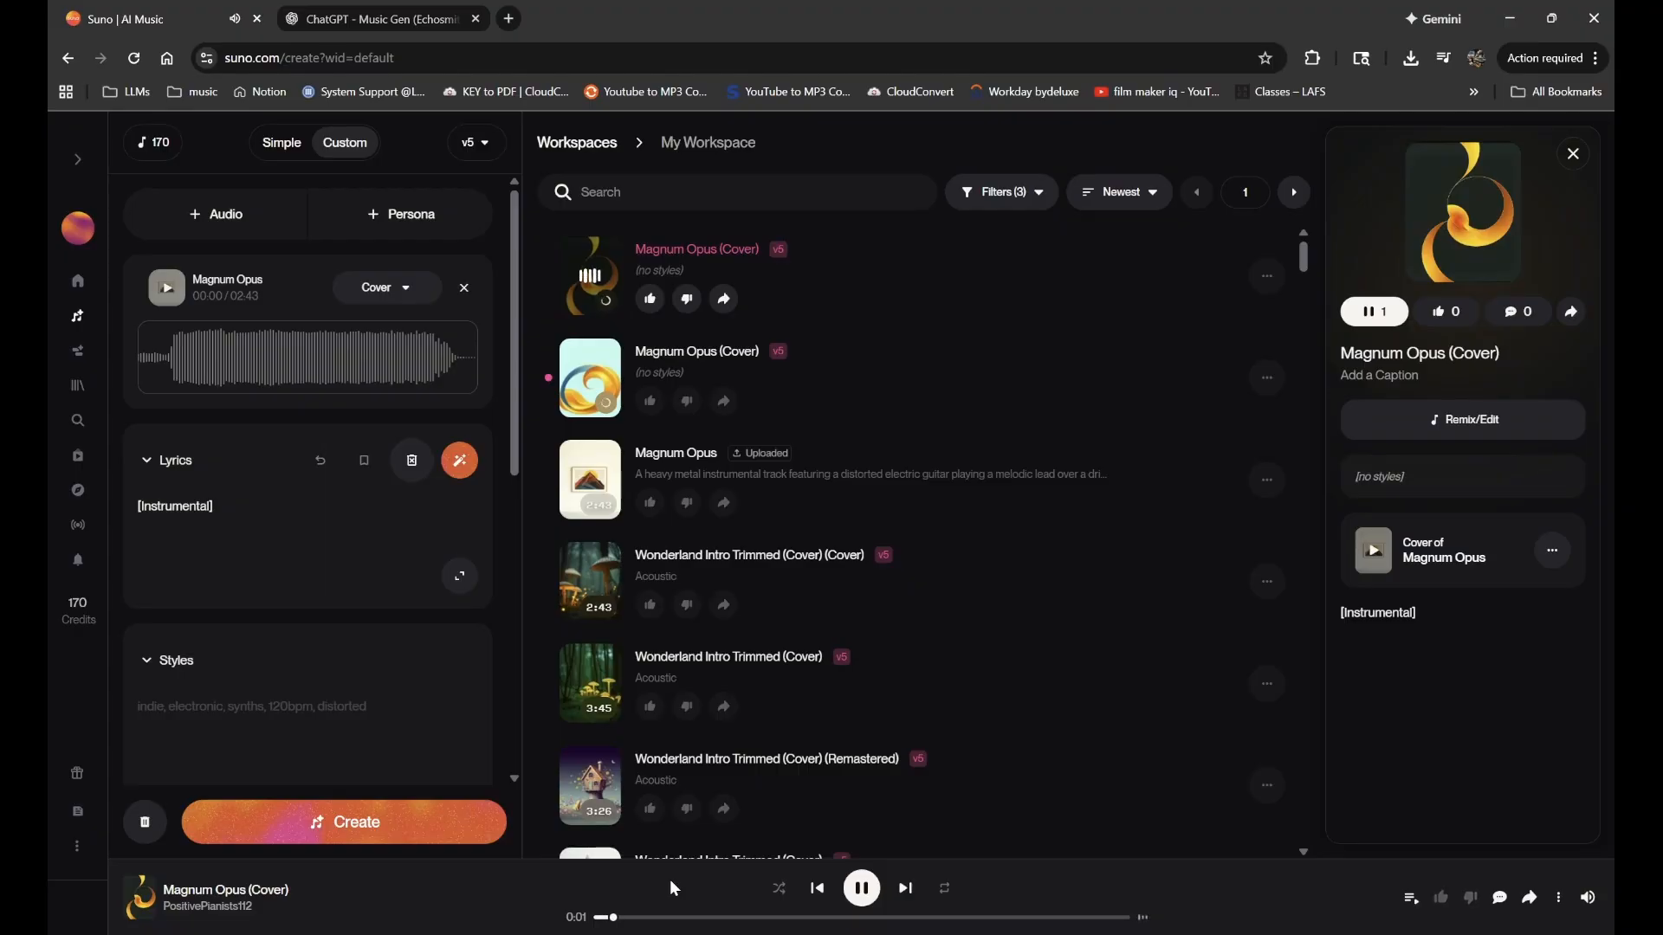
click(679, 917)
mouse_move(588, 275)
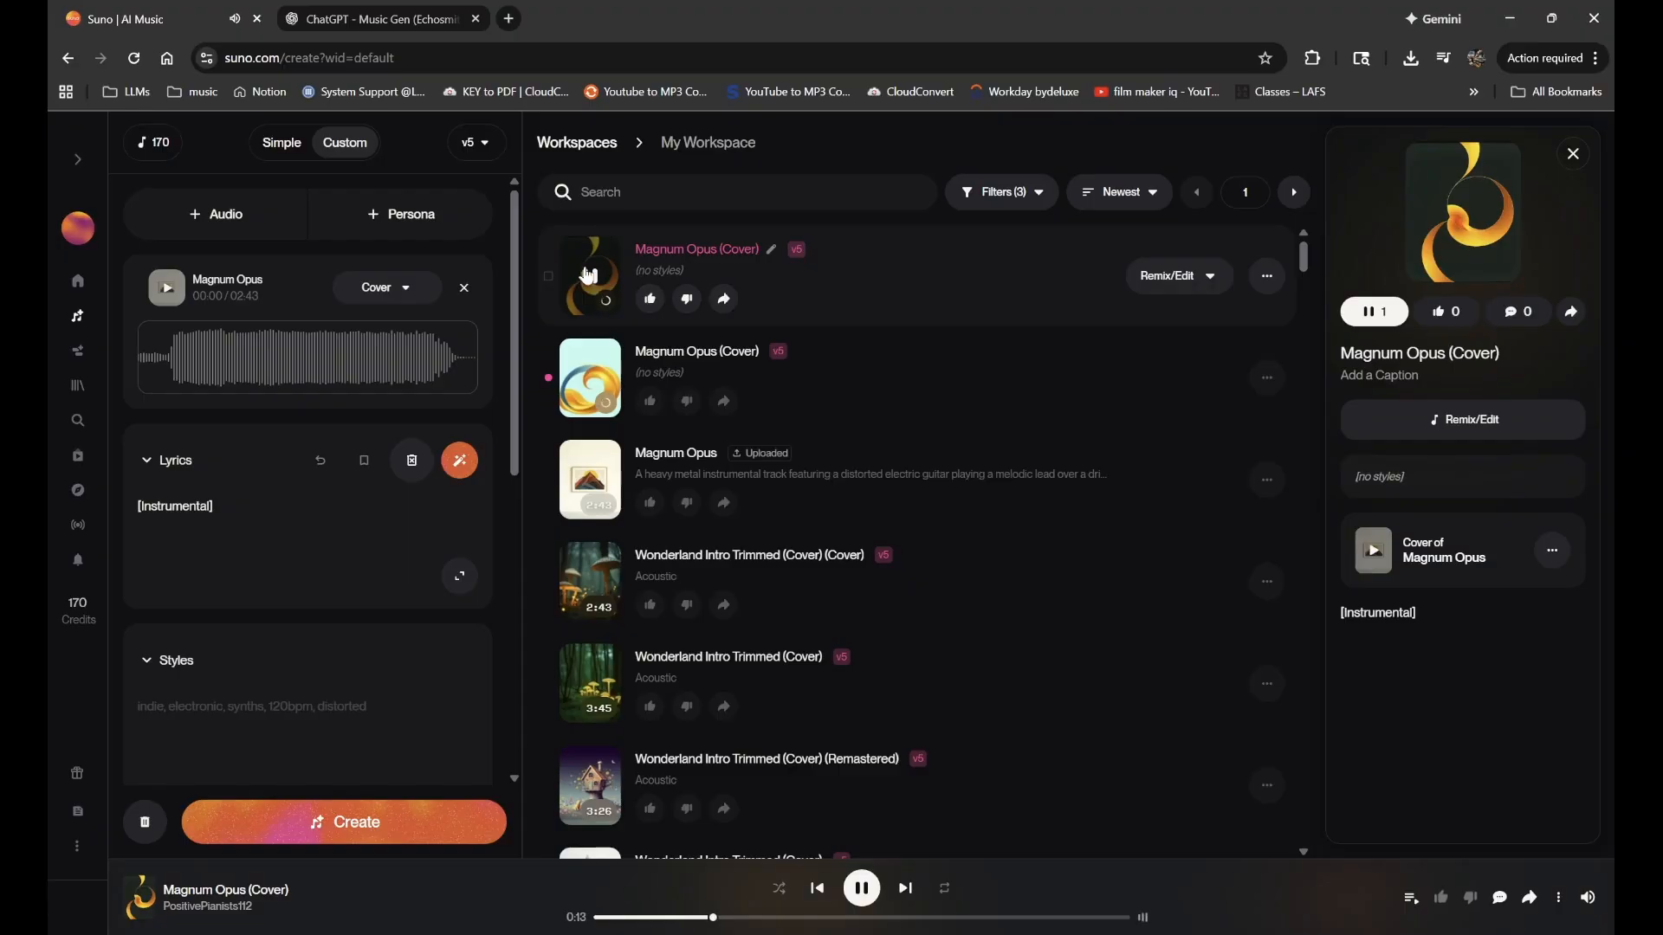
click(587, 377)
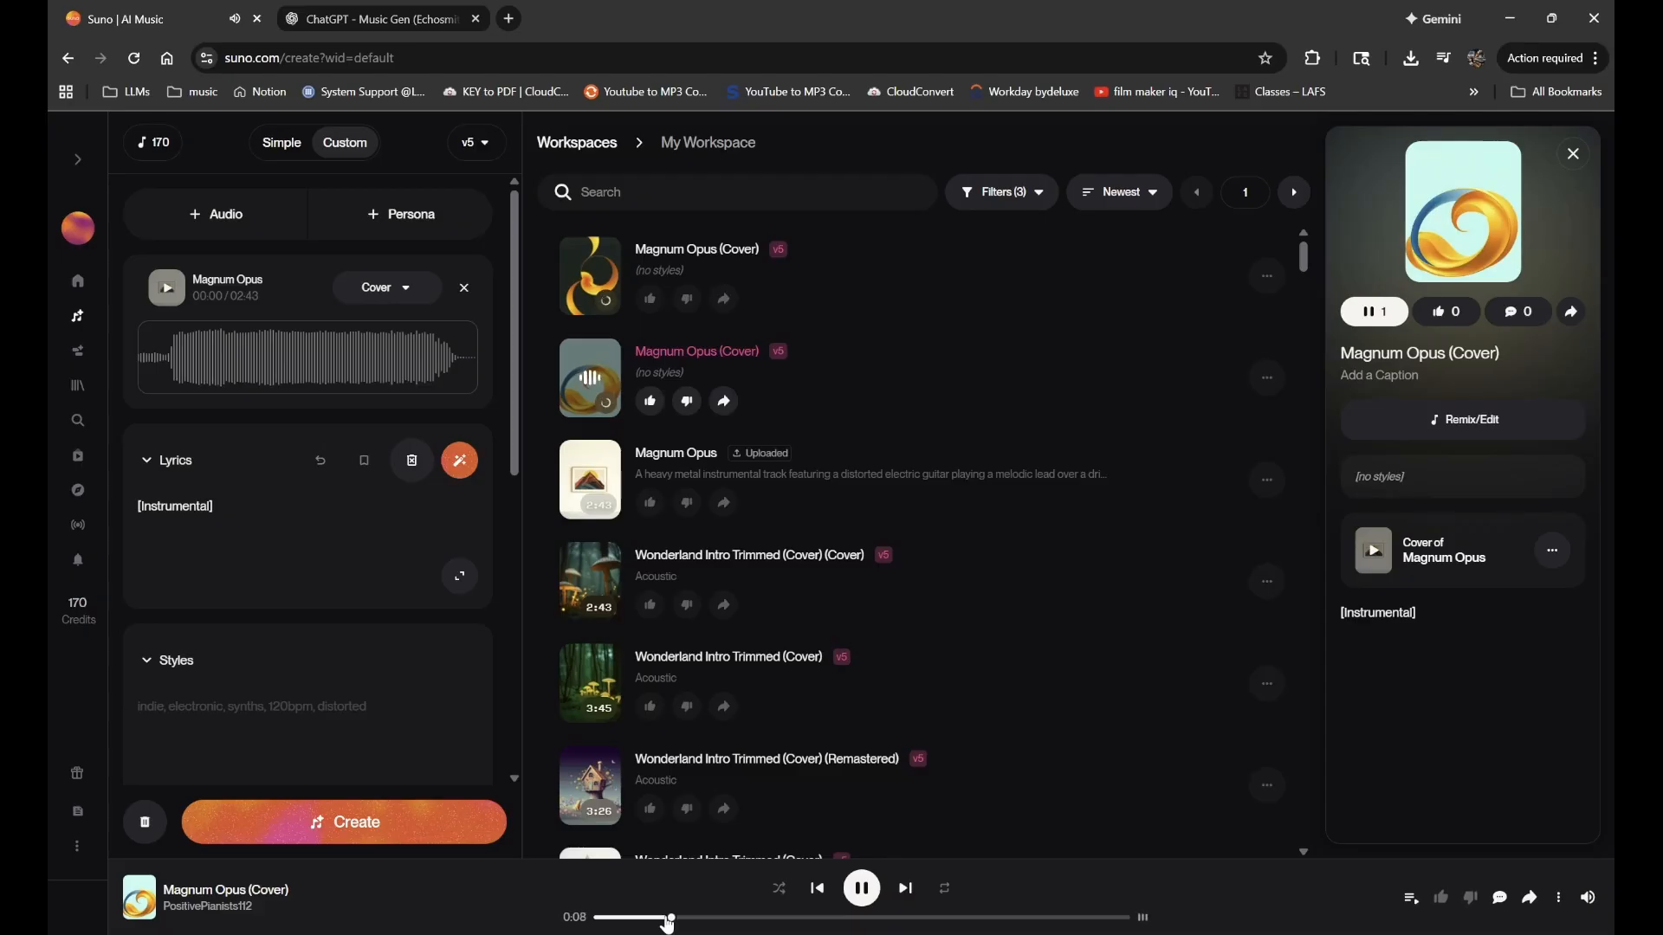
click(712, 918)
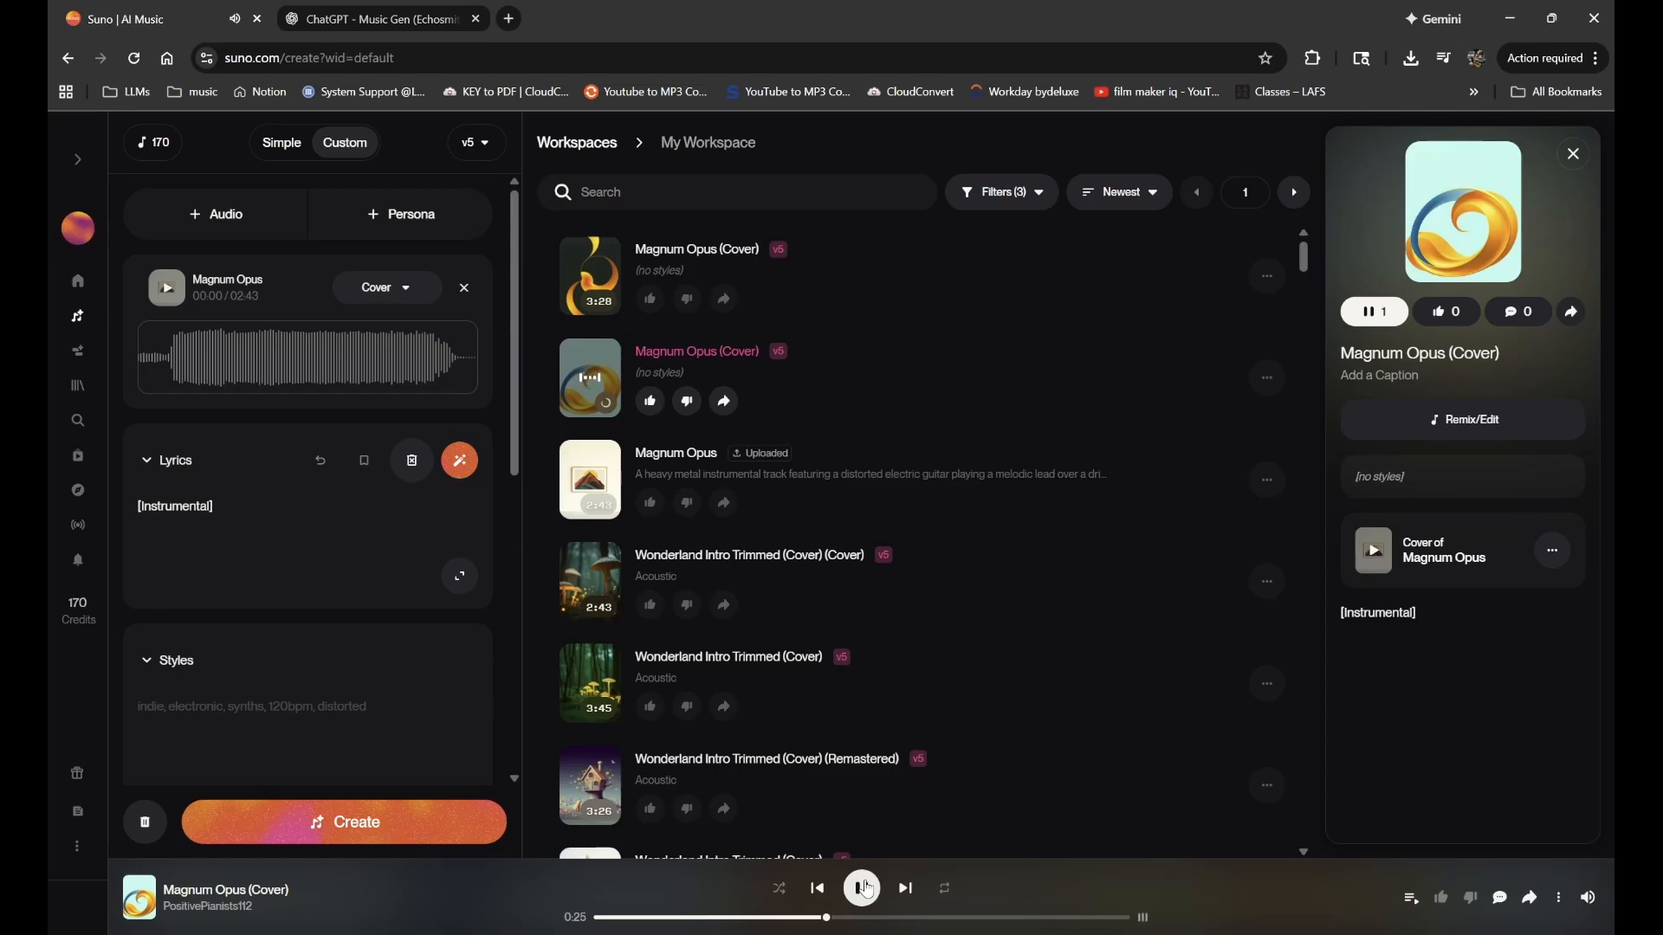
click(866, 887)
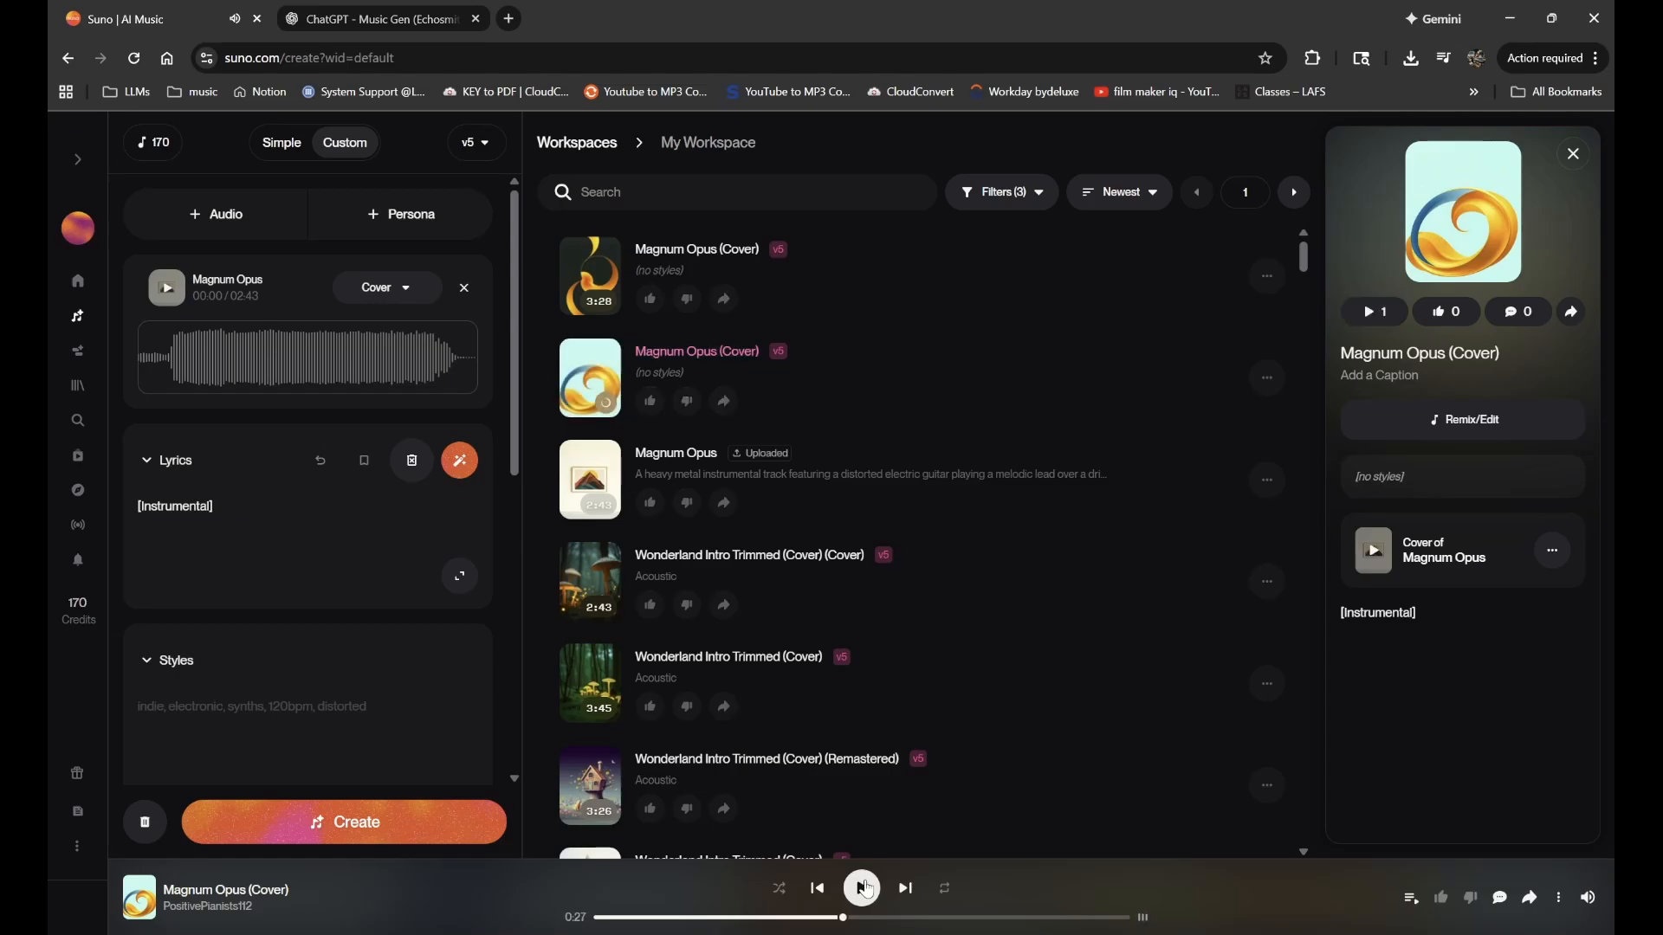
- Fill the cover's styles with the anime rock prompt, running from "anime rock, j-rock battle energy" to "(superhero showdown), transformation scene energy"
scroll(253, 691, down, 3)
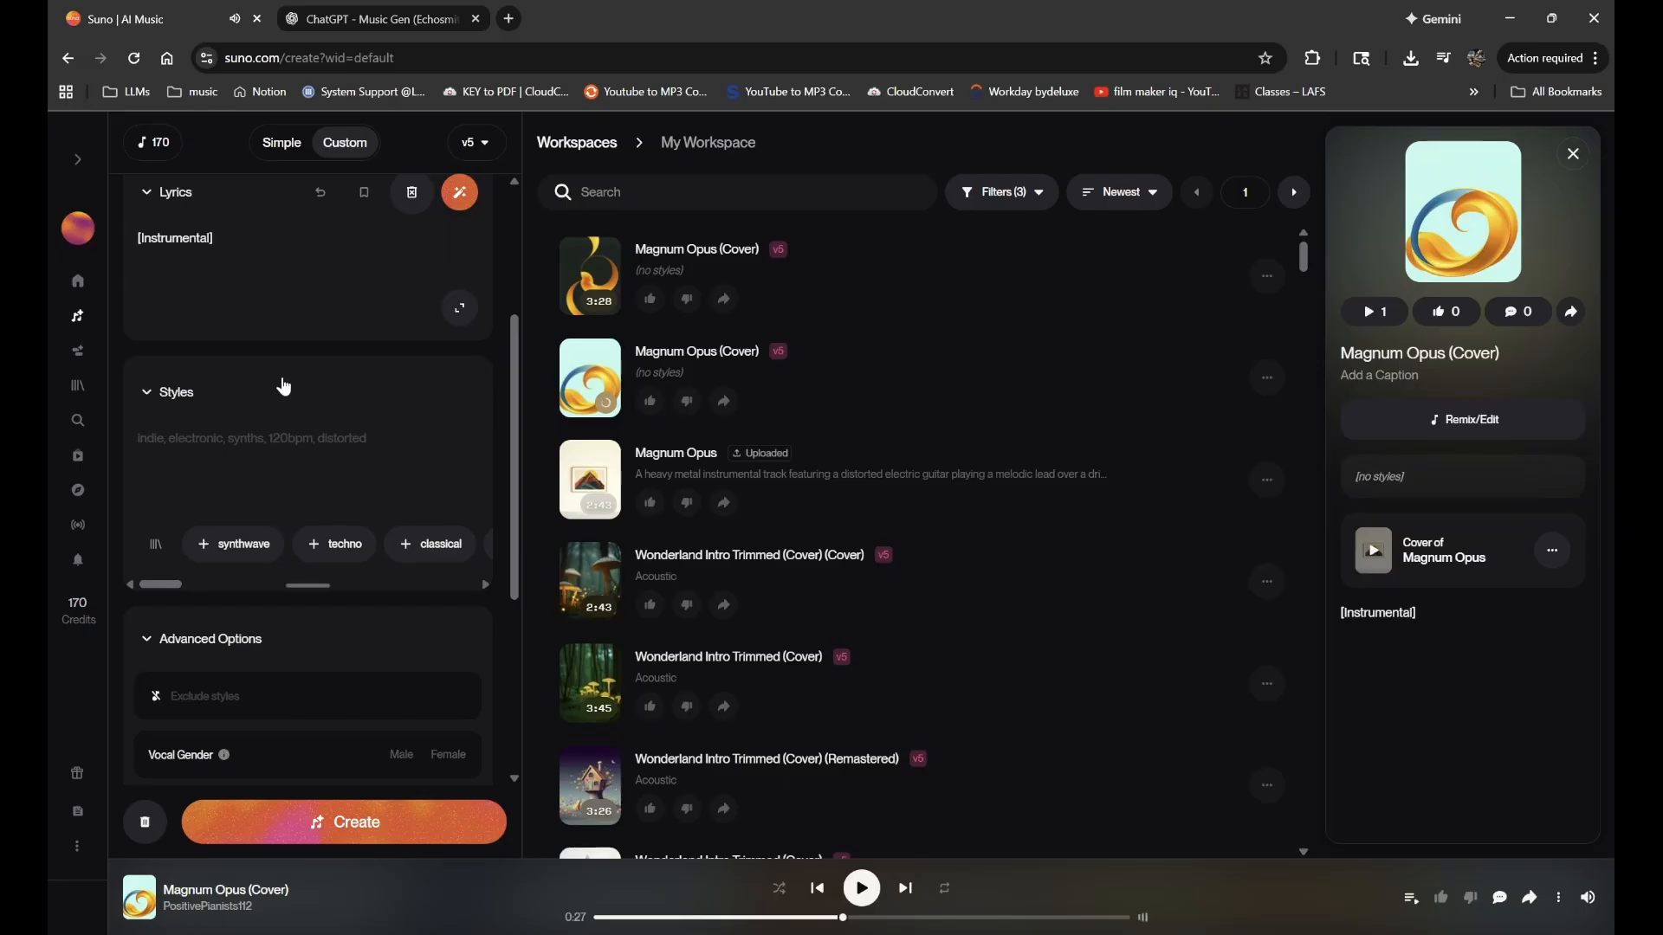
scroll(282, 383, down, 4)
scroll(284, 388, up, 5)
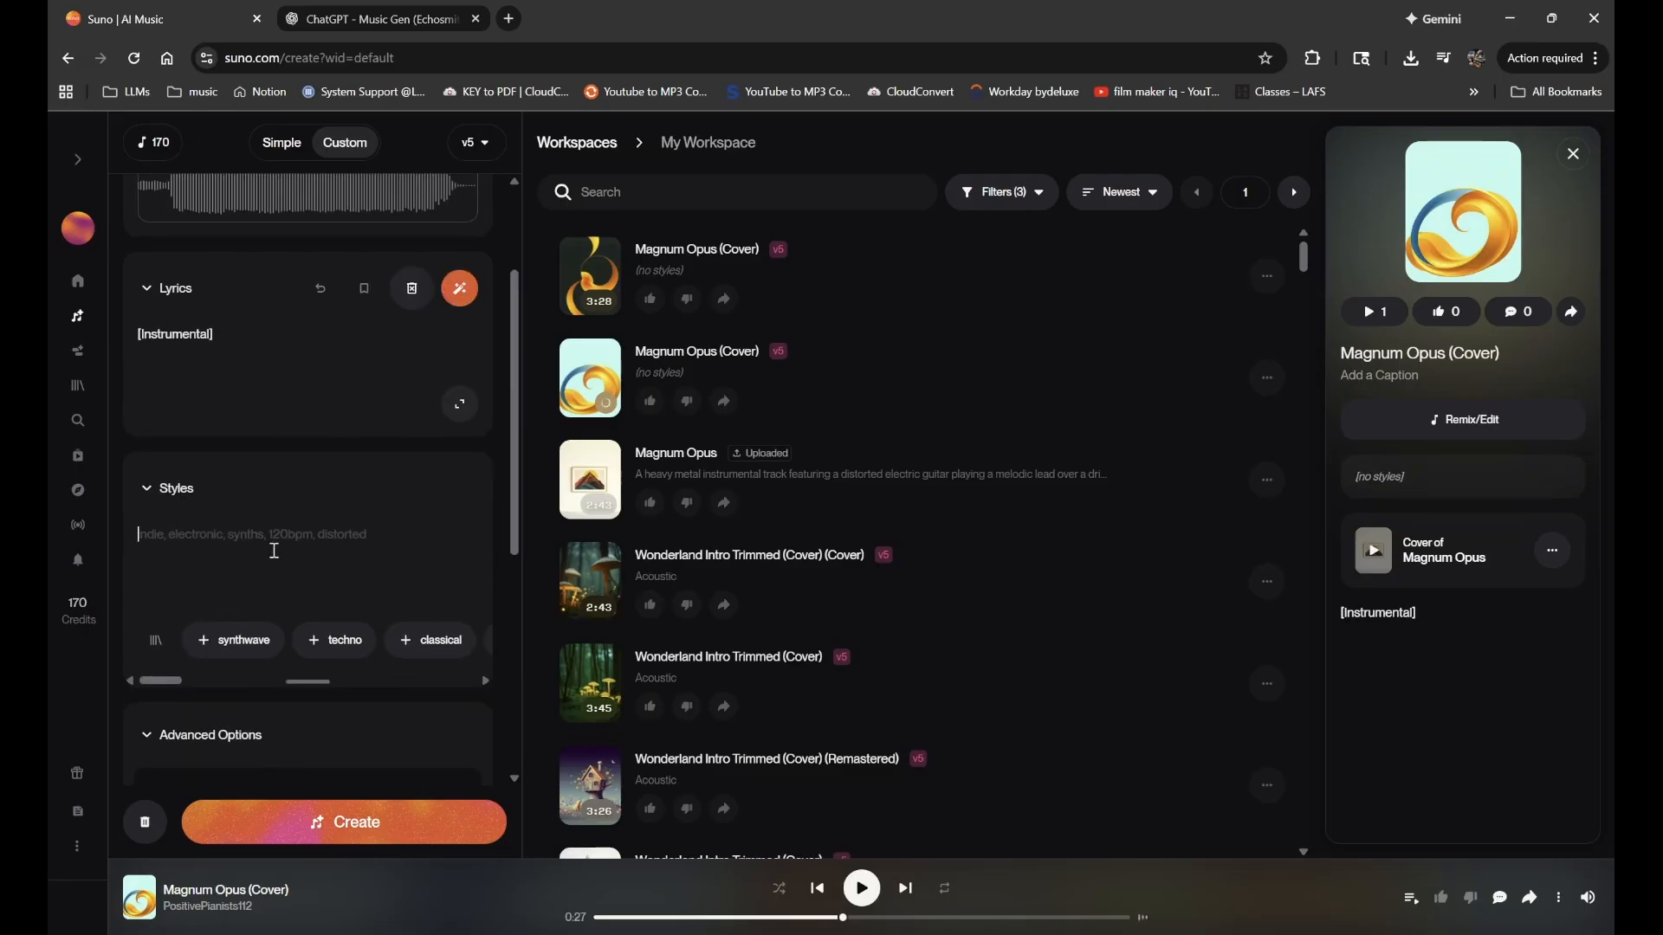
text(alt-rock, melodic emo rock, post-hardcore vibes, action soundtrack rock, cinematic fight music, anime metal fusion, melodic j-metal, high-impact breakdown, epic guitar riffs, energetic rock, adrenaline rock, superhero showdown, transformation scene energy)
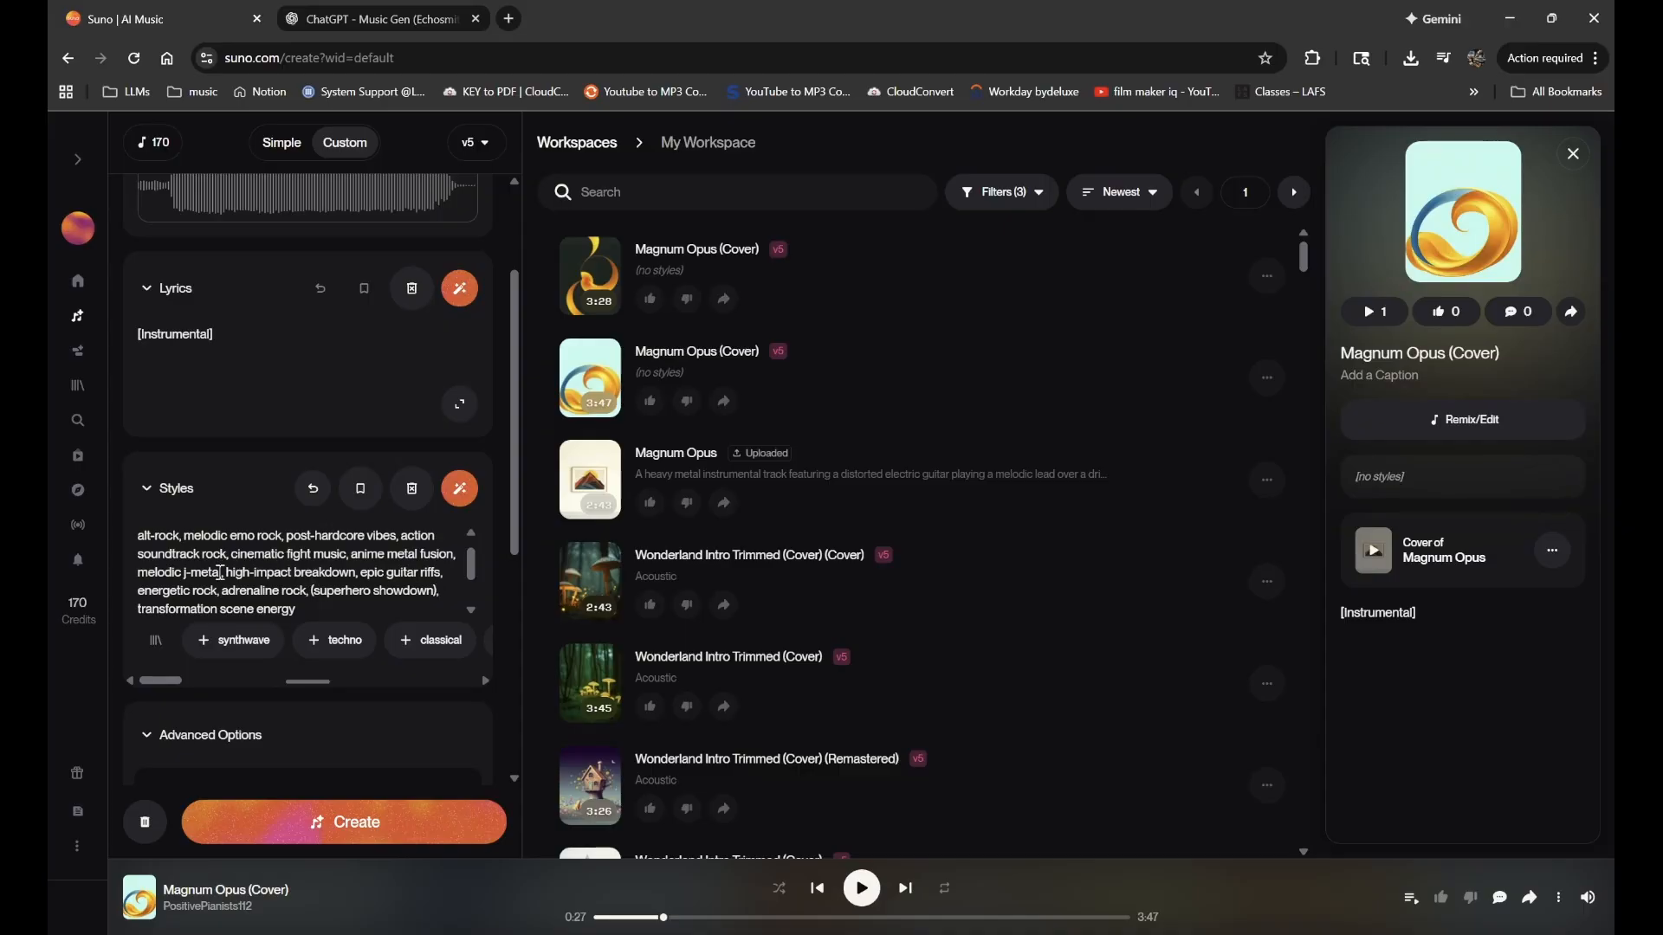
- Put "melodic" before j-metal in parentheses and add "drama!!" below the existing styles text
scroll(222, 582, down, 1)
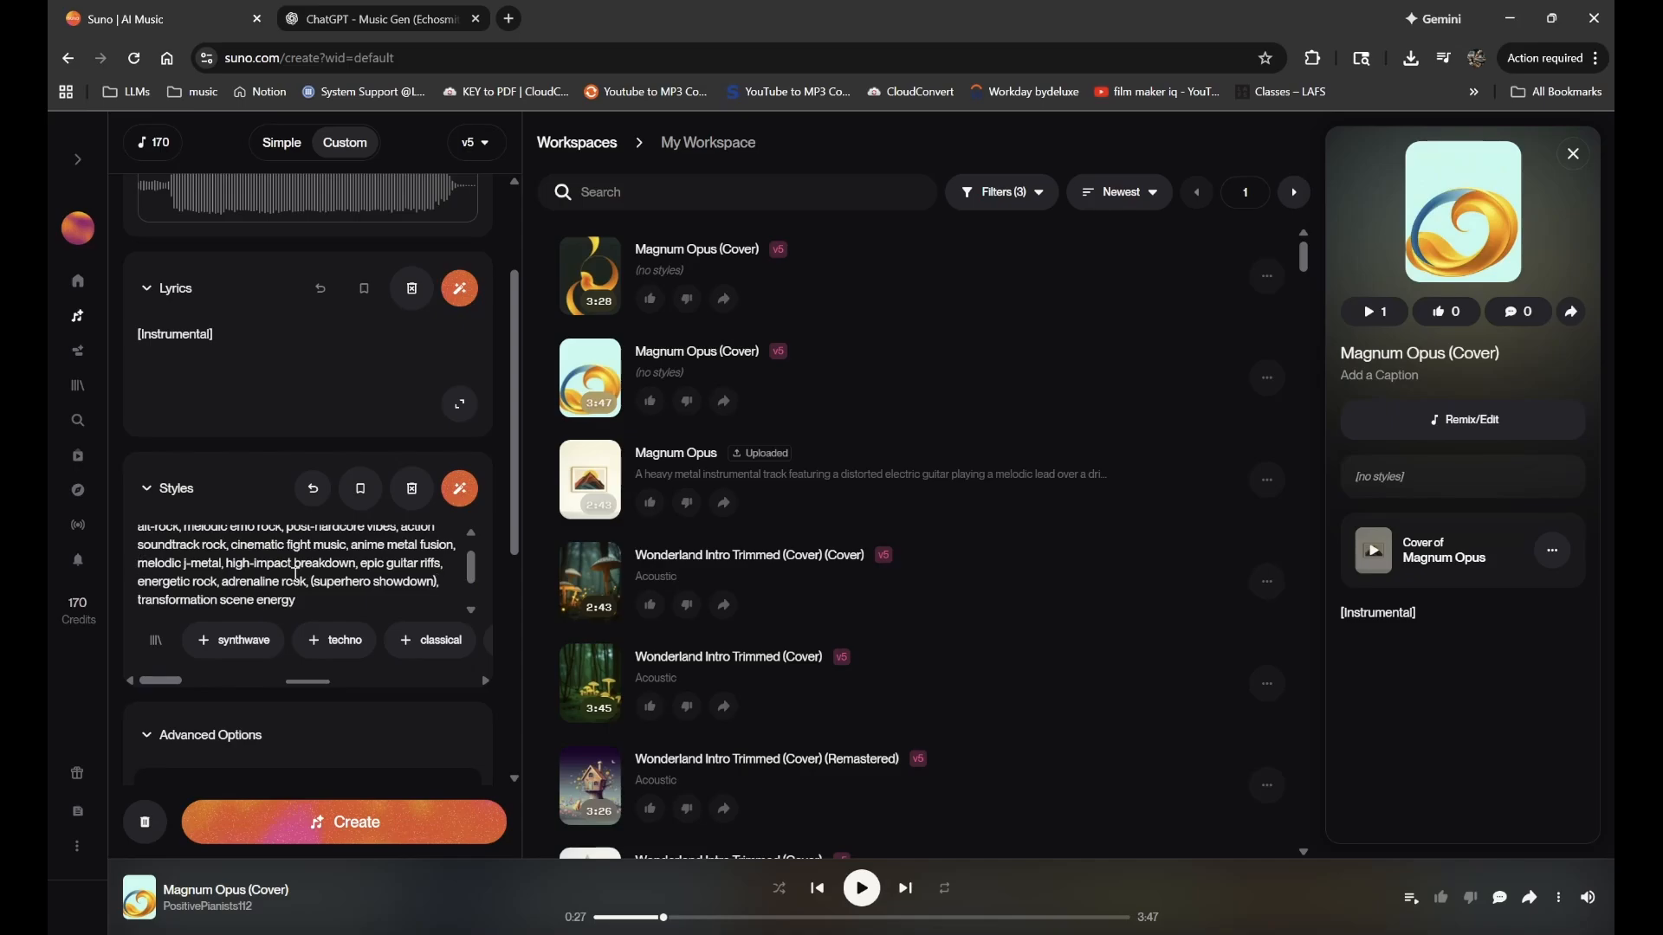
text(()
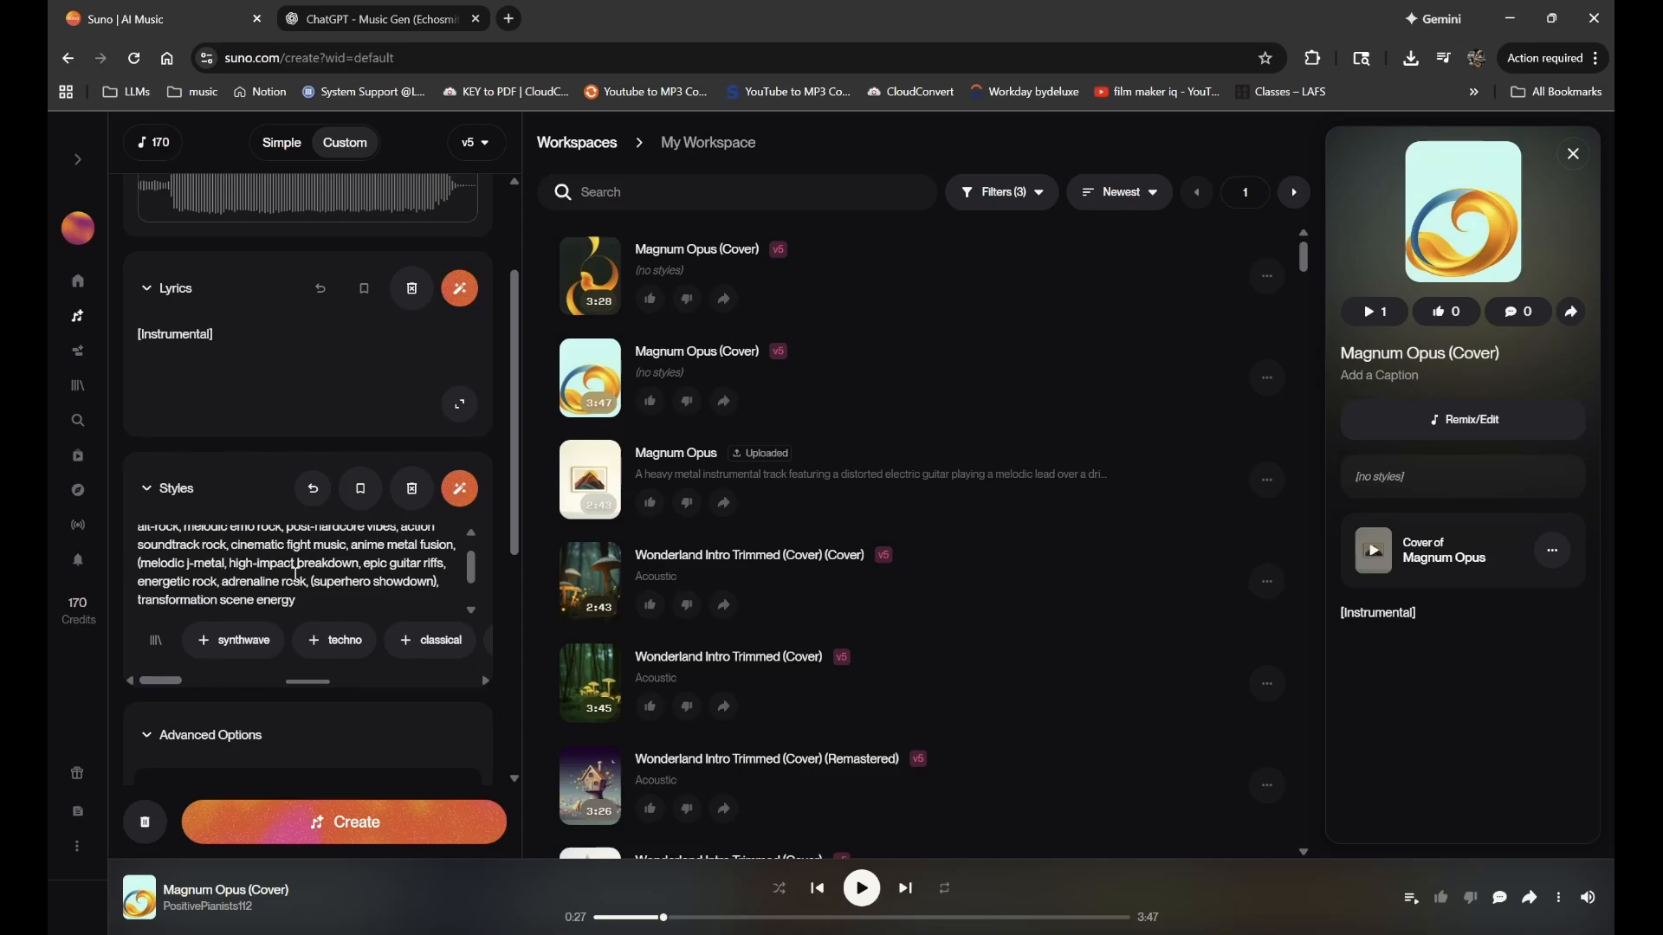
key(ctrl+Right)
key(BackSpace)
text())
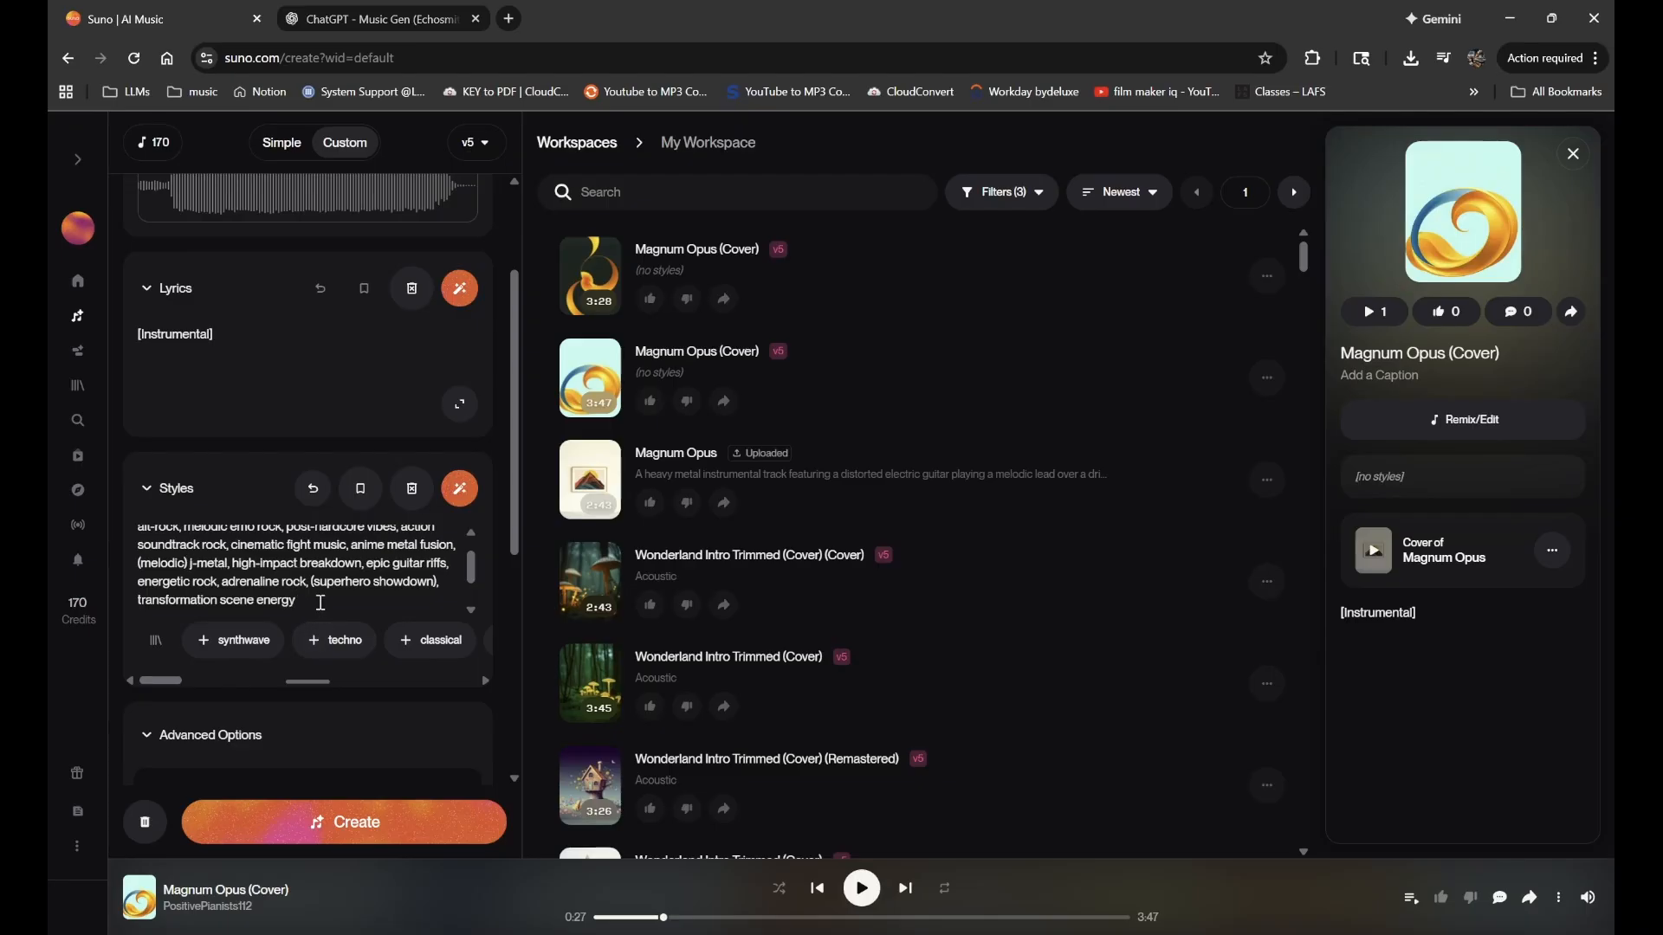
click(321, 602)
key(Return)
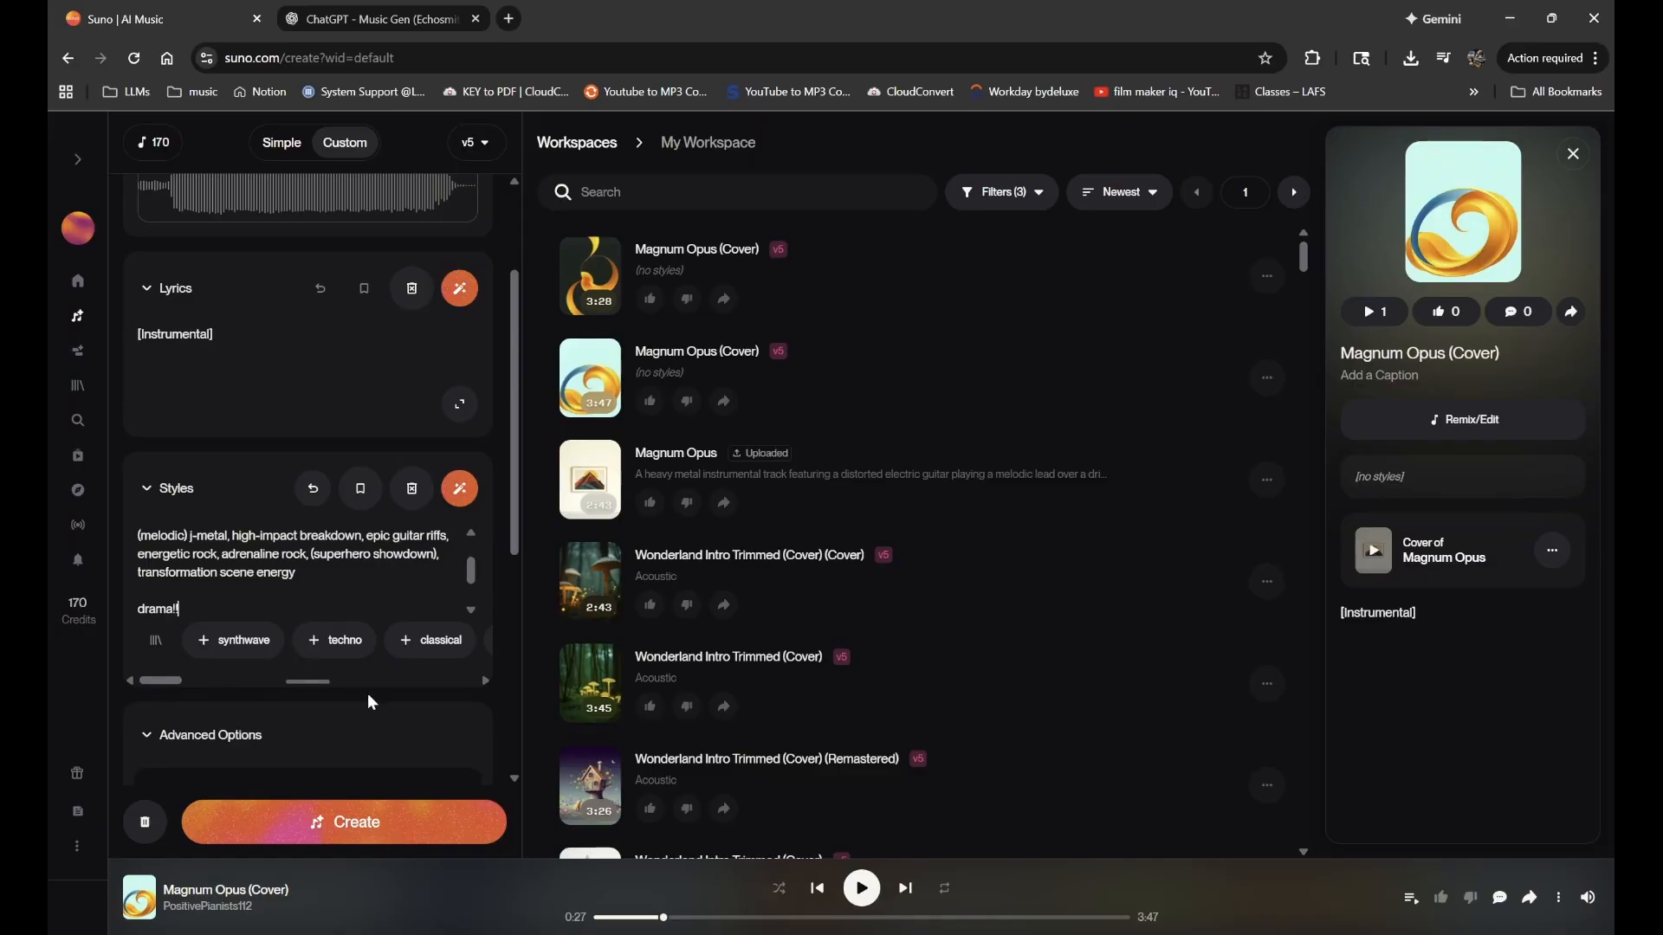
- Generate the Magnum Opus cover with the anime rock styles
scroll(377, 554, down, 2)
scroll(360, 516, down, 1)
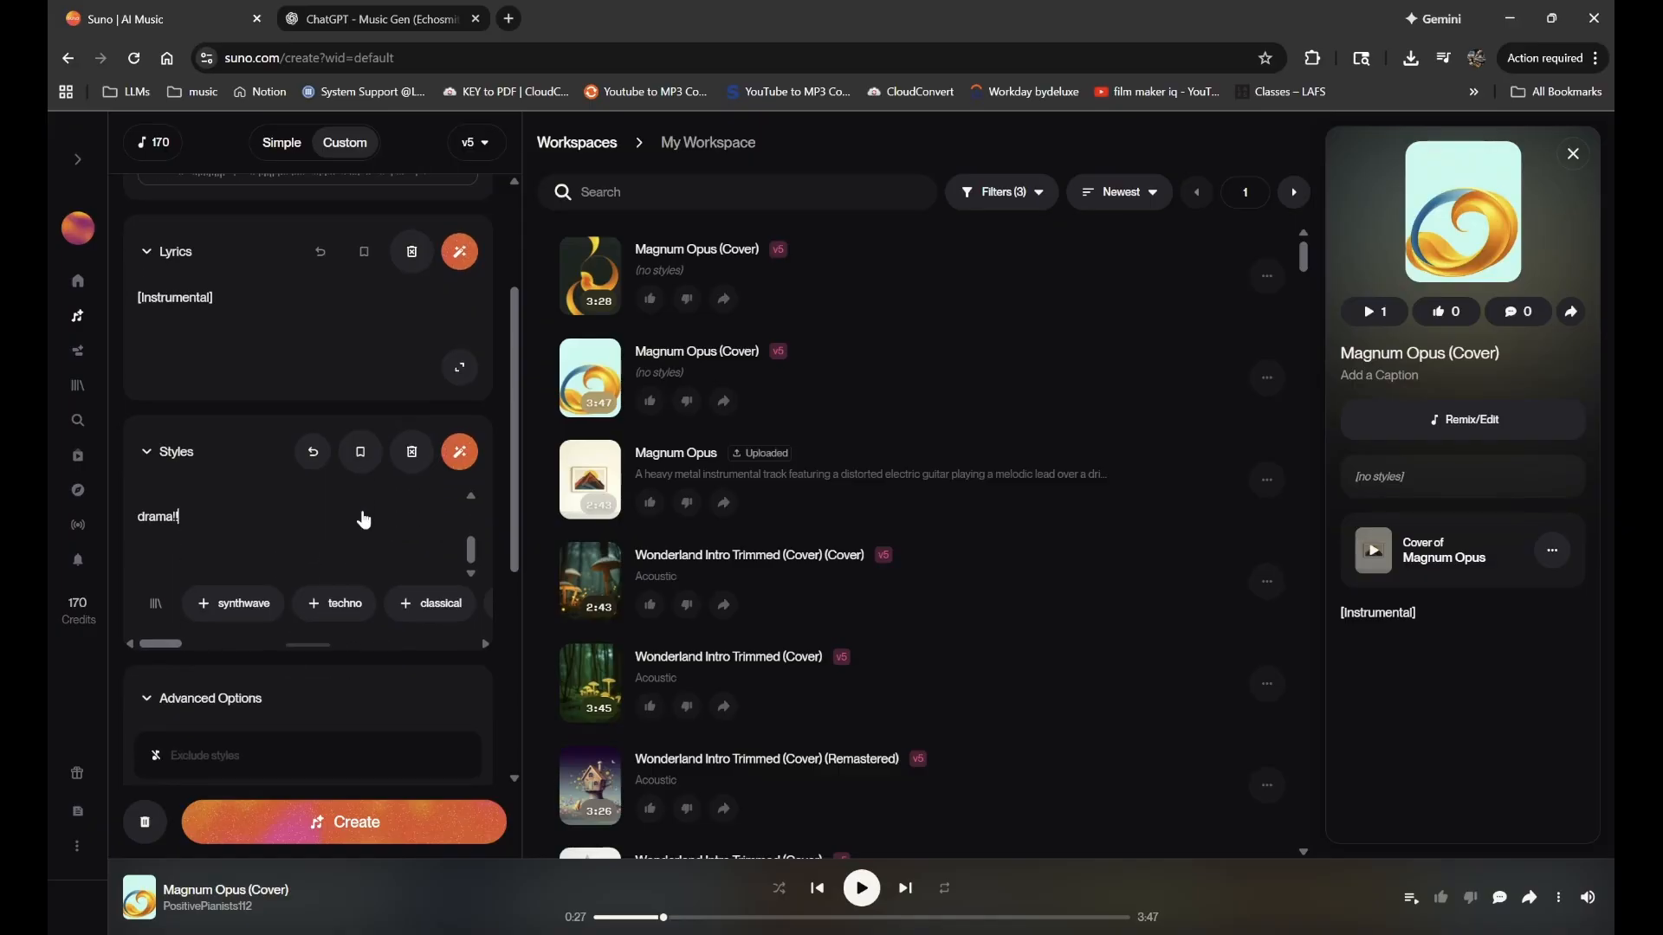
click(345, 833)
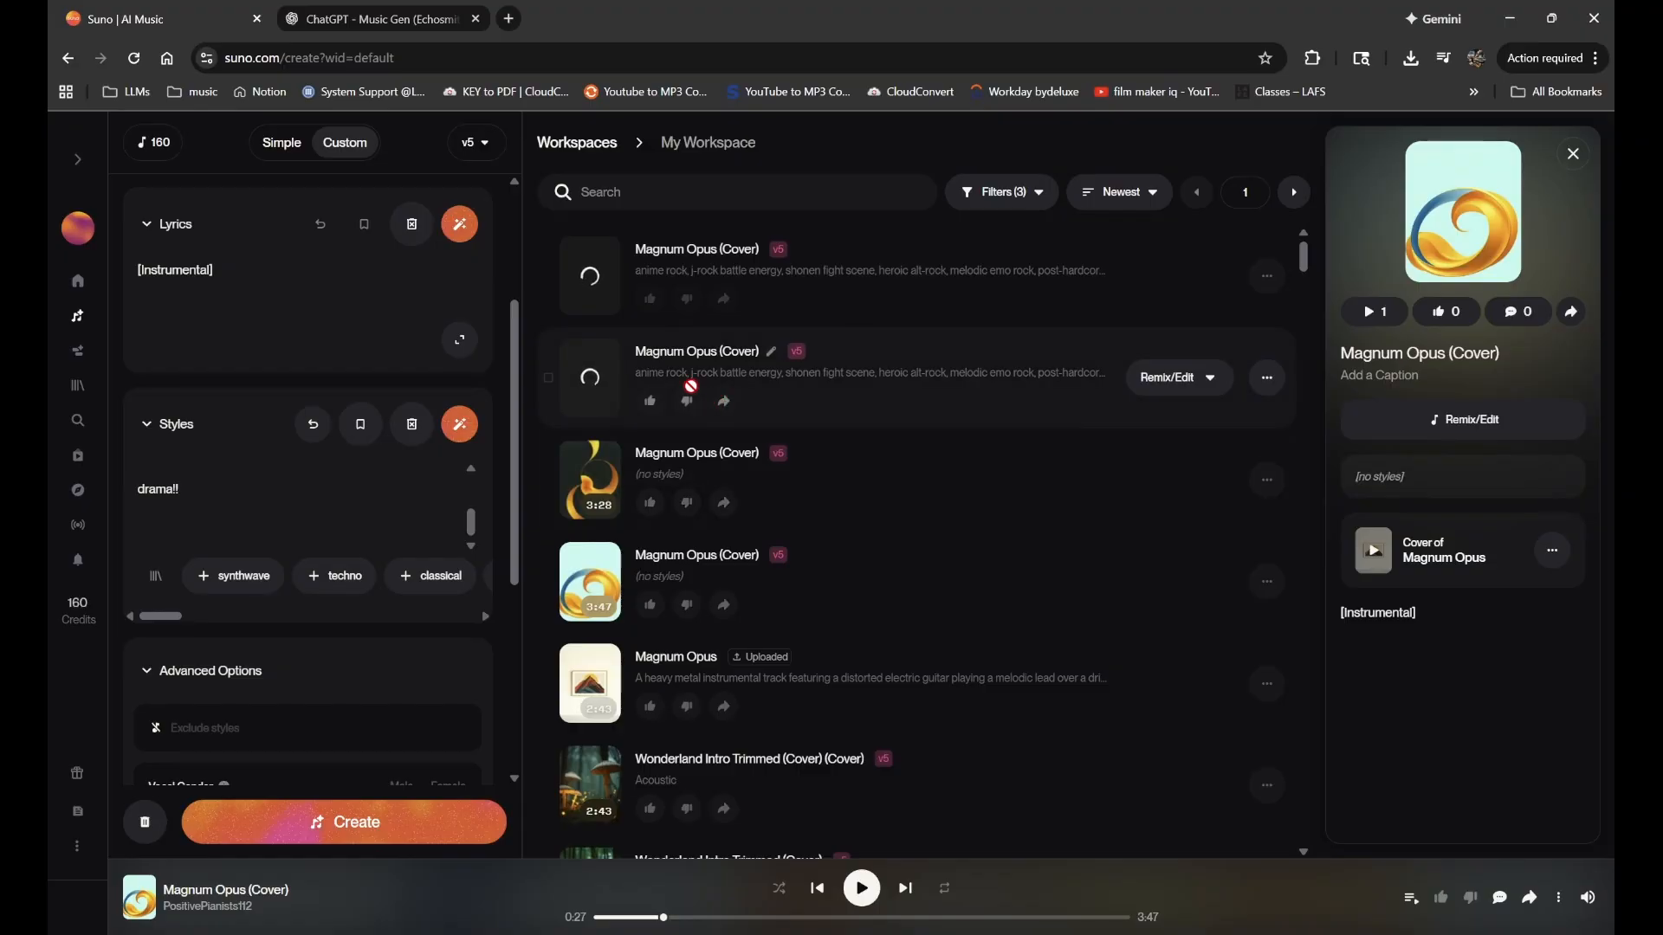
- Review the source audio and advanced options, and listen to the first anime rock cover before pausing it
scroll(438, 433, up, 3)
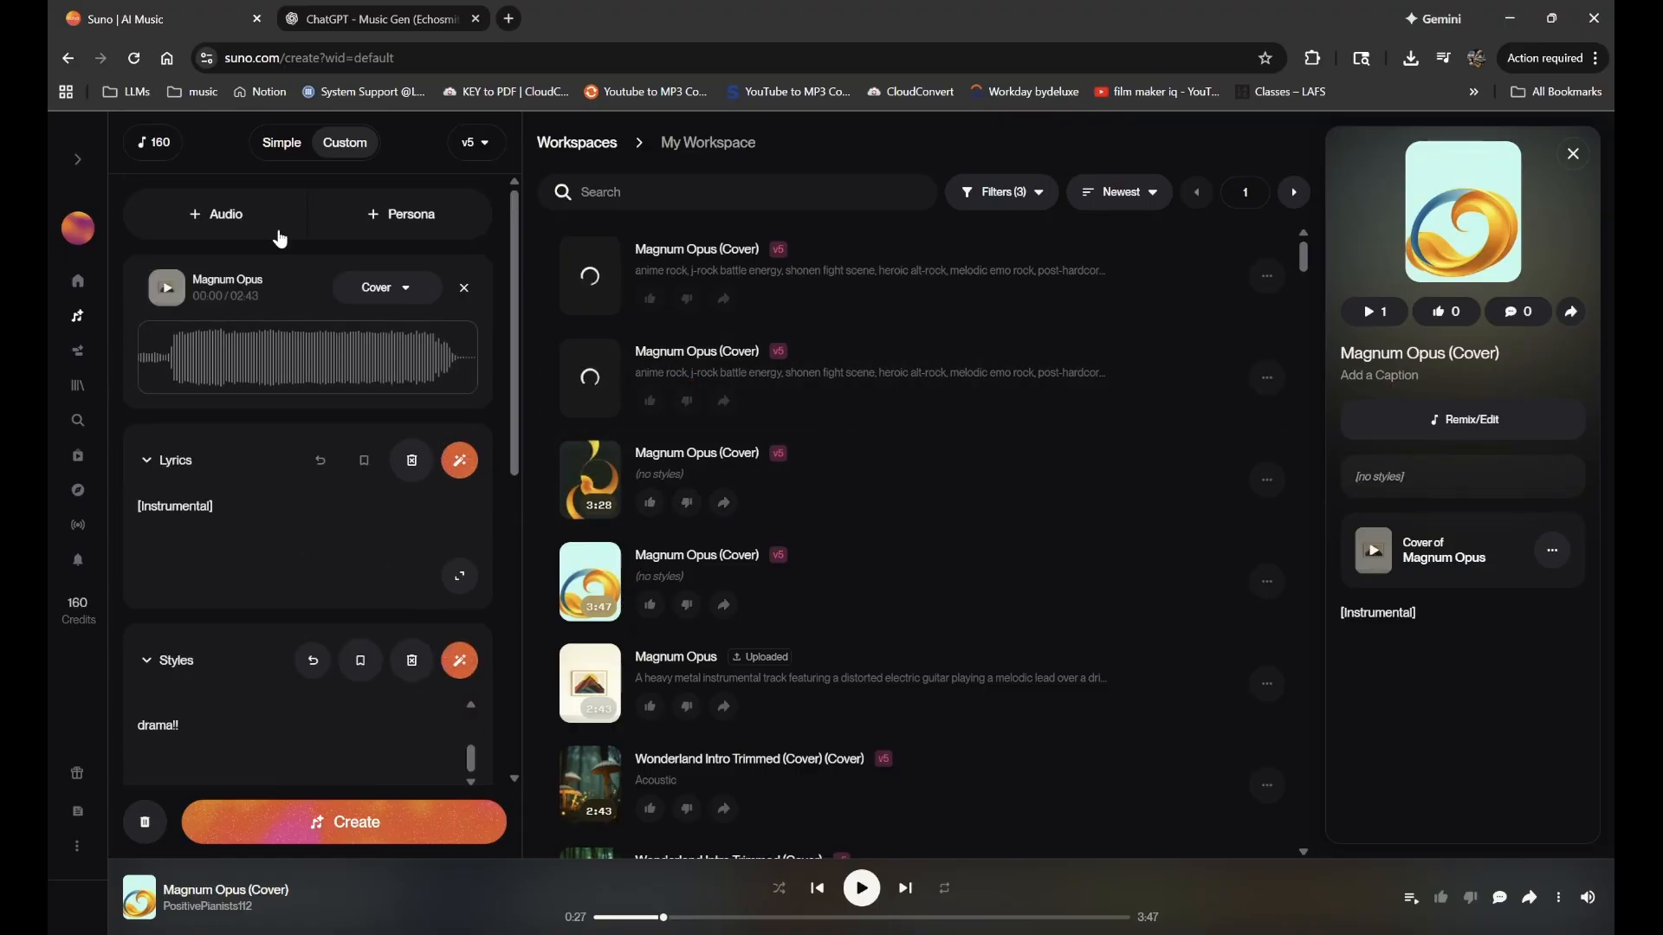
scroll(403, 561, down, 3)
scroll(404, 561, down, 4)
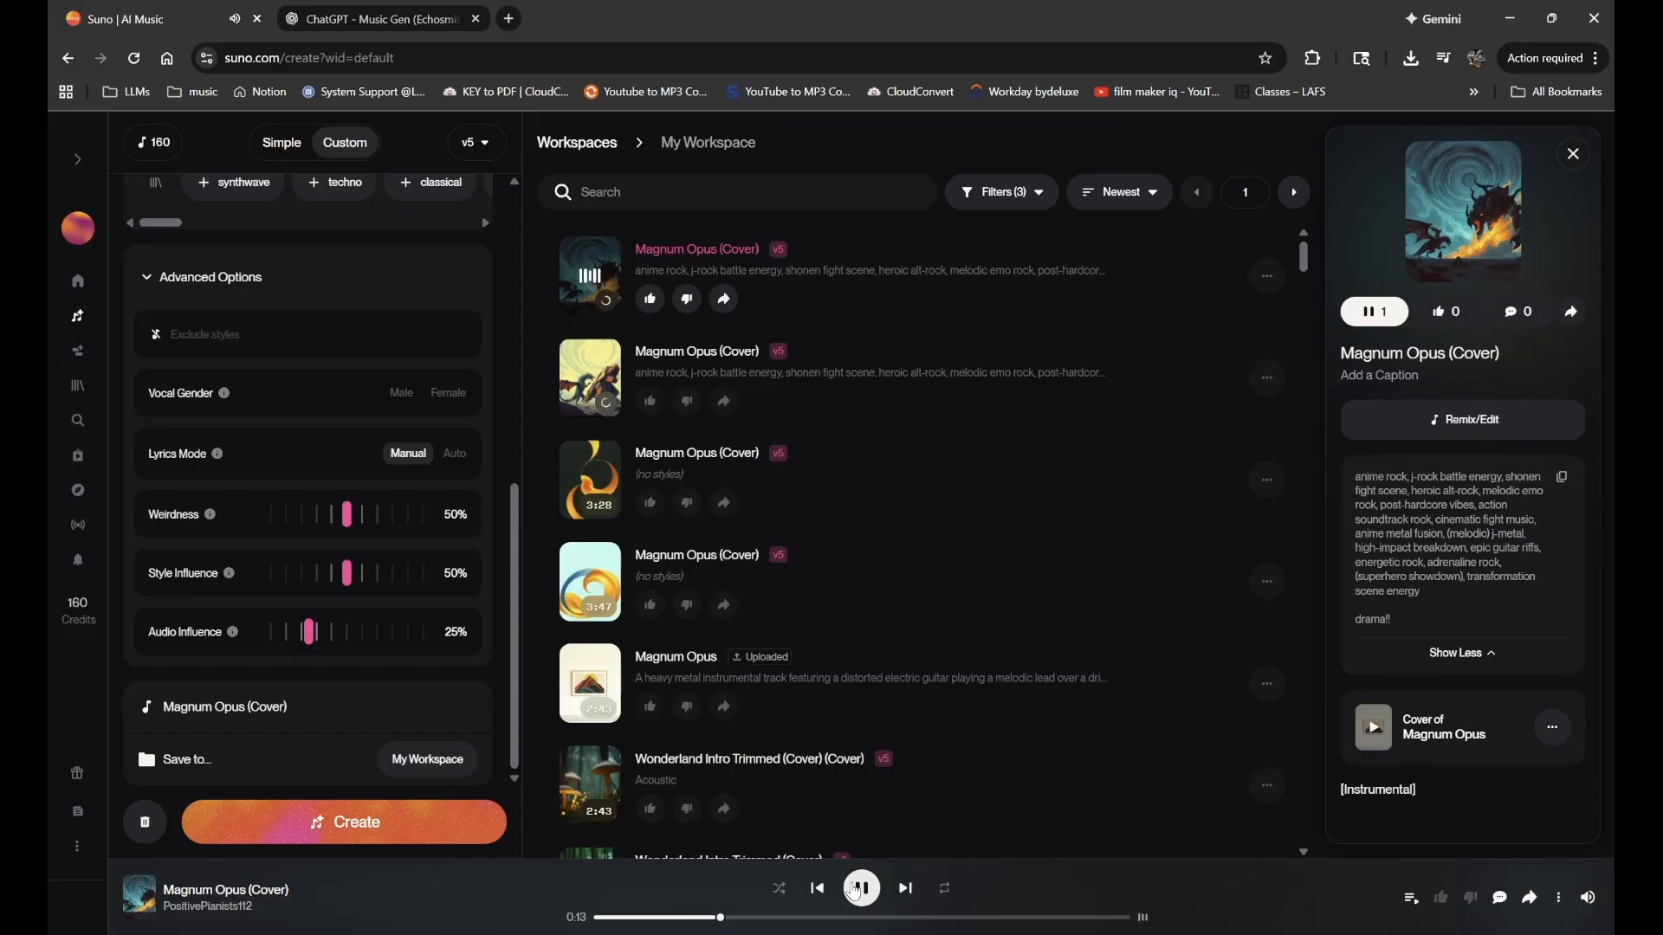
click(855, 890)
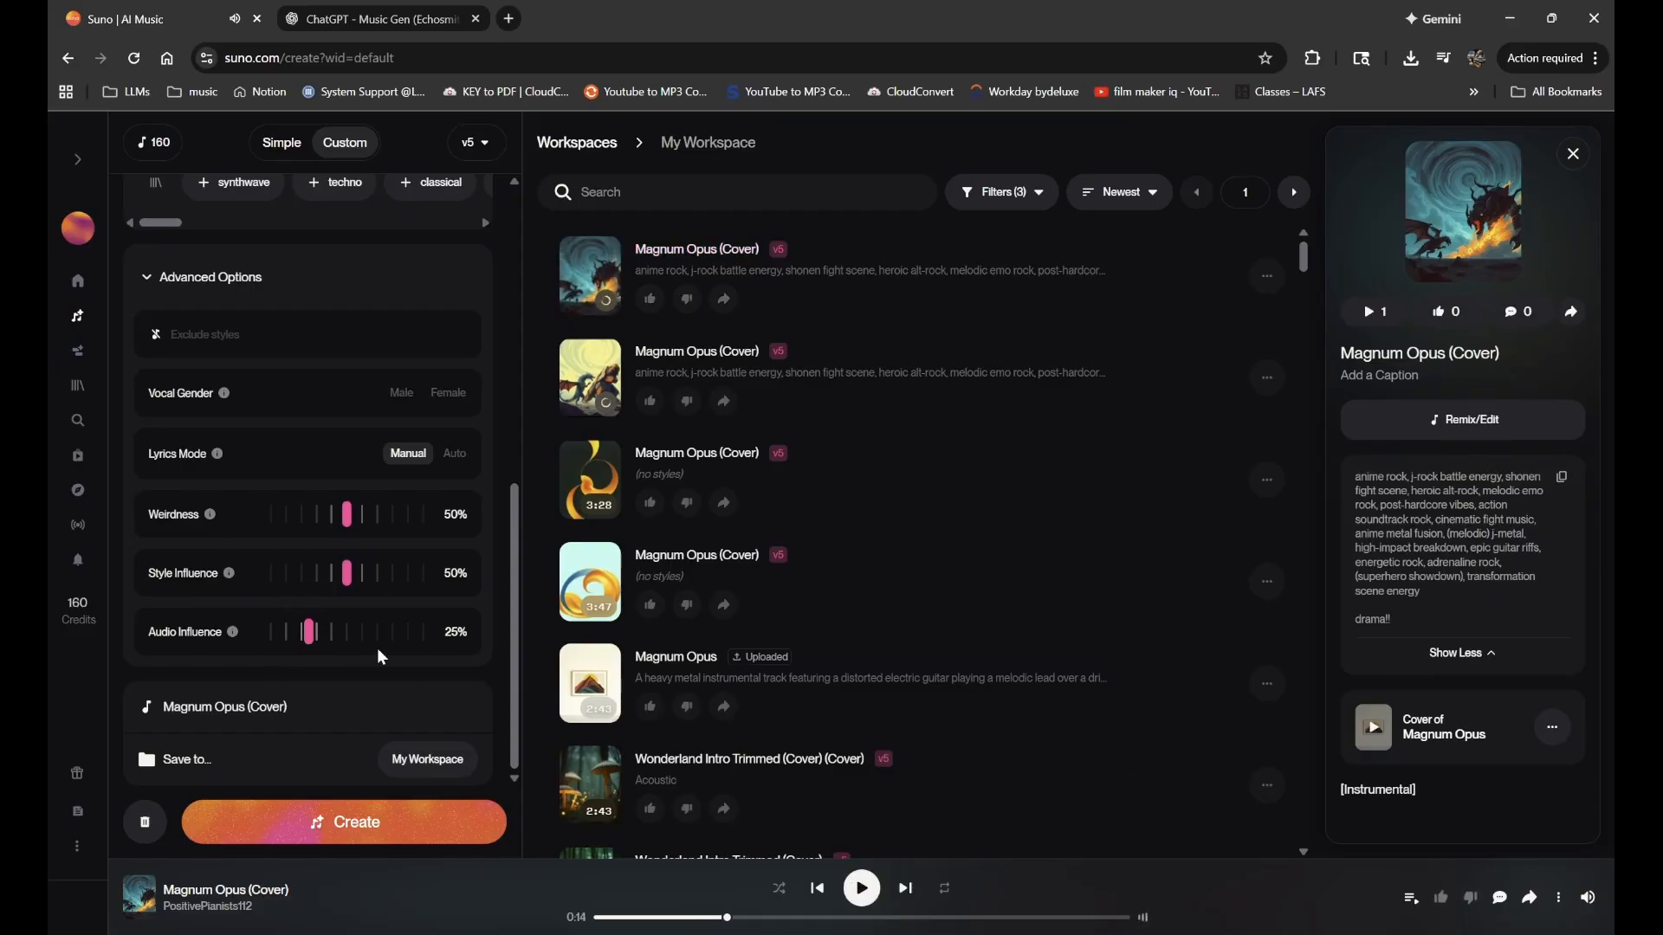
- Play the uploaded Magnum Opus source audio, replay its opening for comparison, and pause it
scroll(471, 638, up, 10)
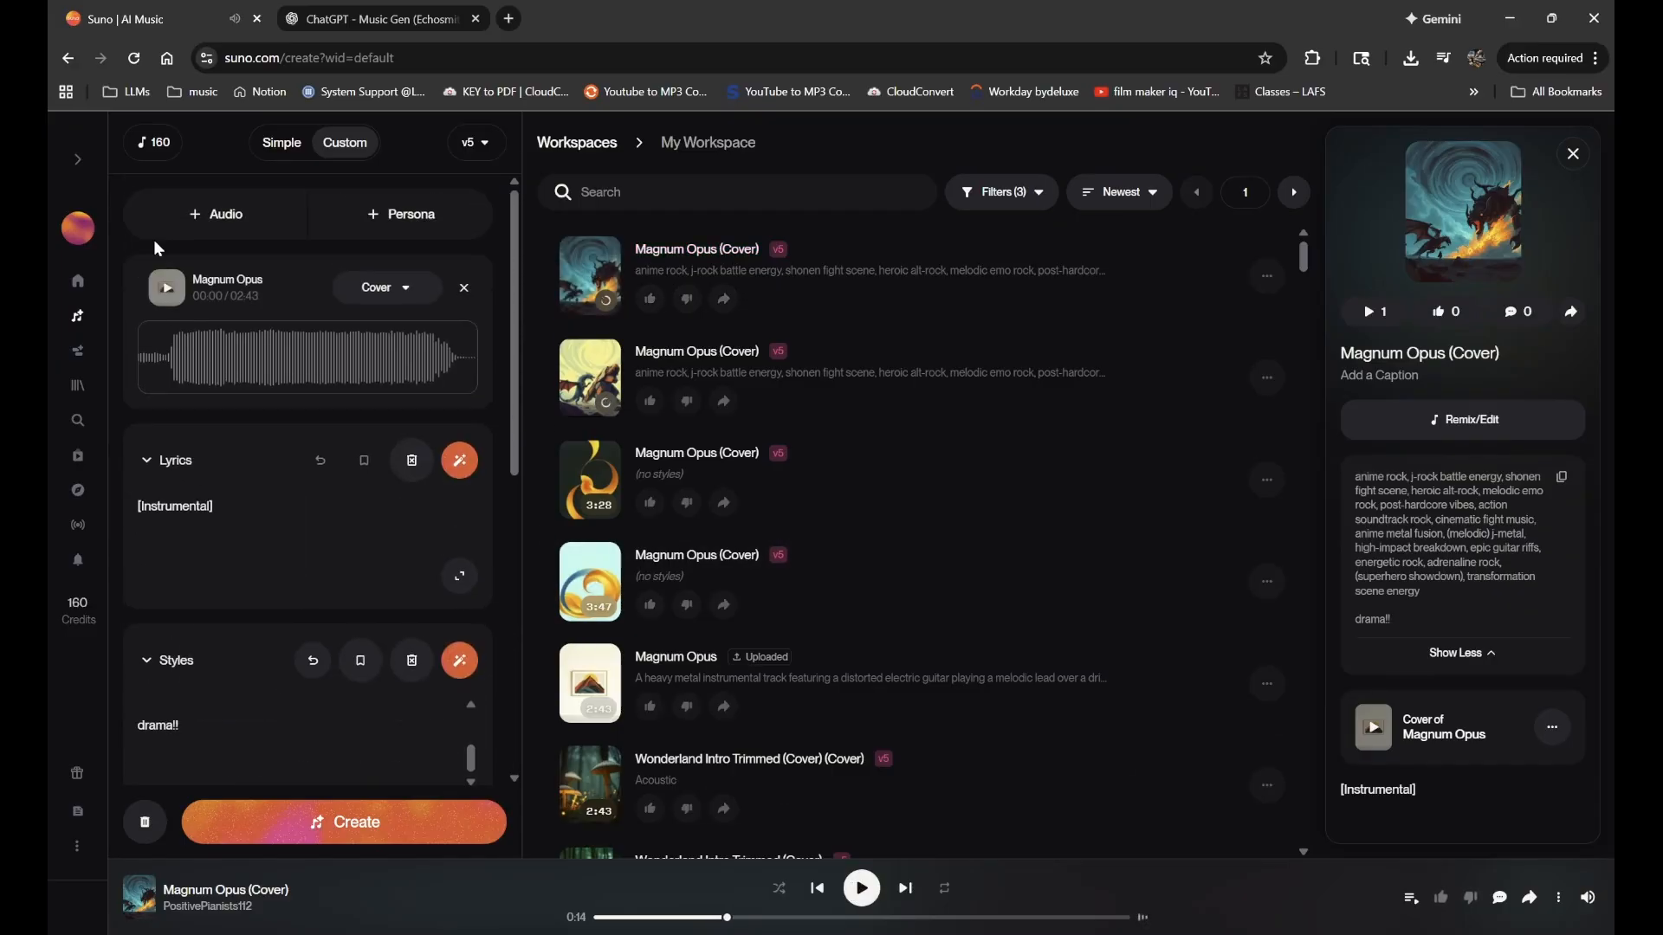
click(161, 290)
click(166, 353)
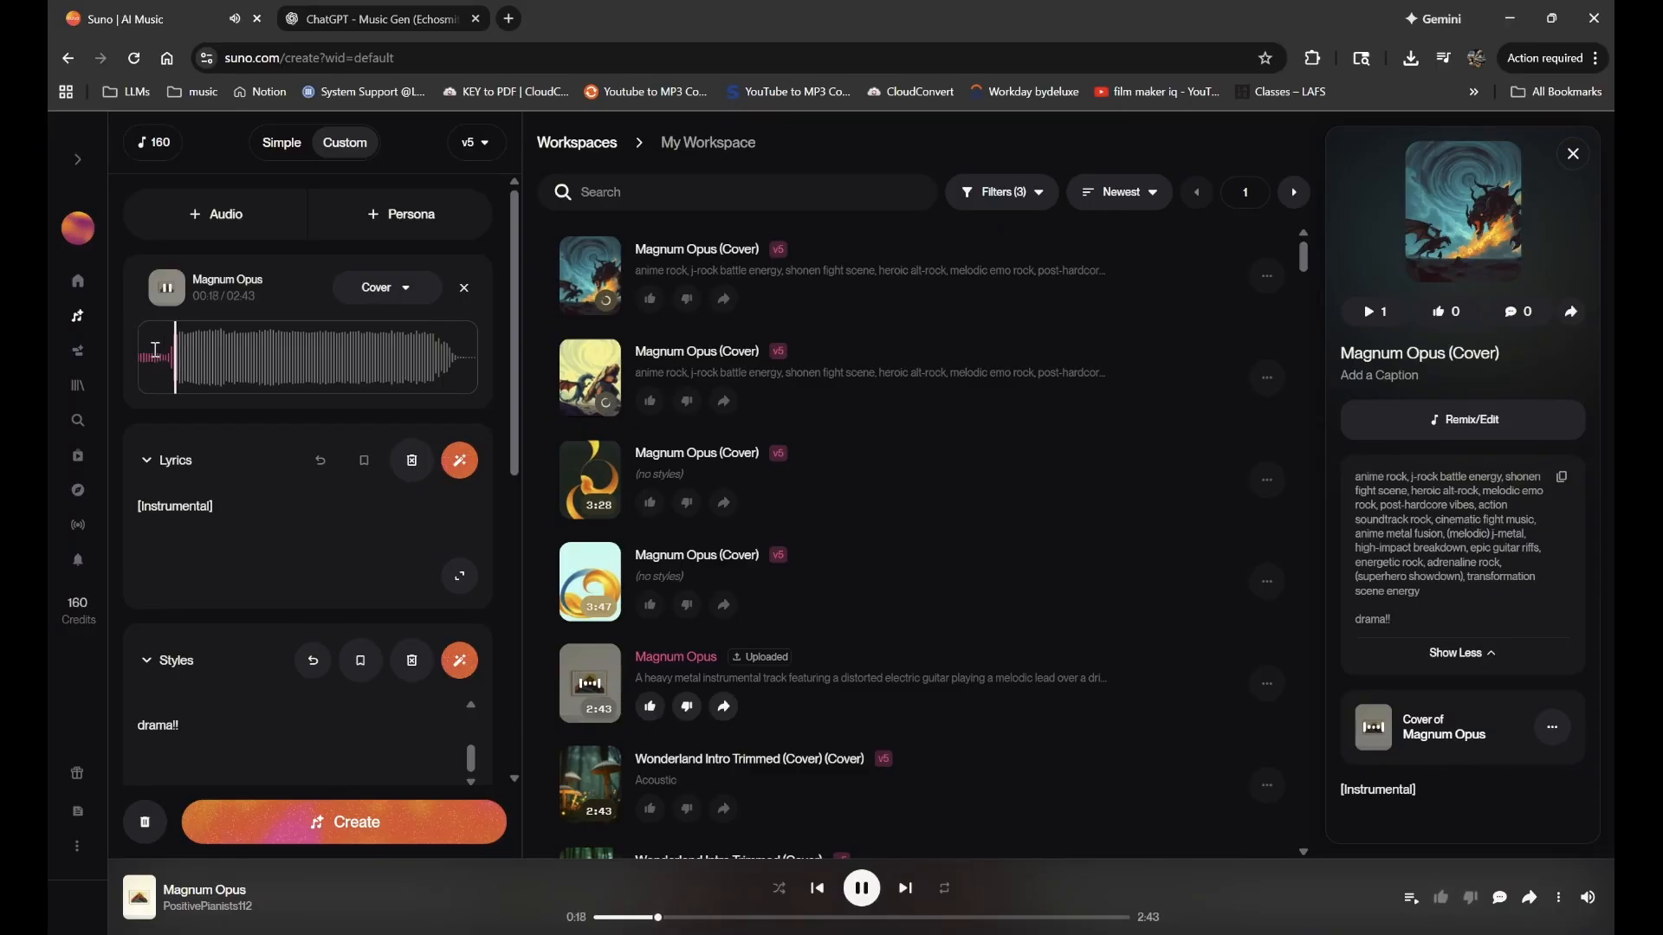
click(144, 355)
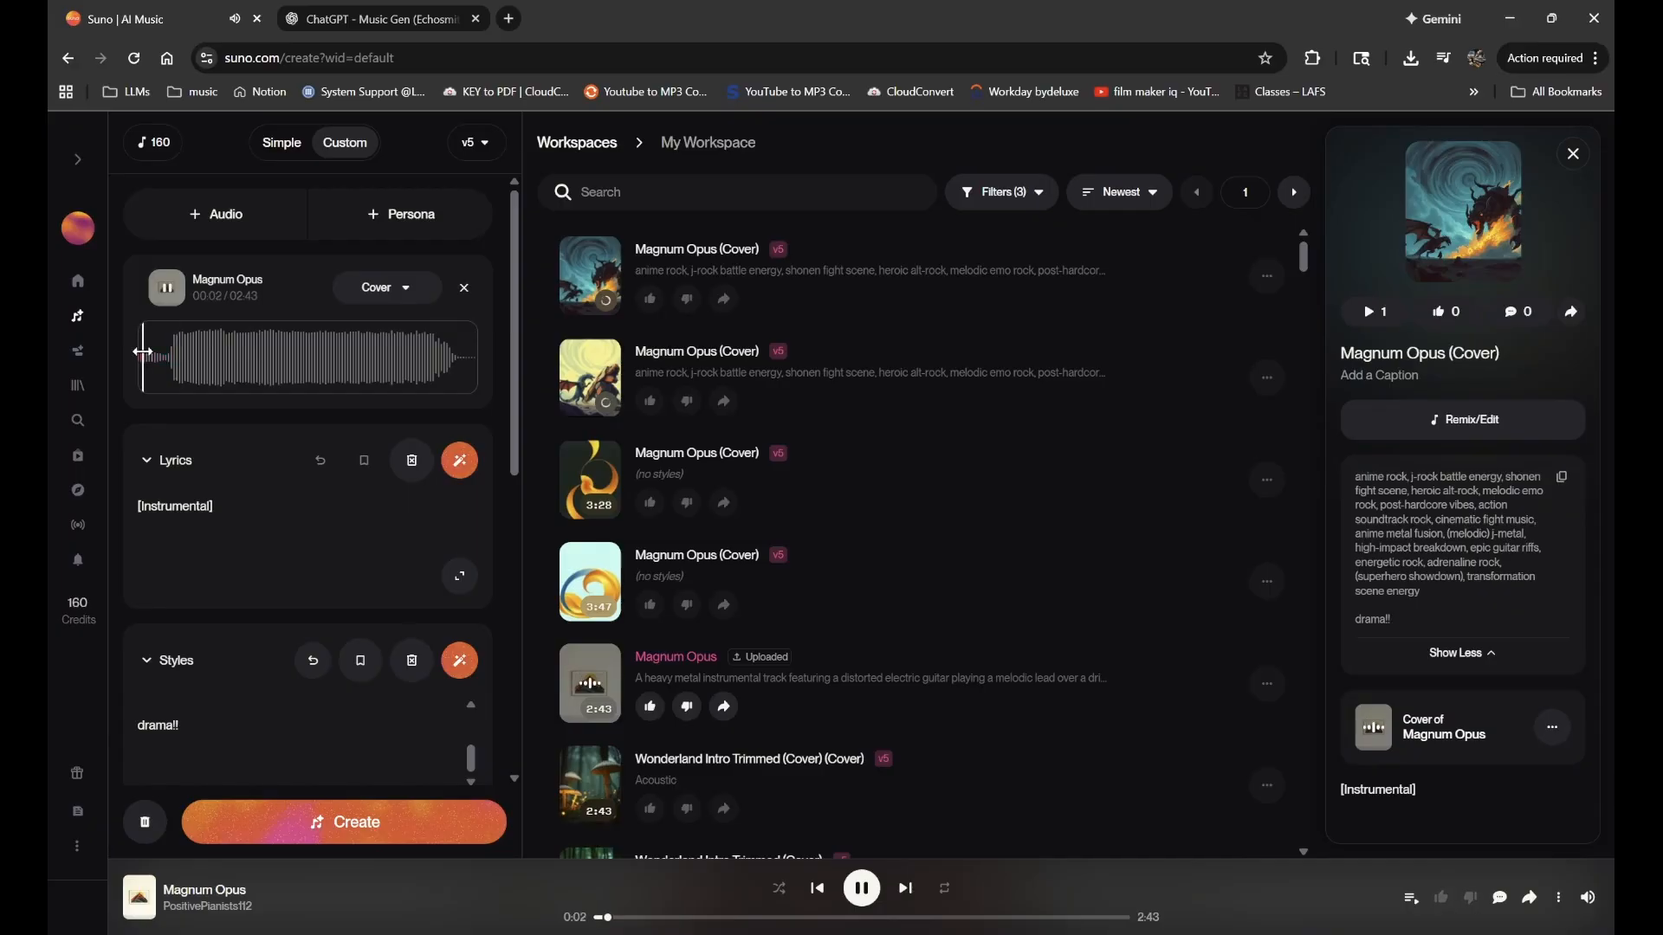
click(181, 292)
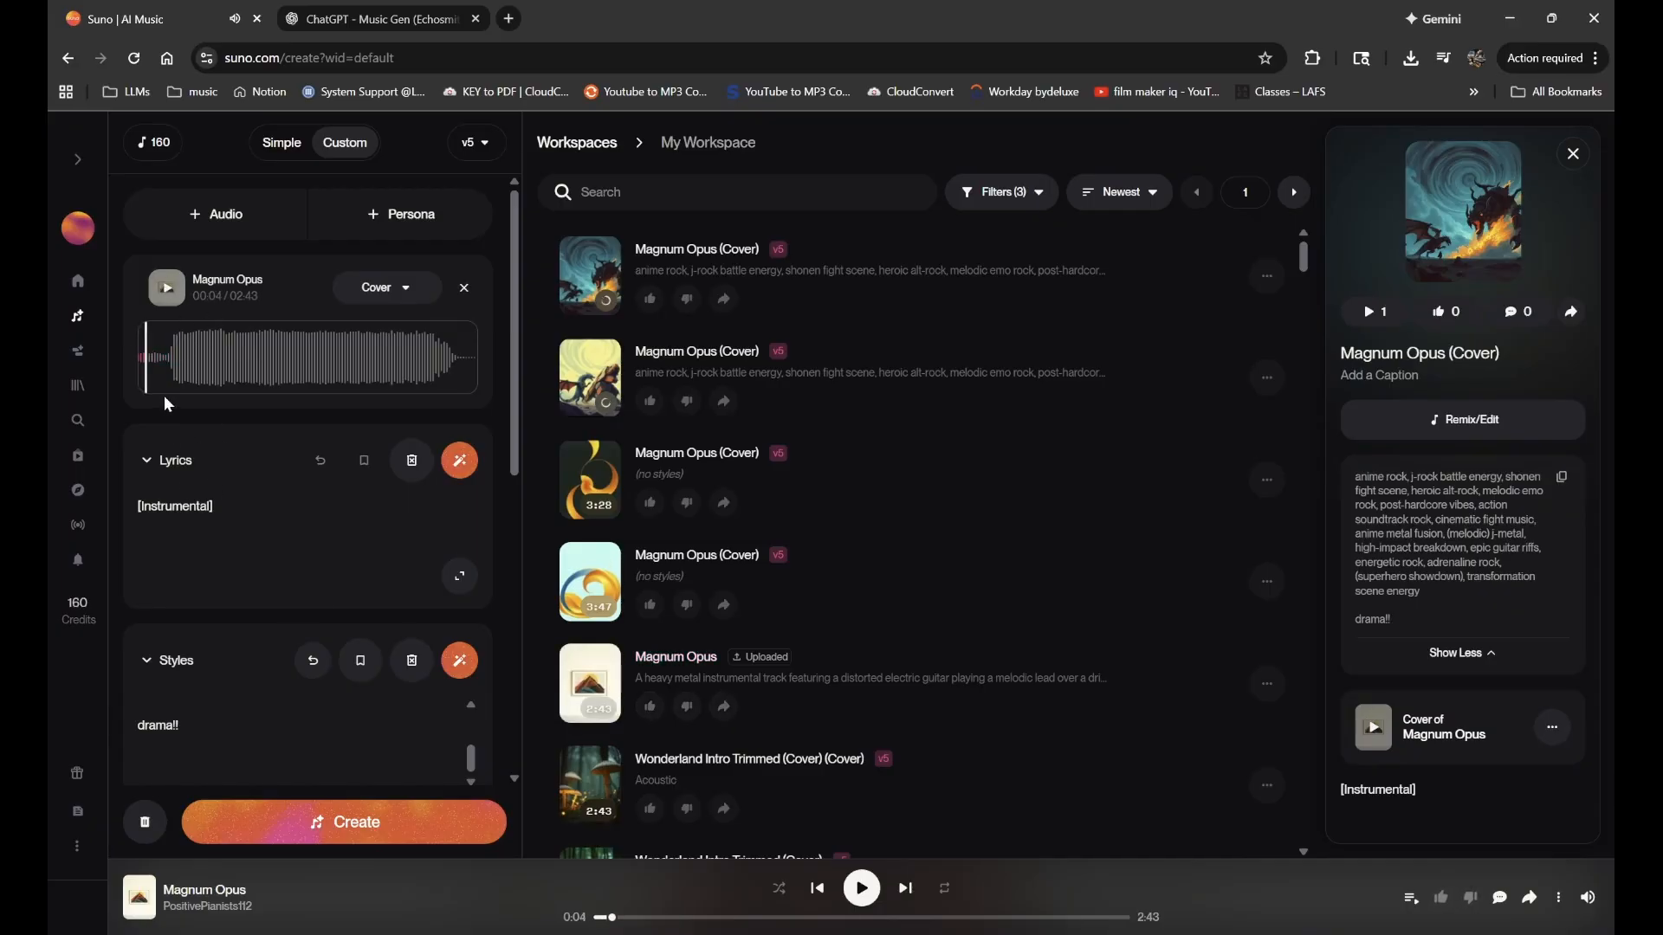
- Raise the Audio Influence to 44% and generate another Magnum Opus cover with the same styles
scroll(382, 528, down, 10)
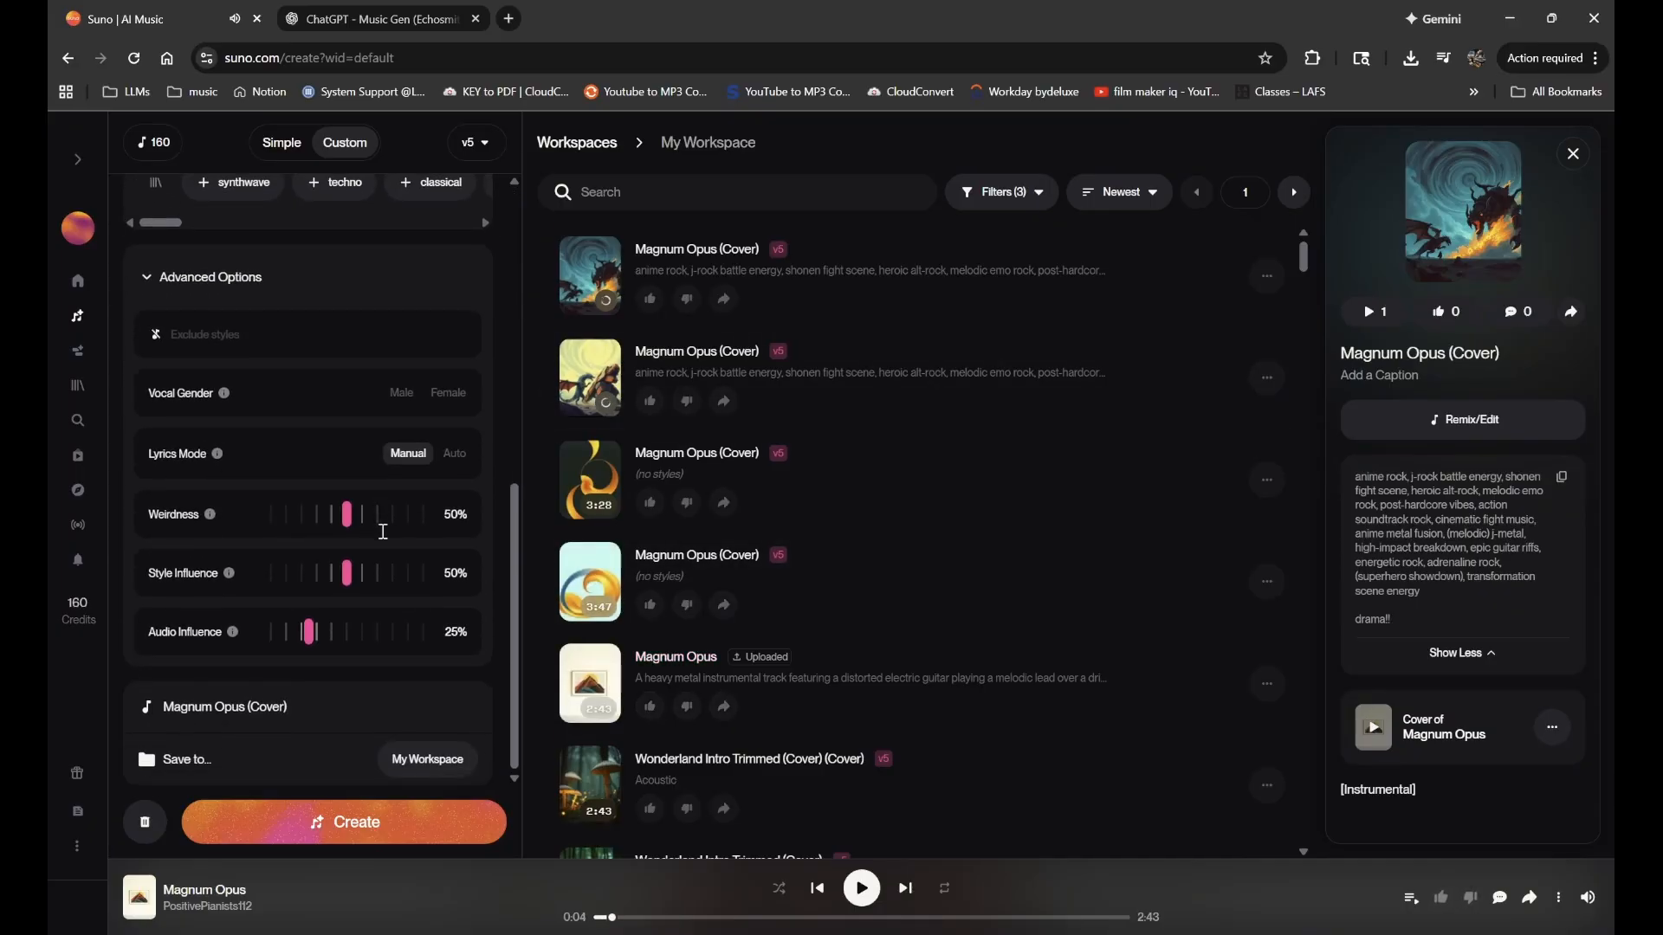
click(323, 632)
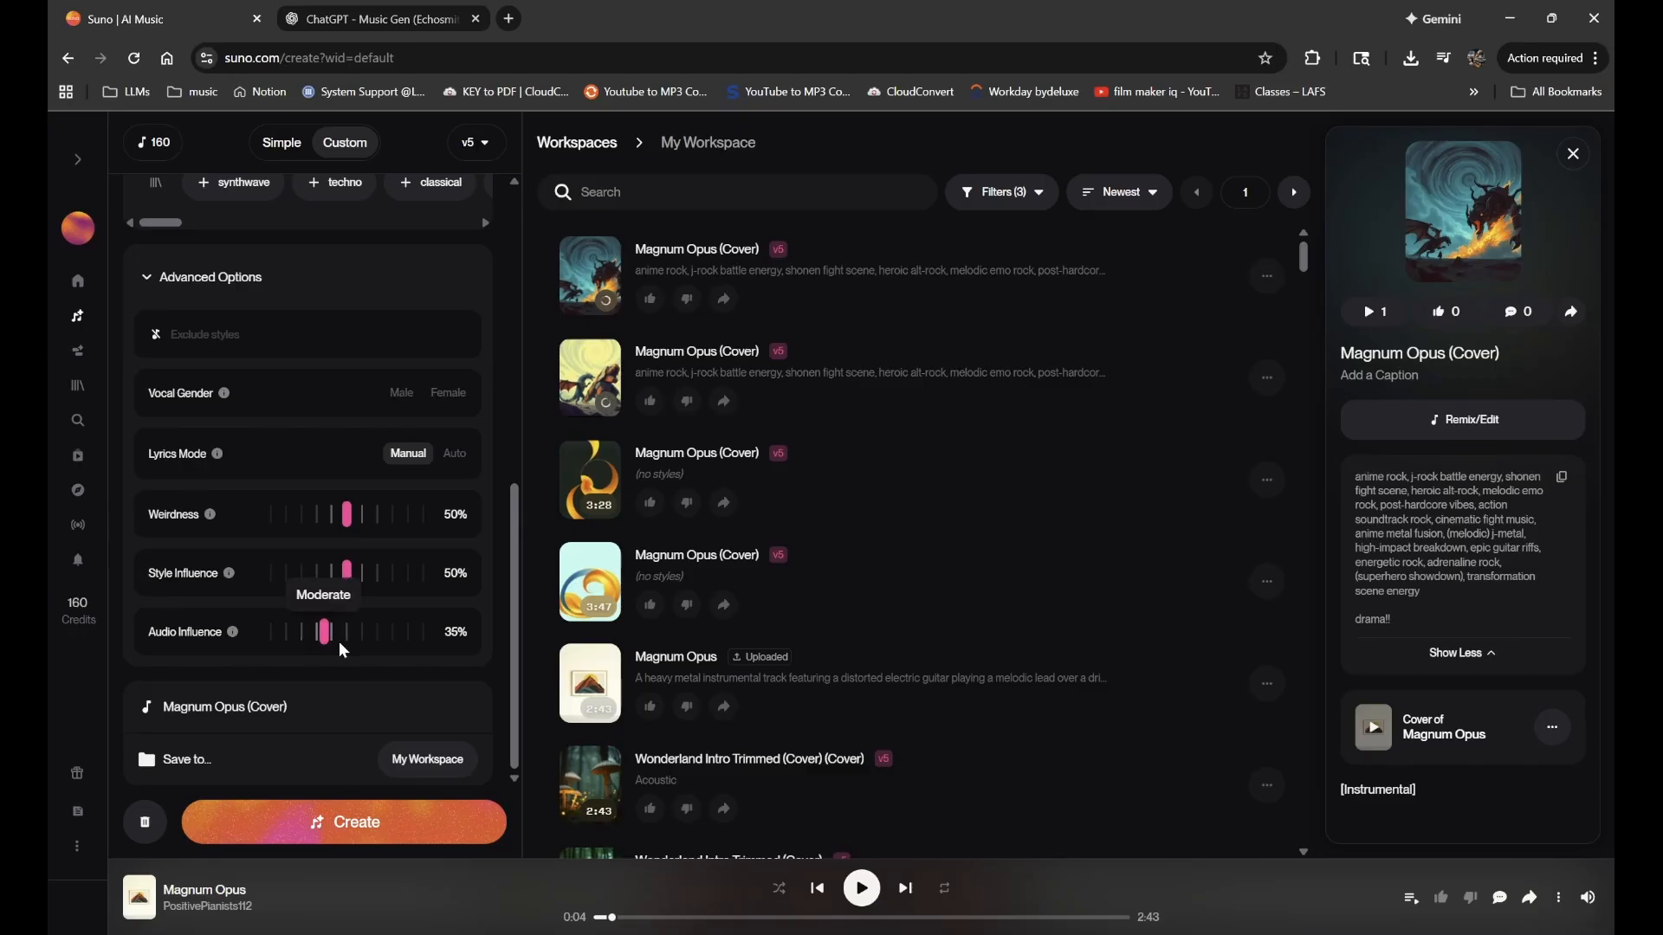
click(338, 637)
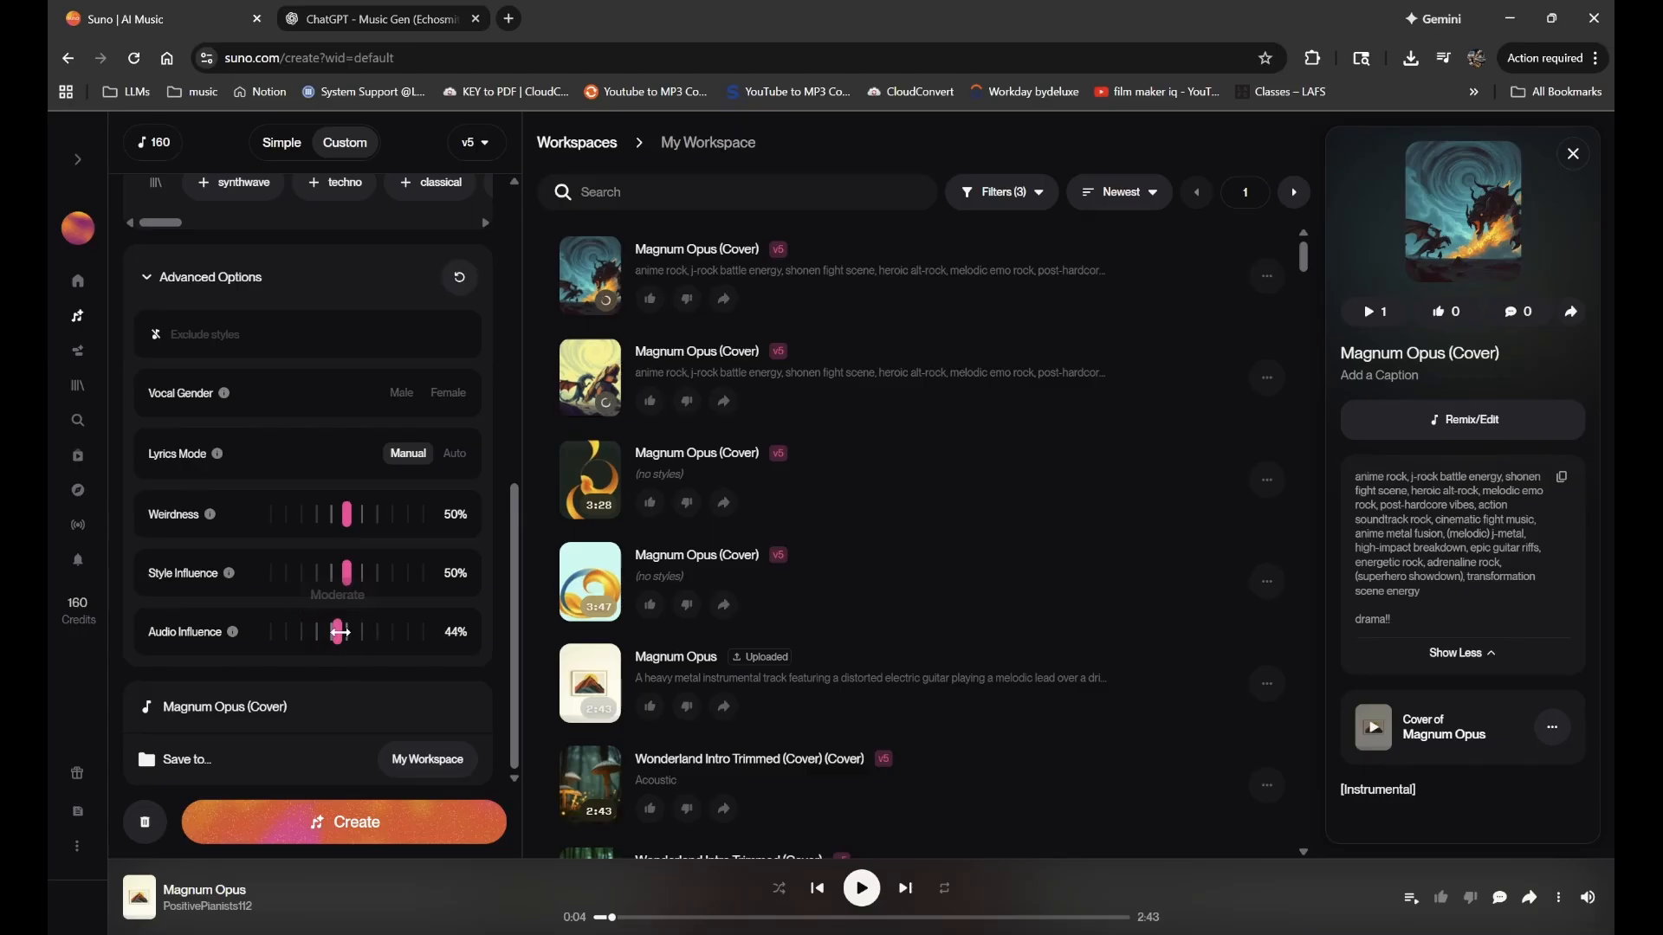
click(413, 814)
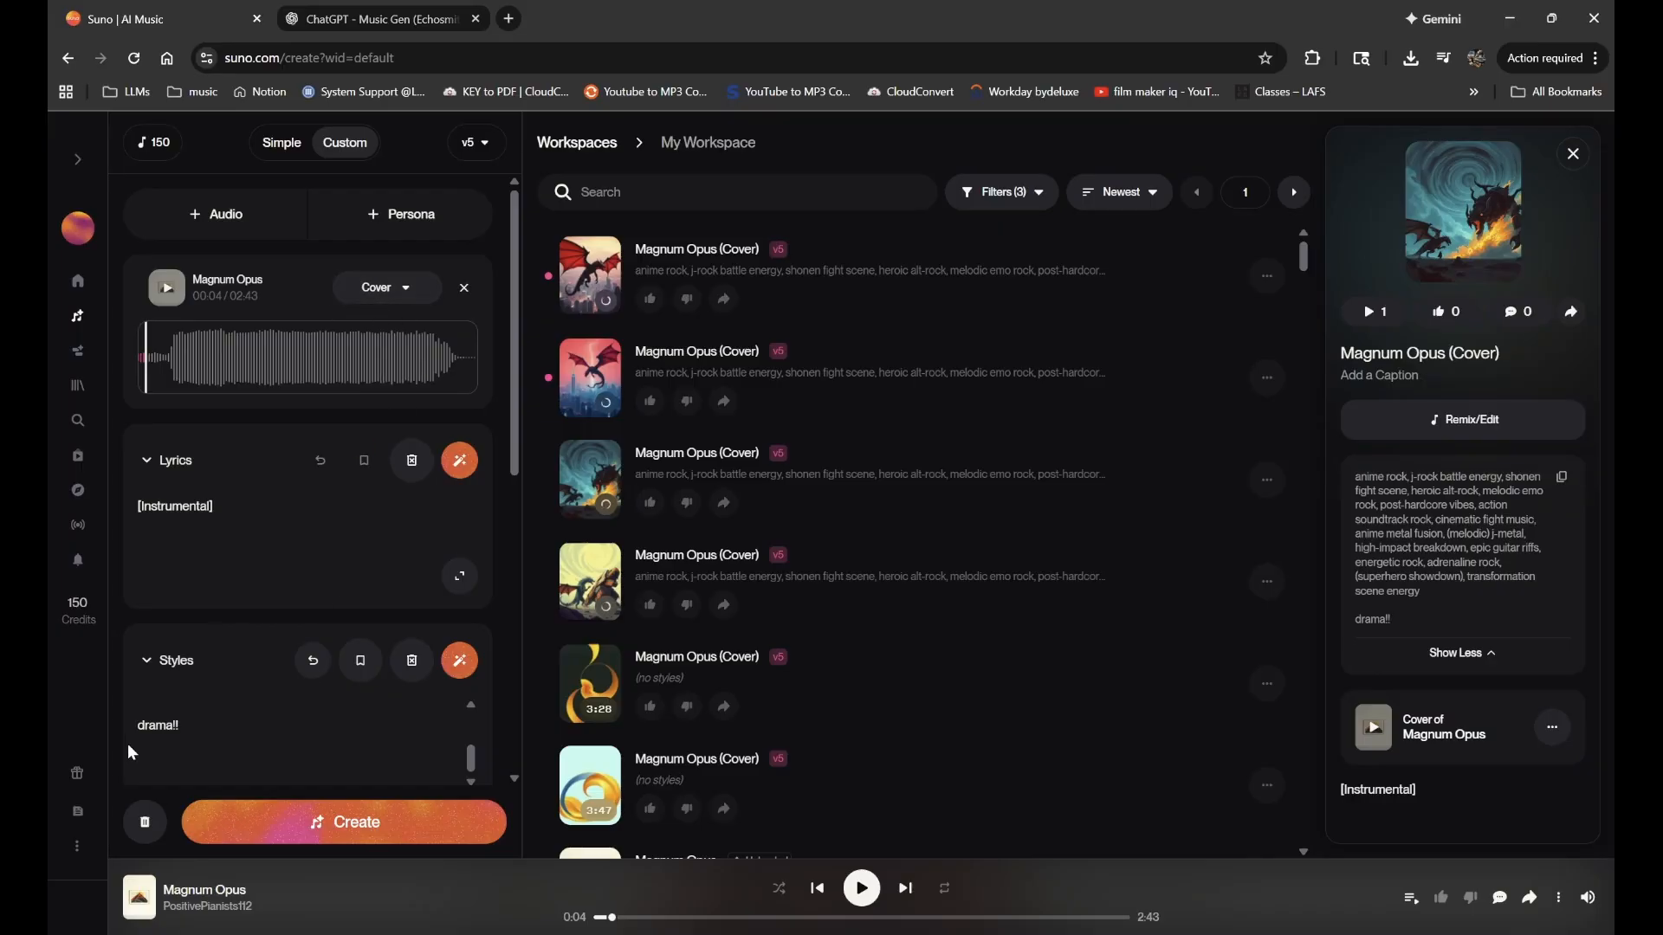
- Review the cover's lyrics, styles text and advanced options, and play one of the newest Magnum Opus covers
drag(210, 739, 119, 682)
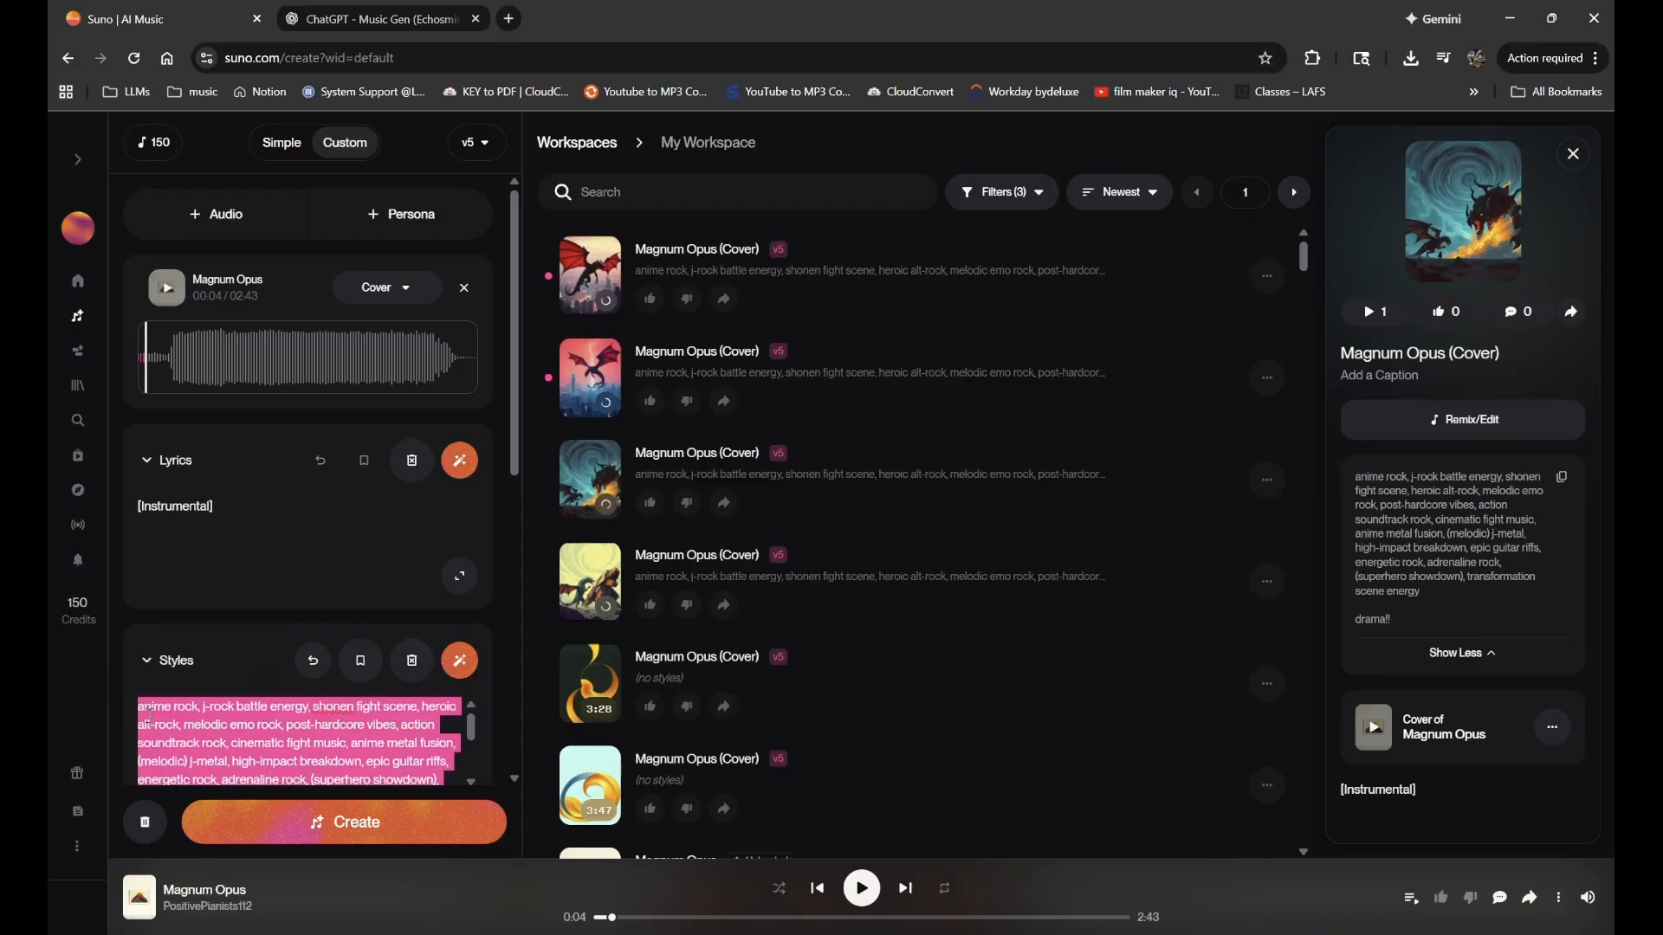
scroll(112, 502, down, 10)
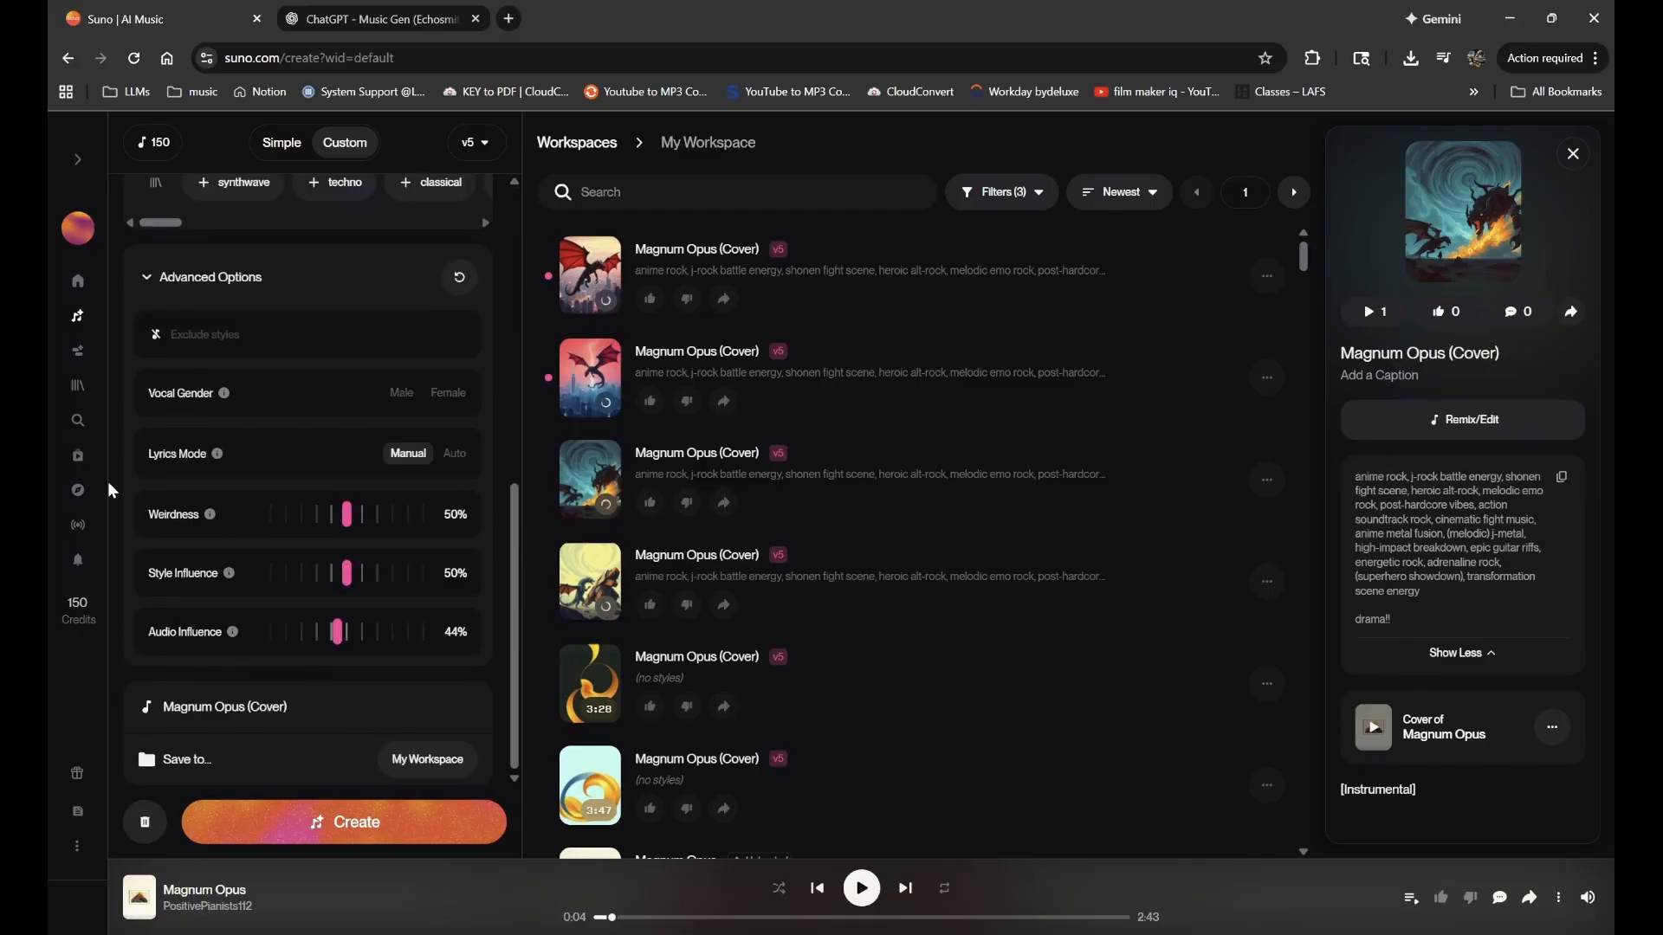
scroll(113, 491, up, 10)
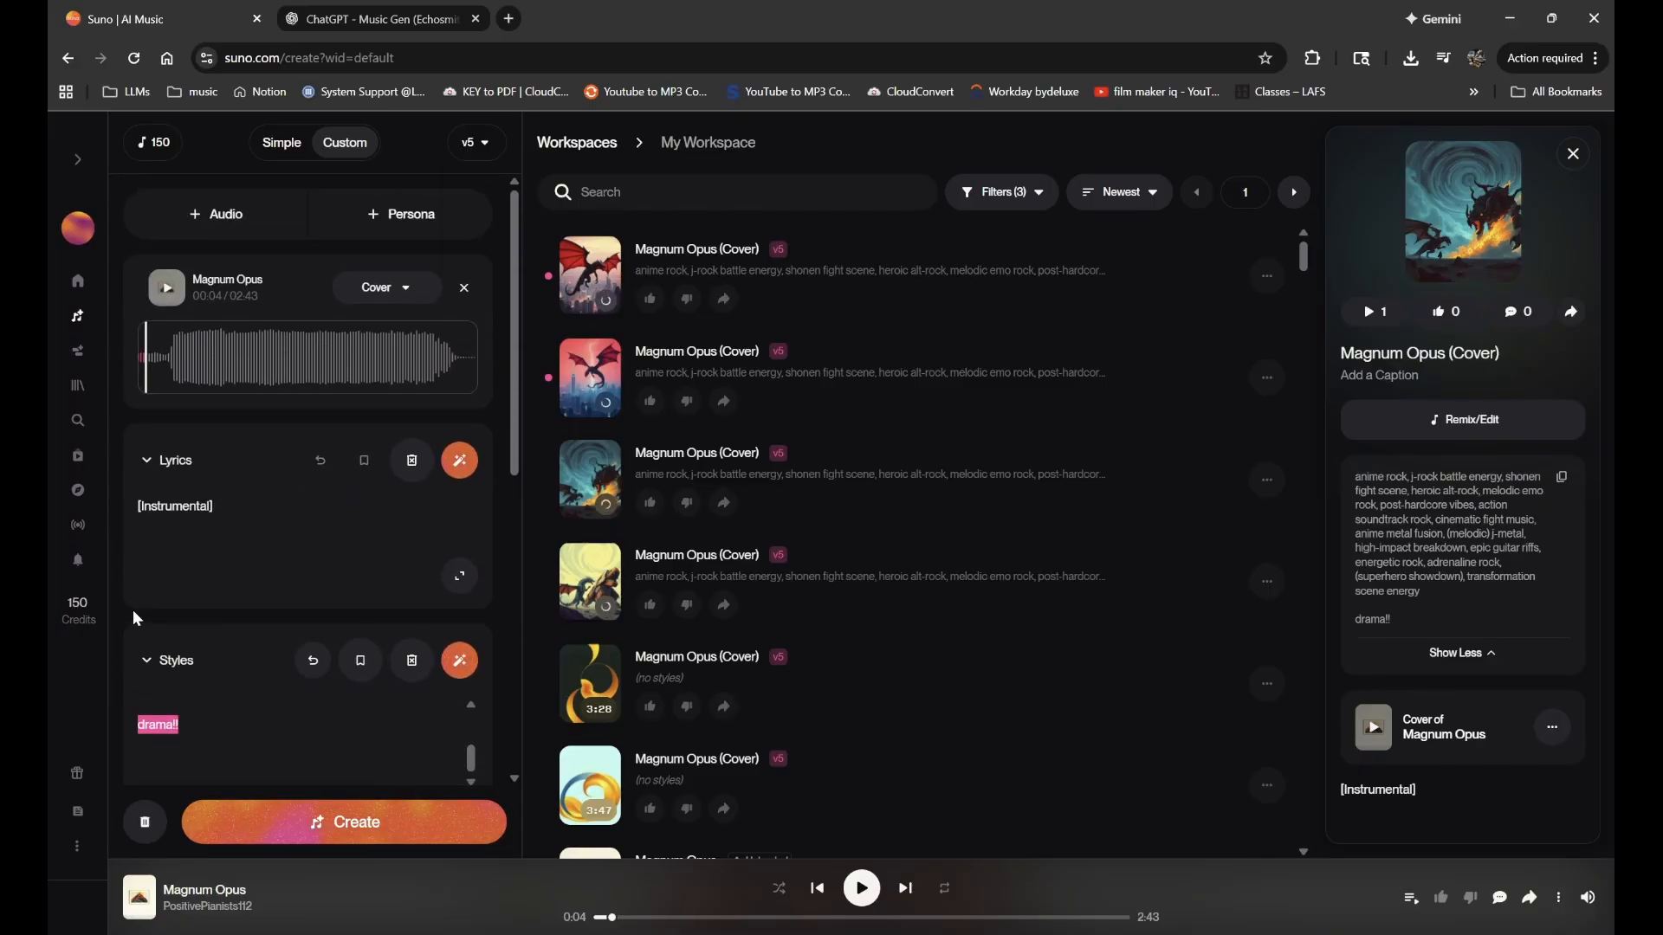
click(185, 712)
scroll(185, 713, up, 2)
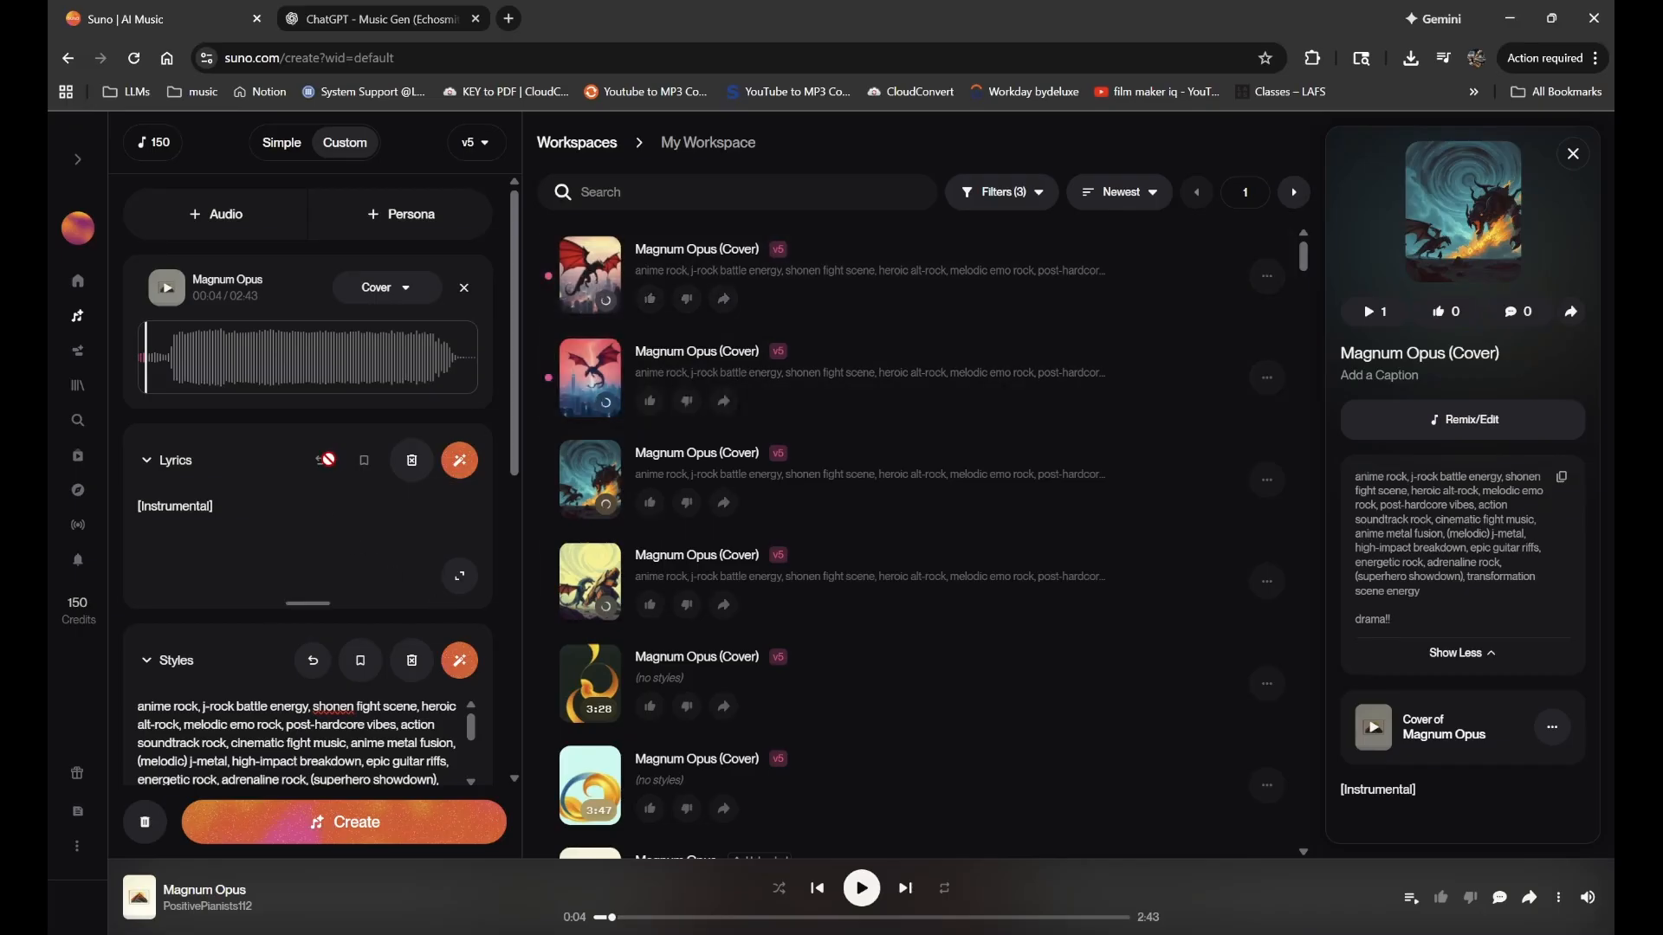
scroll(332, 468, down, 5)
scroll(332, 467, up, 2)
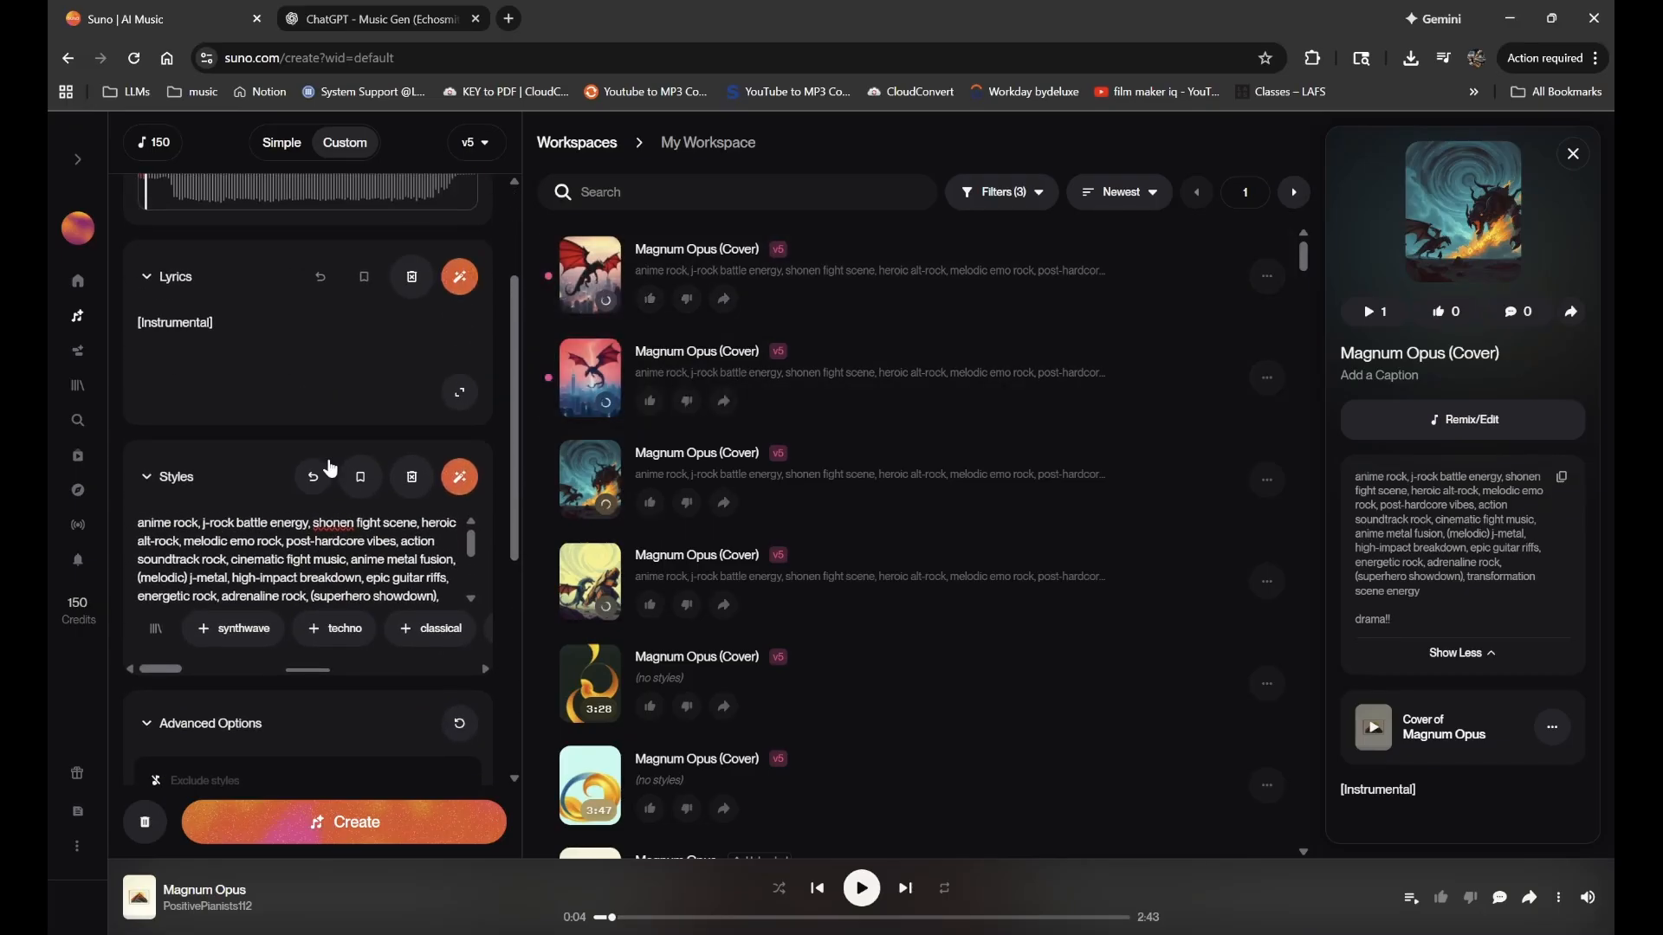
scroll(330, 468, up, 2)
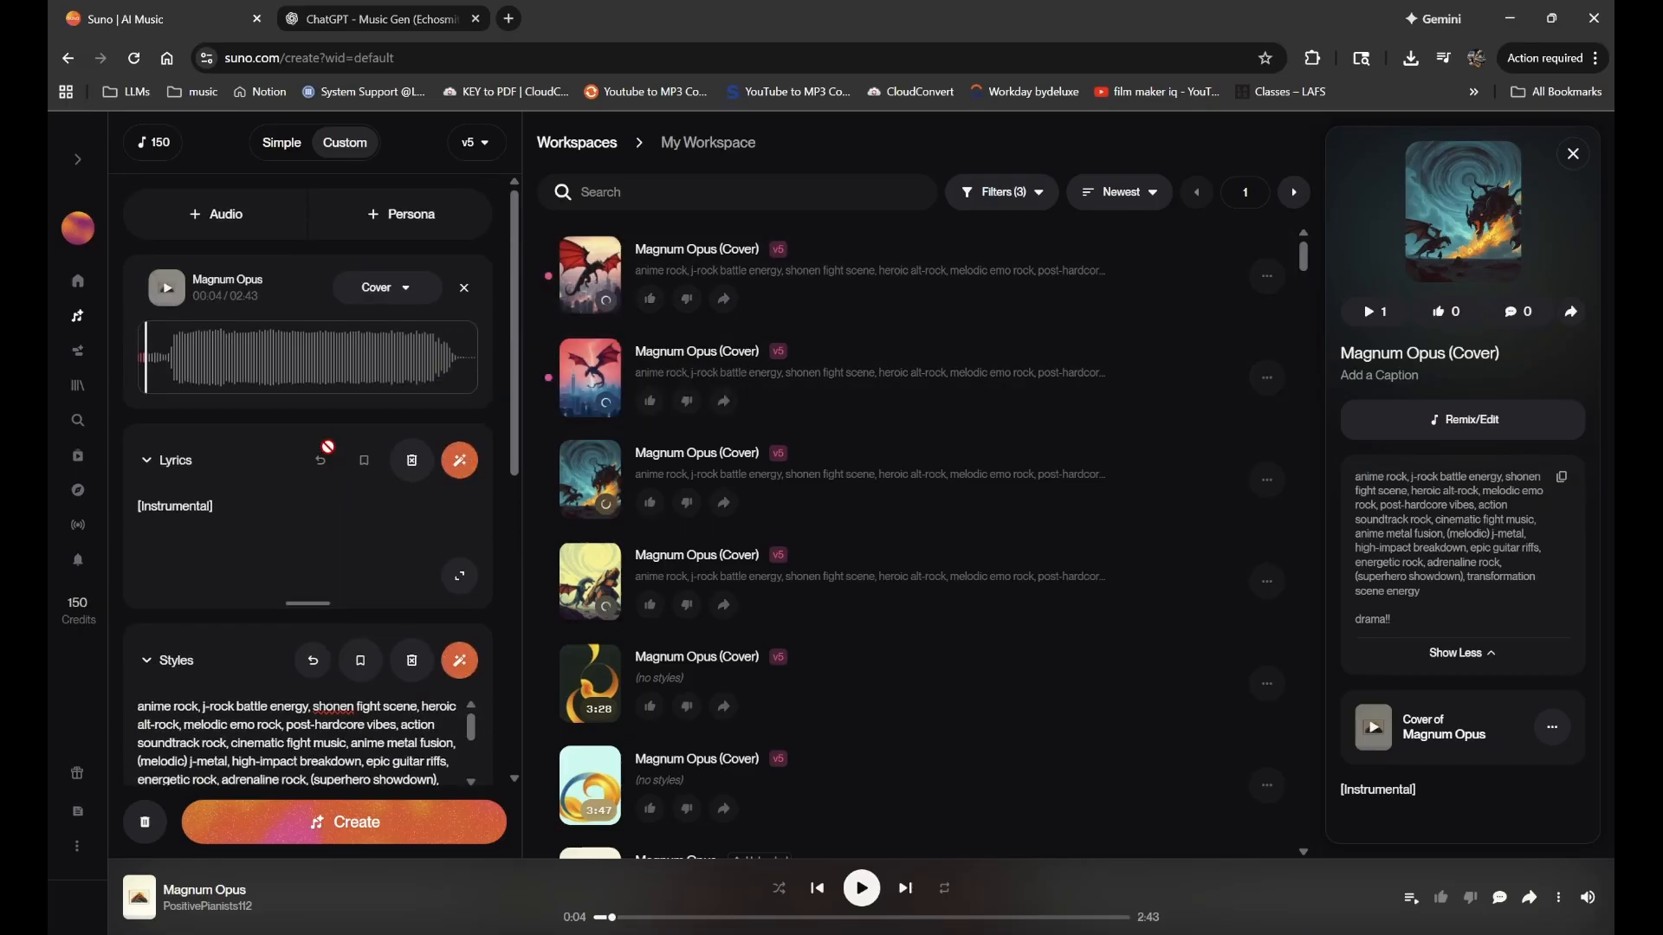
click(589, 276)
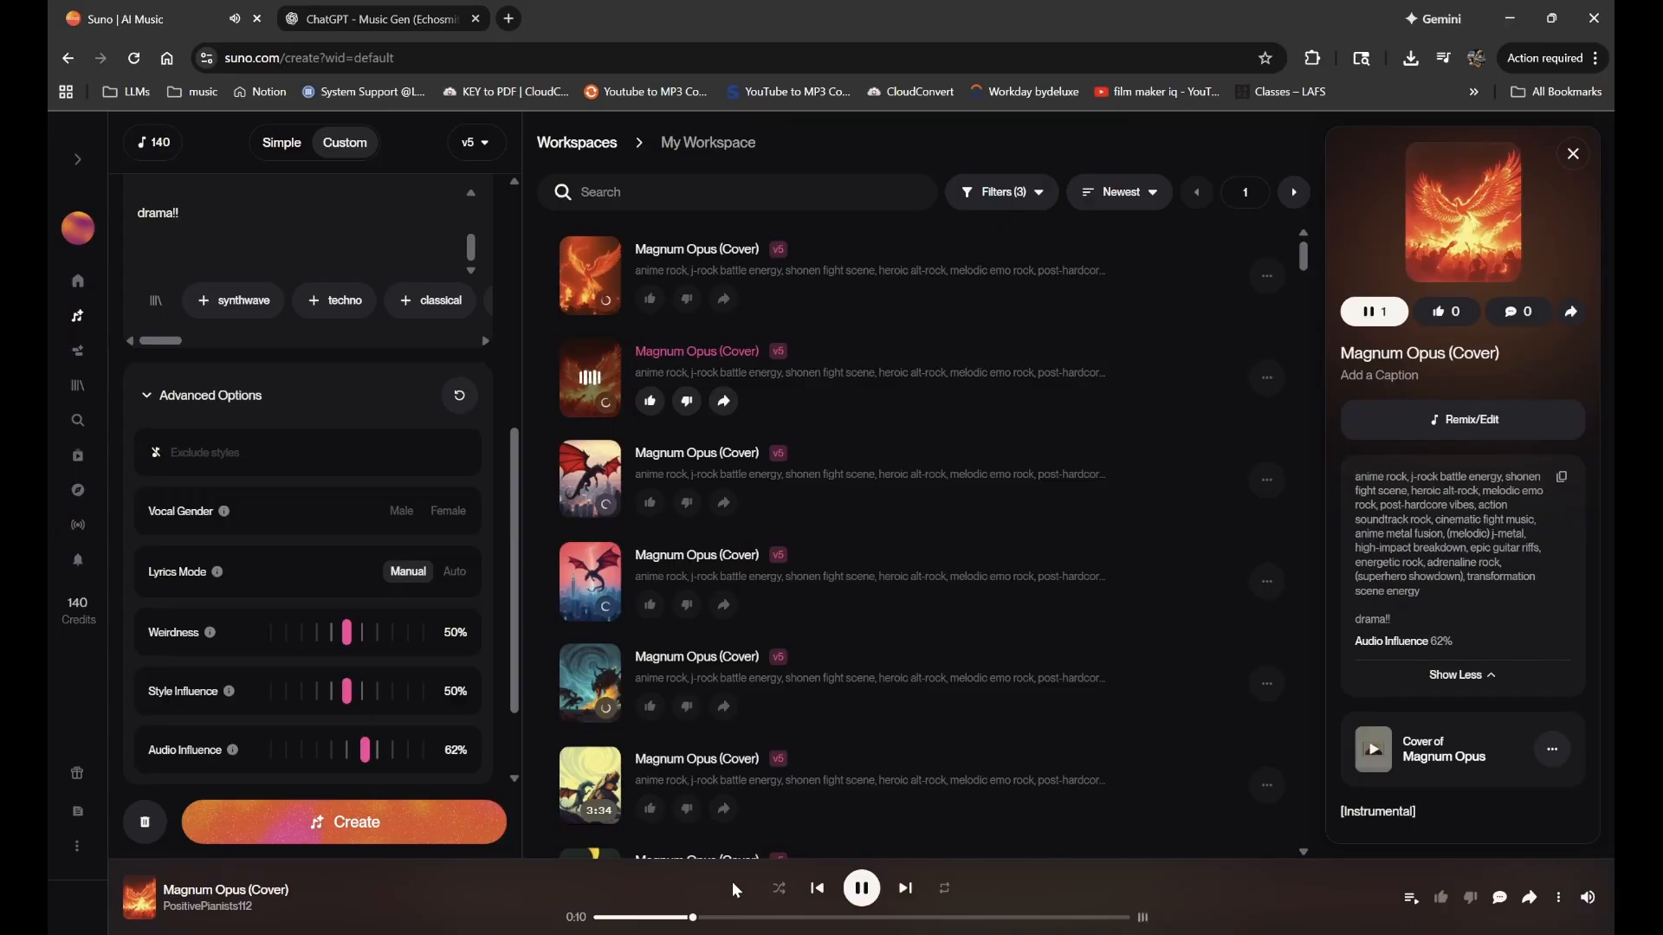
- Pause playback, set the Audio Influence to 73% and the Weirdness to 40%, and generate another Magnum Opus cover
click(862, 888)
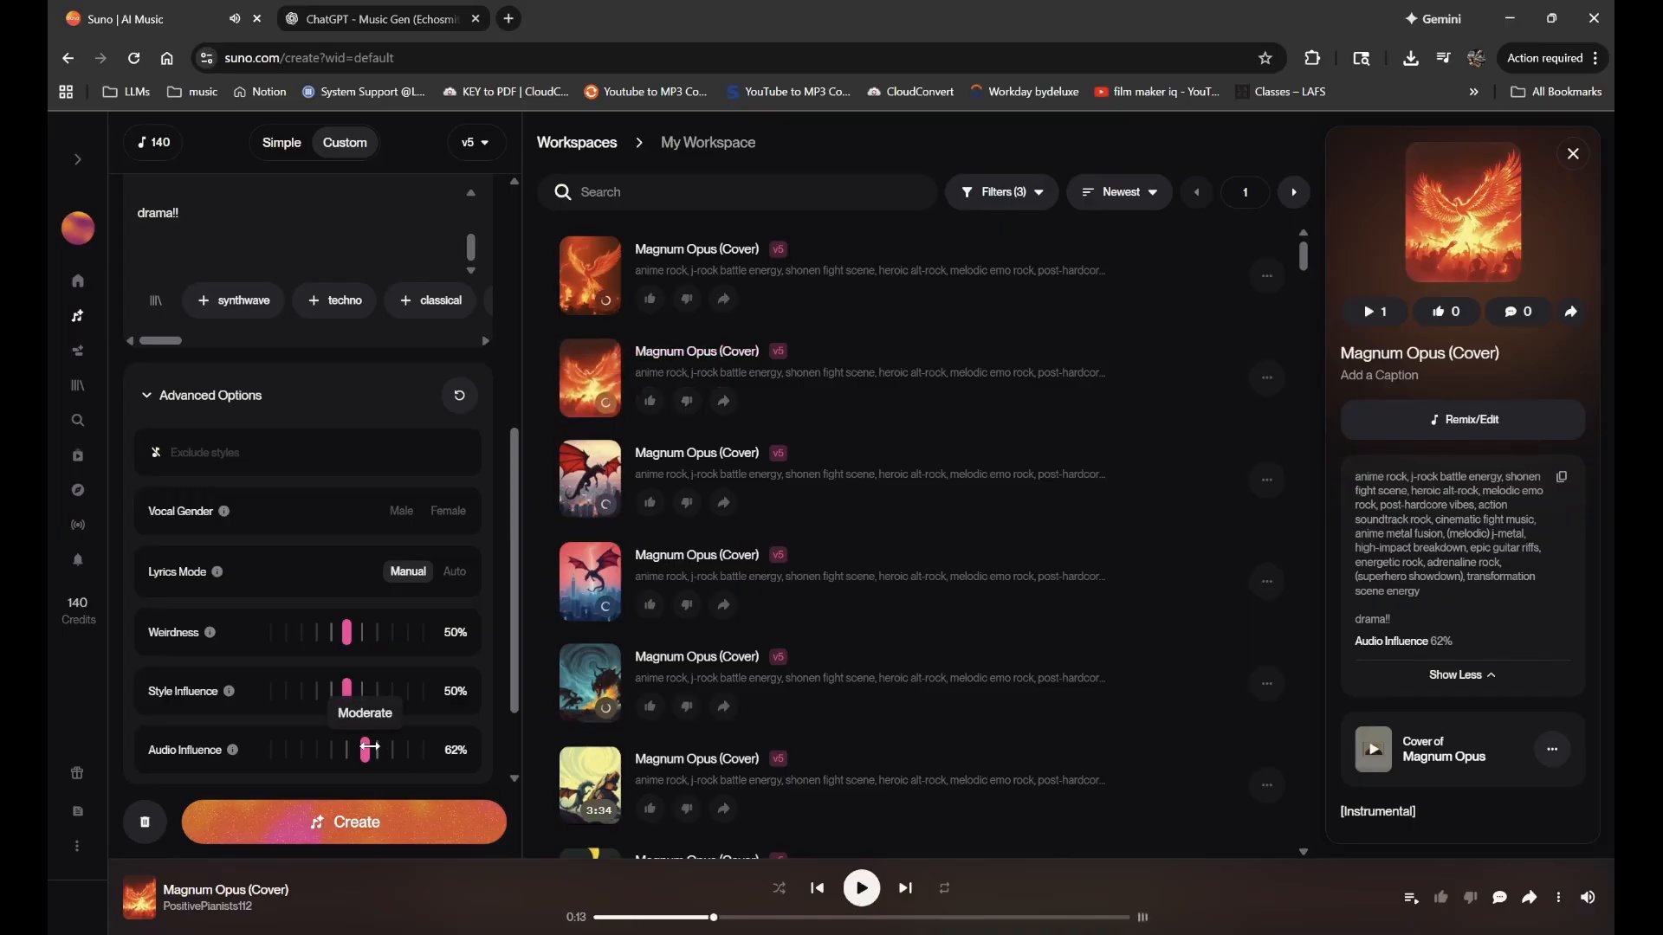
drag(370, 747, 388, 758)
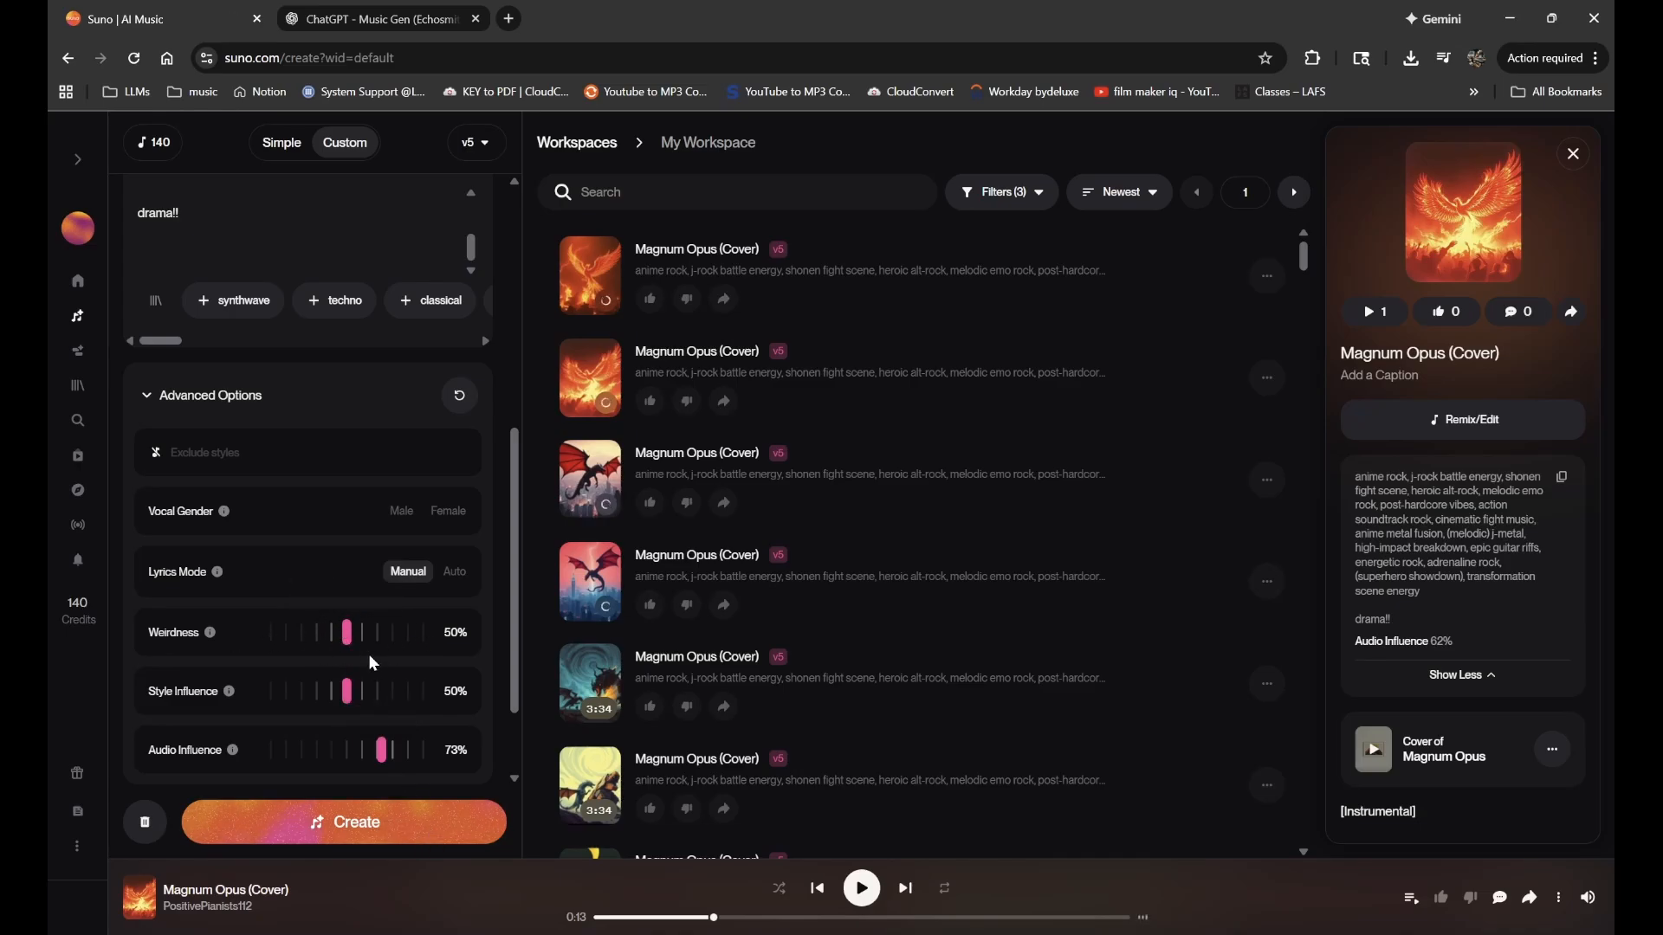
drag(347, 647, 340, 662)
click(408, 837)
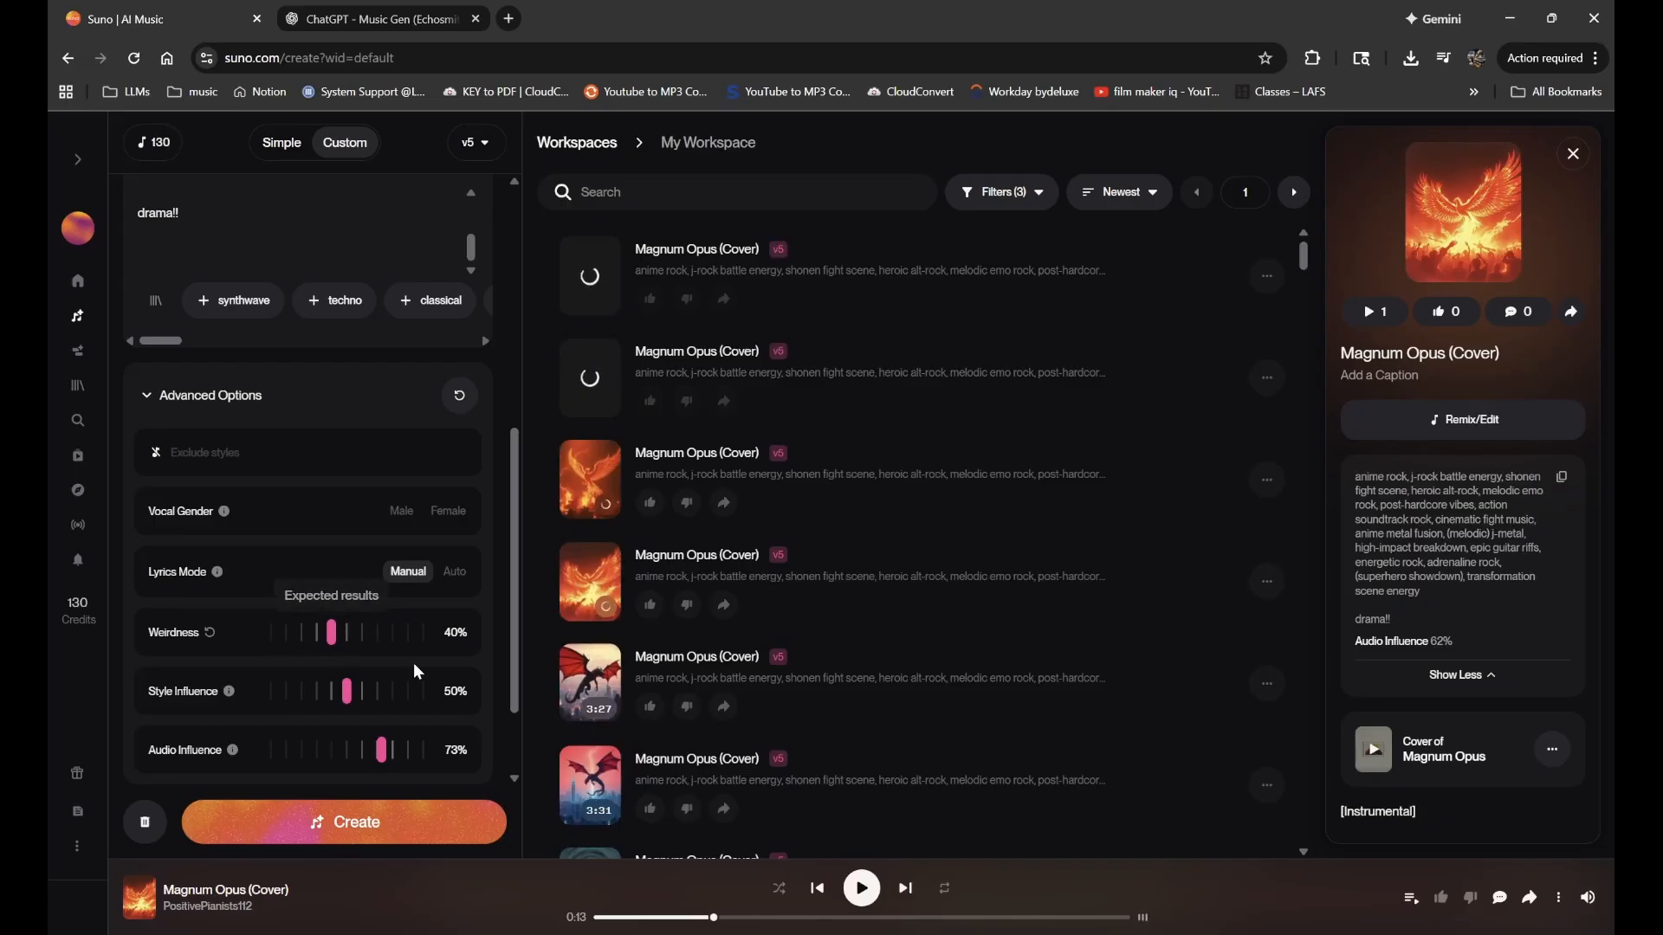
- Set the Weirdness back to 50% and listen to the two newest Magnum Opus covers in turn
click(355, 645)
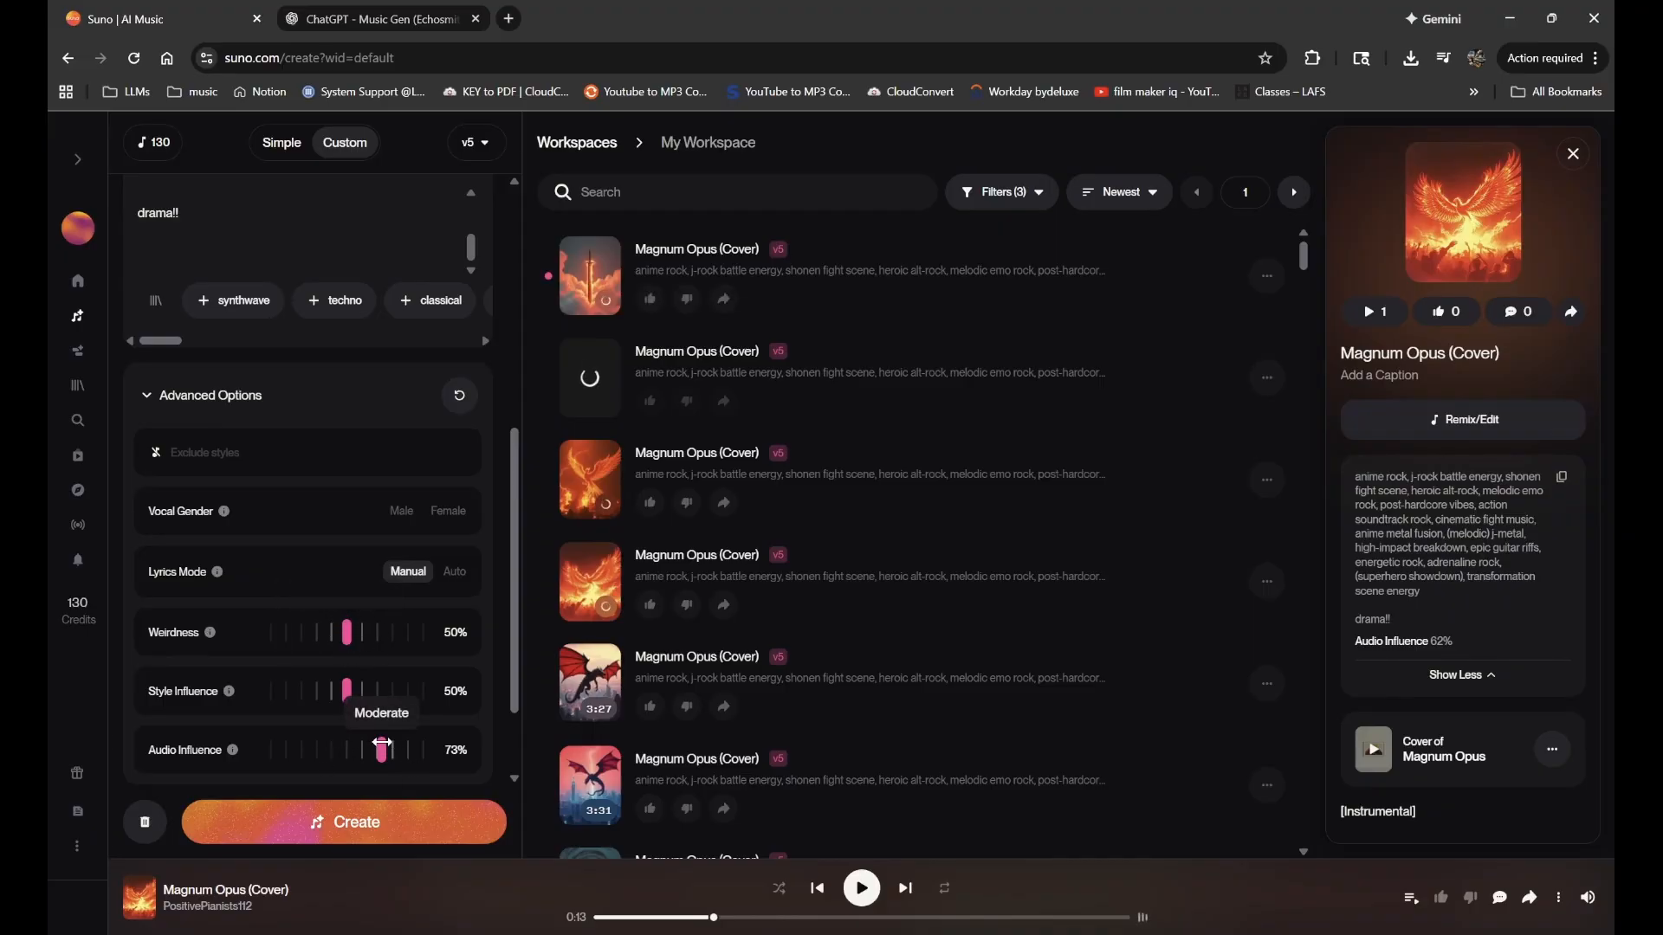
click(591, 277)
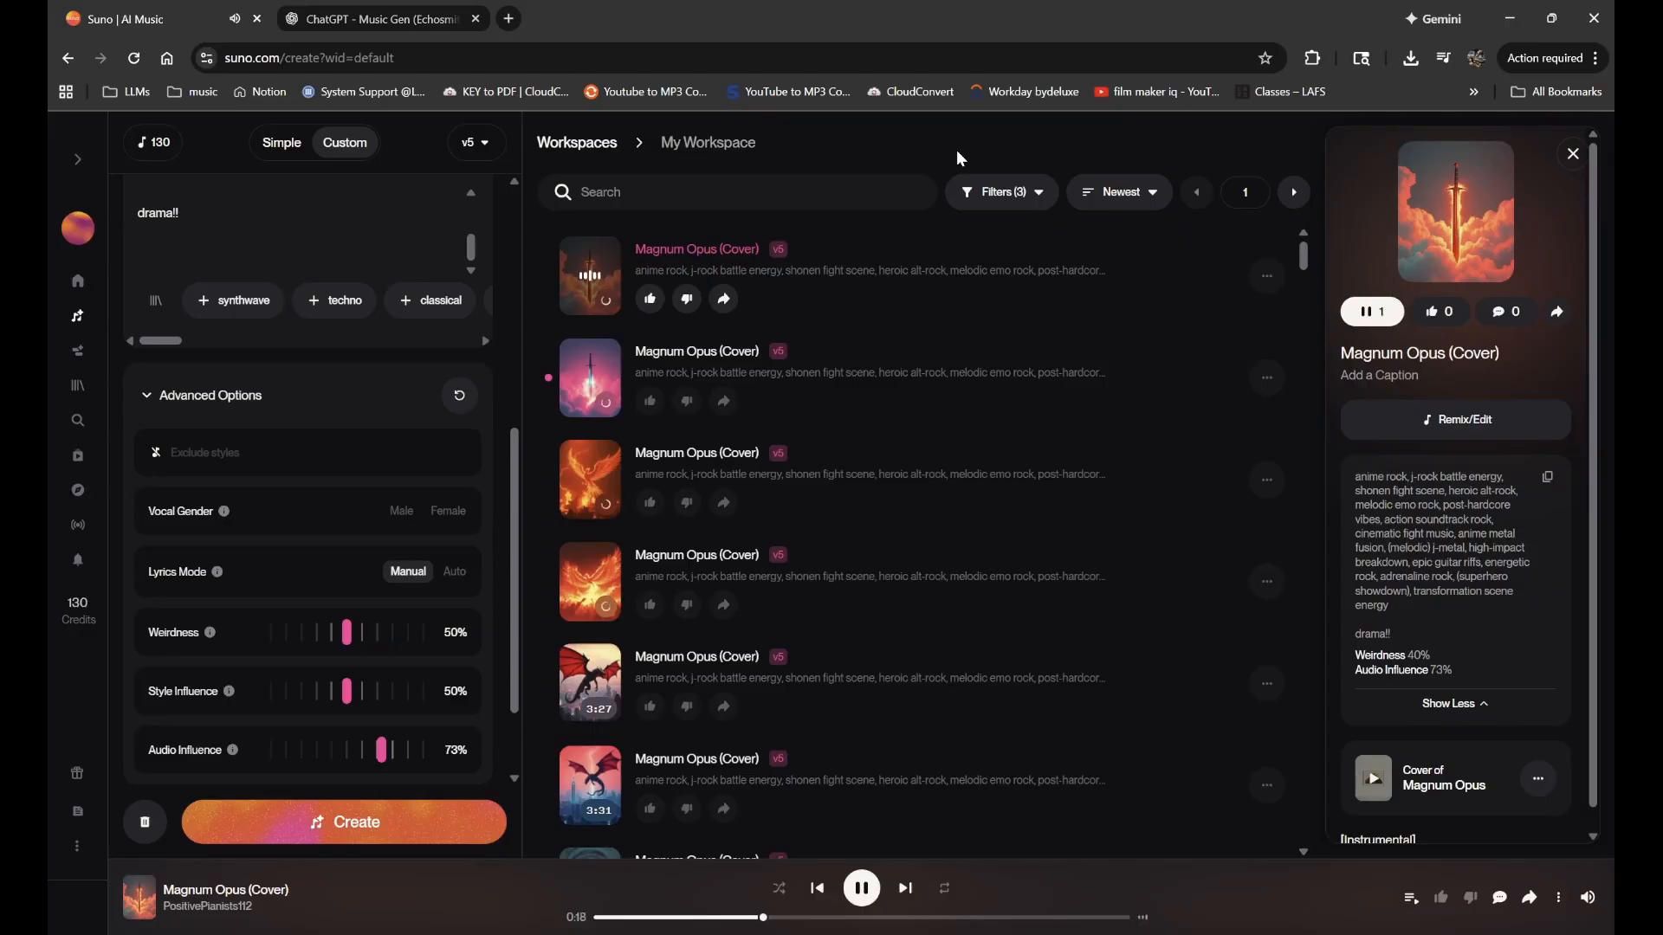
click(592, 277)
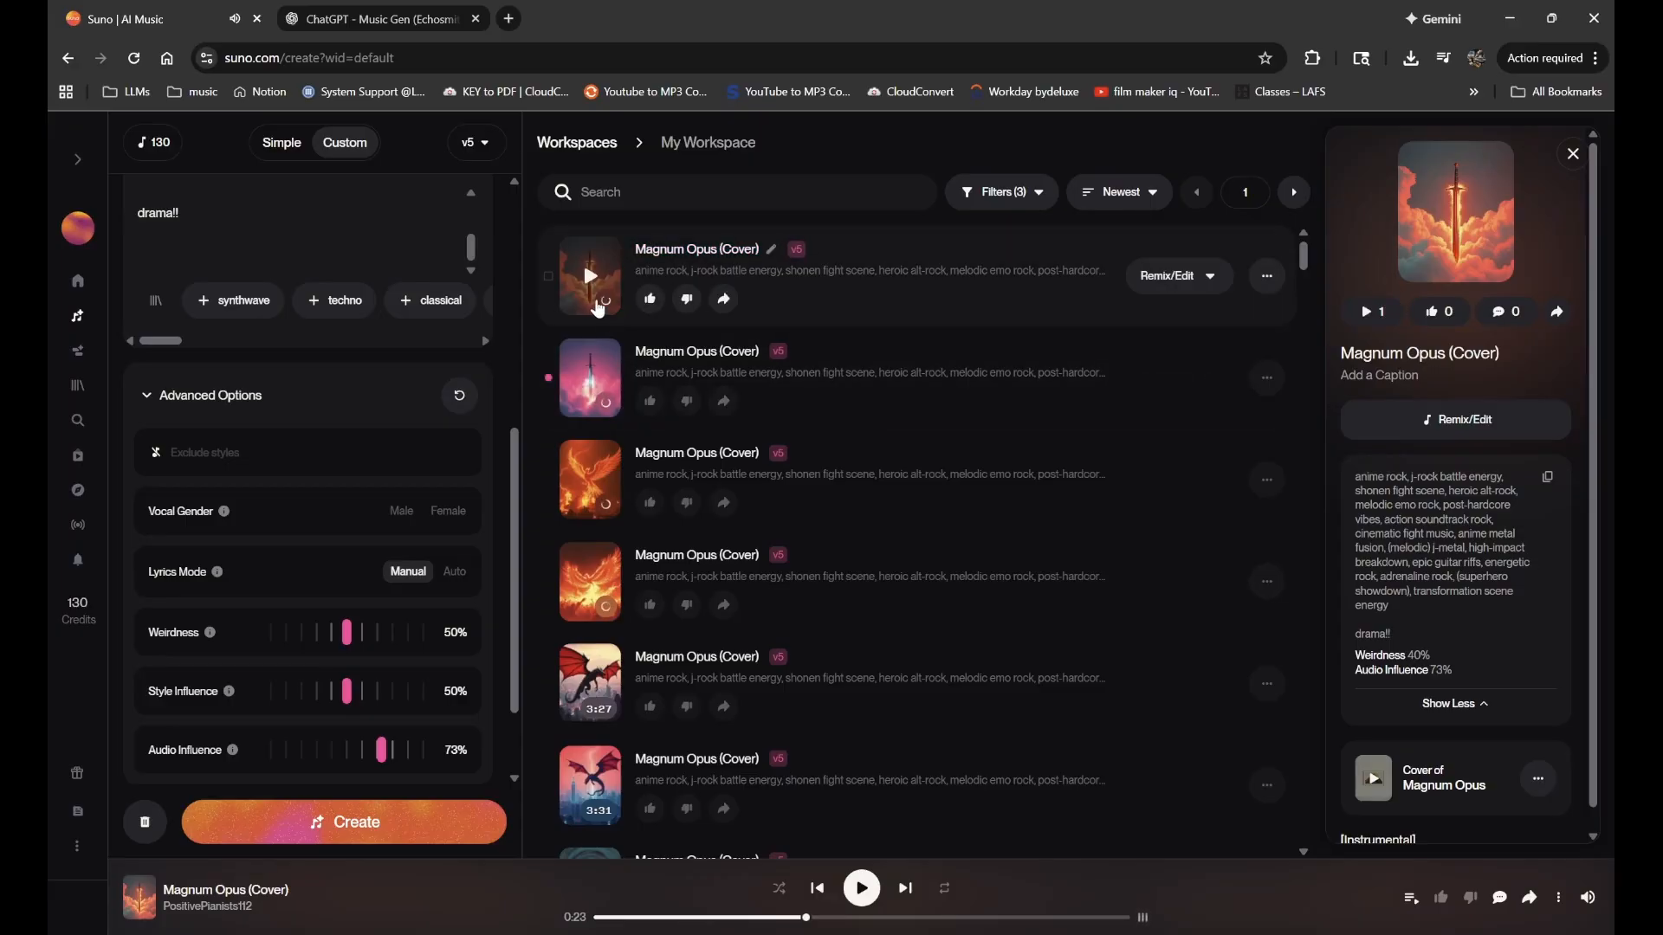
click(598, 376)
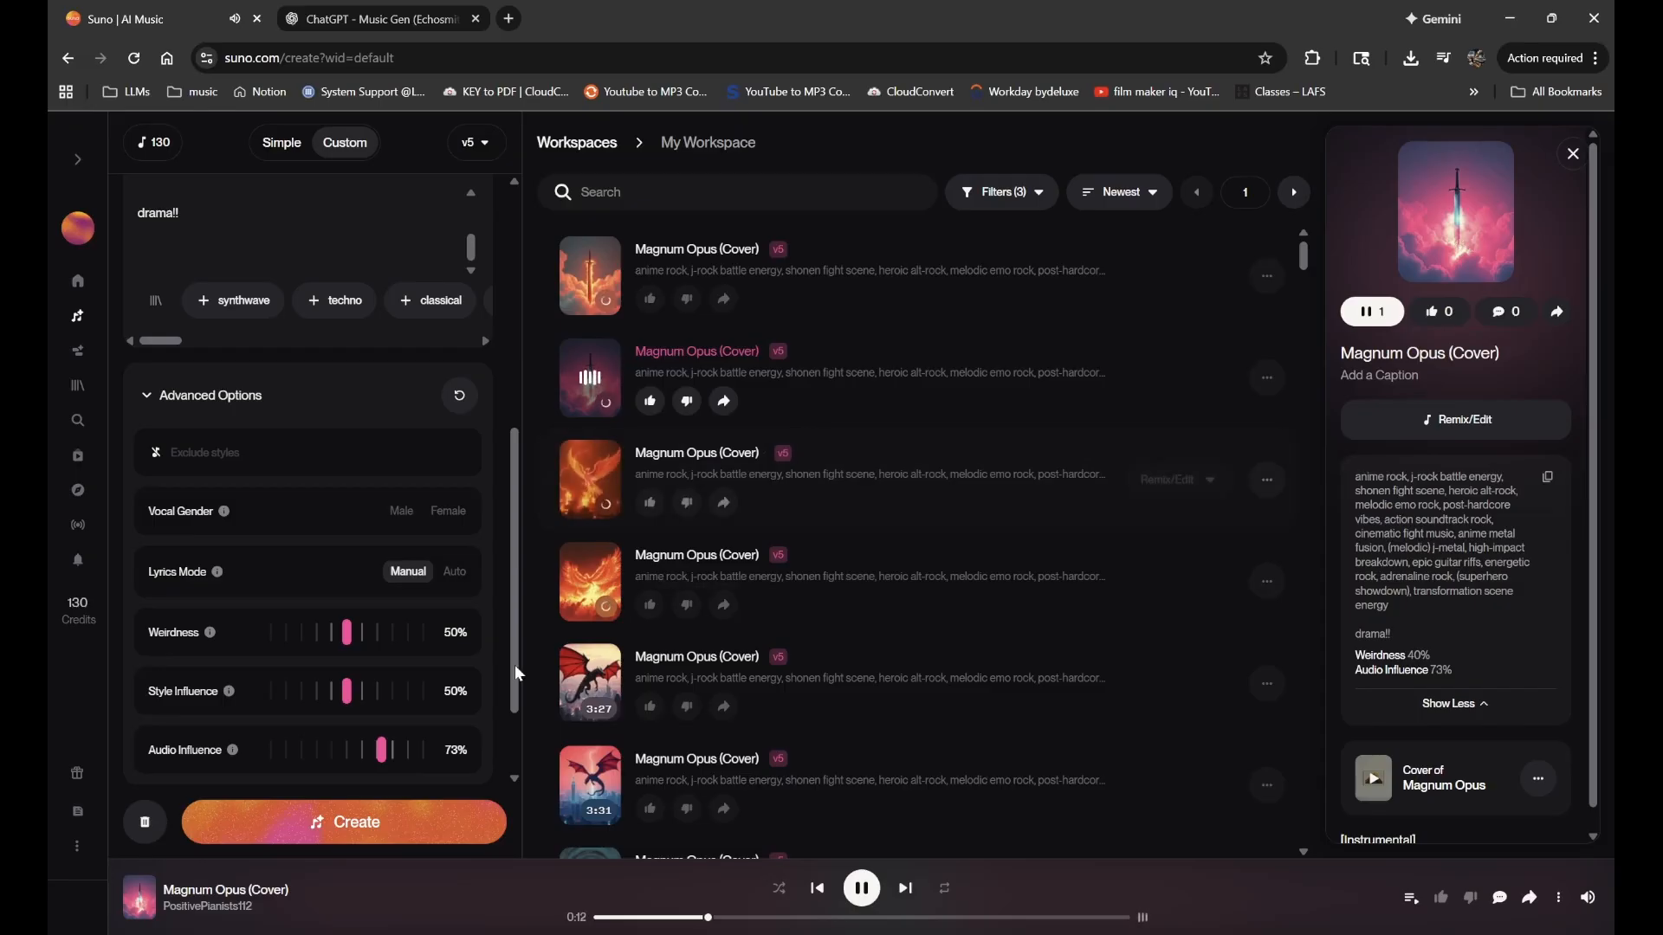
- Raise the Audio Influence to 81% and generate another Magnum Opus cover with the same styles
drag(381, 752, 394, 758)
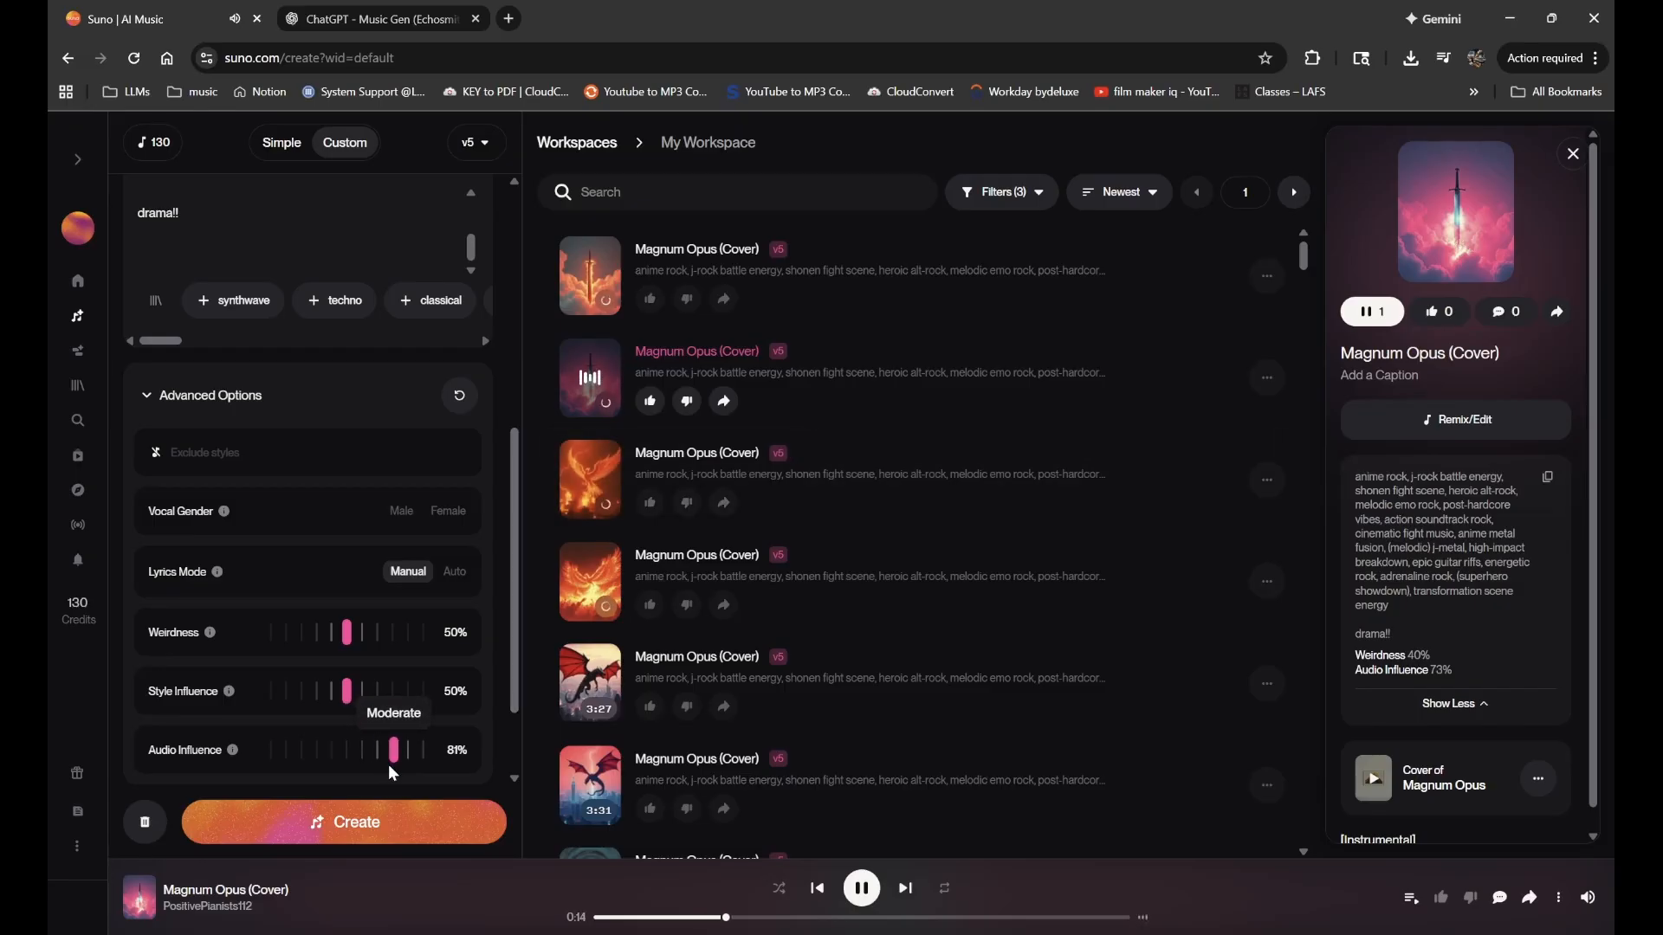
click(391, 841)
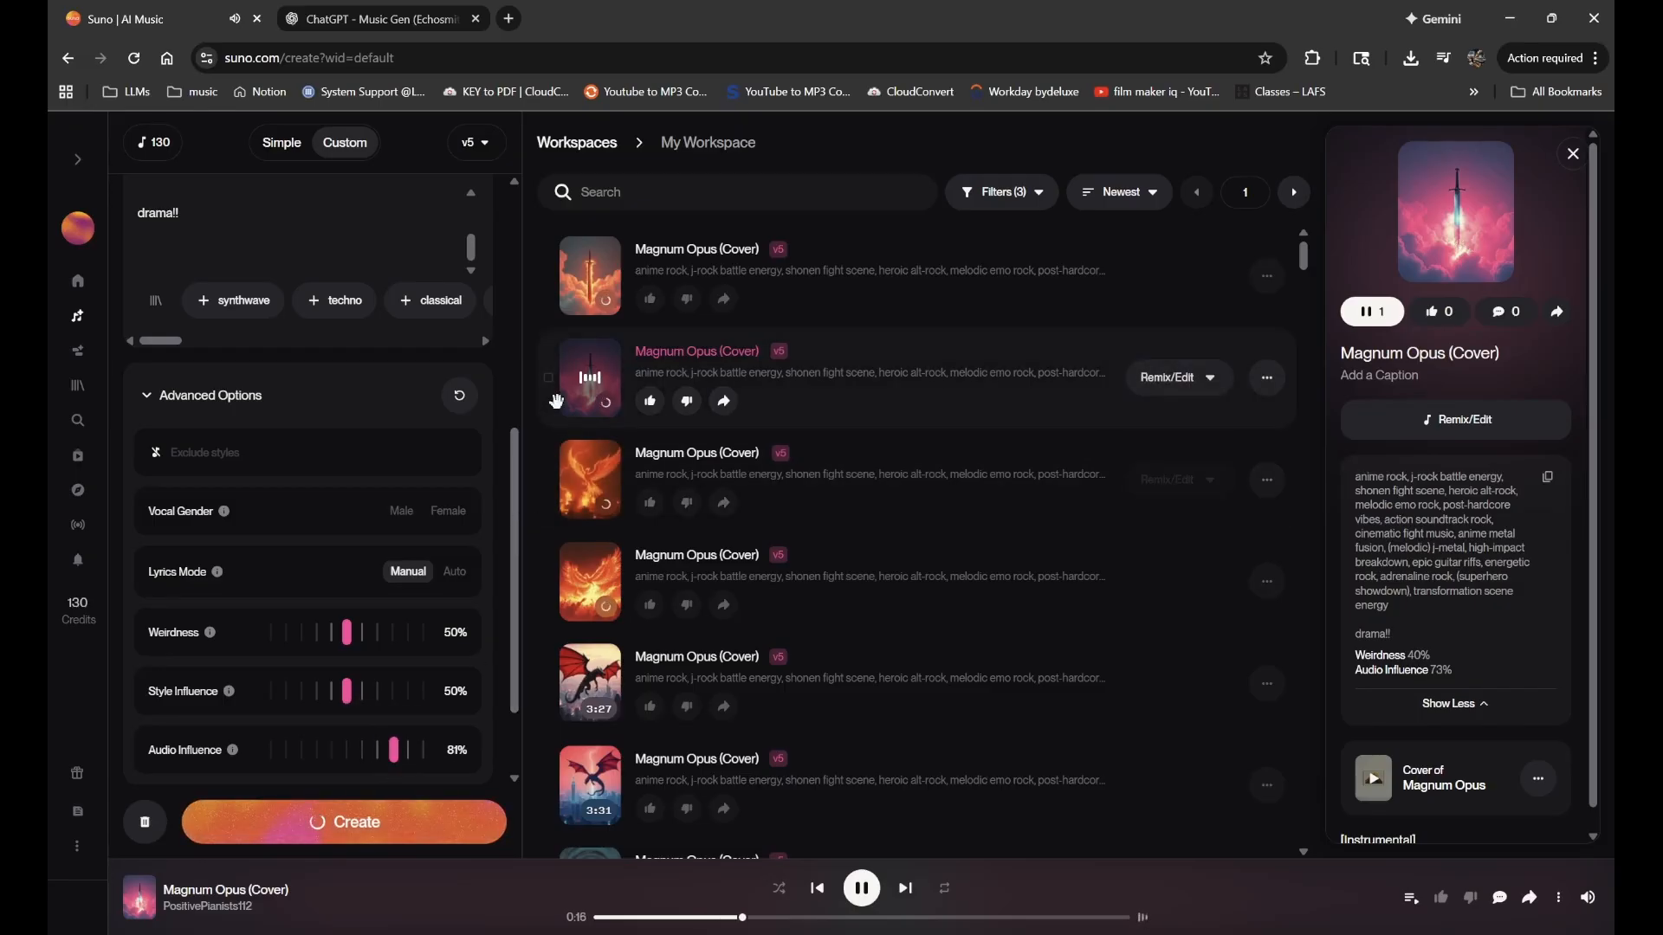
- Briefly play the earlier cover made at 73% Audio Influence, and play the opening of the Magnum Opus source audio for comparison
click(584, 390)
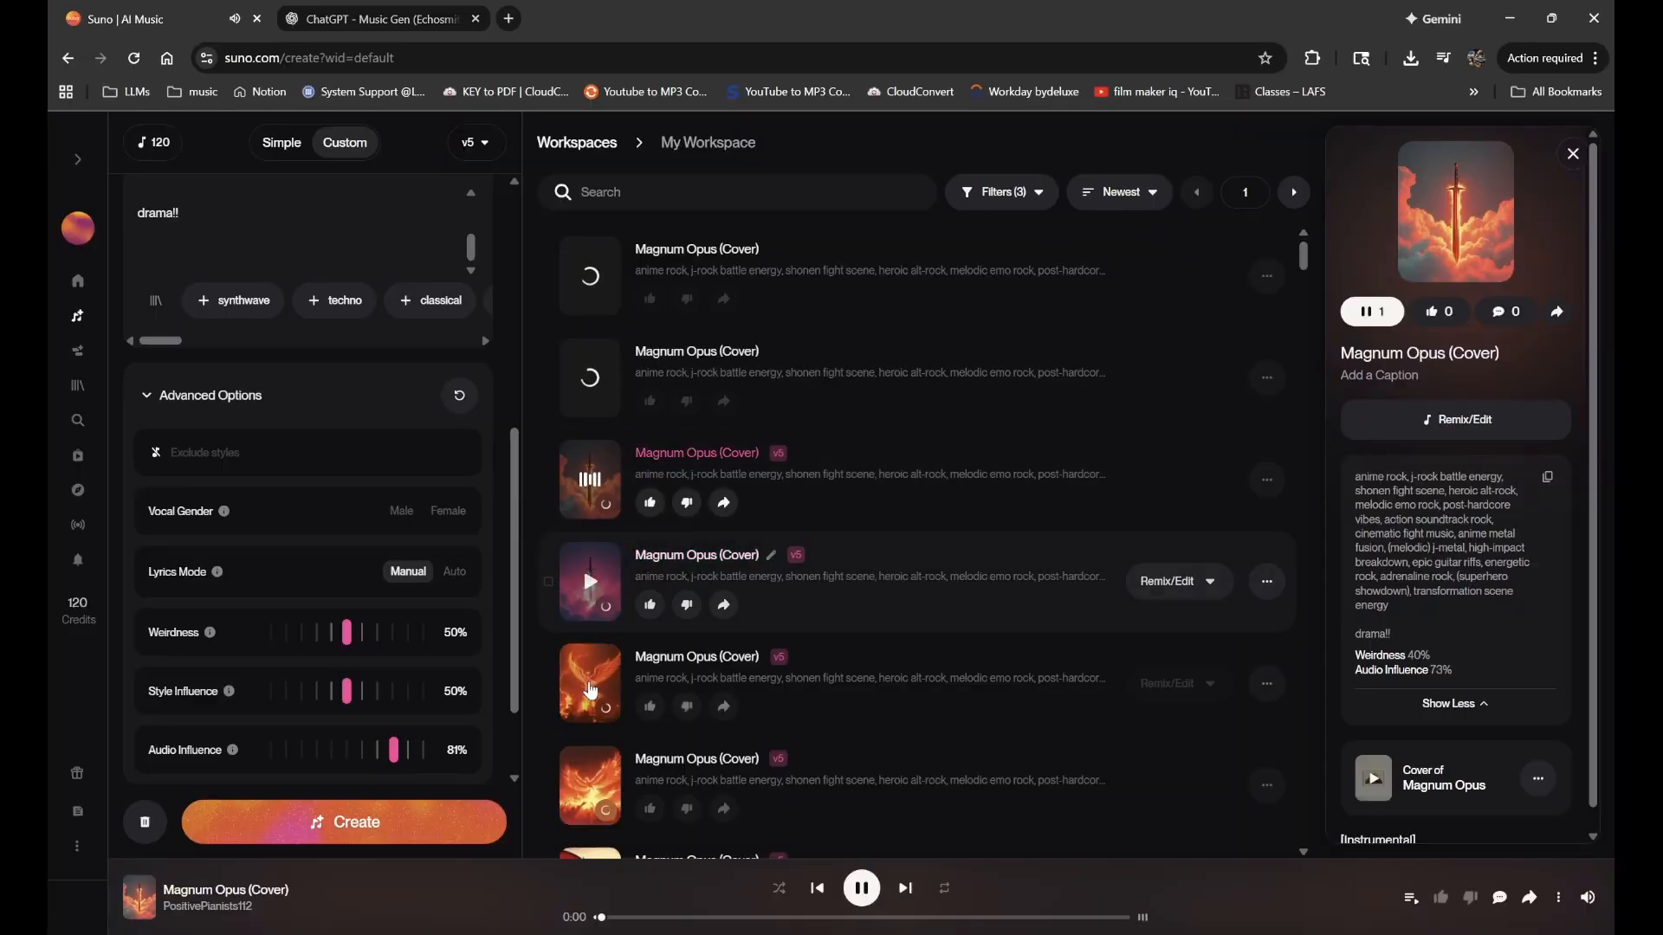
scroll(589, 688, down, 2)
click(592, 250)
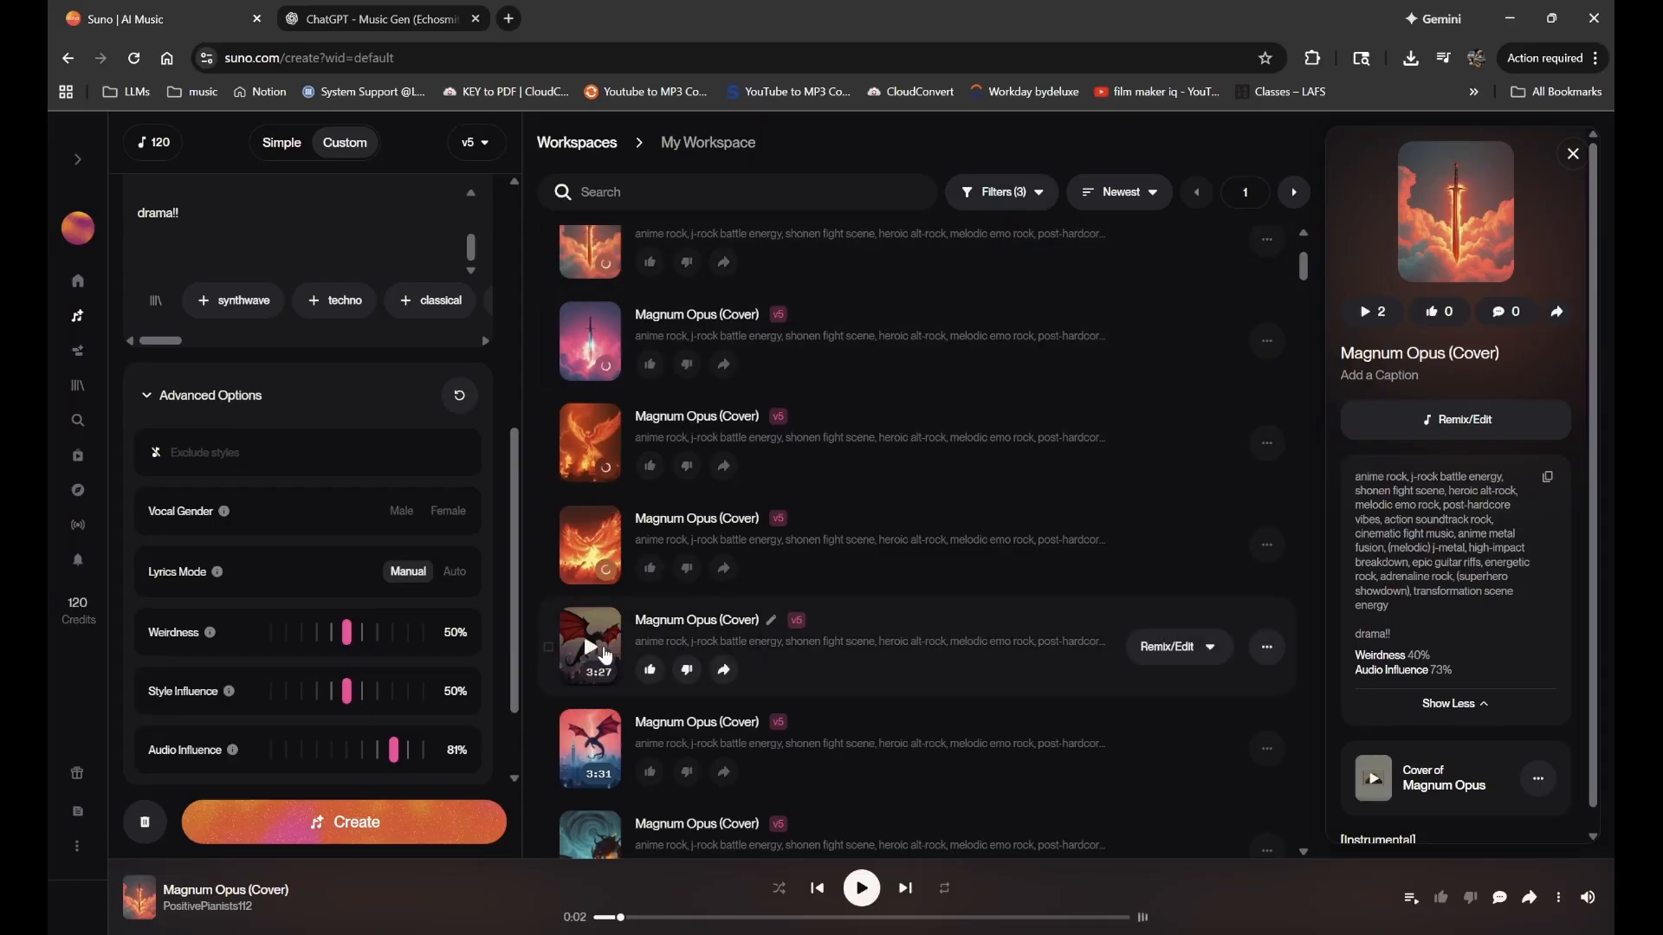
scroll(433, 525, up, 5)
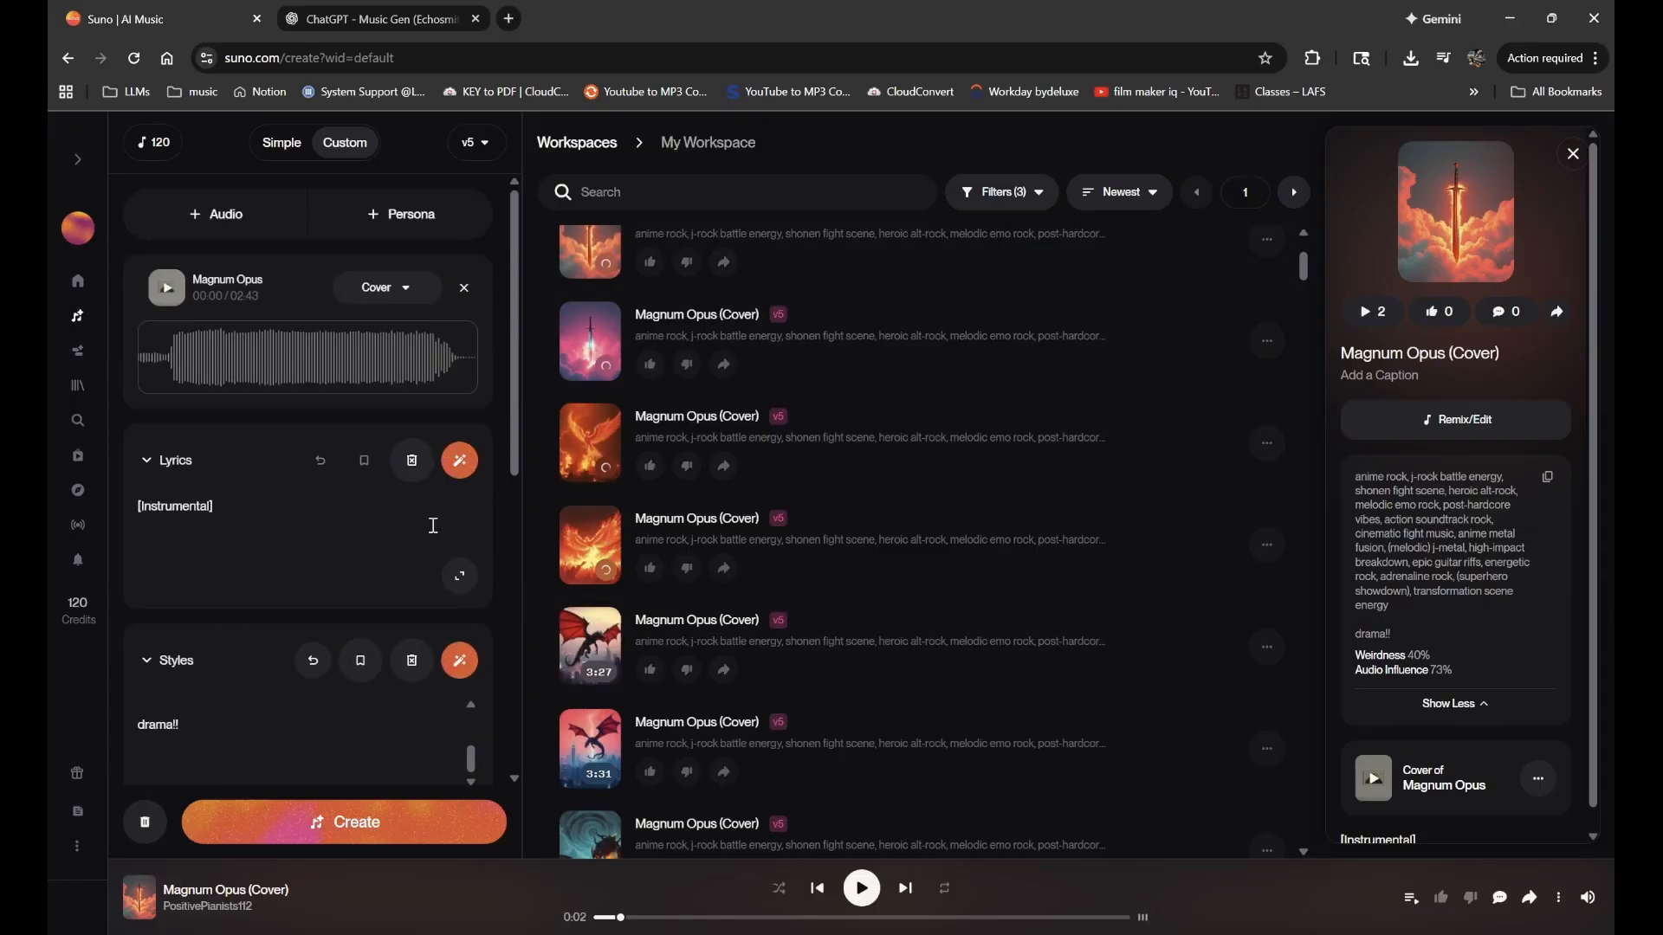
click(167, 292)
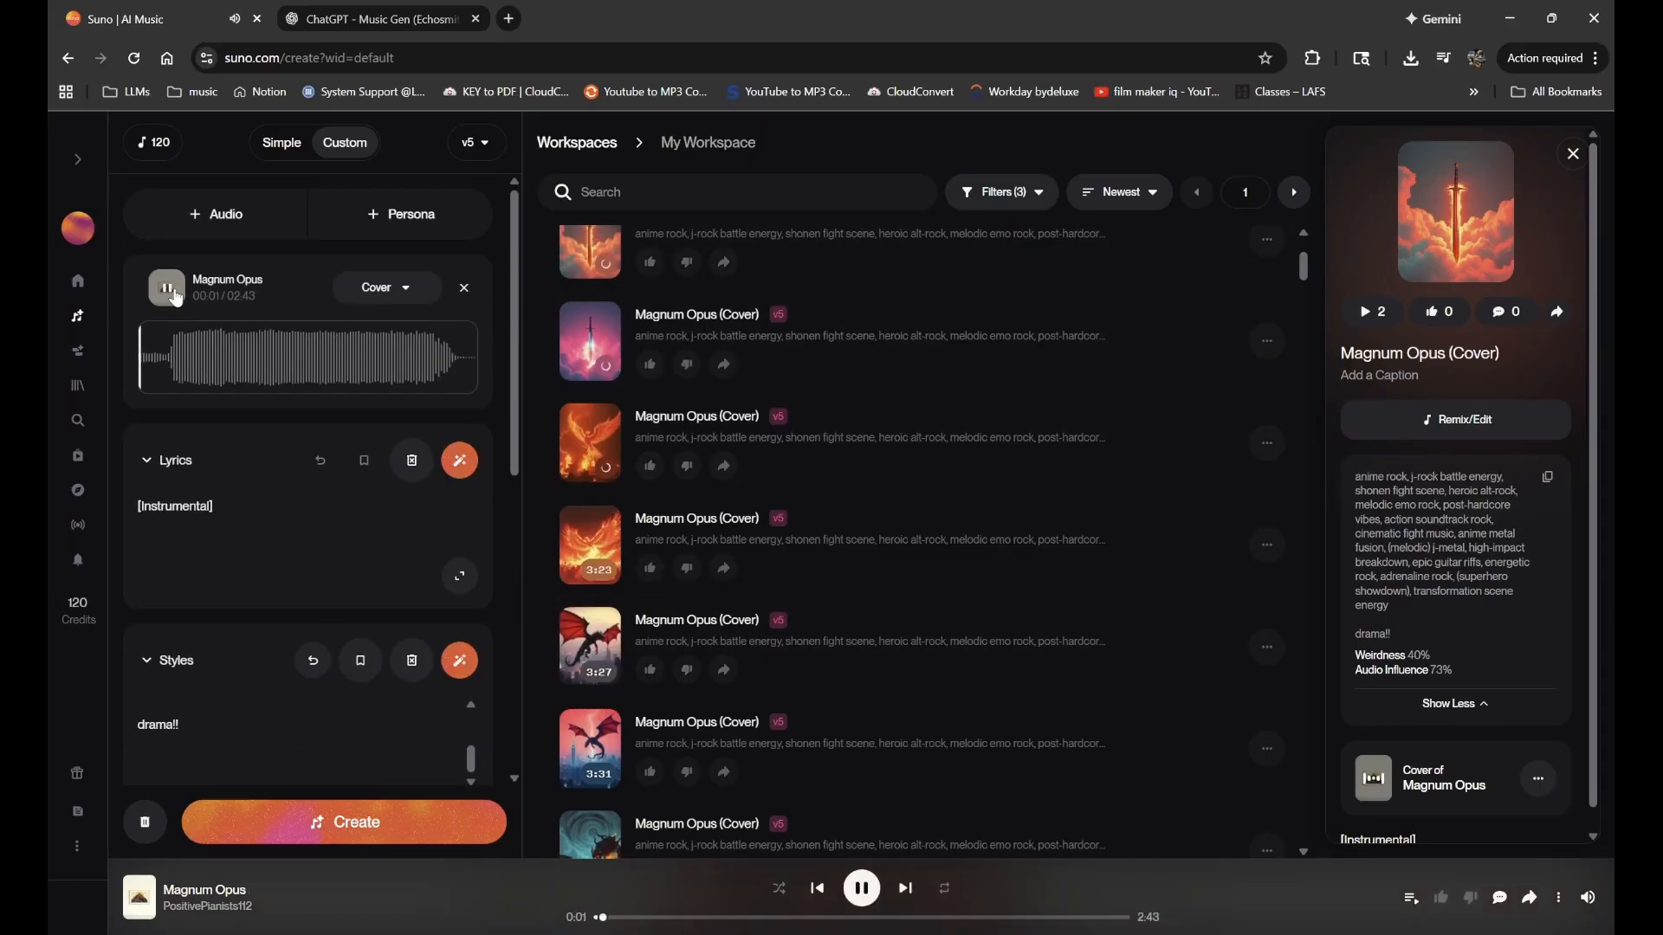
click(175, 298)
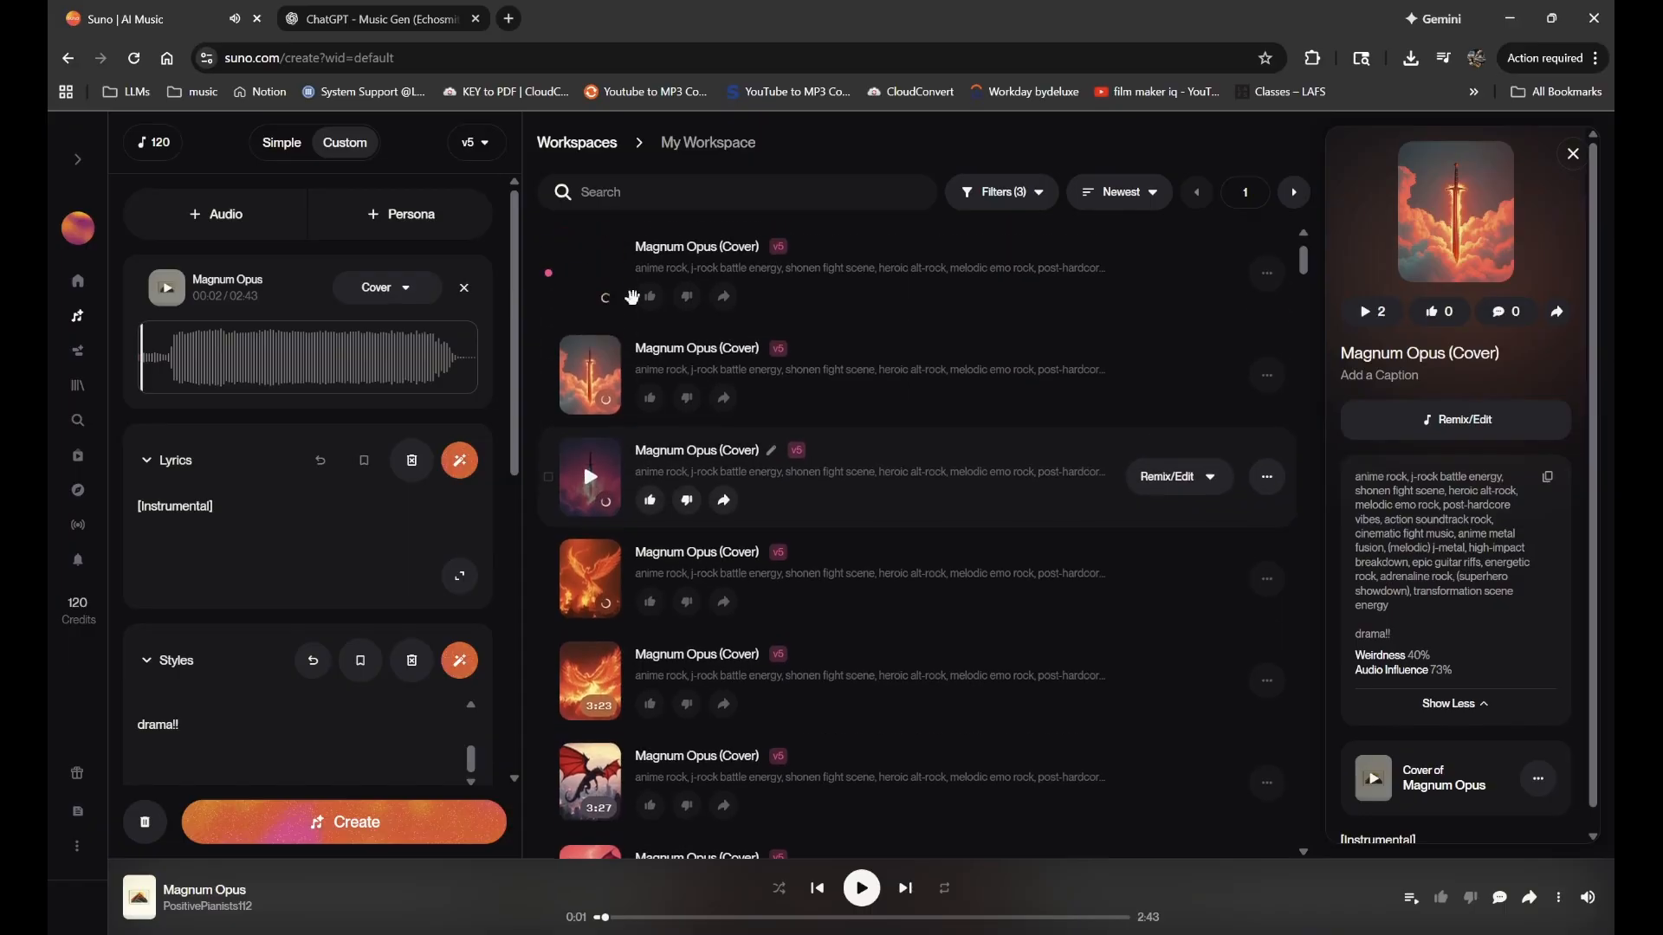
- Listen to the new Magnum Opus cover made at 81% Audio Influence and pause it
click(585, 365)
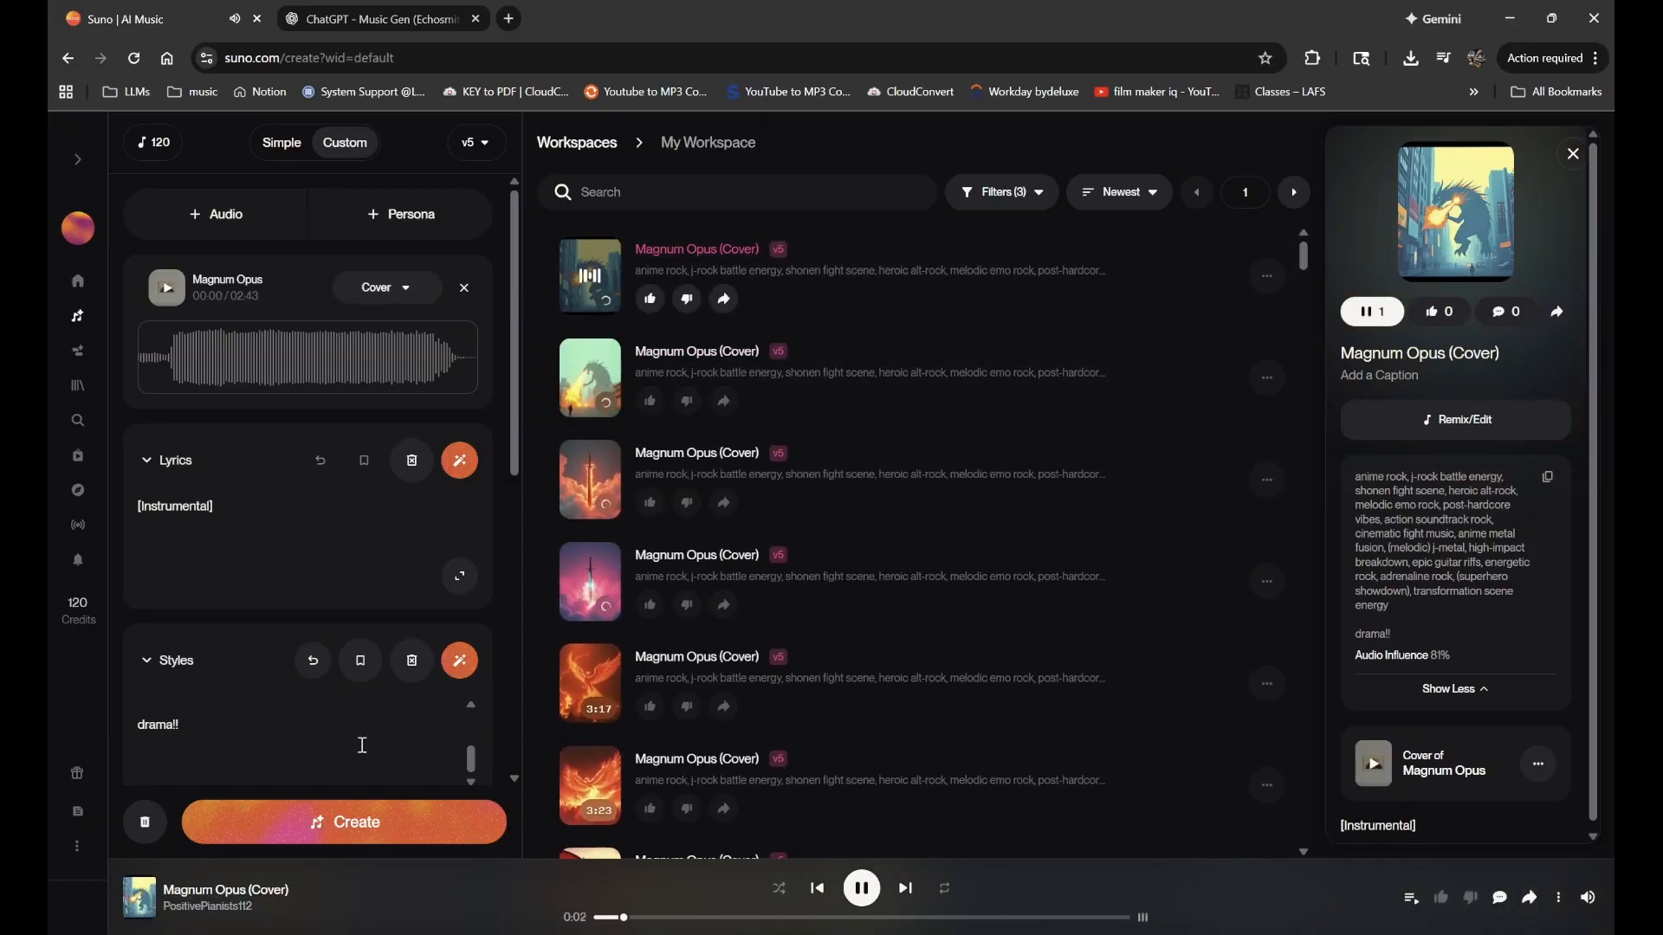
scroll(362, 744, down, 7)
scroll(362, 745, up, 7)
click(598, 274)
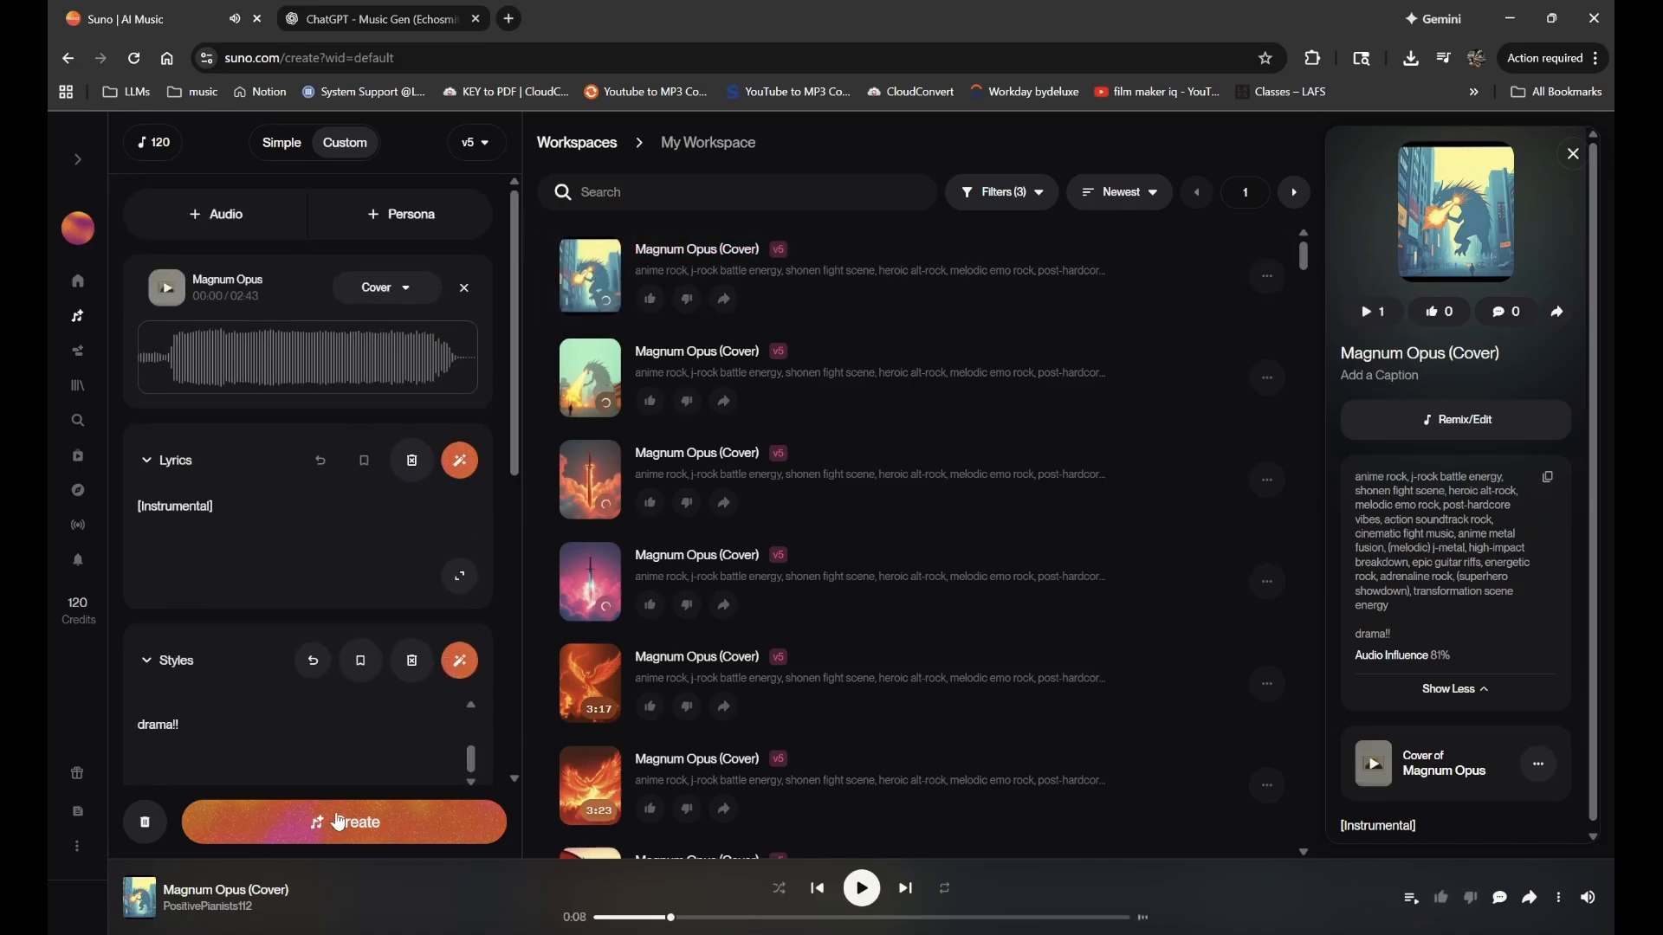
- Generate another Magnum Opus cover with the current settings and review the start of its styles text
click(339, 821)
scroll(353, 724, up, 1)
scroll(353, 723, up, 1)
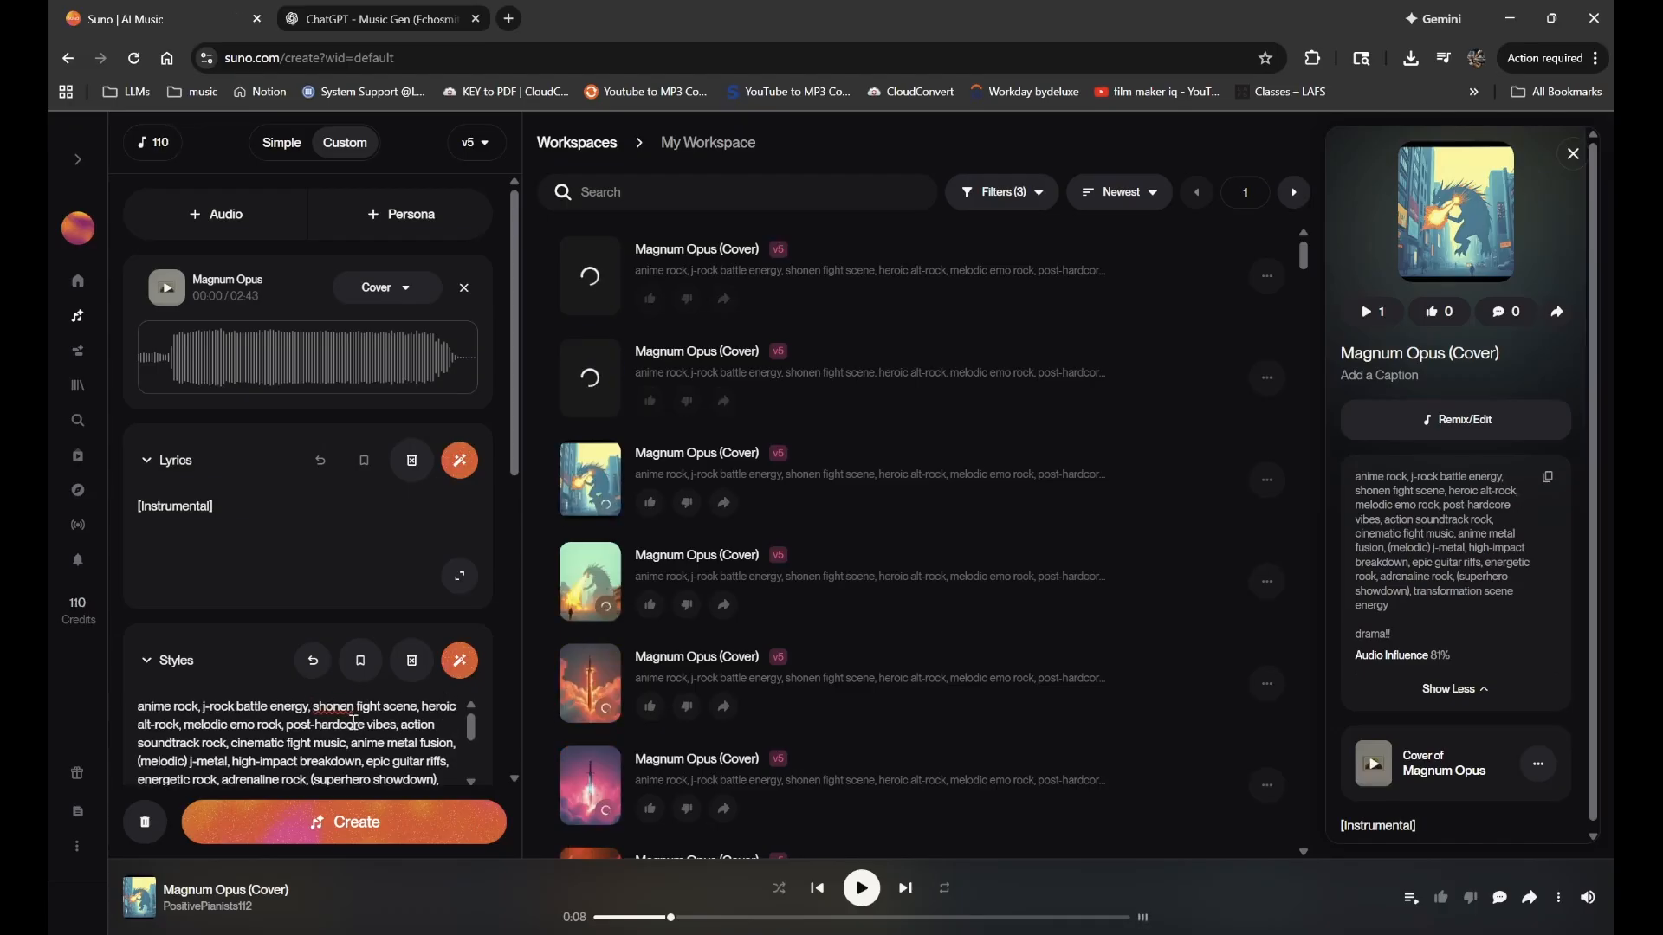
- Browse the workspace's track list to look over the covers made so far and the older tracks
scroll(776, 596, down, 5)
scroll(777, 597, down, 3)
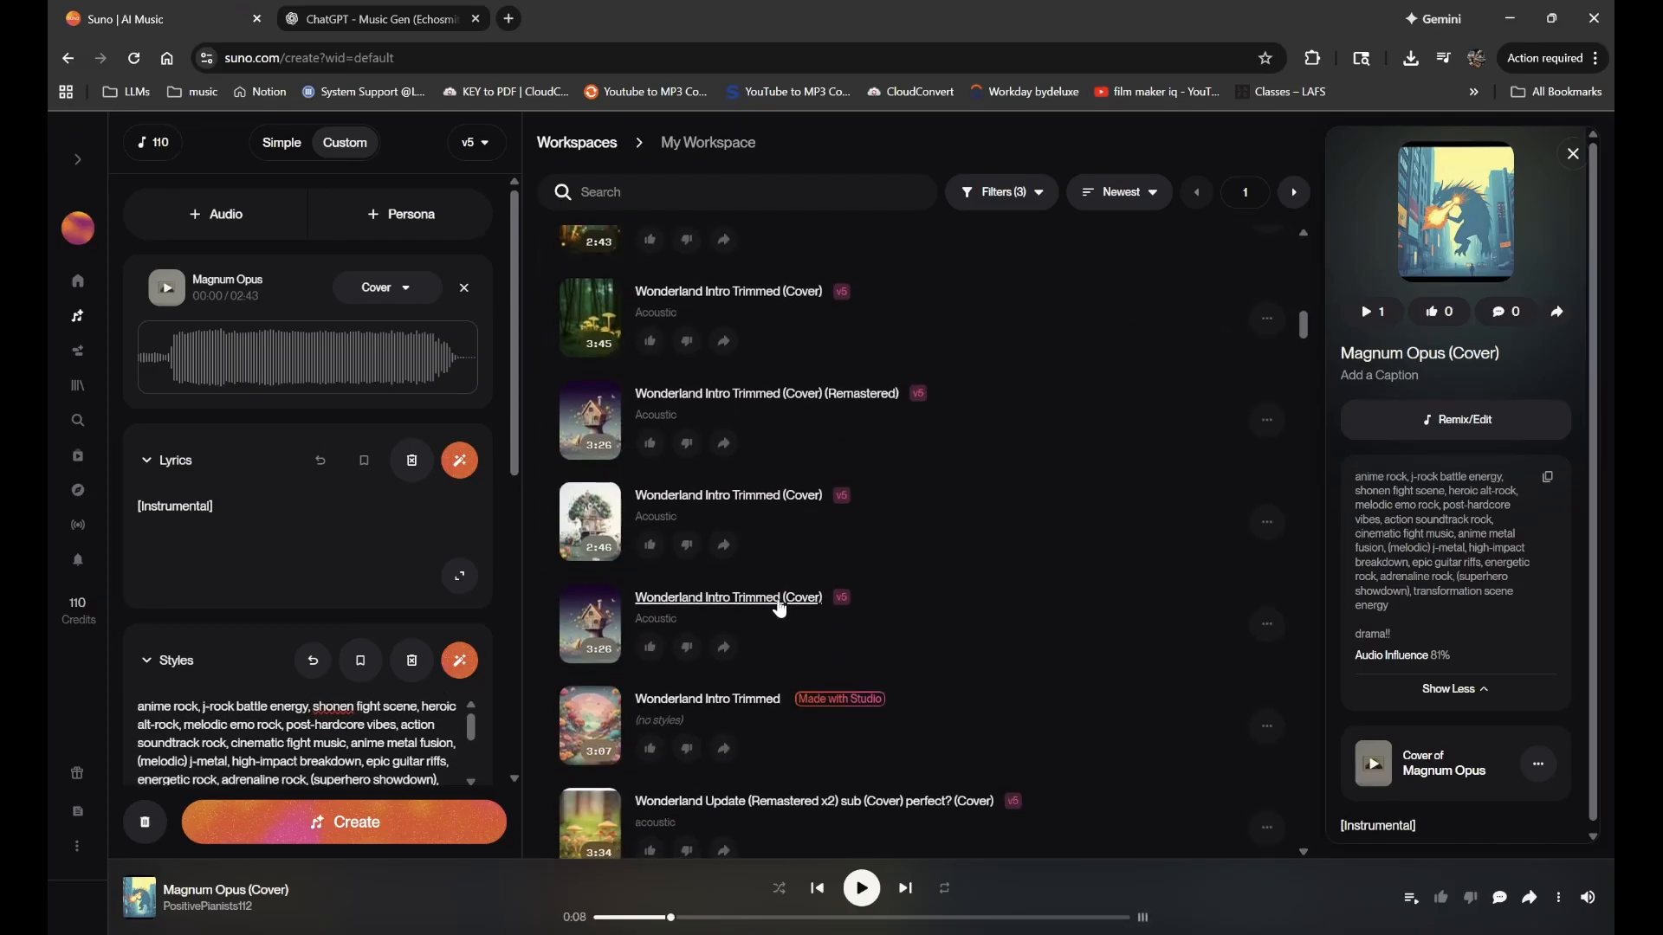
scroll(777, 598, up, 3)
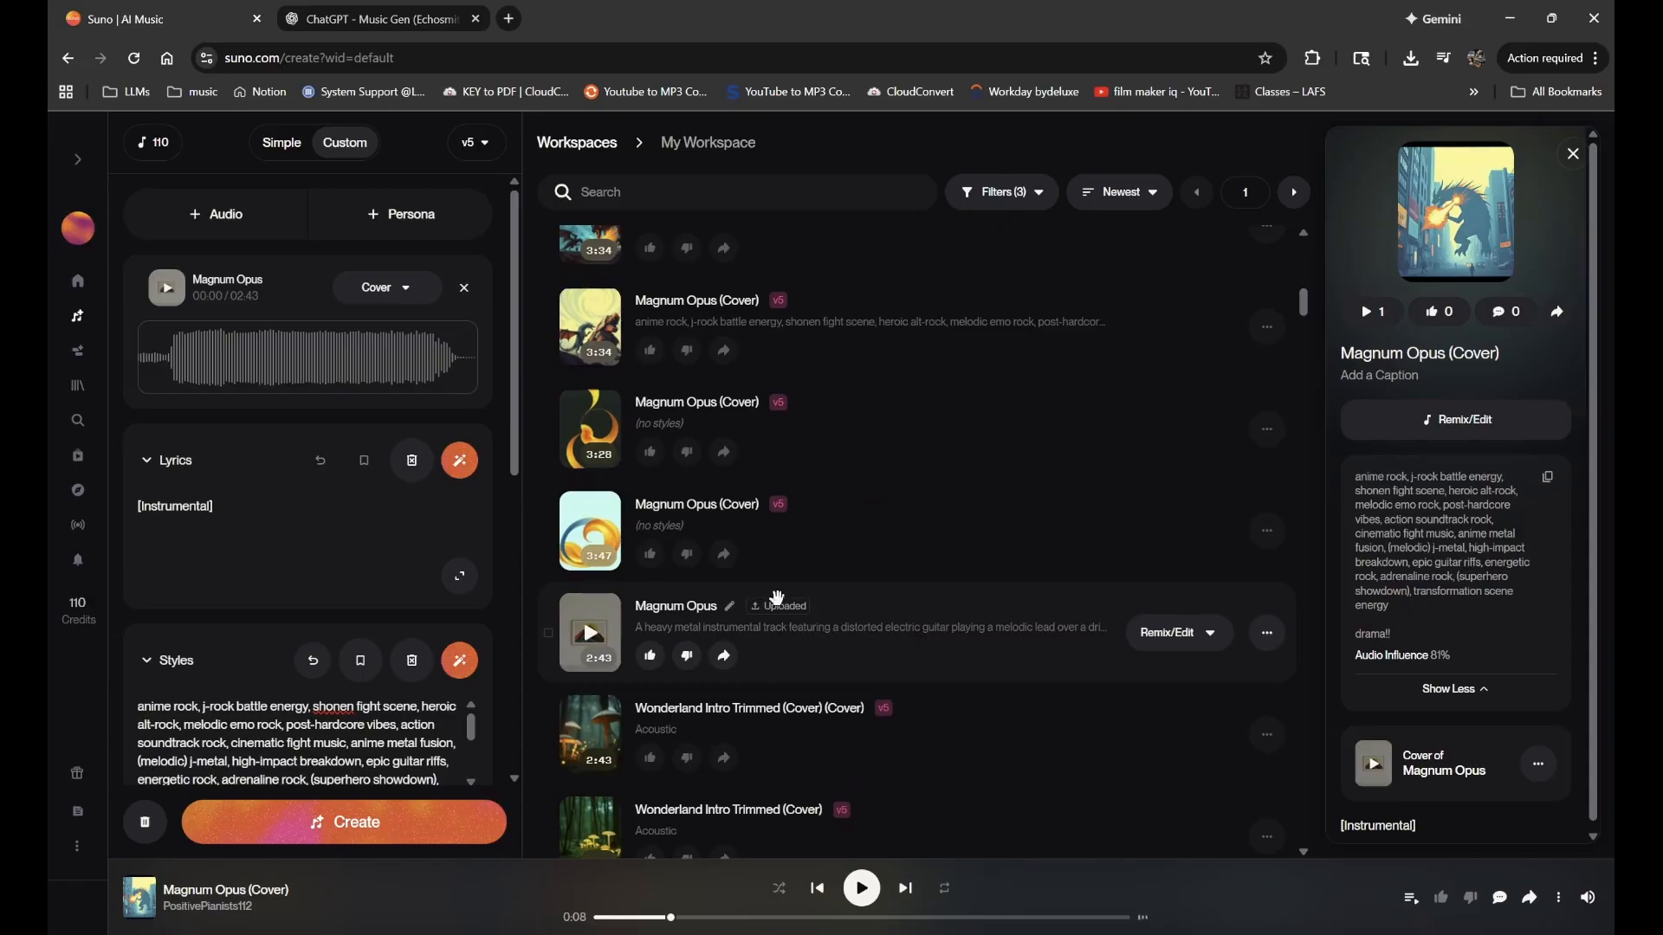
scroll(777, 598, down, 3)
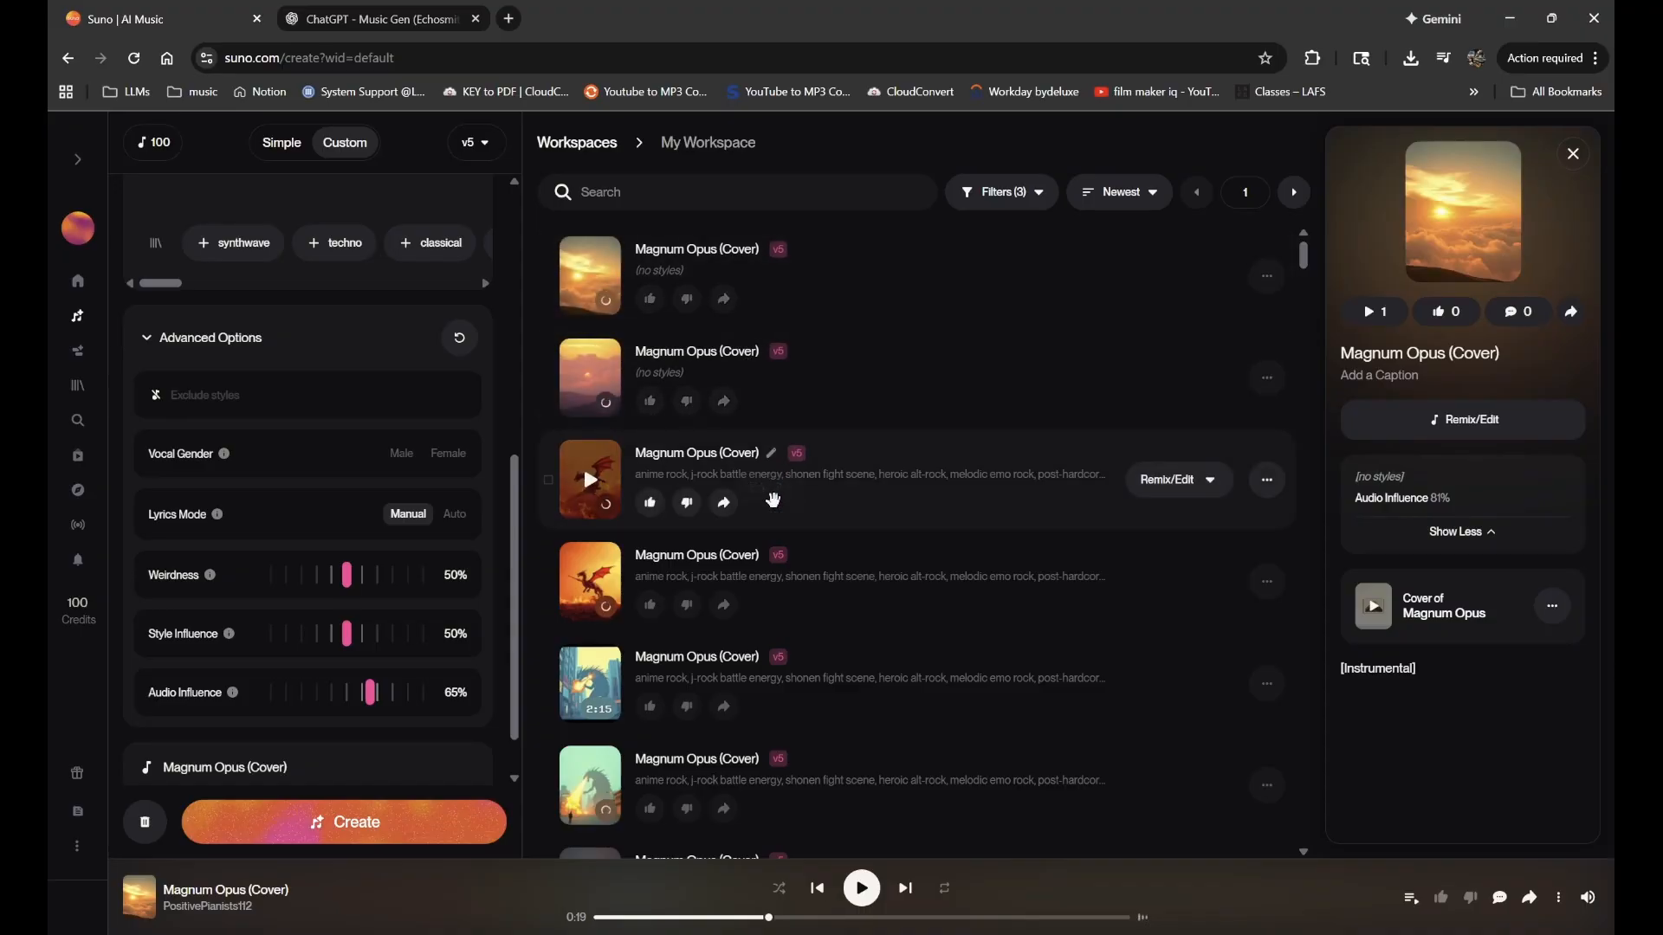
scroll(783, 819, down, 5)
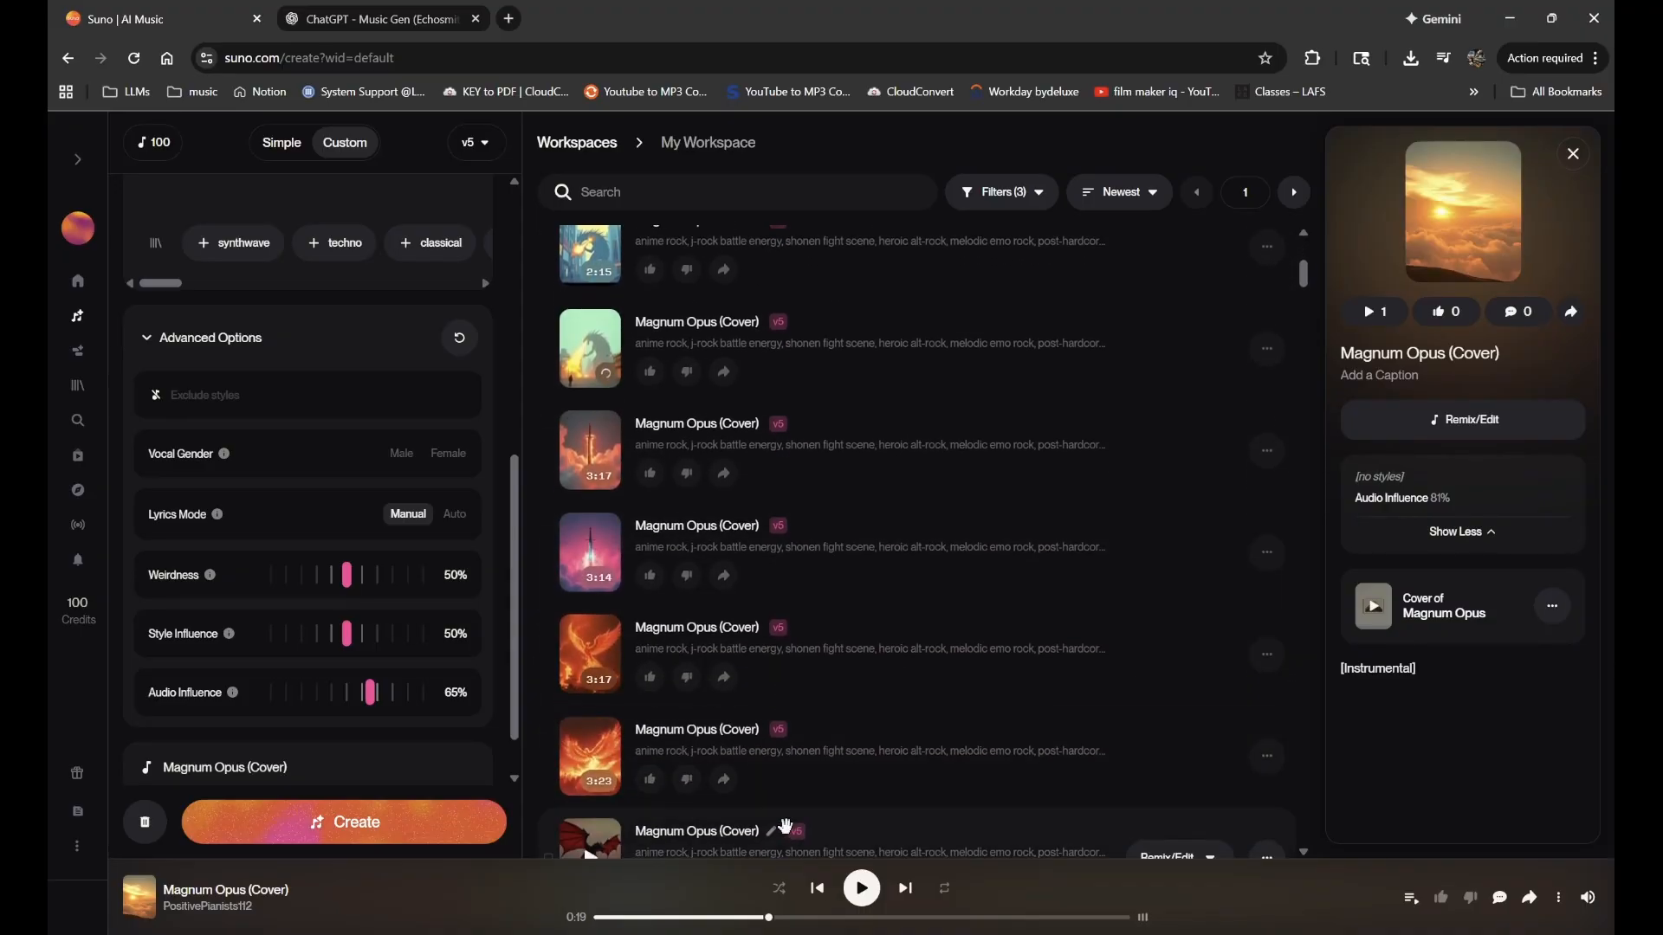
scroll(784, 825, up, 5)
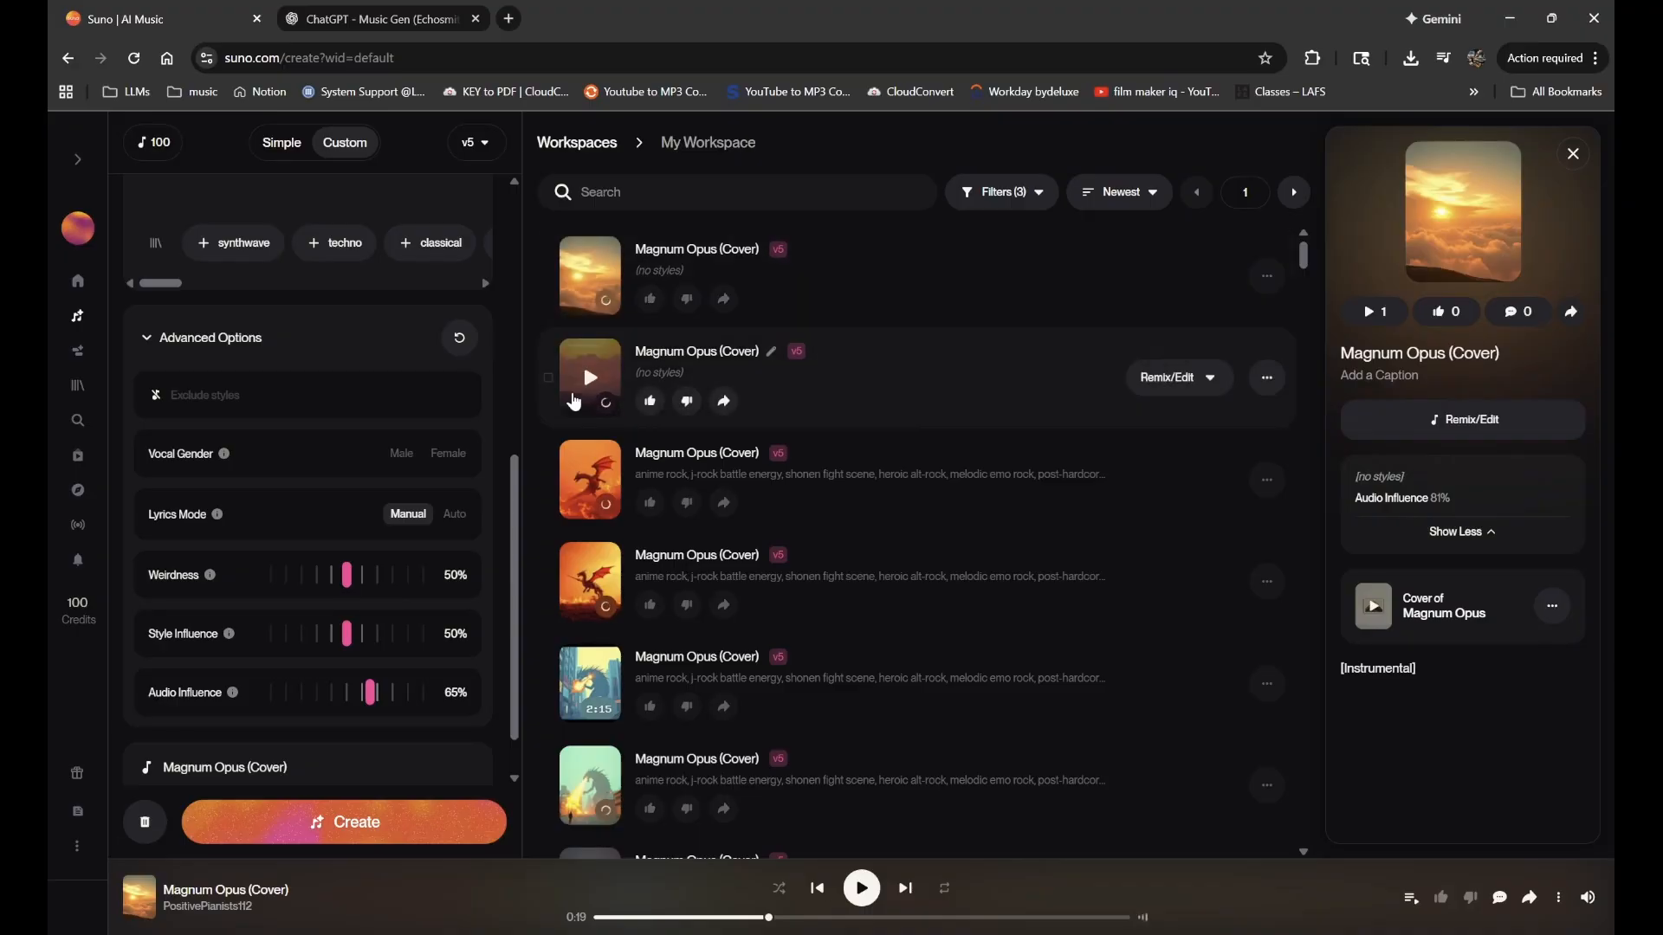
- Play the source audio's opening and from about 0:11, and listen to the newest cover without styles for comparison
scroll(451, 303, up, 6)
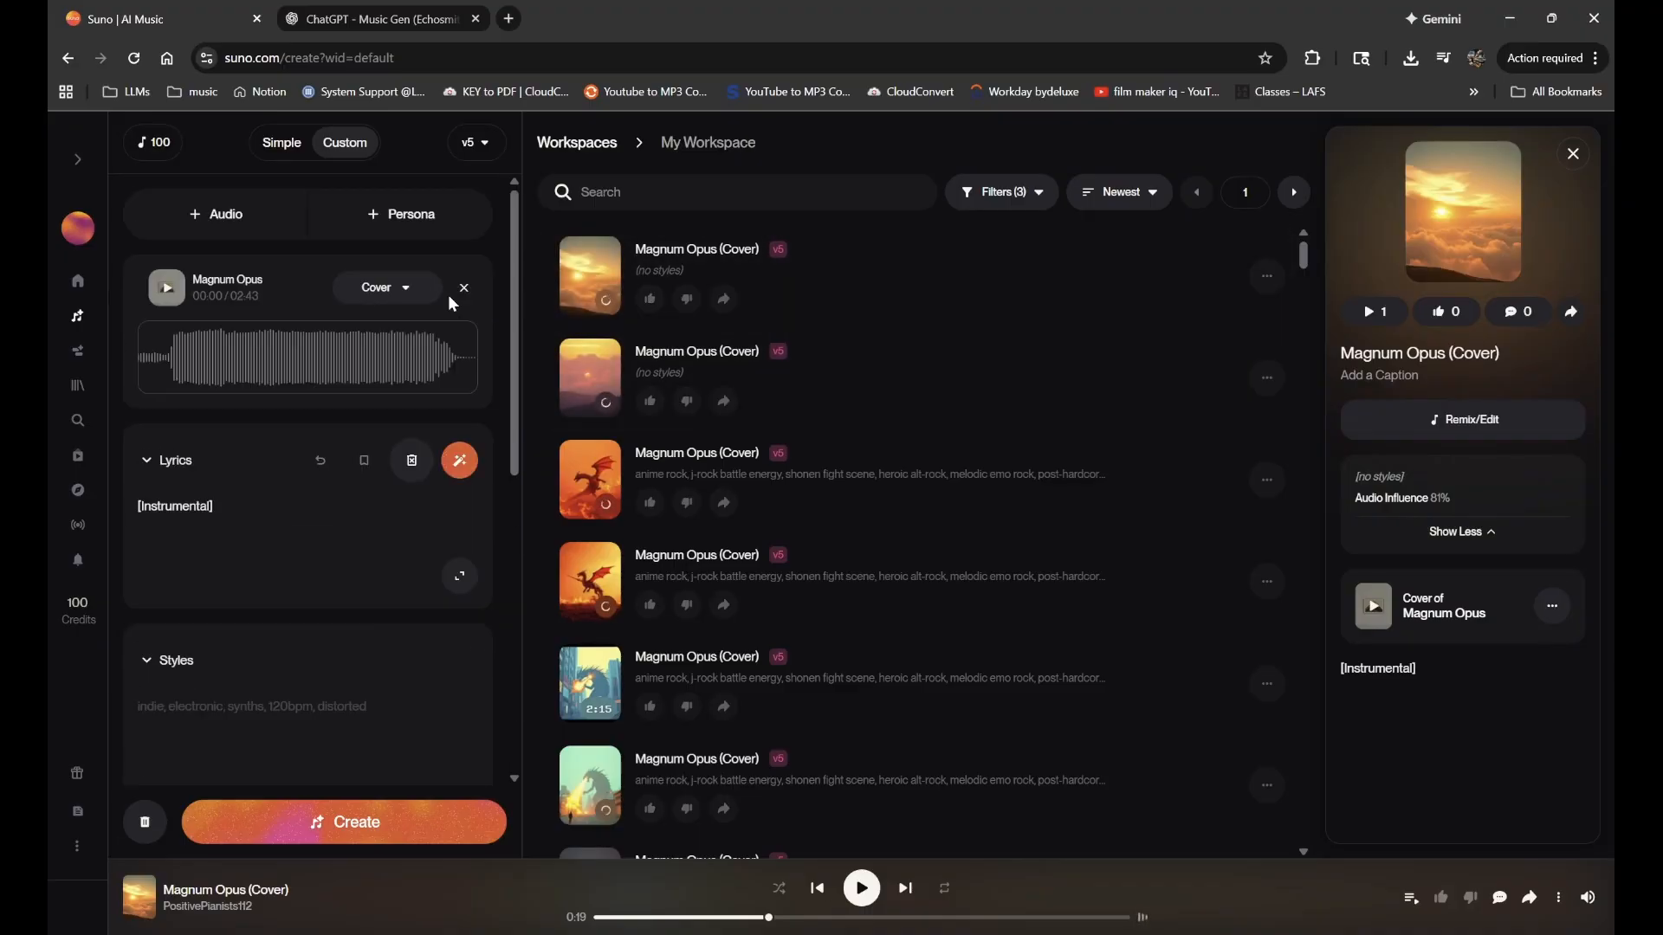
click(172, 290)
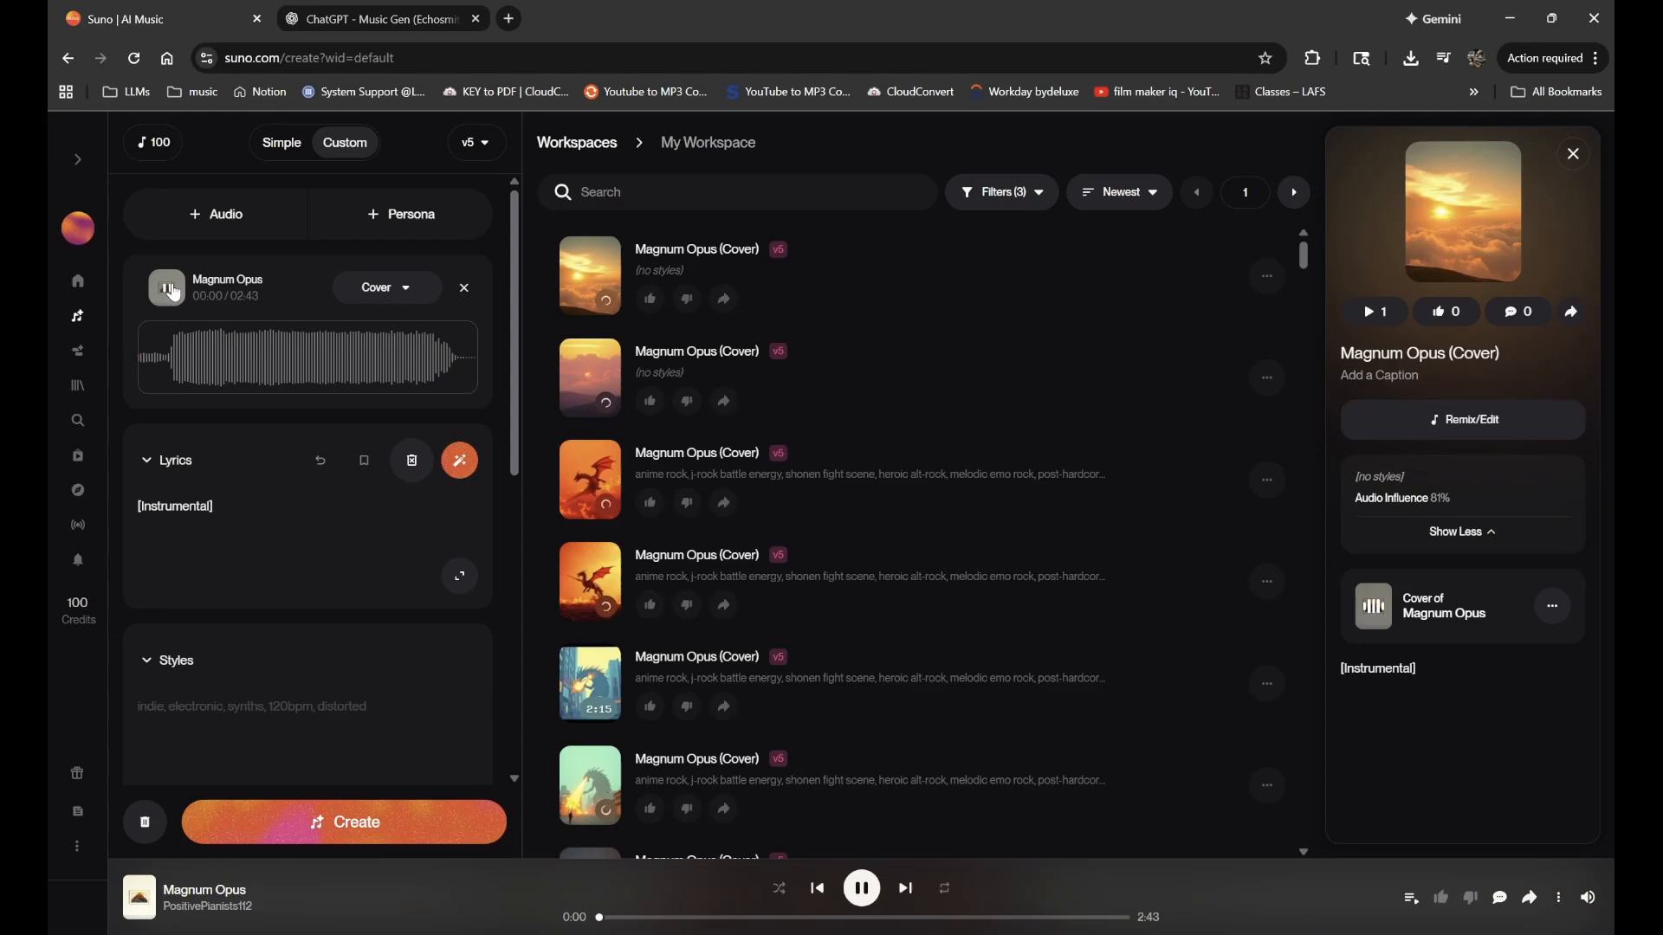
click(161, 355)
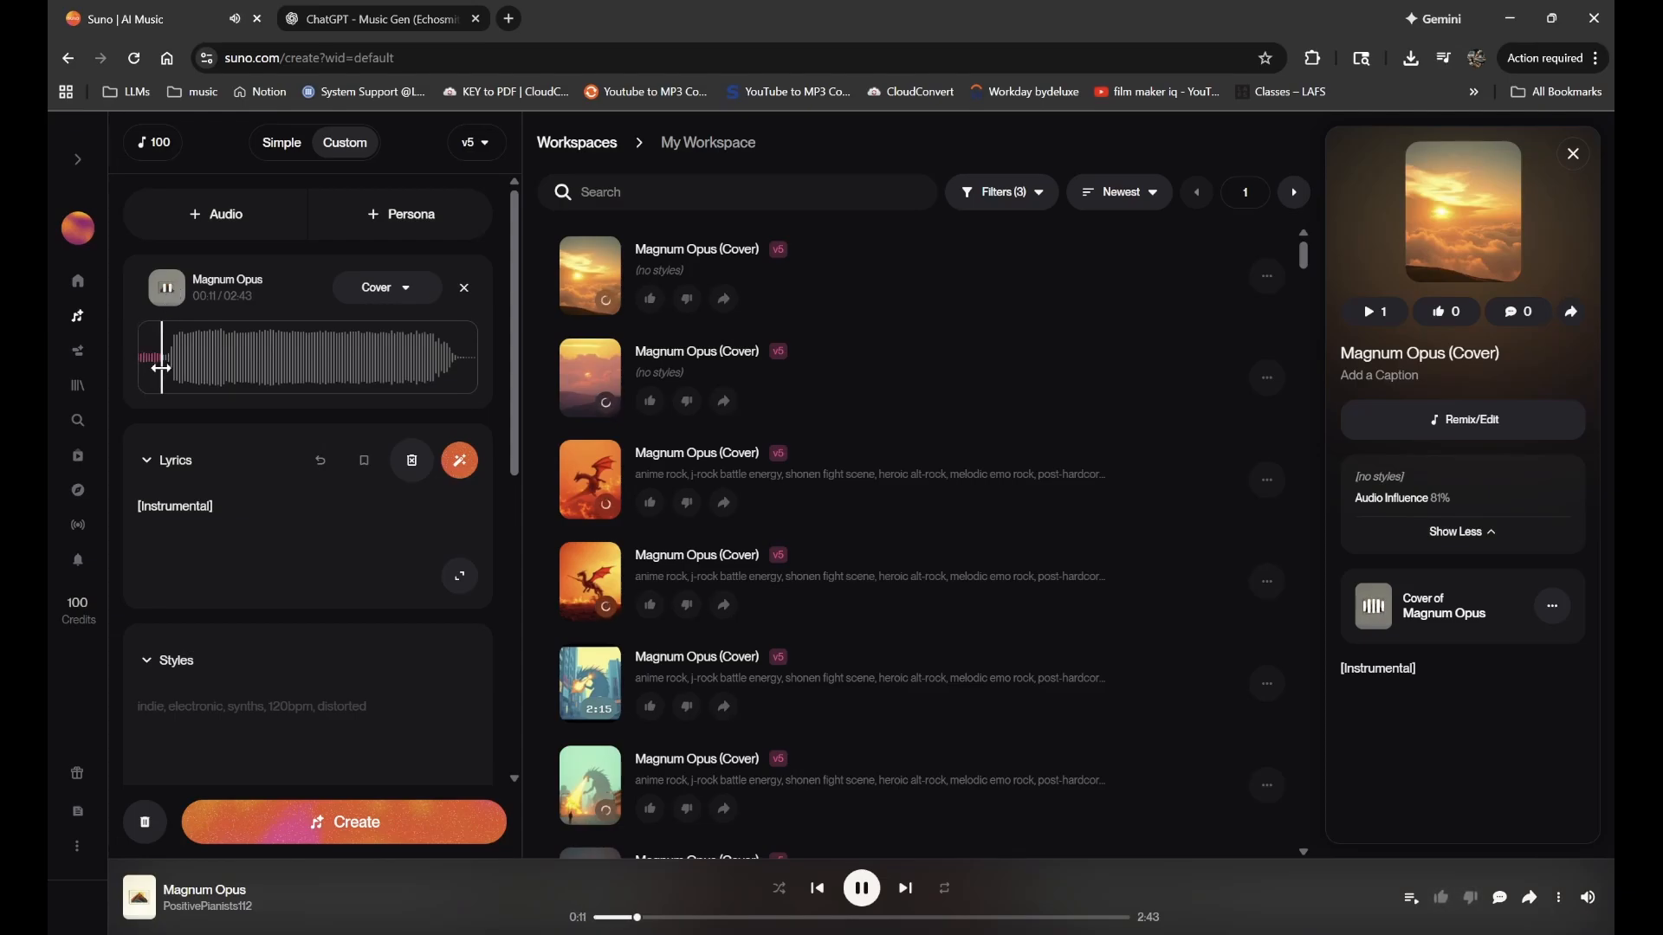
click(172, 291)
click(590, 279)
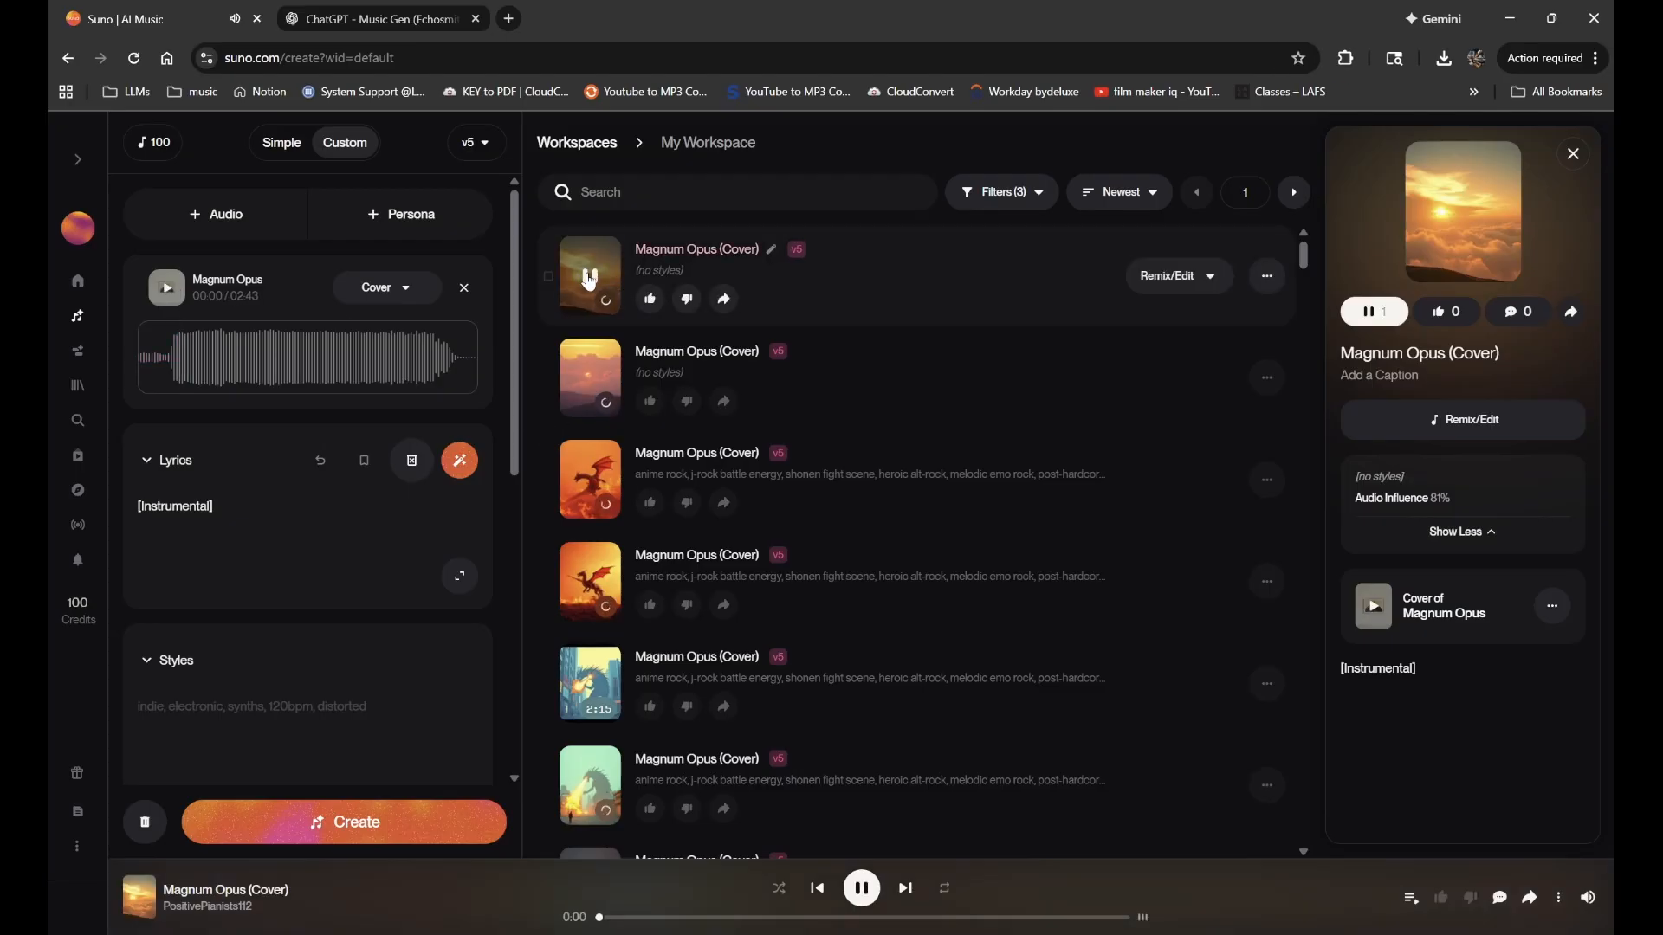
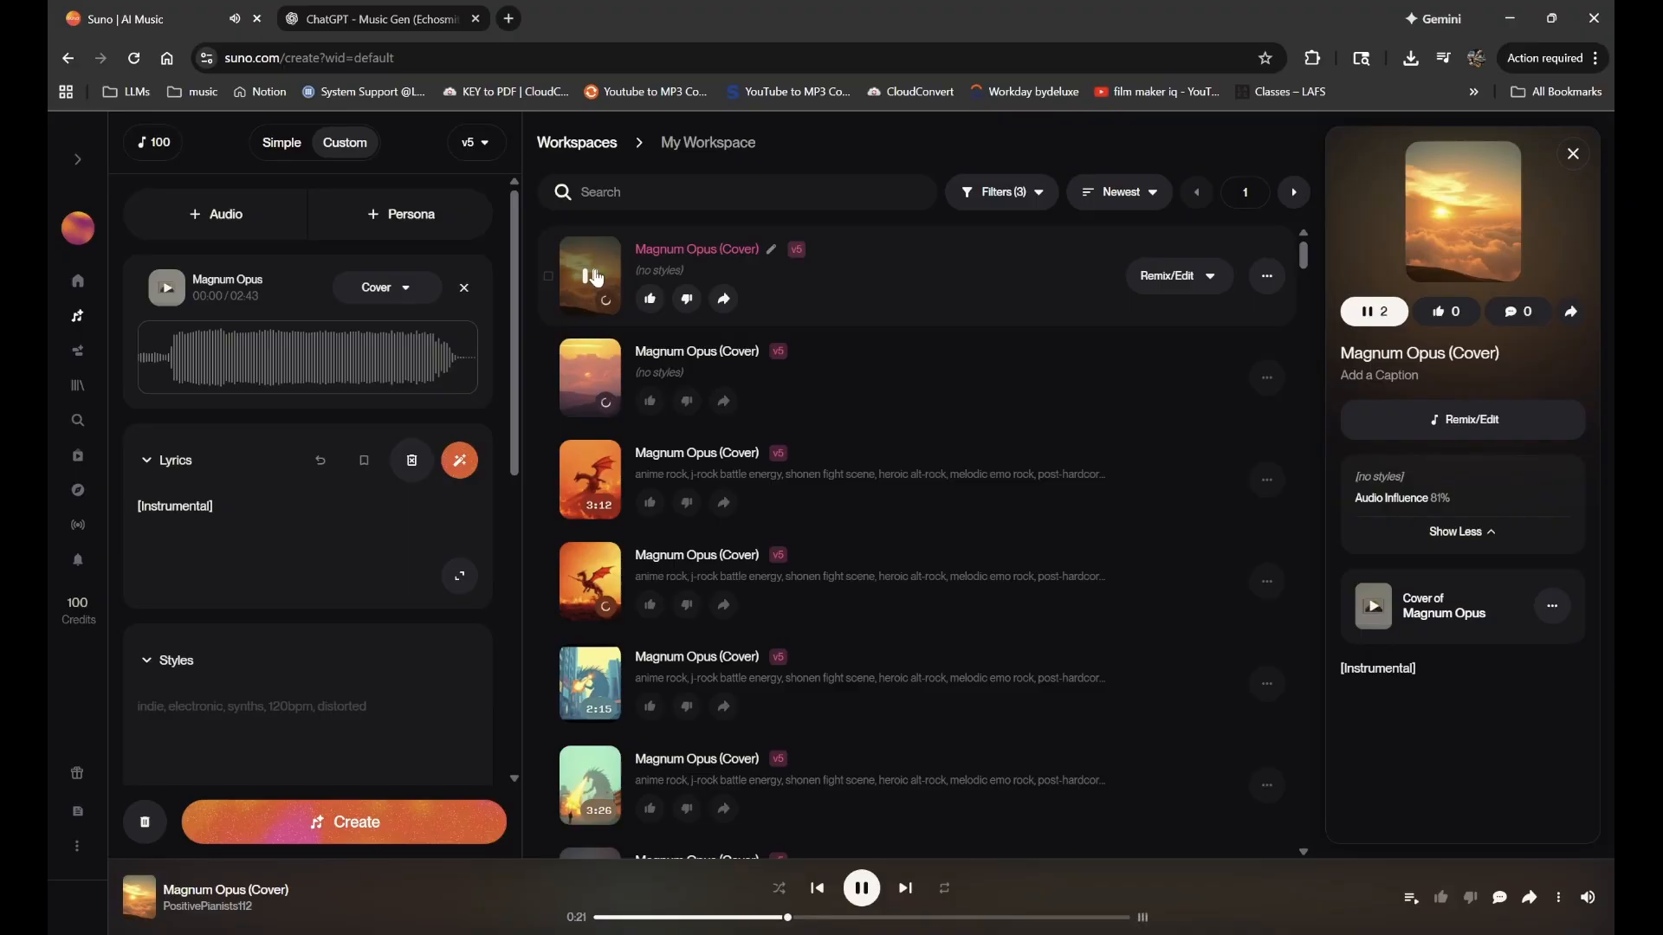
click(596, 277)
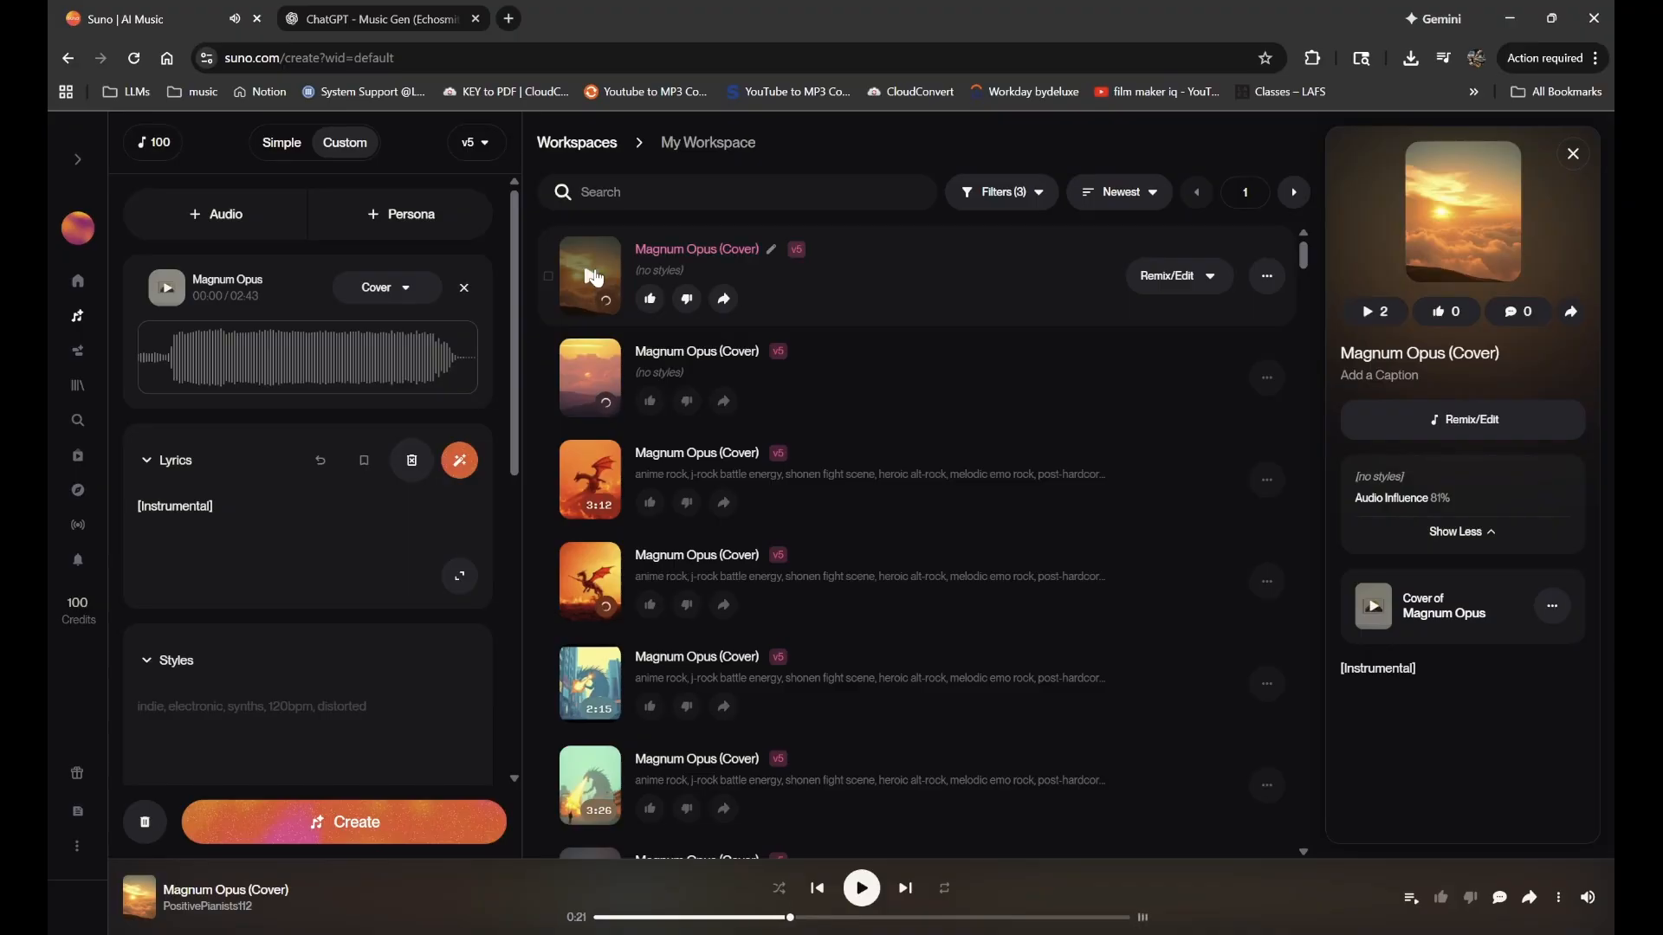
- Replay a later passage of the Magnum Opus source audio and briefly play the cover without styles again
click(167, 291)
click(194, 360)
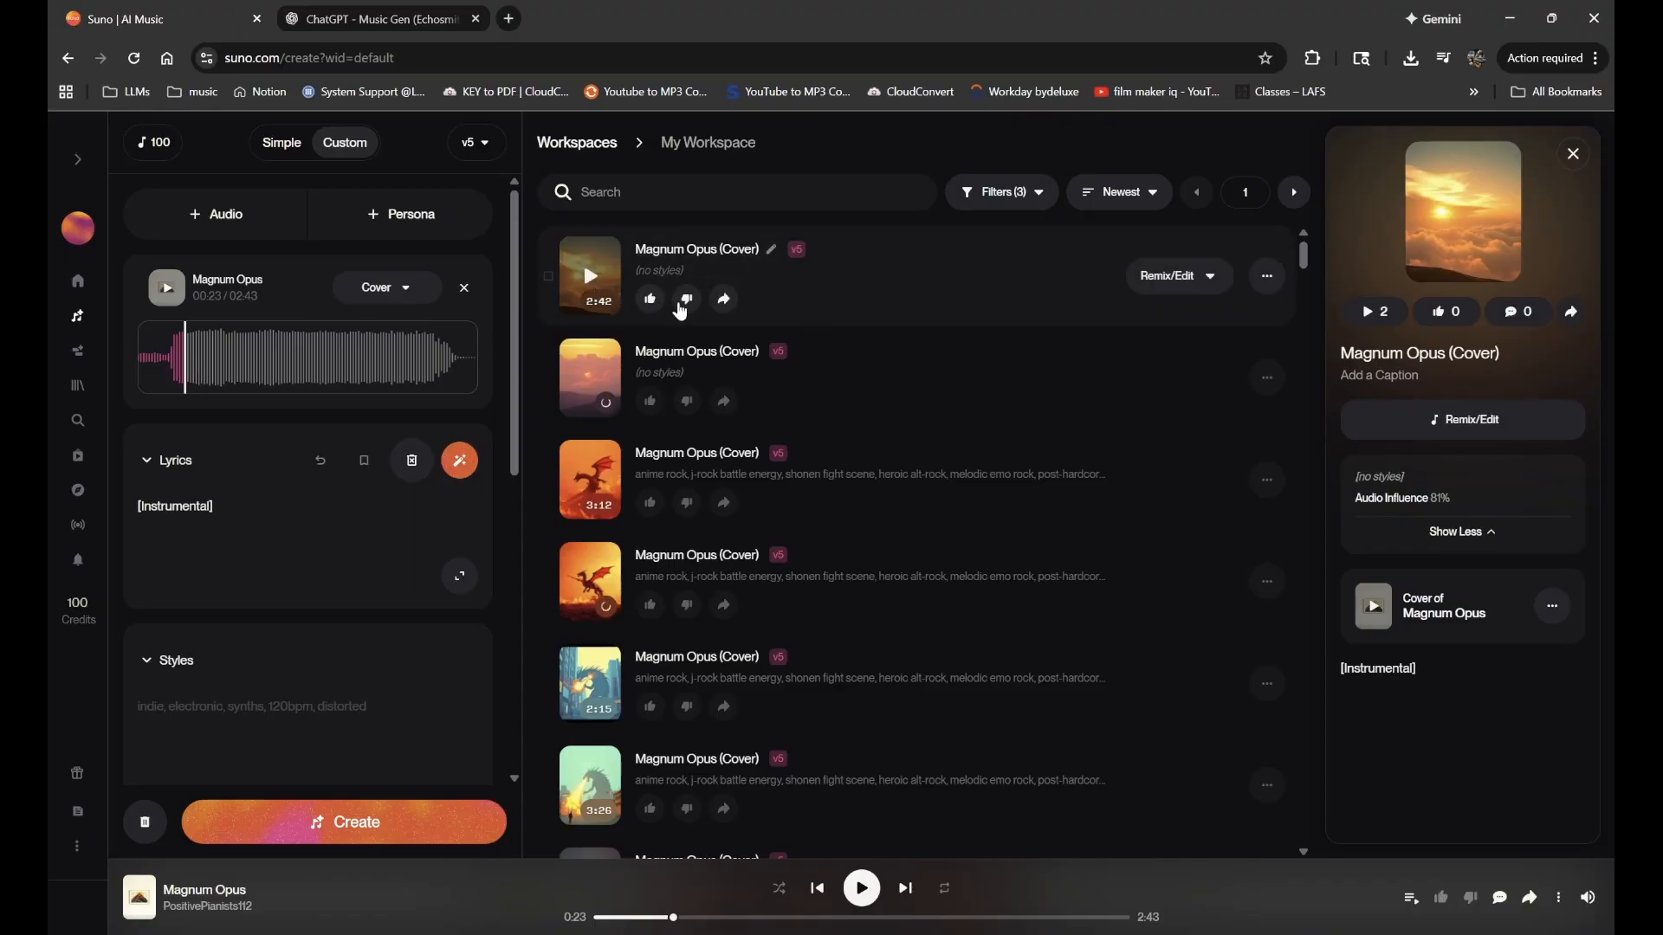
click(591, 277)
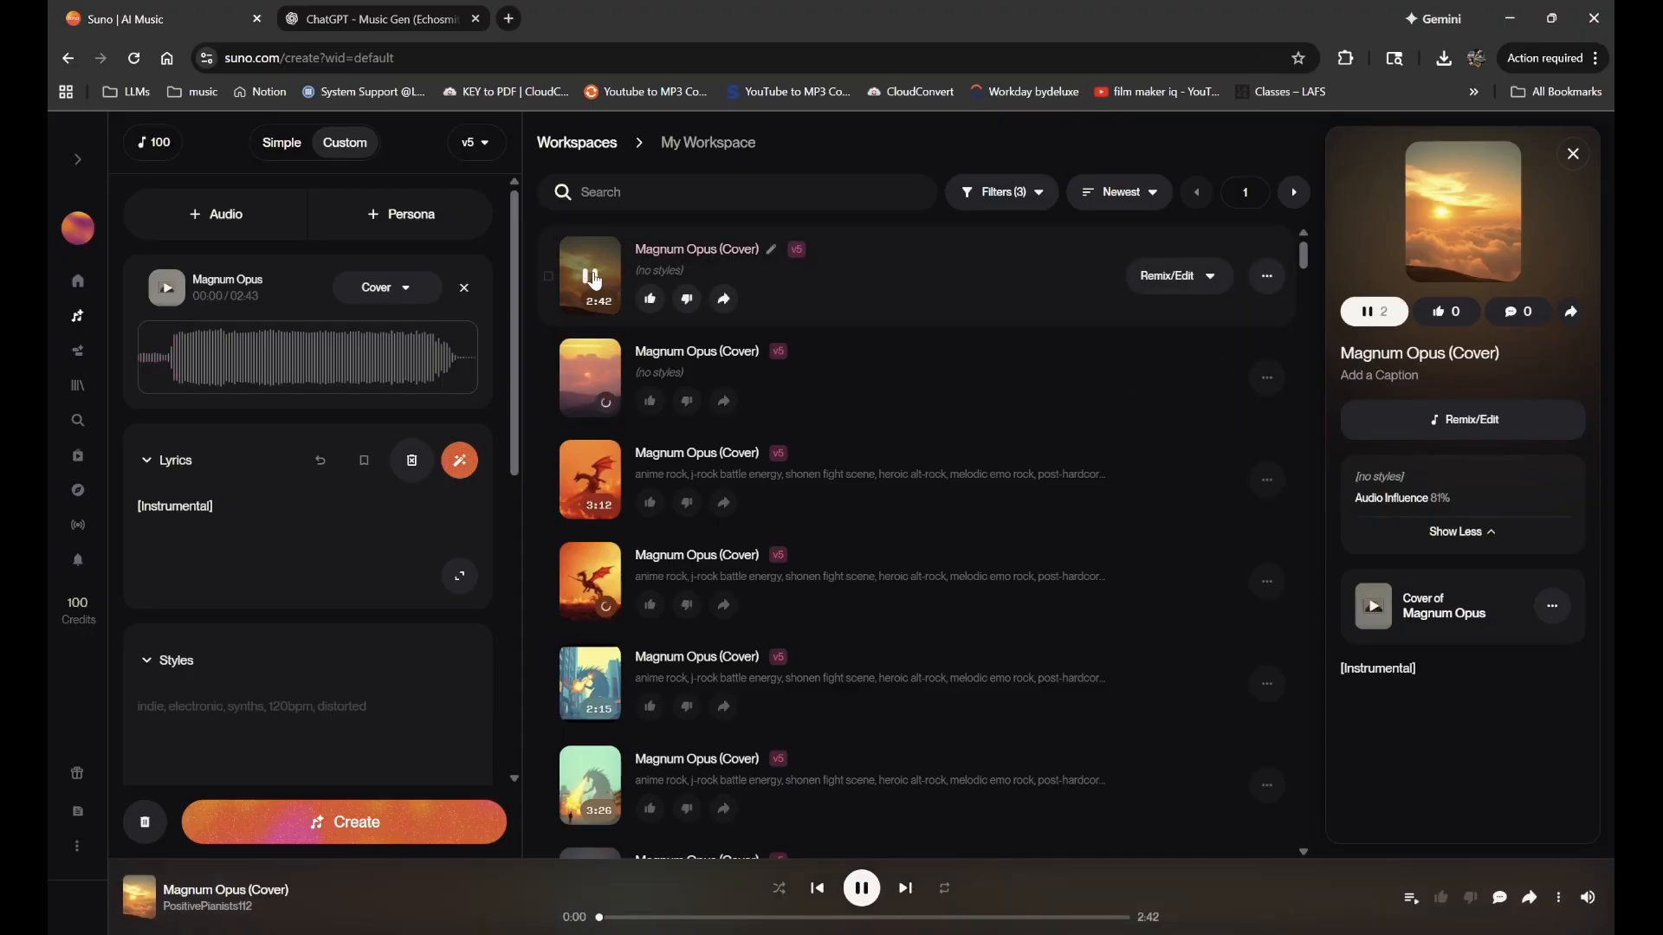
click(590, 276)
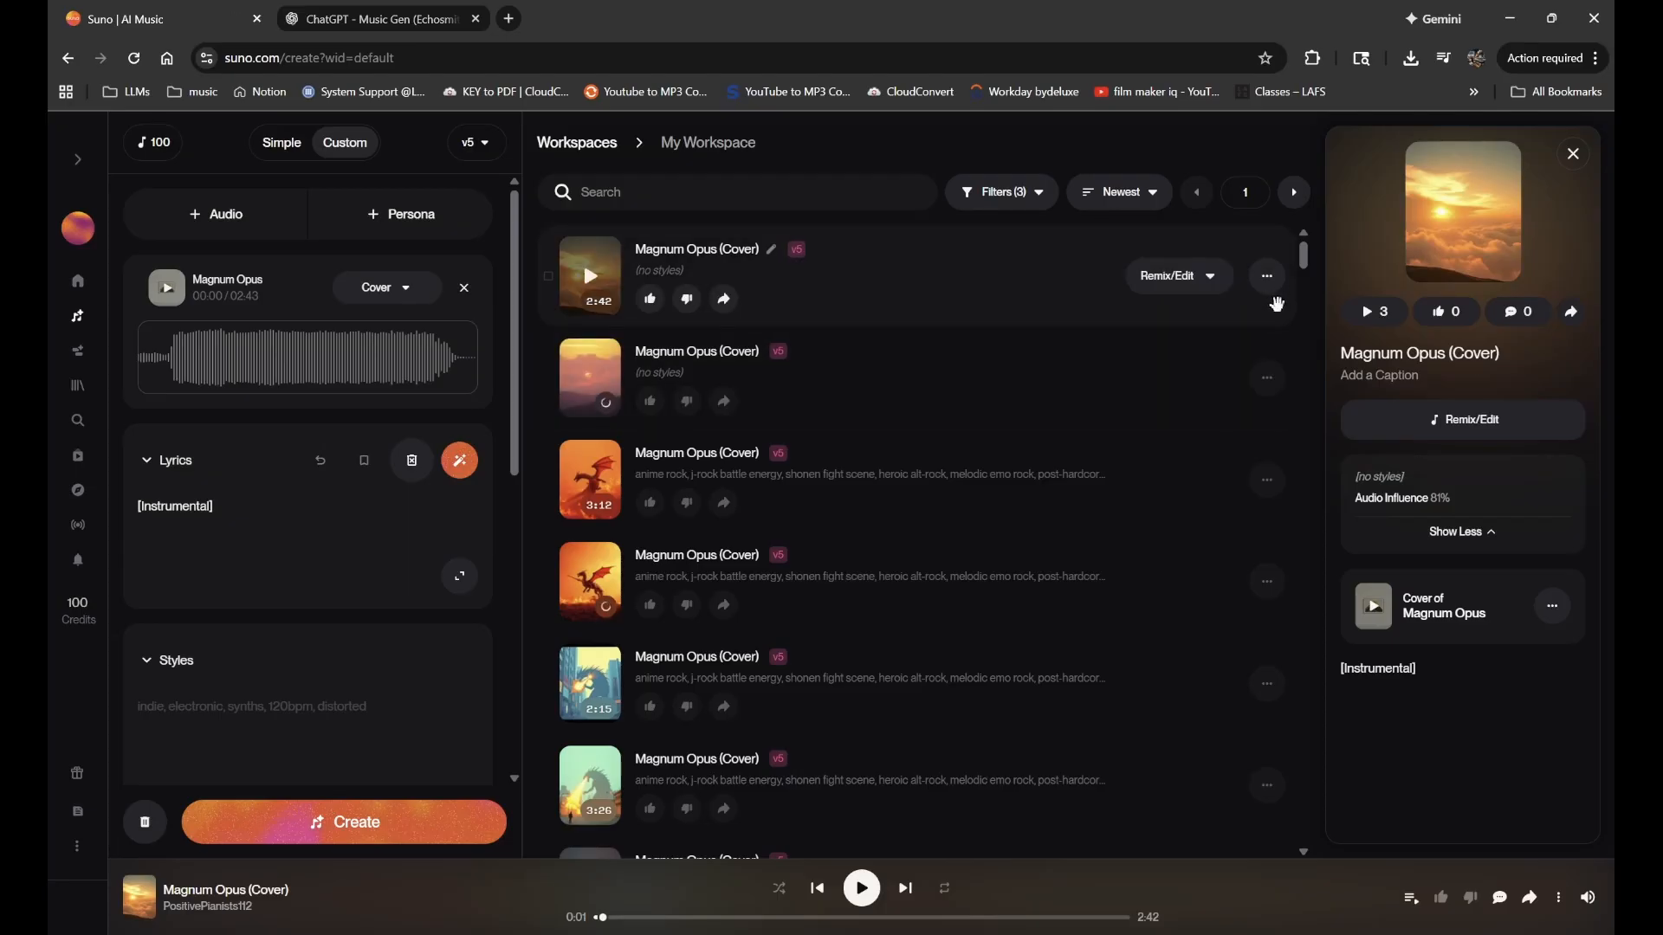
- Open the Remaster settings for the newest Magnum Opus cover without styles
click(1265, 287)
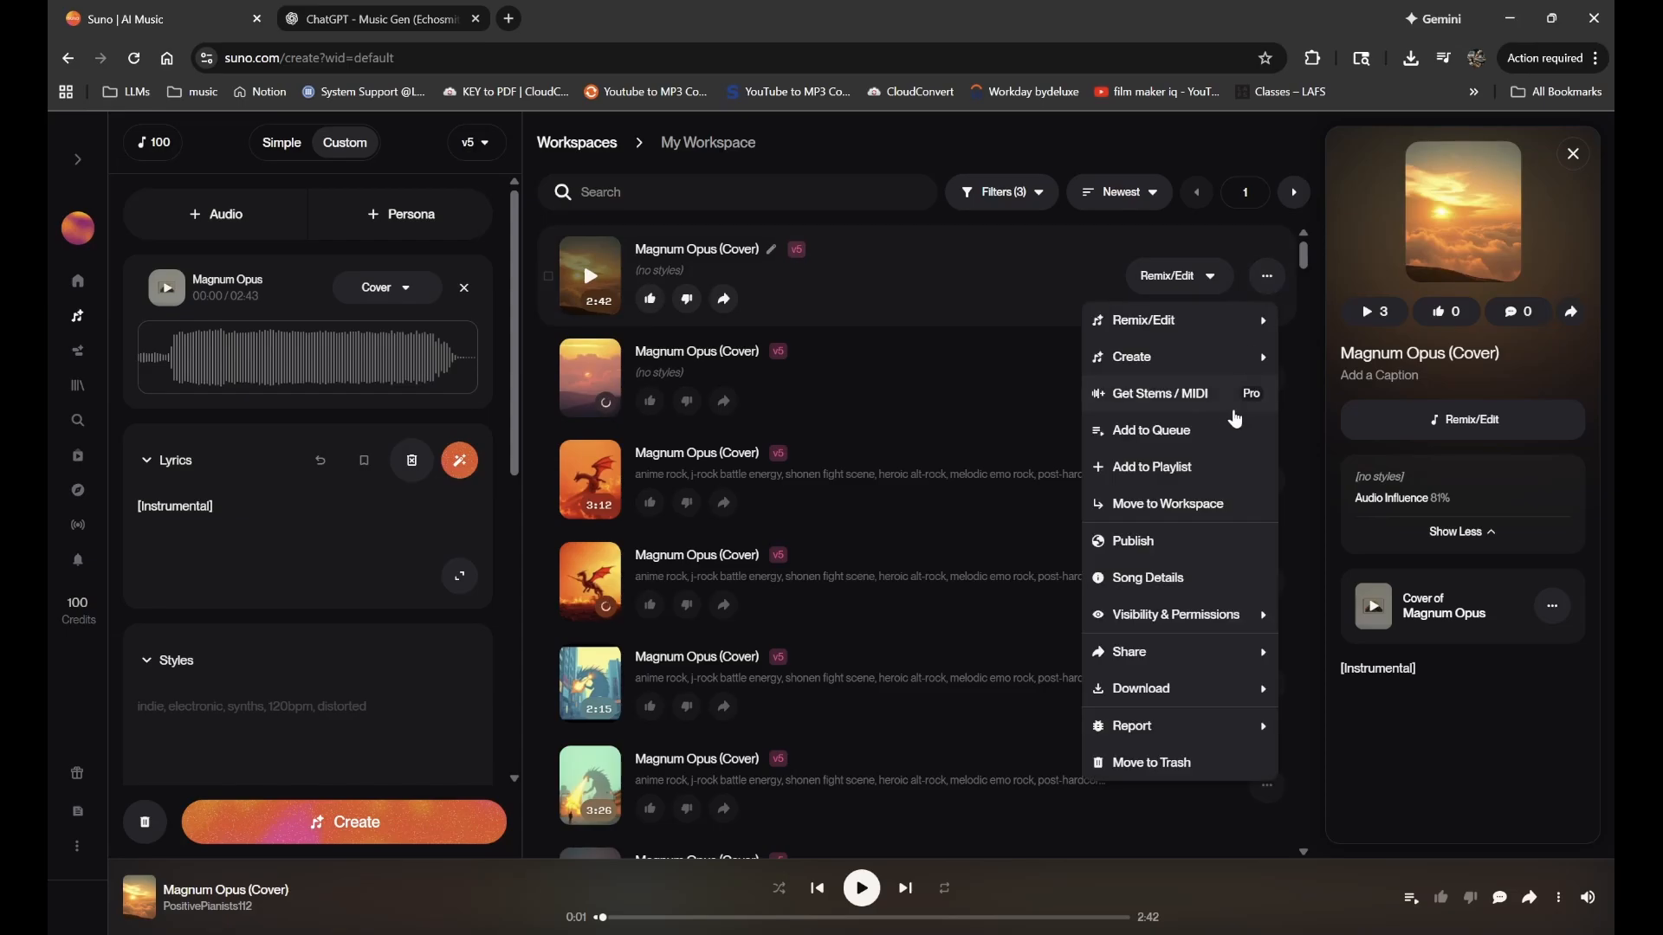
mouse_move(1193, 368)
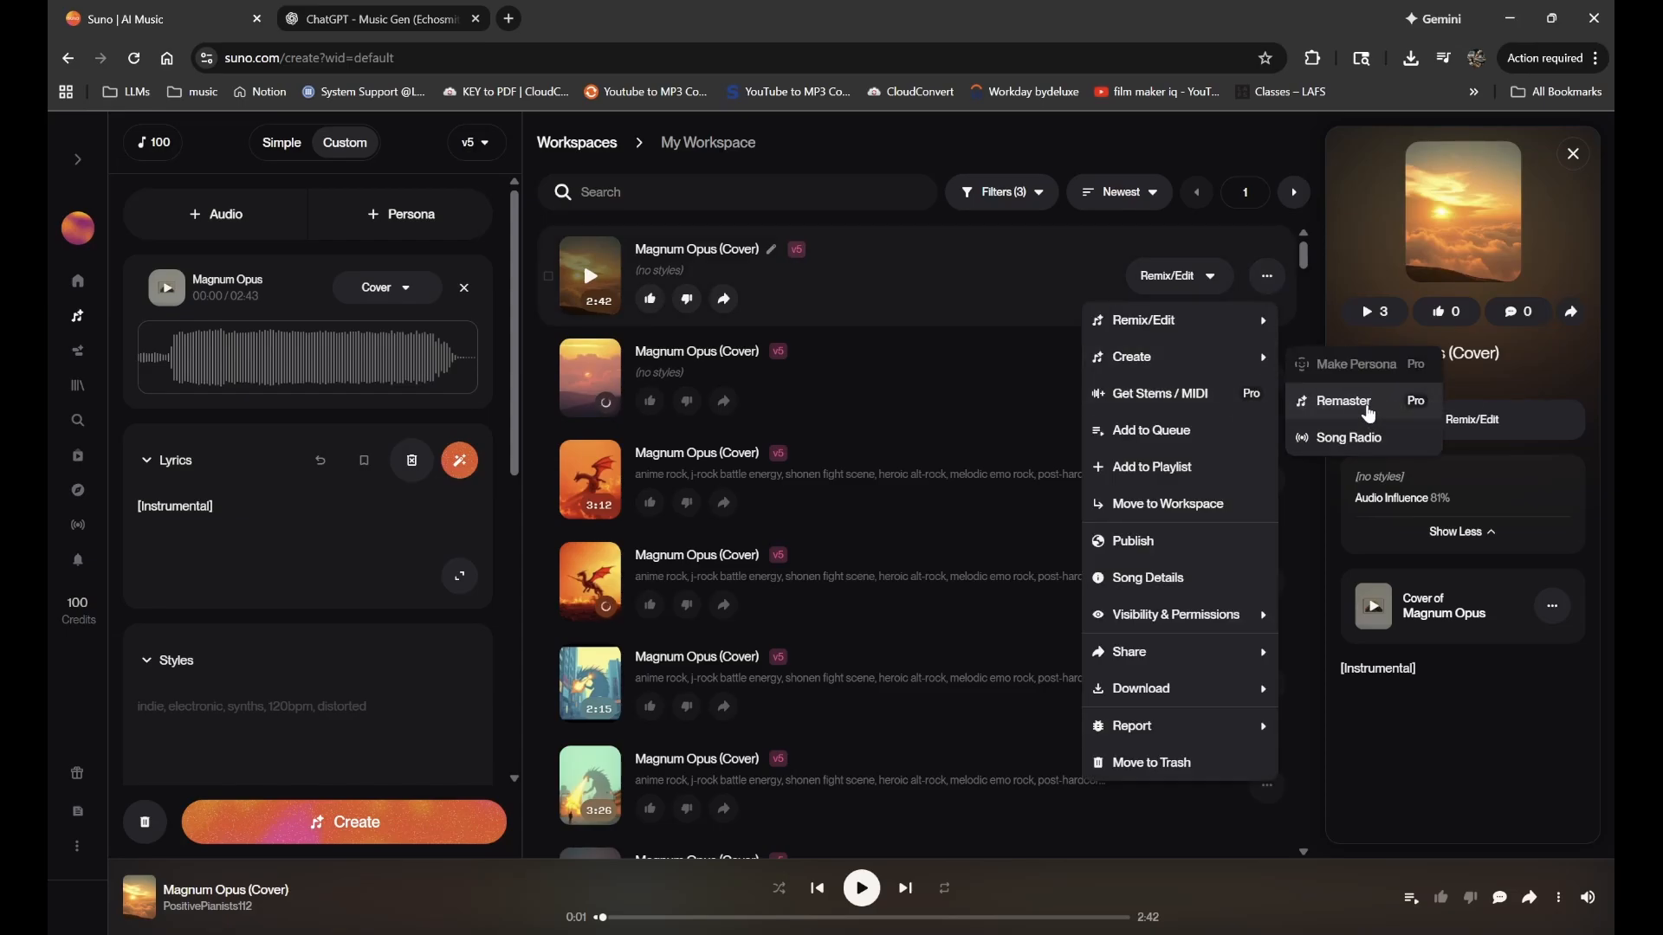
click(1367, 406)
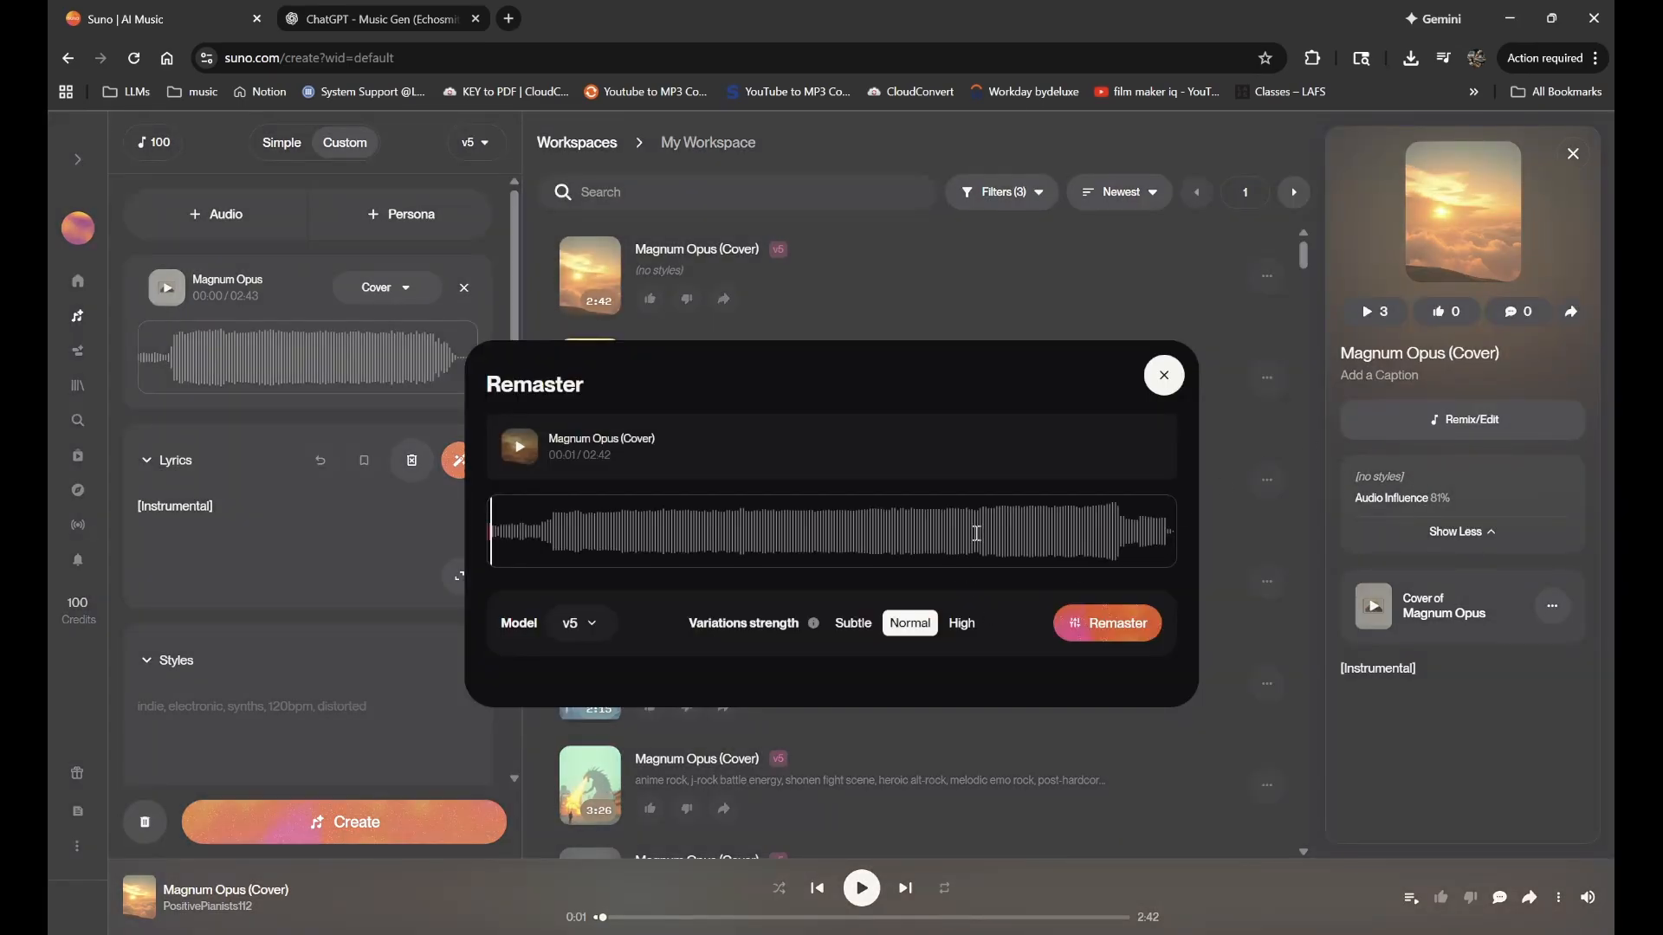
- Go through the remaster's High, Normal and Subtle variation strengths, leaving the strength on Subtle
click(959, 627)
click(909, 637)
click(861, 630)
click(891, 631)
click(957, 627)
click(917, 629)
click(855, 632)
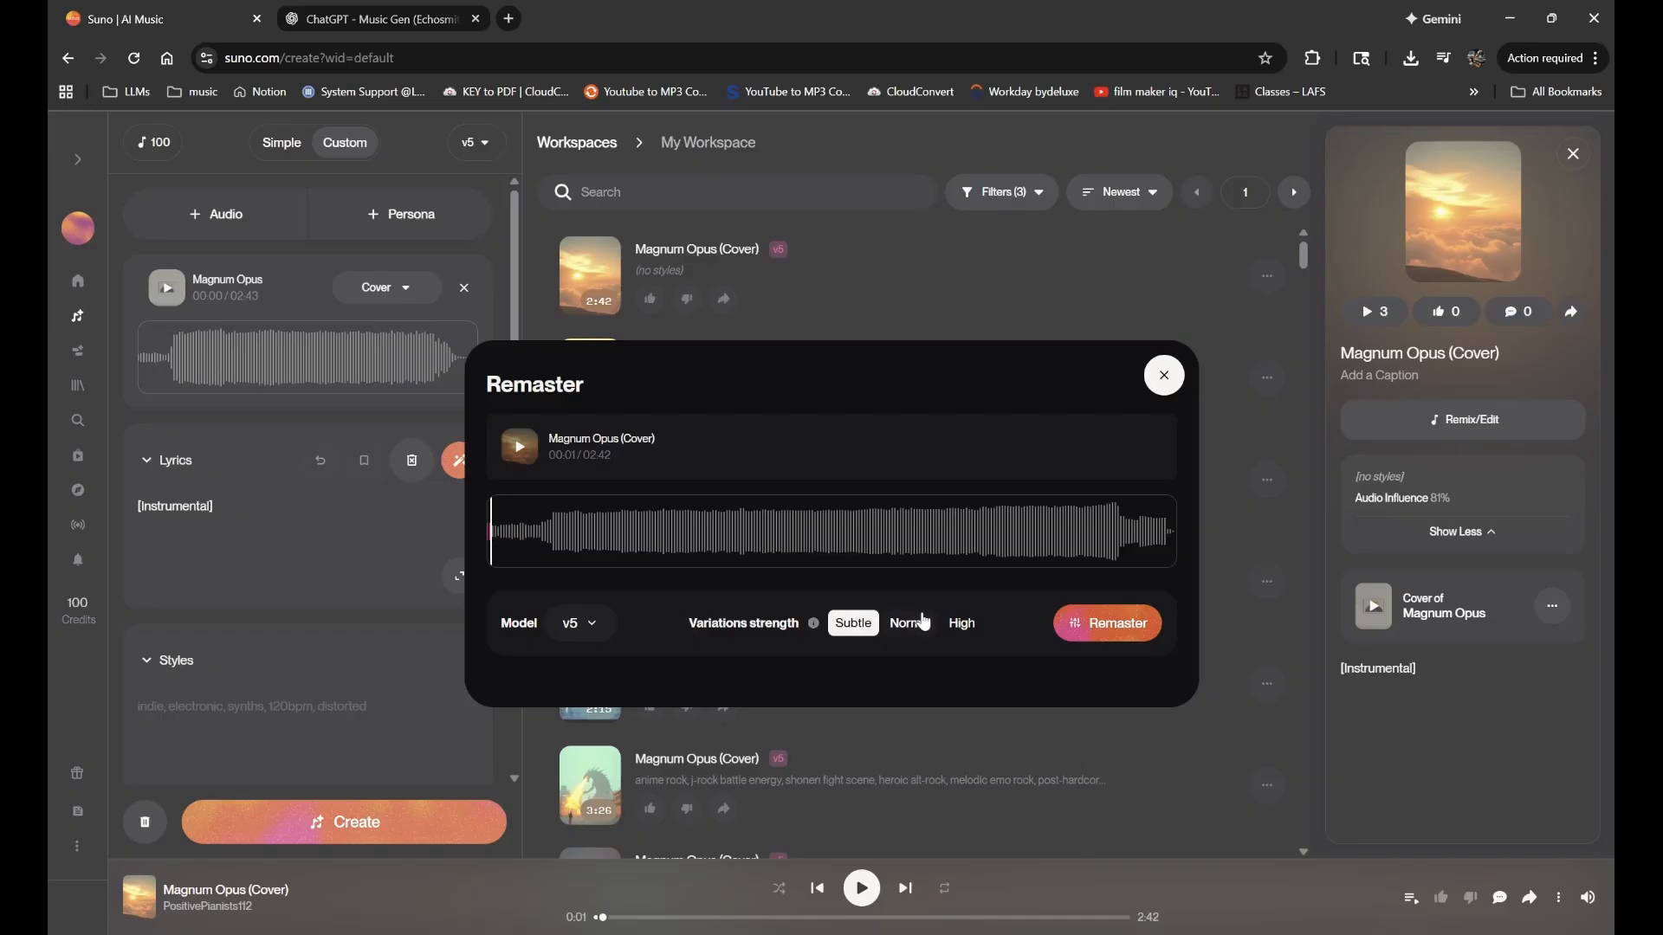
- Close the Remaster settings without generating a remaster and glance at the newest cover's available actions
click(1150, 380)
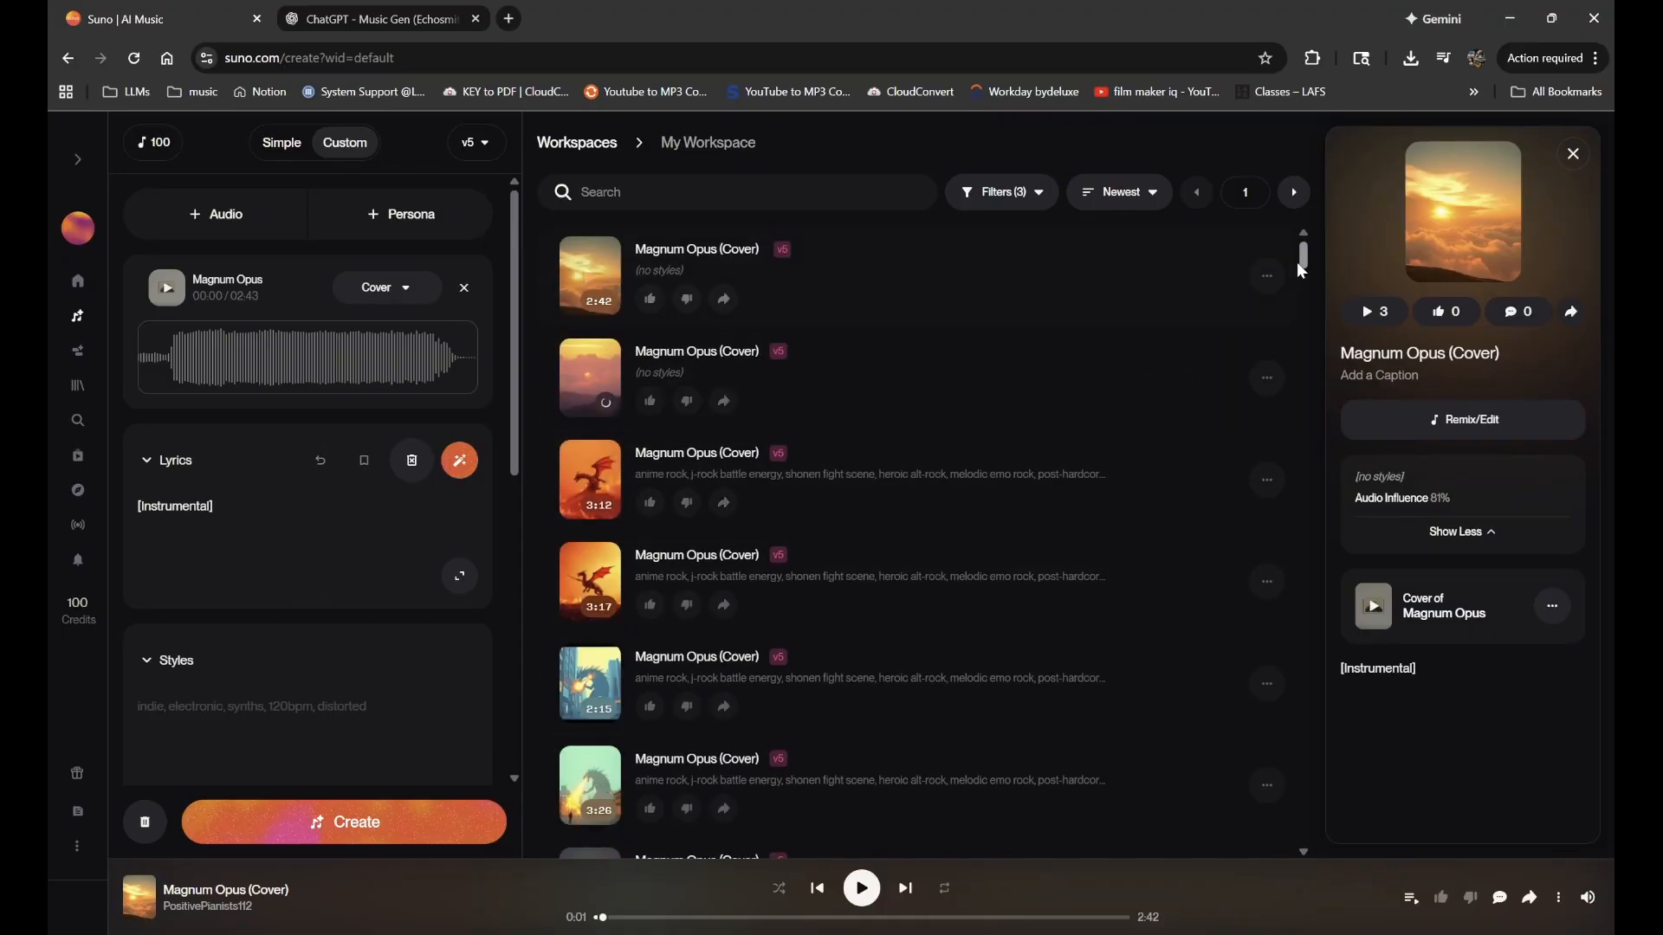
click(1264, 277)
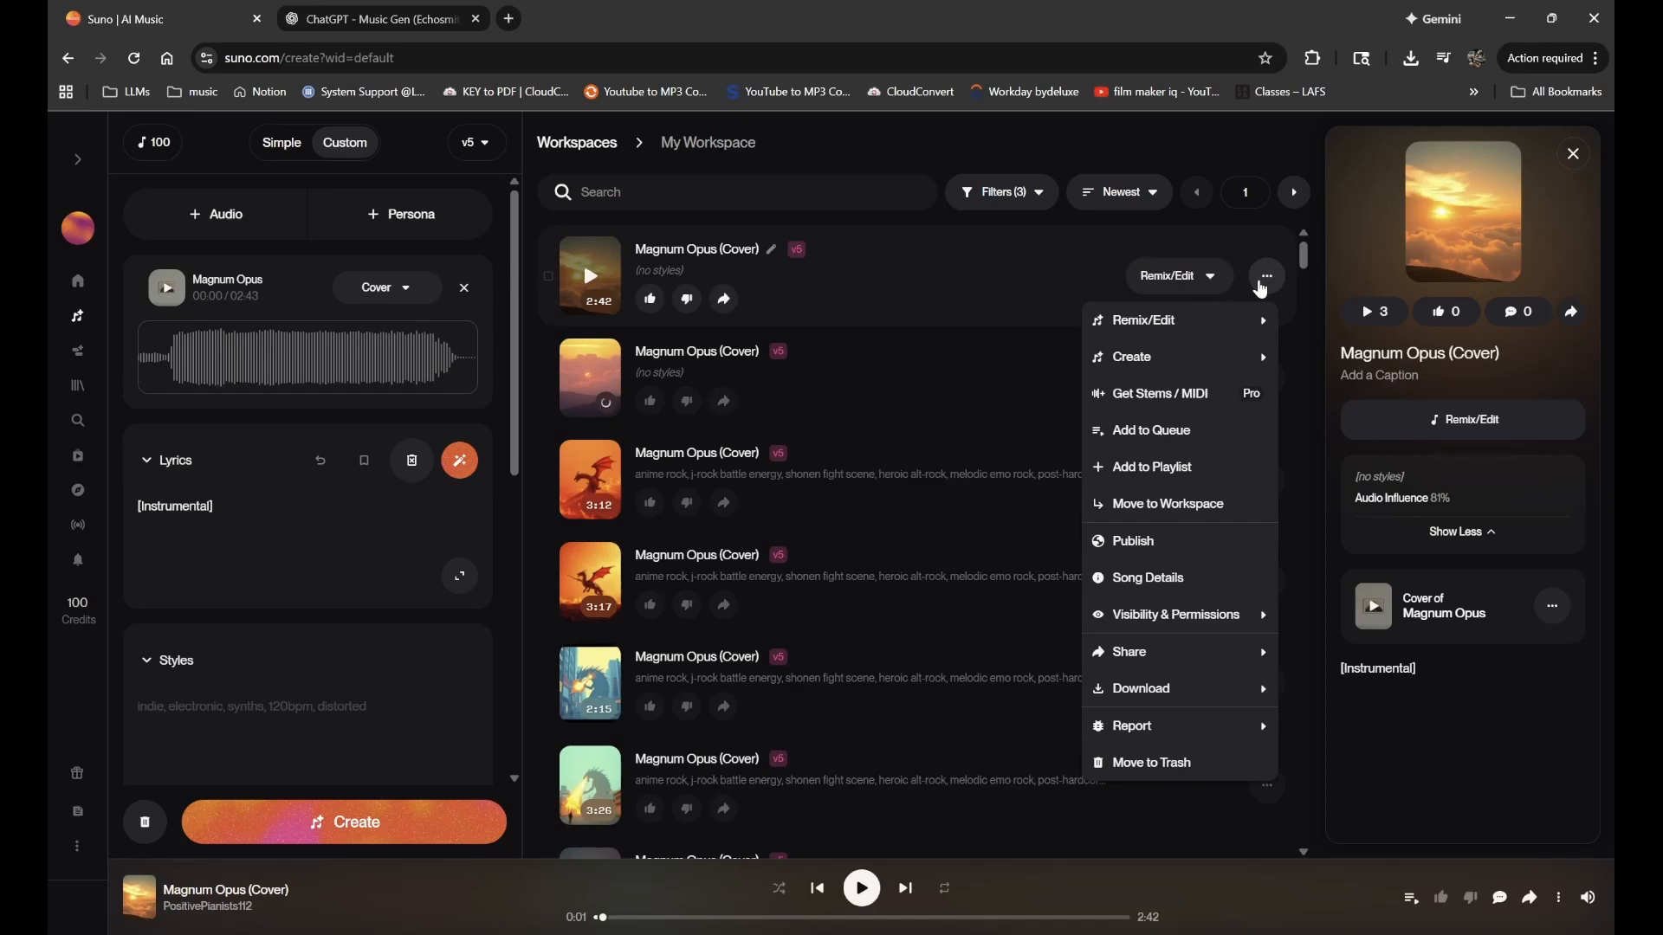
click(868, 294)
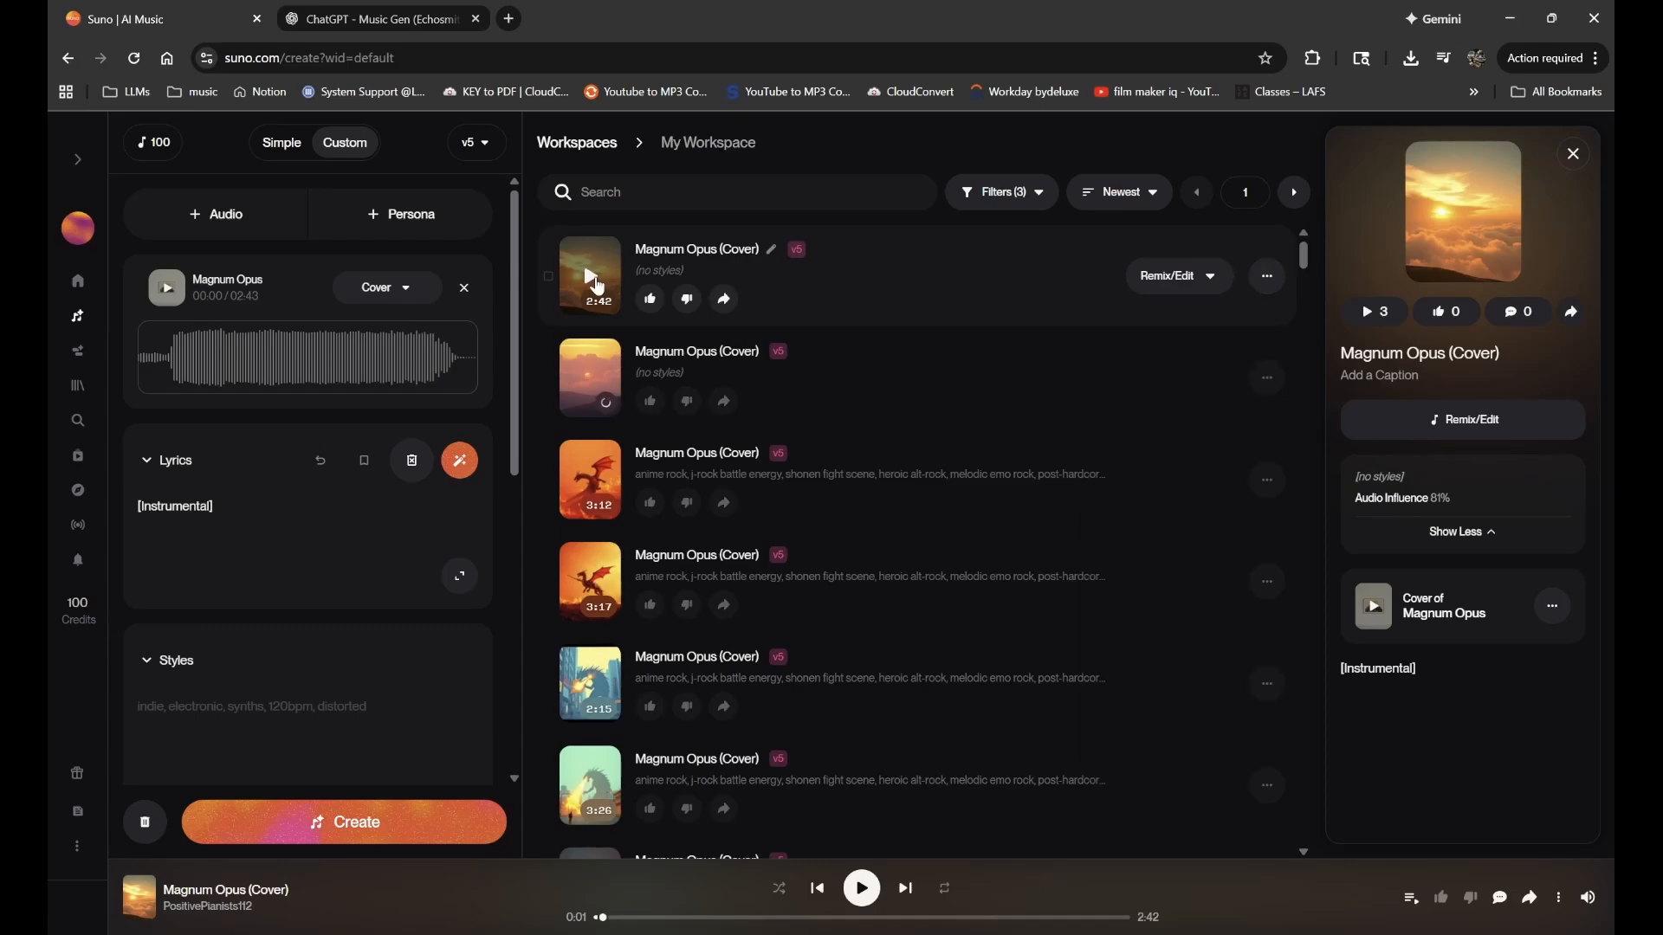
- Play the first seconds of the newest Magnum Opus cover without styles, pausing and resuming it
click(597, 285)
click(861, 892)
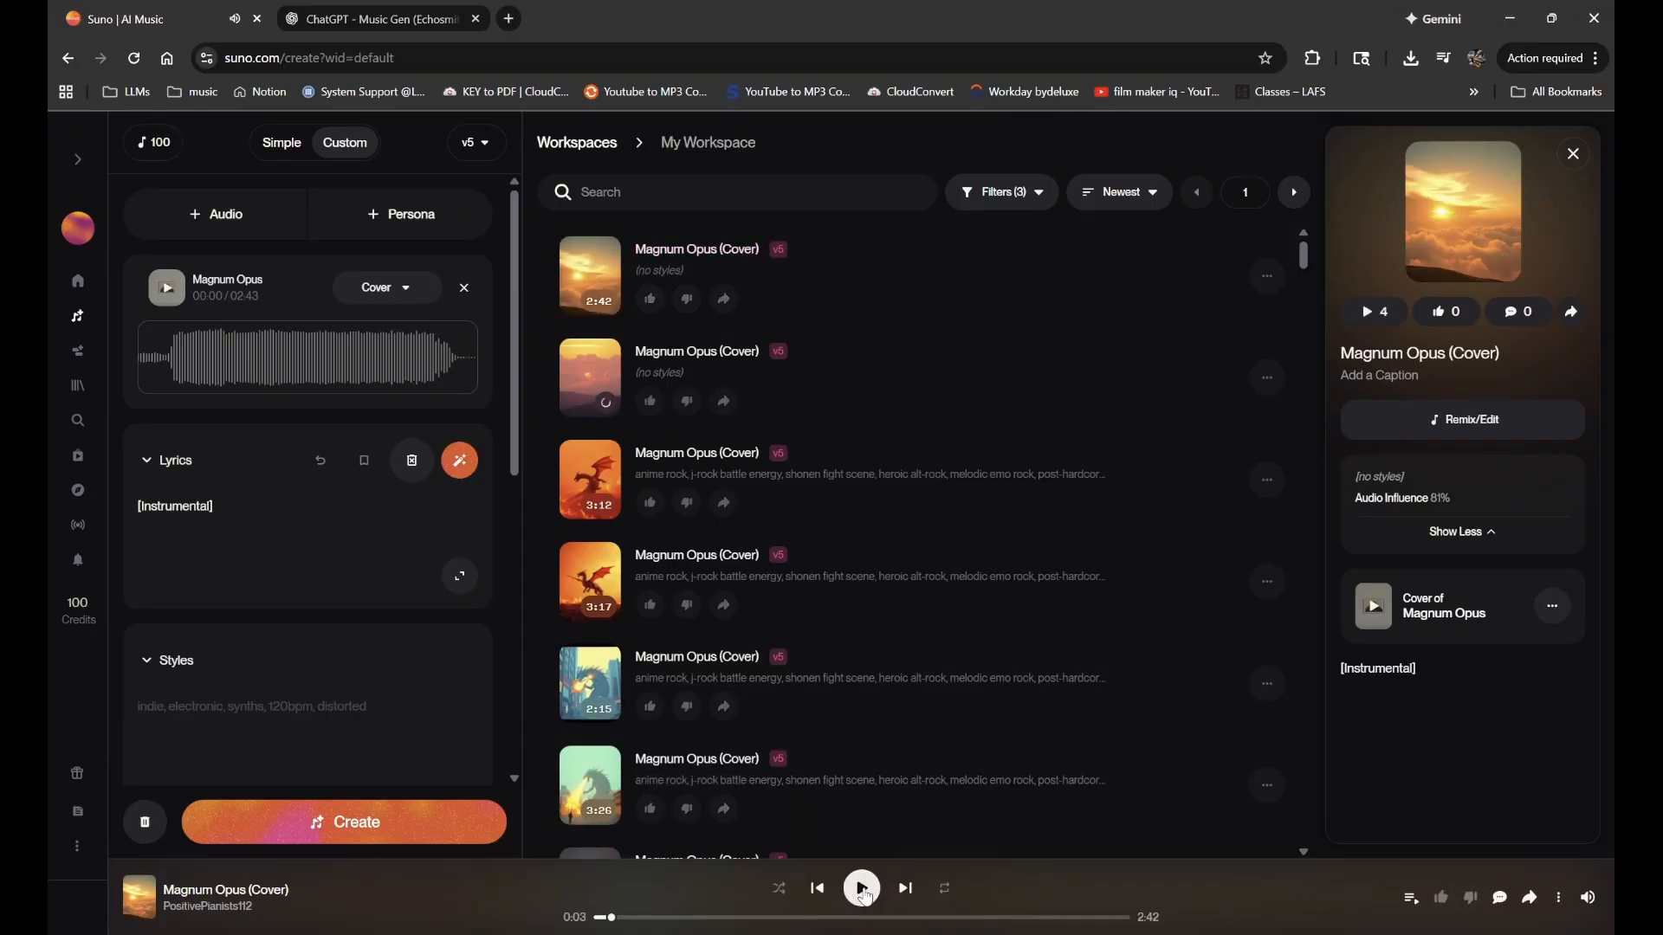
click(861, 889)
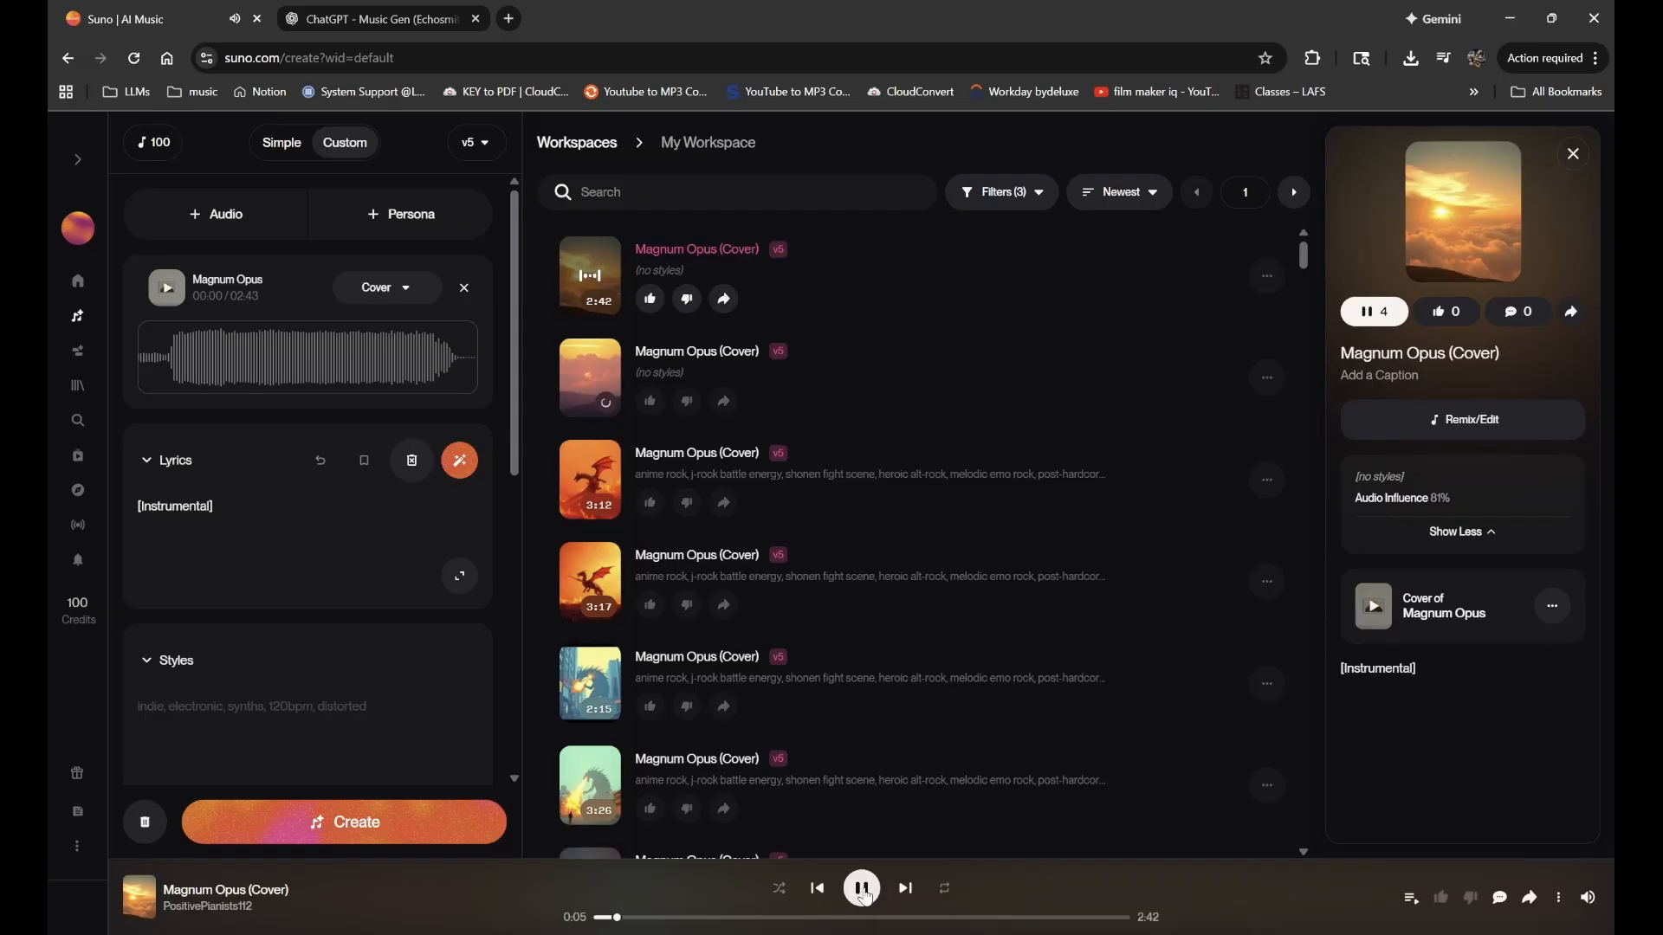
click(863, 892)
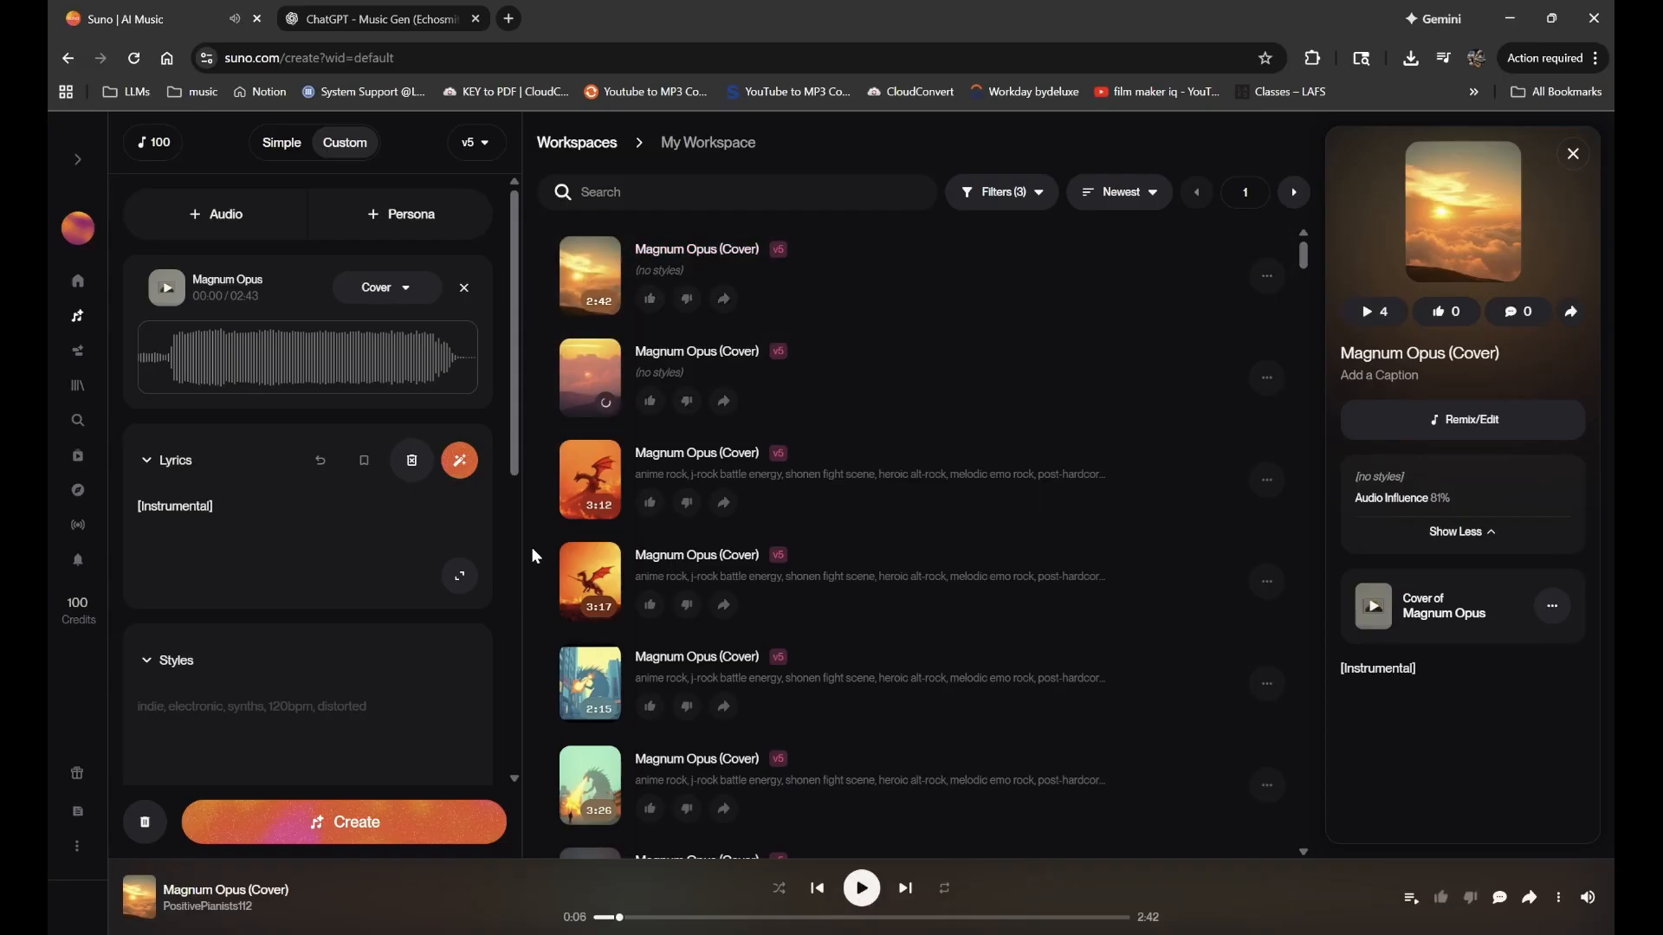
scroll(345, 656, down, 5)
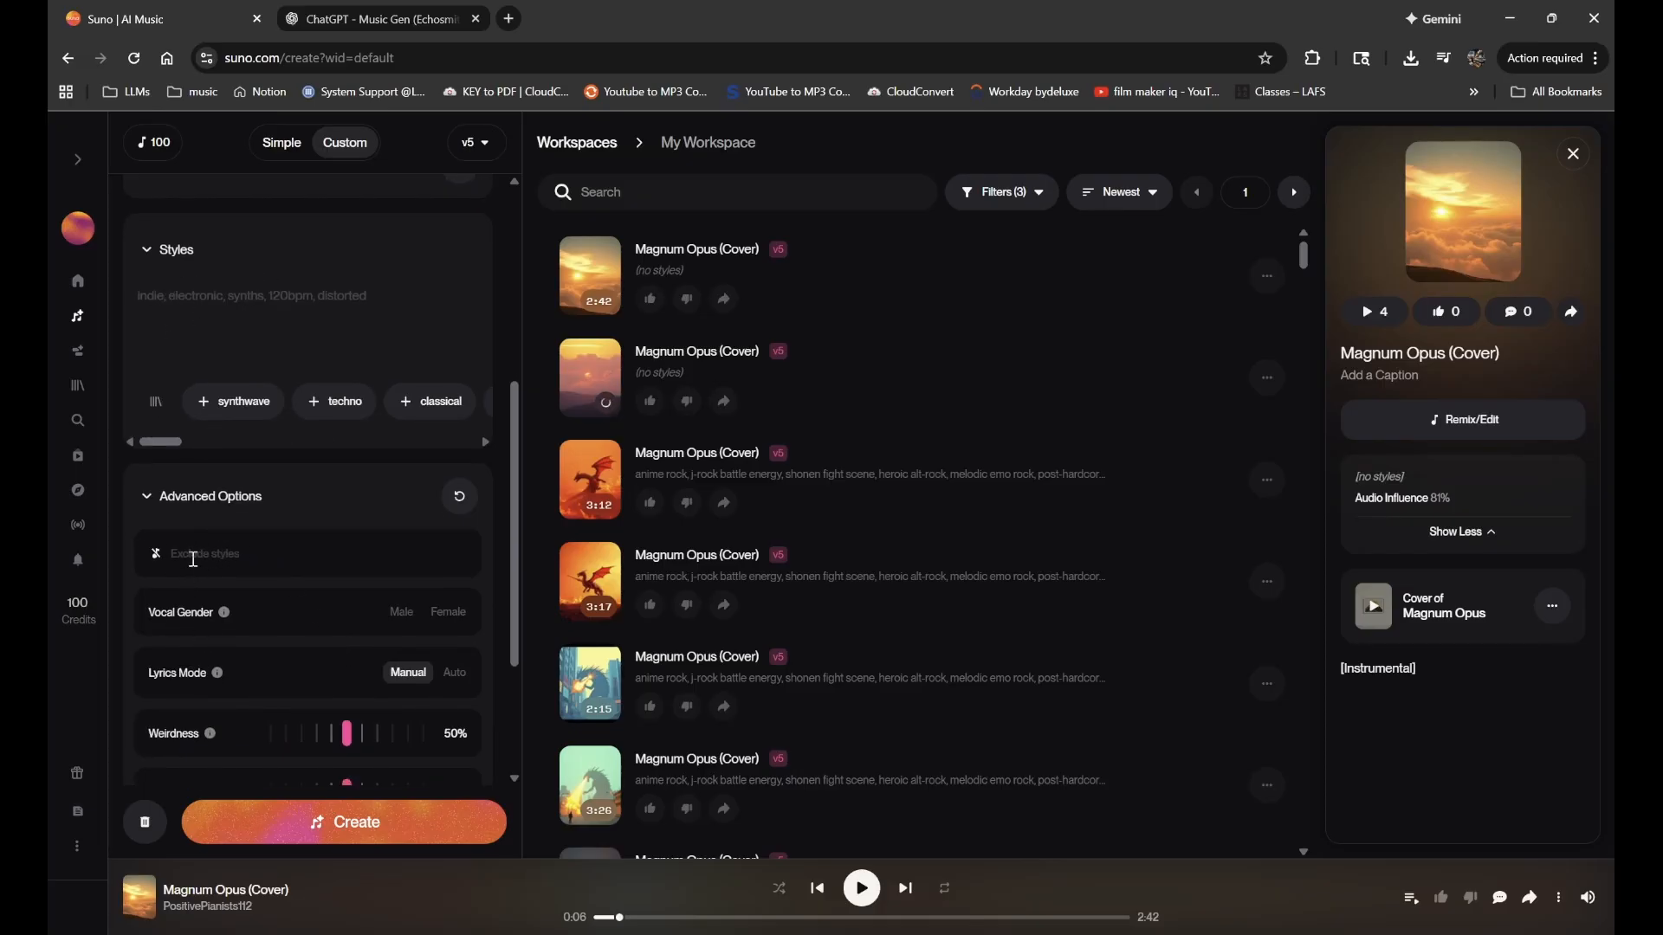
scroll(196, 564, down, 3)
scroll(197, 568, up, 6)
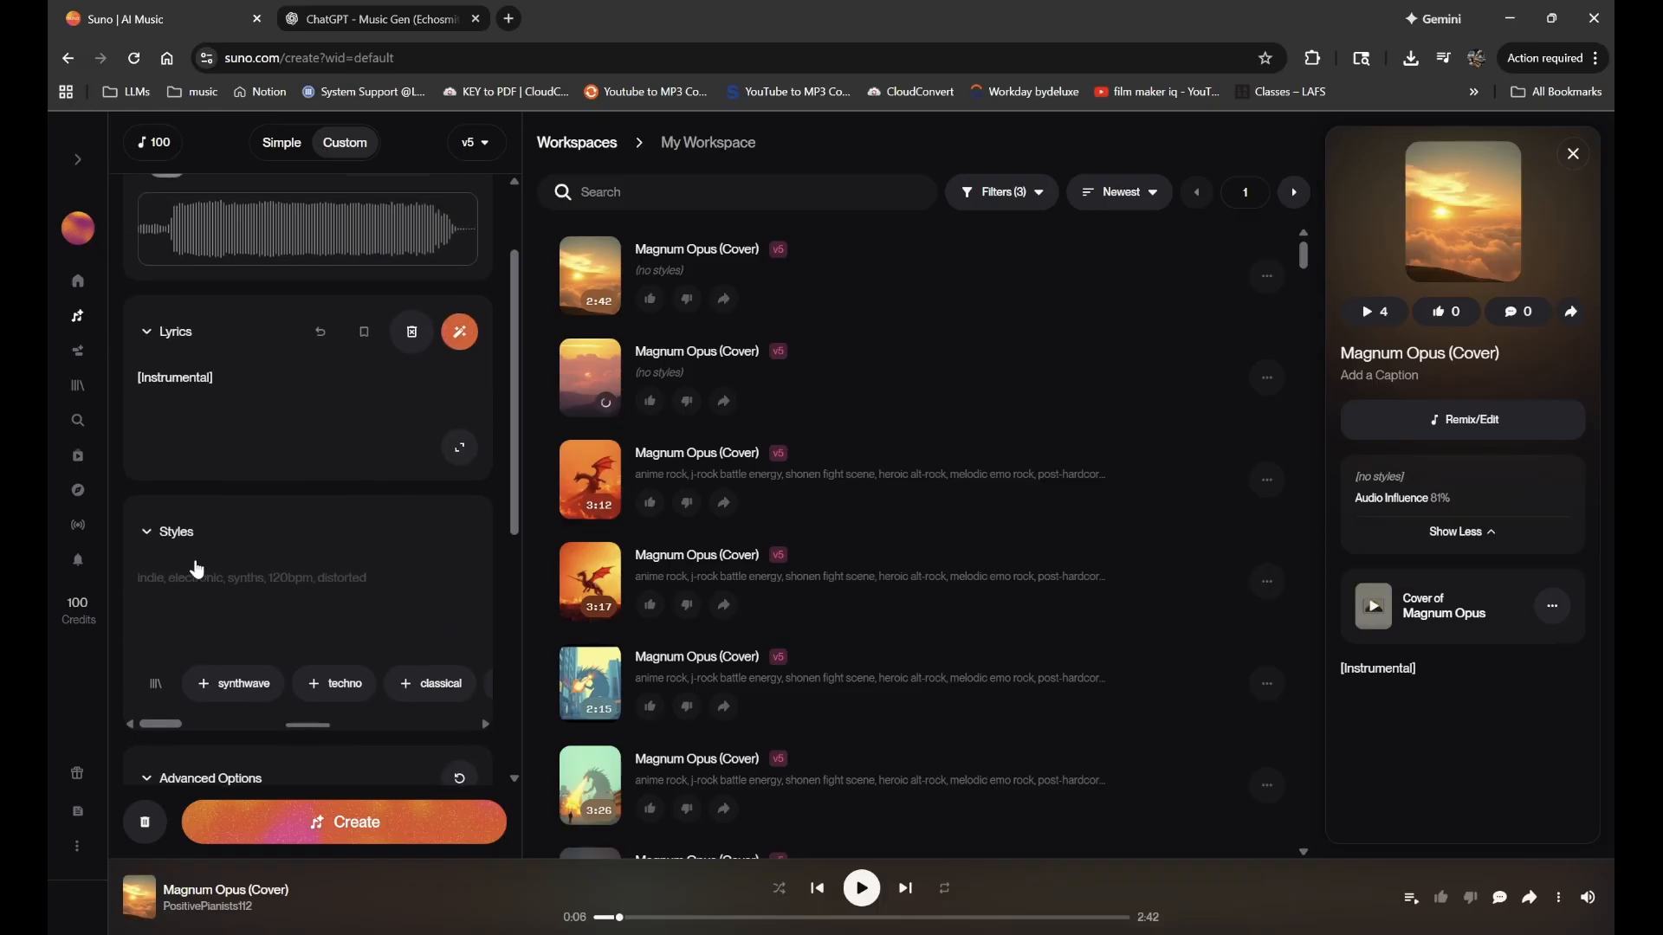
scroll(197, 569, up, 2)
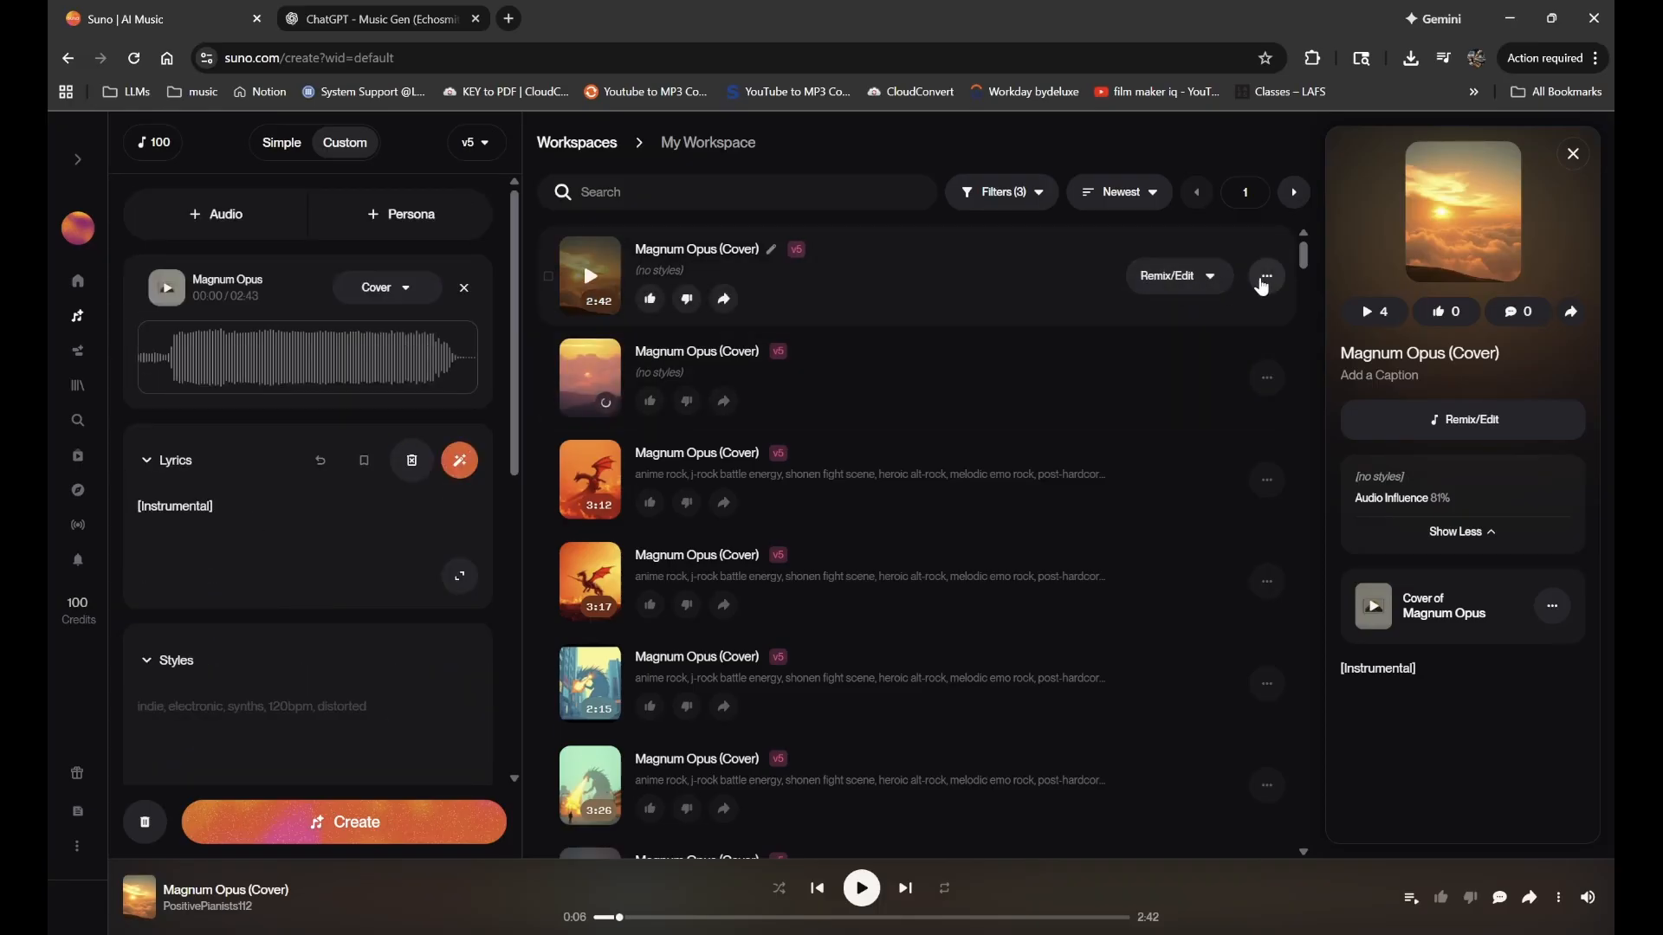
- Open the newest Magnum Opus cover without styles in Studio
click(1267, 275)
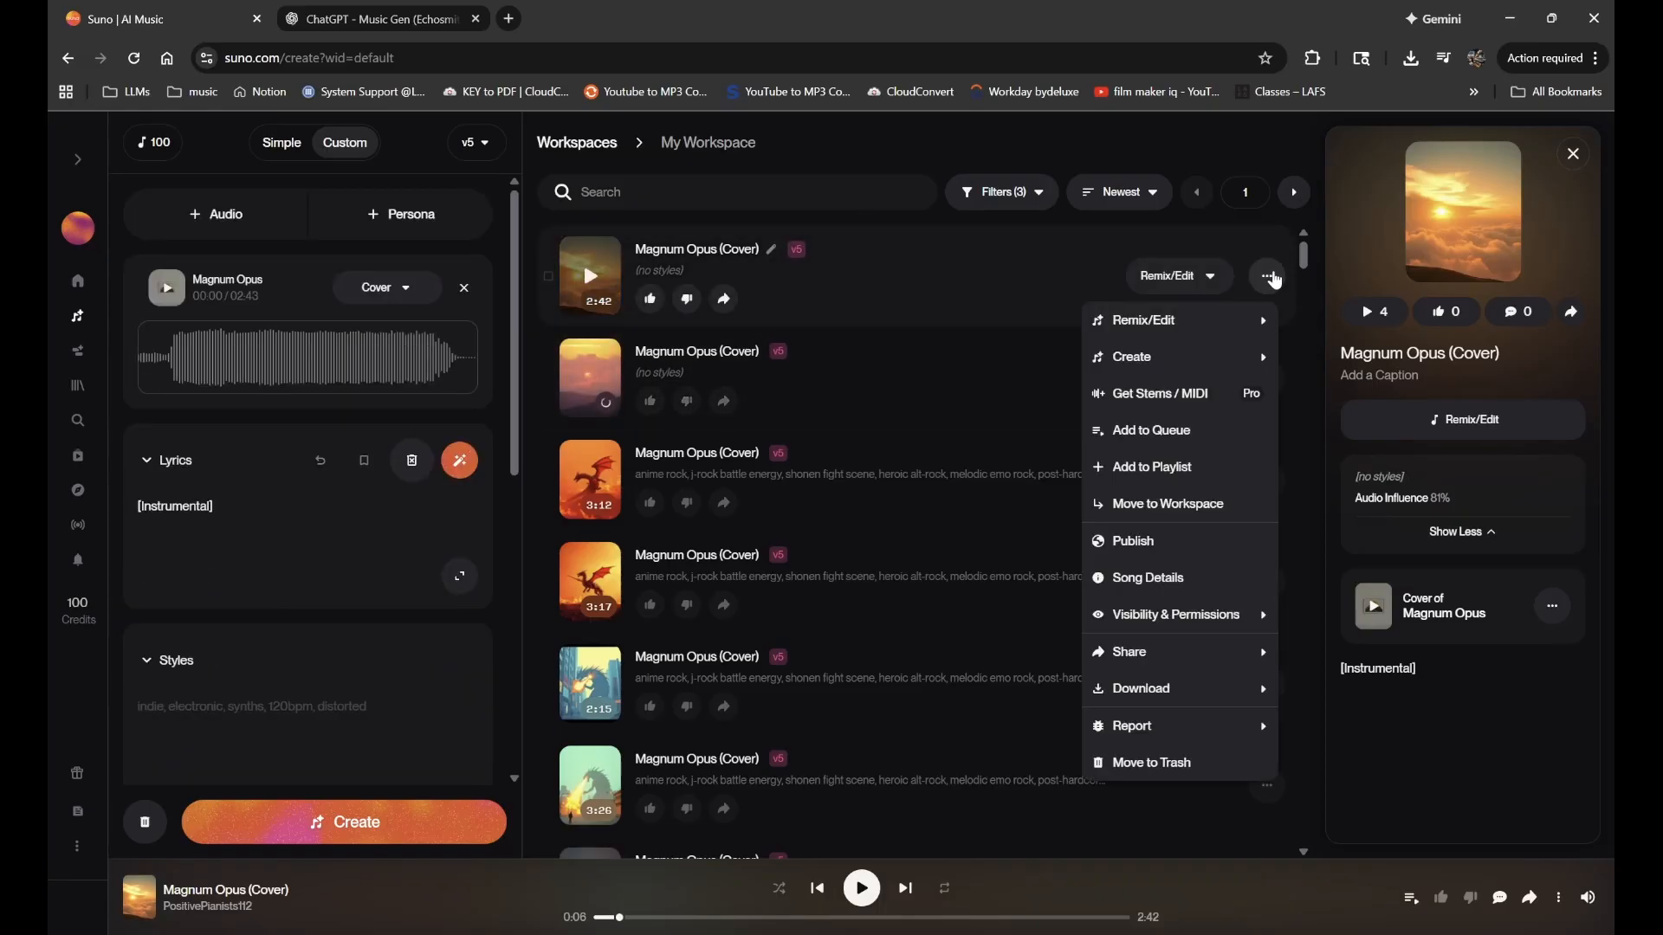
mouse_move(1213, 352)
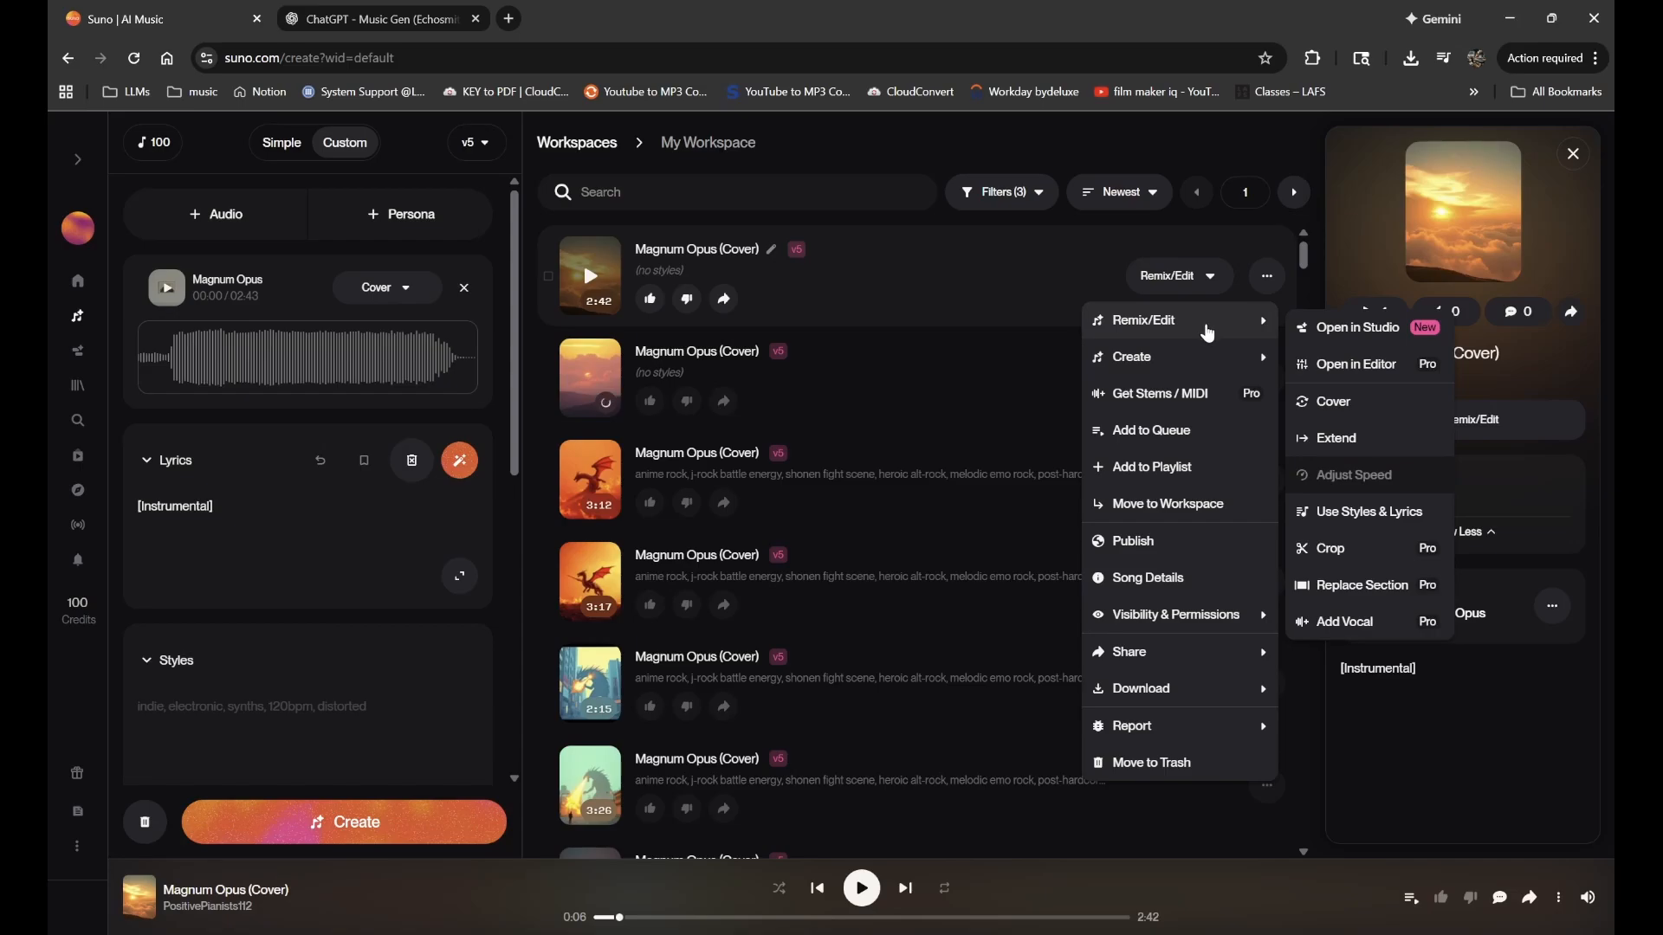
click(1039, 259)
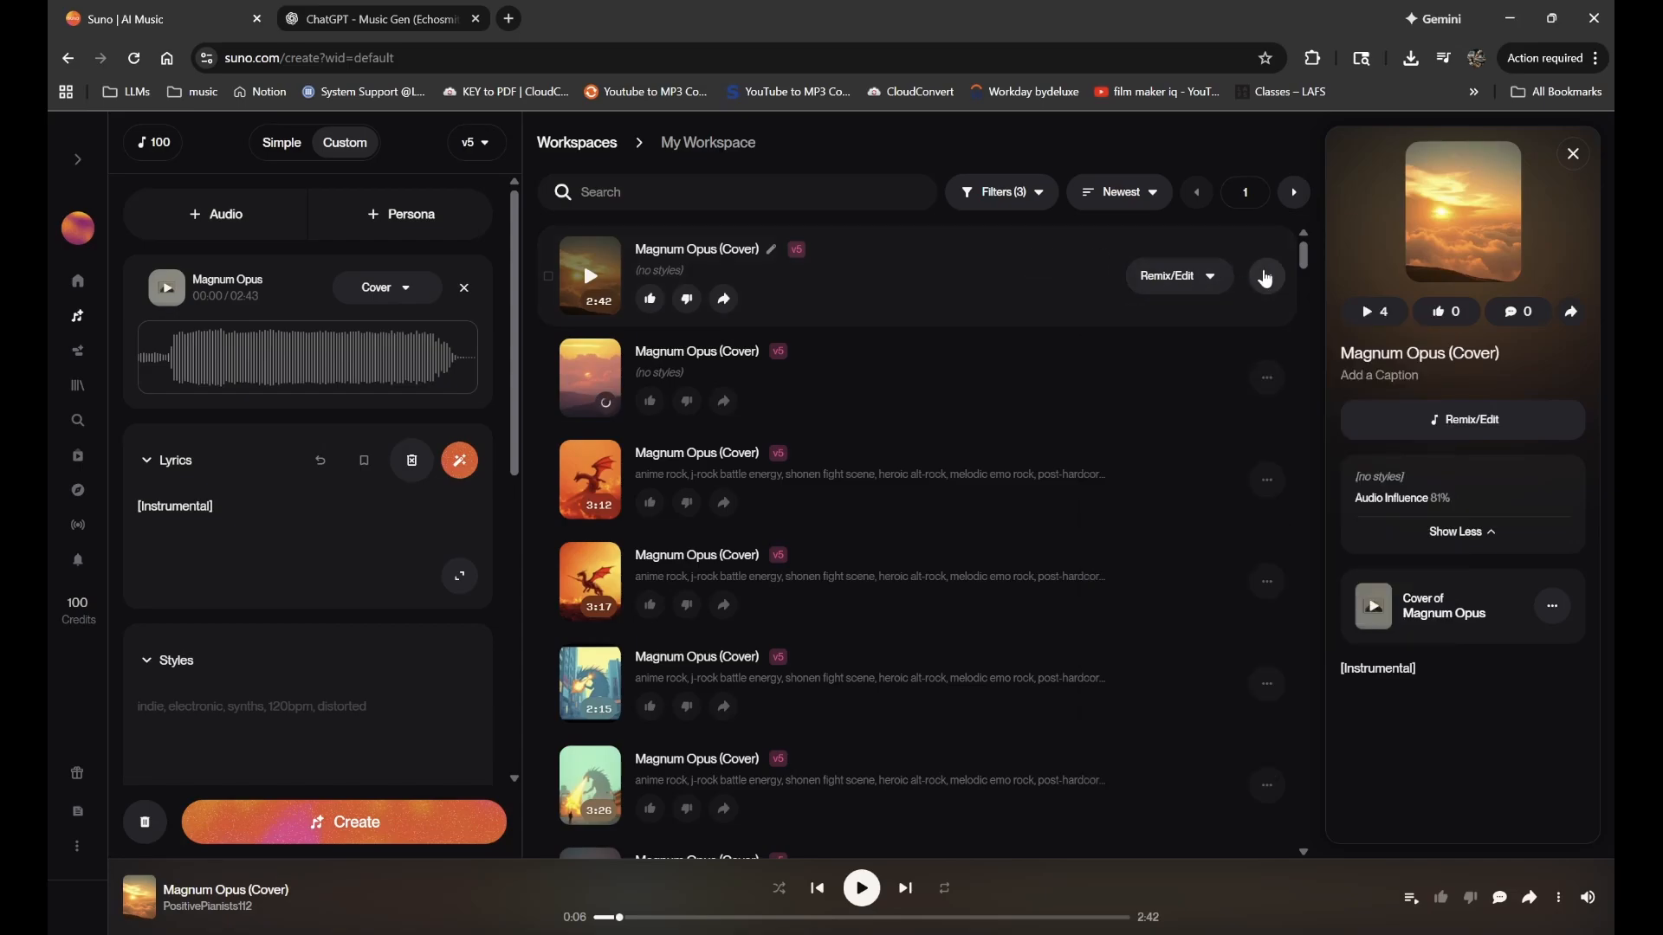
click(1266, 277)
mouse_move(1256, 322)
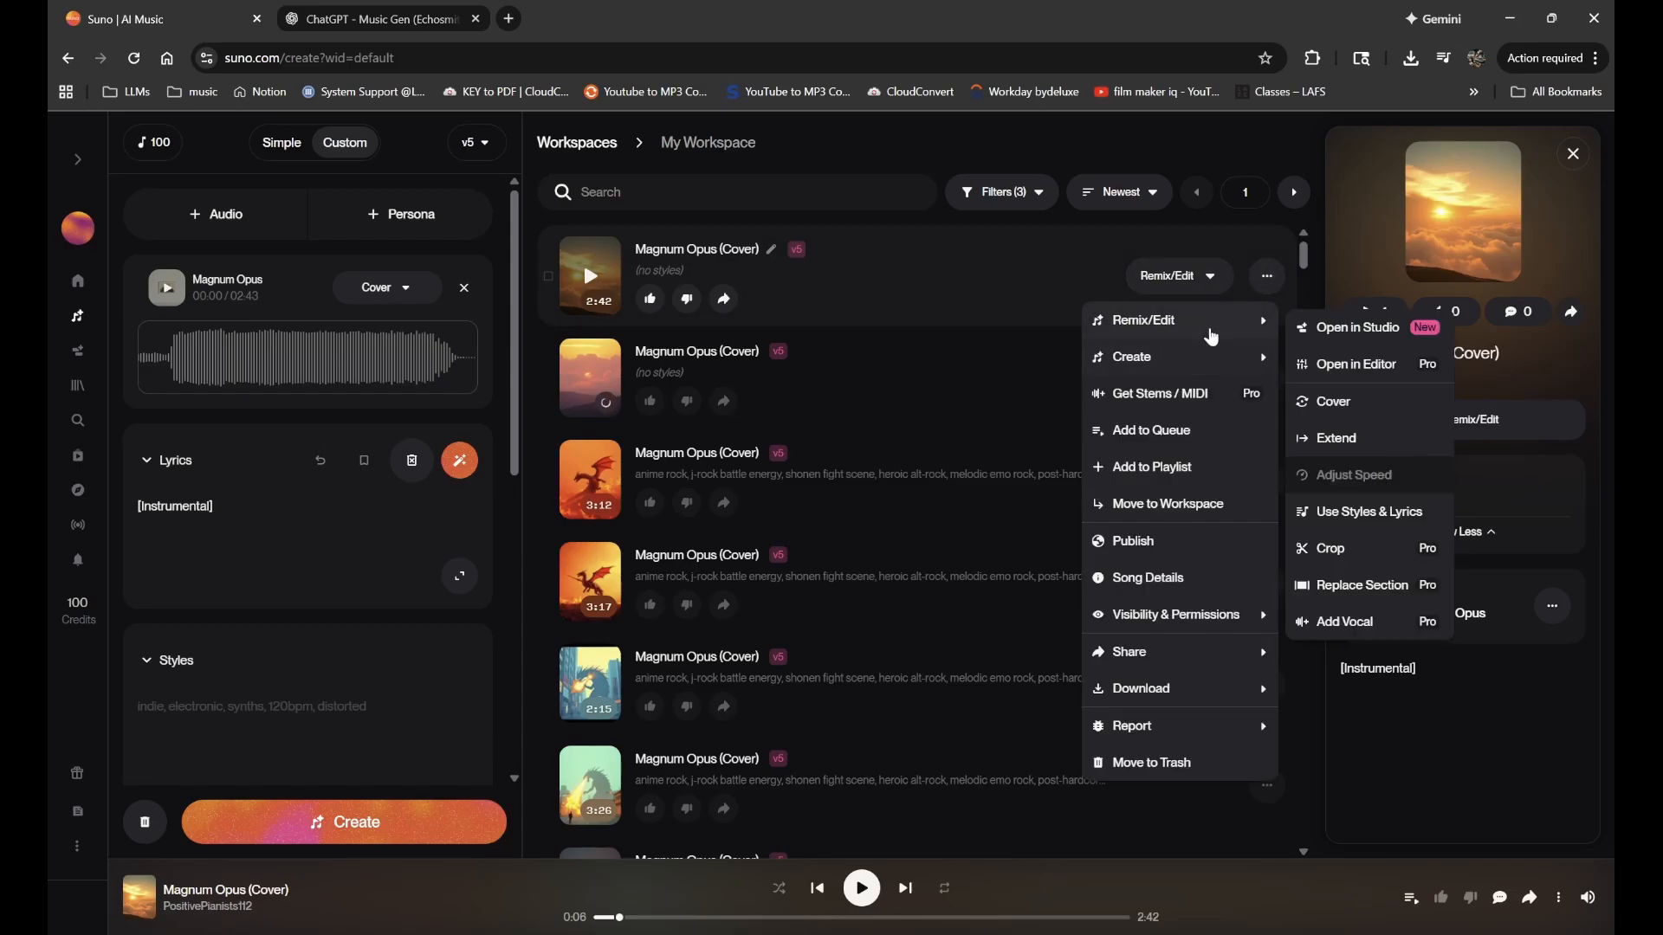
click(1332, 337)
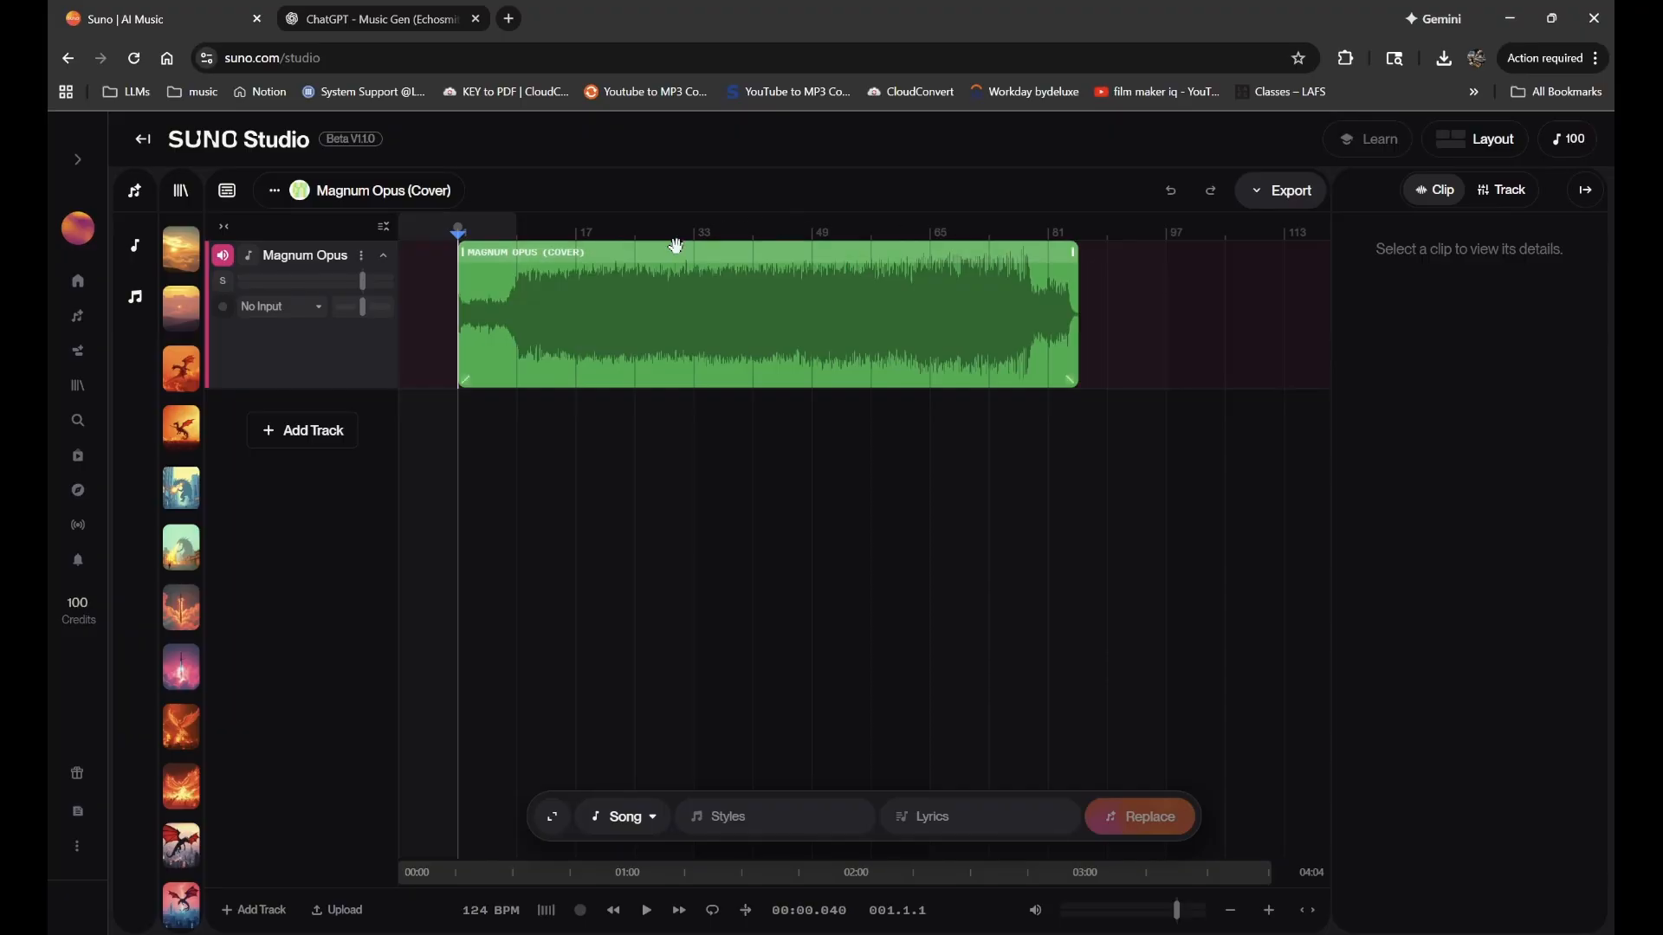
- Select the Magnum Opus cover clip on the Studio timeline and collapse its Clip Settings
click(662, 270)
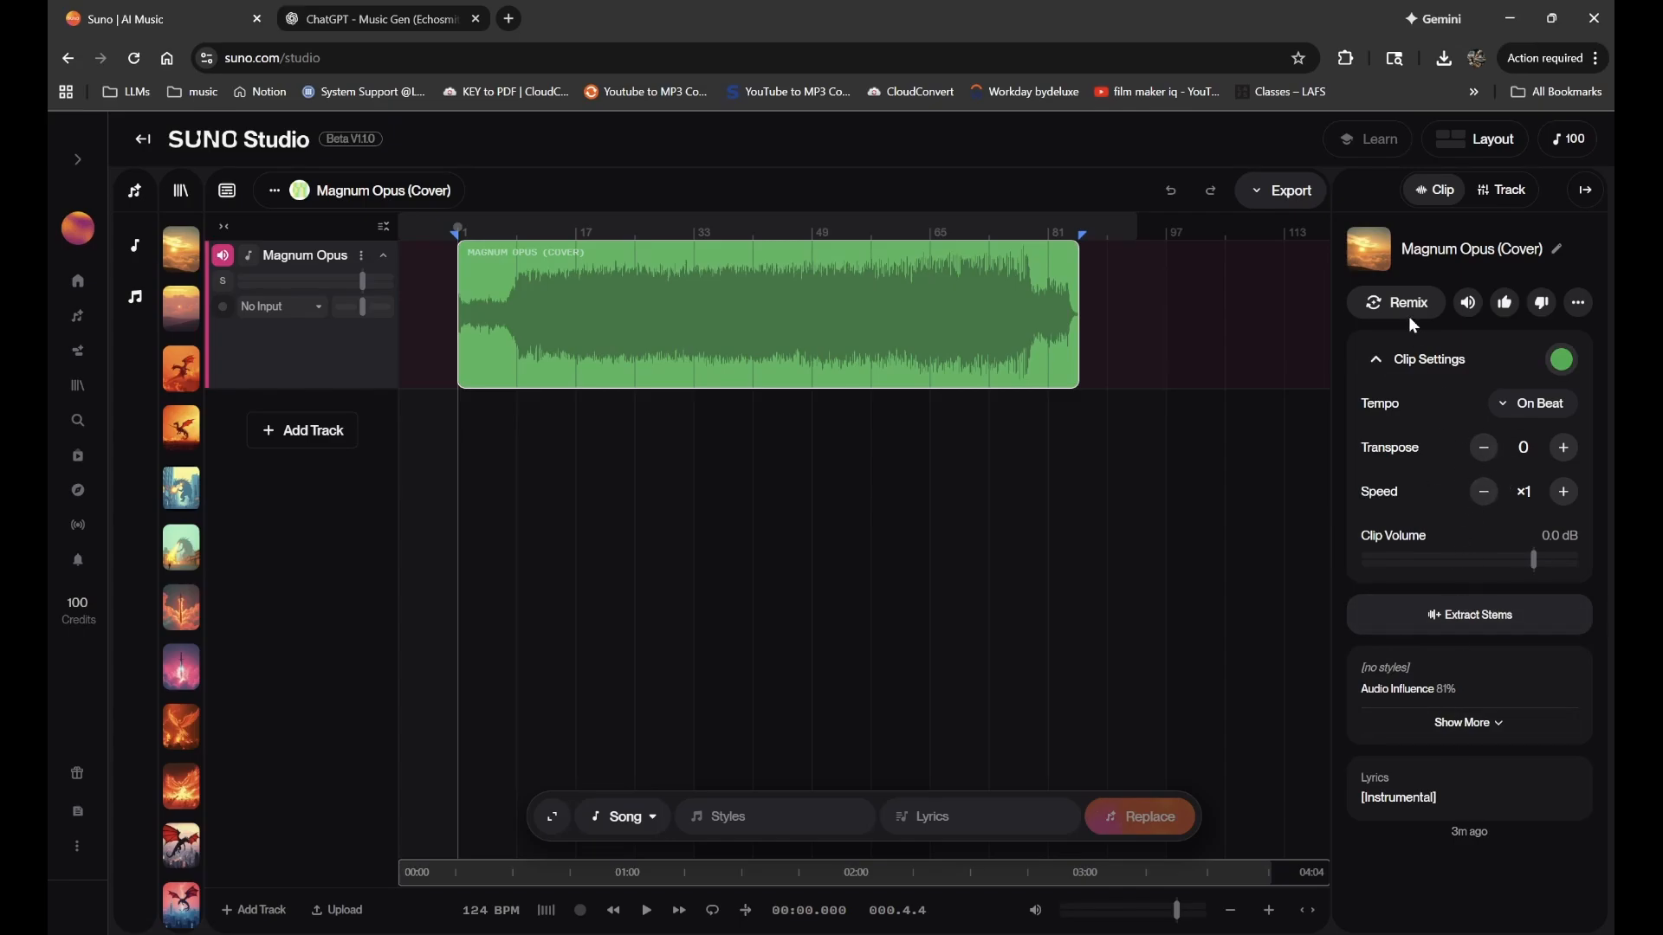
click(1396, 362)
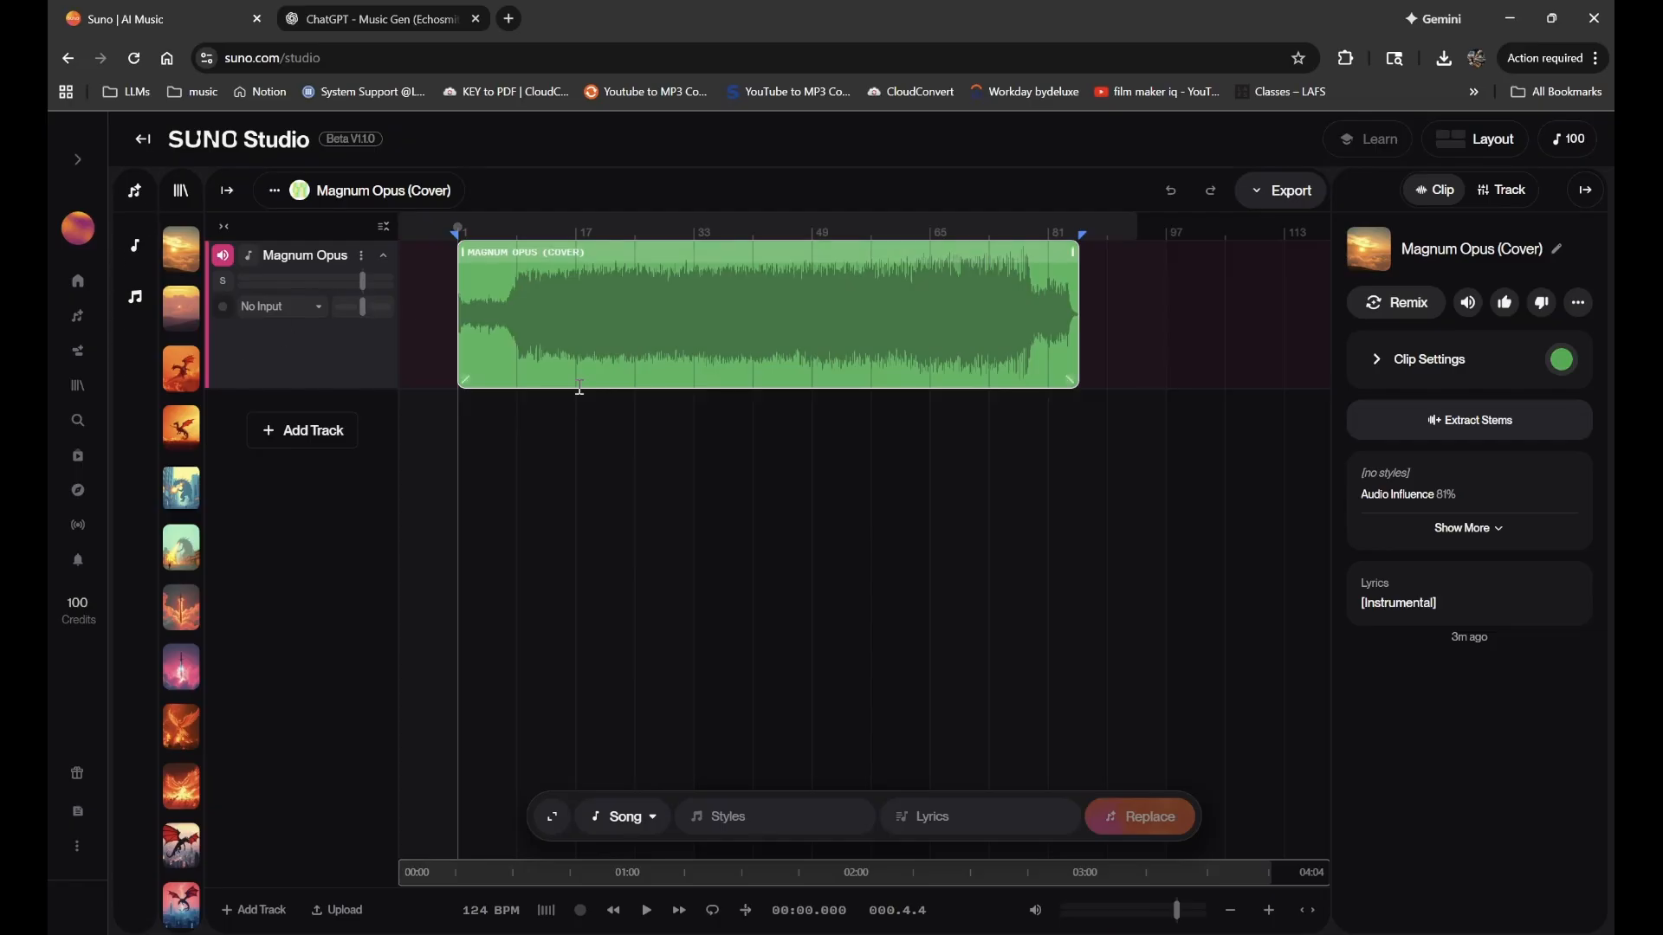
- Toggle Studio's creation, library, timeline and clip detail panels, leaving only the timeline expanded
key(1)
key(2)
key(3)
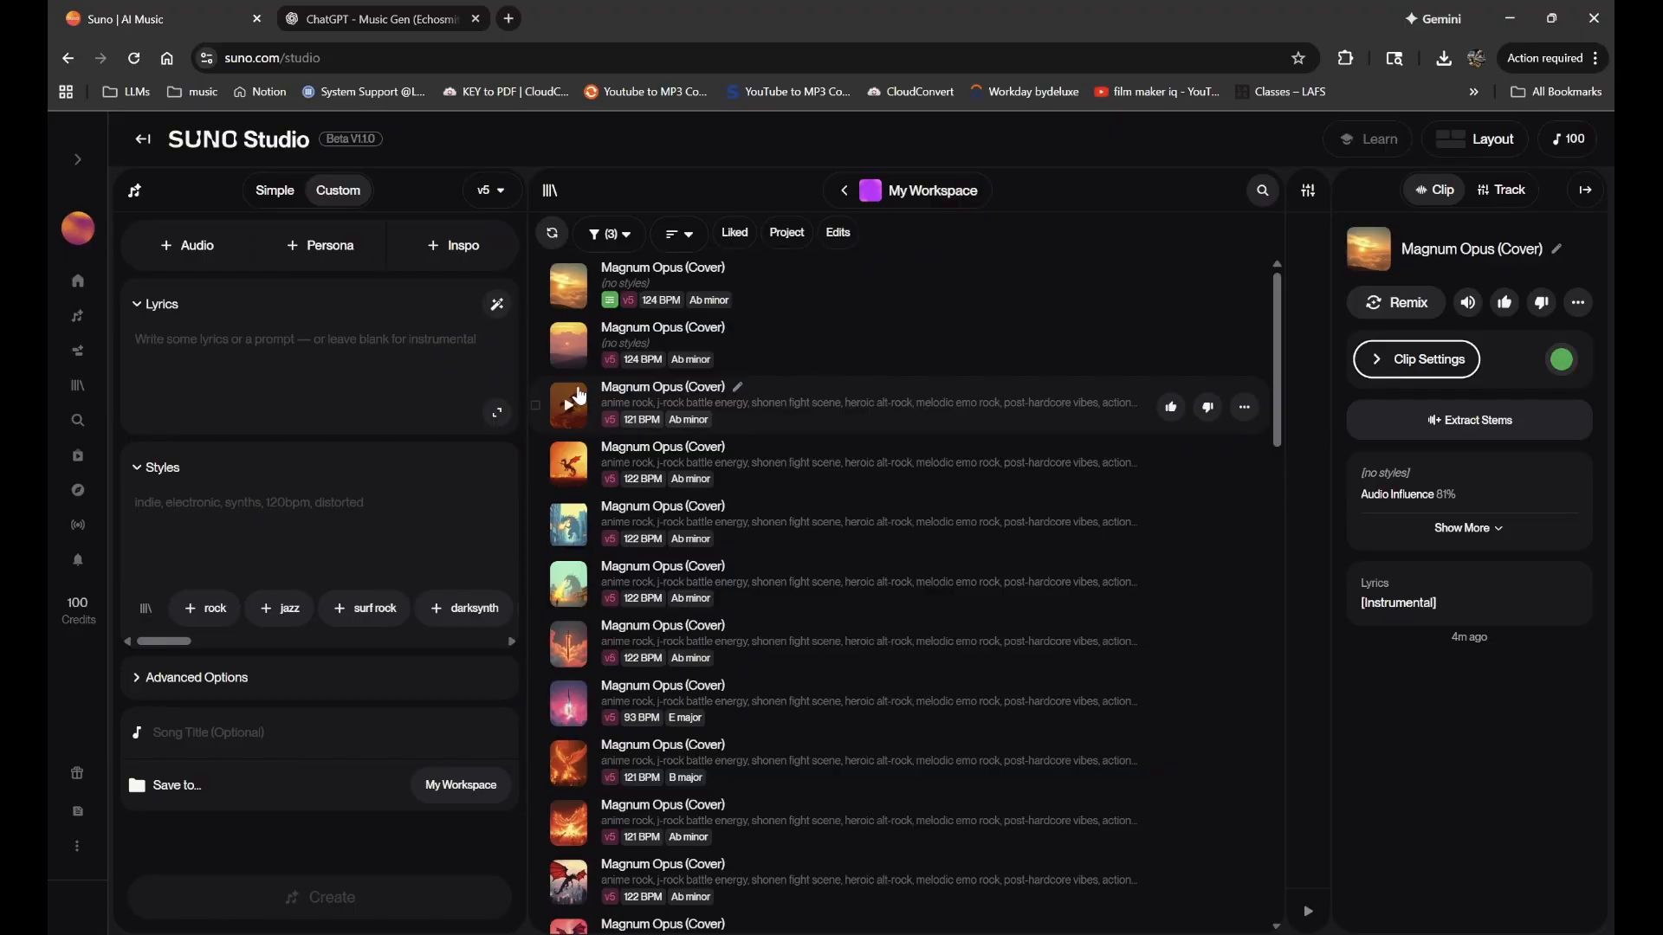
key(4)
key(2)
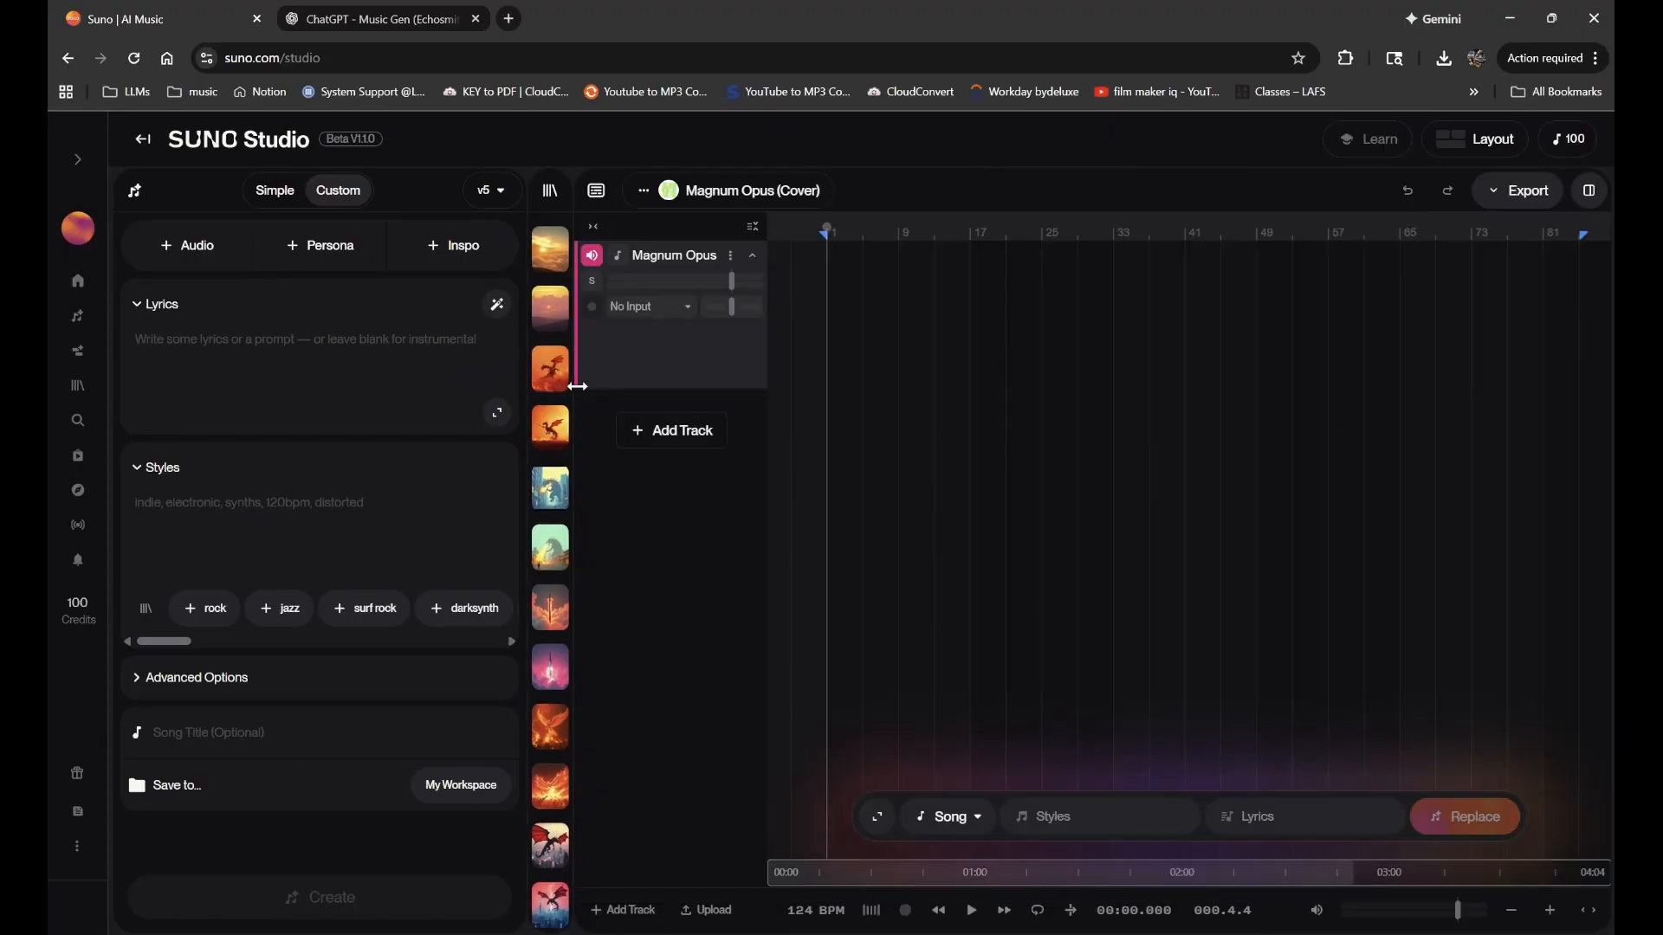
key(1)
key(2)
key(2)
key(2)
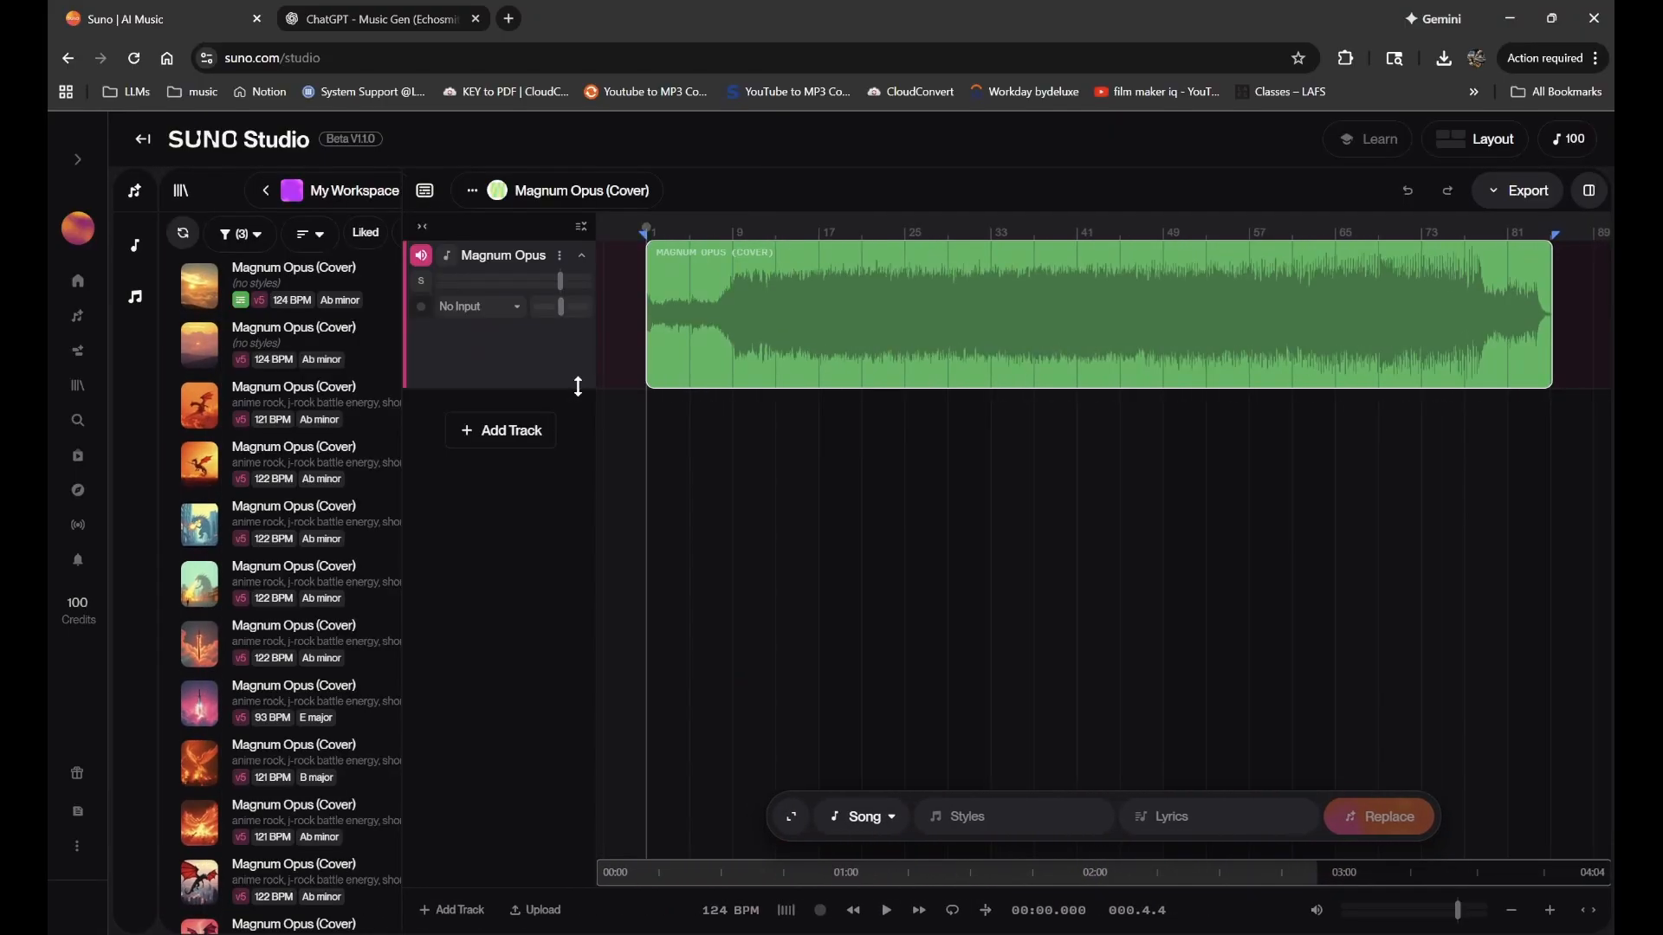
key(2)
key(3)
key(3)
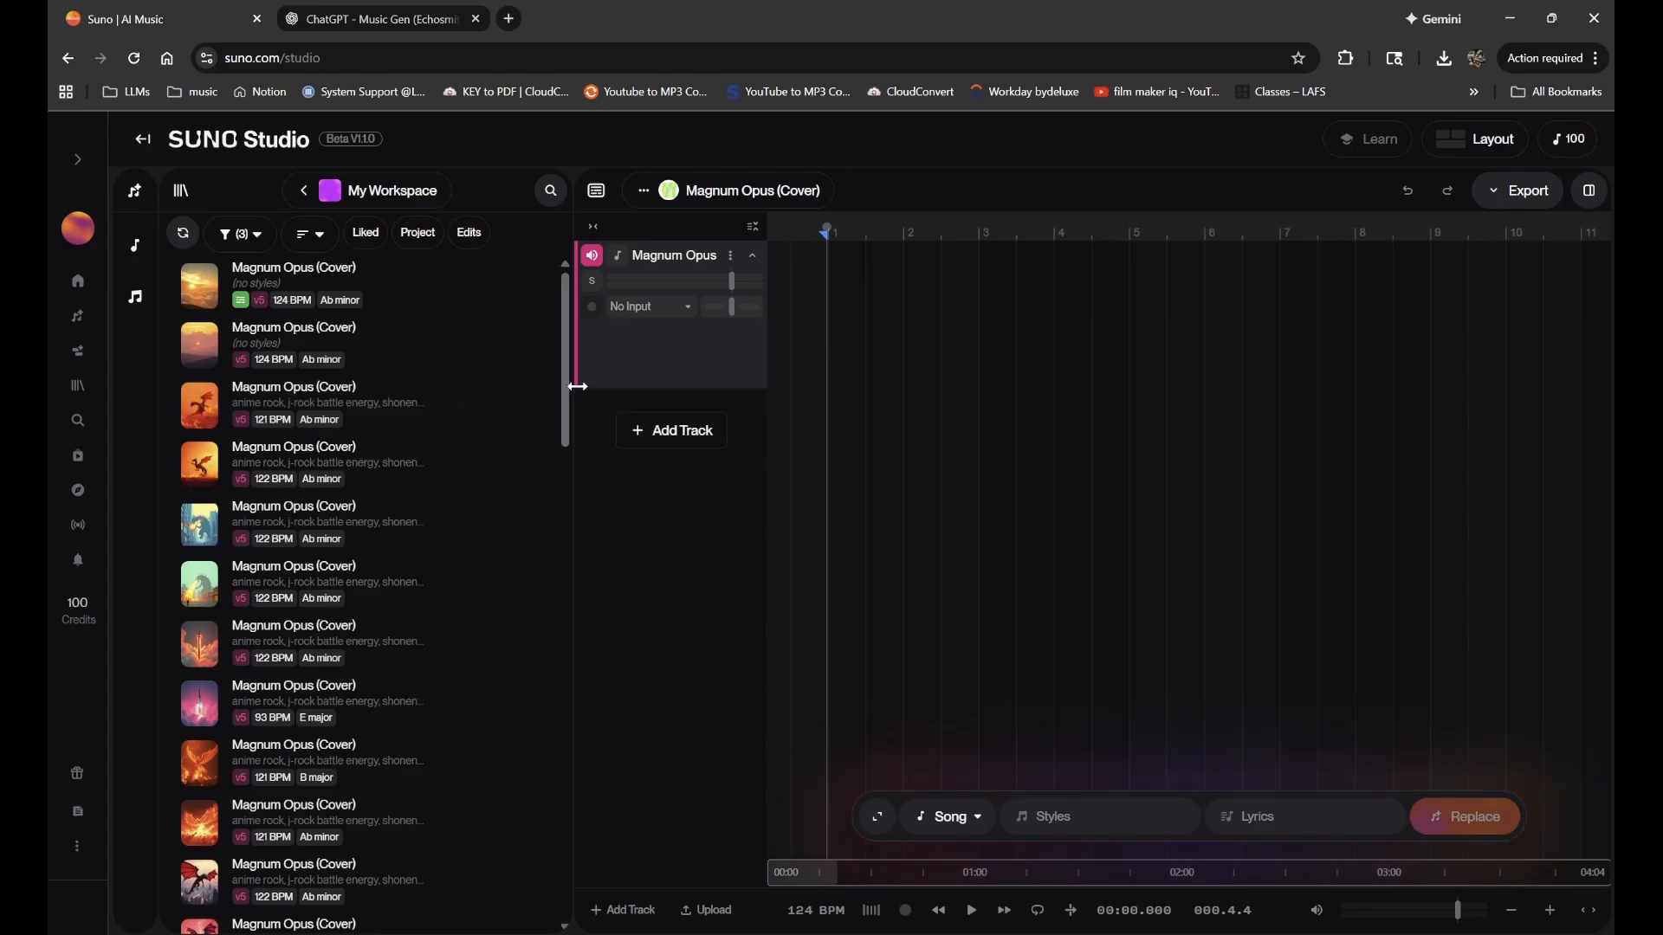
key(3)
key(3)
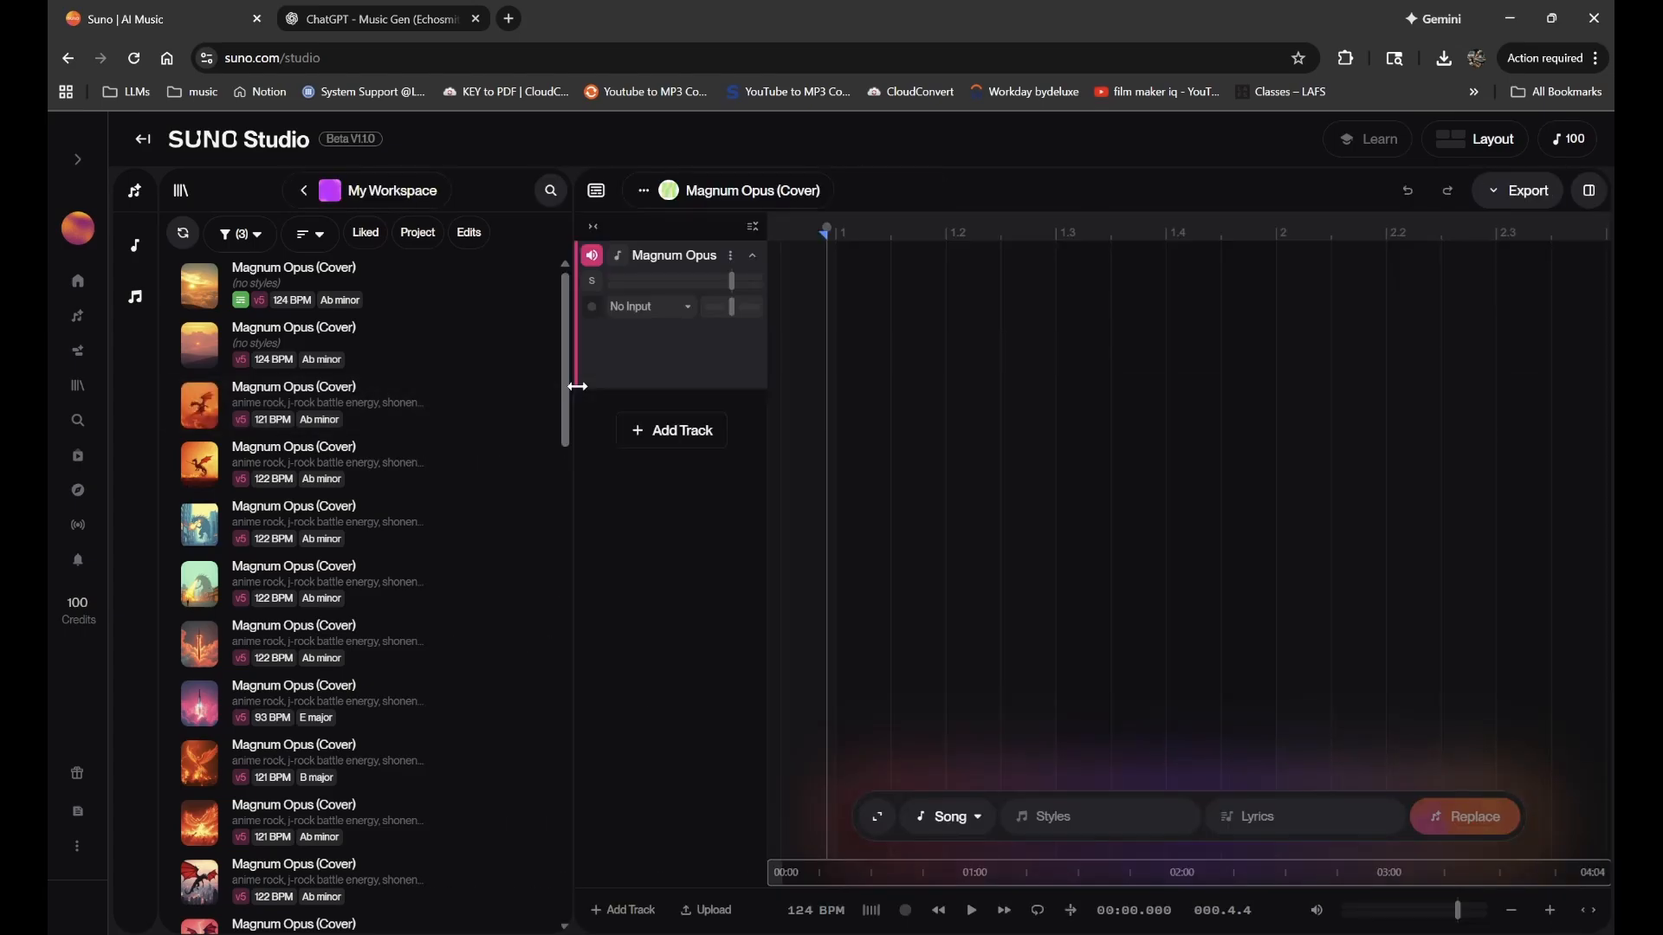
key(4)
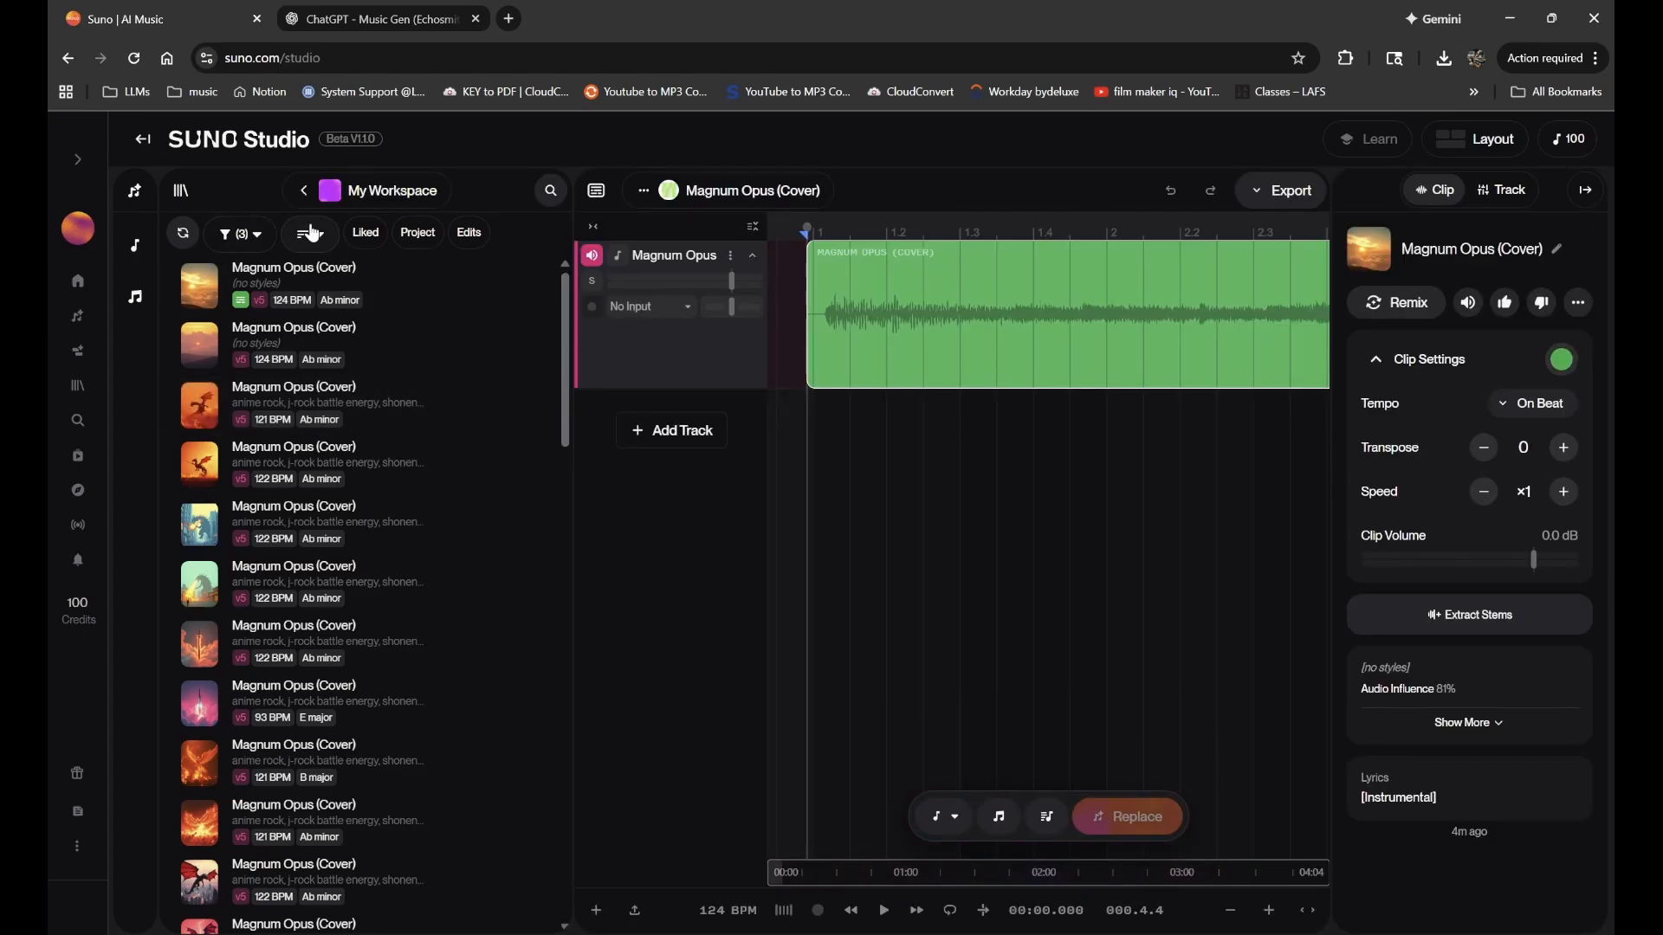
key(2)
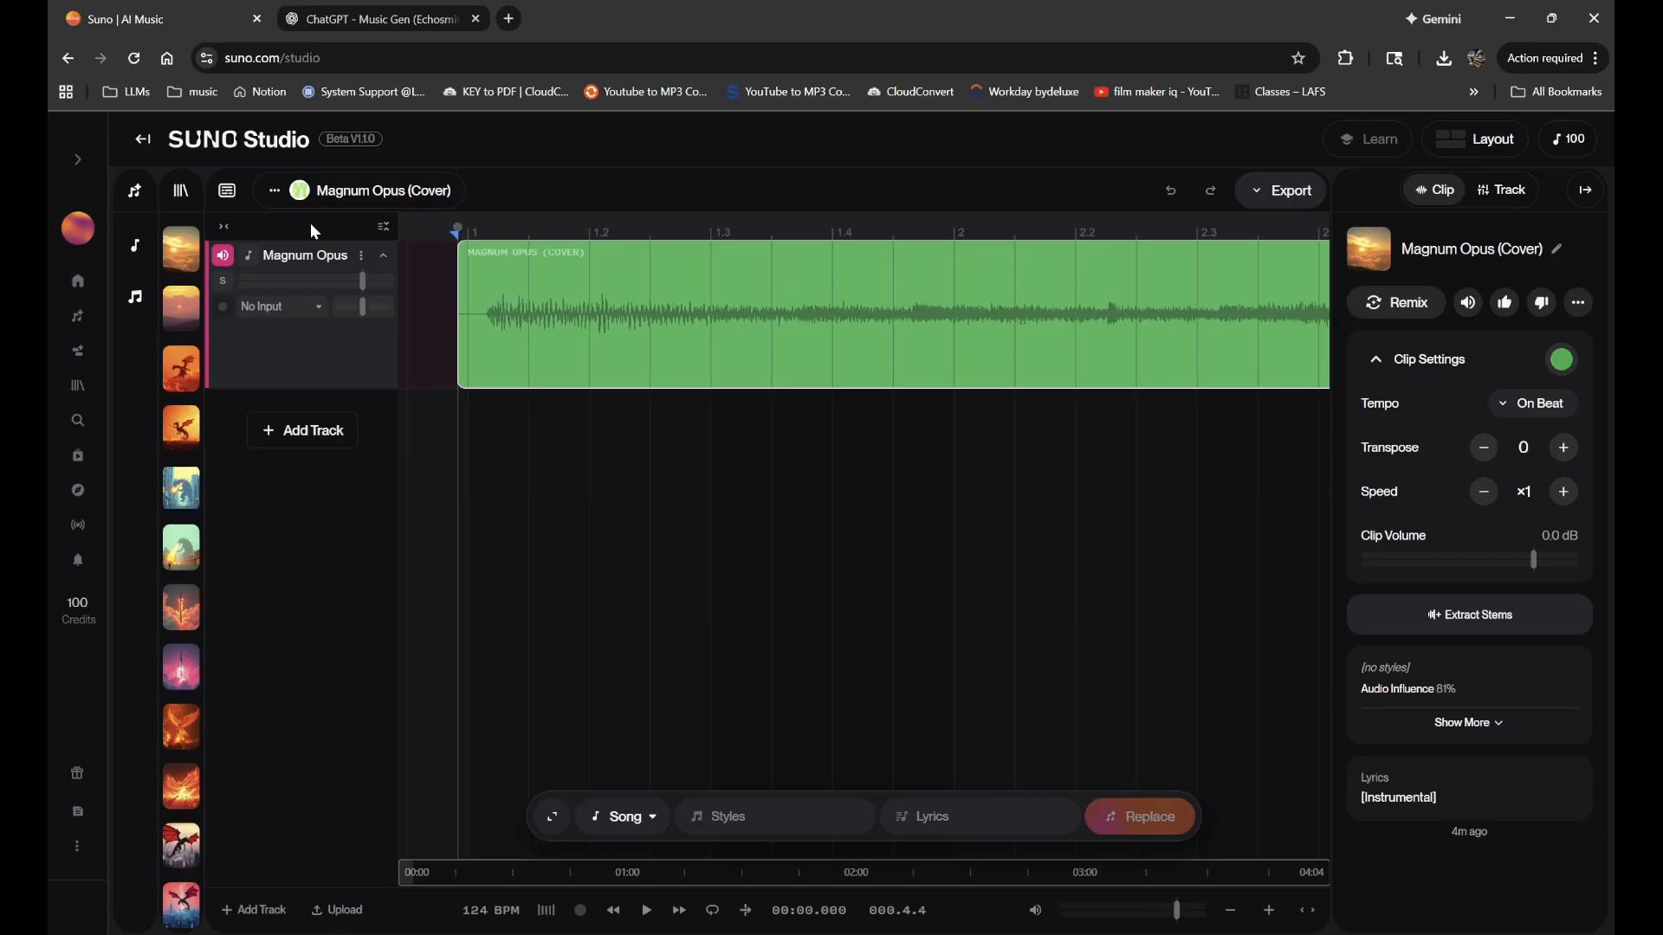
key(4)
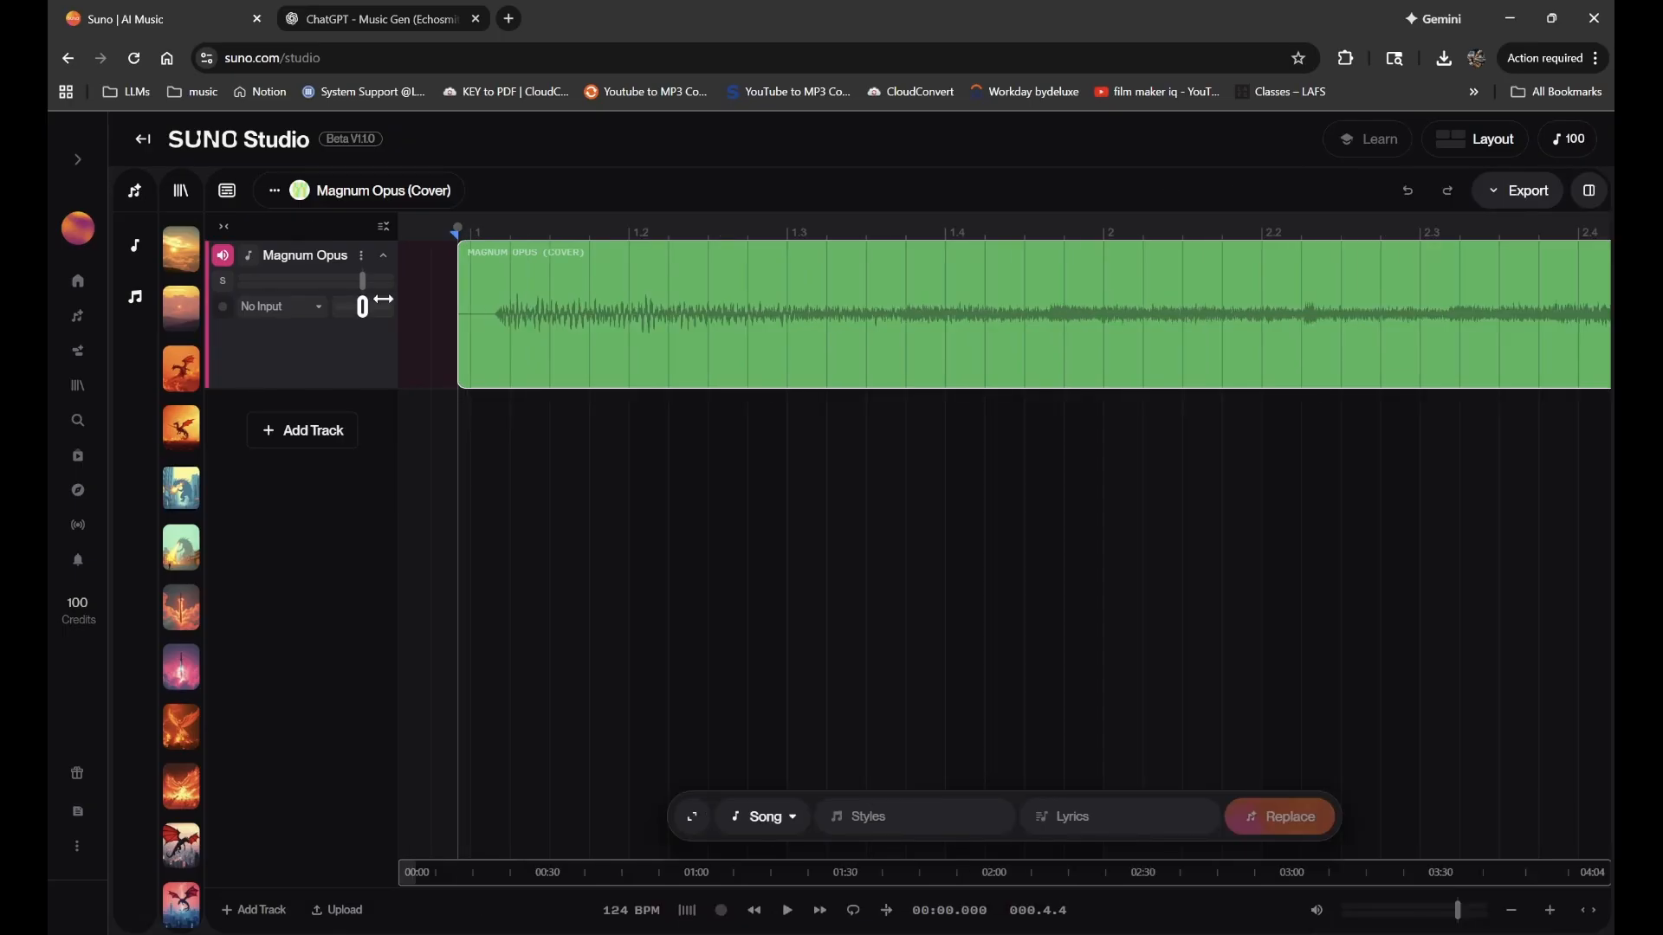
key(1)
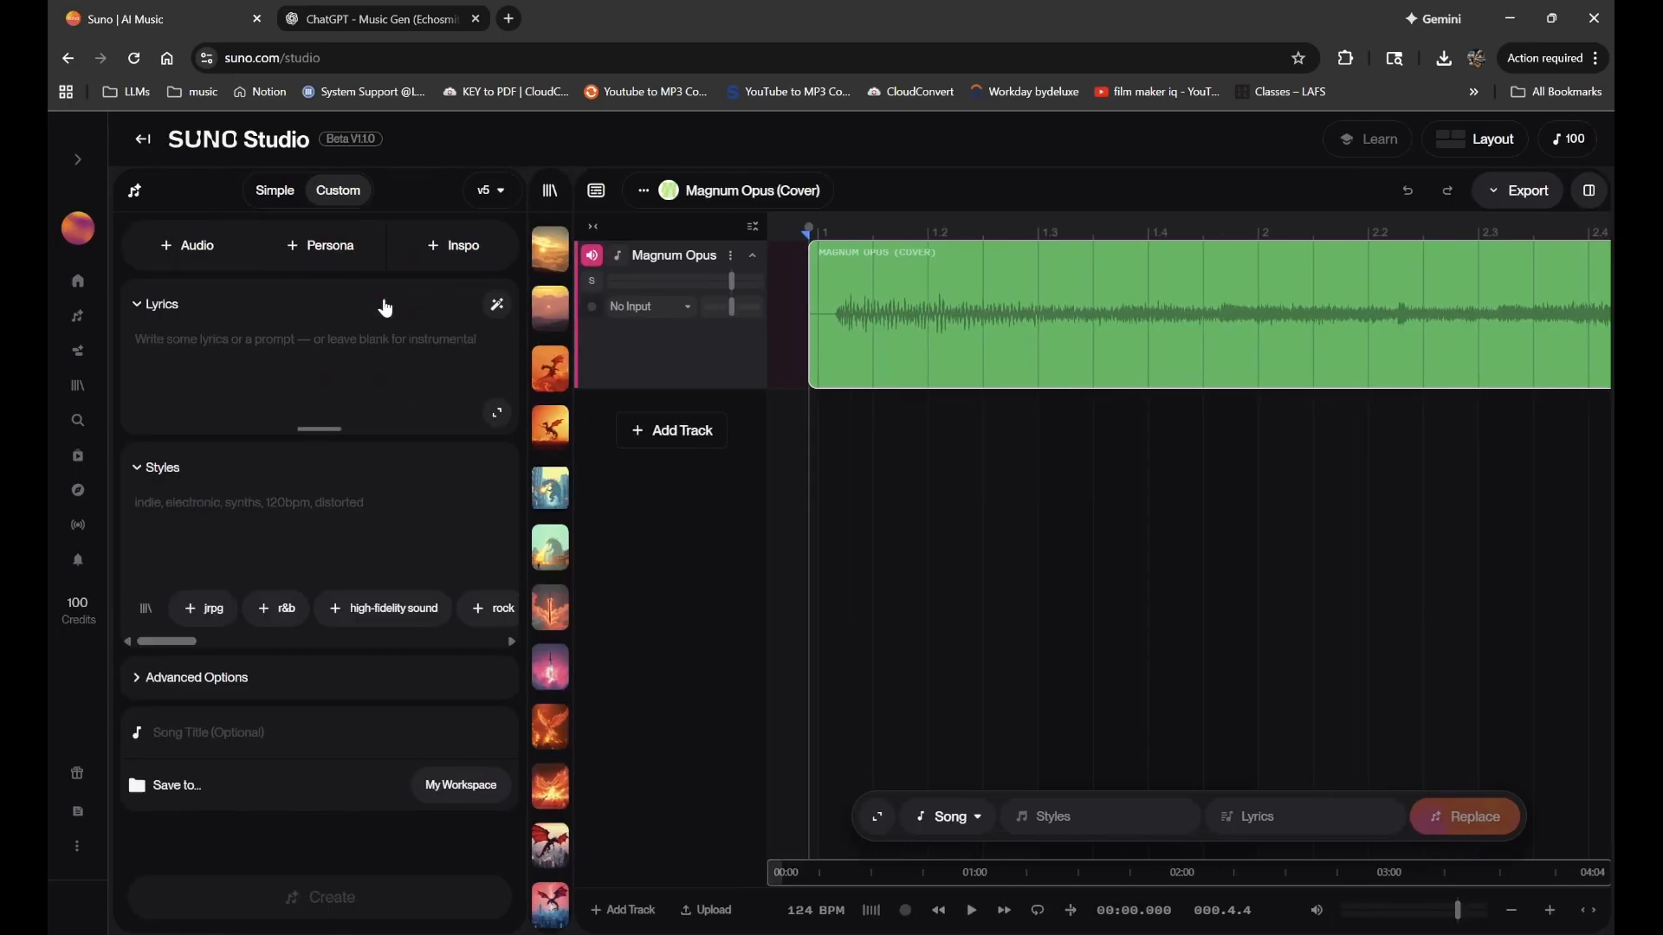
key(1)
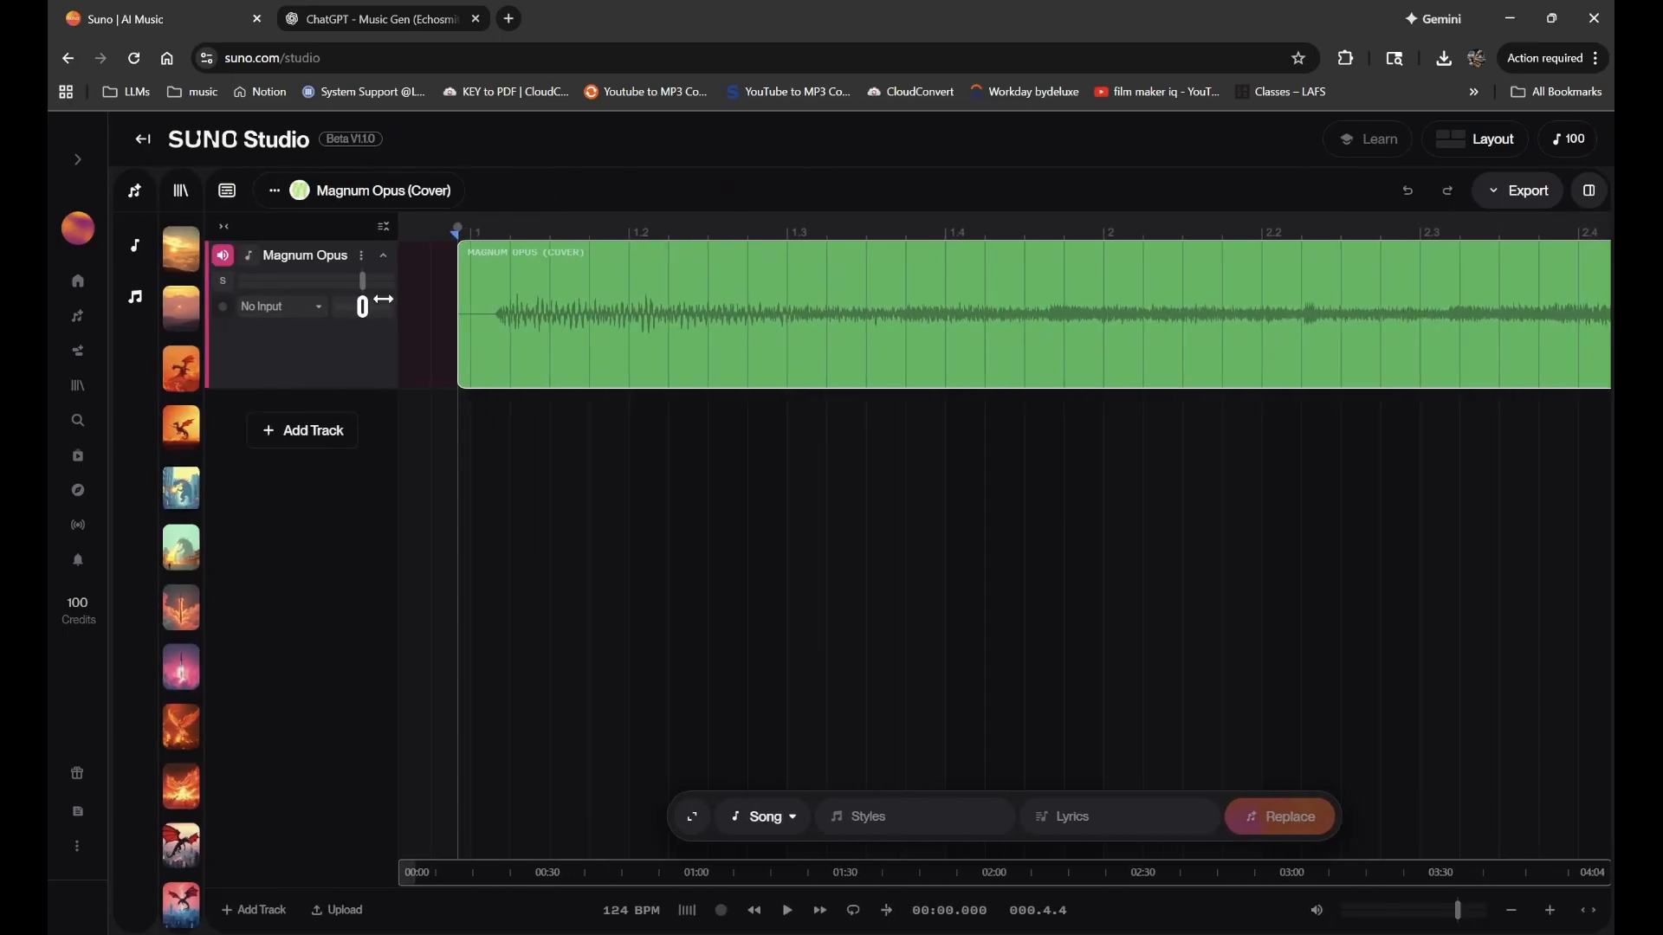
- Expand Studio's song creation panel, examine its Advanced Options, and collapse the panel again
click(135, 192)
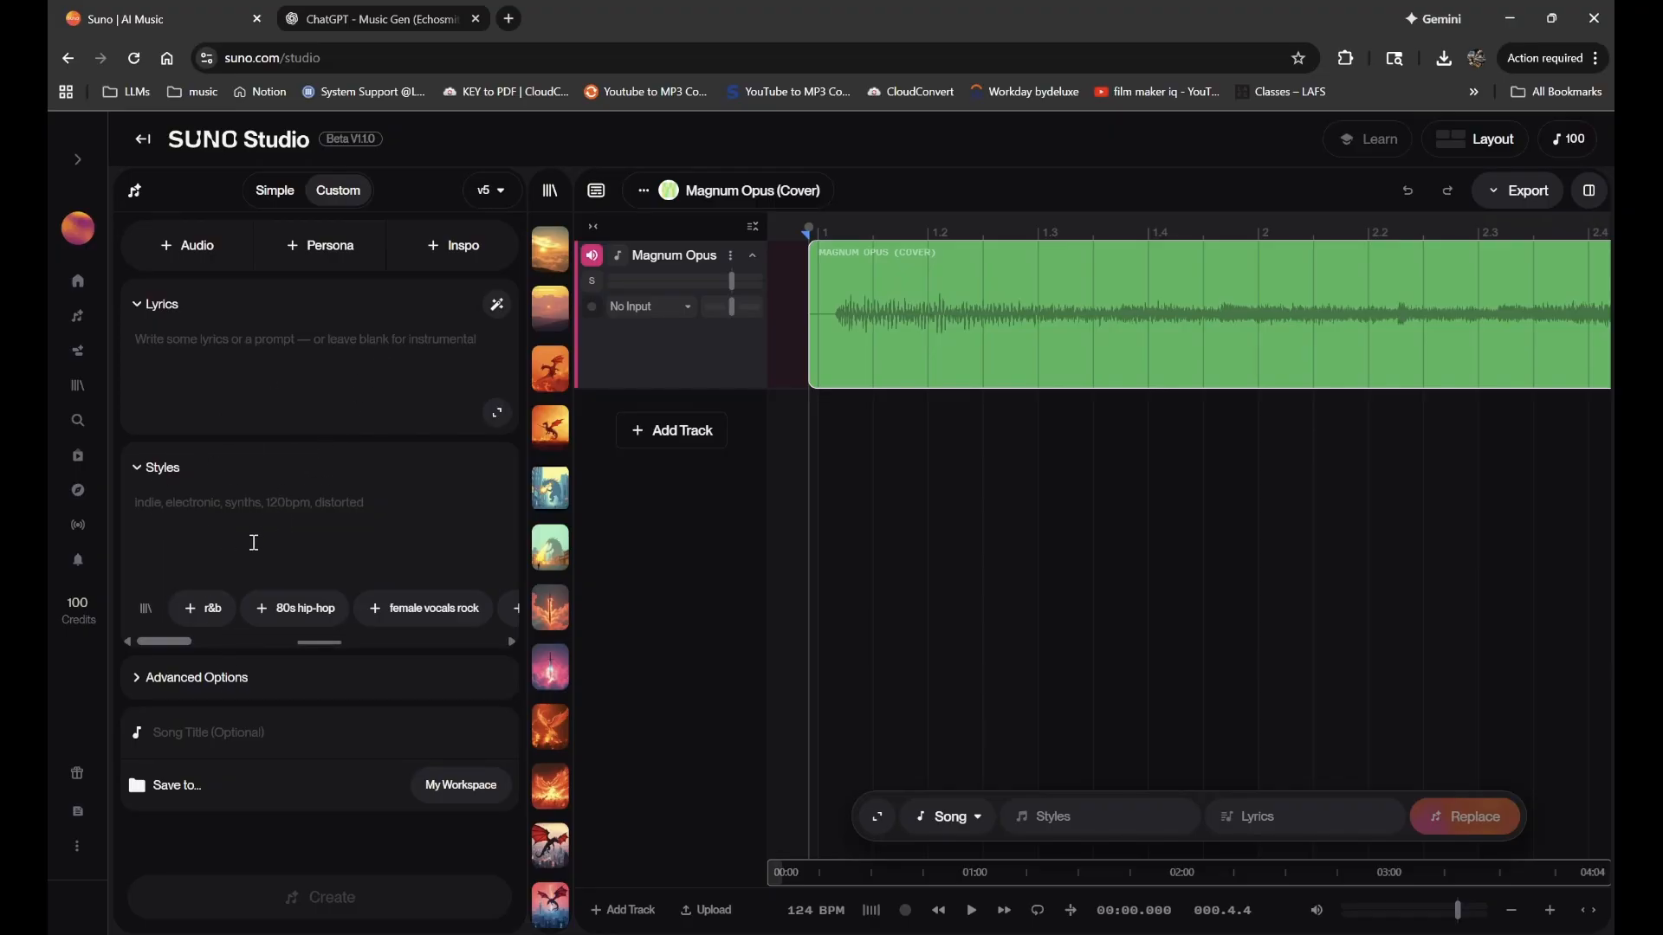
click(224, 698)
scroll(225, 699, down, 2)
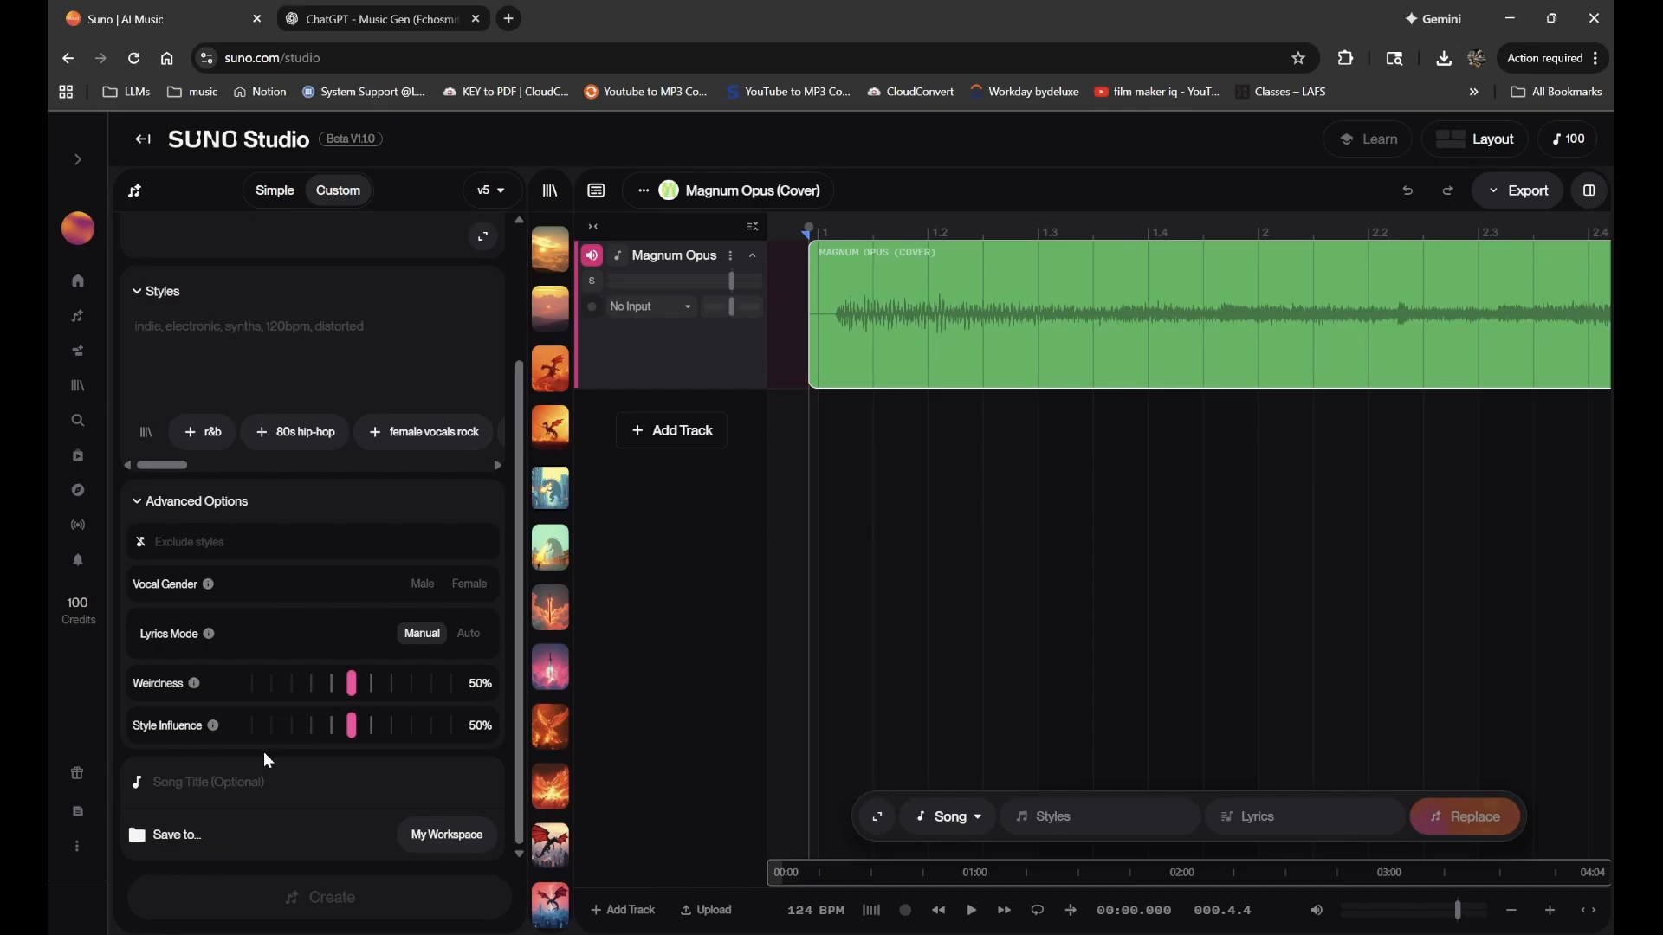
scroll(264, 752, up, 2)
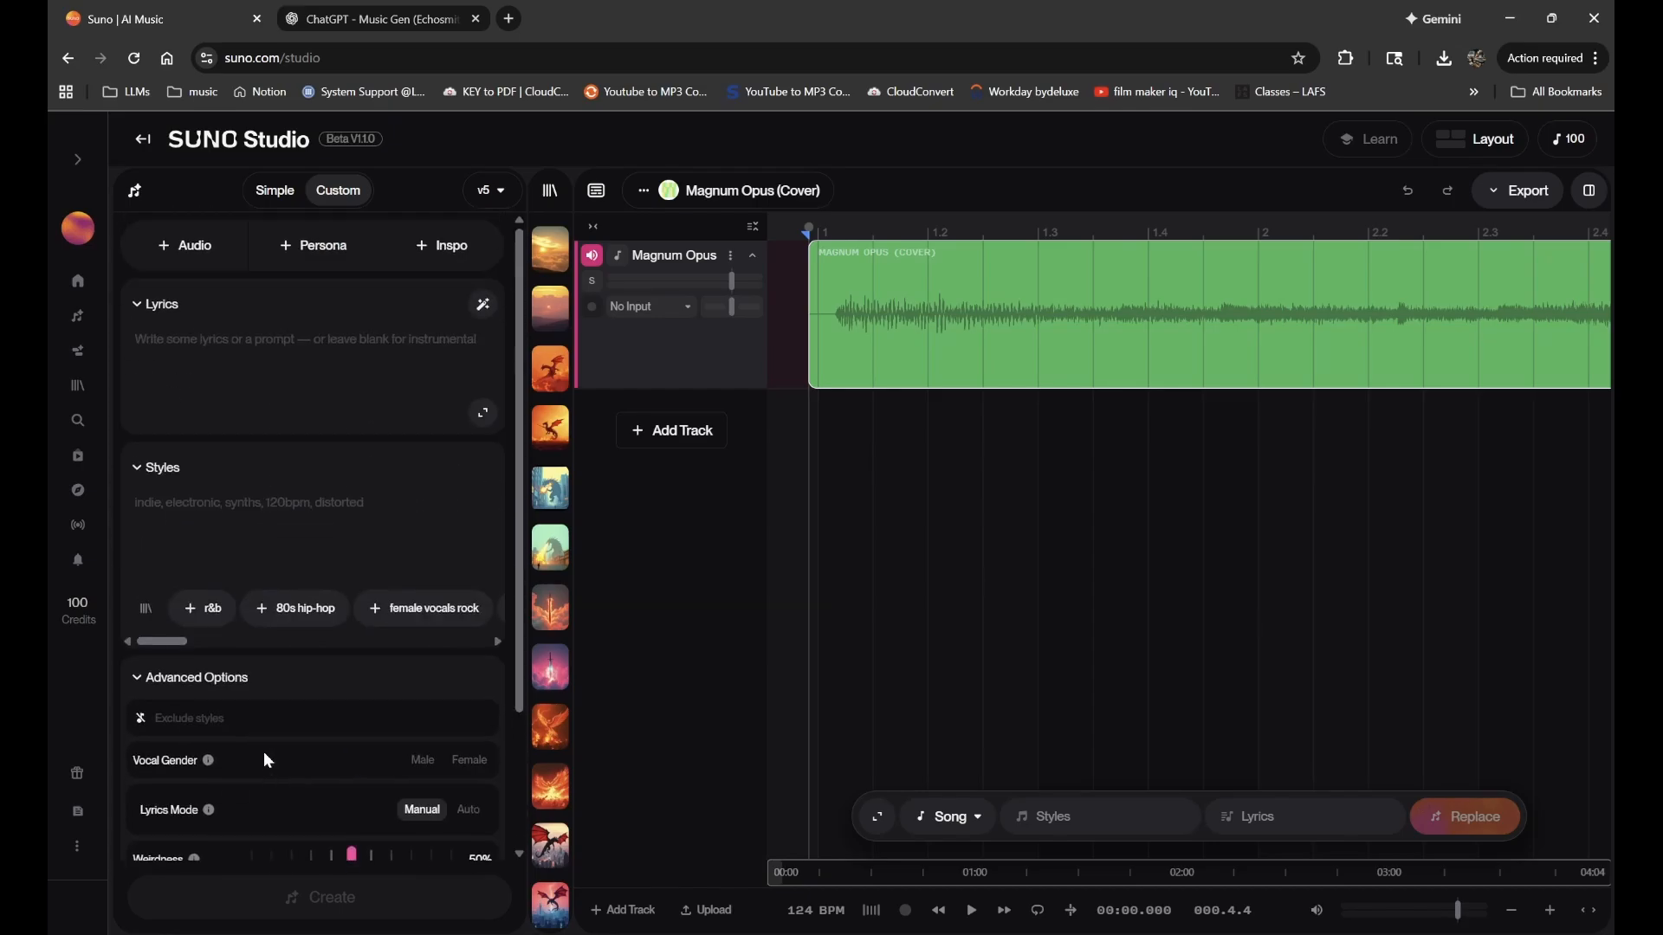
scroll(264, 753, down, 2)
scroll(264, 754, up, 2)
click(138, 190)
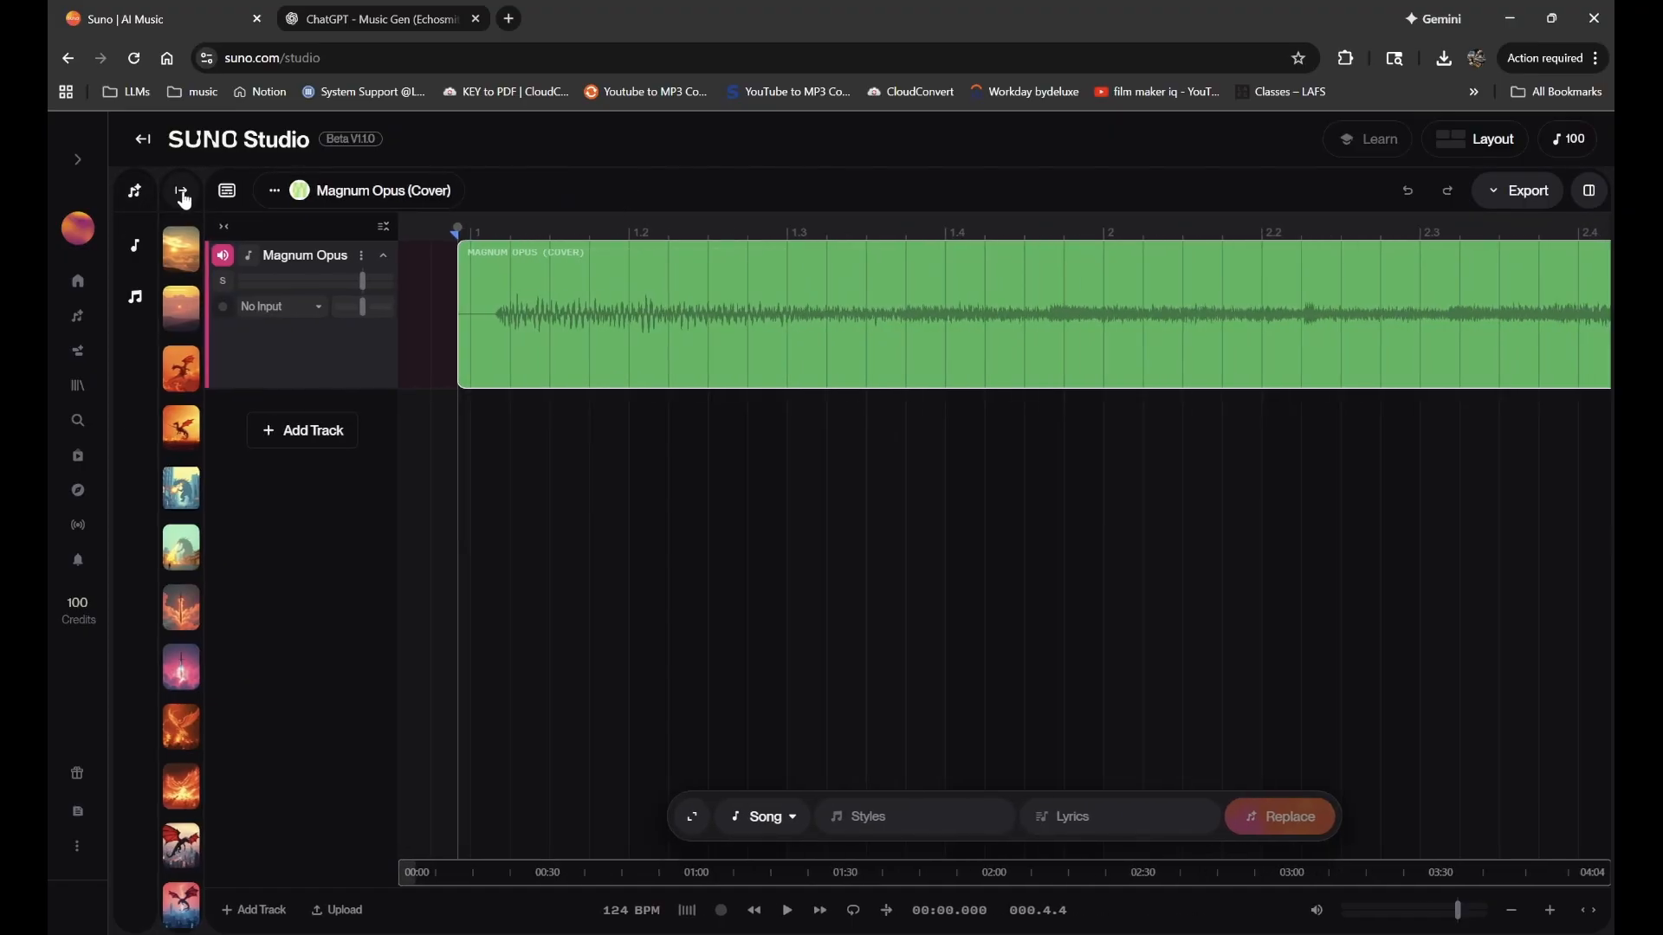
- Expand the Studio library and add the second Magnum Opus cover without styles as a new track beneath the first
click(181, 190)
click(366, 234)
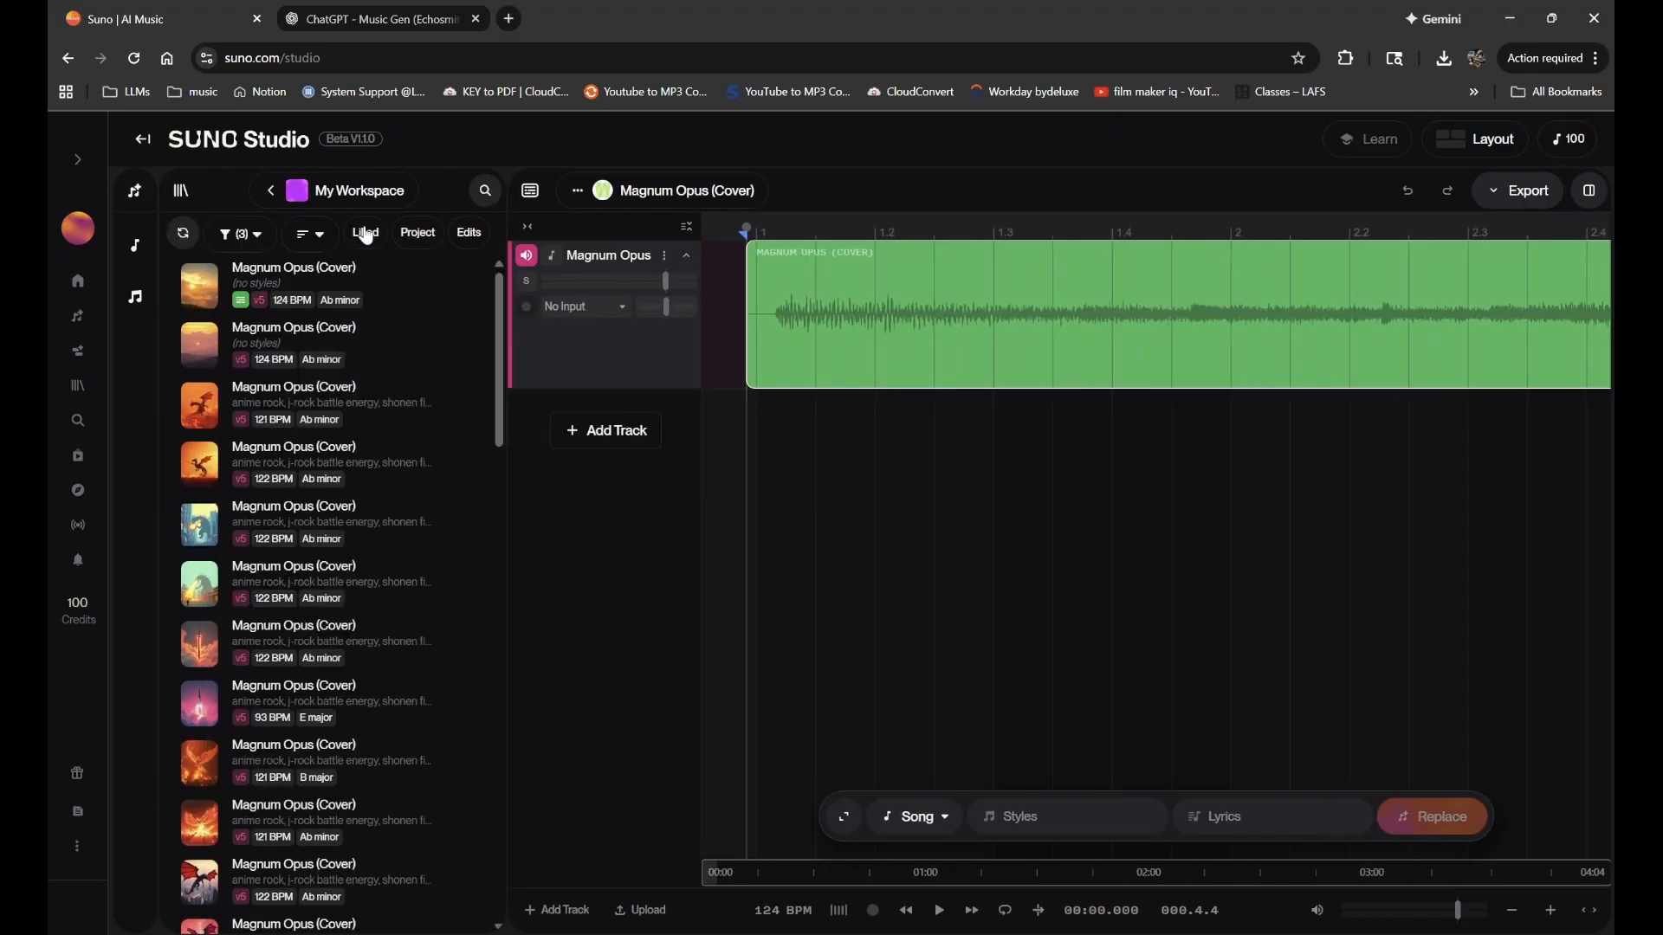
scroll(322, 476, down, 3)
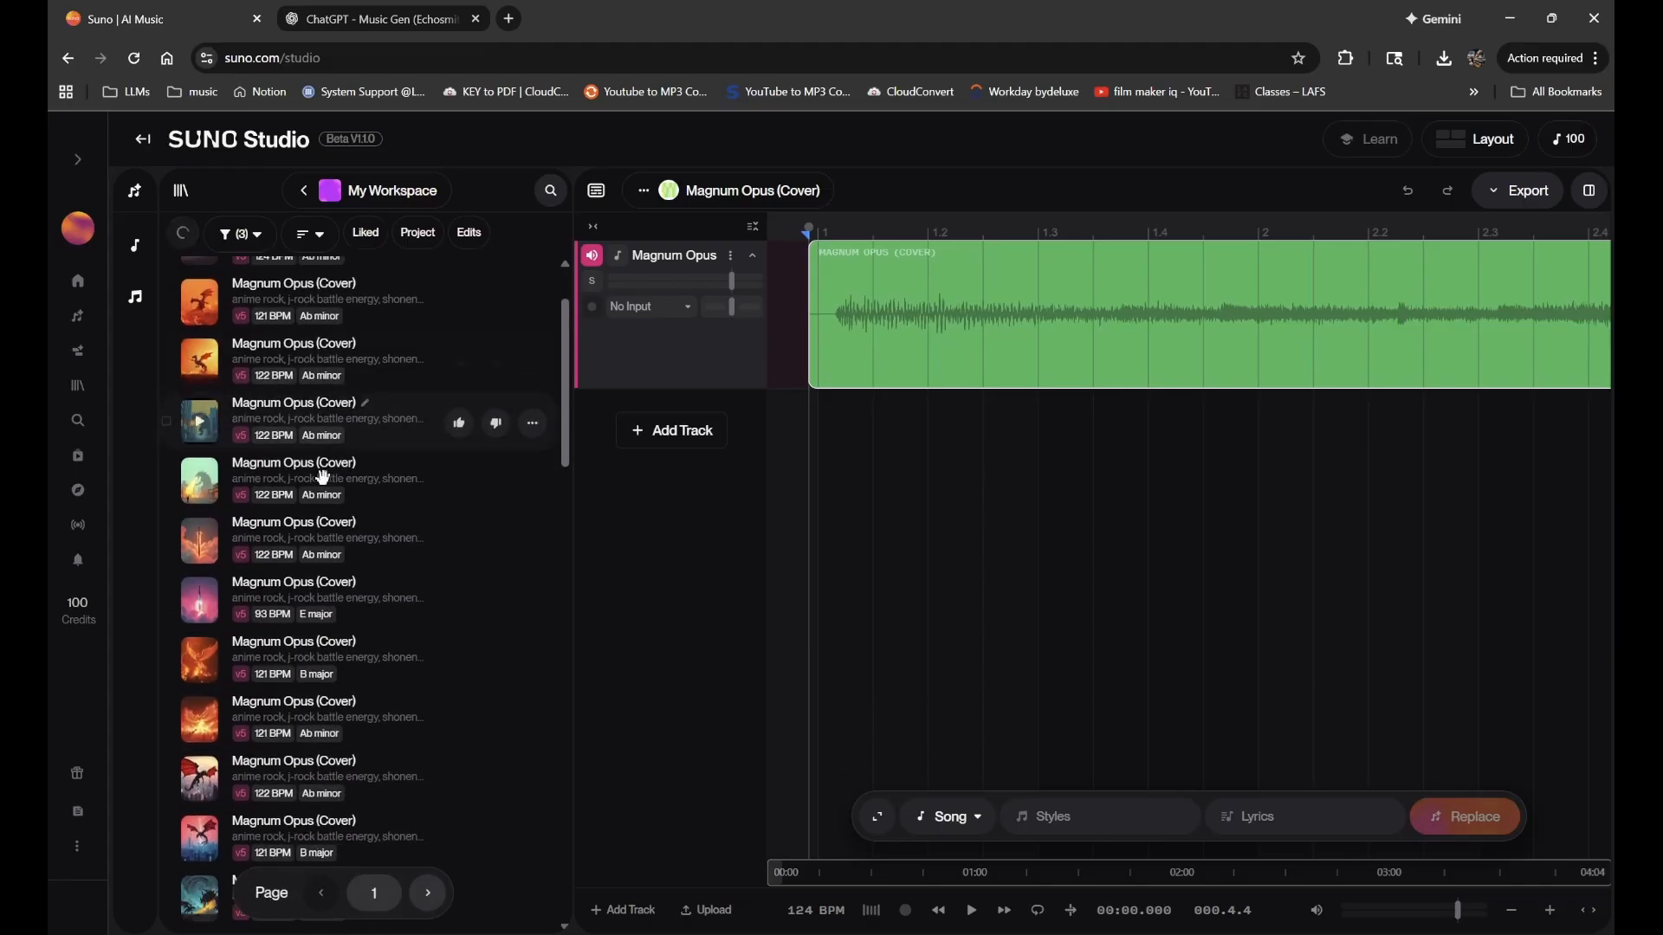
scroll(322, 477, up, 2)
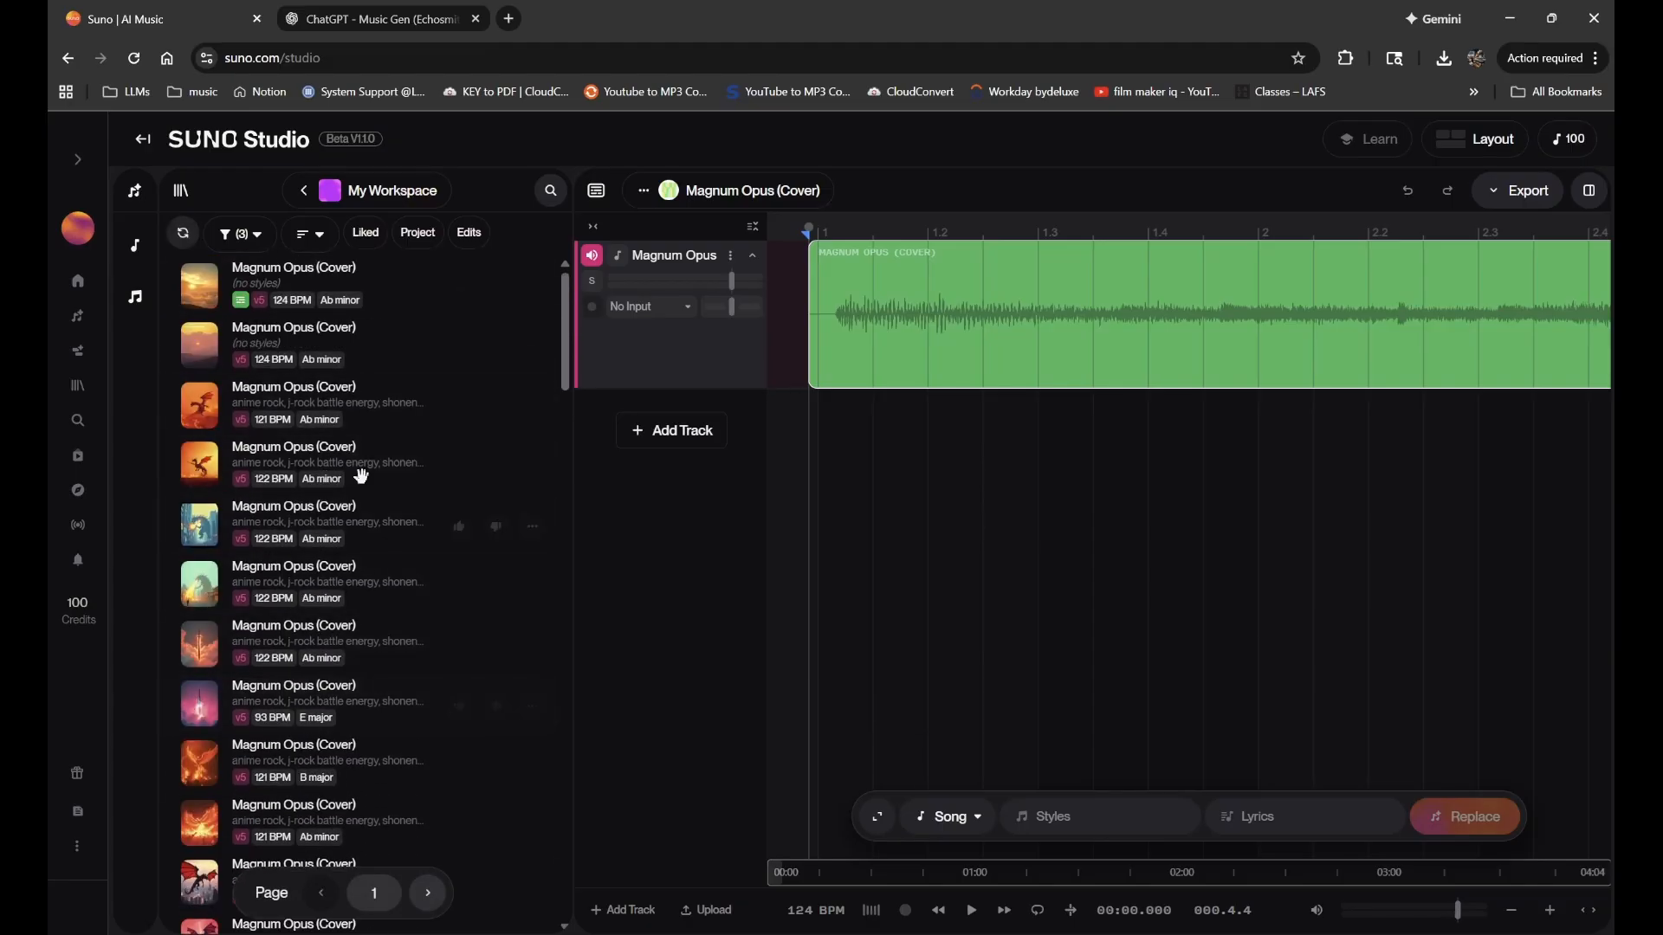
drag(361, 333, 812, 445)
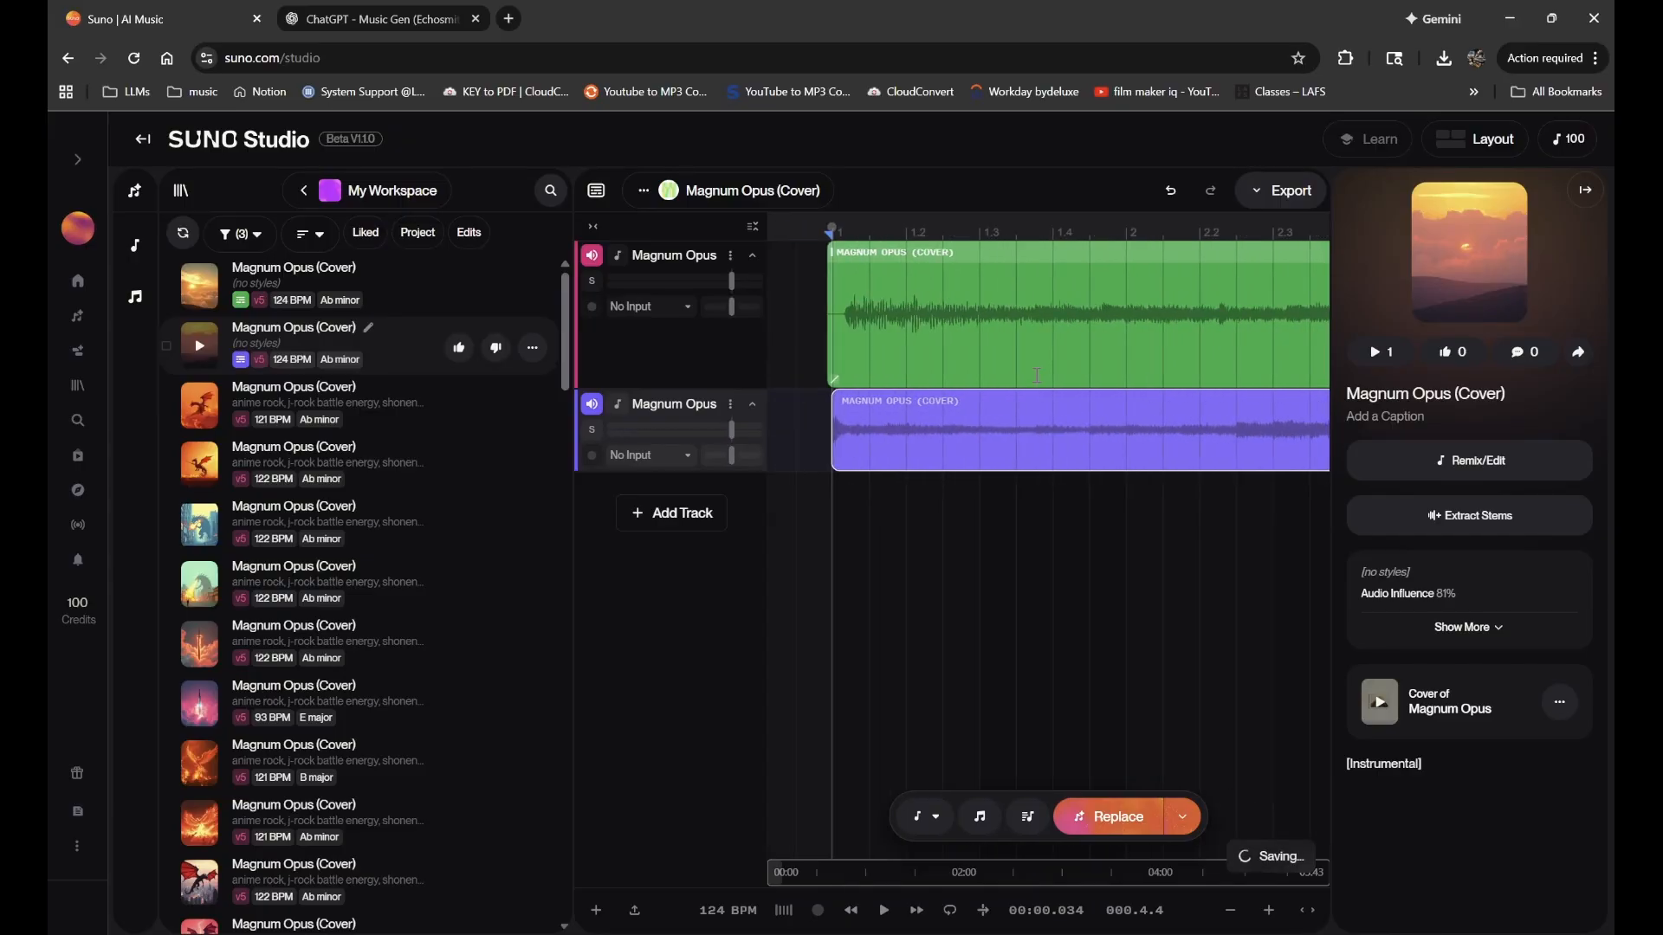
click(1004, 408)
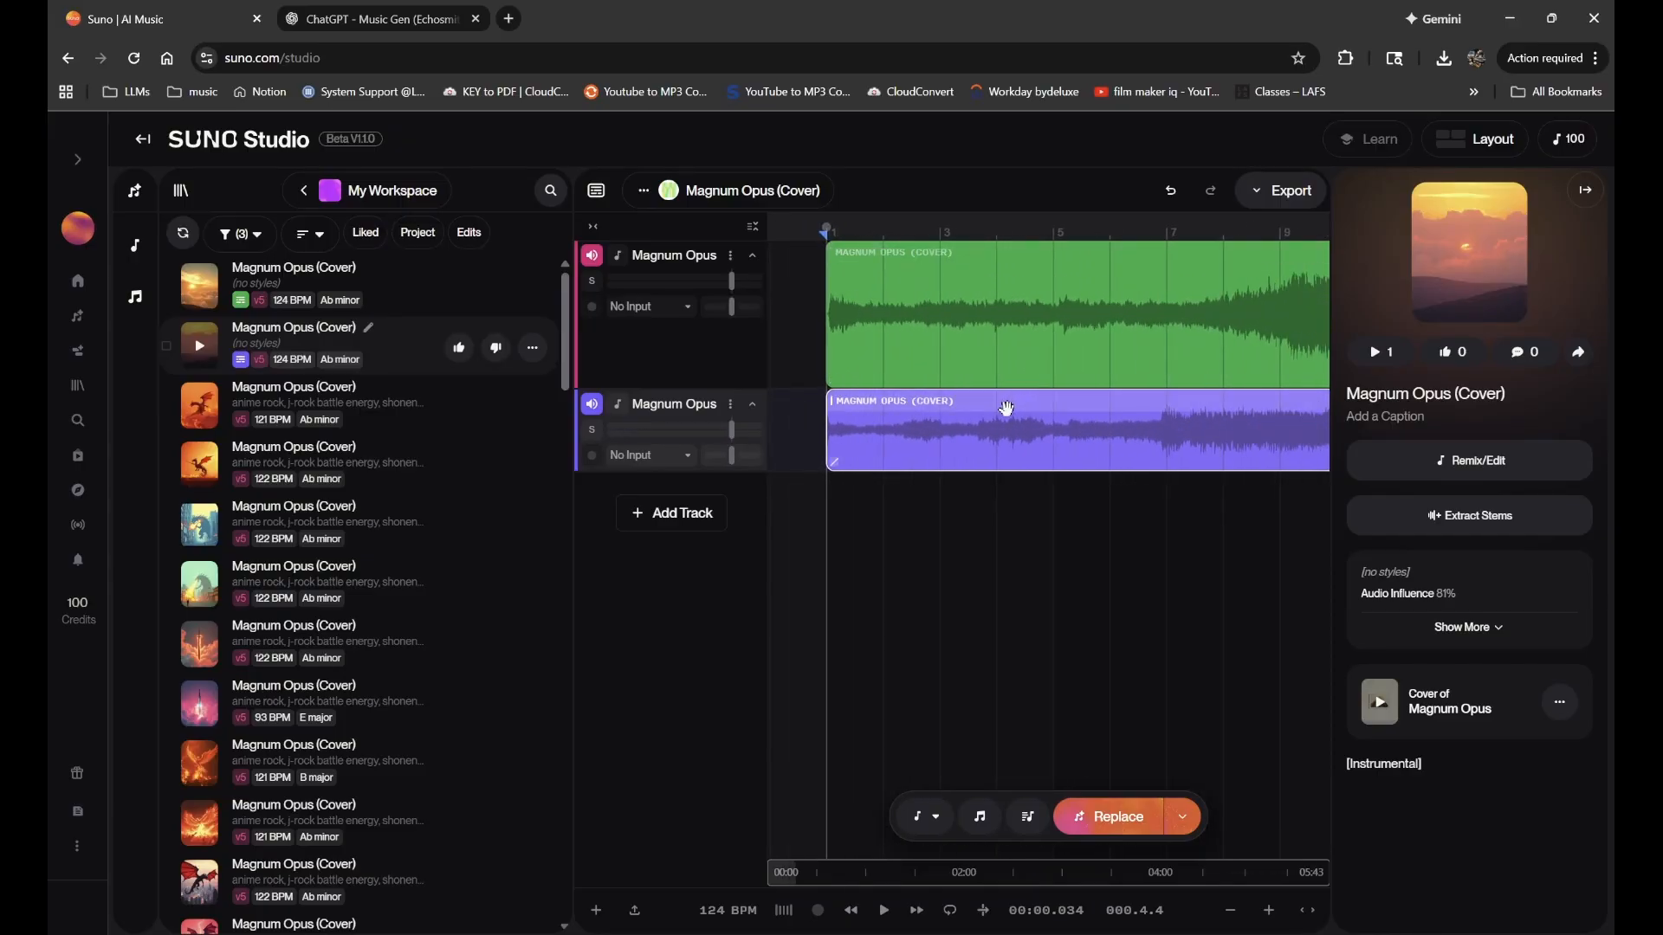
- Delete the second Magnum Opus cover clip and its emptied track from the timeline
key(Delete)
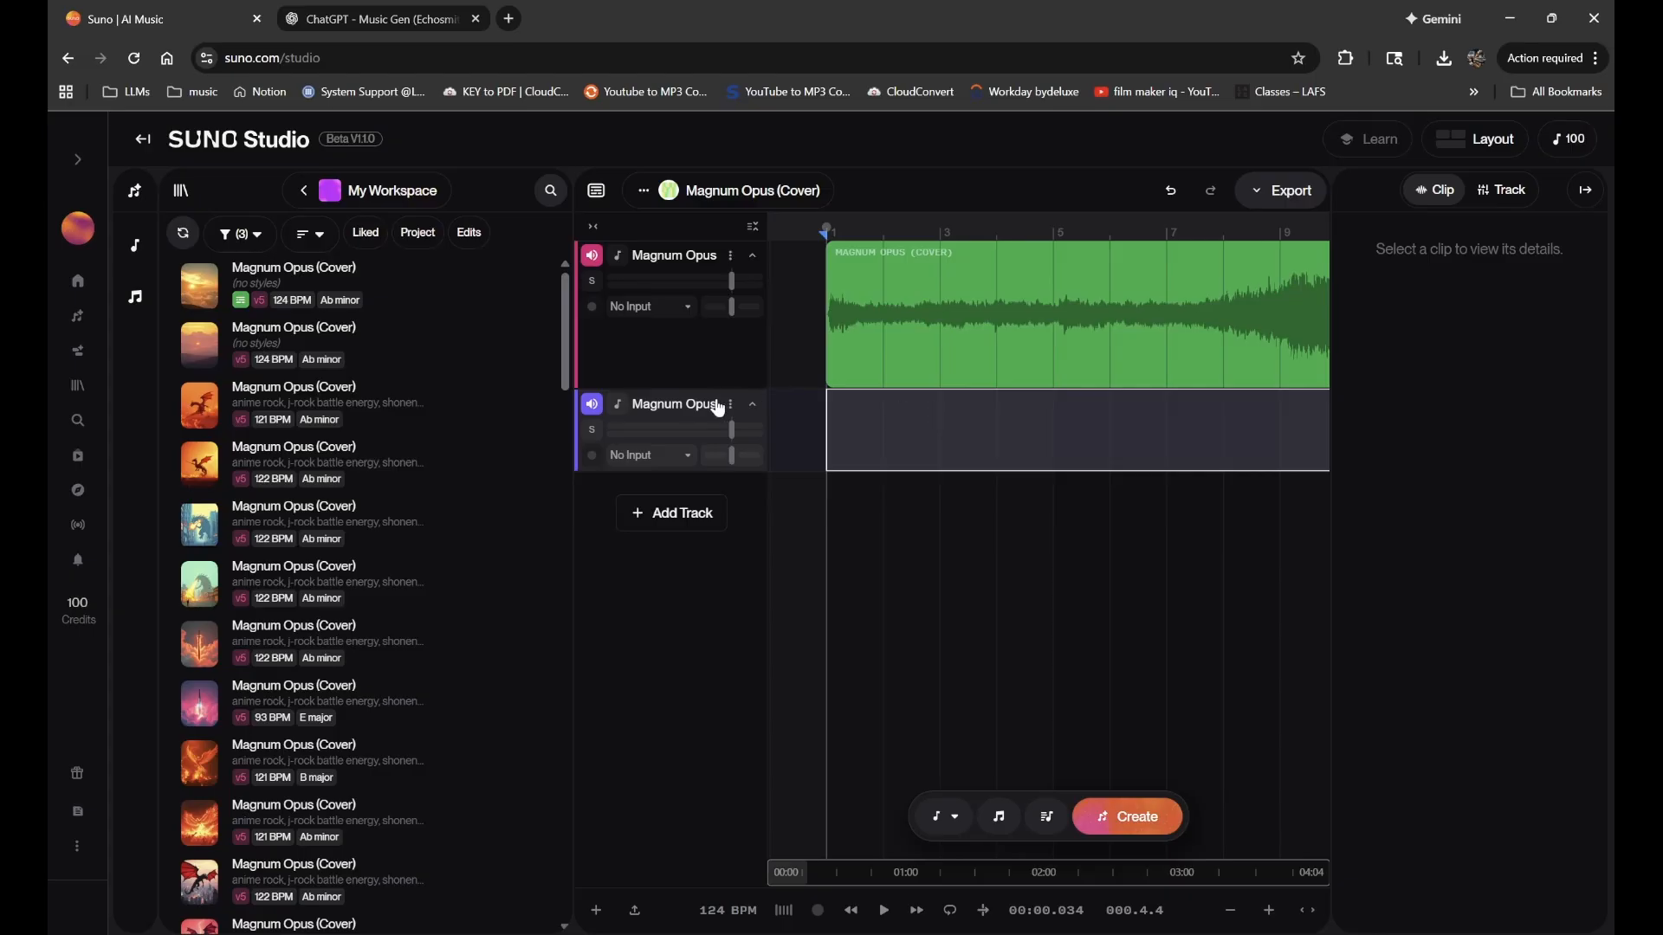
key(Delete)
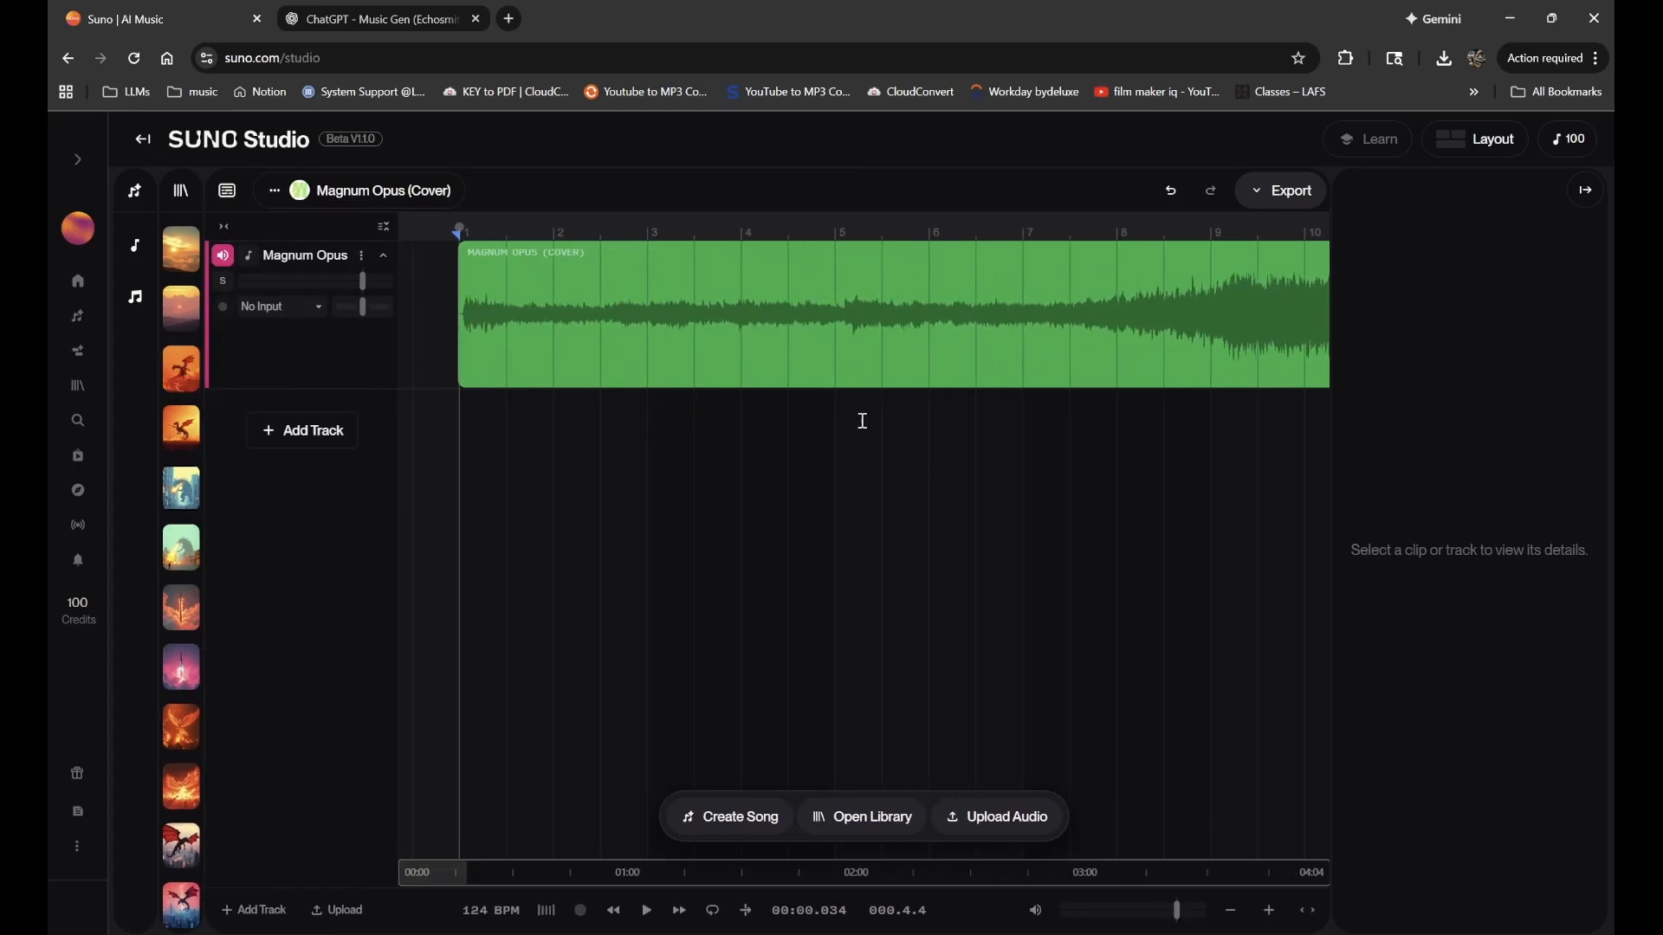
- Select the remaining Magnum Opus cover clip and add an empty new track beneath it
scroll(490, 518, down, 5)
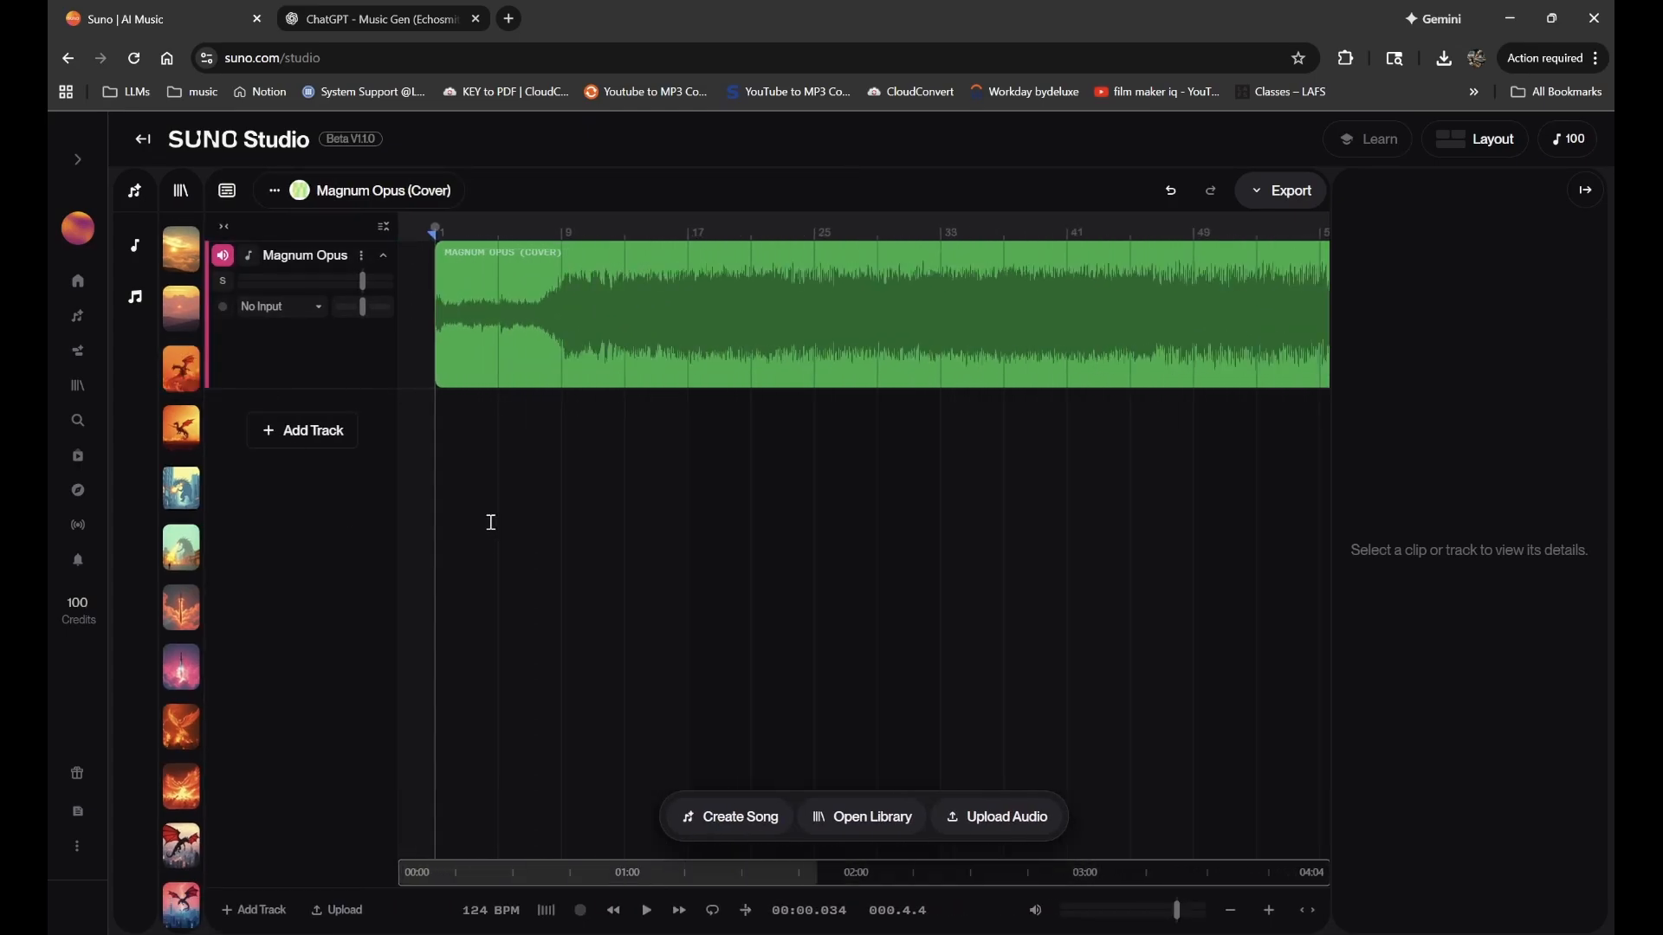
scroll(597, 356, up, 10)
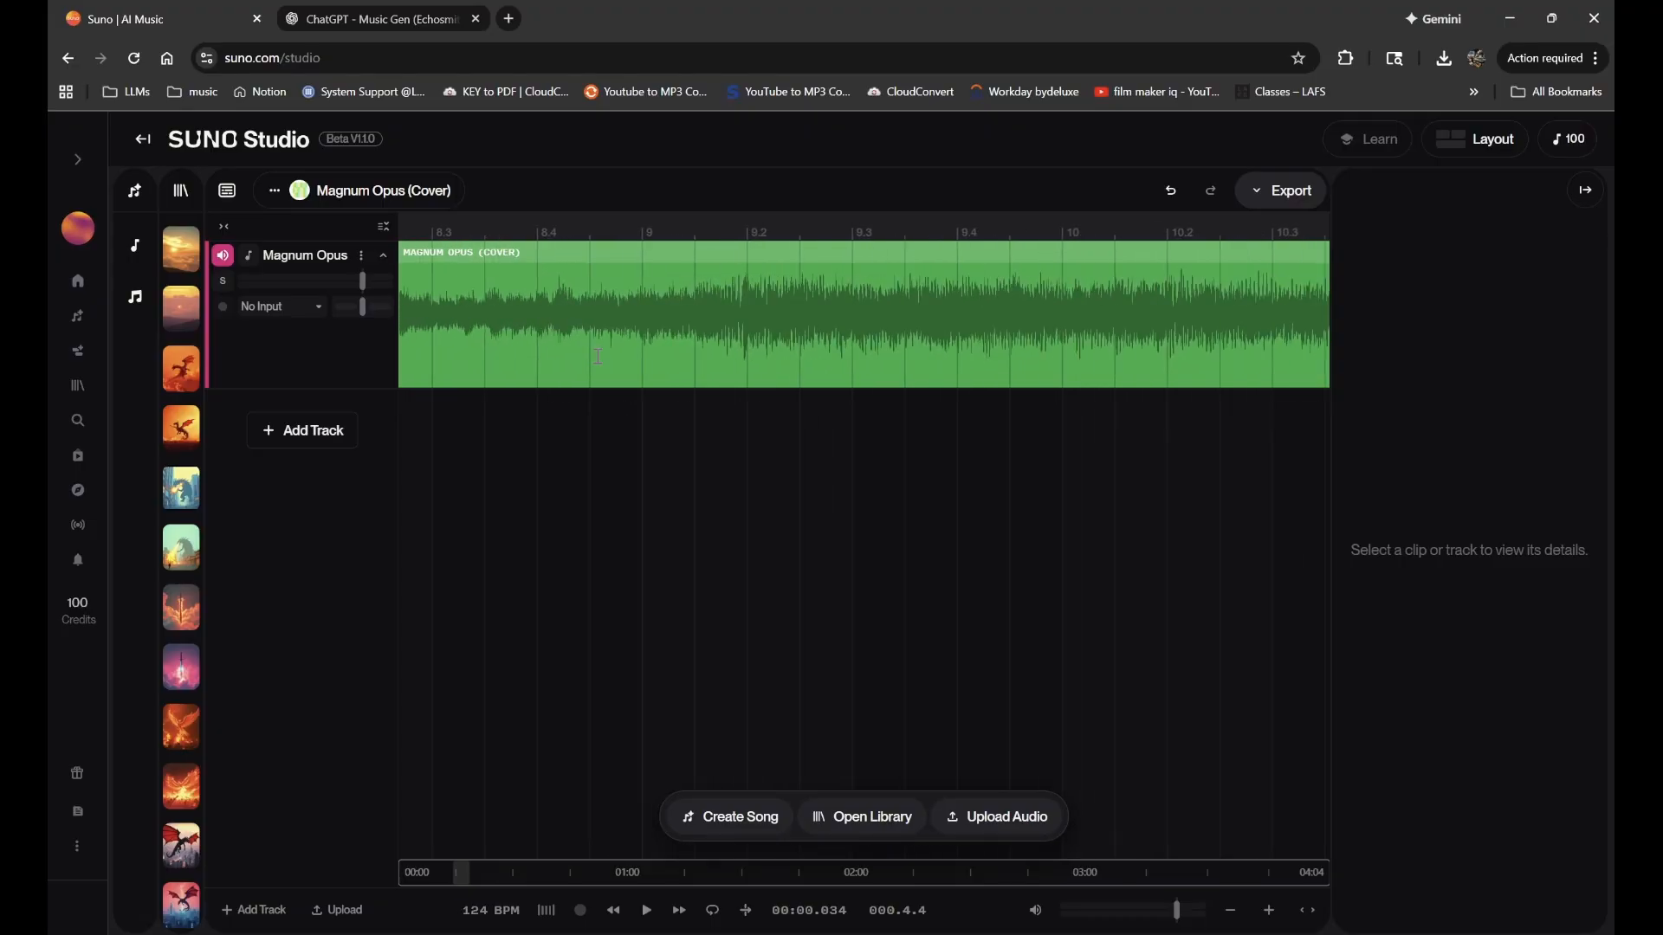
scroll(812, 374, down, 5)
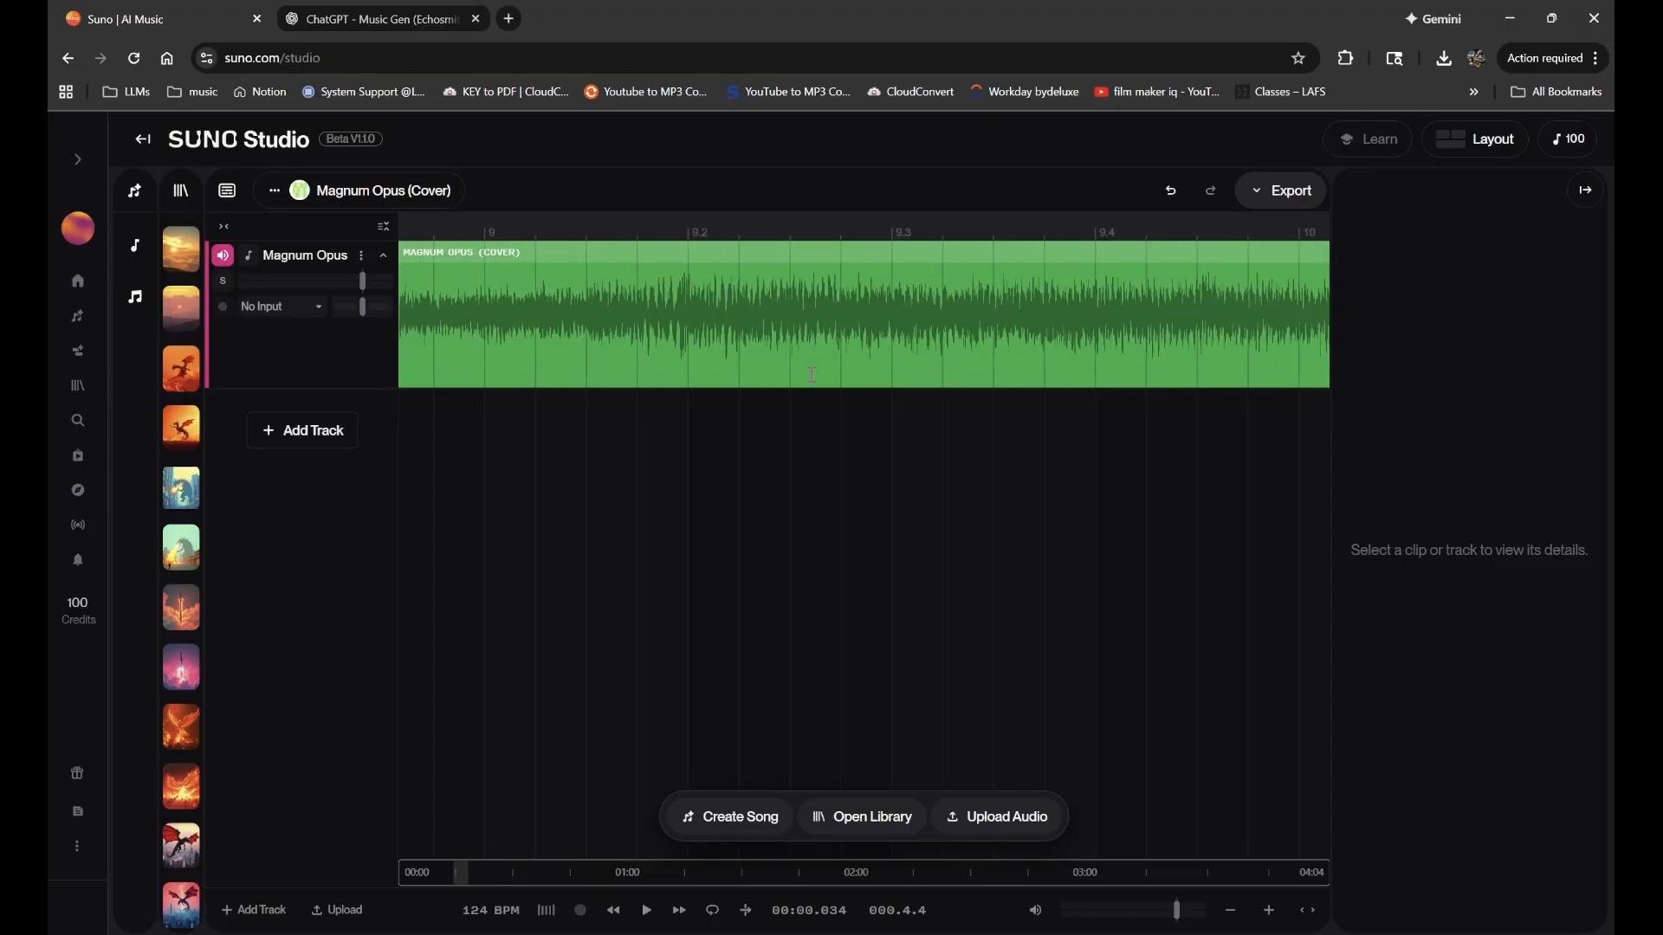
scroll(812, 374, down, 5)
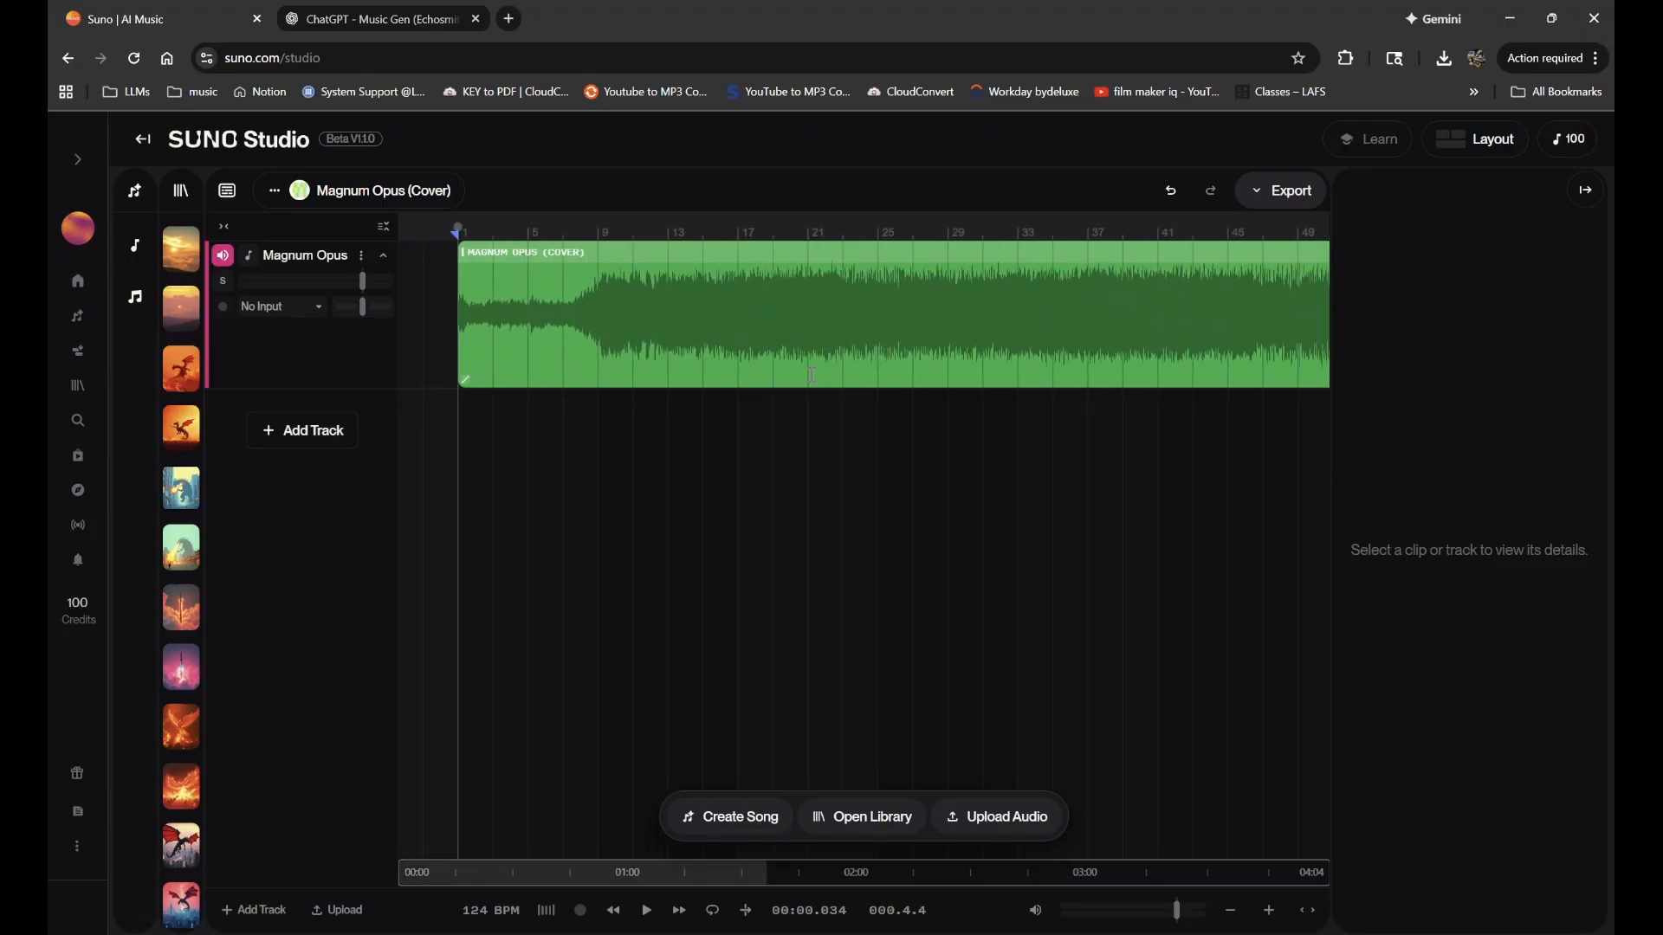
click(682, 277)
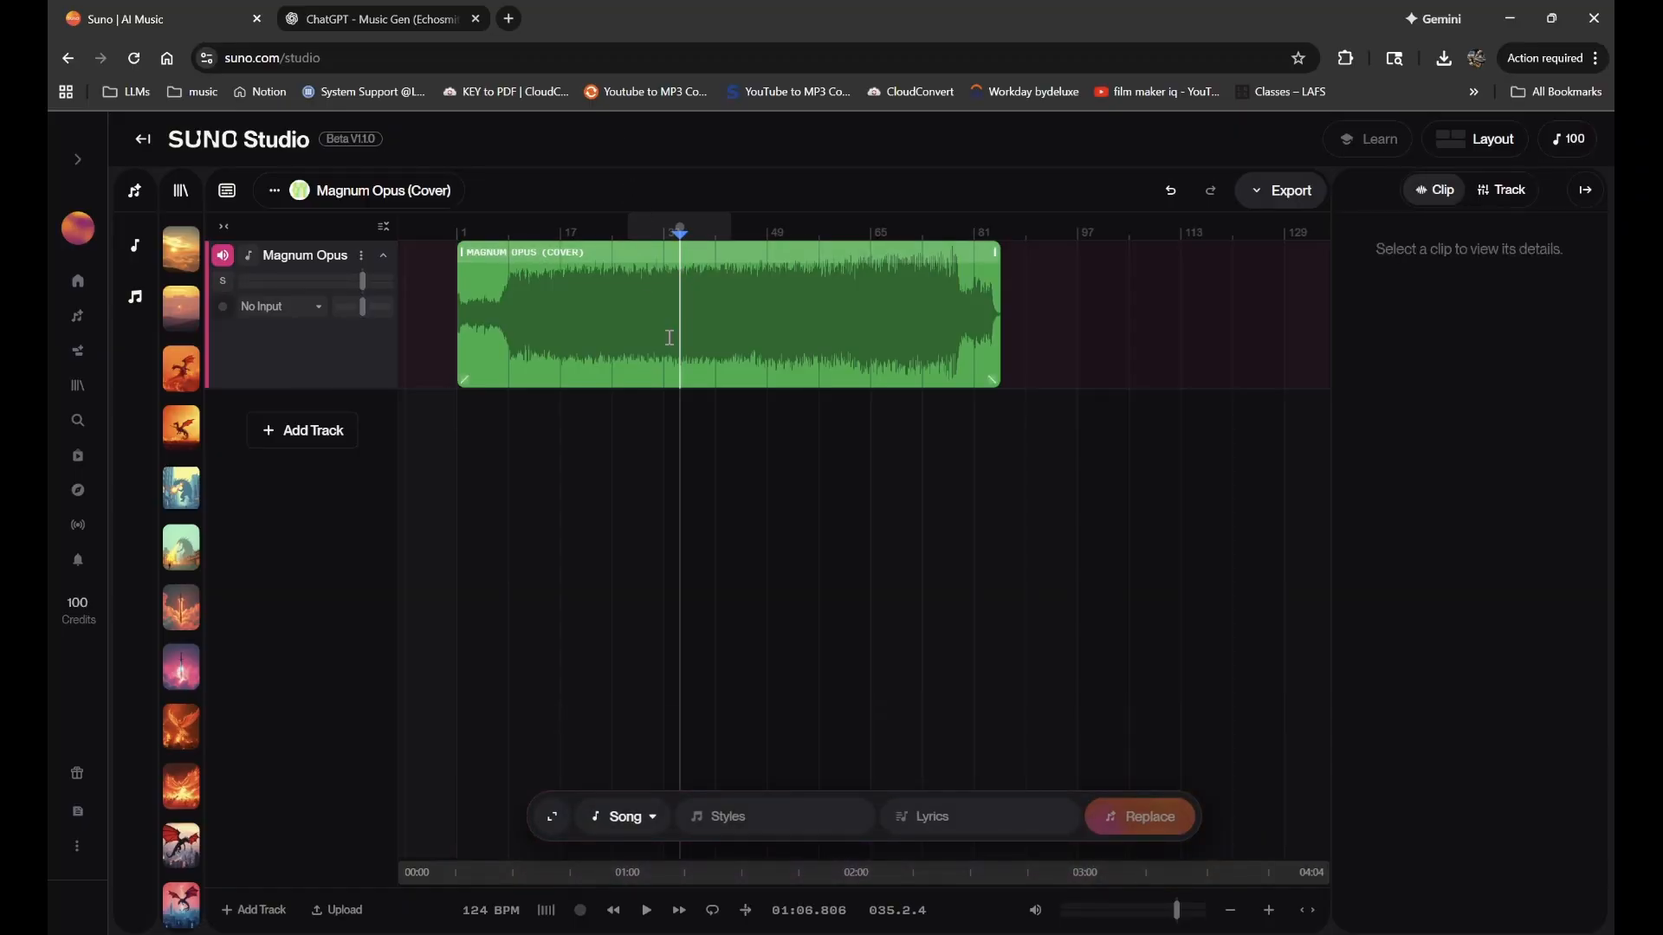
click(656, 253)
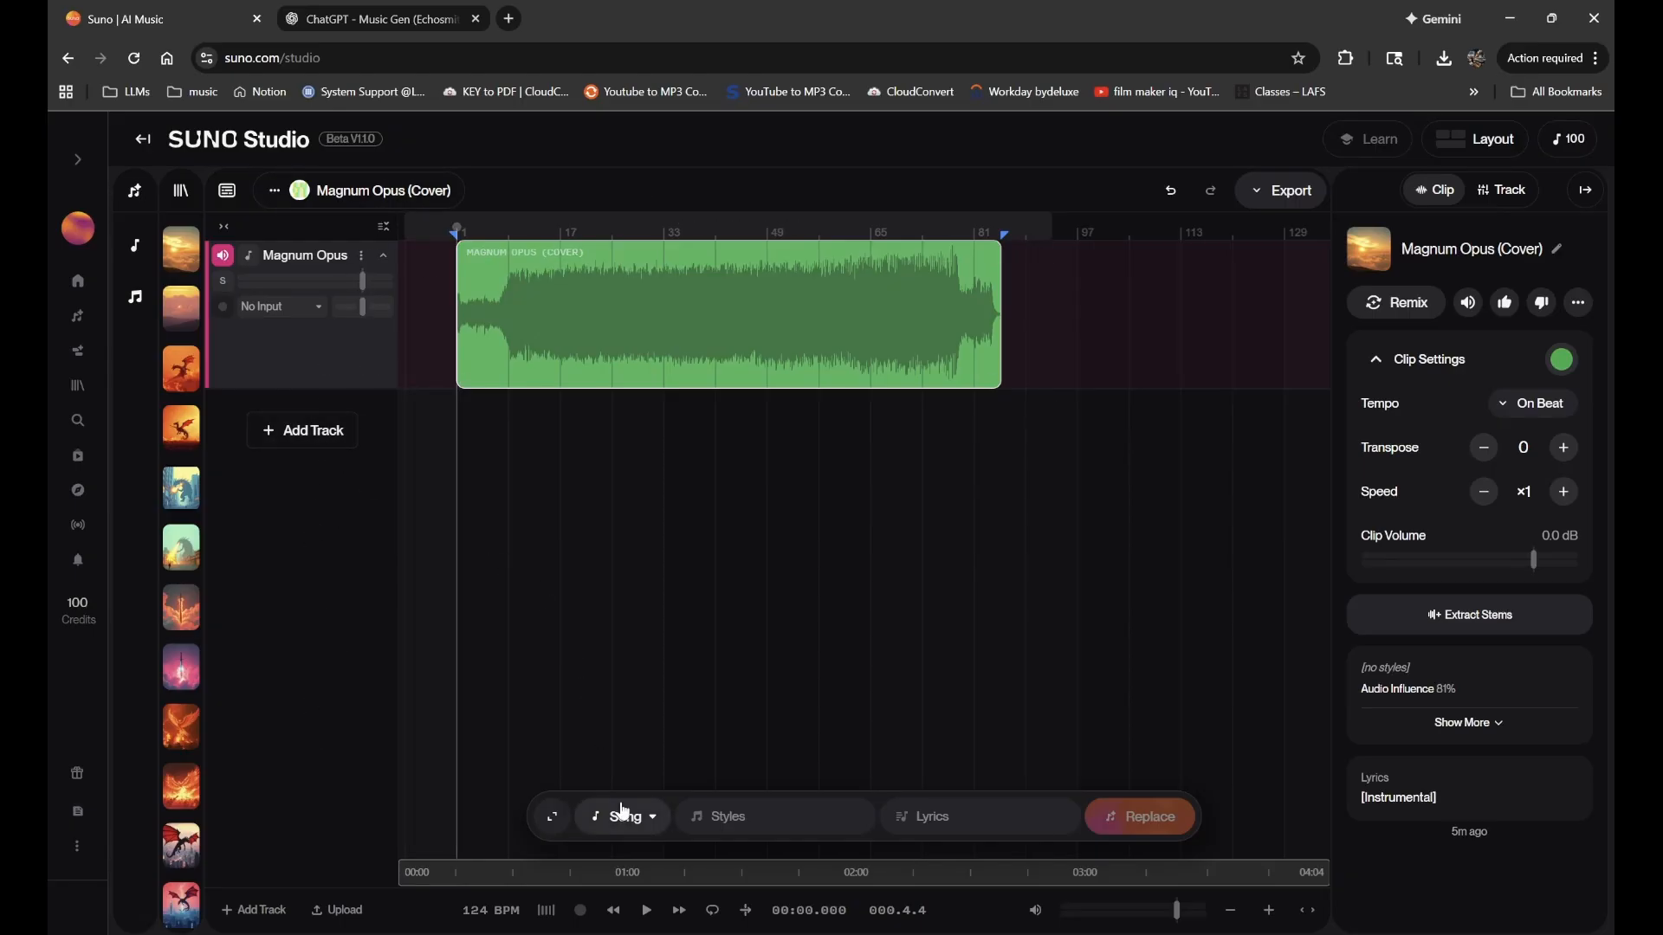
click(295, 431)
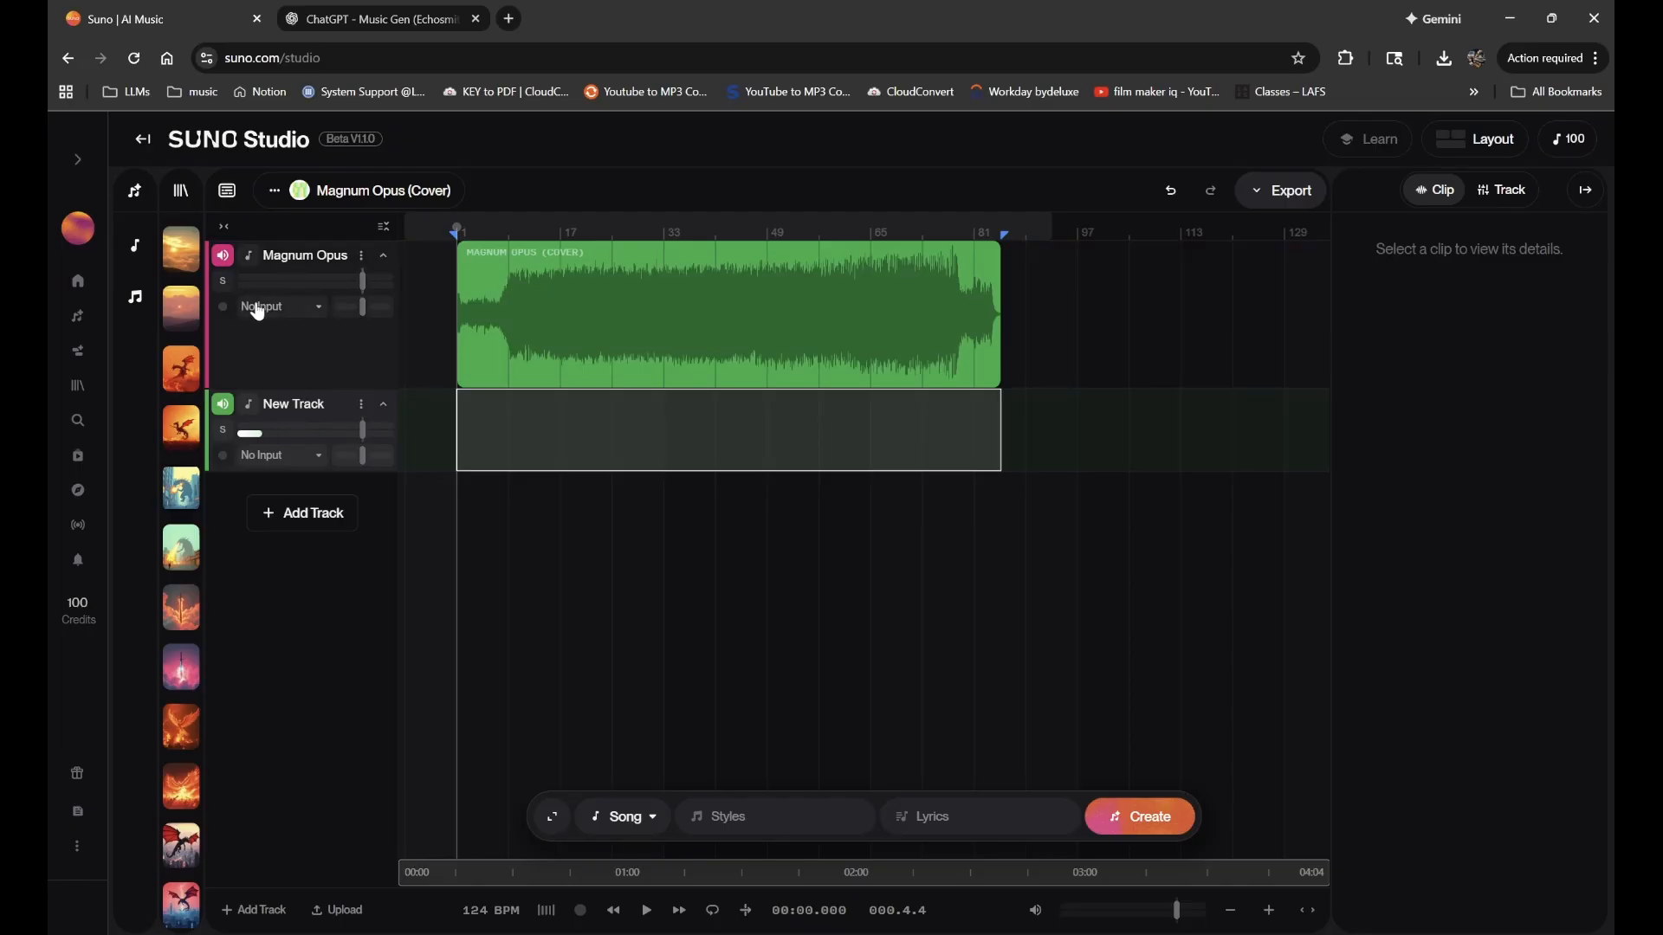
- Try muting and unmuting the Magnum Opus track and the new track, leaving both unmuted
click(223, 255)
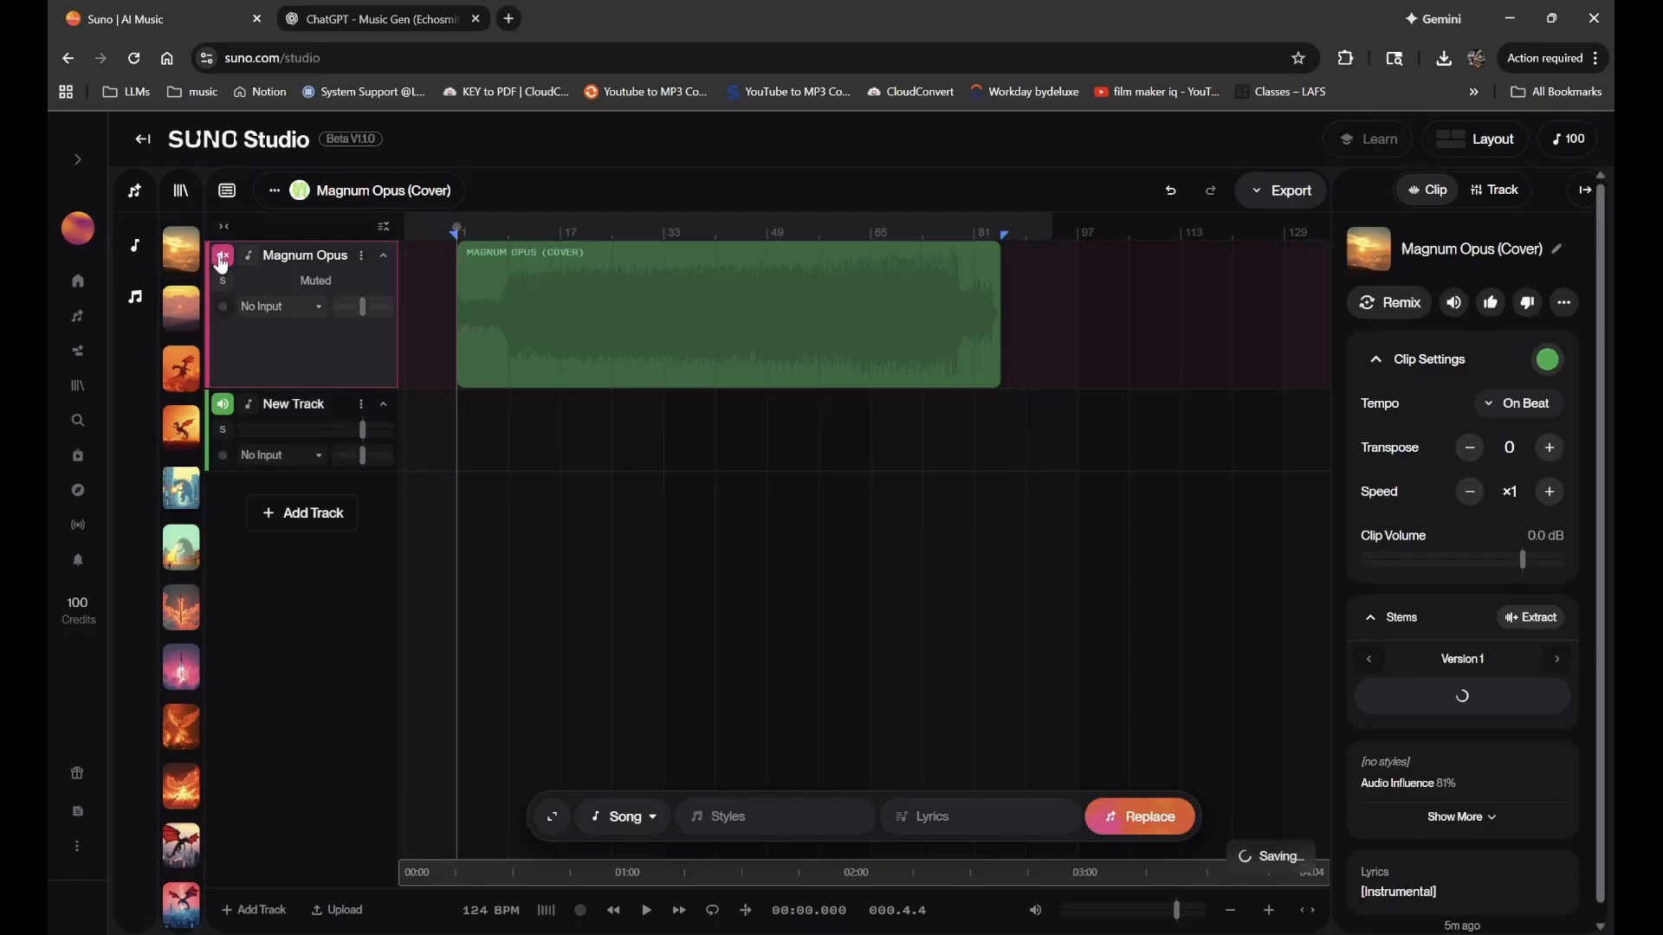
click(301, 418)
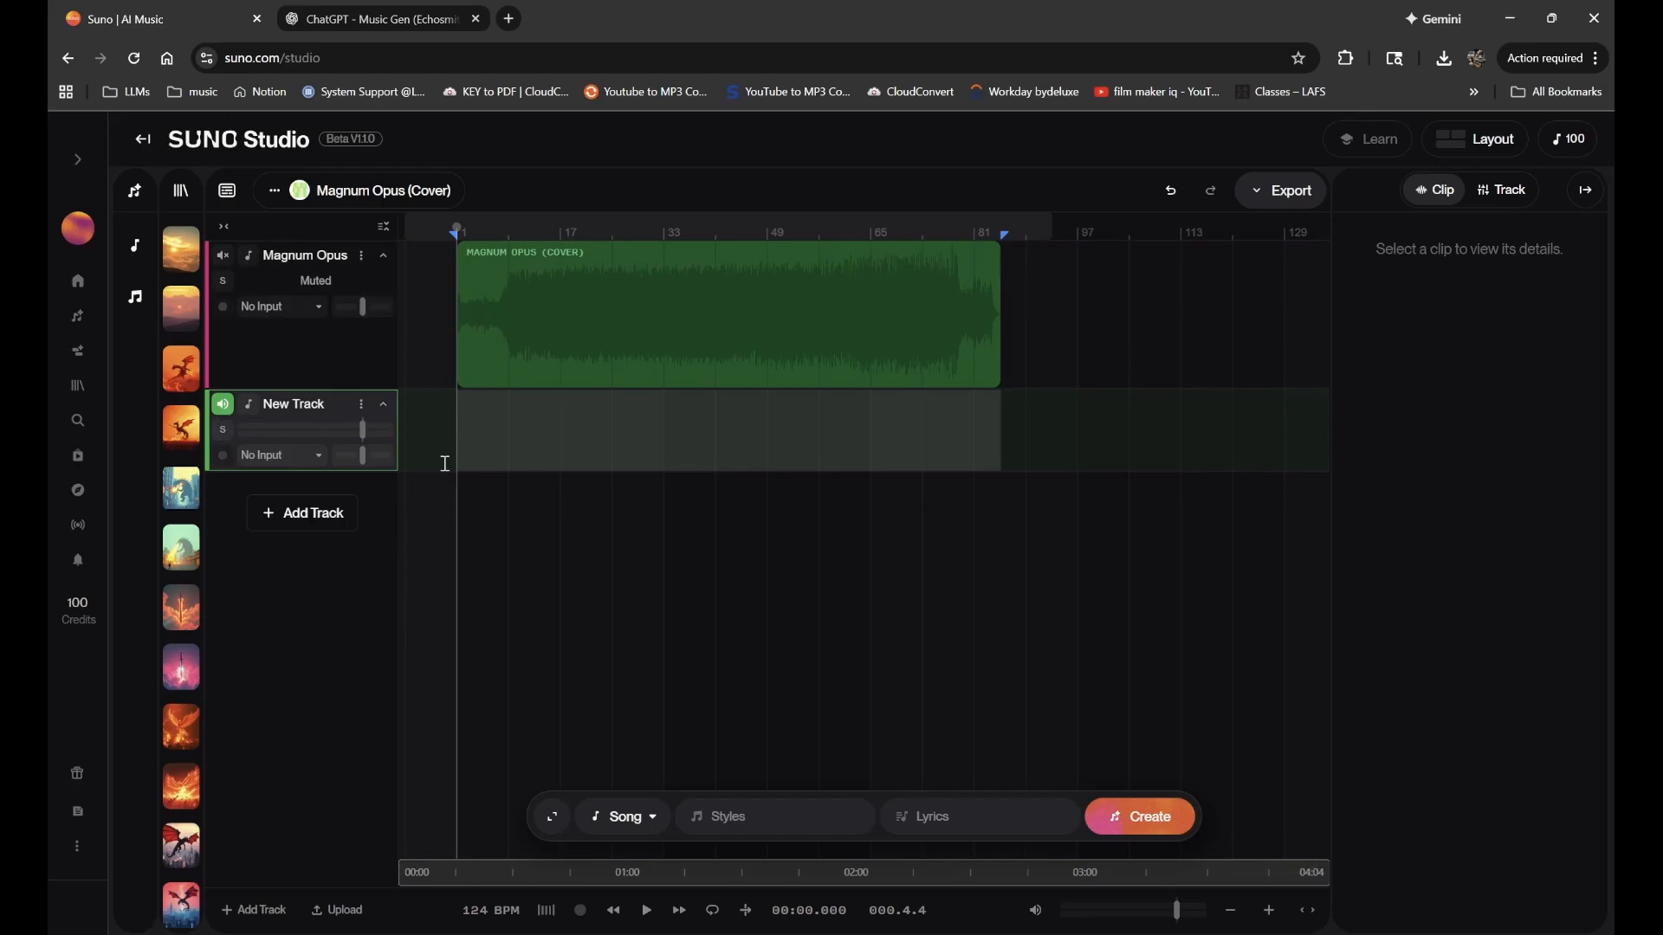
mouse_move(363, 430)
click(224, 405)
click(223, 405)
click(223, 256)
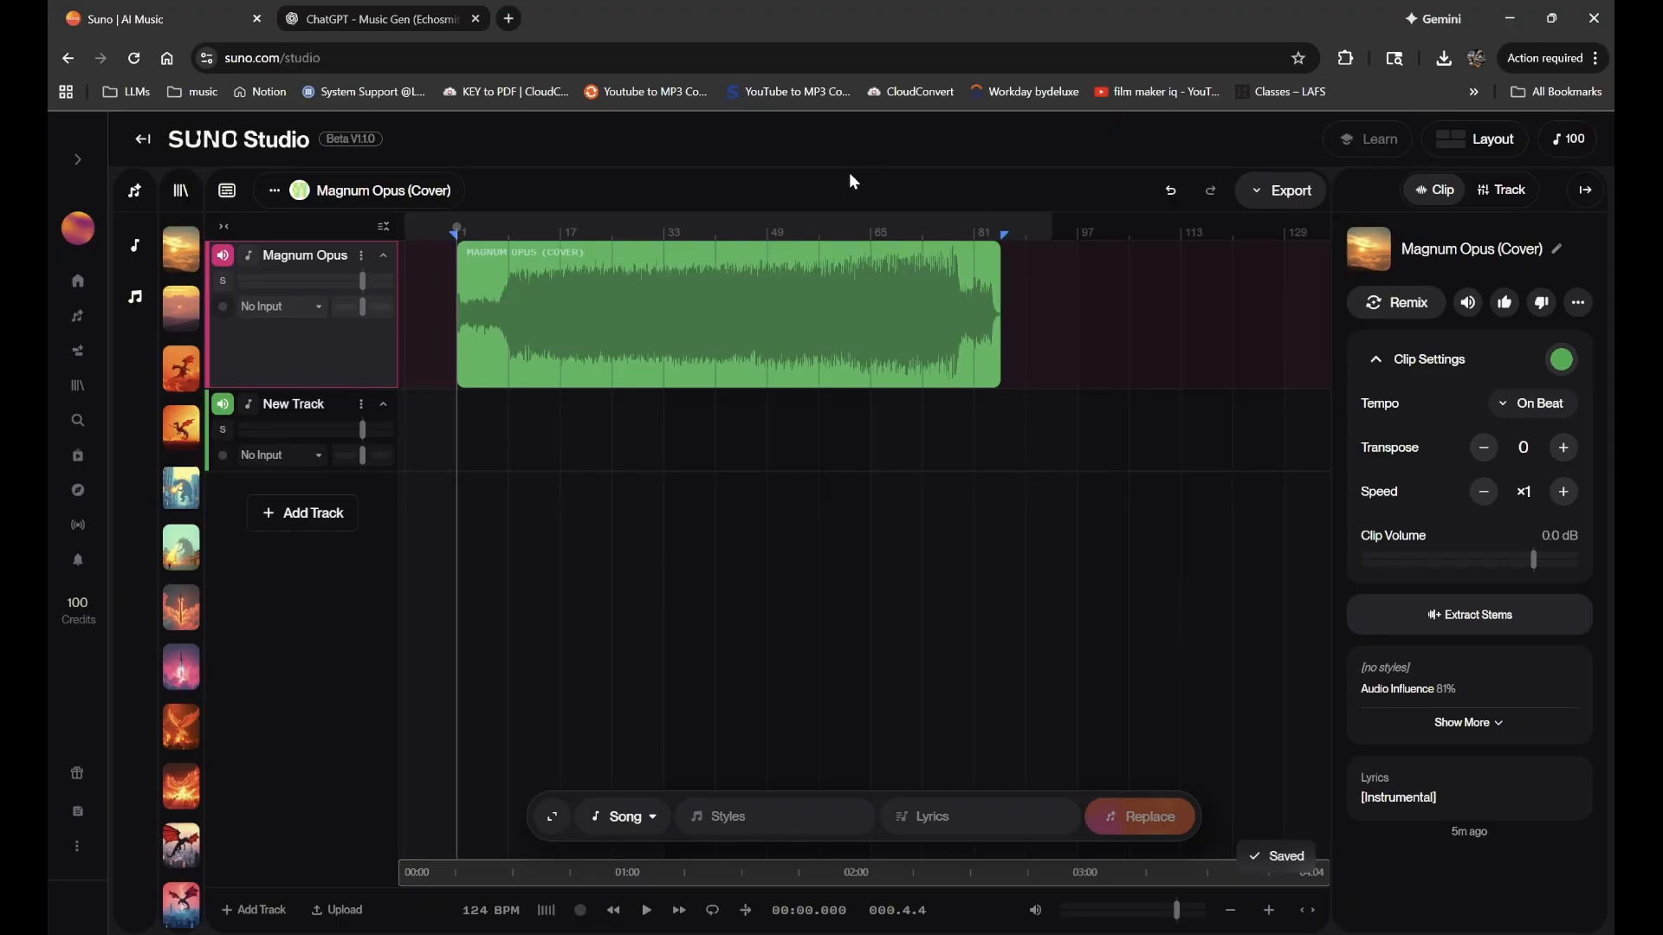
- Select the Magnum Opus cover clip, view the available export options, and close them without exporting
click(808, 246)
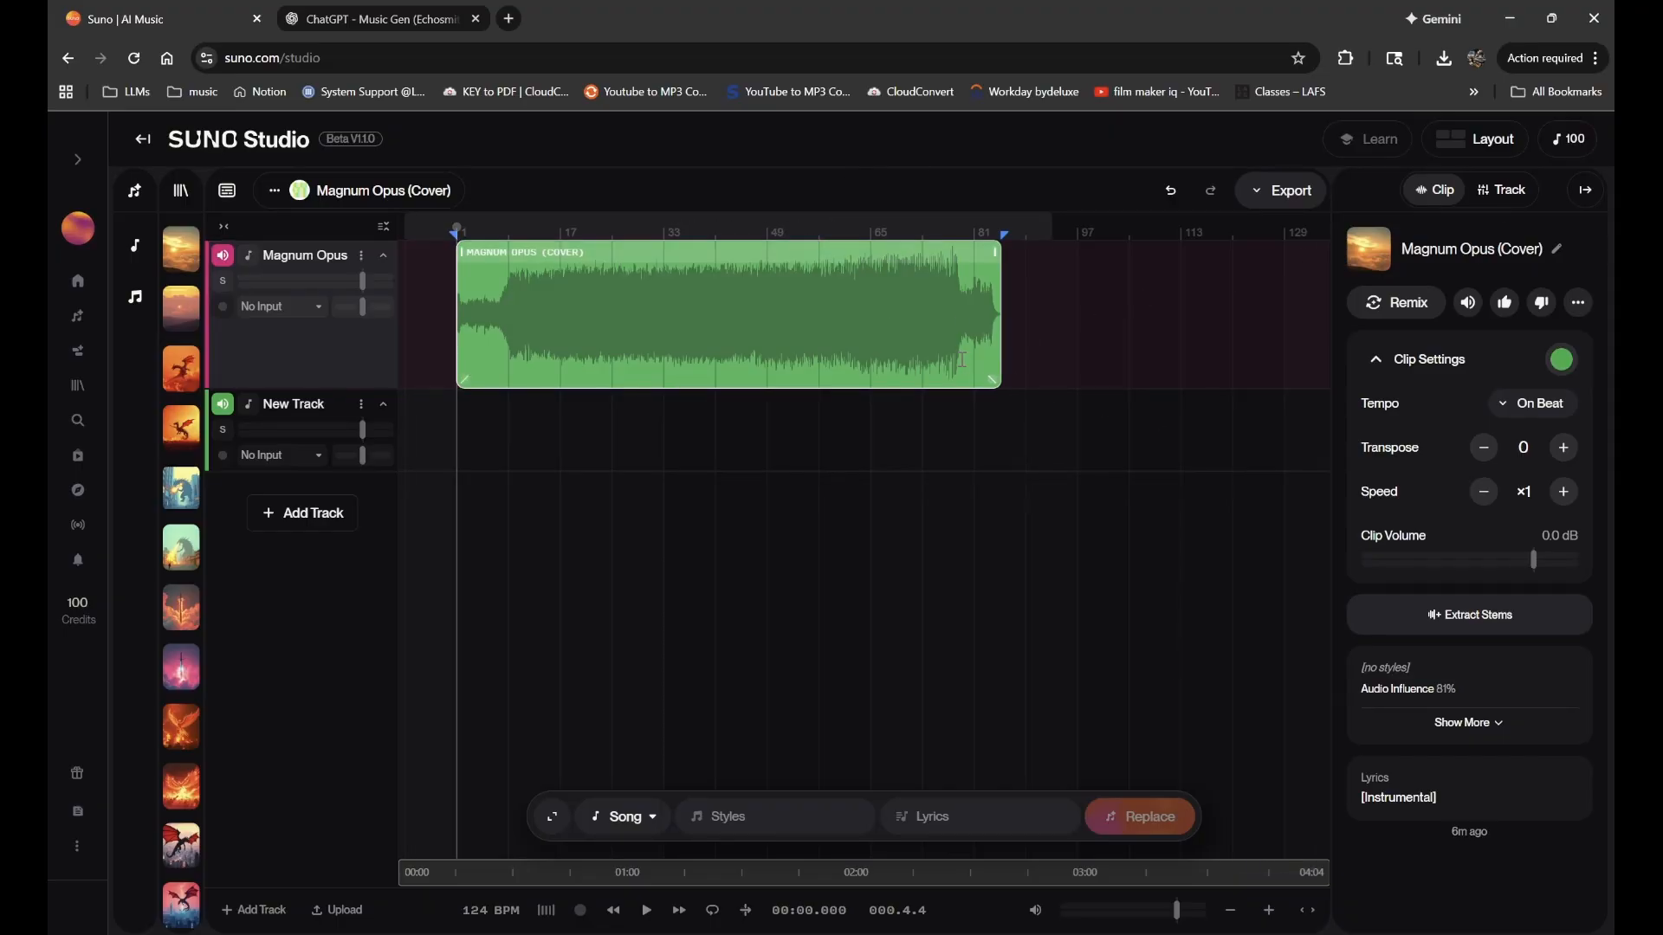
click(1262, 192)
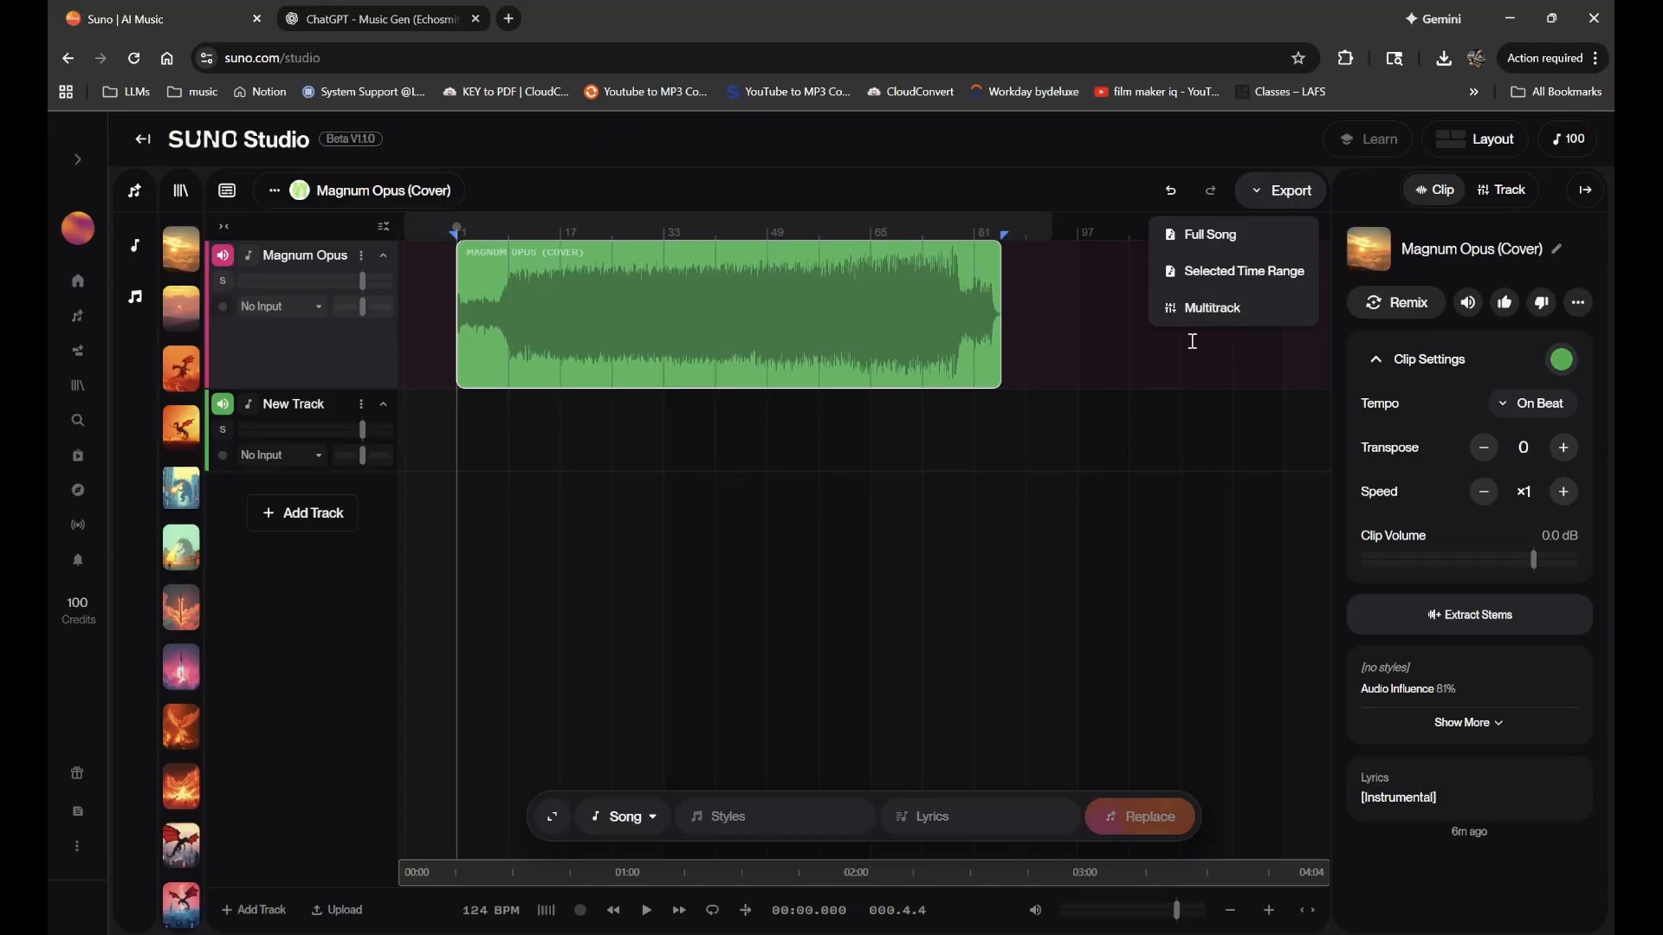
click(1293, 192)
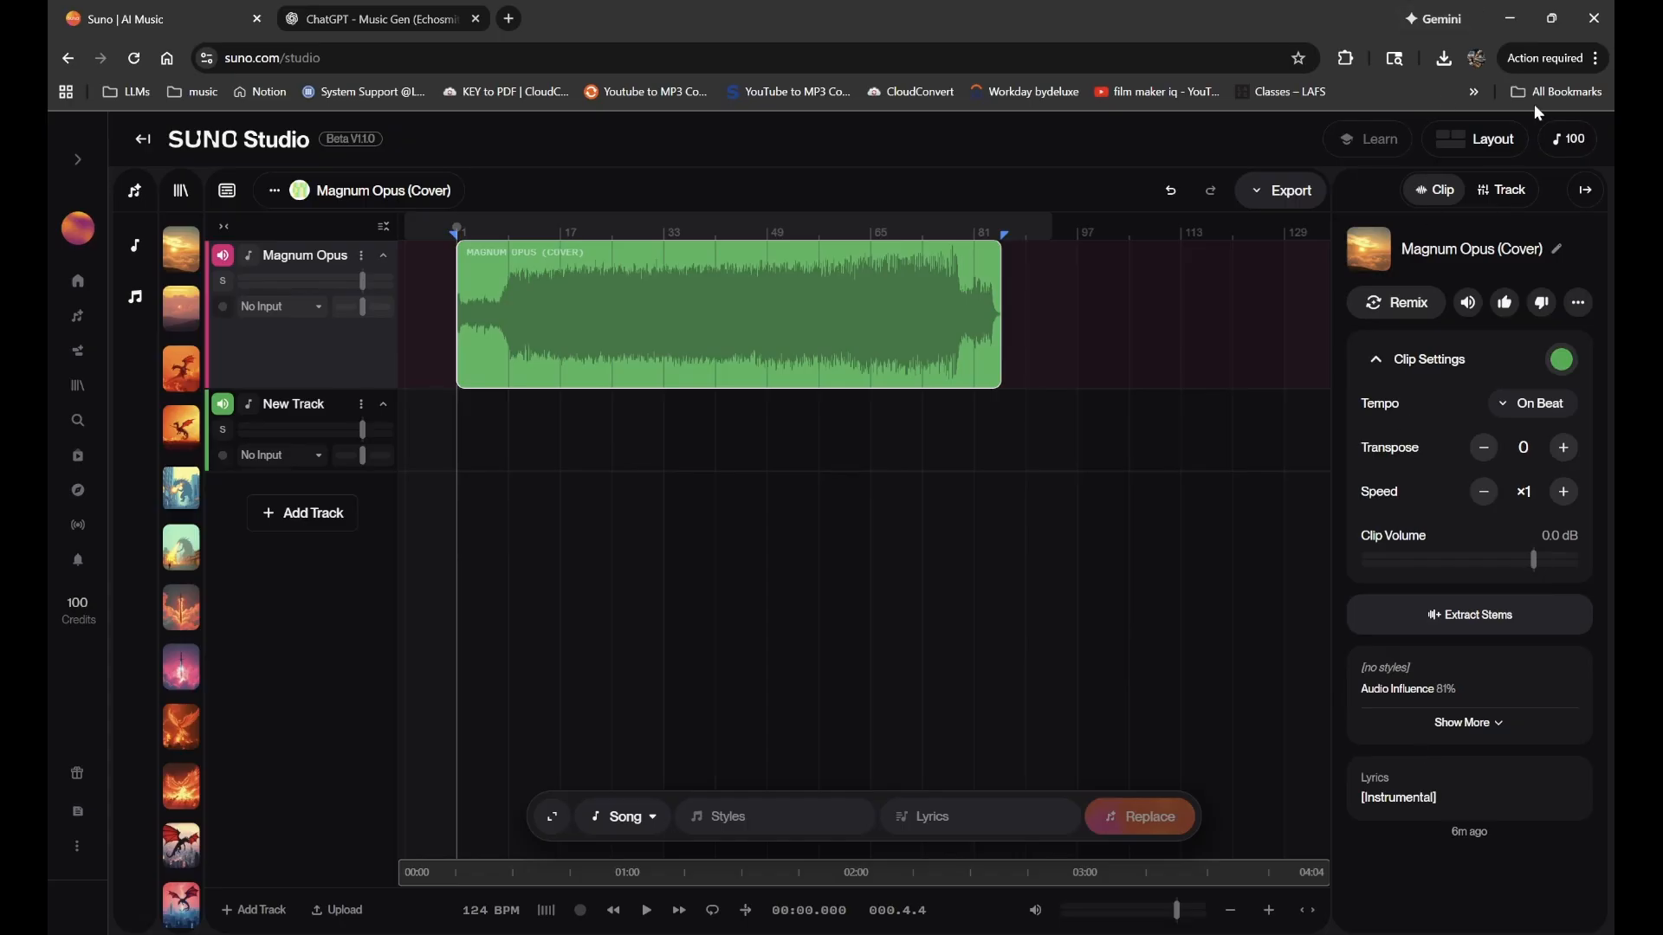
- Collapse the clip detail panel, and briefly expand and collapse the song creation panel
click(1583, 191)
click(1585, 190)
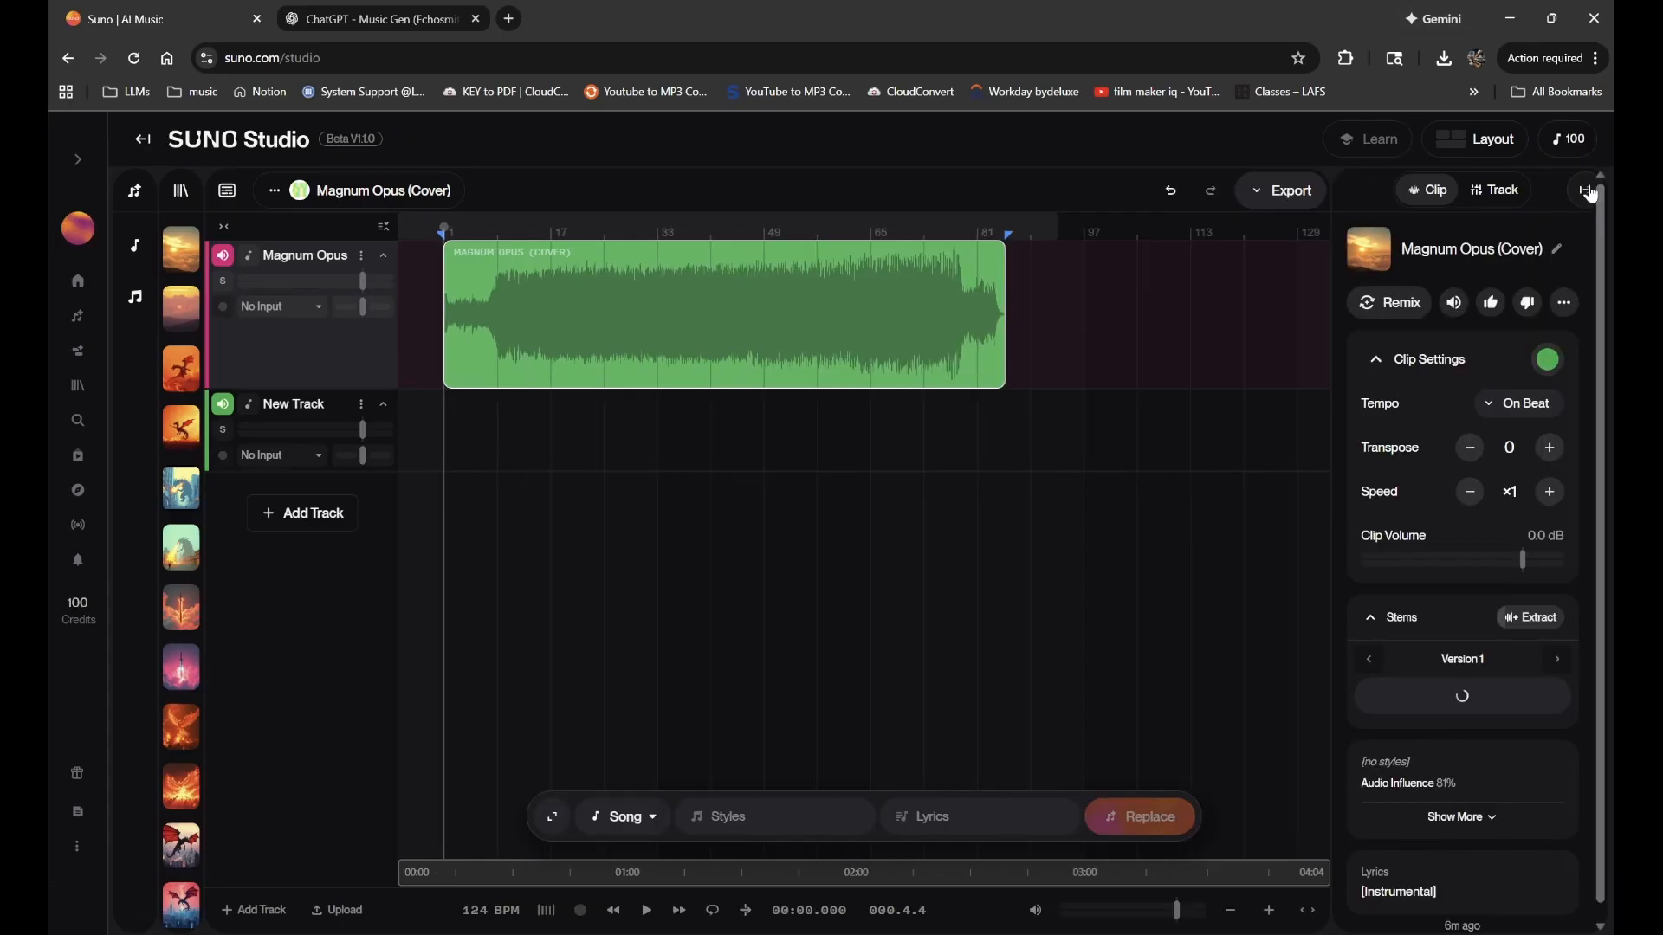
click(1585, 191)
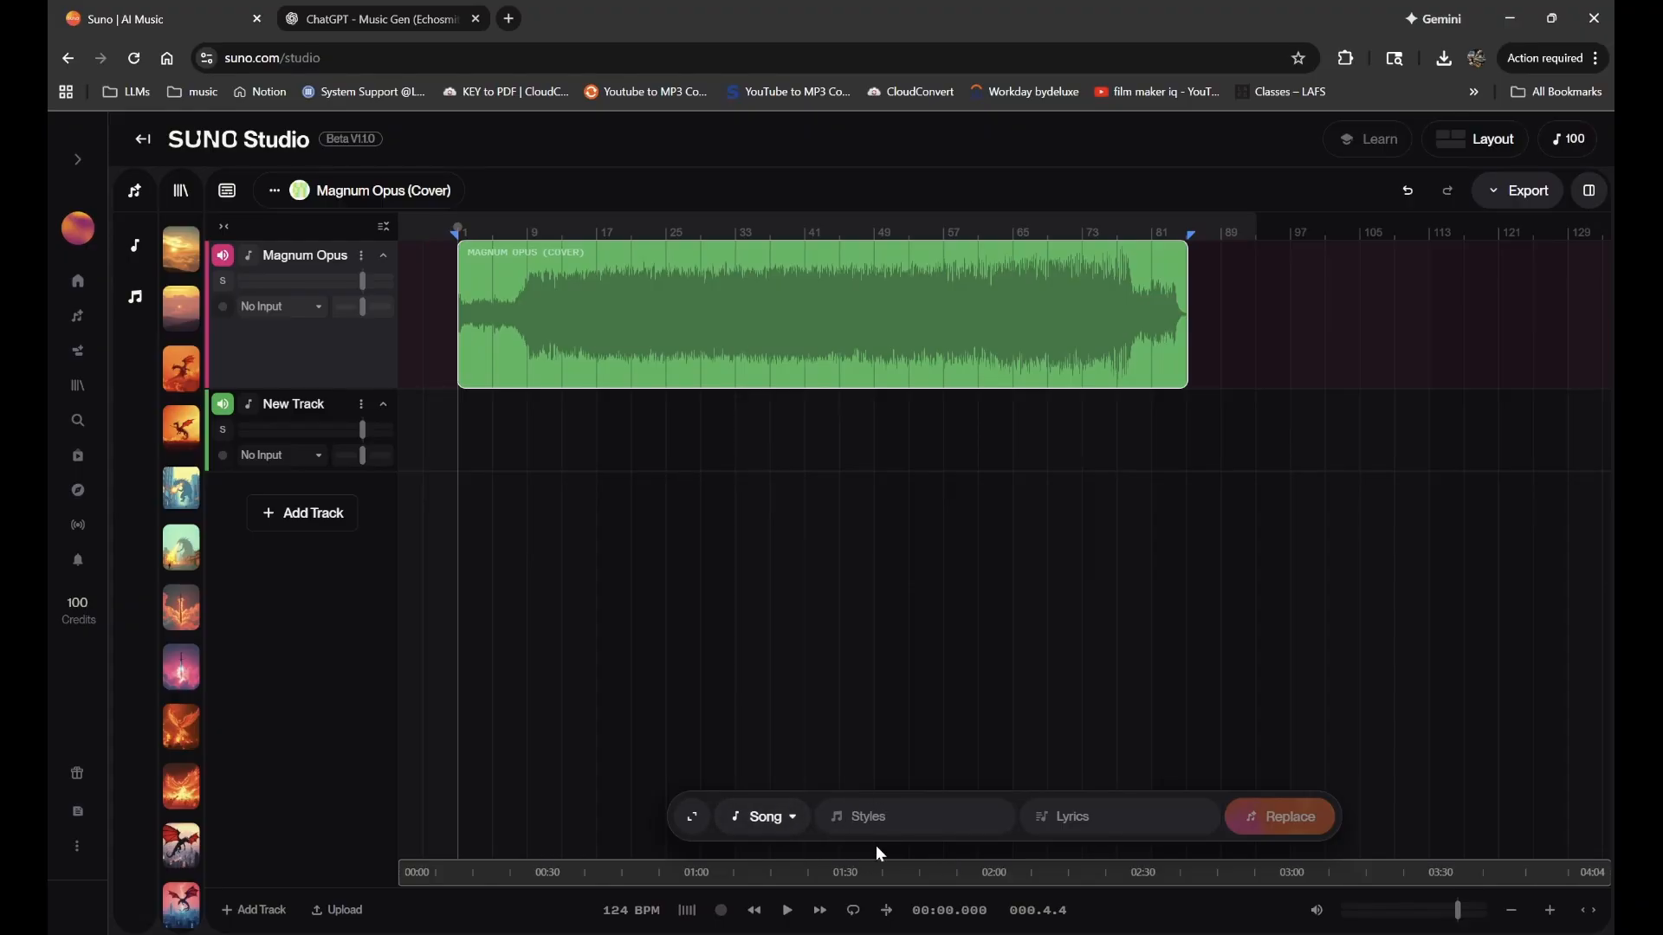
click(135, 191)
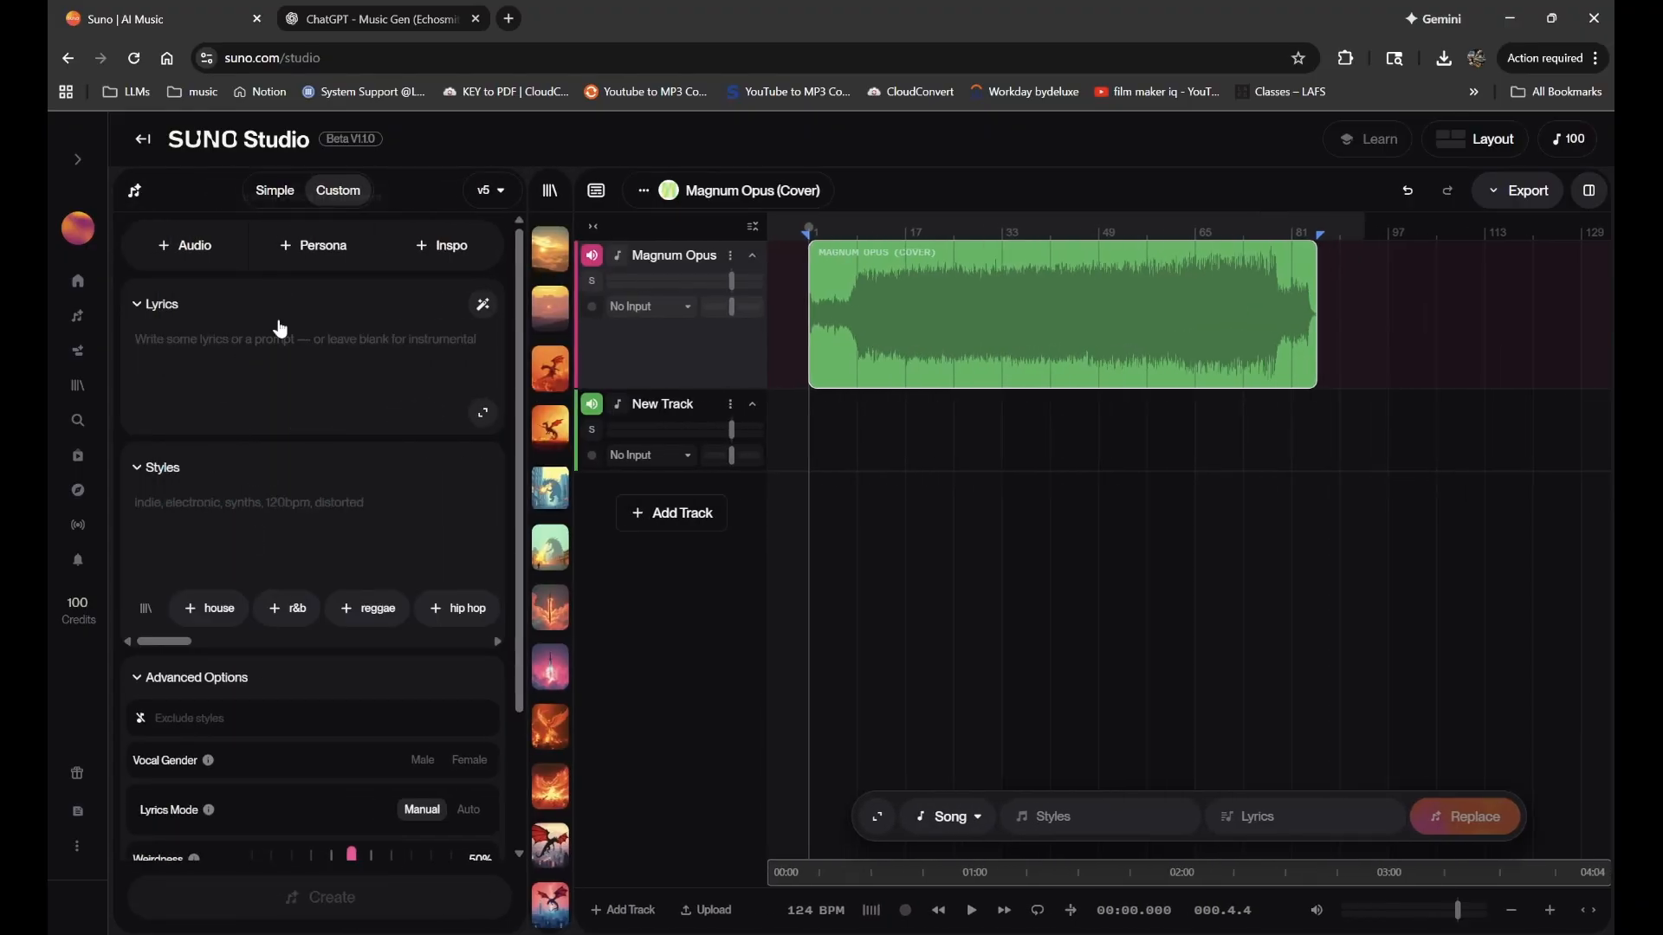
click(135, 191)
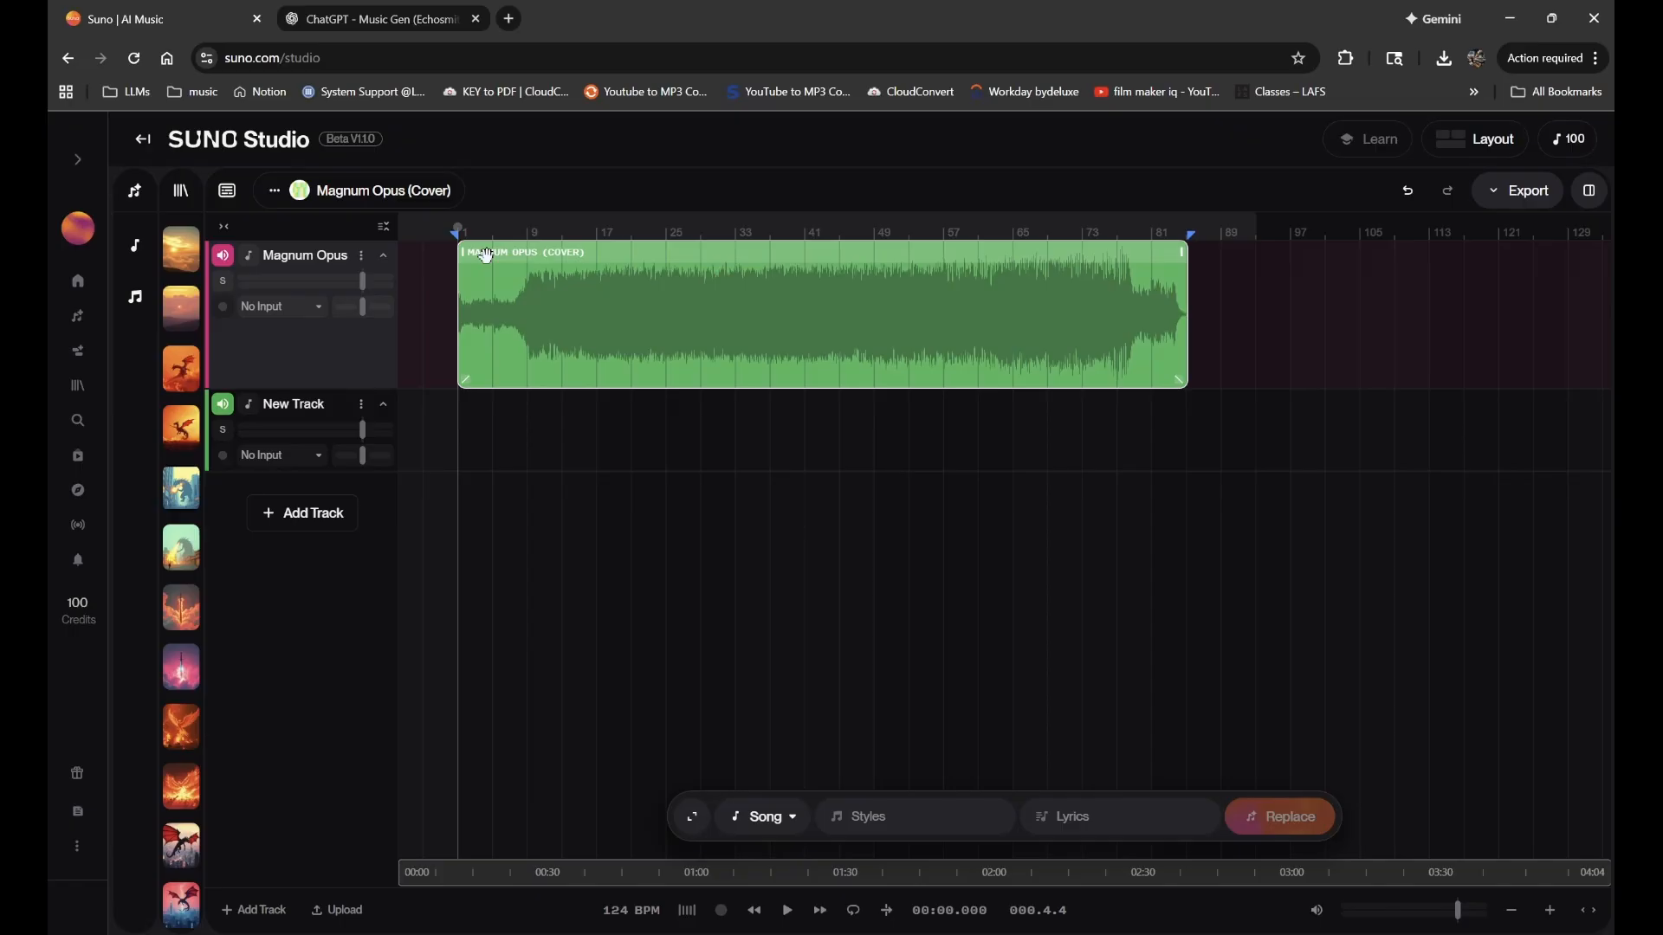
- Show the Magnum Opus cover's clip details and extract all detected stems from it
click(1588, 190)
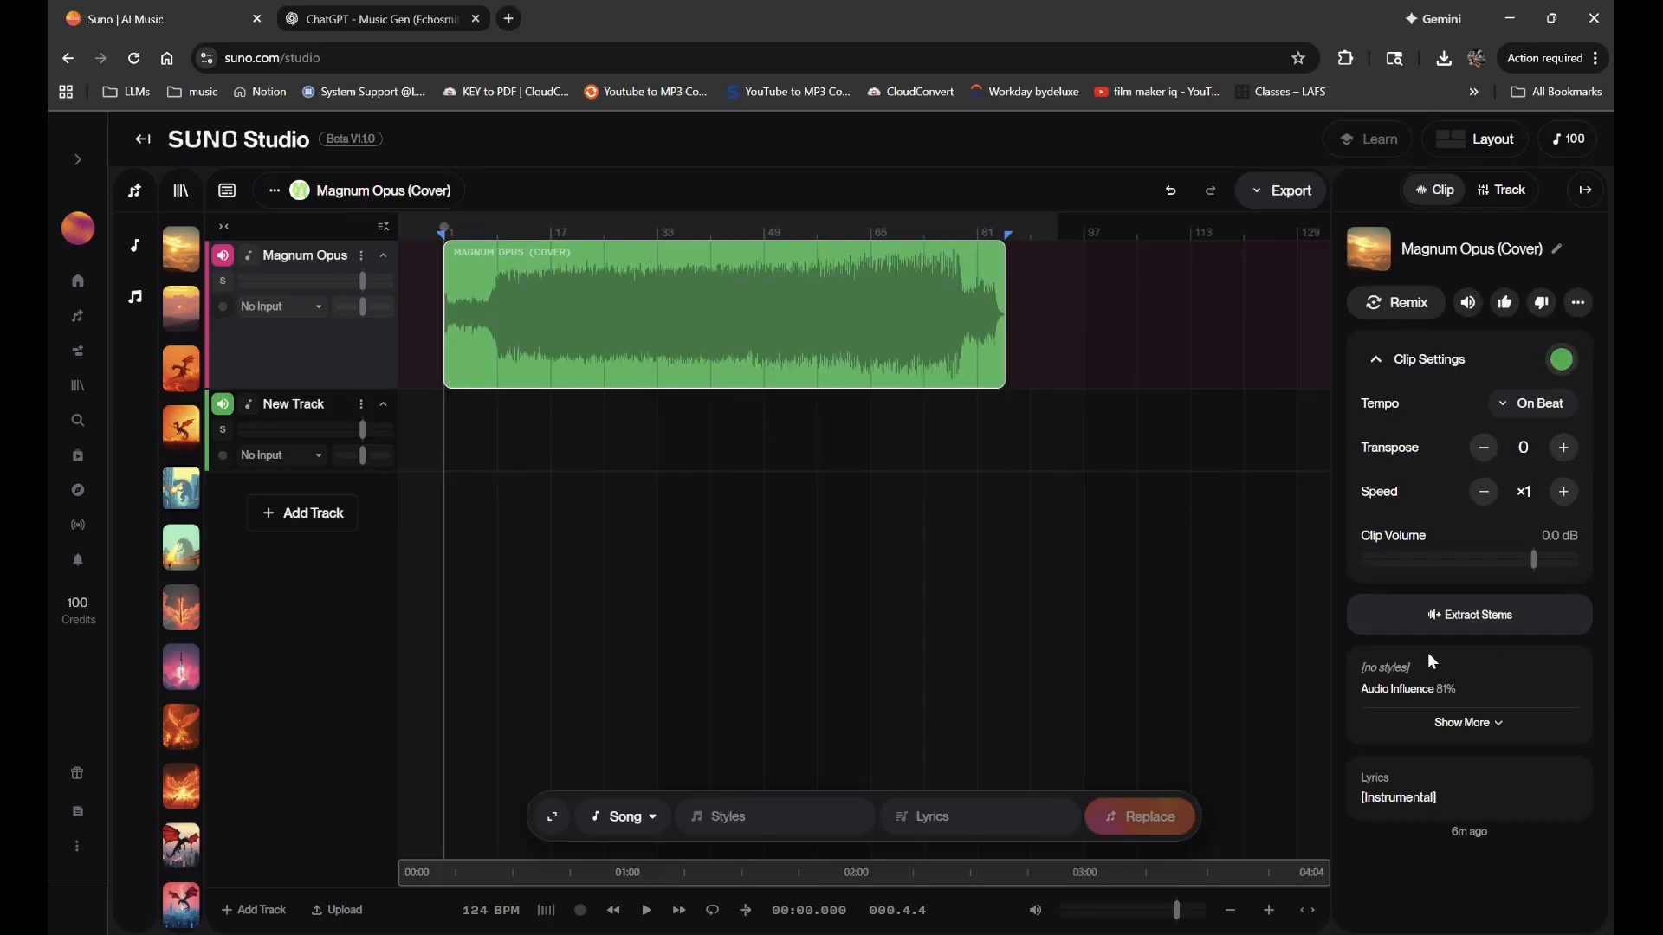
click(1430, 628)
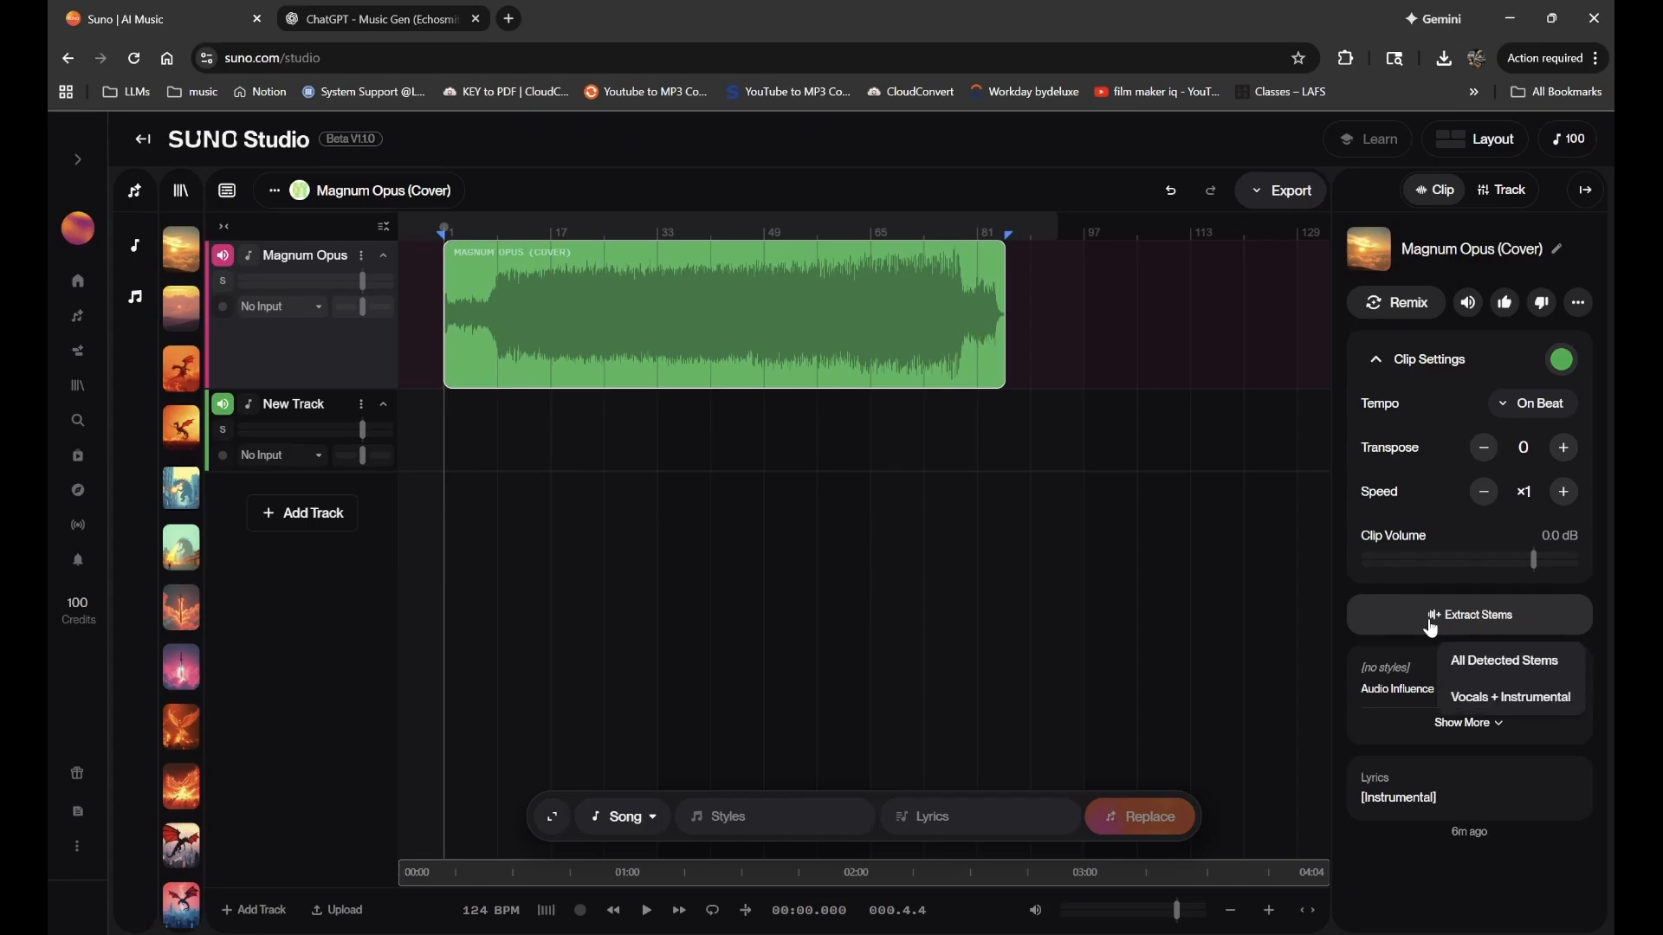
click(1517, 665)
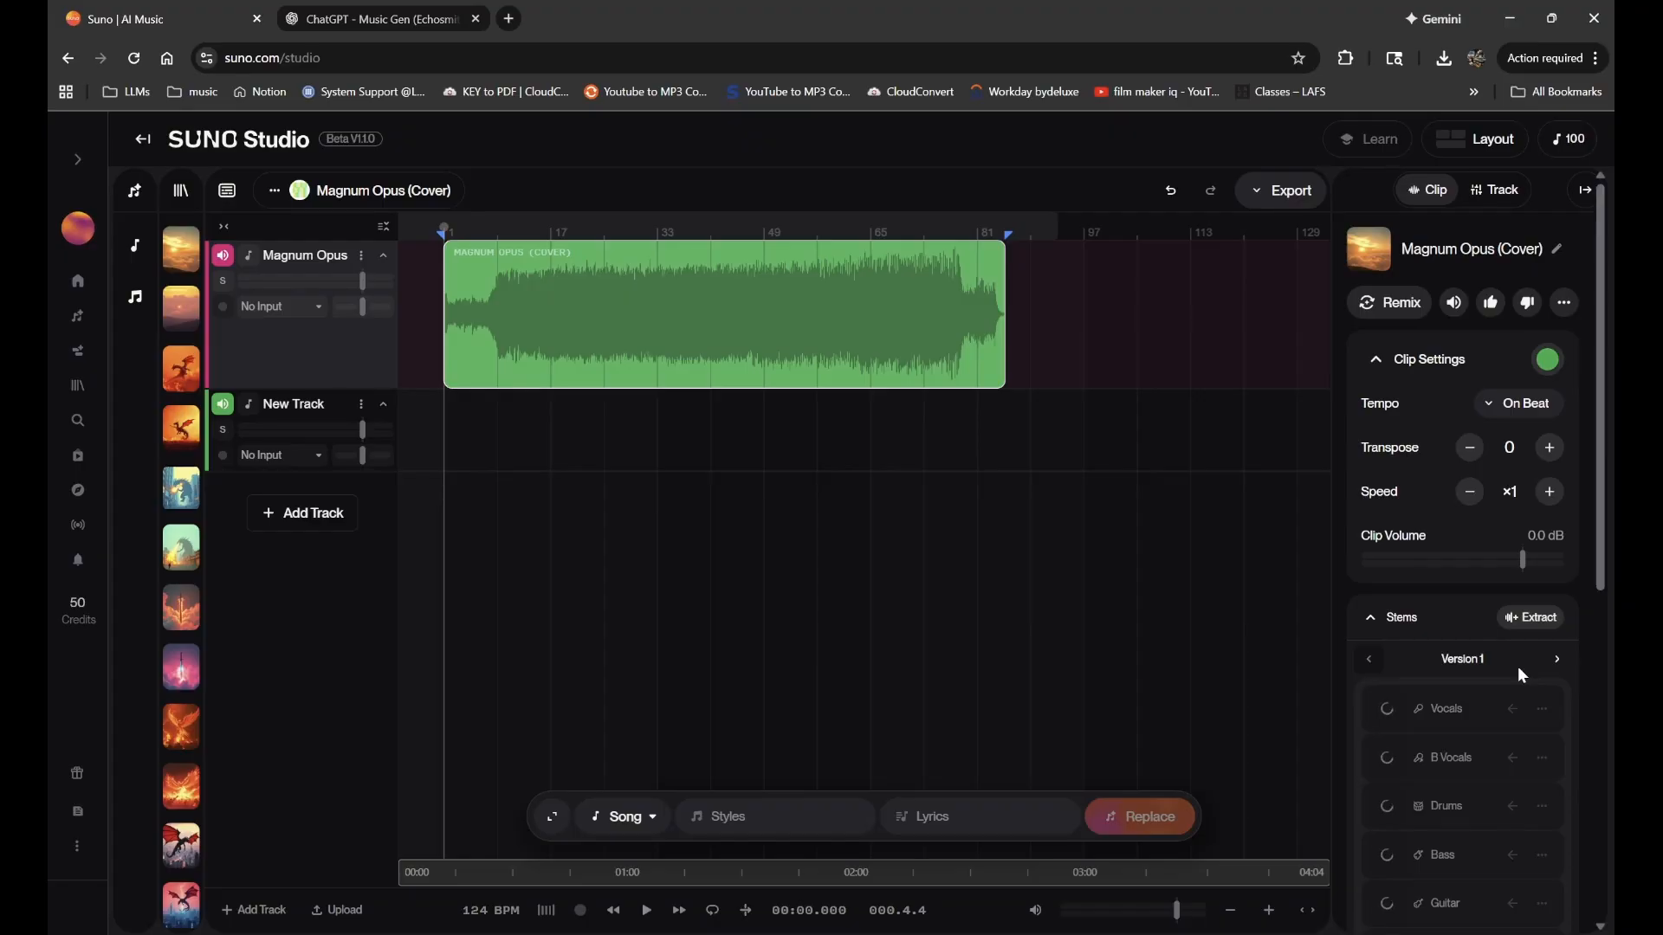
- Examine the Version 1 stem list and its insert and download options
scroll(1480, 857, down, 1)
scroll(1478, 854, down, 1)
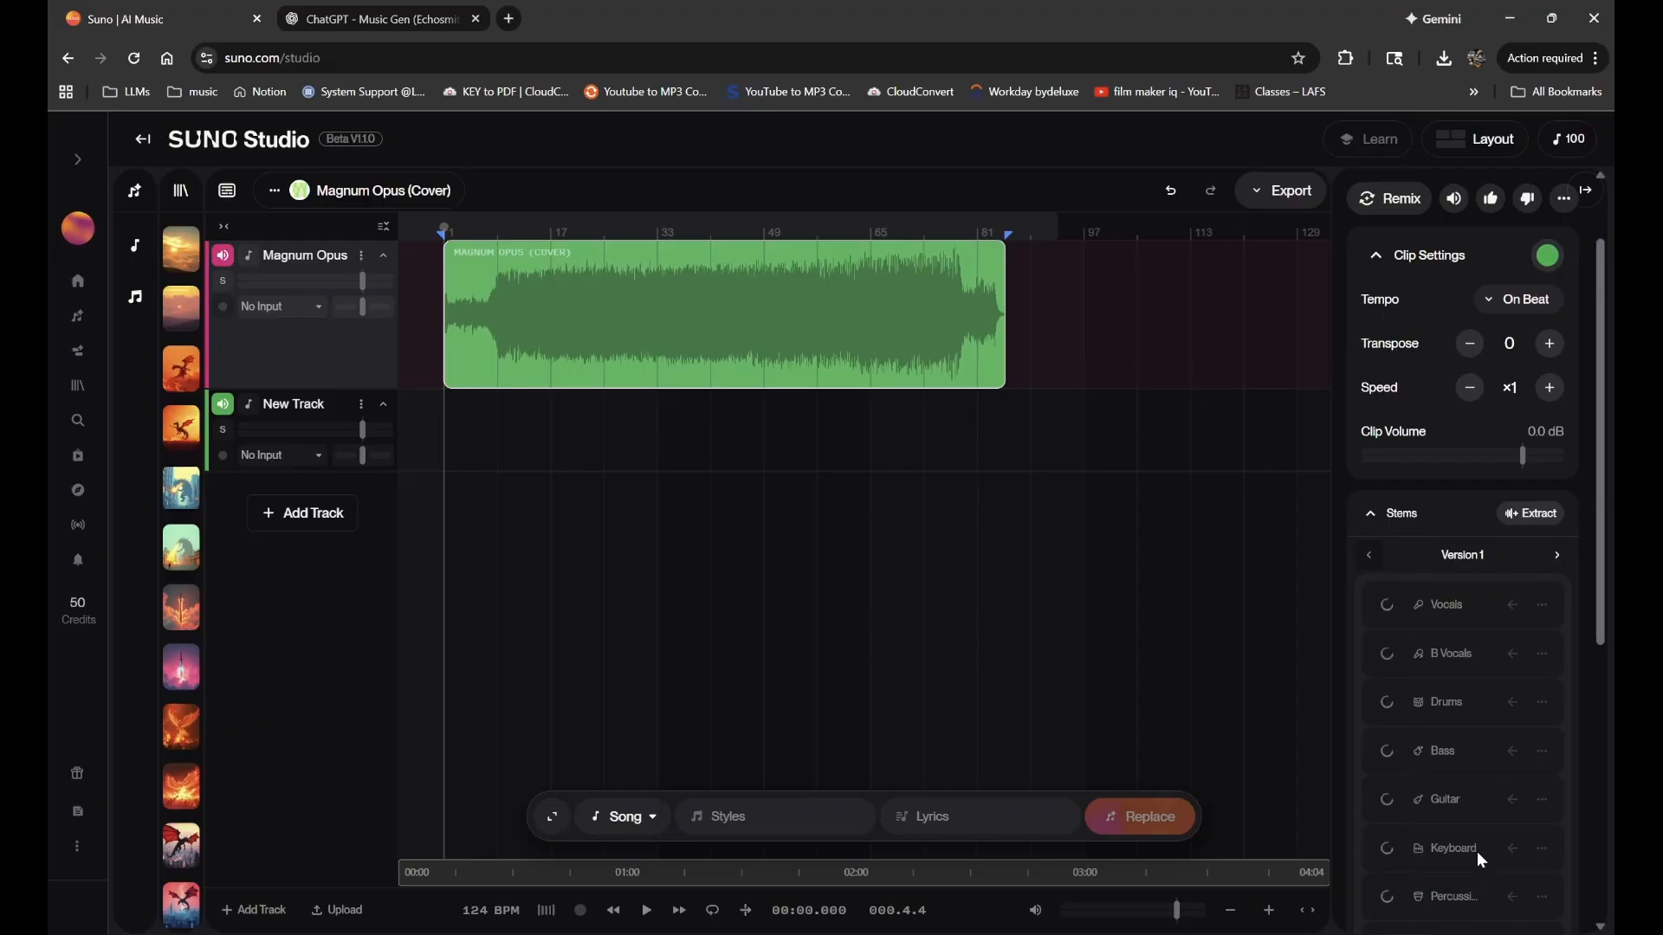
scroll(1477, 850, down, 4)
scroll(1477, 850, down, 2)
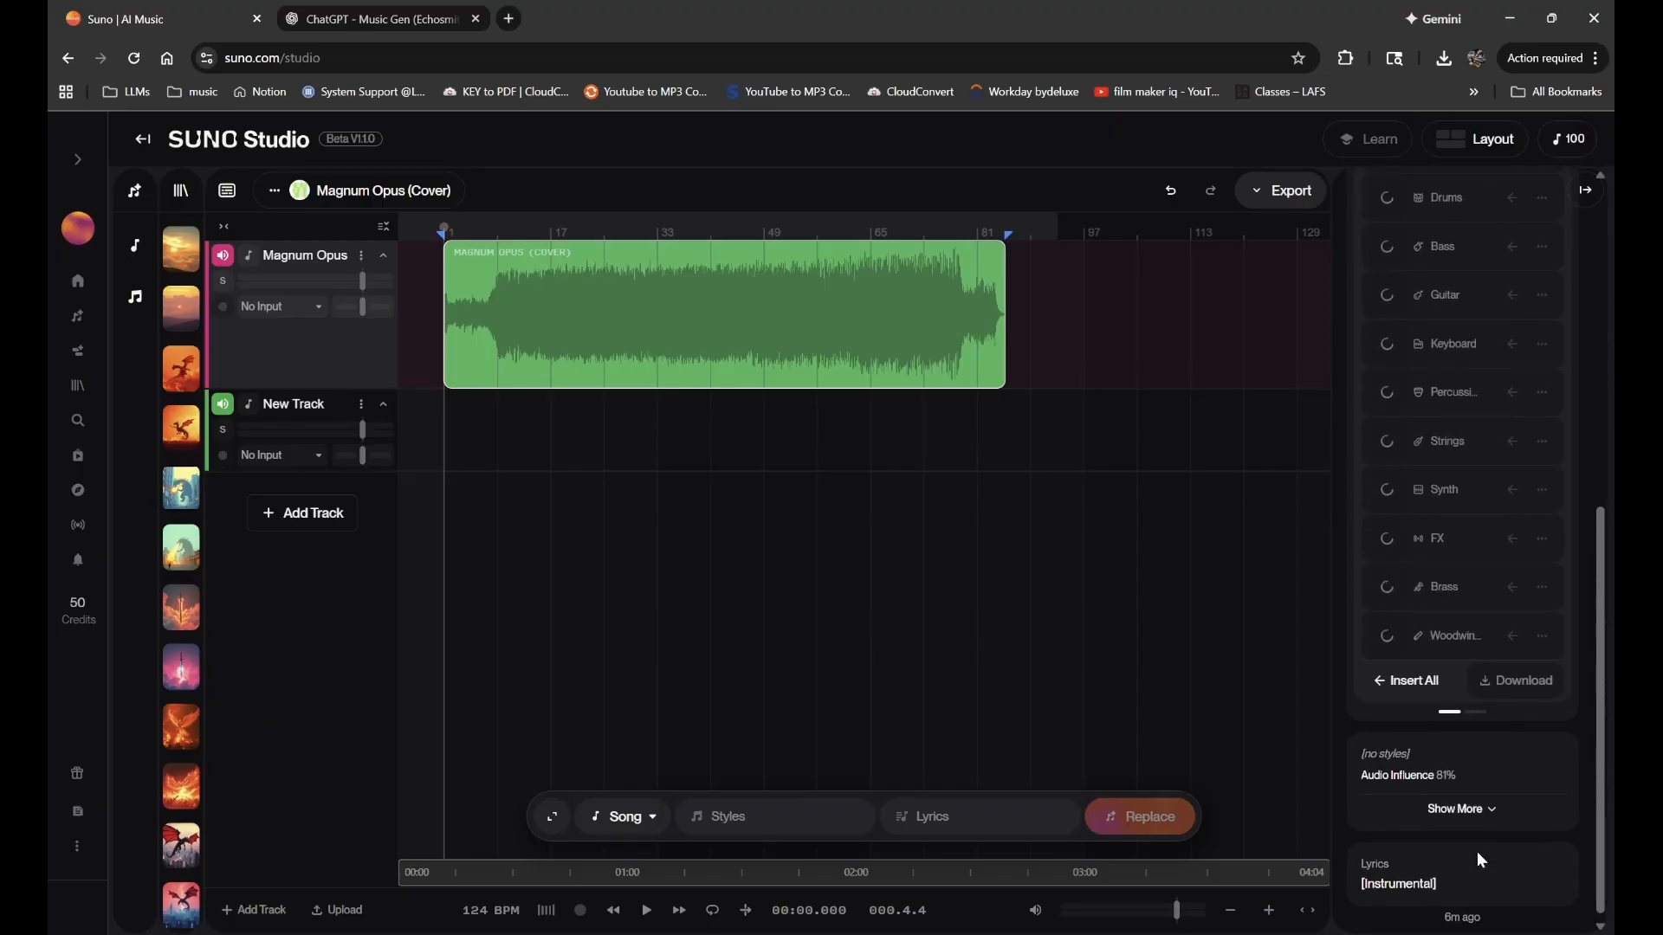
scroll(1491, 709, up, 6)
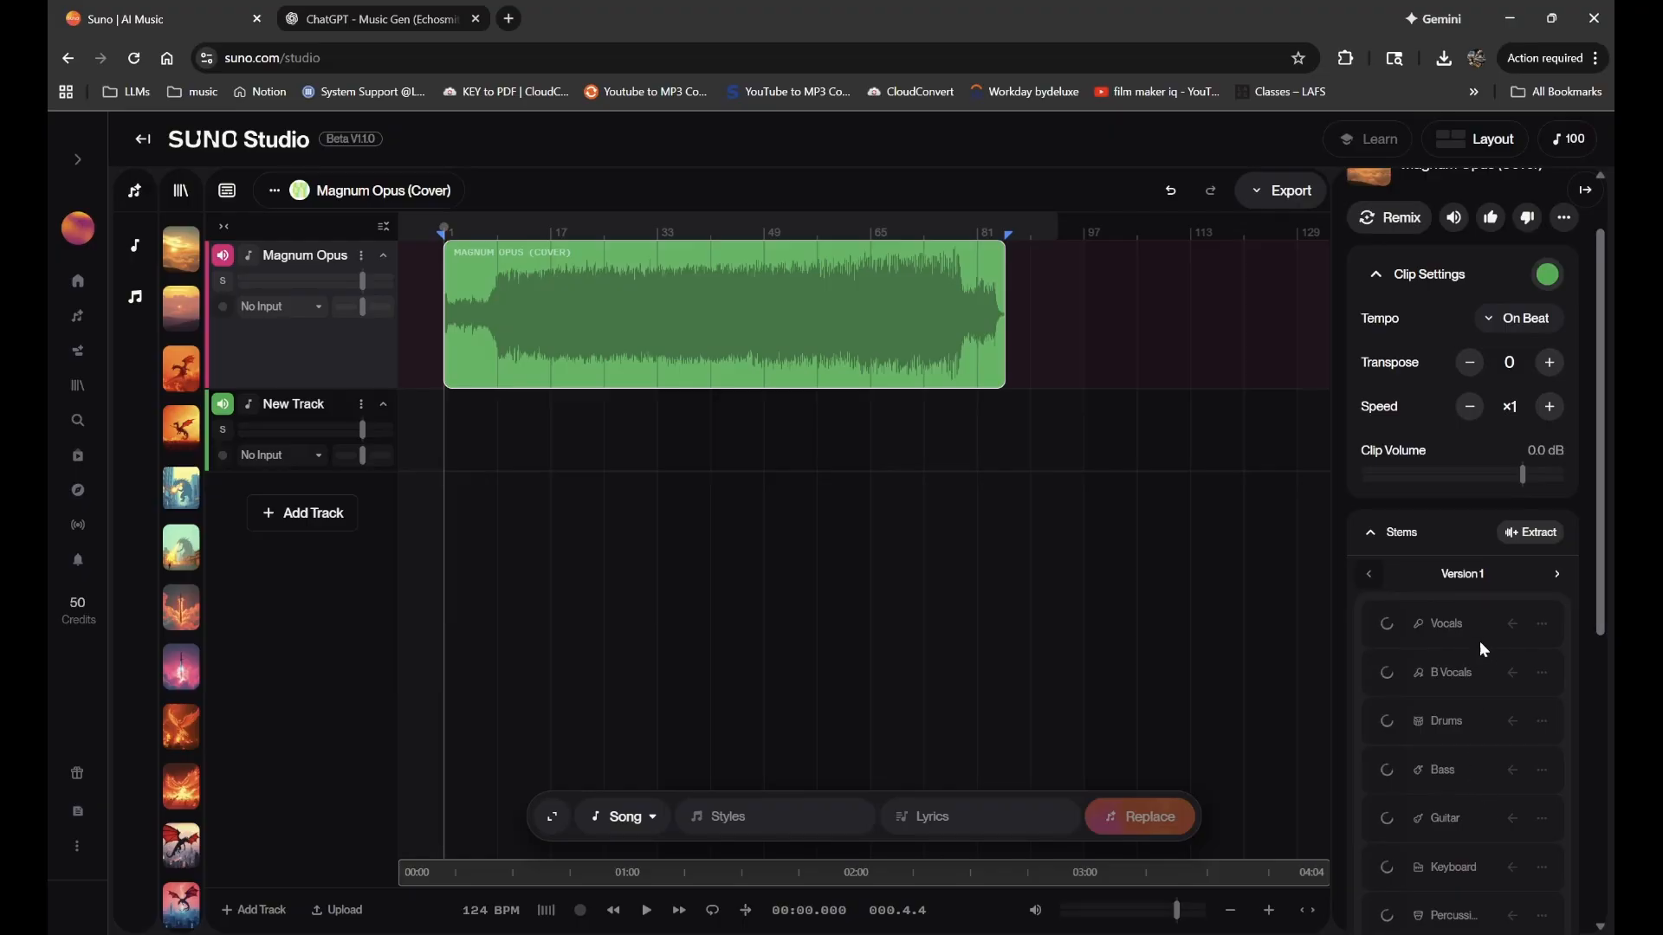
scroll(1495, 560, down, 1)
scroll(1494, 559, up, 1)
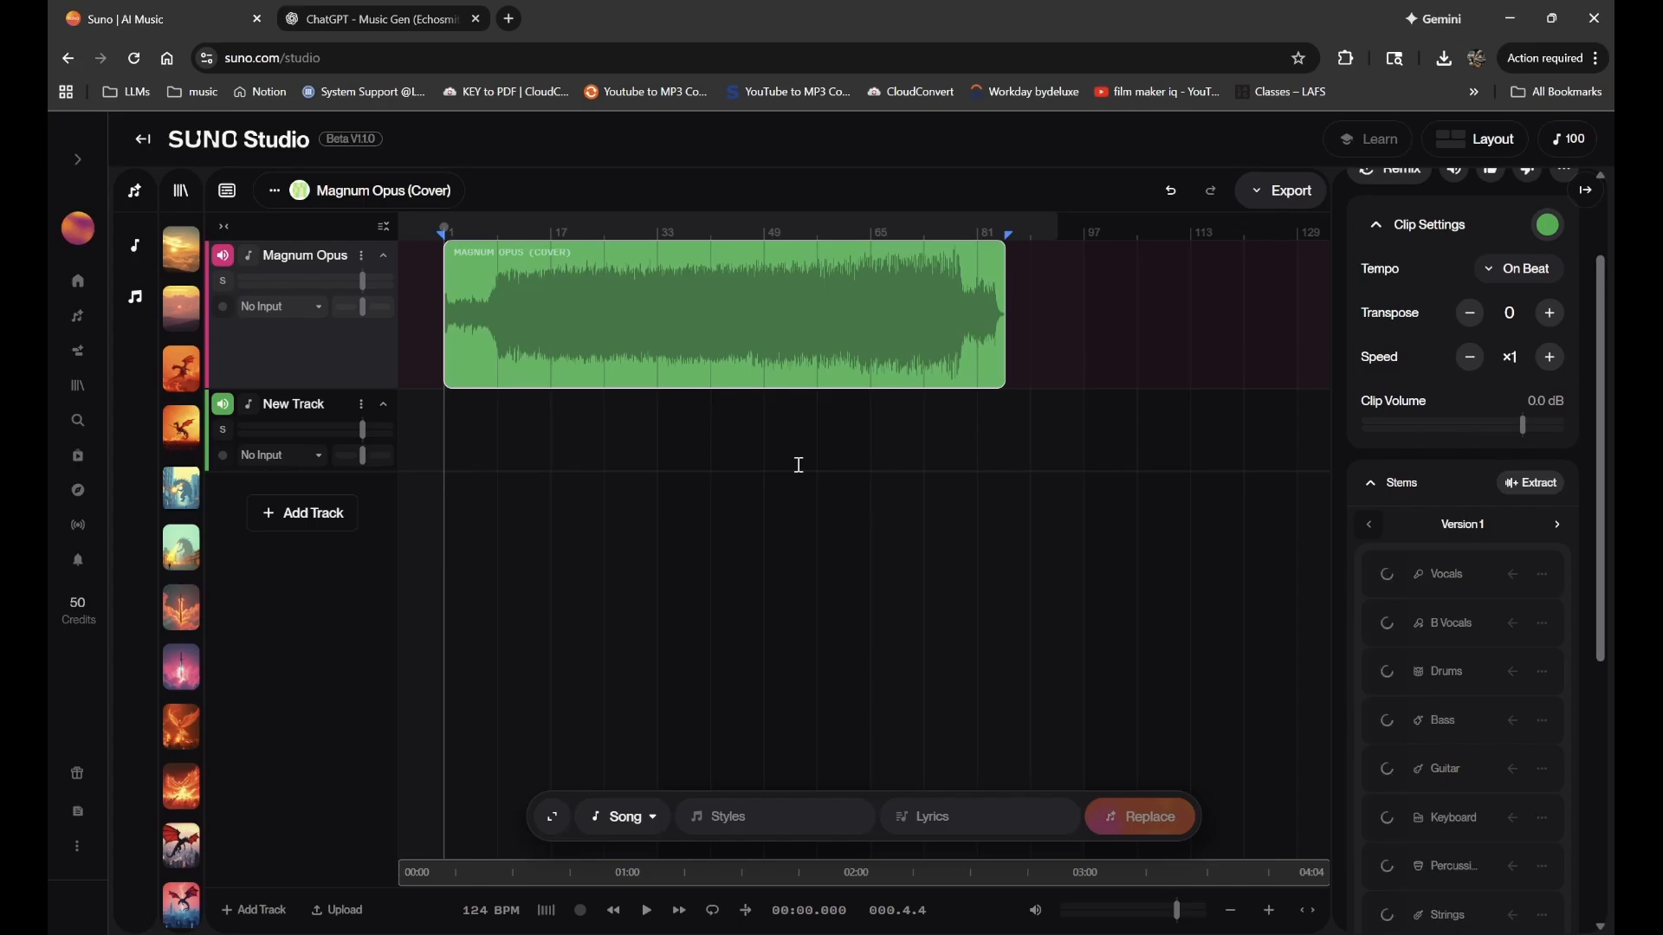
- Find the original Magnum Opus song in the workspace library, view its details, and collapse the library again
click(185, 194)
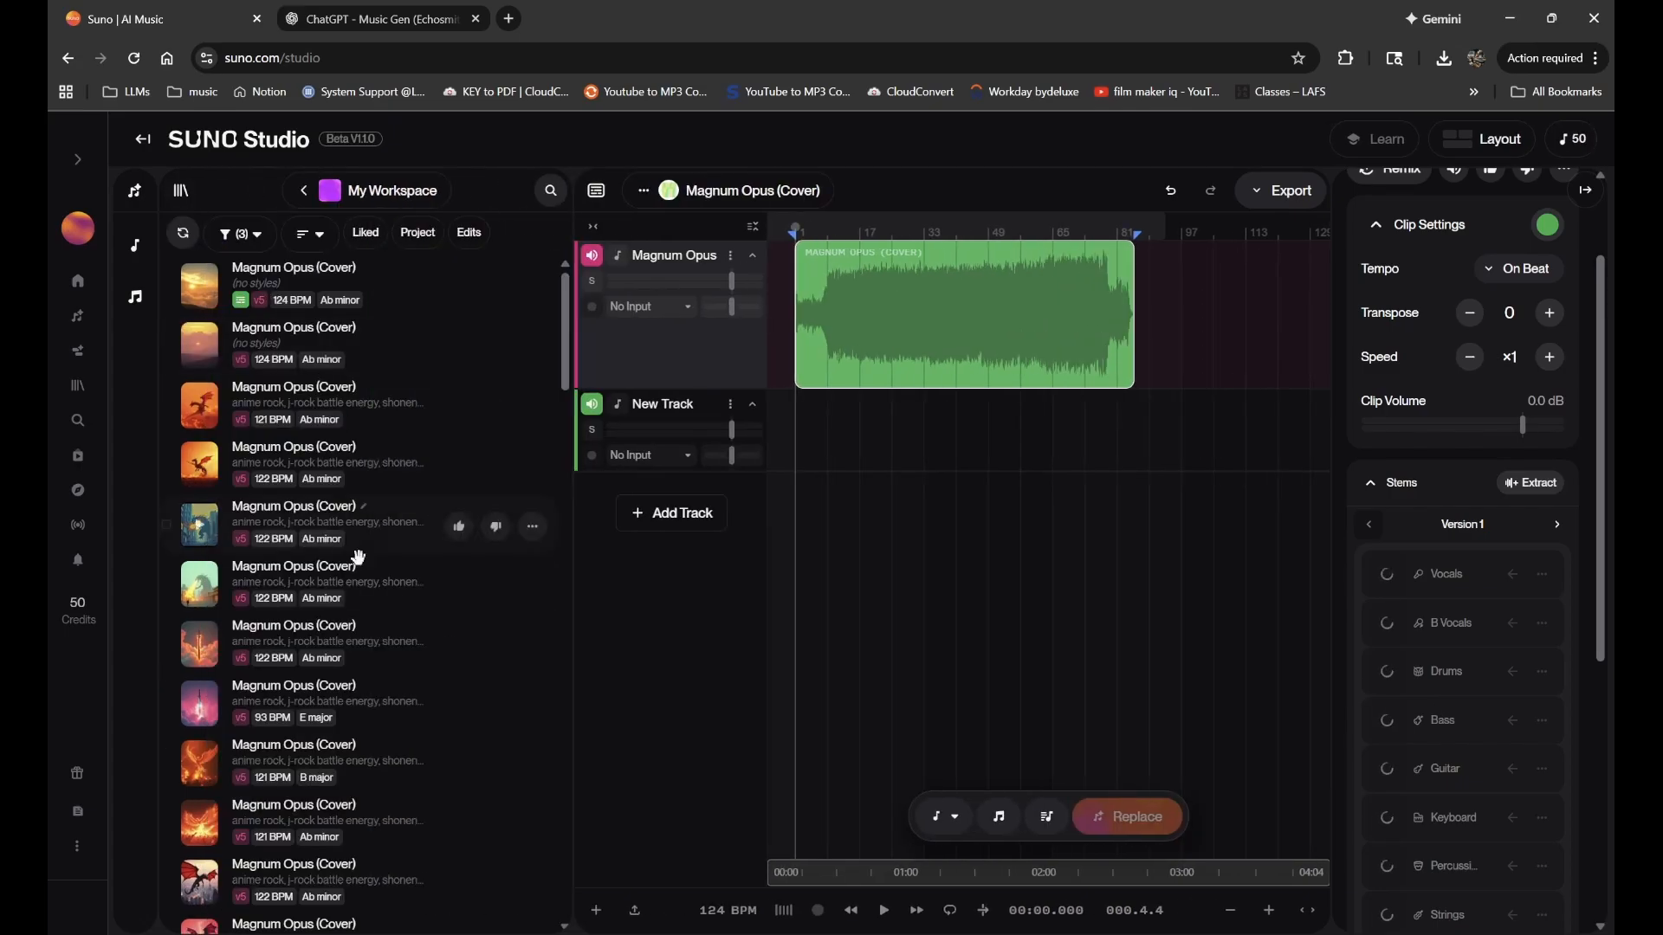
scroll(327, 863, down, 3)
scroll(328, 862, down, 3)
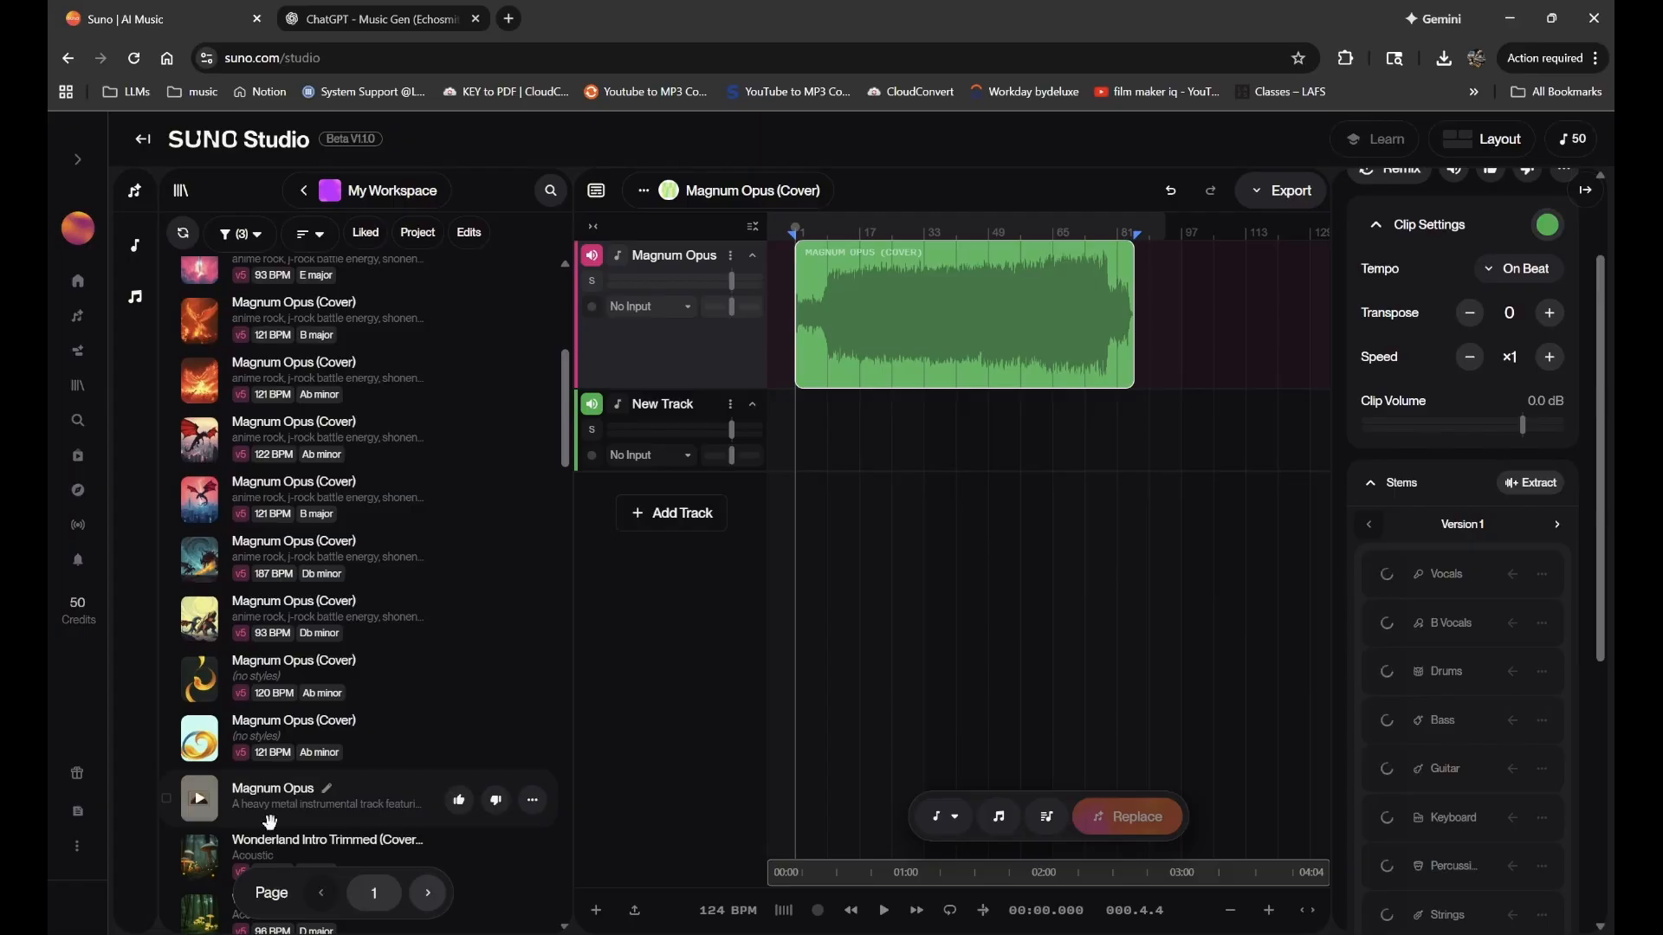
drag(260, 811, 424, 788)
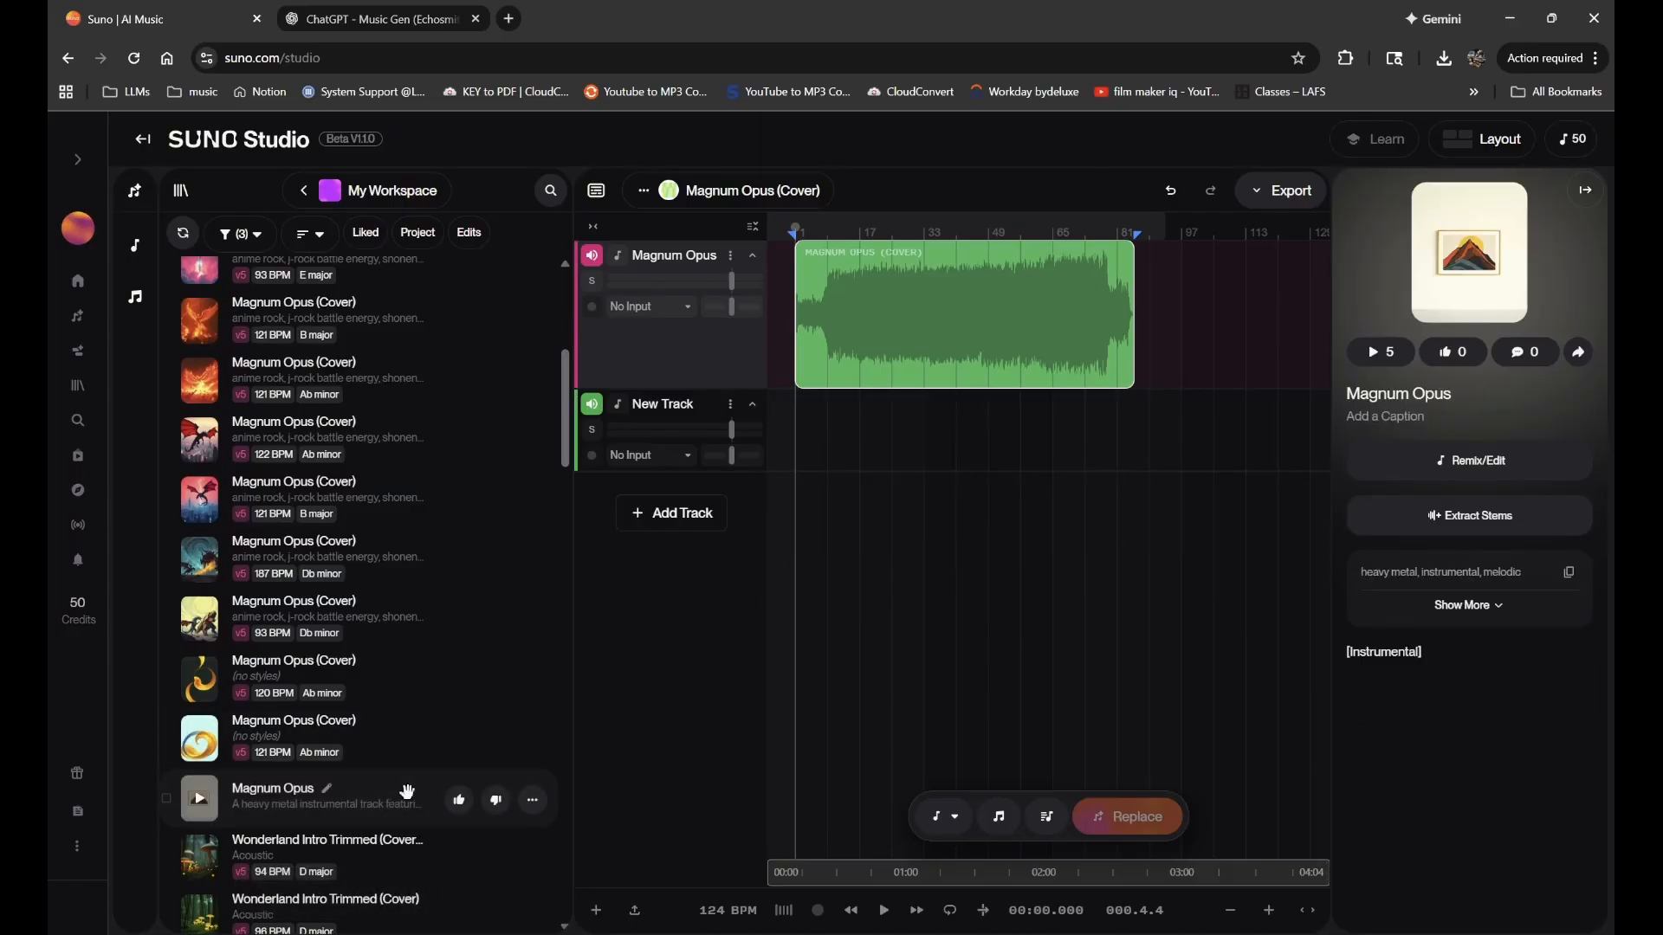
scroll(485, 459, up, 5)
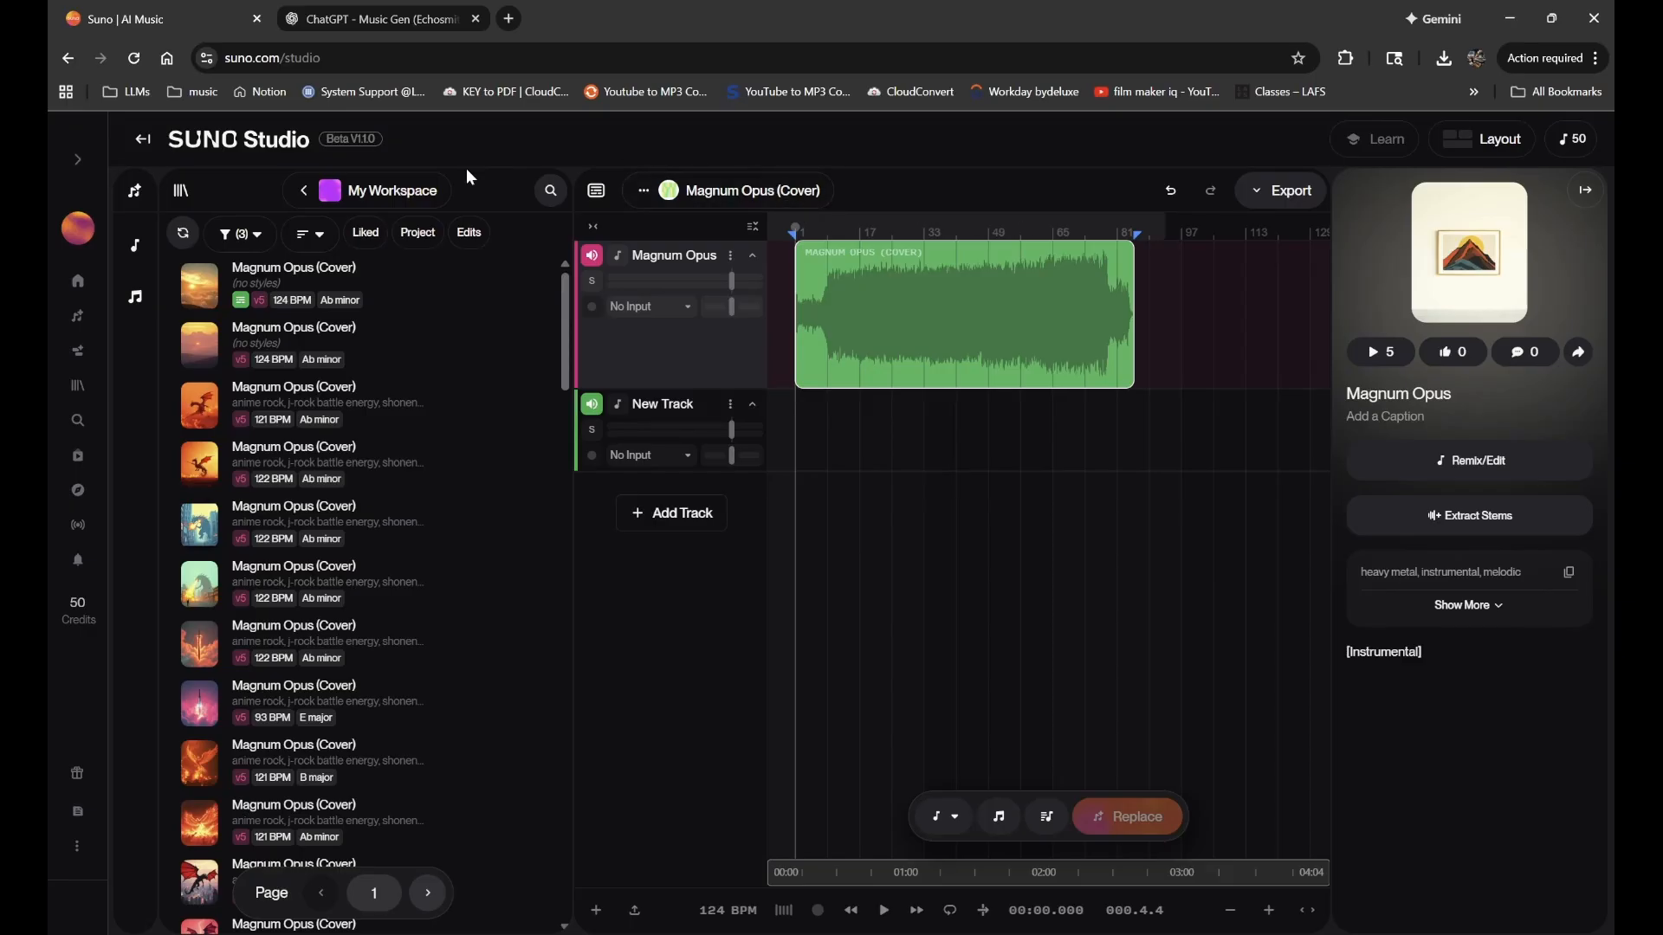
click(183, 193)
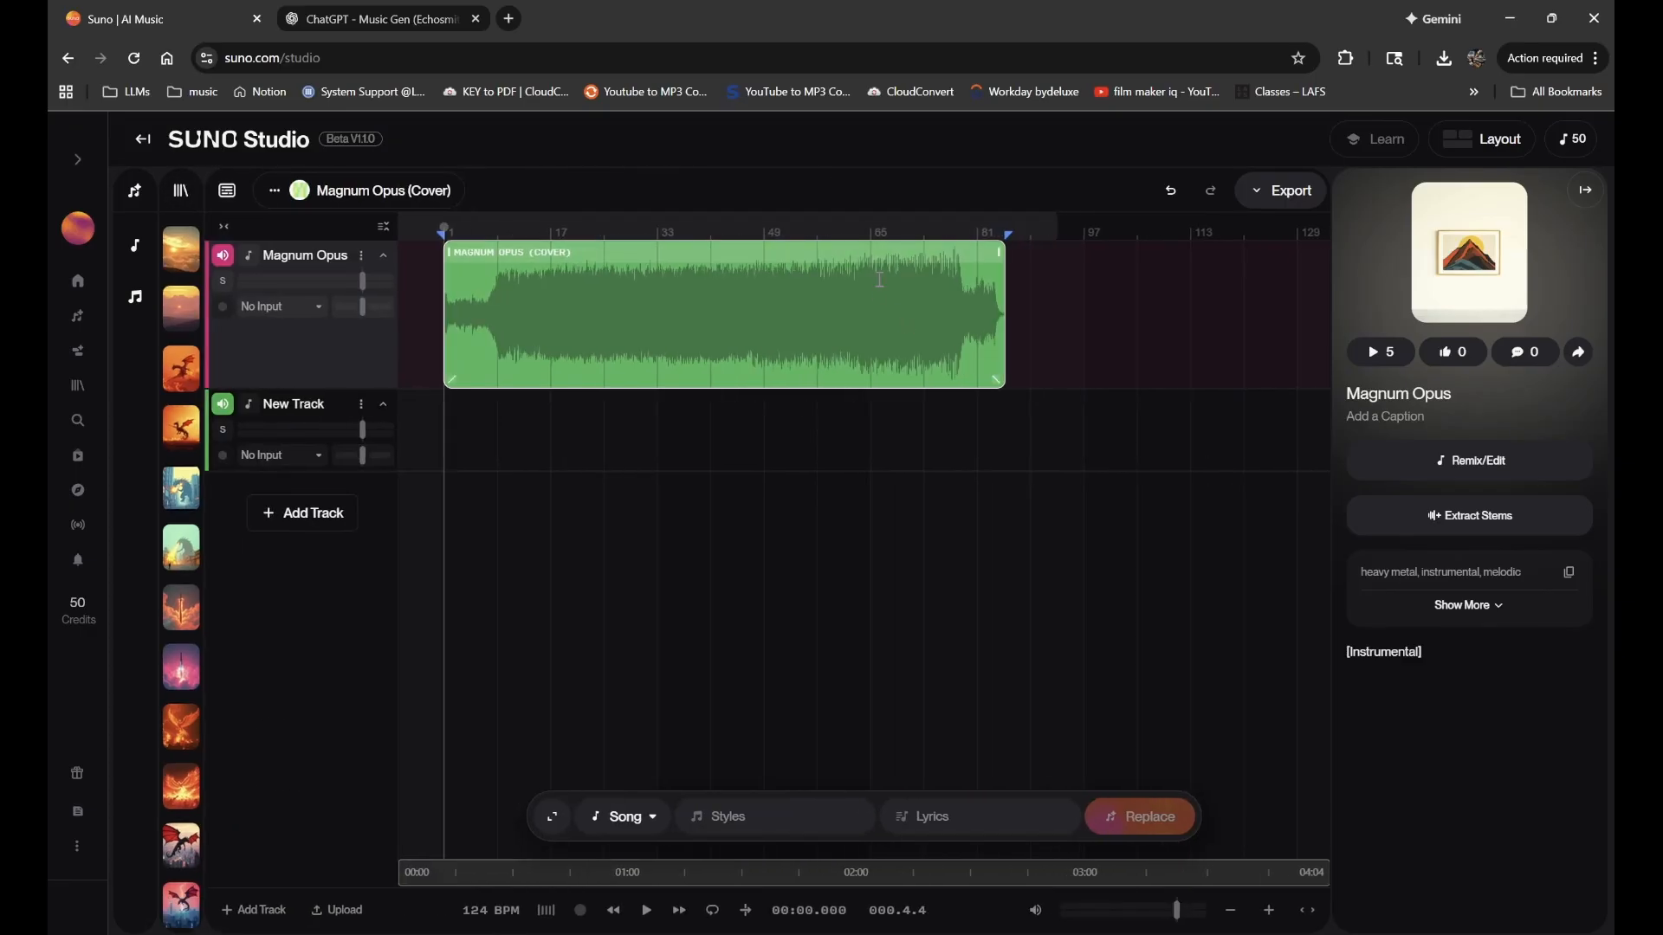
- Select the Magnum Opus cover clip and view its extracted stems in Version 1 and Version 2
click(882, 247)
scroll(1456, 734, down, 1)
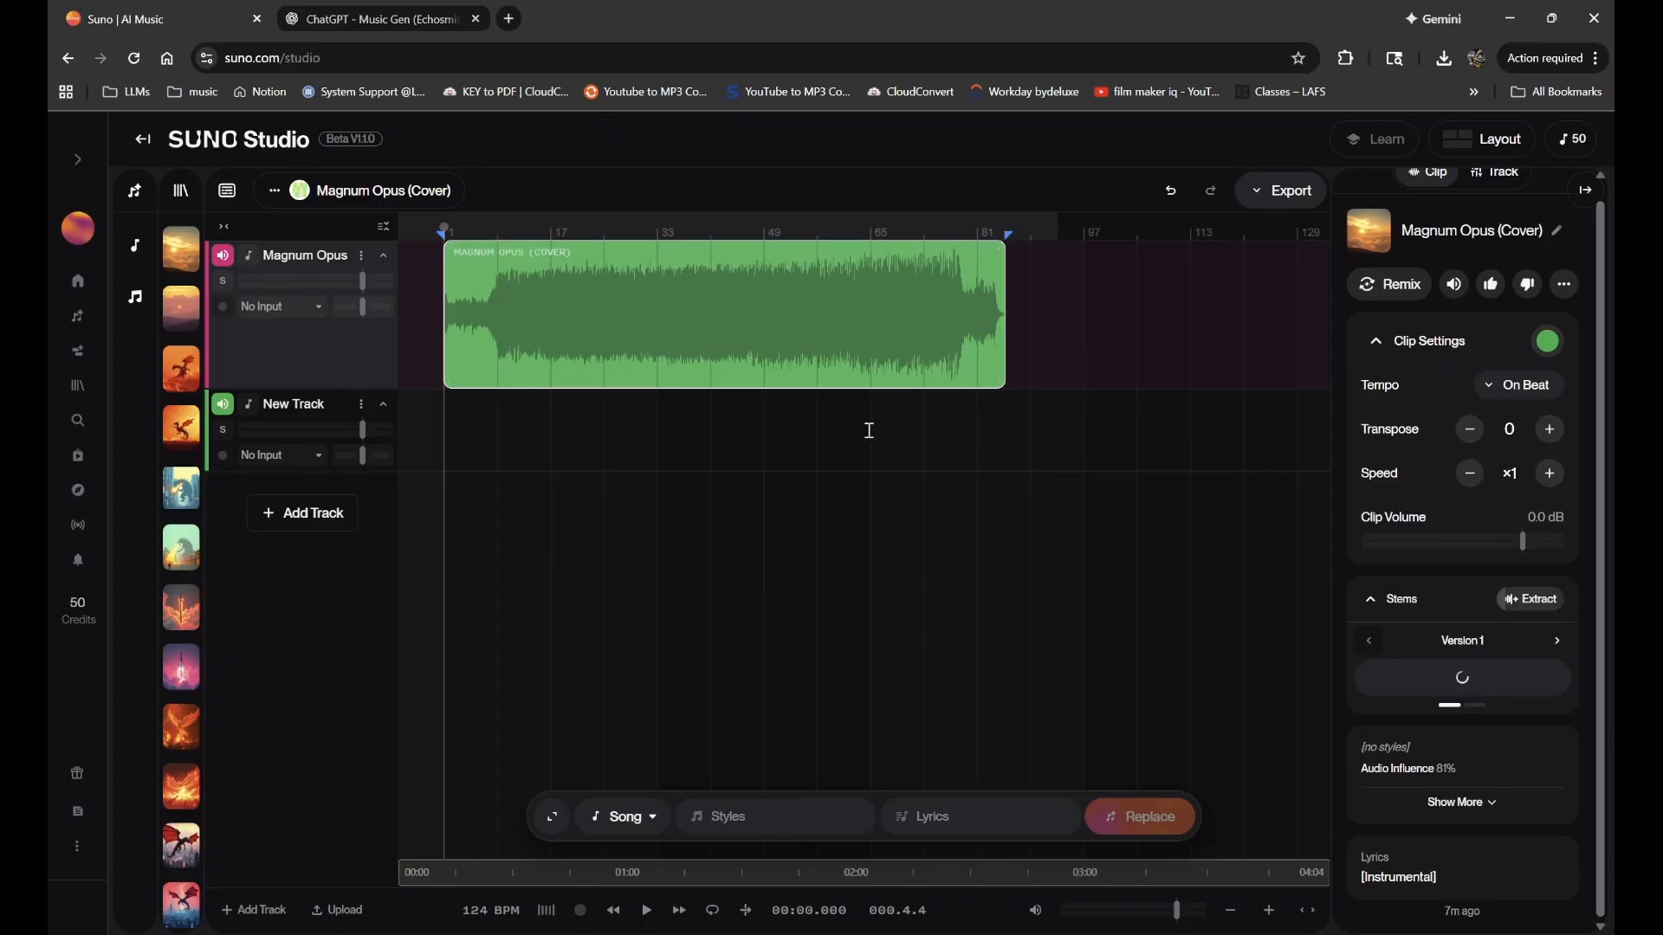
scroll(1431, 874, down, 1)
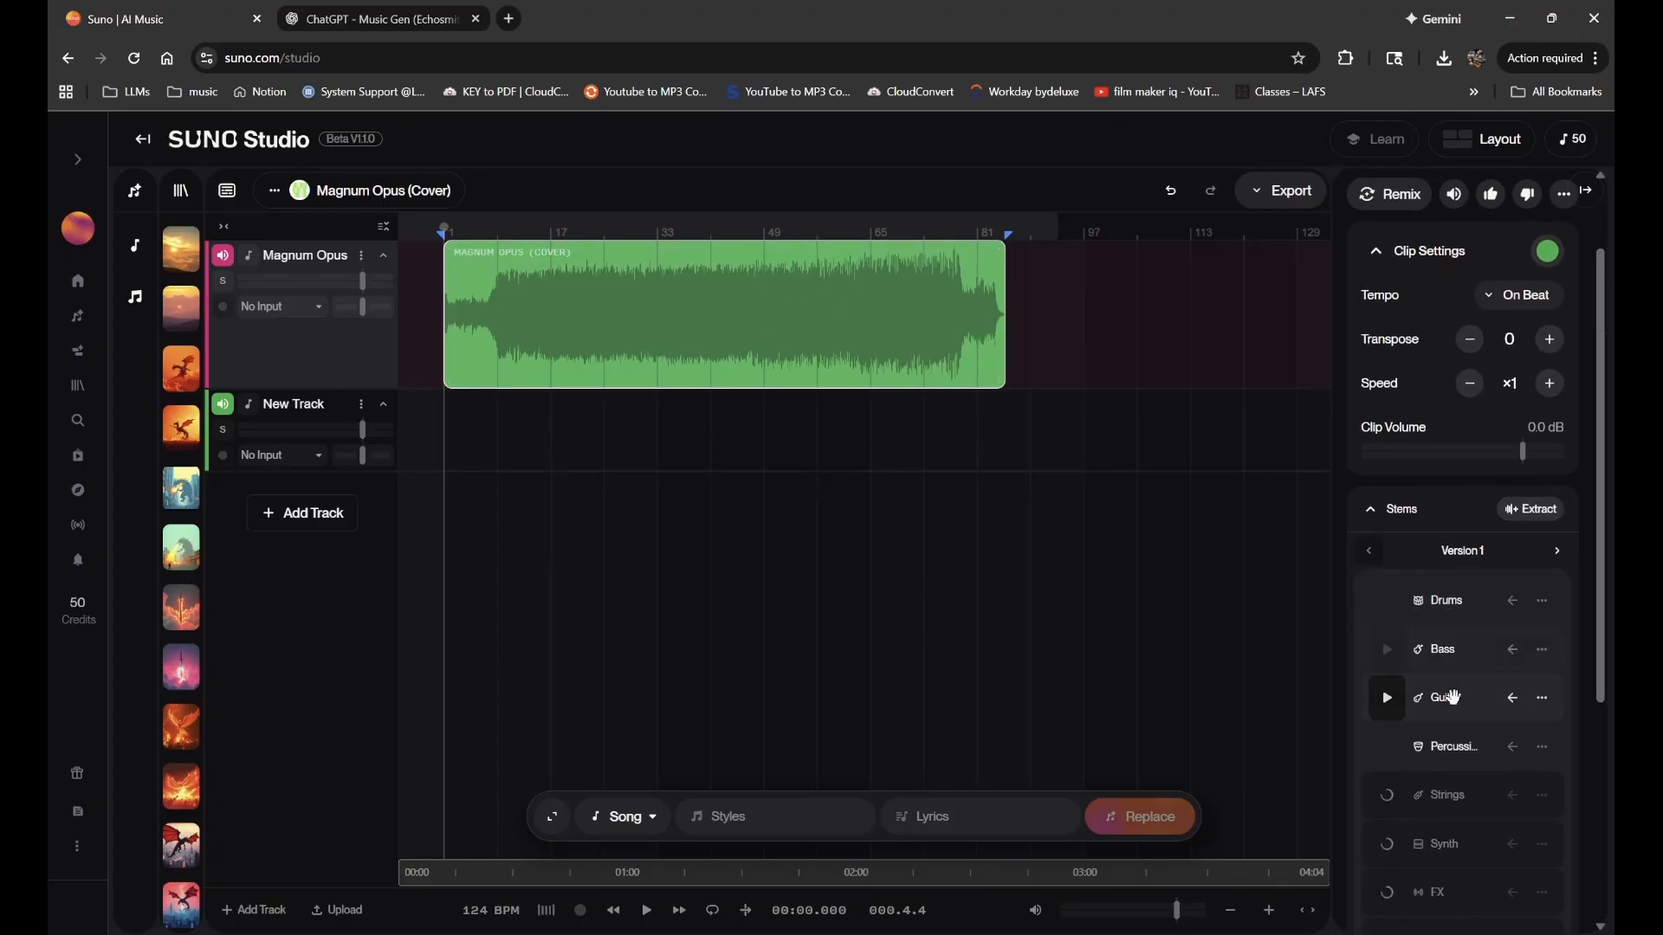
scroll(1448, 743, down, 1)
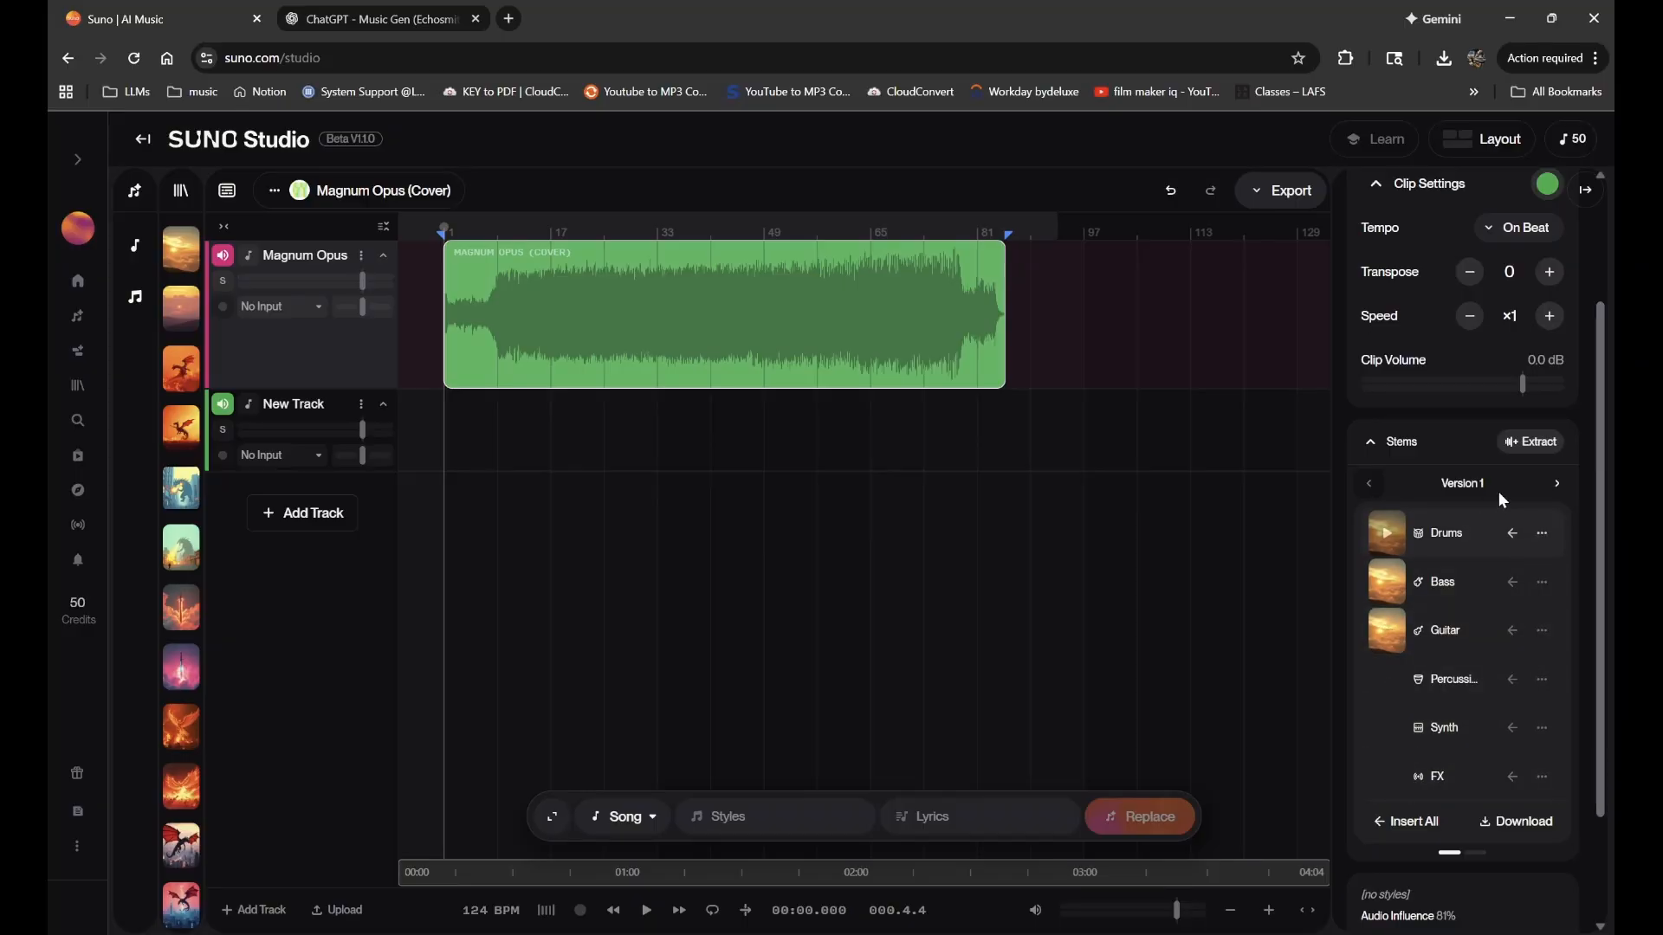
click(1559, 483)
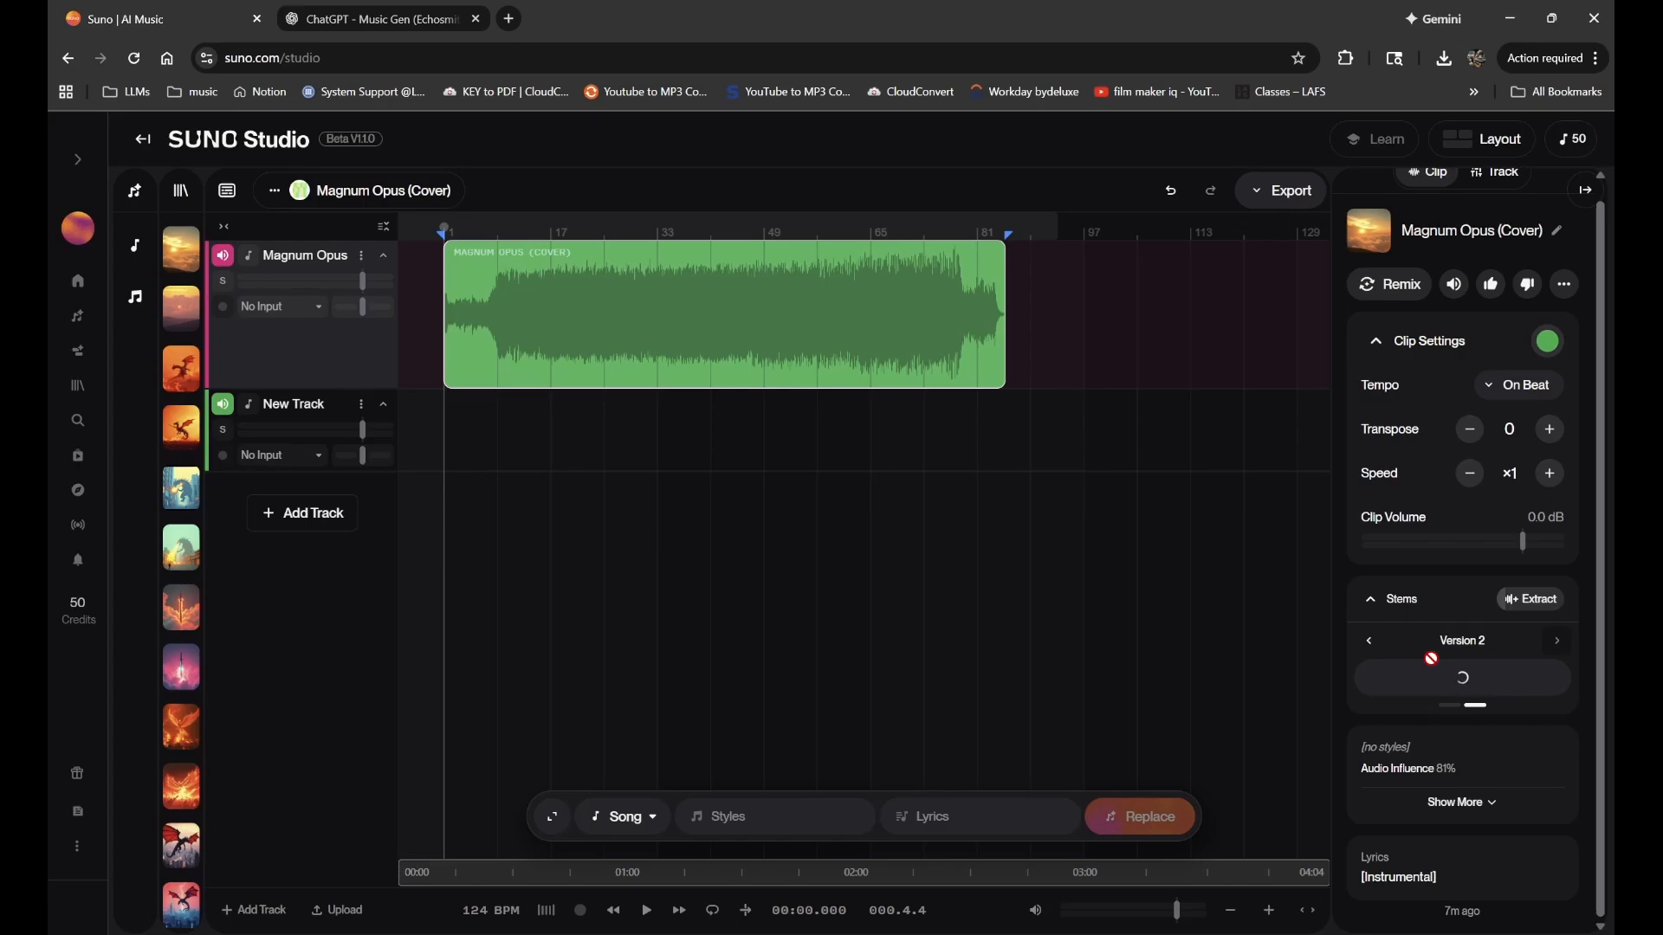
- Insert all Version 1 stems of the Magnum Opus cover into the timeline as separate tracks and look over their waveforms
scroll(1431, 659, down, 2)
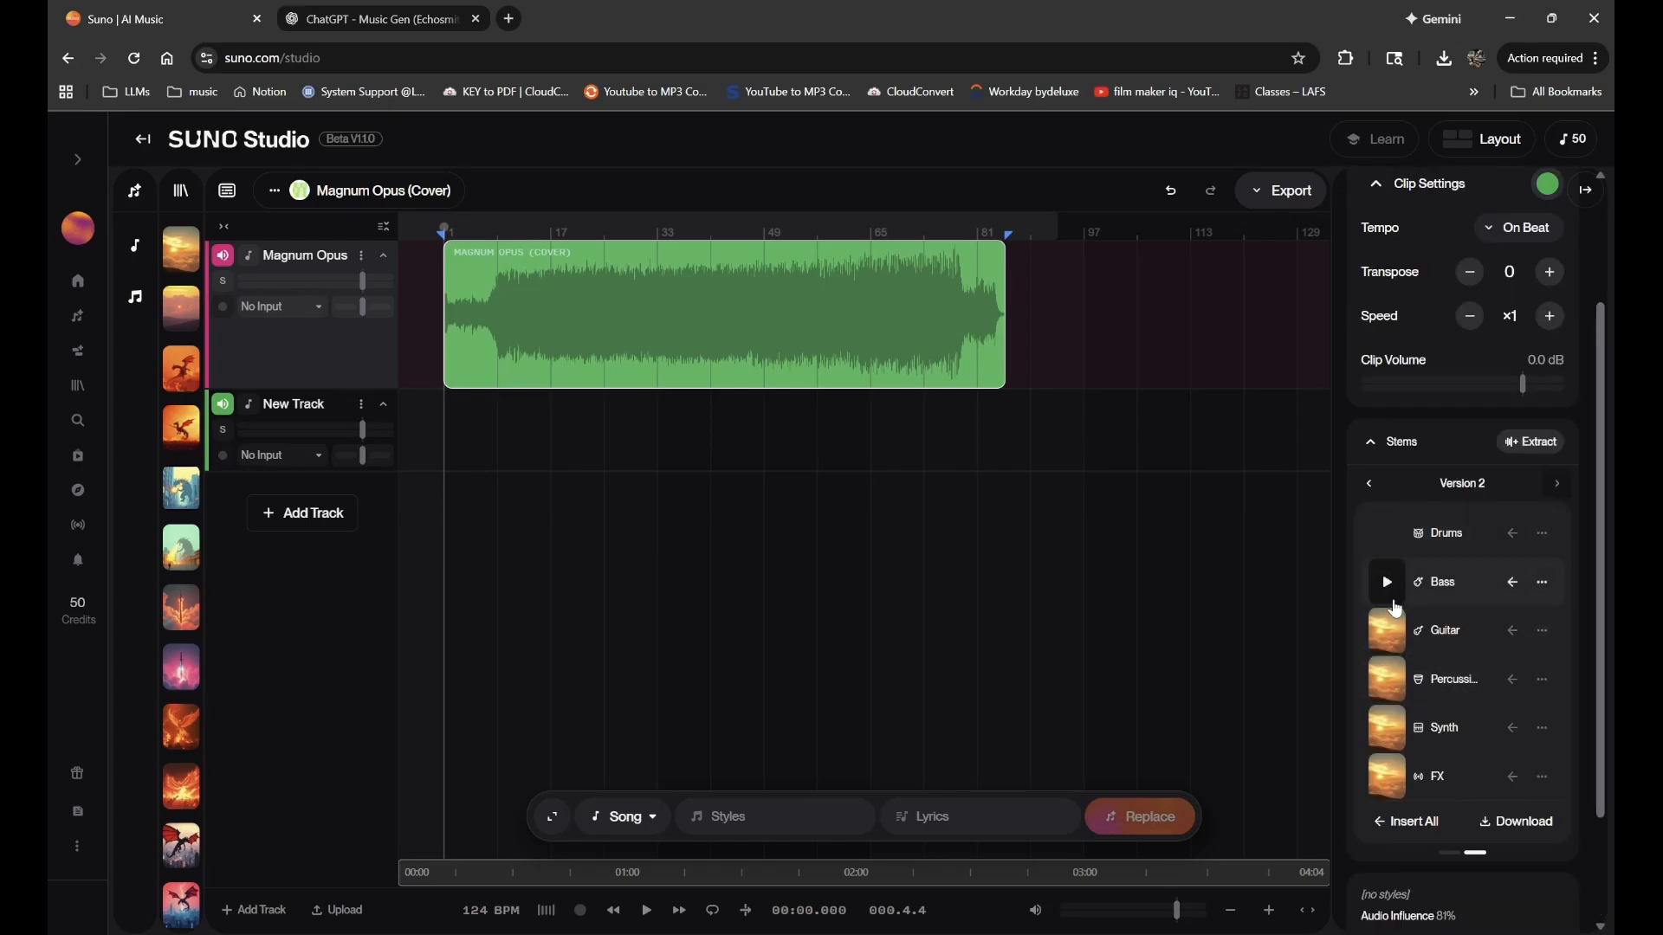
click(1372, 483)
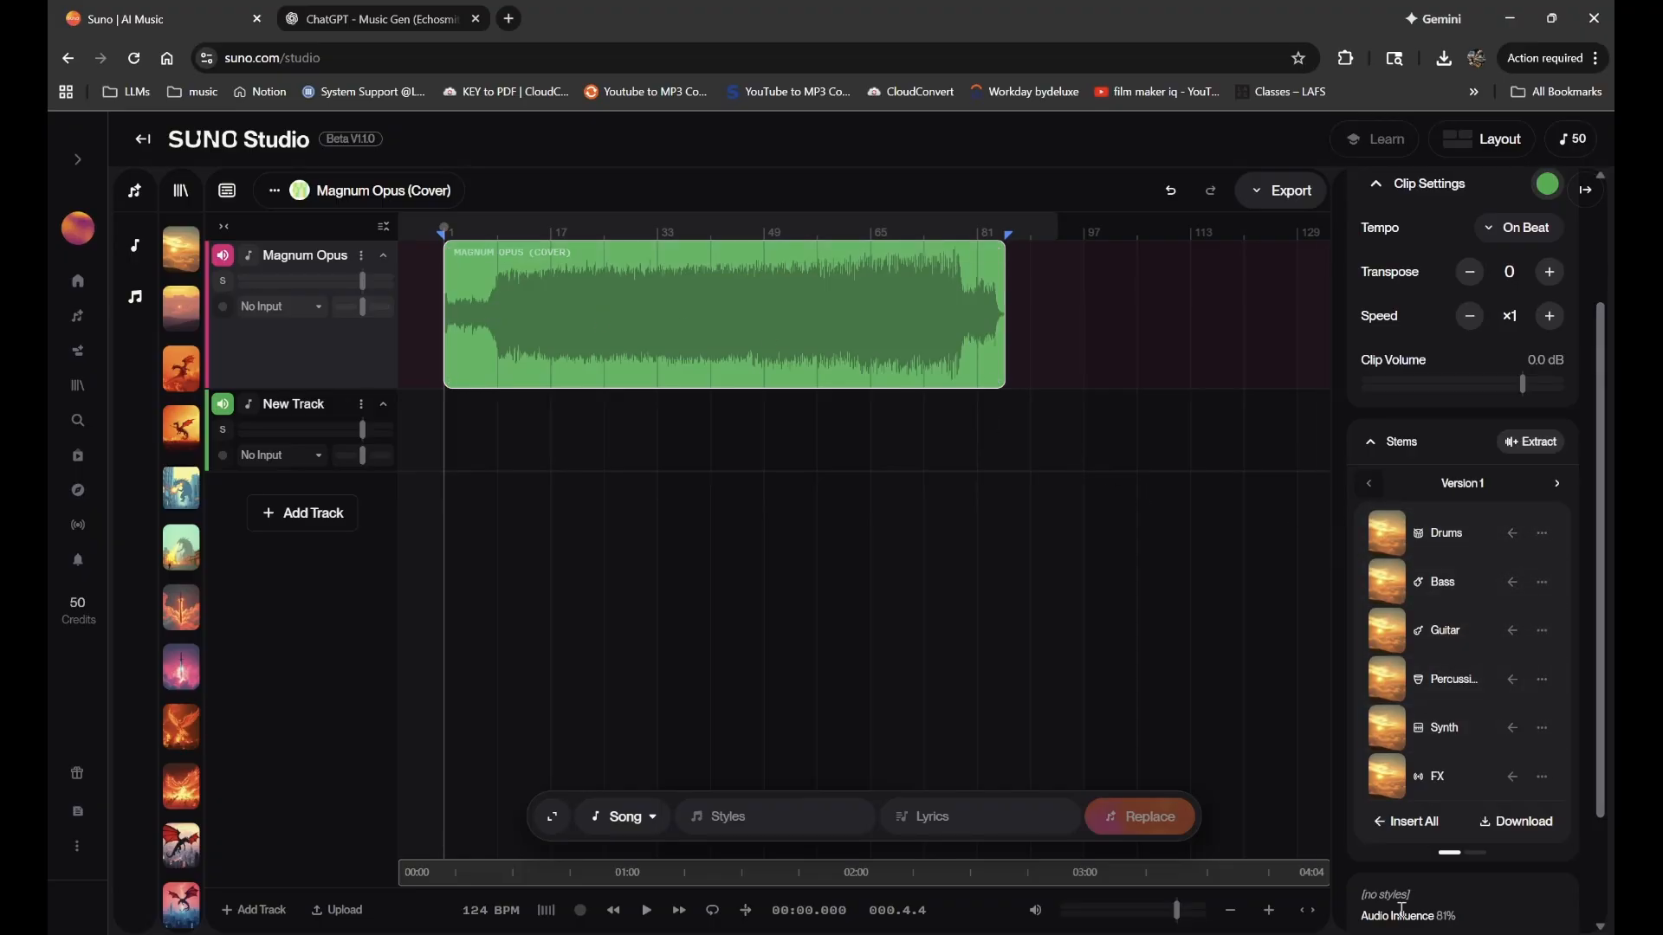
click(1410, 822)
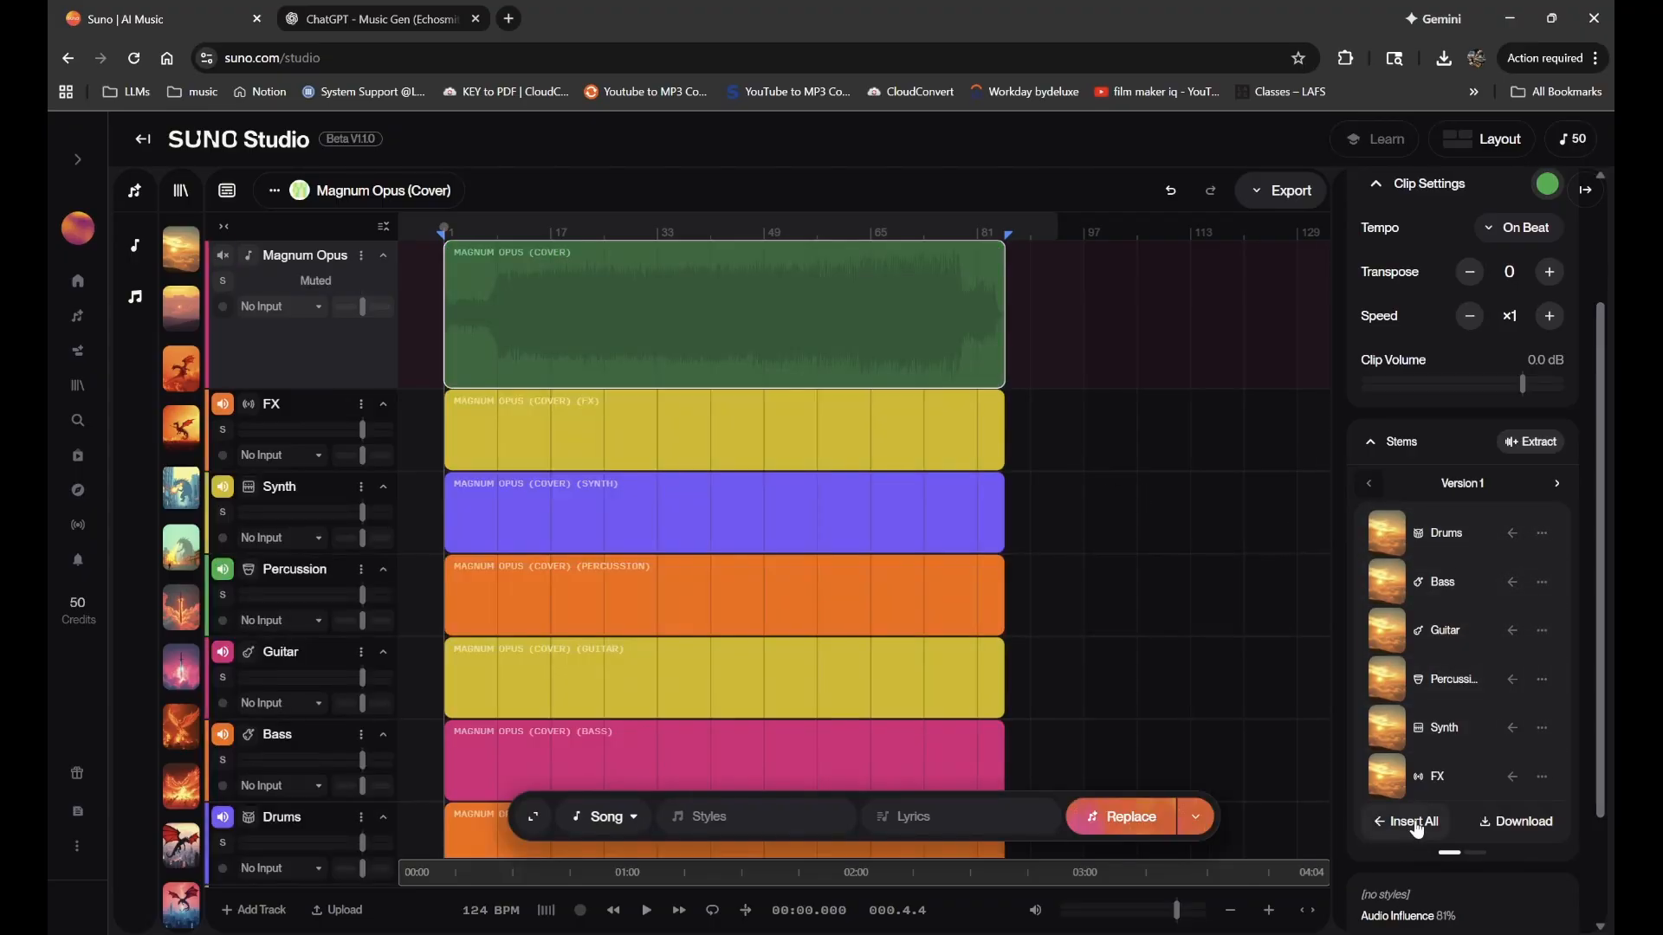
scroll(928, 568, down, 2)
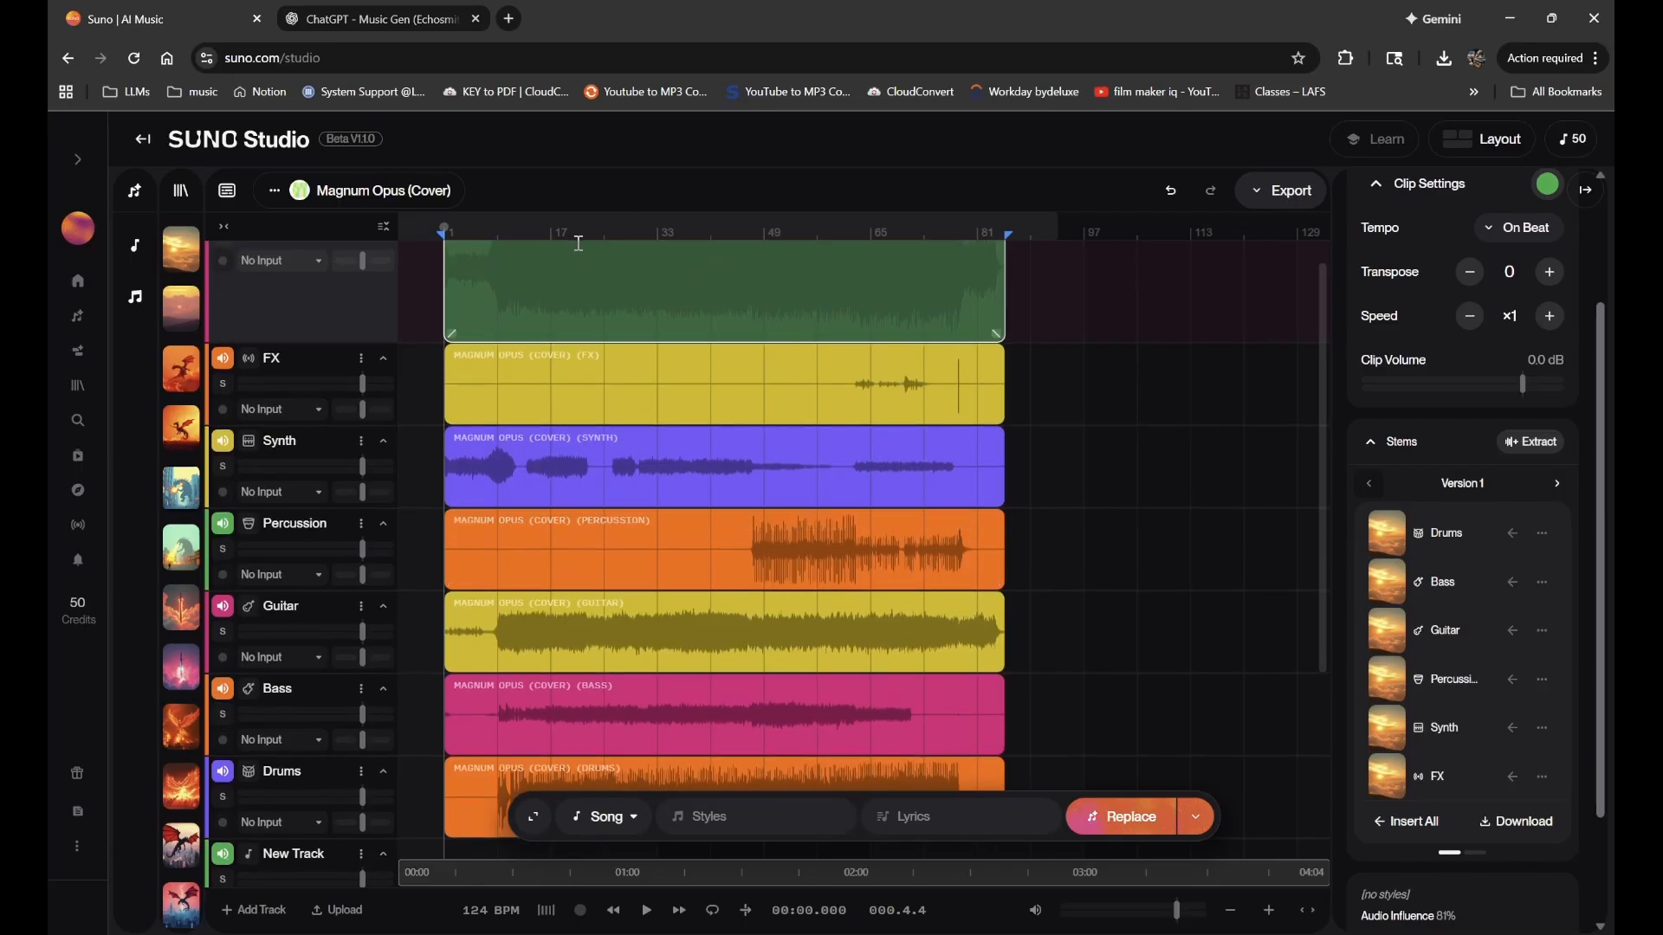
scroll(702, 331, down, 2)
scroll(701, 331, up, 1)
scroll(701, 331, up, 3)
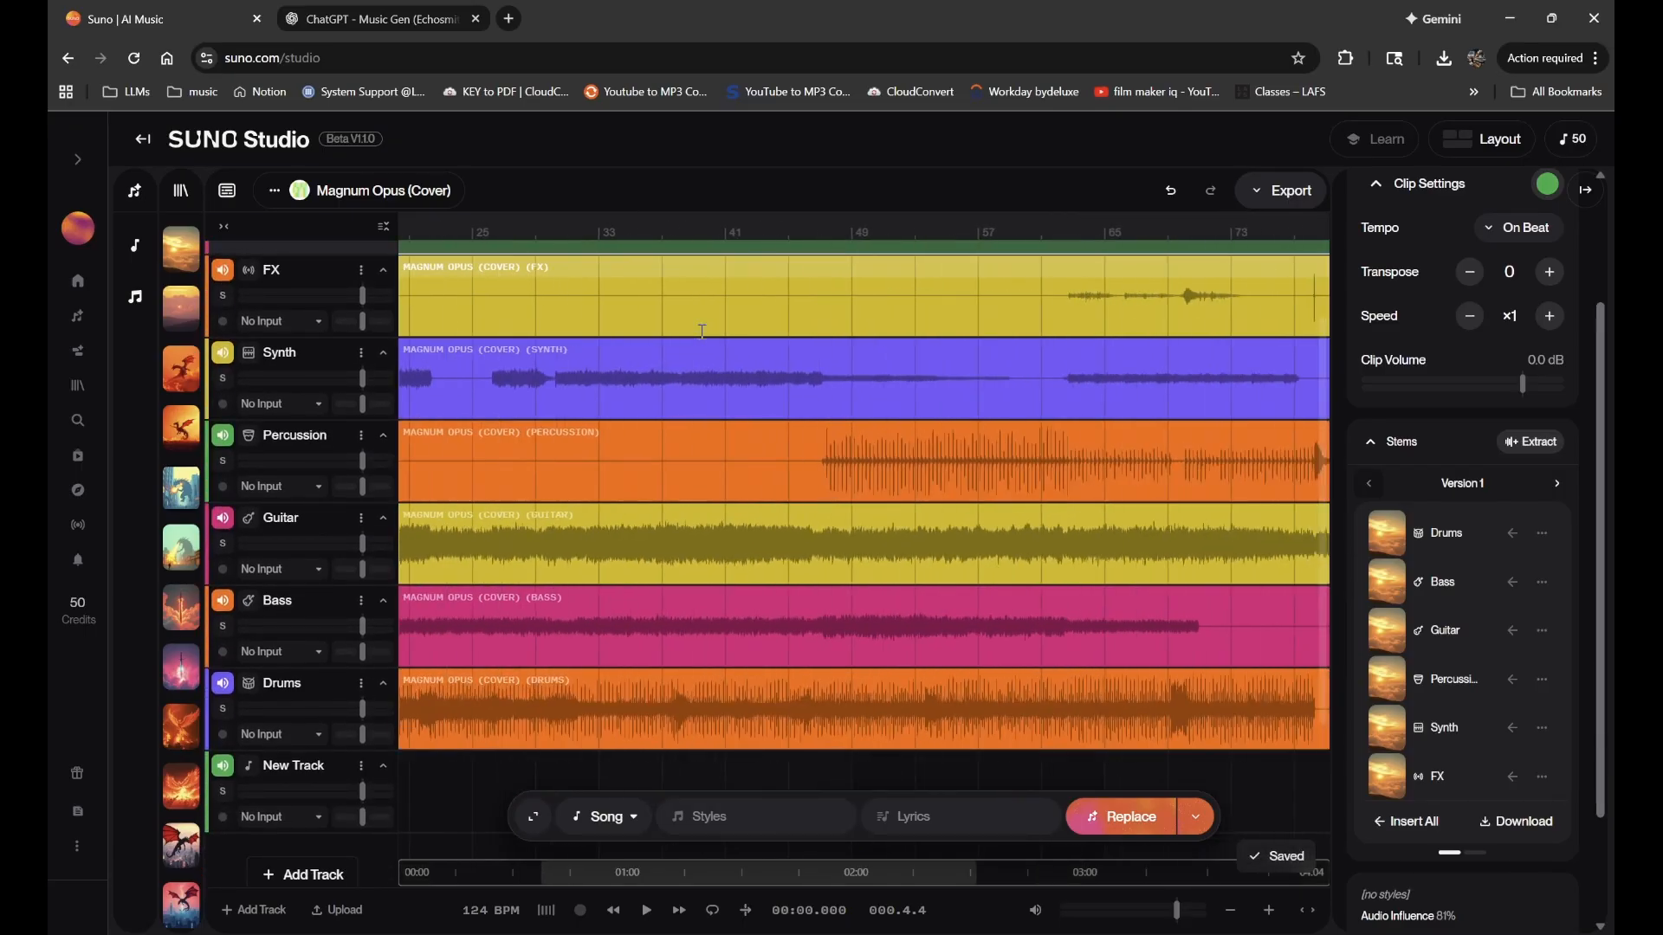
scroll(701, 332, down, 1)
scroll(701, 332, left, 2)
scroll(701, 332, down, 2)
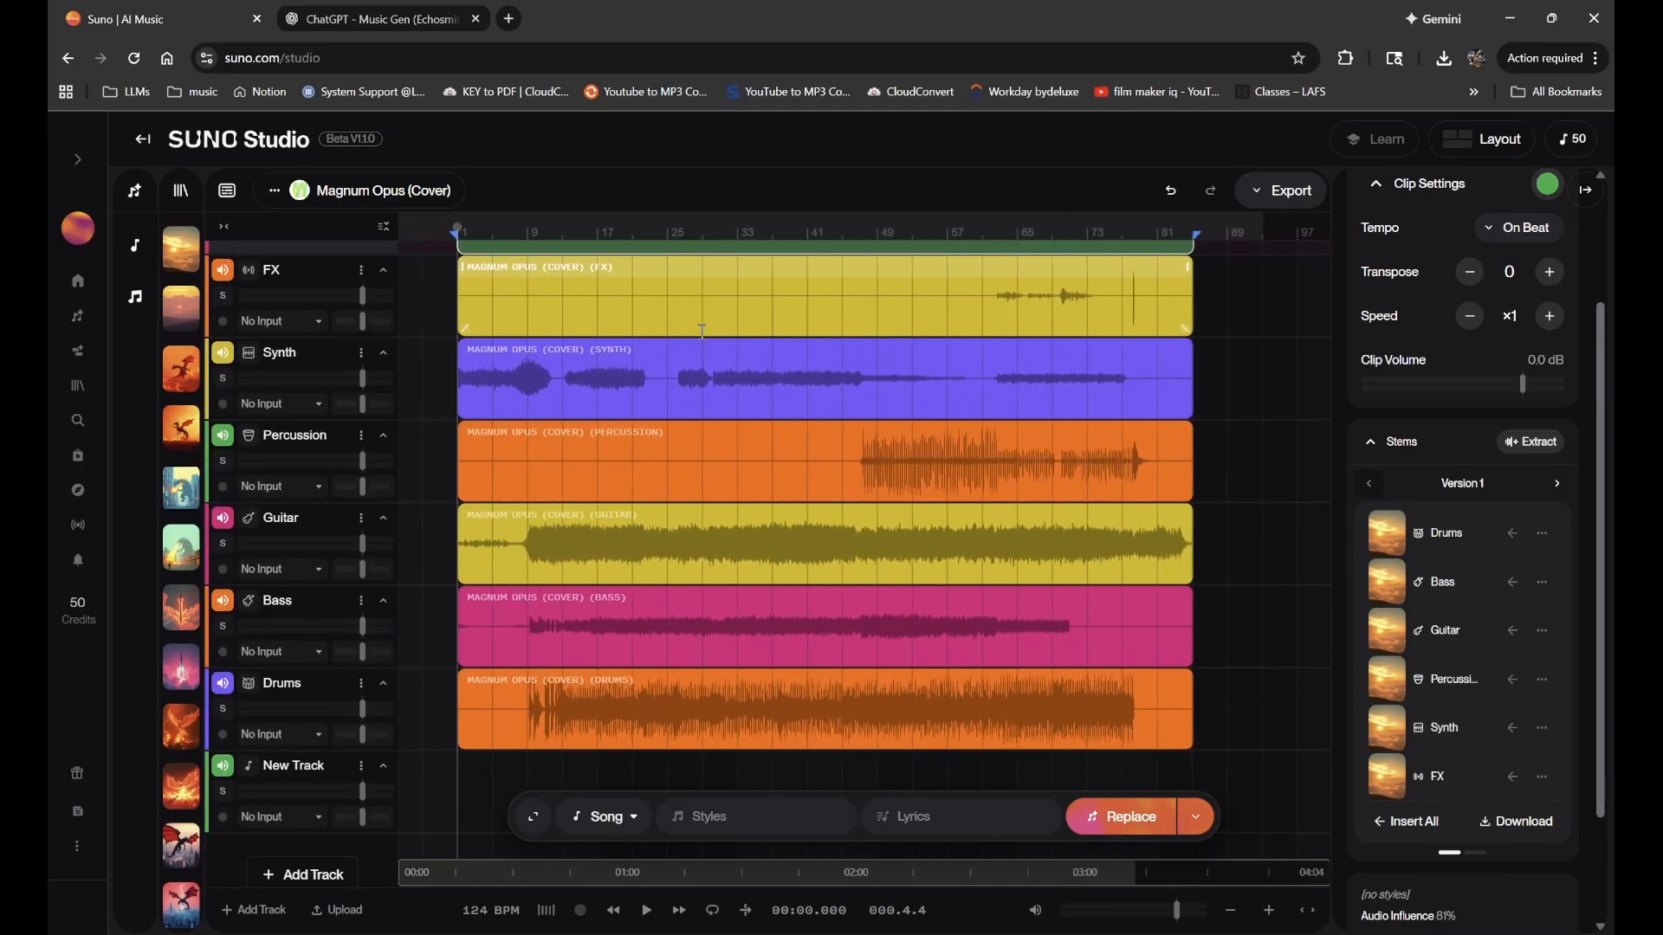
scroll(701, 332, up, 1)
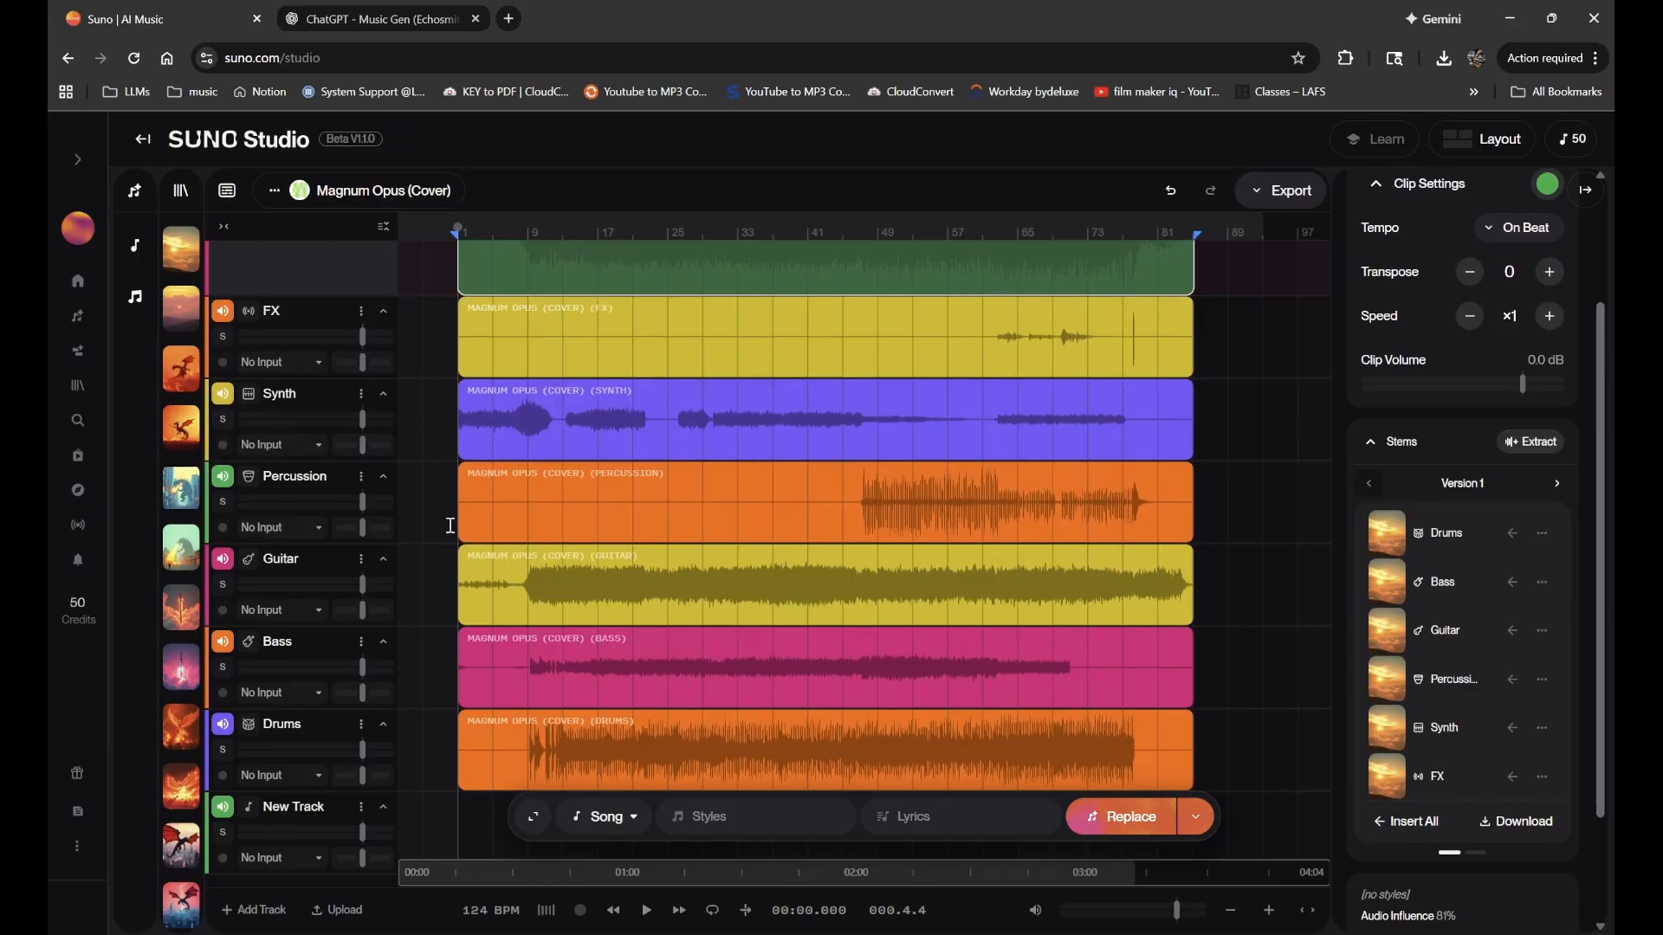
- Solo the Drums track and play it from bar 13
click(532, 743)
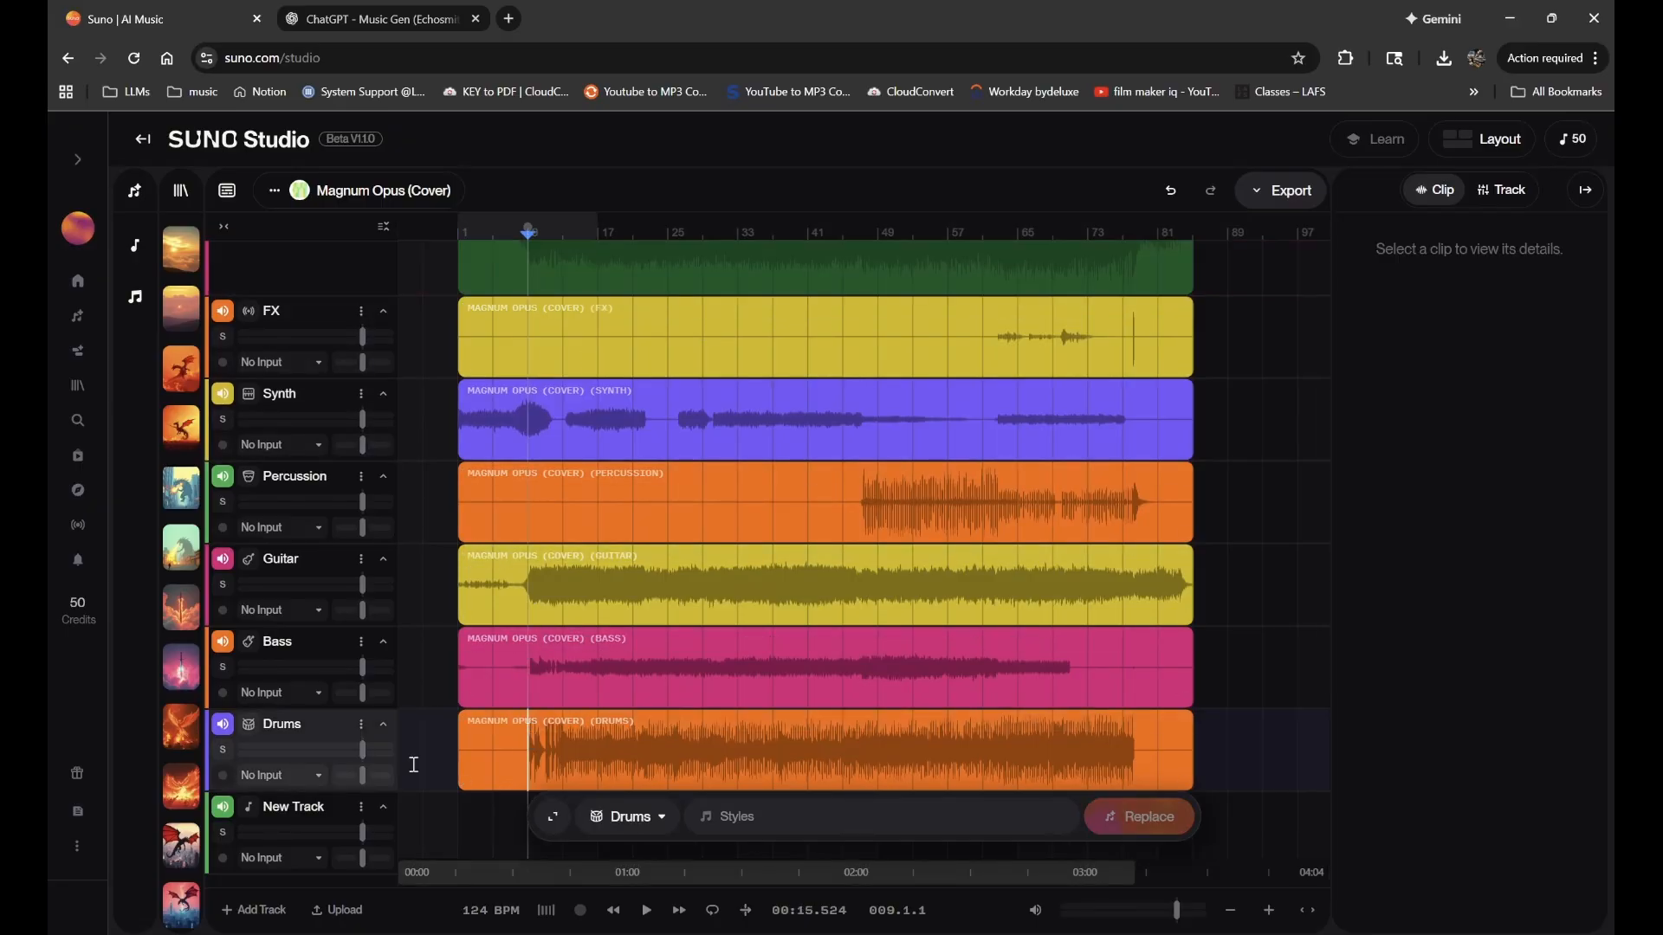
click(222, 750)
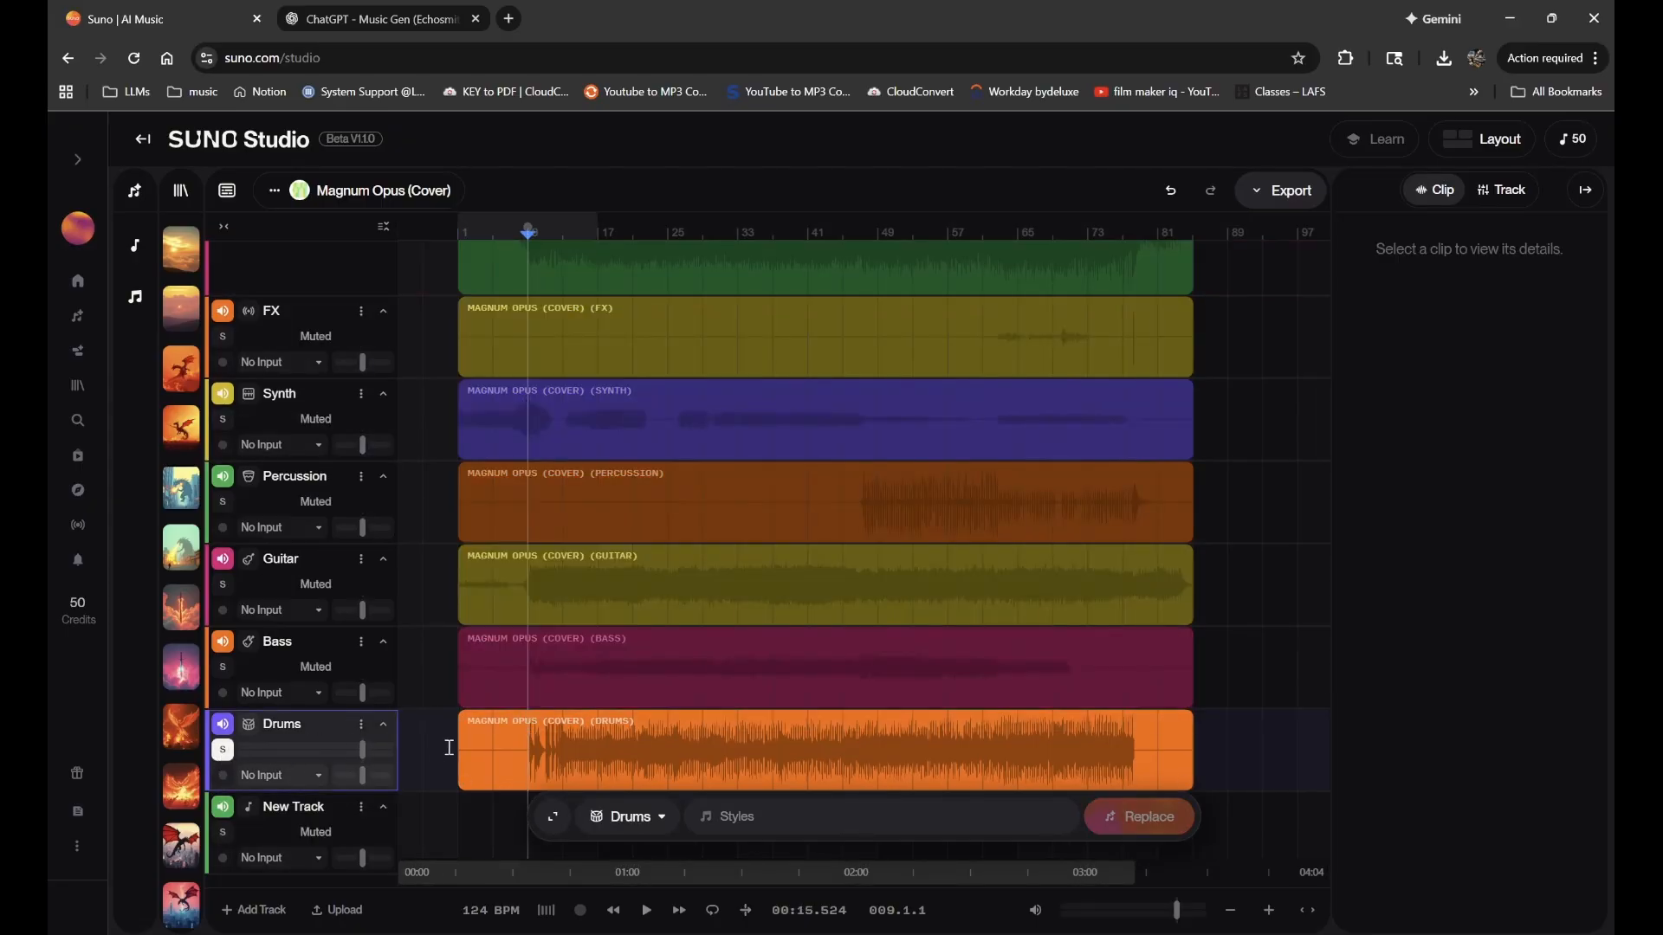
click(556, 743)
key(space)
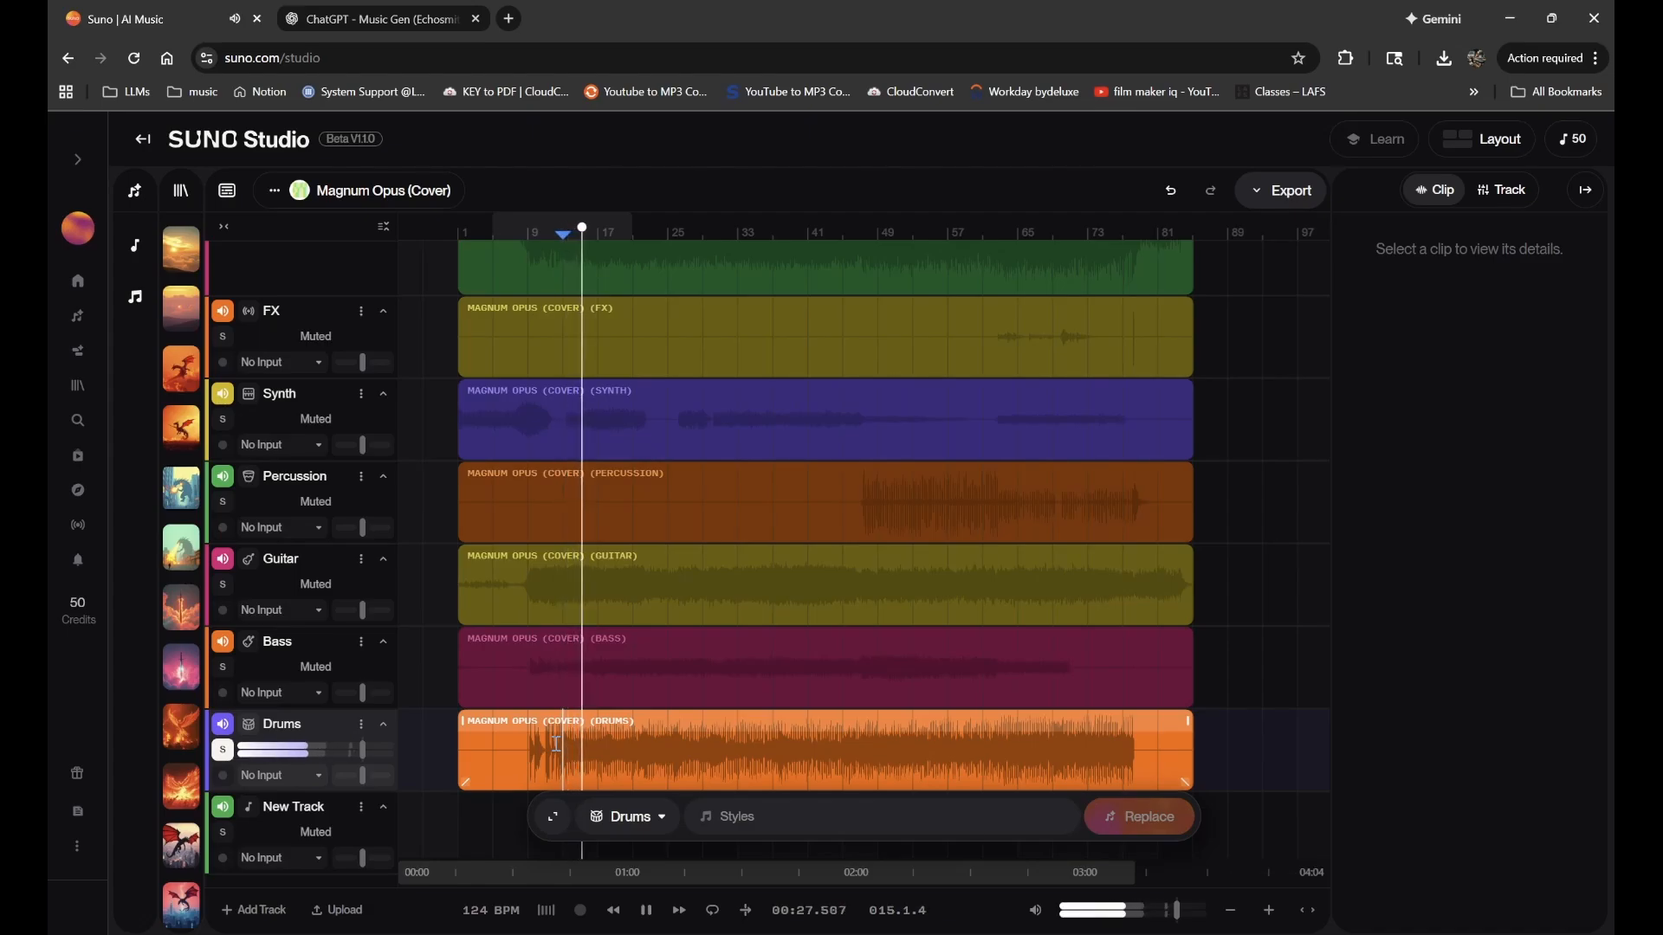
scroll(556, 743, up, 3)
scroll(556, 743, down, 2)
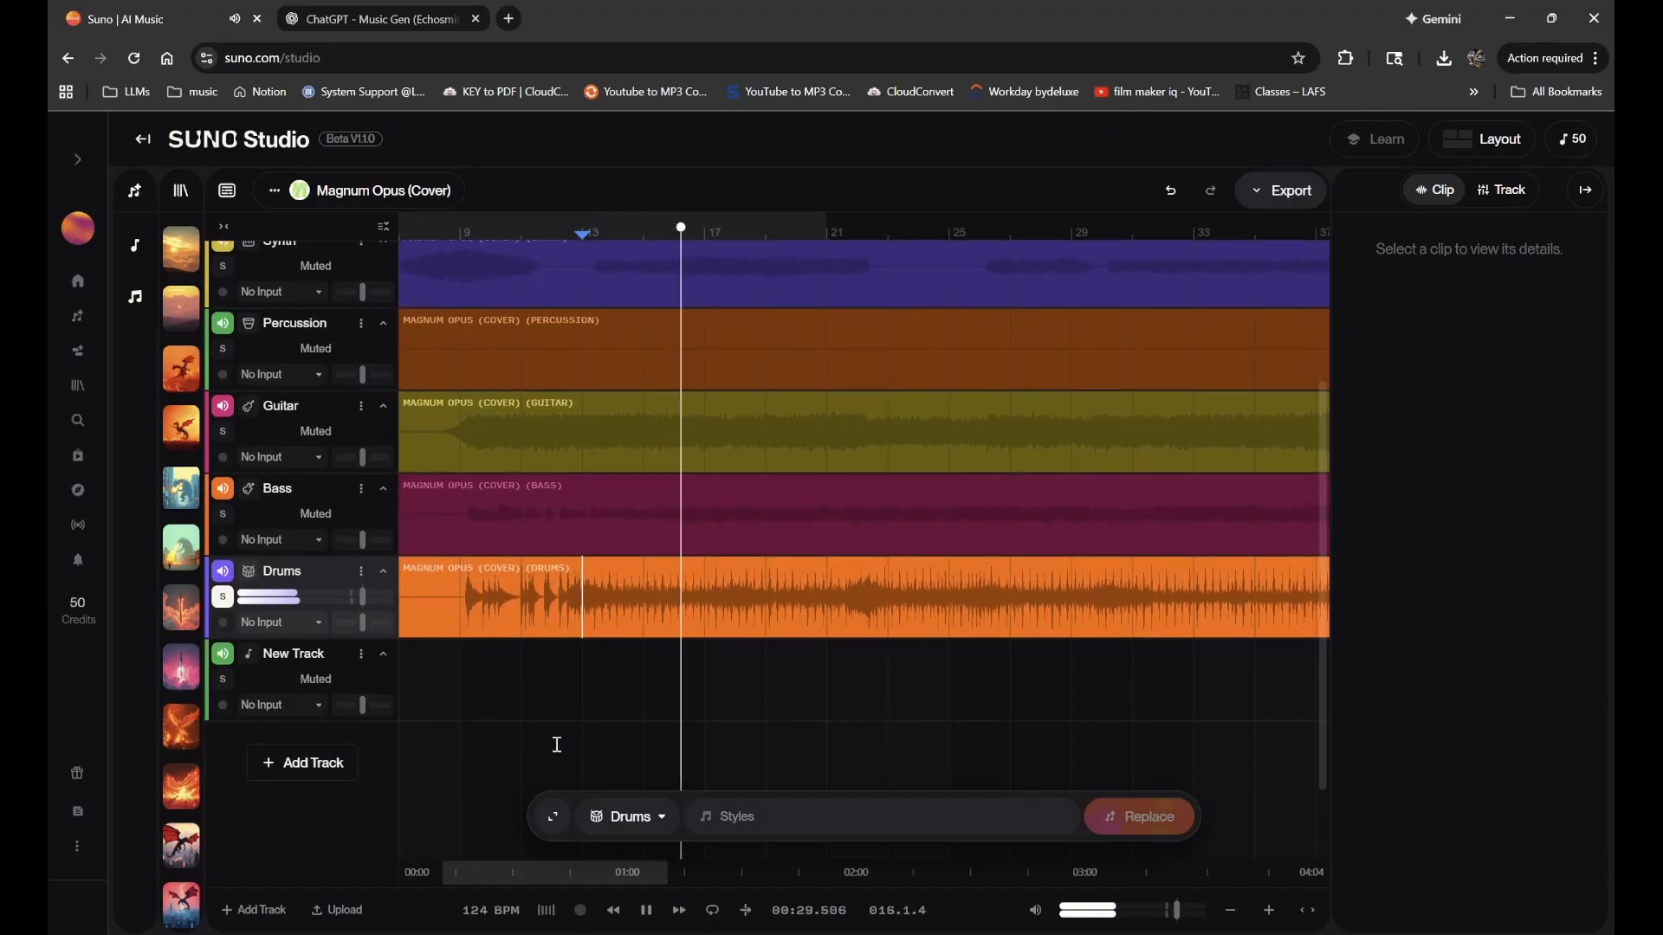
key(space)
scroll(641, 655, up, 3)
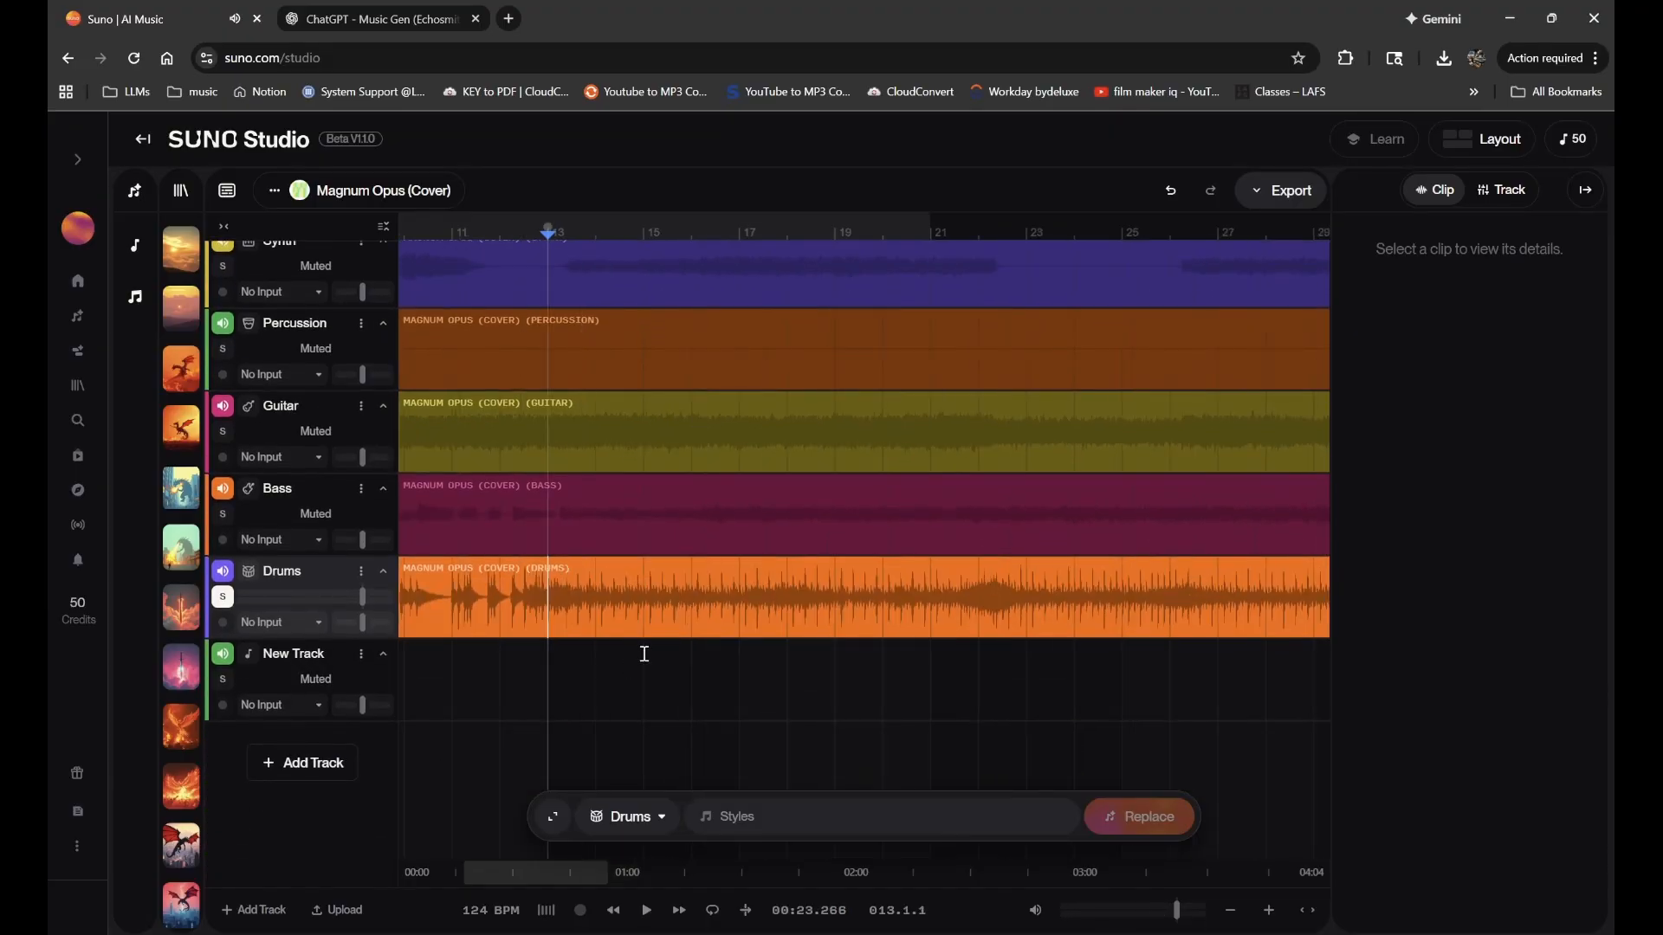
scroll(645, 654, down, 1)
scroll(644, 654, left, 1)
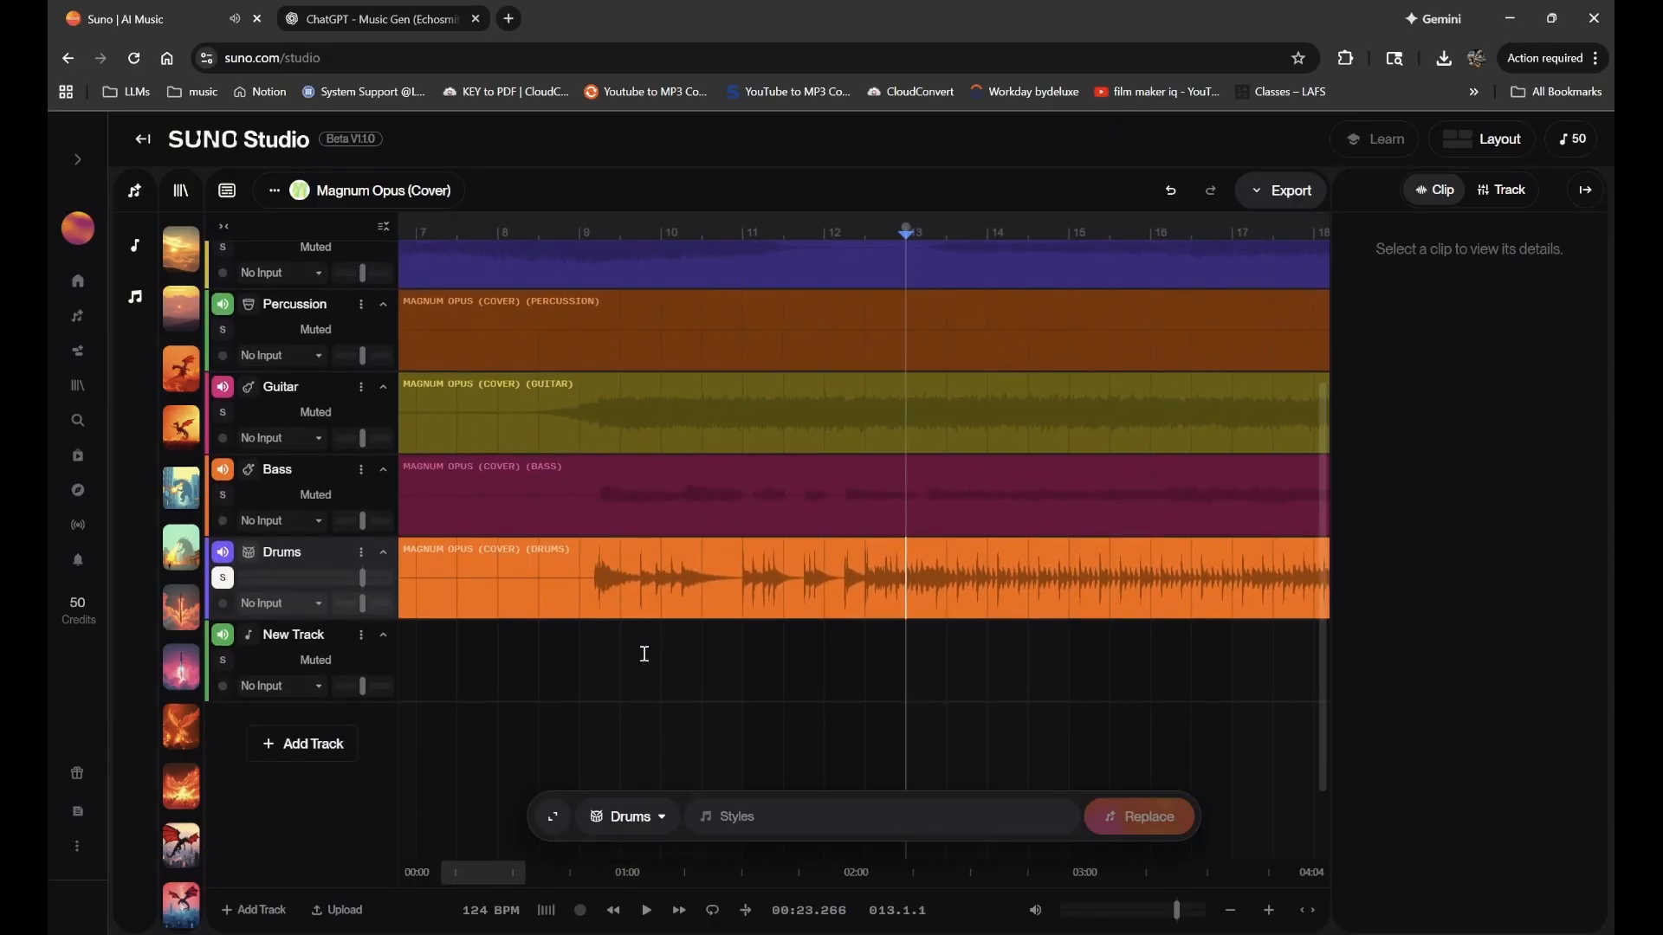
scroll(644, 654, down, 2)
- Solo the Bass track, listen to it from bar 13 and around bar 17, and turn its solo off
click(222, 494)
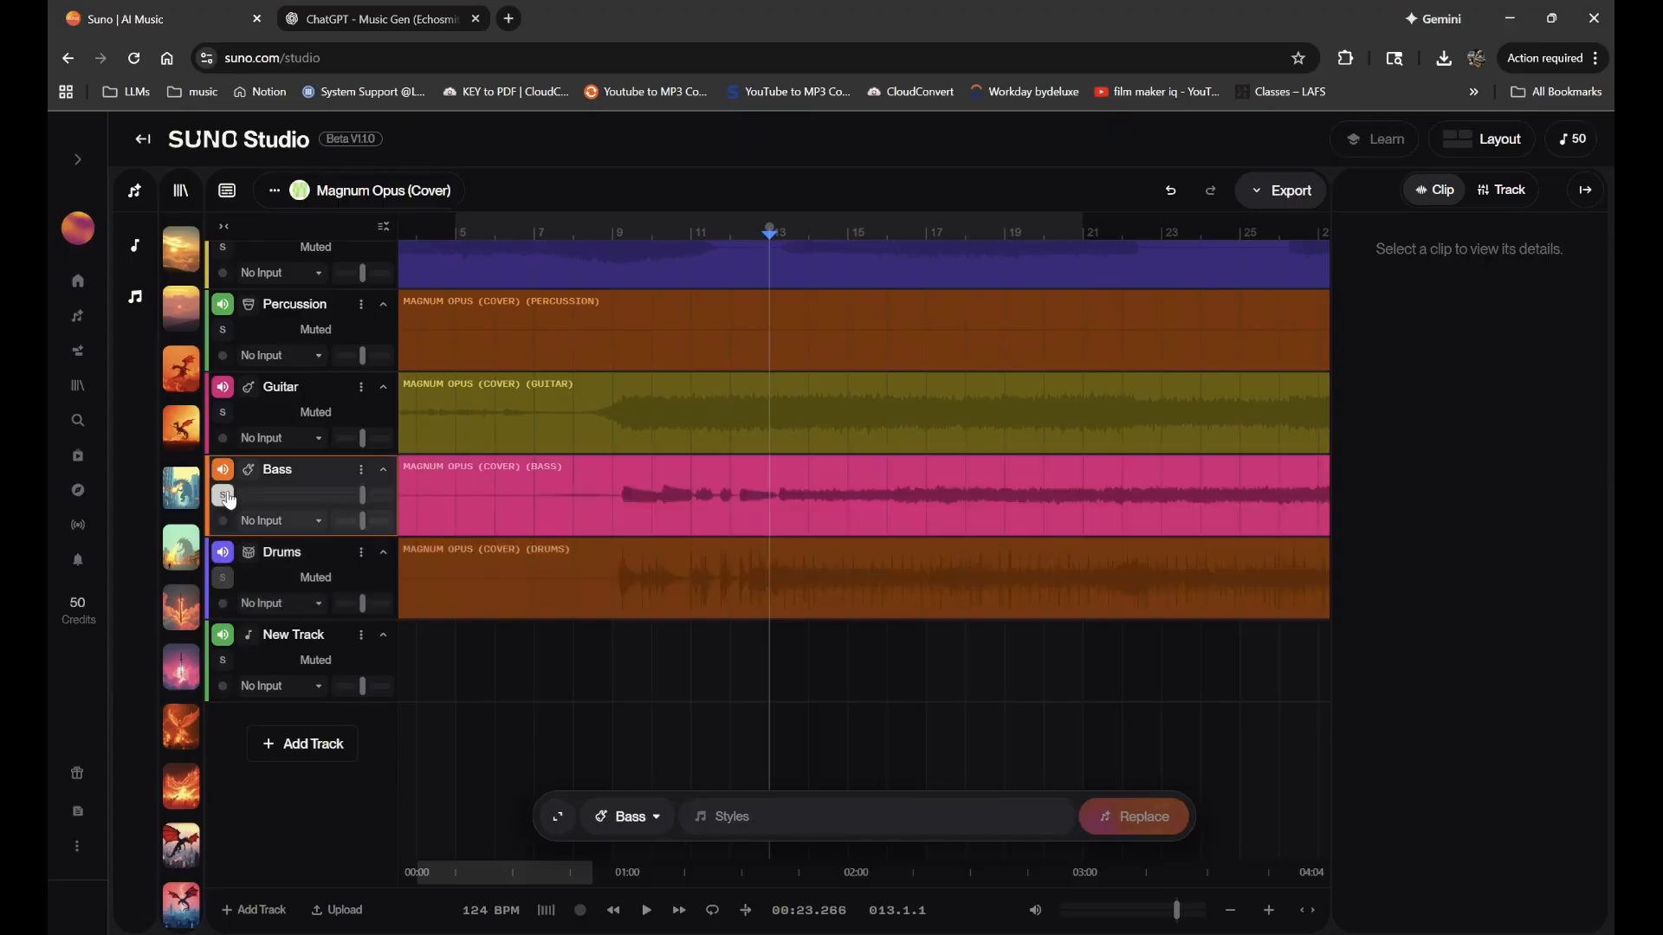
key(space)
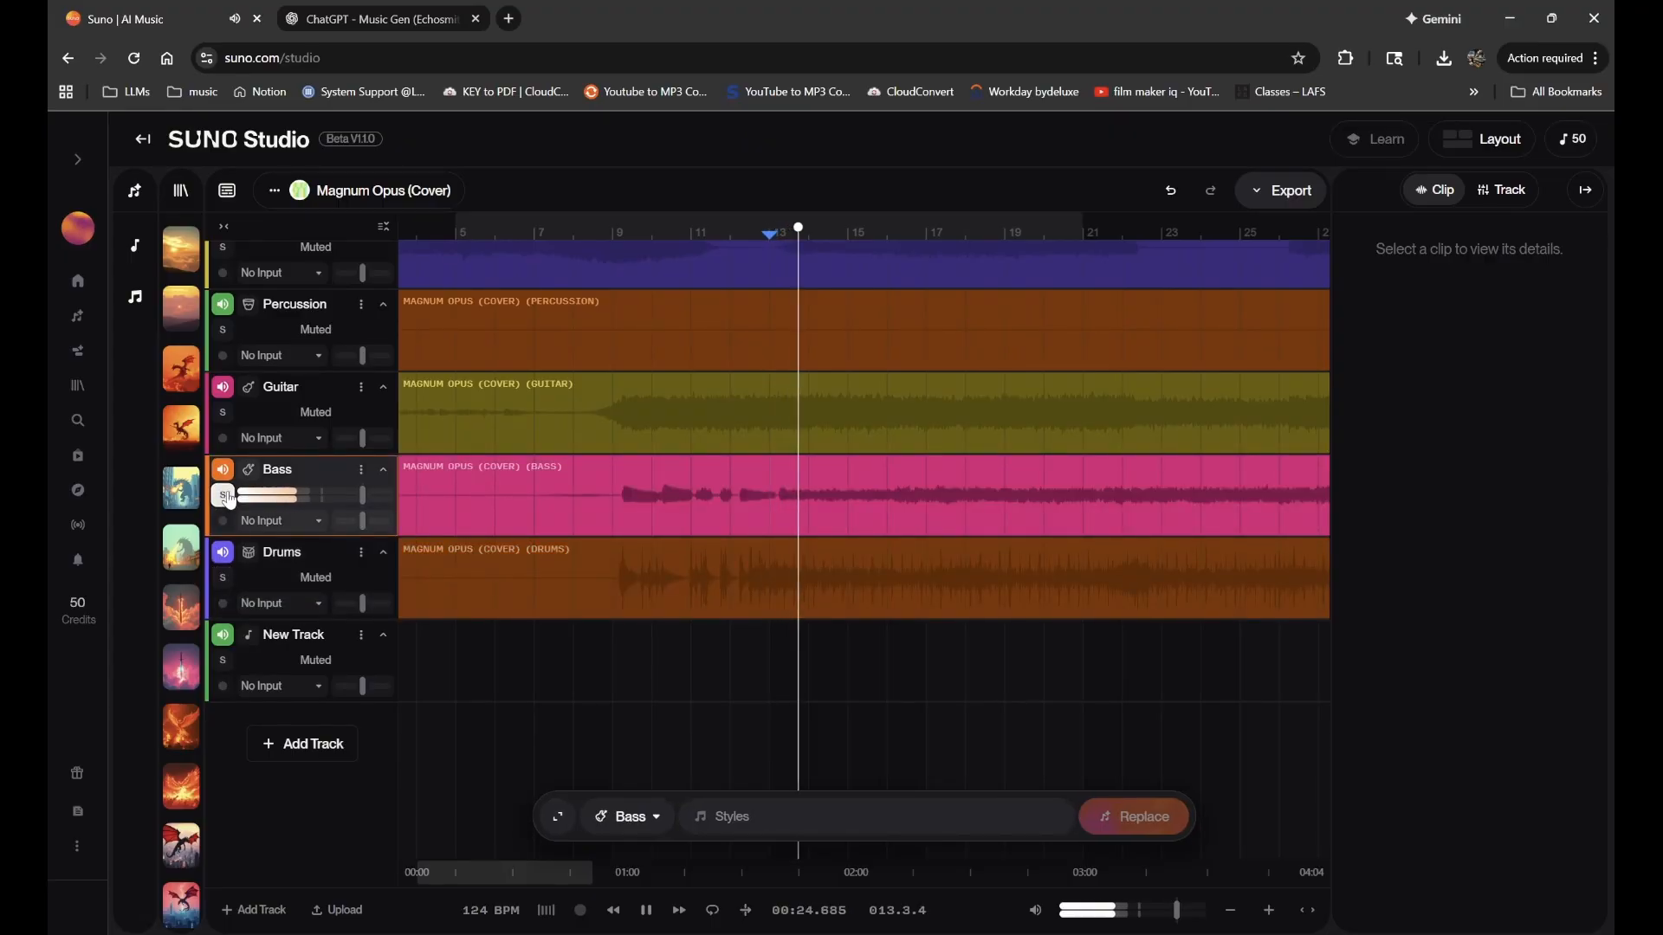
click(939, 502)
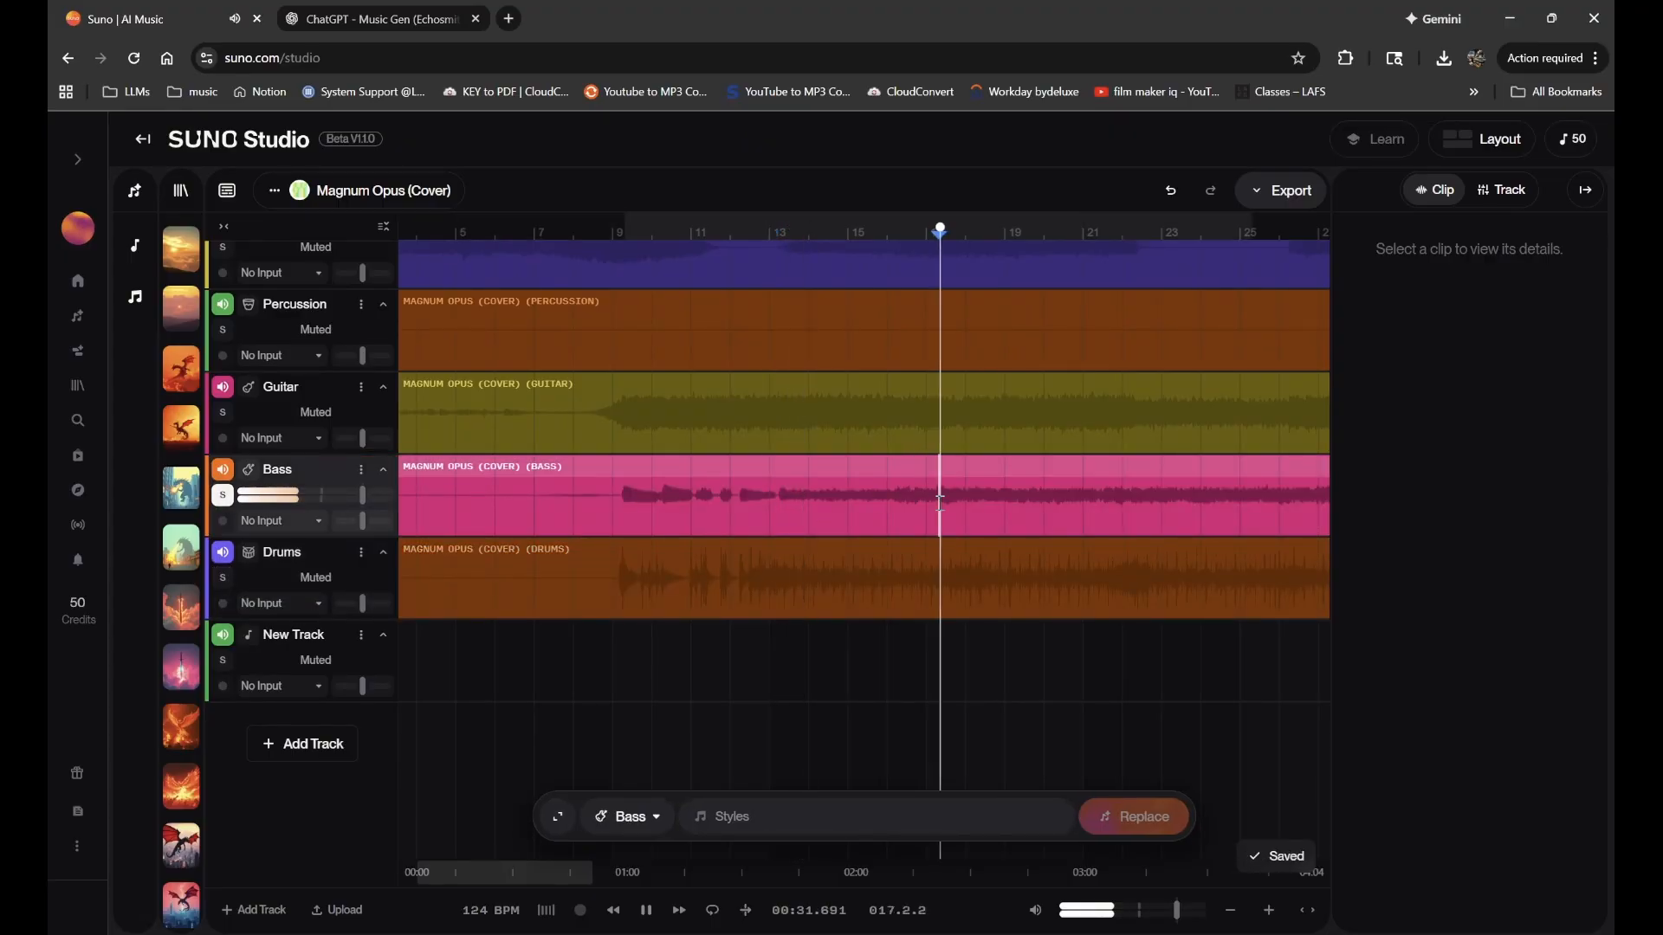
key(space)
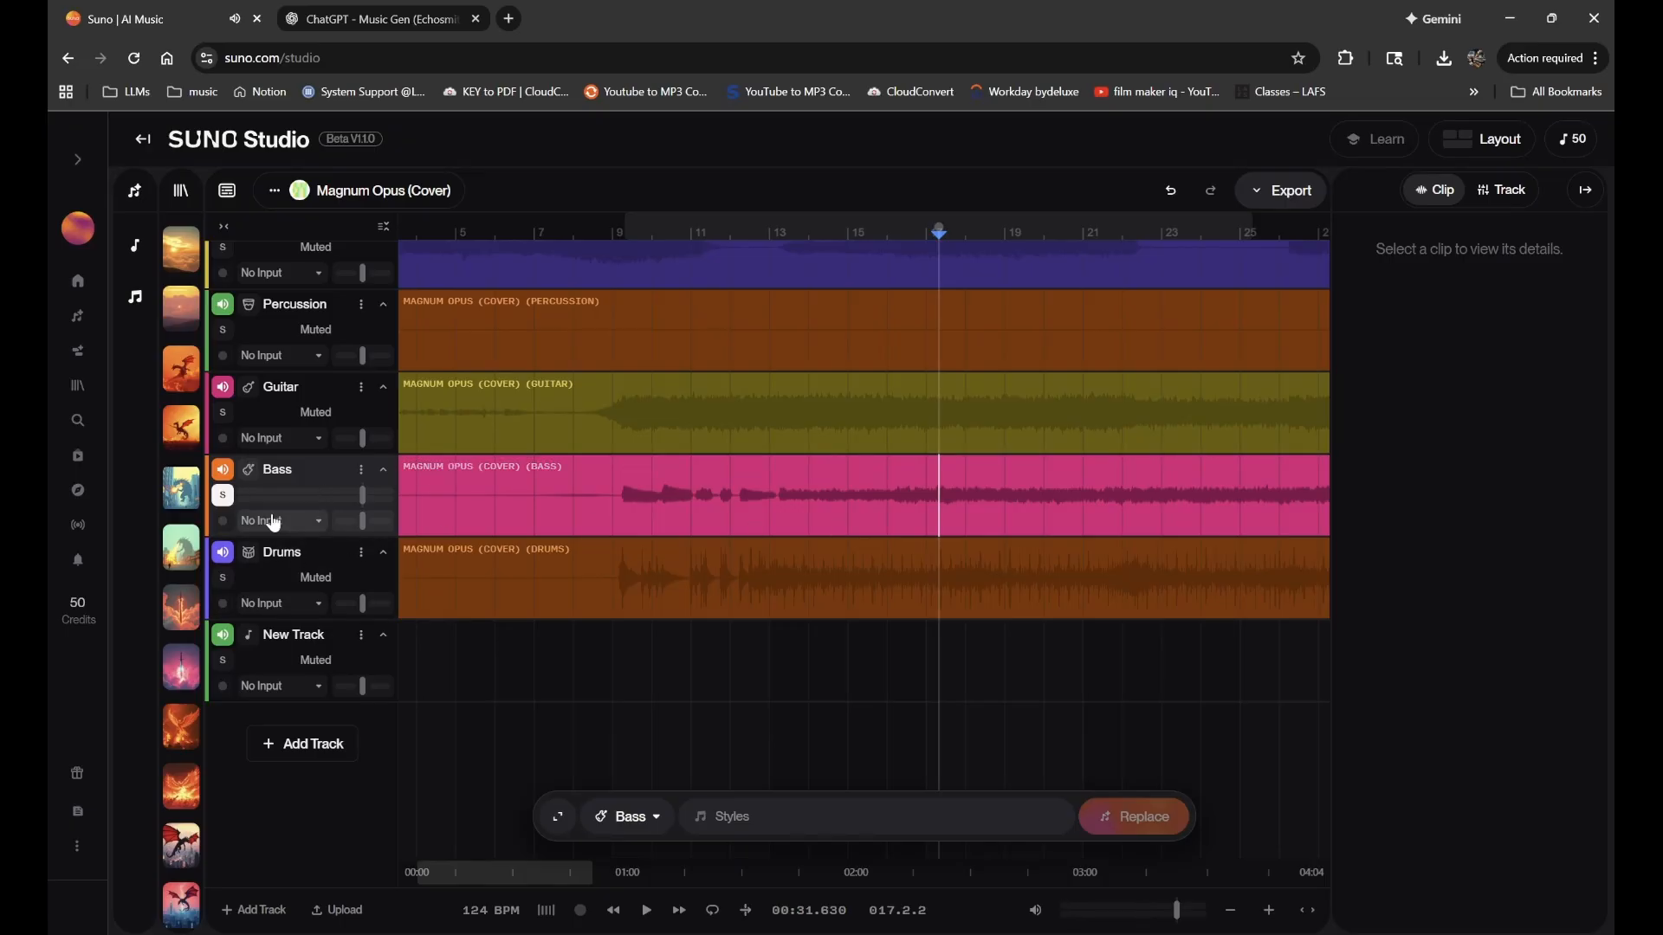
click(222, 496)
- Solo the Drums track again and play it from the middle of bar 12
scroll(246, 506, up, 5)
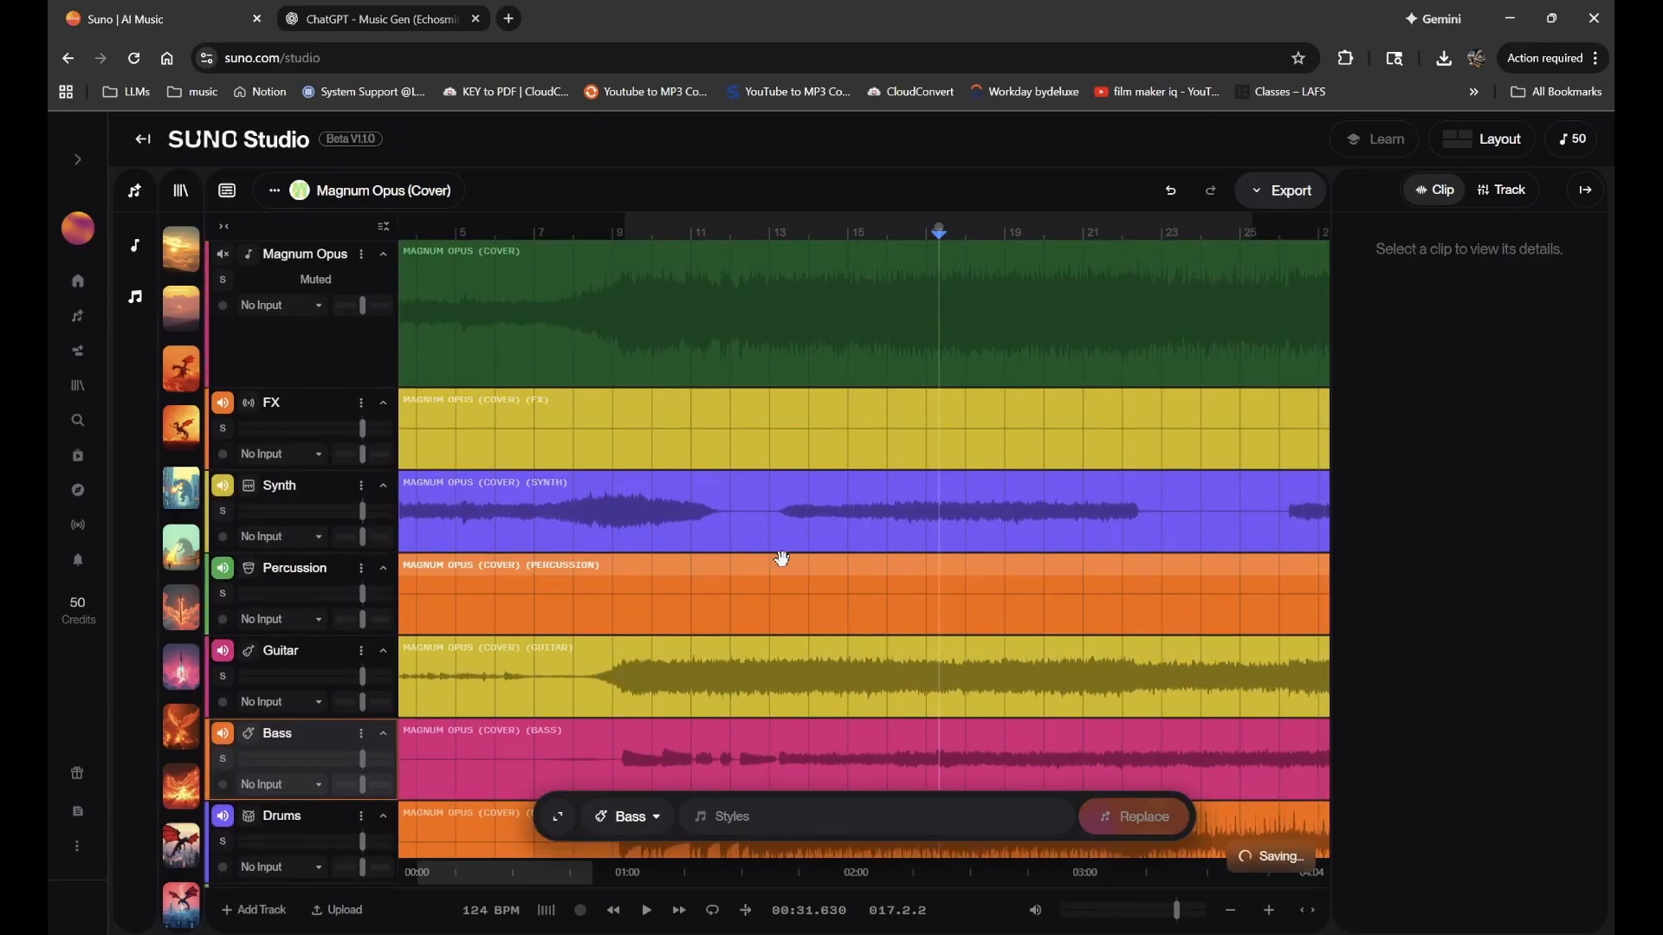
scroll(756, 669, down, 3)
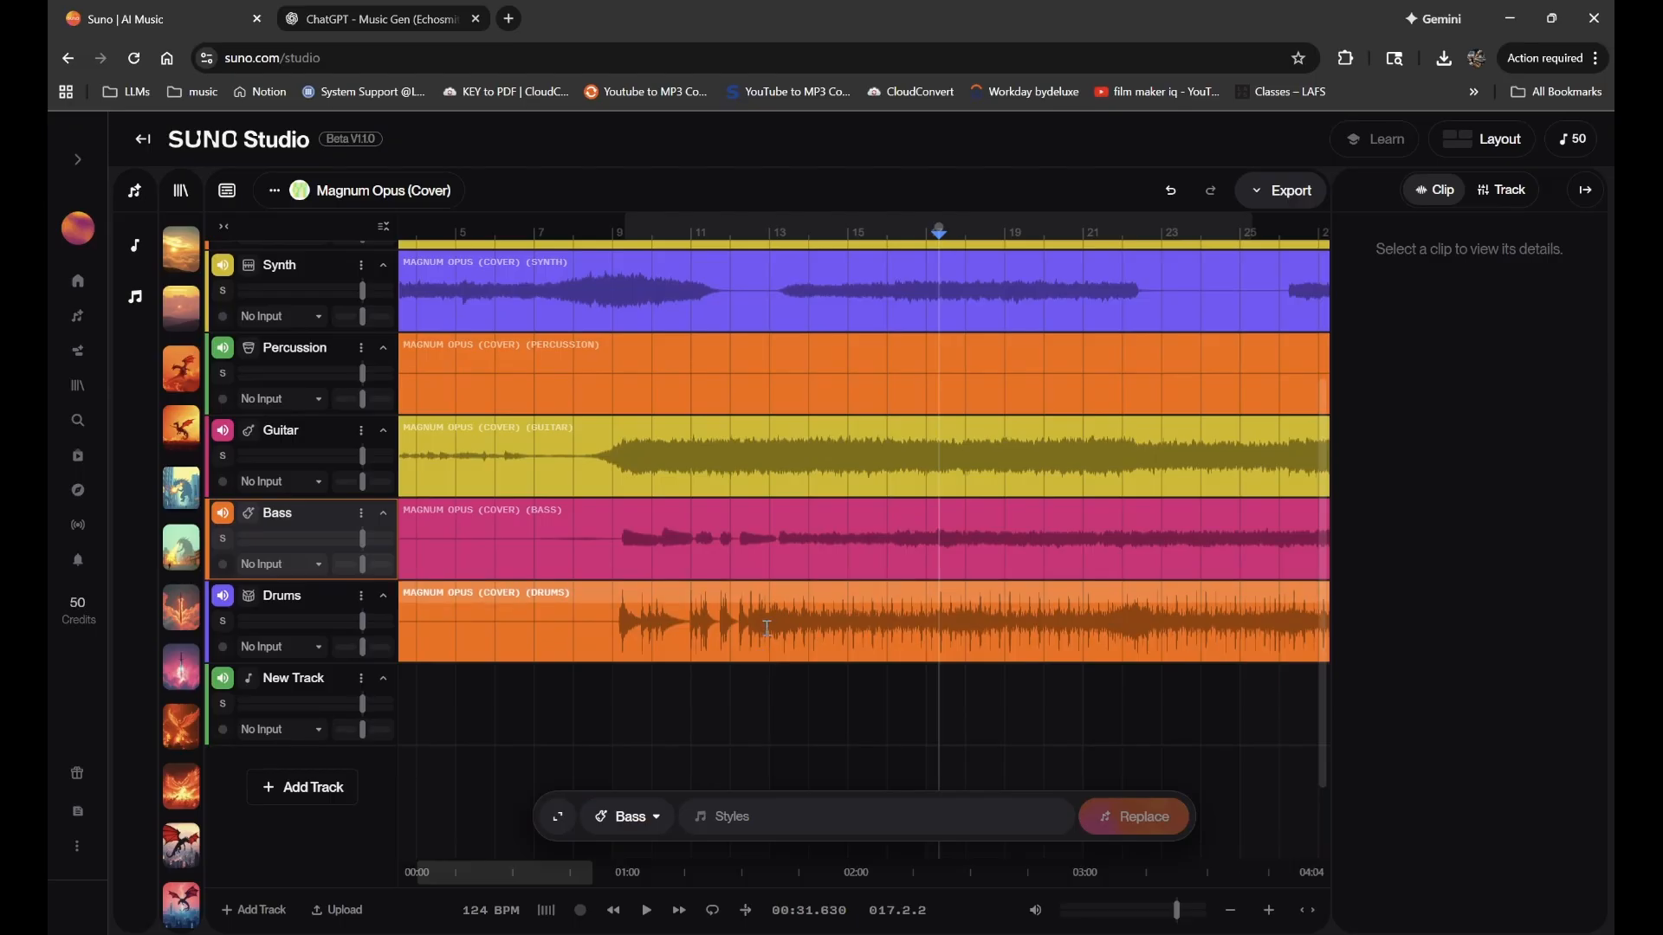
click(719, 617)
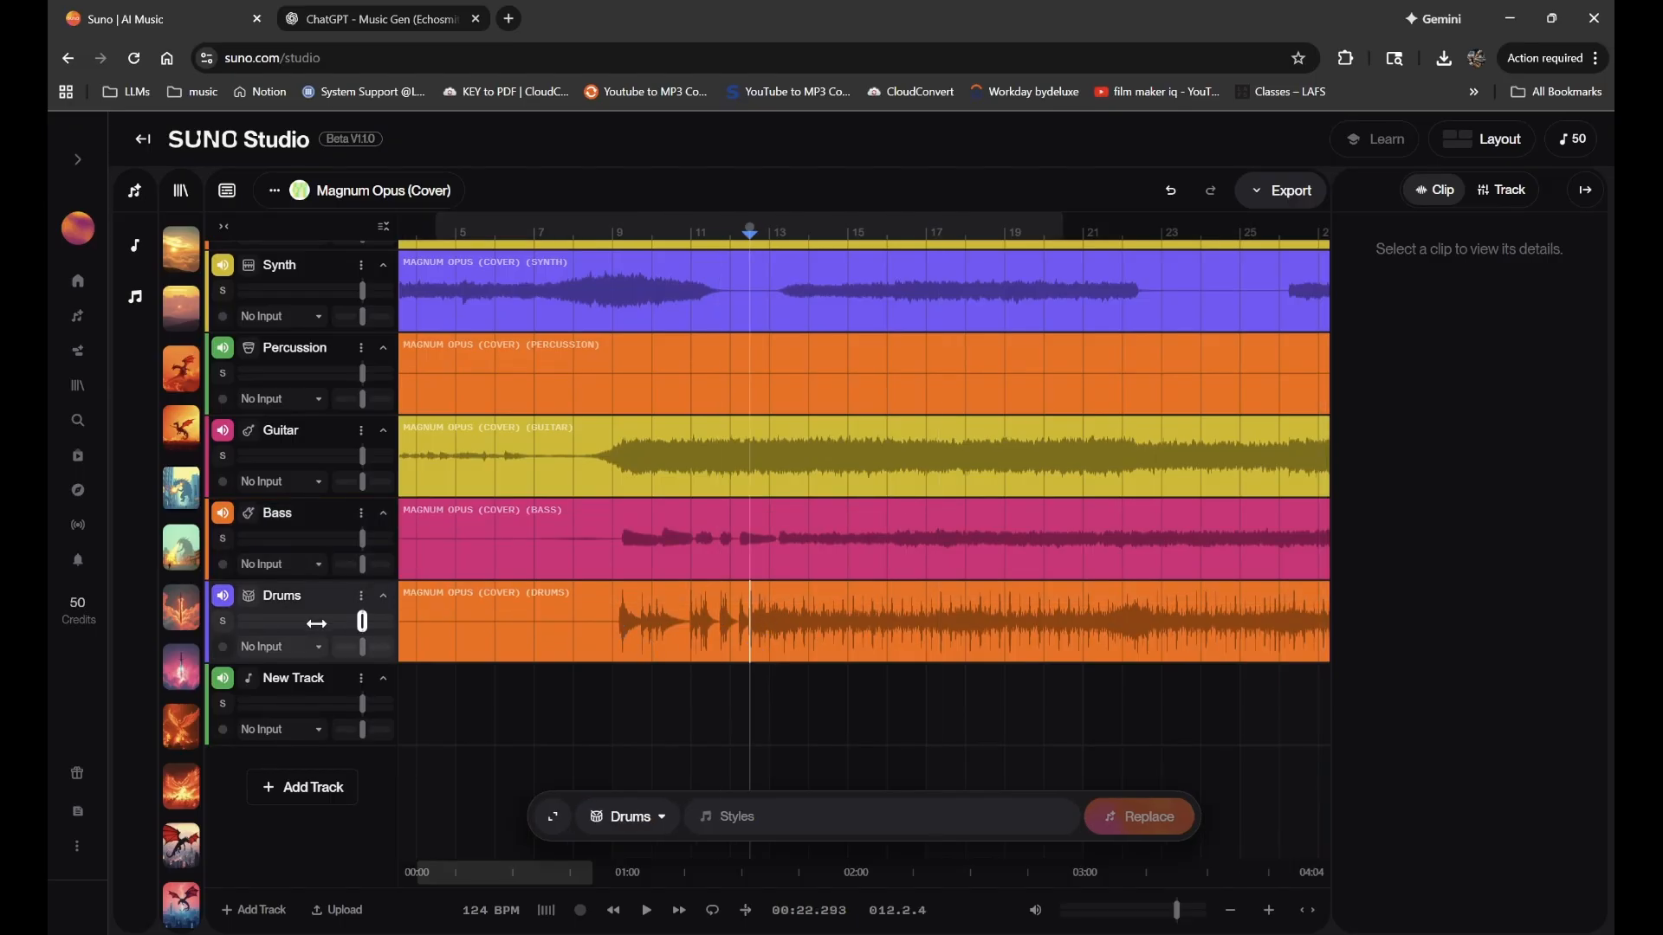
click(224, 703)
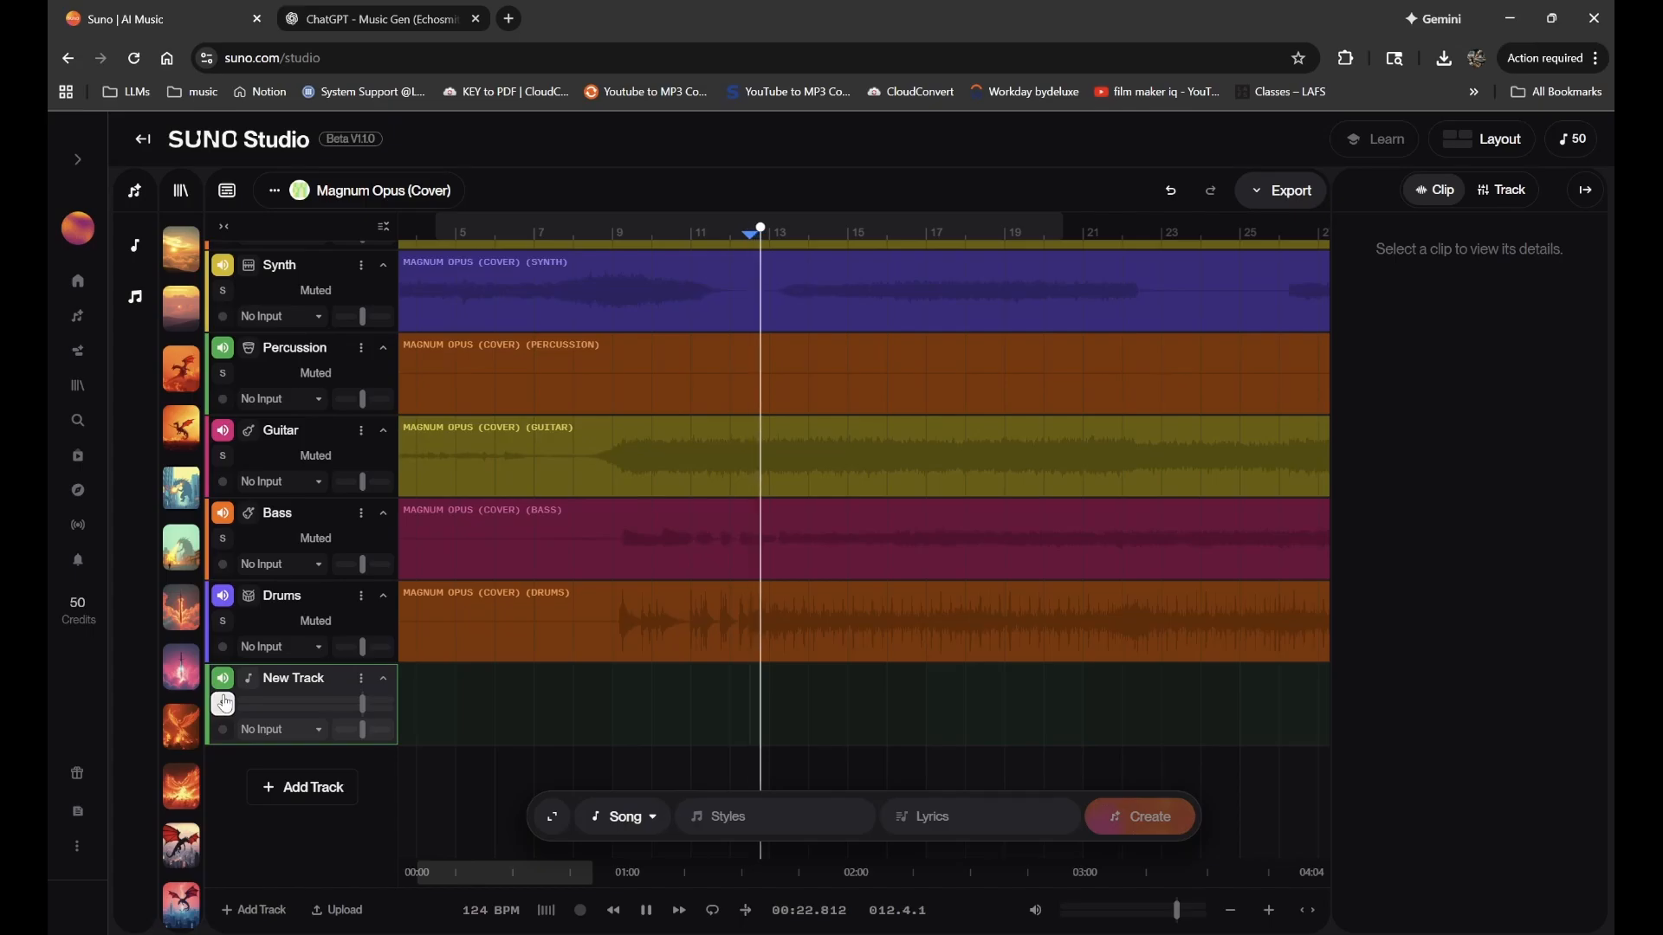
click(223, 622)
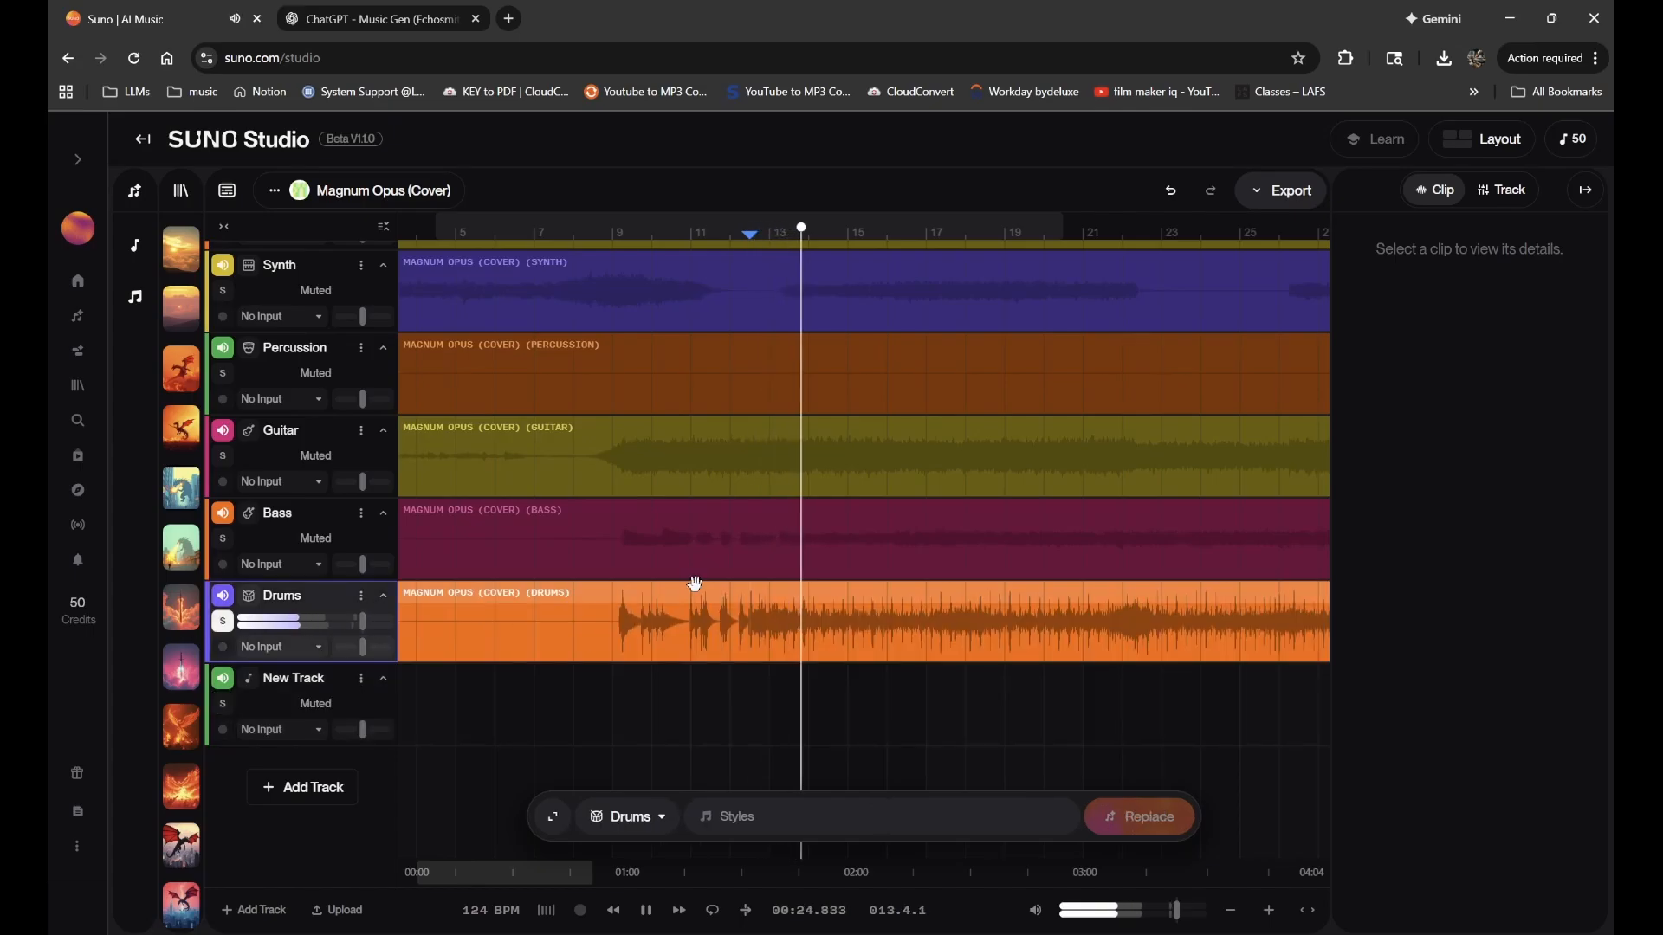
scroll(693, 583, up, 2)
scroll(831, 624, up, 3)
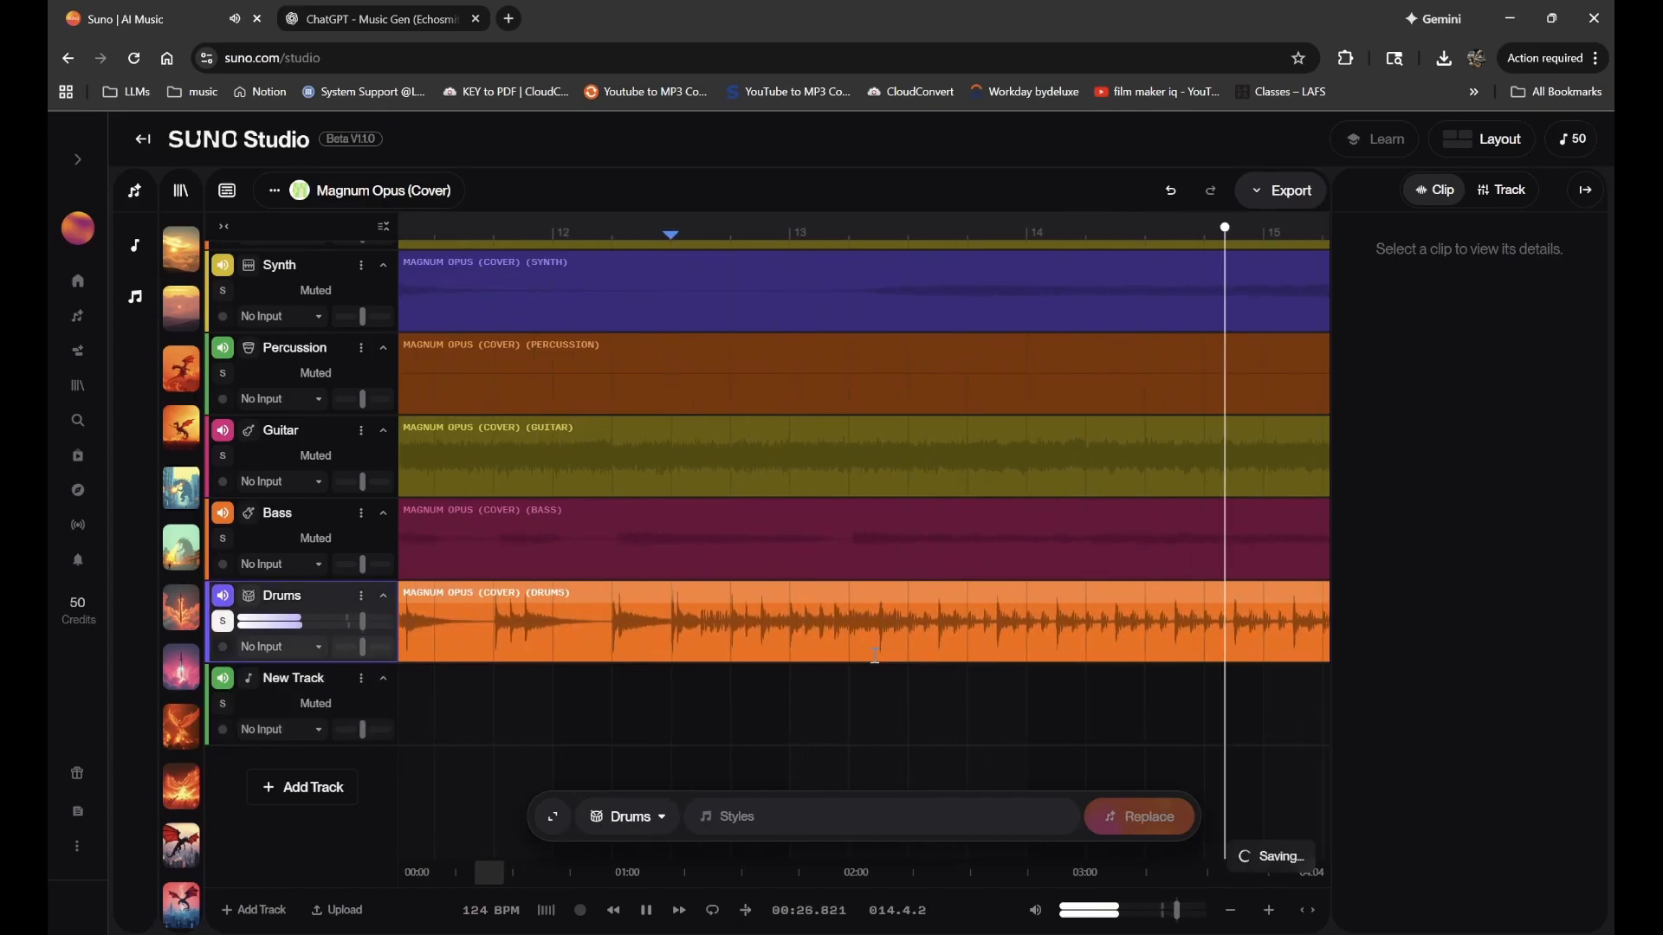
key(space)
key(space)
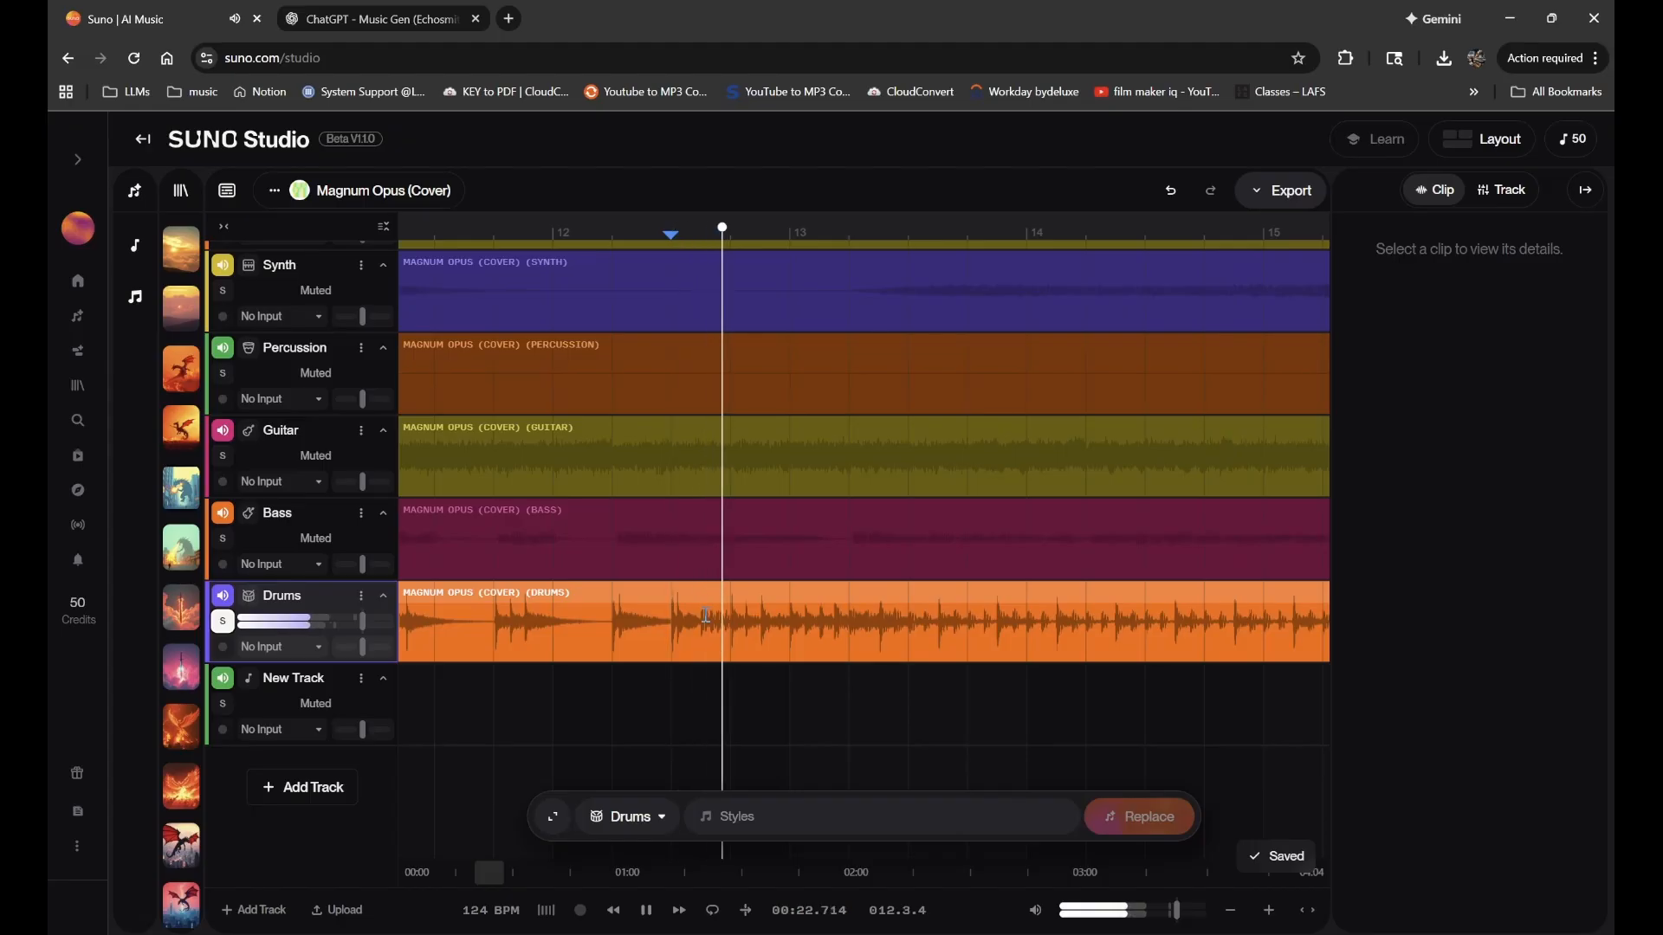
key(space)
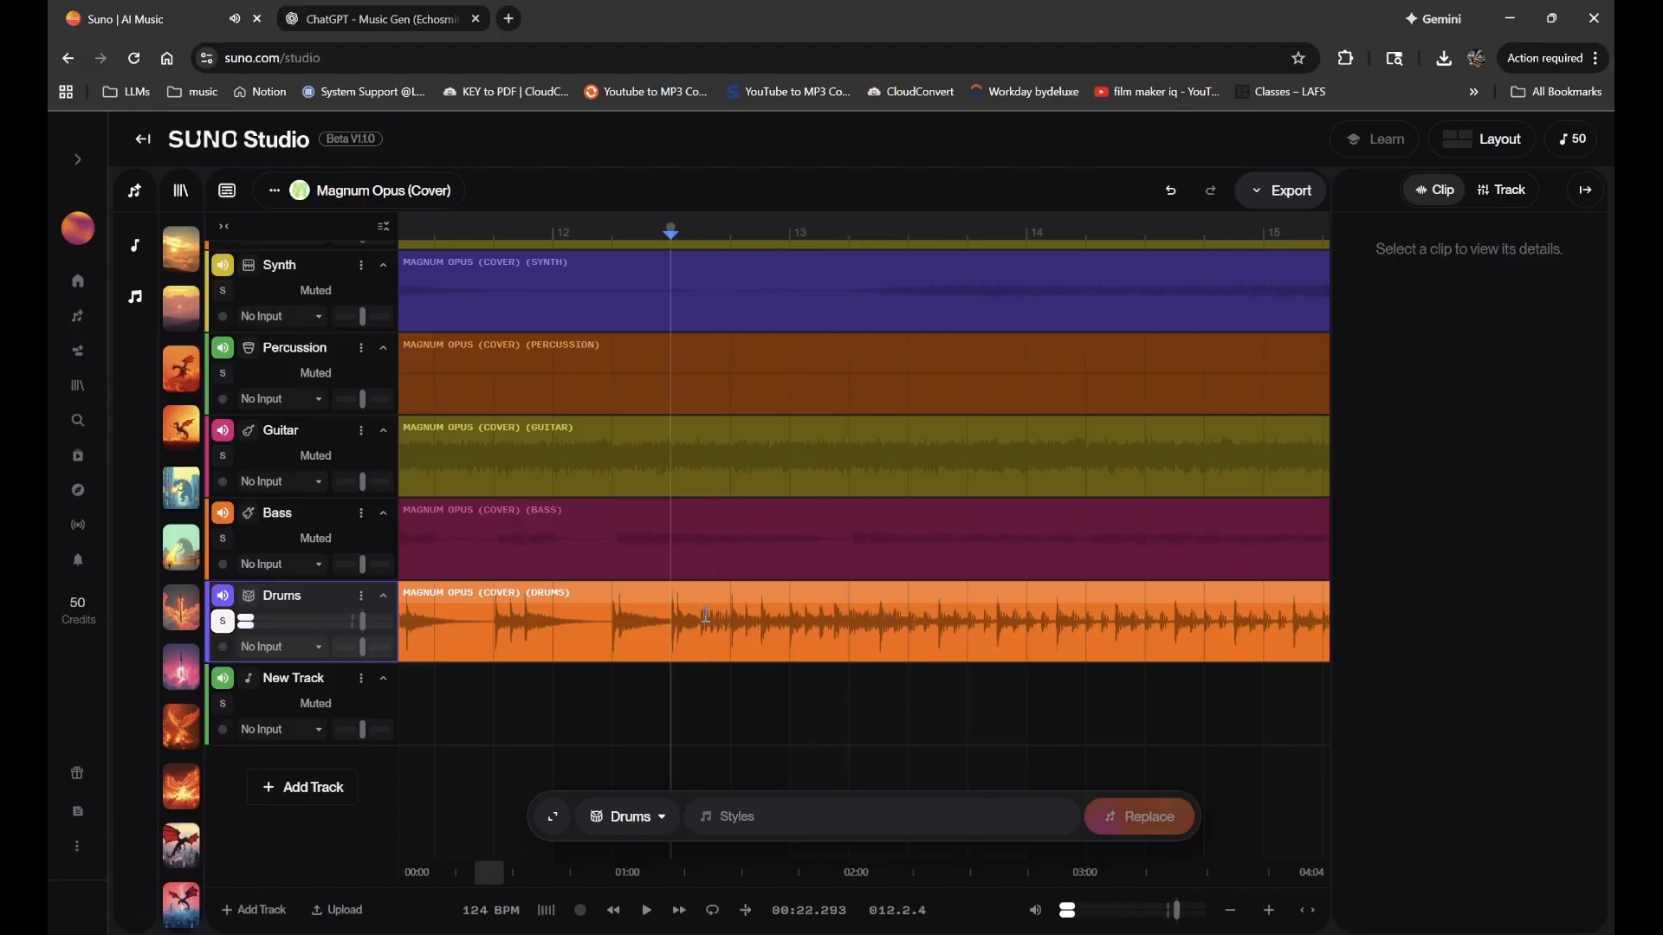
- Select a section of the Drums clip about one bar long, starting at 013.2.1
click(846, 625)
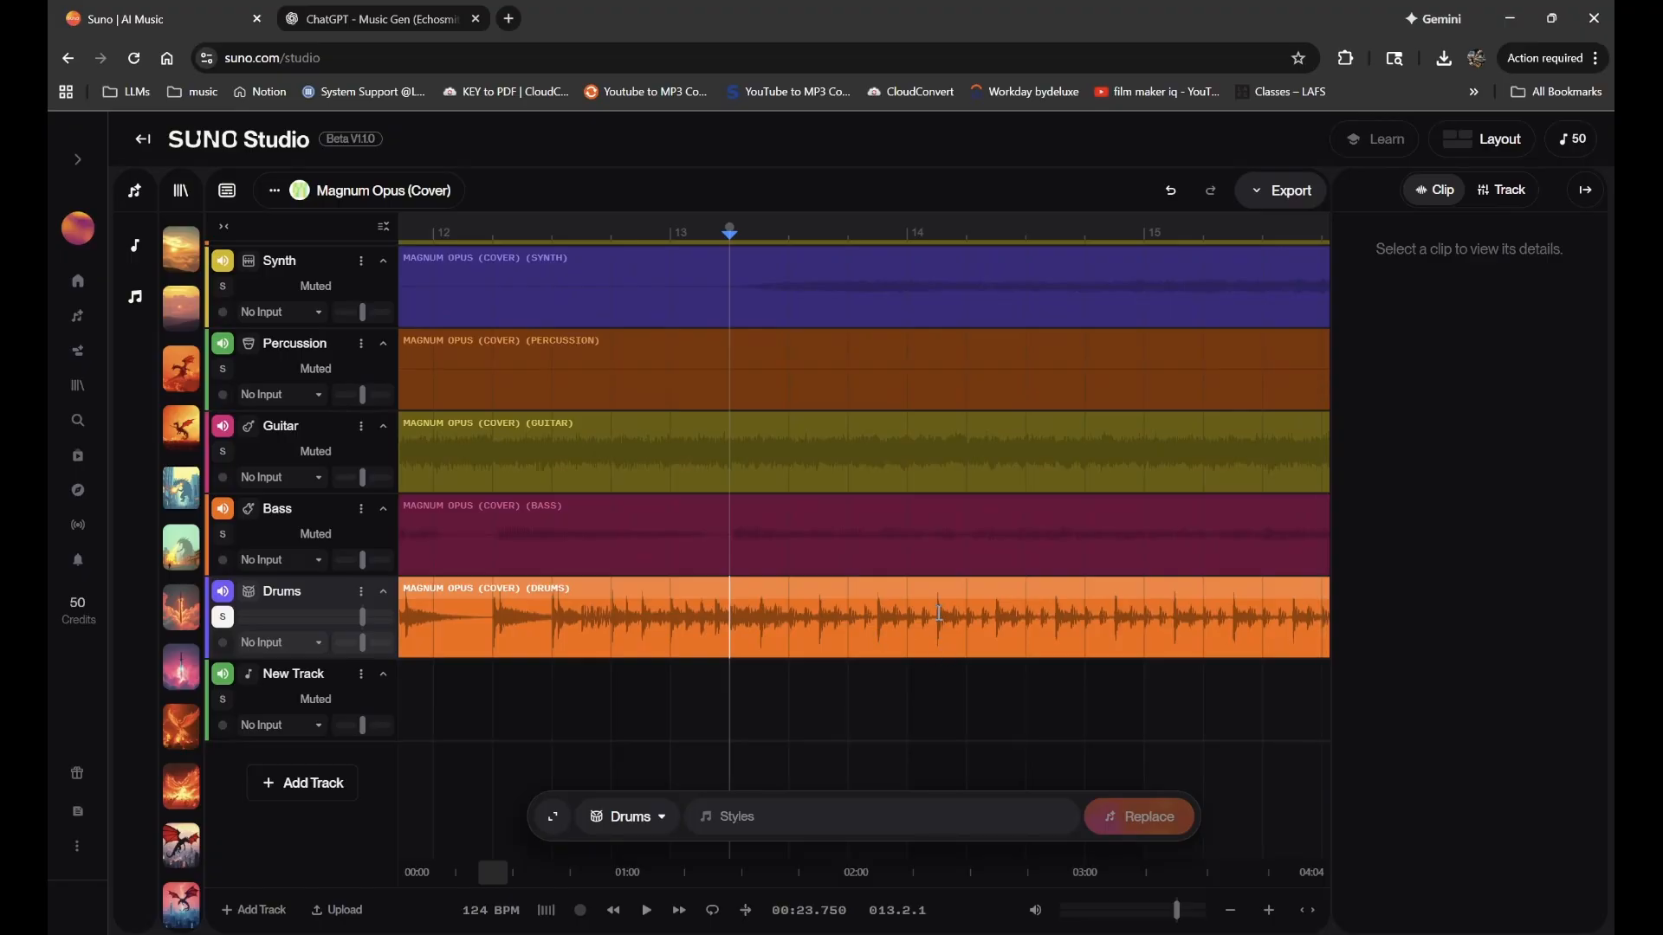
shift+click(909, 617)
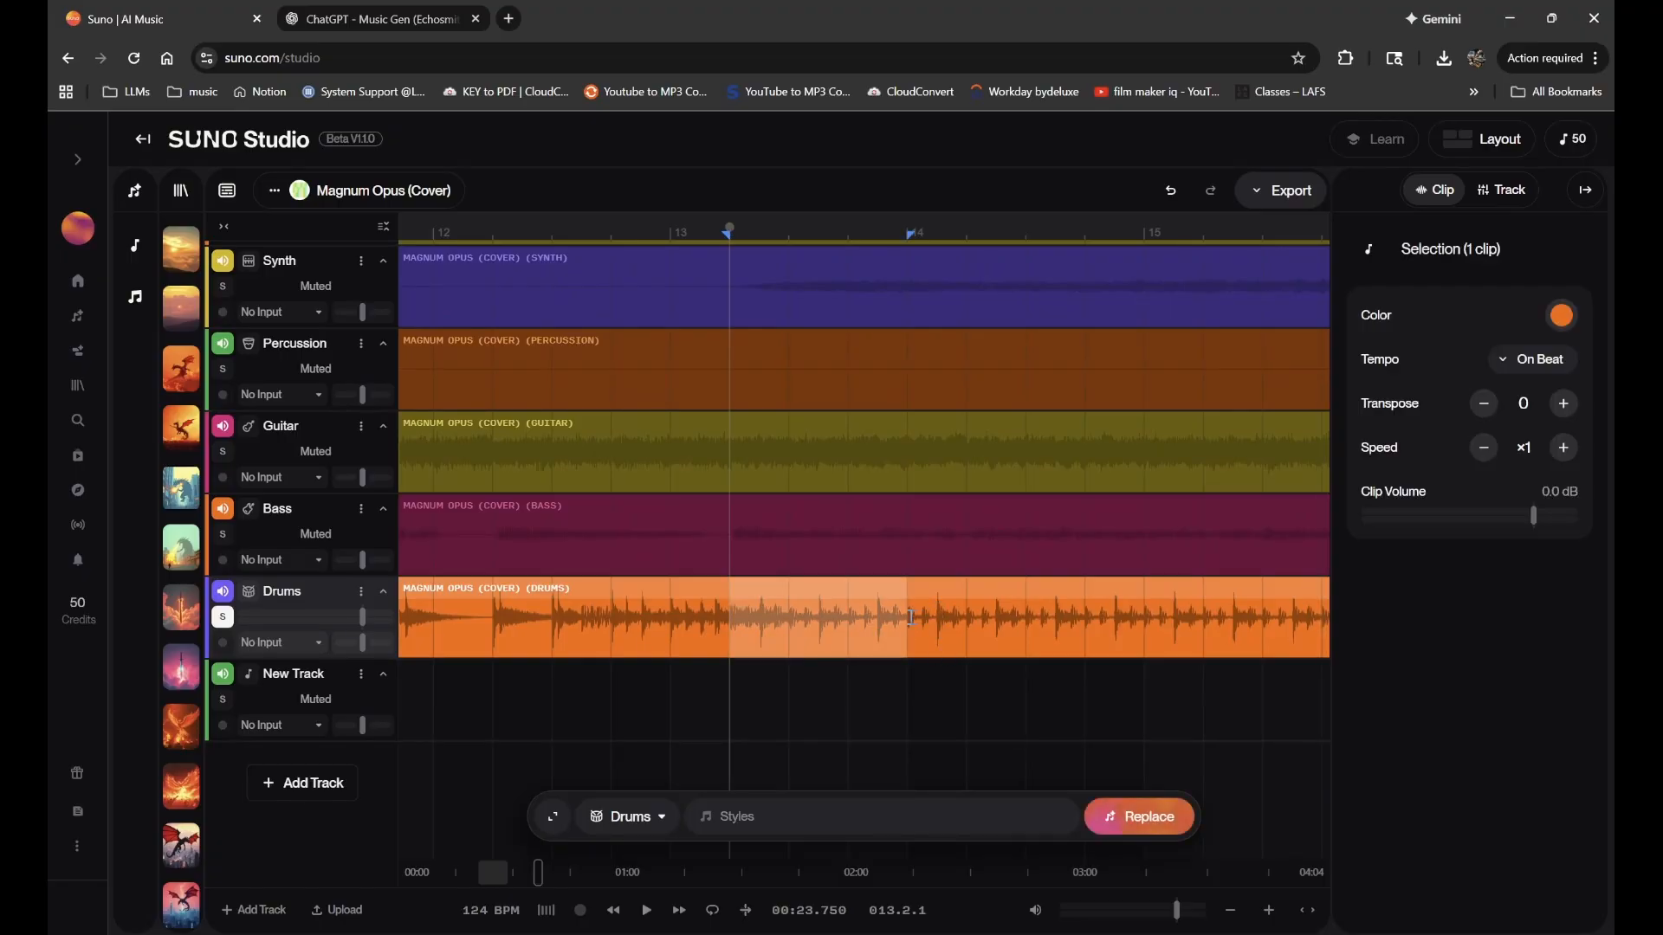
shift+click(965, 614)
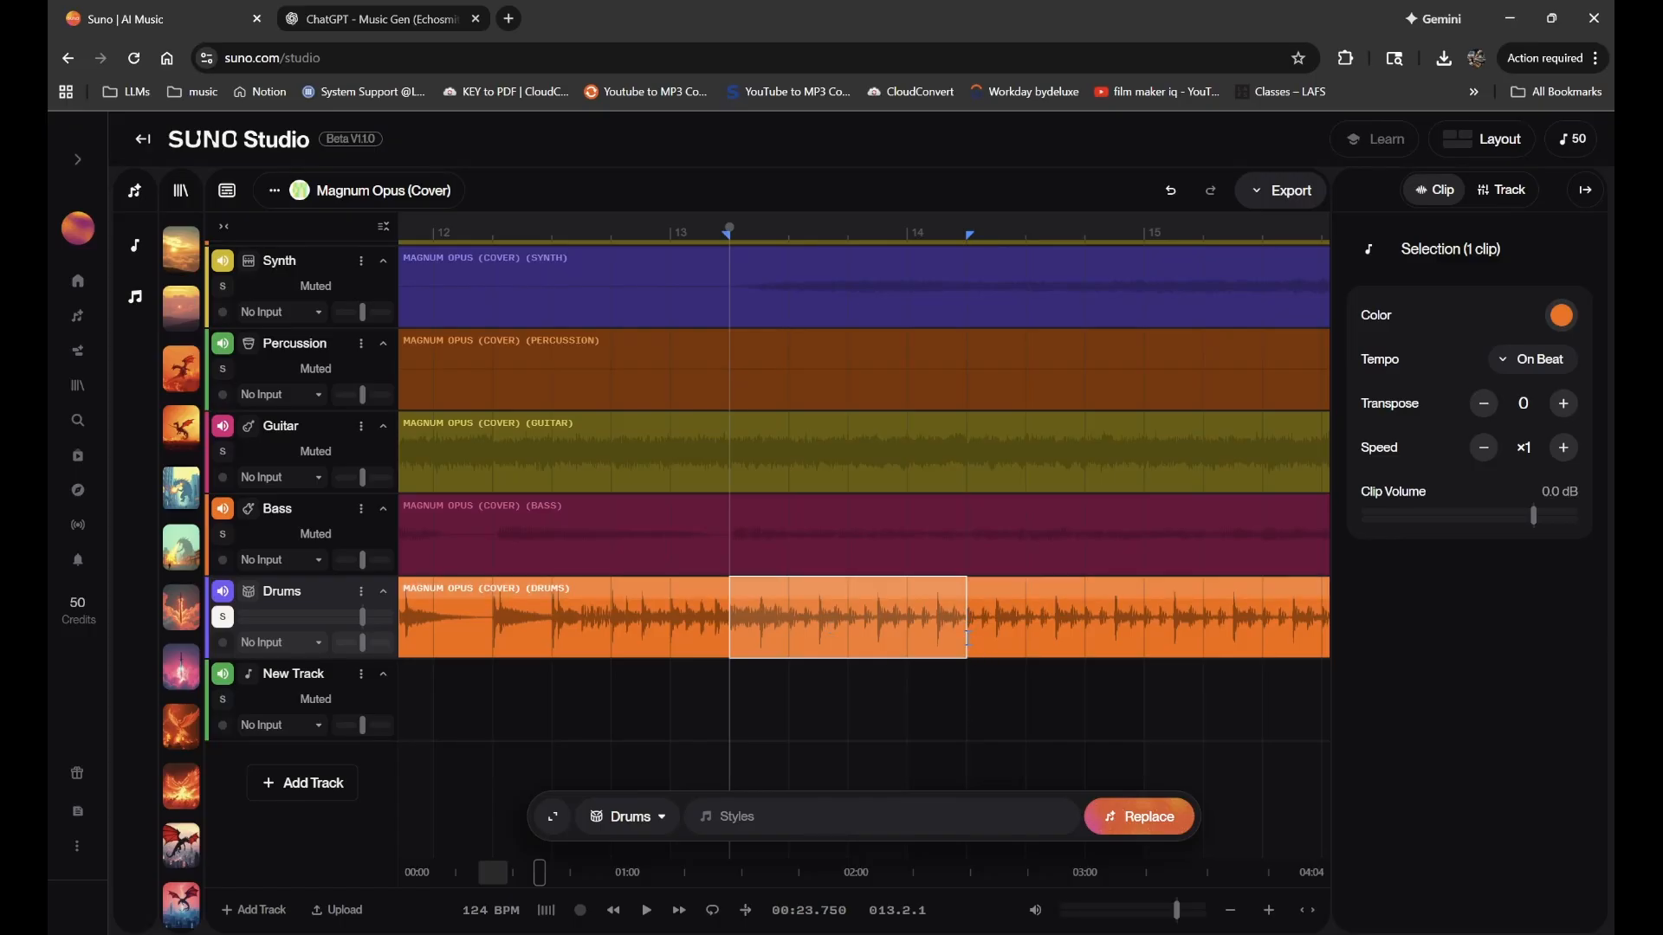
scroll(983, 660, up, 3)
scroll(968, 638, down, 3)
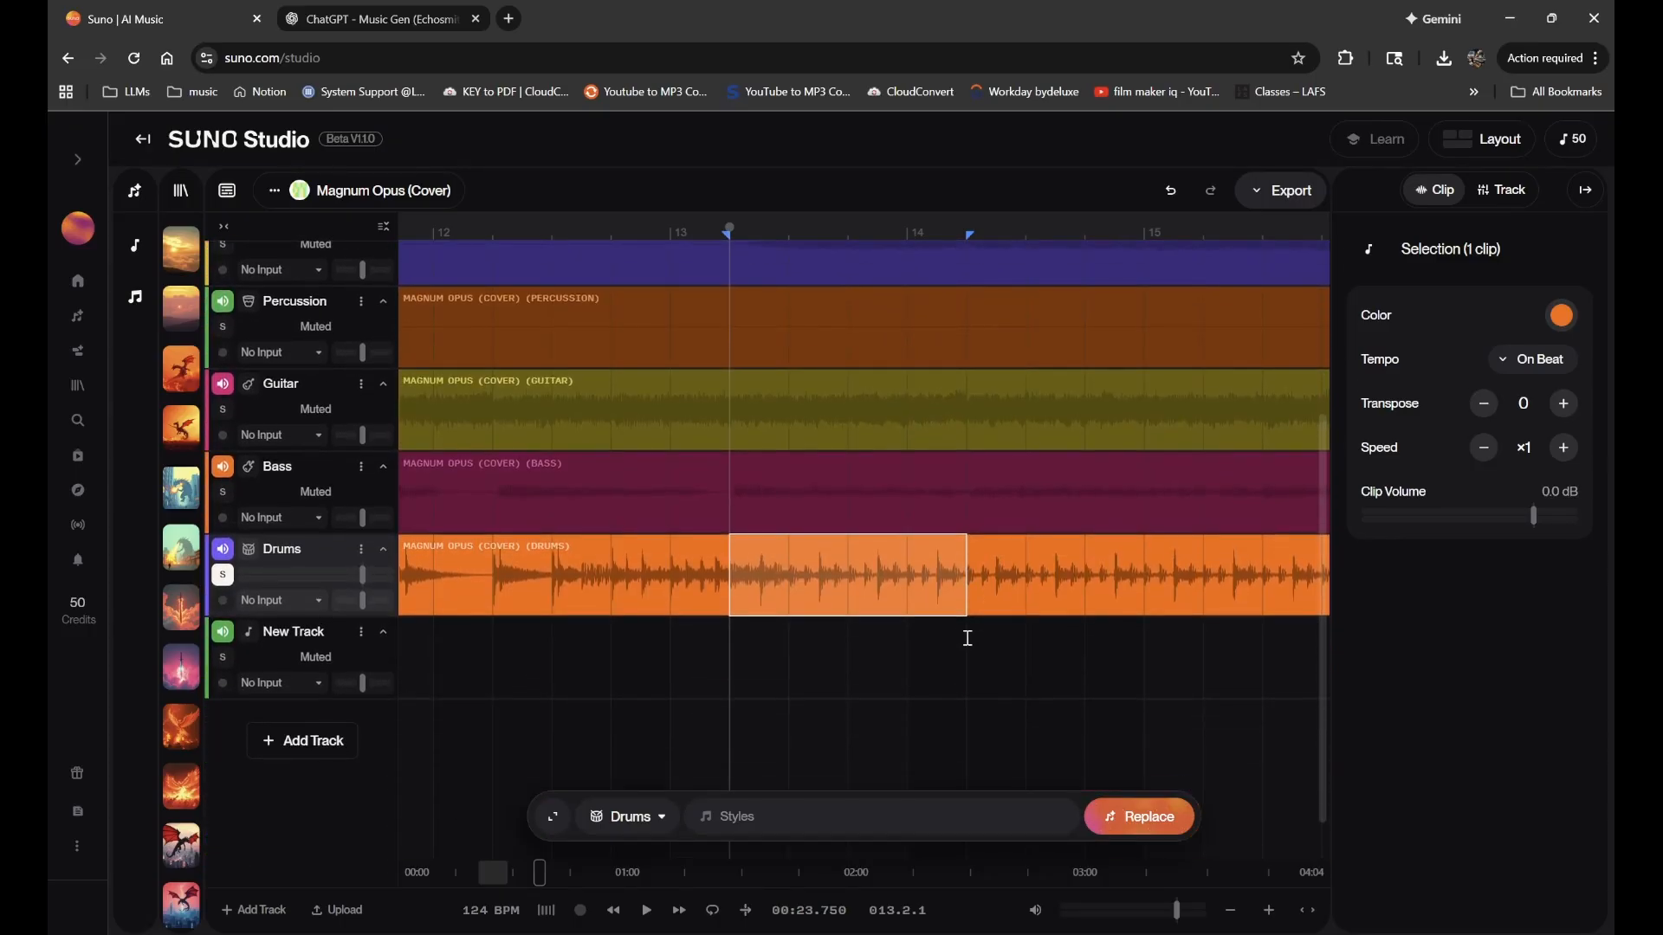
- Show the full Replace options for the selected Drums section, including Styles, Weirdness, Style Influence and Audio Influence
click(552, 818)
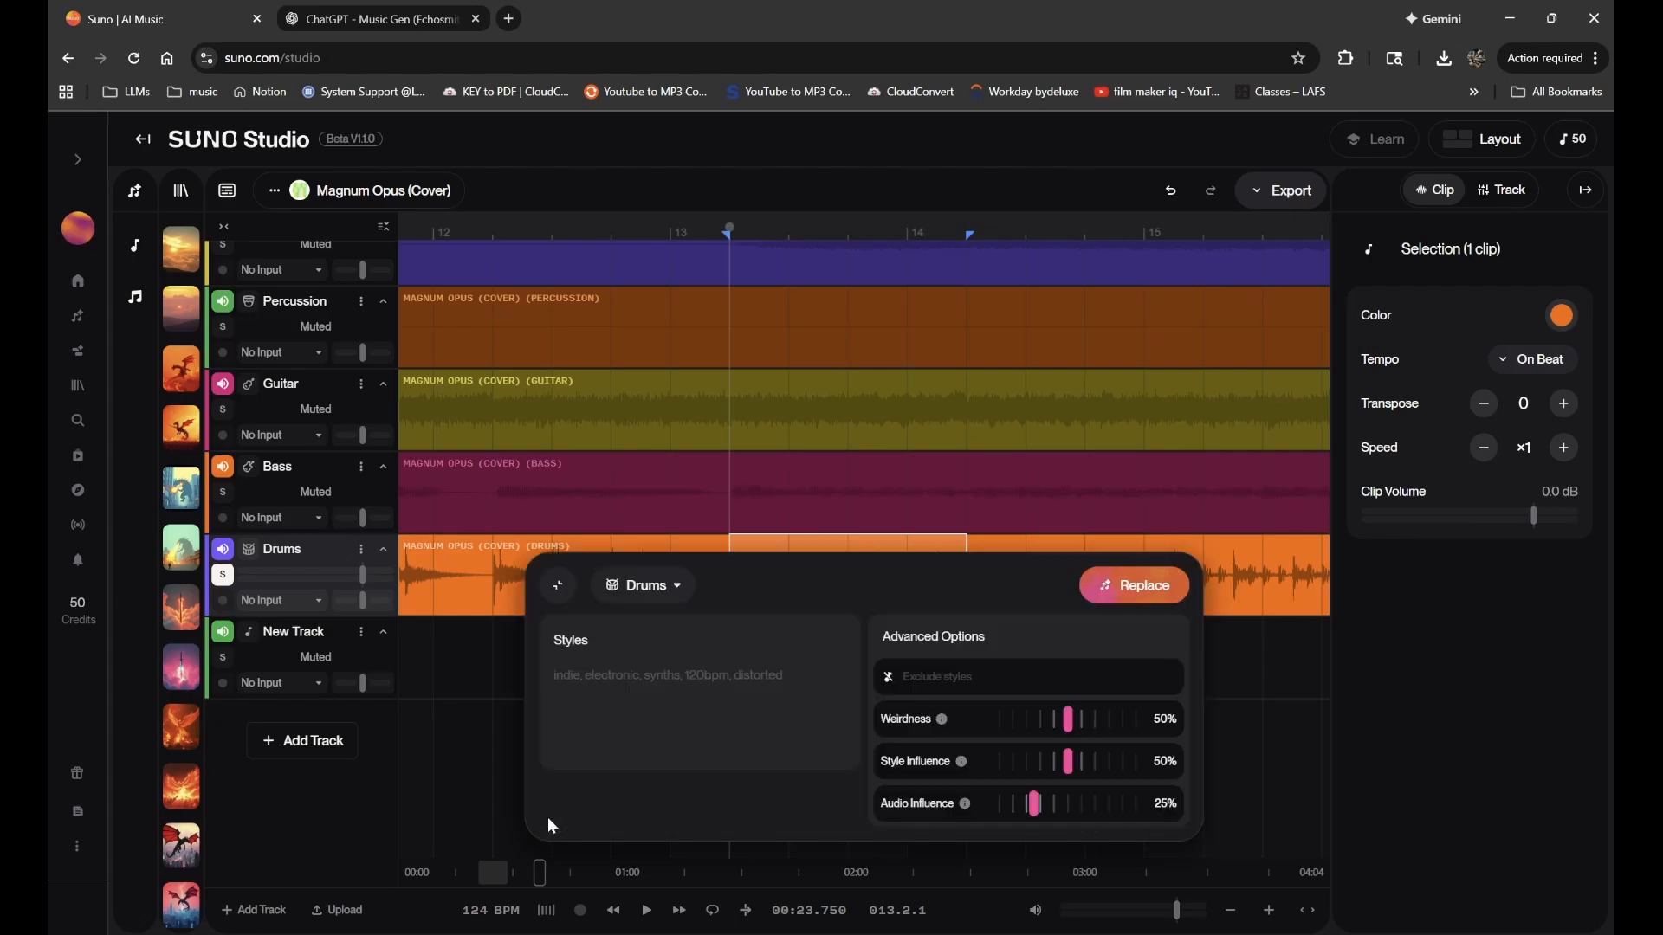
click(569, 579)
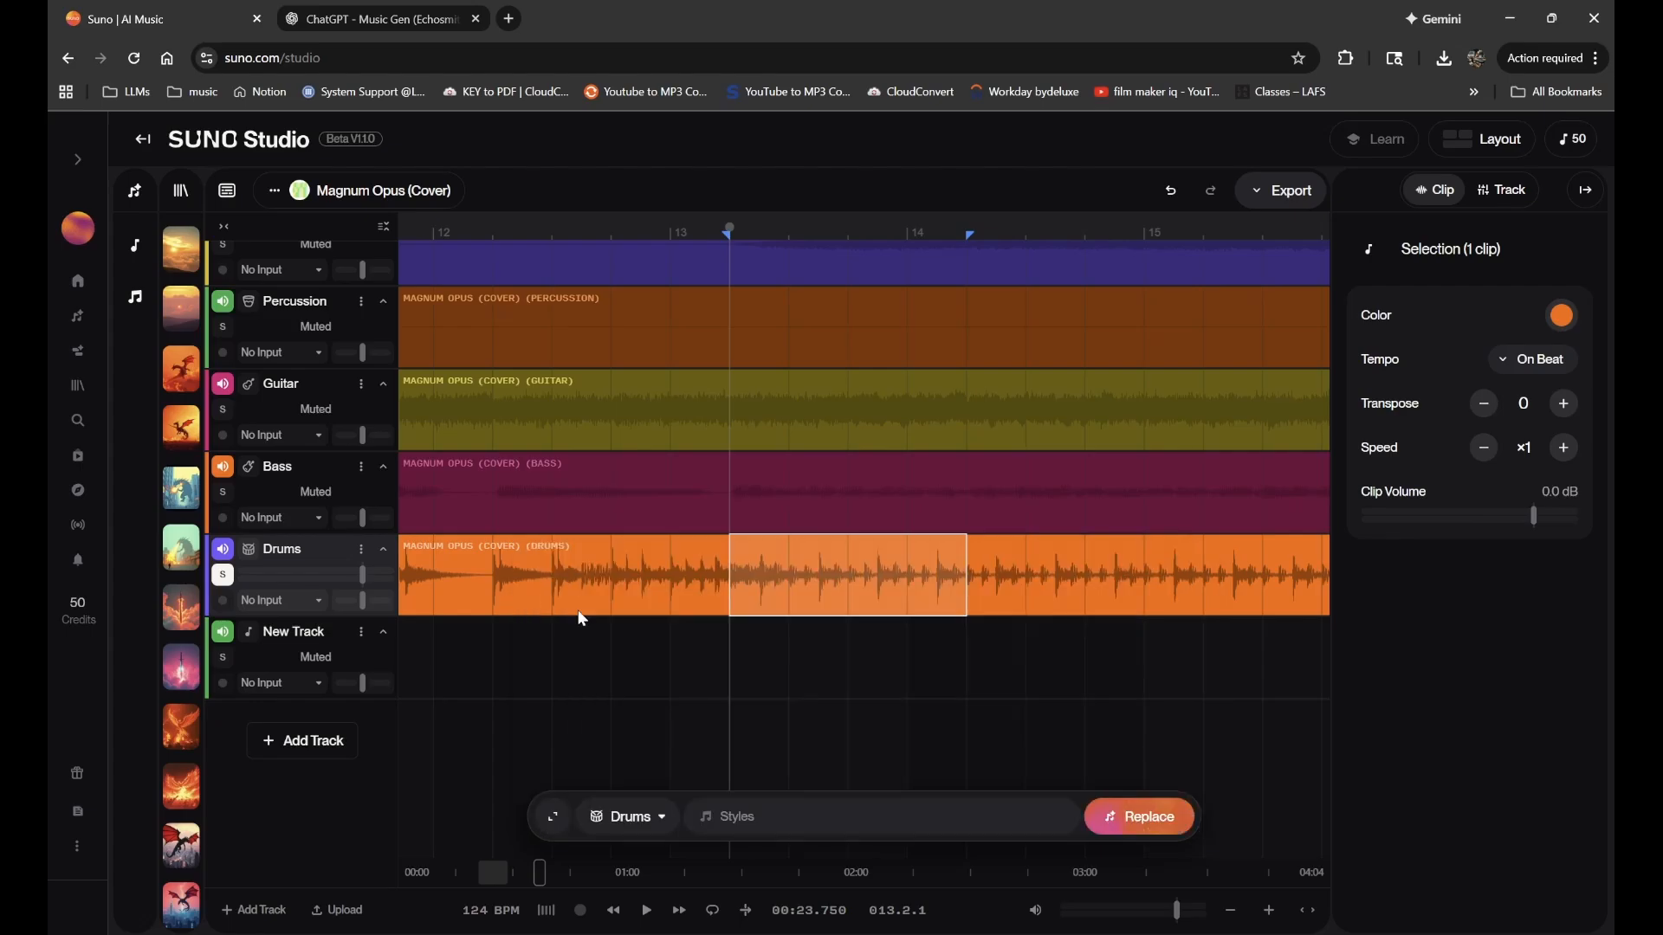
click(554, 818)
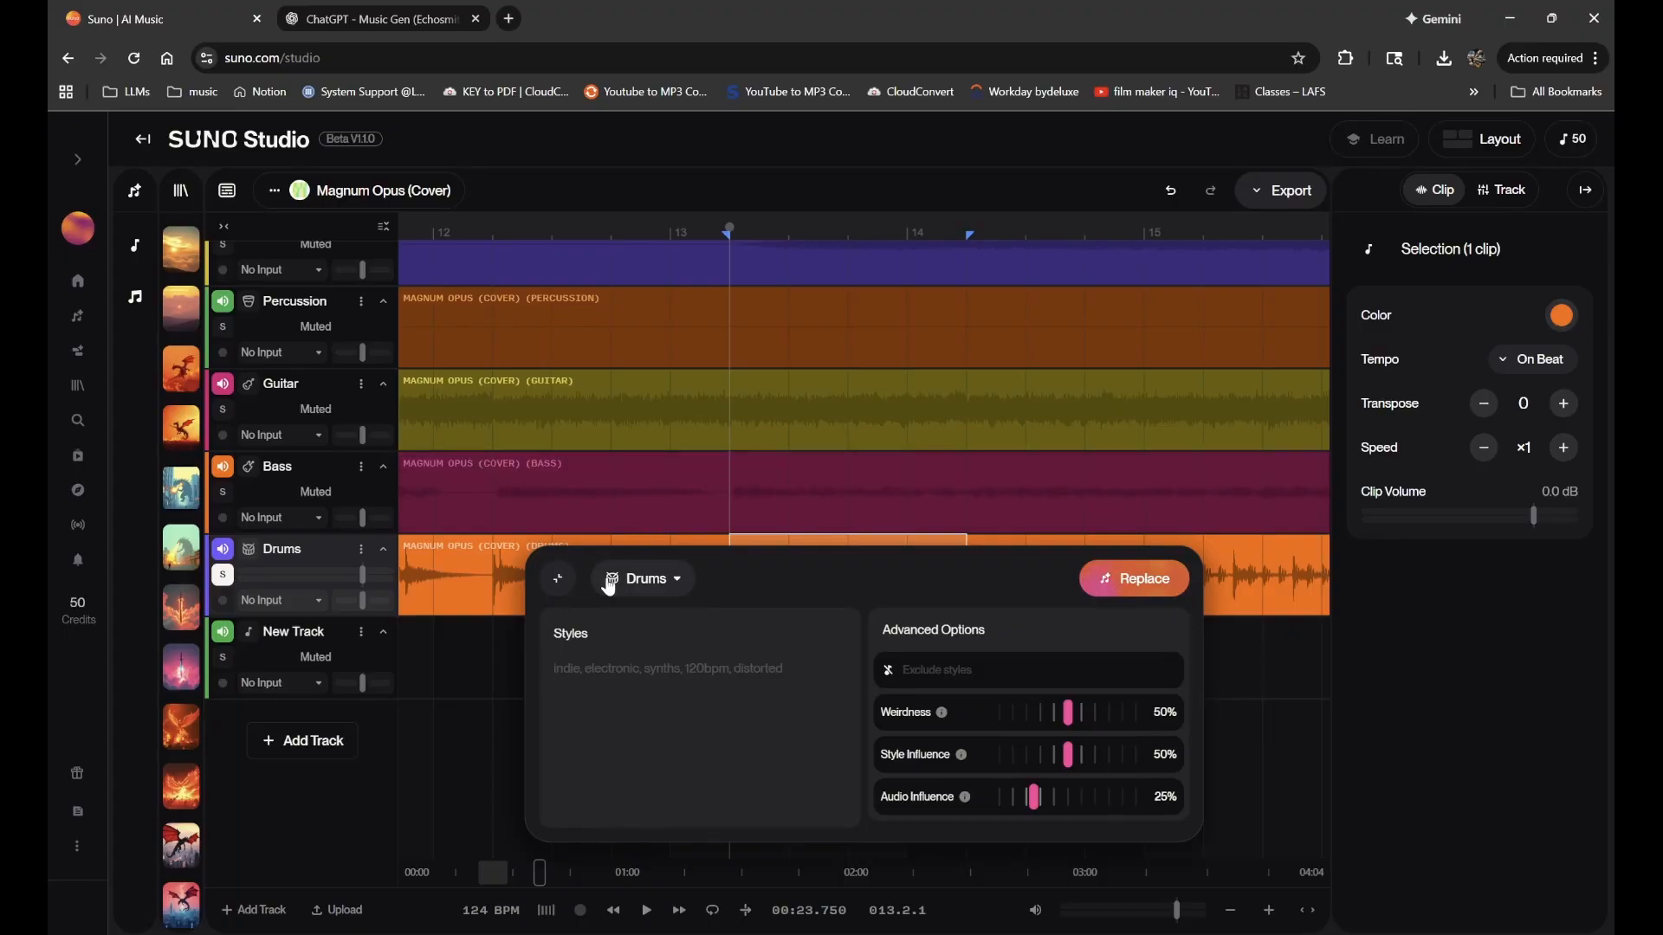
click(551, 578)
scroll(831, 549, down, 5)
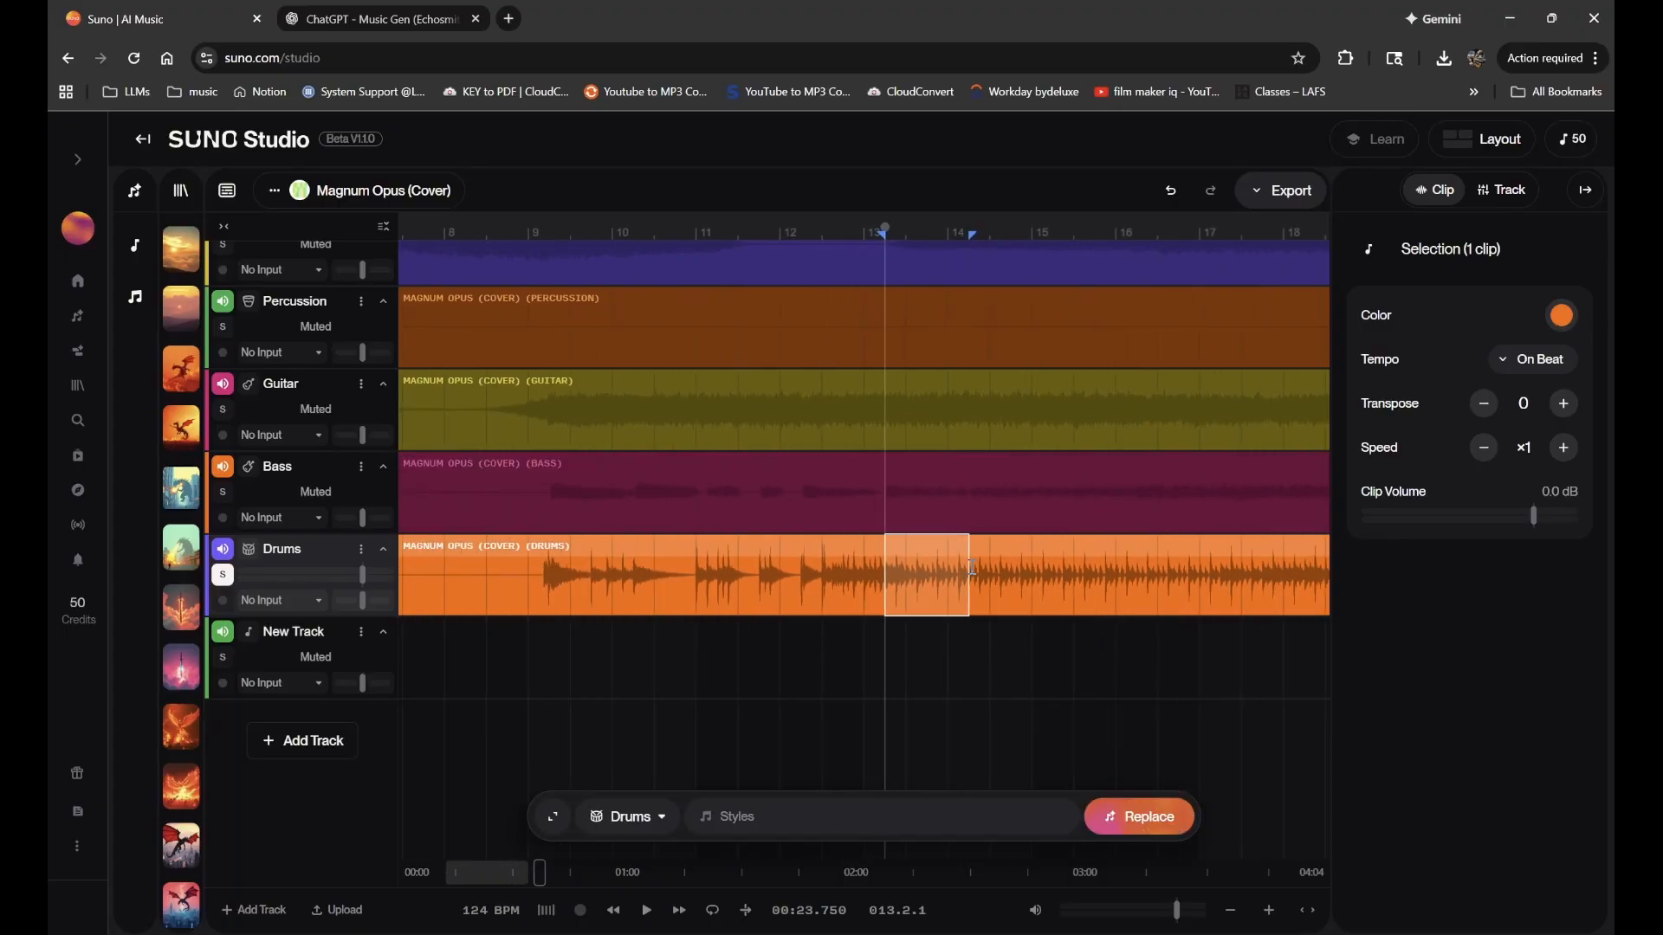
scroll(972, 567, right, 3)
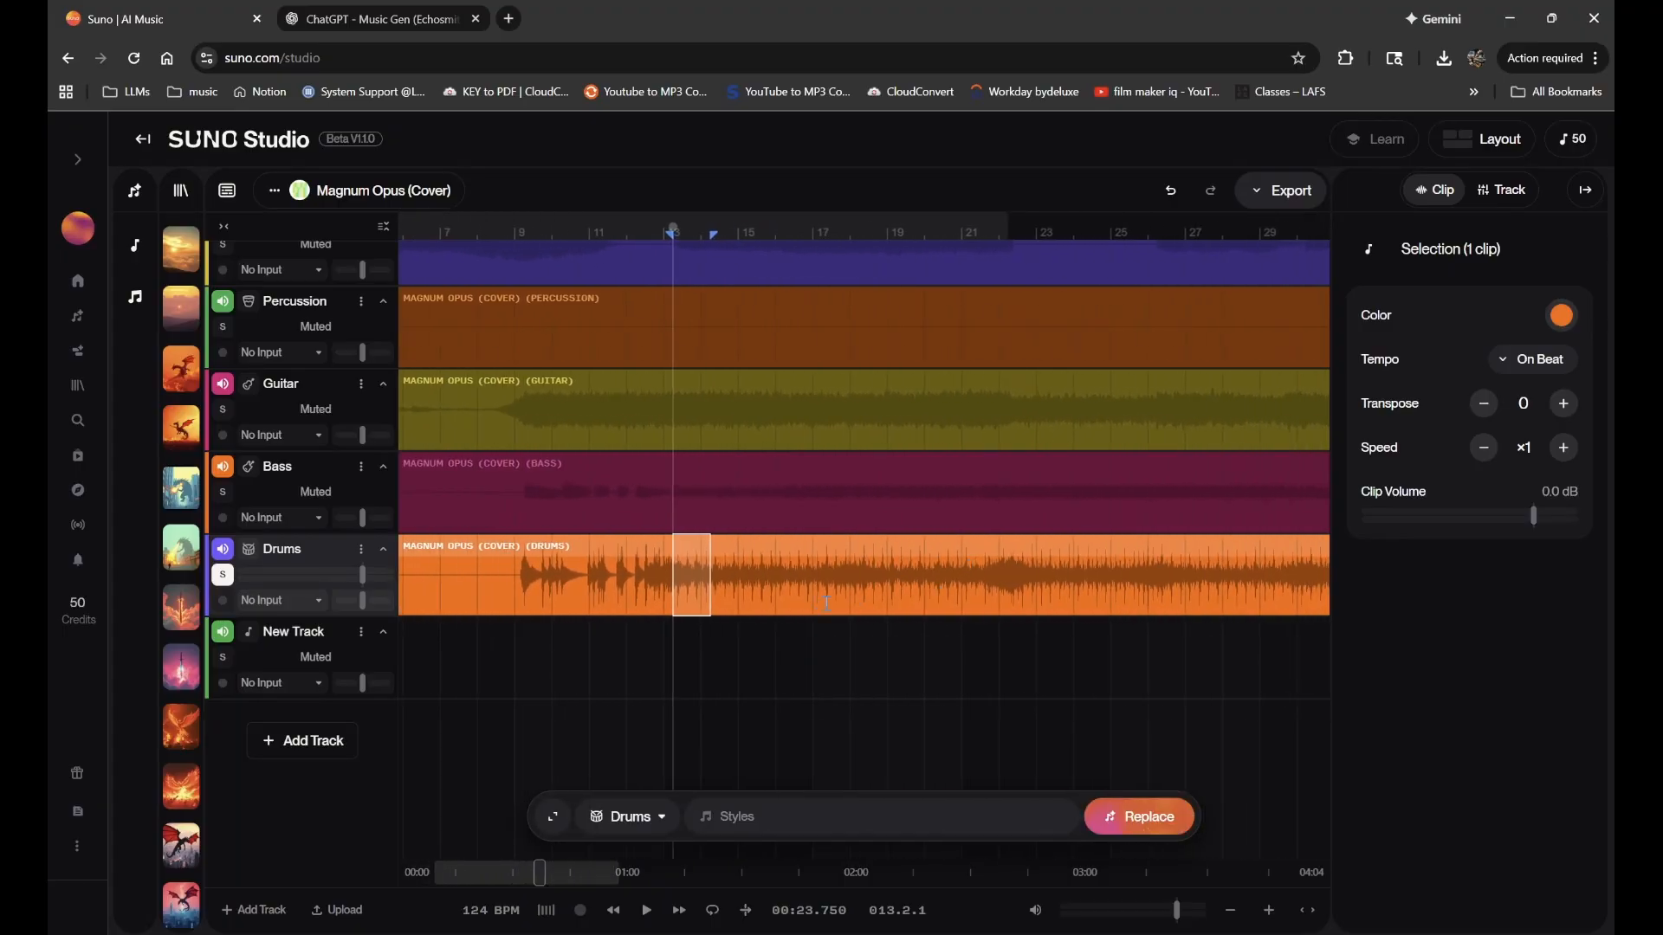
click(552, 817)
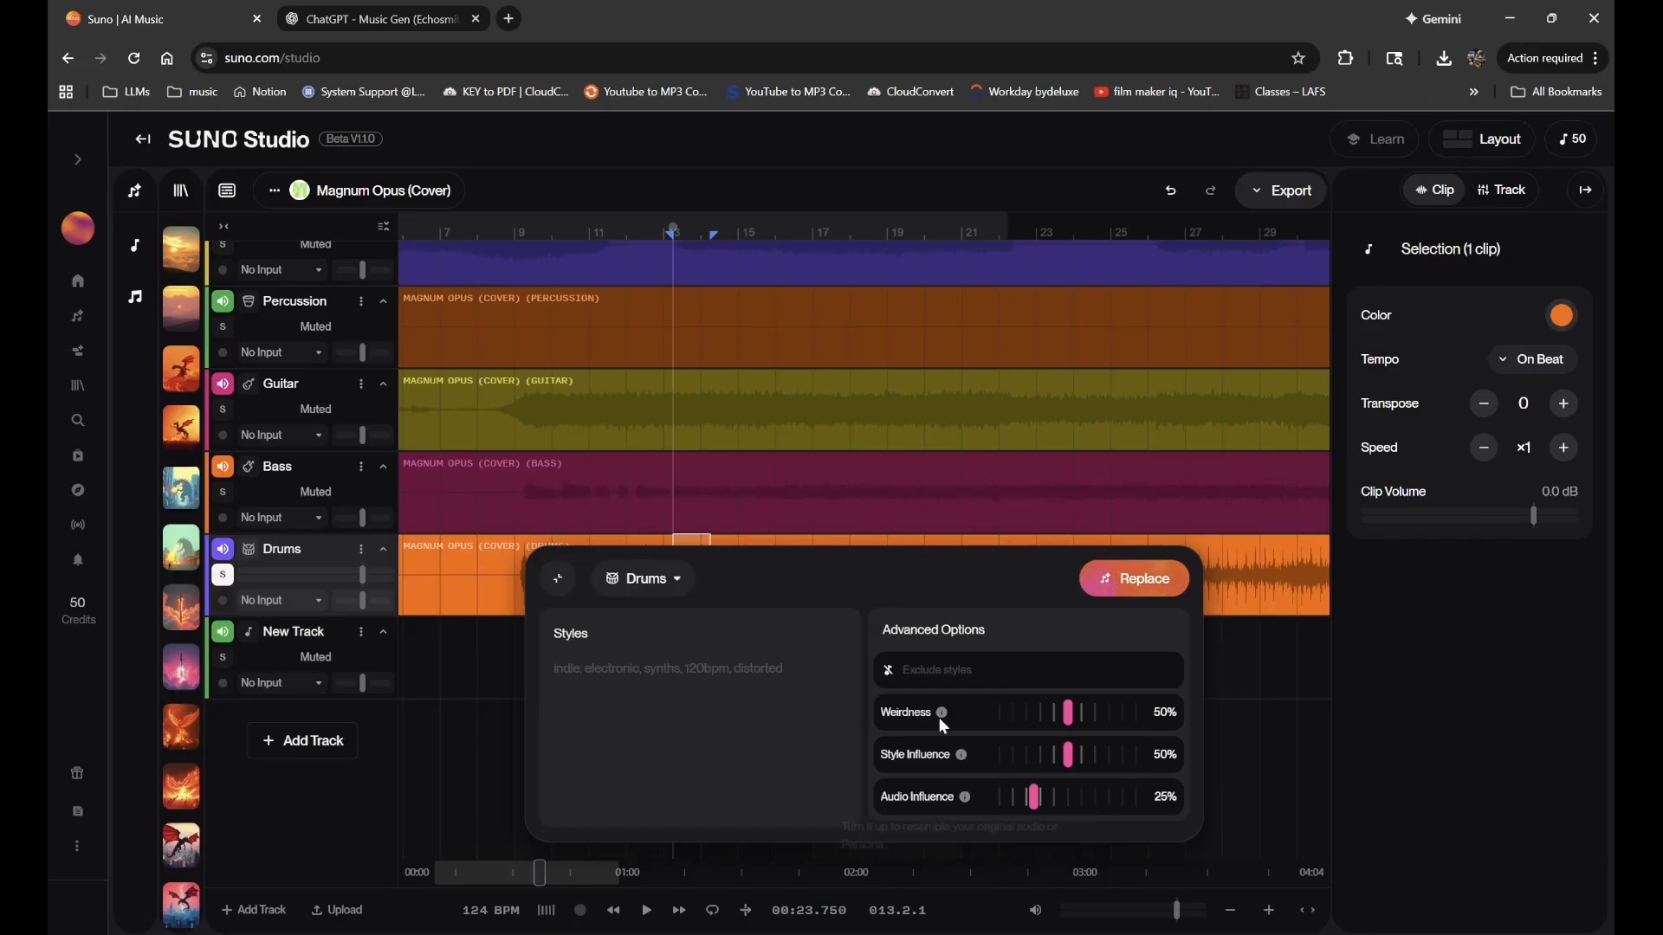
- Collapse the Replace options, set the playhead to bar 11, and turn off the Drums track's solo
click(559, 581)
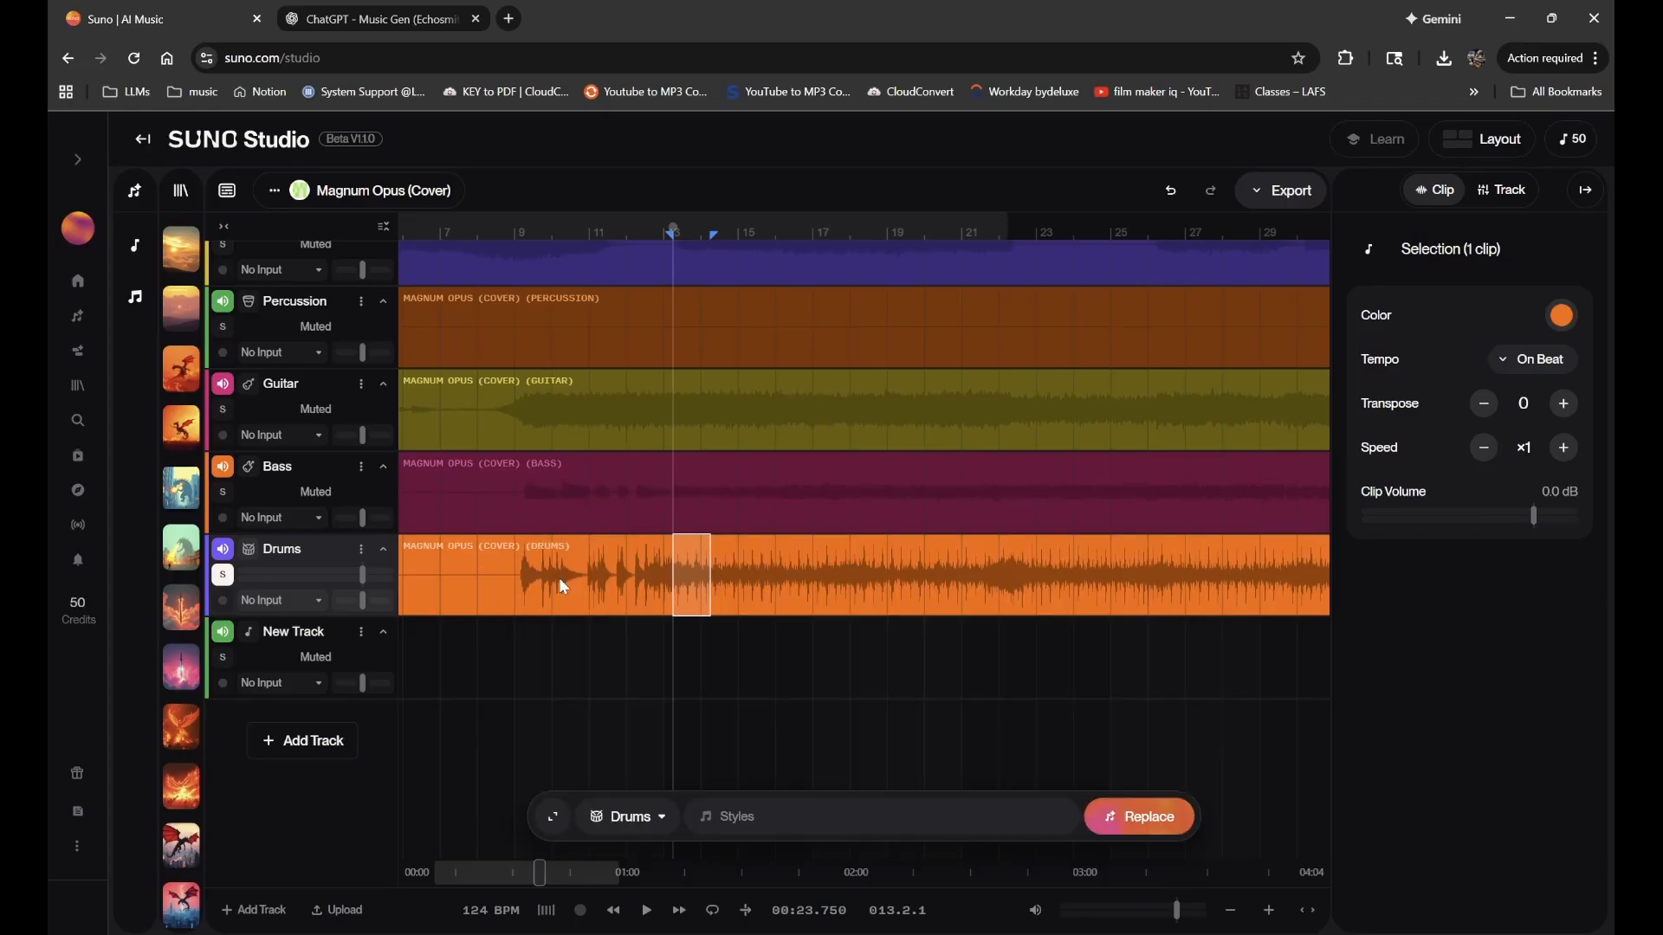
click(586, 664)
scroll(620, 332, up, 3)
scroll(621, 297, down, 2)
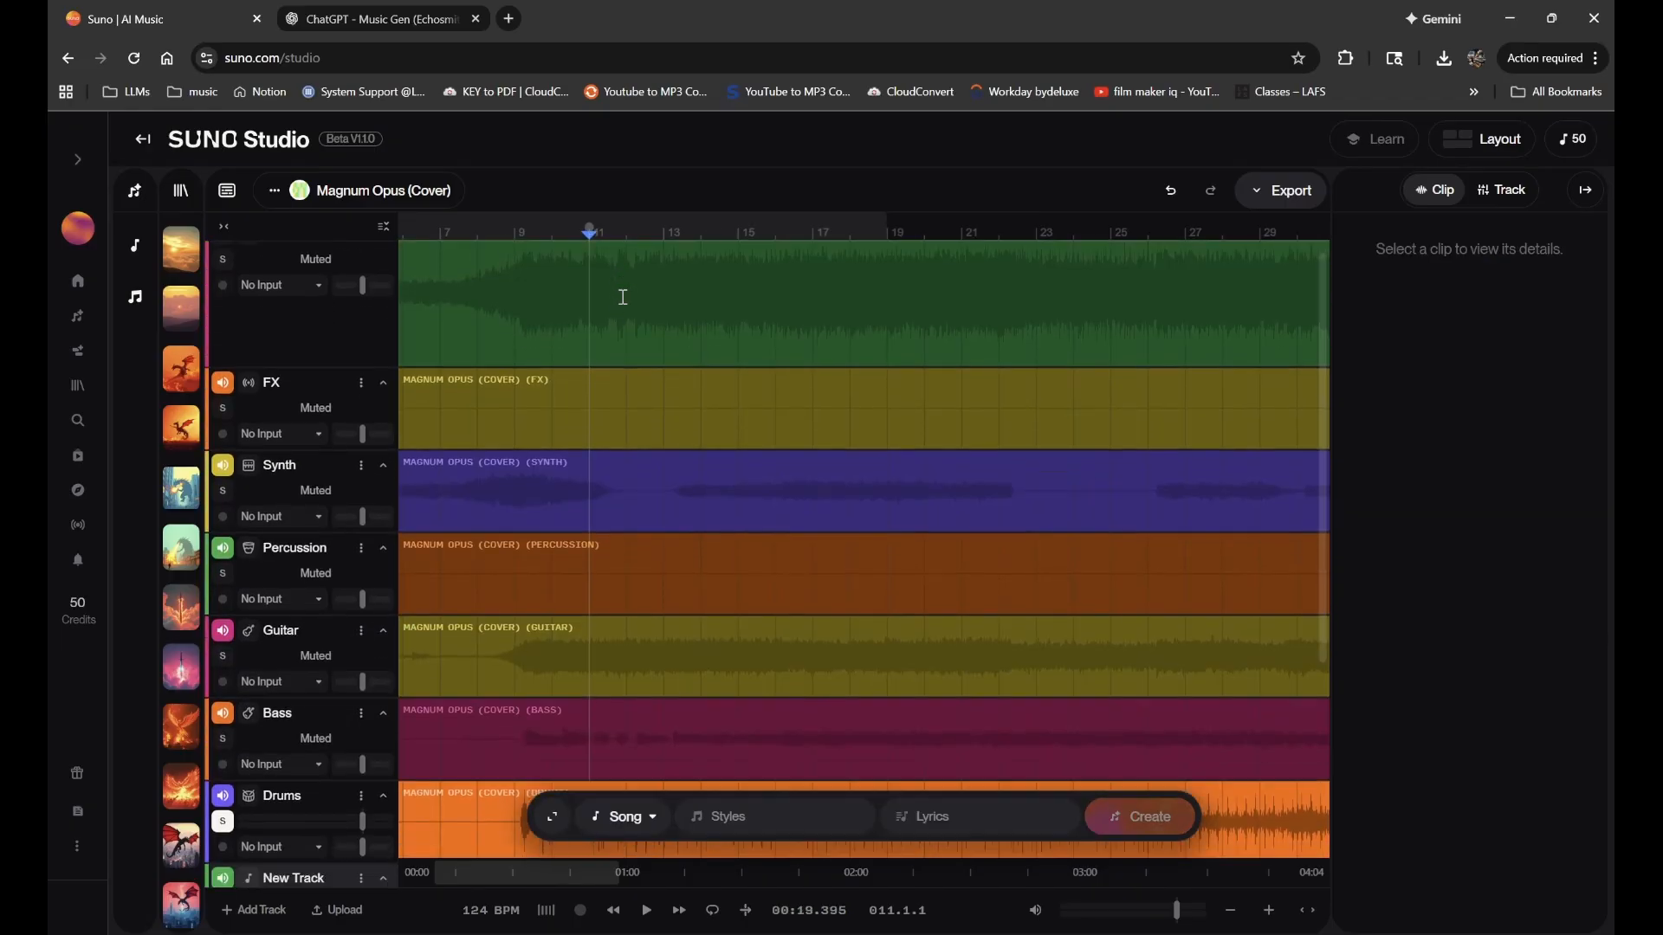
click(224, 691)
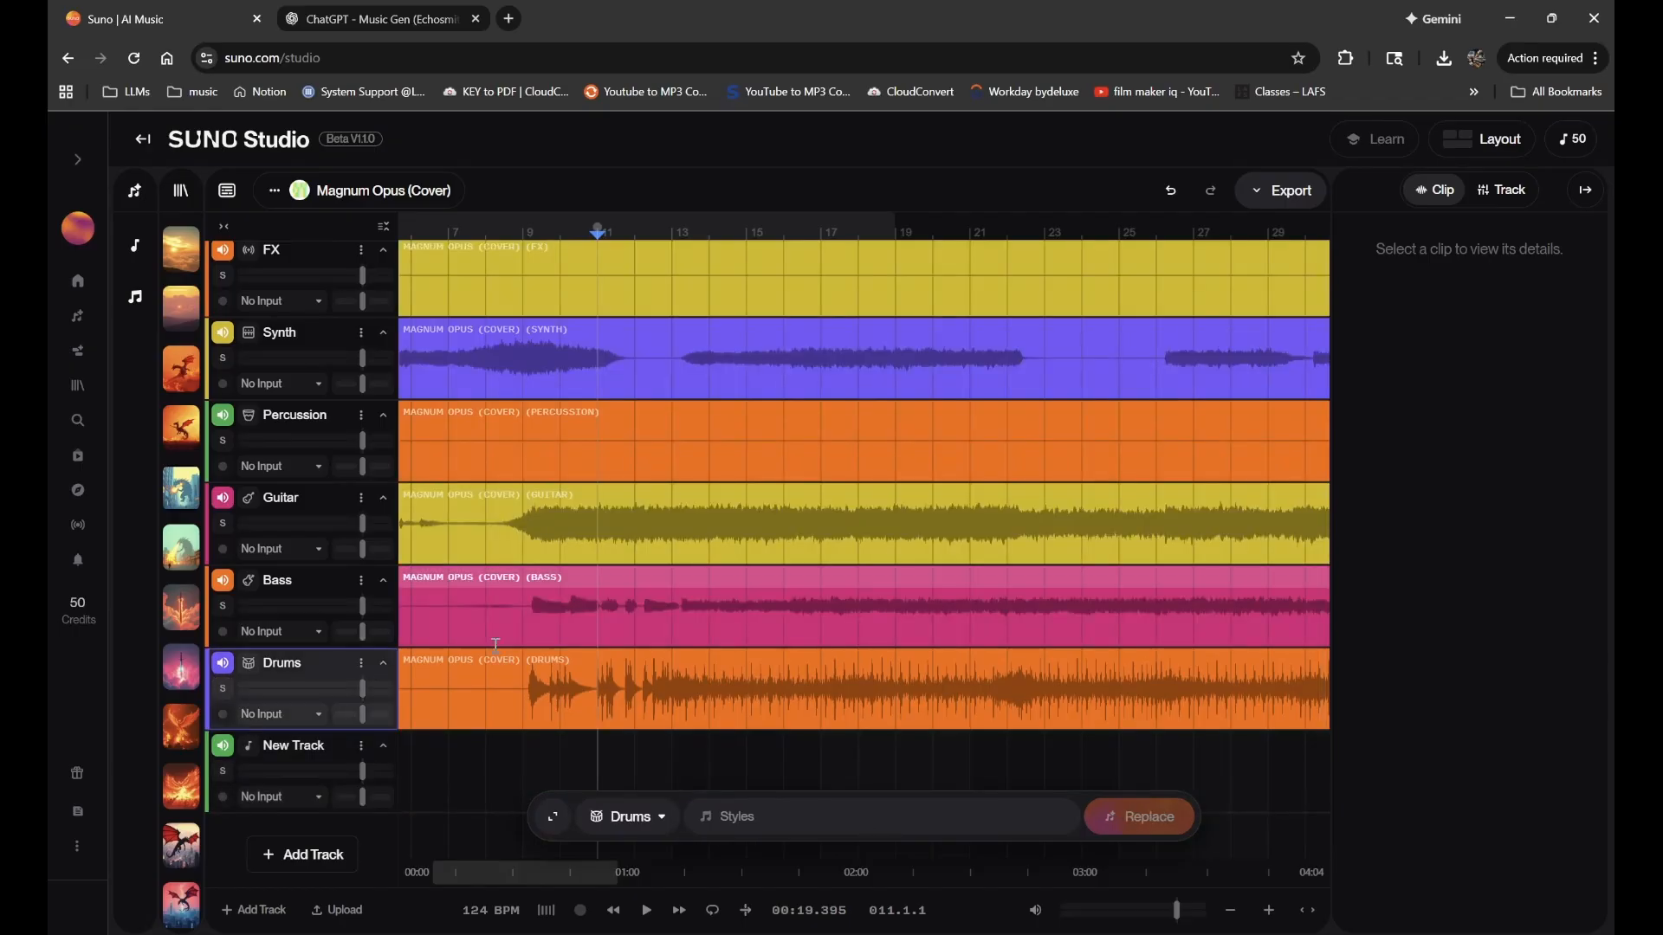
- Play the full mix from bar 11 for a few bars and stop playback
key(space)
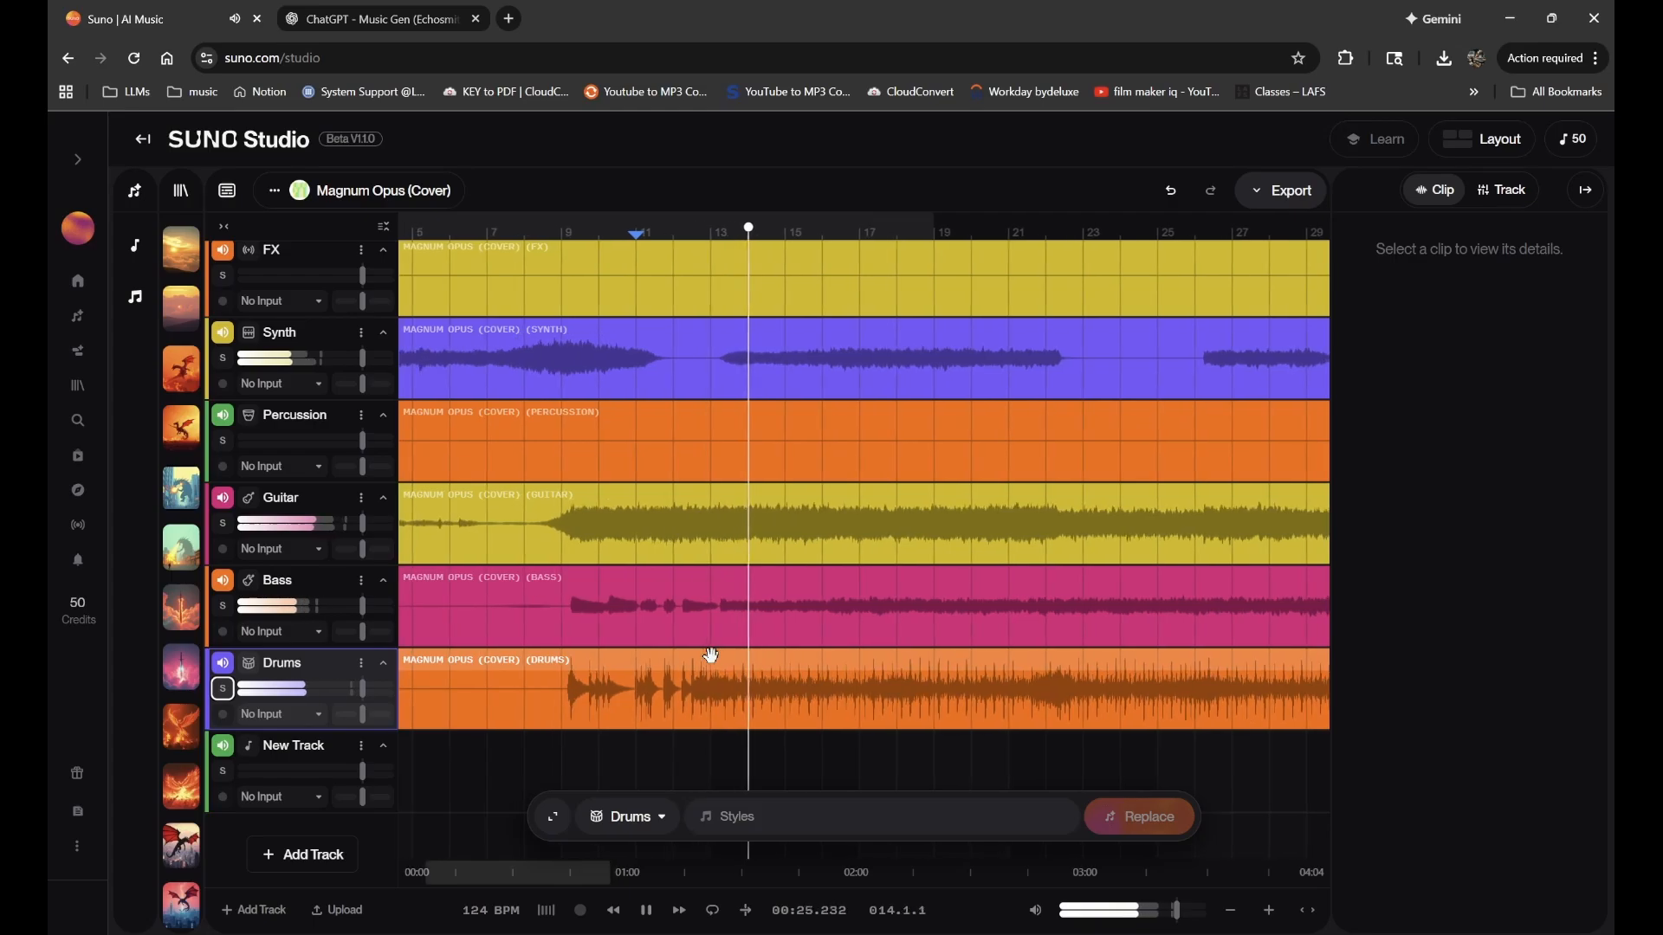
scroll(710, 656, down, 2)
key(space)
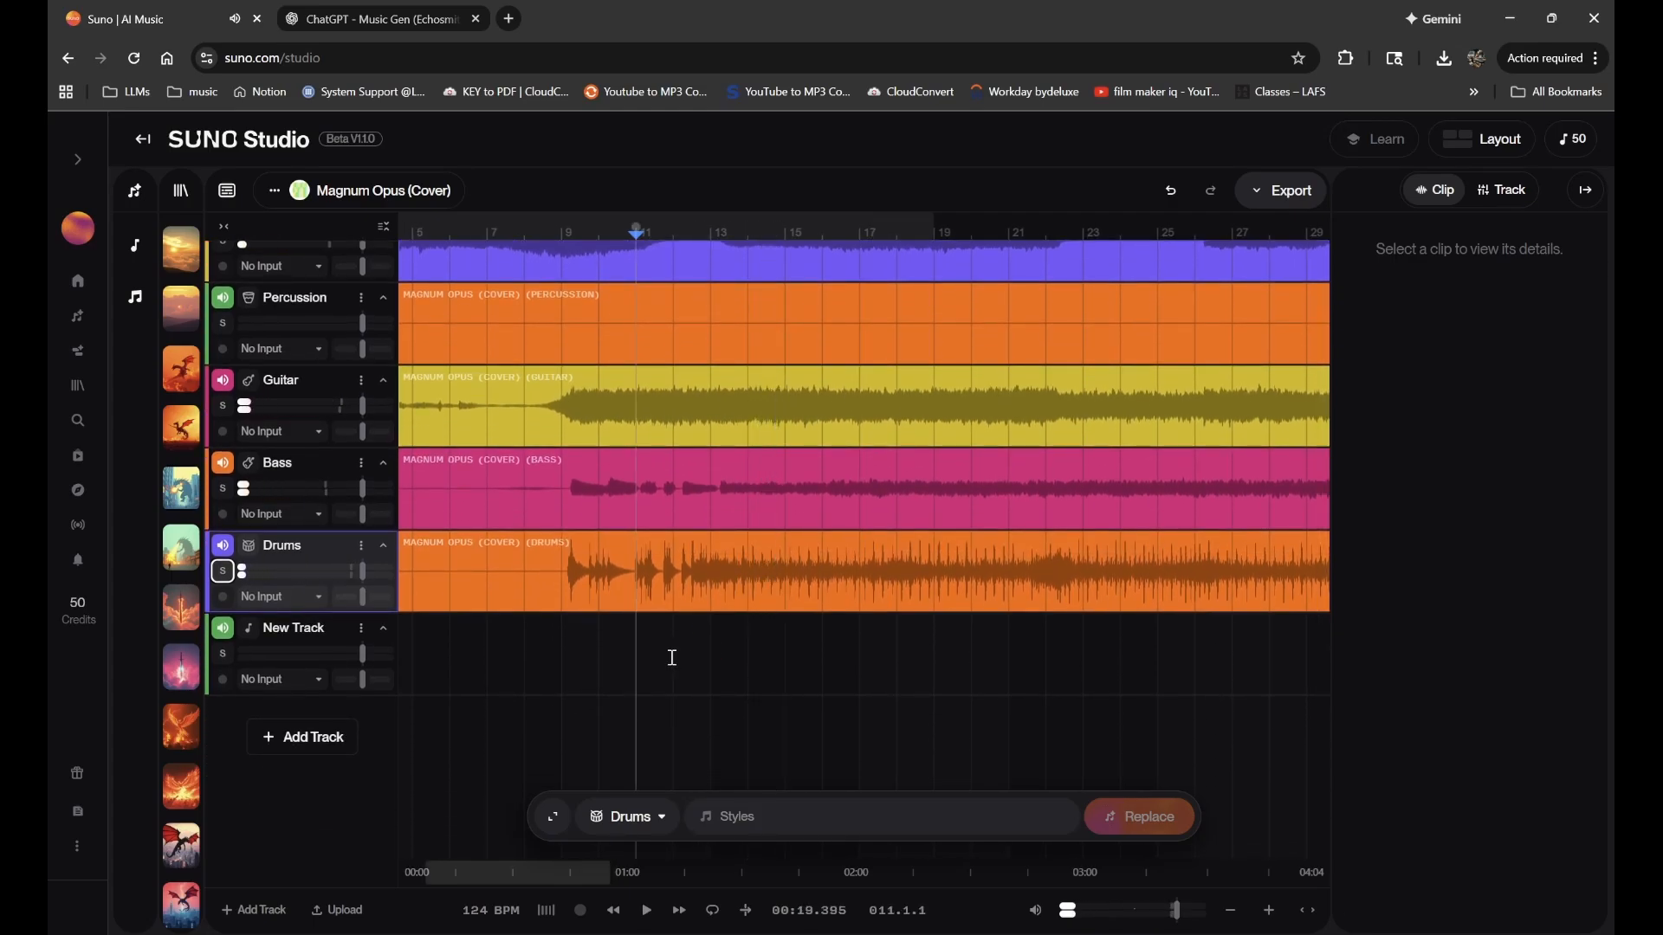
- Generate a Keyboard part on the empty New Track from bar 12 to about bar 22, leaving Styles blank
click(673, 657)
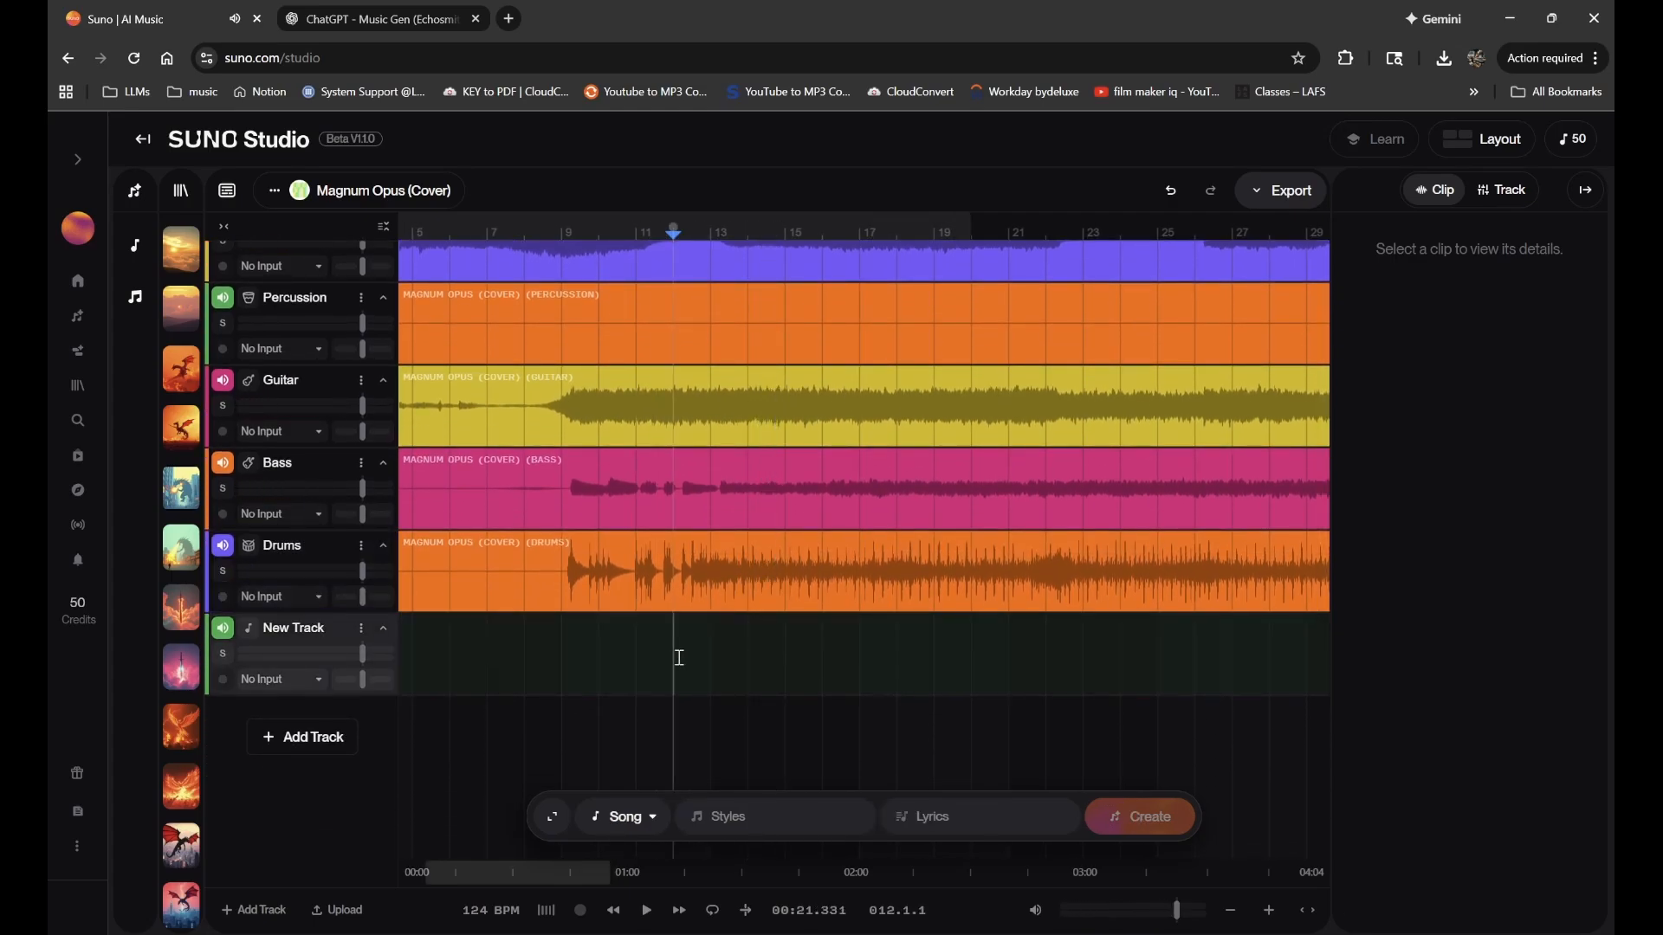
drag(677, 657, 1042, 661)
click(549, 817)
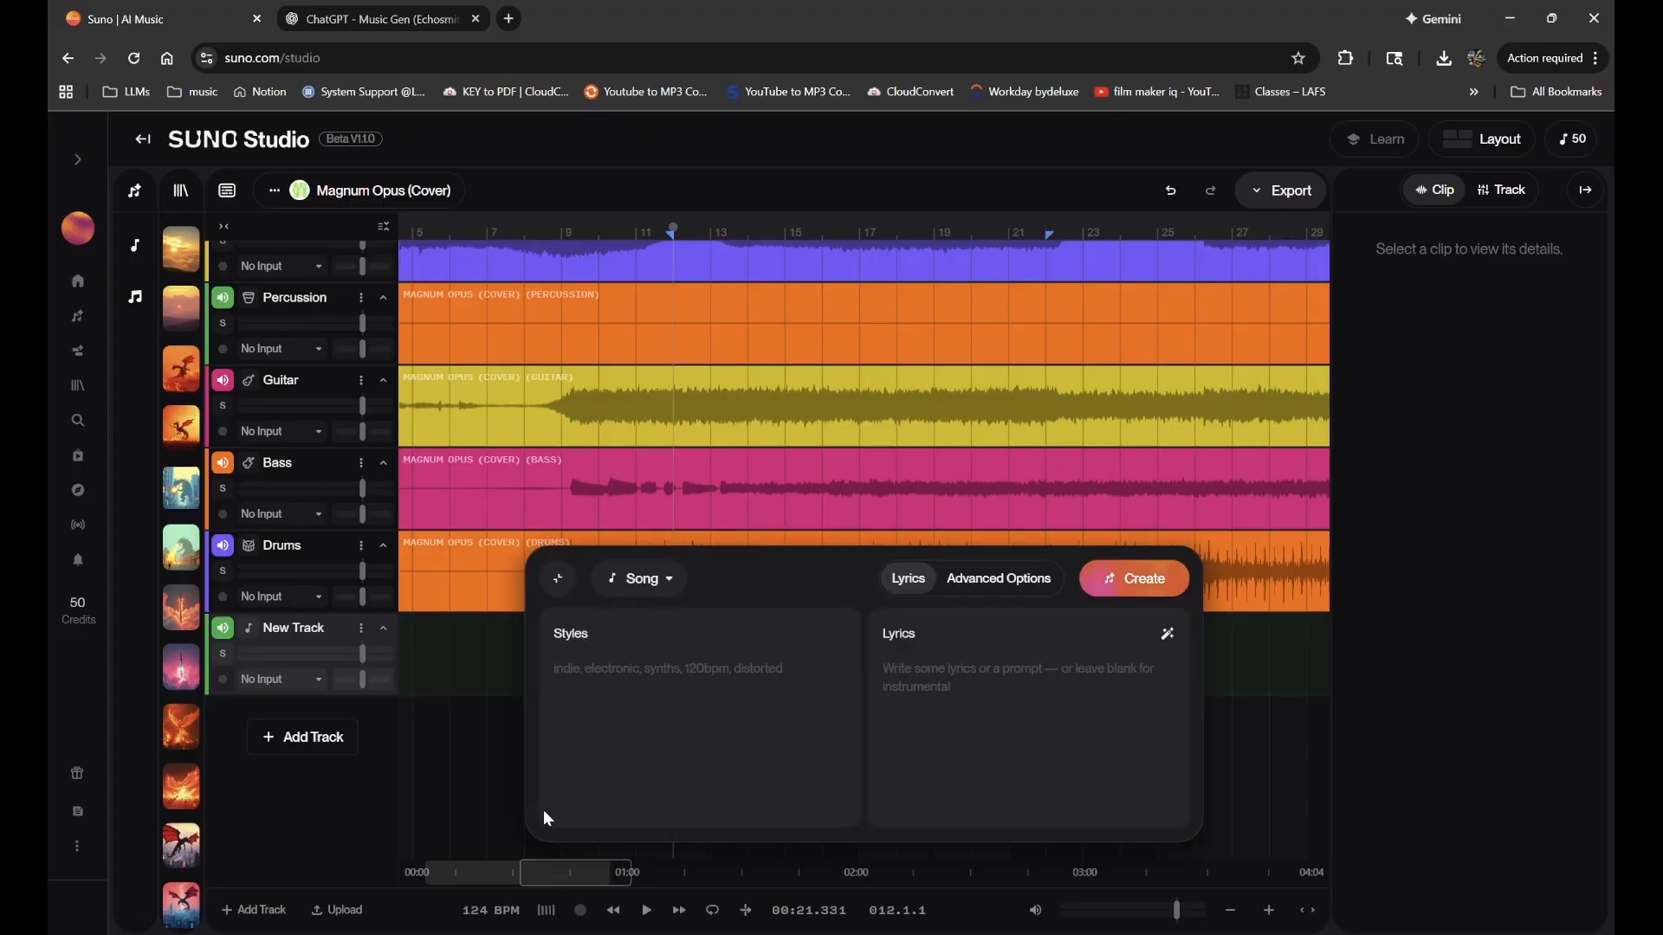
click(642, 579)
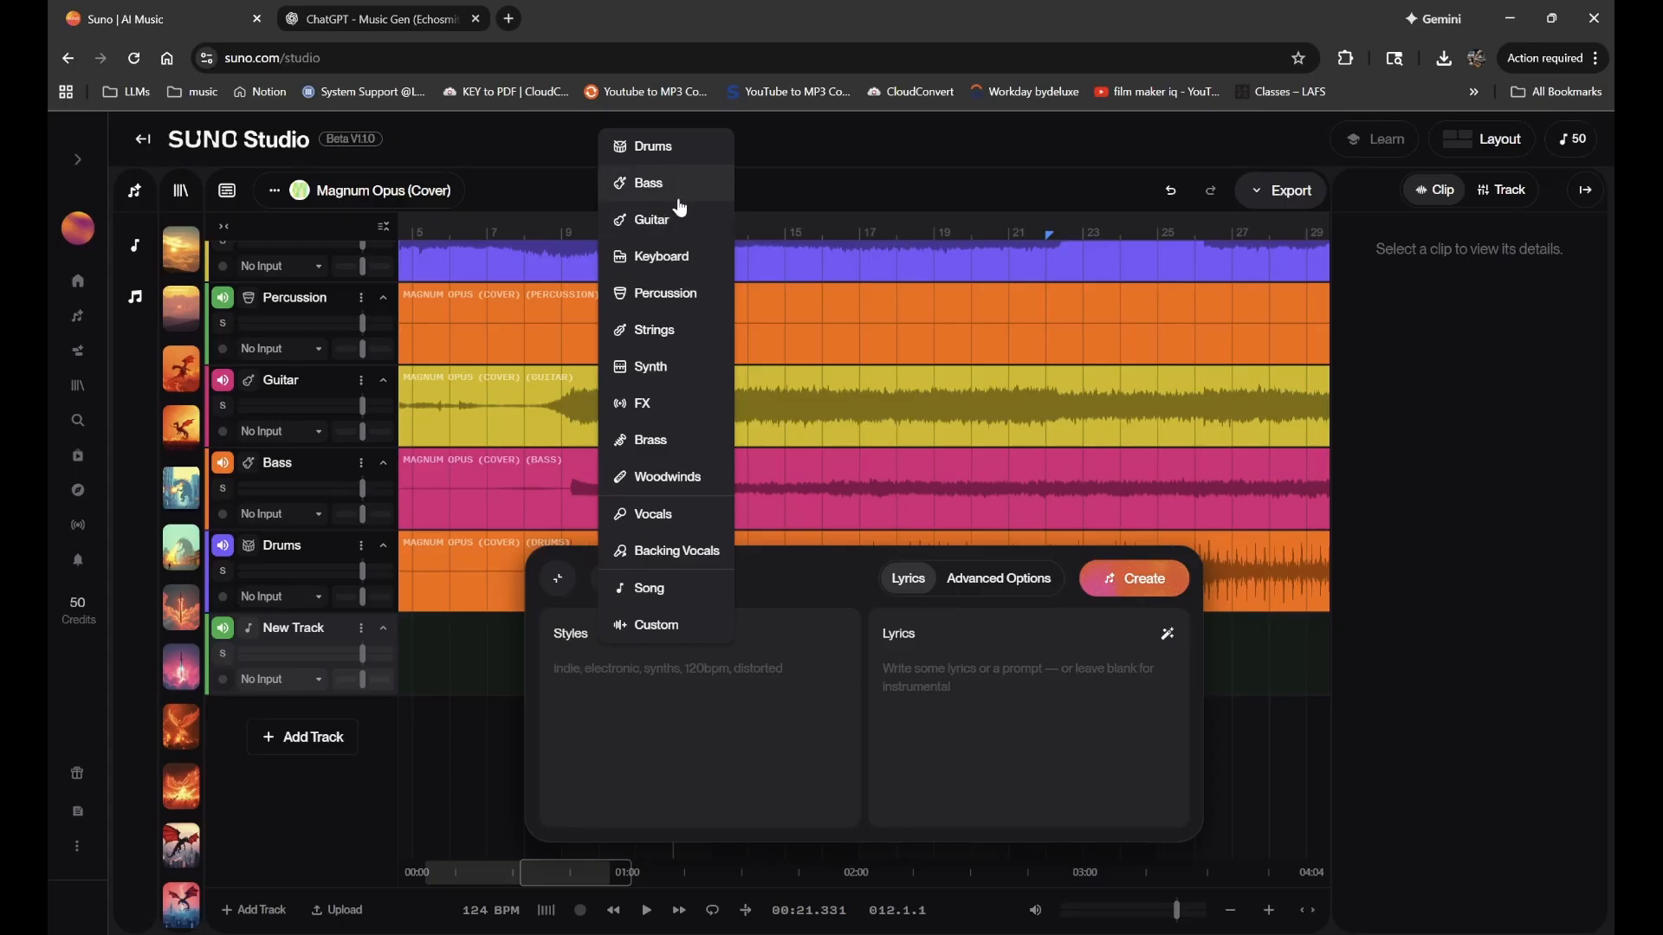
click(698, 259)
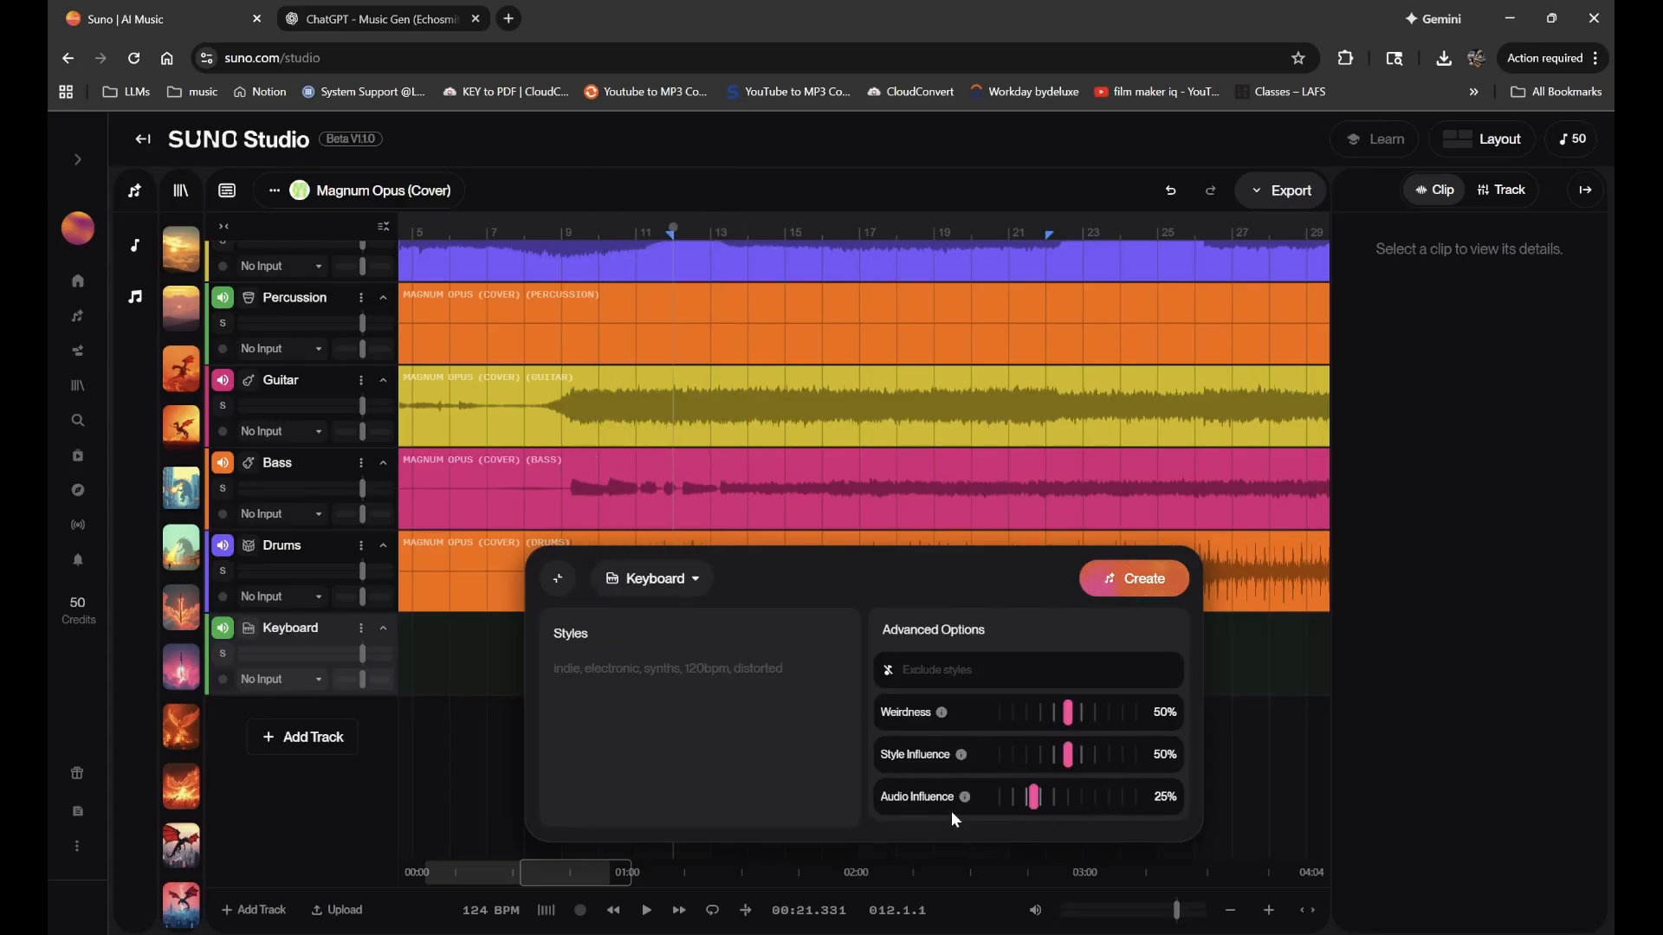
click(560, 580)
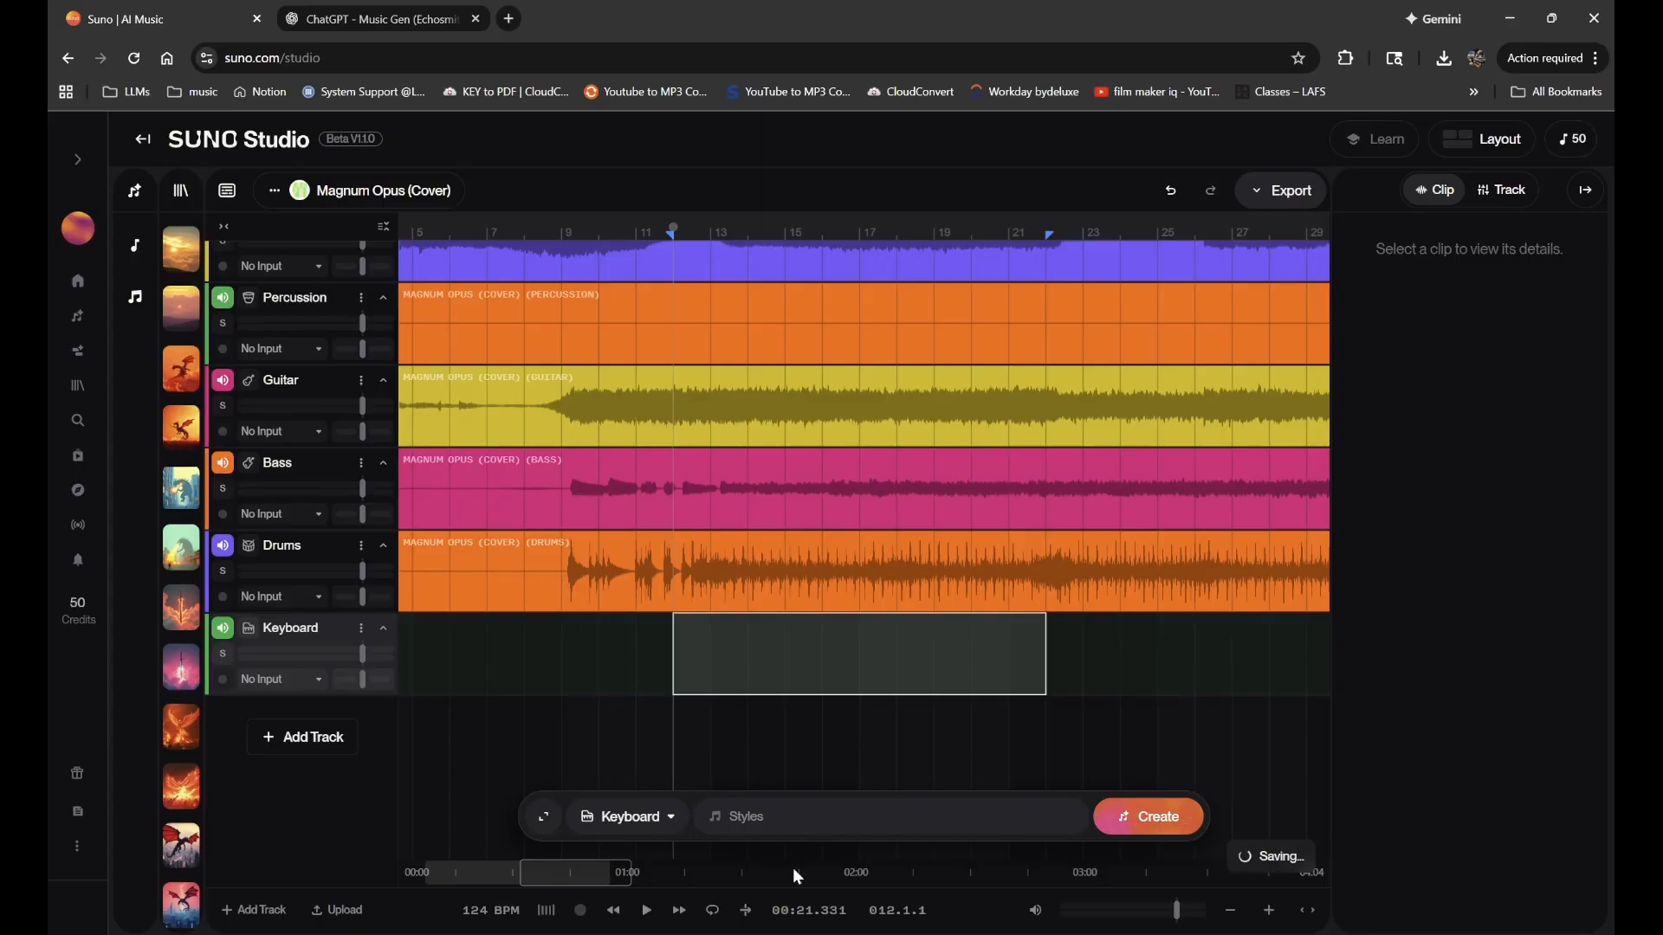
click(1145, 816)
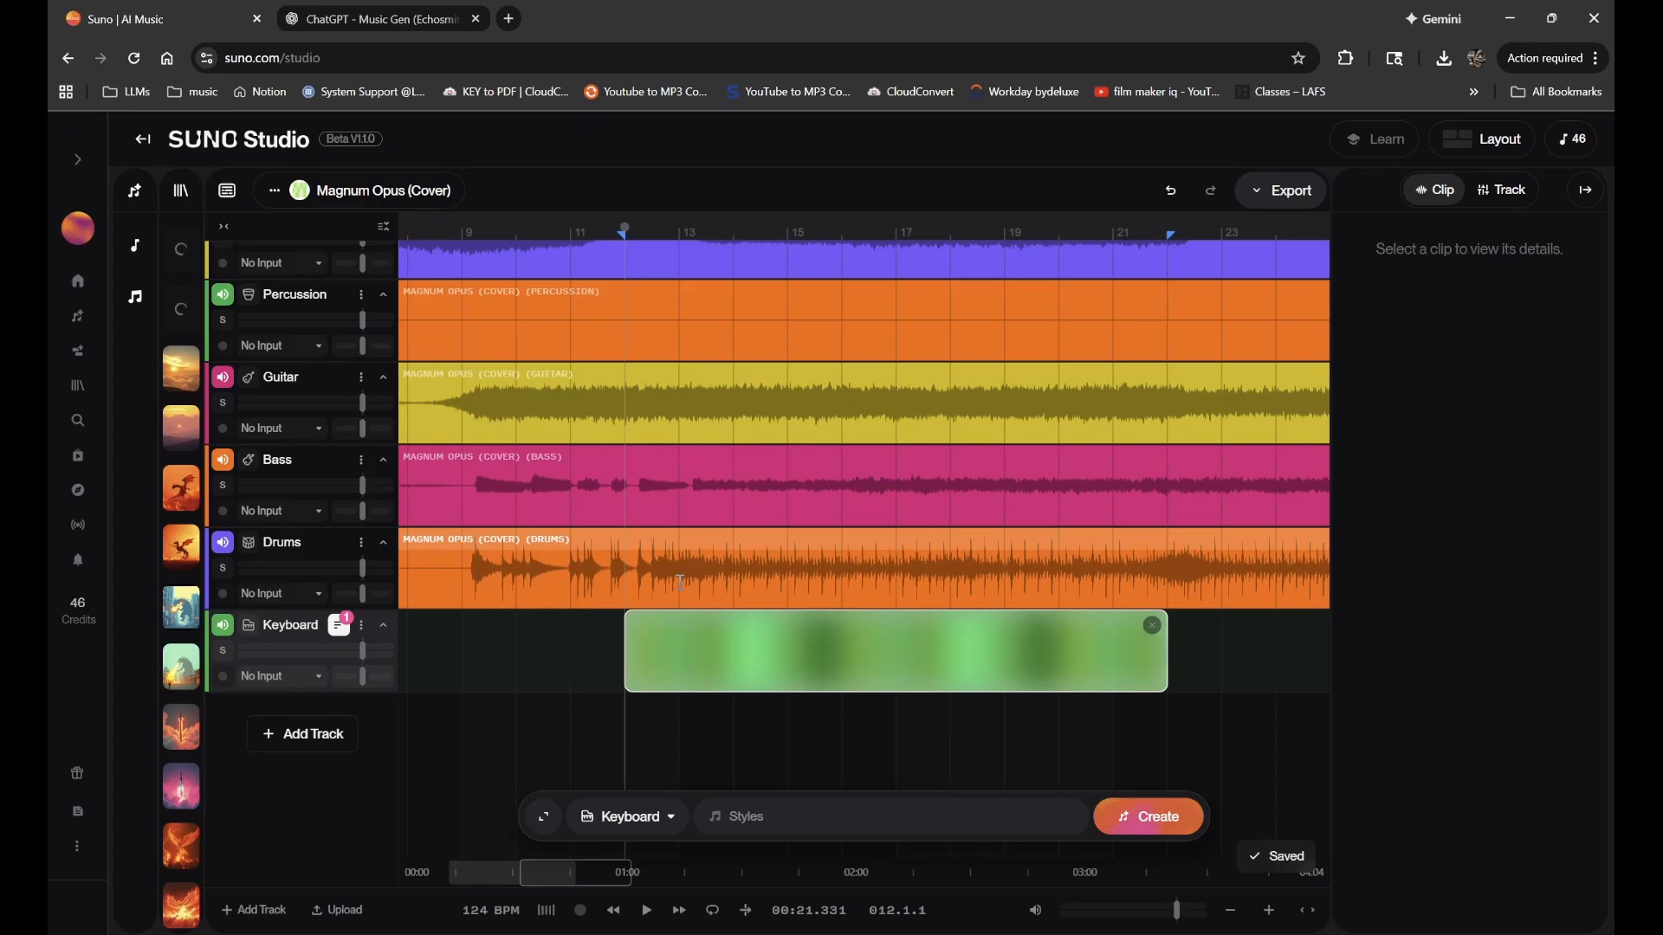
- Select the Drums section above the Keyboard clip and review its Replace options, including the Audio Influence explanation
drag(679, 582, 1168, 602)
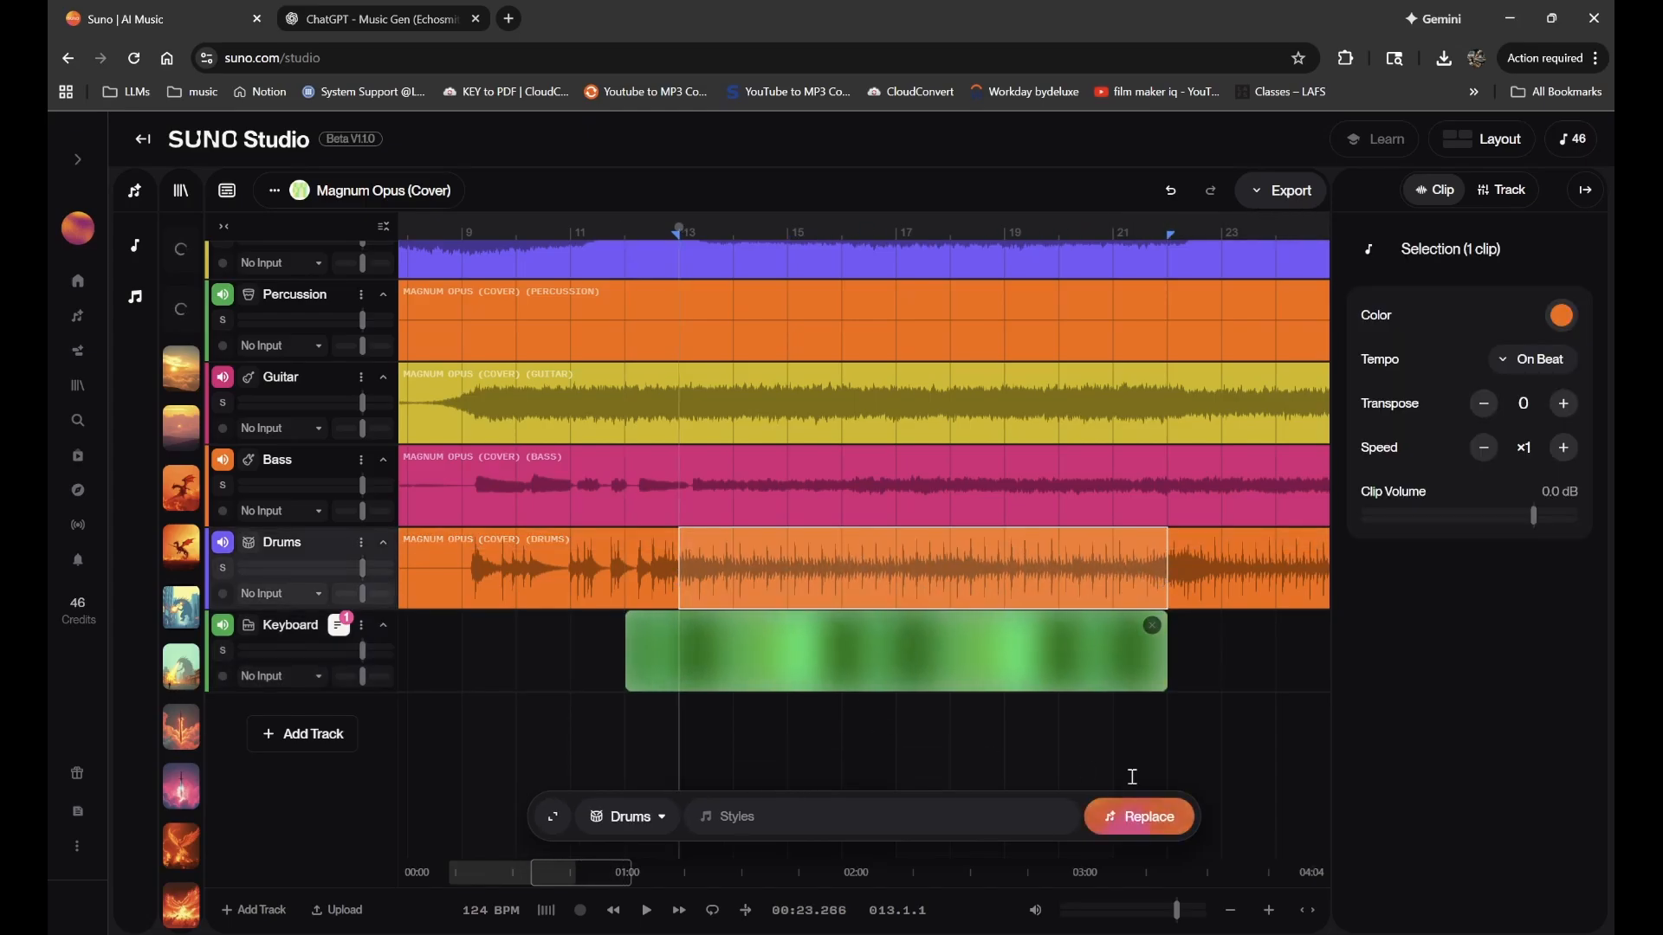
click(551, 817)
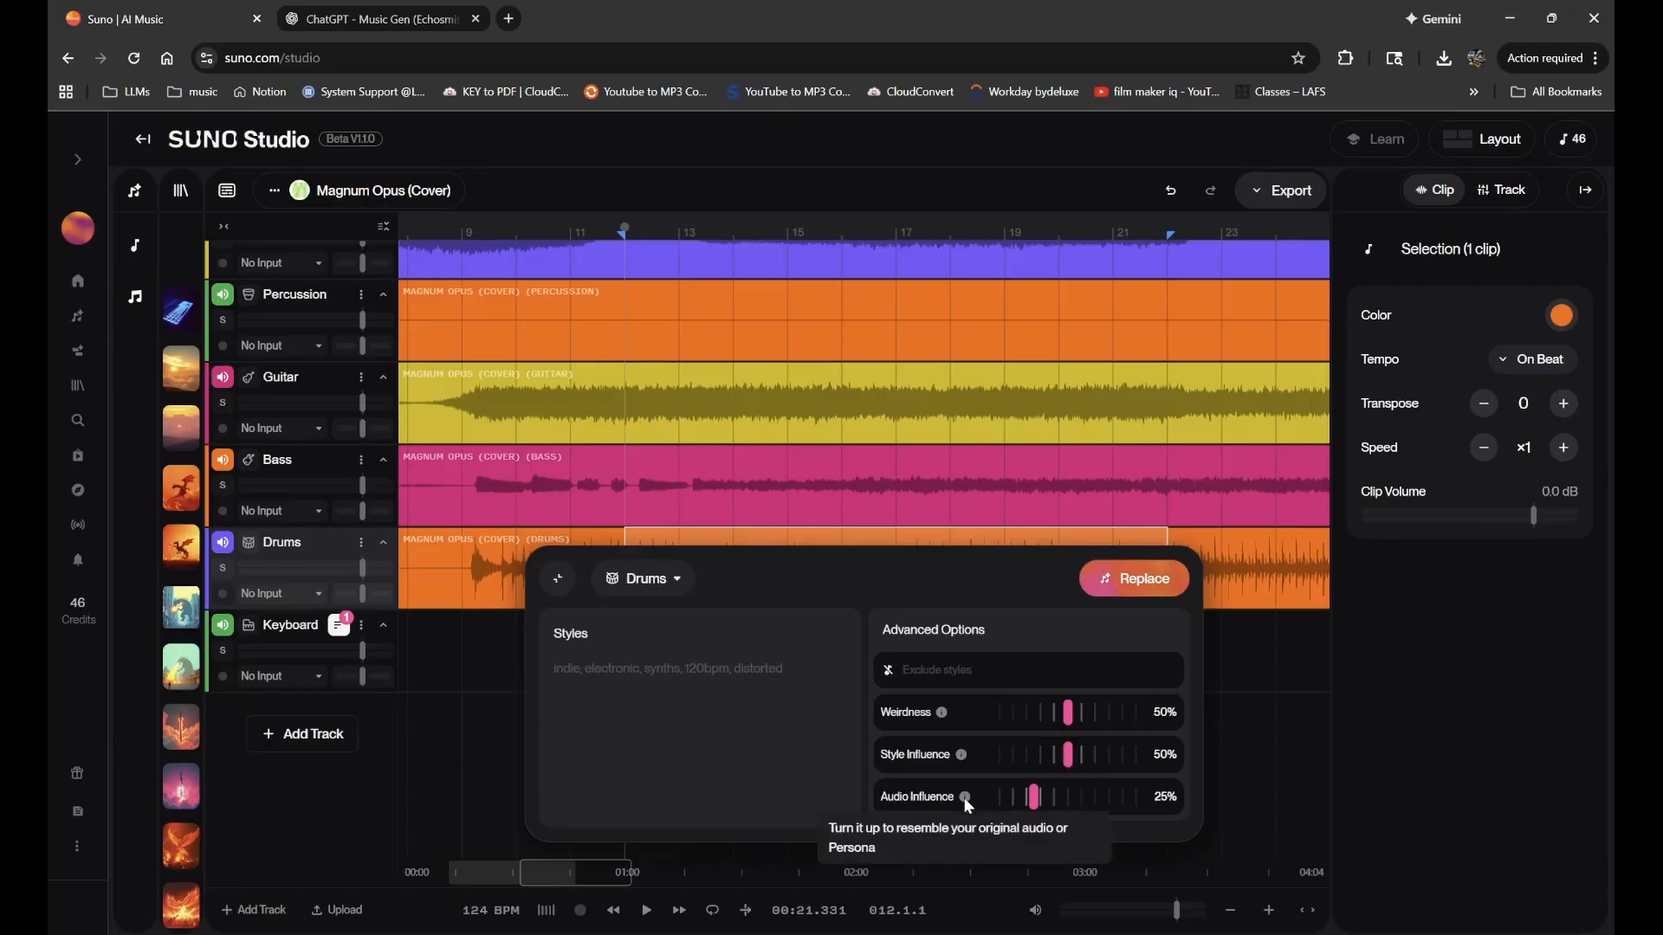
click(553, 580)
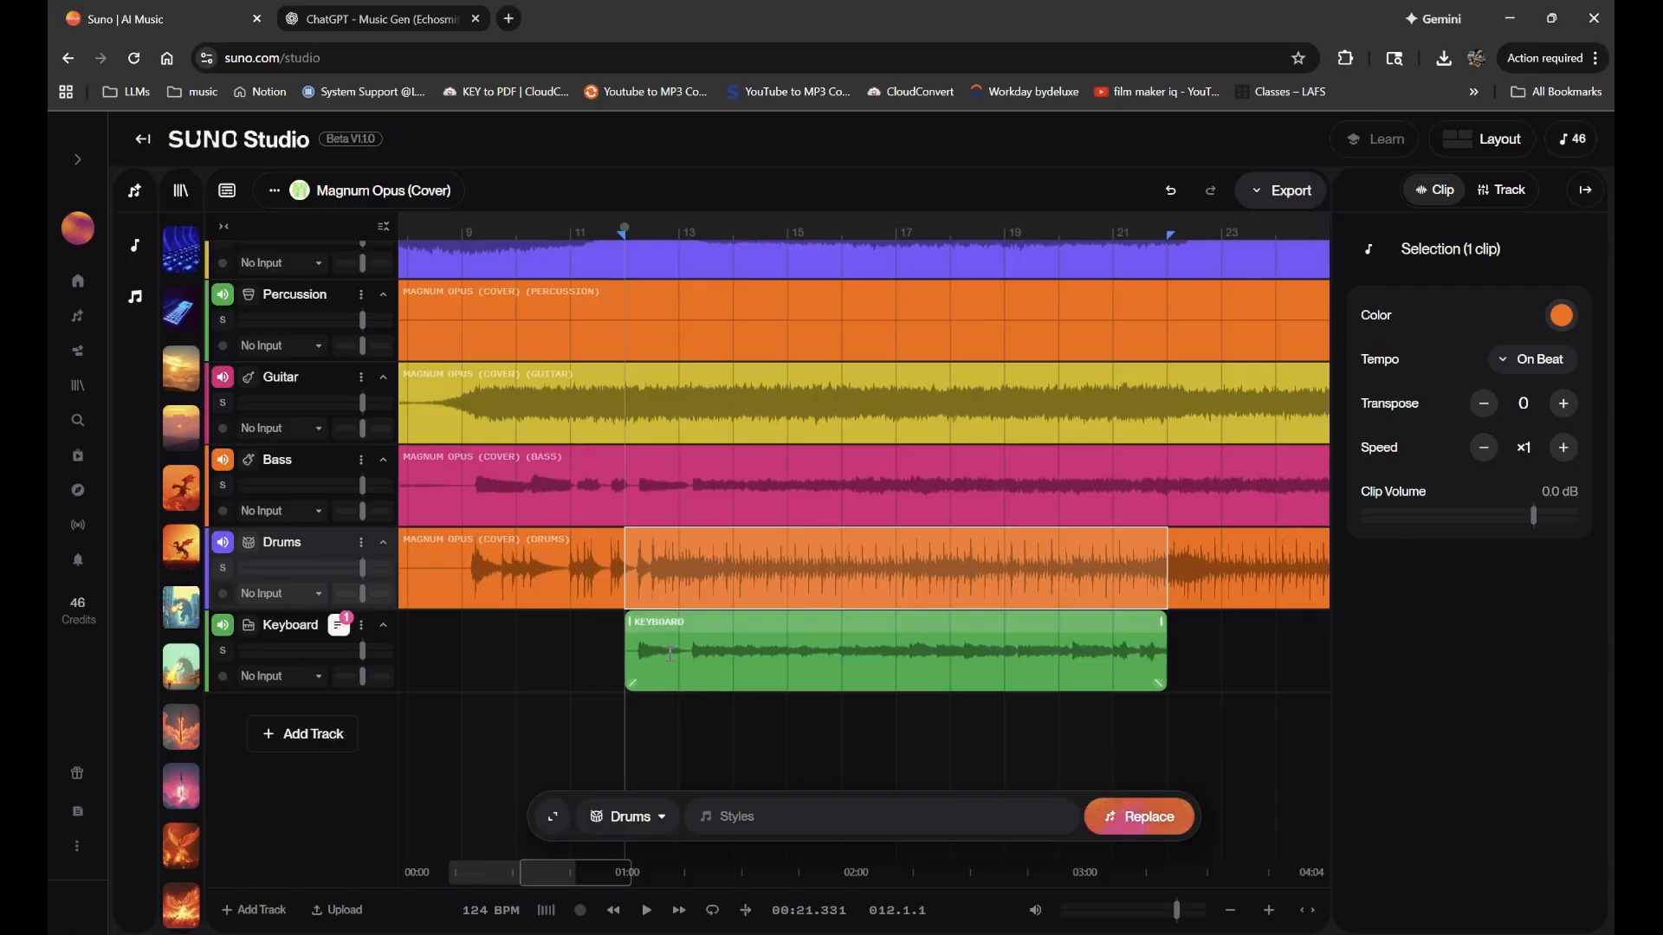
- Listen to the Keyboard clip from bar 12, first soloed and then together with all the other tracks
click(222, 650)
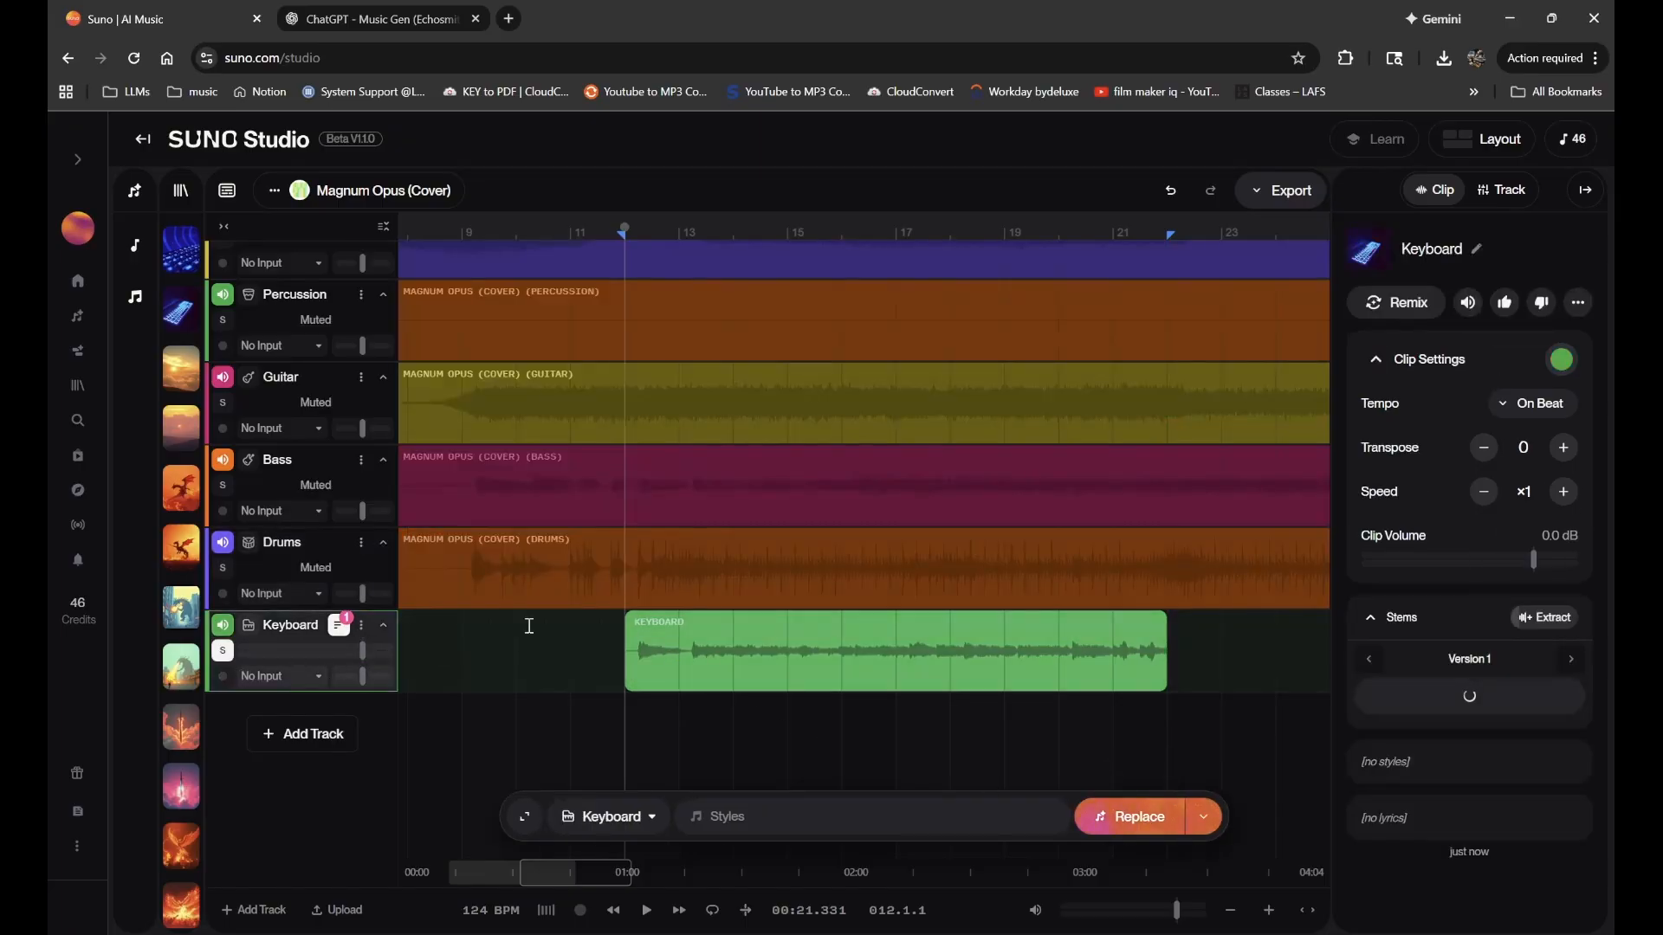
key(space)
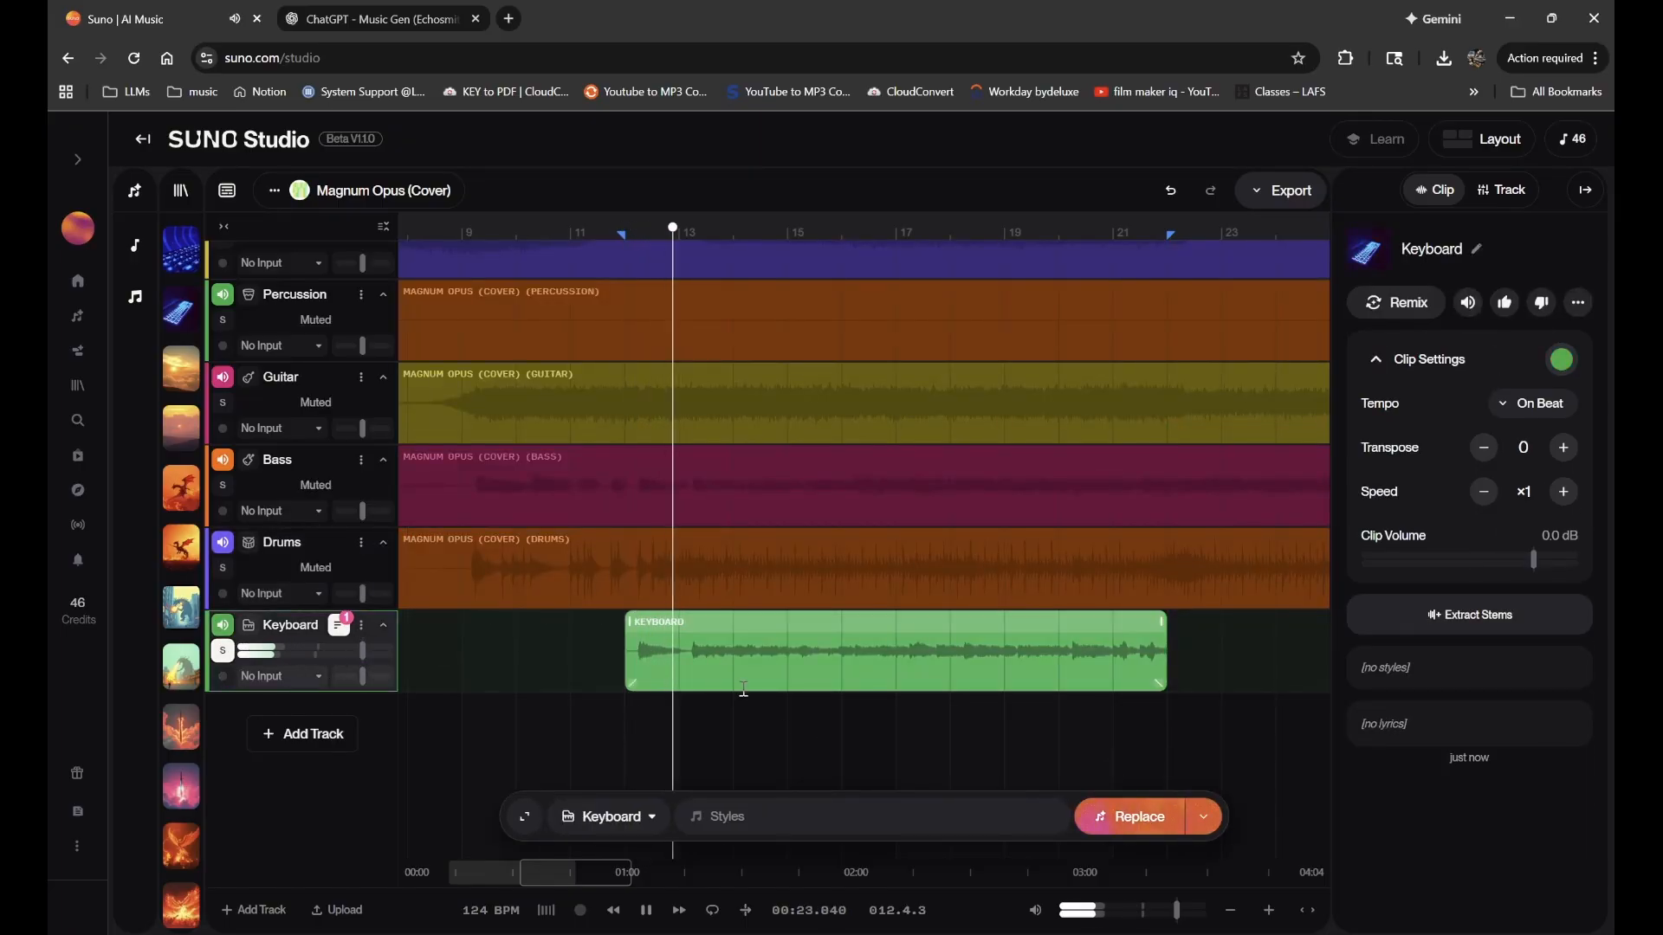
click(227, 650)
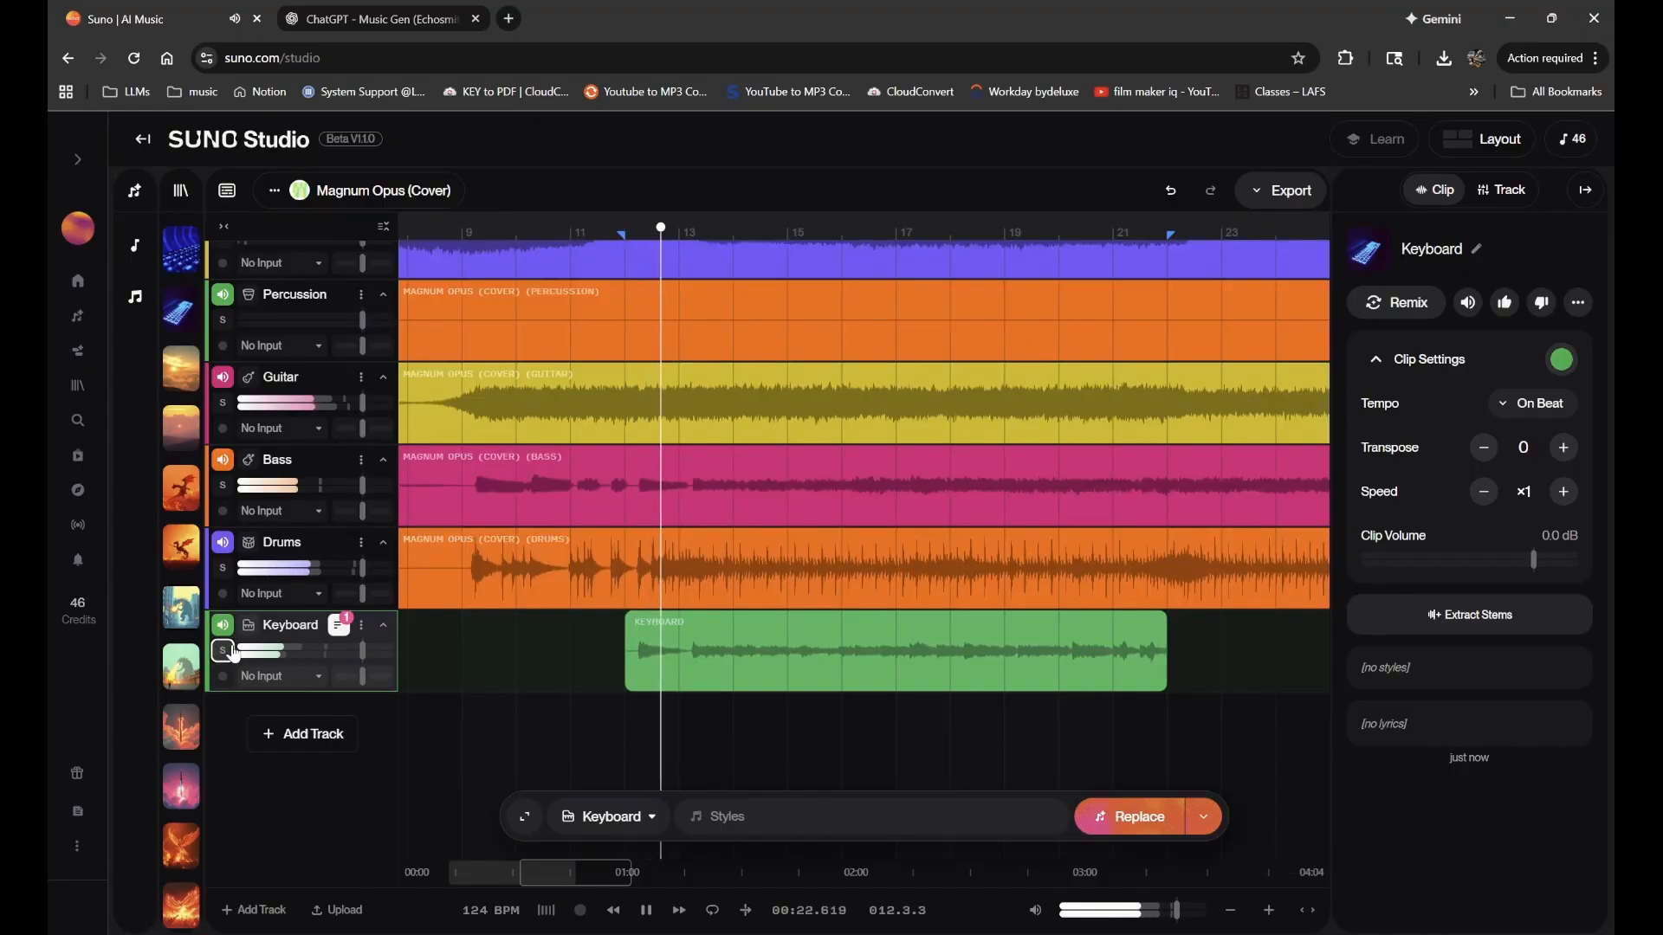
click(655, 656)
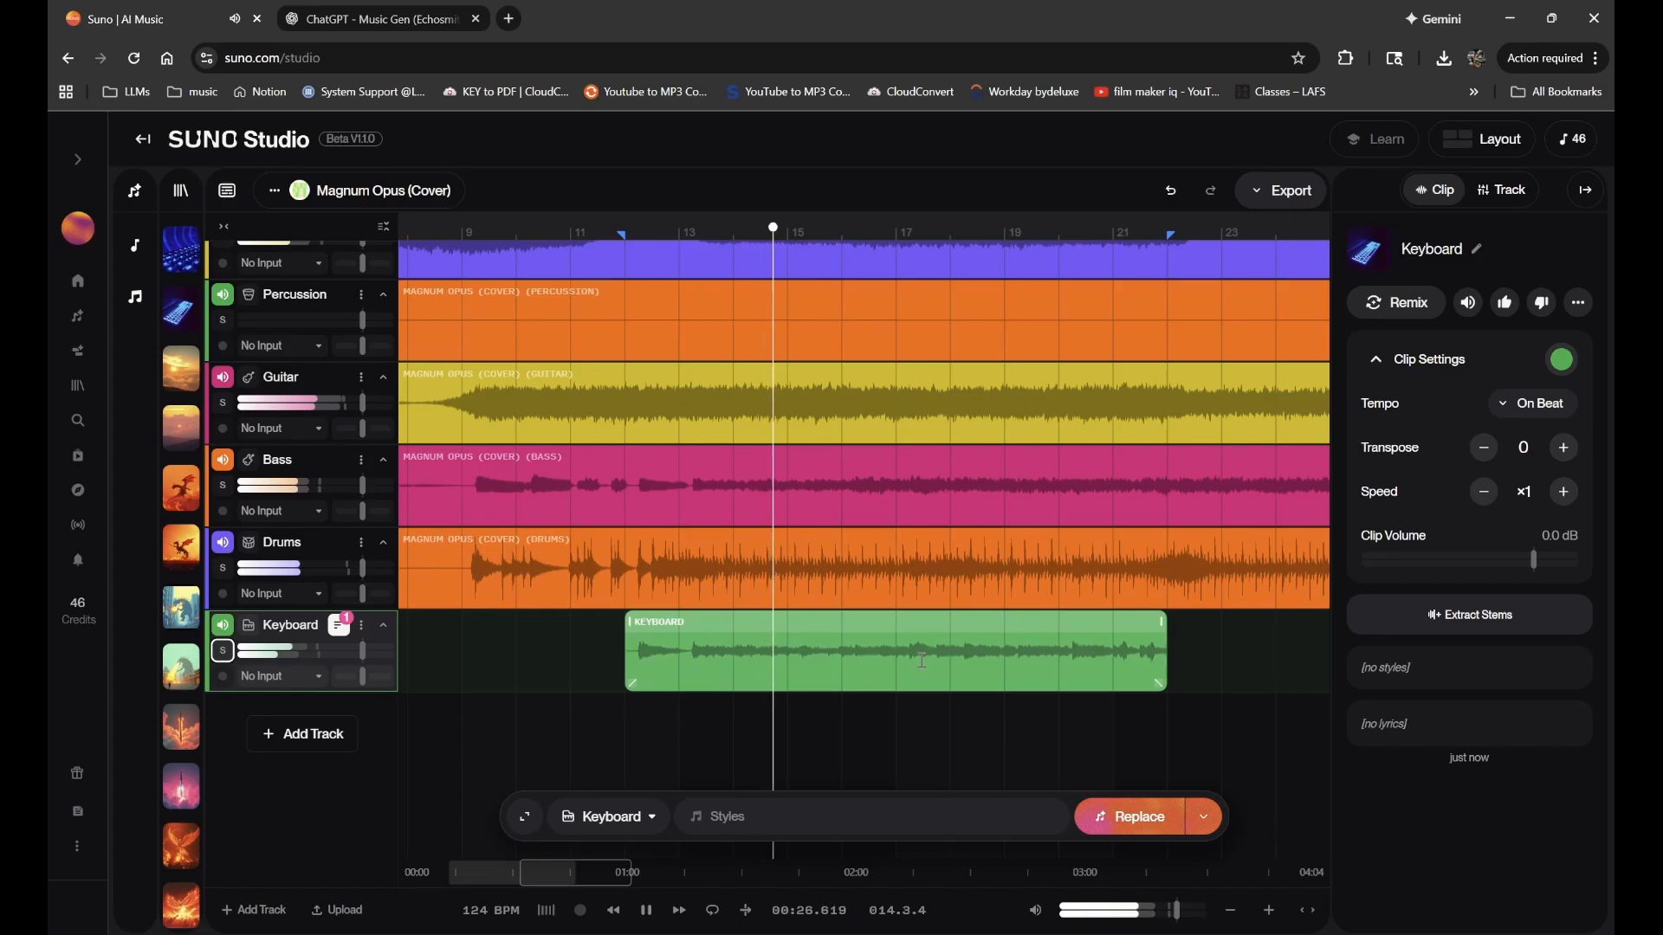
key(space)
- Replace the Drums section from bar 13 to about bar 22 with a newly generated Drums part, leaving Styles blank
drag(679, 576, 1173, 588)
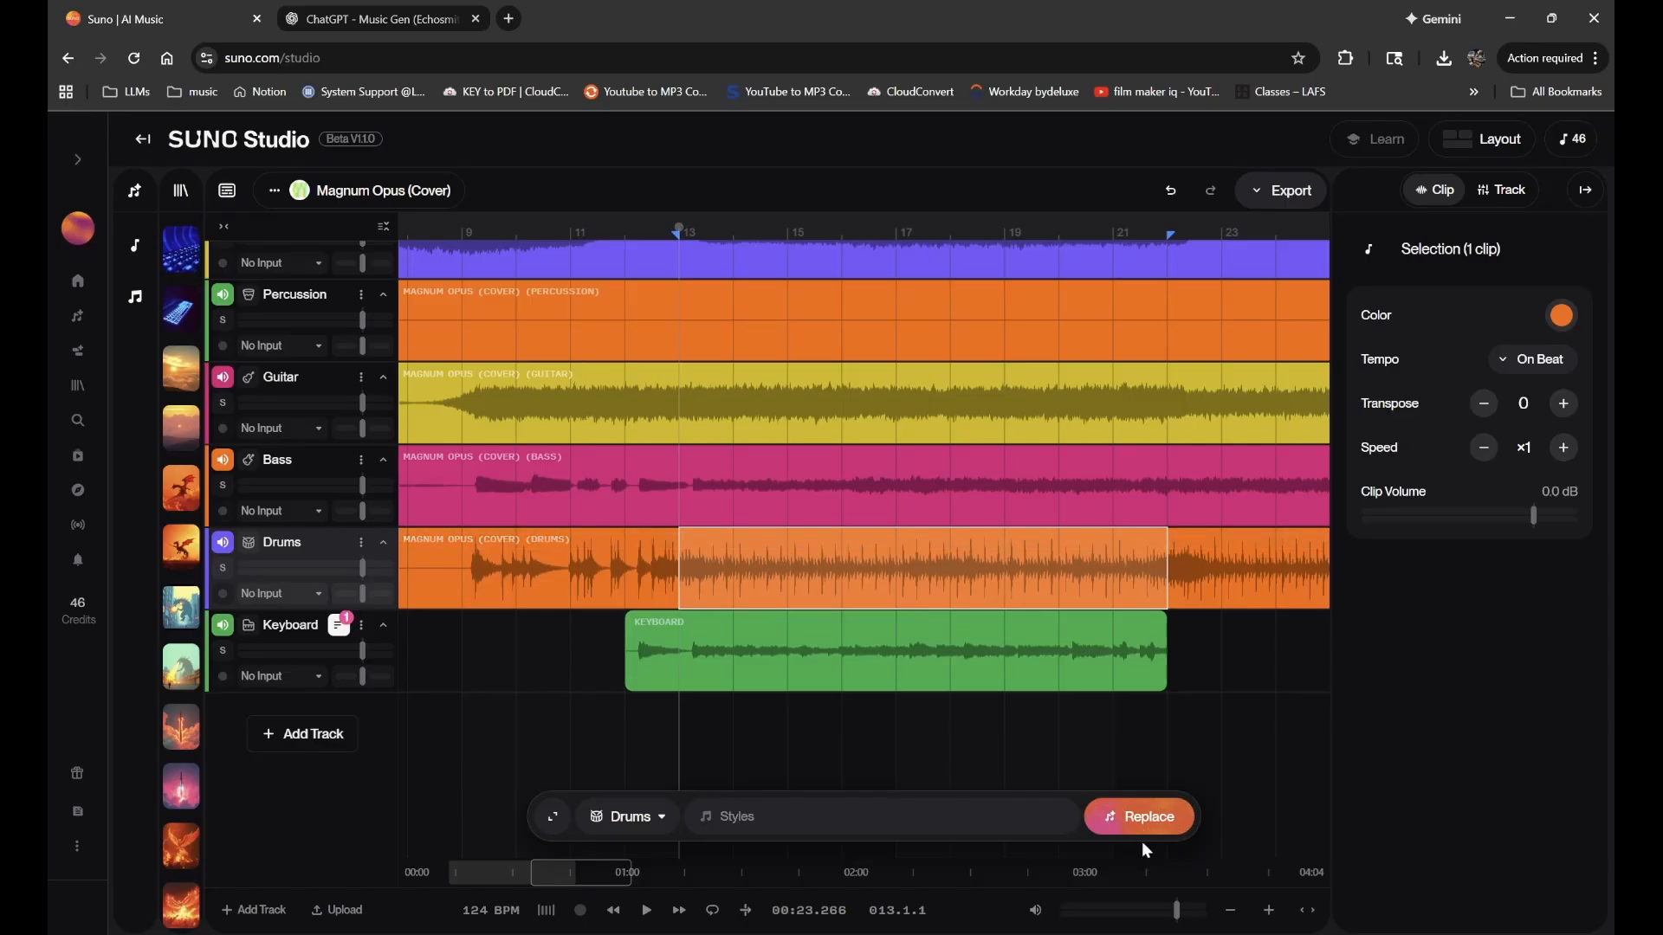
click(1124, 818)
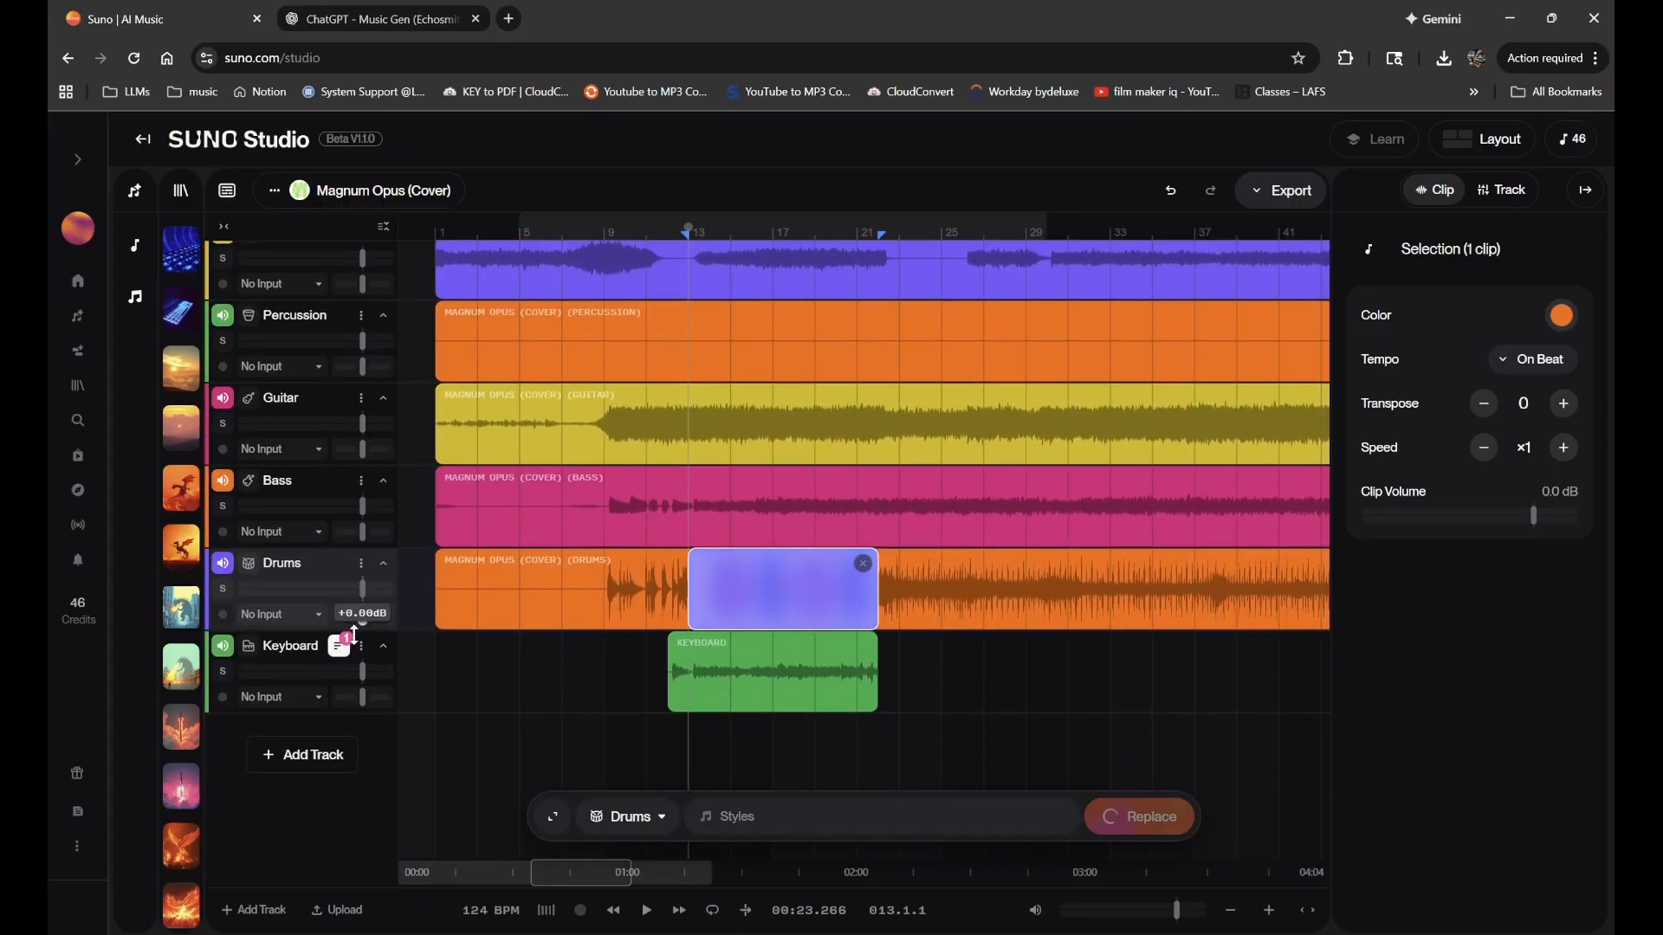
scroll(364, 507, up, 1)
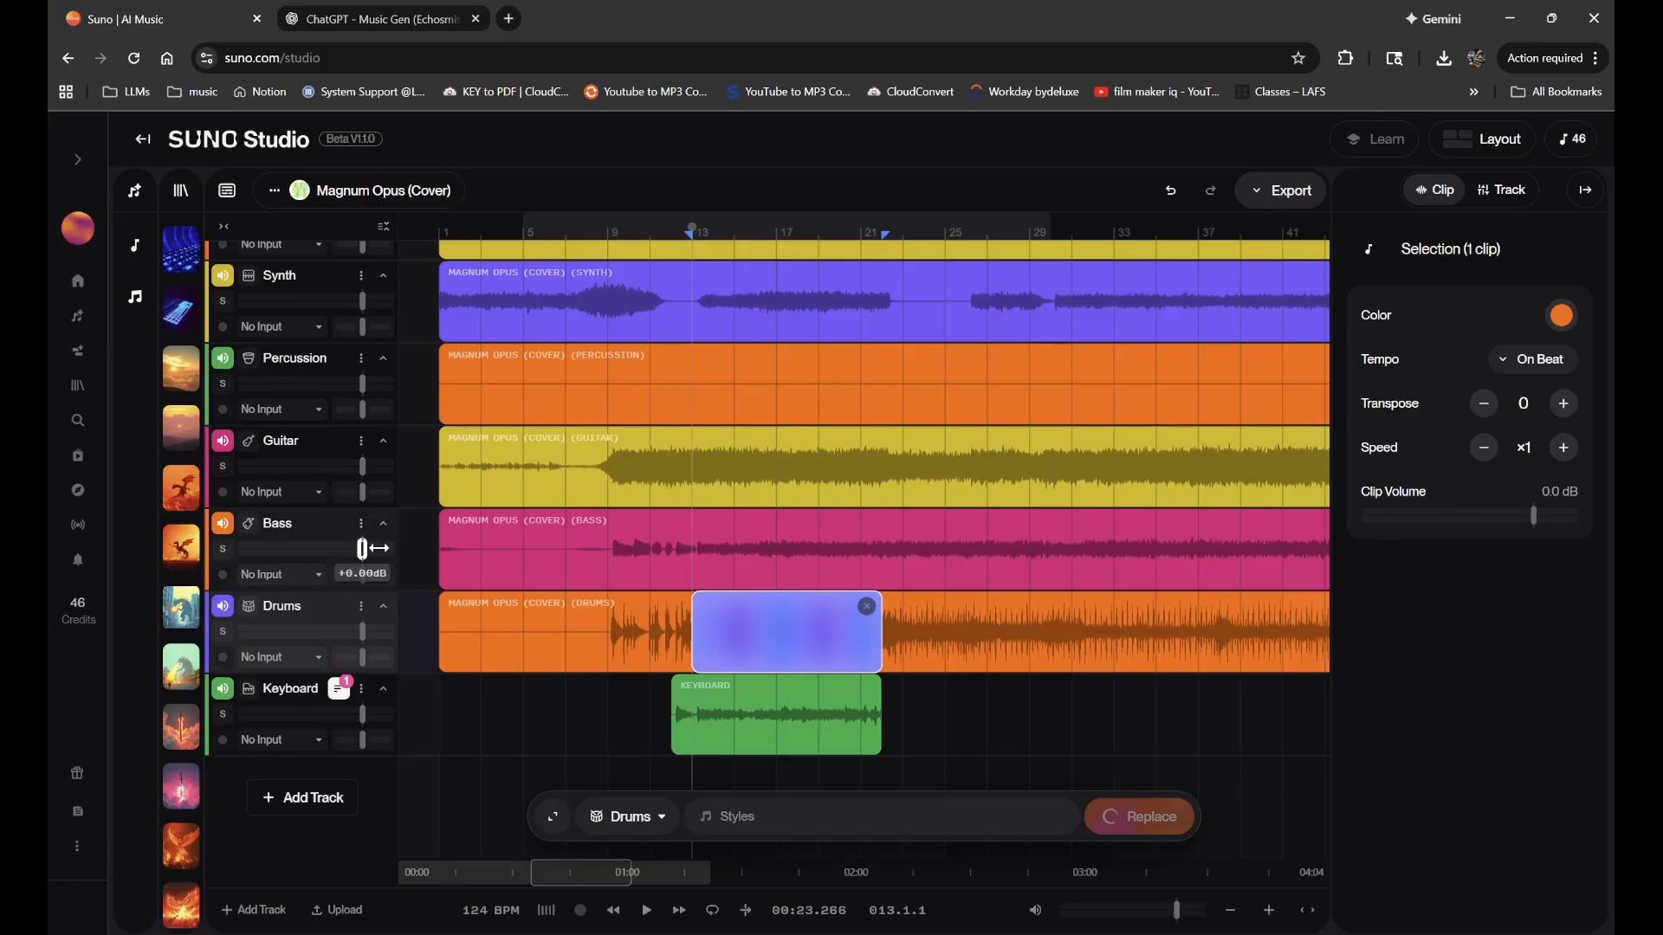
scroll(372, 537, down, 1)
scroll(370, 537, down, 2)
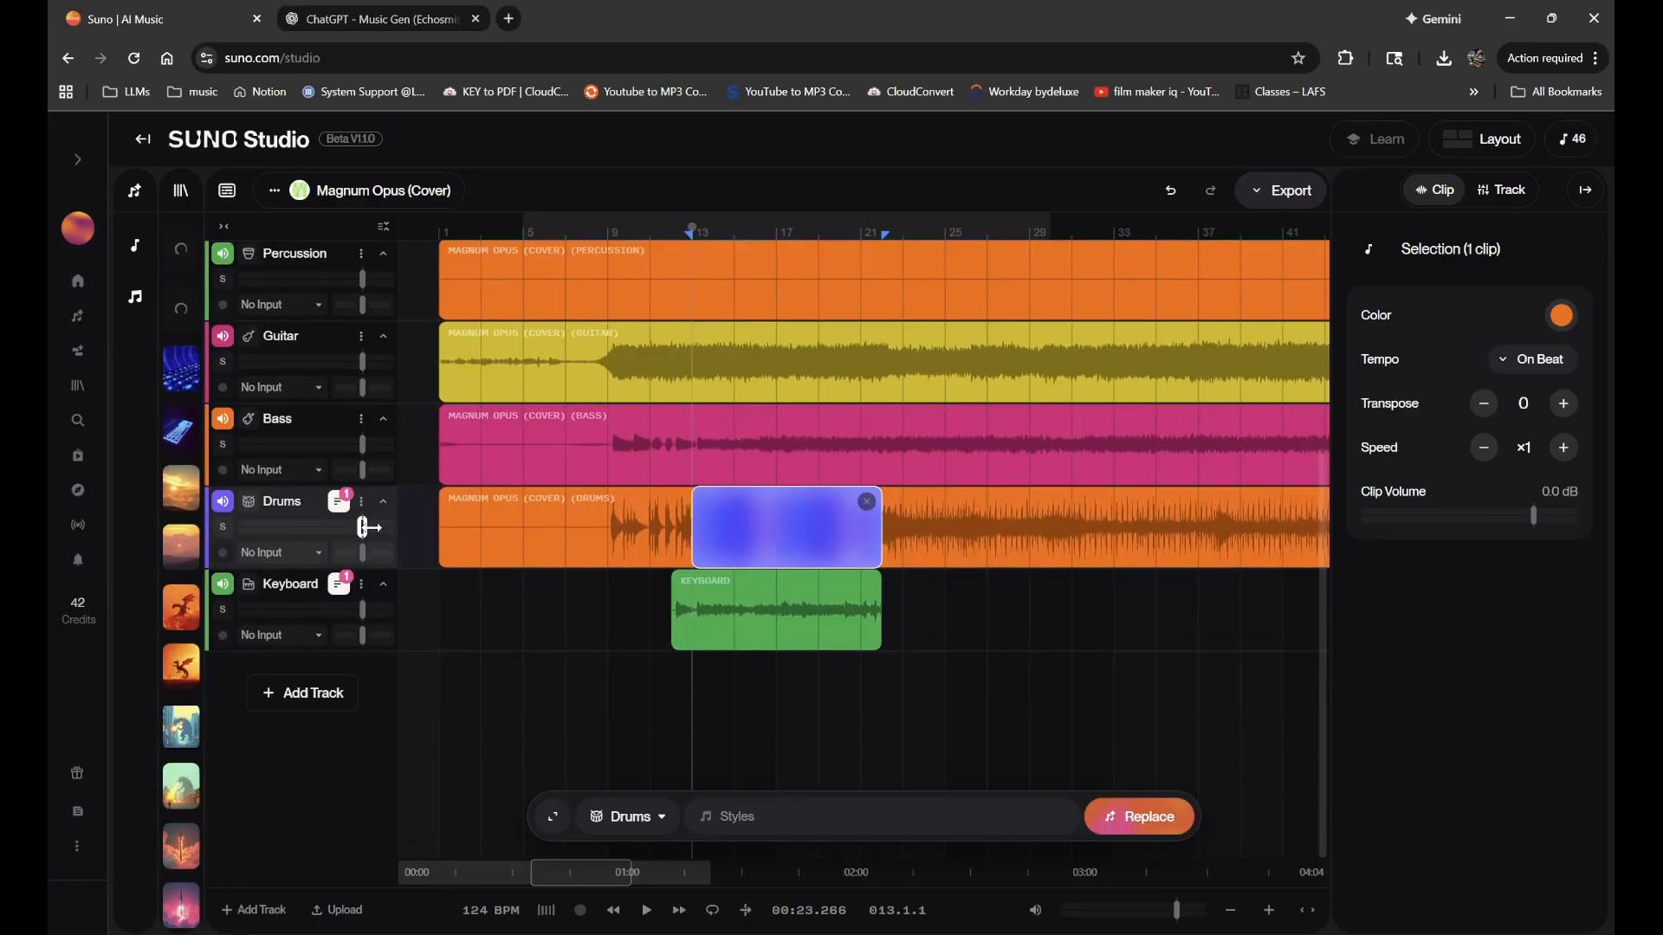
scroll(371, 537, up, 3)
scroll(371, 537, down, 3)
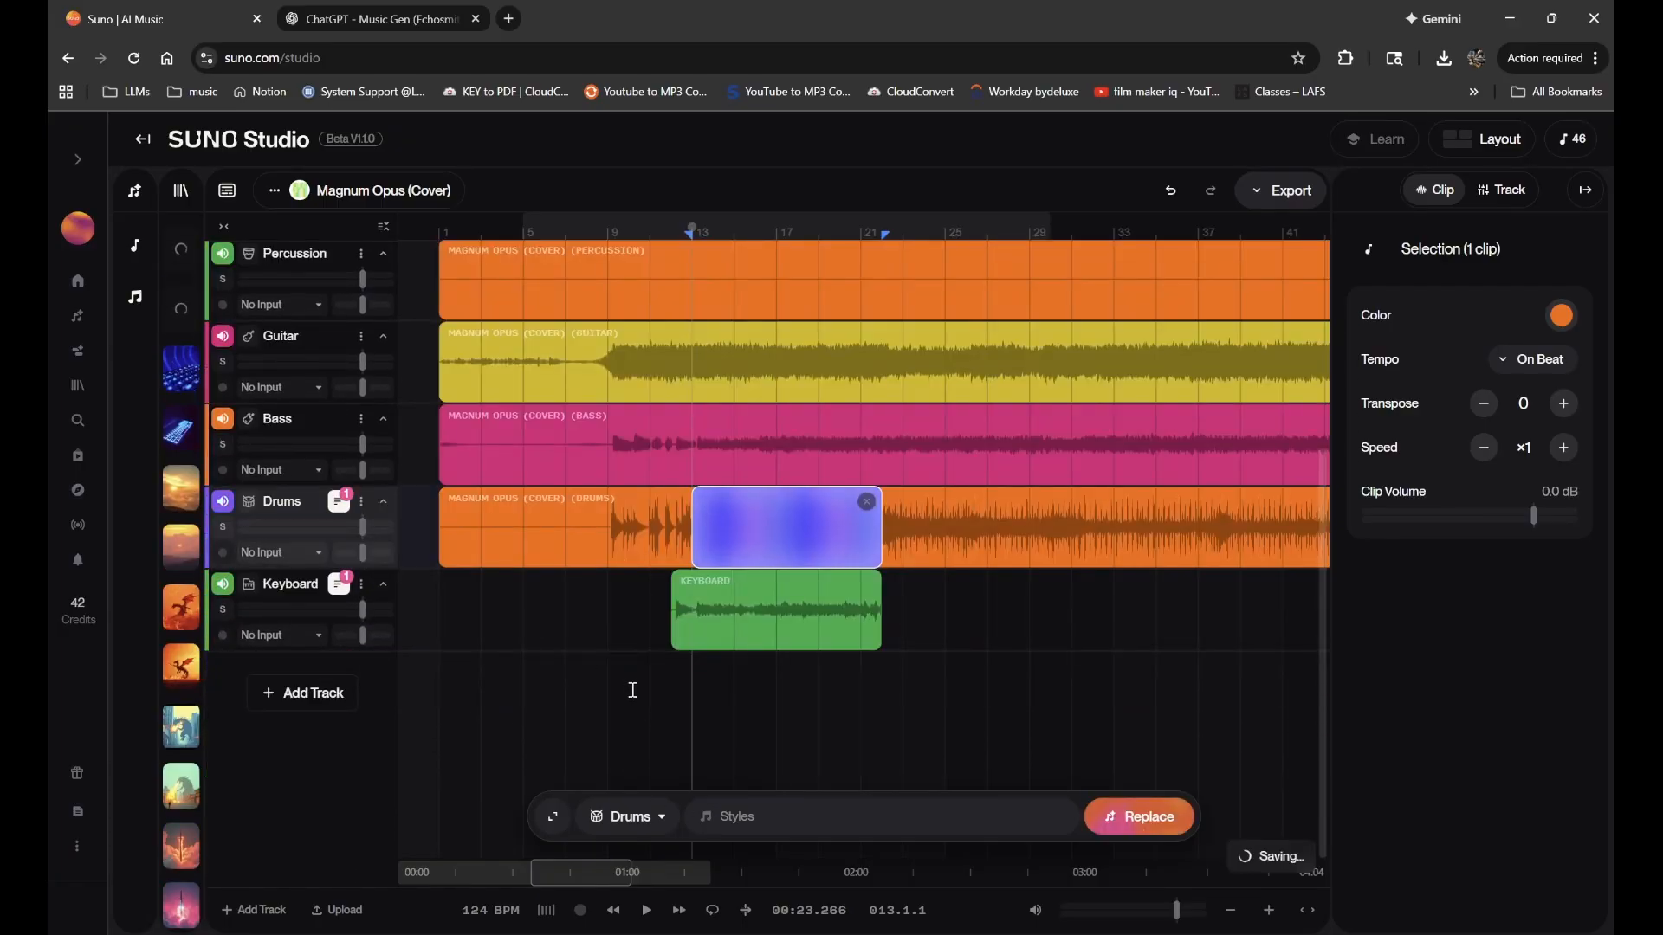
scroll(699, 659, up, 2)
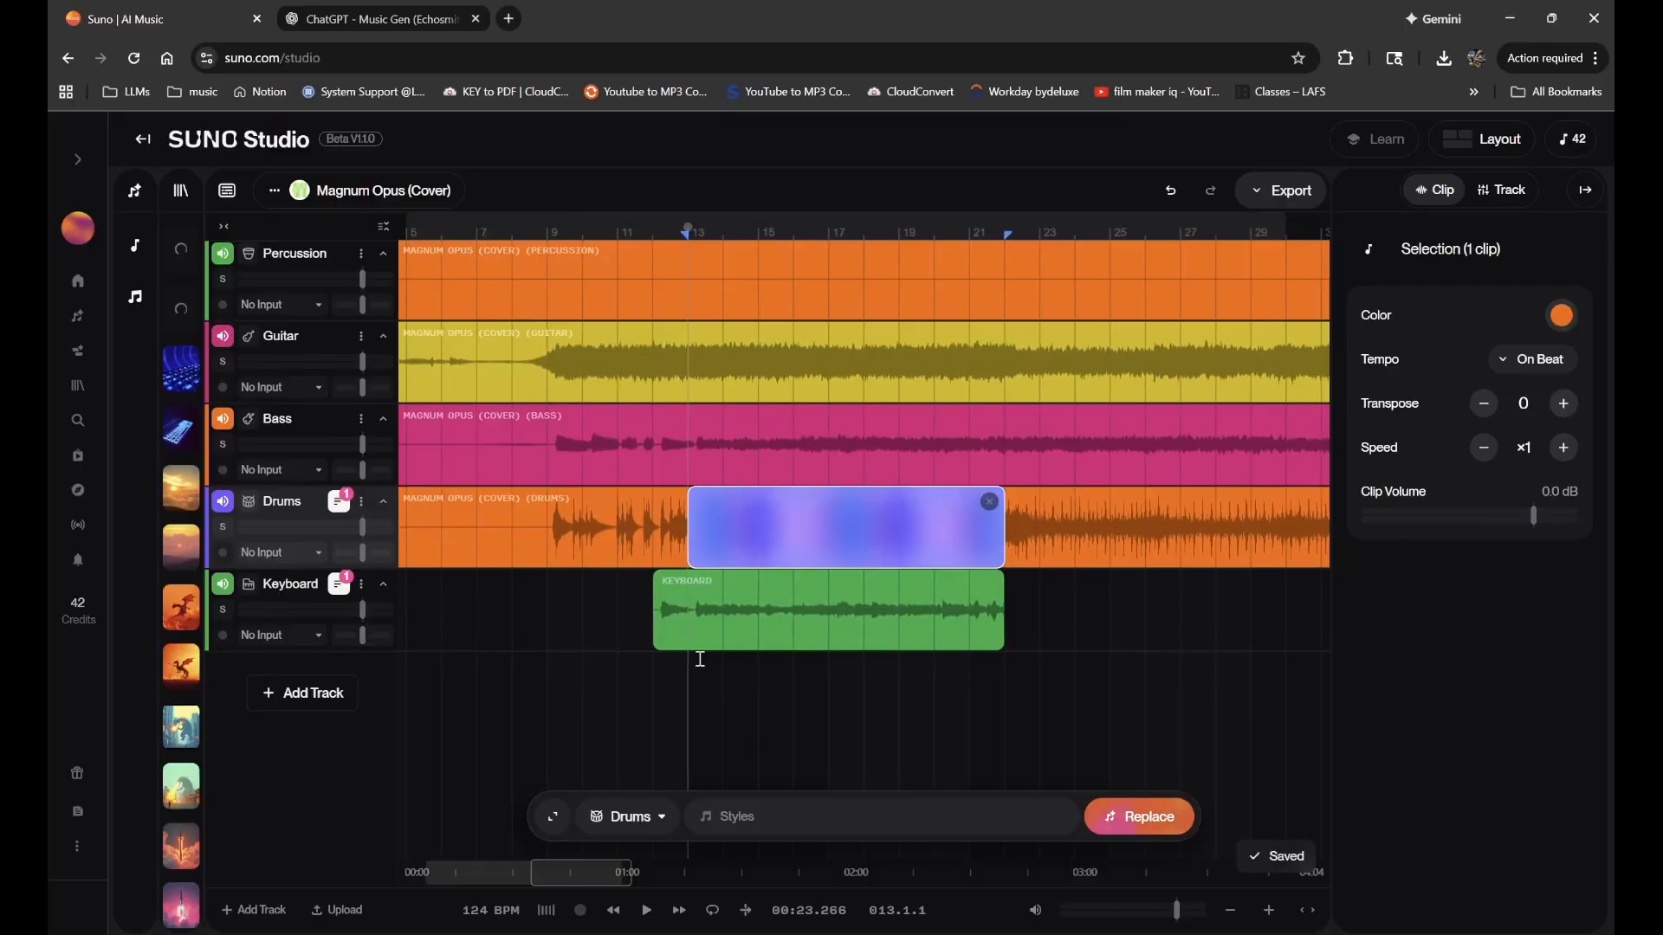
- Add a new track between Drums and Keyboard, and open the Keyboard track's input list
click(313, 697)
click(299, 718)
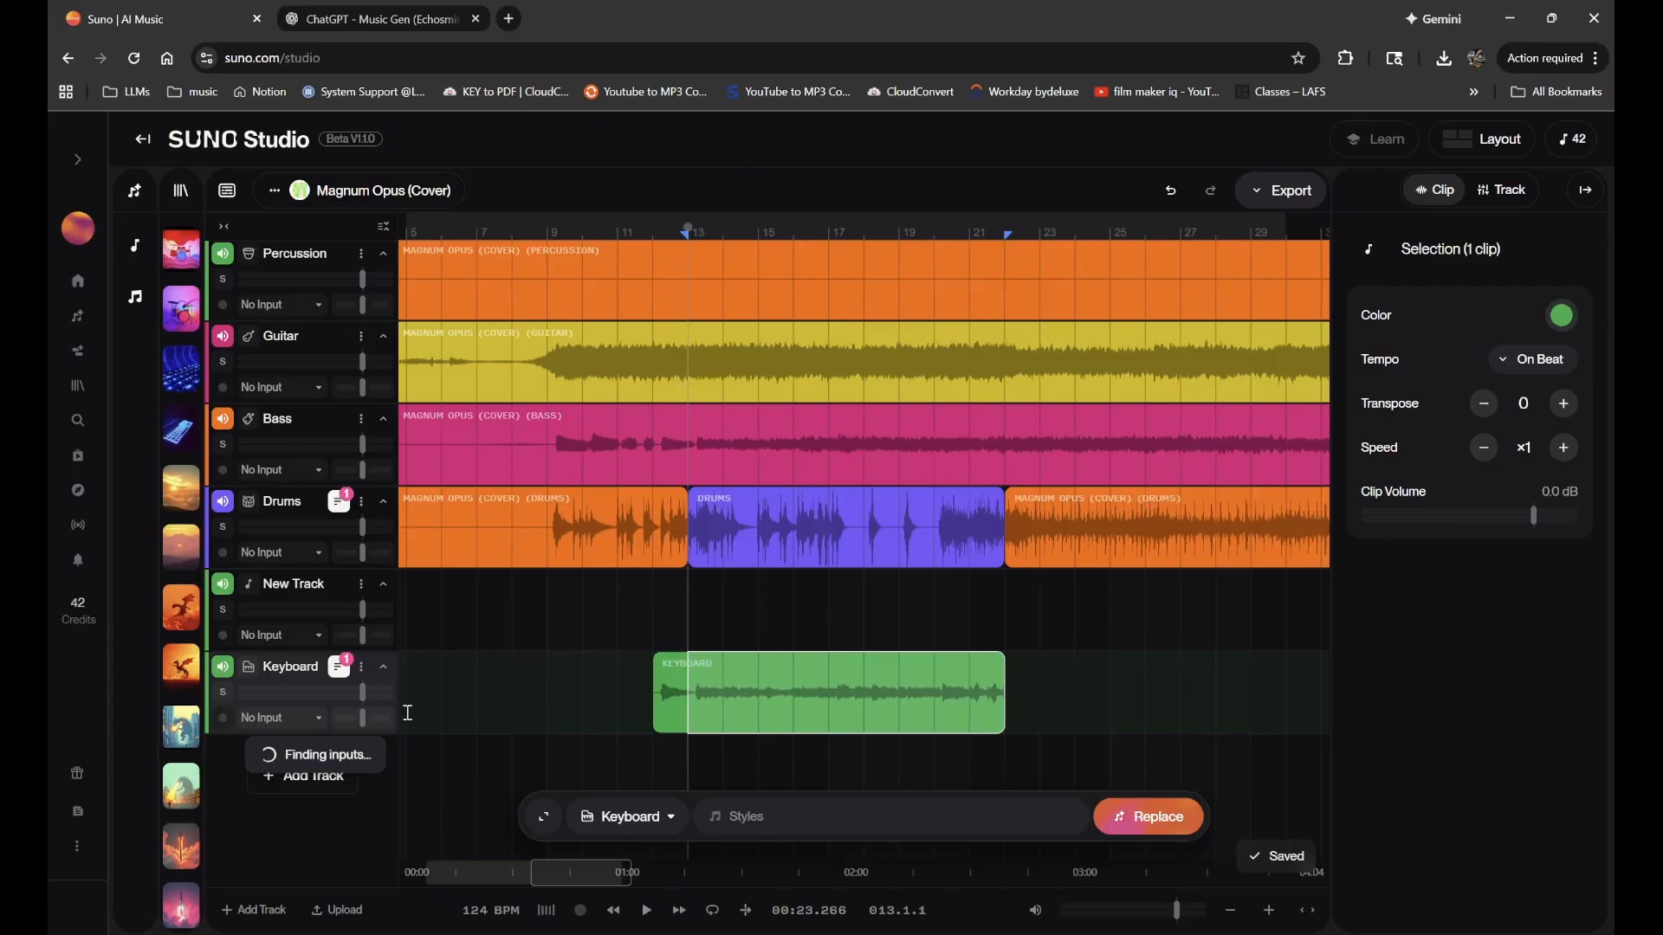
scroll(407, 712, down, 1)
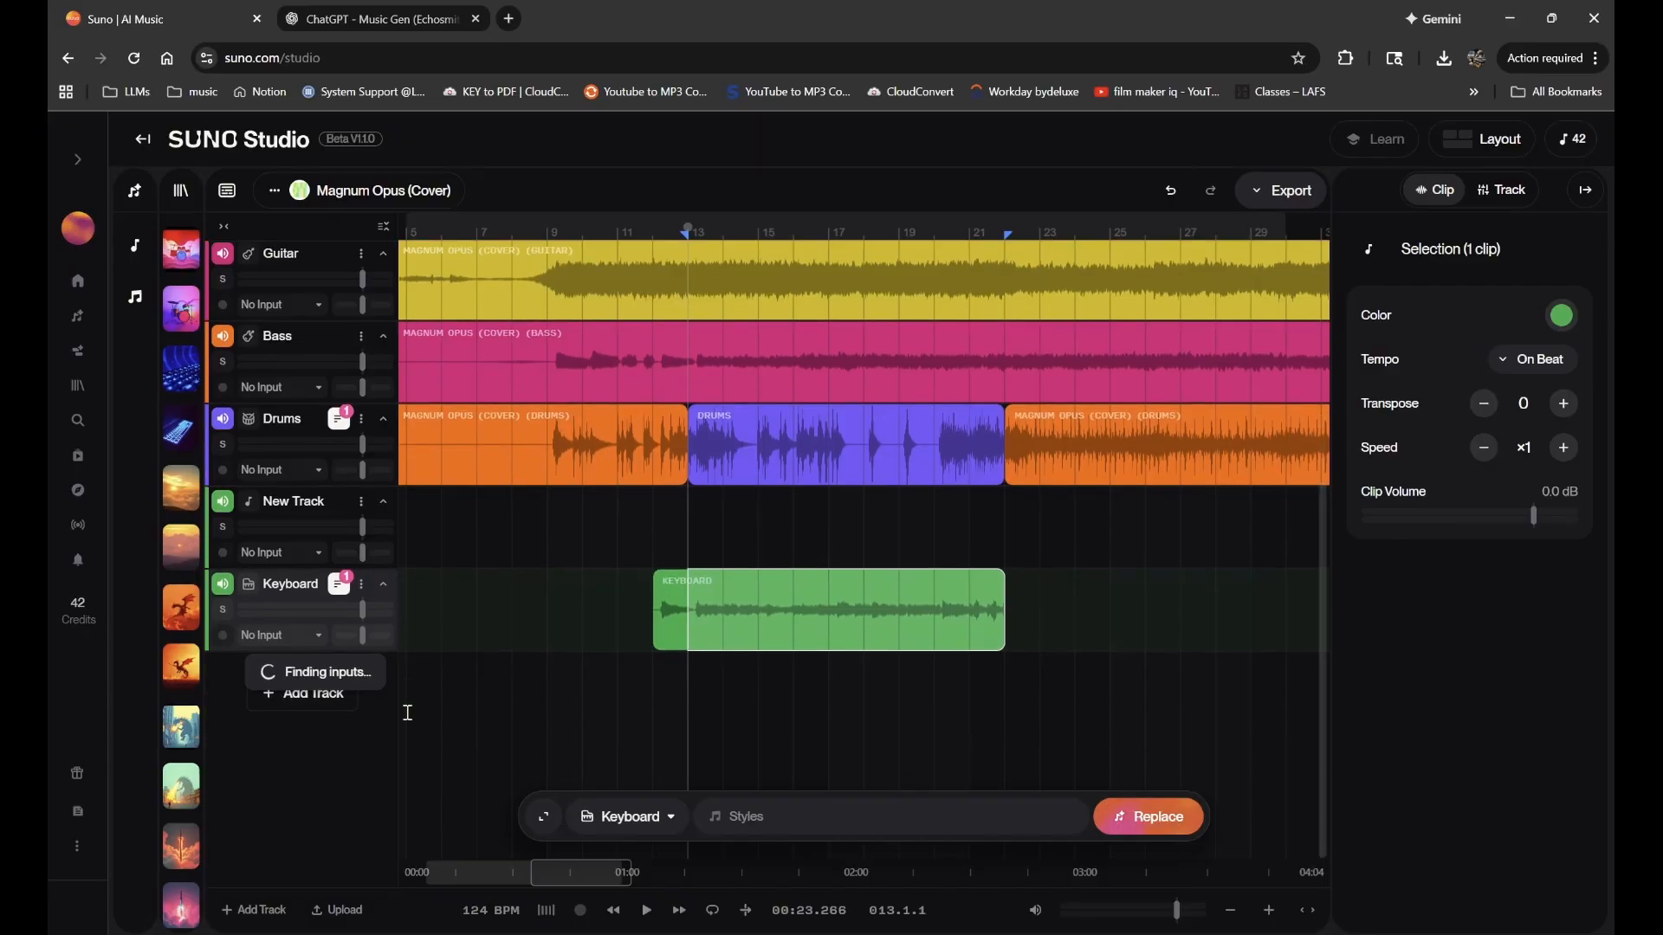
click(298, 691)
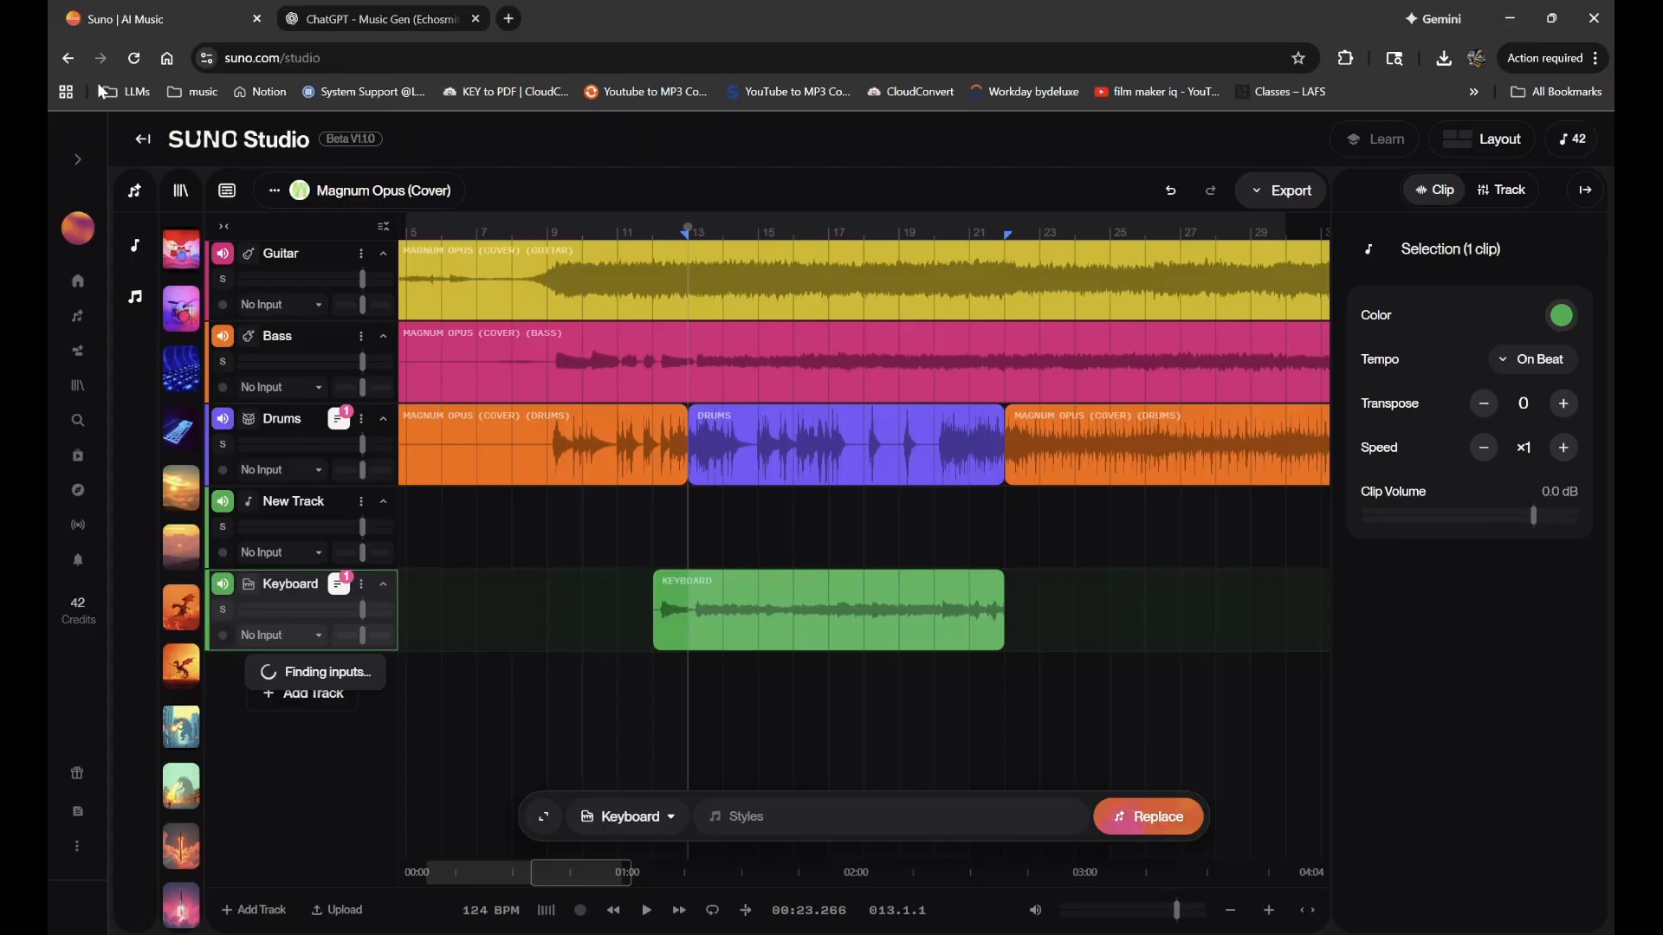
- Reload the Studio page, look over the project options such as Versions, and set the playhead to bar 15 on the Drums track
click(126, 60)
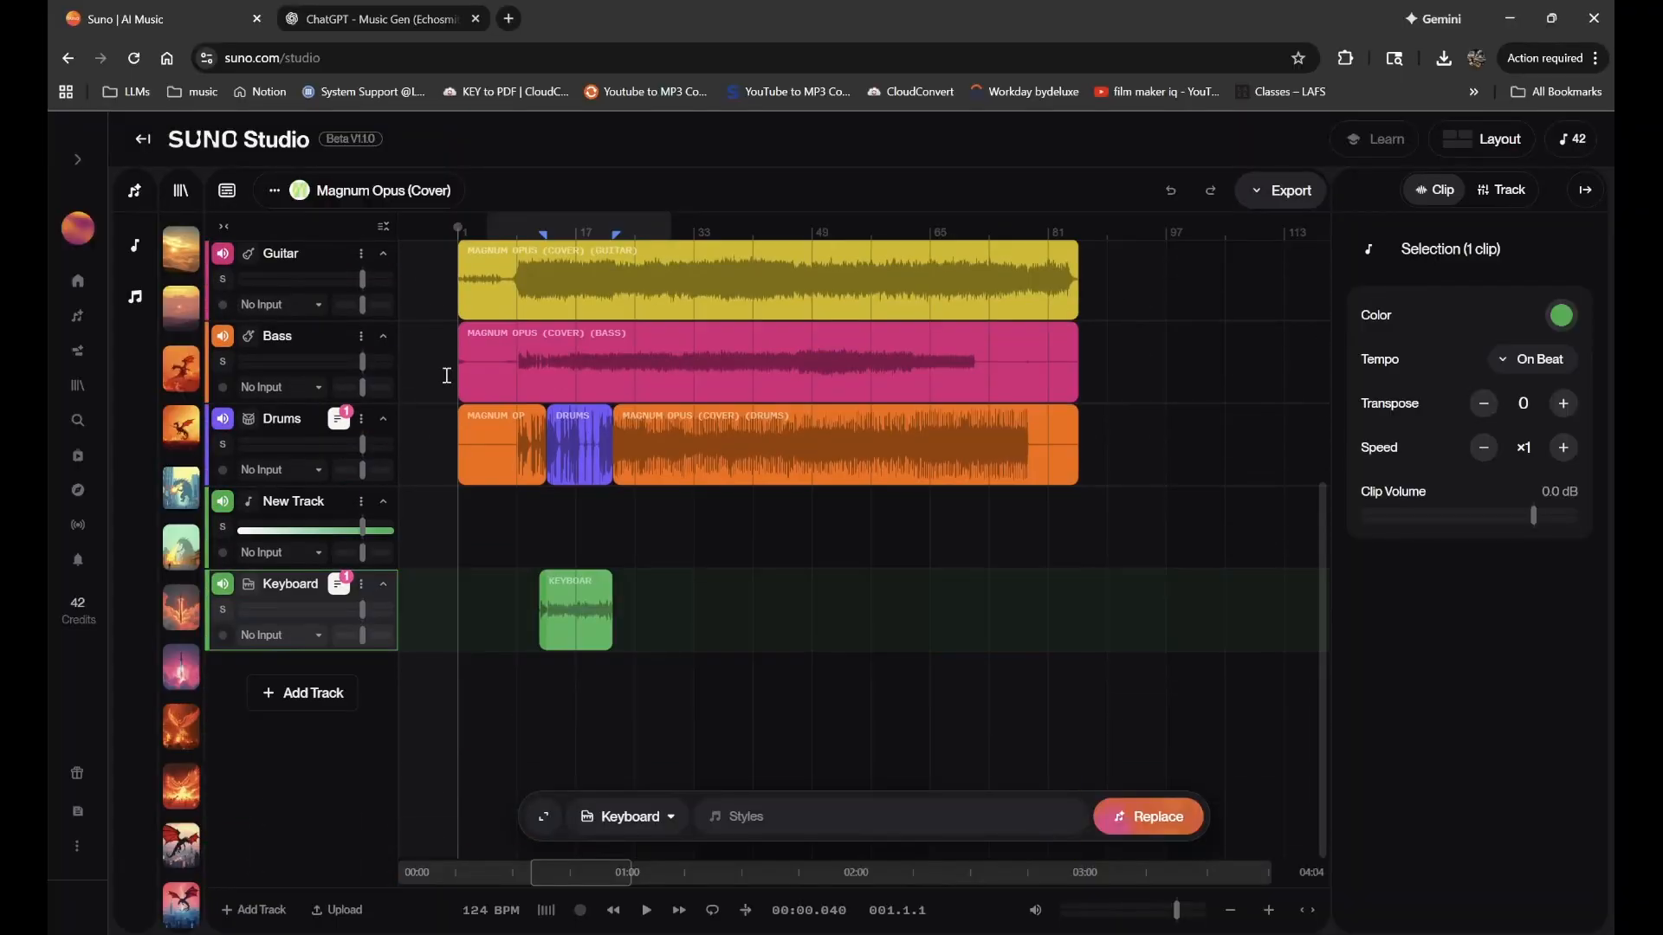
scroll(550, 568, up, 3)
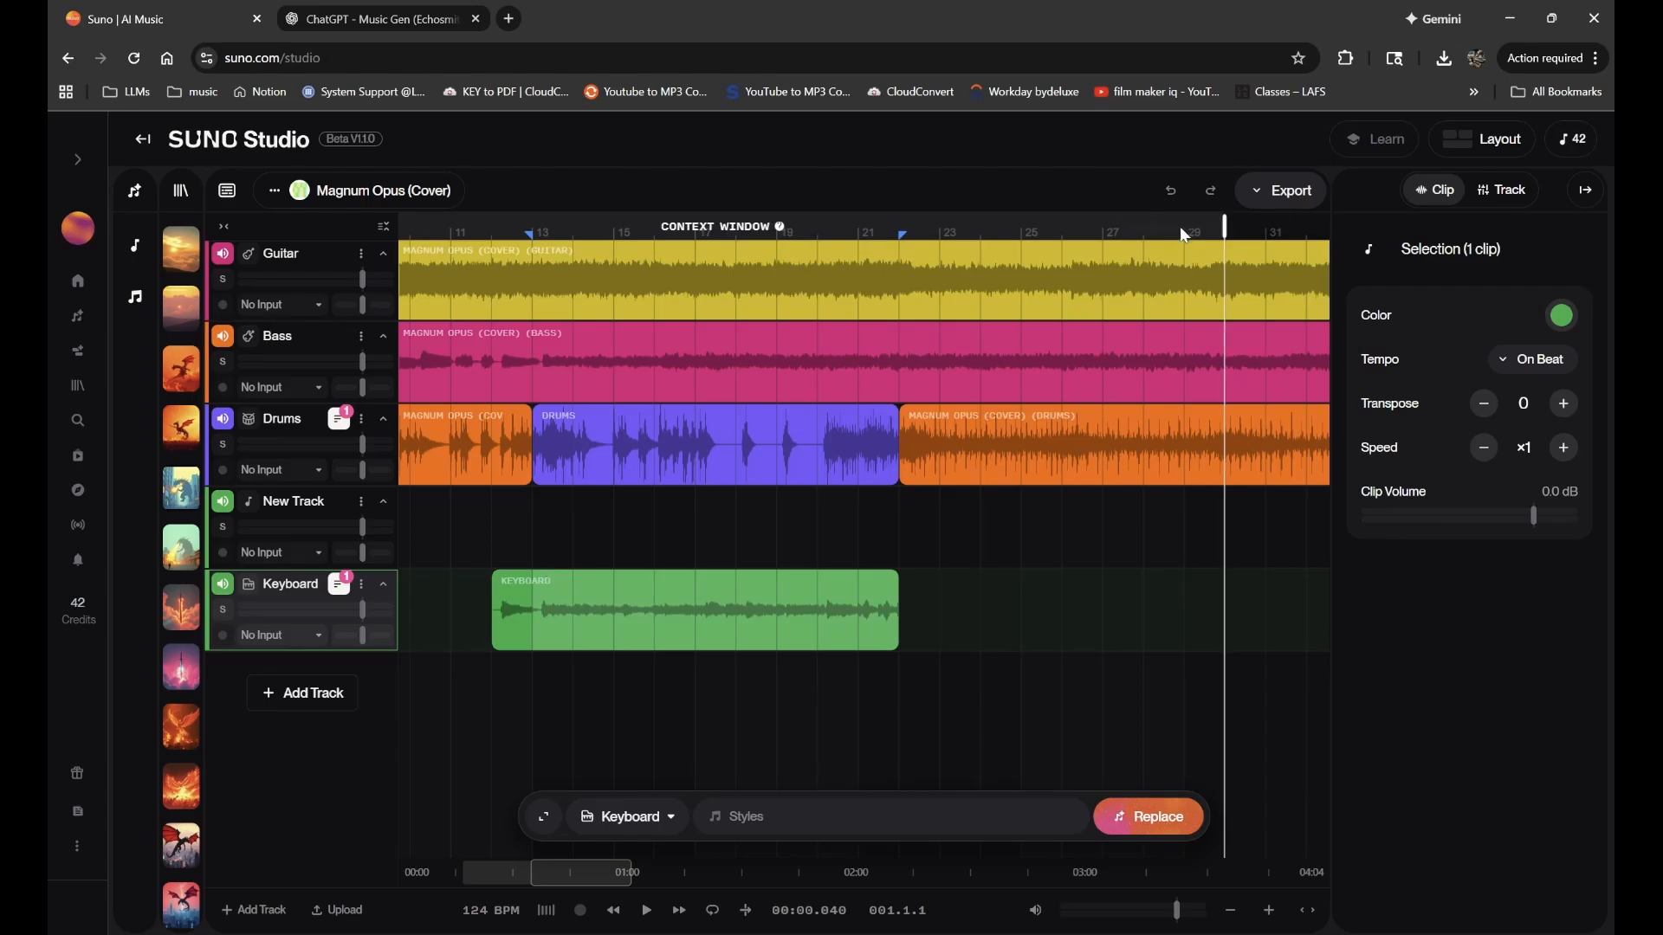
click(274, 192)
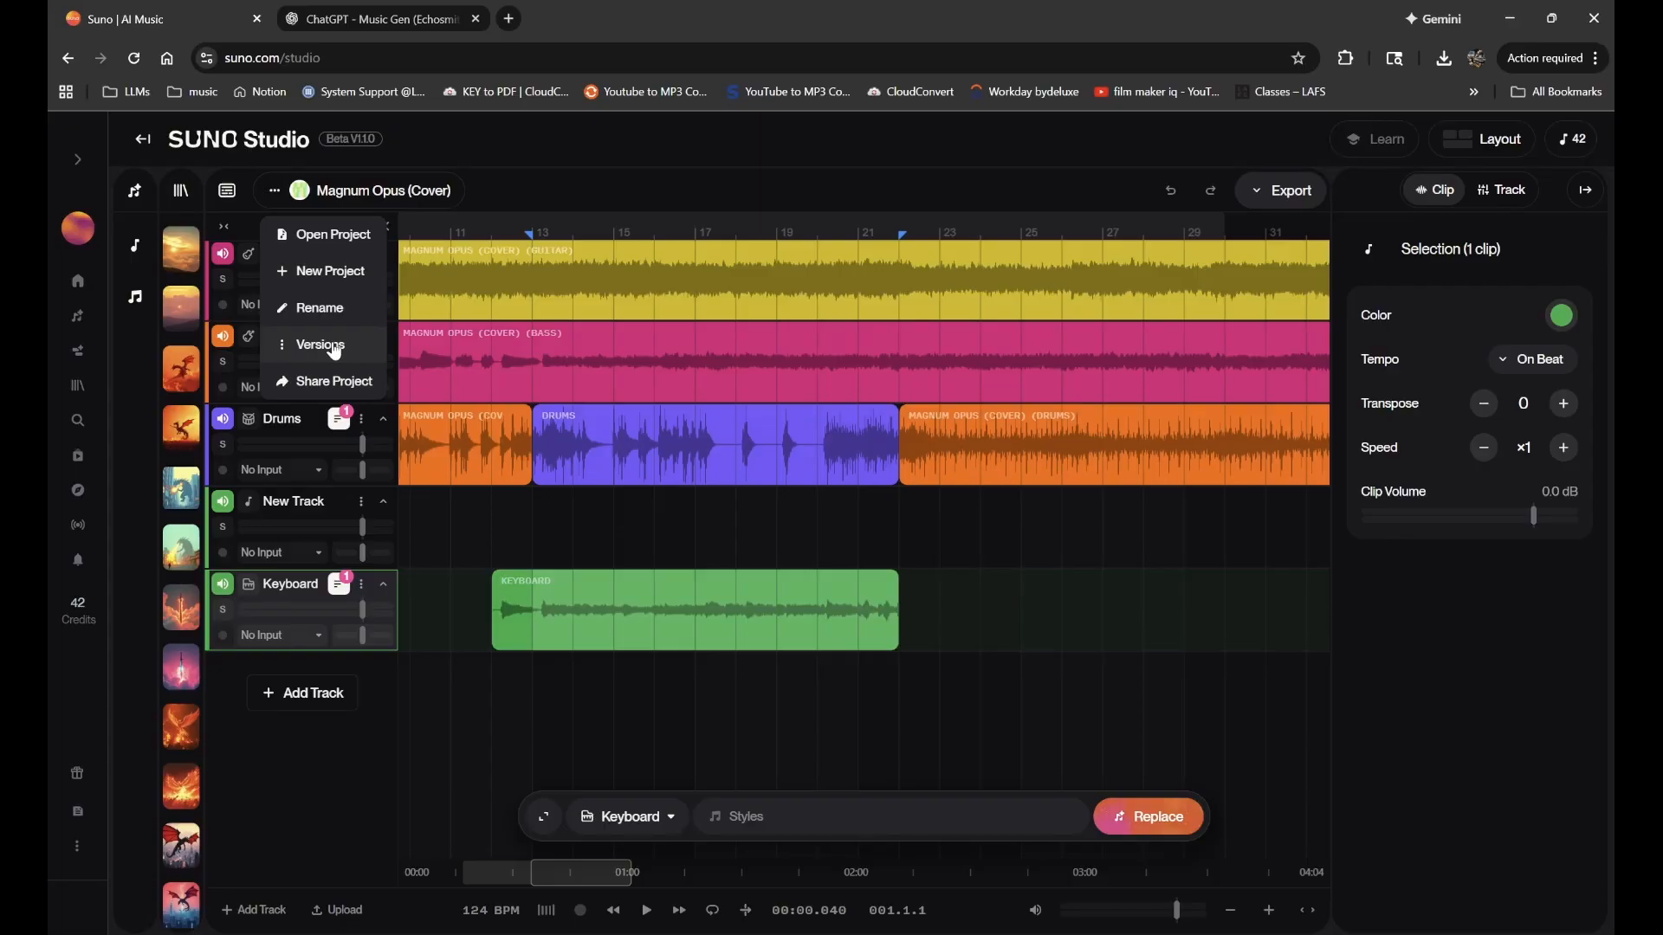
click(613, 446)
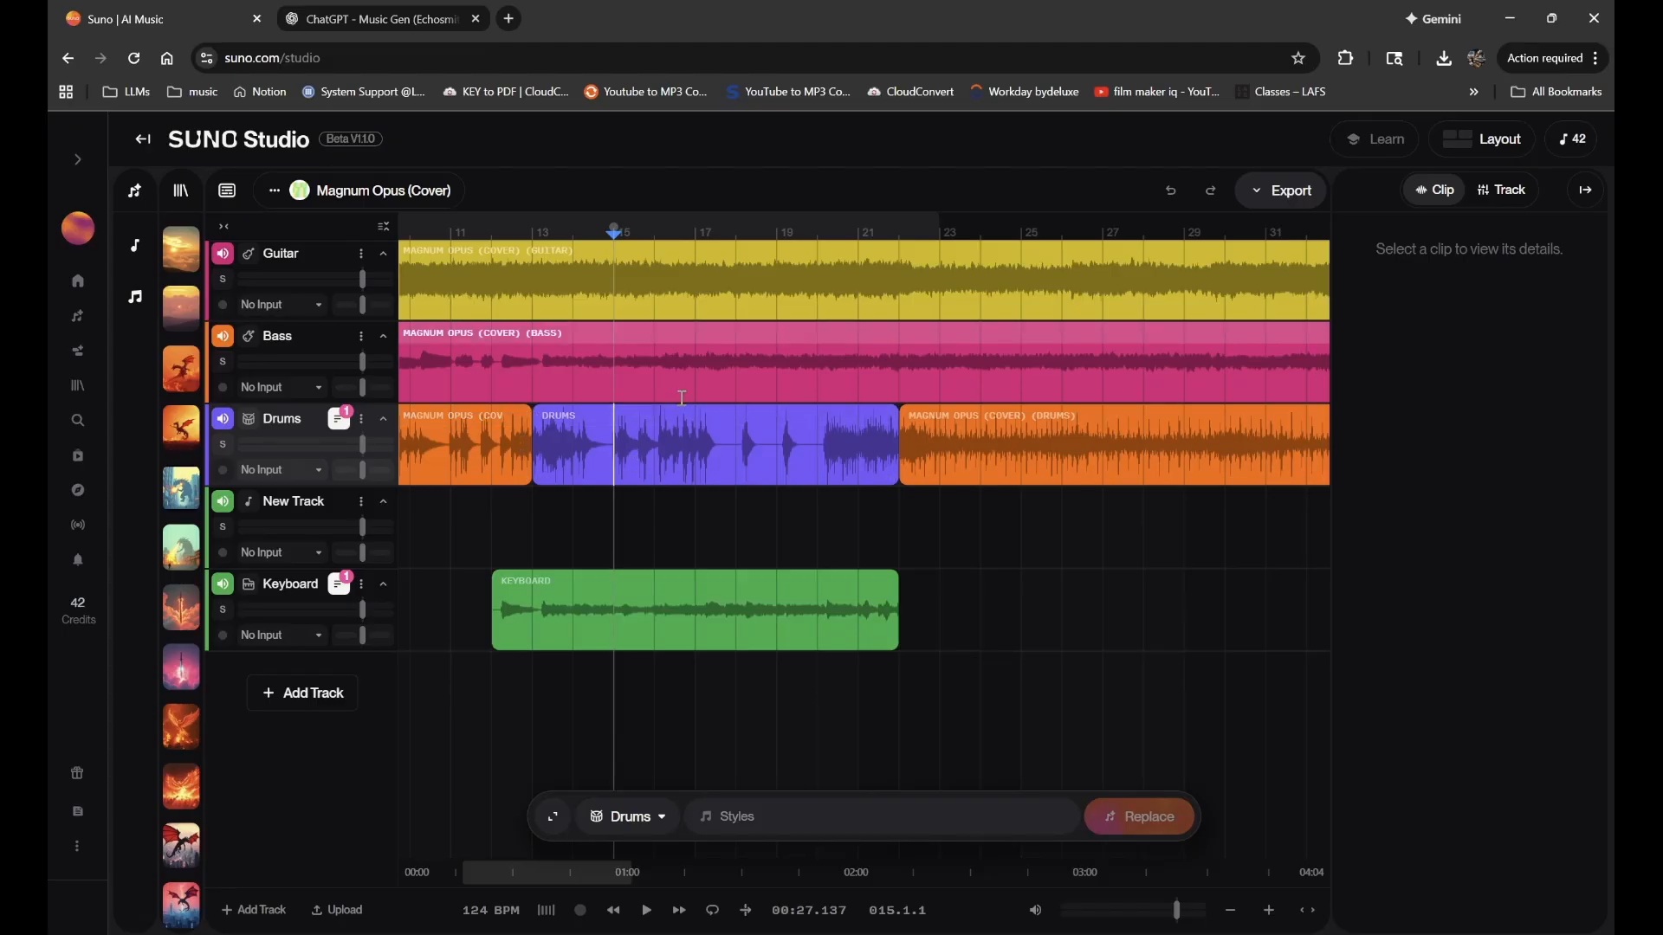
- Review the Magnum Opus (Cover) project's history of automatically saved versions and close it
click(274, 190)
click(344, 347)
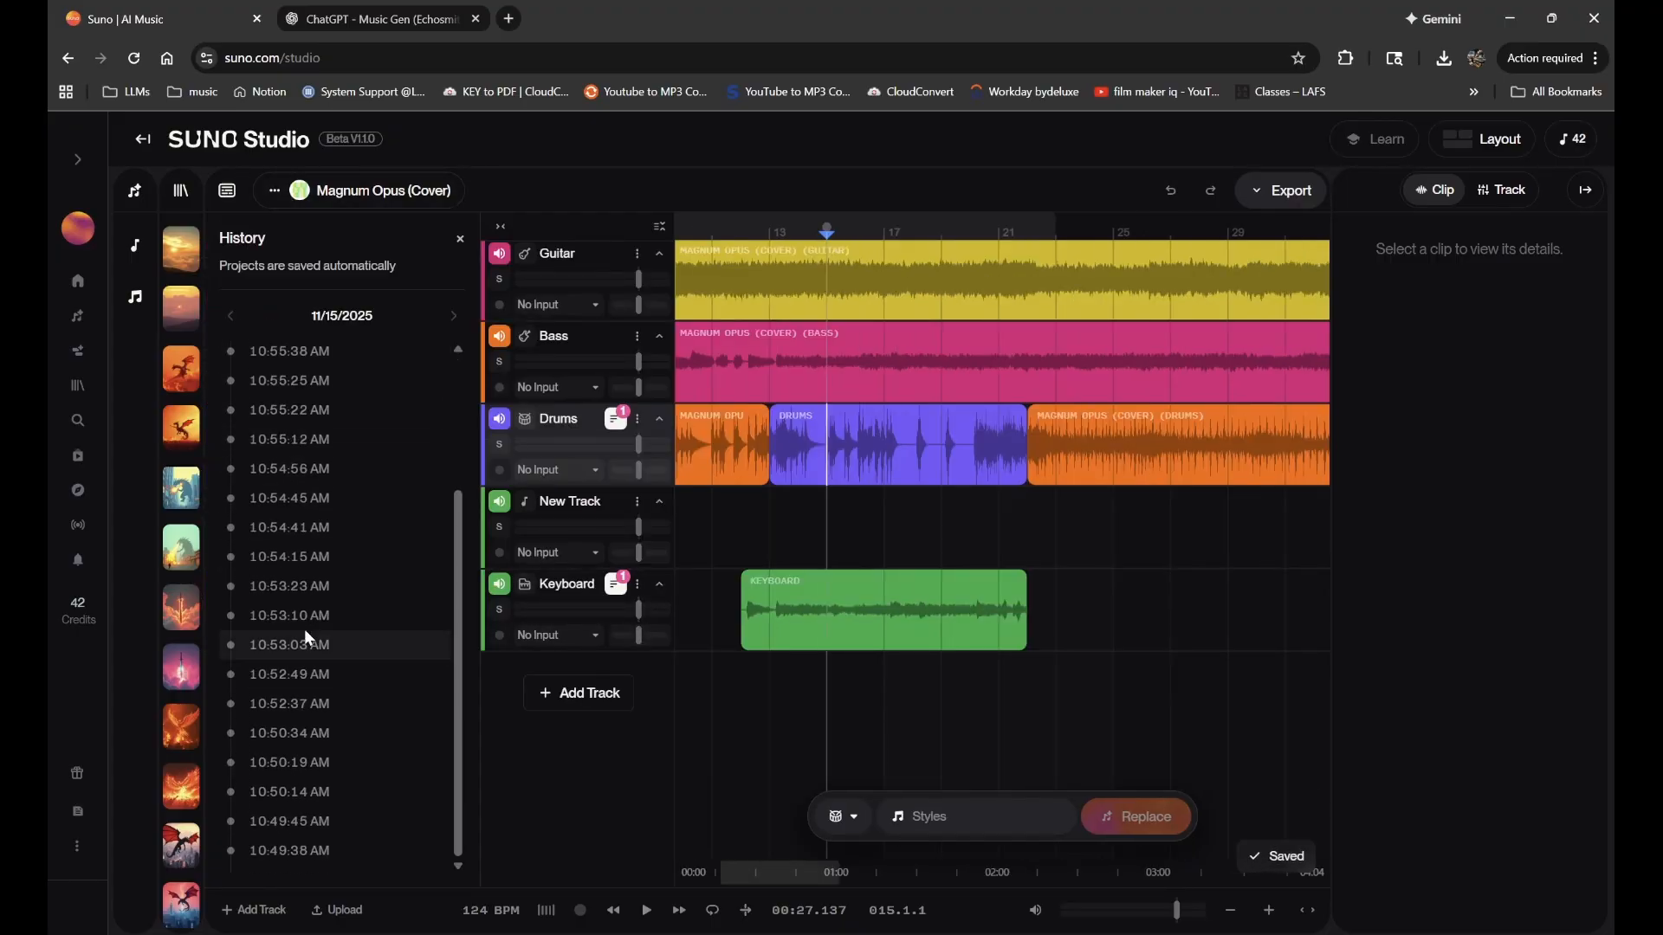
scroll(305, 635, up, 3)
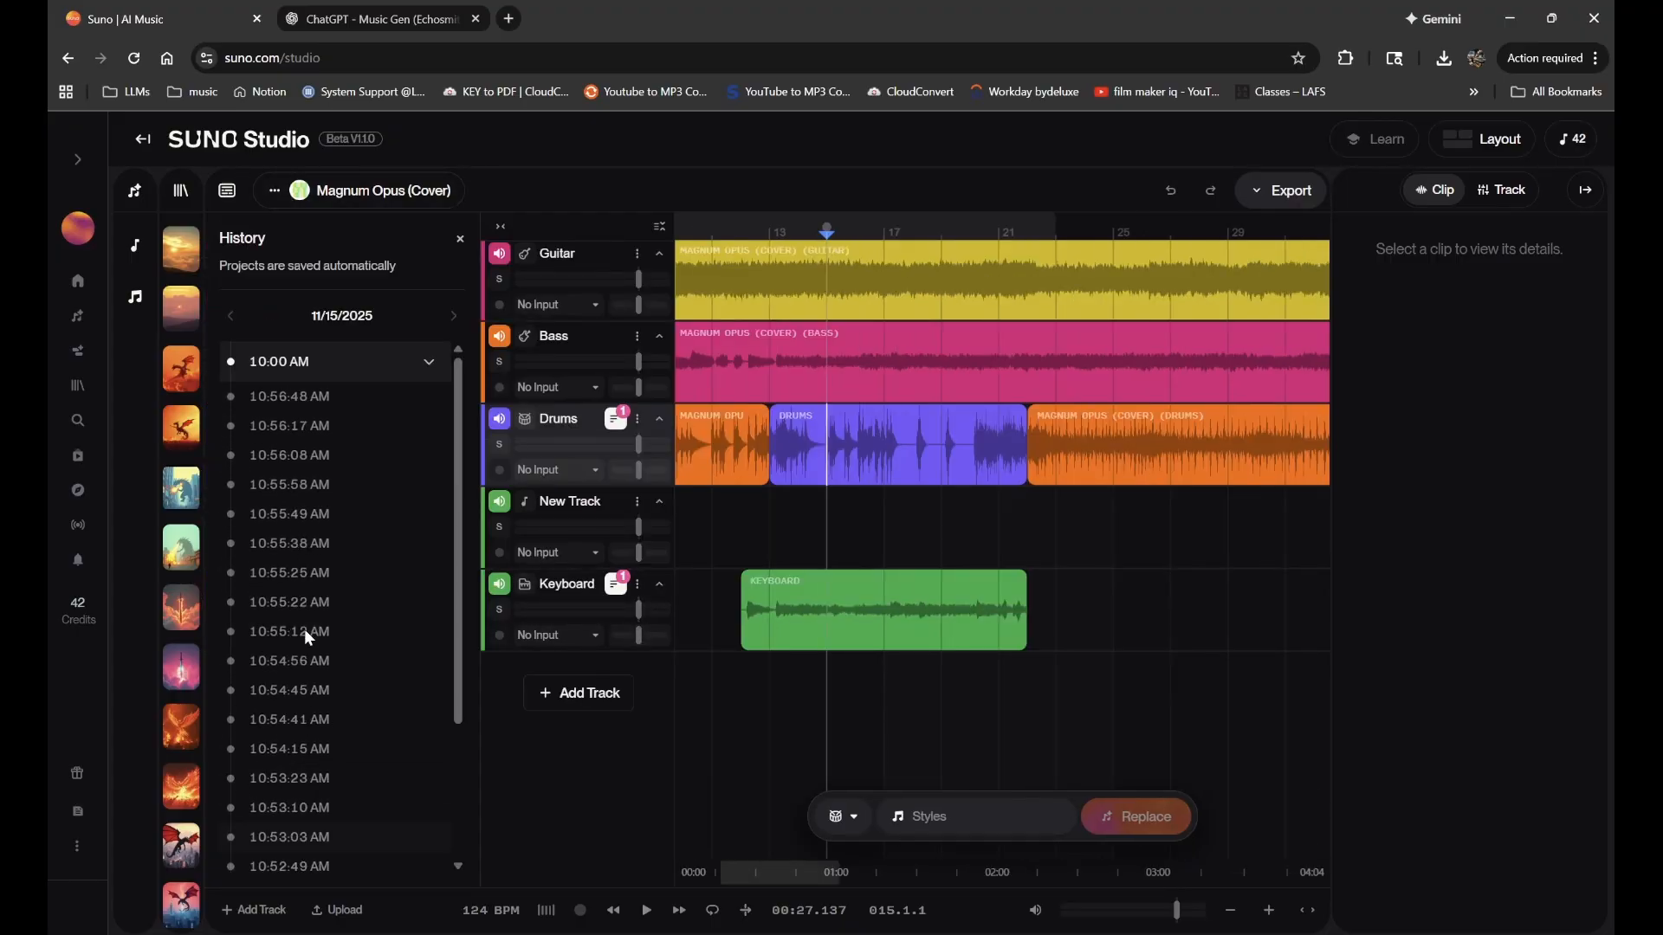
click(460, 239)
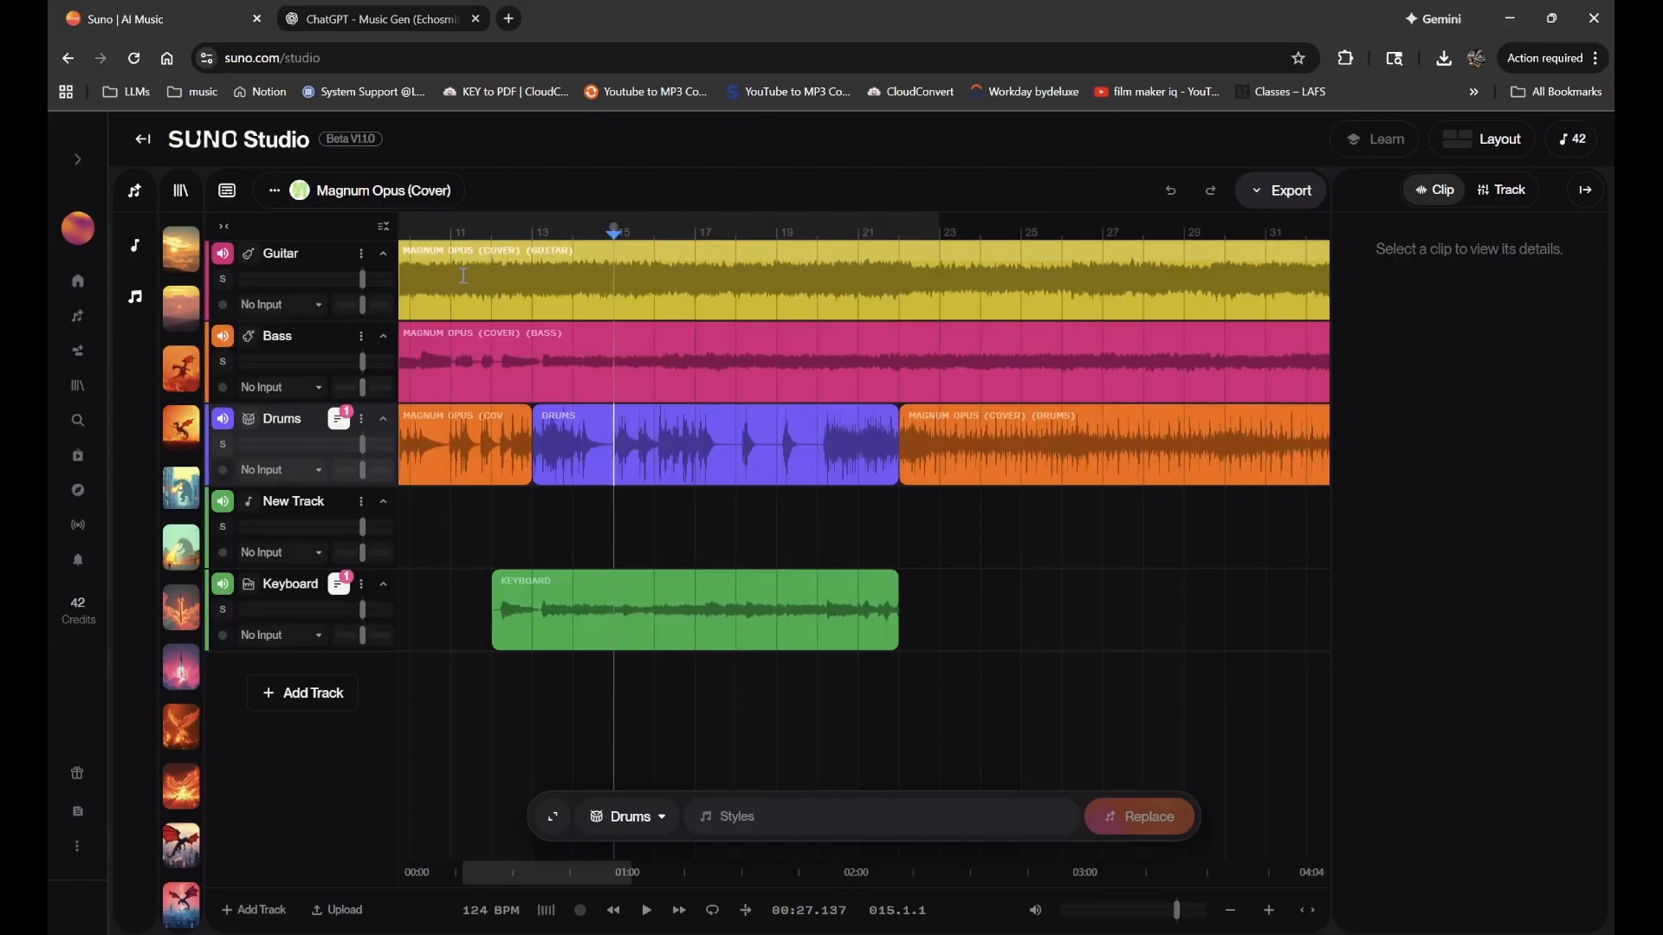
- View the list of saved projects and return to the Magnum Opus (Cover) arrangement
click(361, 192)
click(360, 241)
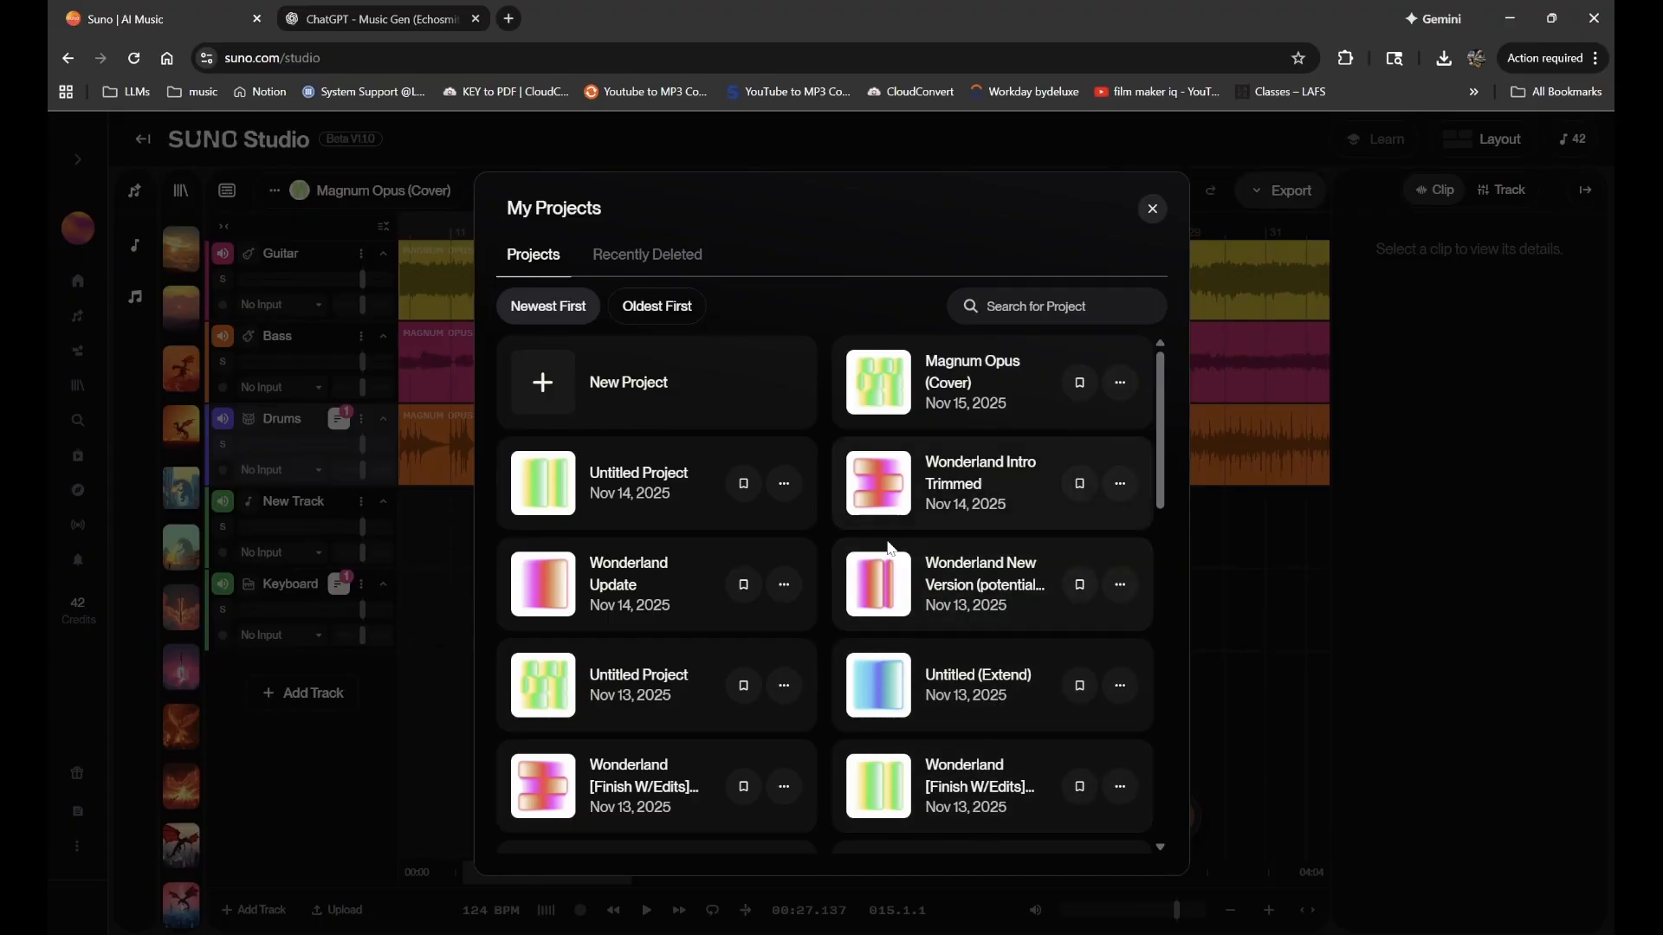
click(1152, 211)
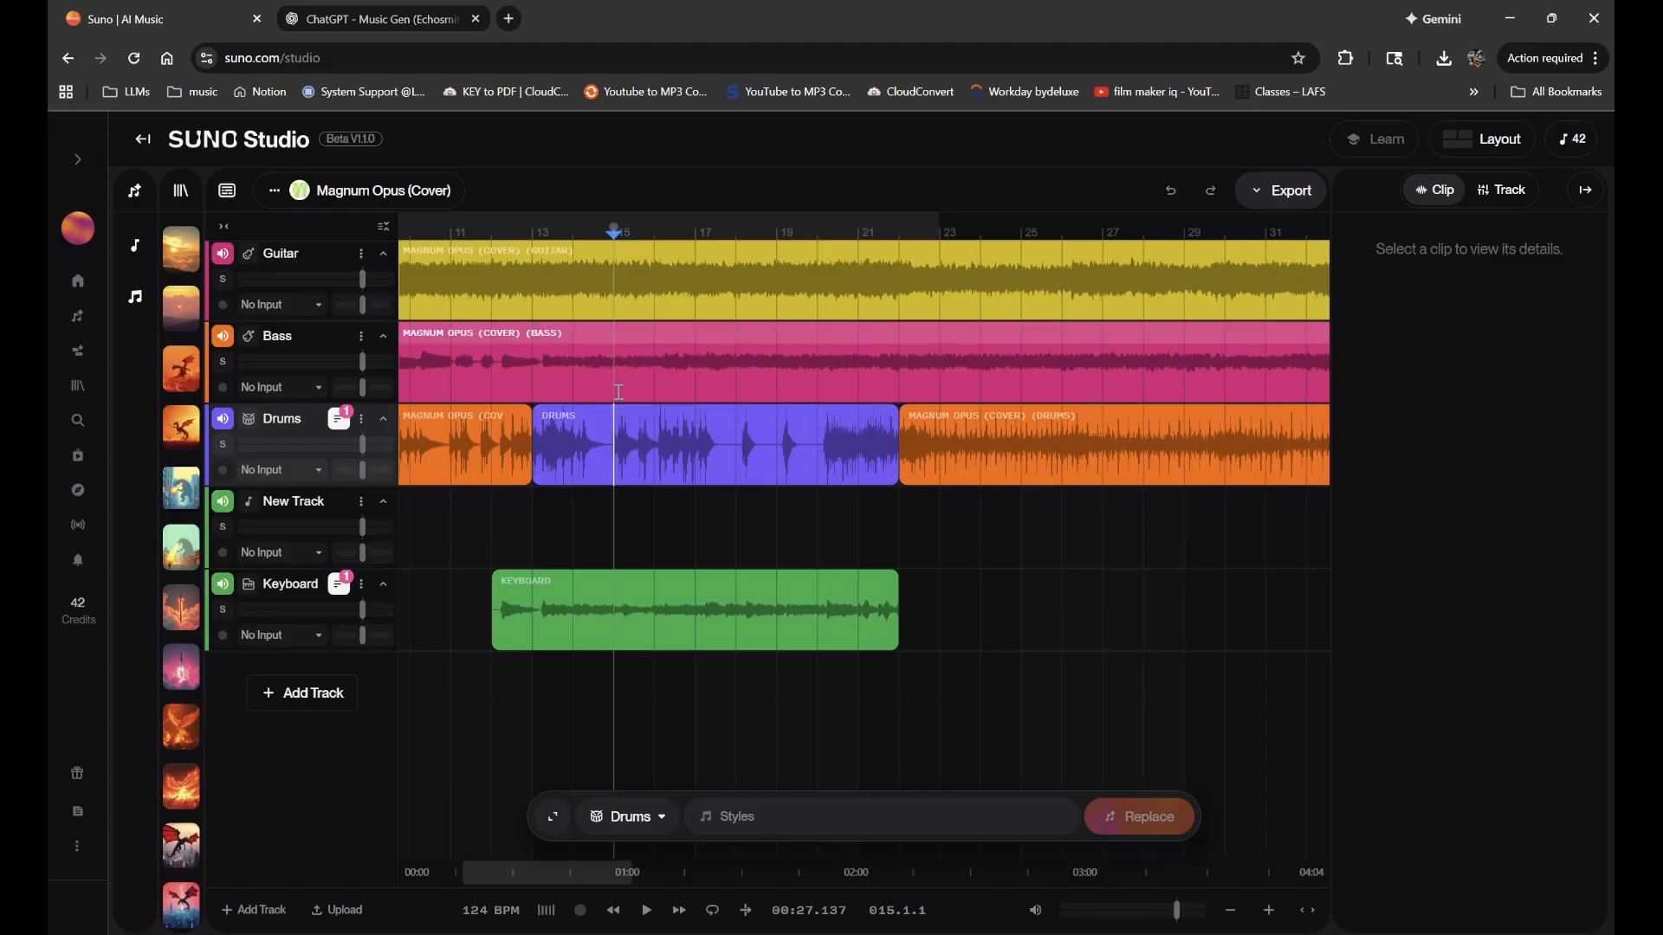
- Select the generated clip on the Drums track and listen to it from bar 13
click(609, 422)
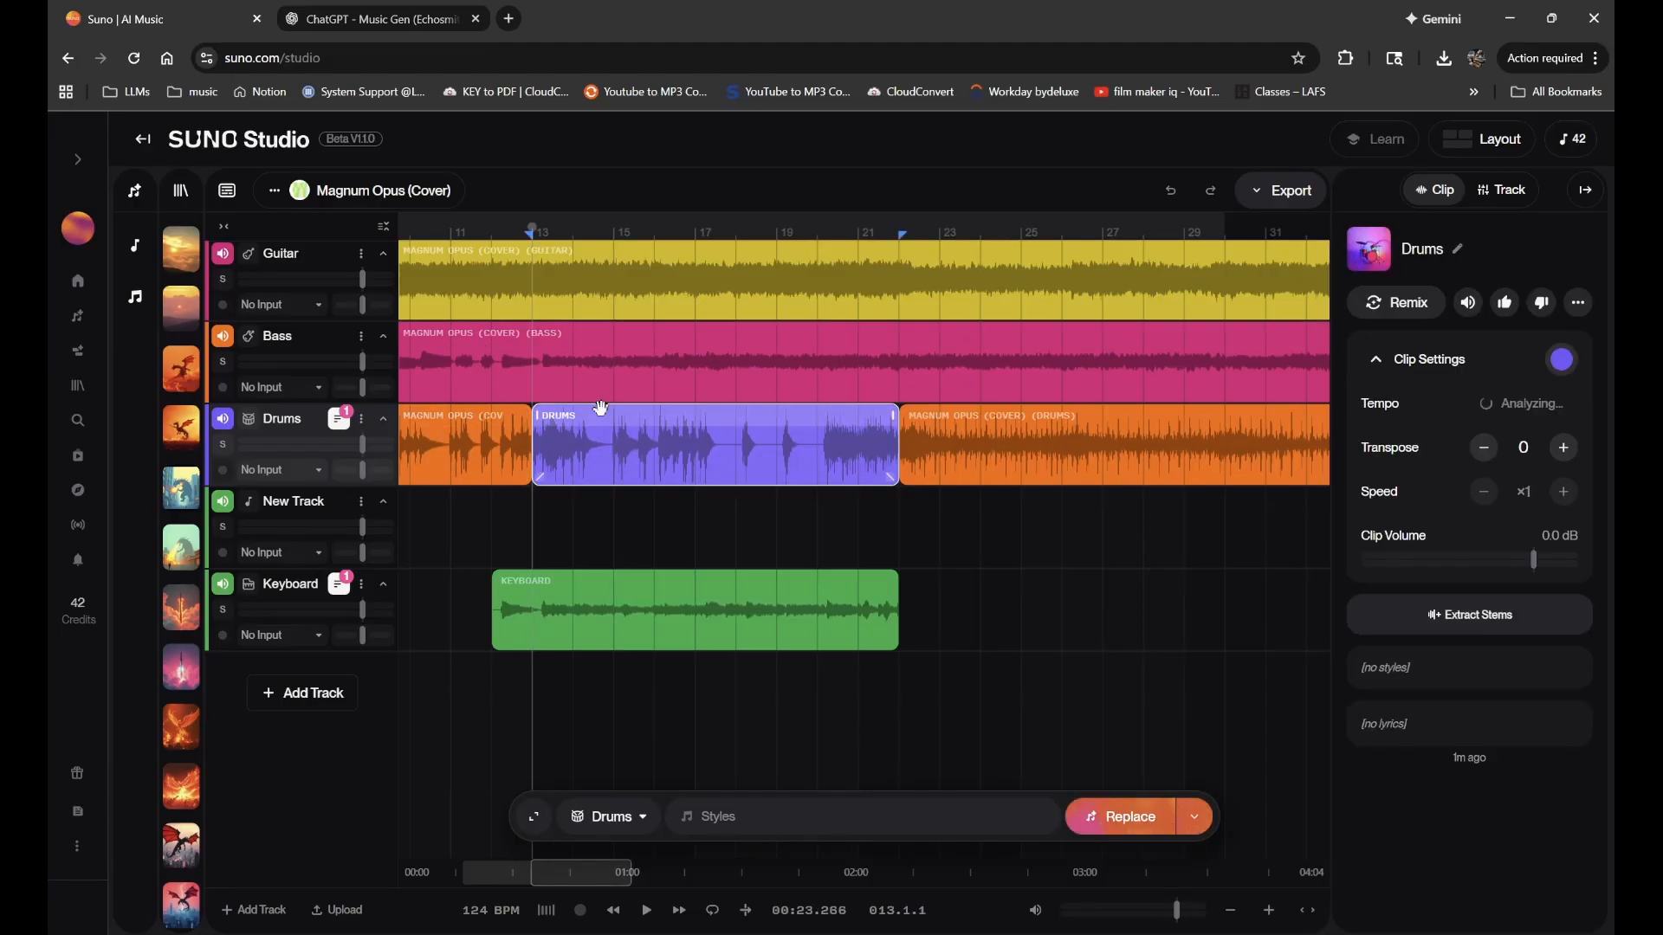
key(space)
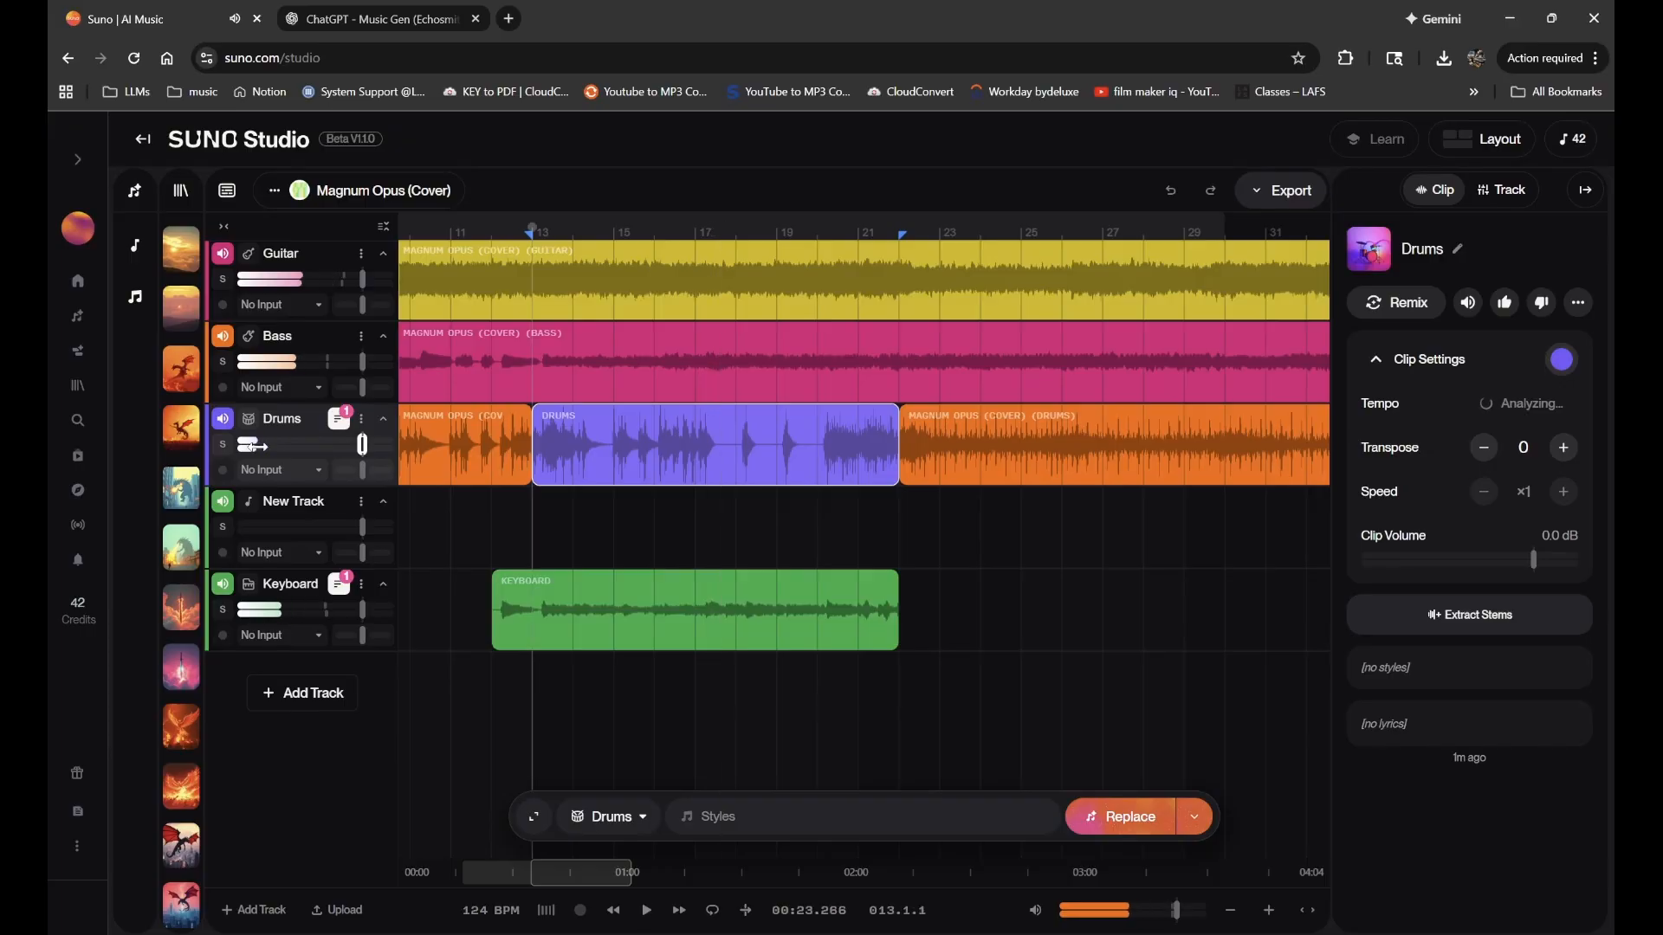
key(space)
- Try to split the generated Drums clip at bar 17 and undo the split
click(698, 447)
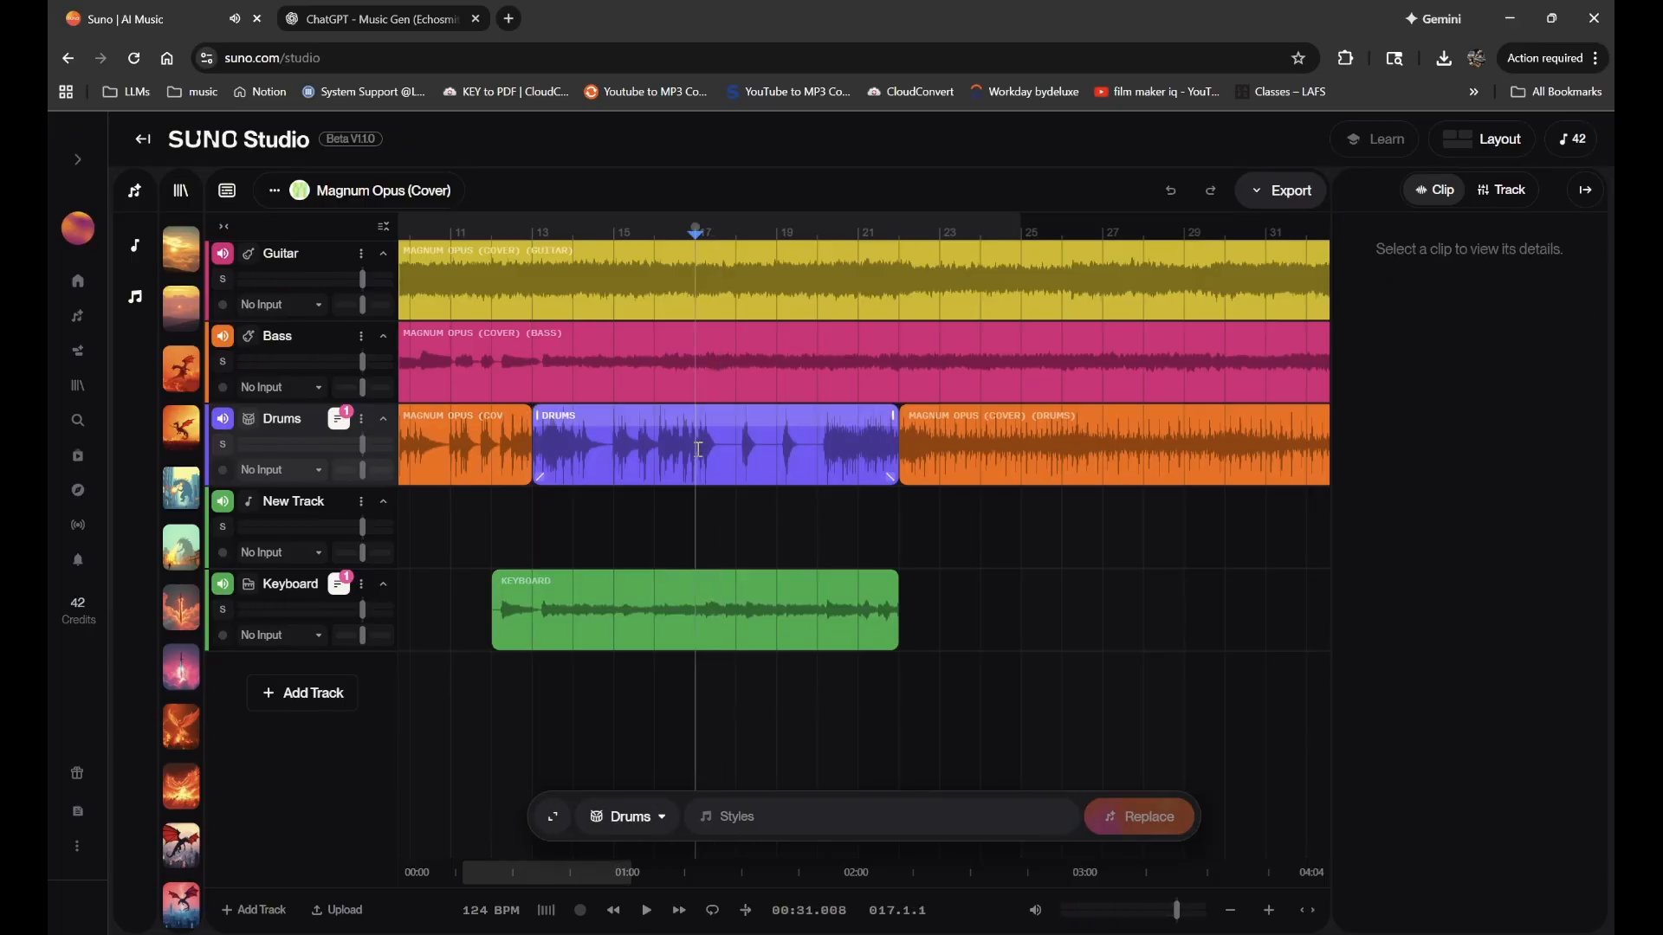
key(s)
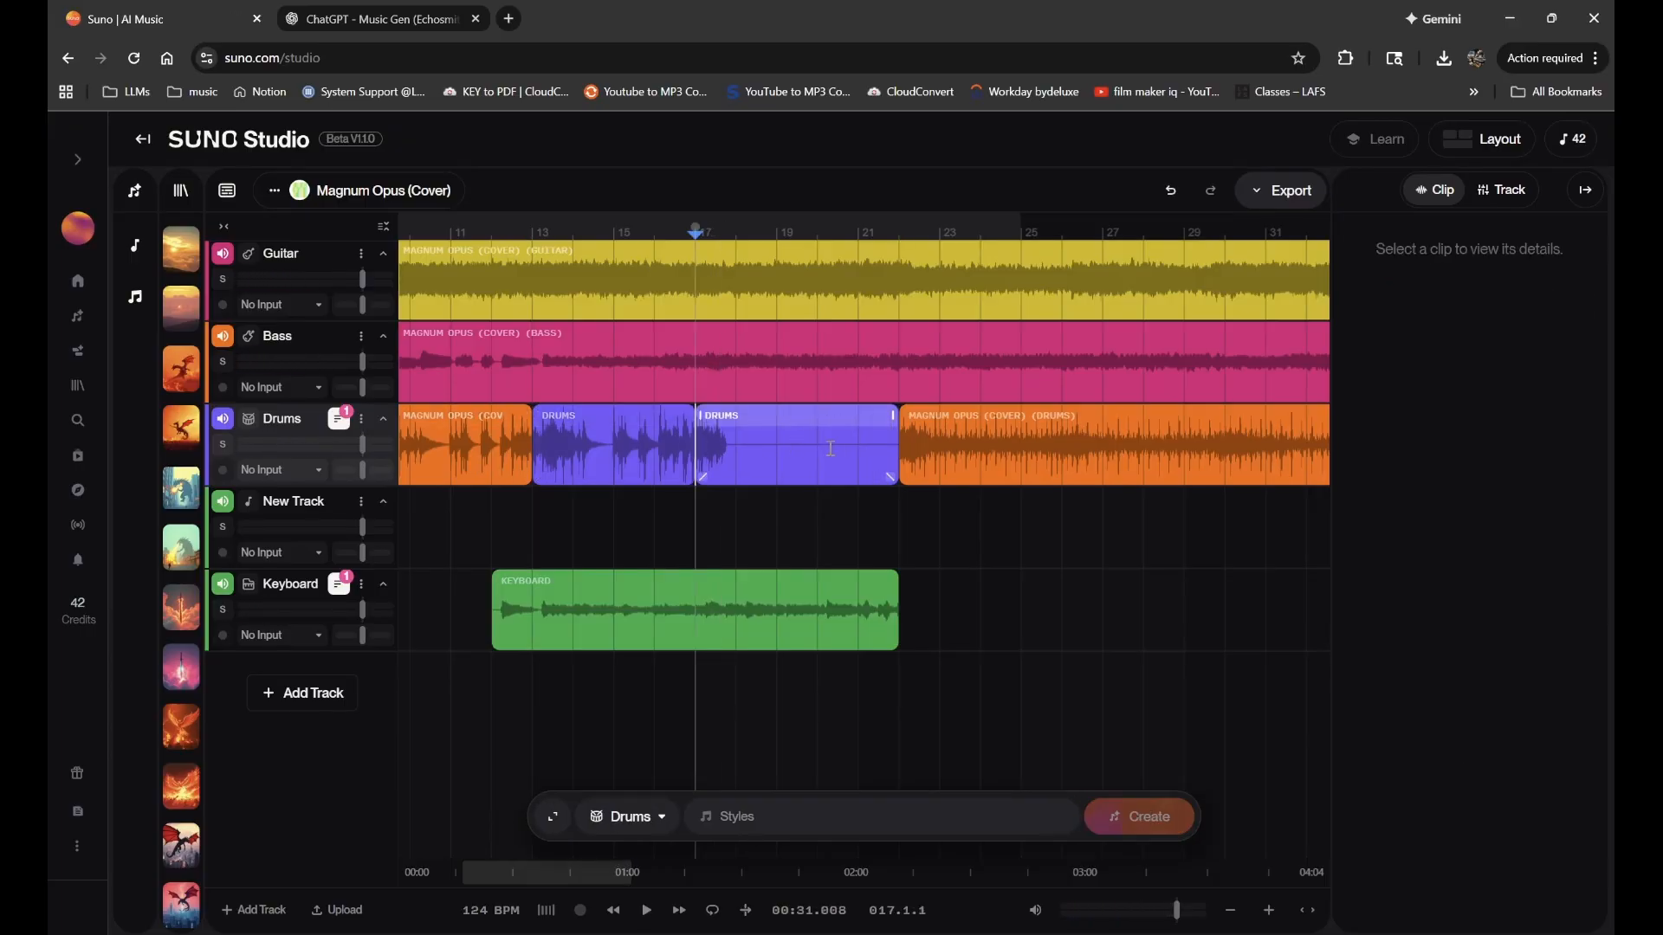
key(ctrl+z)
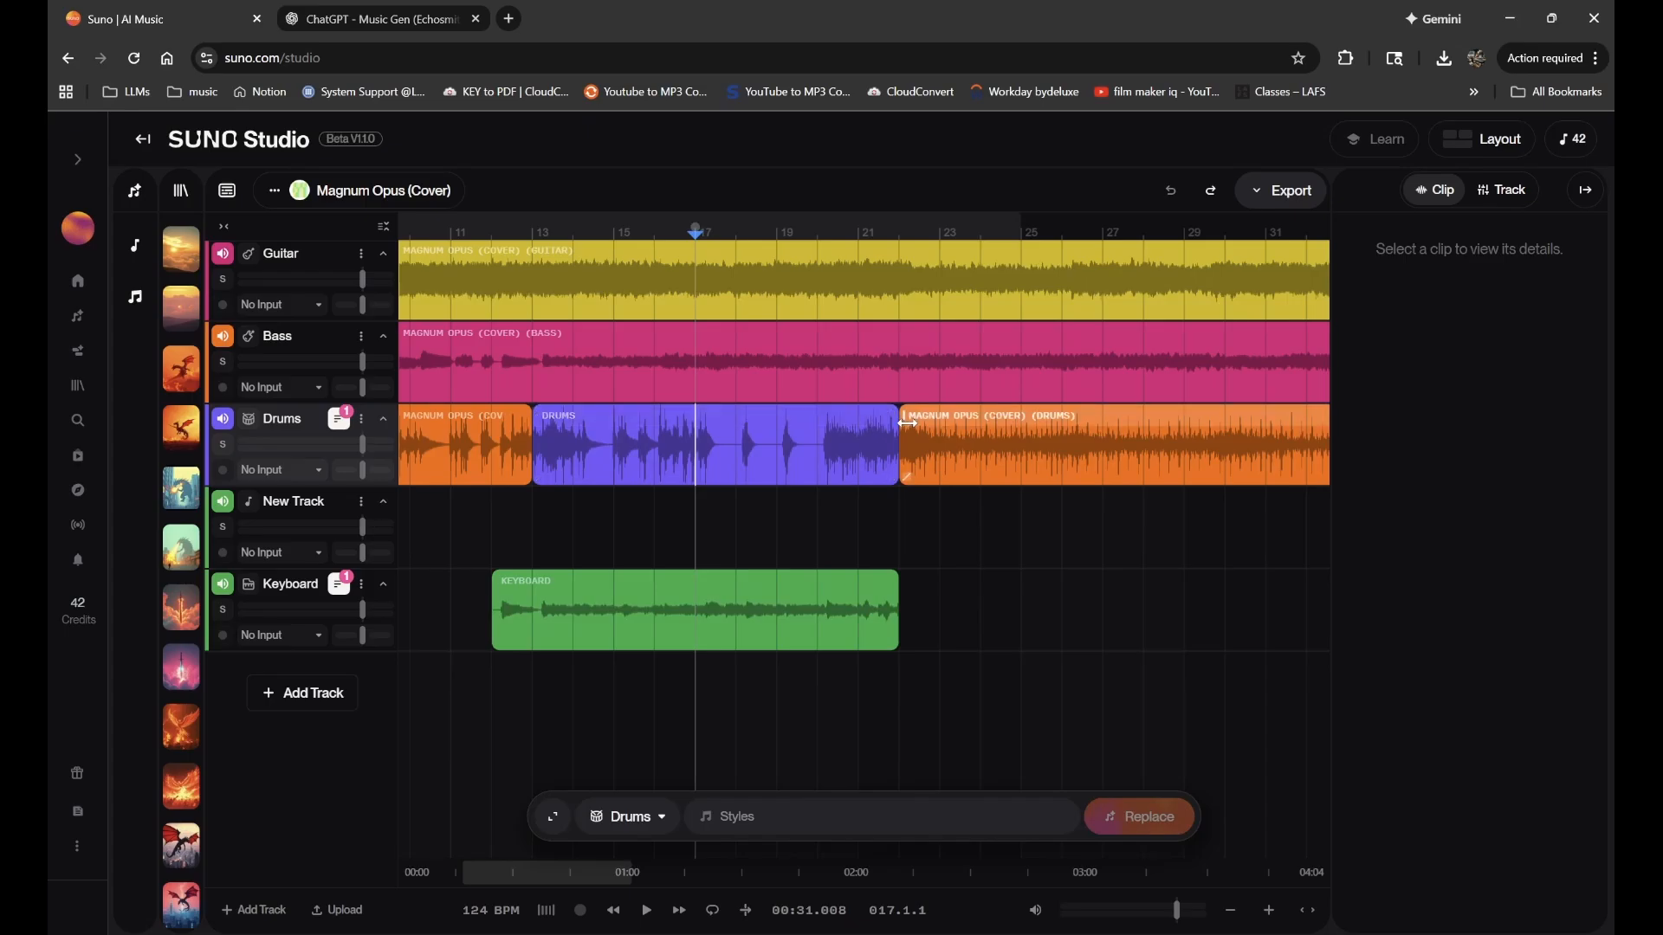
- Extend the start of the following original drums clip back to bar 17 over the generated Drums clip and play the transition
drag(901, 418, 693, 421)
click(659, 447)
key(space)
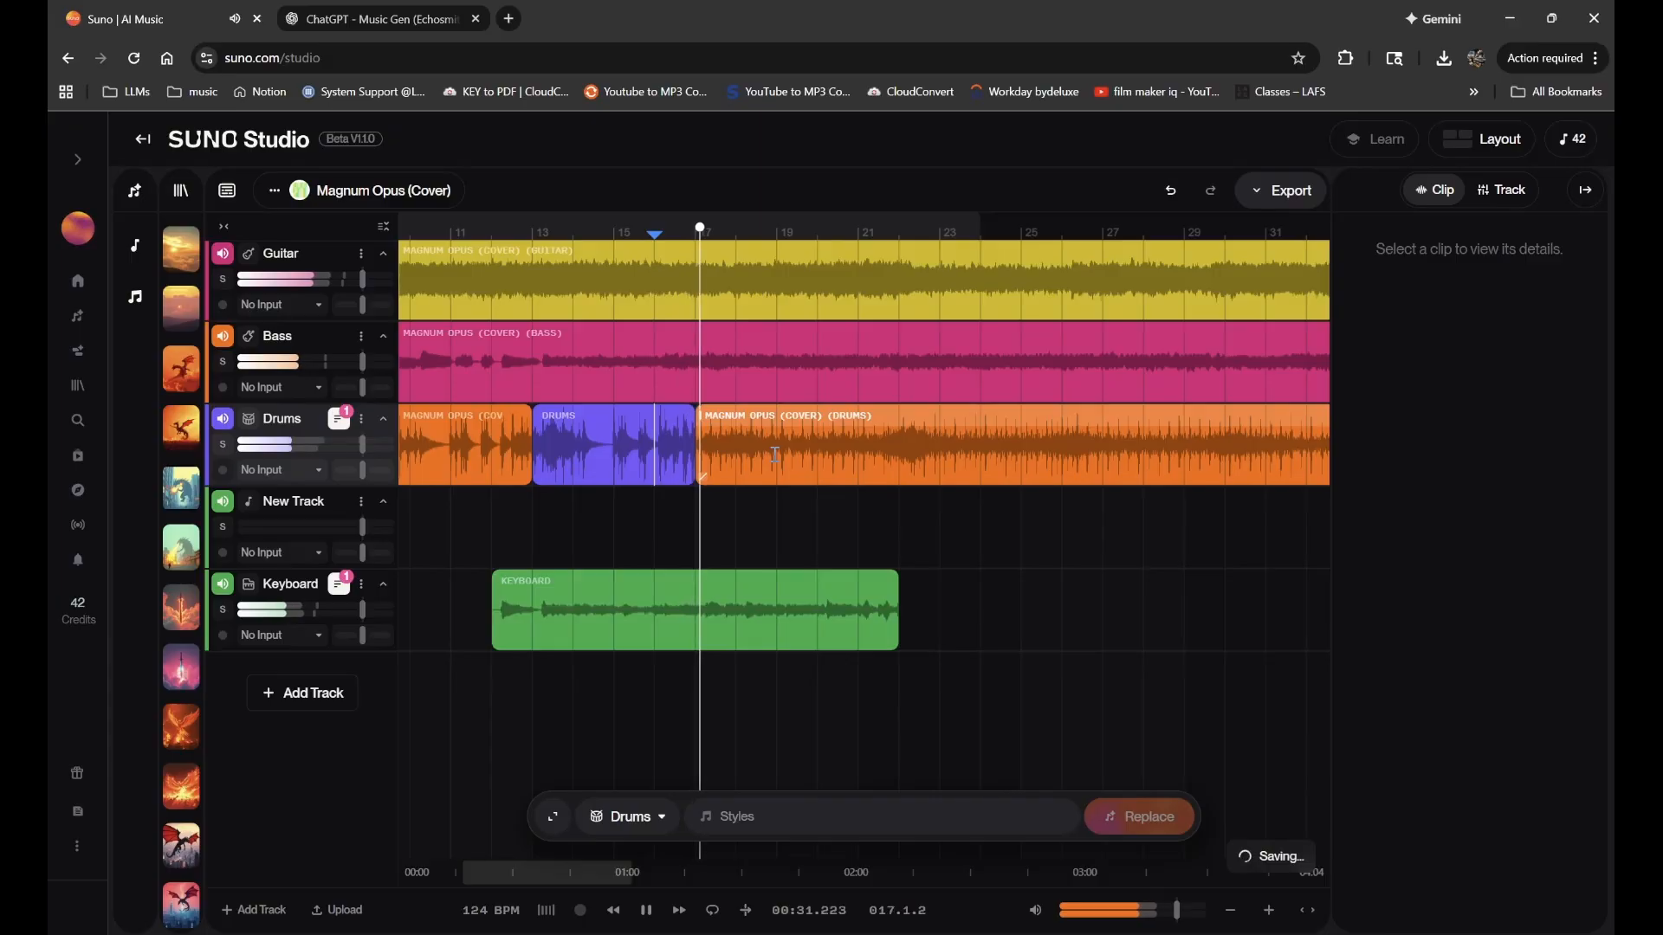
scroll(680, 428, up, 5)
key(space)
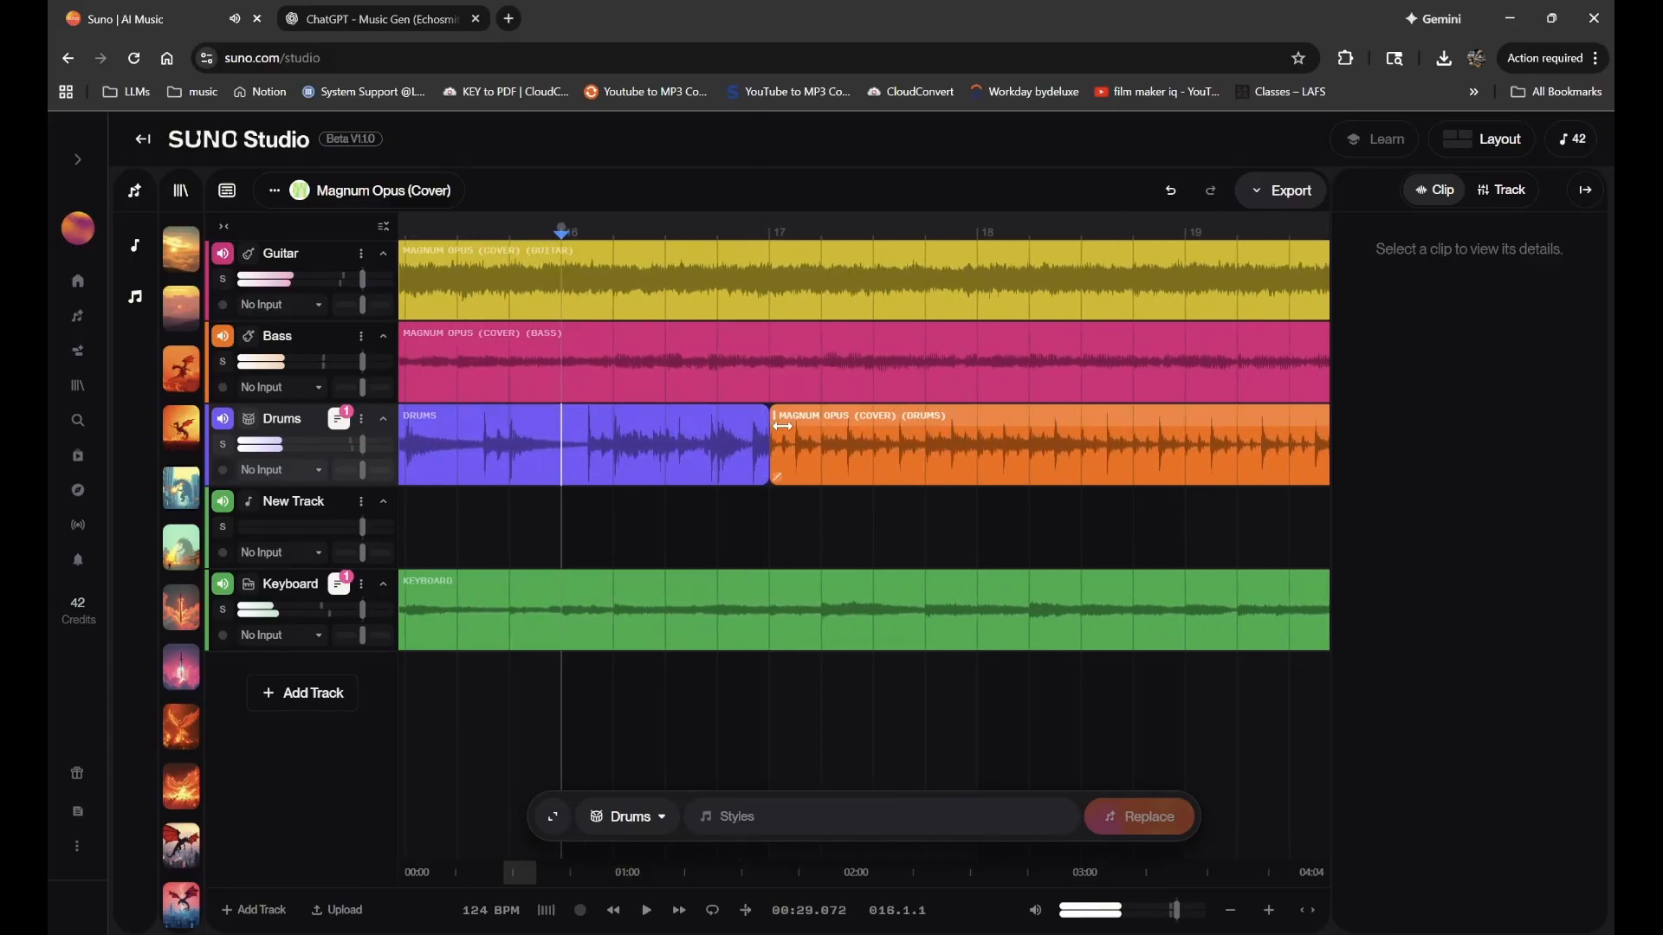
- Trim the original drums clip's start to slightly after bar 17 and play the transition from the generated drums
drag(769, 413, 814, 416)
scroll(815, 416, down, 3)
click(750, 436)
key(space)
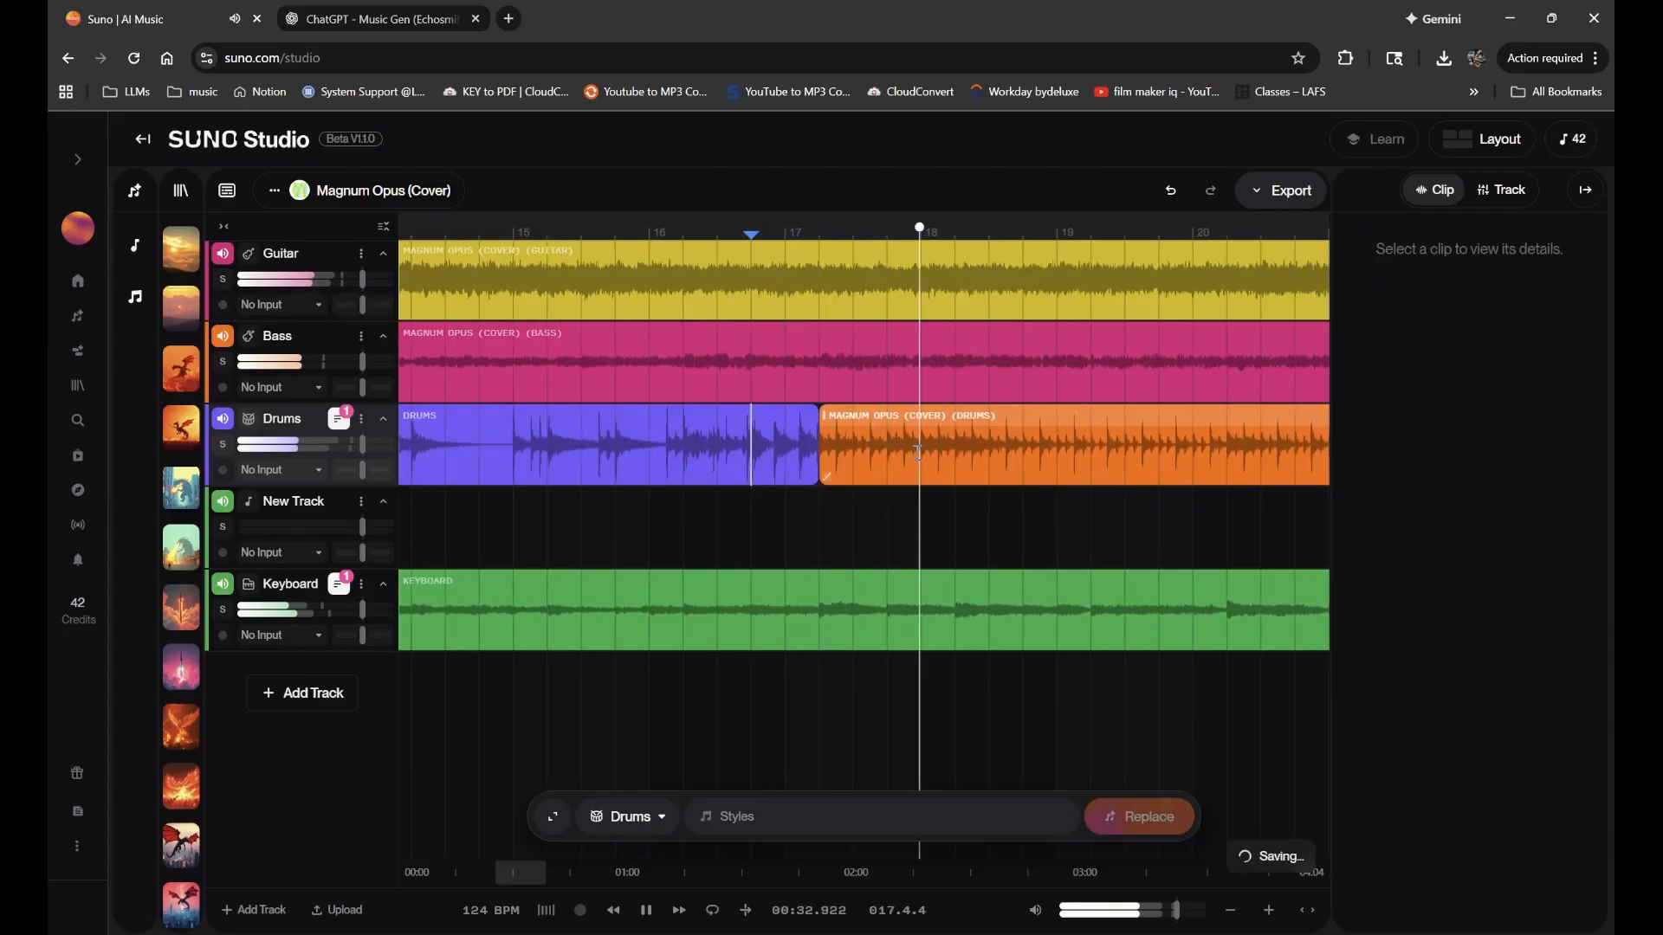
- Add another empty track to the arrangement directly below the Drums track
scroll(917, 451, down, 3)
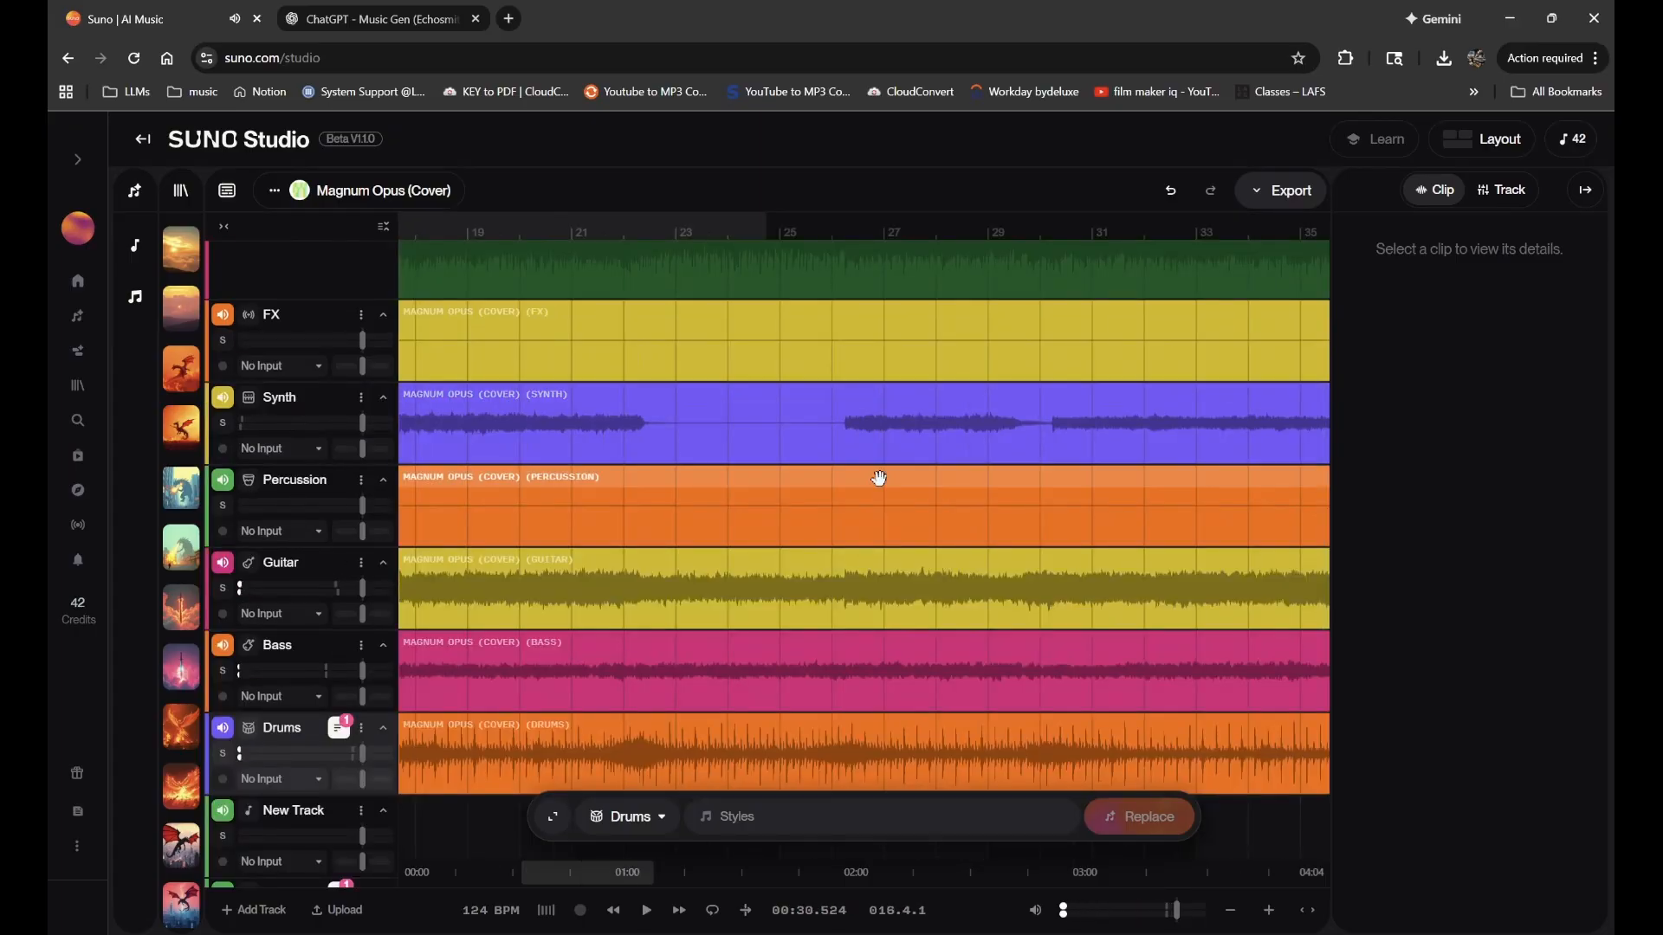
scroll(716, 604, down, 4)
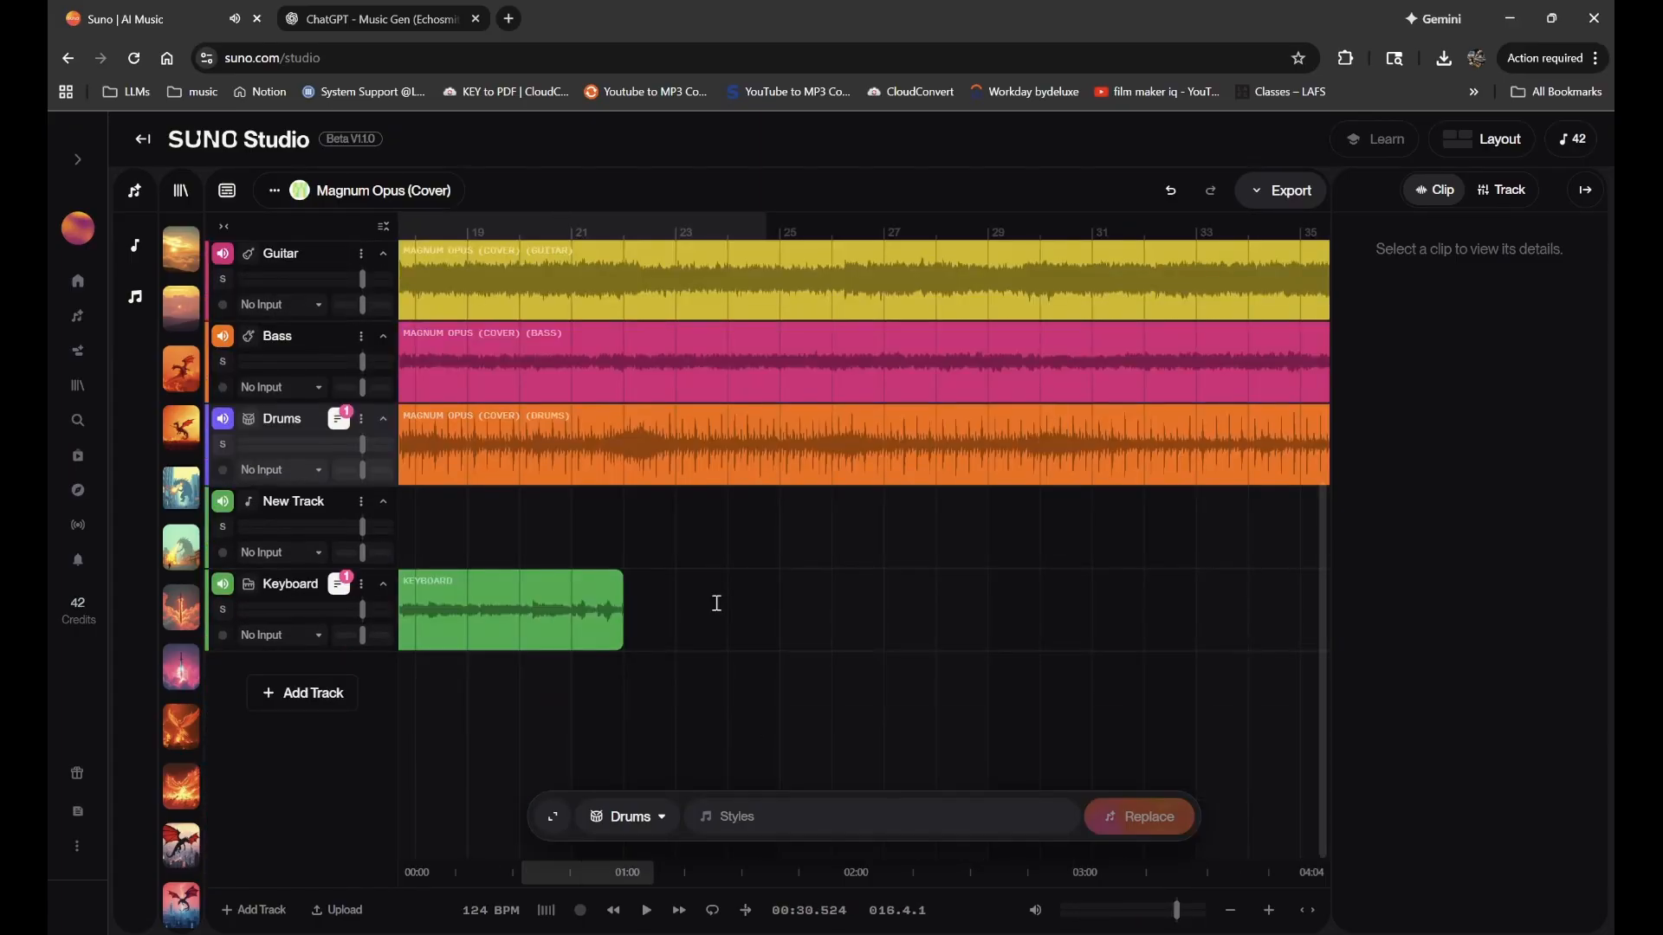
scroll(716, 604, left, 4)
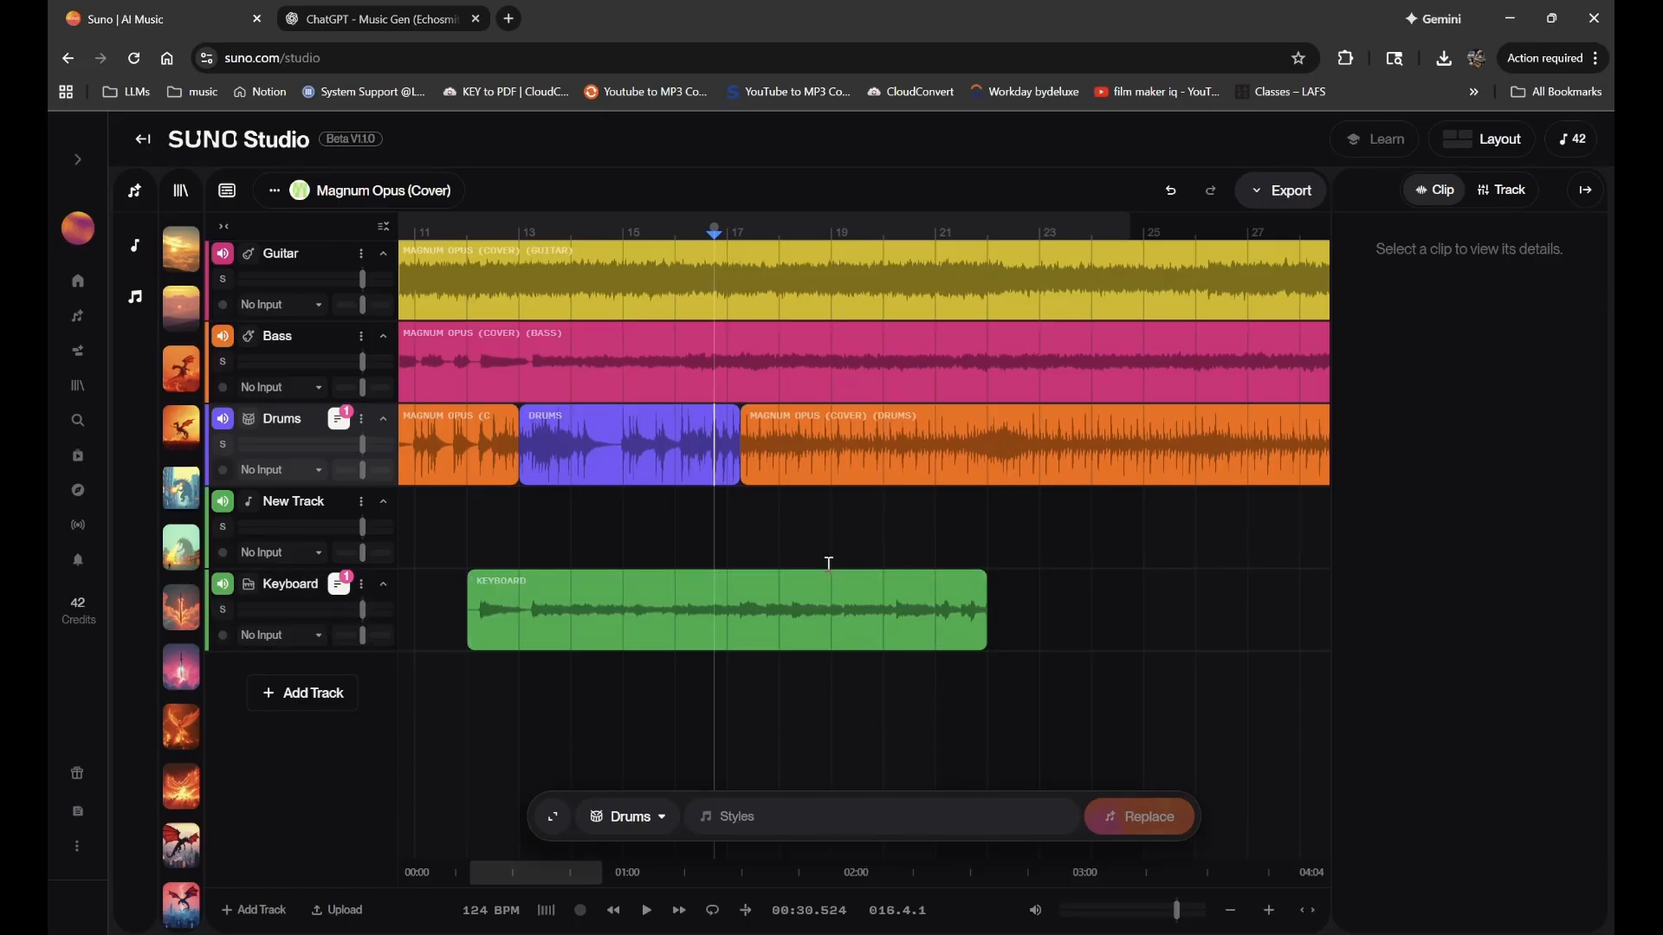
click(261, 698)
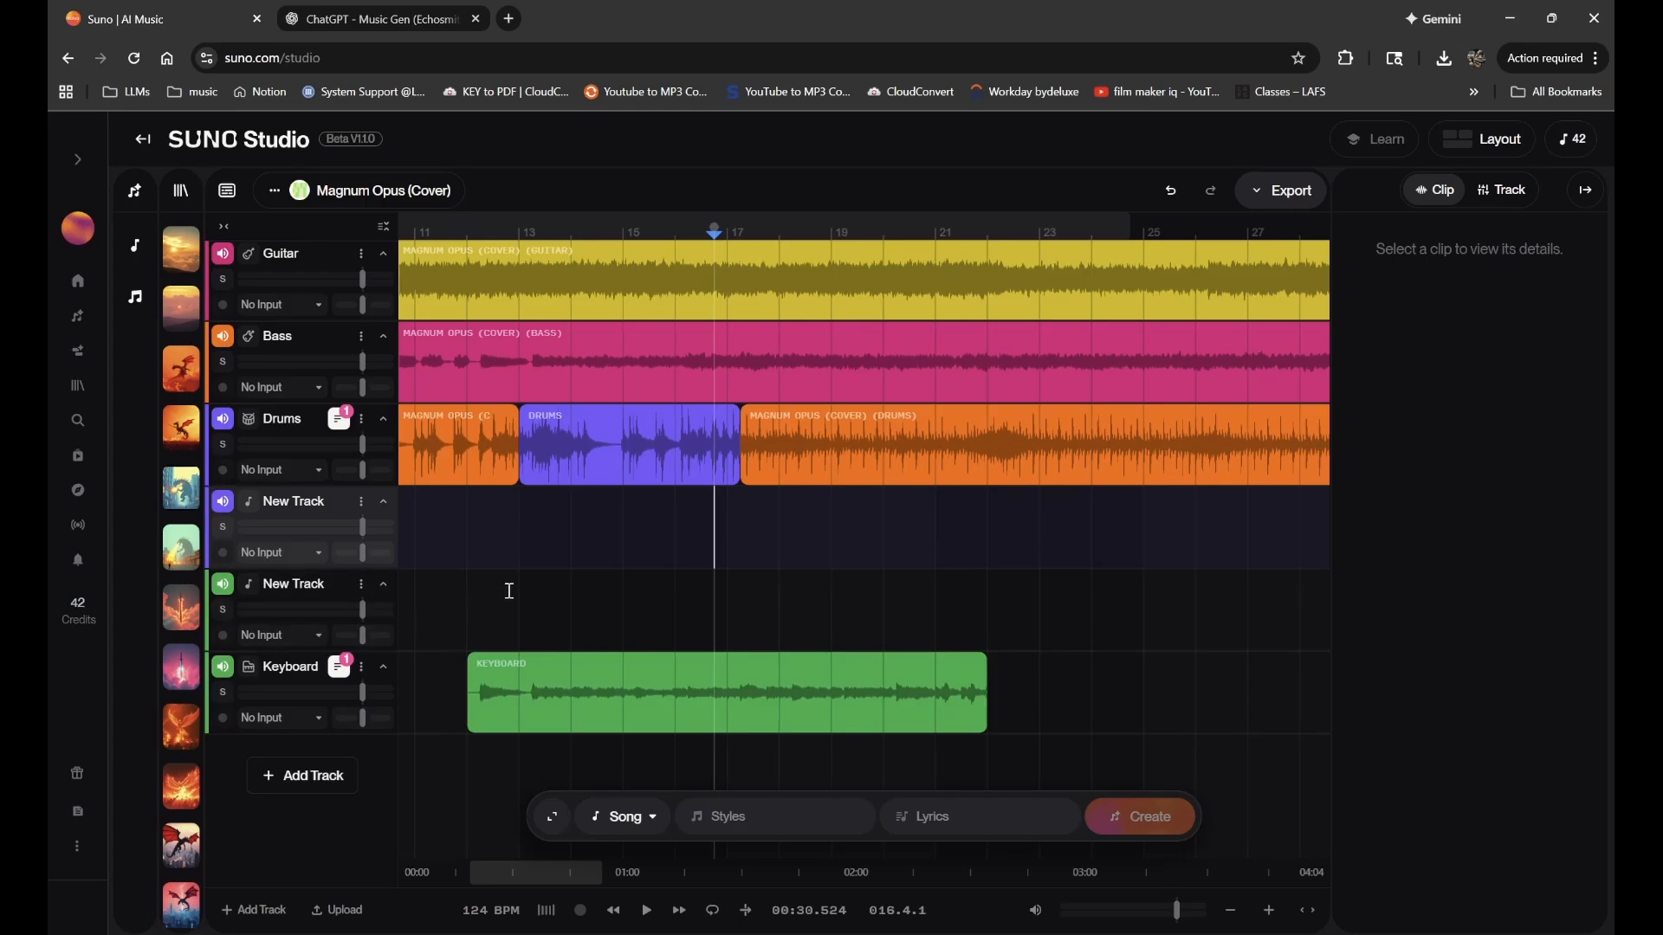
drag(510, 591, 987, 642)
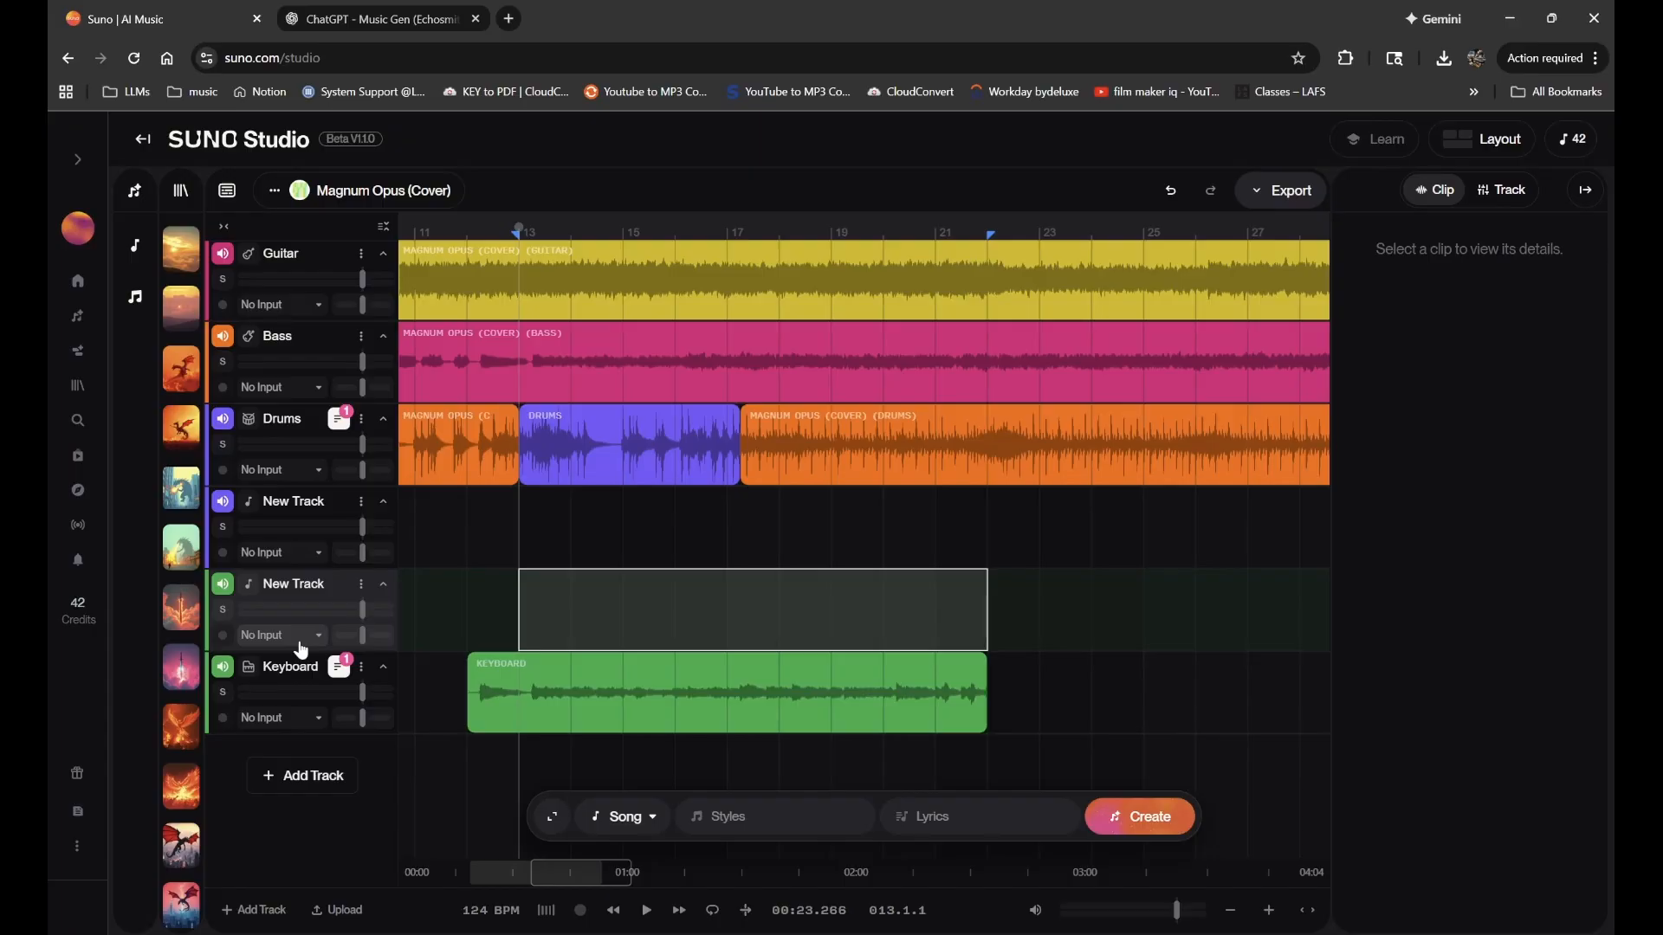
click(546, 815)
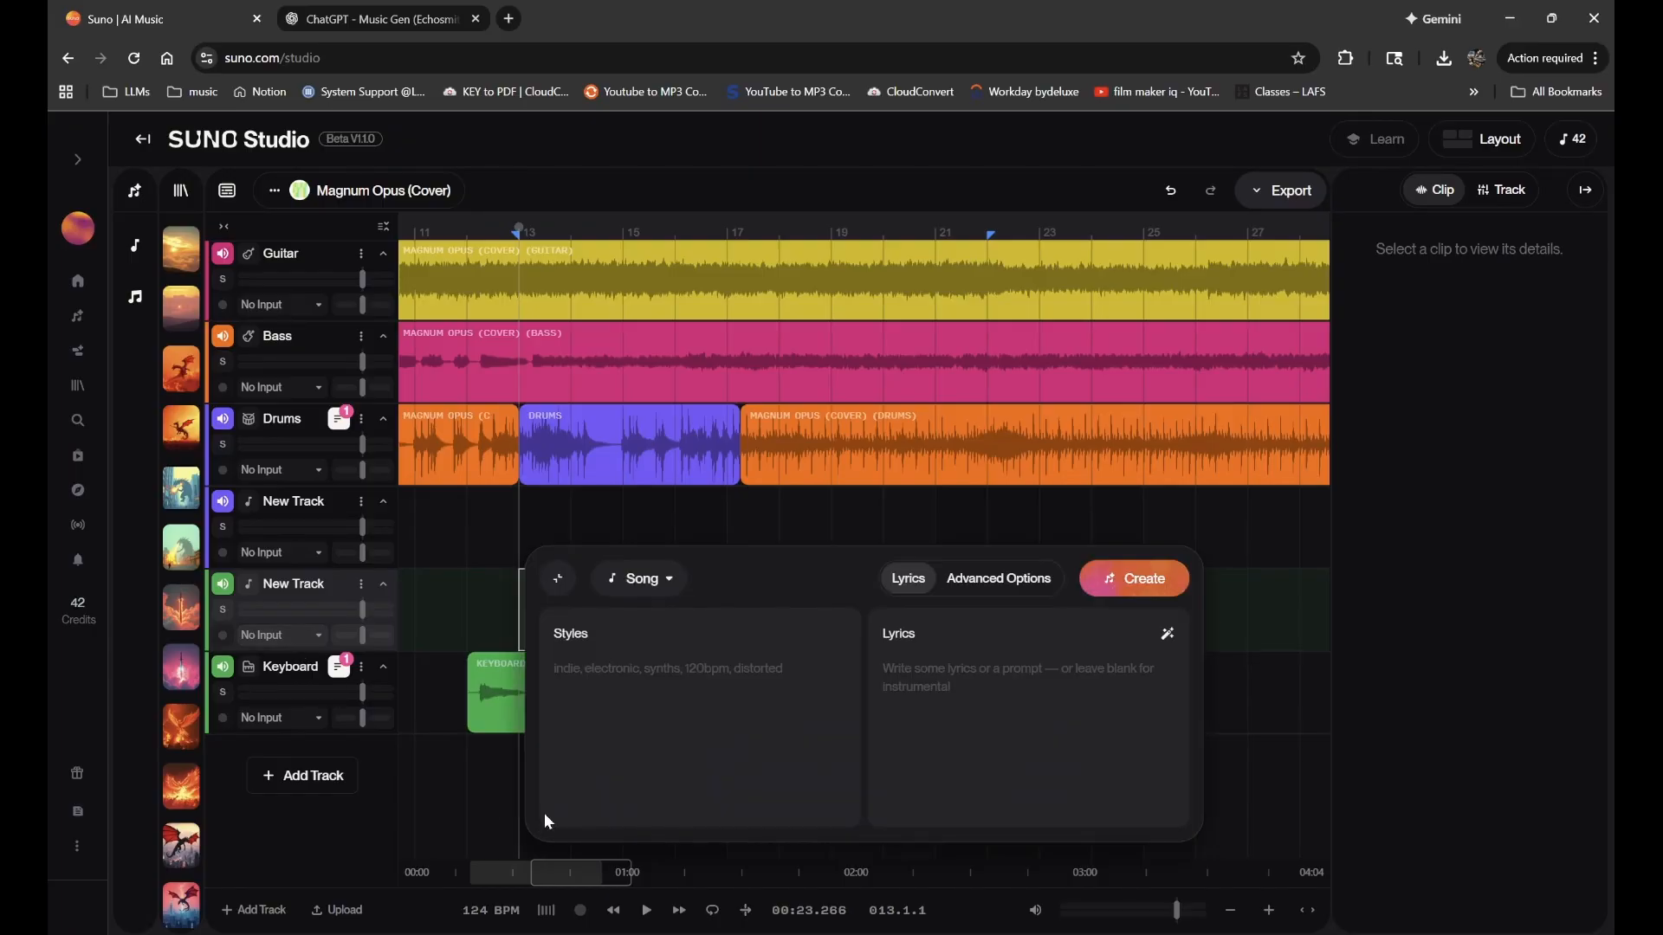
click(568, 580)
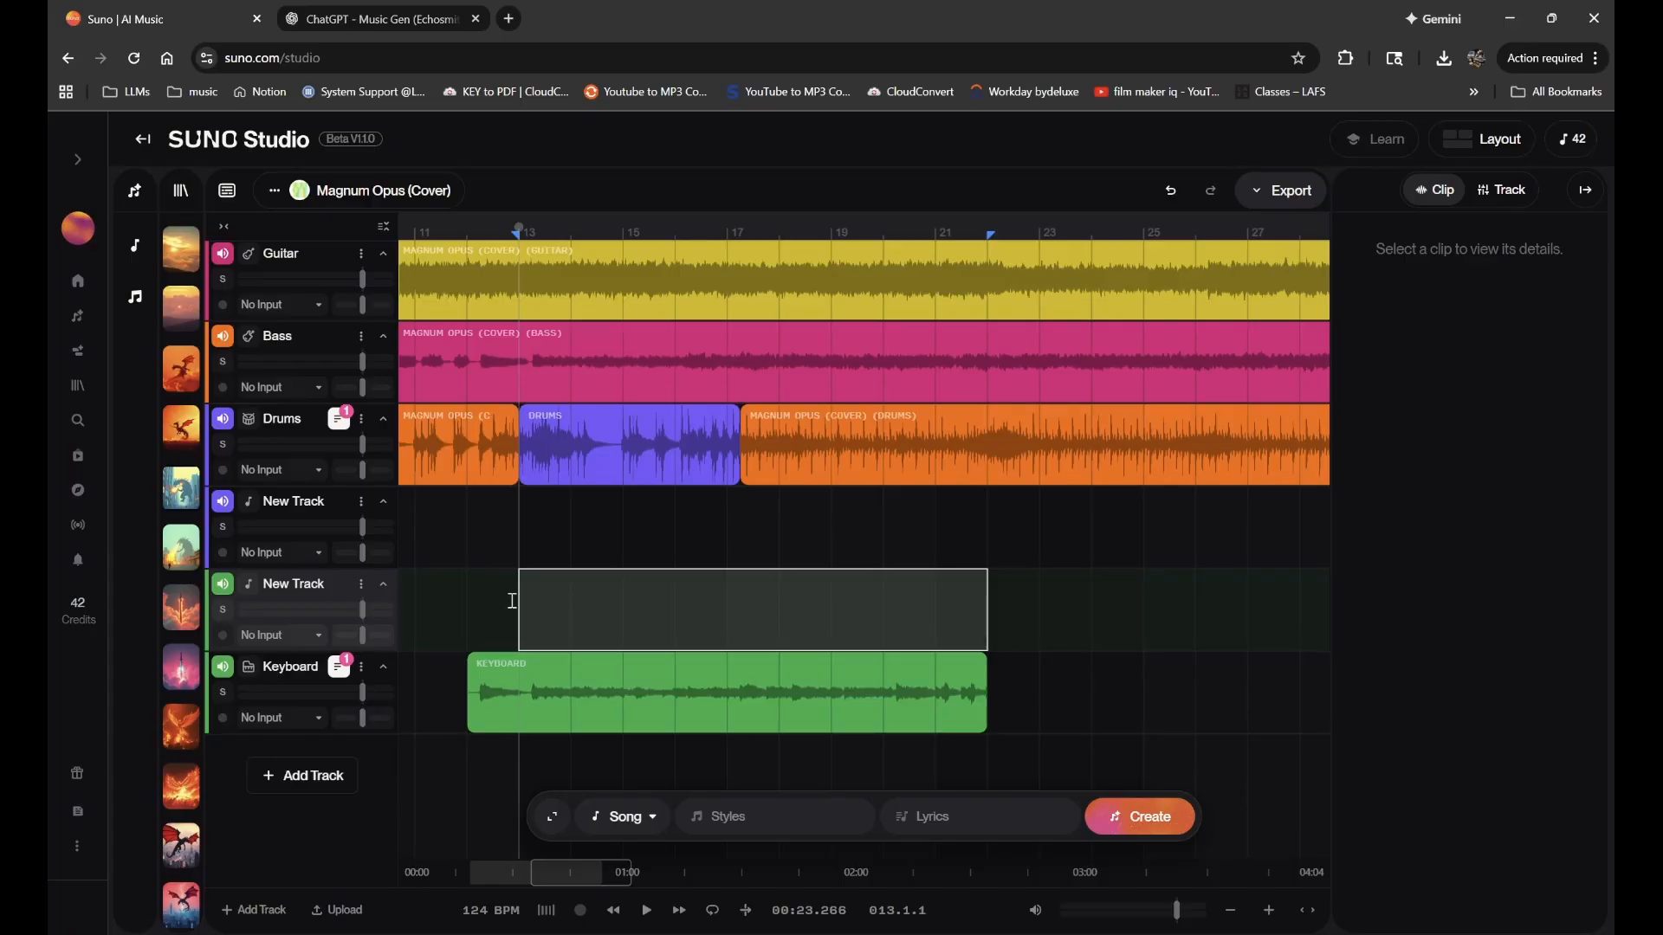
- Generate a Woodwinds part for bars 13 to 17 on the empty track above Keyboard, leaving the styles blank
click(532, 624)
drag(515, 612, 732, 634)
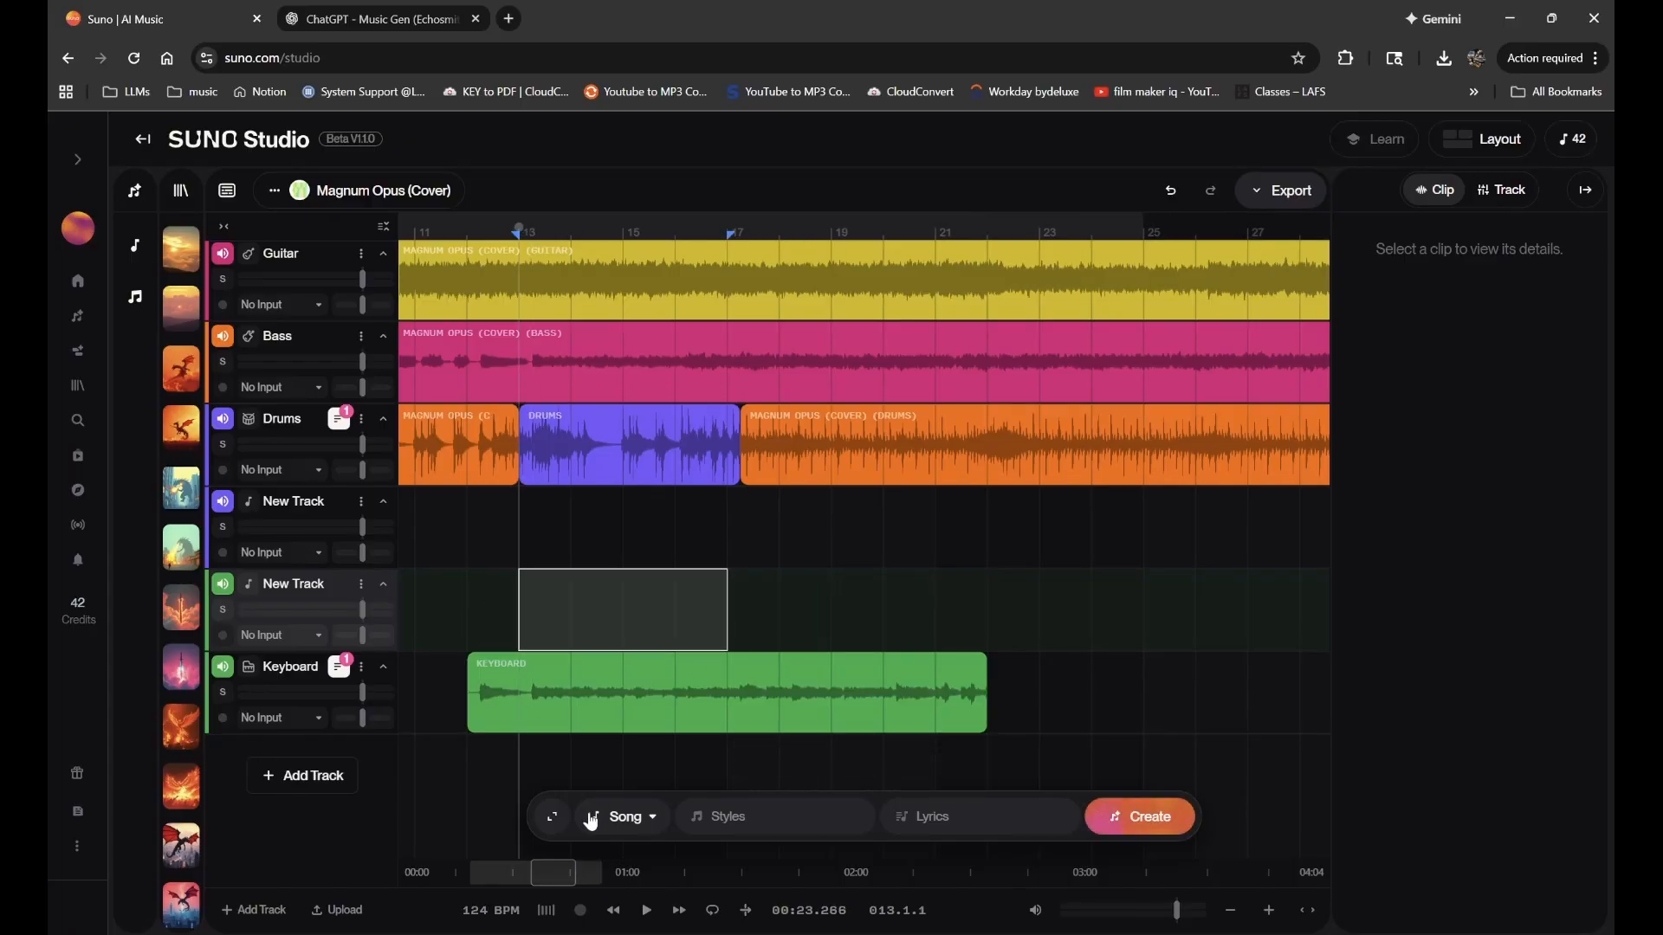
click(552, 817)
click(640, 579)
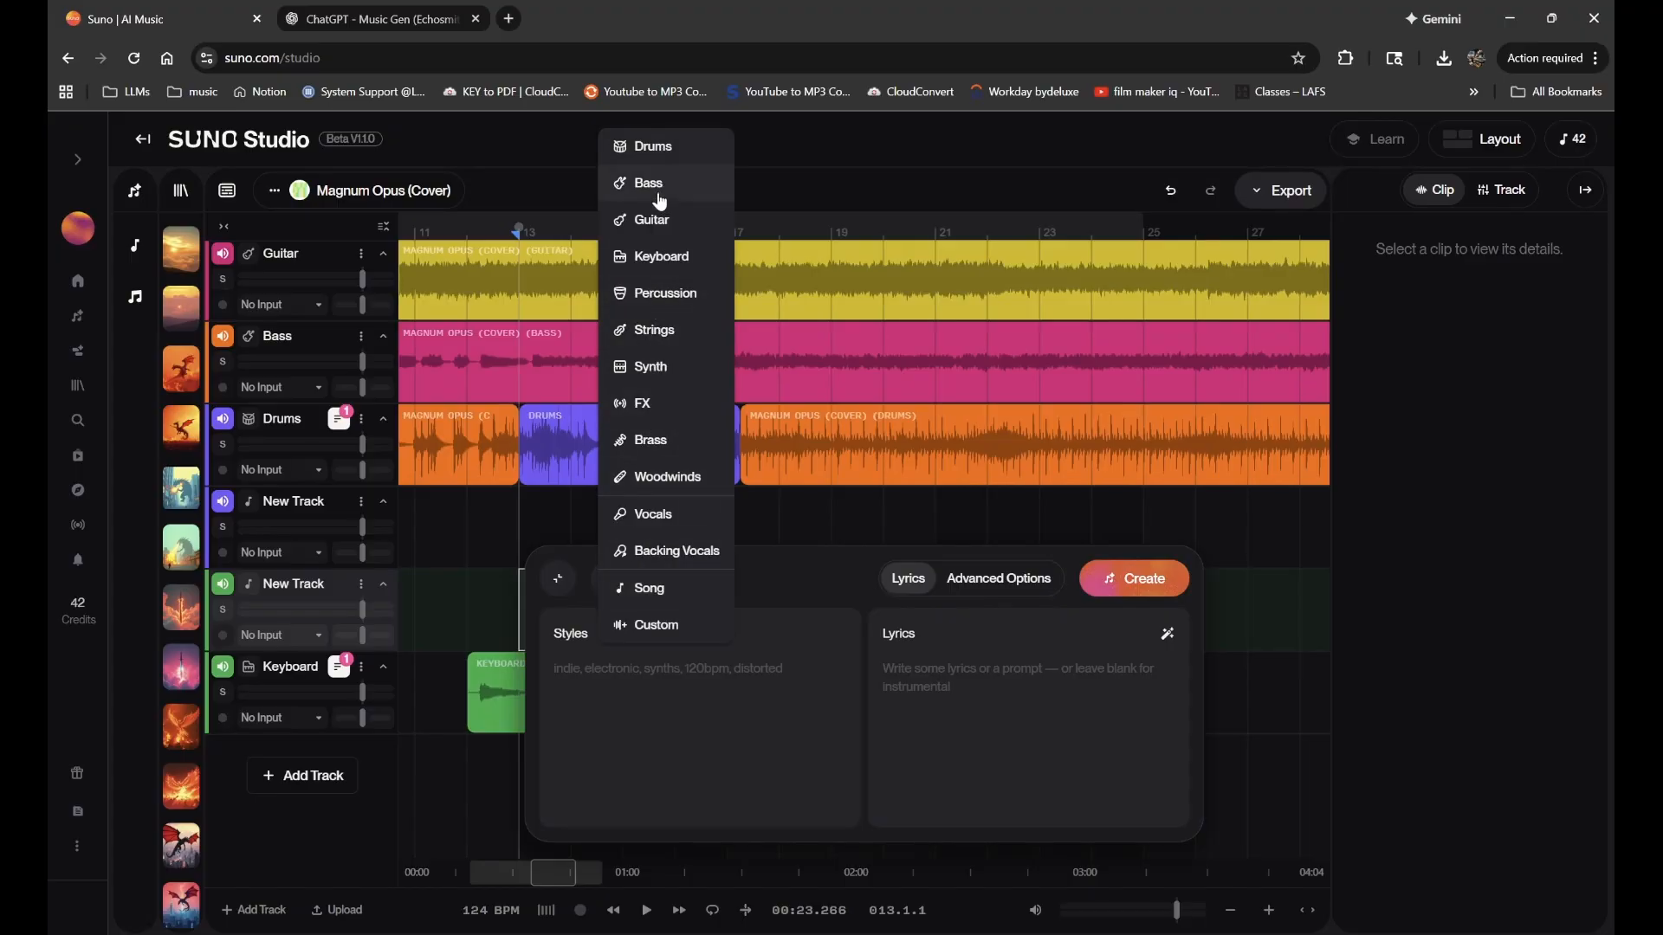
click(660, 478)
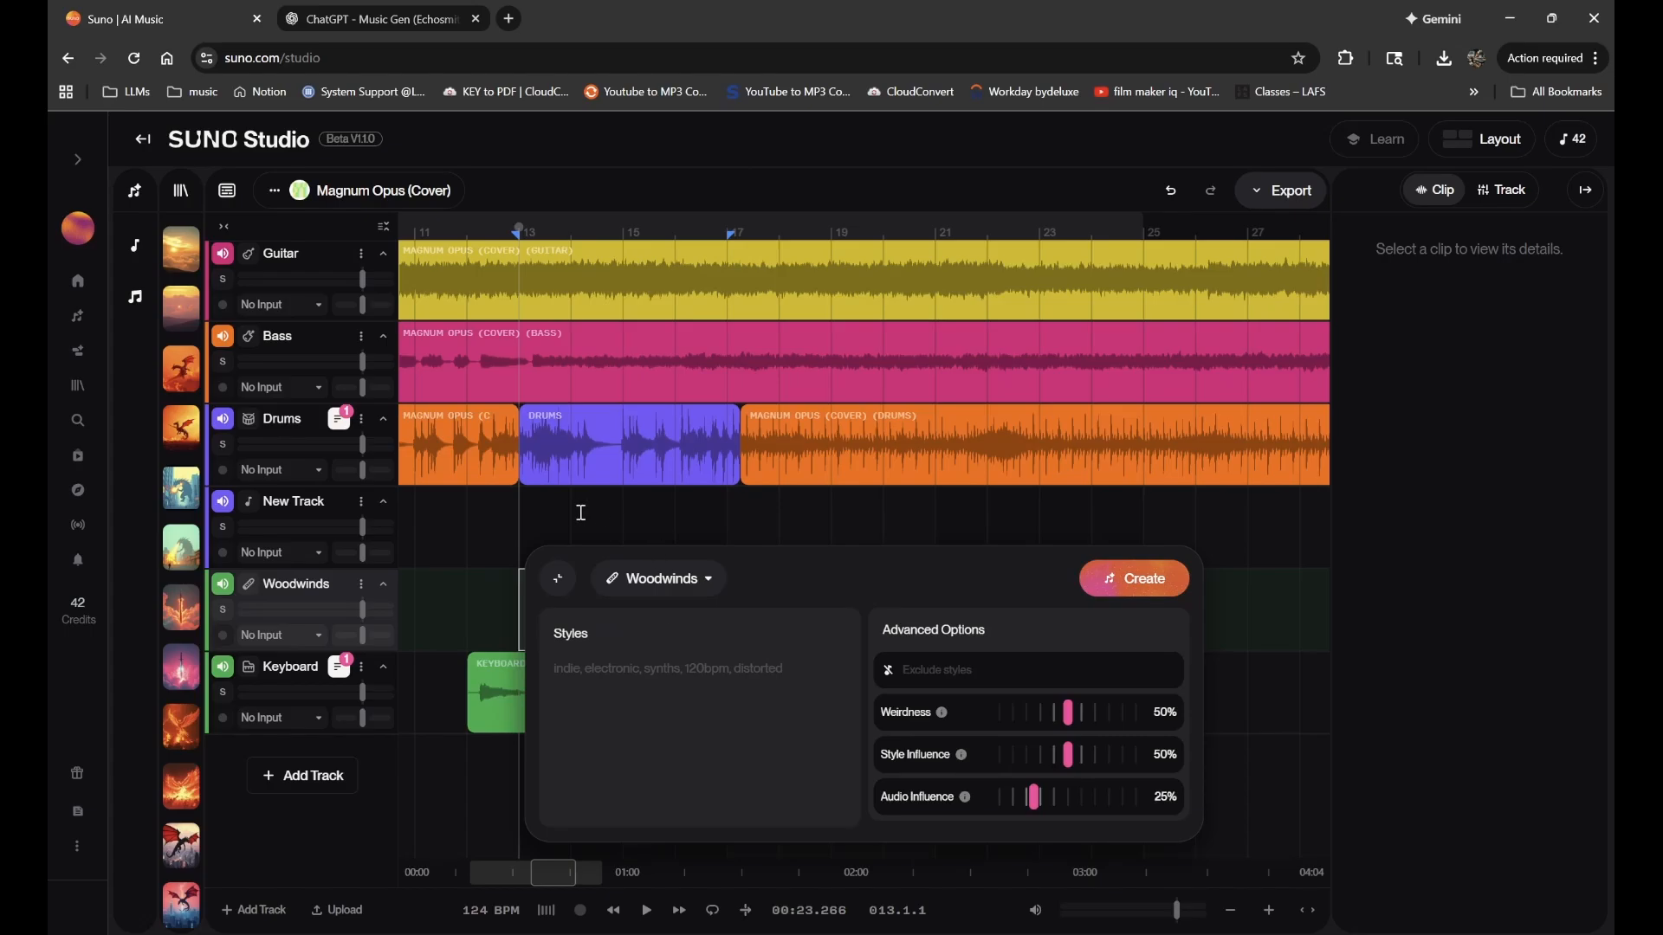
click(1126, 577)
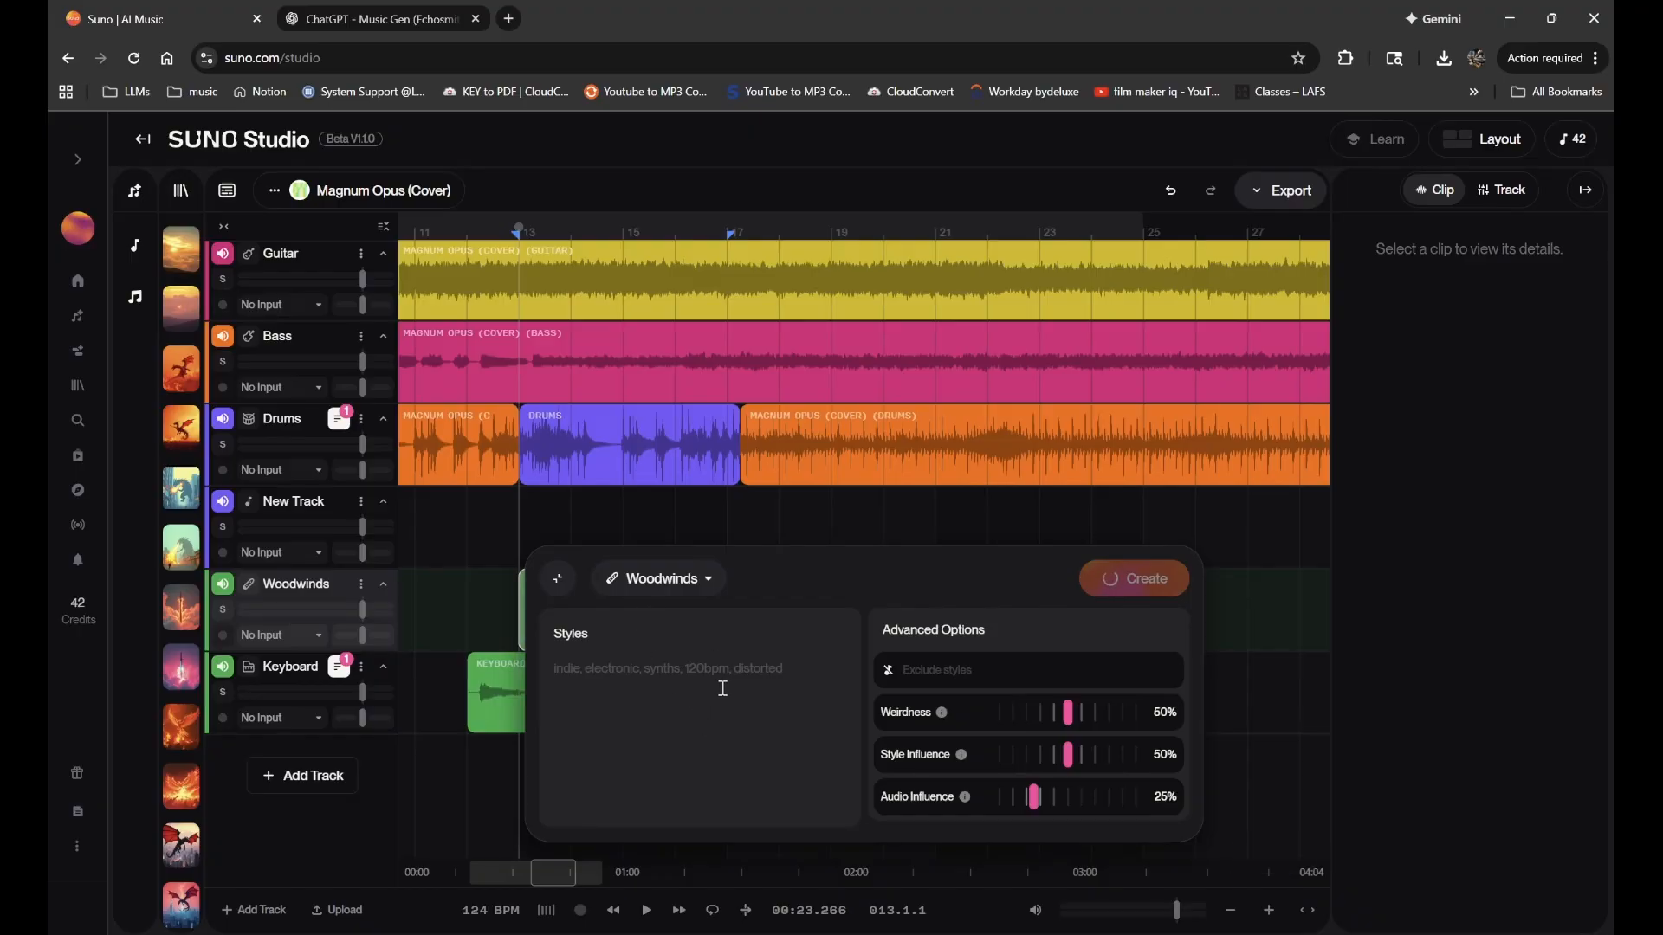
click(559, 581)
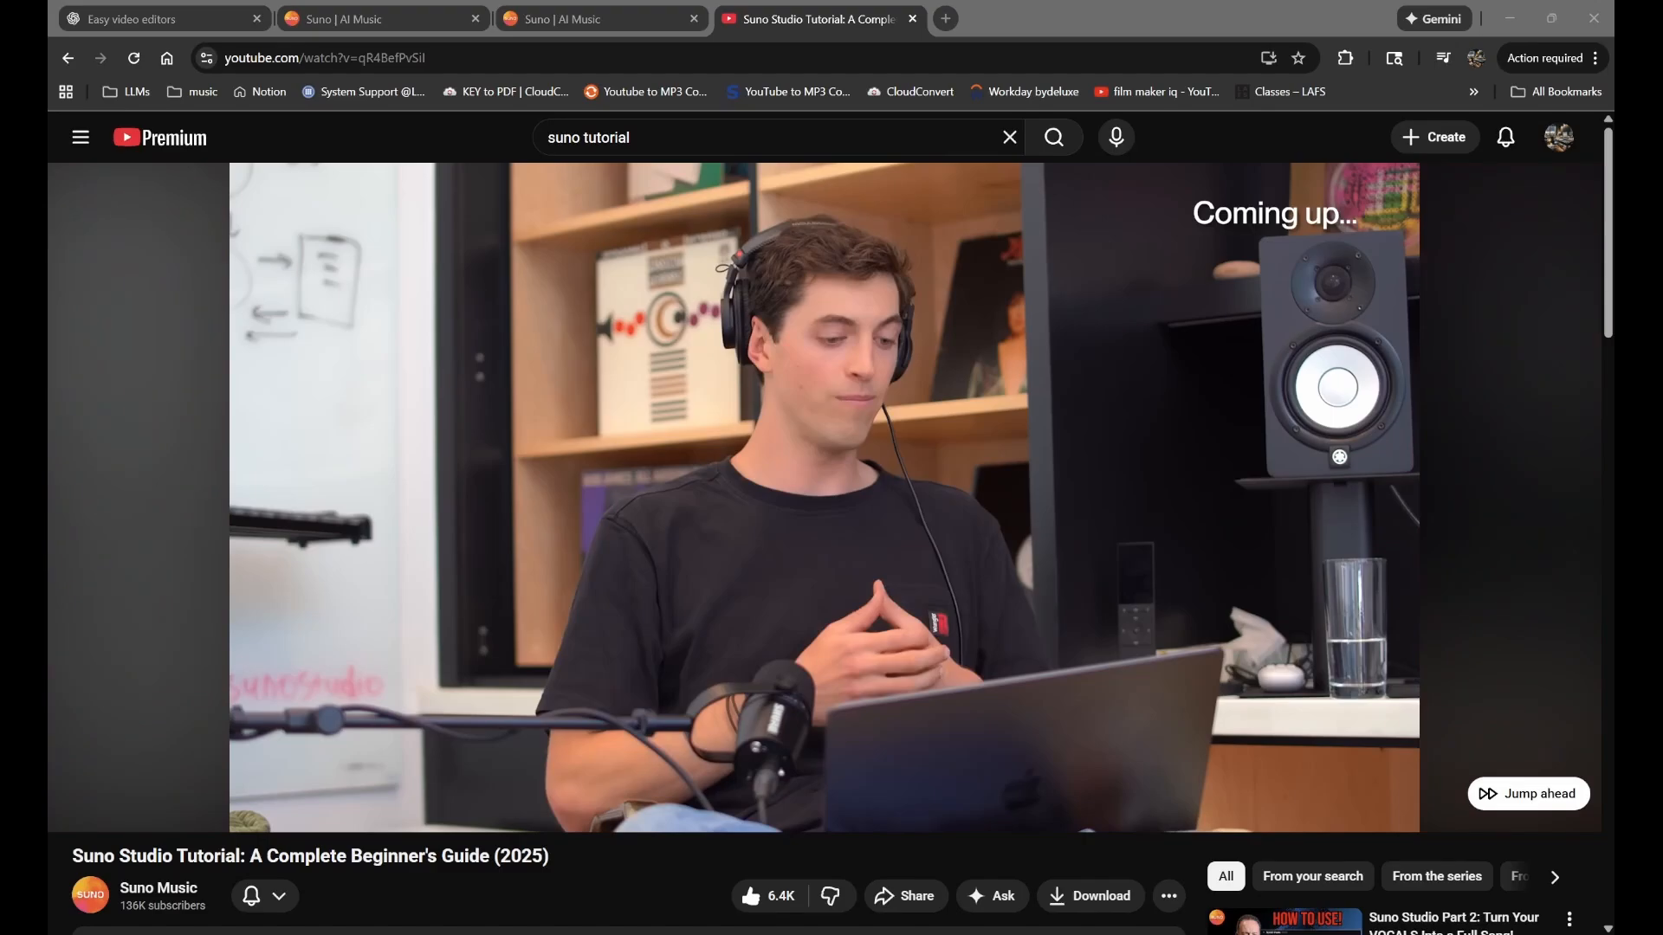
- Play part of the YouTube video "Suno Studio Tutorial: A Complete Beginner's Guide (2025)" and pause it
click(275, 616)
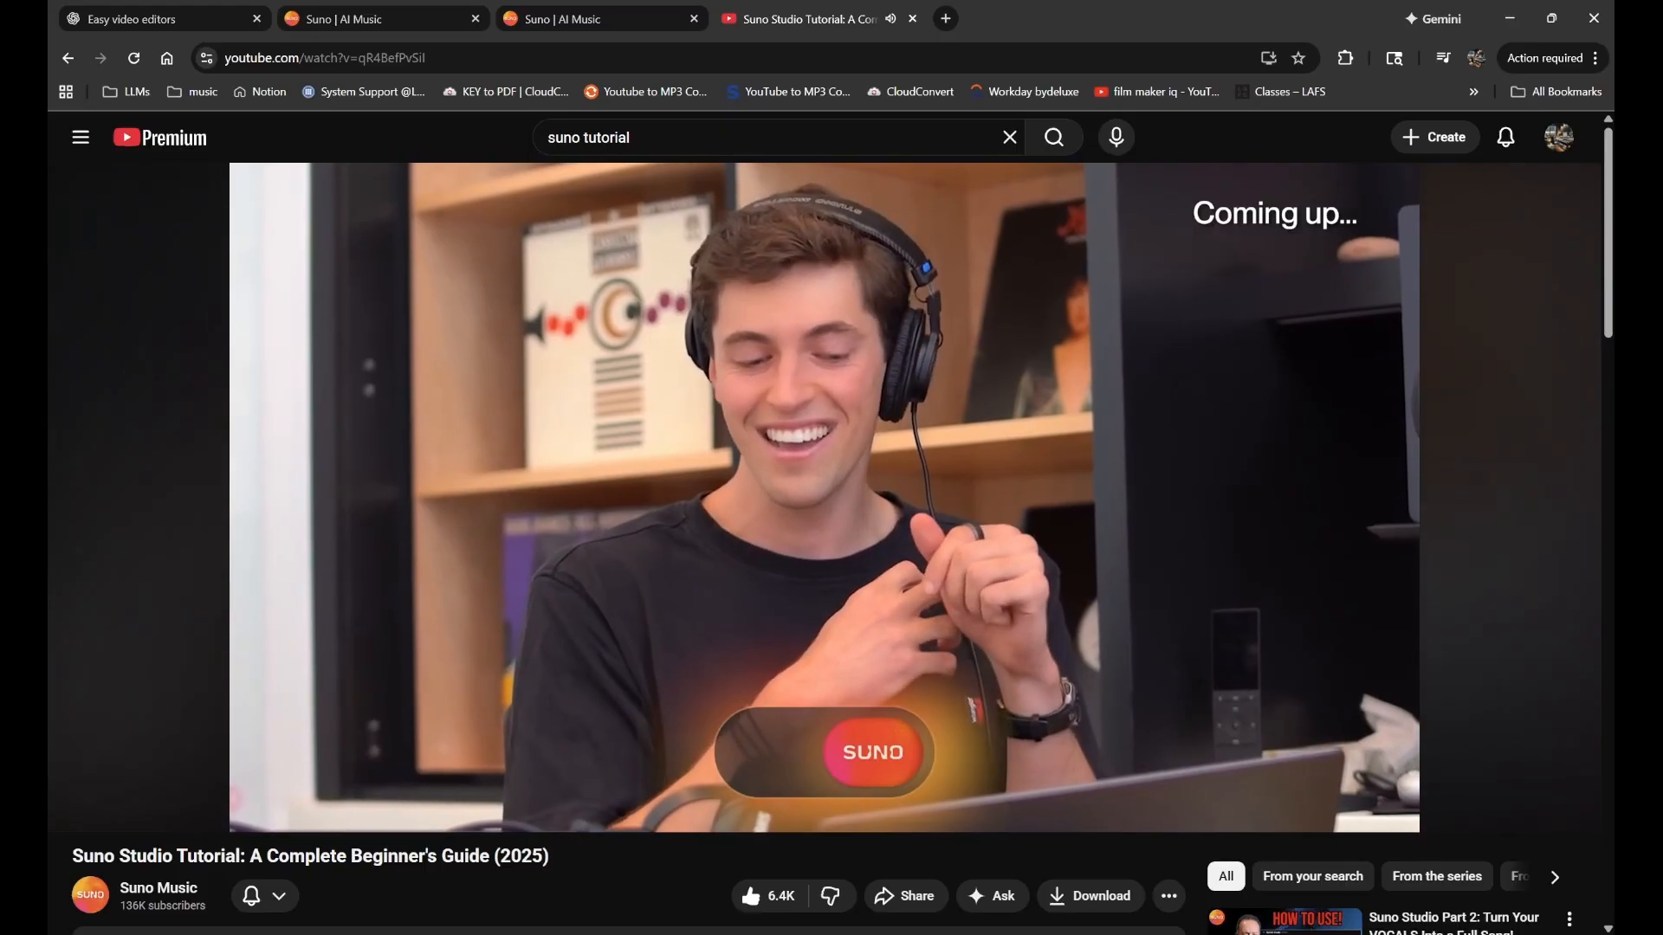
key(space)
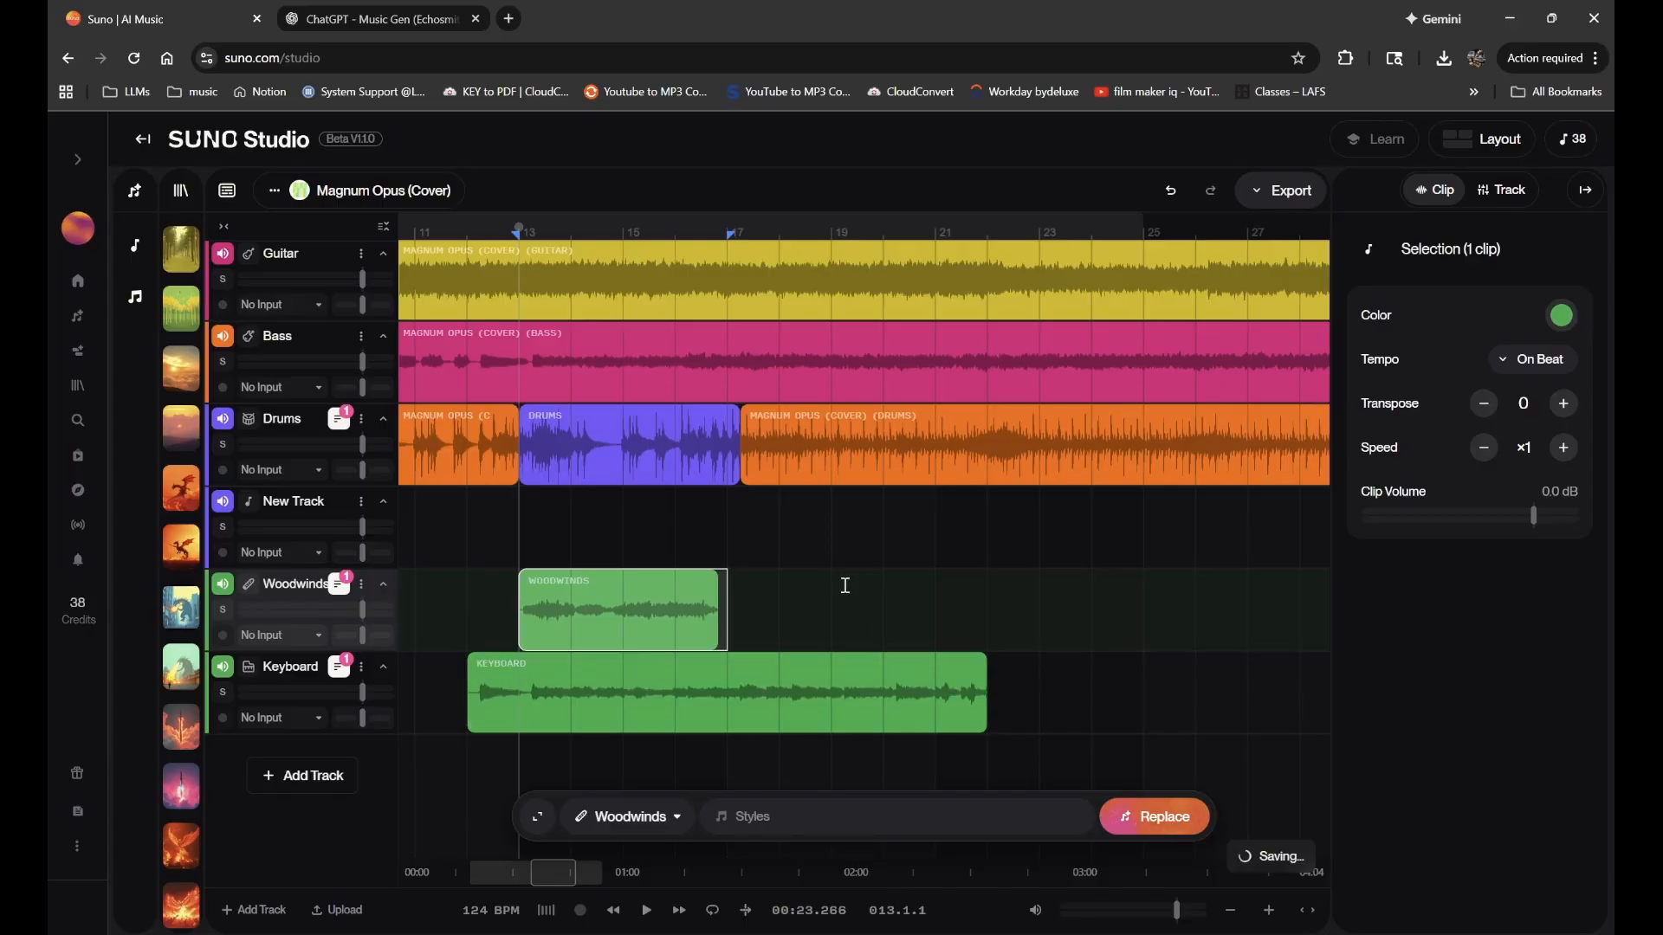
- Look over the full arrangement of stem tracks in Suno Studio and inspect the project's tempo settings
scroll(845, 585, up, 4)
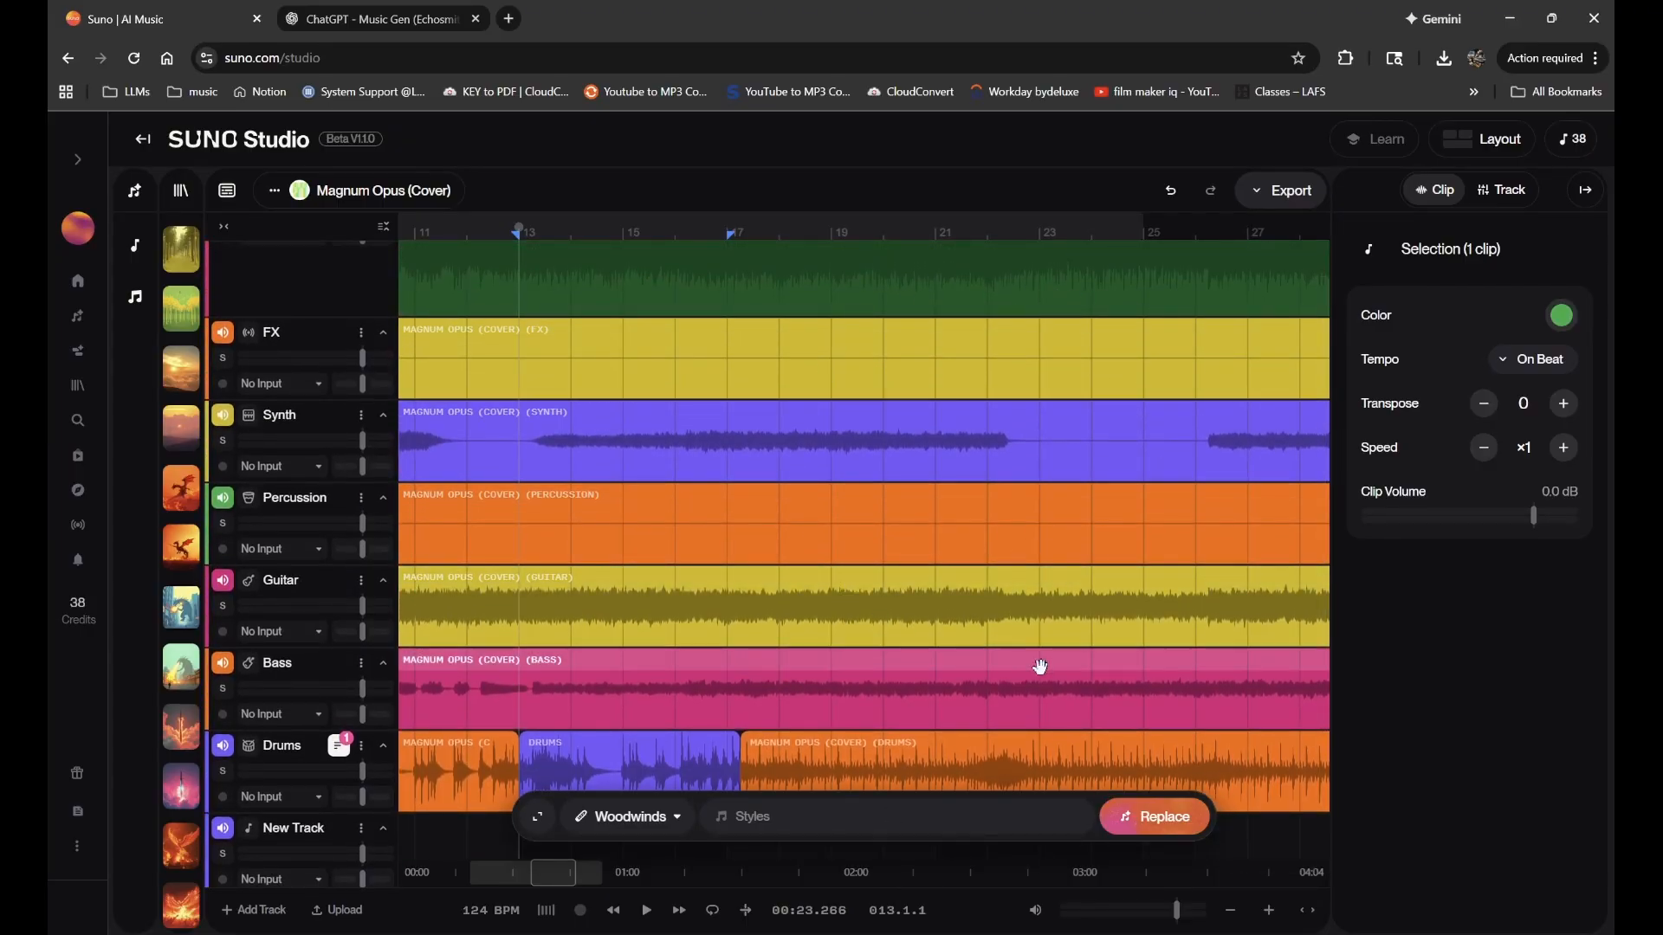
ctrl+scroll(1050, 664, down, 5)
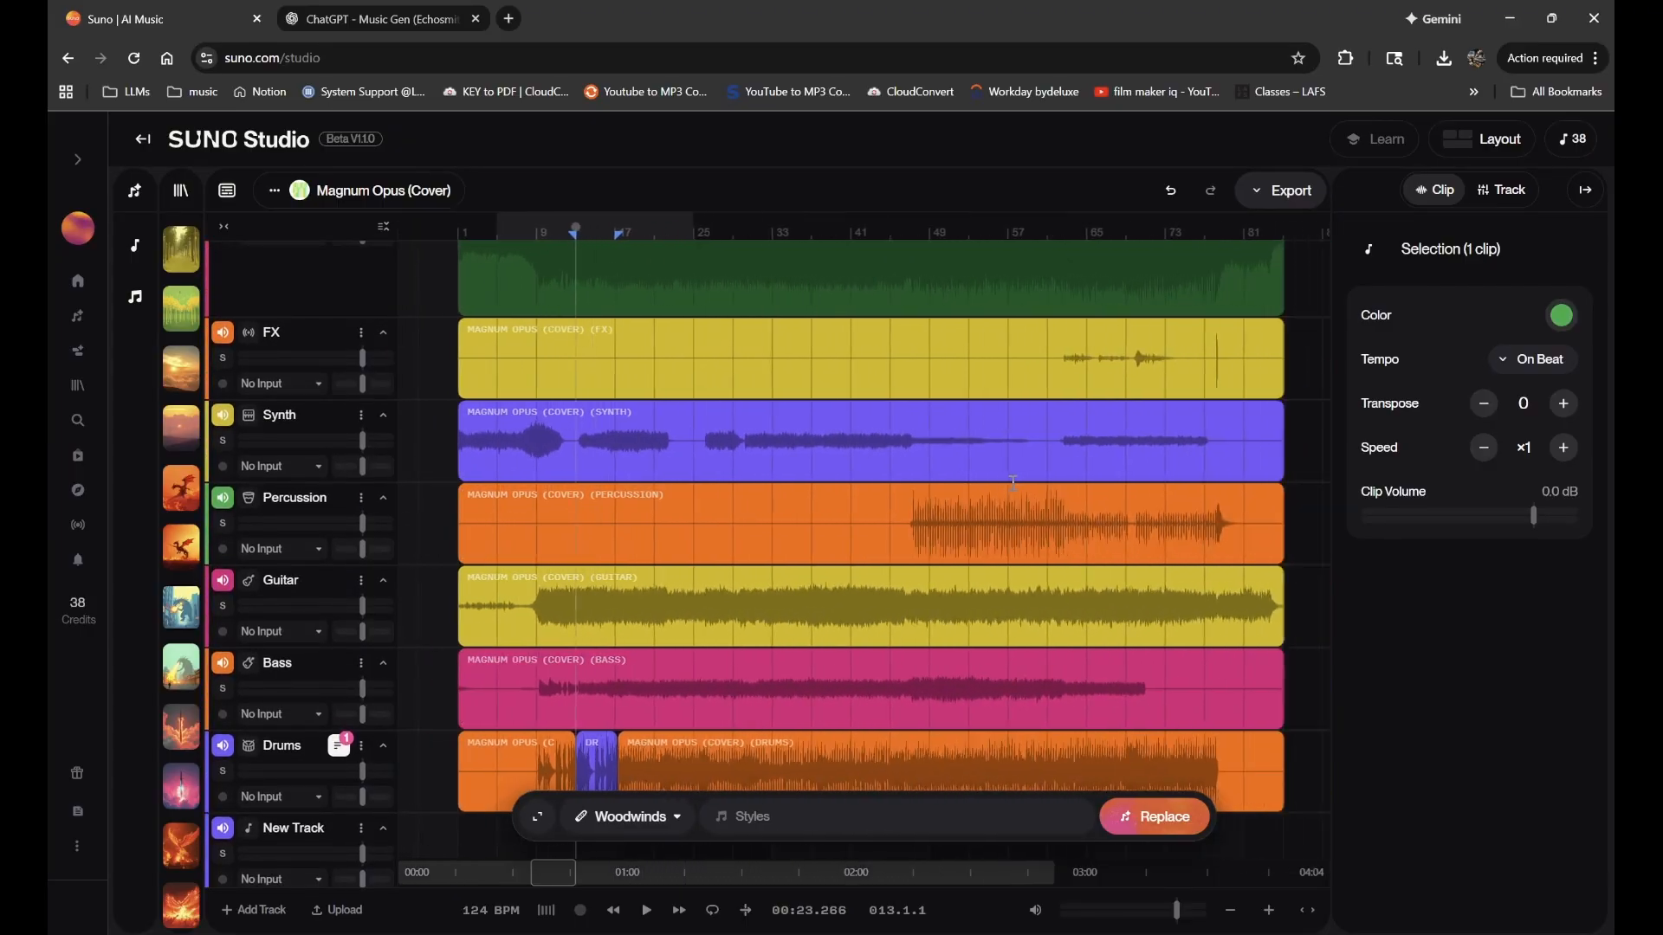
scroll(1013, 483, down, 4)
scroll(1013, 482, up, 6)
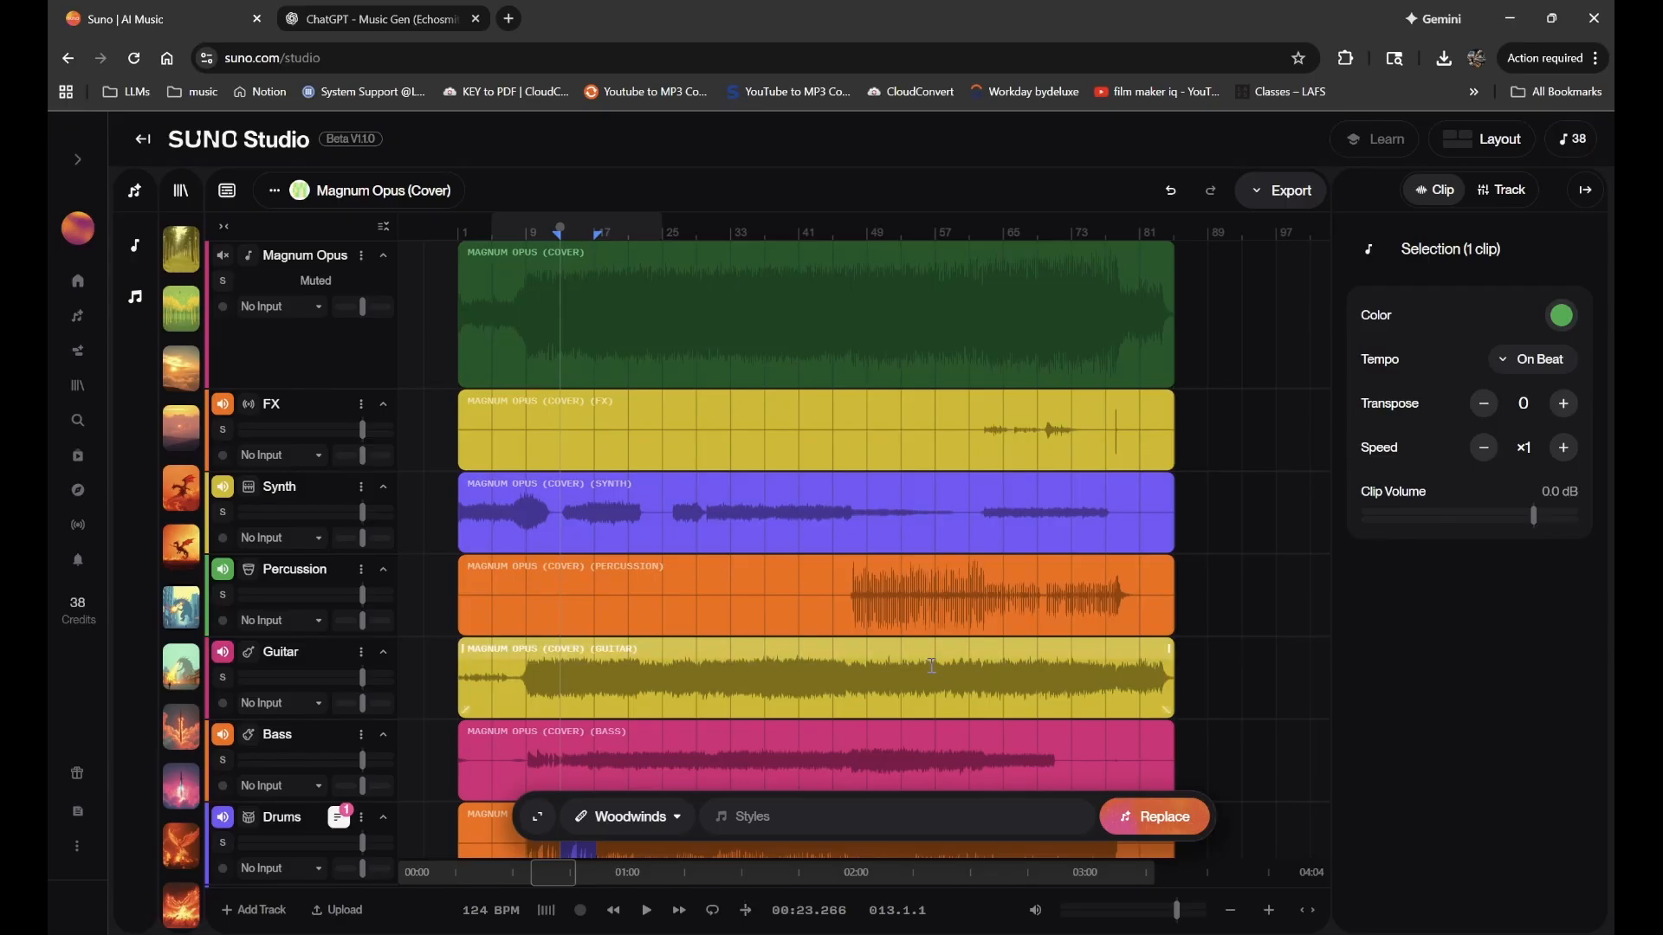
click(507, 917)
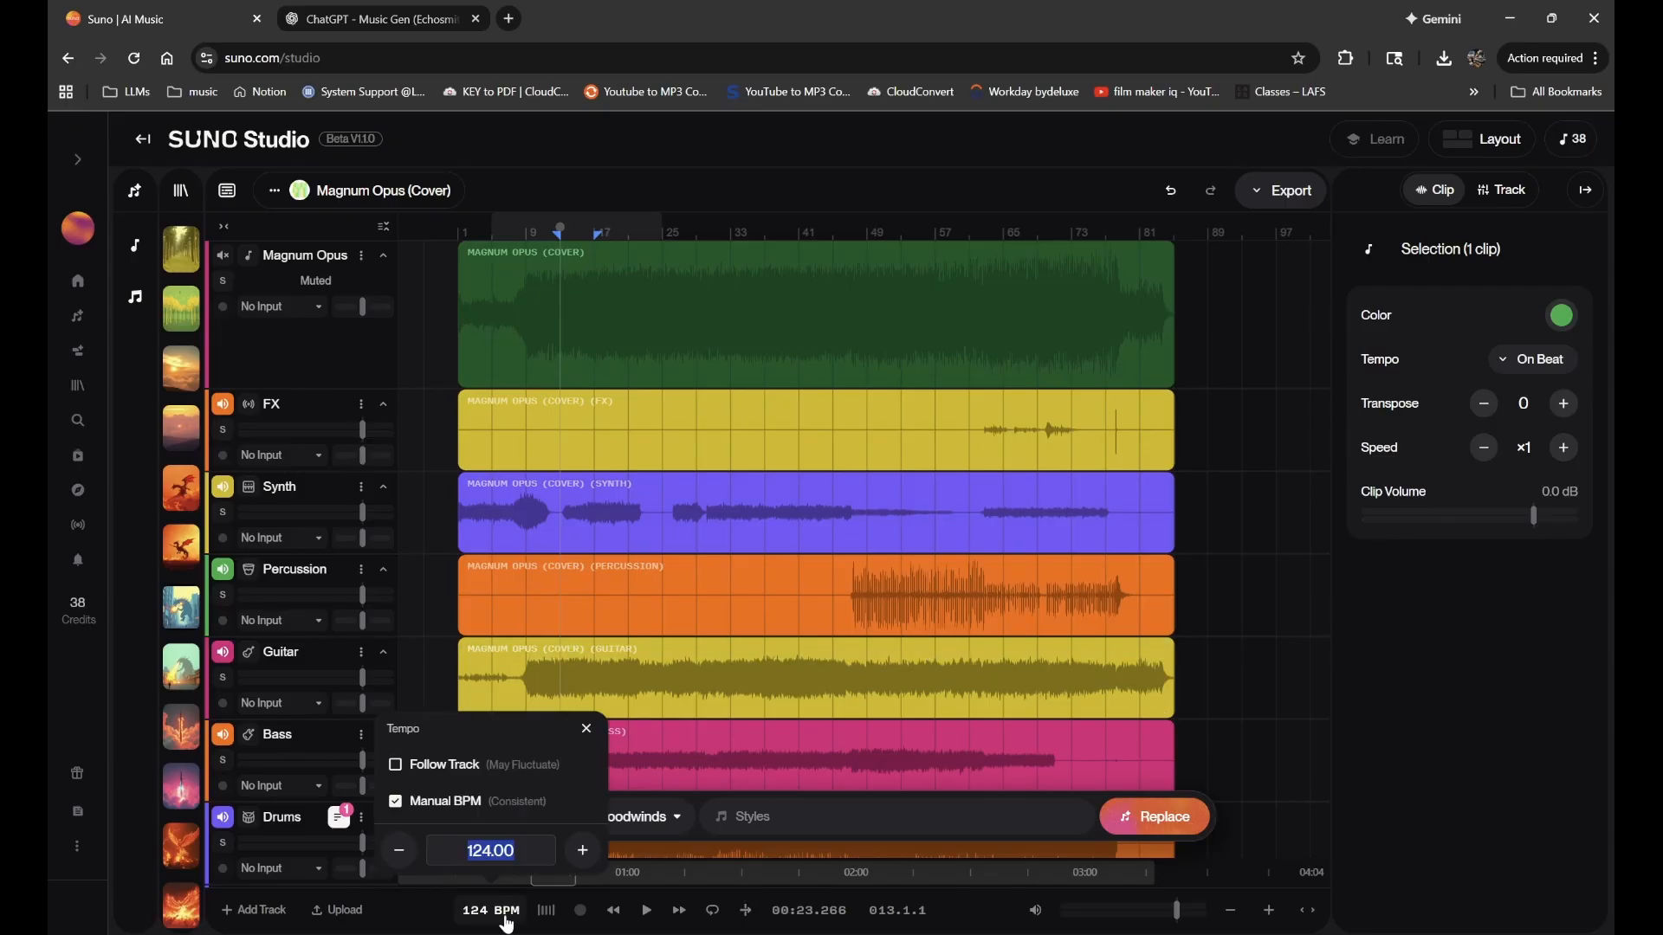
click(755, 456)
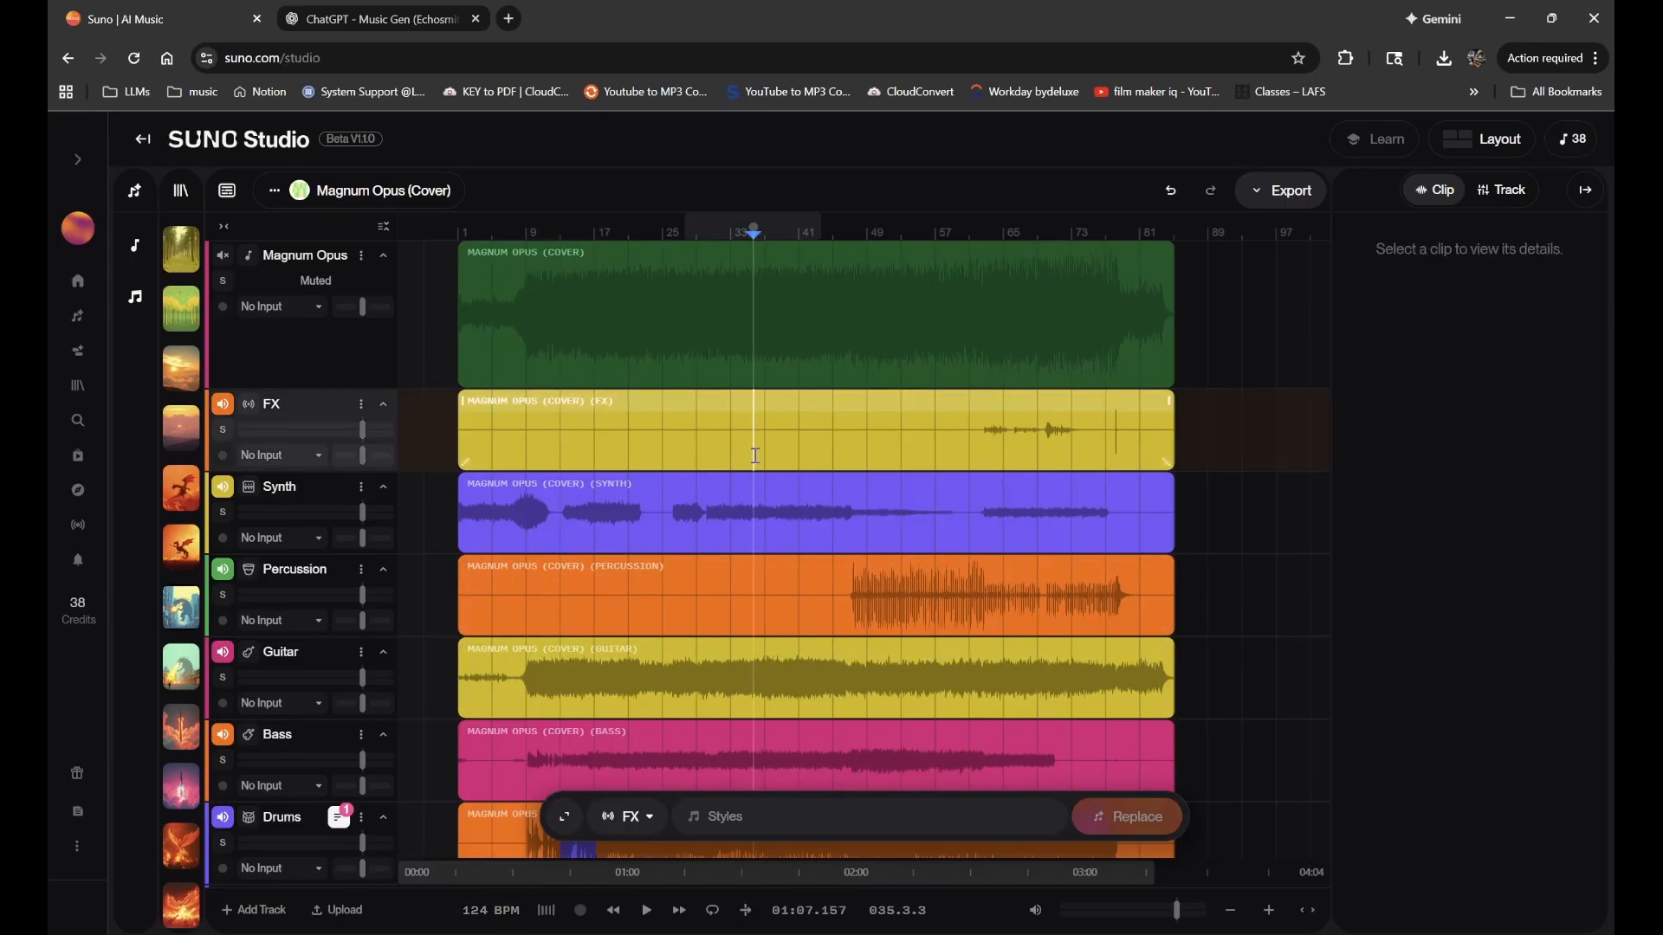
- Unmute and solo the Magnum Opus full-song track and place the playhead at about bar 11
click(561, 333)
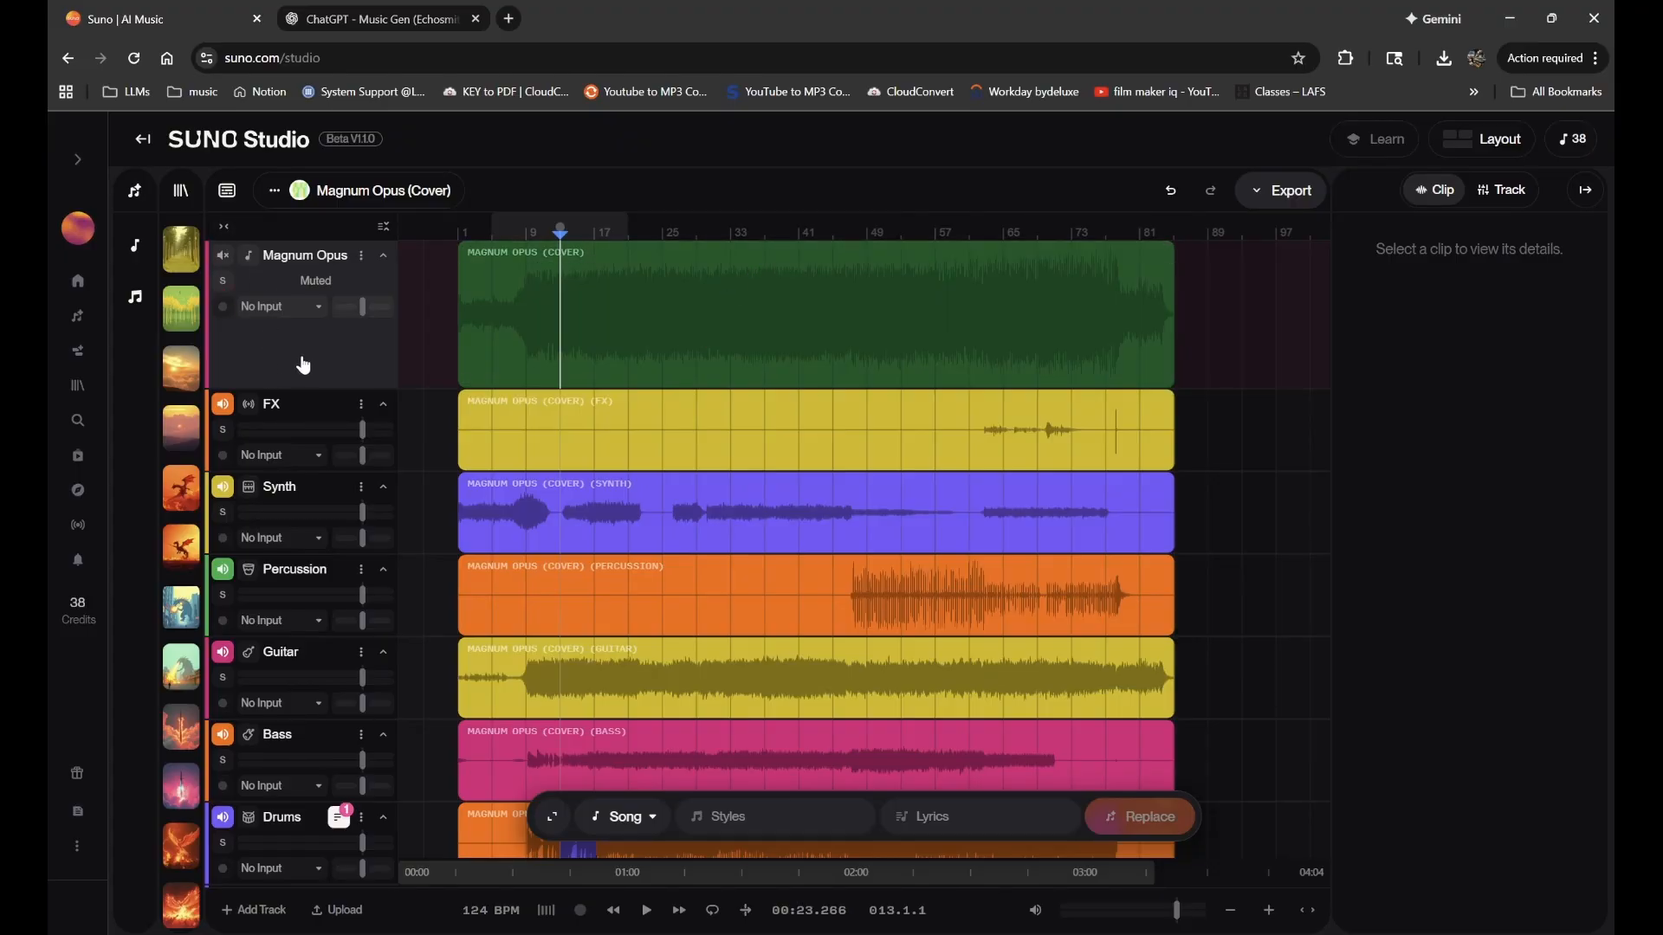
click(223, 255)
click(222, 281)
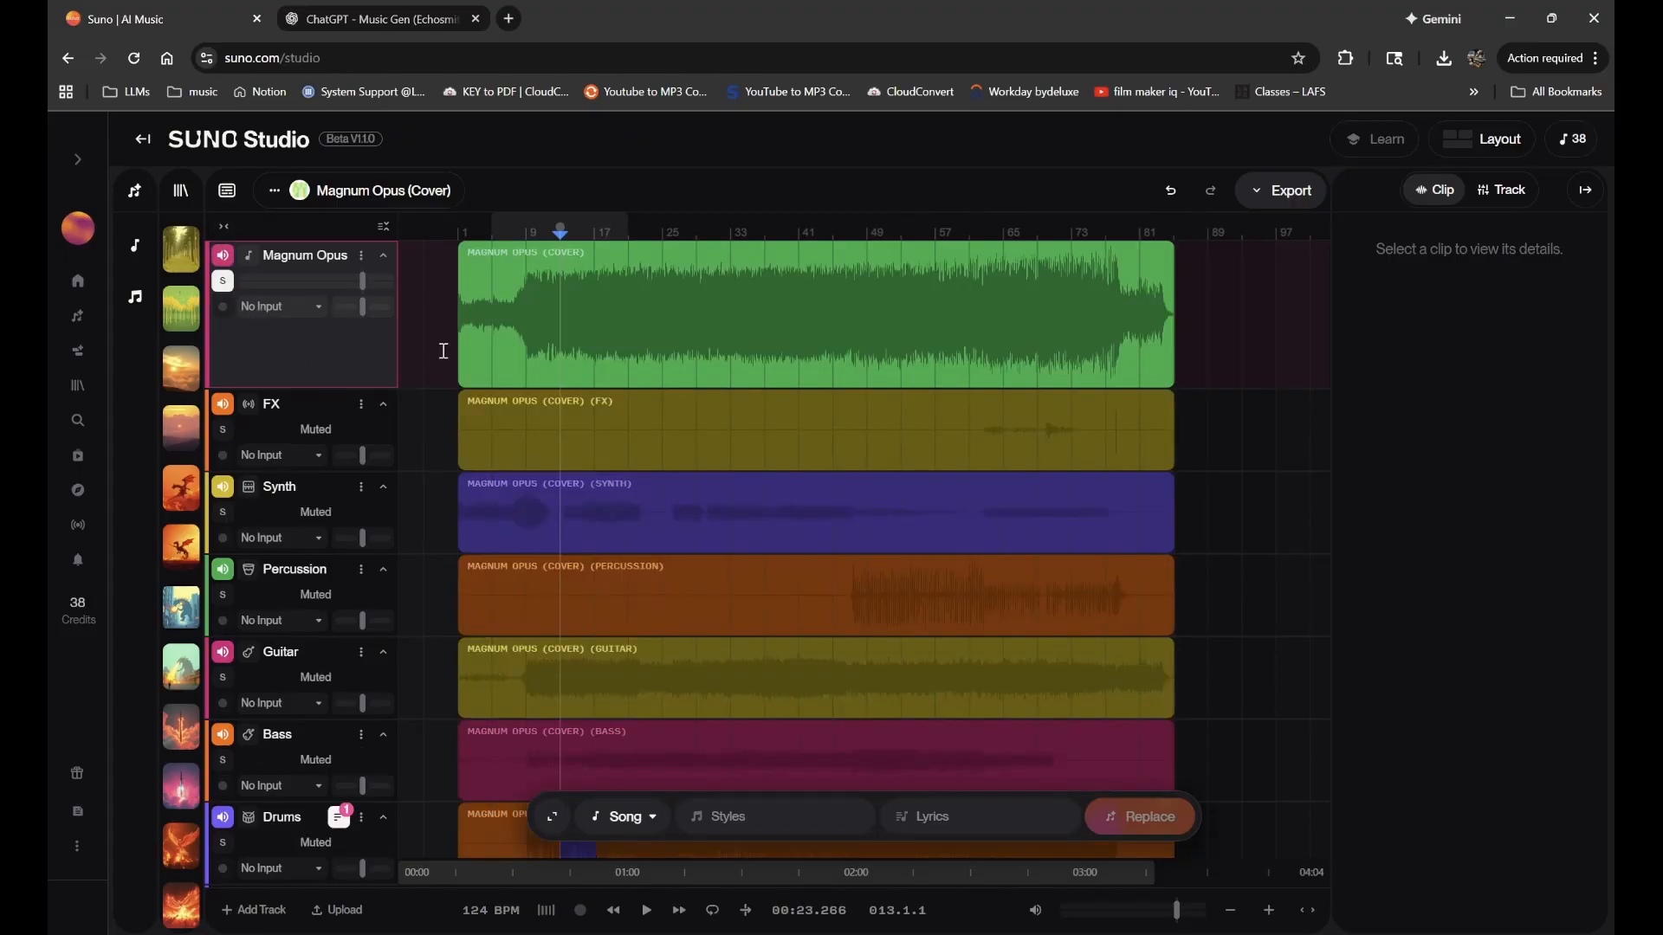
click(550, 312)
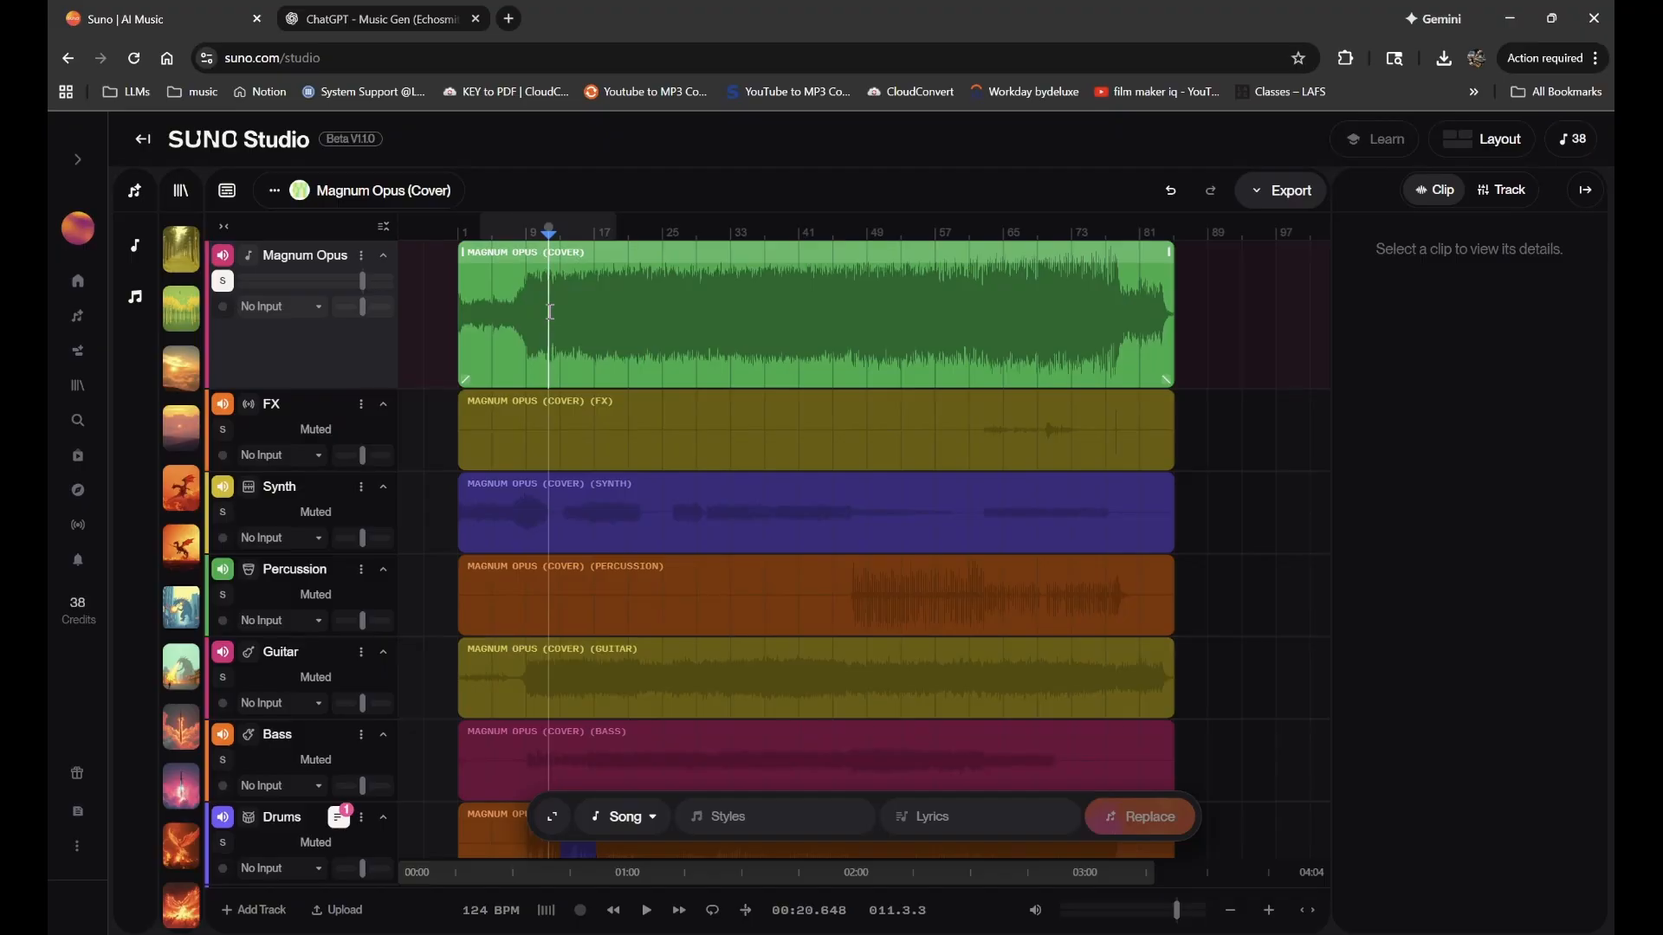
- Play the Magnum Opus full-song track briefly and select its clip to show the clip settings
key(space)
click(630, 262)
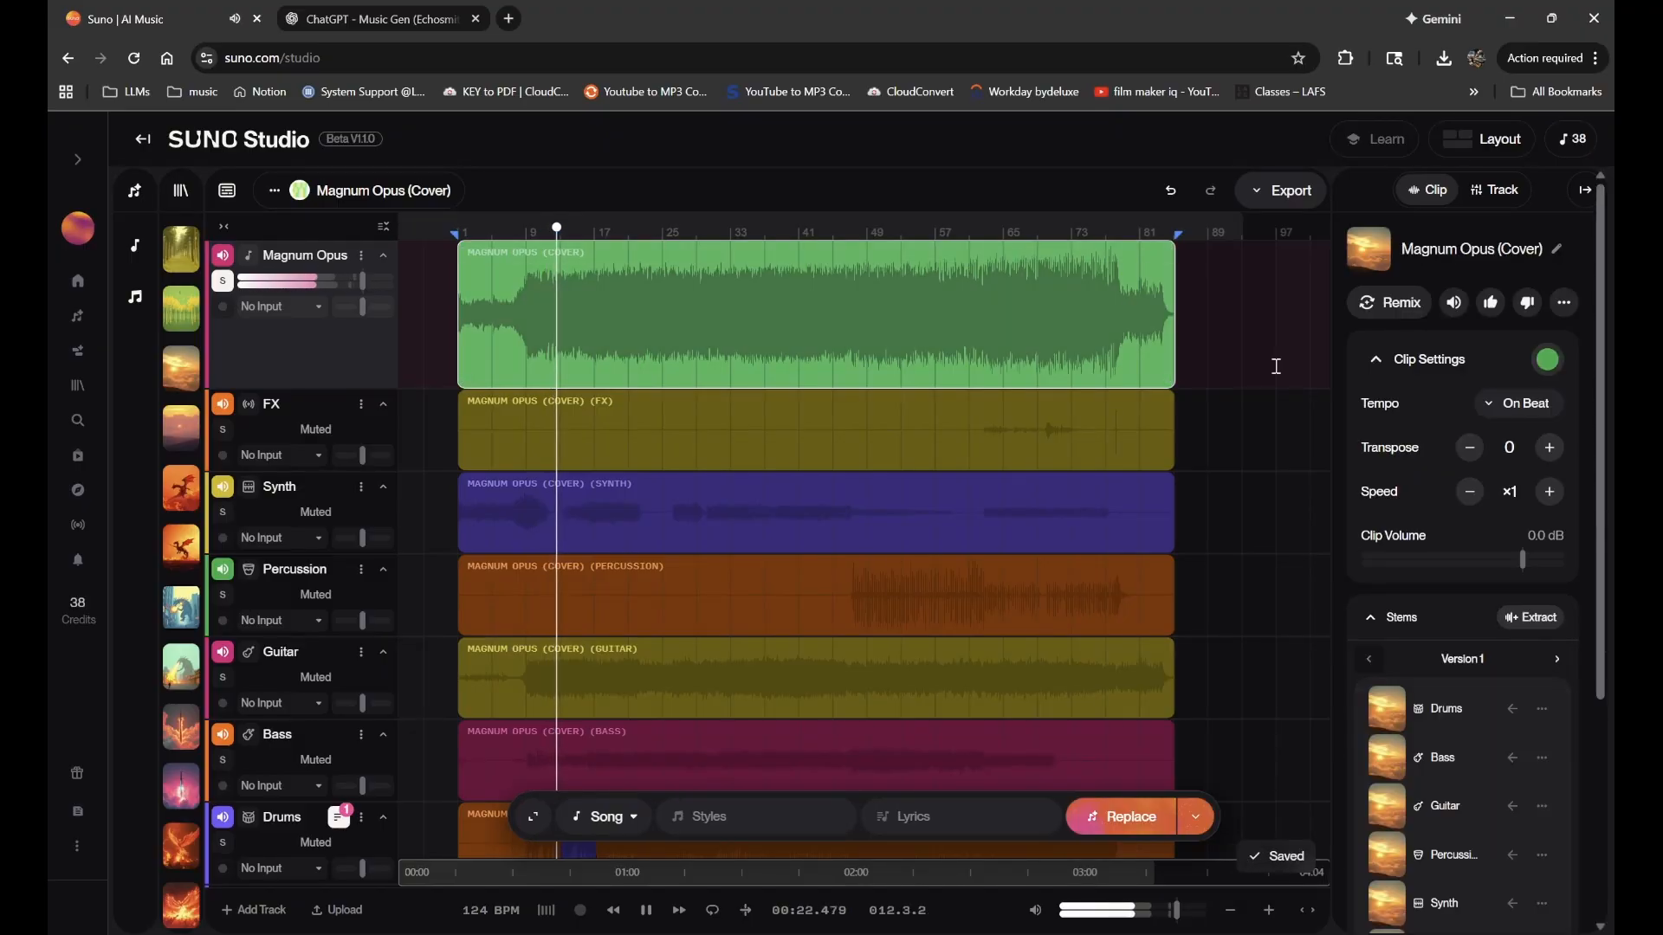
key(space)
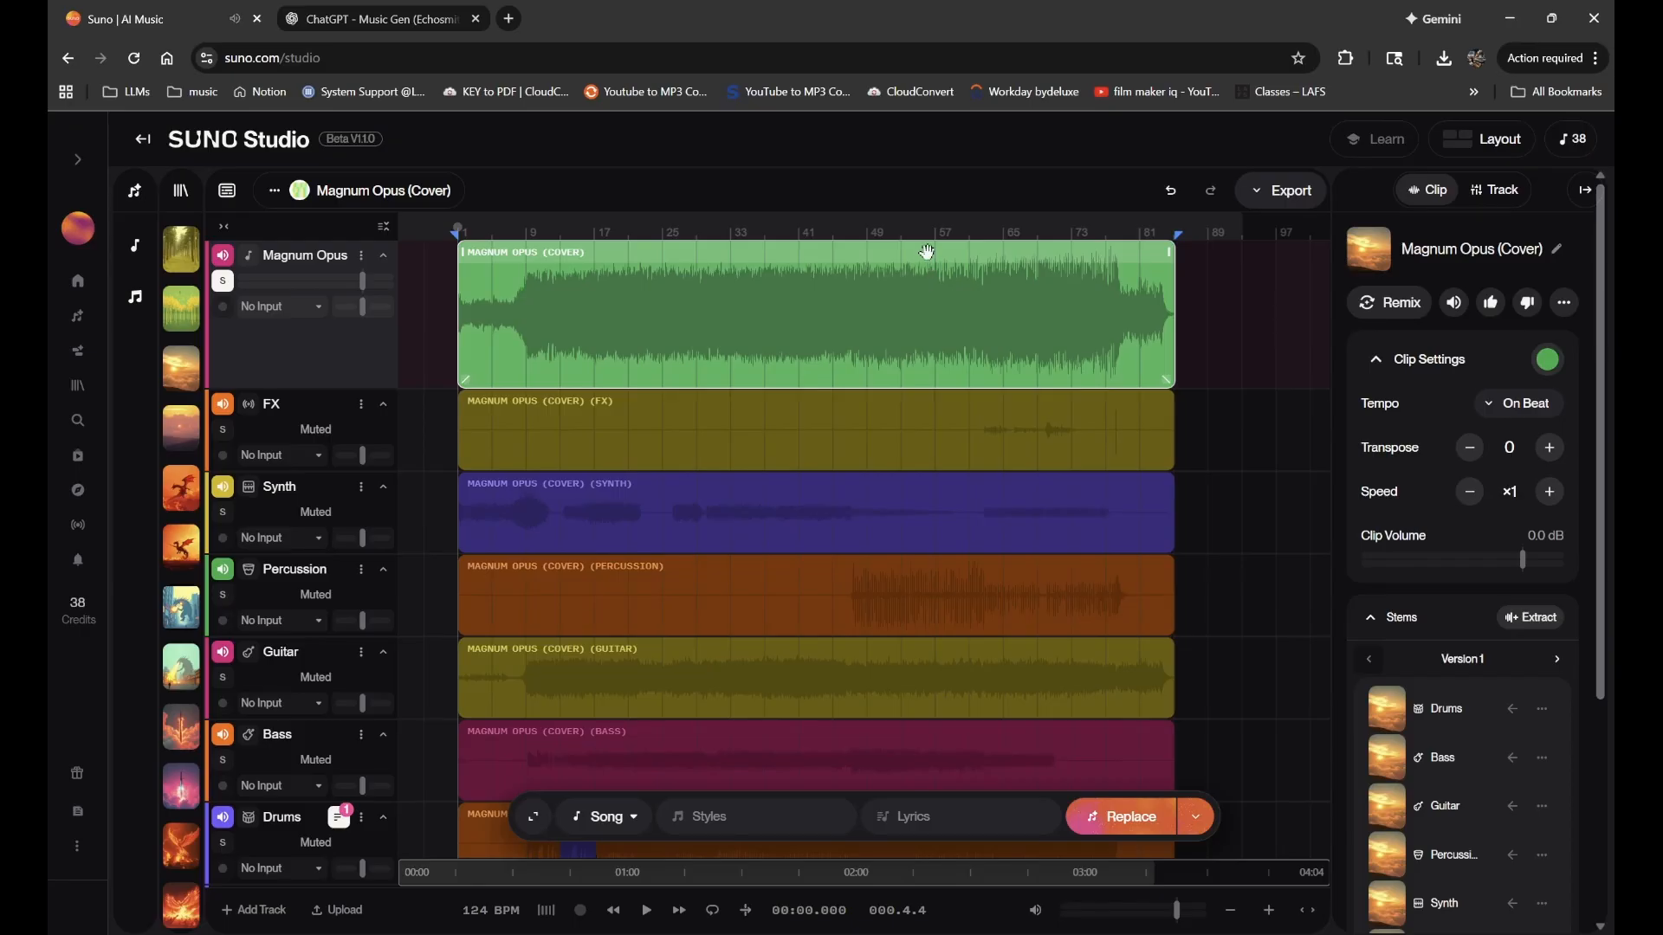
- Set the Magnum Opus clip's tempo to Original and inspect its waveform around bars 52 to 55
click(1501, 417)
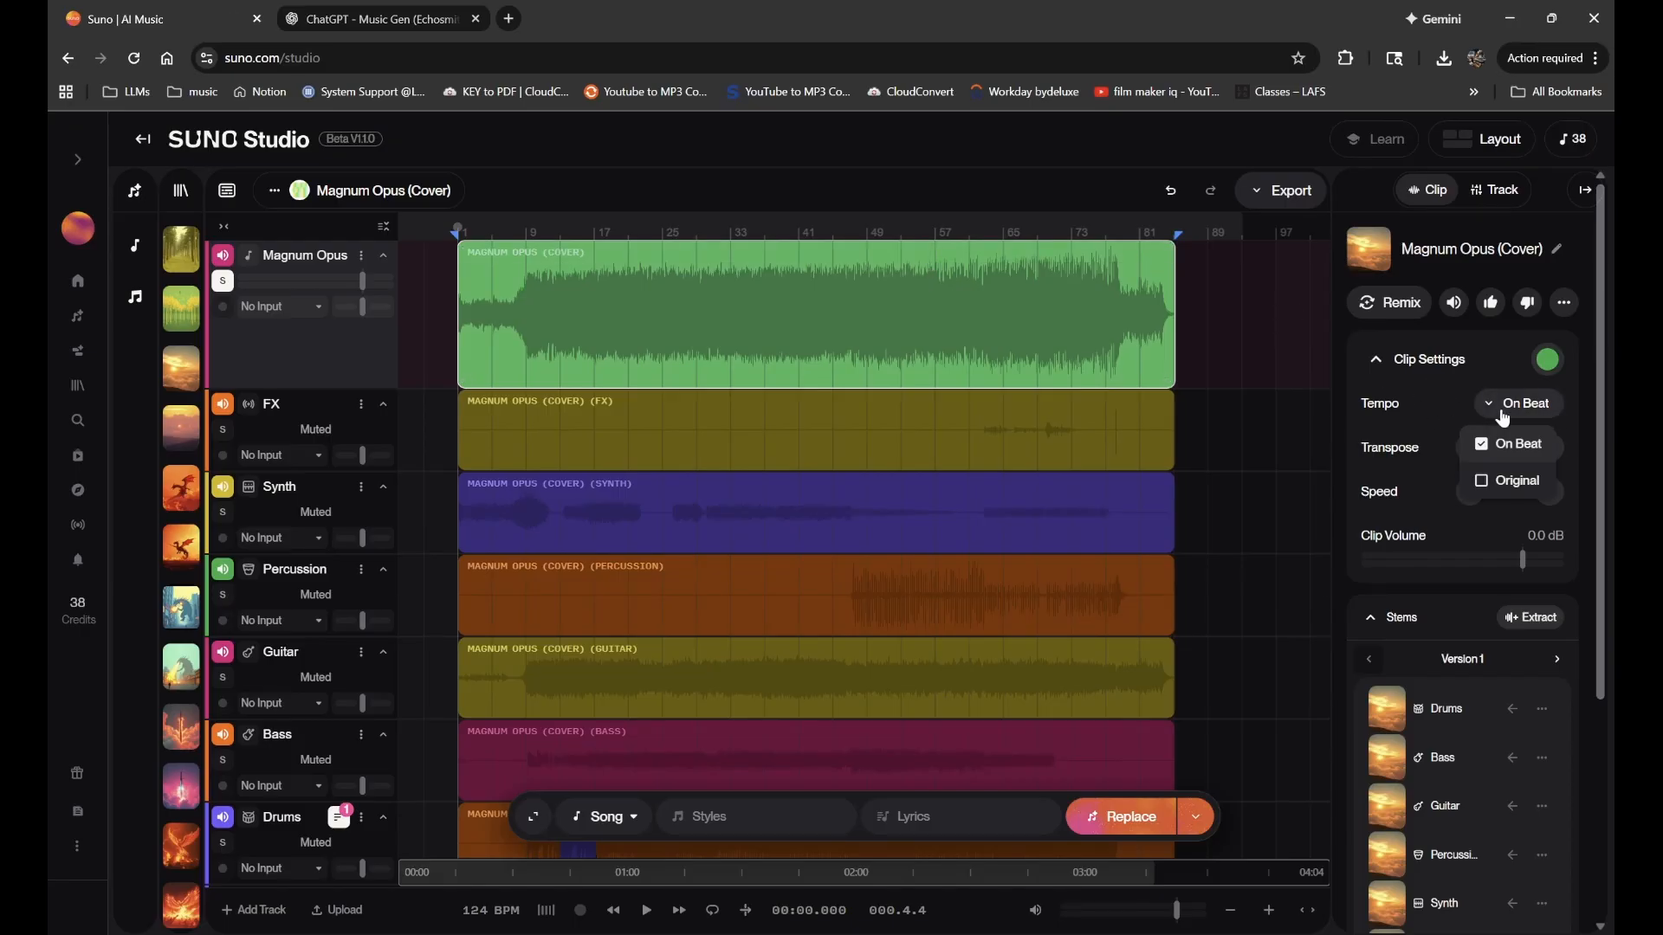
click(1508, 485)
scroll(906, 307, up, 3)
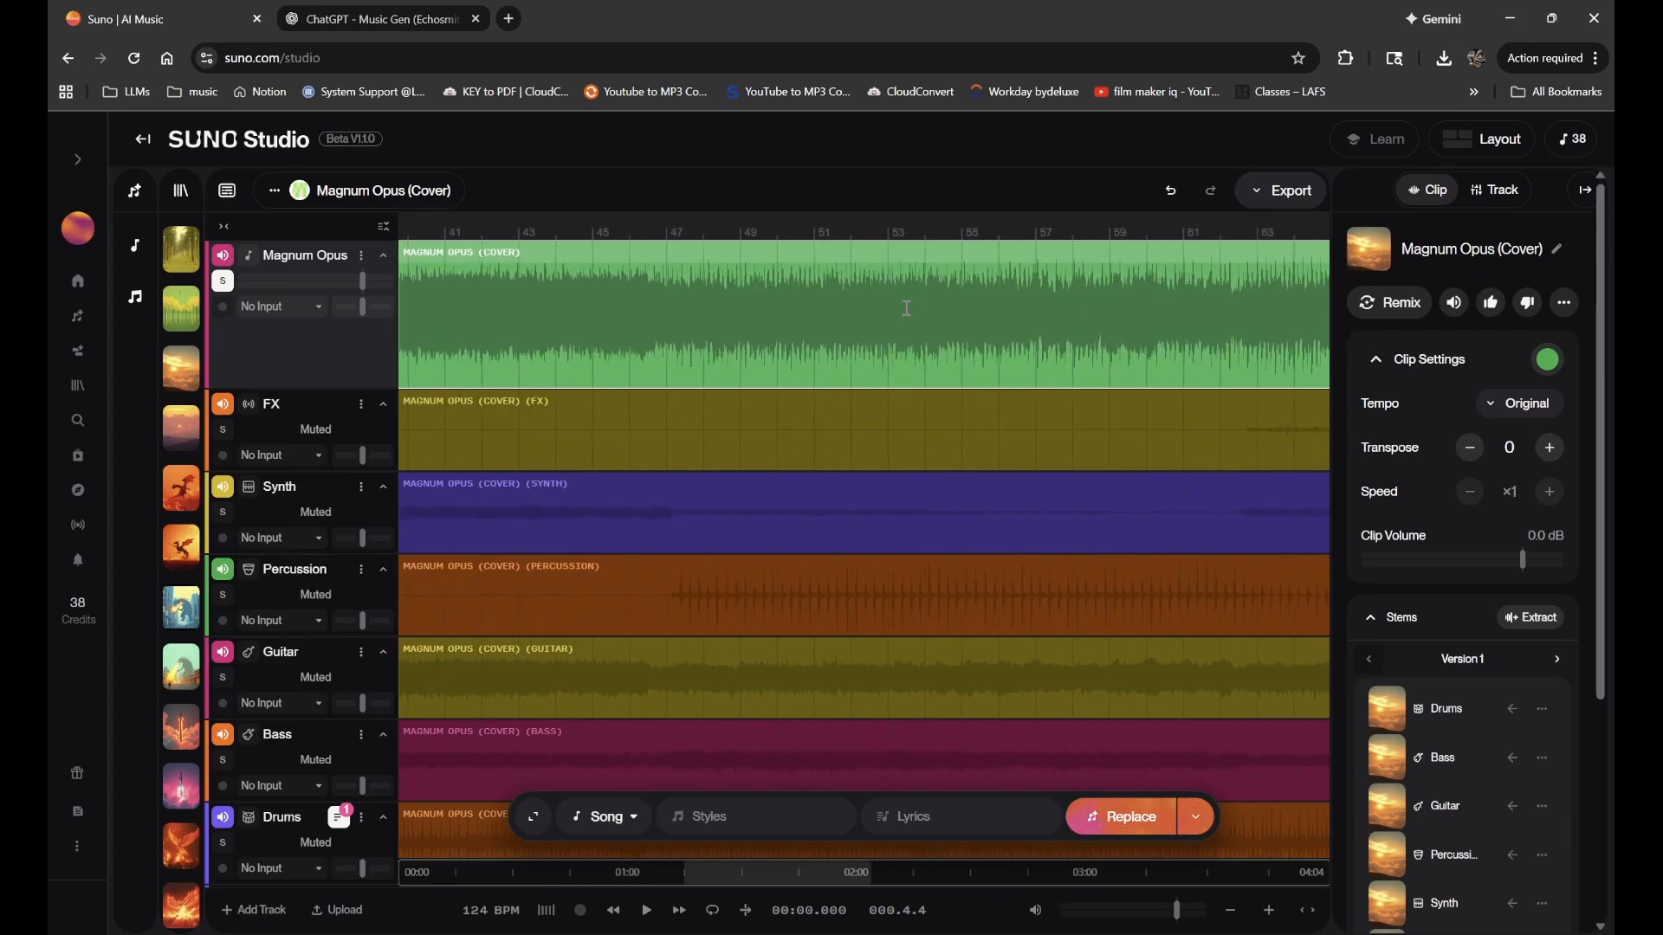
scroll(906, 308, up, 3)
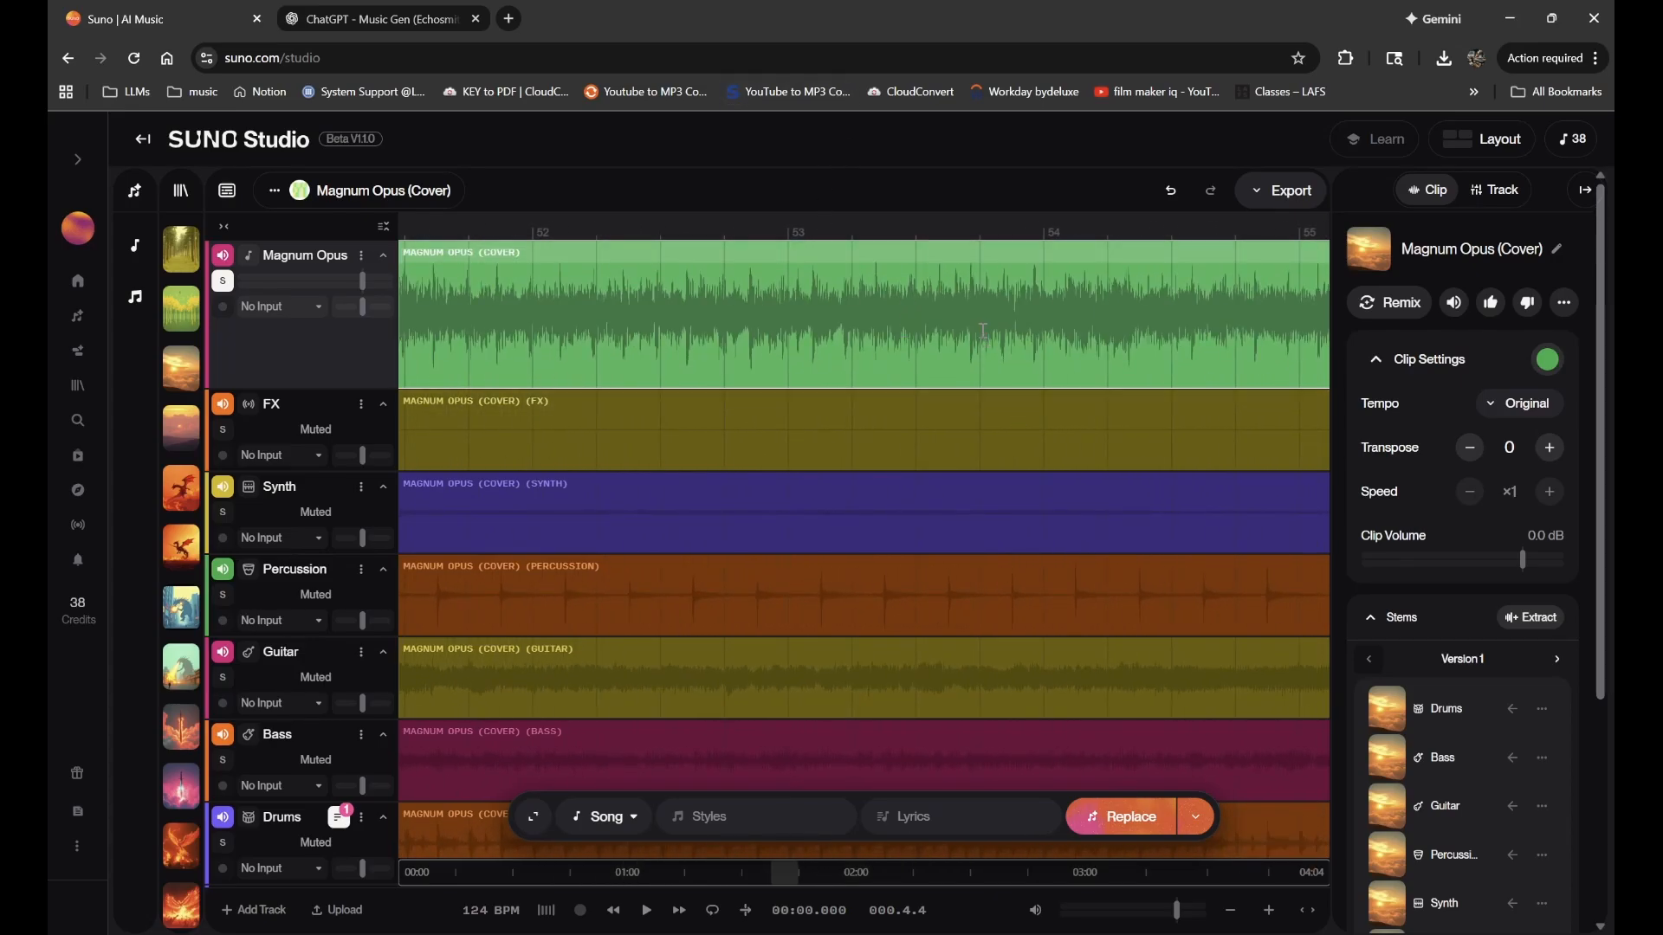
- Set the Magnum Opus clip's tempo to On Beat and look over the available export options
click(1506, 405)
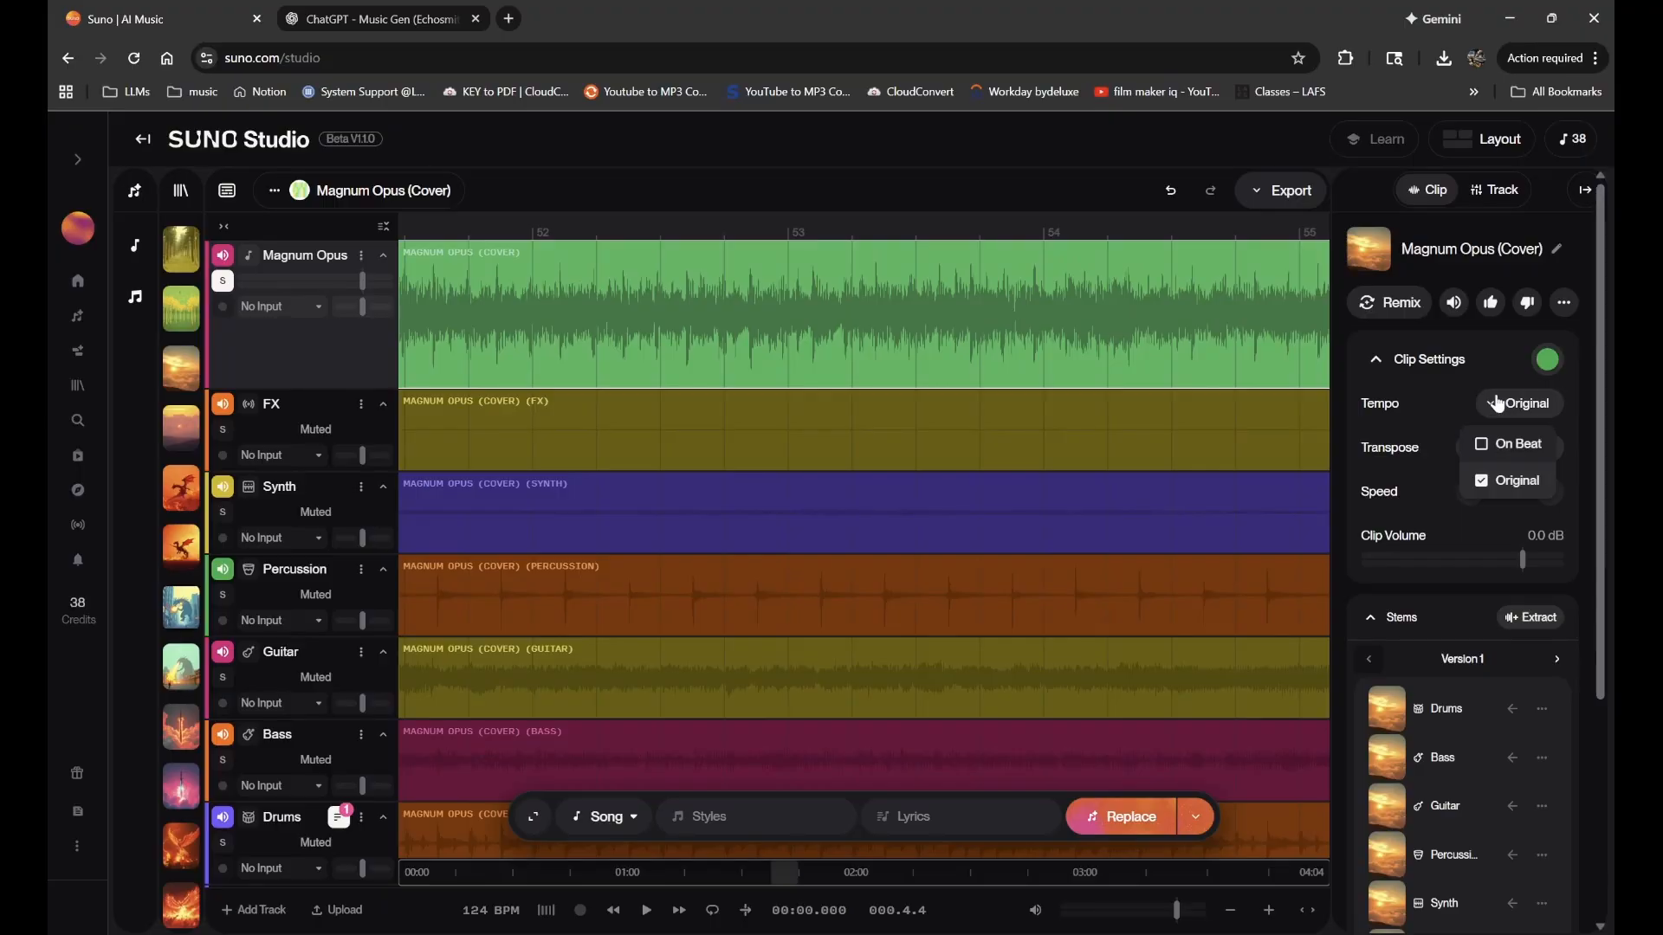
click(1497, 445)
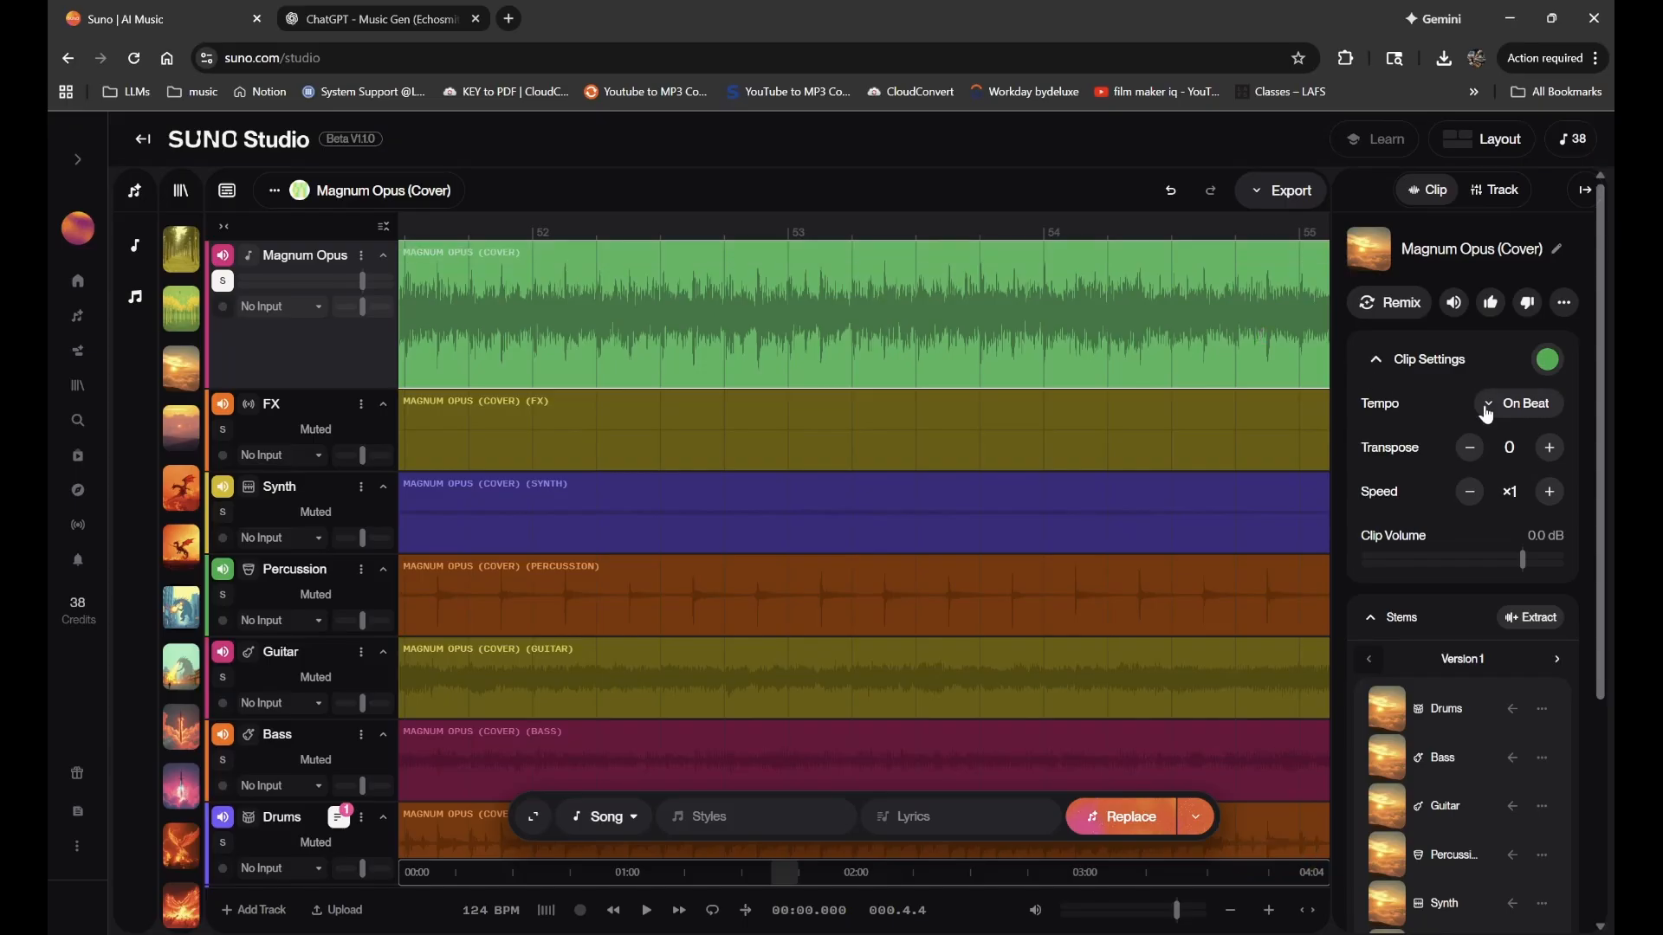
click(1277, 199)
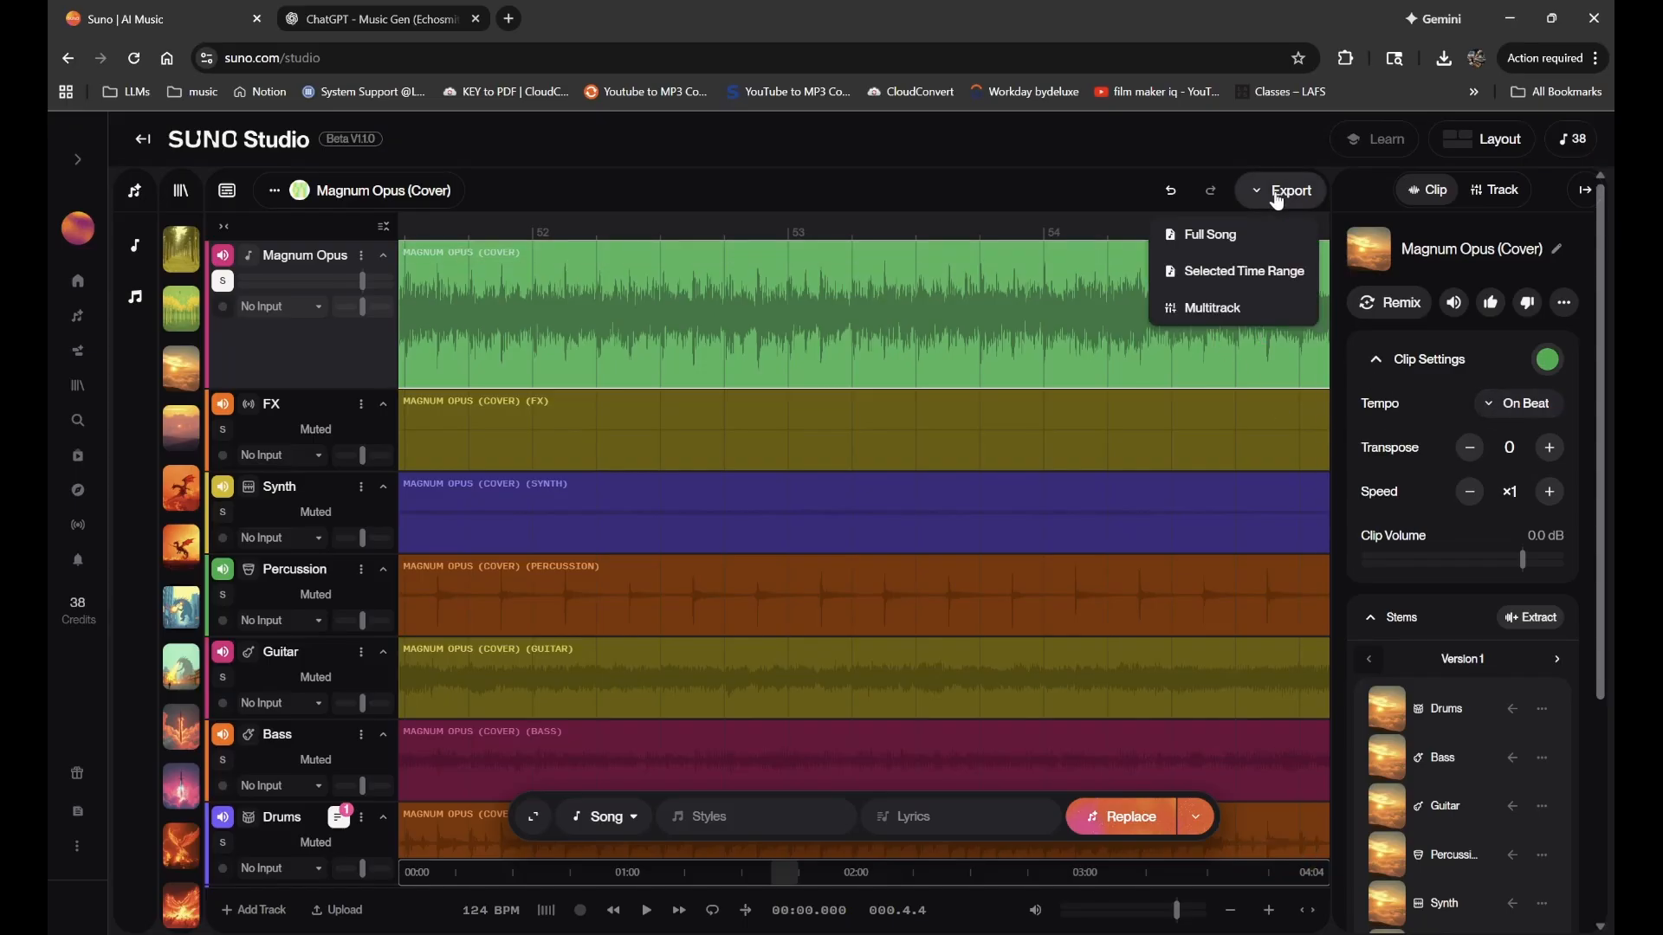
click(1276, 147)
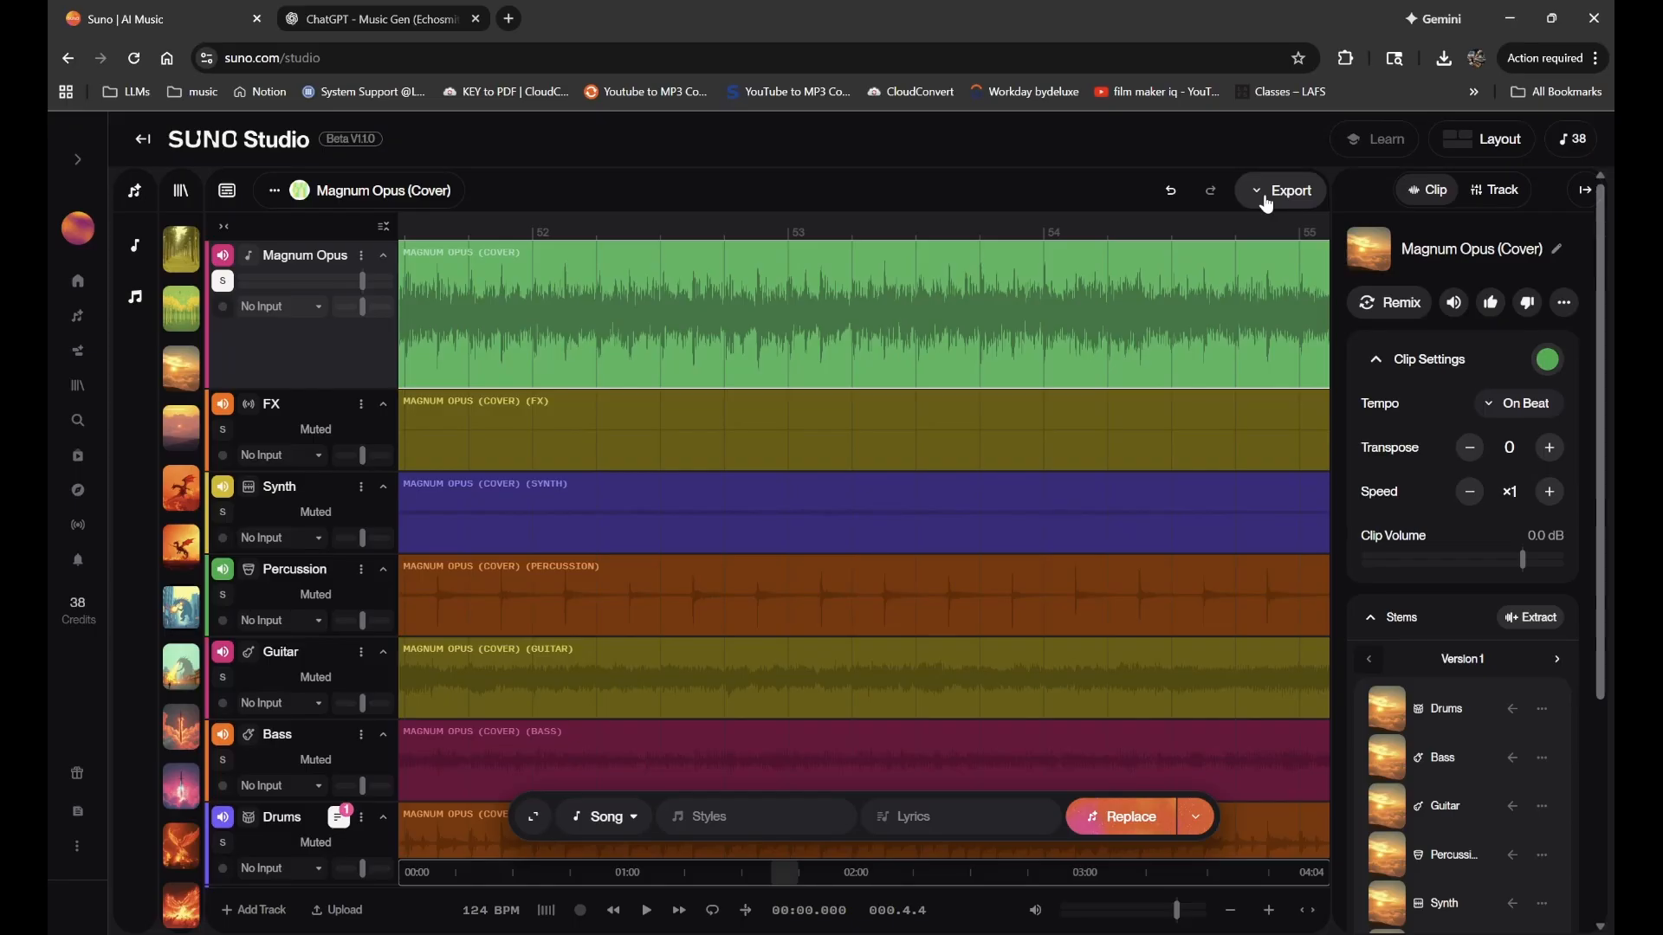
- Set the Magnum Opus clip's tempo to Original, check the export choices and place the playhead at bar 53
click(1521, 405)
click(1504, 485)
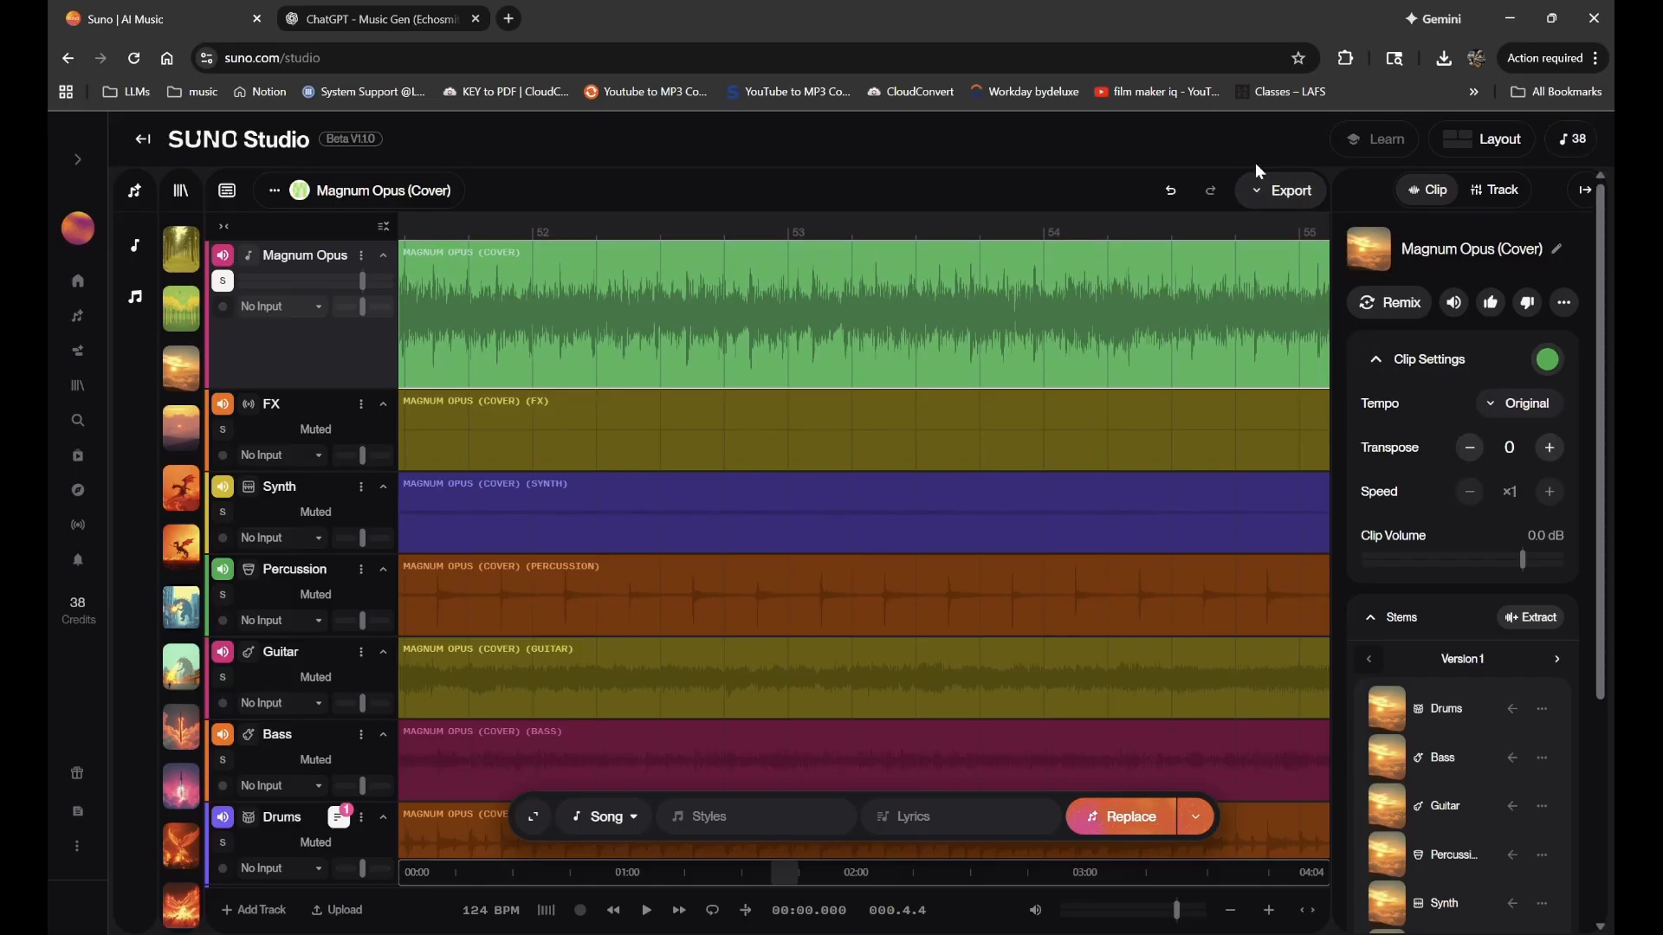
click(1265, 190)
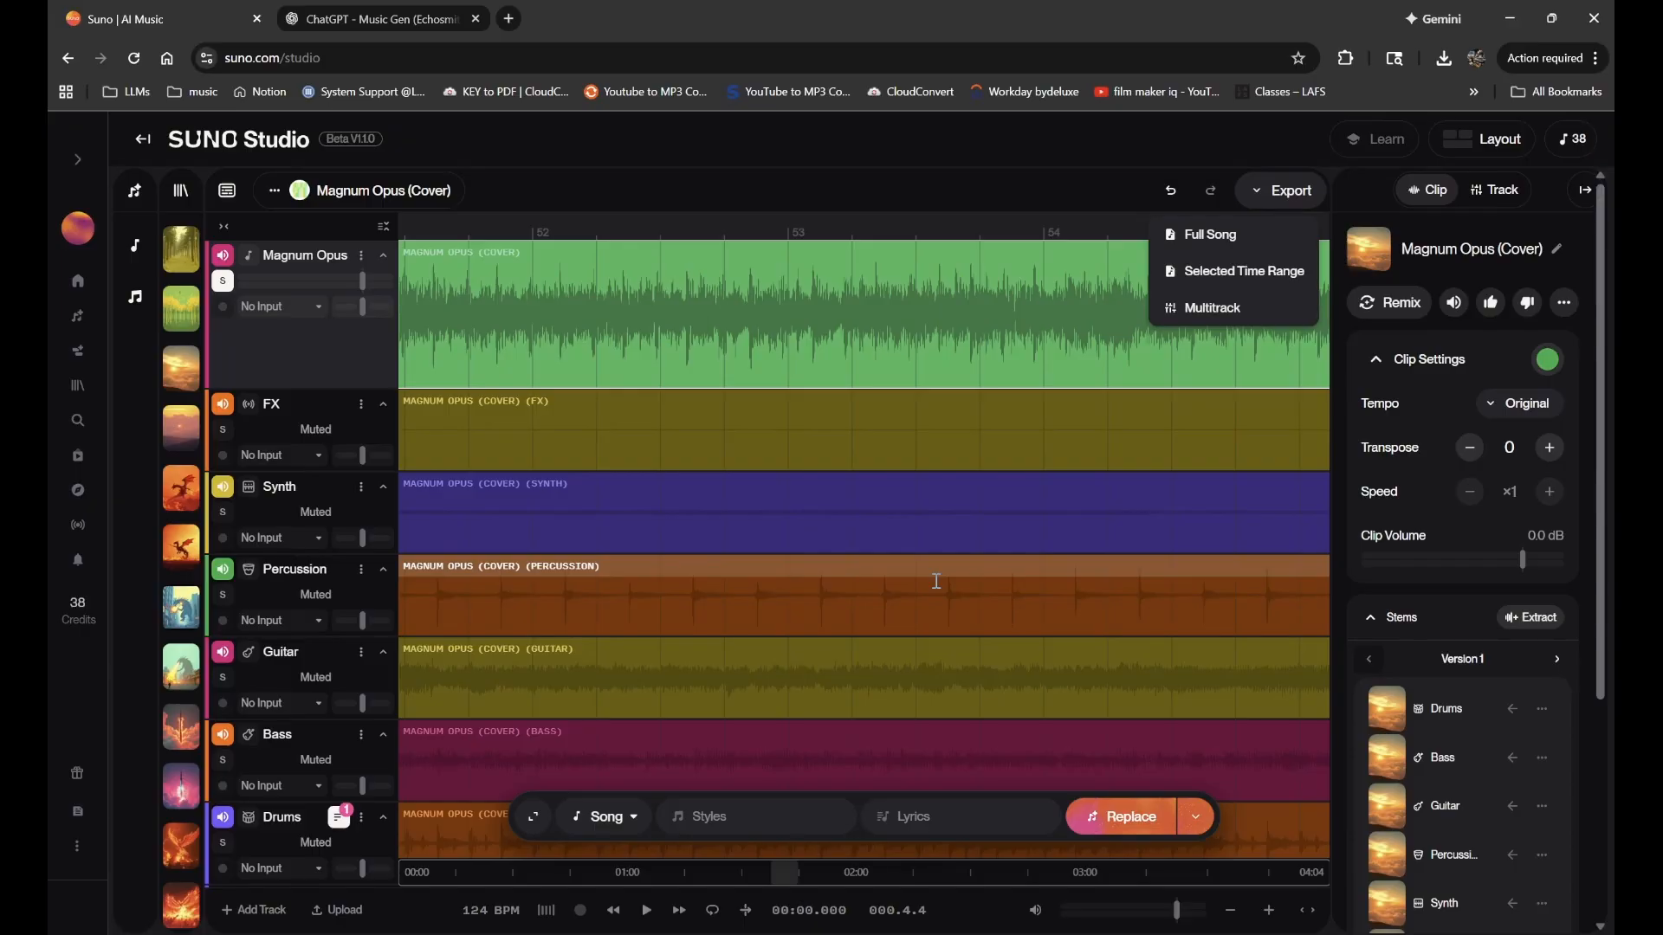
click(823, 334)
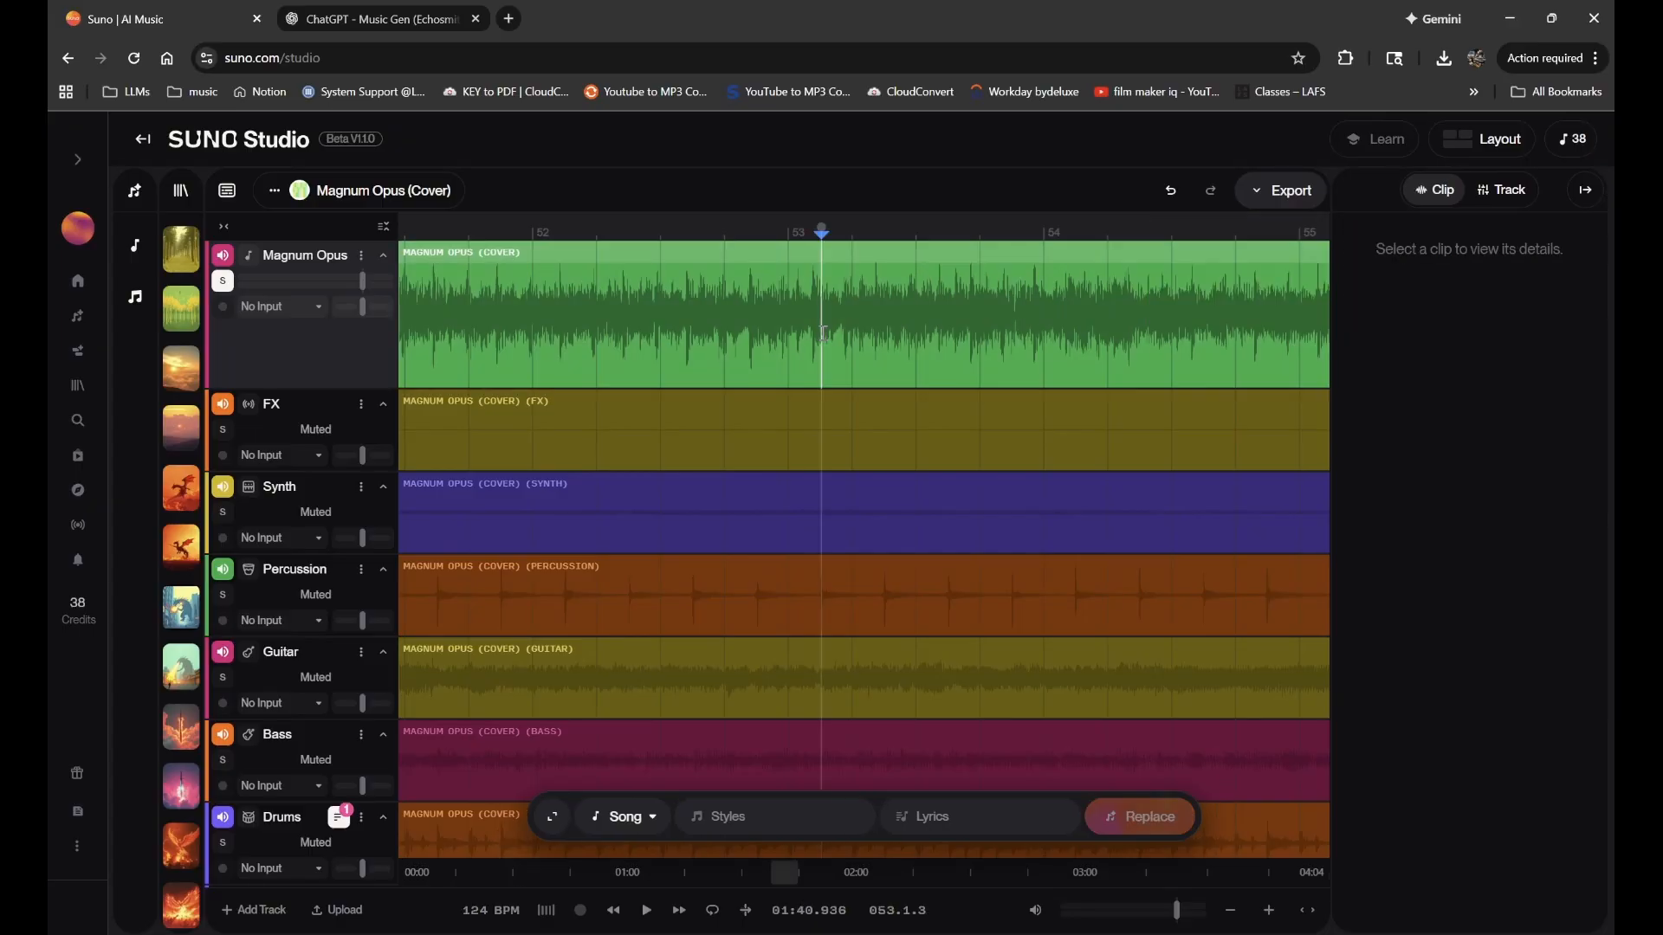
- Examine how the Magnum Opus waveform lines up with the beat grid from the opening bars to the ending, closely around bar 77
scroll(823, 334, down, 5)
scroll(947, 337, left, 10)
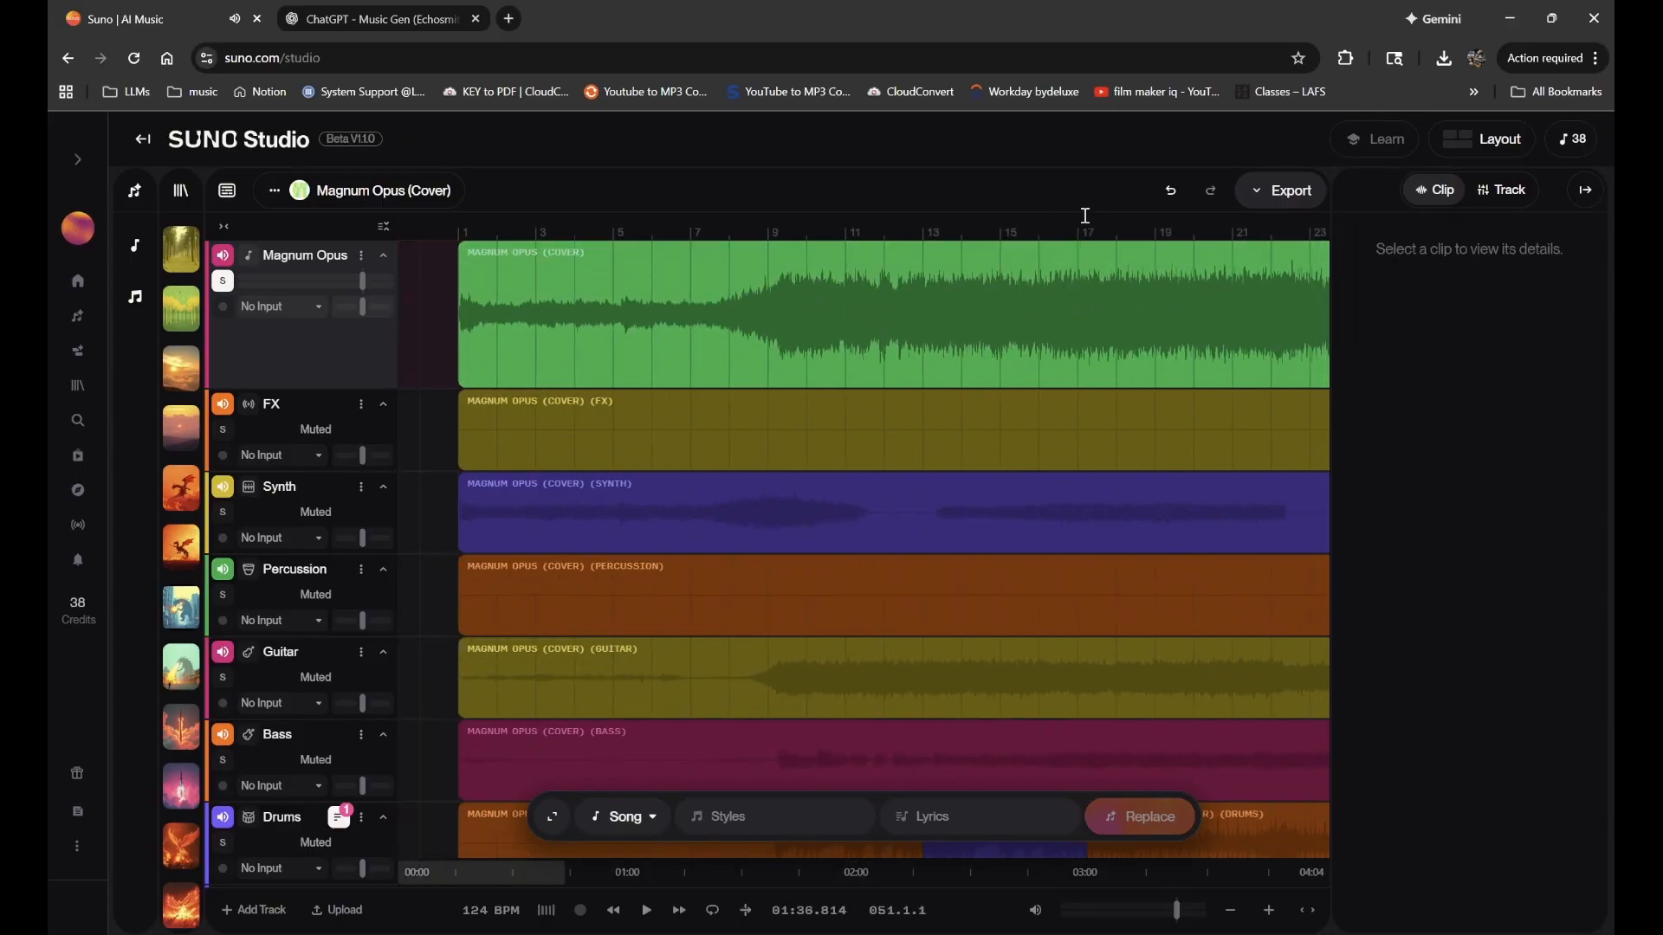
scroll(974, 256, right, 15)
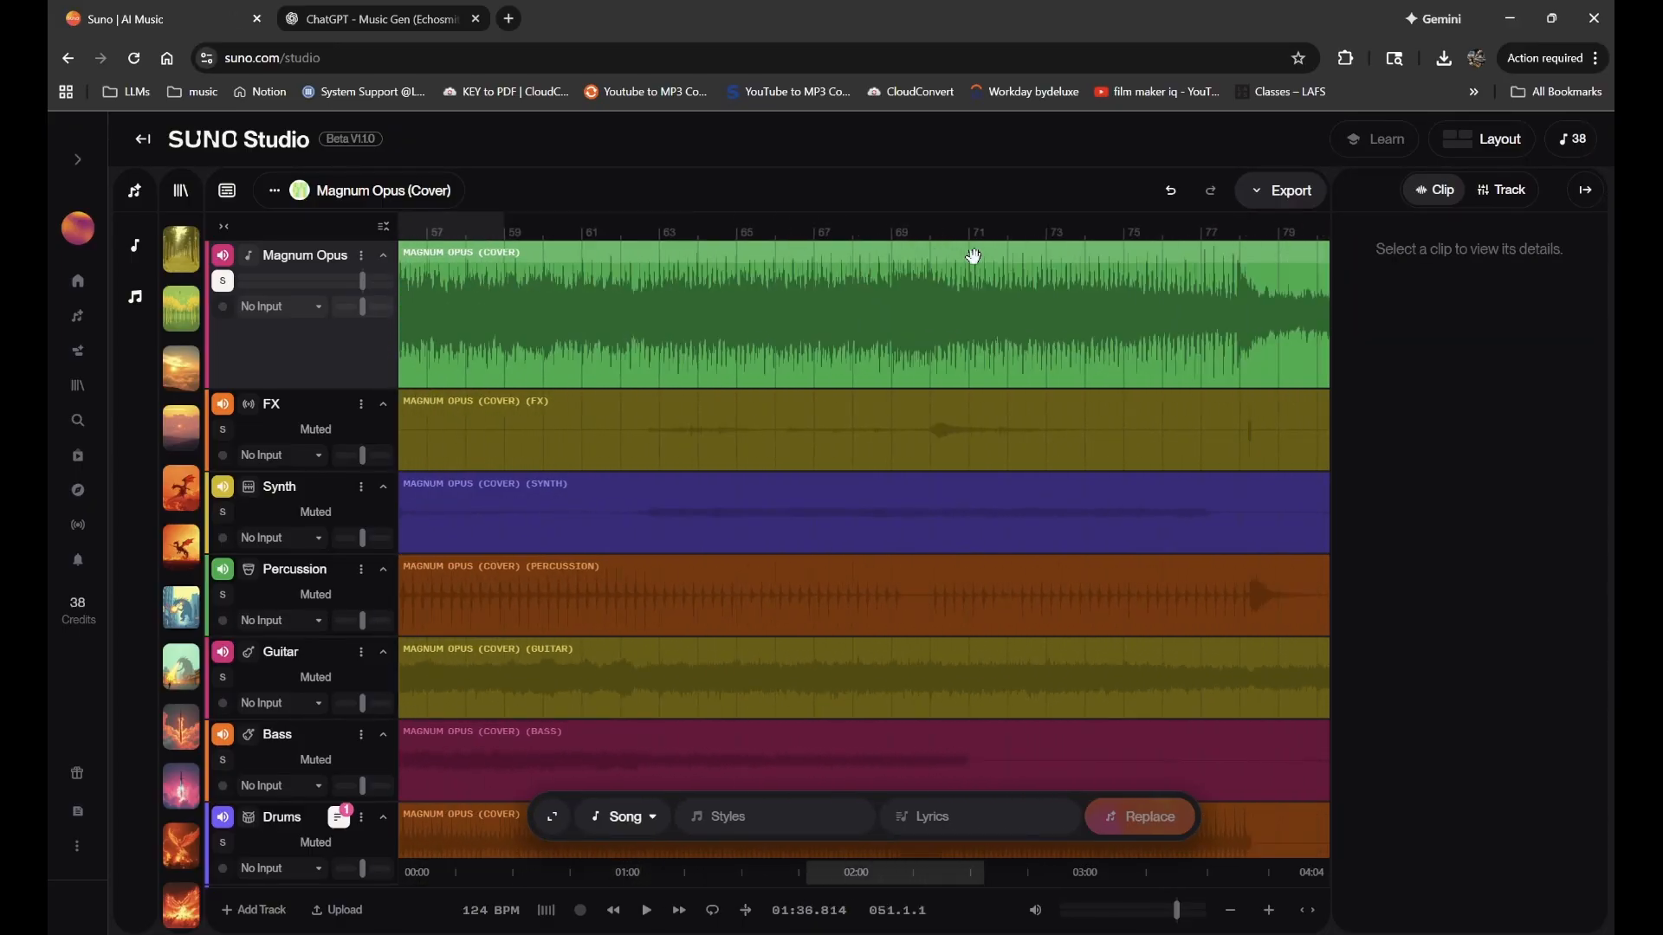
scroll(973, 256, left, 8)
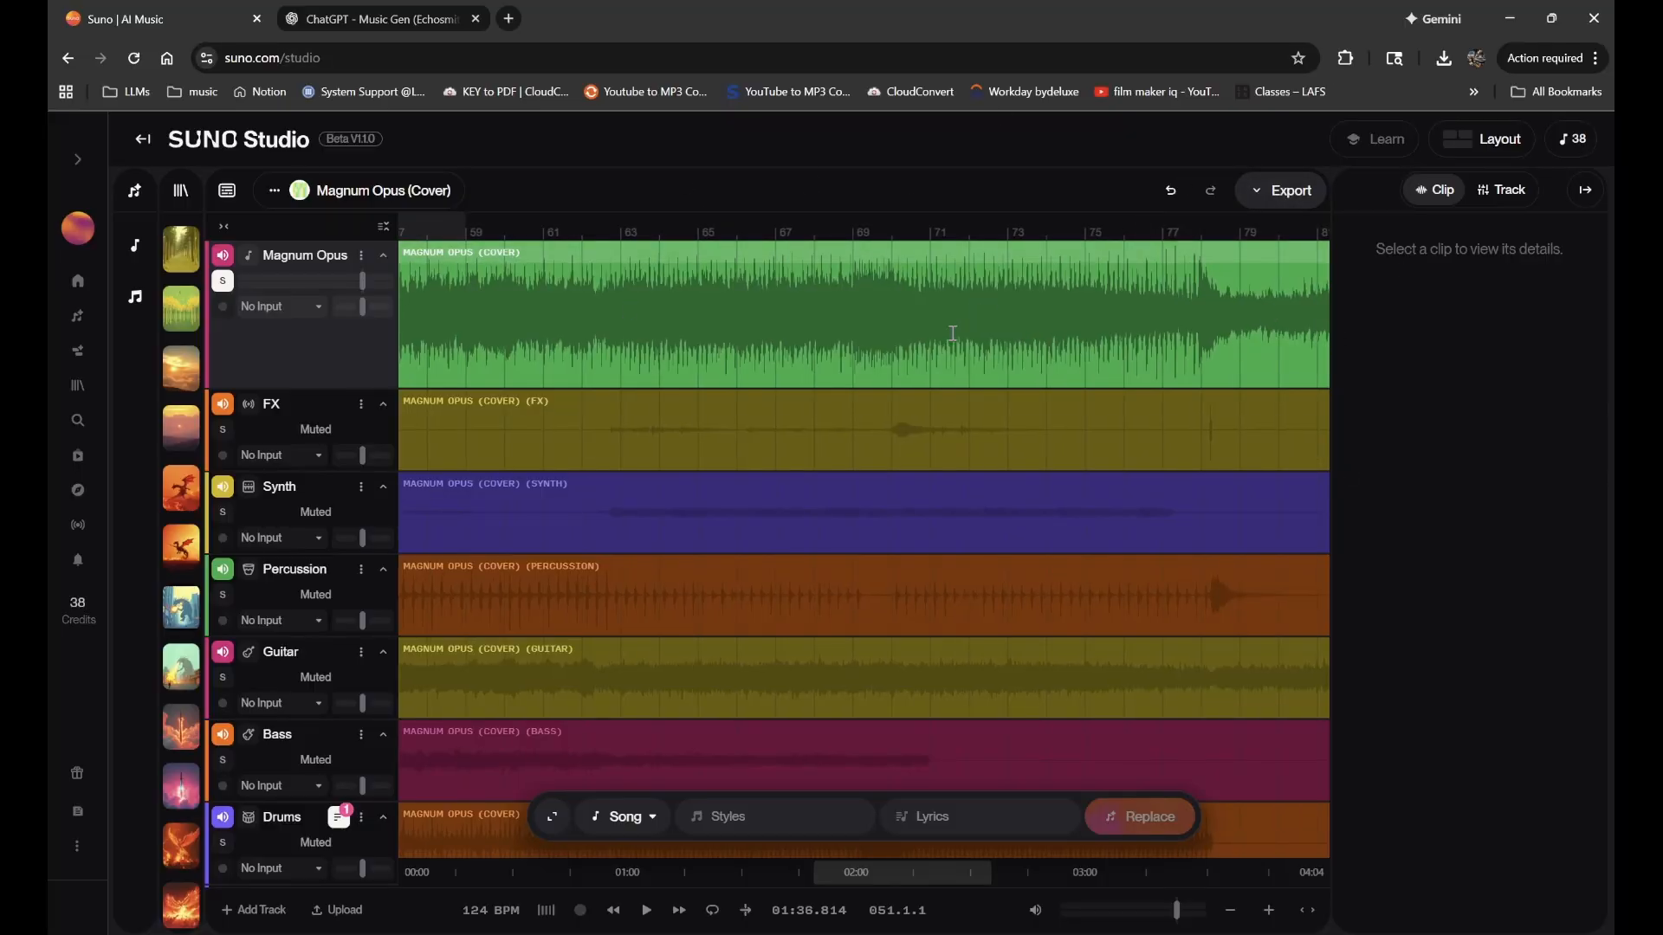
scroll(1111, 294, right, 2)
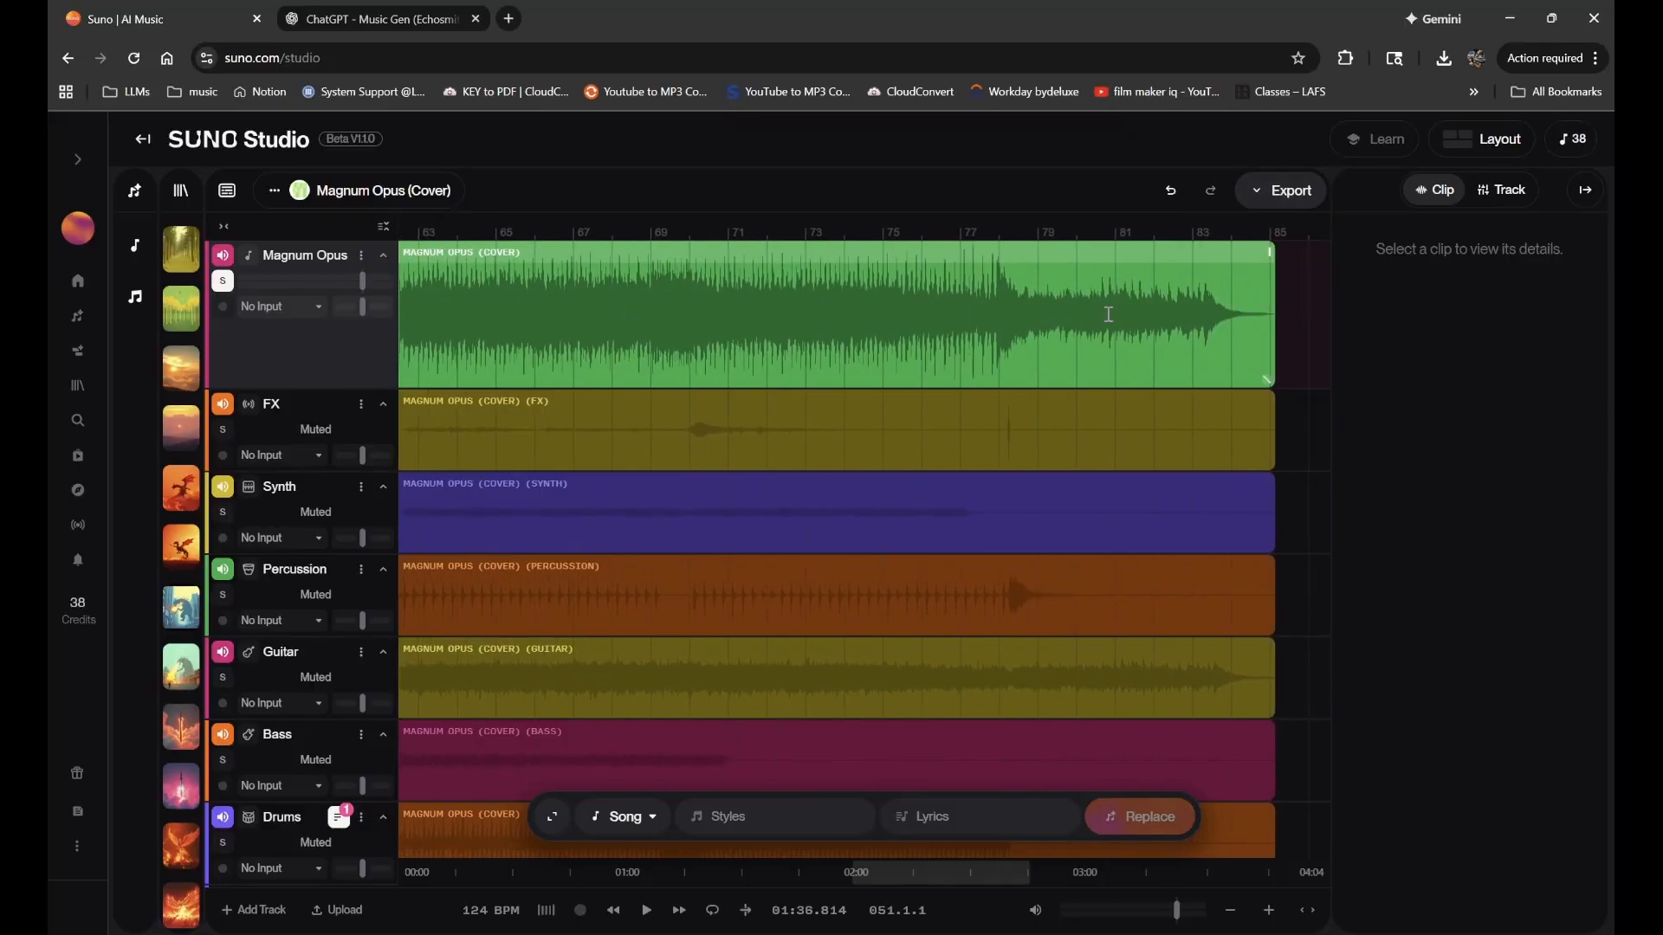
click(1025, 401)
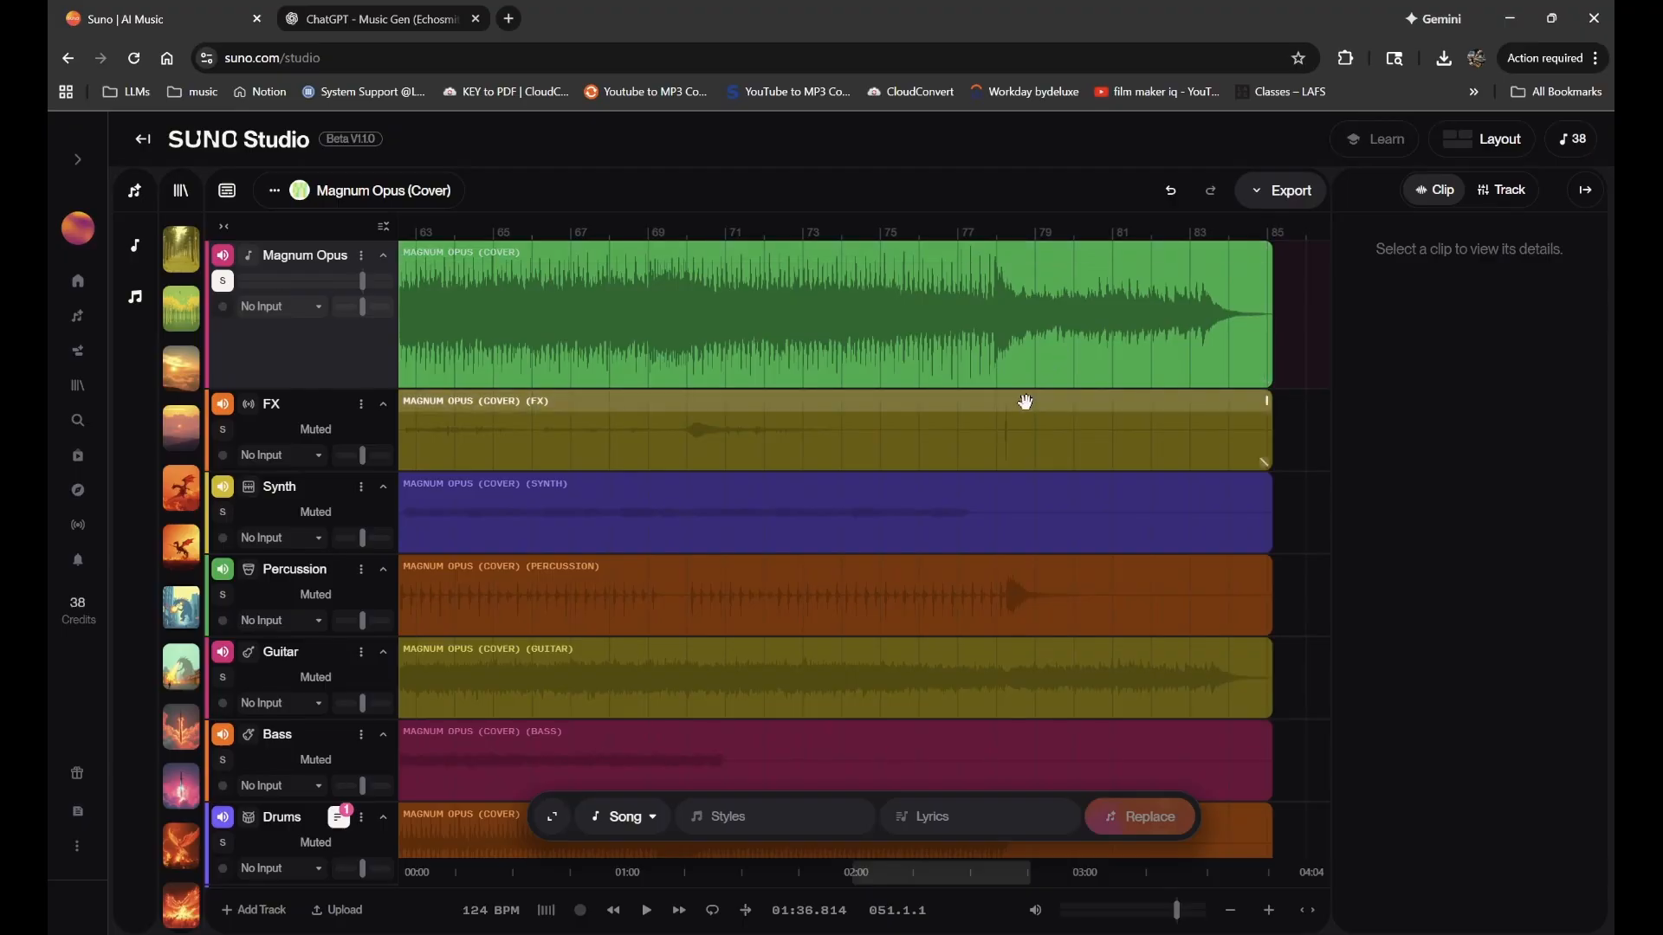
scroll(1025, 401, down, 5)
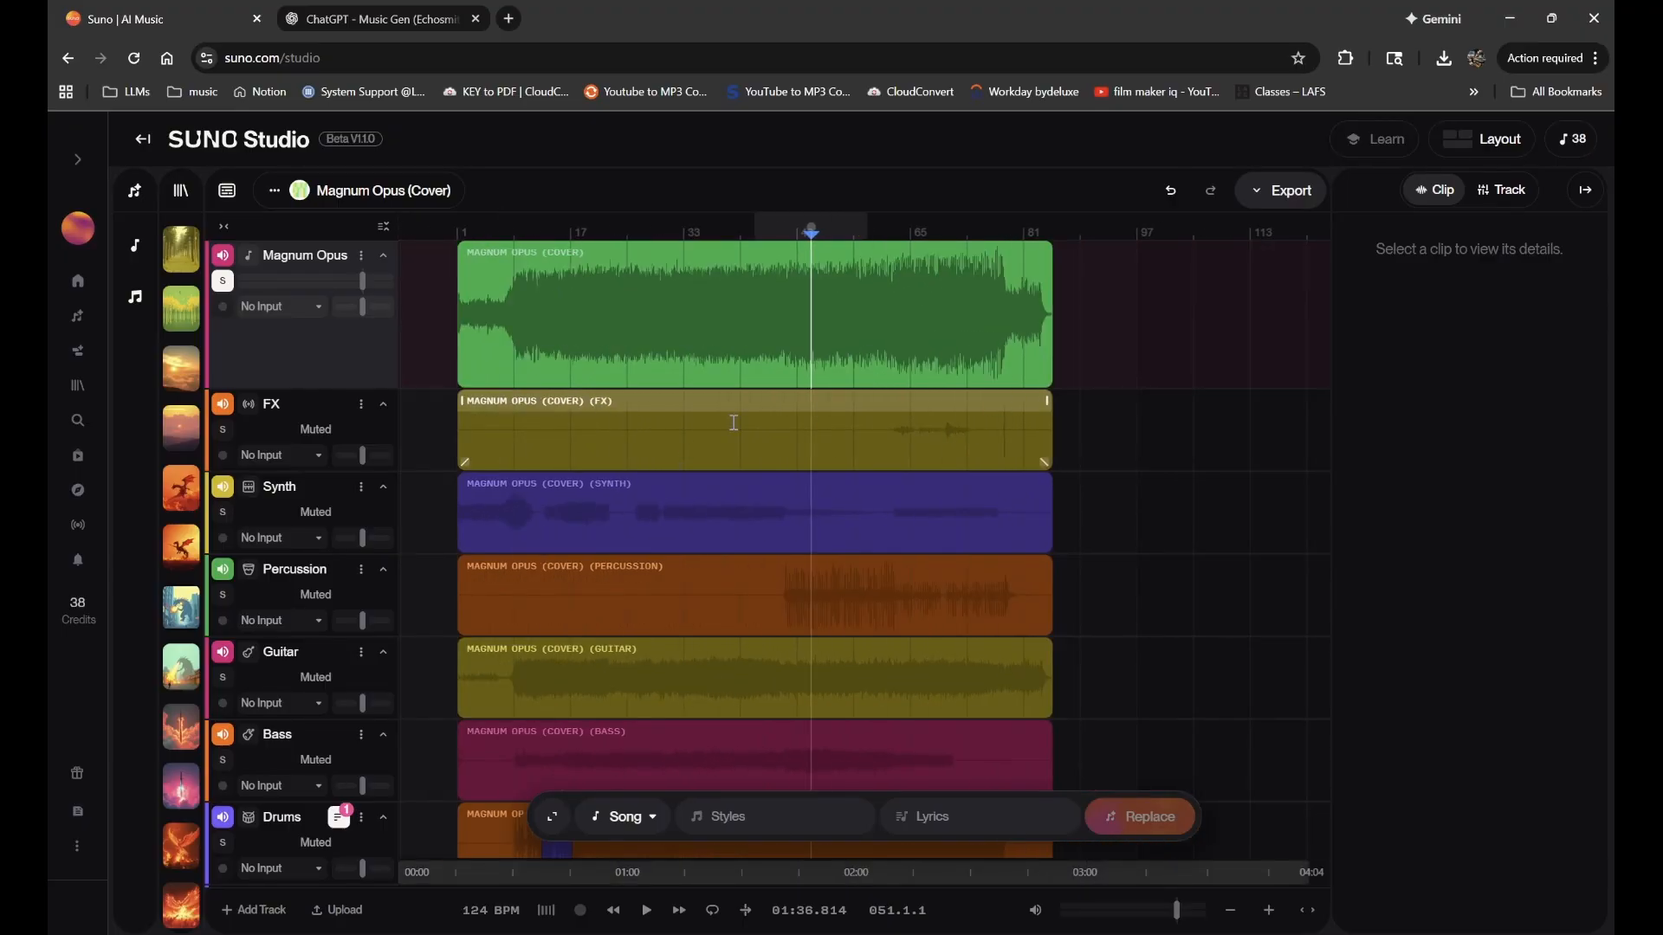
click(773, 377)
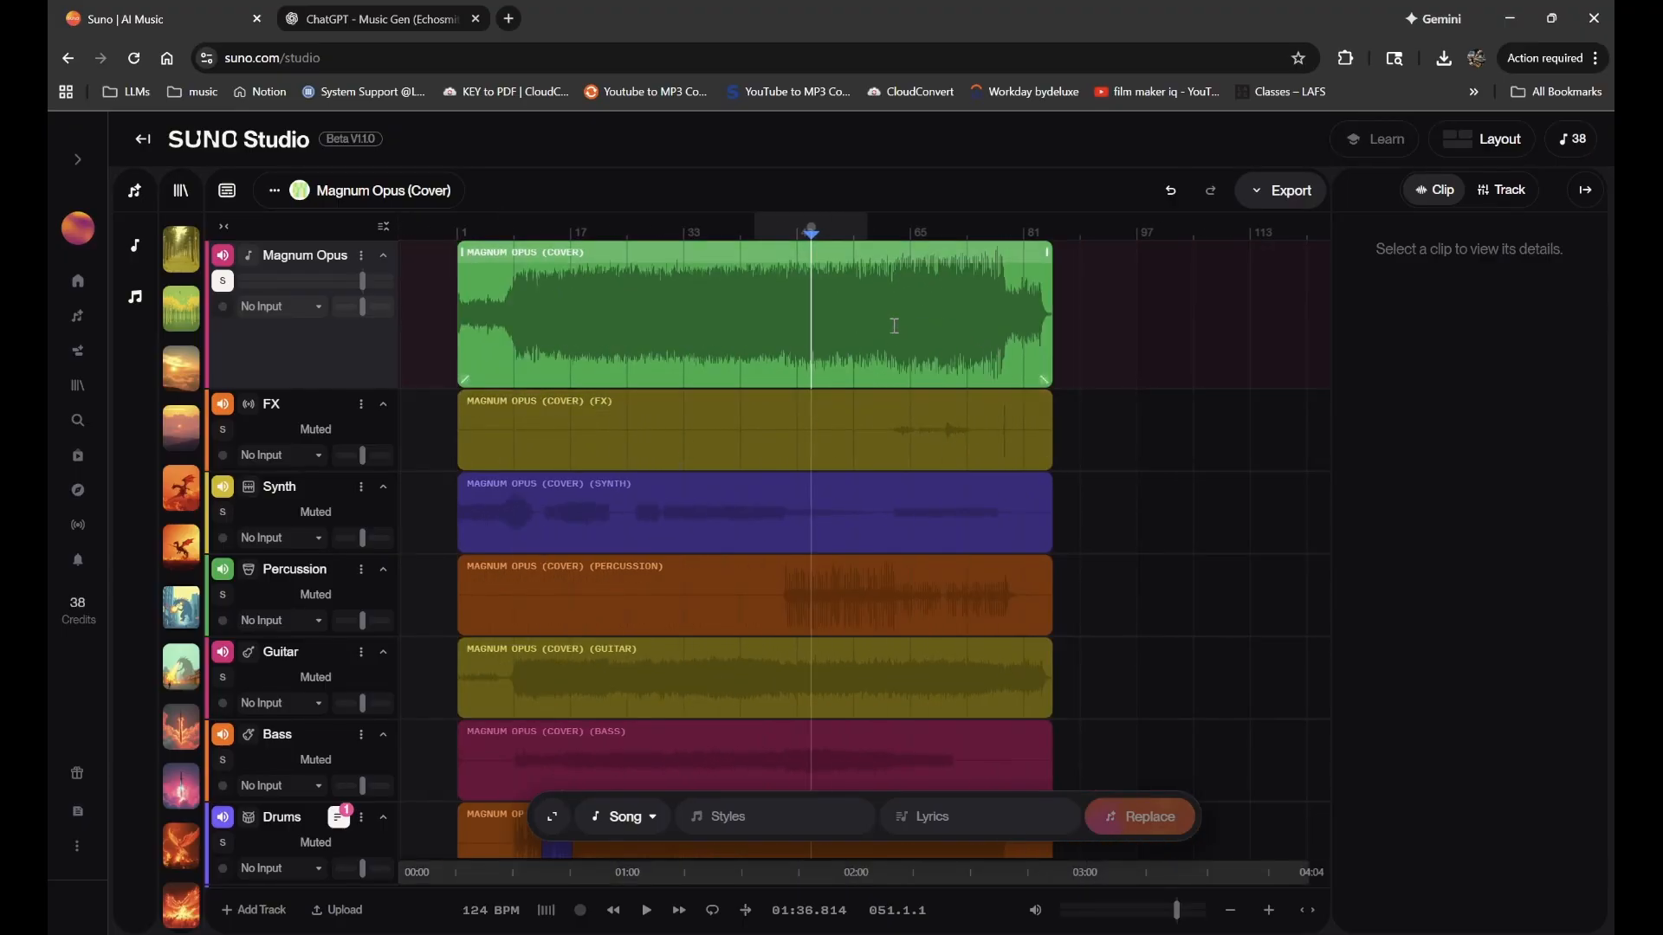
scroll(894, 325, up, 5)
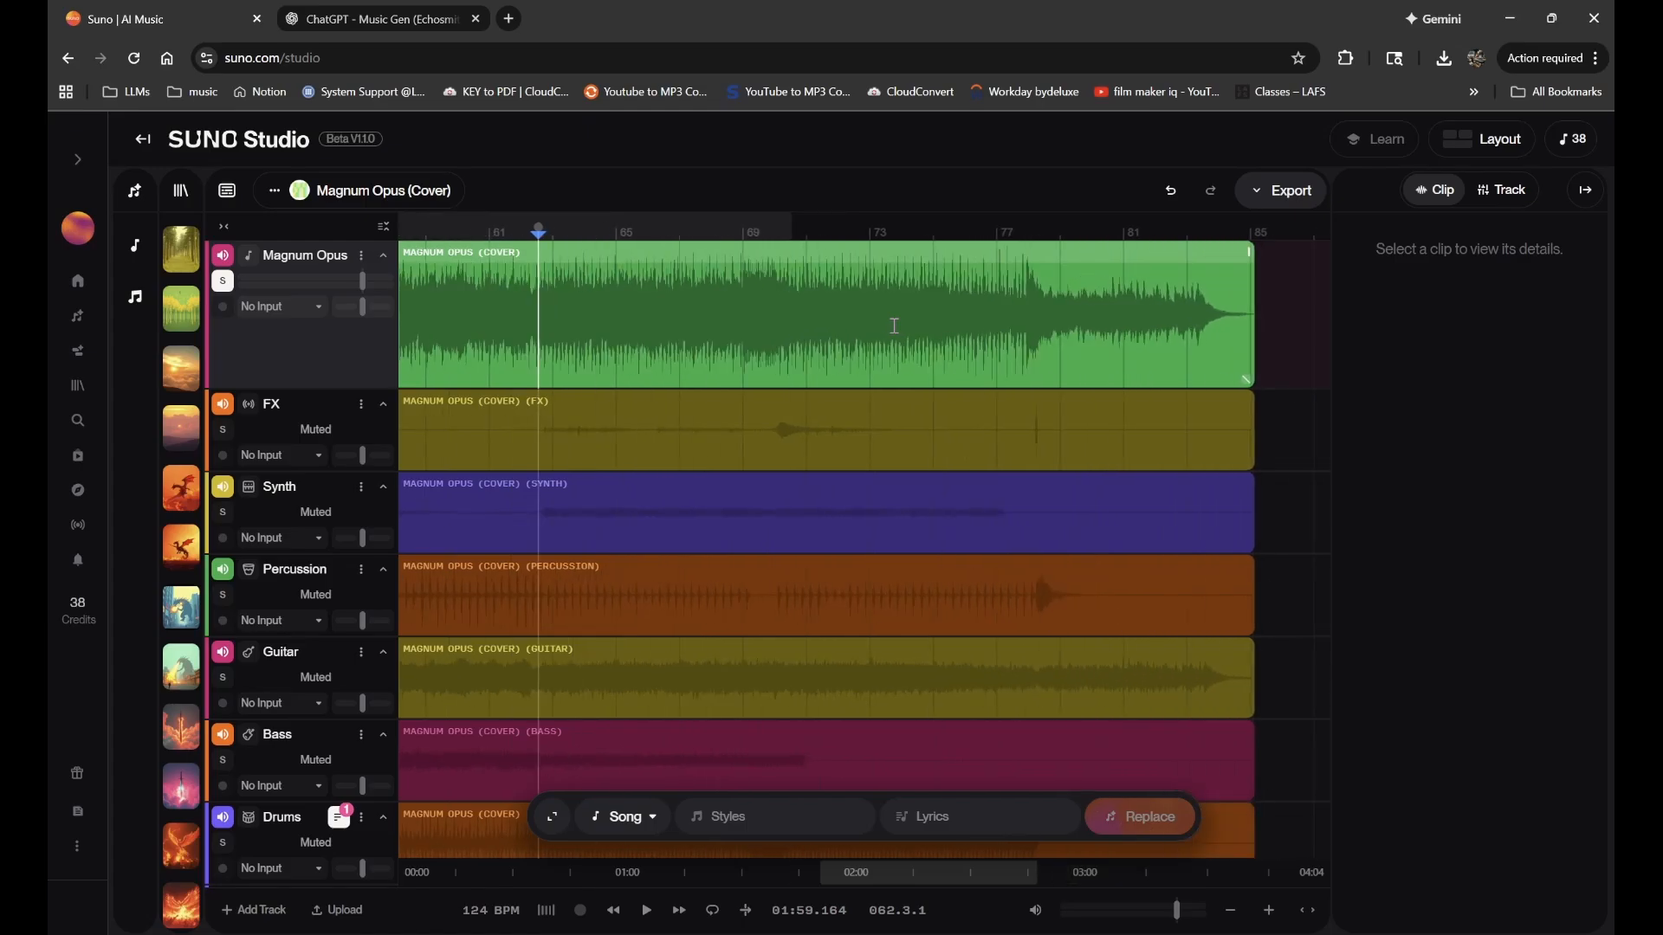
scroll(1008, 332, up, 10)
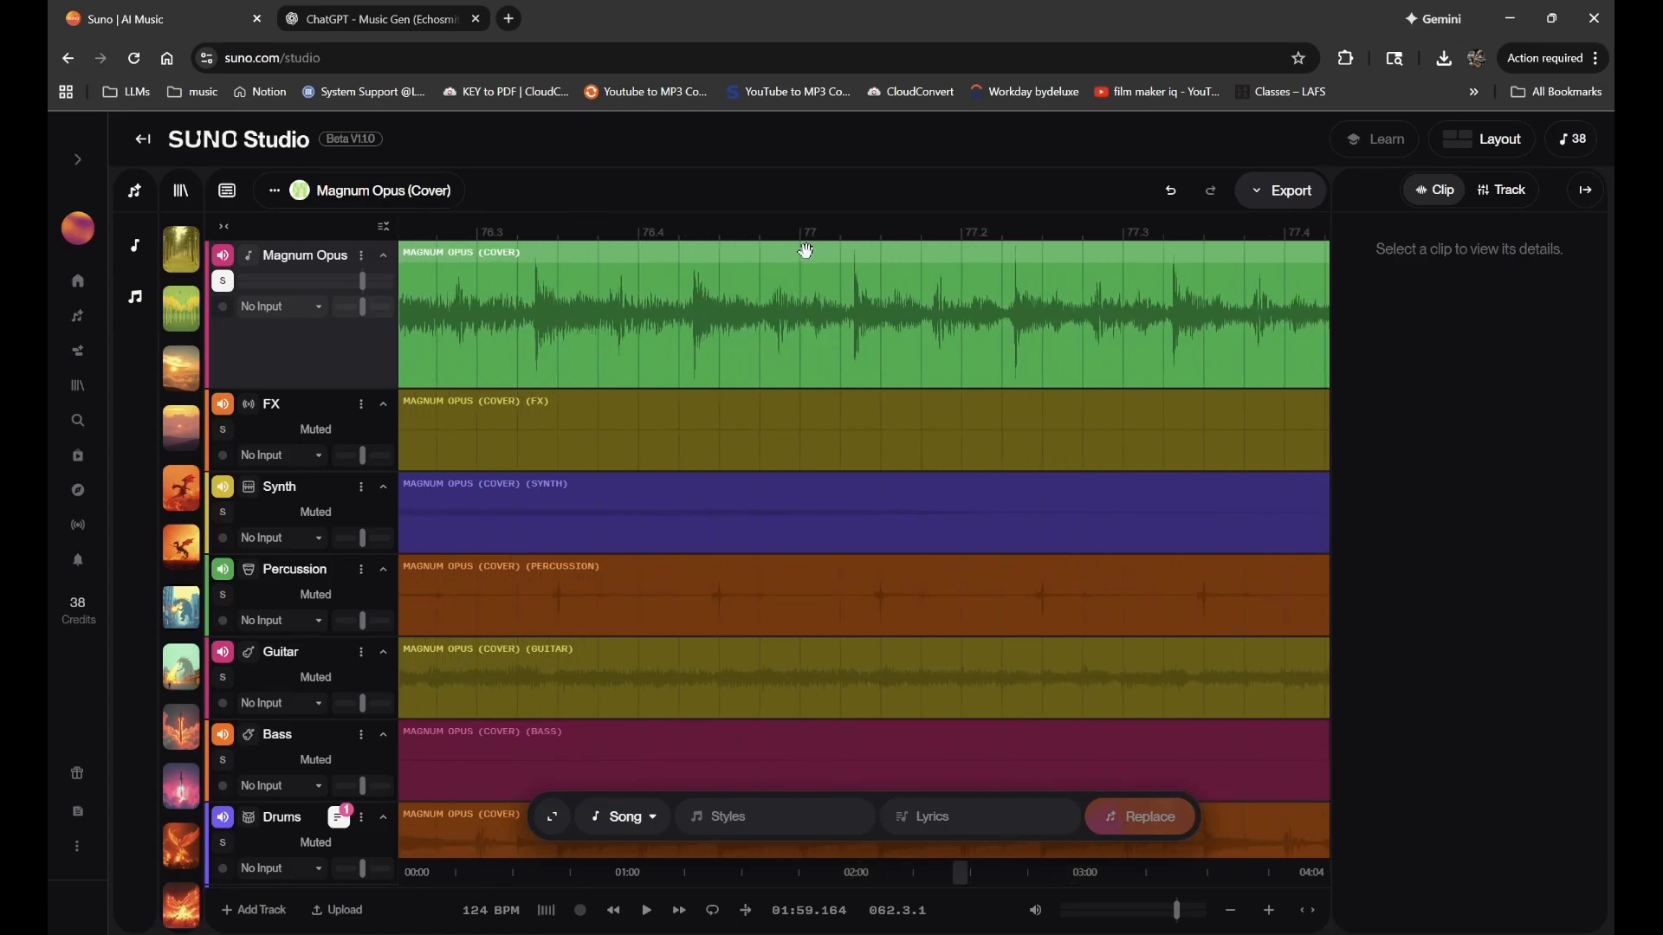
- Select the Magnum Opus clip and set its tempo to On Beat to compare its transients with the grid at bar 77
click(1008, 331)
click(1513, 409)
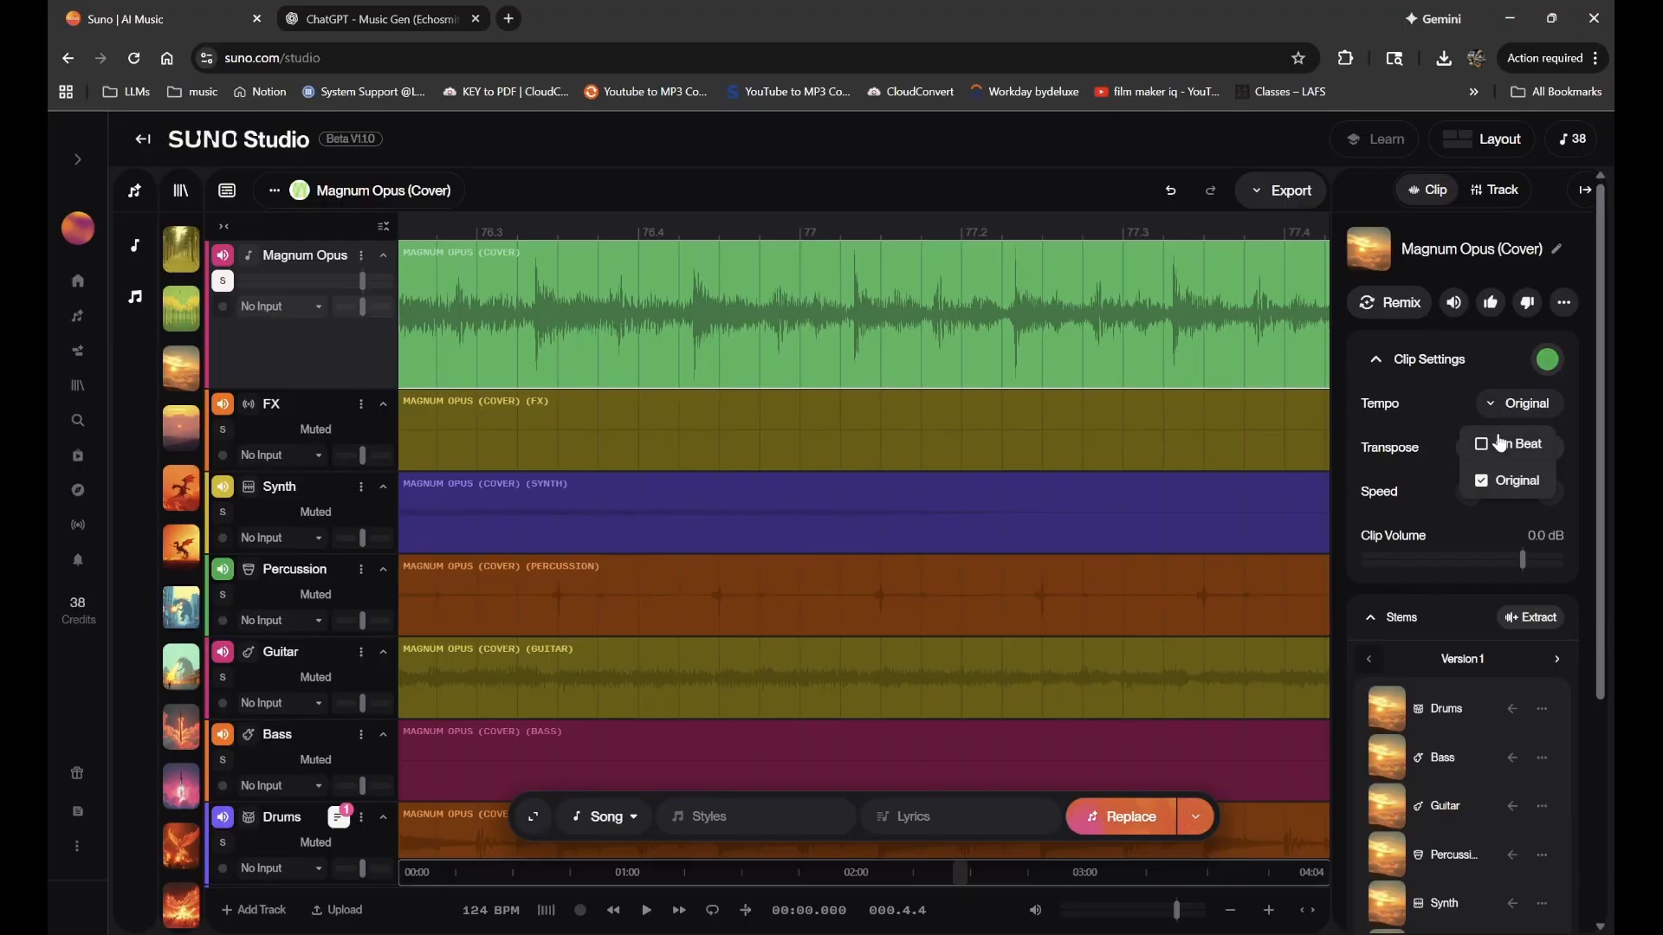
click(1511, 442)
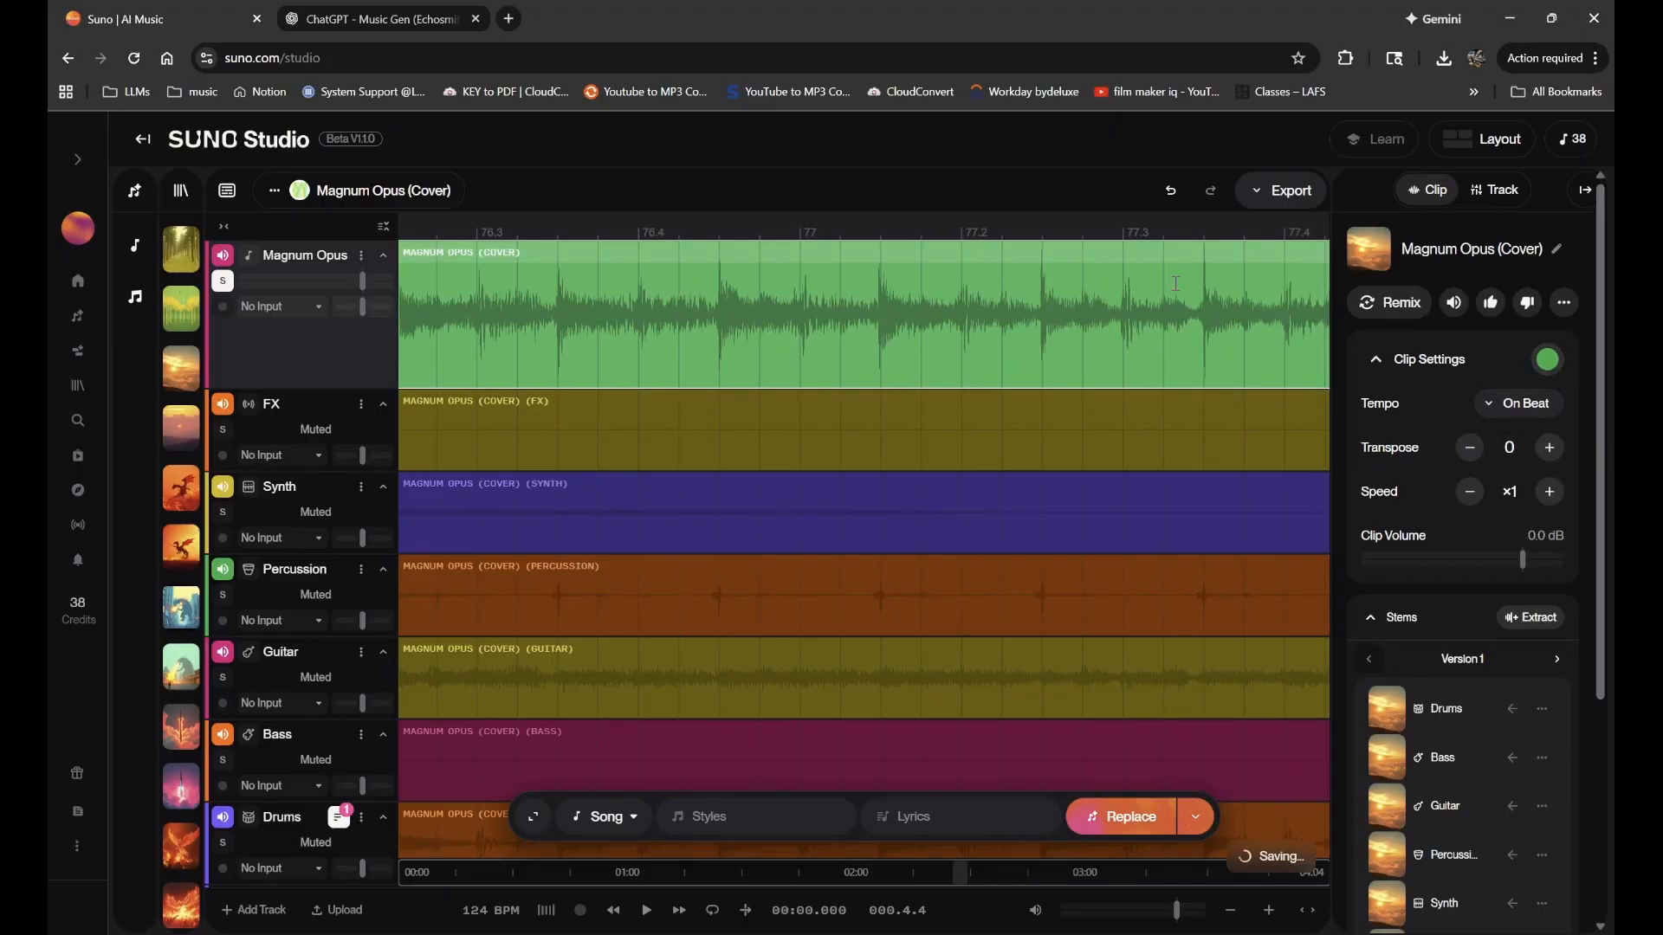
- Check the project's tempo settings and set the Magnum Opus clip's tempo to Original
click(491, 910)
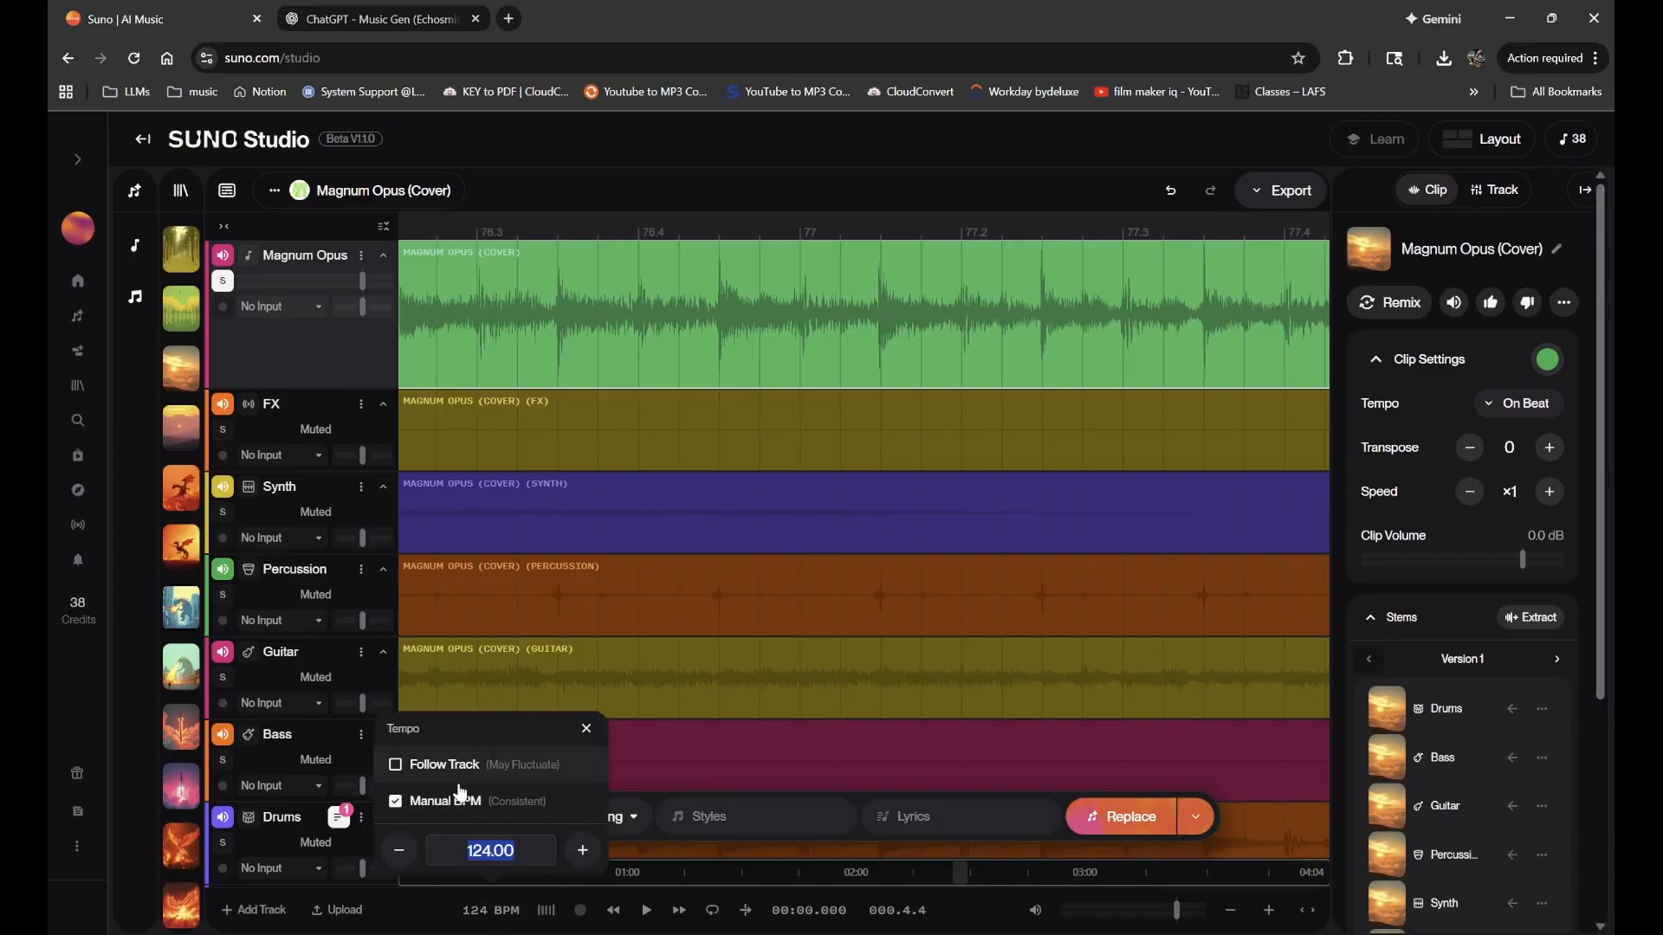
click(1520, 403)
click(1517, 480)
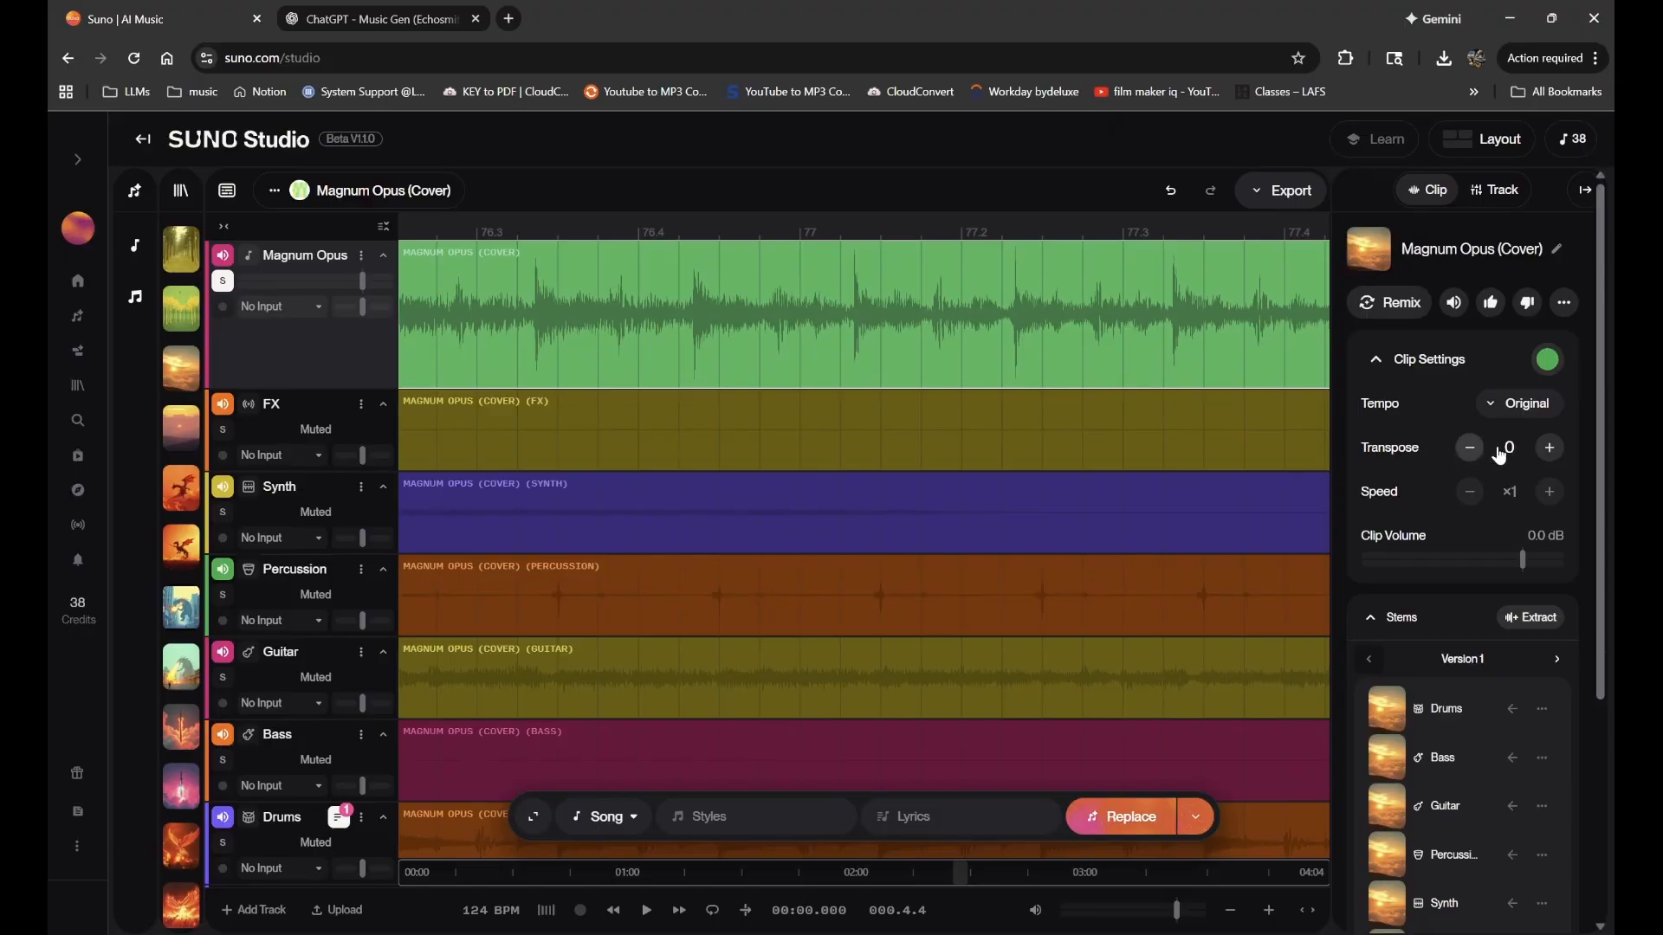
- Set the project tempo mode to Follow Track so the grid follows the song
click(485, 910)
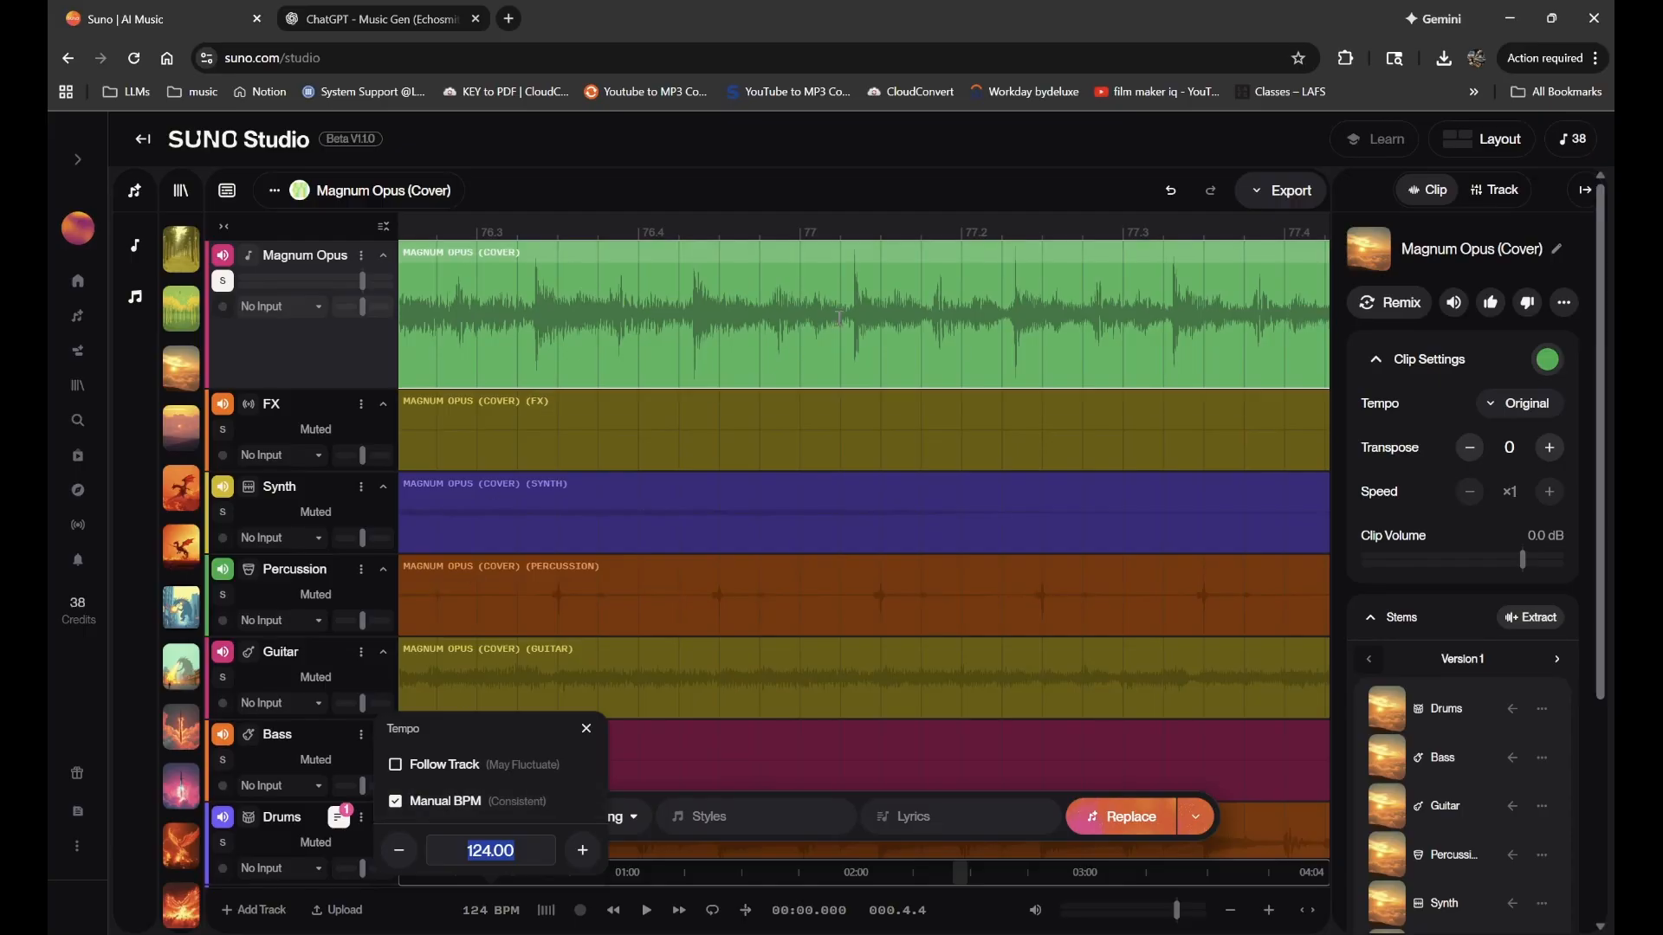
click(430, 764)
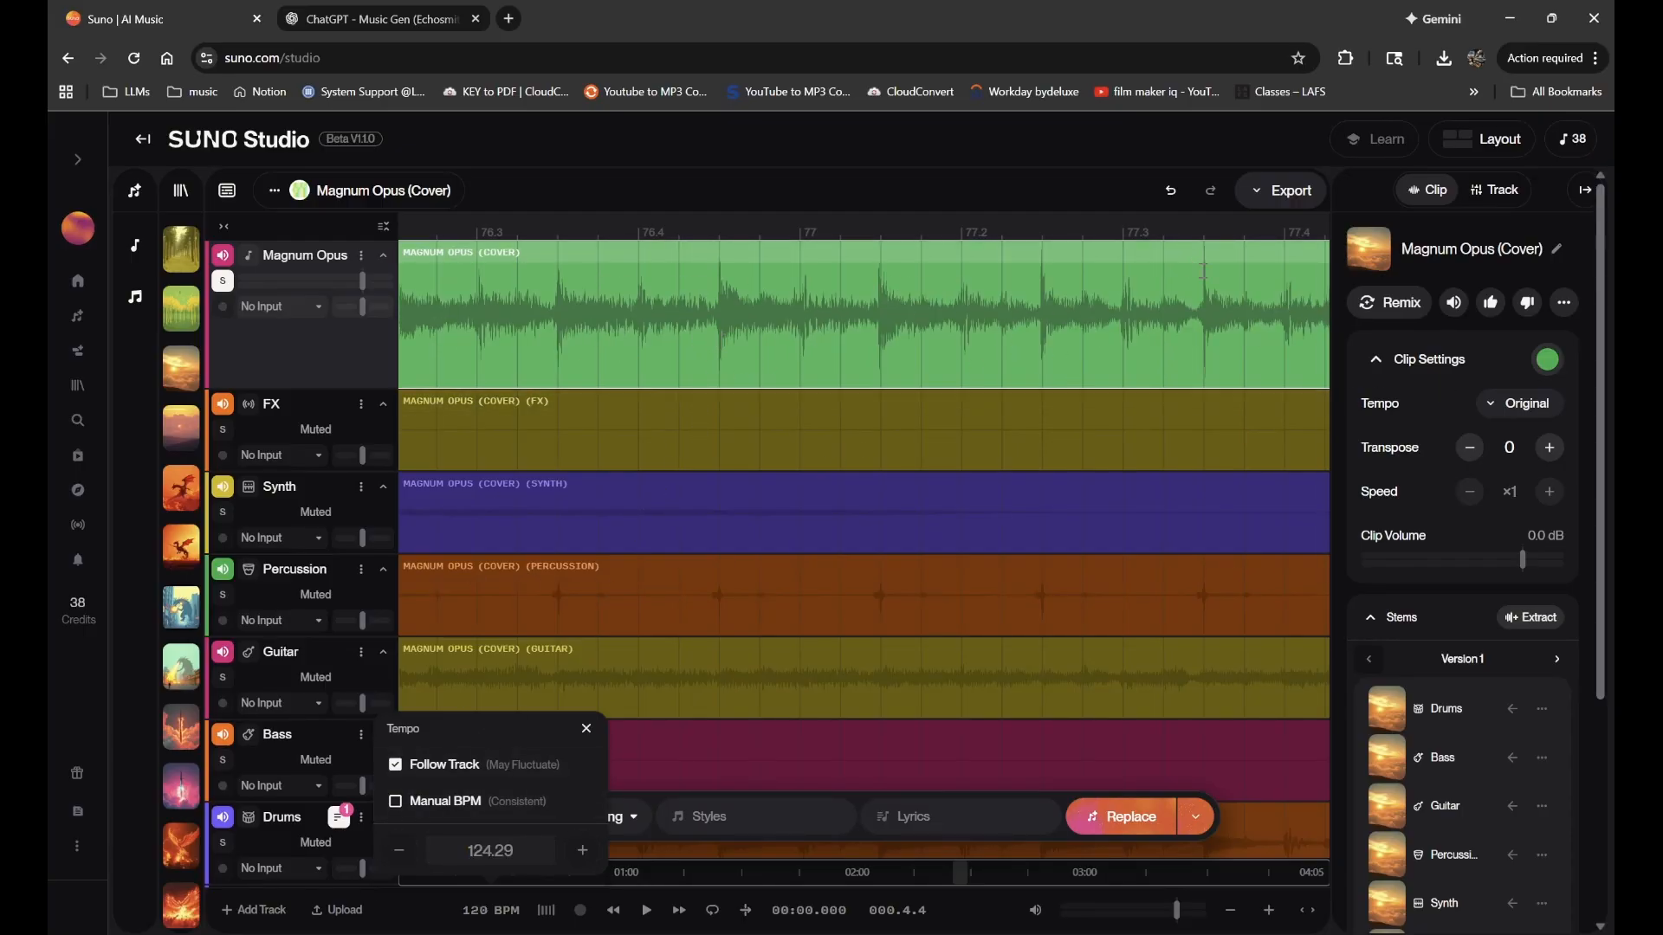
click(1168, 255)
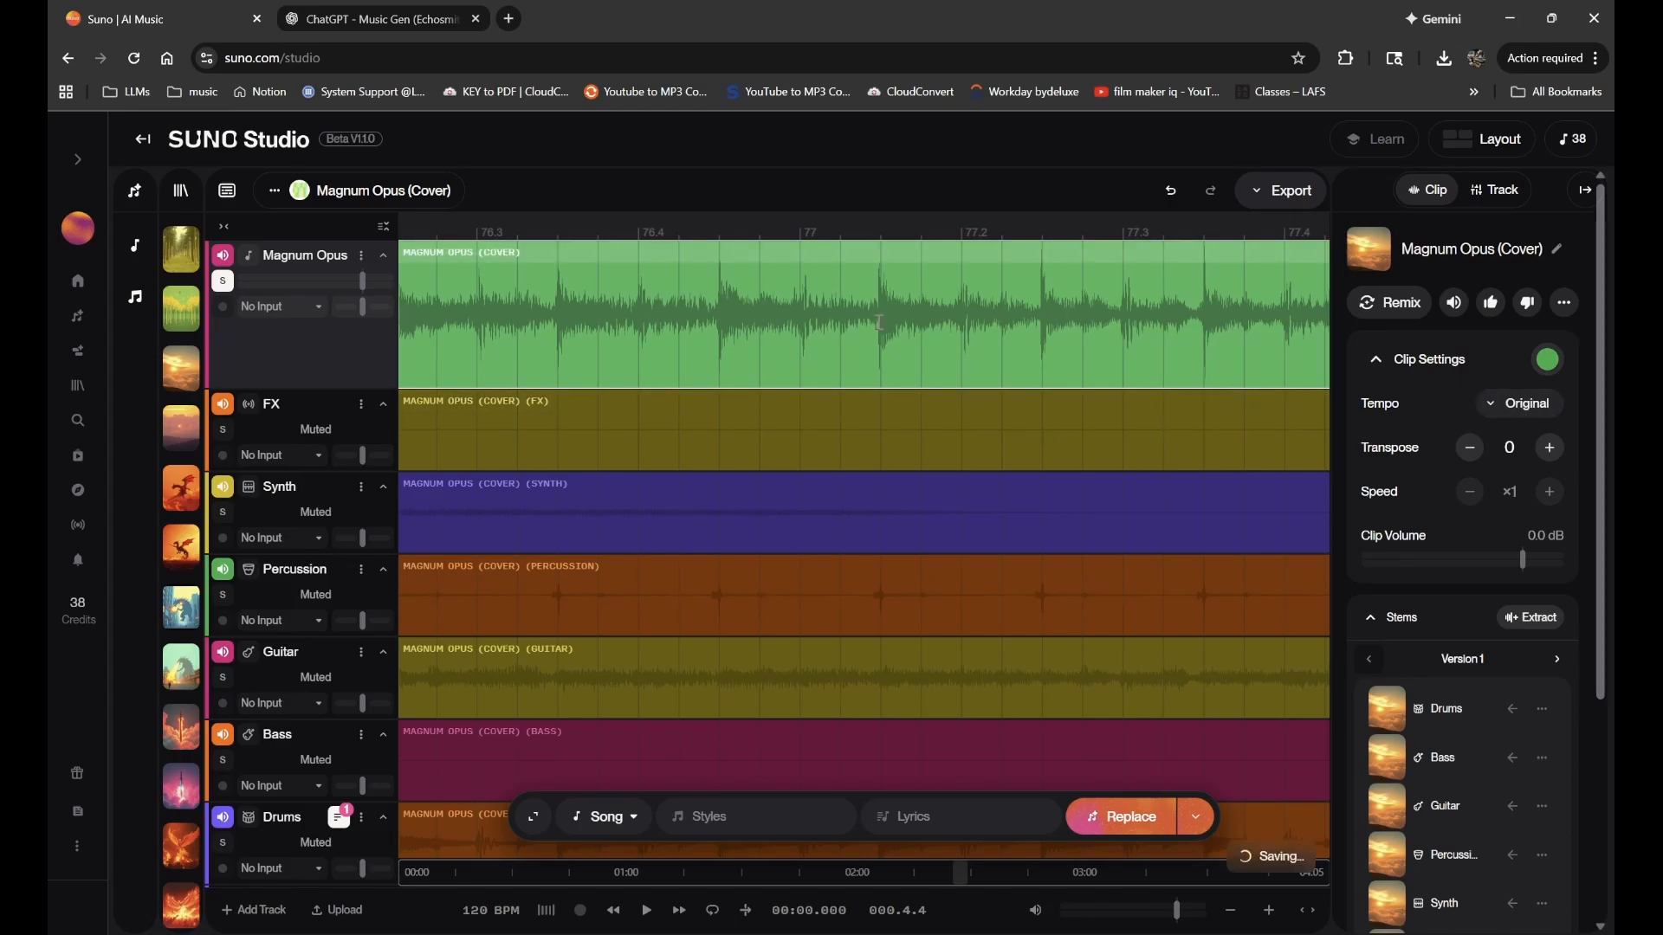
- Compare the waveform with the beat grid across the song and switch the project tempo to Manual BPM
click(490, 910)
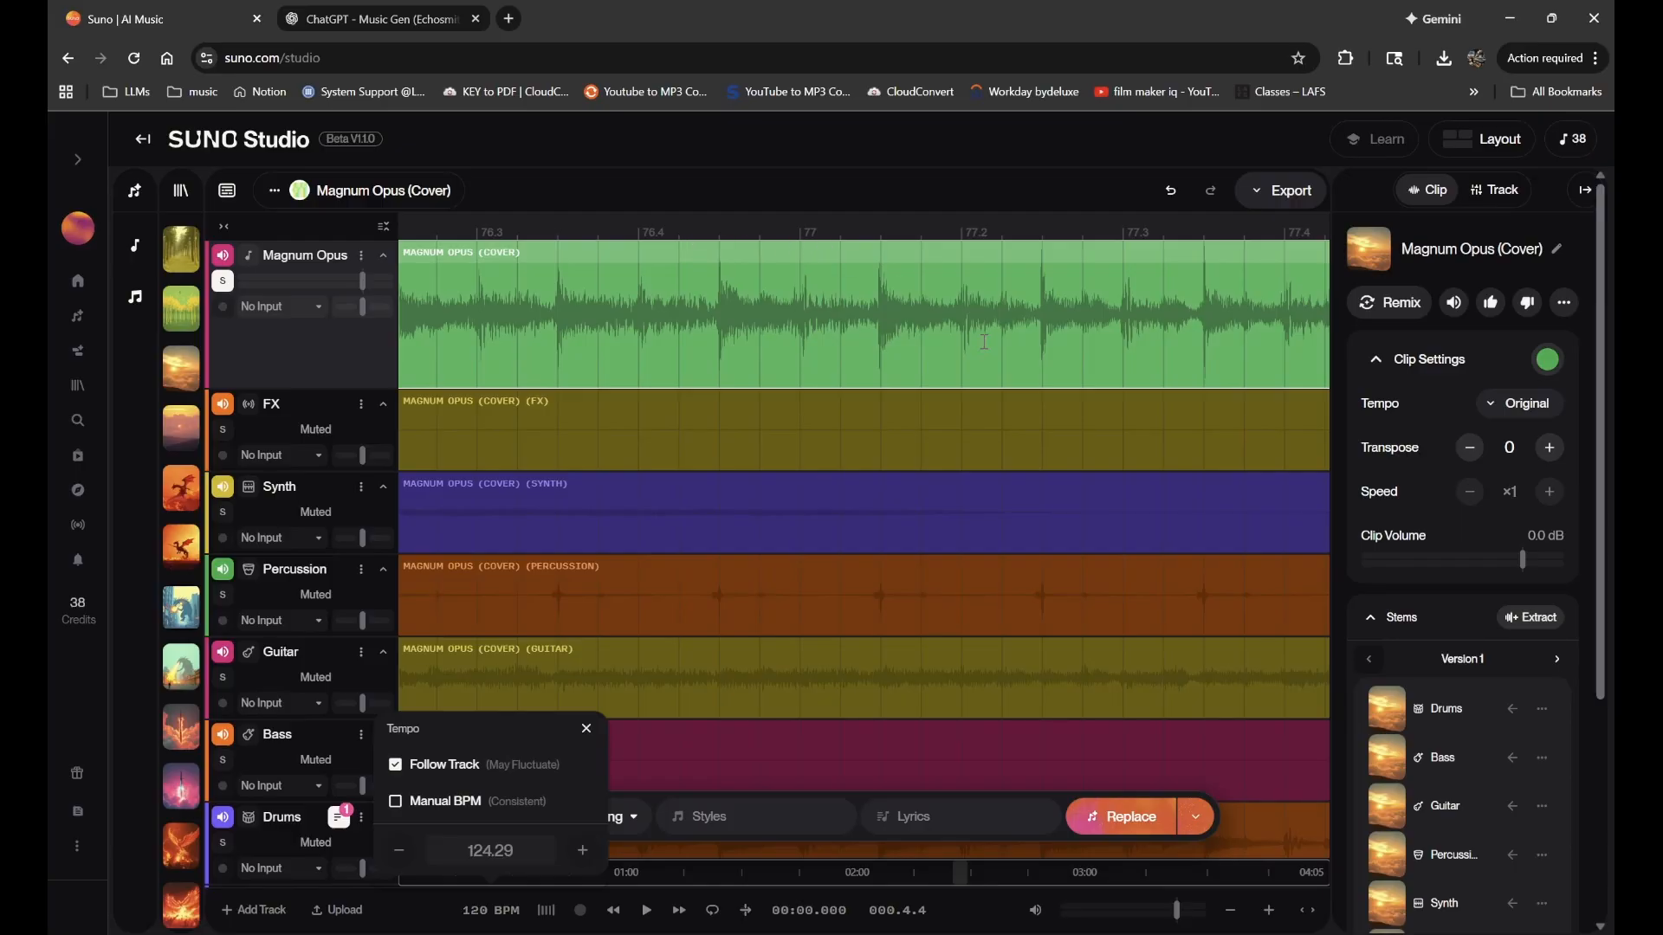
scroll(983, 341, down, 8)
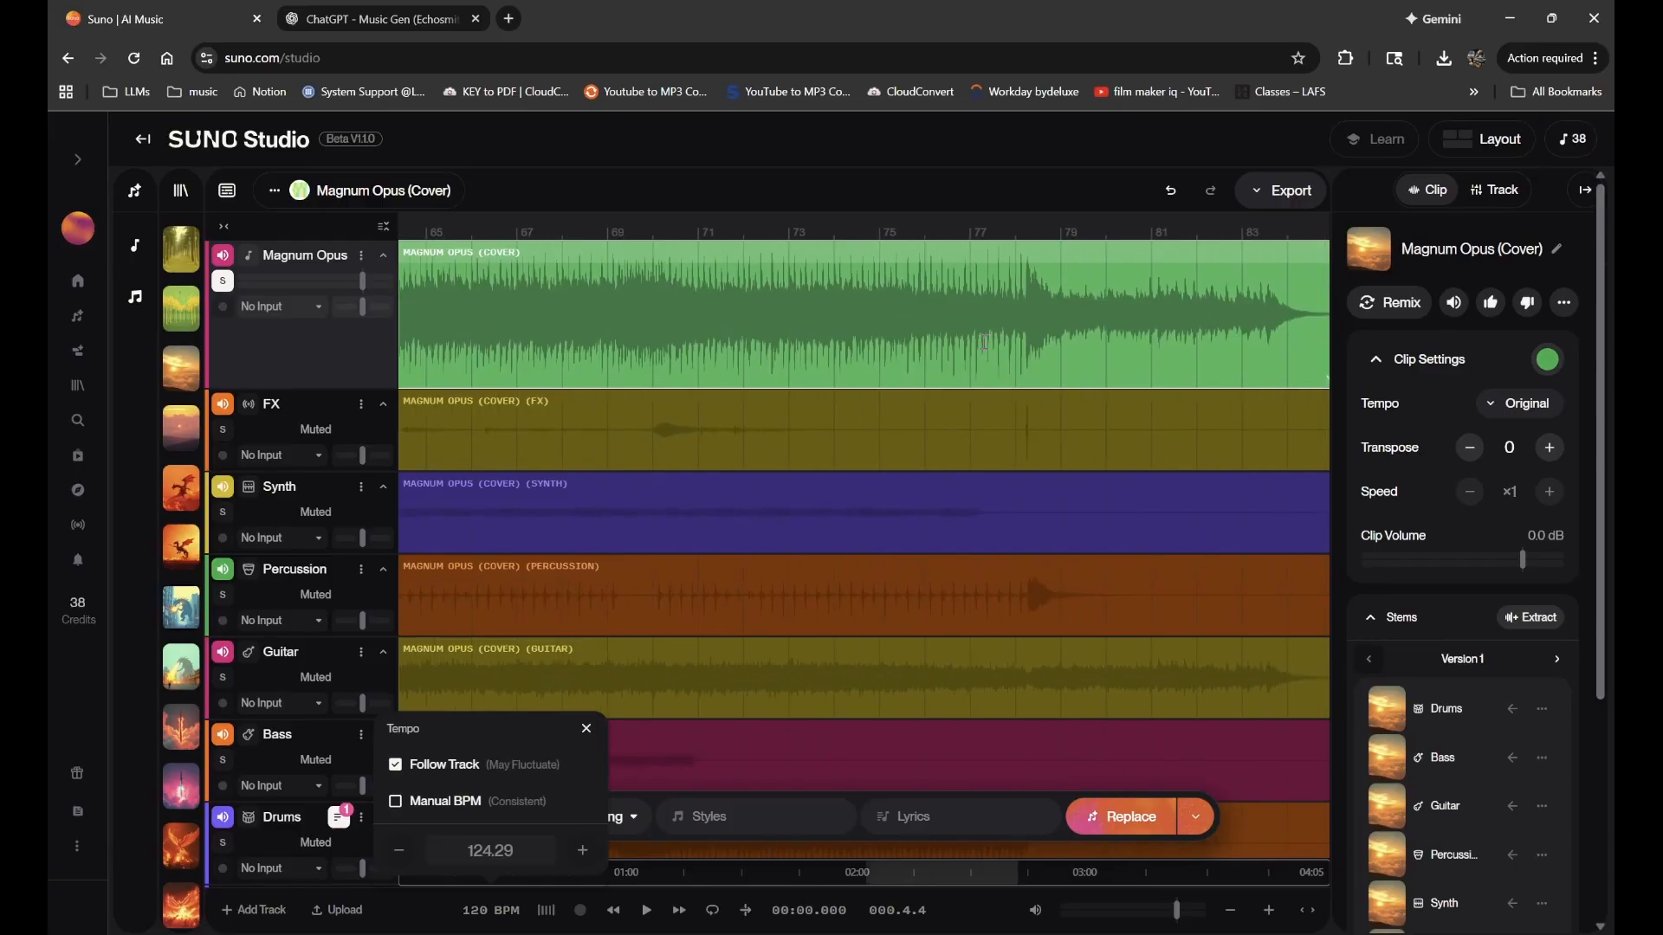
scroll(983, 342, left, 10)
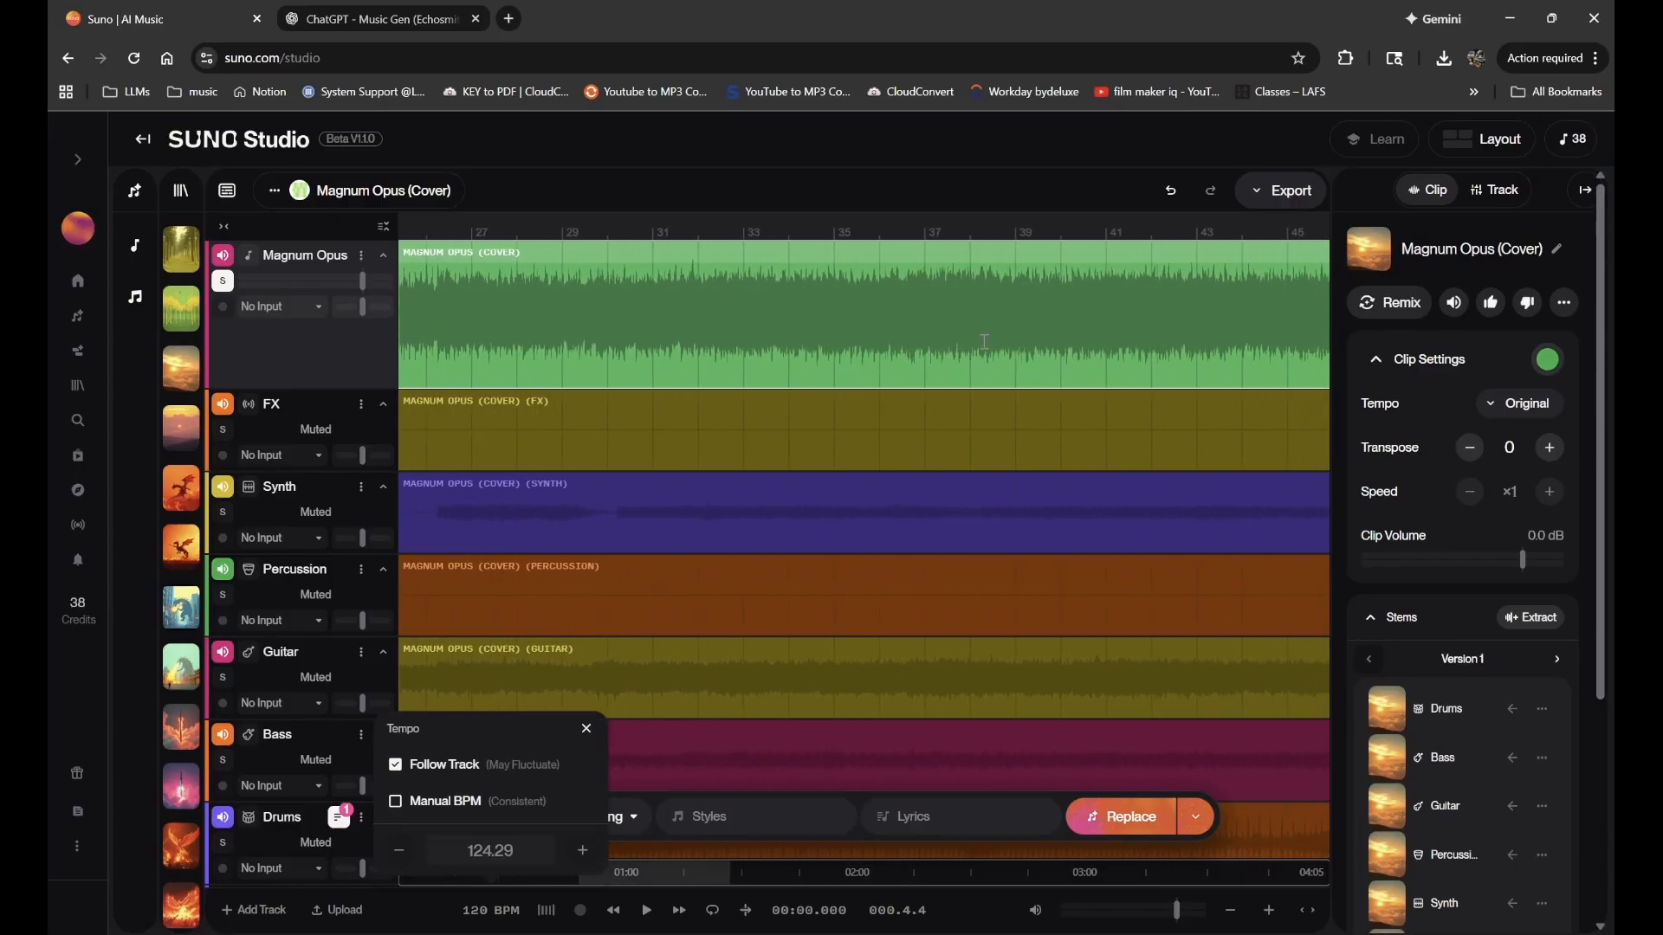
scroll(983, 341, right, 4)
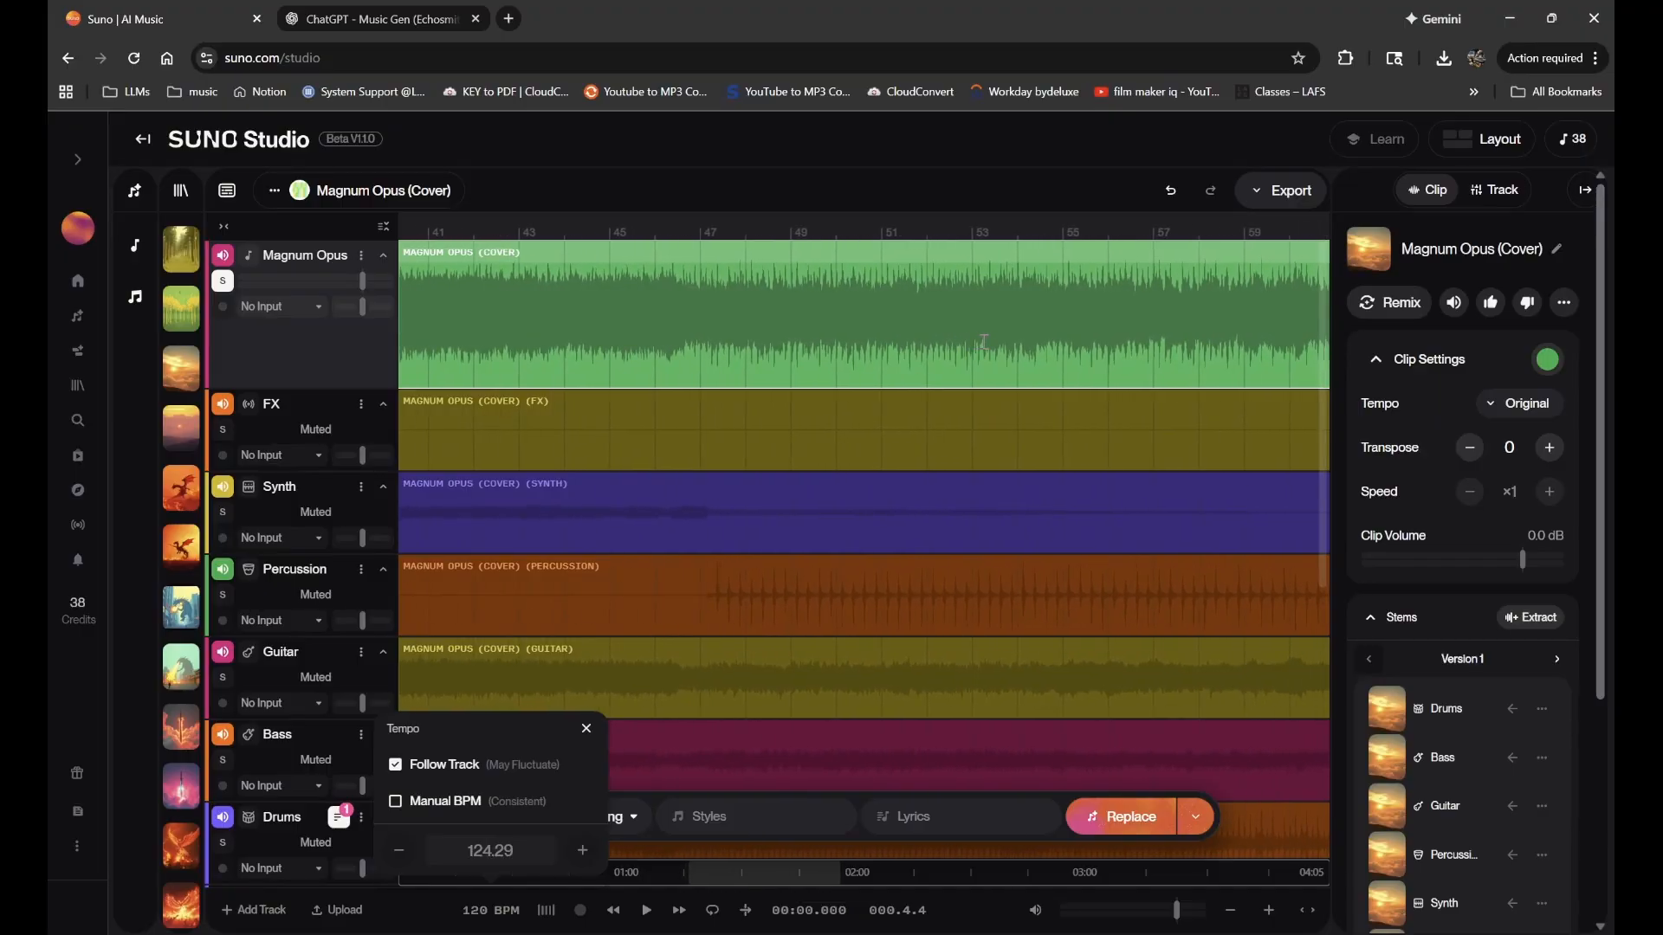
scroll(984, 341, right, 6)
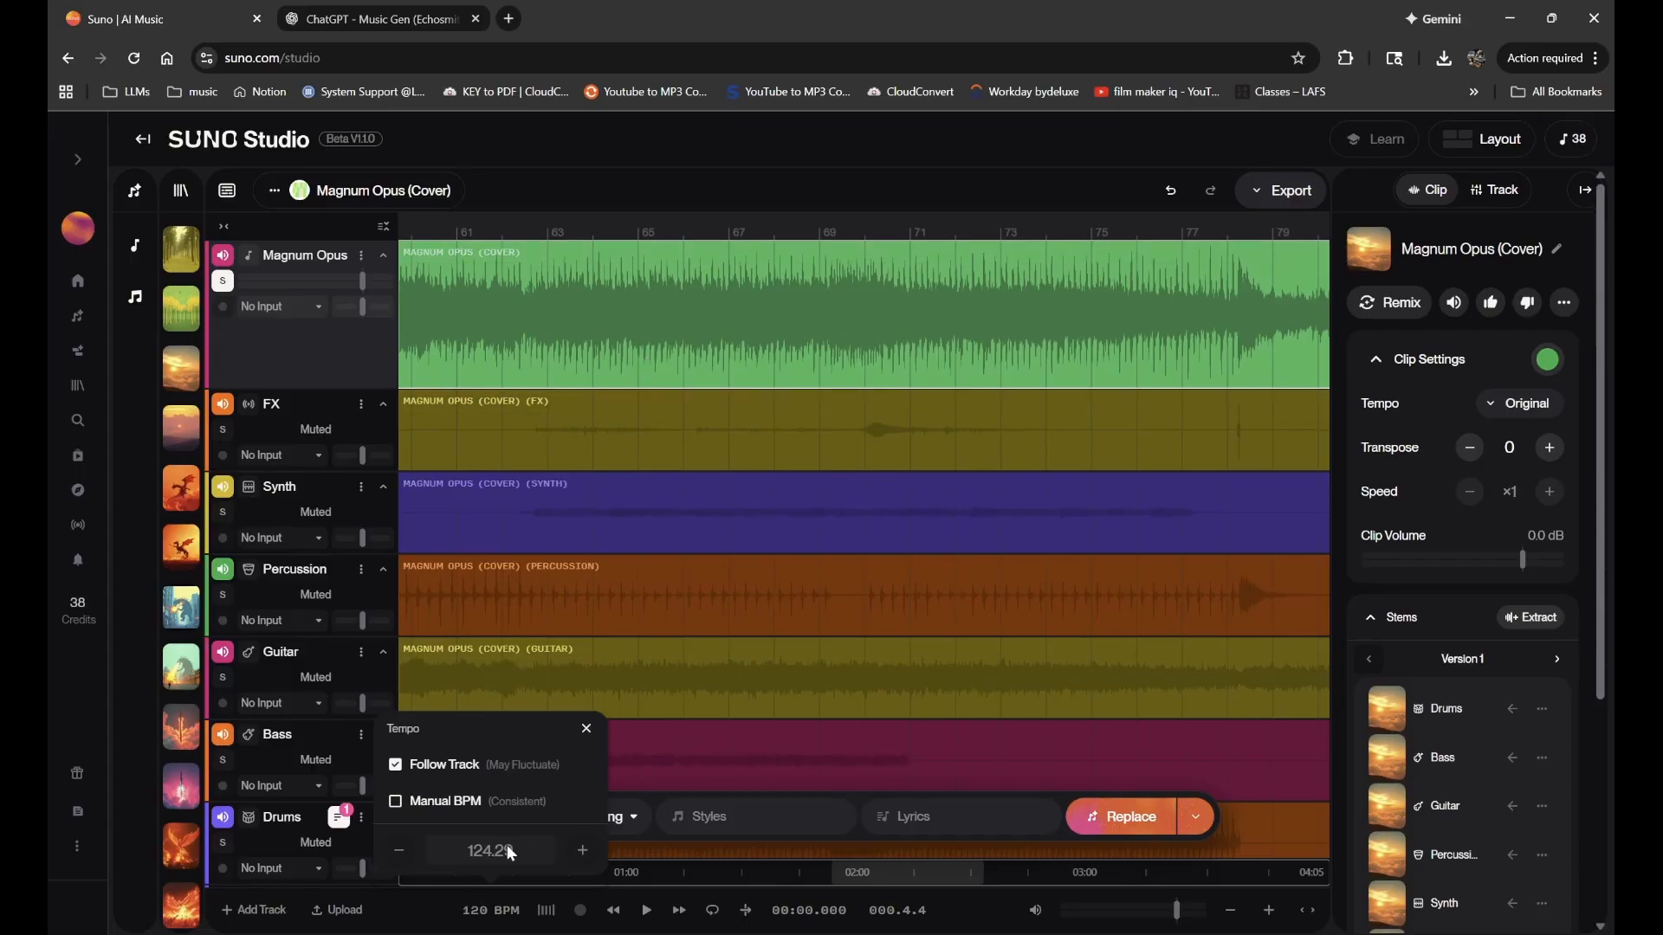
scroll(836, 277, up, 6)
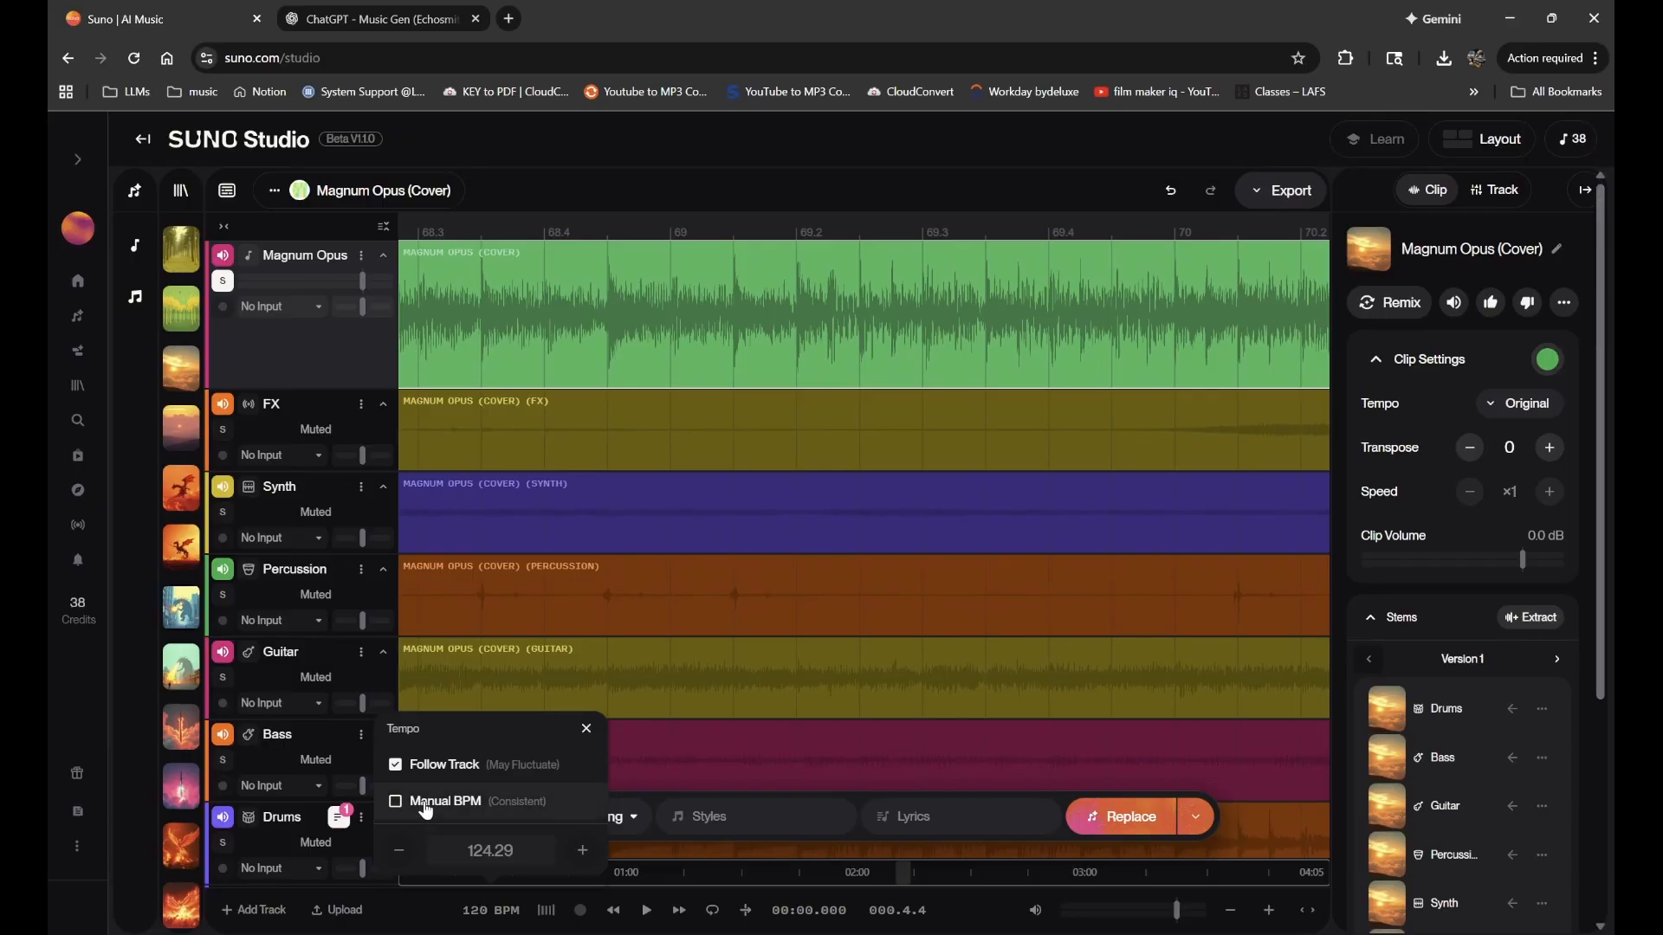
click(395, 801)
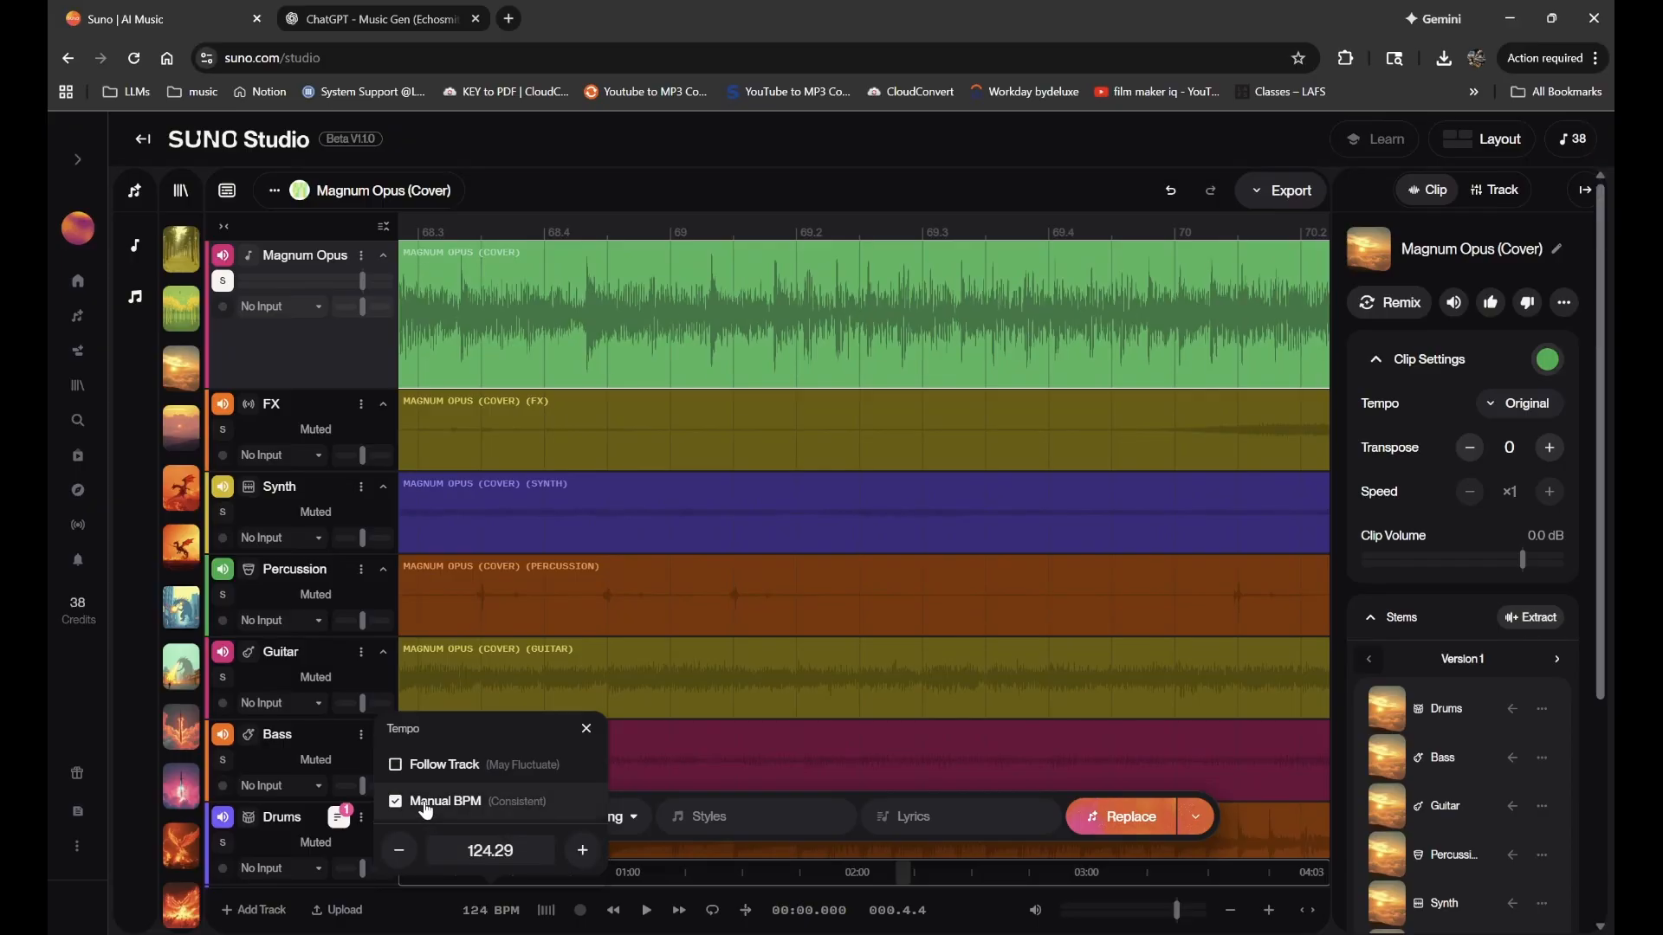
- Set the project tempo to Follow Track and cut out the Magnum Opus section between 69.2.1 and 69.4.1
click(494, 766)
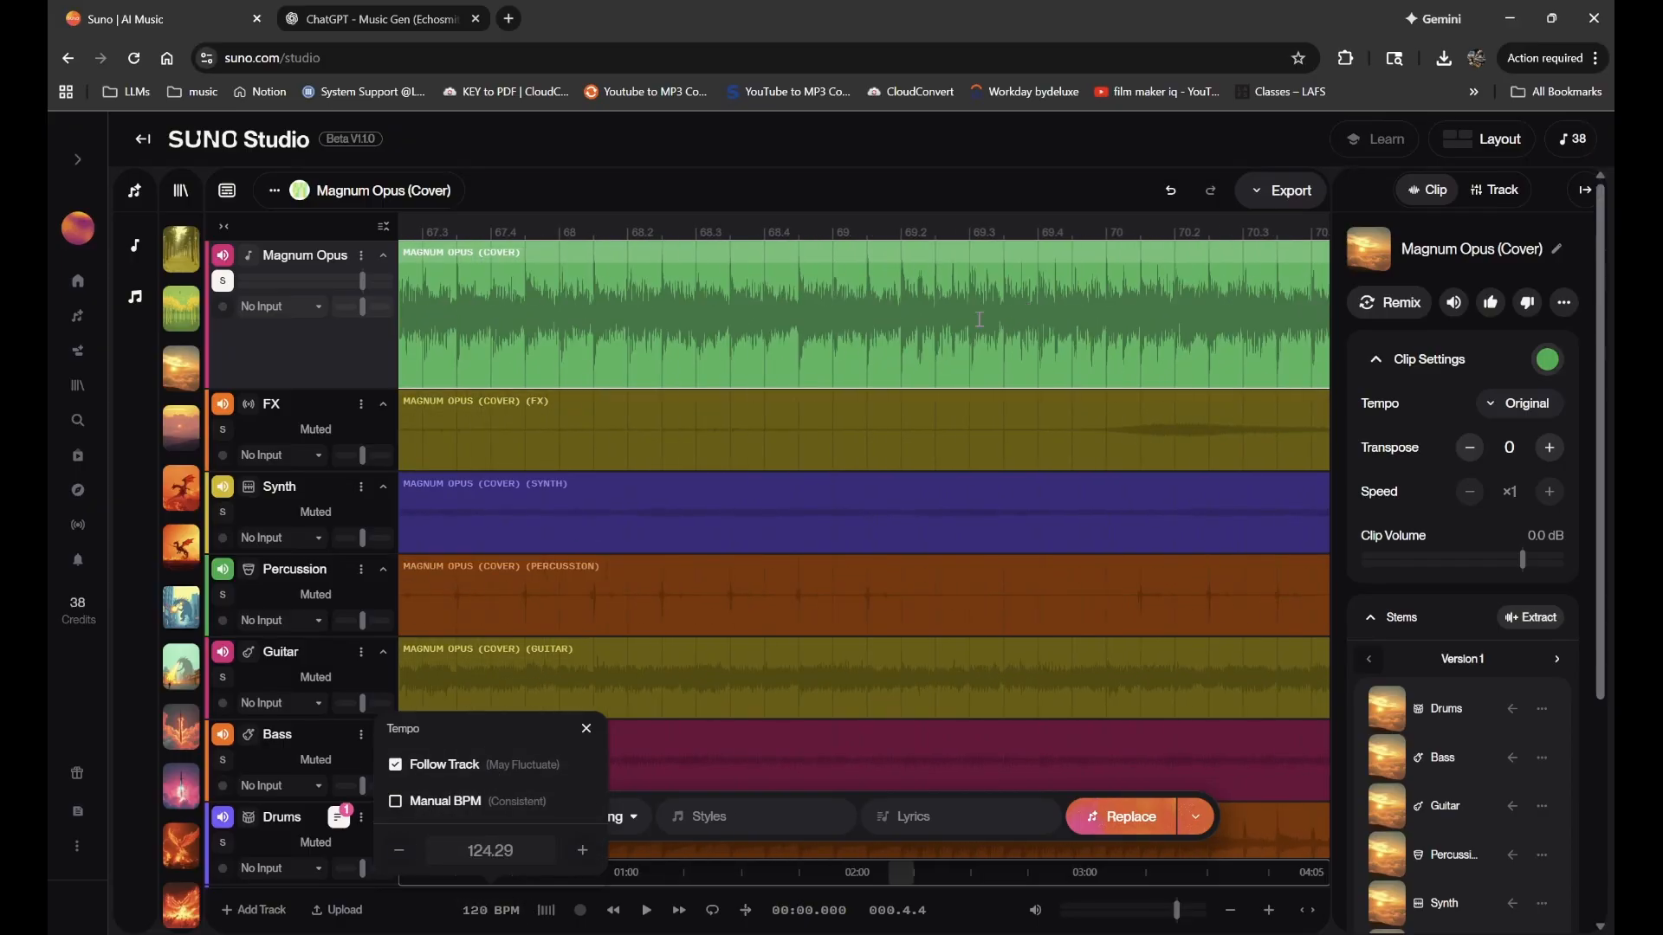
click(903, 312)
key(s)
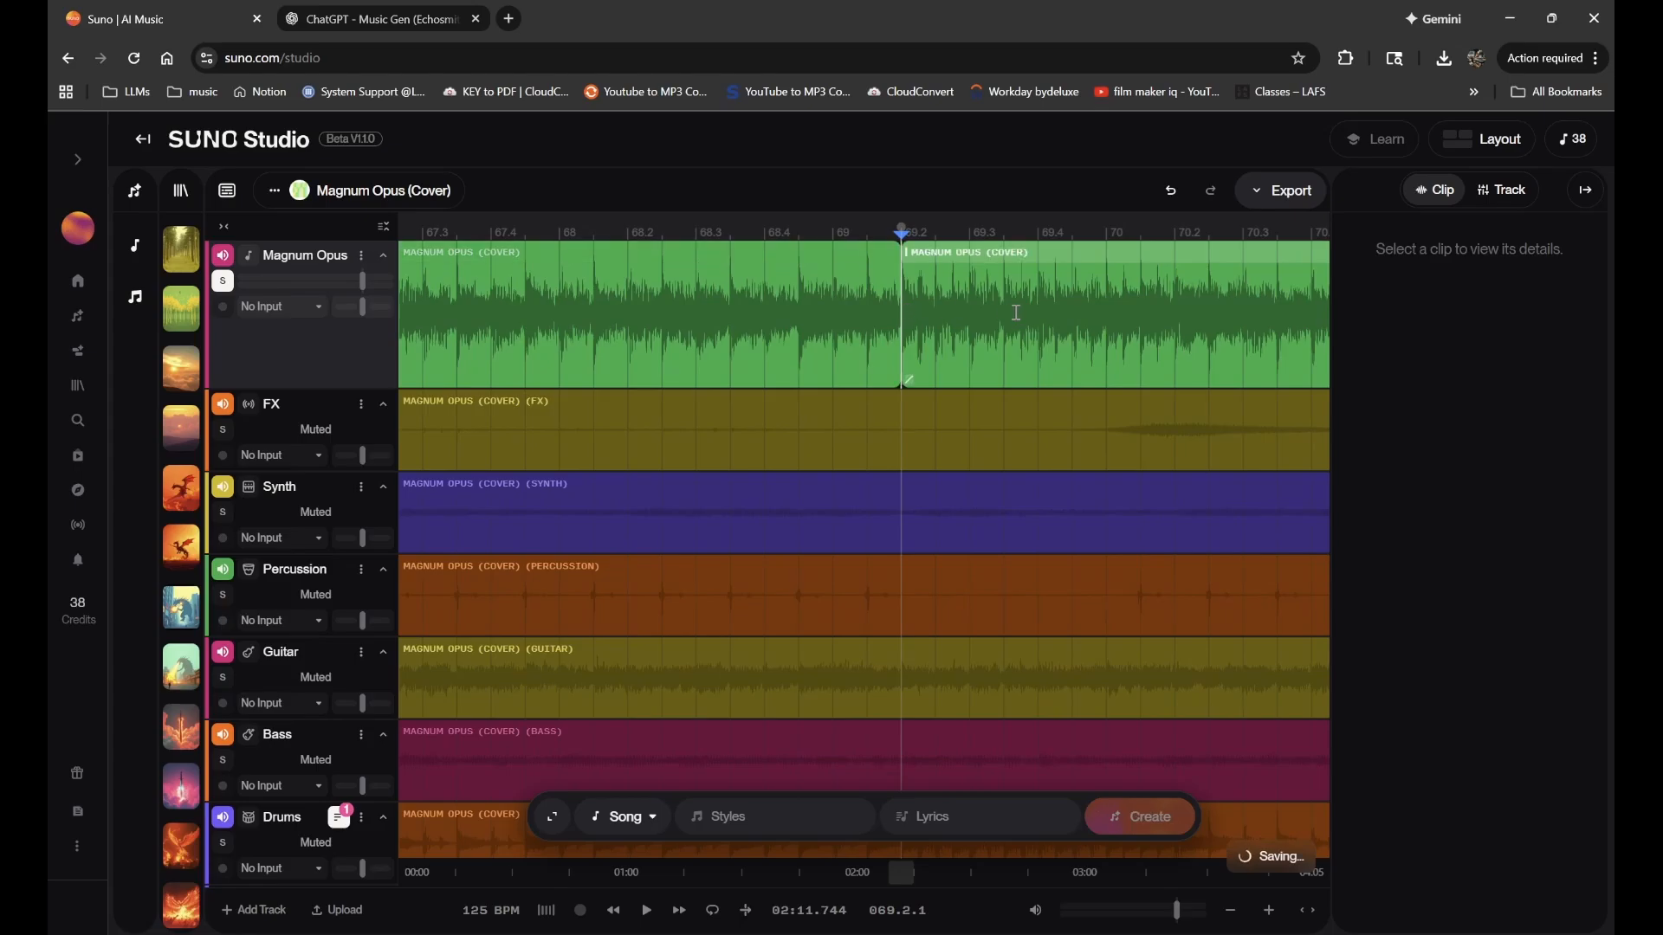
click(1018, 312)
click(1042, 299)
key(s)
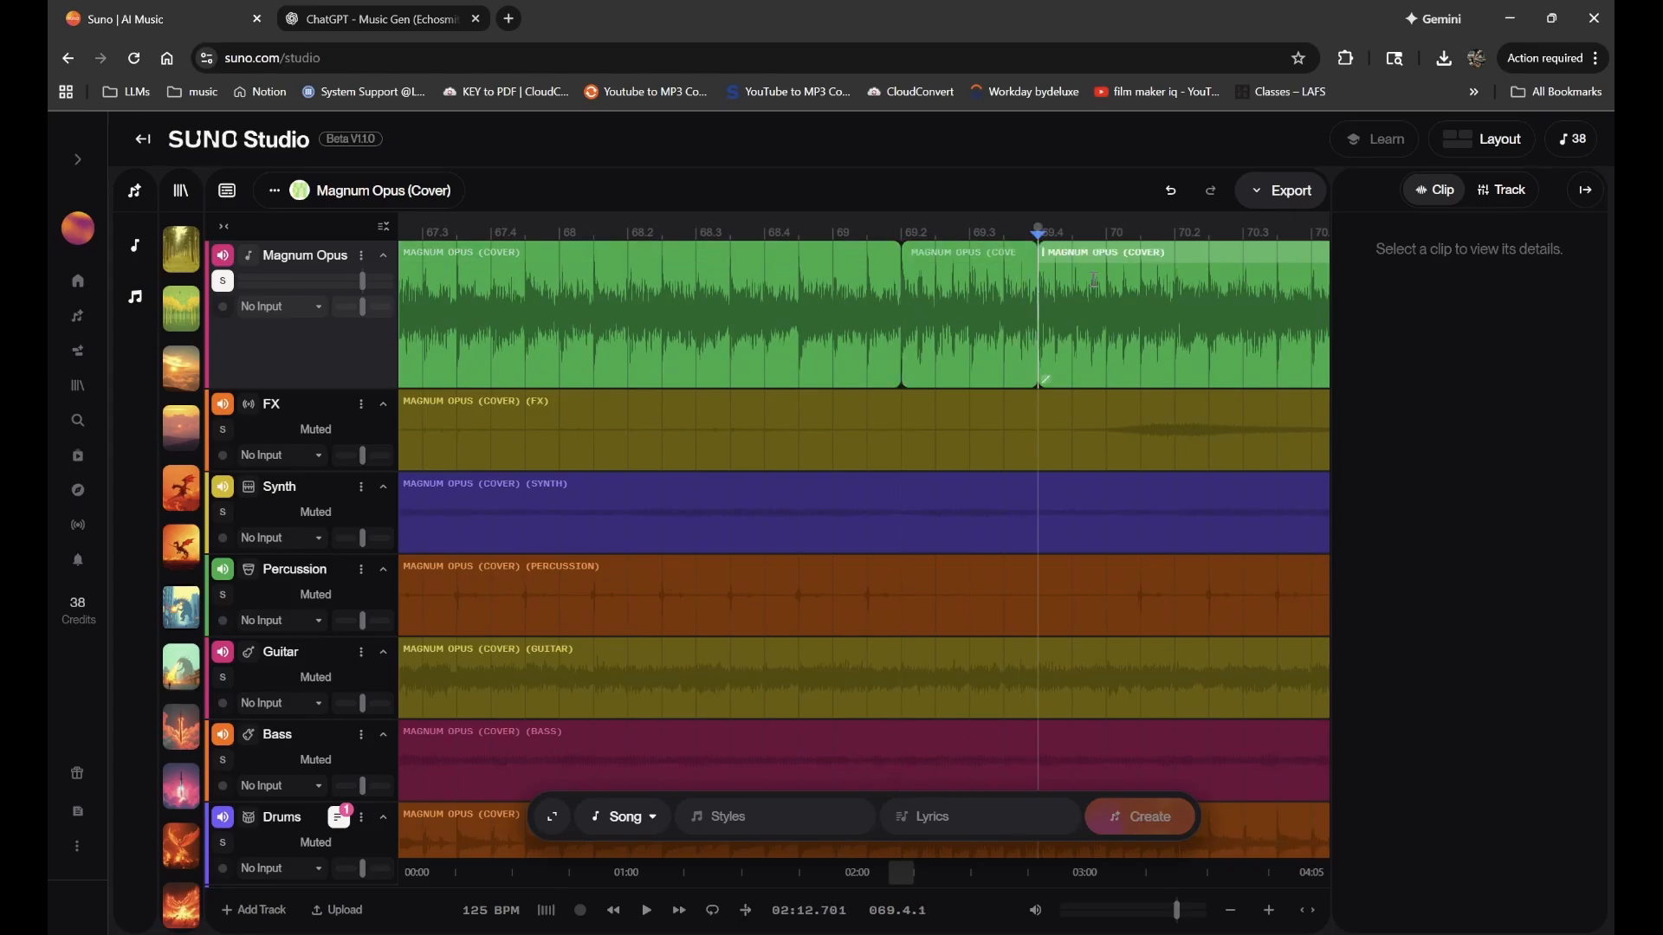
click(1002, 250)
key(Delete)
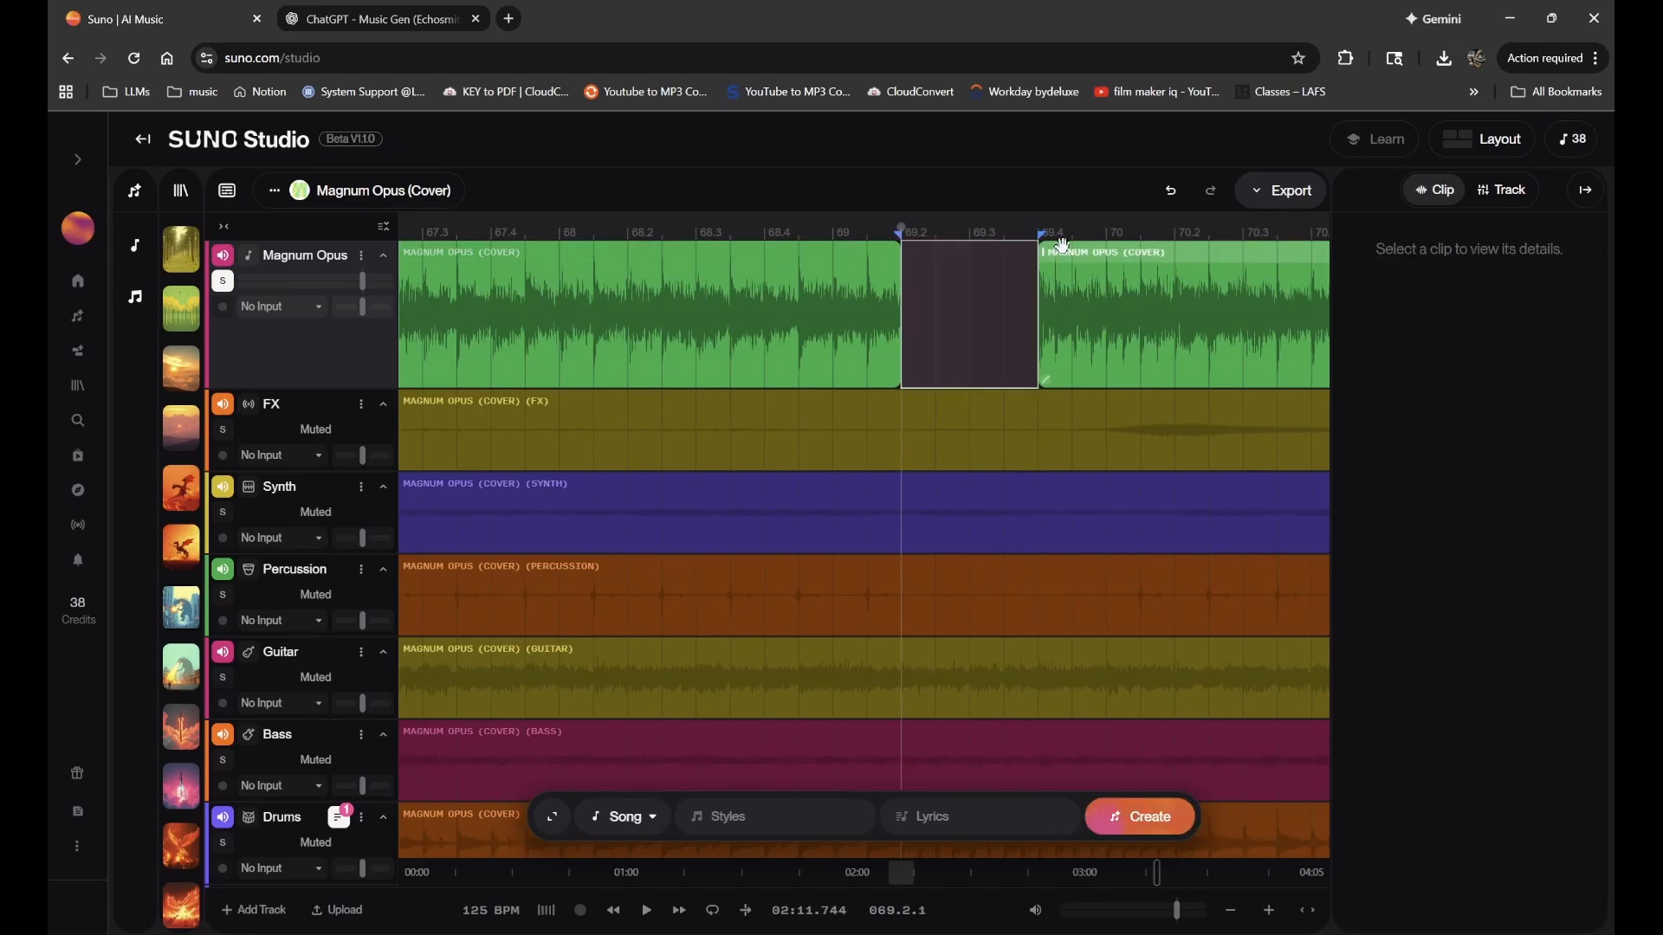
- Move the clip after the gap back to 69.3 and fill the space with two duplicates of the slice split off at 69.1.3
drag(1057, 245, 992, 257)
click(866, 309)
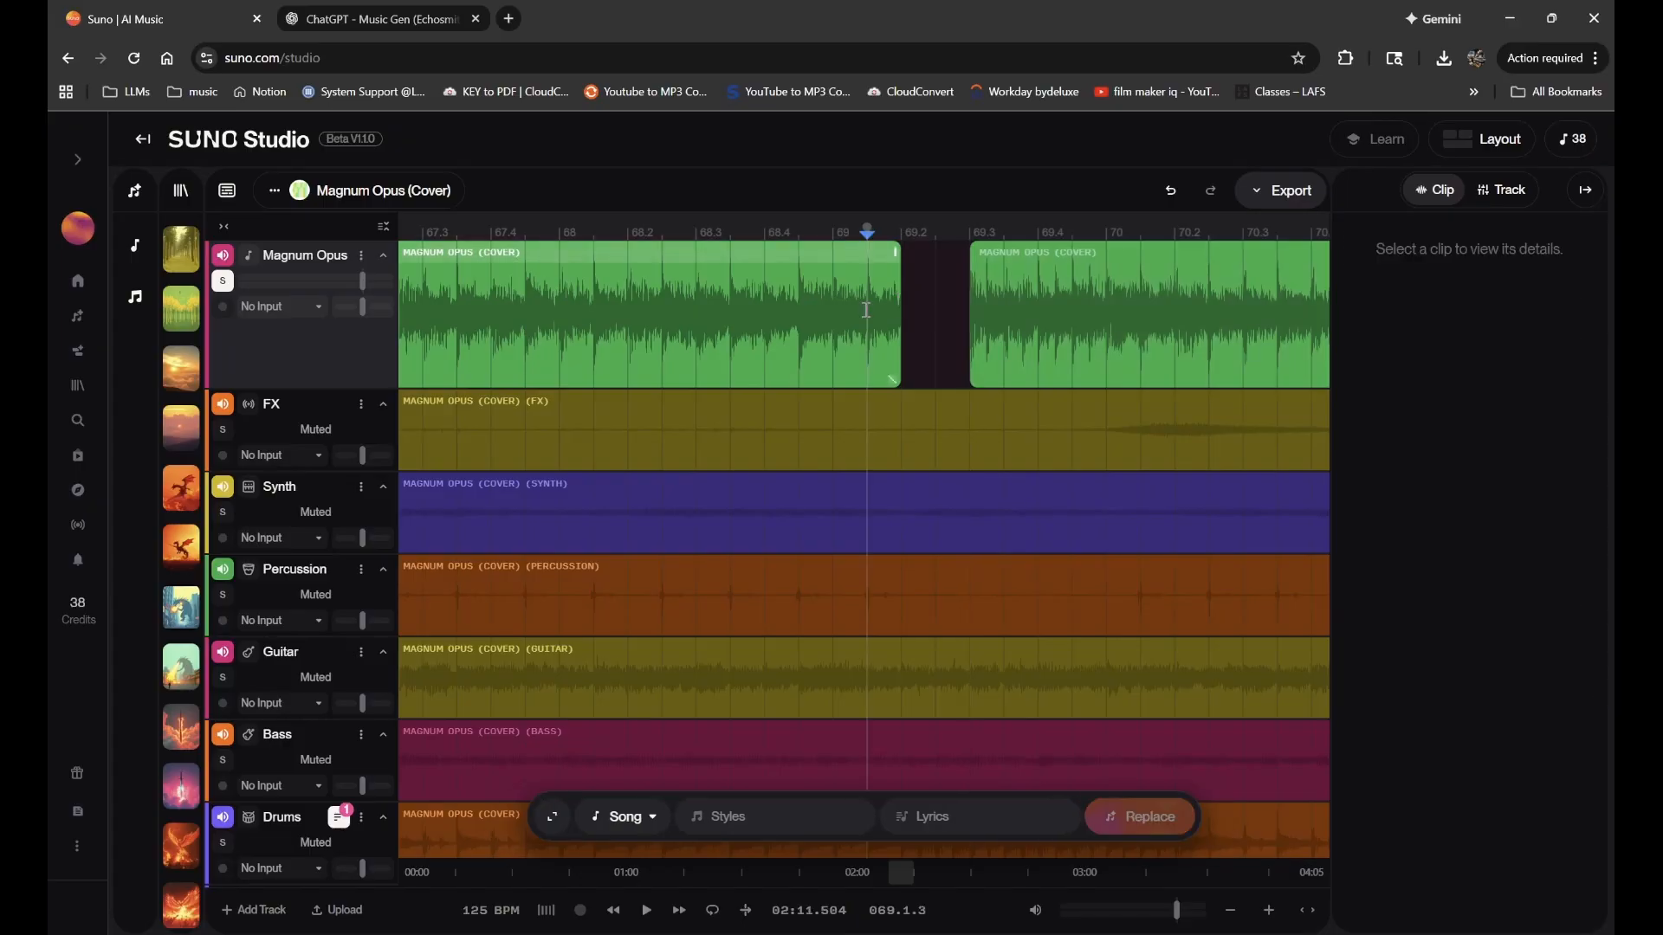
key(s)
click(886, 250)
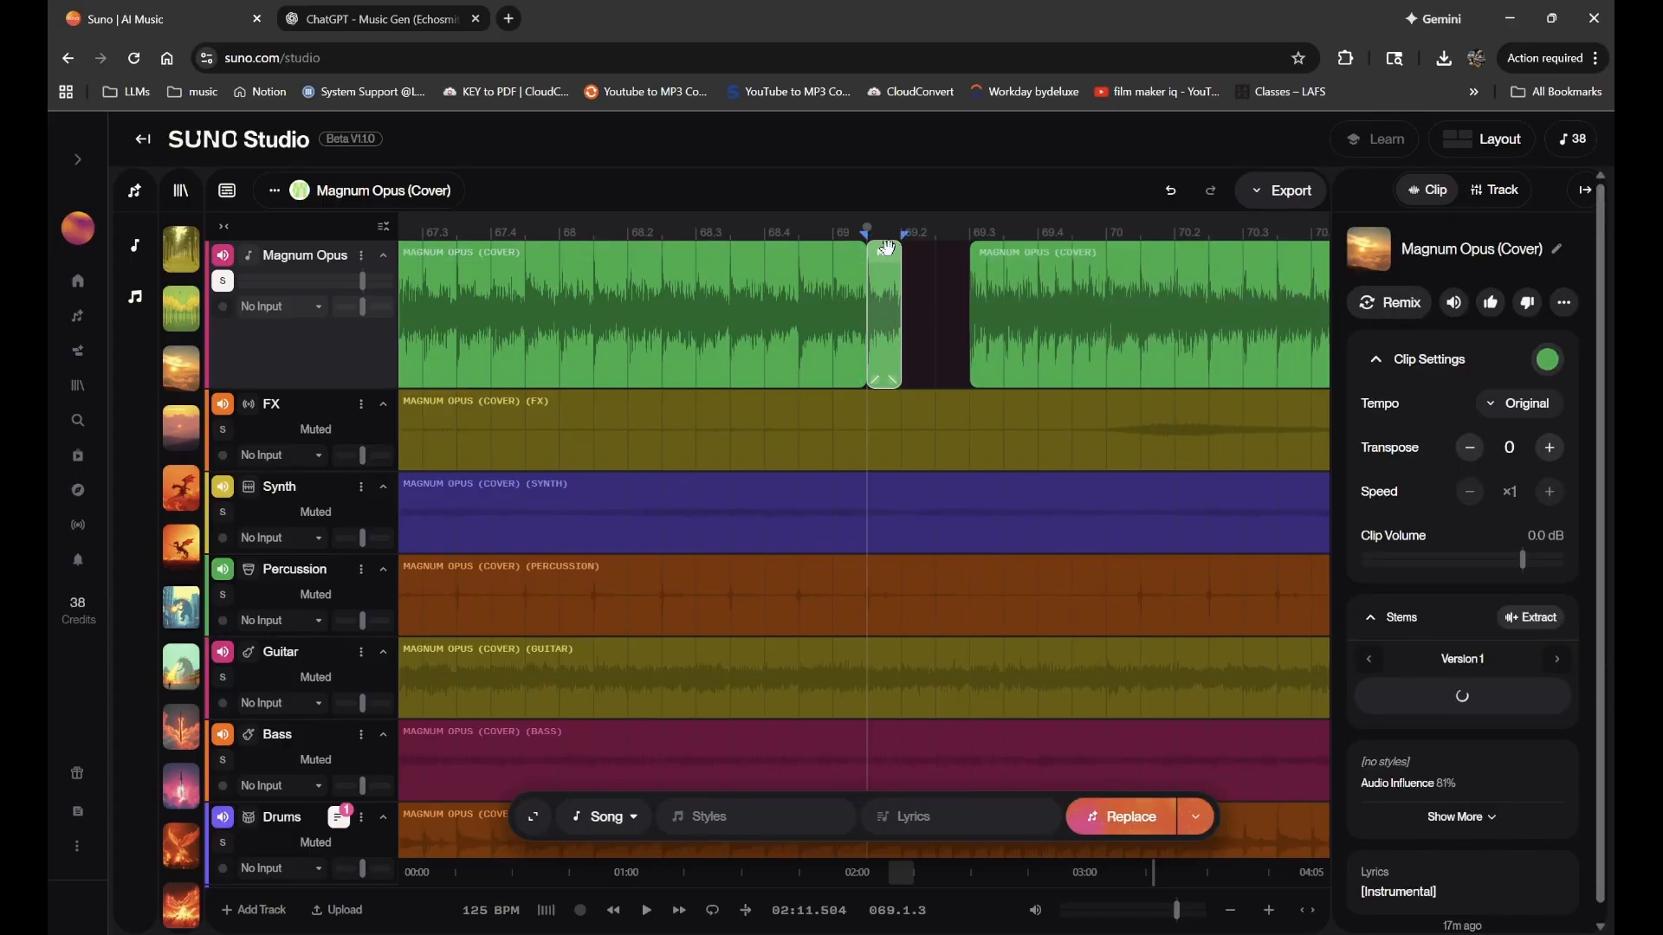
key(ctrl+d)
key(ctrl+d)
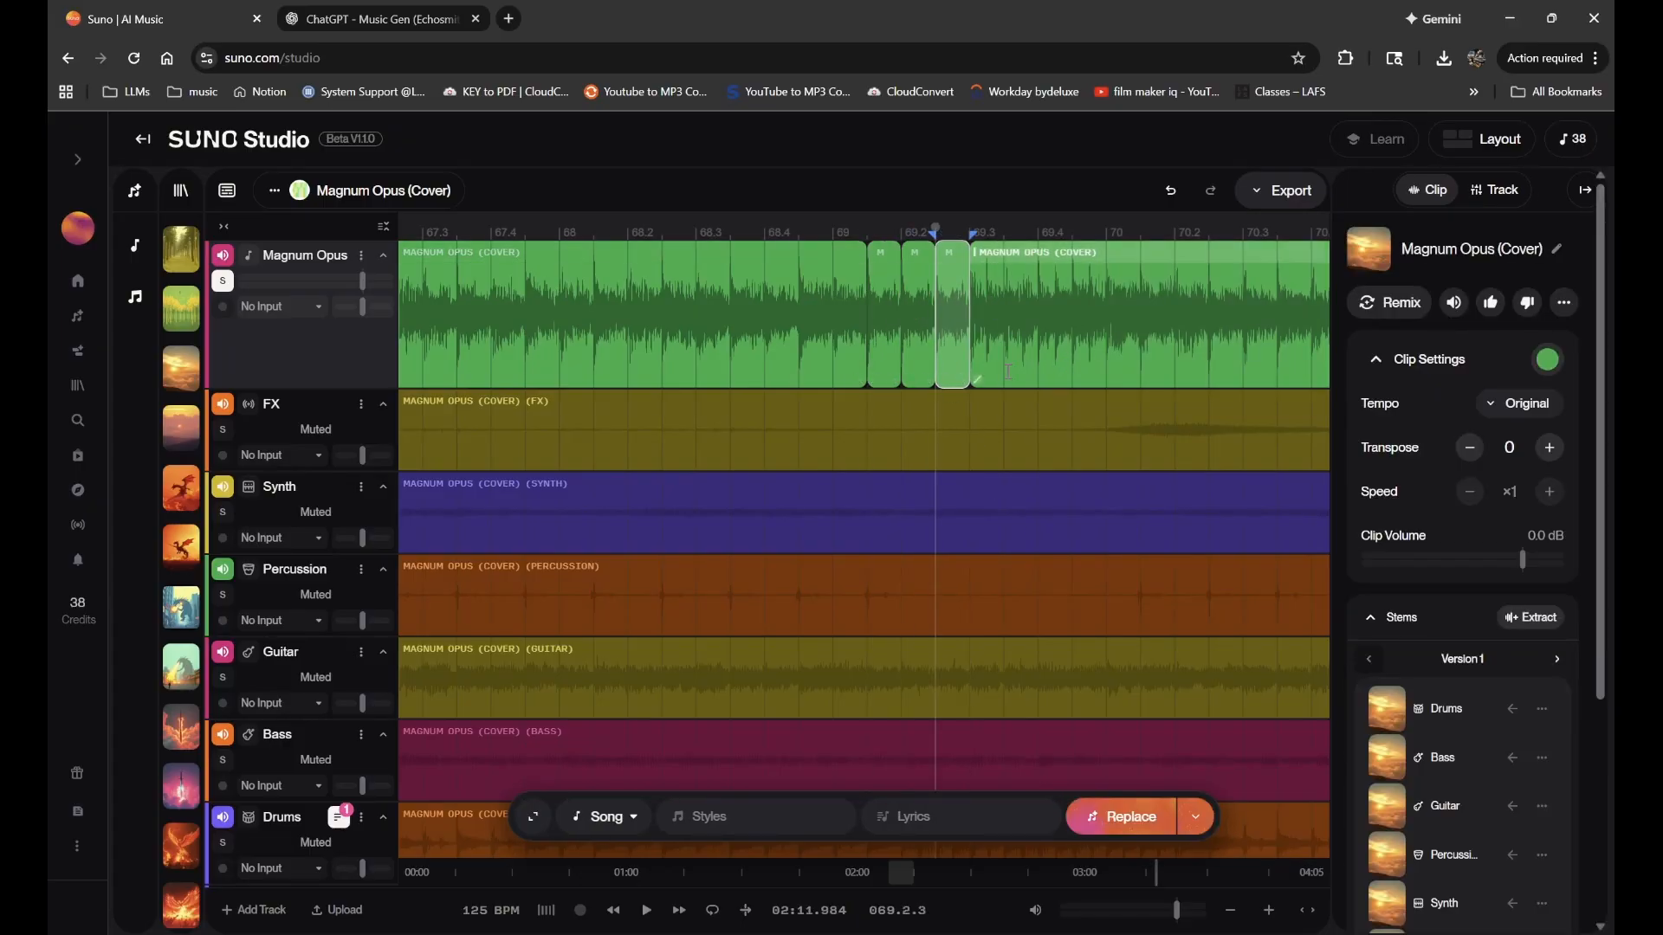
- Play the Magnum Opus track from 69.1.1 to hear the repeated slices
scroll(853, 280, up, 2)
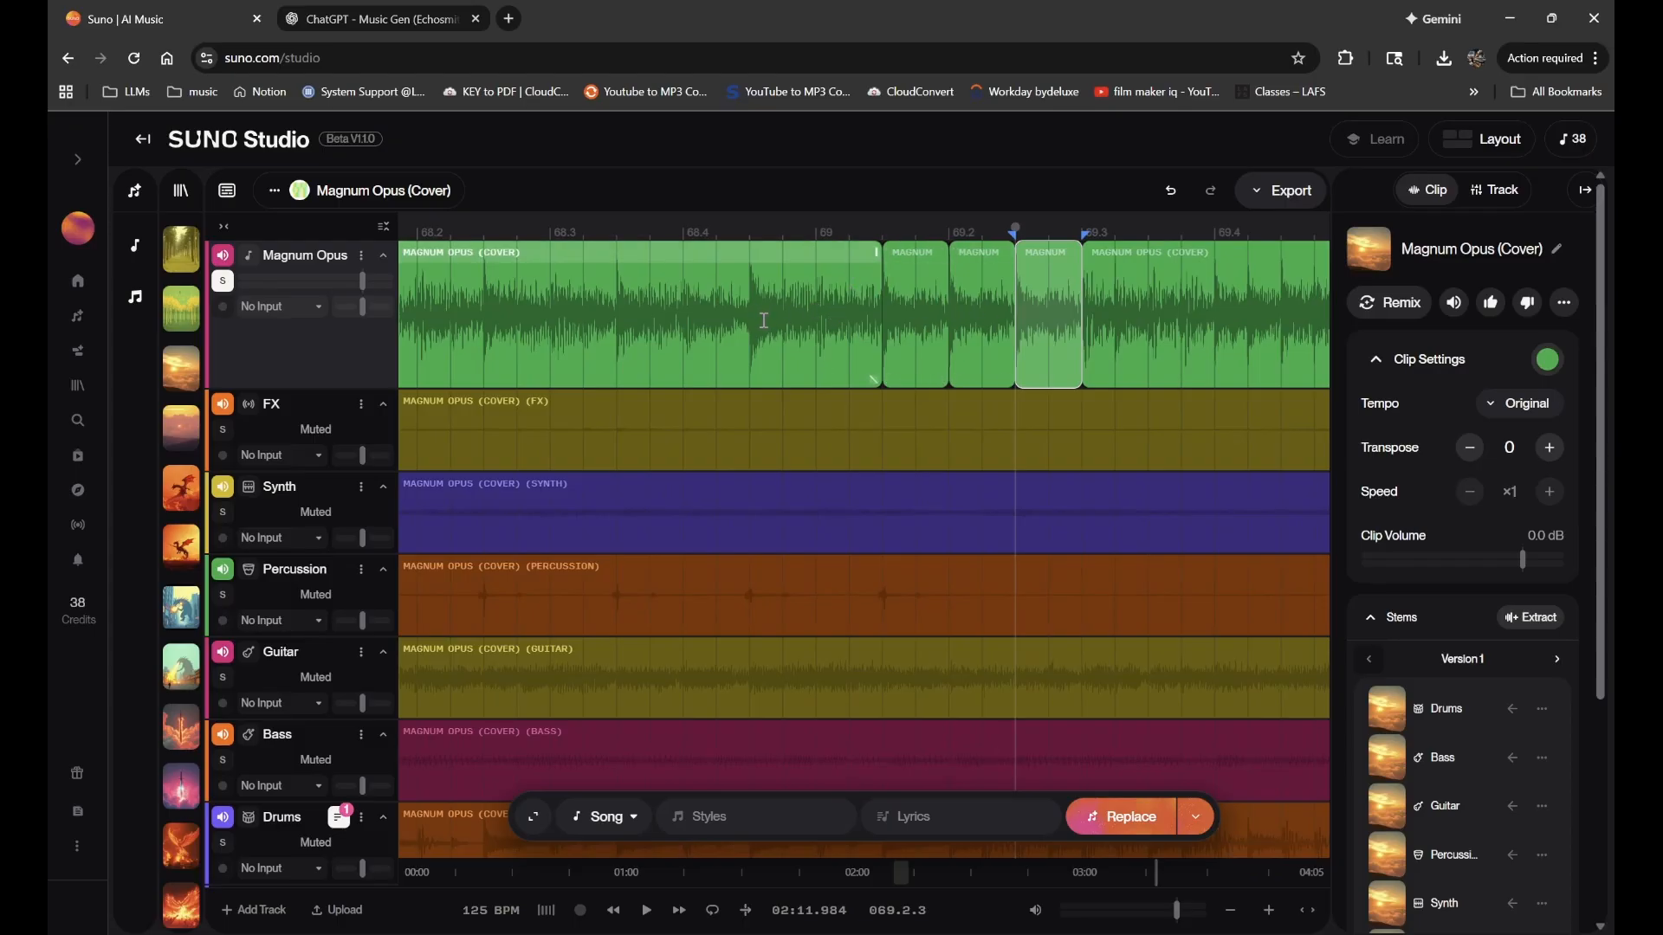
click(815, 317)
key(space)
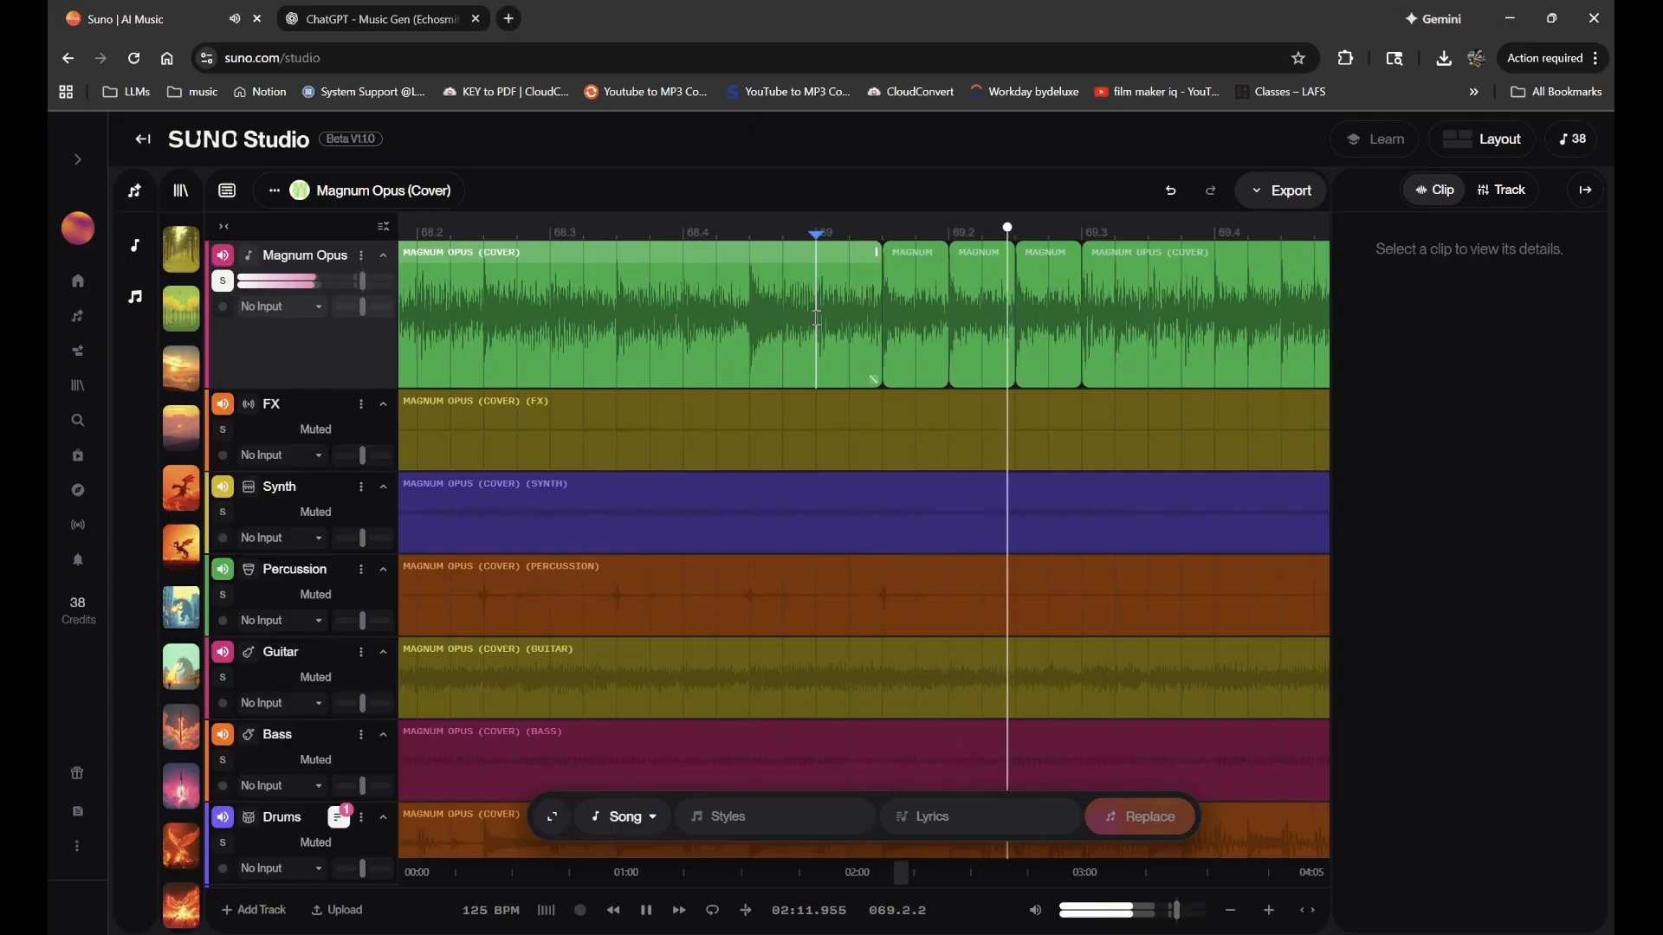
key(space)
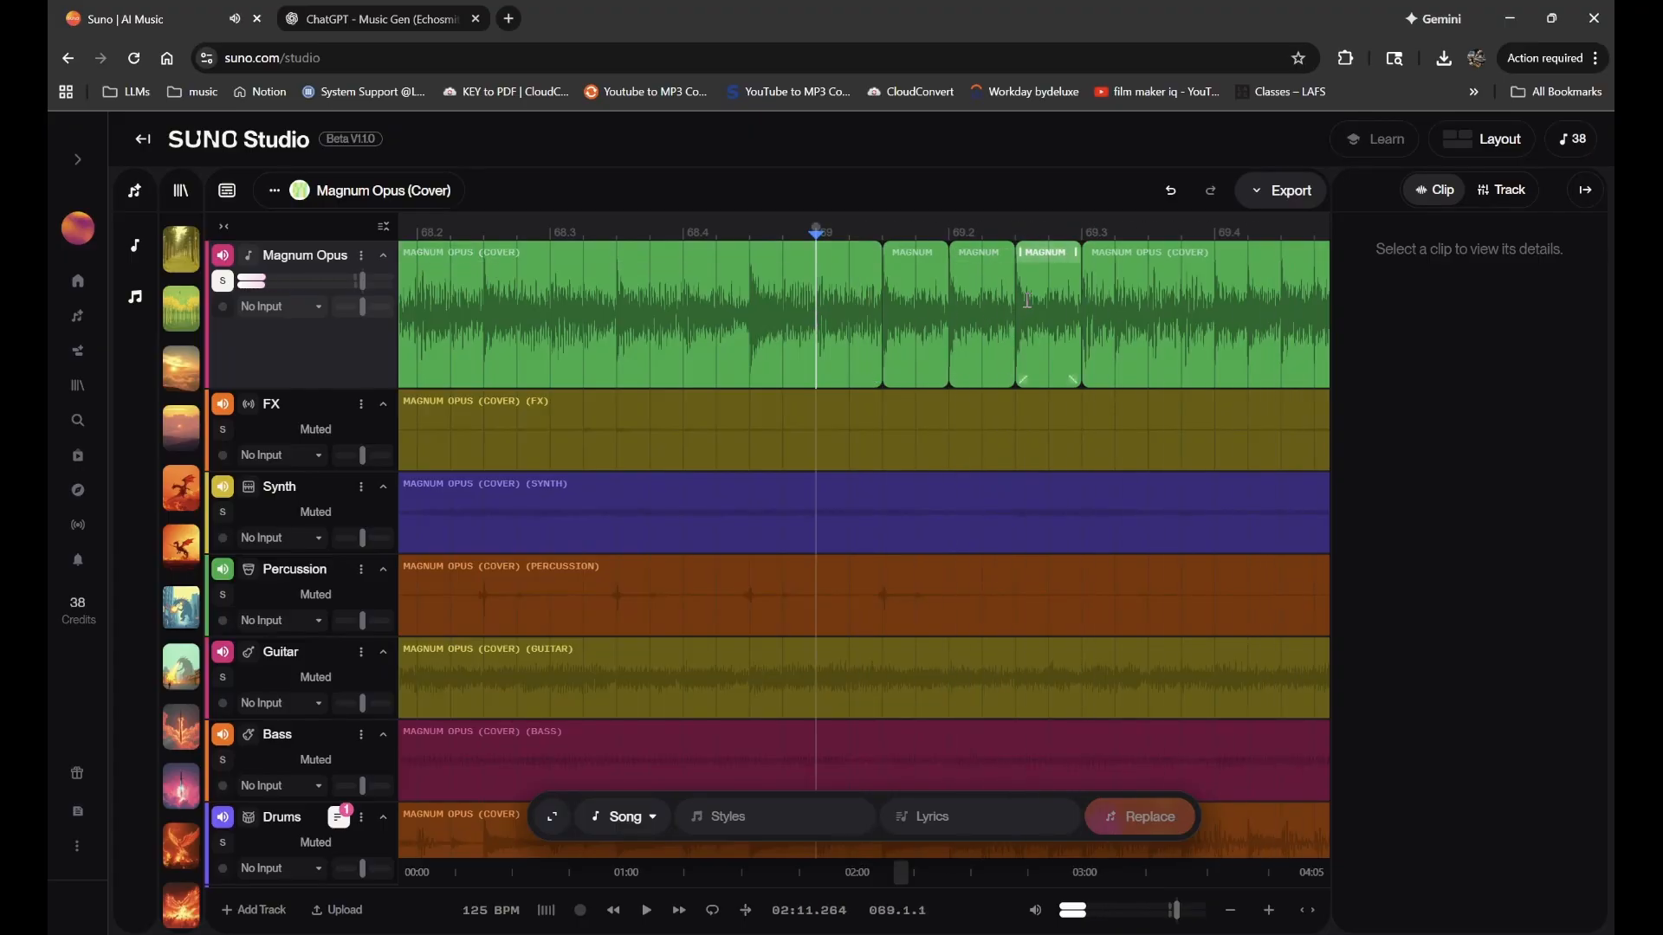
scroll(1169, 325, down, 2)
scroll(1169, 325, up, 3)
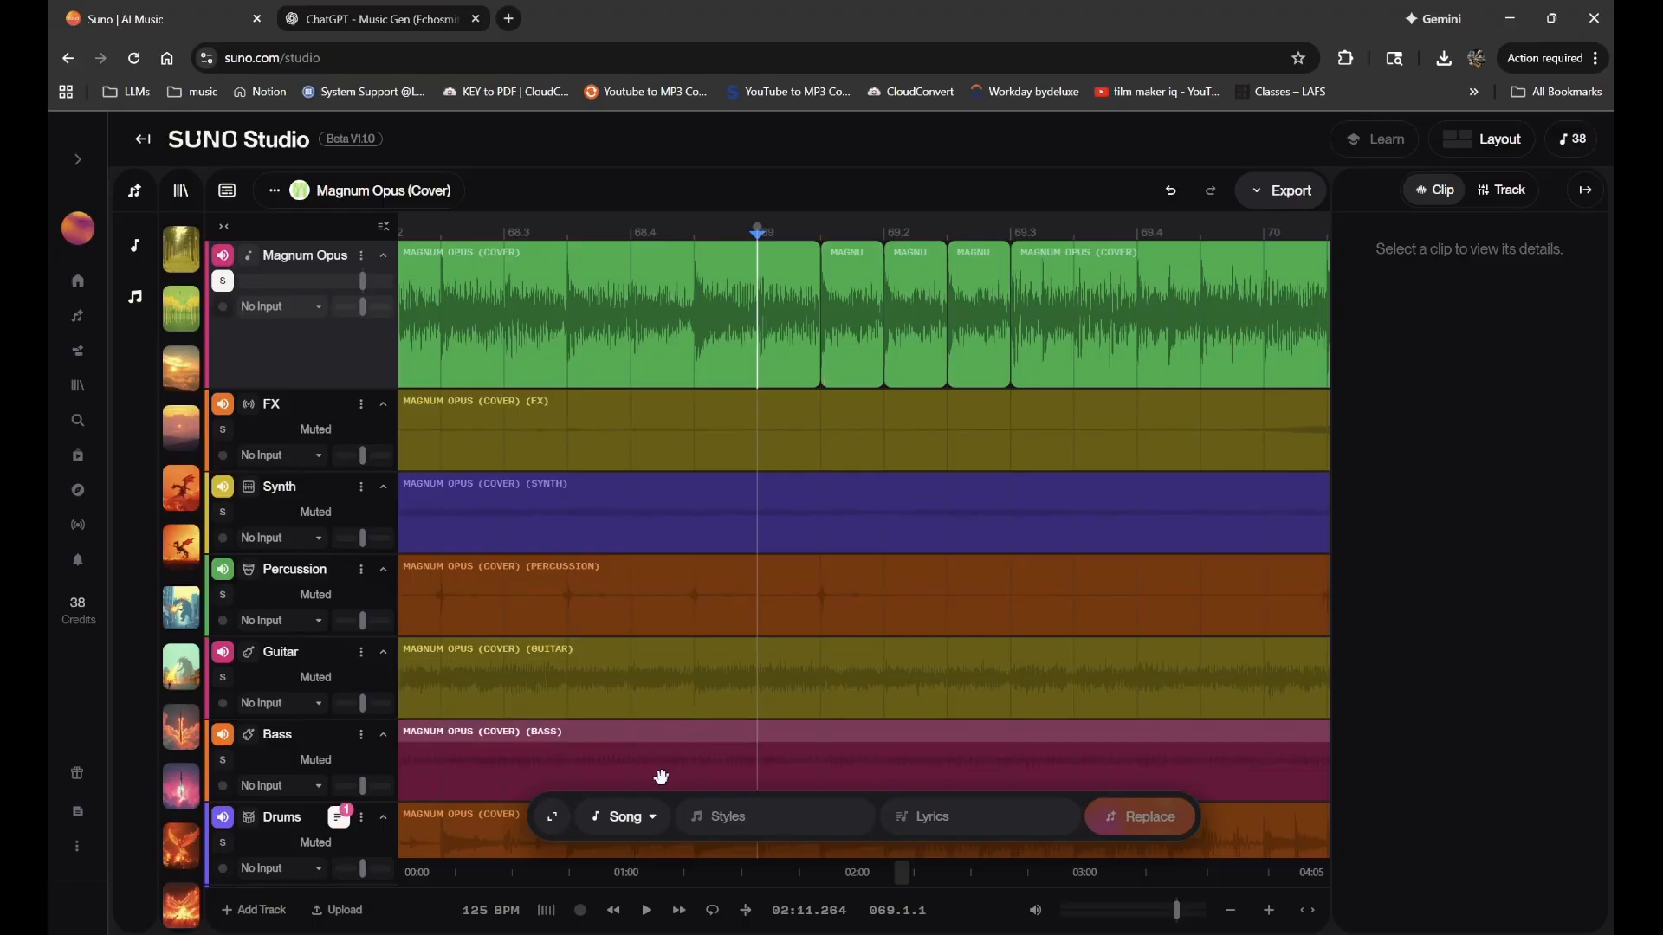
- Switch the project tempo to Manual BPM to compare the edited clips' alignment, and return it to Follow Track
click(491, 910)
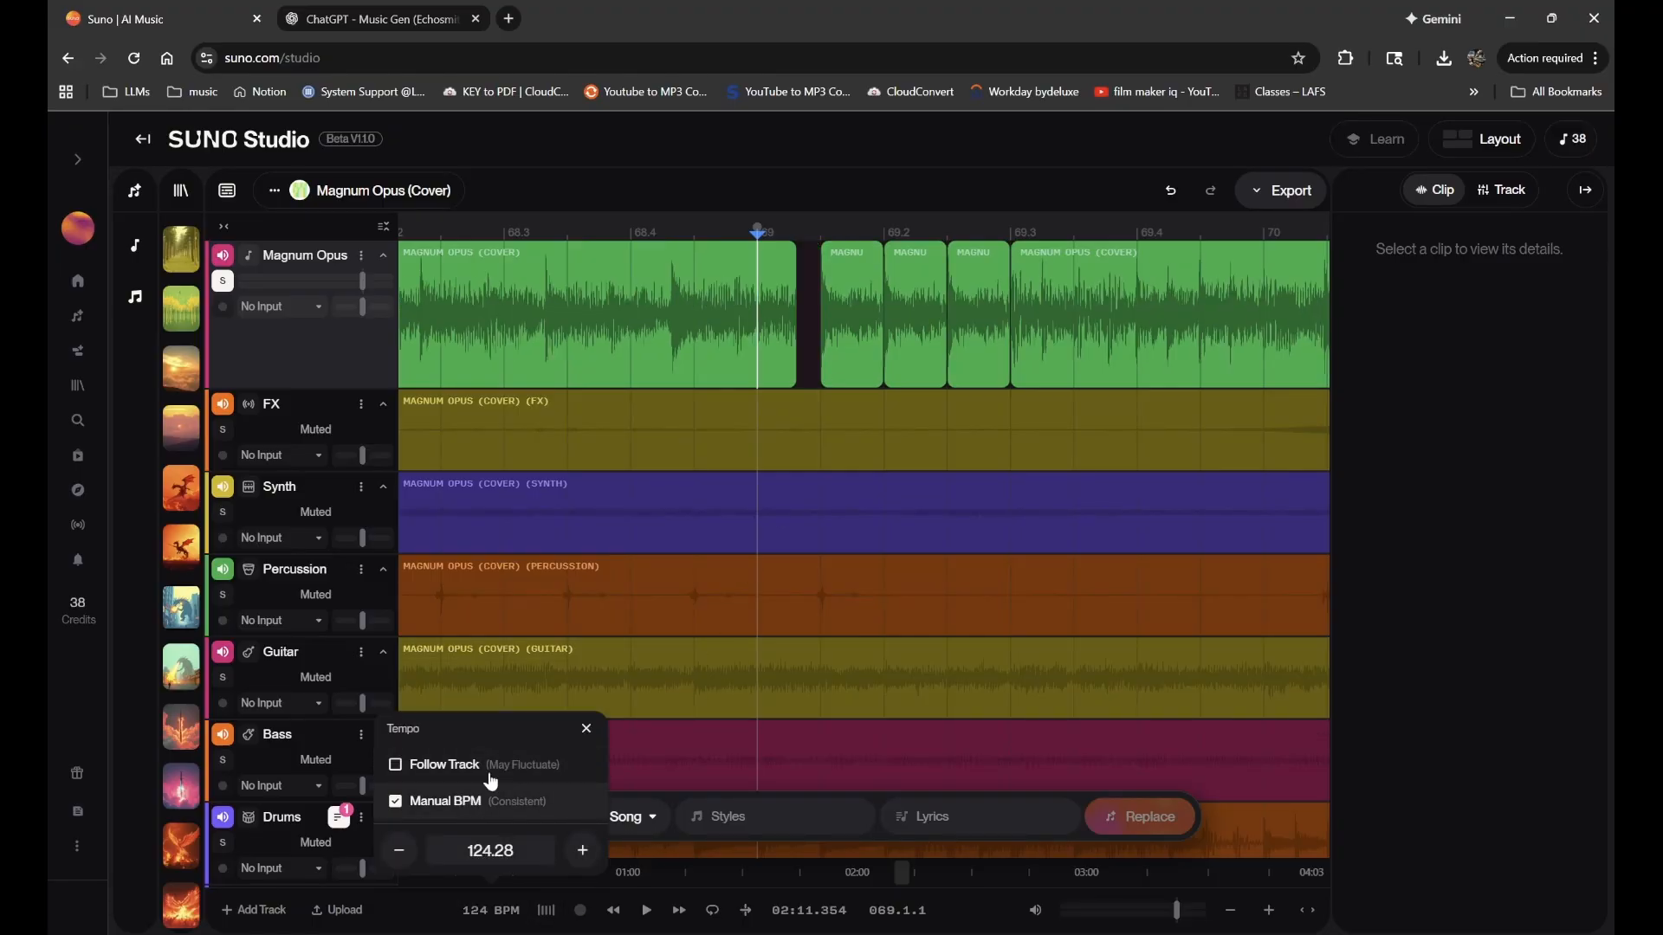
click(474, 801)
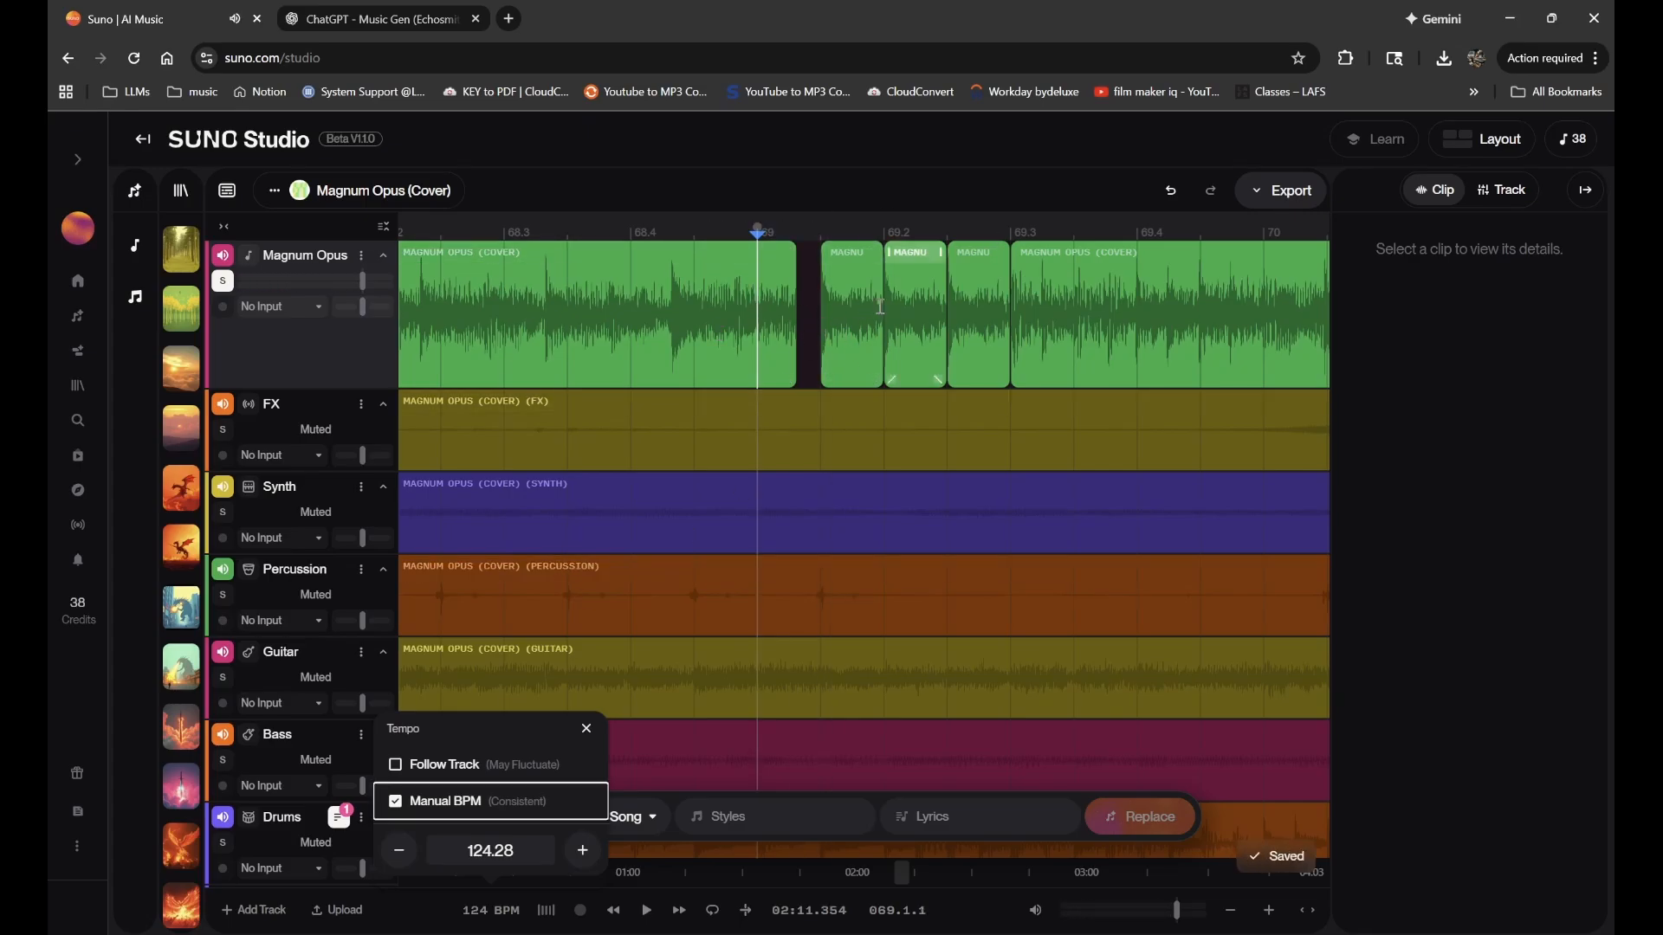
click(511, 767)
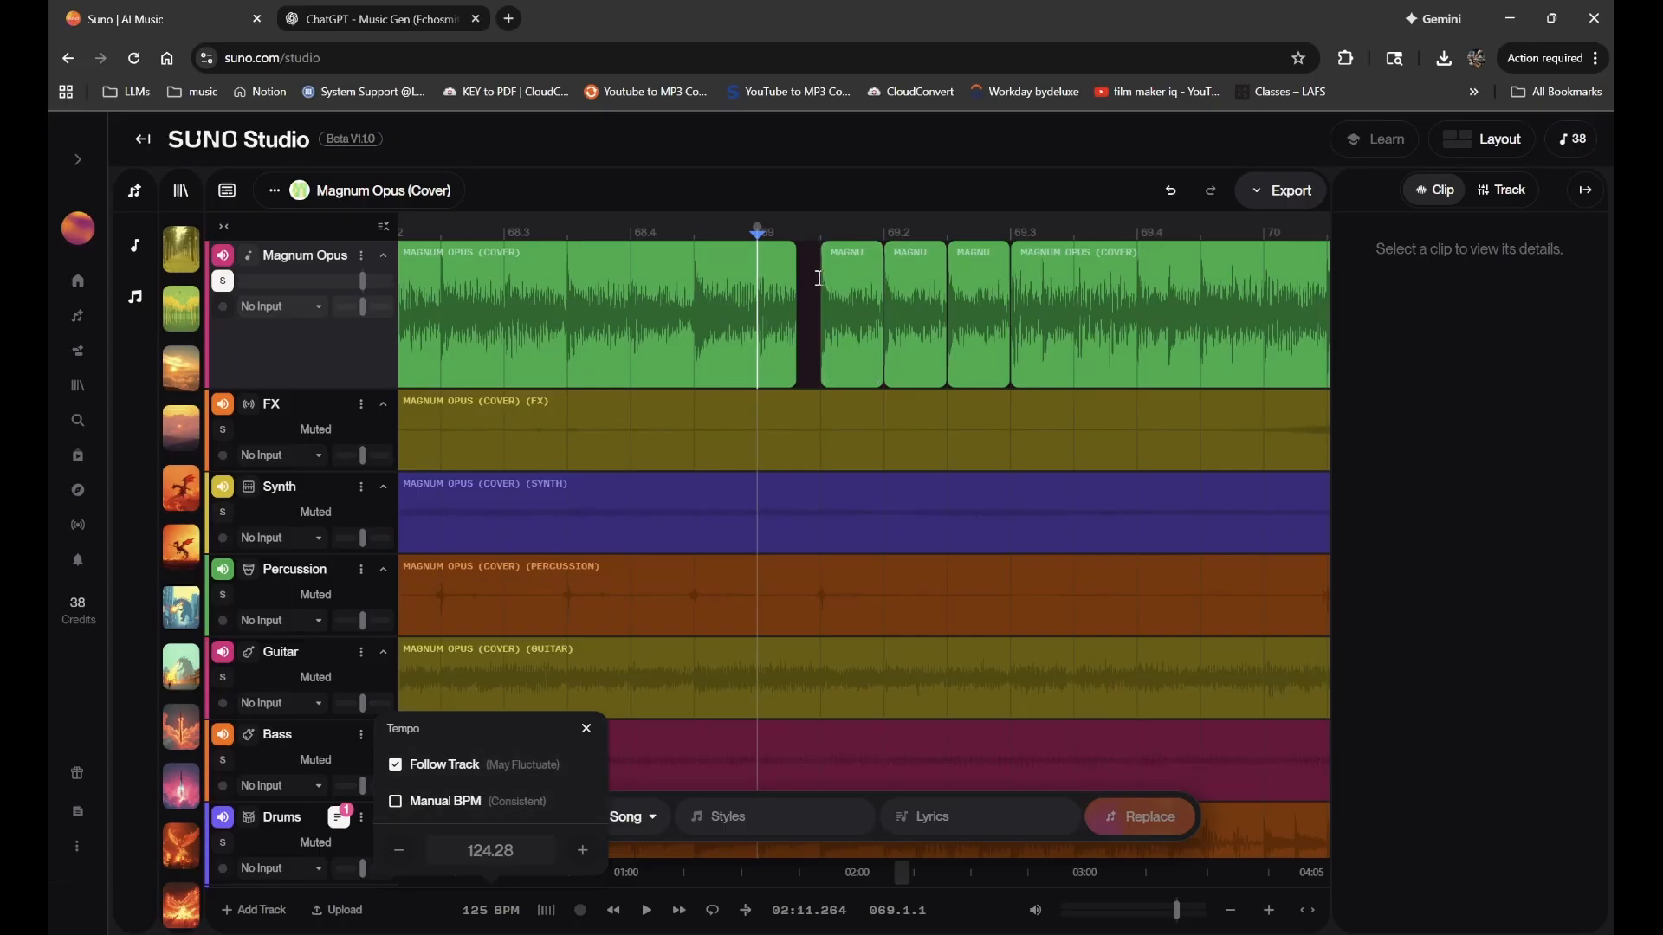
- Examine the Magnum Opus clips and their grid alignment around bar 69, and check the project's tempo mode
click(770, 272)
click(763, 249)
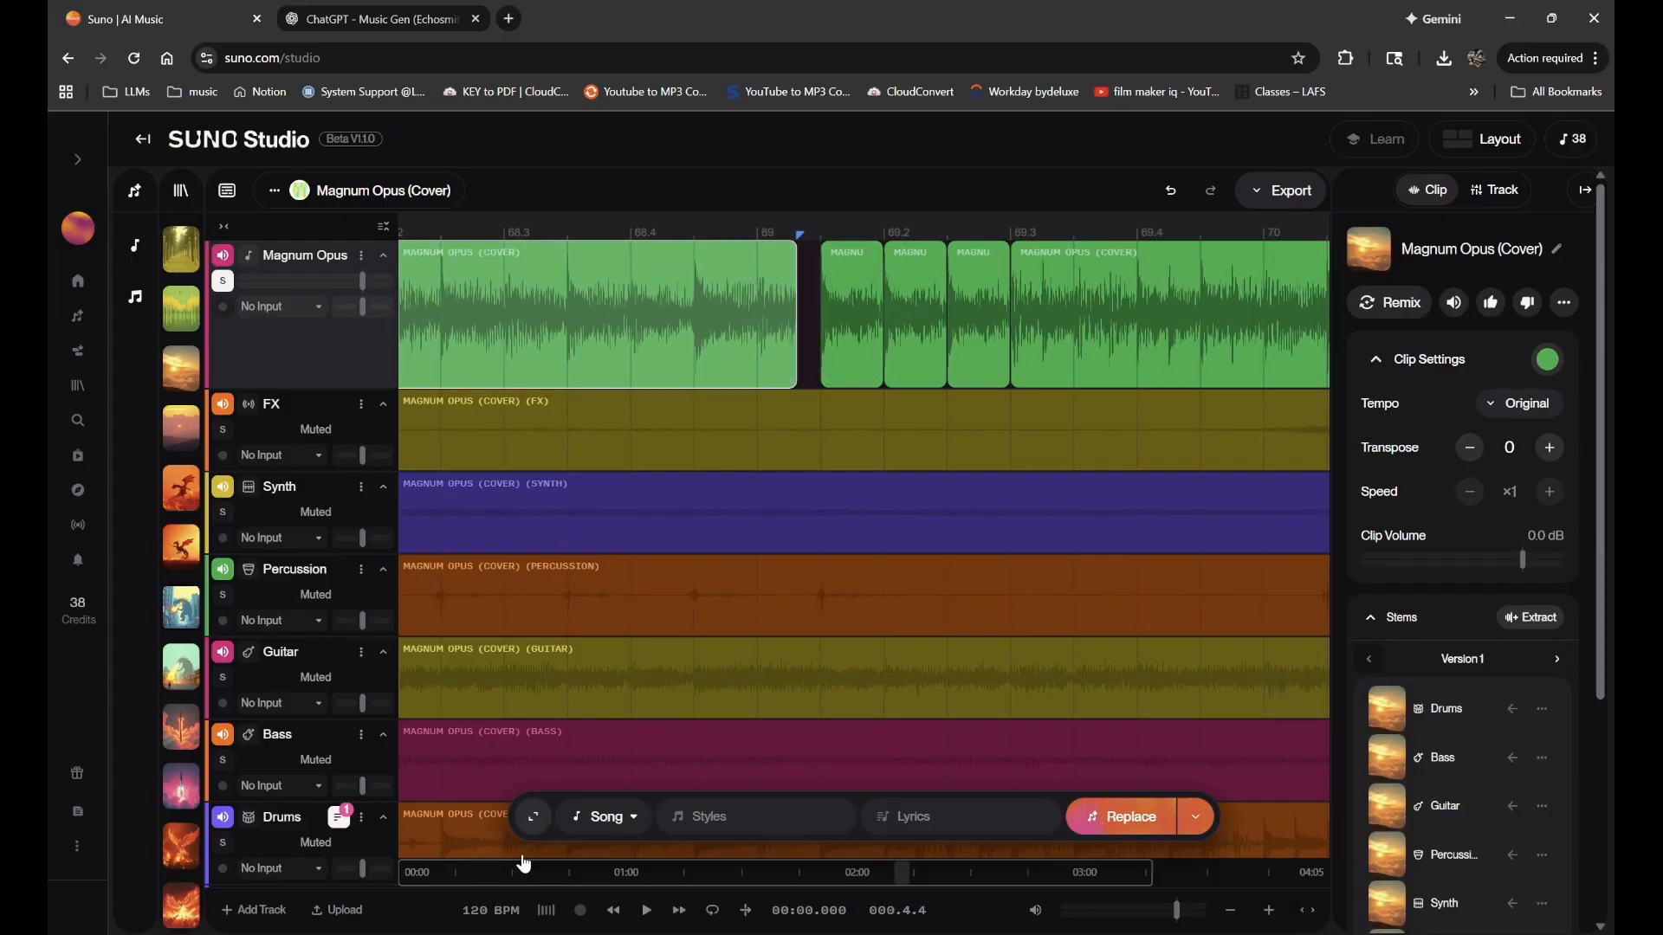
click(490, 909)
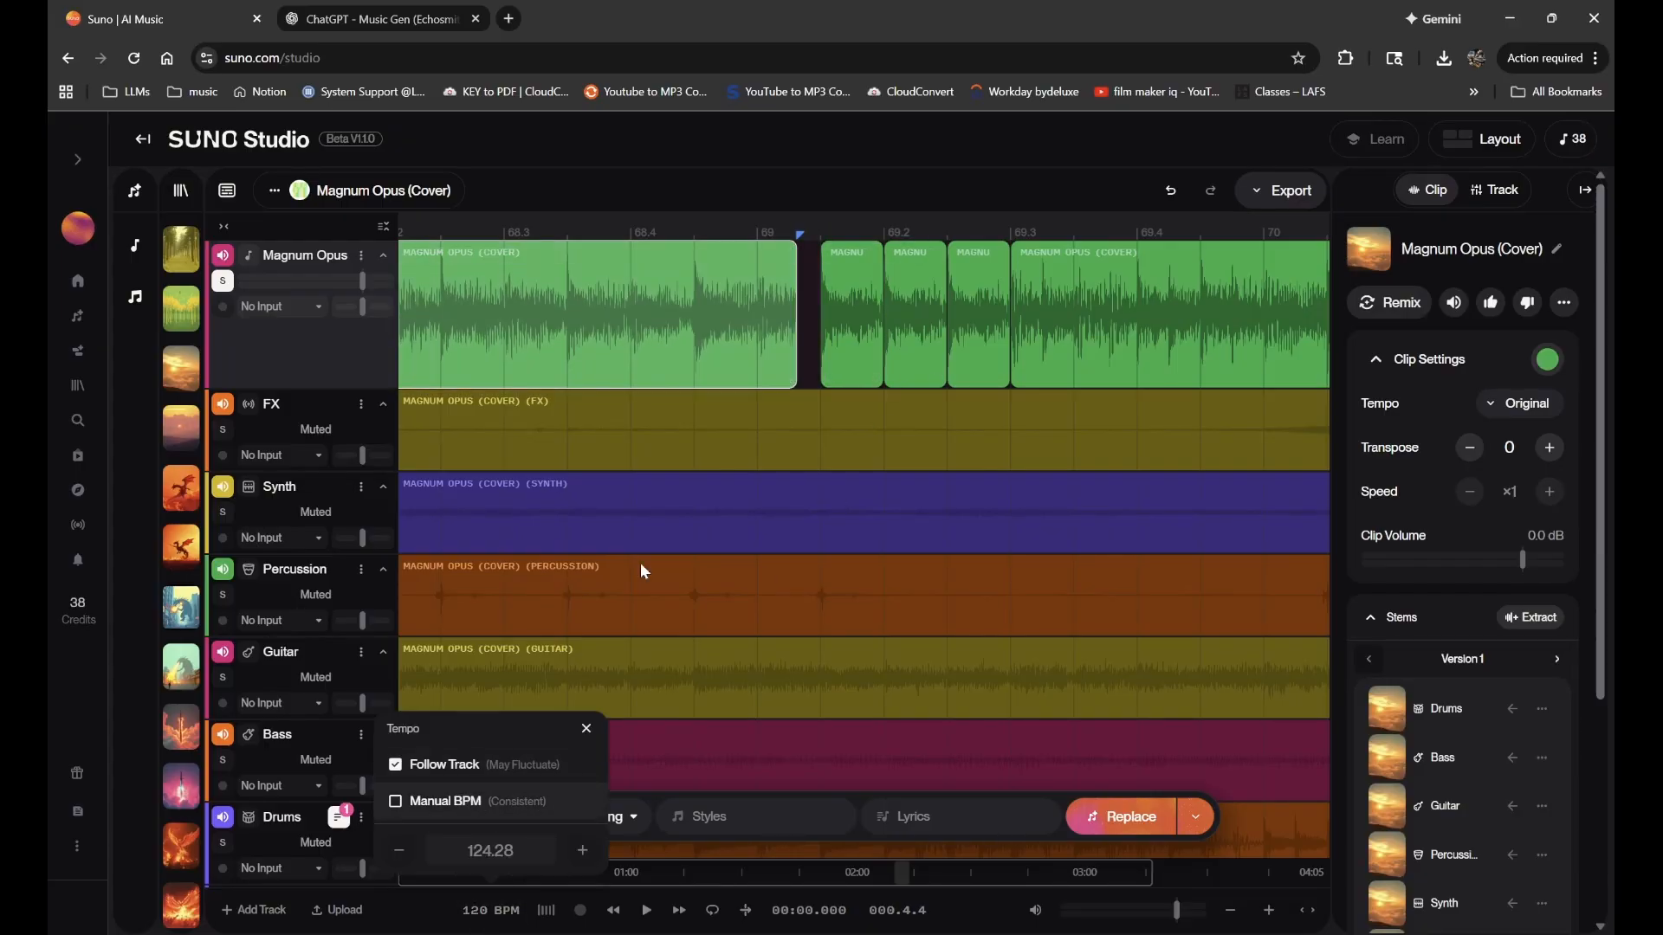
click(931, 322)
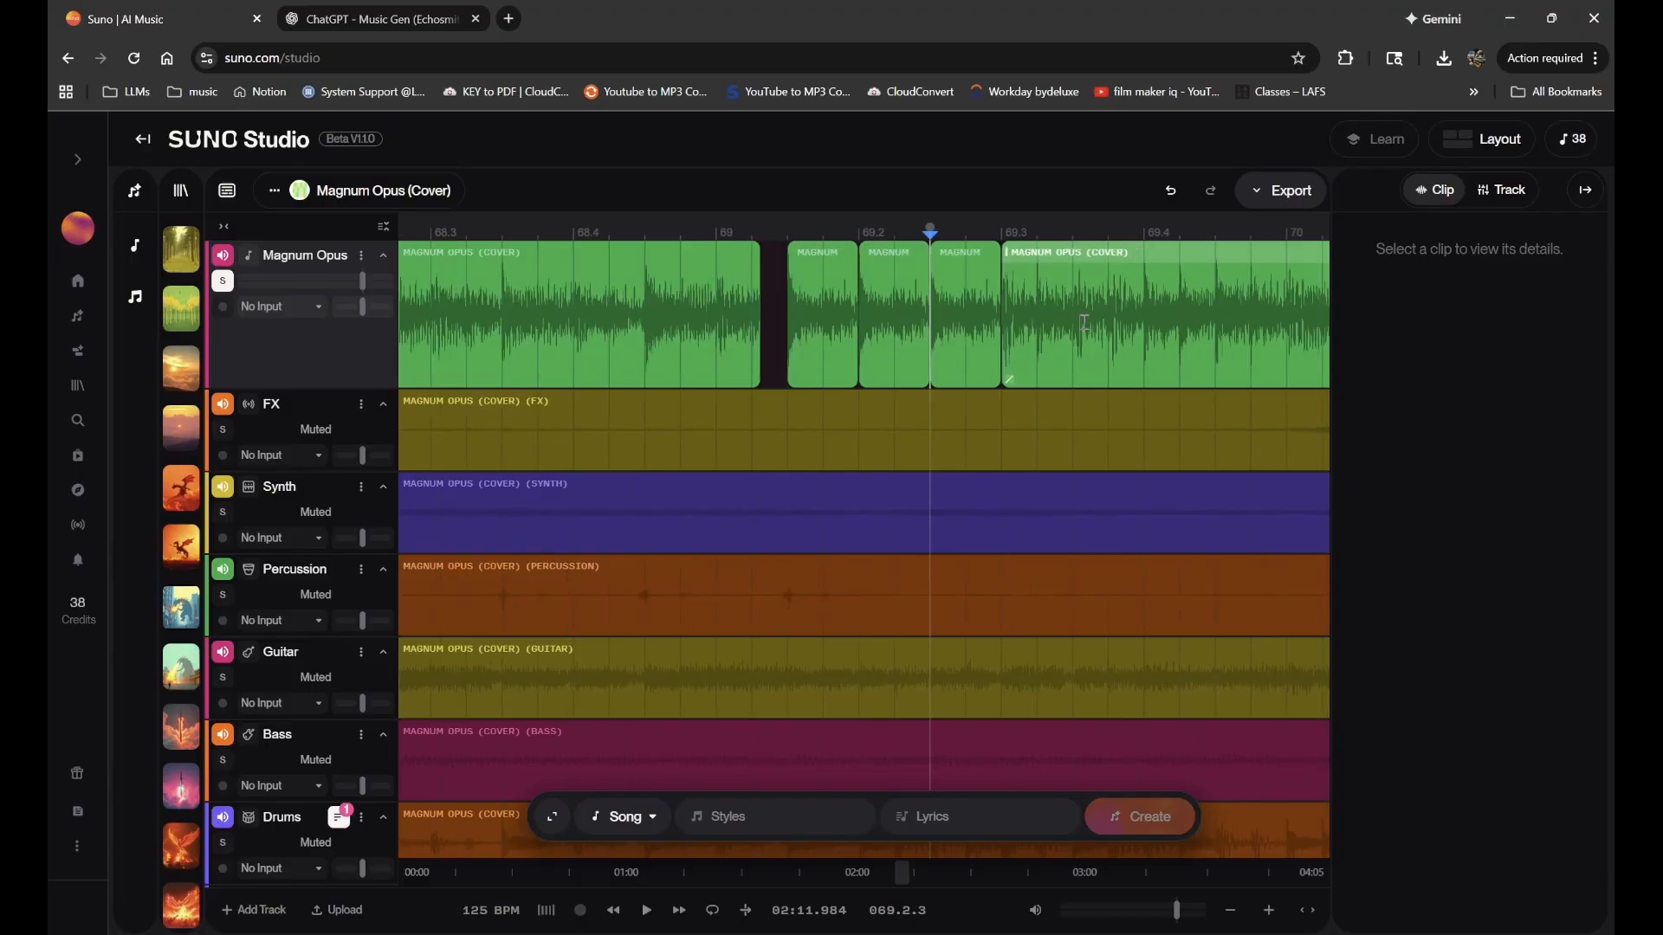
scroll(1084, 322, up, 3)
scroll(1028, 314, up, 5)
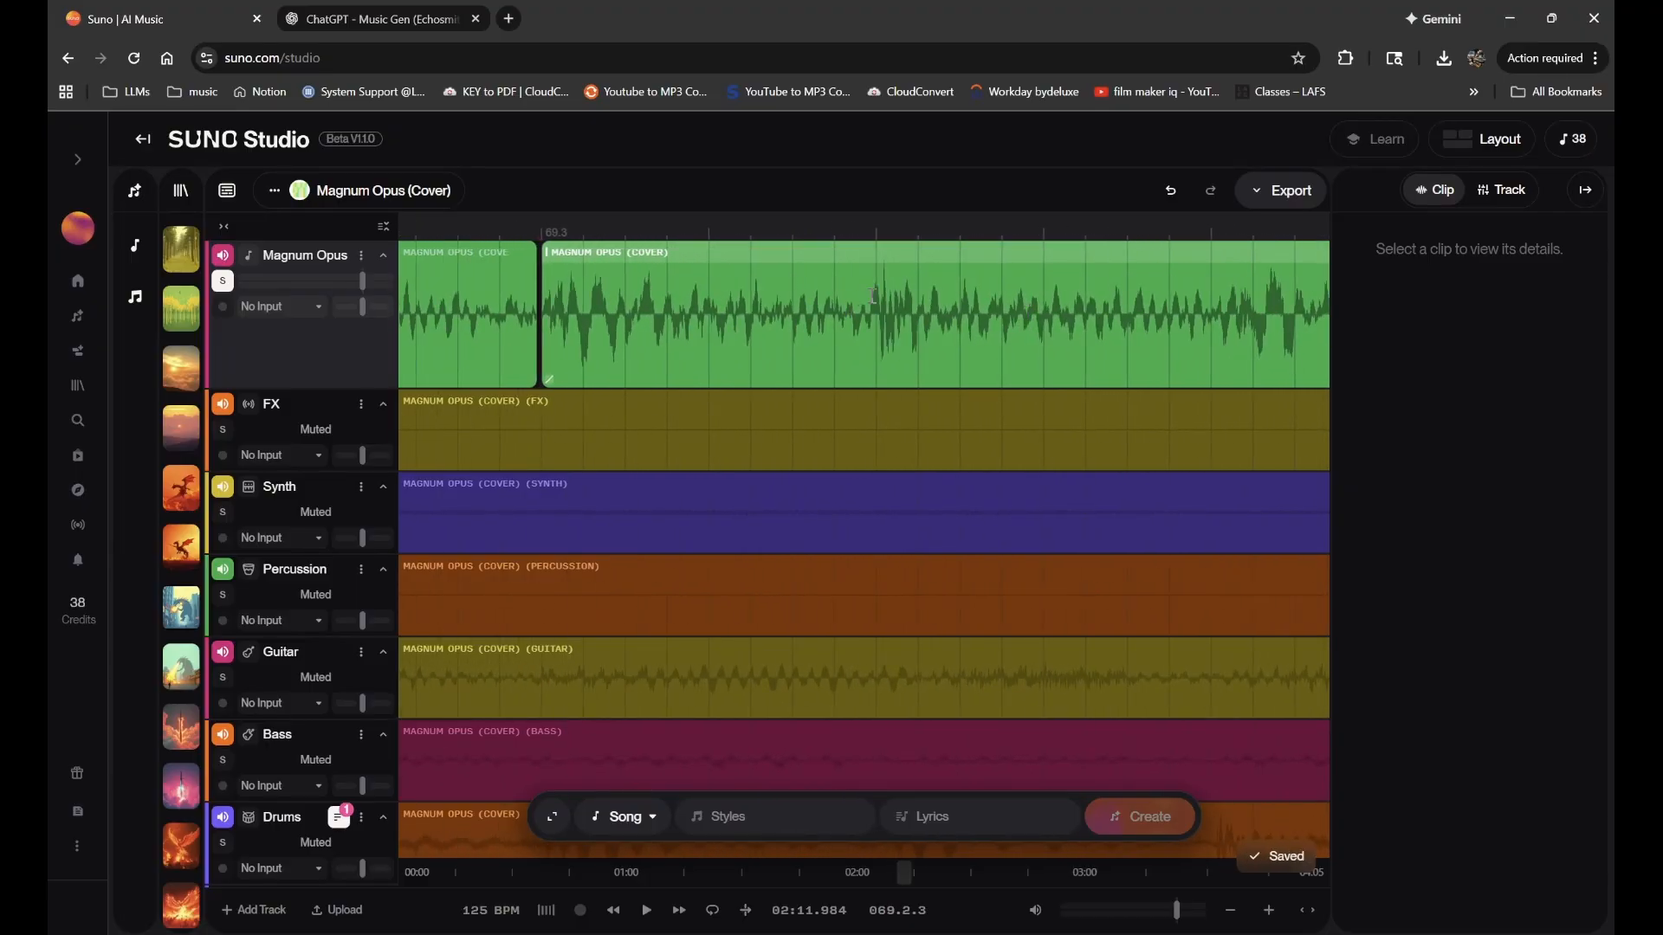
scroll(906, 309, down, 5)
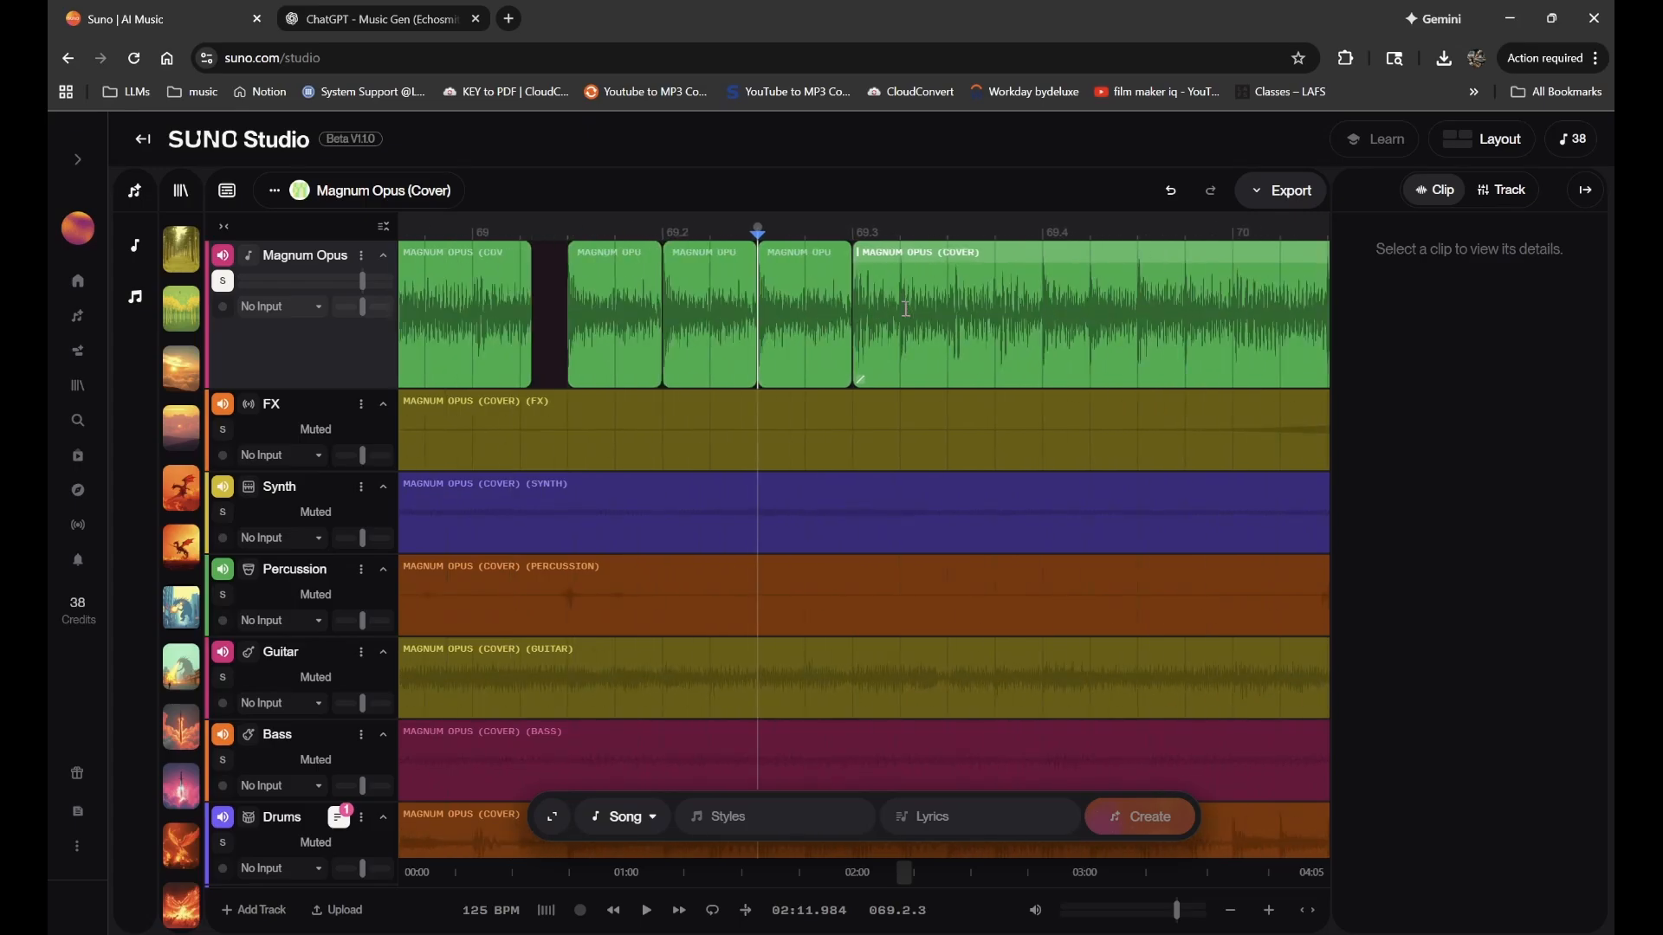
scroll(906, 309, up, 2)
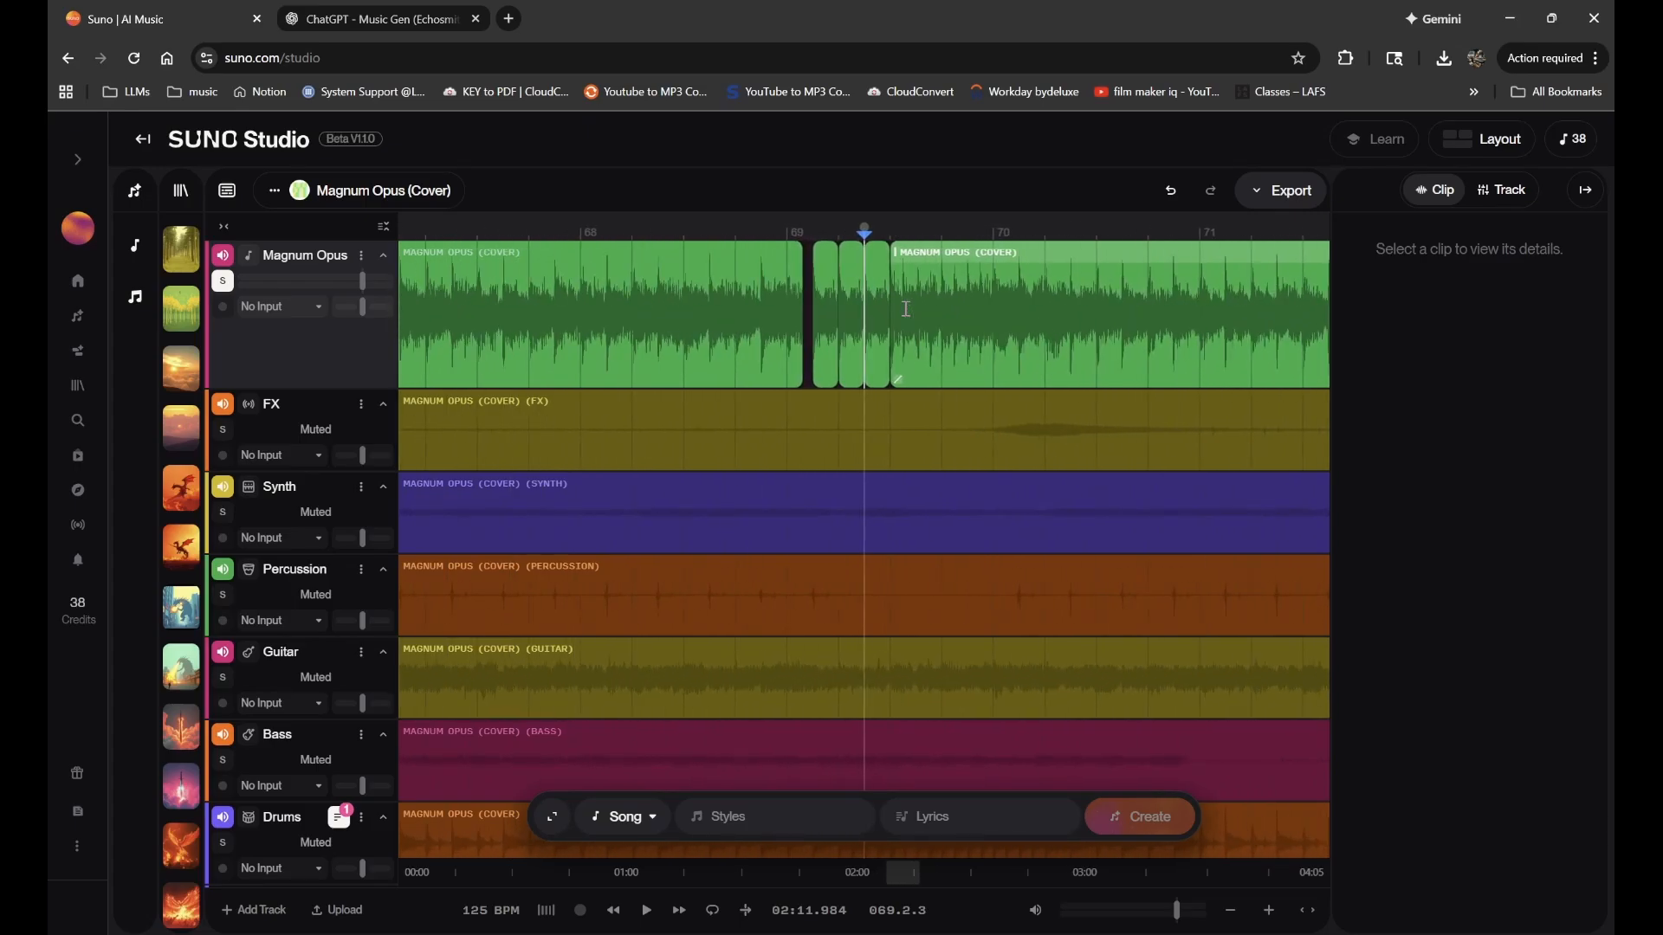
click(491, 910)
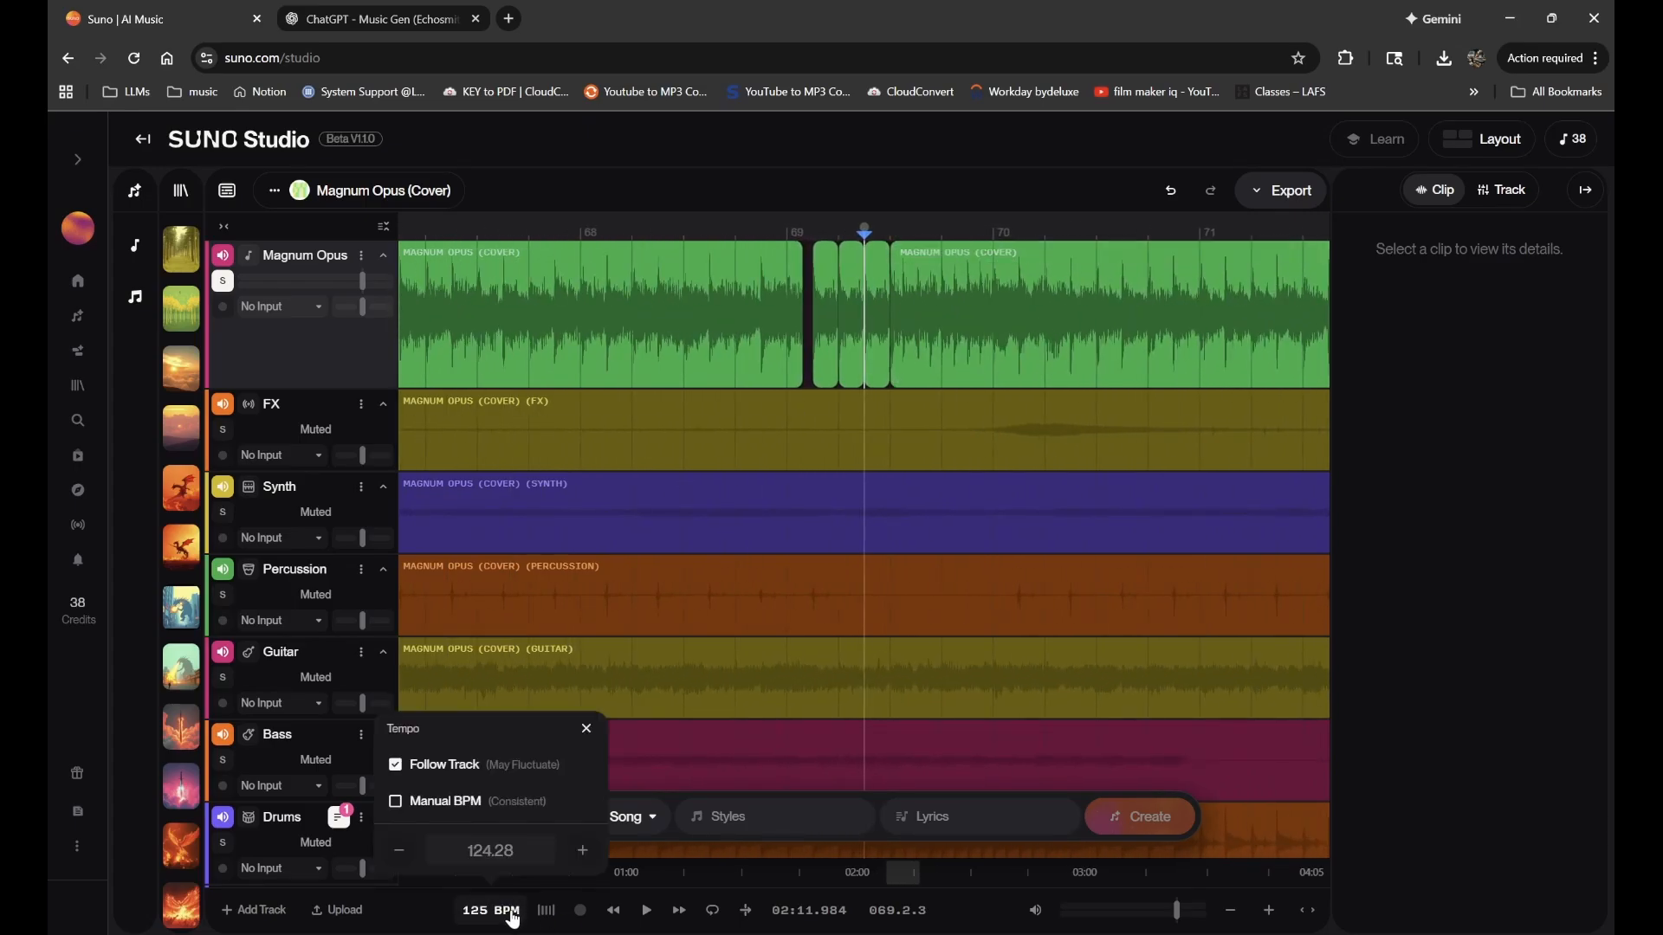
click(586, 729)
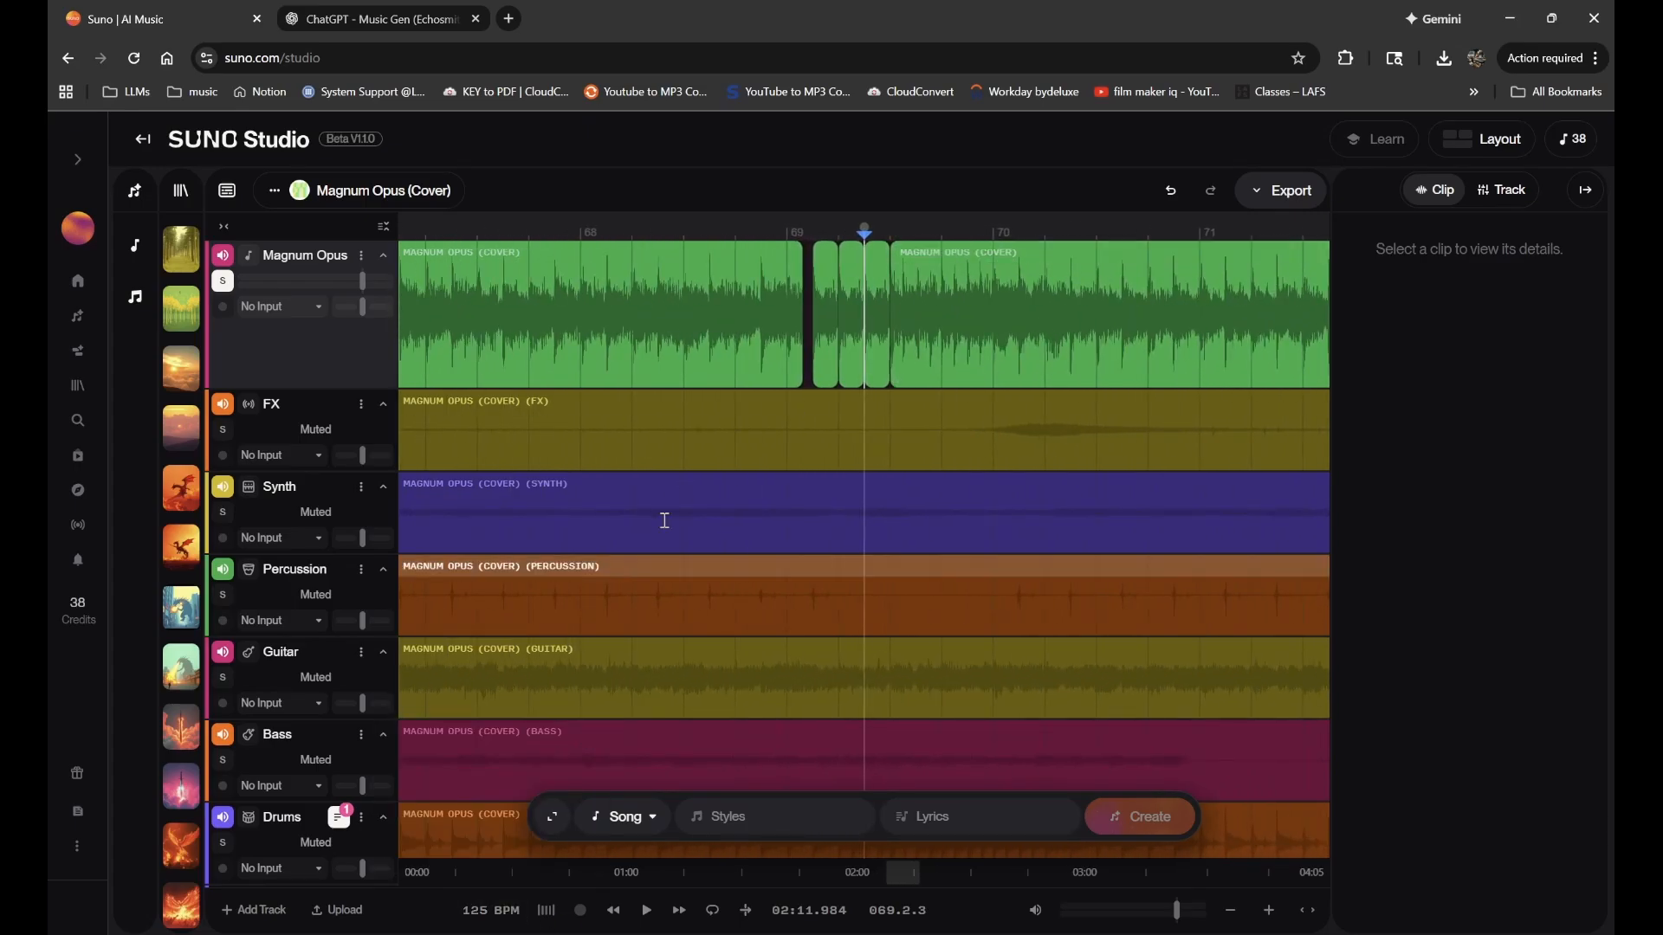
- Try On Beat tempo on the Magnum Opus clip starting at 69.3.1 and restore it to Original
click(1094, 270)
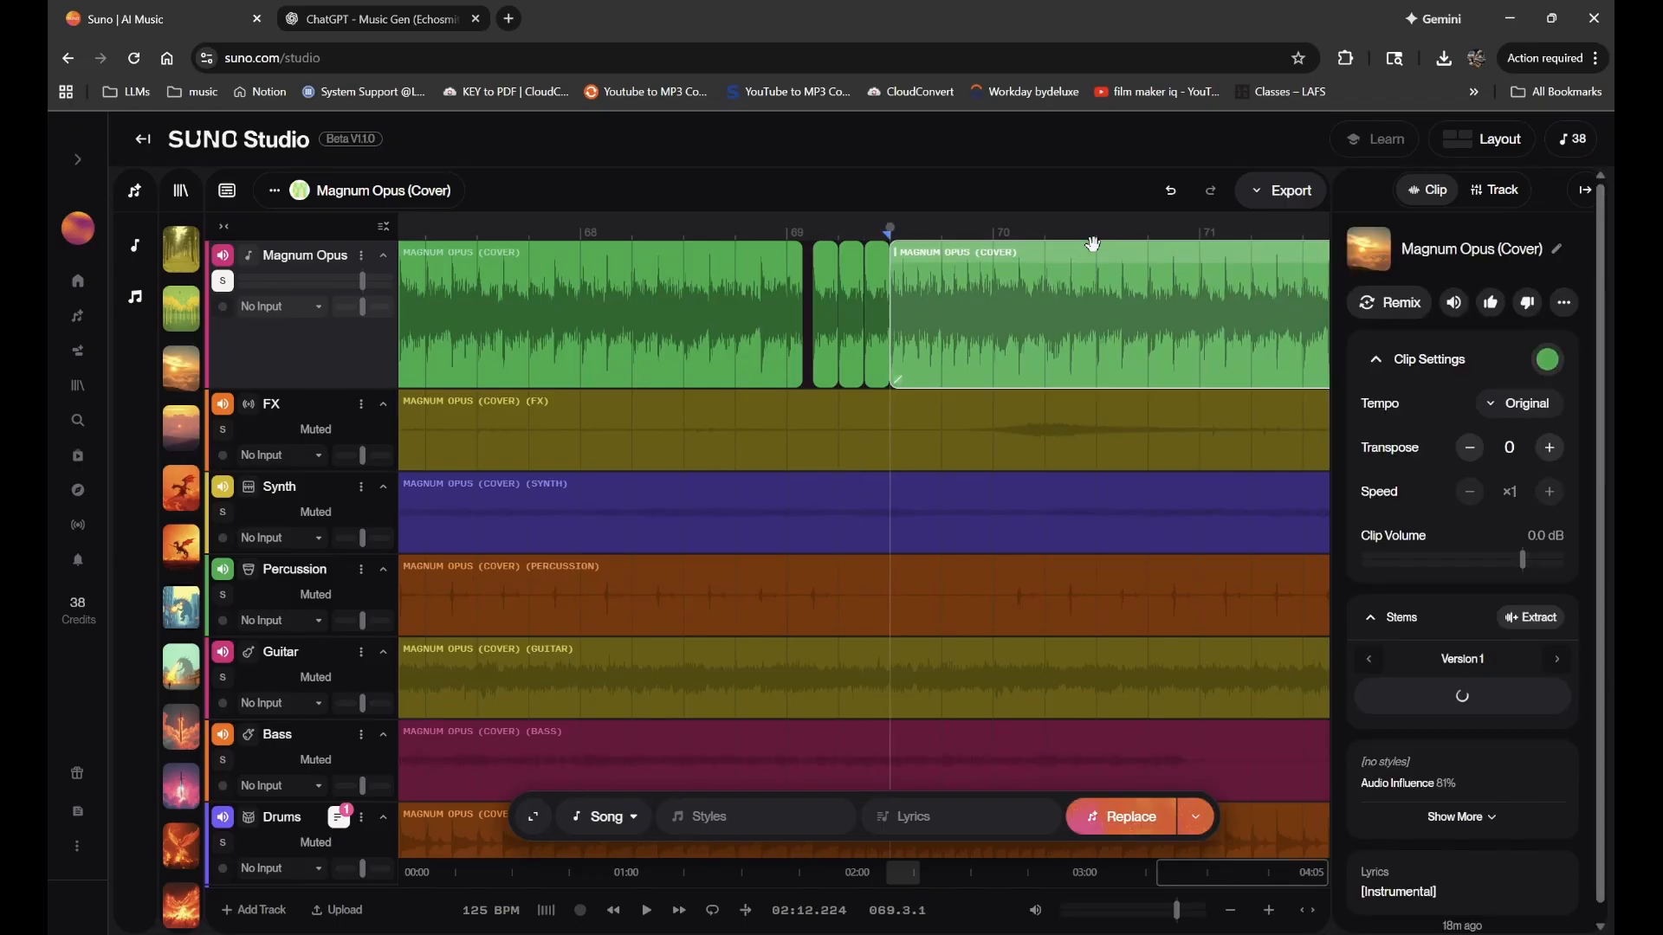
click(1500, 405)
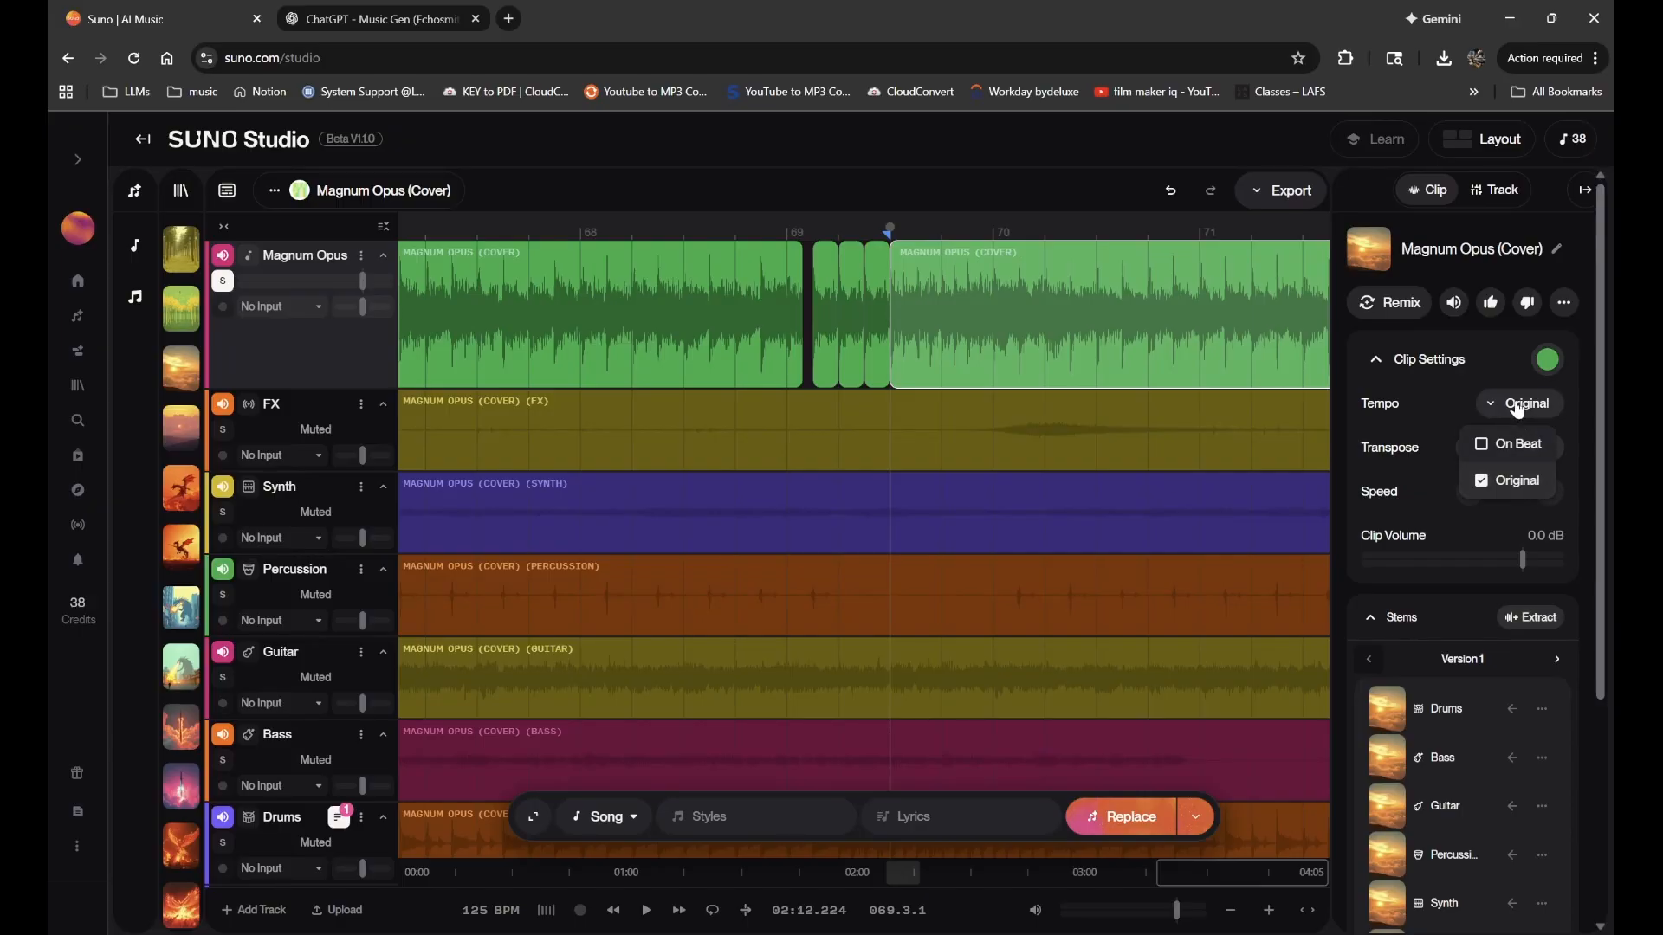
click(1505, 447)
click(1522, 404)
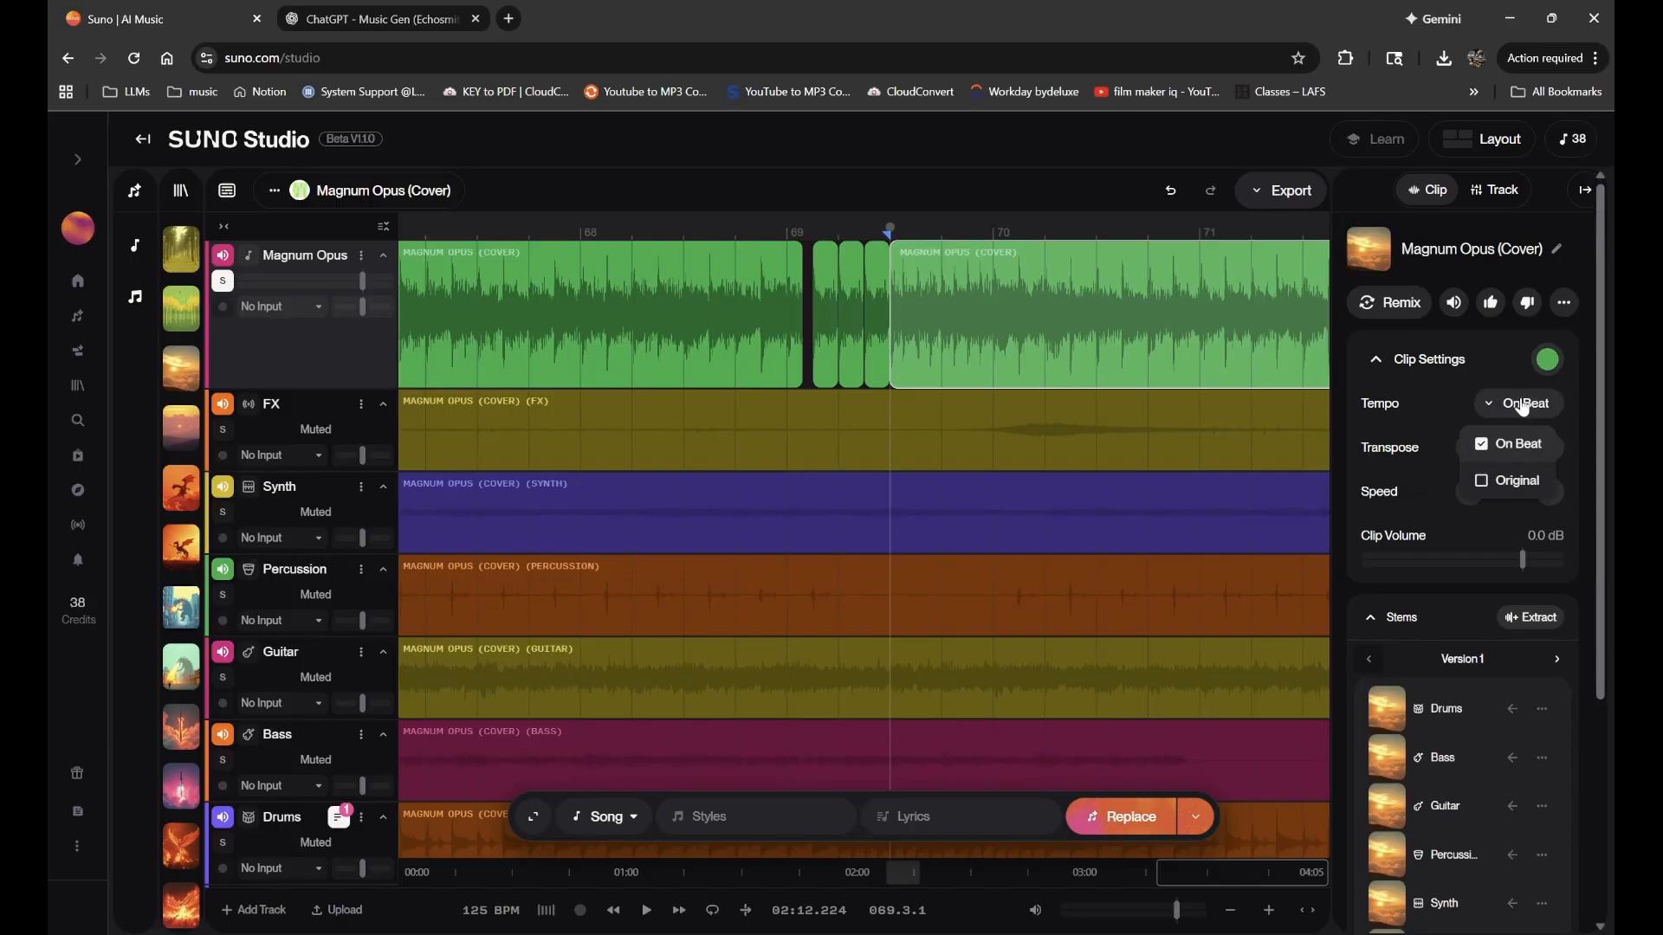
click(1509, 481)
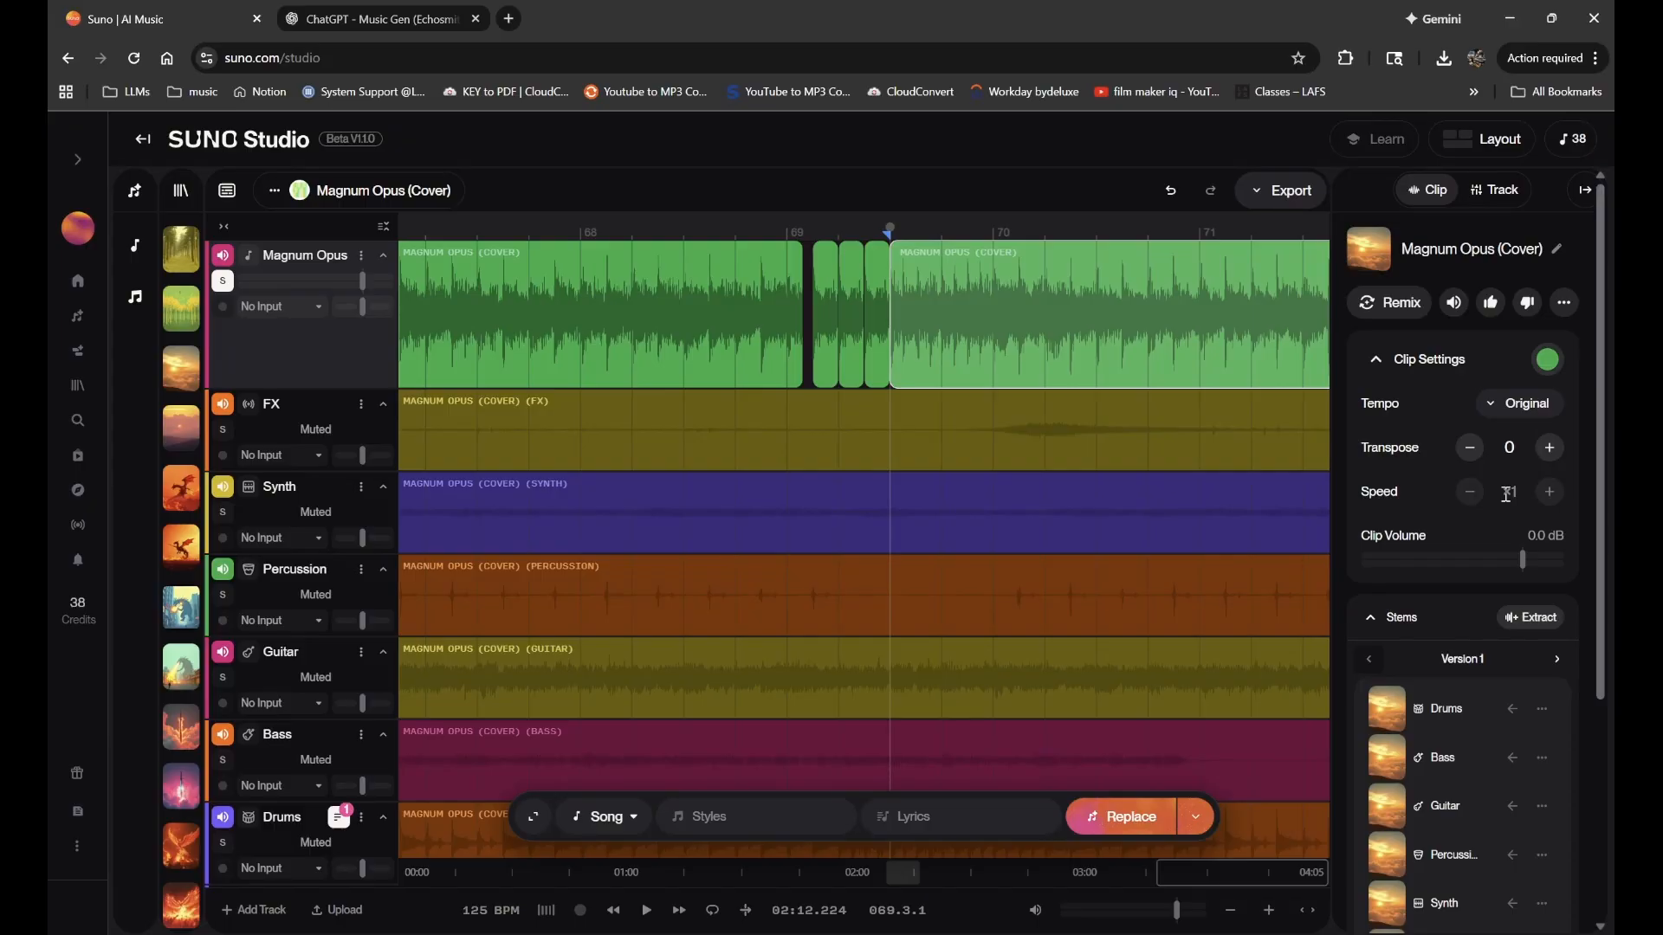
click(1515, 407)
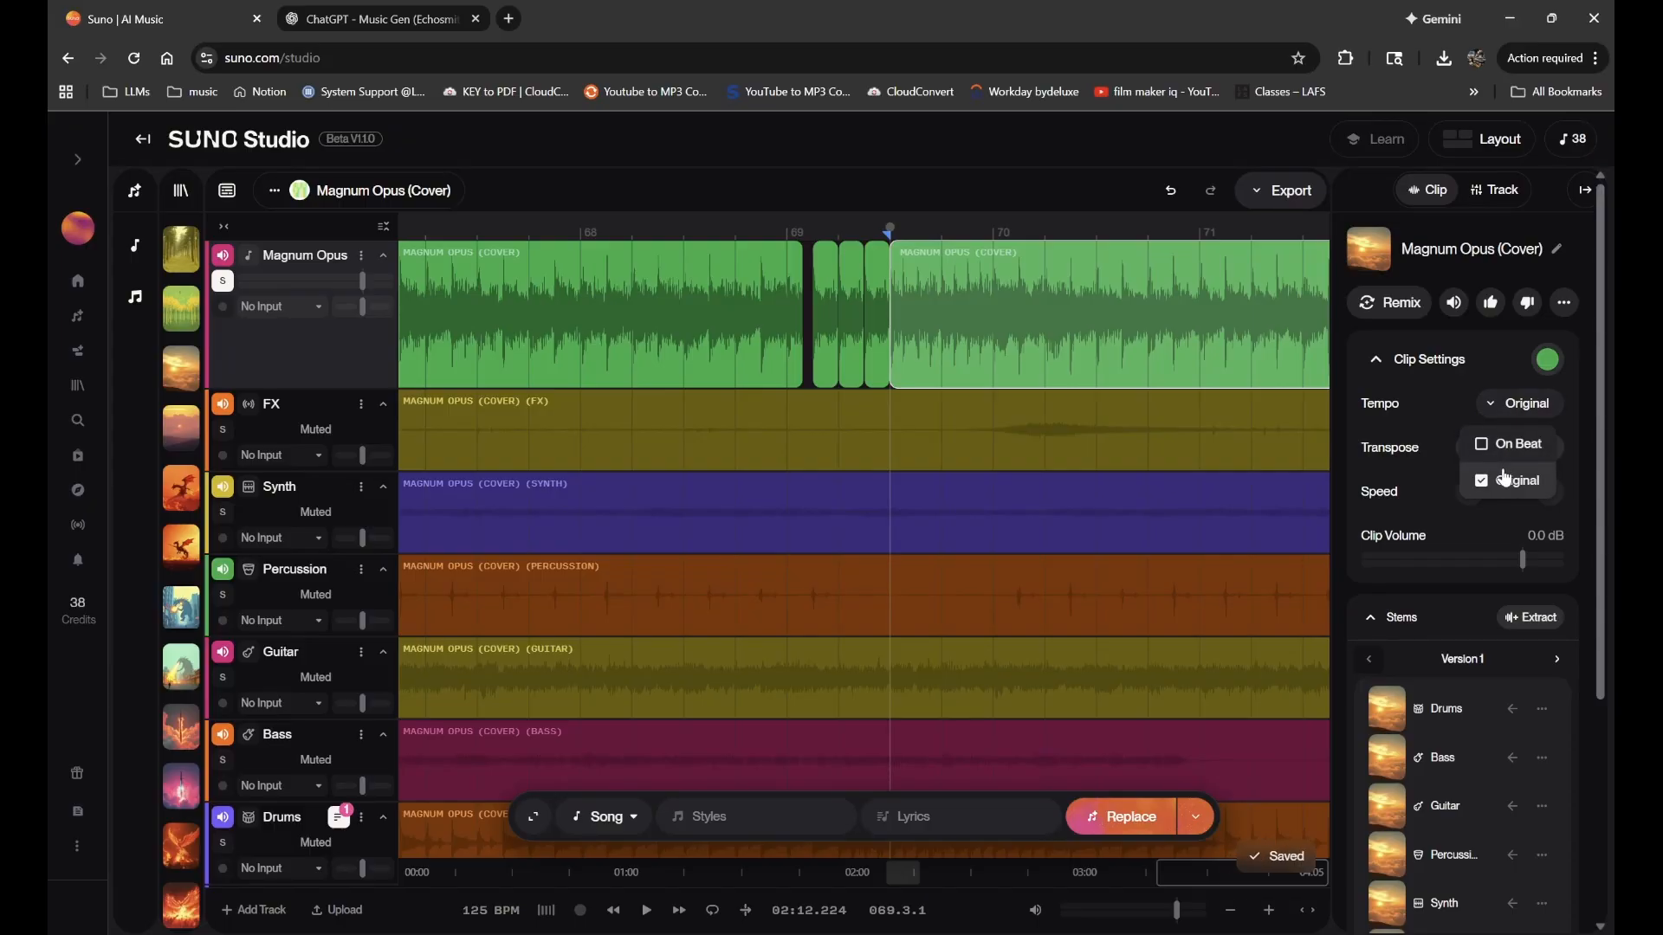
click(1505, 405)
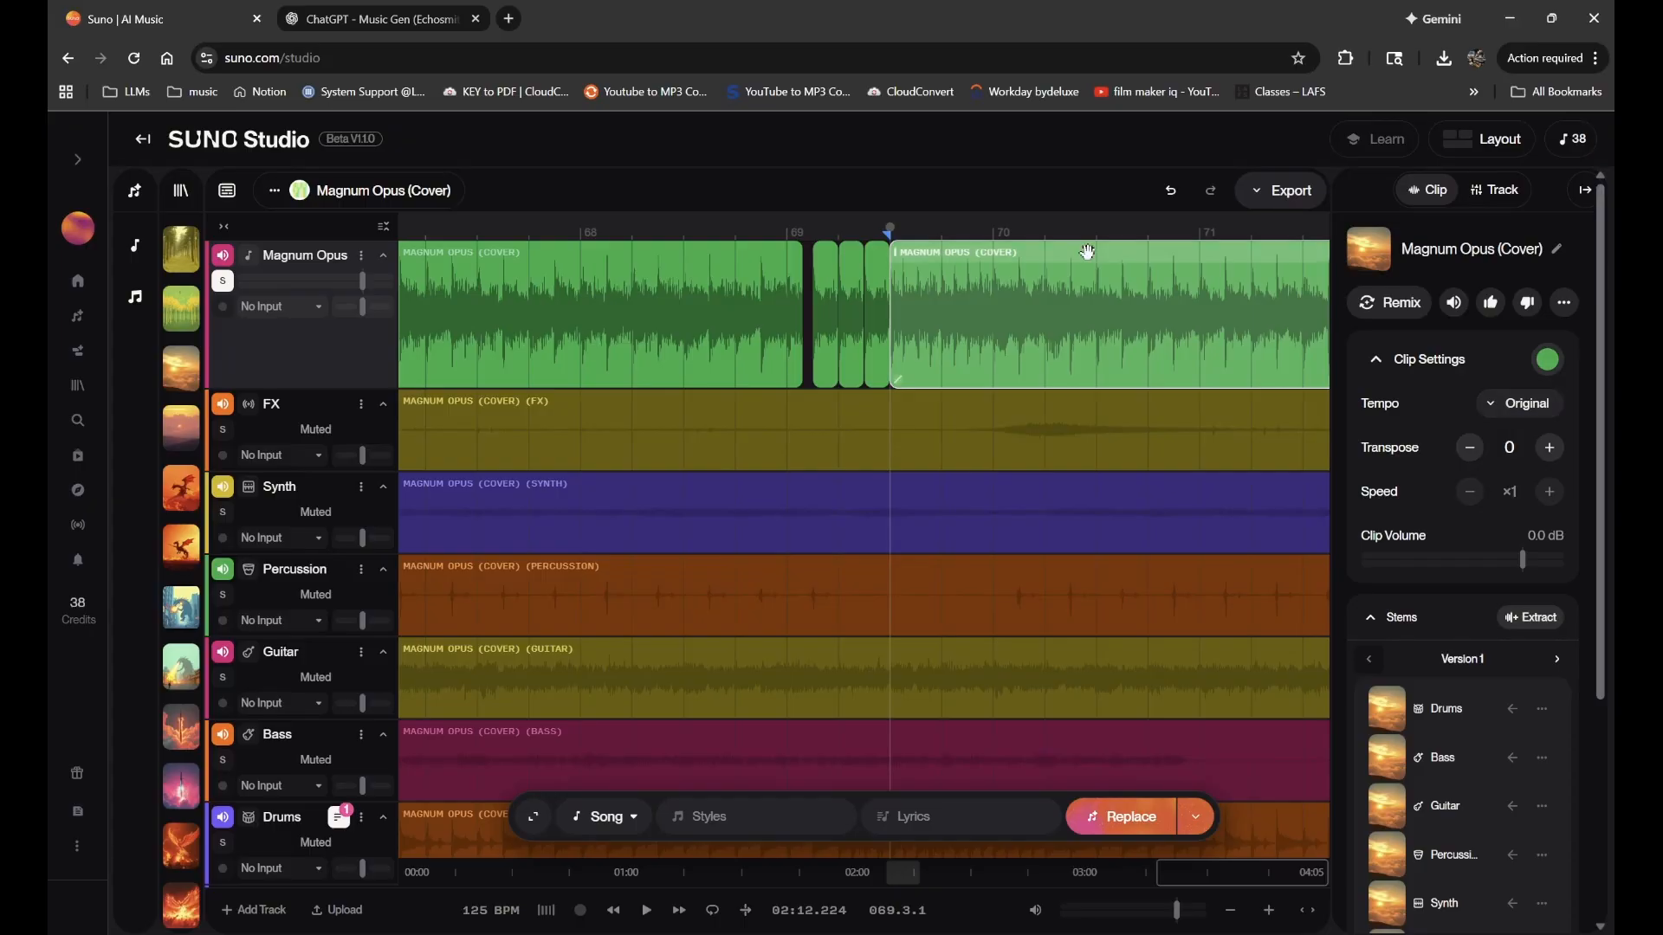
- Play the Magnum Opus clip from around bars 75 and 77, and split it at 78.1.1
scroll(1087, 251, down, 5)
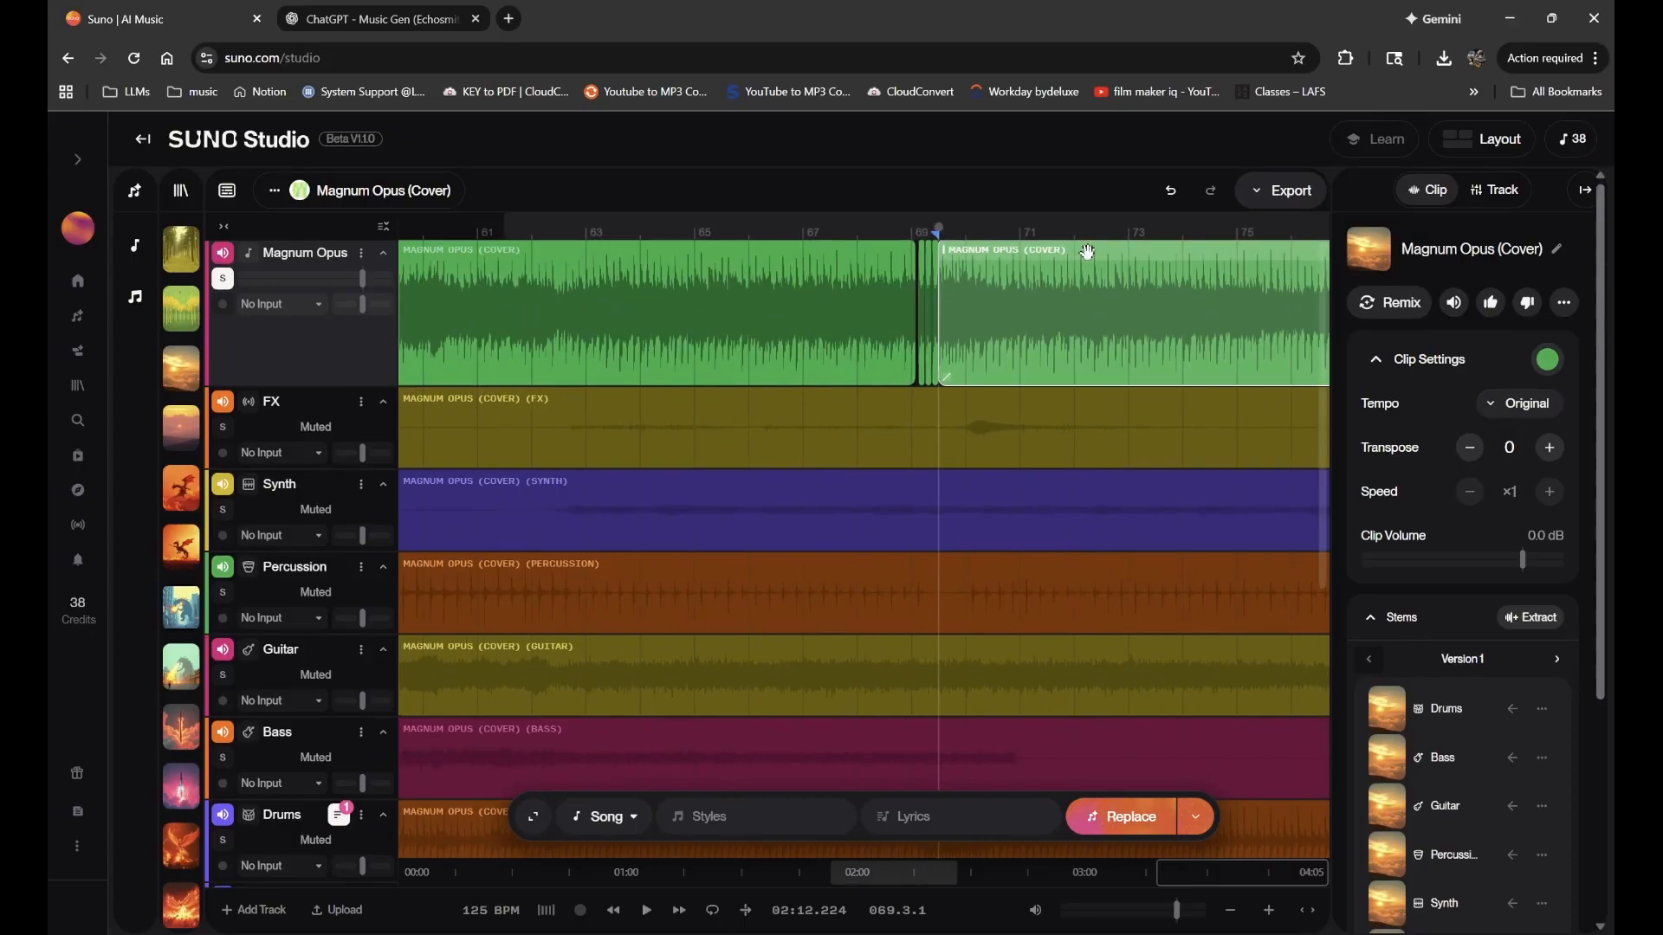
scroll(1087, 251, right, 5)
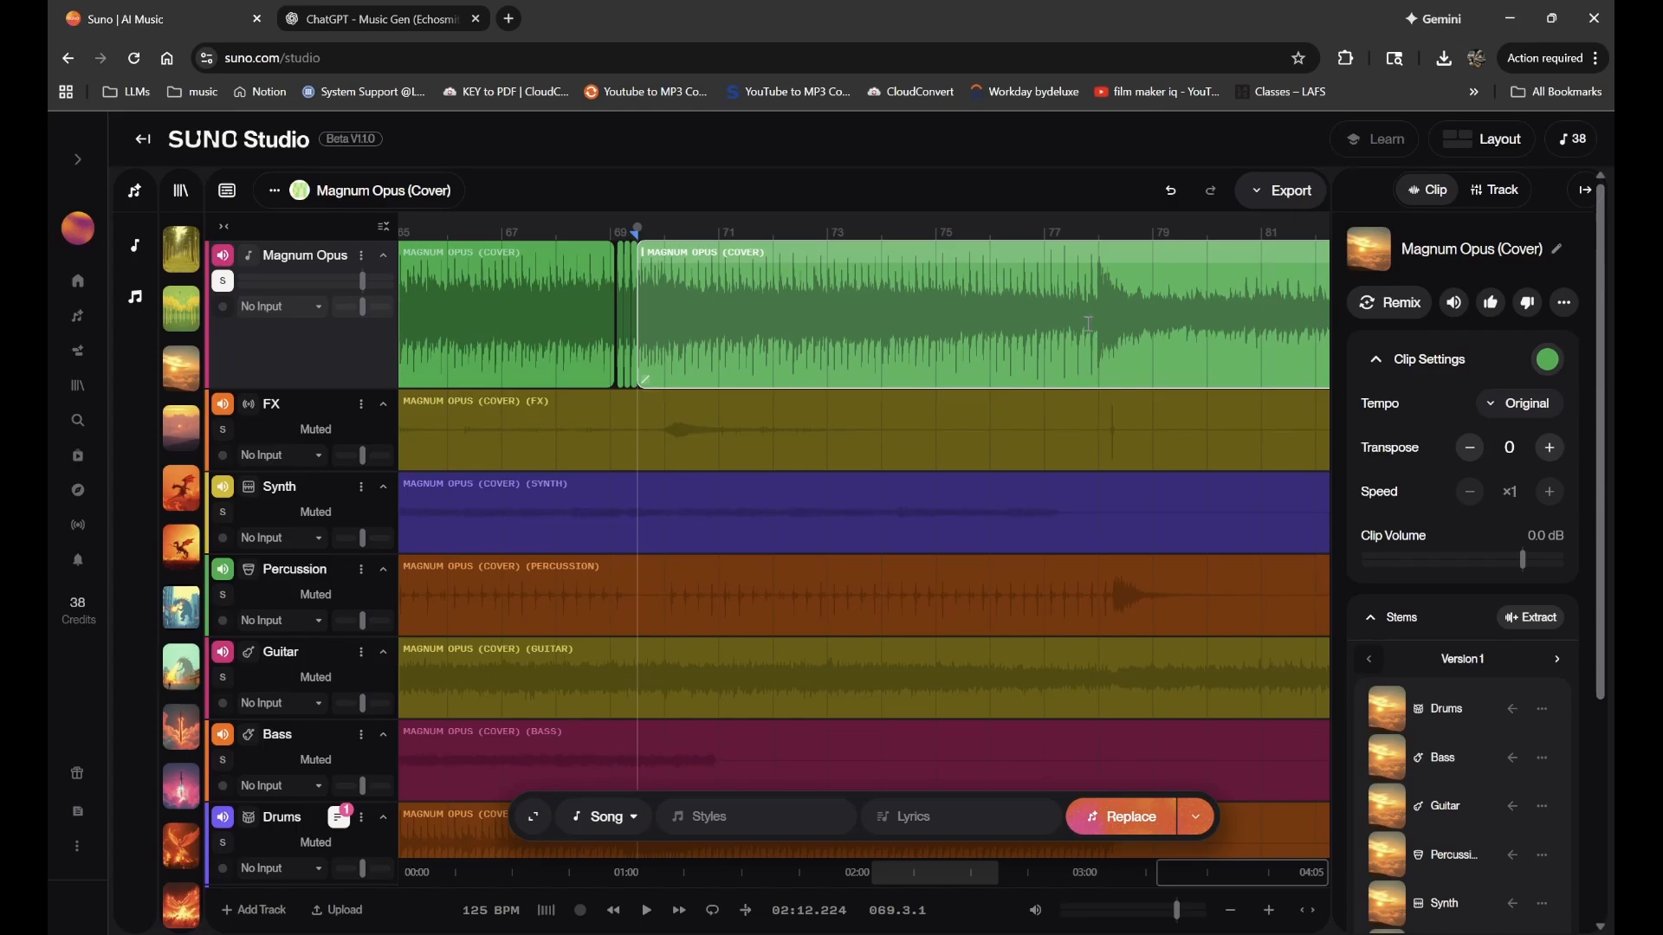
scroll(1119, 299, right, 2)
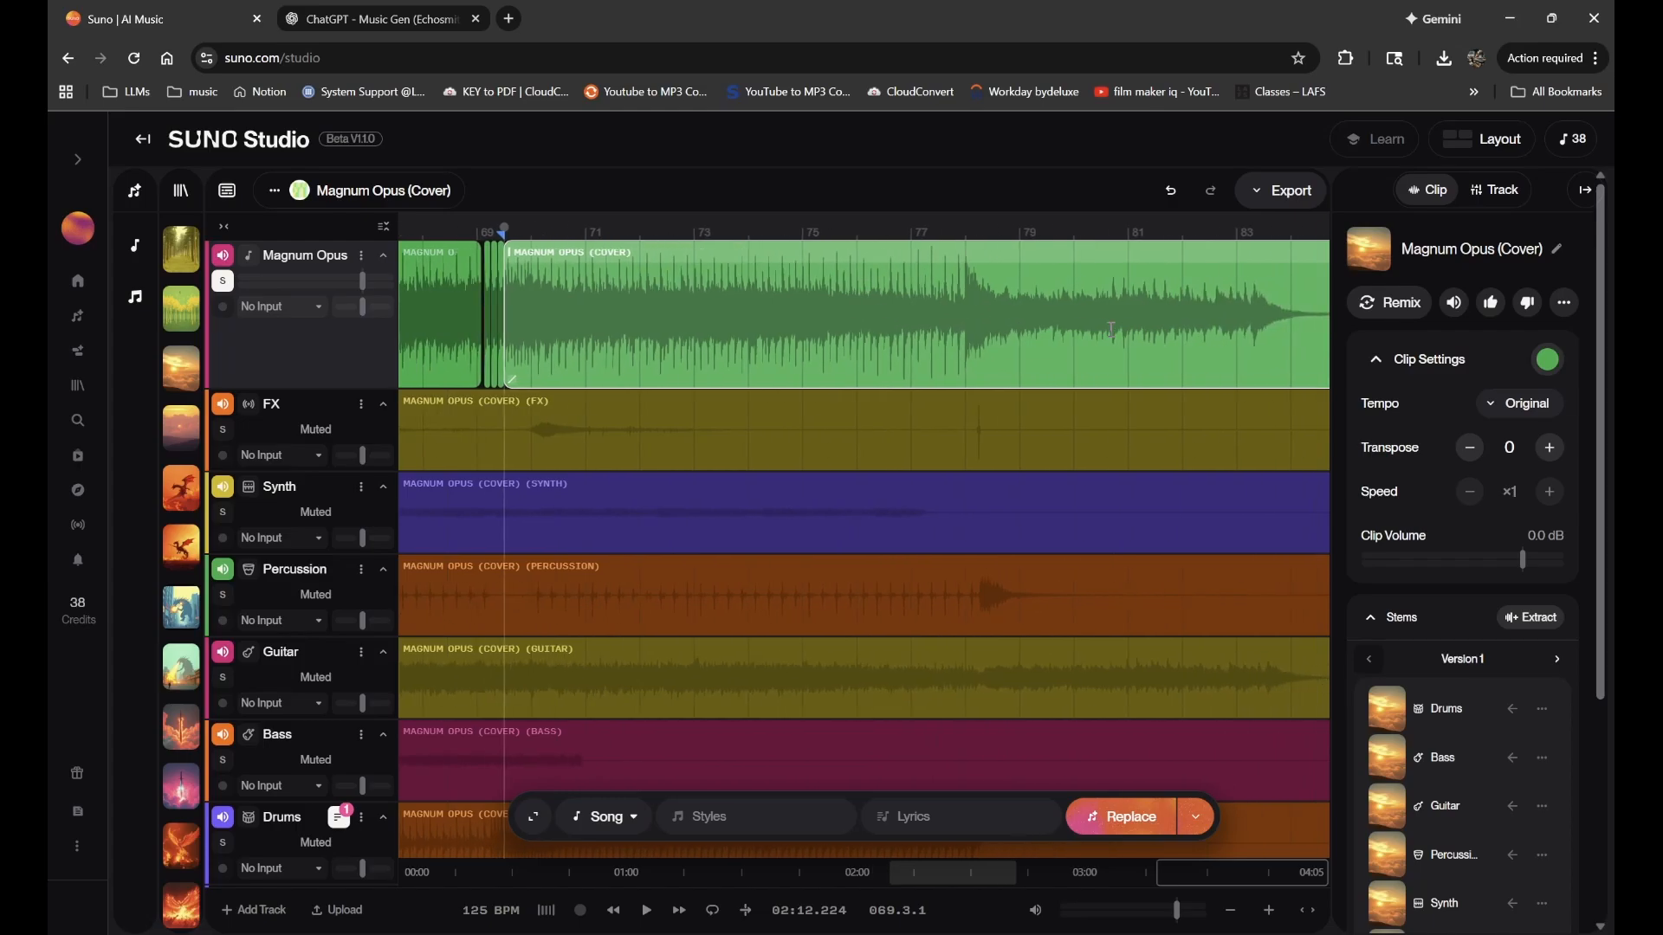
click(900, 338)
click(817, 316)
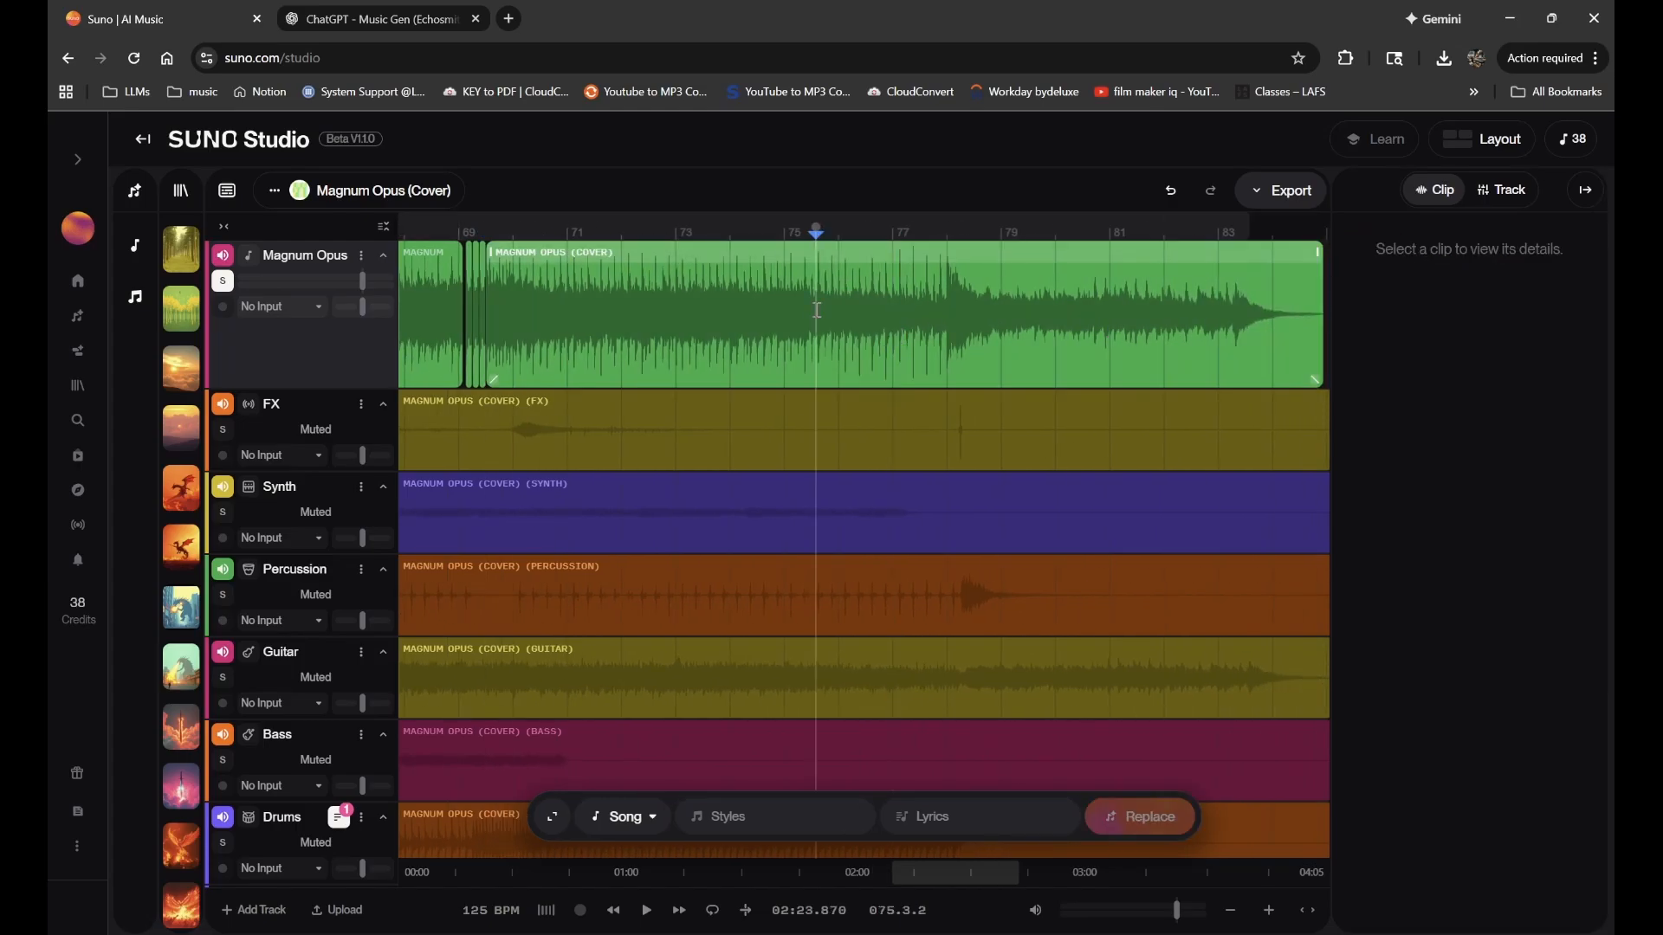
key(space)
click(918, 353)
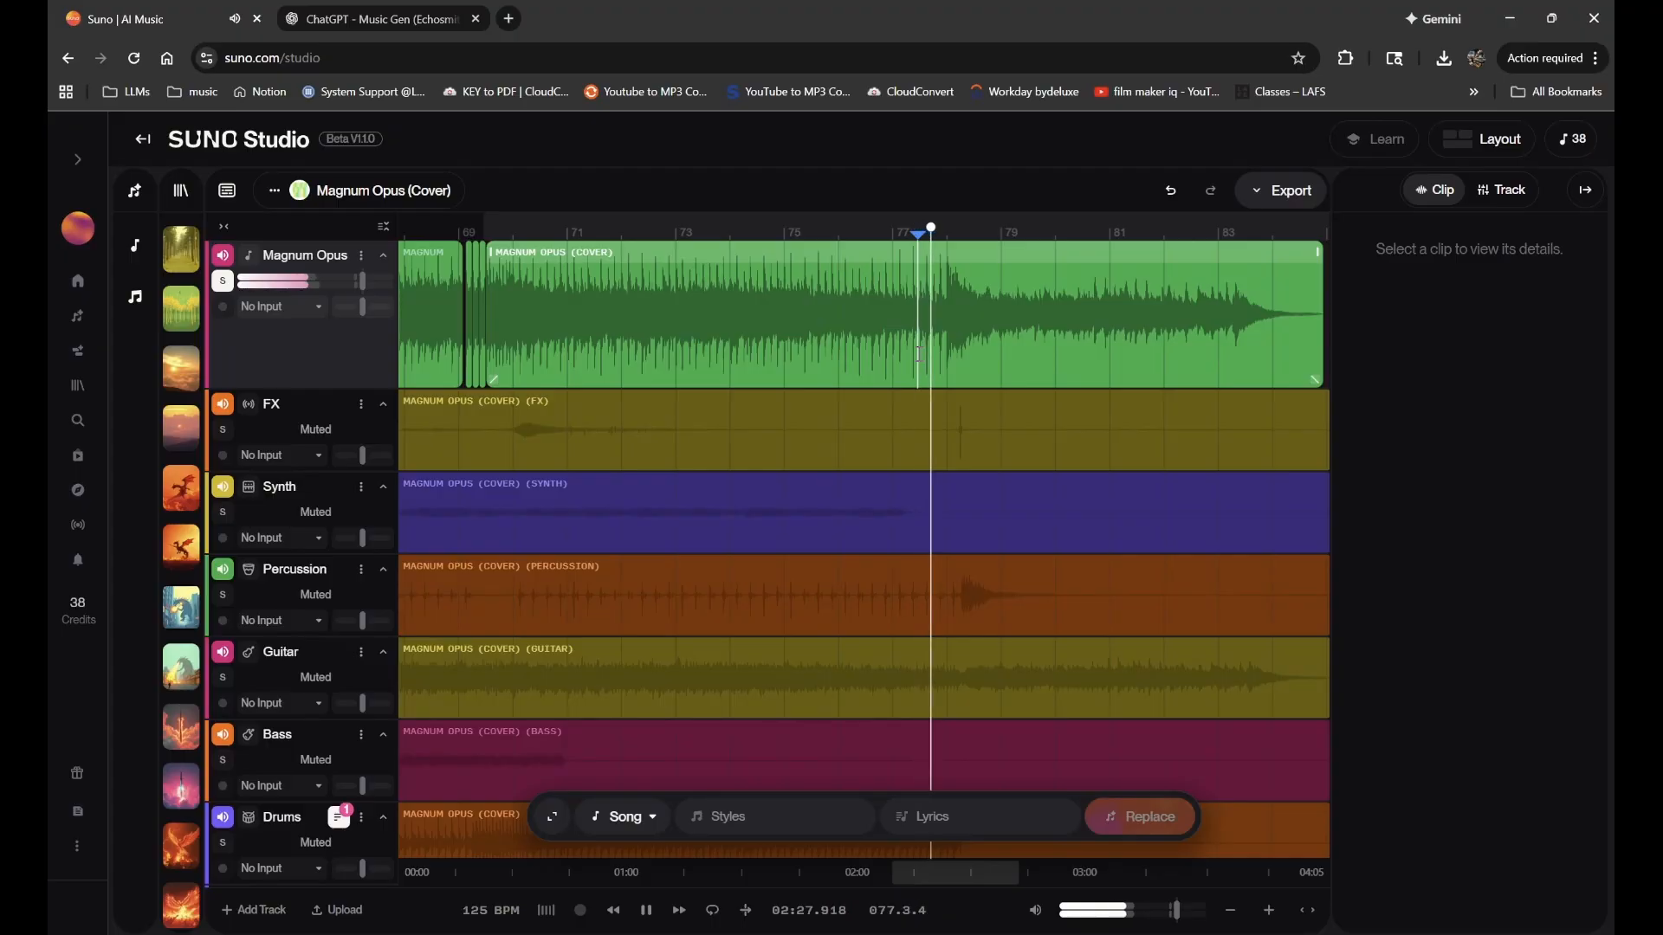
key(space)
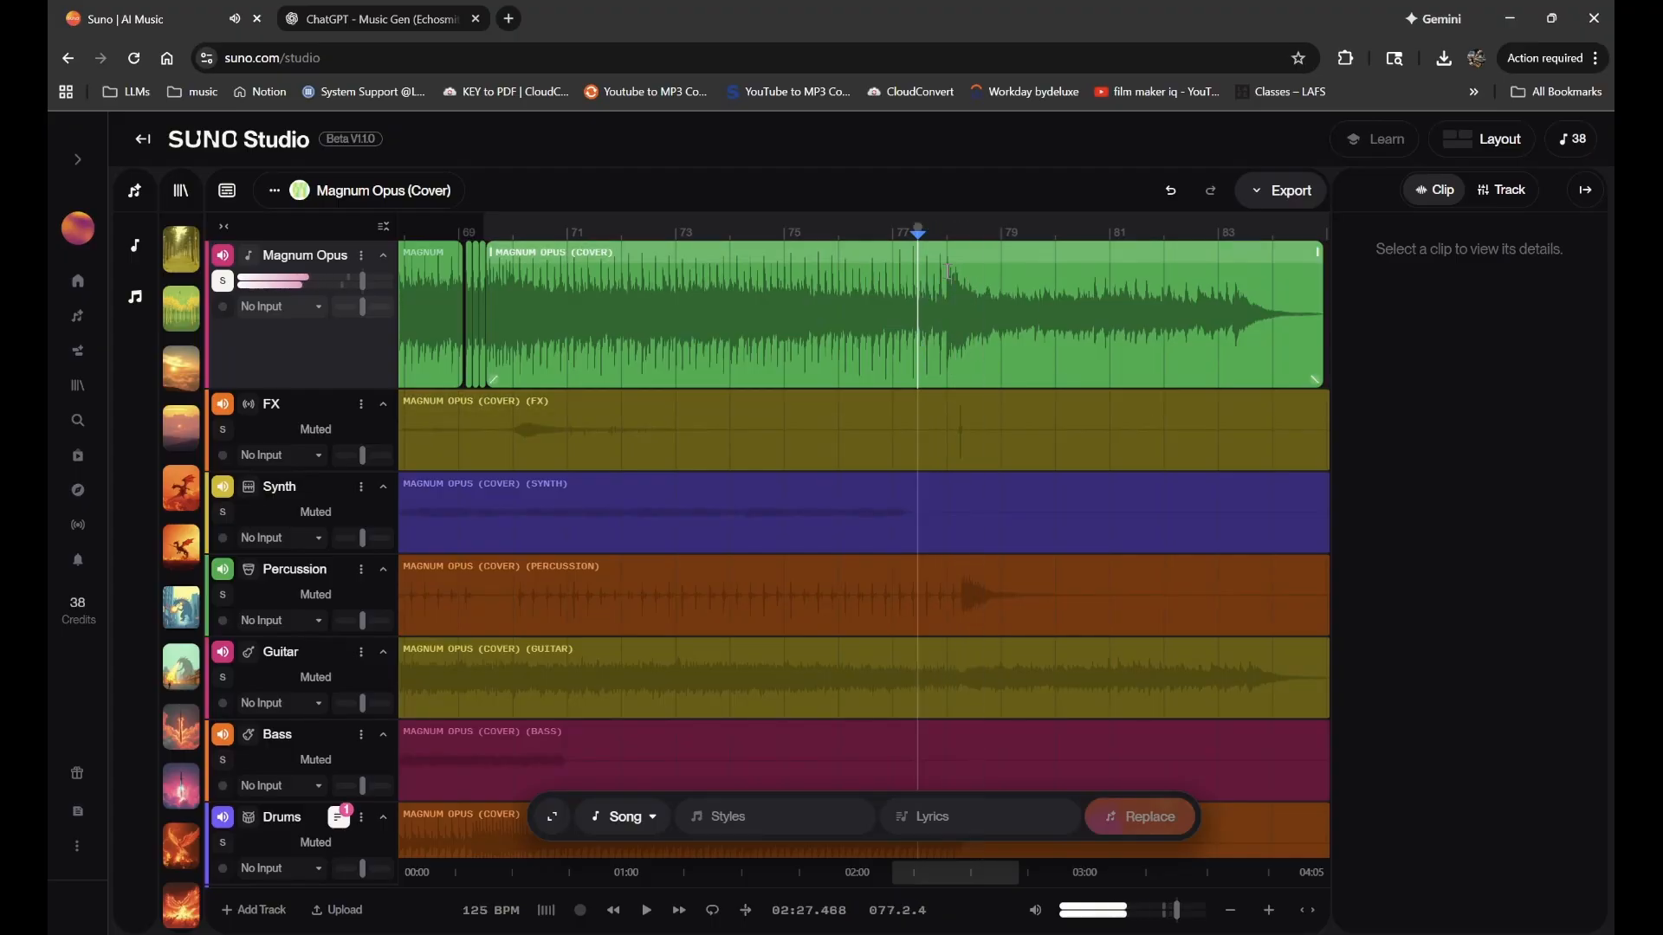
click(947, 290)
key(s)
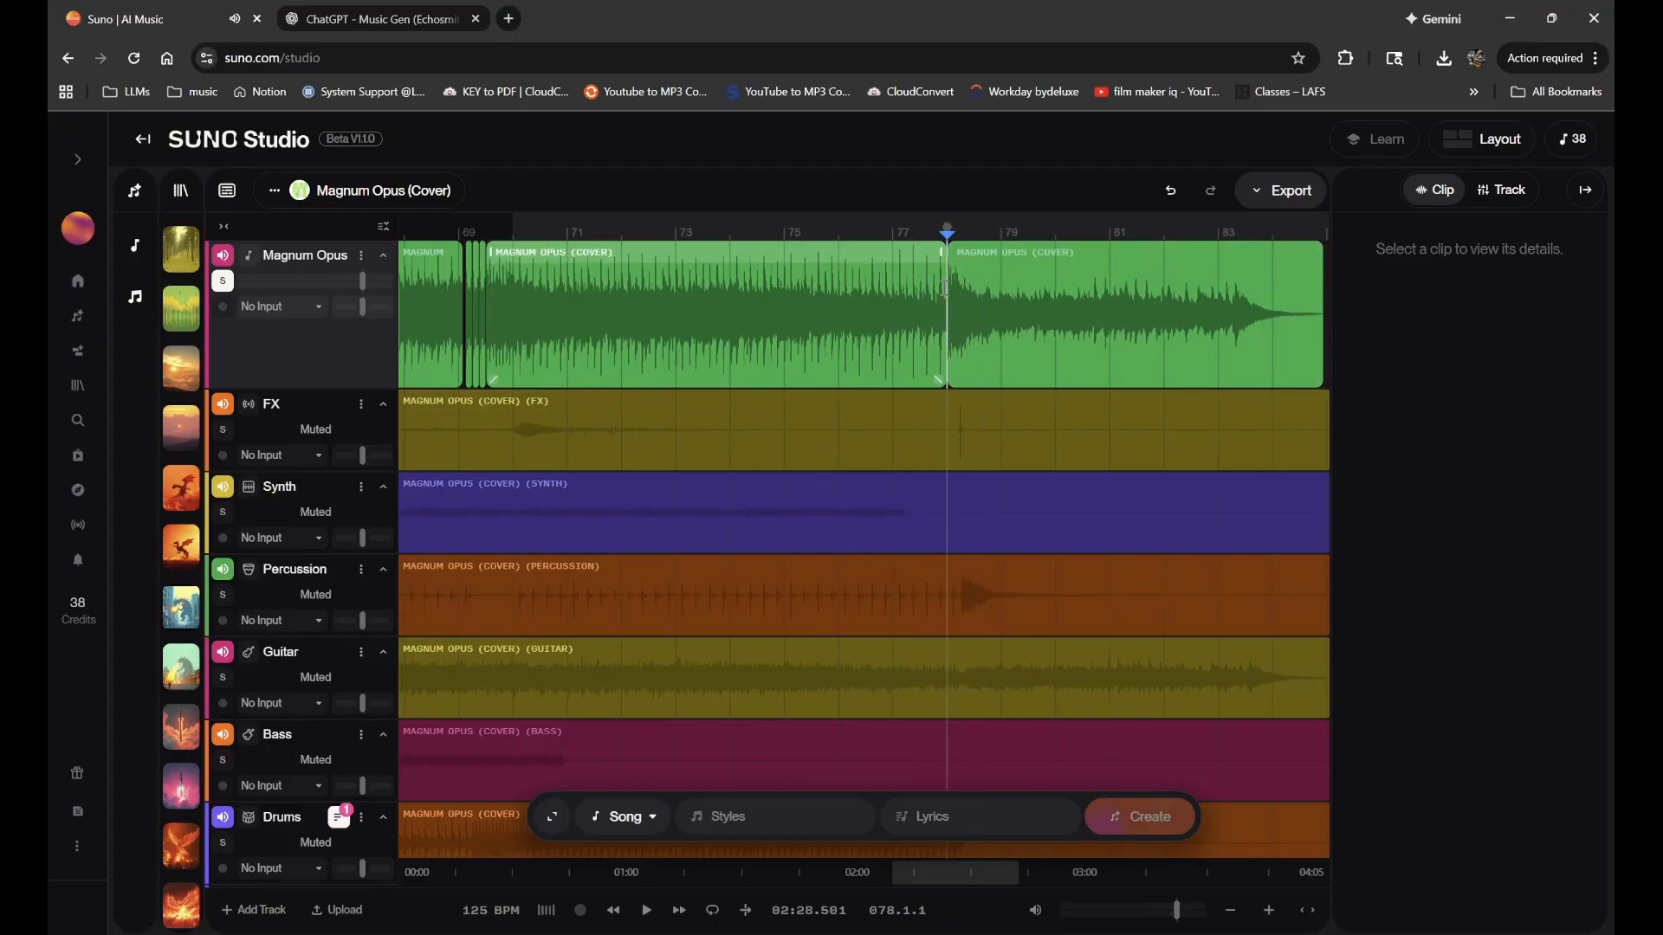
- Delete the tail segment of the Magnum Opus clip that starts at 78.1.1
click(1016, 260)
click(1014, 254)
key(Delete)
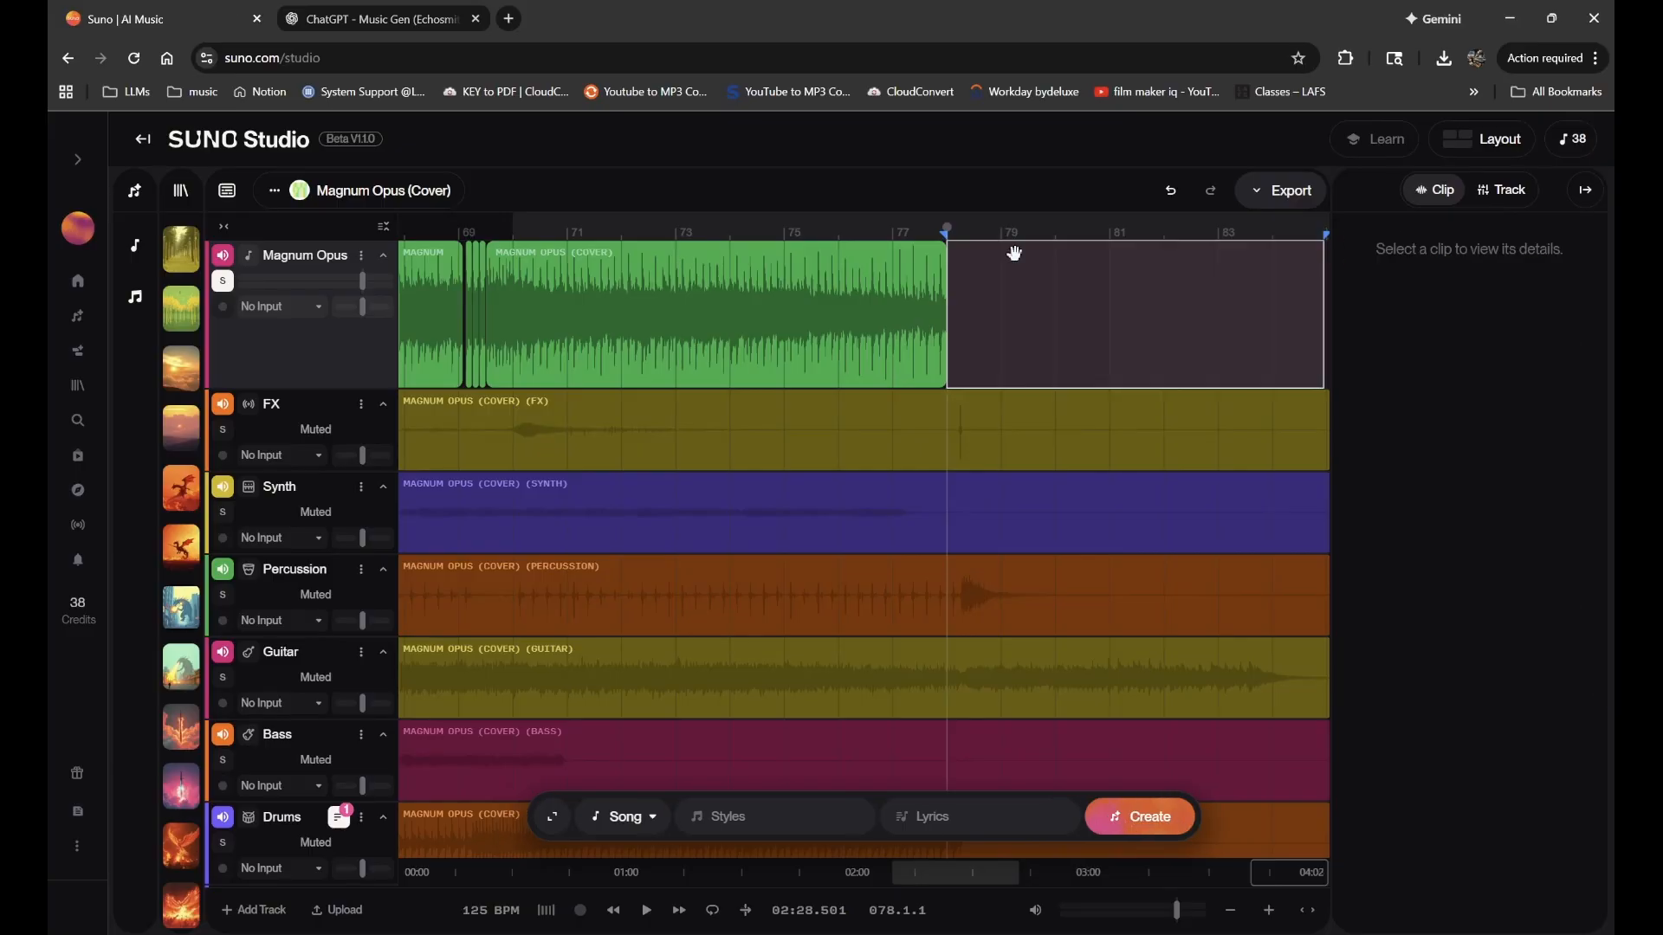
- Select the Magnum Opus clip starting at 69.3.1, and mark the empty range on its track from 78.1.1 to just before bar 85
scroll(1014, 253, down, 2)
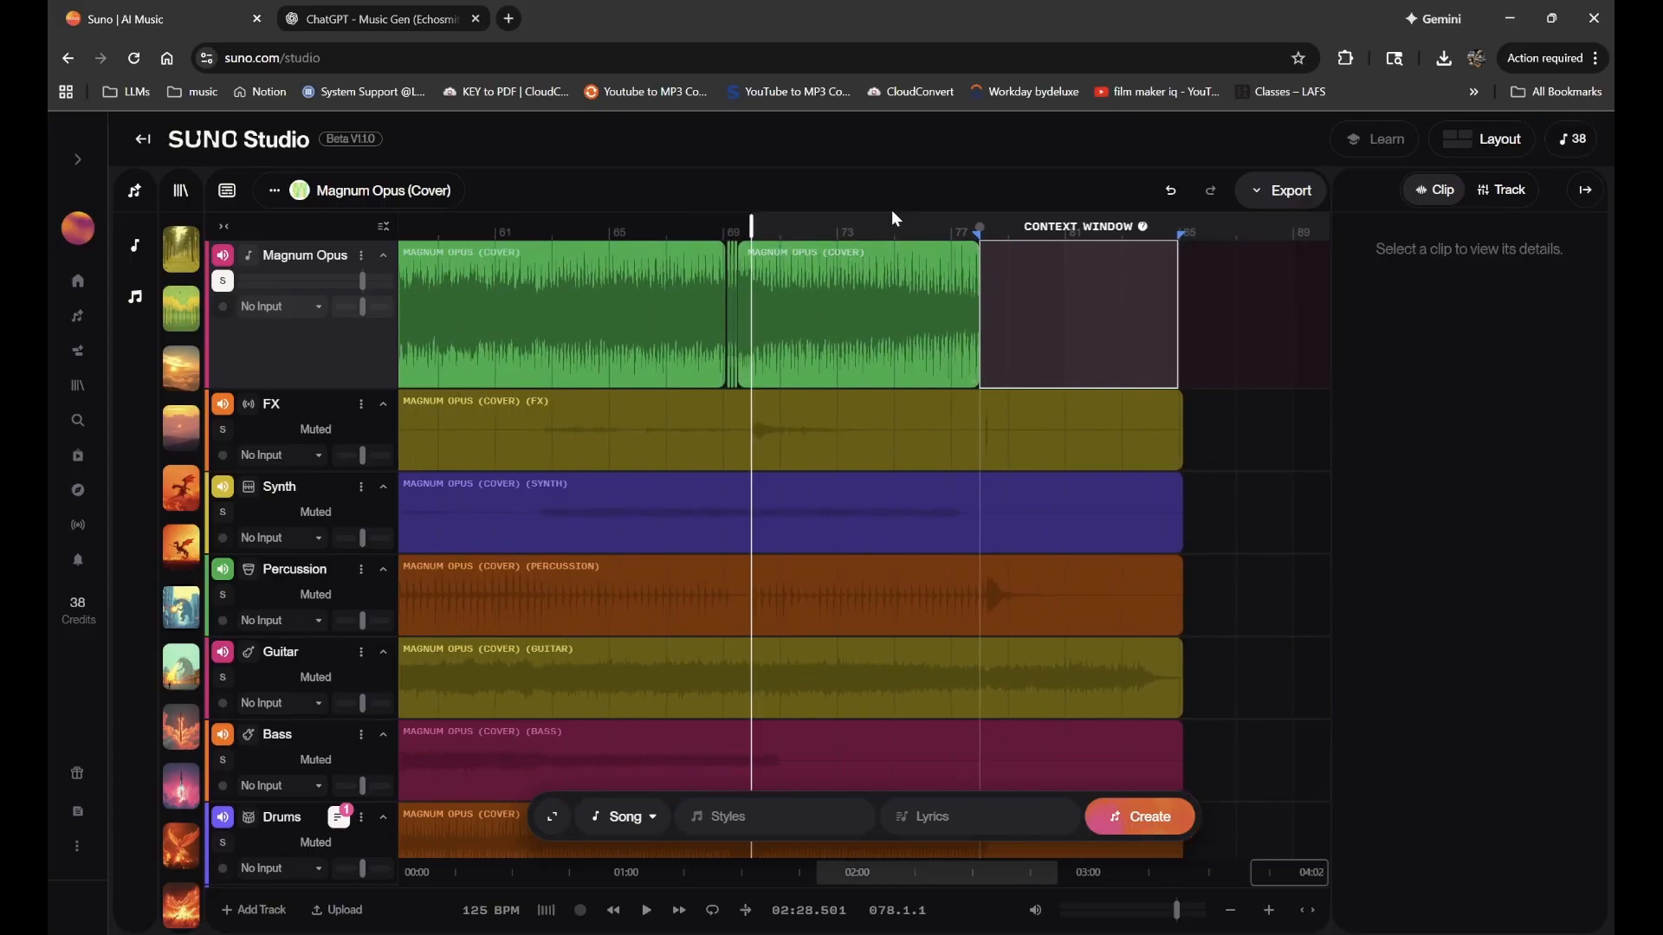
click(822, 253)
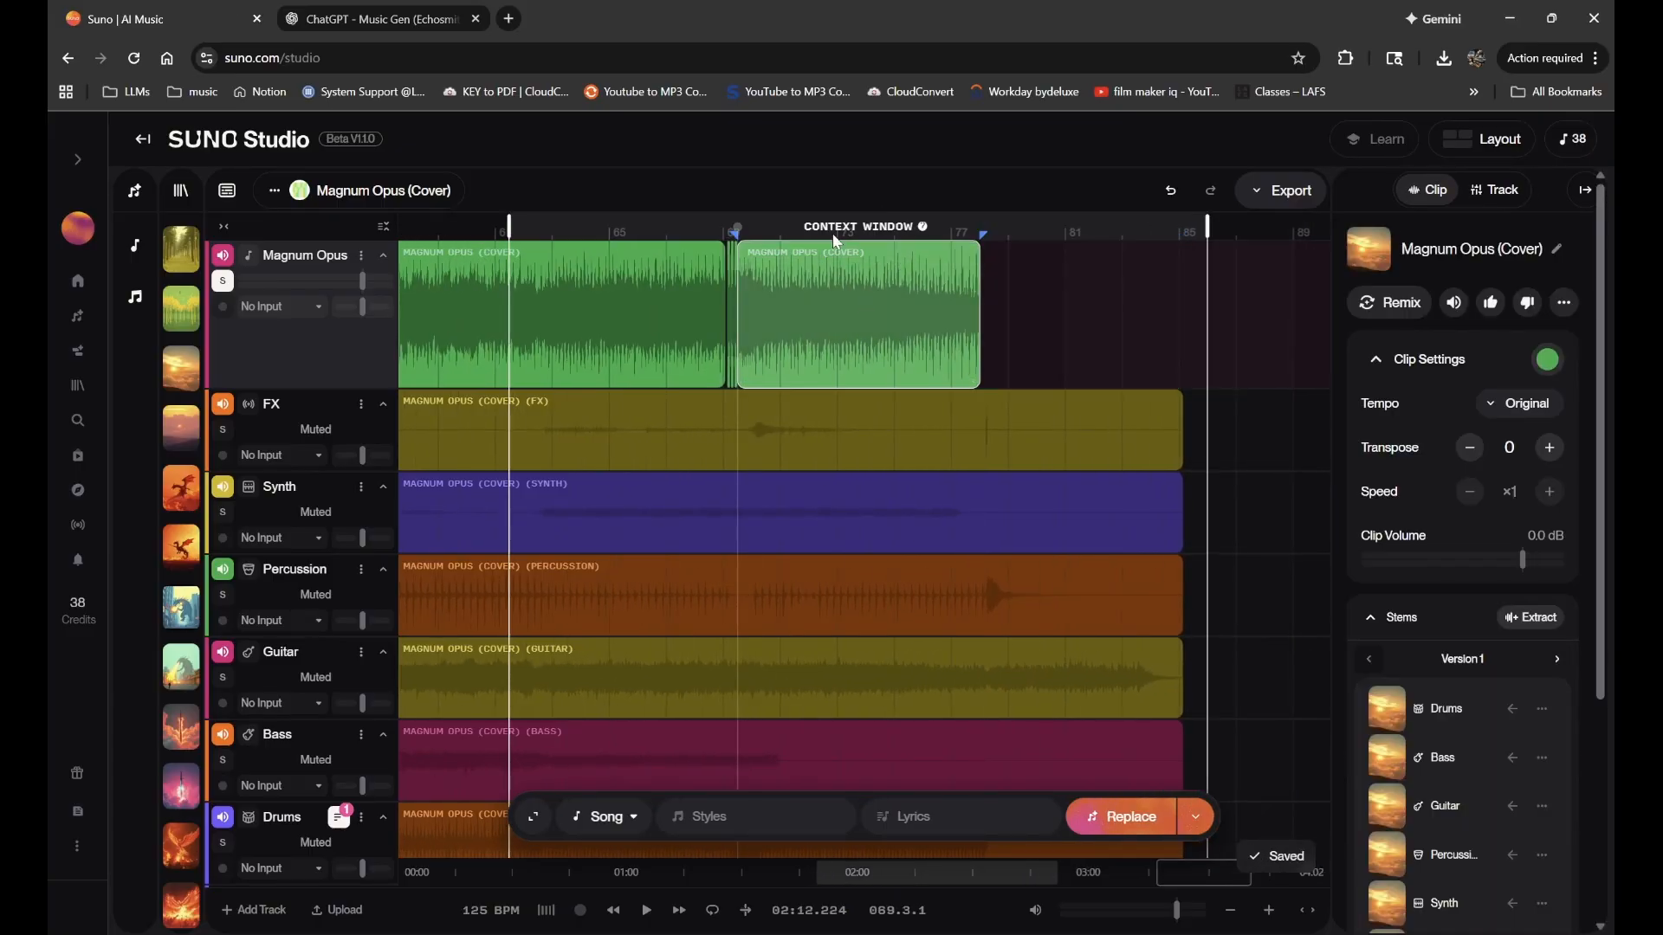
scroll(772, 285, up, 2)
scroll(772, 286, up, 1)
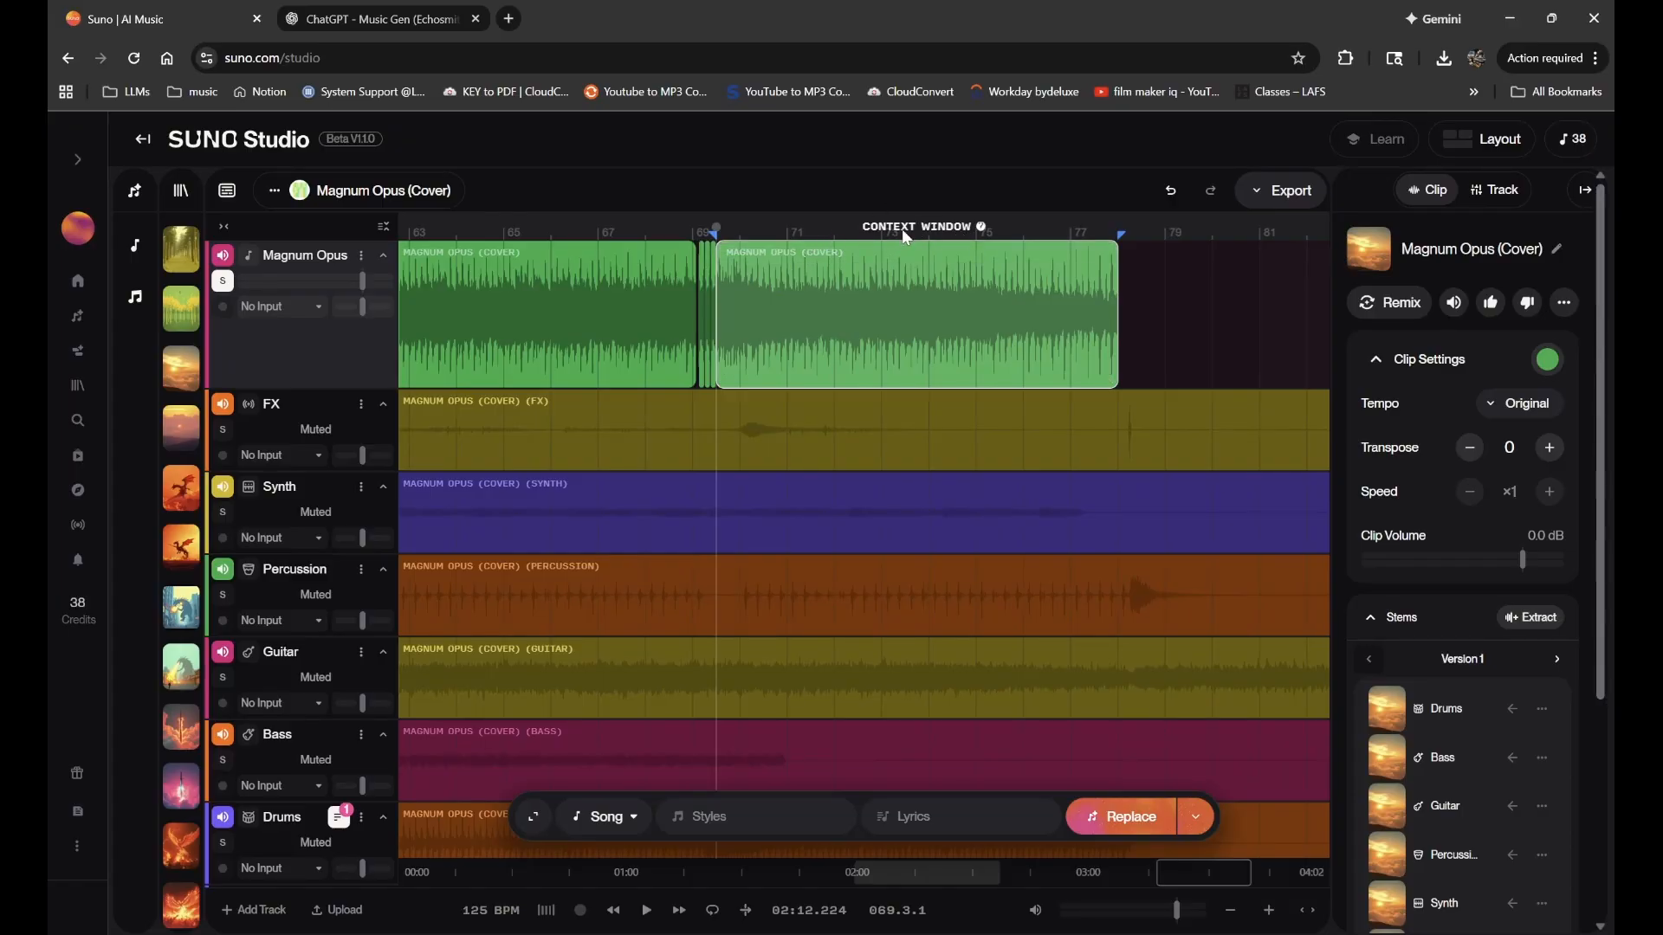
scroll(905, 238, left, 2)
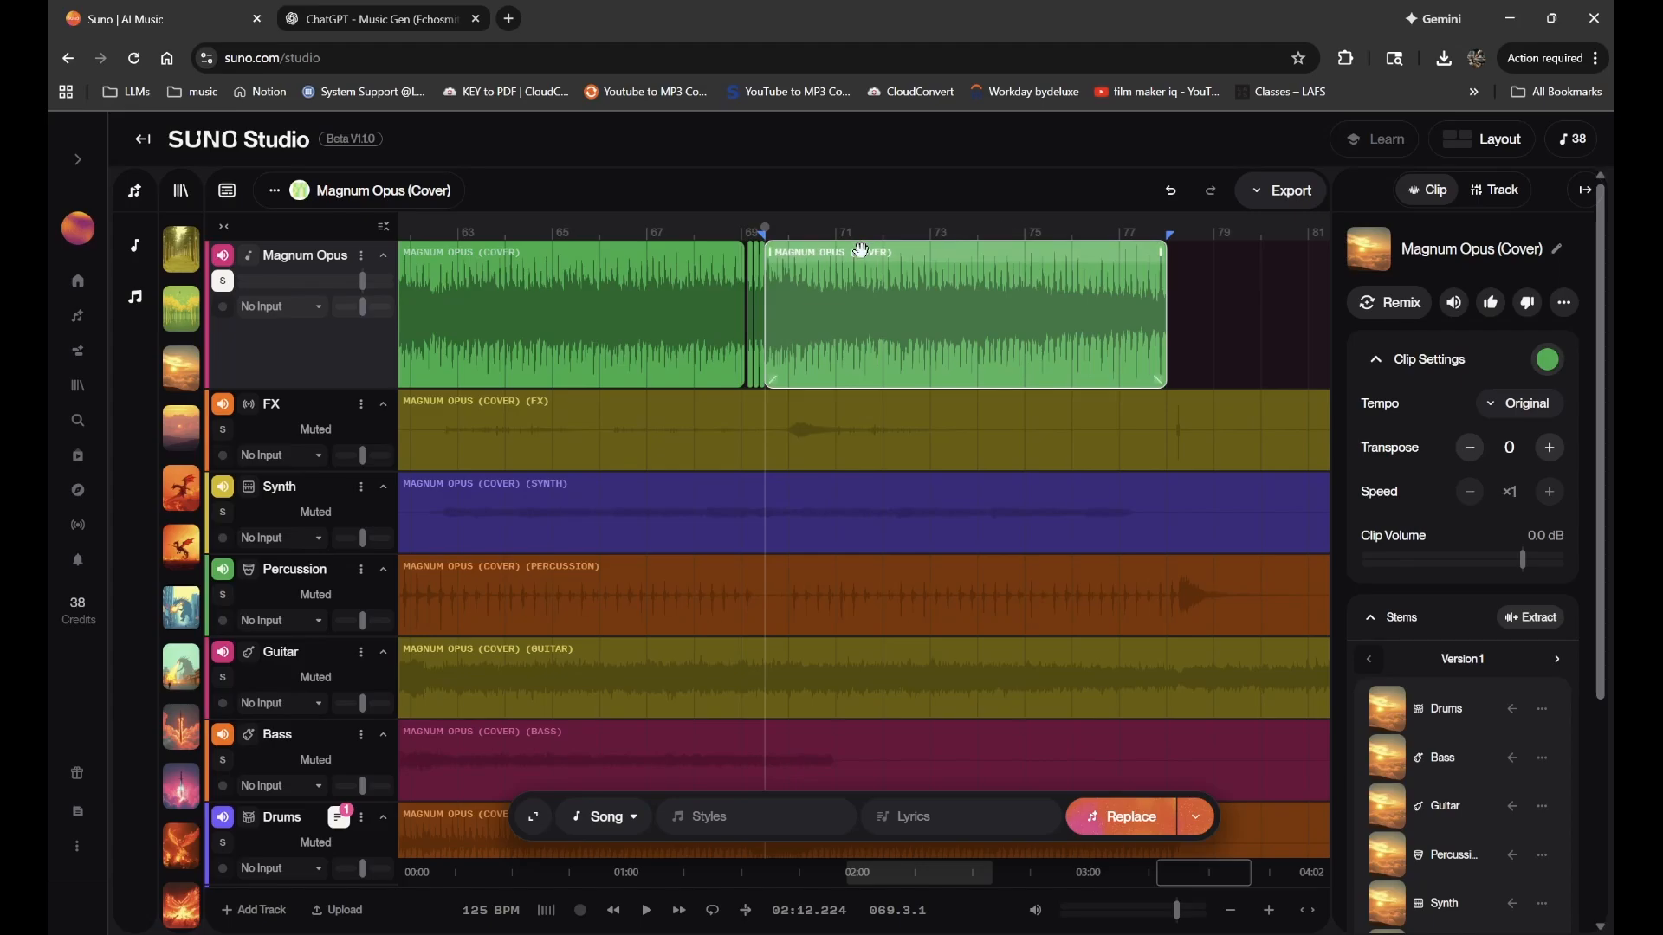
scroll(912, 280, right, 10)
click(930, 296)
scroll(930, 296, up, 4)
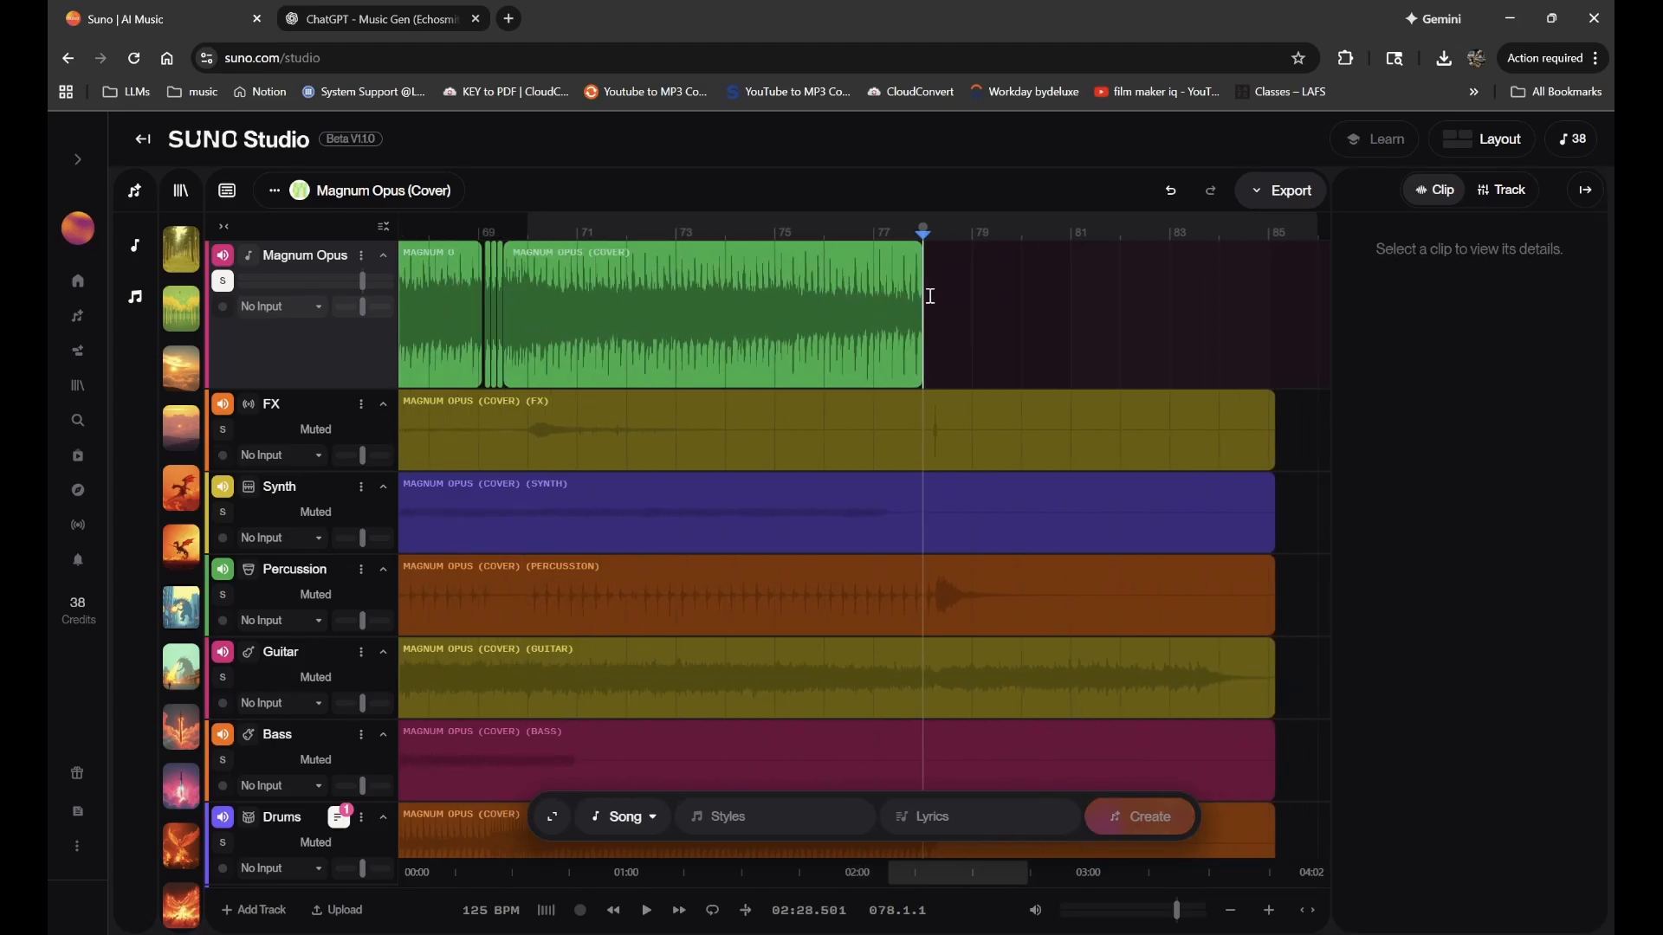
shift+click(1175, 339)
scroll(1175, 338, right, 3)
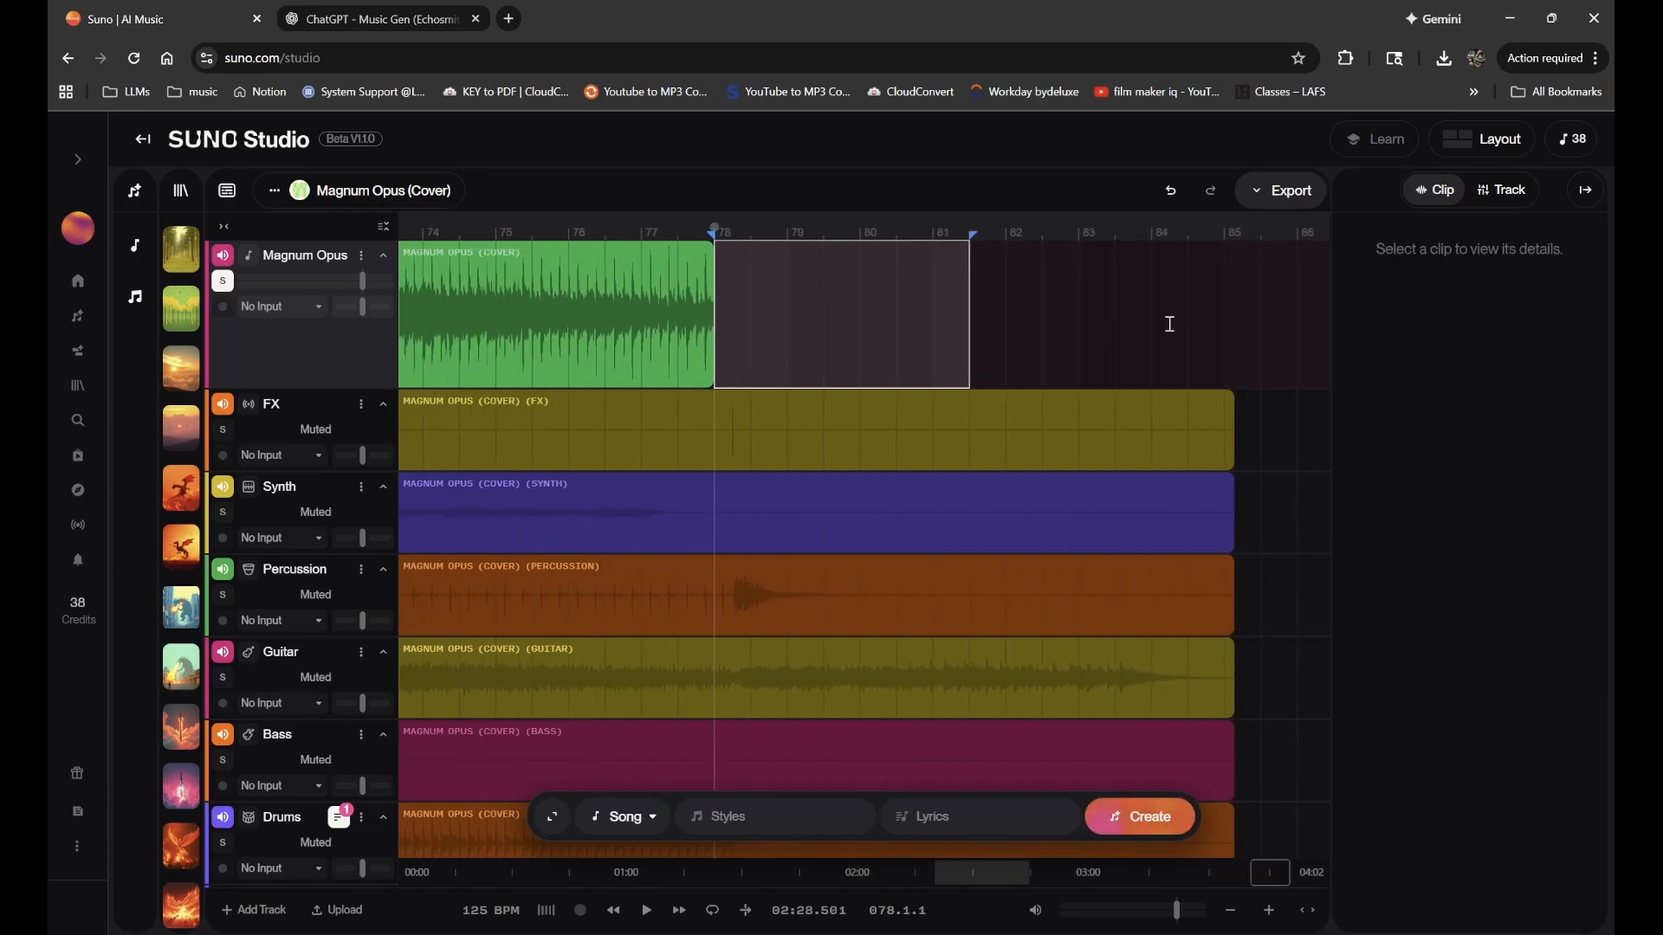
shift+click(1167, 325)
shift+click(1213, 318)
drag(1213, 318, 1212, 317)
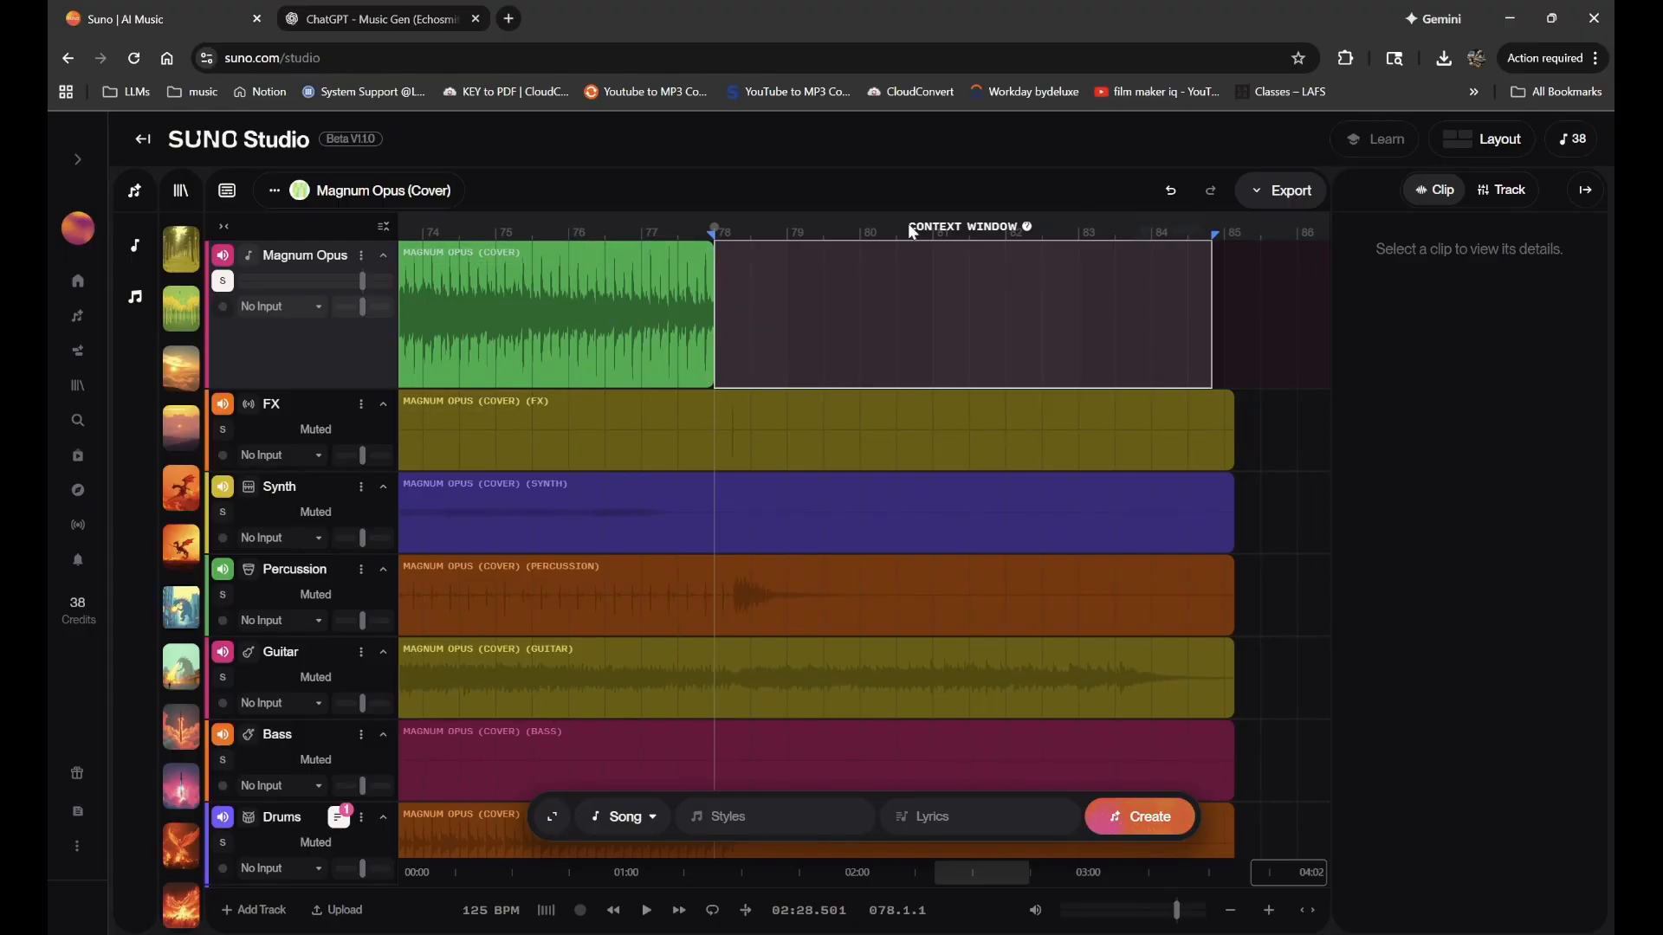
- Extend the start of the Magnum Opus clip at 69.3.1 back to 69.1.2, covering the short slices before it
scroll(723, 299, left, 5)
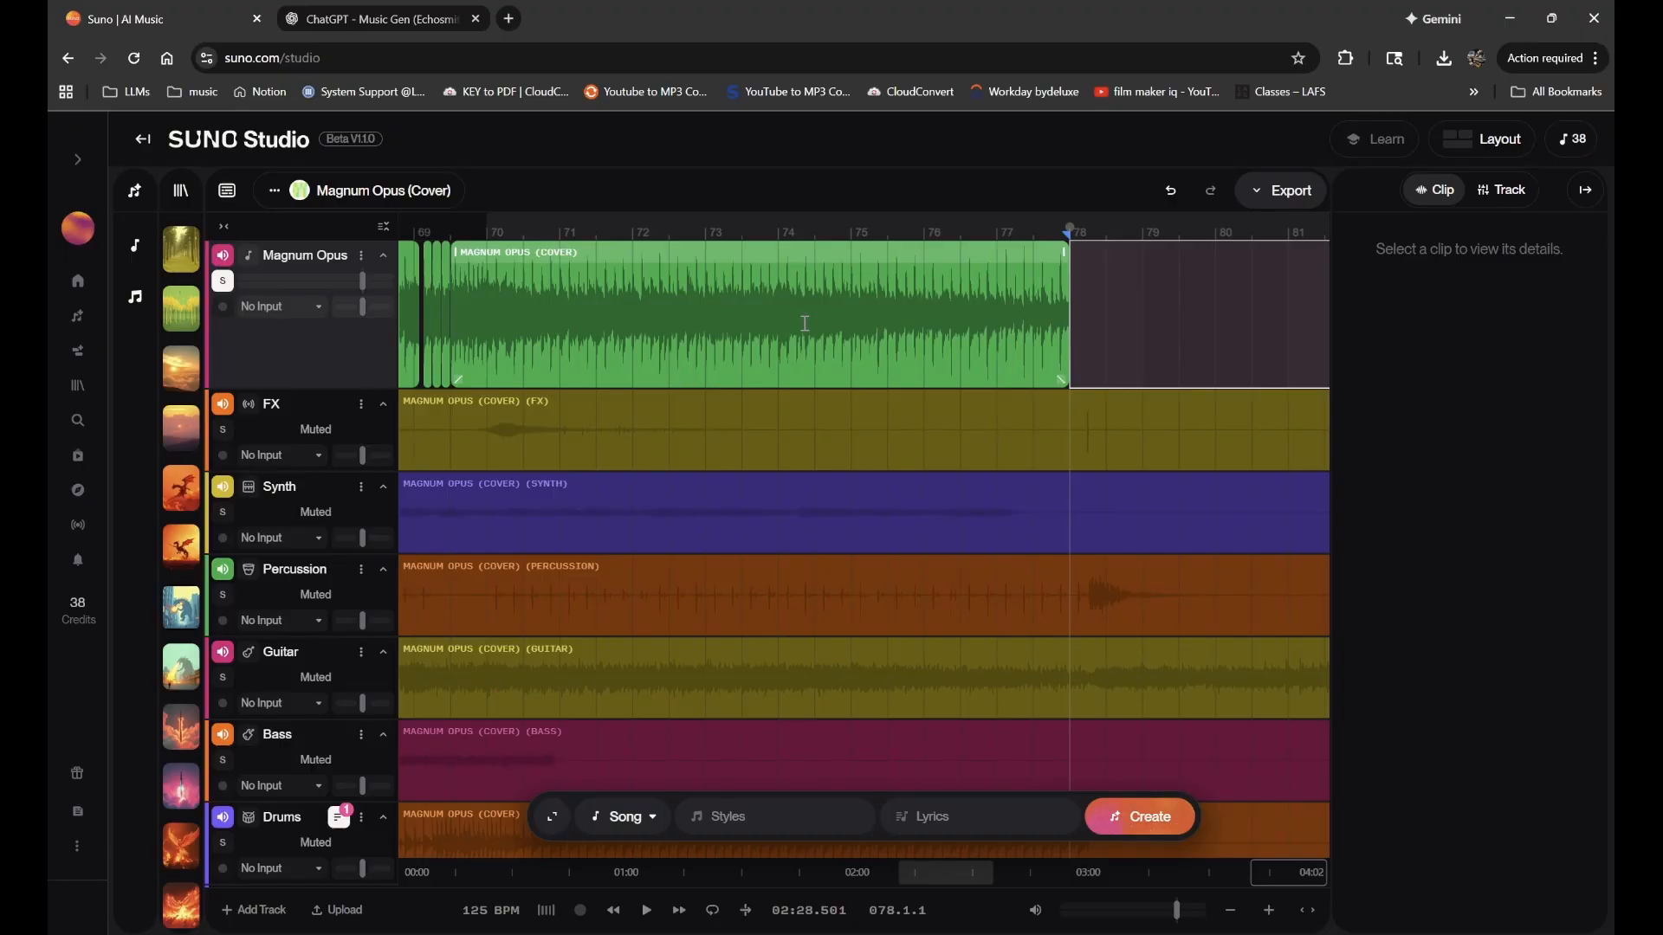
scroll(762, 268, left, 4)
scroll(752, 258, up, 3)
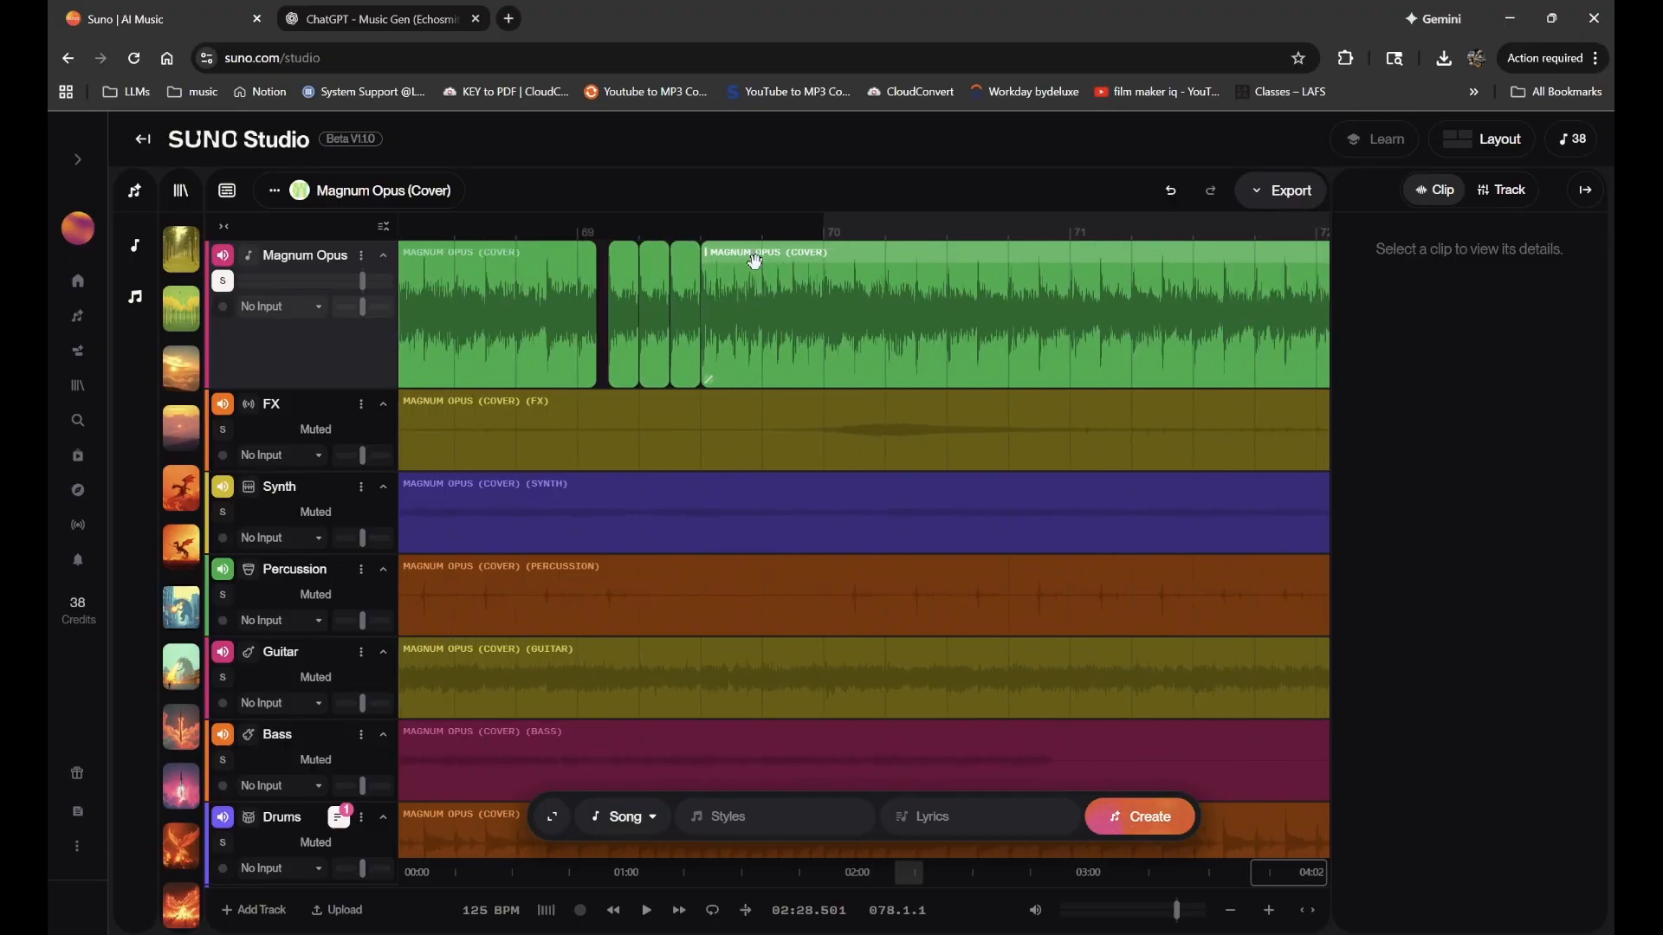
drag(700, 250, 595, 254)
scroll(901, 307, right, 6)
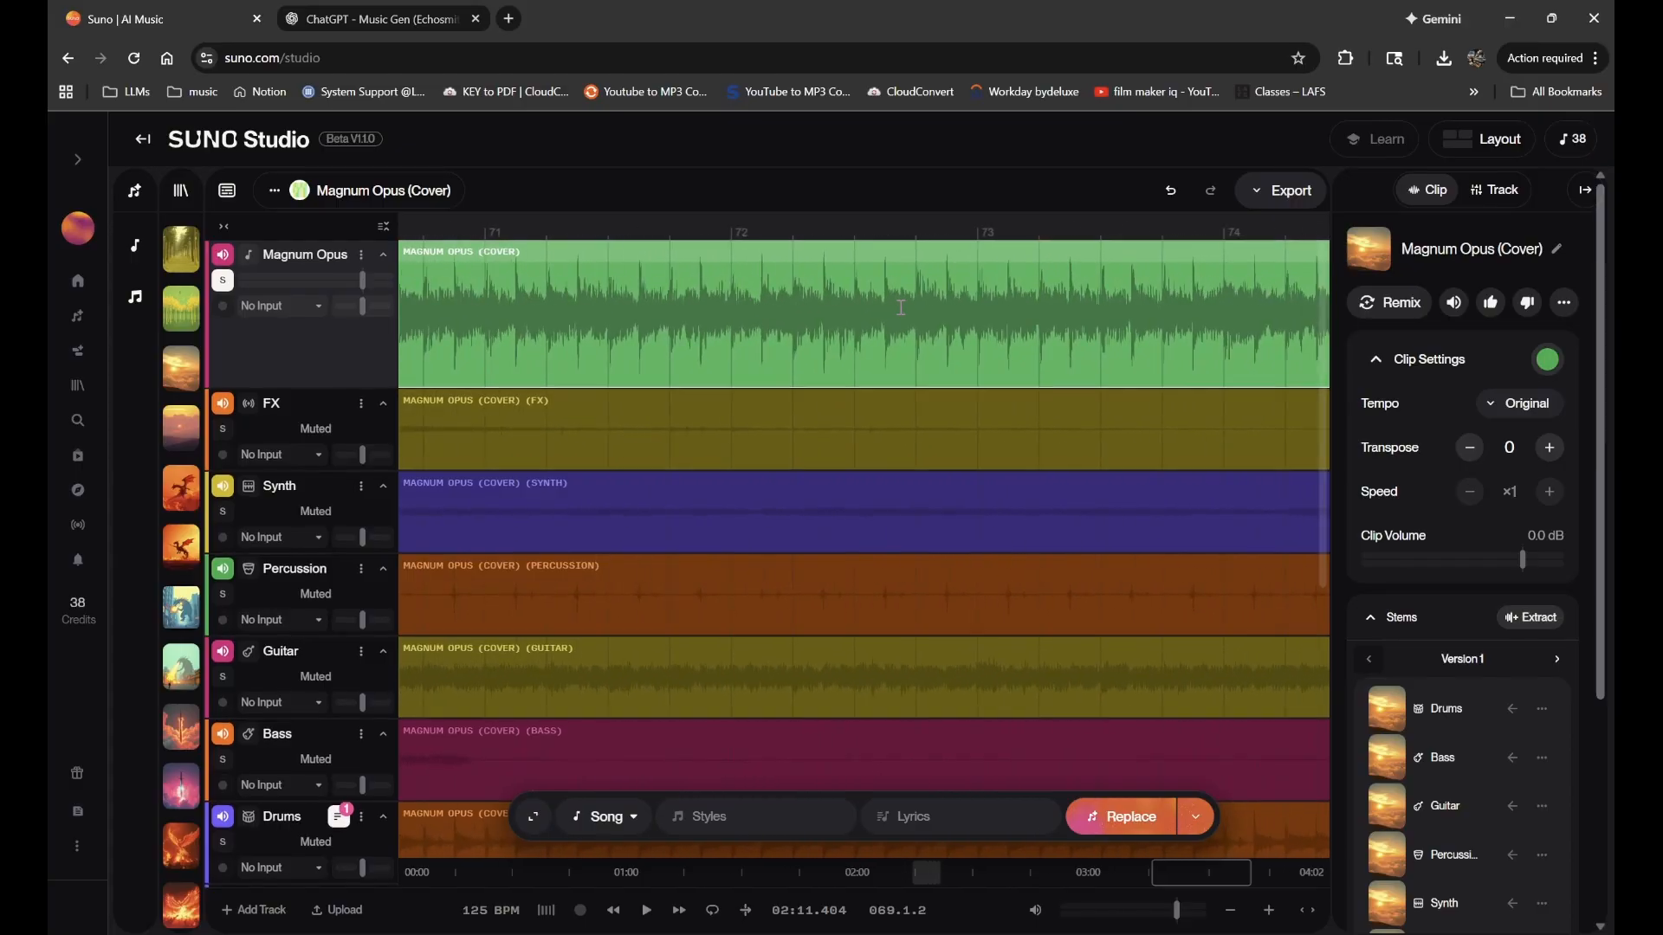
scroll(901, 307, down, 2)
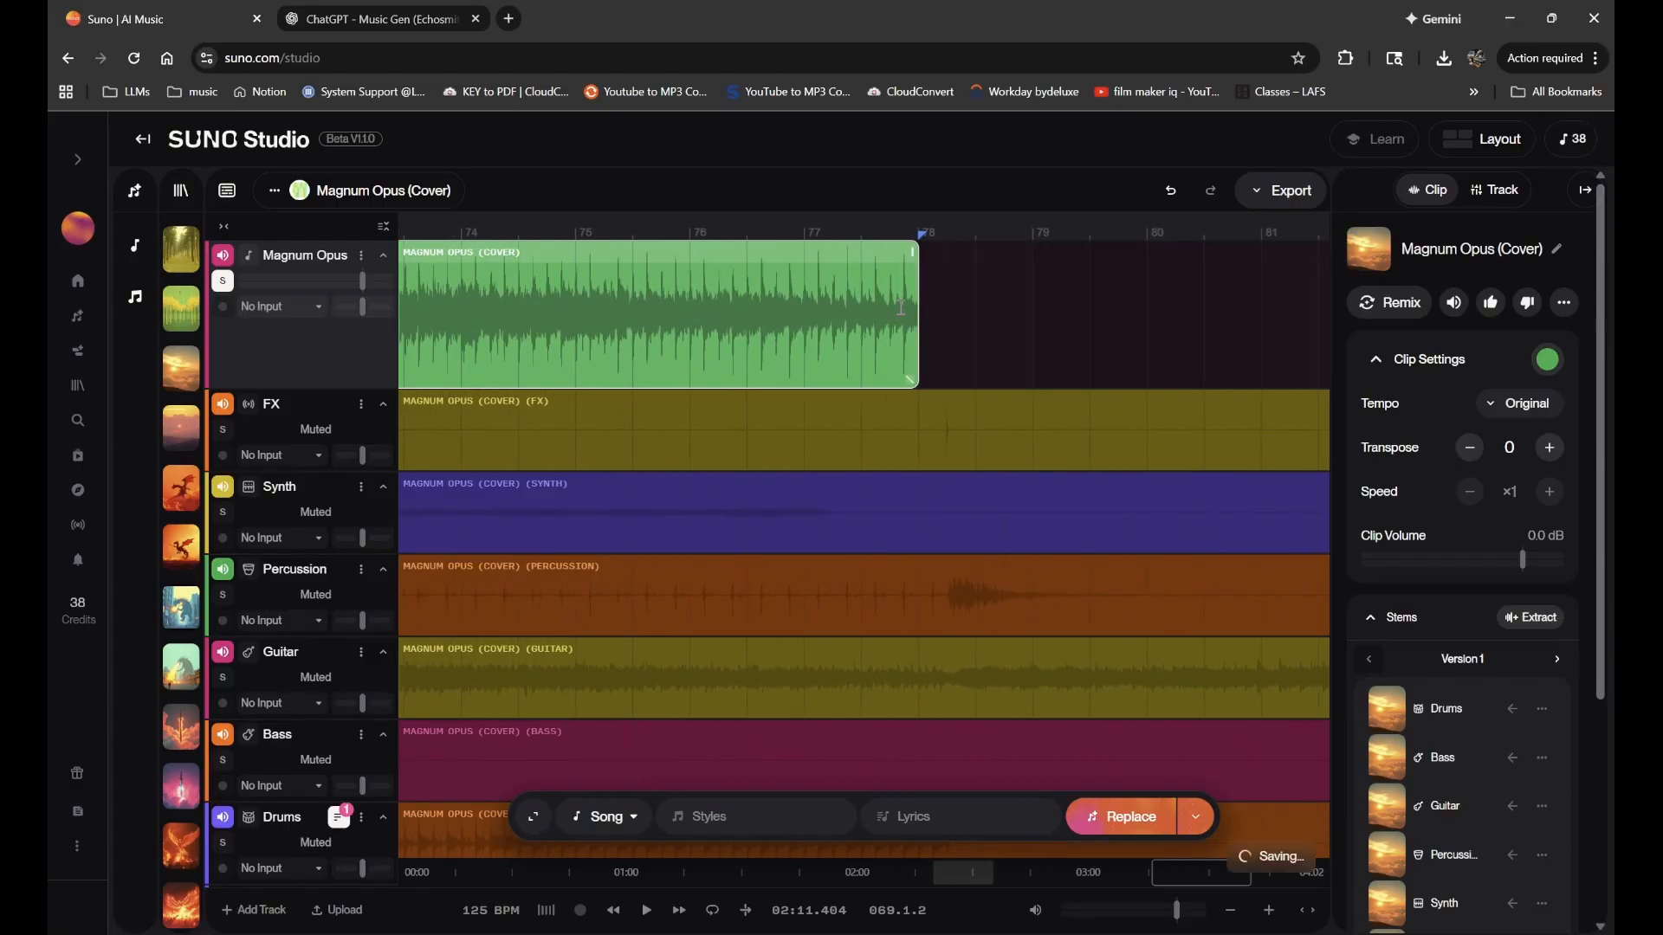
- Mark the empty range on the Magnum Opus track from 78.1.1 to about bar 81 and check its creation option
click(922, 336)
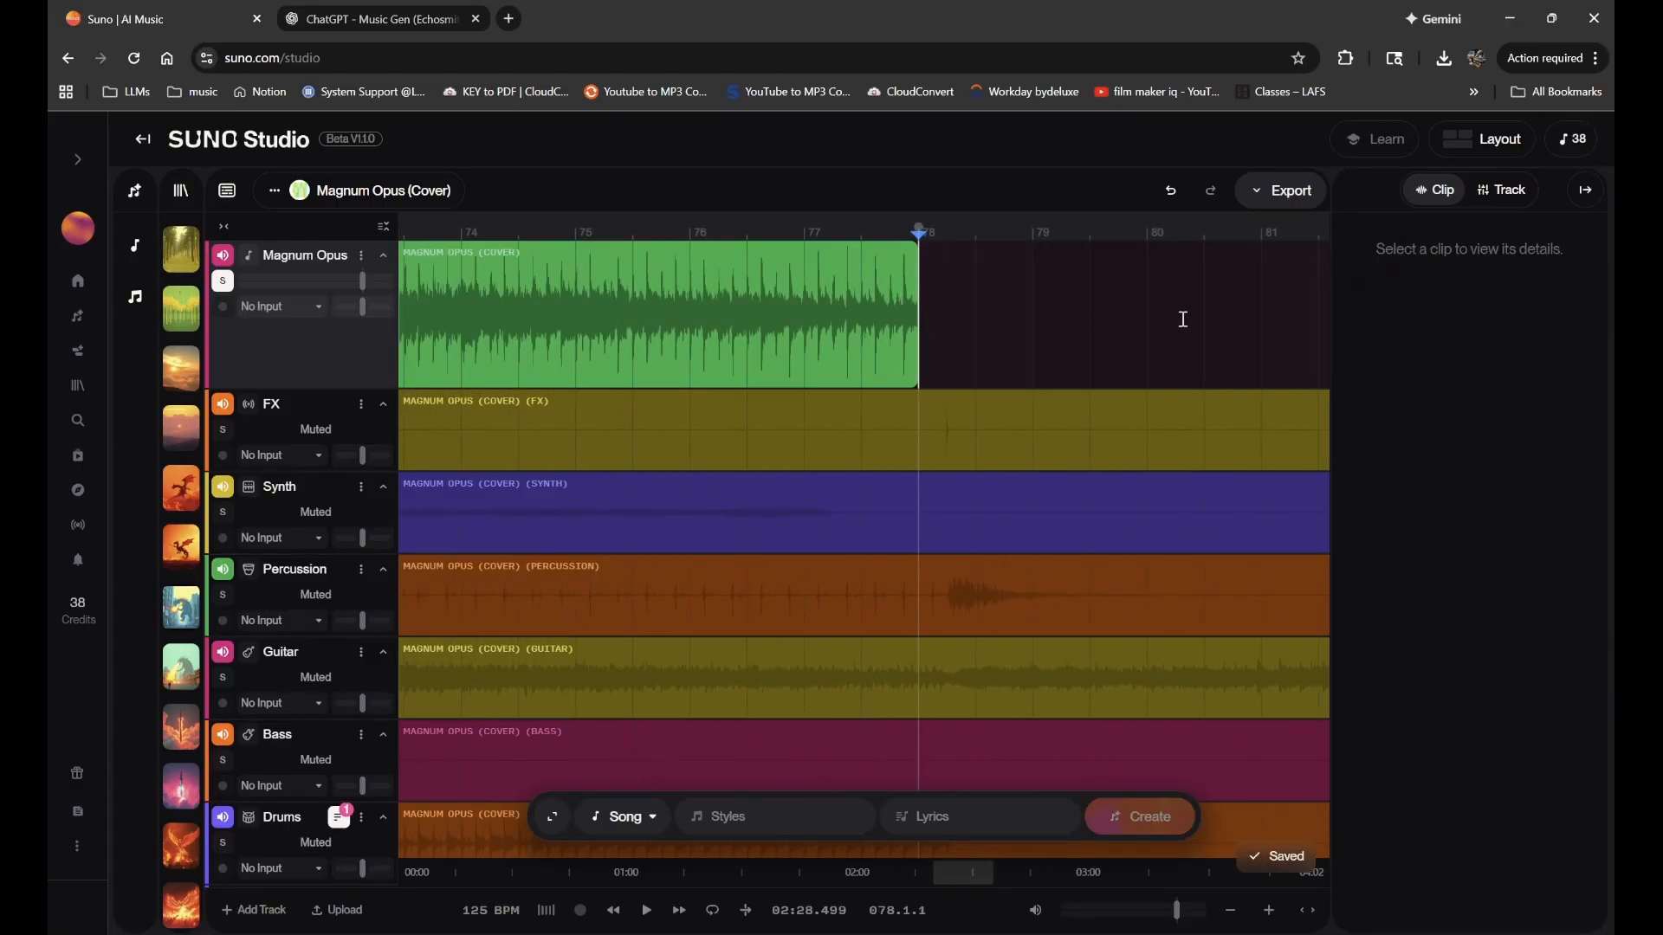
shift+click(1250, 312)
shift+click(1259, 308)
scroll(1259, 307, up, 2)
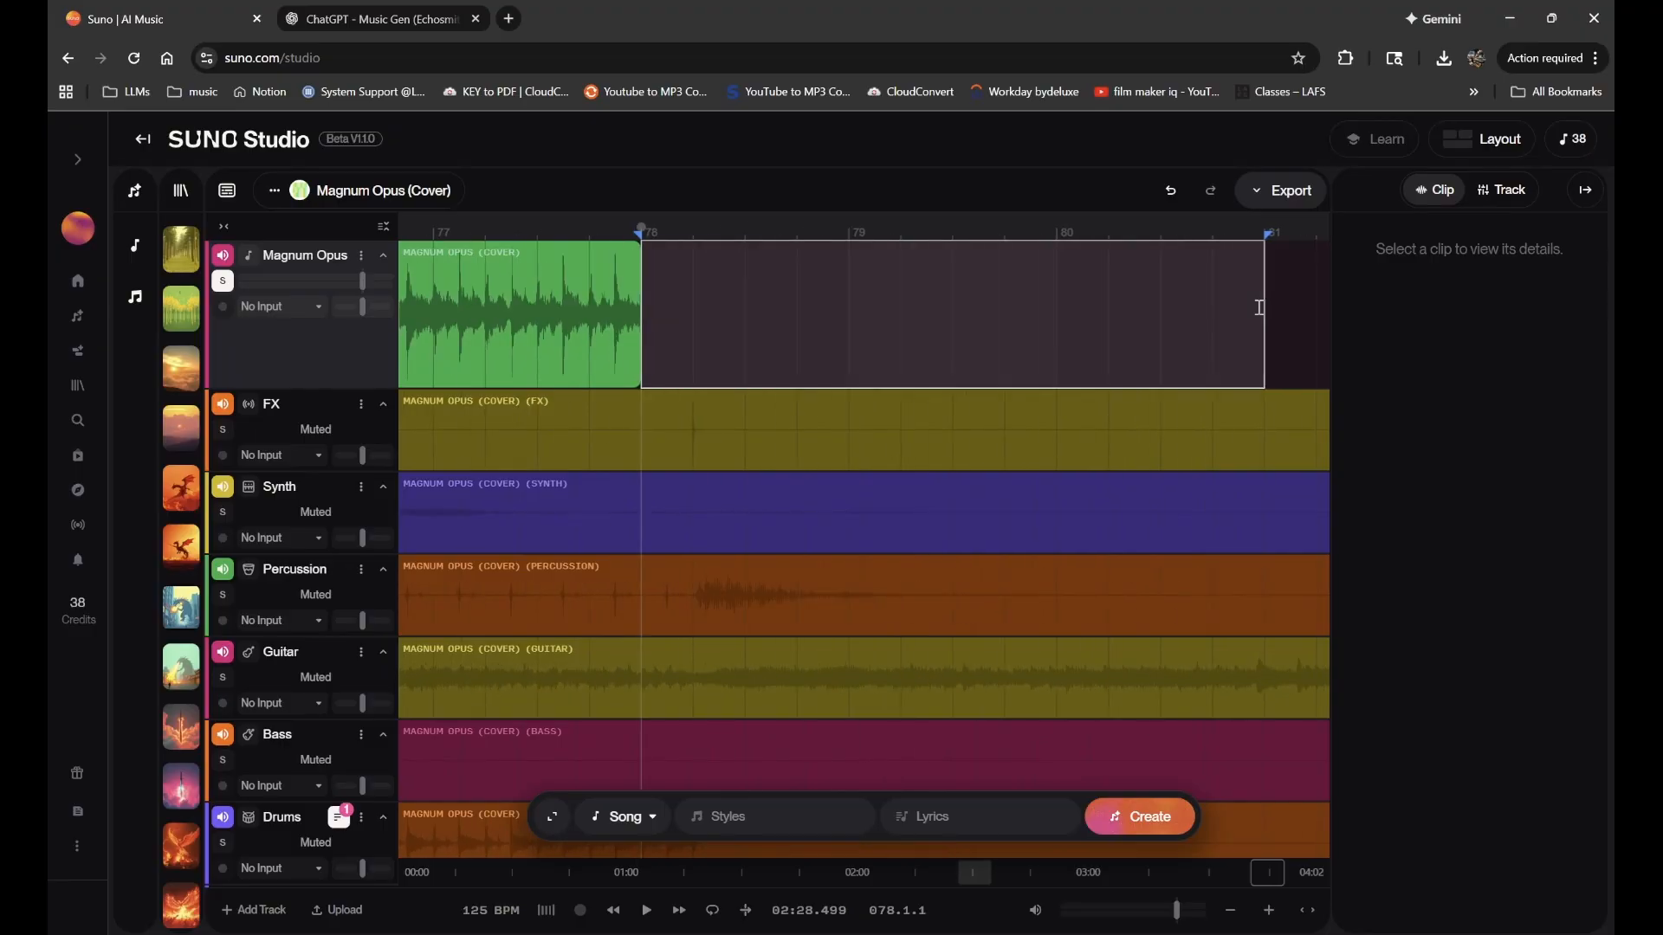
scroll(1259, 308, up, 3)
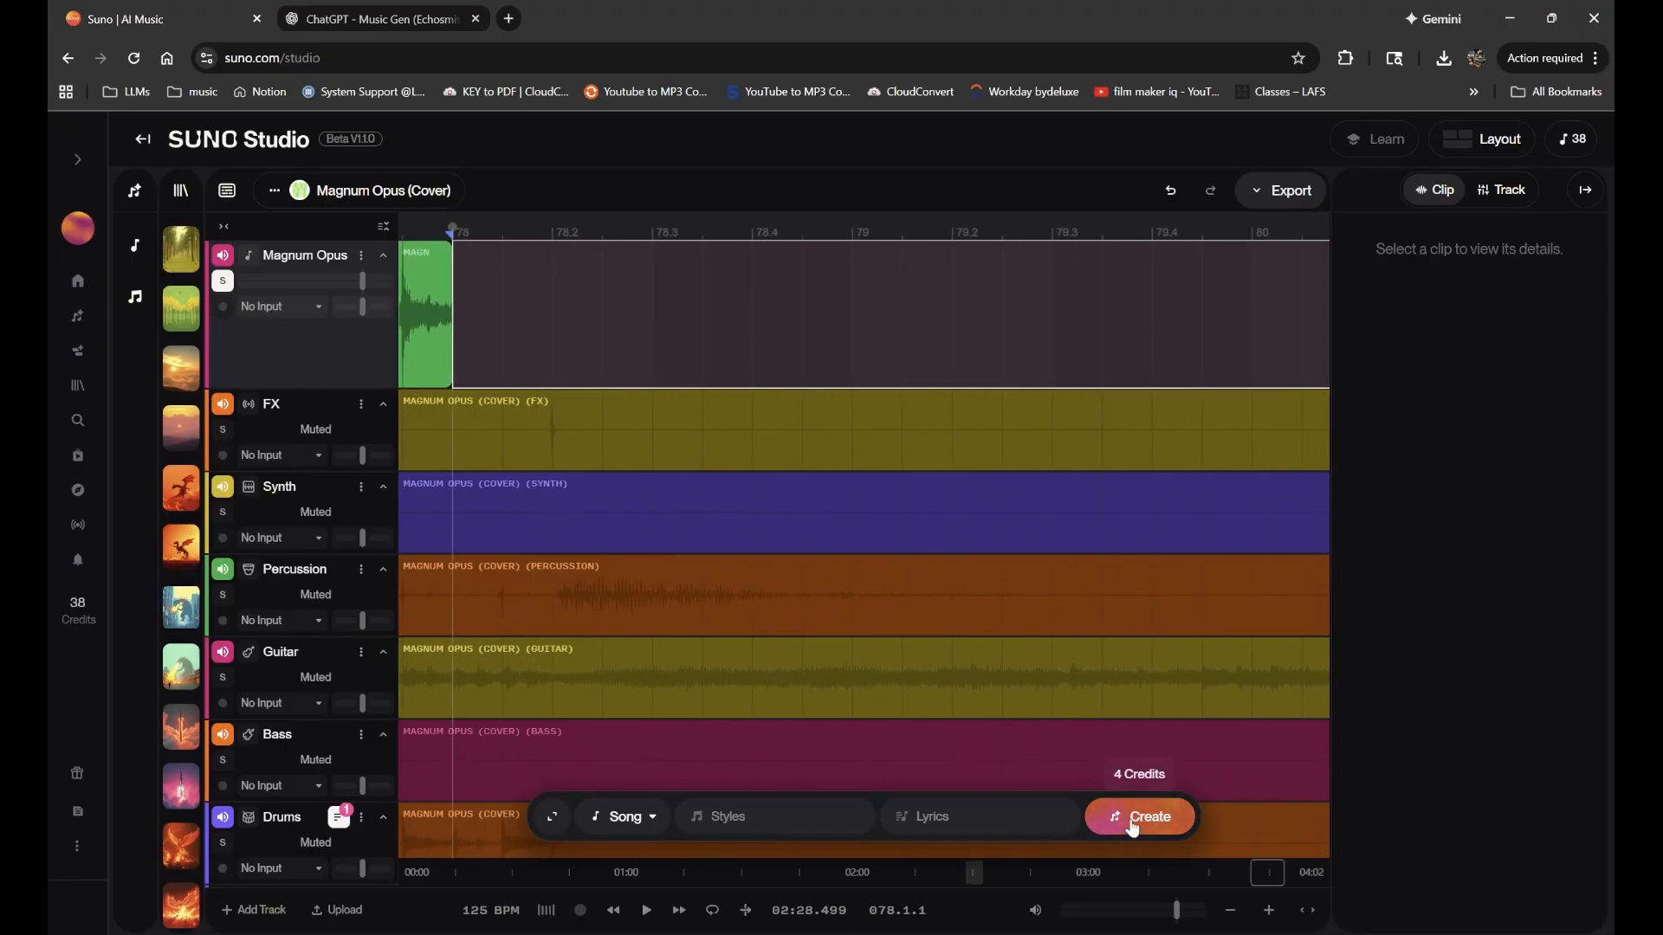
scroll(742, 355, up, 2)
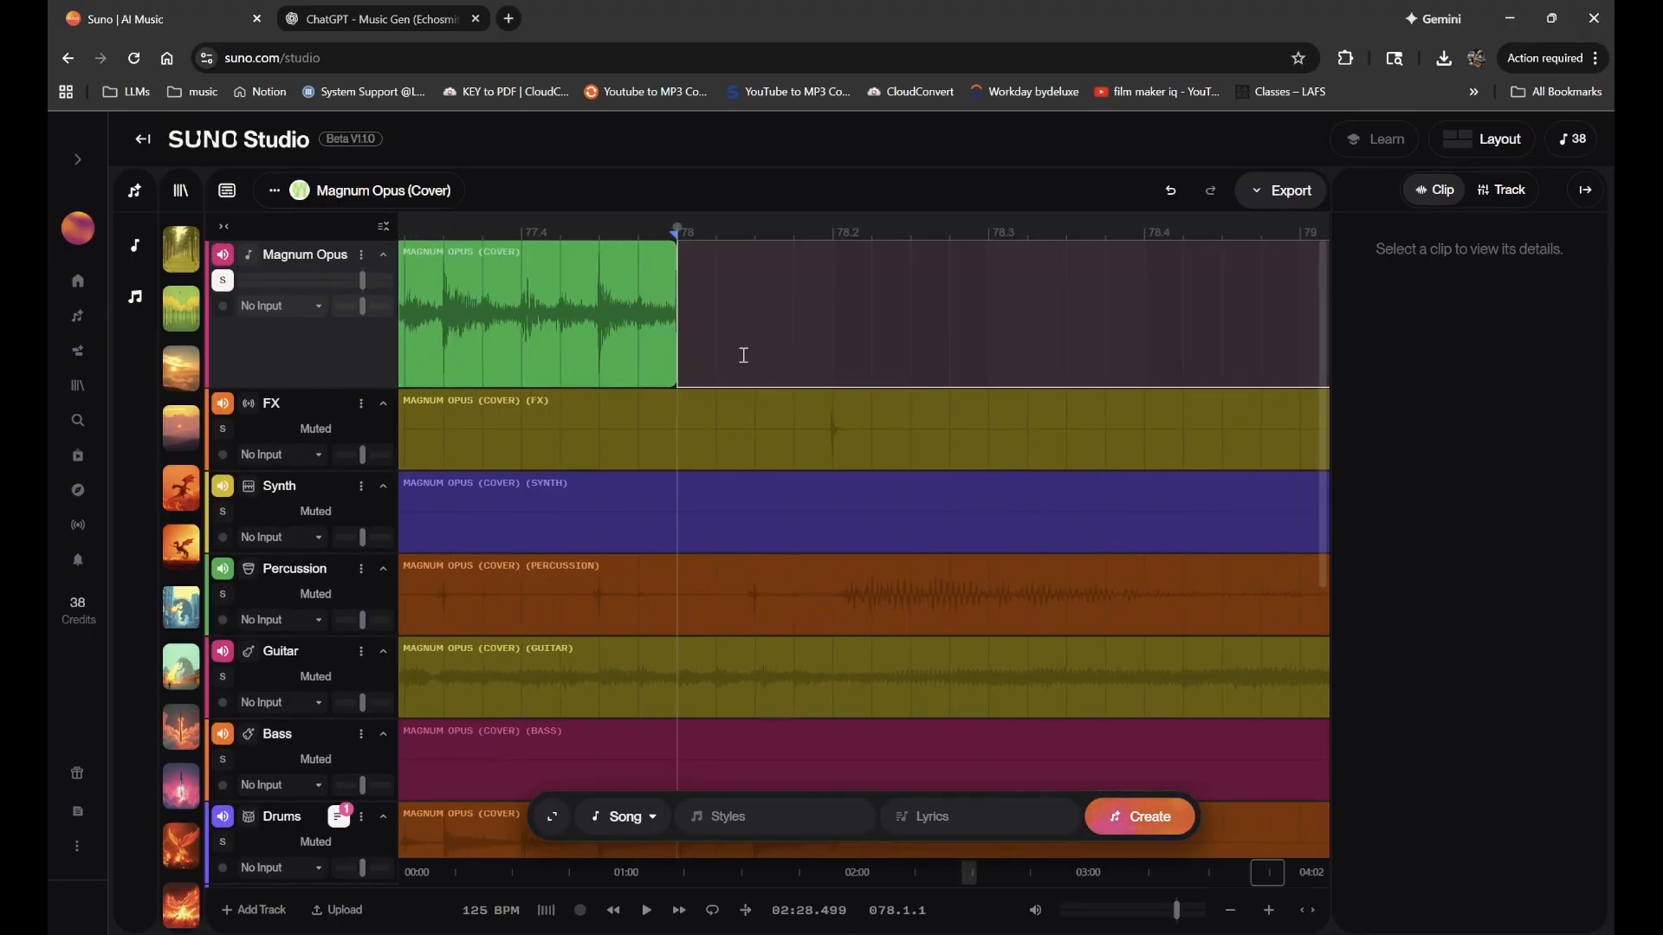
- Widen the marked range so it starts inside the clip at 77.4.4 and ends at about bar 87
click(637, 324)
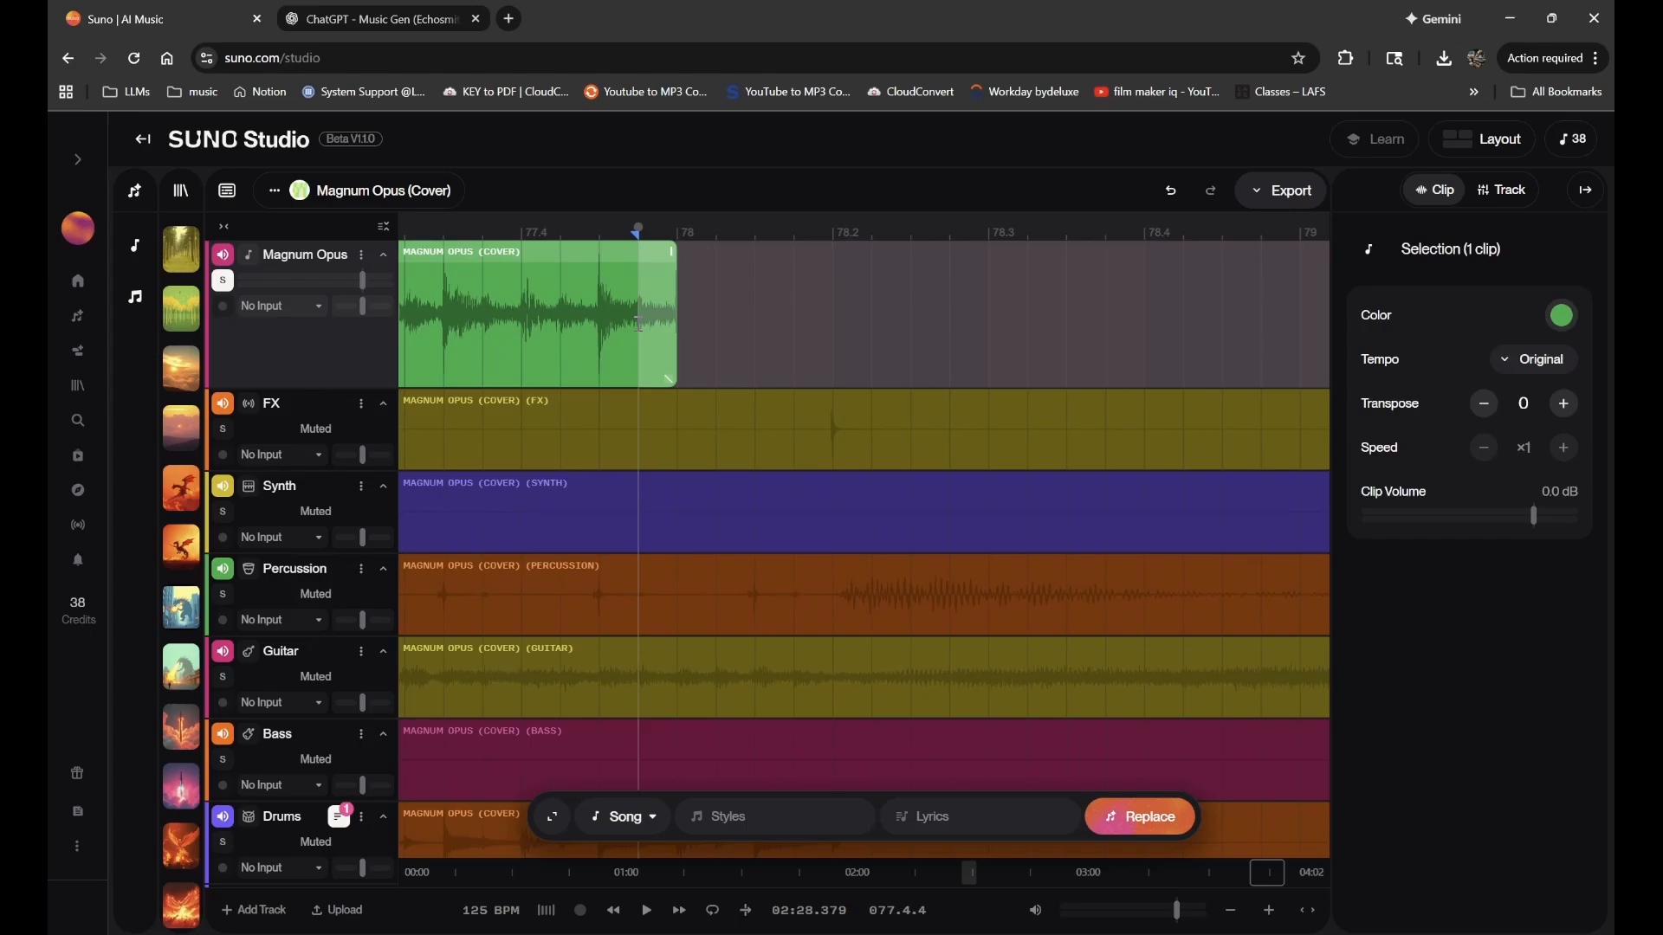
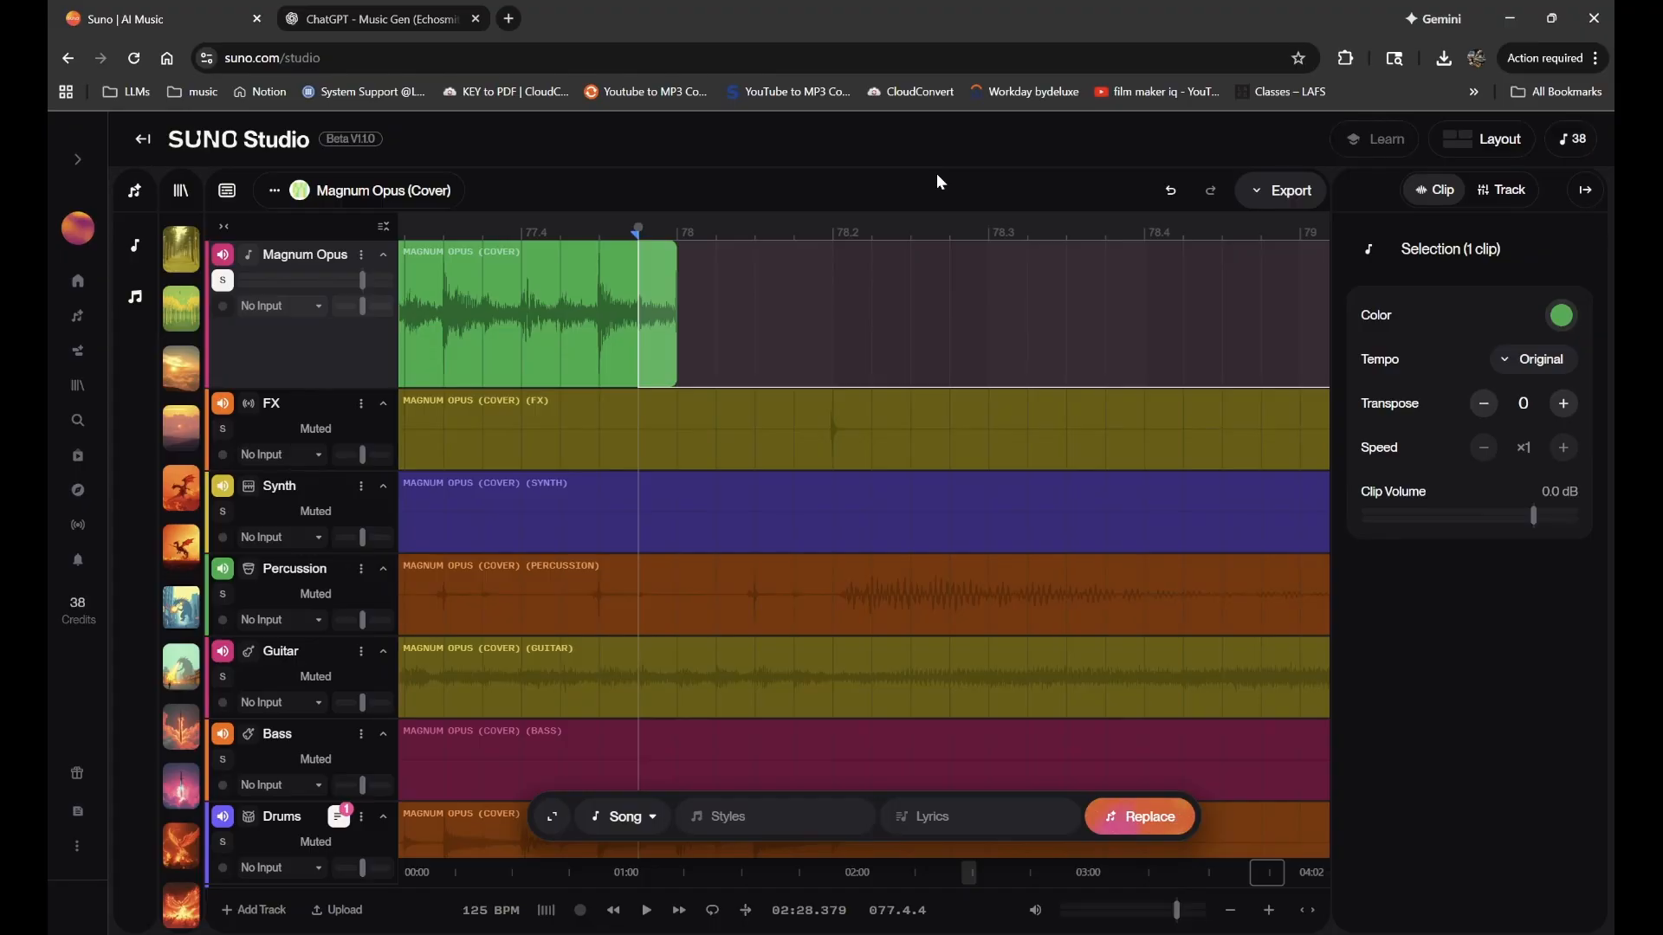
scroll(1087, 408, down, 5)
scroll(1087, 408, down, 5)
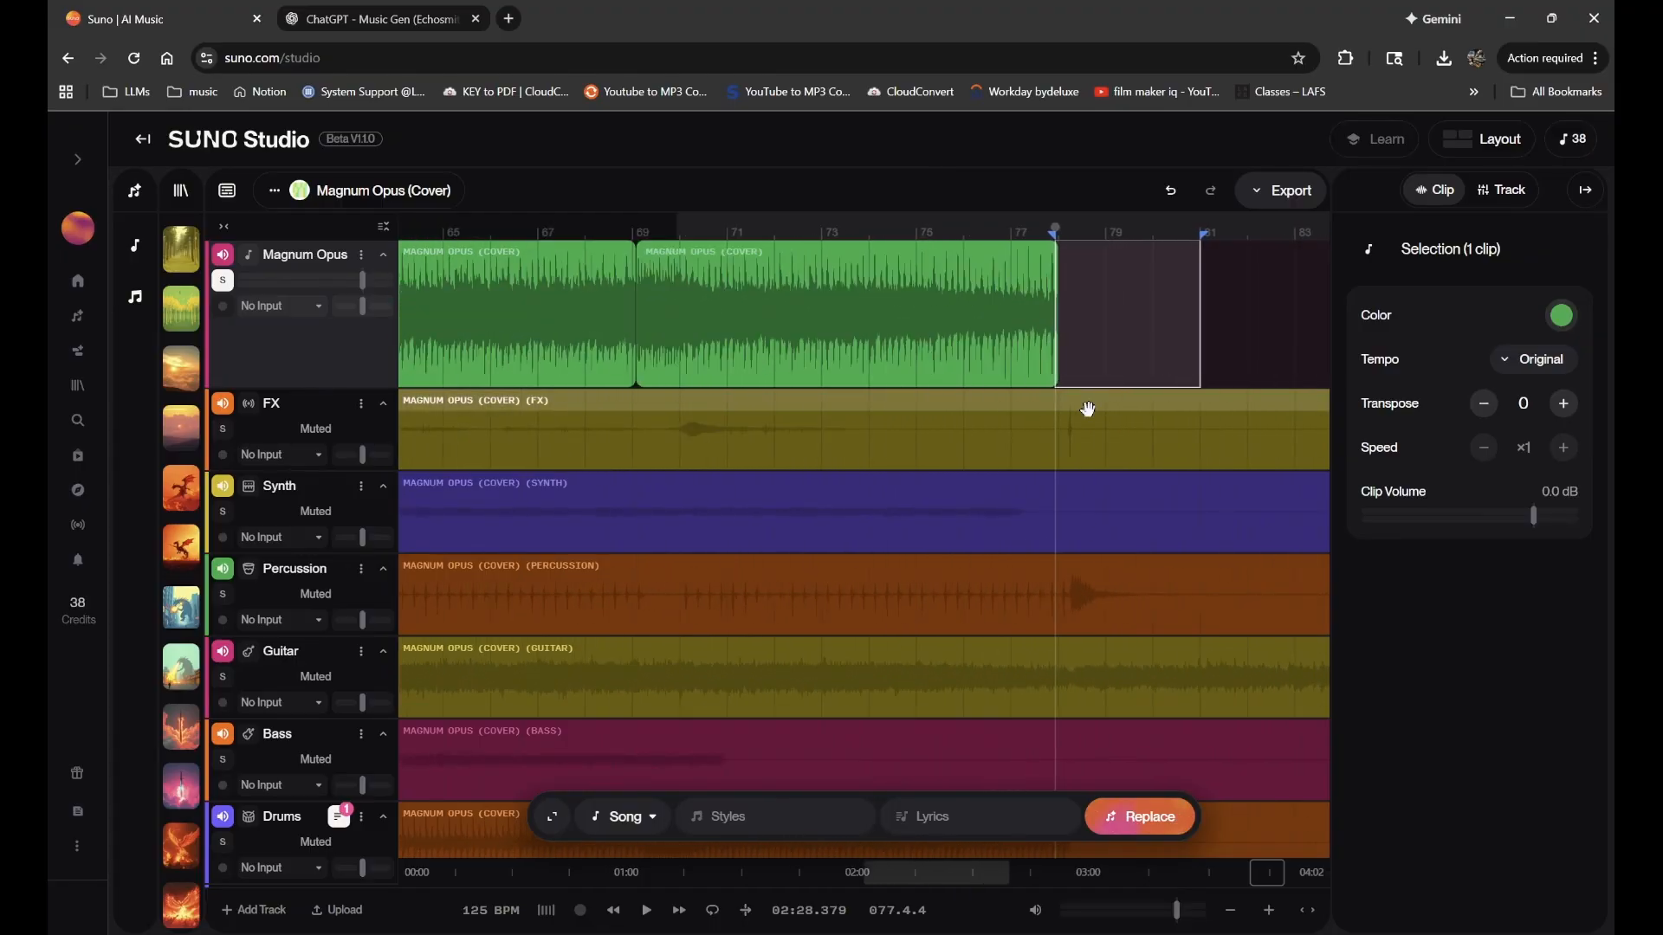
drag(1199, 306, 1243, 305)
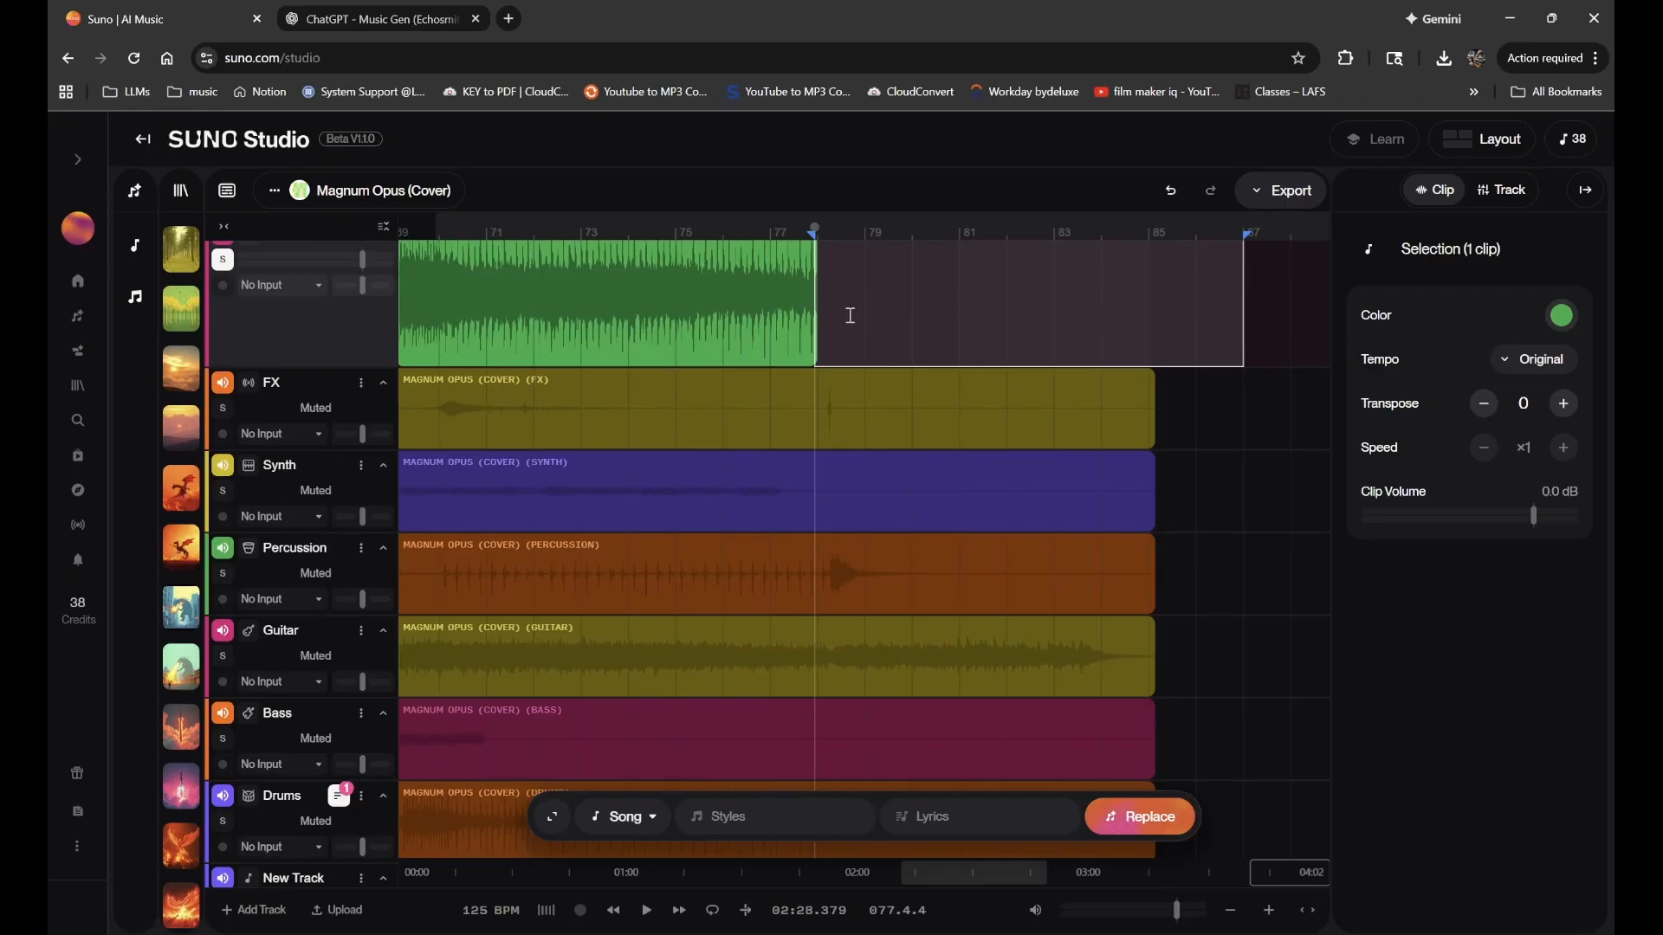
scroll(844, 315, up, 10)
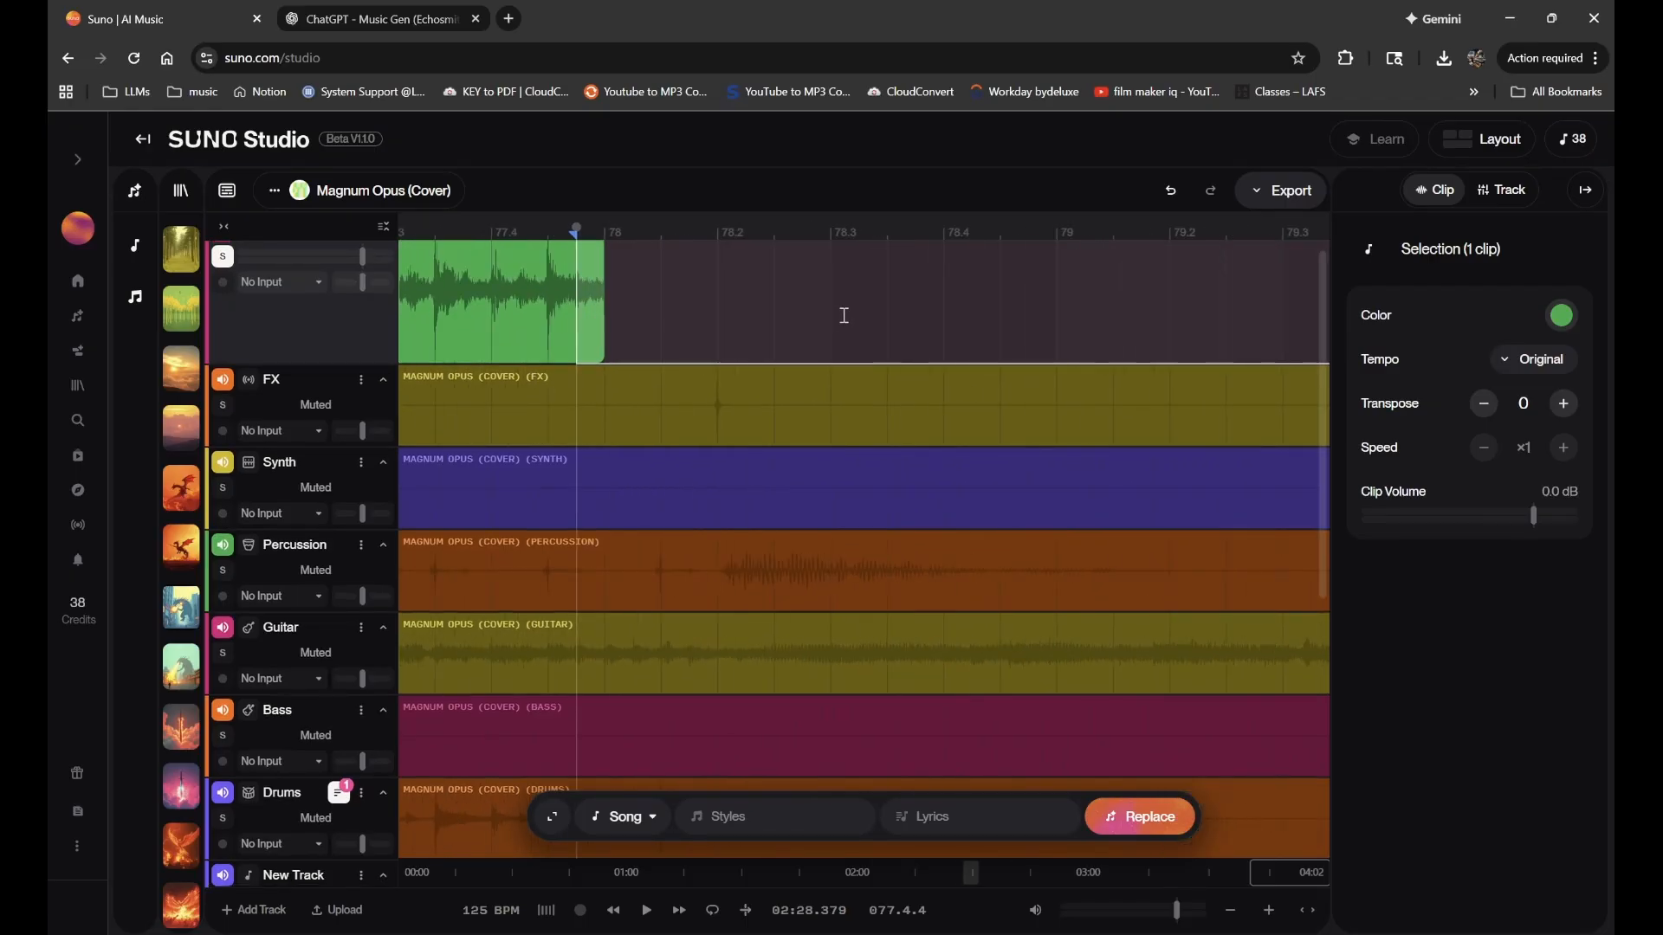
scroll(532, 301, up, 5)
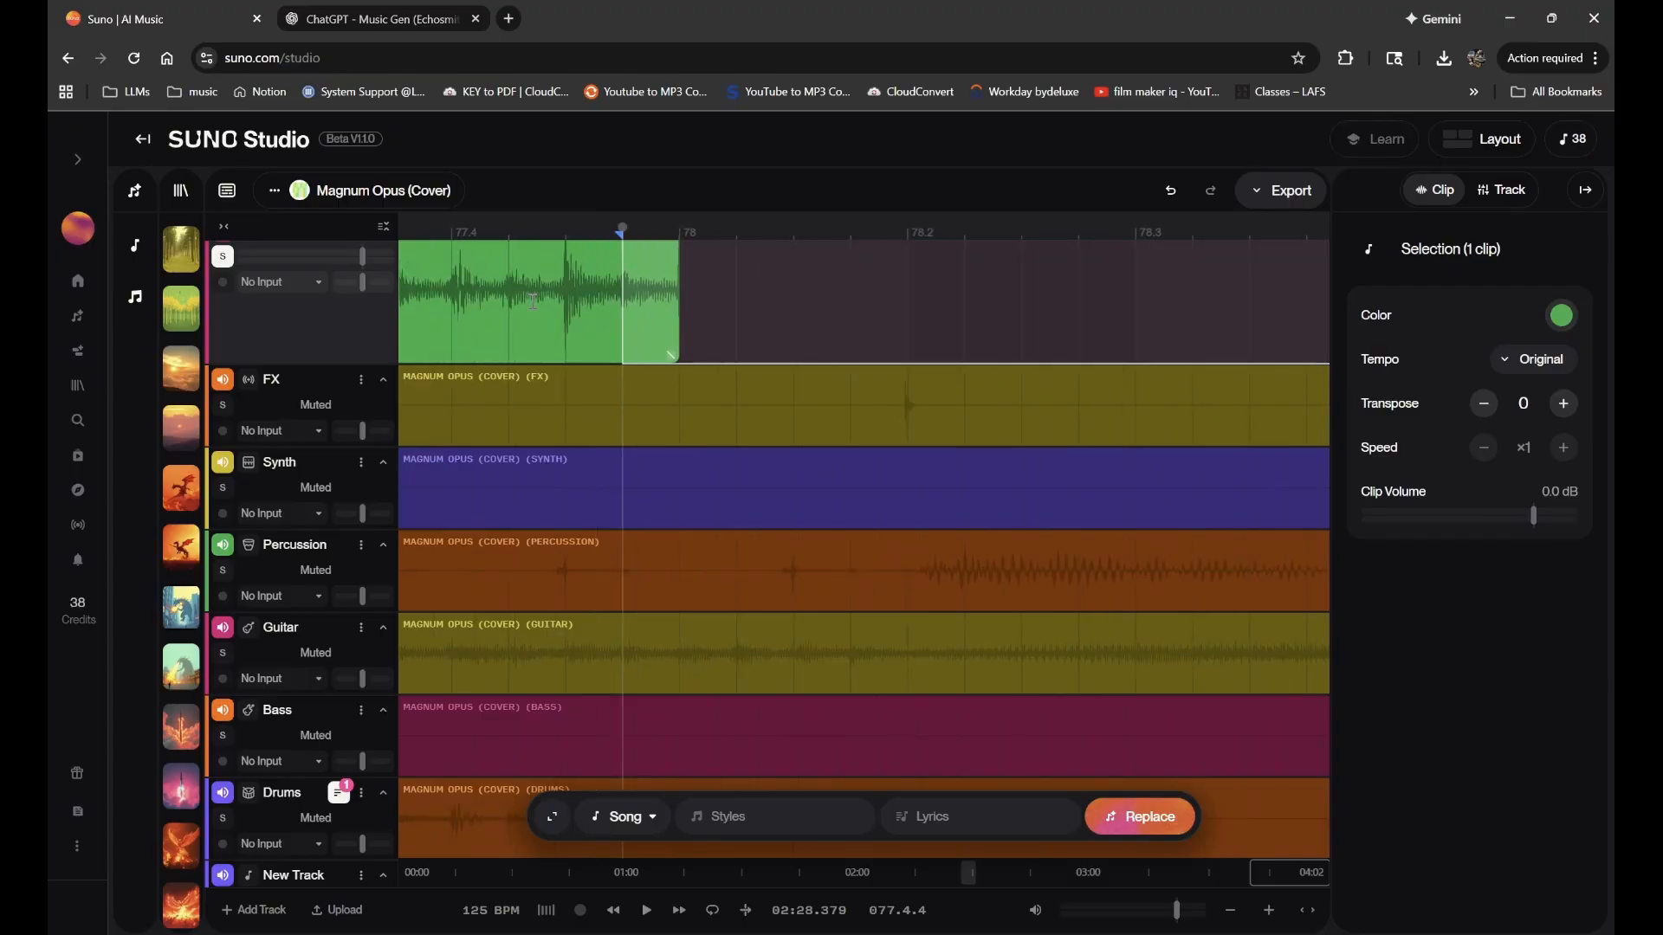
- Add the Magnum Opus clip that starts at 69.1.2 to the Custom creation form as its audio source
click(608, 252)
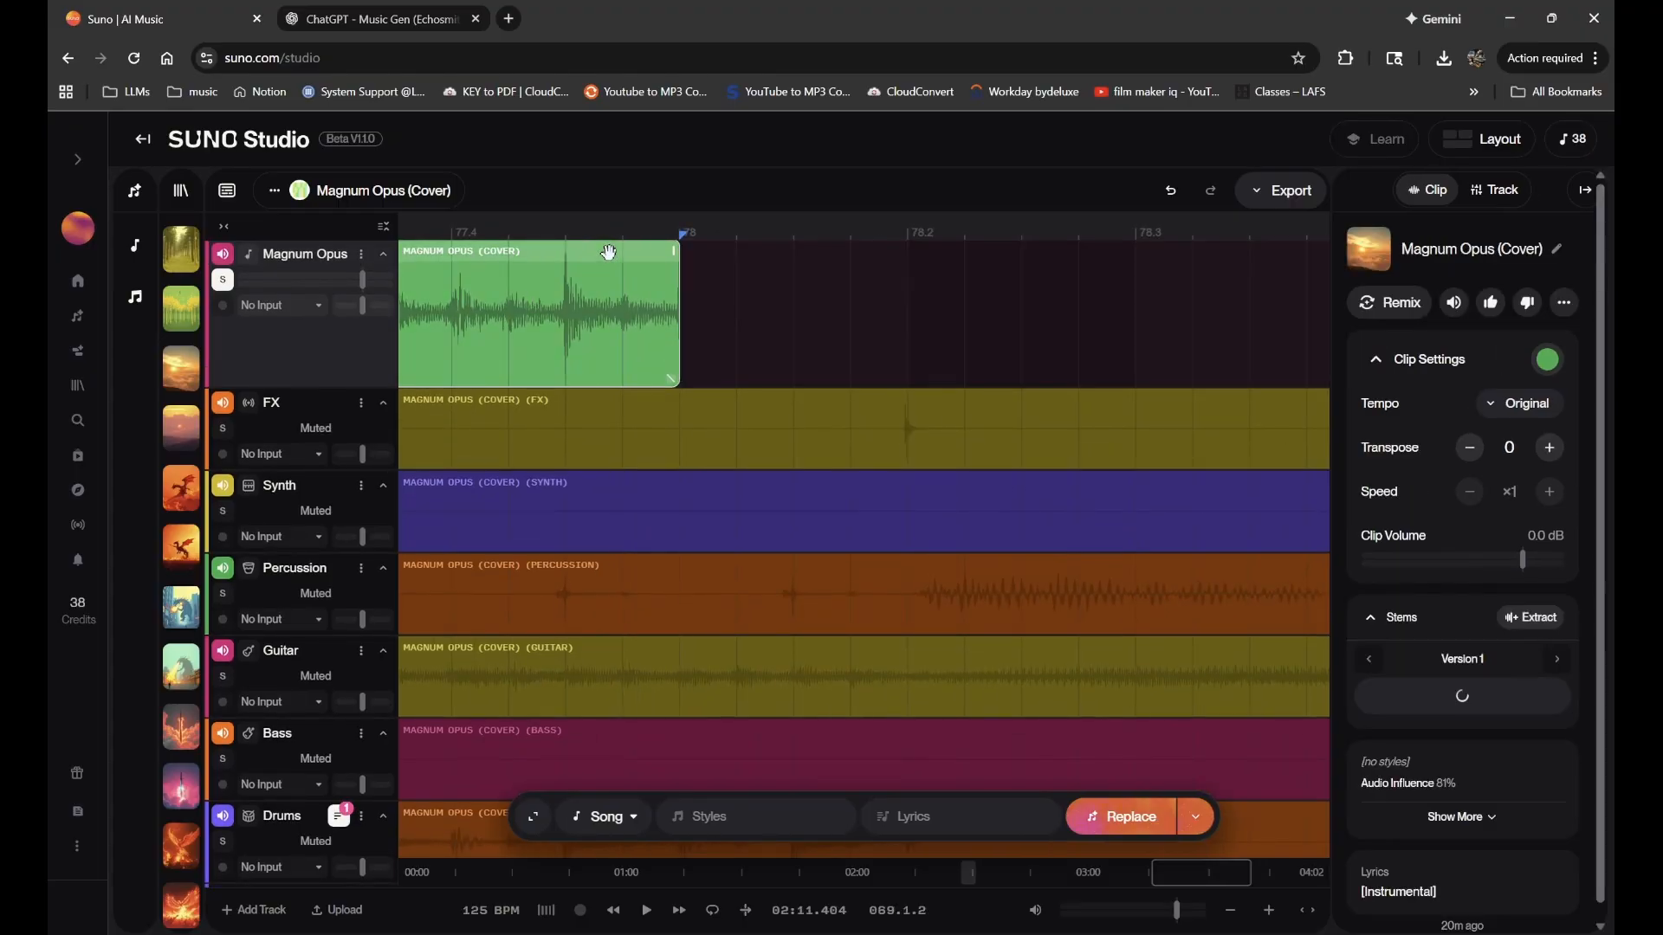
scroll(609, 253, down, 15)
scroll(609, 252, left, 4)
scroll(608, 252, left, 2)
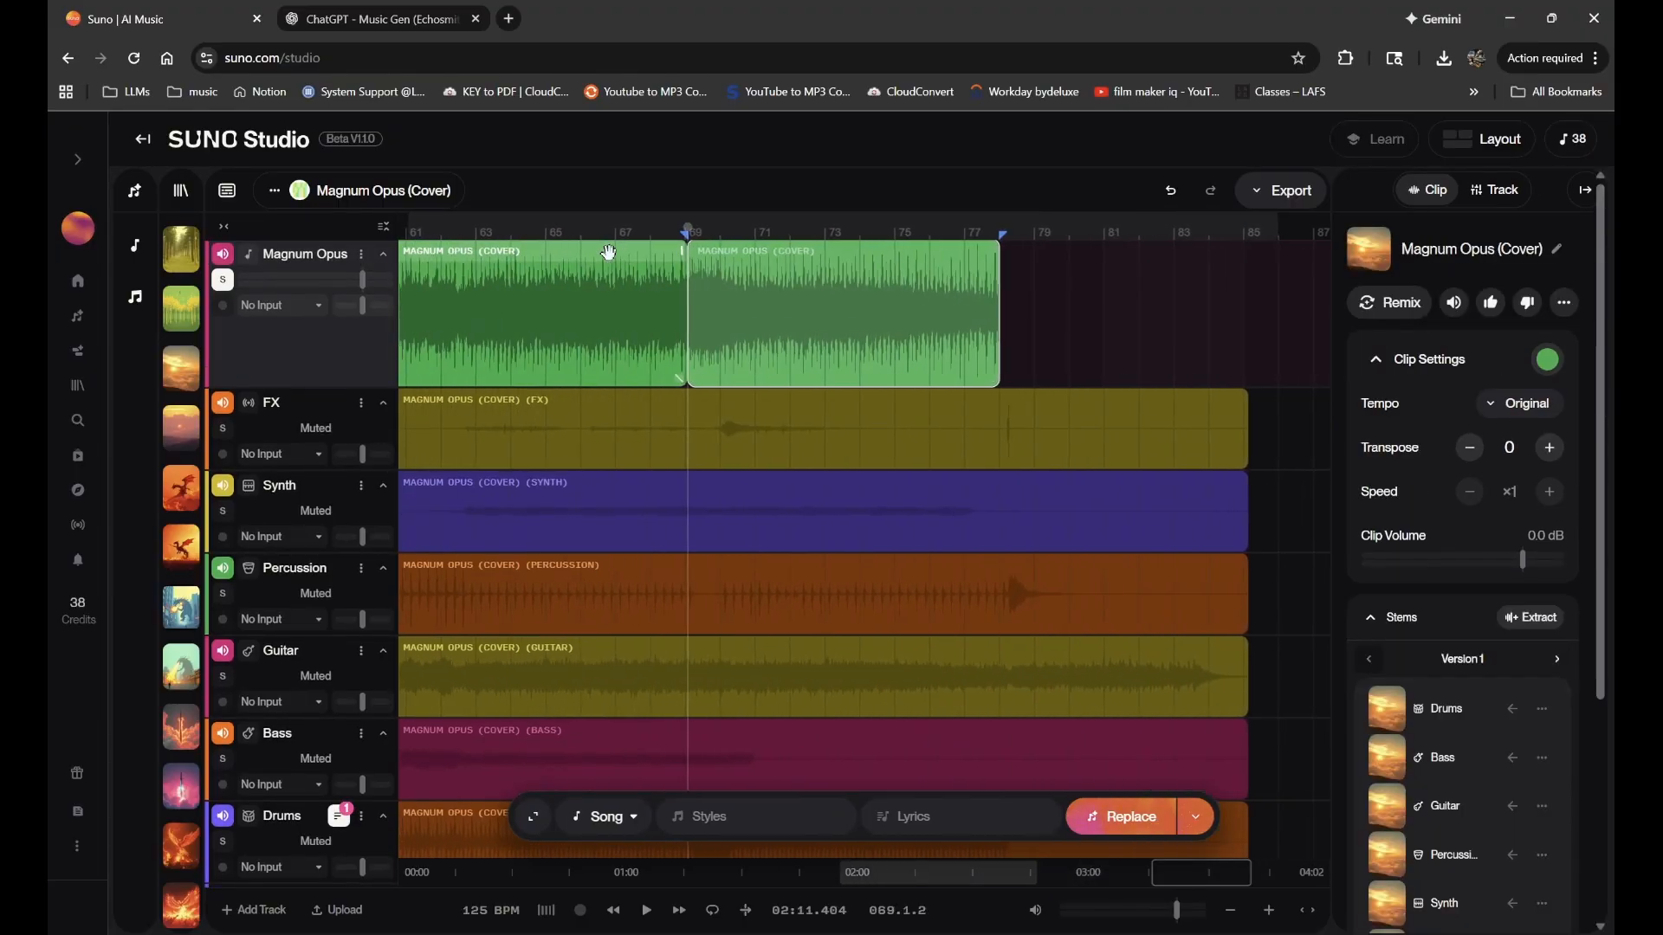
click(137, 191)
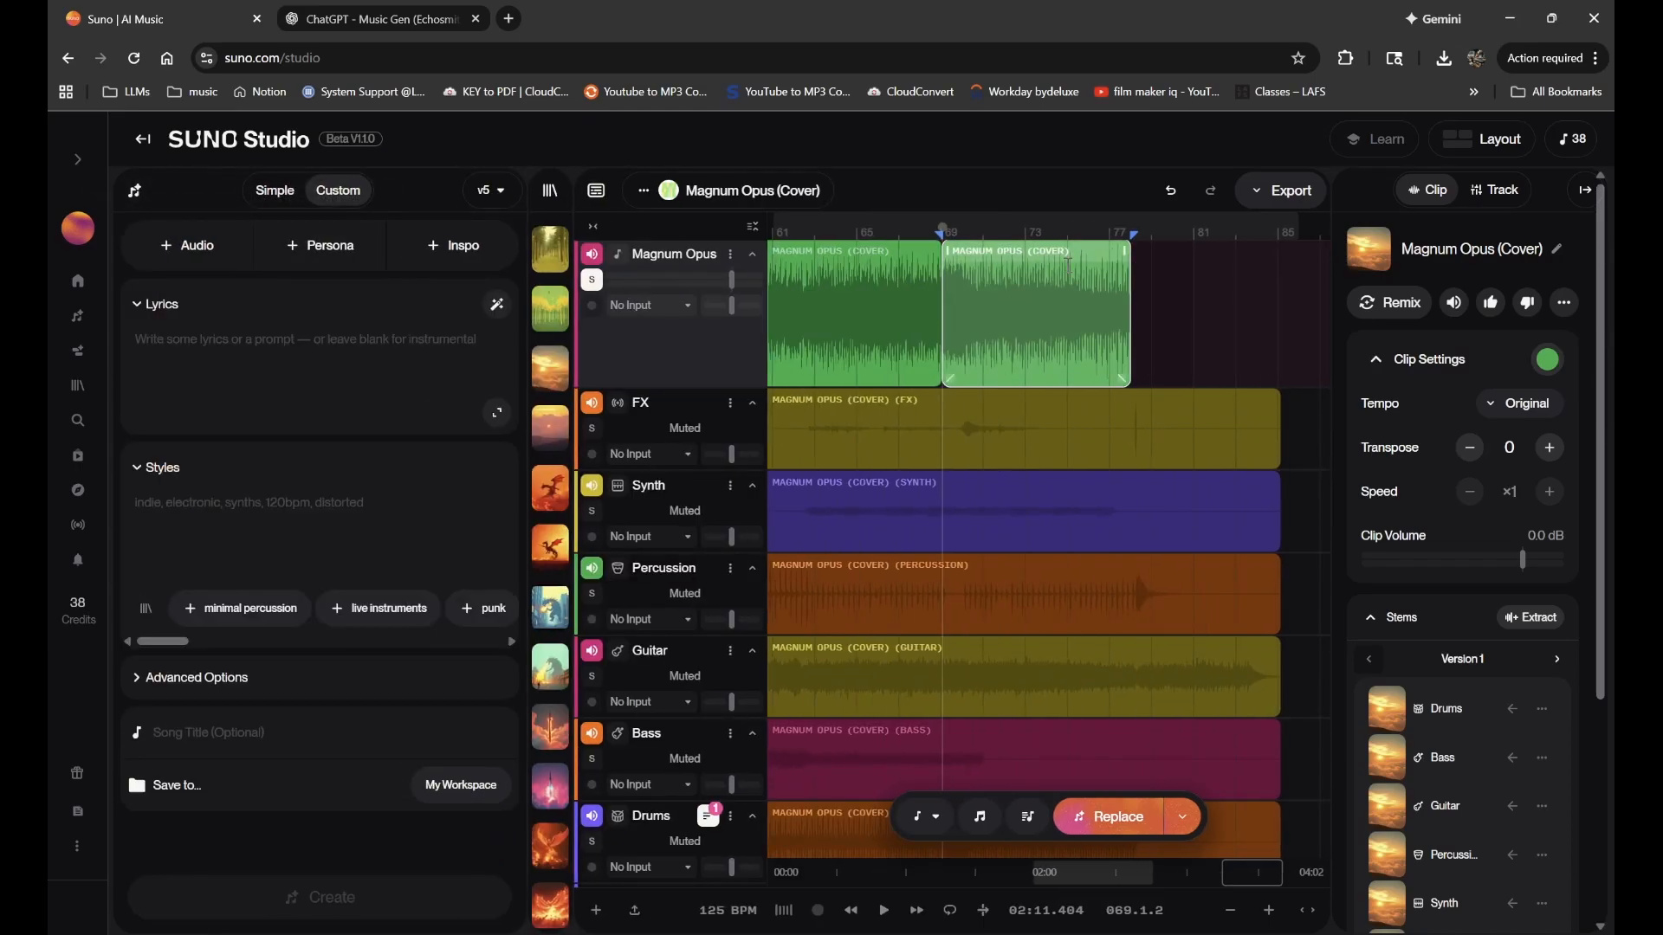
drag(1059, 258, 408, 344)
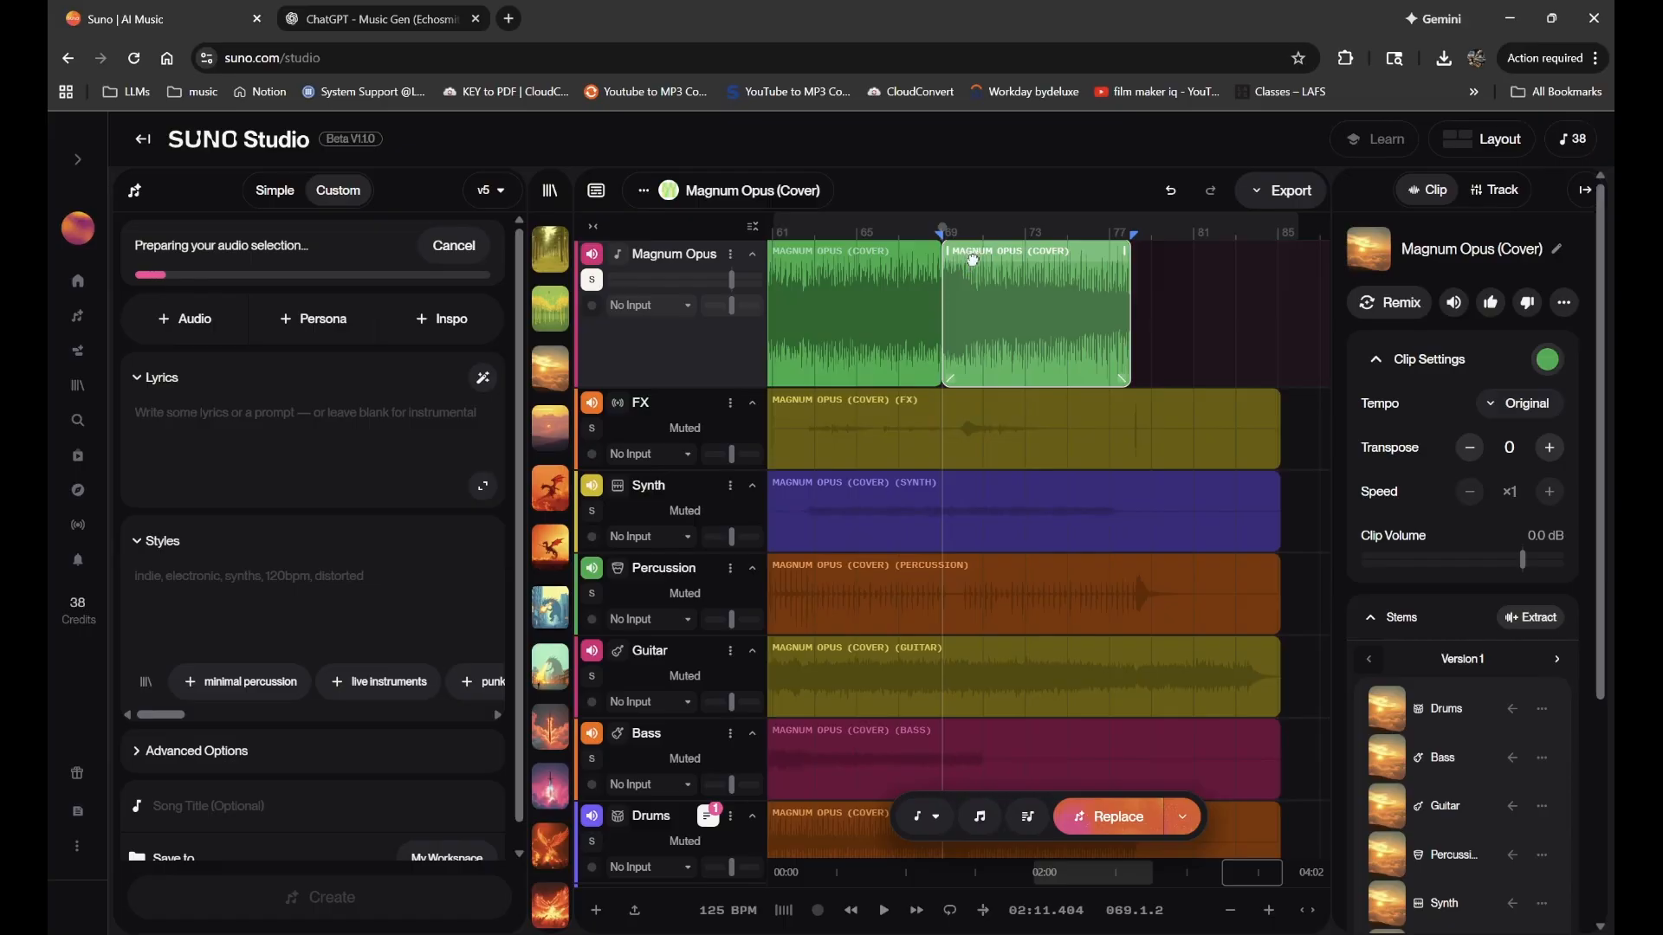
drag(973, 260, 957, 316)
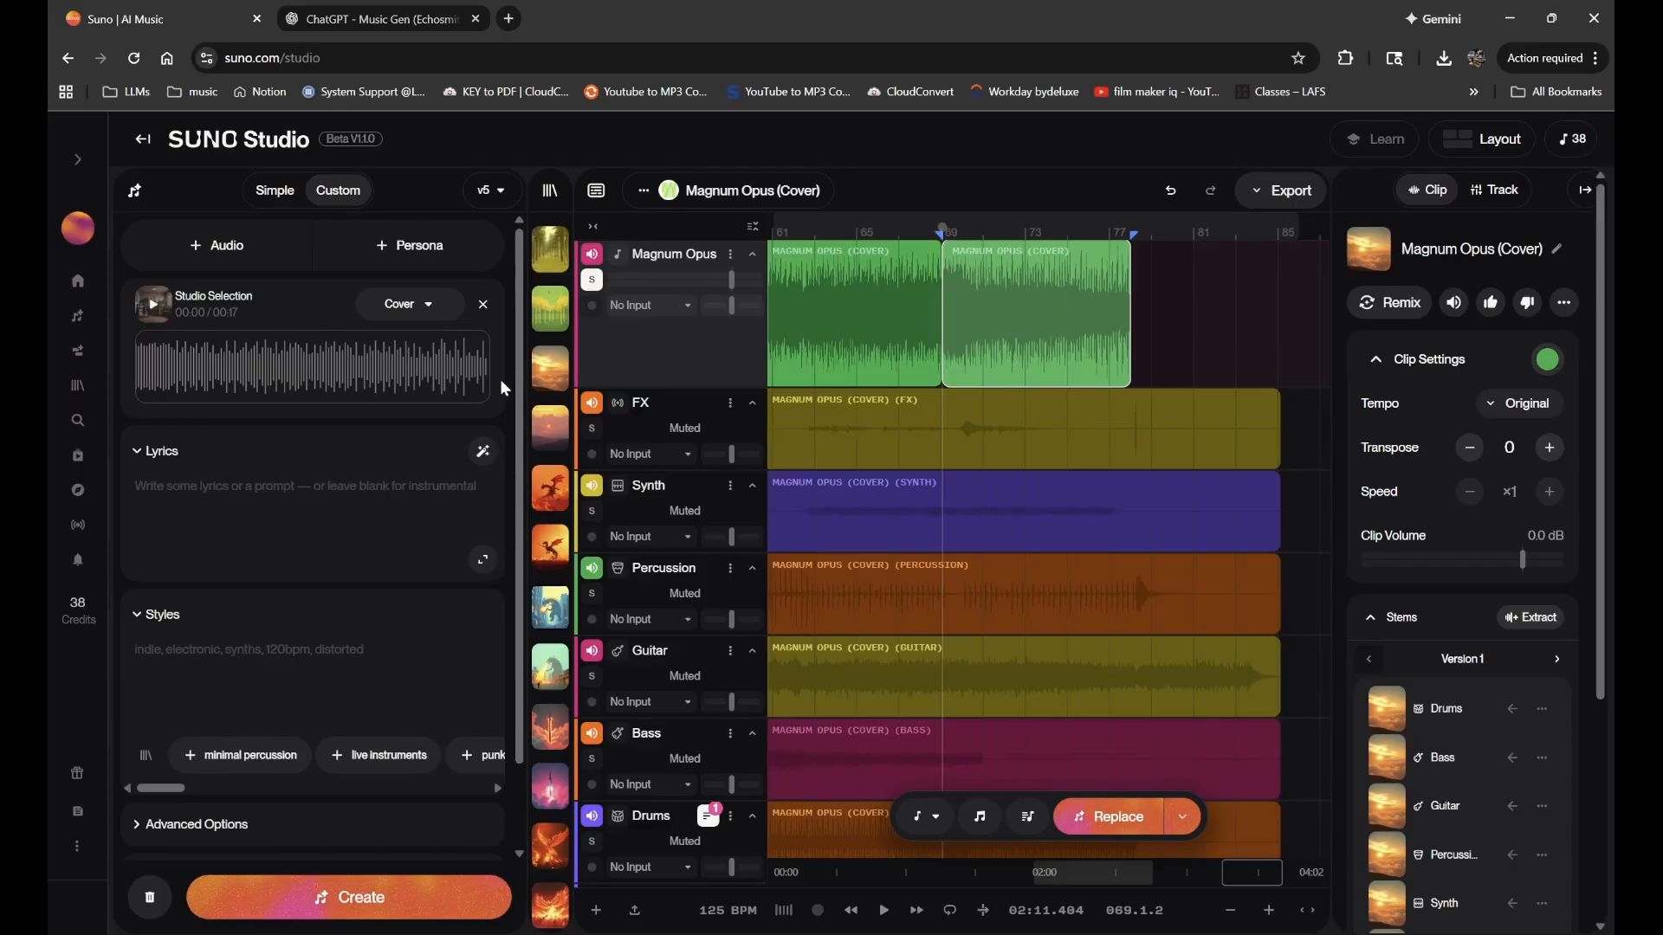
- Set the Studio Selection audio to Extend mode, continuing from its end at 00:17.1
click(431, 308)
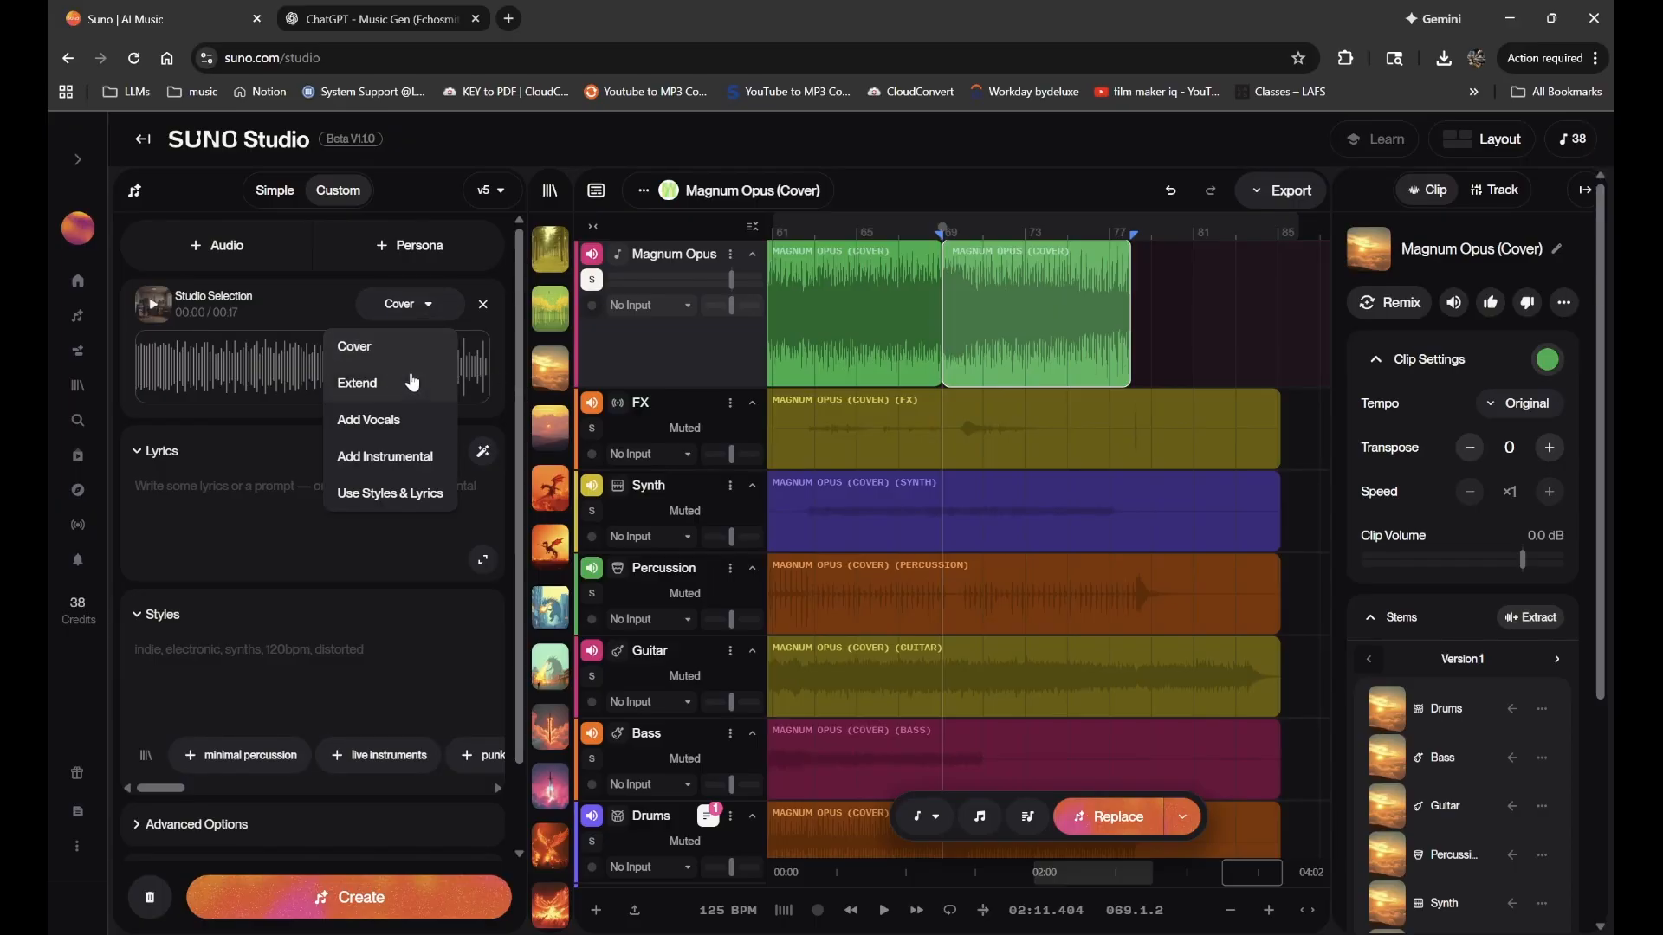
click(412, 382)
drag(356, 372, 550, 417)
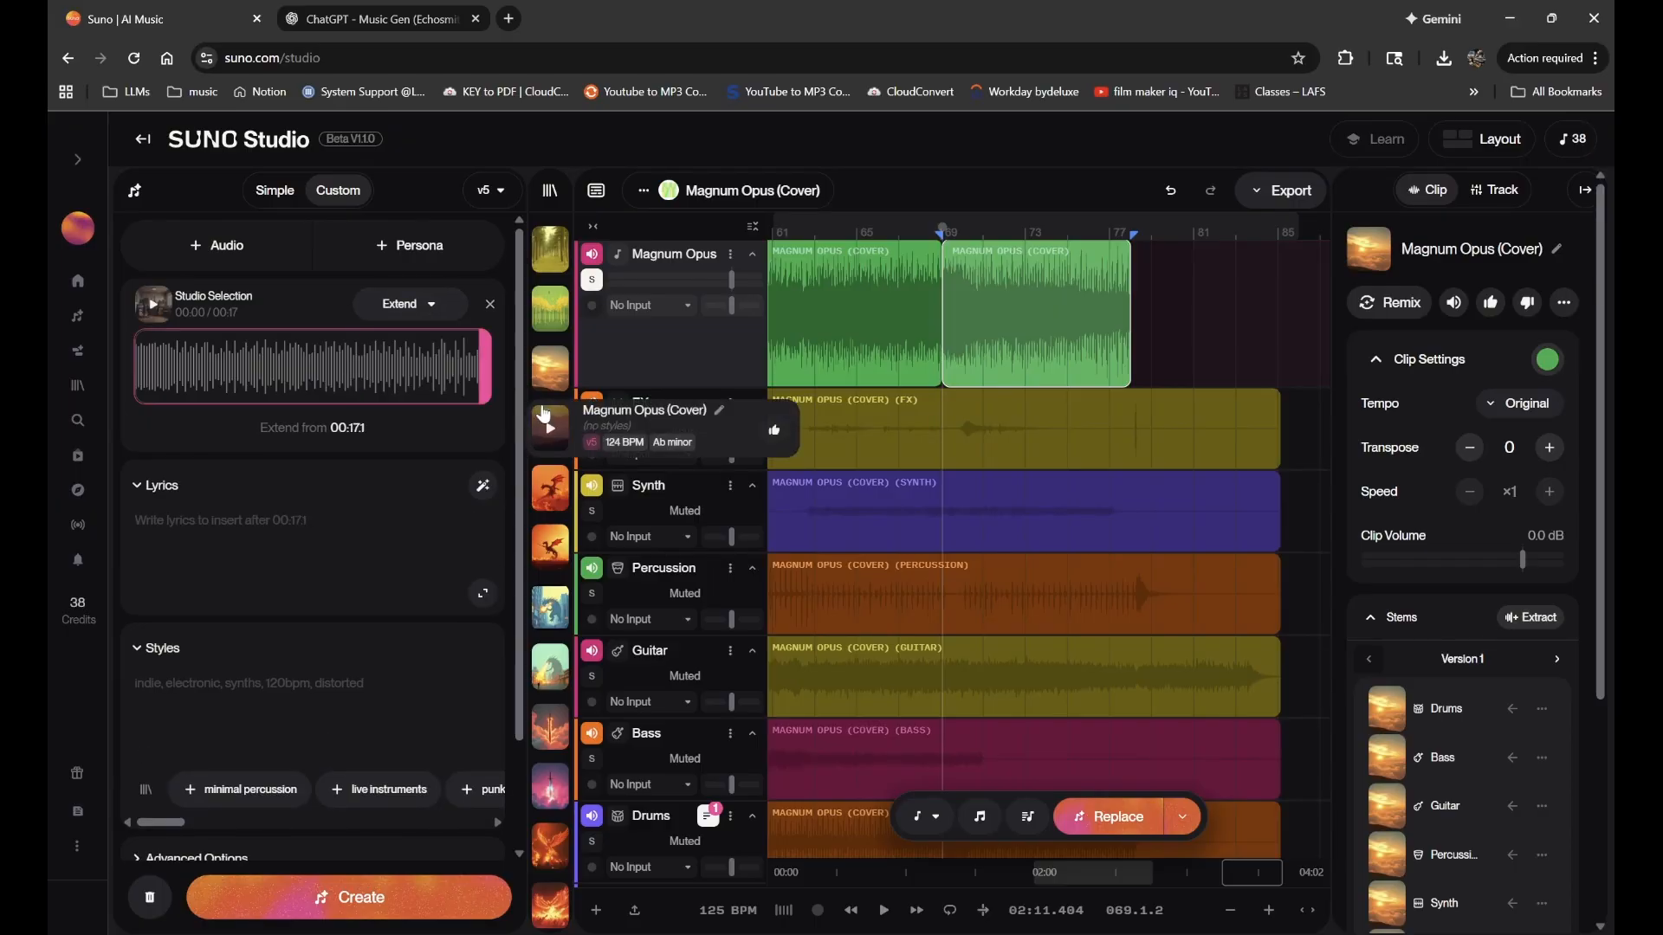
drag(482, 357, 616, 372)
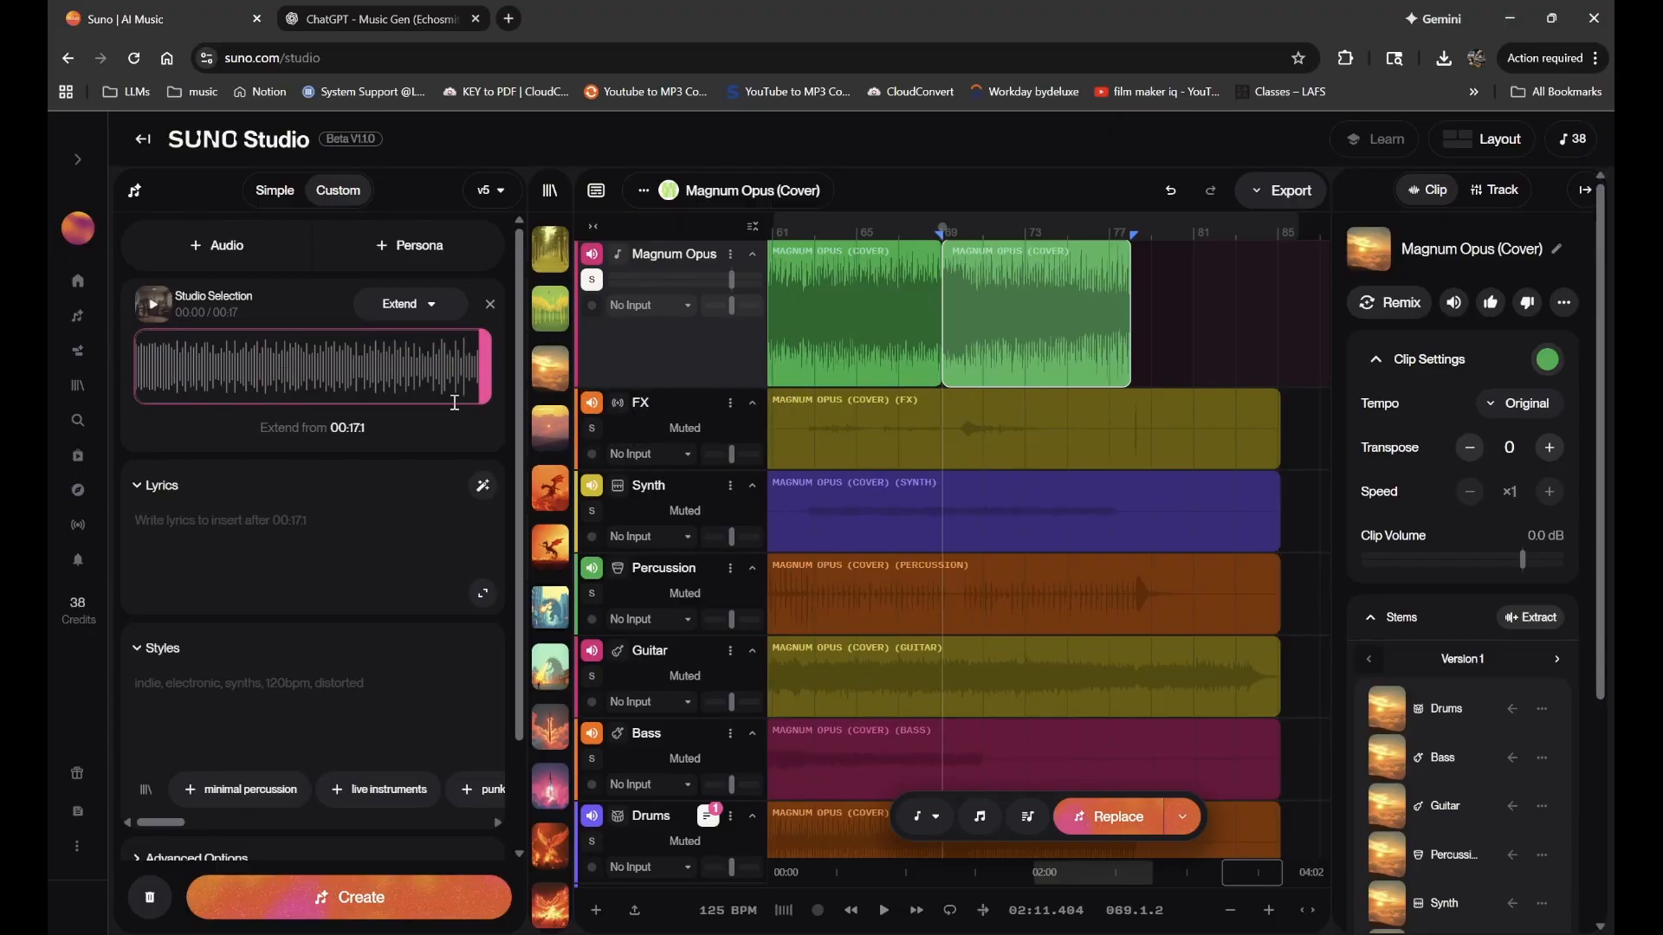
- Generate the extension of the Studio Selection with lyrics and styles left blank
scroll(427, 517, down, 2)
scroll(426, 520, up, 2)
scroll(346, 483, down, 2)
click(308, 918)
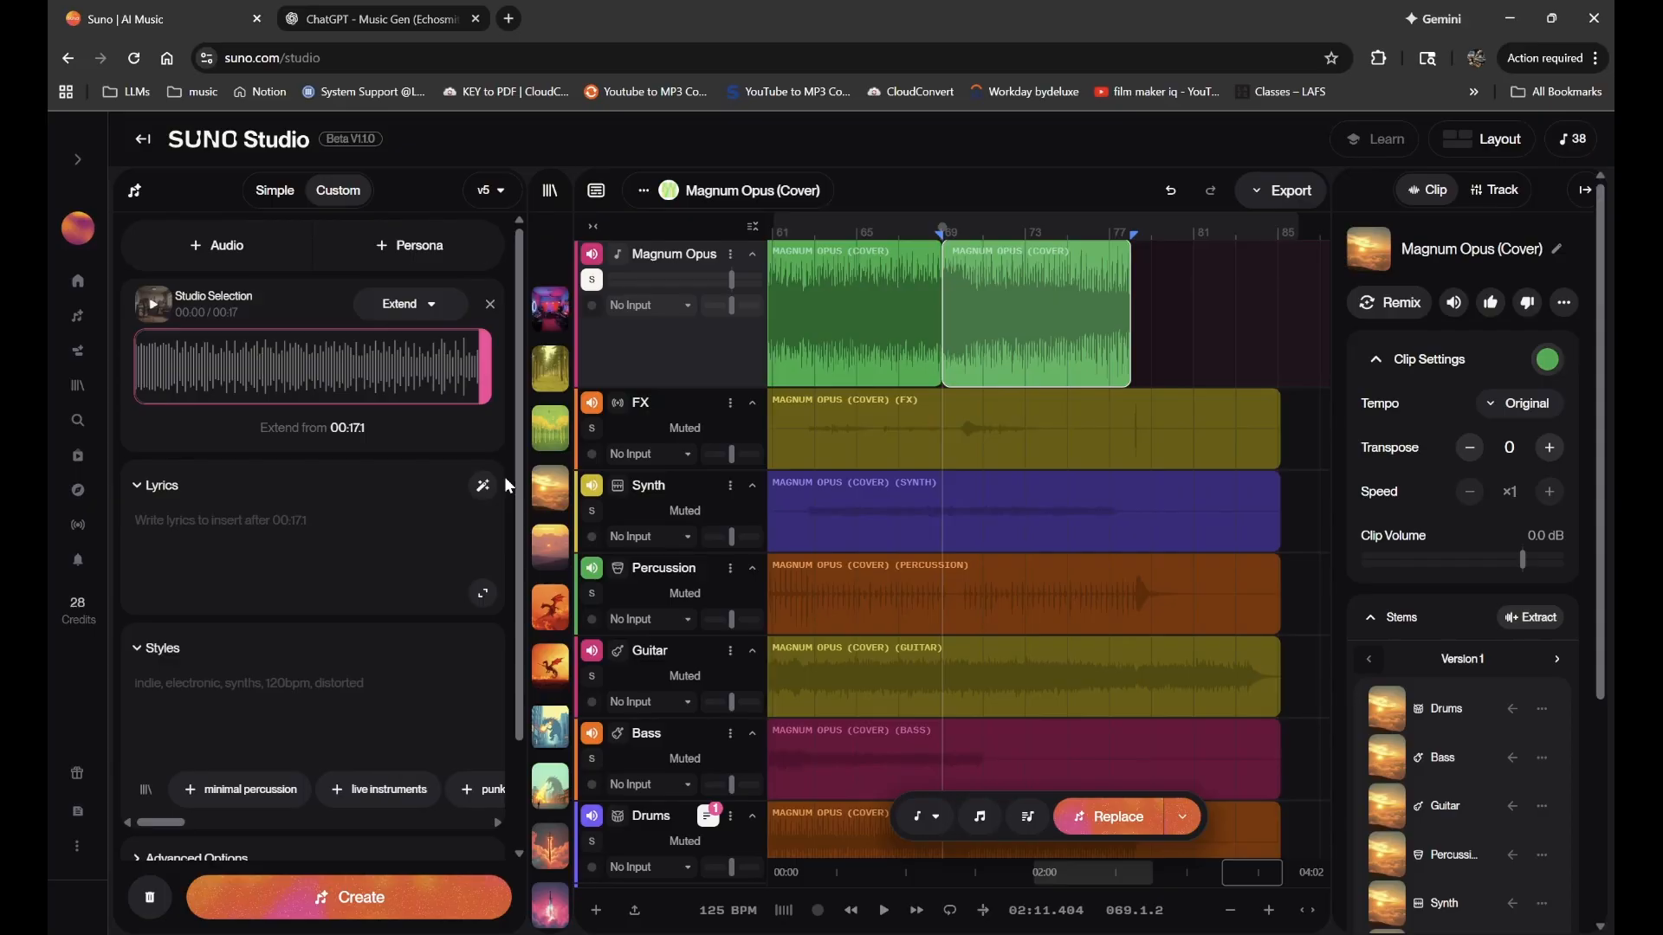
- Place the generated Studio Selection (Extend) on the Magnum Opus track and align its start with the clip's end at 78.1.1
mouse_move(554, 332)
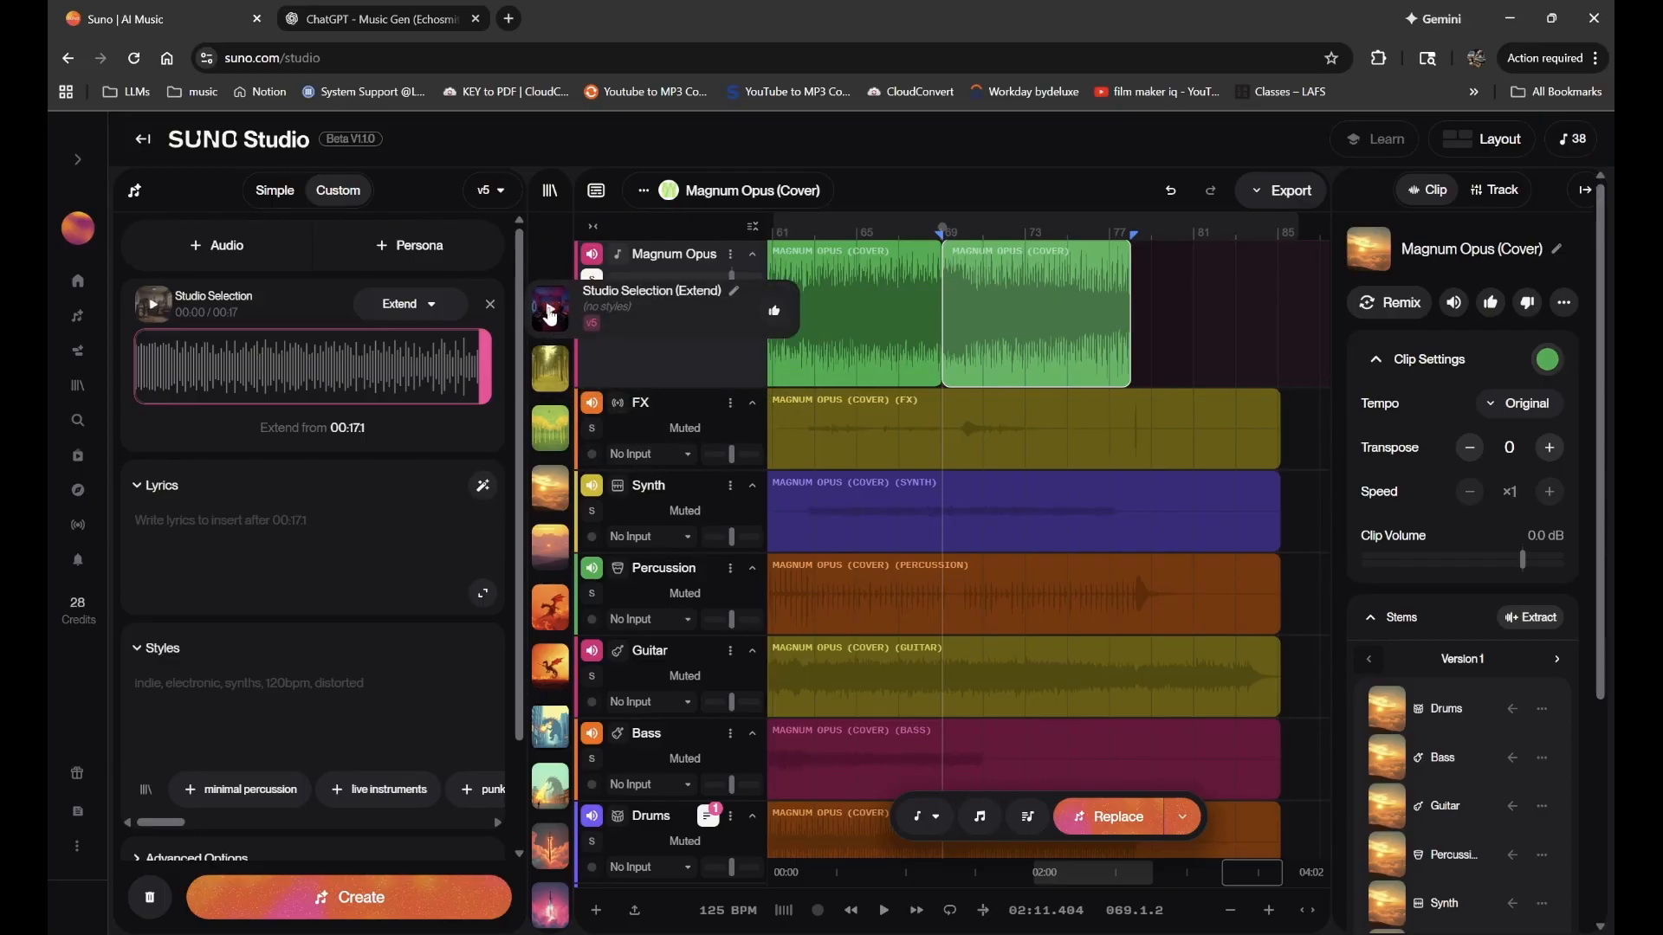
drag(550, 316, 1139, 298)
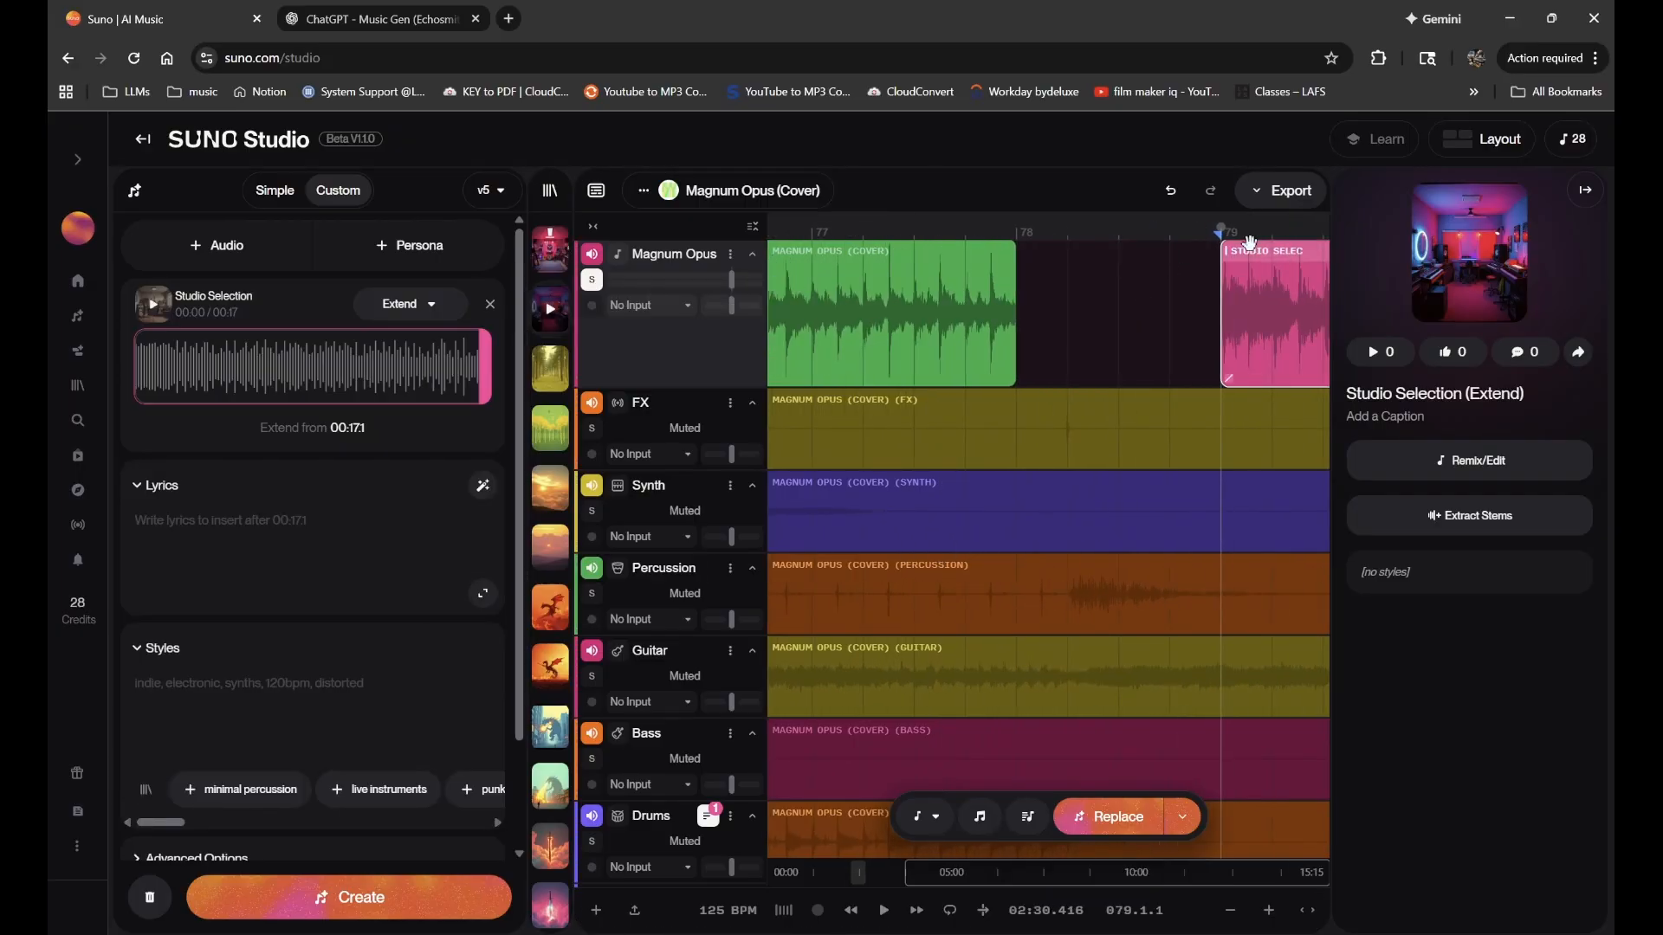
drag(1250, 242, 1047, 275)
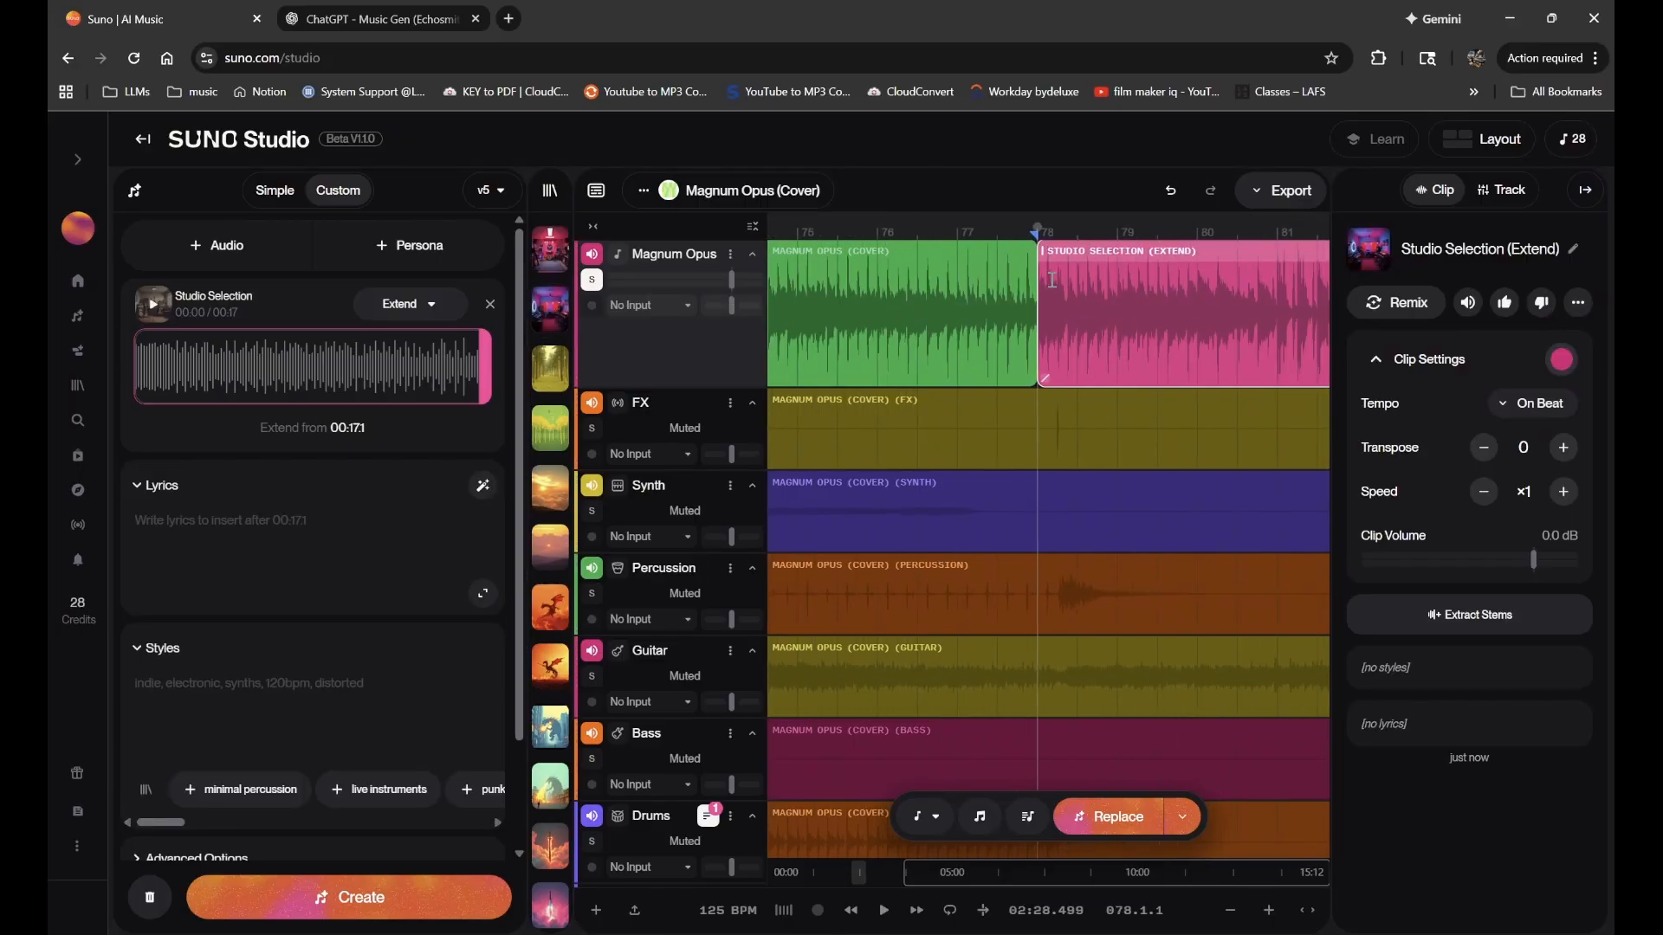
- Play the track from just before bar 77 to hear the transition into the Studio Selection (Extend) clip
scroll(1052, 280, down, 3)
click(948, 311)
click(1013, 332)
key(space)
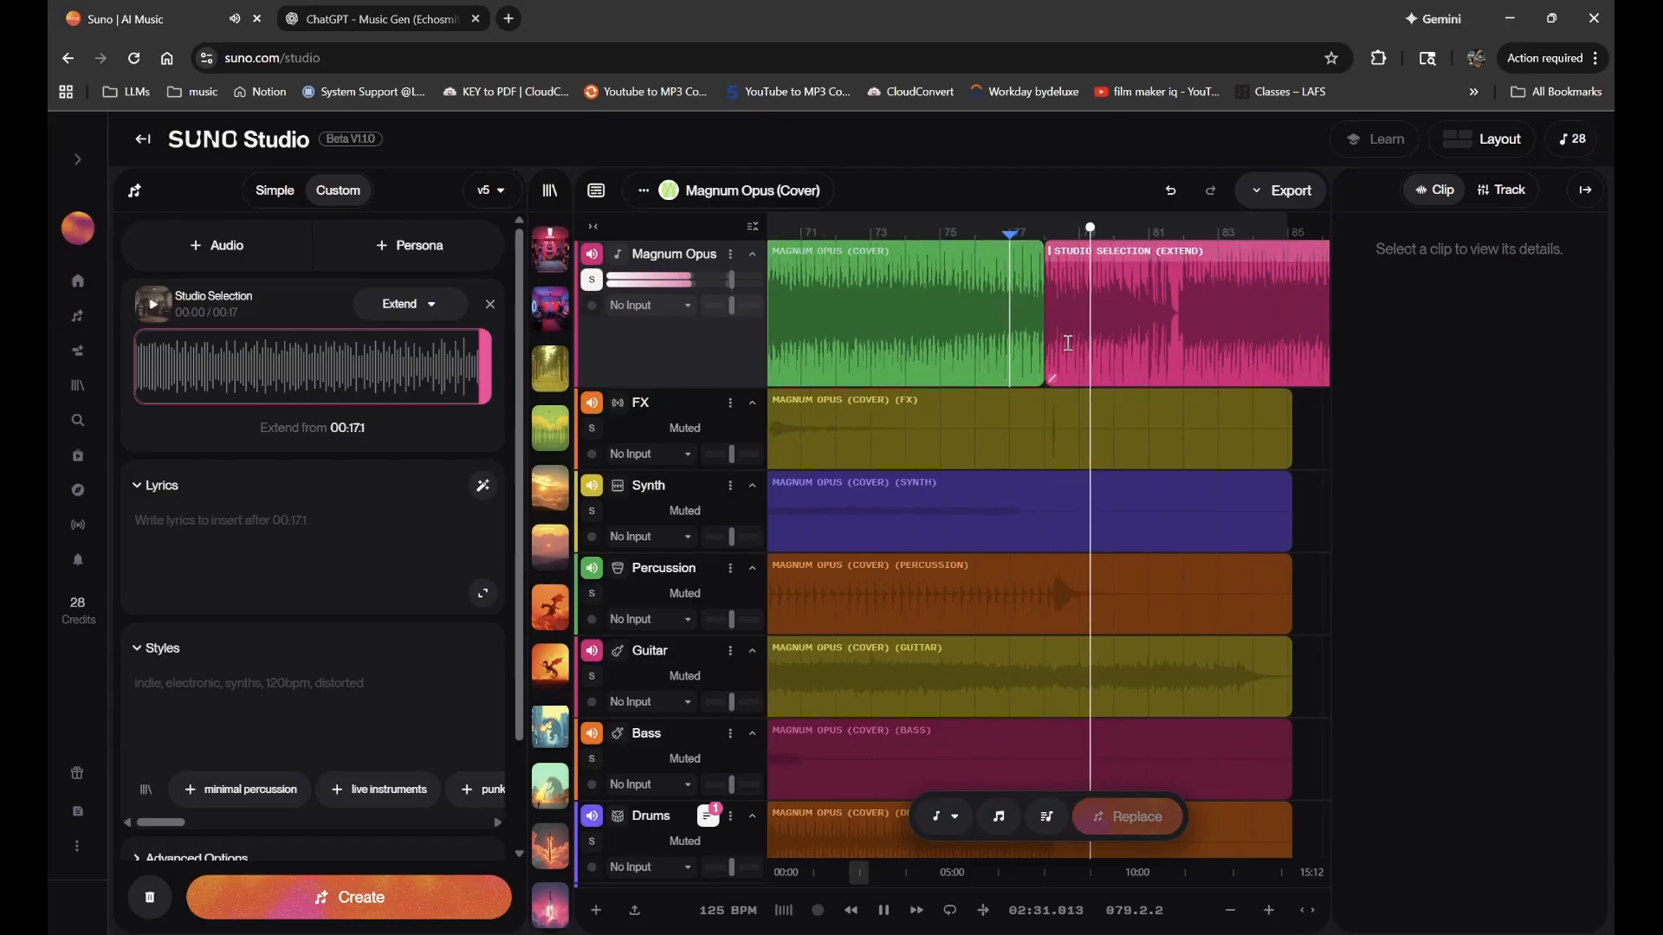
- Listen through the opening of the Studio Selection (Extend) clip up to about bar 83, and stop playback
scroll(1068, 343, up, 3)
scroll(1068, 343, right, 2)
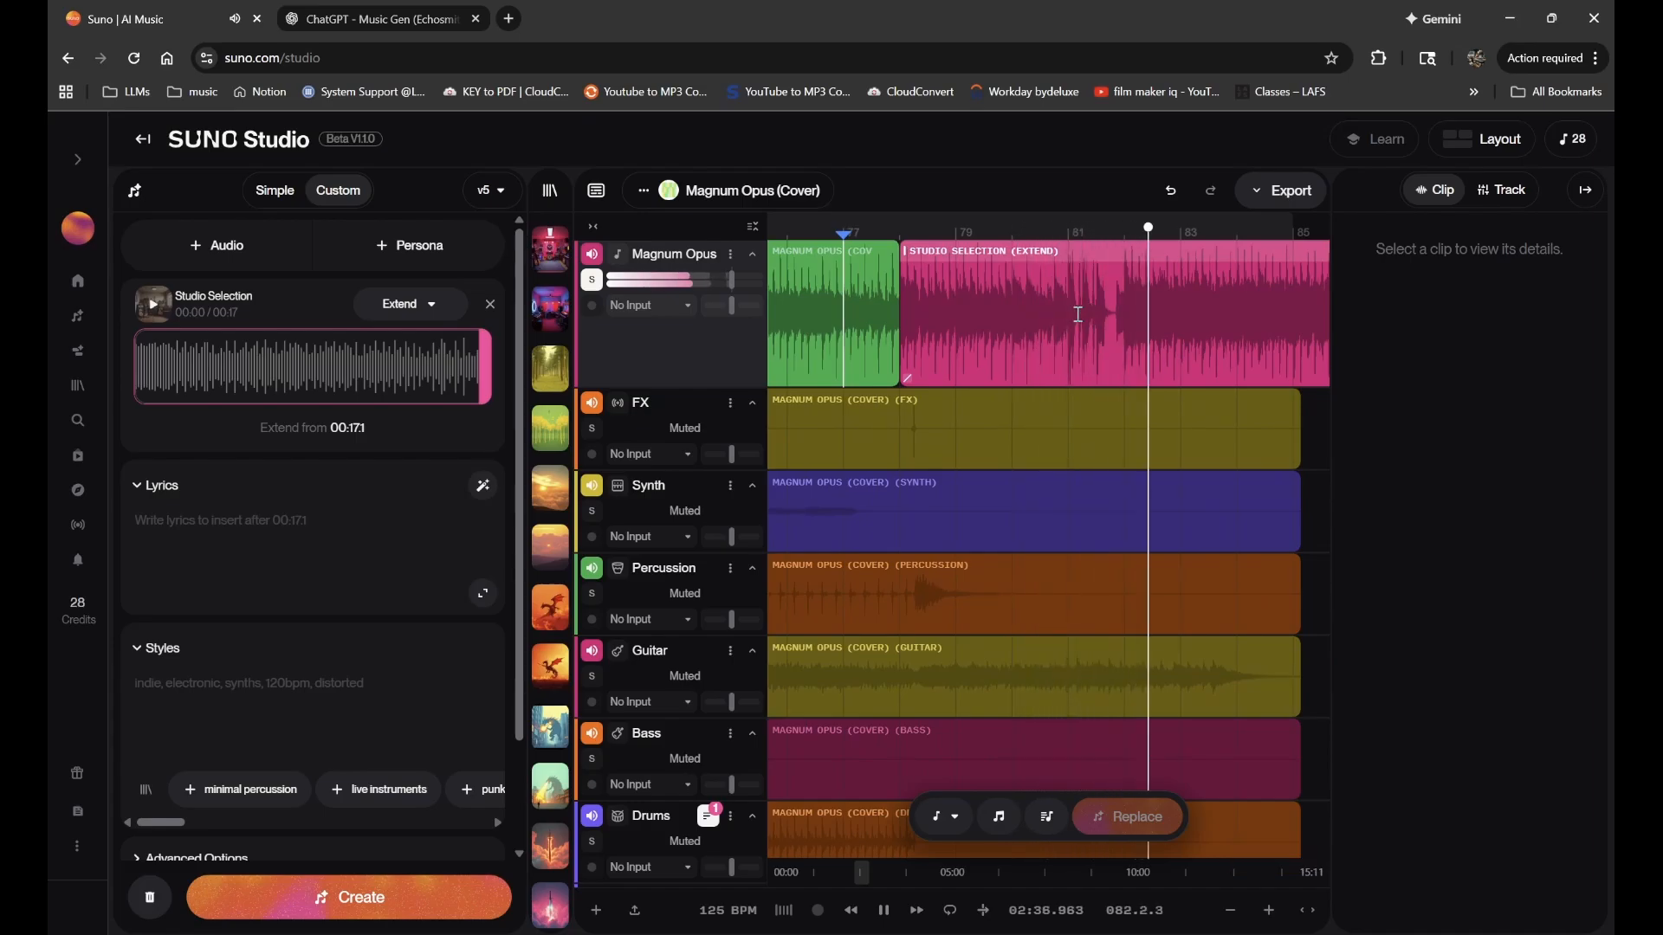
scroll(1077, 314, down, 3)
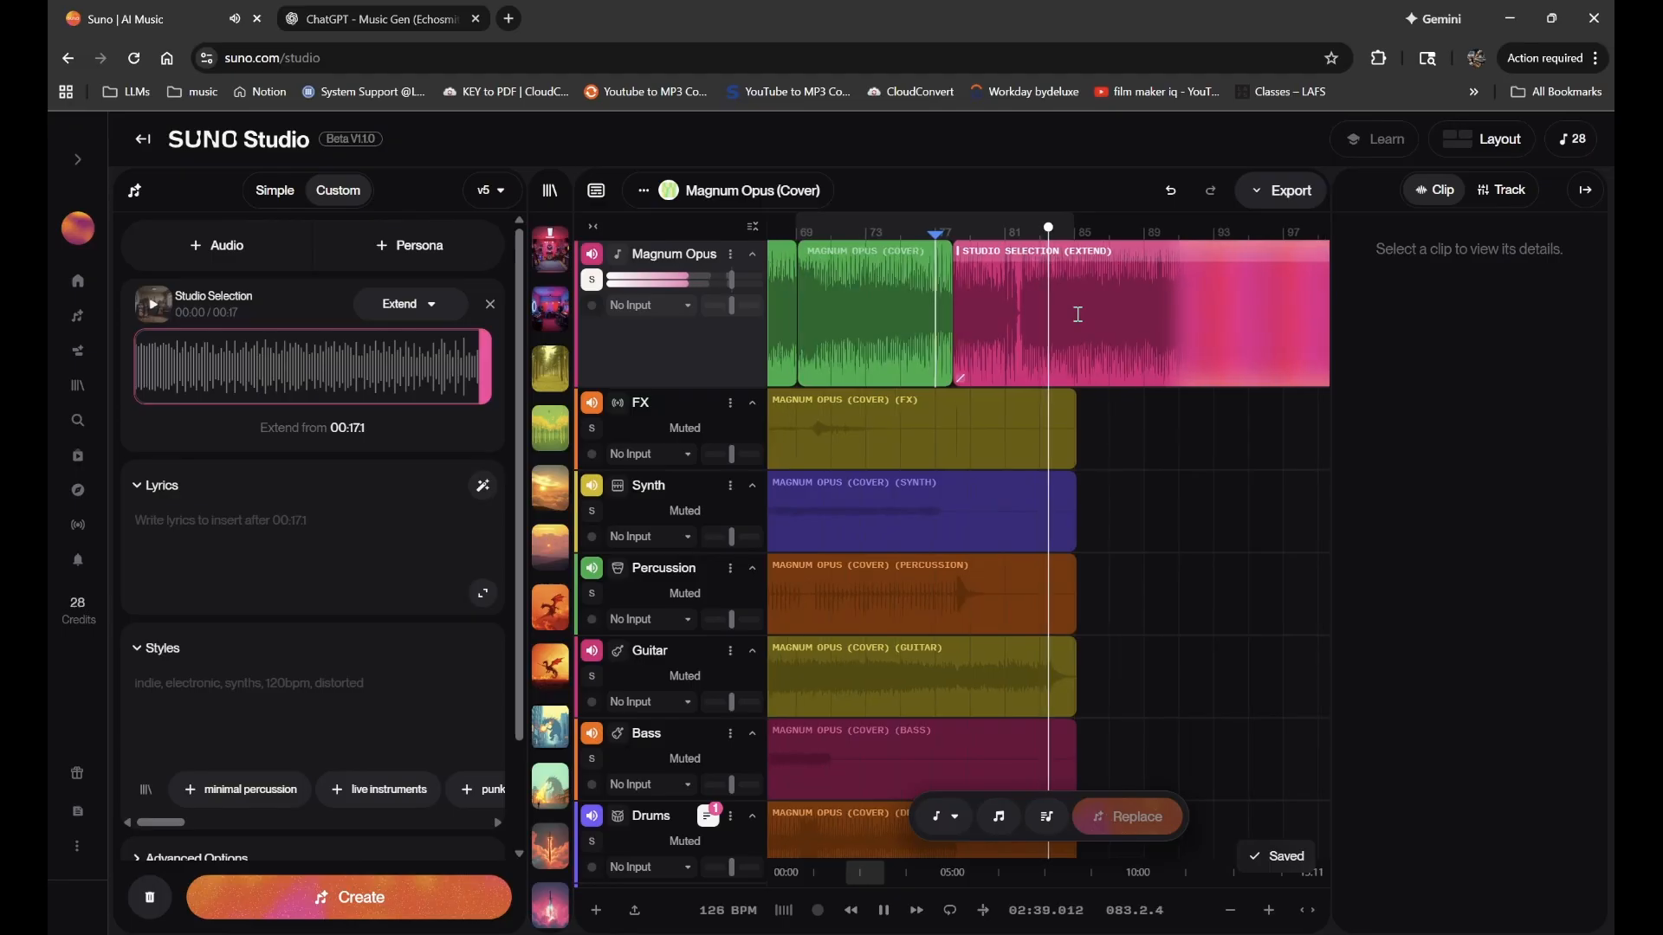
key(space)
- Generate a replacement for the Magnum Opus track from 77.3.1 to halfway through bar 78, spanning the joint between the two clips
scroll(1065, 306, up, 2)
scroll(827, 317, up, 1)
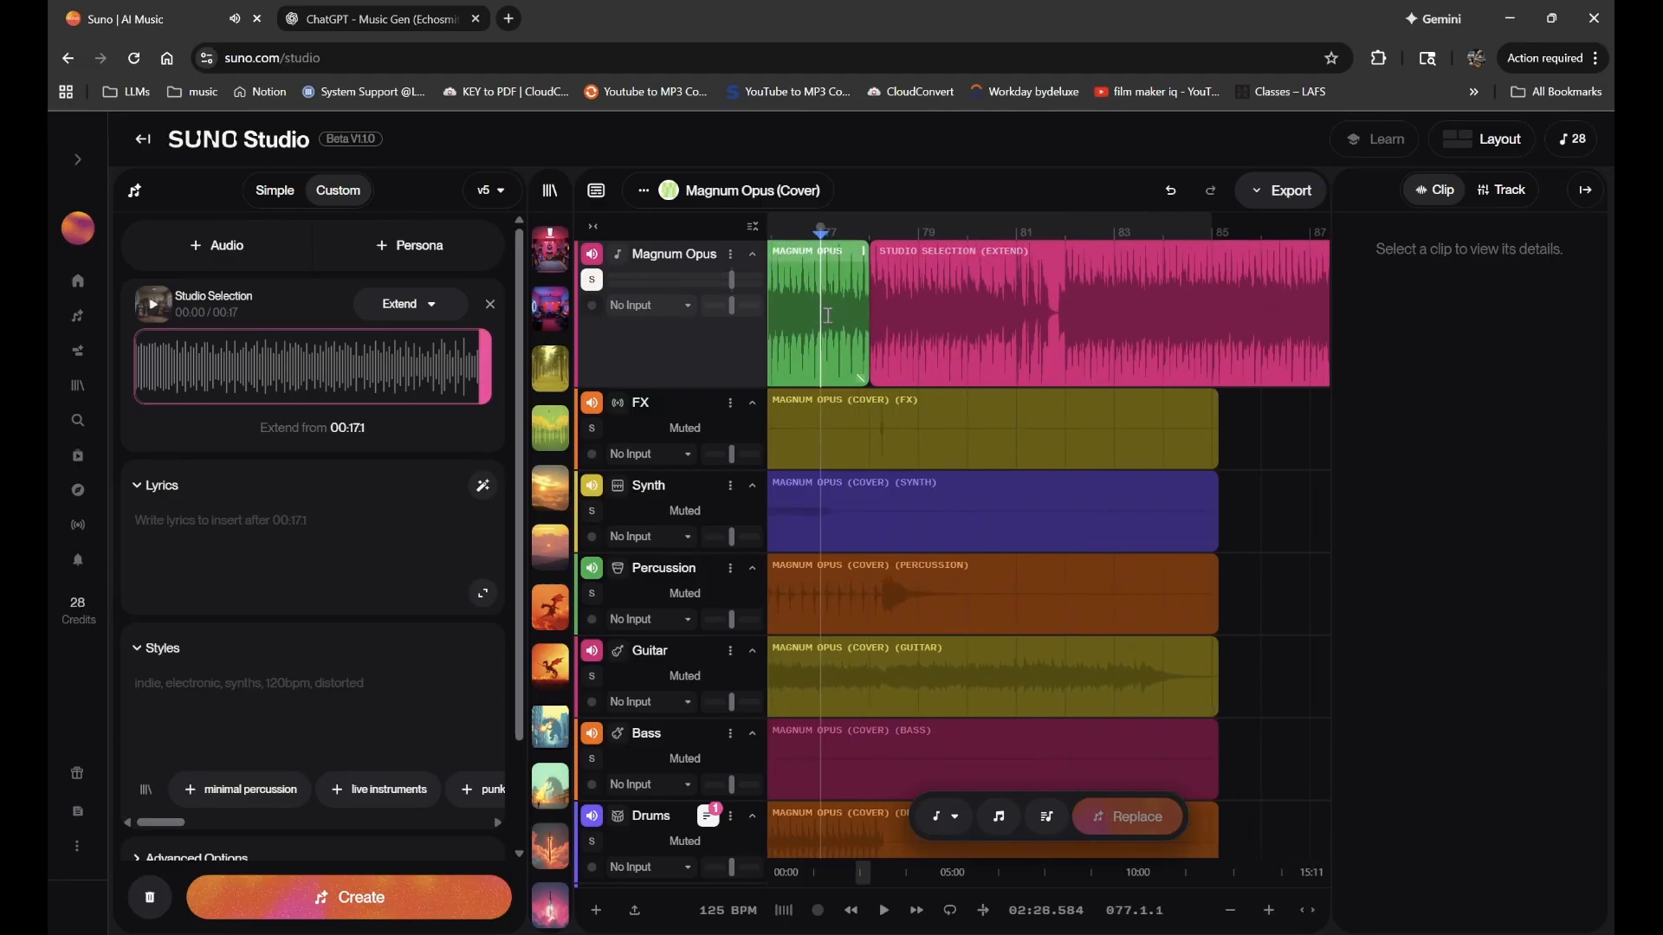
scroll(827, 316, up, 3)
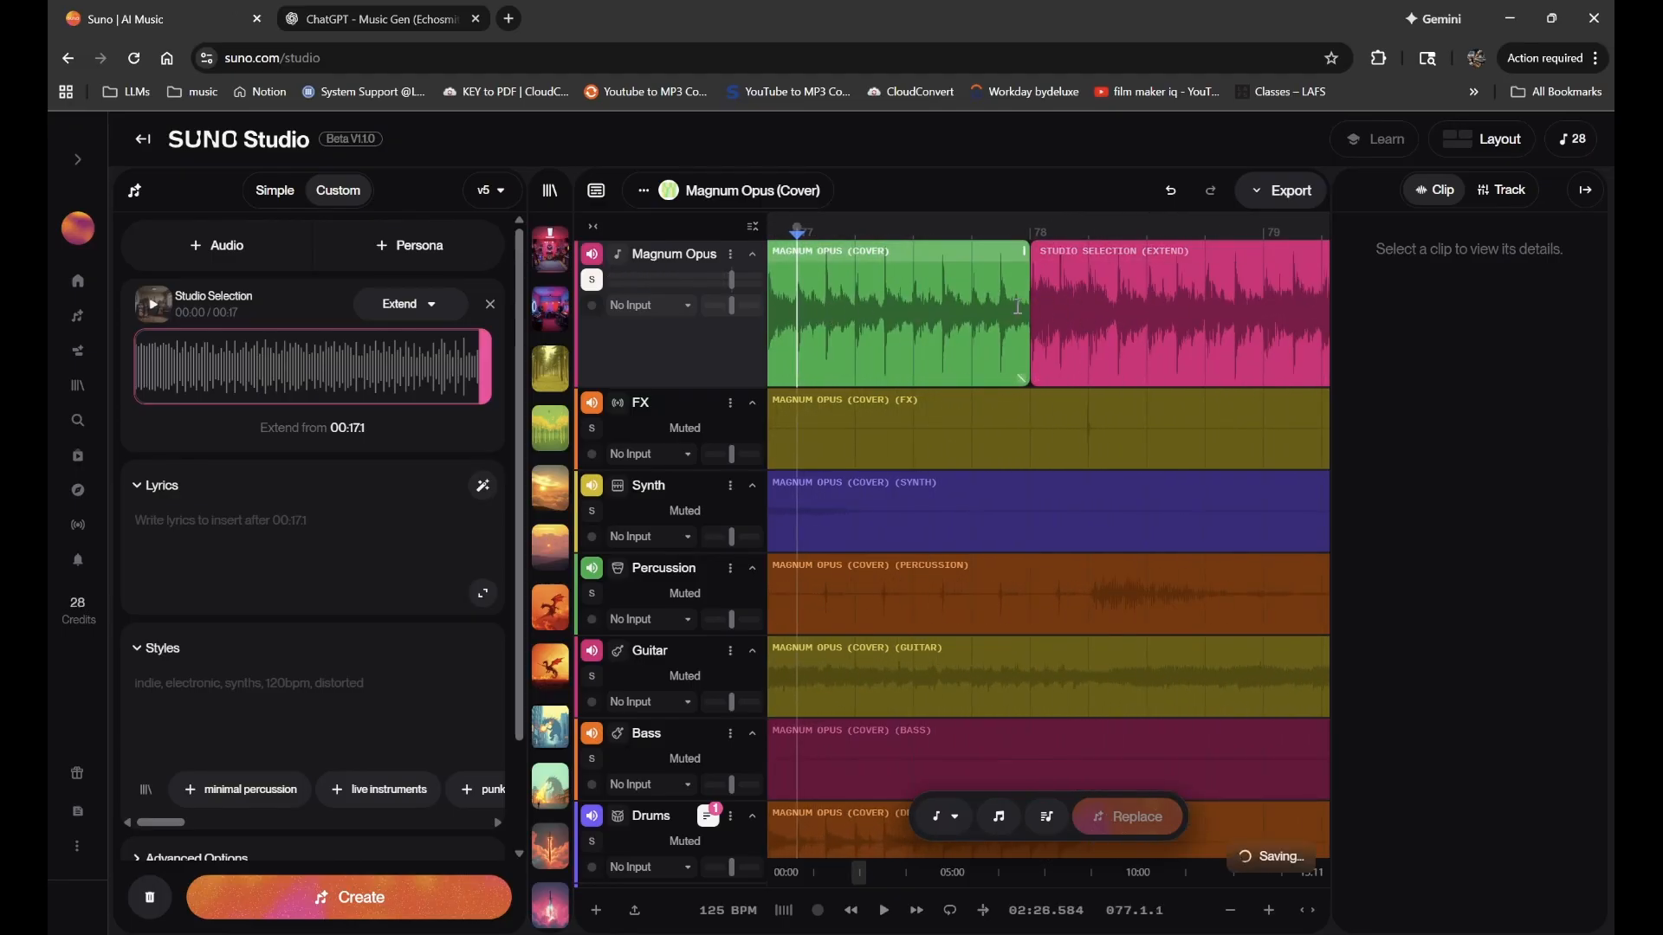
scroll(1190, 309, right, 2)
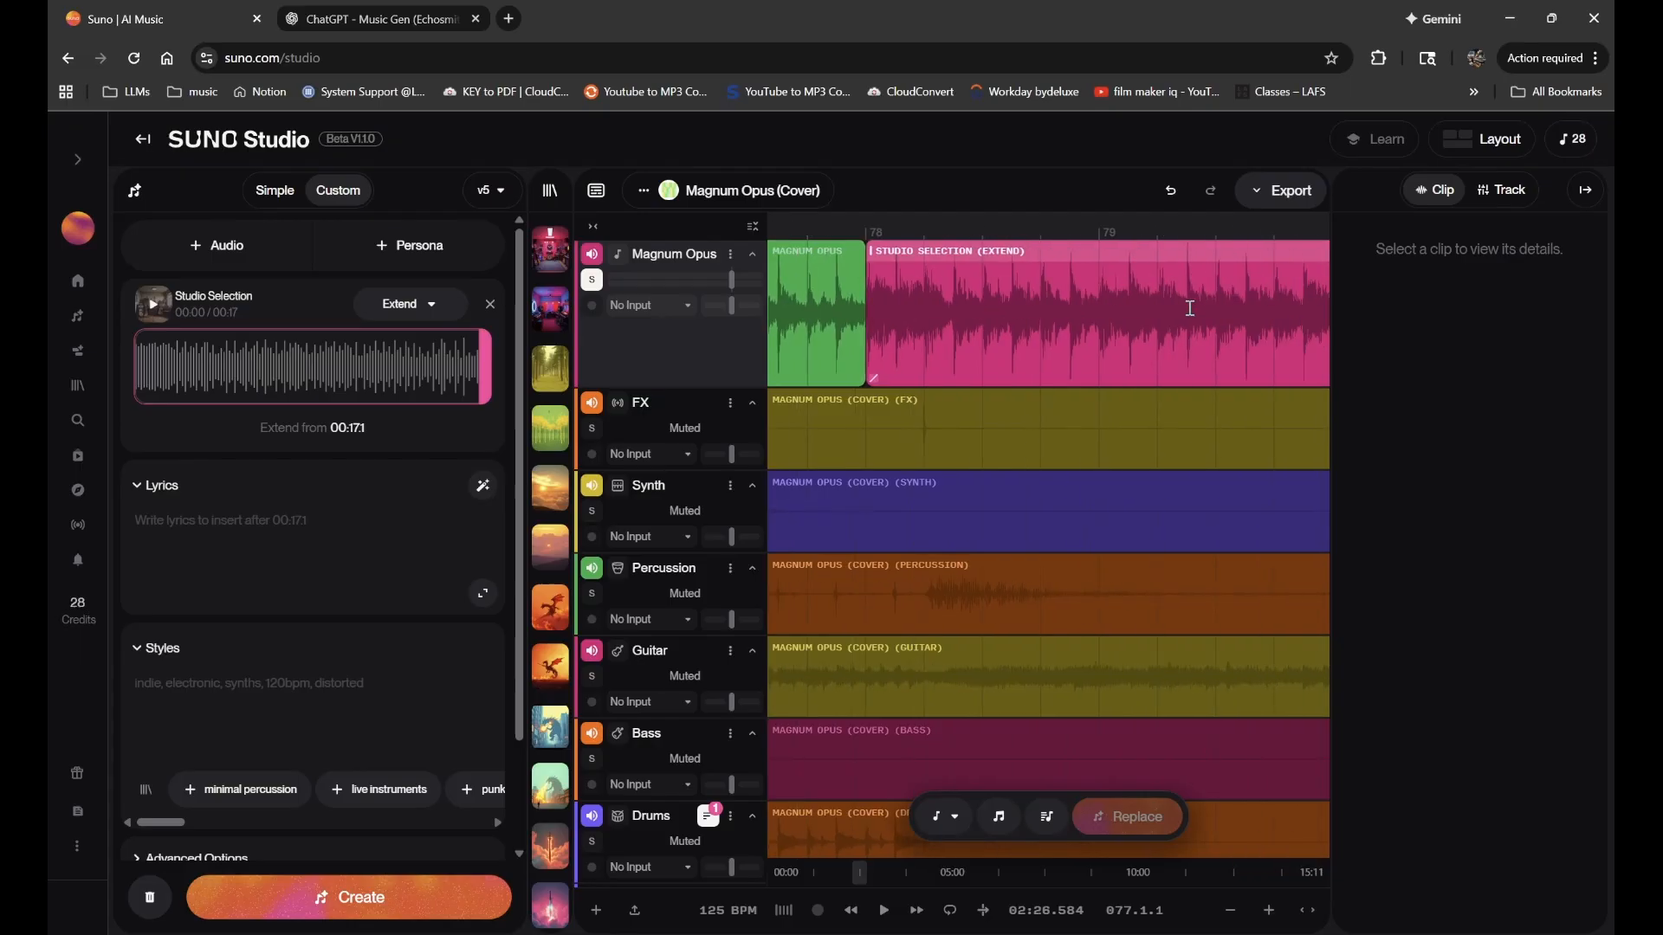
scroll(1190, 309, right, 2)
scroll(1161, 314, left, 3)
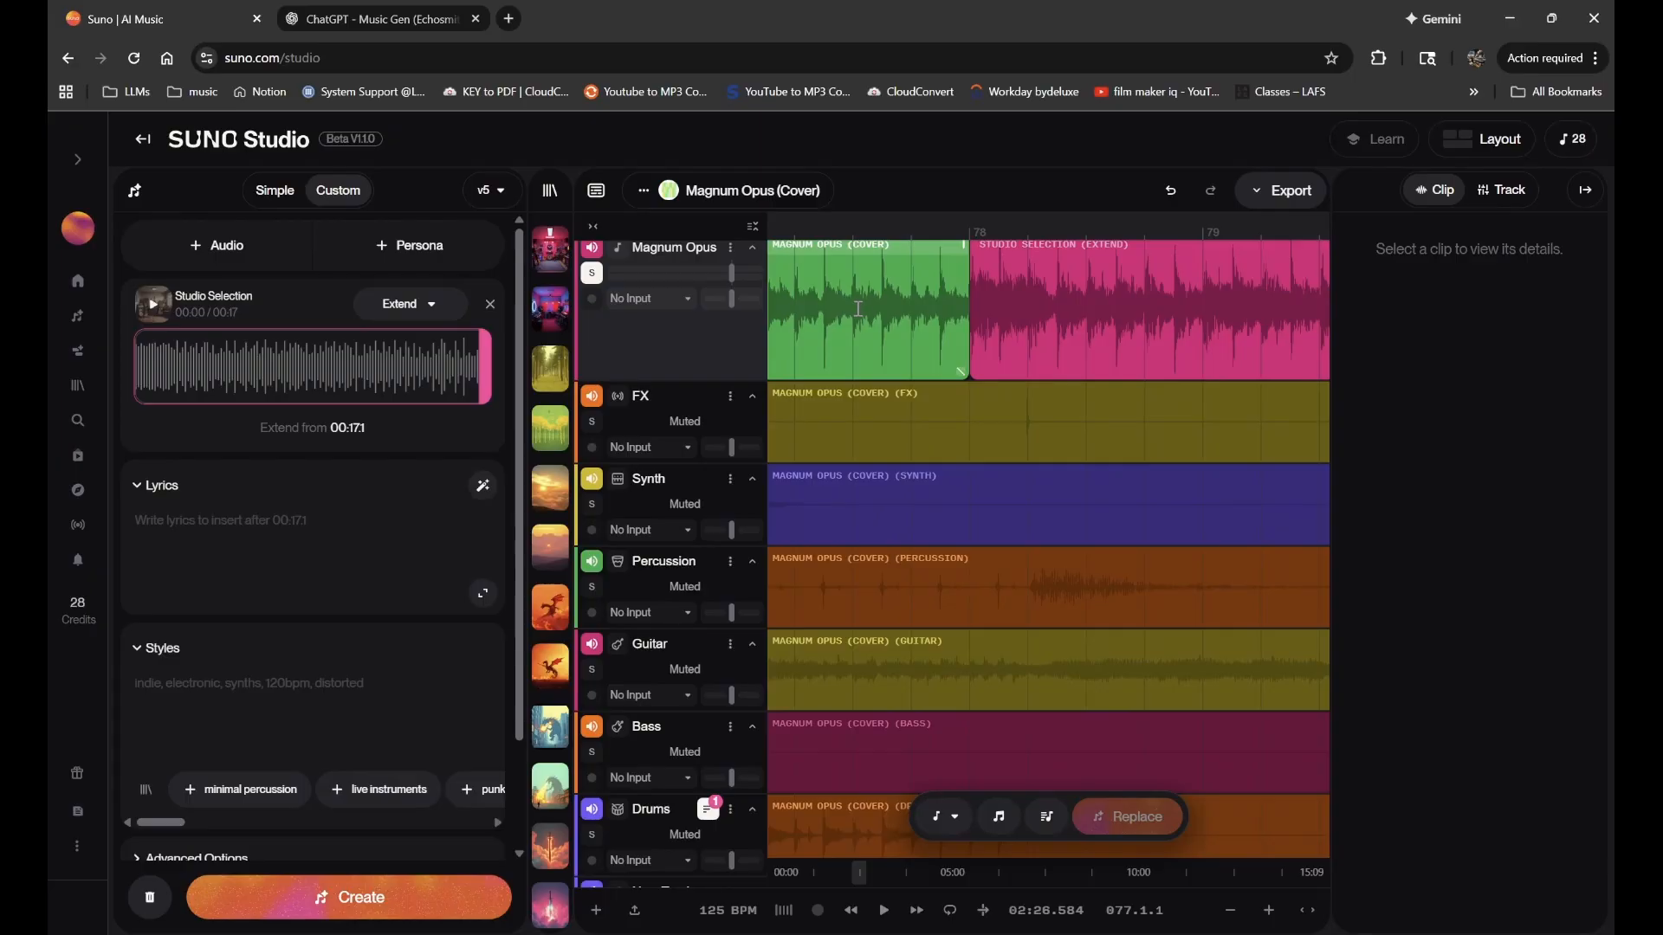
drag(858, 308, 1087, 302)
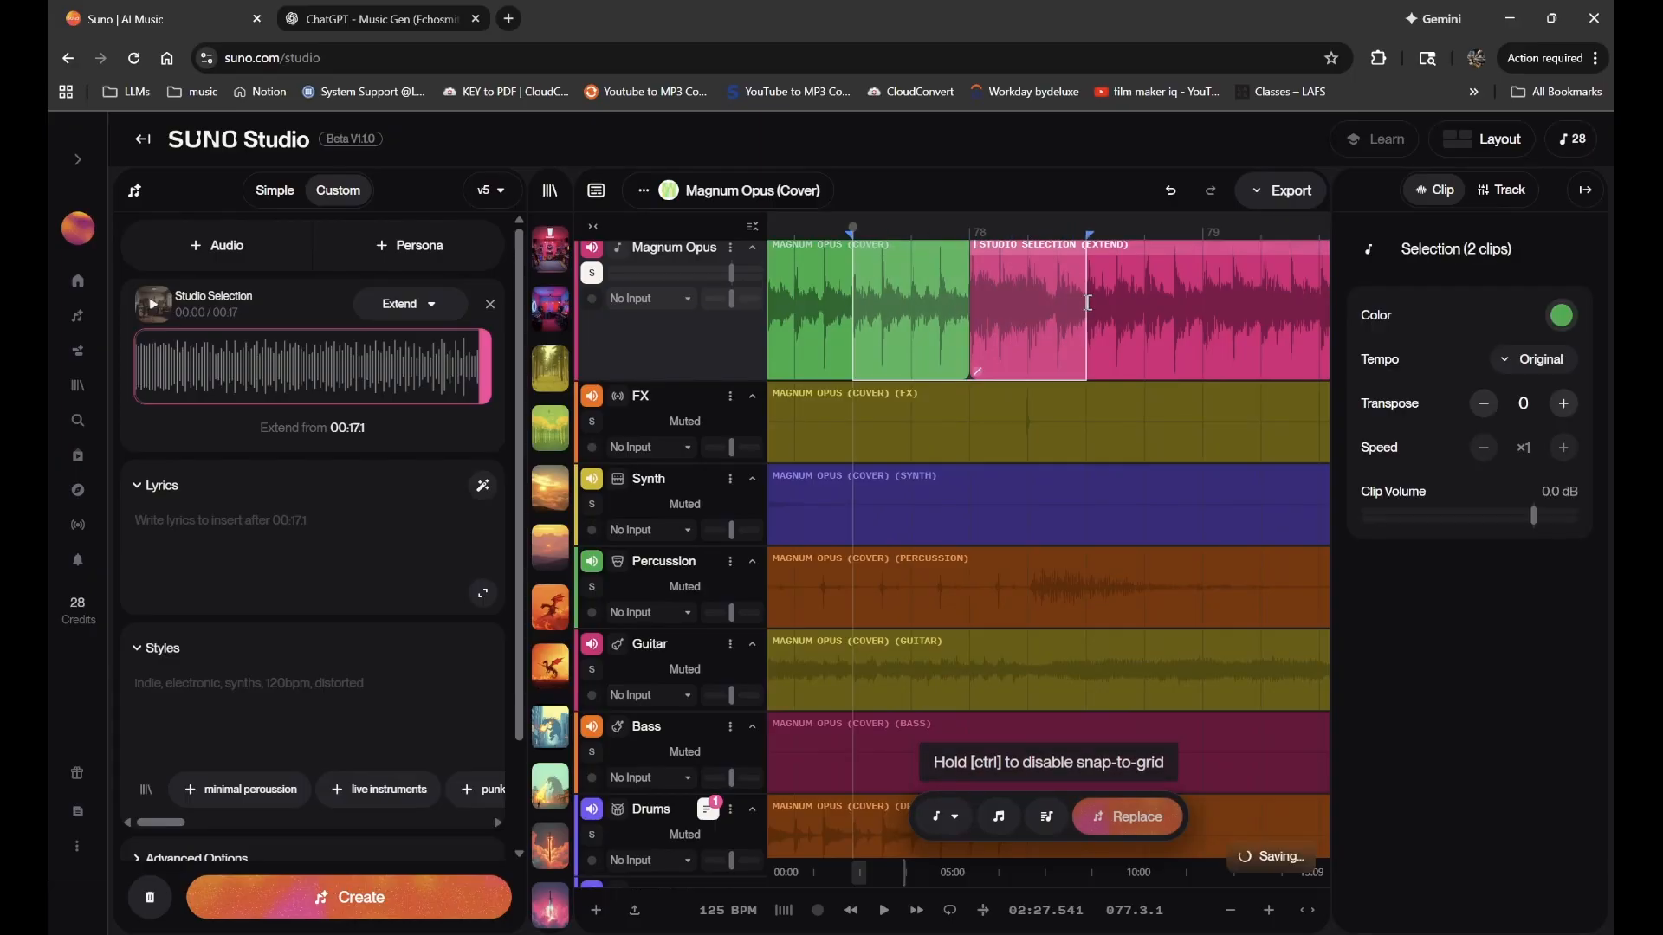
click(1140, 819)
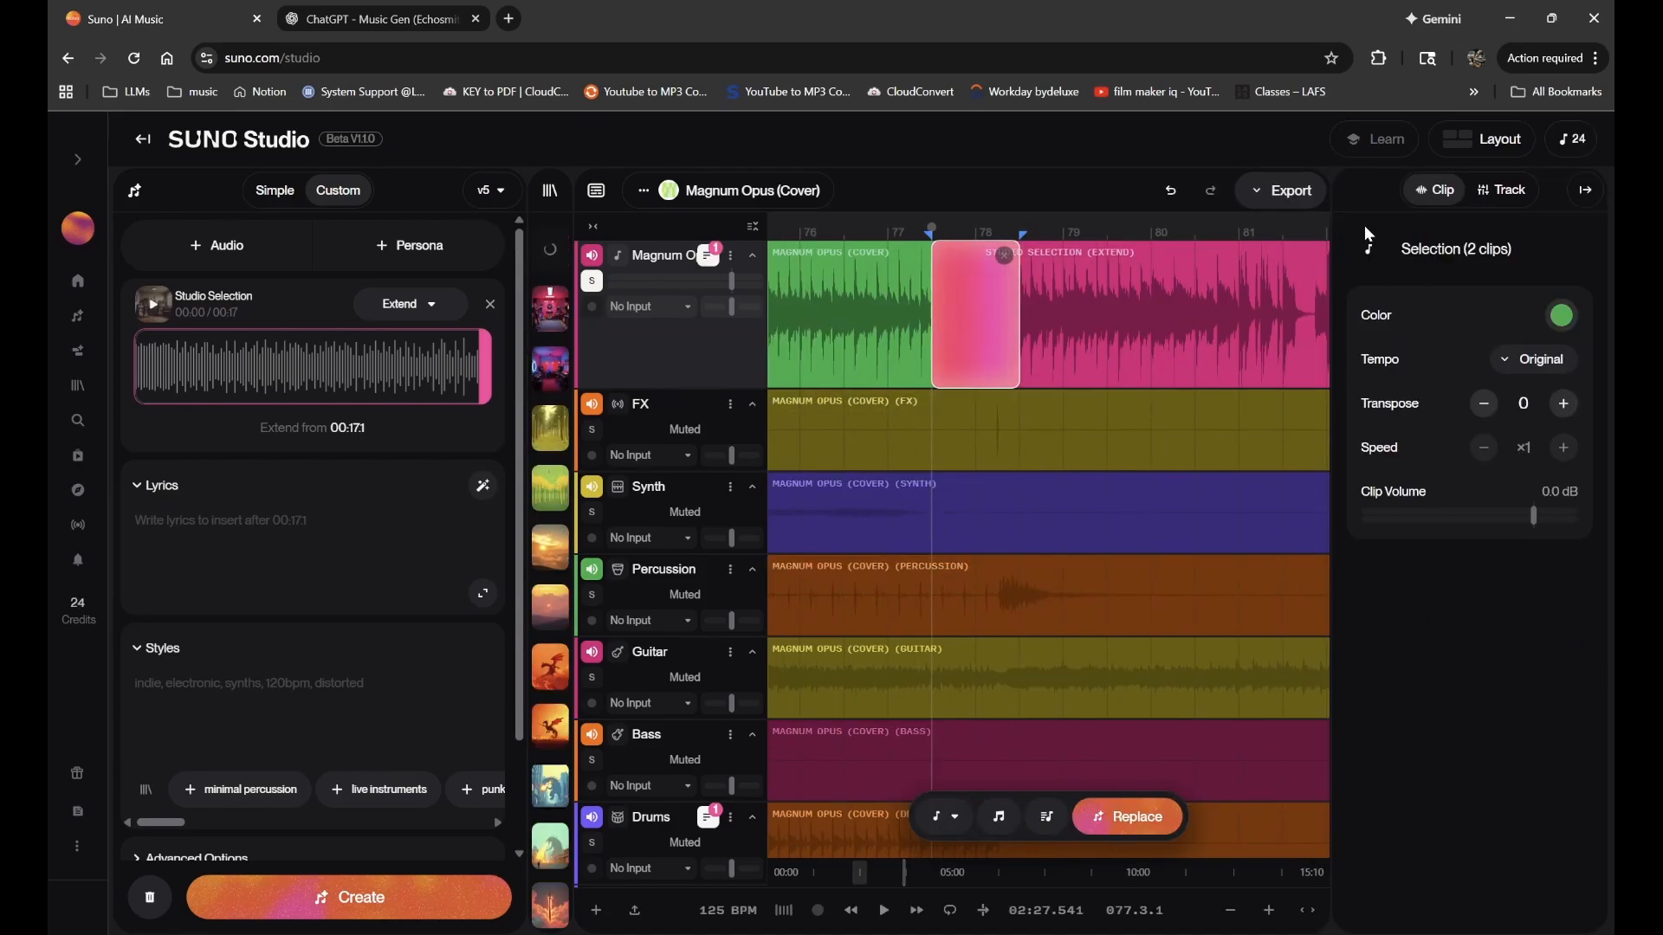
- Hide the clip details and check the advanced options for the replacement generation
click(1585, 190)
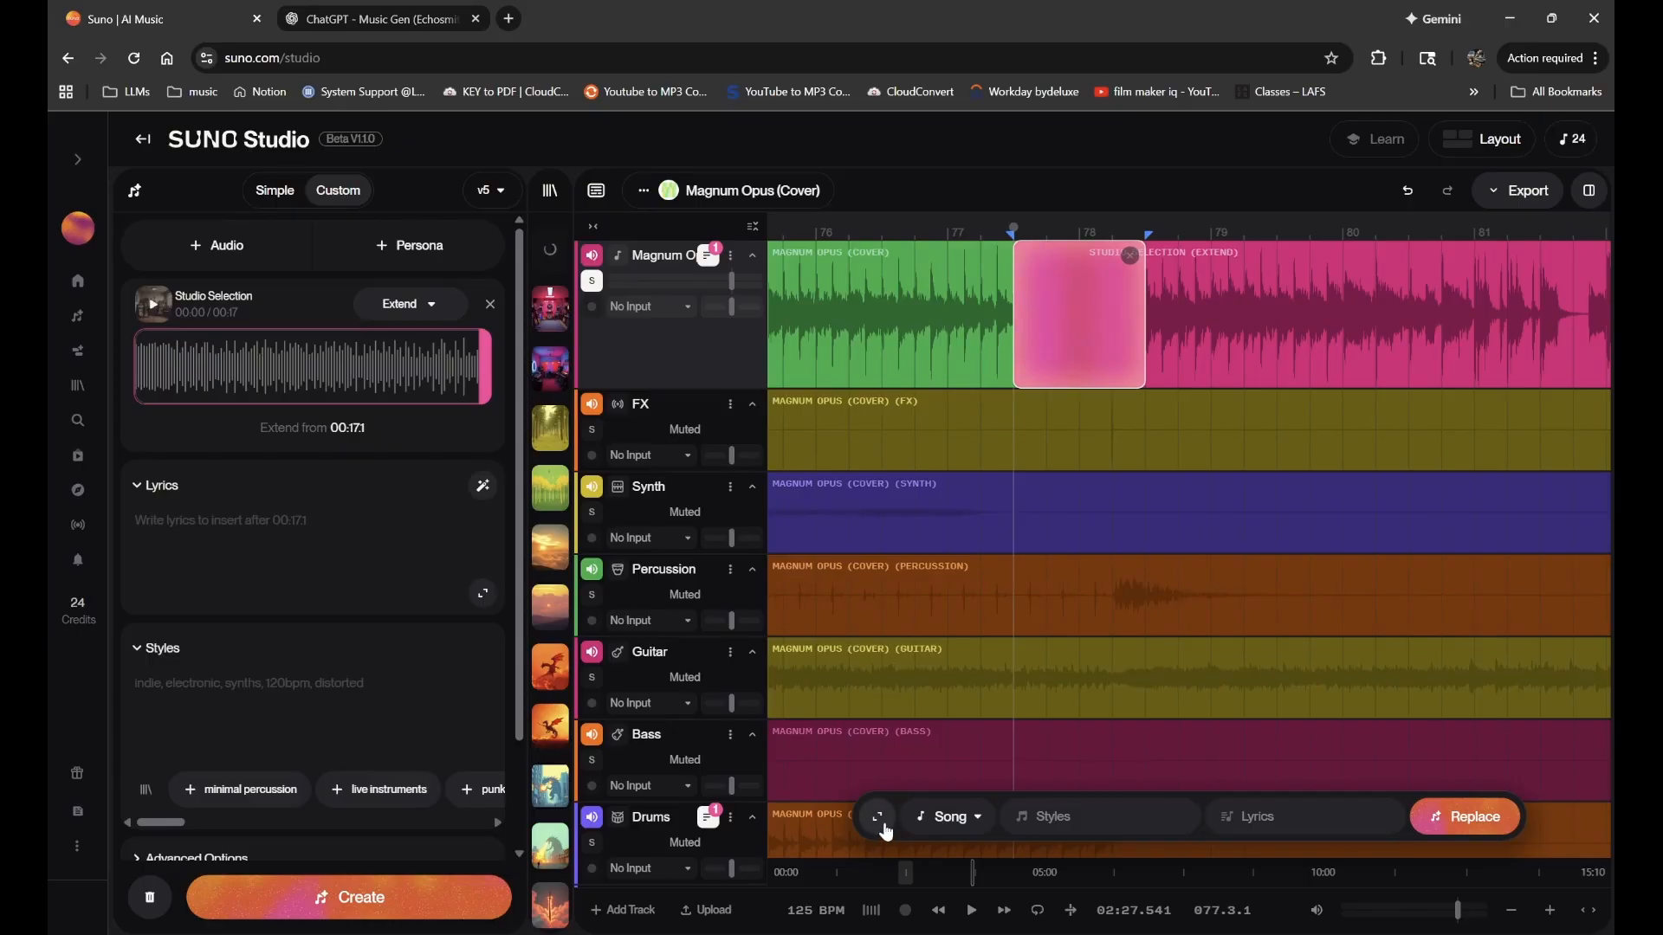
click(879, 821)
click(1298, 582)
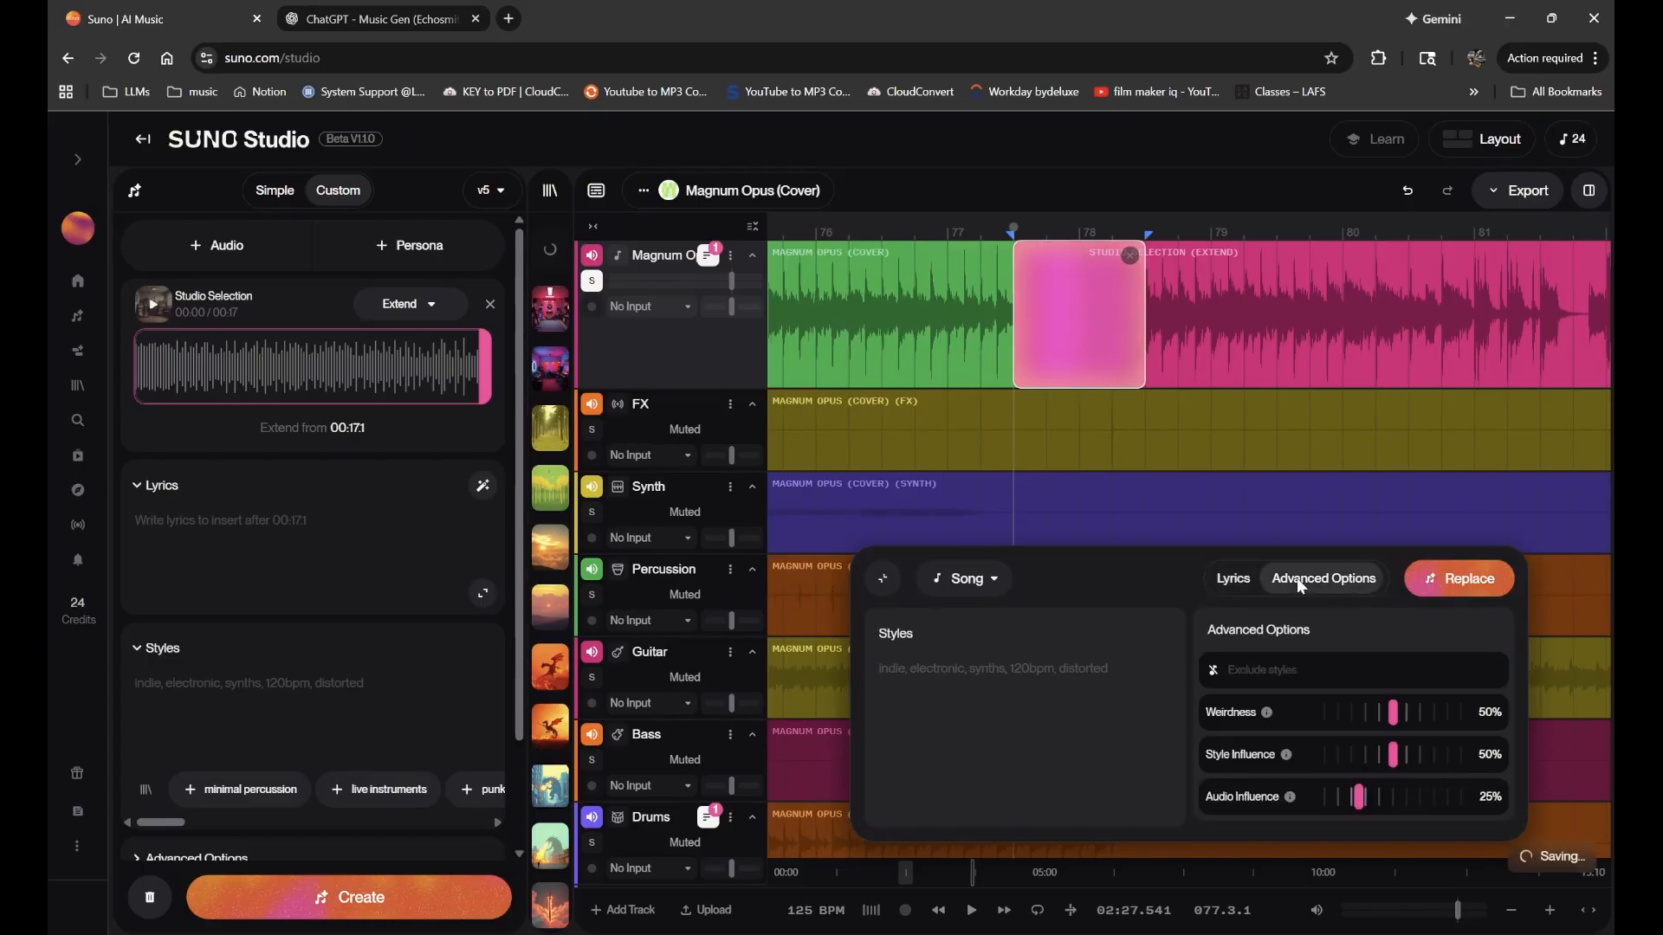
click(895, 581)
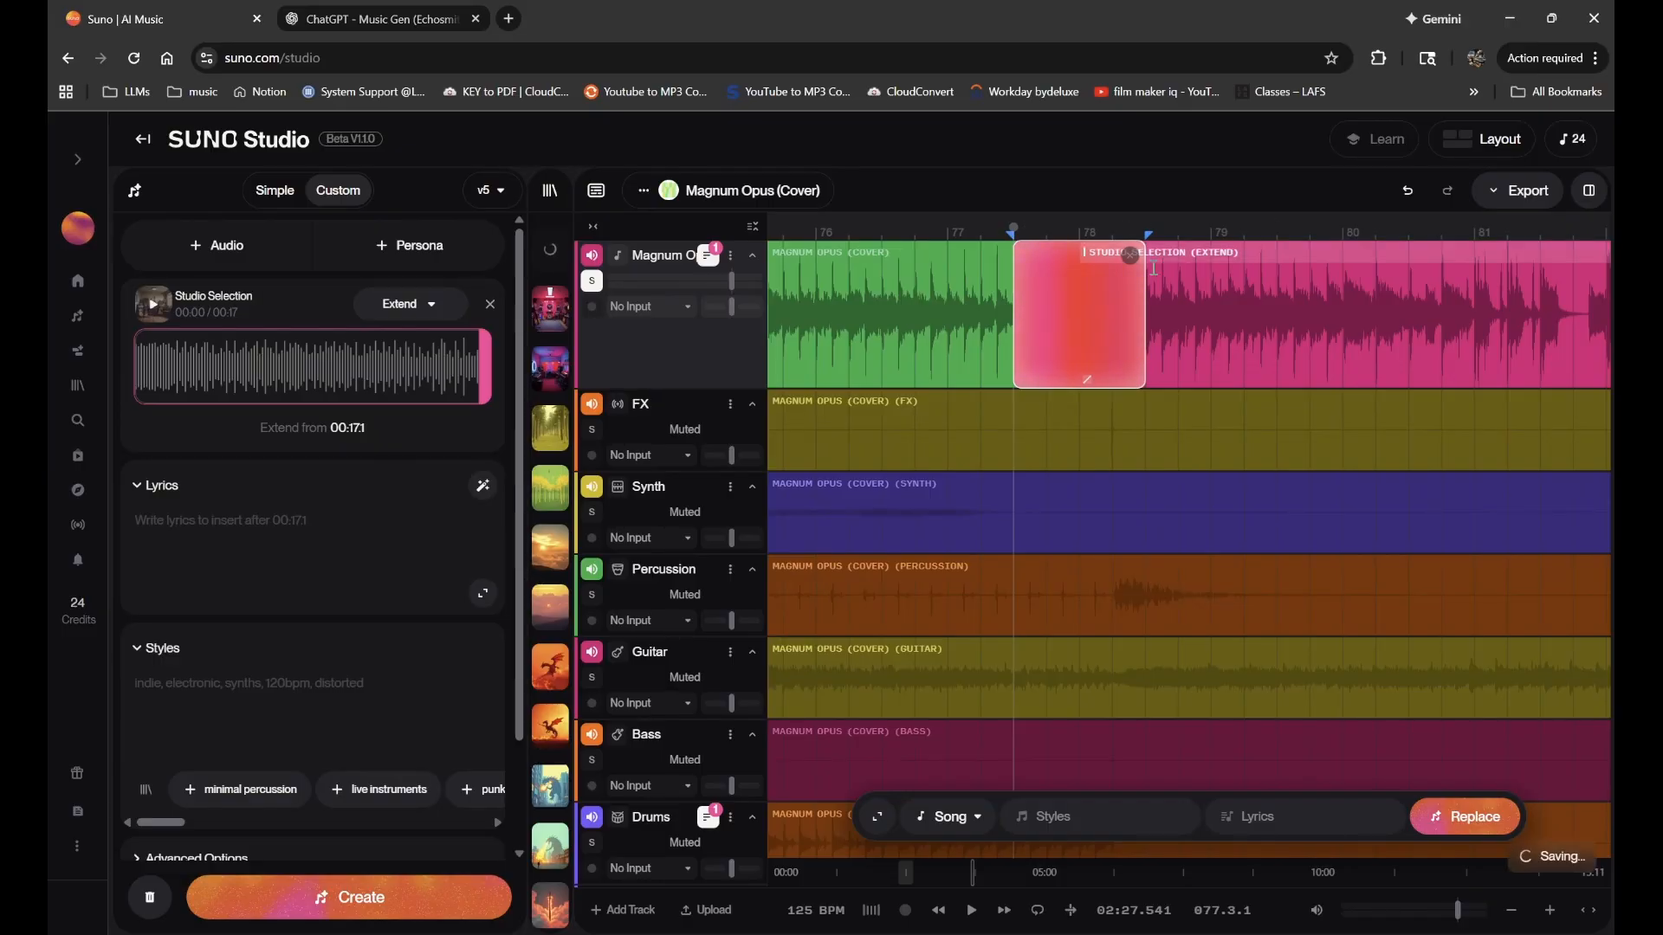
scroll(1154, 267, right, 3)
scroll(1153, 268, down, 6)
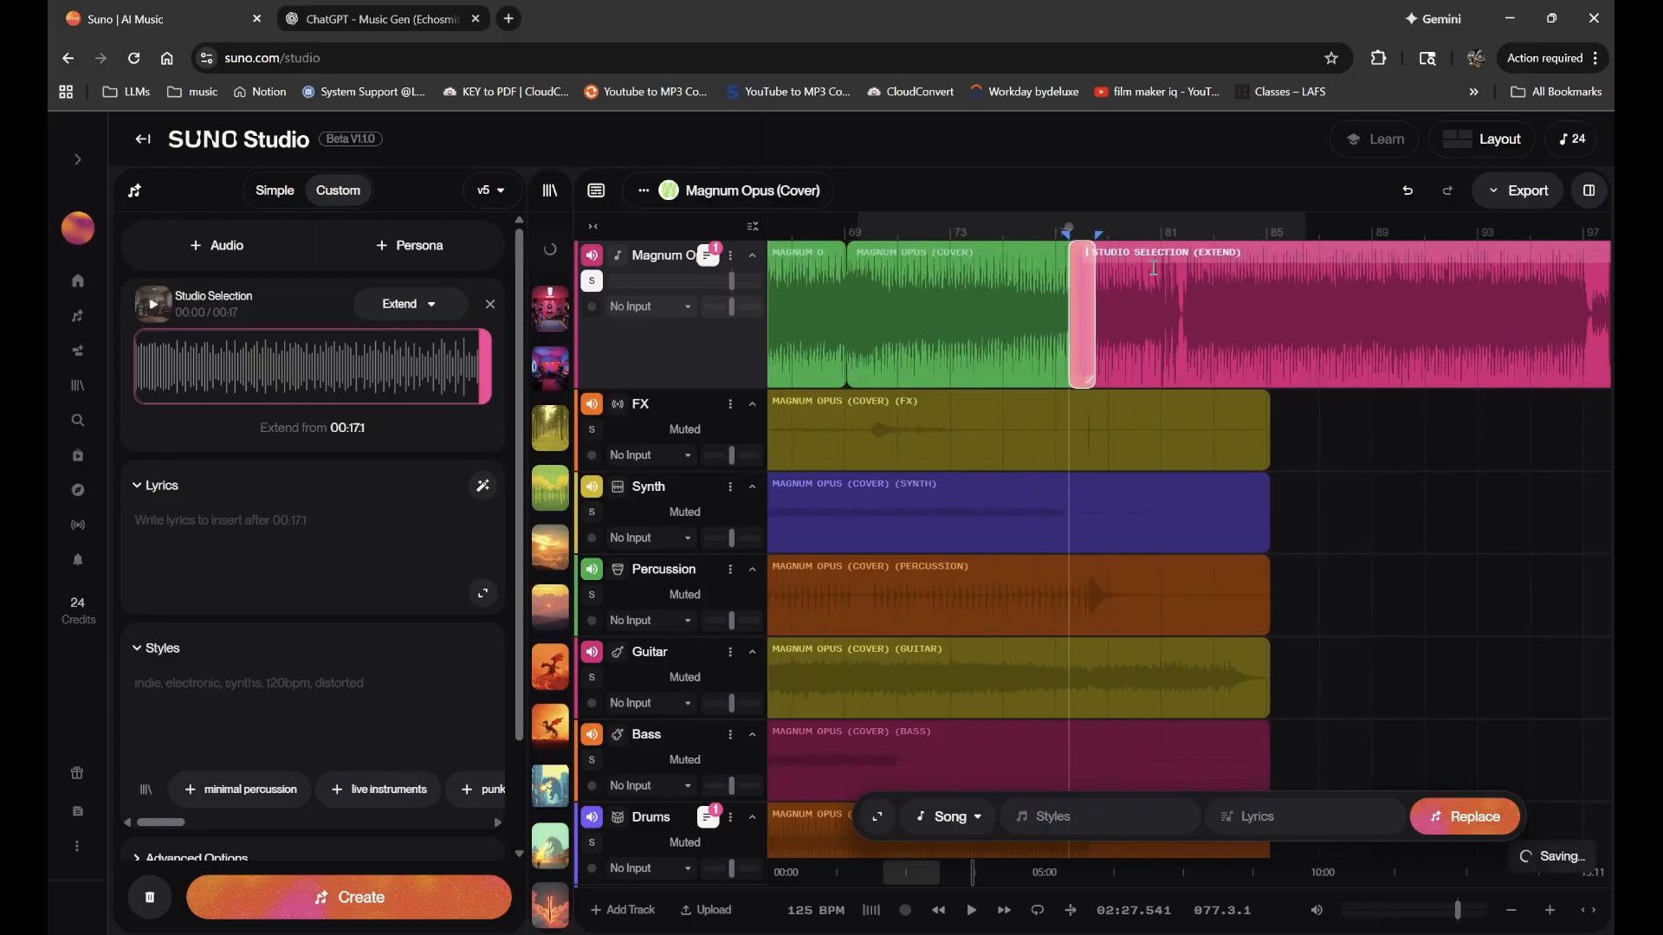
scroll(1153, 267, down, 2)
scroll(1154, 268, right, 2)
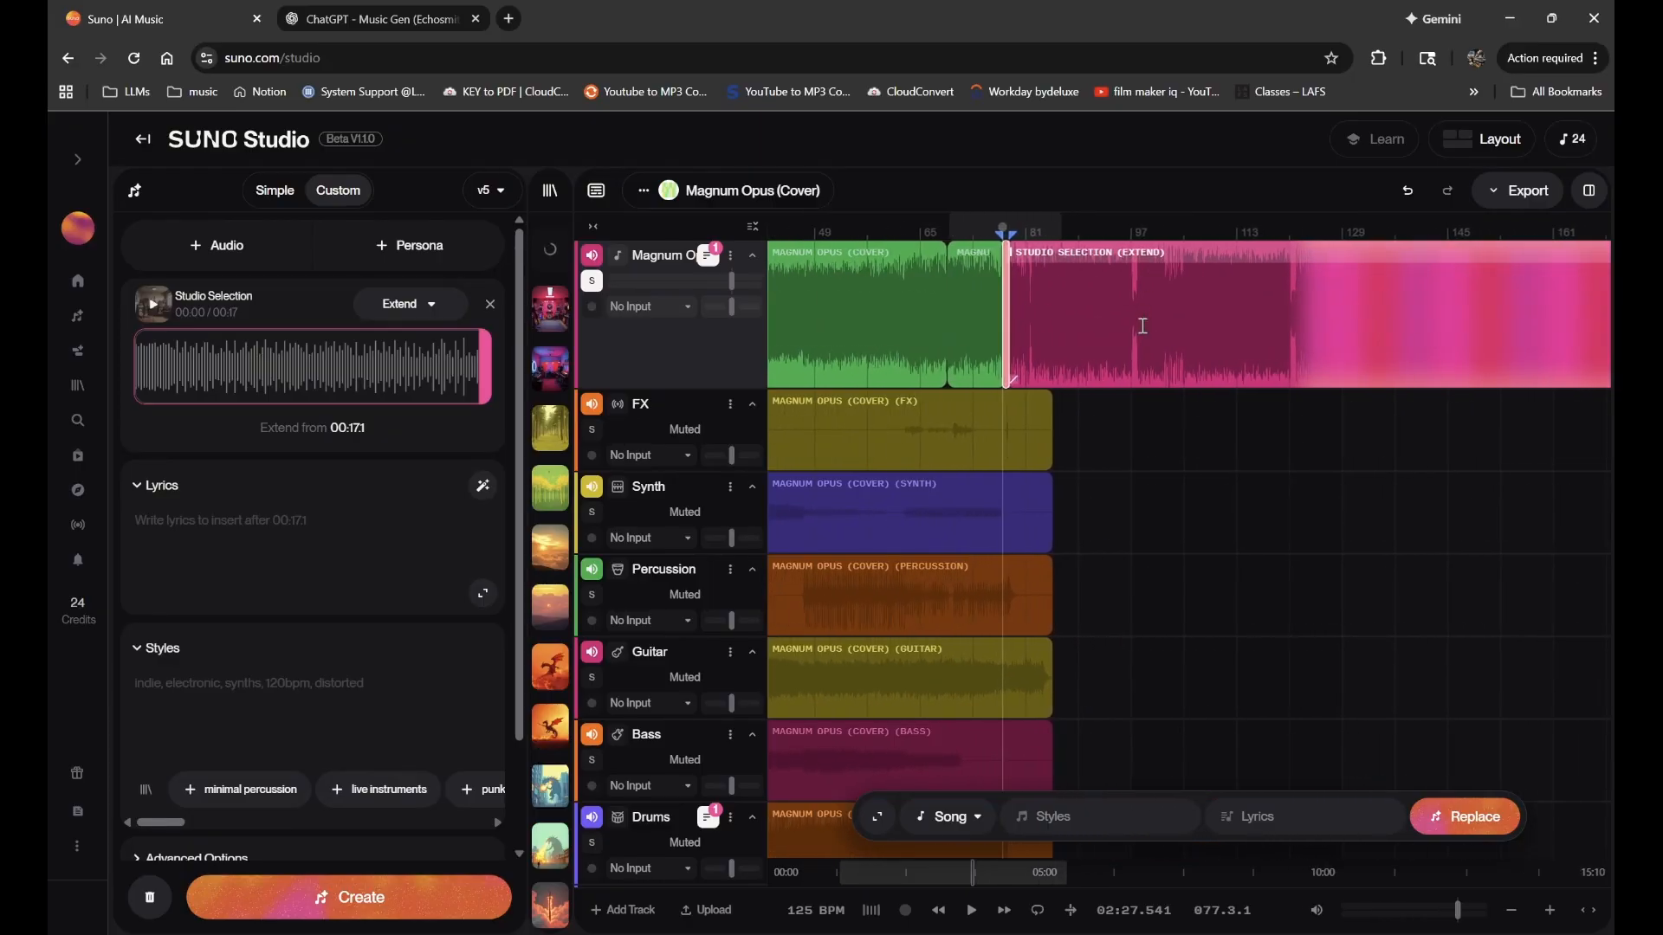
scroll(1495, 308, right, 5)
scroll(1502, 313, left, 5)
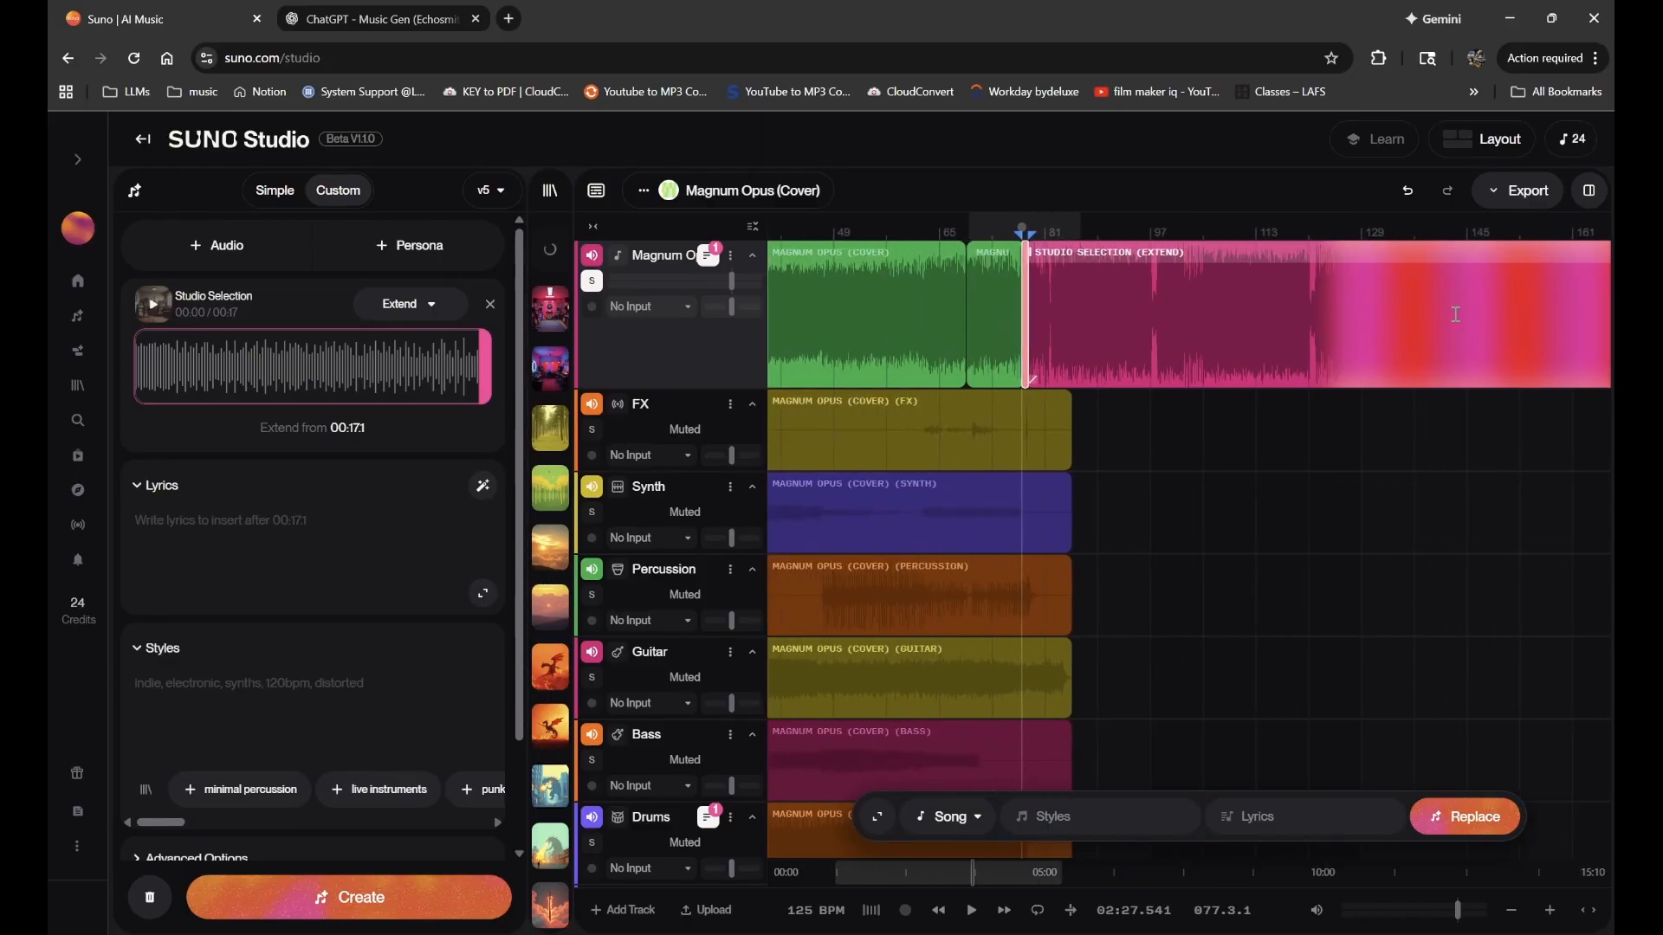
scroll(1017, 258, up, 3)
scroll(1018, 258, up, 1)
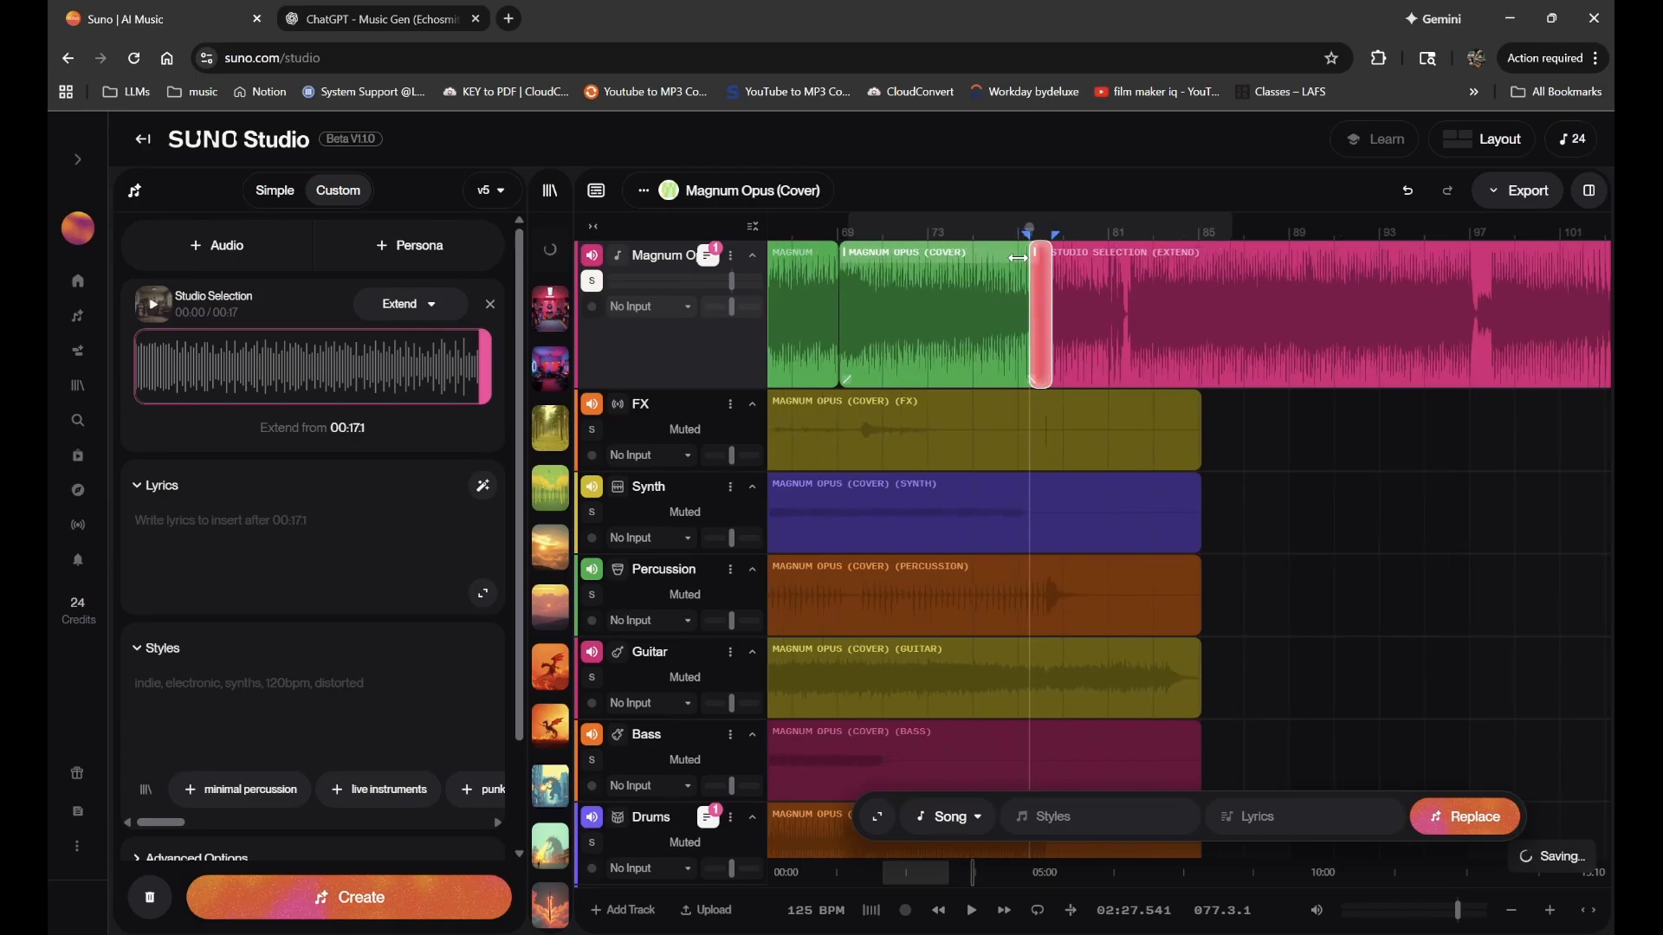
scroll(1210, 305, down, 10)
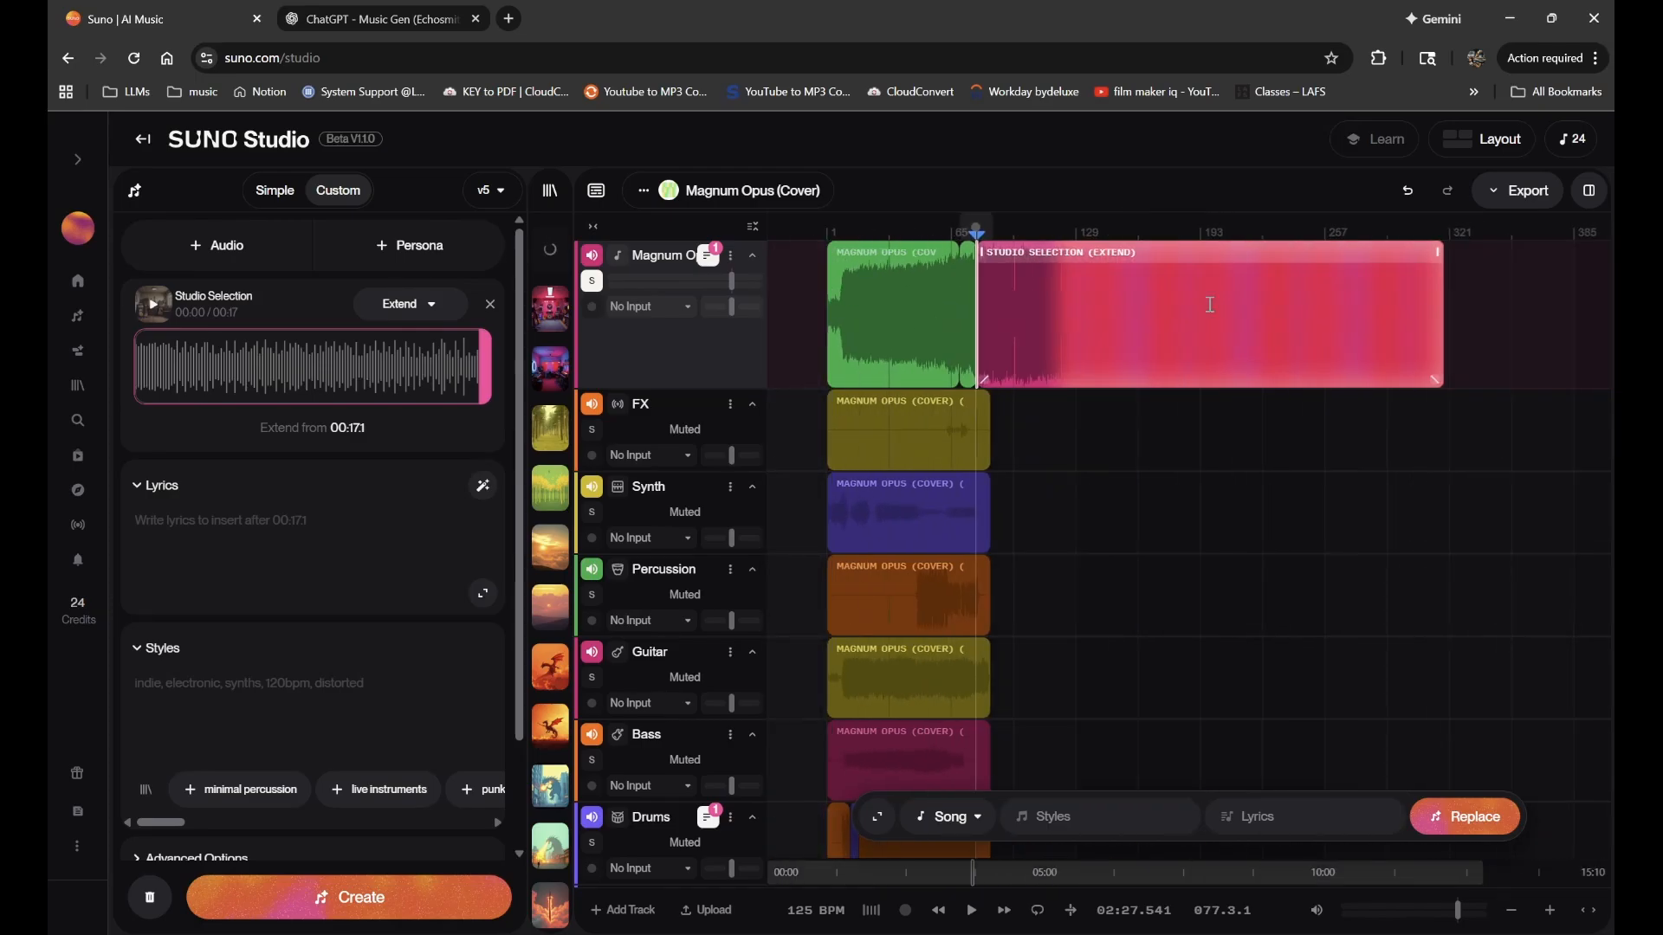
scroll(1210, 305, left, 1)
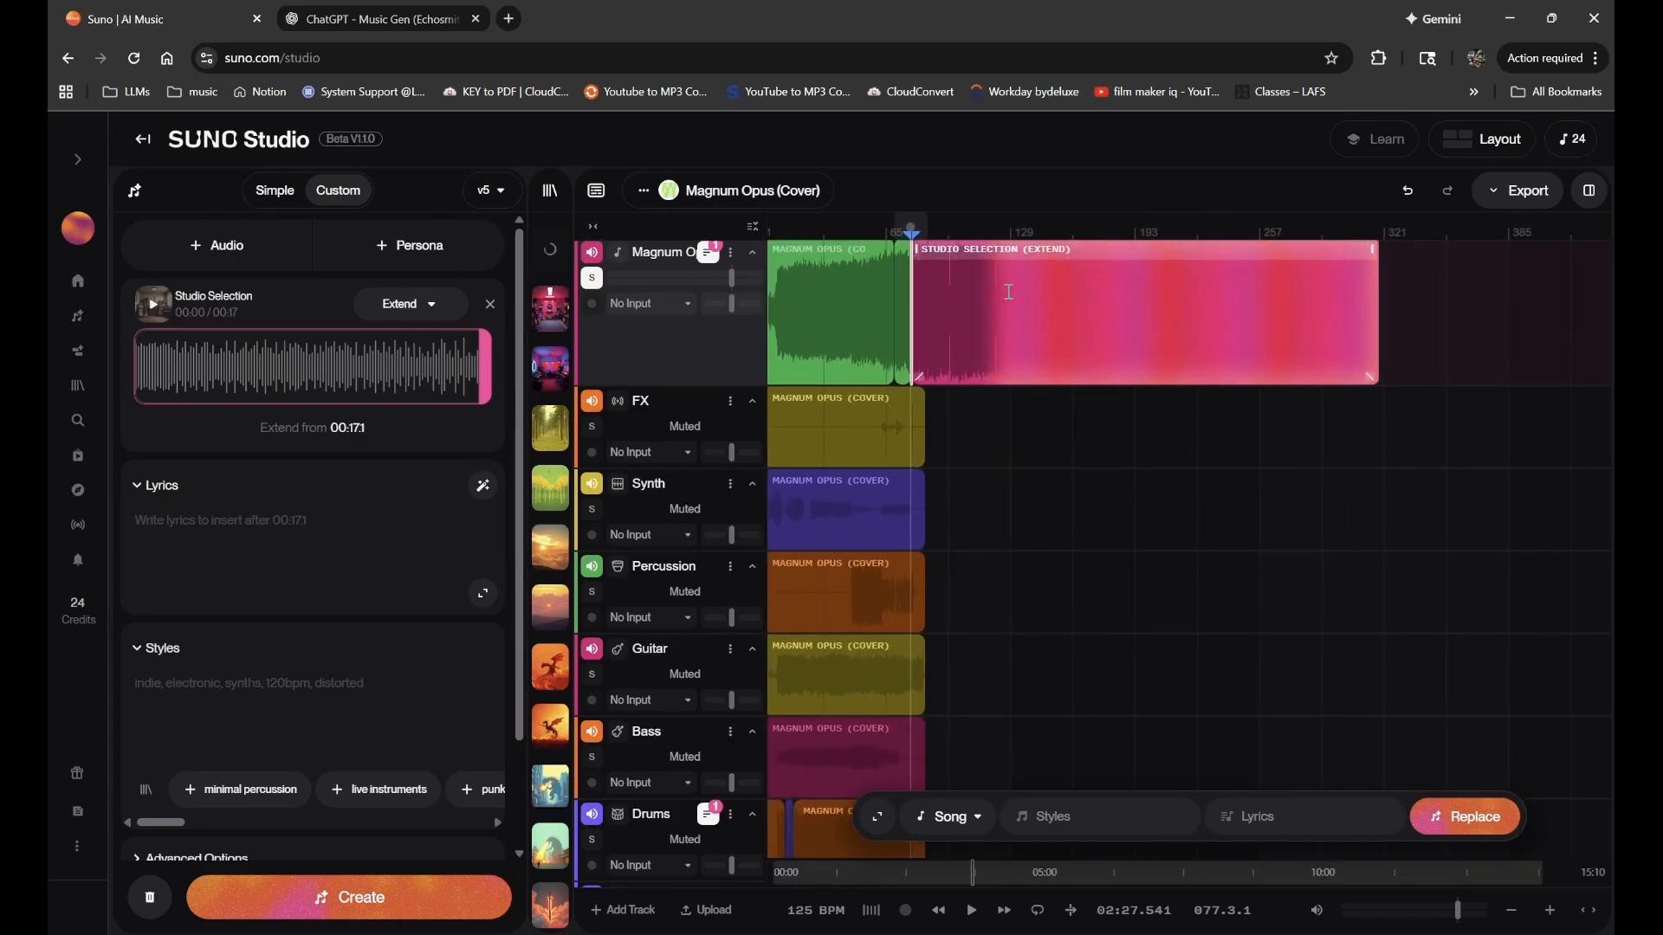
scroll(922, 284, up, 5)
scroll(923, 285, up, 5)
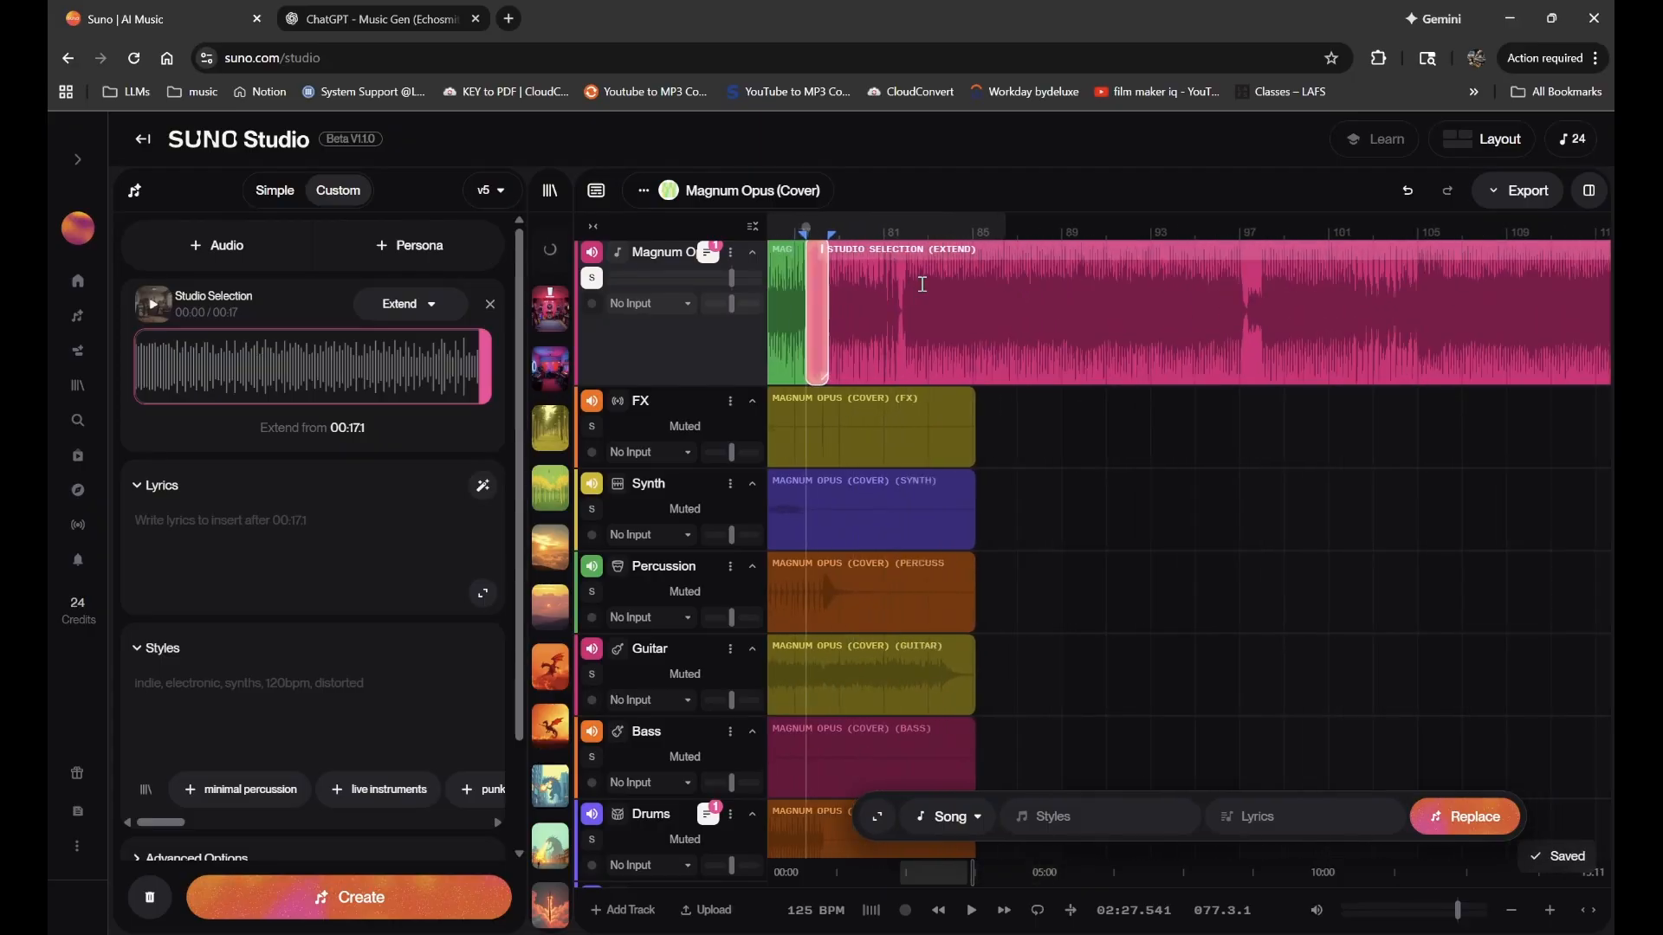
scroll(921, 284, up, 3)
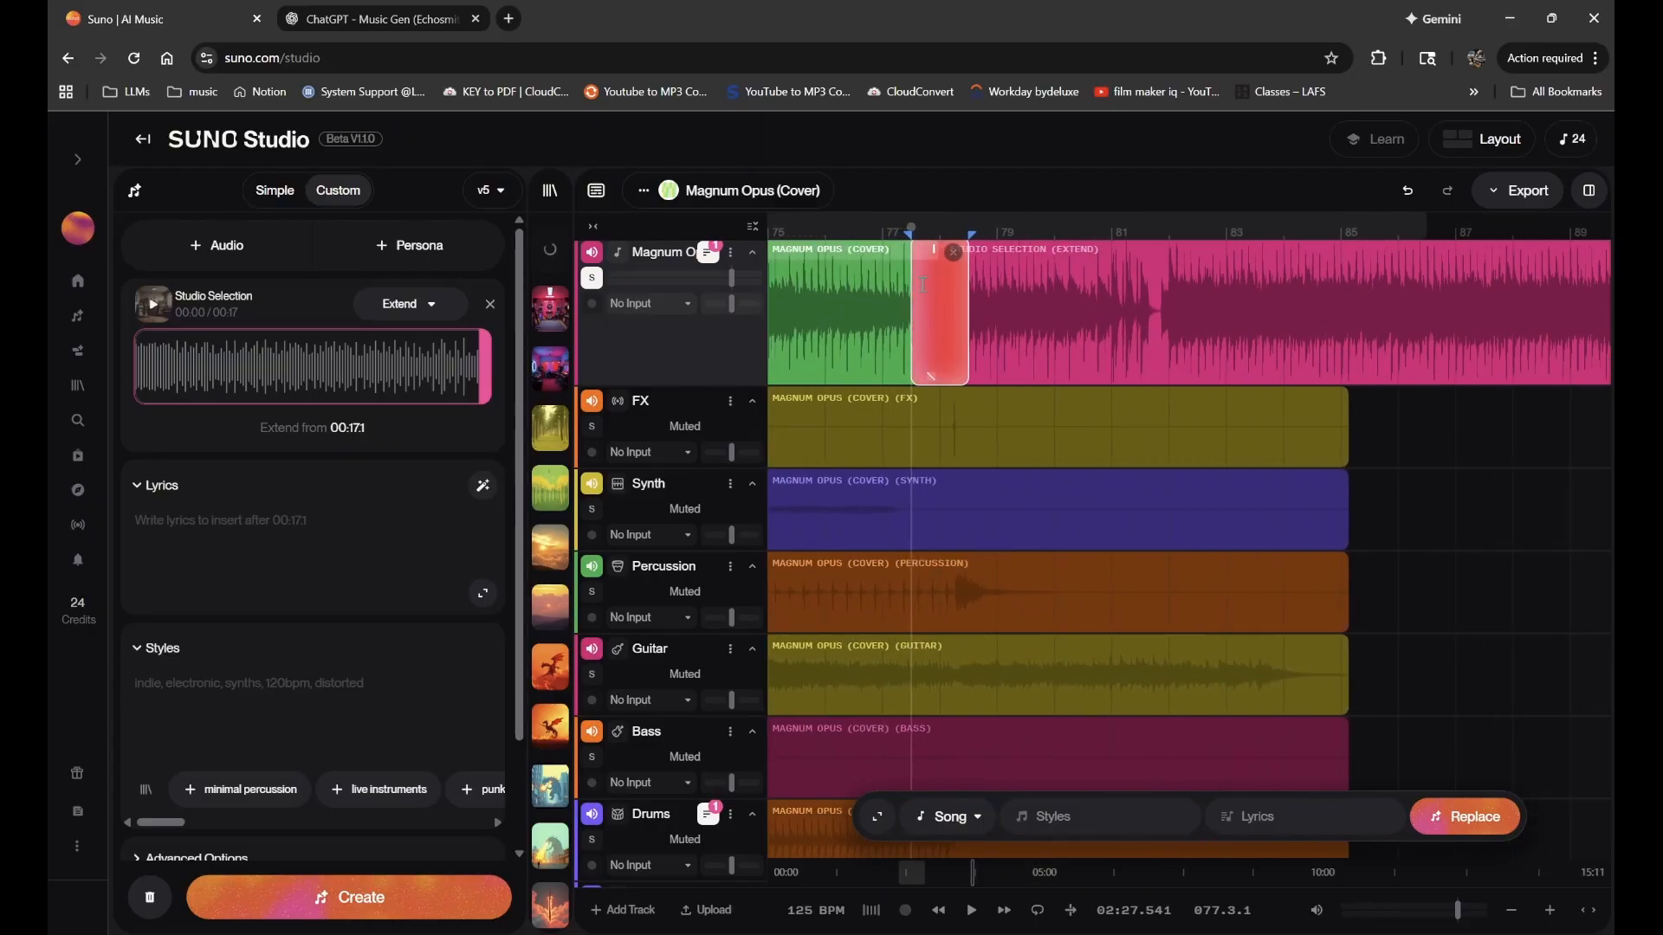
scroll(920, 321, up, 2)
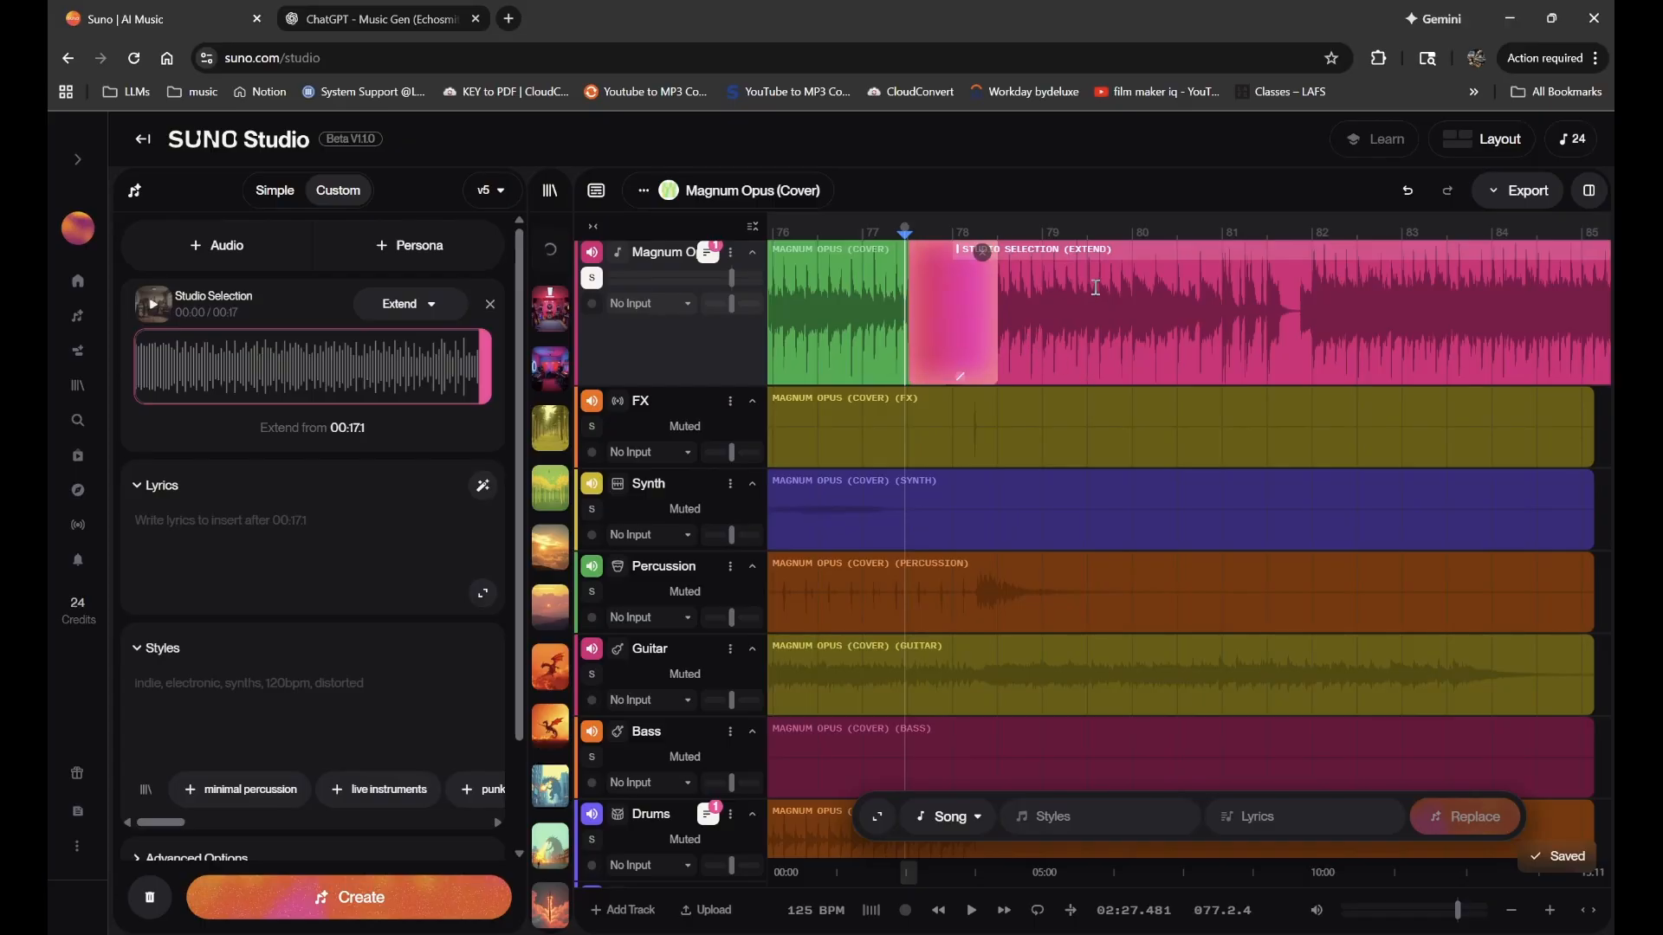
scroll(1098, 293, down, 4)
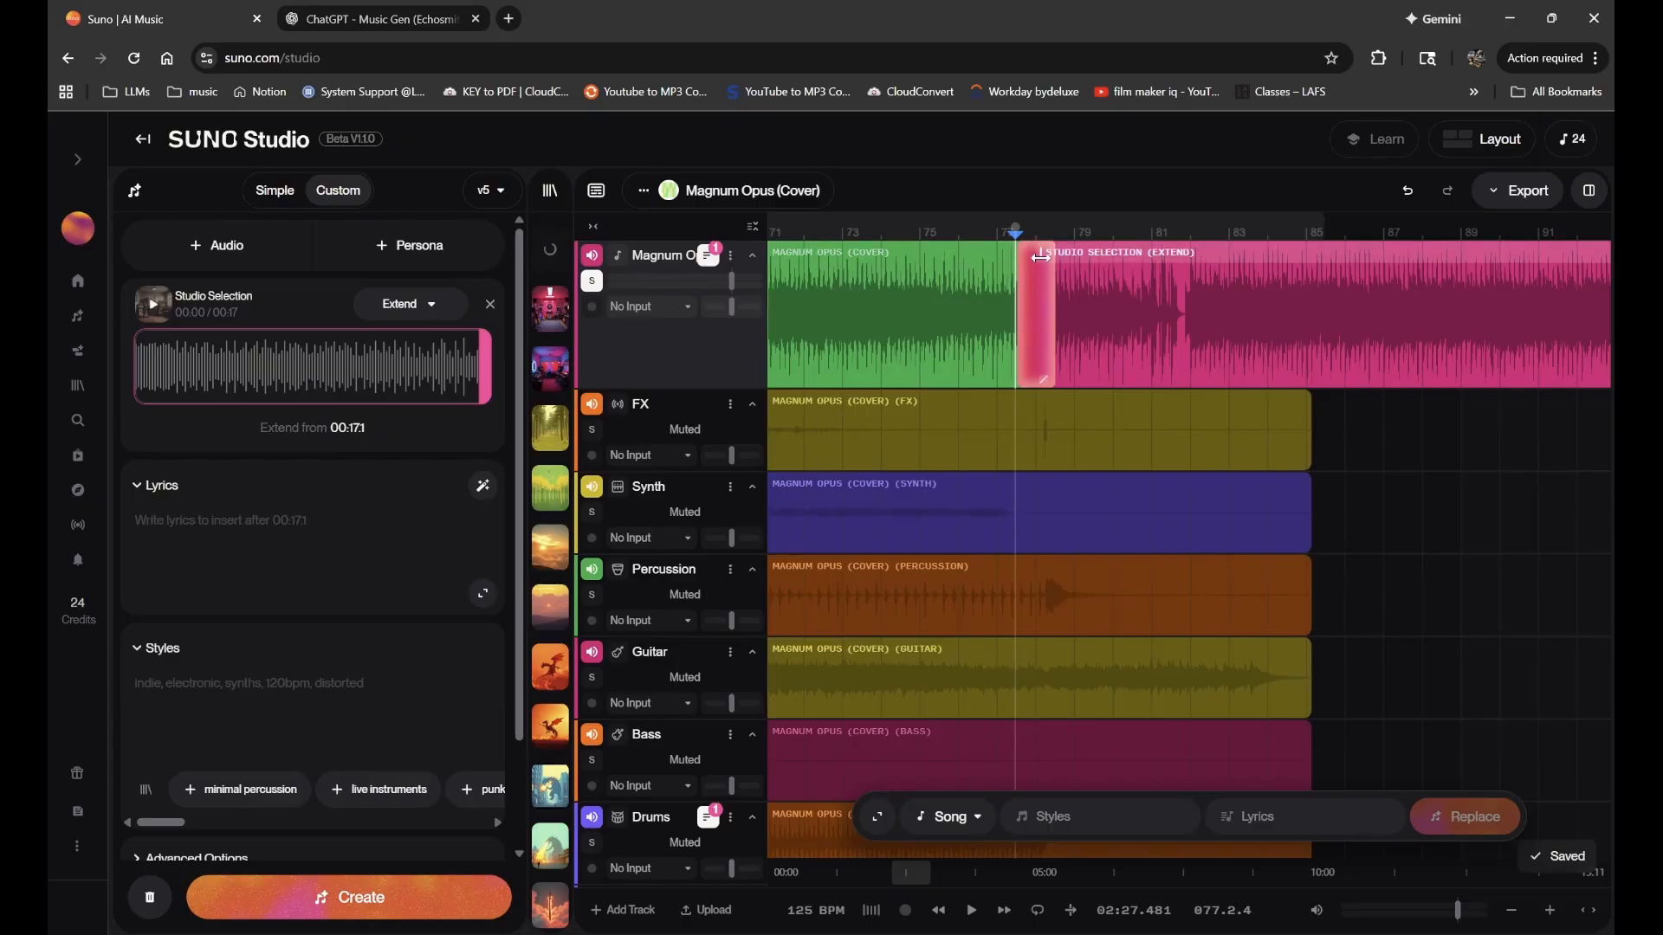
scroll(936, 360, up, 5)
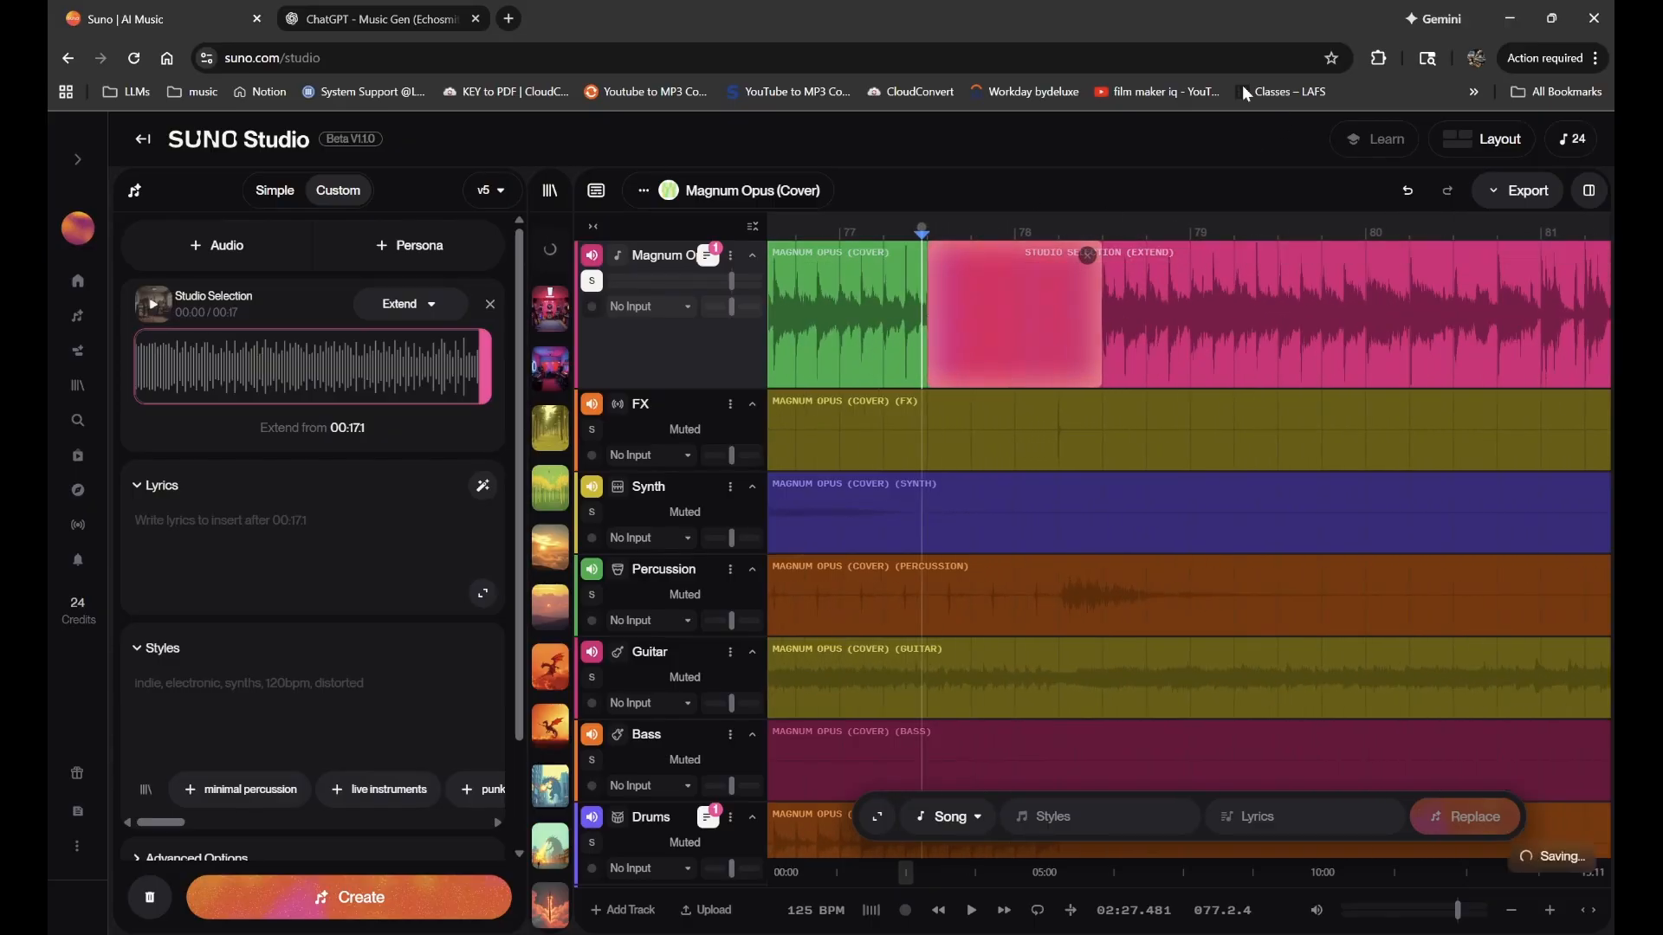
click(884, 329)
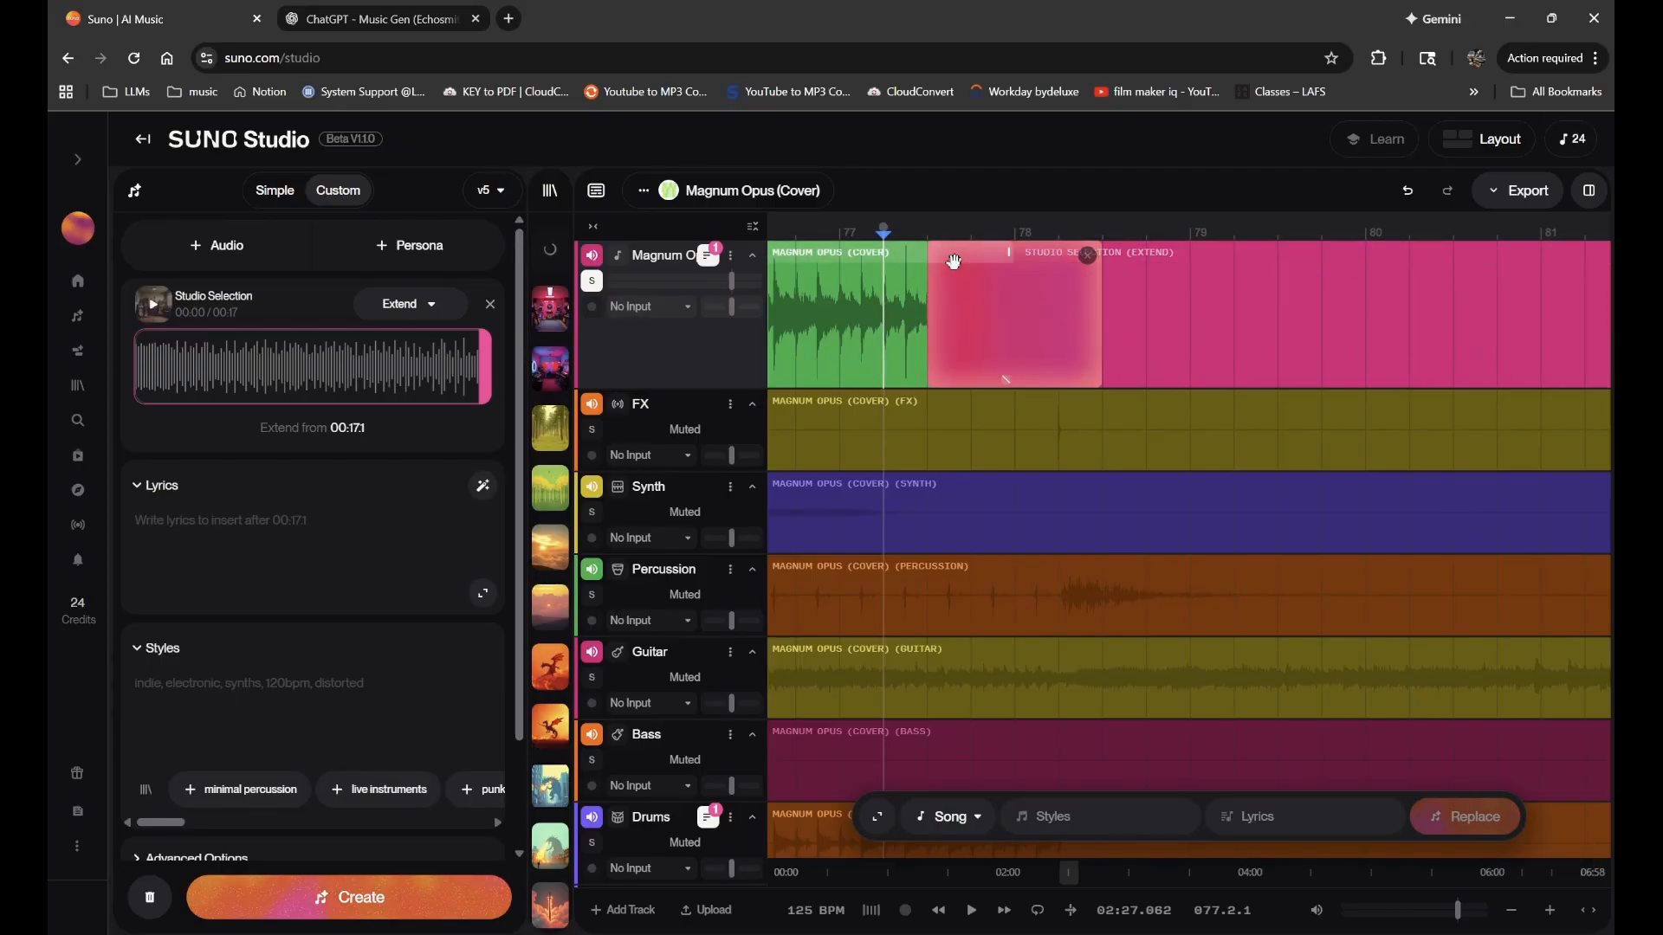
scroll(1260, 301, down, 3)
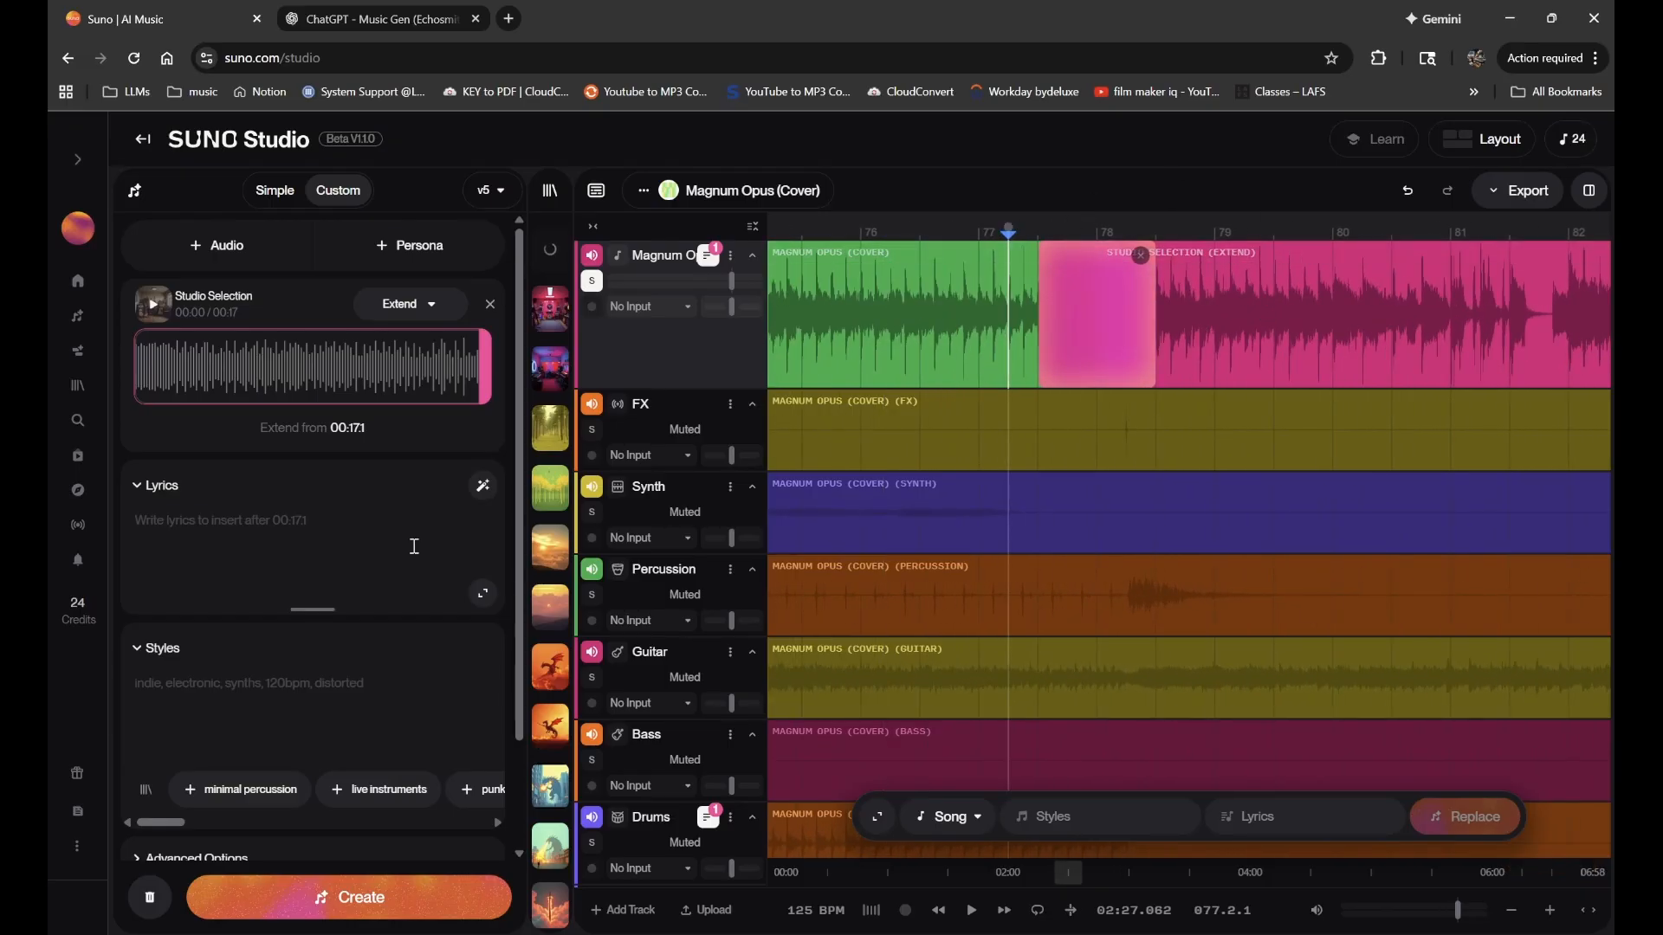
- Look over the Studio Selection's Extend settings, including its extension point, lyrics, styles and advanced options
scroll(414, 547, down, 2)
scroll(345, 553, up, 2)
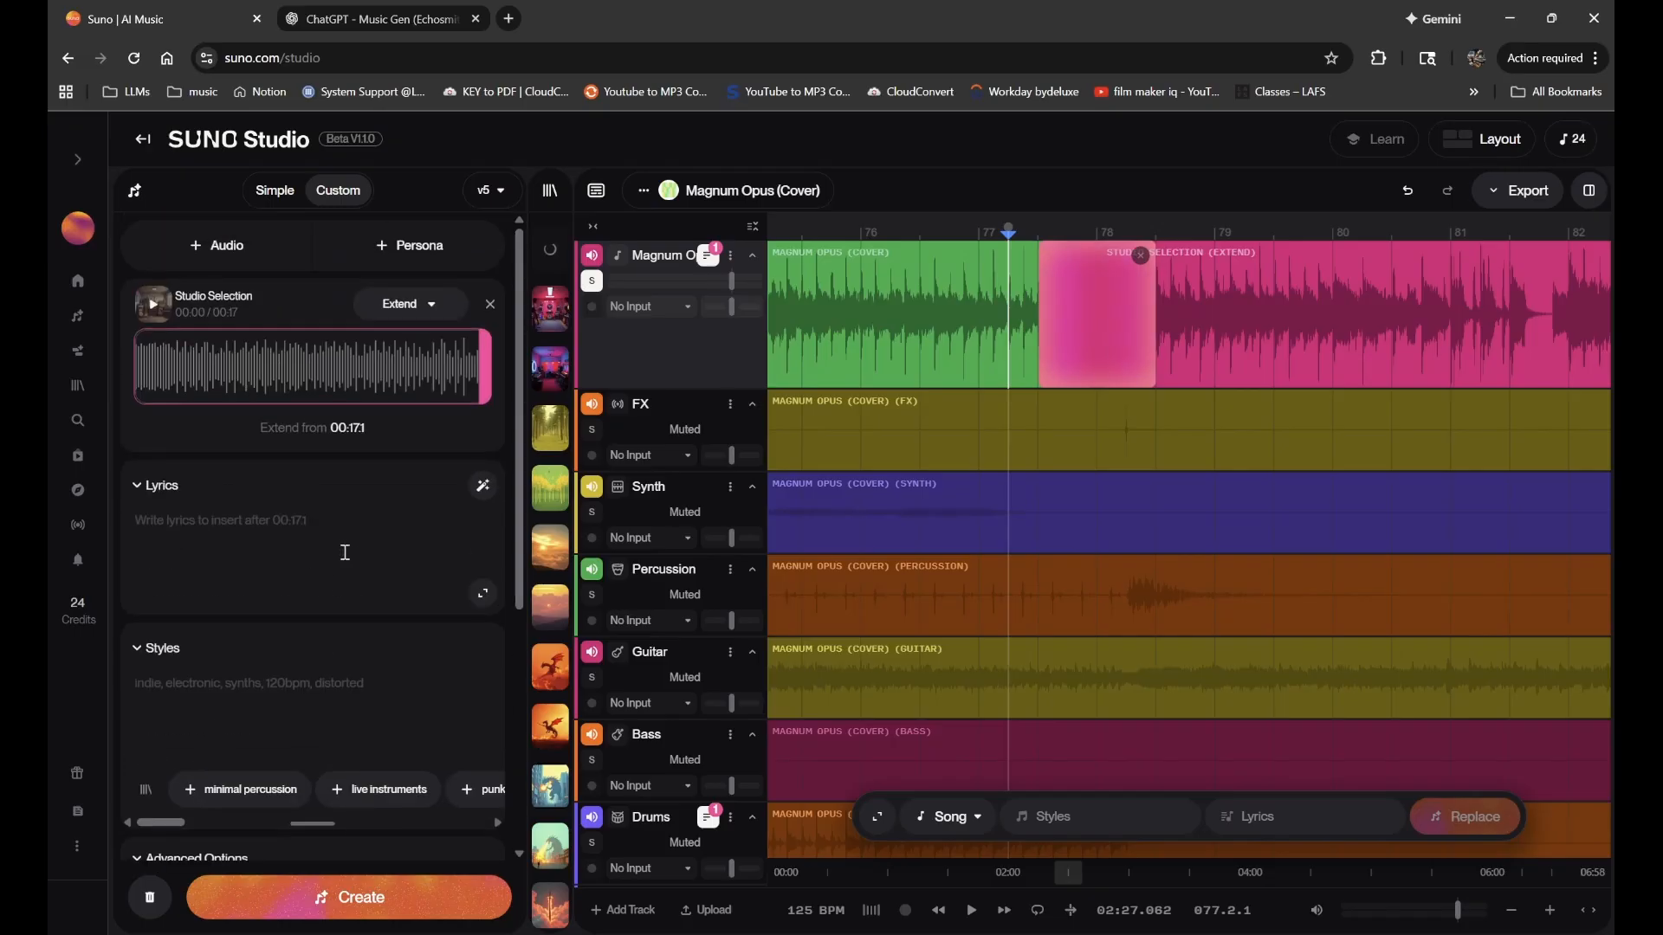
scroll(303, 450, down, 1)
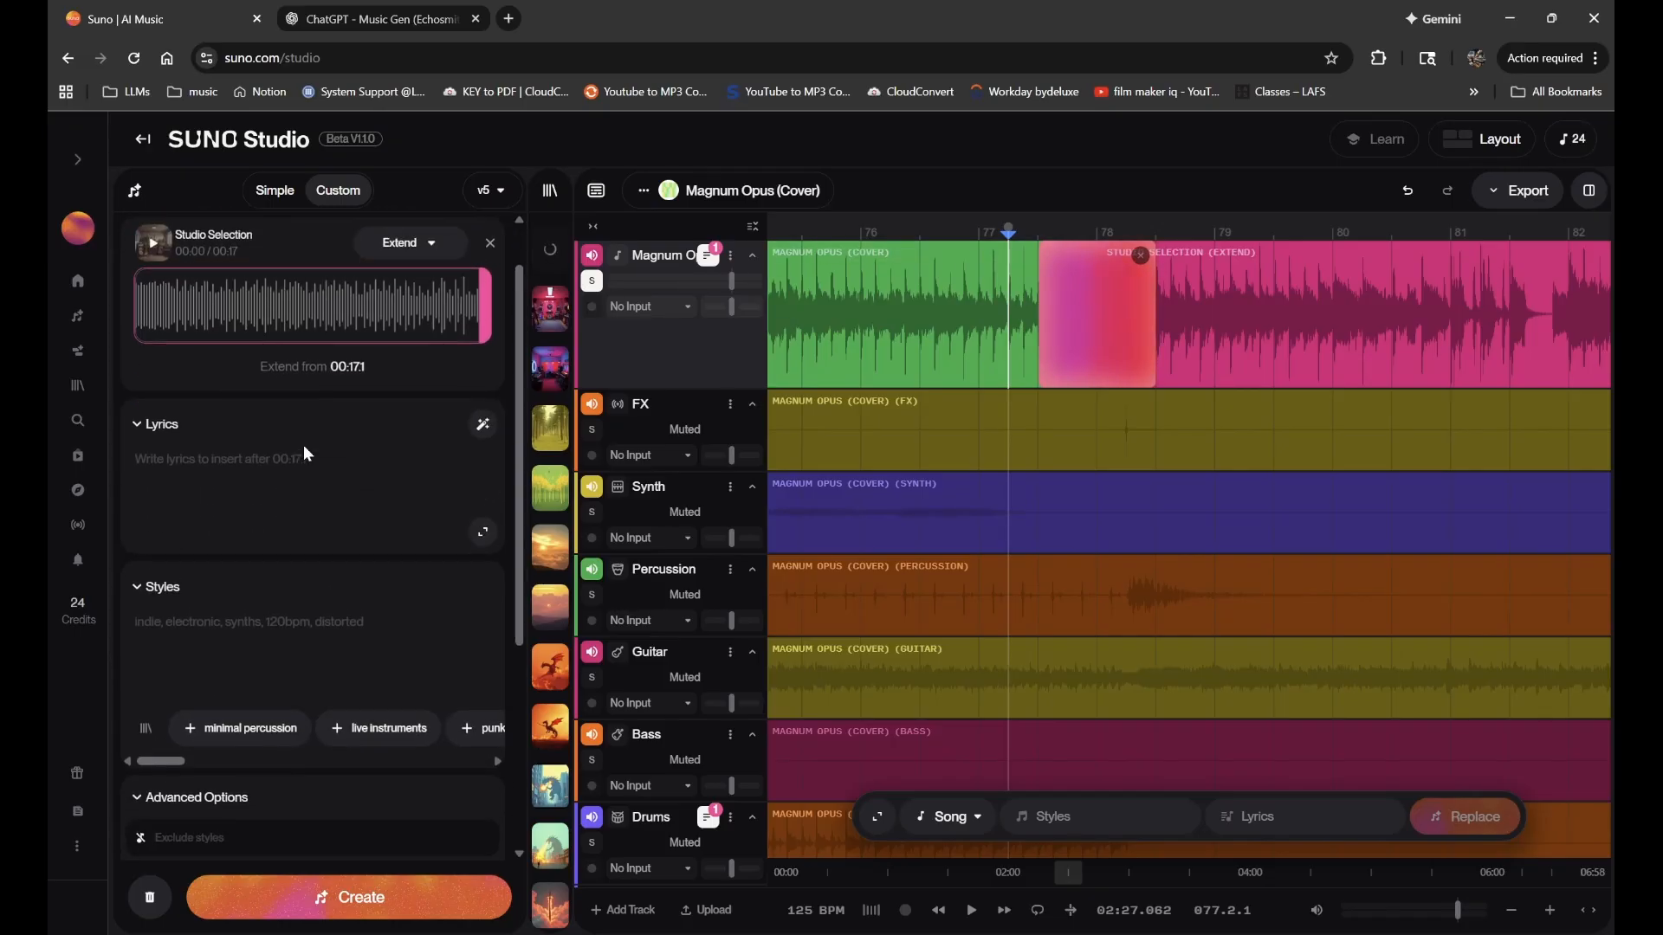
scroll(344, 538, down, 4)
scroll(344, 546, up, 6)
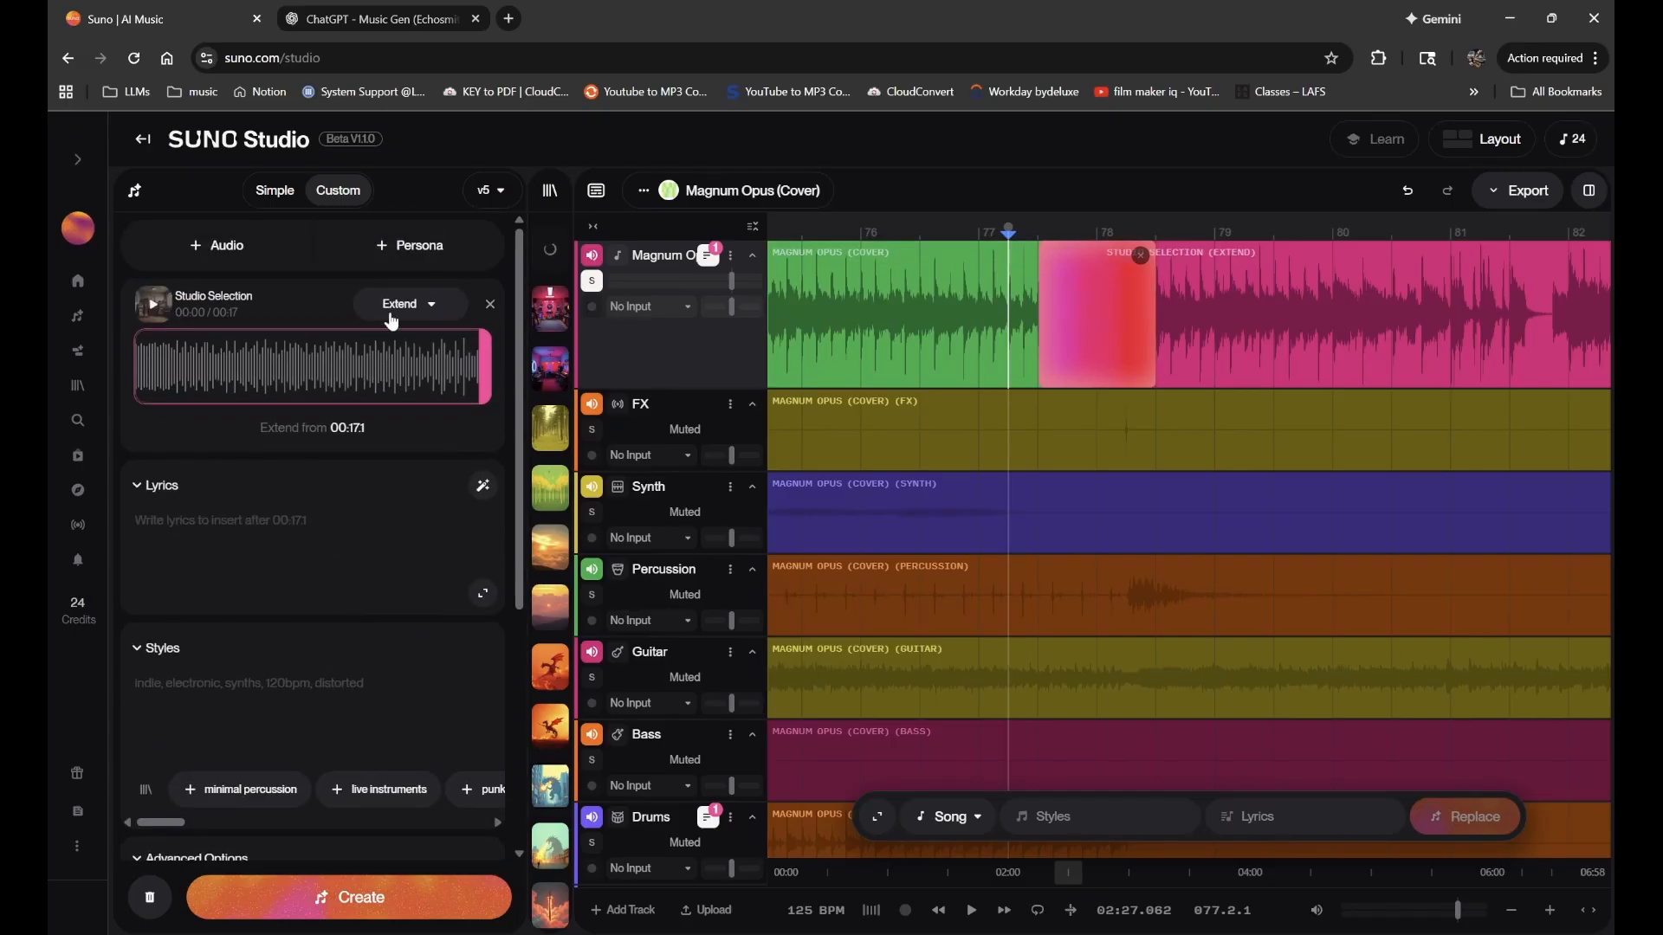
click(394, 314)
click(362, 383)
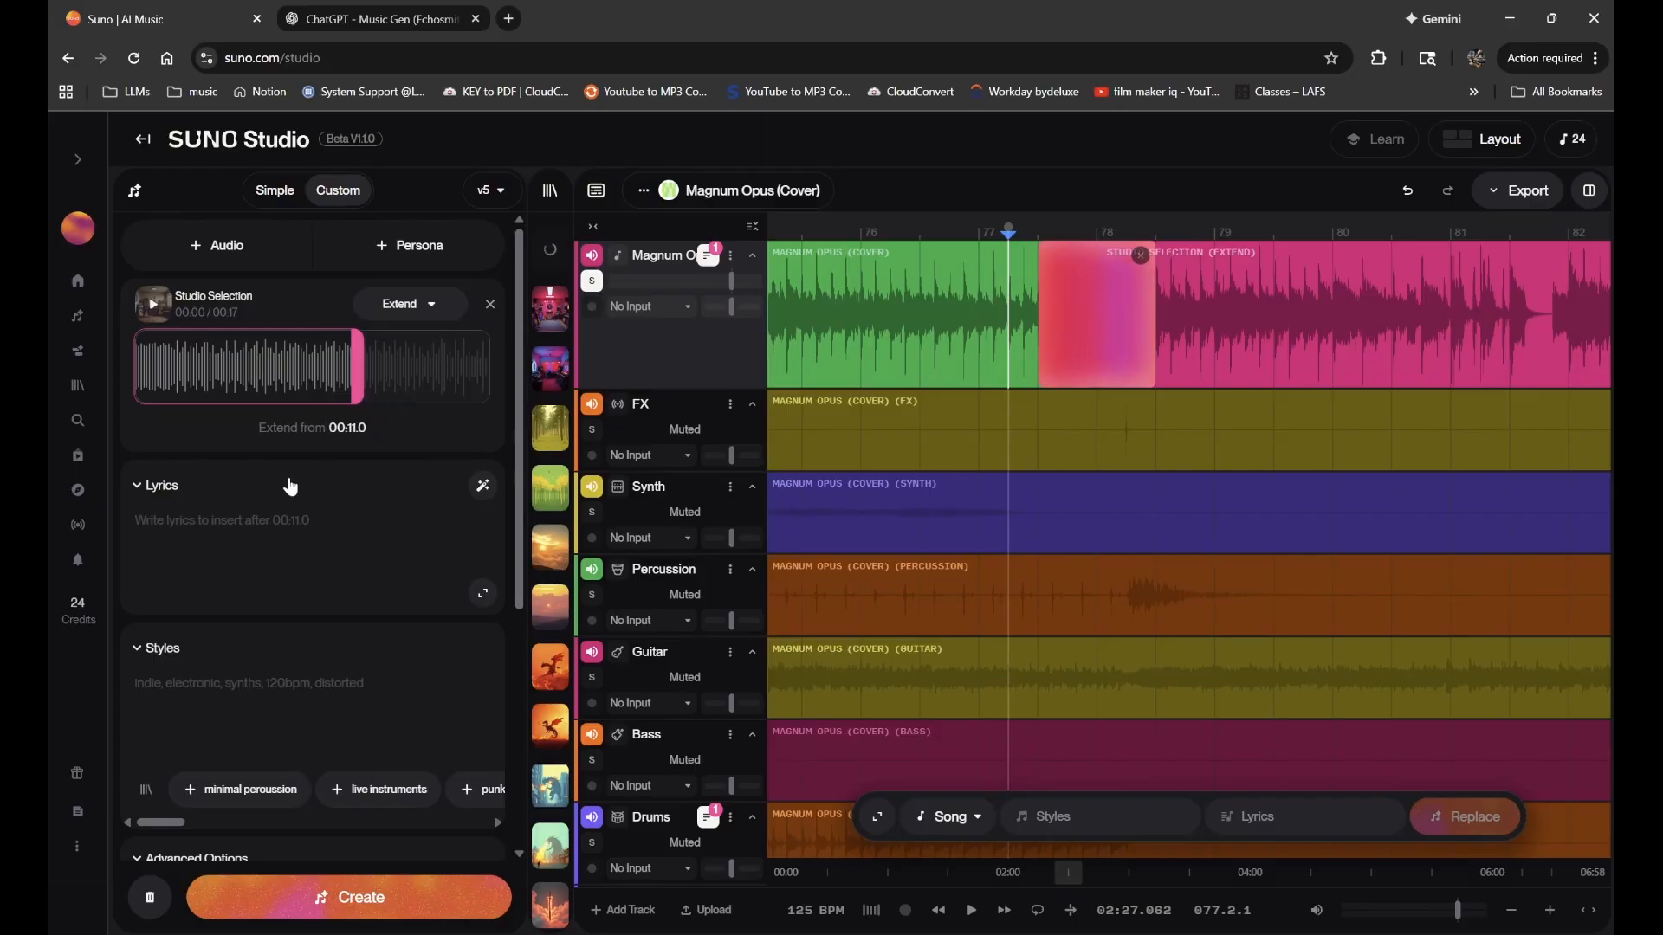
scroll(427, 531, down, 5)
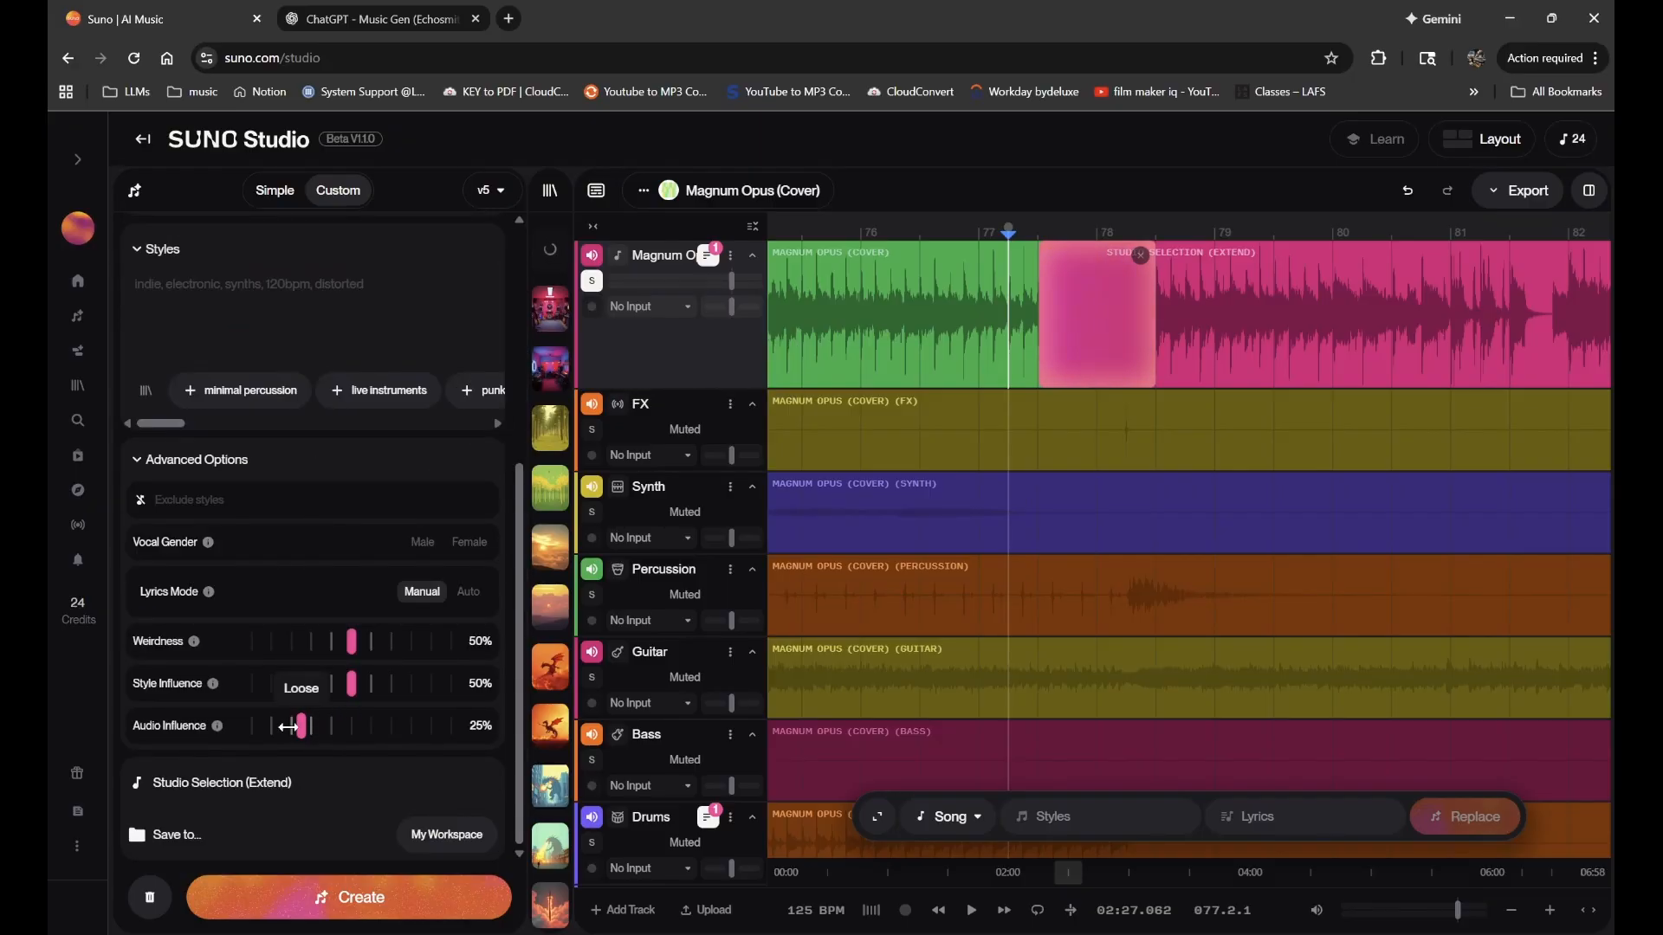
scroll(347, 624, up, 5)
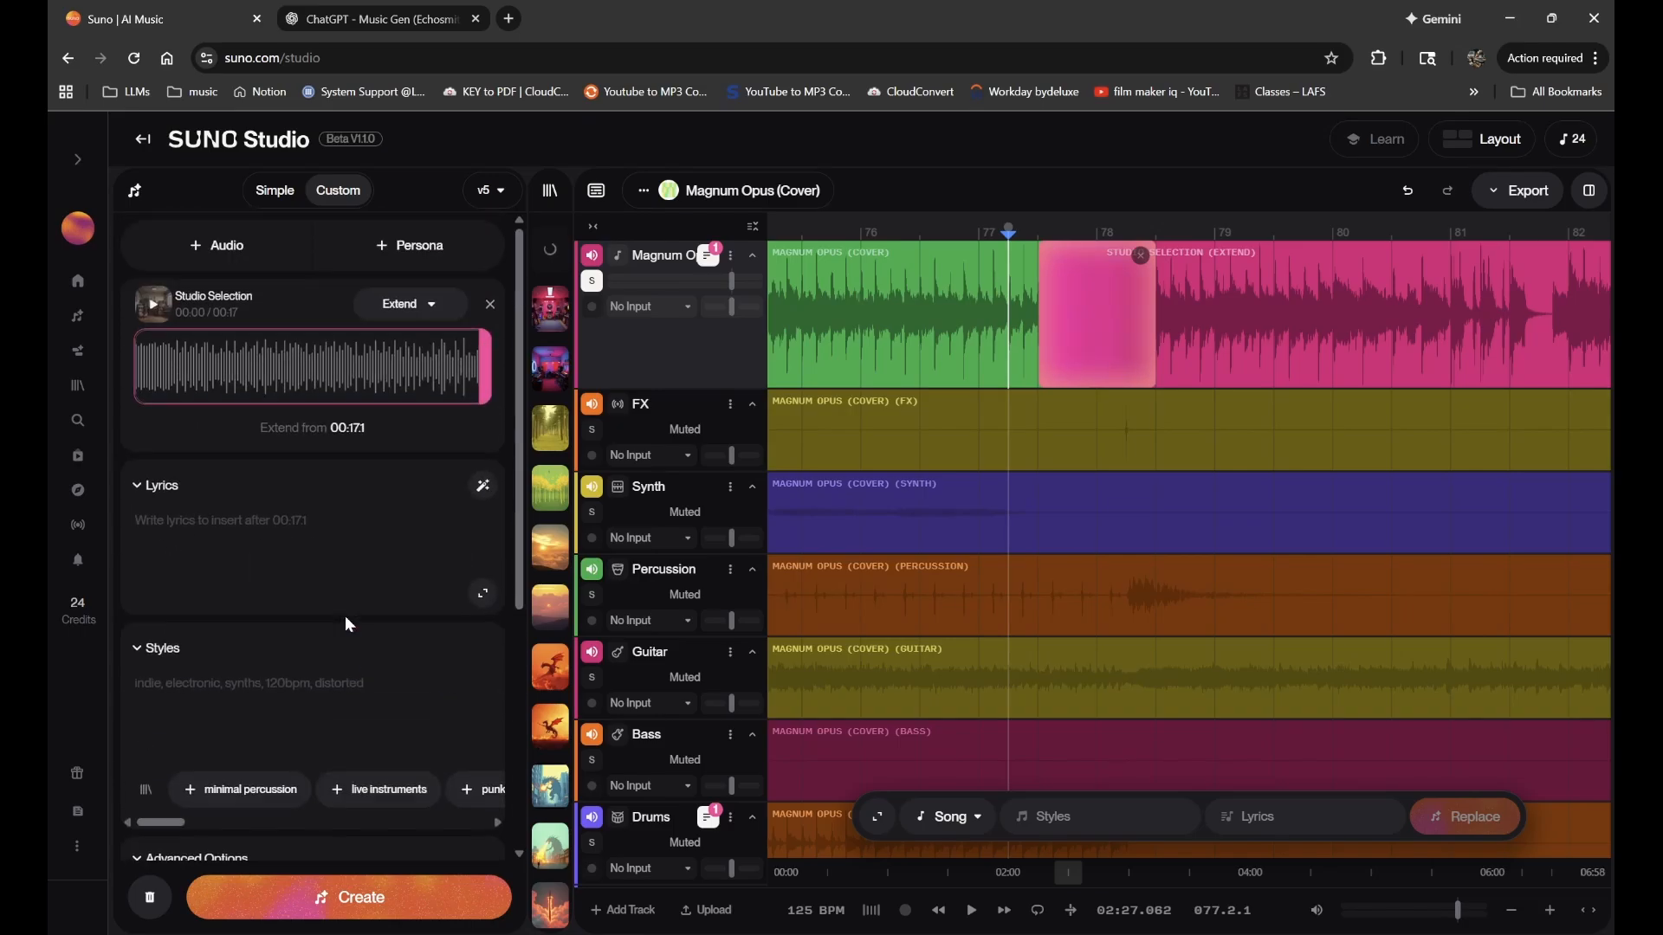
- Check which model versions are available for generation
click(484, 192)
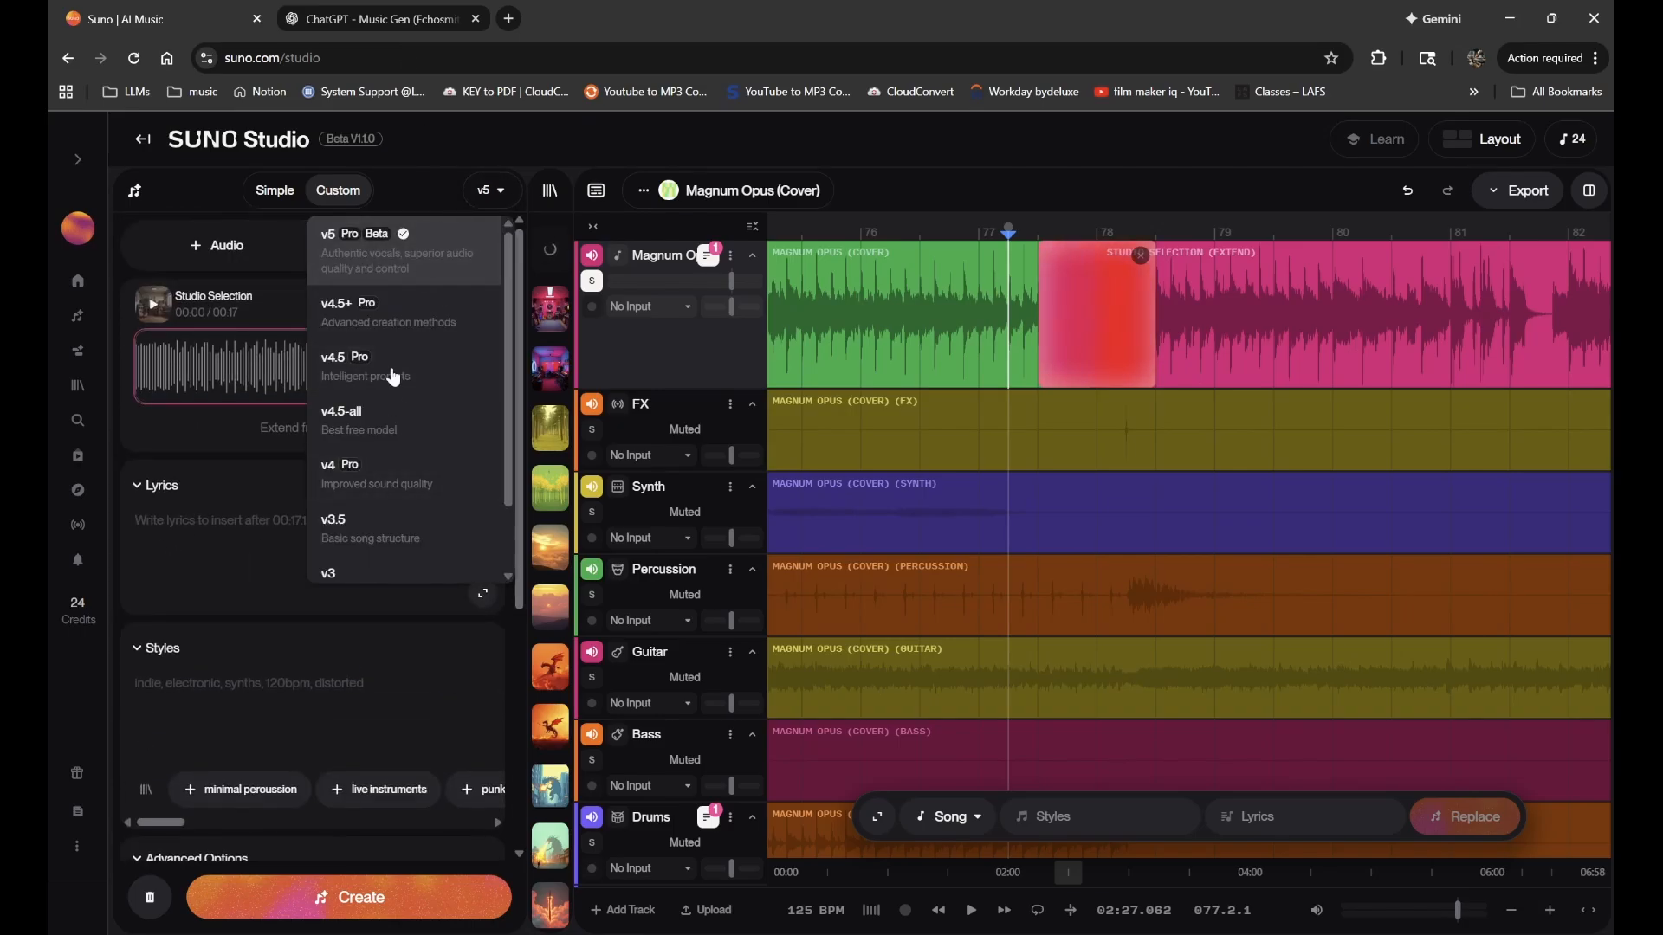
click(488, 193)
click(483, 188)
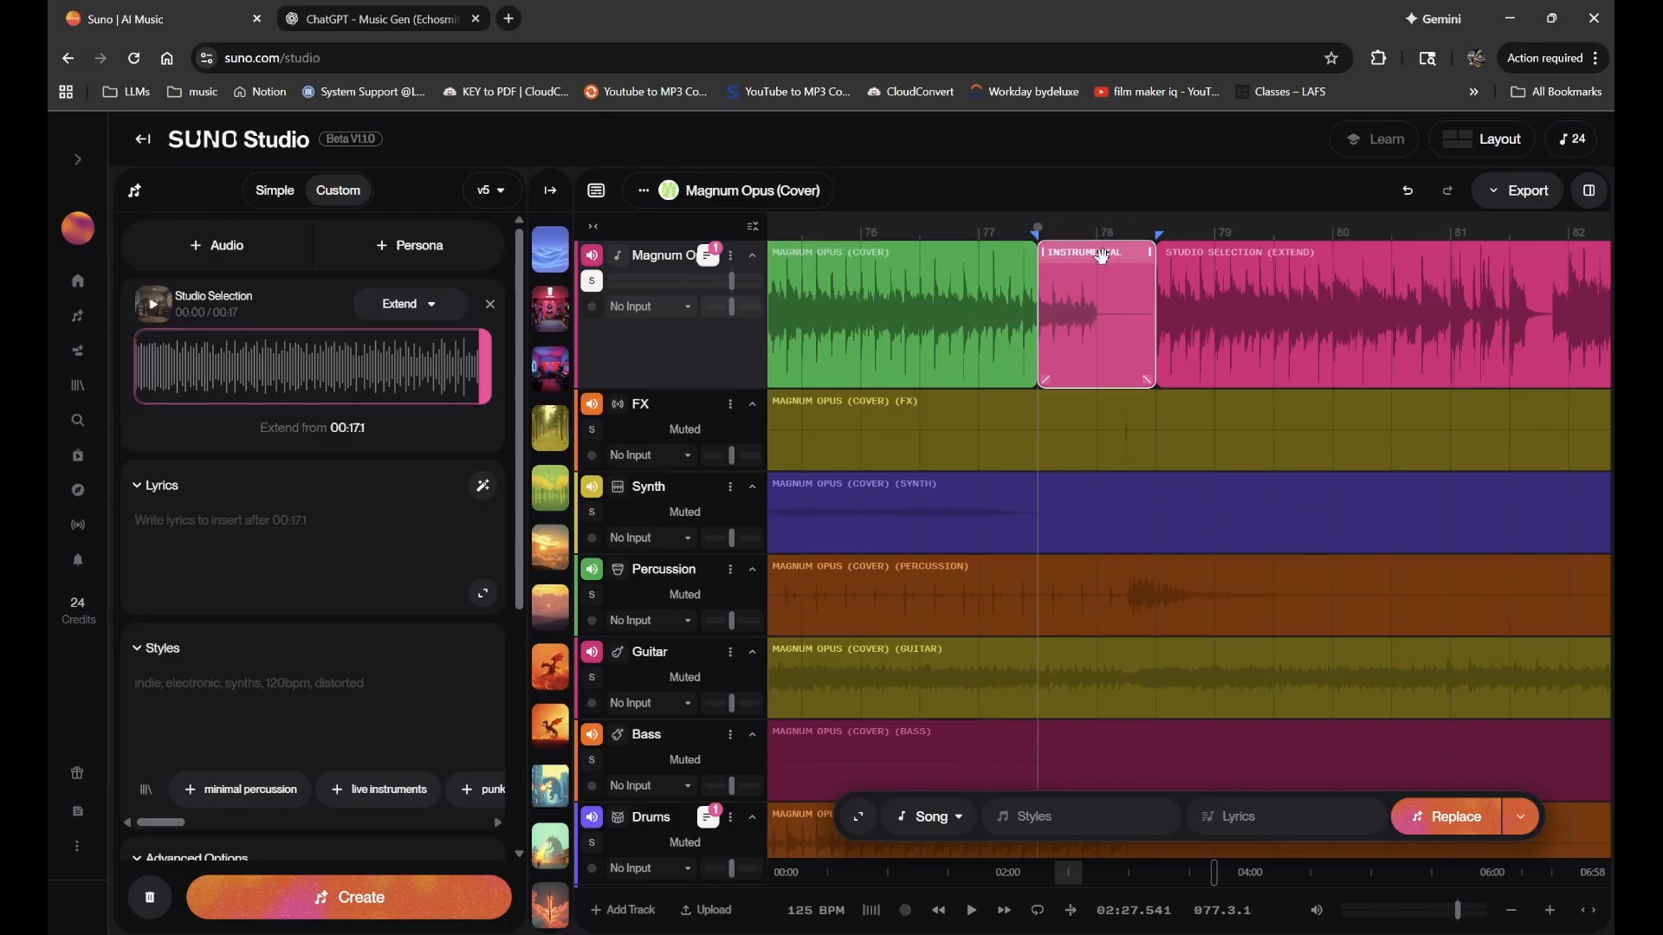
- Bring back the original clips meeting at 78.1.1 and show the take versions of the Magnum Opus track
drag(1157, 260, 1092, 355)
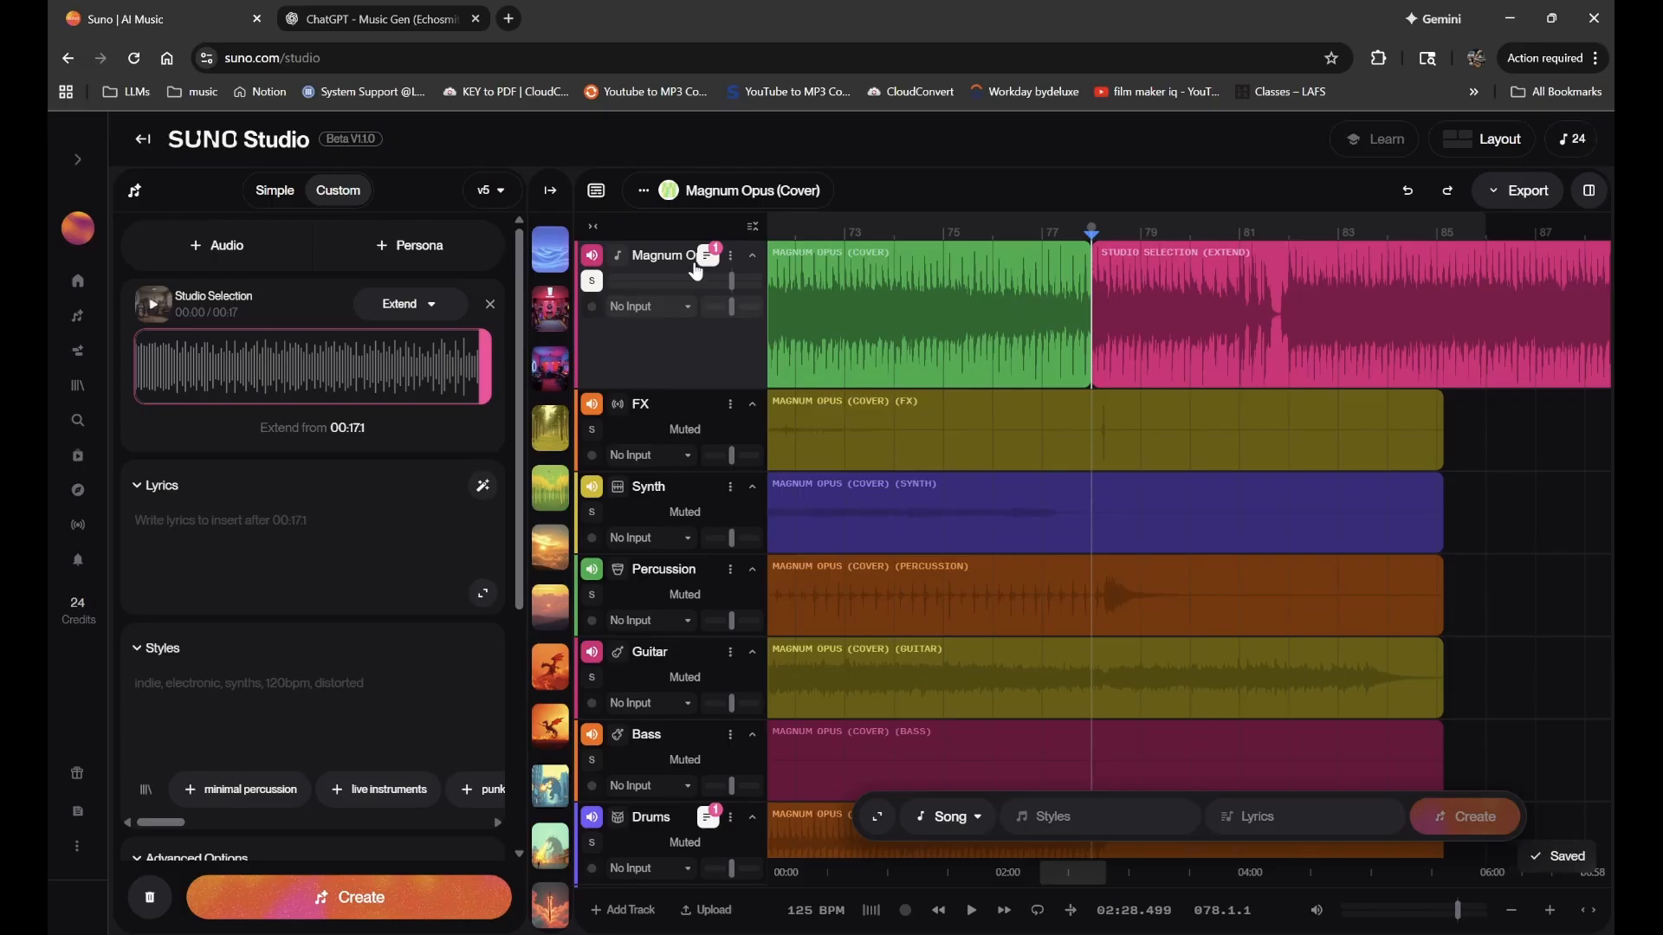
scroll(1111, 287, up, 5)
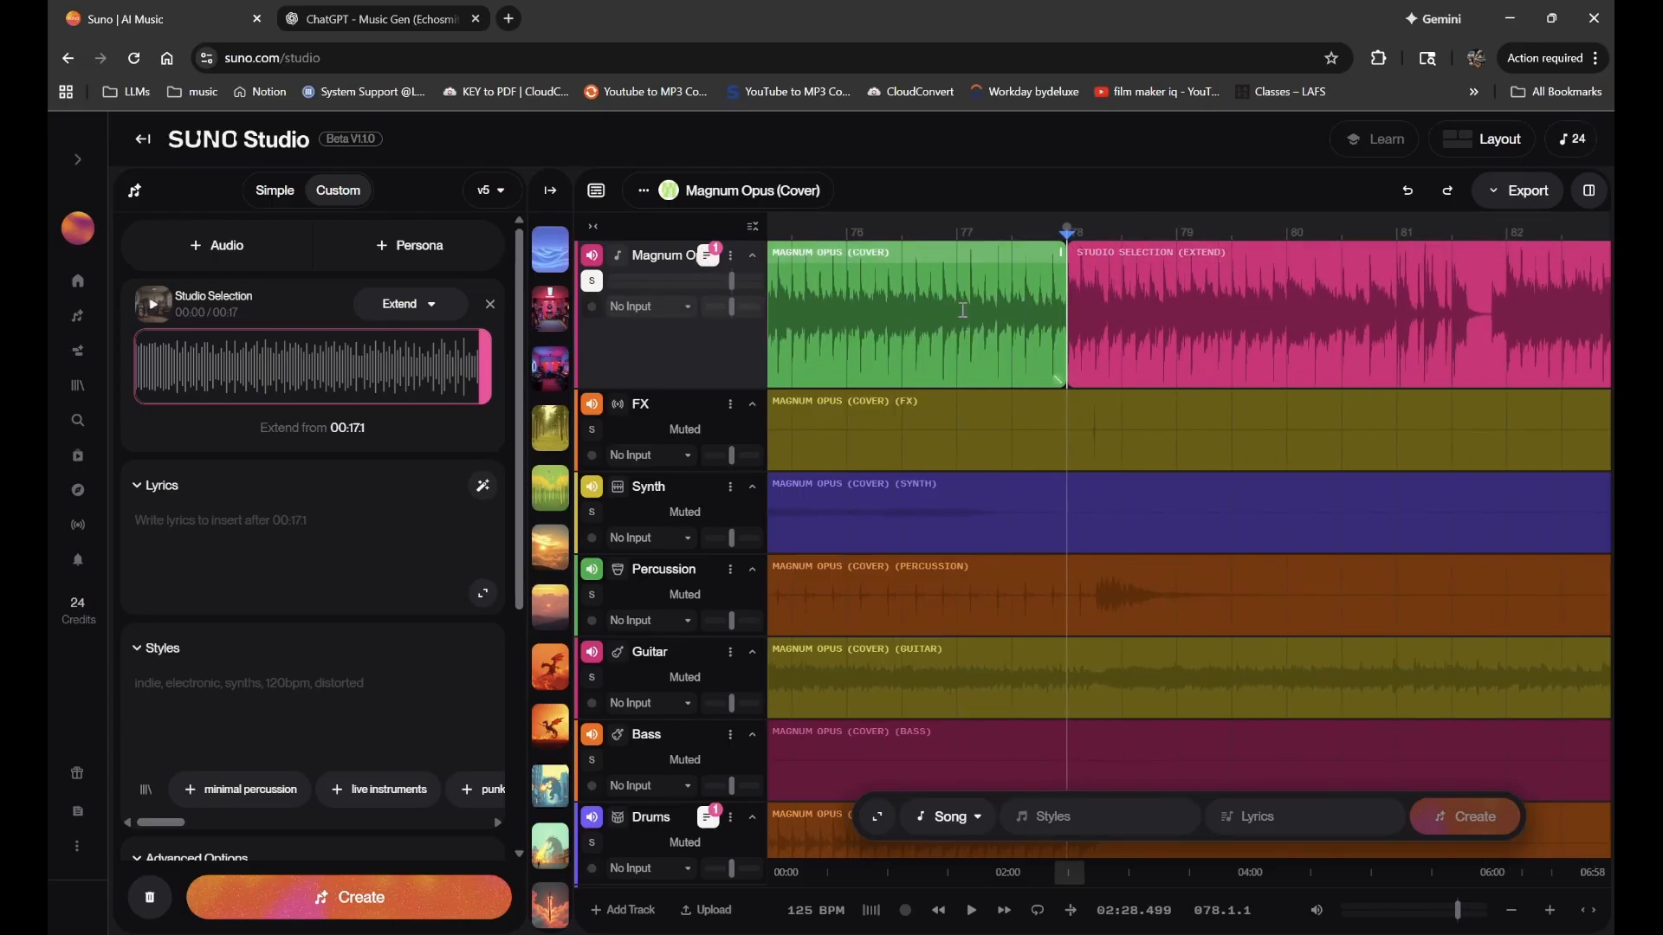
click(708, 254)
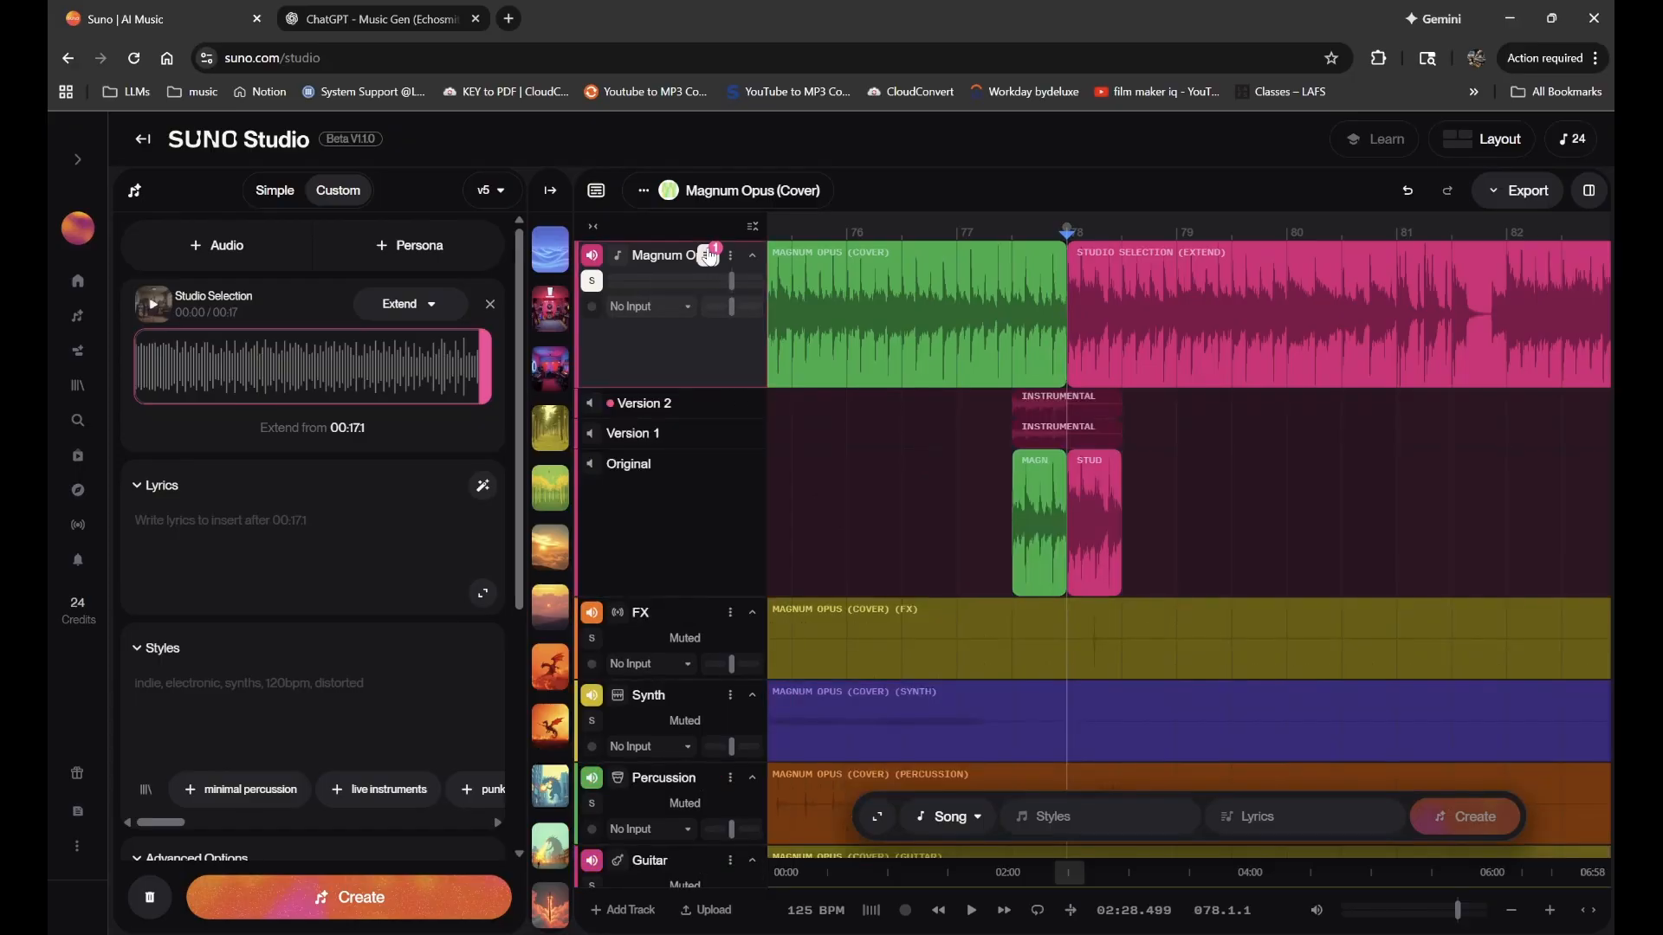
- Audition the Version 2 take on the main track at 77.3.1 and swap in the Version 1 take
click(1042, 407)
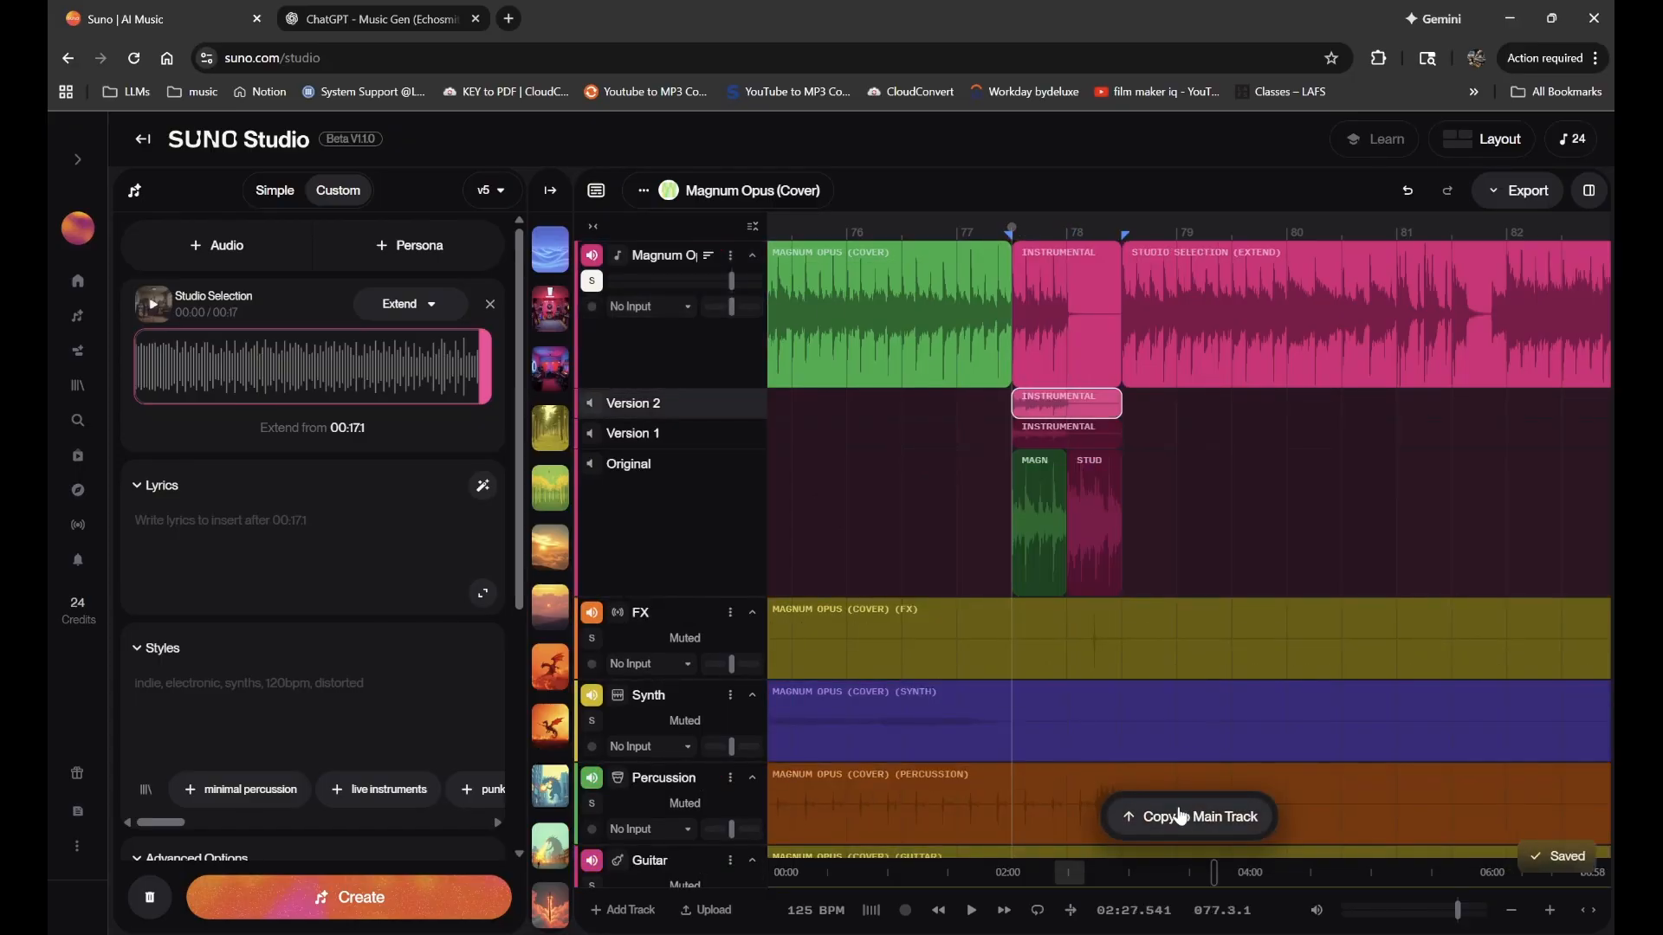
key(space)
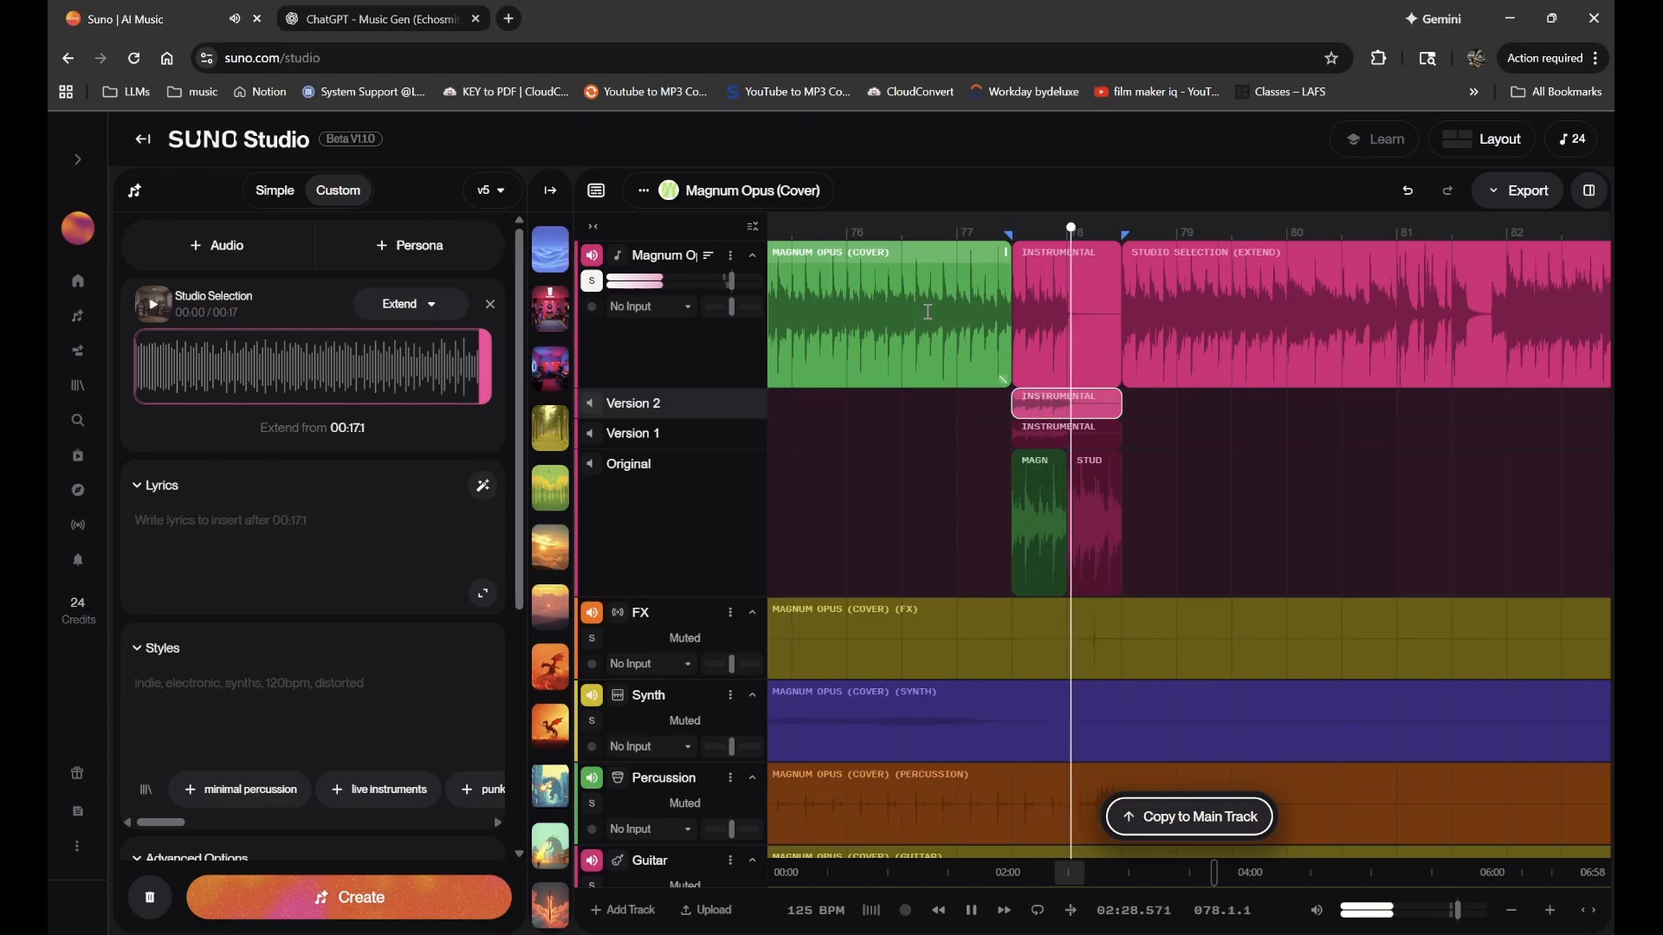
key(space)
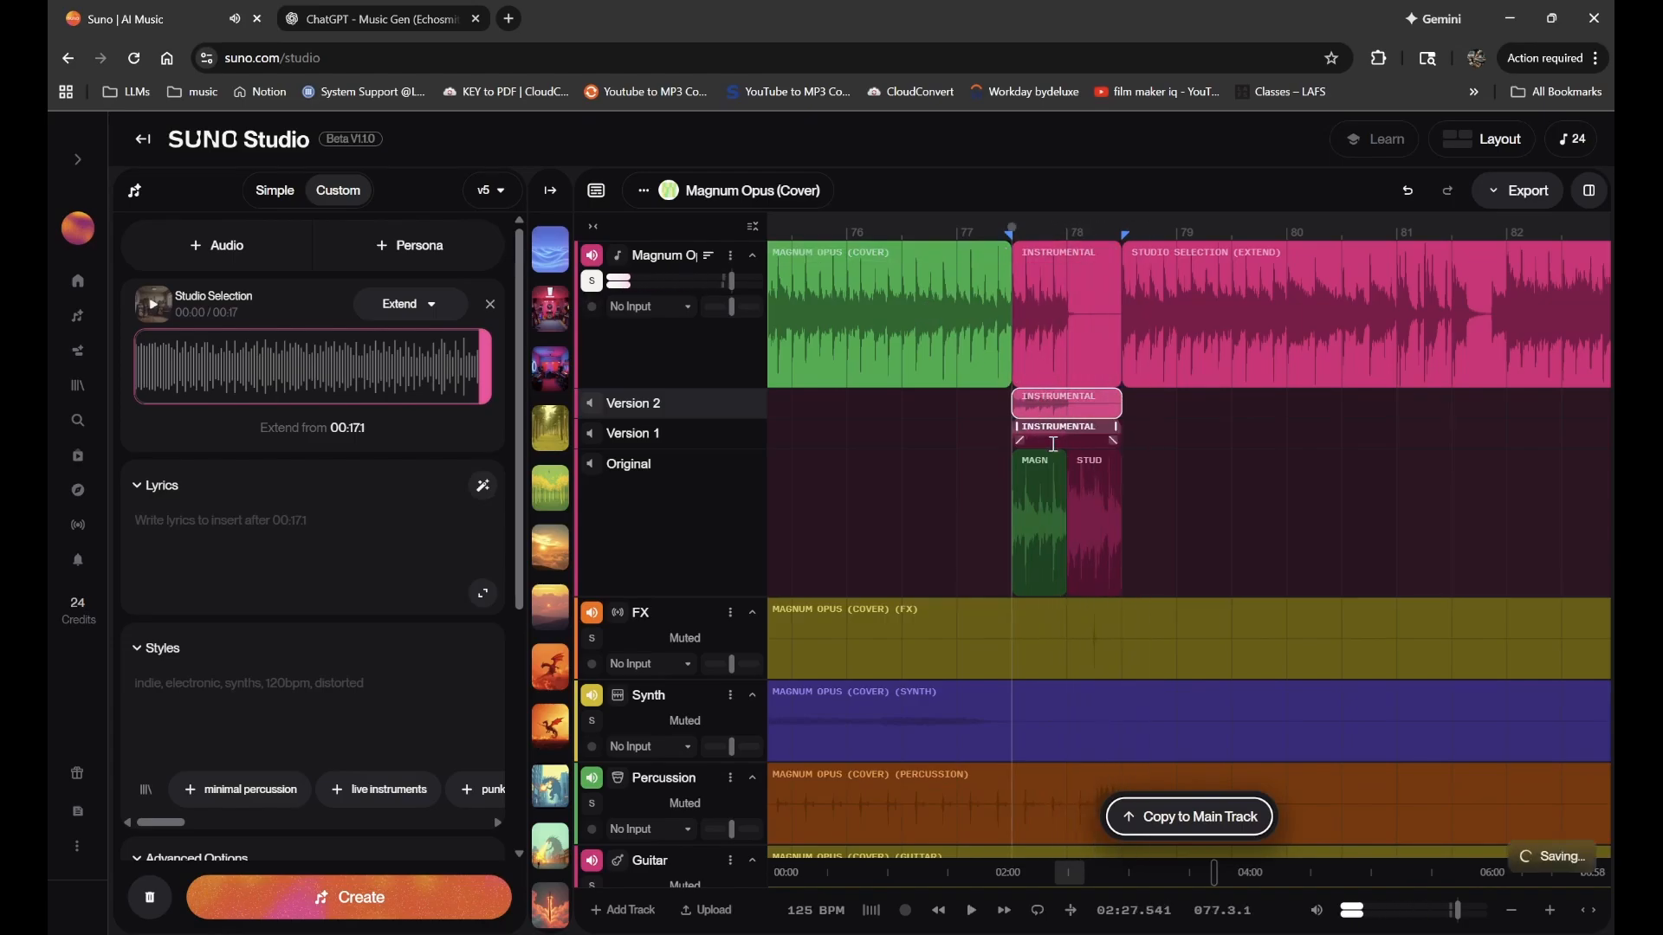
click(1053, 440)
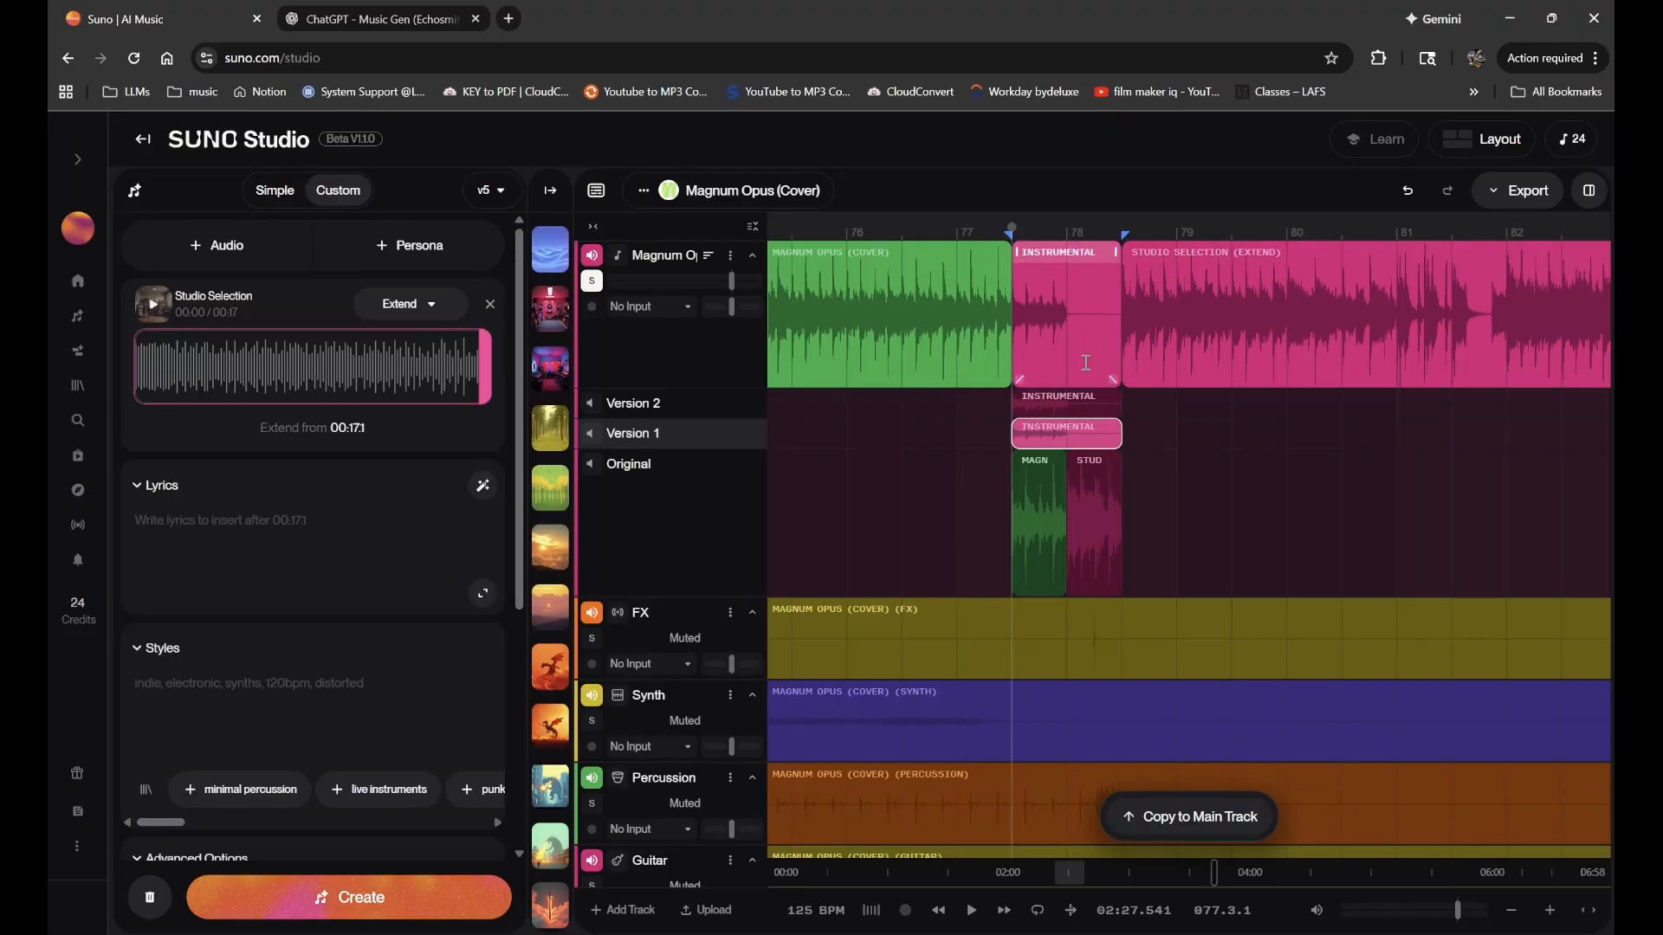
drag(1070, 327, 1123, 331)
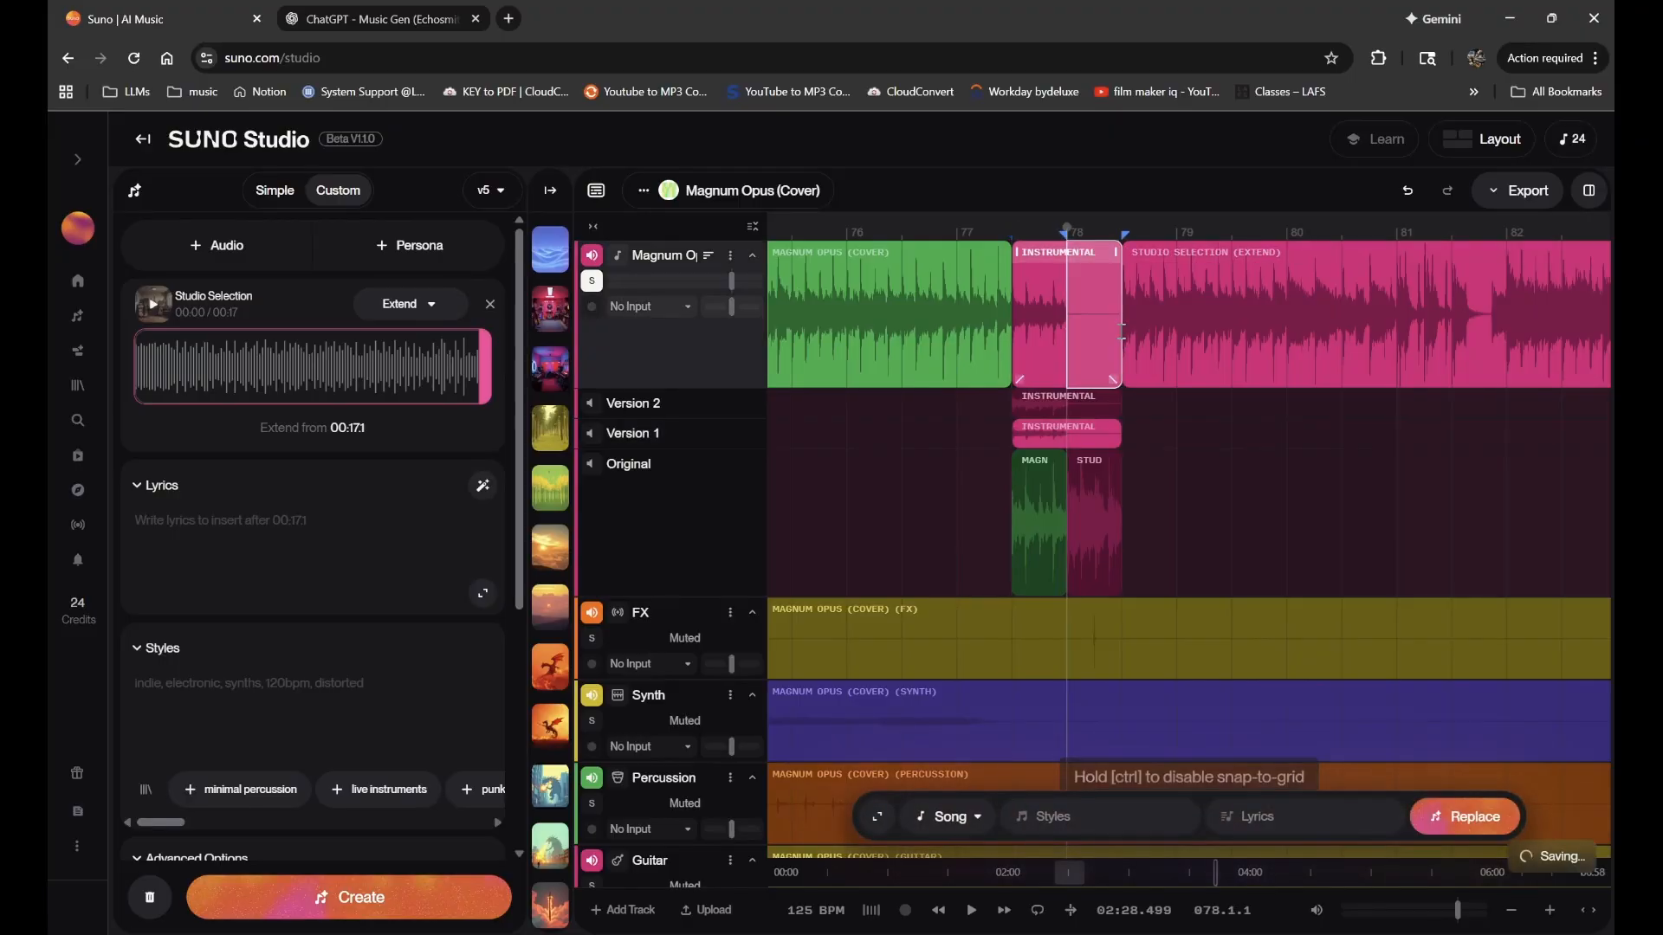
- Copy both Original clips back to the main track from 77.3.1 to 78.3.1 and hide the take versions
click(1081, 462)
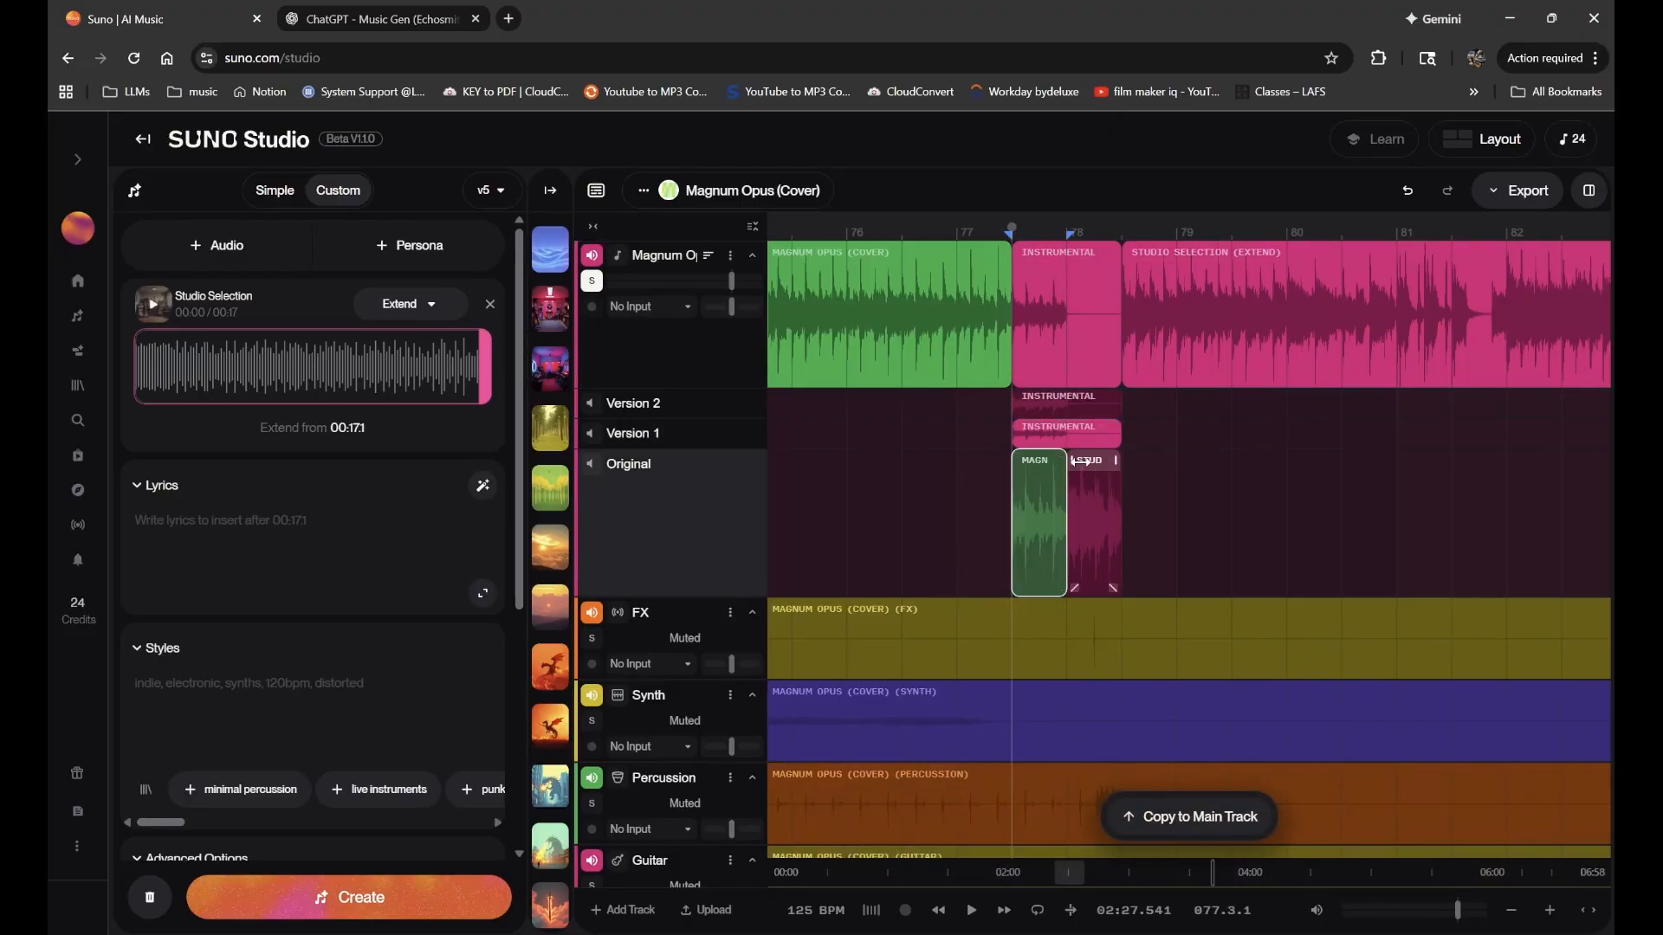
click(1178, 814)
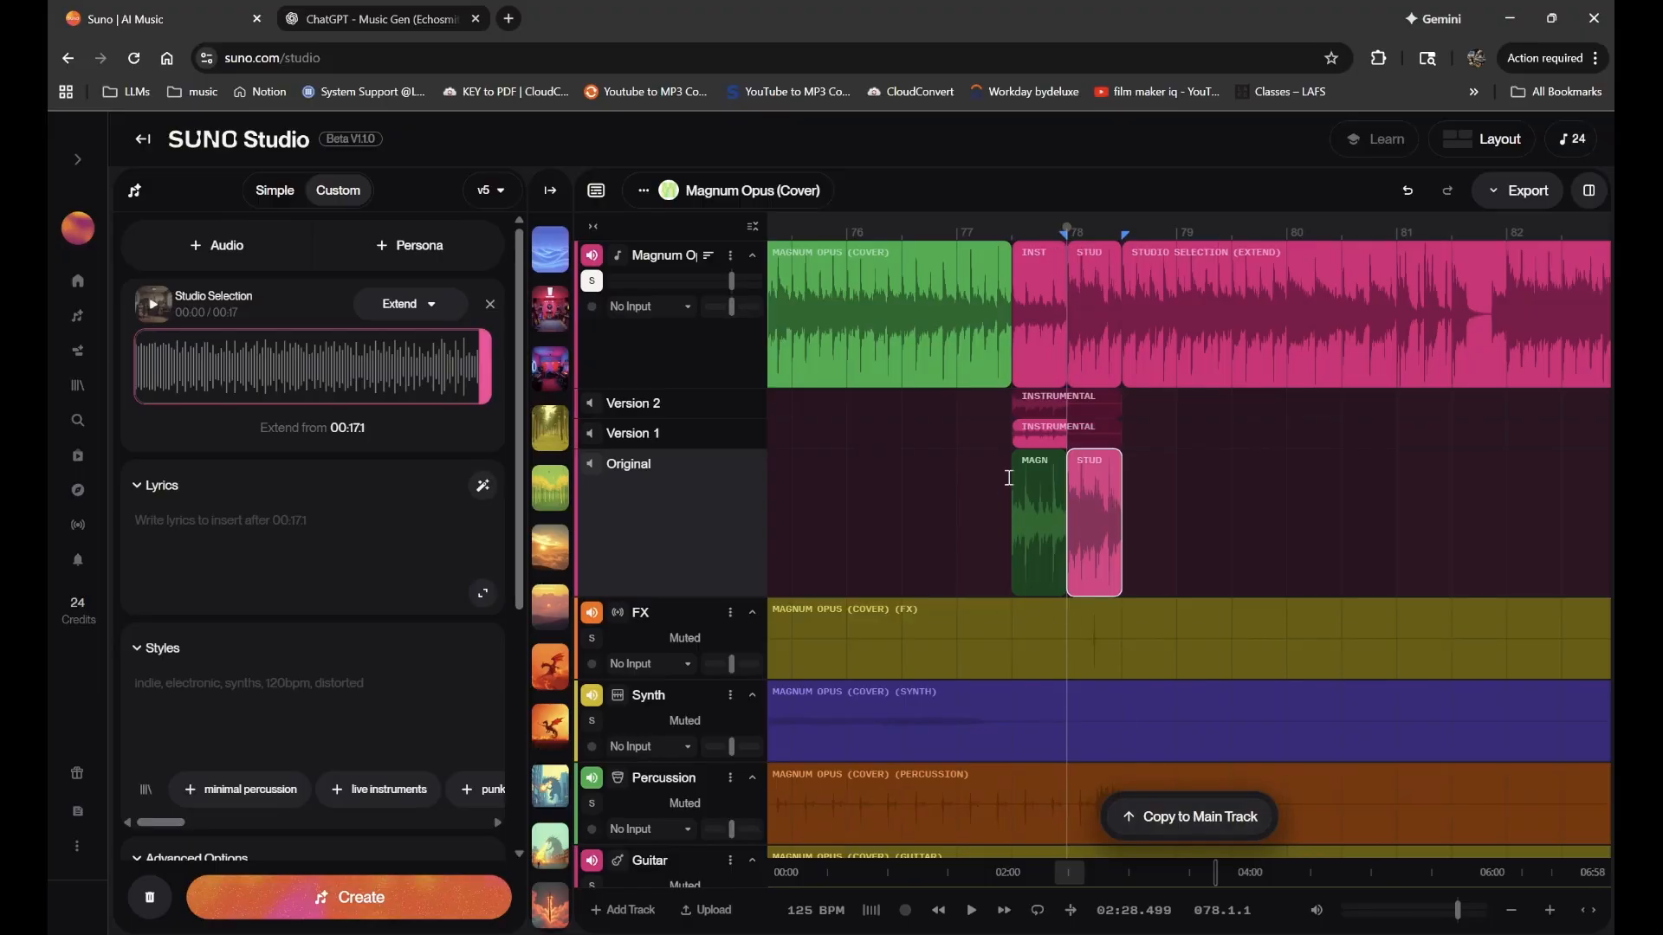
click(1031, 462)
click(1152, 821)
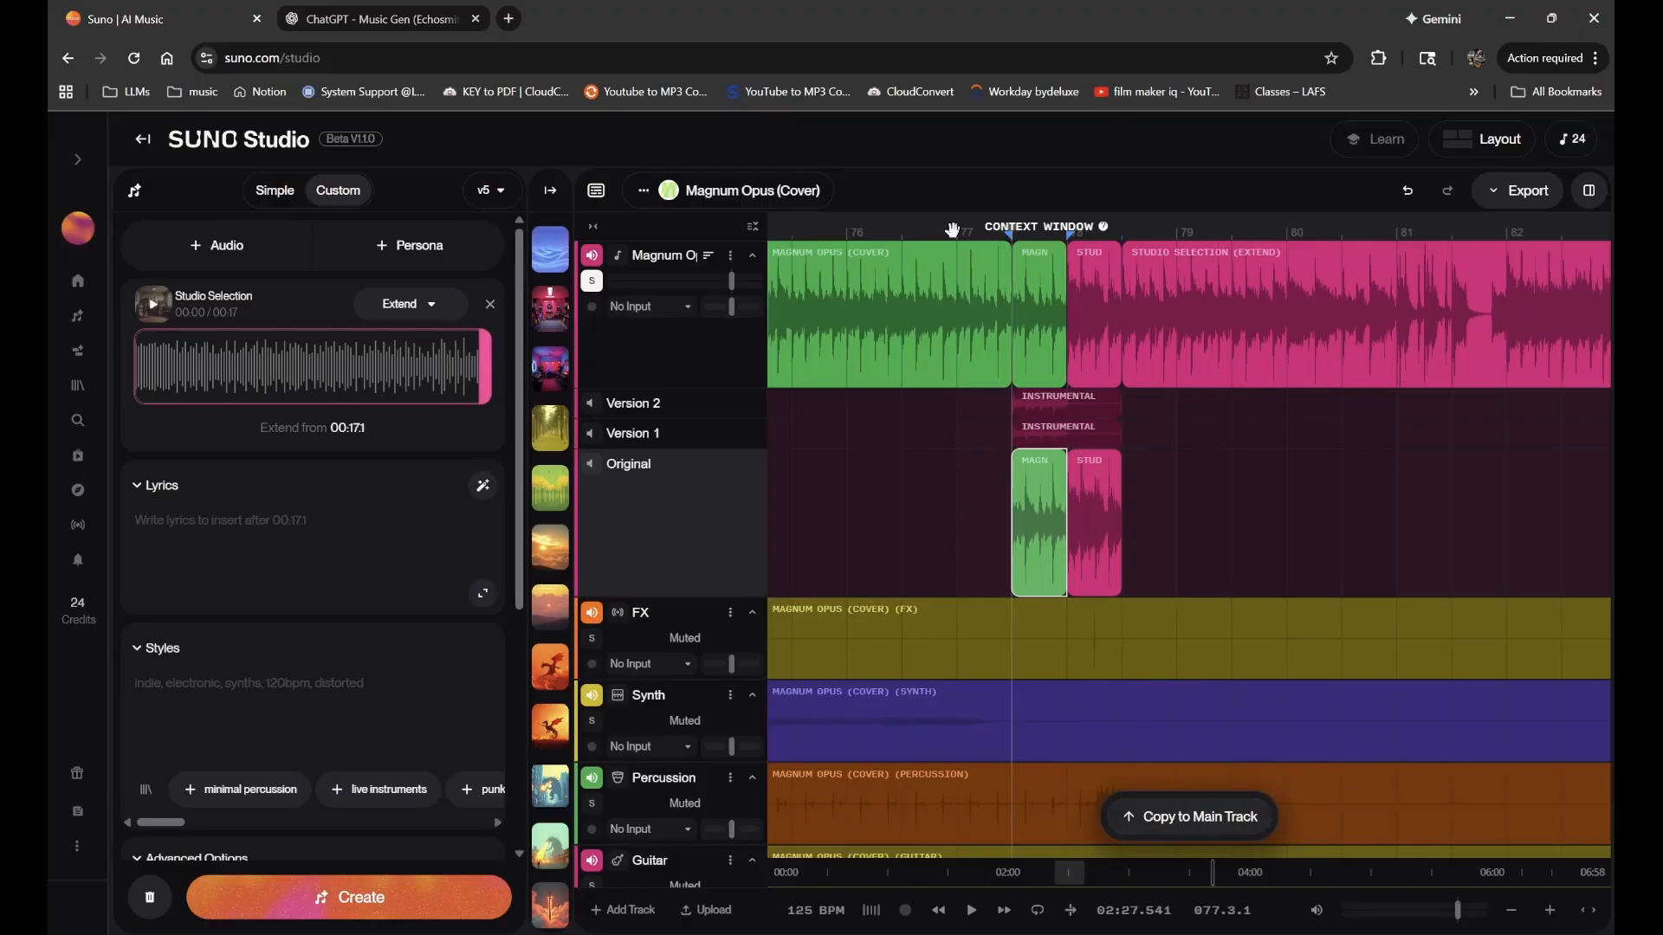
scroll(955, 238, down, 2)
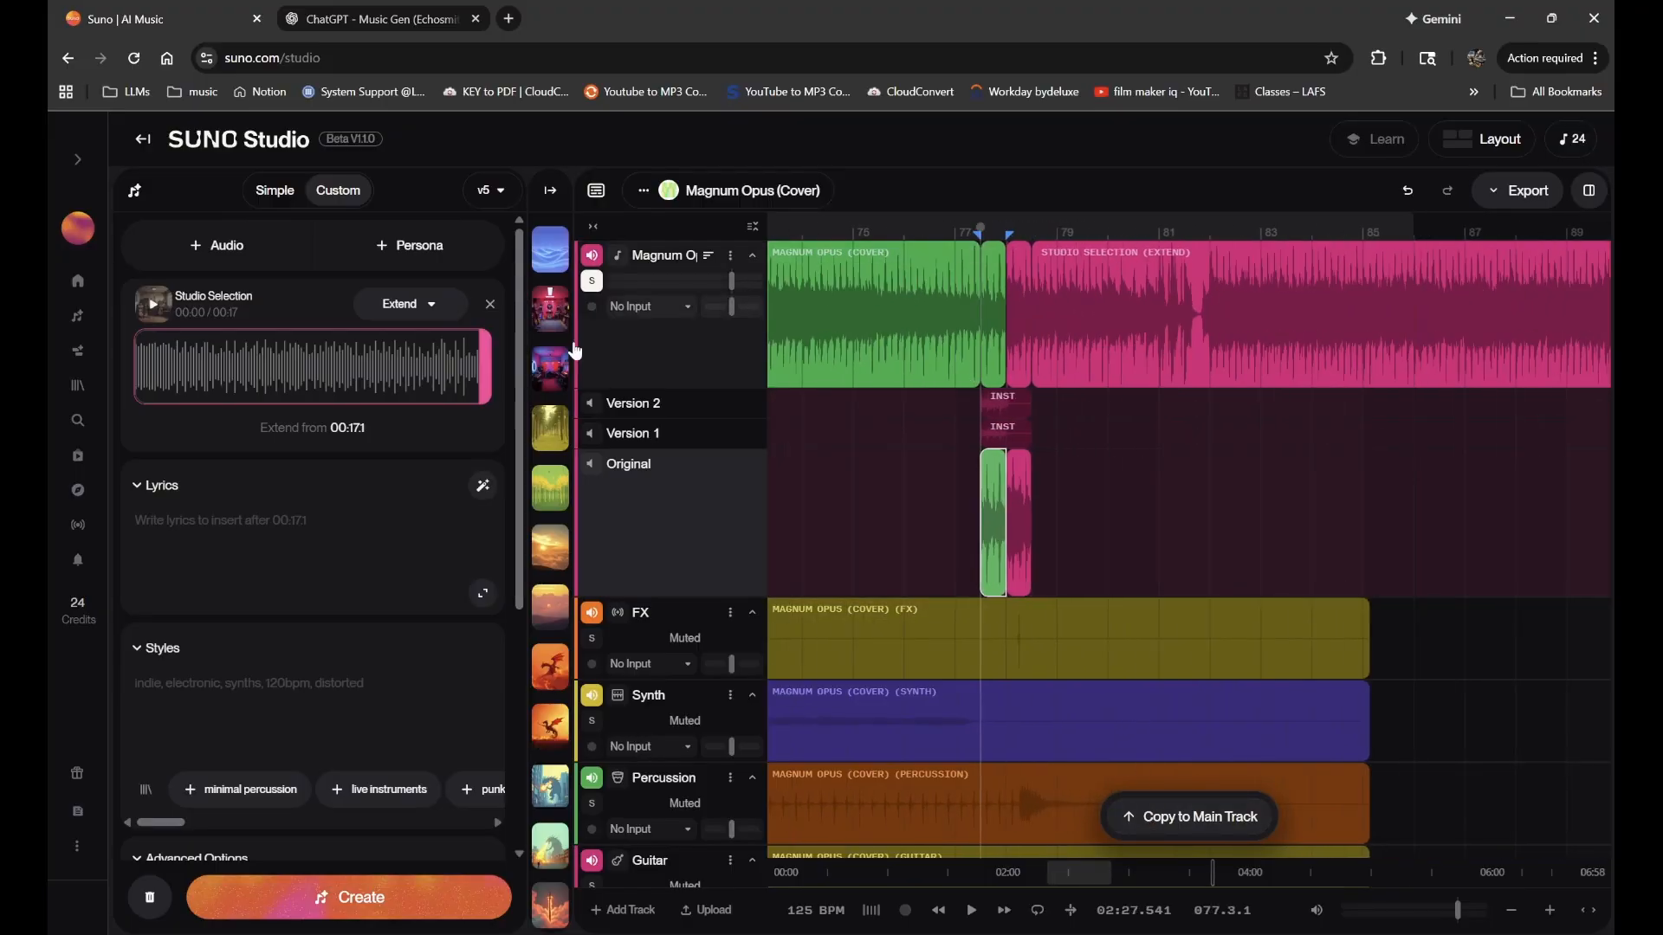
click(712, 254)
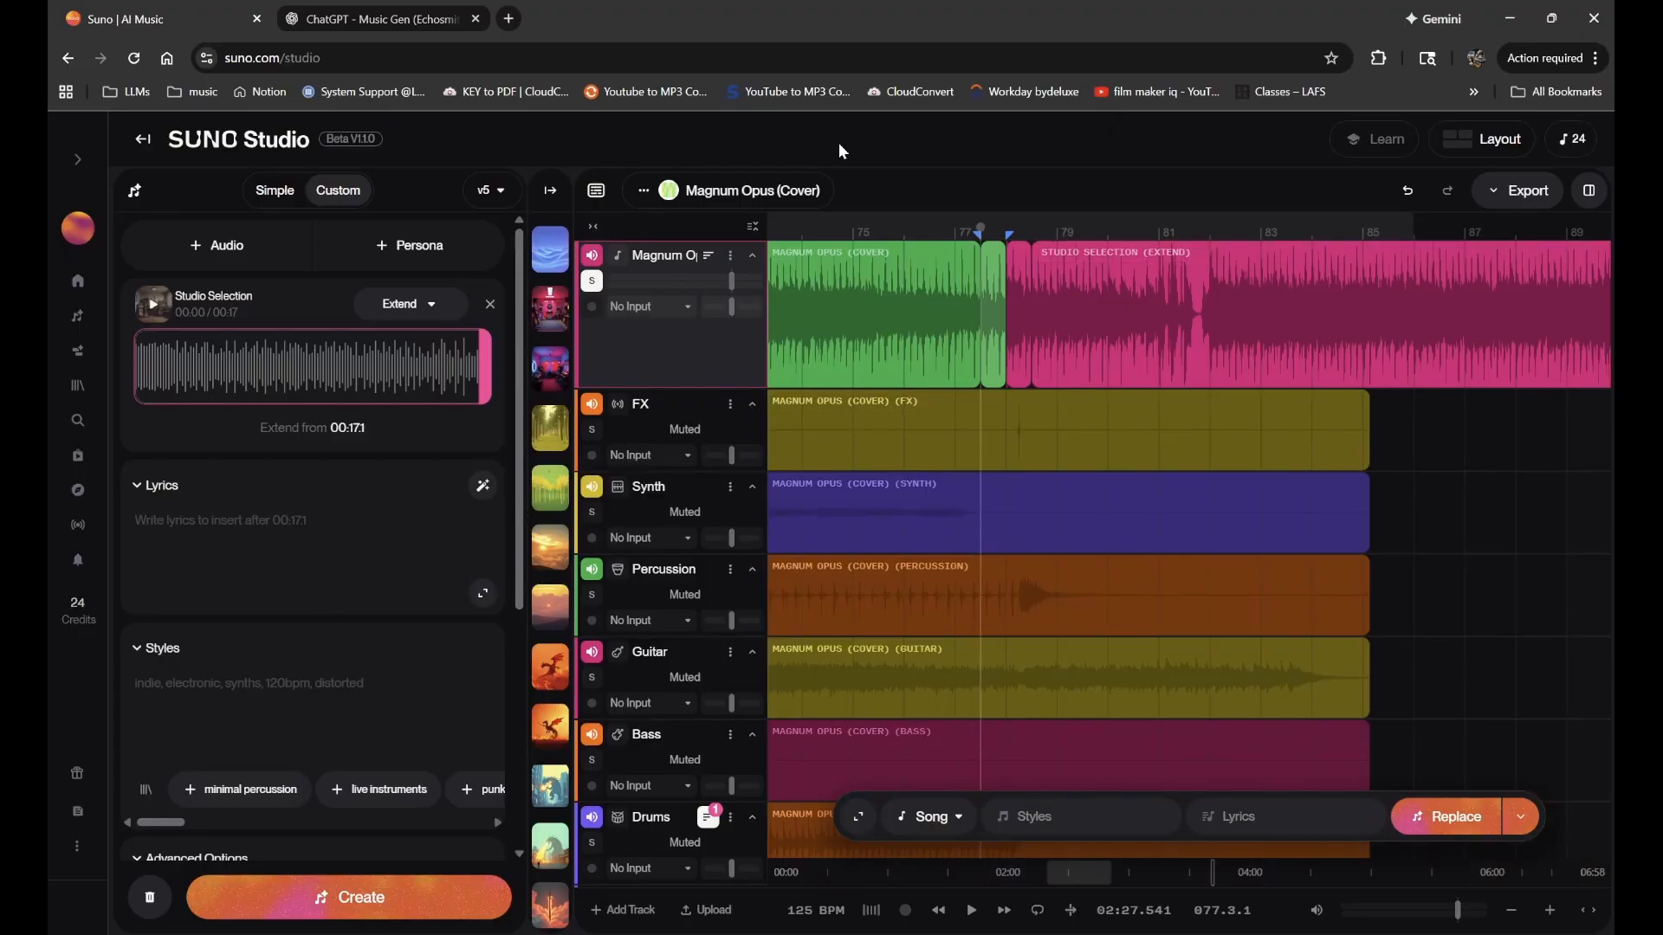
- Review the Magnum Opus clip from 69.1.2 to 77.3.1 and compare it with the Studio Selection's extension point
scroll(1038, 375, down, 5)
scroll(895, 262, left, 2)
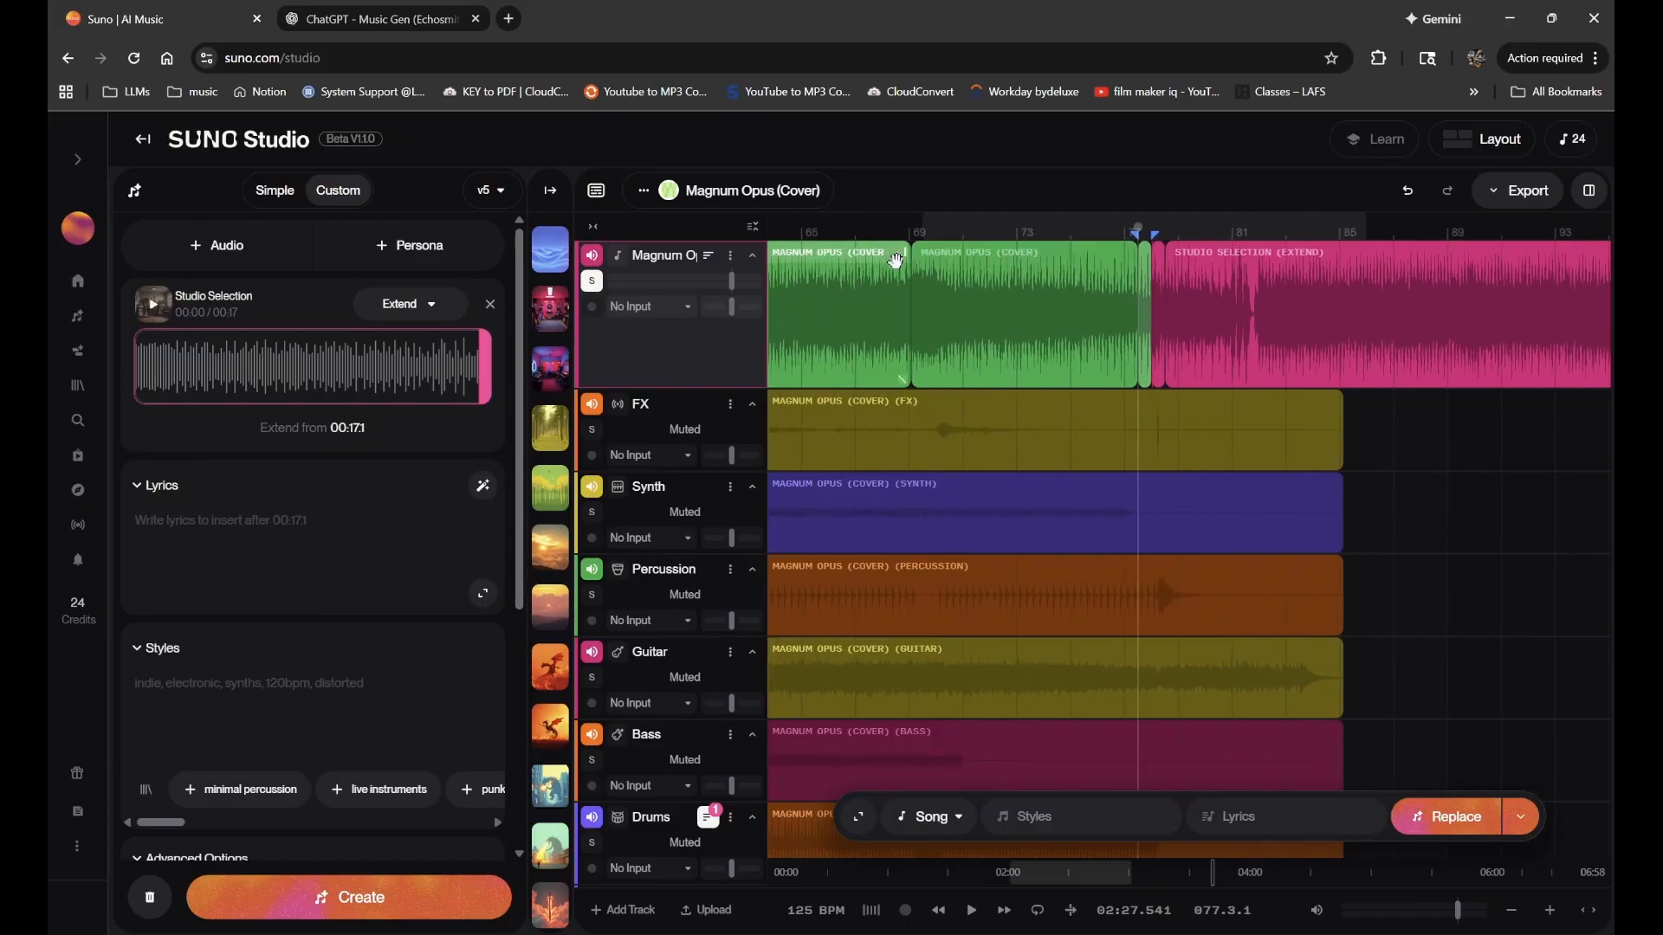
scroll(1242, 265, right, 10)
scroll(1243, 265, left, 10)
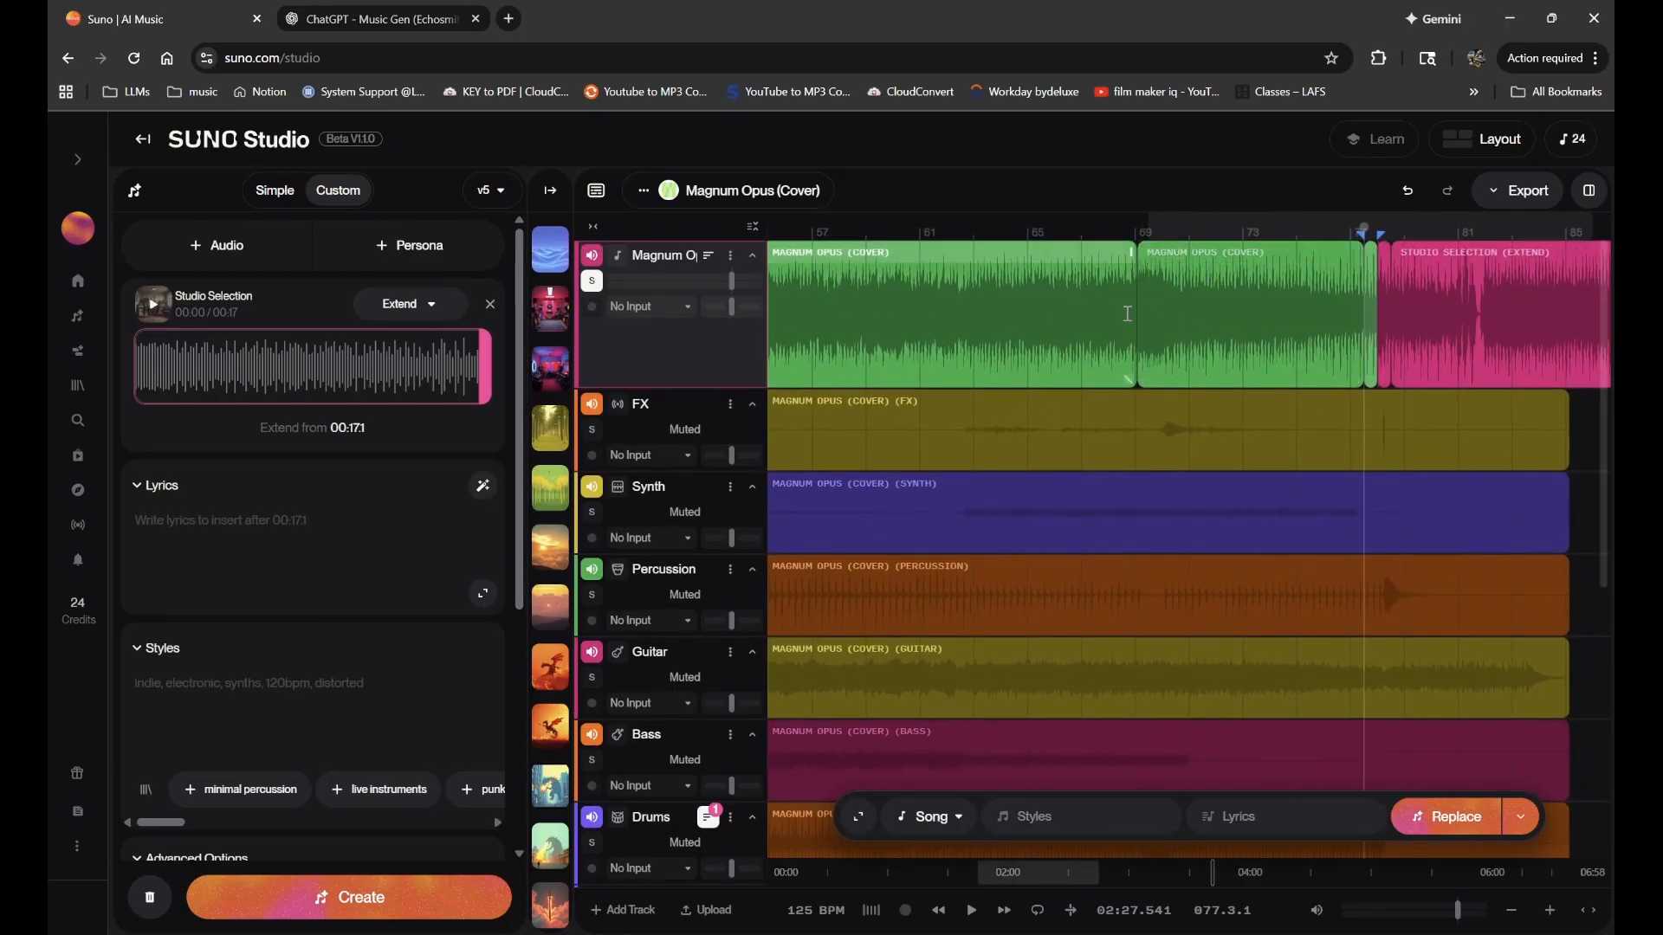
click(1221, 260)
drag(1233, 260, 778, 194)
drag(437, 523, 1244, 319)
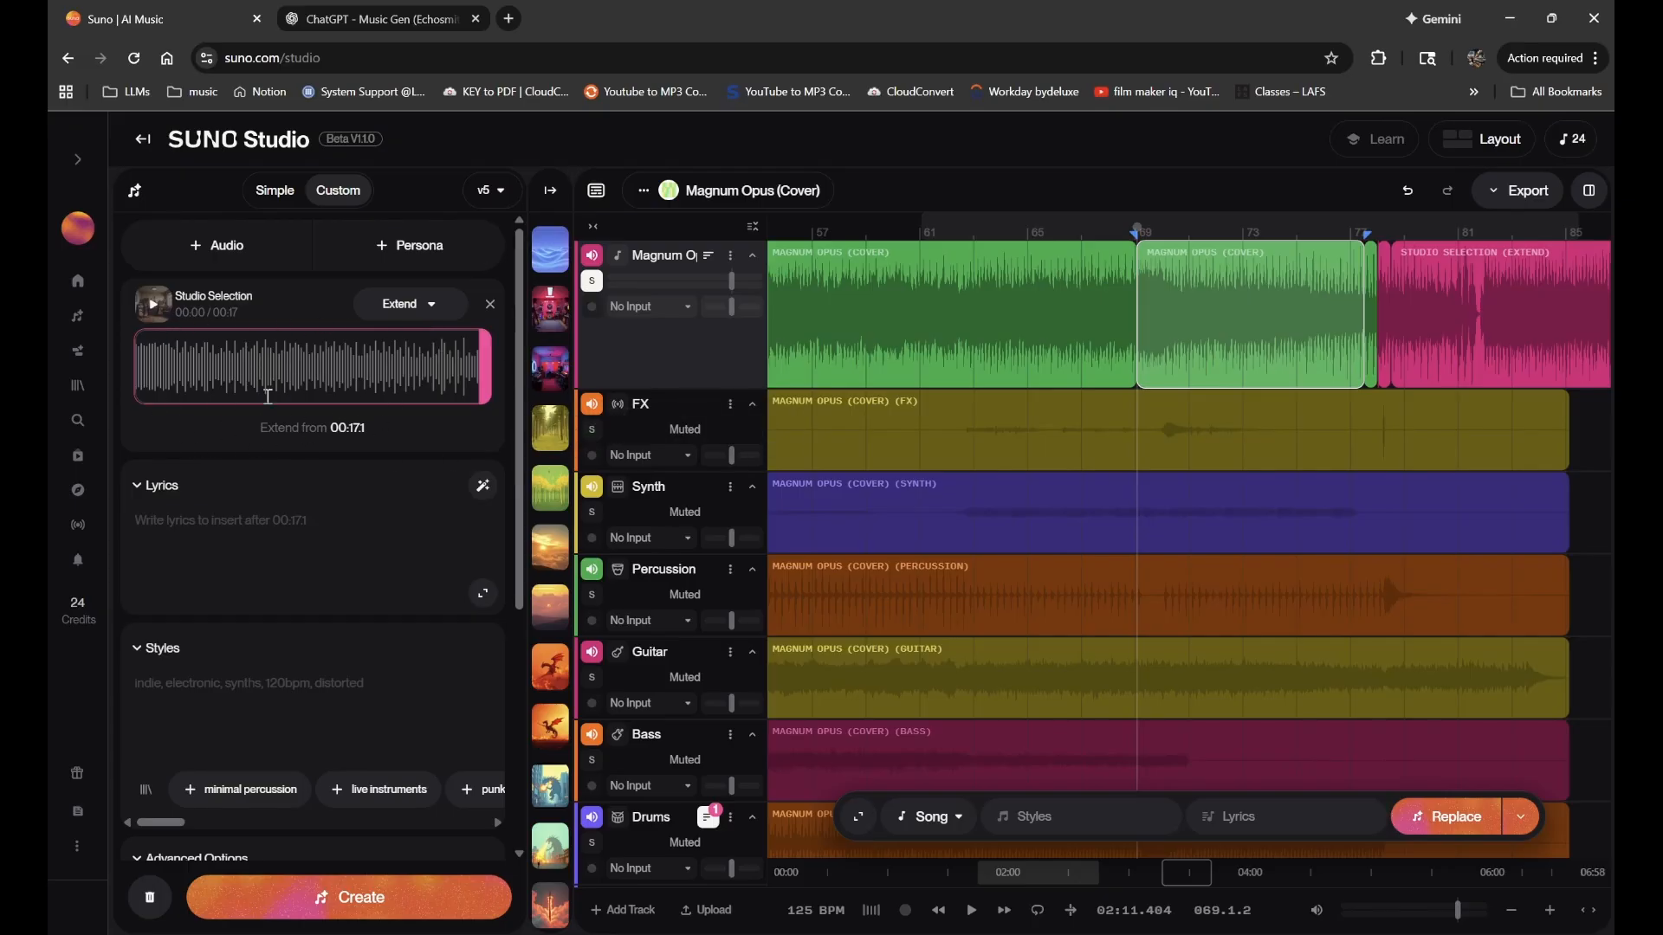
double_click(353, 427)
- Delete the Studio Selection (Extend) clip after 78.3.1 and its short remaining piece starting at 78.1.1
scroll(1309, 291, right, 2)
click(1275, 242)
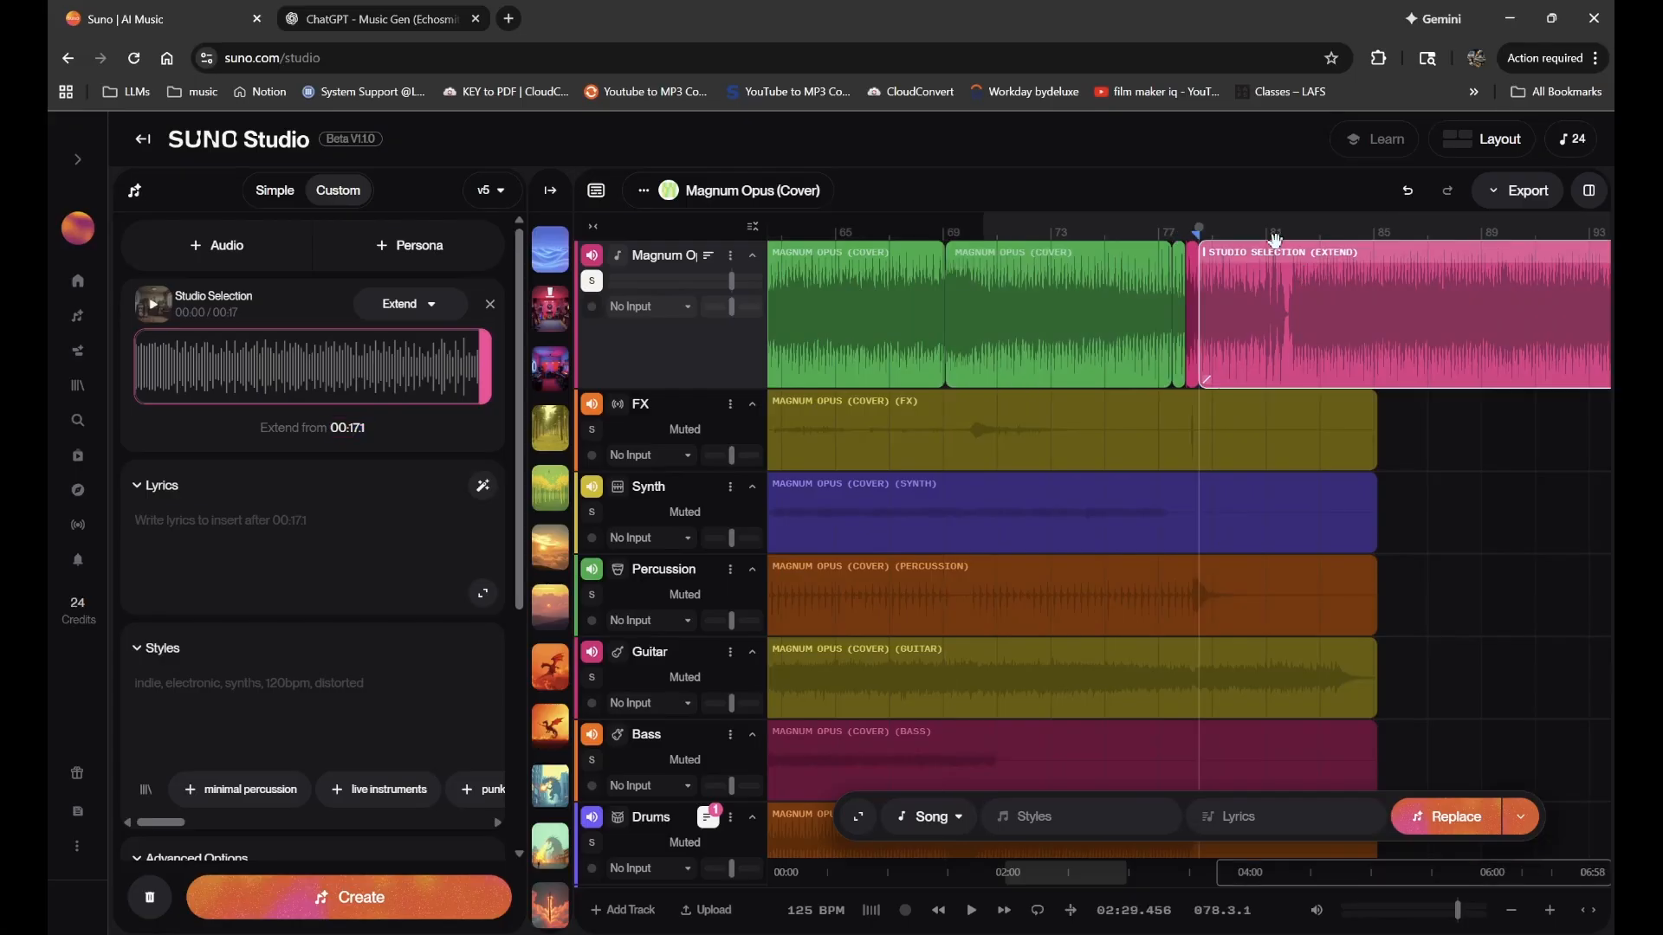
key(Delete)
scroll(1168, 294, up, 3)
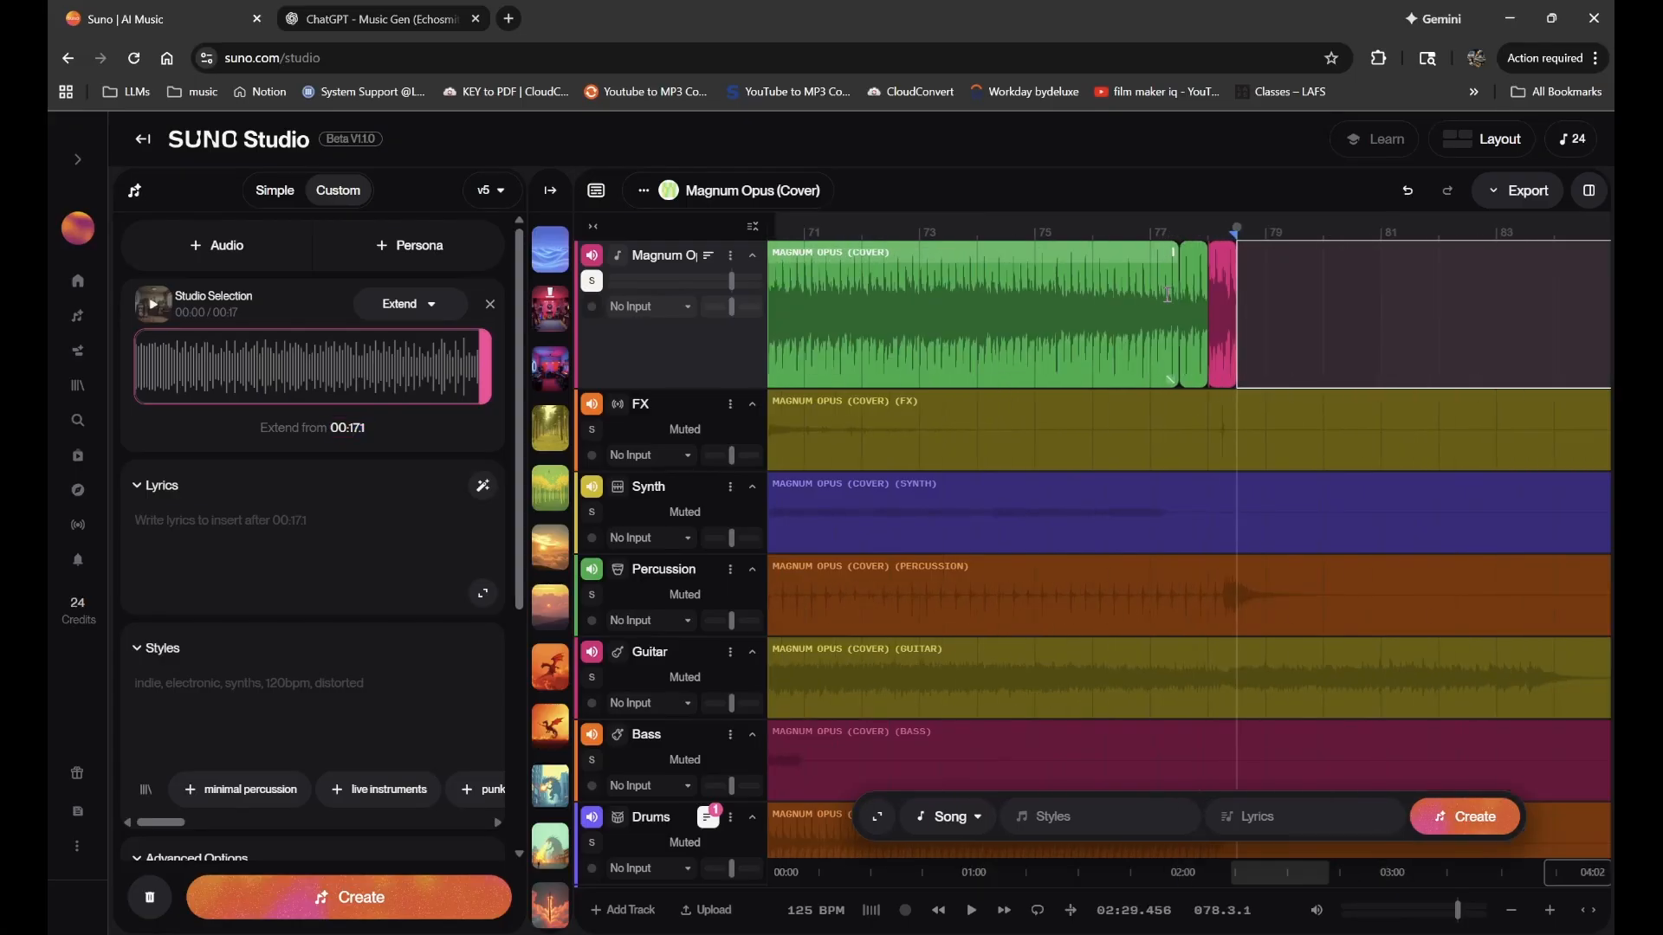
click(1175, 247)
click(1189, 248)
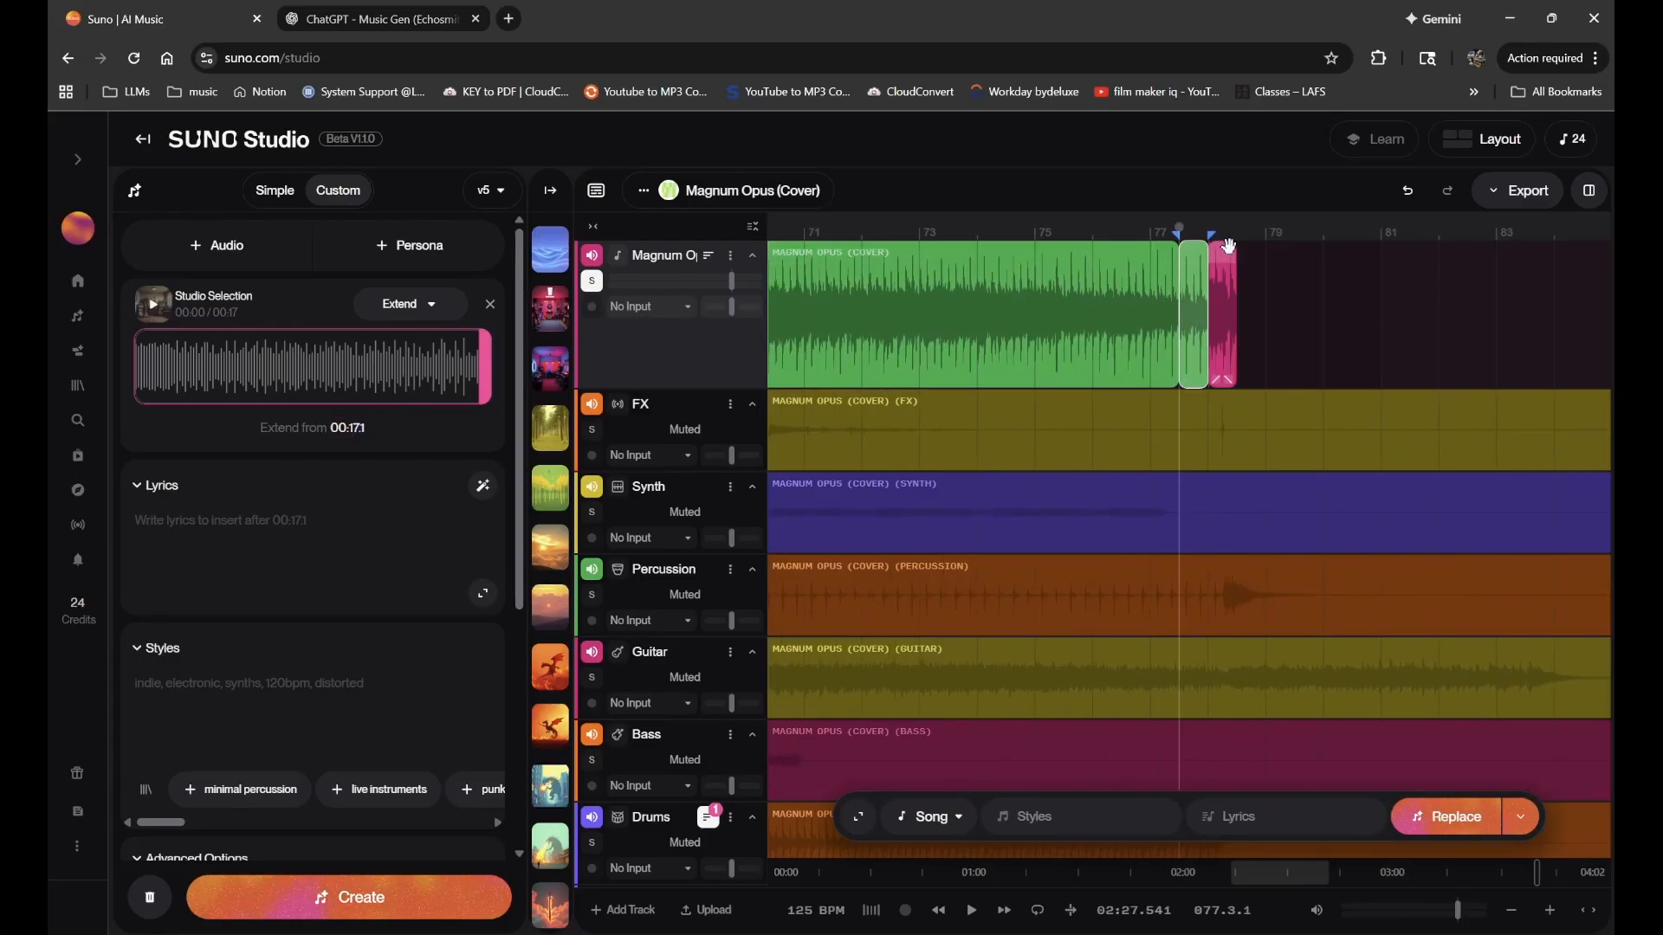
click(1227, 247)
key(Delete)
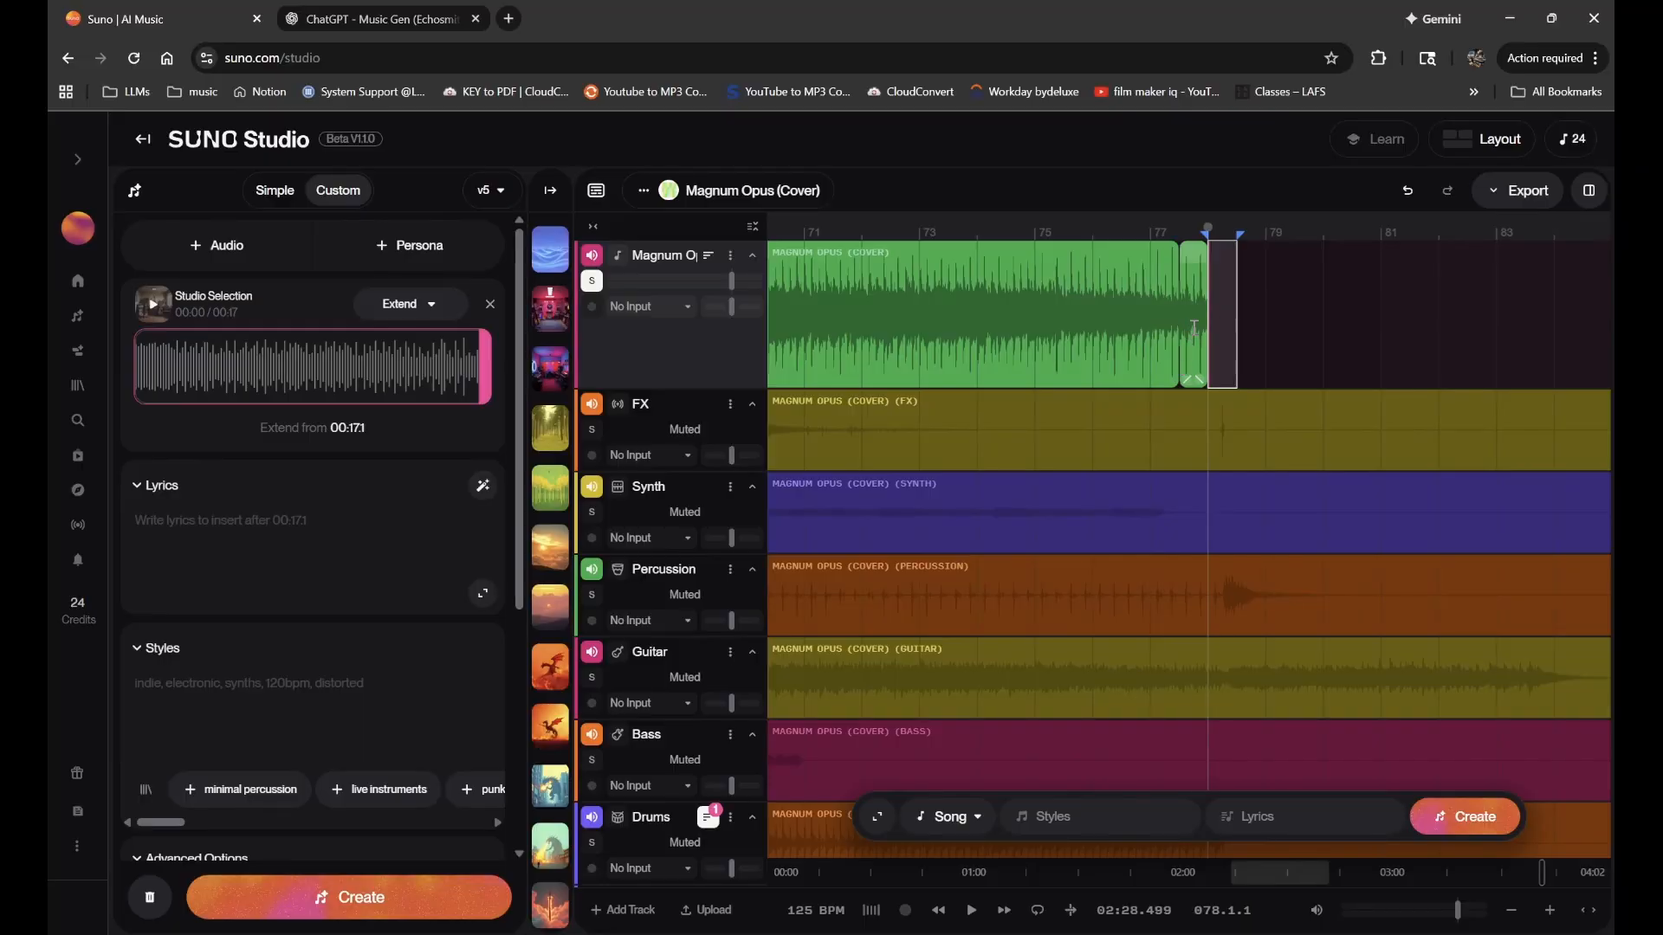
- Select the main track from 77.3.4 into the empty area after the song and examine the context window before it
drag(1193, 328, 1572, 338)
scroll(1575, 338, down, 3)
scroll(1574, 338, right, 4)
scroll(1051, 353, up, 4)
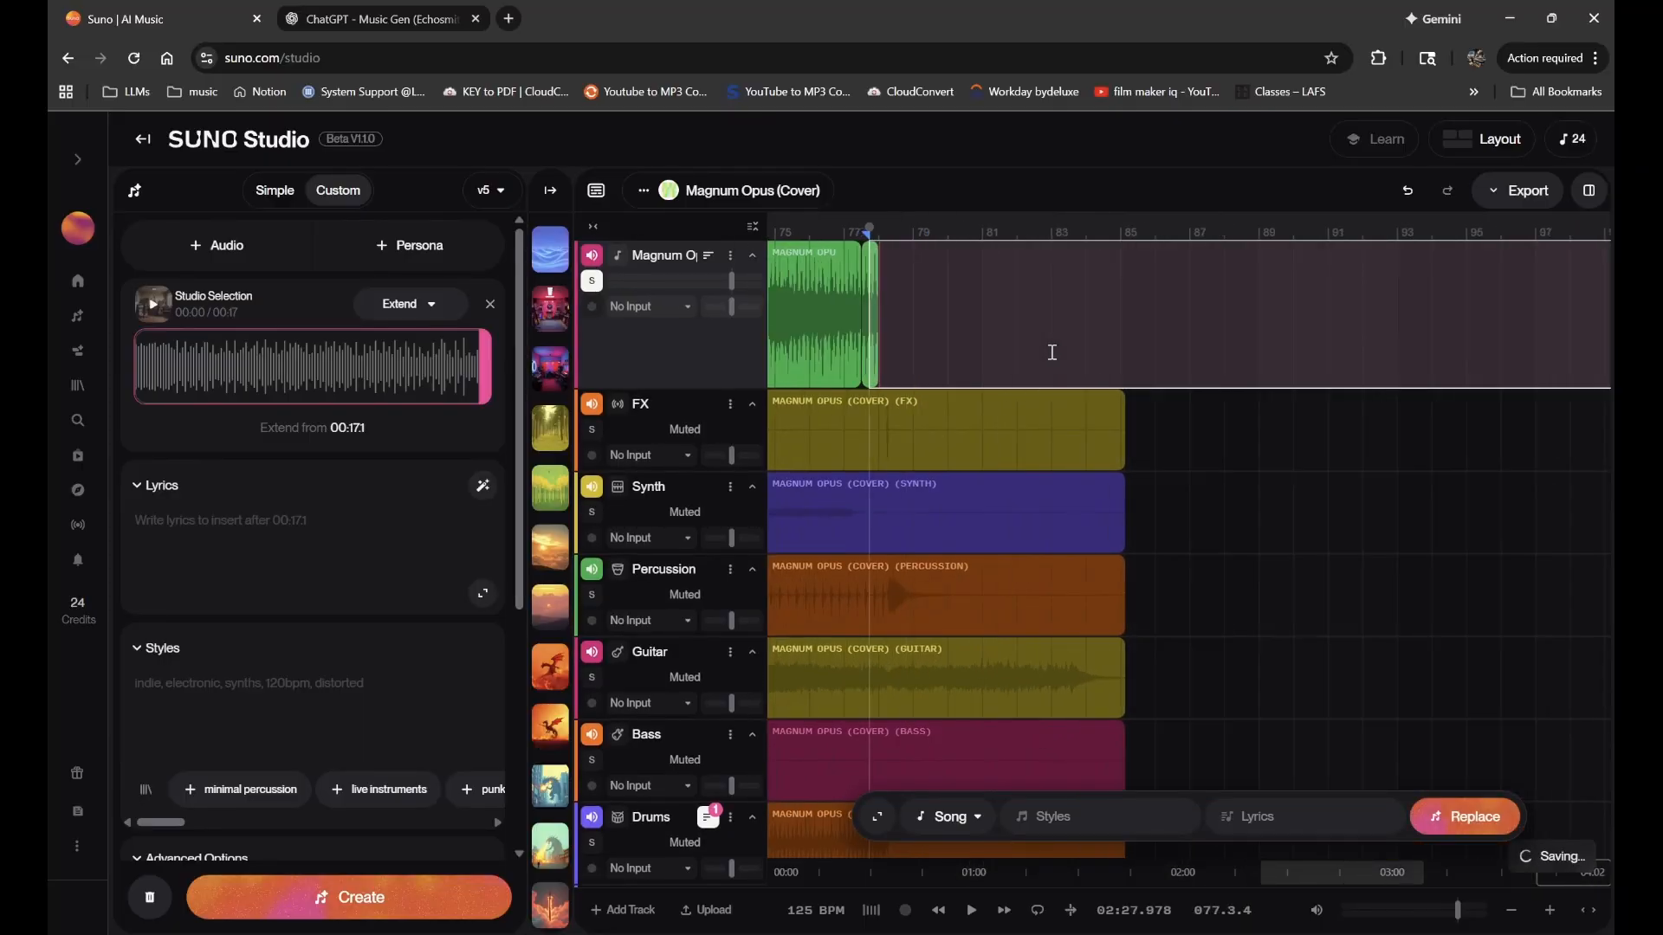
scroll(835, 320, up, 4)
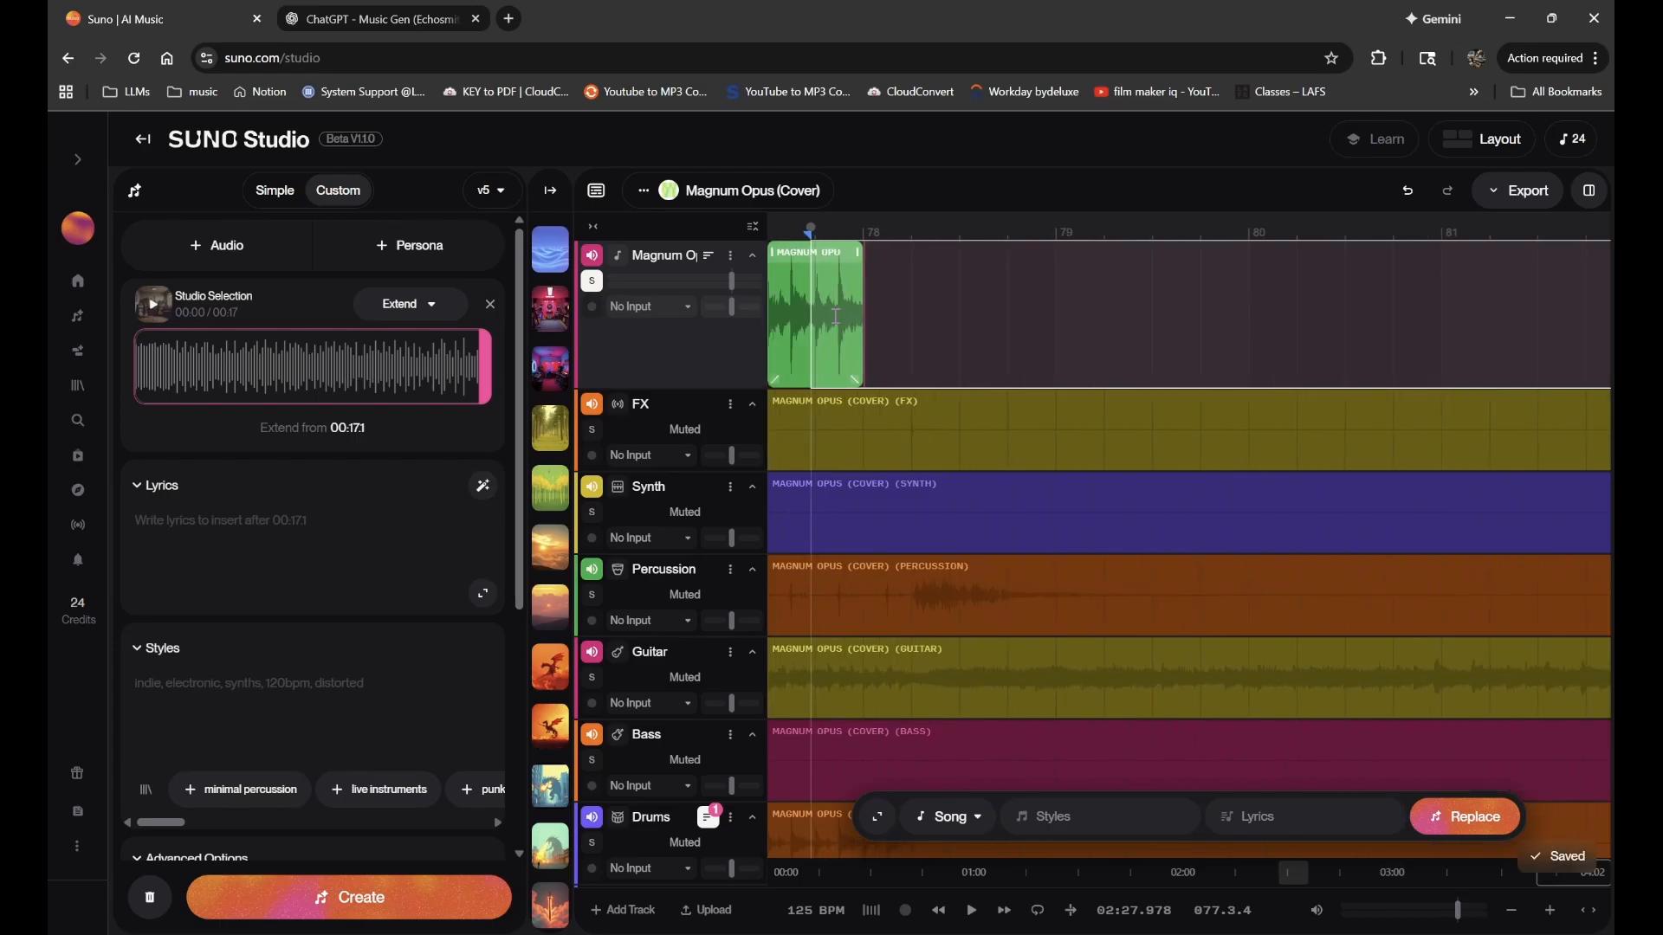
scroll(836, 316, up, 3)
scroll(949, 383, up, 2)
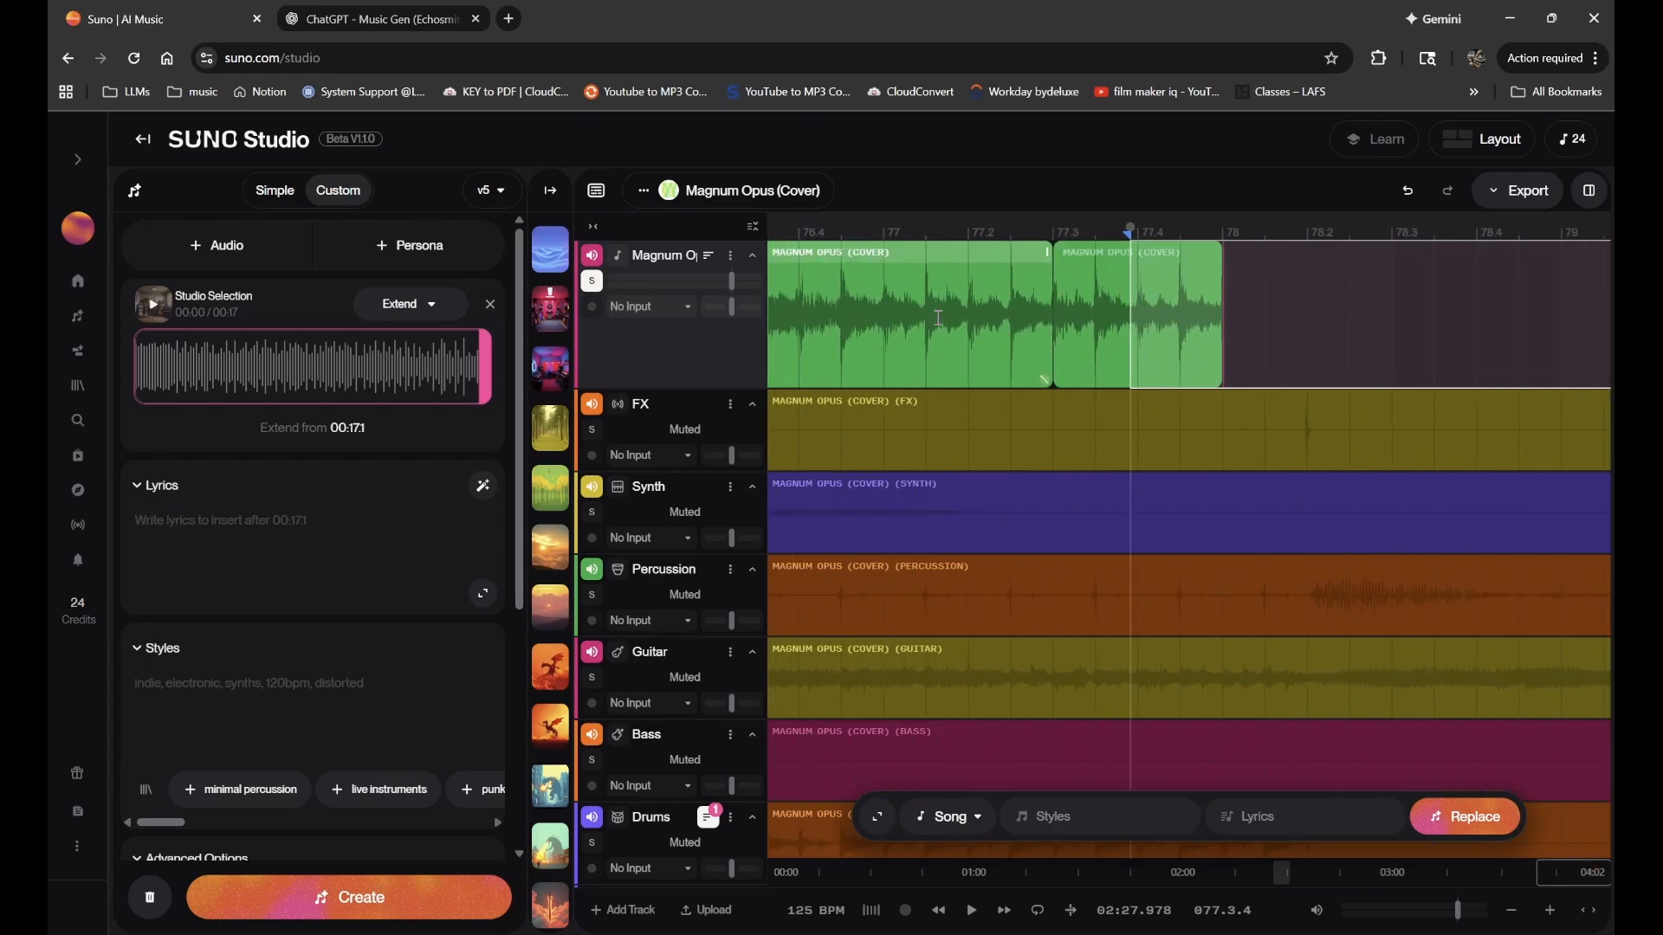
scroll(938, 318, down, 6)
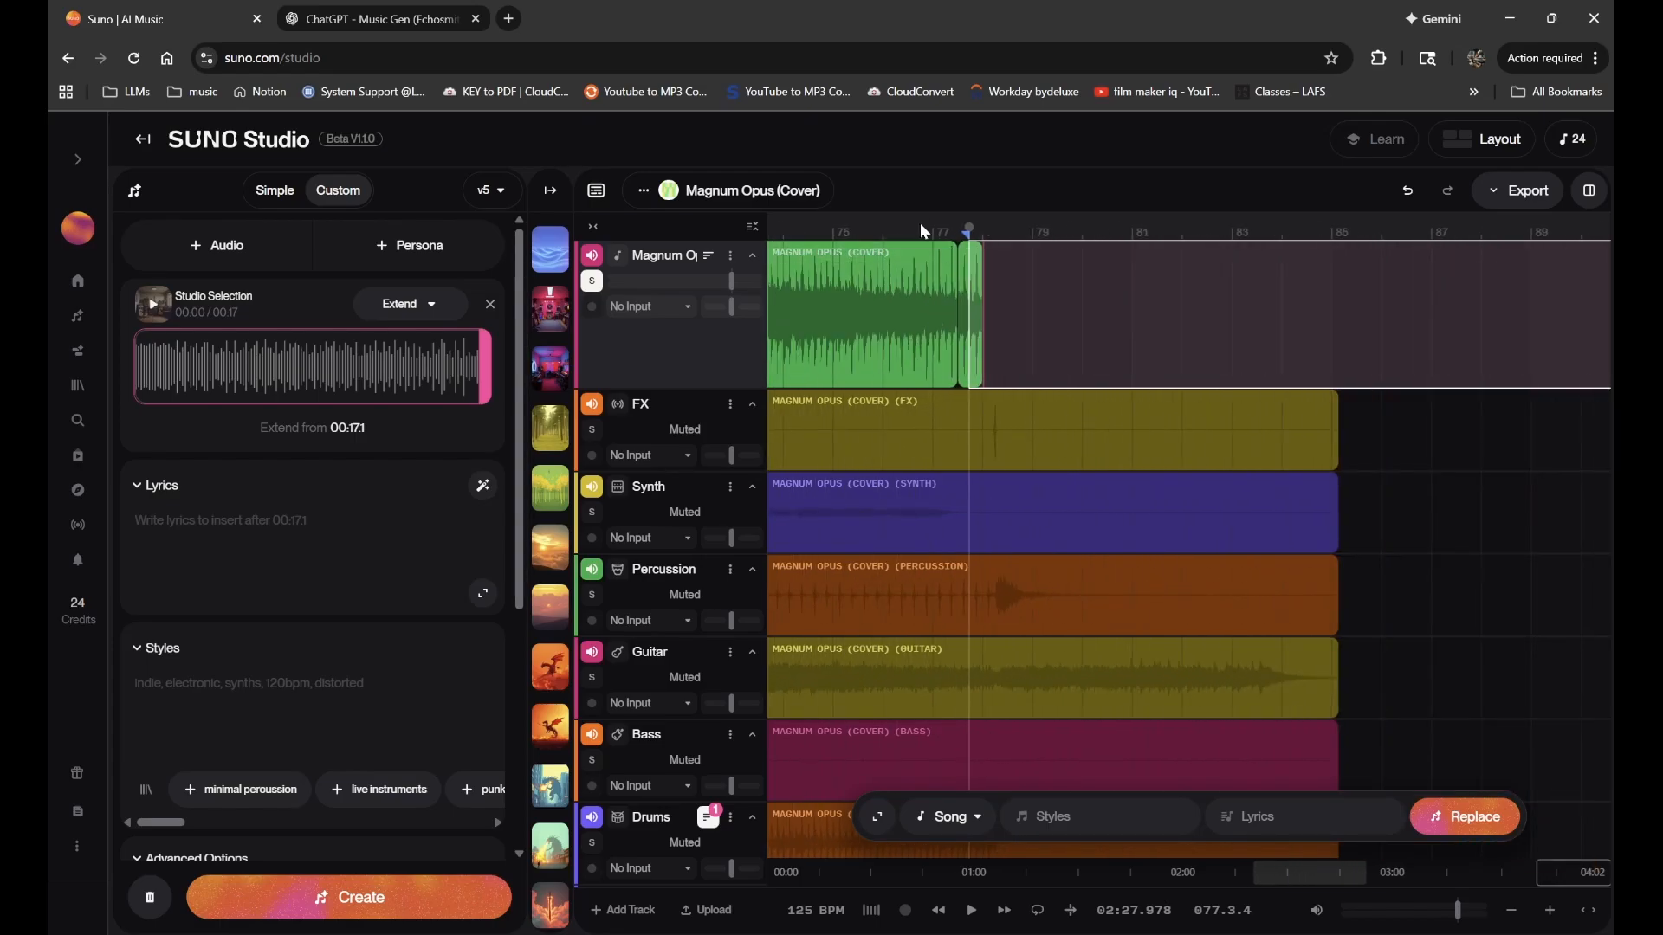
scroll(920, 221, left, 5)
scroll(1121, 234, down, 2)
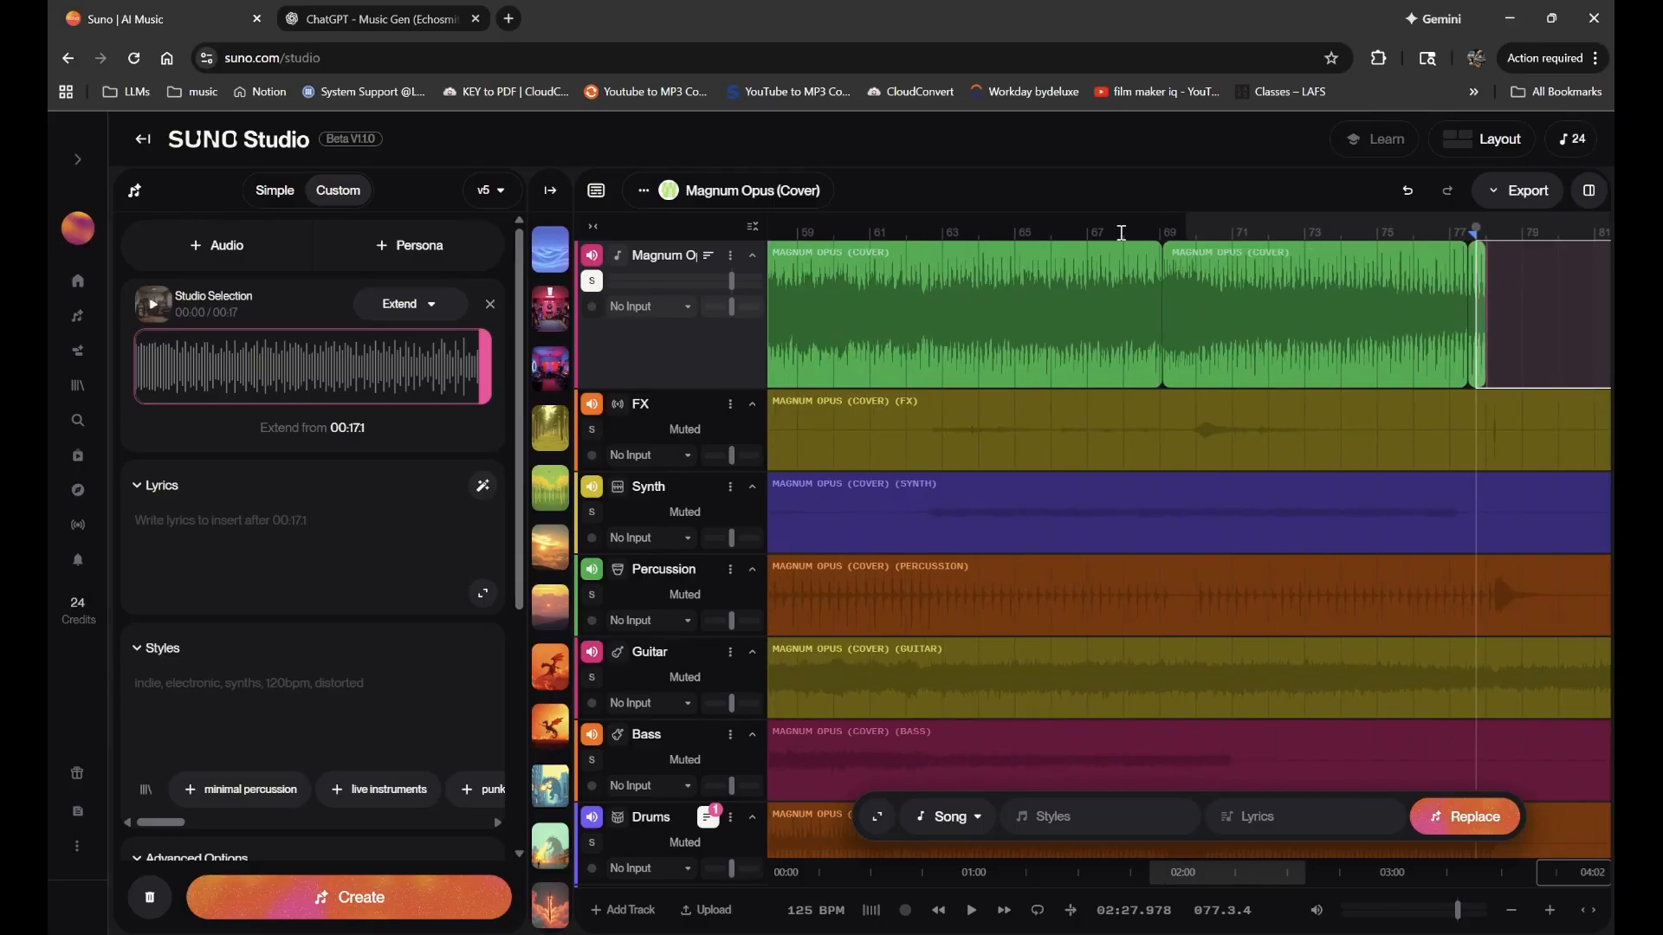
scroll(1126, 230, right, 2)
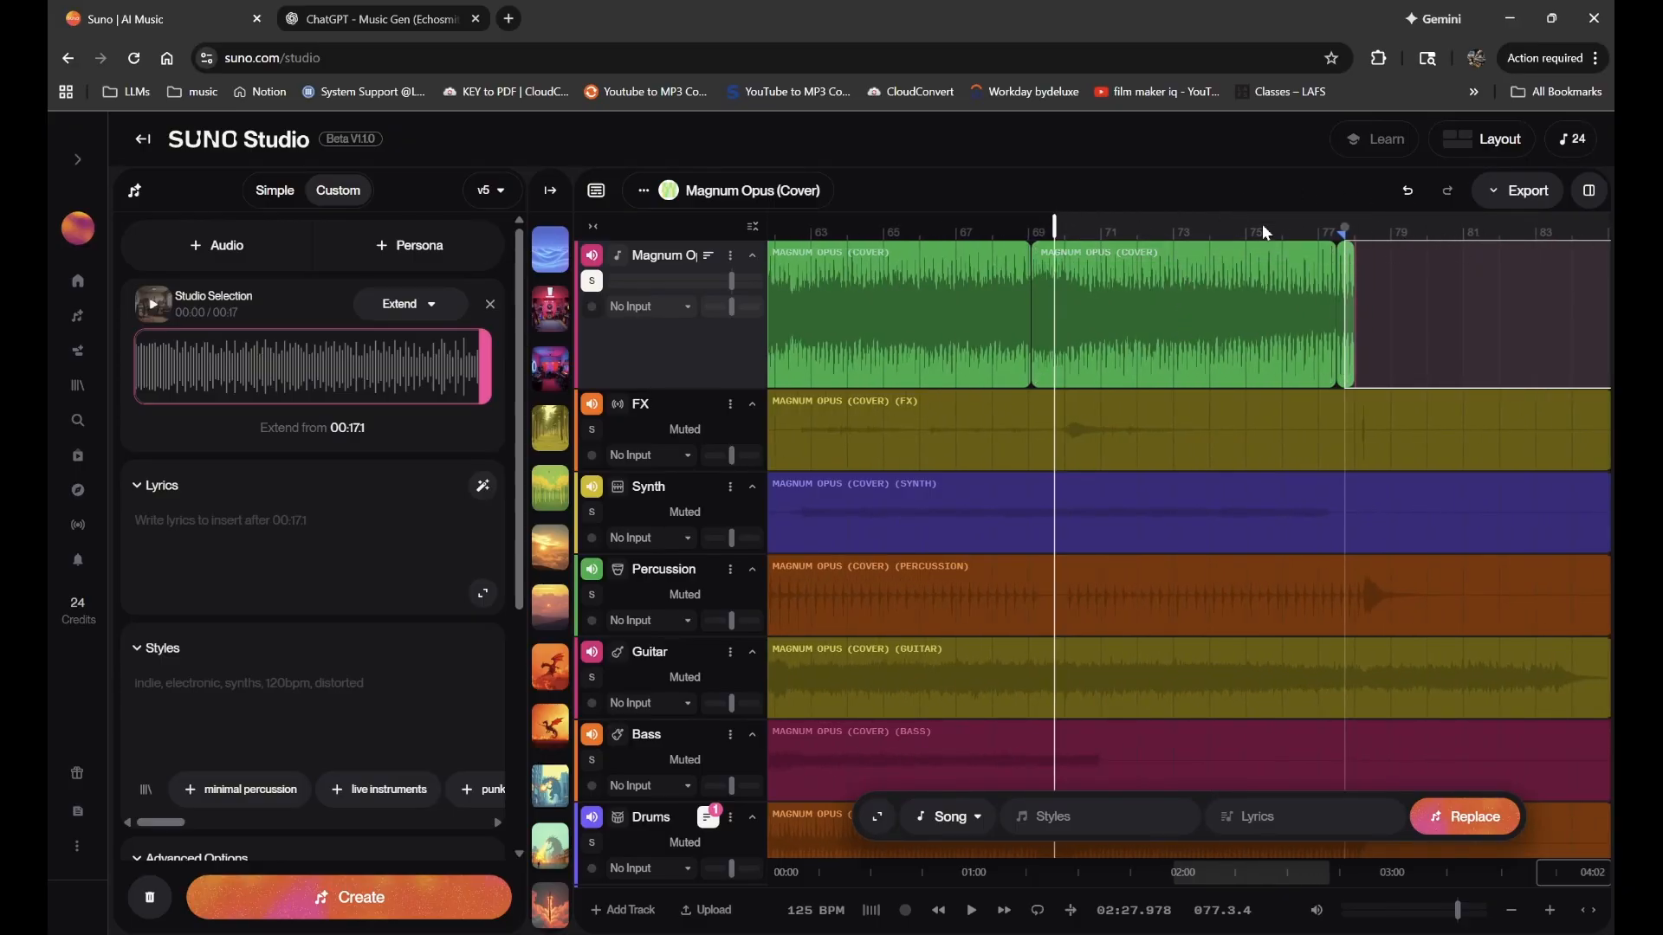
scroll(1333, 306, up, 10)
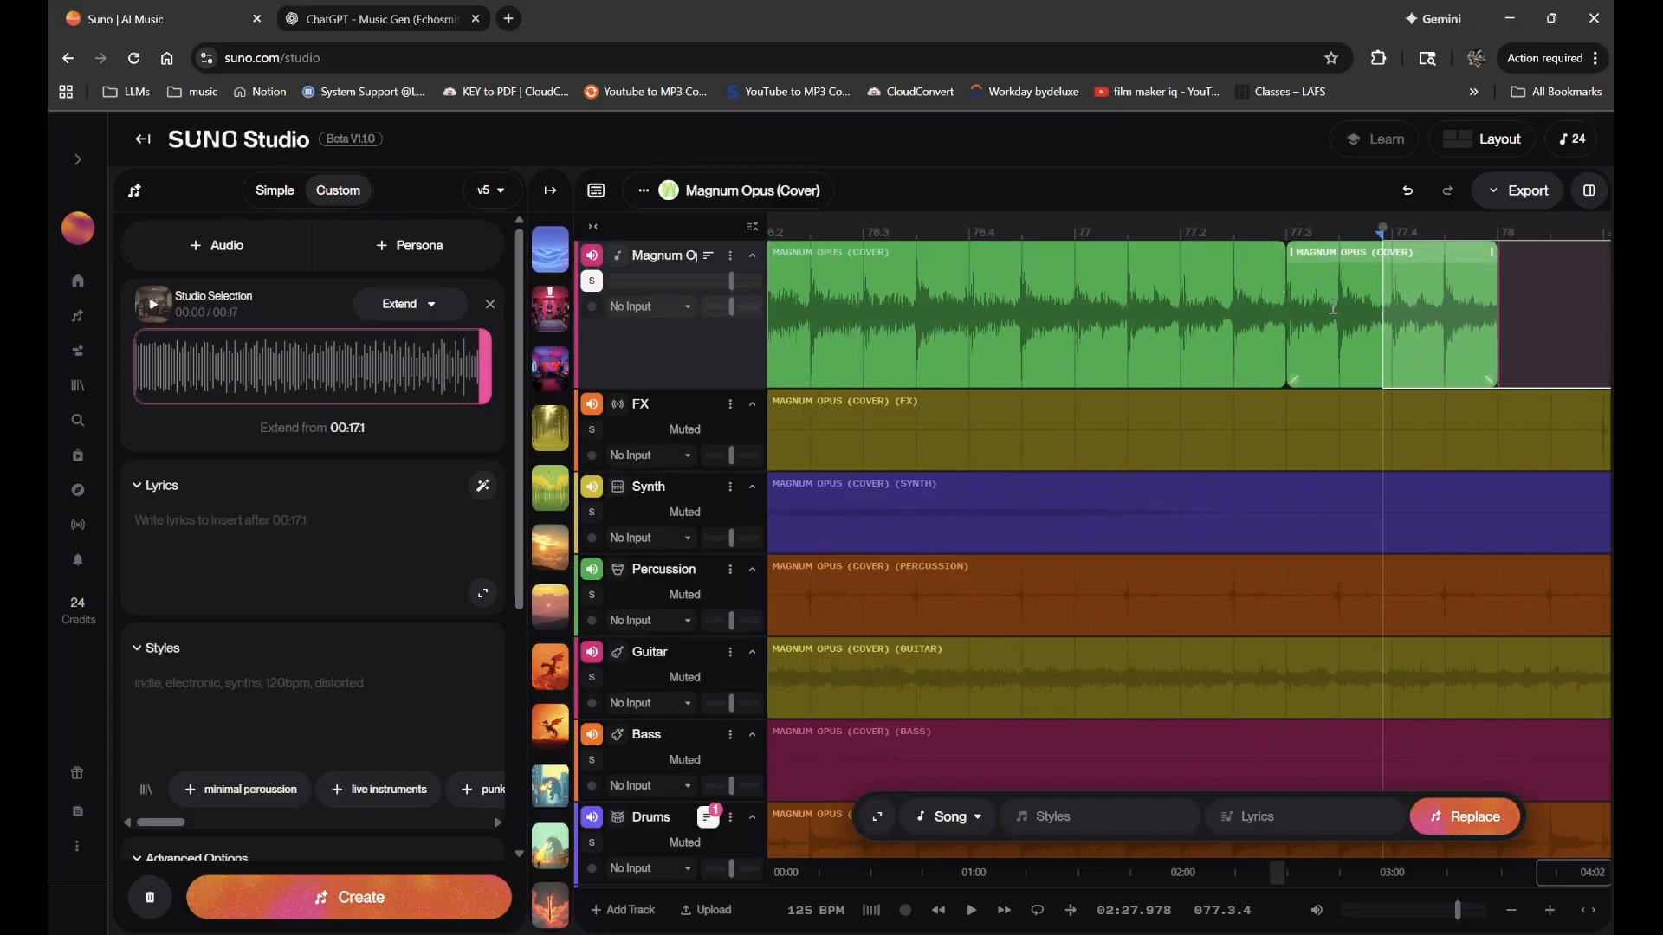
scroll(1235, 314, right, 3)
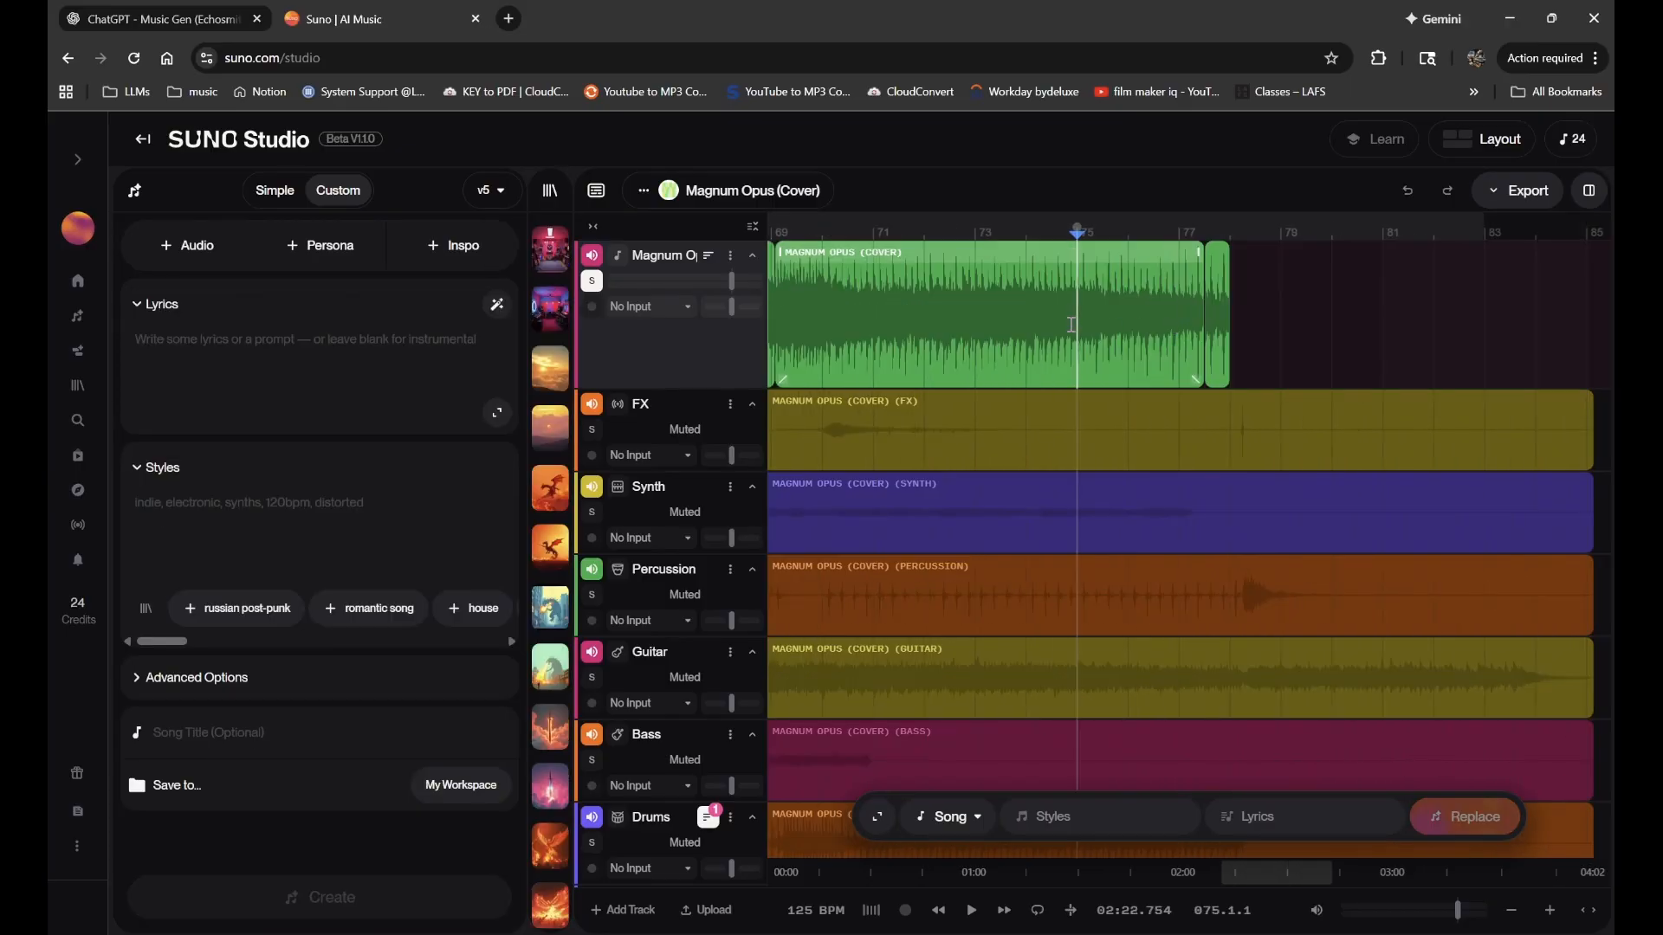
- Split the Magnum Opus clip on the main track at 75.1.1
key(ctrl+e)
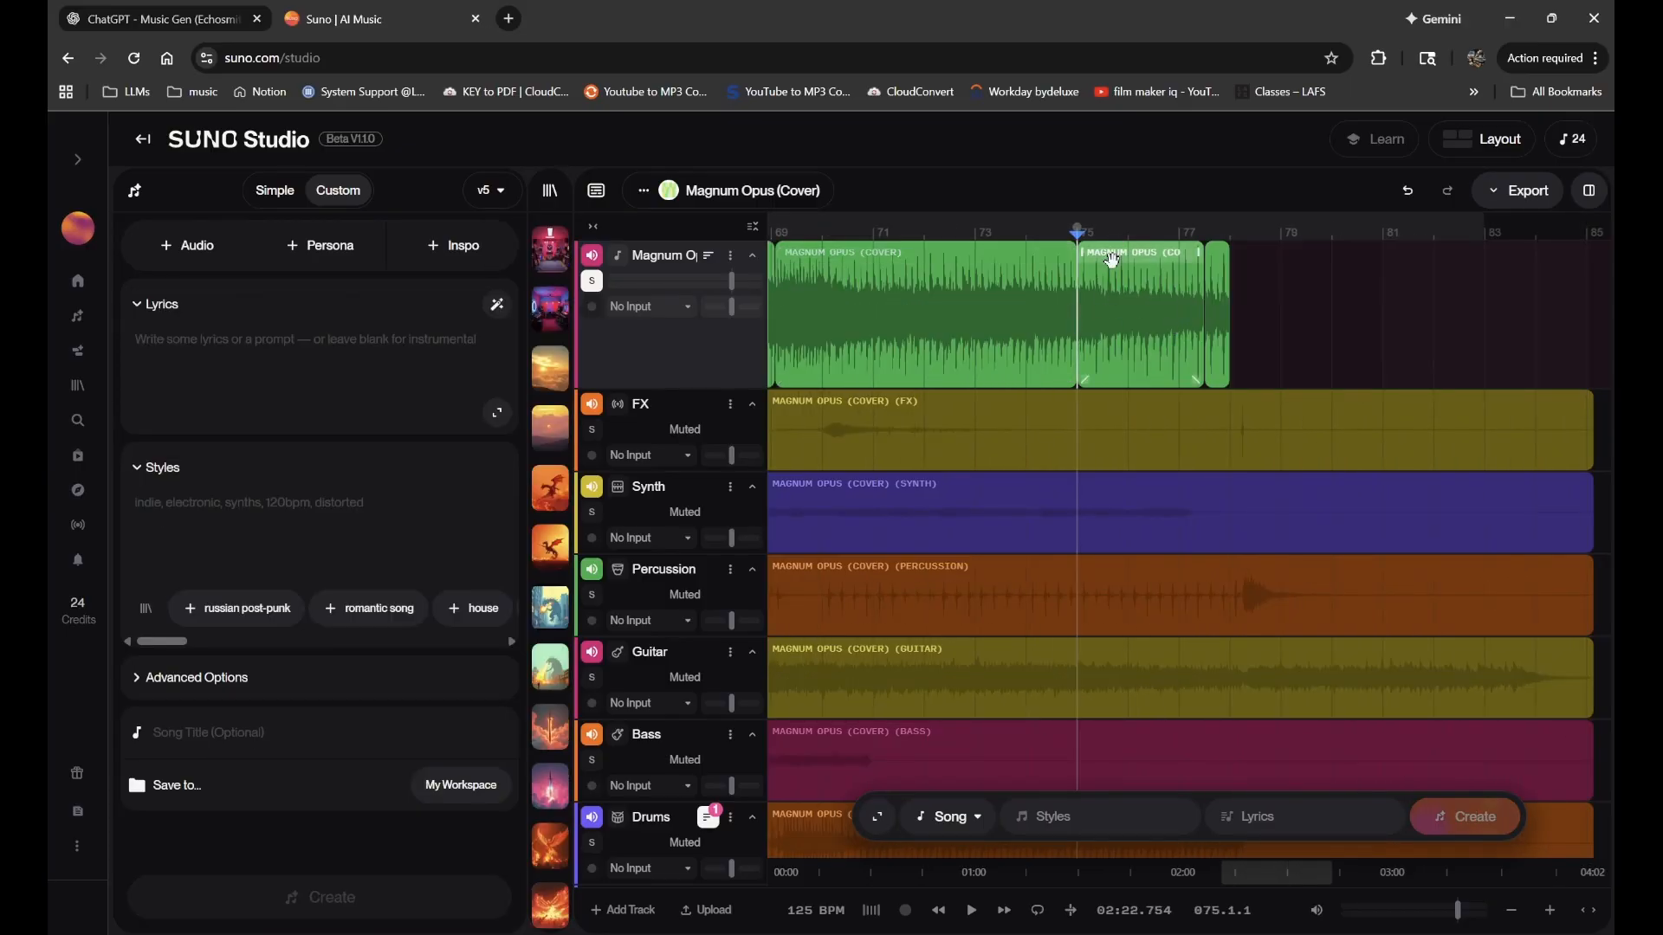
scroll(1117, 261, left, 2)
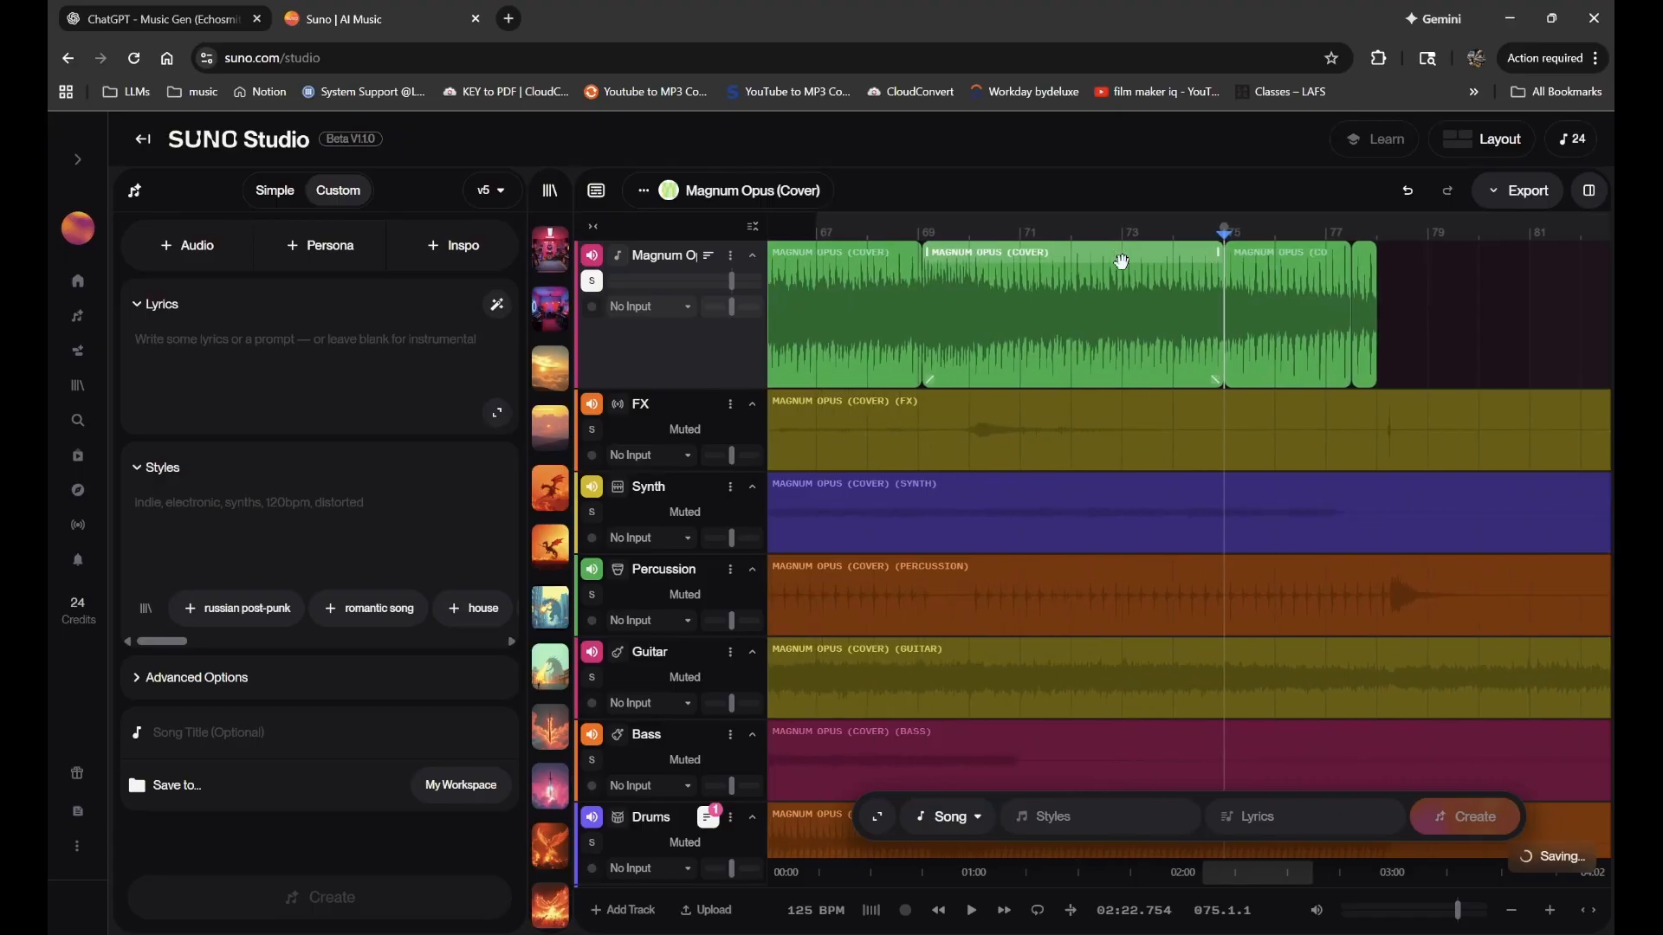
scroll(1122, 260, down, 2)
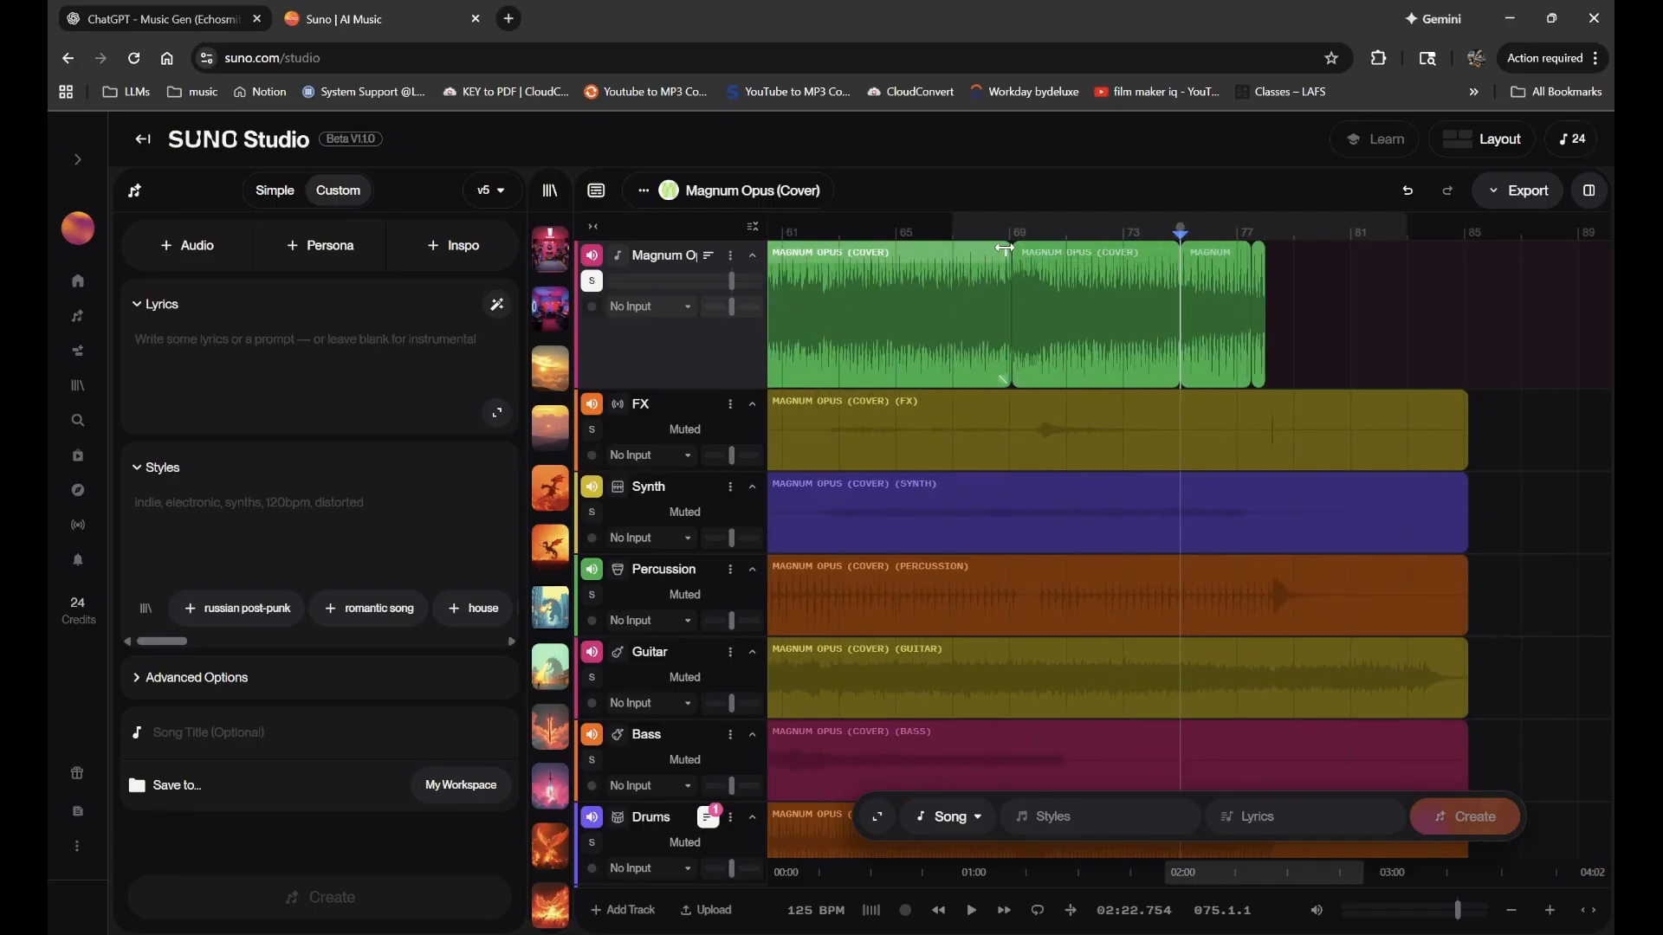
- Replace the split pieces on the main track with the full, continuous Magnum Opus (Cover) clip
drag(1263, 338, 1552, 338)
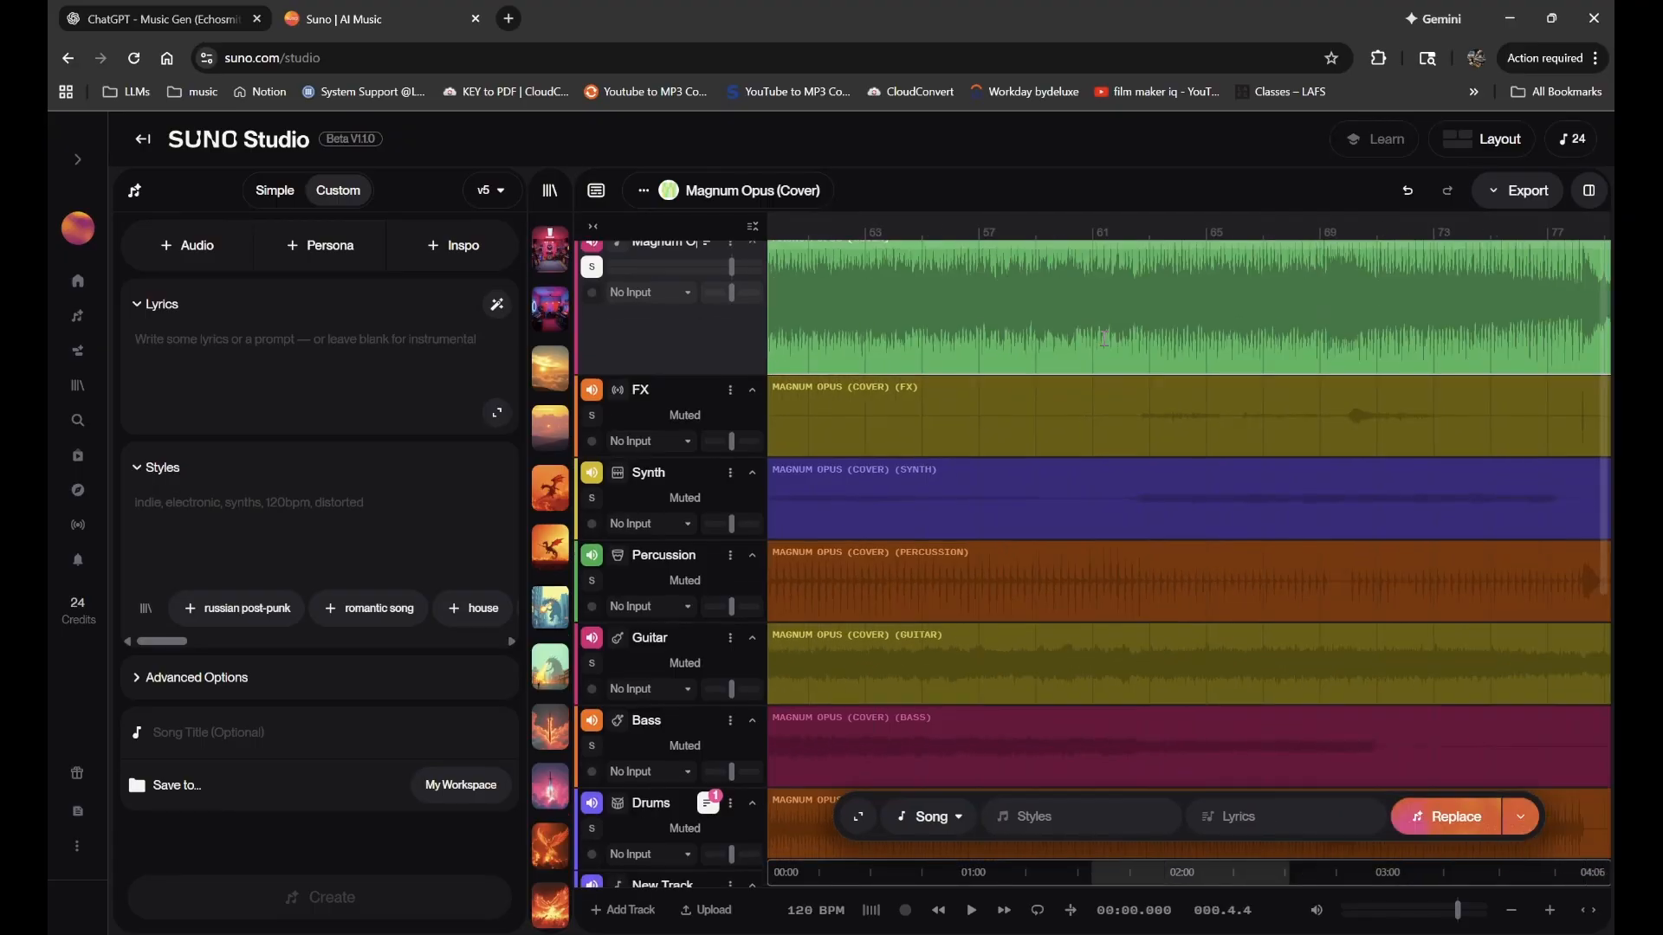
scroll(1104, 338, up, 1)
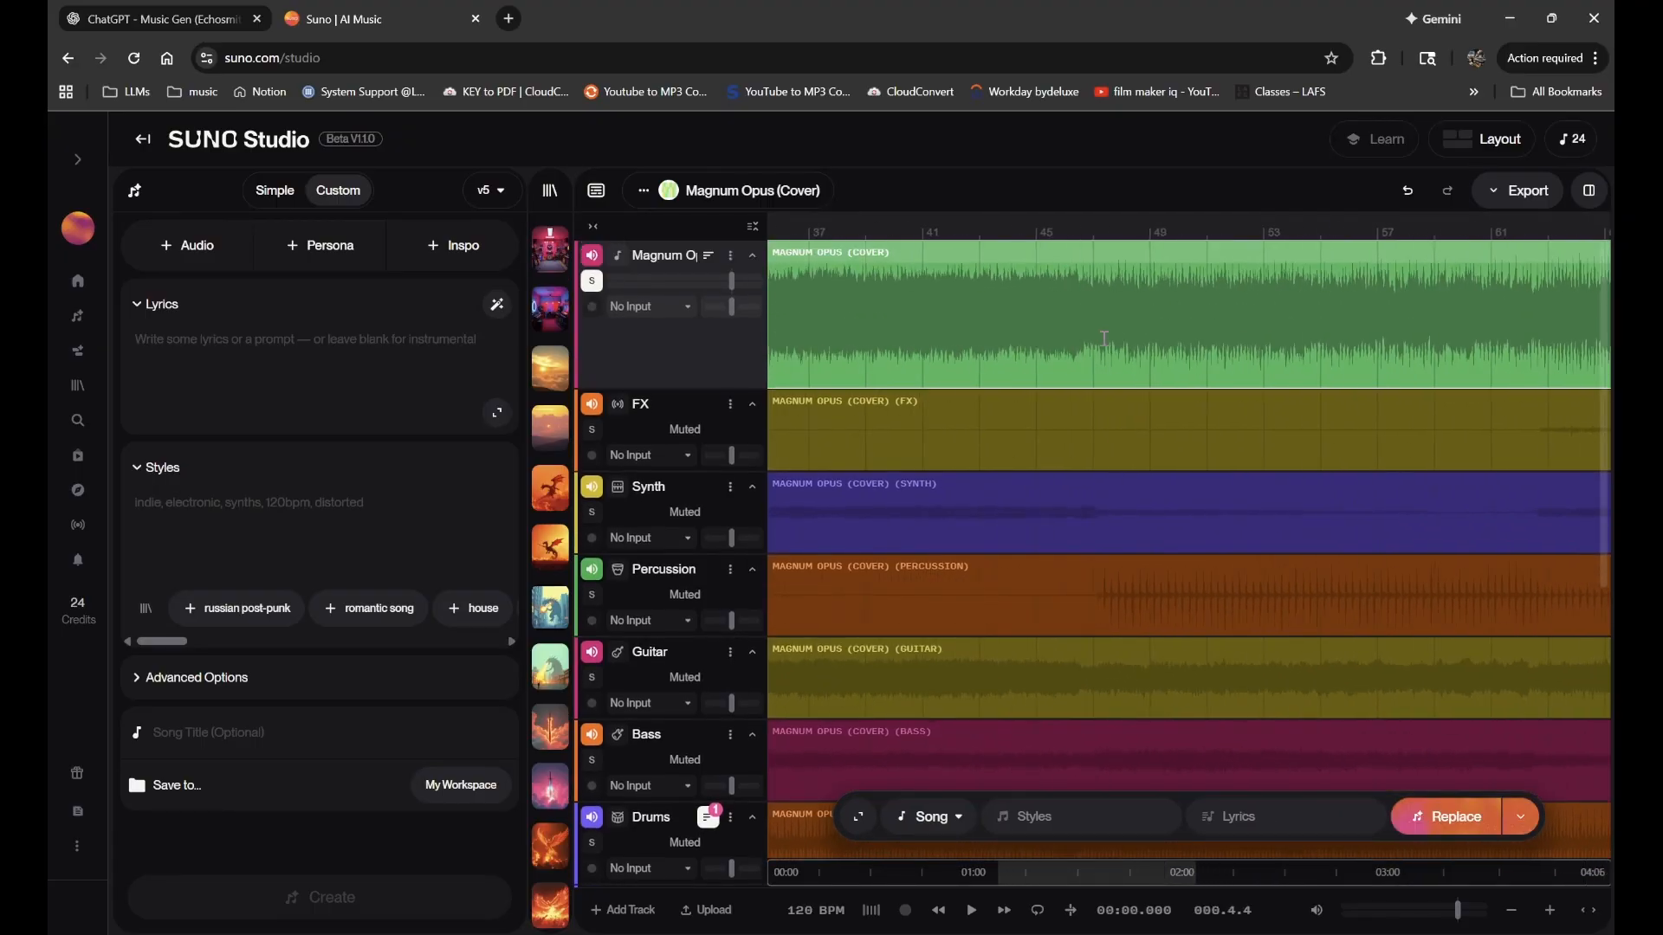
scroll(1104, 338, right, 3)
scroll(1104, 337, right, 2)
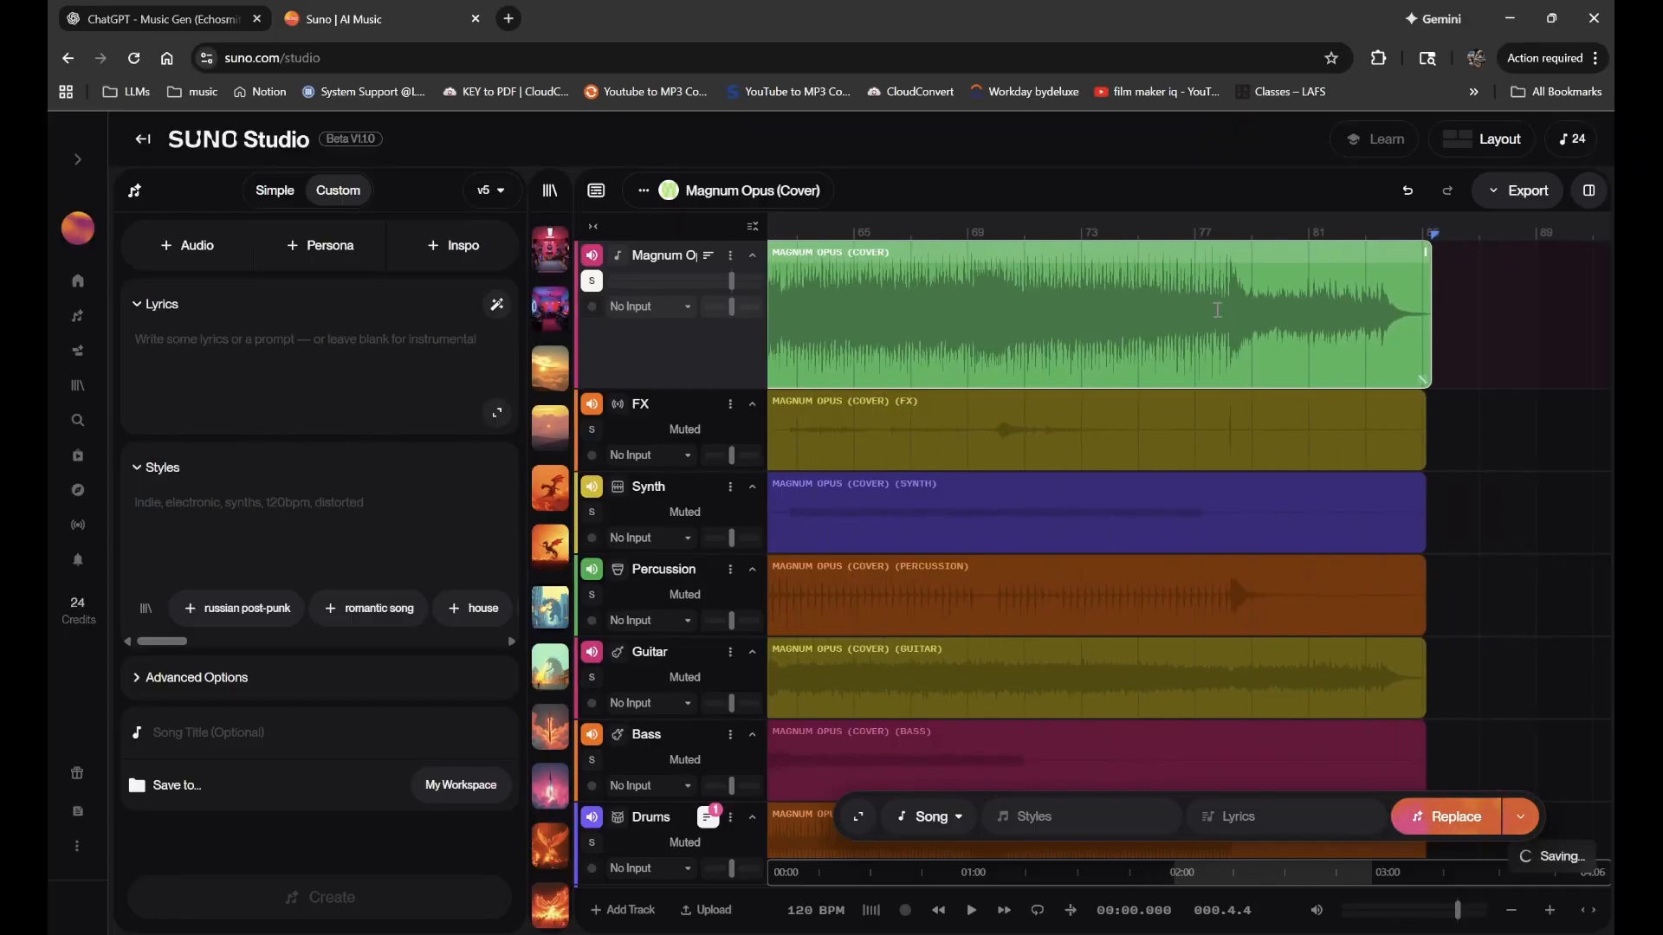
- Split the full Magnum Opus clip at 78.2.1 and delete the ending after the cut
scroll(1215, 298, up, 2)
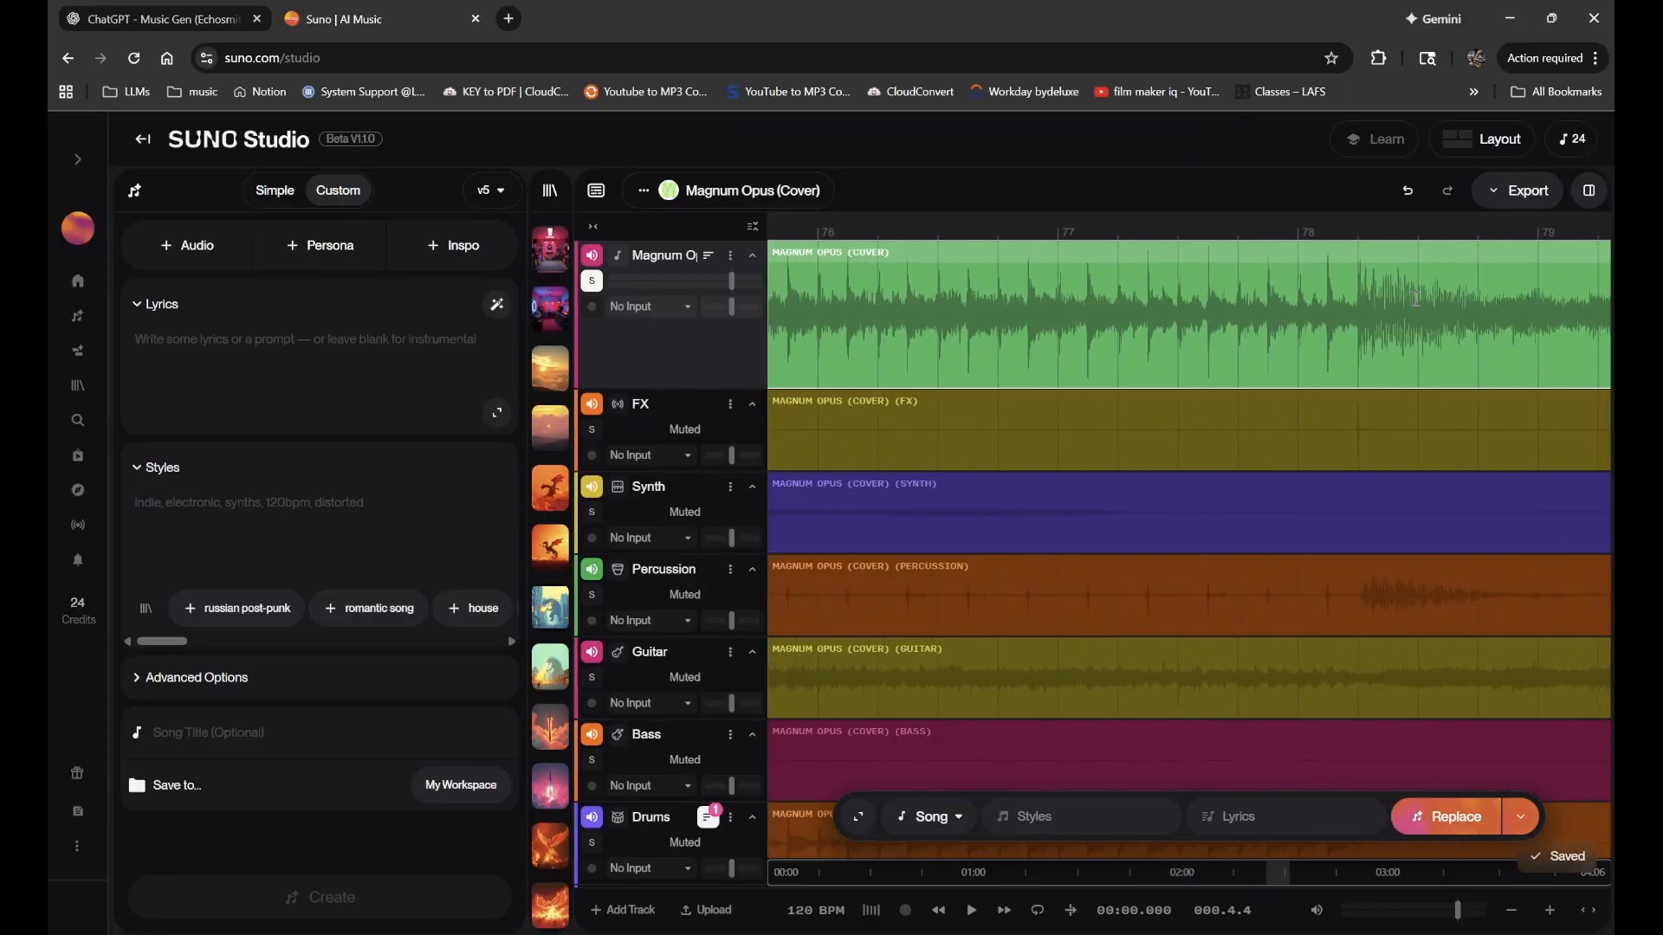
click(1359, 300)
key(ctrl+e)
click(1401, 255)
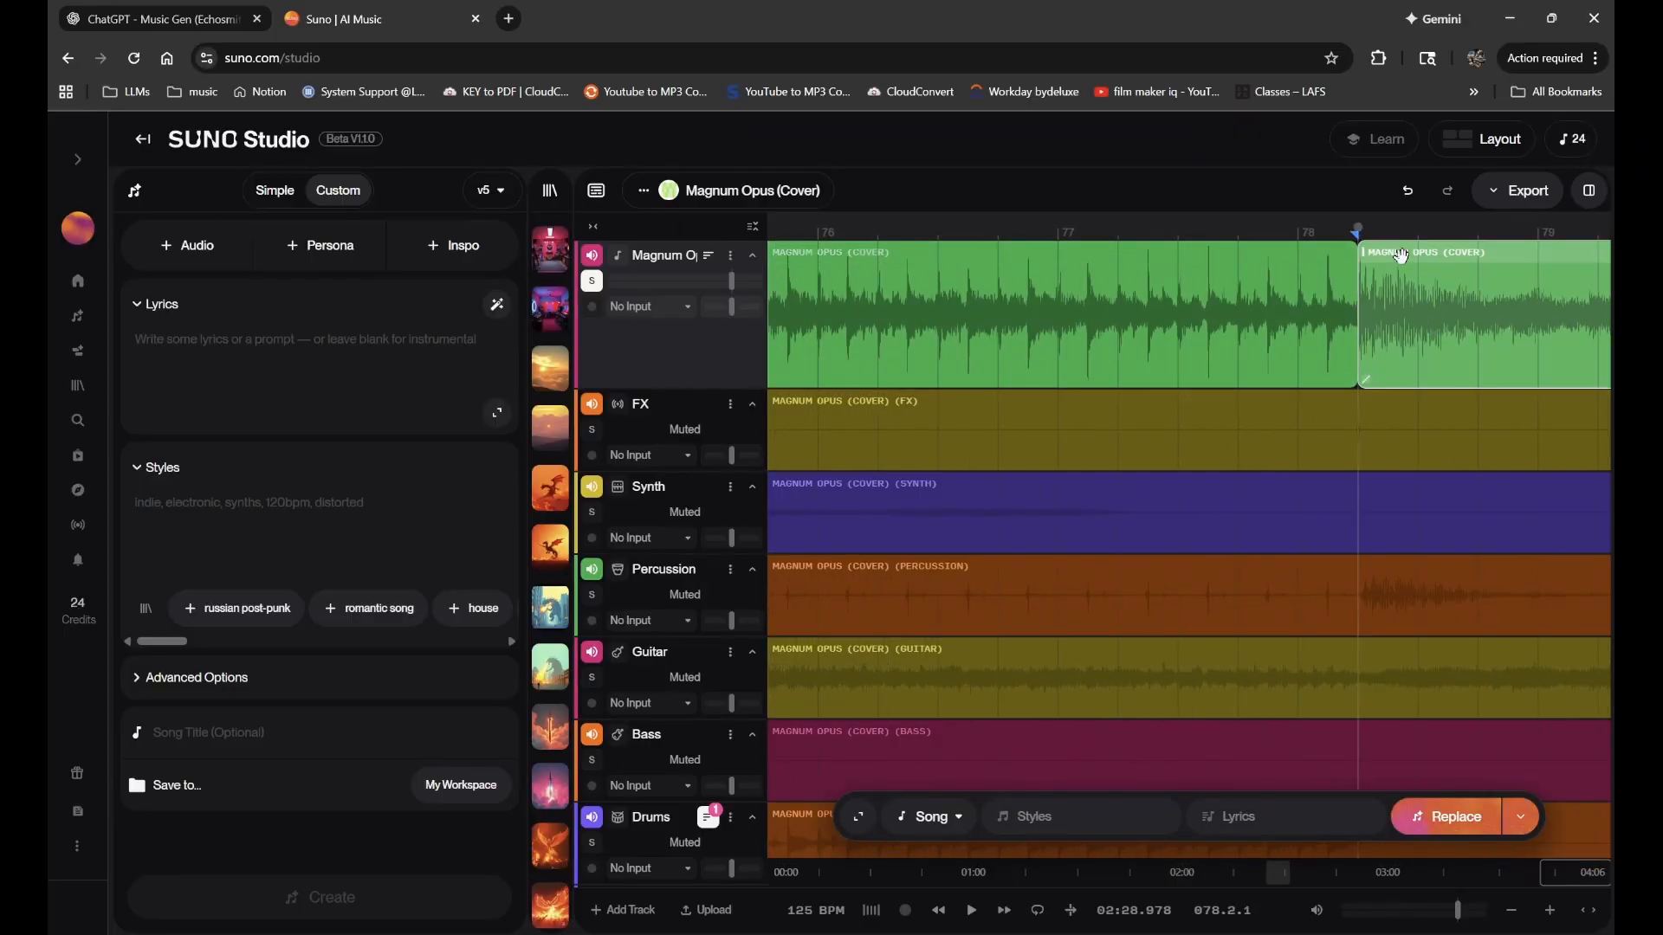
key(Delete)
scroll(1399, 258, down, 3)
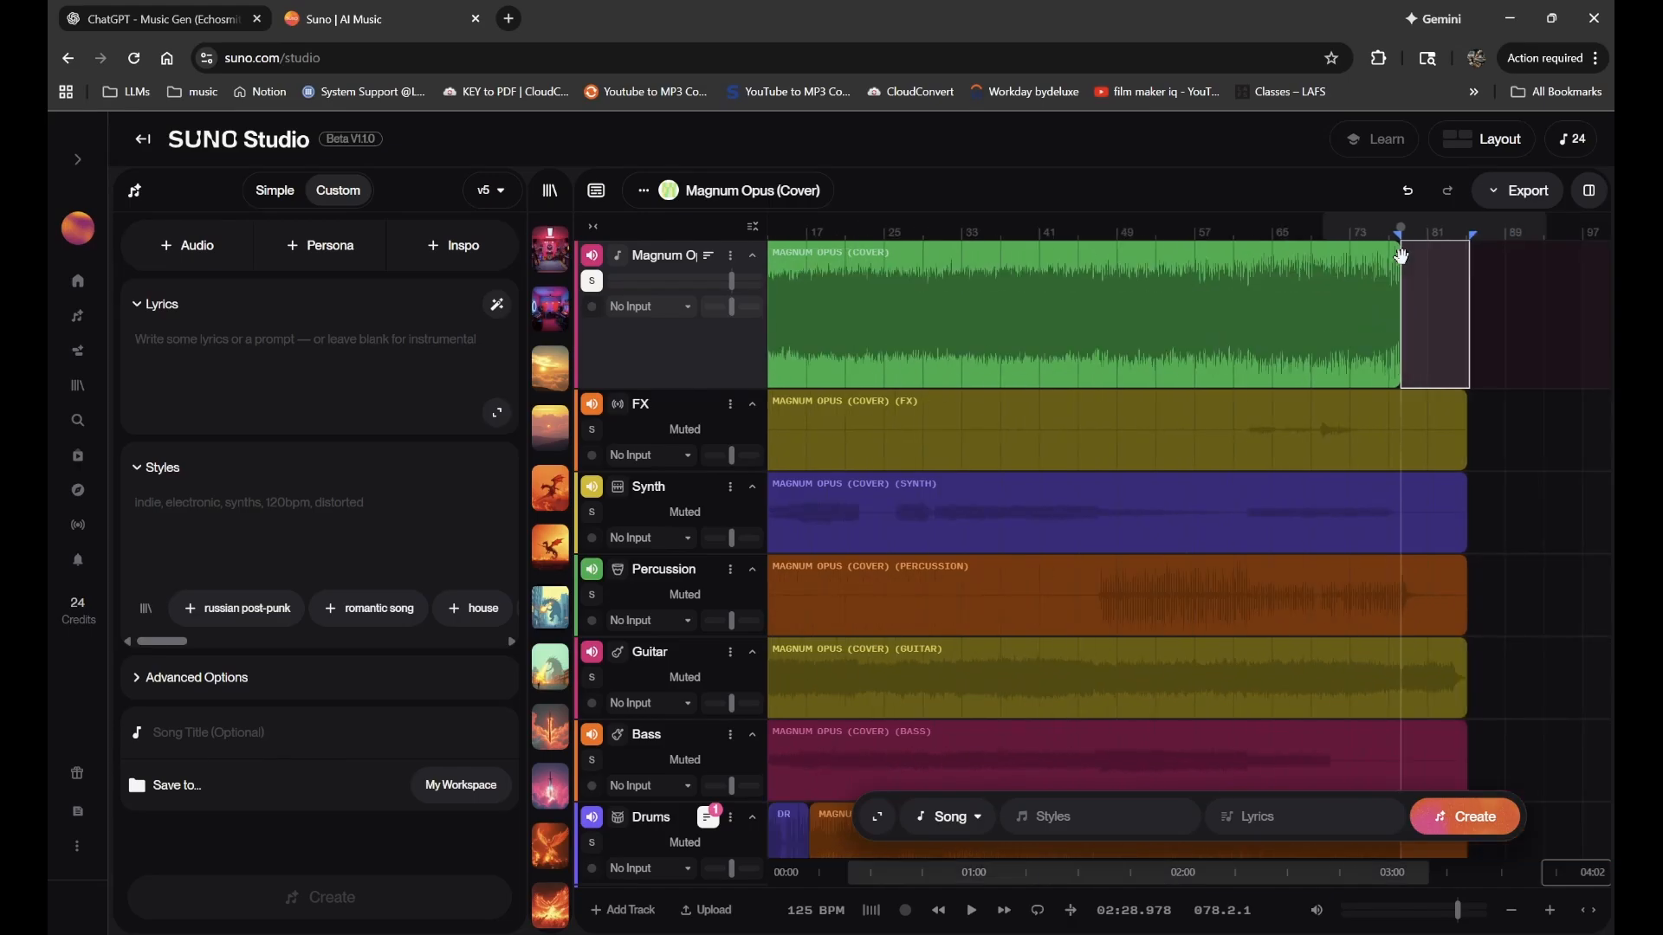
- Use the trimmed Magnum Opus clip as the audio source, preview its ending, and generate an extension from 02:28.0
click(1244, 250)
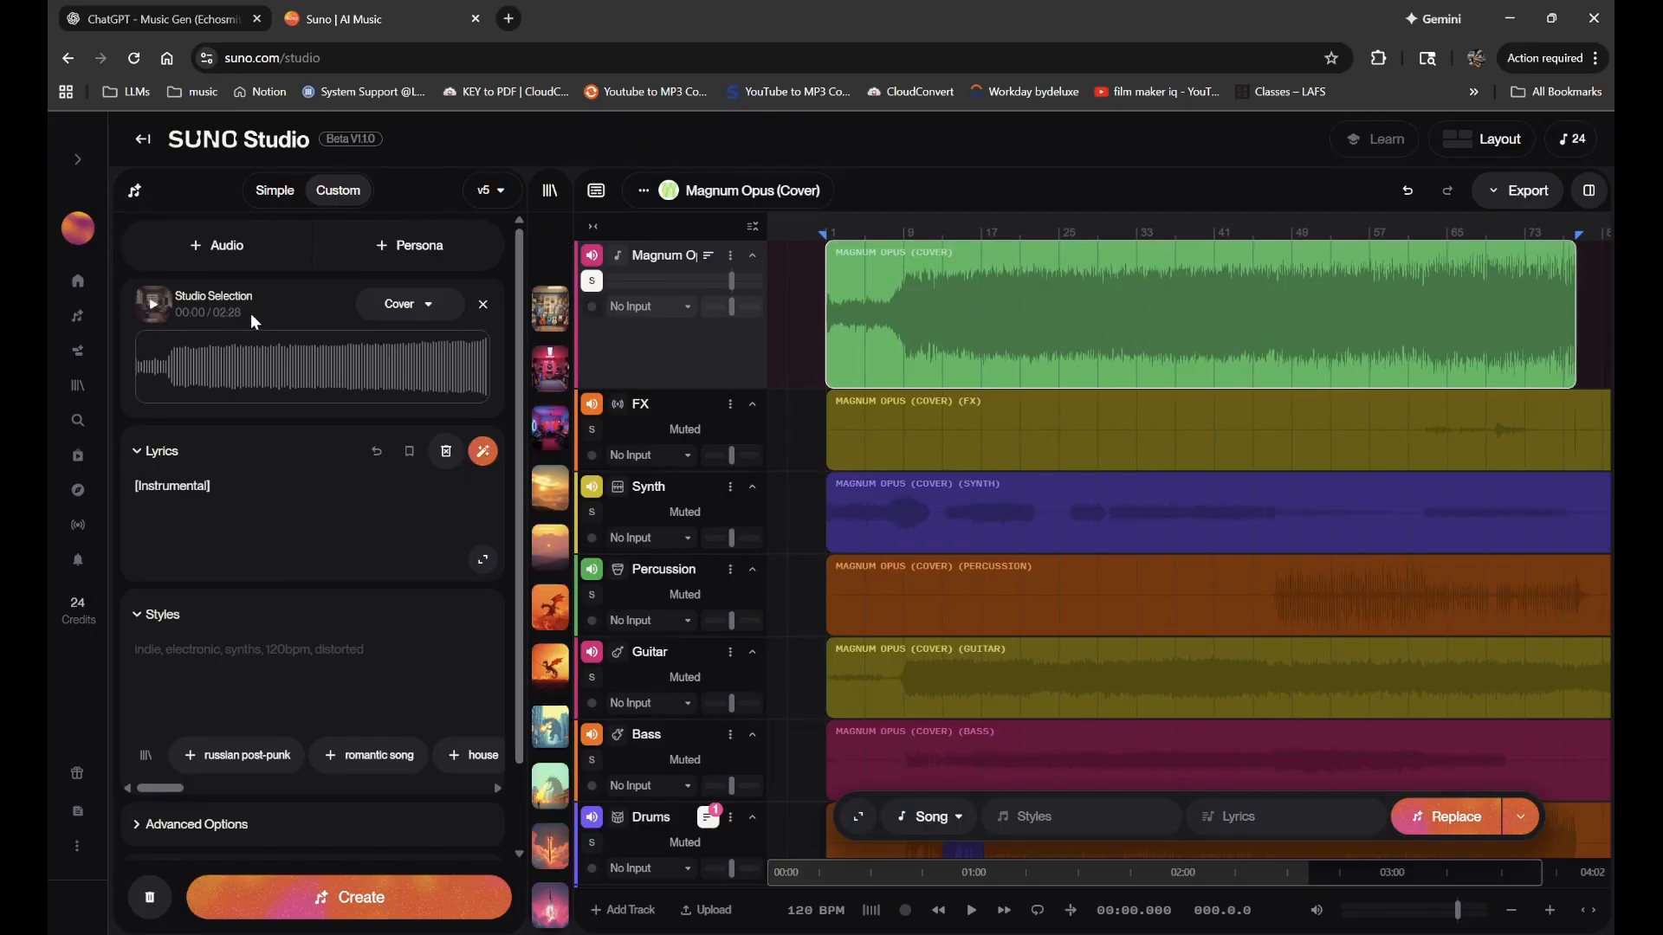
click(153, 304)
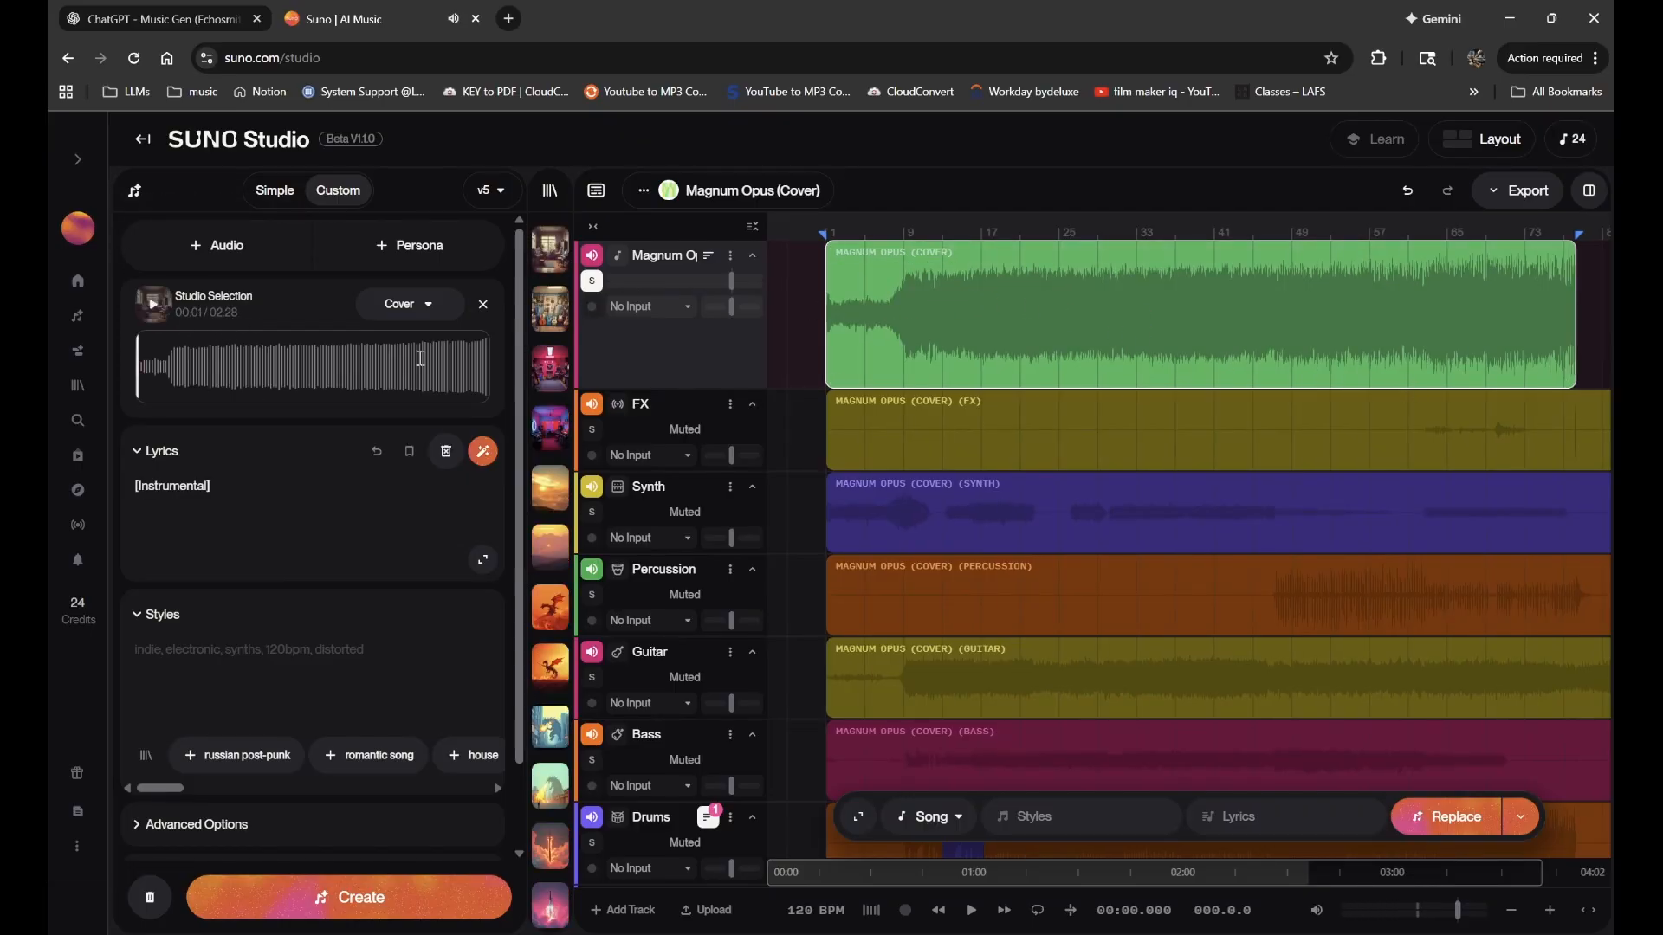
click(462, 361)
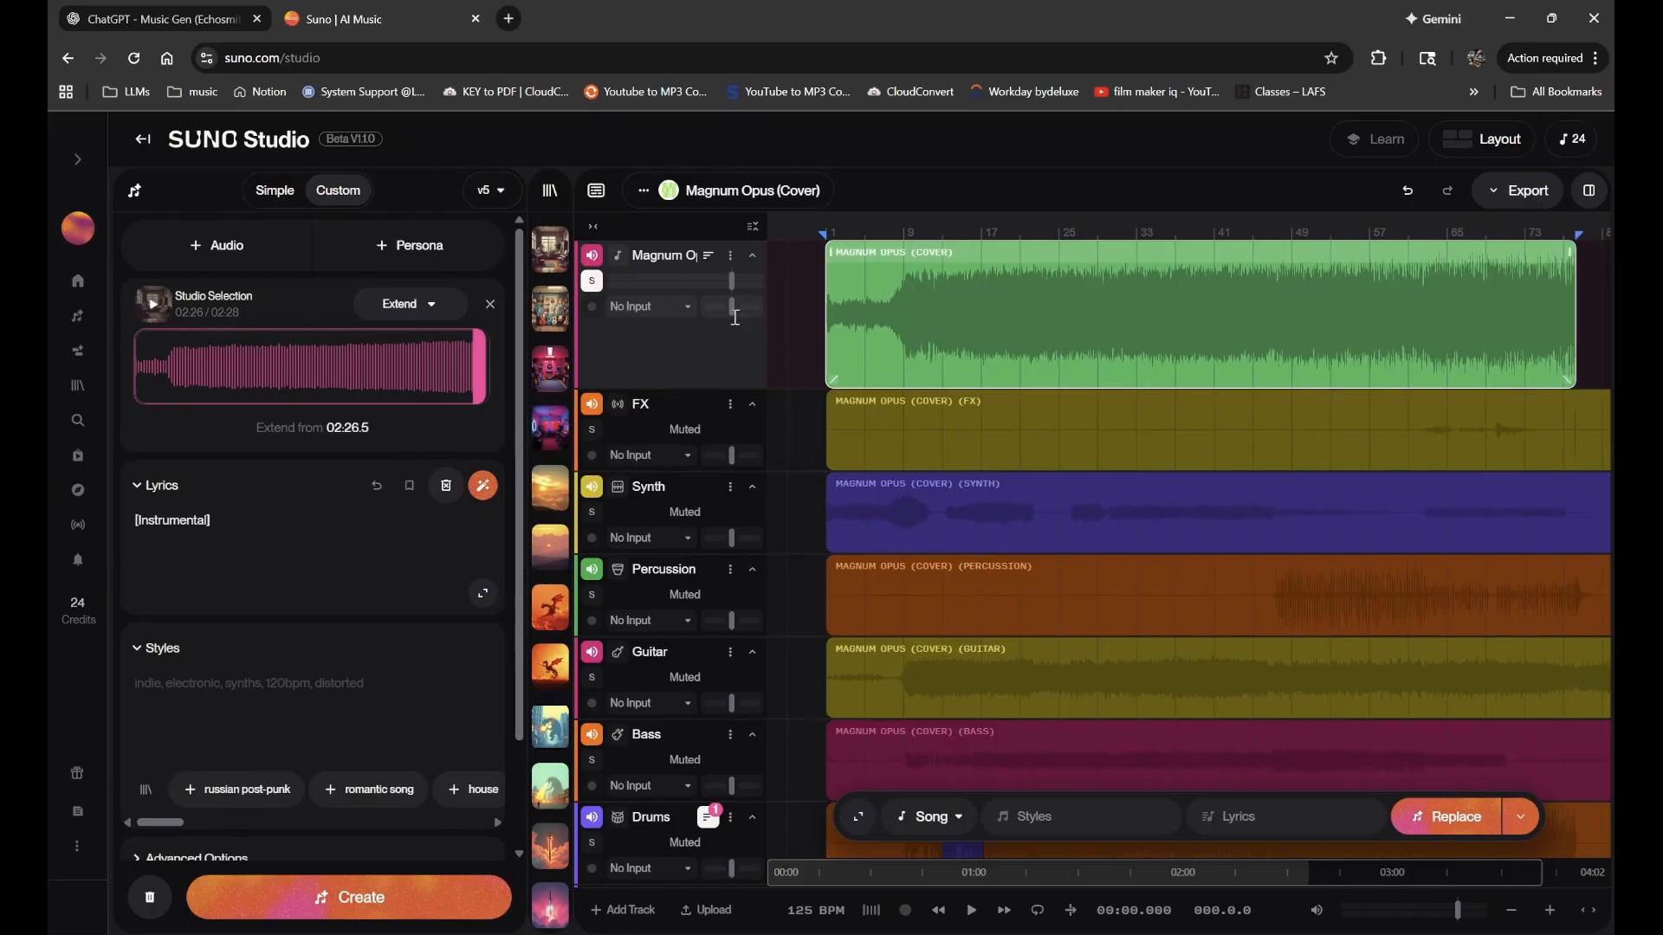
drag(467, 361, 495, 366)
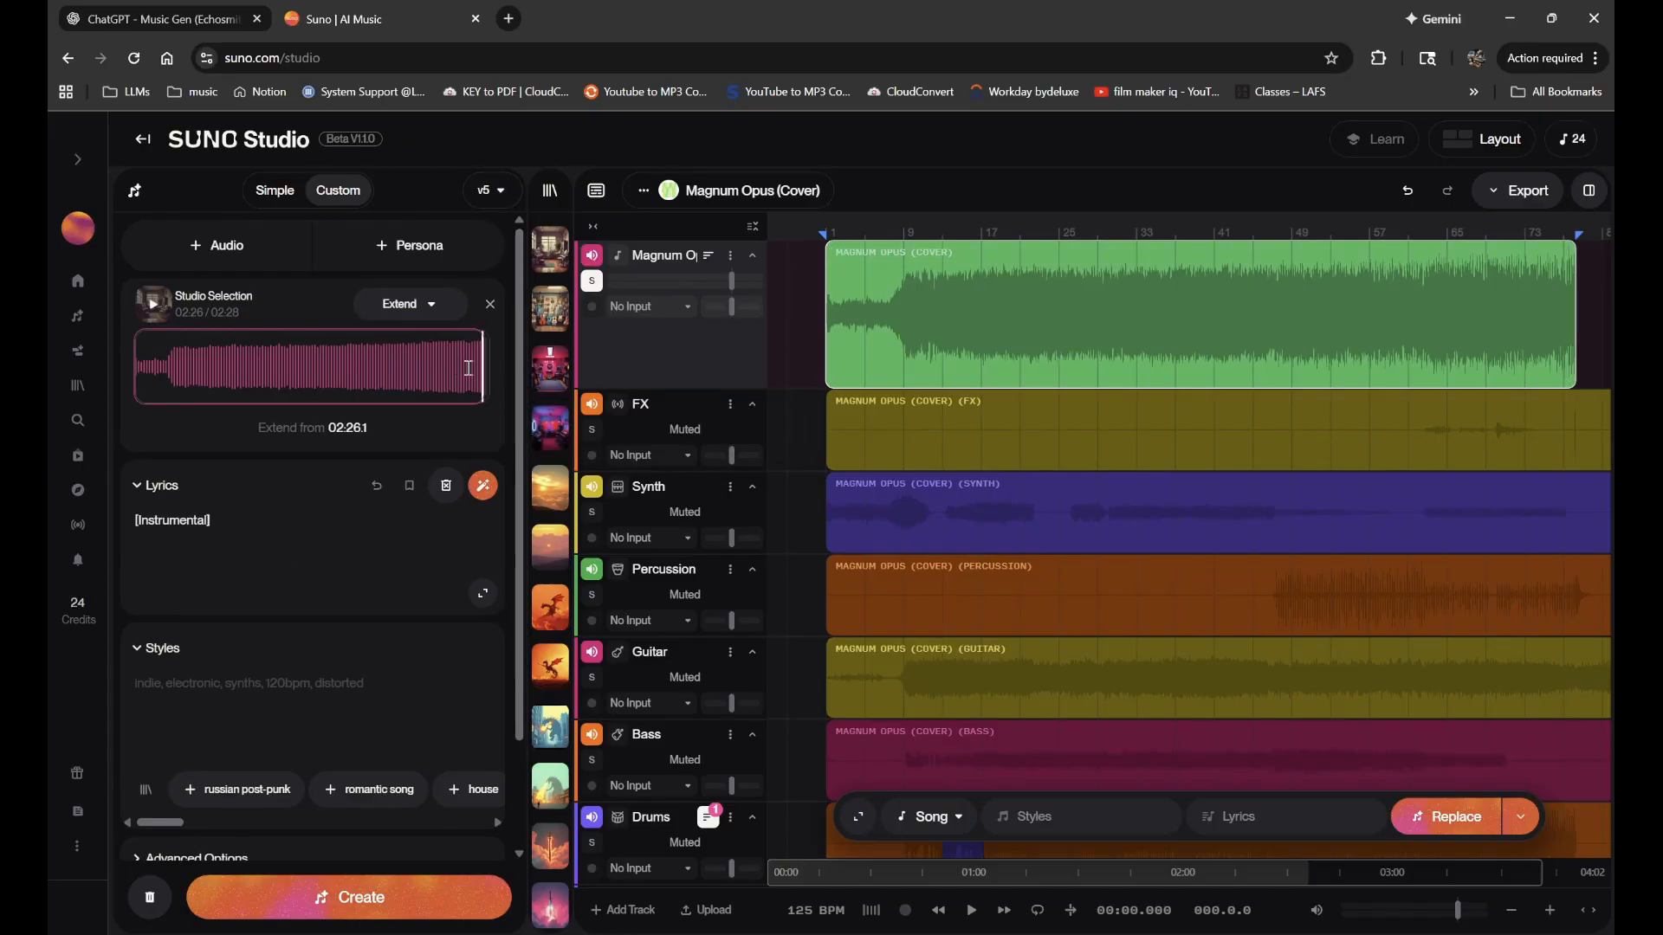
scroll(341, 705, down, 2)
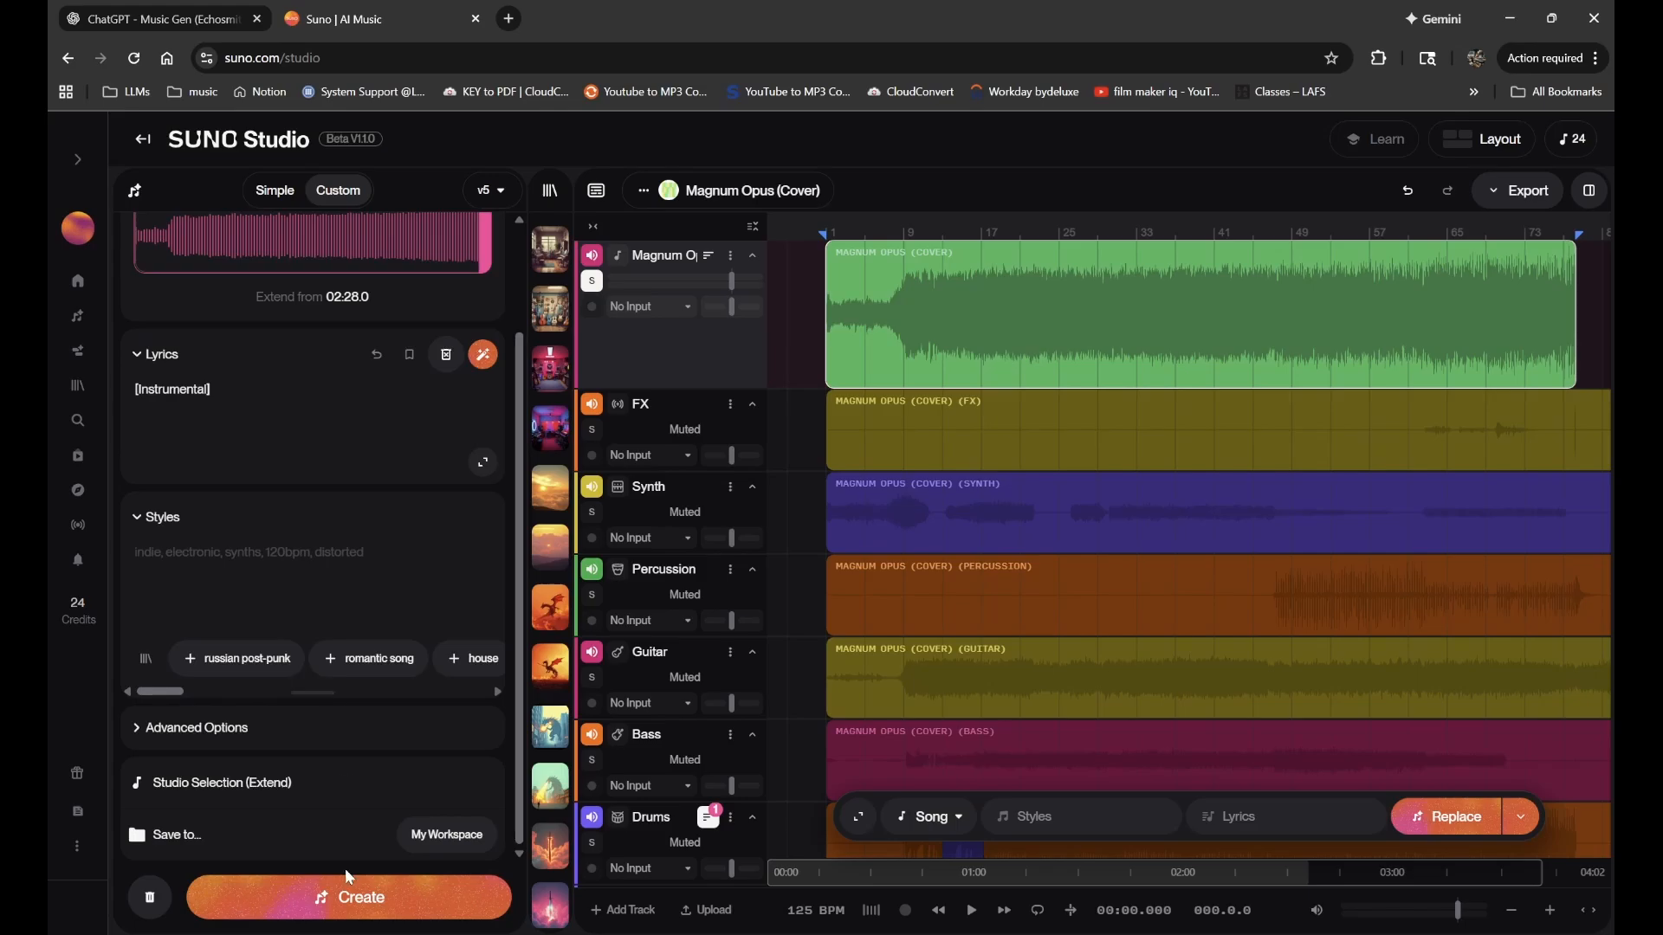
click(343, 892)
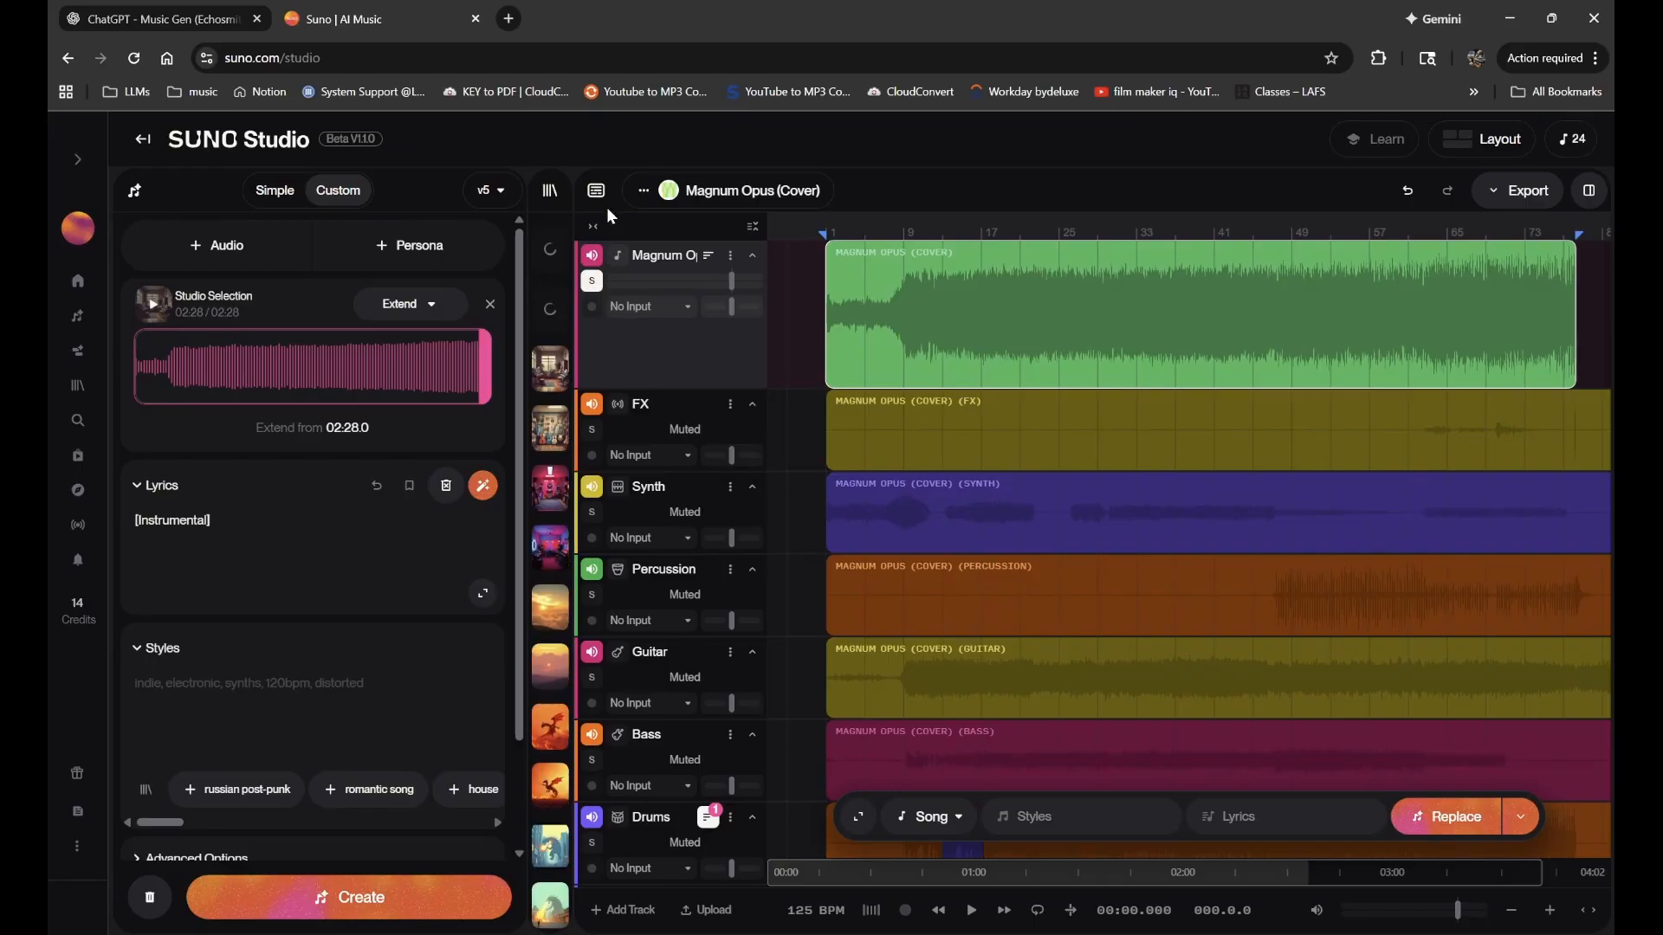
- Open the workspace library, check the selected model version, and listen to both newly generated Studio Selection (Extend) results
click(549, 190)
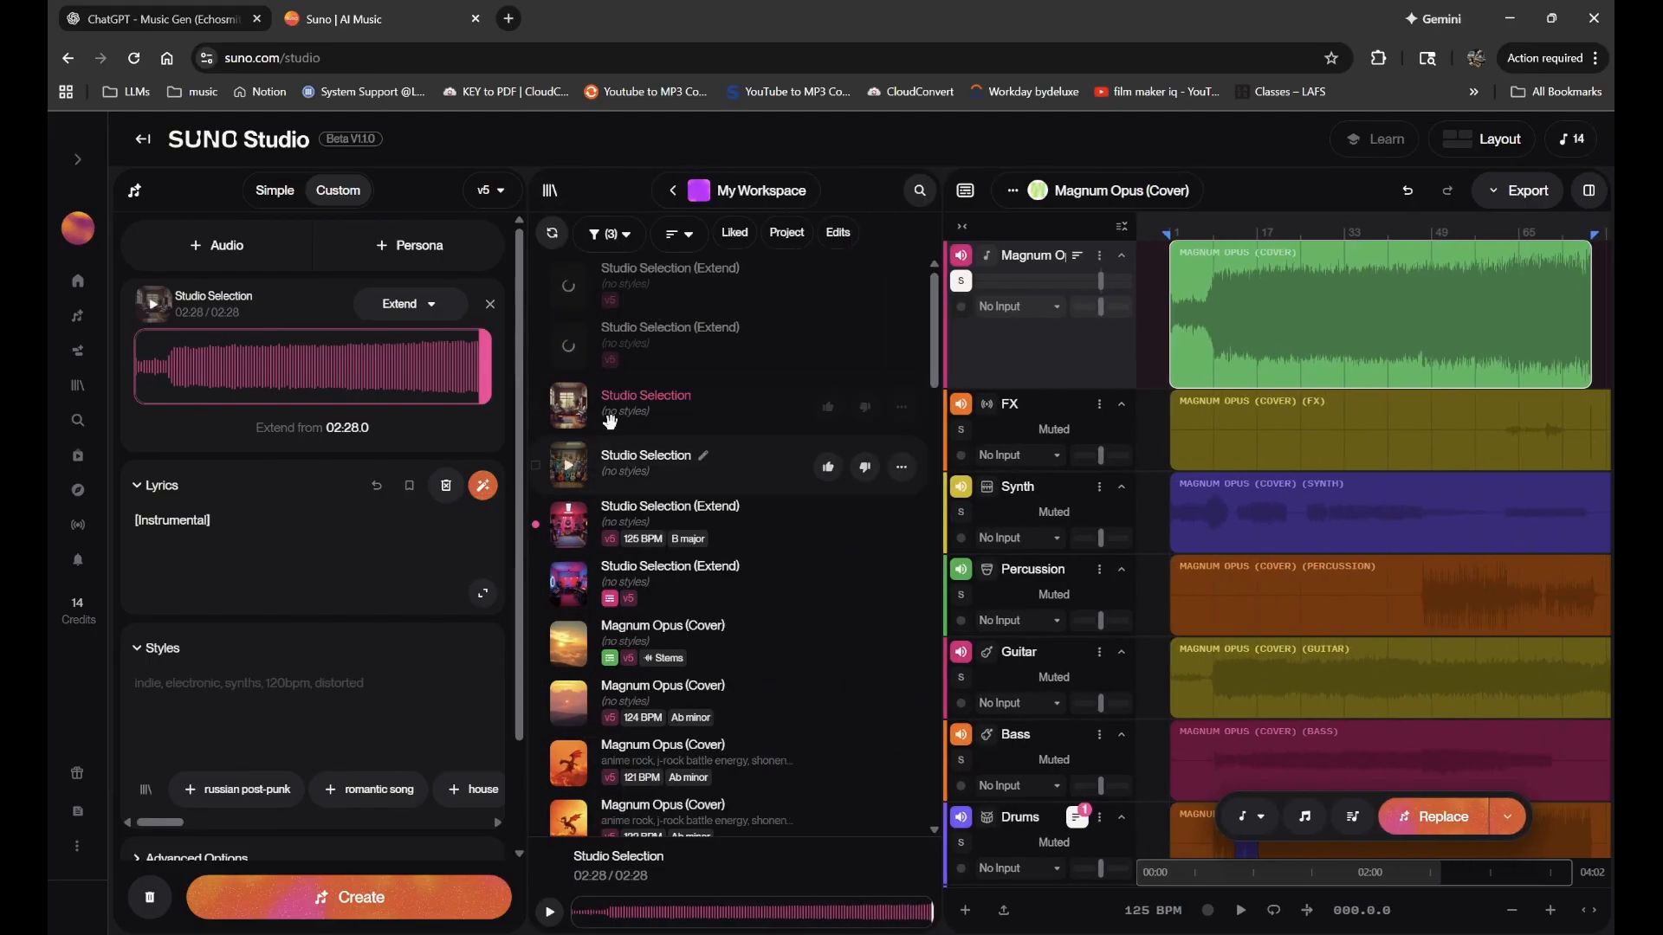
click(482, 191)
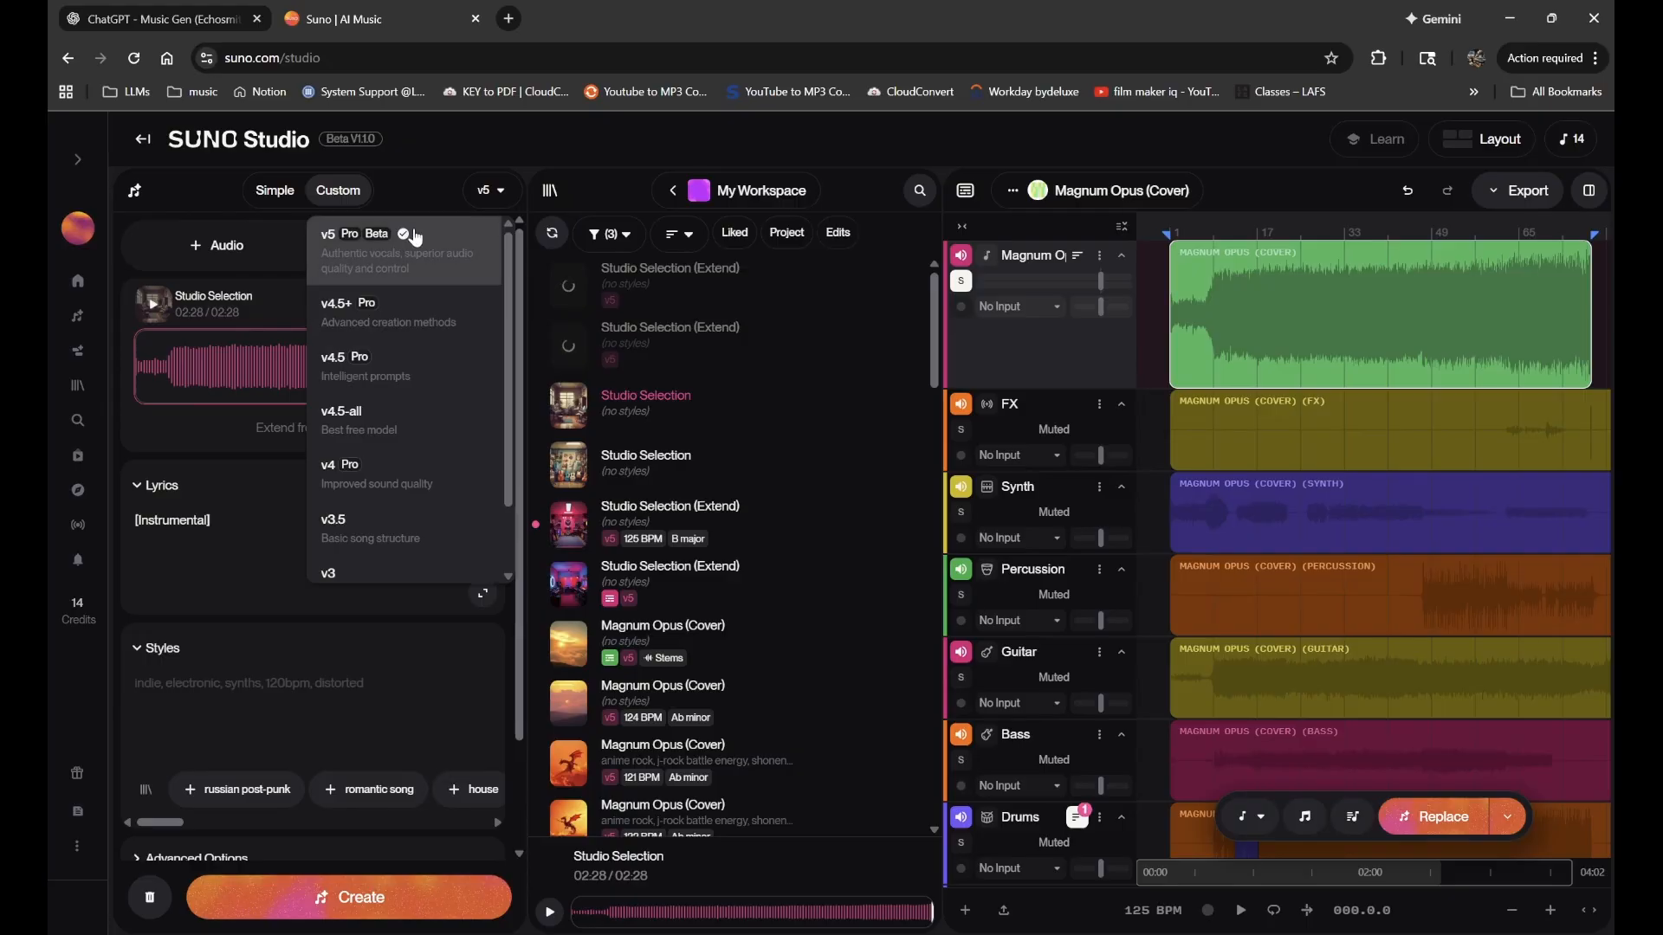
click(511, 151)
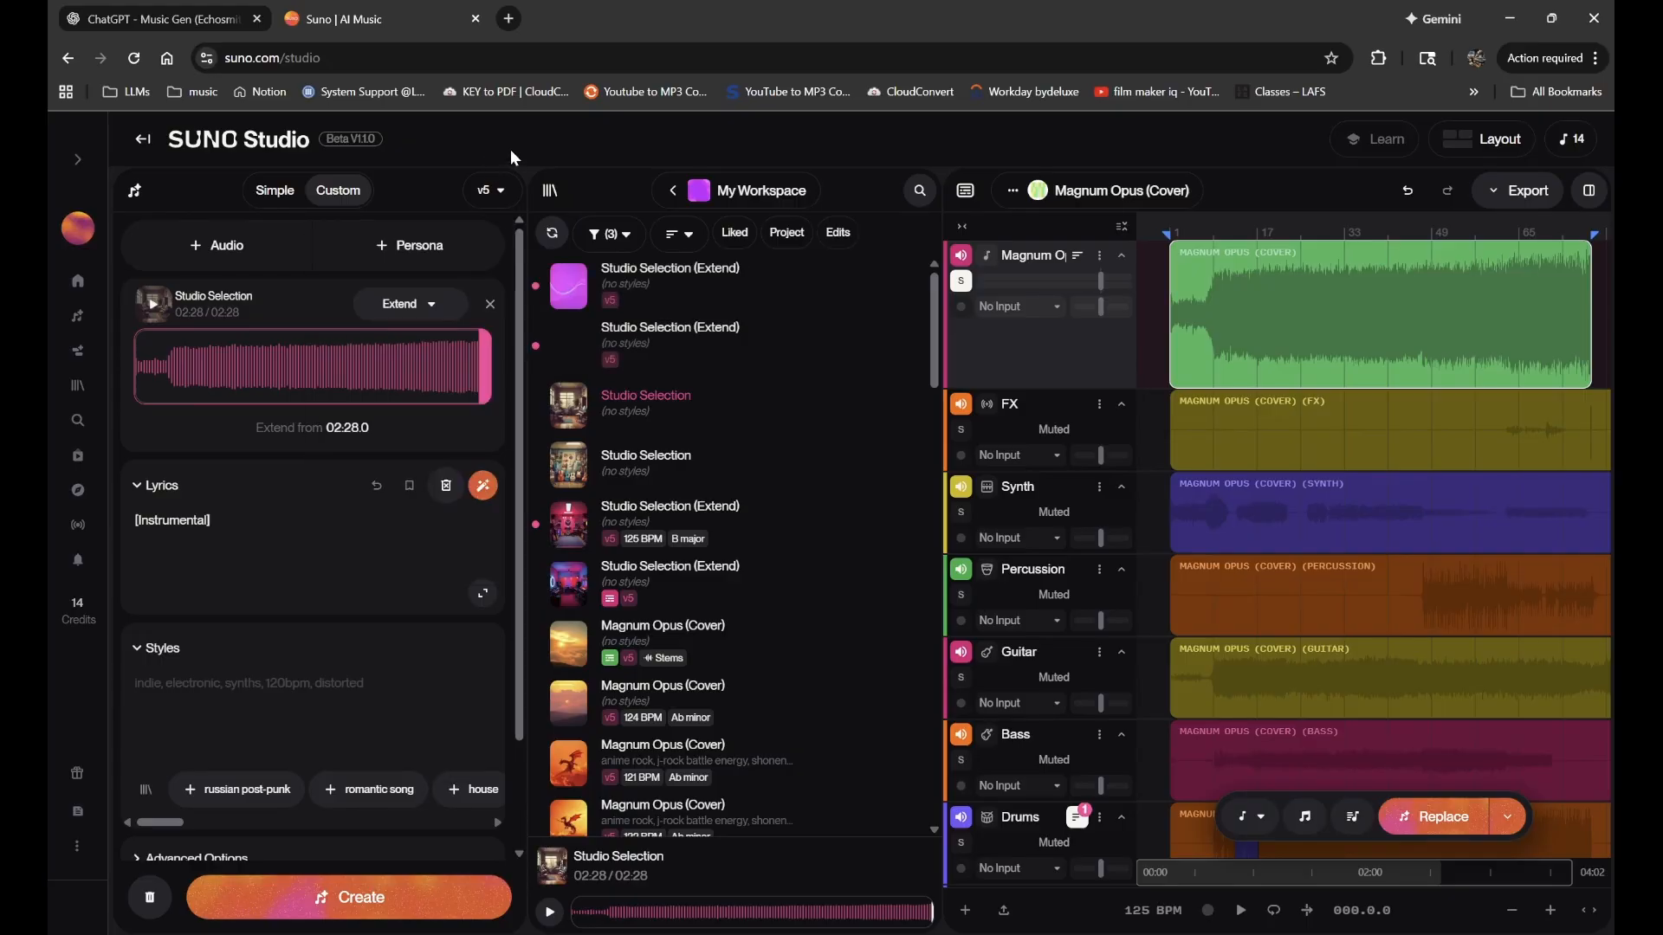
click(564, 295)
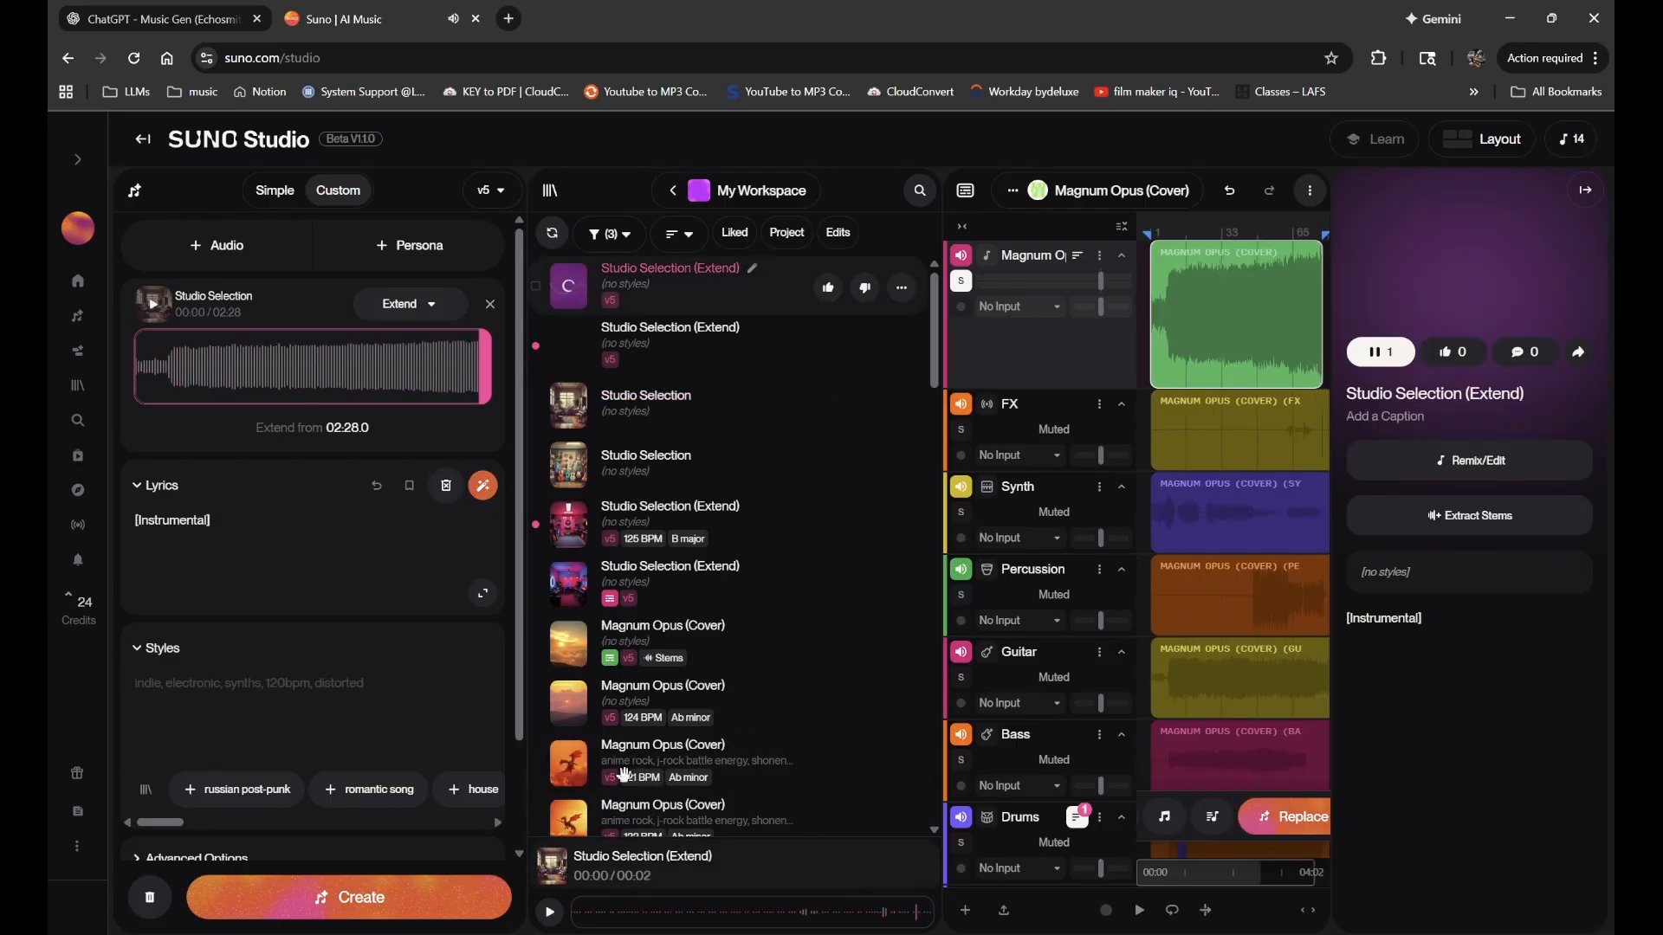
click(579, 340)
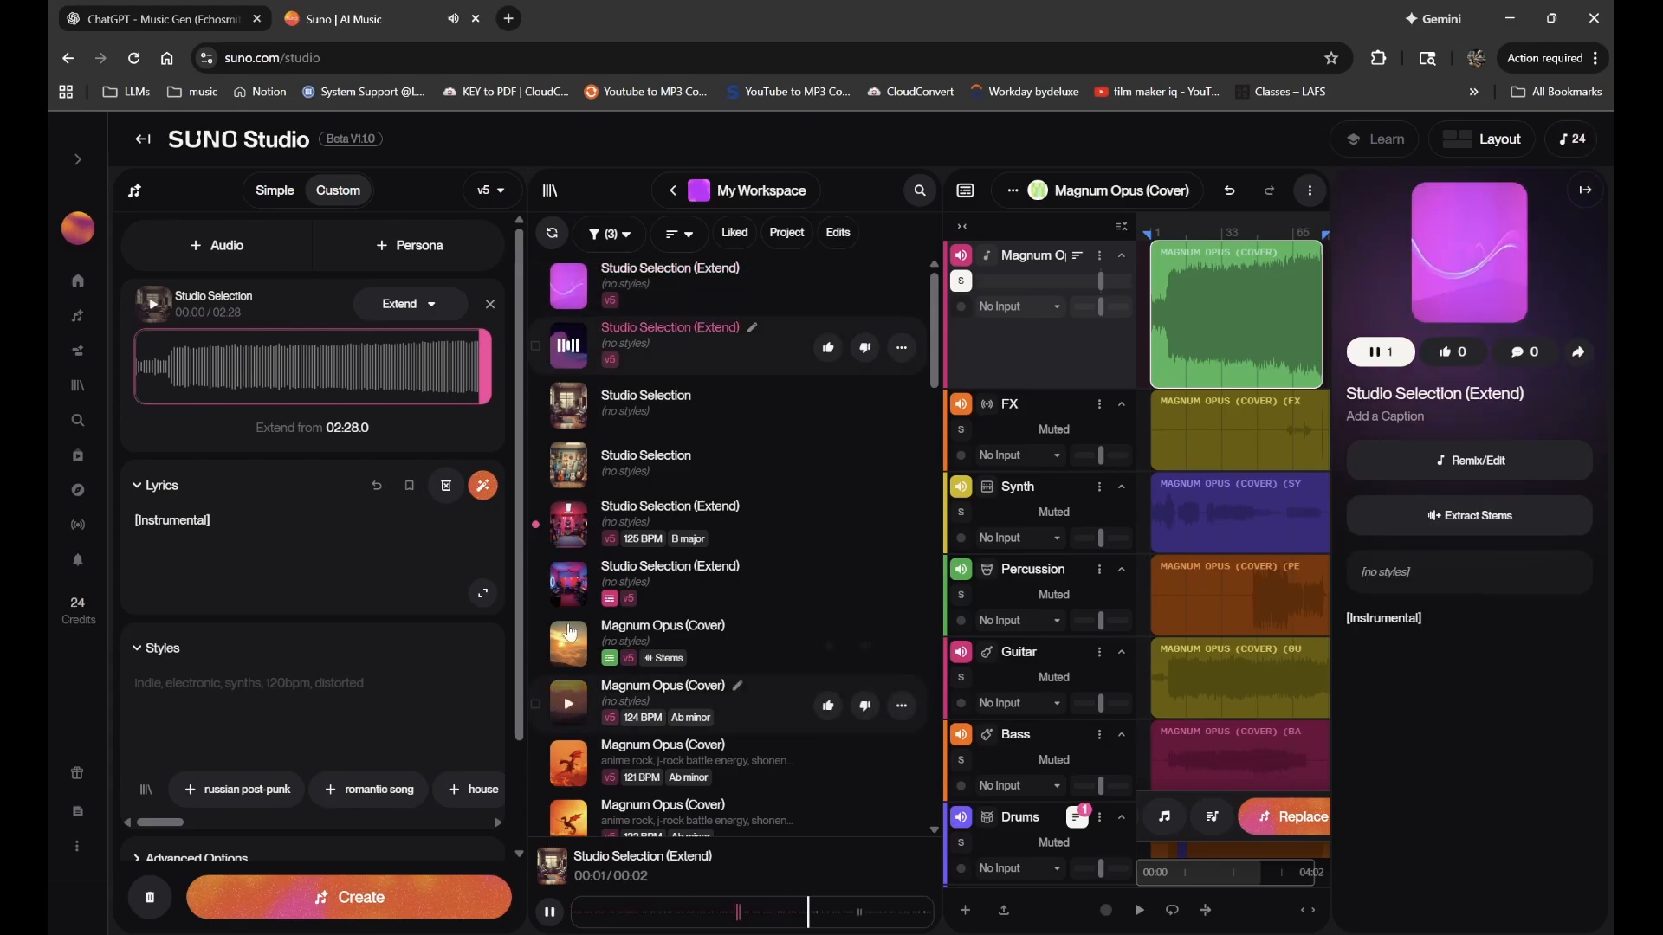
click(567, 355)
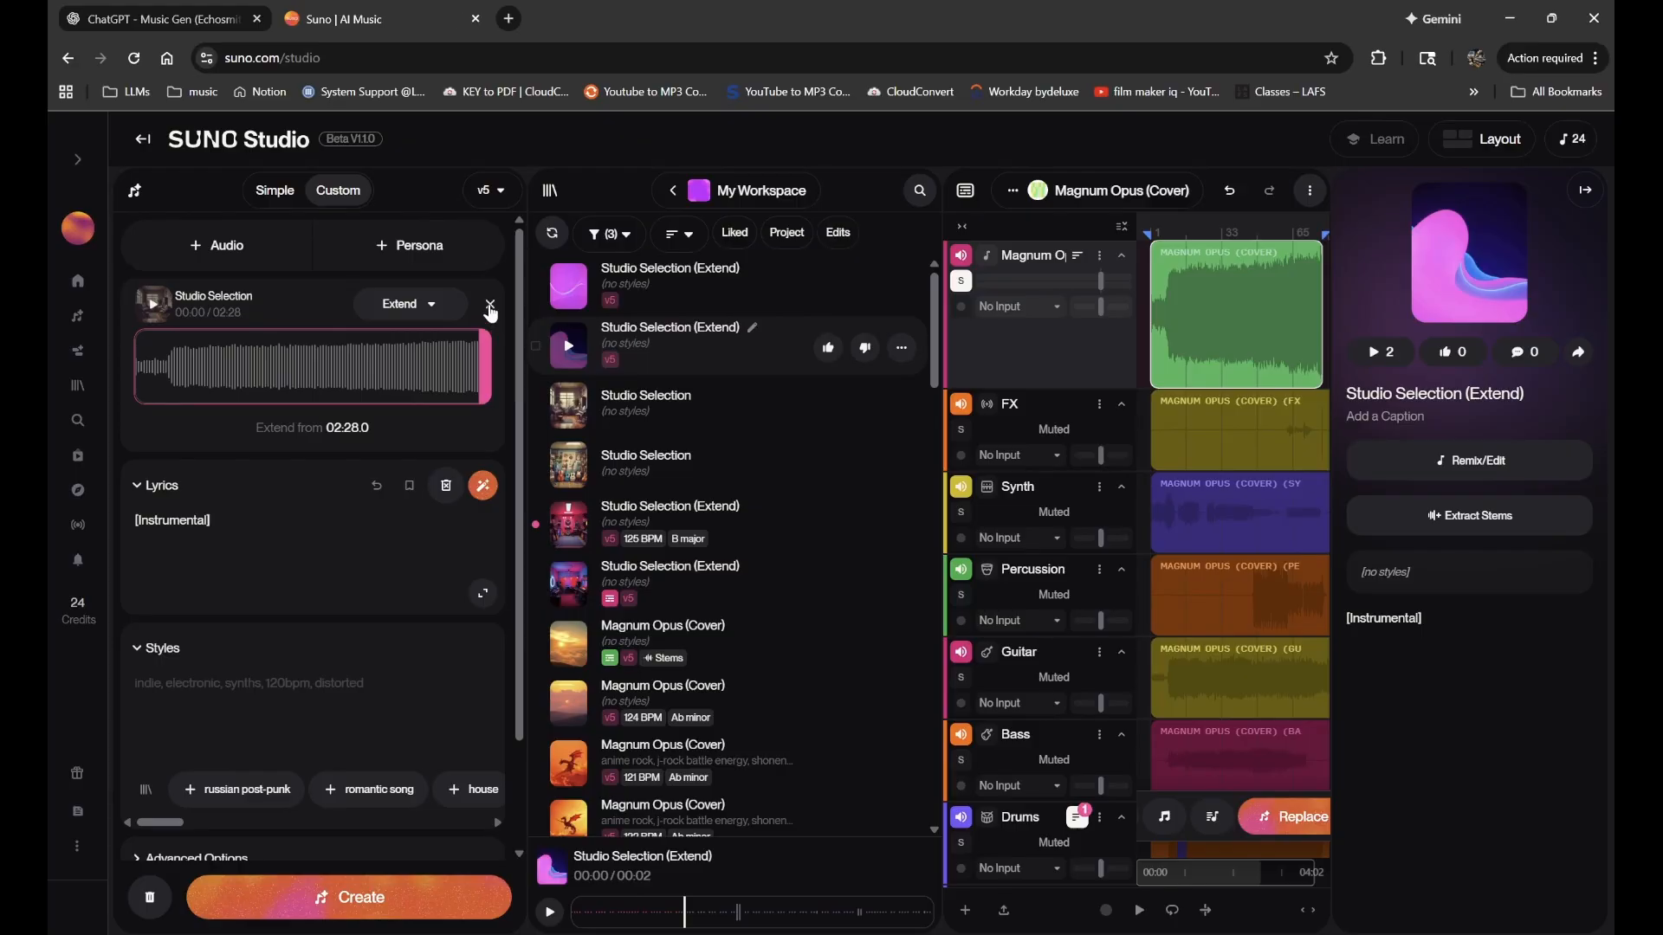
- Remove the full-length Studio Selection audio source from the creation form
drag(484, 368, 346, 369)
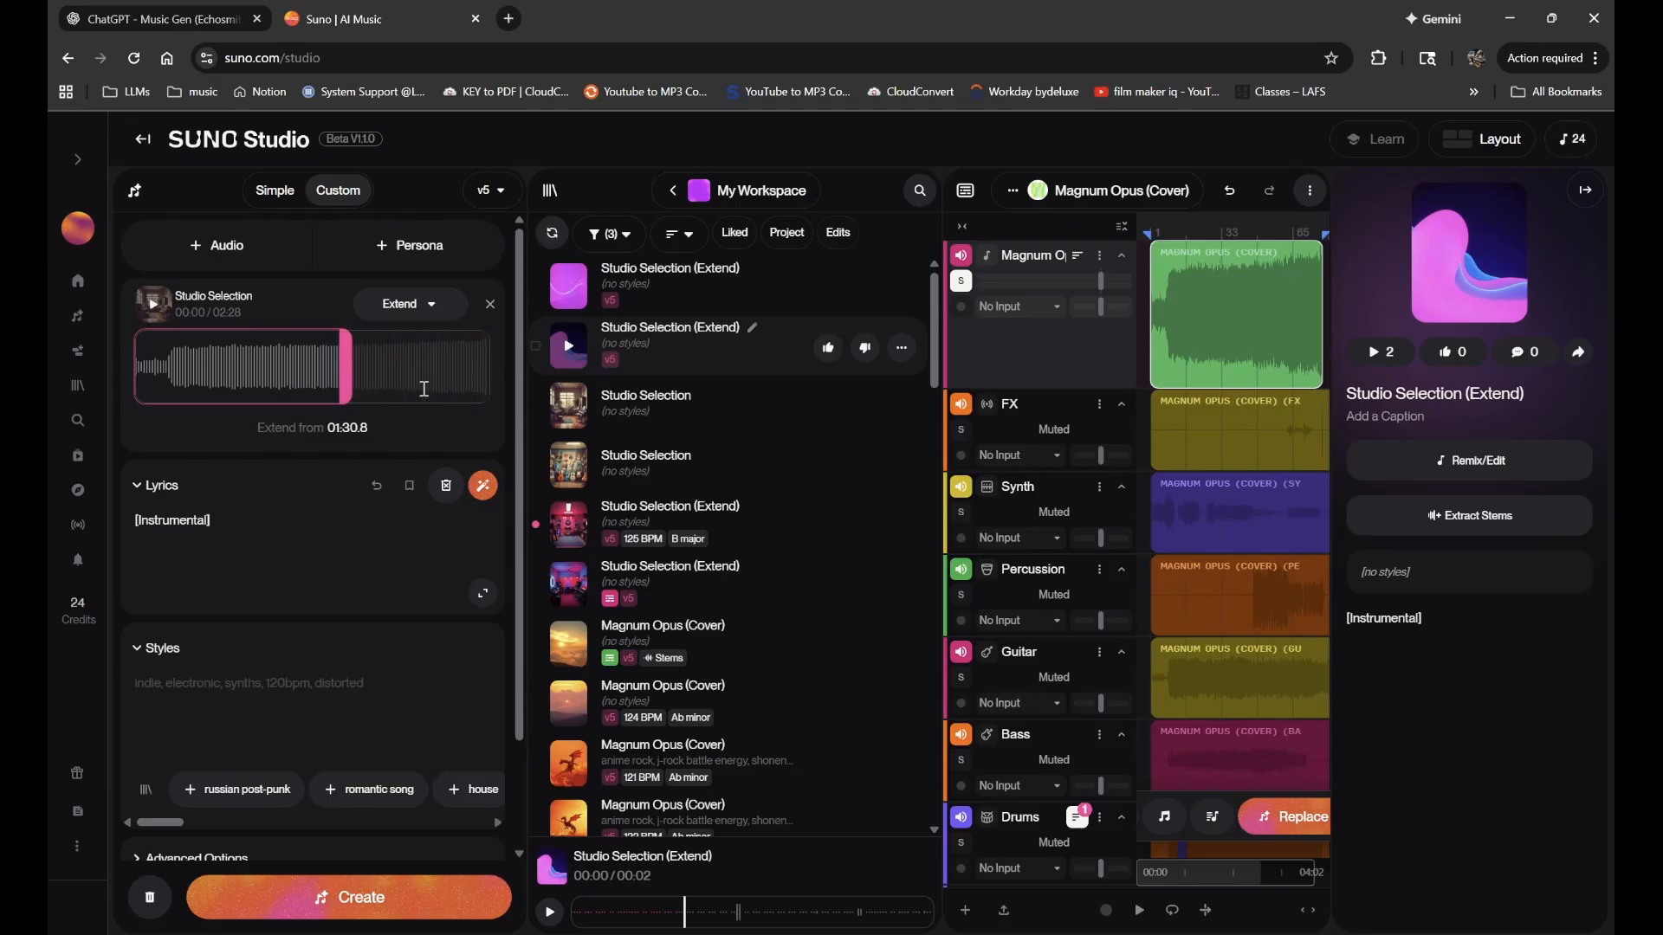
drag(359, 392, 271, 400)
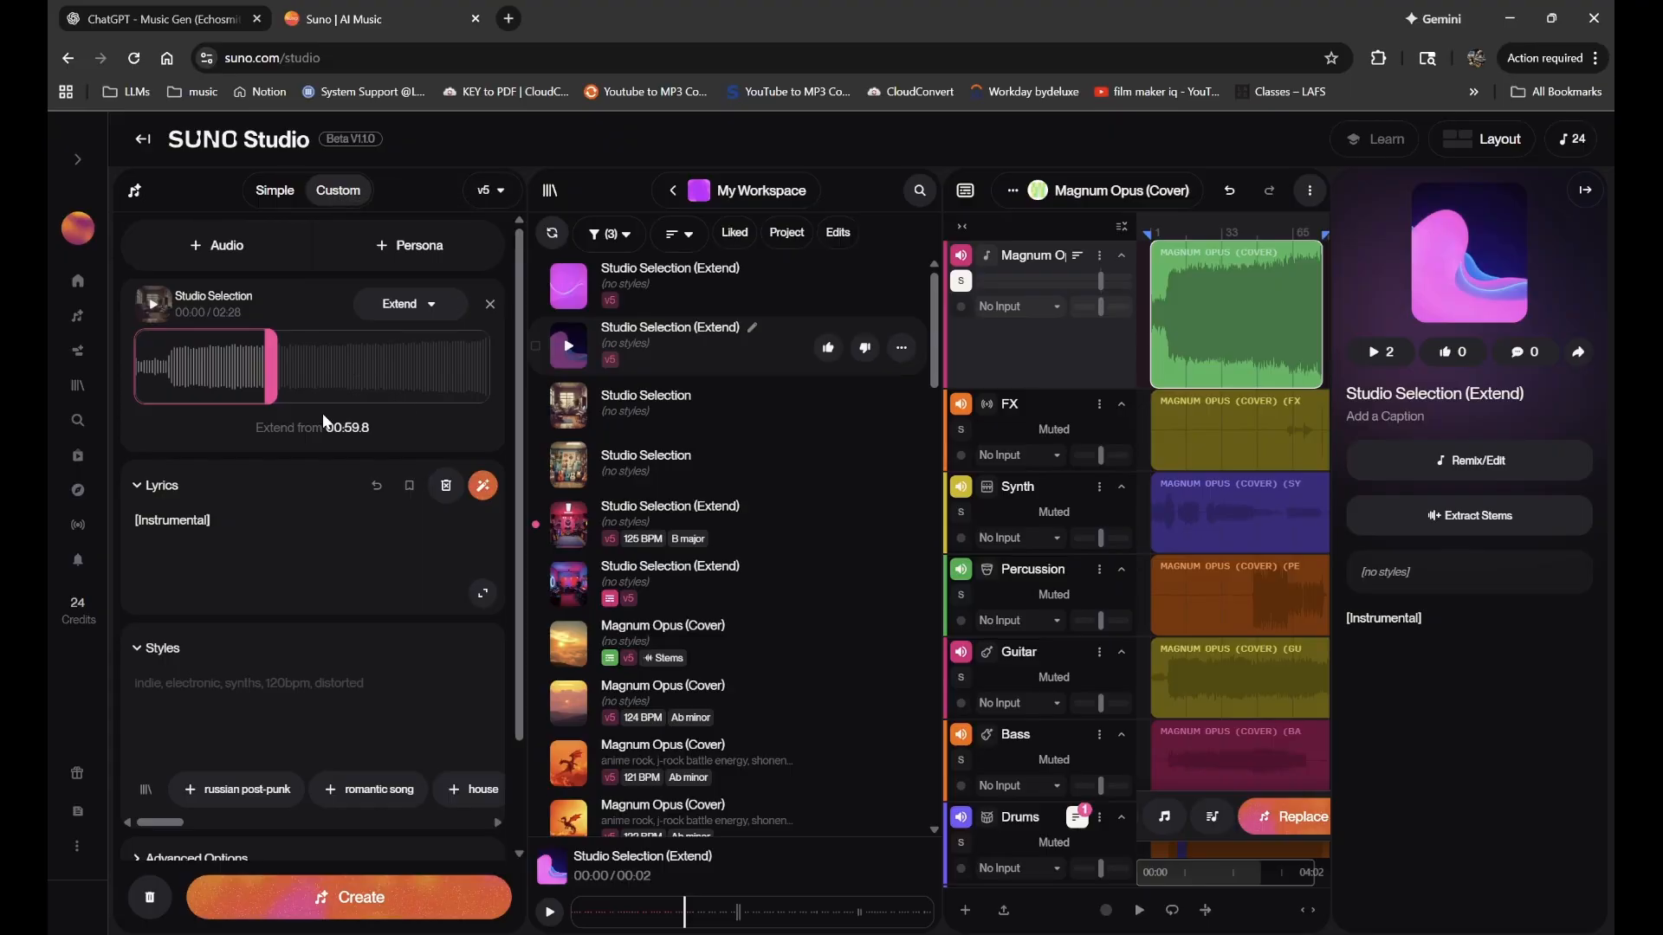
click(489, 304)
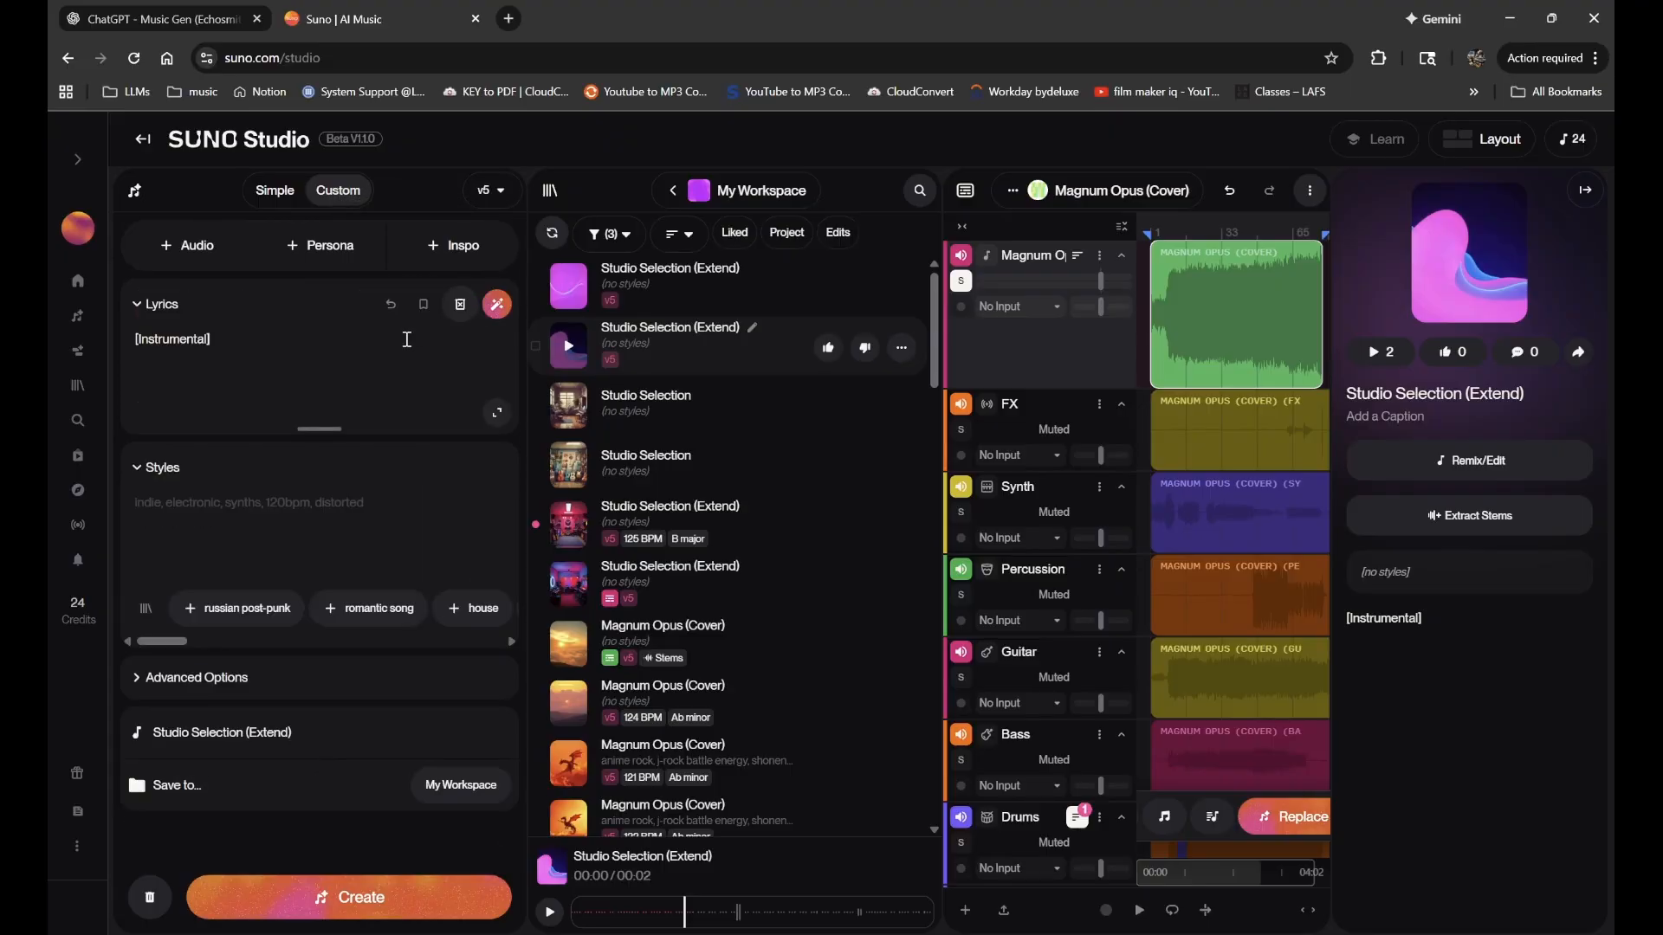
- Split the Magnum Opus clip on the main track at bar 49 and select the piece after the cut
scroll(1286, 332, up, 3)
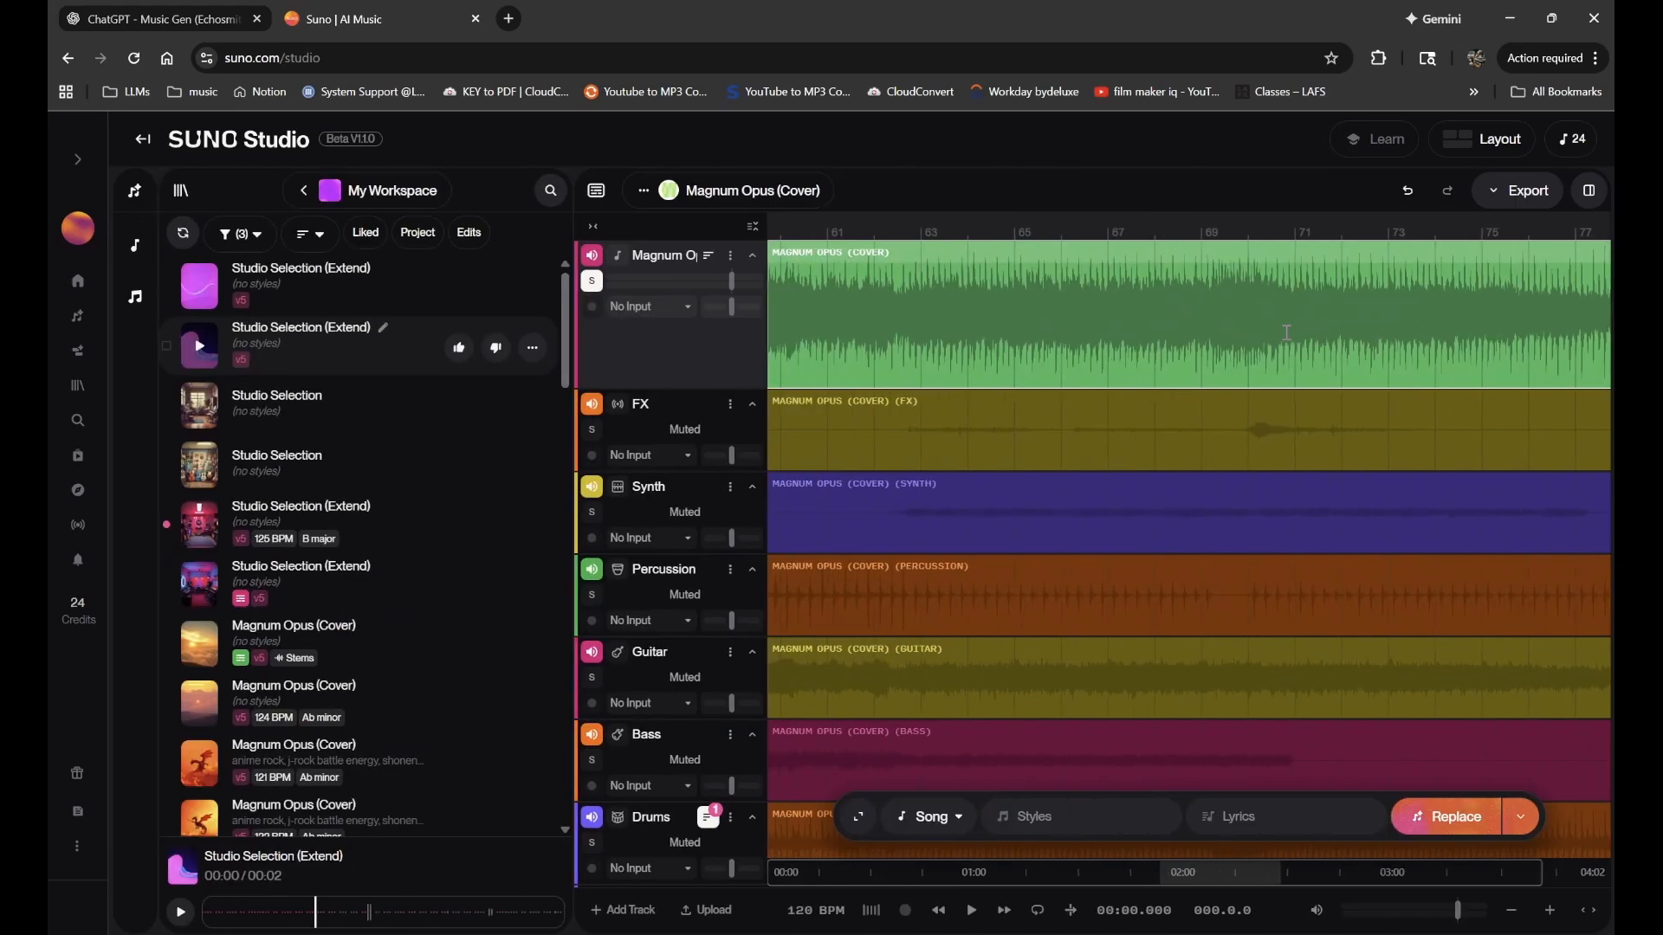
scroll(1286, 333, down, 3)
scroll(1286, 332, down, 3)
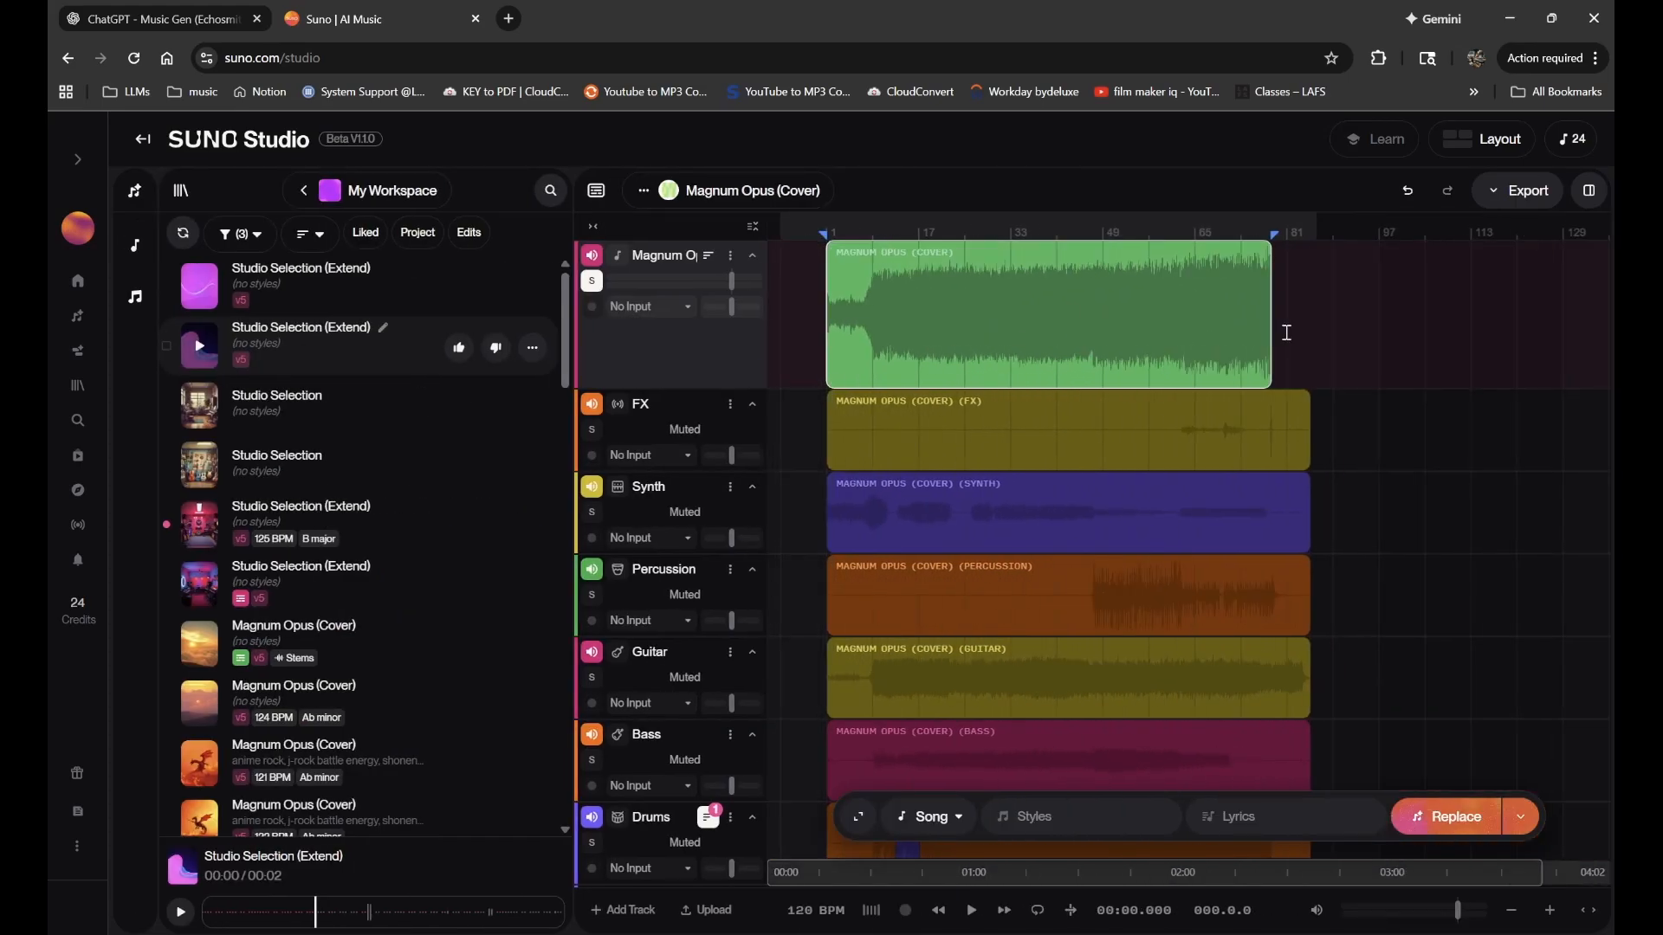
click(1101, 317)
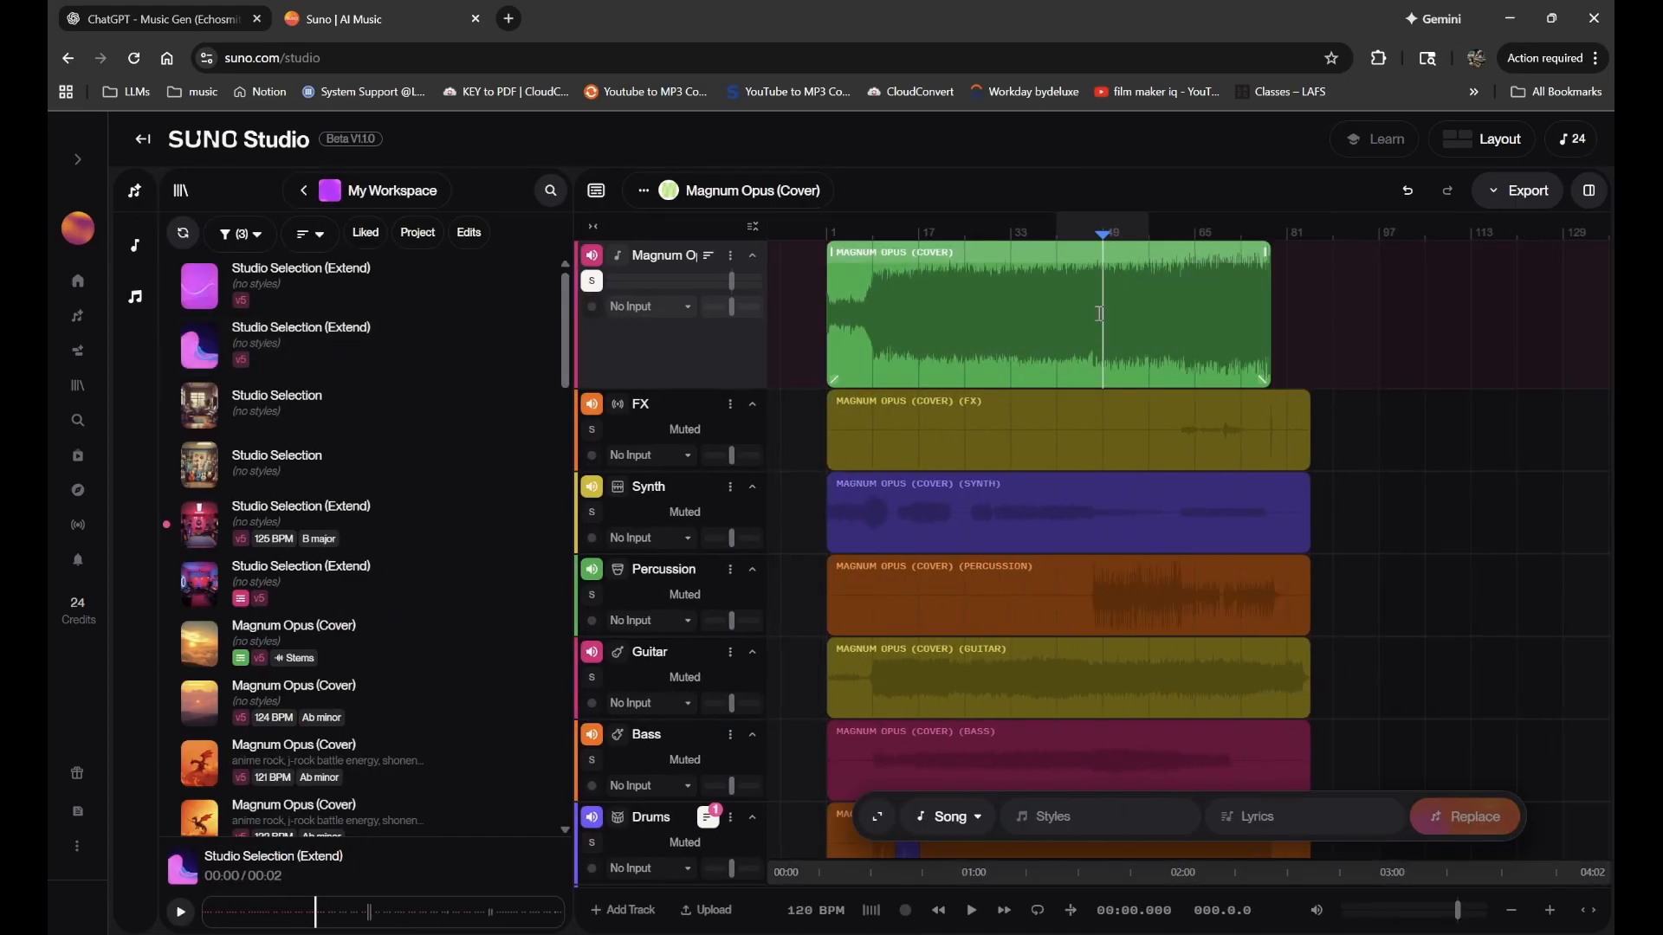
key(ctrl+e)
click(1176, 253)
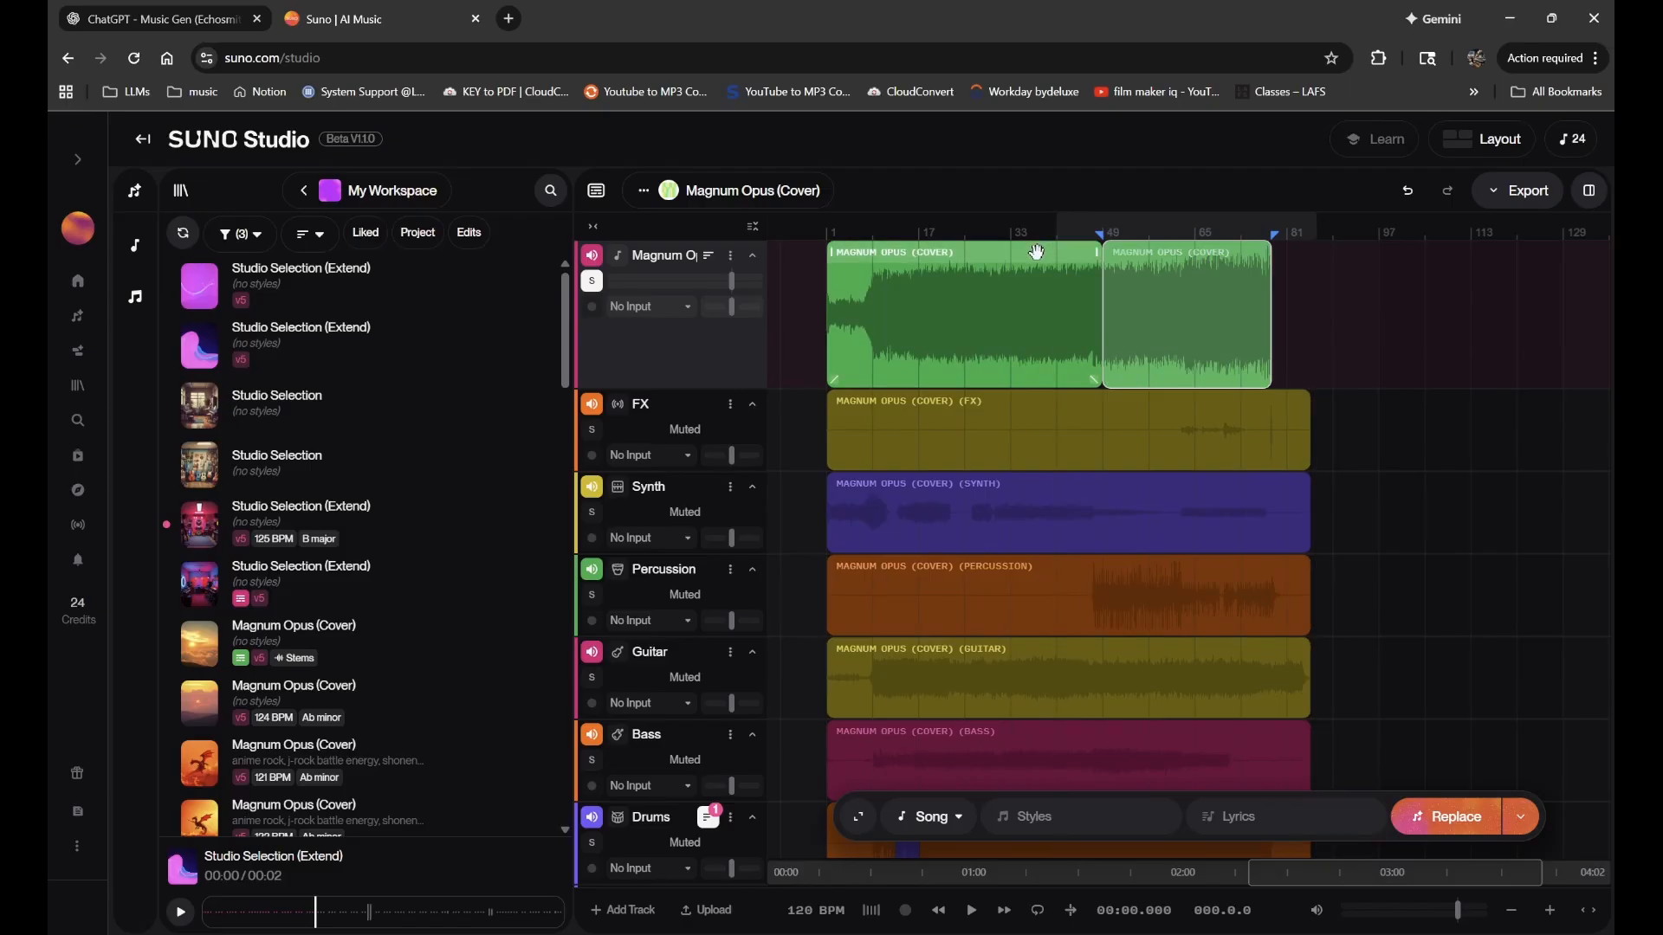
click(1165, 251)
click(1132, 257)
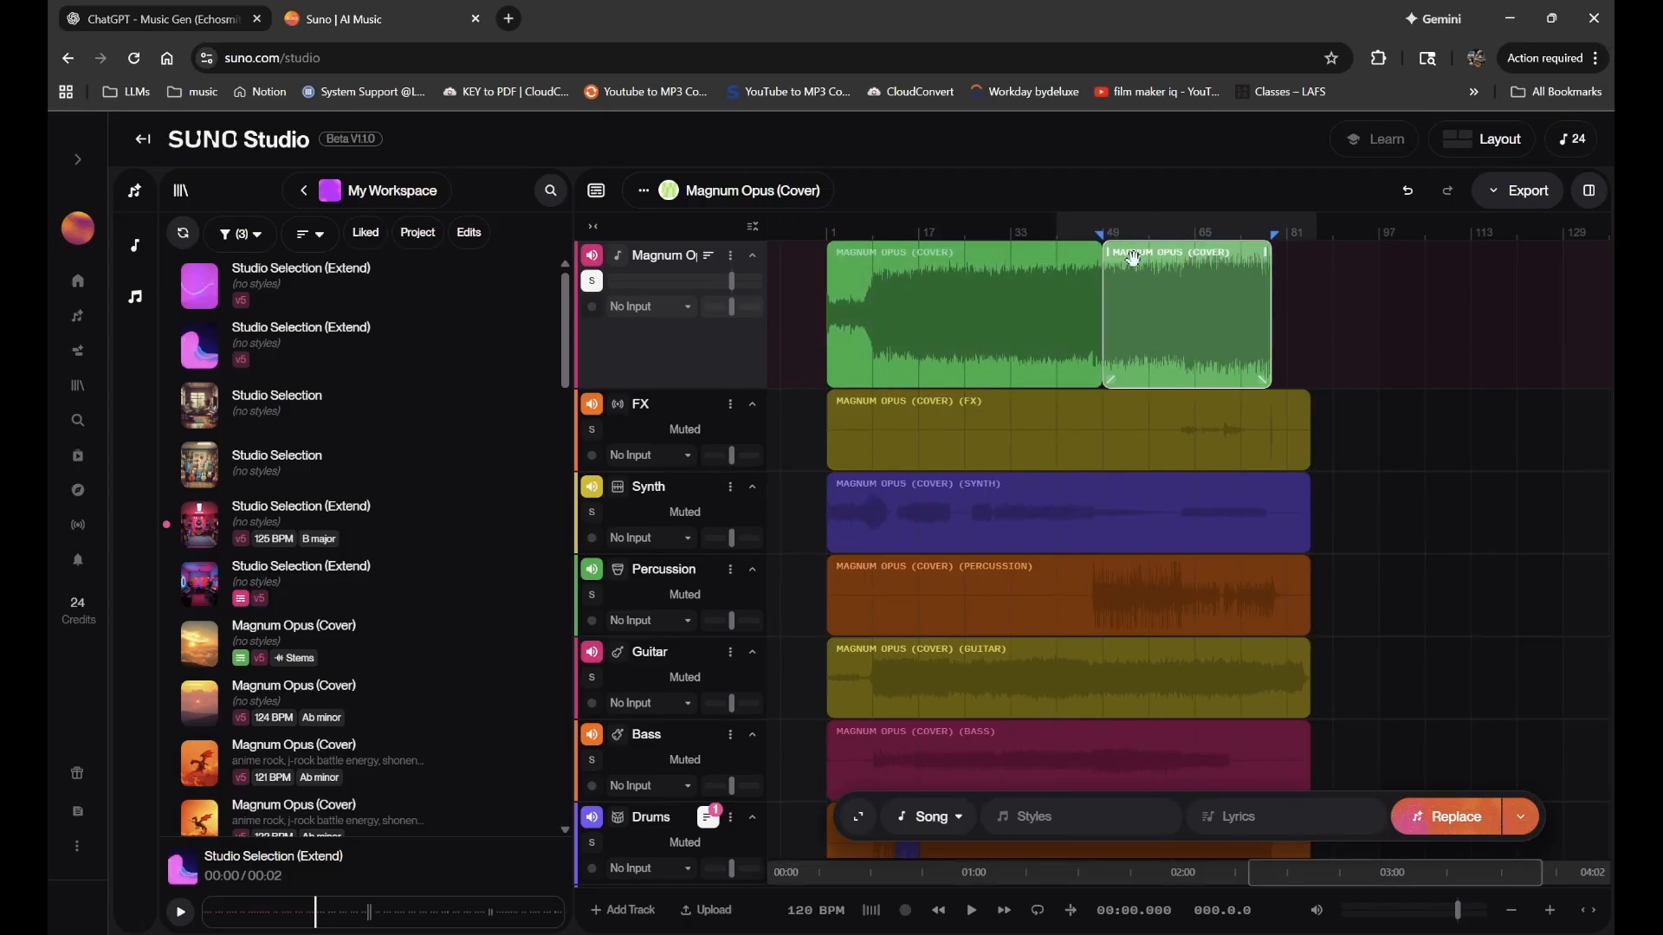
click(1178, 256)
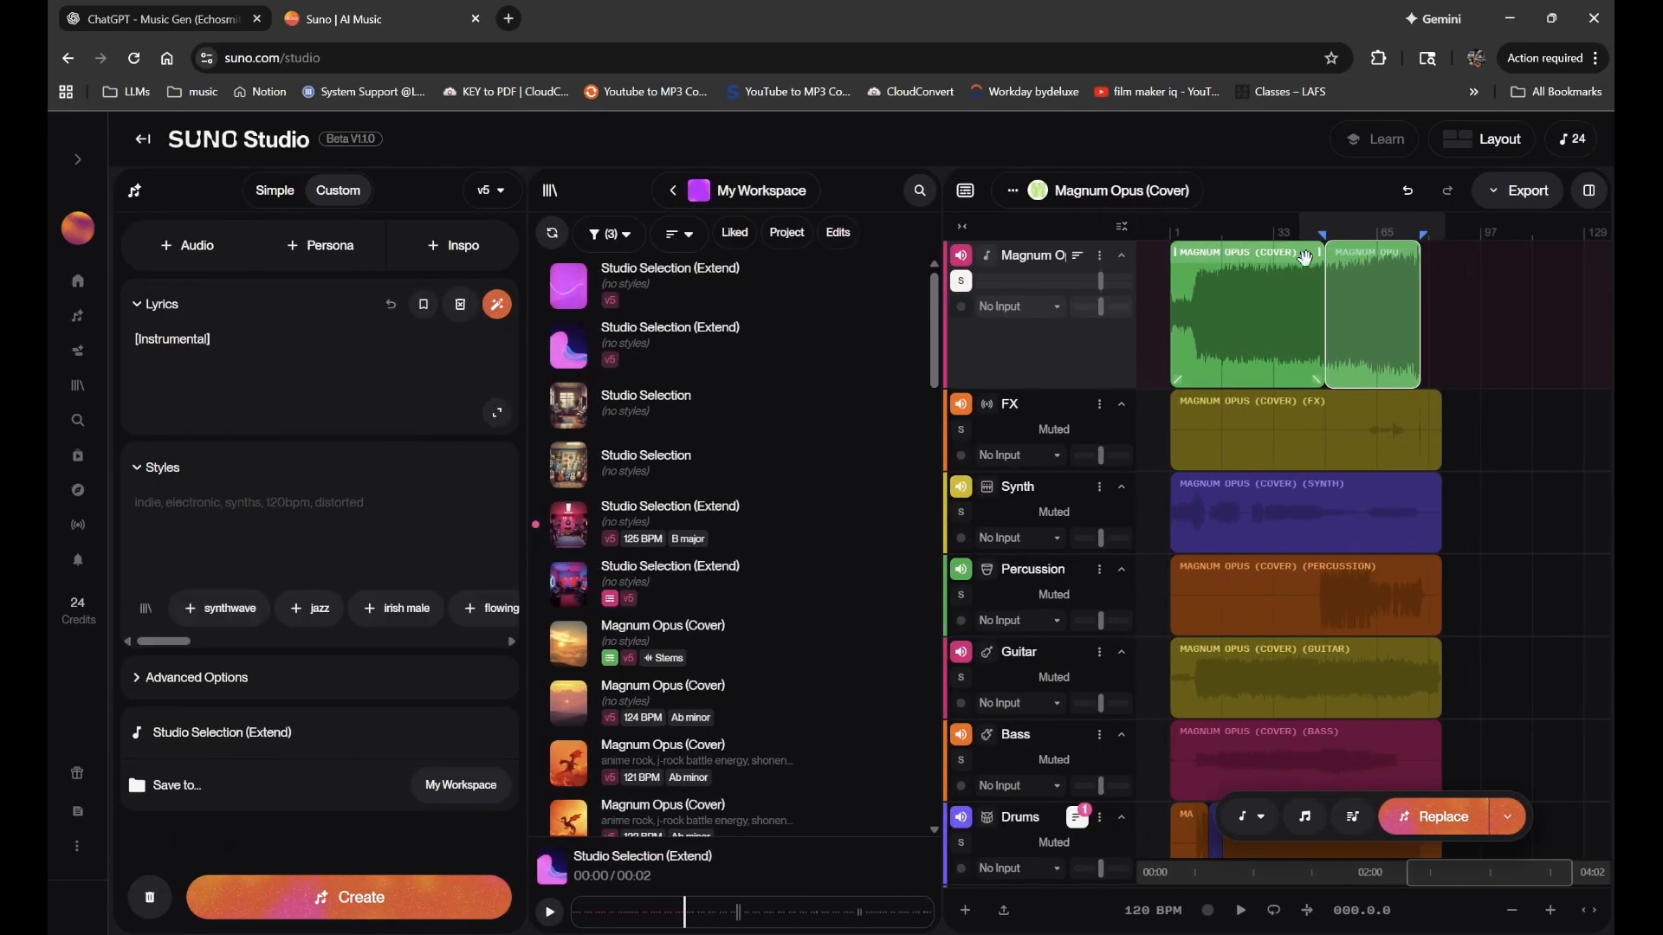
- Use the piece after bar 49 as the audio source and generate an extension from its end at 00:56.0
drag(1353, 259, 373, 407)
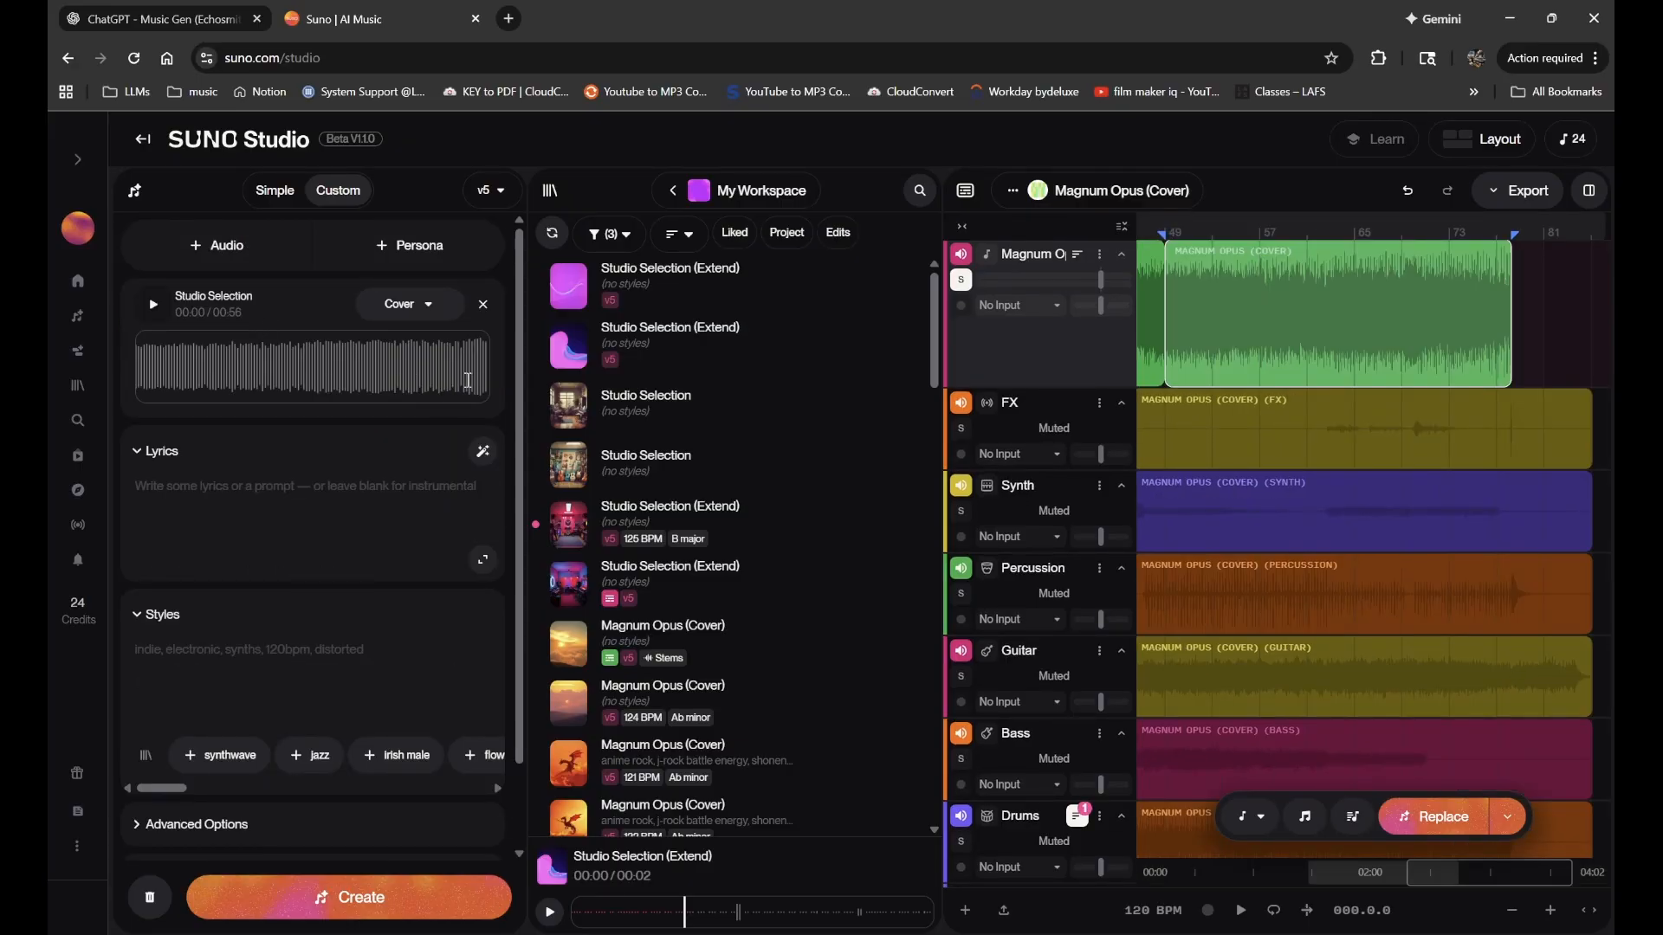
click(427, 308)
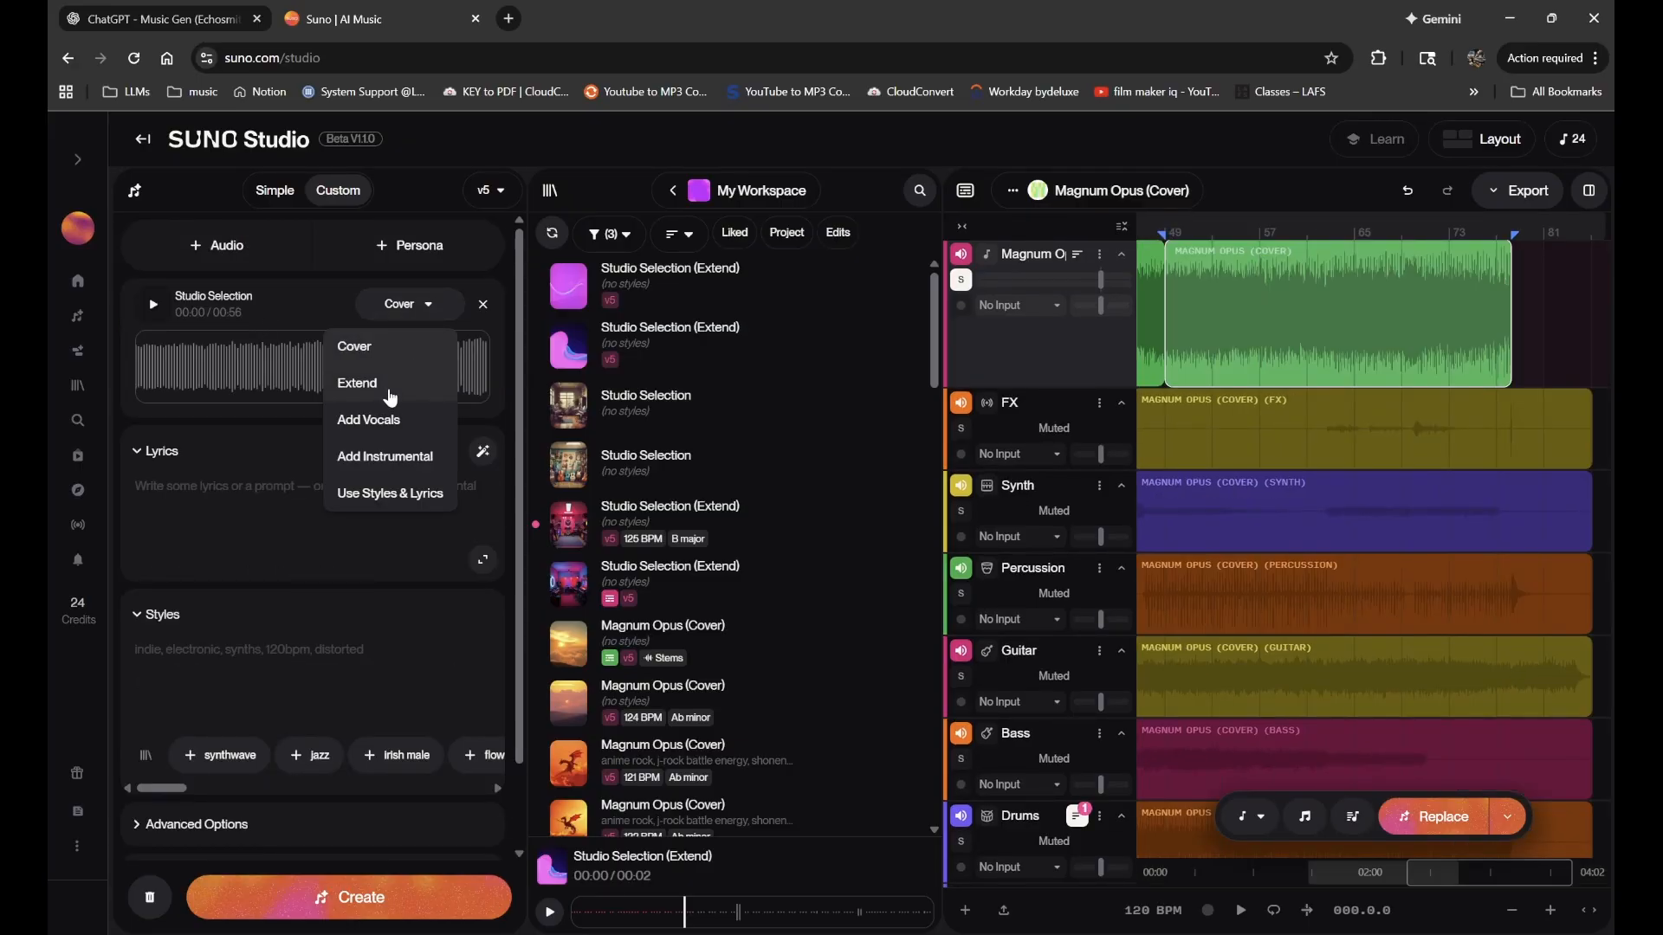
click(357, 382)
drag(378, 374, 487, 374)
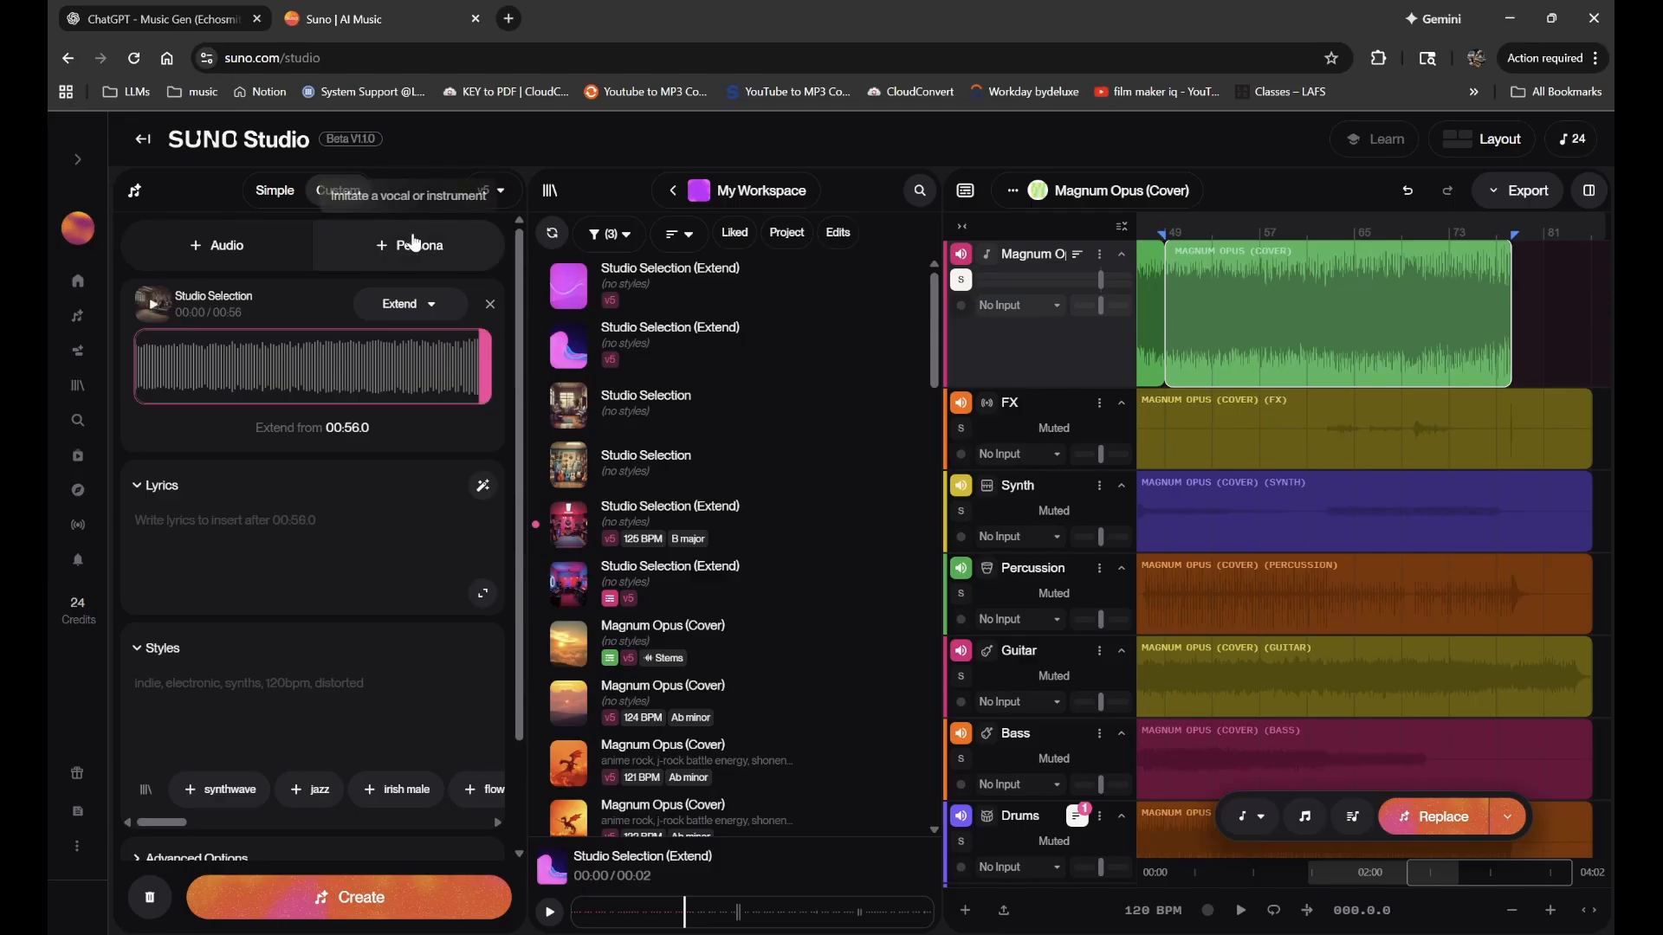
scroll(378, 452, down, 2)
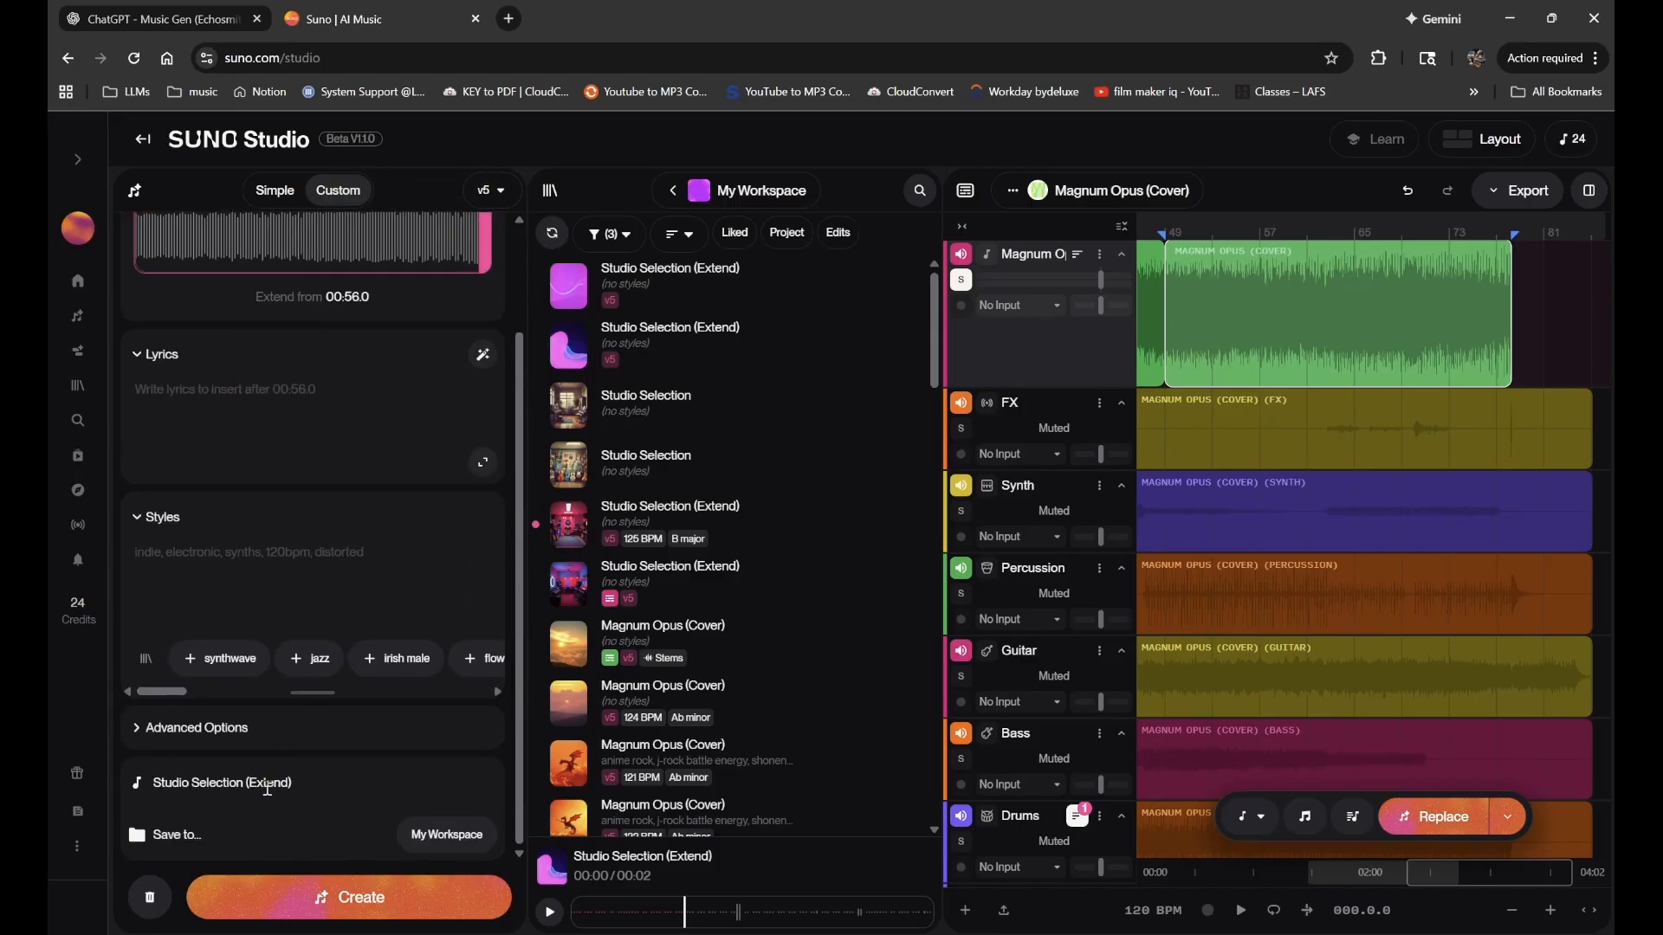
click(297, 885)
- Listen briefly to the newest Studio Selection (Extend) result in the workspace library
scroll(331, 445, up, 2)
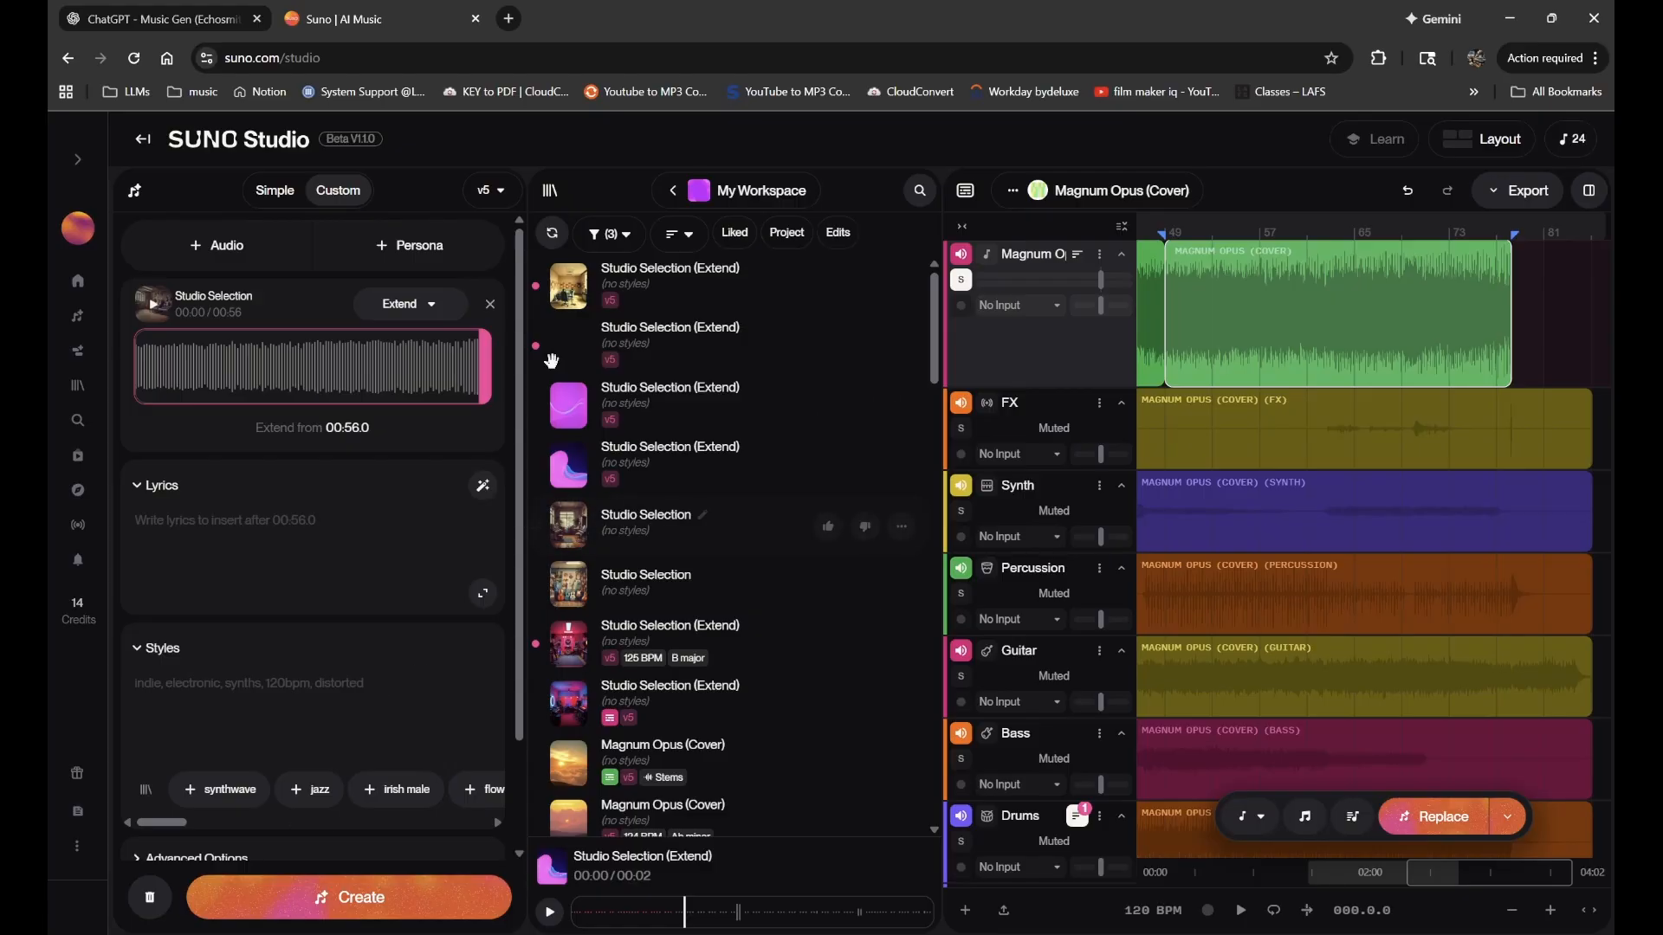
click(570, 301)
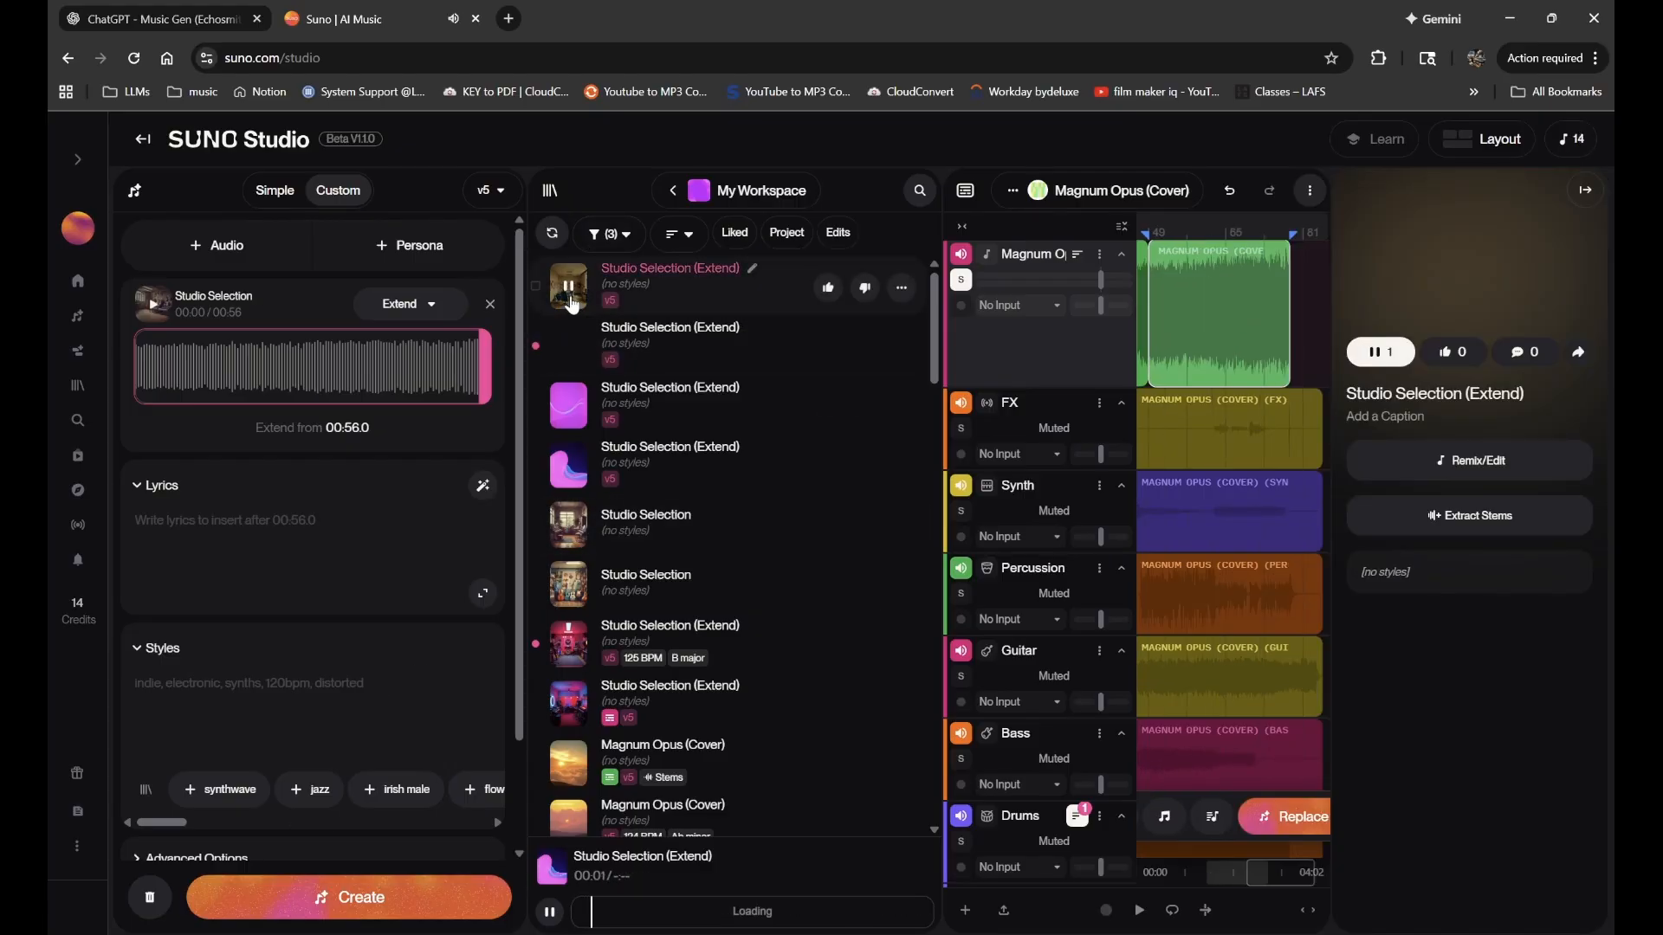
click(569, 299)
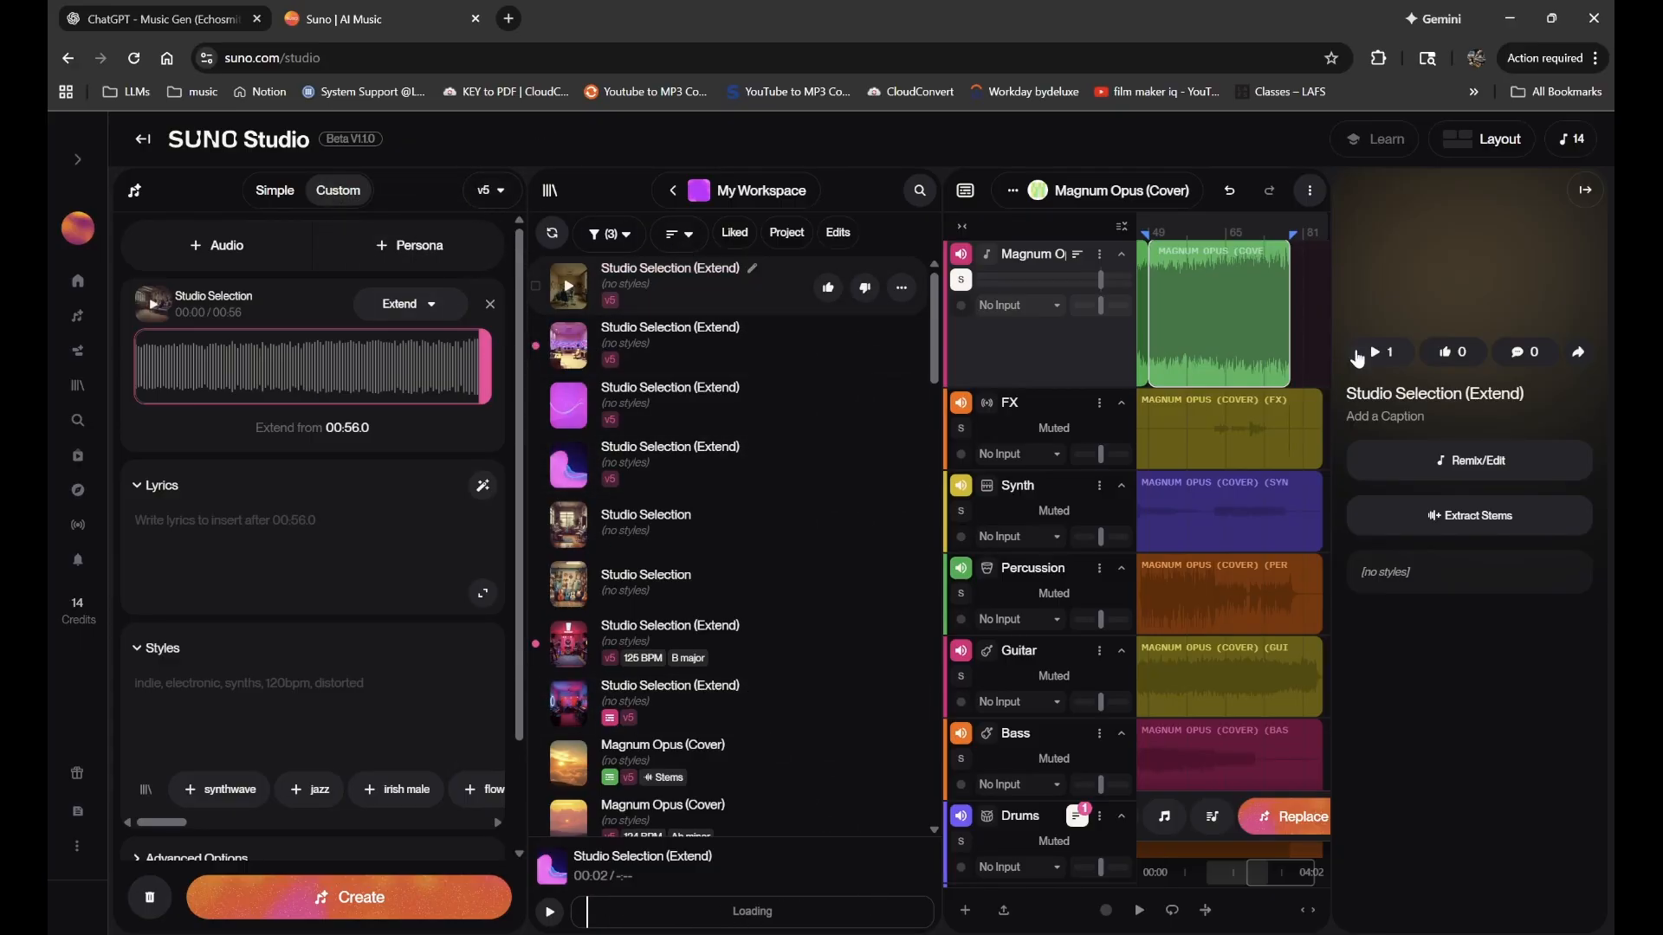
- Play the opening of the main track briefly and select its quiet intro from bar 1 to bar 9
scroll(1179, 348, left, 2)
scroll(1179, 348, left, 4)
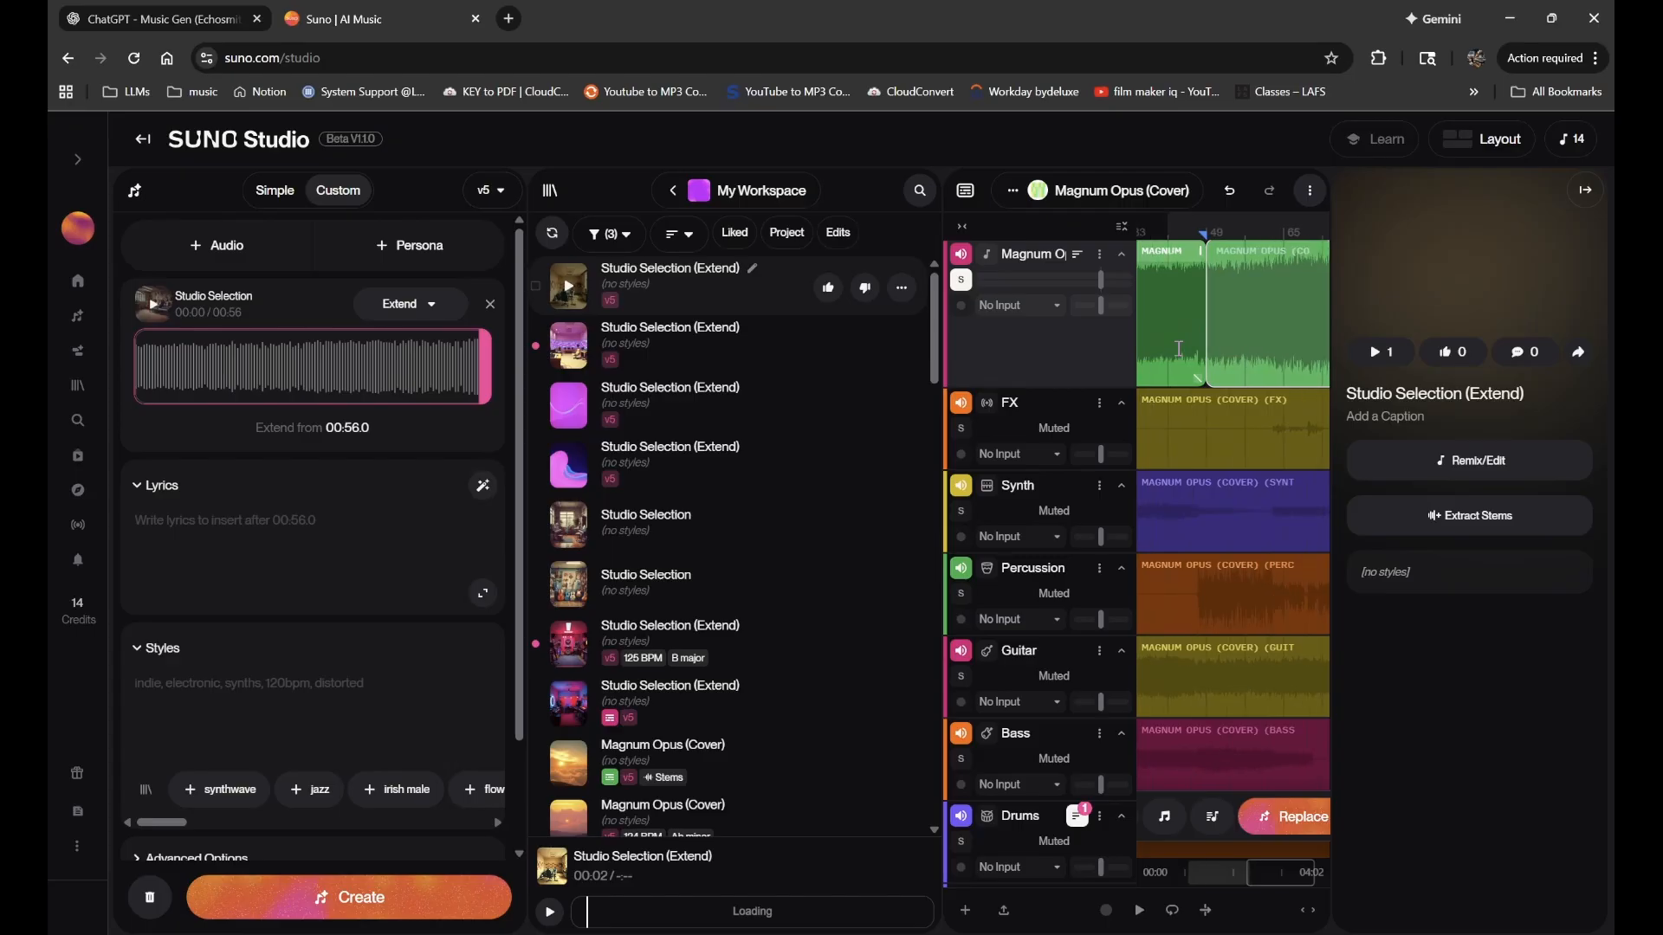
key(bracketright)
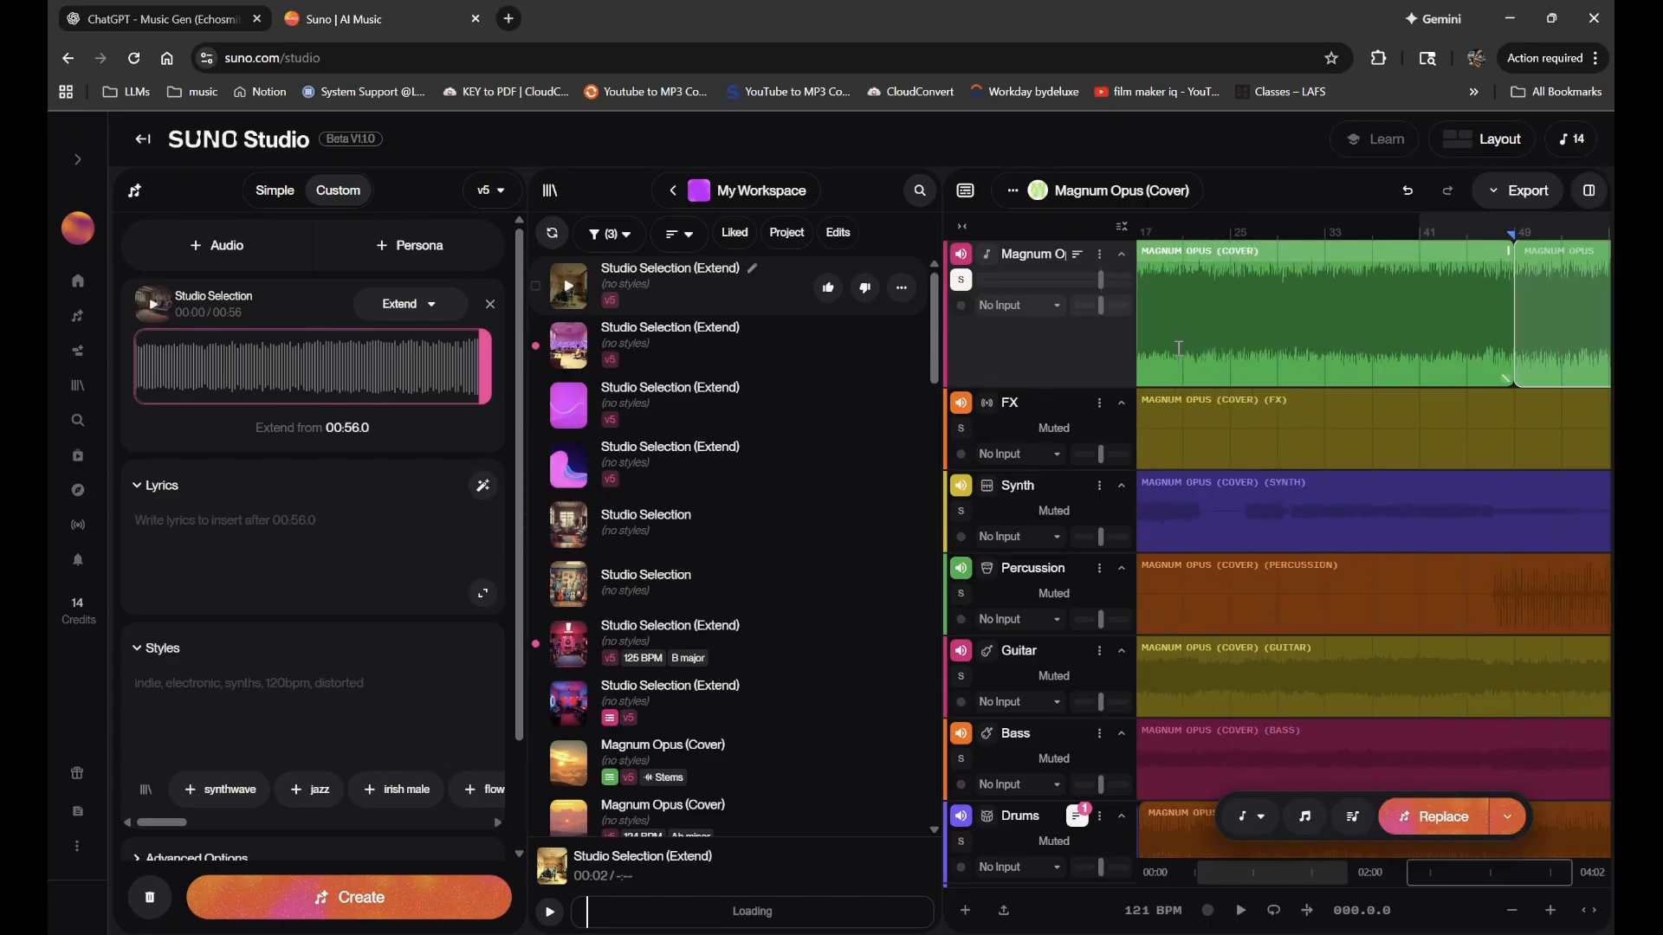
key(bracketleft)
scroll(1179, 348, down, 2)
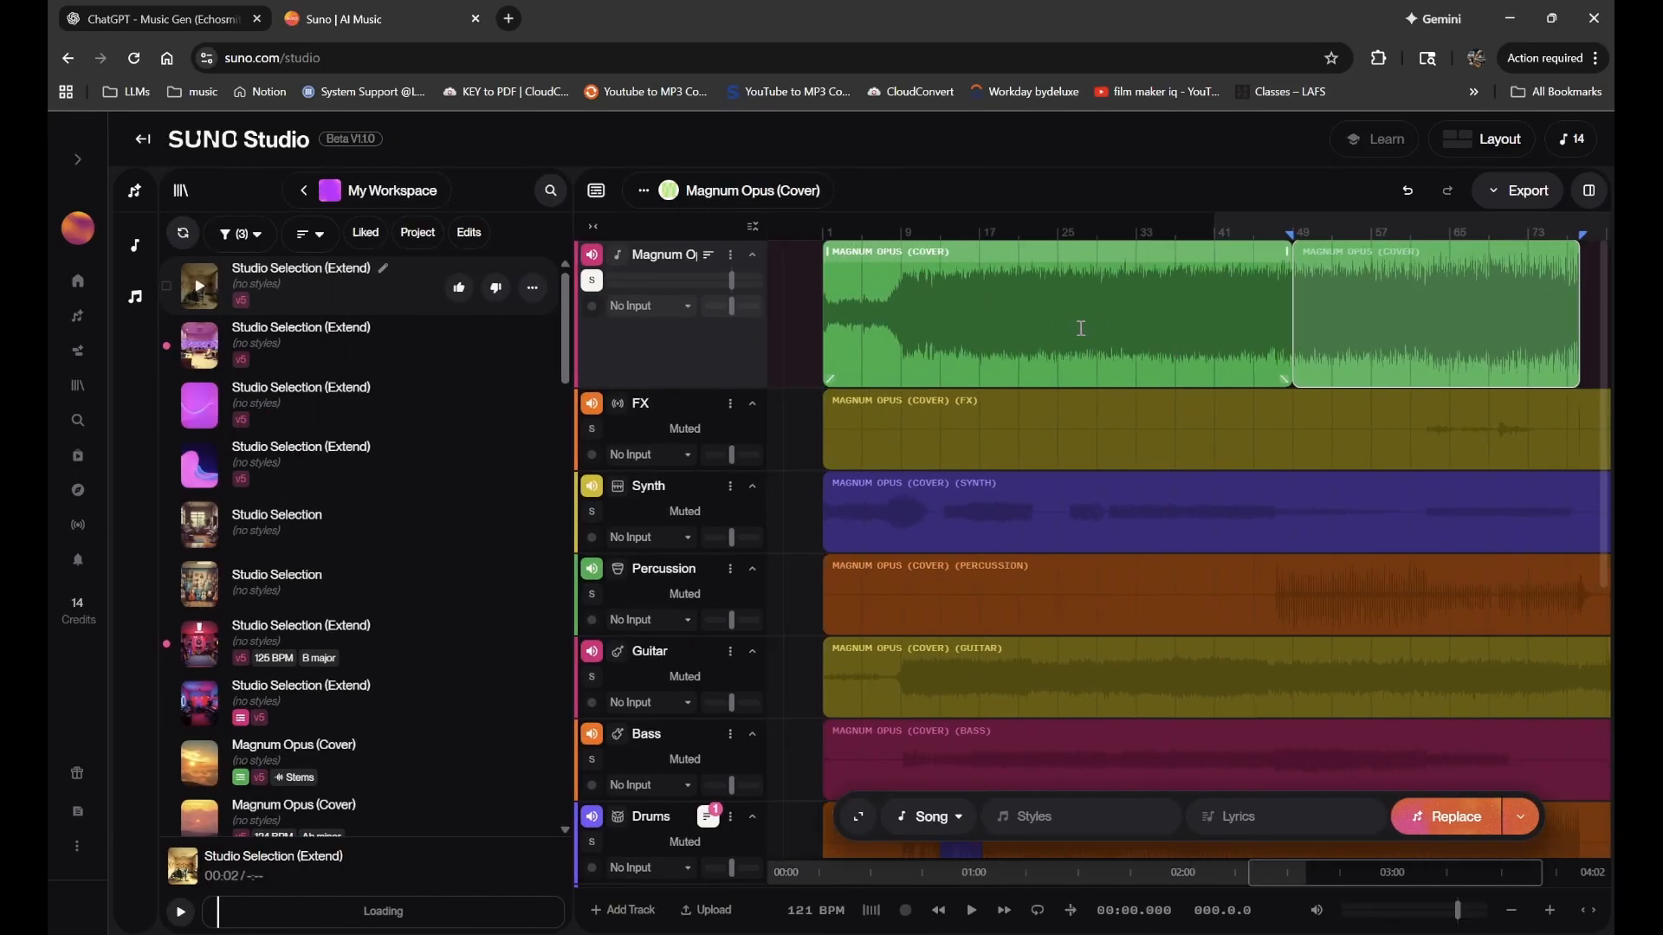
click(1058, 321)
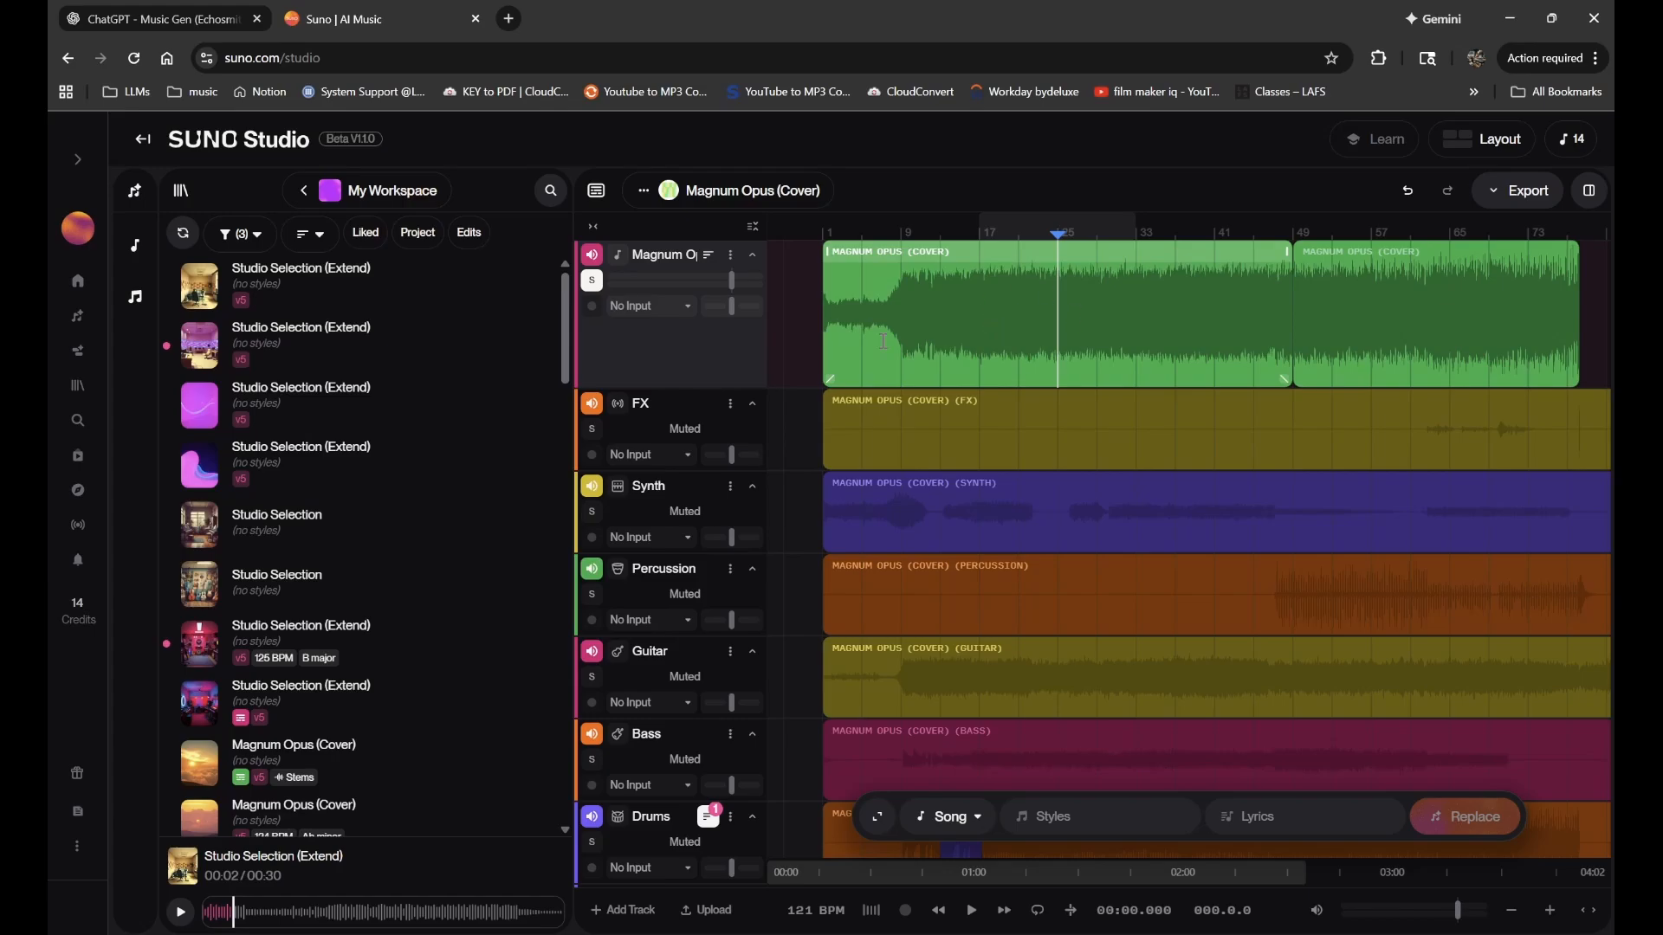
click(843, 322)
key(space)
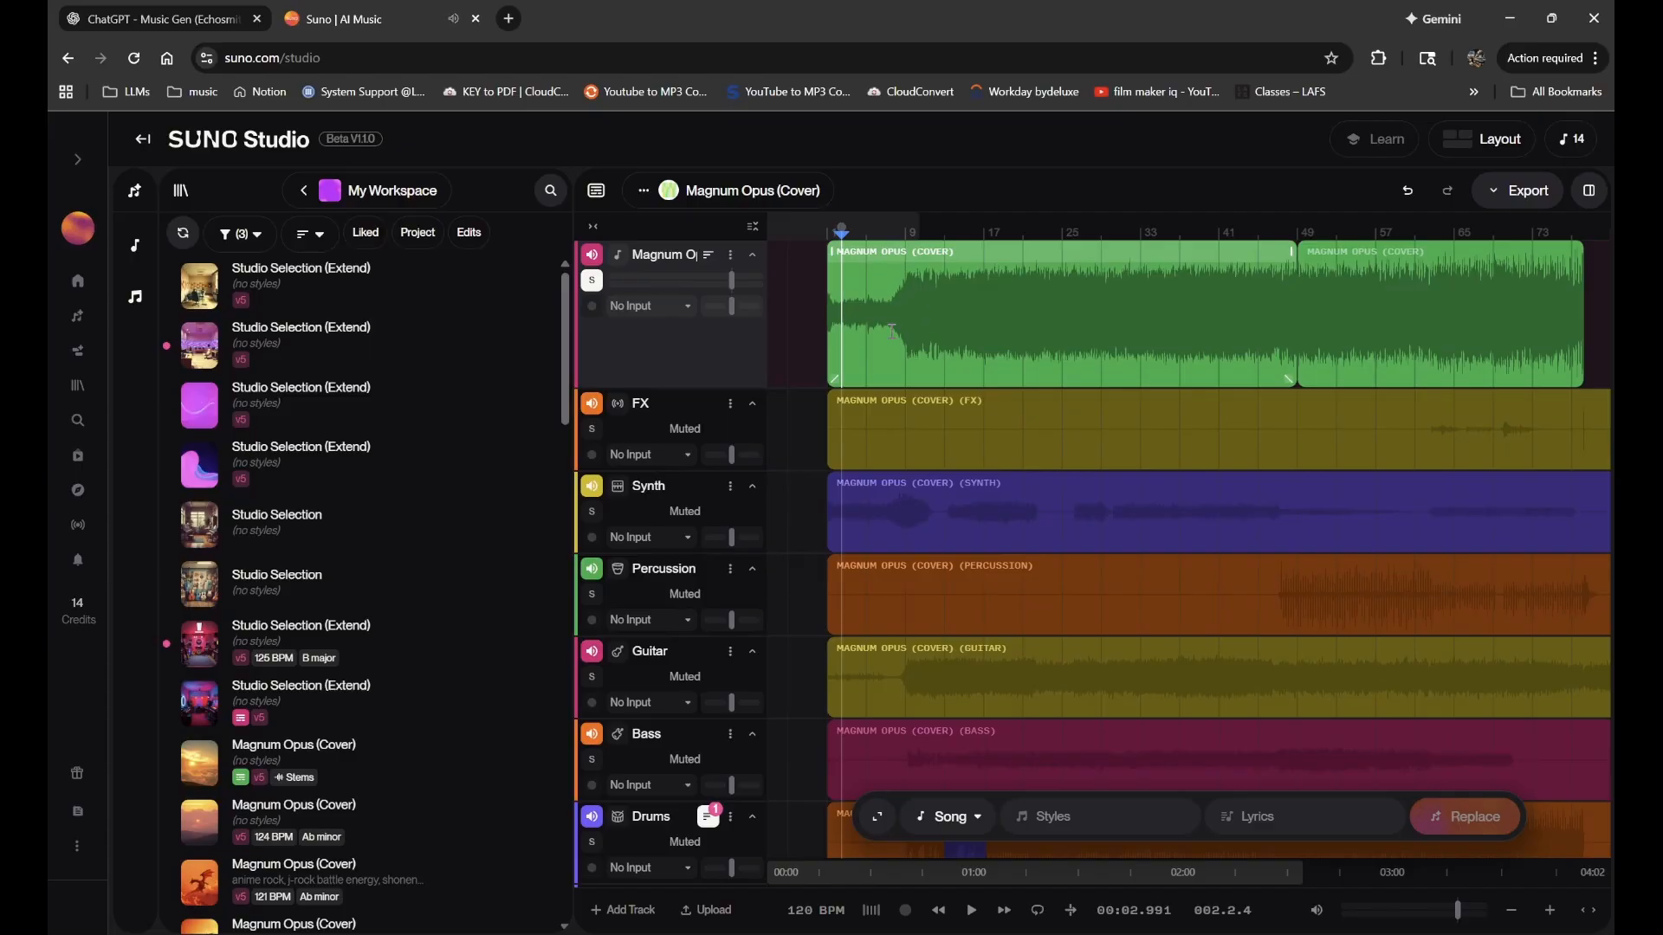
drag(902, 328, 828, 326)
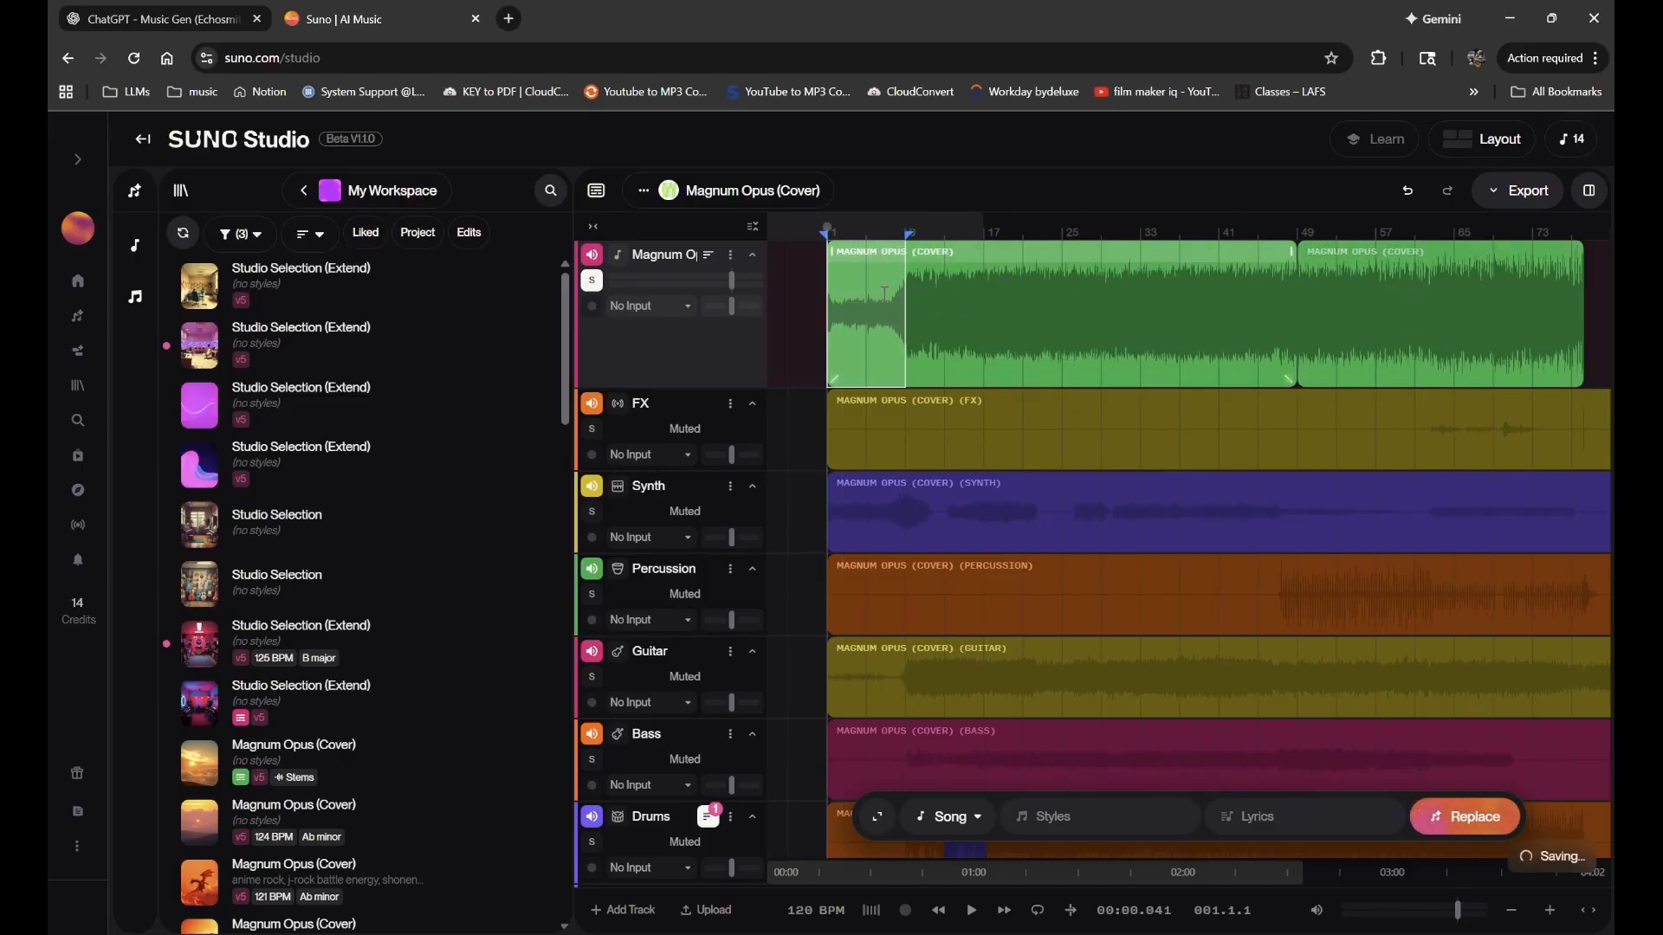
scroll(883, 292, up, 3)
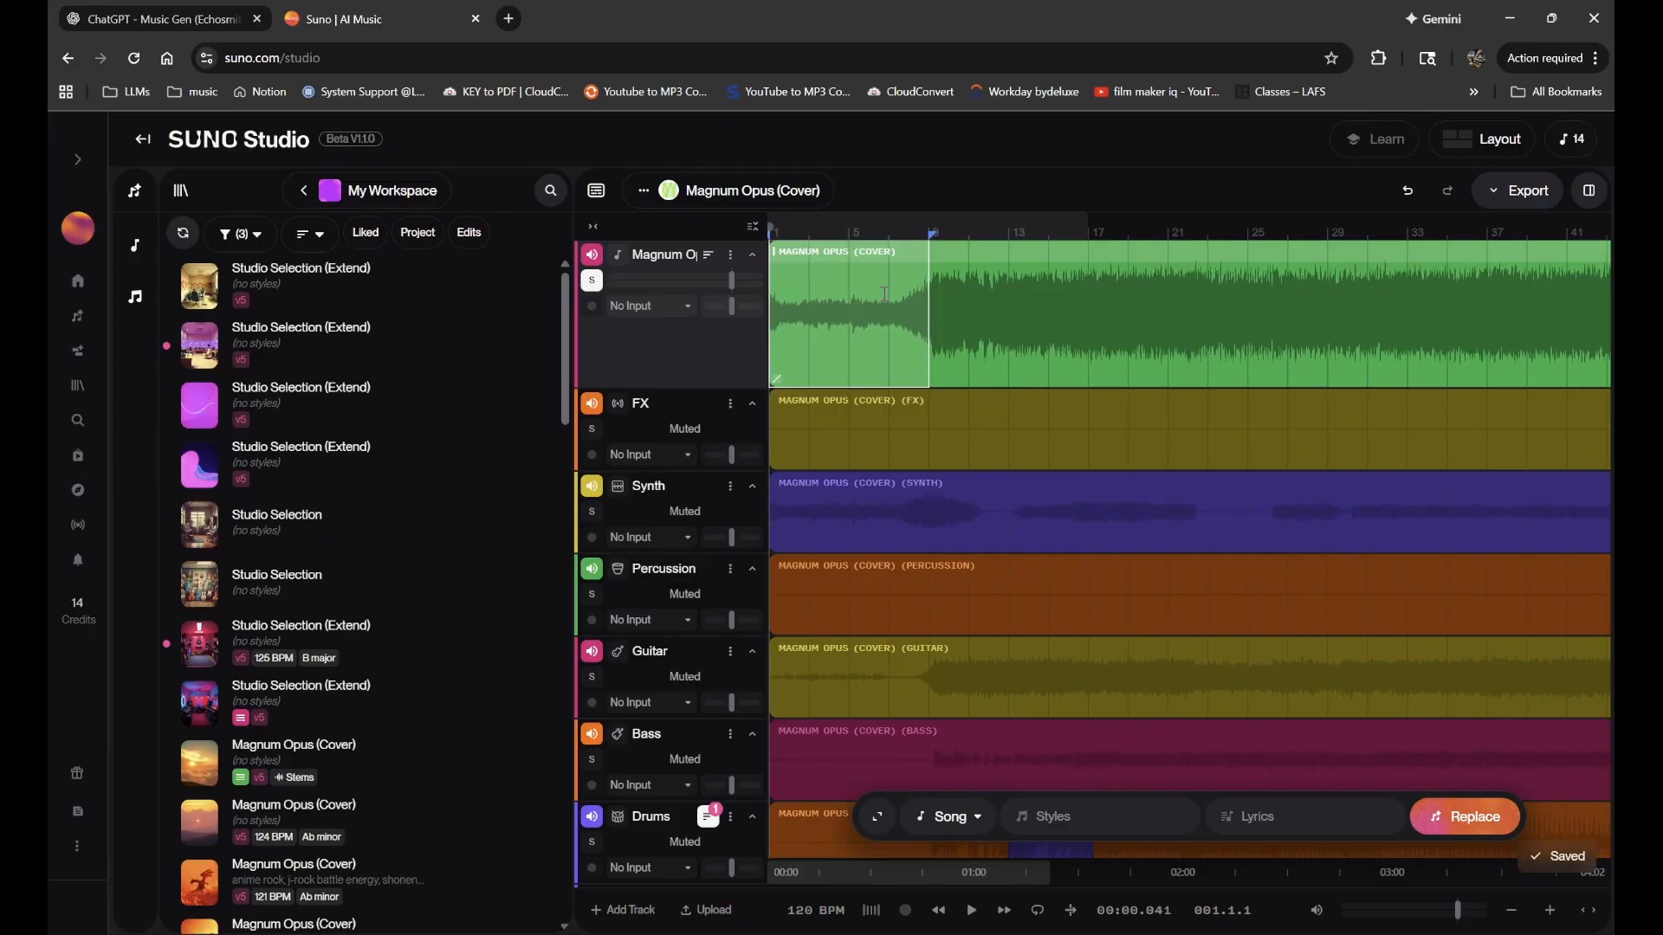
- Split off the quiet intro from bar 1 to bar 9 and paste a copy of it at bar 97 on the main track
scroll(907, 312, down, 3)
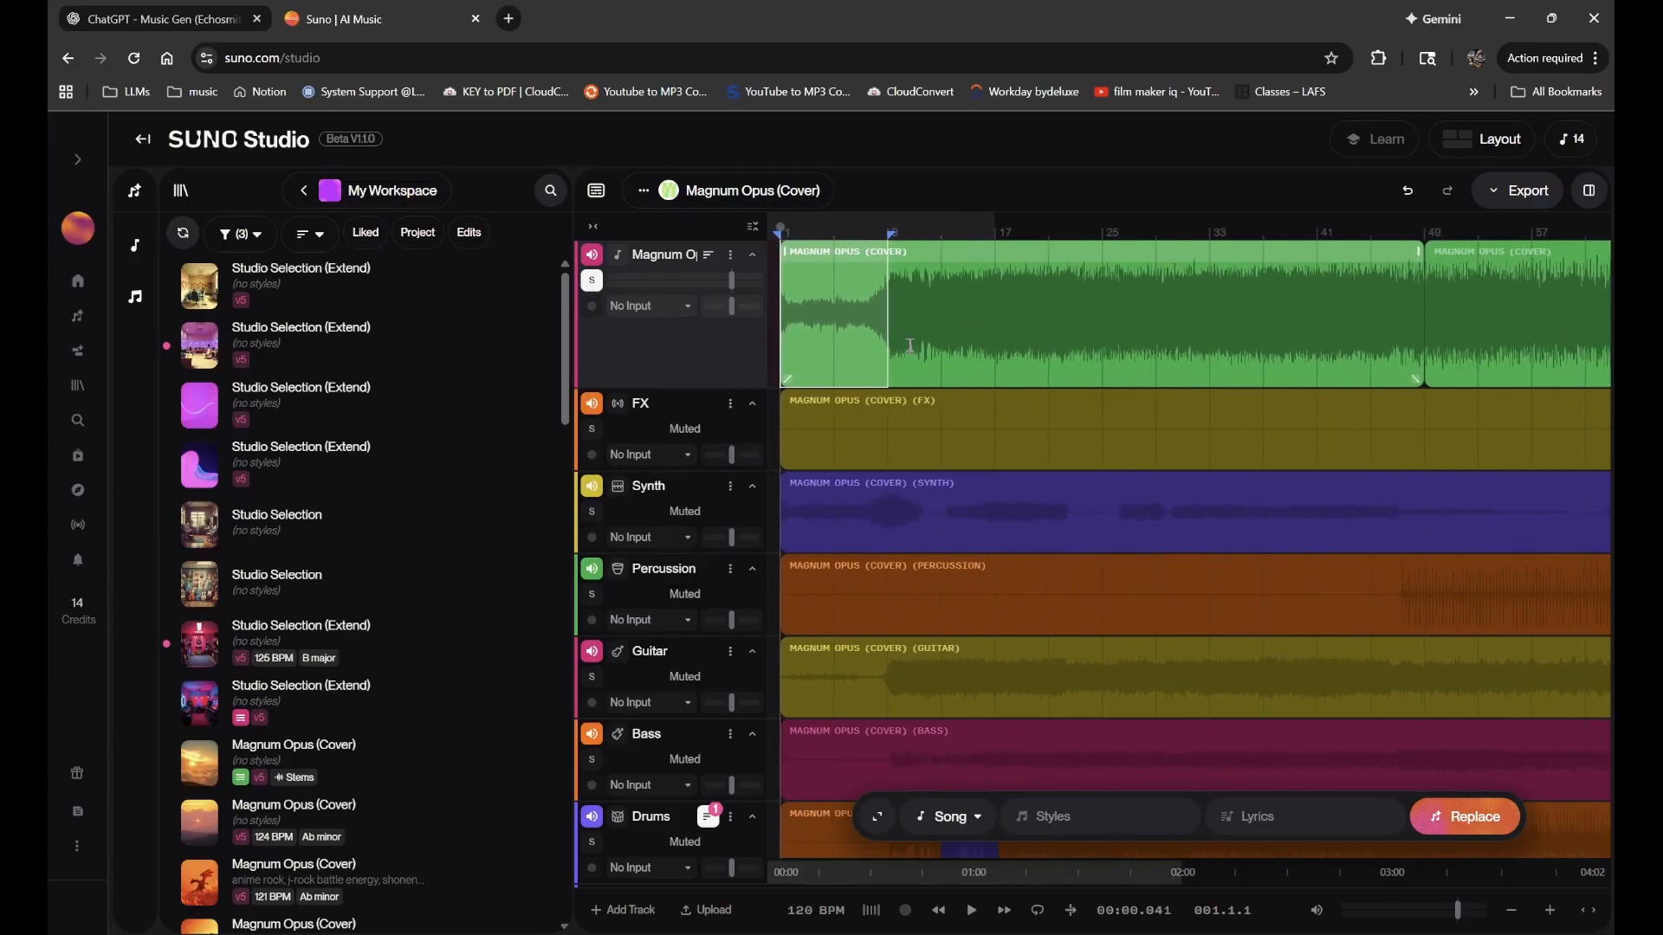
scroll(1389, 264, right, 5)
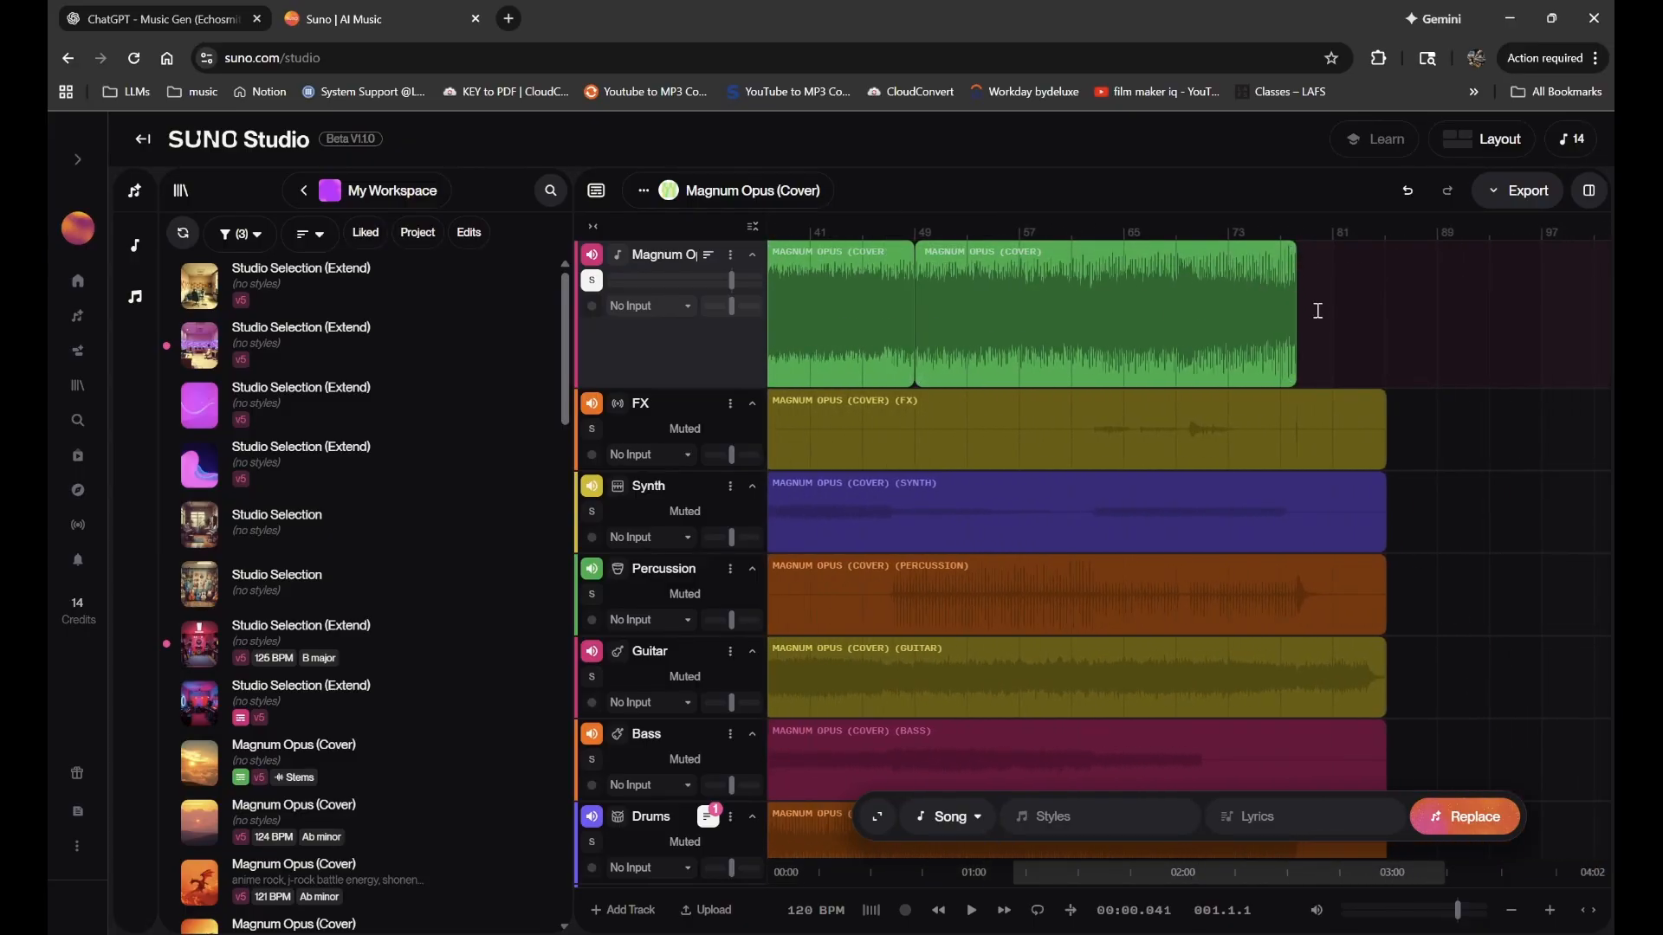
scroll(1317, 311, left, 5)
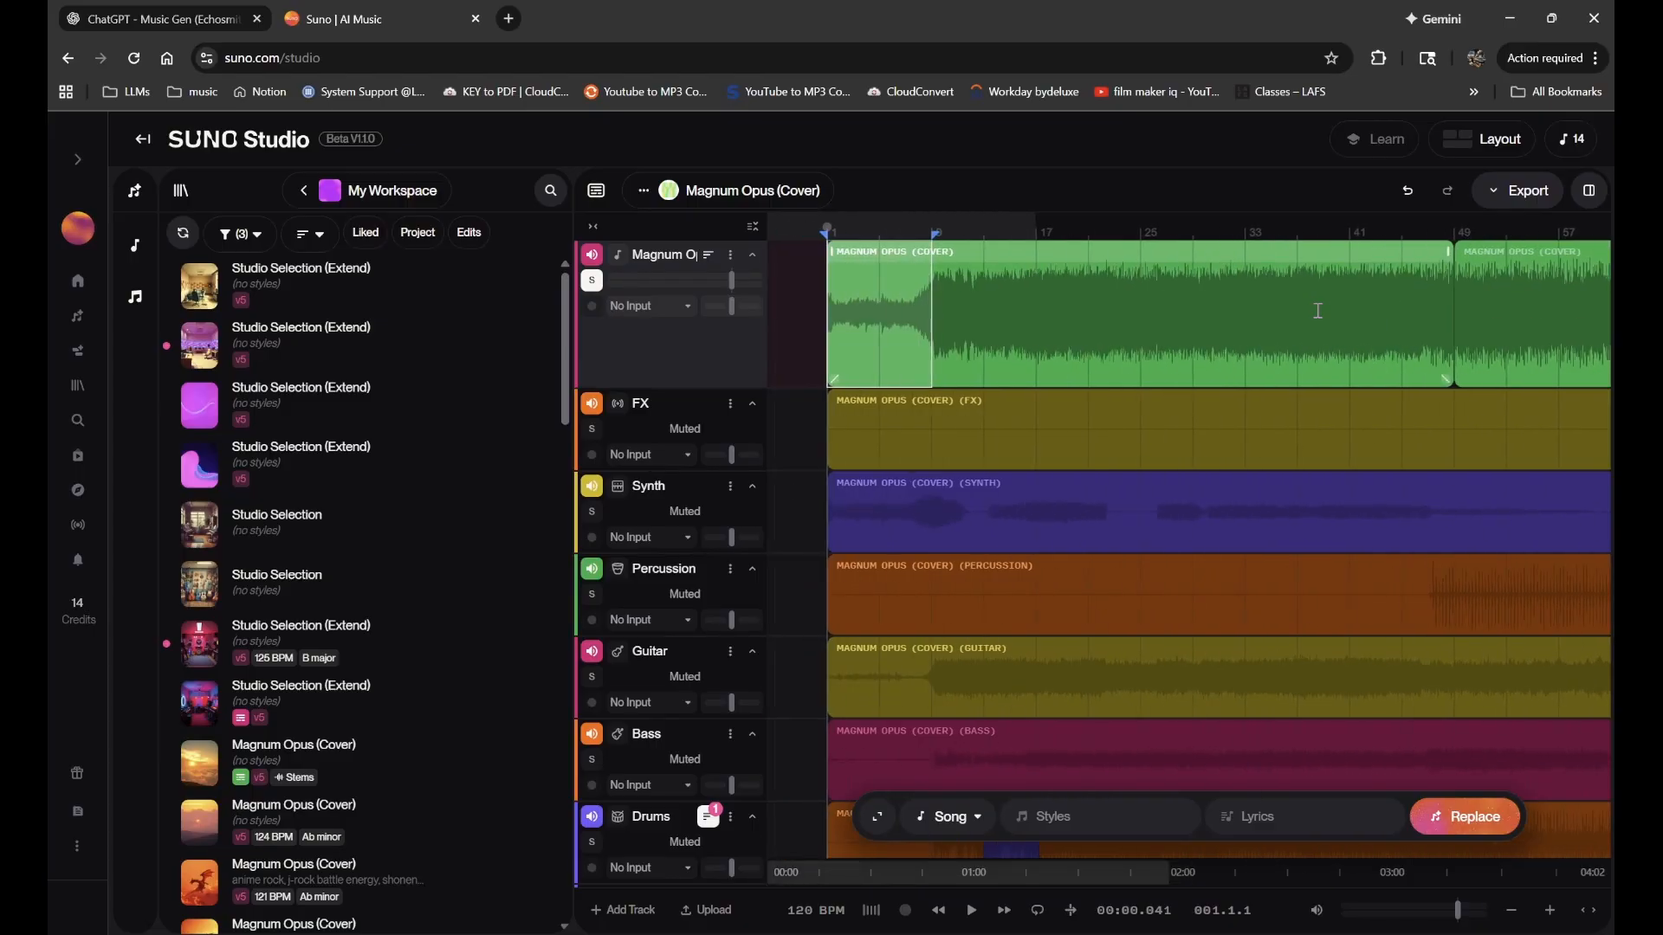
scroll(1317, 311, down, 2)
scroll(810, 342, up, 4)
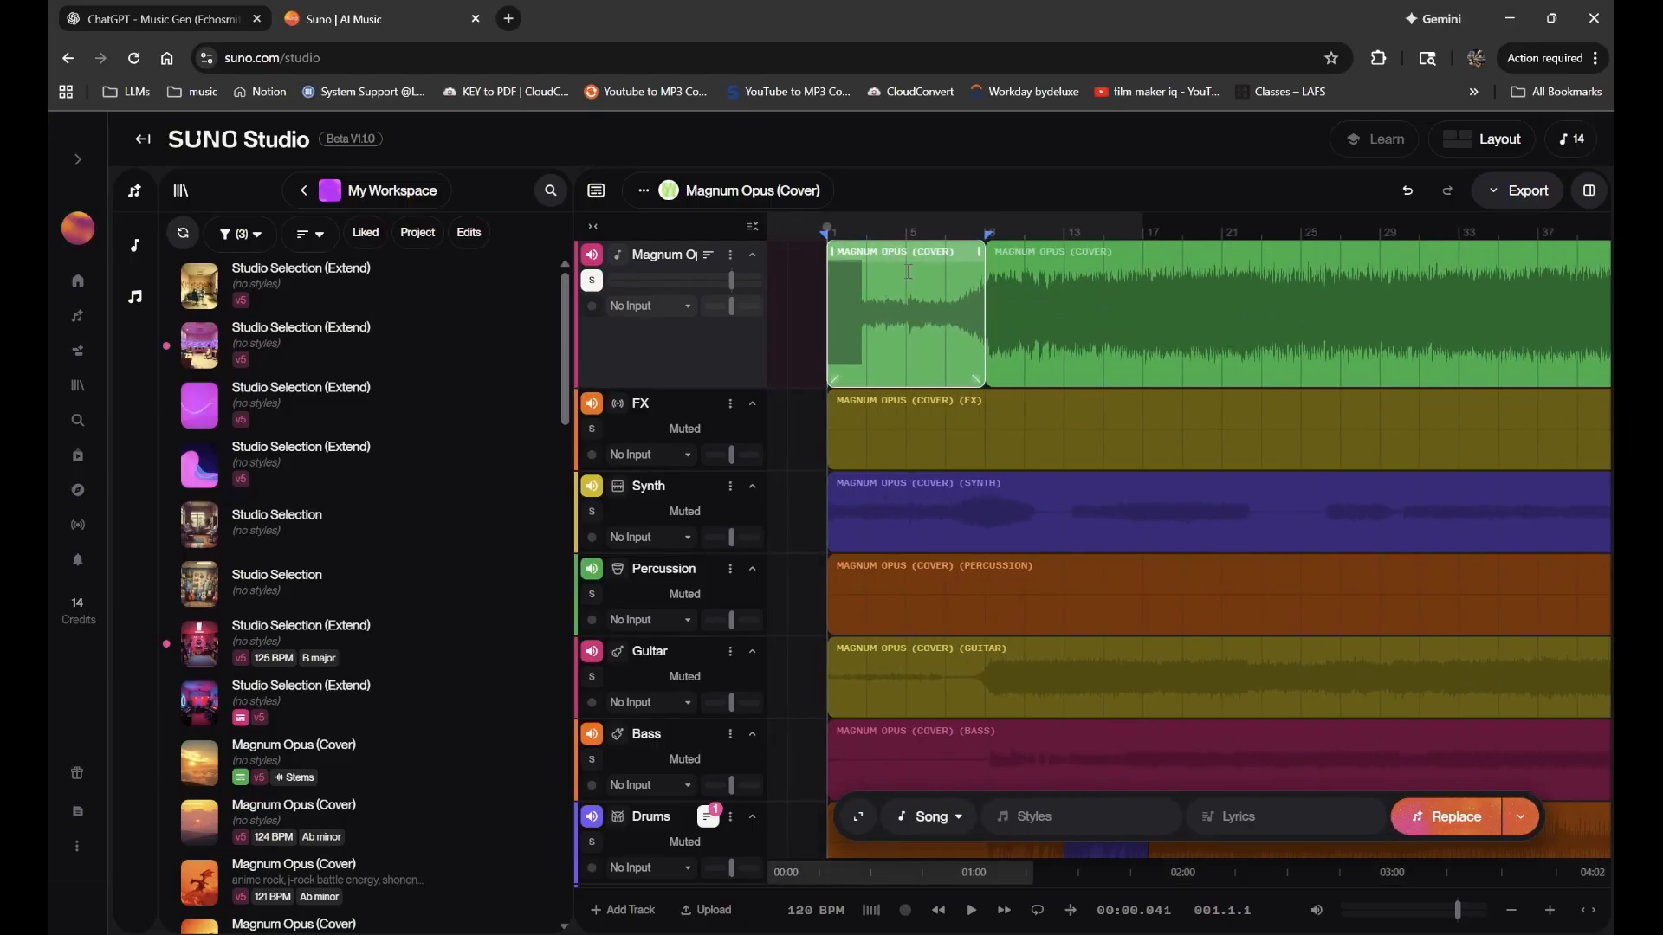
scroll(899, 256, right, 10)
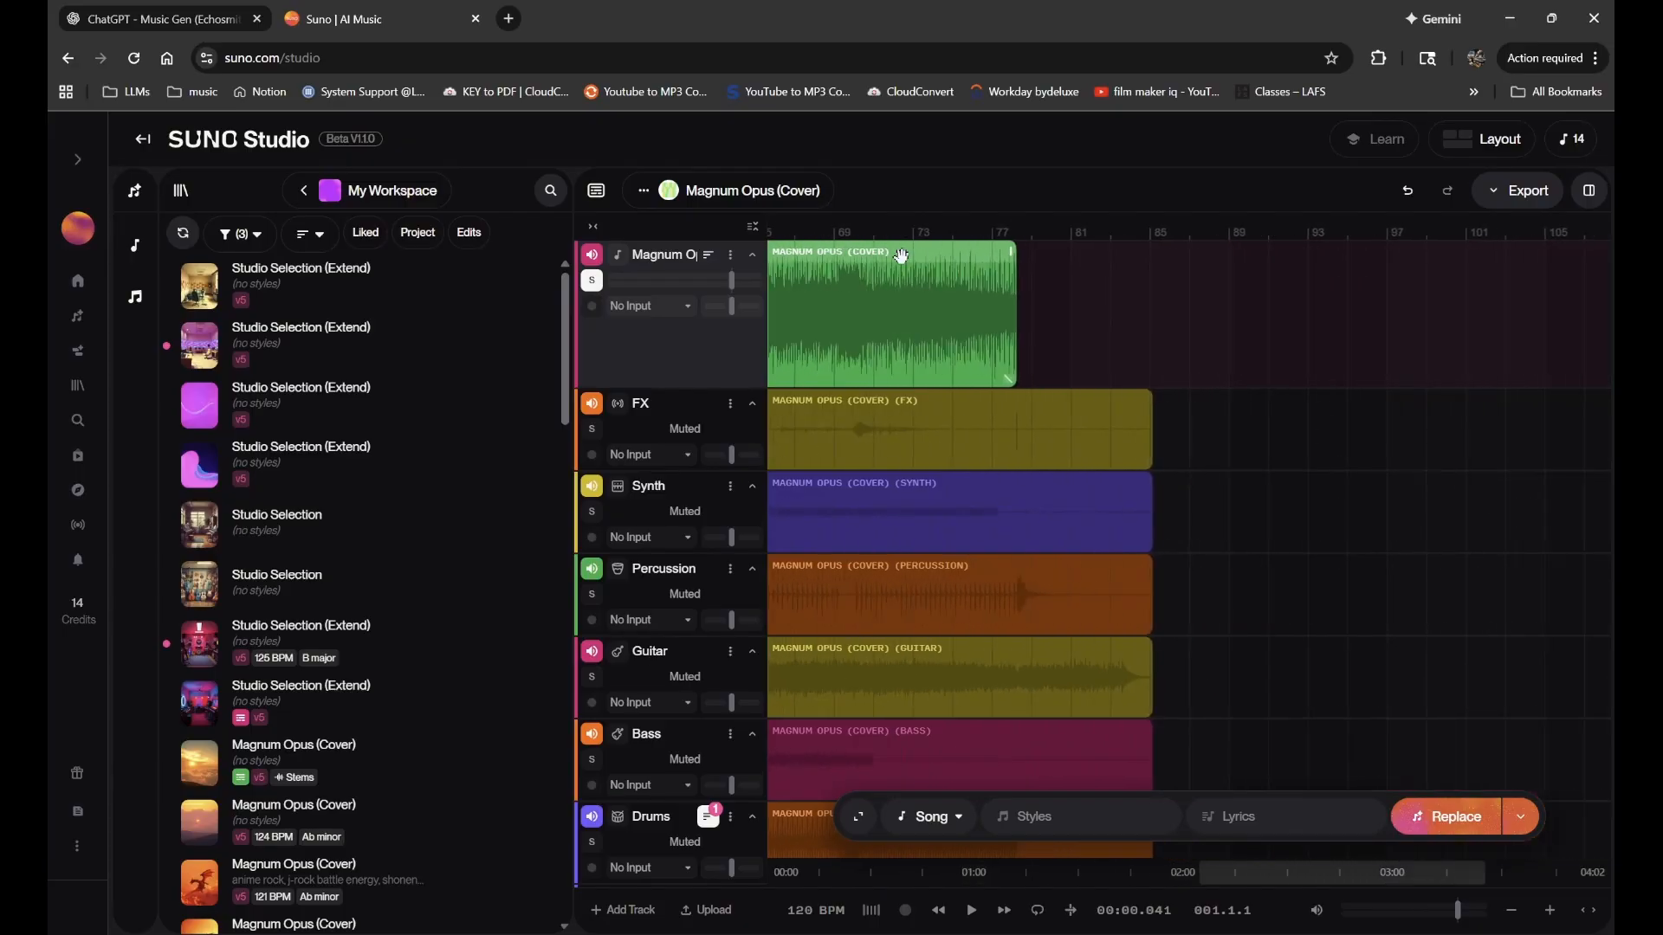
click(1028, 319)
key(ctrl+v)
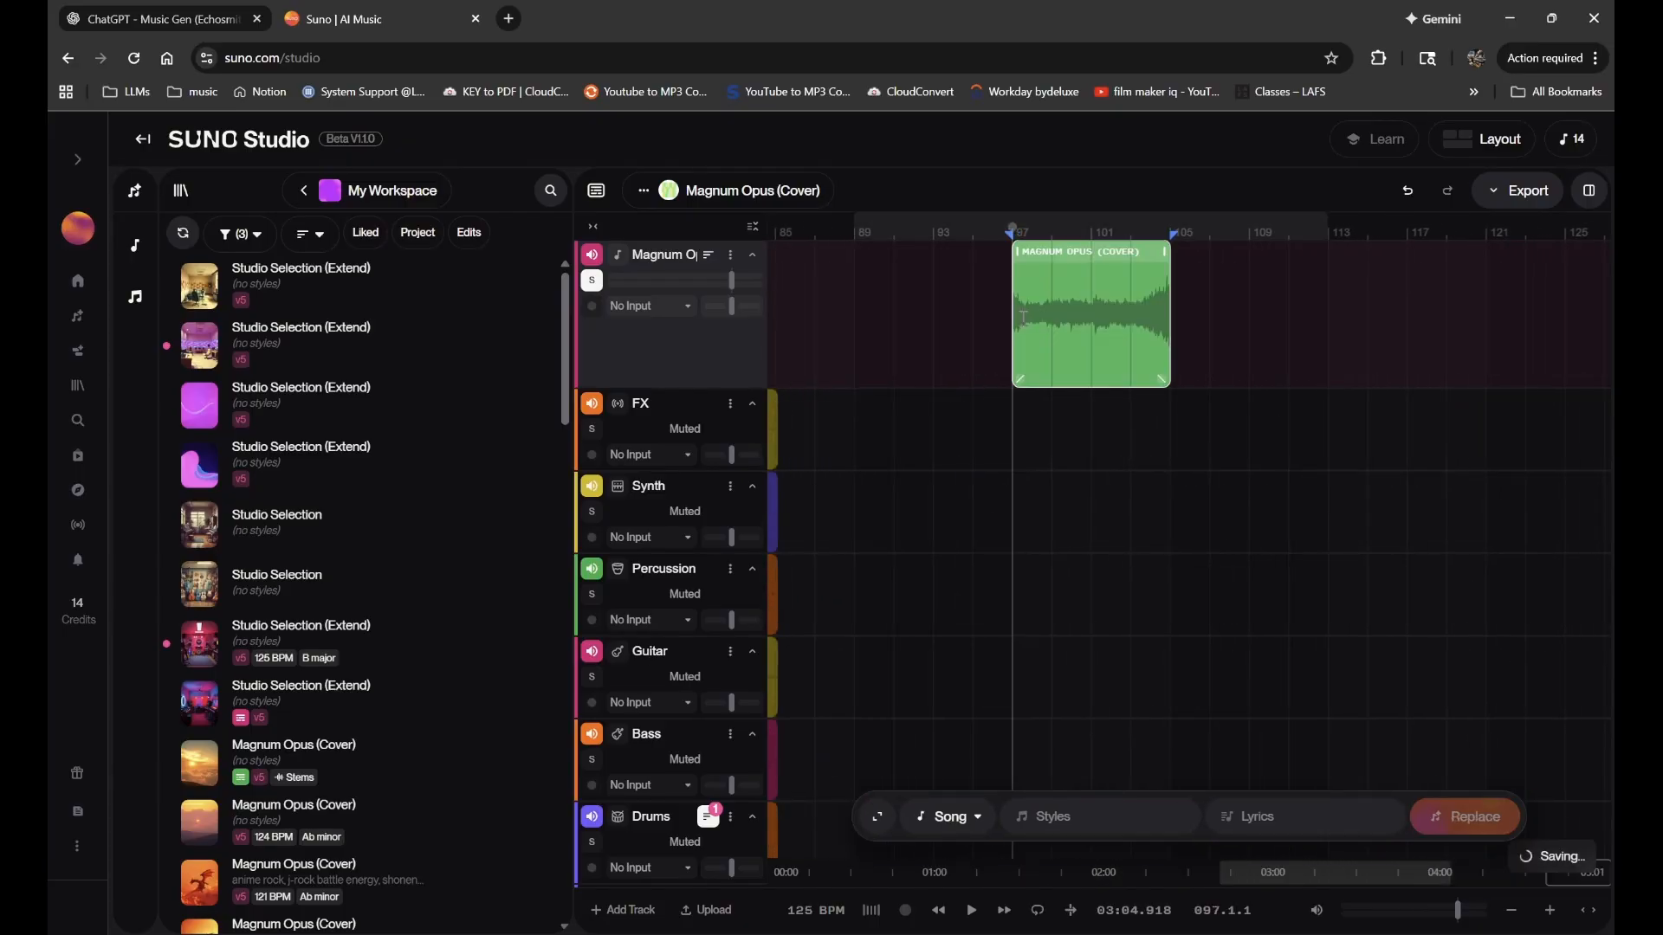
- Copy the piece that starts at bar 49 and paste it directly after the intro copy at bar 105
scroll(1088, 377, left, 3)
scroll(1088, 377, left, 5)
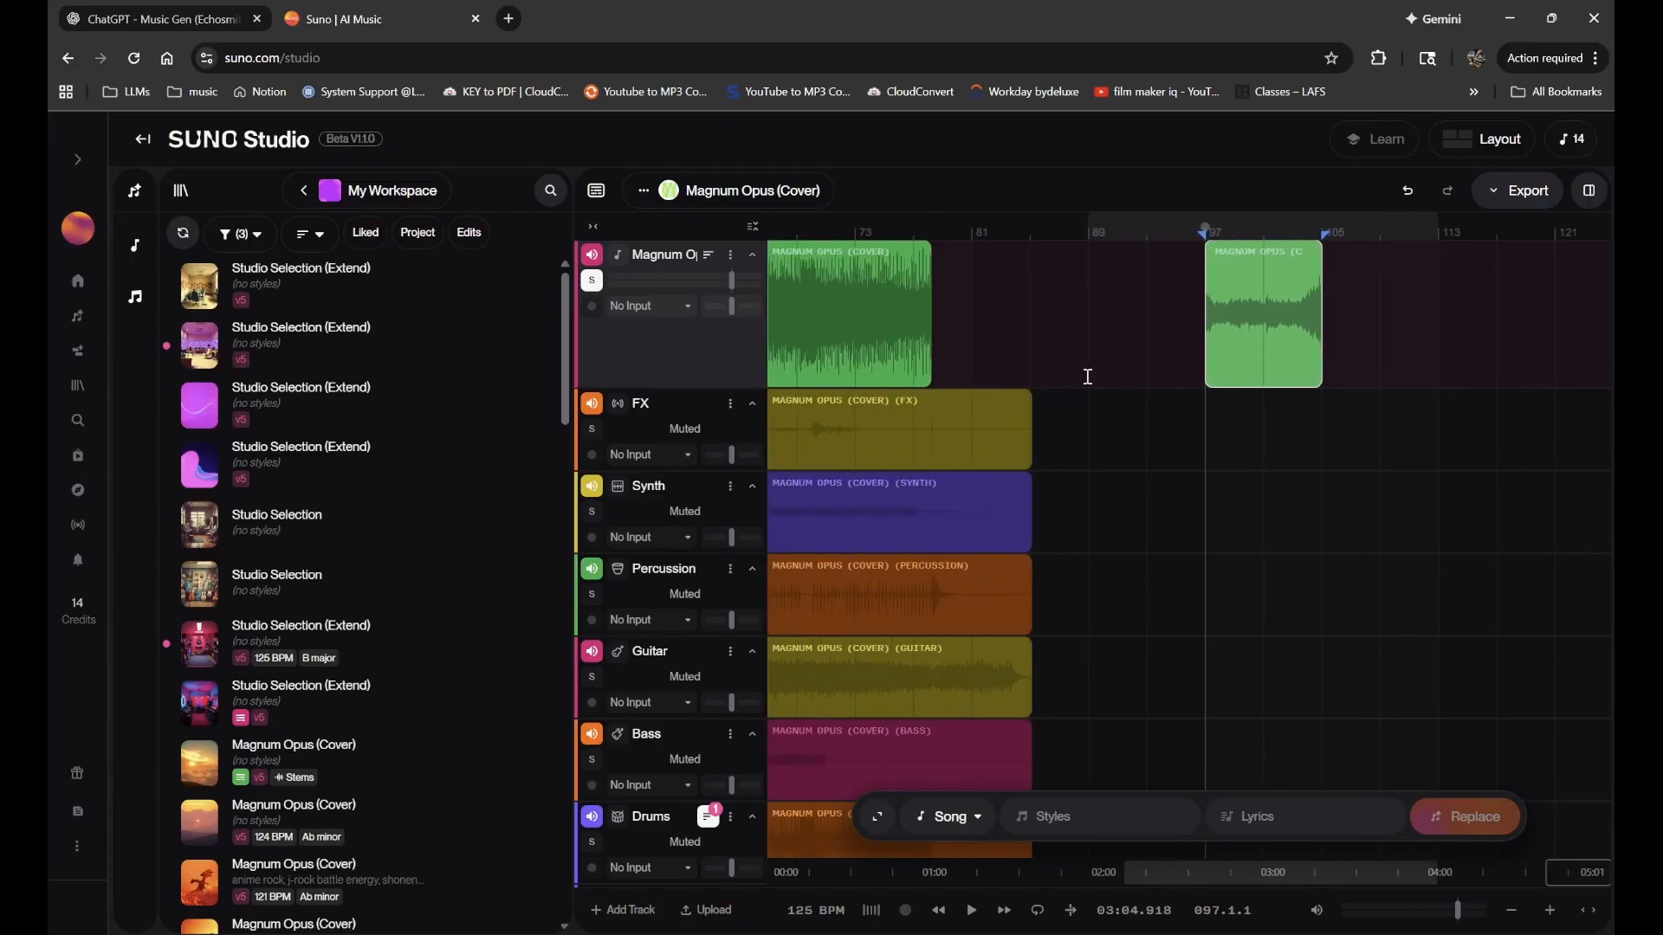
click(868, 245)
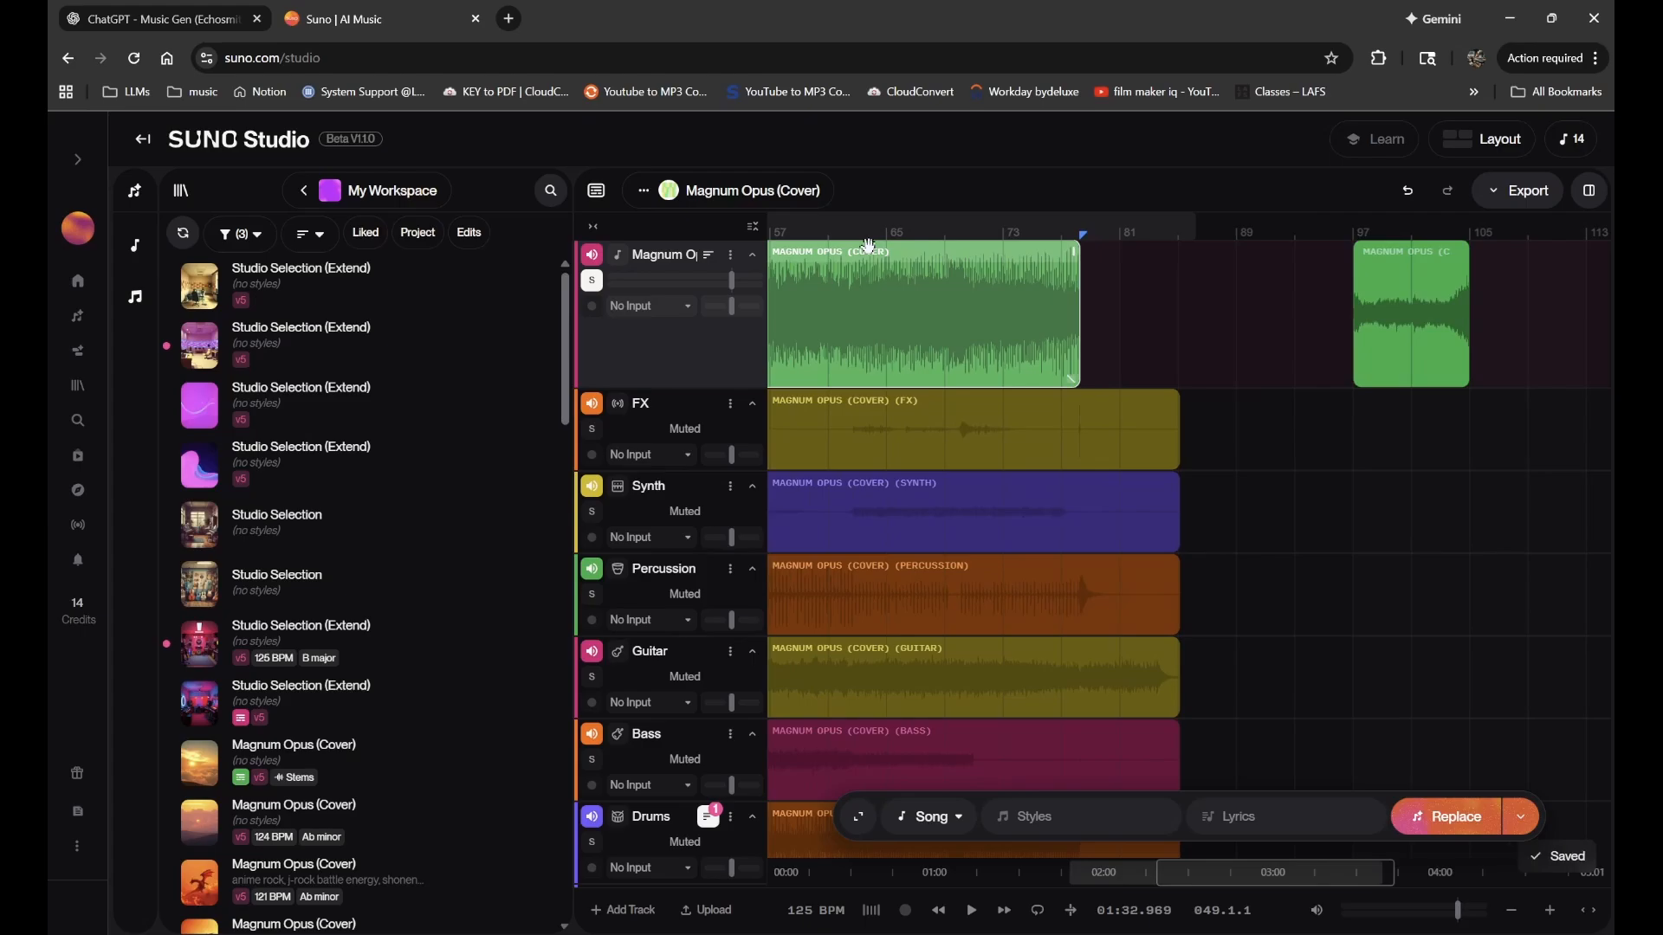
scroll(1170, 301, right, 9)
click(1128, 303)
key(ctrl+v)
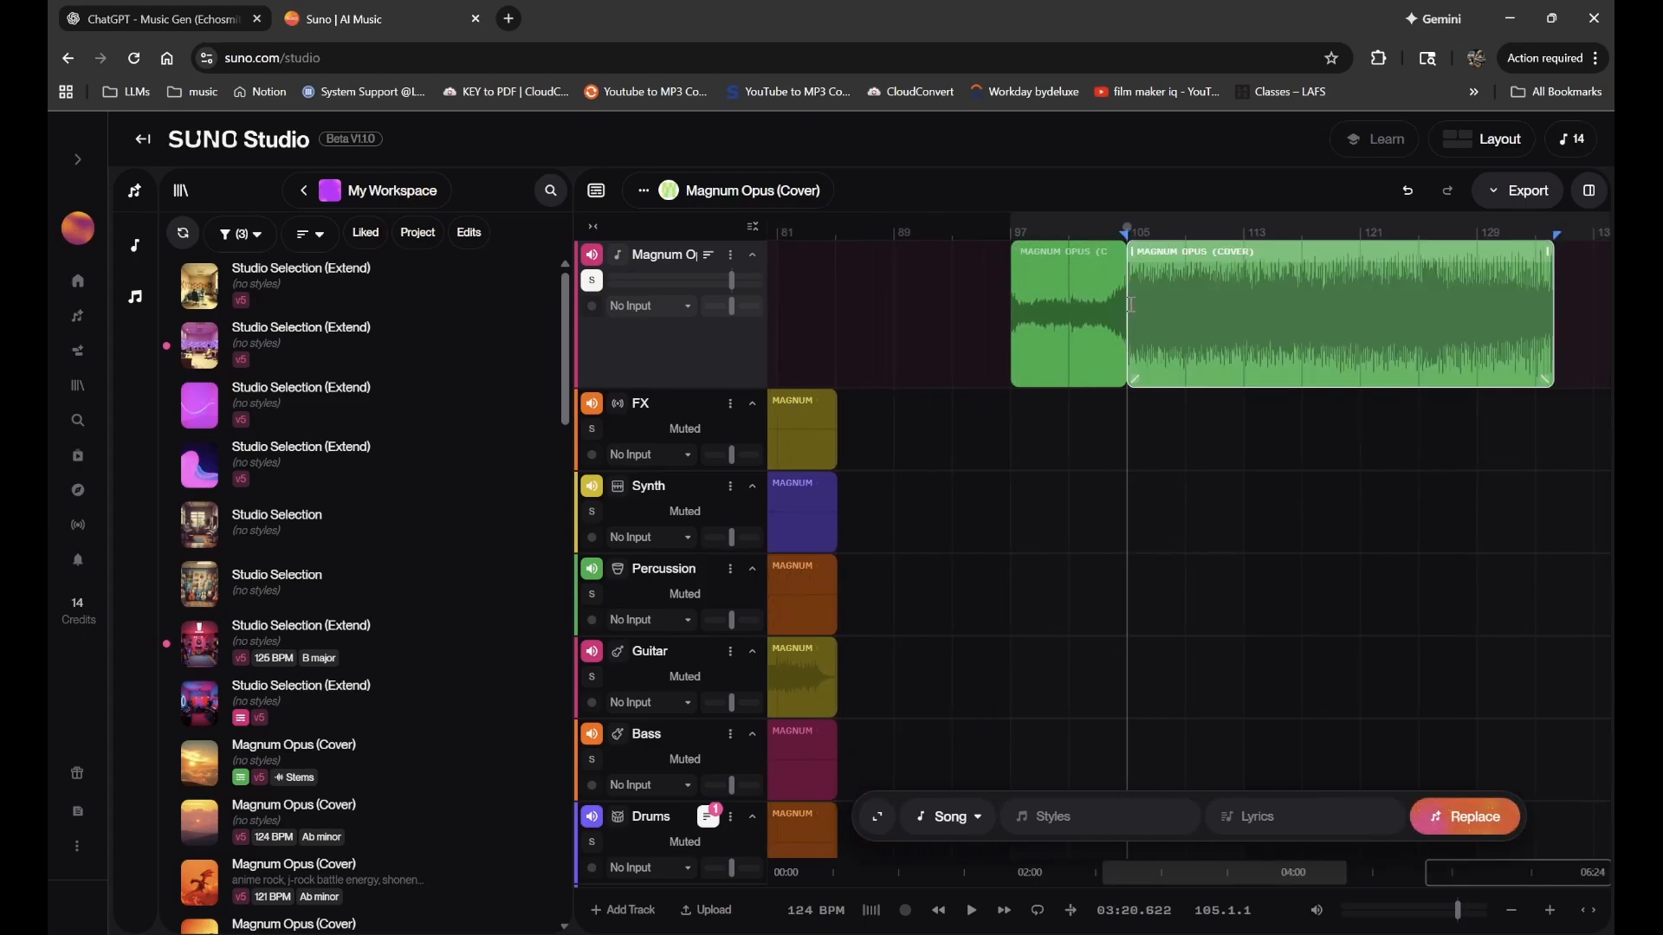
- Shorten the pasted second piece so it runs from bar 105 to about bar 126, directly following the intro copy
scroll(1128, 305, up, 2)
scroll(1165, 327, down, 3)
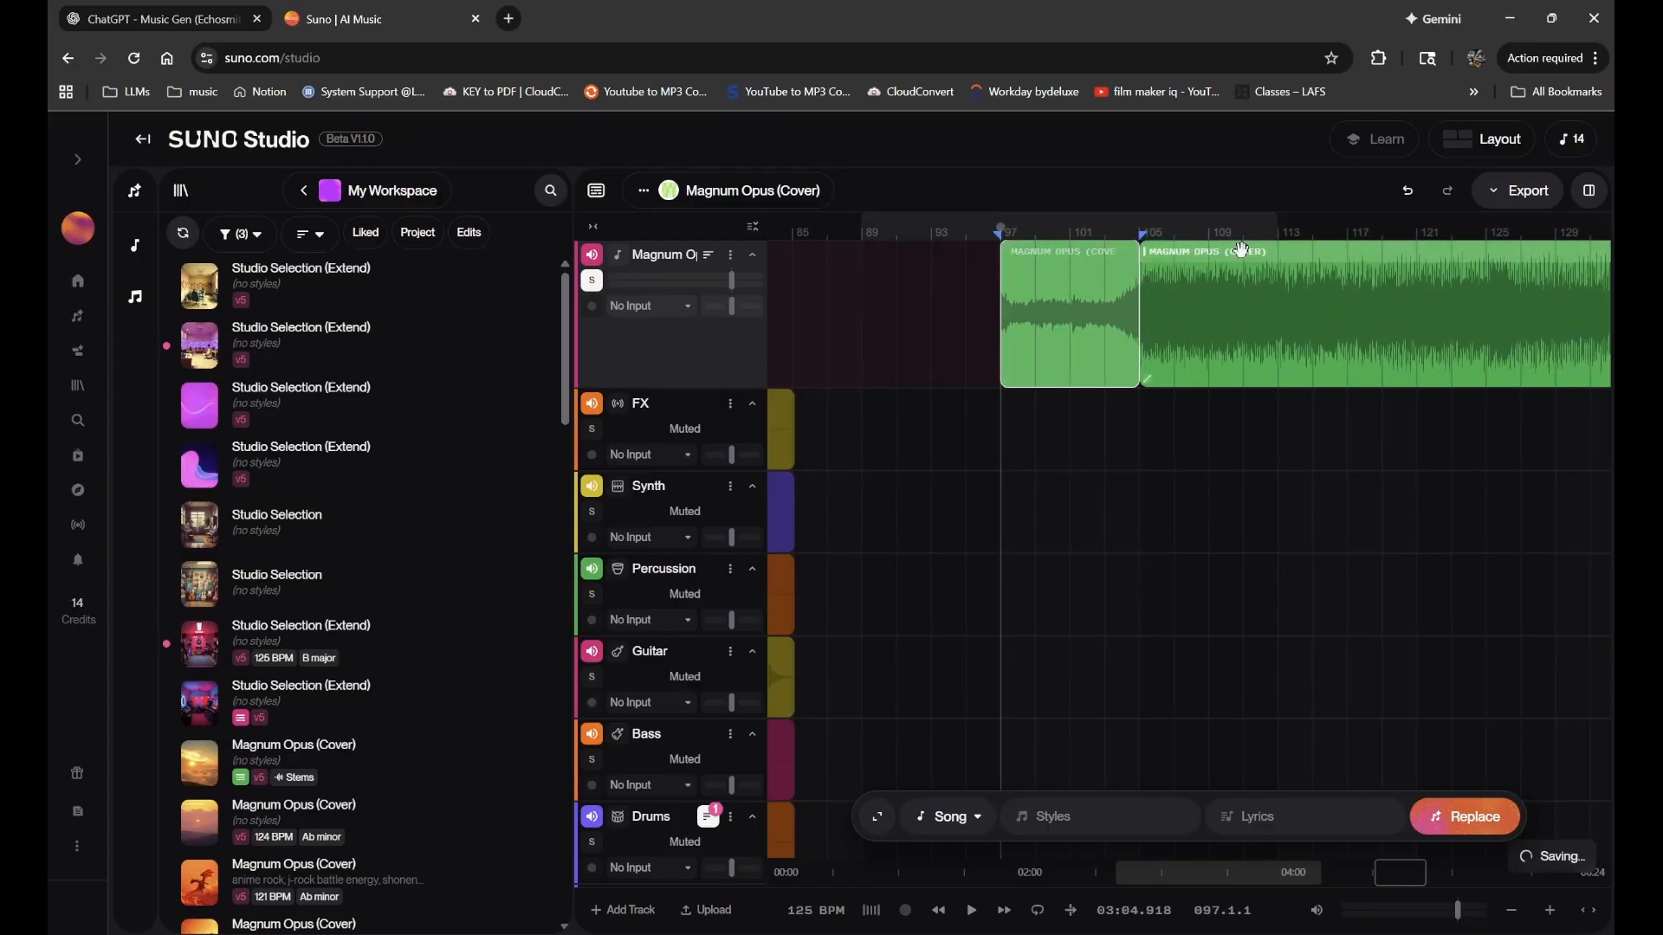
click(1048, 254)
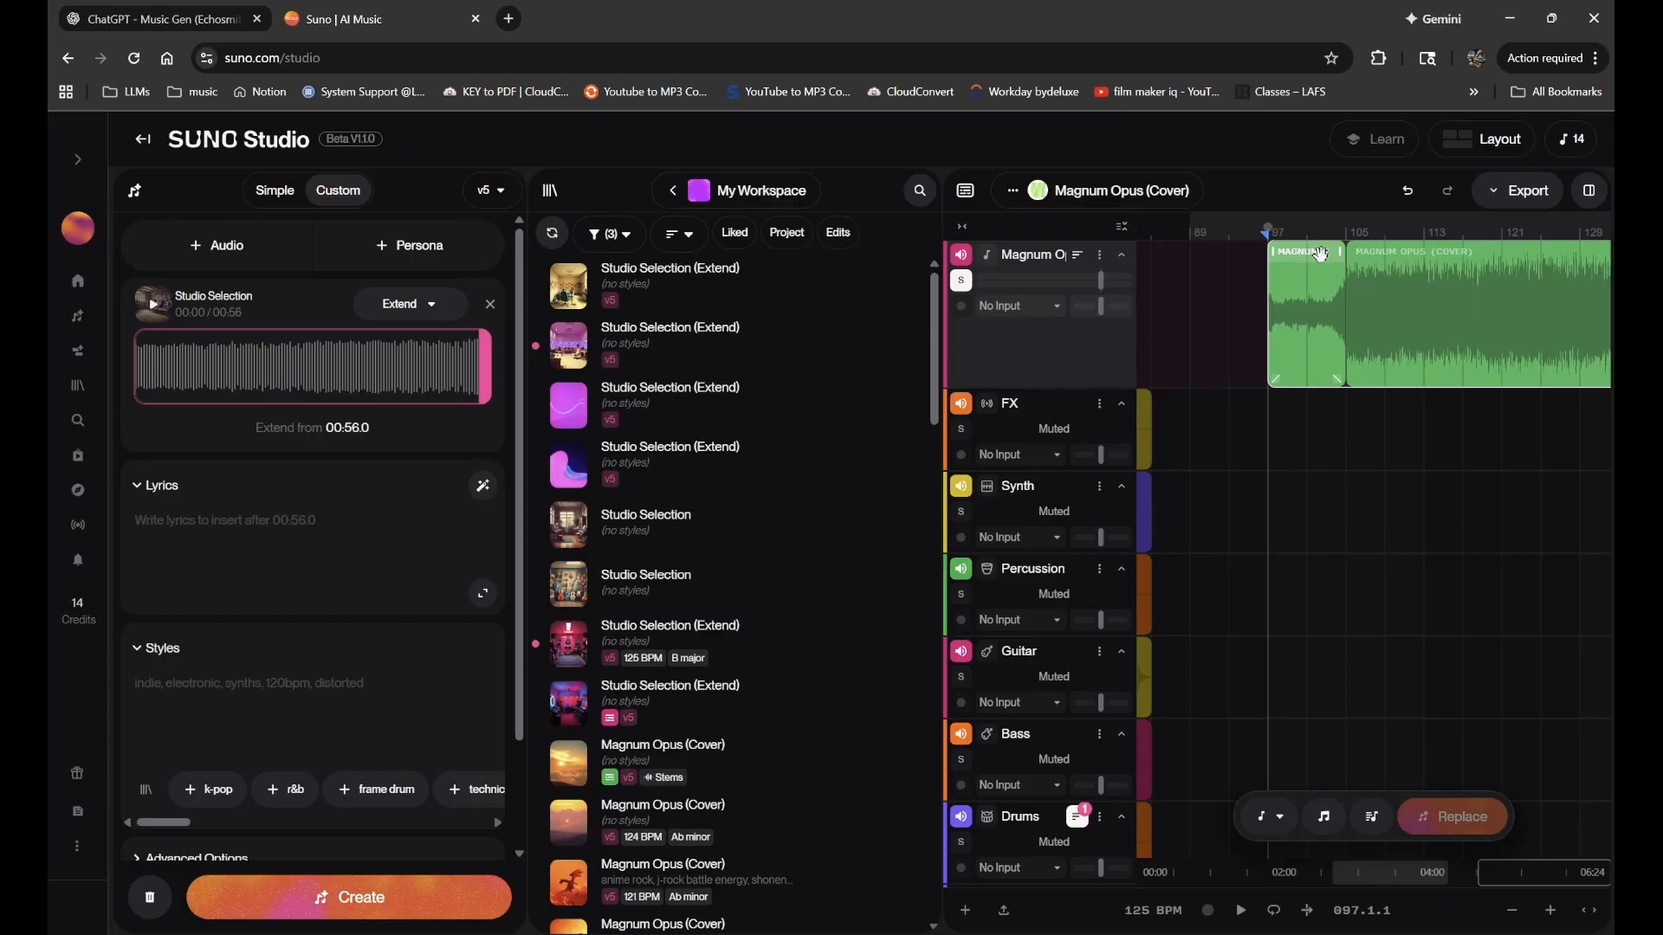
click(1355, 289)
scroll(1354, 288, right, 1)
scroll(1354, 289, left, 1)
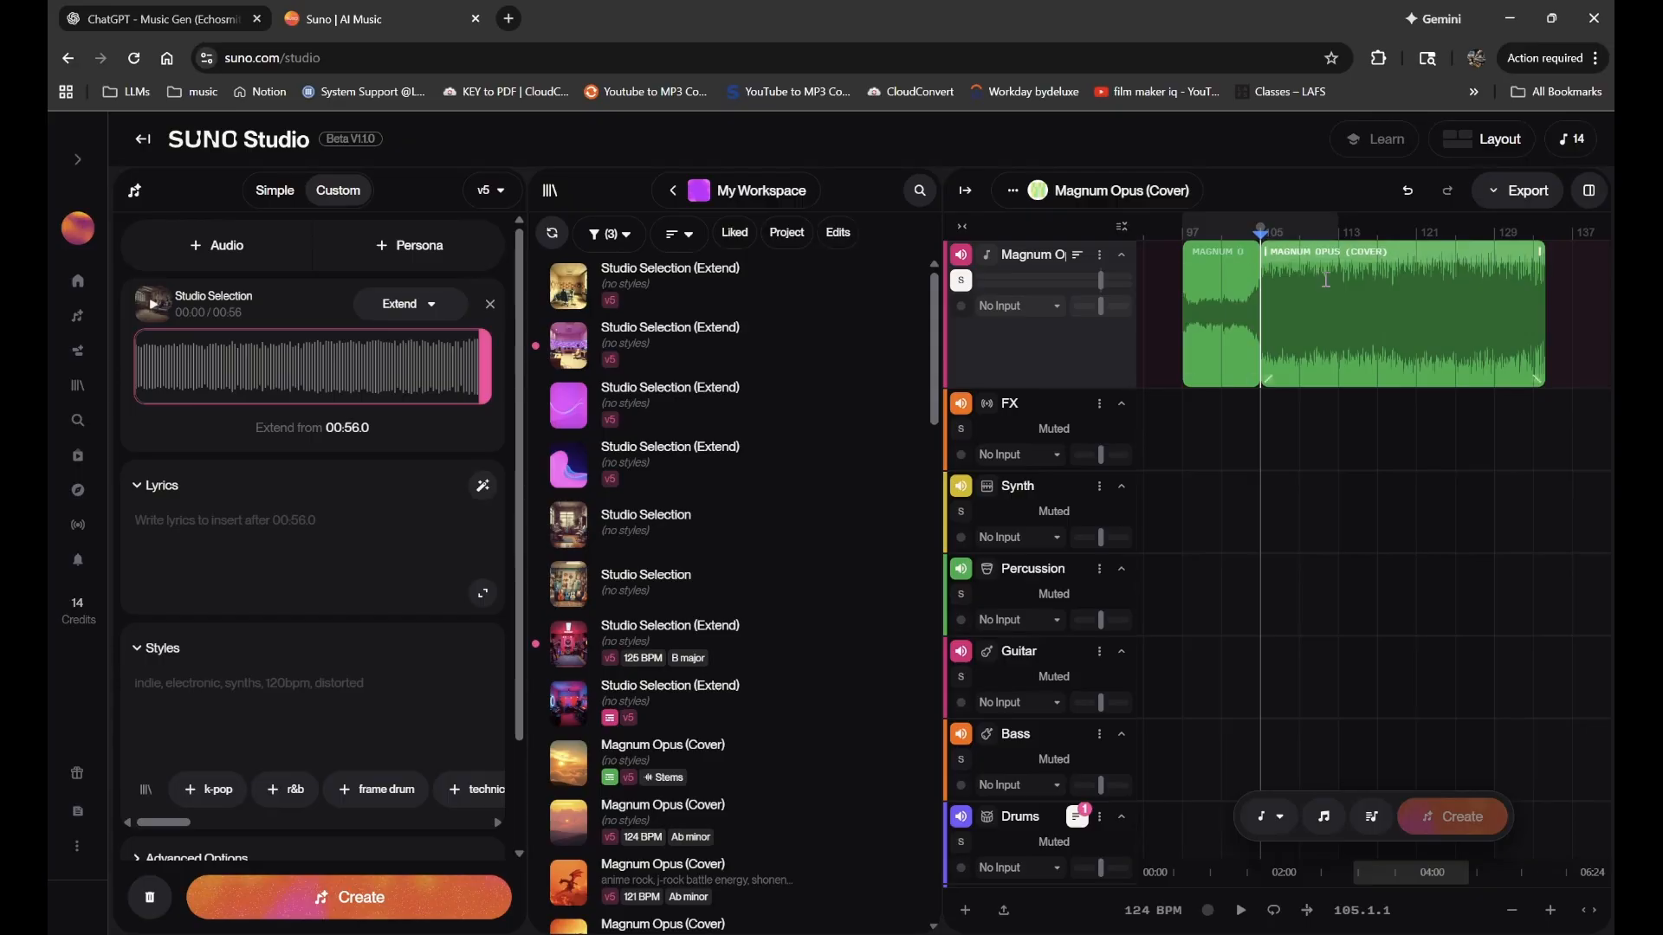
scroll(1326, 280, up, 2)
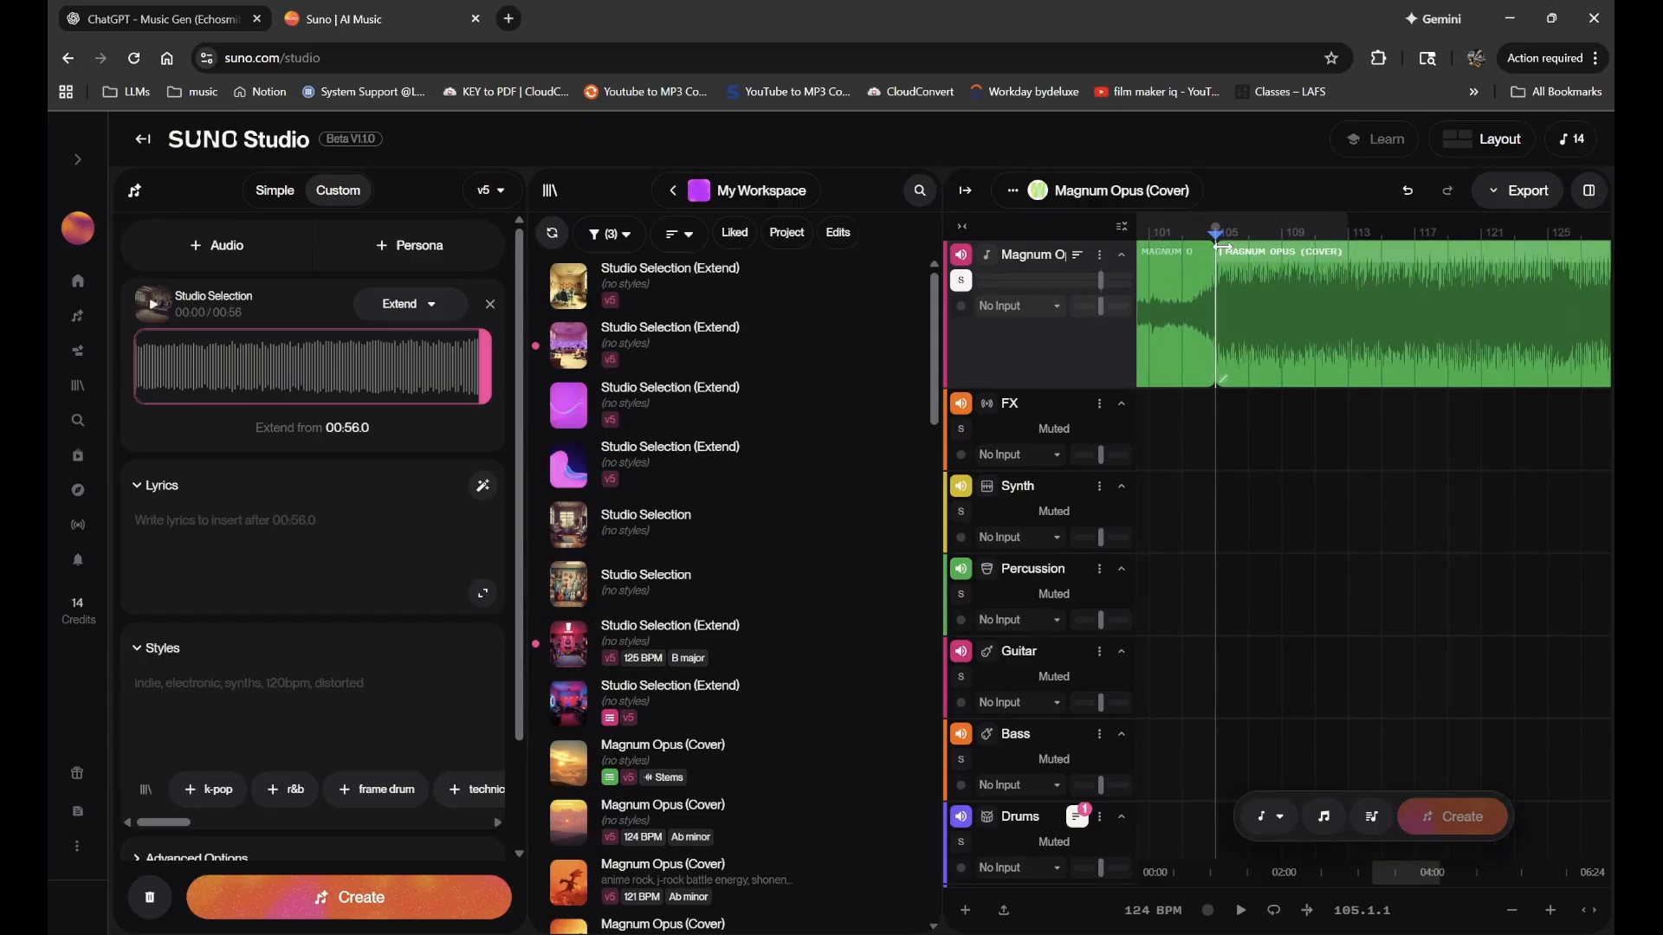
drag(1218, 255, 1256, 279)
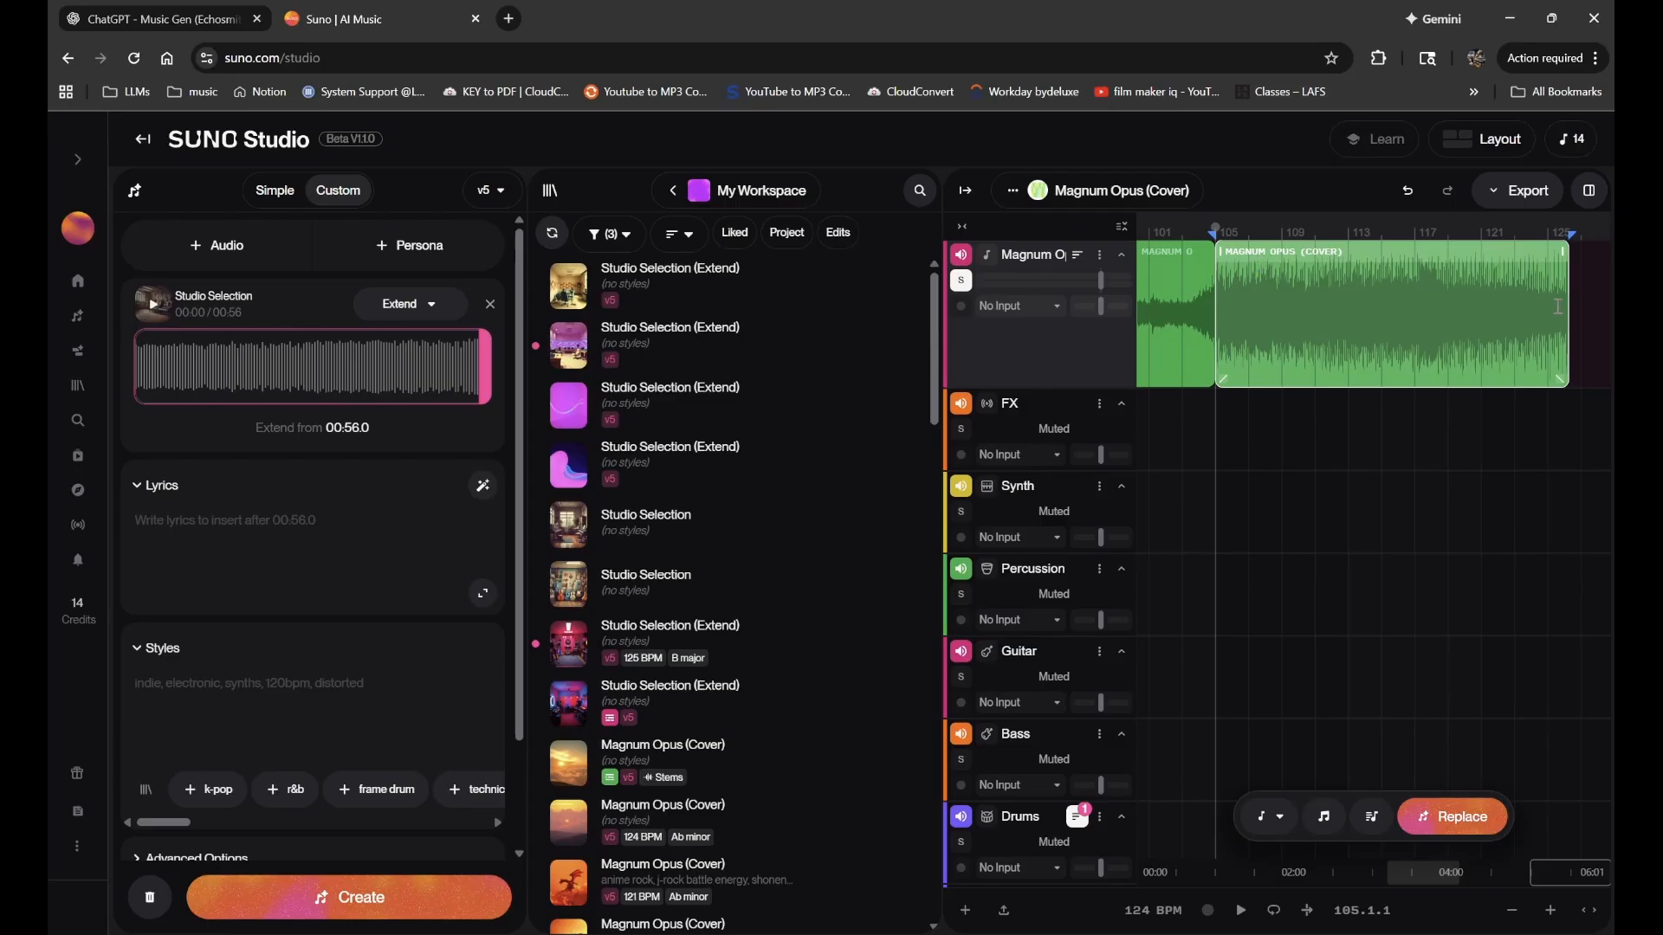
click(1582, 306)
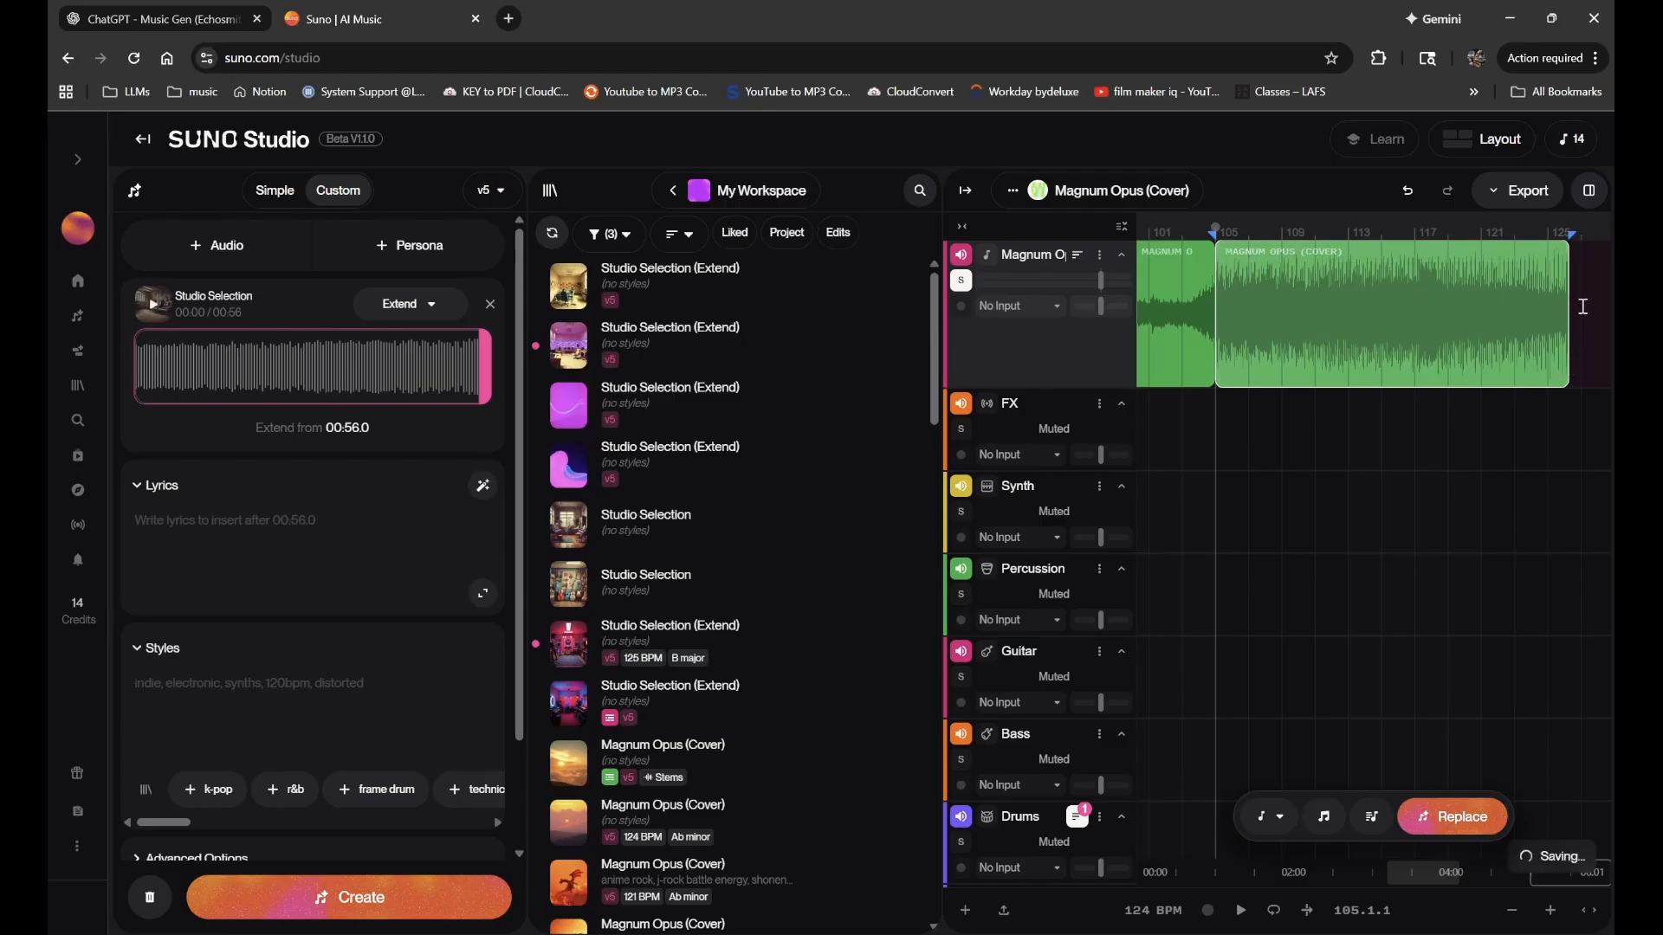
- Select both pasted pieces from bar 97 onward and use them together as the audio source for a new song
scroll(1546, 309, left, 3)
click(1314, 253)
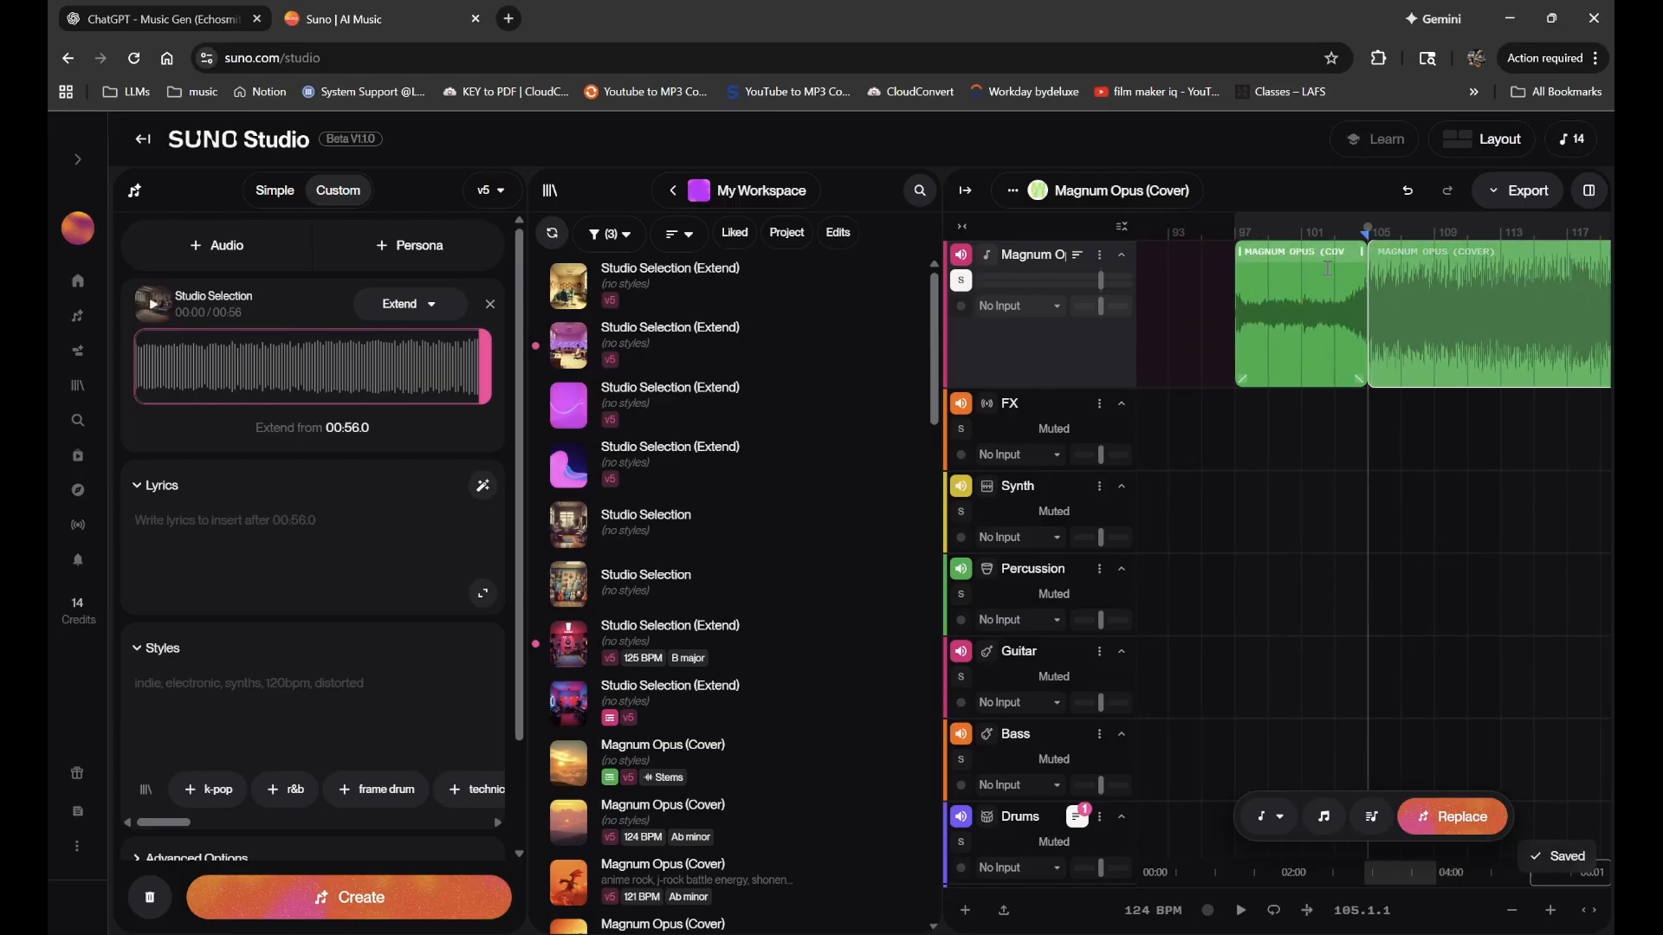
shift+click(1427, 251)
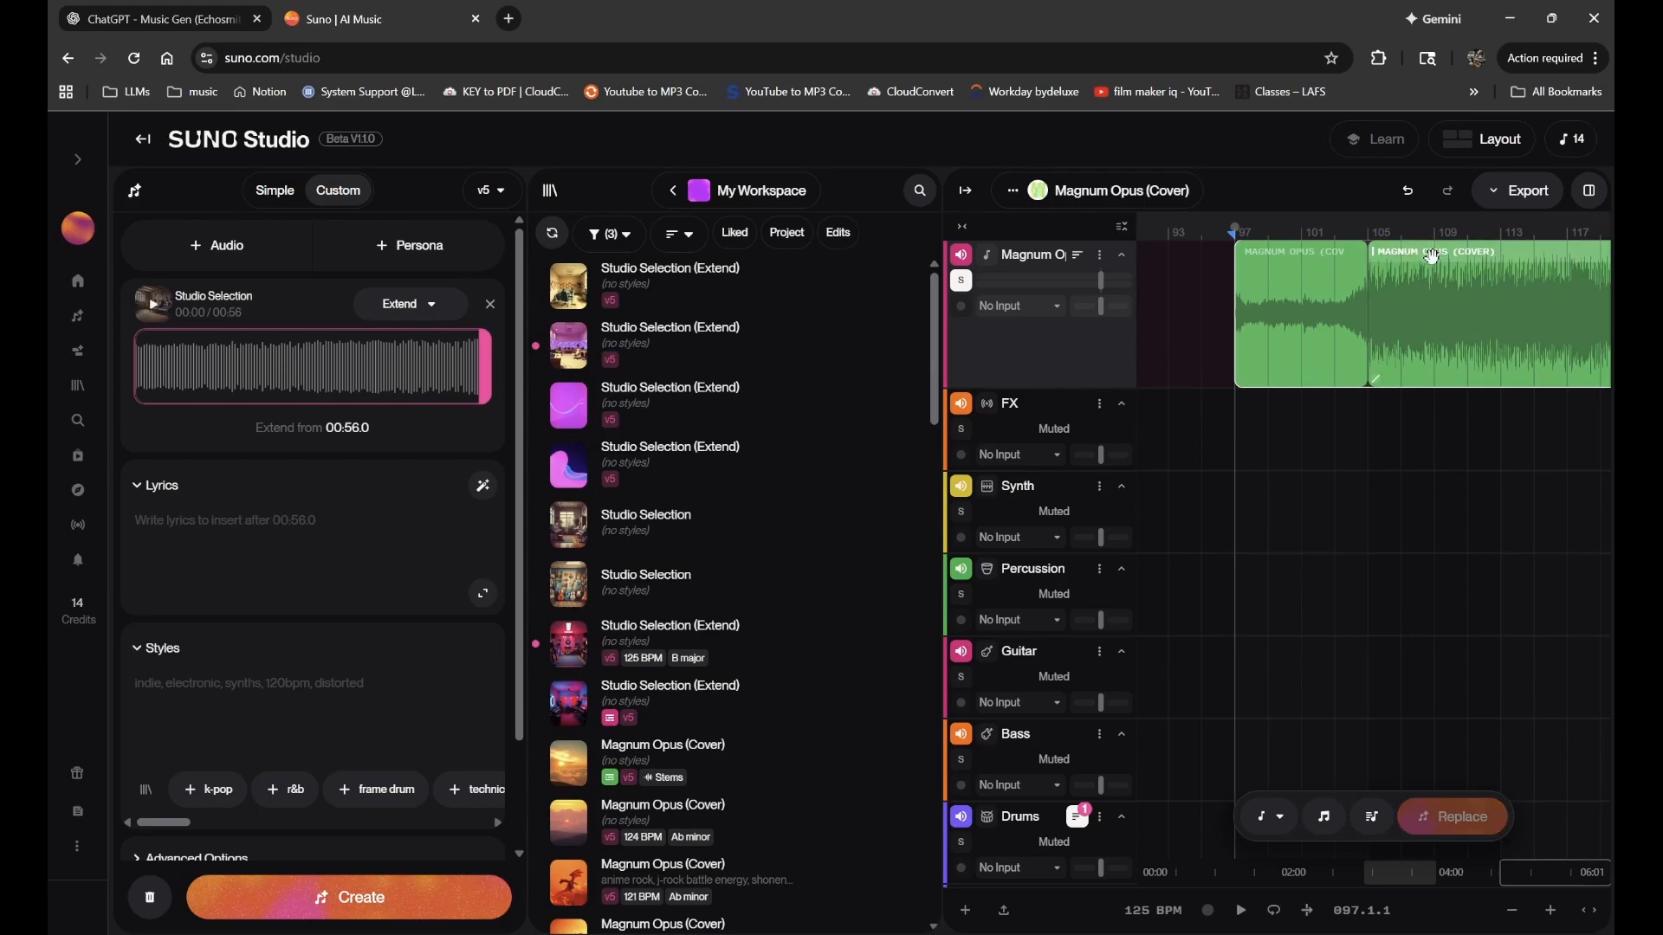
drag(1430, 255, 303, 555)
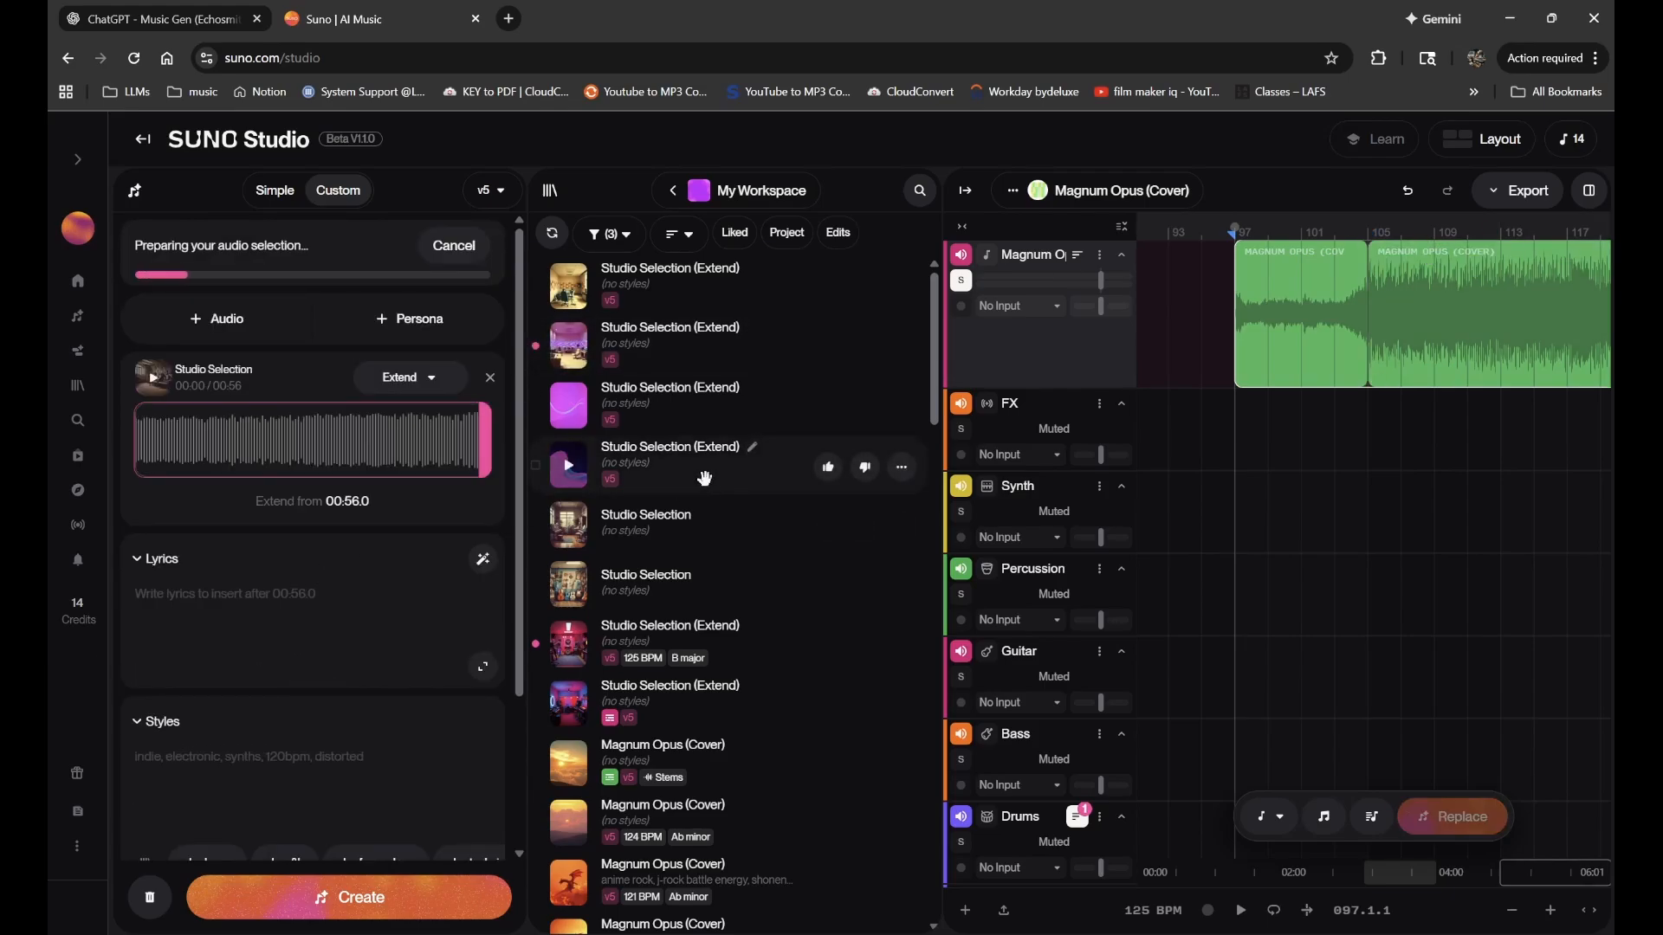
scroll(1299, 364, right, 1)
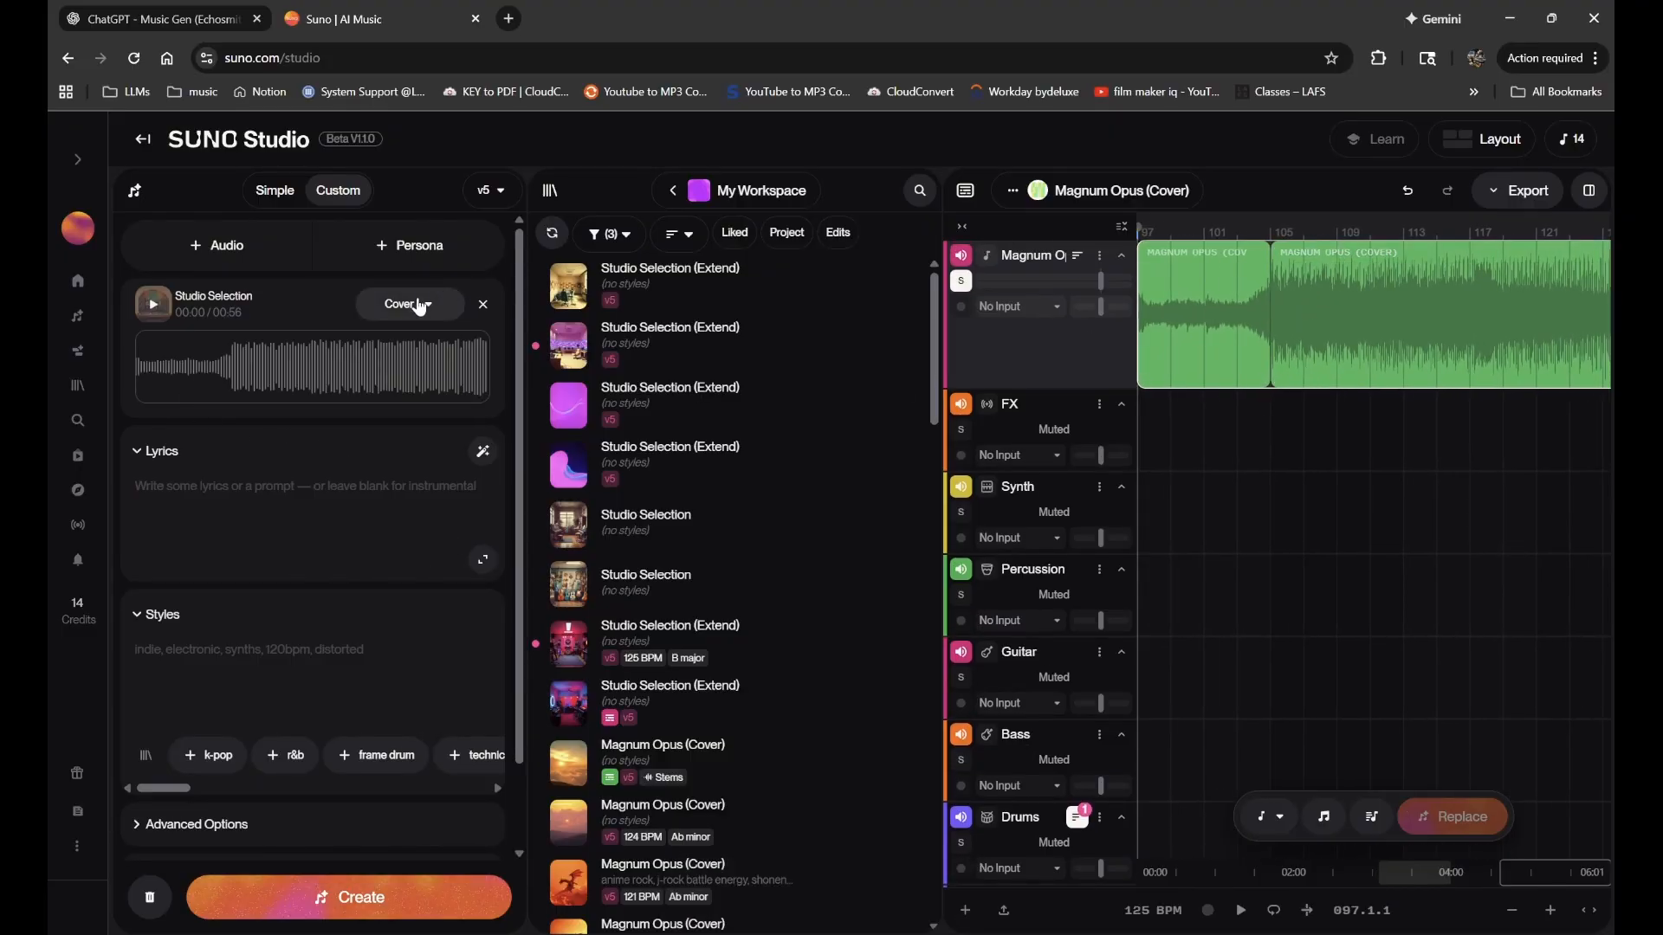
- Set the combined audio source to Extend from its end at 00:56.4 and generate the extension
click(419, 306)
click(401, 376)
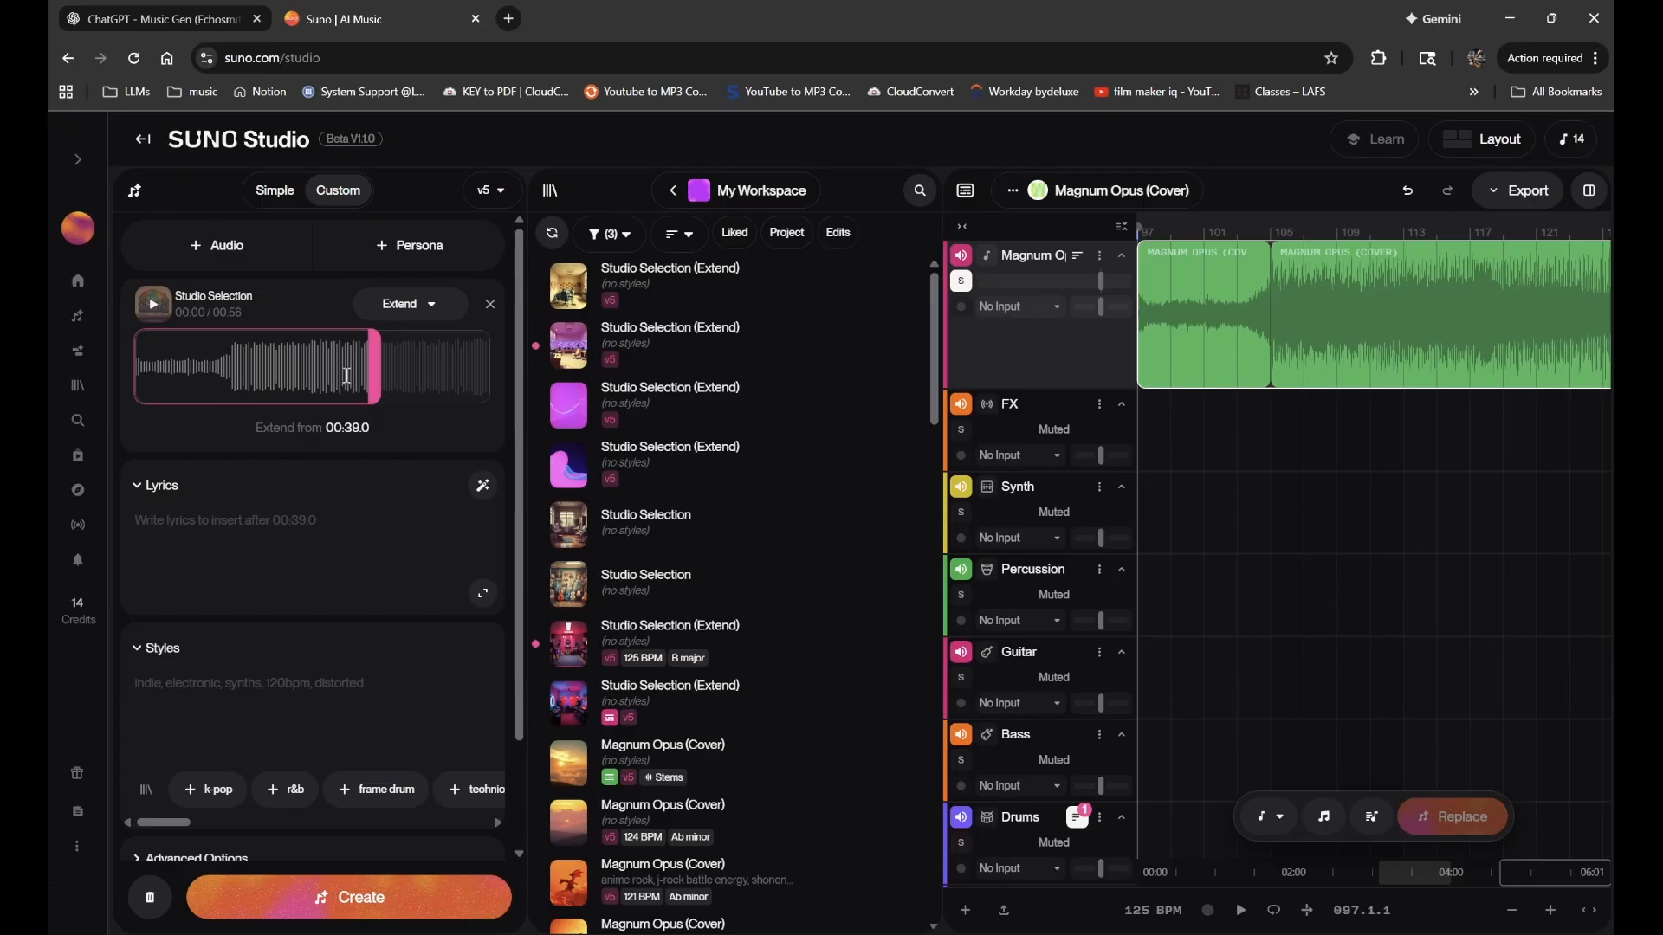
drag(374, 370, 492, 451)
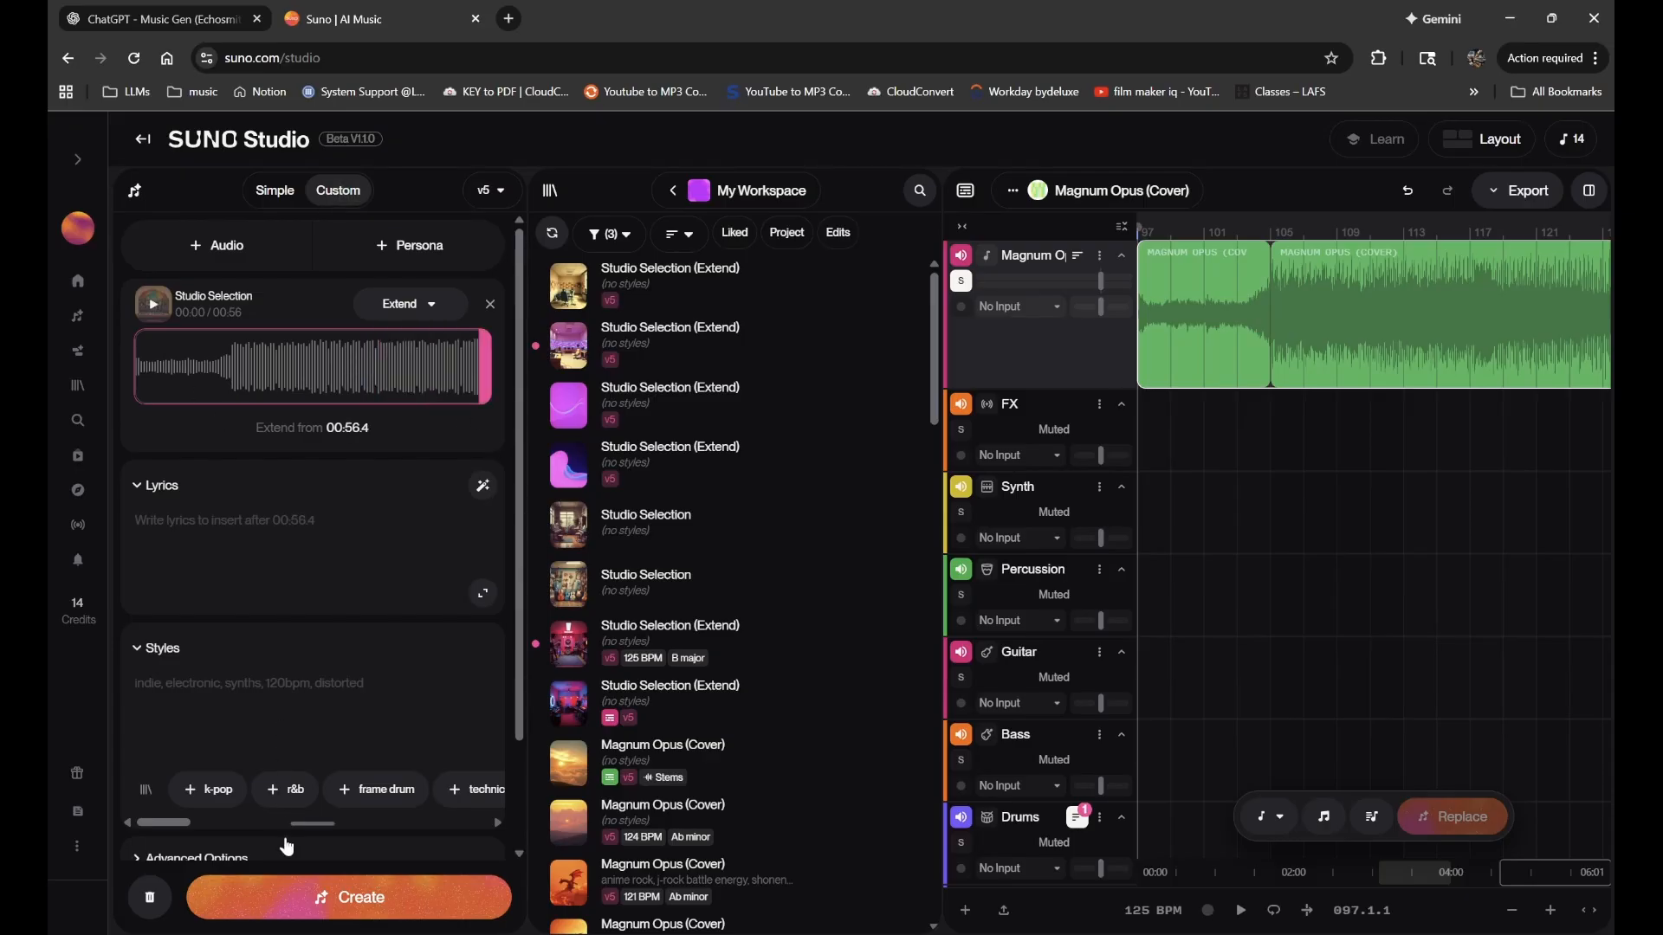
click(284, 897)
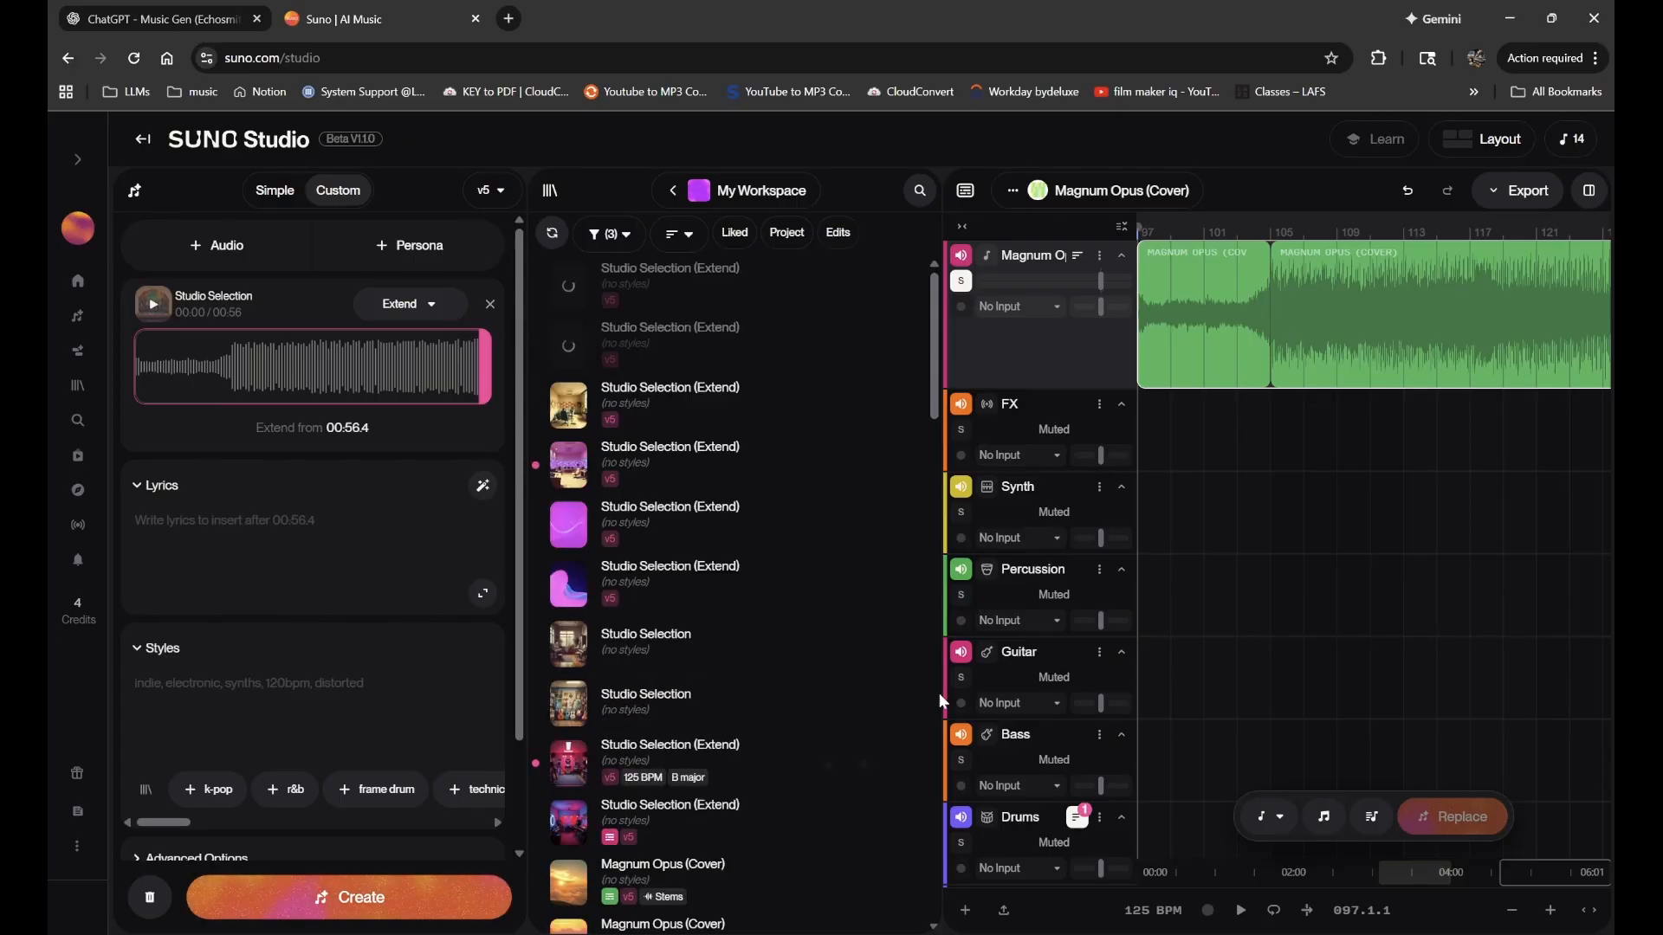
- Play the transition between the two pasted pieces briefly from bar 103
click(1226, 333)
click(1230, 333)
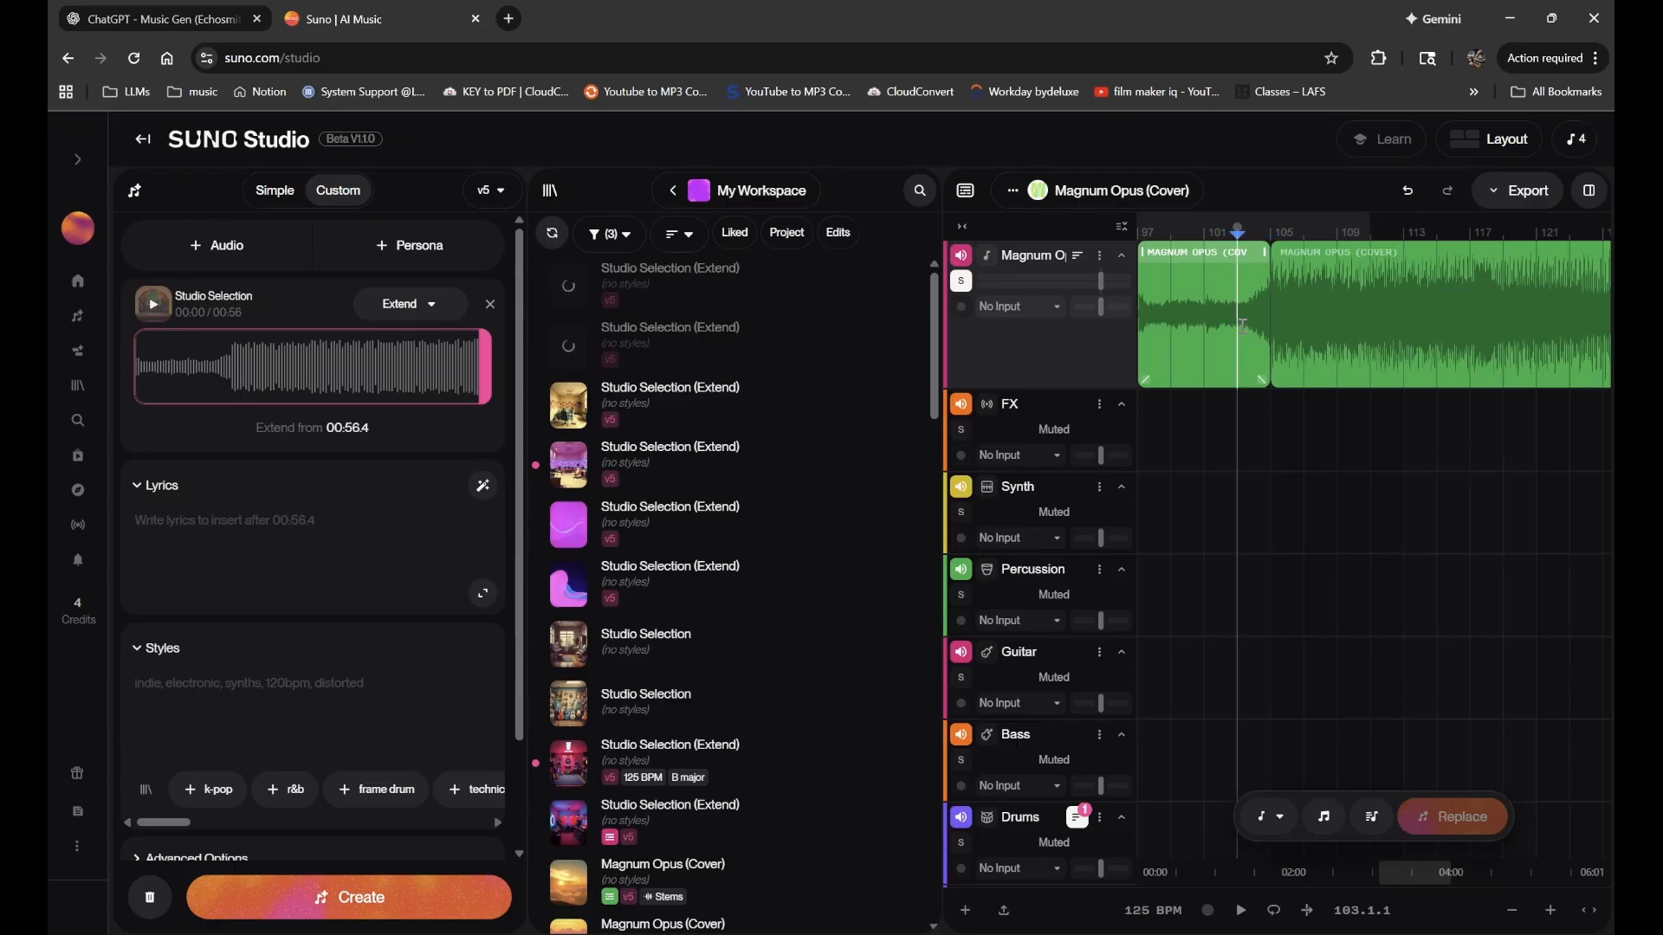
key(space)
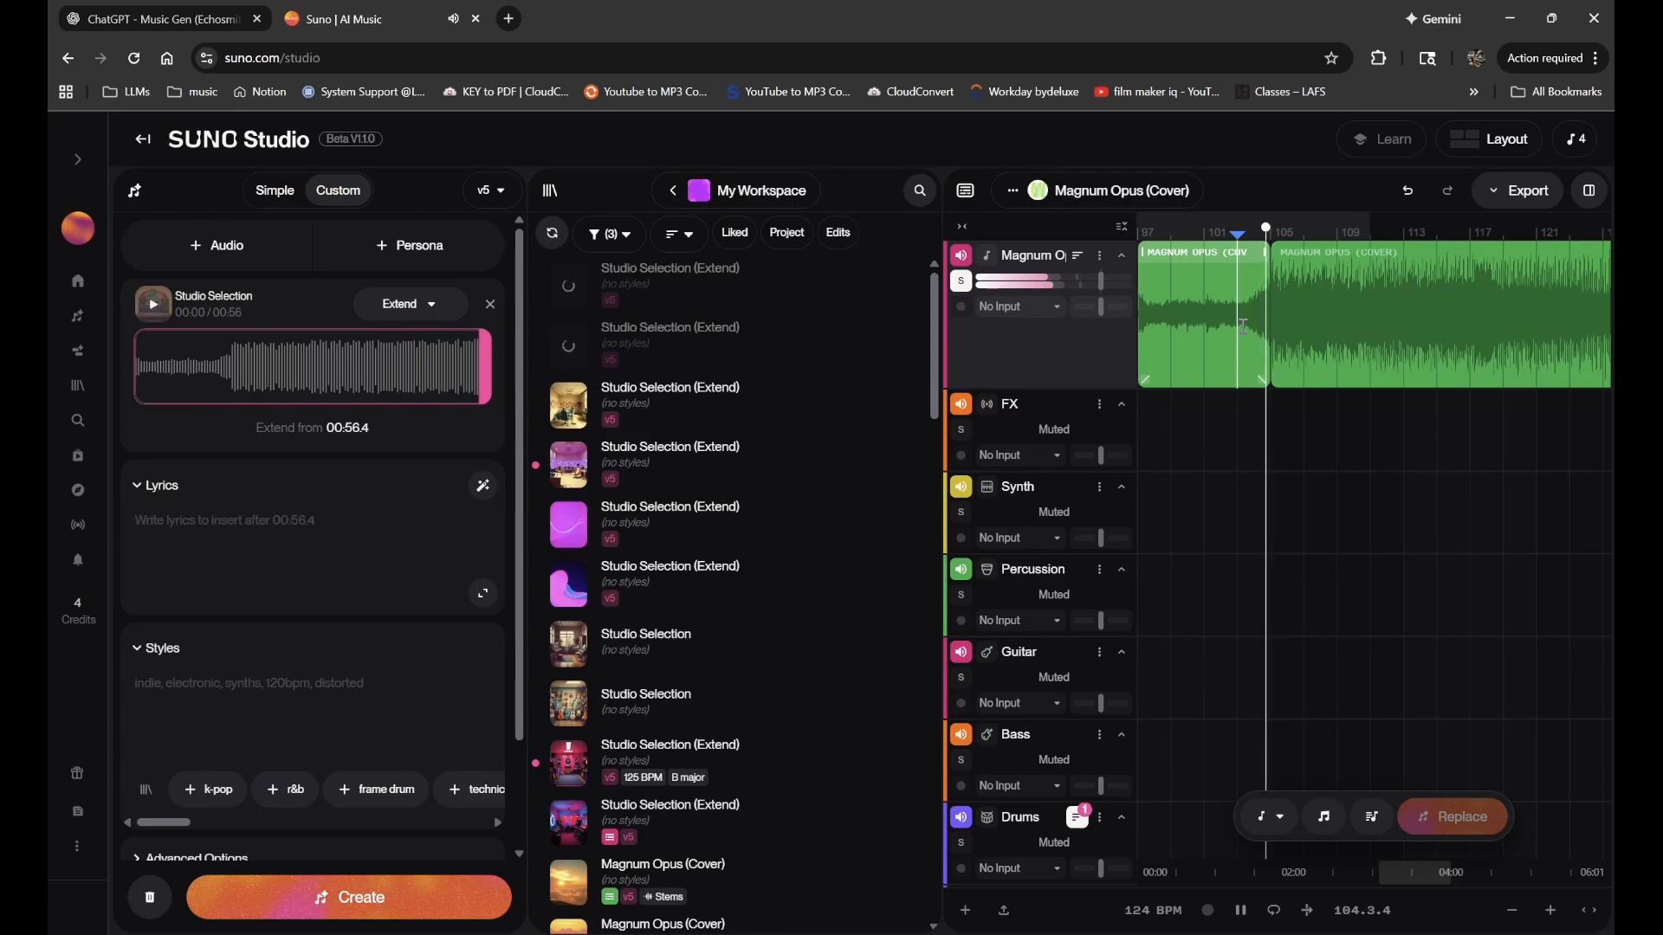
key(space)
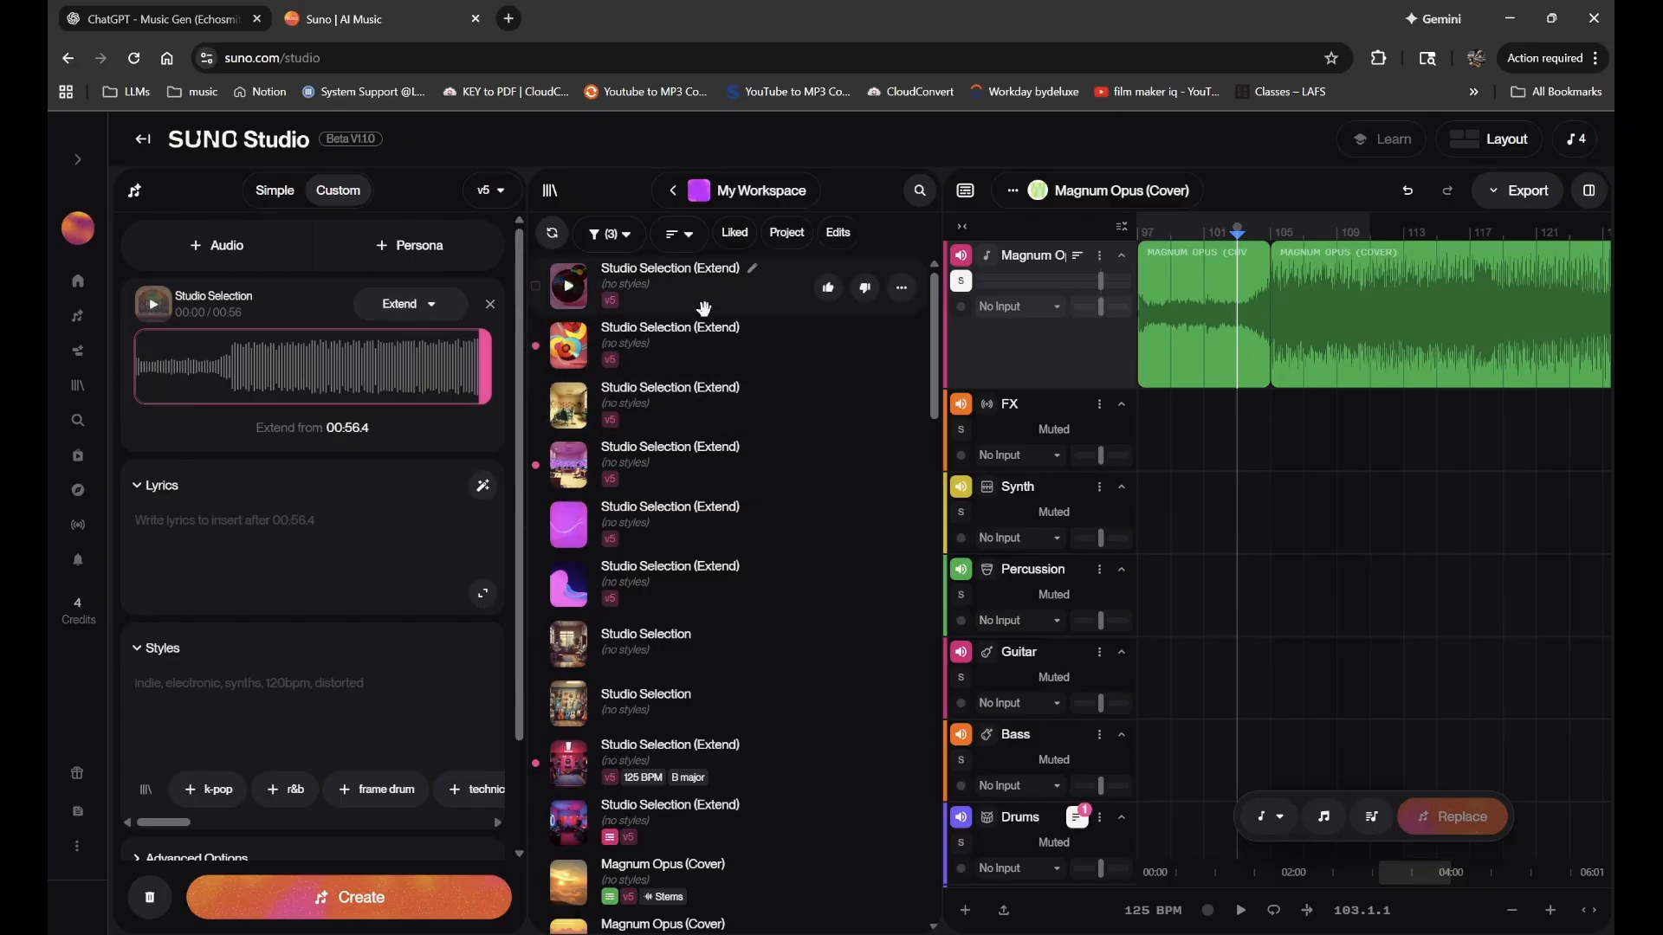
- Listen briefly to the newest Studio Selection (Extend) result made from the combined pieces
click(569, 286)
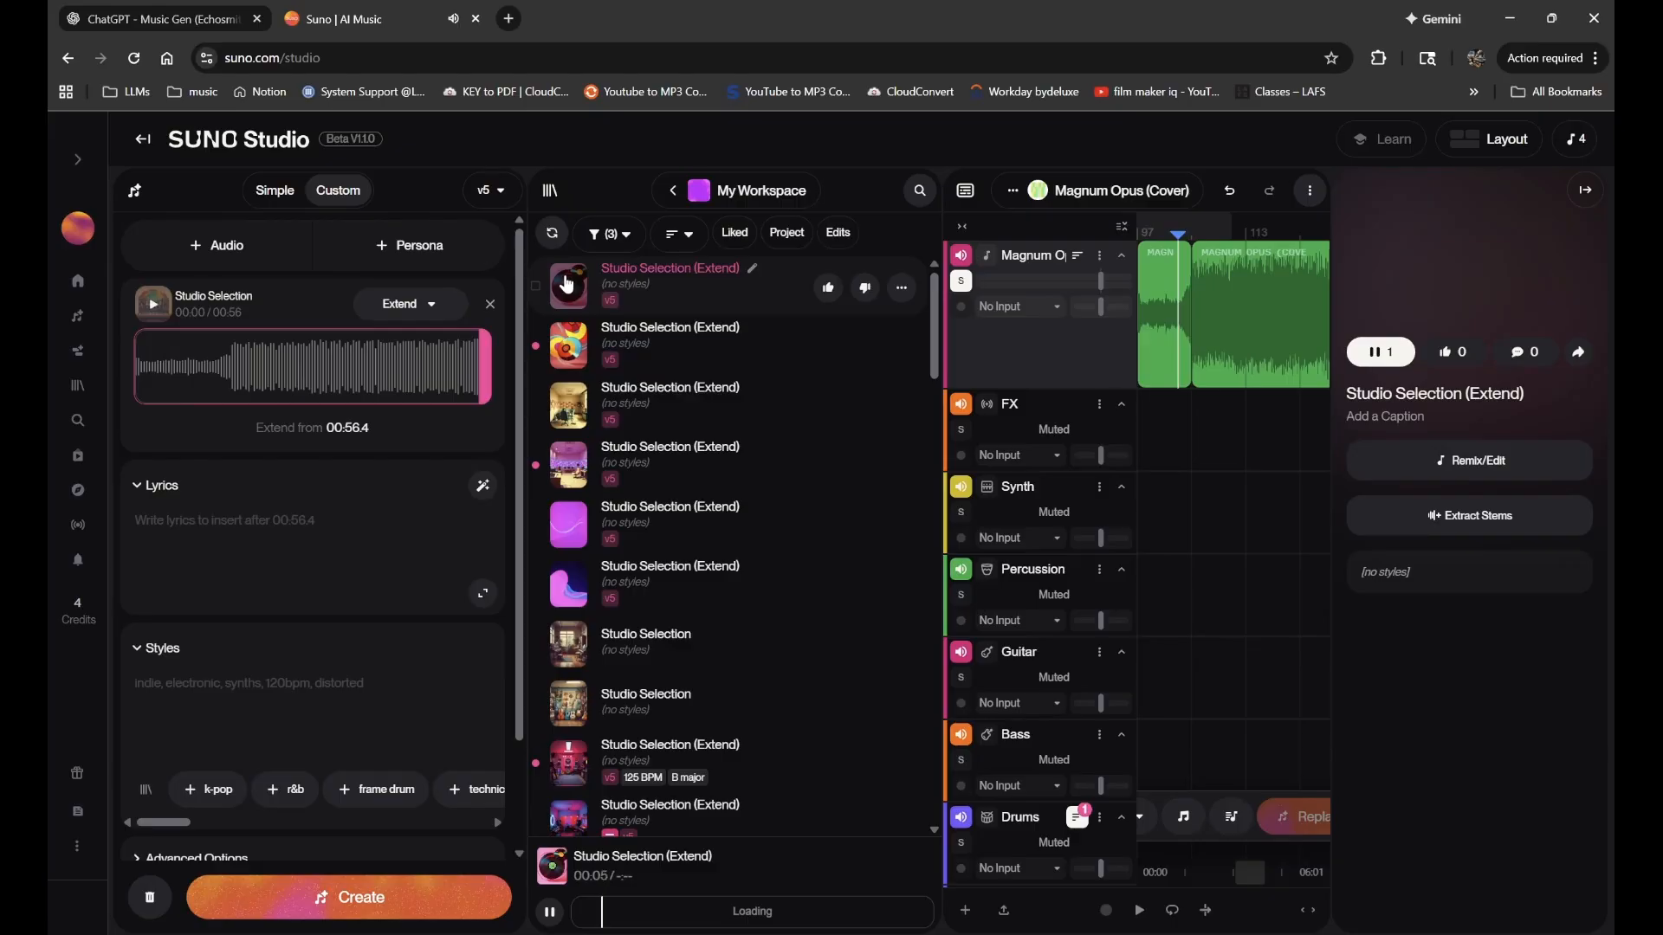
click(567, 283)
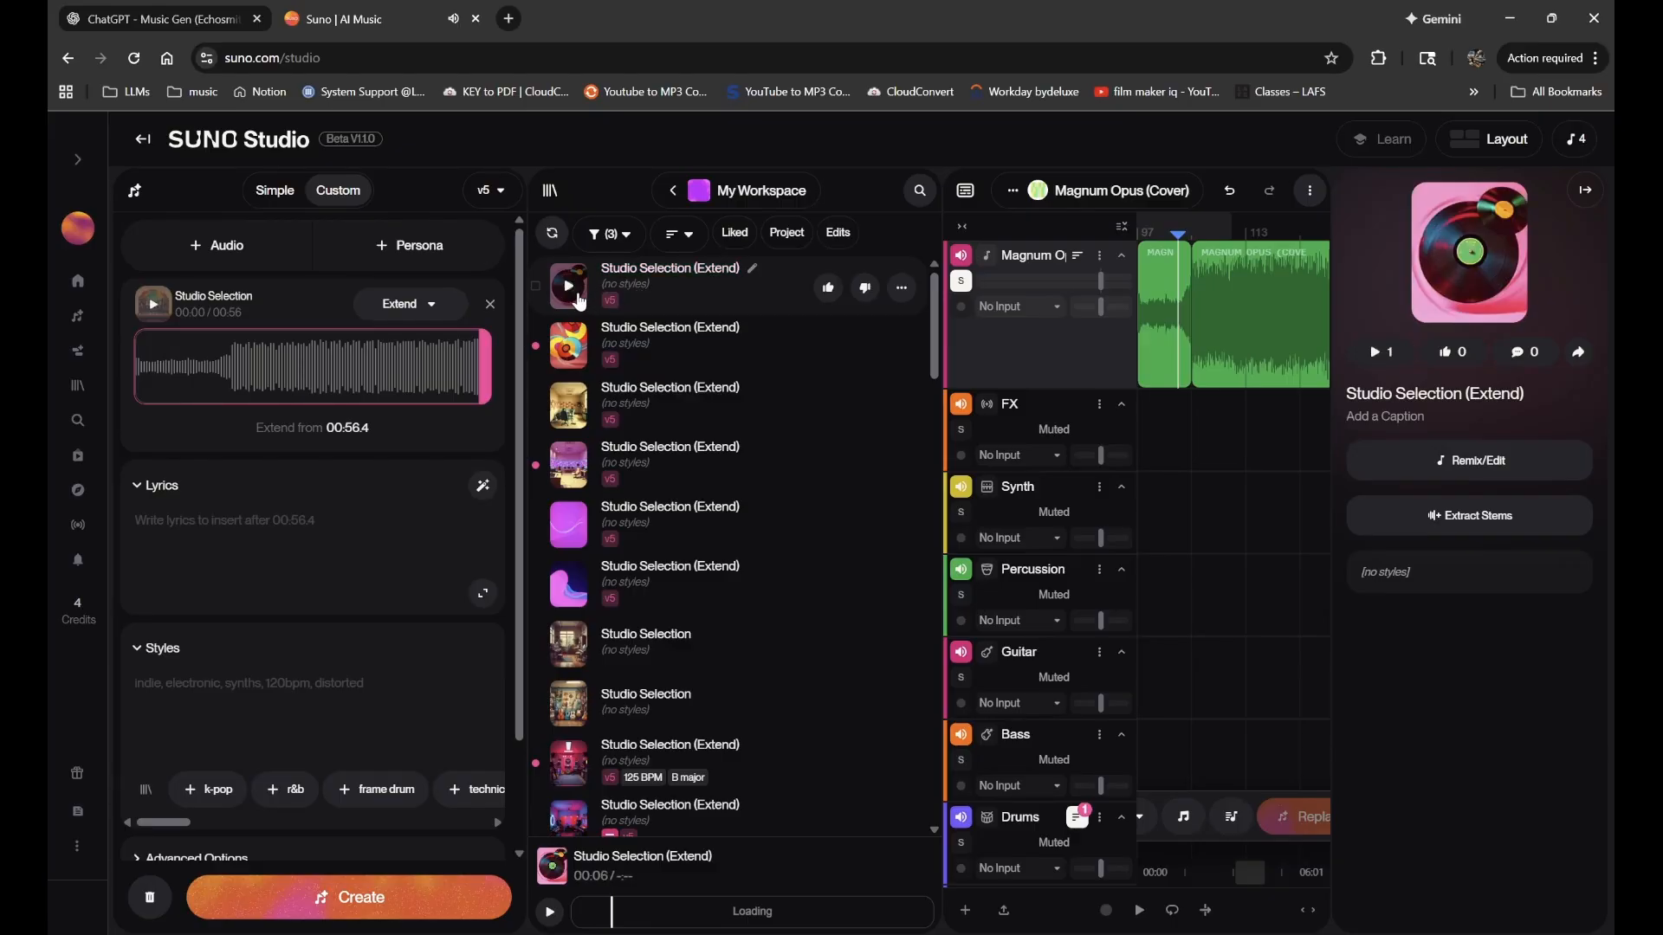
- Select bars 103 to 113 across the join of the two pasted pieces and generate a replacement for that range
click(1184, 326)
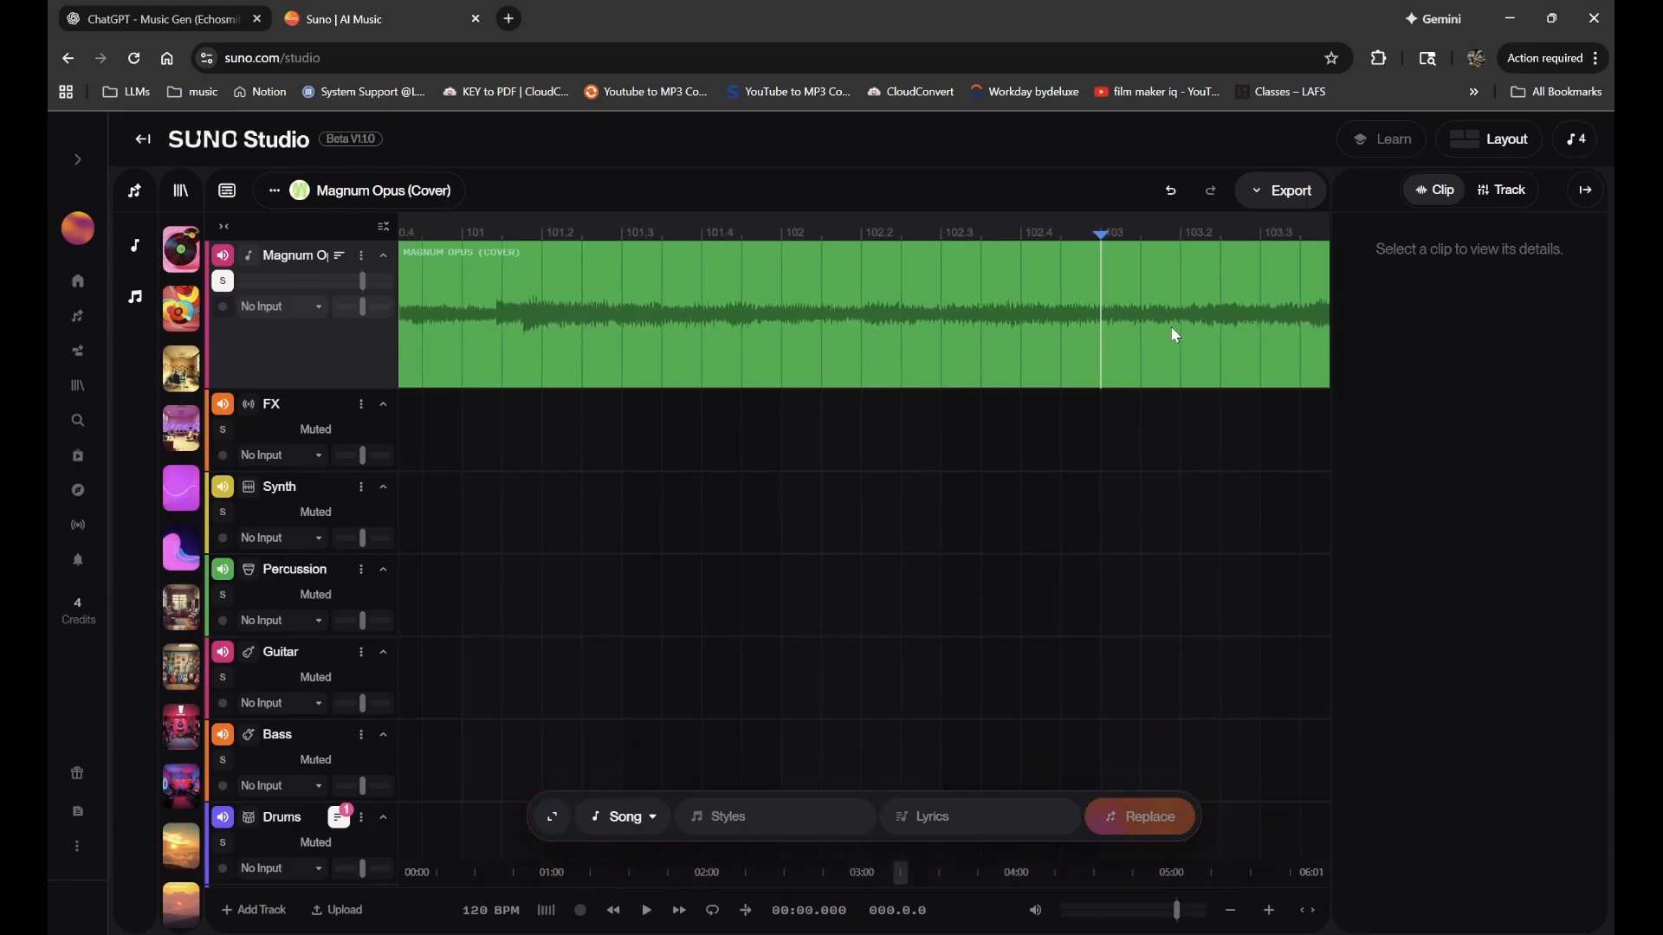
scroll(1174, 334, down, 8)
scroll(1175, 333, right, 3)
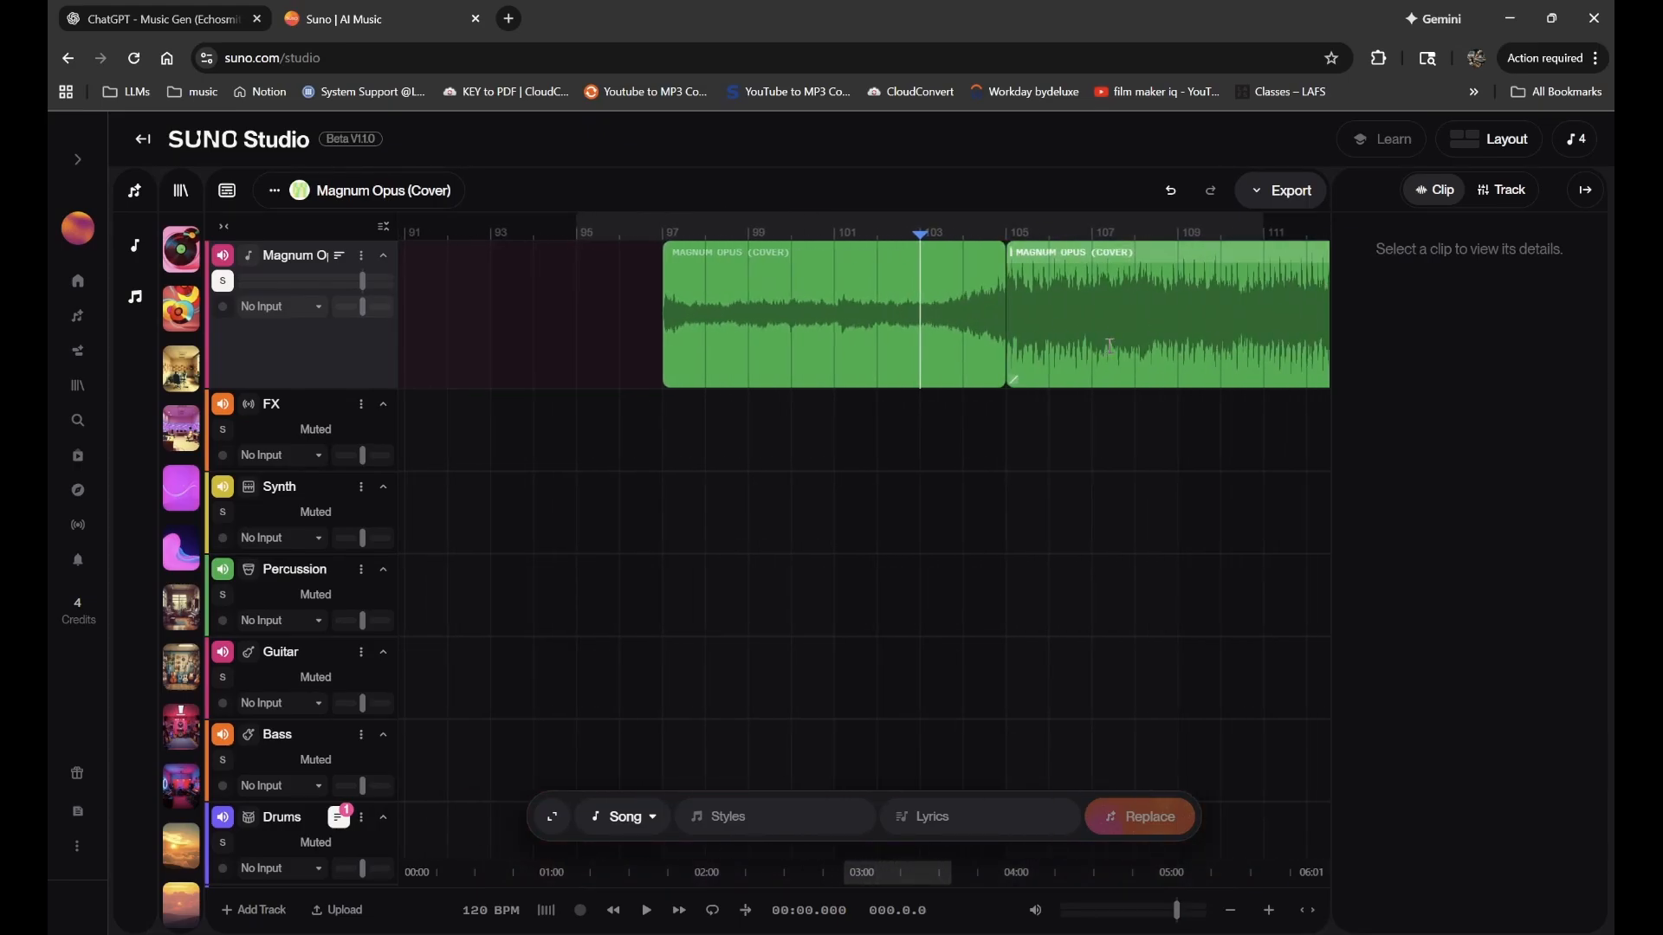
scroll(1180, 312, down, 5)
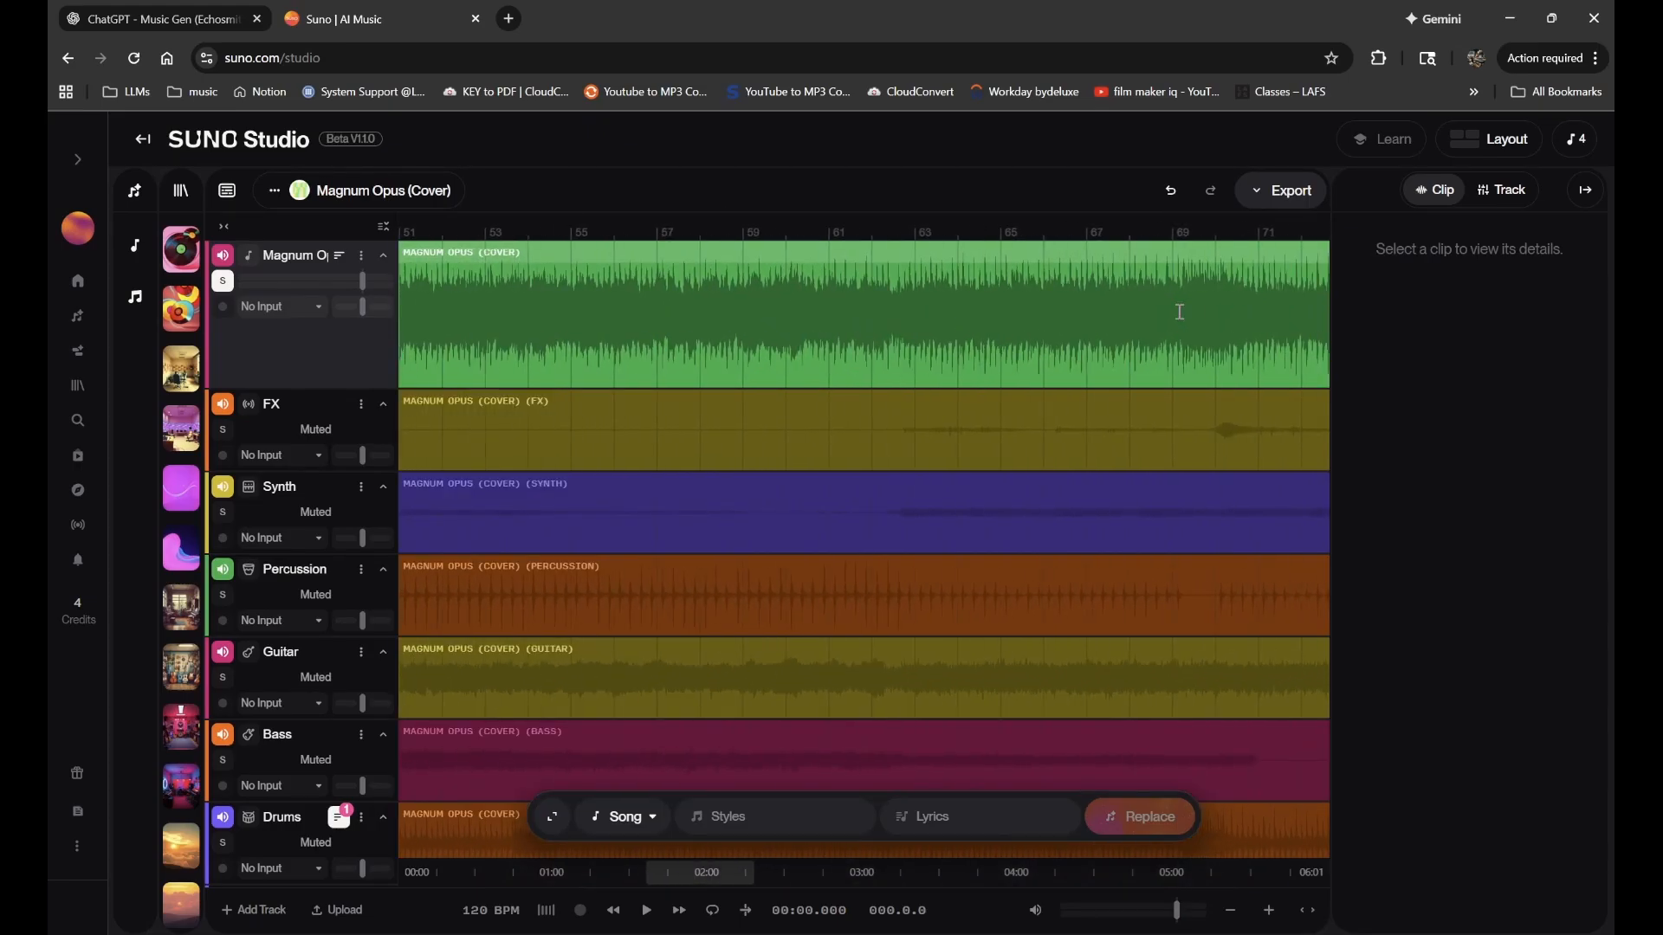
scroll(1179, 312, up, 5)
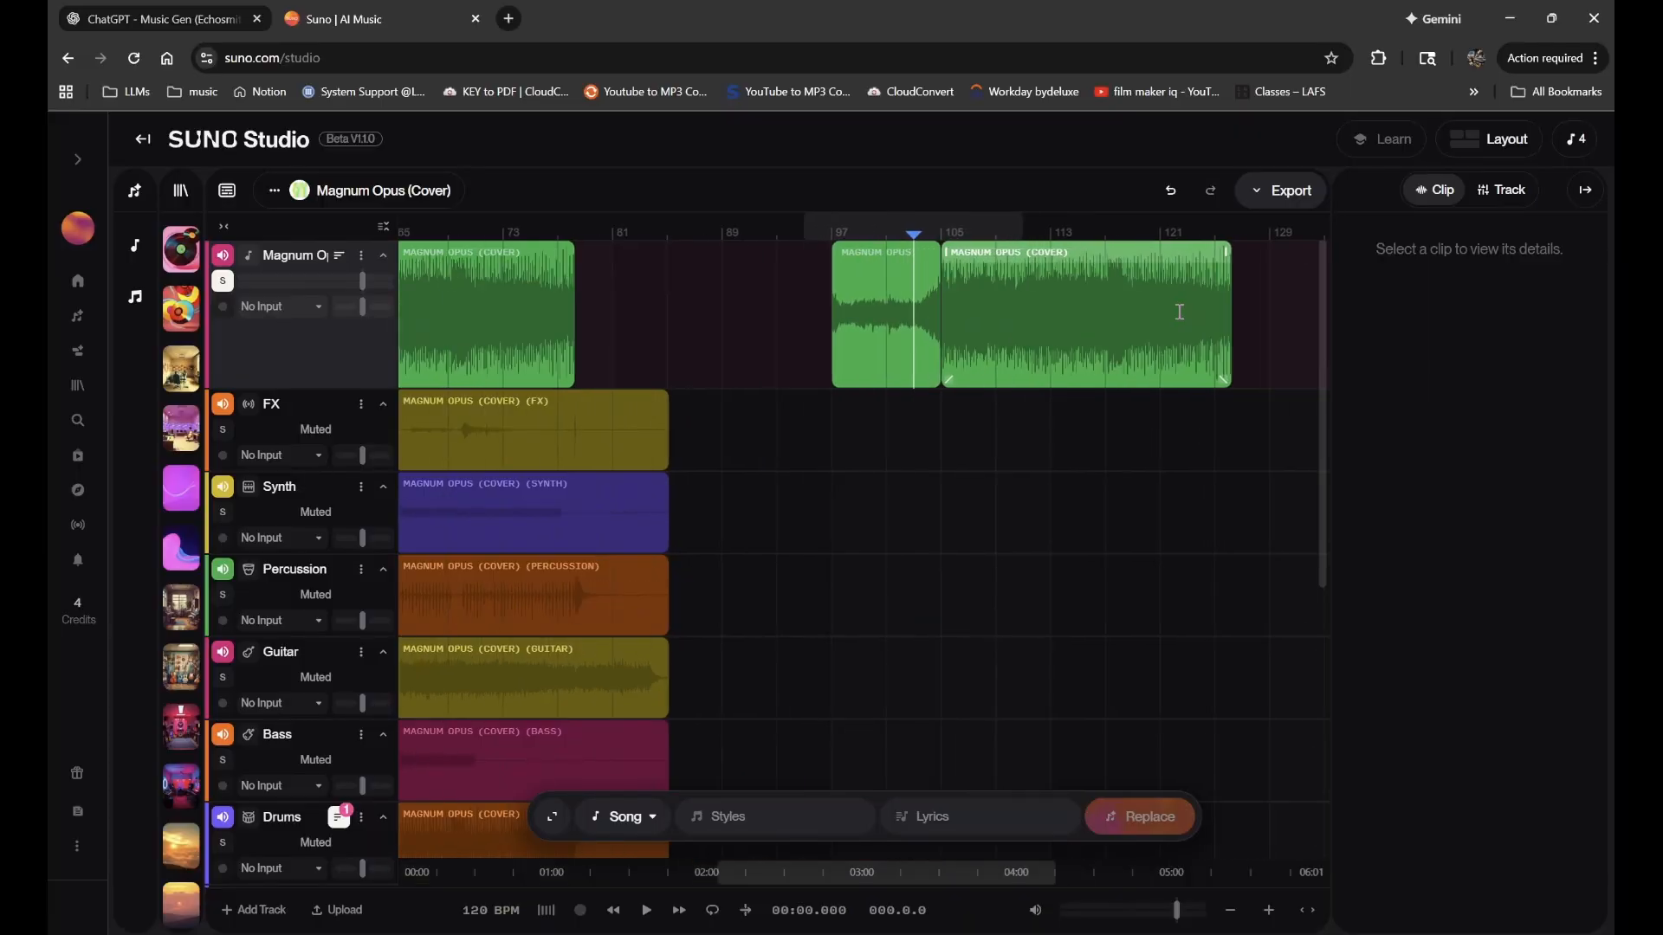
scroll(792, 327, right, 1)
scroll(792, 328, left, 1)
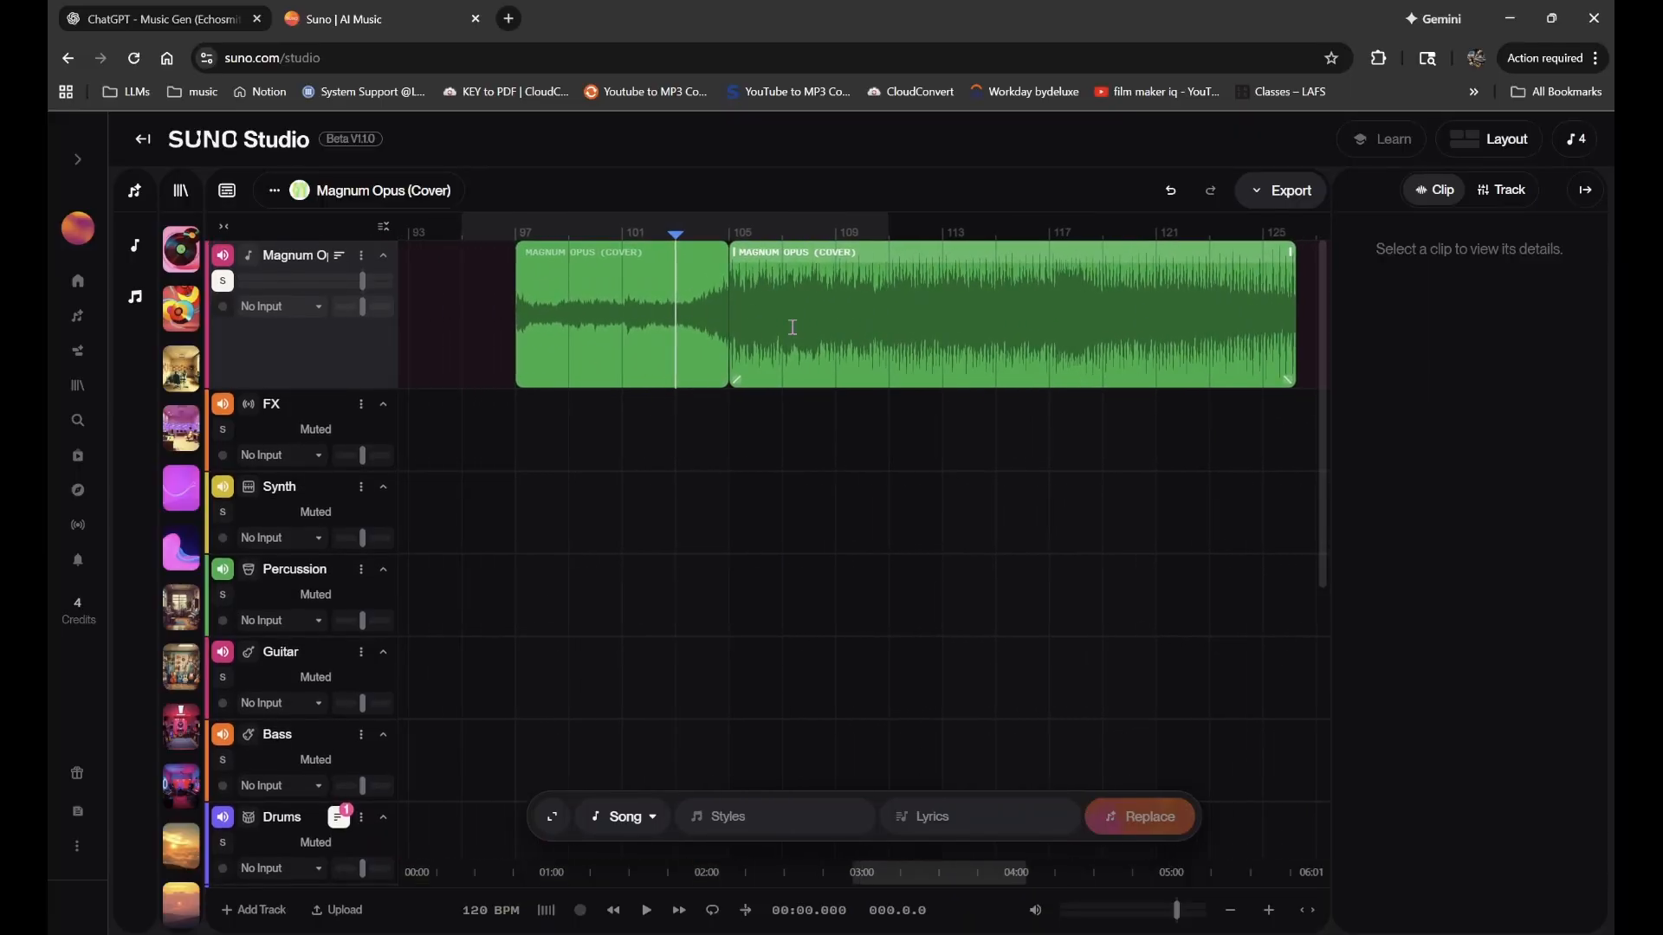
drag(944, 307, 674, 335)
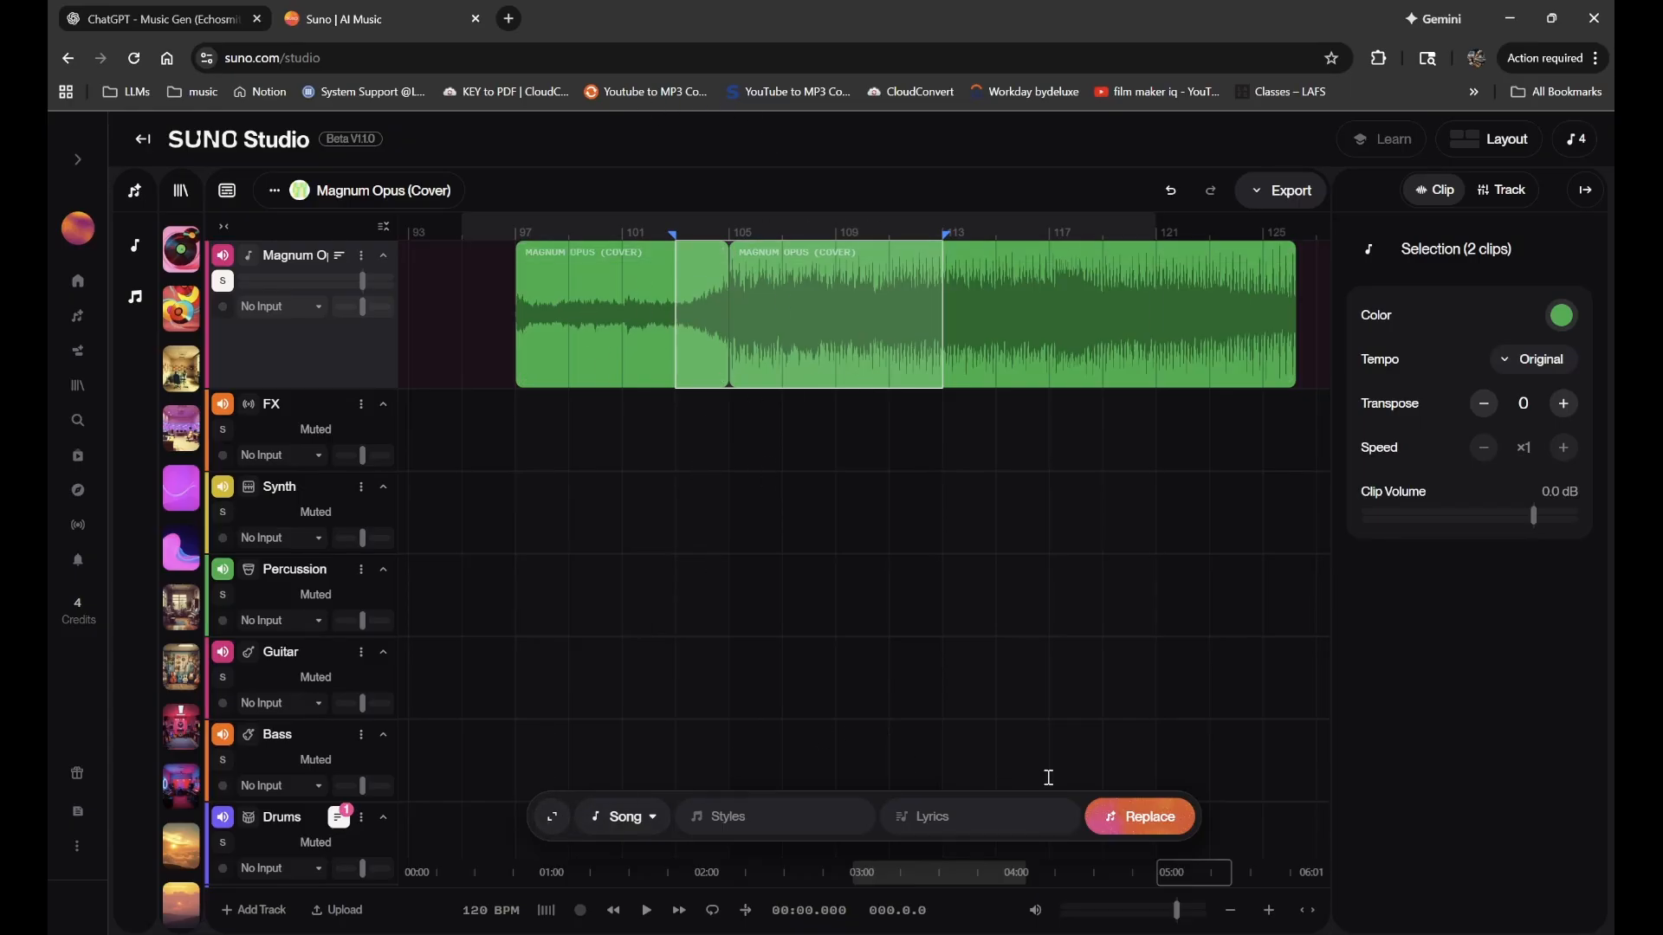
click(1117, 818)
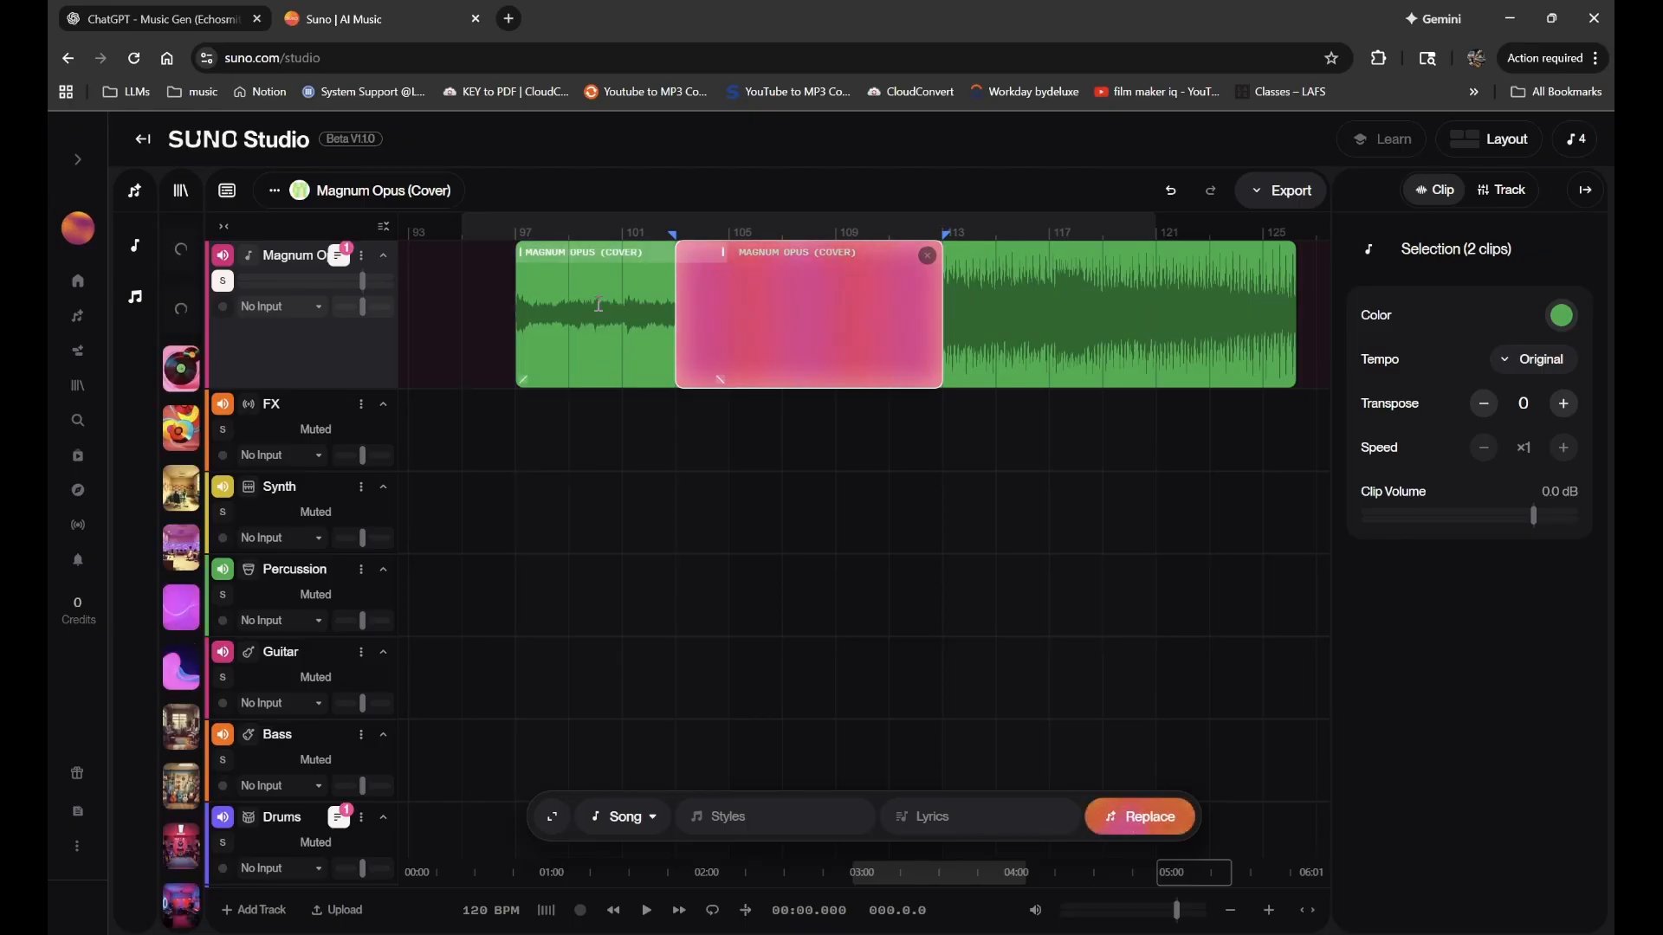
- Open the creation form and remove the Studio Selection audio source from it
click(134, 191)
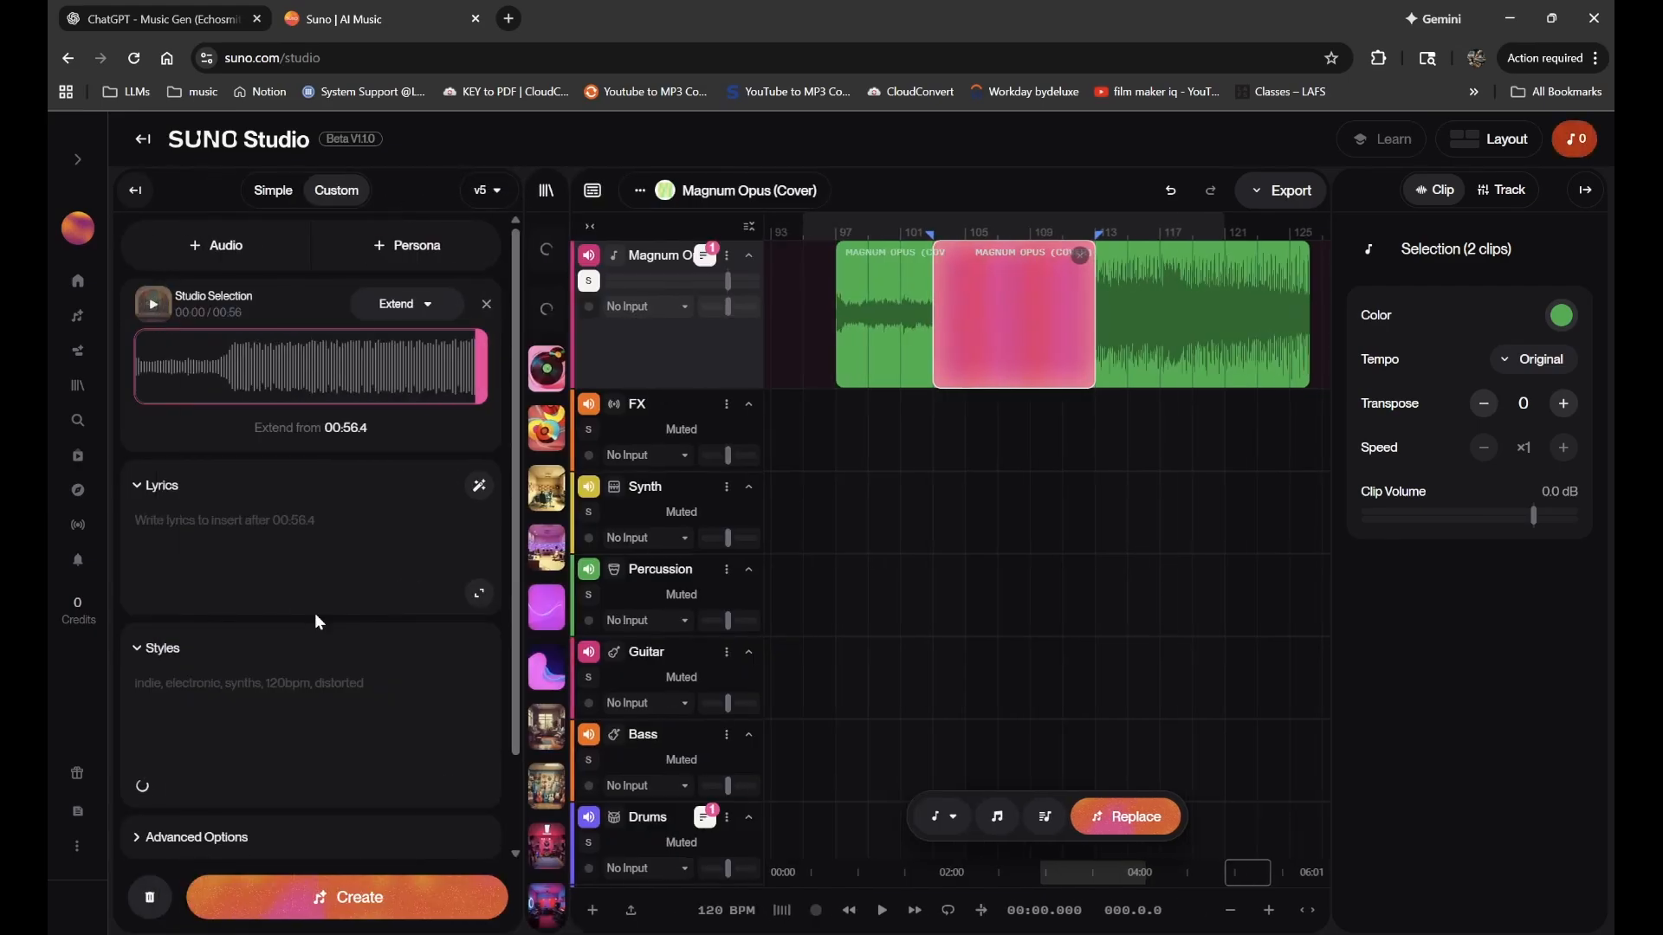
click(490, 305)
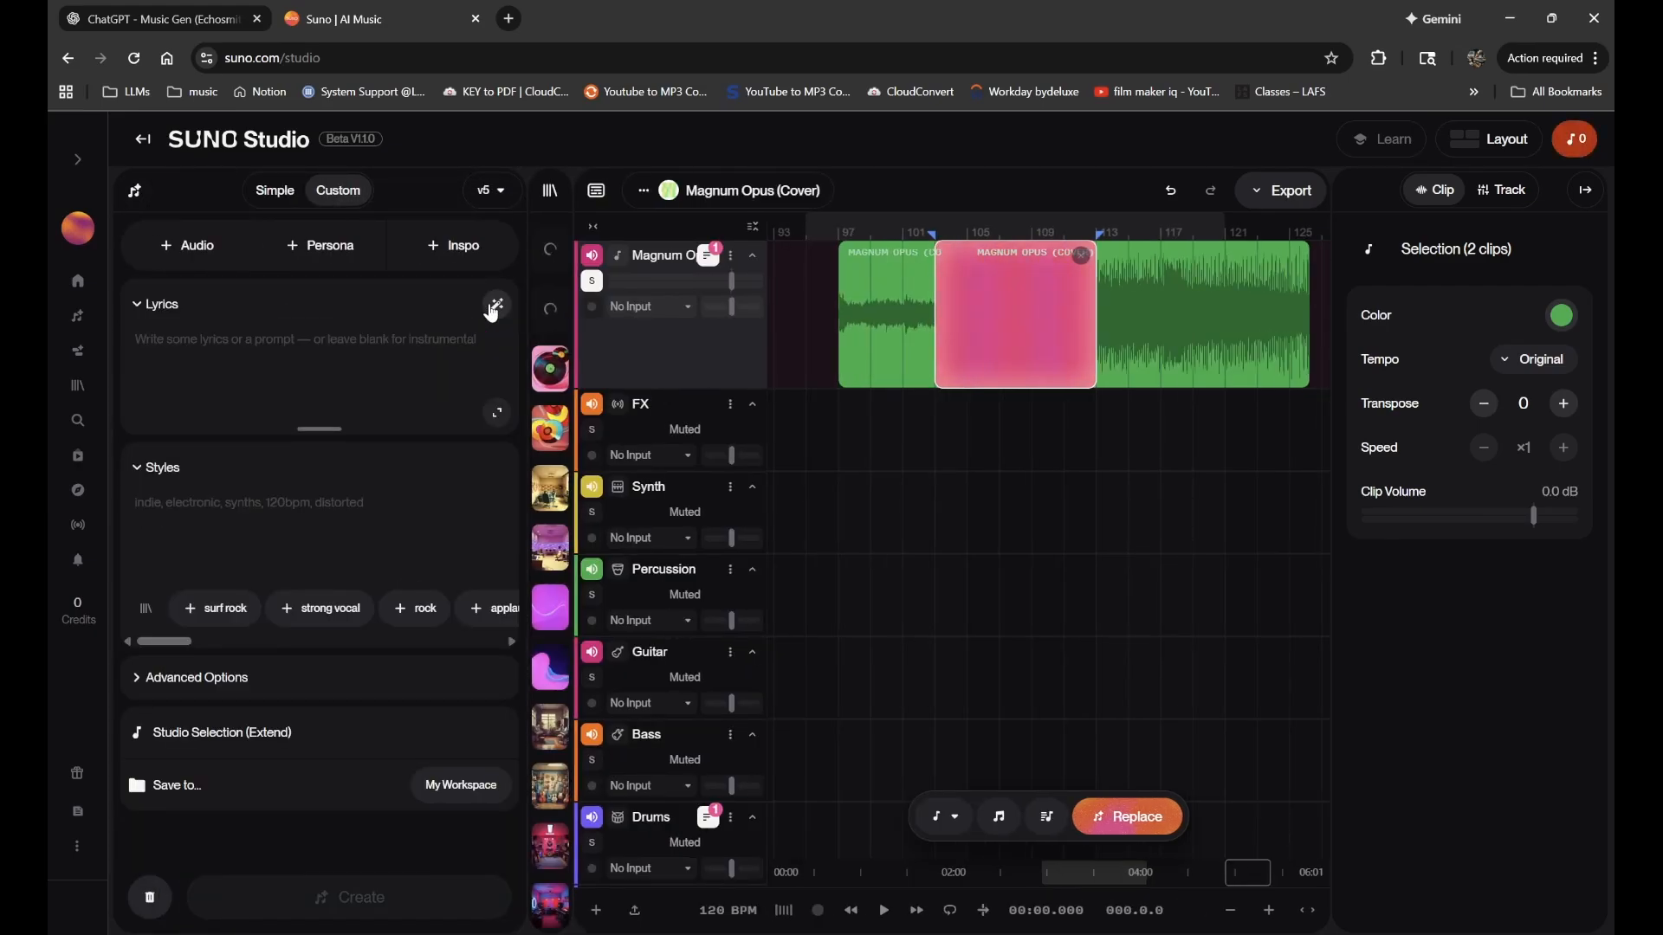
- Review the earlier part of the main track, starting playback briefly at bar 3
scroll(950, 257, left, 7)
drag(975, 293, 1143, 312)
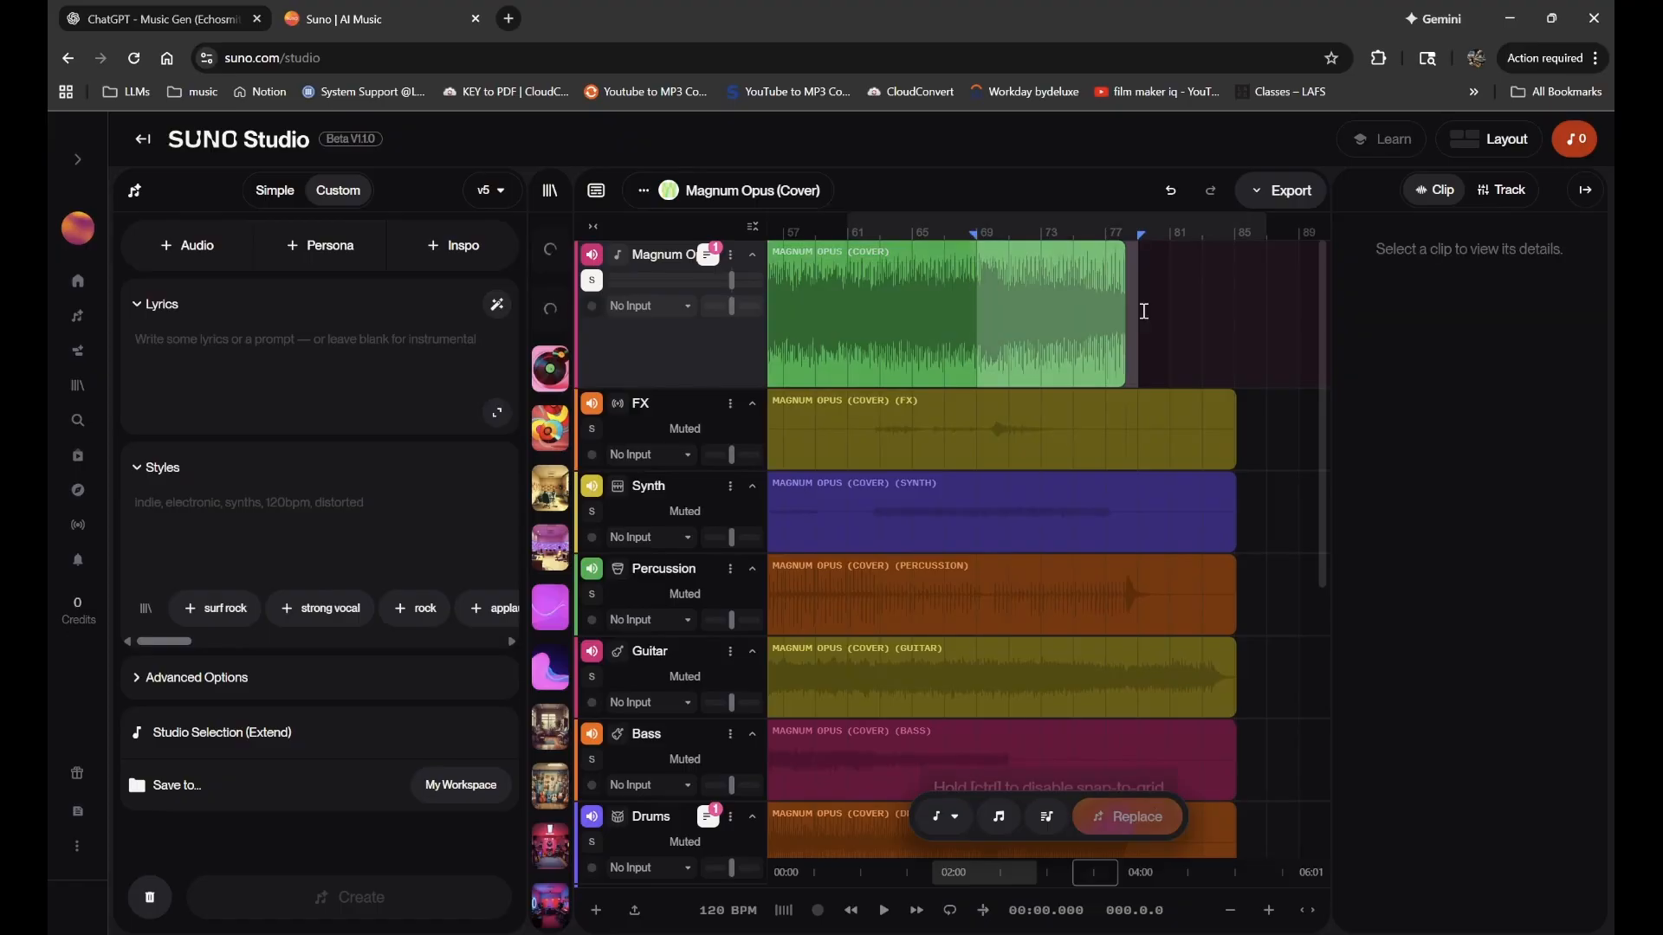
click(991, 292)
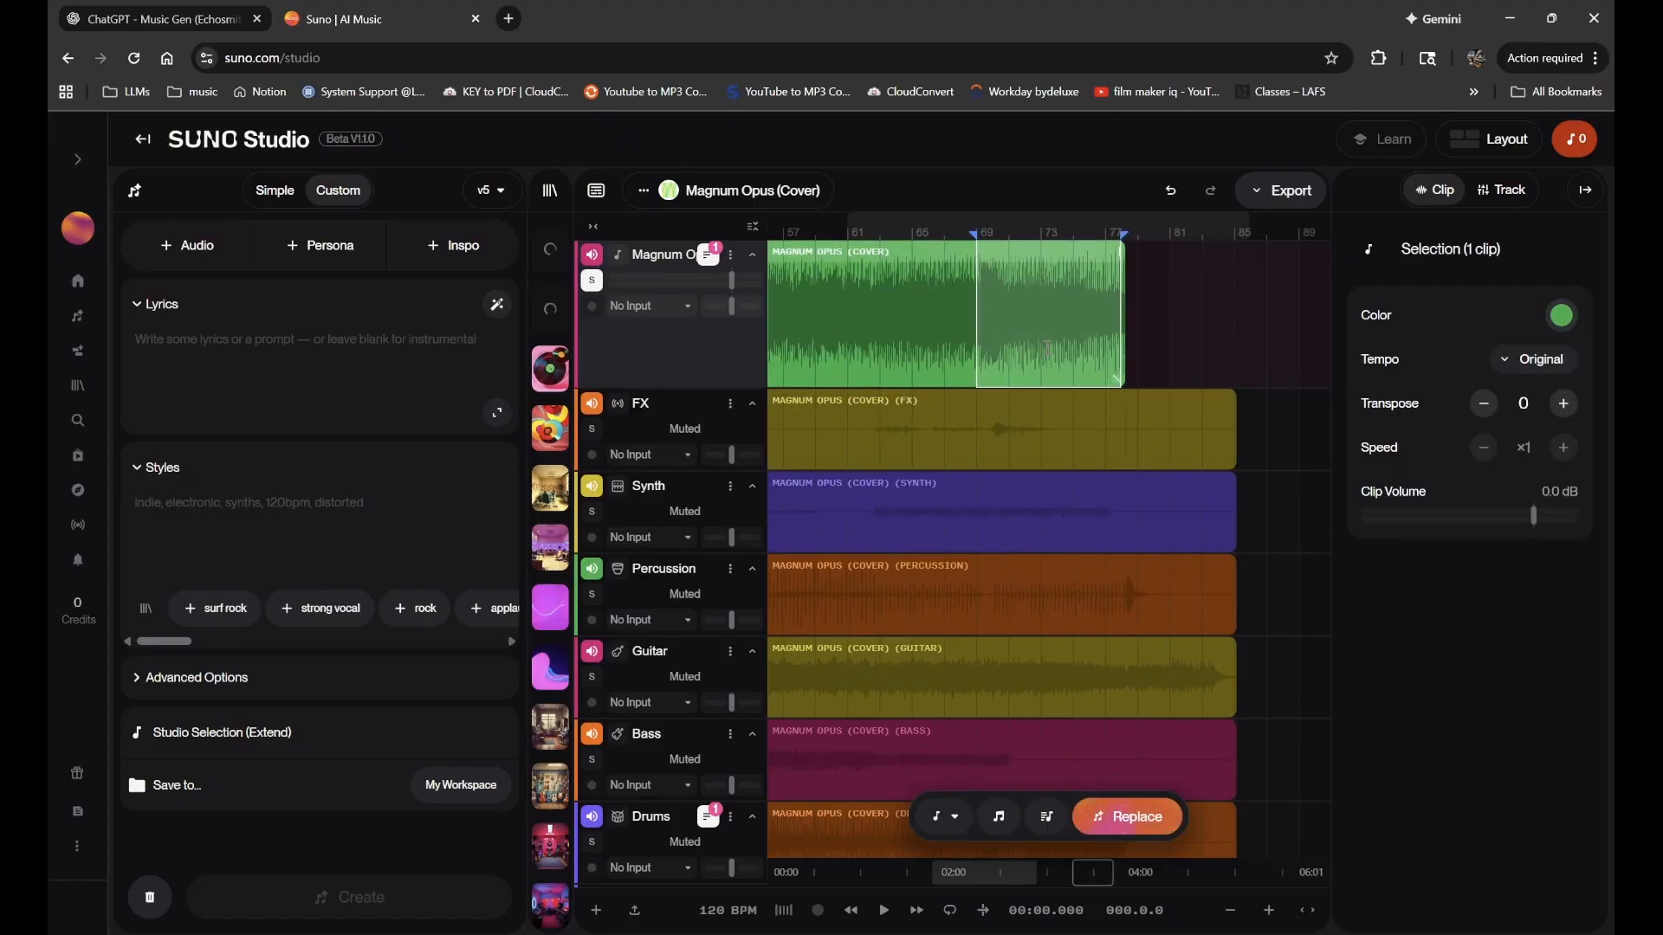
scroll(1046, 301, left, 10)
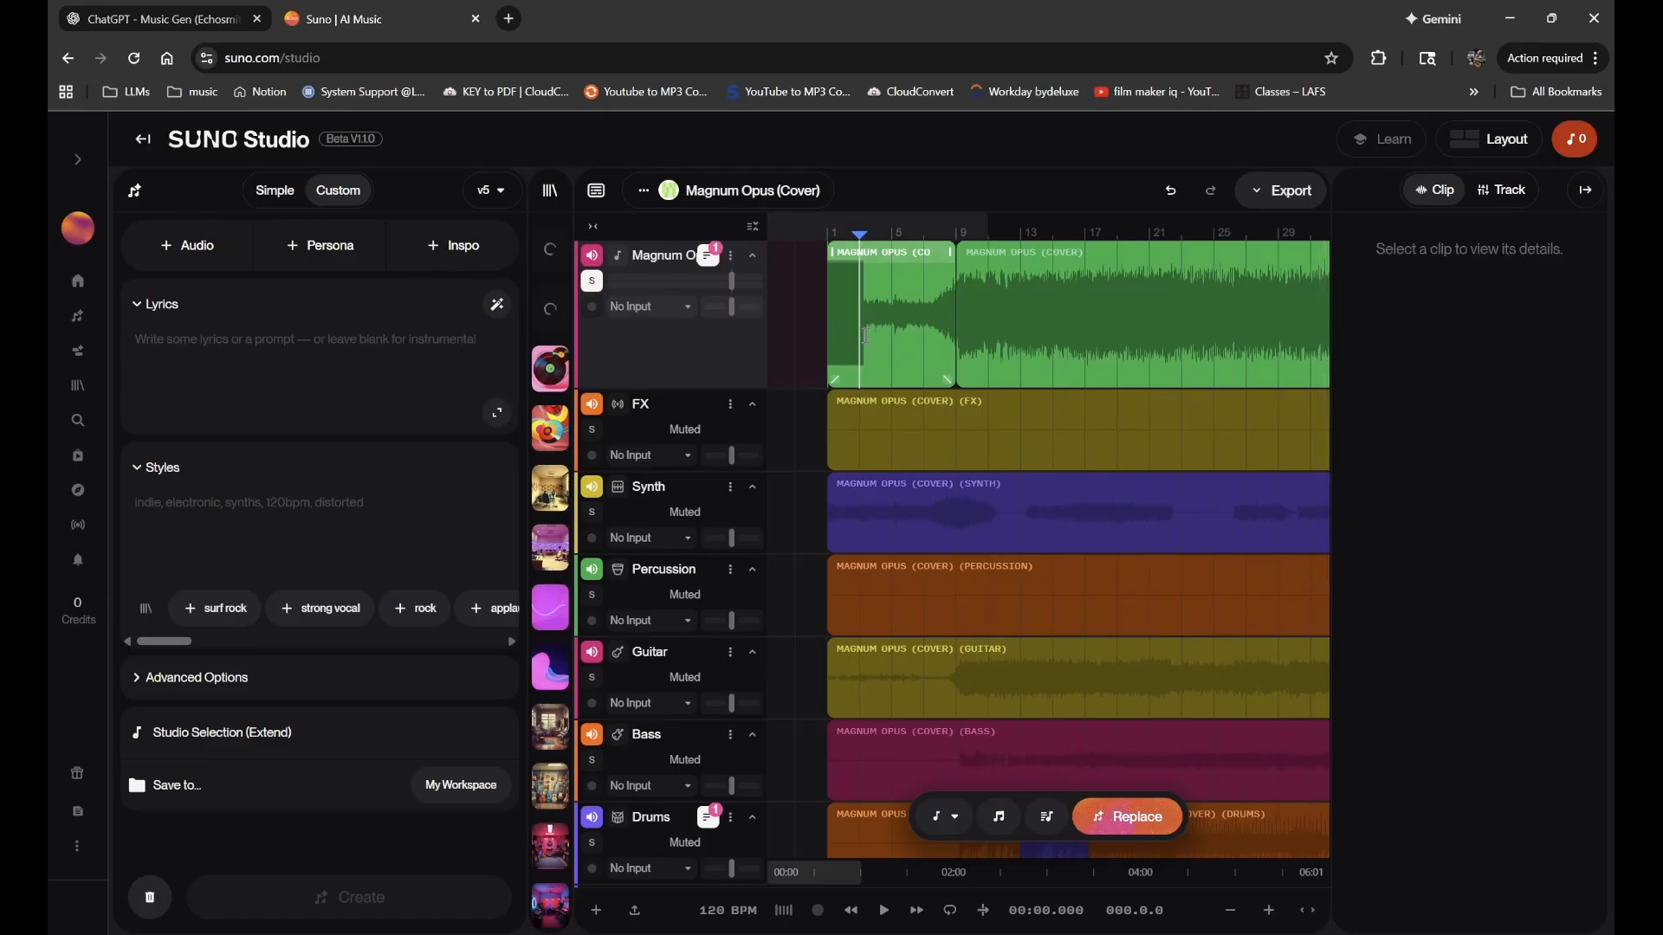
click(848, 330)
key(space)
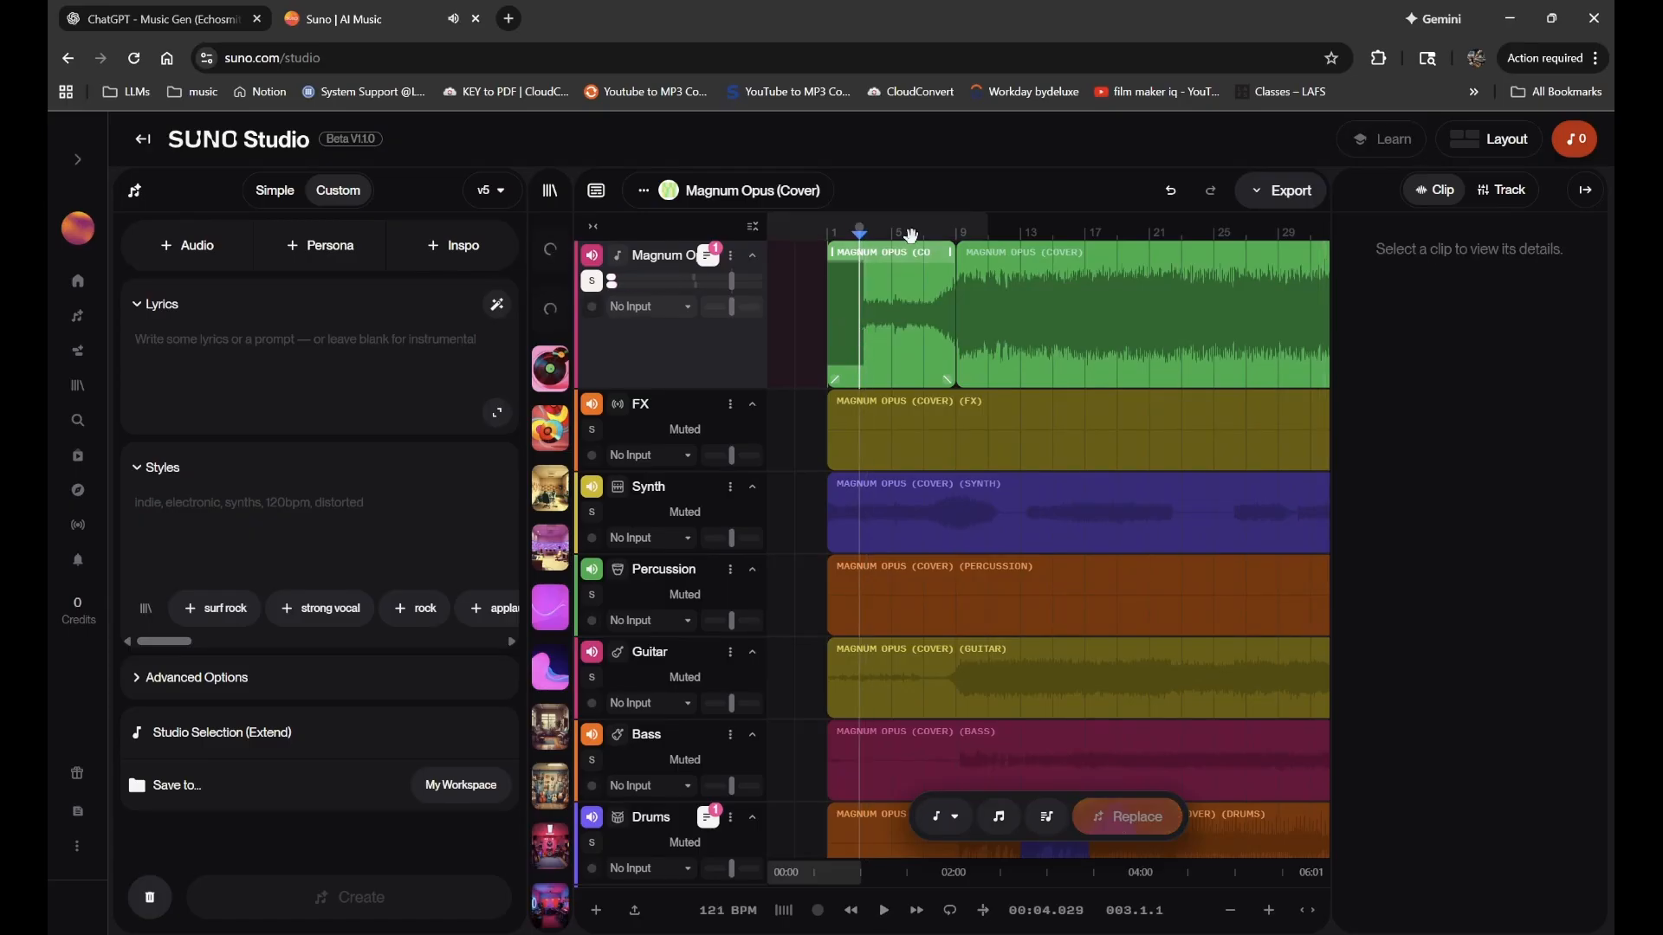
scroll(987, 361, right, 15)
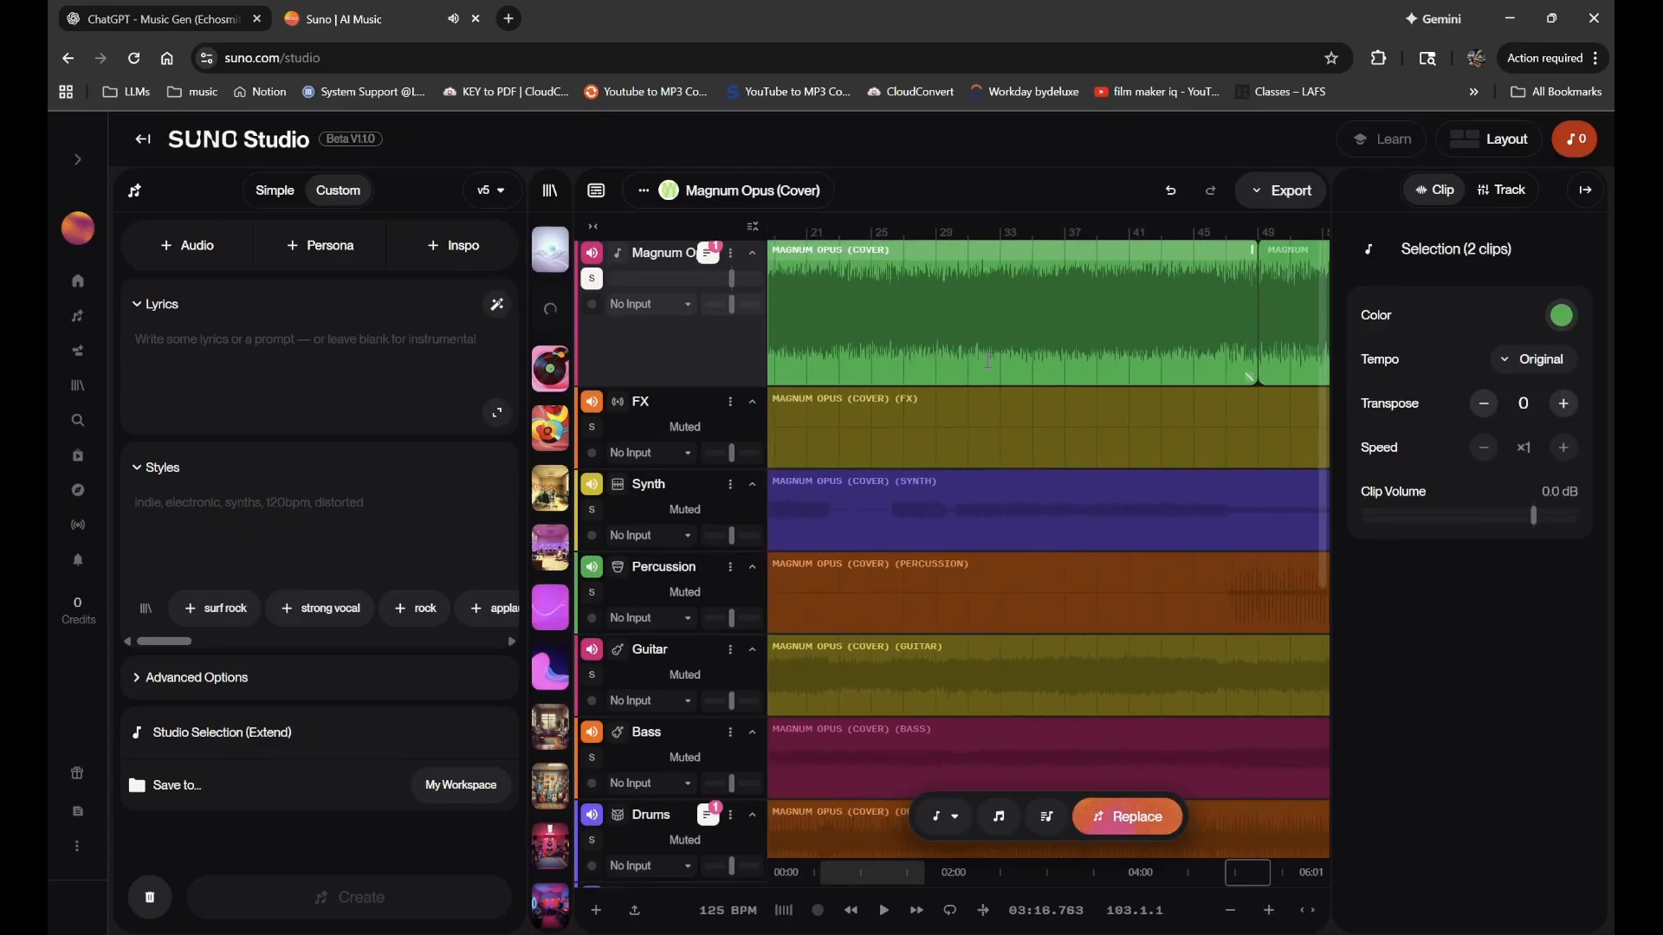
click(987, 361)
- Play the generated replacement section from bar 102, and sample the end of the following piece at bar 123
scroll(988, 361, left, 2)
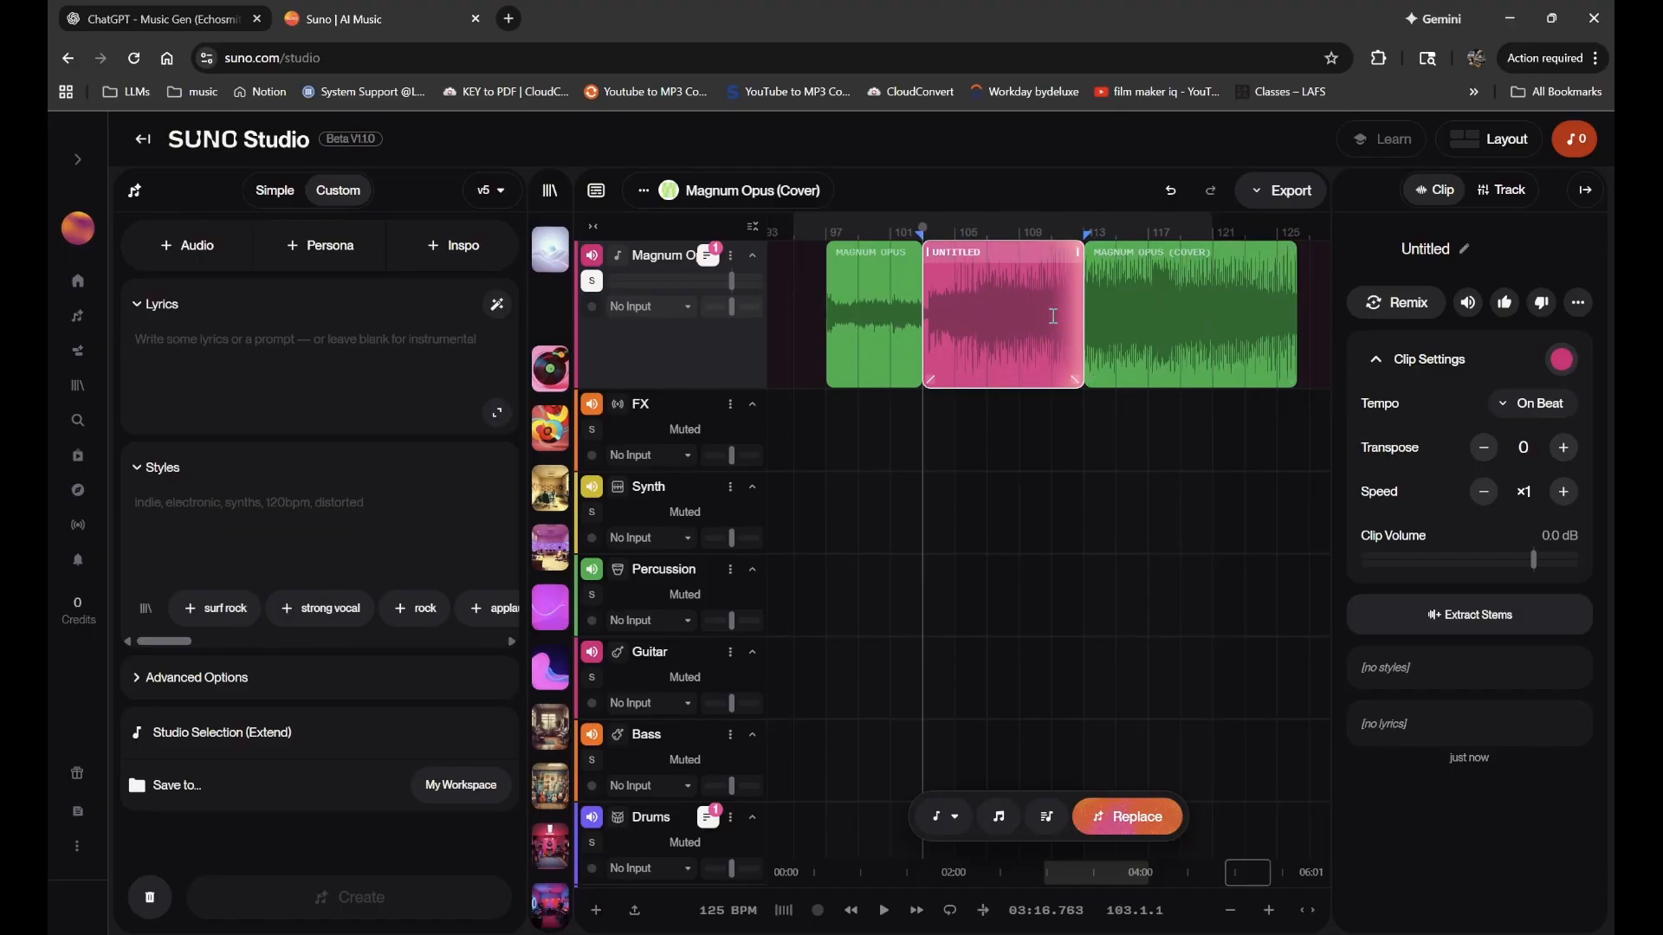
click(909, 314)
key(space)
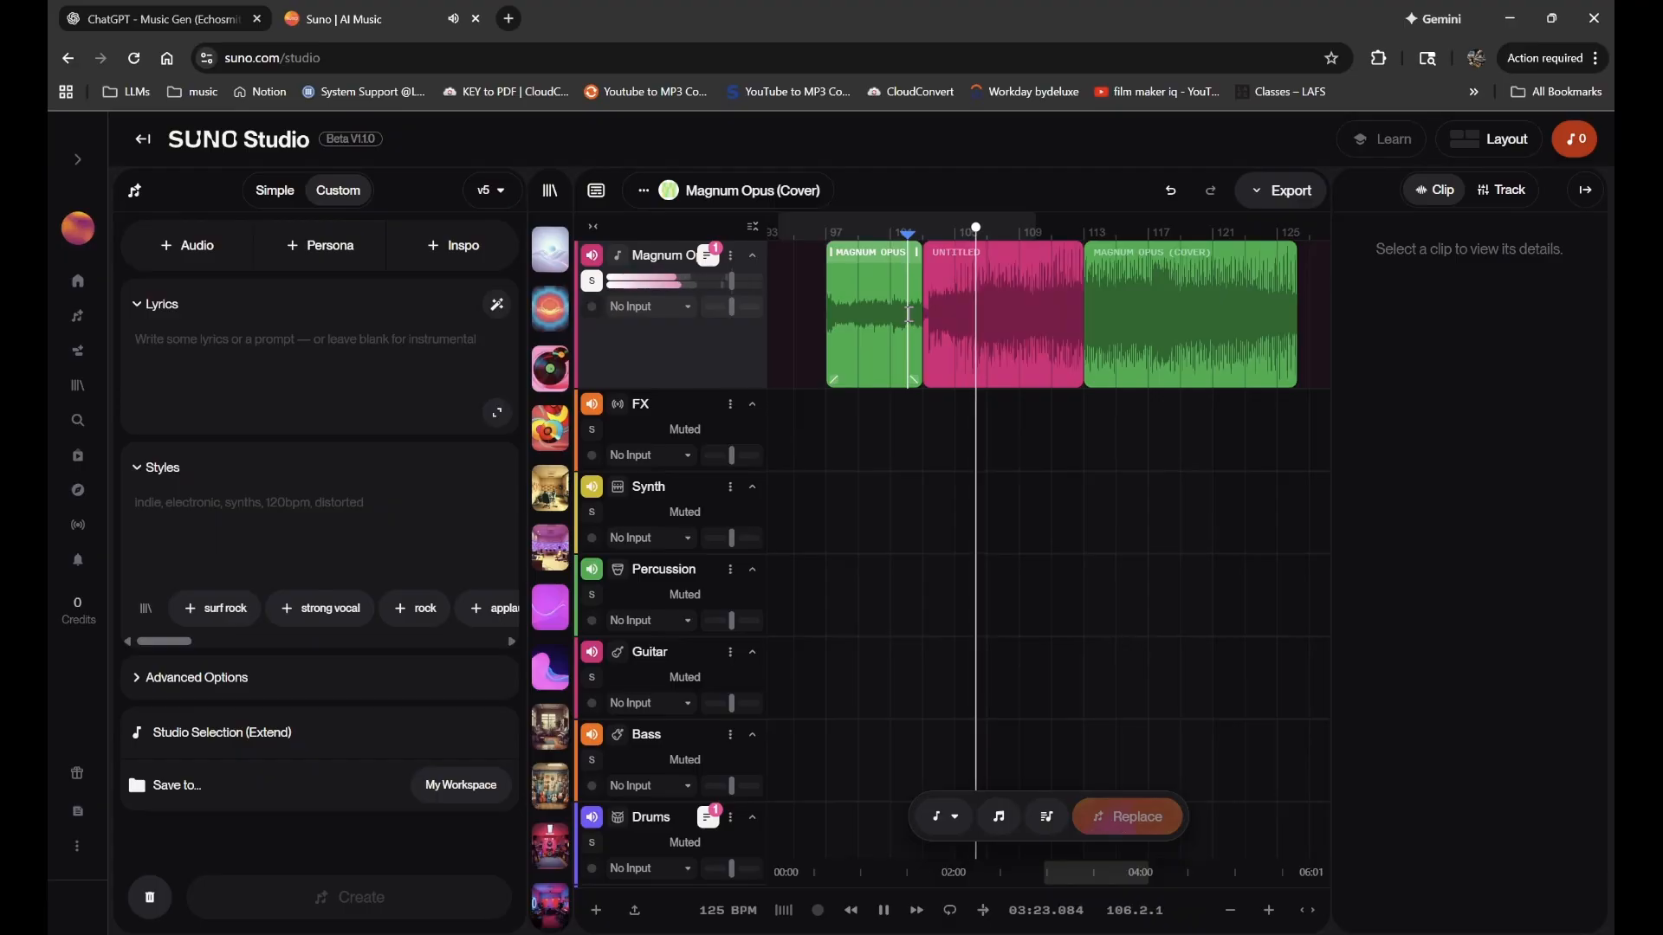
click(1238, 321)
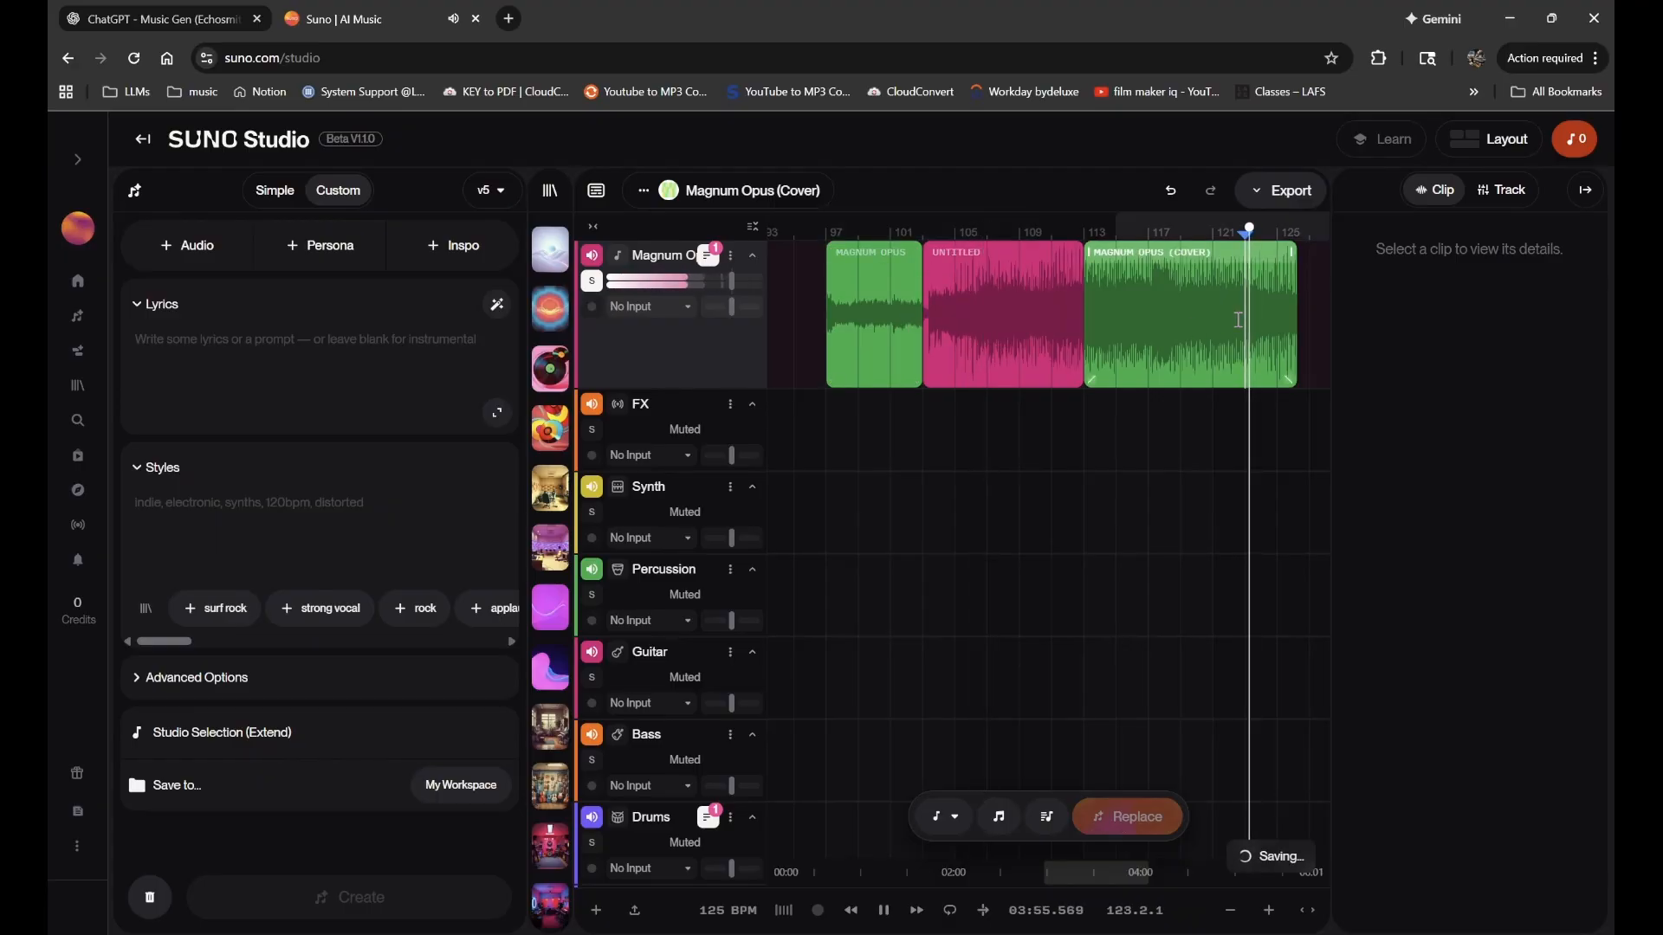
click(1034, 296)
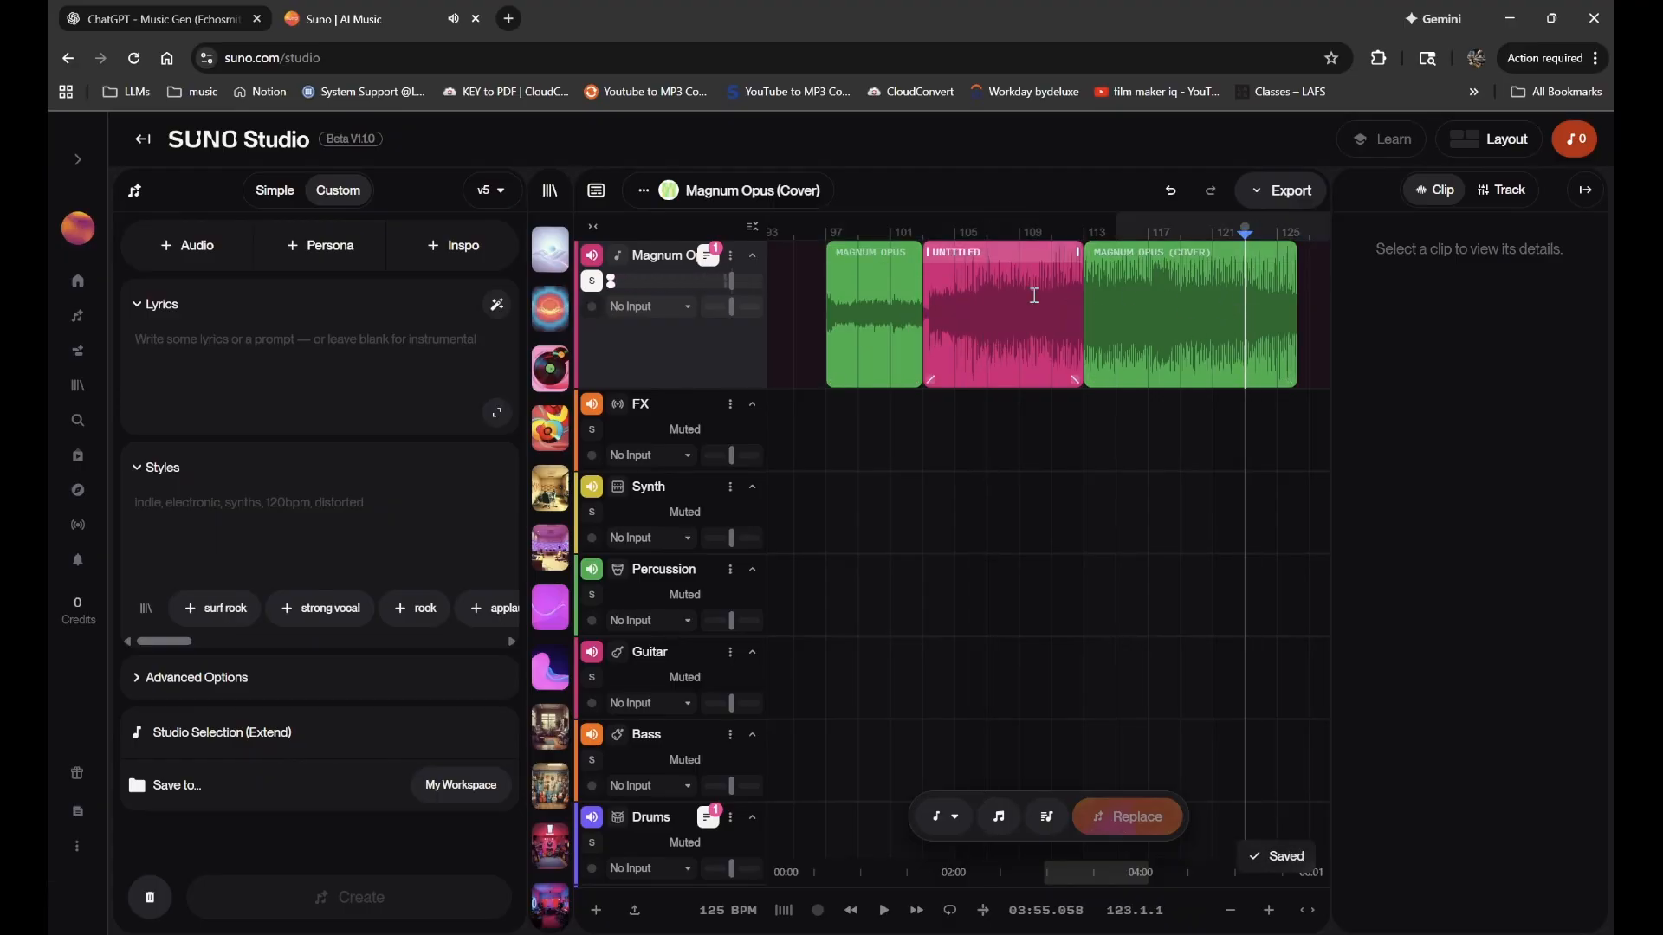
- Show the main track's alternate takes and copy Version 4 of the replaced section to the main track
click(712, 257)
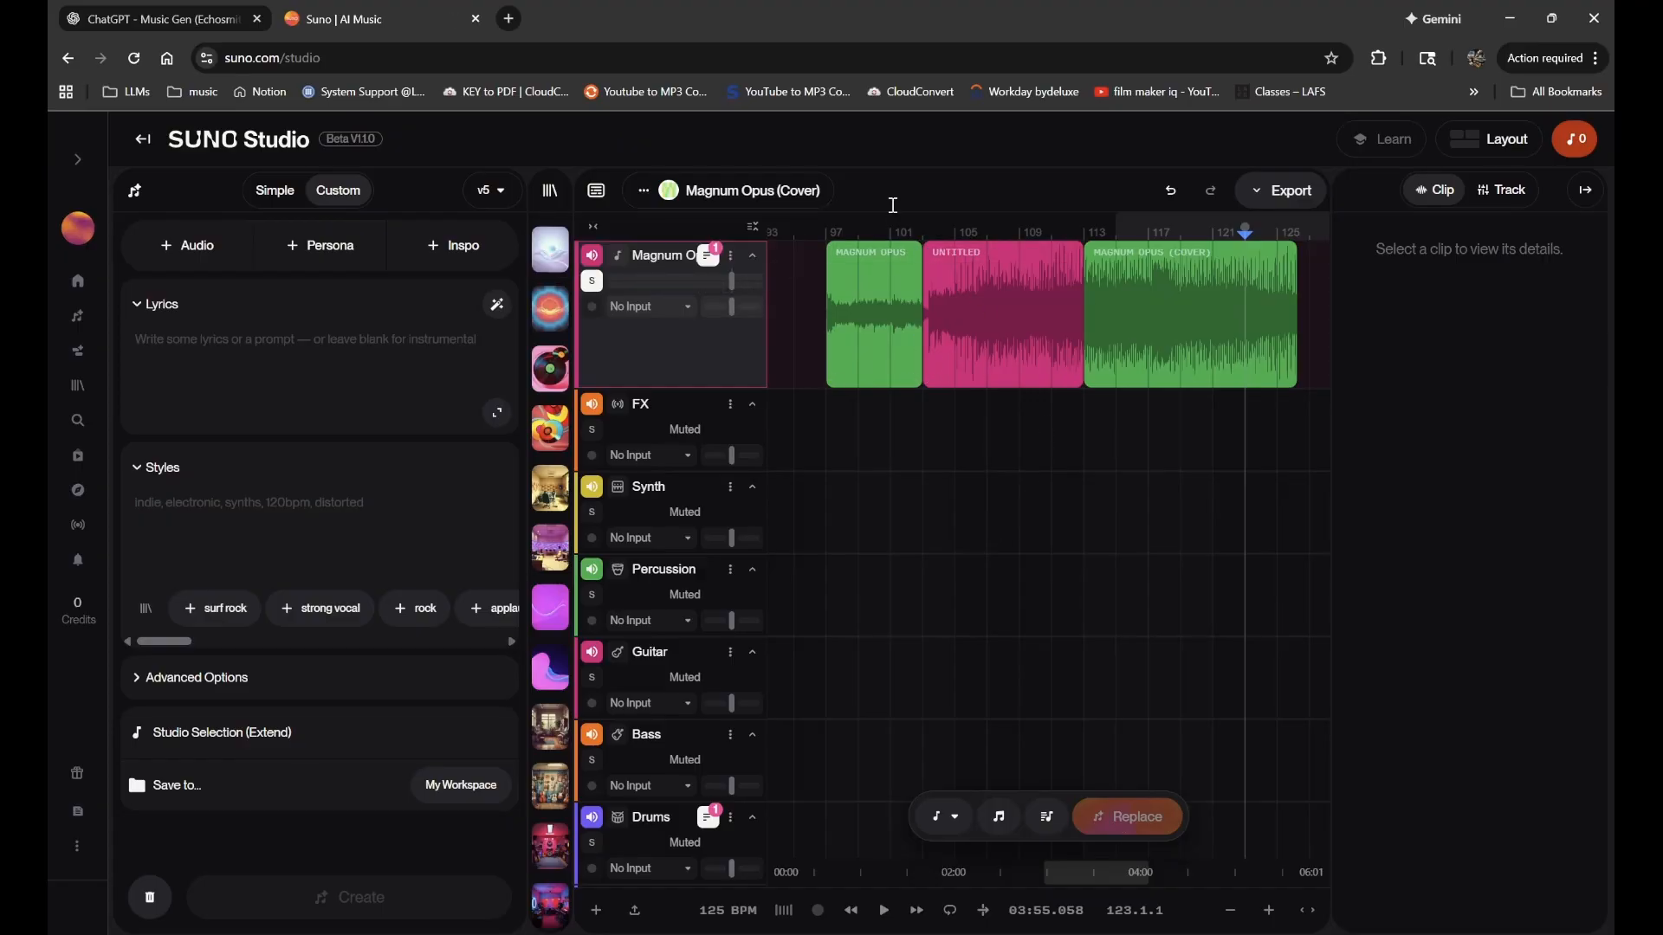
click(708, 254)
click(1013, 401)
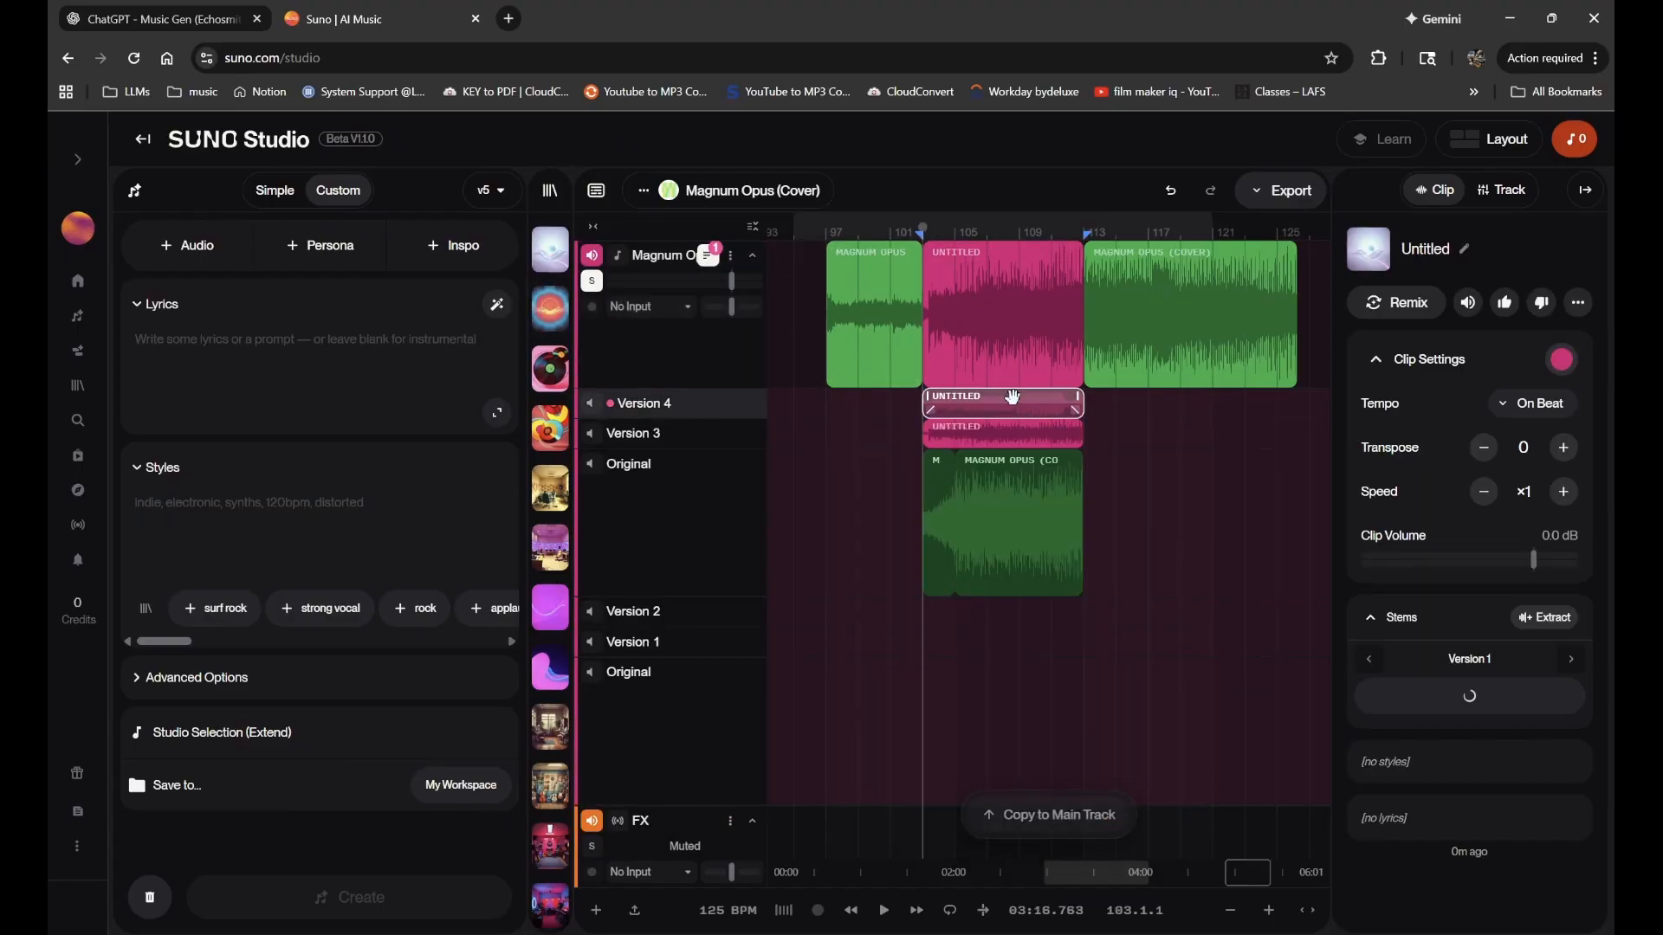
click(1068, 816)
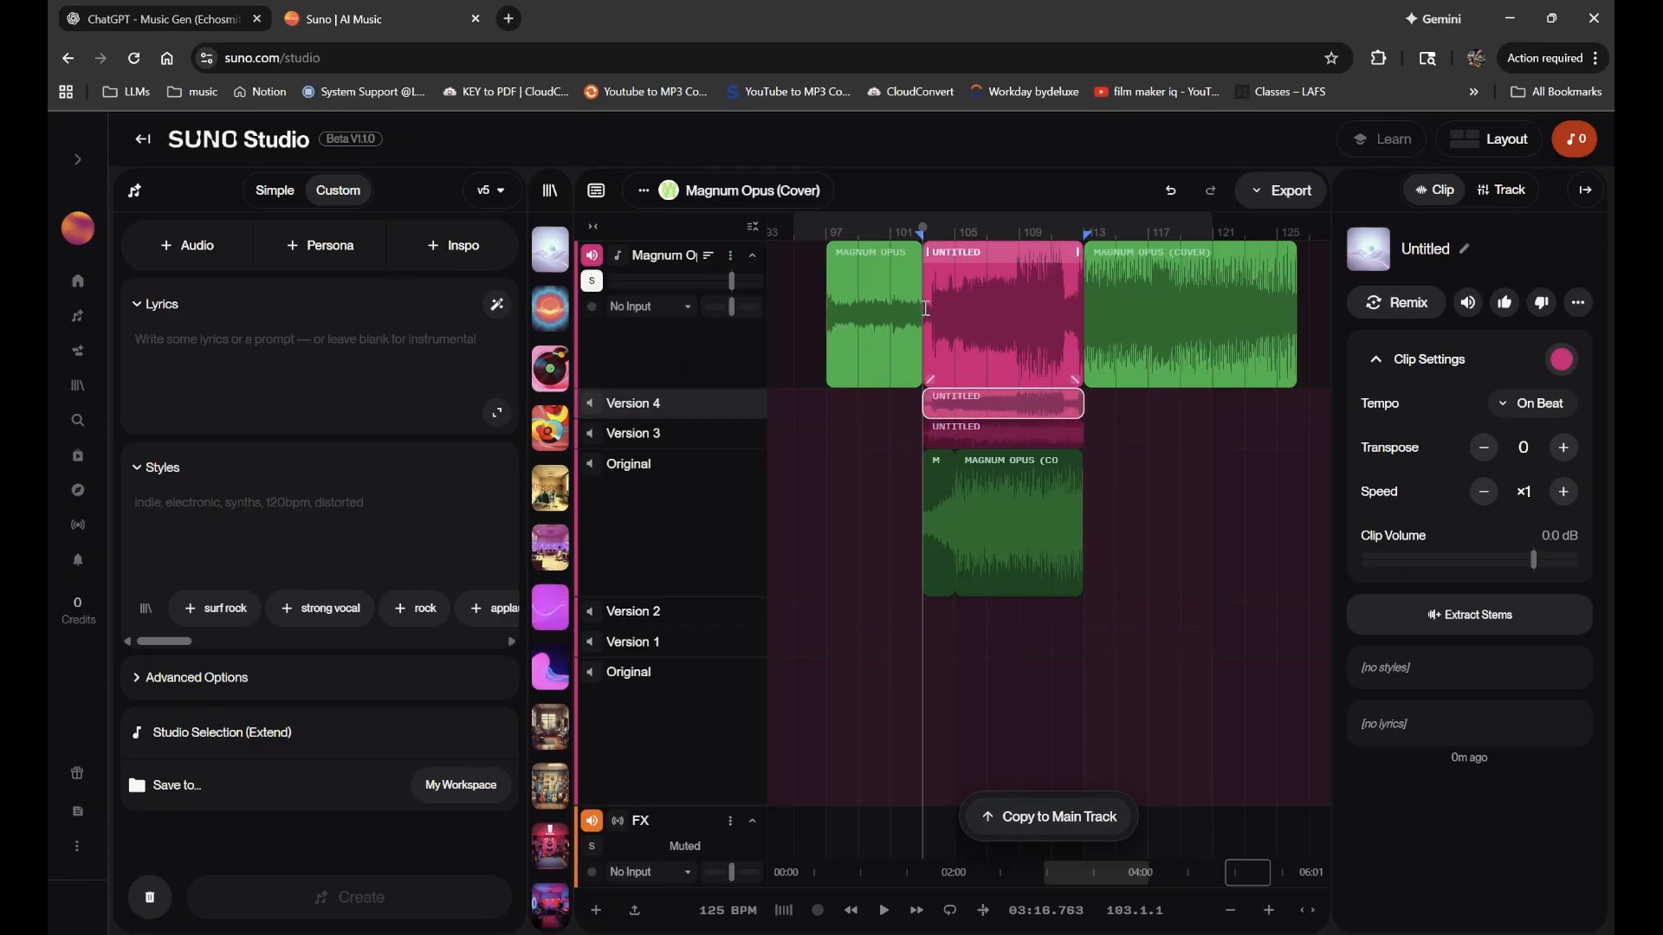
- Undo the version swap and the generated replacement between the two pasted pieces
click(976, 451)
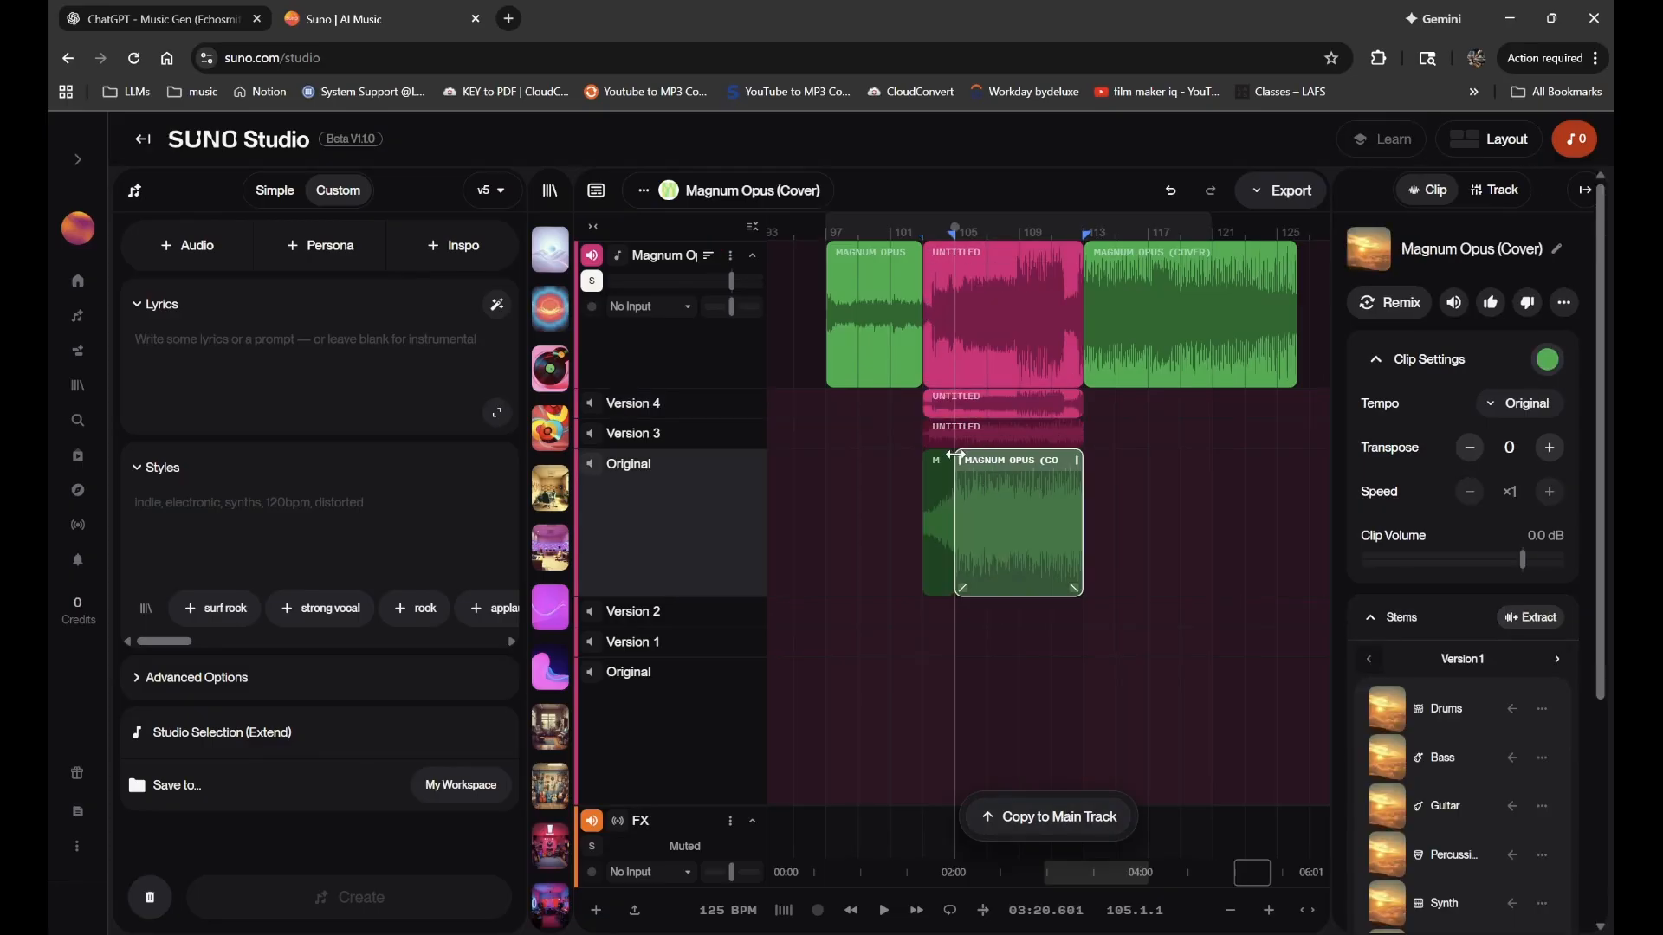
key(ctrl+z)
key(ctrl+z)
key(ctrl+z)
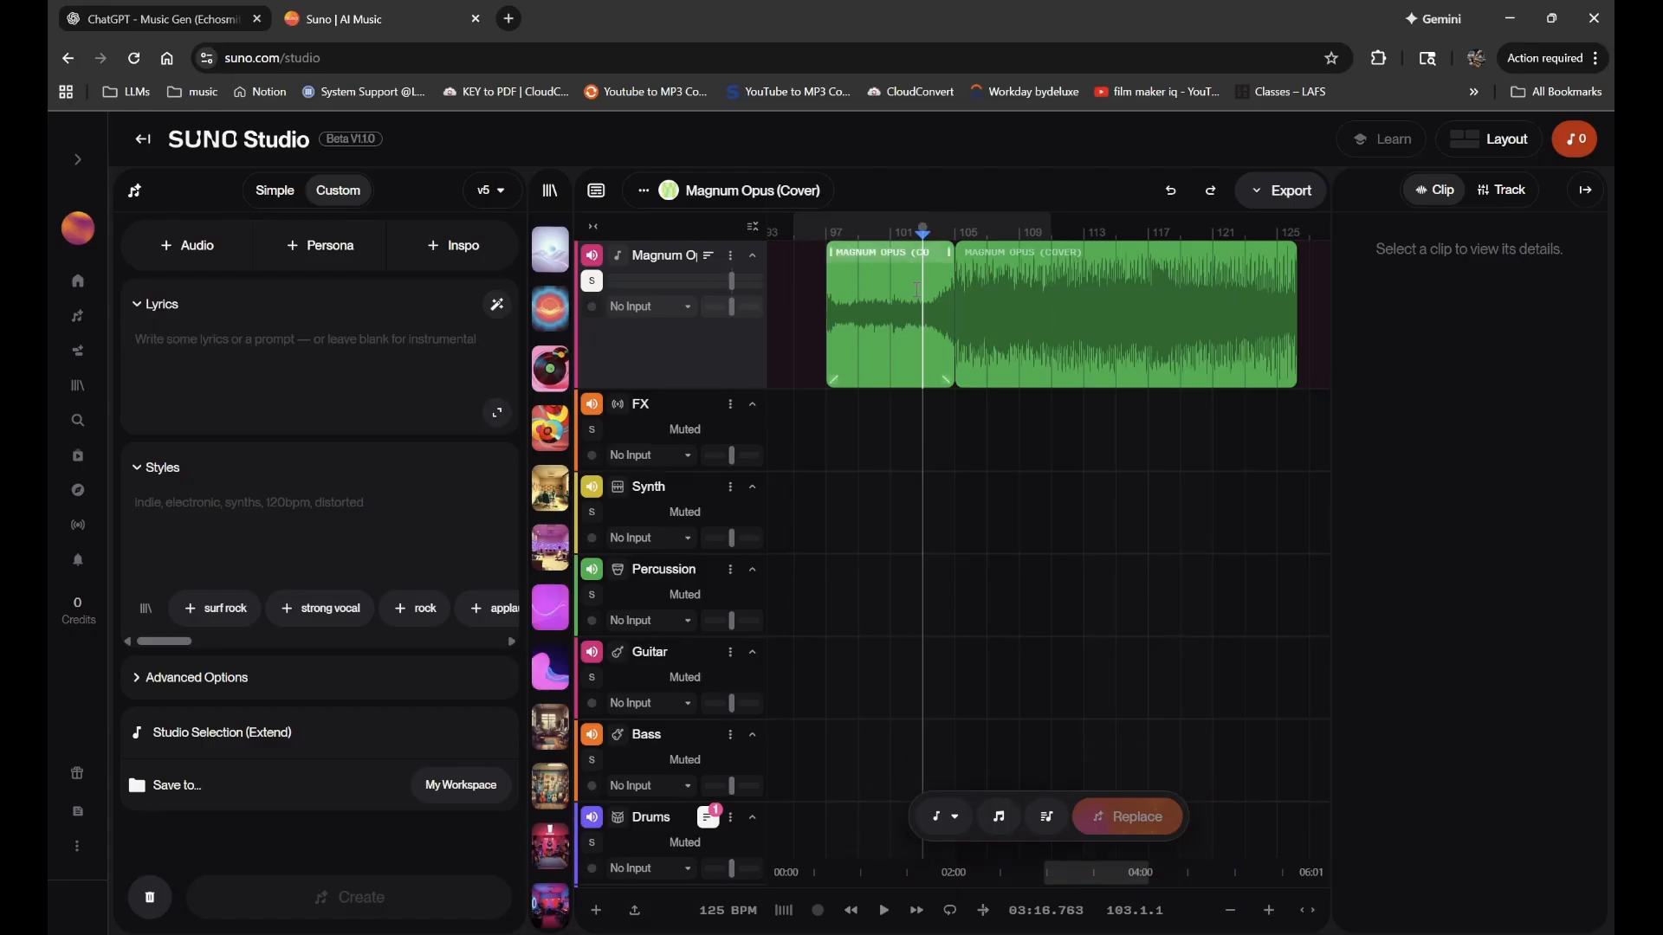
drag(922, 321, 987, 321)
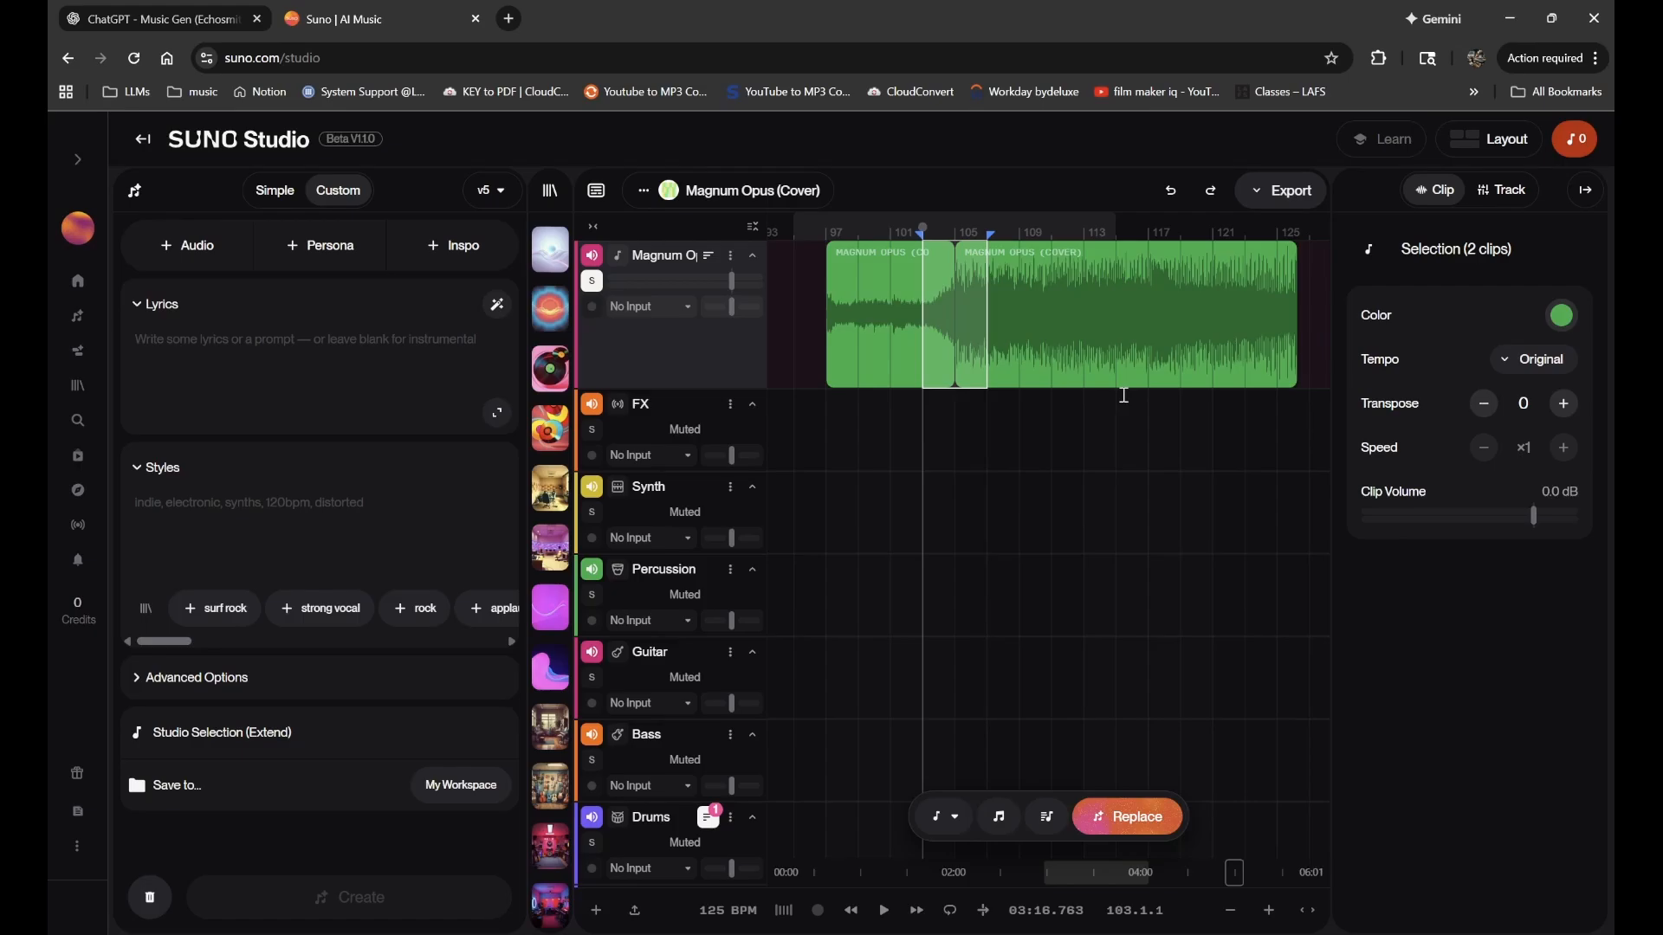
scroll(1123, 396, down, 1)
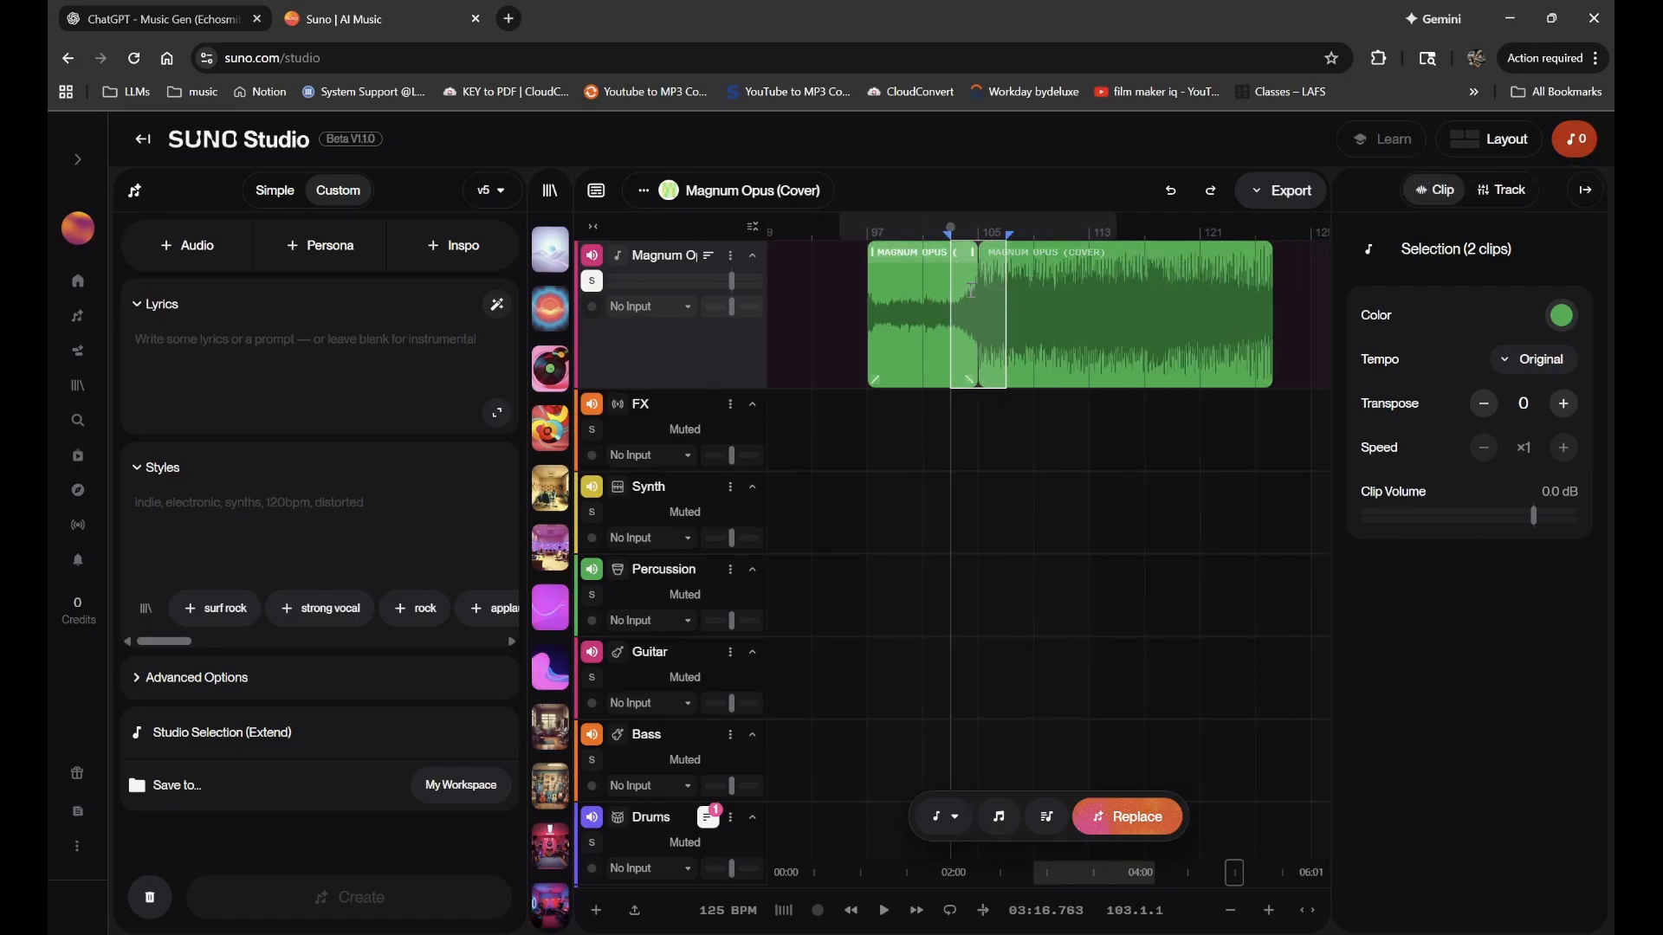
click(965, 315)
- Delete the two pasted pieces that start at bar 97 of the main track
scroll(966, 315, left, 10)
scroll(966, 315, down, 5)
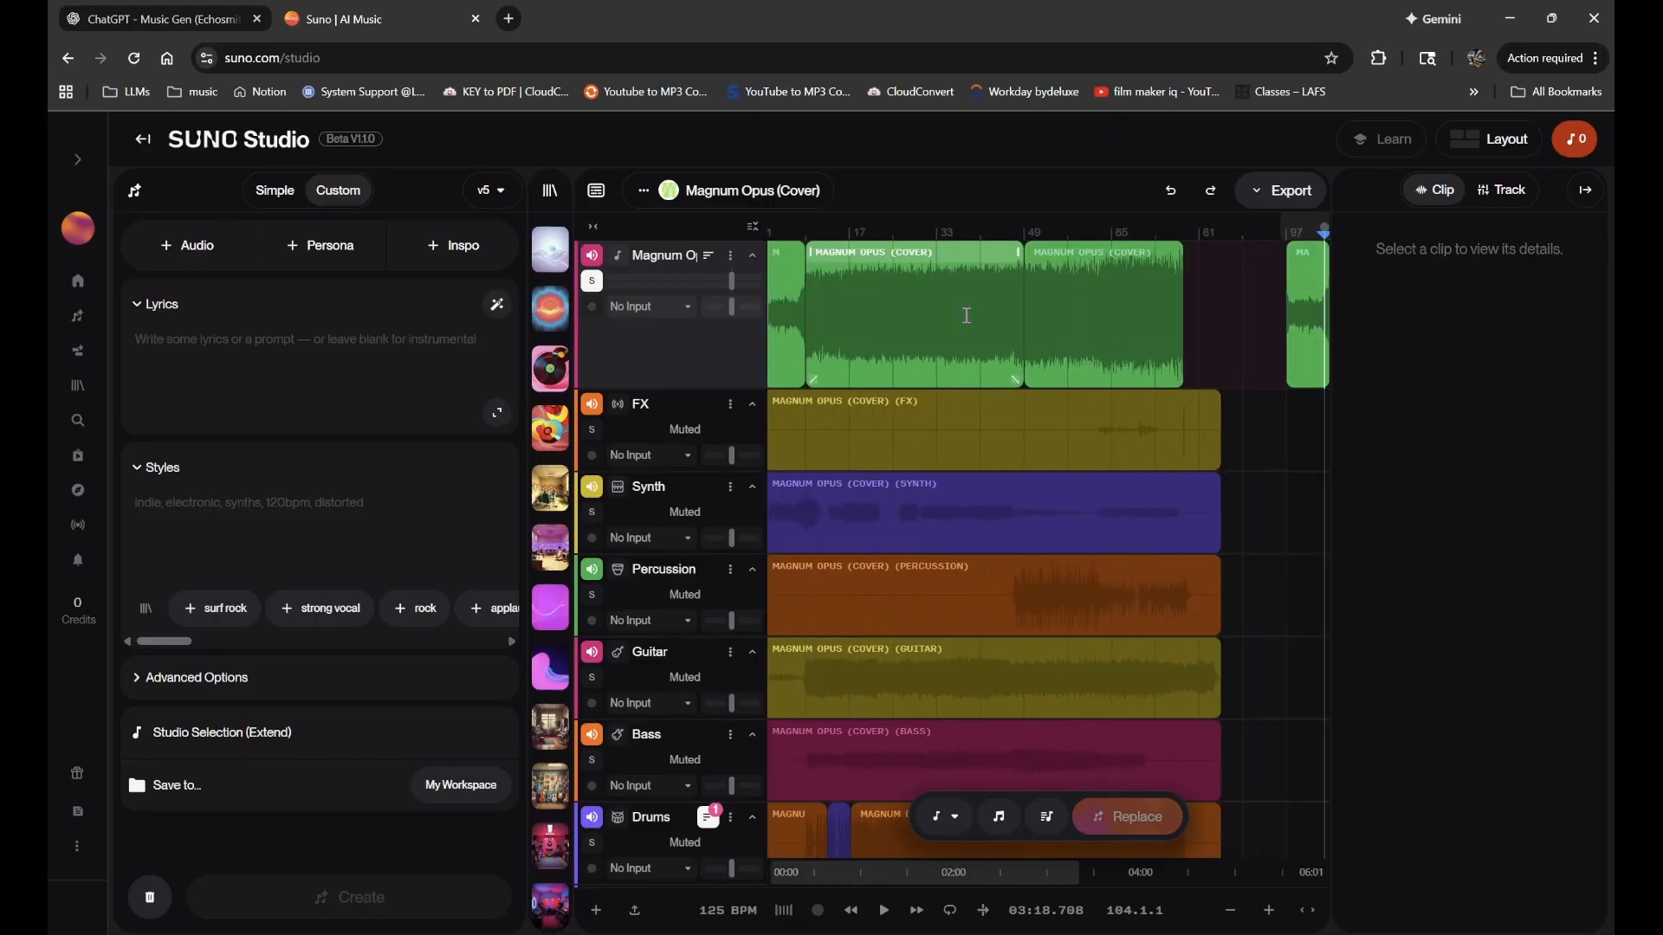
scroll(966, 316, up, 2)
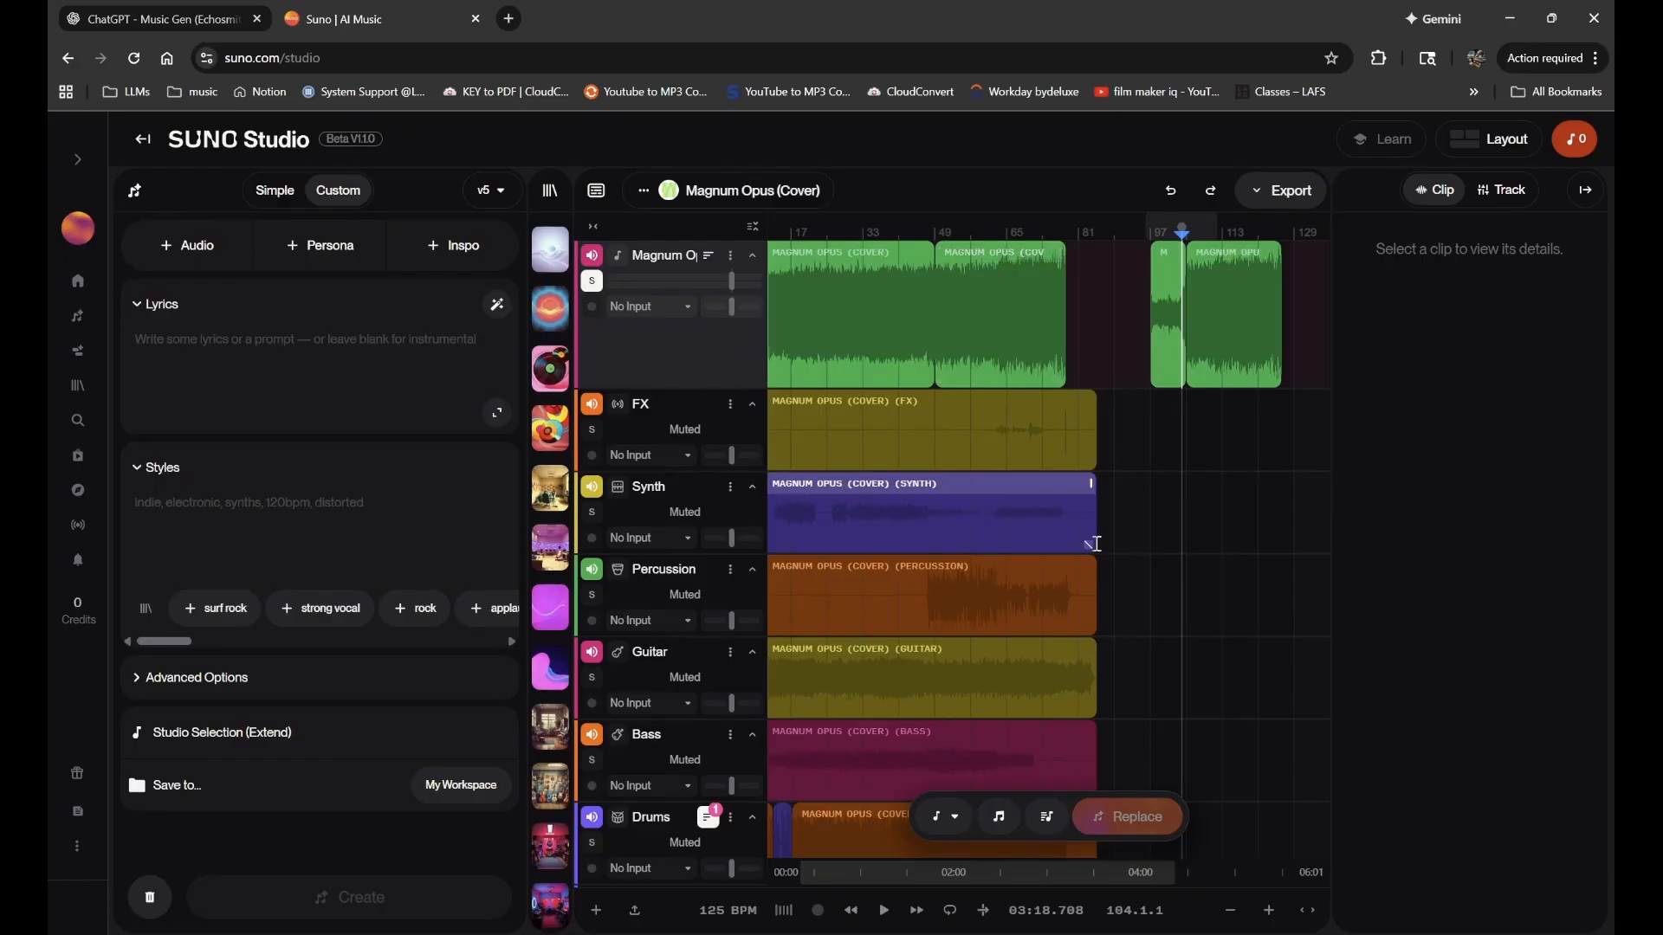
scroll(1051, 281, left, 1)
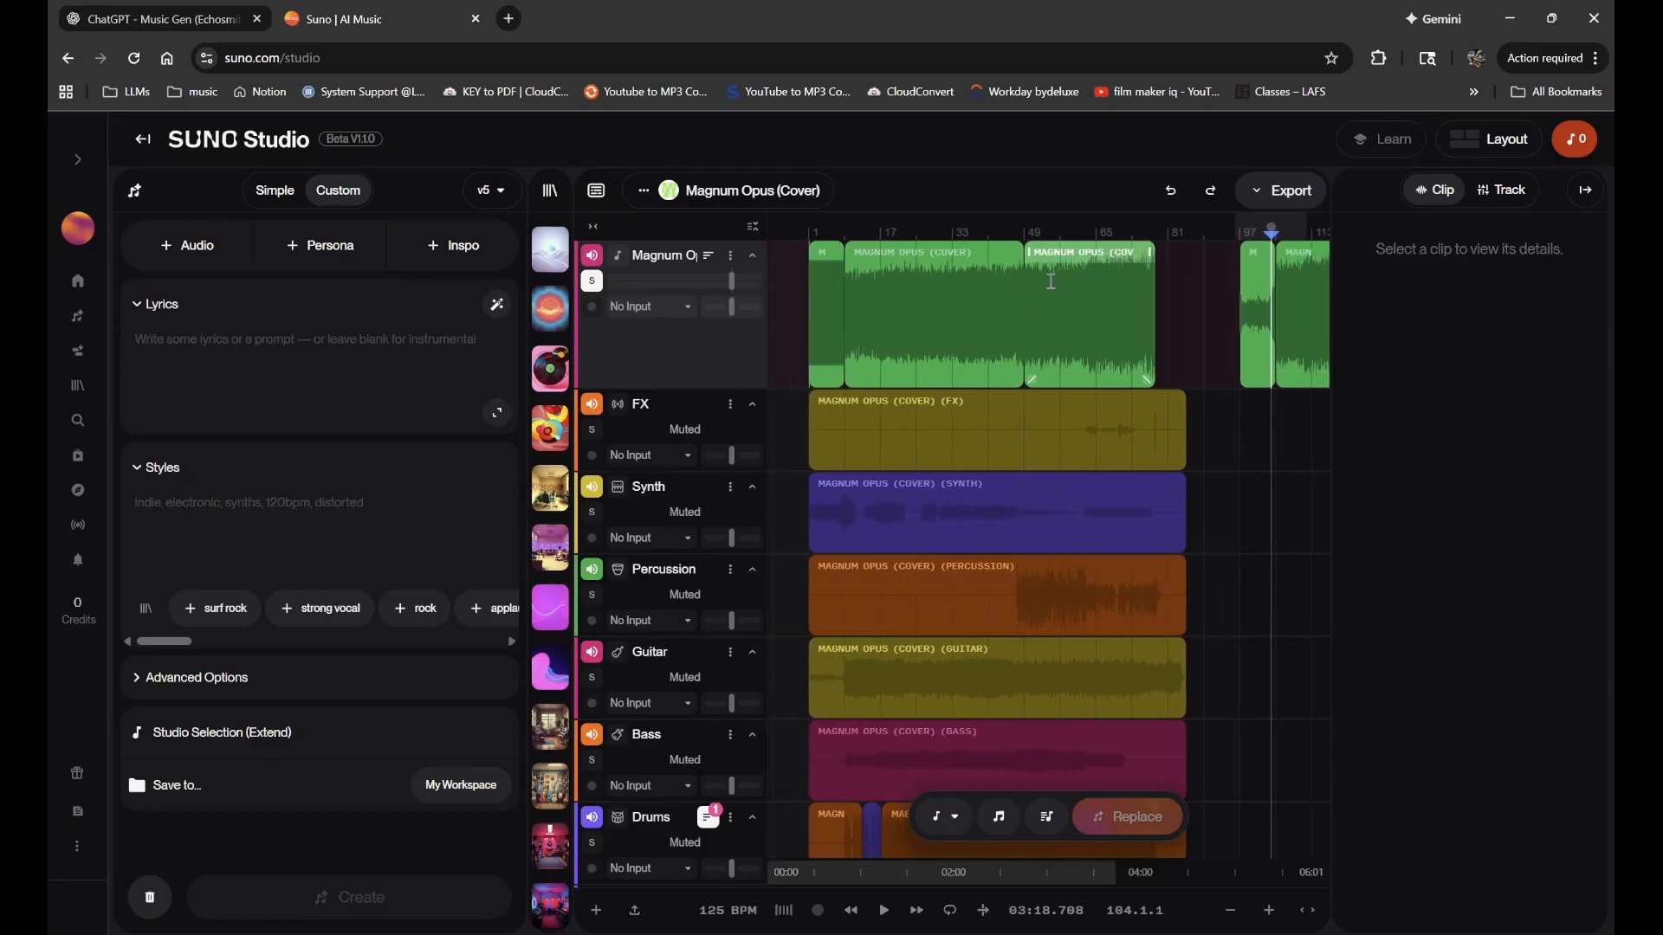
scroll(1051, 281, up, 3)
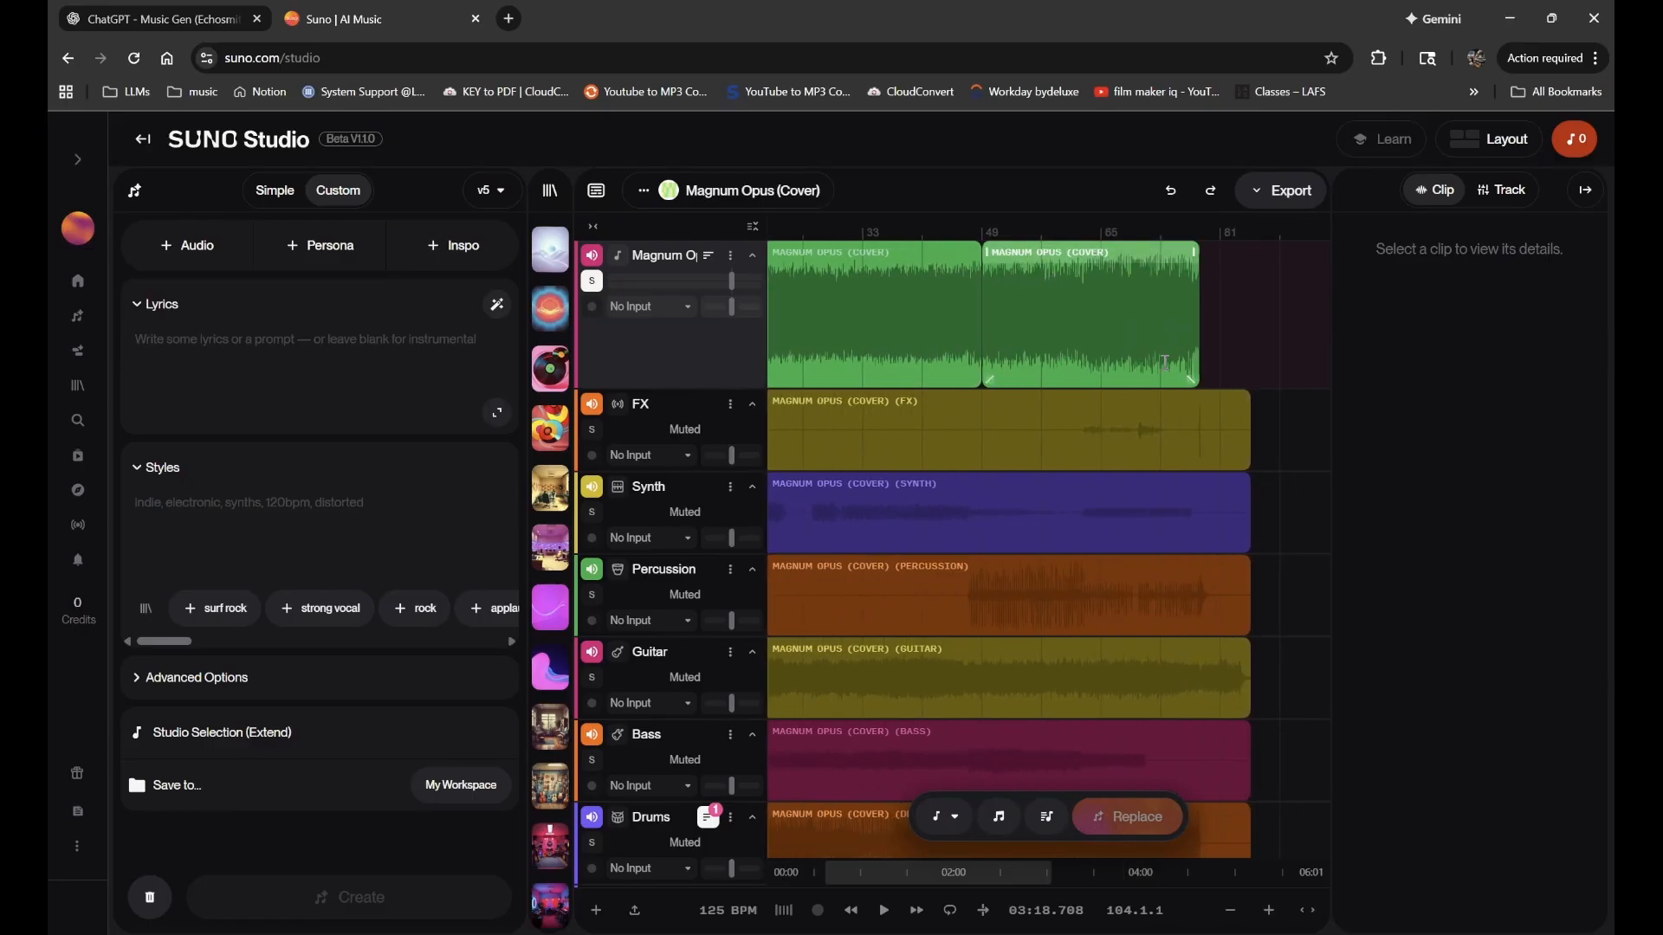
scroll(1126, 286, right, 3)
click(1159, 258)
shift+click(1161, 258)
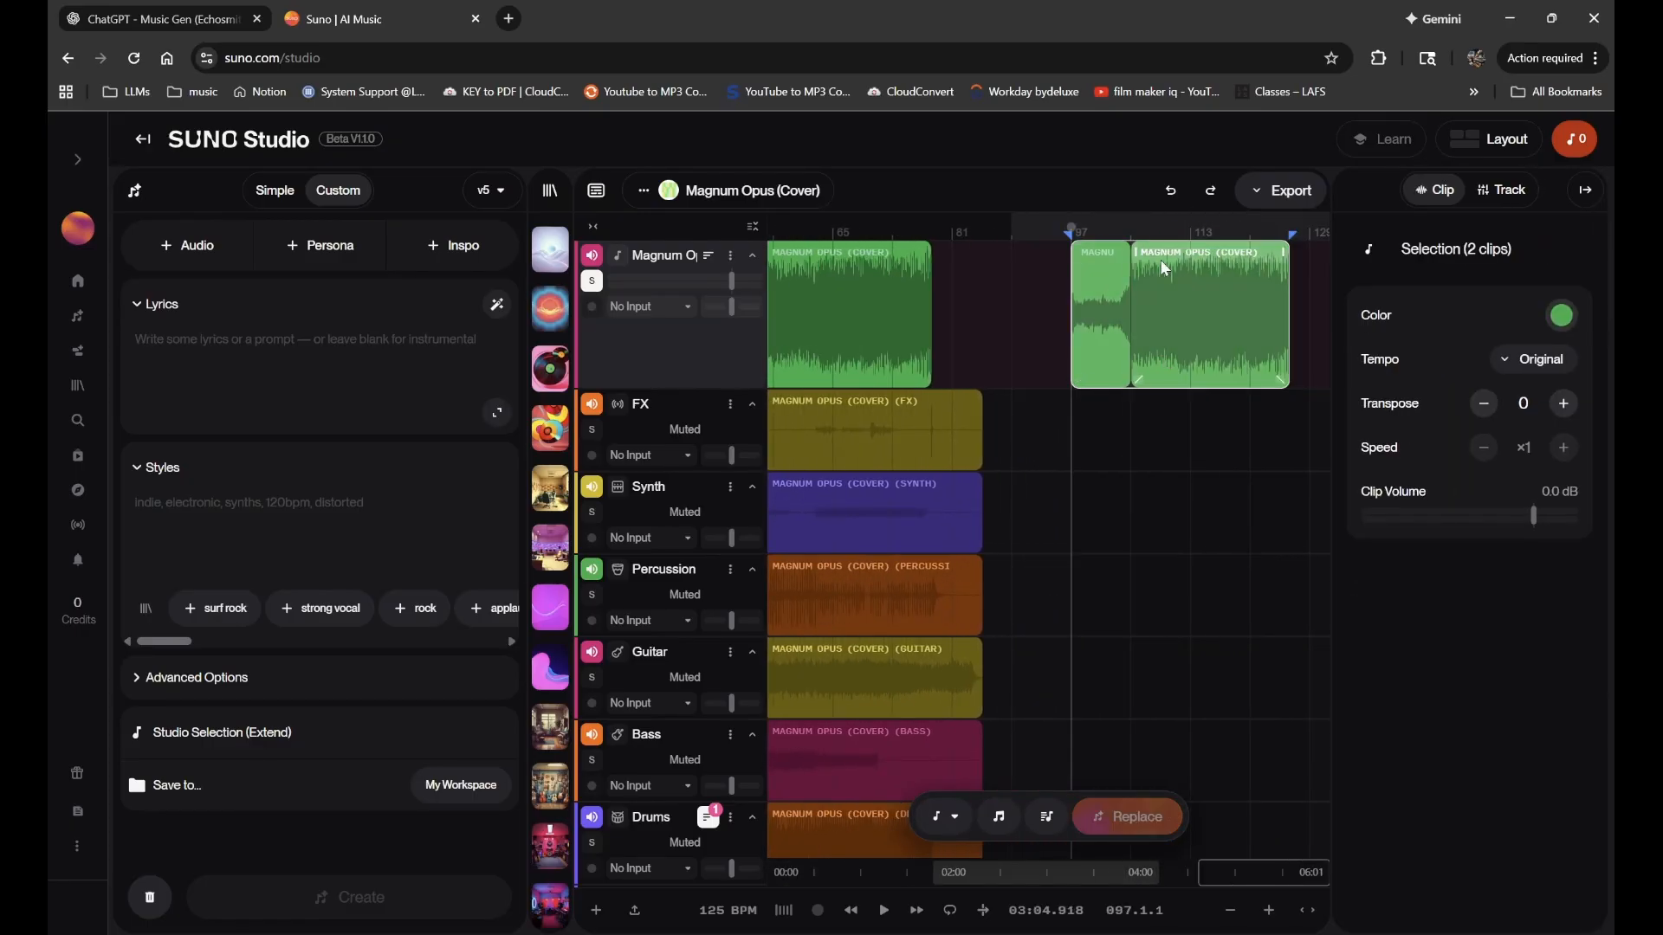
key(Delete)
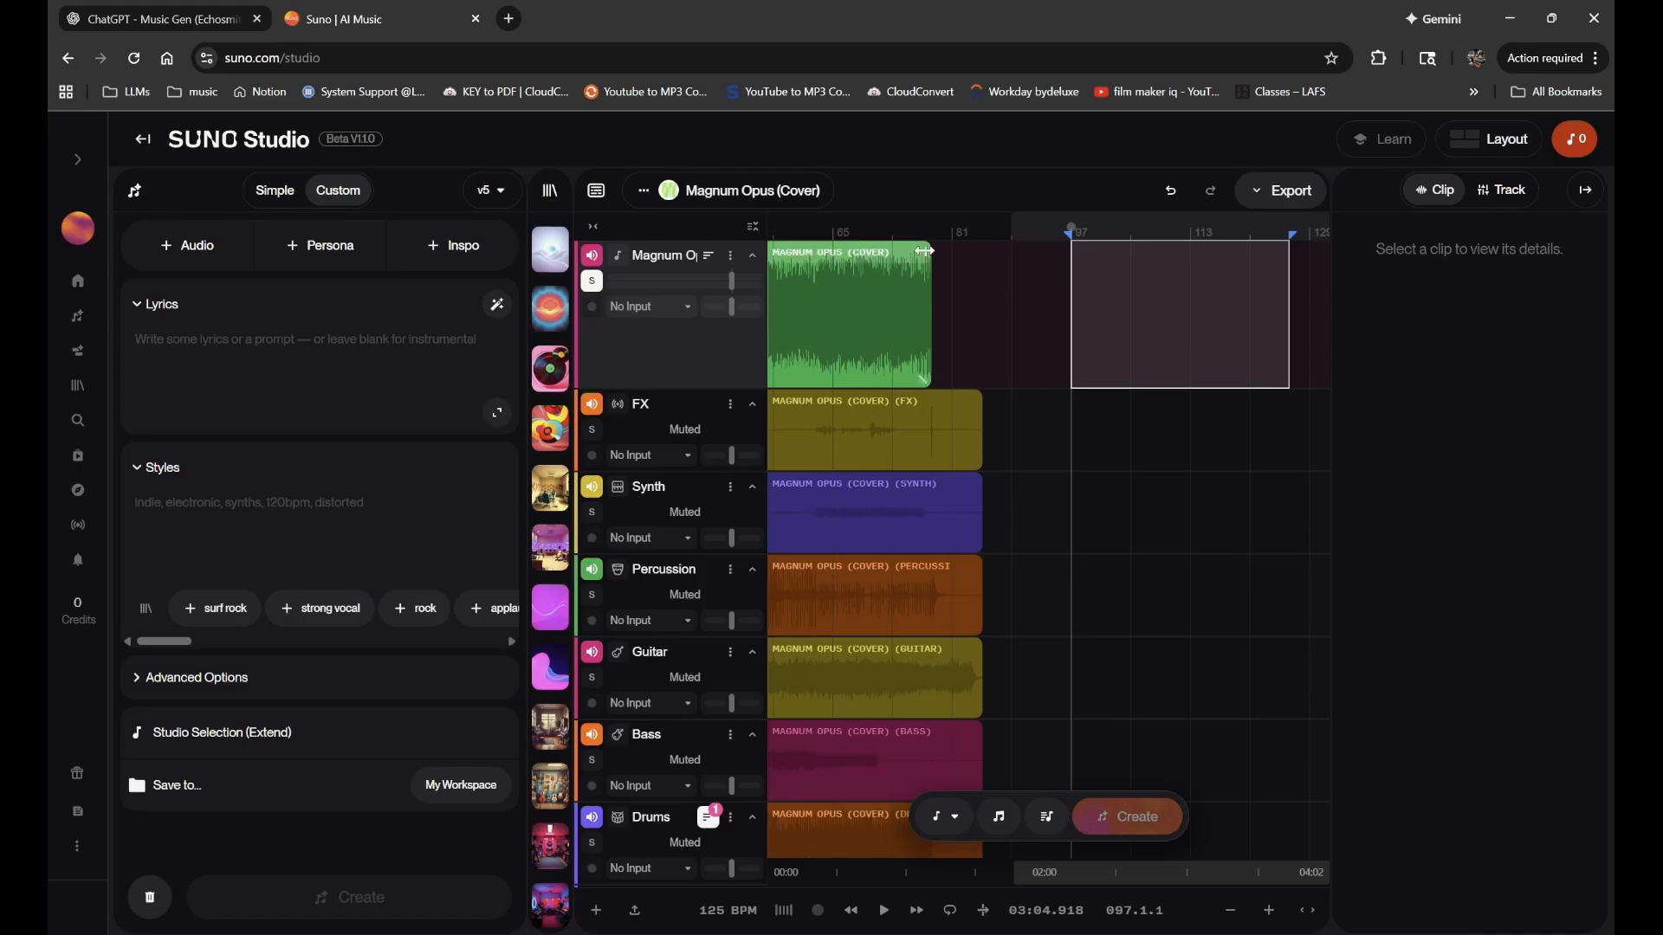
- Select all three remaining pieces of the main track and load them together as the audio source for a new generation
click(890, 254)
scroll(890, 254, left, 5)
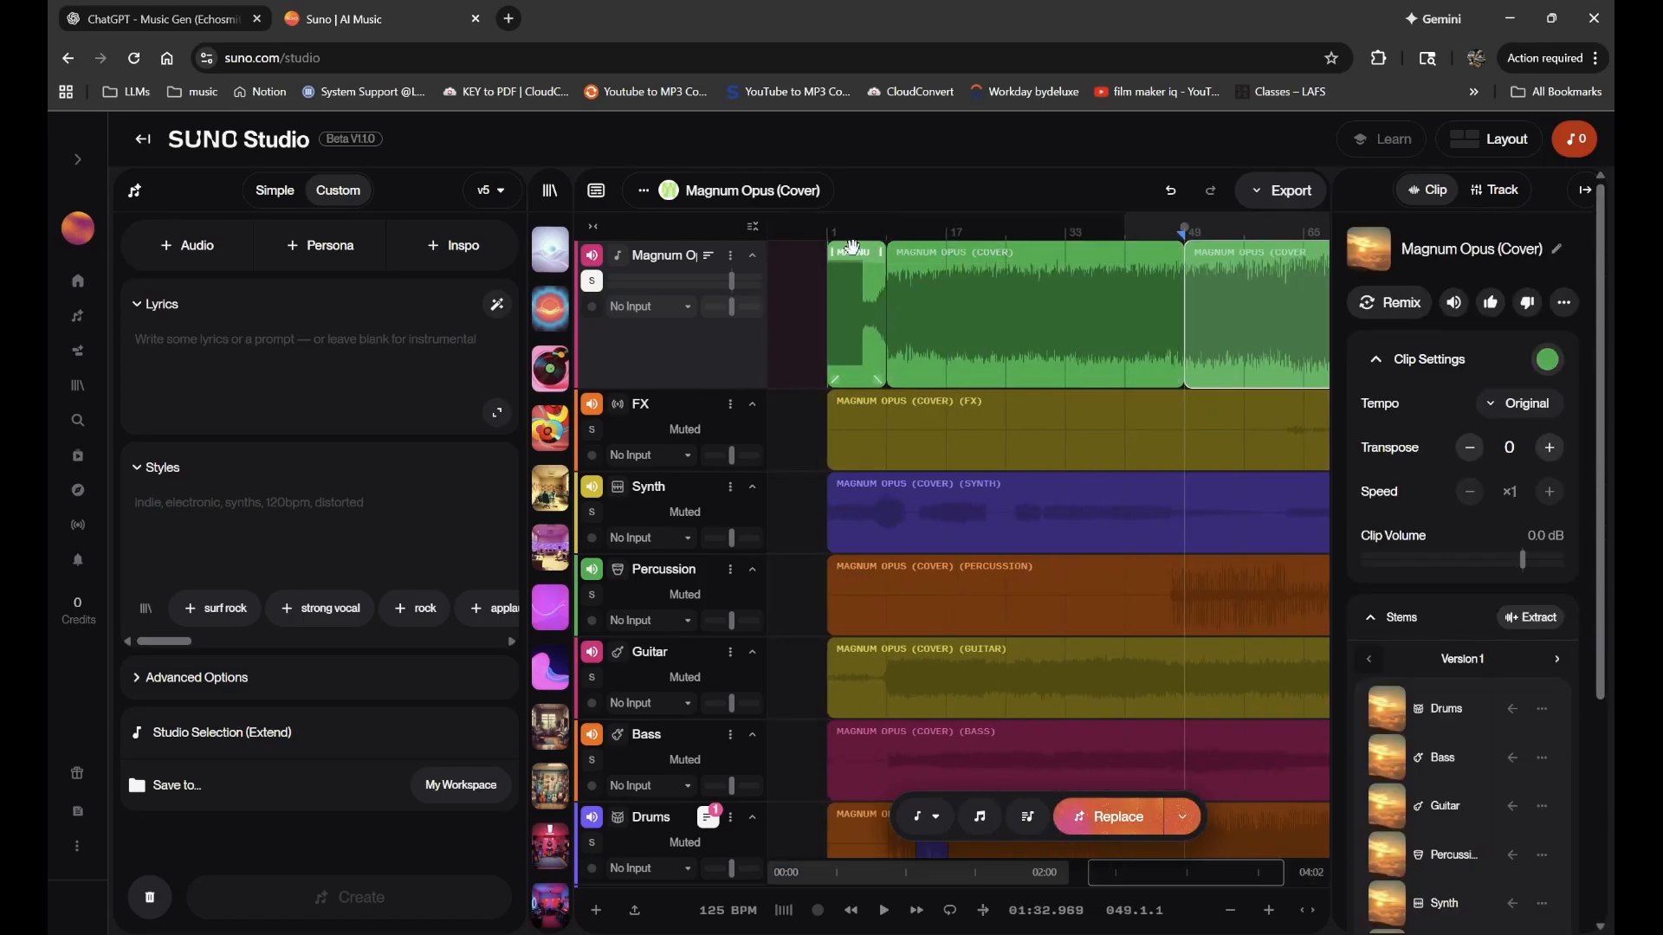
shift+click(853, 252)
click(1003, 268)
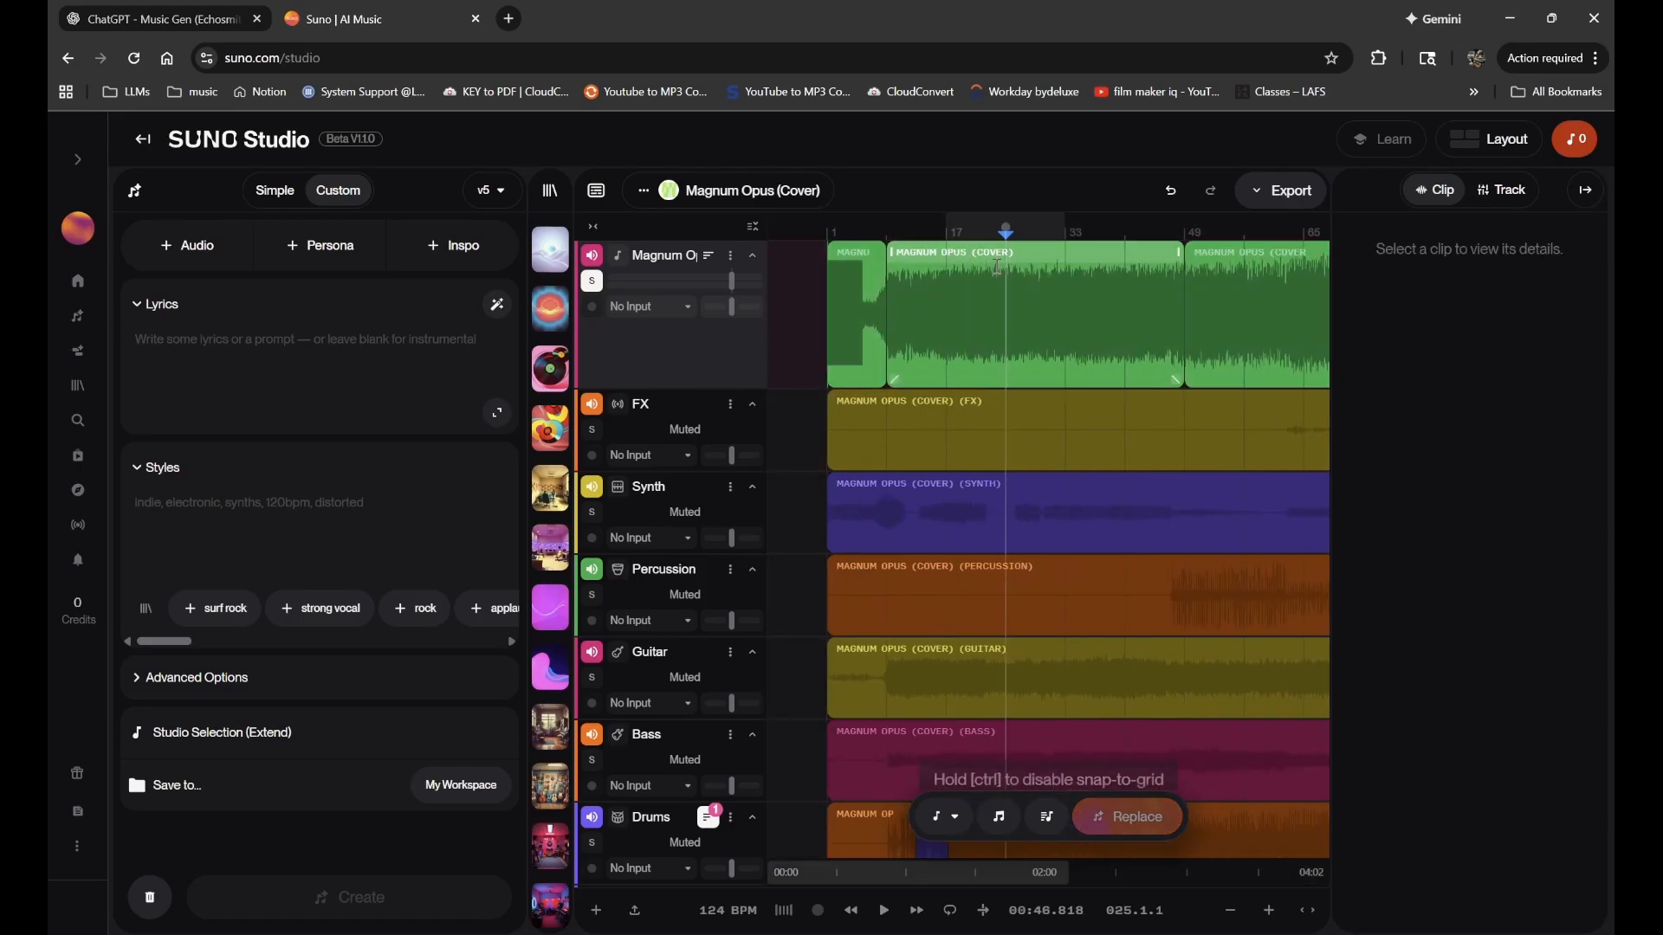
click(847, 255)
shift+click(1248, 258)
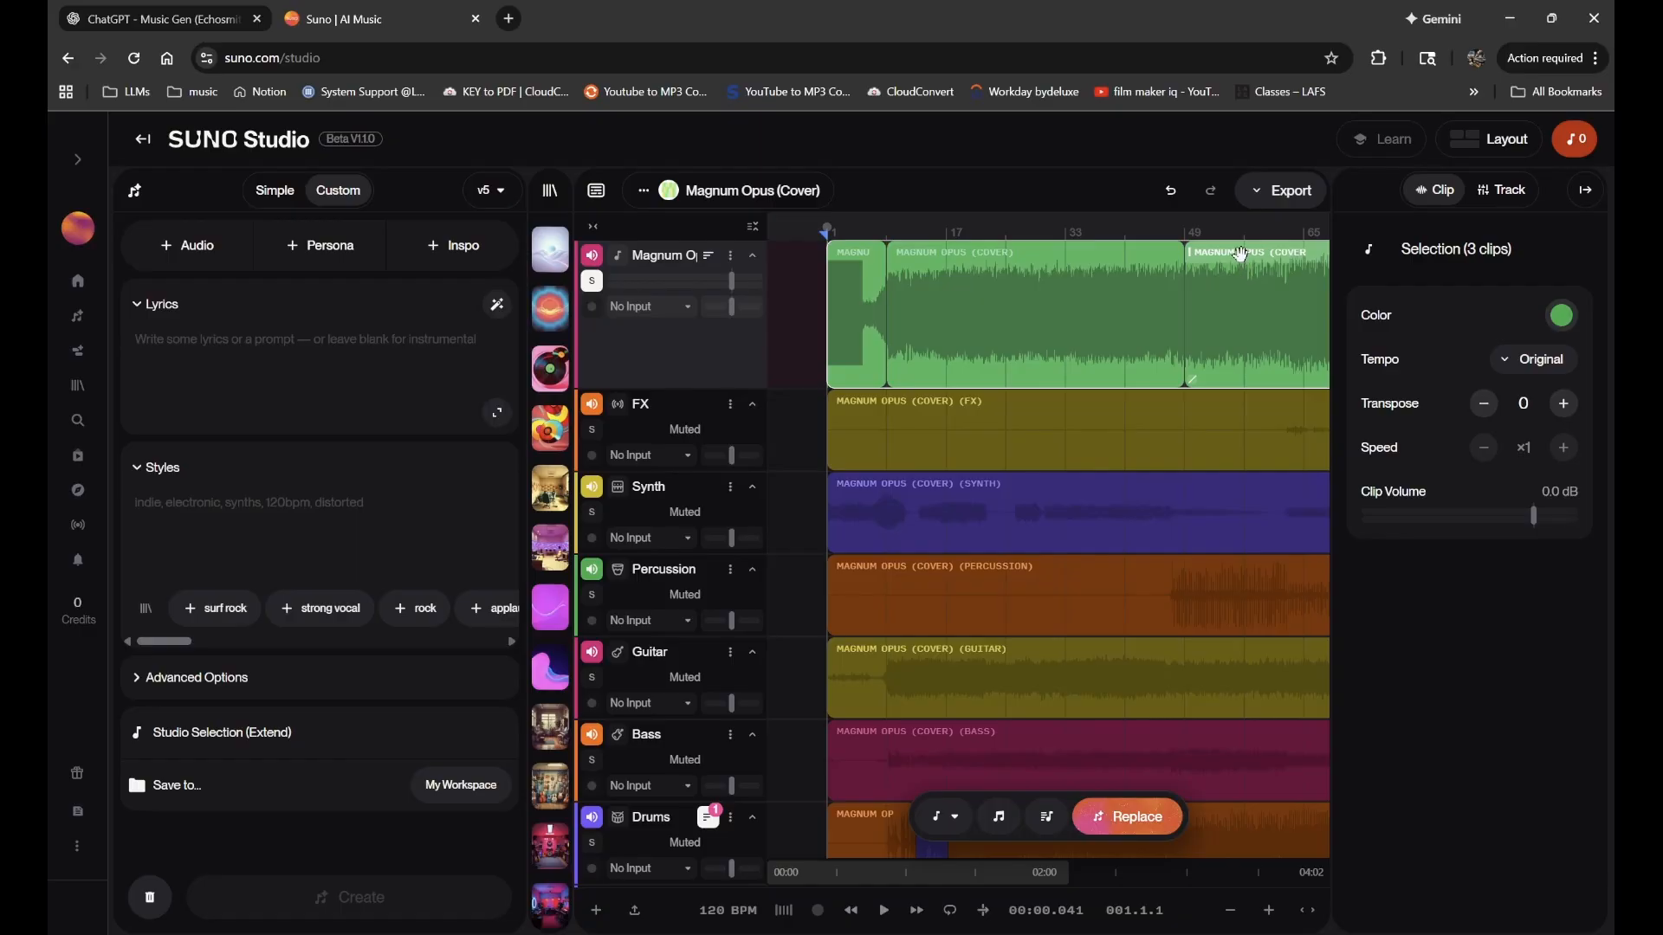
drag(1249, 259, 245, 381)
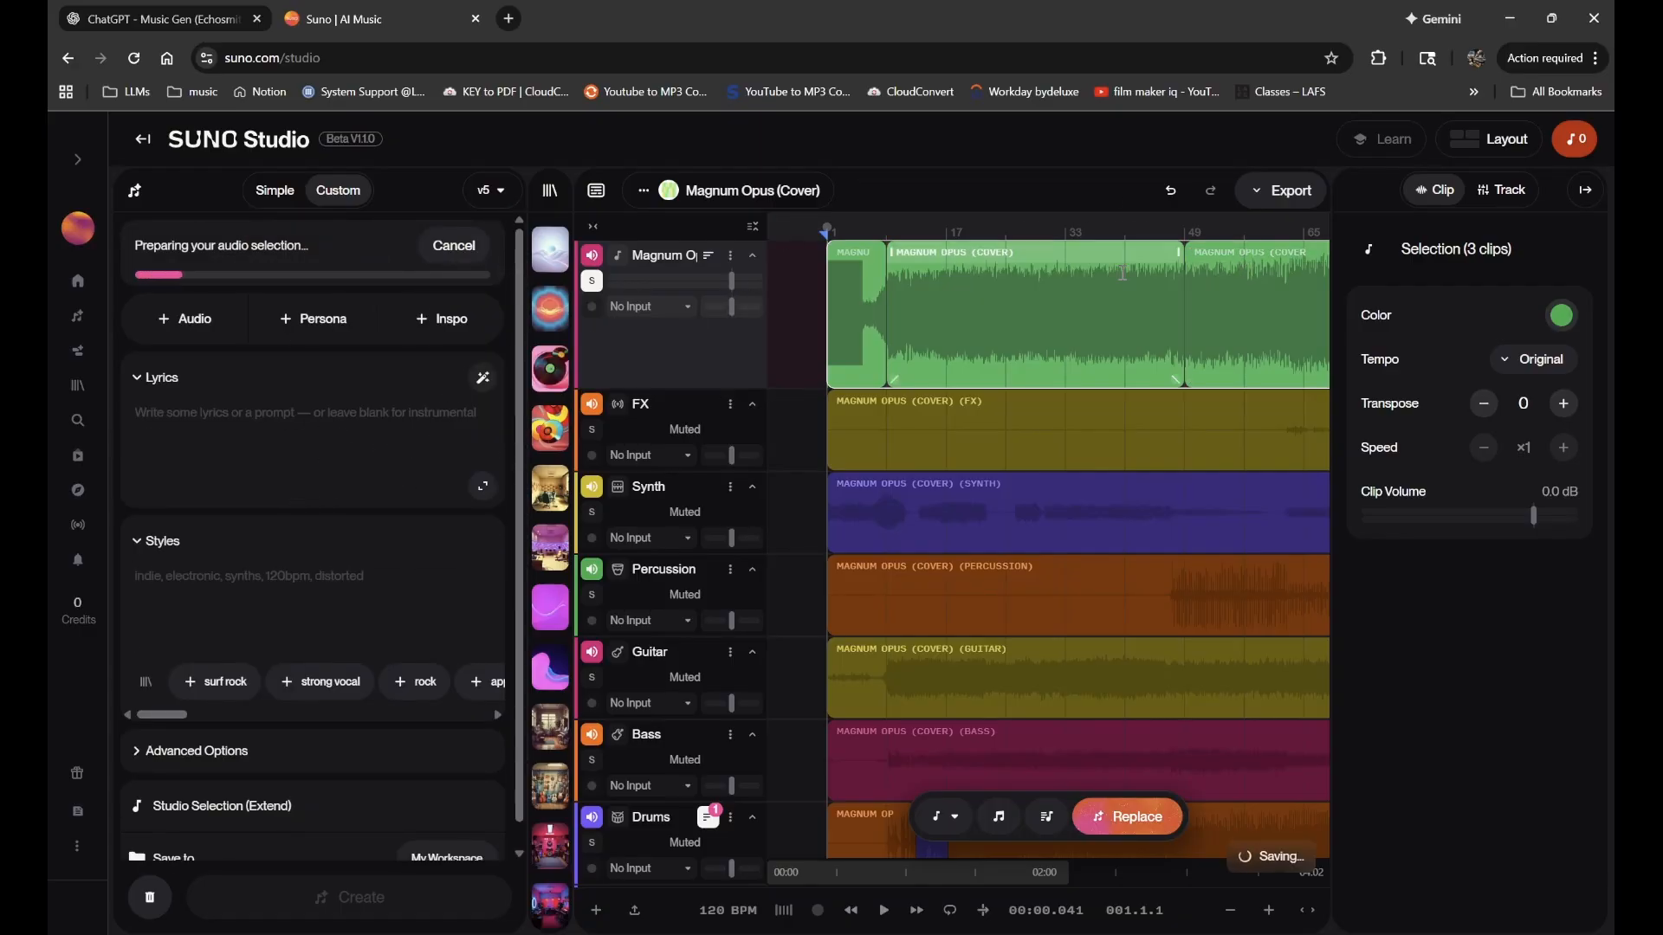
scroll(1122, 272, right, 3)
scroll(1122, 272, left, 3)
scroll(1122, 272, right, 3)
scroll(1122, 272, left, 3)
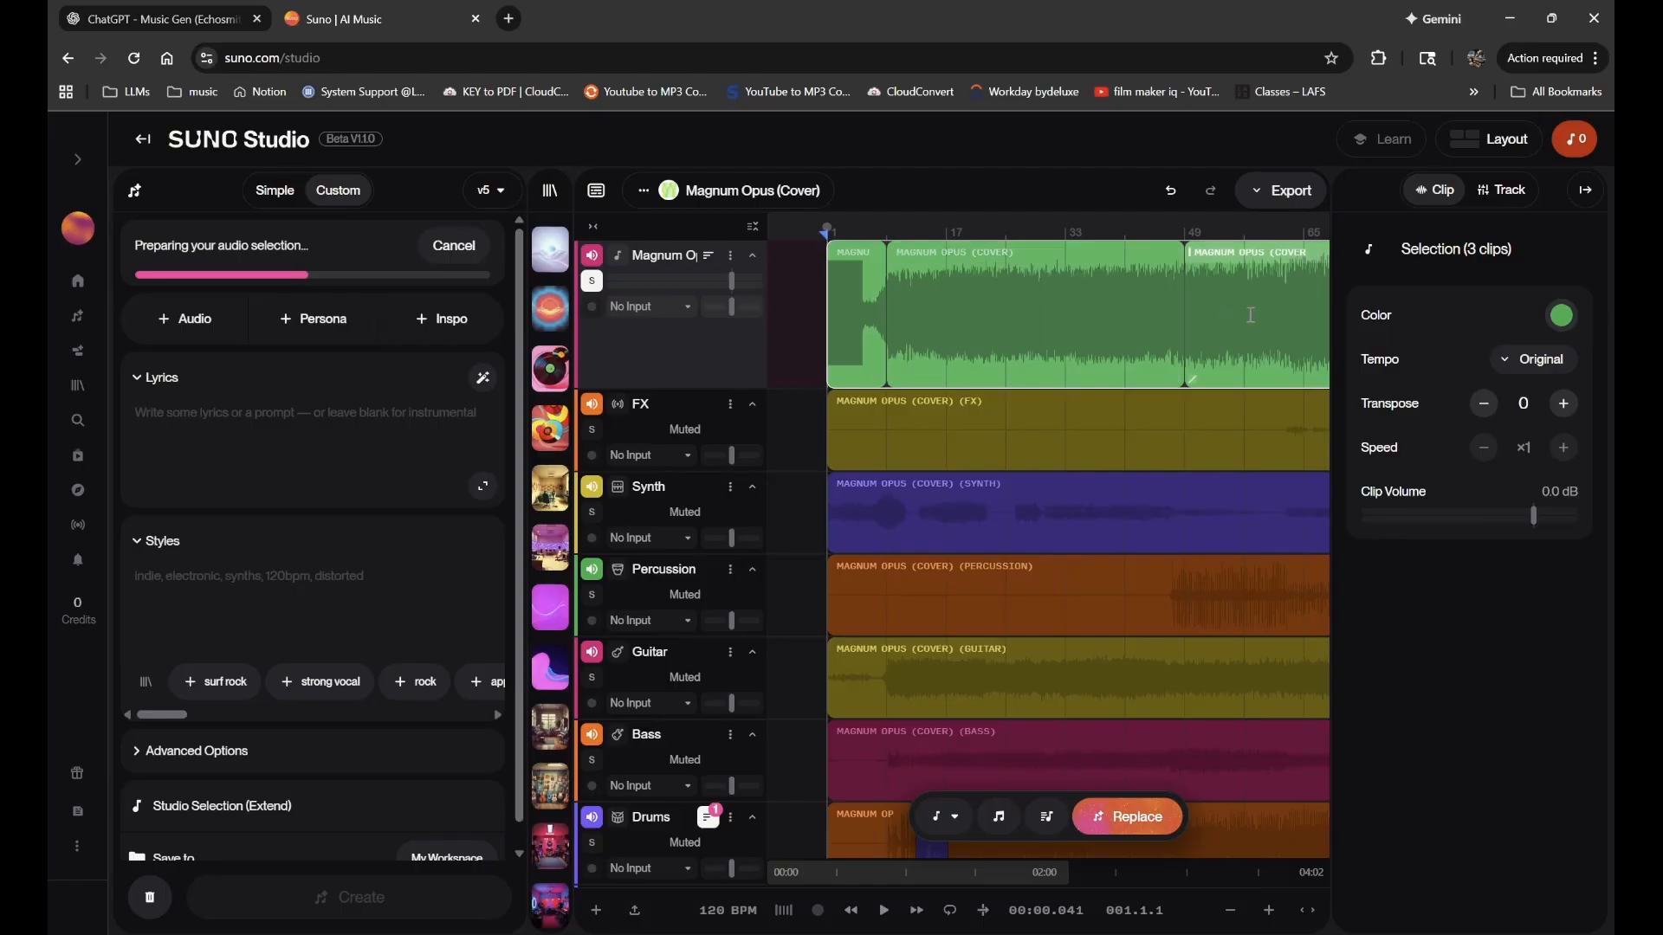
scroll(1250, 317, right, 2)
scroll(1250, 316, left, 2)
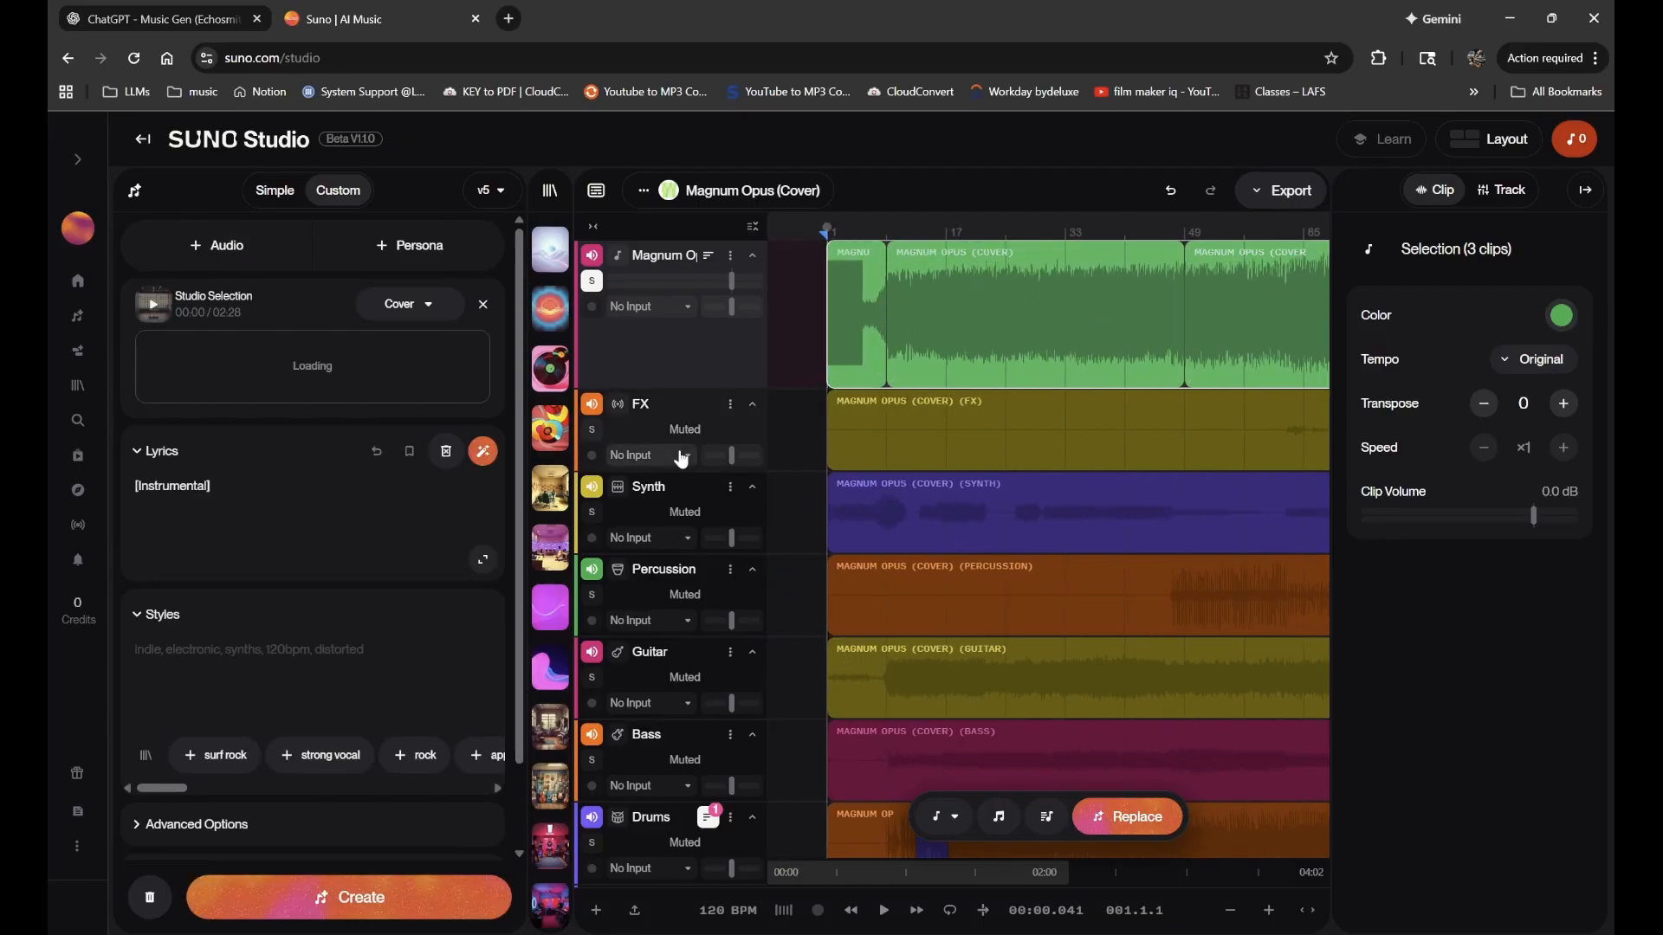
- Switch the generation model to v4.5+ and set the audio source to Extend from its end at 02:28.9
click(485, 190)
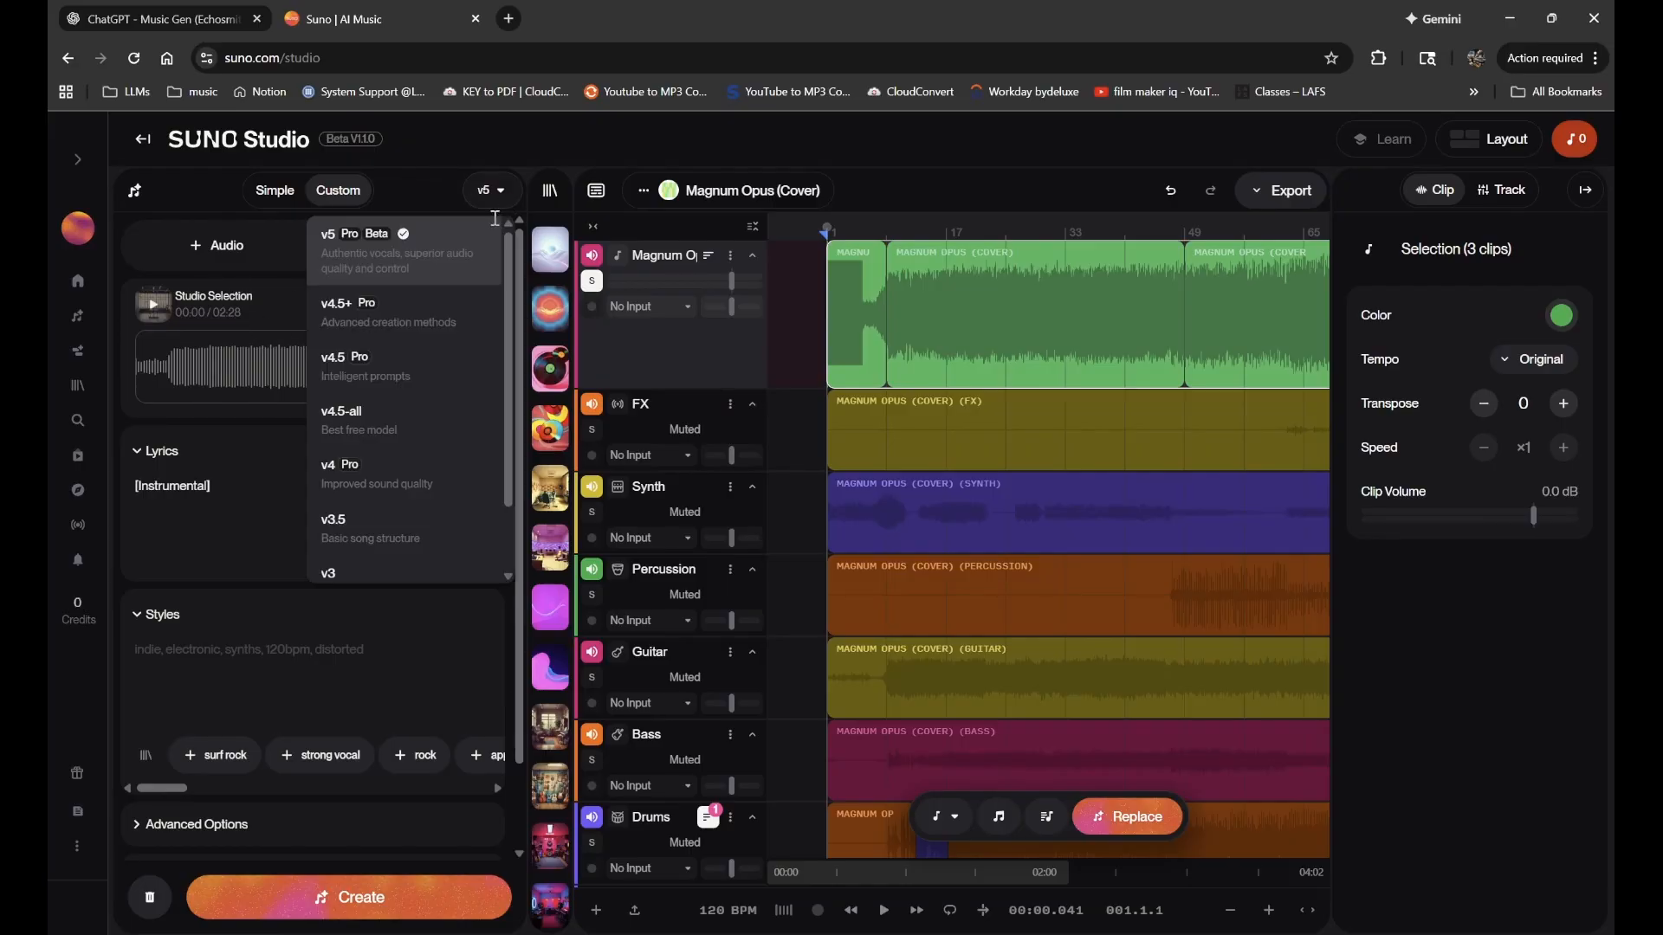
click(372, 311)
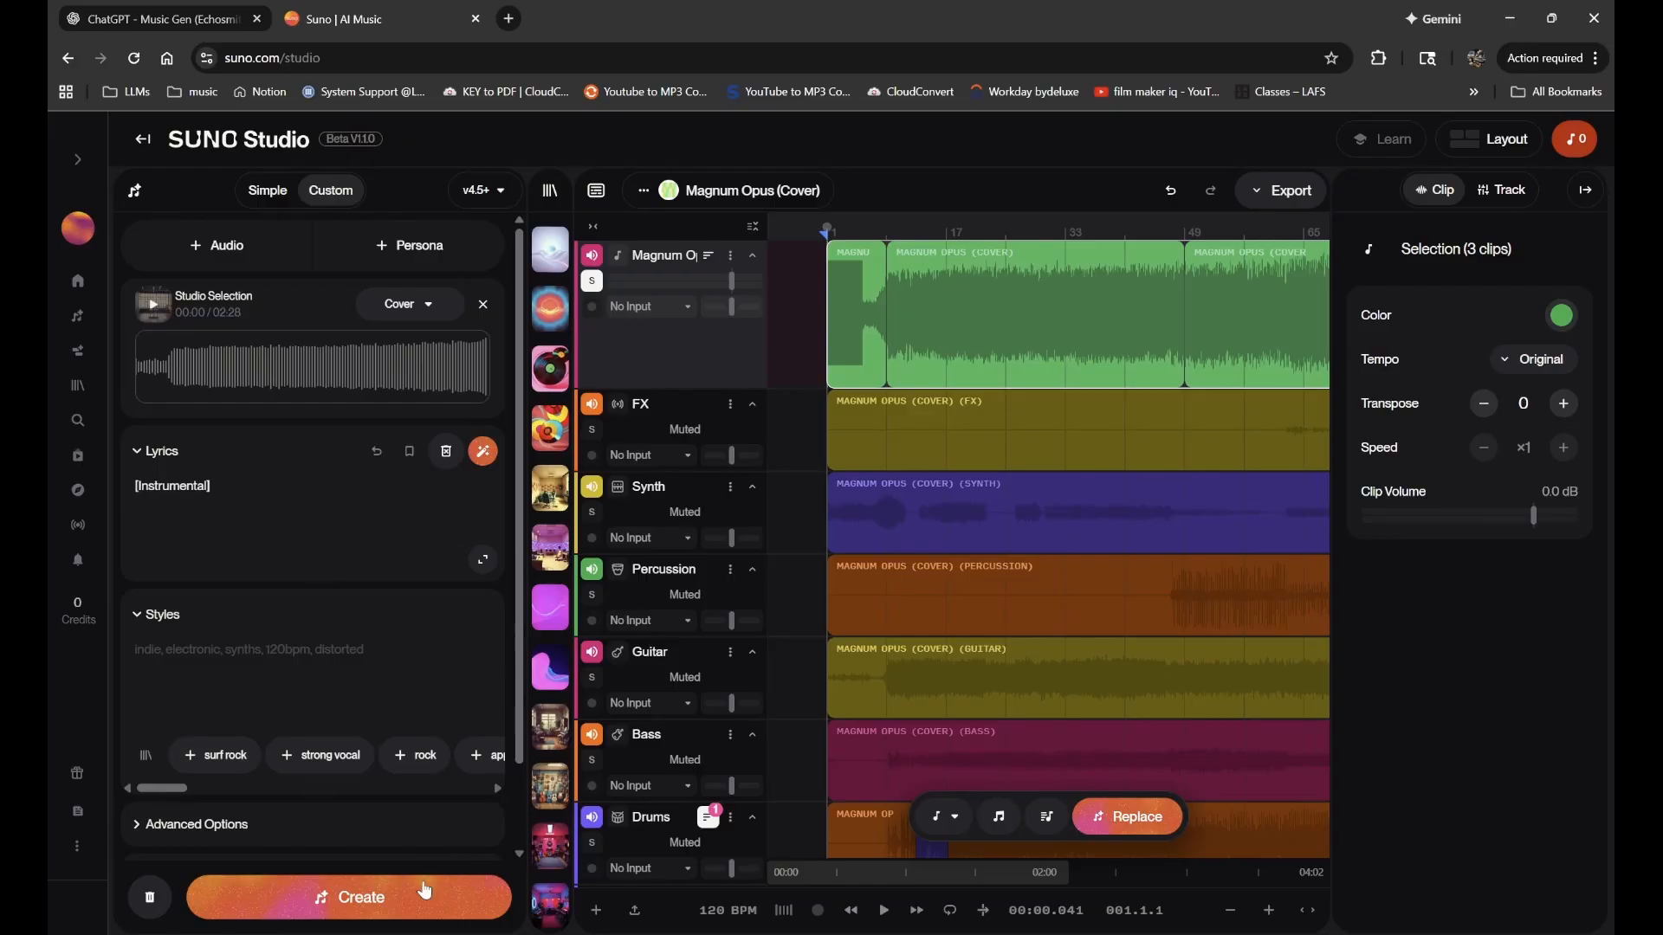
click(402, 308)
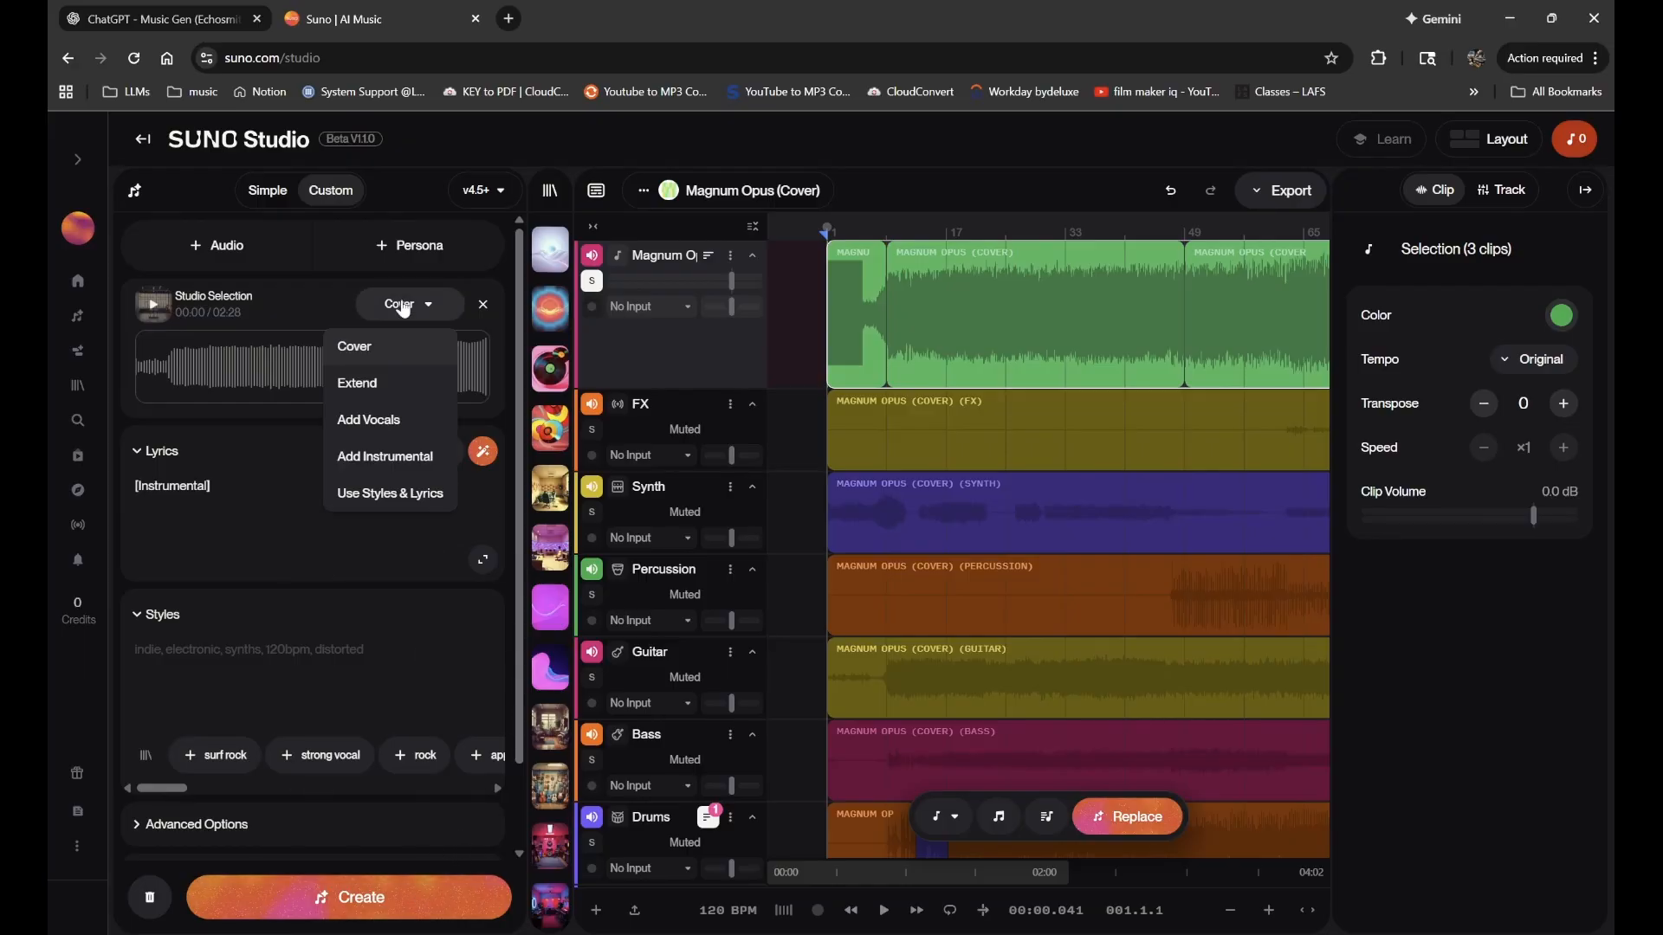
click(389, 386)
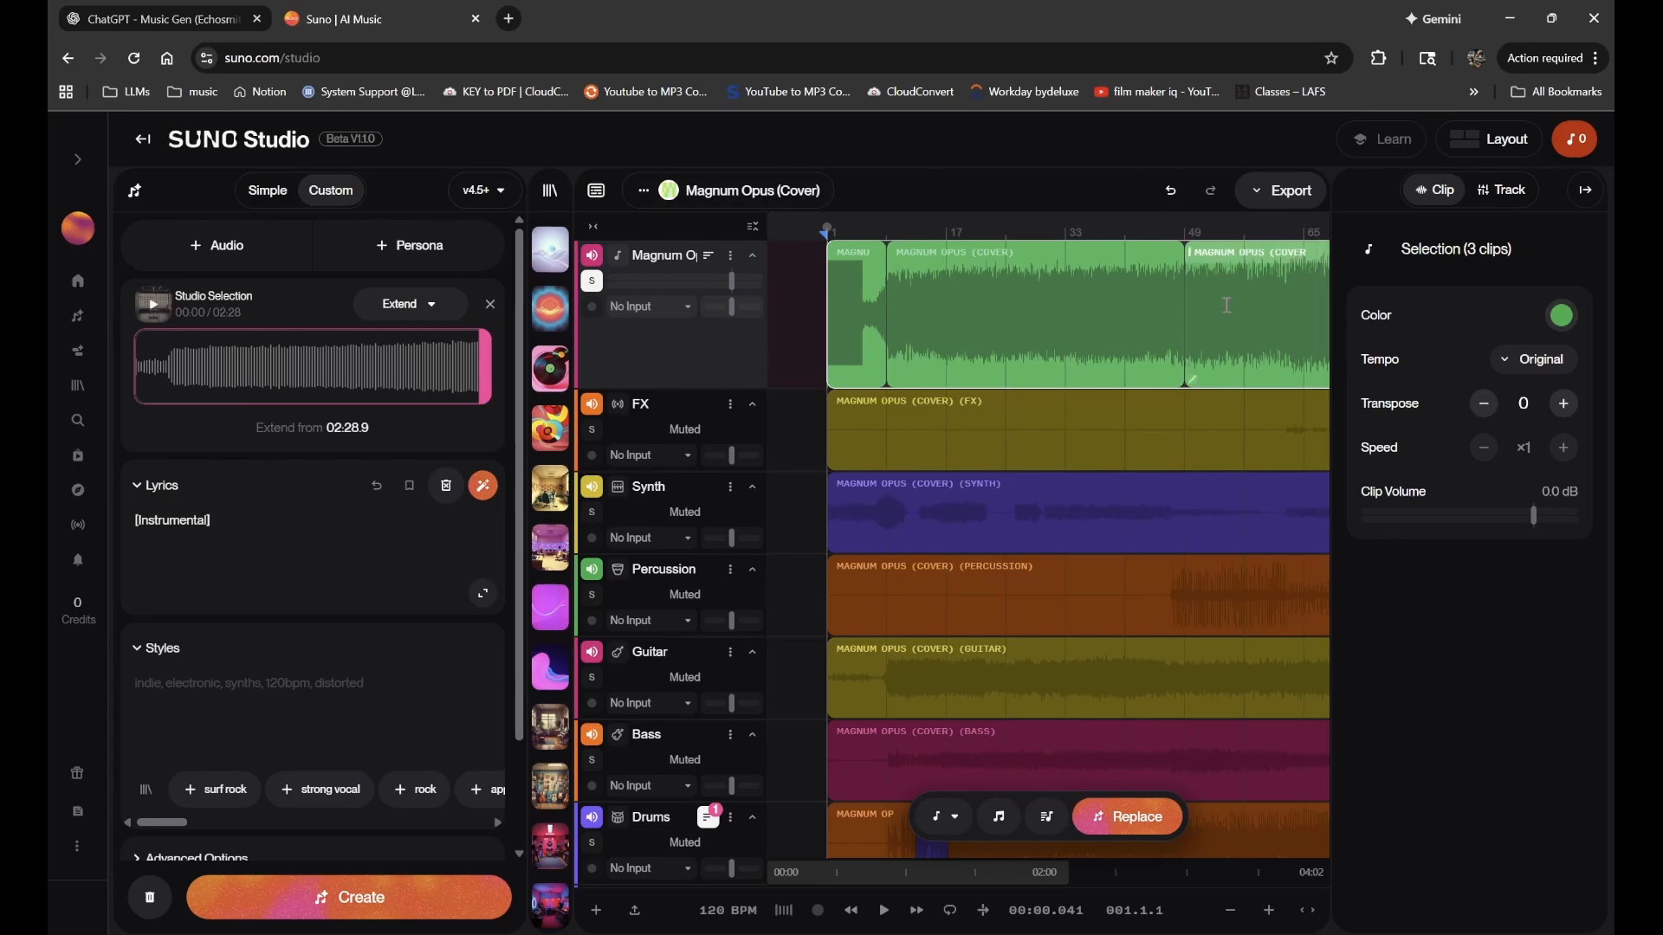
scroll(1226, 305, down, 3)
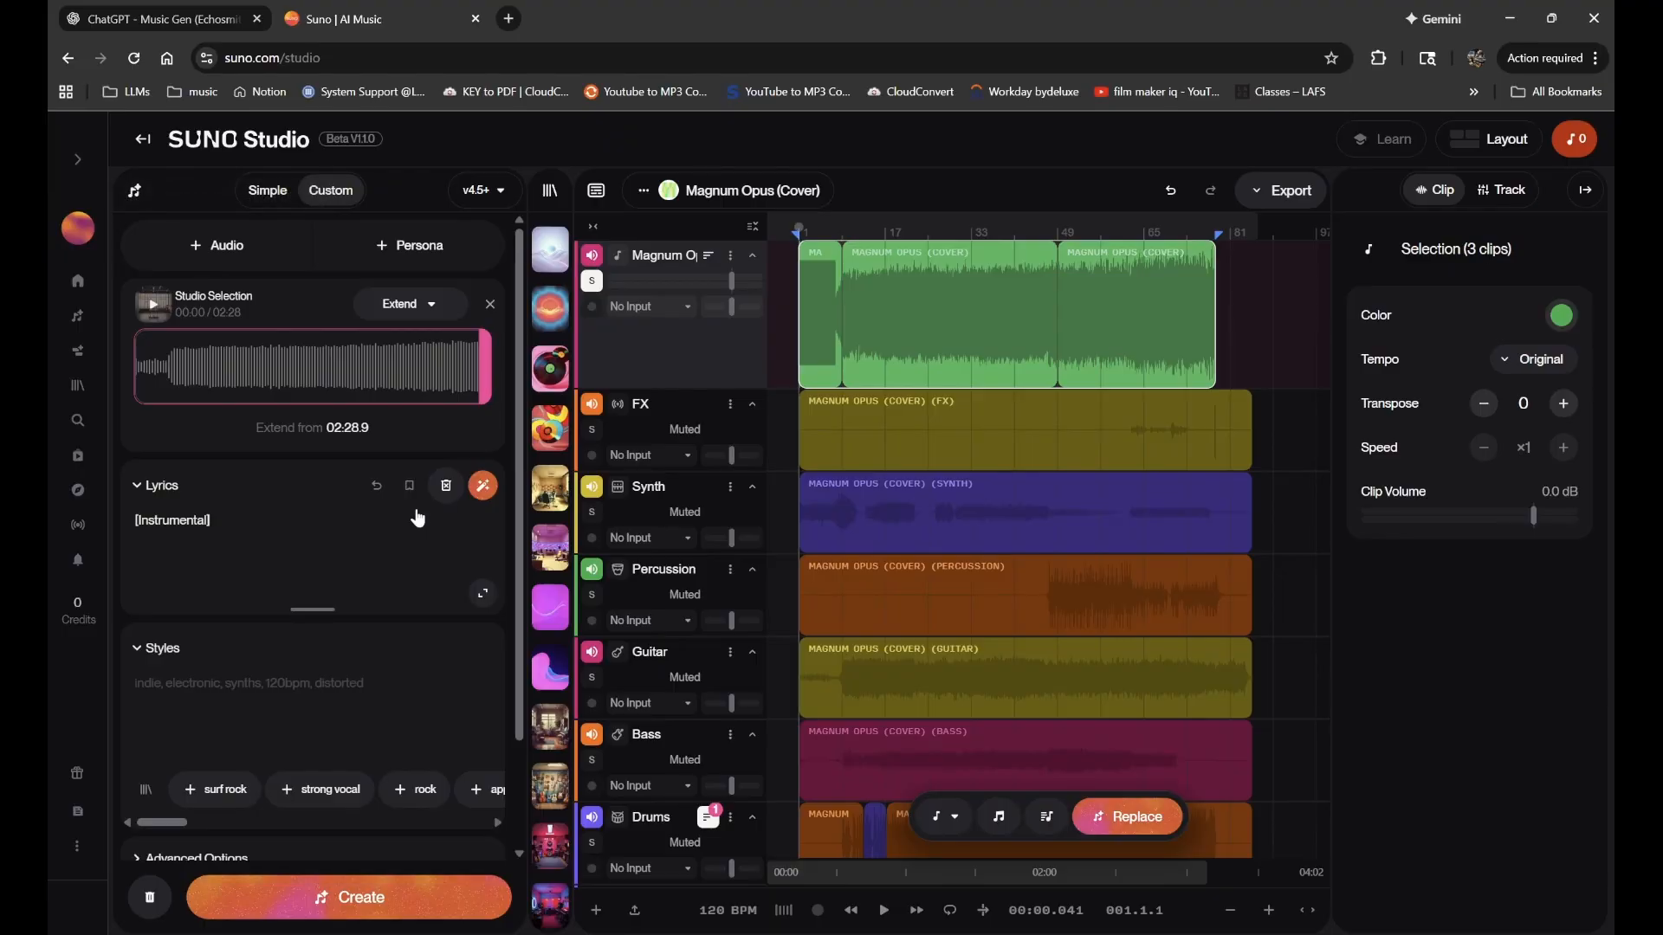
- On the Create page, load the 2:42 Magnum Opus (Cover) for Extend from its end at 02:42.5
click(71, 322)
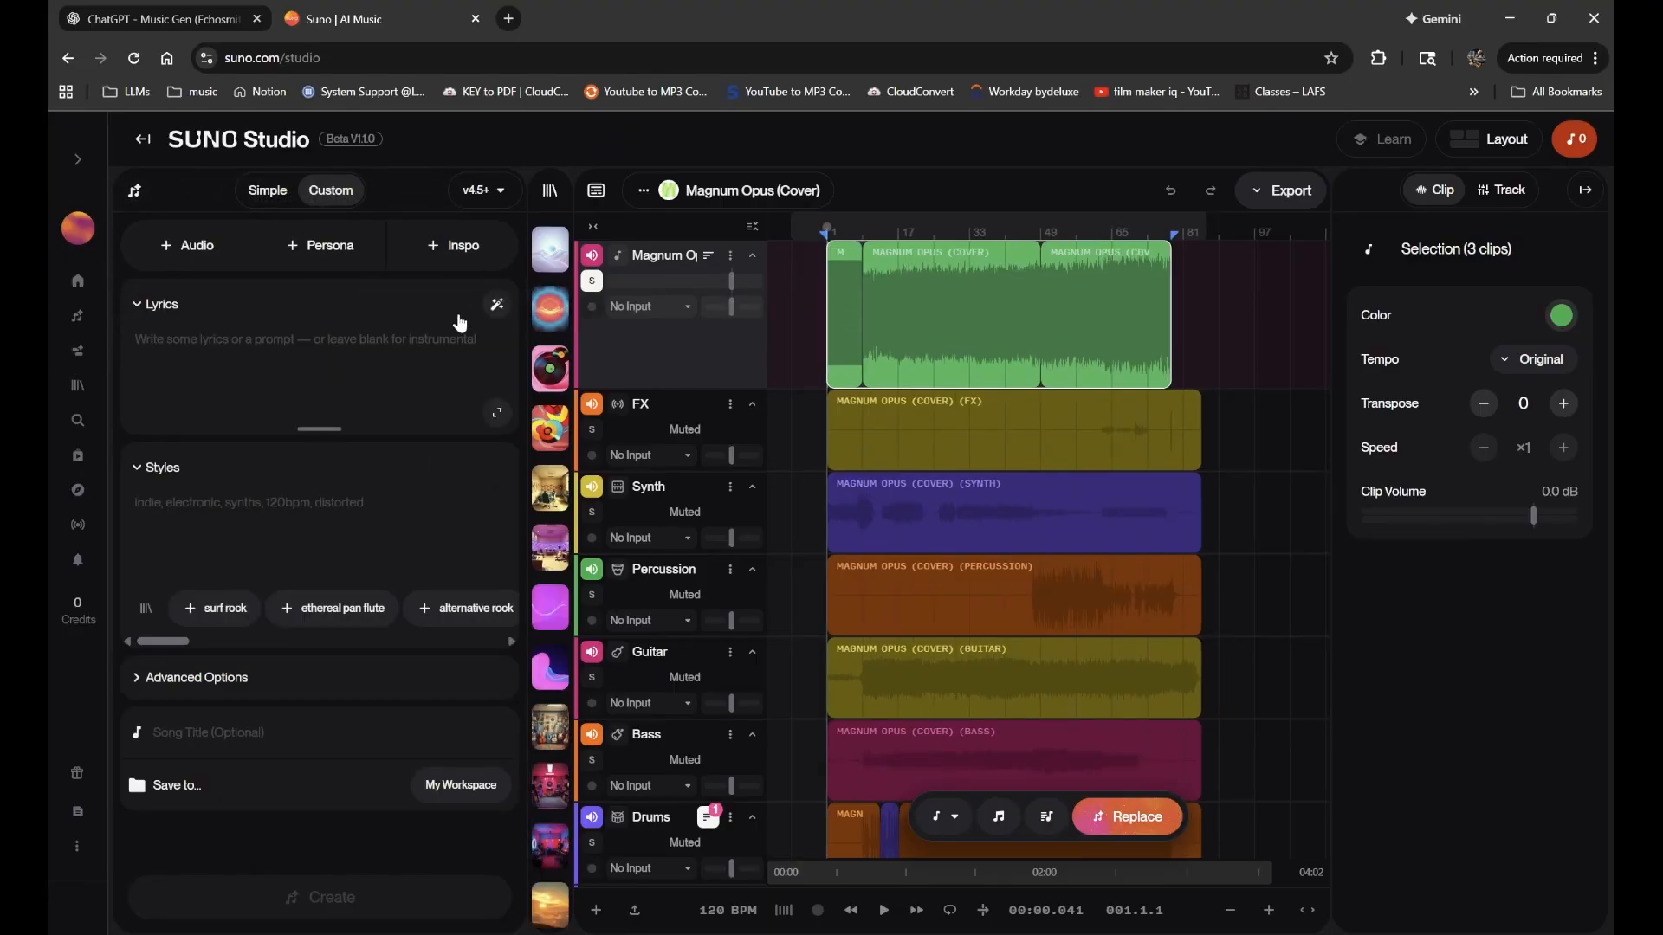
click(80, 322)
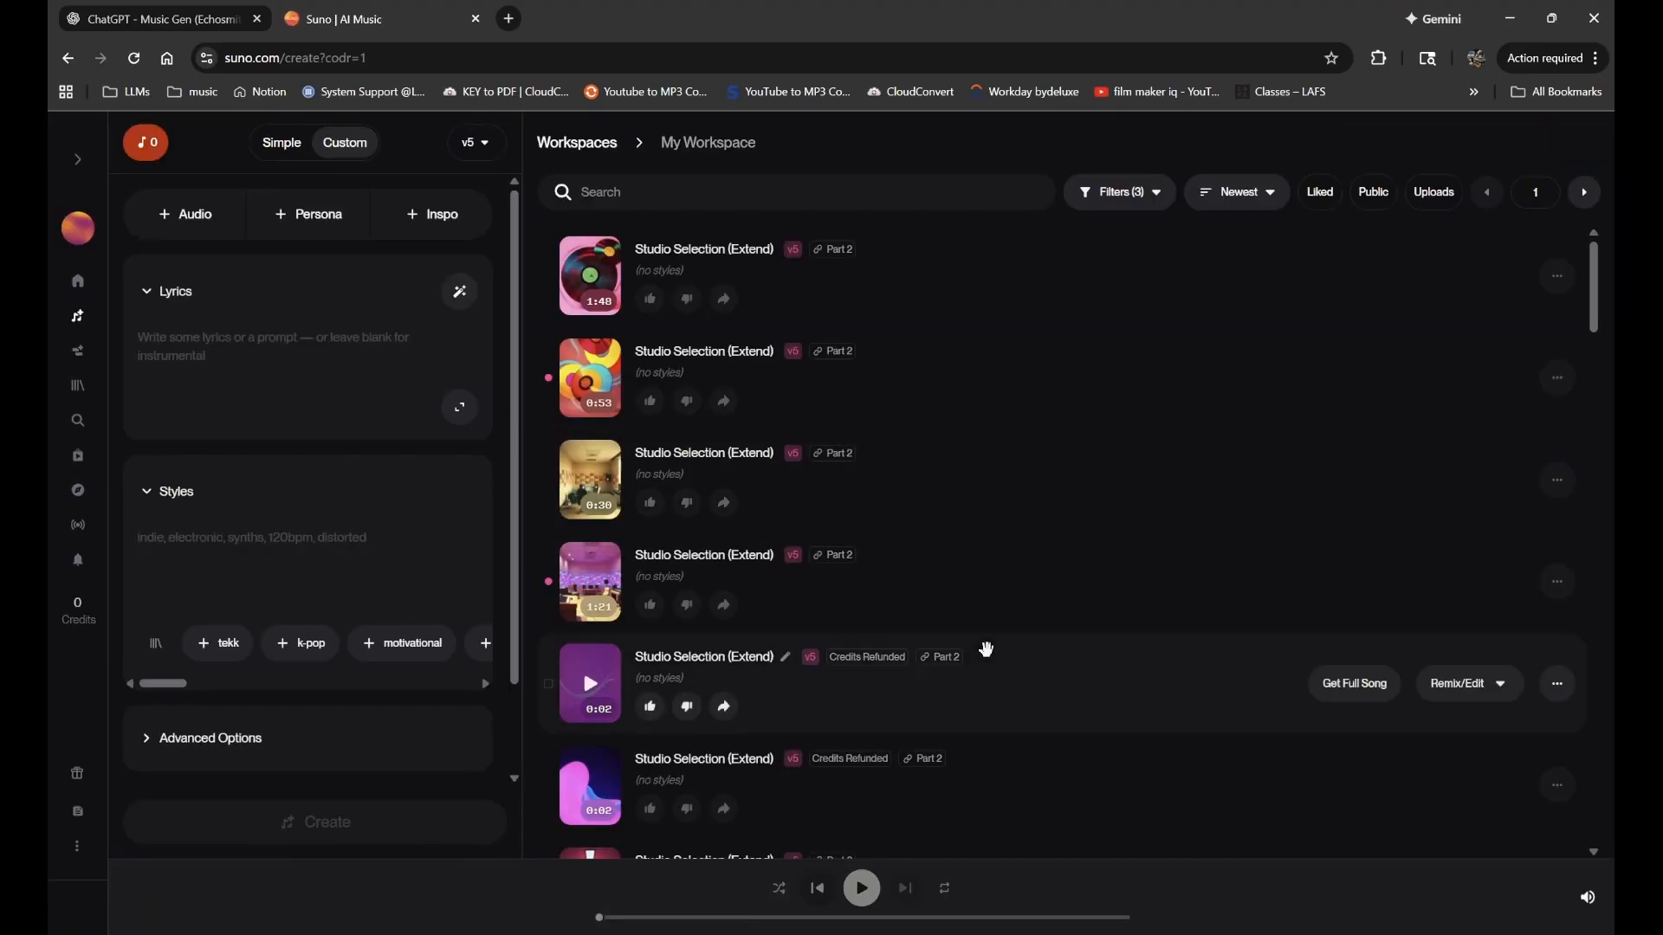
scroll(984, 650, down, 5)
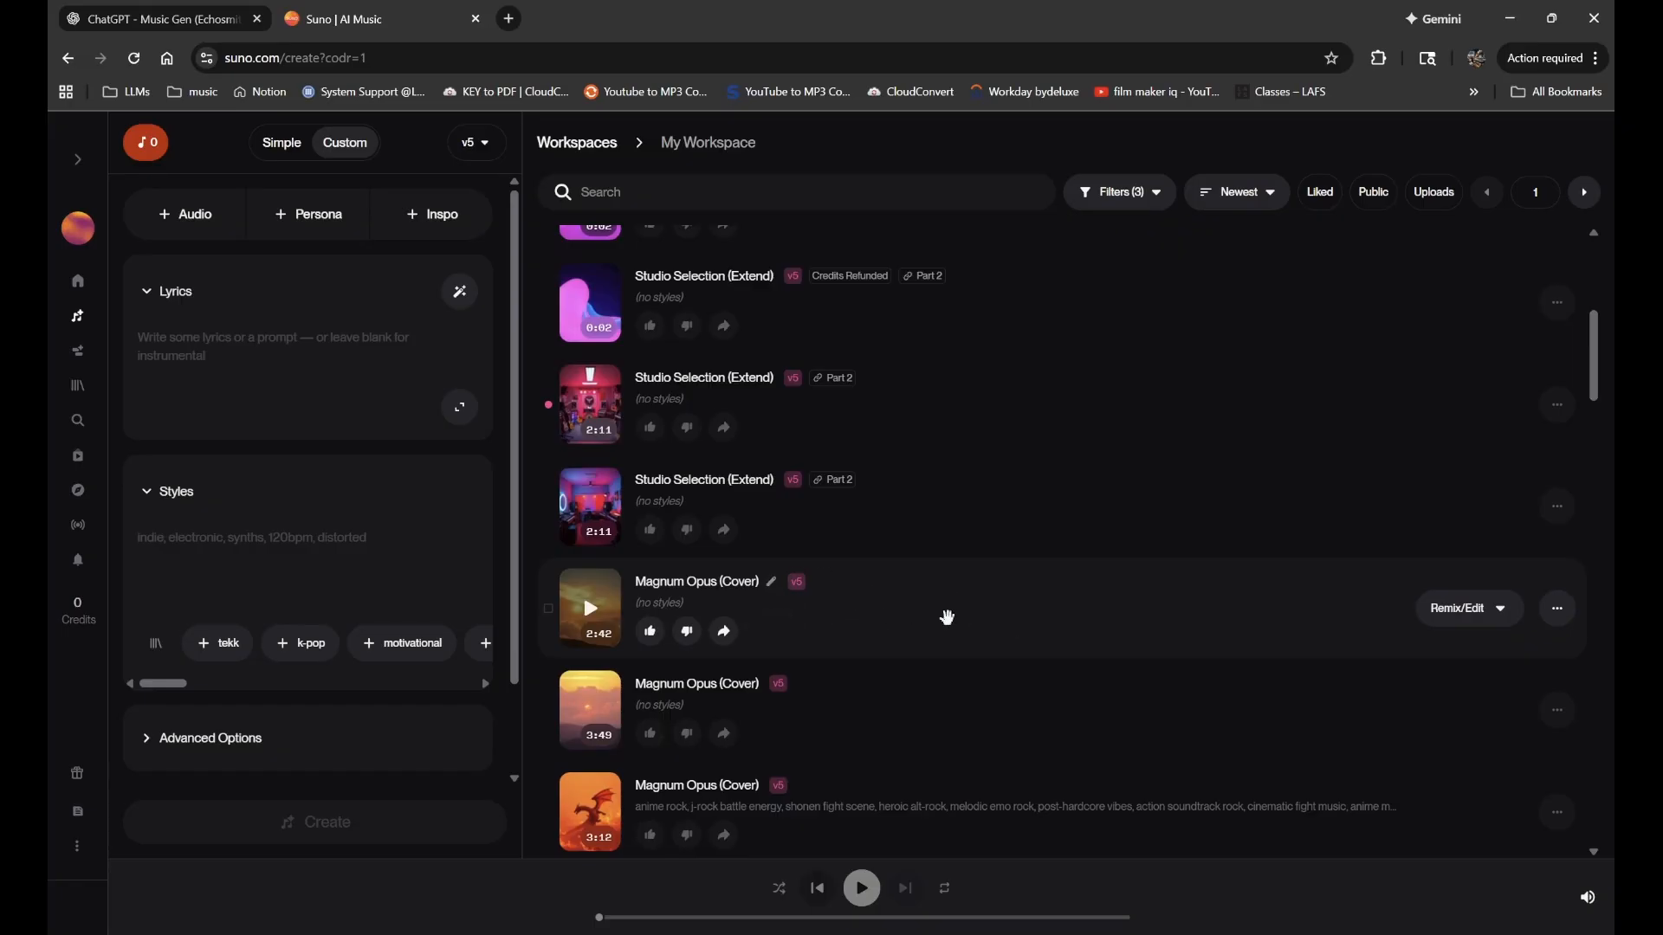
click(937, 643)
click(1267, 617)
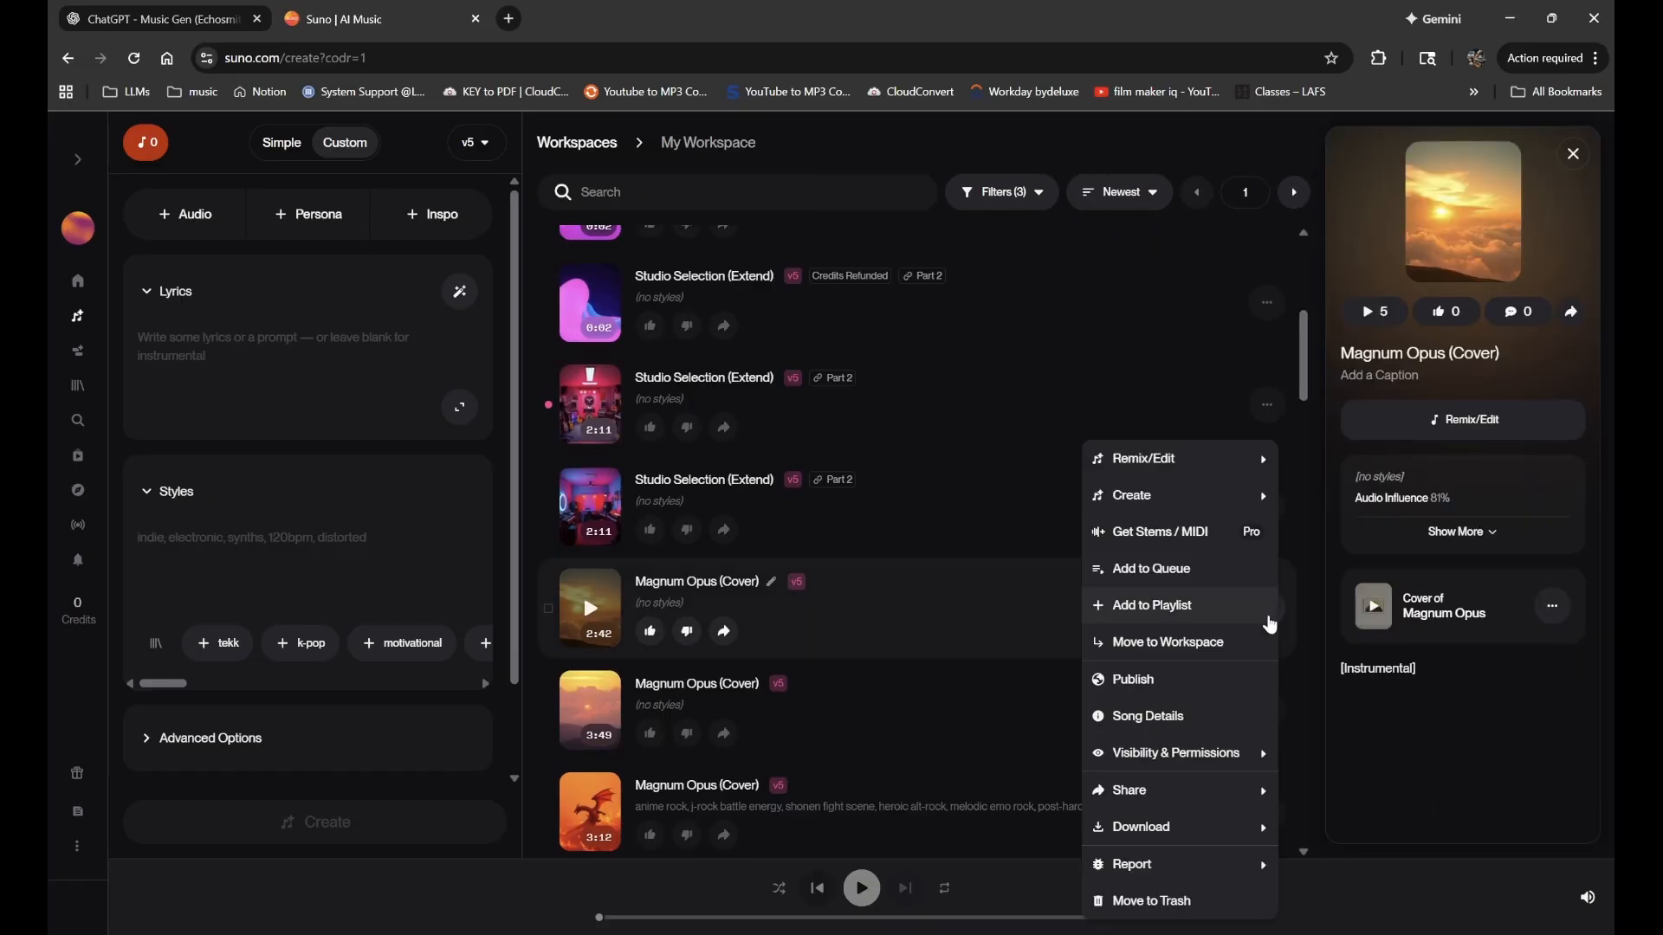
mouse_move(1199, 461)
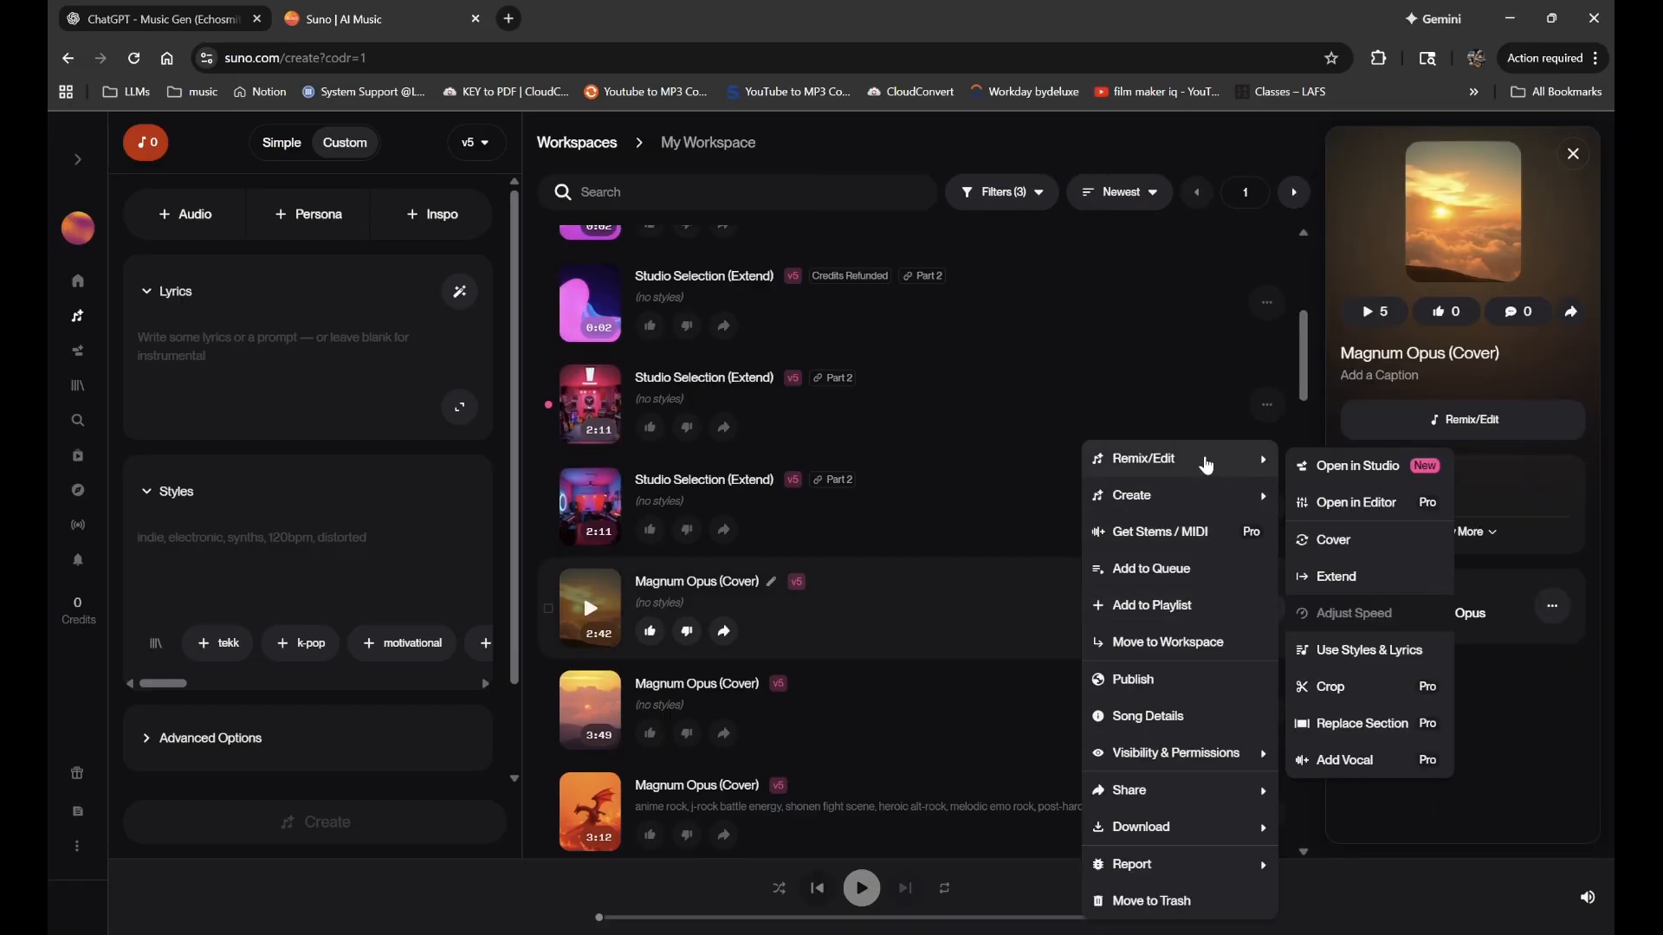
click(1366, 575)
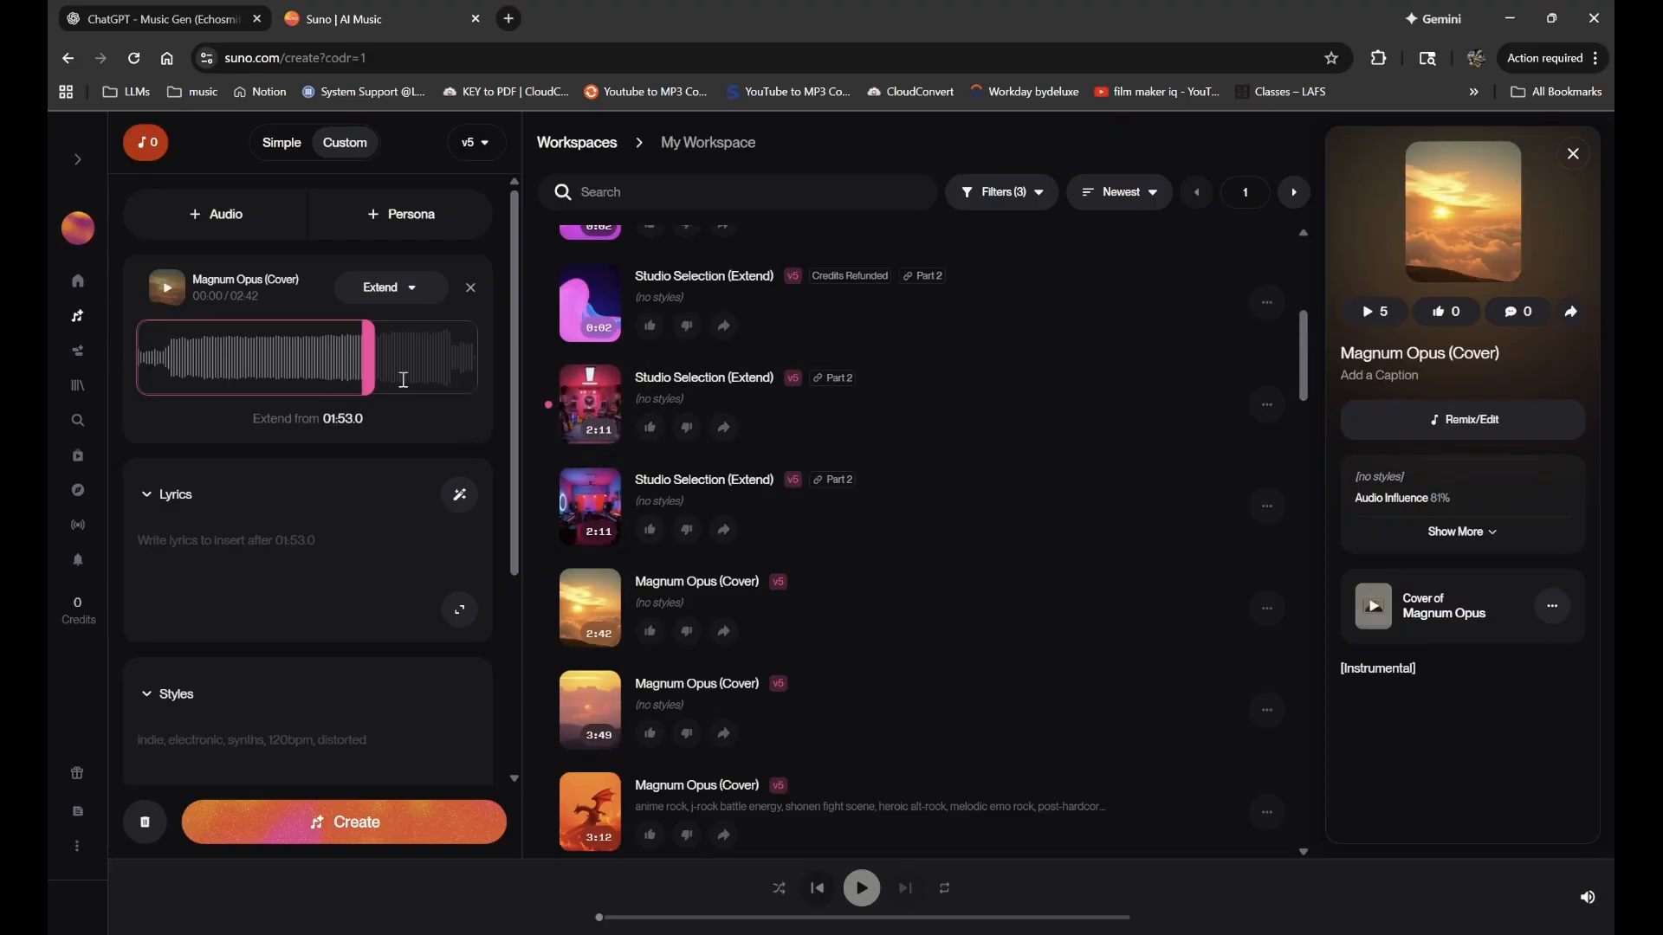
drag(377, 368, 477, 368)
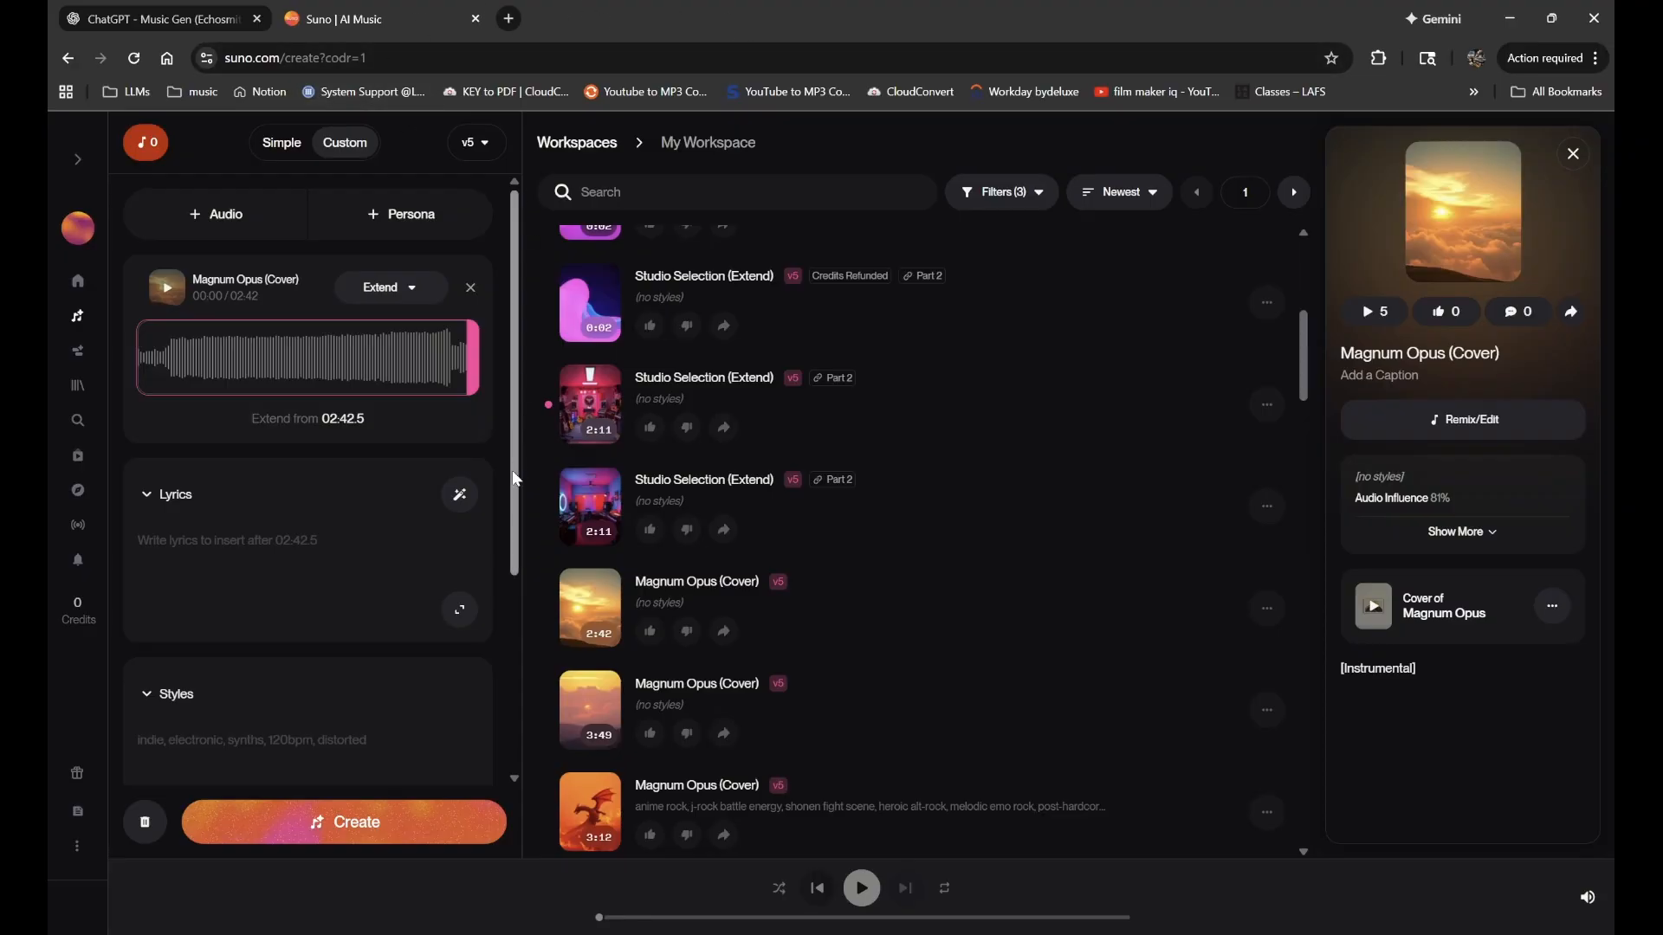
- Keep the Create page in its own browser tab and open Studio in a second tab
click(86, 353)
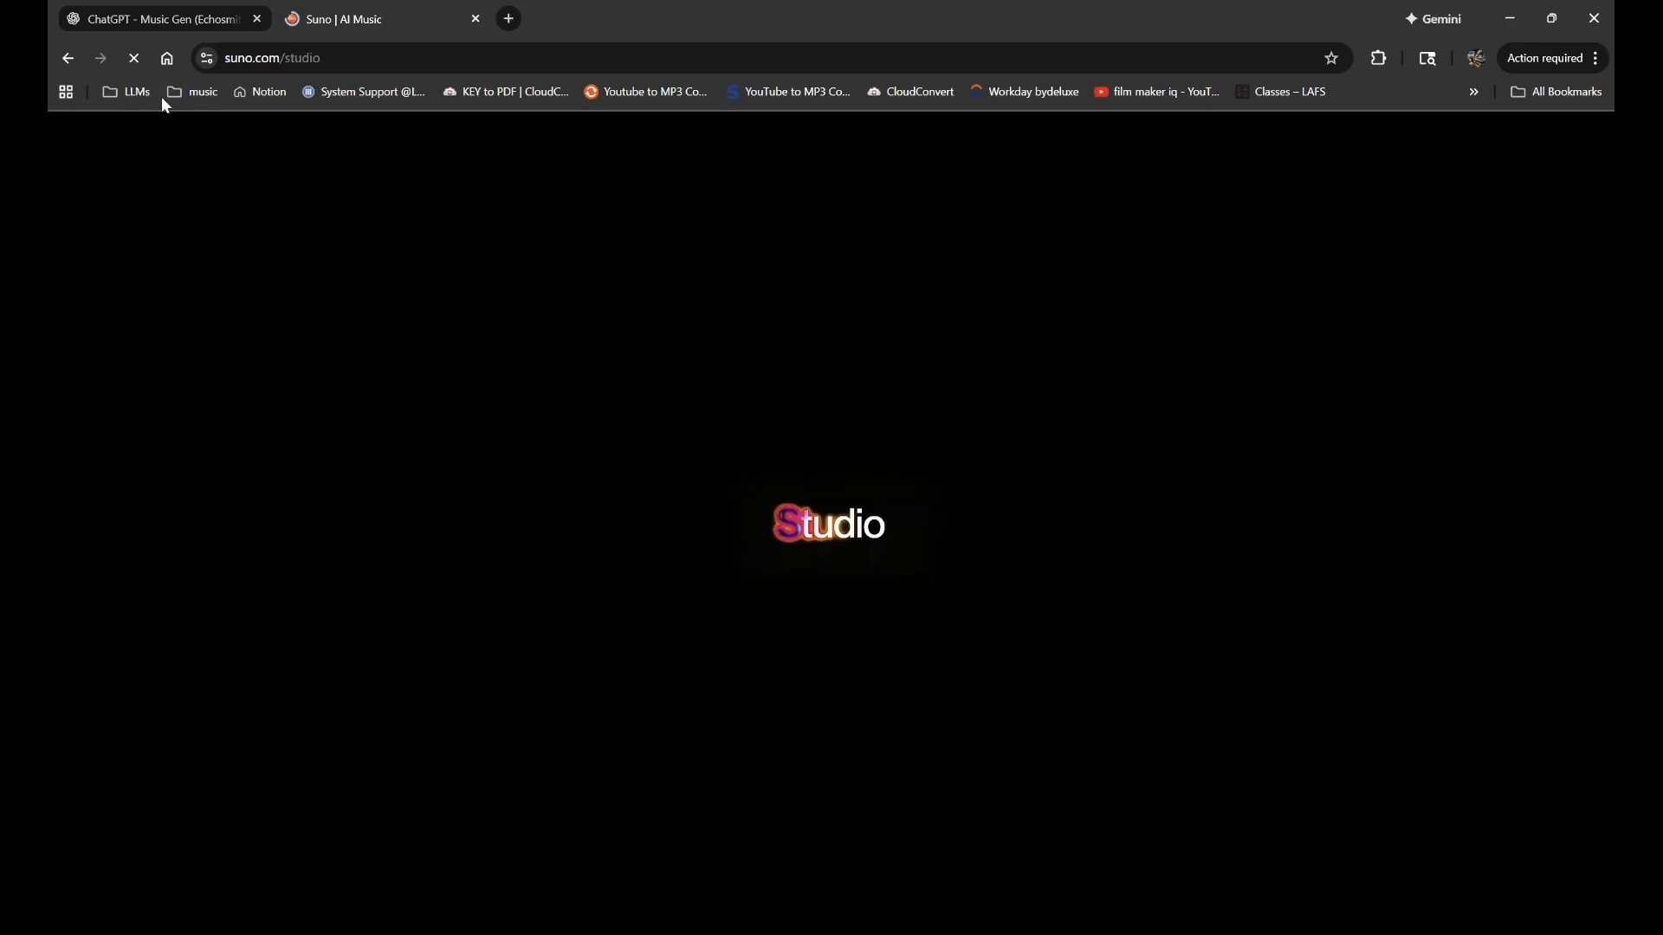
click(68, 56)
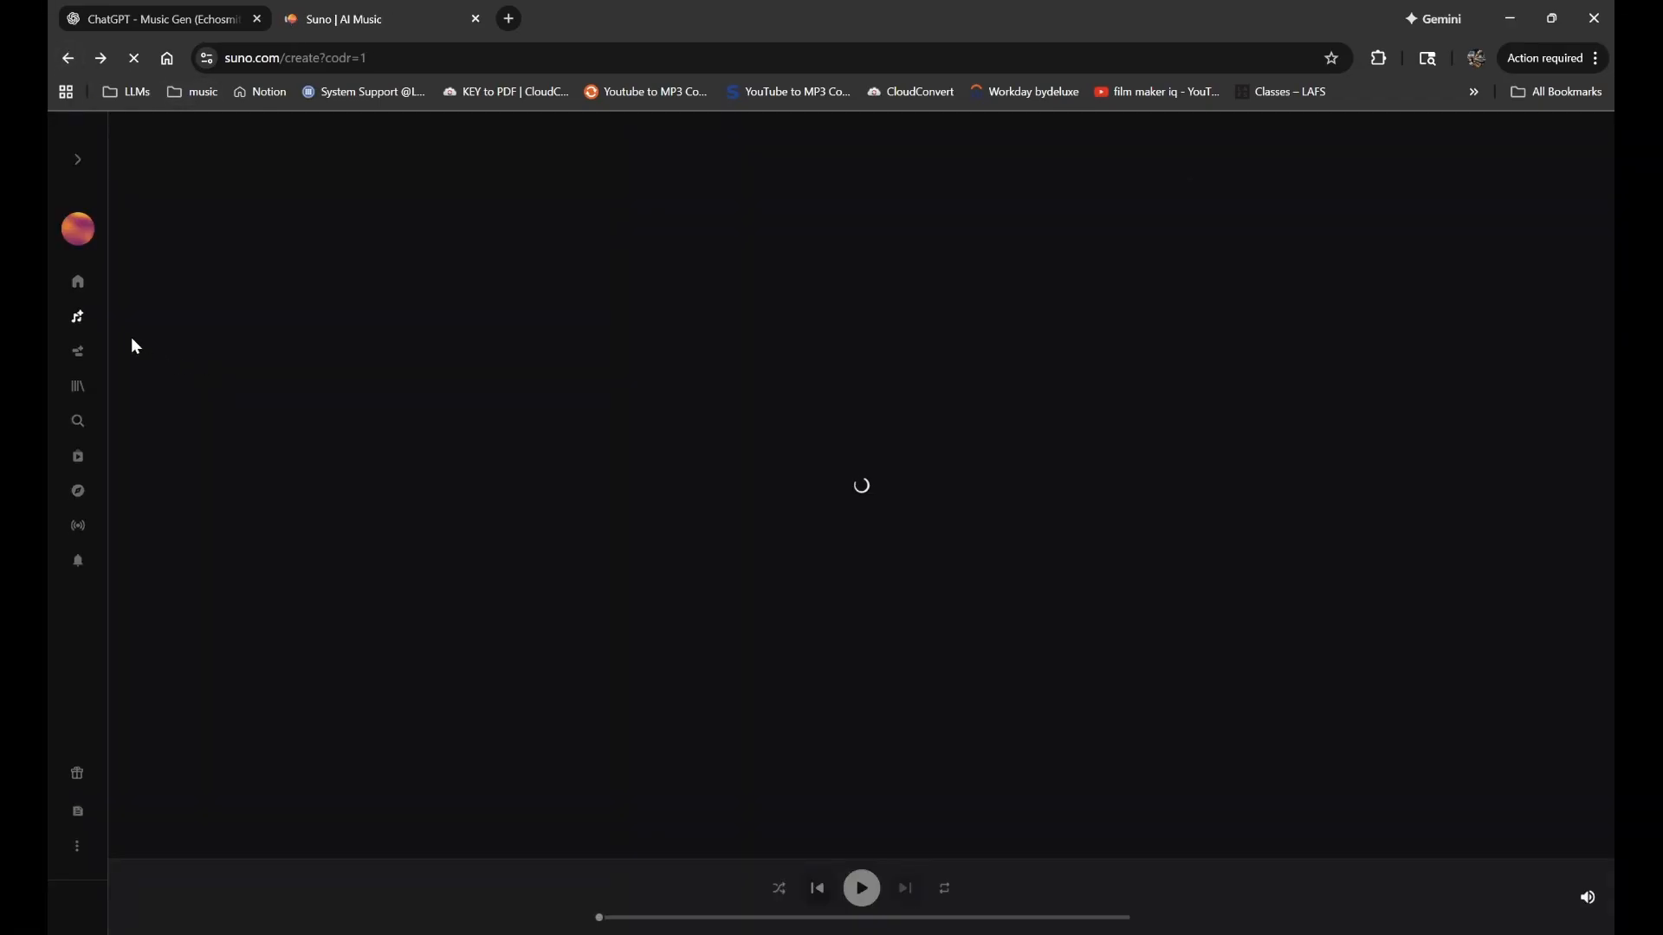
middle_click(78, 316)
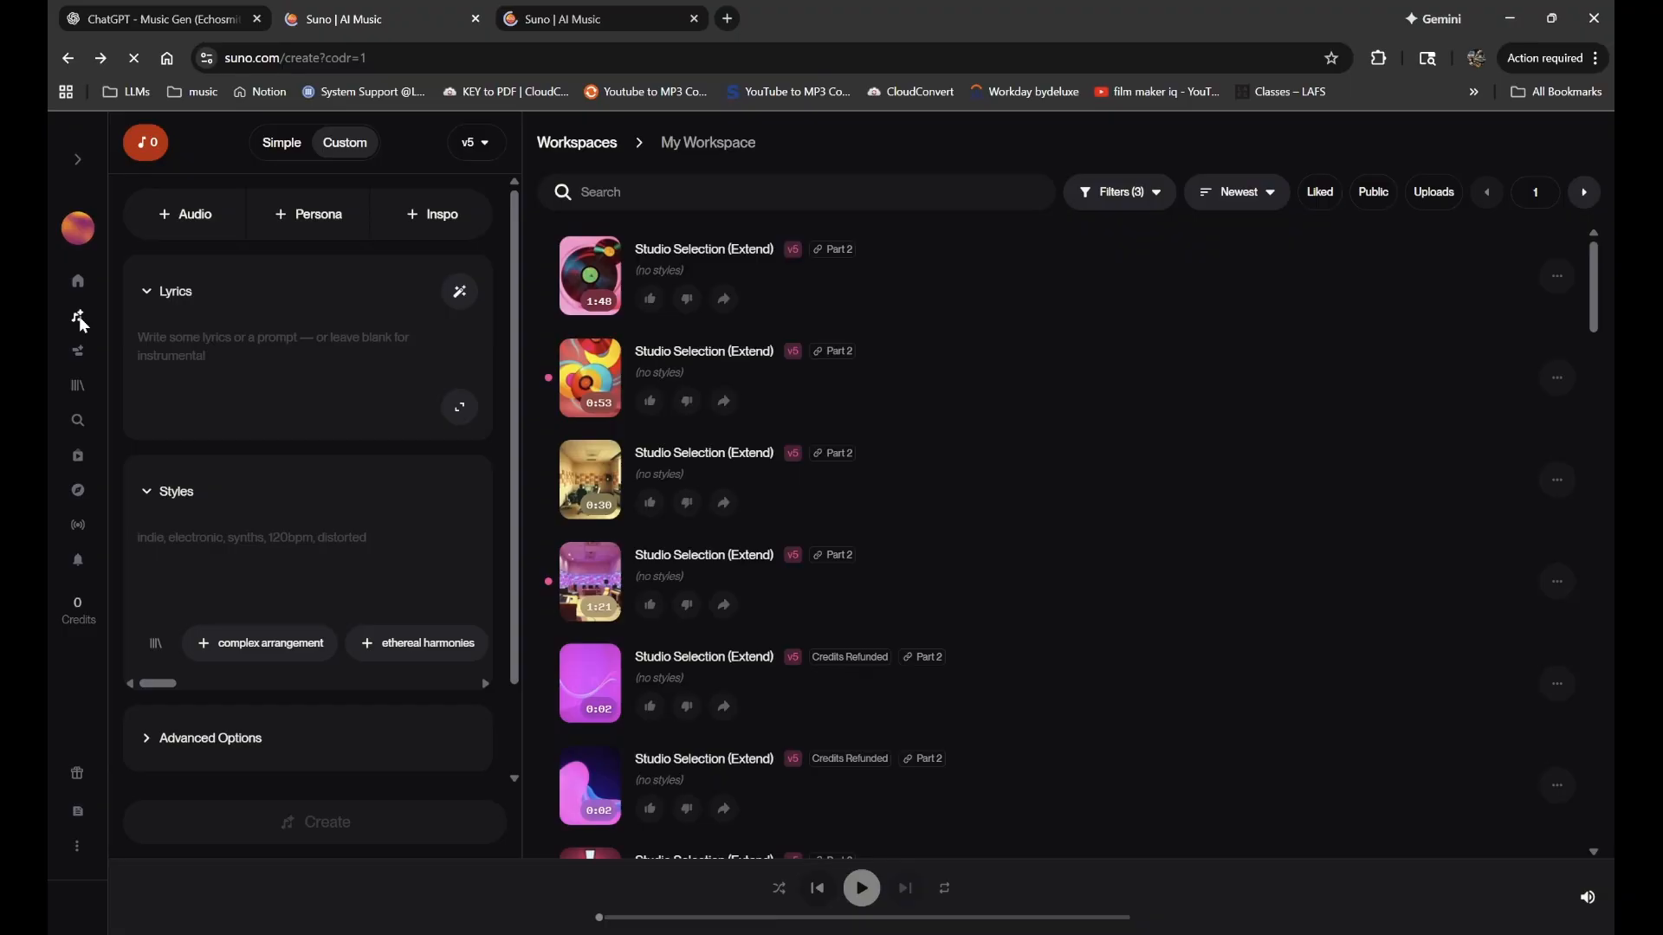
click(589, 25)
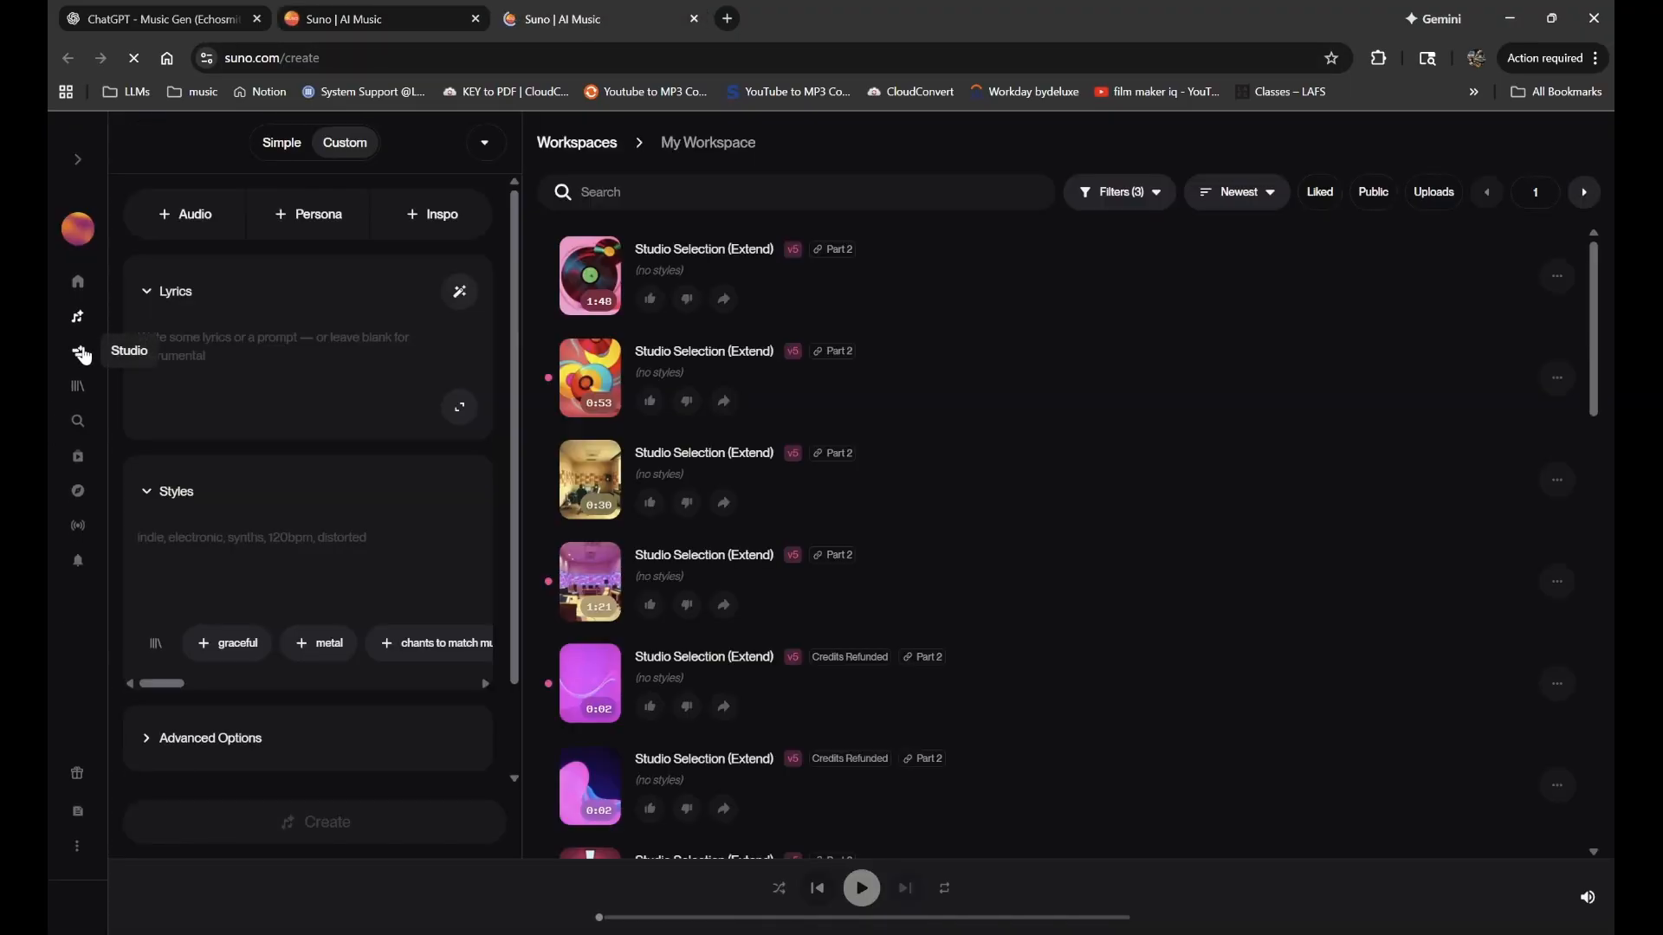
click(82, 355)
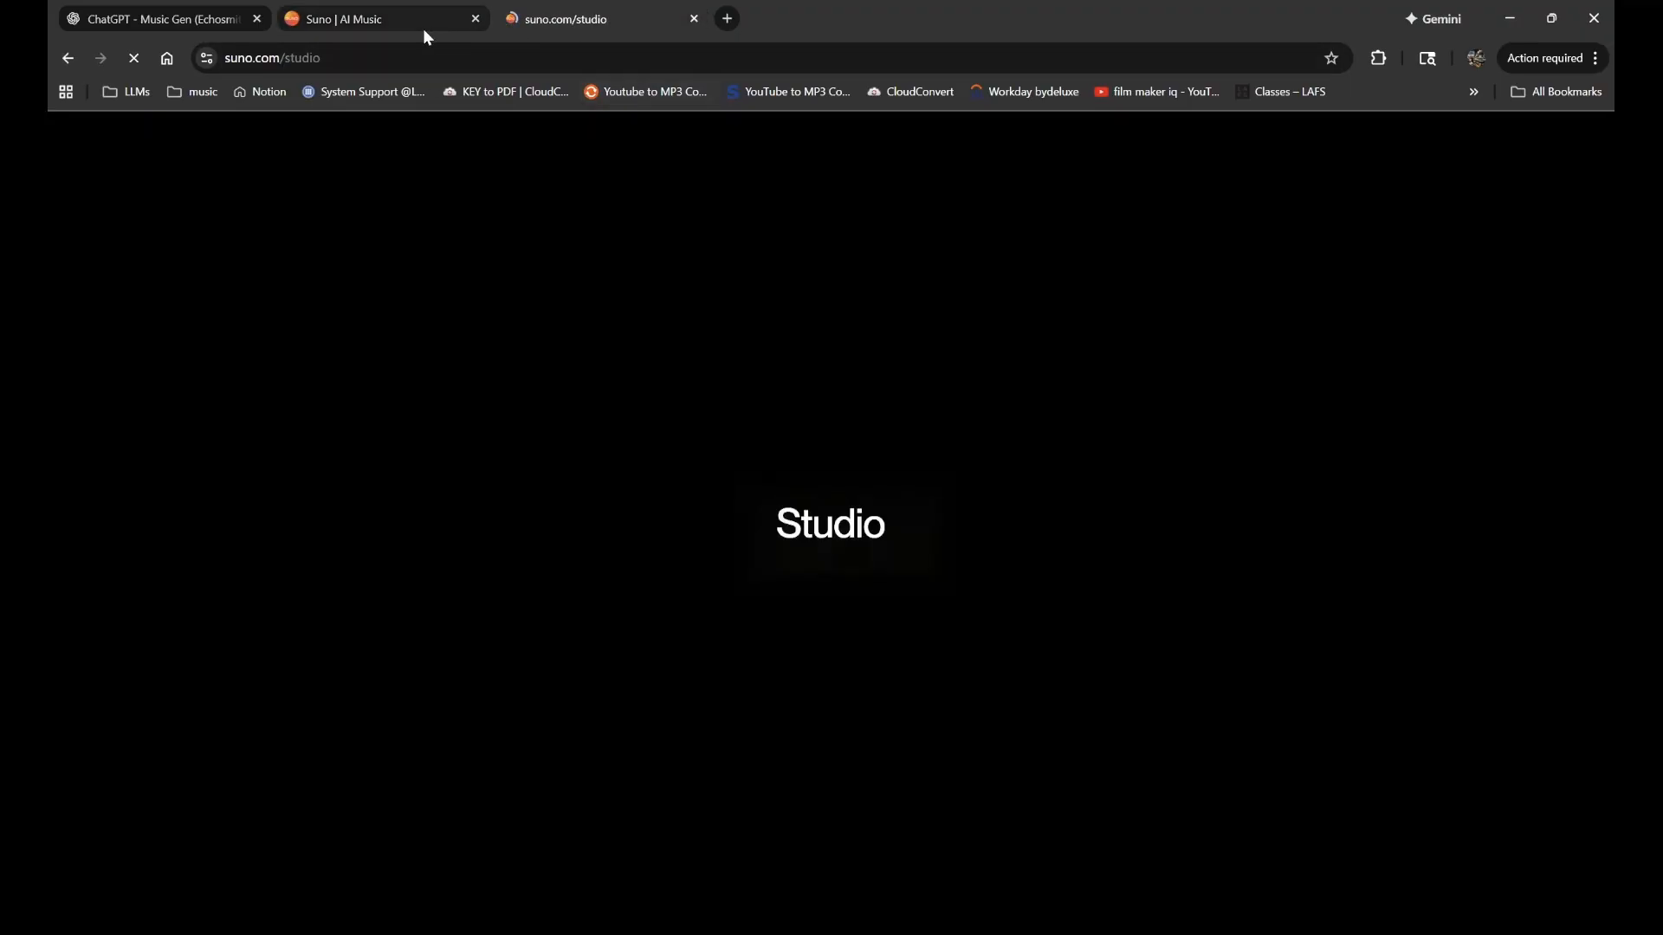
click(394, 28)
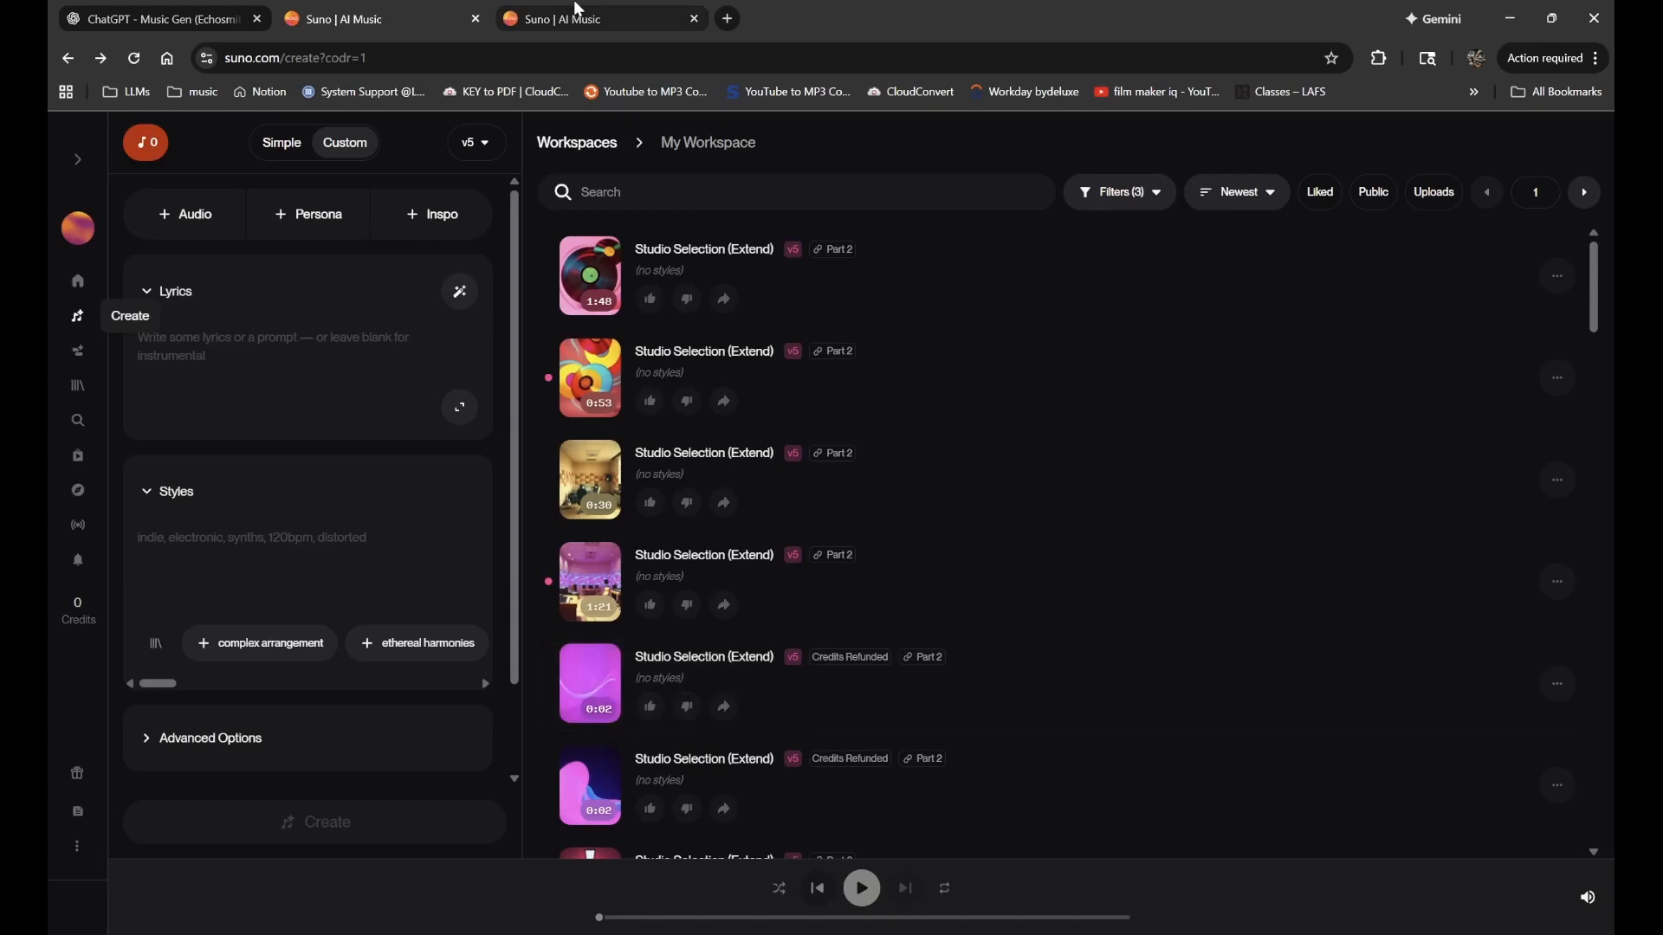
click(576, 11)
click(438, 9)
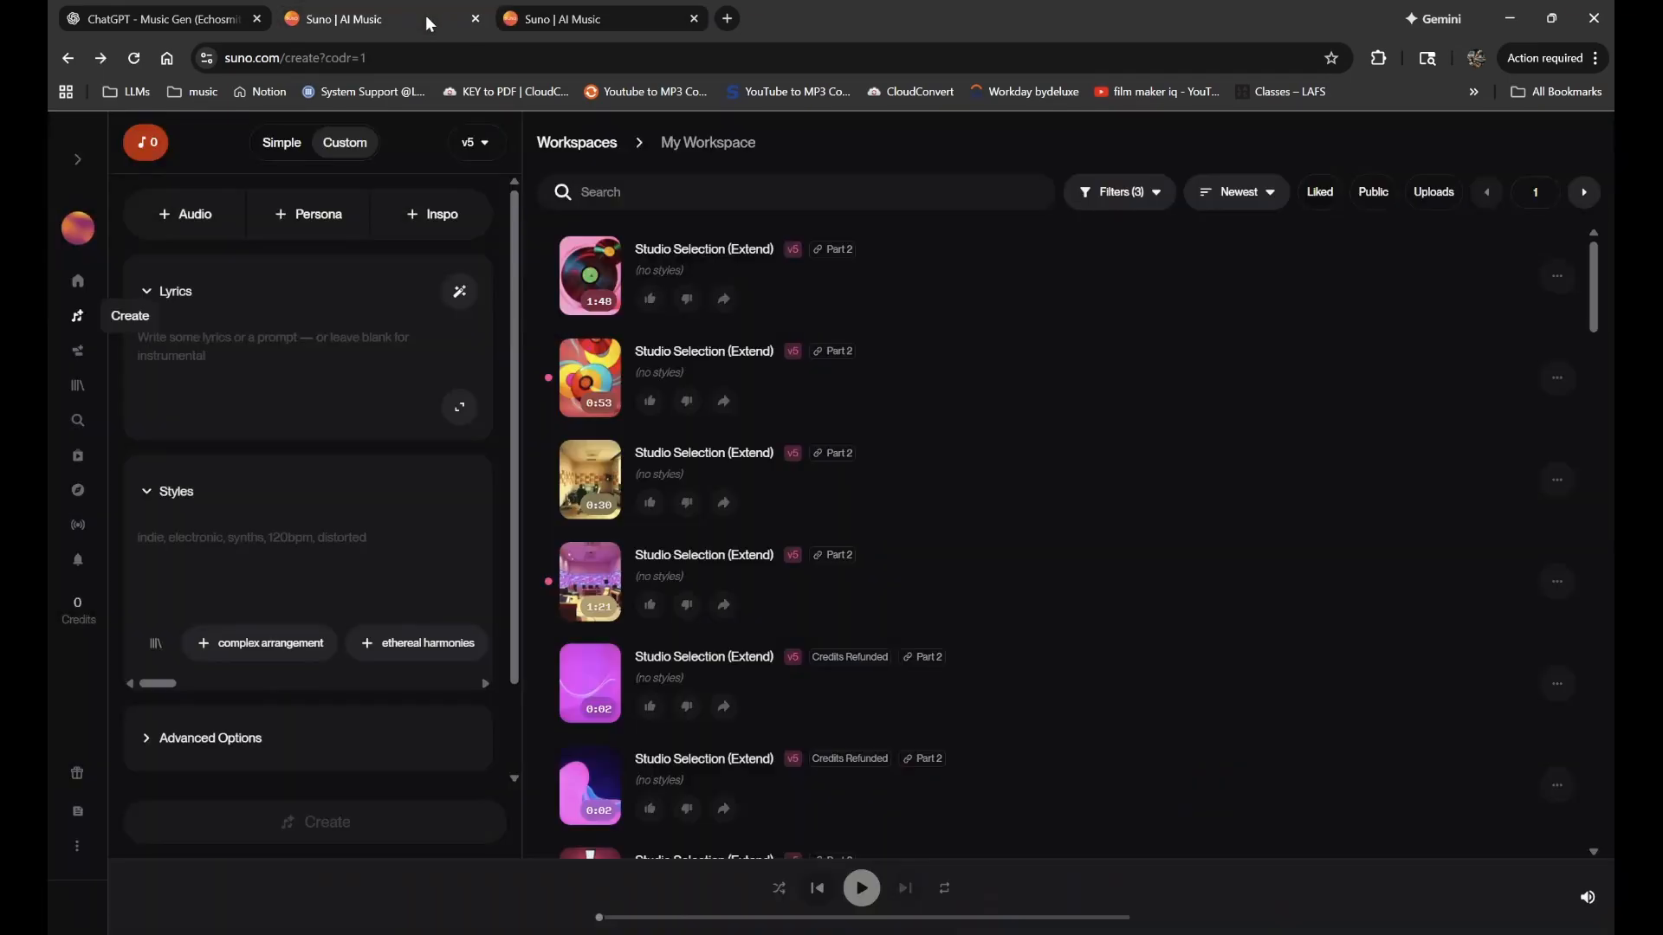
scroll(909, 504, down, 5)
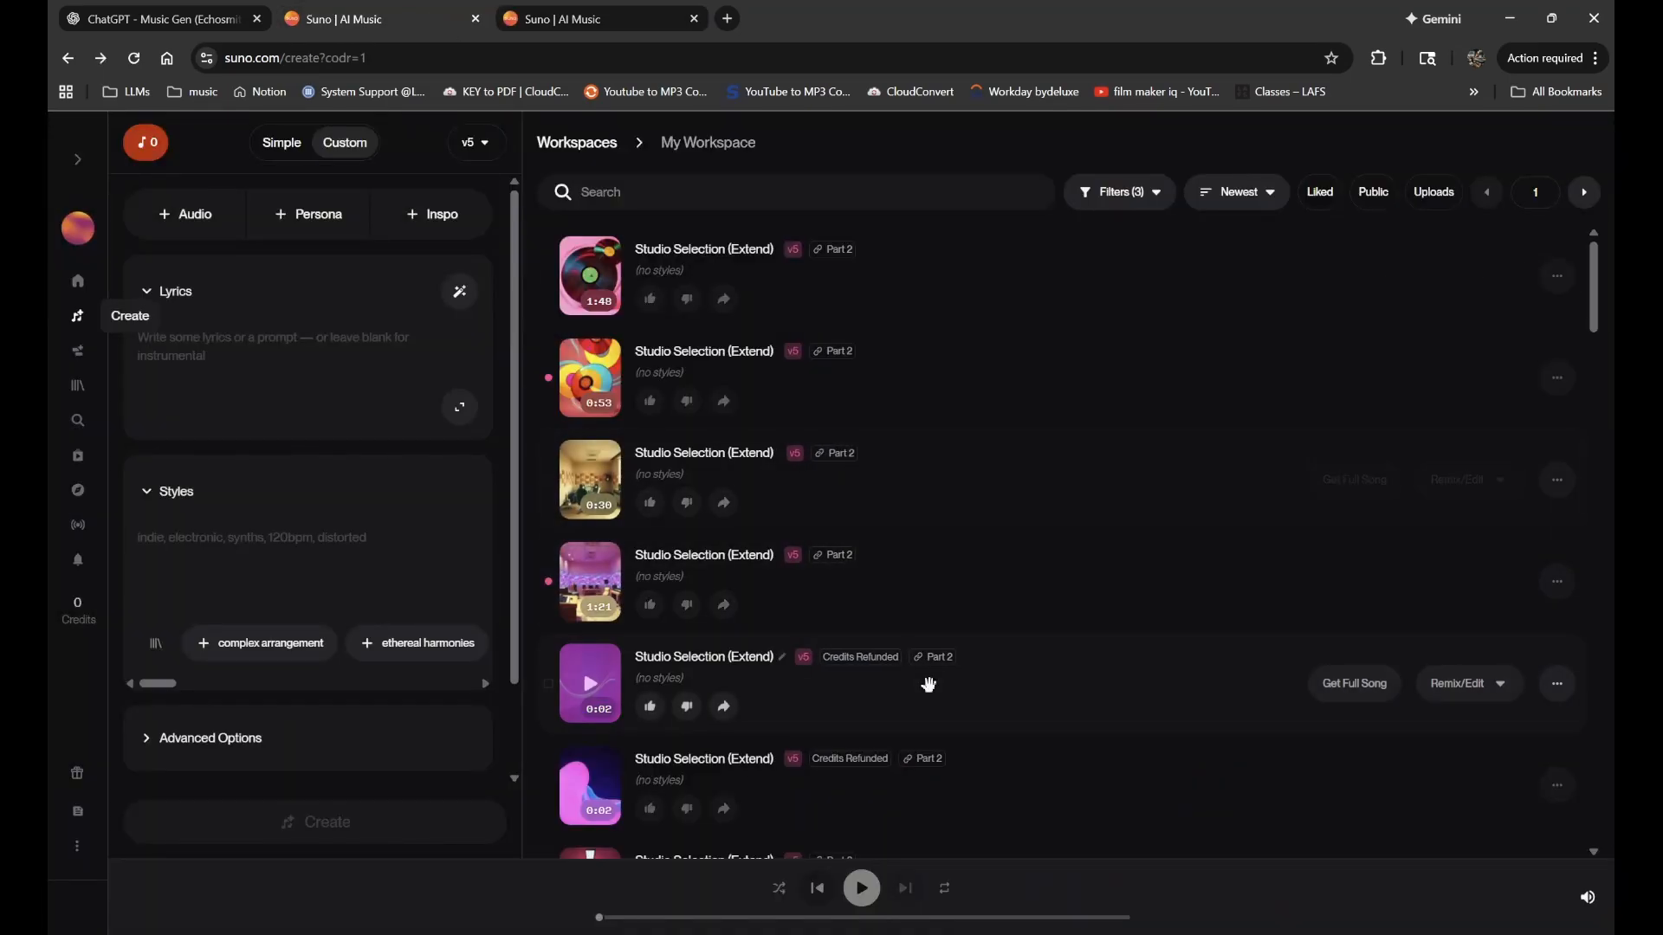
drag(945, 595, 305, 313)
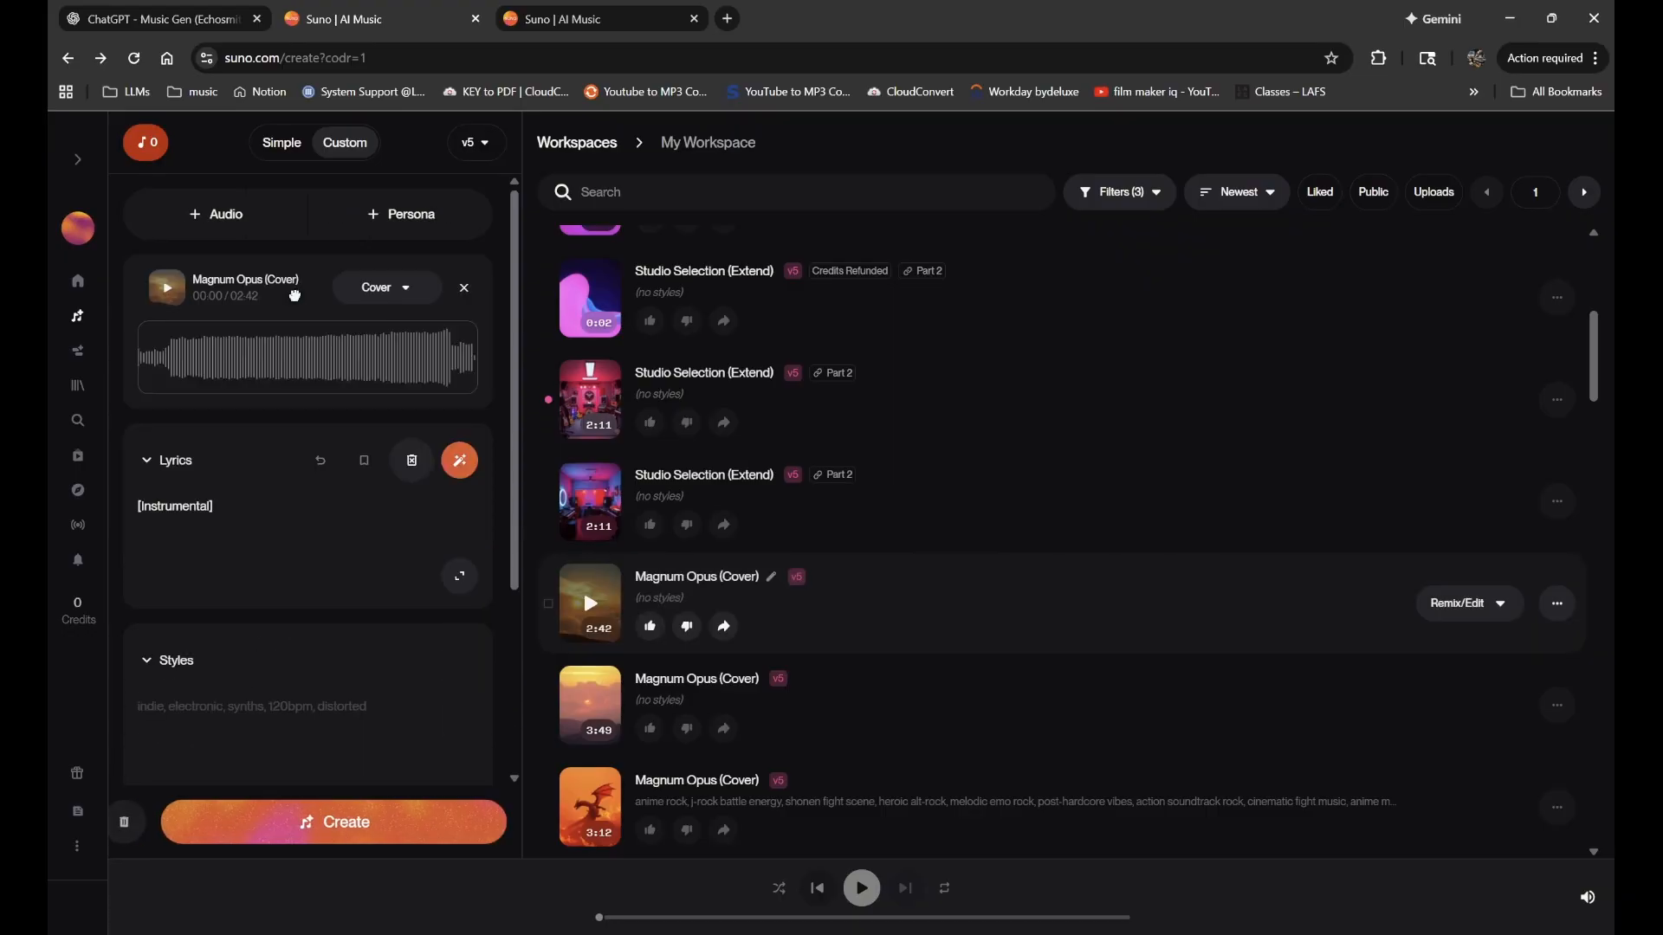
click(462, 290)
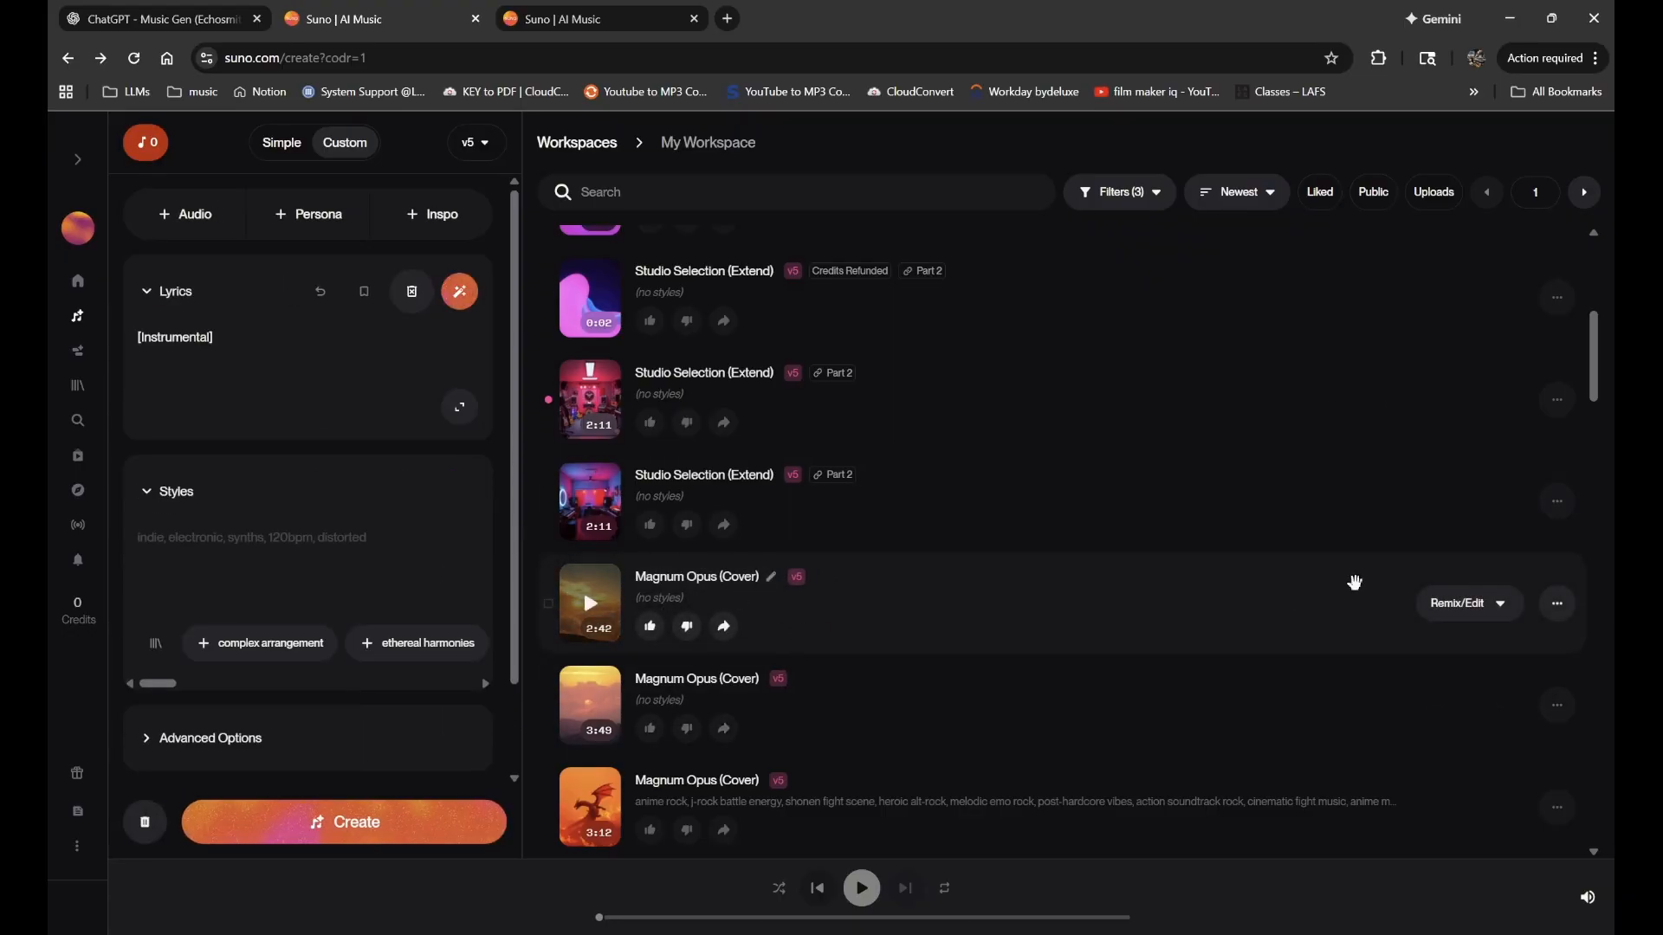
- Load the 2:42 Magnum Opus (Cover) from the workspace as the Extend source on the Create page
click(1557, 605)
mouse_move(1479, 502)
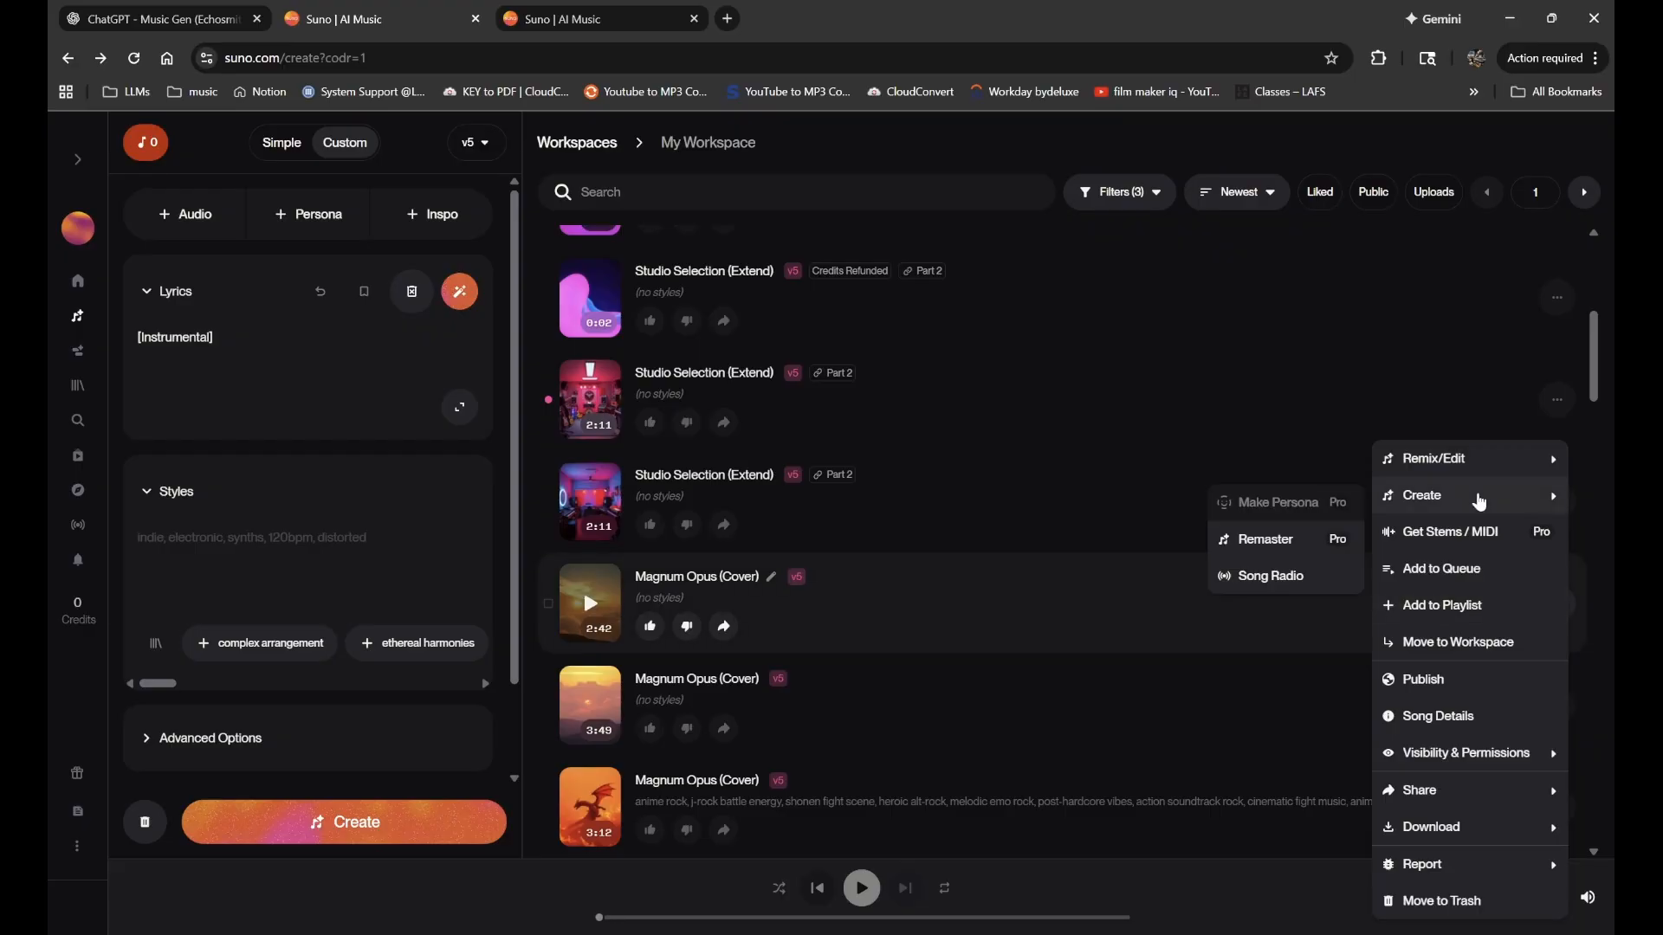
mouse_move(1469, 472)
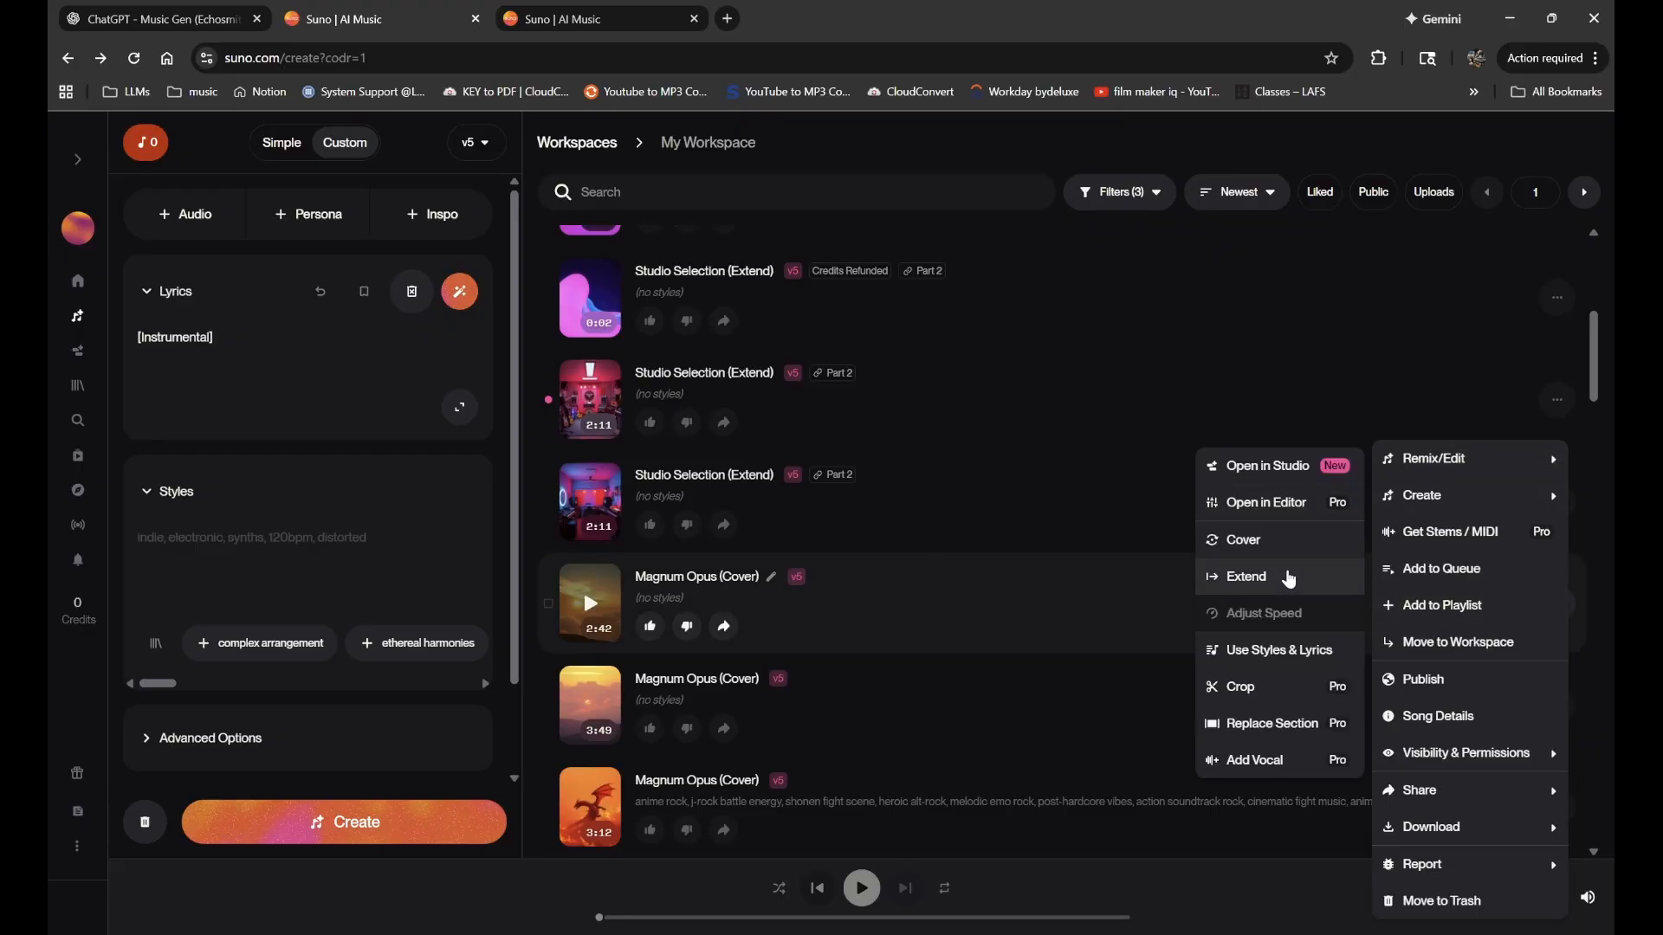
click(1288, 604)
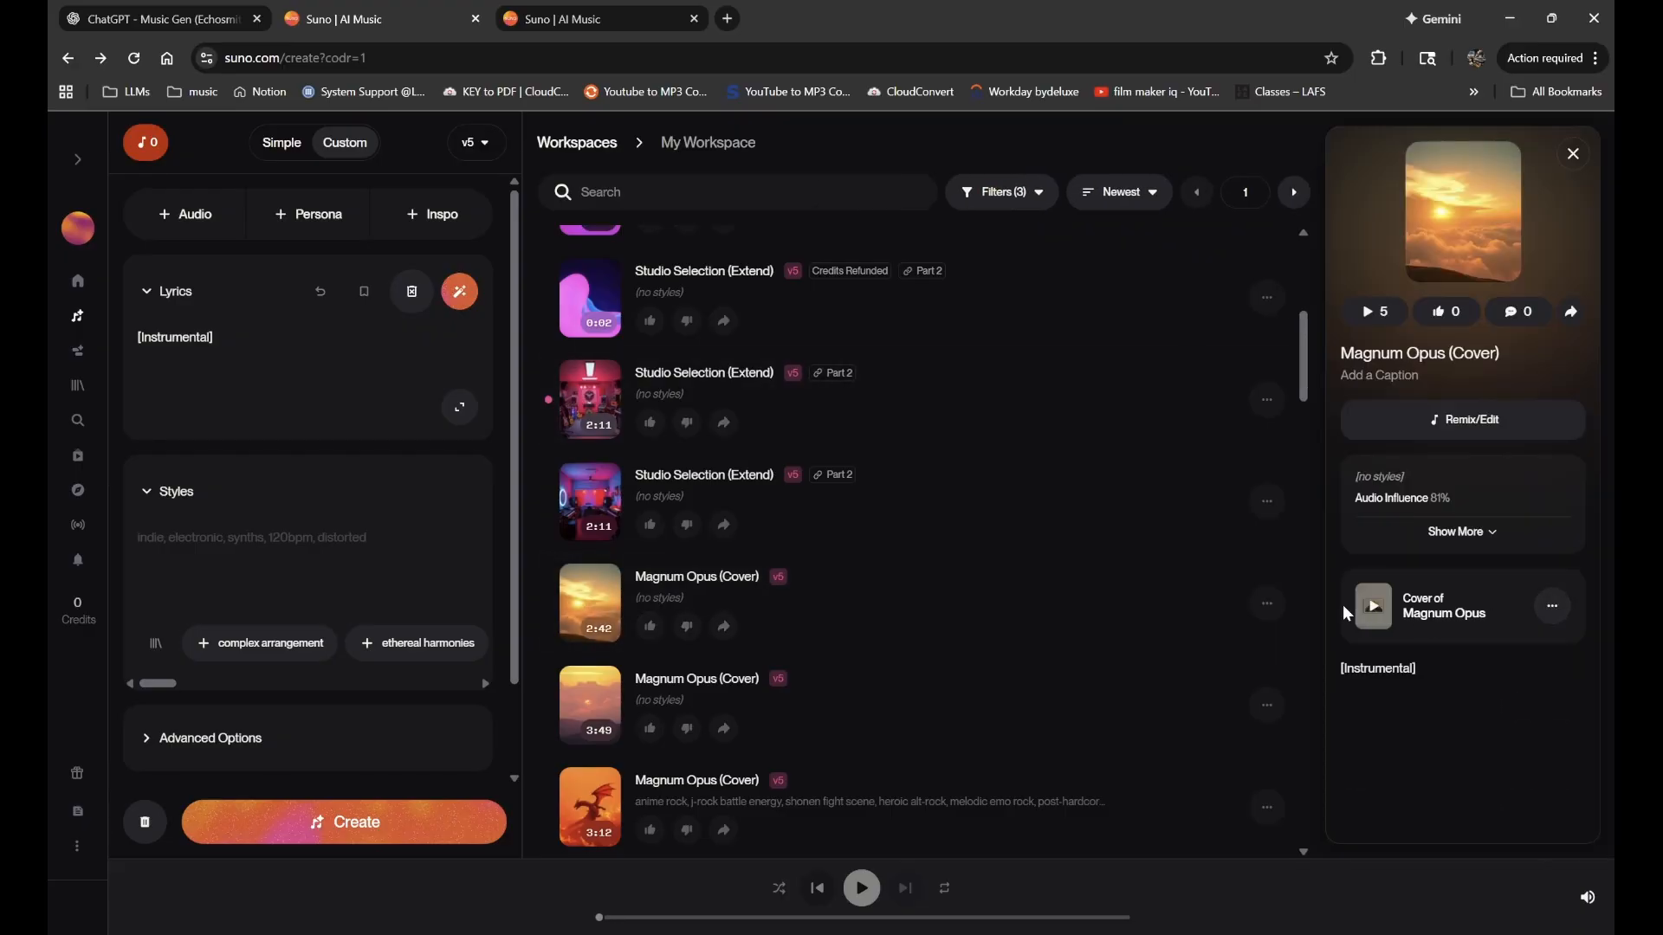
click(1267, 604)
mouse_move(1247, 458)
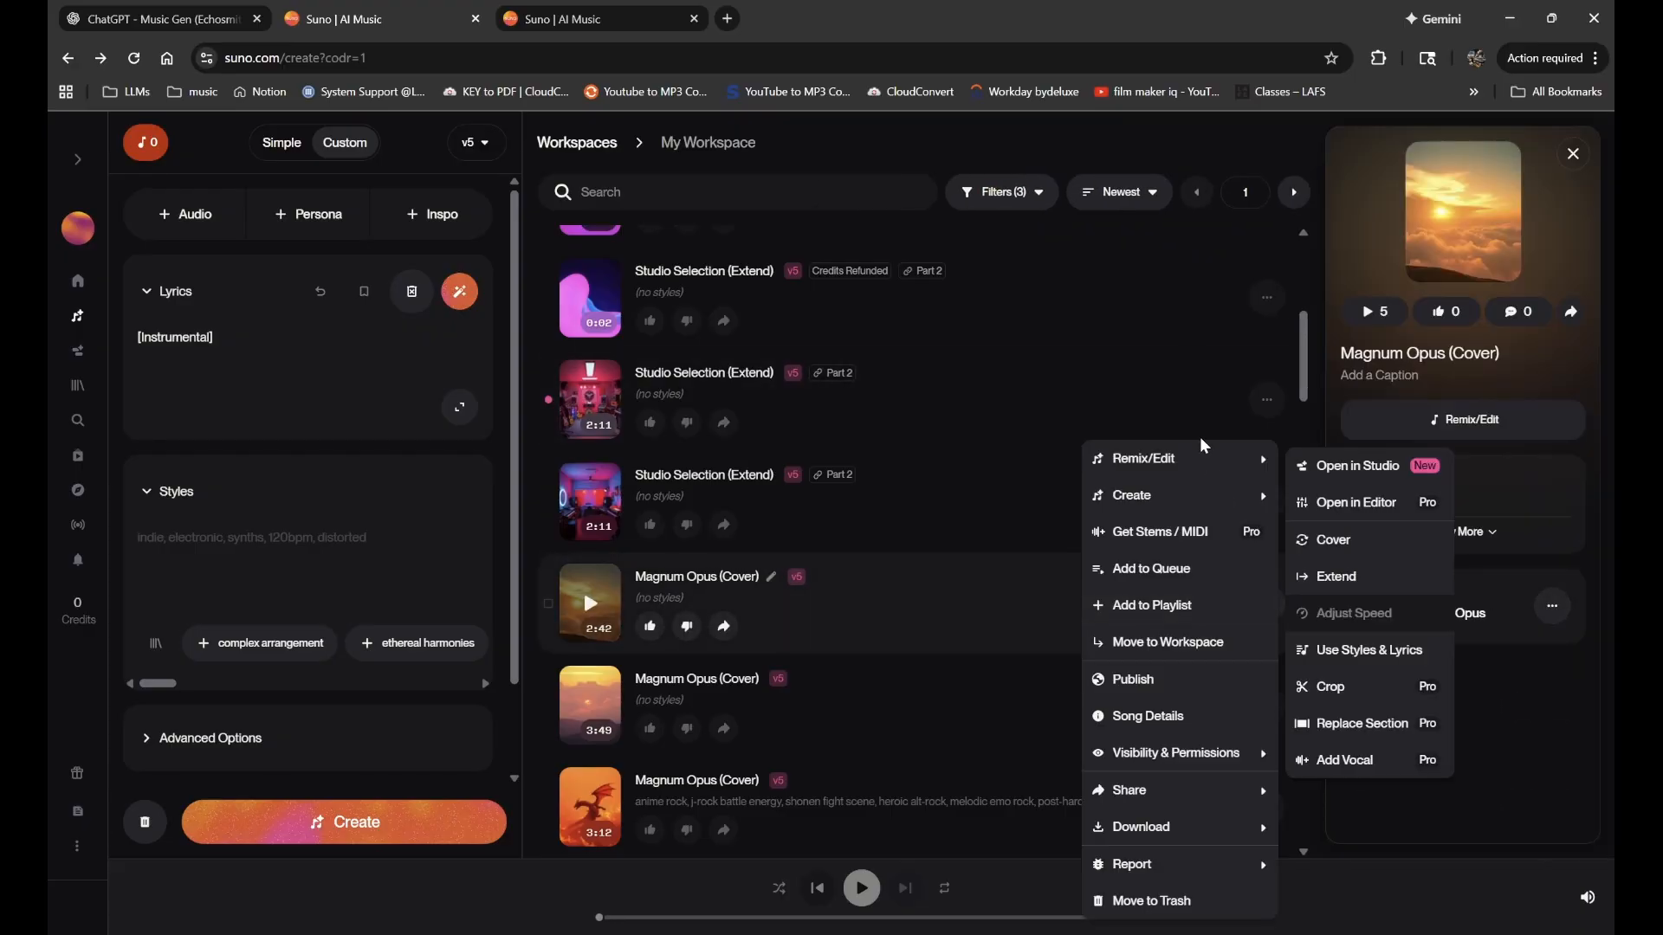
click(1381, 594)
- Set the song's extend point to 02:26.5 and switch the generation model to v4.5+
click(436, 373)
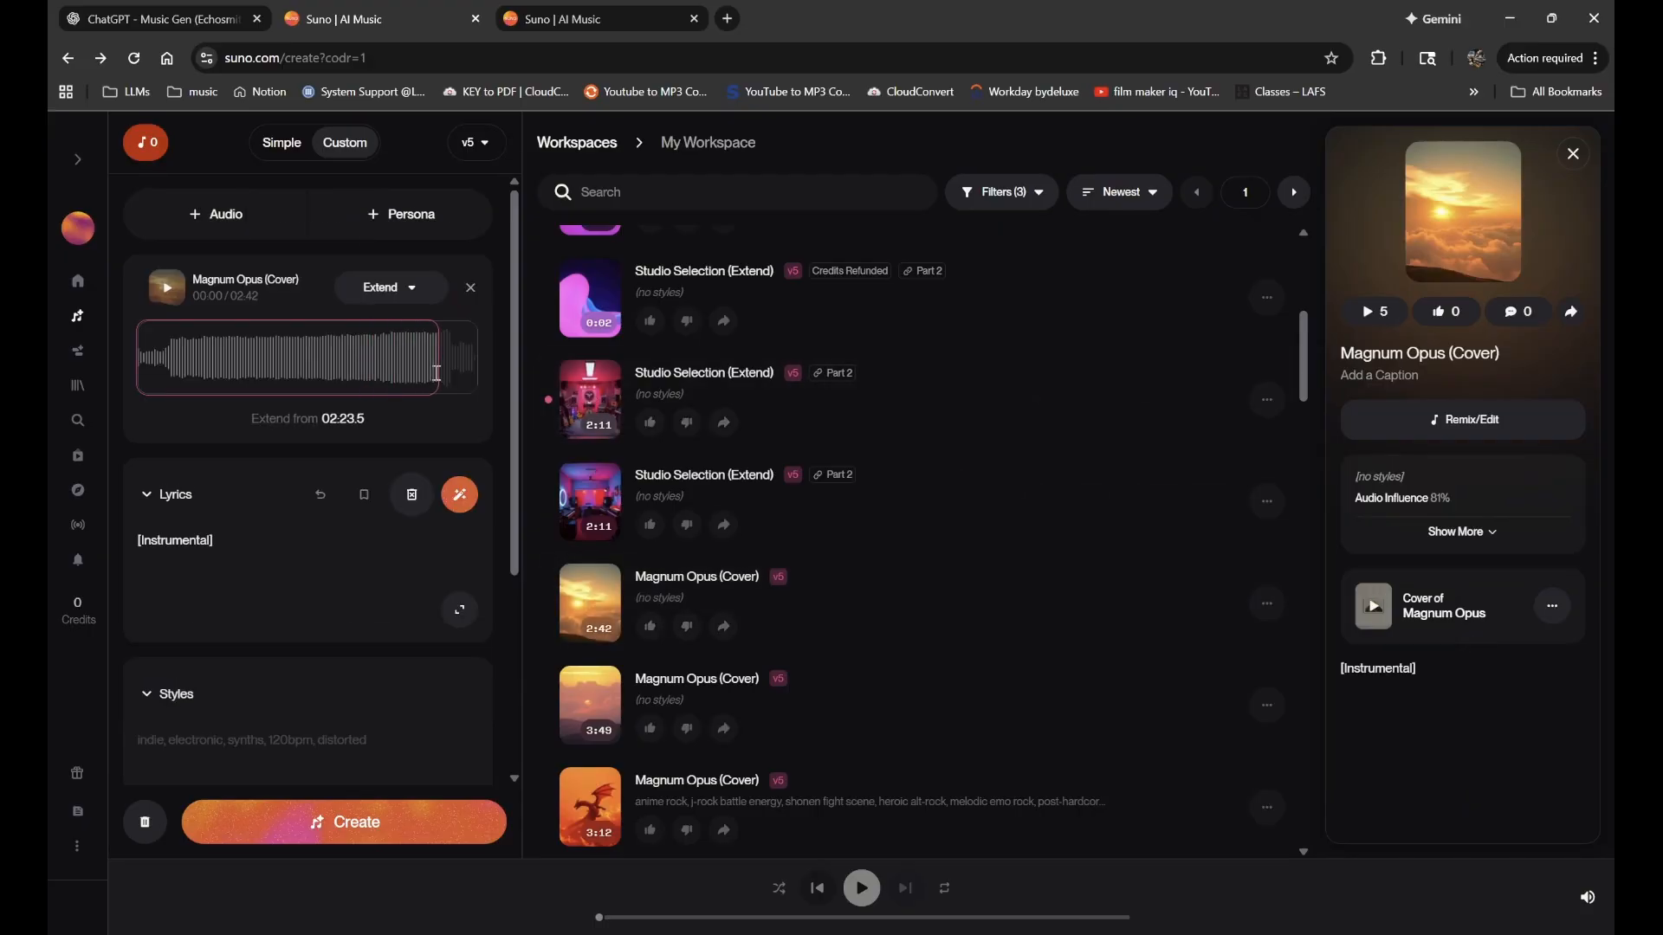
mouse_move(436, 372)
mouse_down()
mouse_move(388, 363)
mouse_move(424, 360)
mouse_up()
drag(381, 371, 445, 360)
click(472, 146)
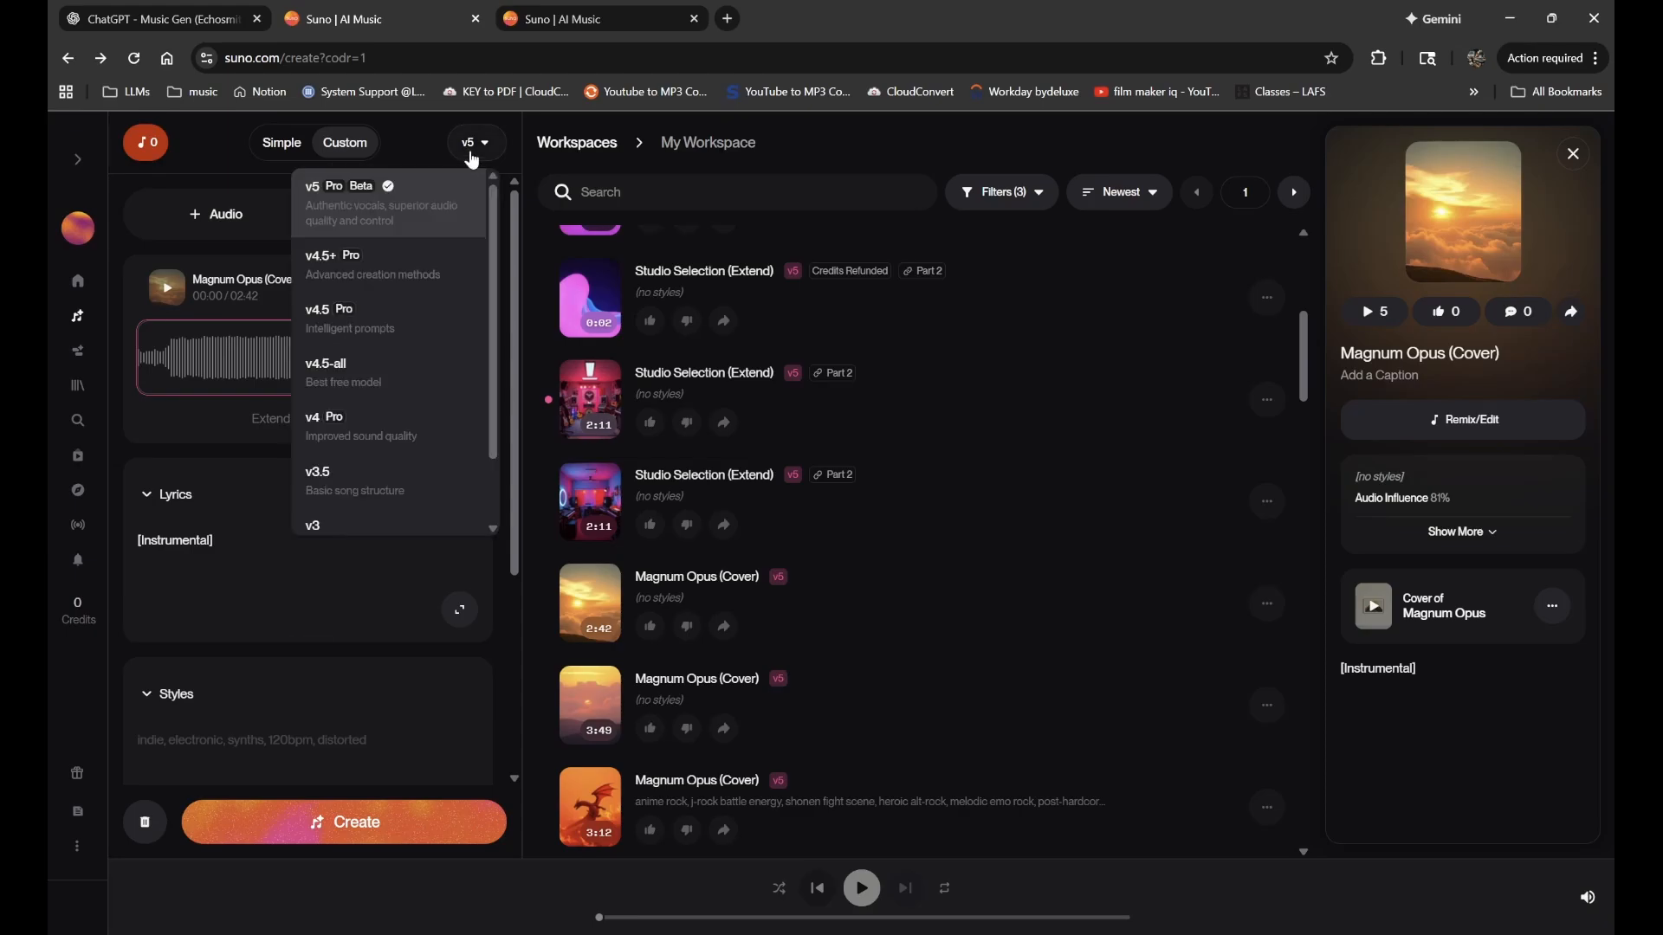
click(424, 265)
scroll(379, 554, down, 4)
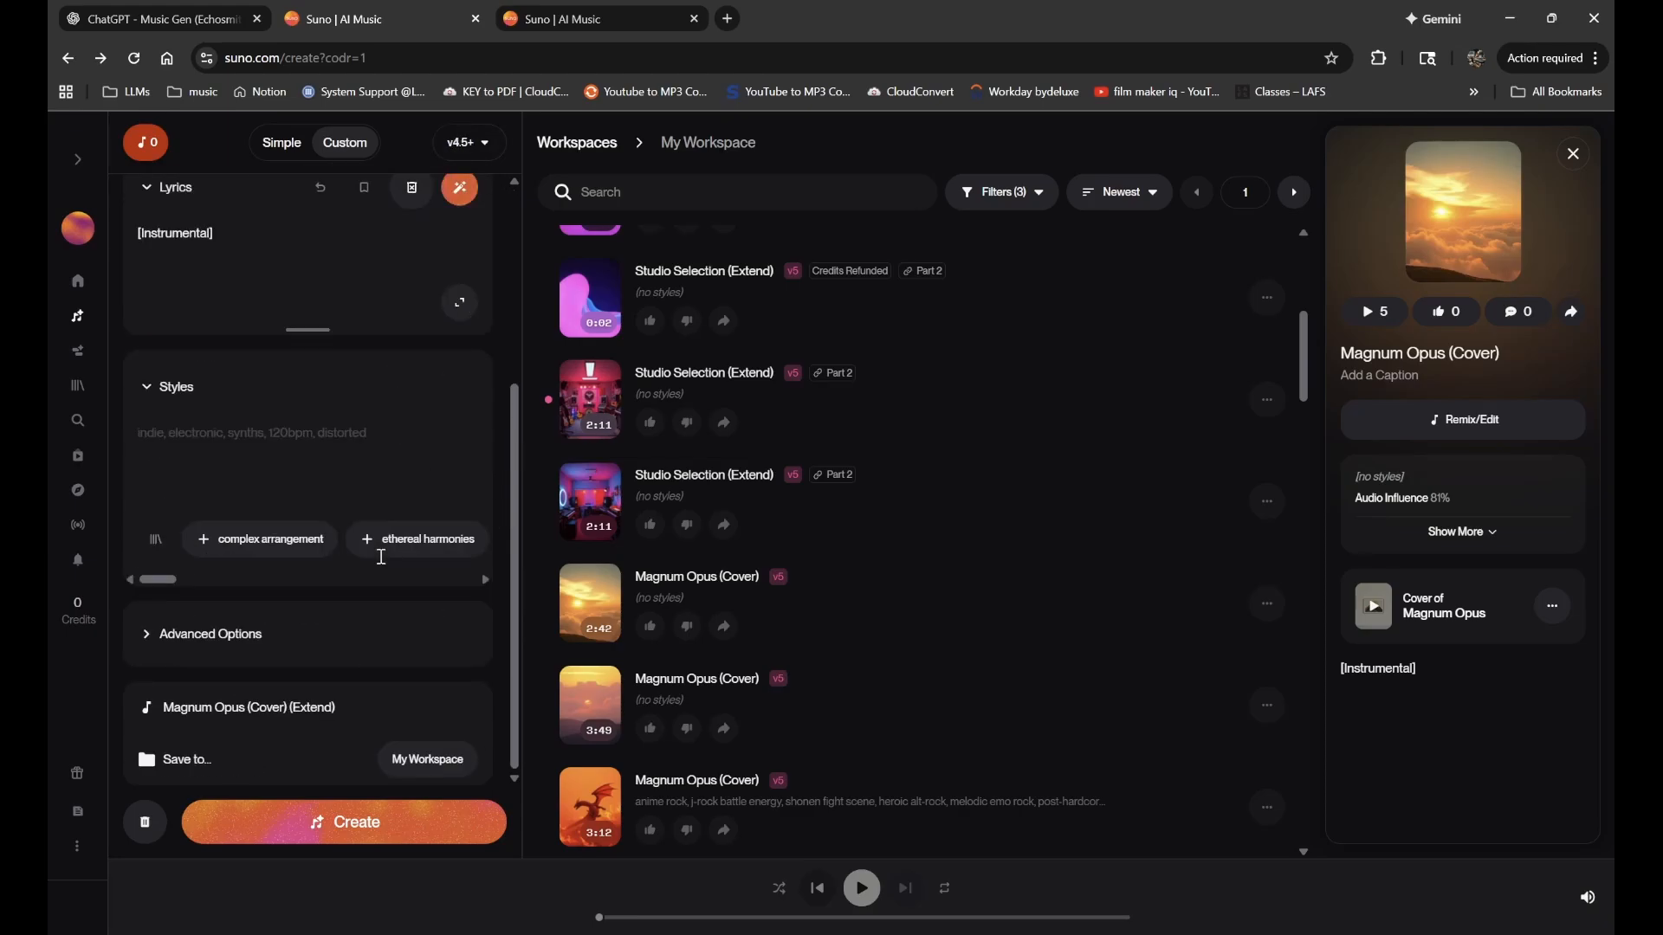
scroll(375, 528, up, 4)
- In the Studio tab, load the three selected pieces of the main track as the audio source for a new generation
click(572, 10)
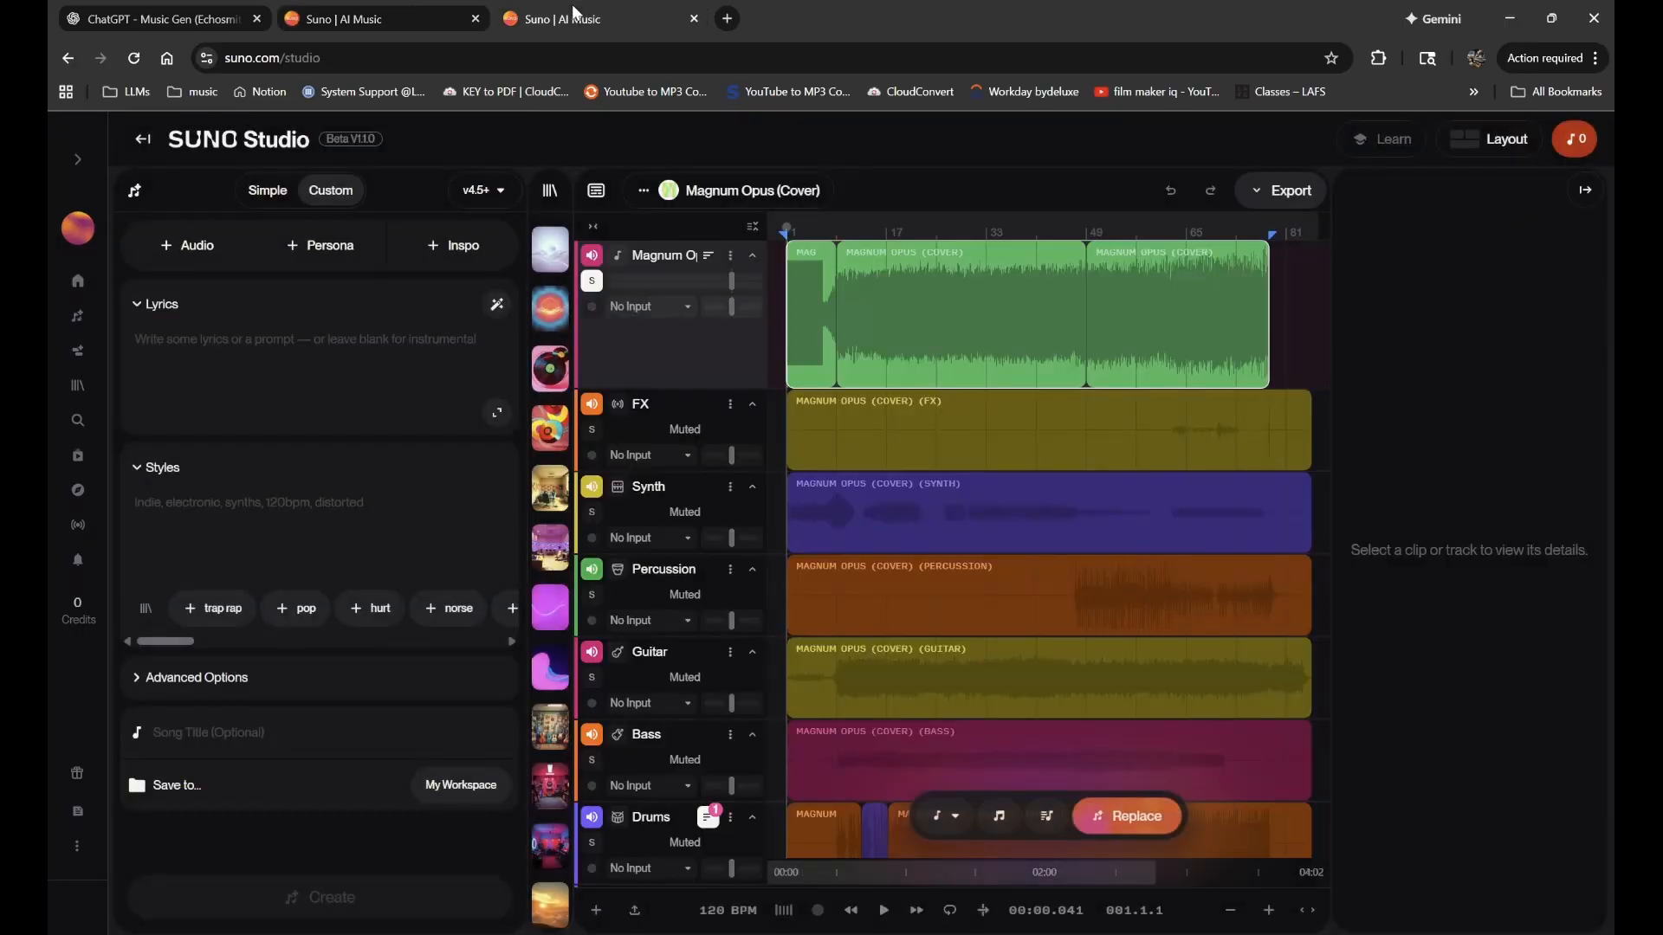
drag(809, 256, 230, 382)
scroll(892, 294, left, 1)
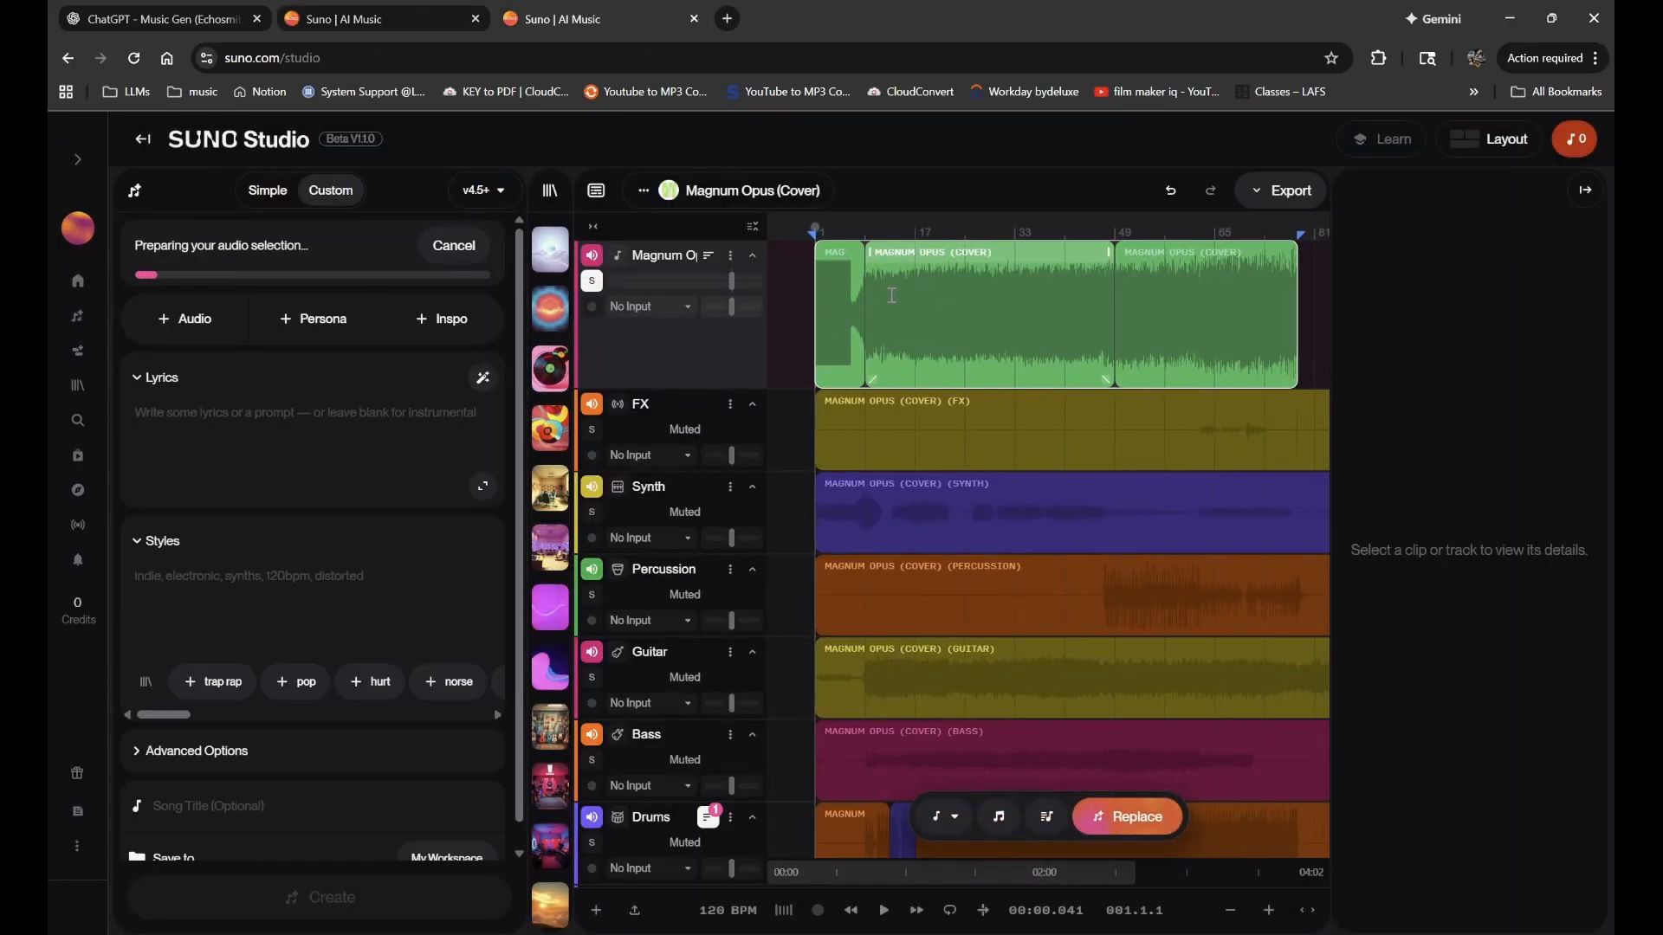
scroll(891, 293, right, 2)
- Compare the Extend setup on the Create page with the arranged pieces of the main track in Studio
click(299, 22)
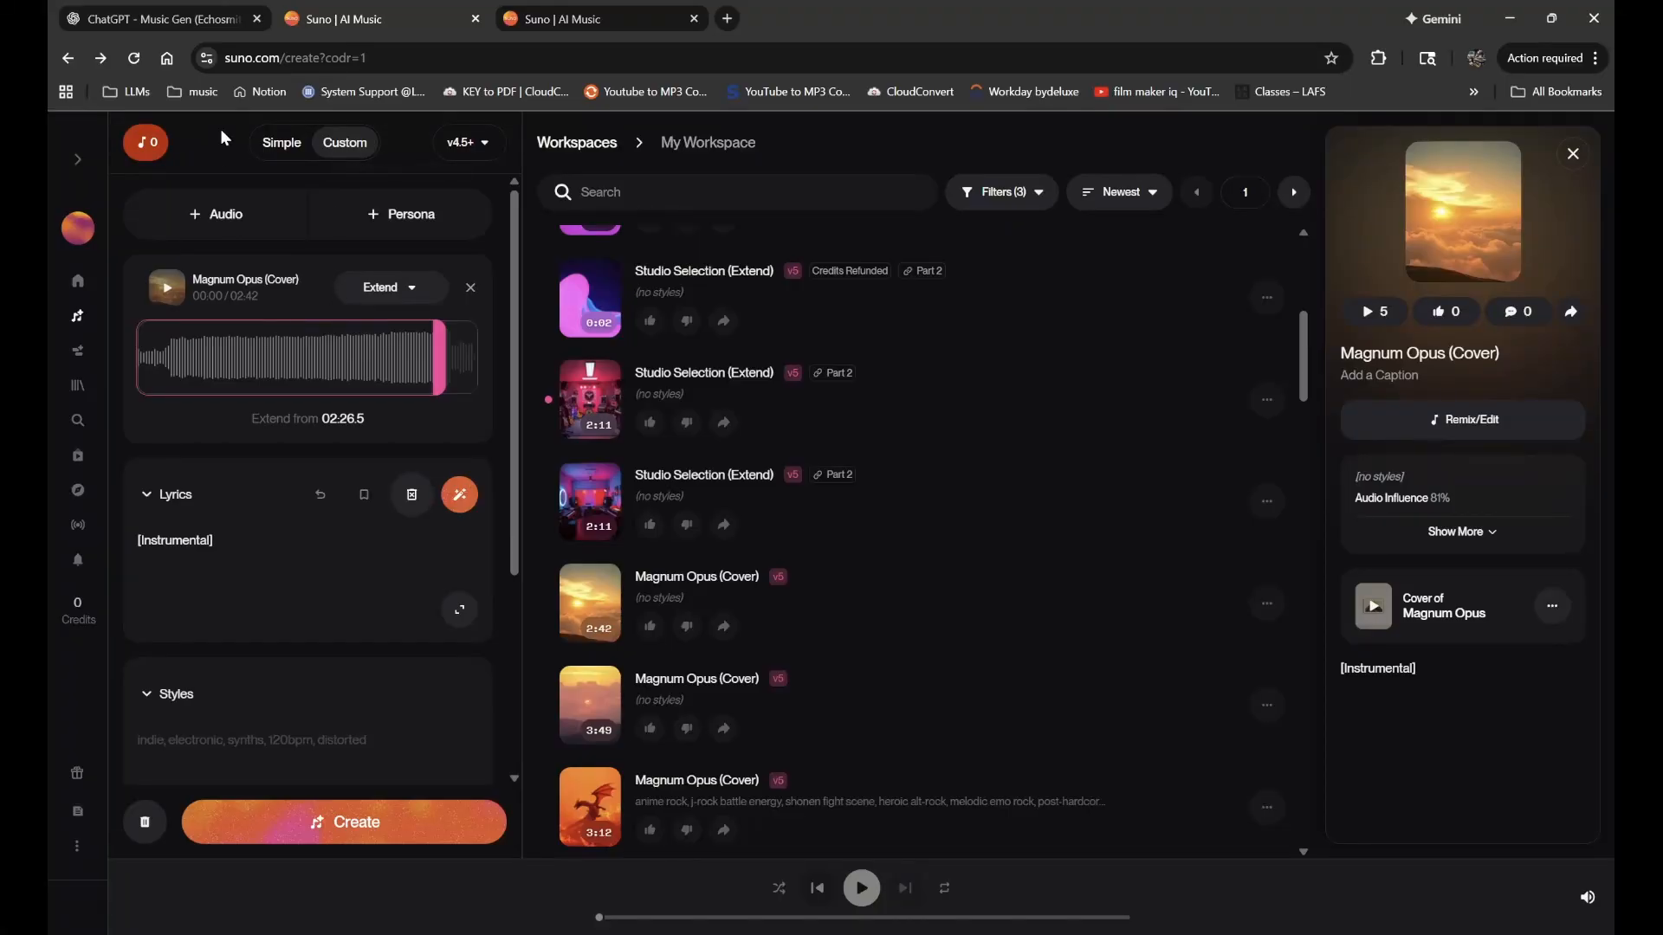
click(585, 10)
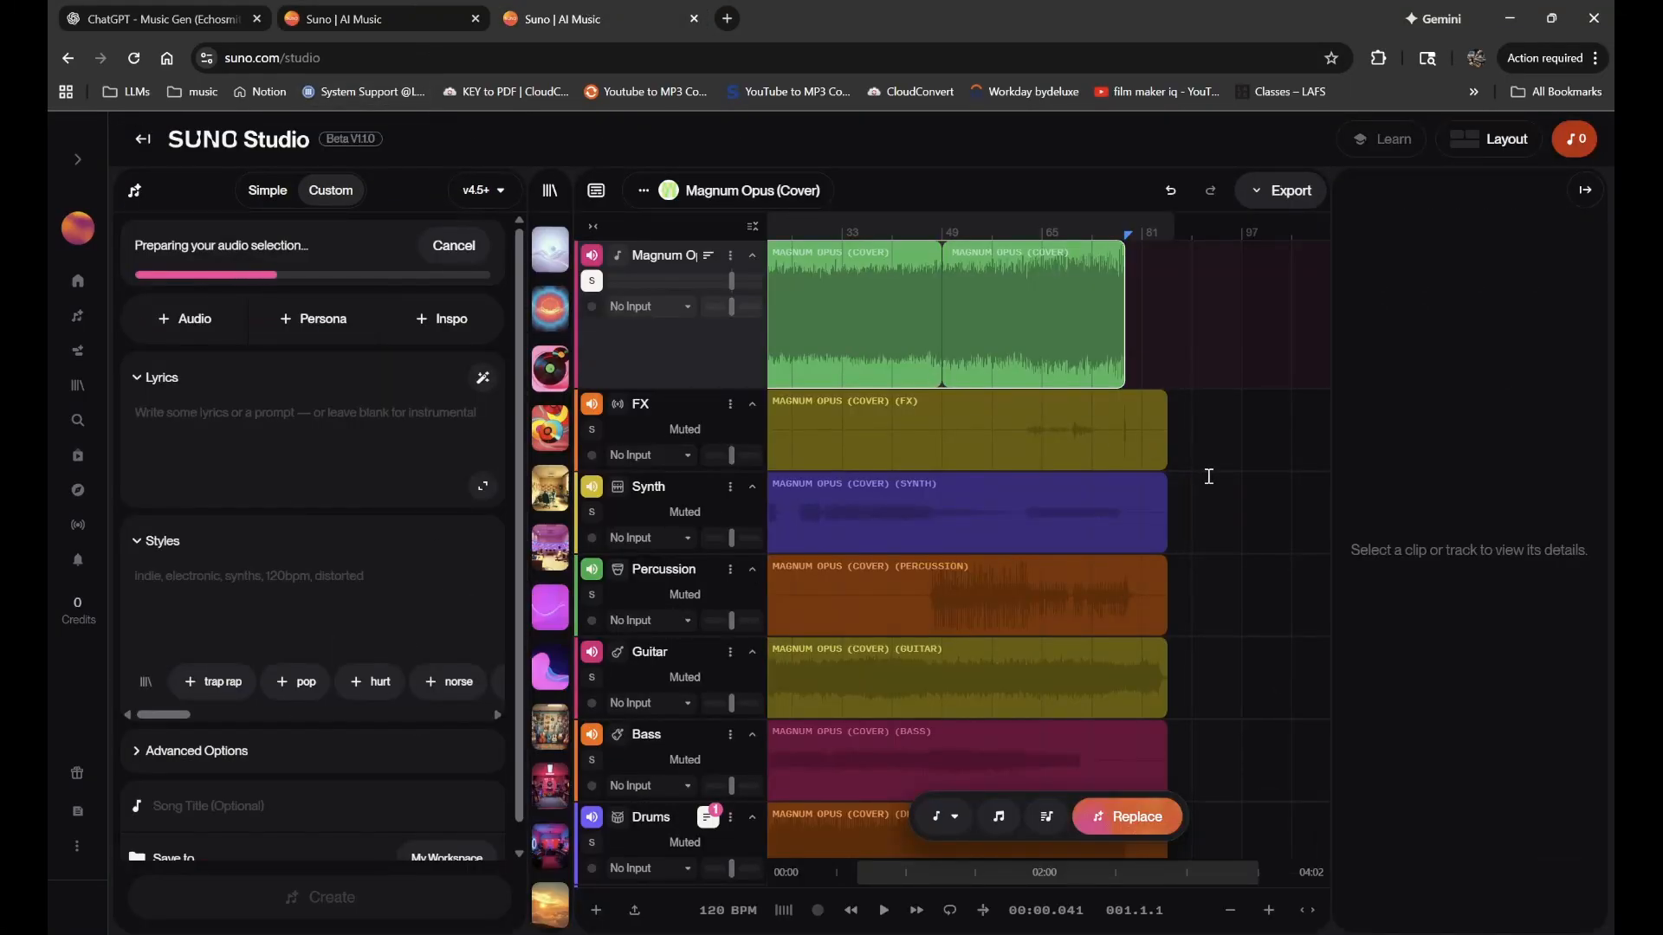
scroll(1195, 329, left, 3)
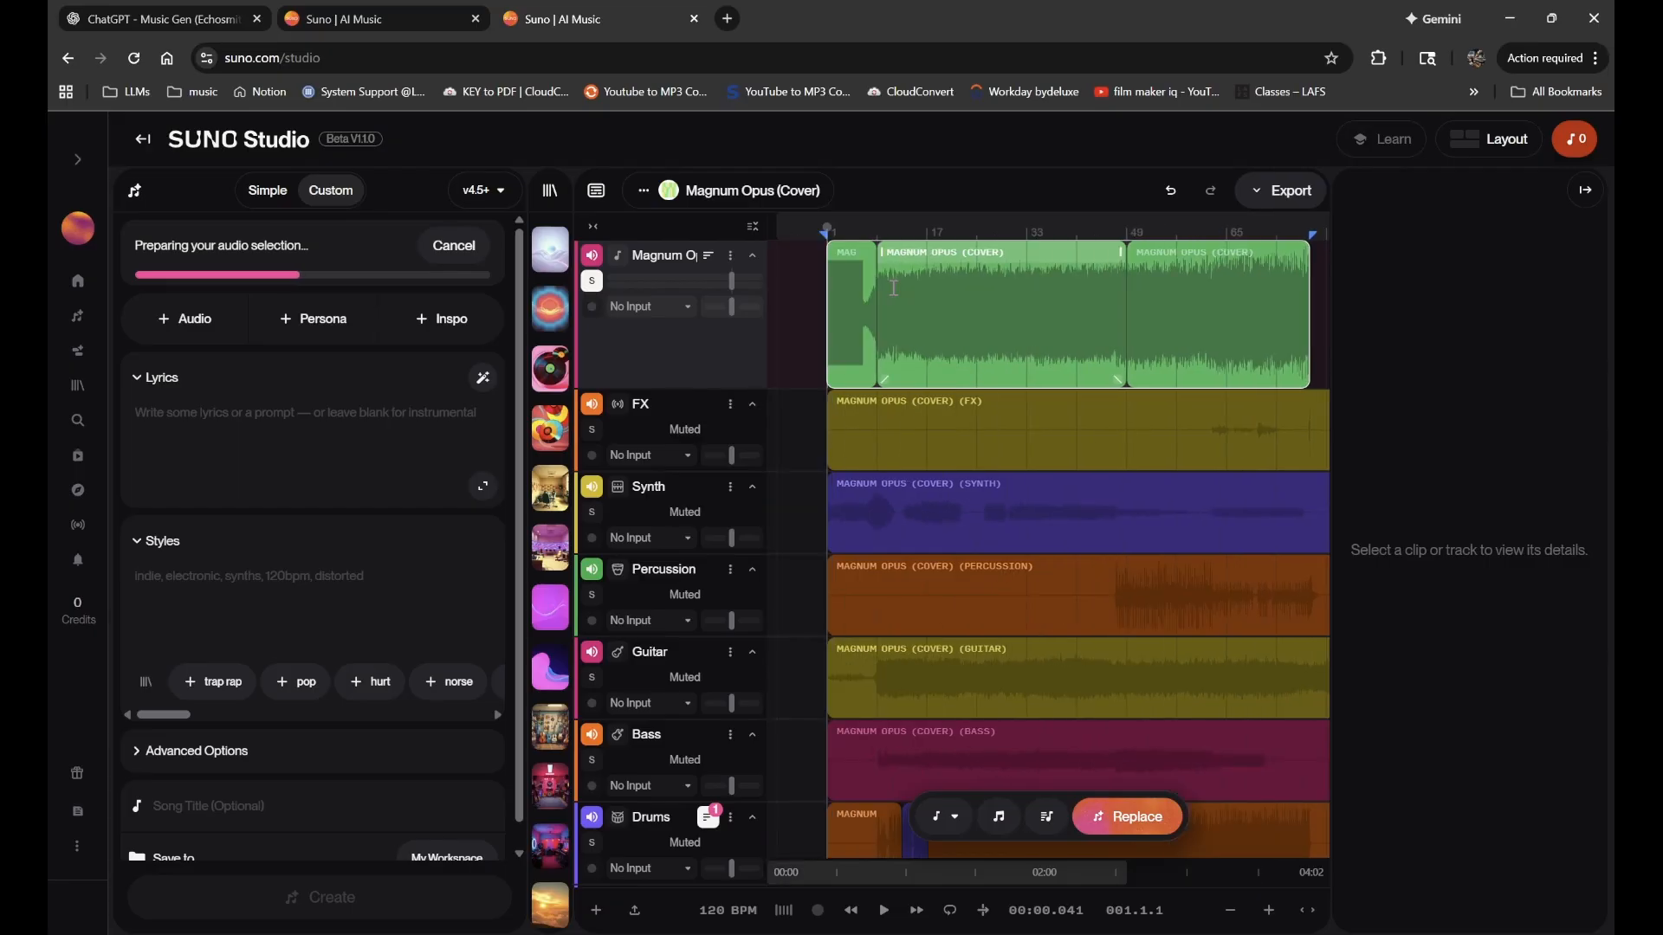
scroll(1206, 292, right, 2)
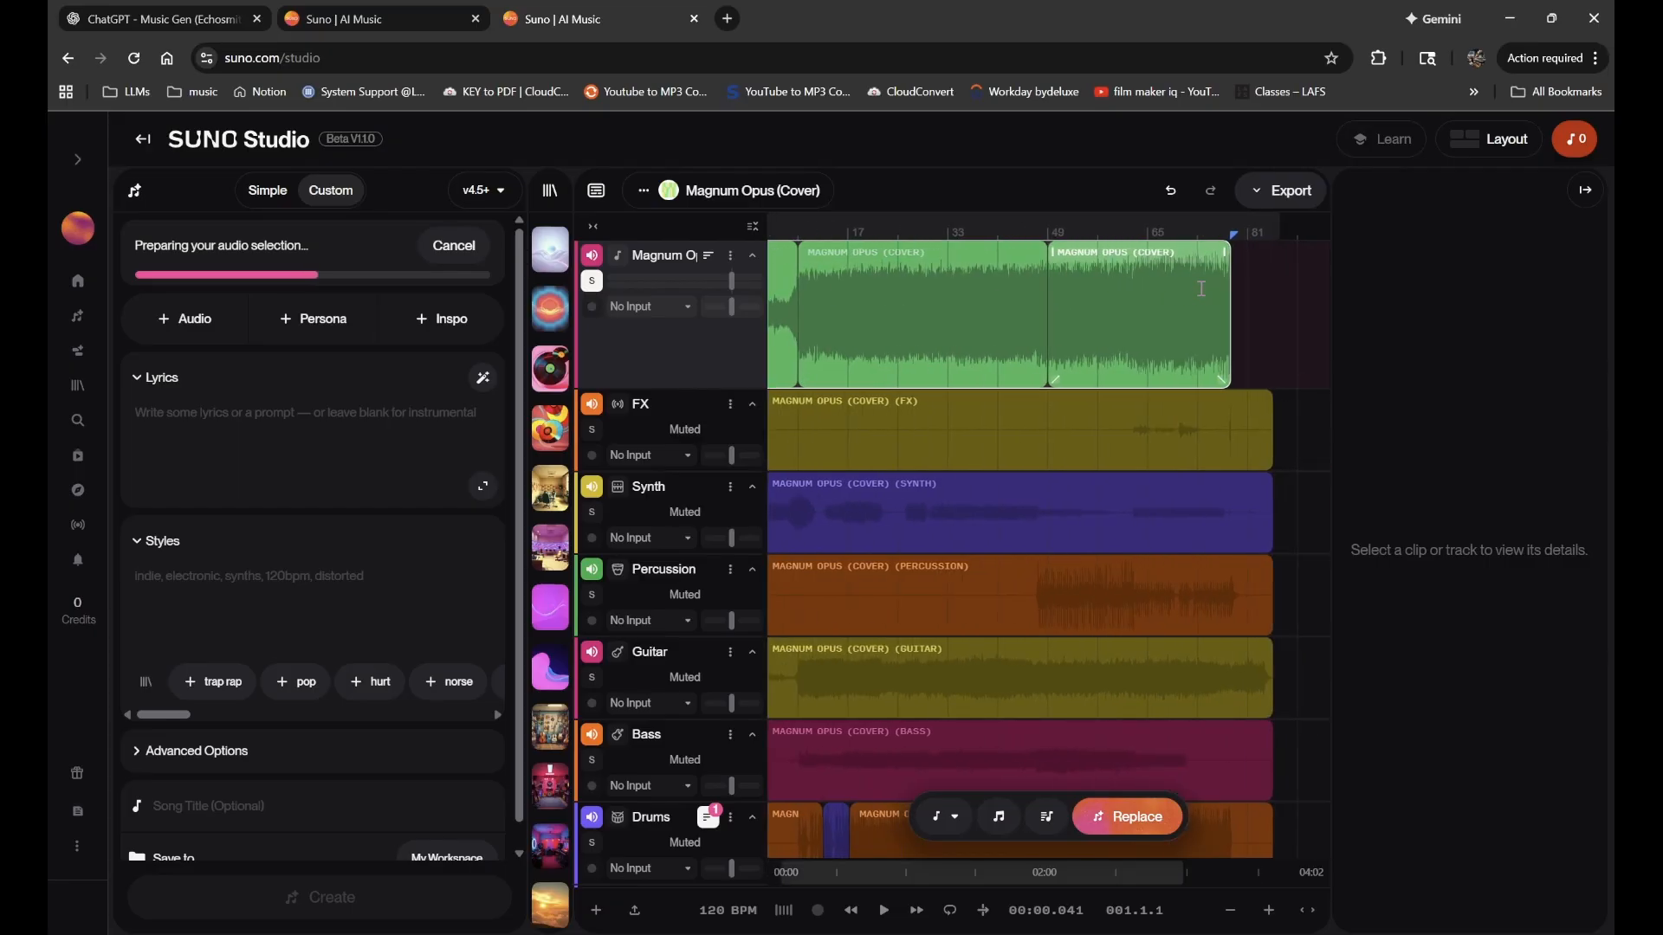
scroll(1201, 289, left, 2)
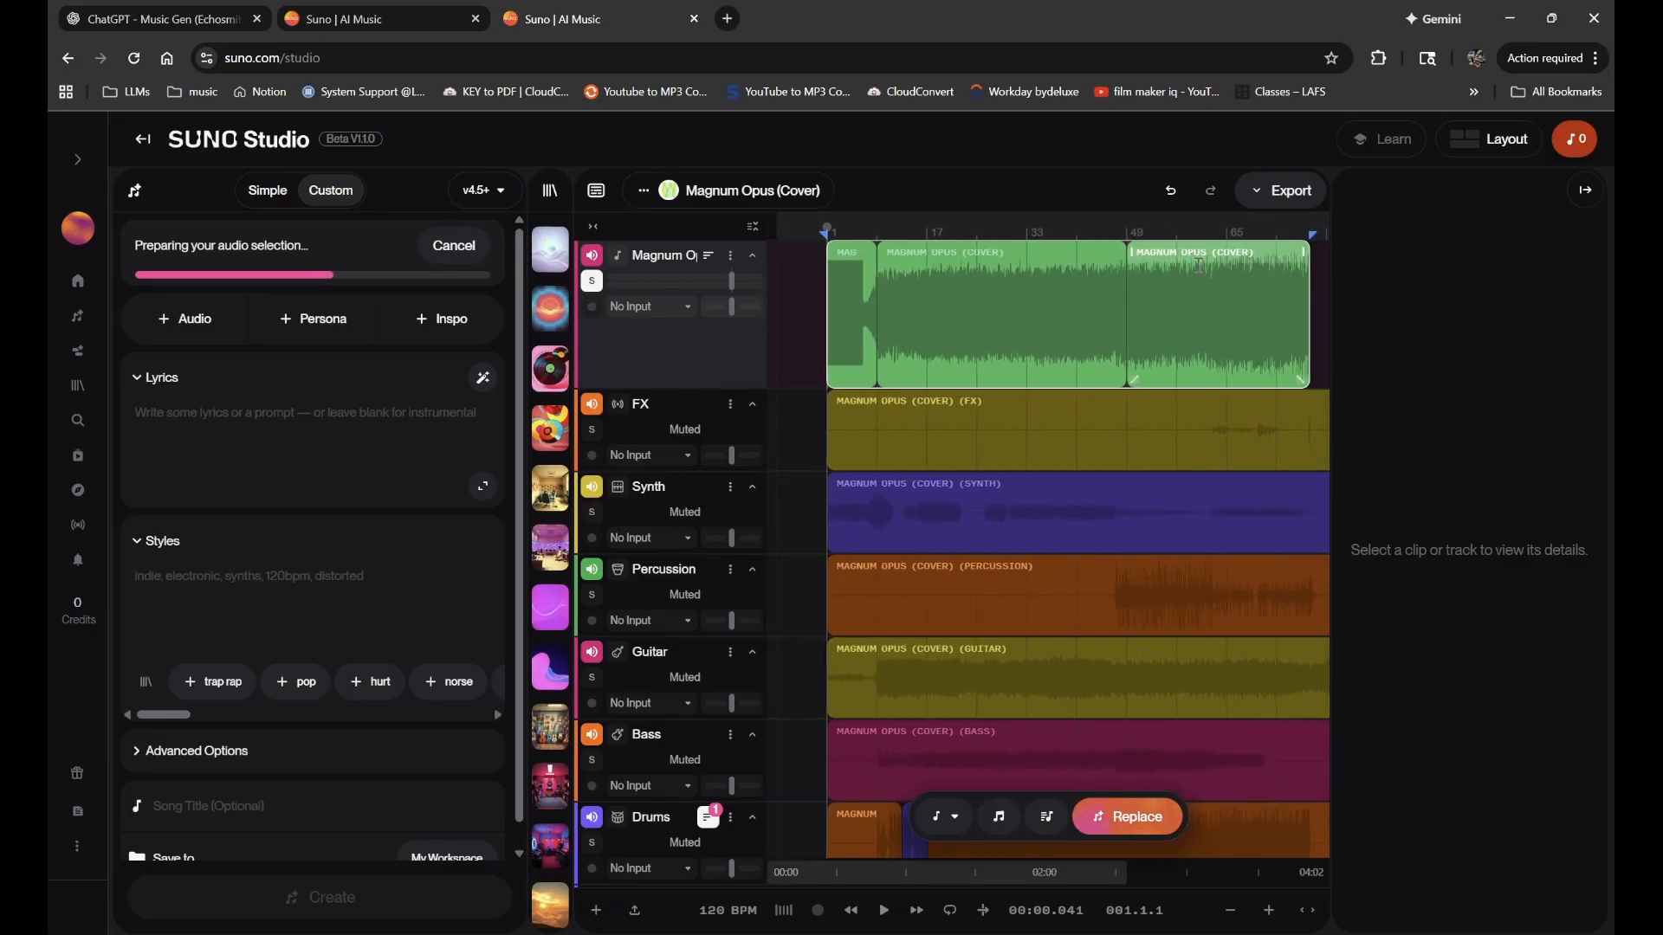
scroll(1199, 266, right, 1)
scroll(1198, 266, right, 2)
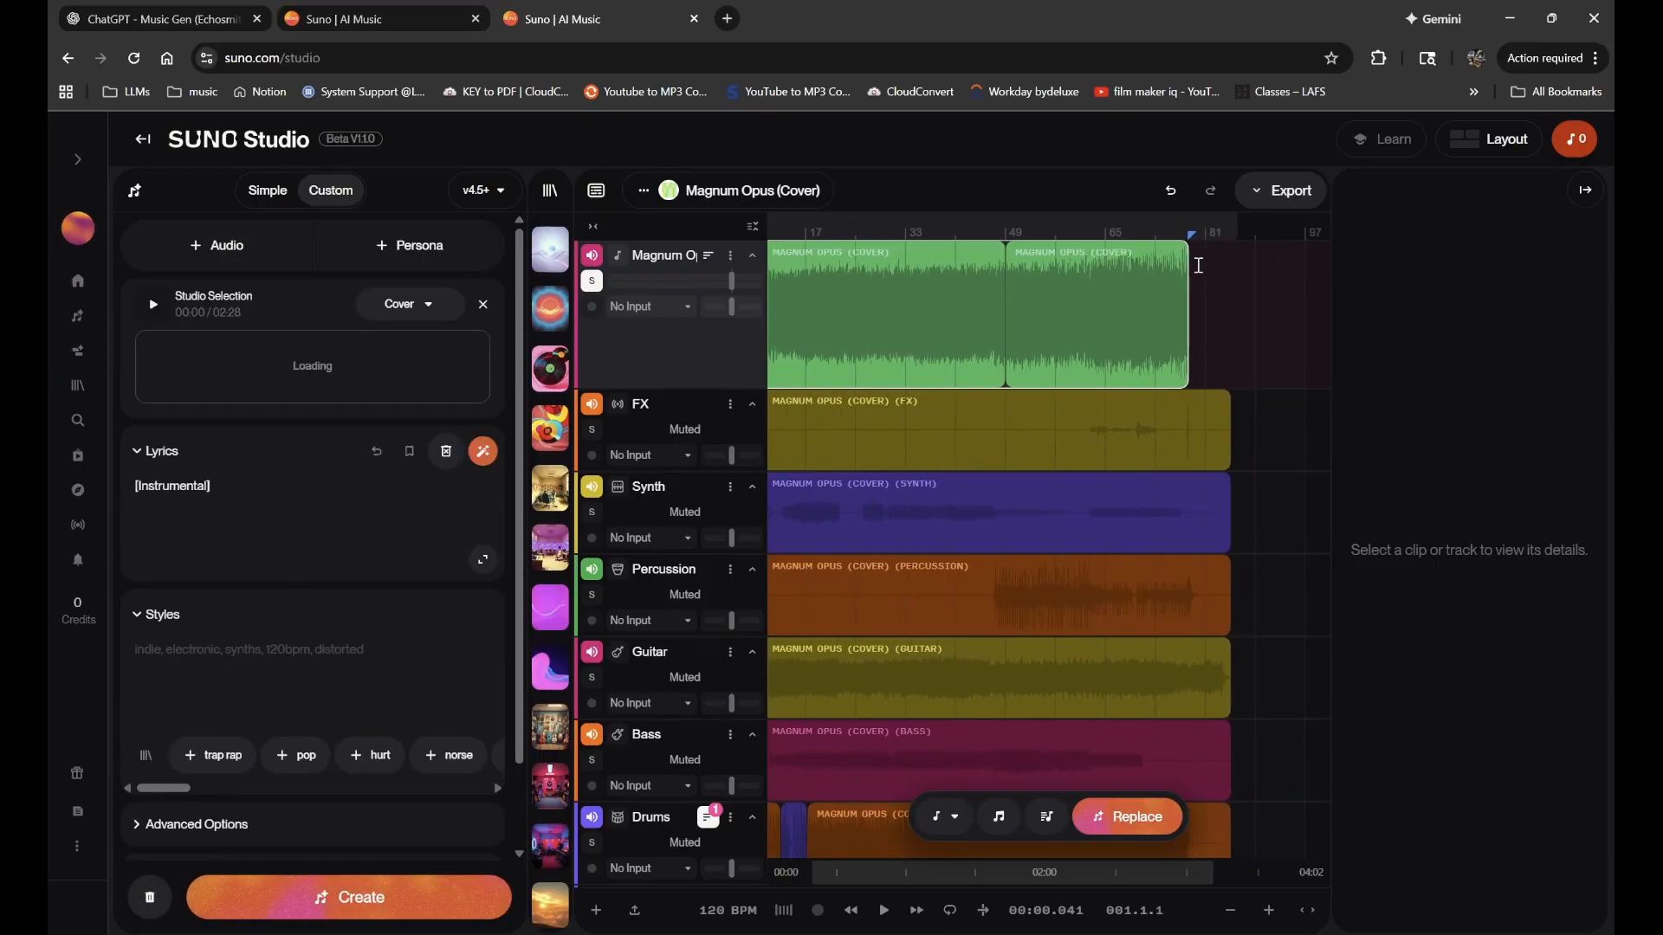
- Select the stretch from bar 76 to about bar 78 near the end of the main track's last piece
scroll(1199, 266, up, 5)
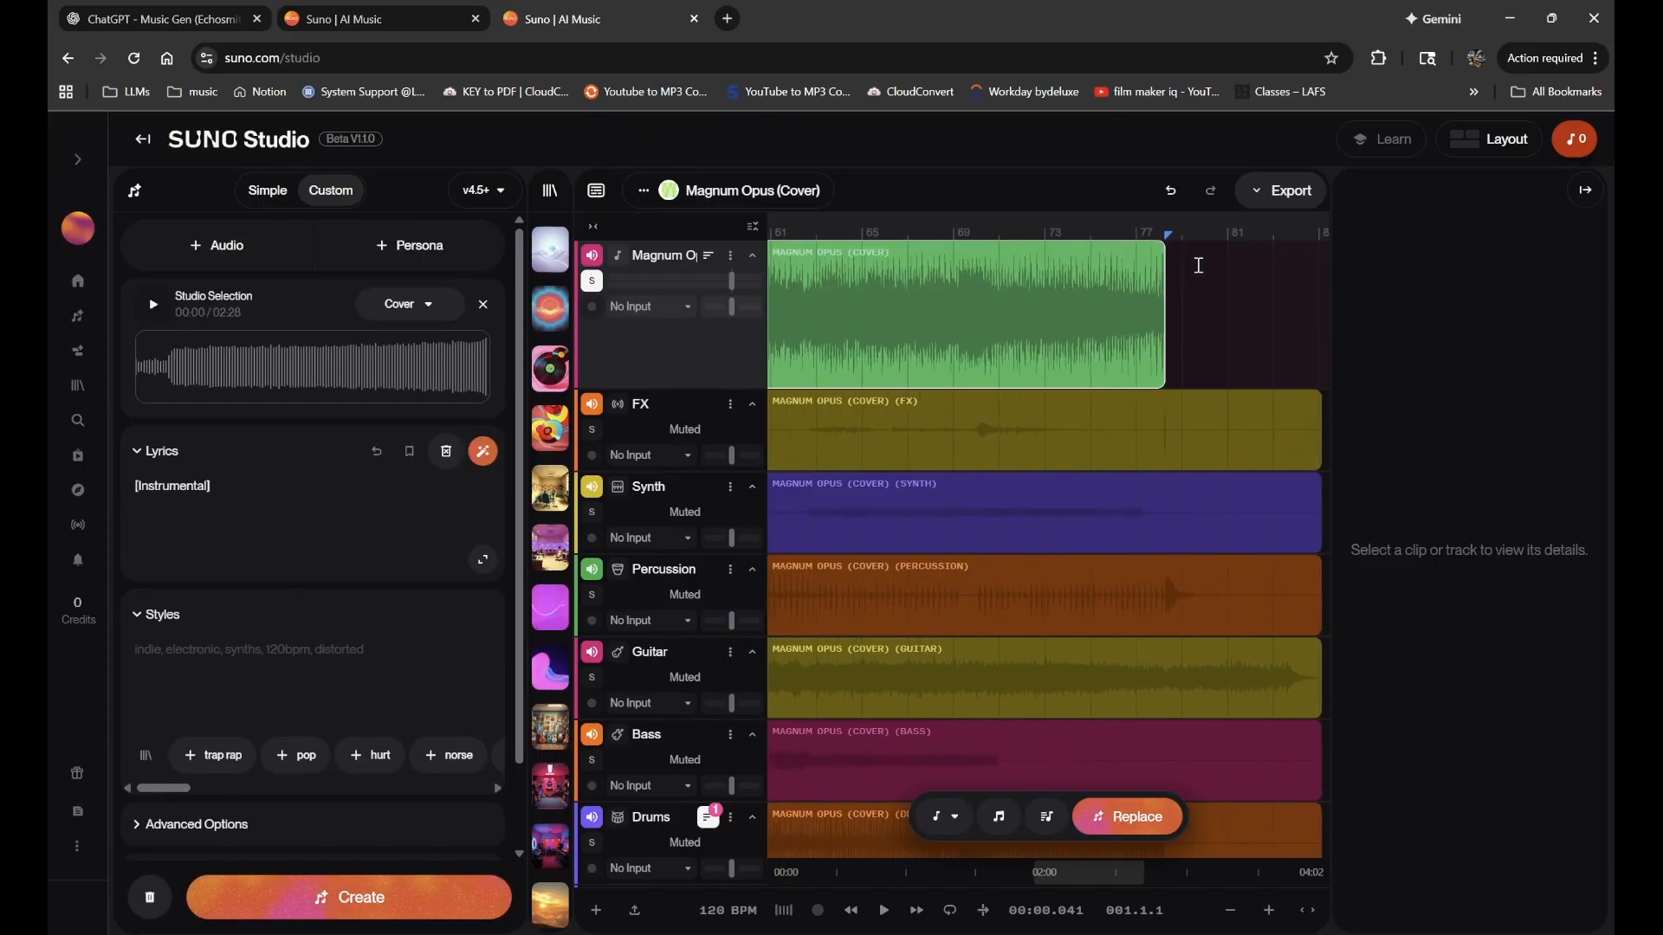
scroll(1025, 299, left, 1)
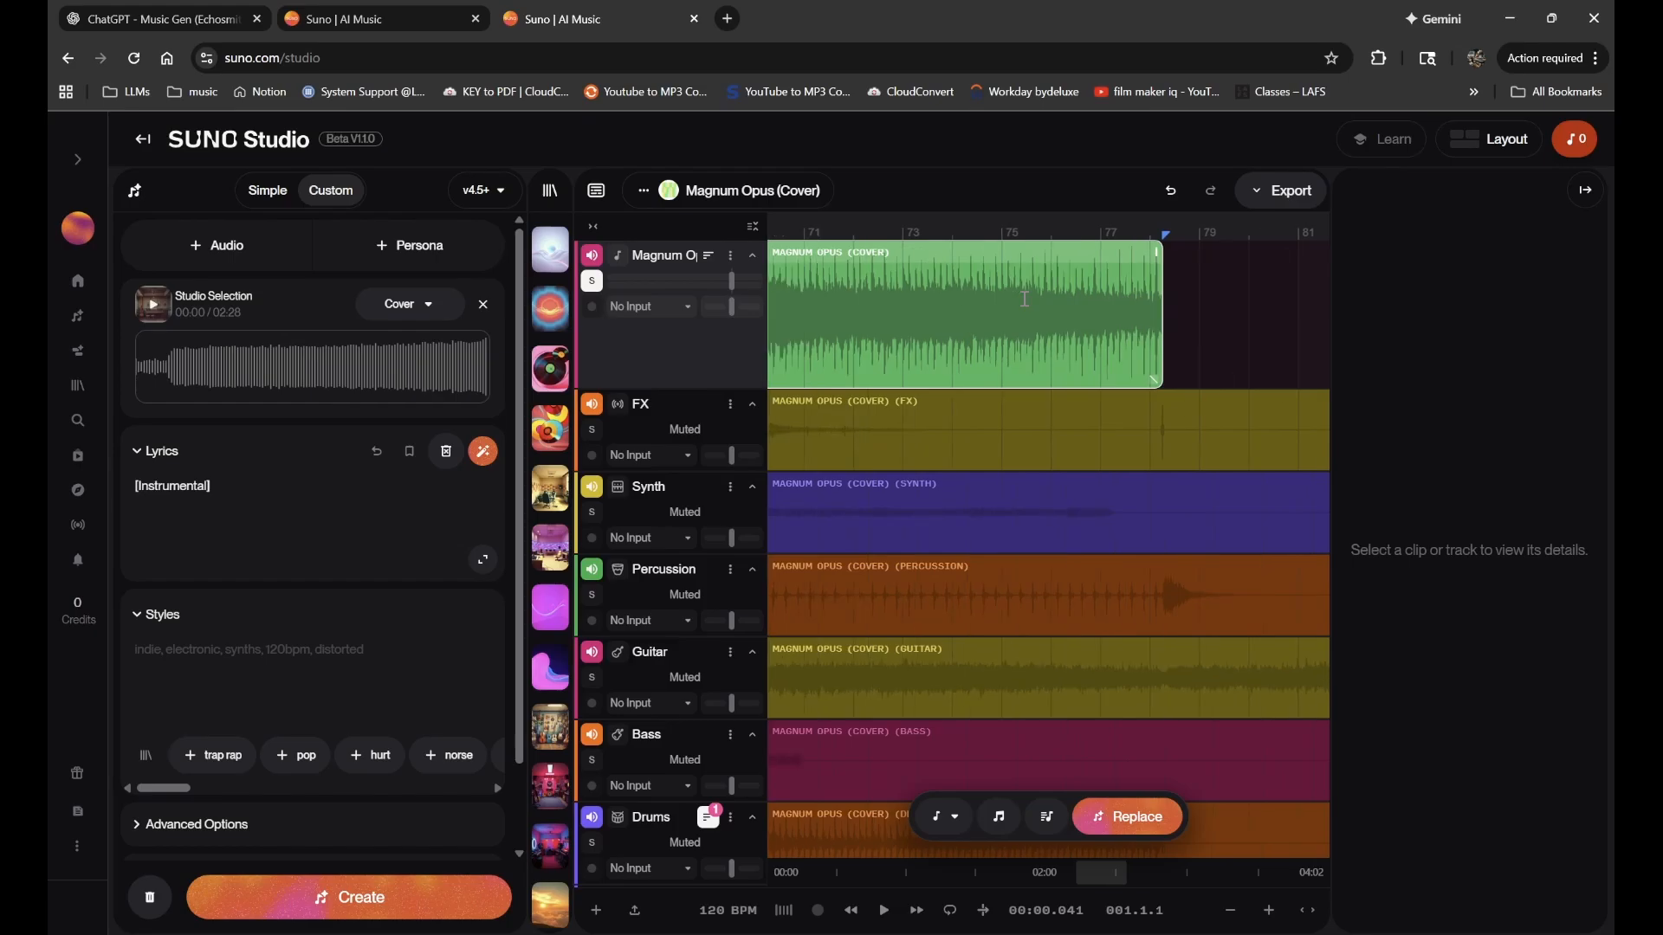
click(1025, 299)
drag(1053, 300, 1154, 328)
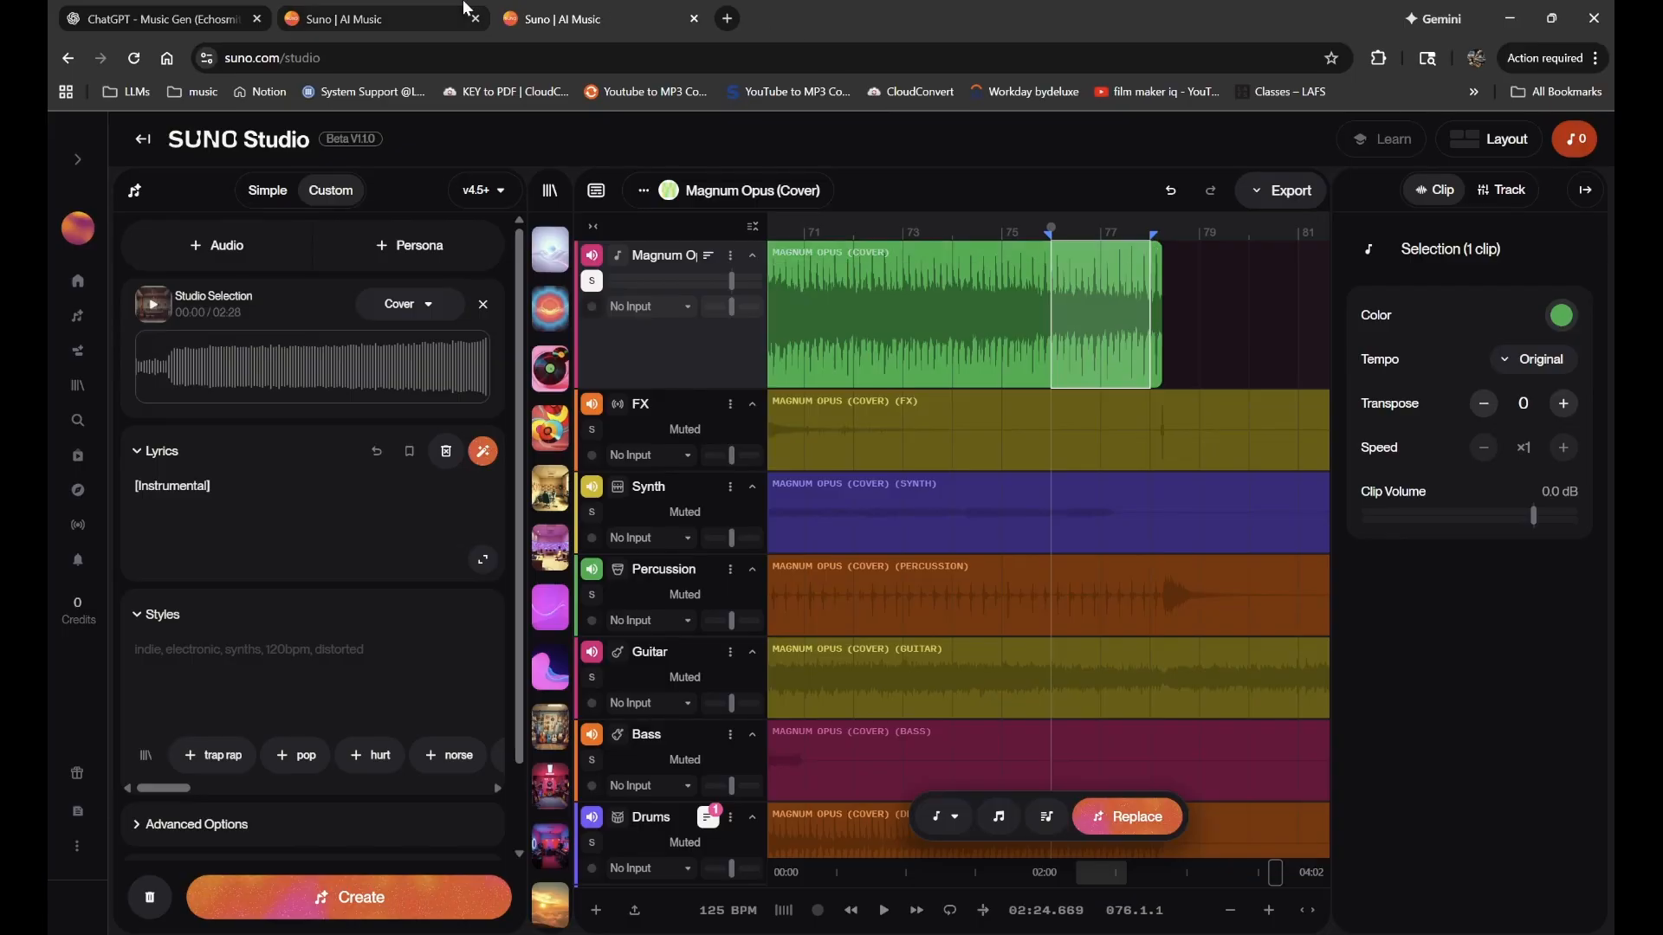
- On the Create page, get the full song for the 2:11 Studio Selection (Extend) directly above the 2:42 Magnum Opus (Cover)
click(382, 9)
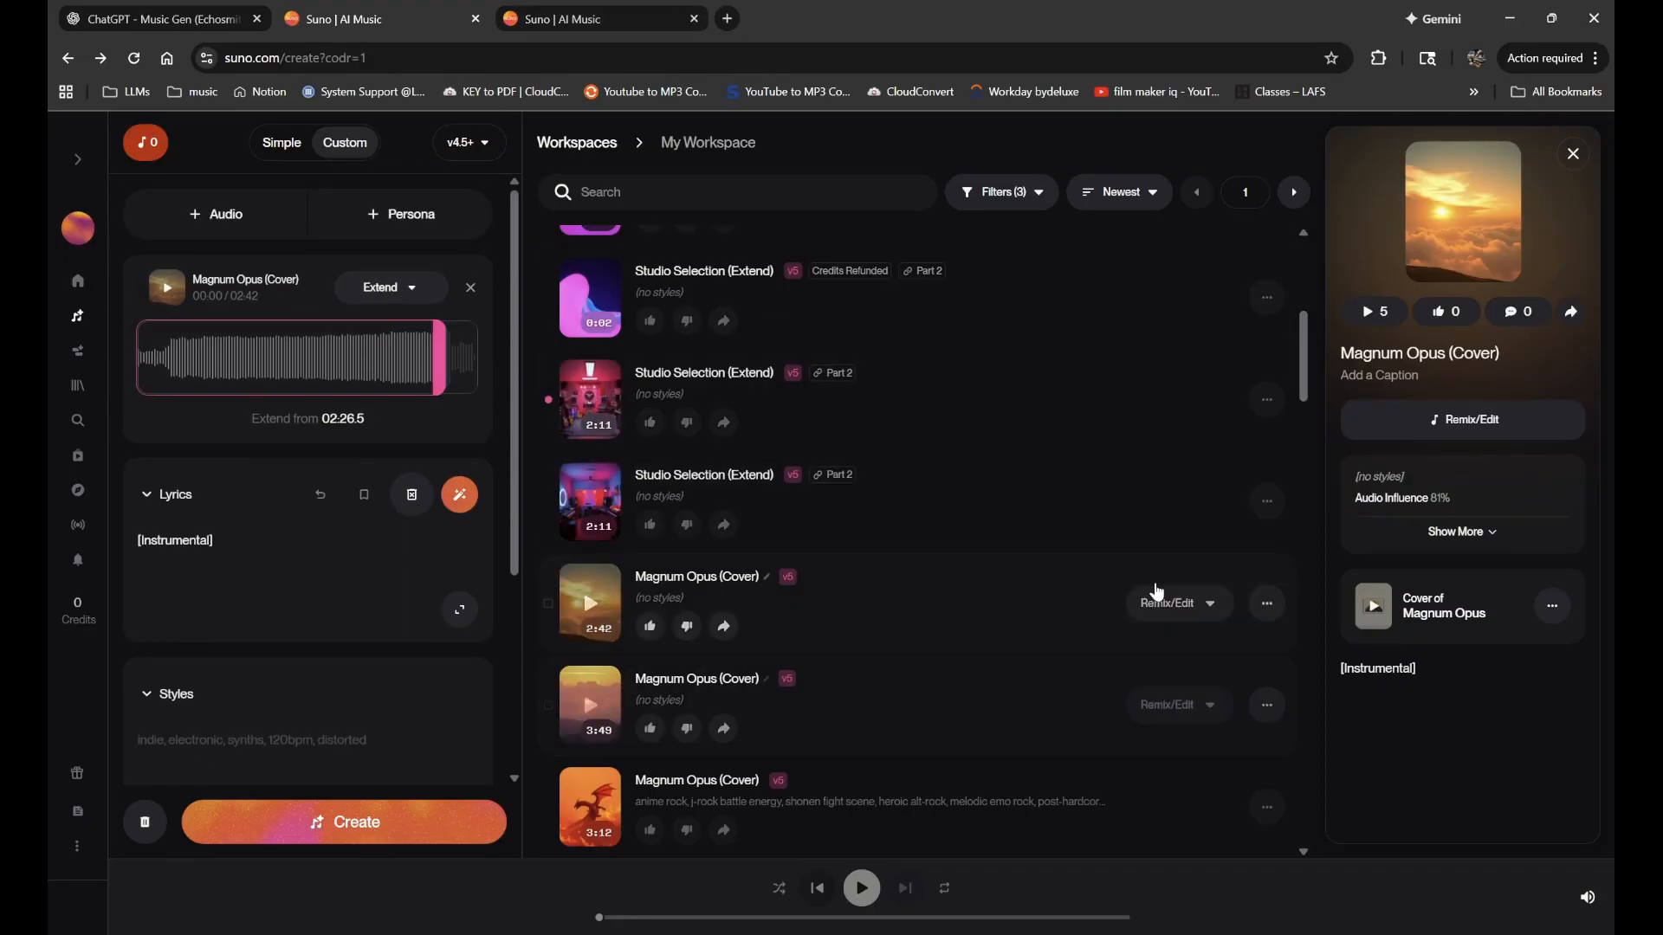
click(1269, 606)
mouse_move(1196, 476)
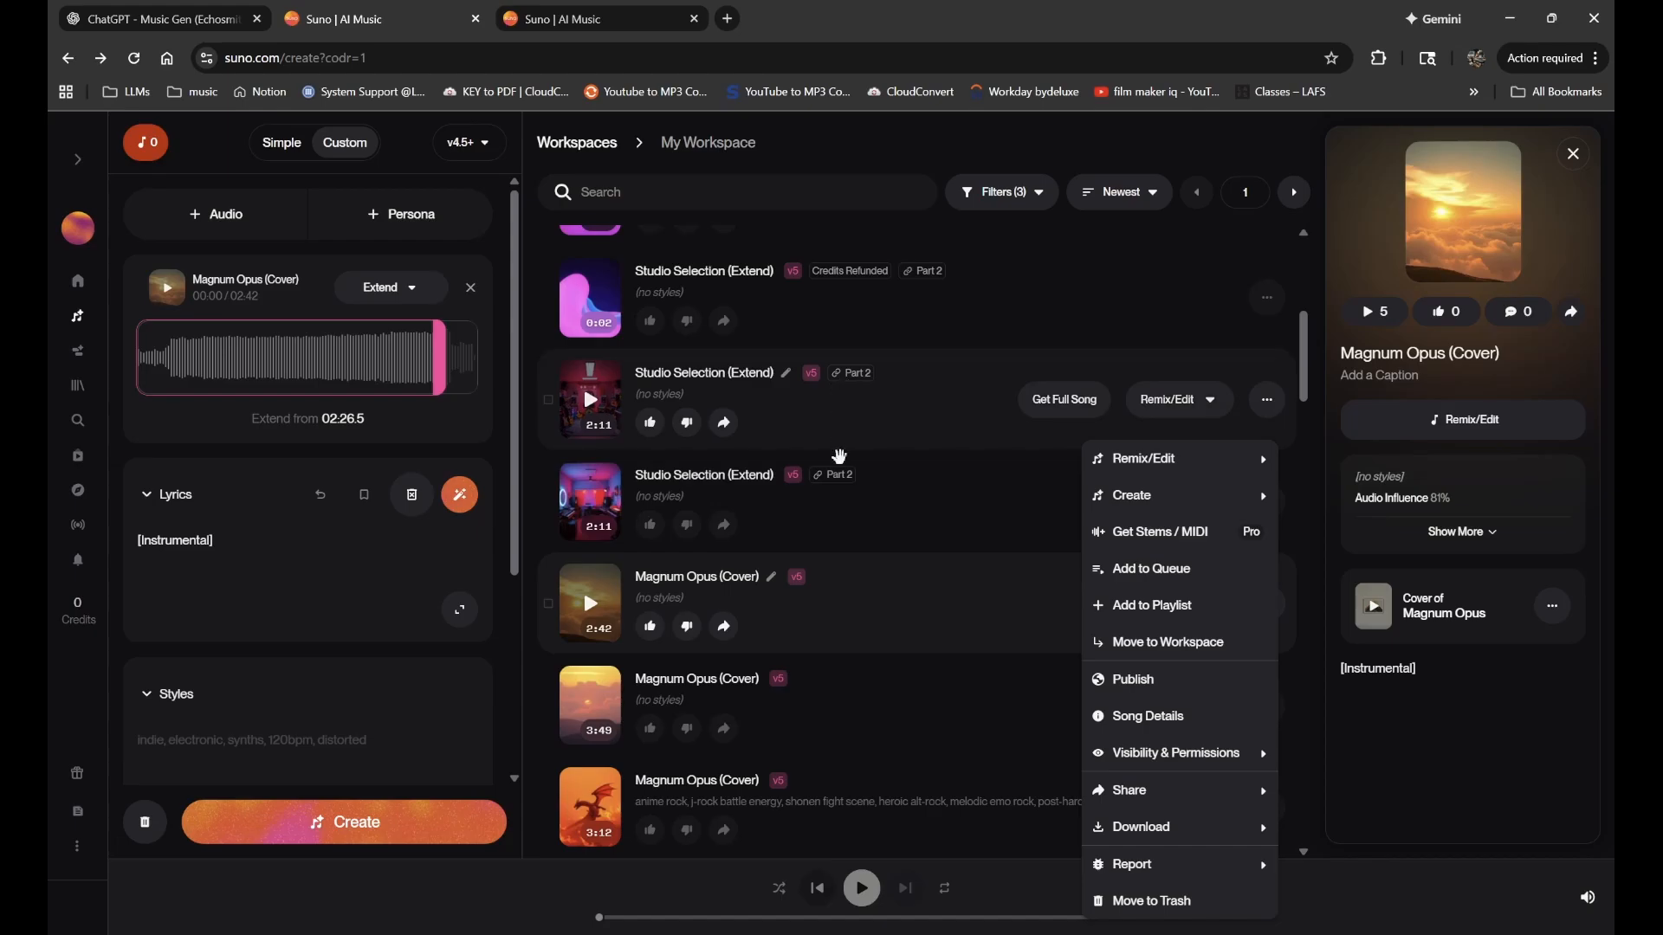
click(841, 487)
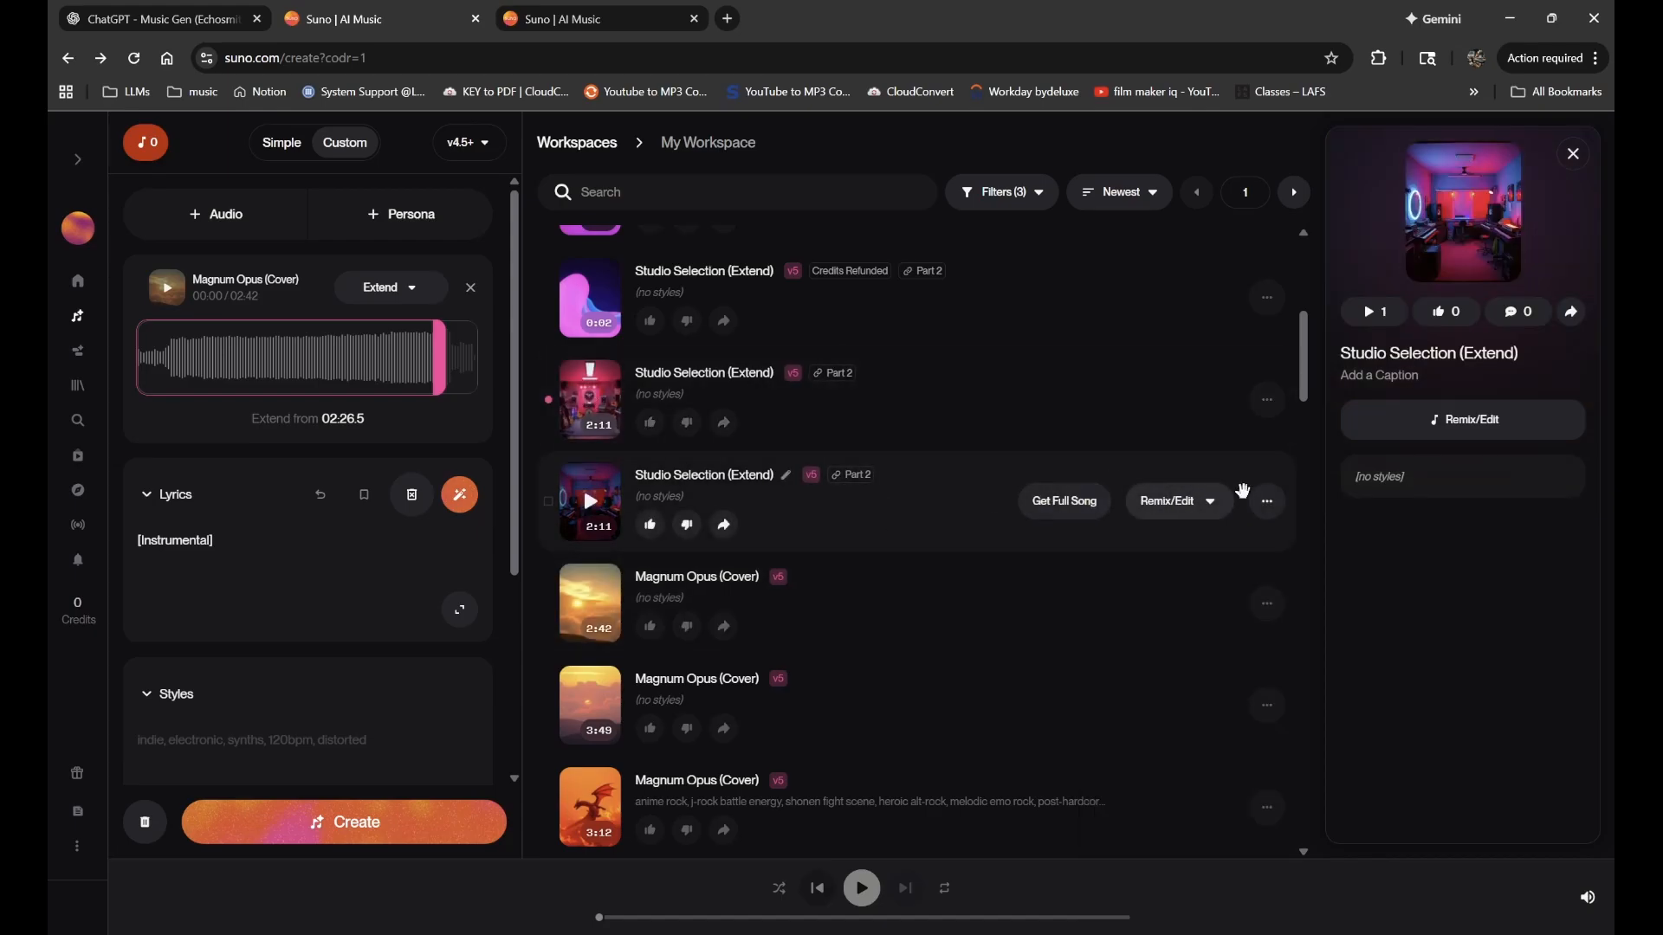
click(1266, 507)
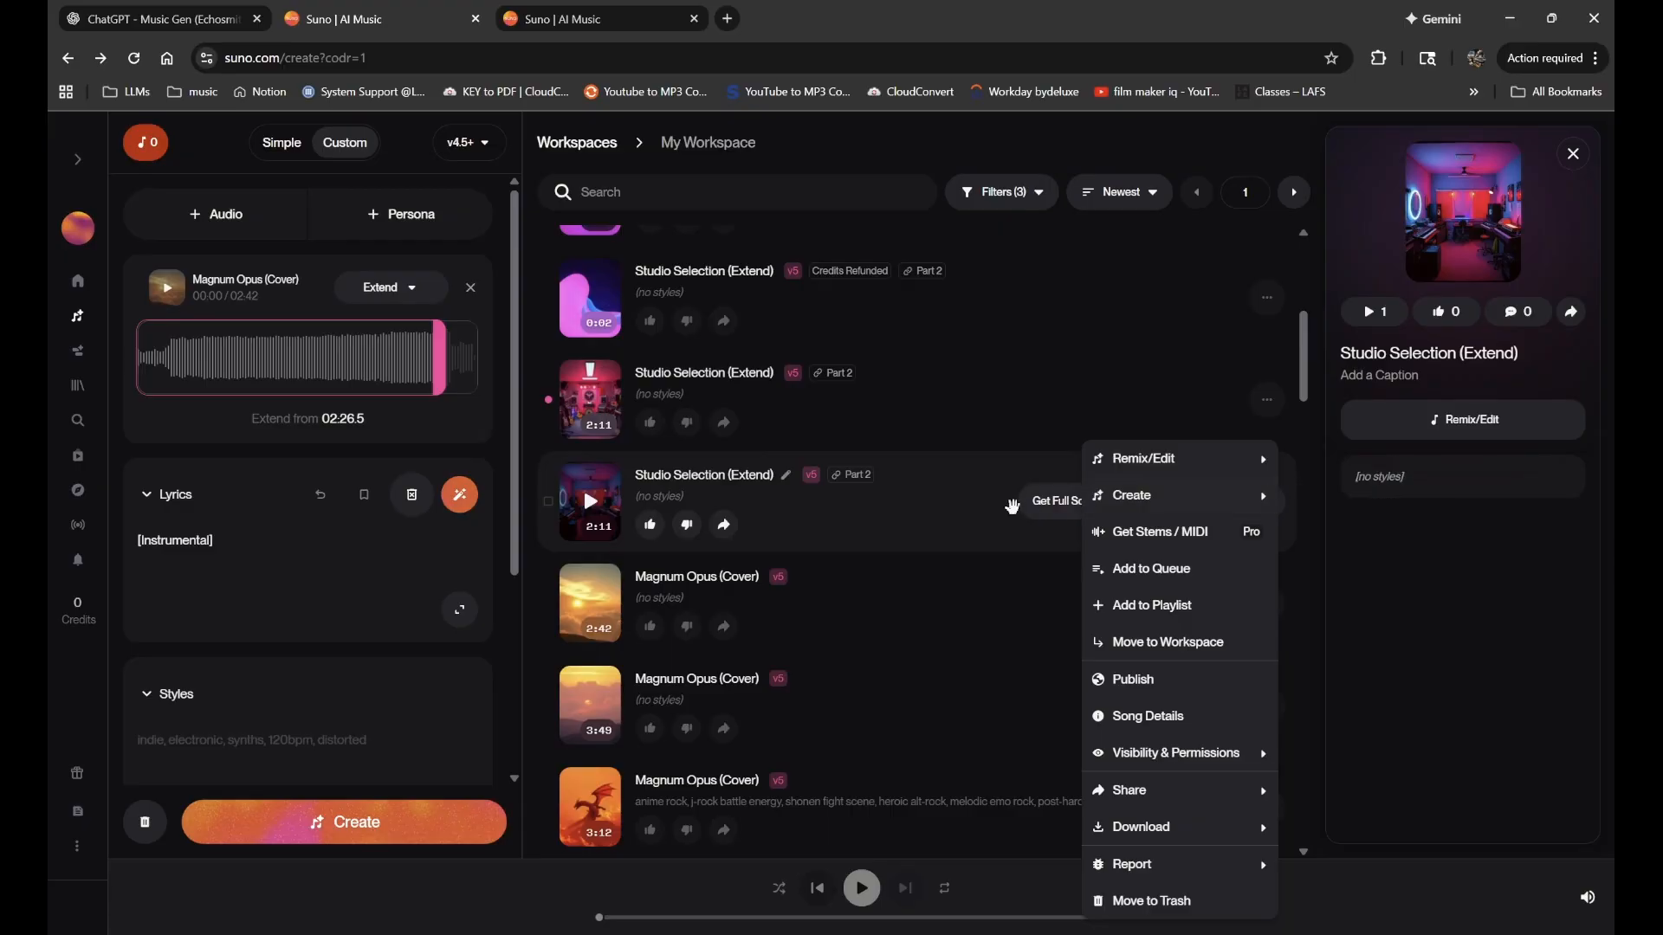
click(1265, 508)
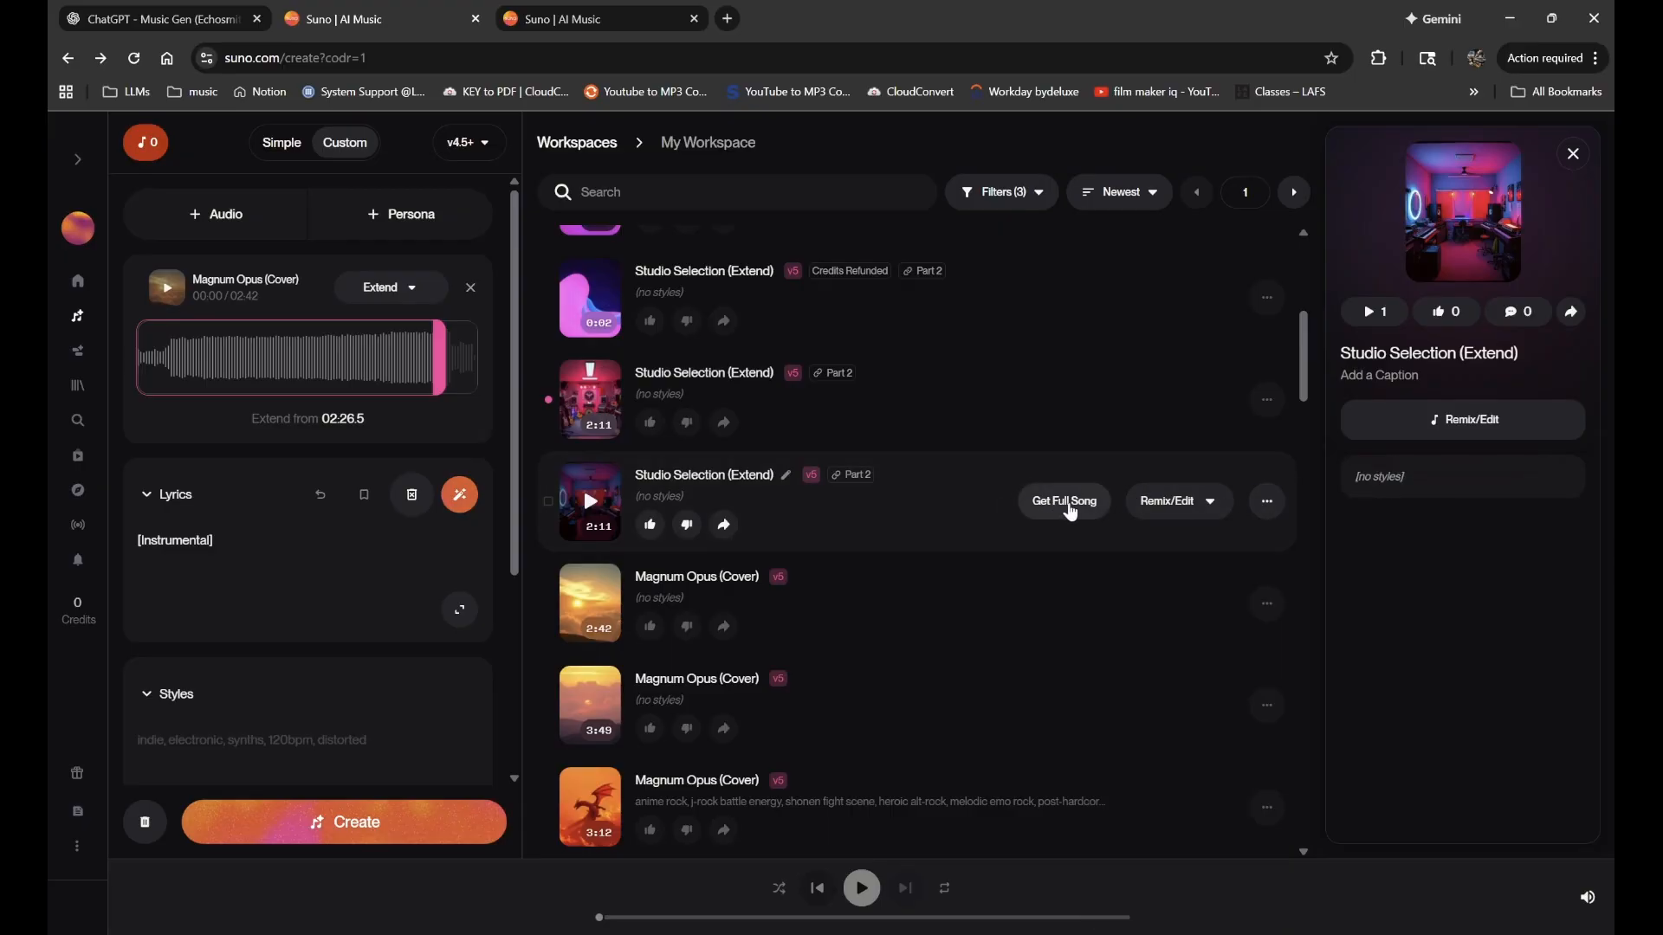
click(1264, 510)
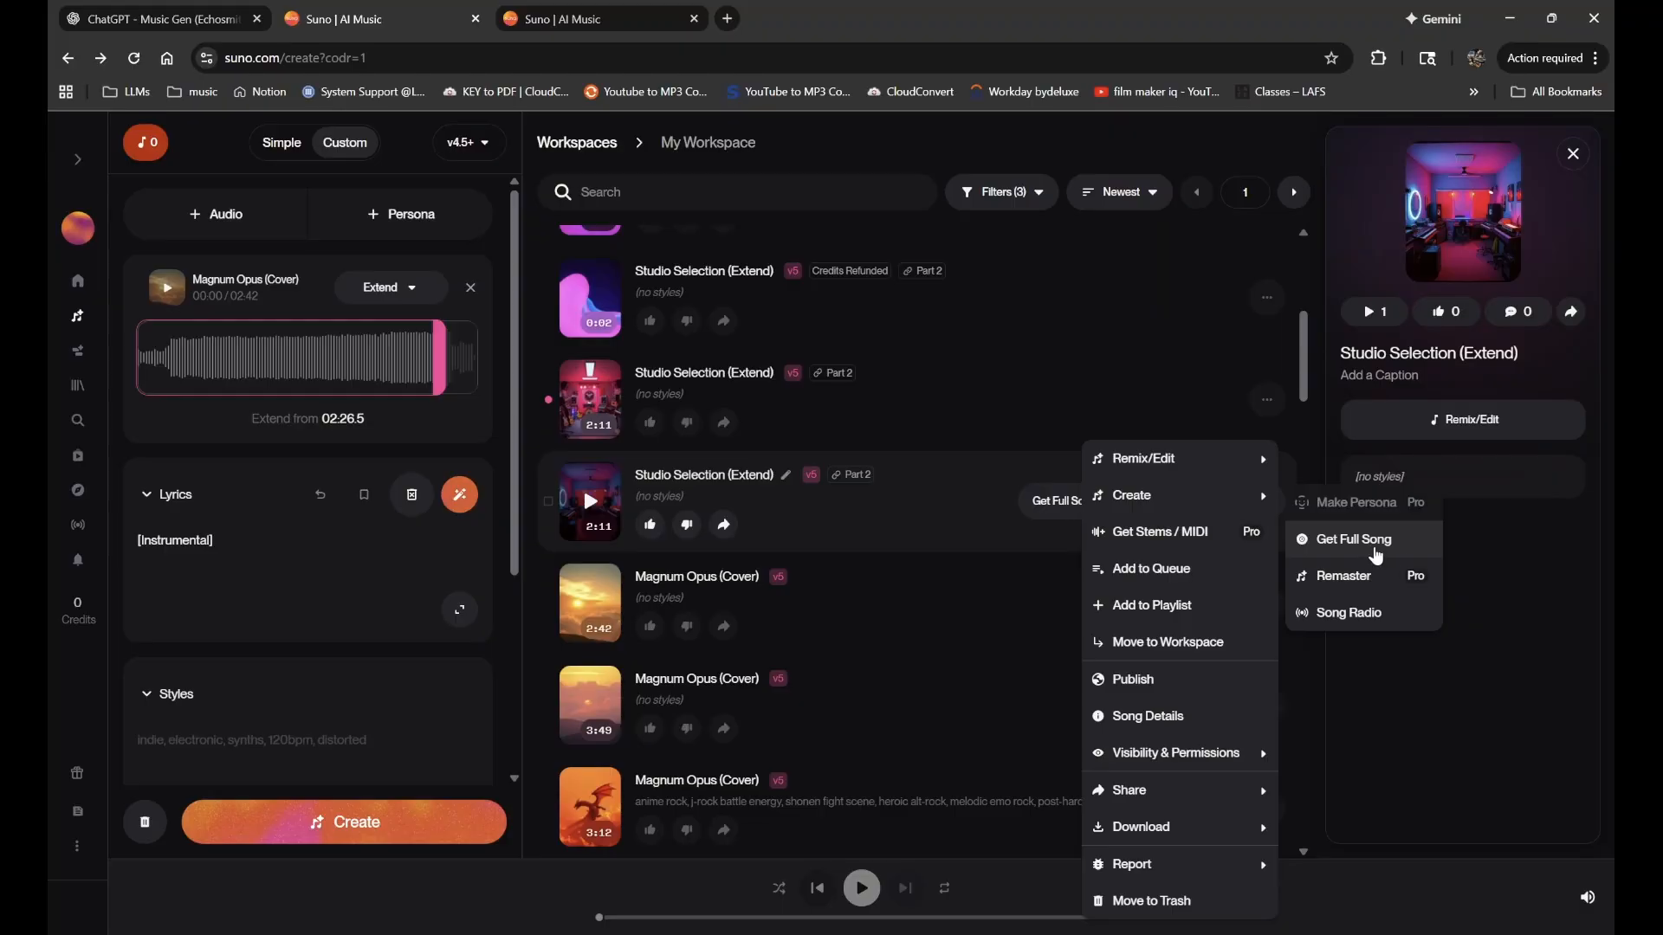
mouse_move(1255, 500)
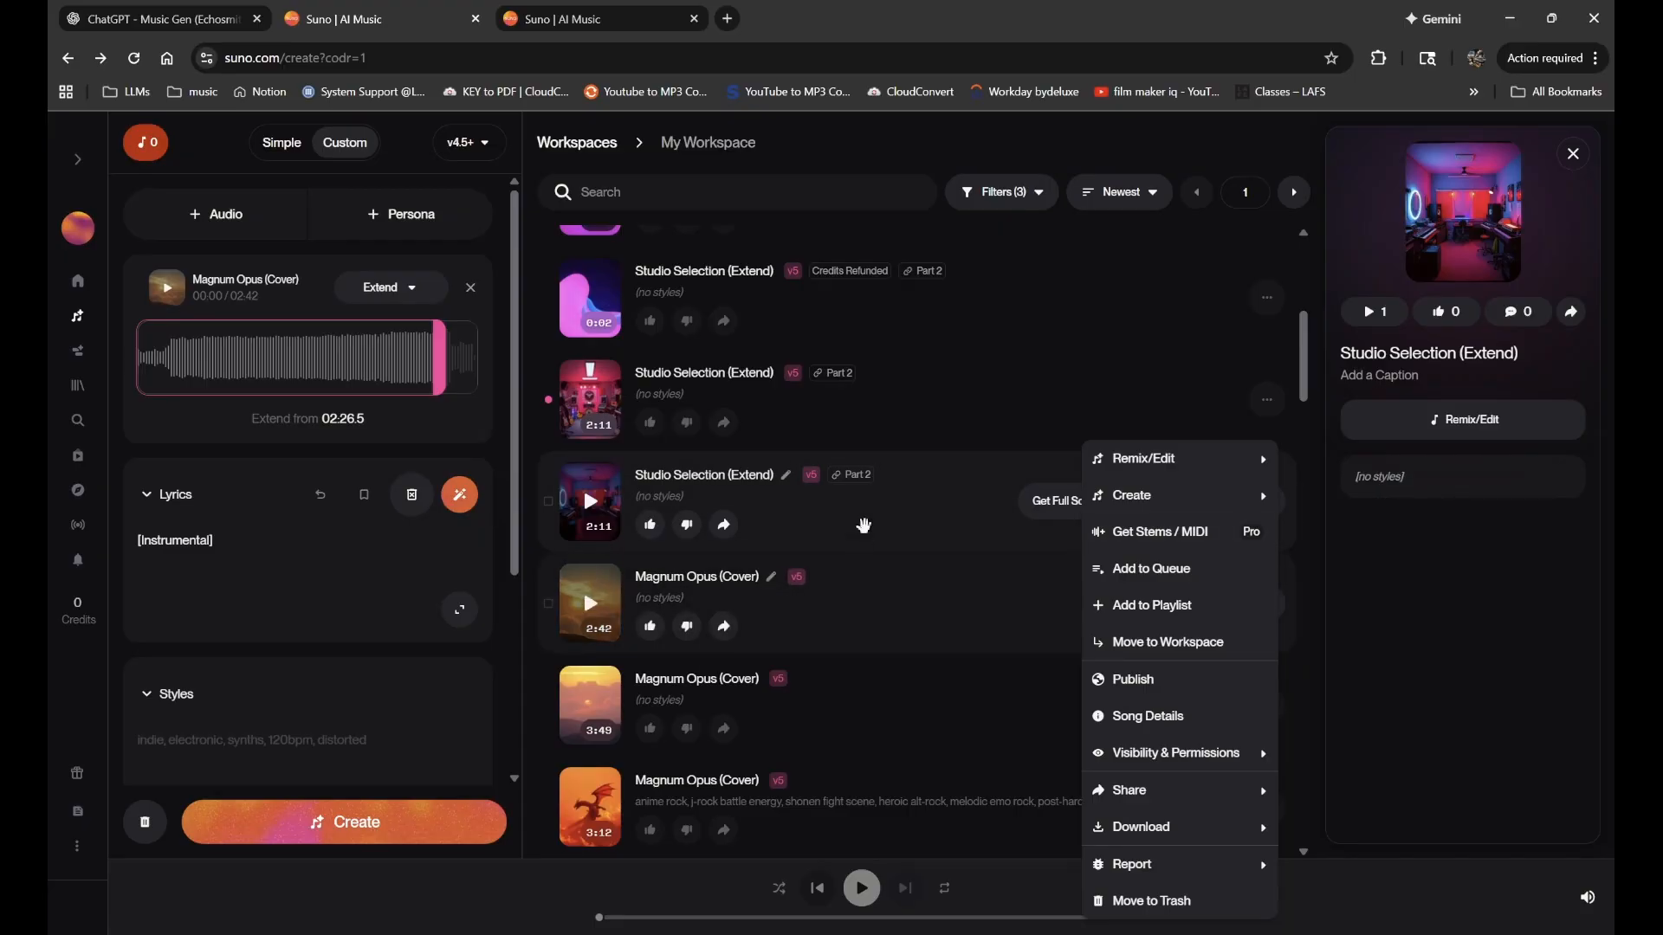
mouse_move(1119, 509)
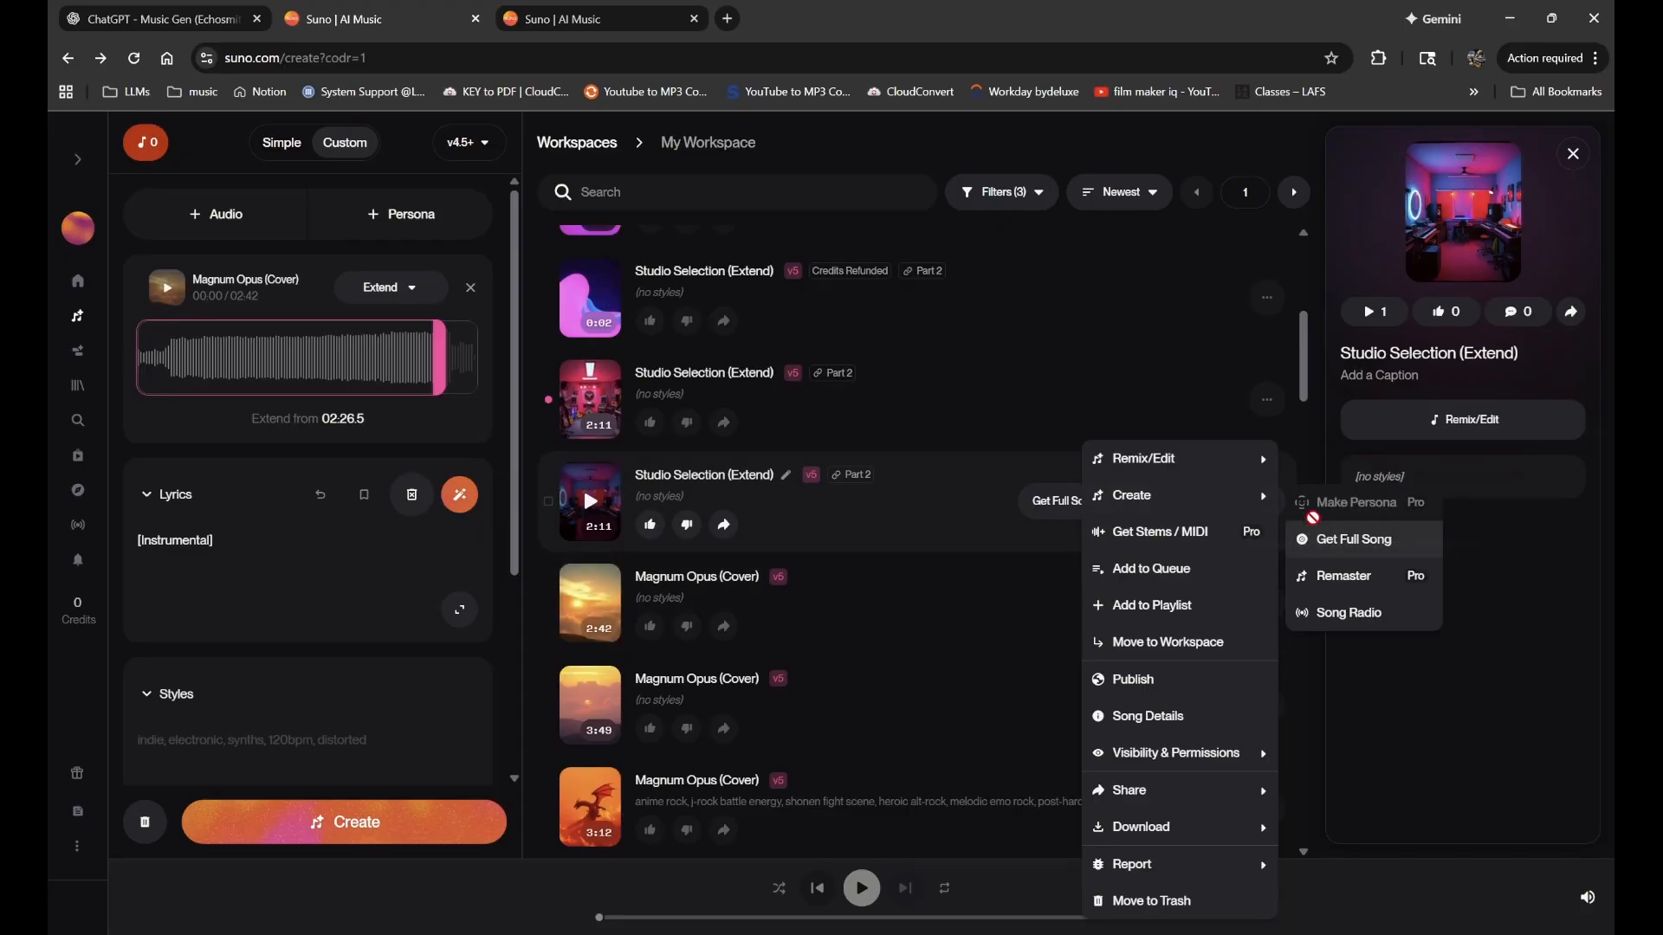
click(1313, 546)
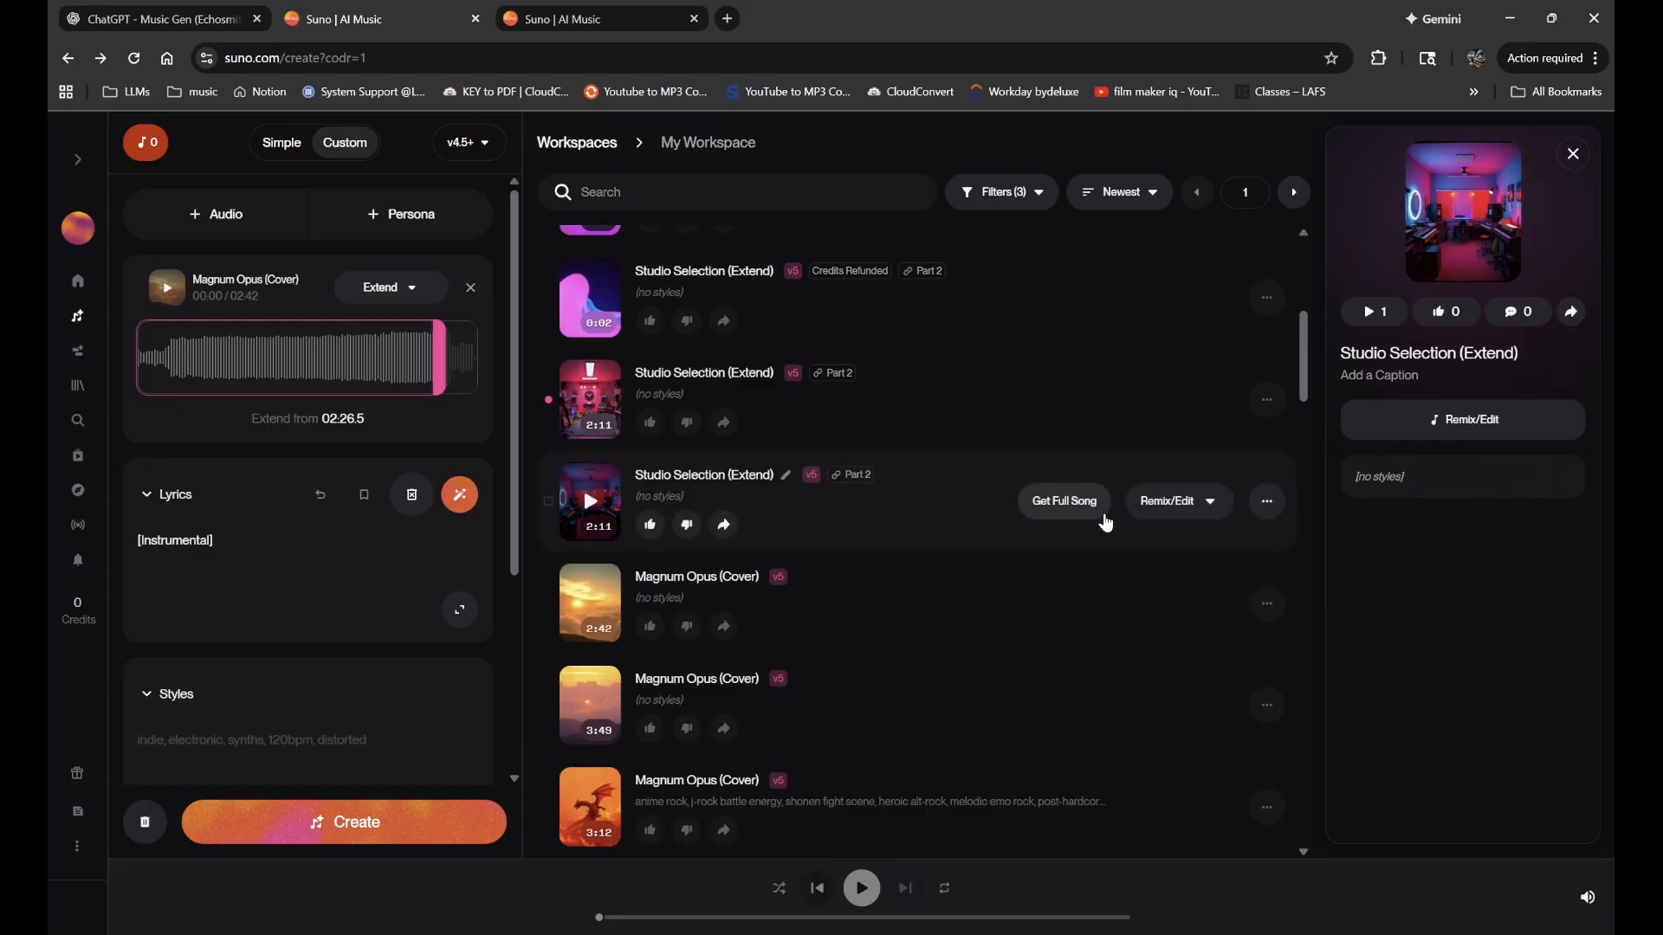
- Load the new full-song Studio Selection for extending and set its extend point to 02:17.1
scroll(941, 465, up, 6)
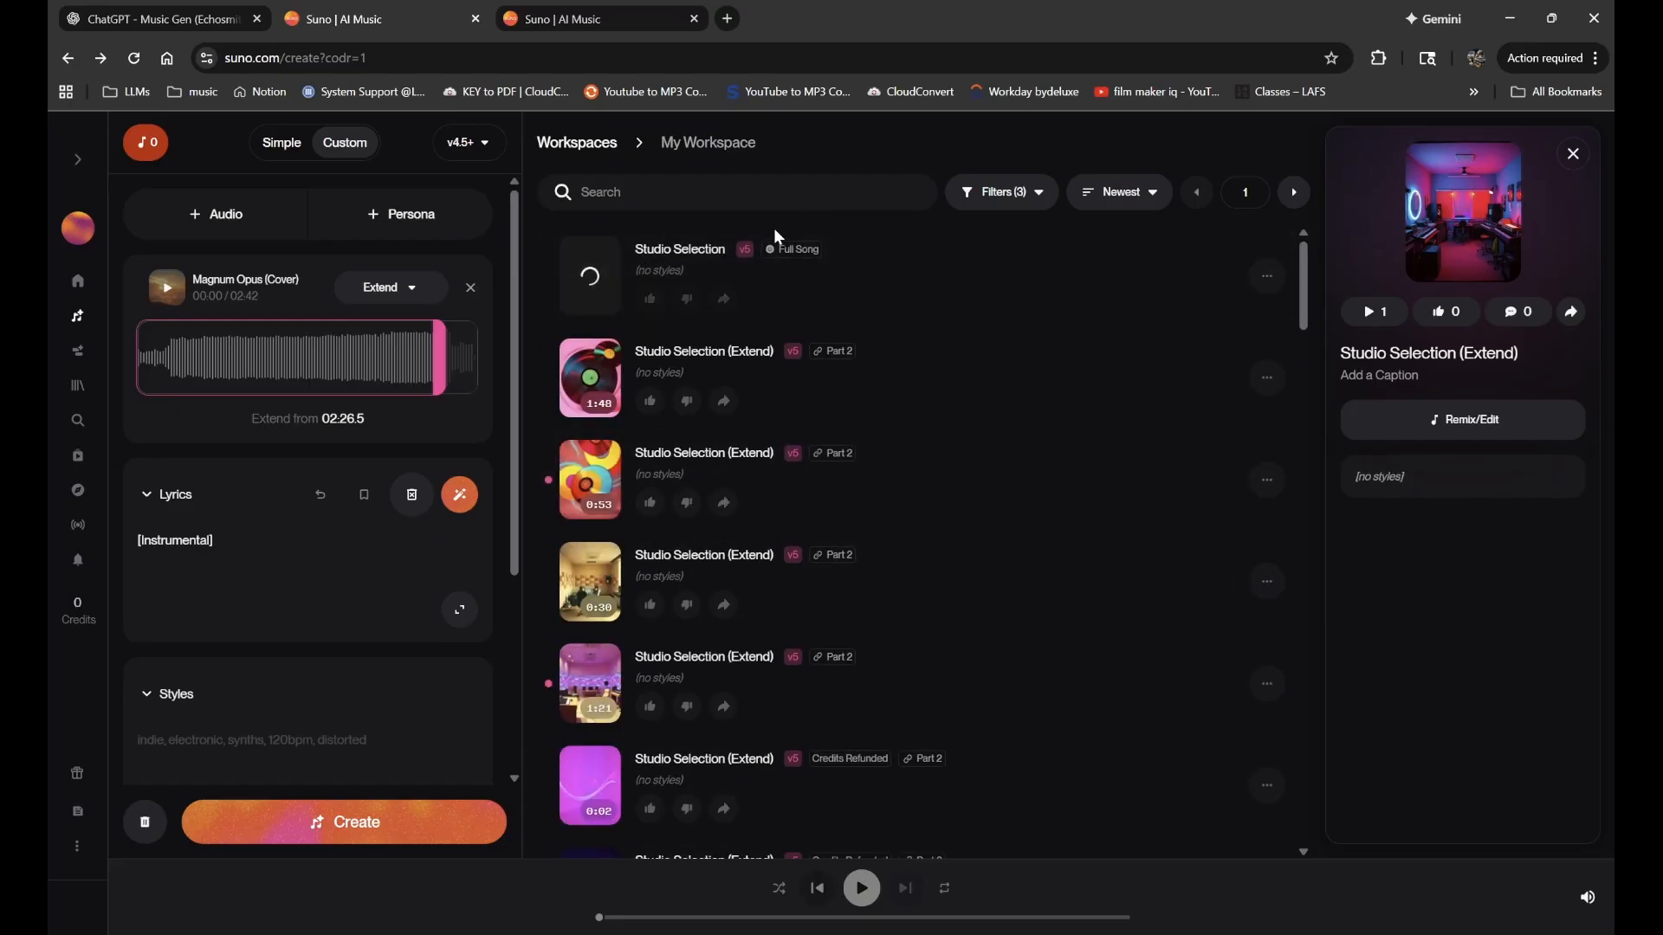
scroll(961, 572, down, 5)
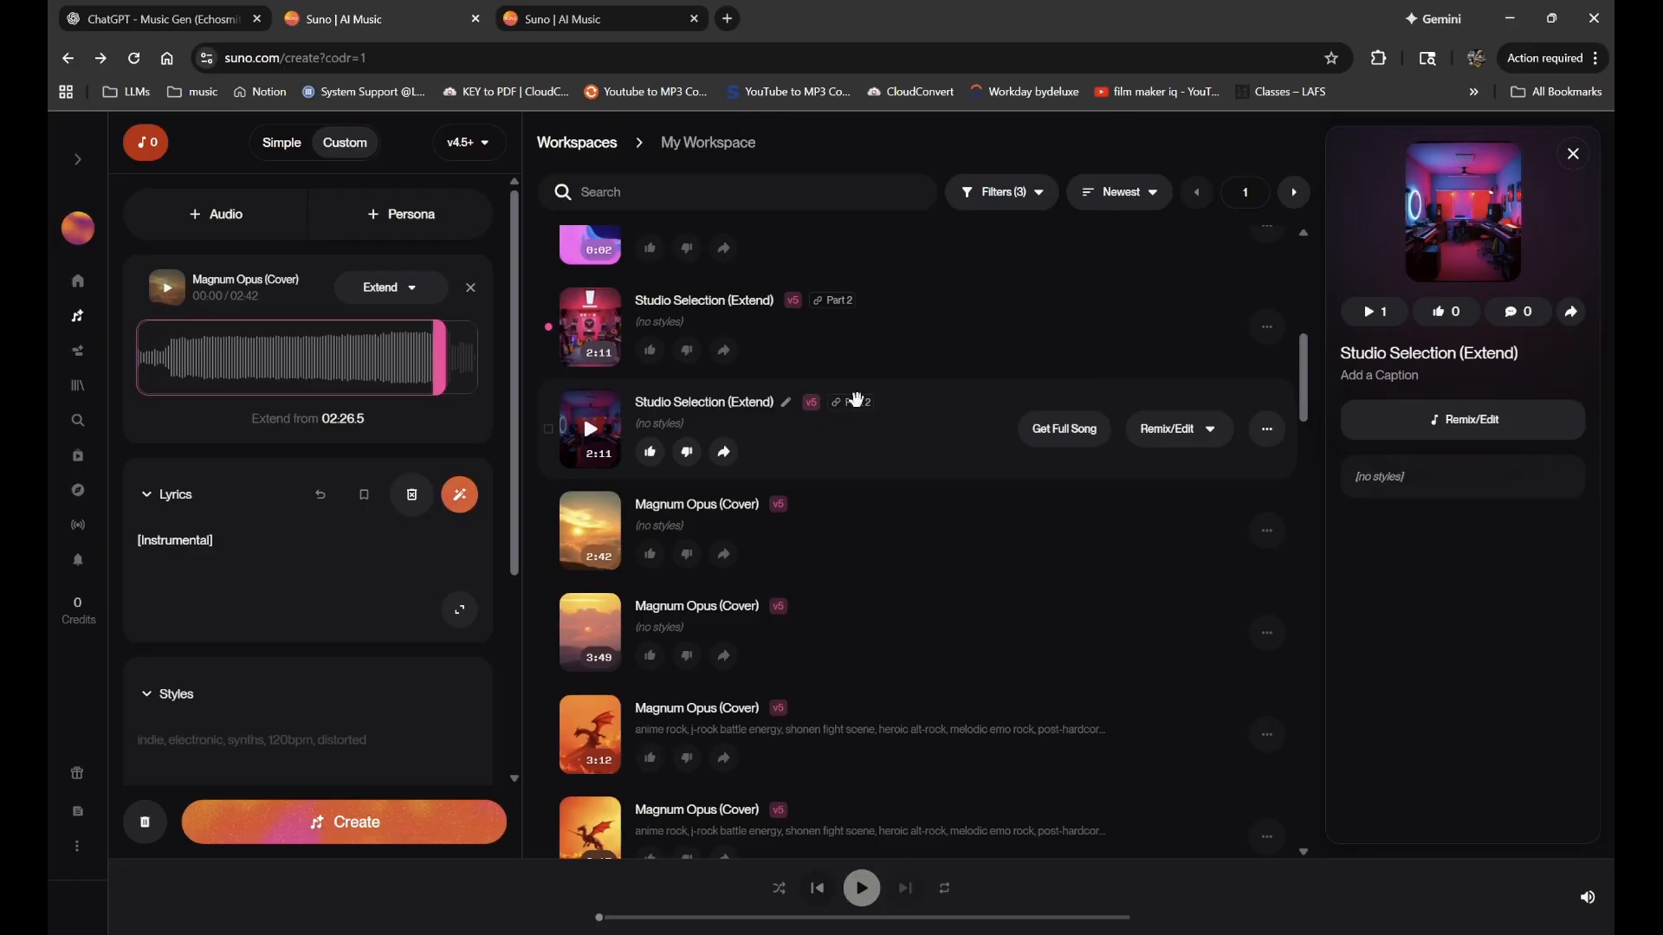
scroll(843, 422, up, 5)
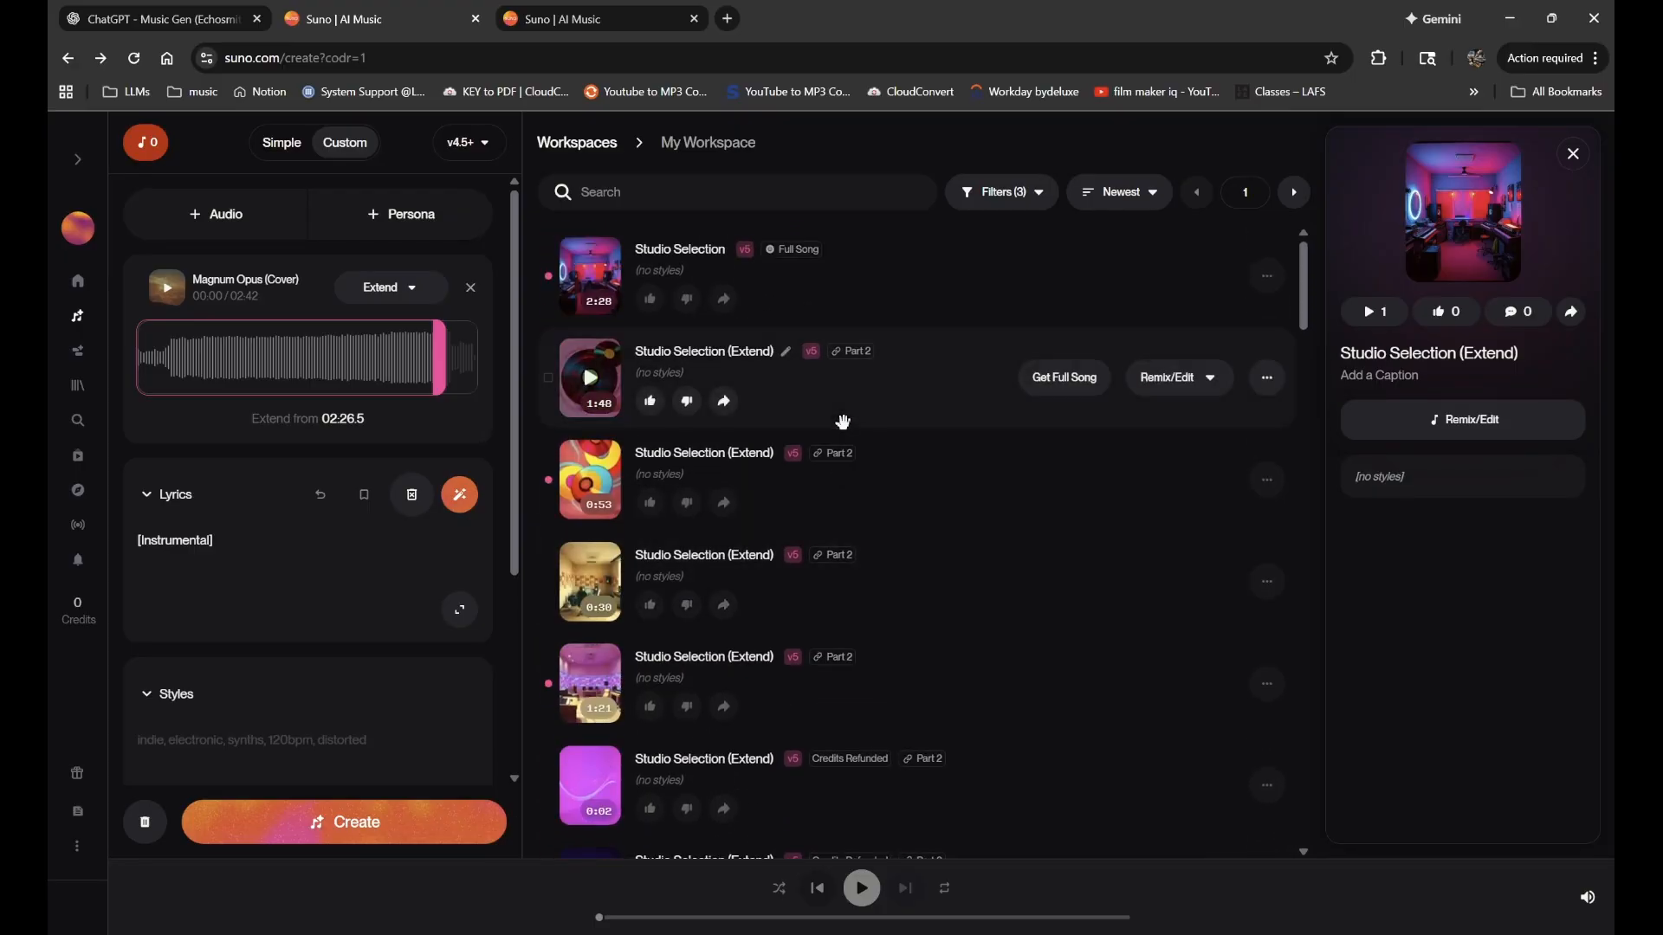
click(1266, 276)
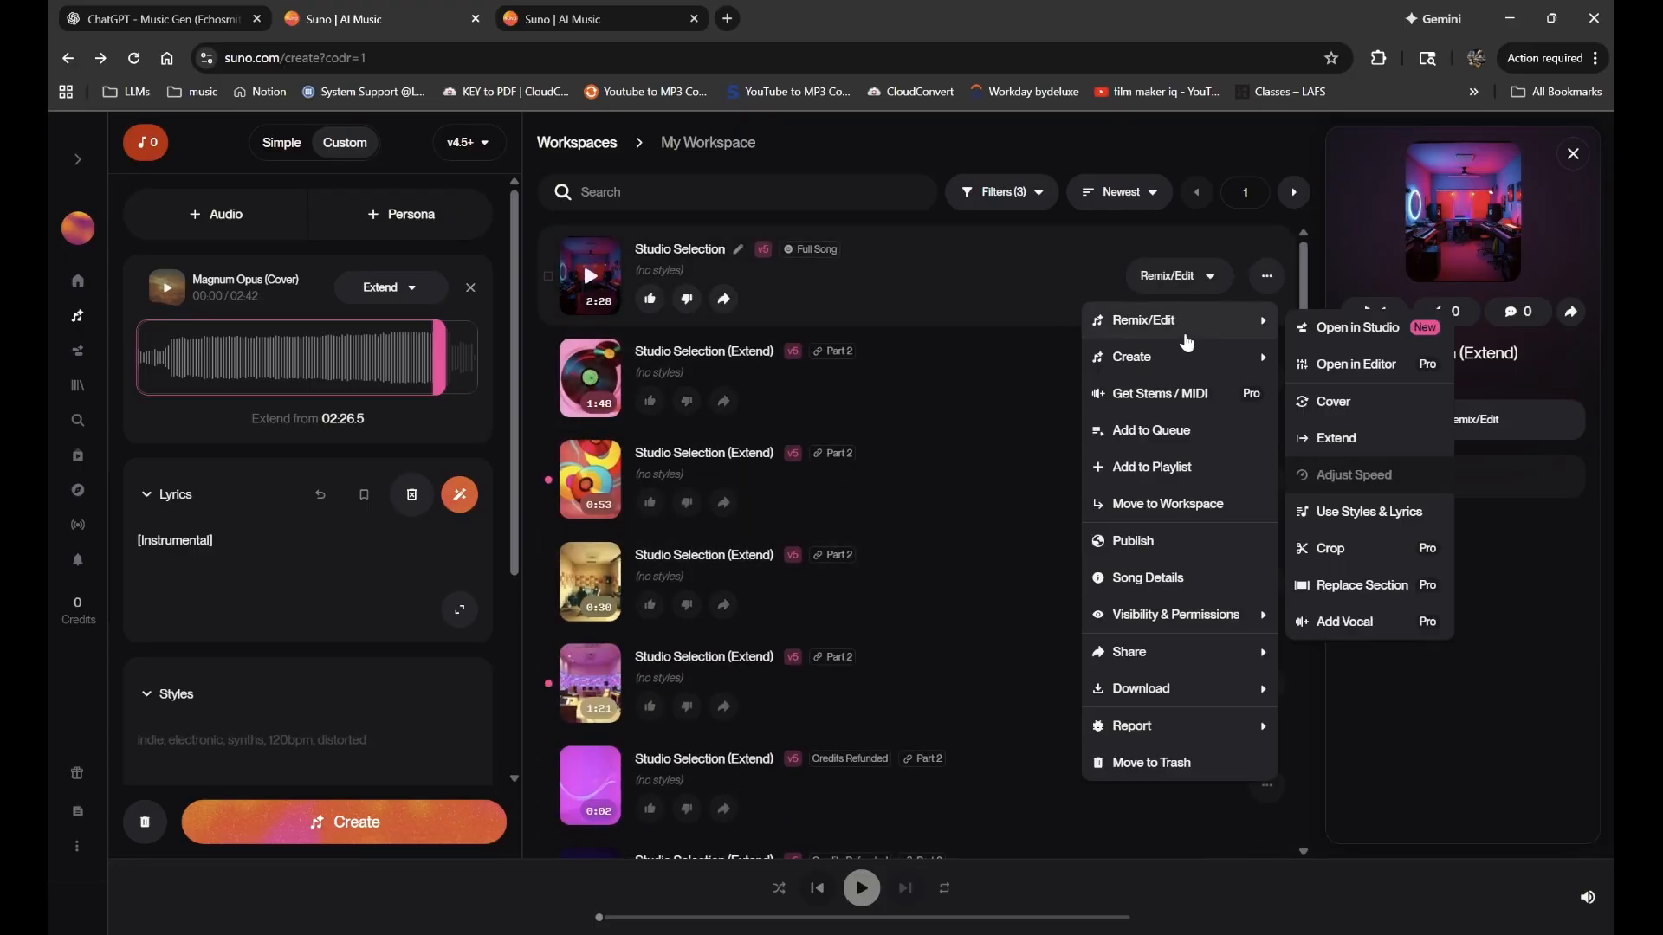
click(1336, 437)
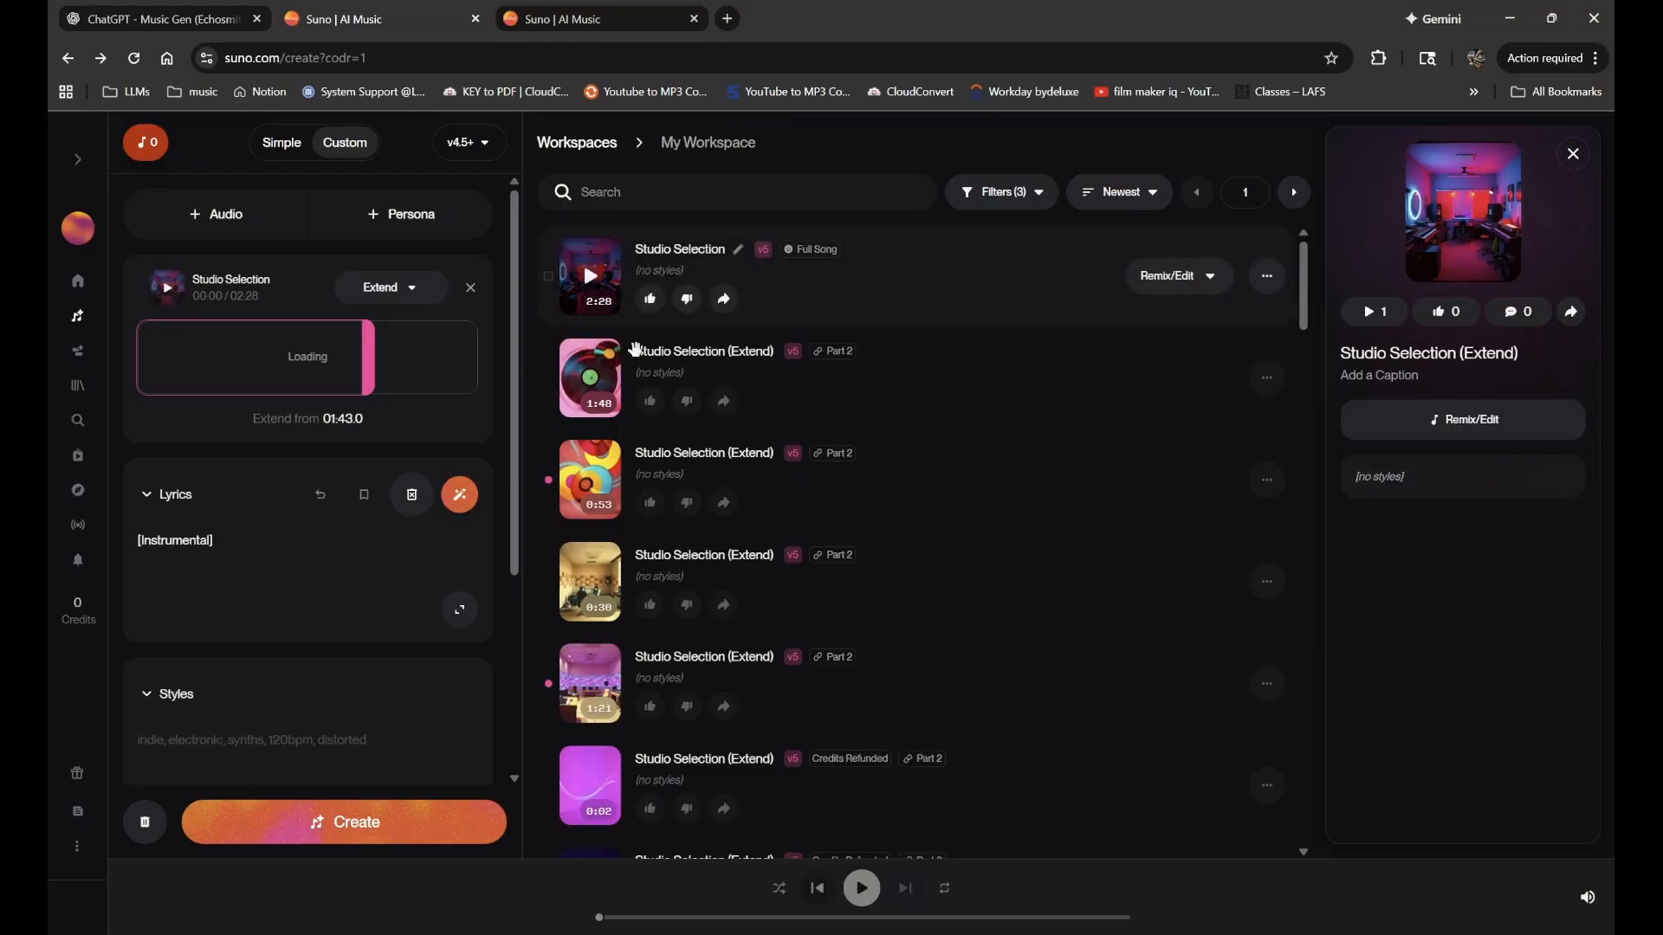
click(449, 368)
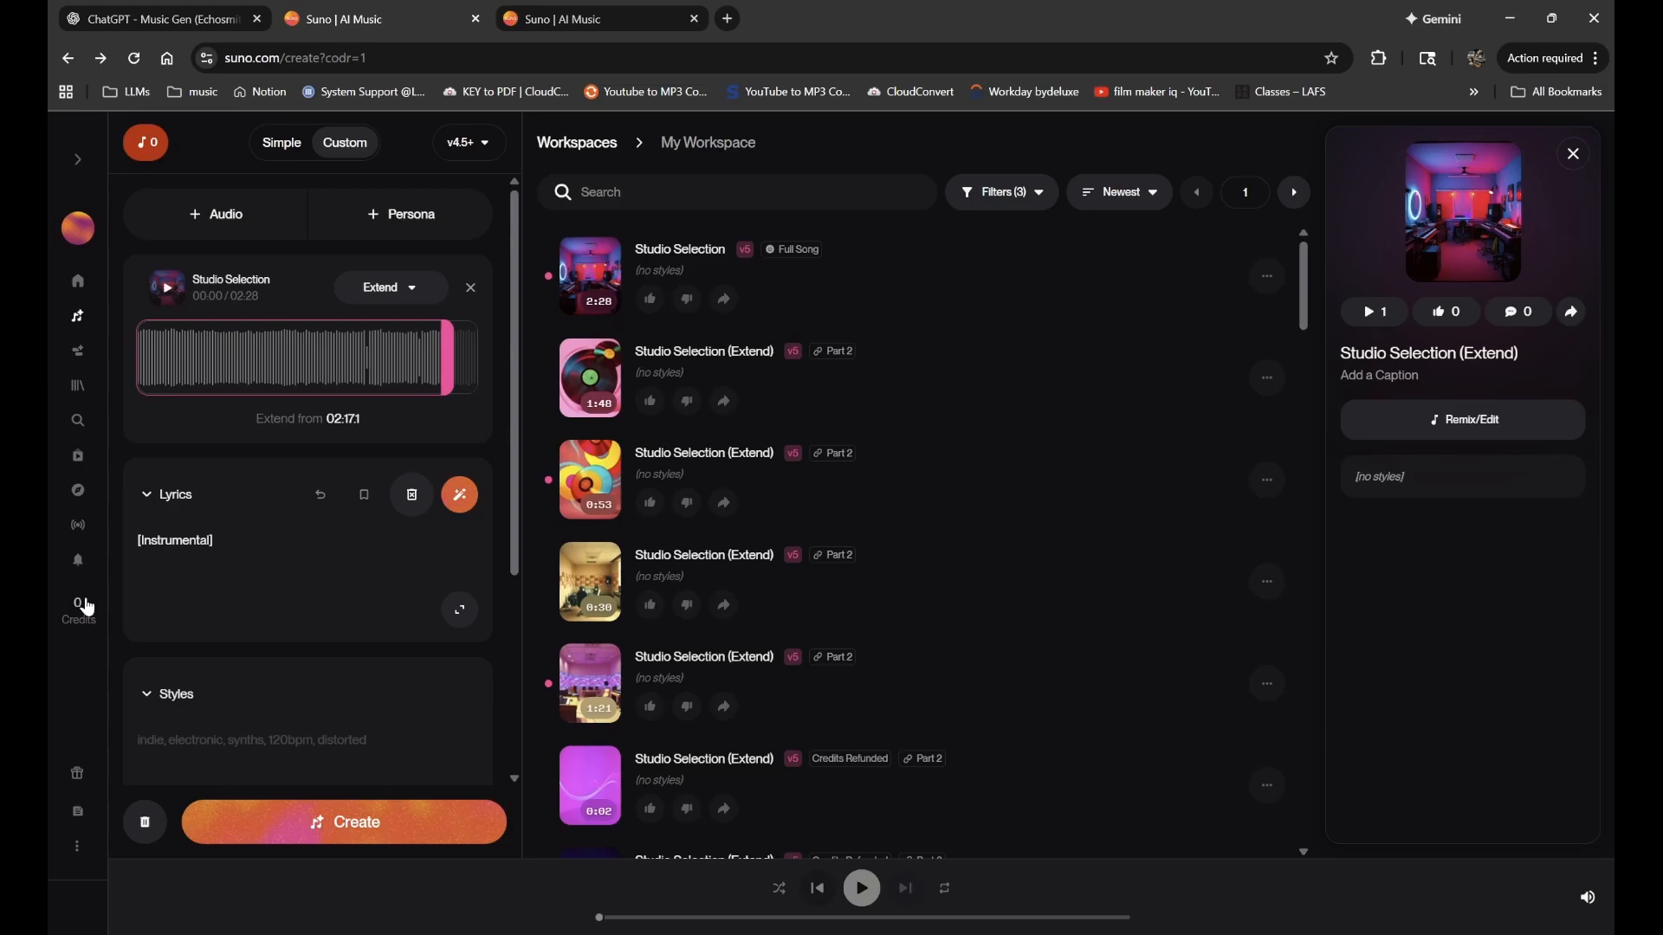
- Try v5 and v4.5+ as the generation model for the extension, and settle on v5
click(474, 149)
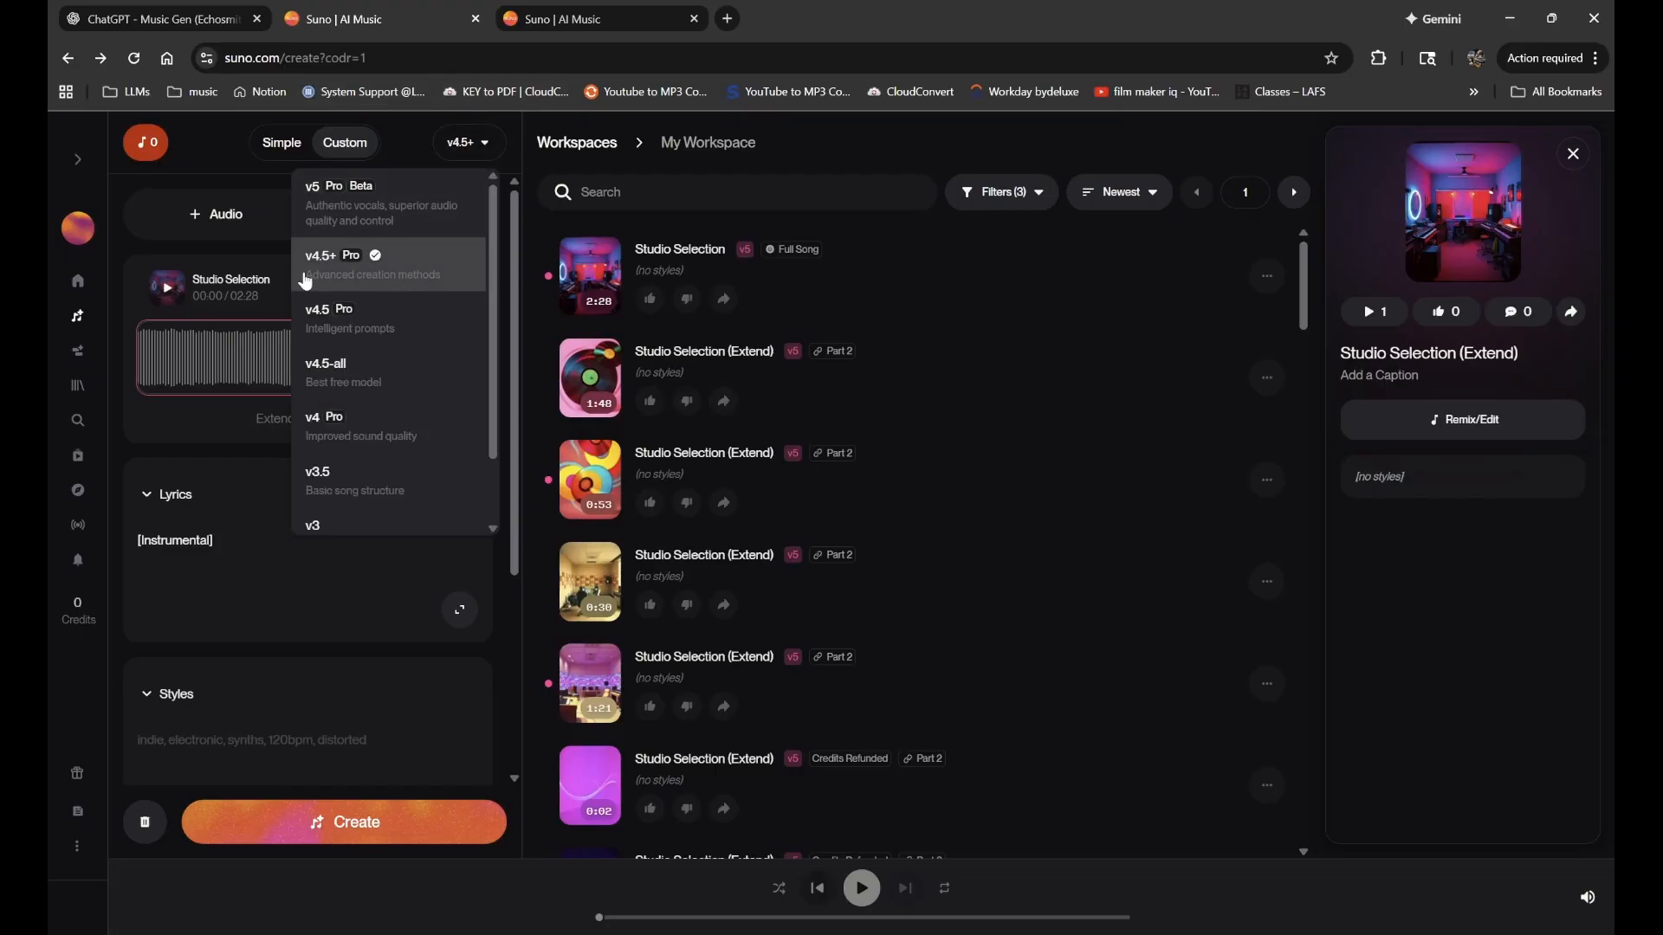
click(346, 192)
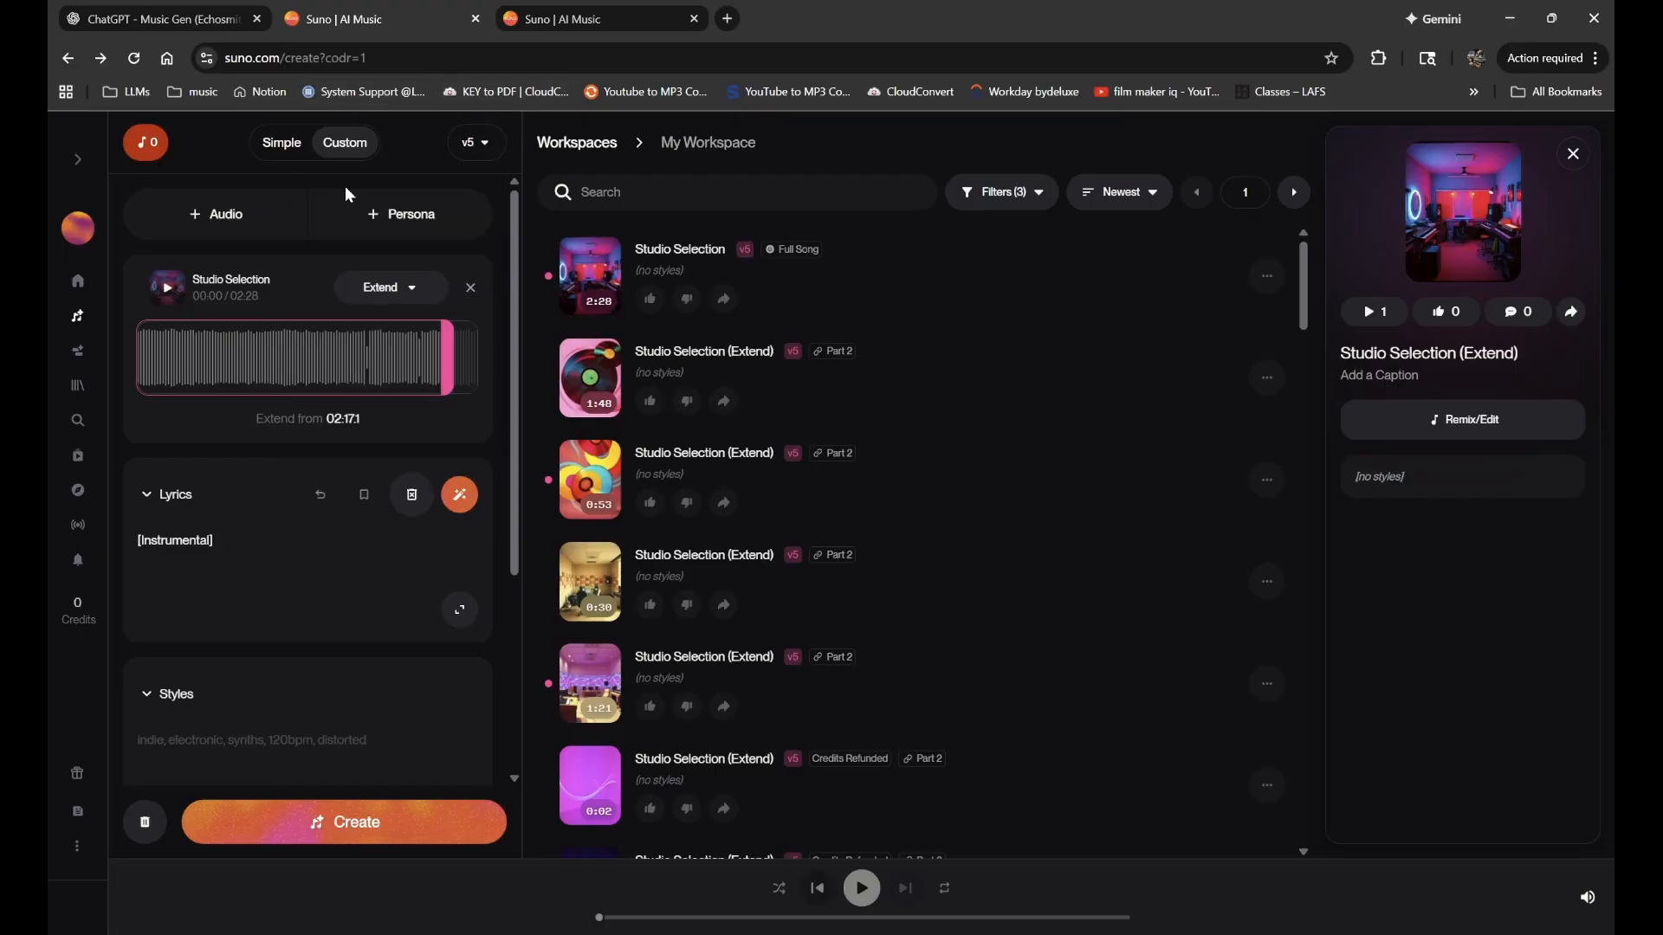
click(475, 146)
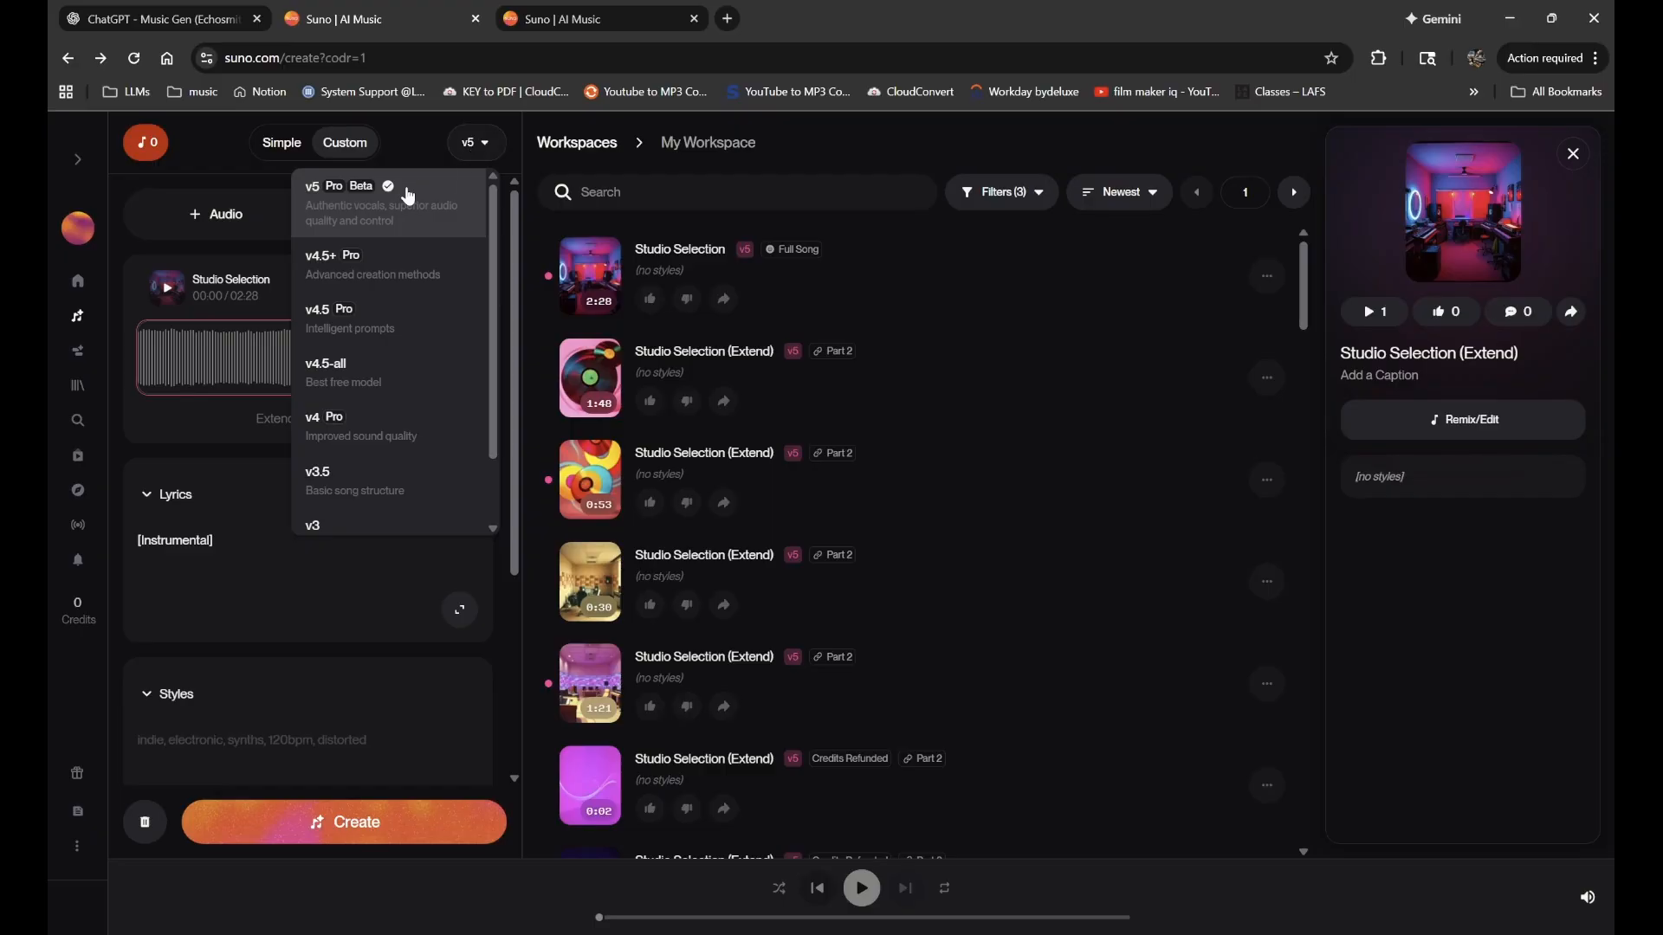
click(330, 275)
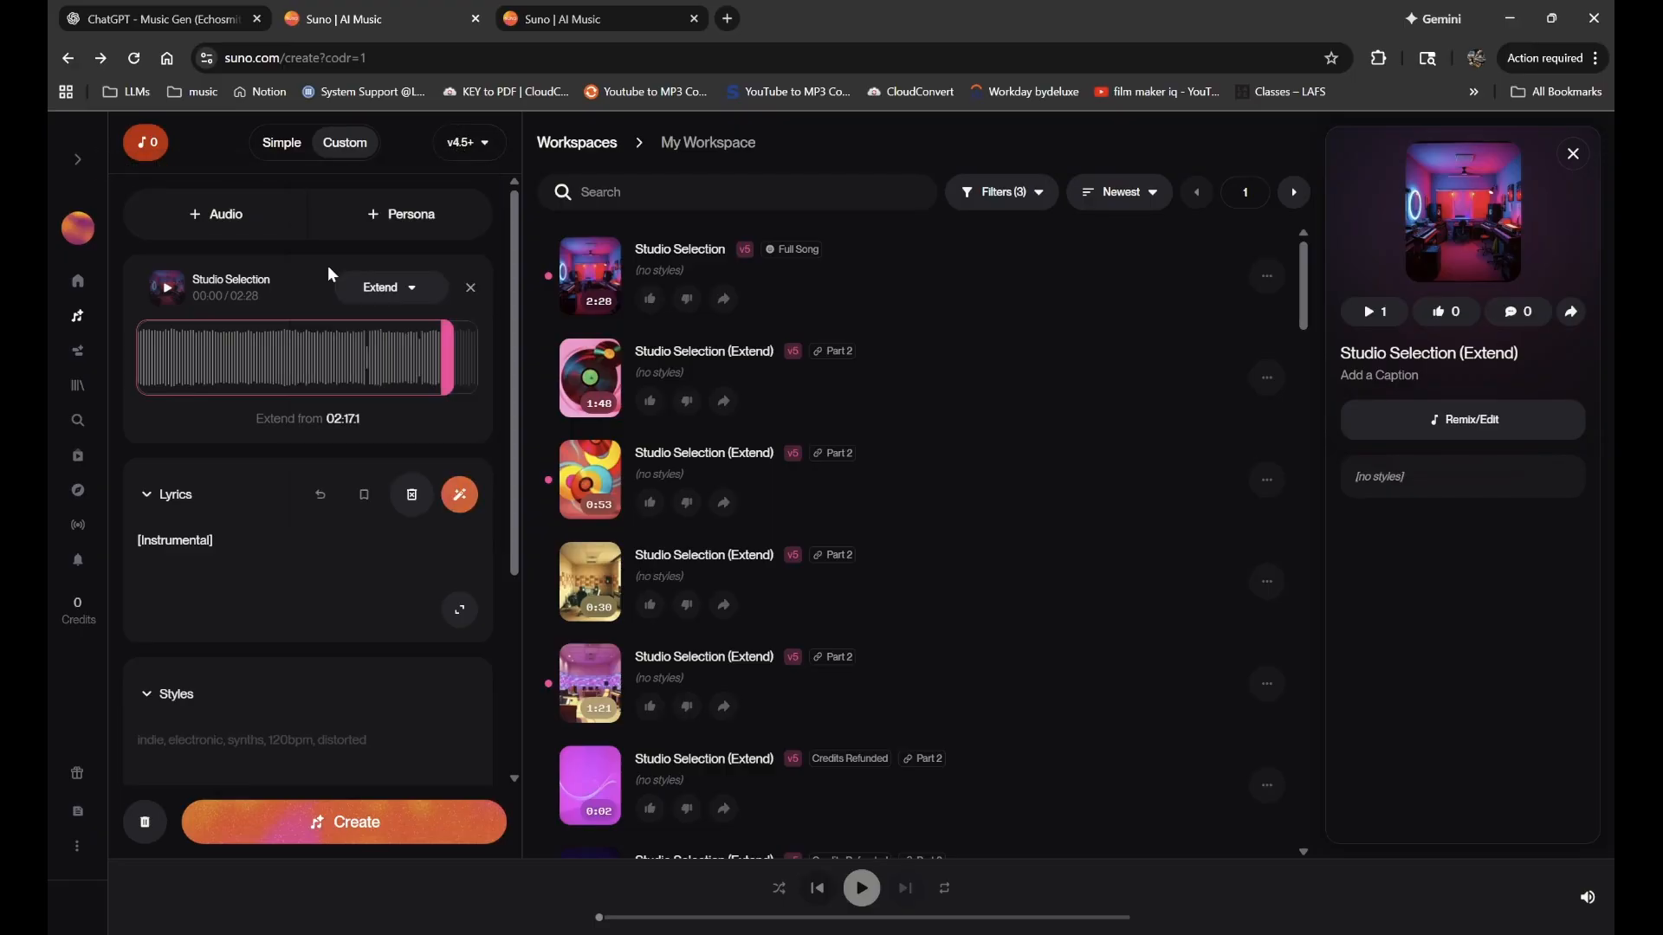
click(475, 147)
click(389, 193)
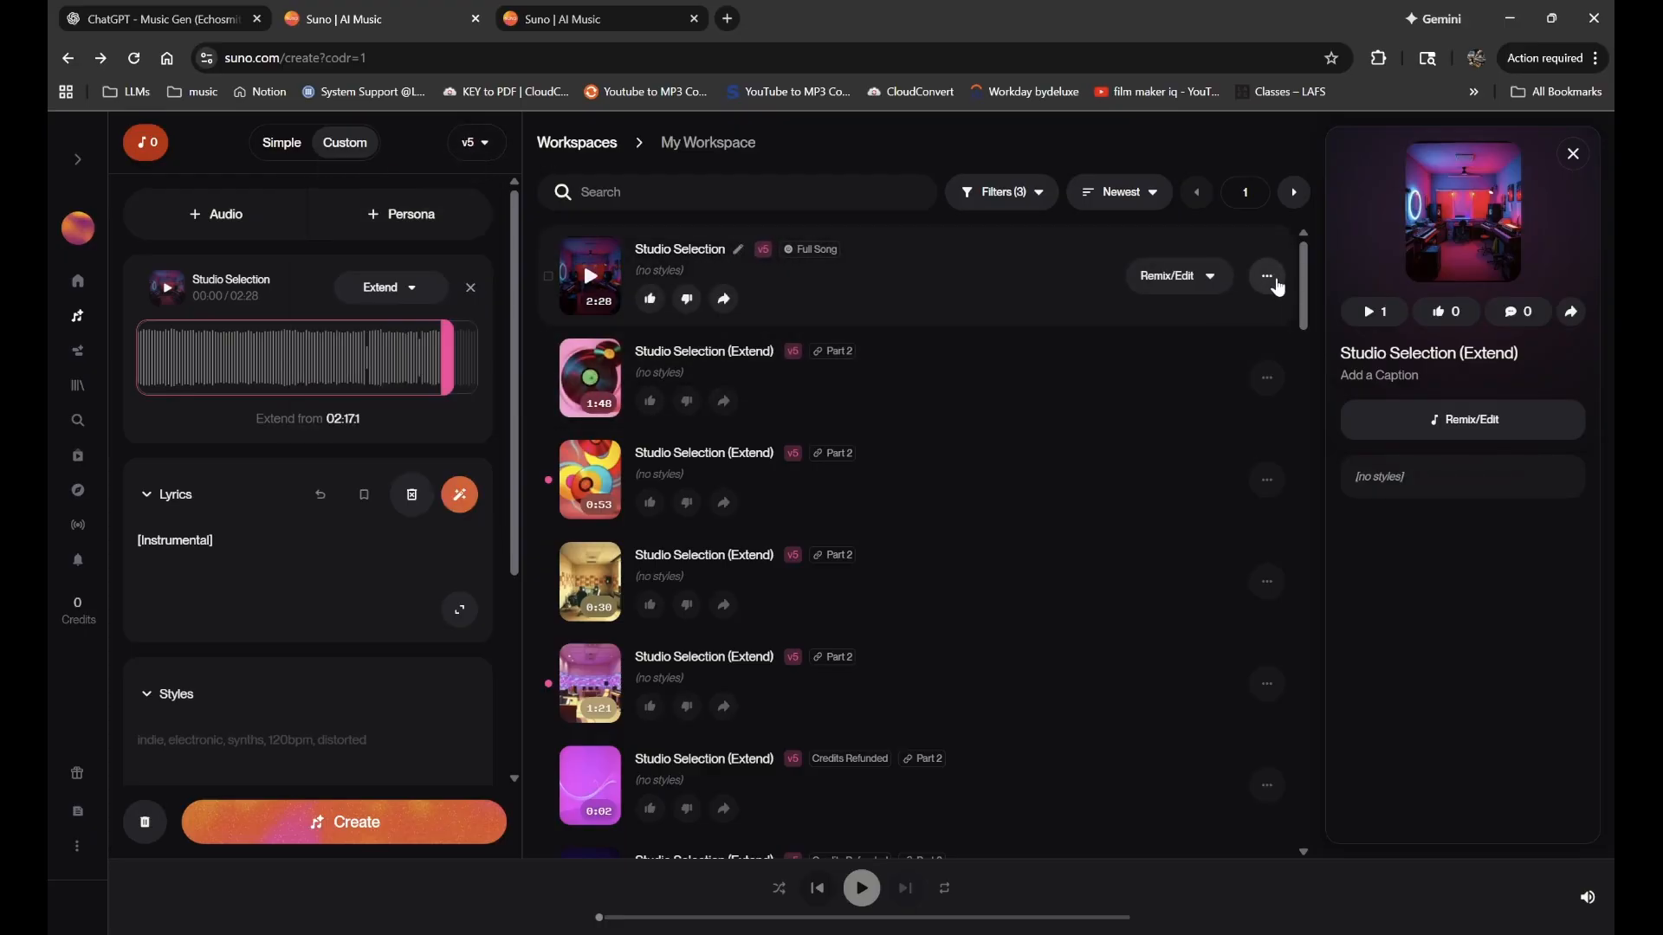
- Examine the creation options offered for the full-song Studio Selection, such as Remaster, without applying any
click(1270, 282)
mouse_move(1210, 364)
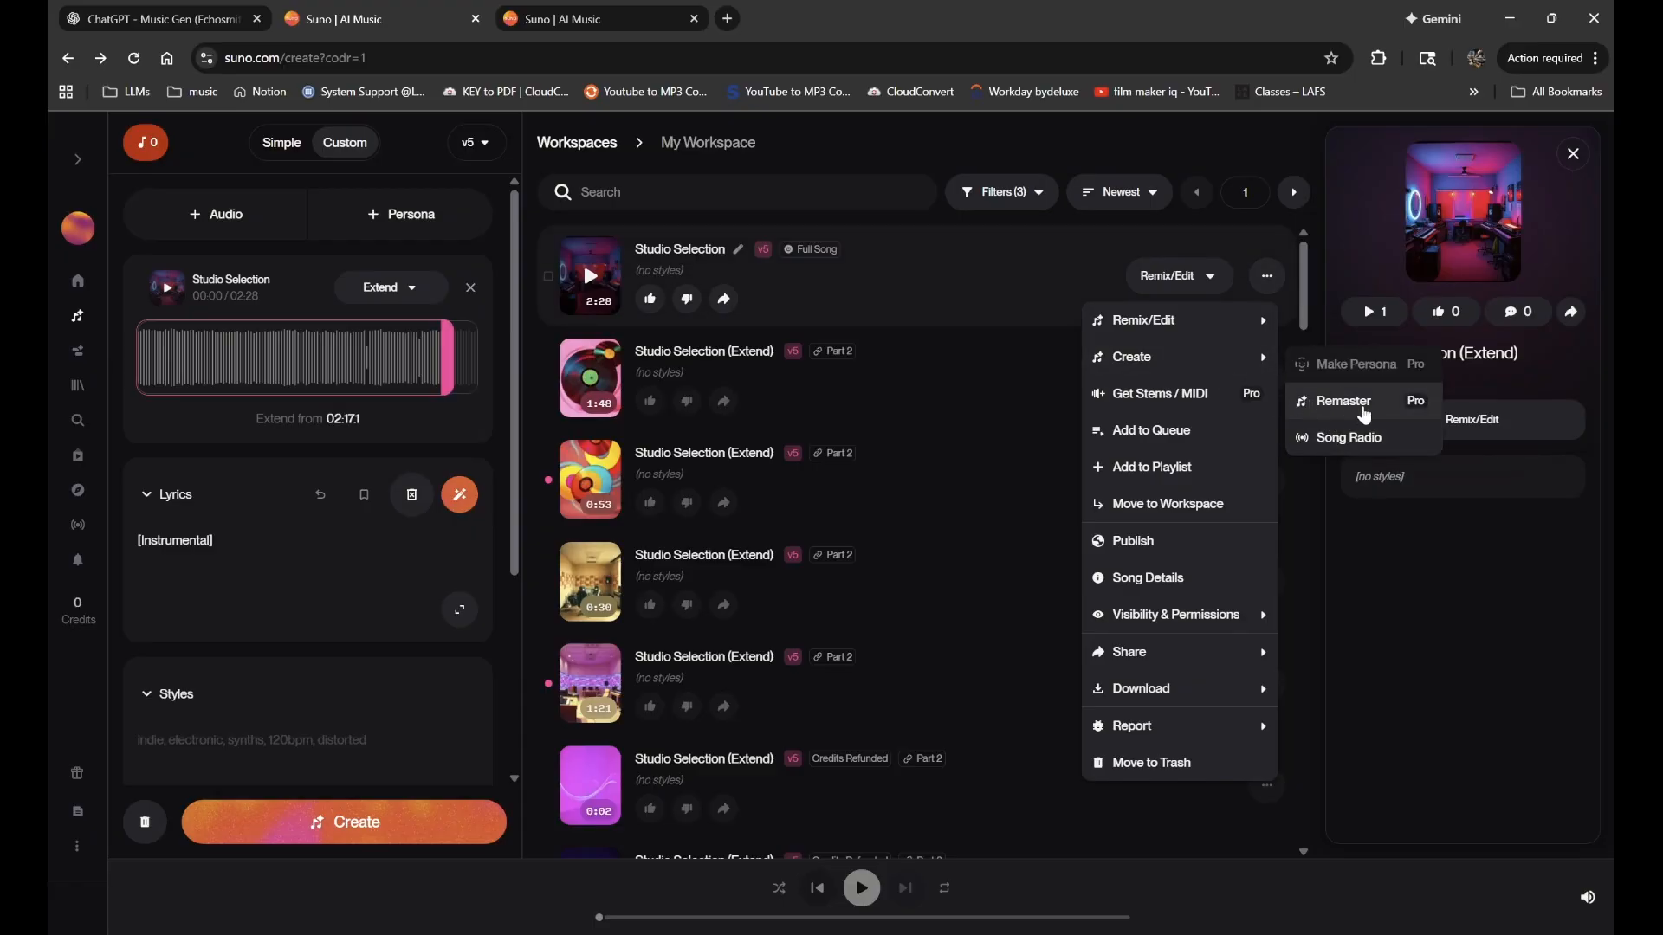
click(1437, 654)
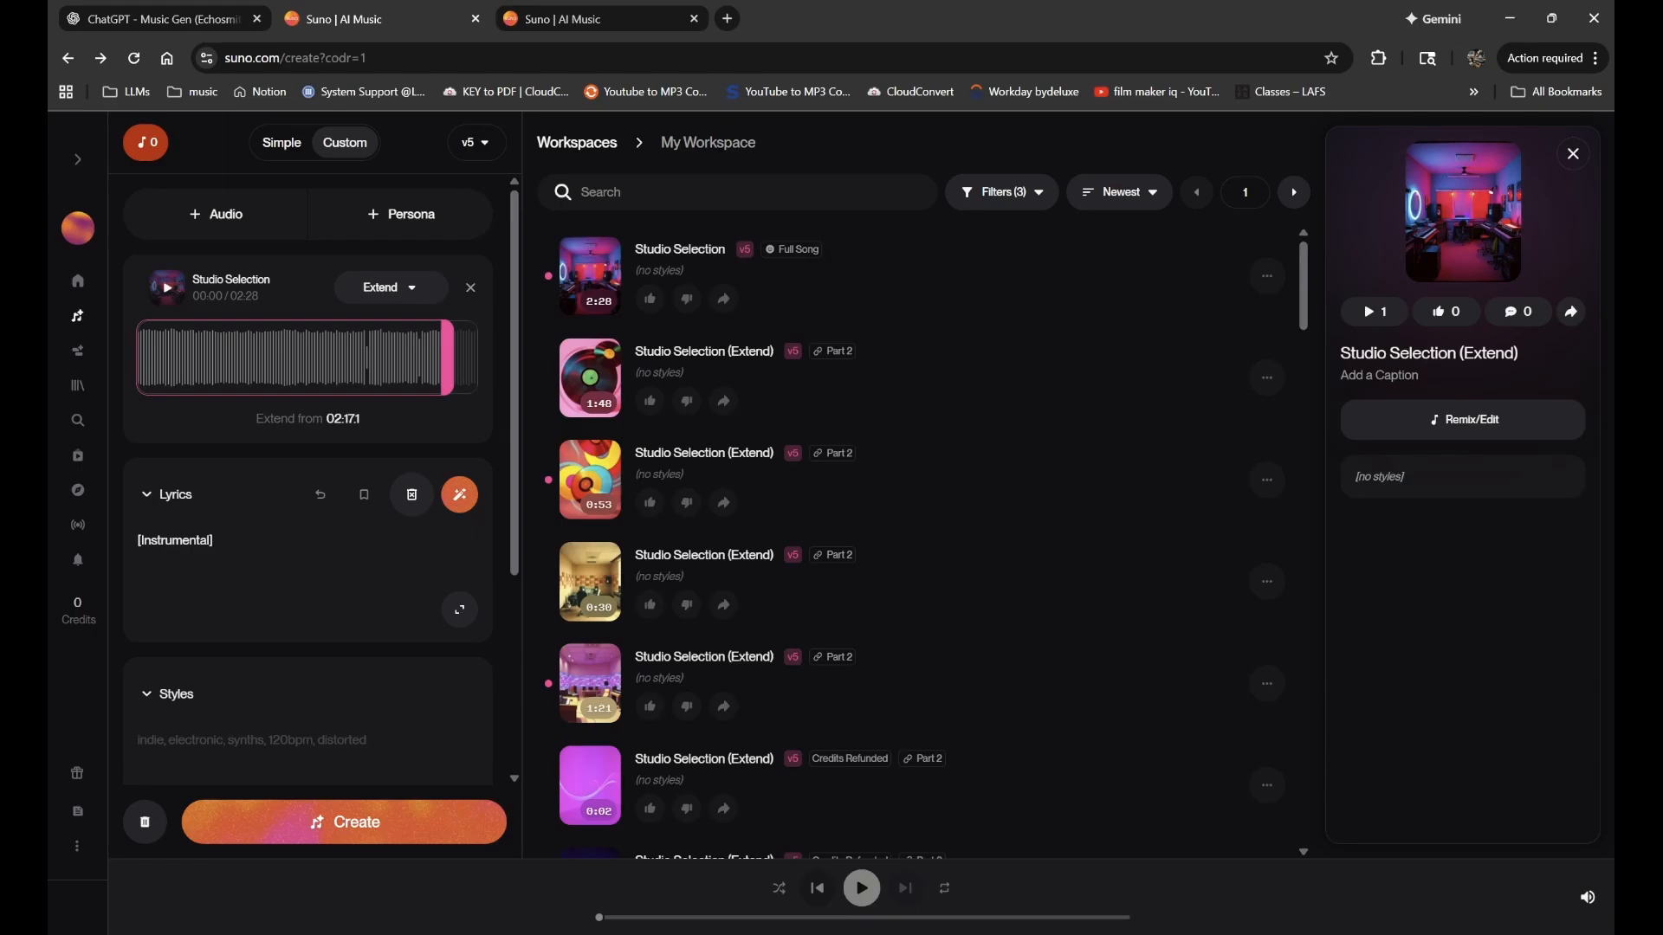
drag(1400, 473, 1297, 341)
click(1546, 609)
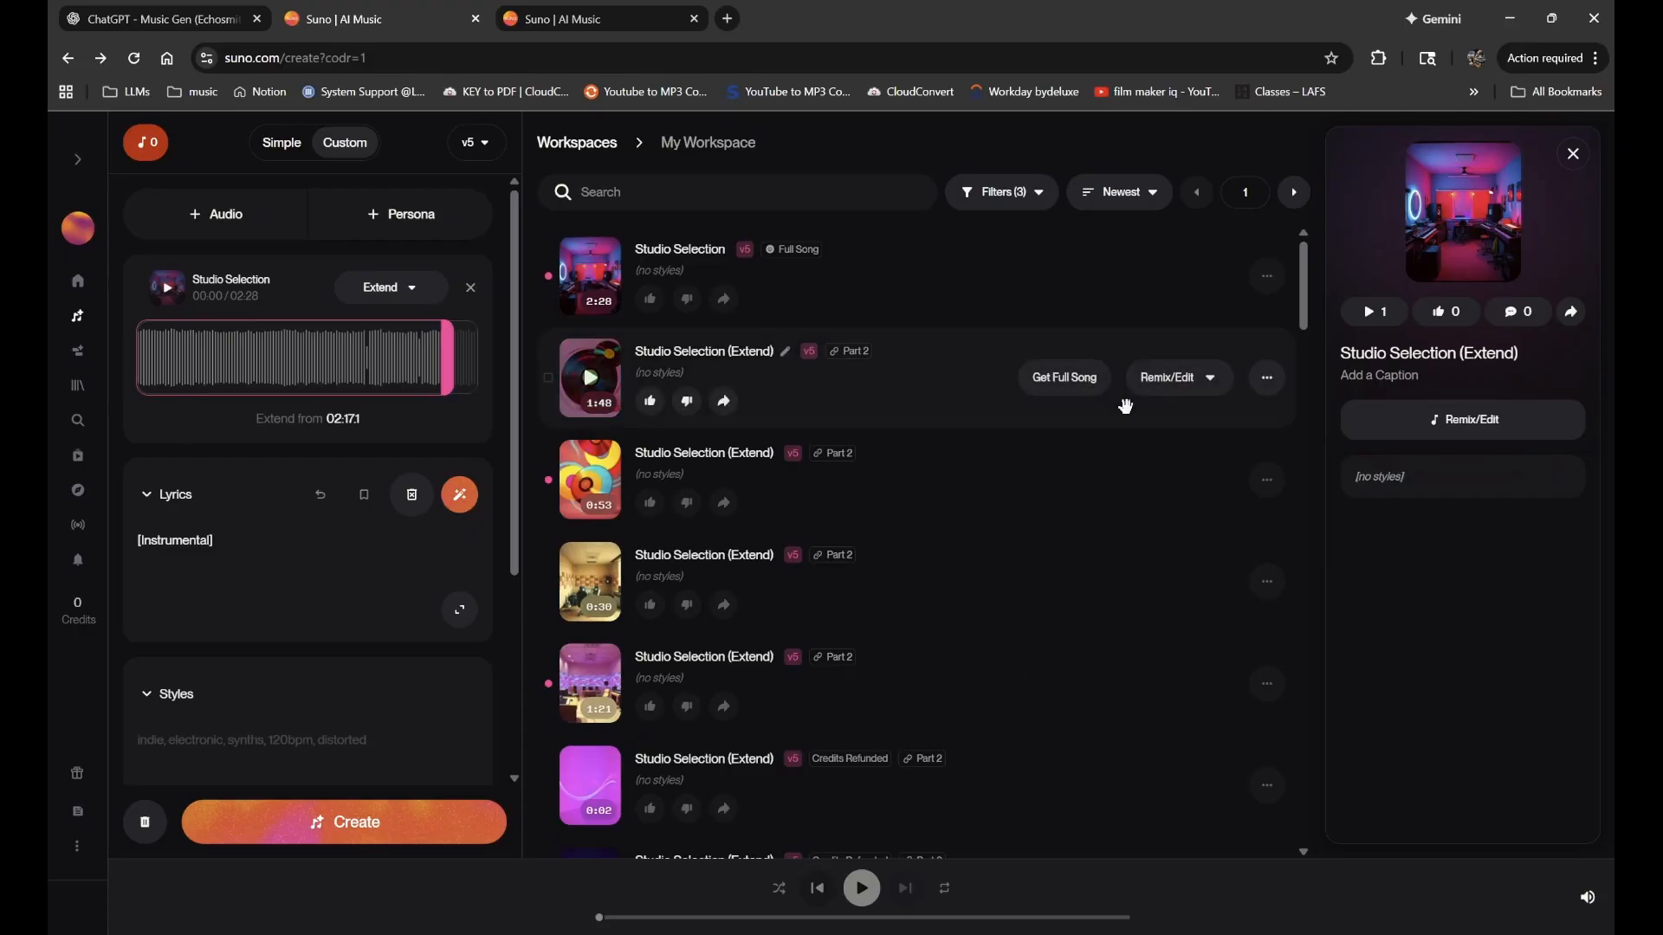
- Switch to the ChatGPT tab and review the anime rock song descriptions and style tags in the conversation
click(140, 5)
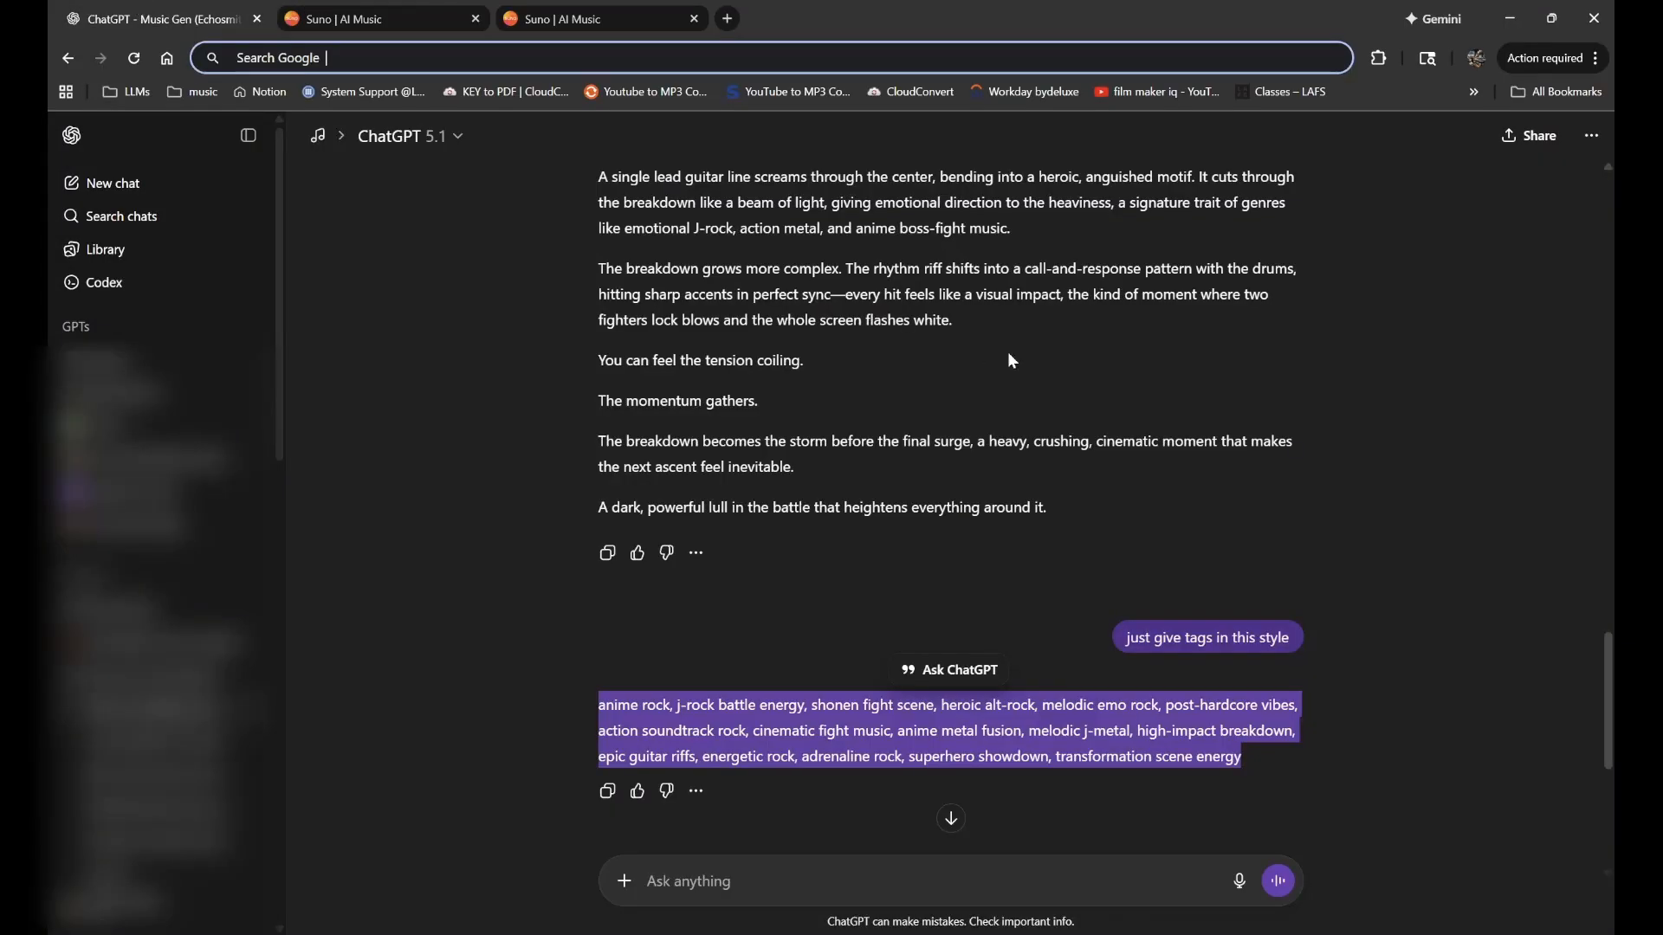
scroll(1009, 355, up, 15)
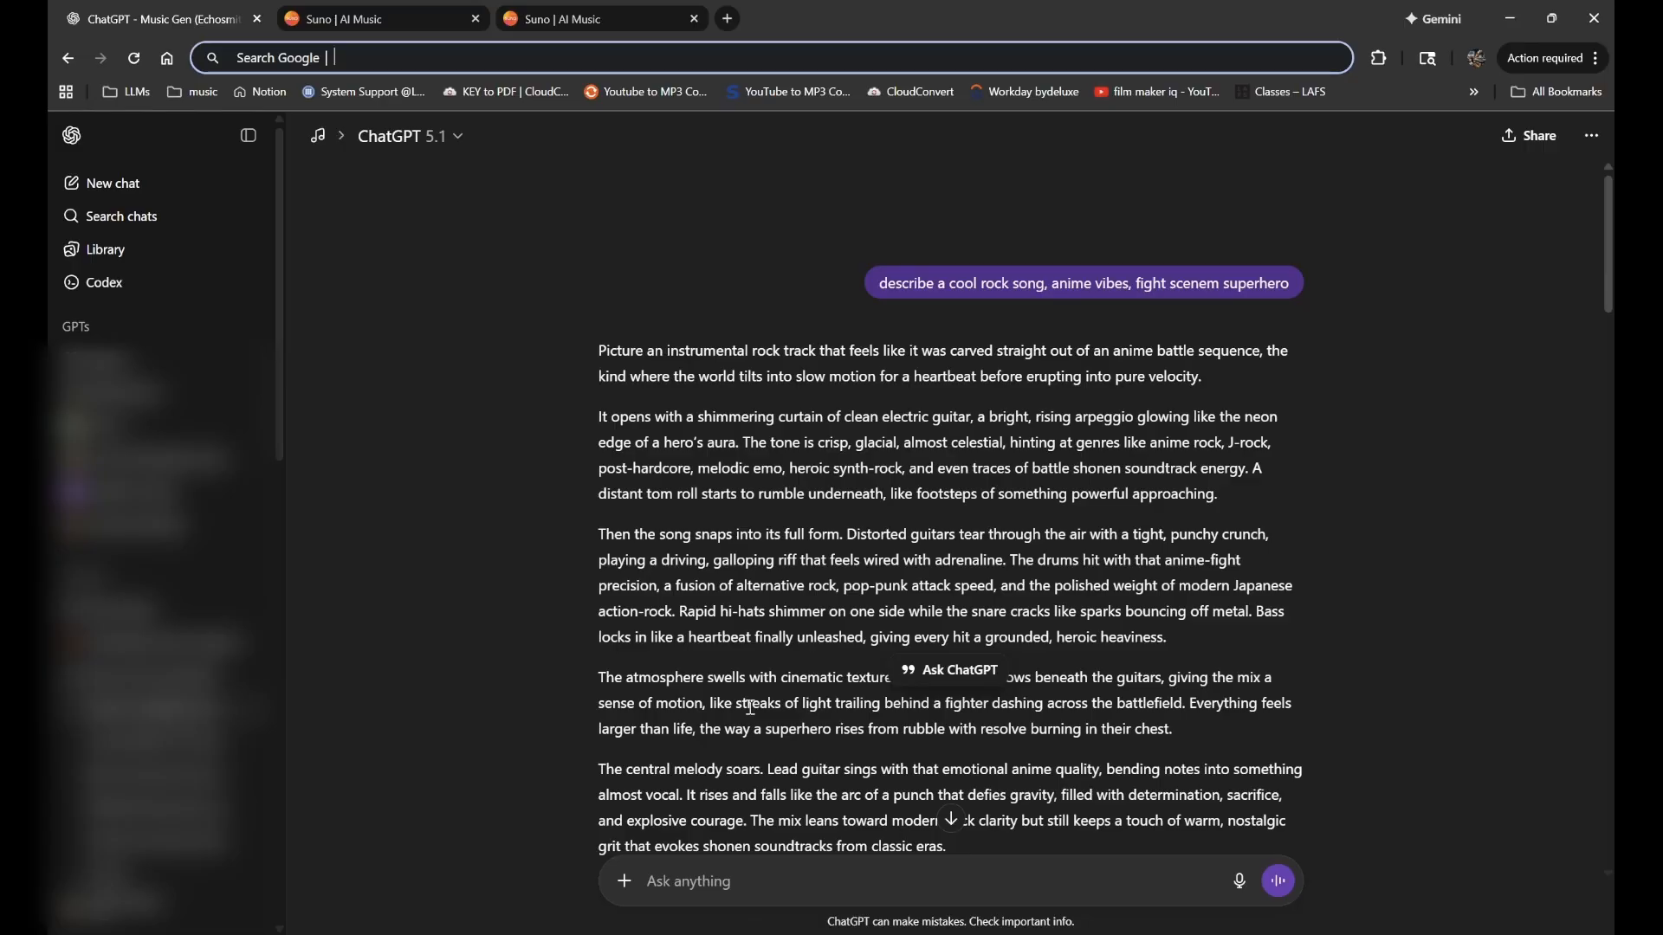
scroll(874, 780, down, 4)
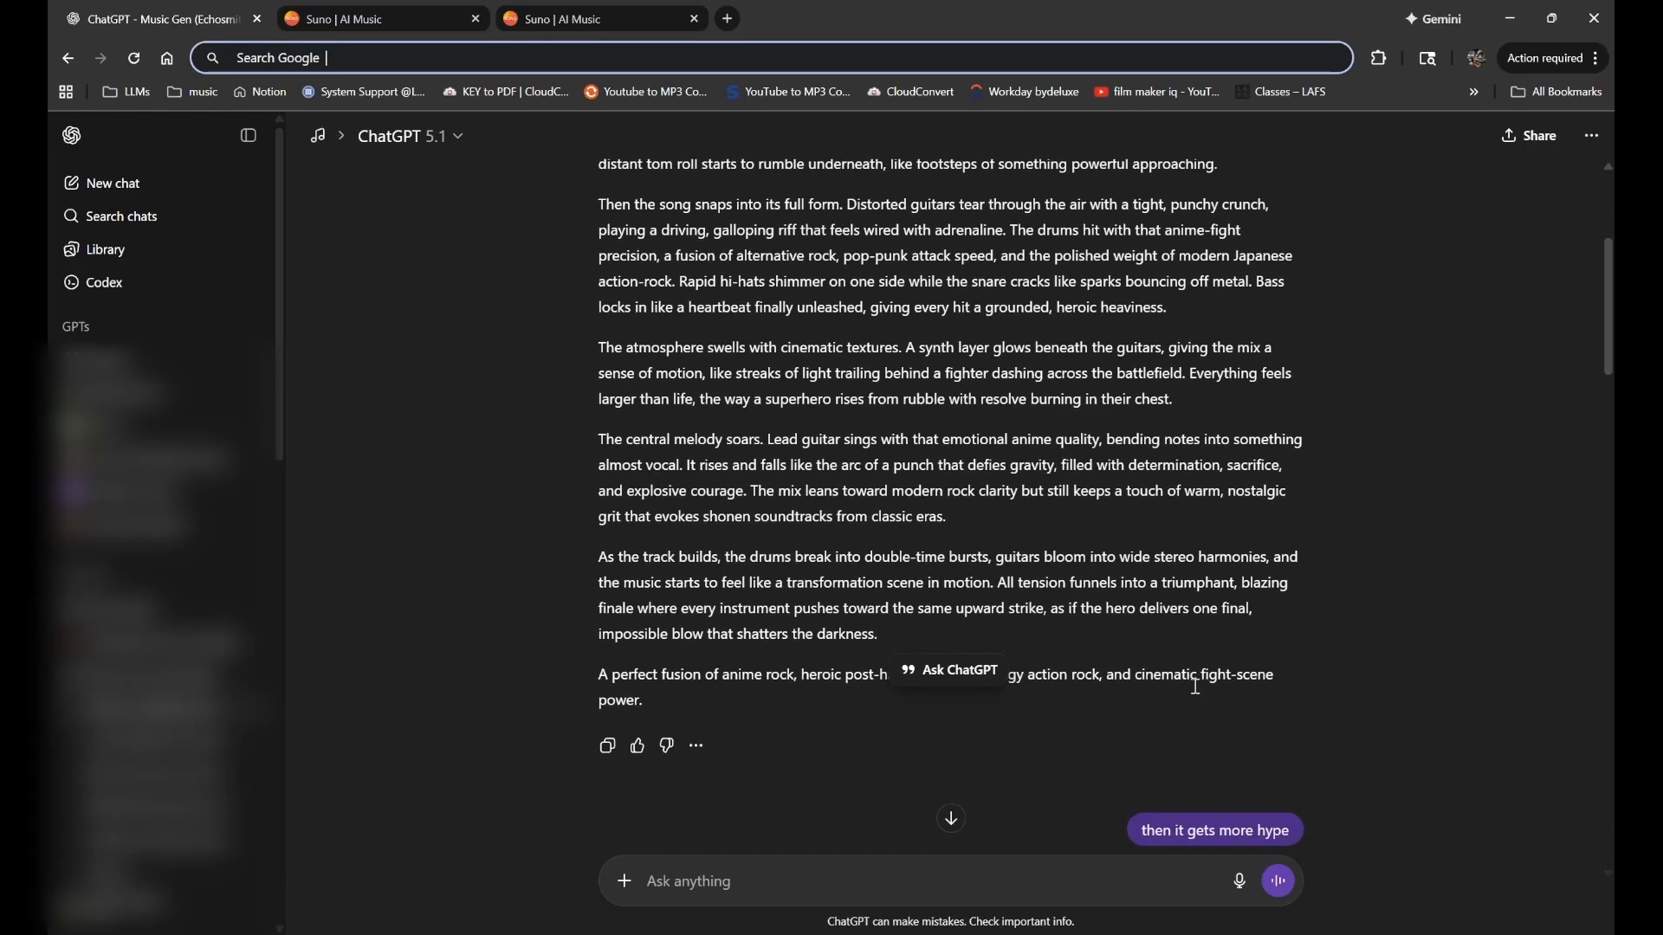
click(1198, 695)
scroll(1194, 687, down, 15)
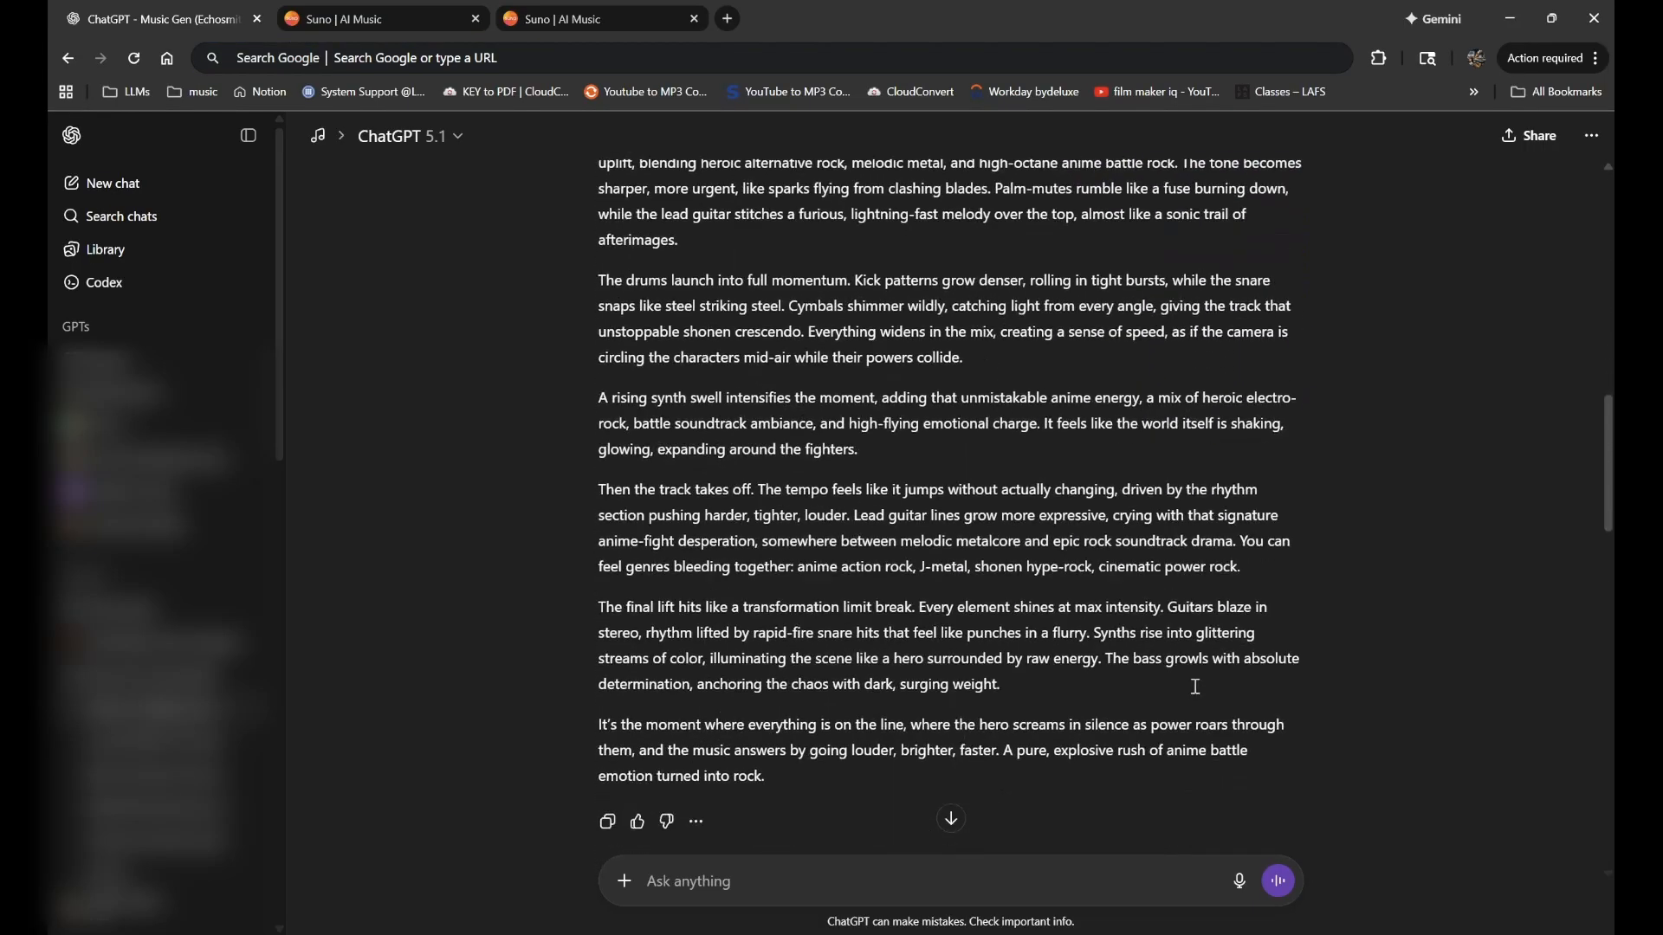
scroll(1196, 689, down, 7)
scroll(1195, 686, down, 2)
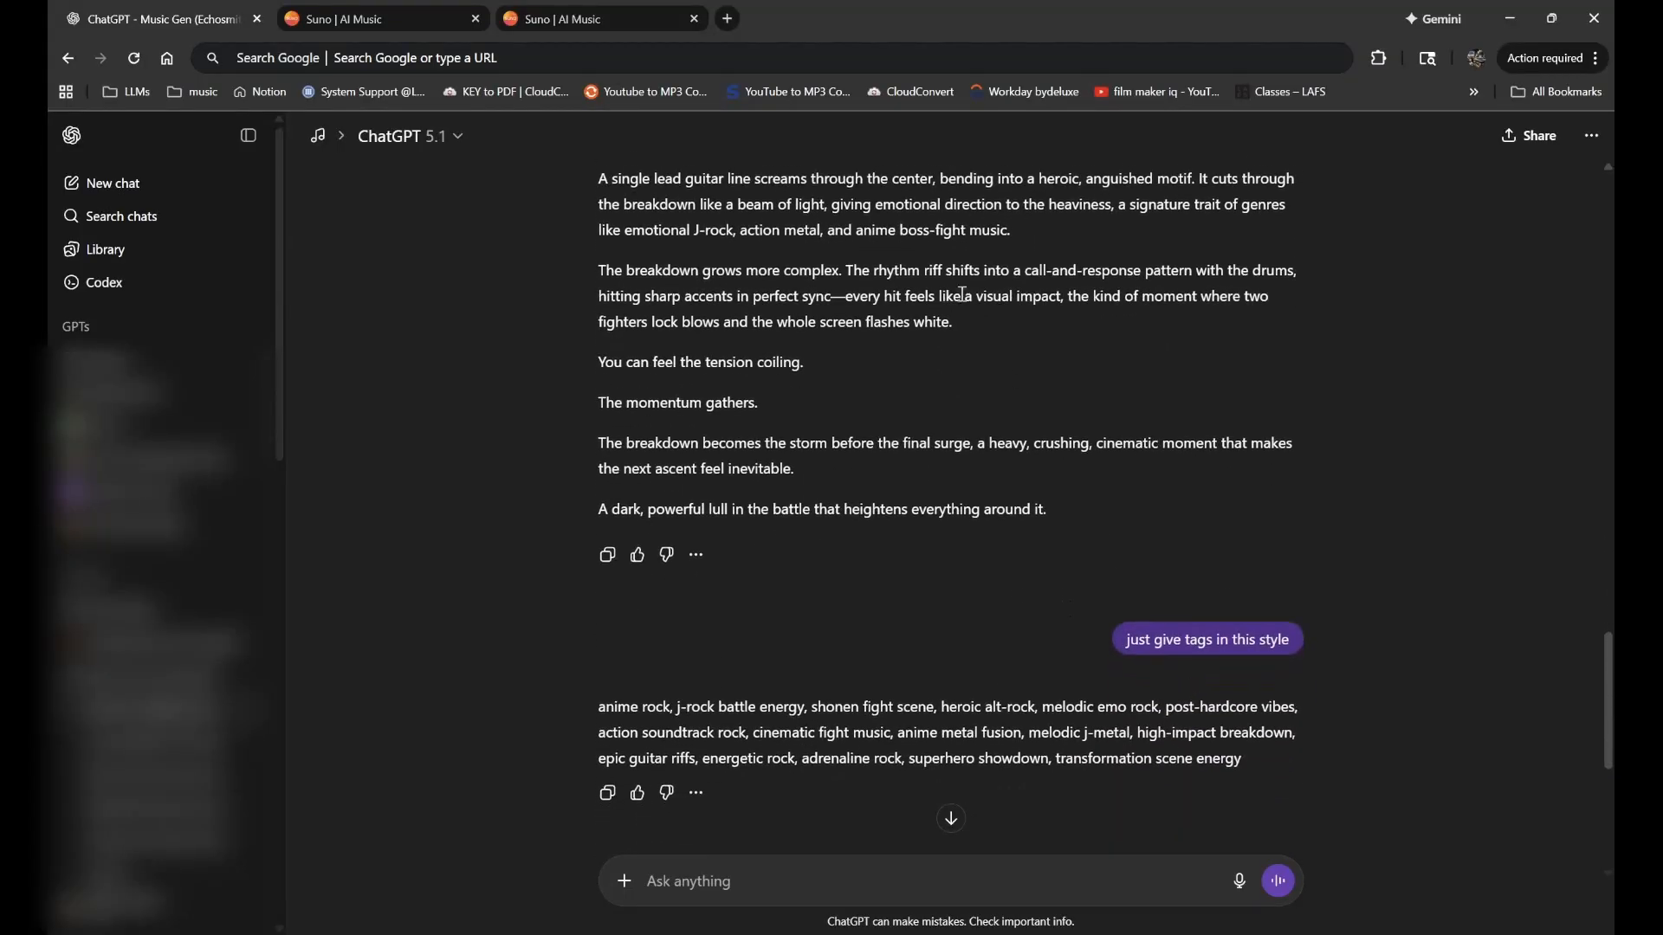
- Look over the end of the Magnum Opus (Cover) arrangement in Studio and return to the Create page
click(523, 12)
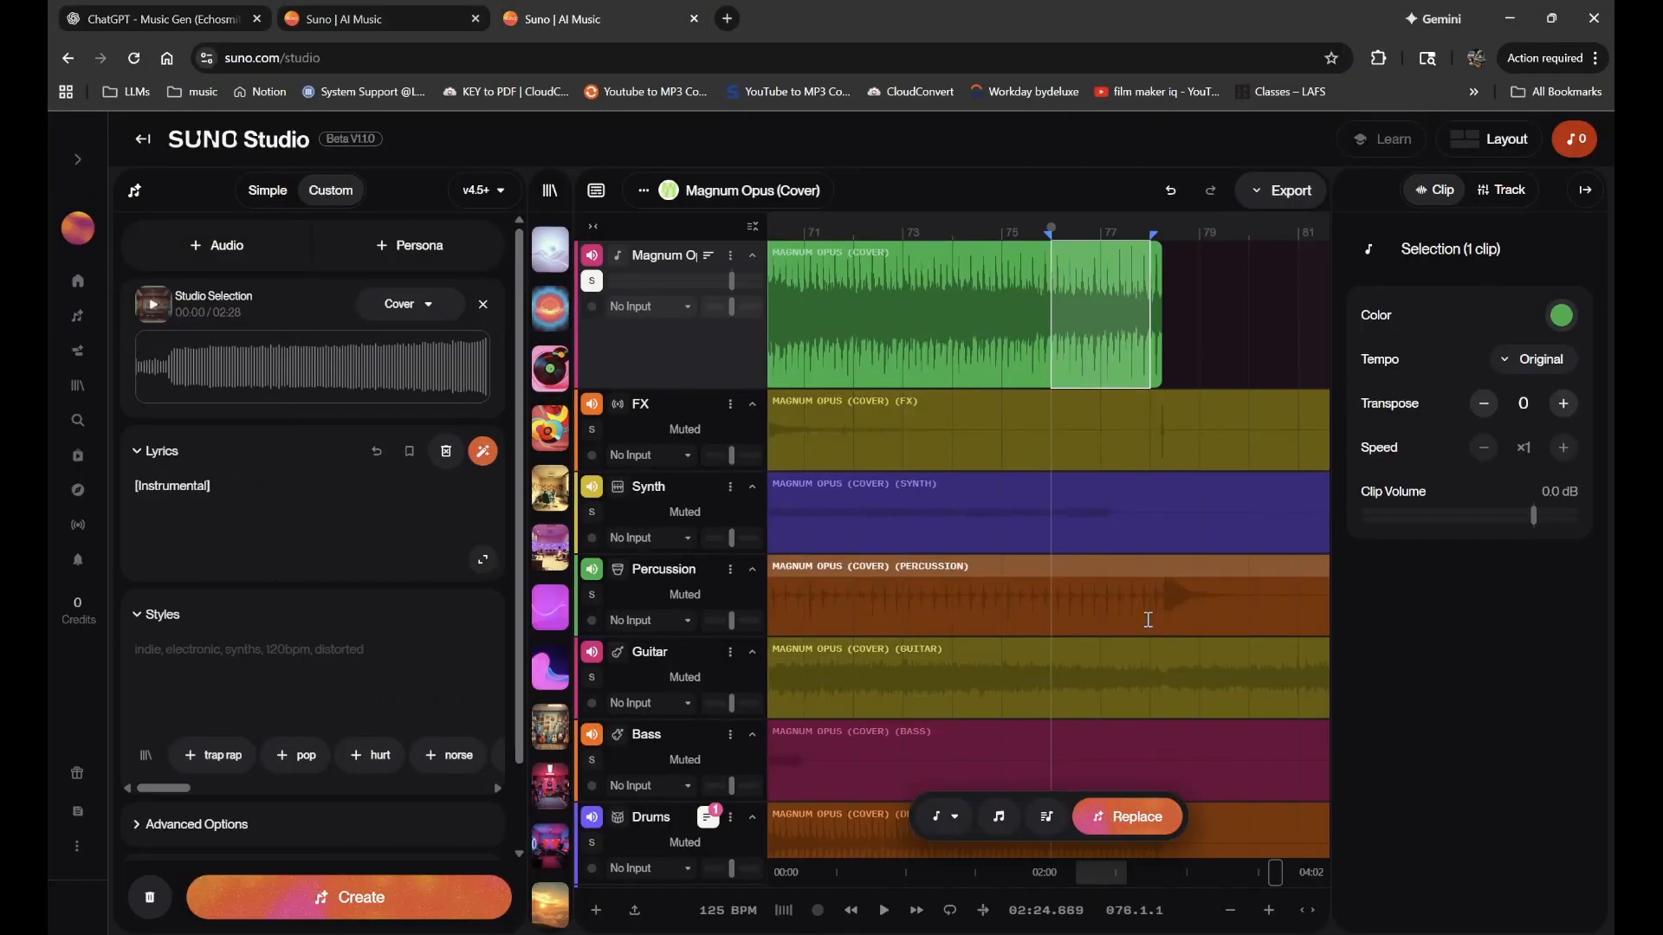
scroll(1148, 619, down, 3)
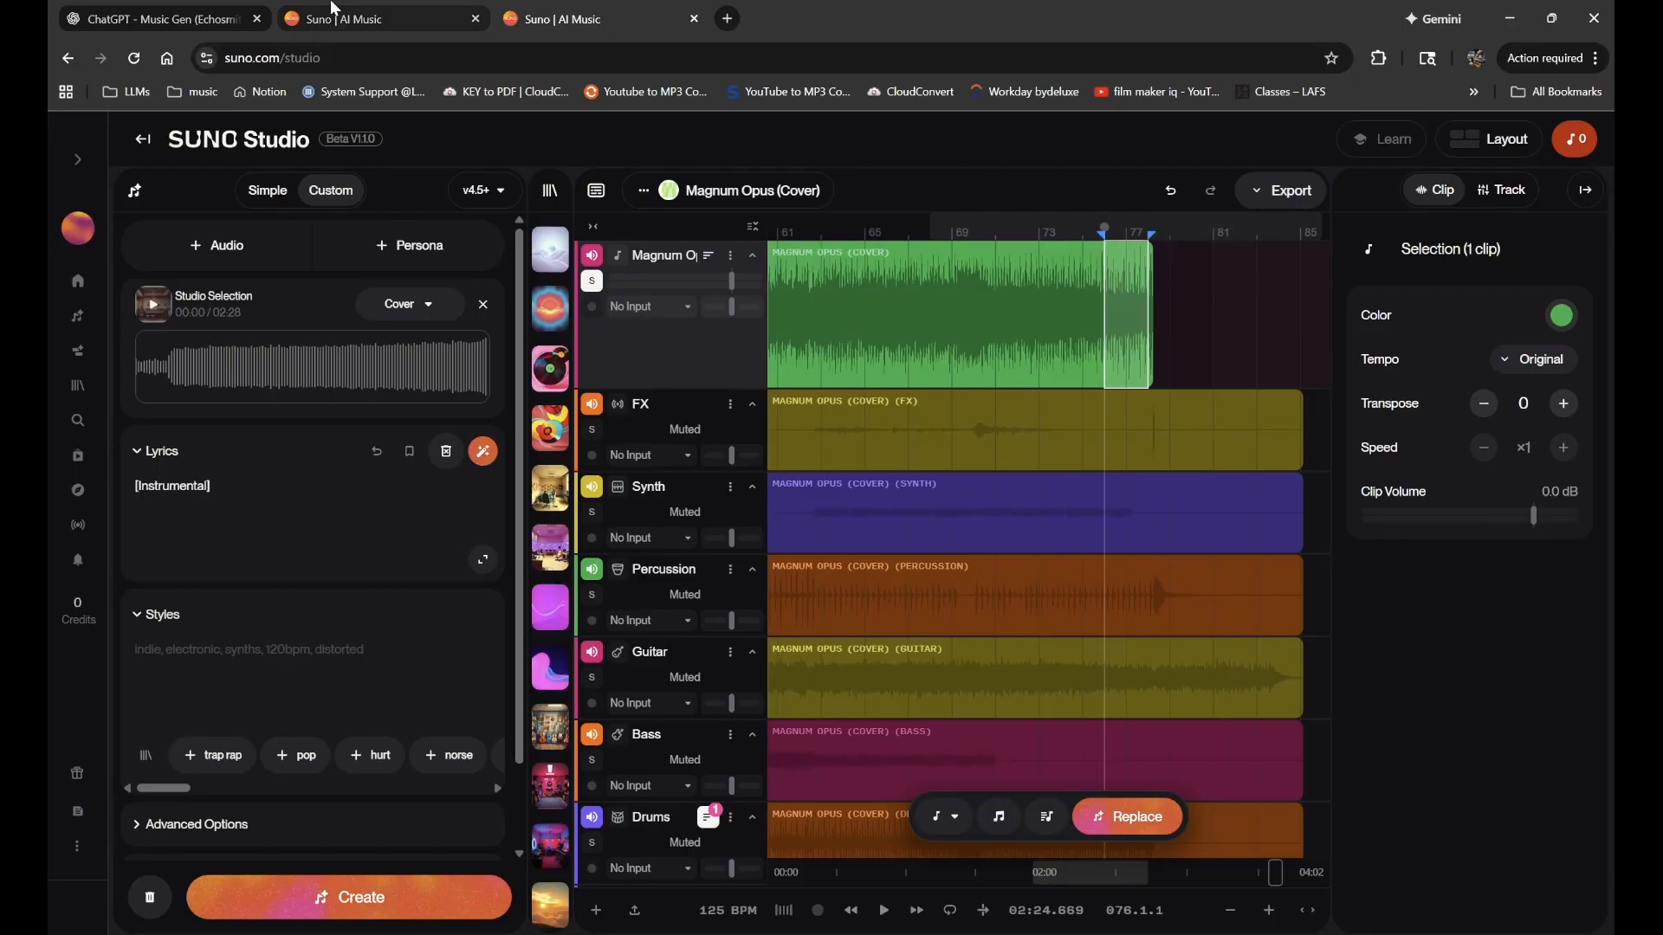
click(331, 7)
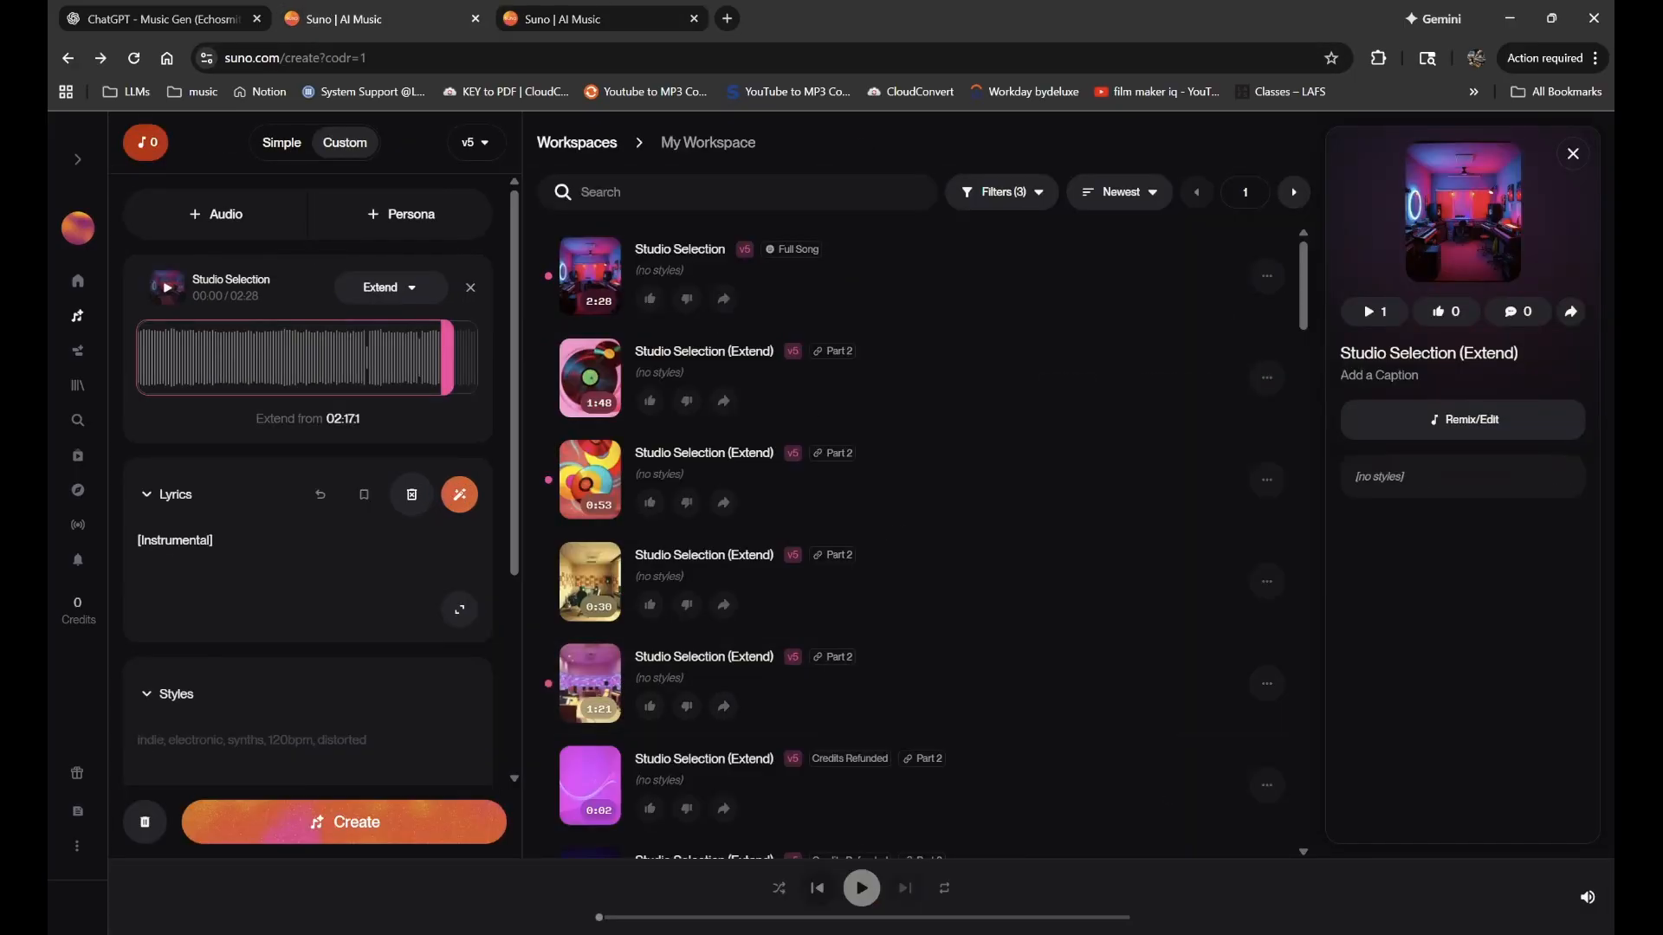